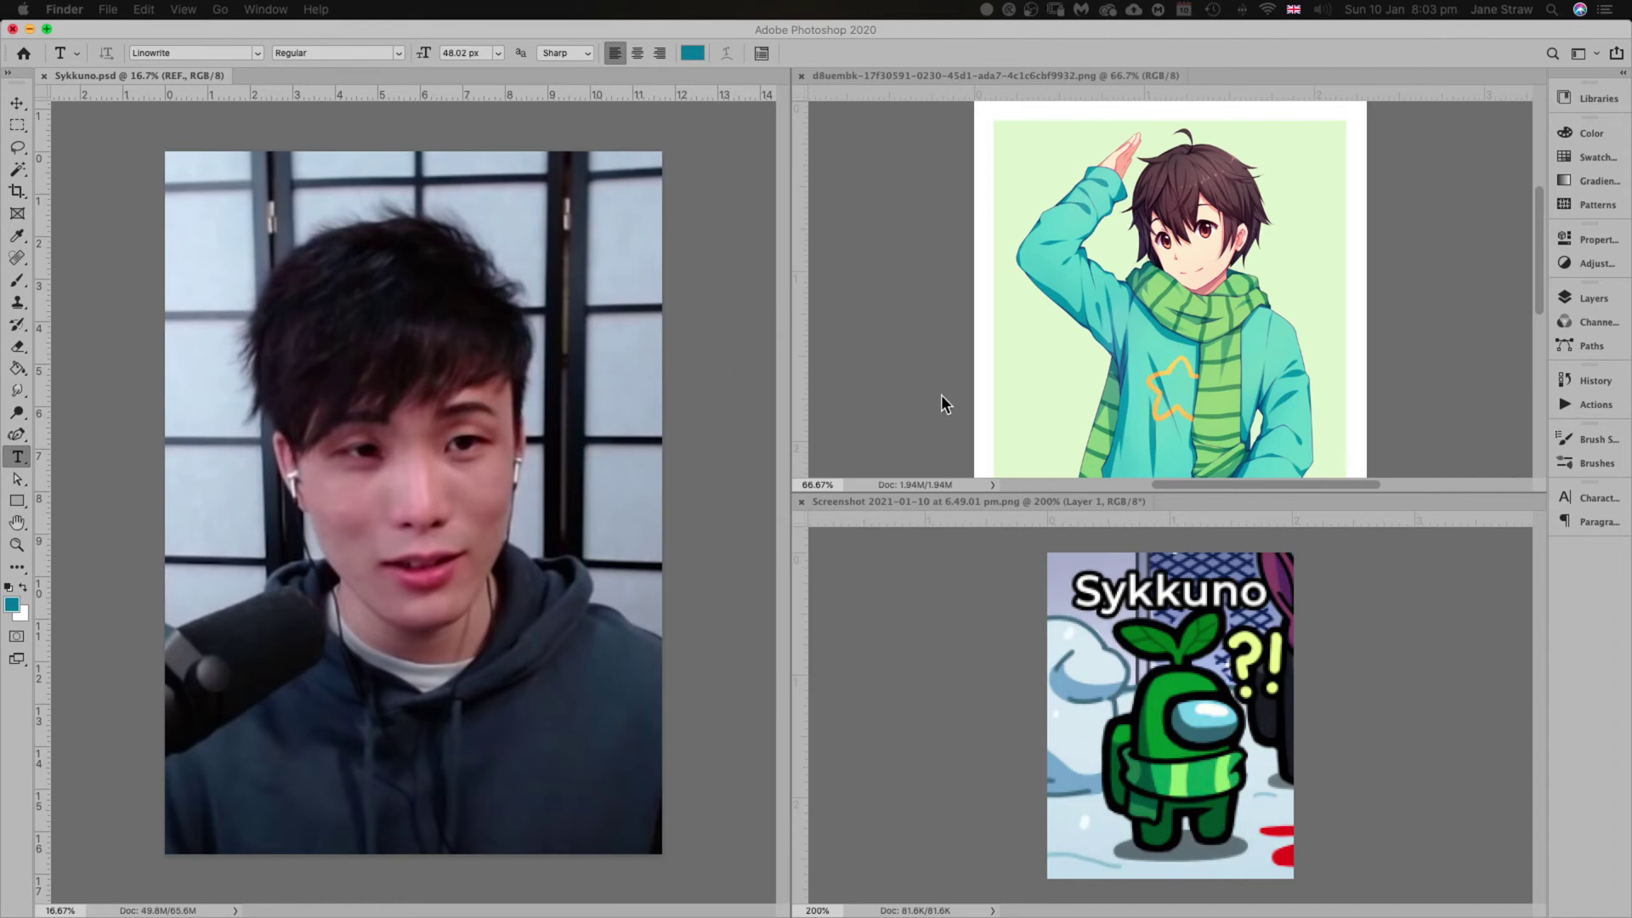
Resize the split between the document windows so the portrait photo's pane is slightly wider than the two reference panes
click(789, 377)
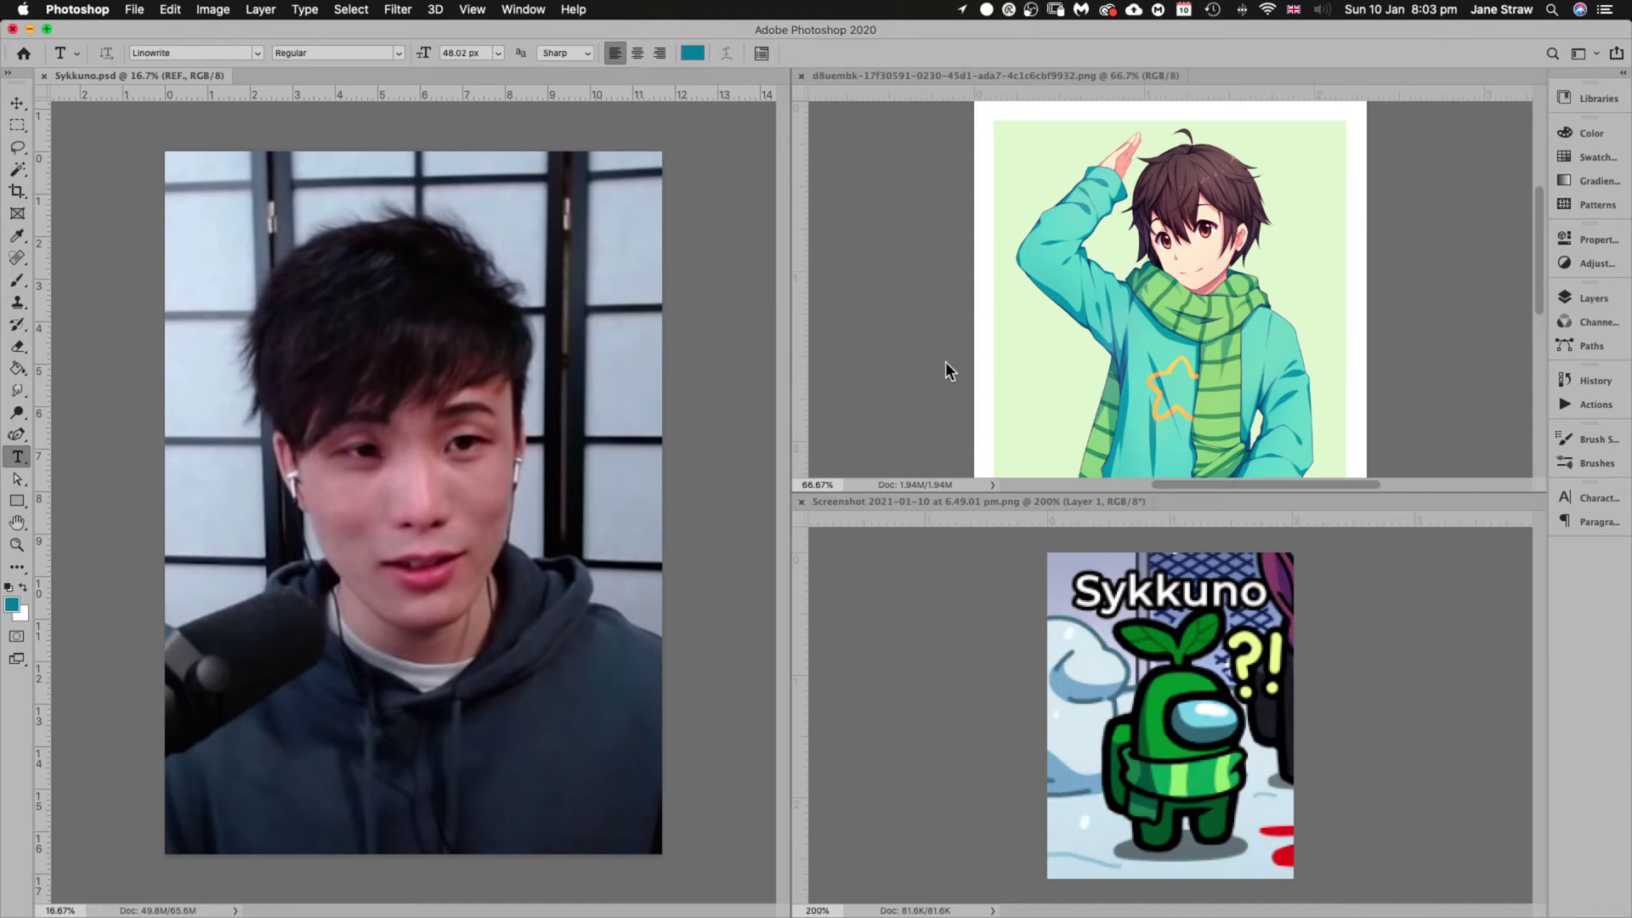
drag(790, 331, 1212, 284)
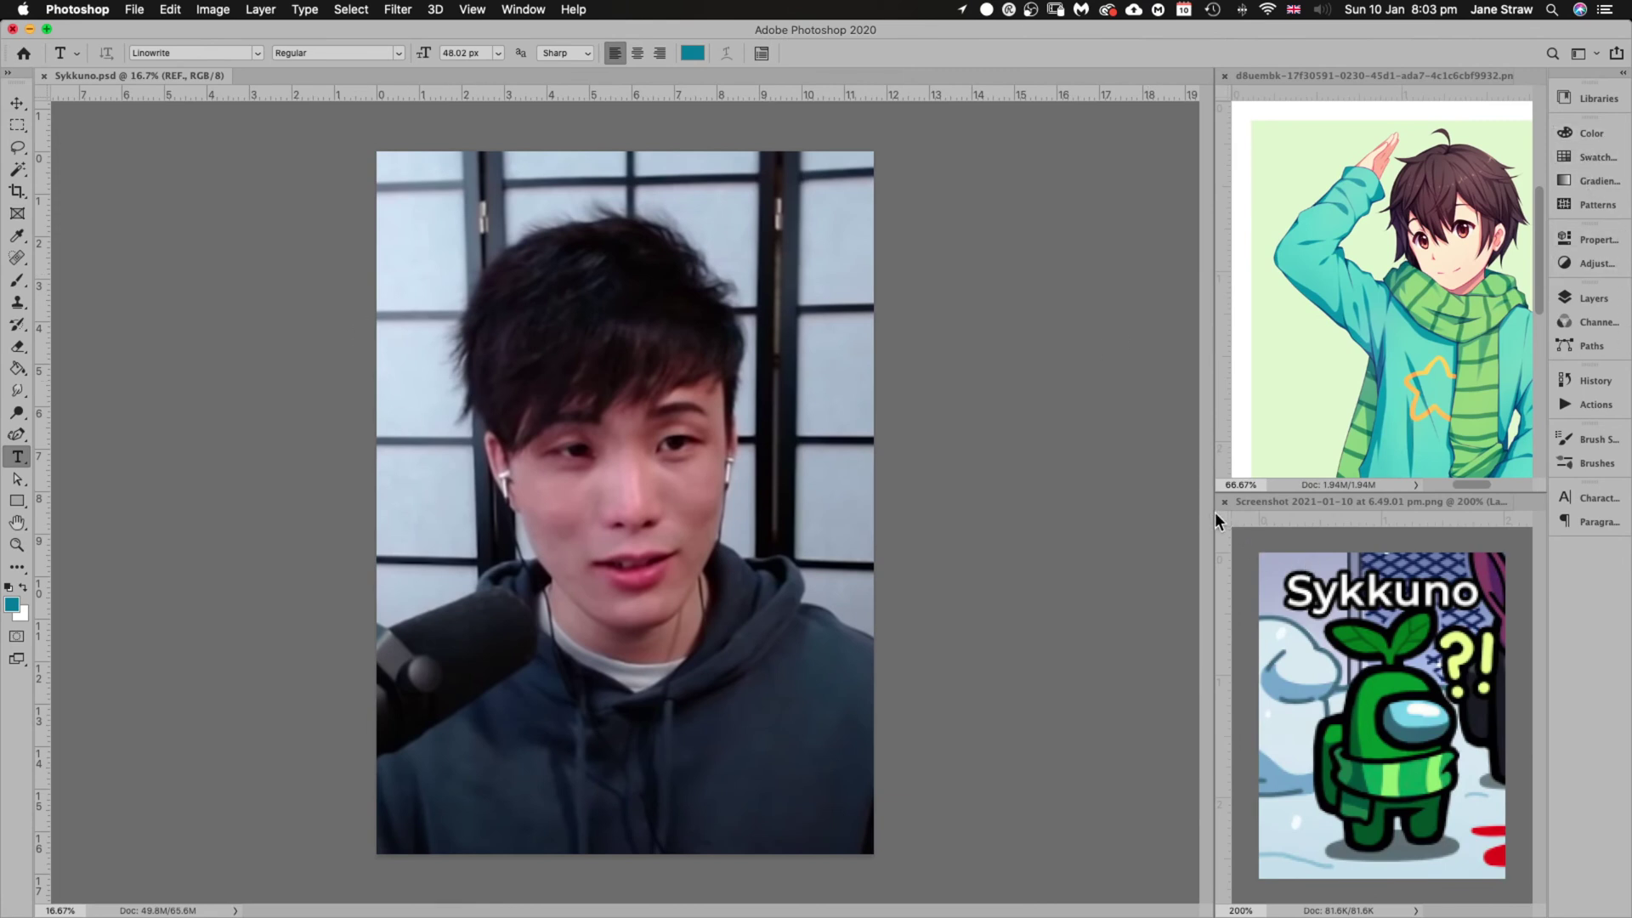
drag(1216, 512, 854, 503)
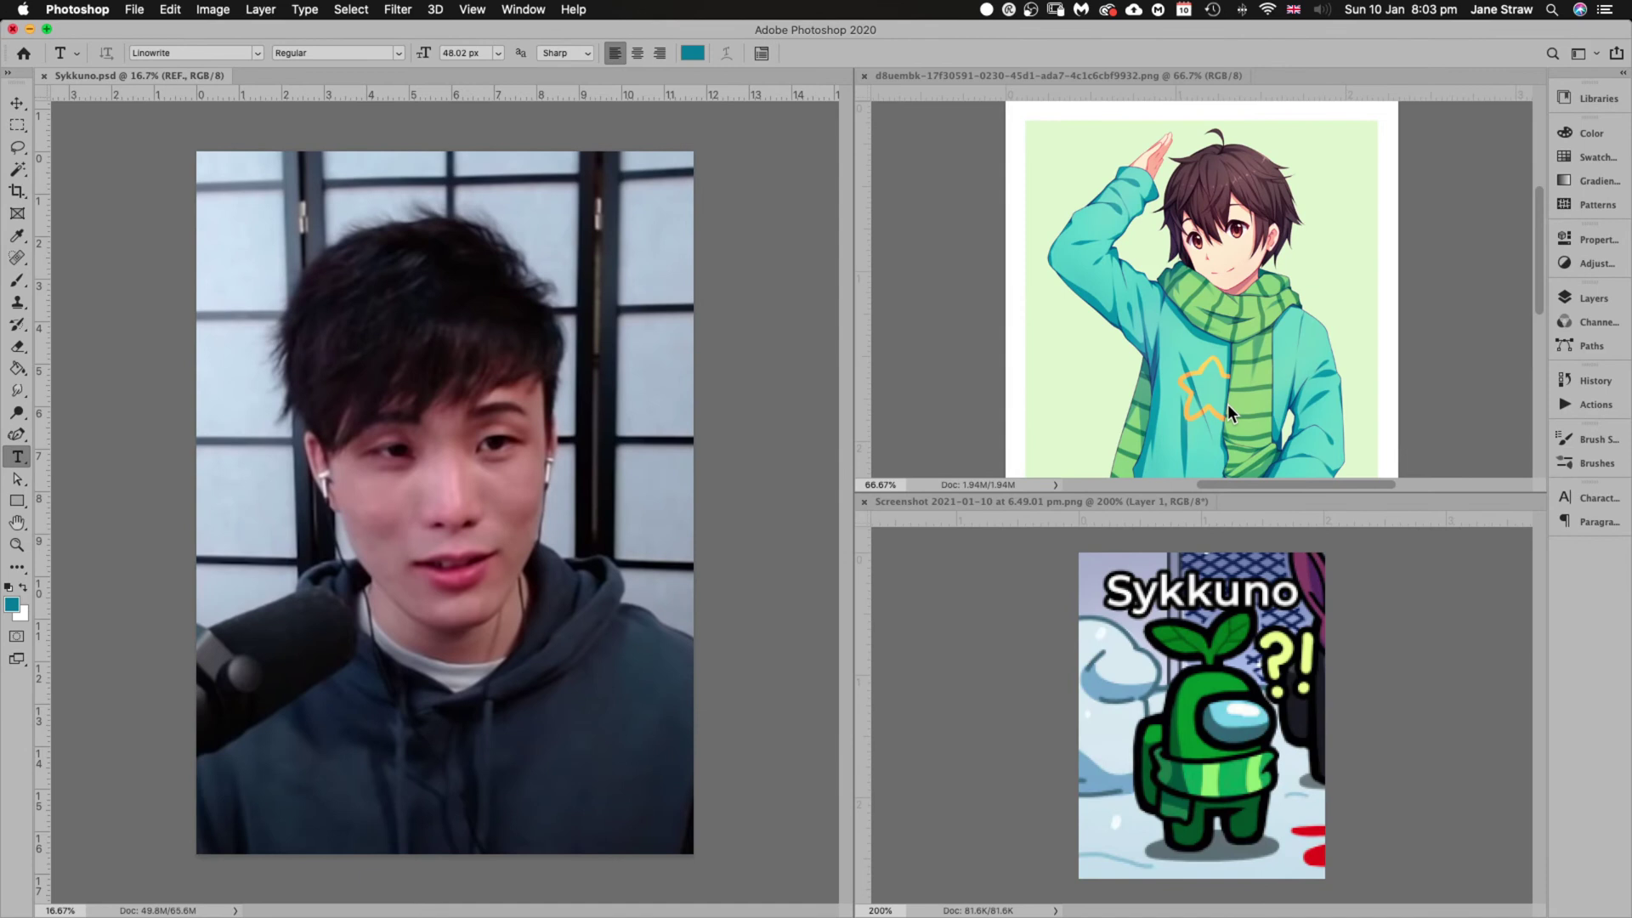
Review the Sykkuno swatch group and its Among Us, Avatar and Portrait subgroups
click(1595, 300)
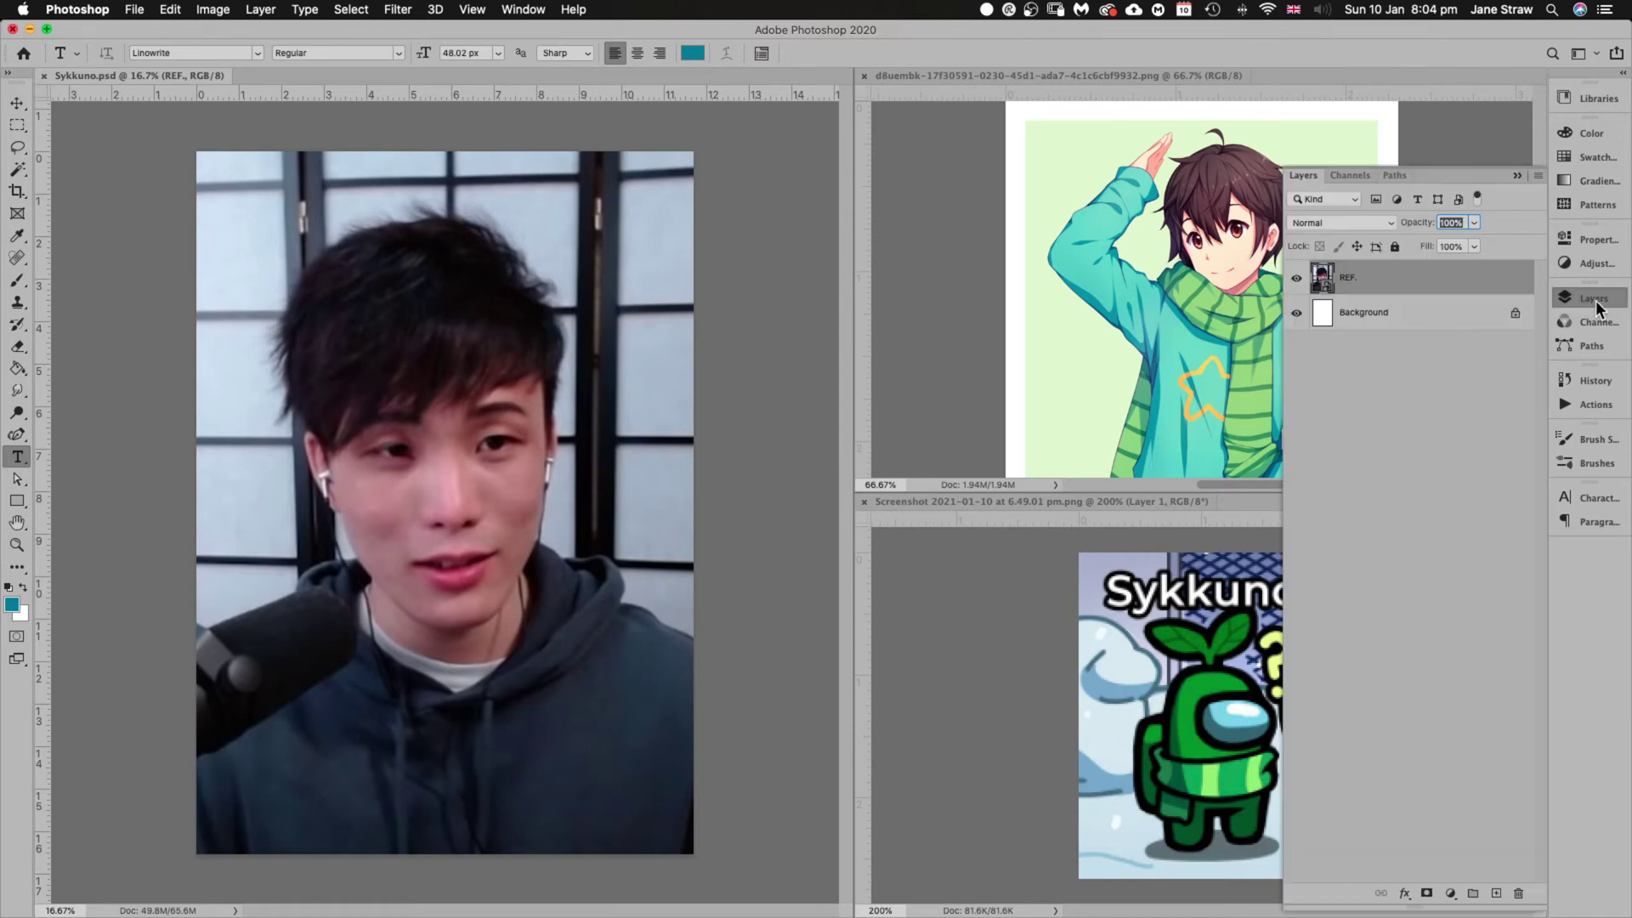
click(1605, 158)
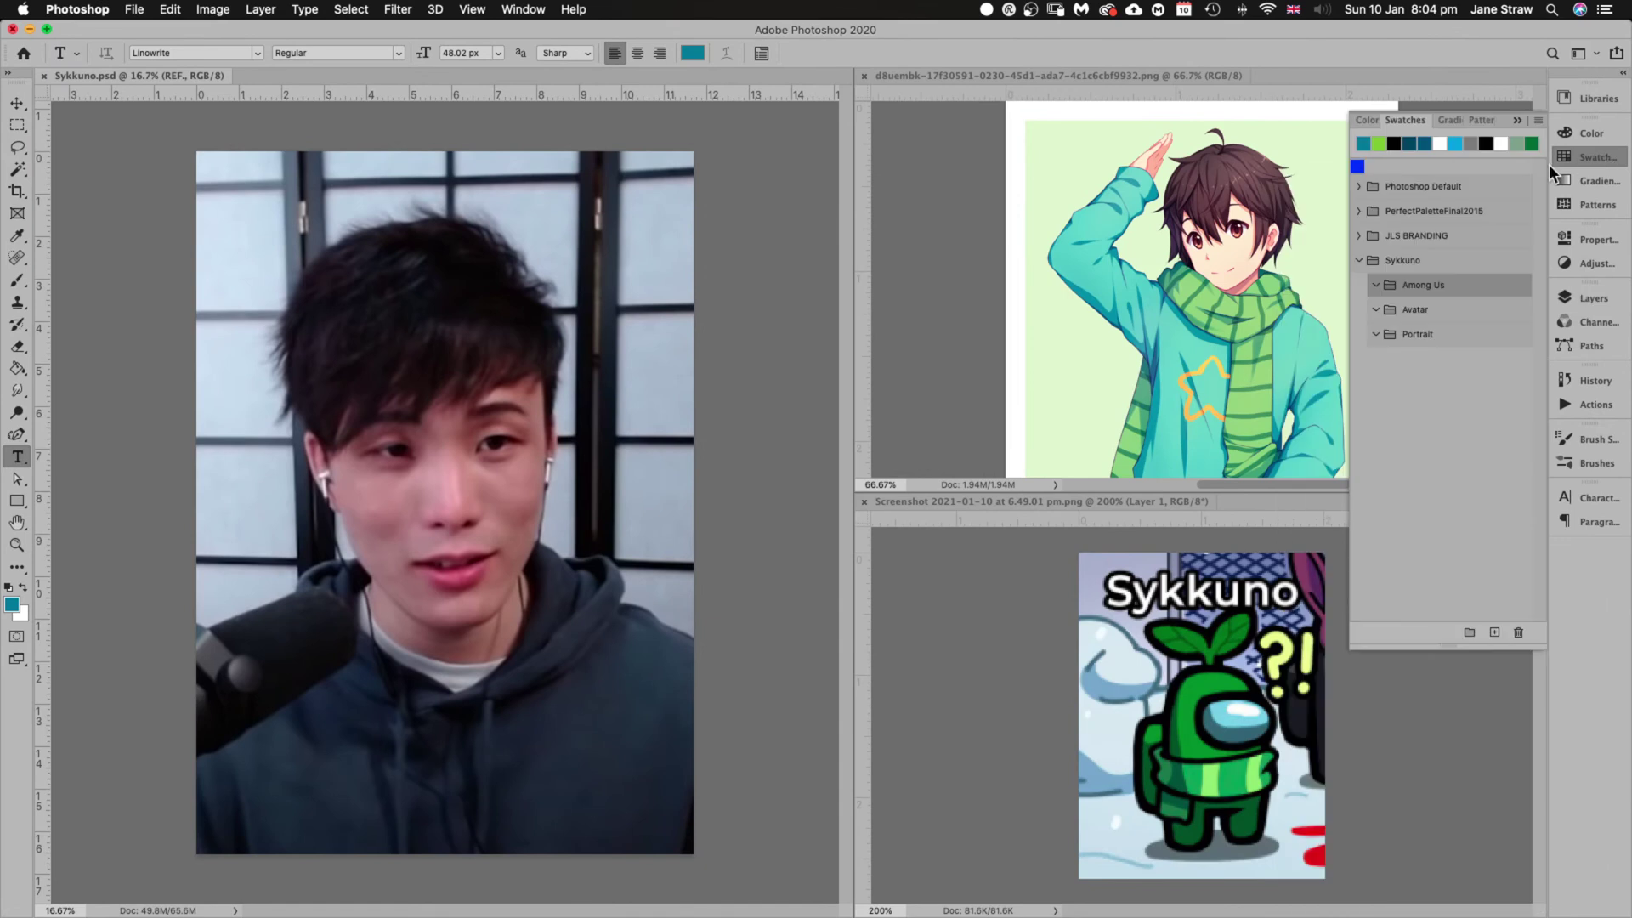
click(1359, 261)
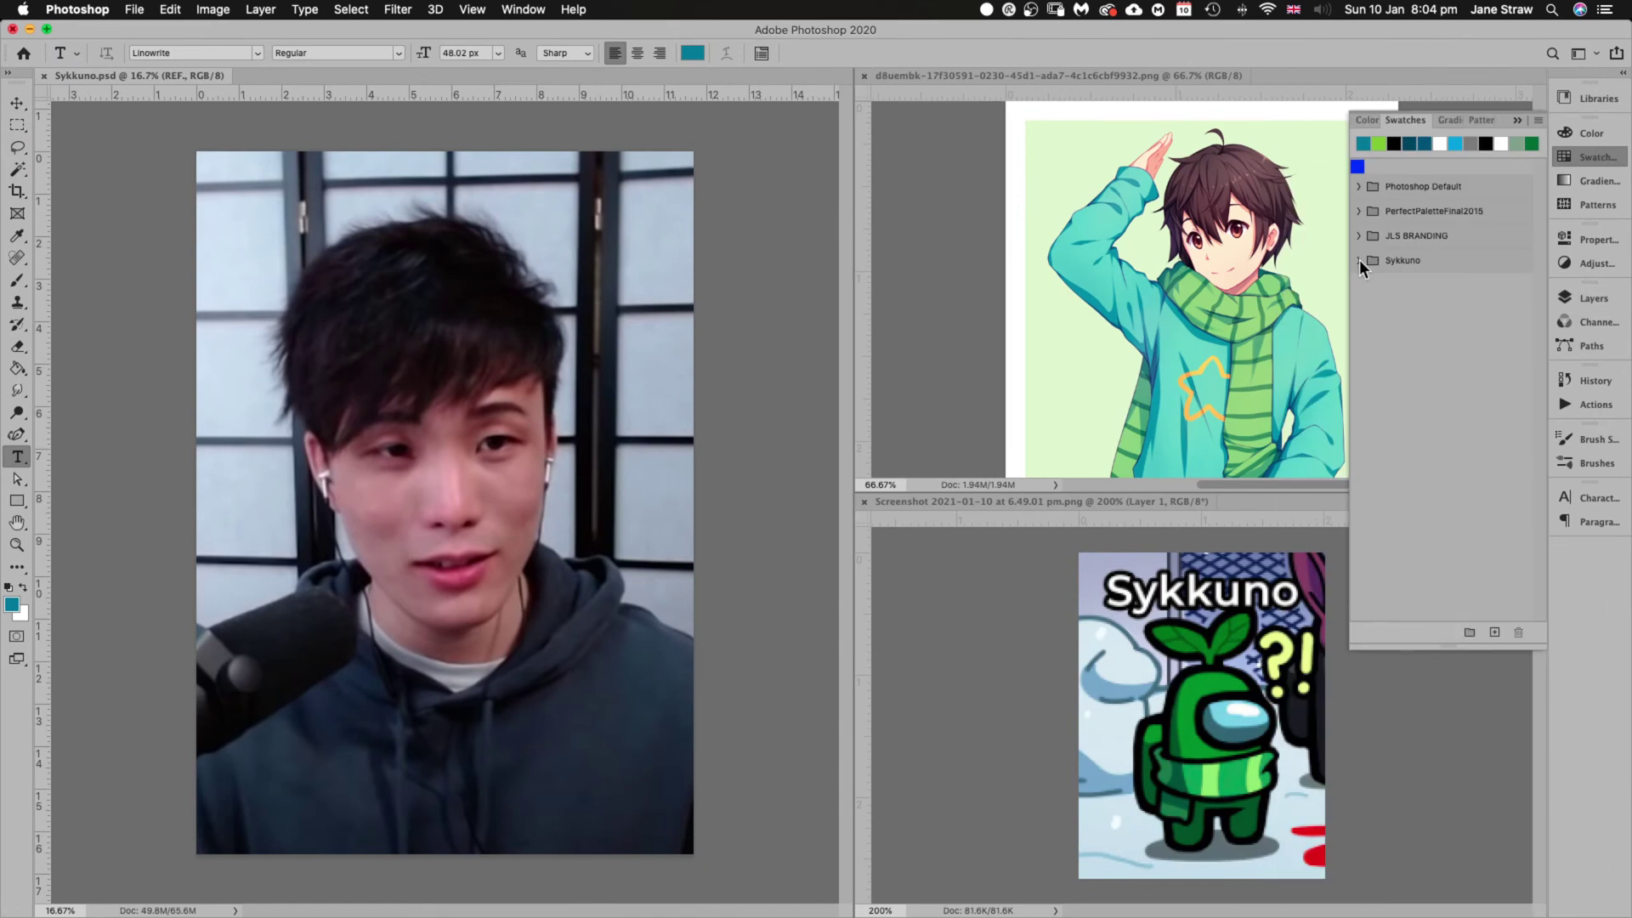
click(1360, 260)
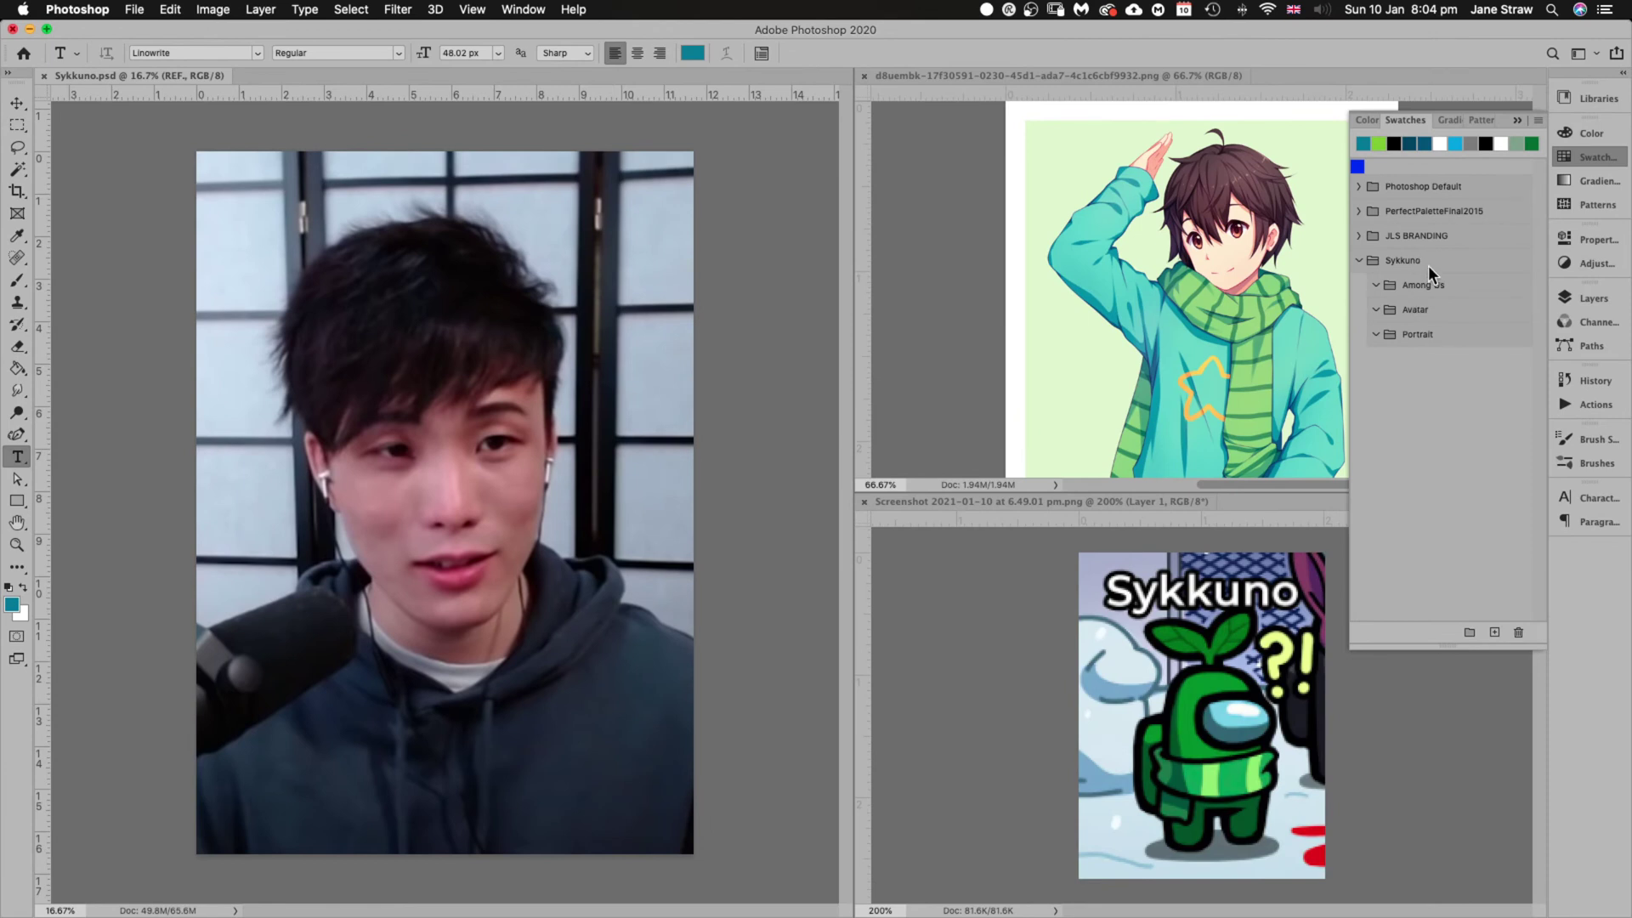
click(1359, 261)
click(1360, 262)
click(1466, 339)
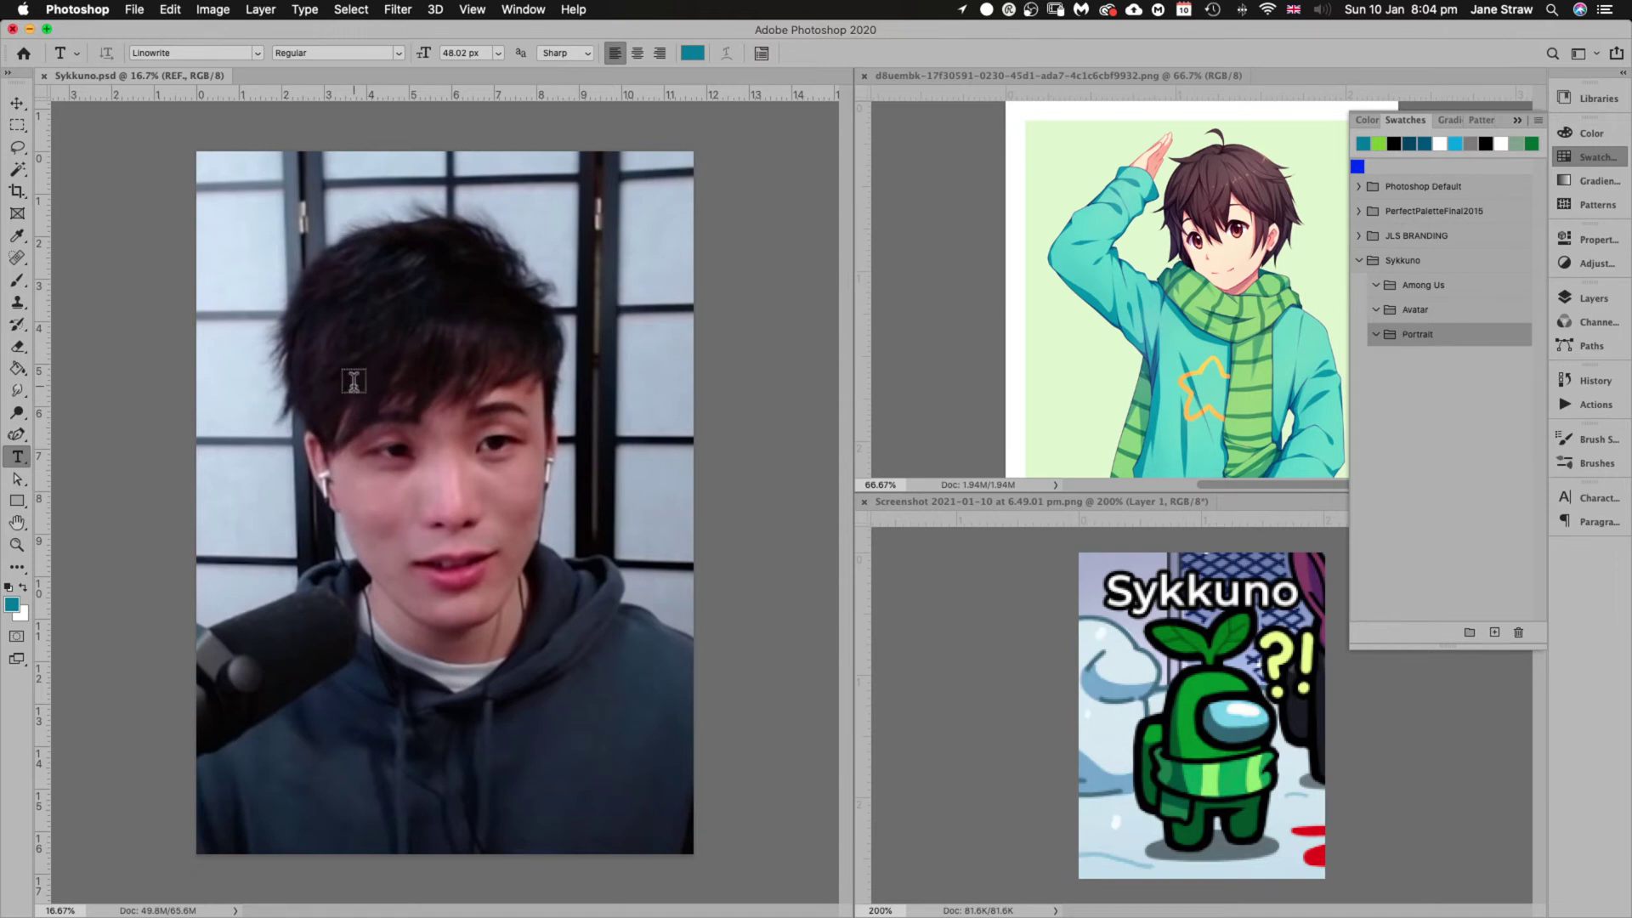
Sample the bright green of the Among Us character's body with the Eyedropper and save it as a swatch in the Among Us group
click(19, 238)
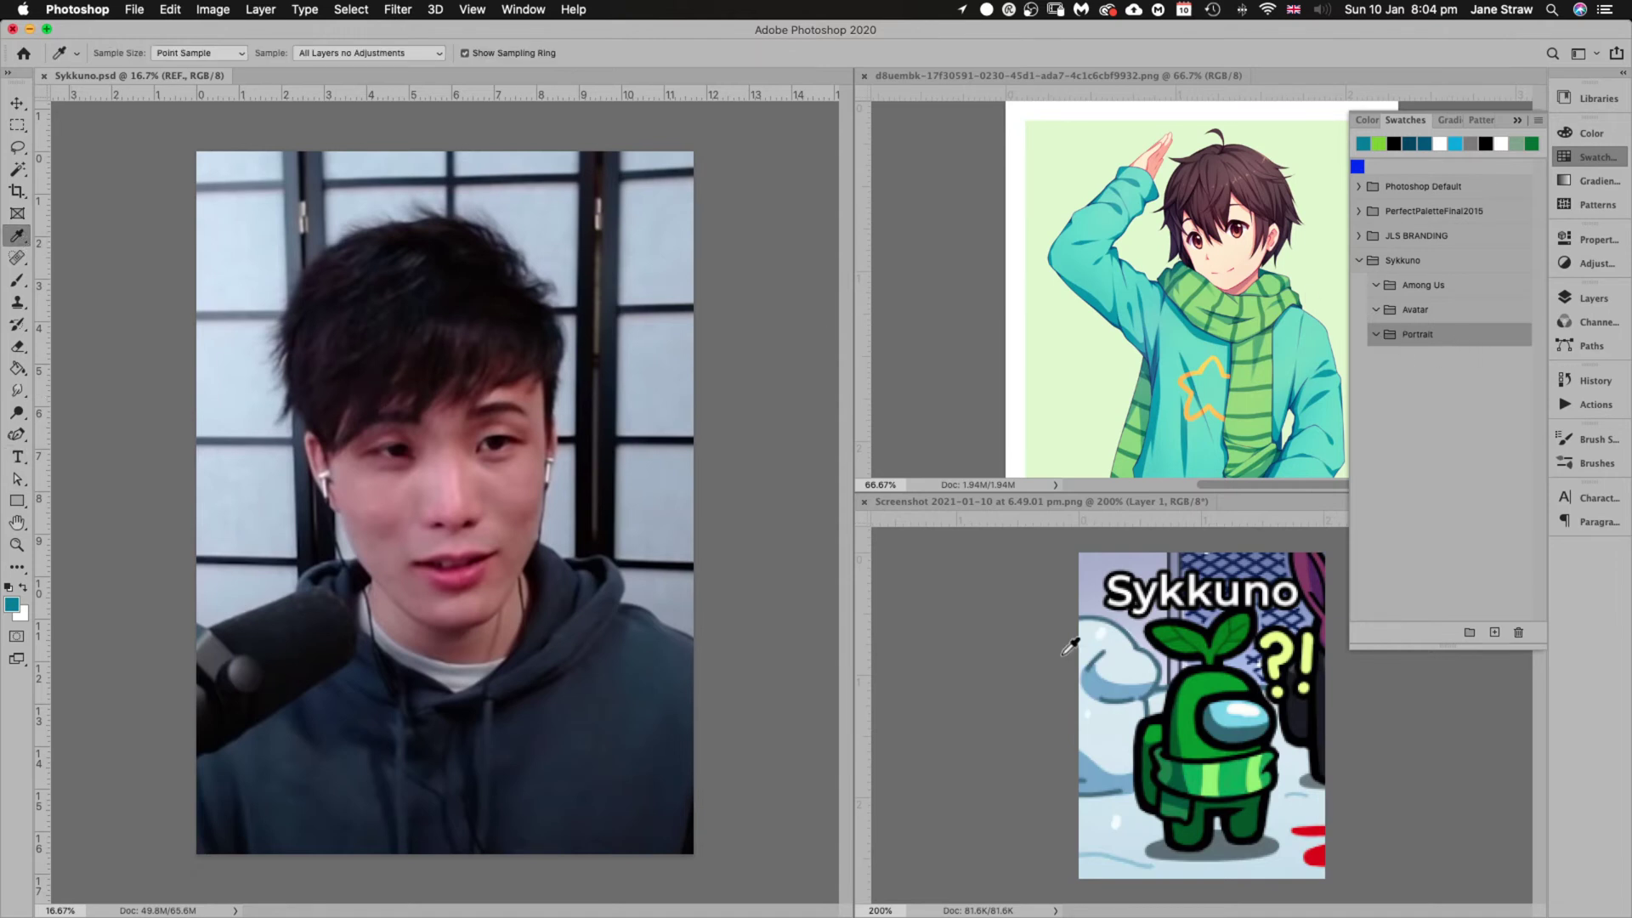
click(1436, 286)
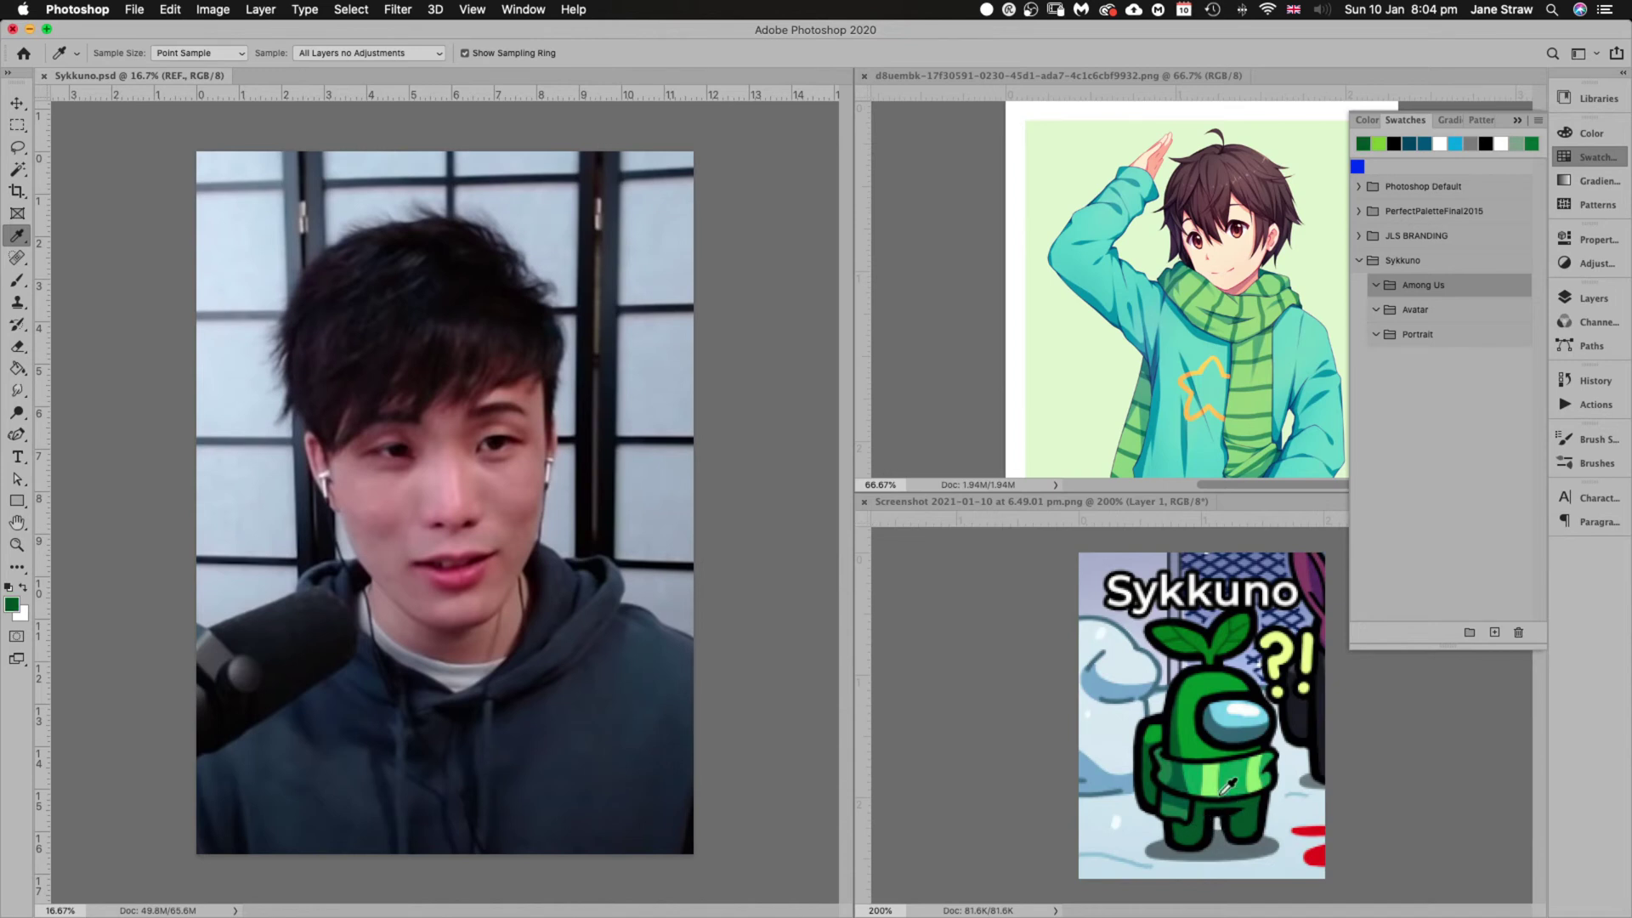
click(1212, 775)
click(1238, 774)
click(1239, 728)
click(1237, 715)
click(1238, 709)
click(1203, 684)
click(1538, 120)
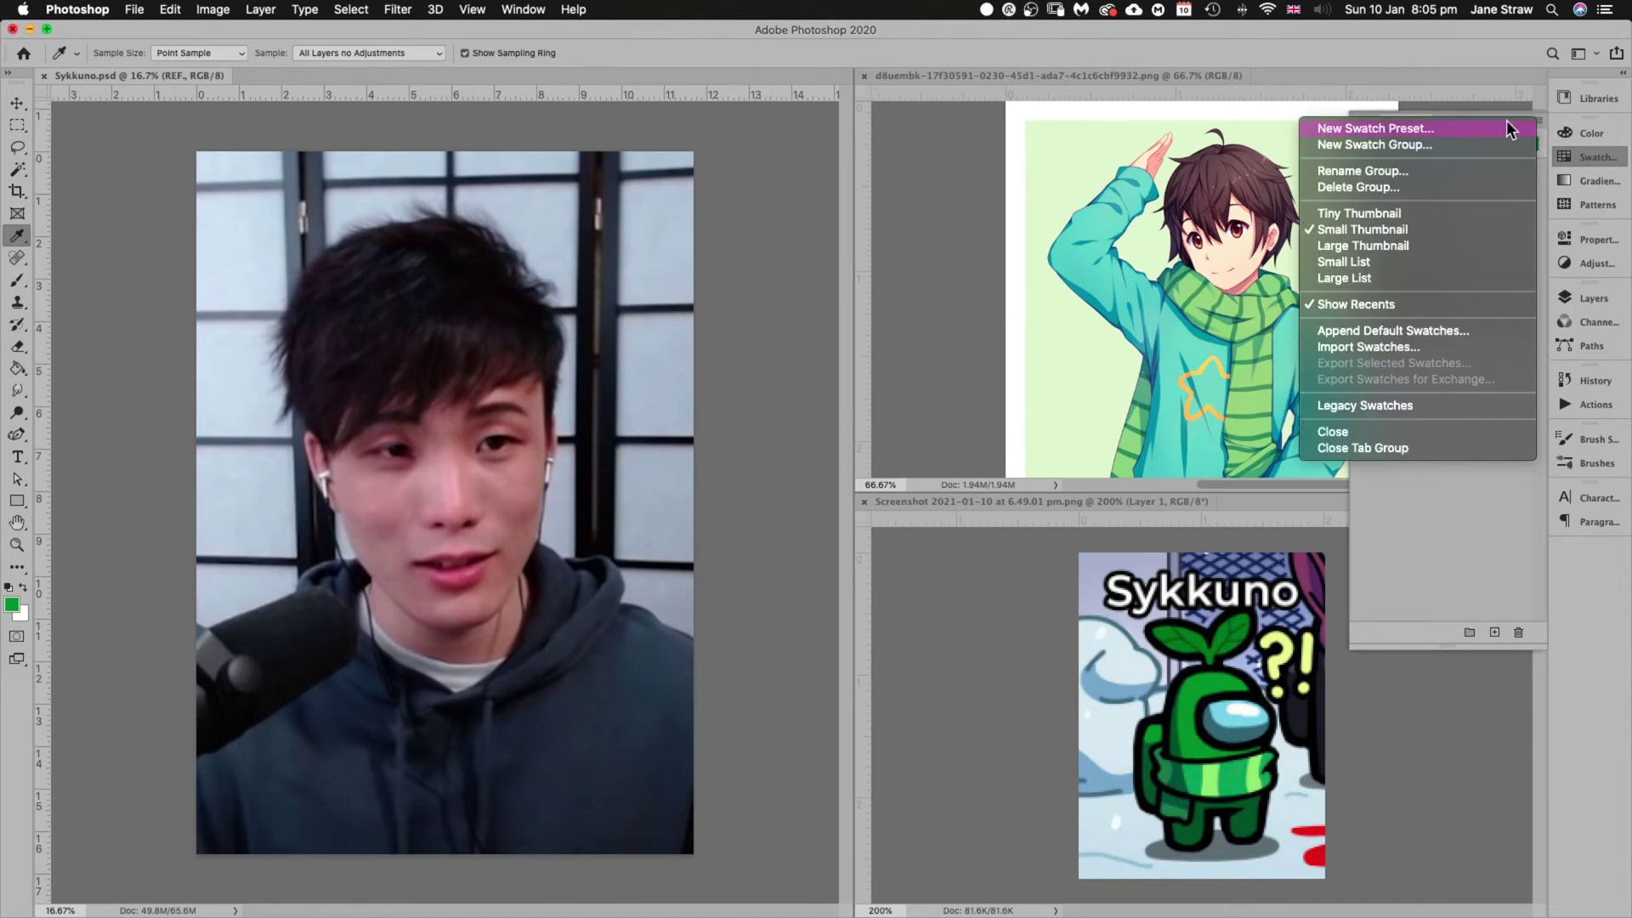
click(1514, 347)
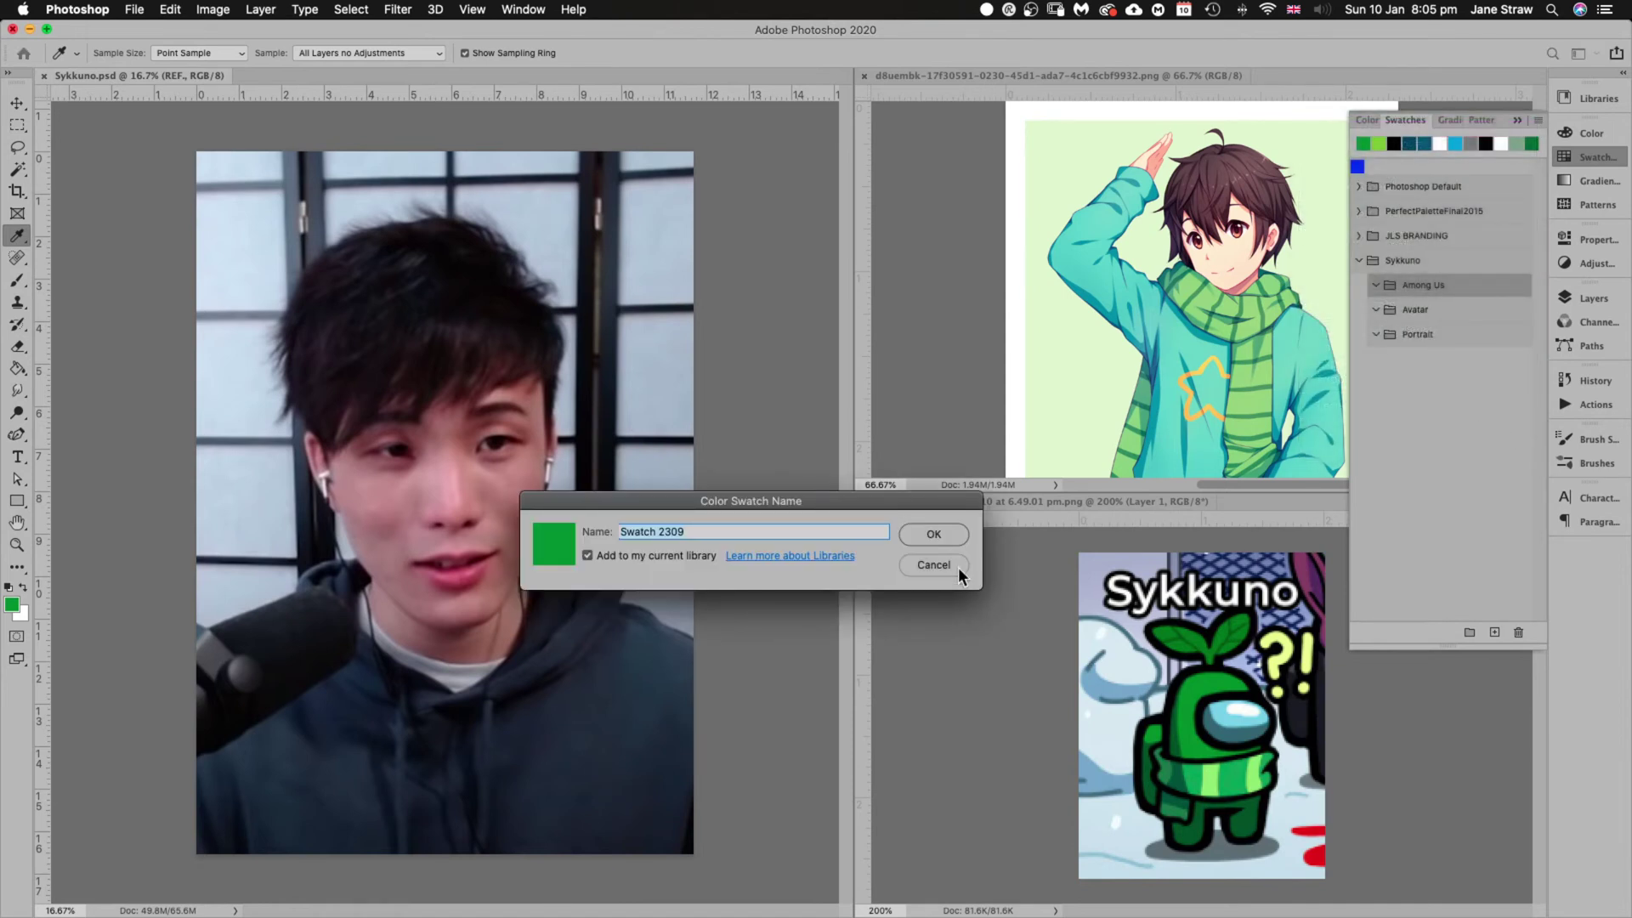
click(956, 537)
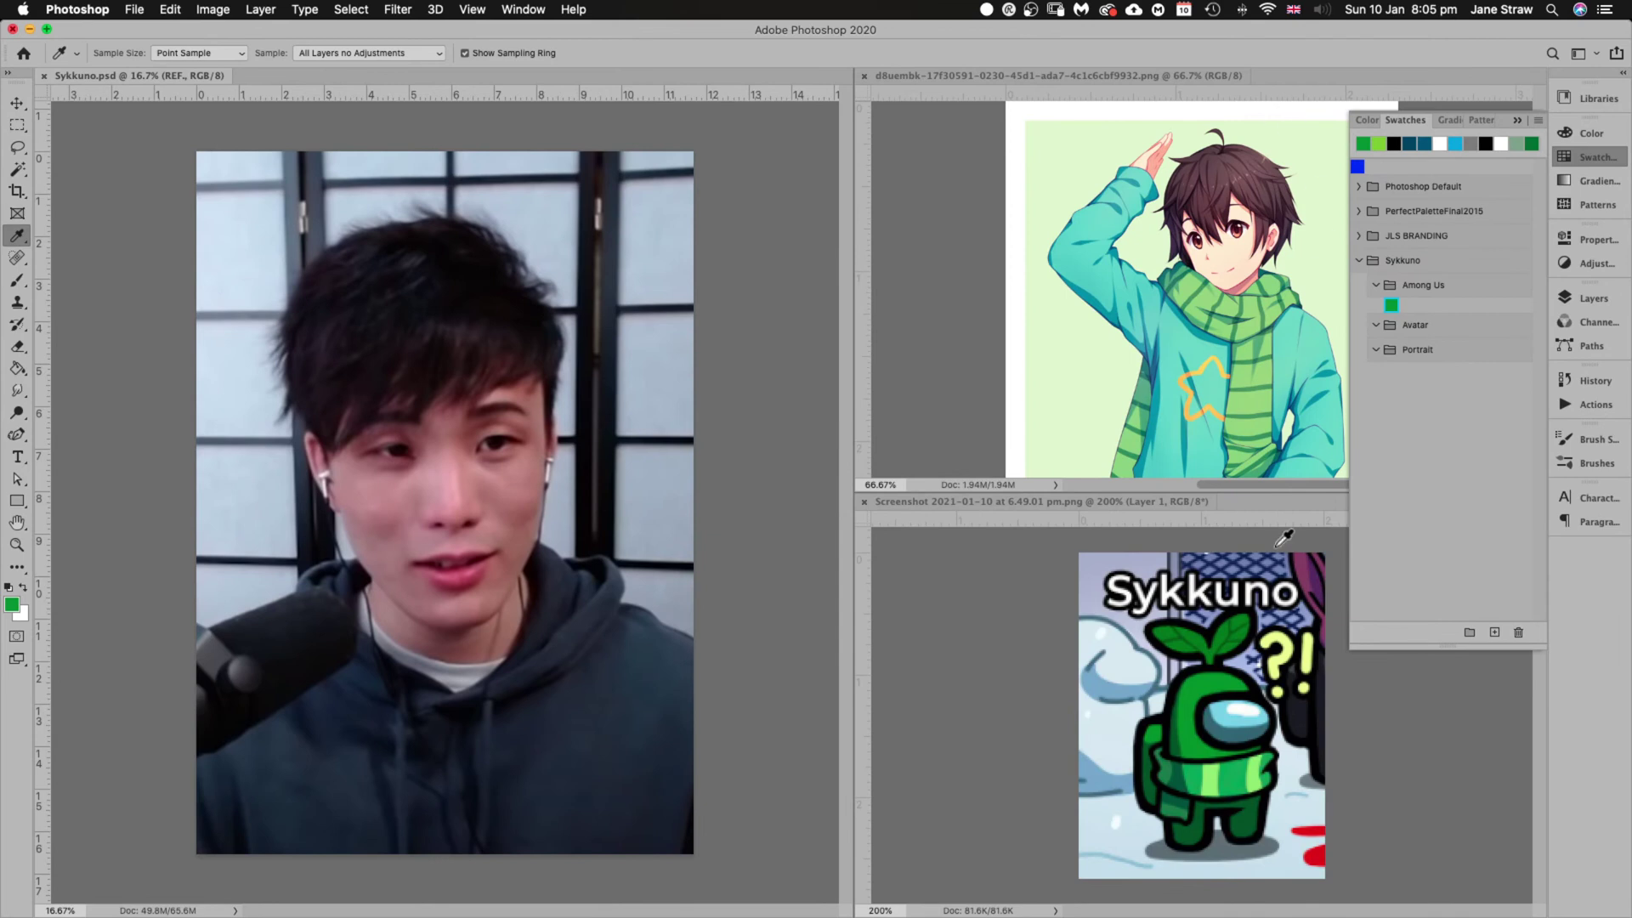
Add the dark greens of the Among Us character's leg and scarf as two new swatches in the Among Us group
click(1178, 836)
click(1537, 120)
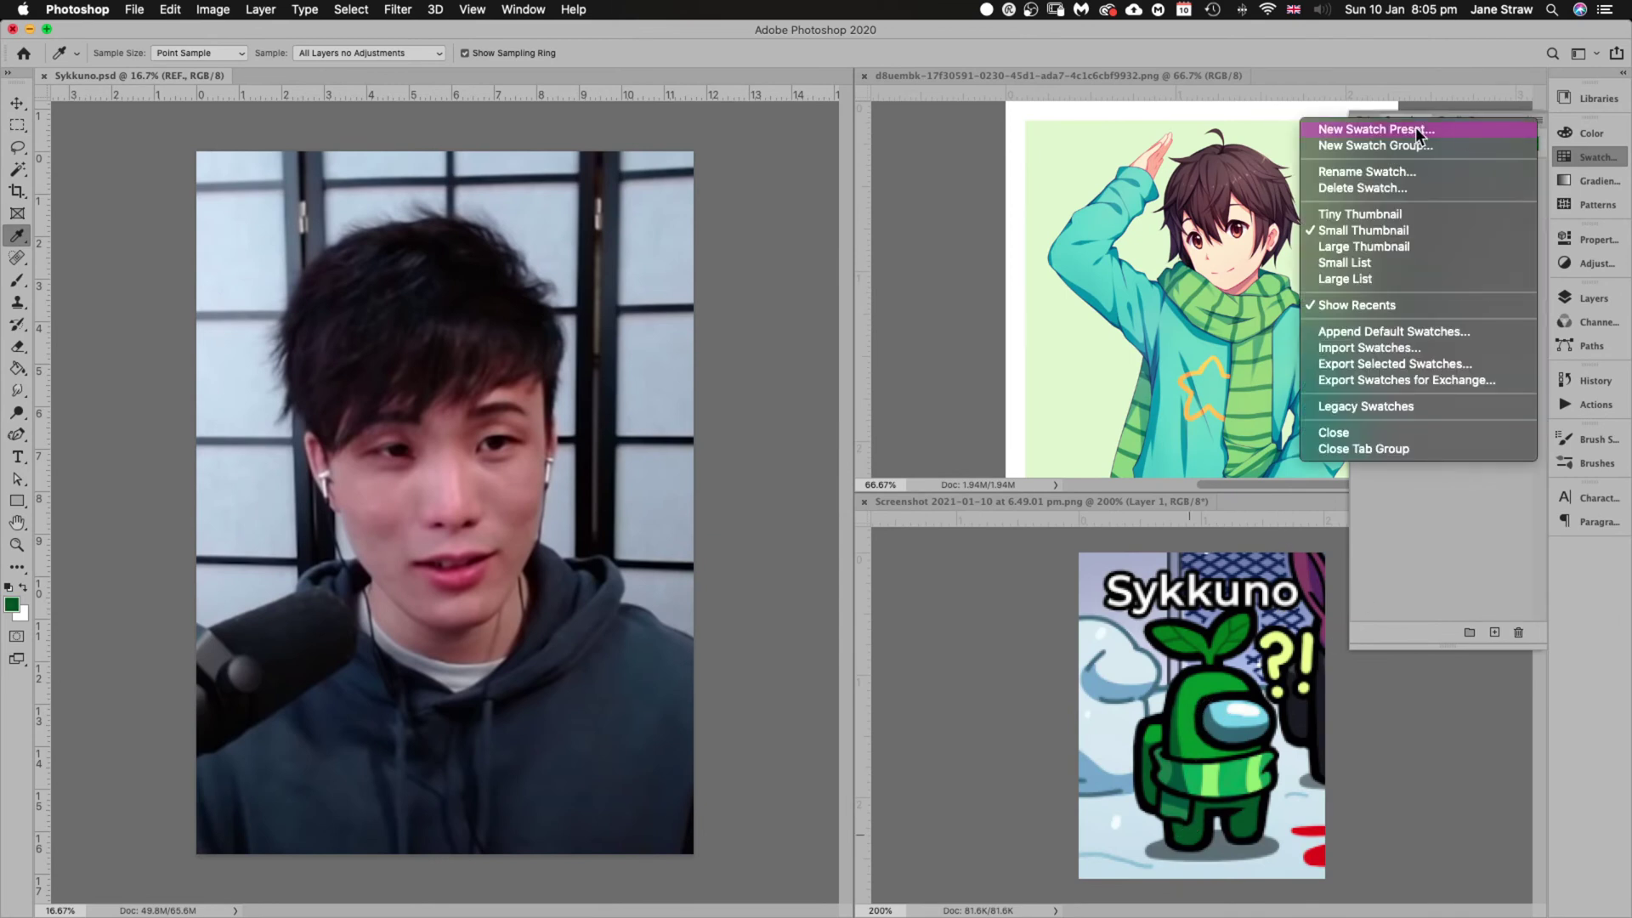
click(1413, 126)
click(939, 534)
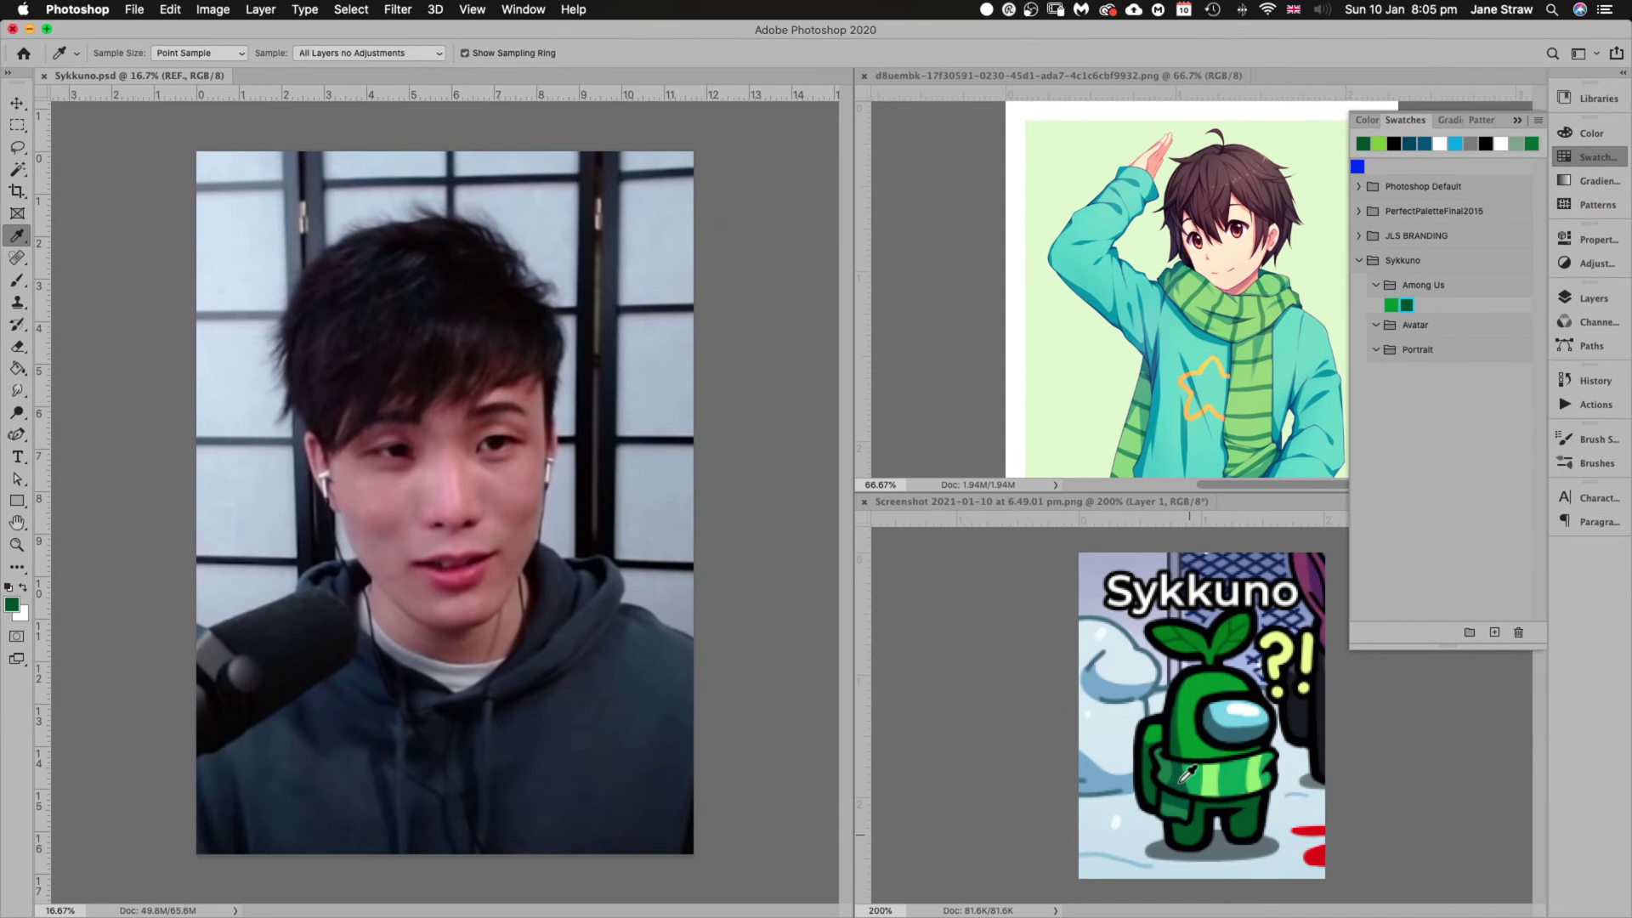
click(1539, 120)
click(1495, 125)
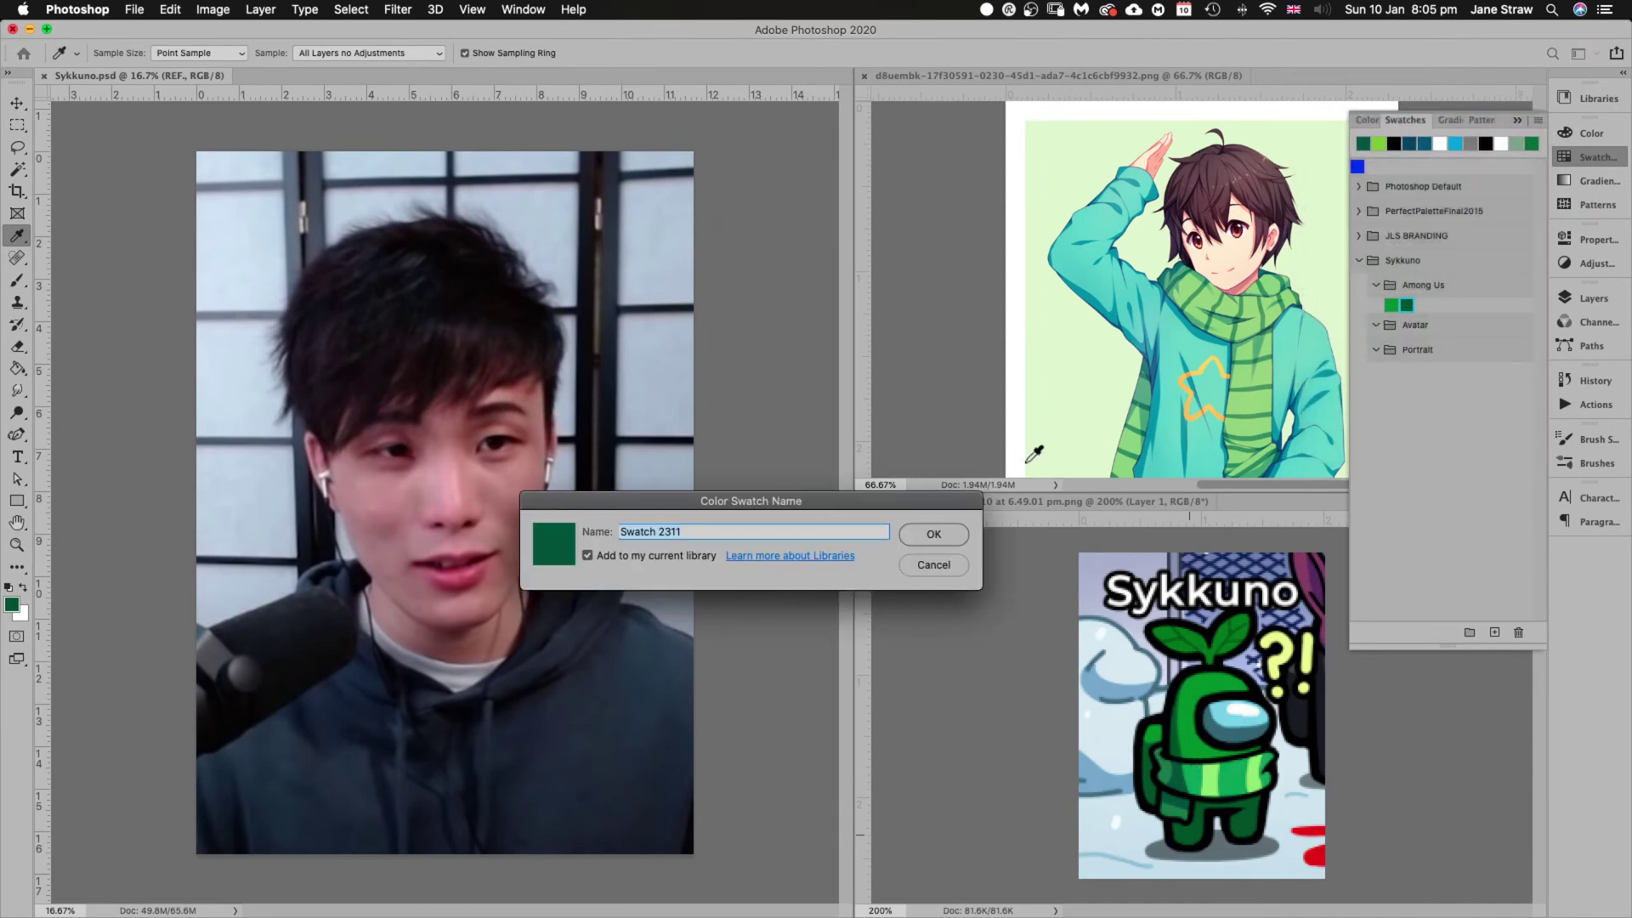
click(945, 530)
Add the mid green and light green of the Among Us character's scarf as two new swatches in the Among Us group
click(1199, 776)
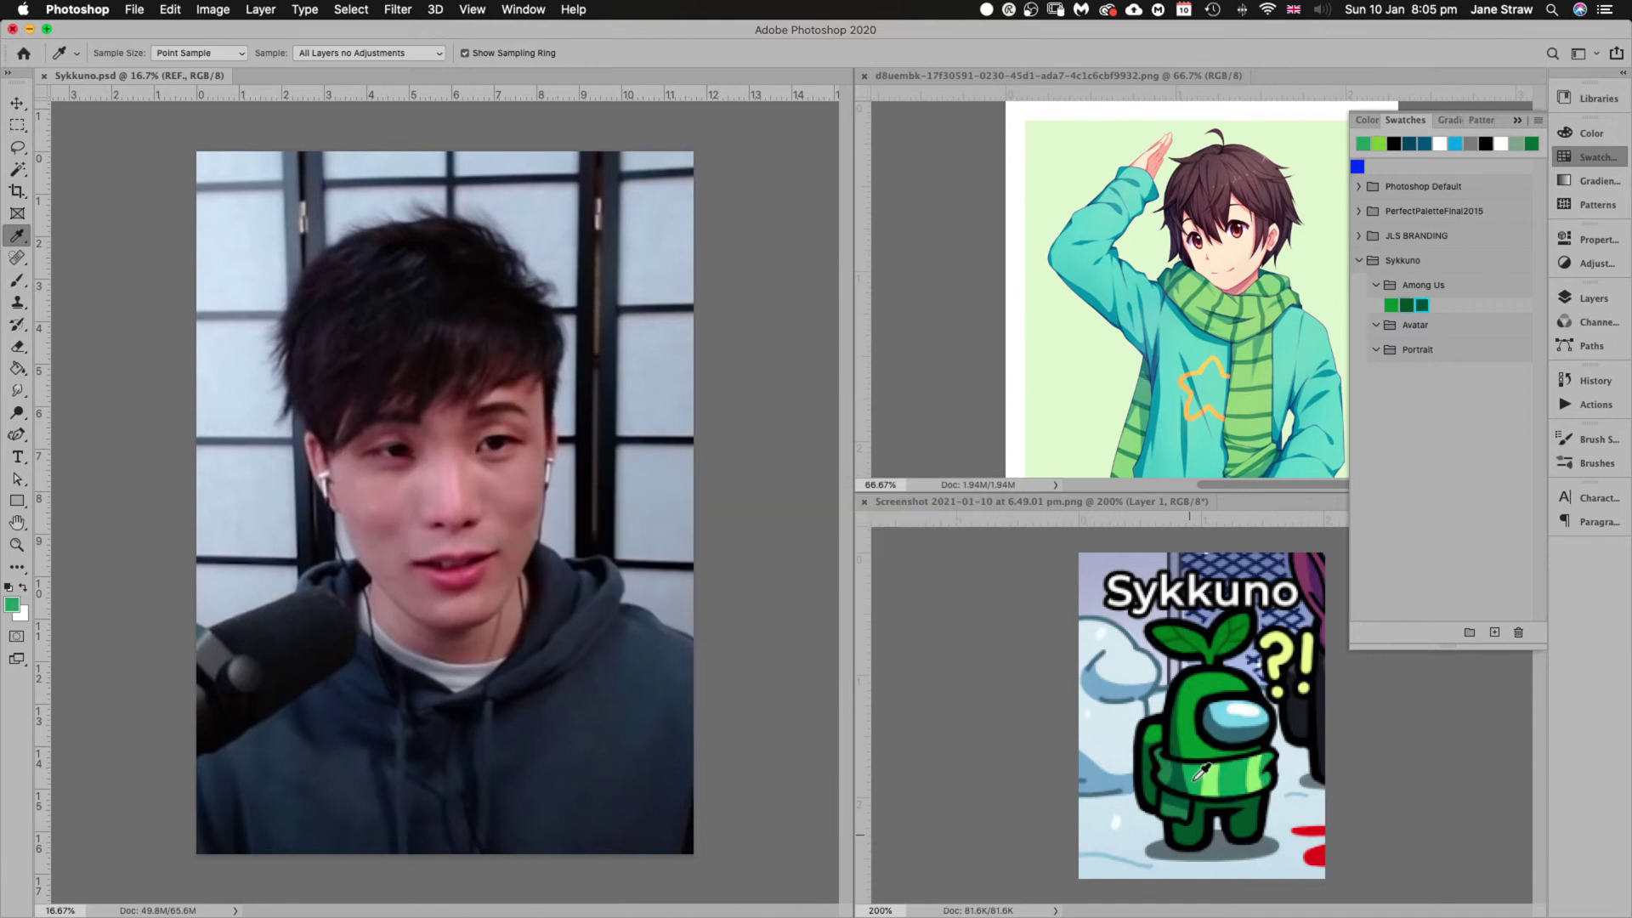
click(1538, 119)
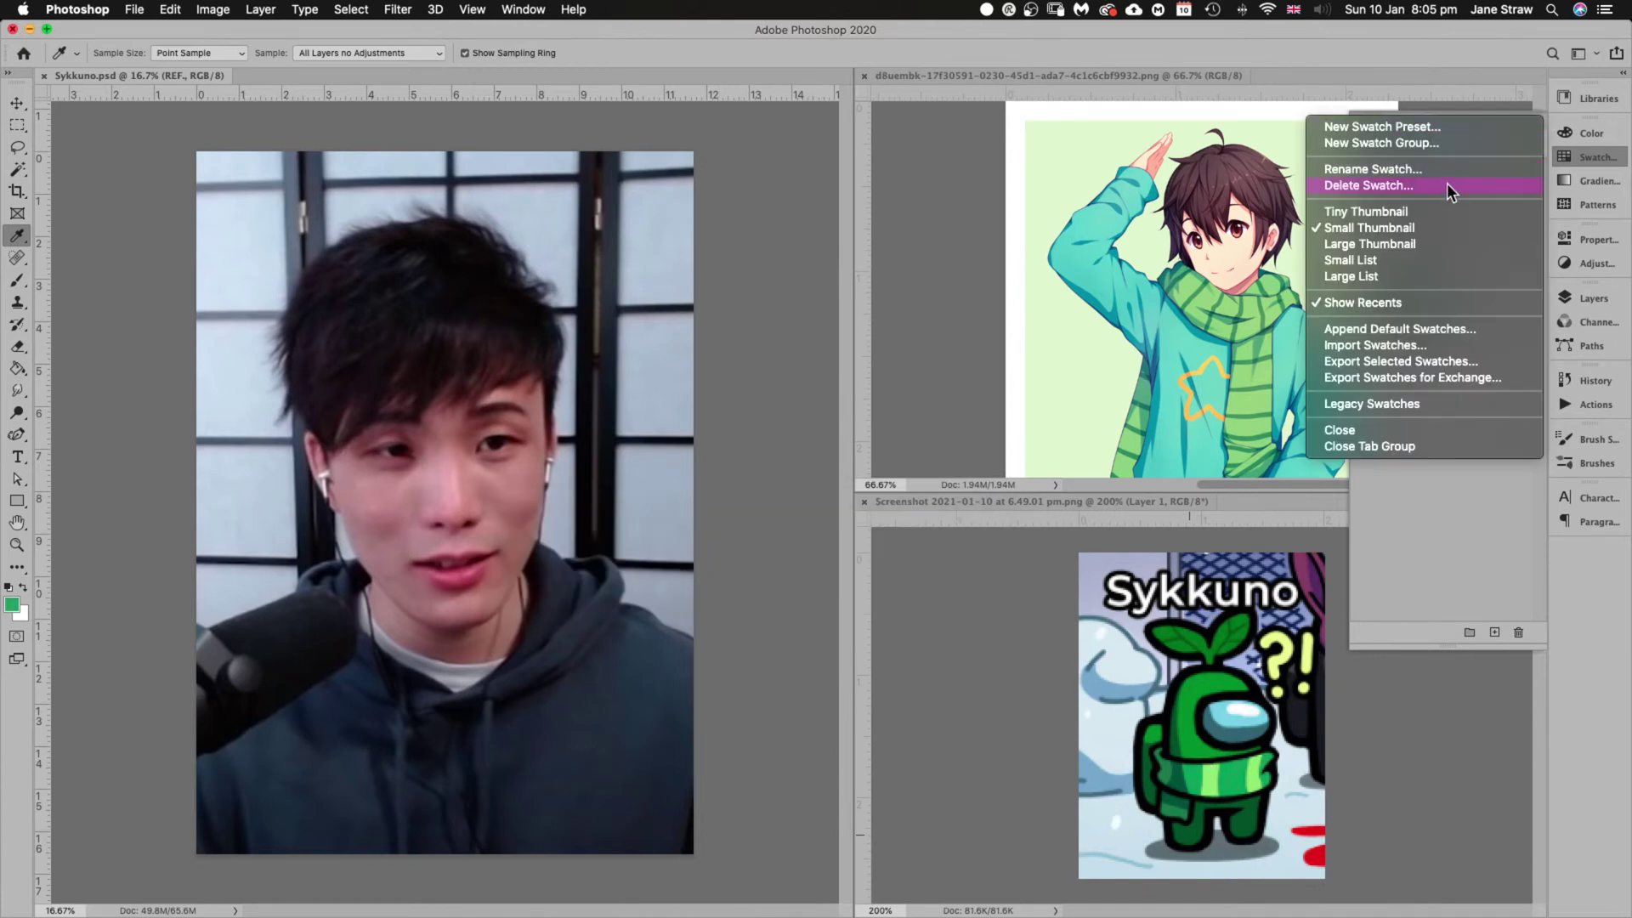
click(1406, 129)
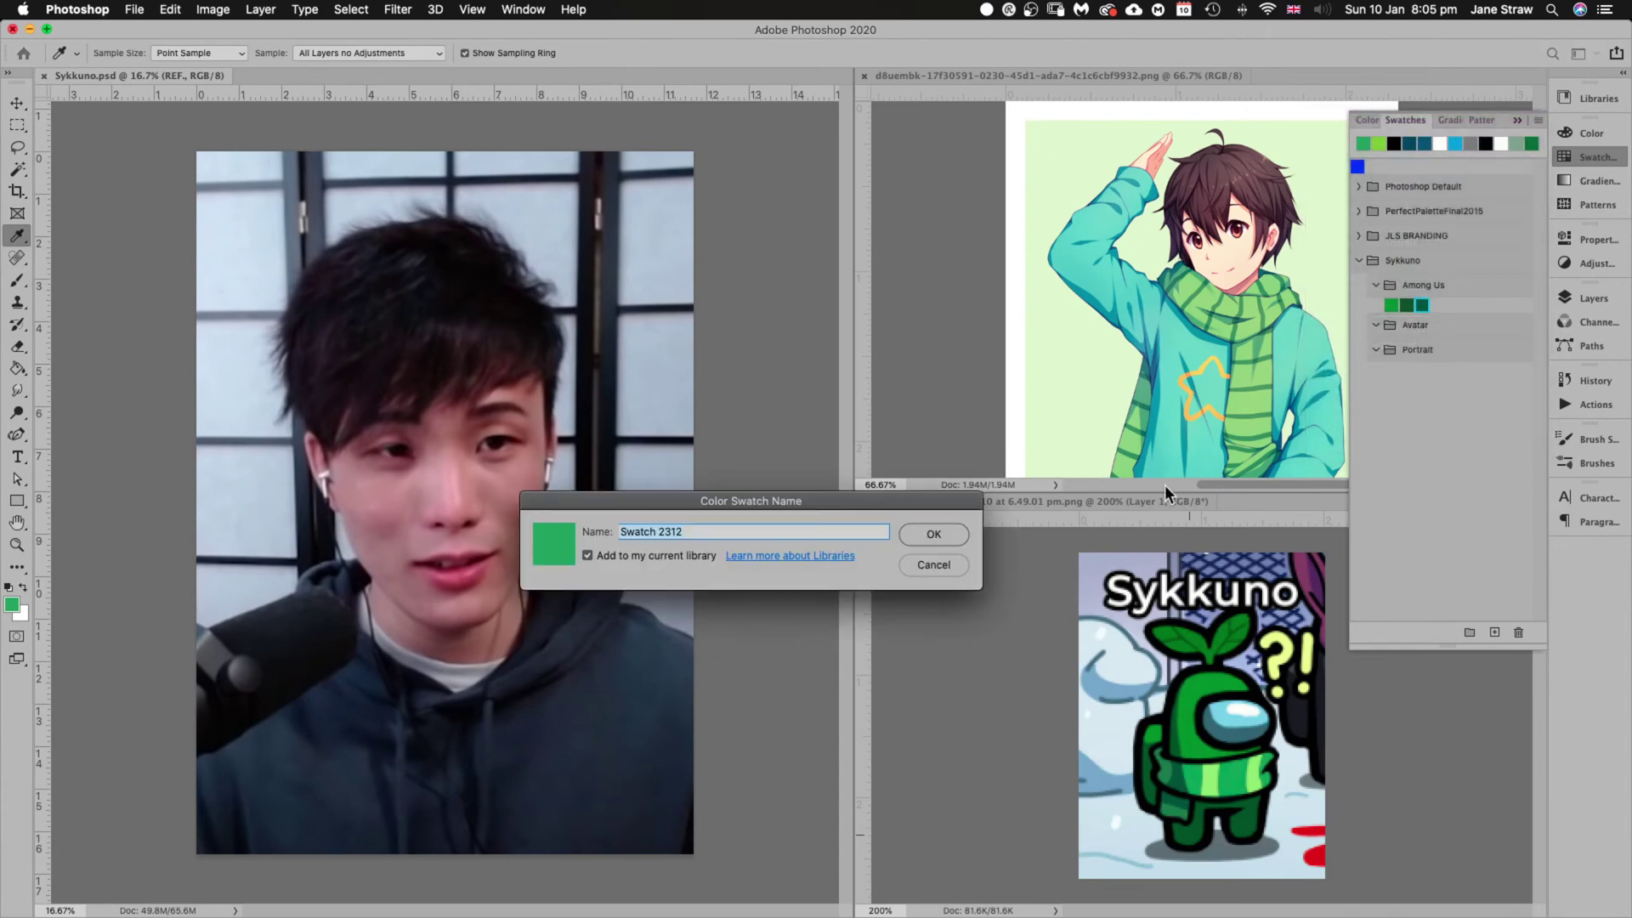
click(937, 529)
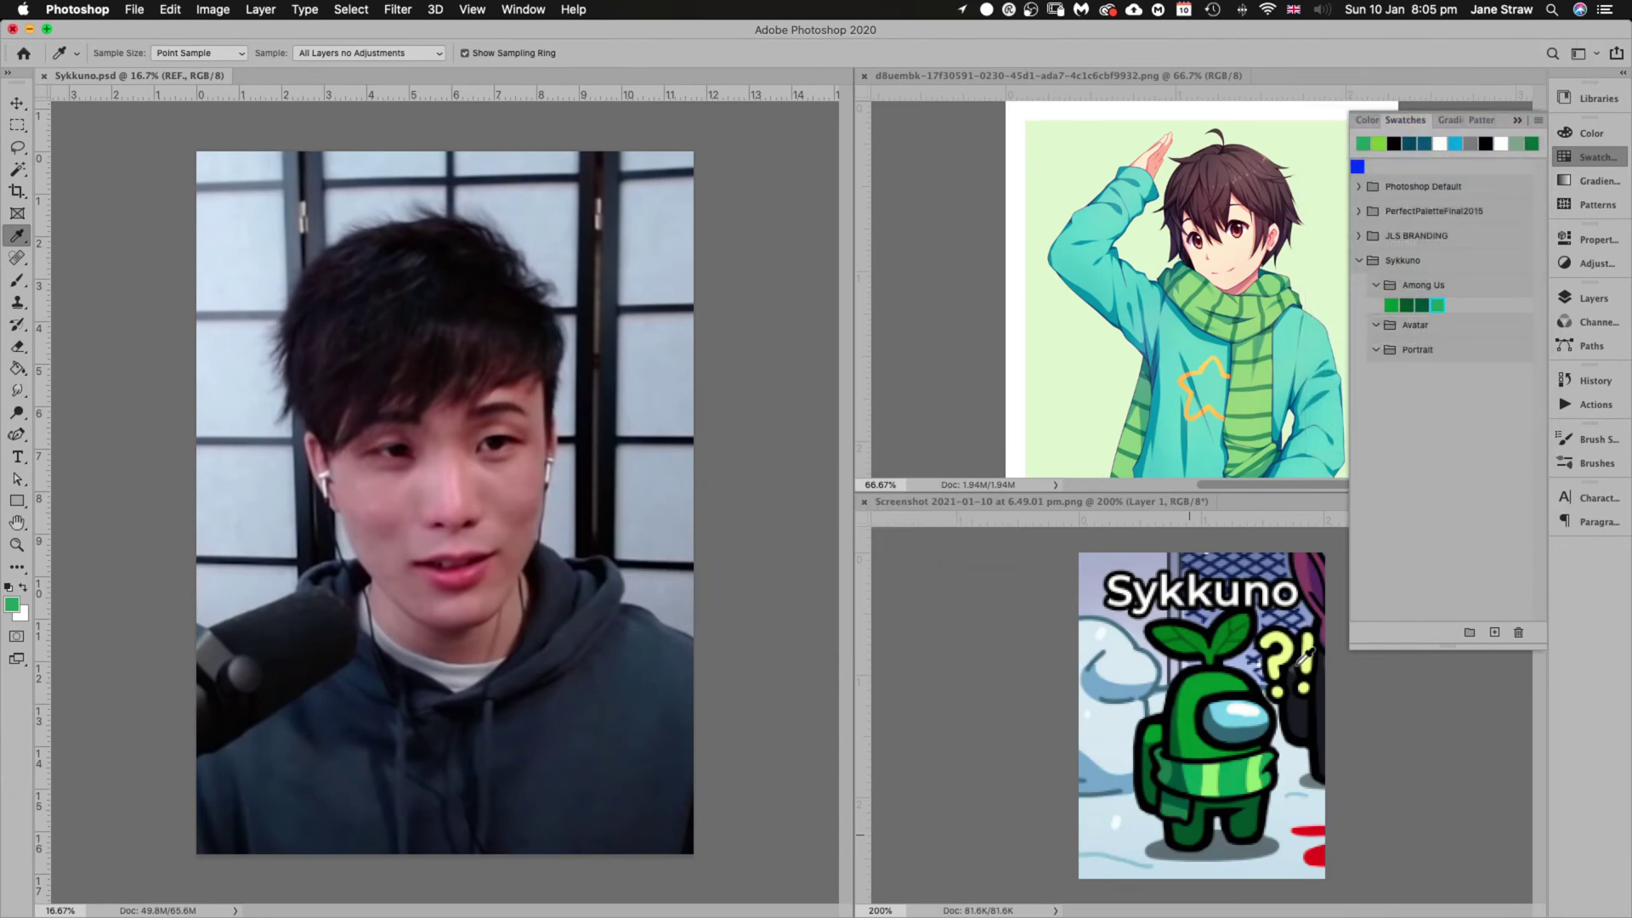
click(1212, 774)
click(1540, 120)
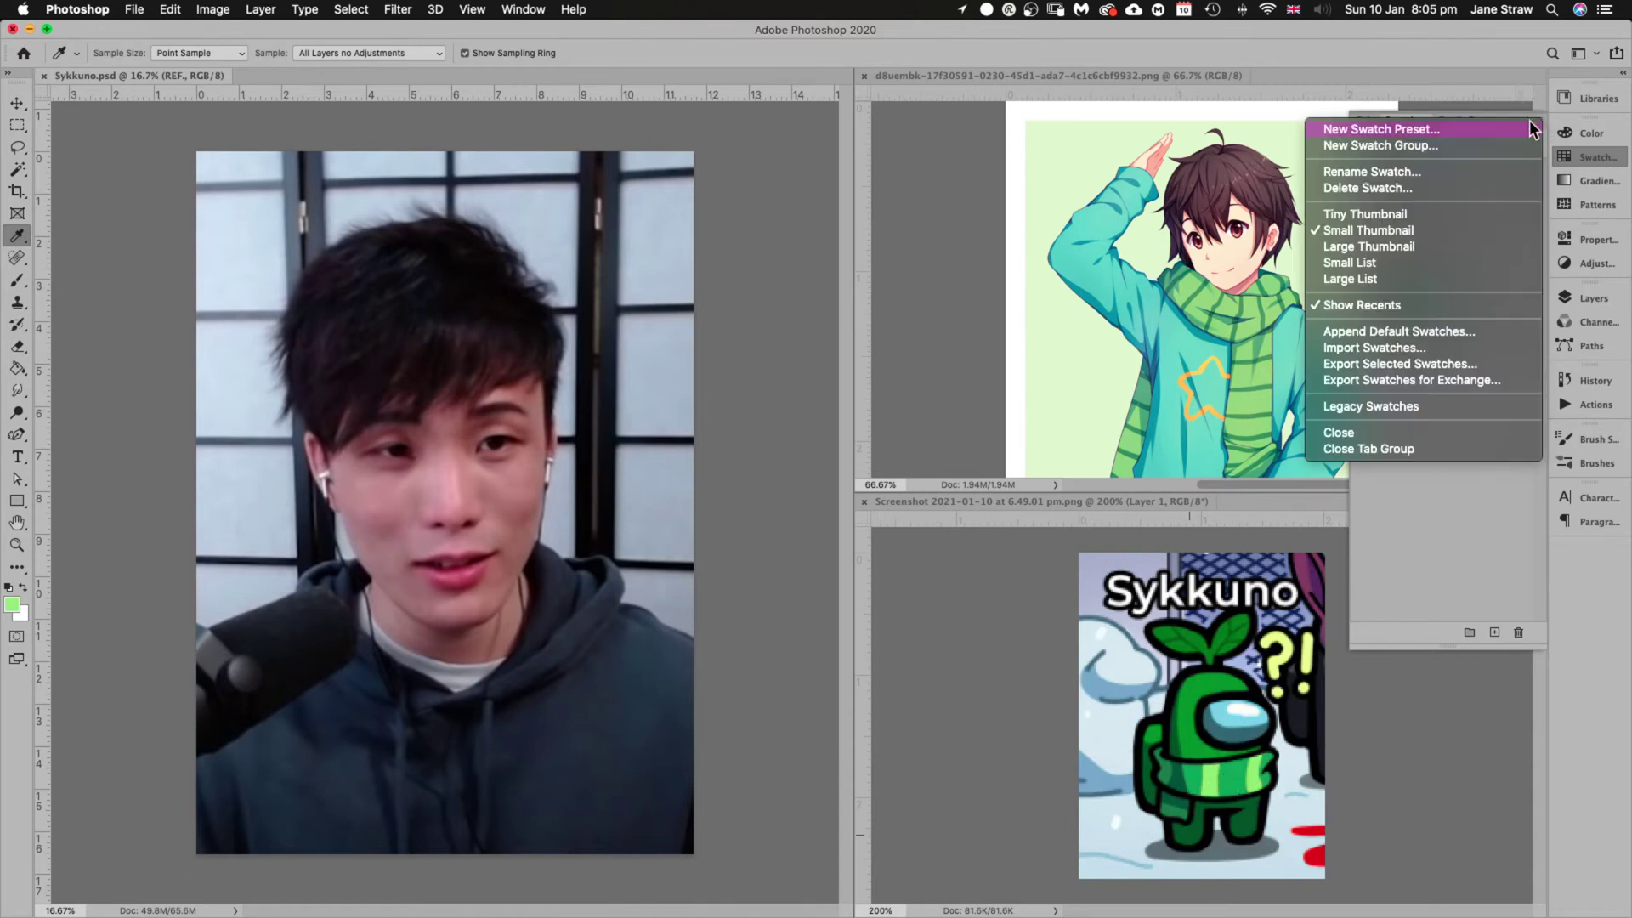
click(1459, 128)
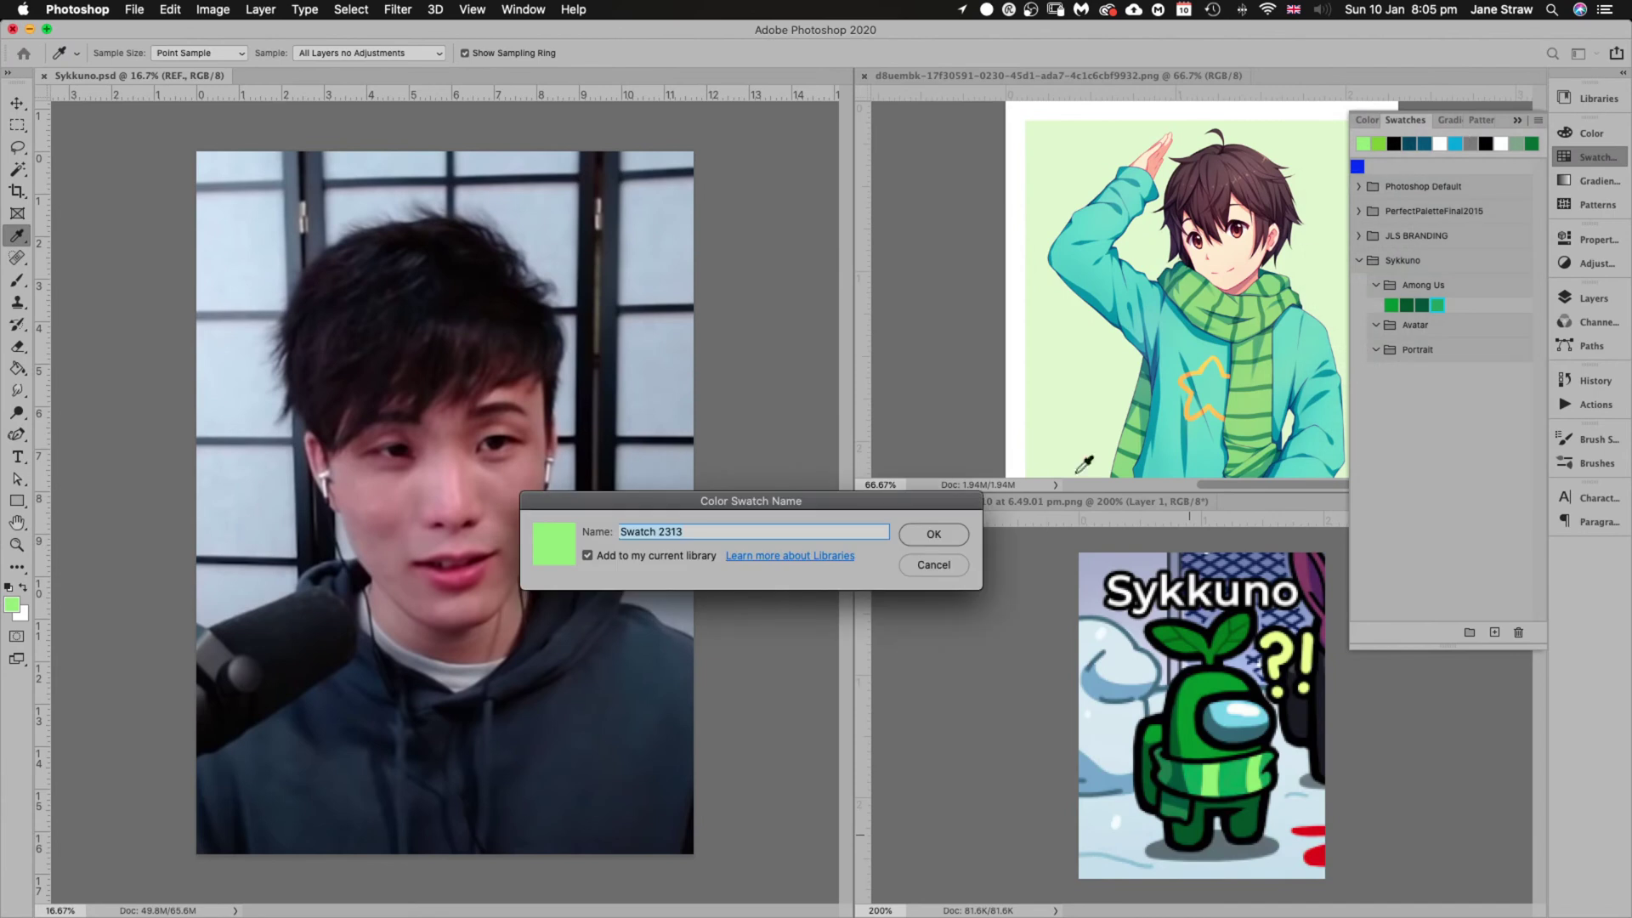
click(933, 535)
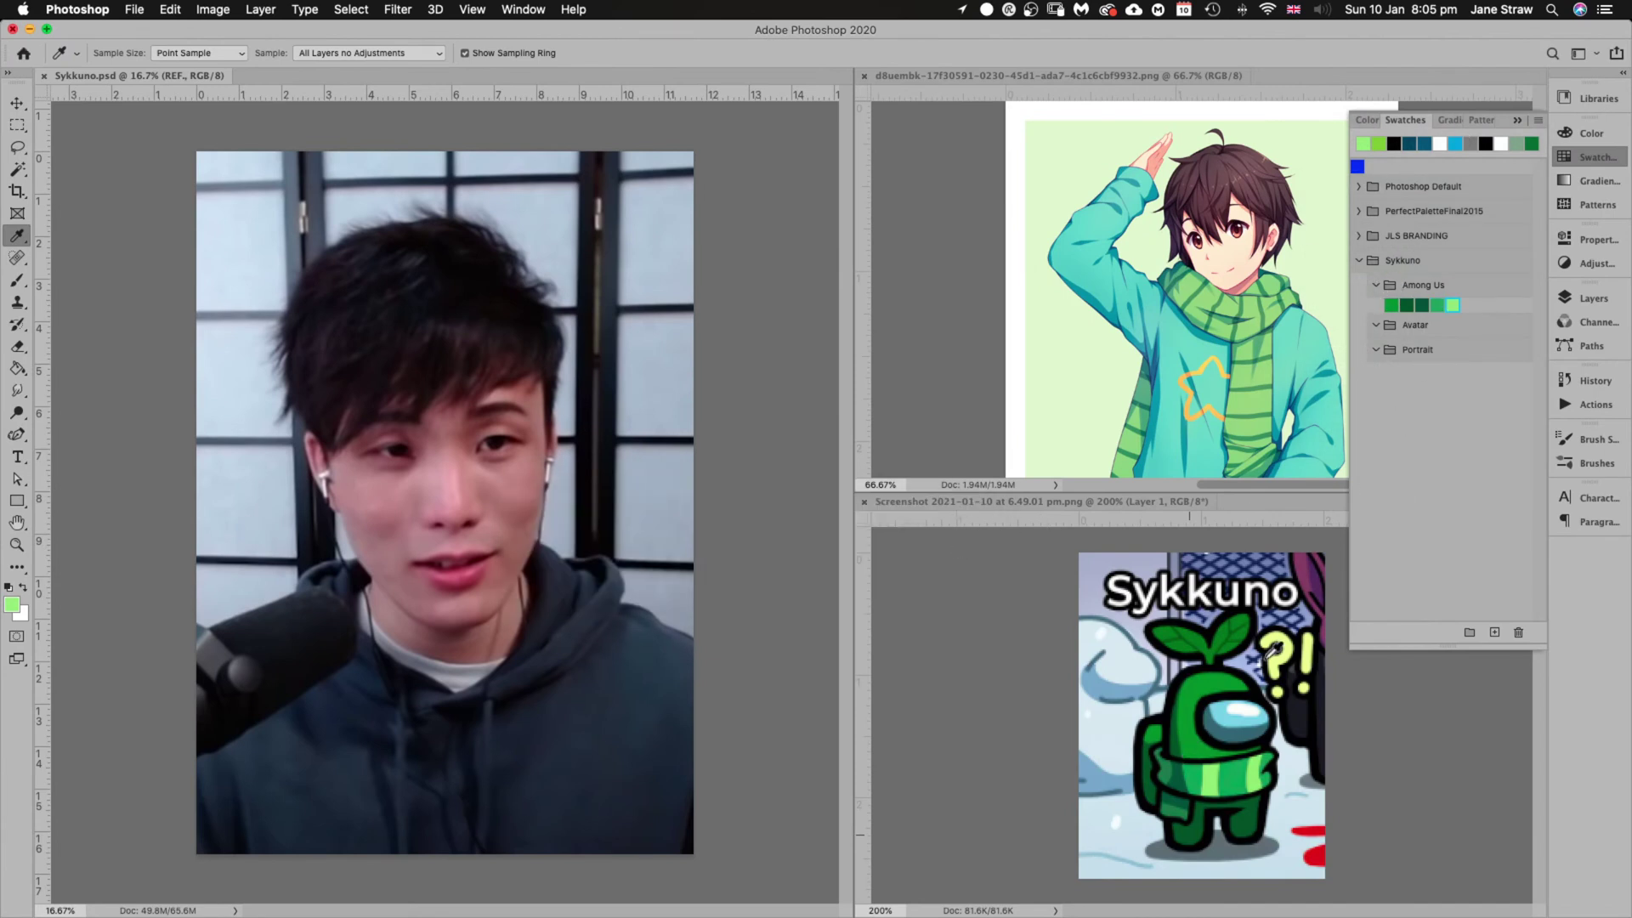
Reorder the Among Us swatches, placing the scarf's dark green and mid green after the light green
click(1425, 304)
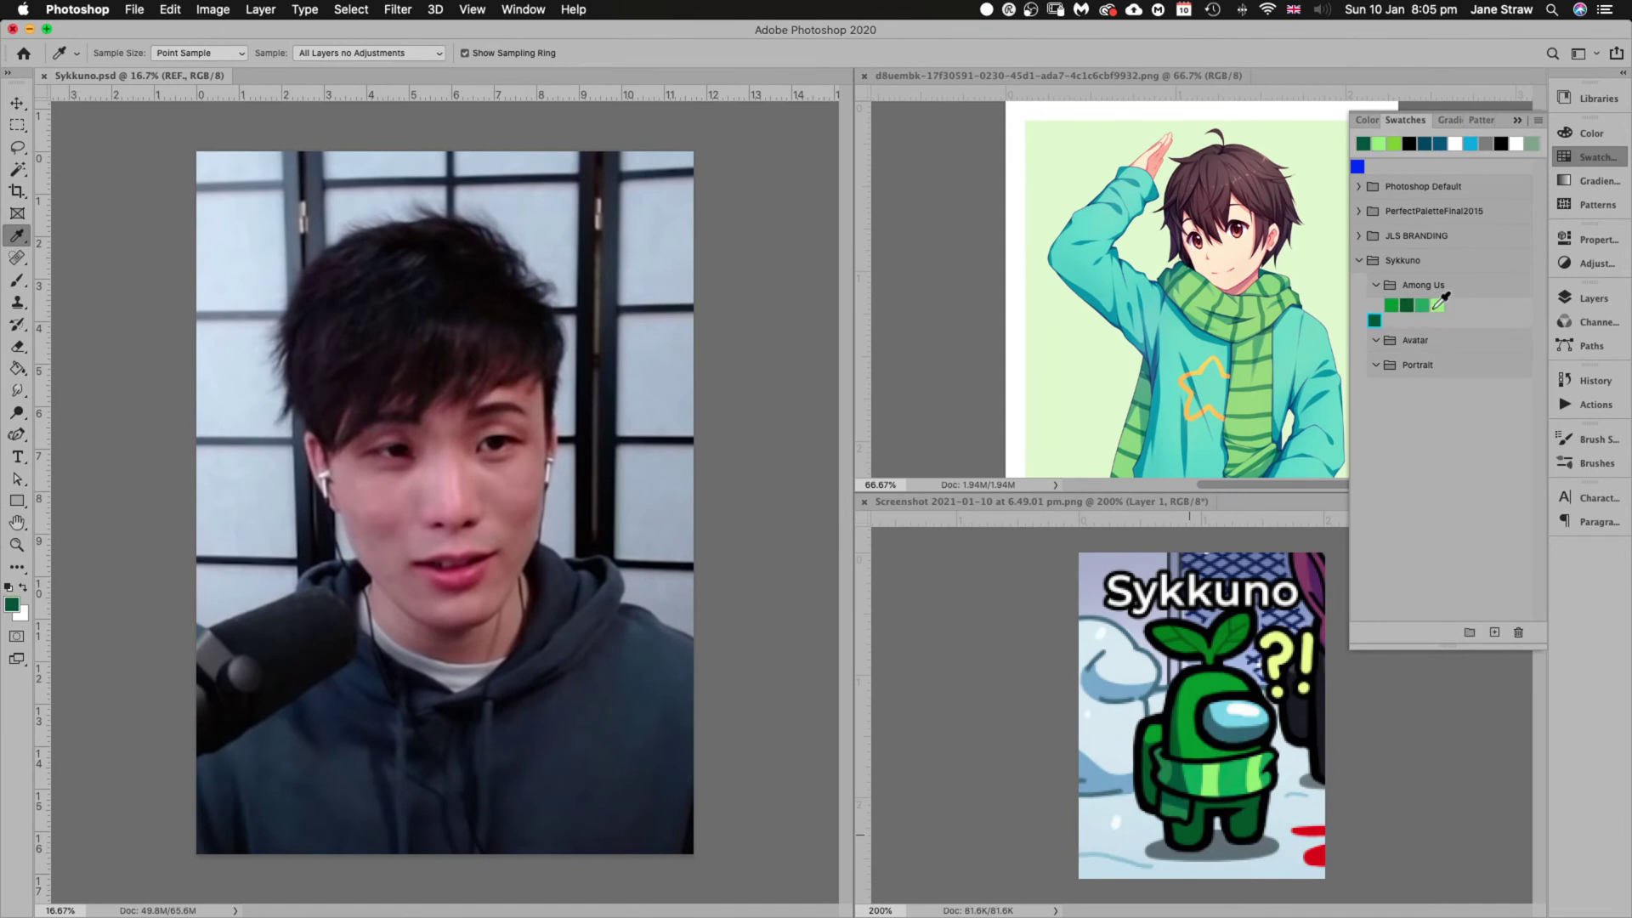
click(1376, 285)
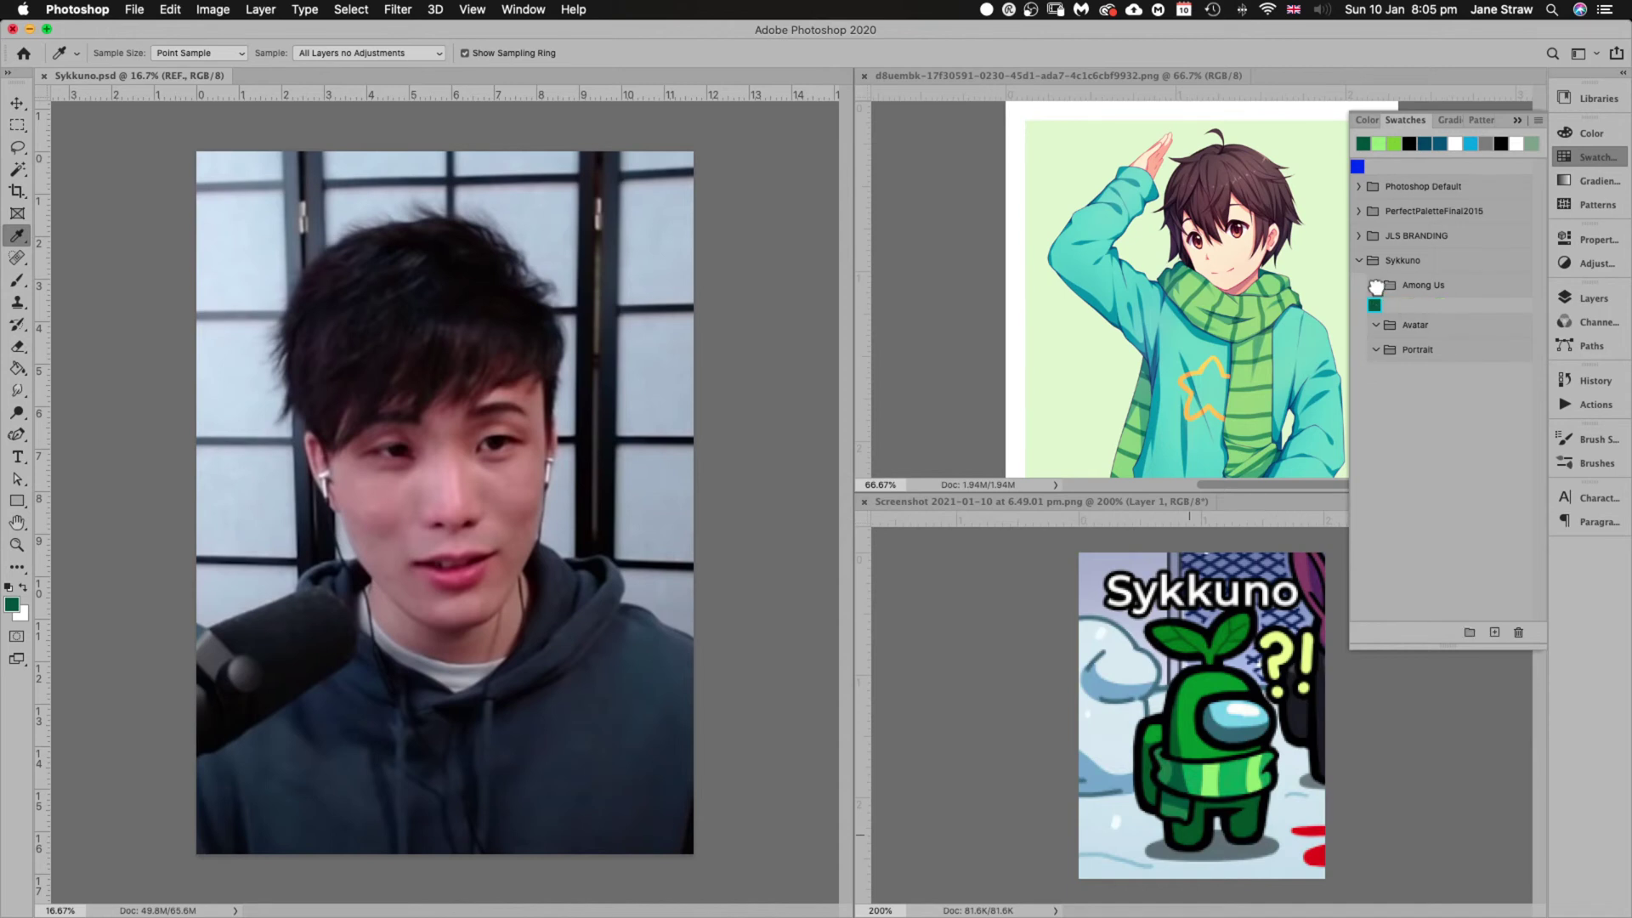
click(1377, 285)
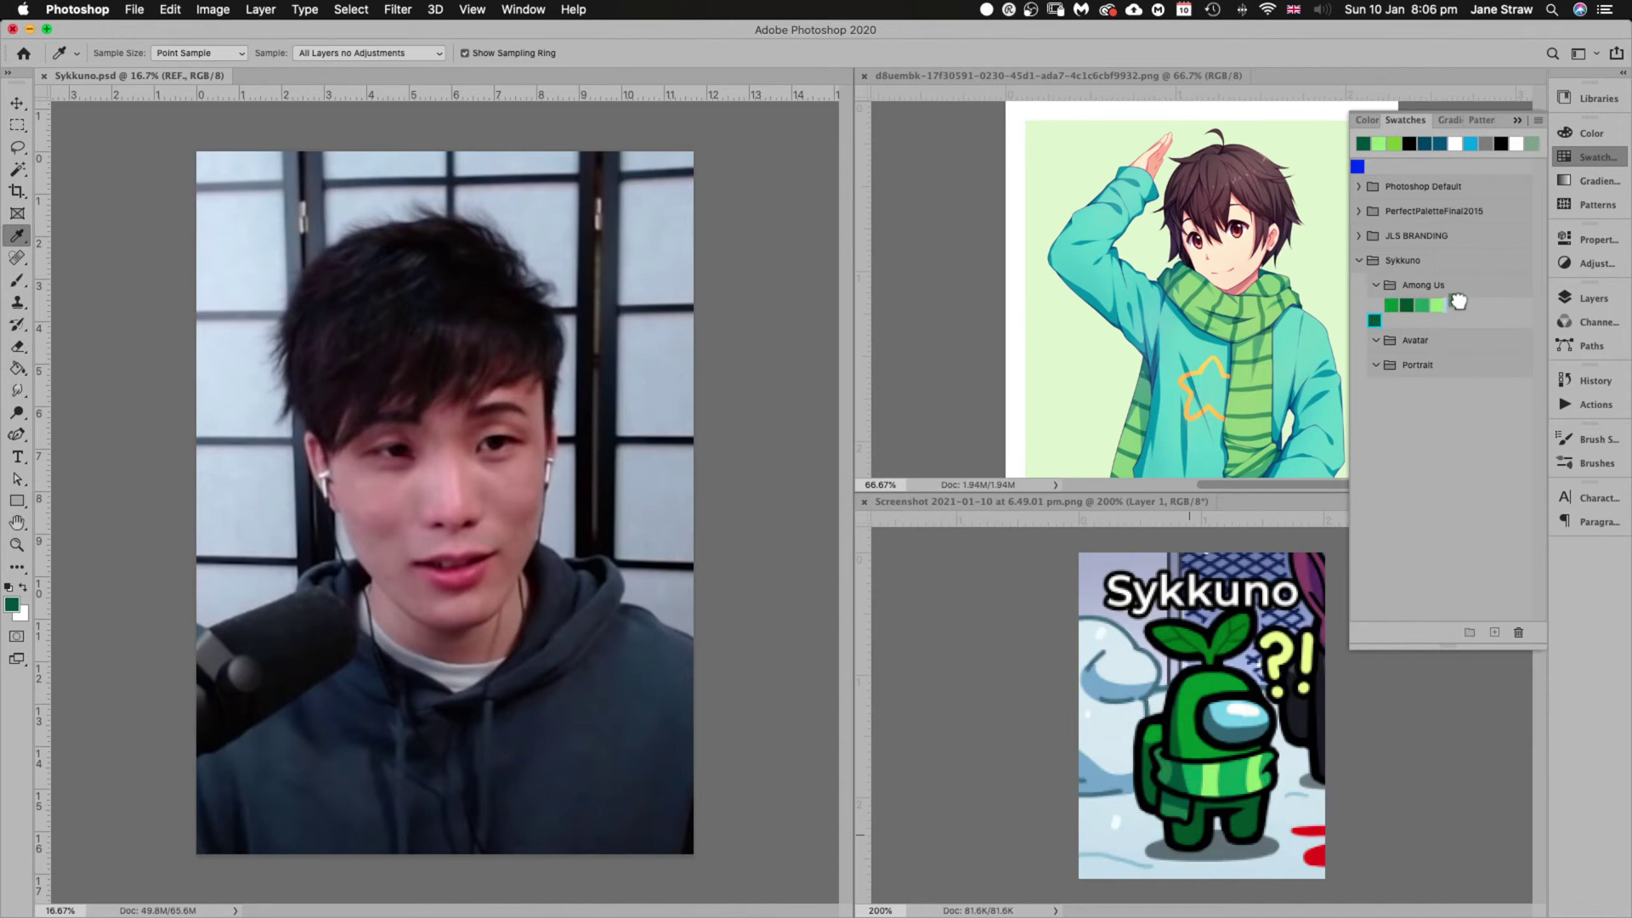
drag(1459, 305, 1466, 300)
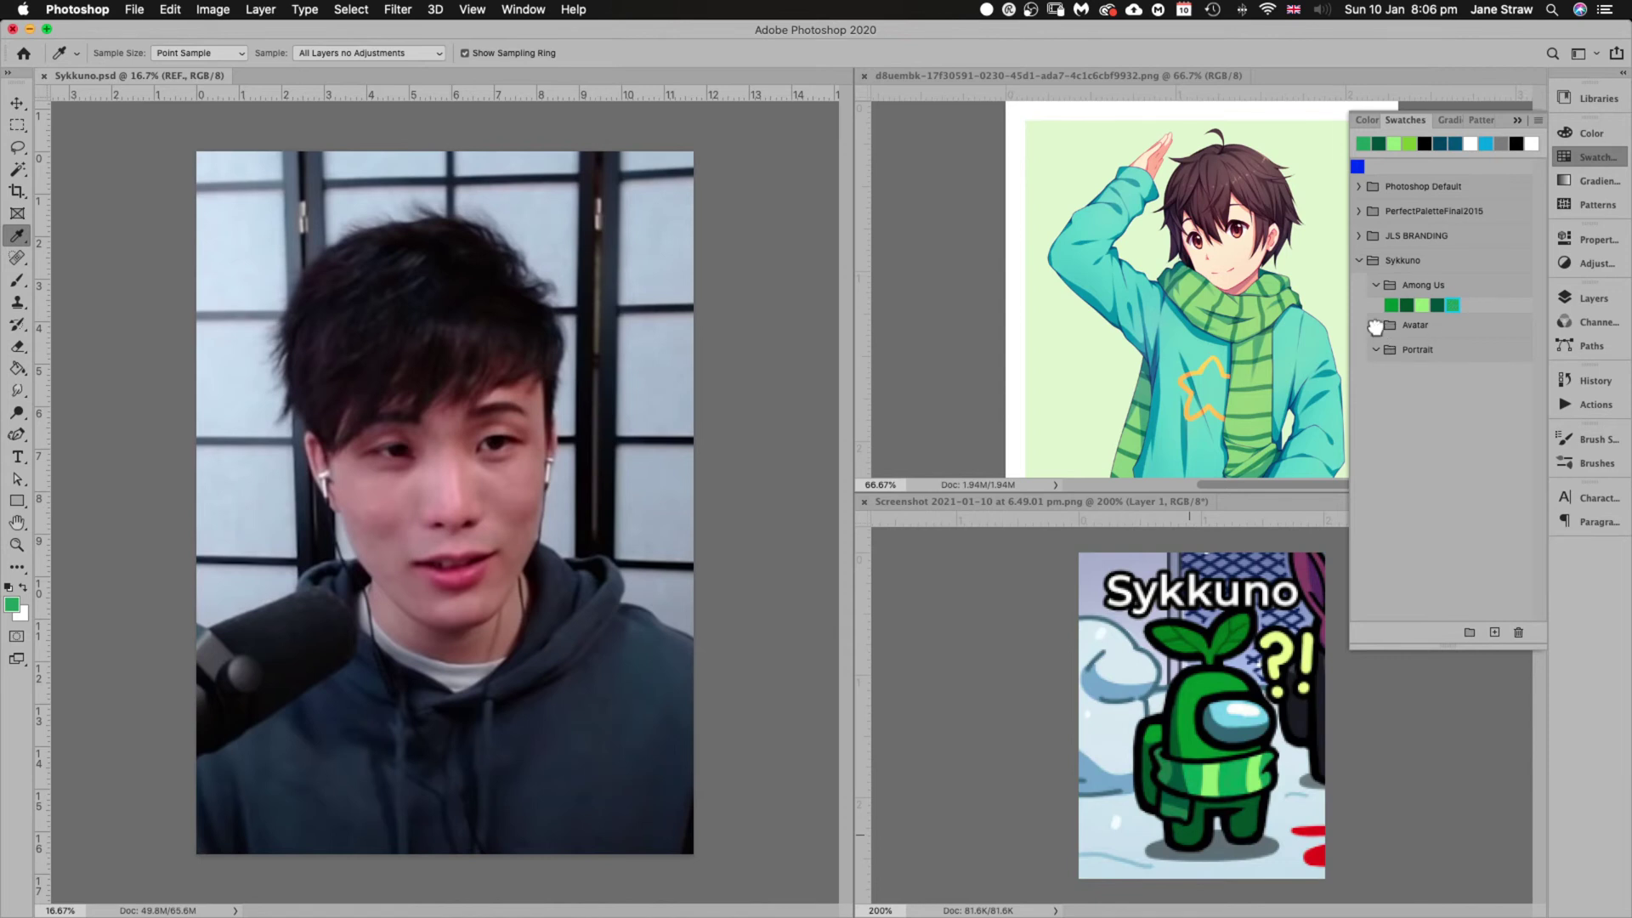
Sample the purplish brown of the anime avatar's hair and save it as a swatch in the Avatar group
click(1403, 324)
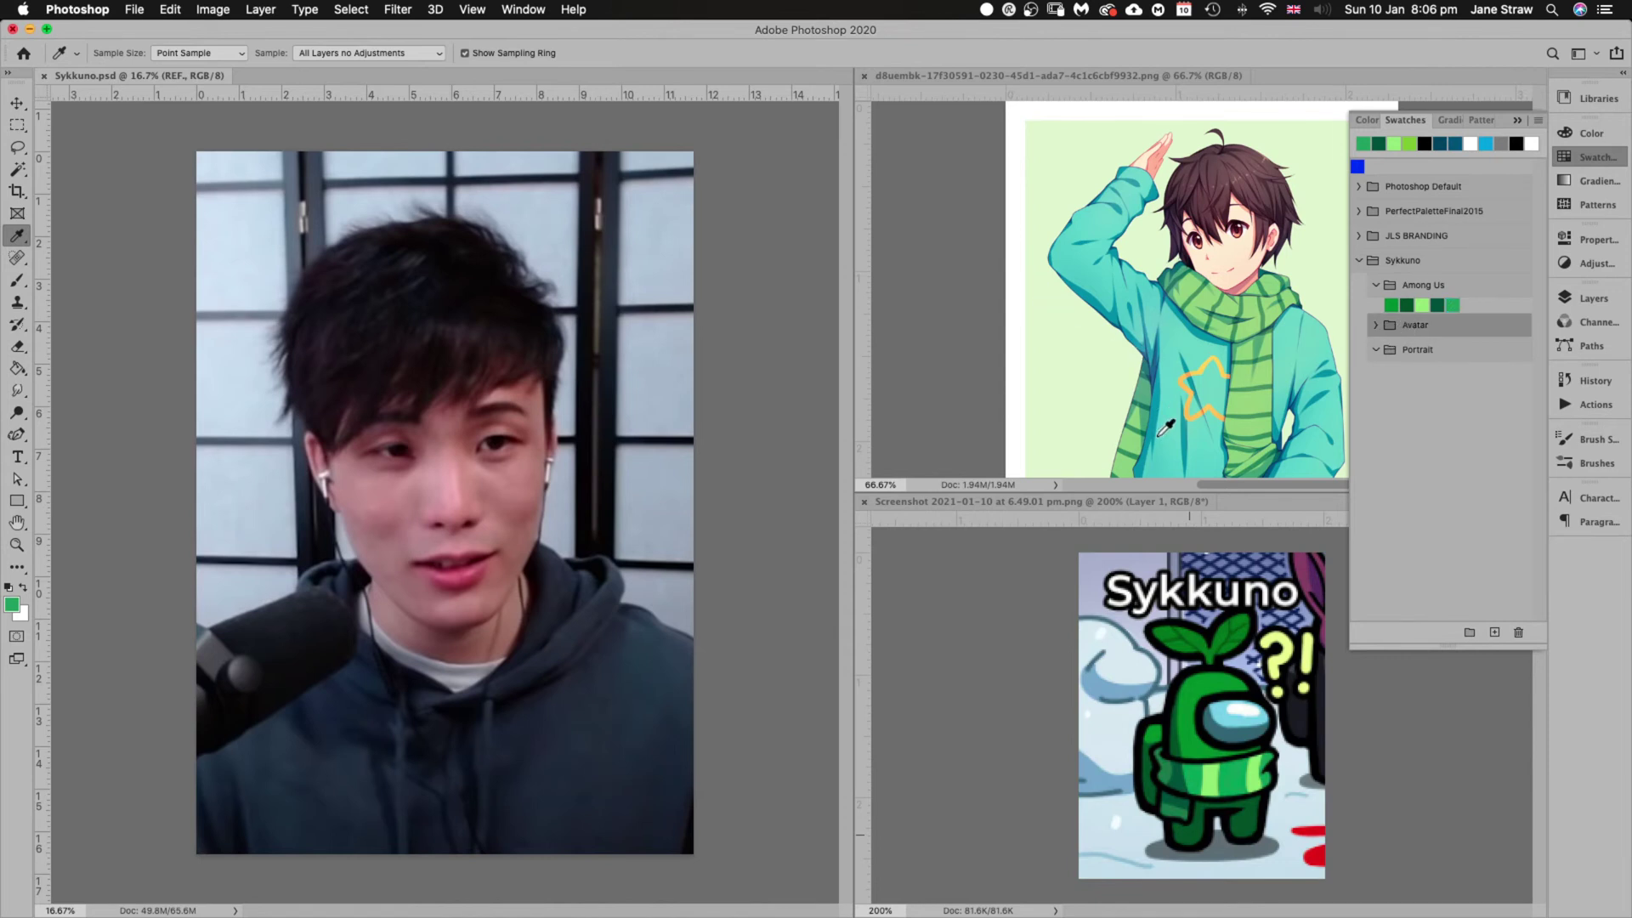
click(1220, 160)
click(1539, 119)
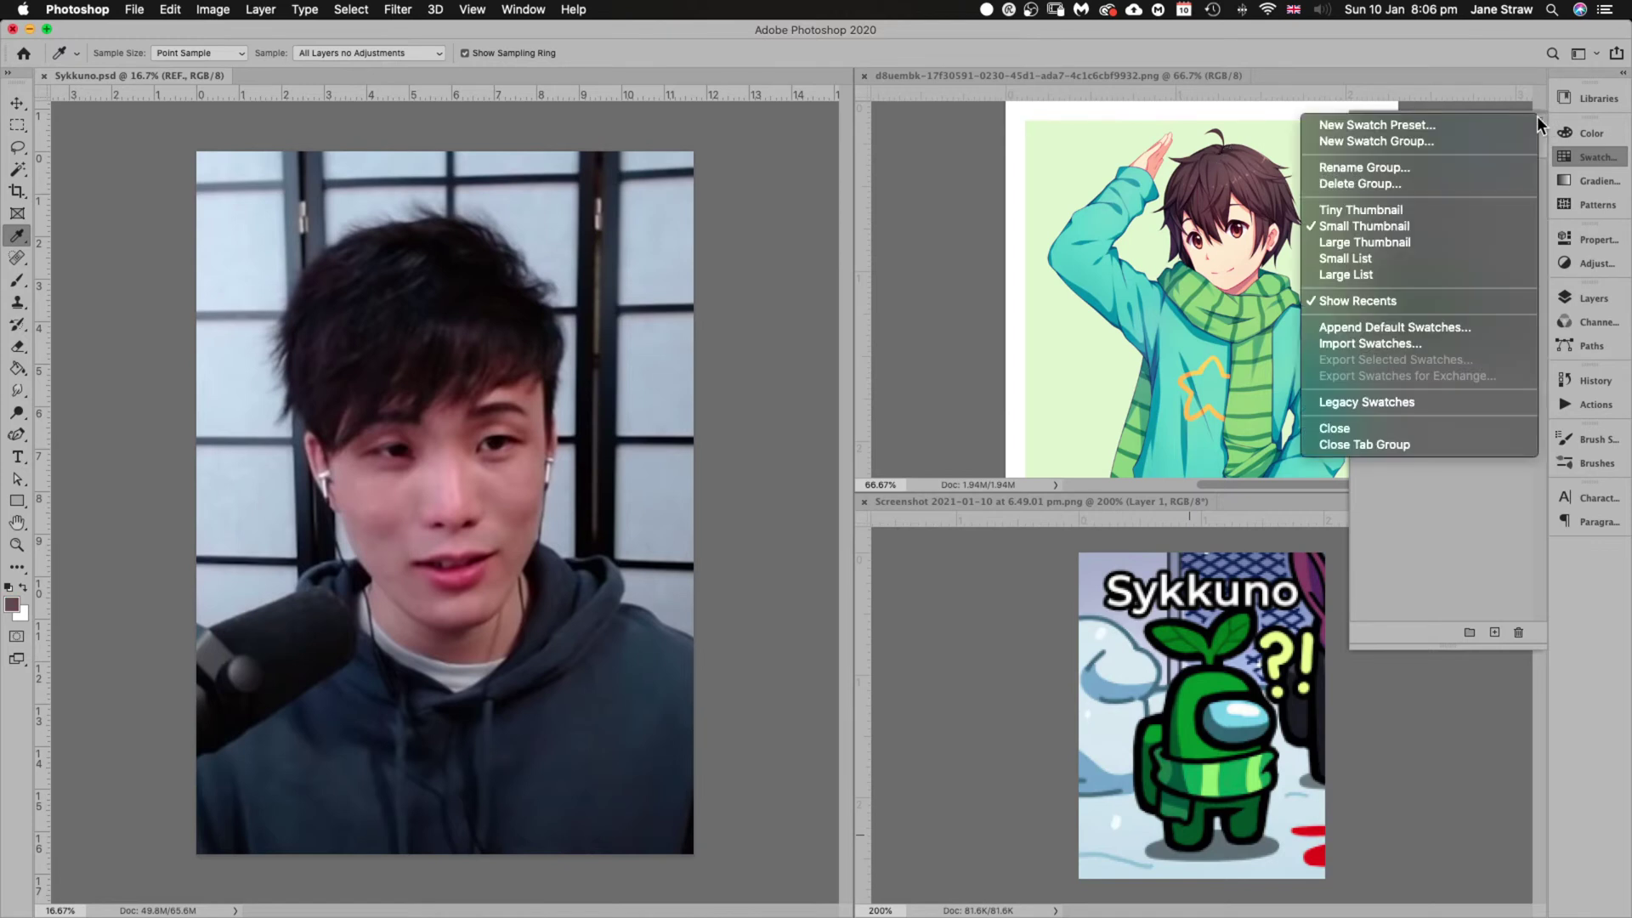
click(1448, 122)
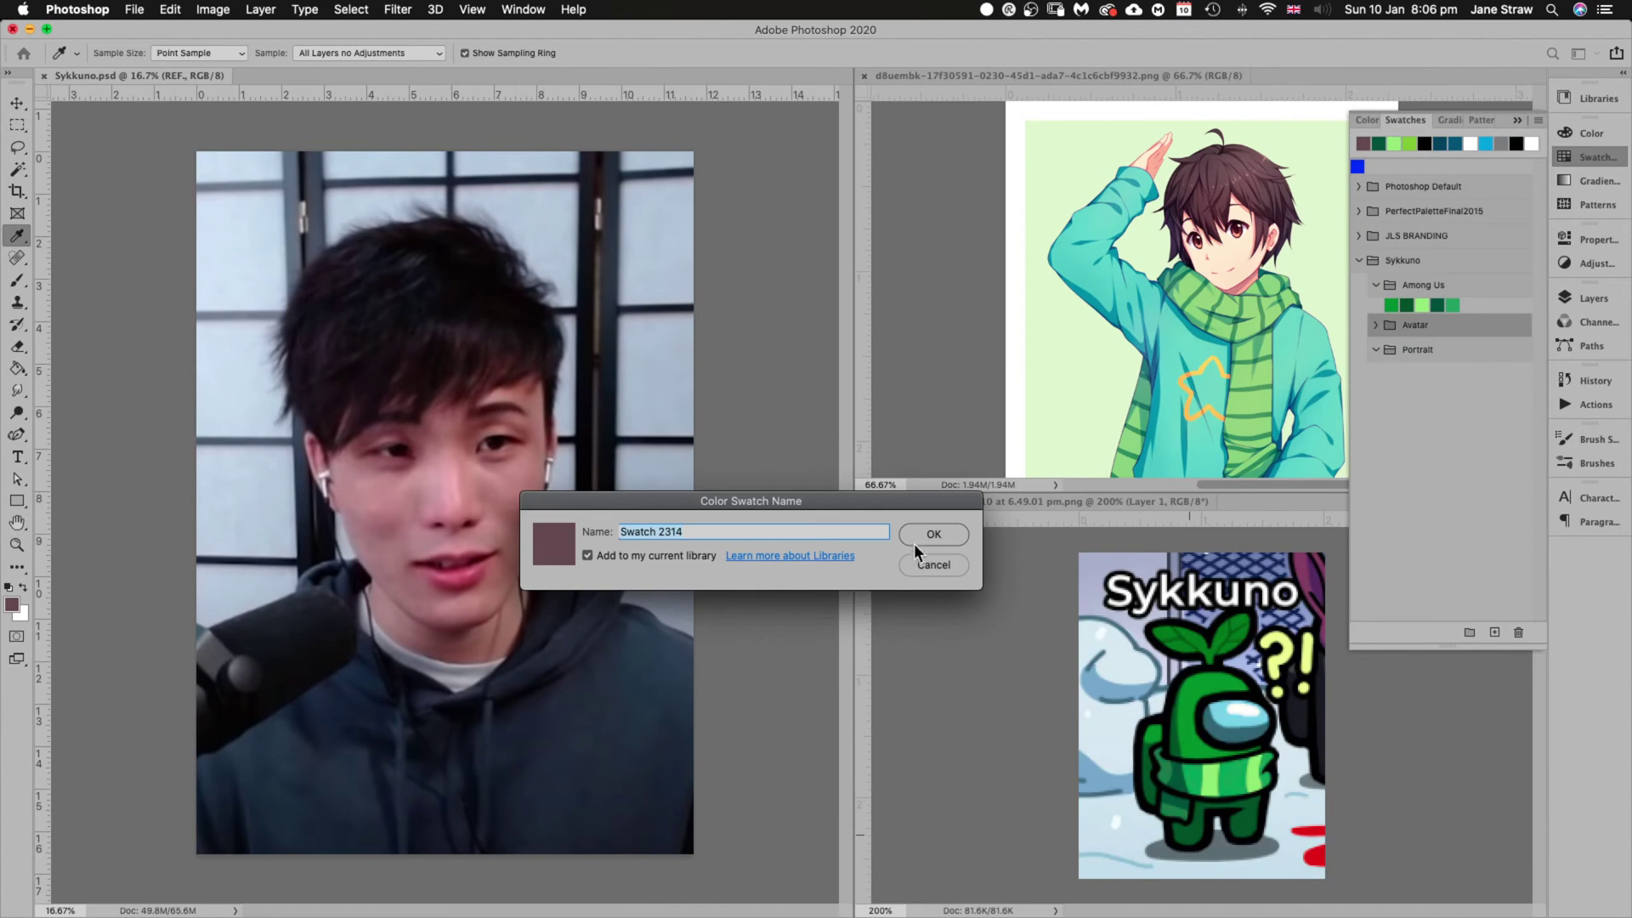
click(933, 534)
Sample the pale skin colour of the anime avatar's face and save it as a swatch in the Avatar group
click(1241, 251)
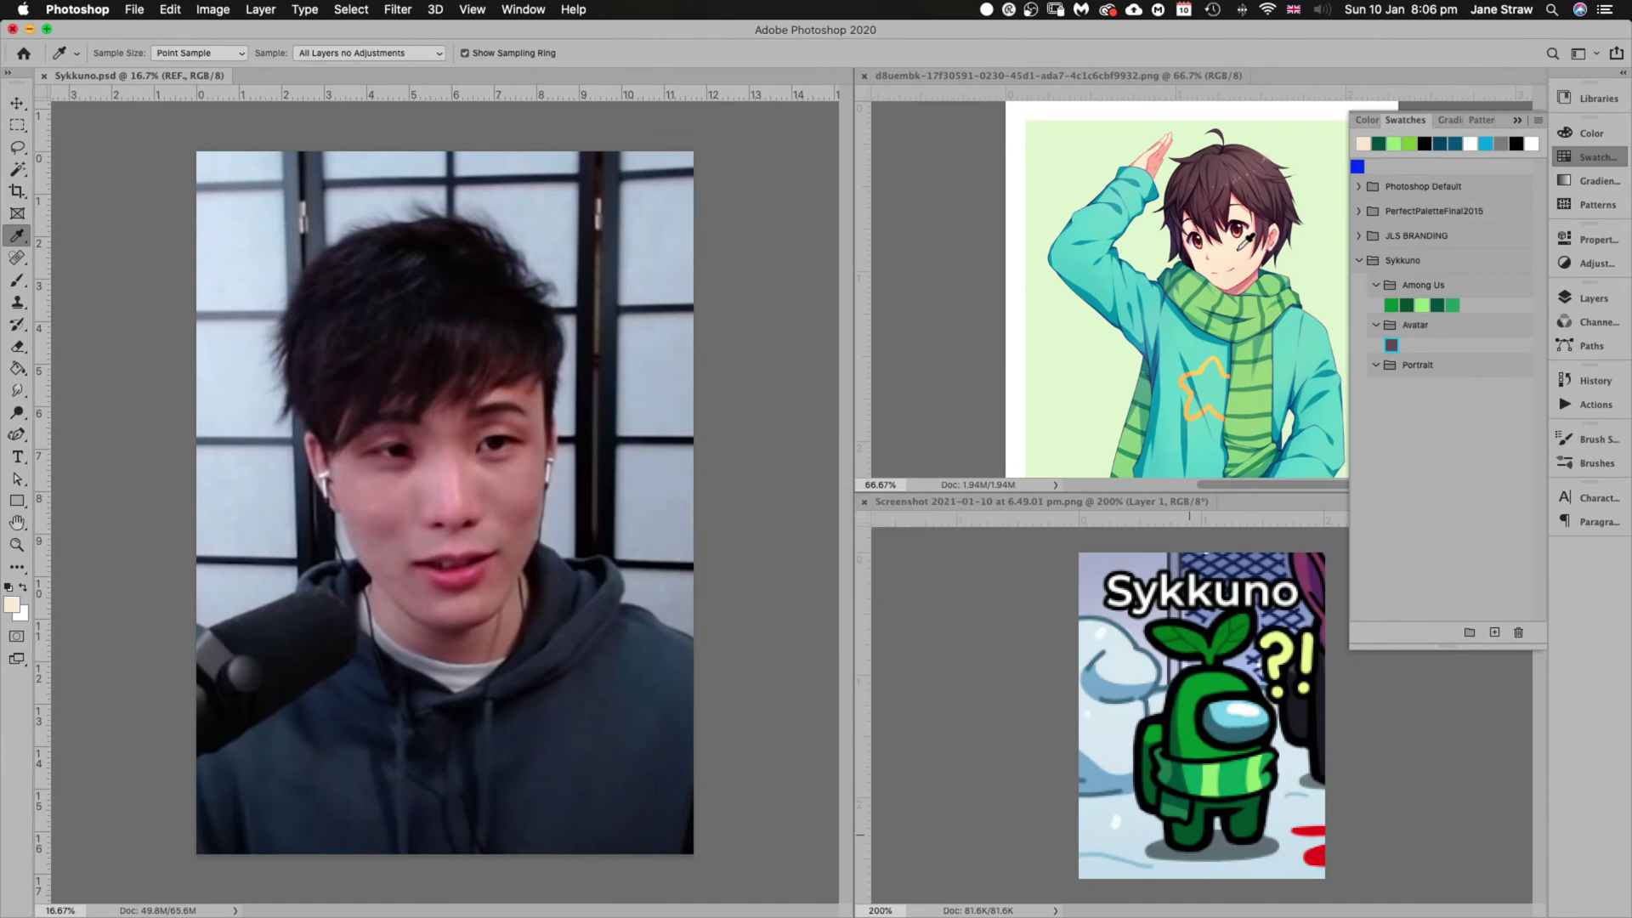
click(1539, 120)
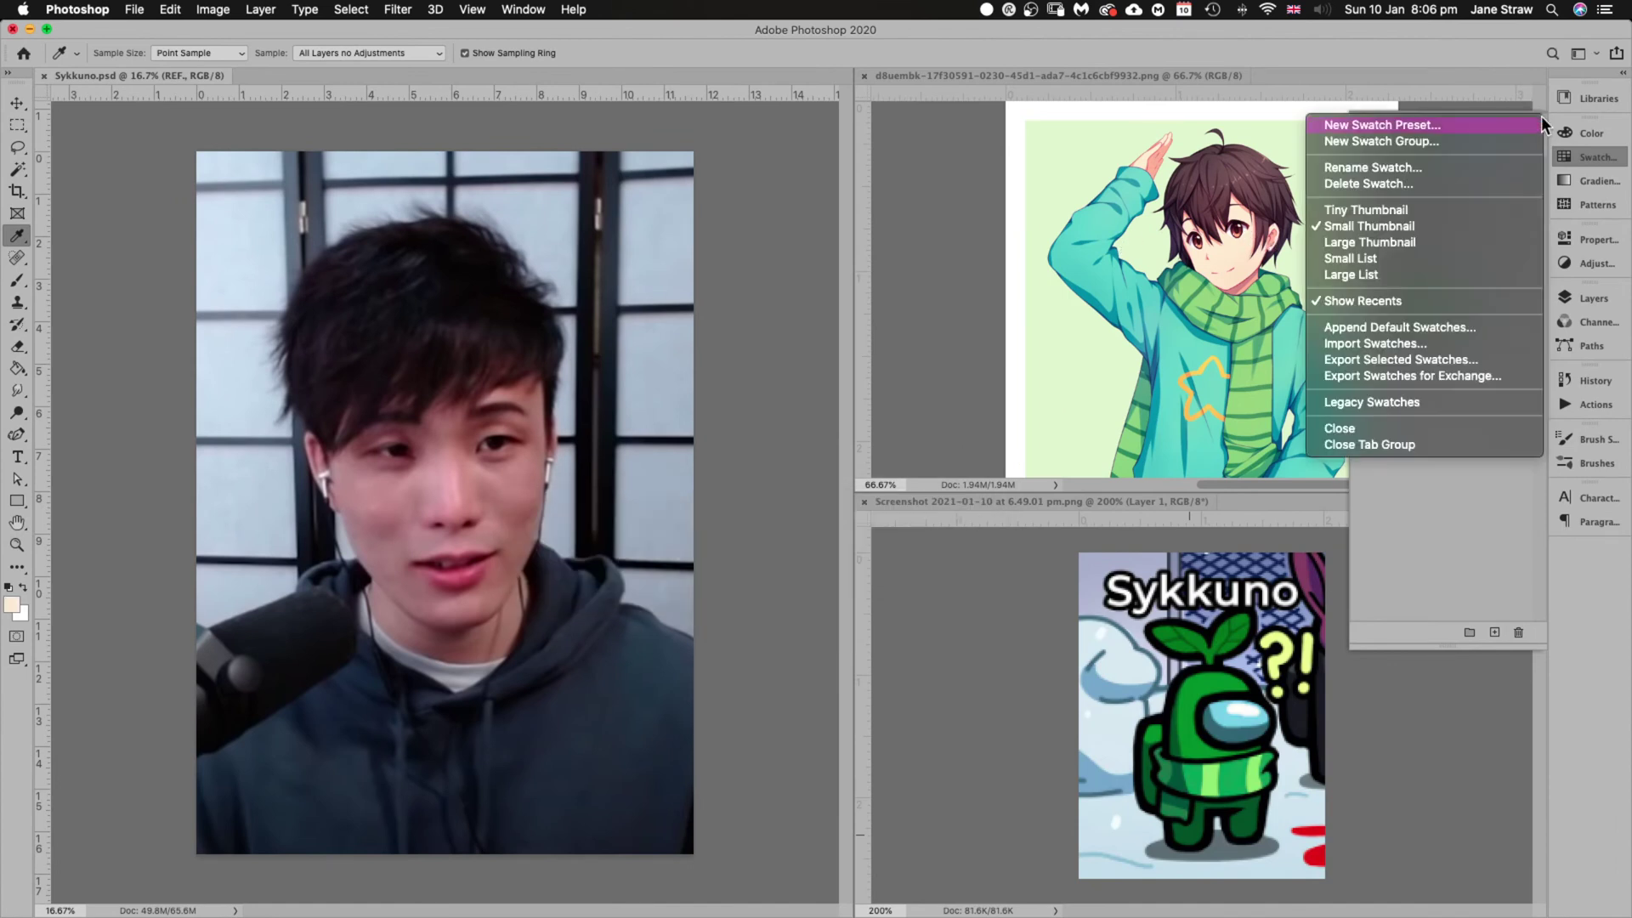
click(1344, 126)
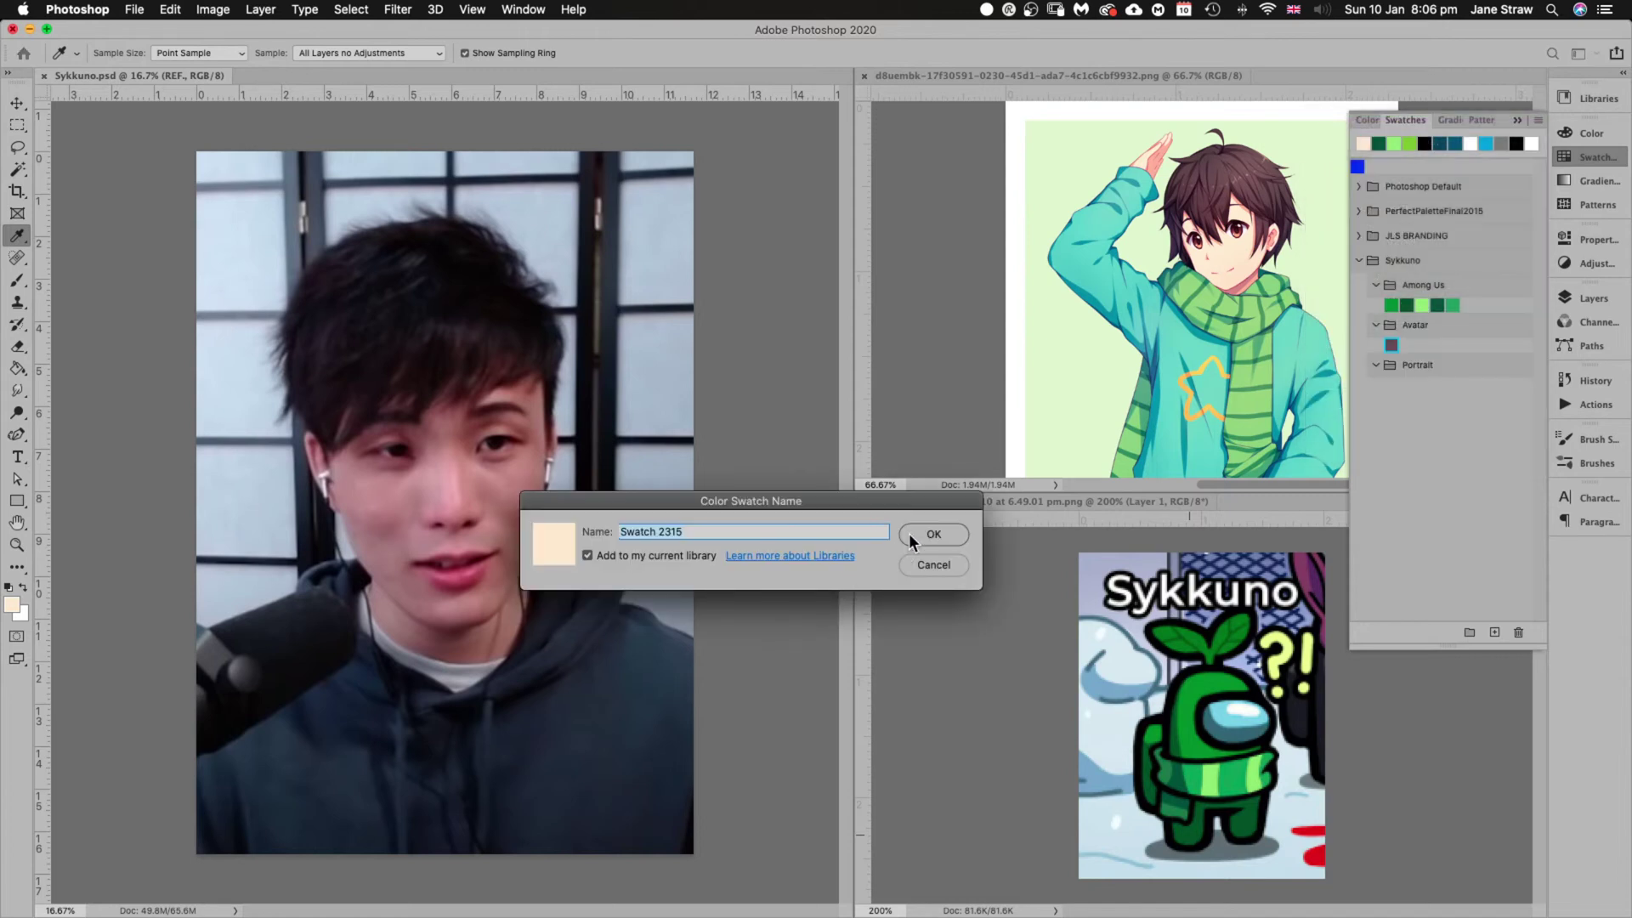
click(929, 533)
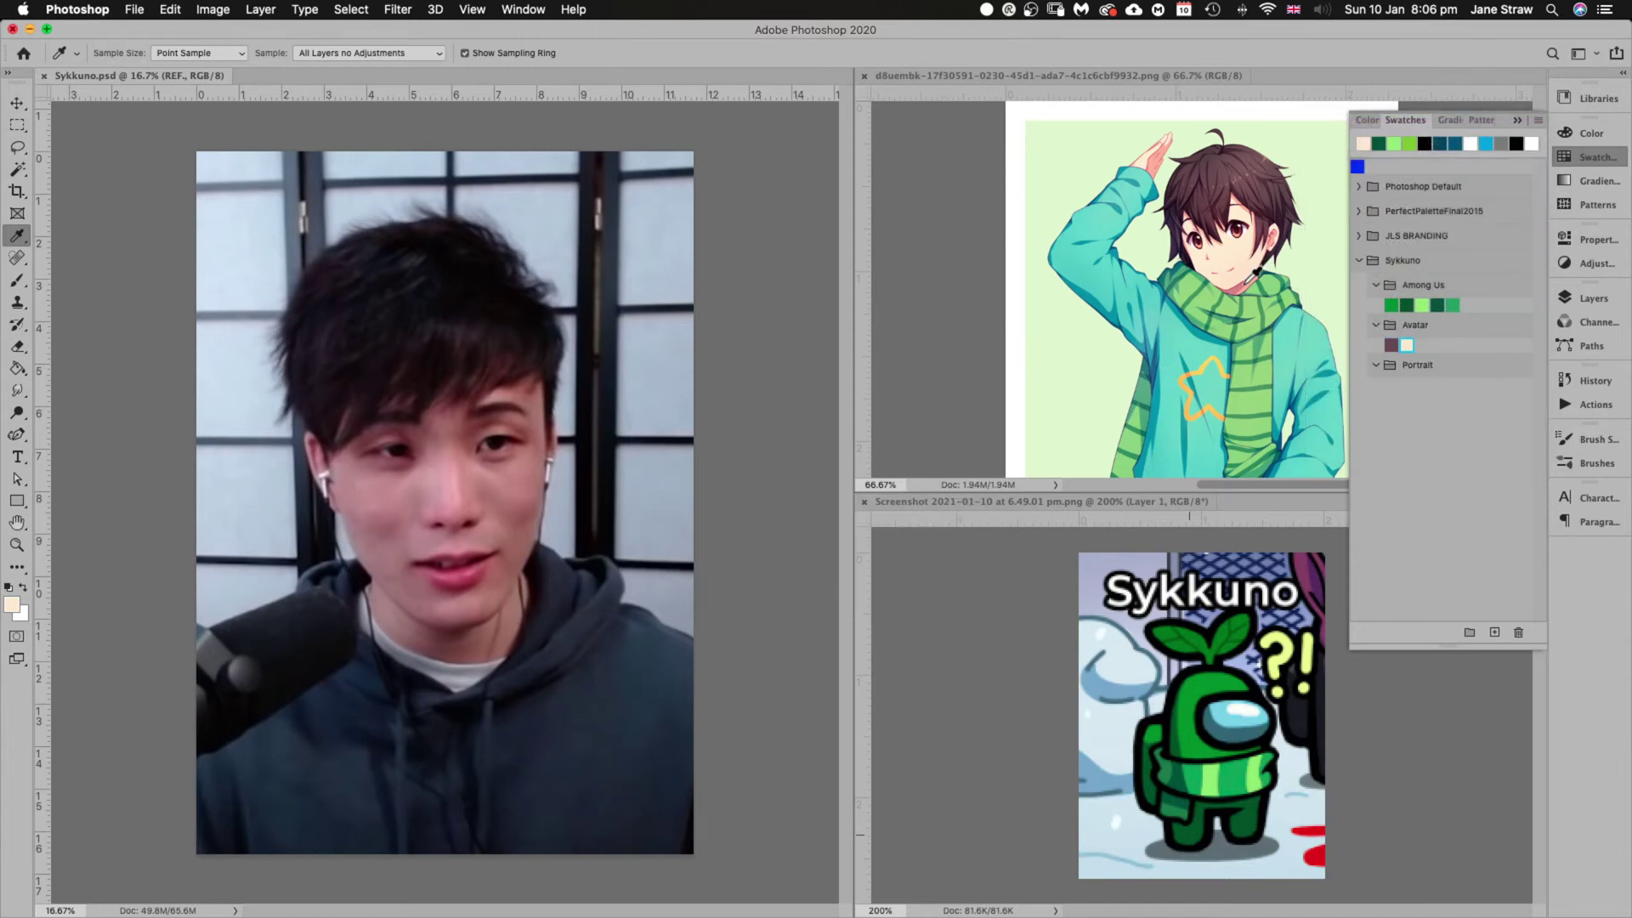
Sample the pink shadow colour on the anime avatar's neck and save it as a swatch in the Avatar group
click(1248, 280)
click(1538, 120)
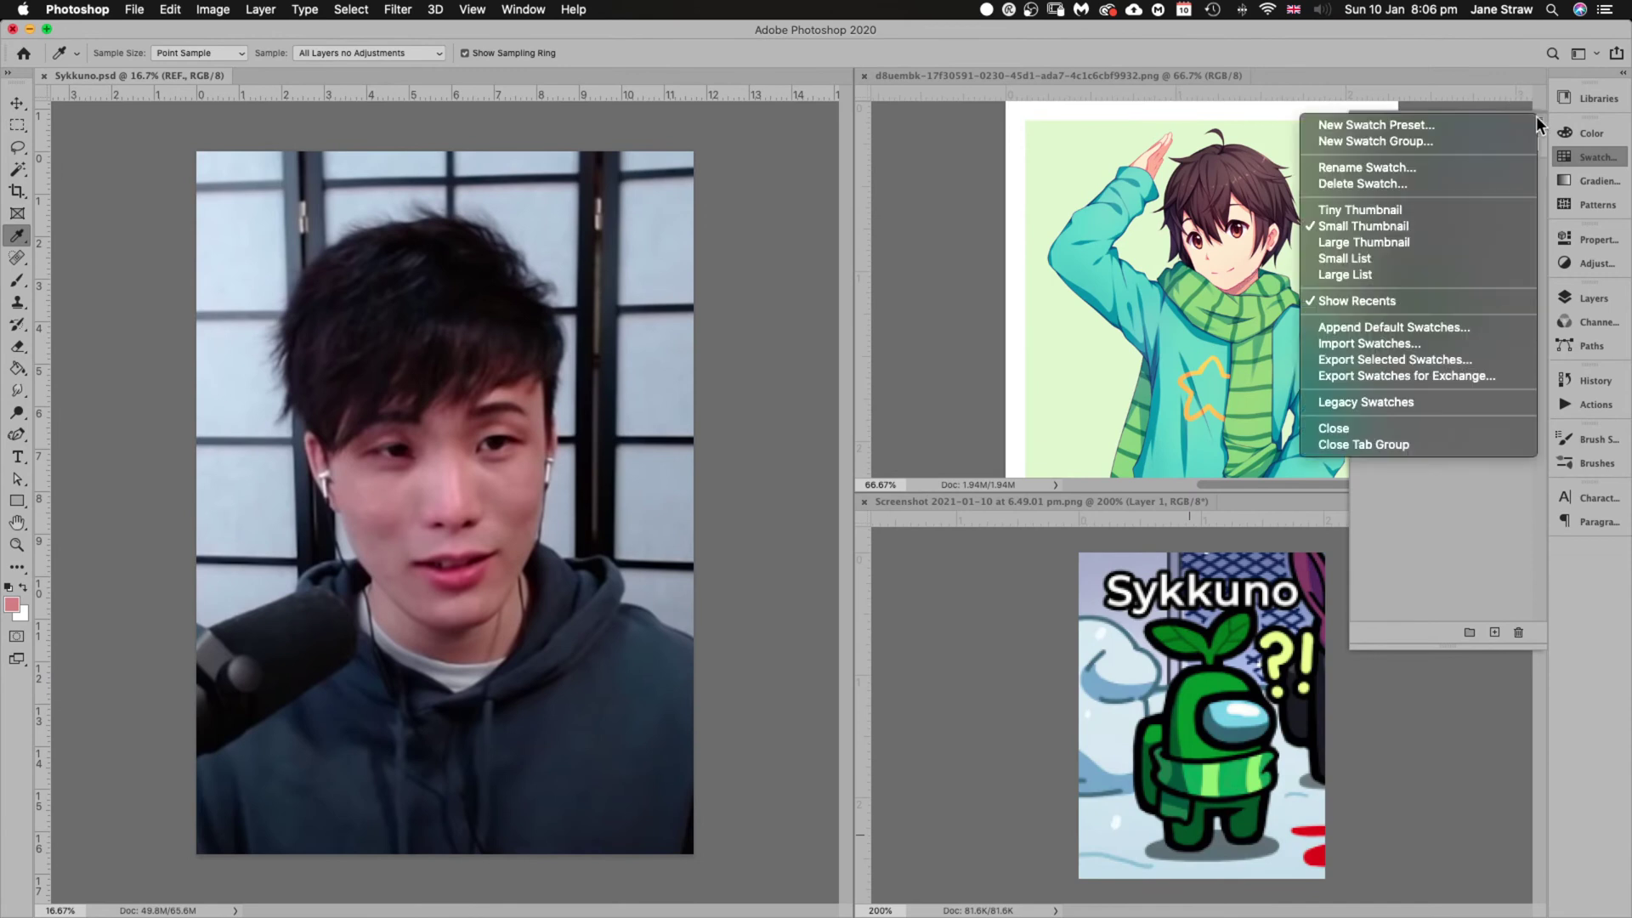
click(1482, 127)
click(930, 536)
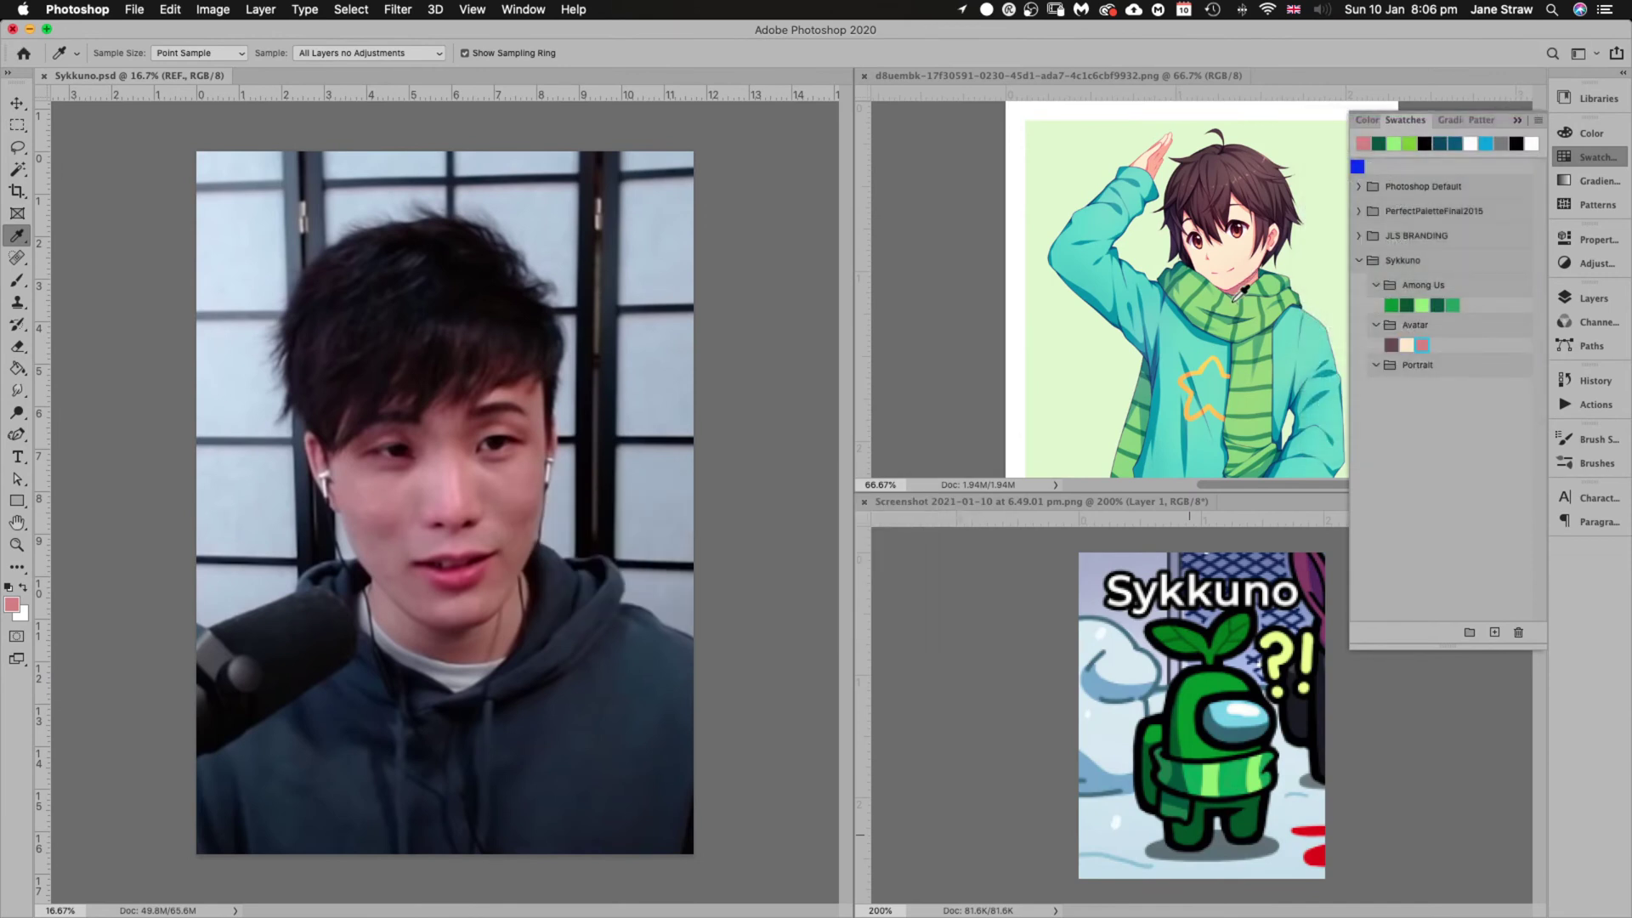
Save the light green of the anime avatar's scarf as a swatch in the Avatar group
click(1536, 119)
click(1509, 125)
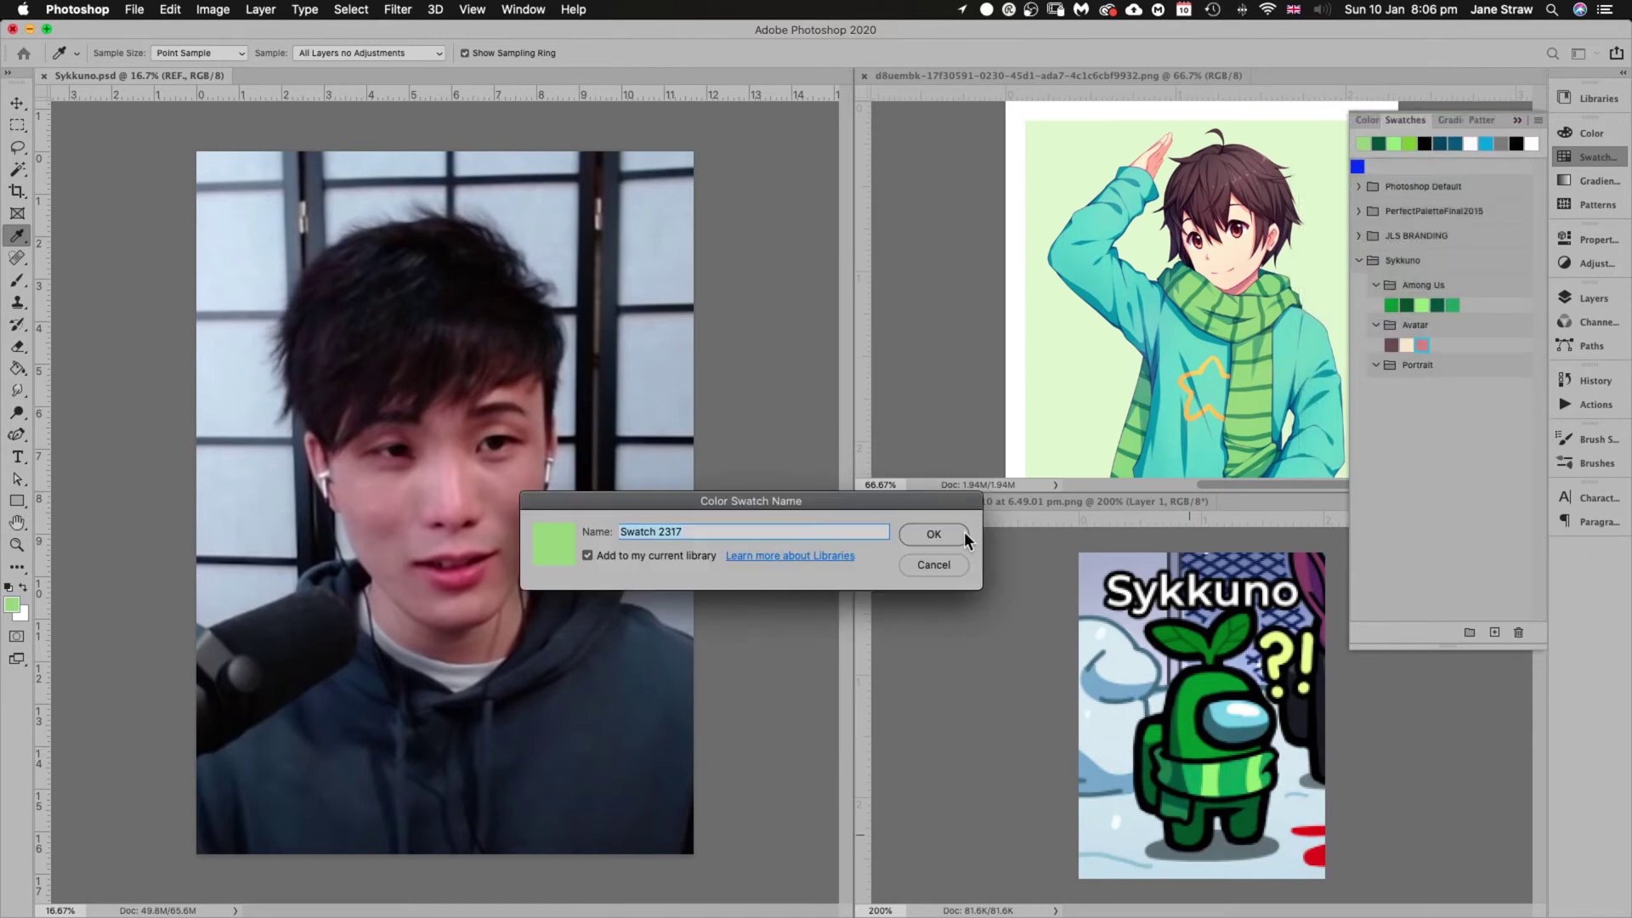
click(964, 534)
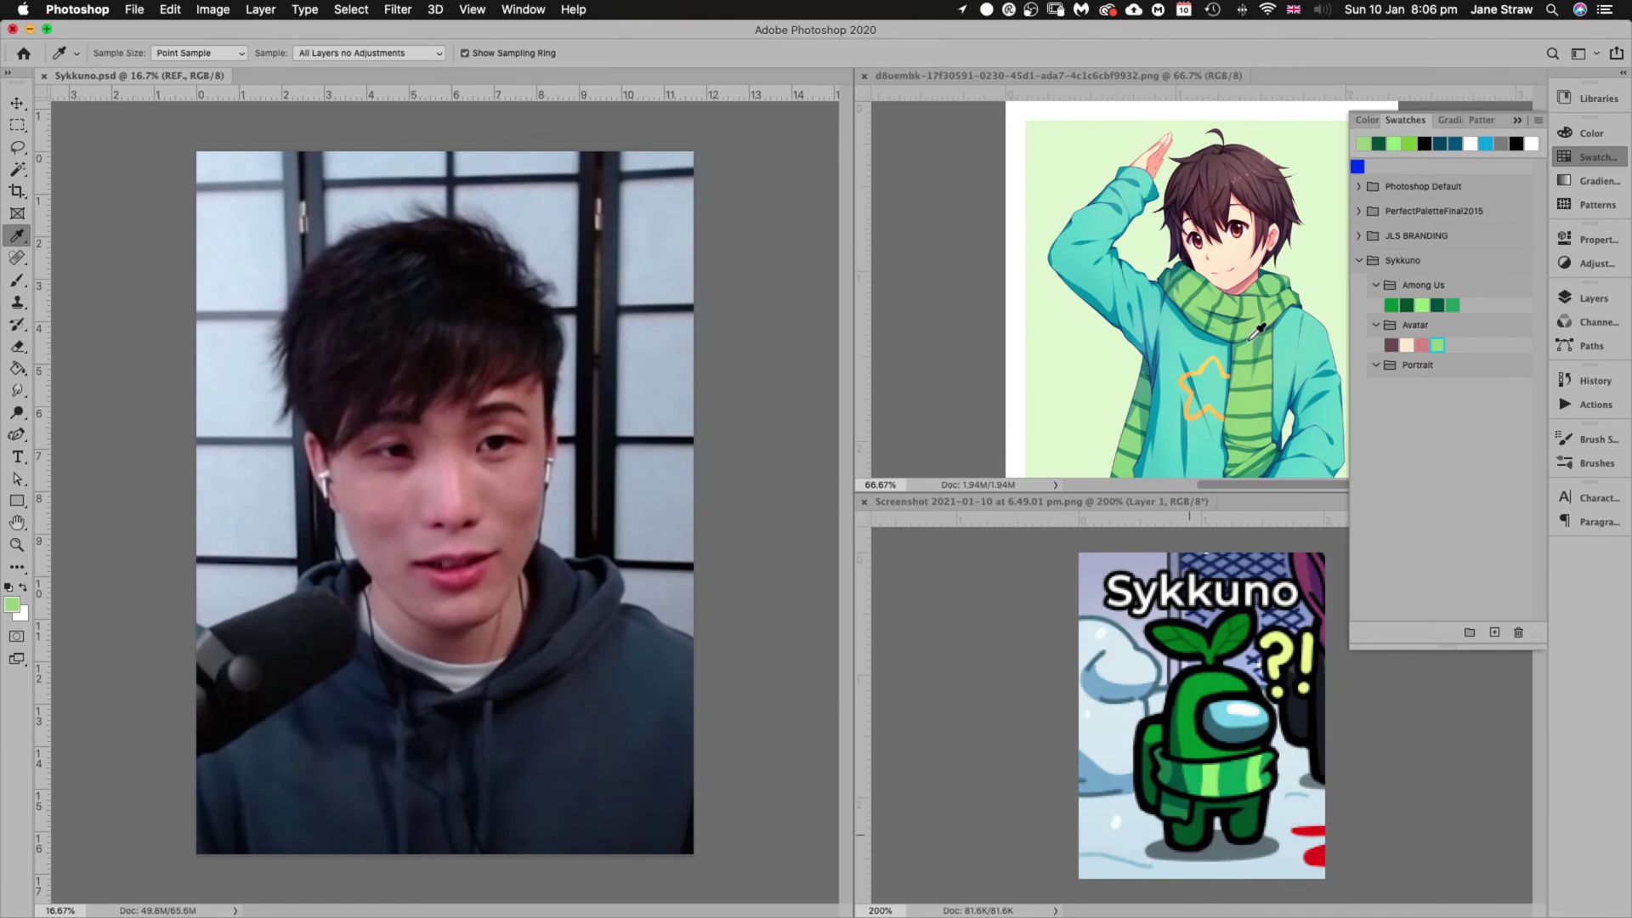
Sample the darker green of the anime avatar's scarf and save it as a swatch in the Avatar group
key(super+equal)
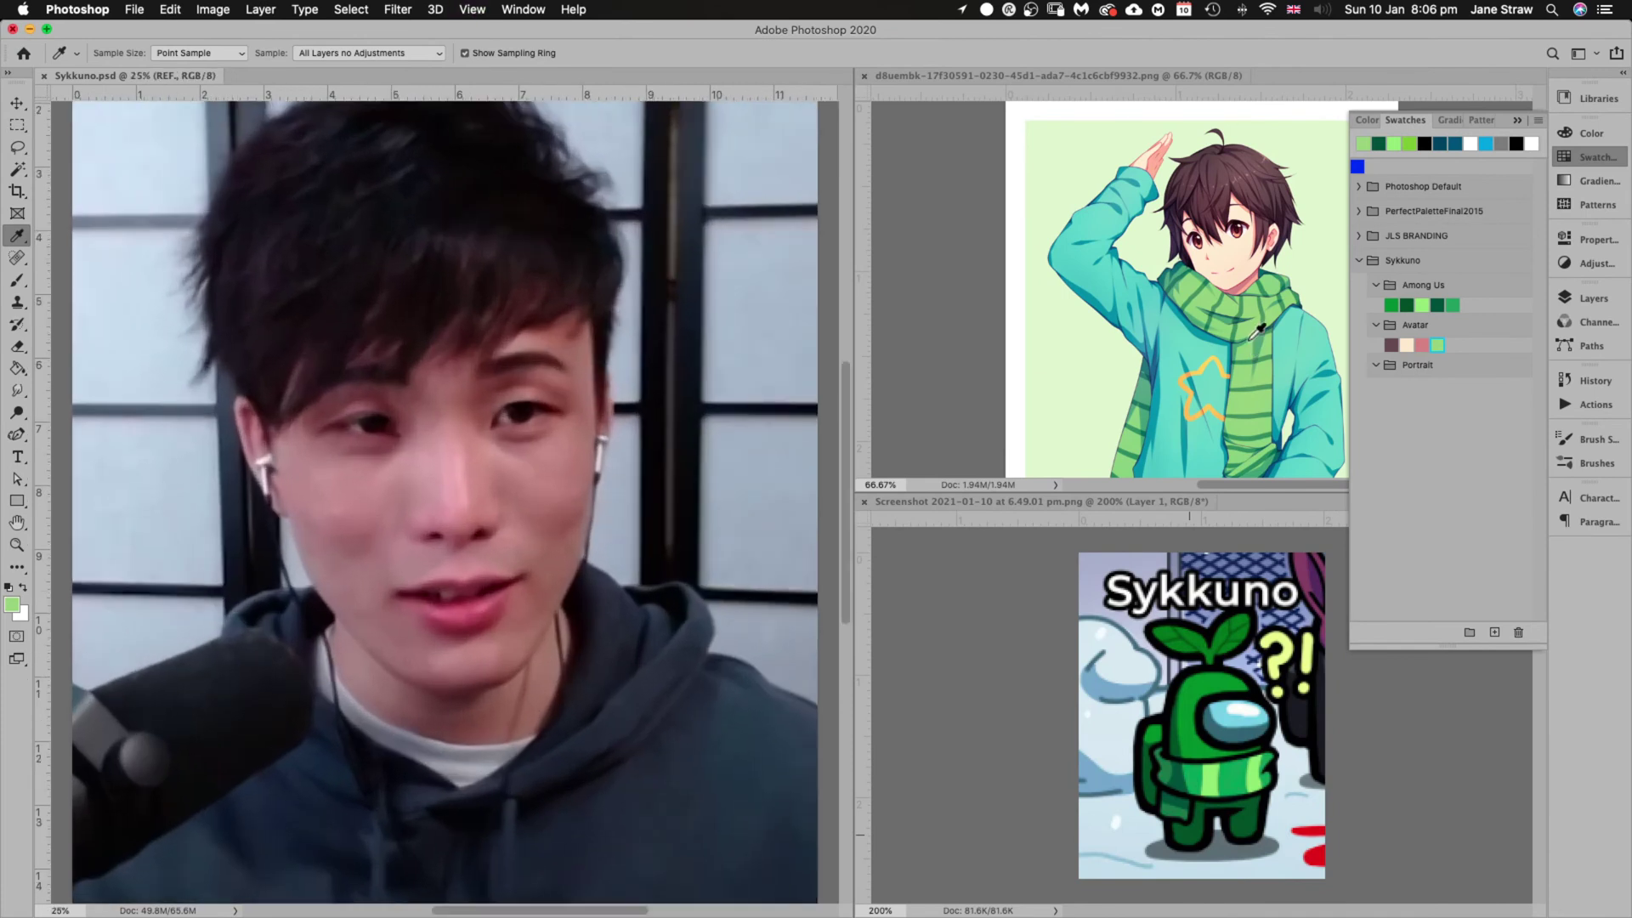
click(1260, 107)
click(19, 103)
click(940, 112)
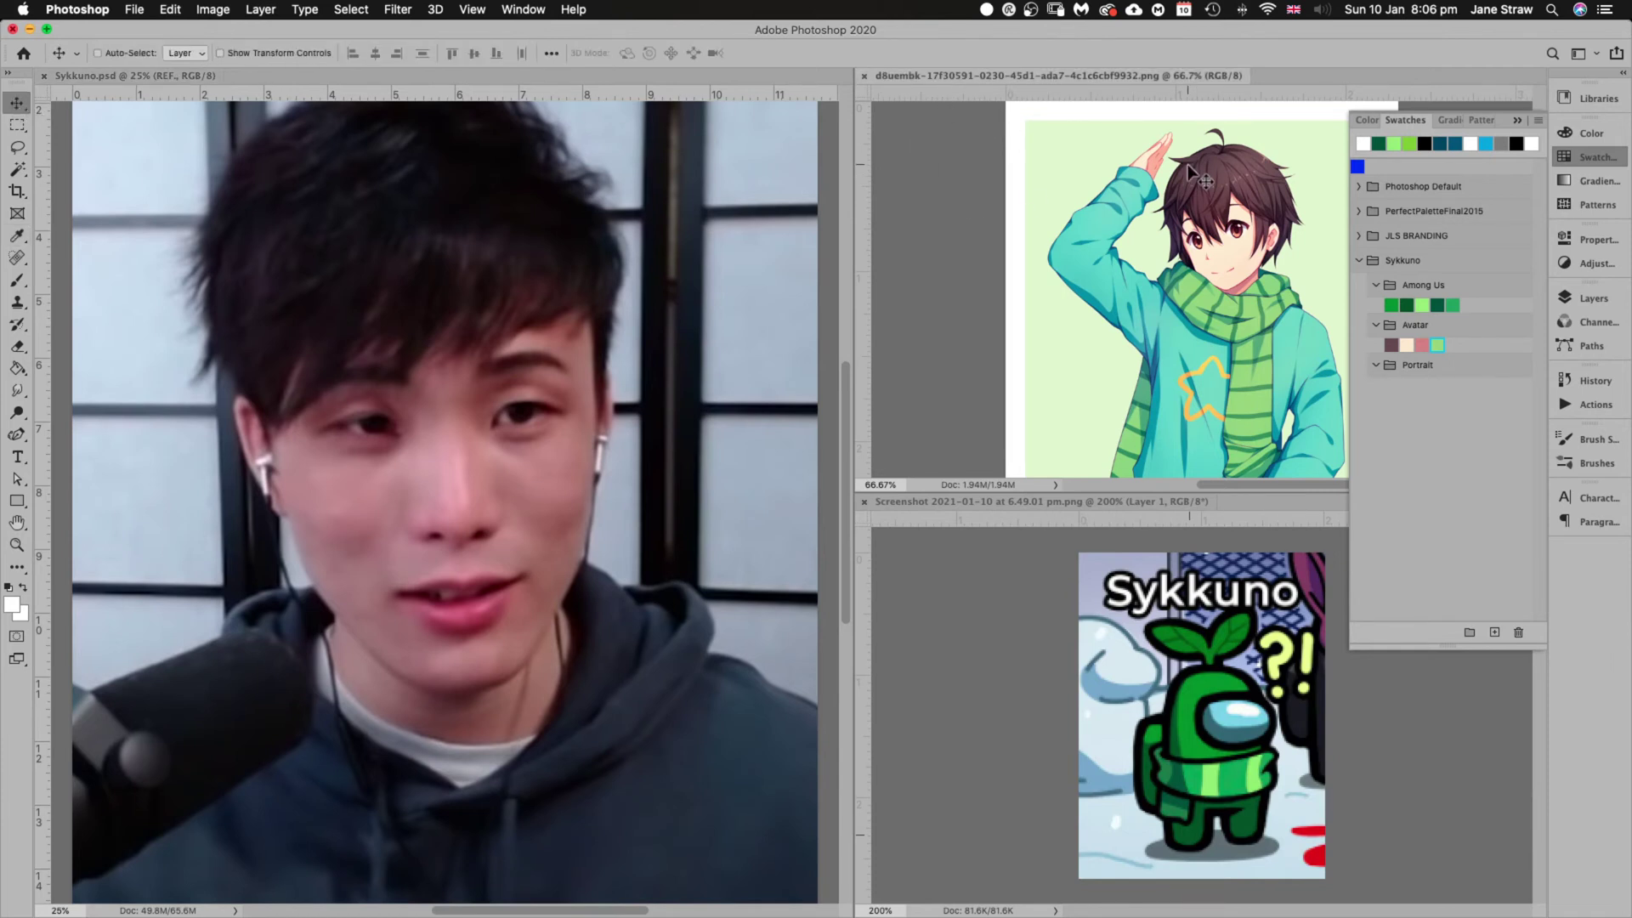
key(super+equal)
key(super+equal)
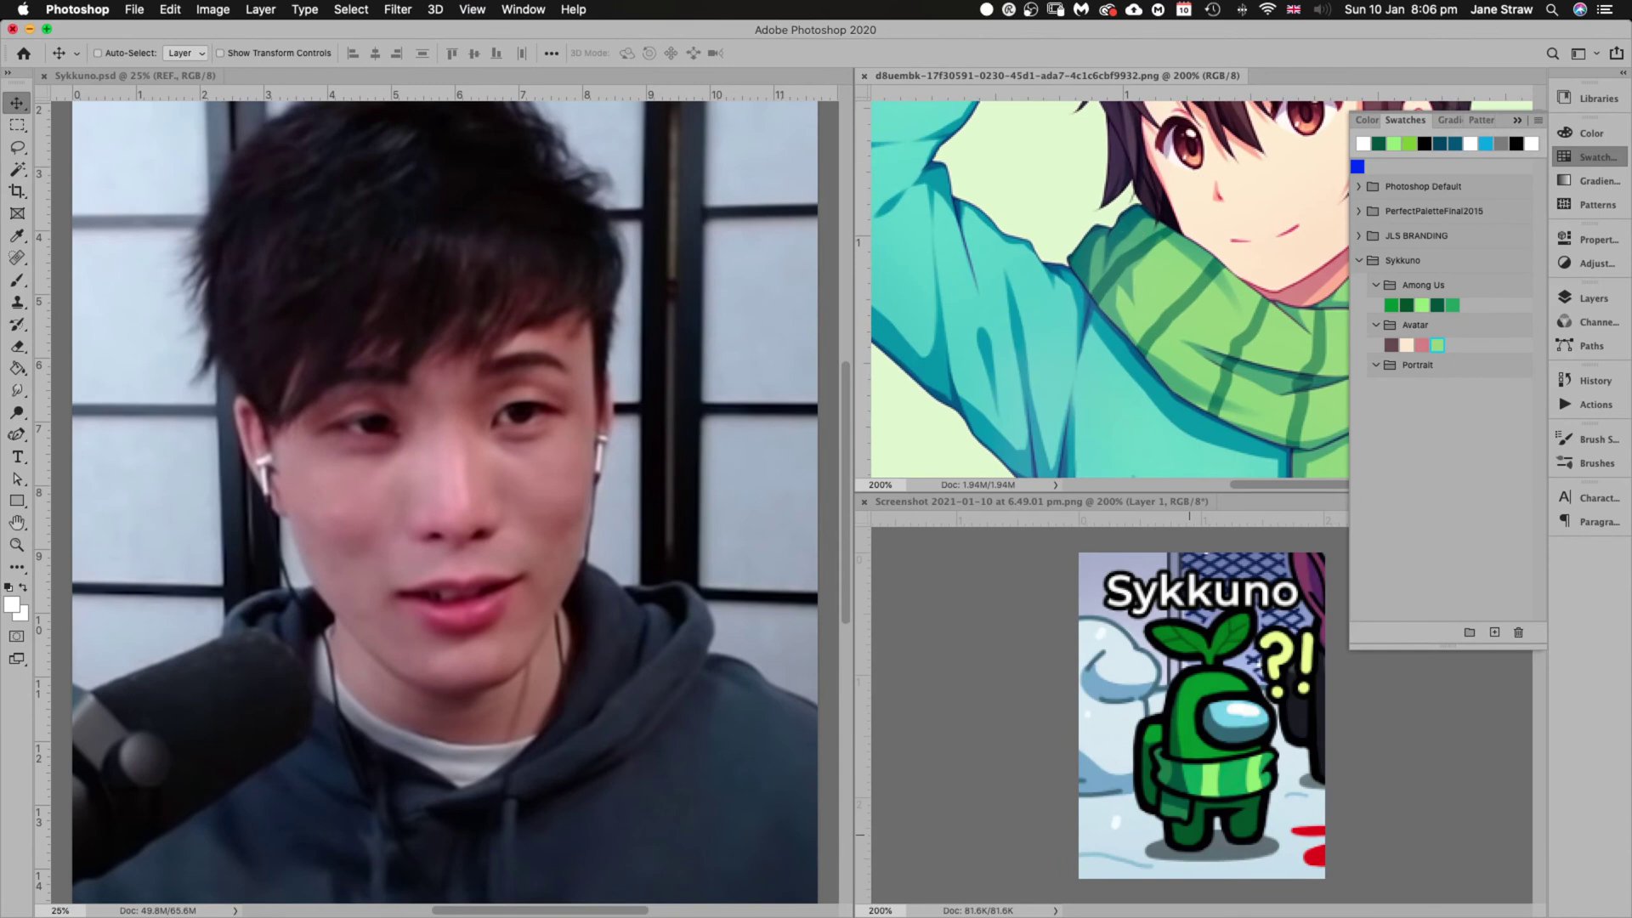
key(i)
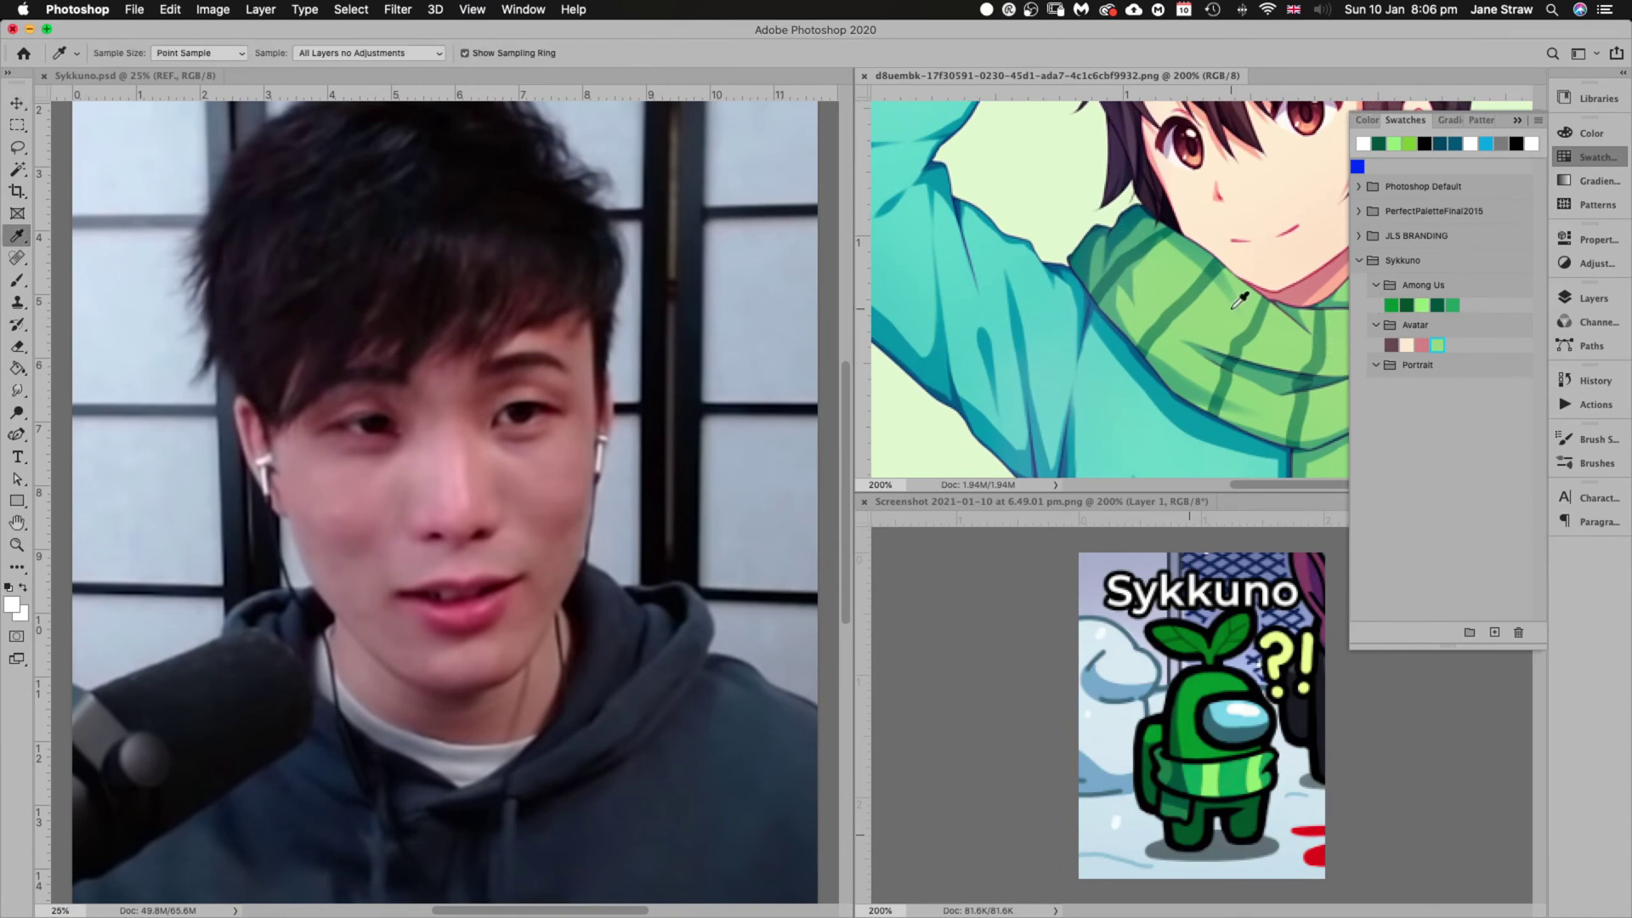
click(1265, 329)
click(1536, 120)
click(1465, 124)
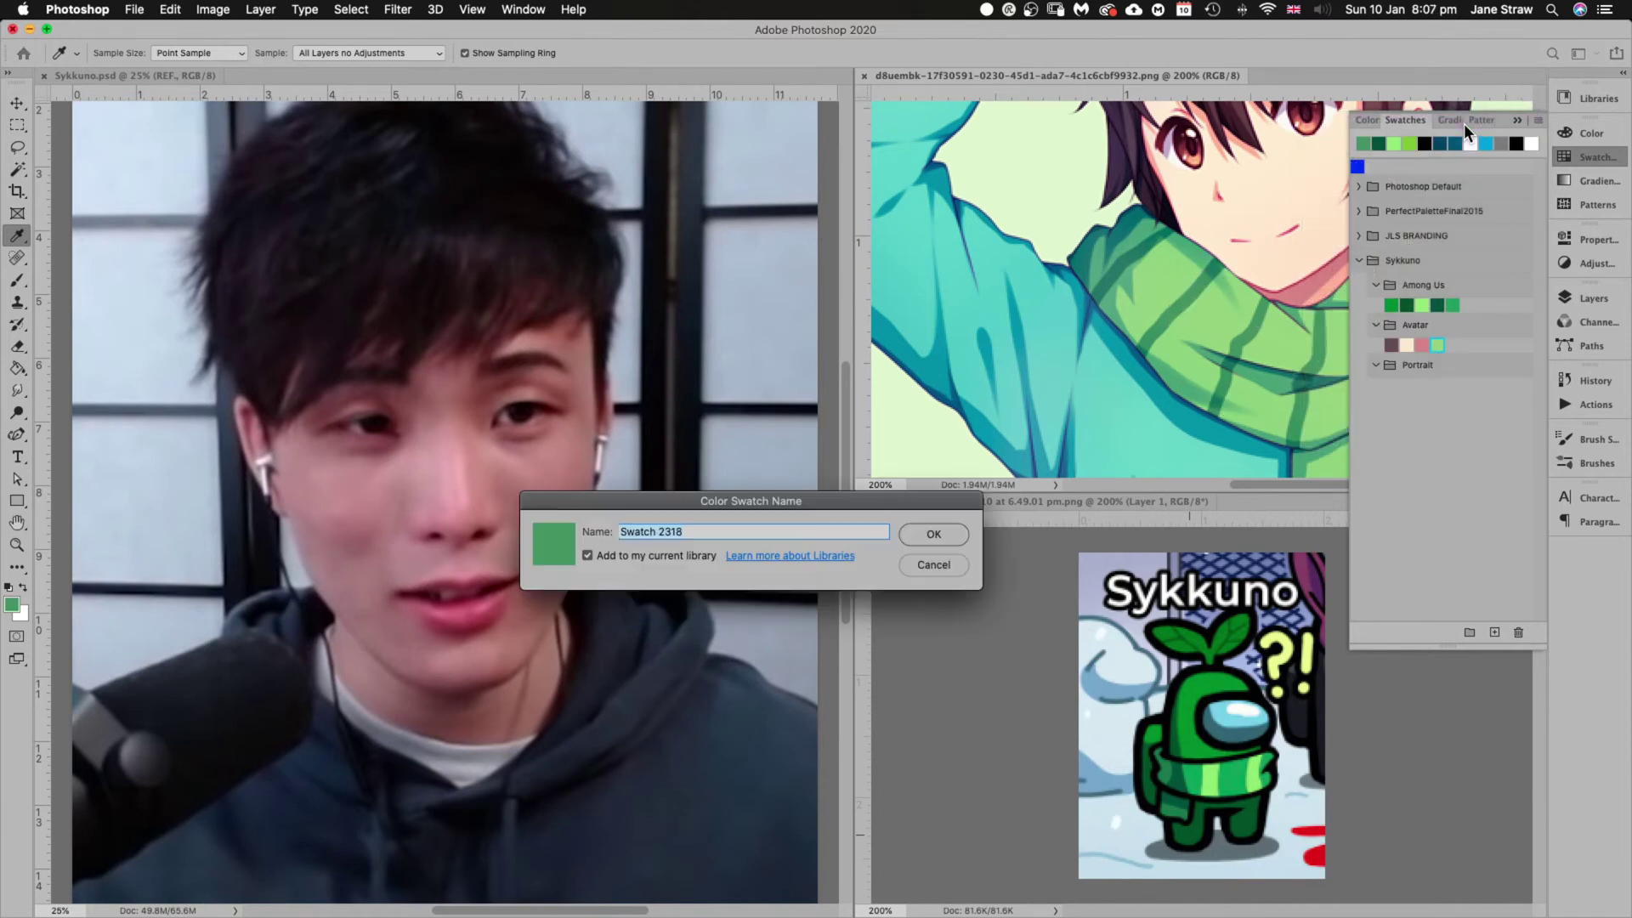
click(909, 534)
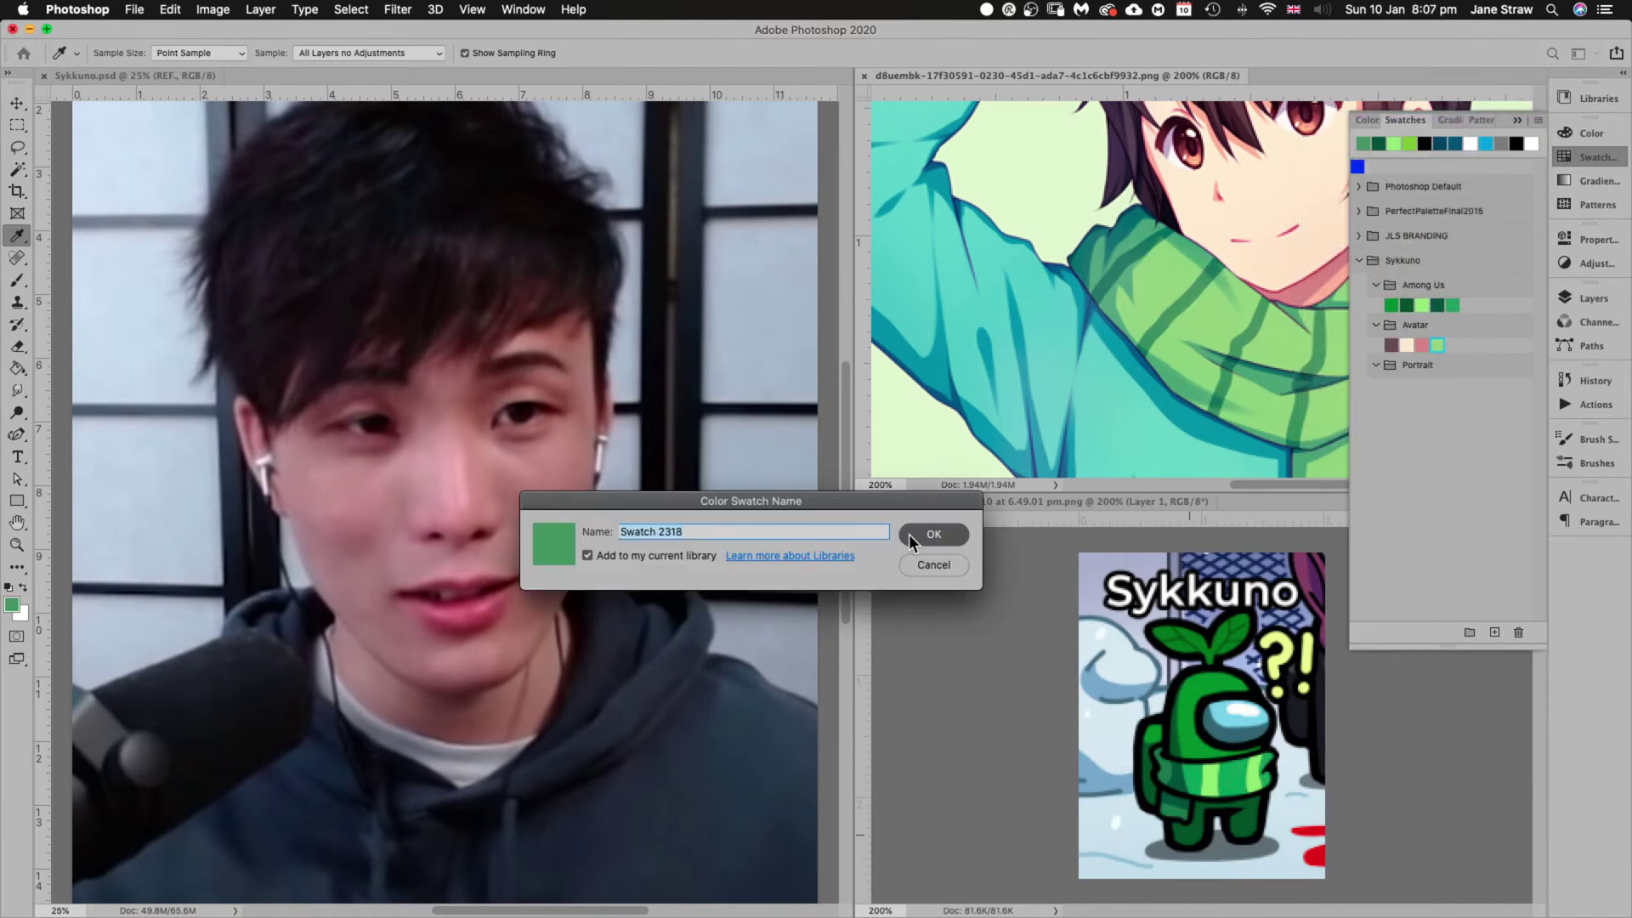
Sample the light turquoise of the anime avatar's sweater and save it as a swatch in the Avatar group
click(1124, 432)
click(1535, 119)
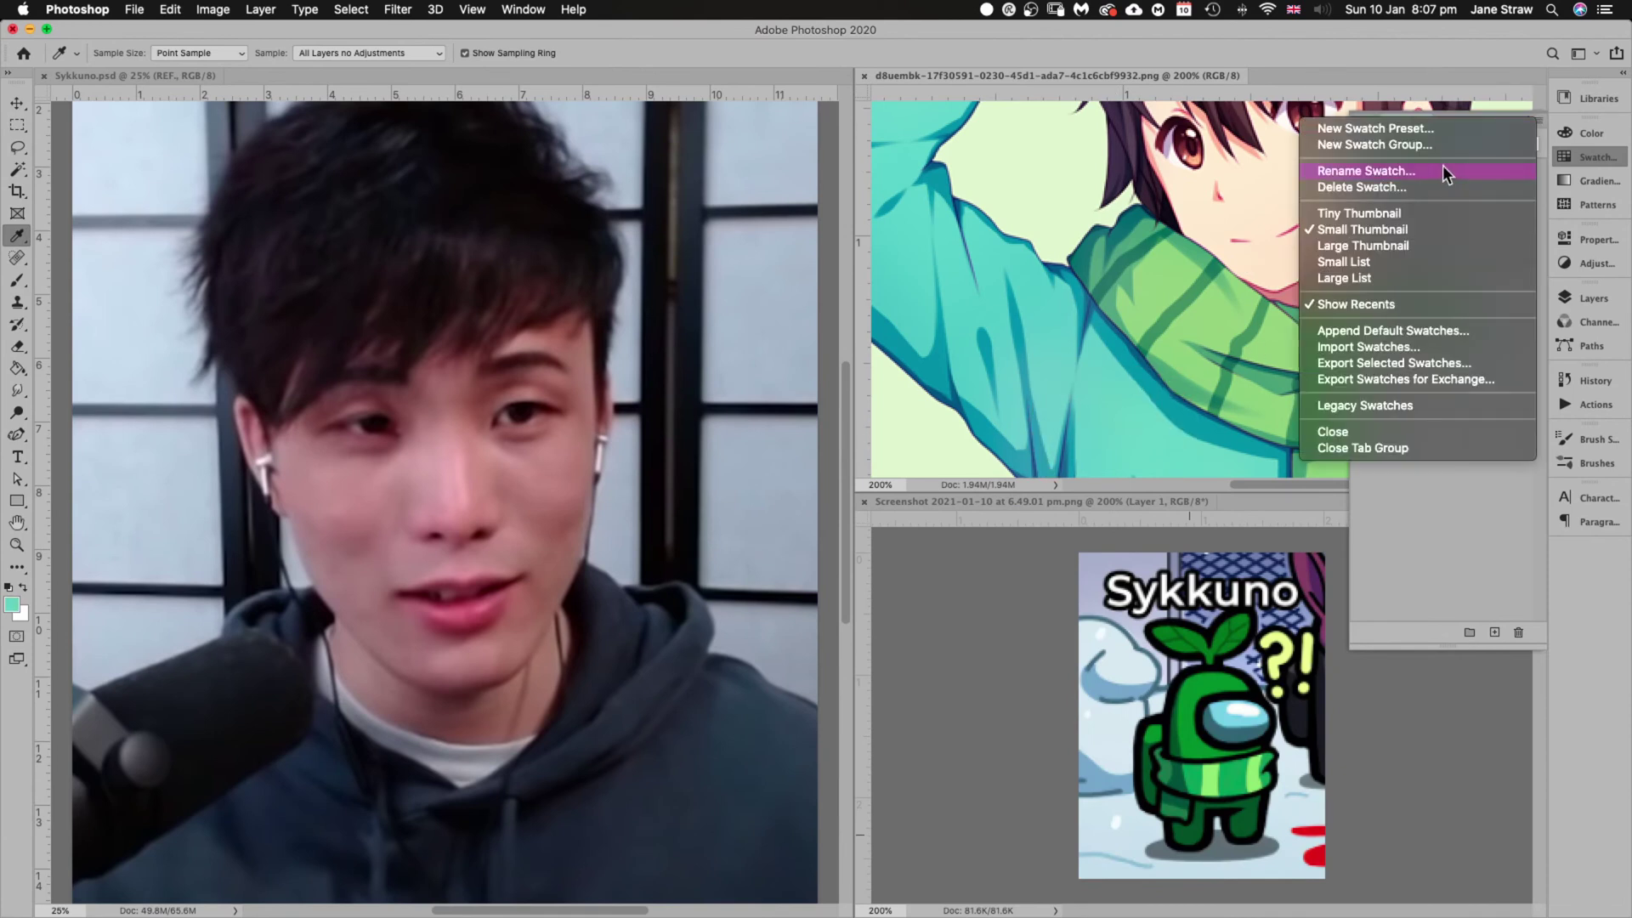
click(1389, 127)
click(934, 534)
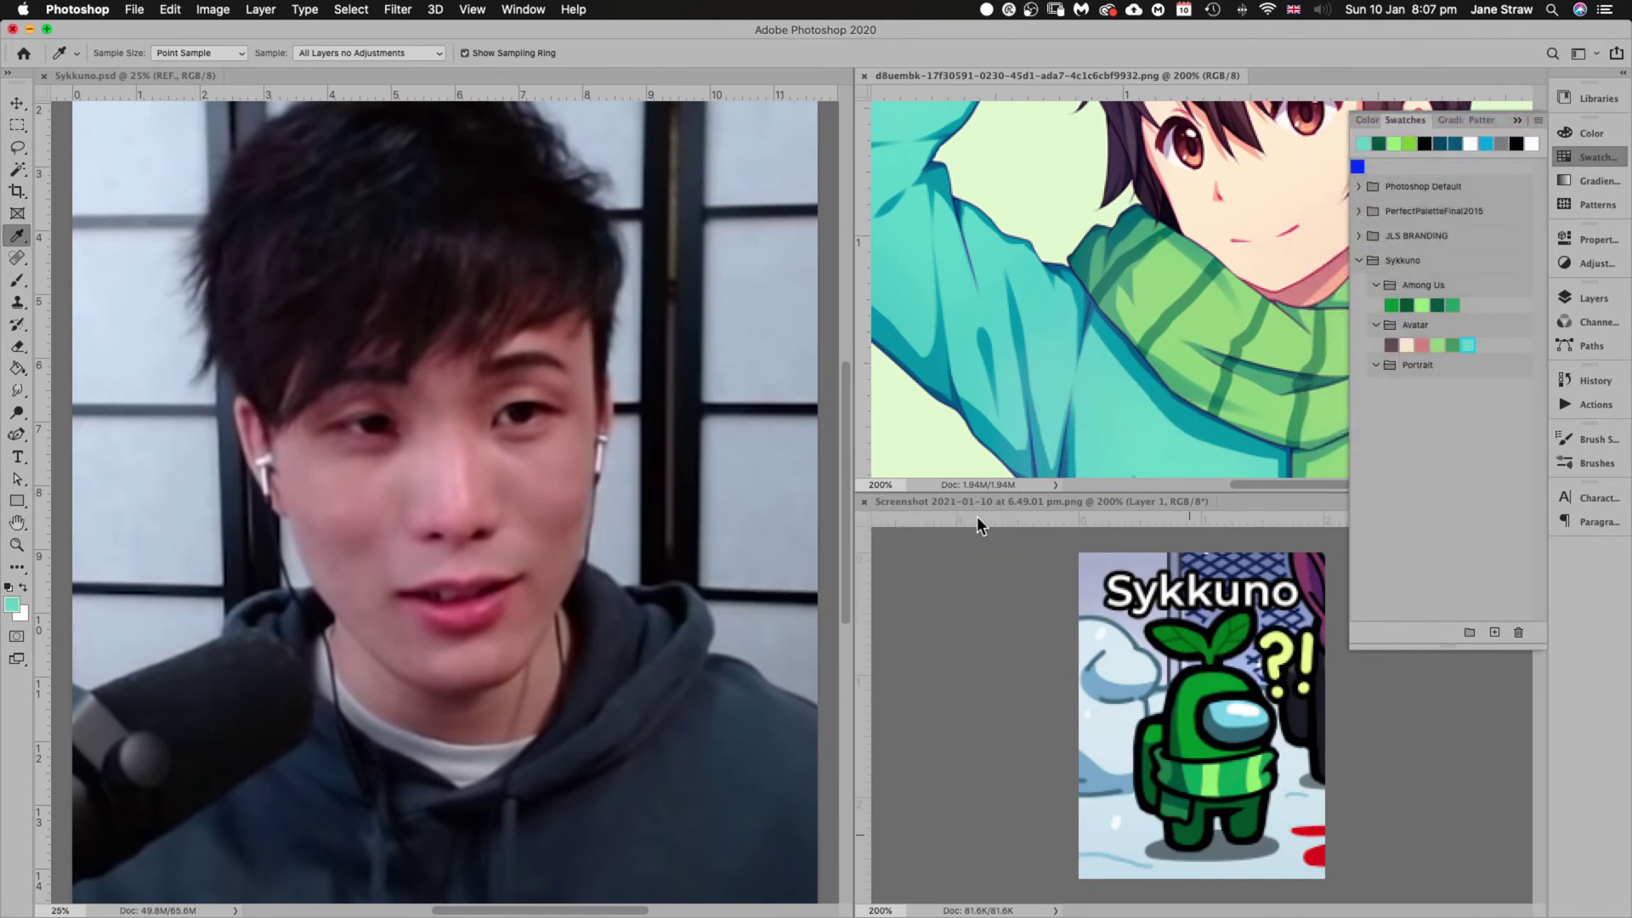
Sample the darker teal shading of the anime avatar's sweater and save it as a swatch in the Avatar group
click(1027, 435)
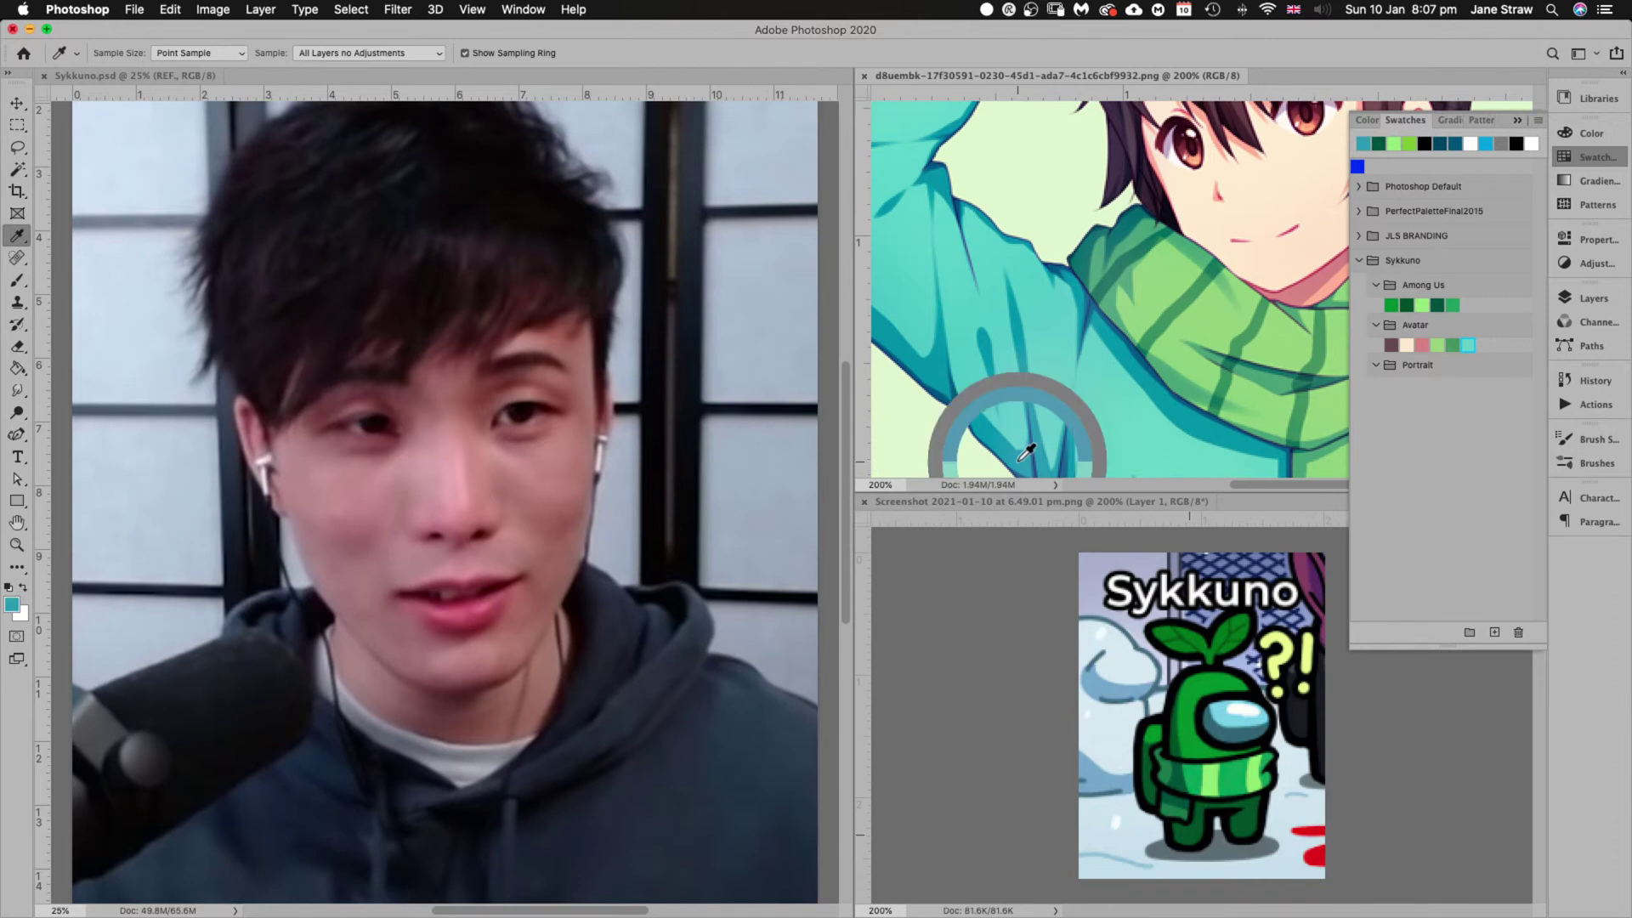
click(1539, 119)
click(1445, 129)
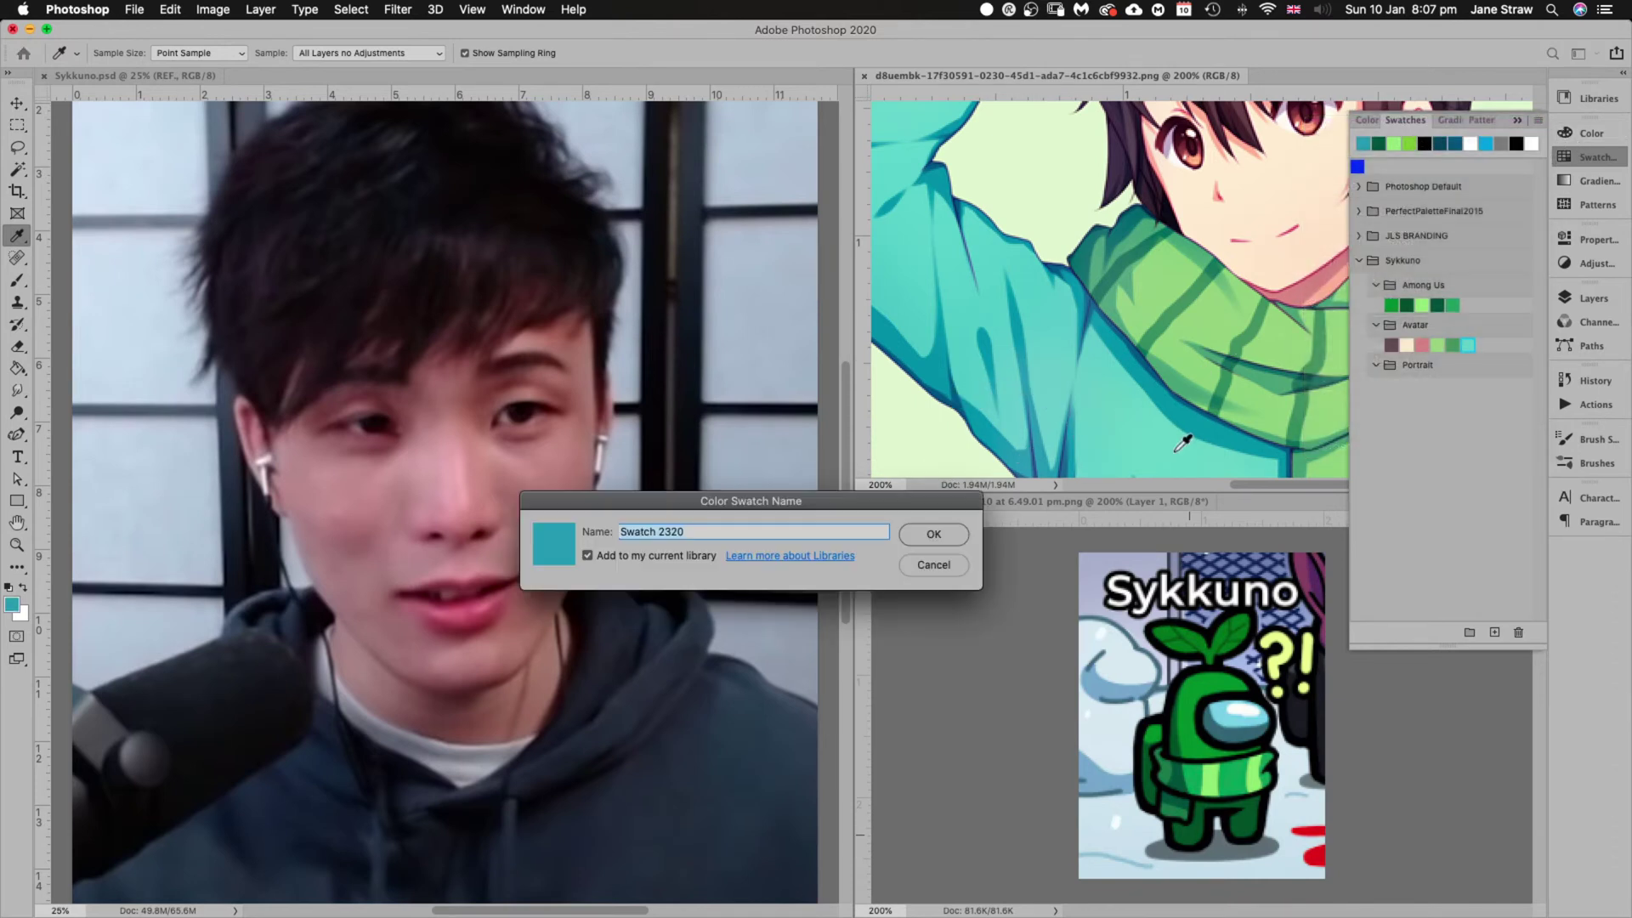
click(933, 534)
Sample the greyish blue of the anime avatar's trousers and save it as a swatch in the Avatar group
scroll(1135, 298, down, 10)
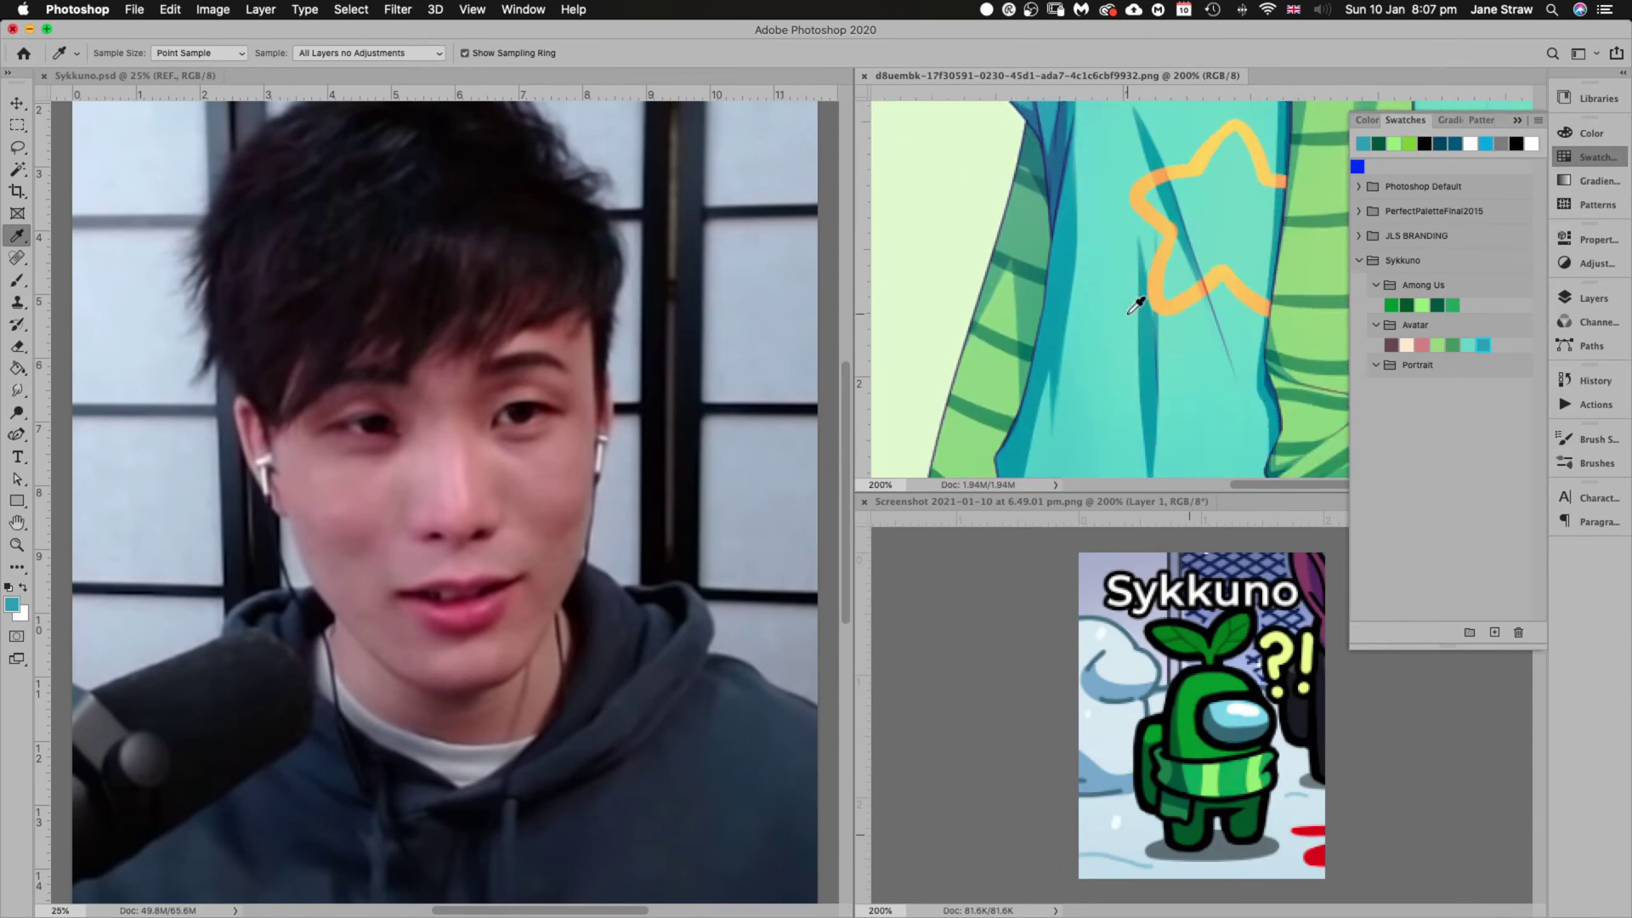
scroll(1139, 301, down, 6)
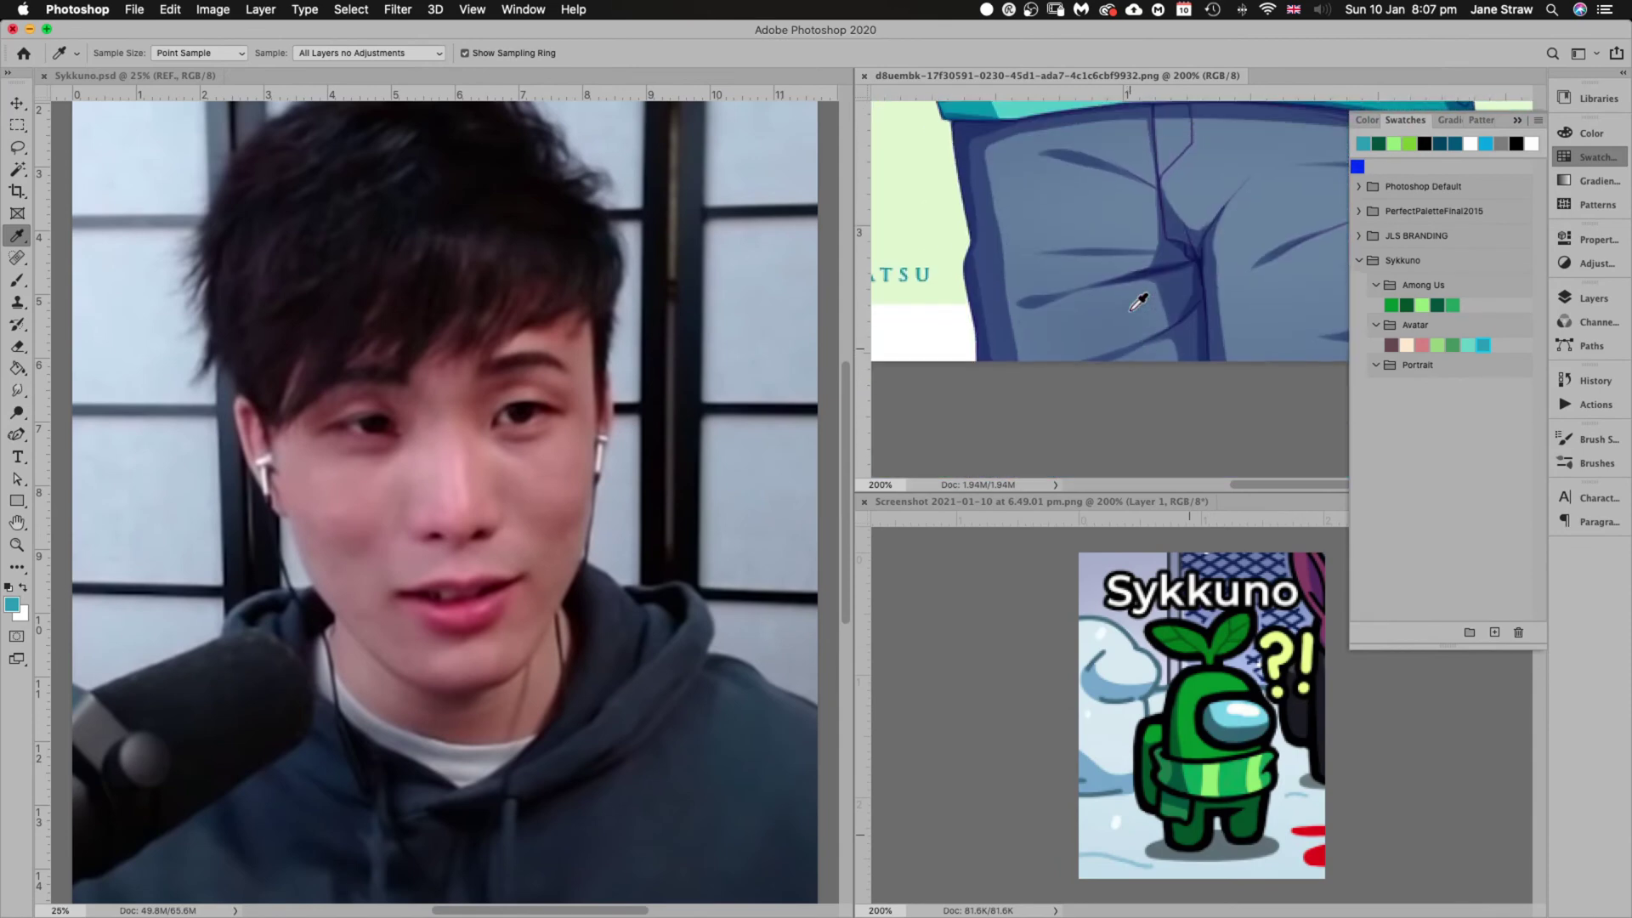
click(1240, 245)
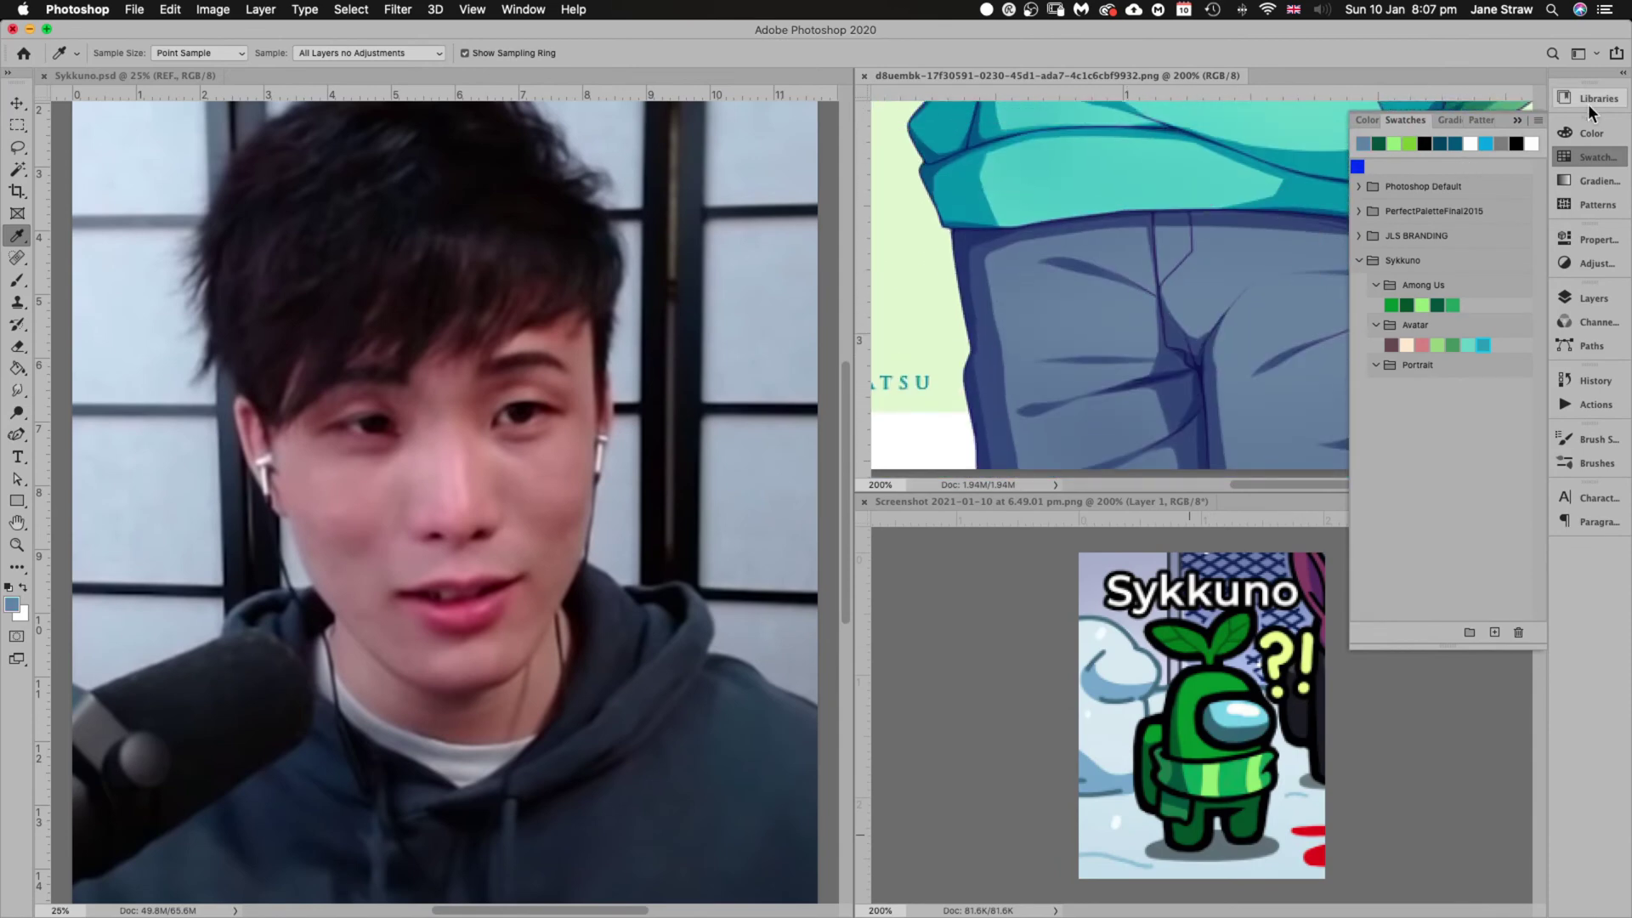
click(1539, 121)
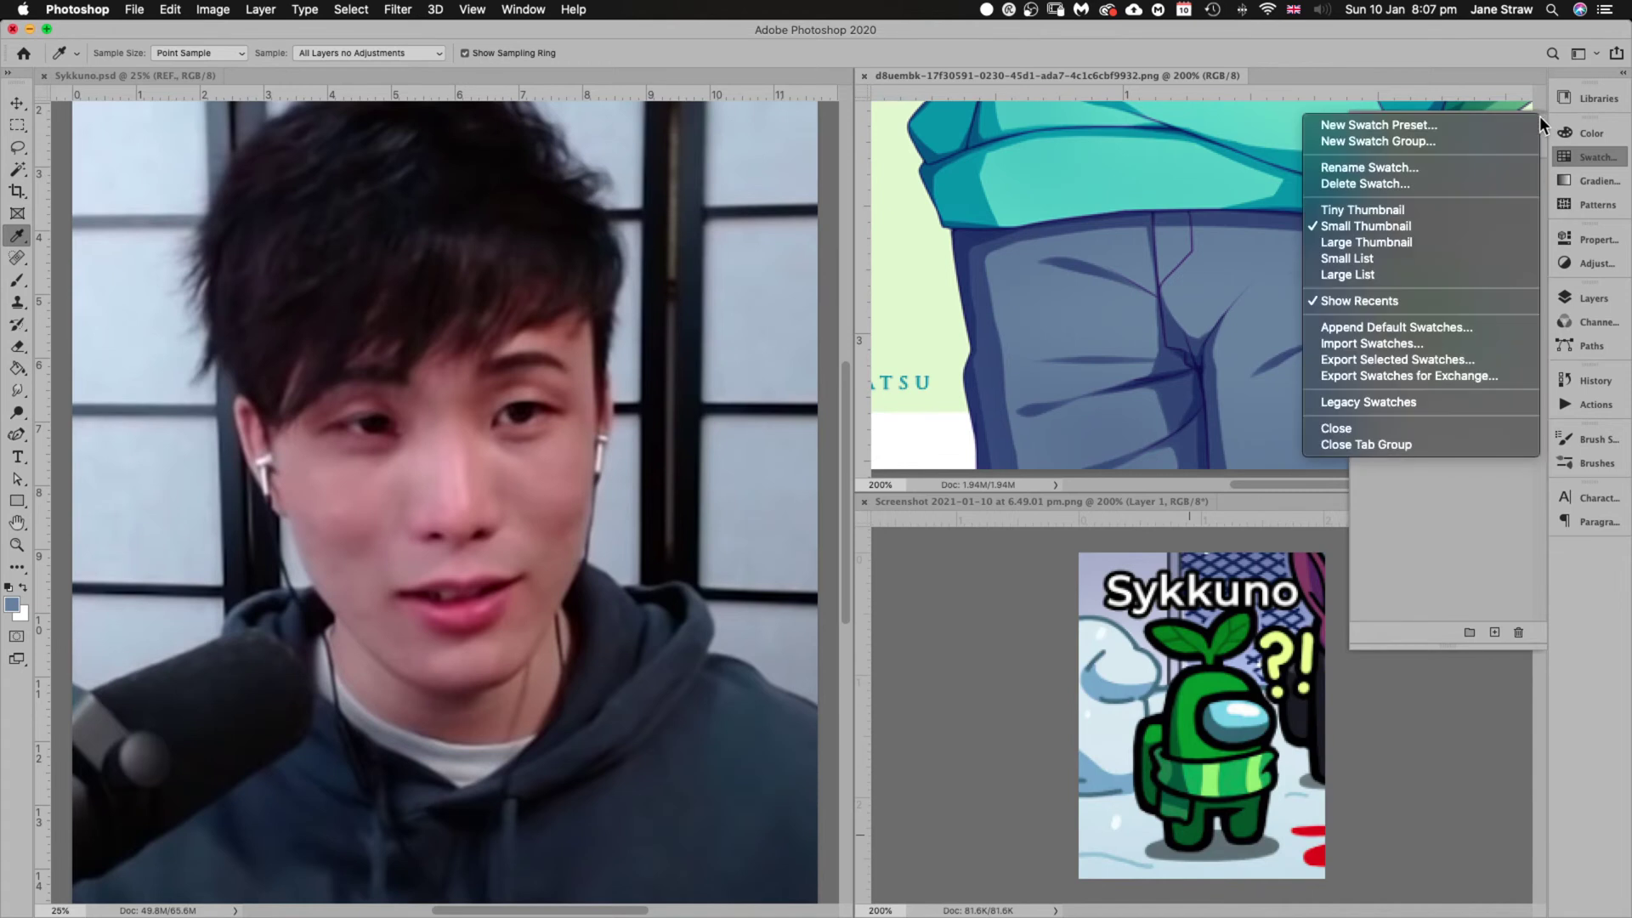
click(1479, 125)
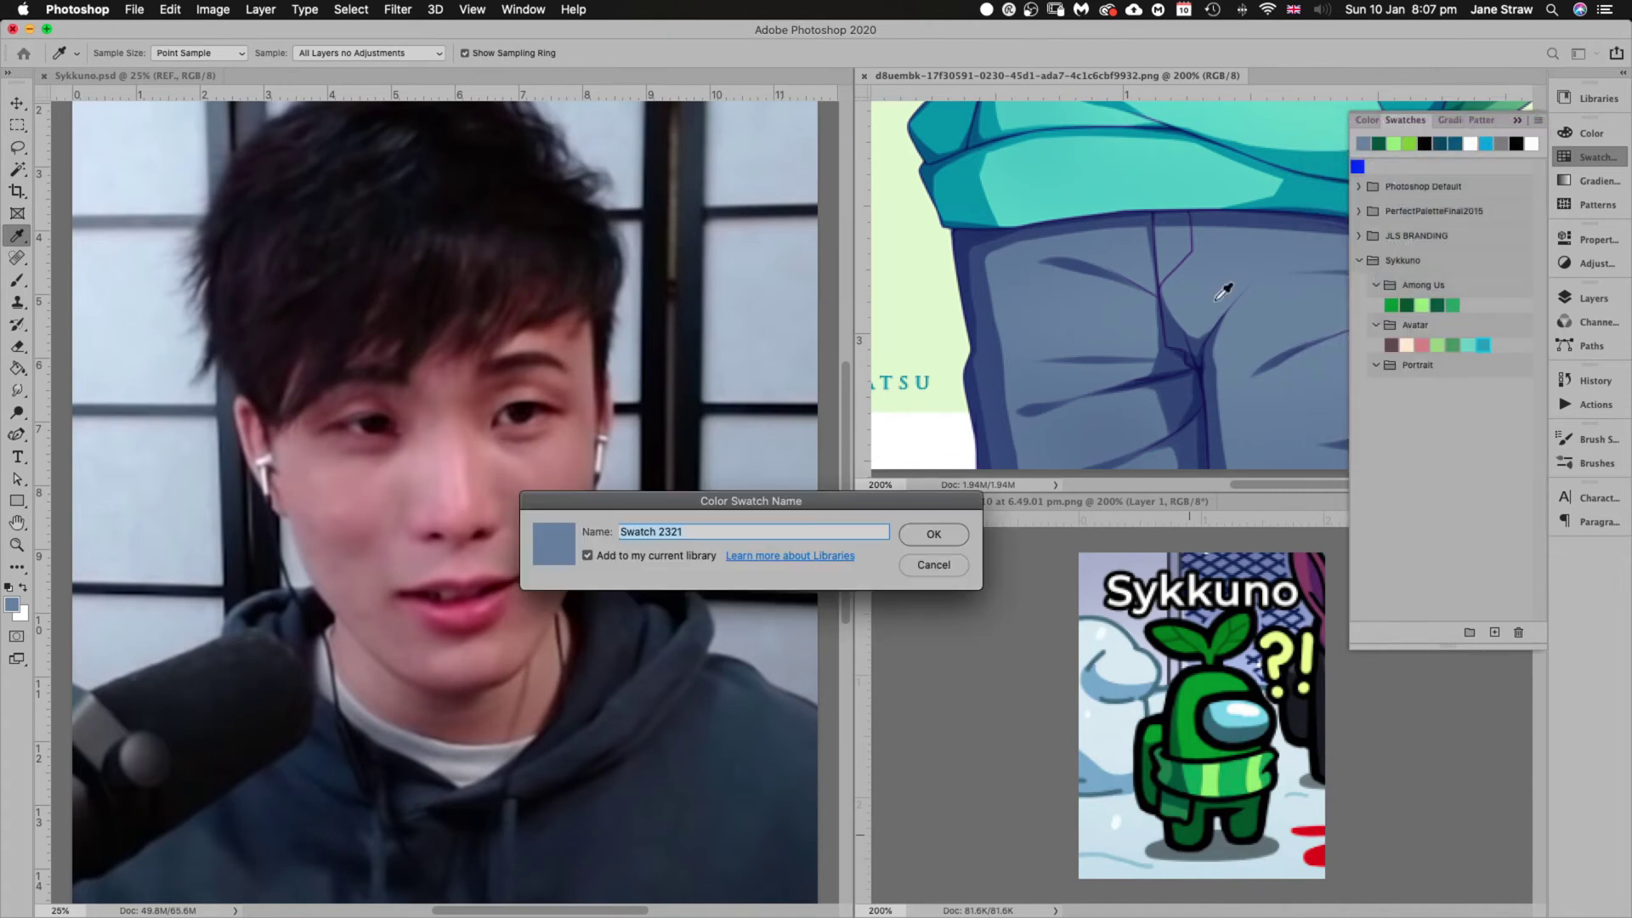
click(933, 534)
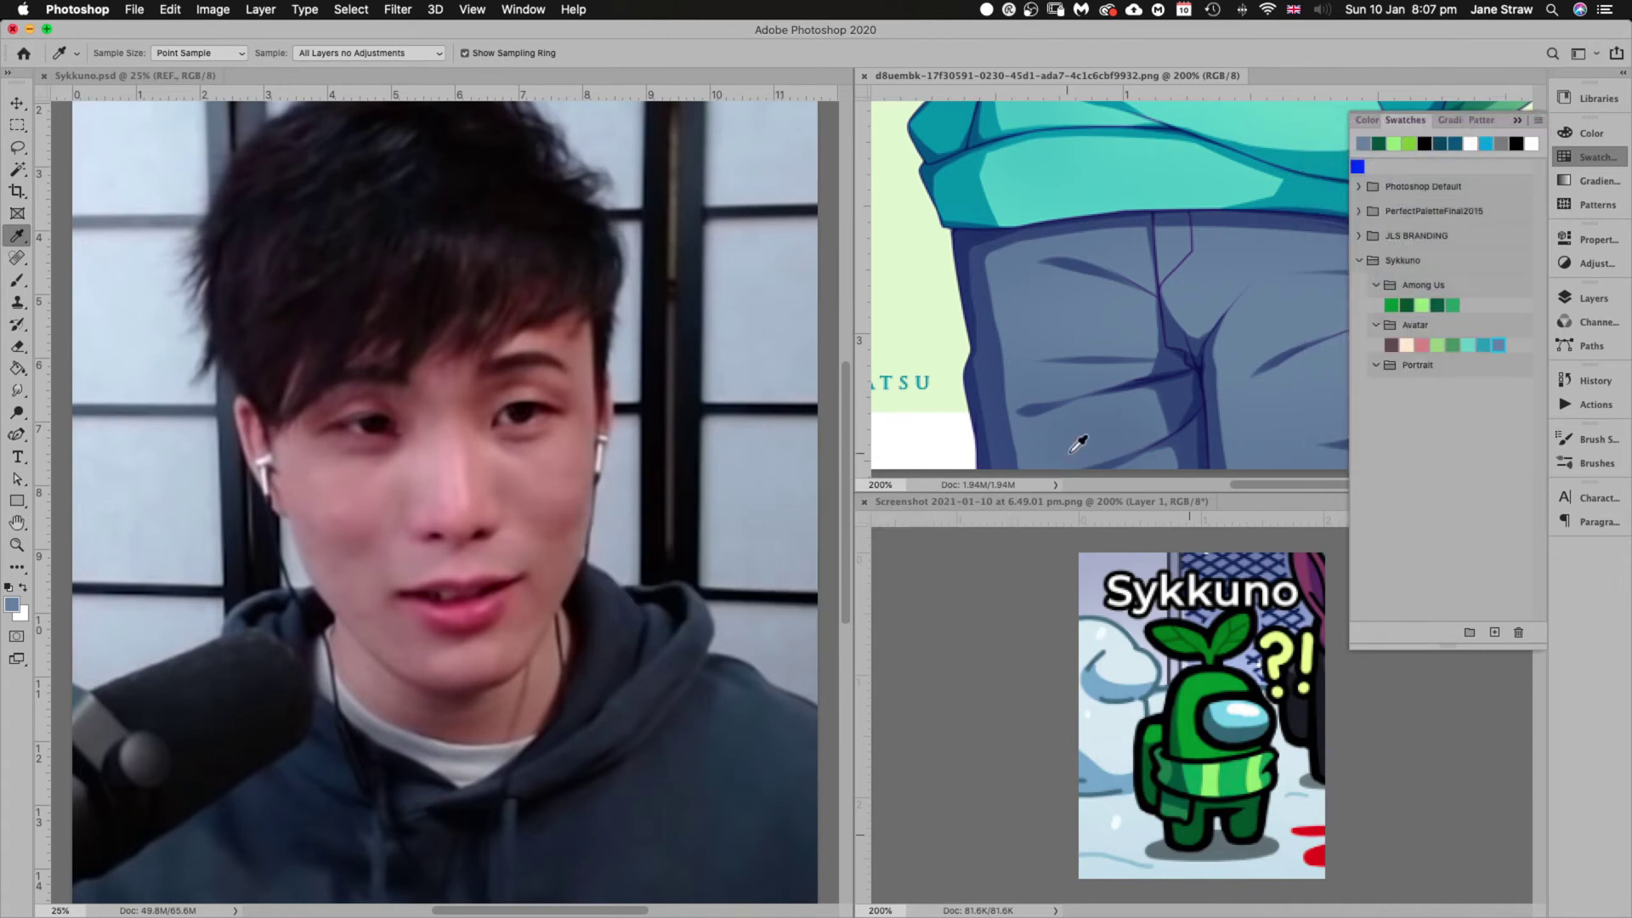
Sample the dark blue fold shading of the anime avatar's trousers and save it as a swatch in the Avatar group
click(1187, 394)
click(1538, 117)
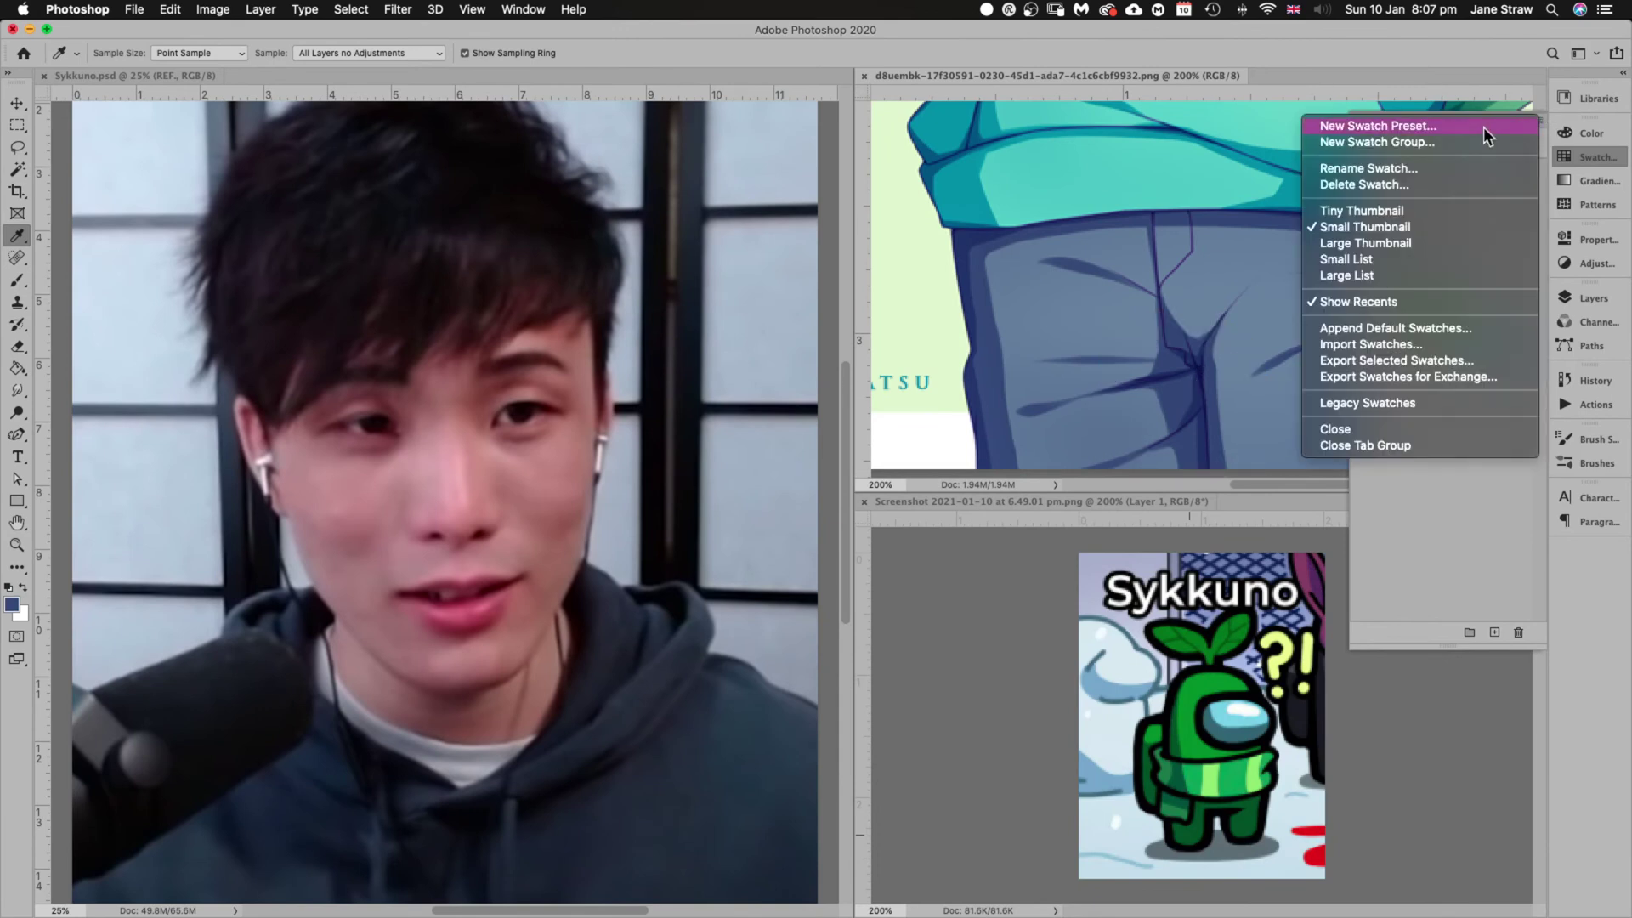
click(1482, 126)
click(947, 529)
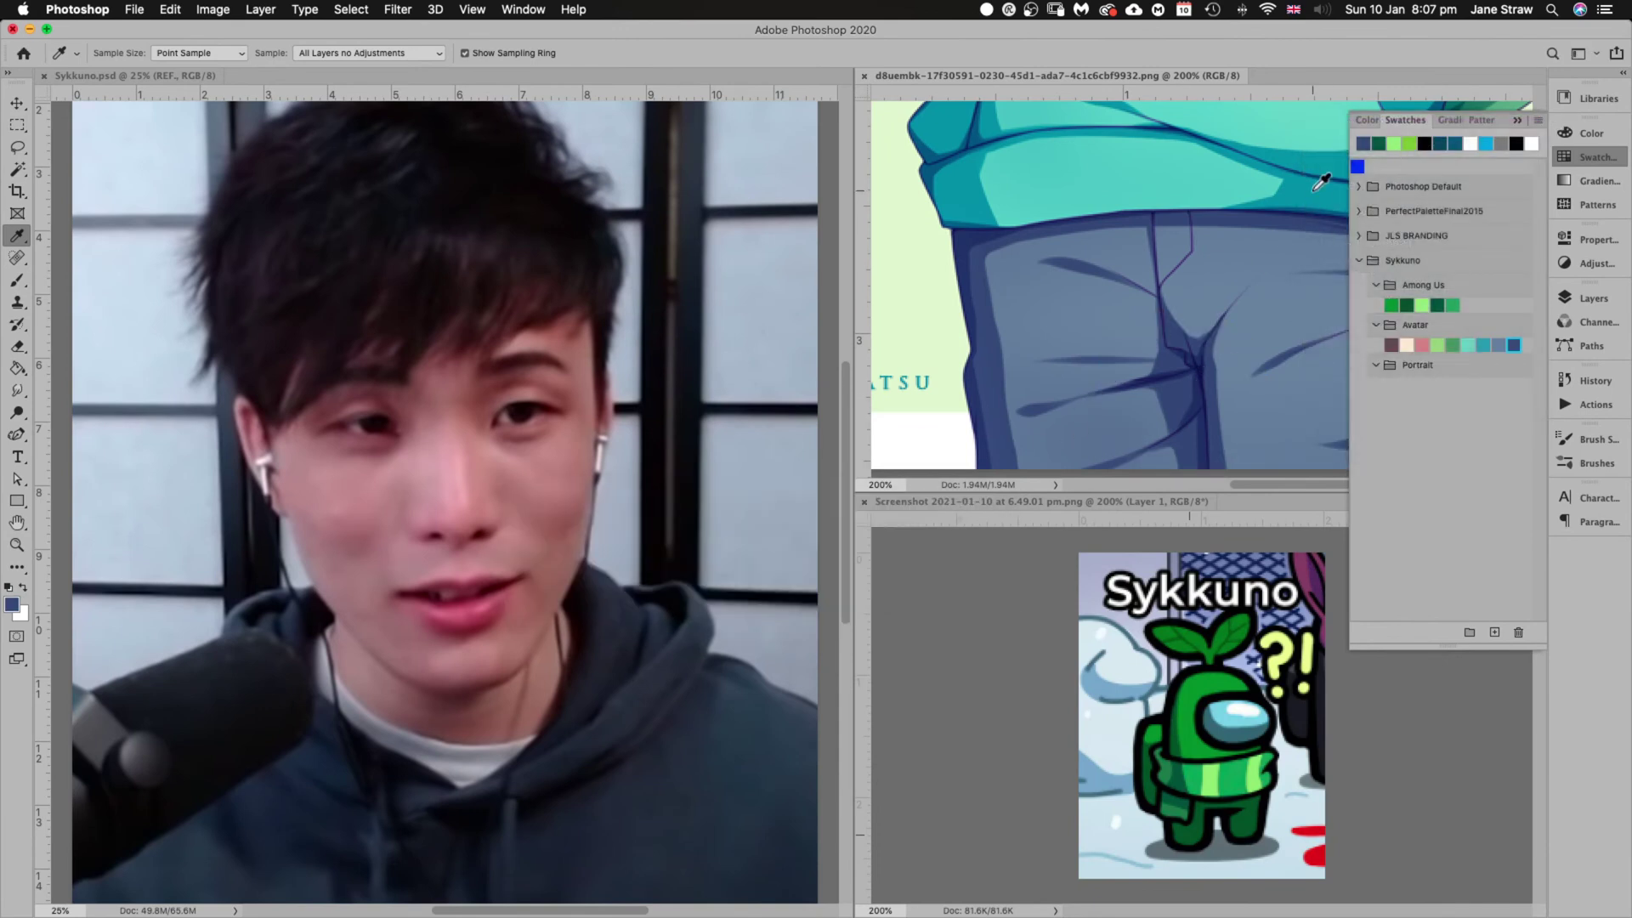
Collapse the Avatar, Among Us and Portrait swatch groups
click(1374, 326)
click(1378, 285)
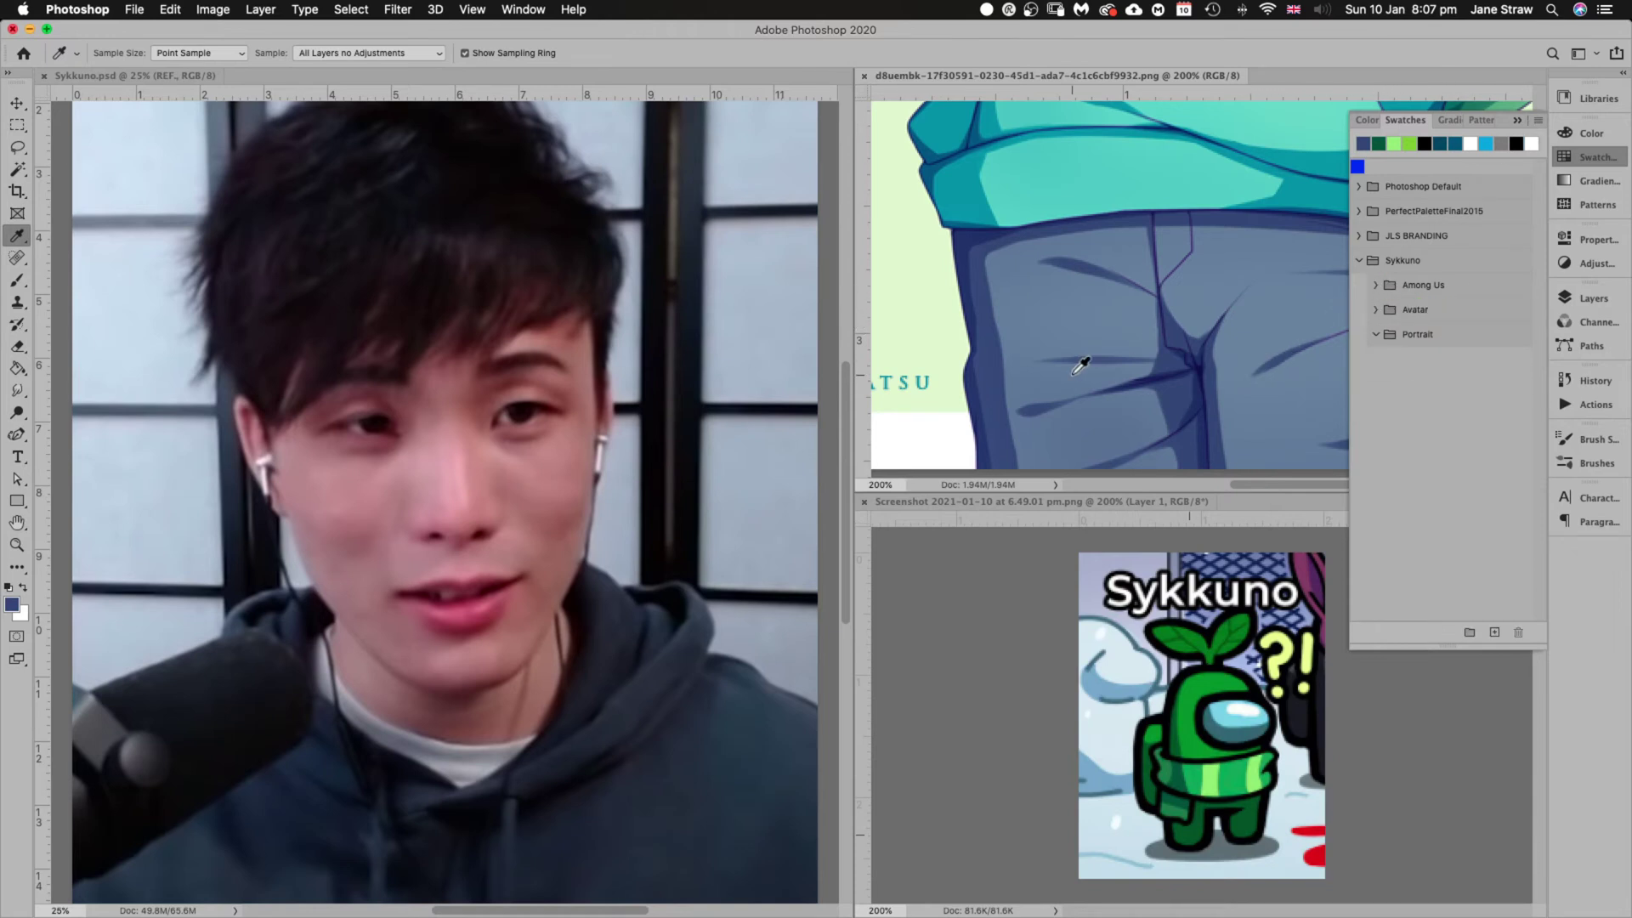
click(1376, 334)
Examine the artist's signature beside the trousers in the anime avatar image, and return to the character's face
key(super+0)
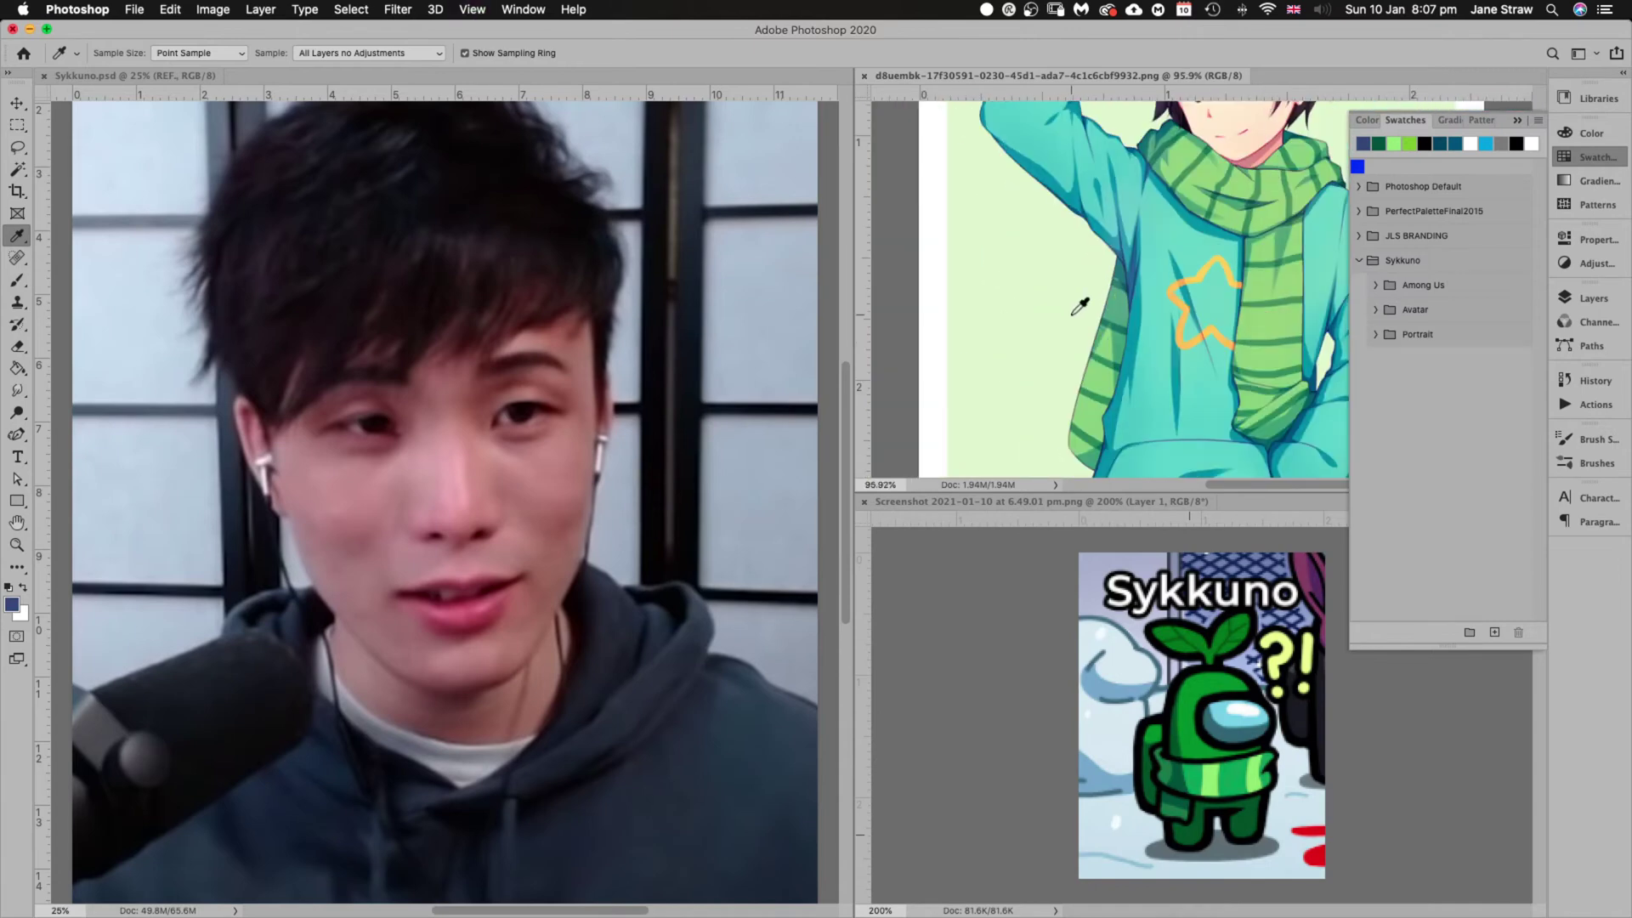
scroll(1126, 285, down, 5)
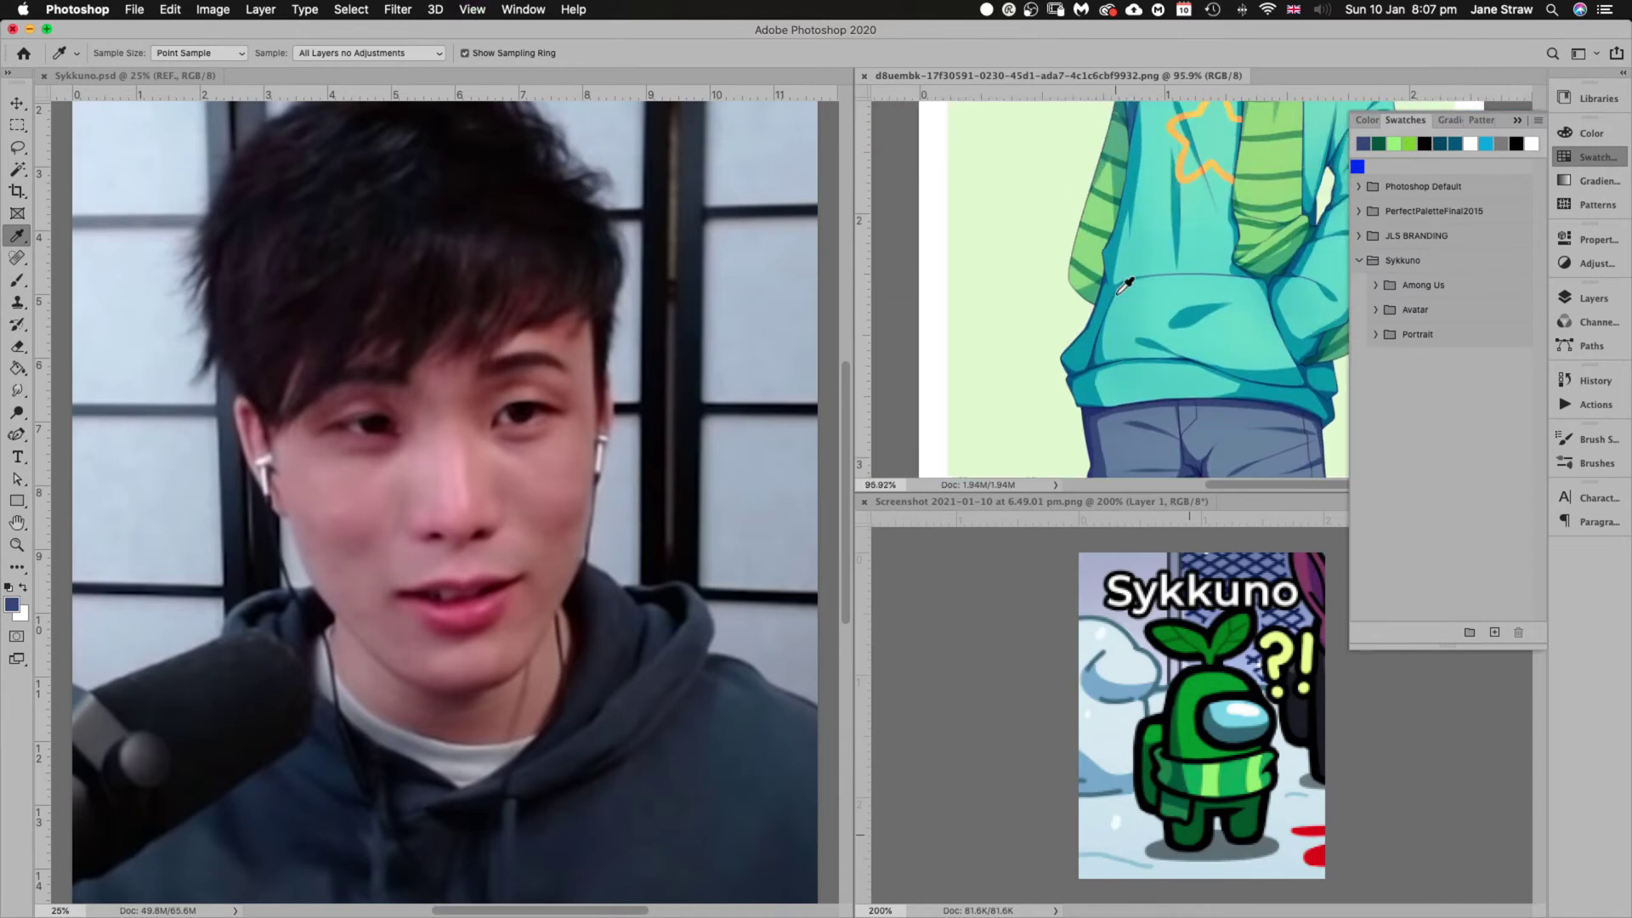
scroll(1126, 284, down, 1)
key(super+equal)
key(super+equal)
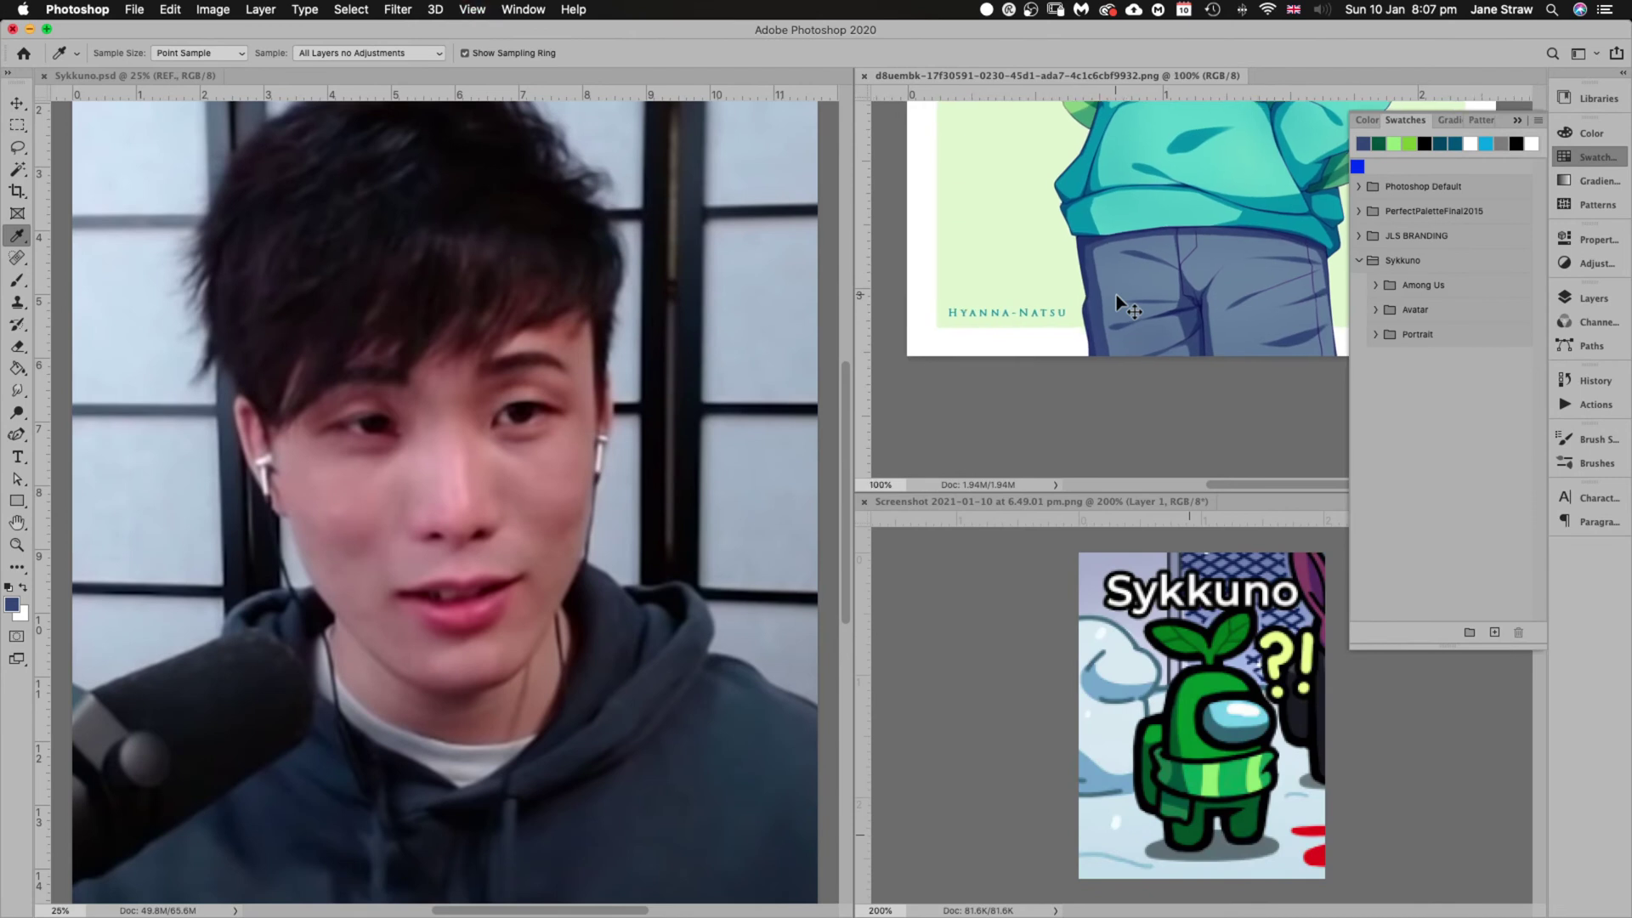
scroll(1118, 293, left, 5)
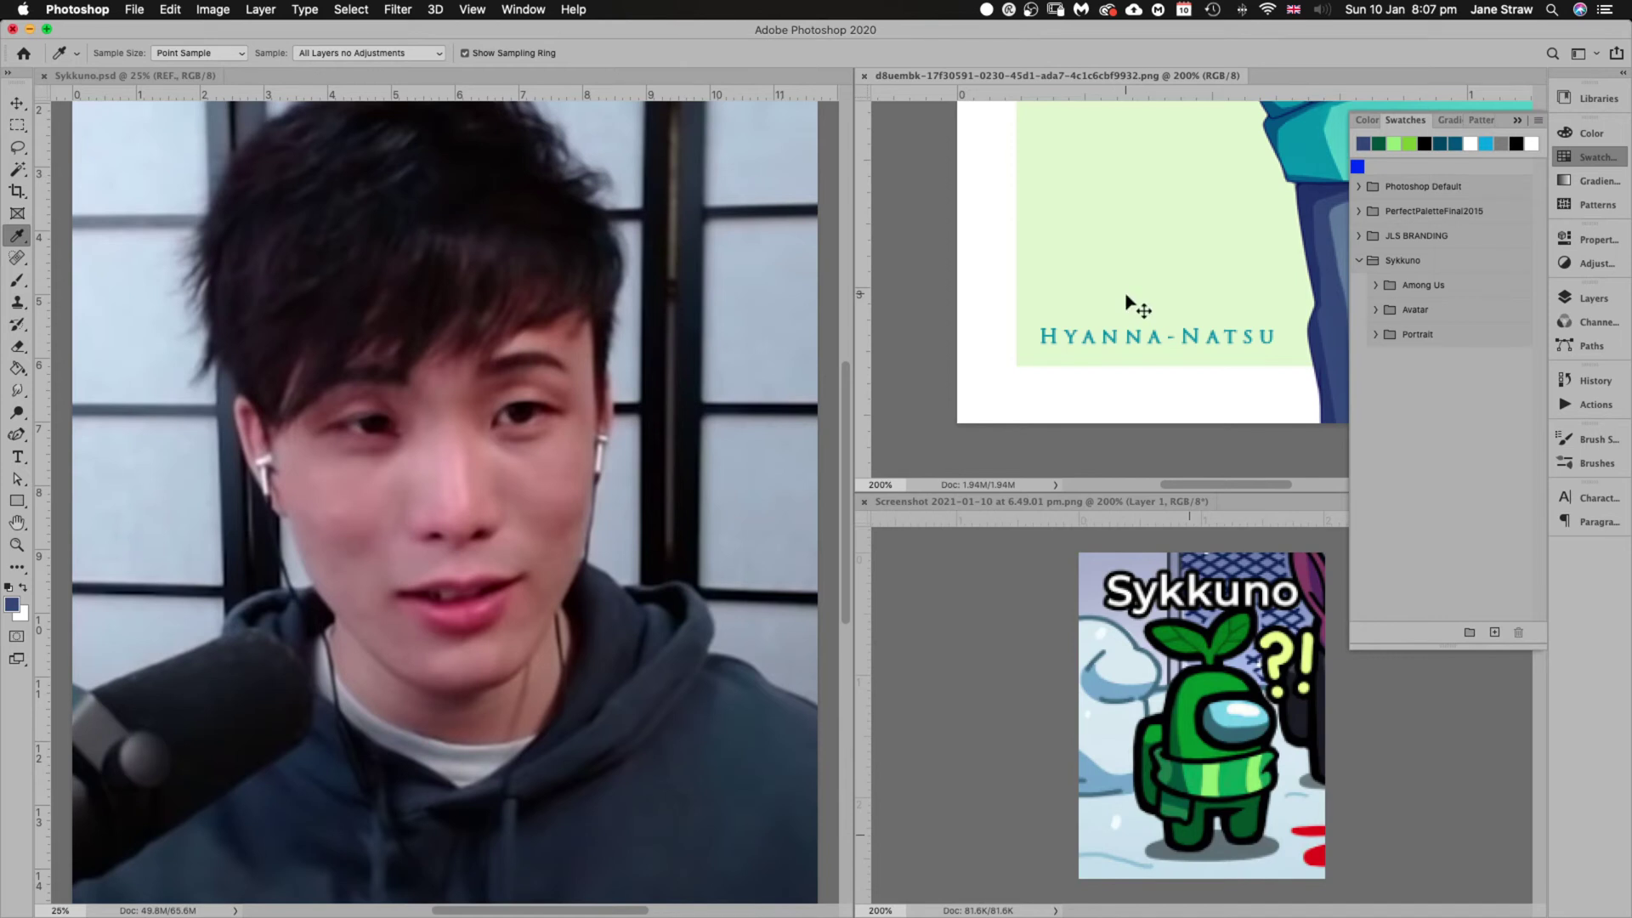
key(super+minus)
key(super+minus)
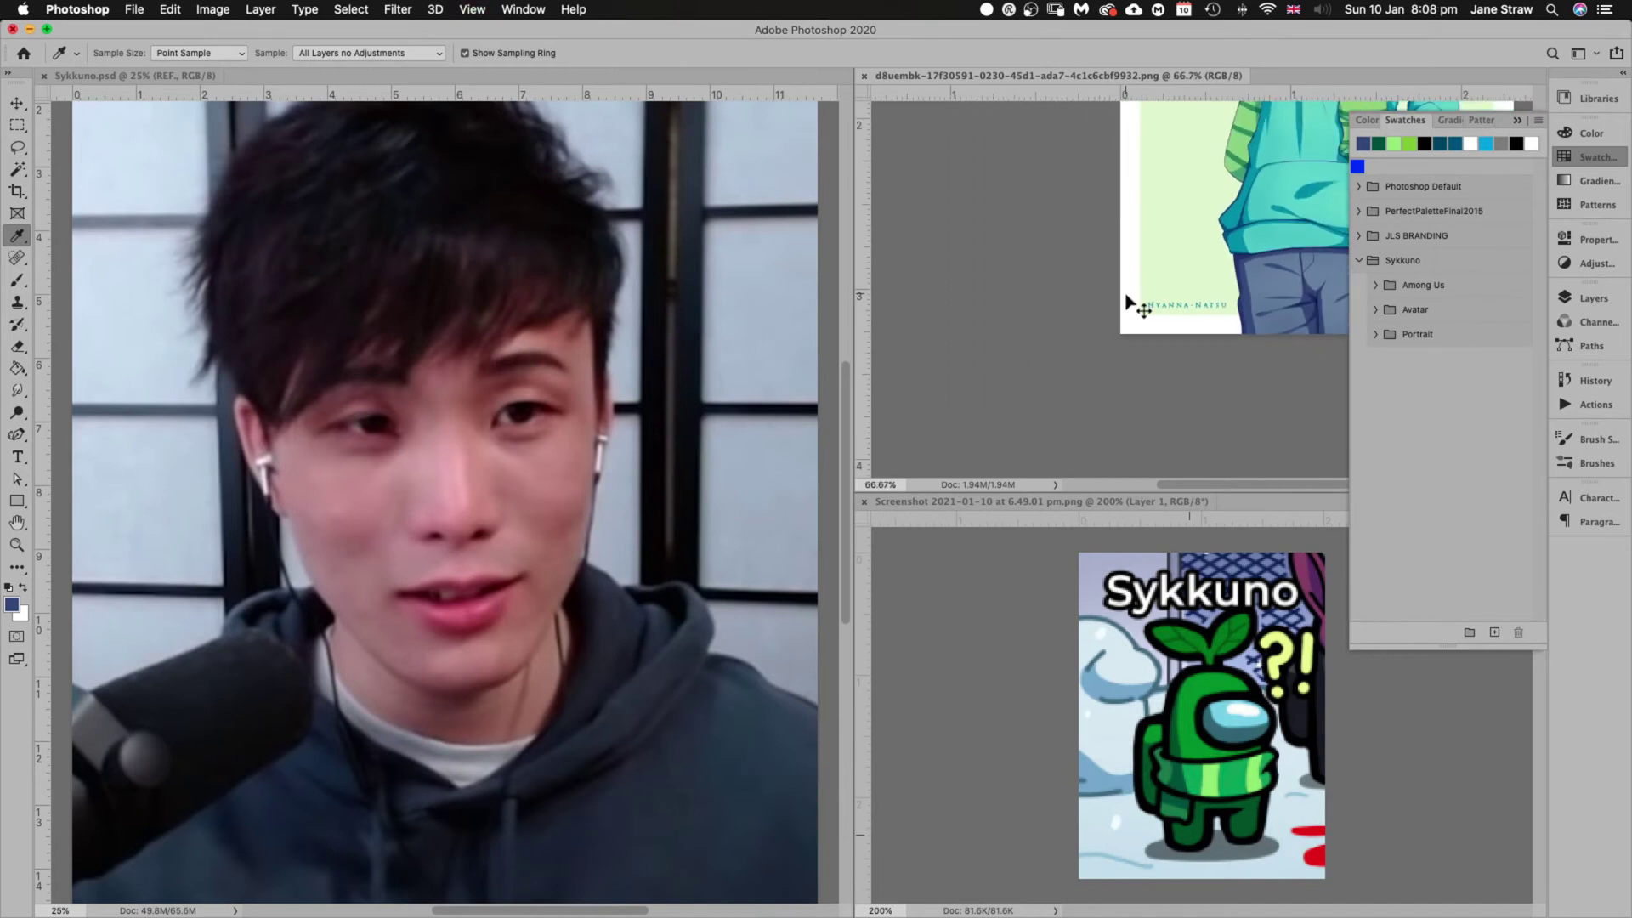
key(super+plus)
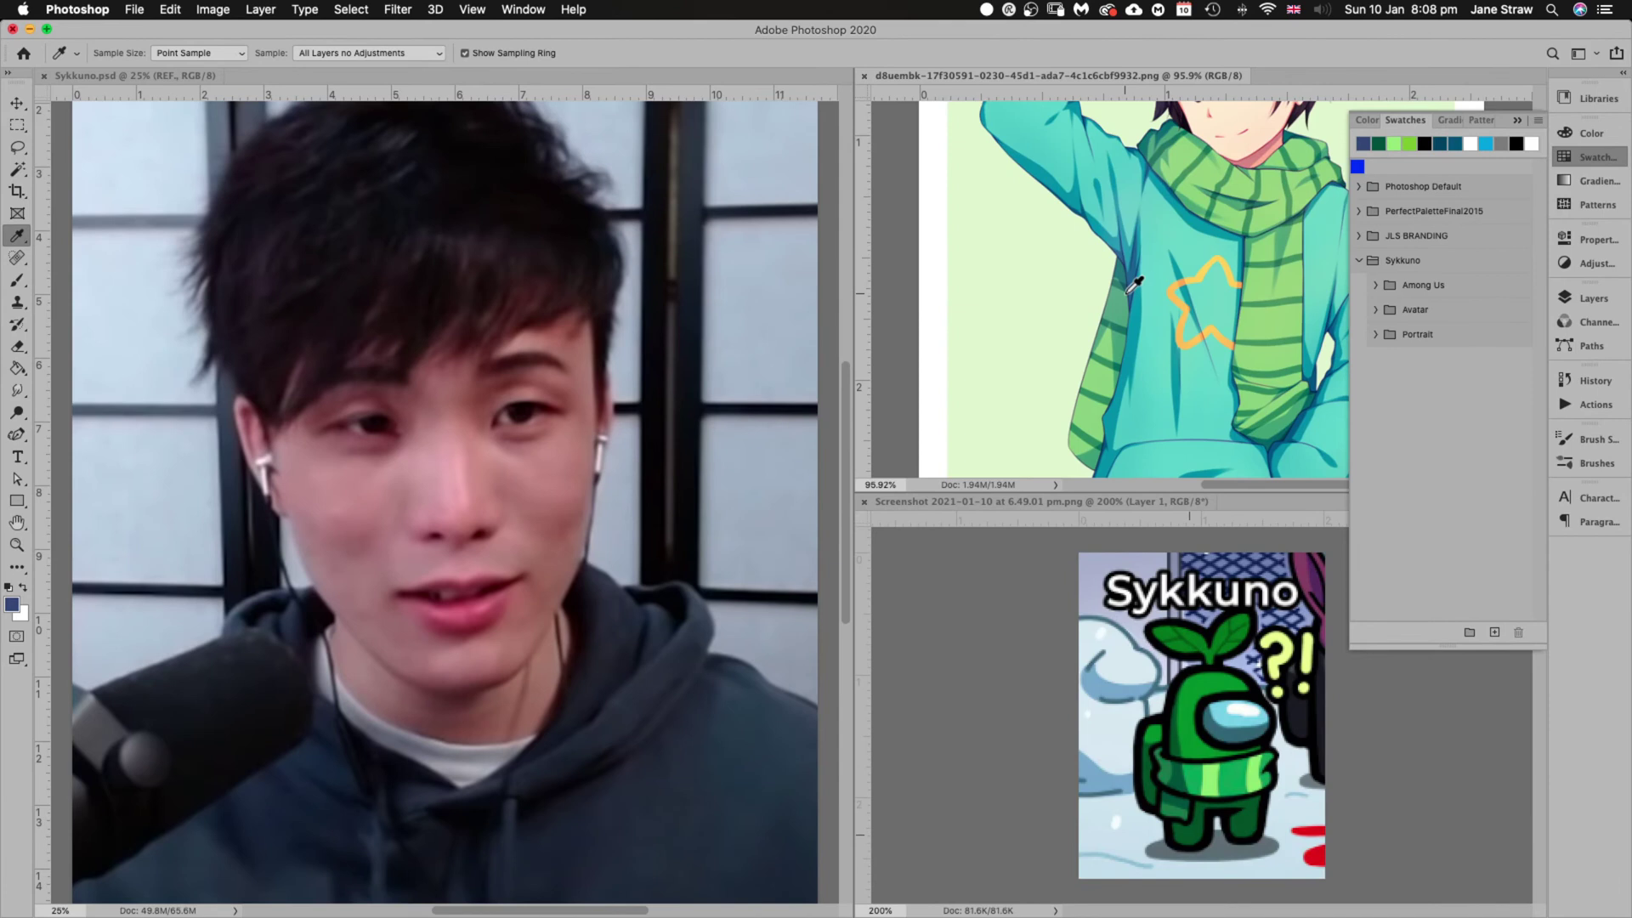
scroll(1166, 280, up, 5)
scroll(1166, 281, down, 2)
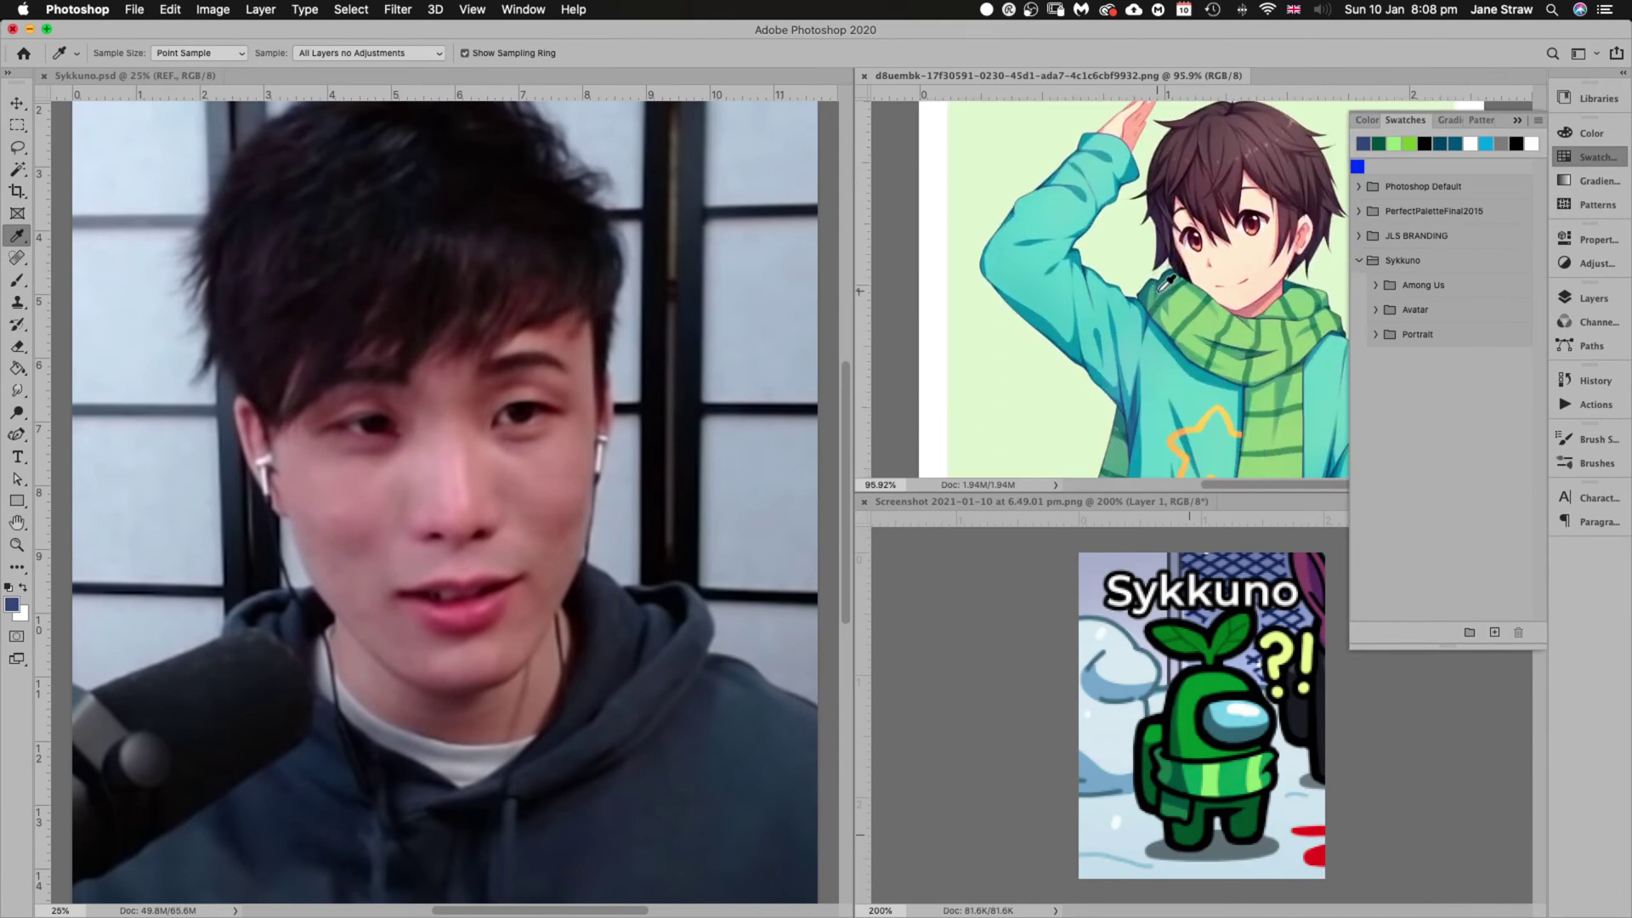
Add a new empty layer above the REF. layer in Sykkuno.psd
click(1517, 117)
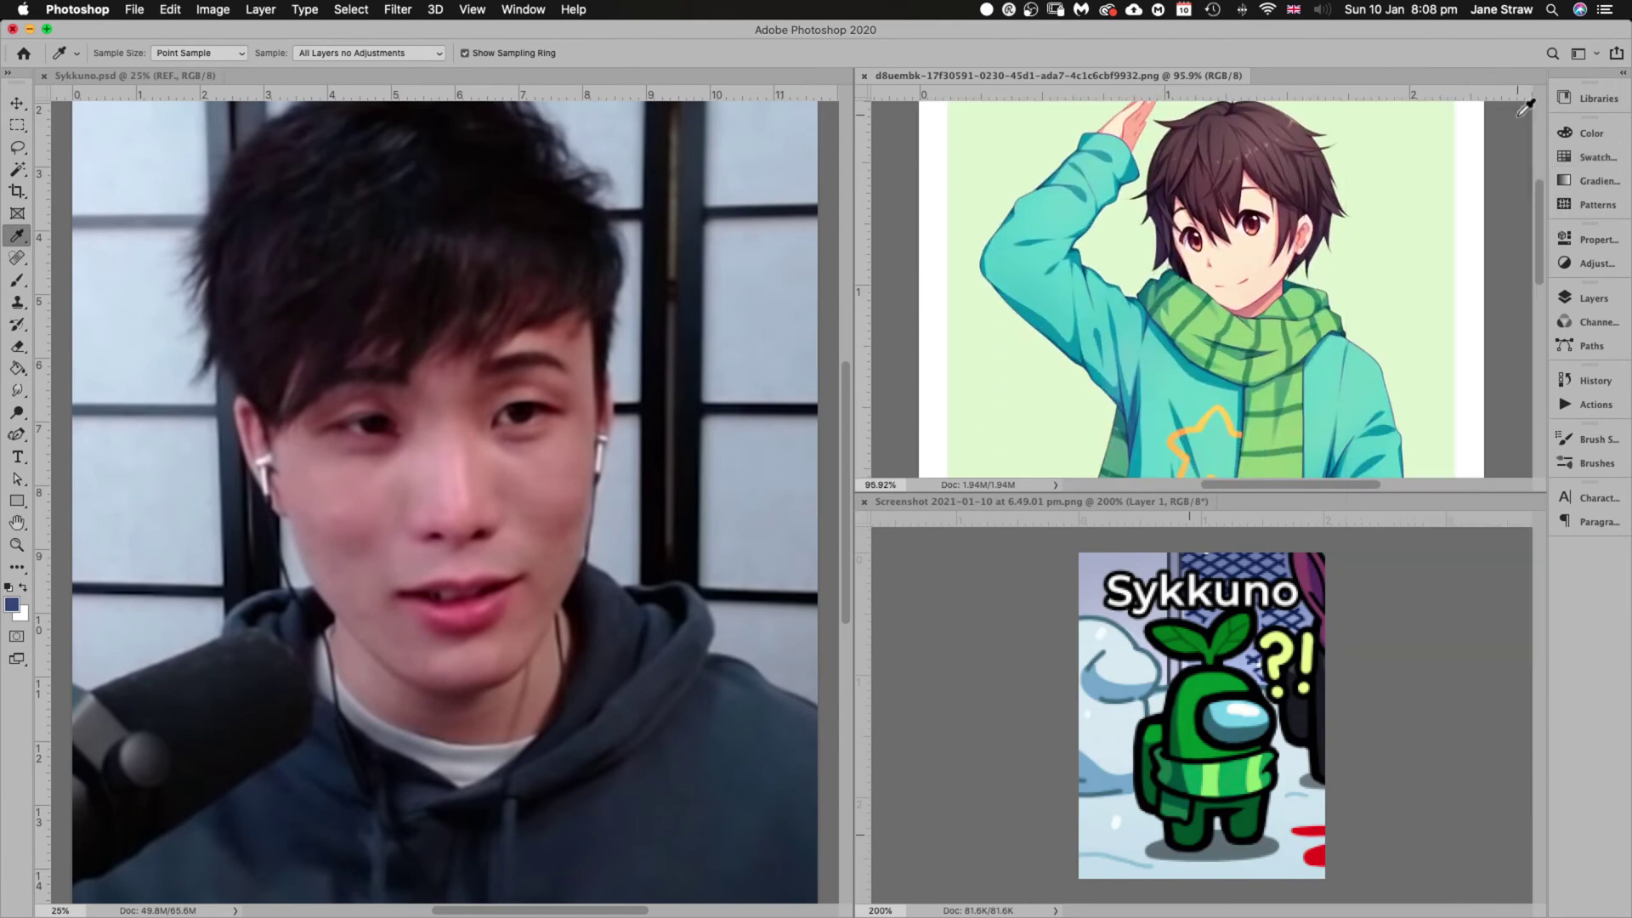
click(1596, 299)
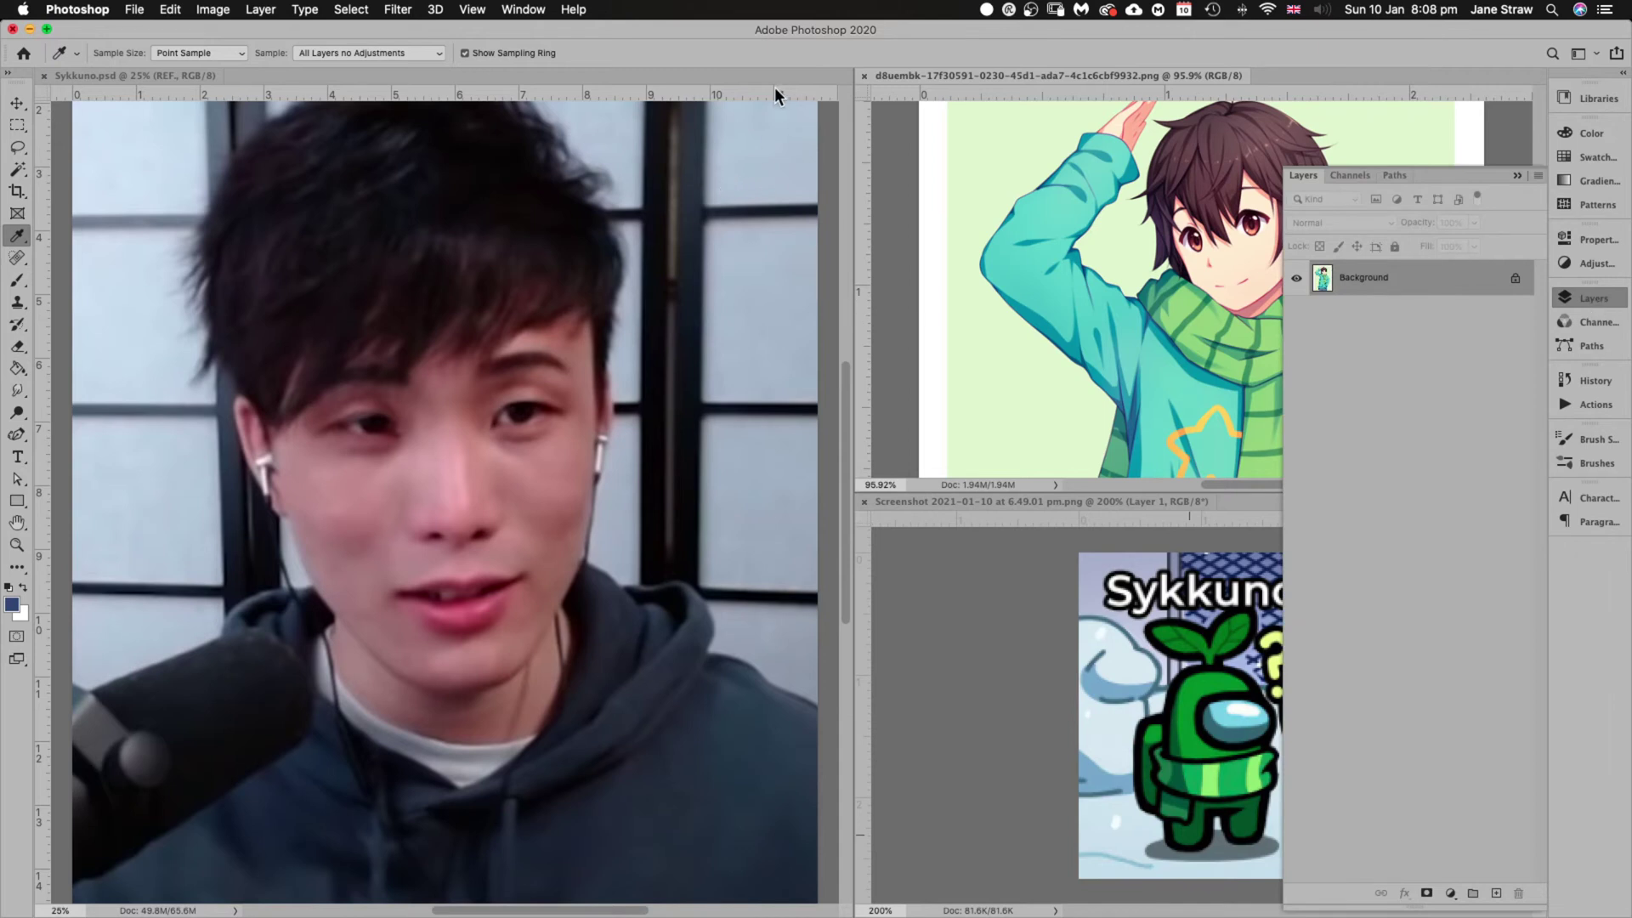
click(154, 73)
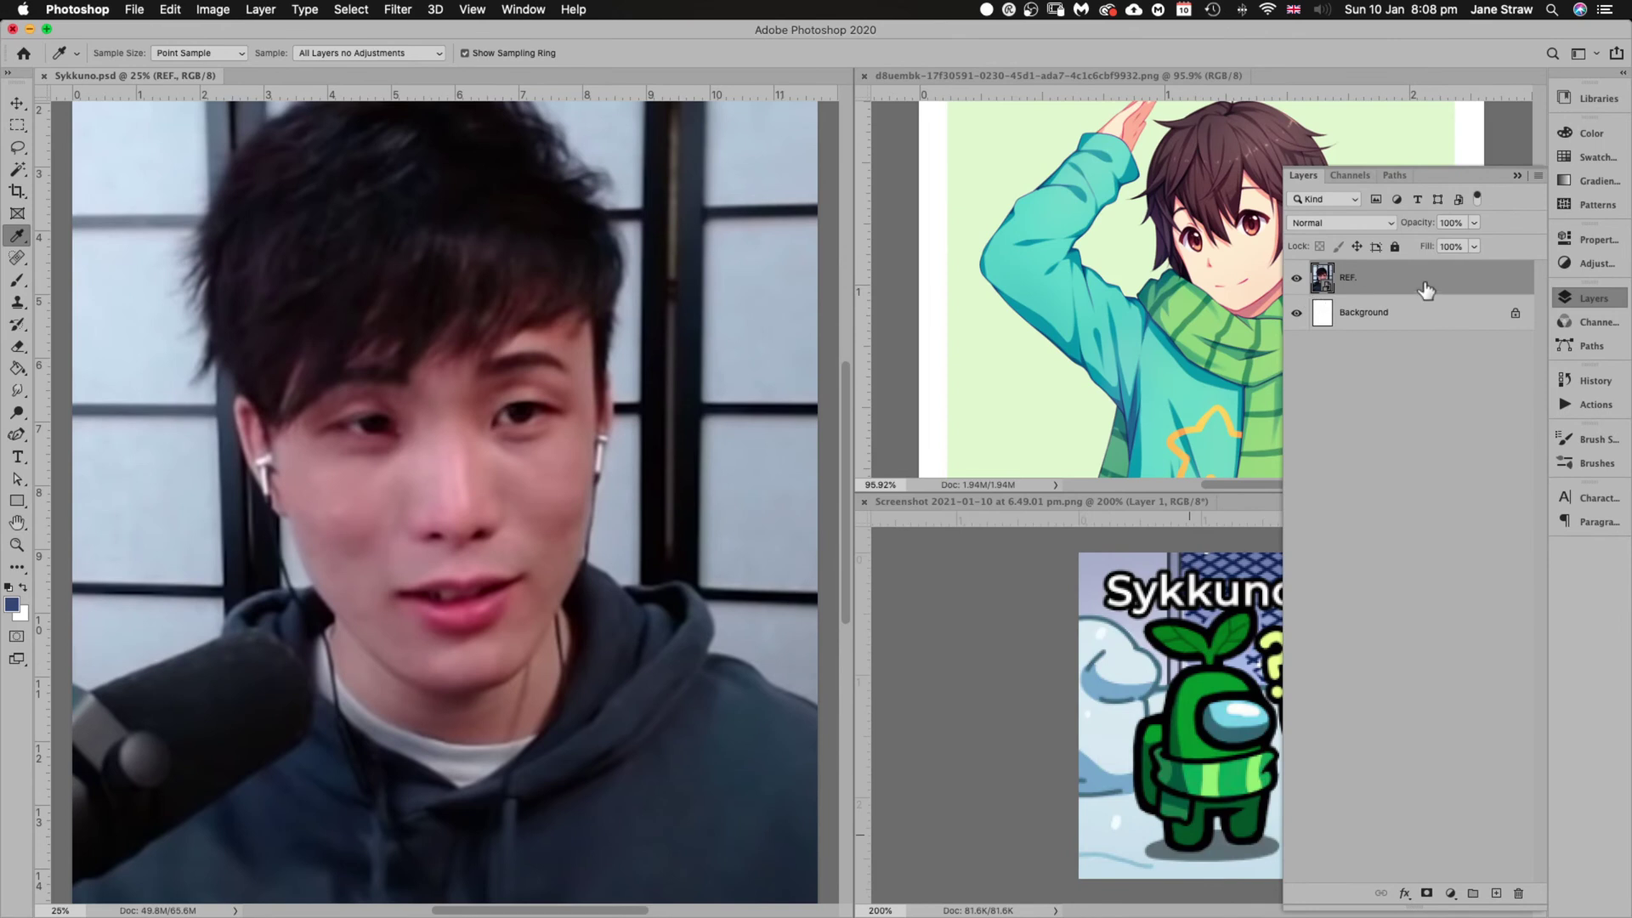
click(1496, 893)
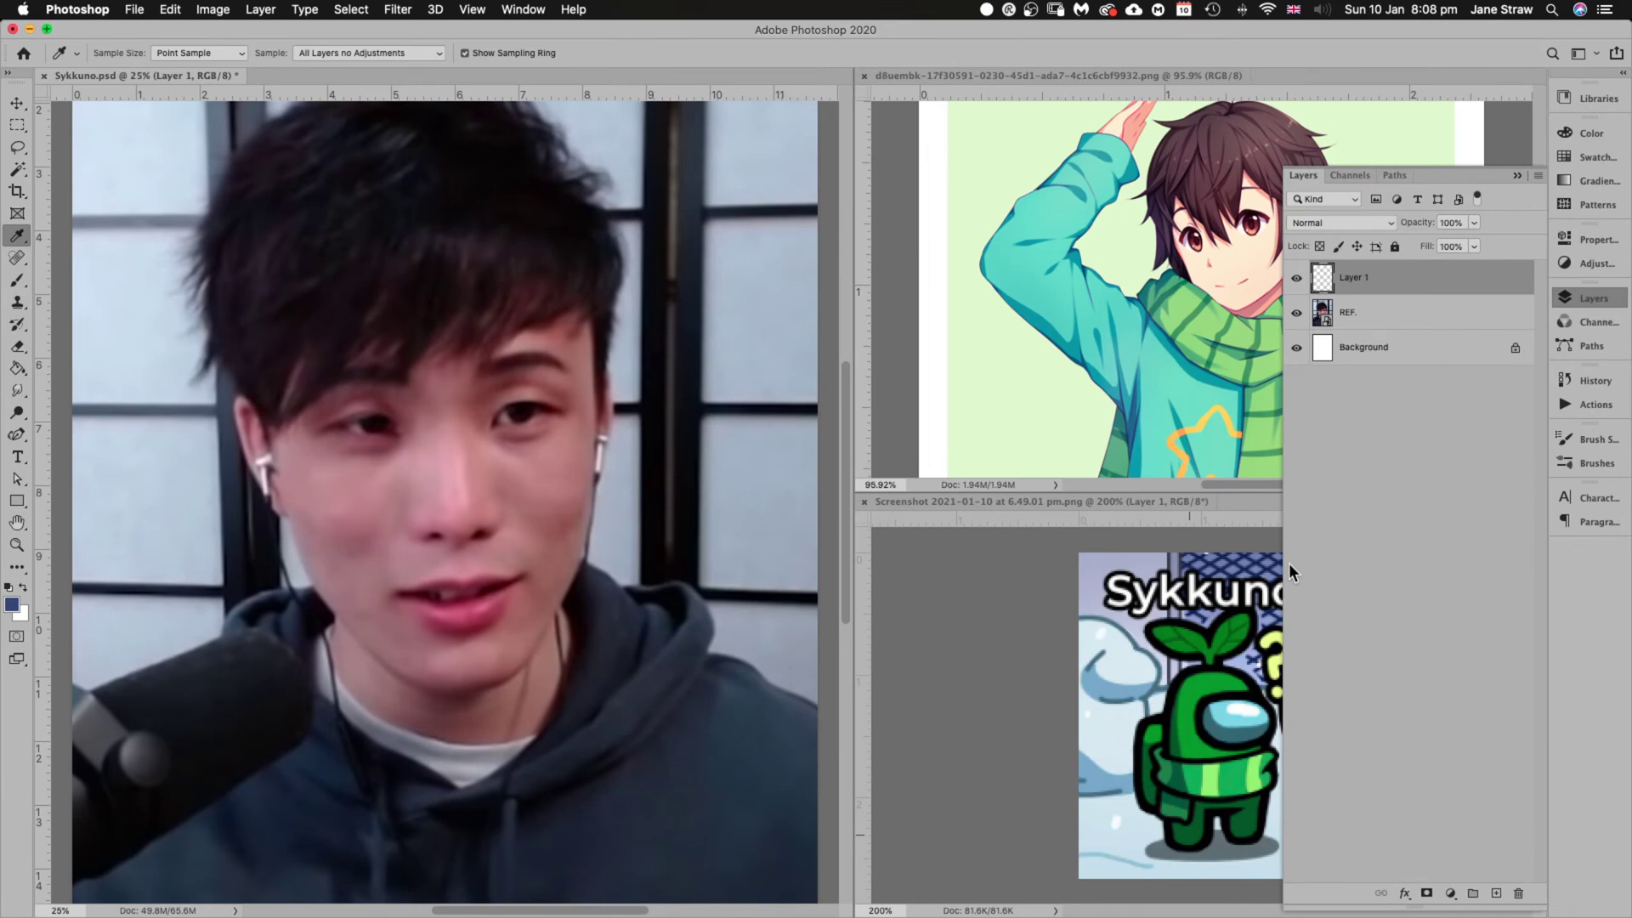
scroll(701, 270, up, 2)
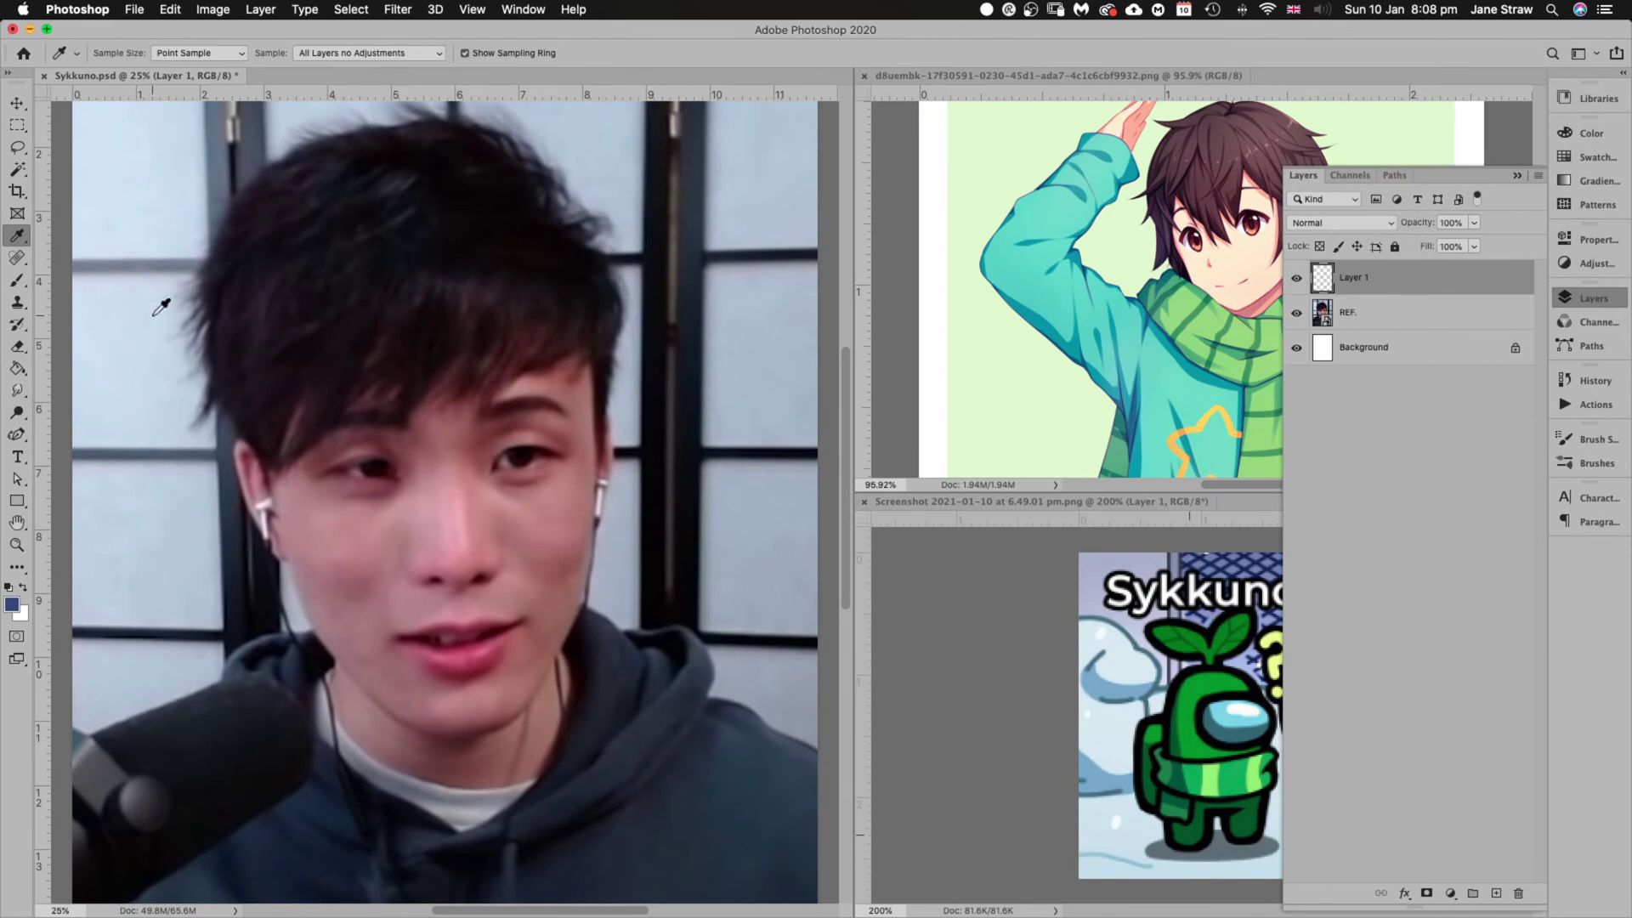
Choose the Brush tool with the Hard Round Pressure Size preset from the Photoshop Defaults brushes at 30 px
click(15, 283)
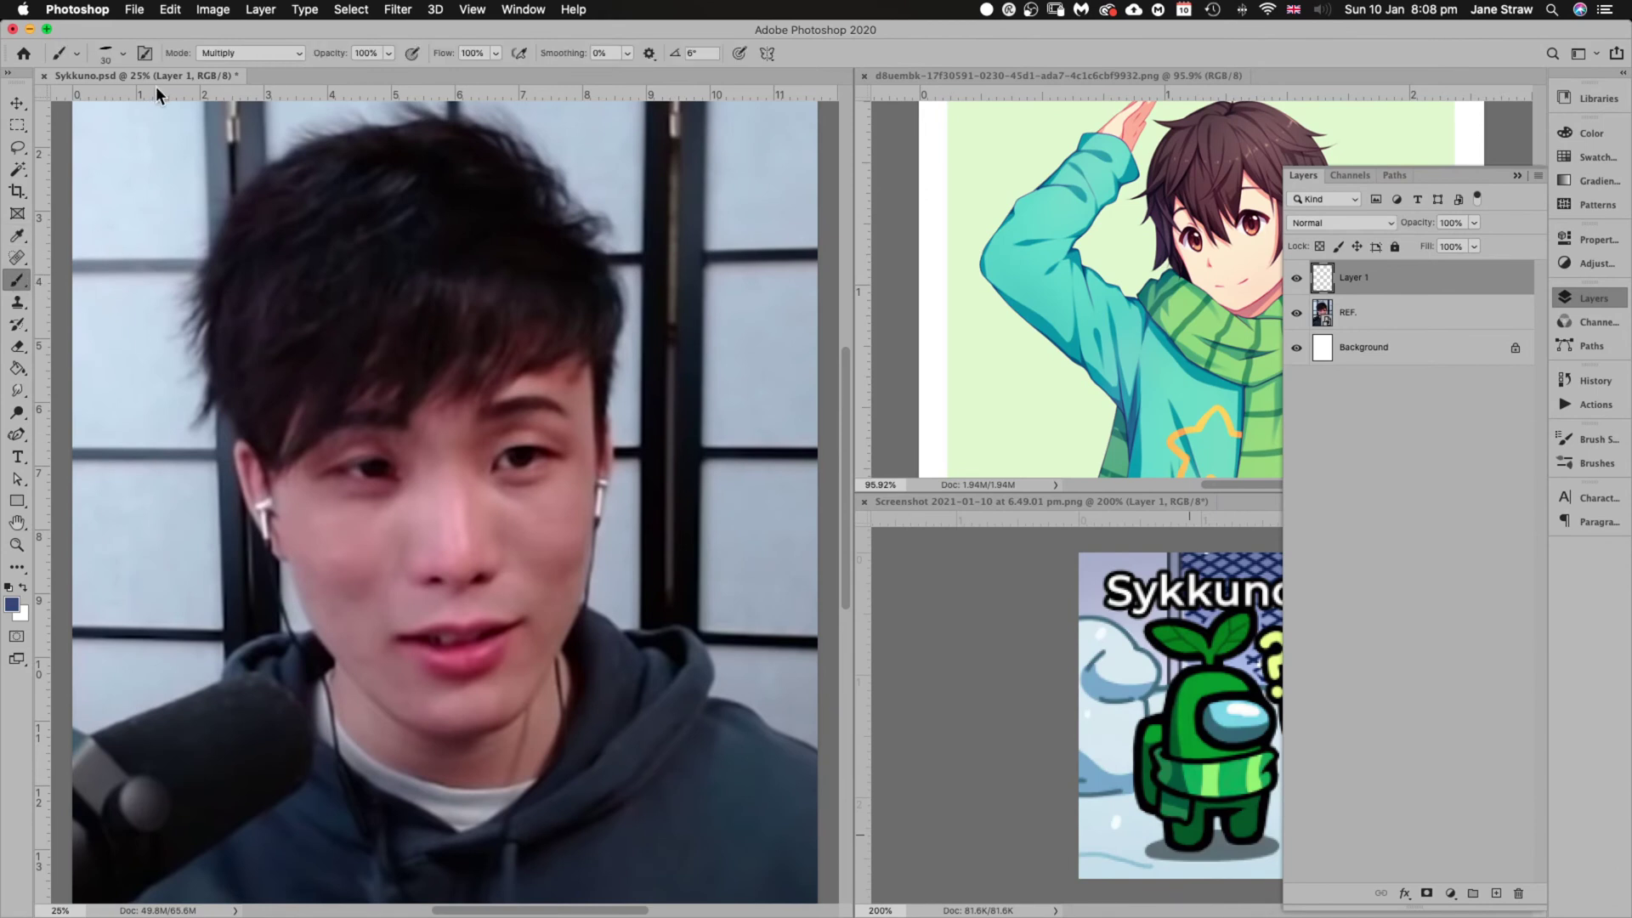
click(123, 53)
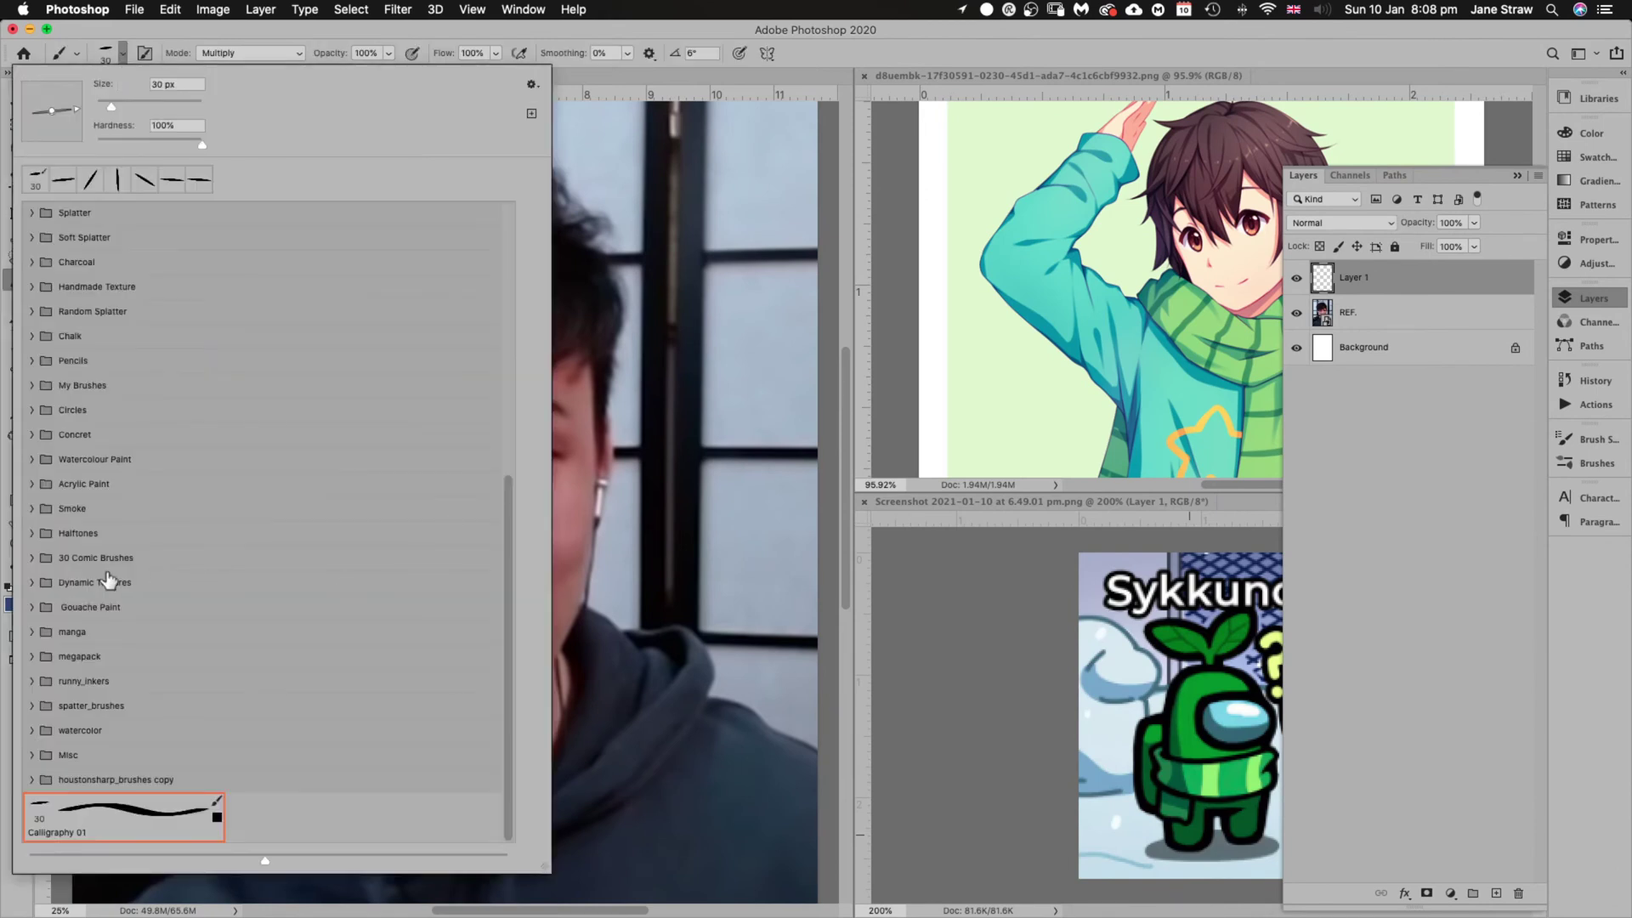
scroll(162, 662, up, 5)
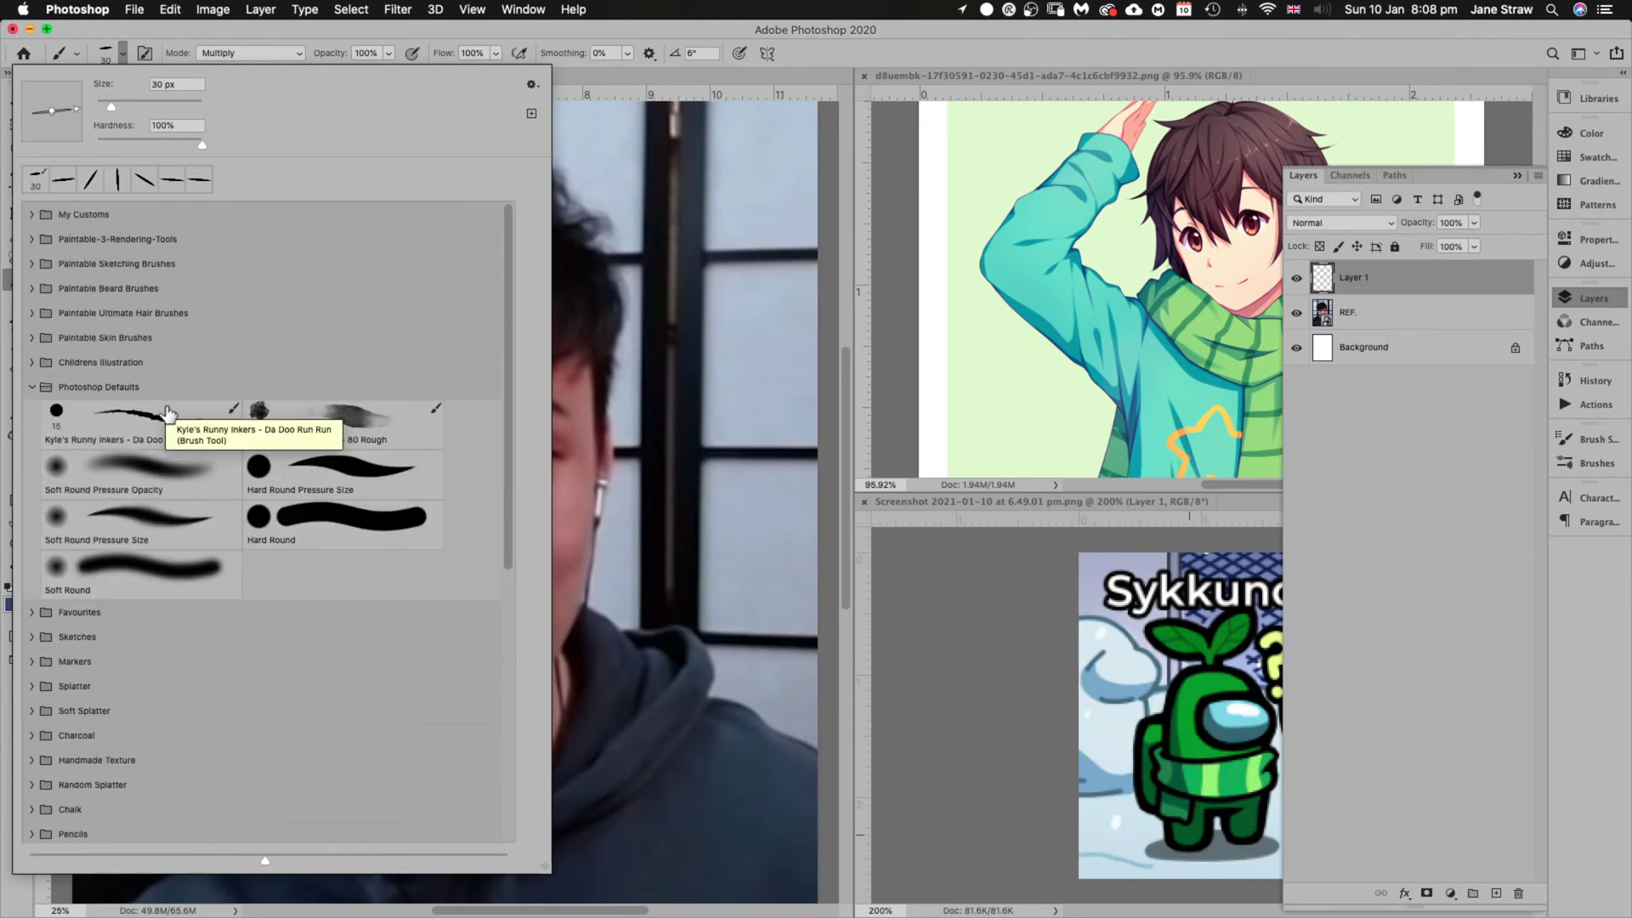
click(370, 478)
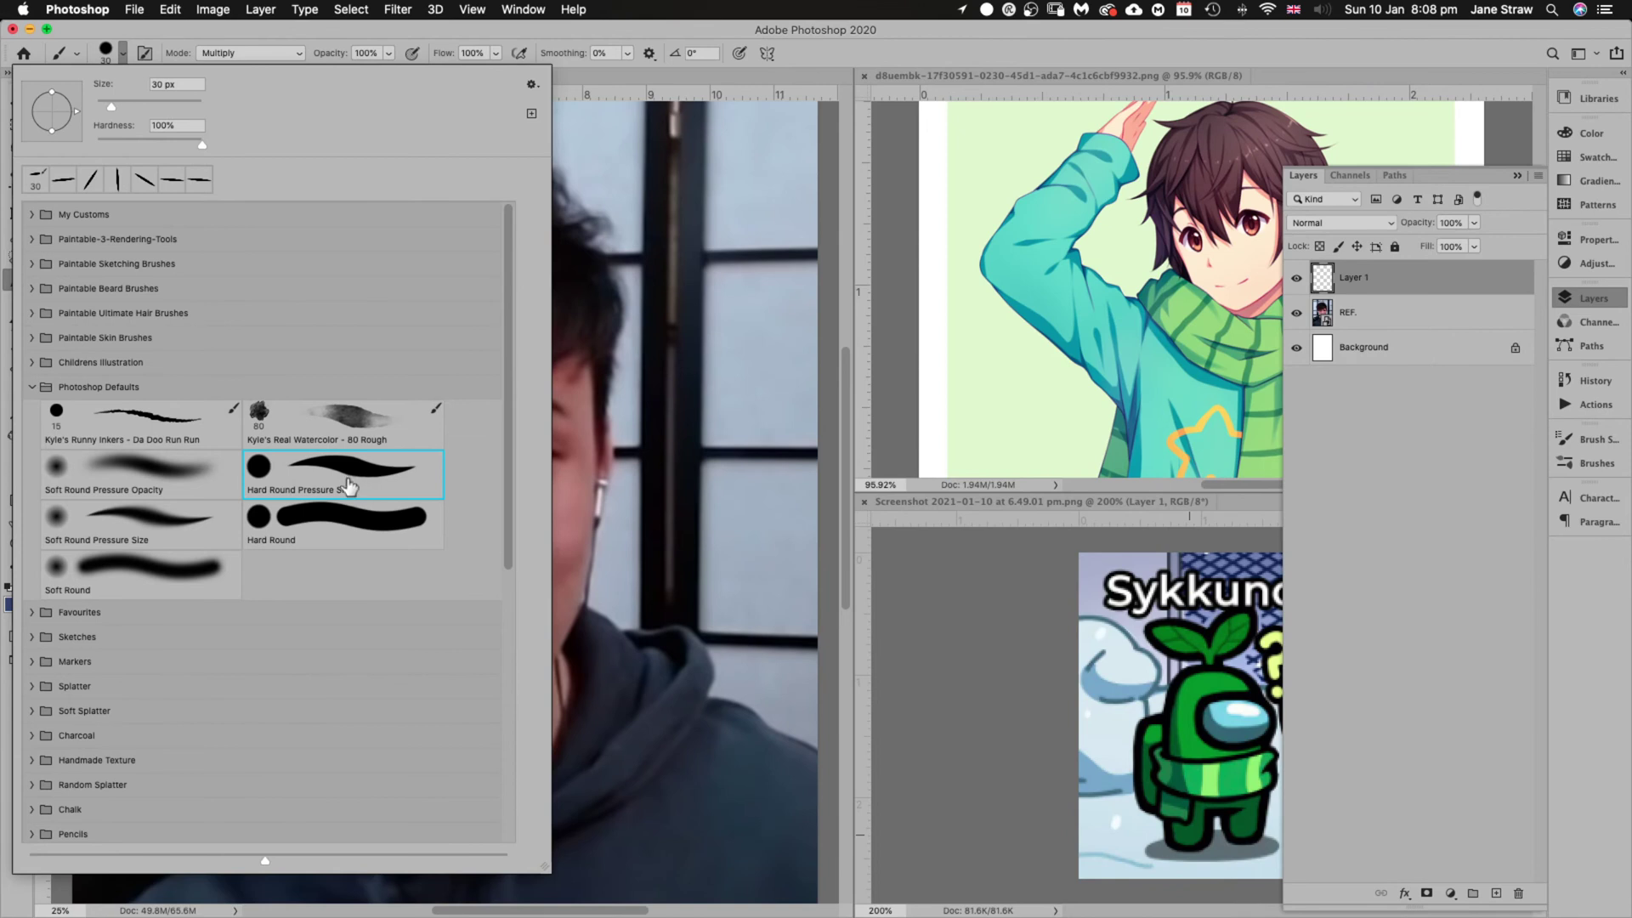
click(845, 63)
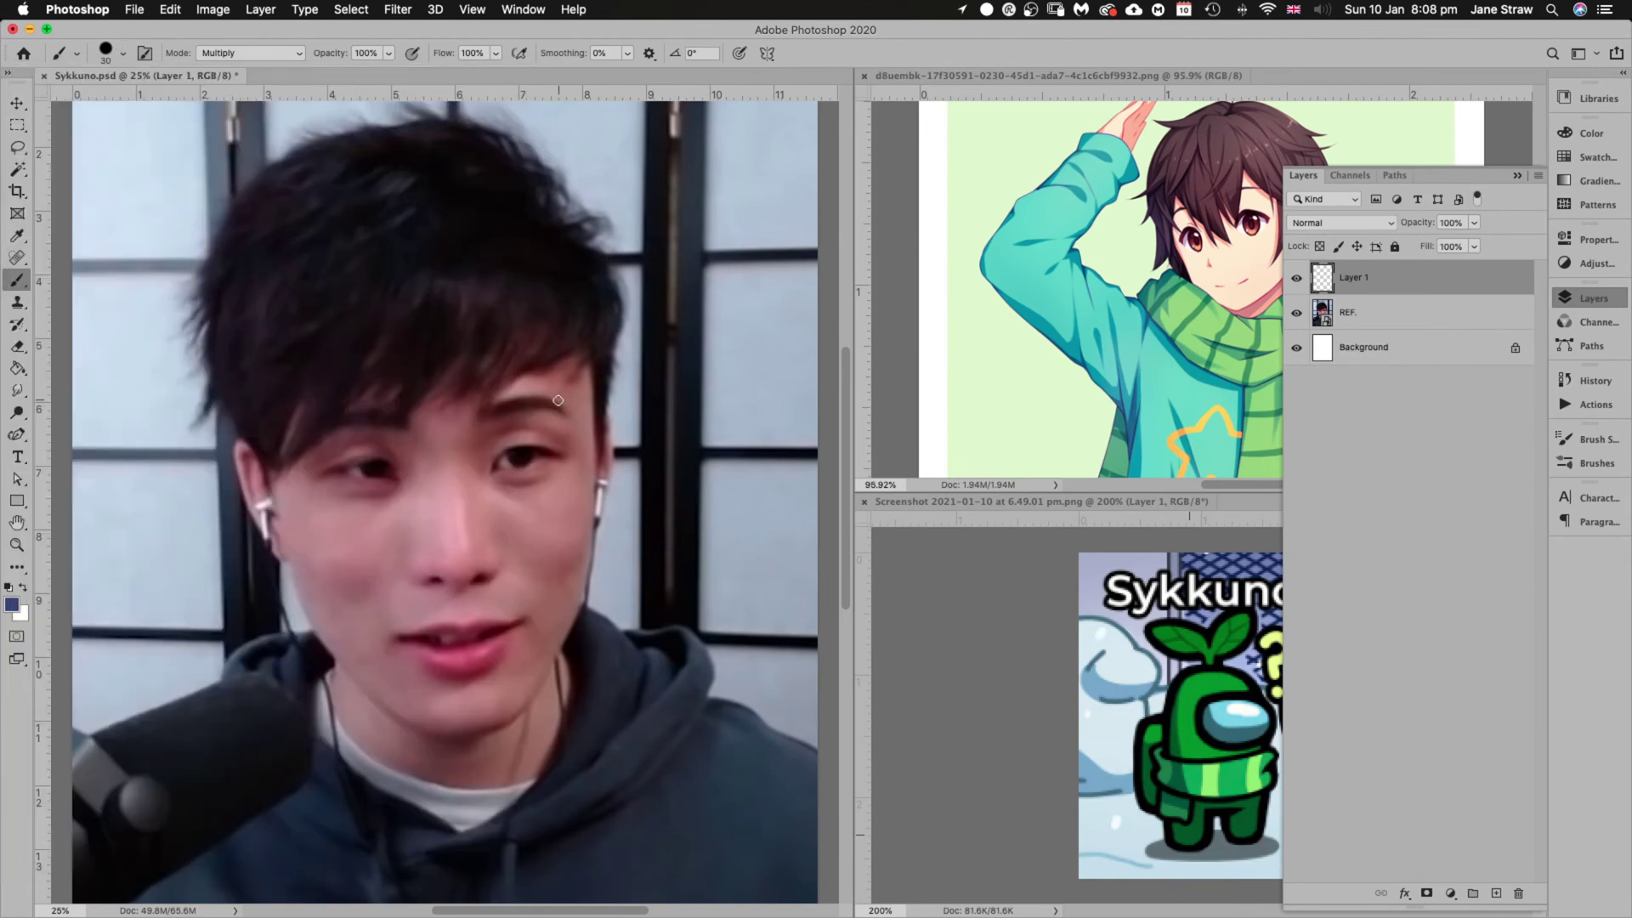
Test the brush with scribbles beside the face, undo them, and set the brush size to 25 px
drag(757, 444, 753, 510)
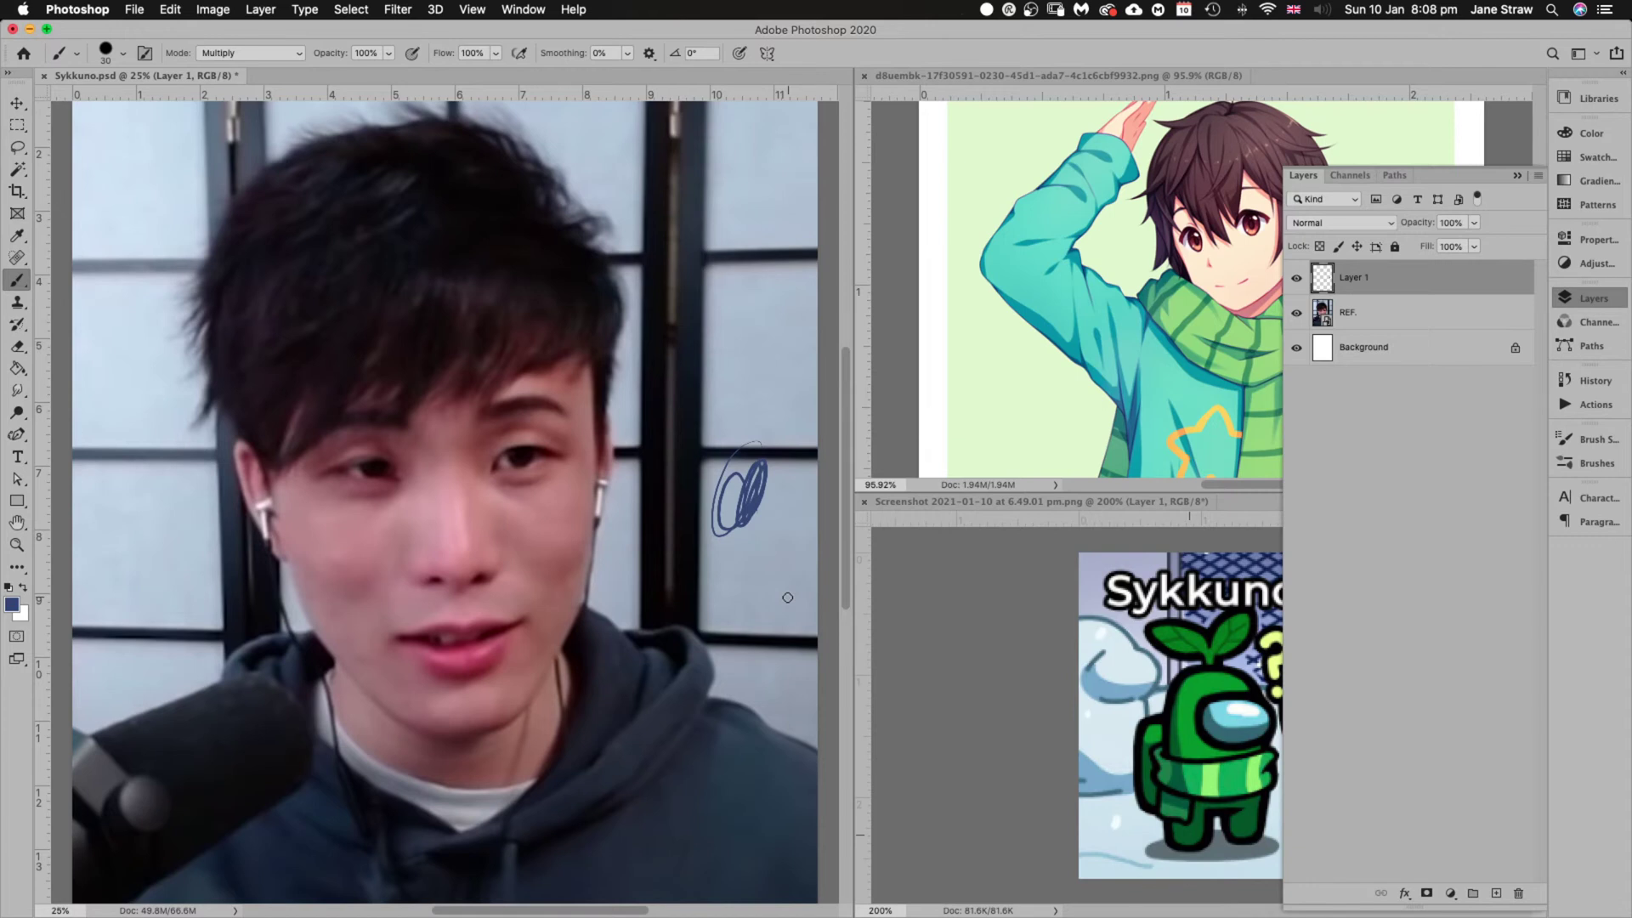
key(super+z)
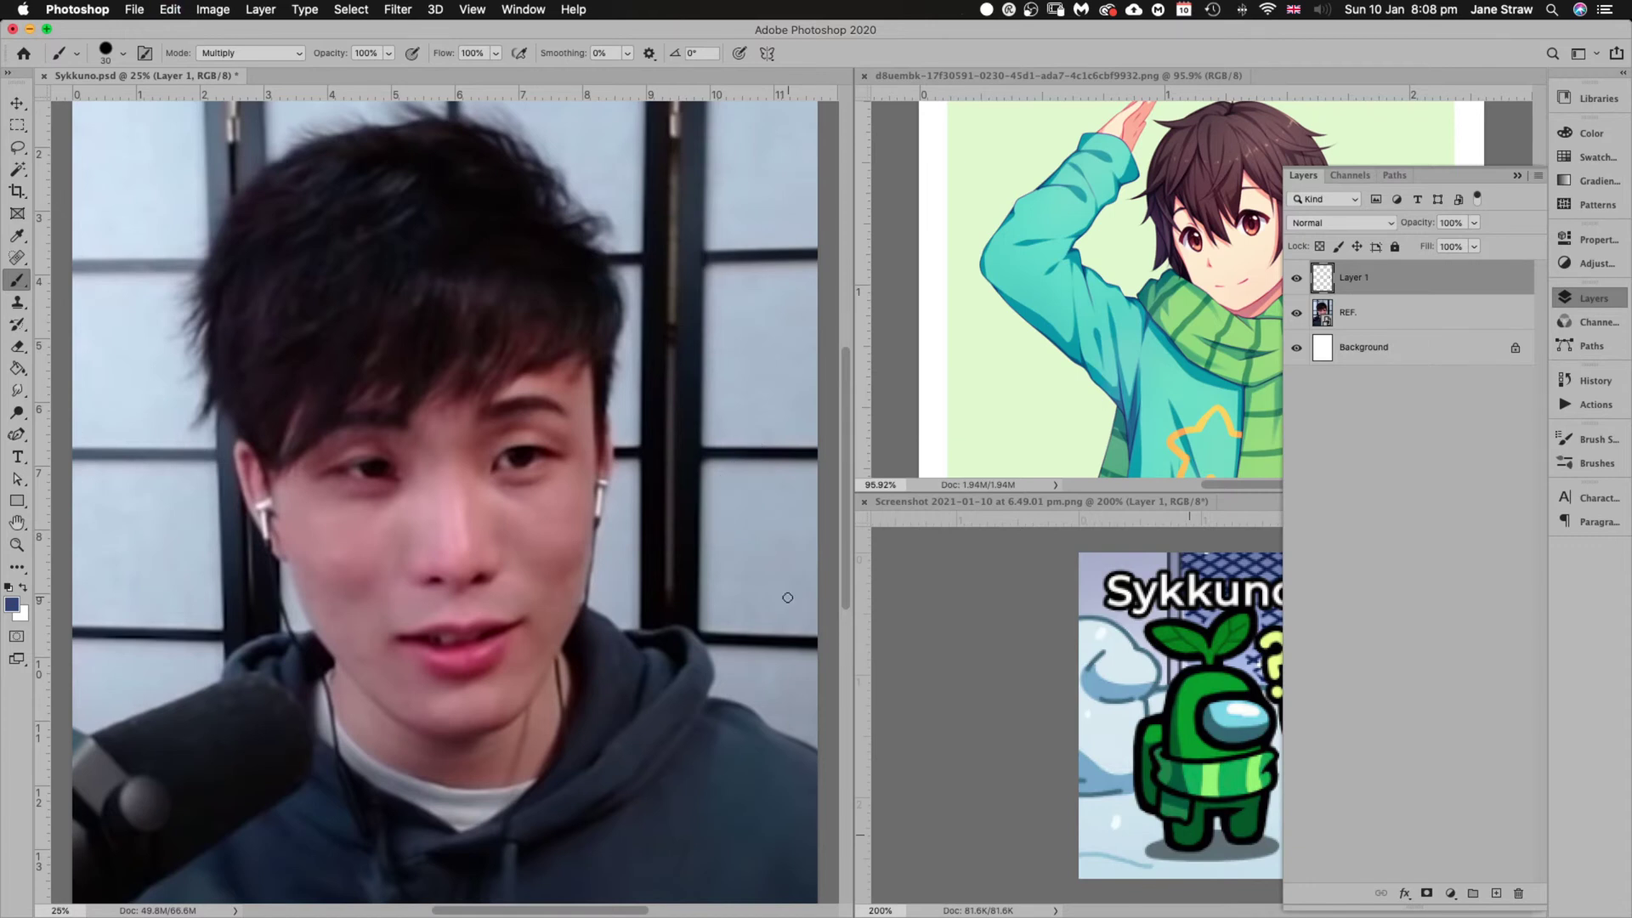
mouse_move(755, 525)
mouse_down()
mouse_move(772, 506)
mouse_move(768, 568)
mouse_up()
key(super+z)
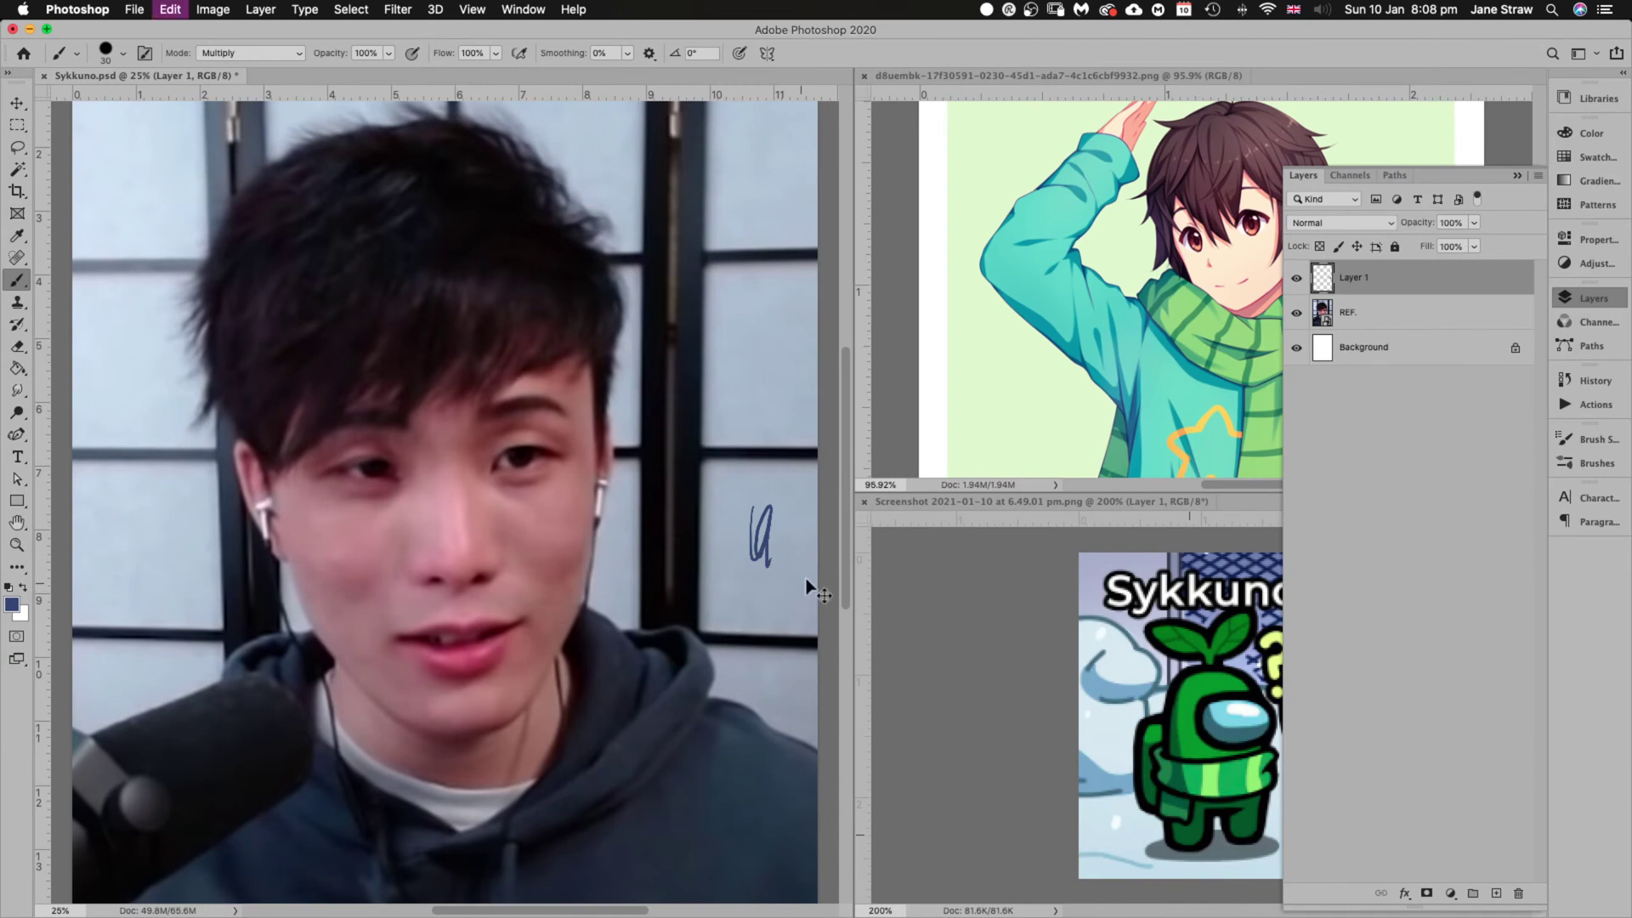
key(bracketleft)
key(bracketleft)
key(bracketleft)
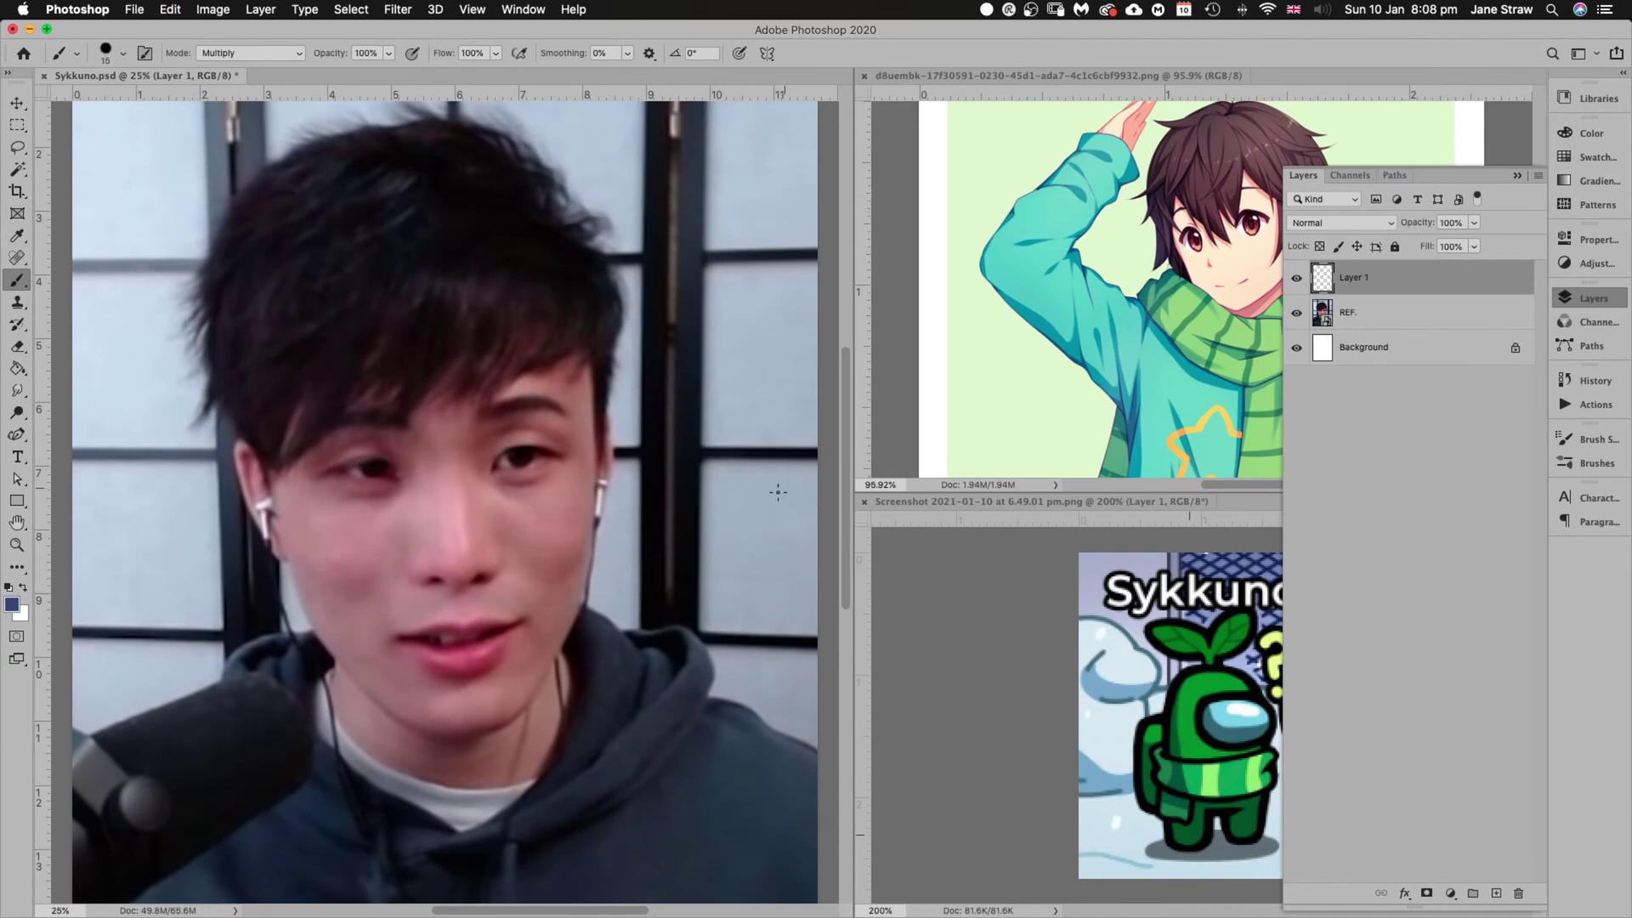
mouse_move(746, 494)
mouse_down()
mouse_move(737, 564)
mouse_move(771, 515)
mouse_move(779, 554)
mouse_up()
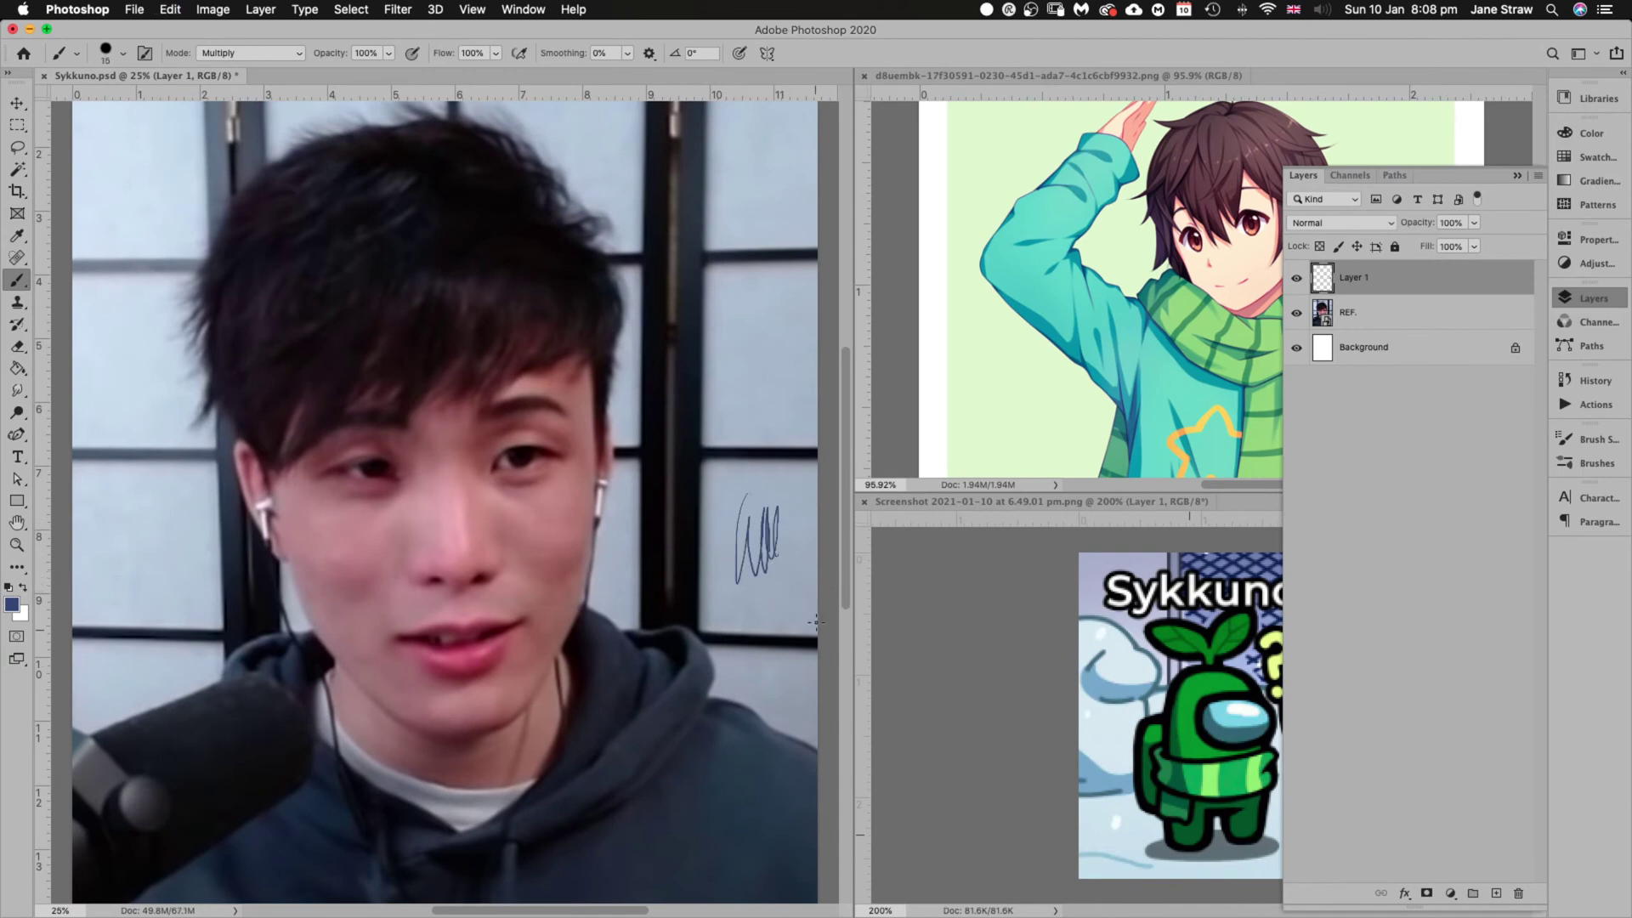
key(super+z)
key(bracketright)
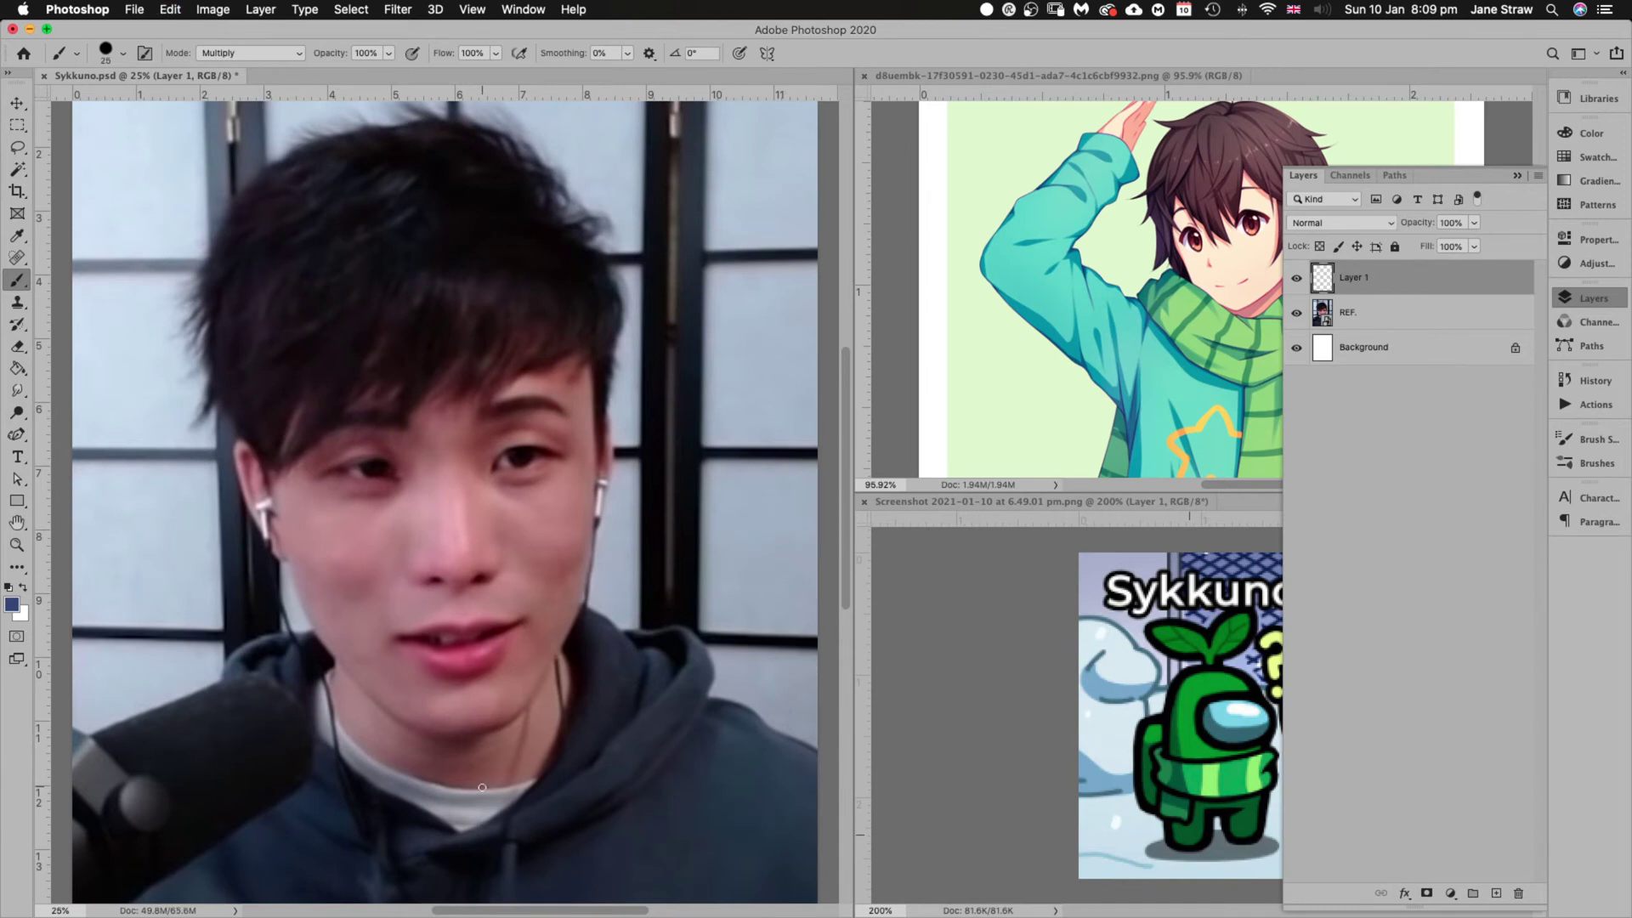
Rename the empty layer above REF. as SKETCH
double_click(1352, 279)
text(SKETCH)
key(Return)
Set the foreground colour to the bright magenta from the Photoshop Default swatches and return to the layer list
scroll(514, 587, left, 5)
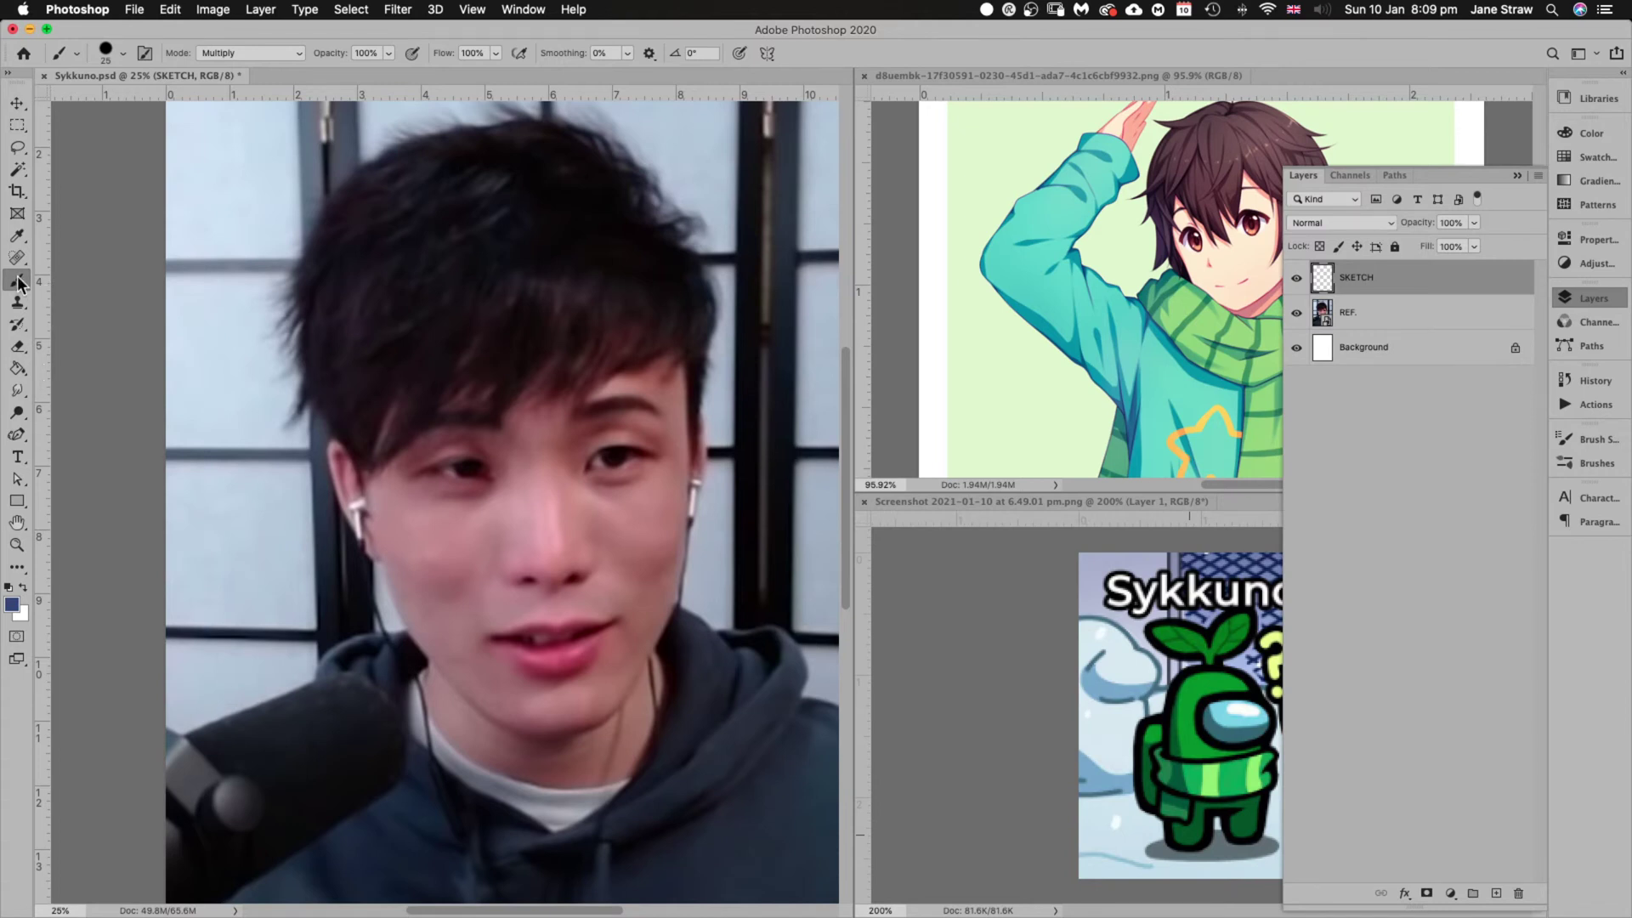
click(1596, 157)
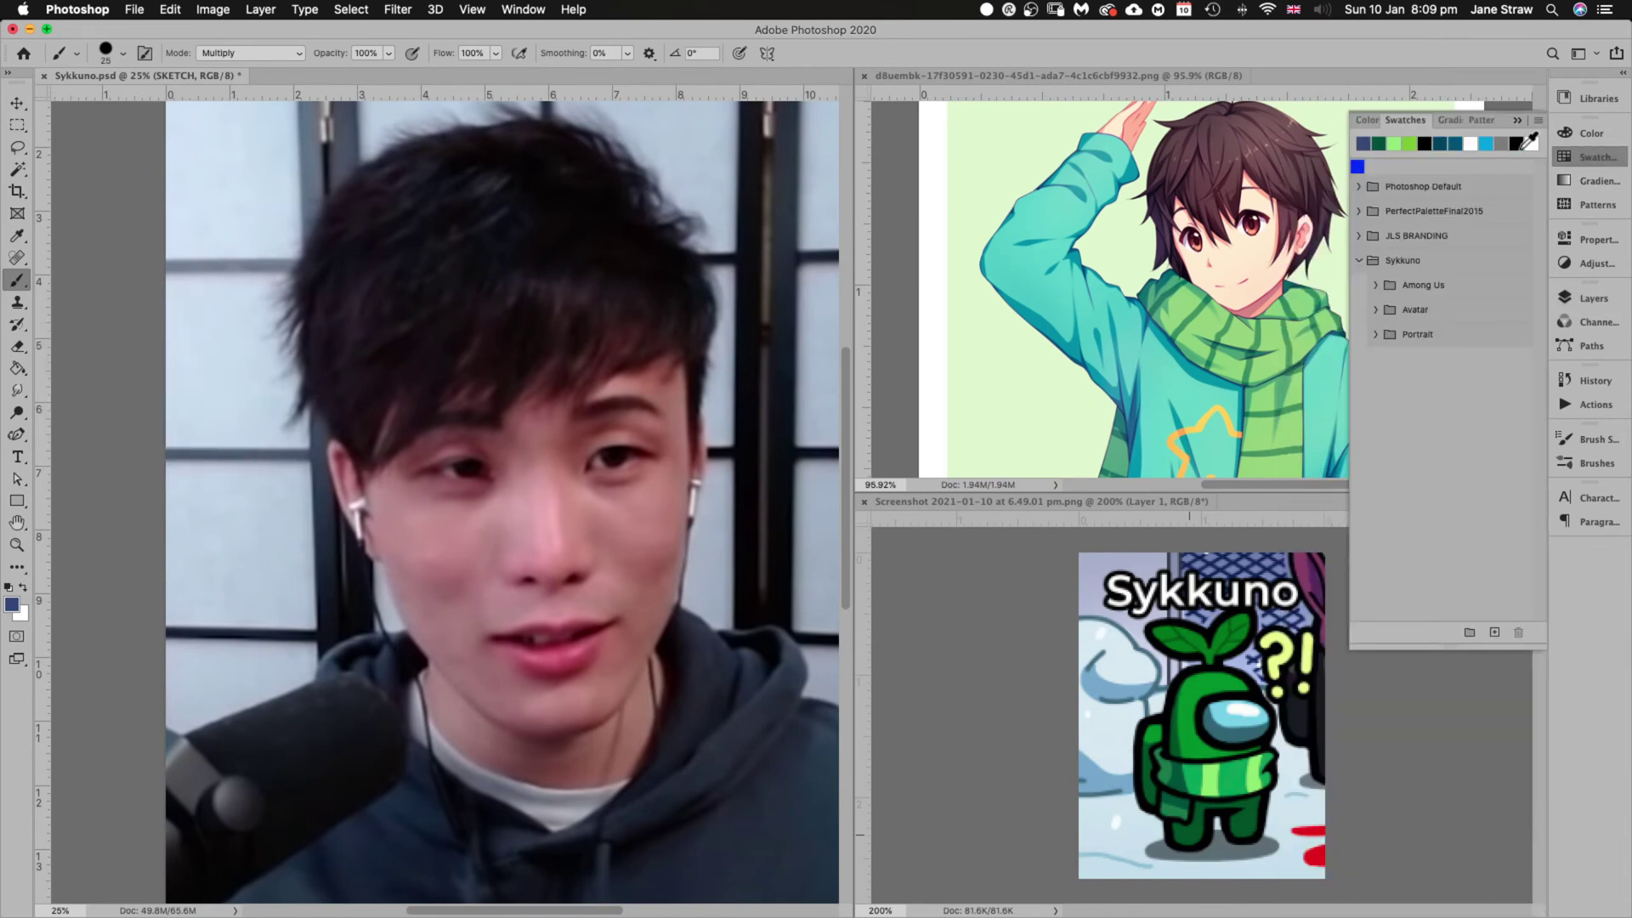
click(1358, 186)
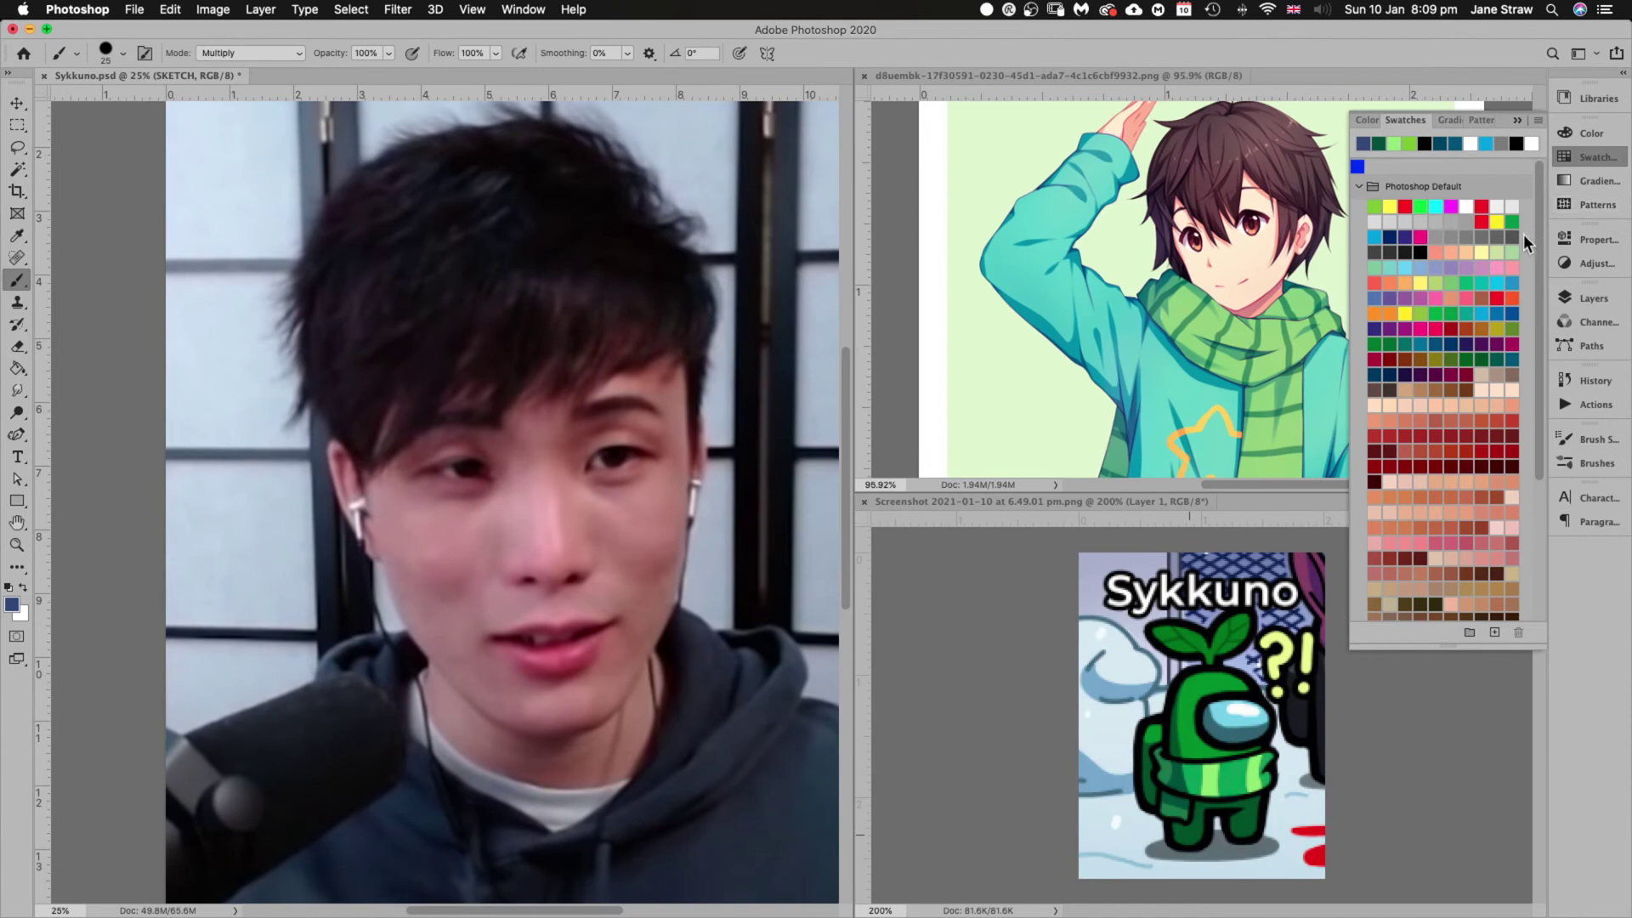
click(1420, 237)
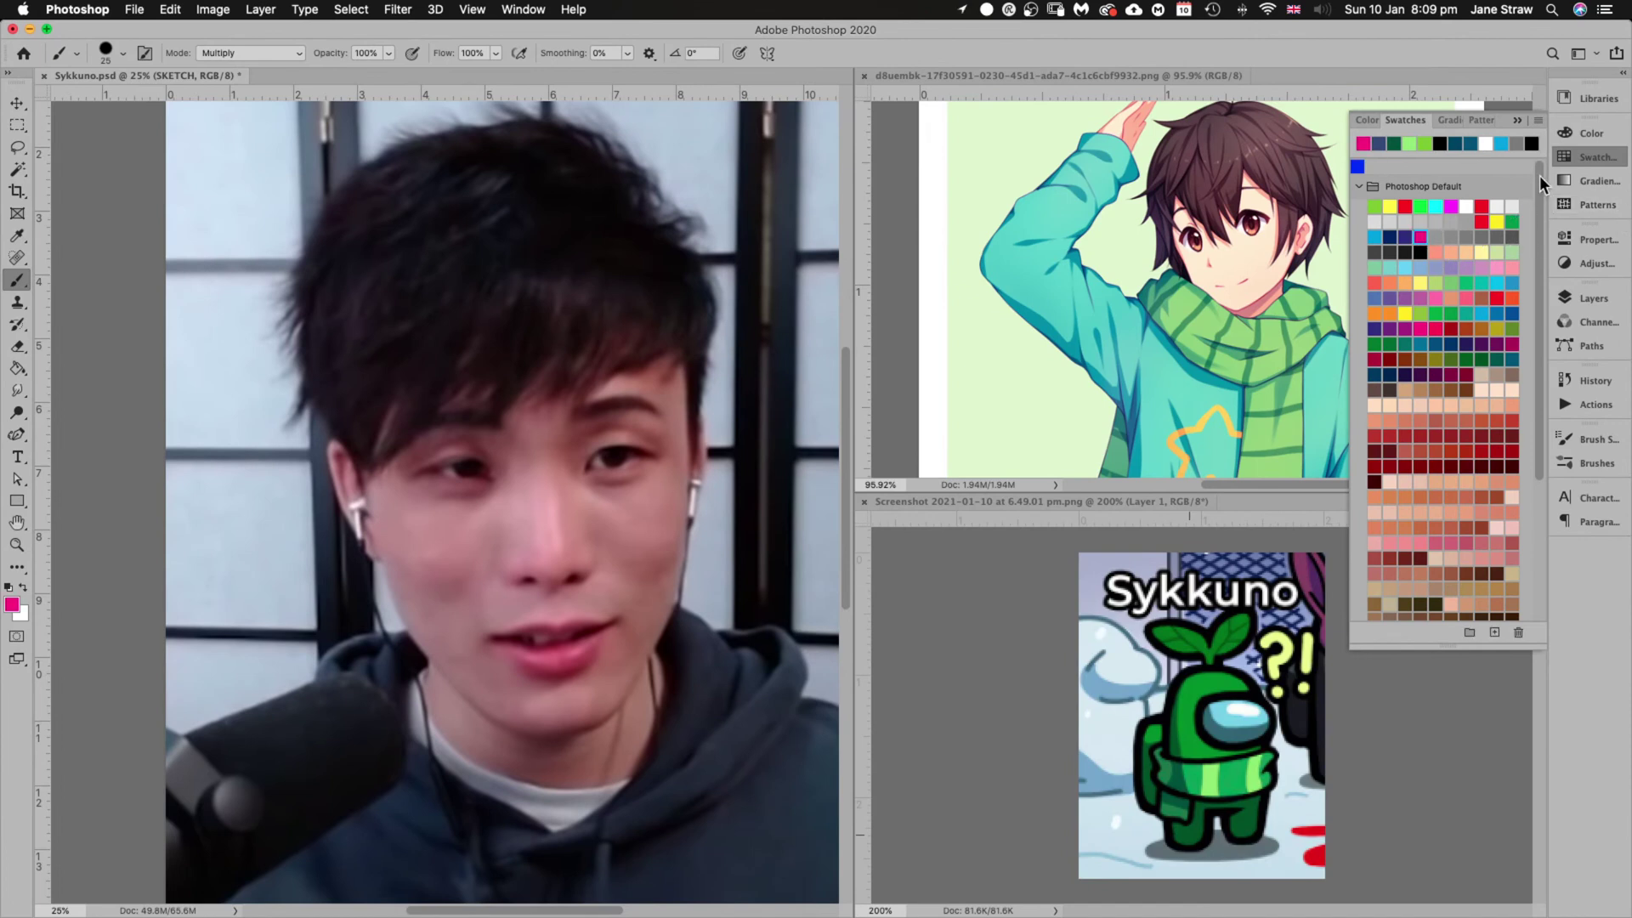
click(1514, 122)
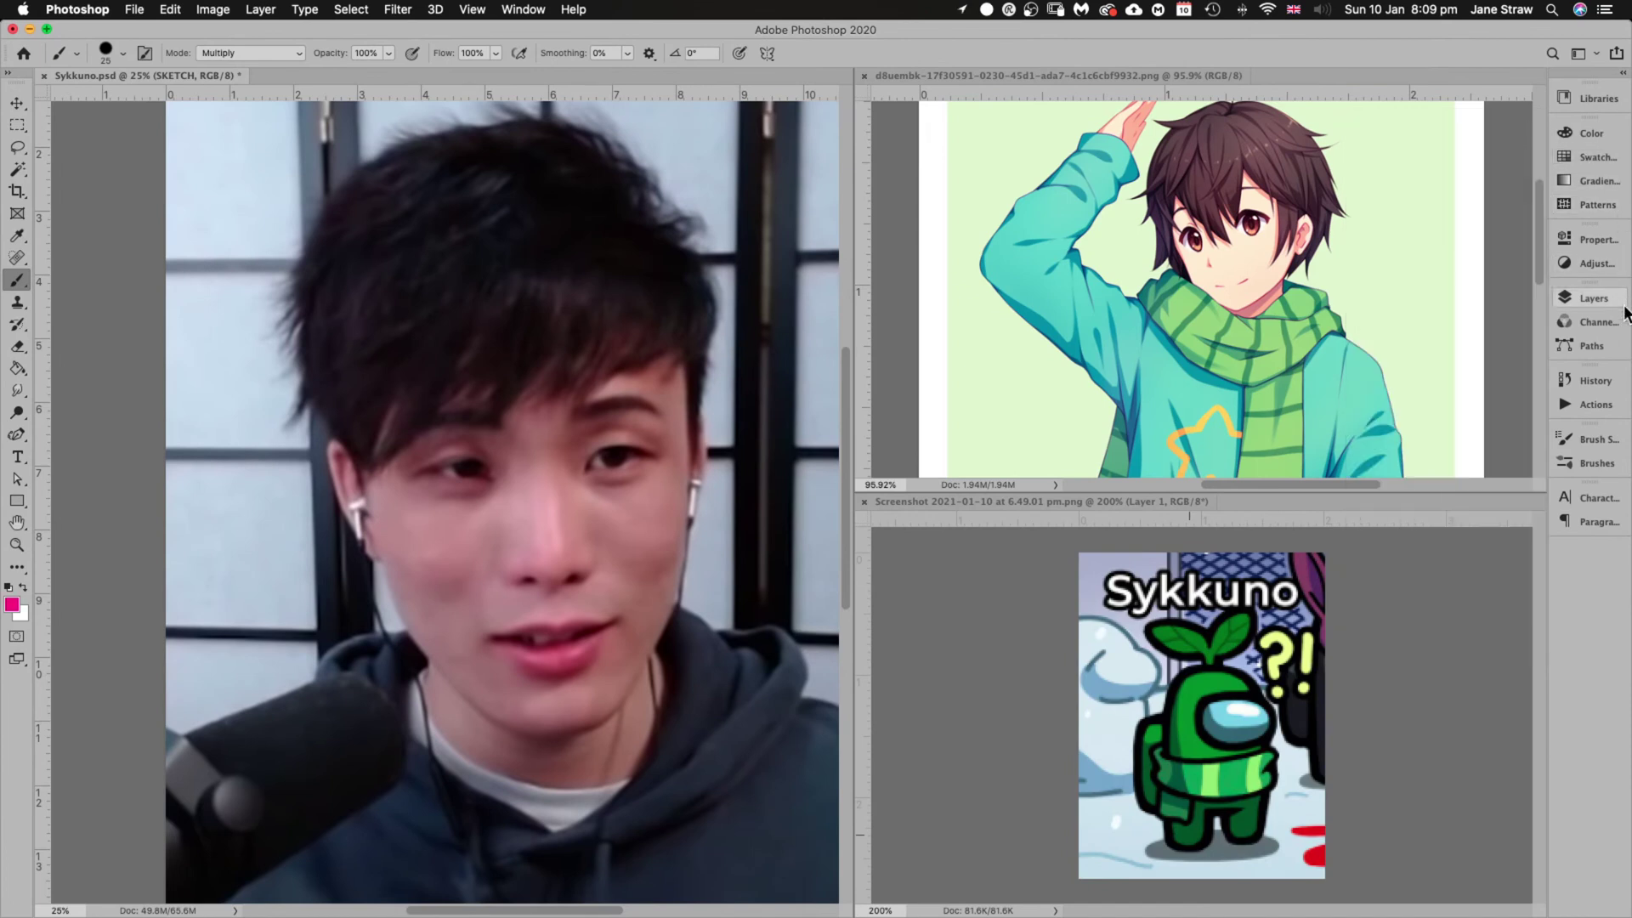
click(1592, 298)
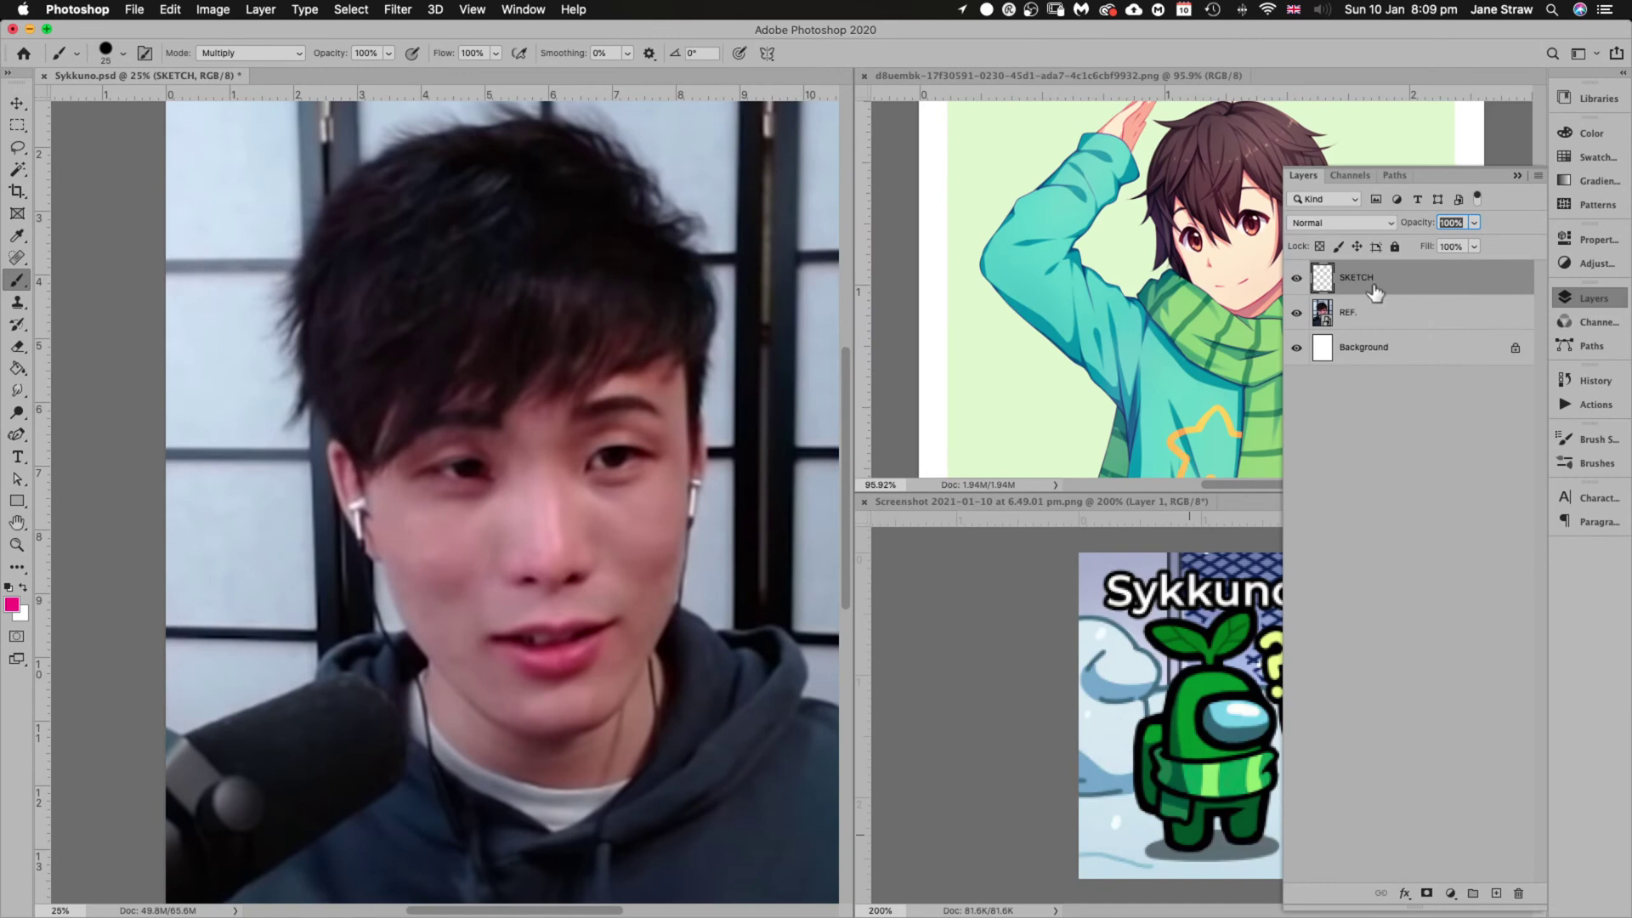
scroll(756, 503, down, 2)
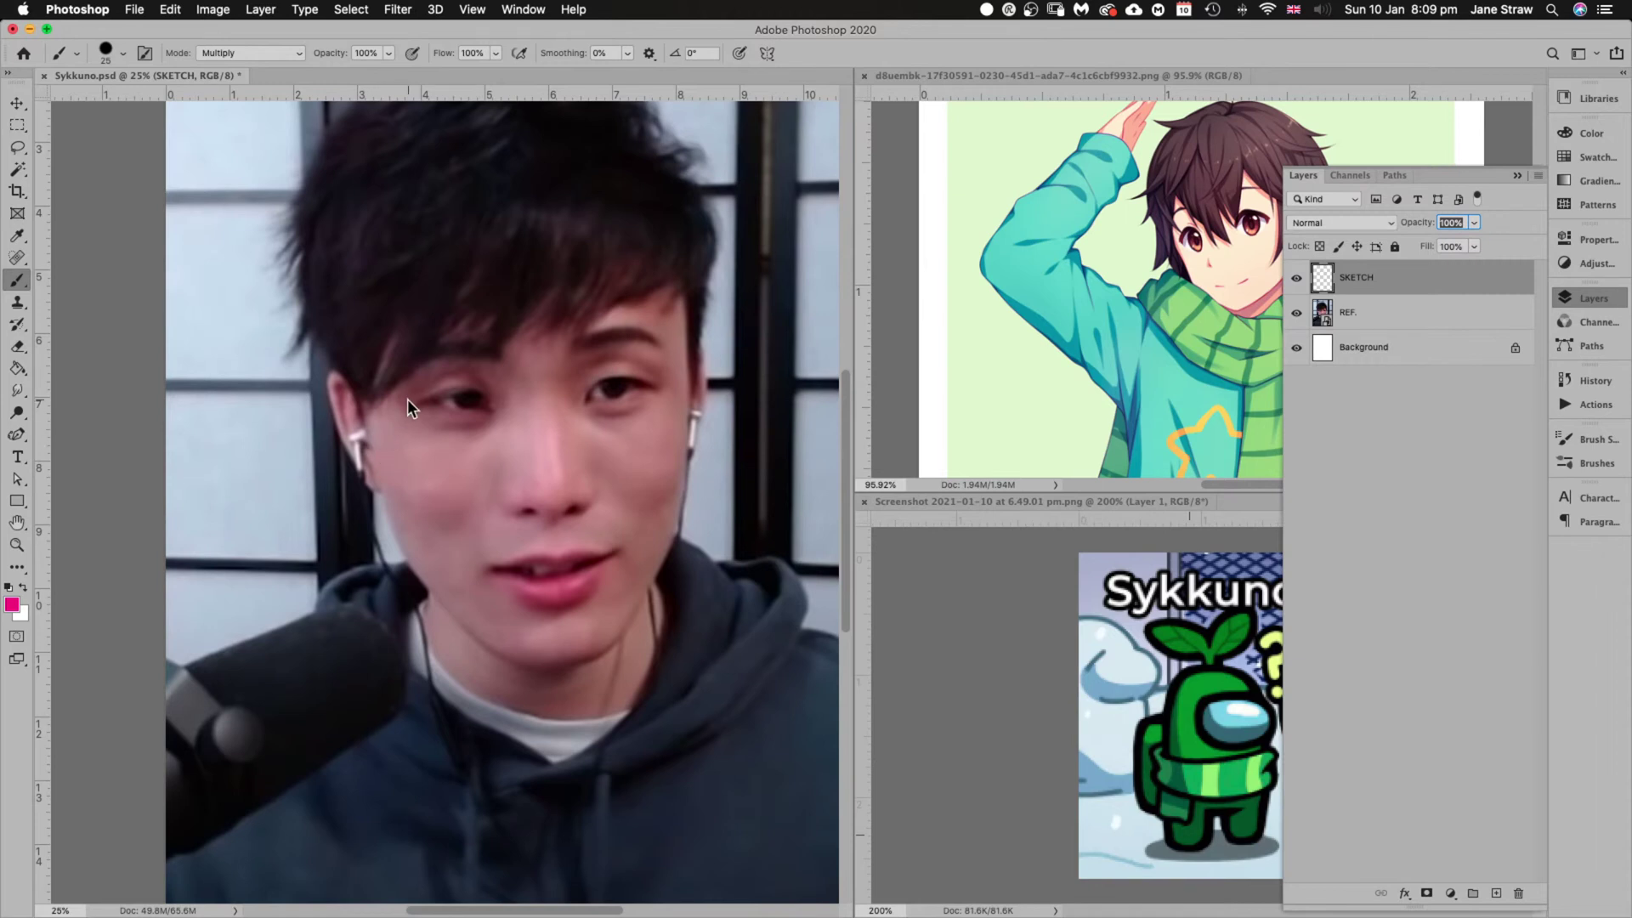
key(Tab)
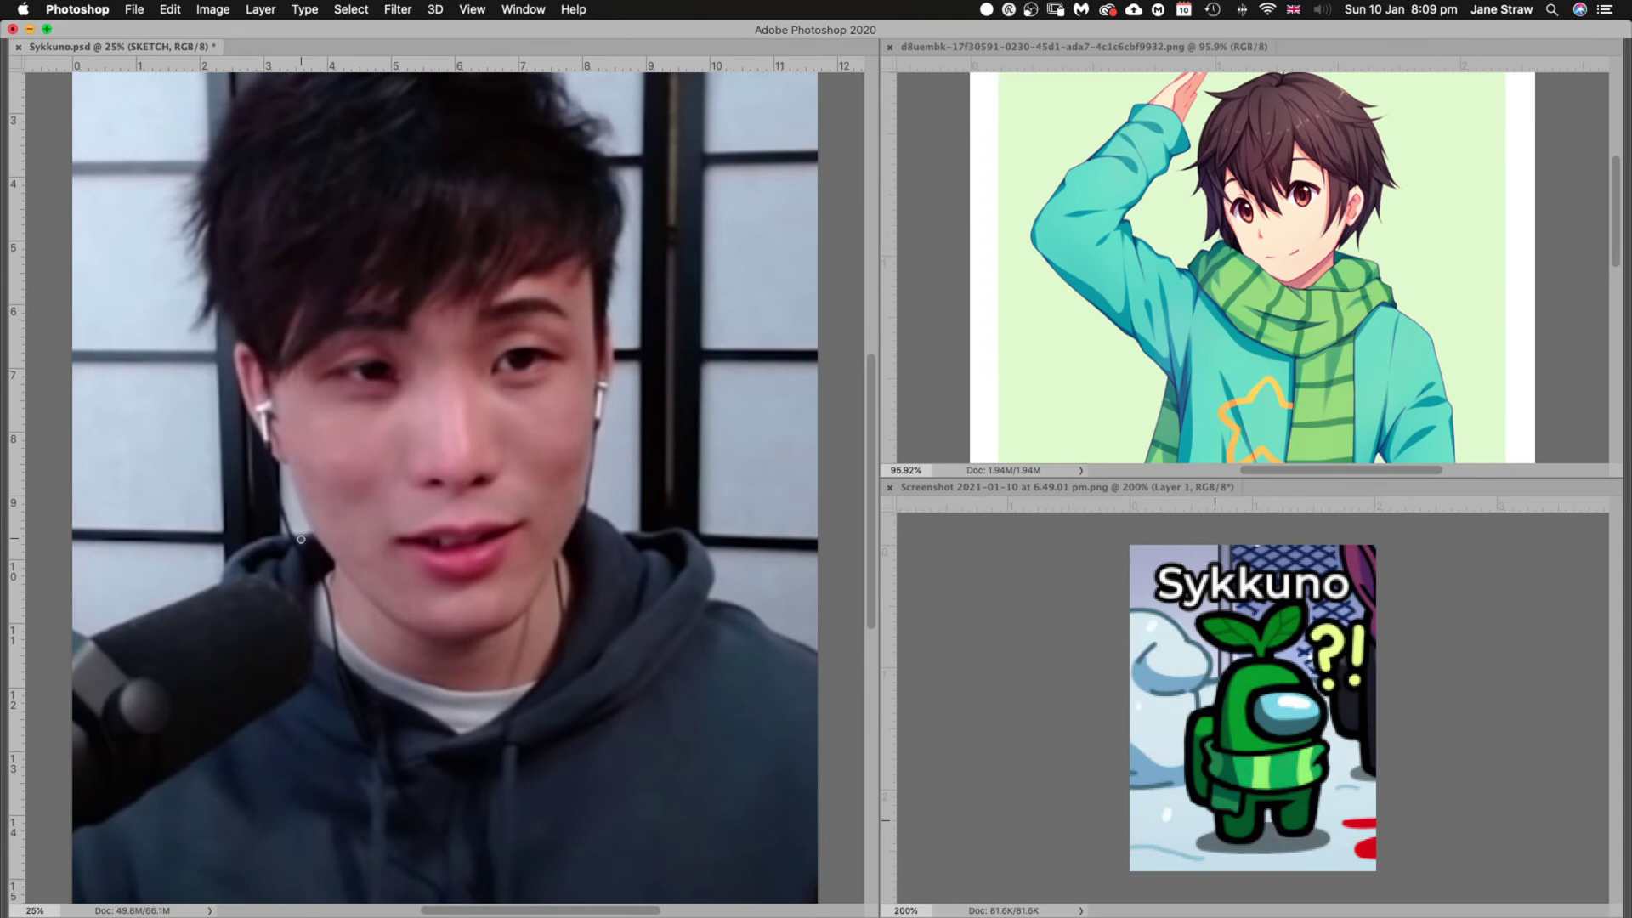
key(Tab)
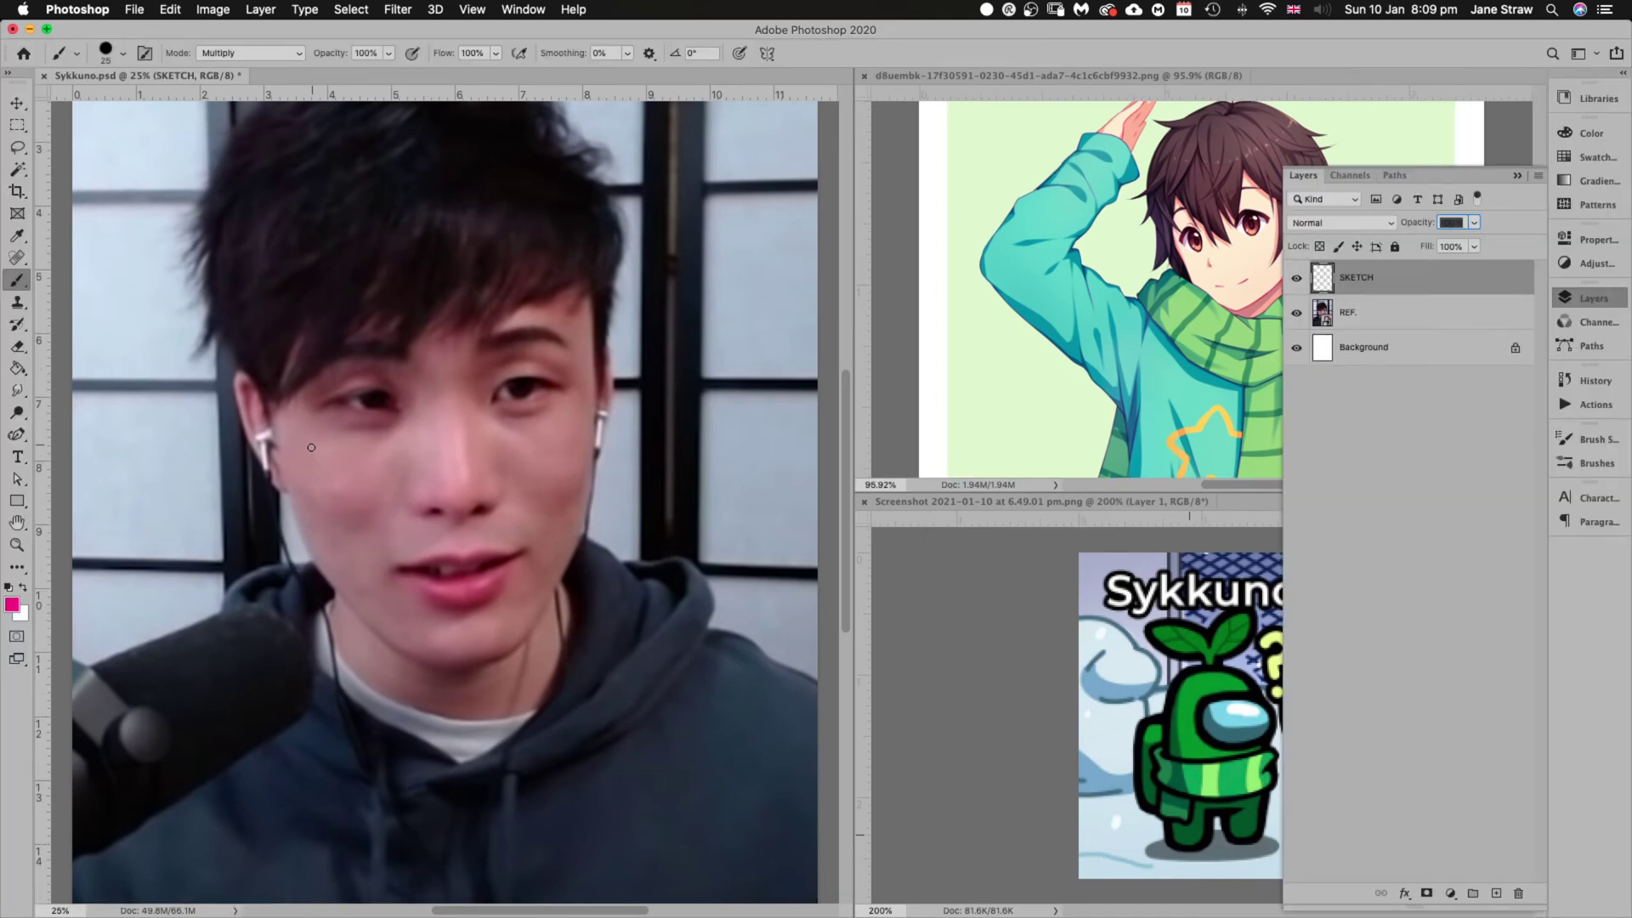
Trace the jawline in magenta on the SKETCH layer from the ear on the microphone side down towards the chin
drag(273, 441, 289, 488)
drag(265, 417, 303, 536)
drag(274, 449, 303, 531)
key(r)
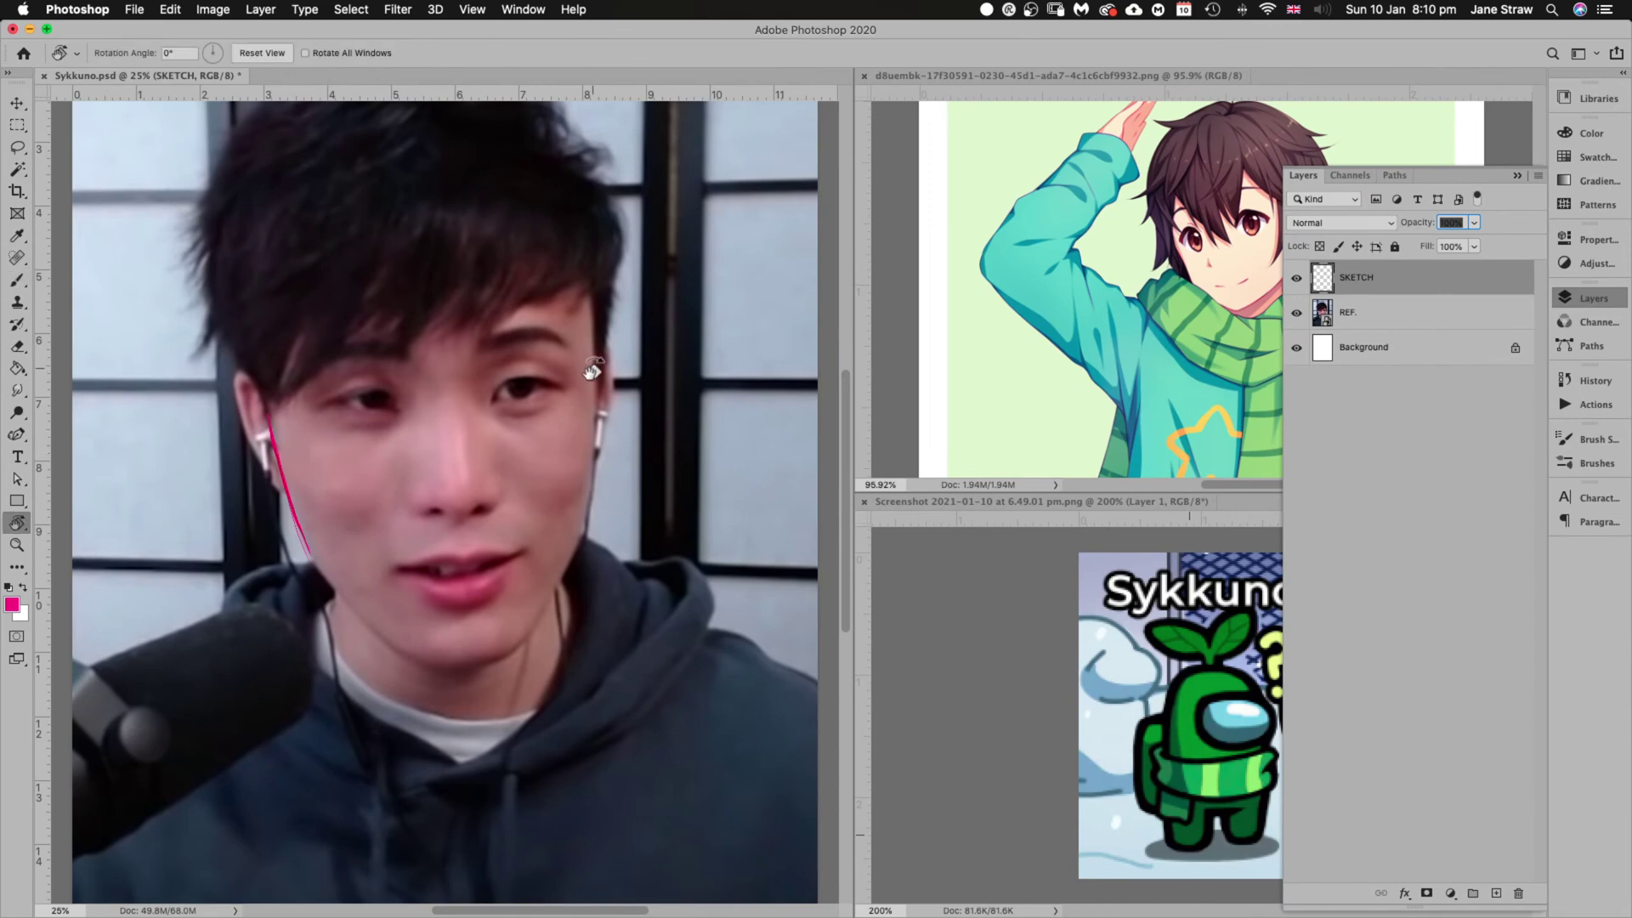
drag(608, 323, 659, 374)
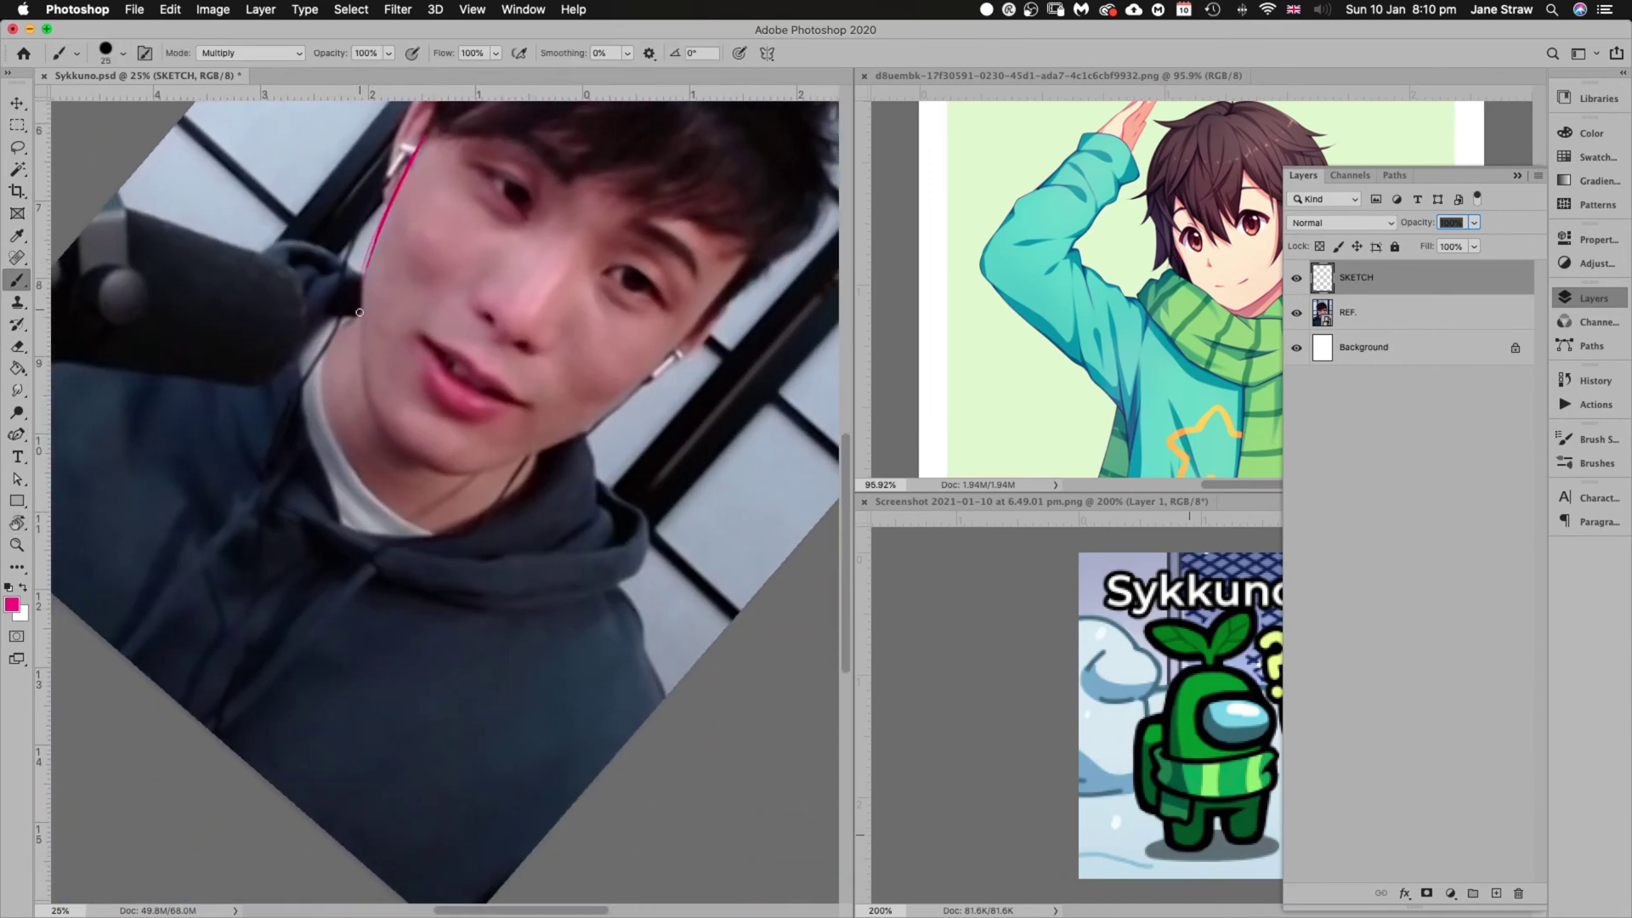
mouse_move(372, 248)
mouse_down()
mouse_move(361, 348)
mouse_move(387, 444)
mouse_move(368, 401)
mouse_up()
Continue the magenta face outline around the chin and up the opposite cheek to the hairline
key(r)
drag(582, 650, 646, 391)
key(b)
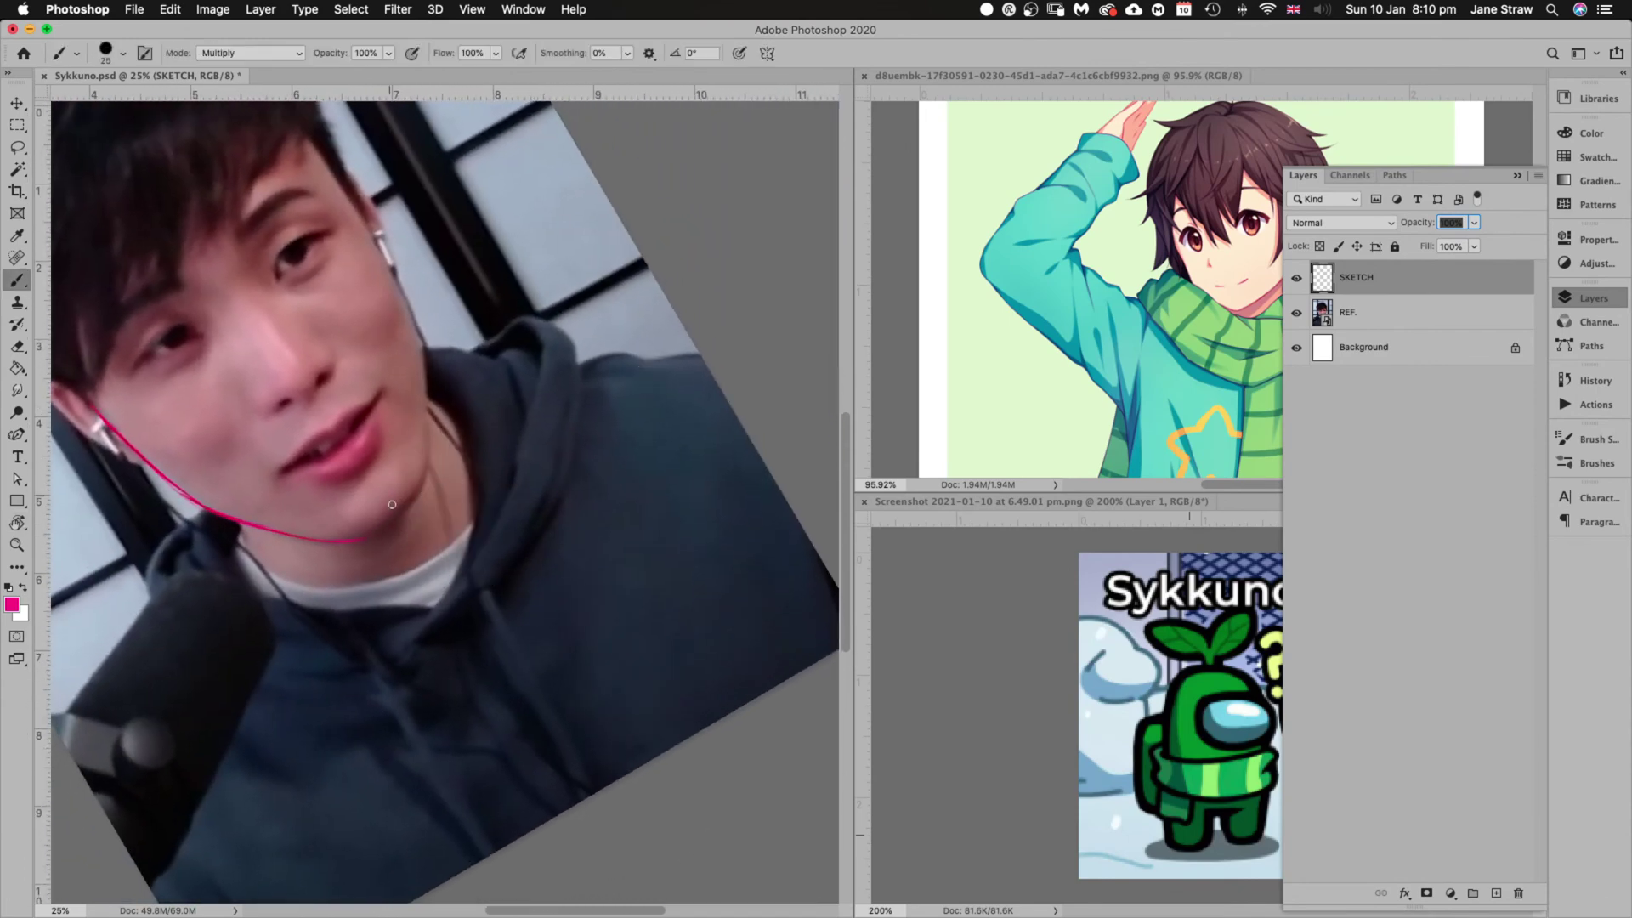
mouse_move(374, 535)
mouse_down()
mouse_move(422, 487)
mouse_move(430, 416)
mouse_up()
key(r)
mouse_move(644, 398)
mouse_down()
mouse_move(663, 409)
mouse_move(605, 463)
mouse_move(653, 523)
mouse_move(650, 549)
mouse_up()
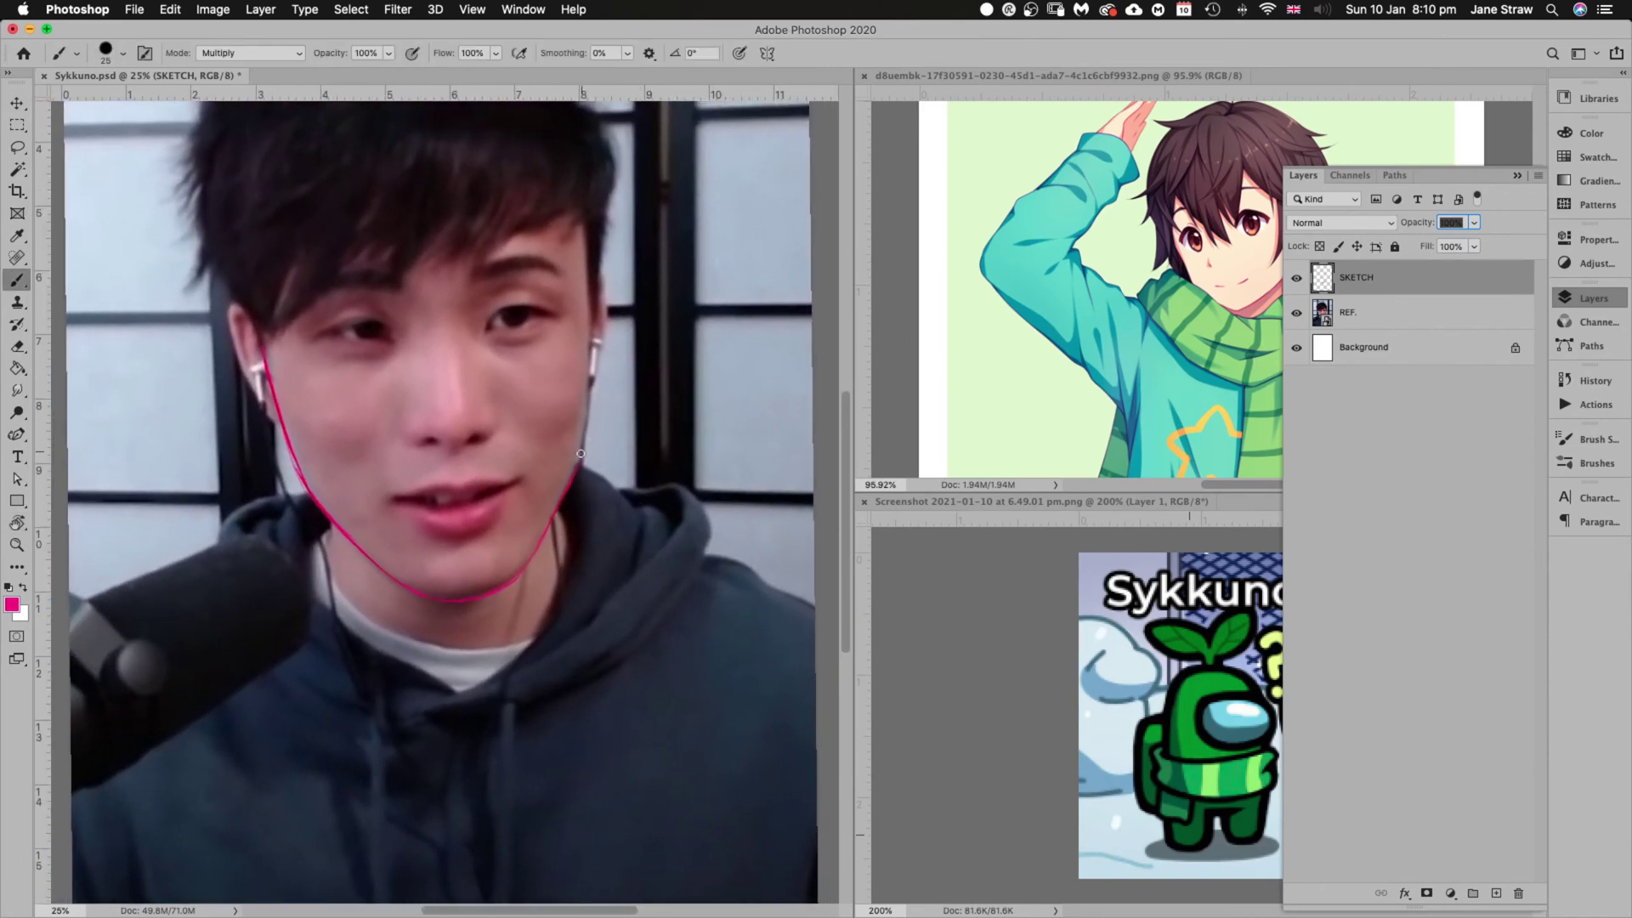
drag(571, 481, 581, 444)
Outline the ear on the microphone side and the edge of the hair at the opposite temple
mouse_move(227, 319)
mouse_down()
mouse_move(234, 300)
mouse_move(239, 360)
mouse_move(281, 420)
mouse_up()
drag(238, 306, 265, 342)
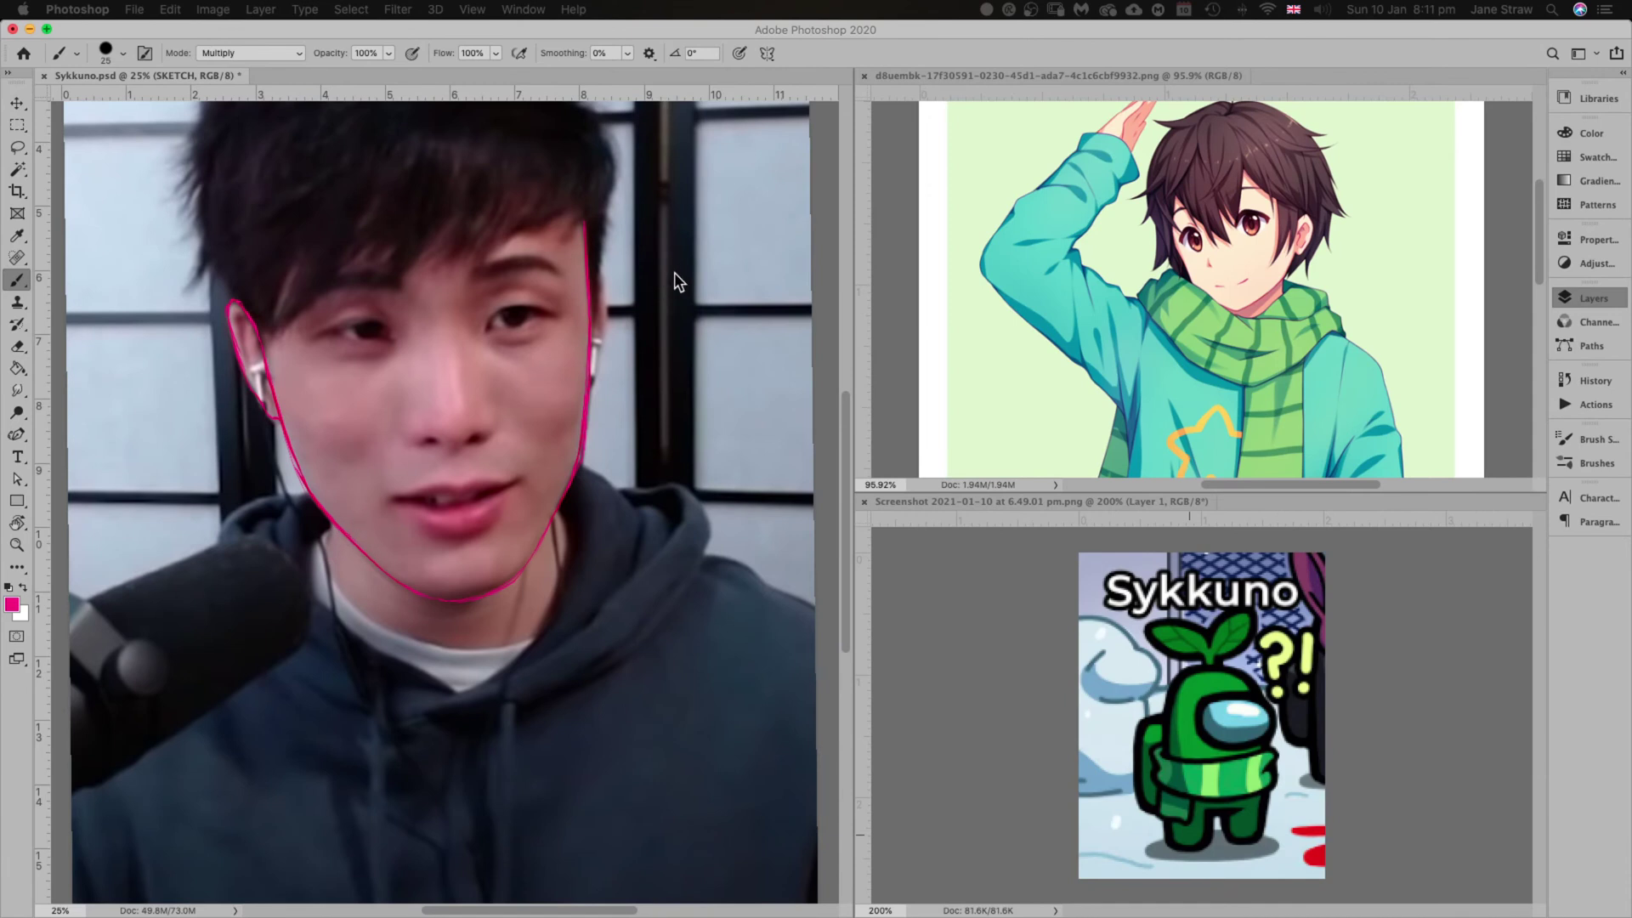
key(F7)
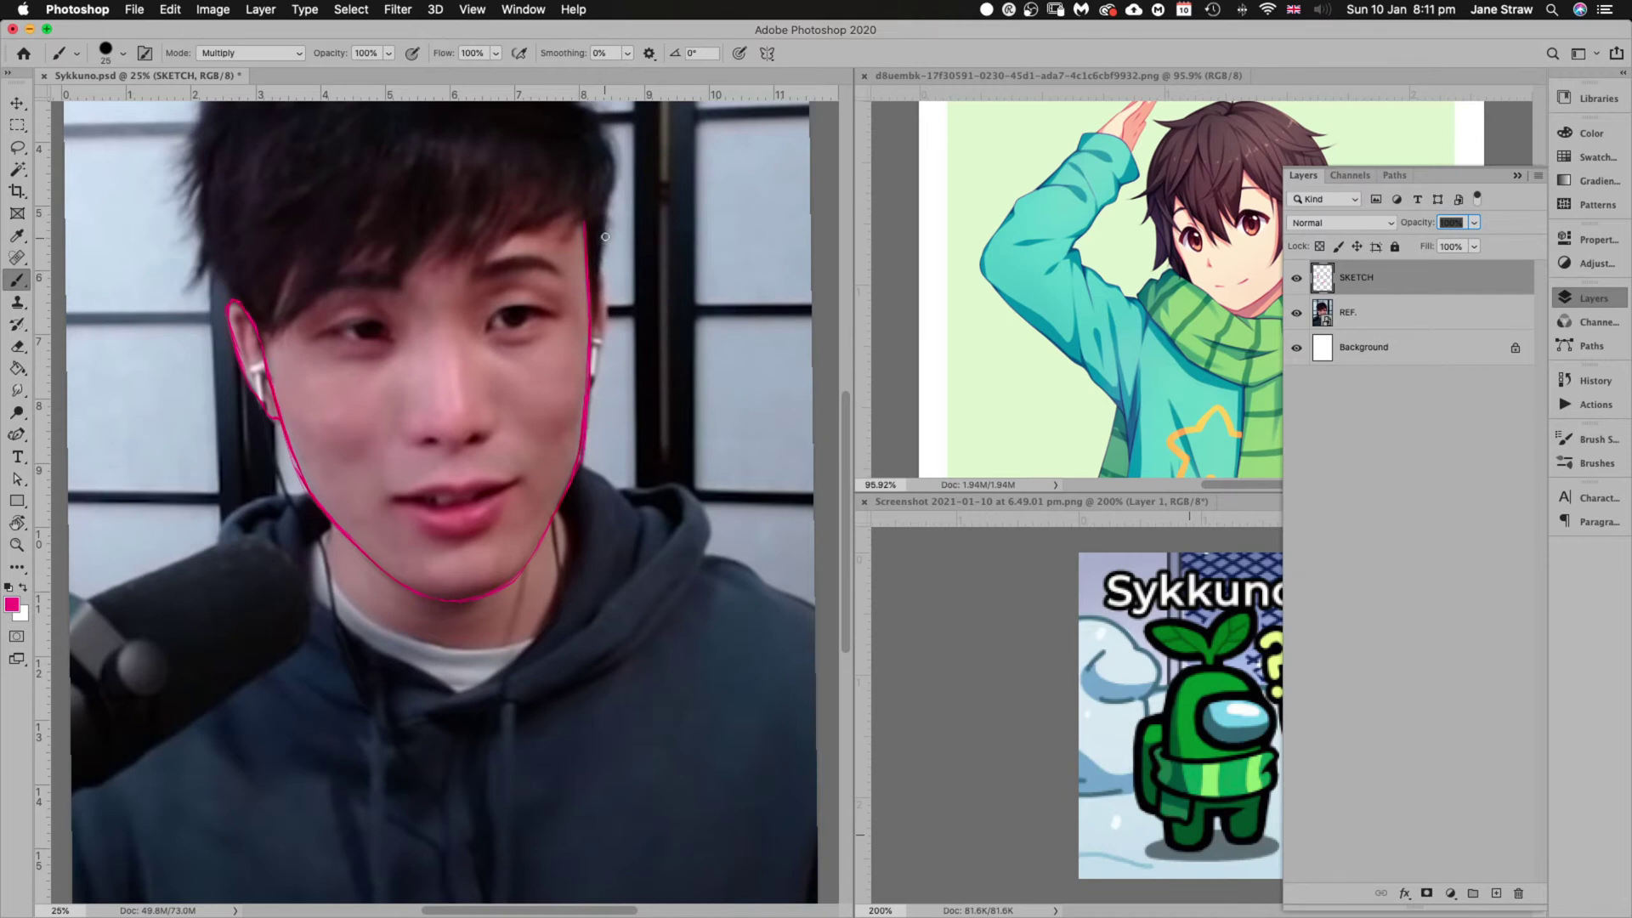
drag(607, 225, 592, 336)
drag(614, 154, 603, 213)
Draw the hair edge with loose spiky strands above the ear on the microphone side
scroll(488, 444, up, 5)
scroll(489, 444, left, 2)
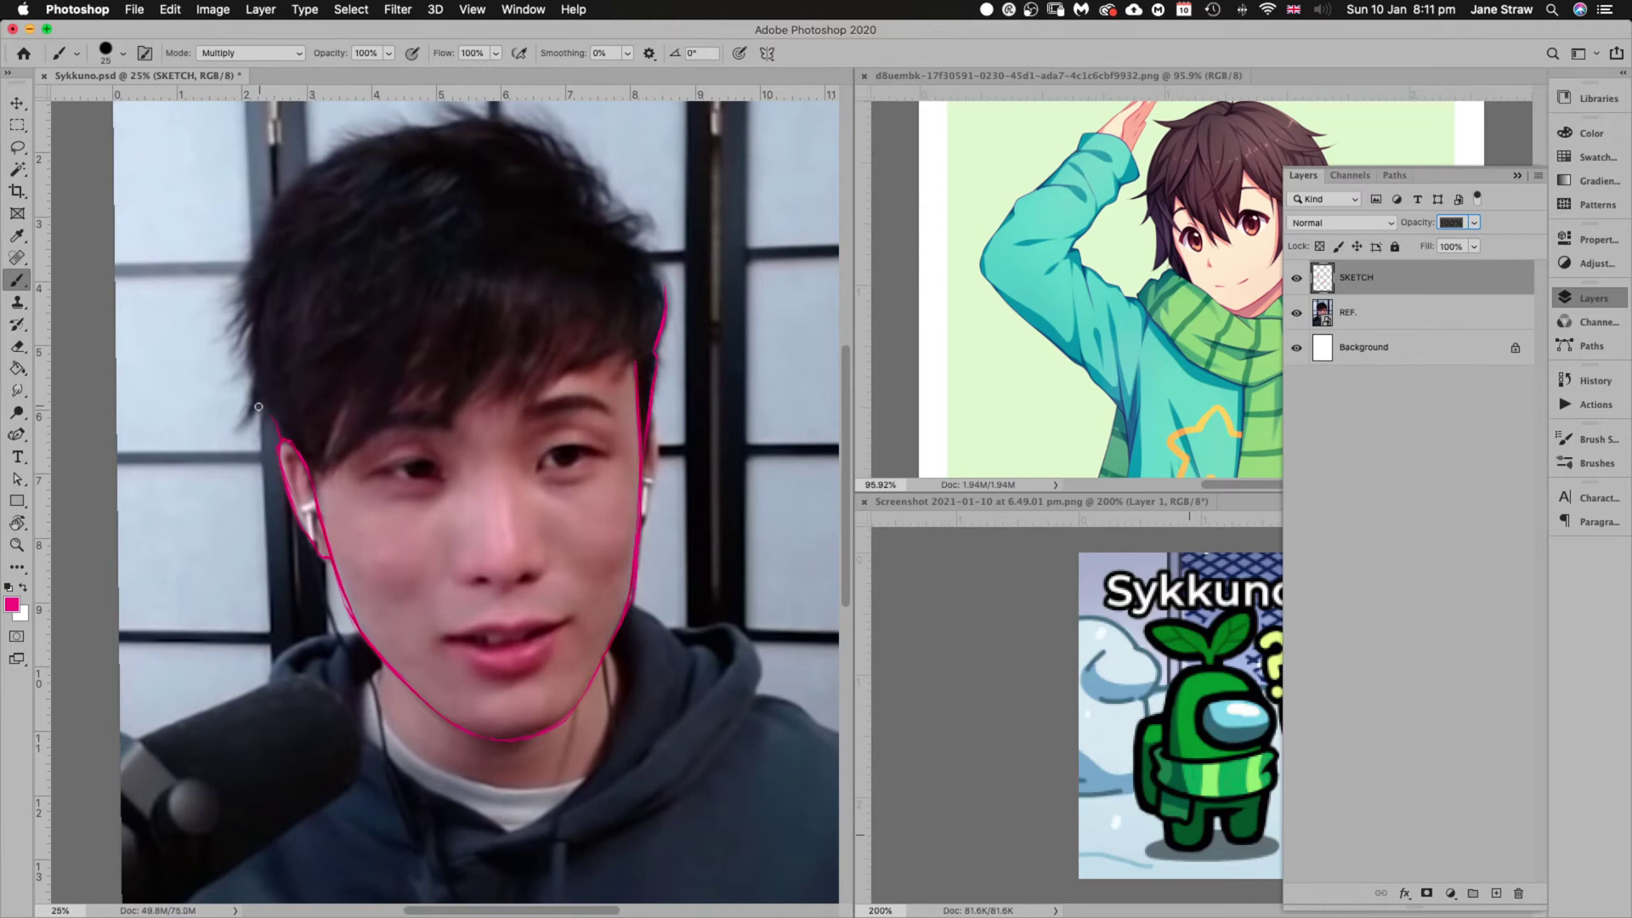
drag(238, 432, 263, 394)
drag(257, 309, 231, 349)
mouse_move(250, 269)
mouse_down()
mouse_move(228, 293)
mouse_move(270, 216)
mouse_up()
Trace the curved hair outline from the spiky side strands up towards the top of the head
key(r)
drag(644, 627, 673, 379)
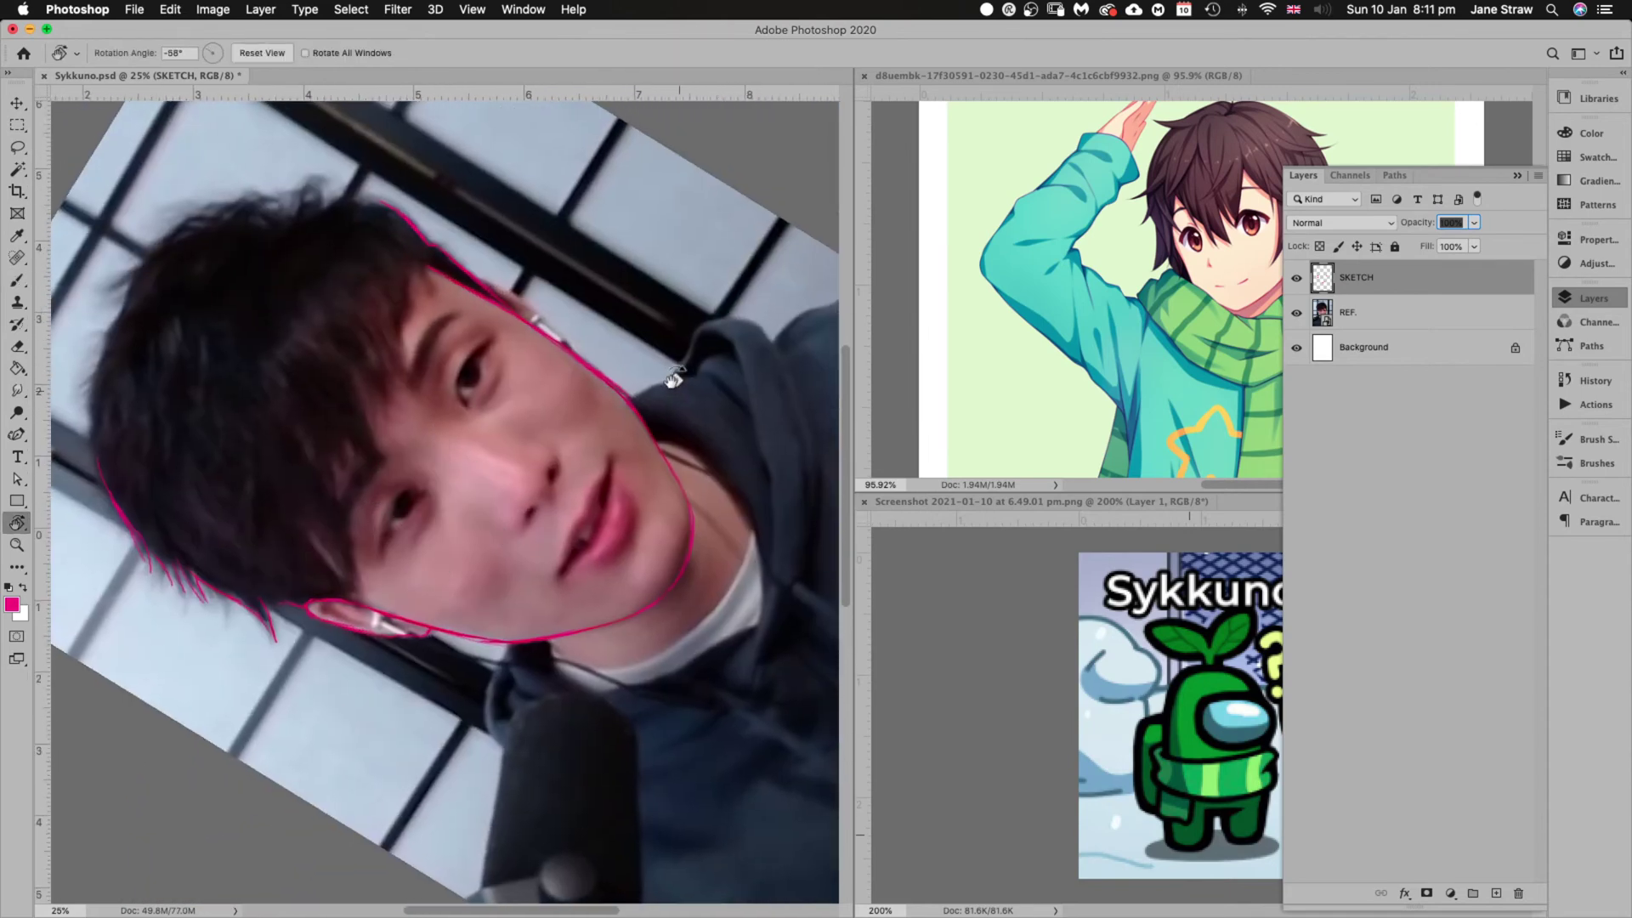
key(b)
scroll(350, 477, left, 5)
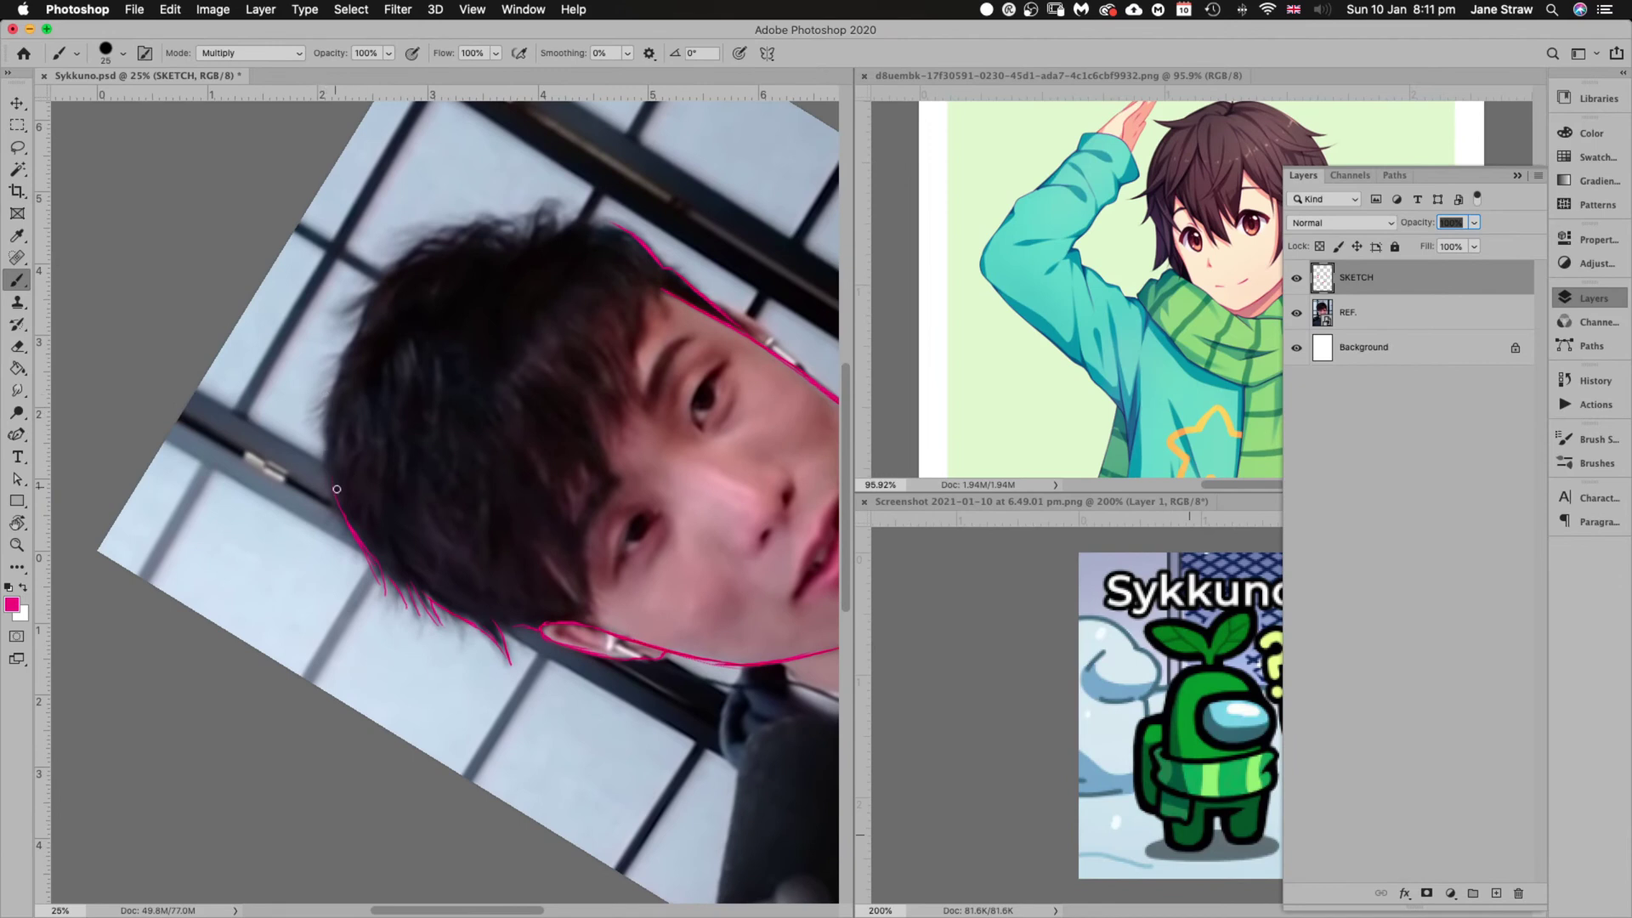
mouse_move(337, 490)
mouse_down()
mouse_move(319, 427)
mouse_move(343, 358)
mouse_move(324, 391)
mouse_move(392, 273)
mouse_up()
Draw spiky strands along the hair outline at the top of the head, and reset the canvas rotation
key(r)
mouse_move(404, 353)
mouse_down()
mouse_move(339, 405)
mouse_move(319, 564)
mouse_move(433, 617)
mouse_up()
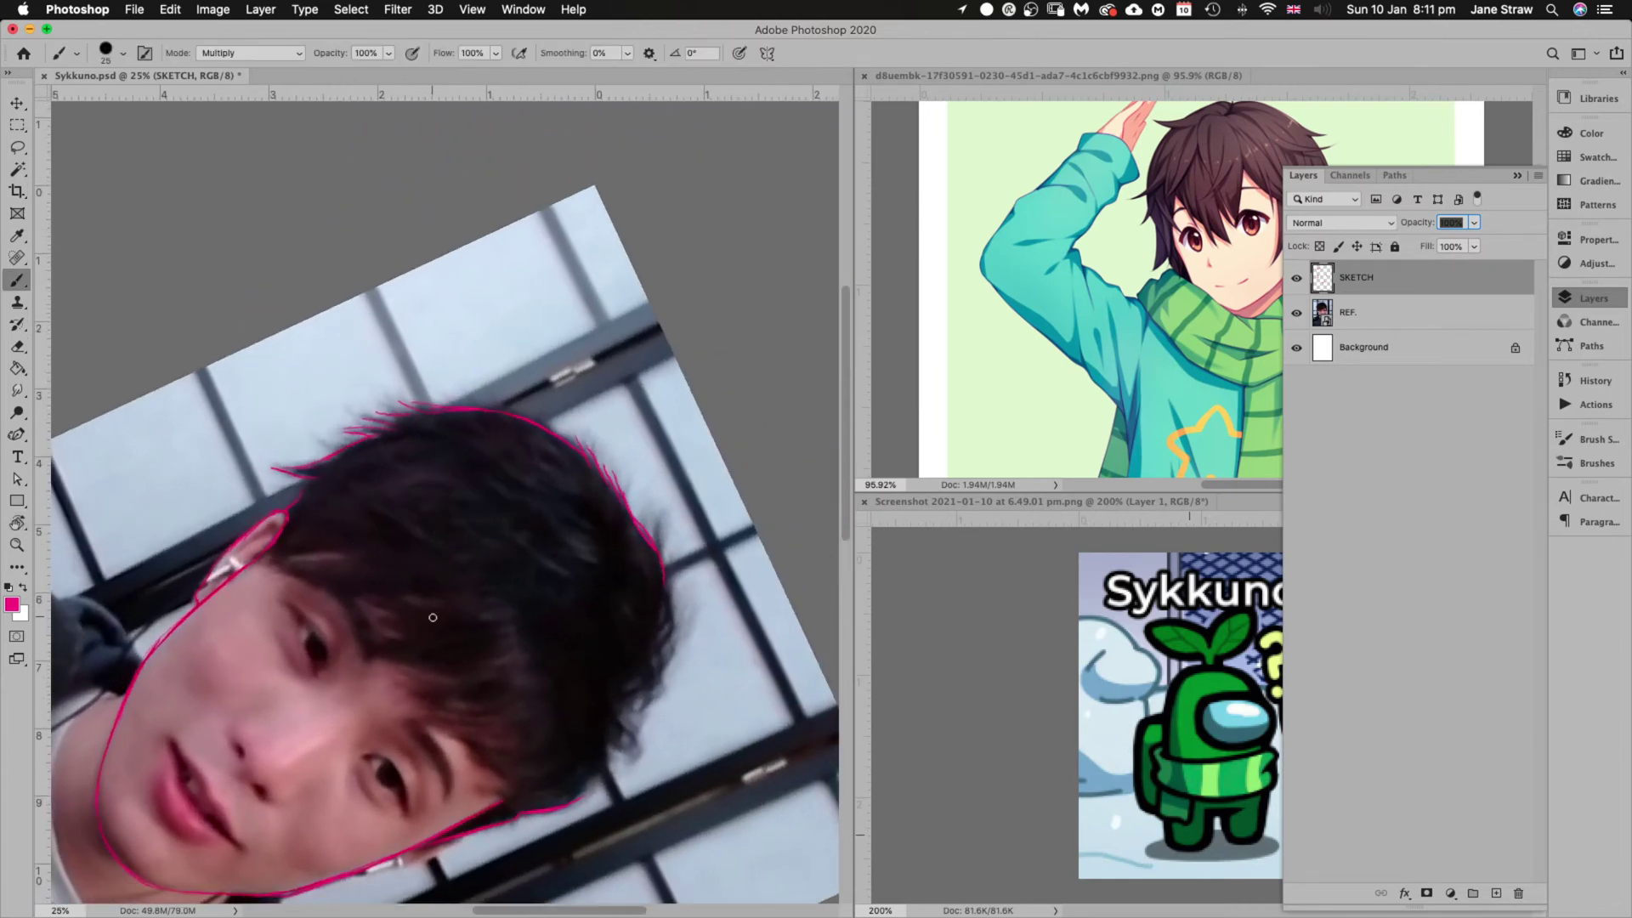
drag(653, 558, 666, 508)
mouse_move(661, 580)
mouse_down()
mouse_move(646, 499)
mouse_move(585, 430)
mouse_up()
key(r)
key(Escape)
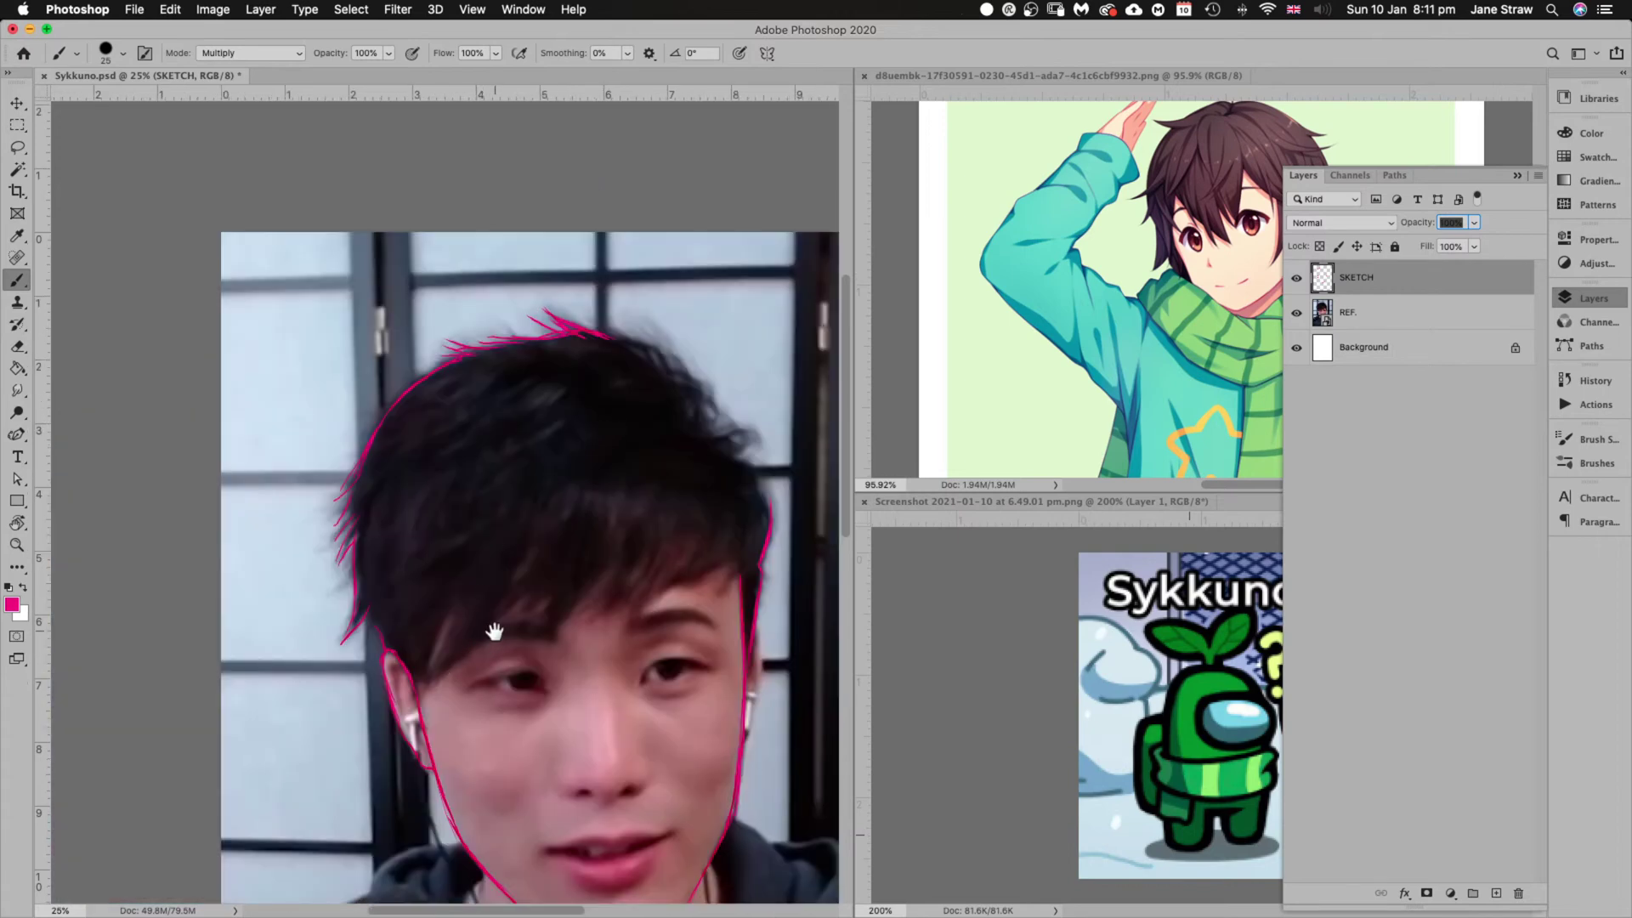
Trace the hair outline with spiky strands from the top of the head down to the temple opposite the microphone
drag(492, 630, 637, 400)
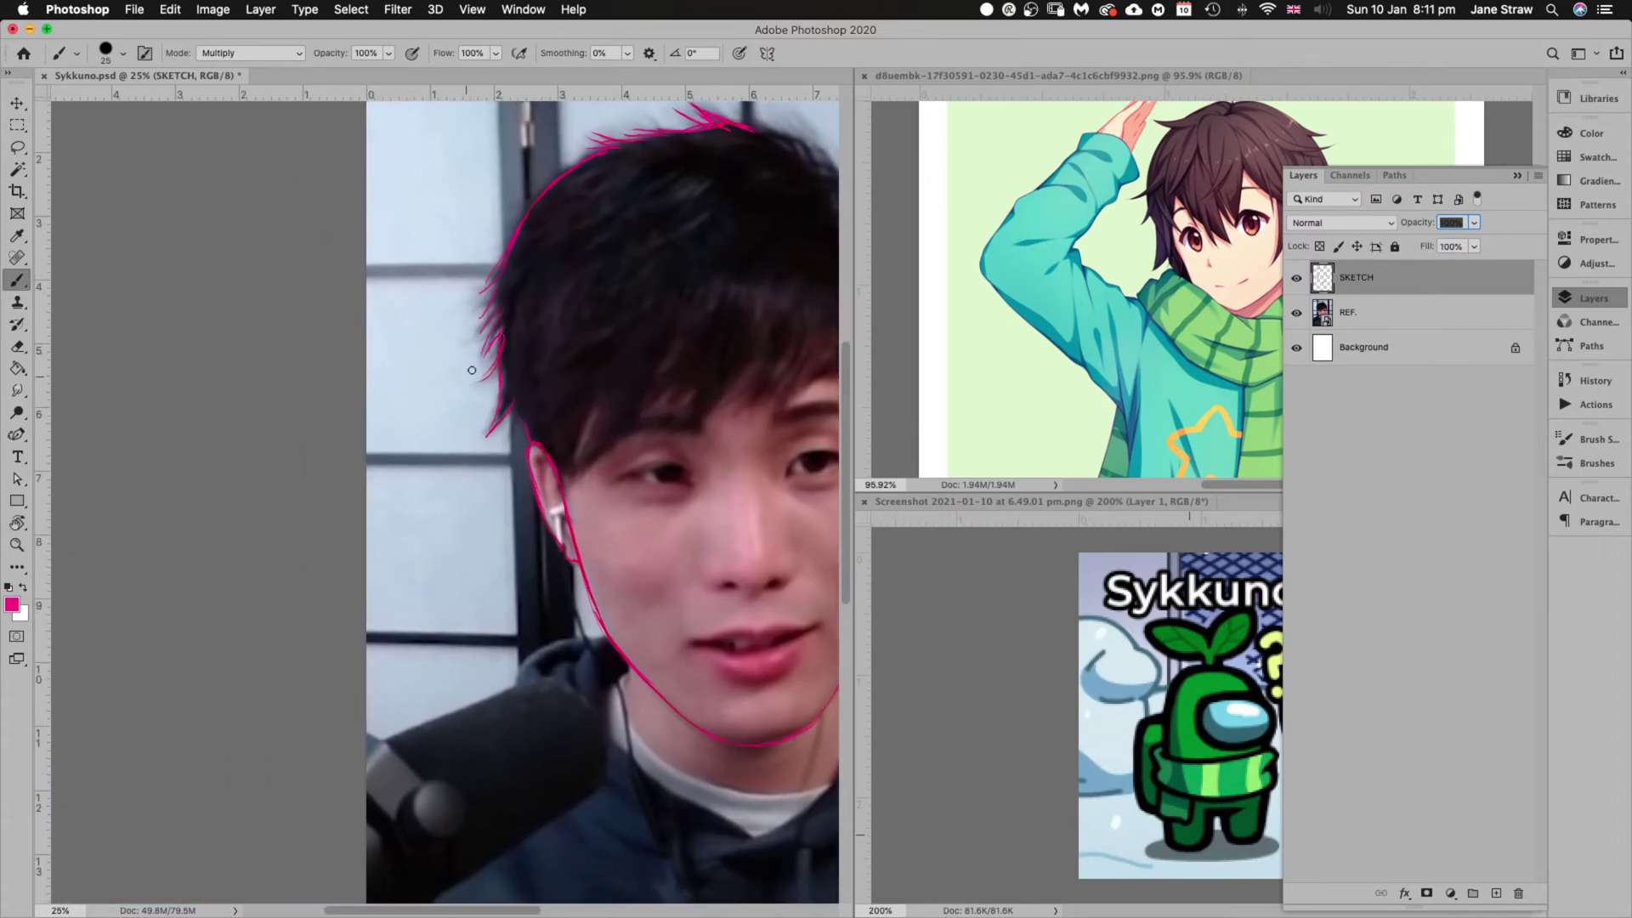
drag(453, 555, 565, 591)
key(r)
key(b)
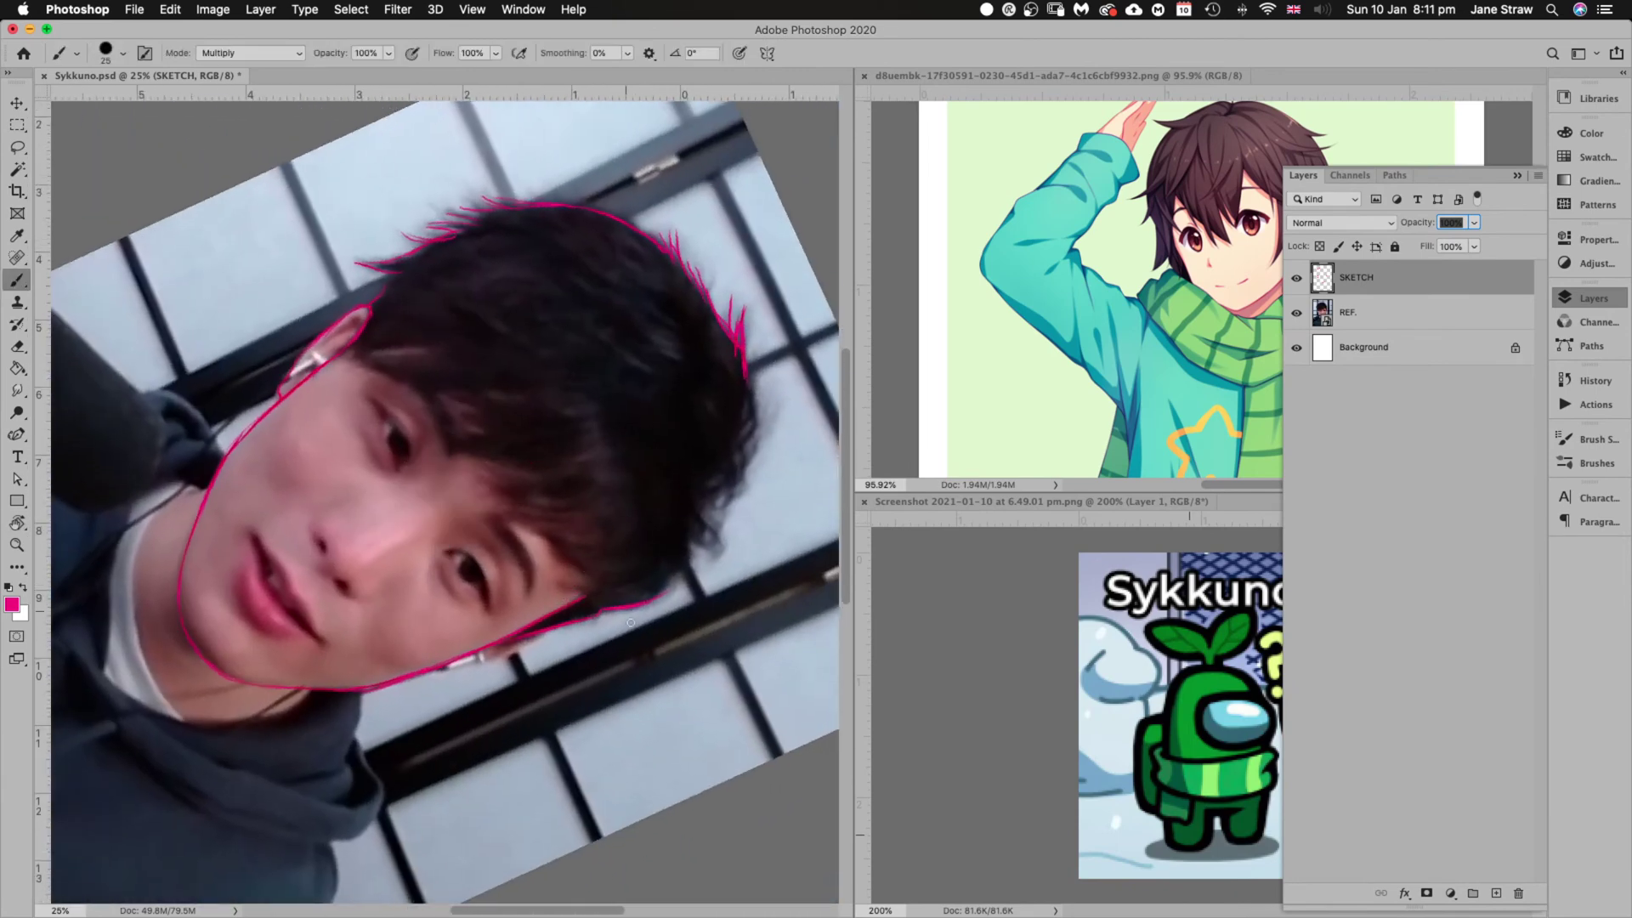
mouse_move(765, 396)
mouse_down()
mouse_move(577, 297)
mouse_move(568, 364)
mouse_up()
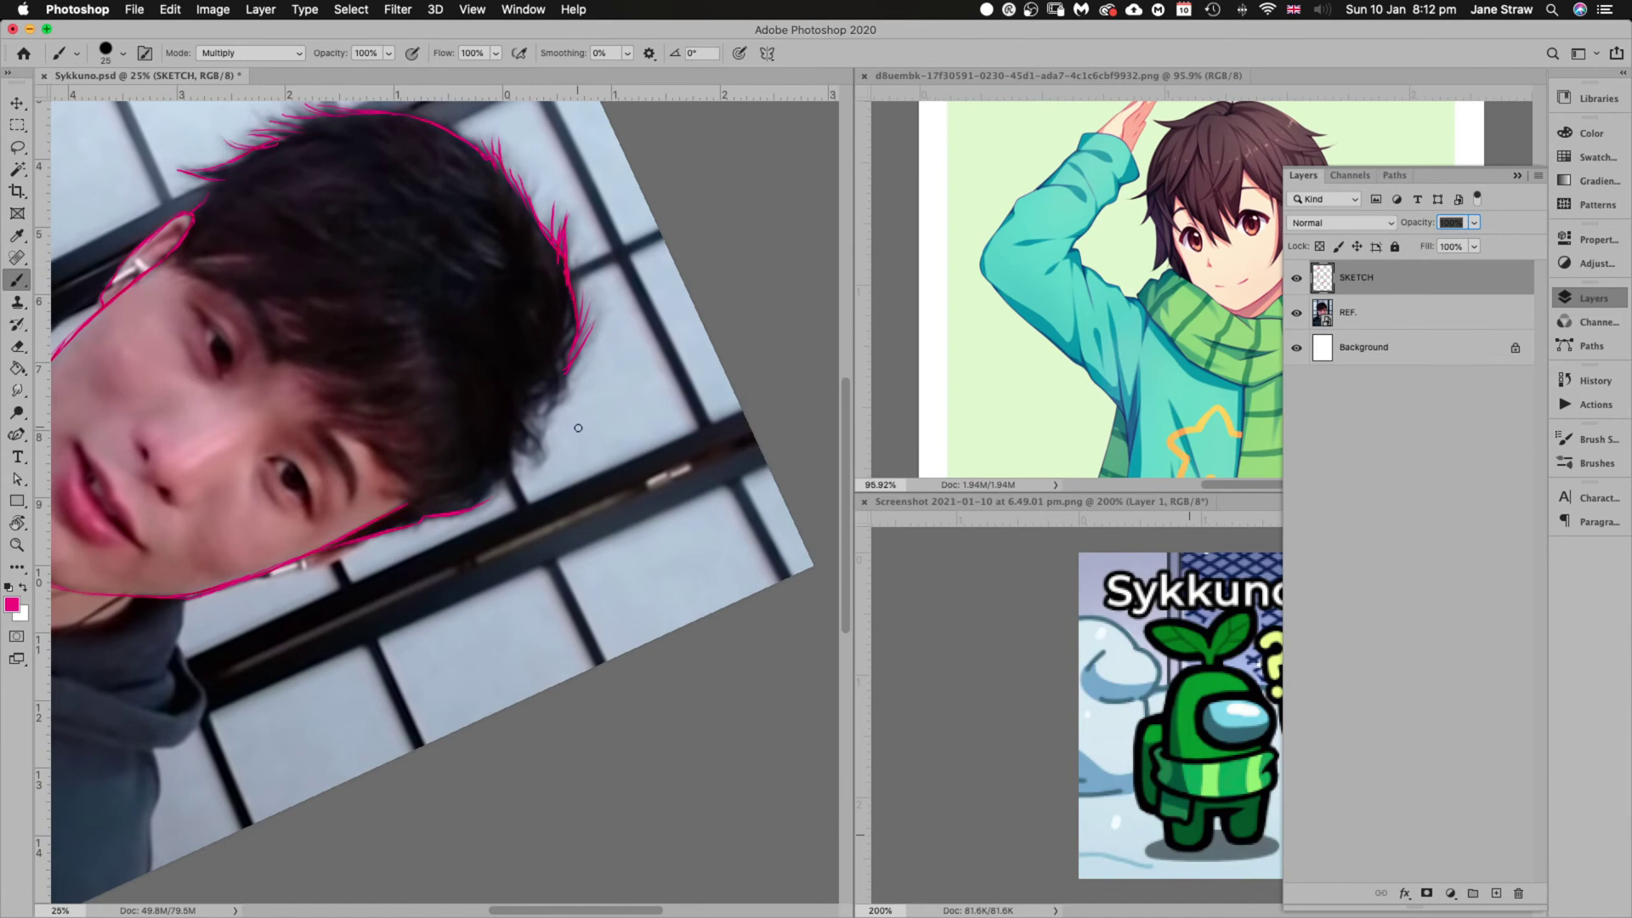
drag(579, 428, 558, 376)
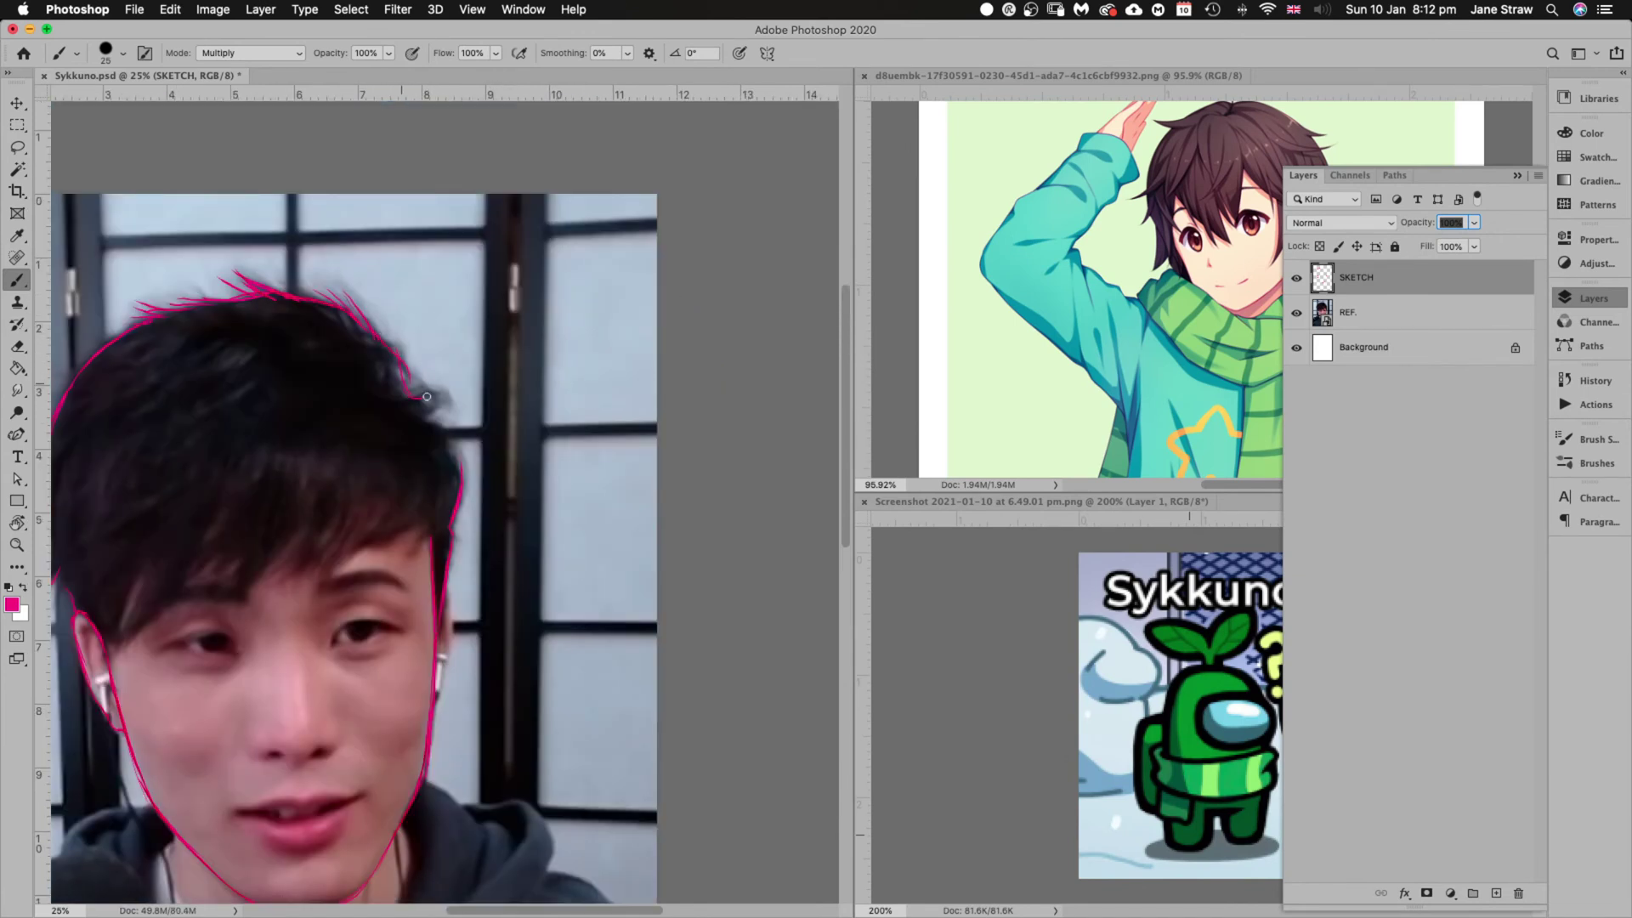
drag(456, 408, 457, 408)
scroll(487, 648, down, 5)
scroll(487, 649, left, 4)
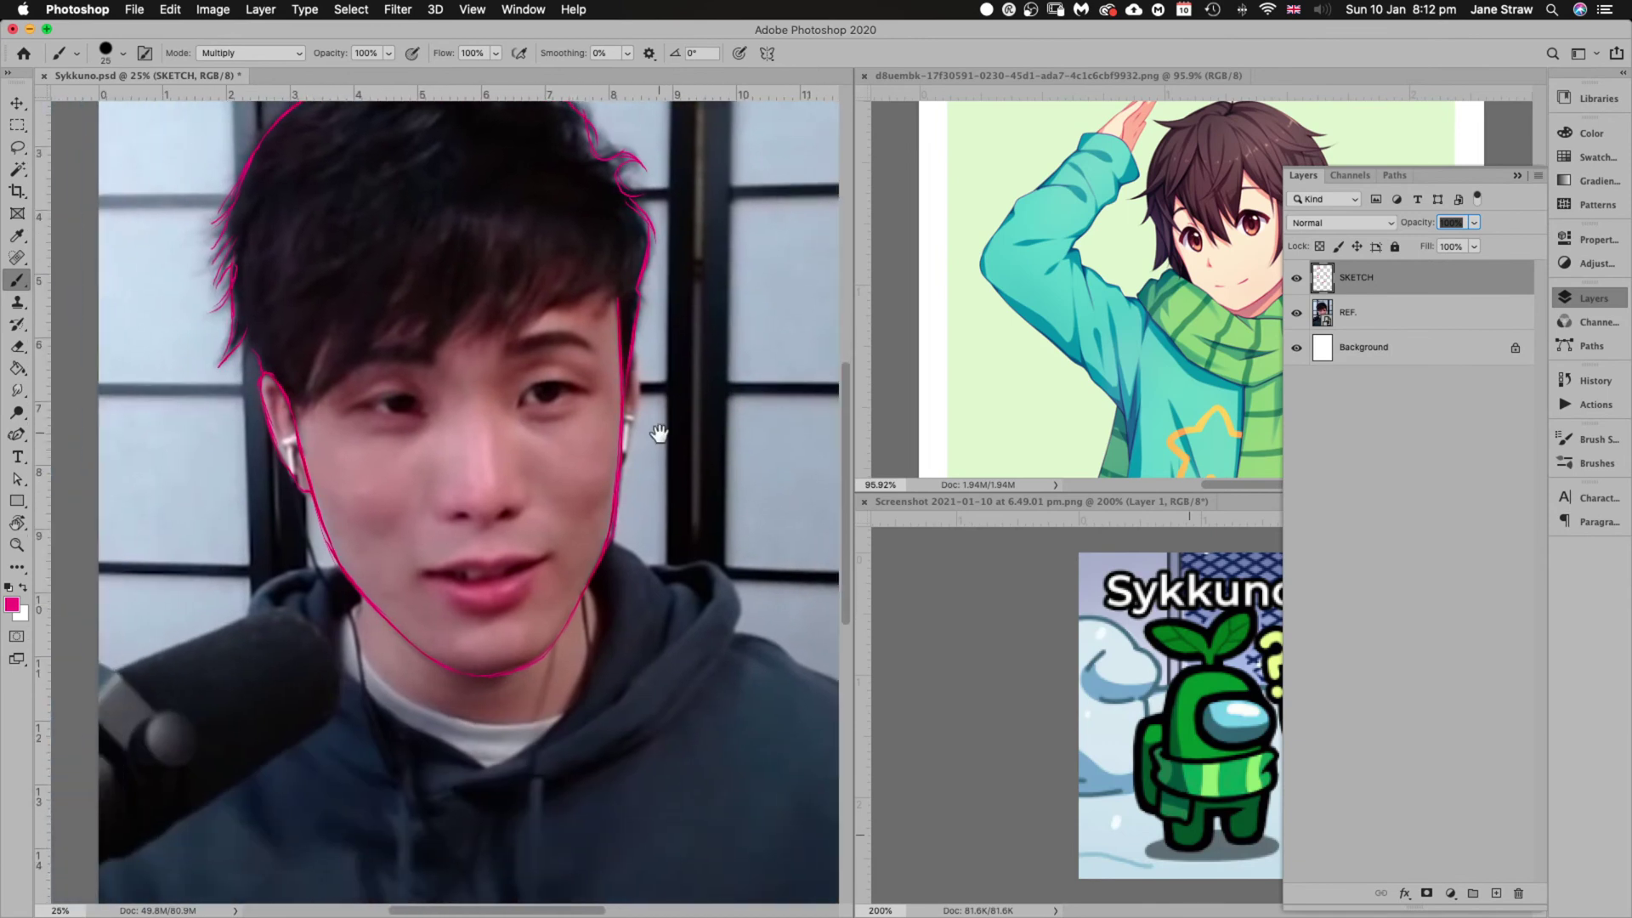
Draw pointed fringe strands across the forehead from the ear on the microphone side to the opposite temple
key(r)
mouse_move(706, 702)
mouse_down()
mouse_move(527, 748)
mouse_move(286, 375)
mouse_up()
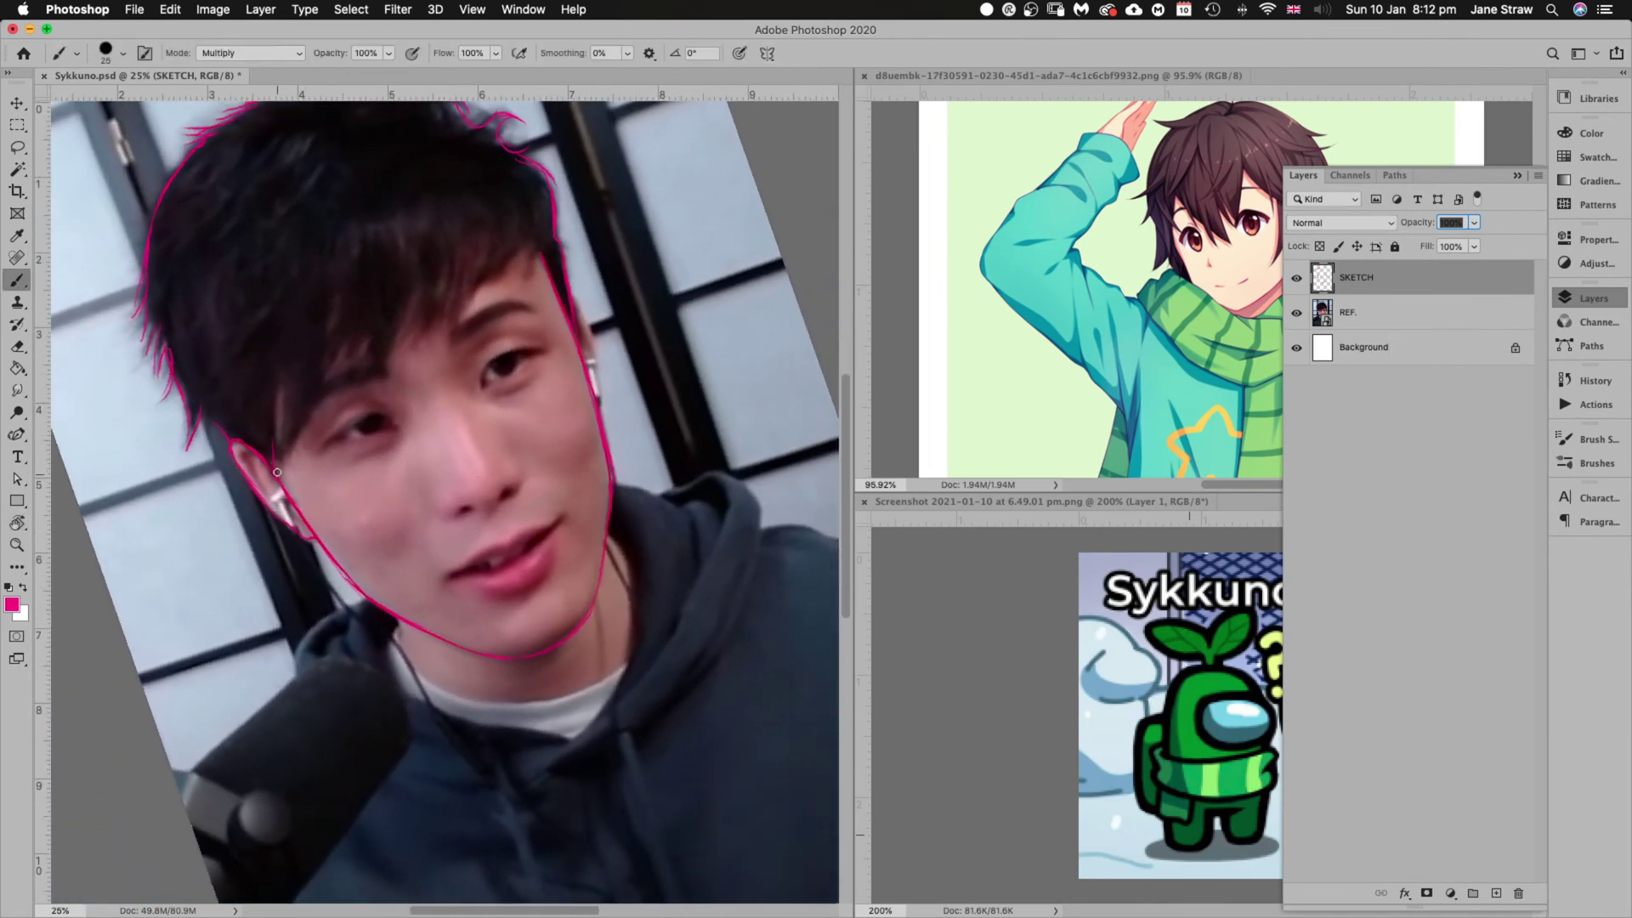
mouse_move(275, 460)
mouse_down()
mouse_move(296, 344)
mouse_move(279, 449)
mouse_up()
mouse_move(312, 396)
mouse_down()
mouse_move(289, 454)
mouse_move(332, 284)
mouse_move(339, 342)
mouse_move(362, 294)
mouse_up()
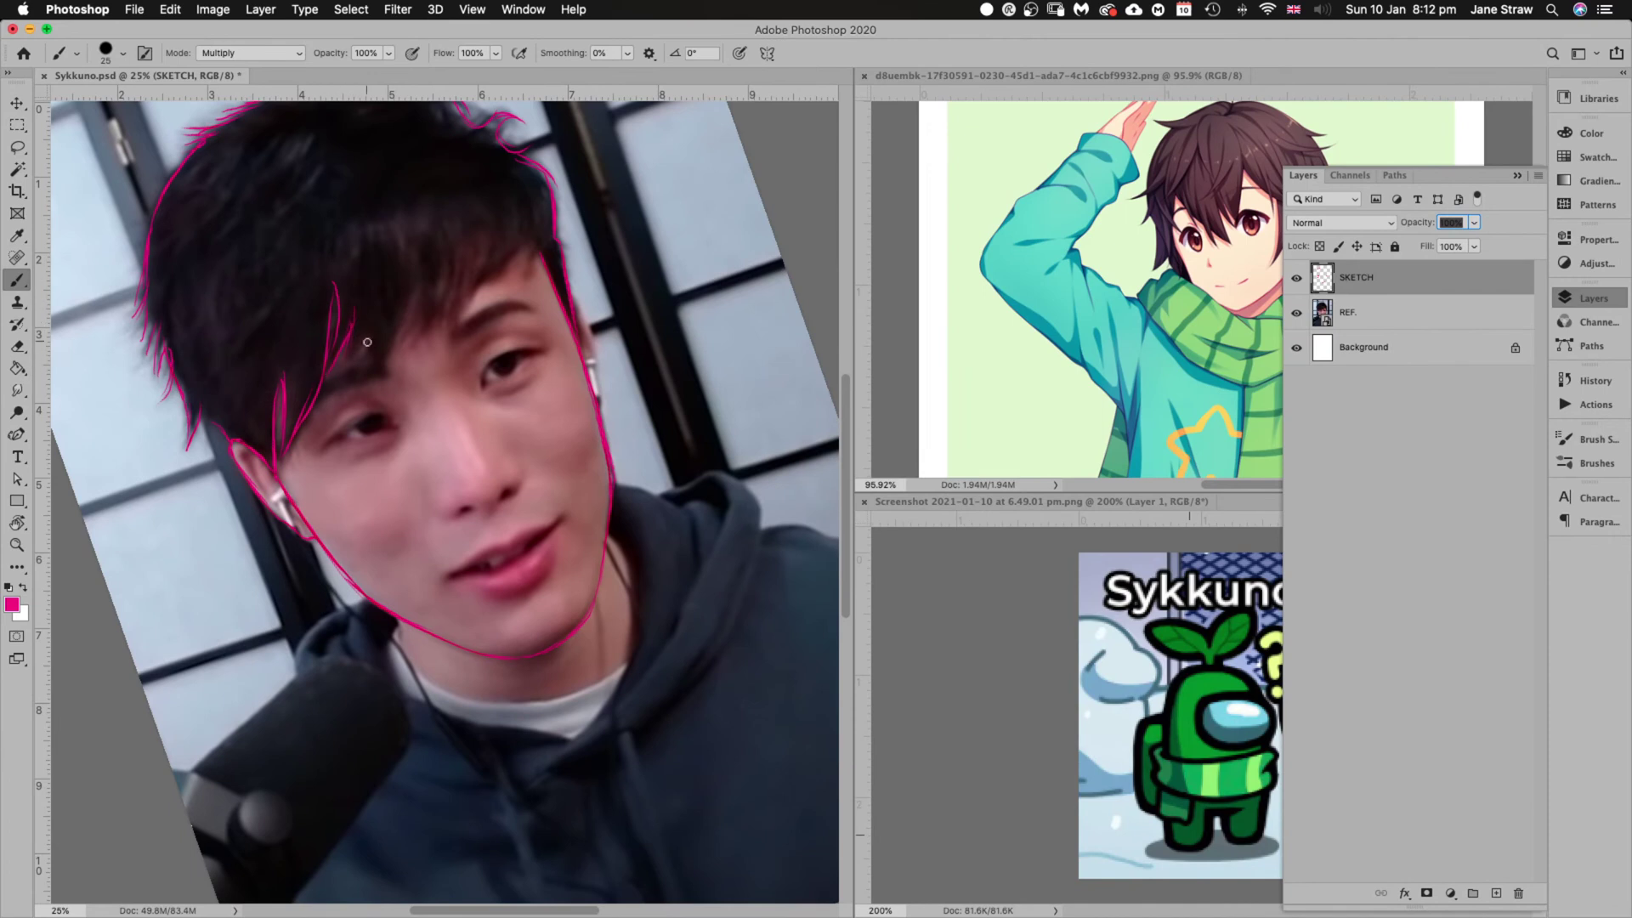
drag(341, 366, 380, 291)
drag(367, 380, 379, 296)
mouse_move(368, 381)
mouse_down()
mouse_move(420, 260)
mouse_move(448, 243)
mouse_up()
mouse_move(455, 304)
mouse_down()
mouse_move(459, 219)
mouse_move(497, 224)
mouse_move(541, 264)
mouse_up()
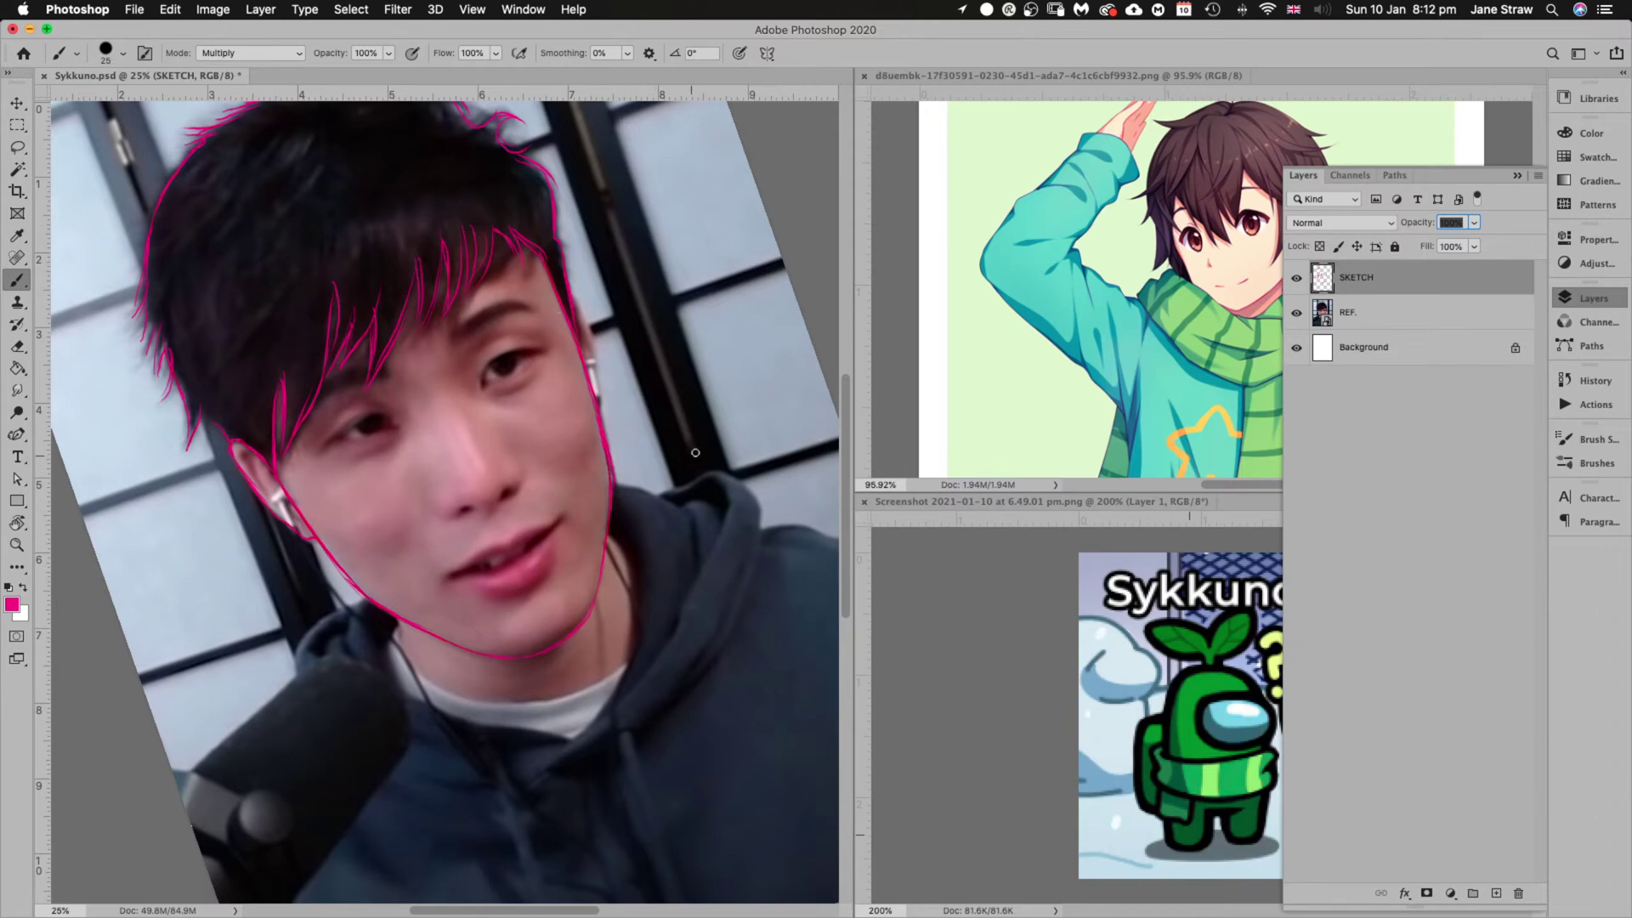
key(Escape)
Draw the short neck line under the jaw on the microphone side and the upper hood opening edge on the opposite side
drag(601, 604, 626, 496)
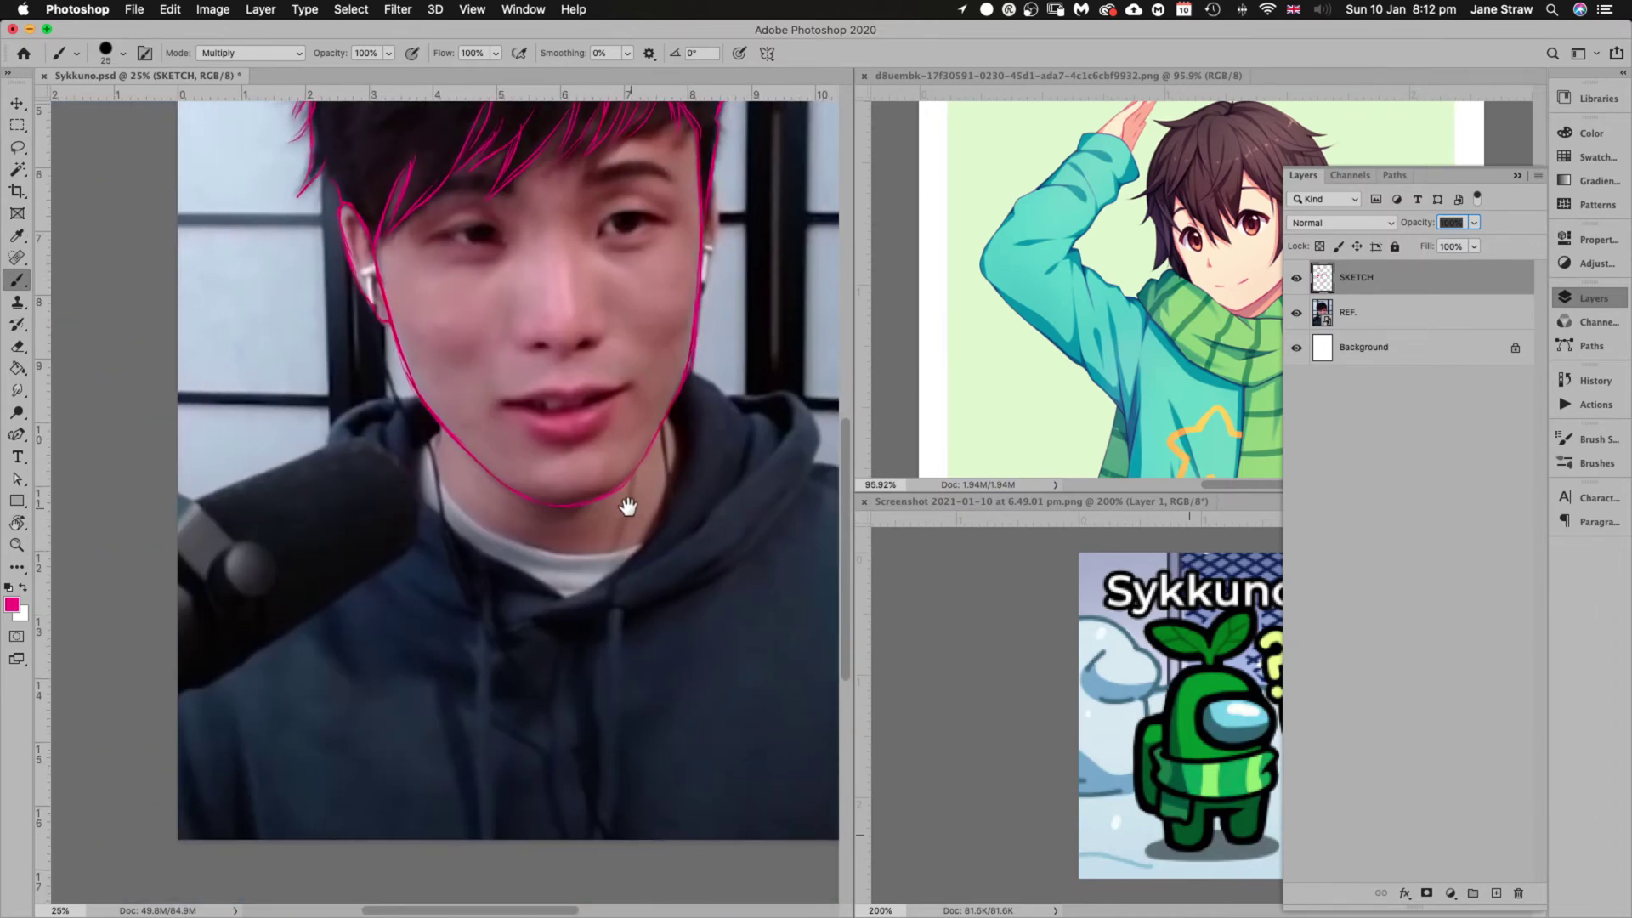
mouse_move(576, 626)
mouse_down()
mouse_move(512, 660)
mouse_move(598, 539)
mouse_up()
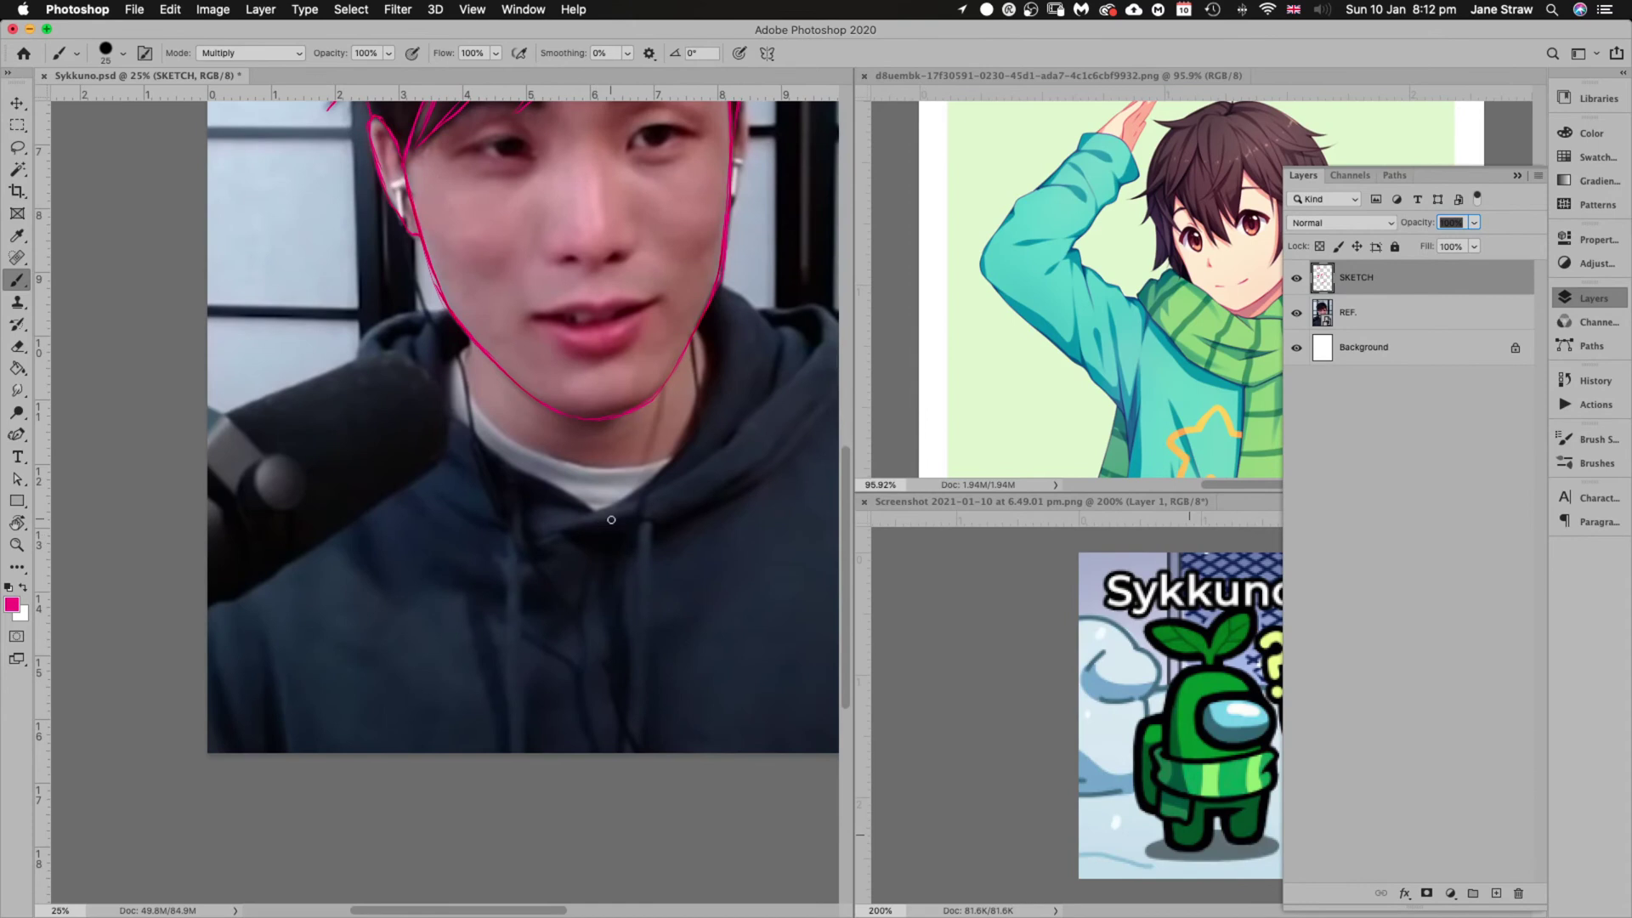
drag(471, 376, 469, 354)
drag(692, 594, 536, 655)
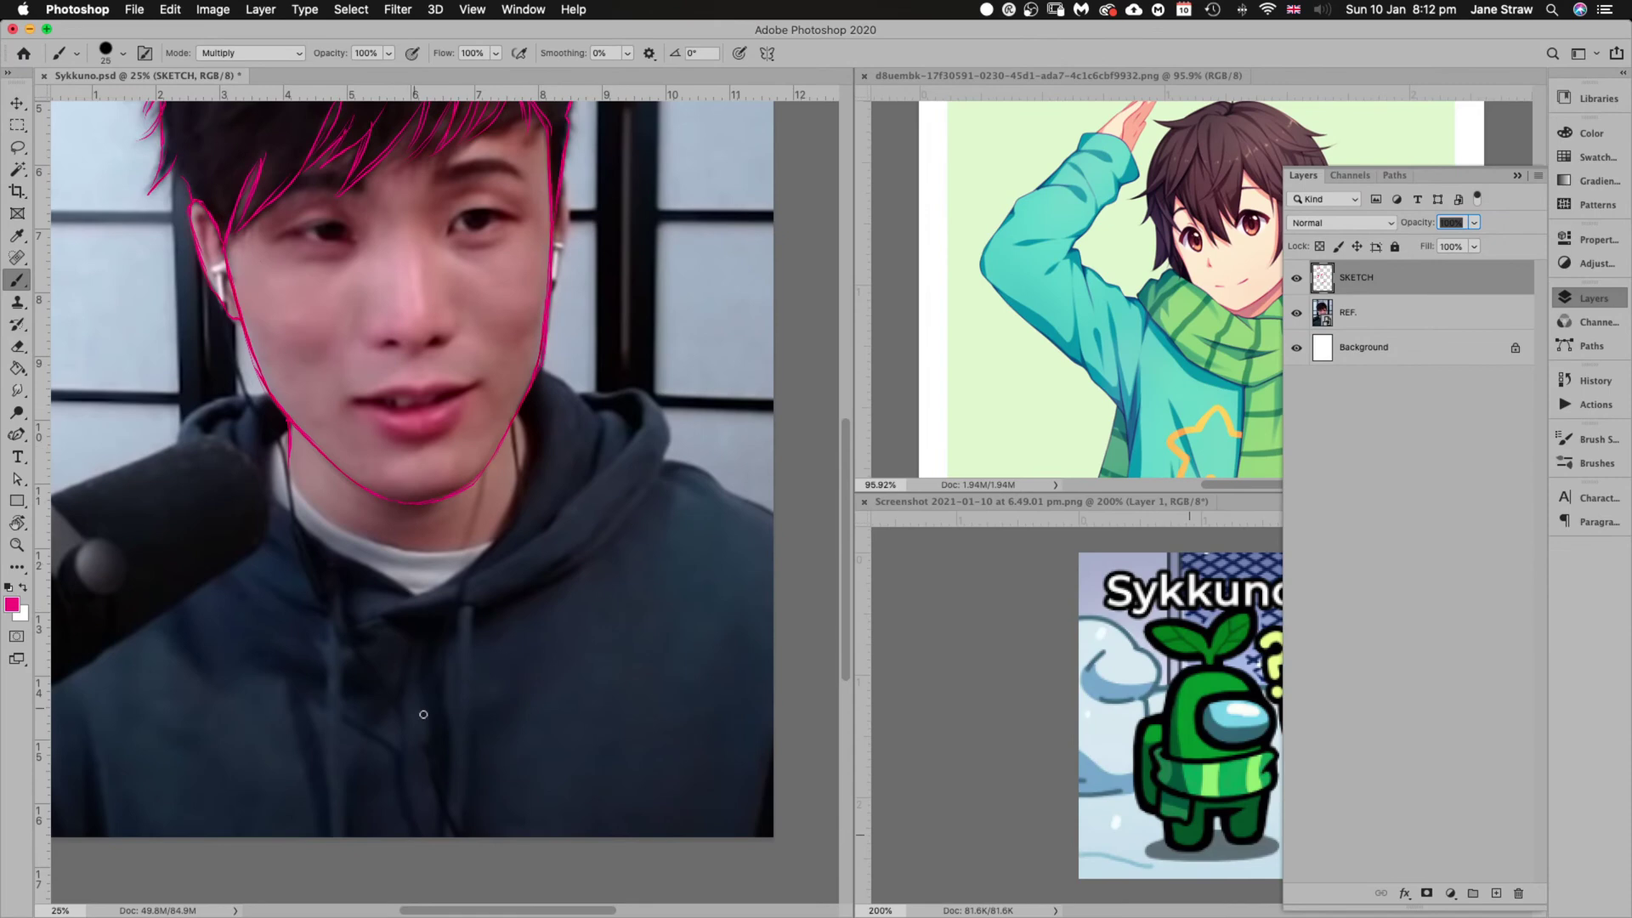
key(r)
mouse_move(685, 608)
mouse_down()
mouse_move(714, 513)
mouse_move(710, 586)
mouse_move(599, 504)
mouse_up()
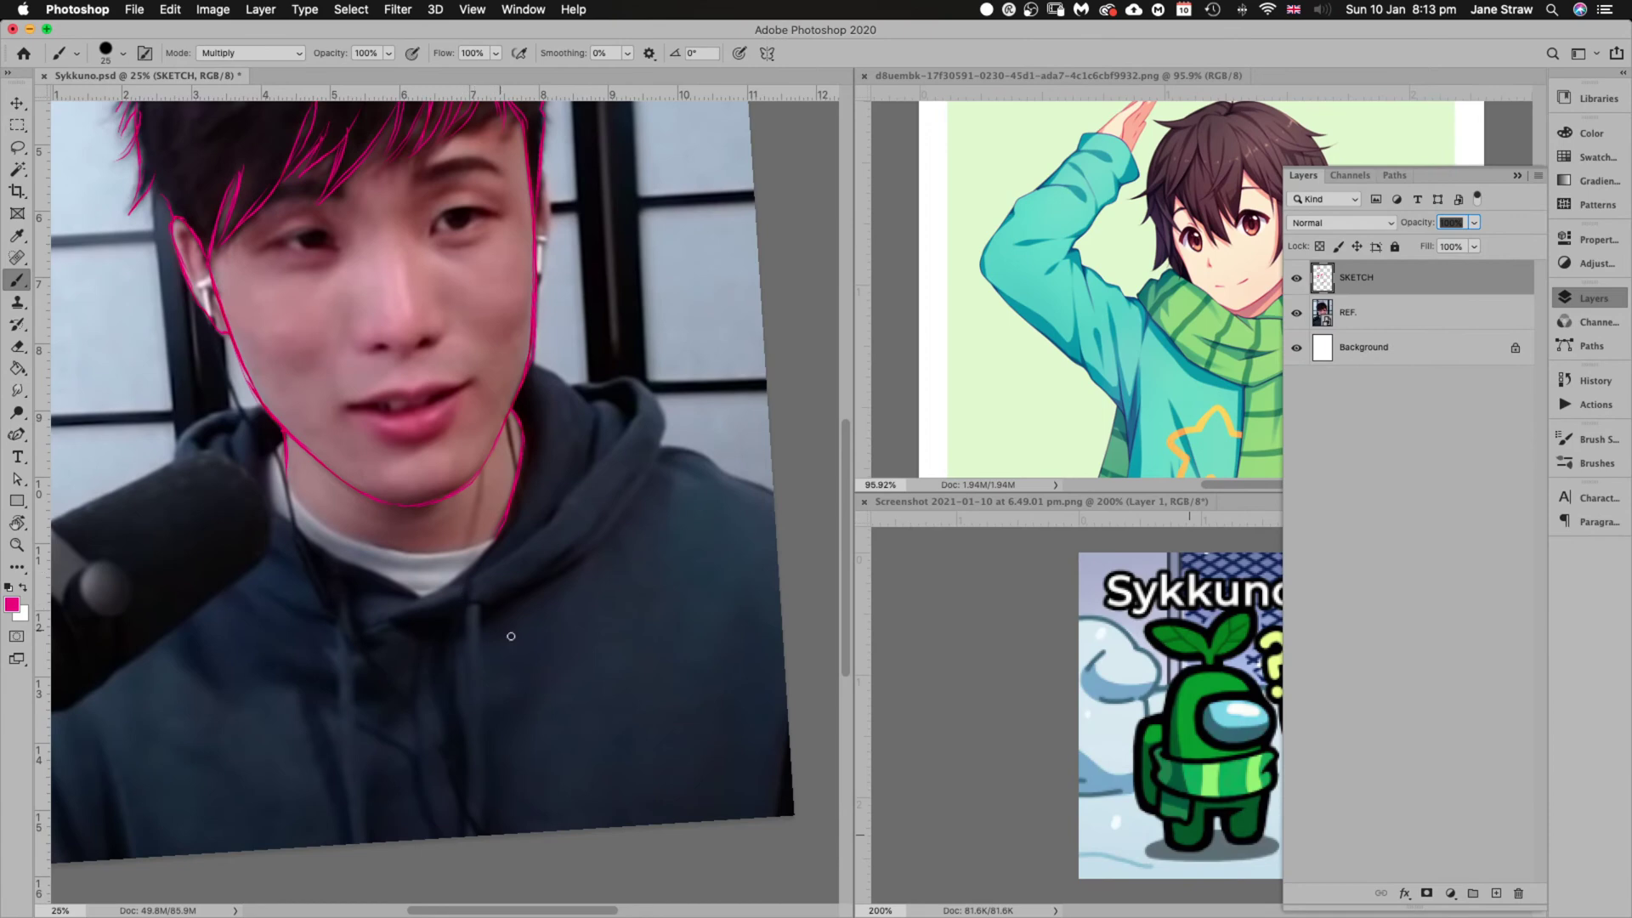
Trace the hood's front overlap below the neck and its outer edge up to the hood's top opposite the microphone
key(r)
mouse_move(508, 587)
mouse_down()
mouse_move(655, 532)
mouse_move(492, 454)
mouse_move(498, 581)
mouse_move(448, 630)
mouse_move(473, 653)
mouse_move(567, 465)
mouse_up()
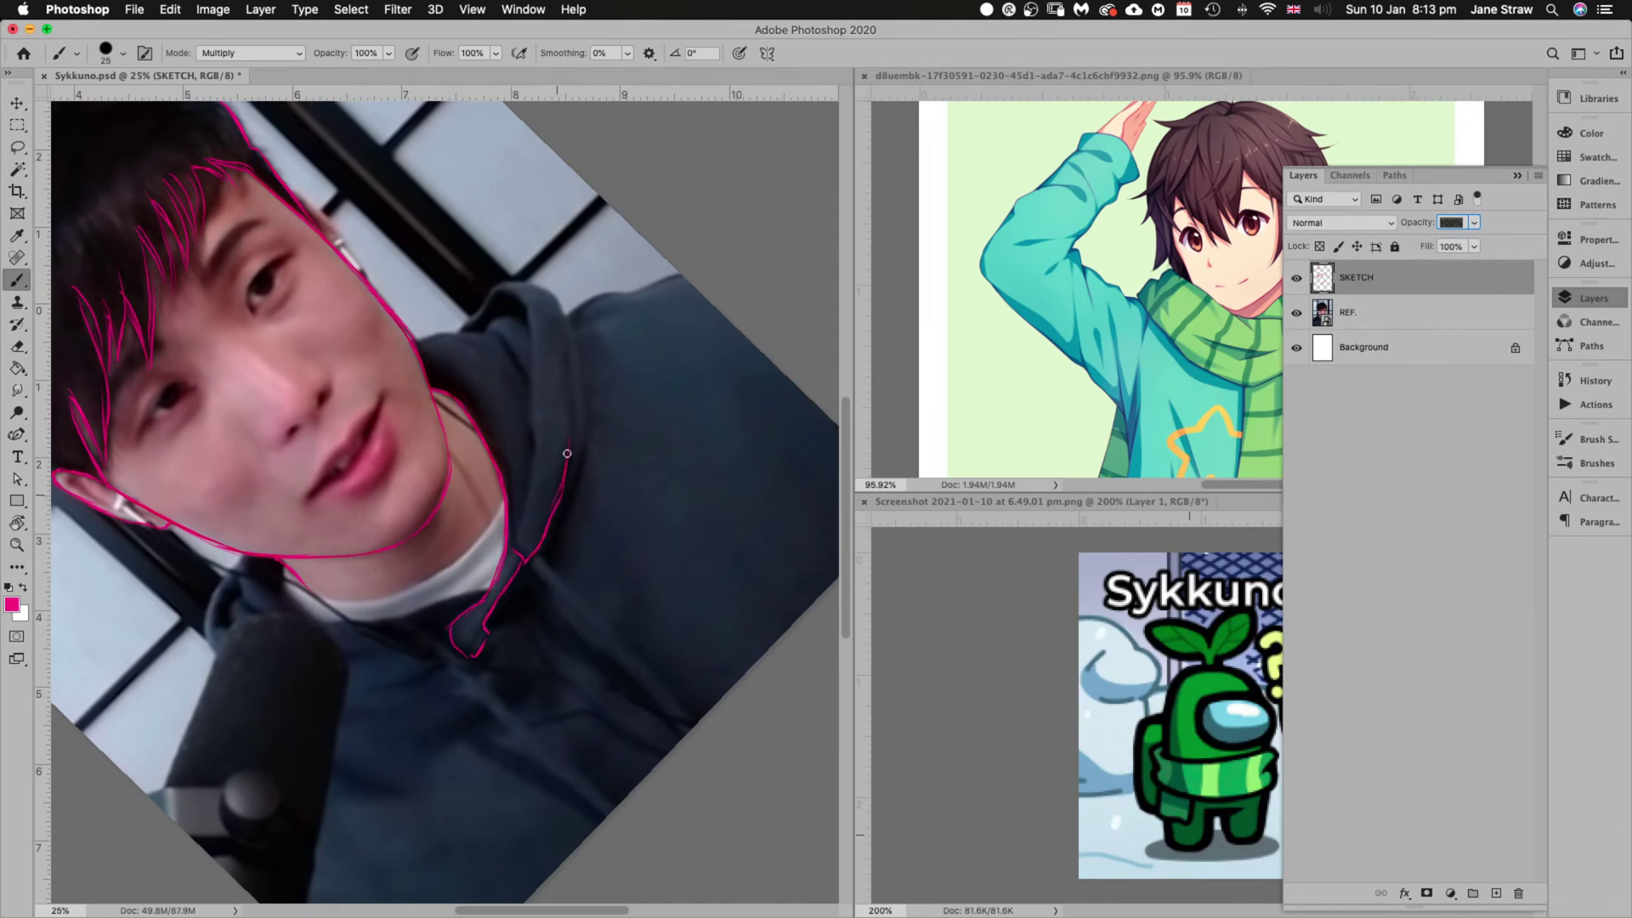
drag(566, 348, 569, 417)
key(Escape)
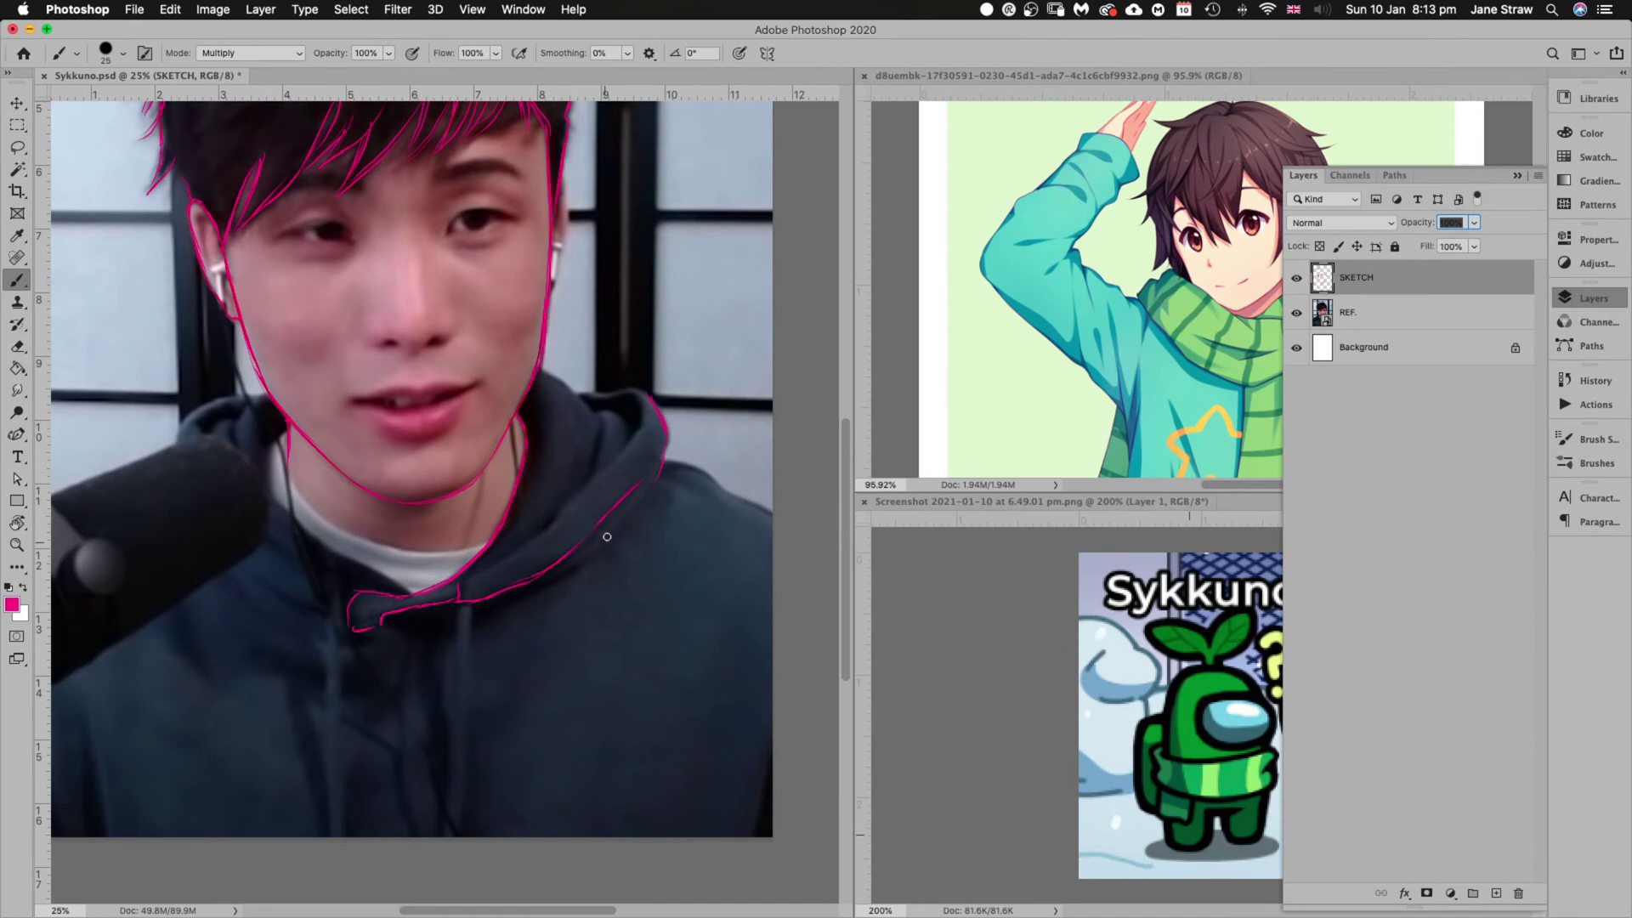
Add a second contour line along the hood's outer edge opposite the microphone, redrawing the stroke after undoing the first attempt
key(r)
drag(703, 626, 728, 535)
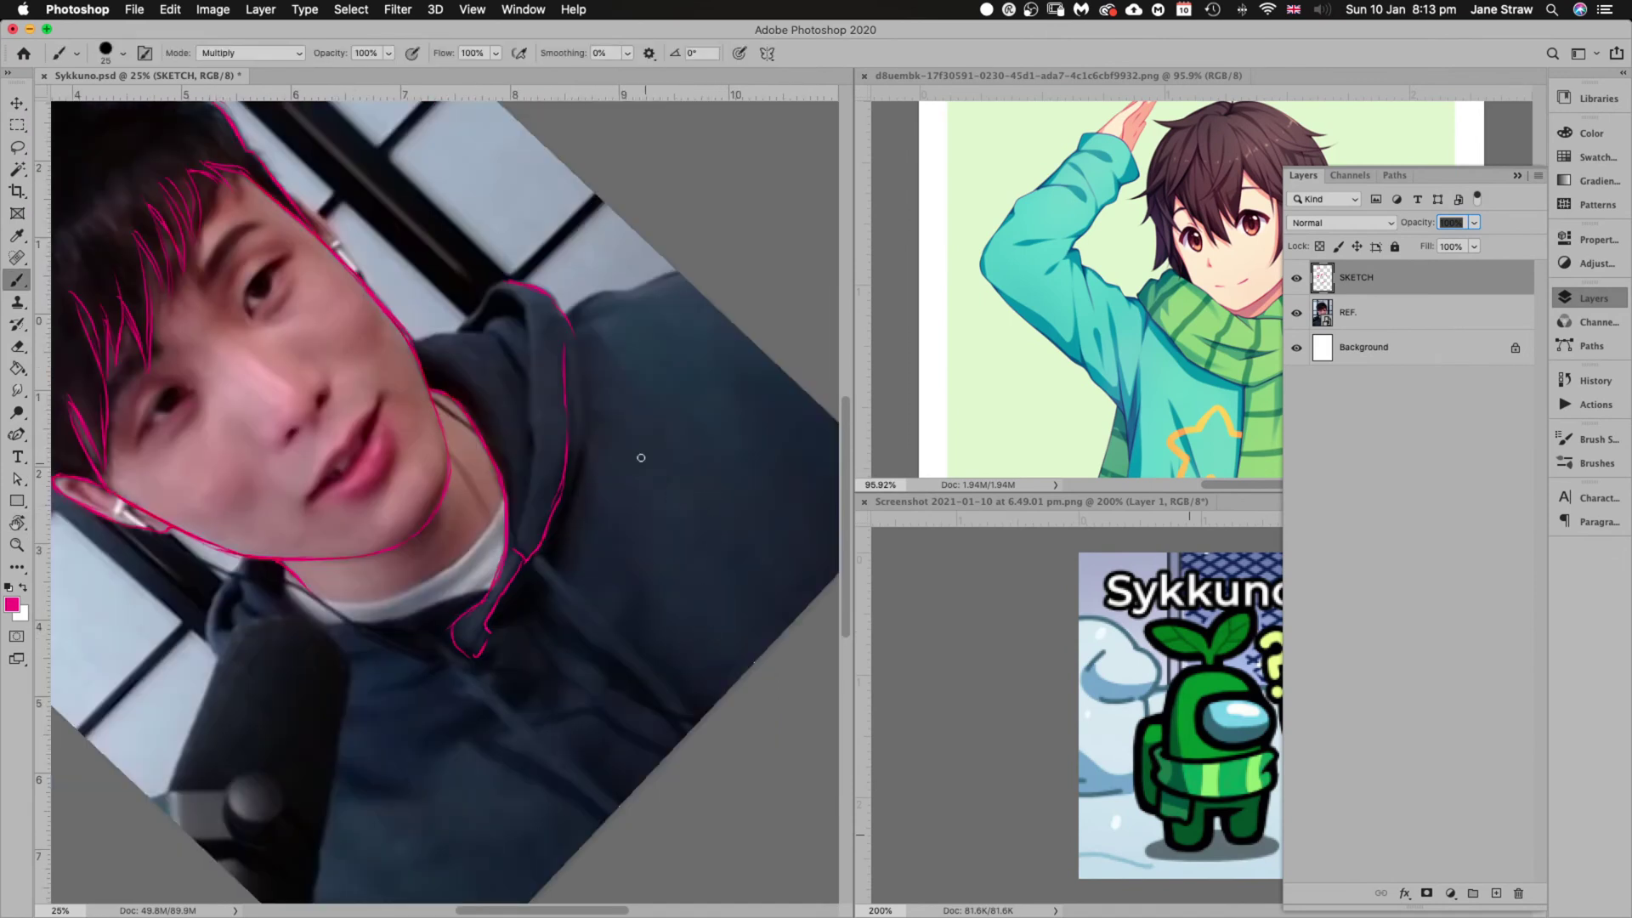
drag(576, 348, 584, 419)
key(super+z)
key(super+z)
drag(572, 336, 575, 469)
mouse_move(664, 327)
mouse_down()
mouse_move(692, 419)
mouse_move(570, 383)
mouse_up()
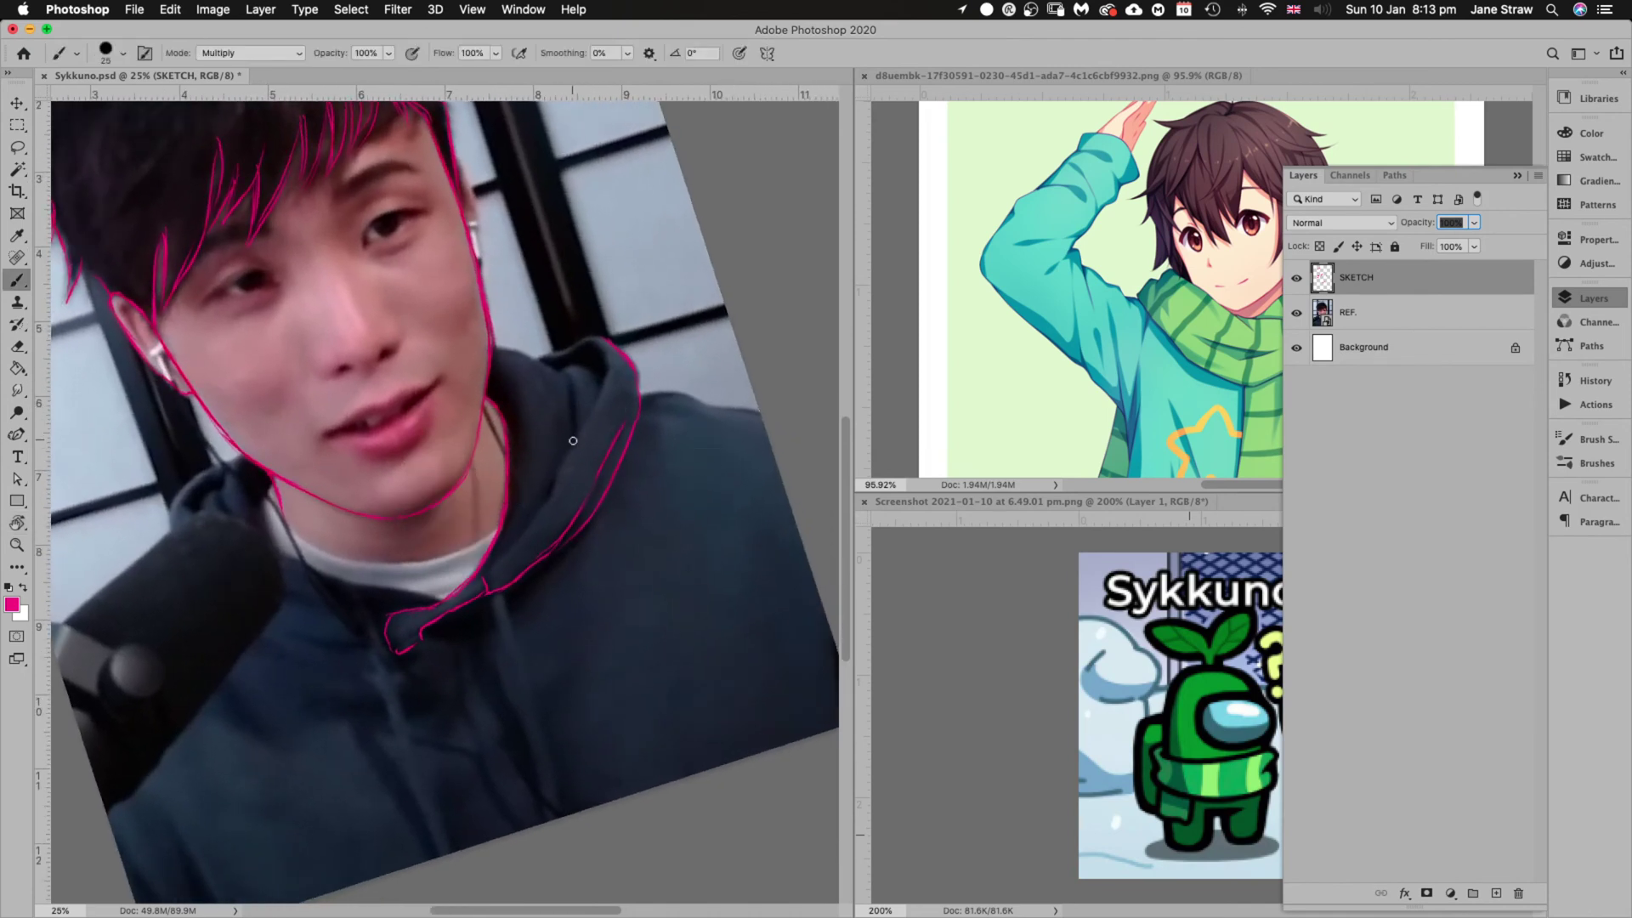
Draw the inner fold of the hood opposite the microphone, from the front overlap up to the jaw
drag(574, 439, 568, 392)
mouse_move(500, 553)
mouse_down()
mouse_move(584, 427)
mouse_move(567, 449)
mouse_move(721, 471)
mouse_move(606, 606)
mouse_move(612, 530)
mouse_up()
key(r)
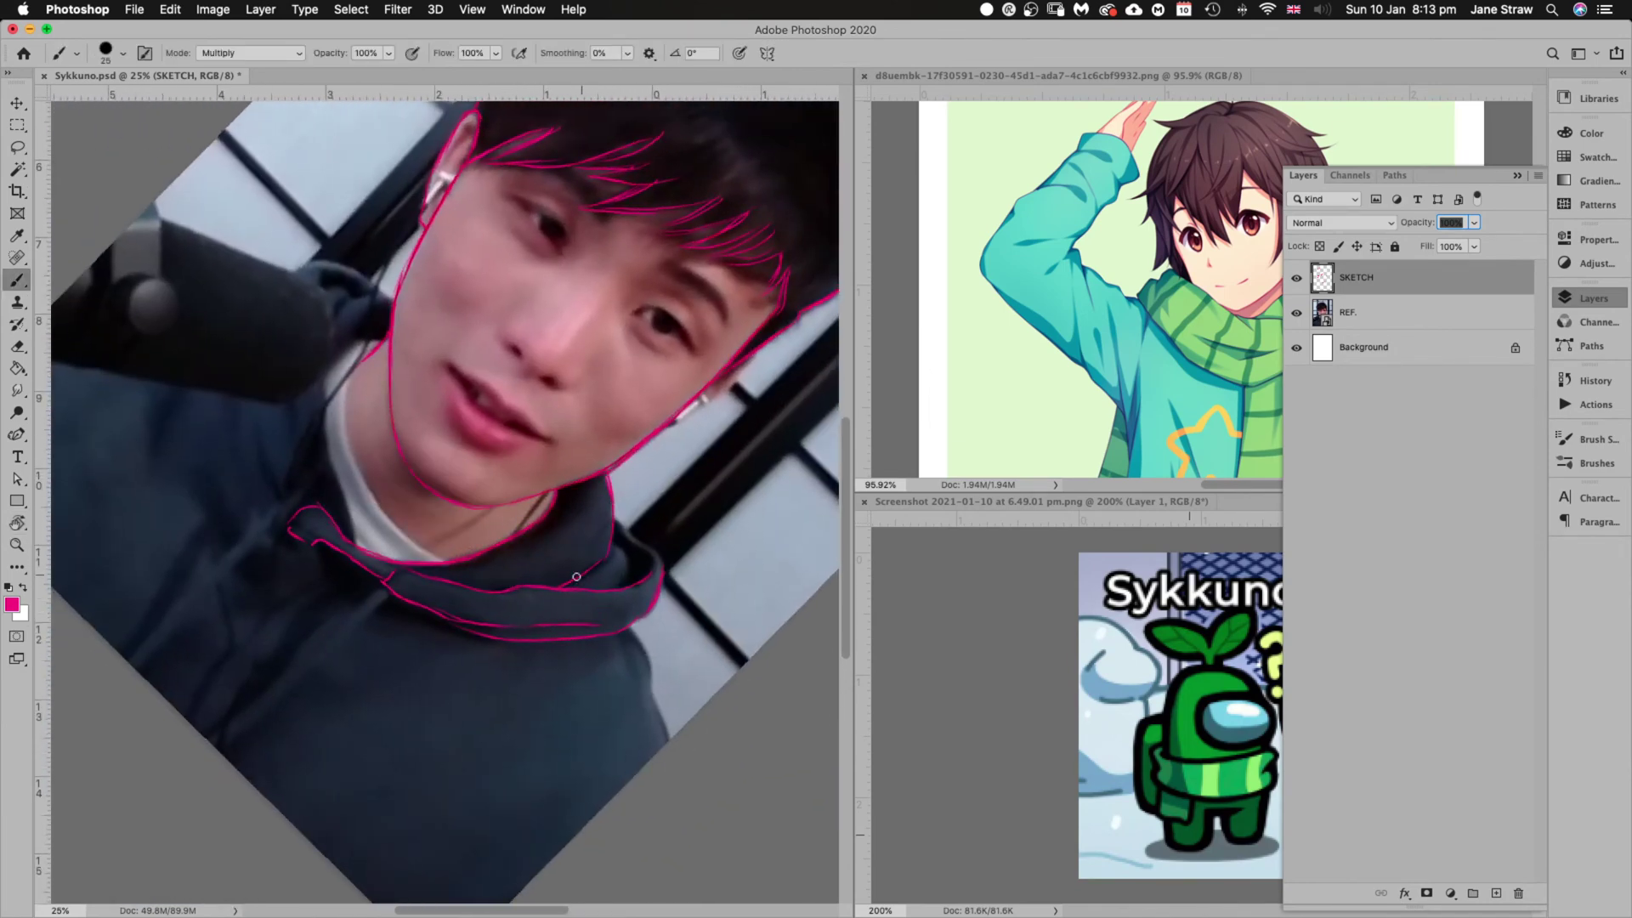
key(r)
drag(718, 477, 724, 580)
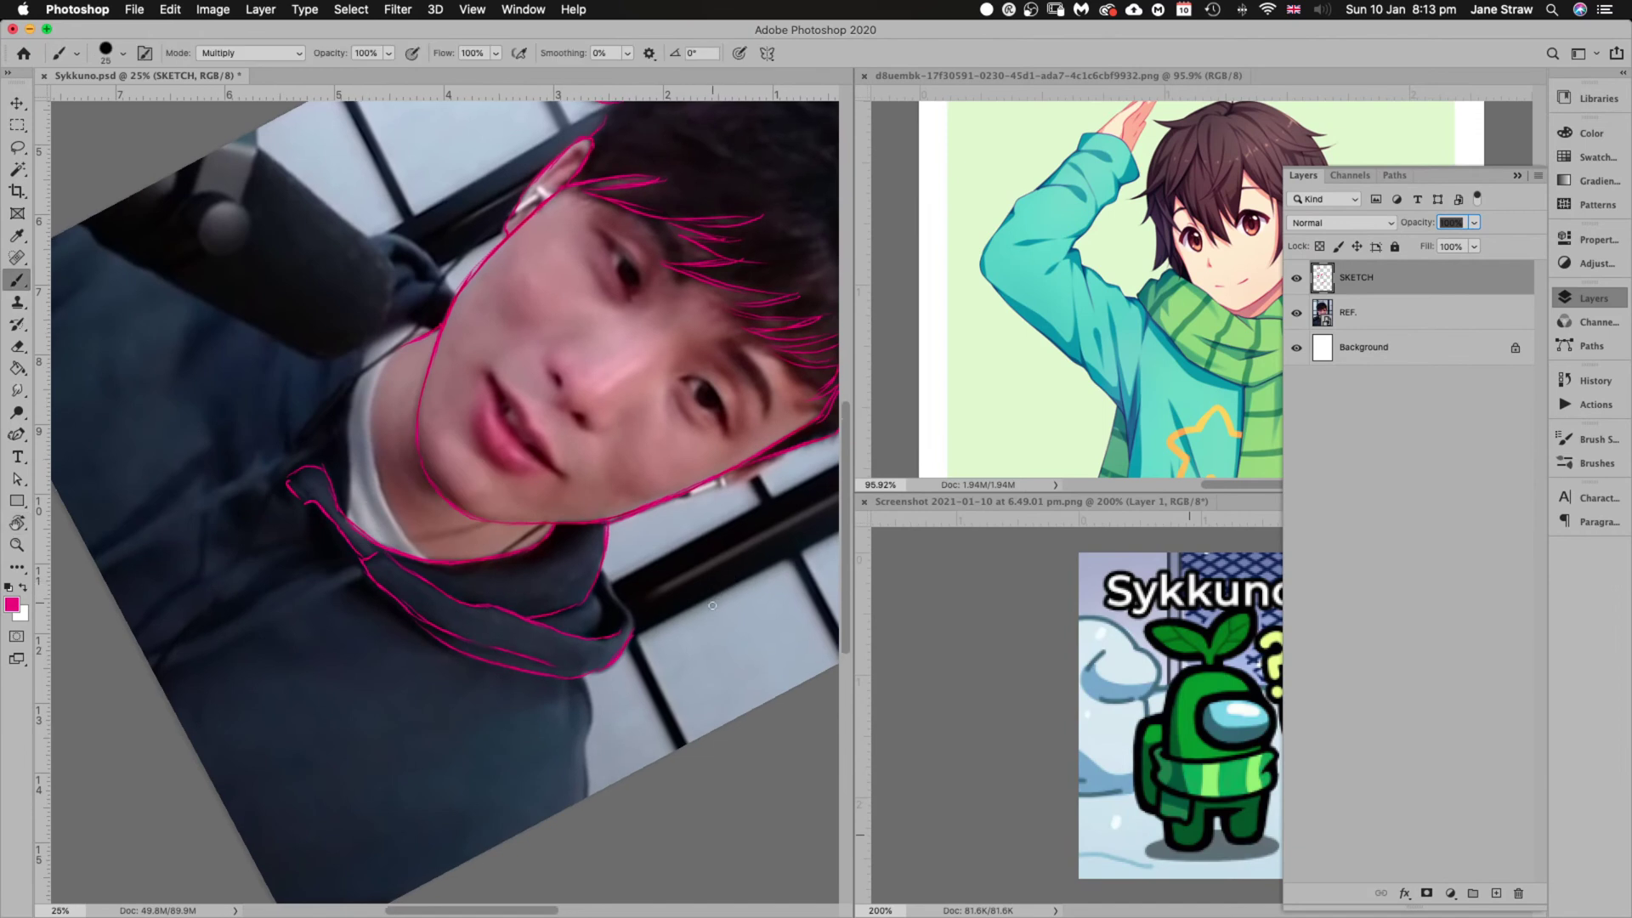
Draw the inner rim at the top of the hood opposite the microphone, and reset the canvas rotation
mouse_move(704, 649)
mouse_down()
mouse_move(674, 445)
mouse_move(669, 574)
mouse_move(603, 402)
mouse_move(620, 460)
mouse_up()
key(r)
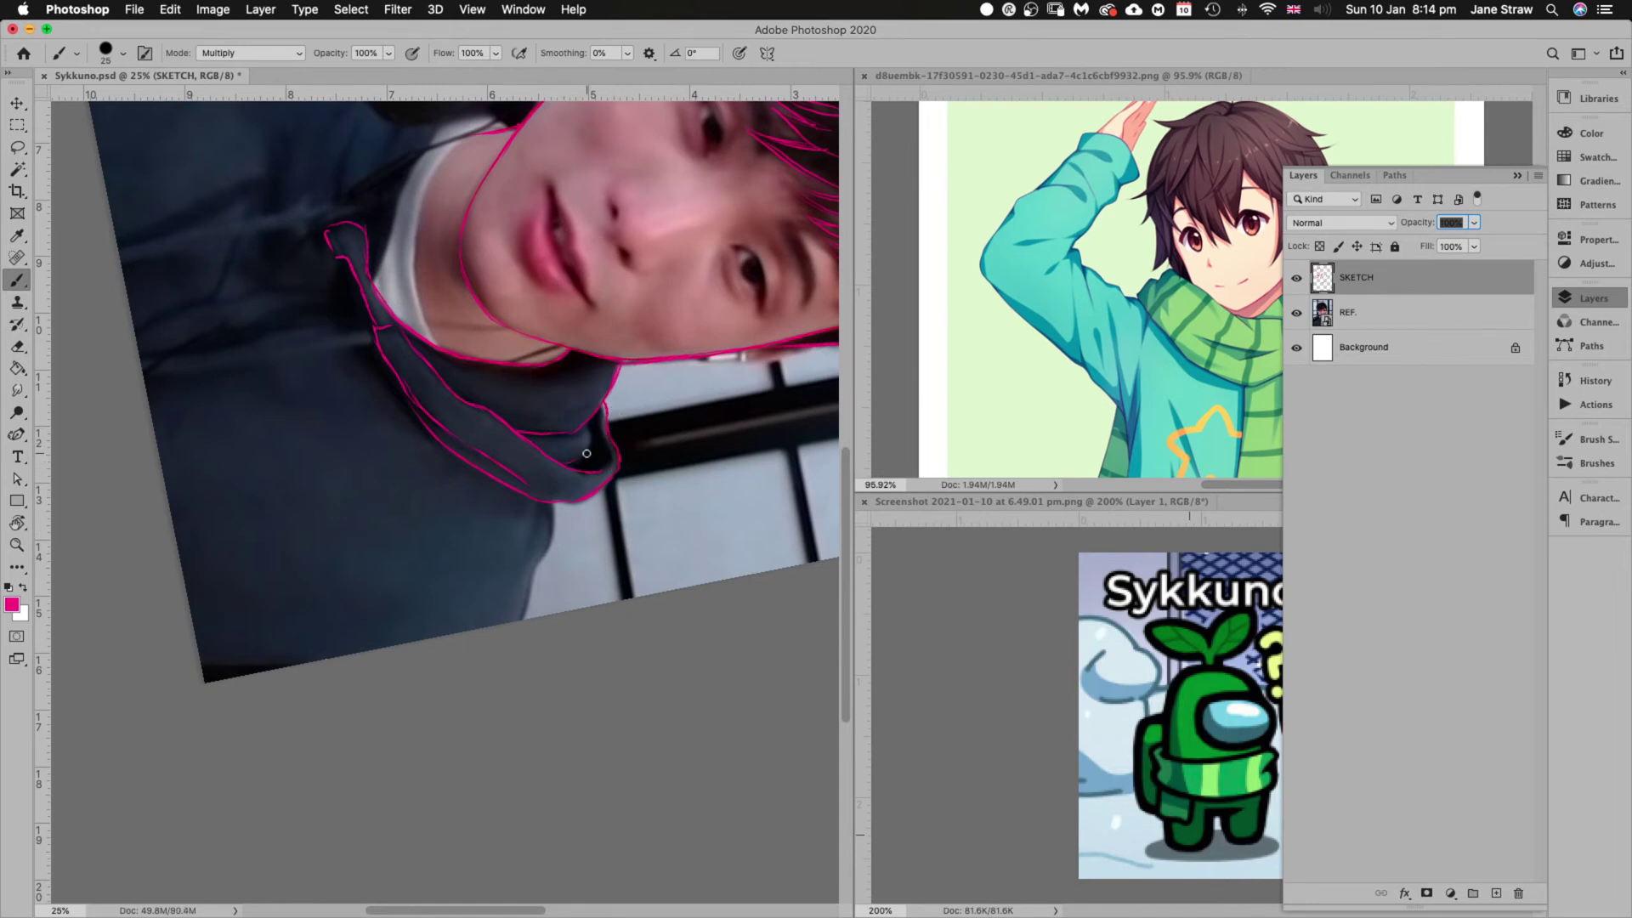
drag(584, 420, 589, 455)
drag(607, 437, 605, 464)
key(Escape)
Trace the hood's outer edge on the microphone side, passing across the microphone down to the front overlap
drag(380, 607, 627, 539)
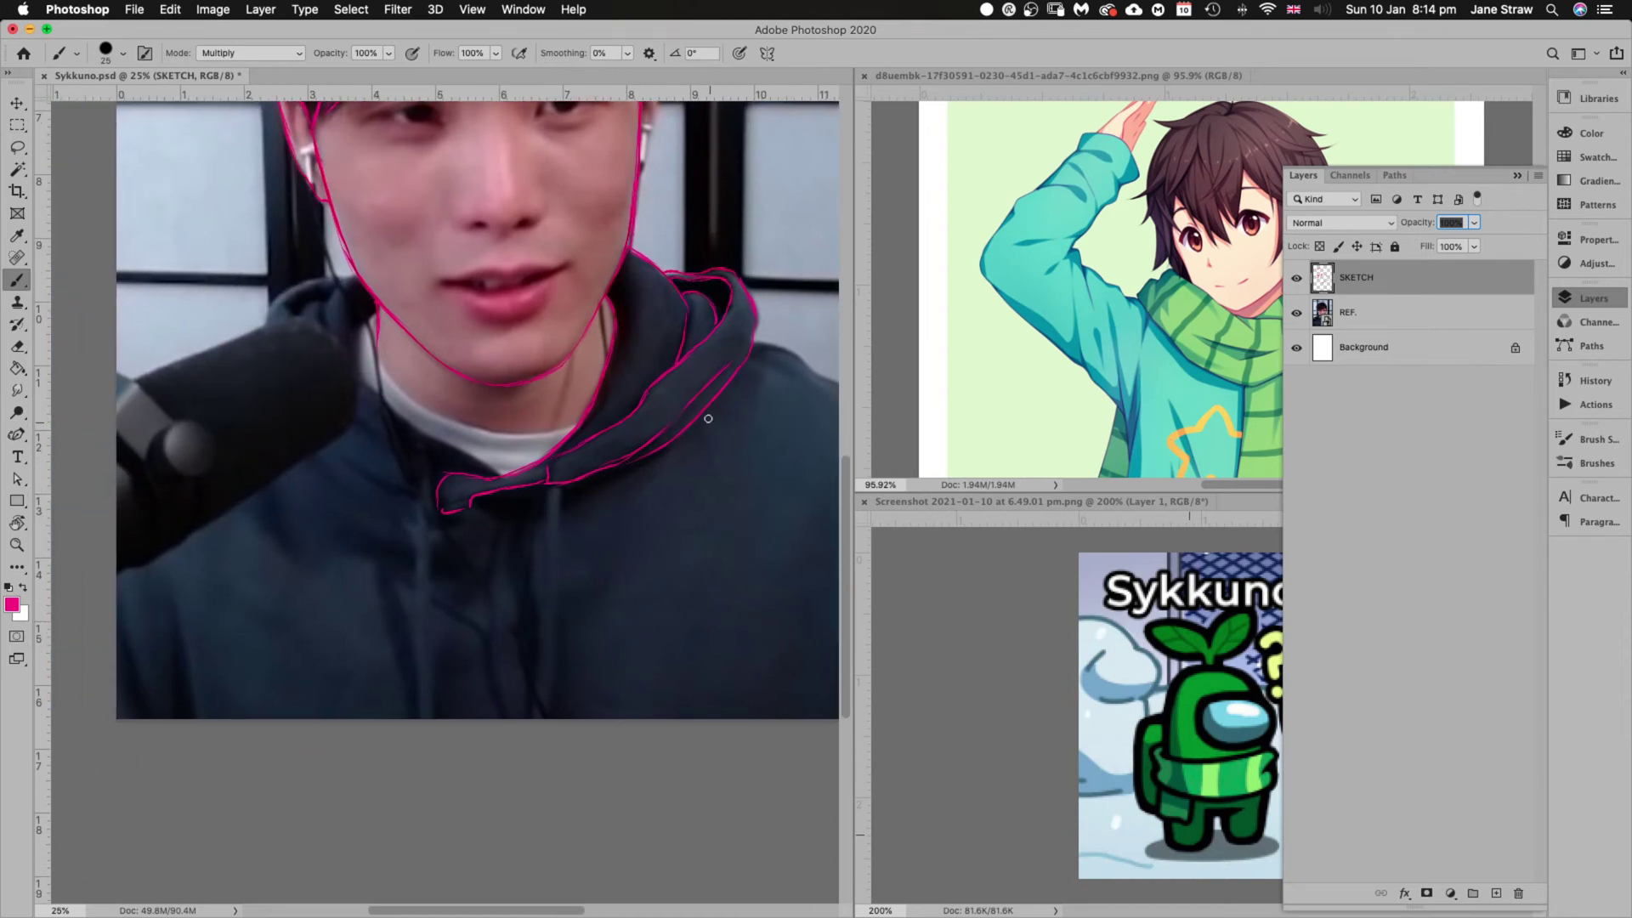
key(r)
drag(583, 521, 683, 487)
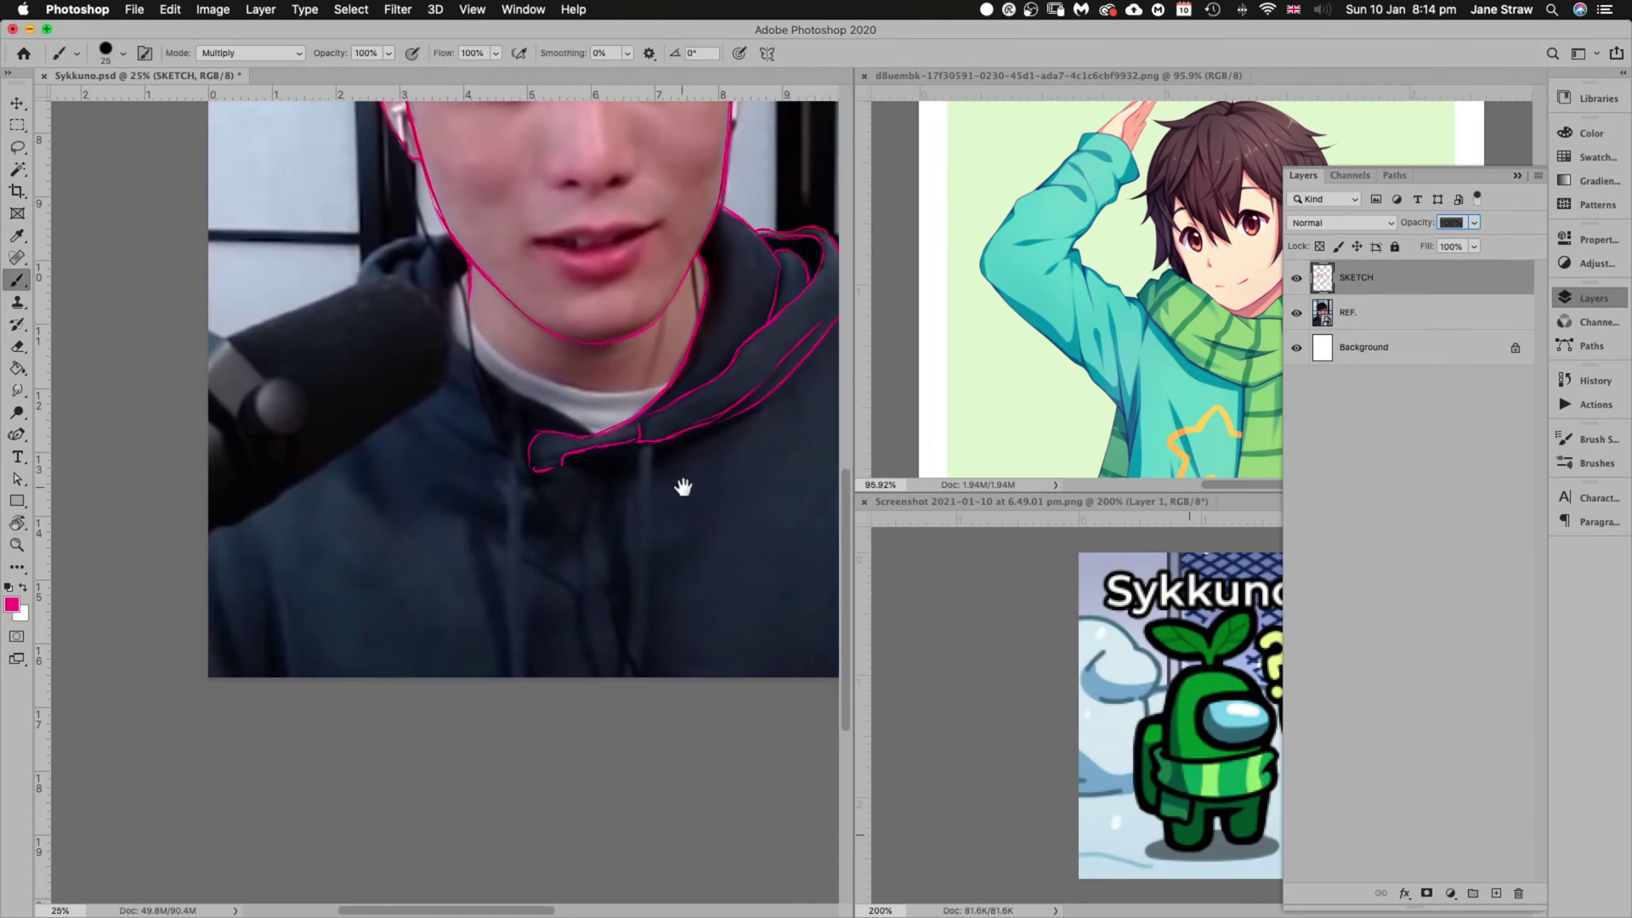
key(r)
mouse_move(784, 389)
mouse_down()
mouse_move(680, 323)
mouse_move(478, 283)
mouse_move(453, 312)
mouse_move(479, 425)
mouse_up()
drag(450, 355, 515, 487)
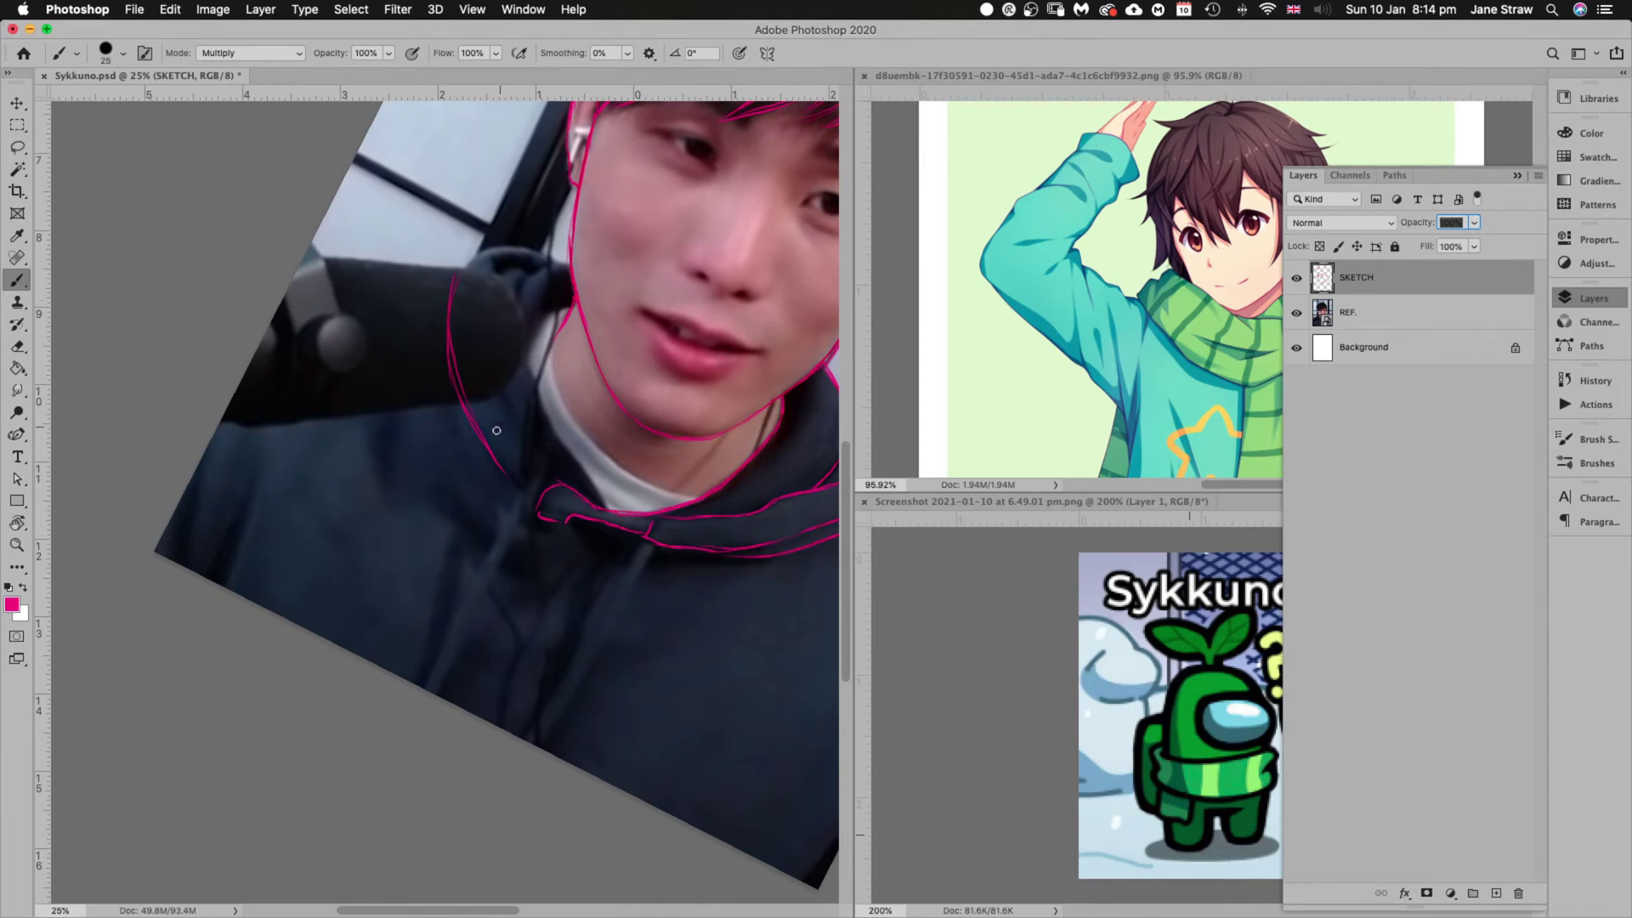
key(Escape)
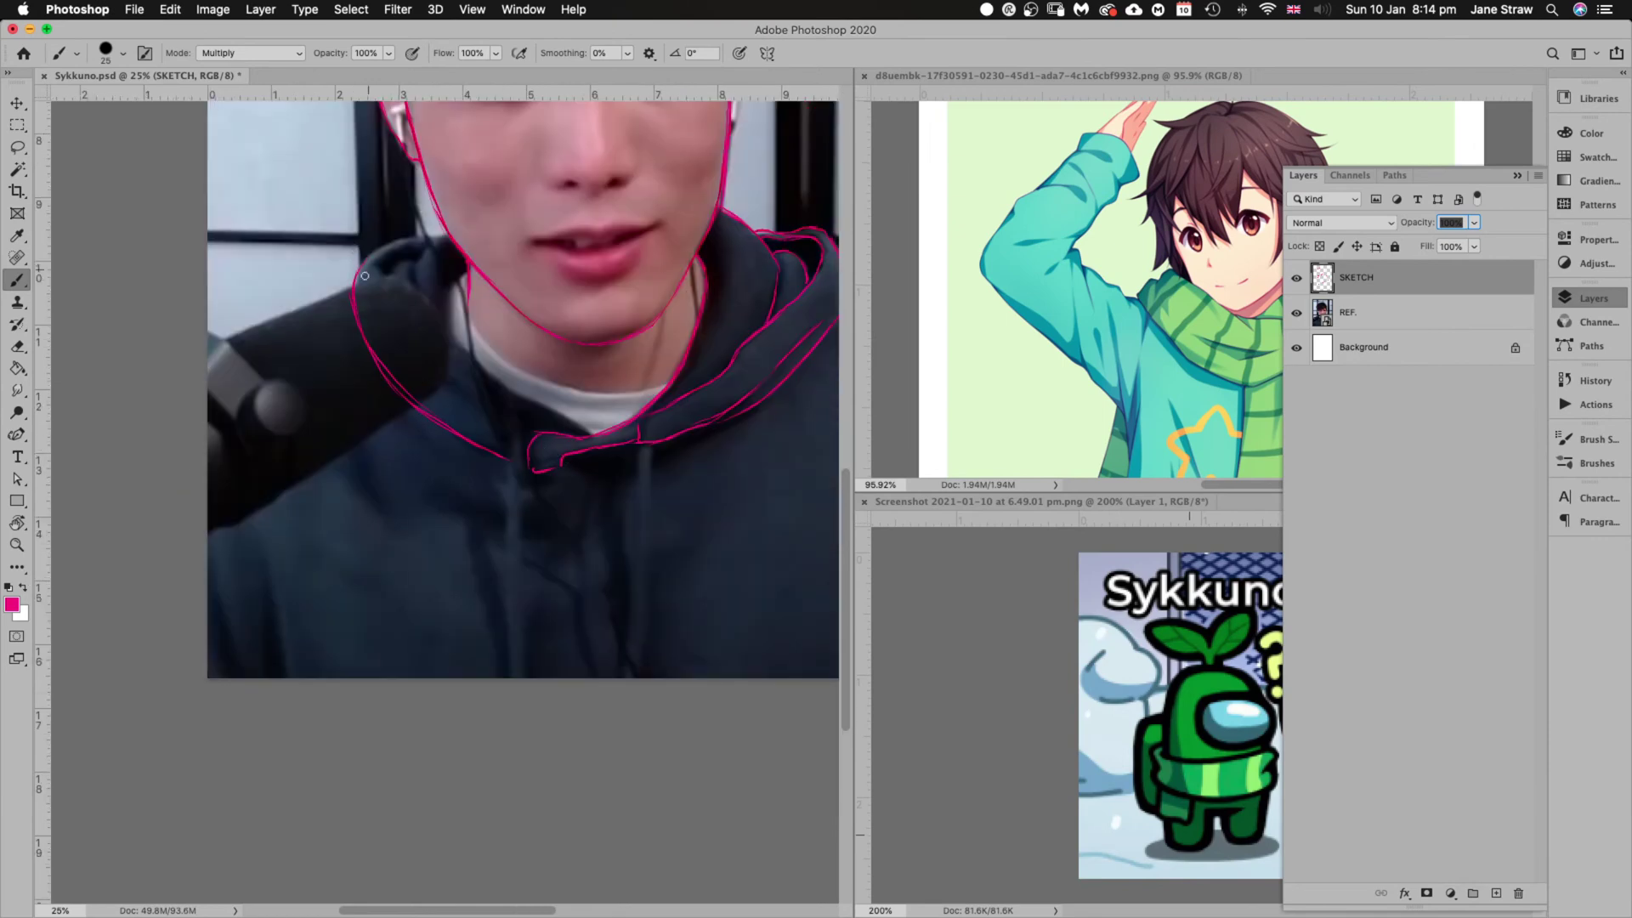
Trace the top of the hood on the microphone side up to the jawline, and reset the canvas rotation
key(r)
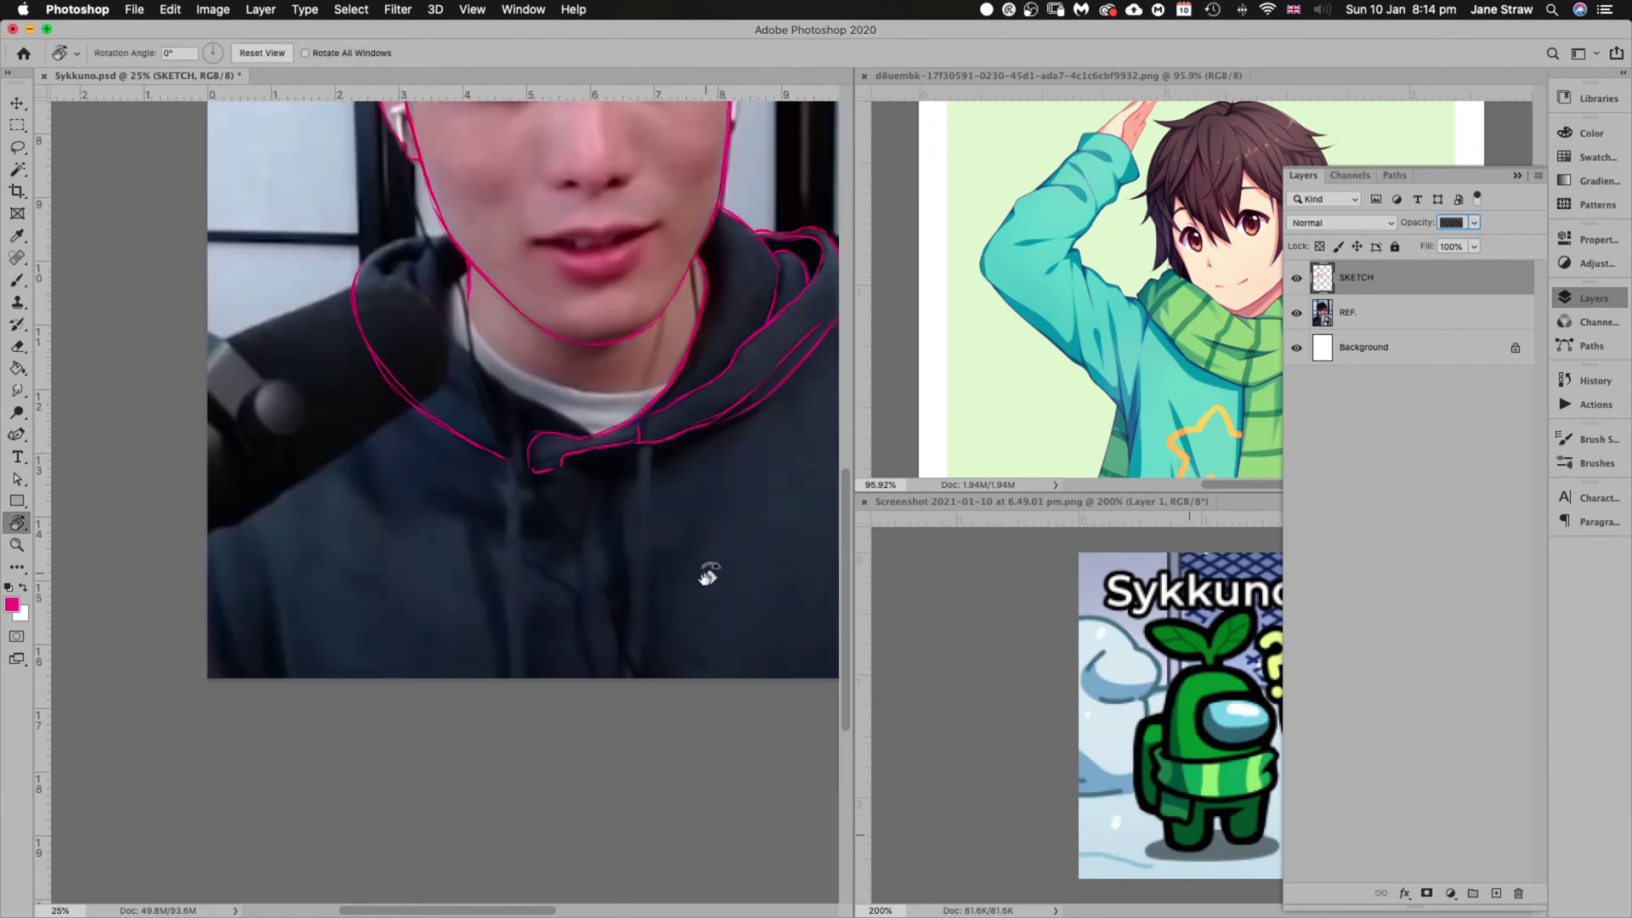
mouse_move(718, 565)
mouse_down()
mouse_move(732, 360)
mouse_move(593, 441)
mouse_up()
scroll(592, 441, left, 5)
scroll(593, 441, up, 3)
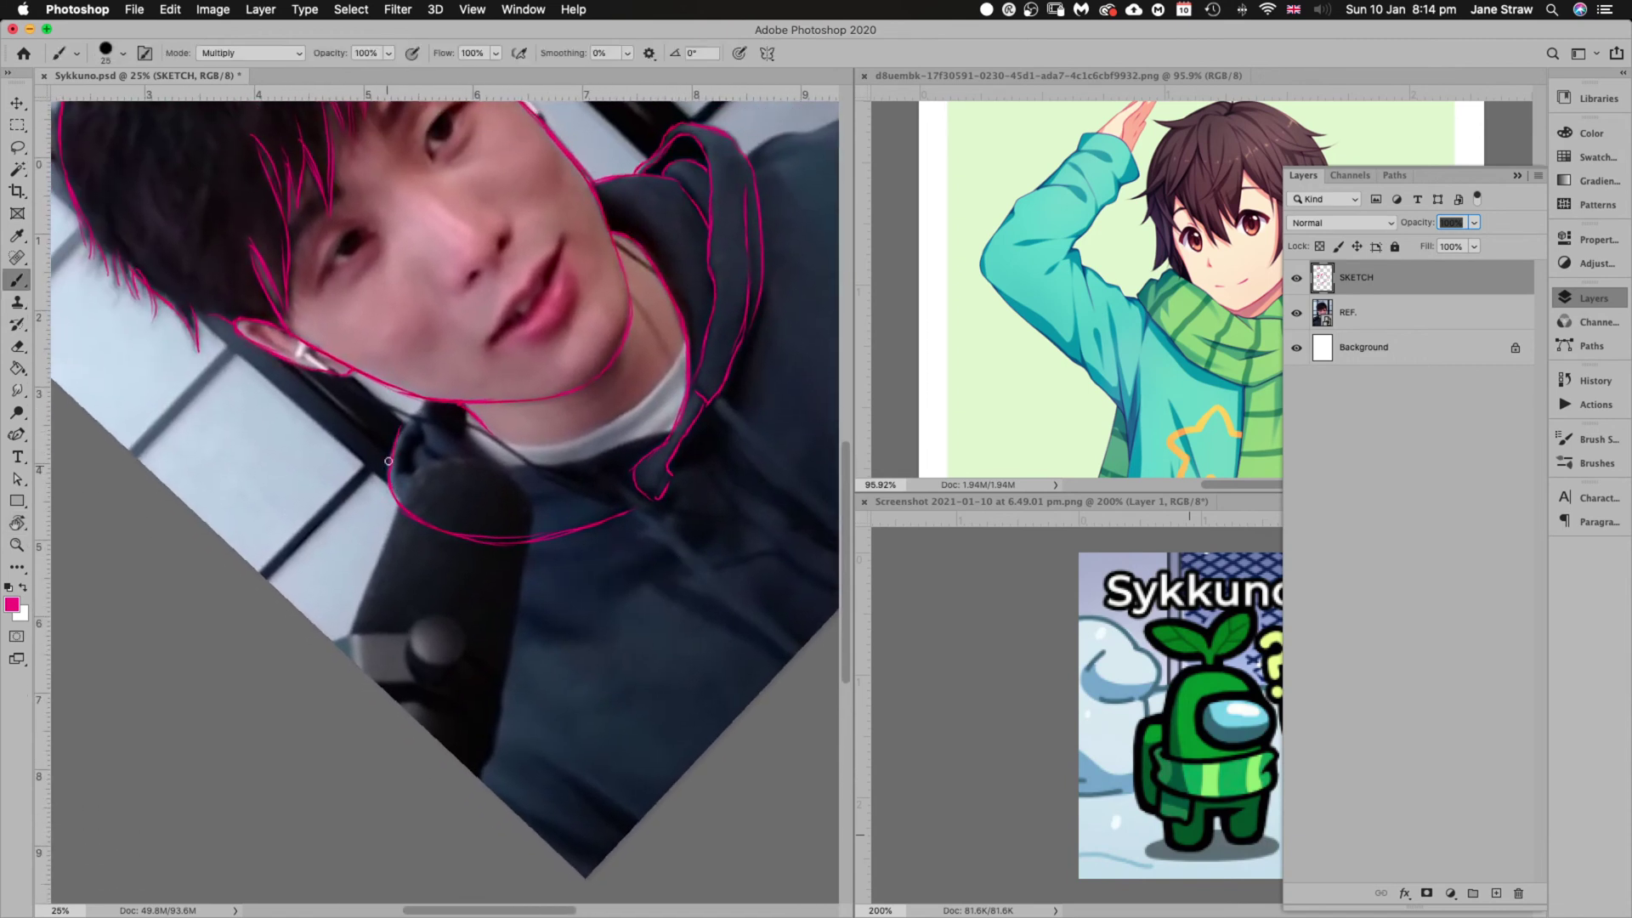
drag(421, 408, 394, 449)
key(r)
key(Escape)
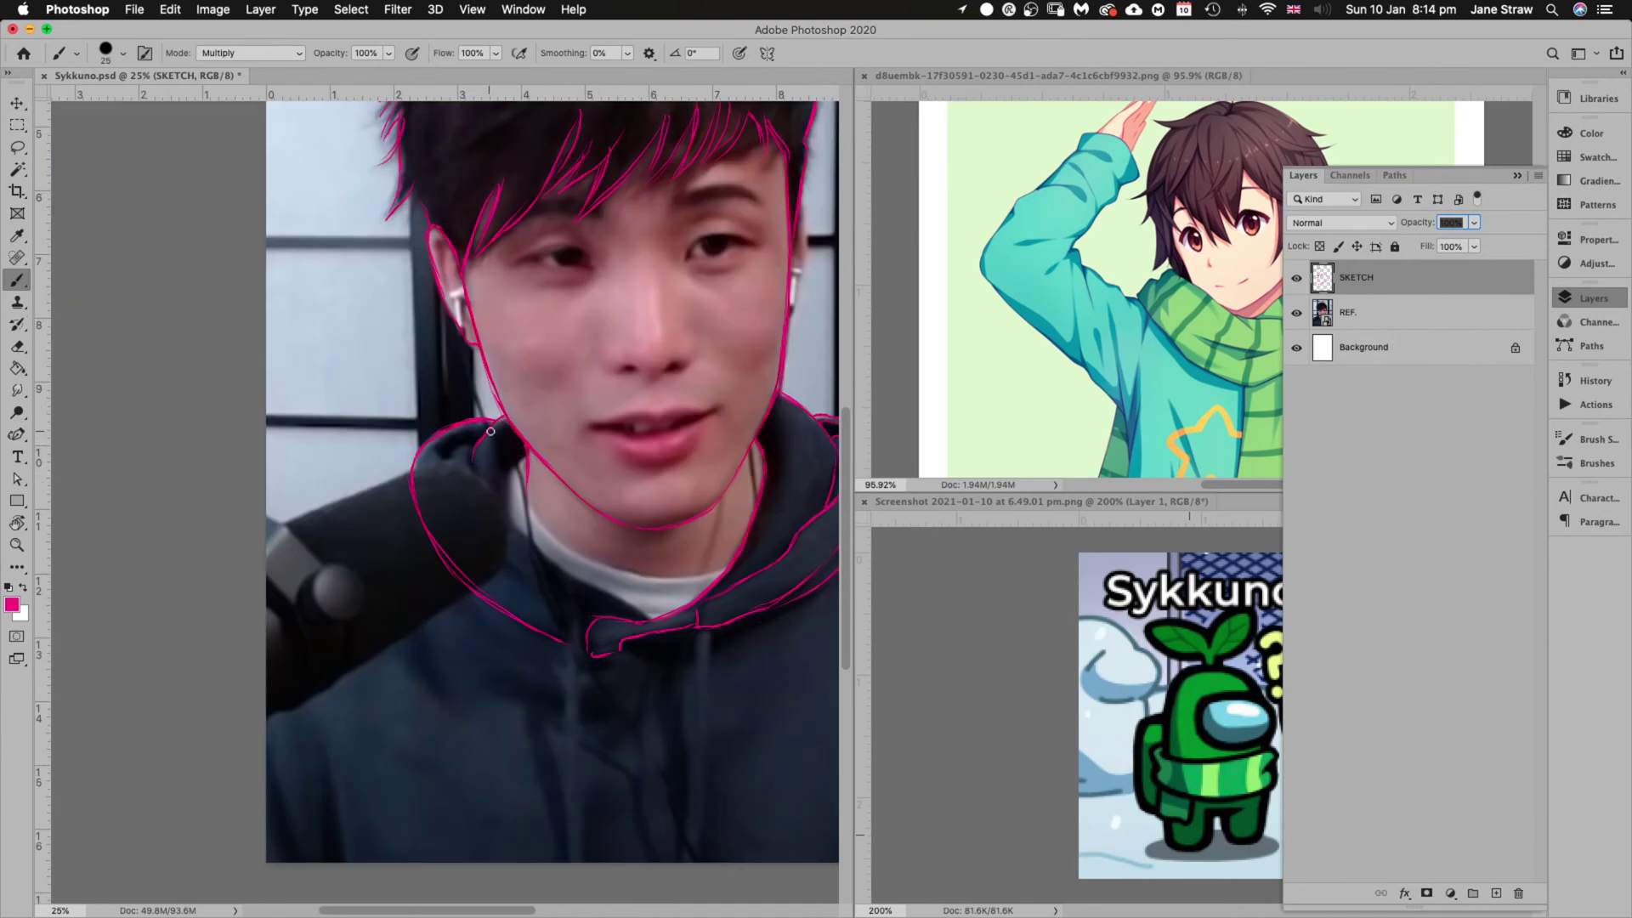
Draw the inner rim of the hood and the upper edge of the neck opening on the microphone side
drag(443, 456, 493, 427)
key(r)
drag(745, 451, 765, 517)
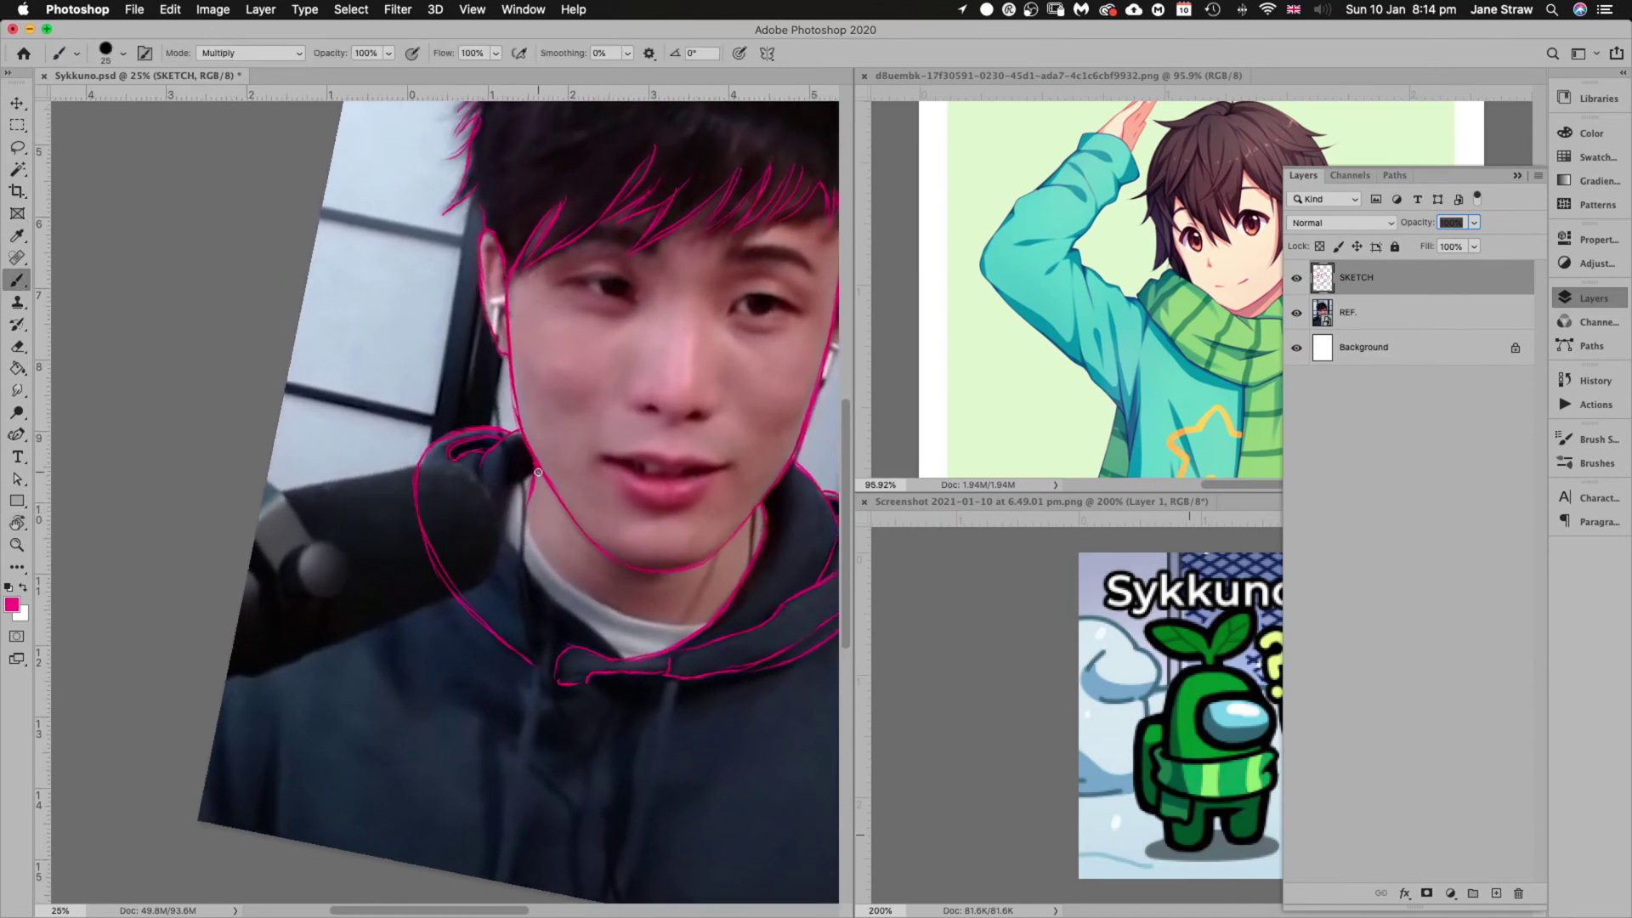
mouse_move(538, 472)
mouse_down()
mouse_move(513, 491)
mouse_move(508, 537)
mouse_up()
drag(686, 694, 574, 554)
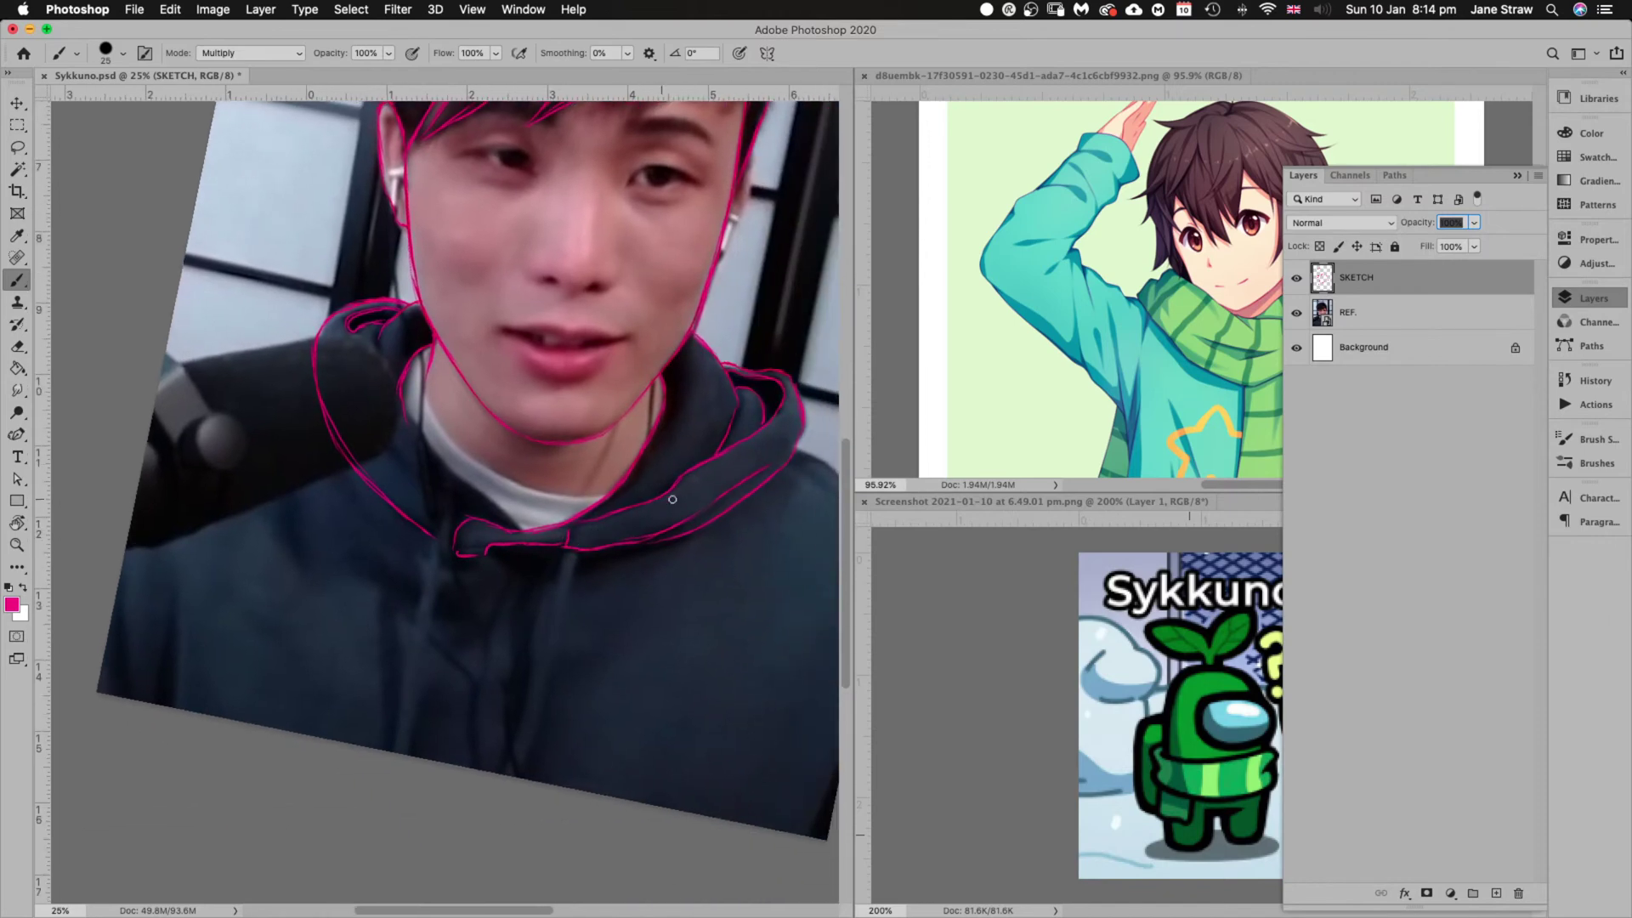
Trace the hood's neck opening on the microphone side down beside the white shirt to the front overlap
key(r)
mouse_move(672, 499)
mouse_down()
mouse_move(700, 601)
mouse_move(603, 523)
mouse_up()
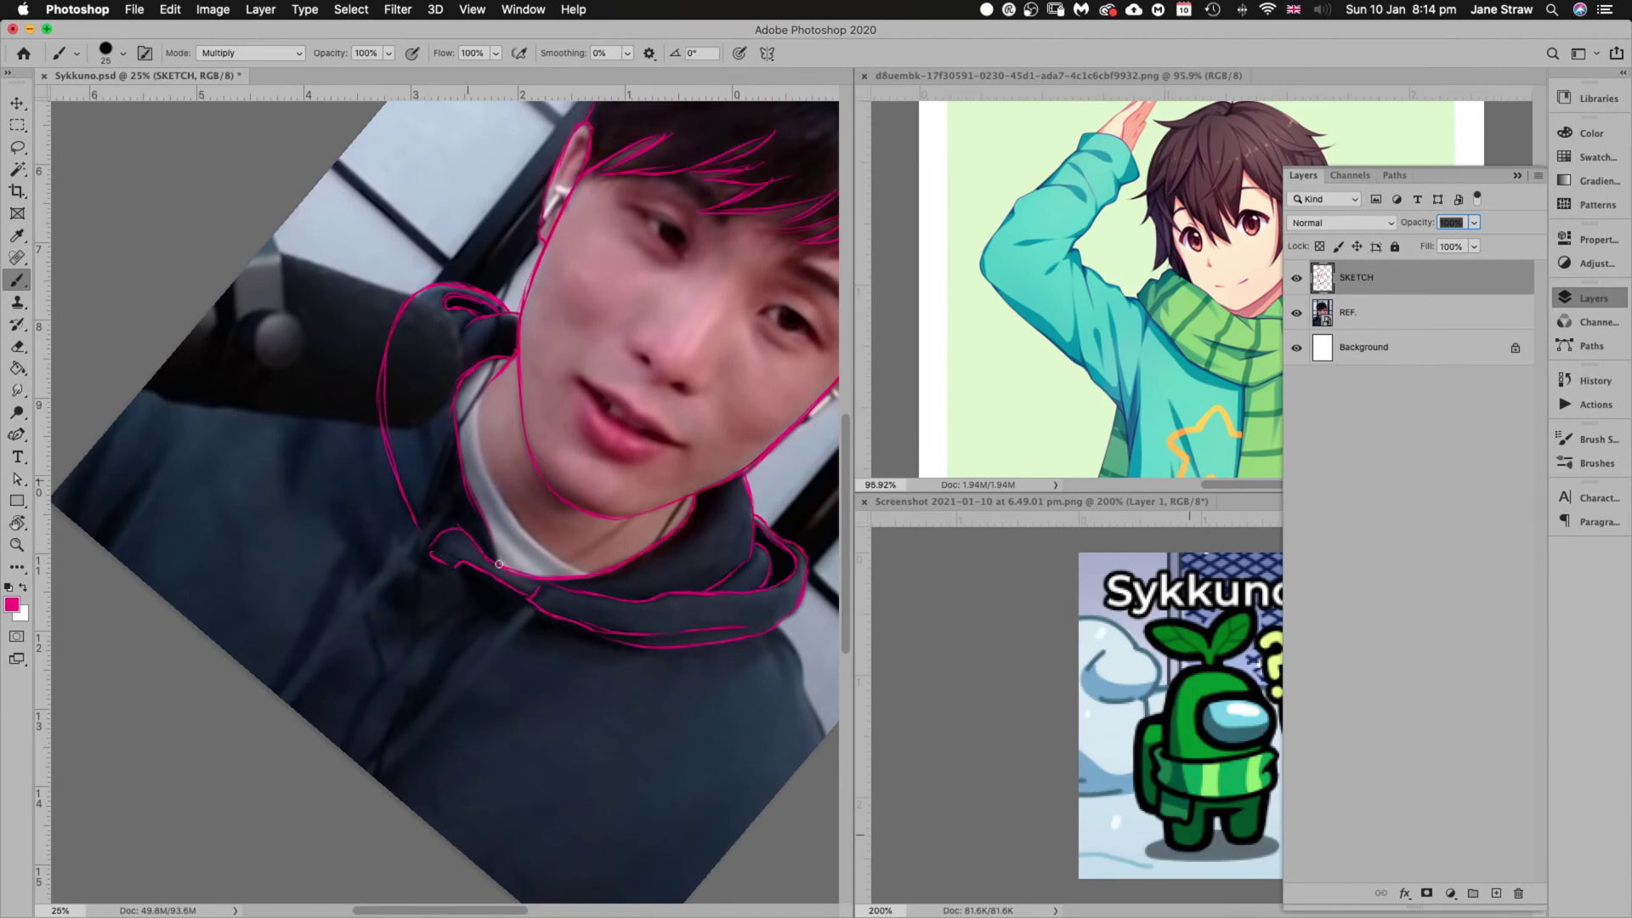
key(r)
key(Escape)
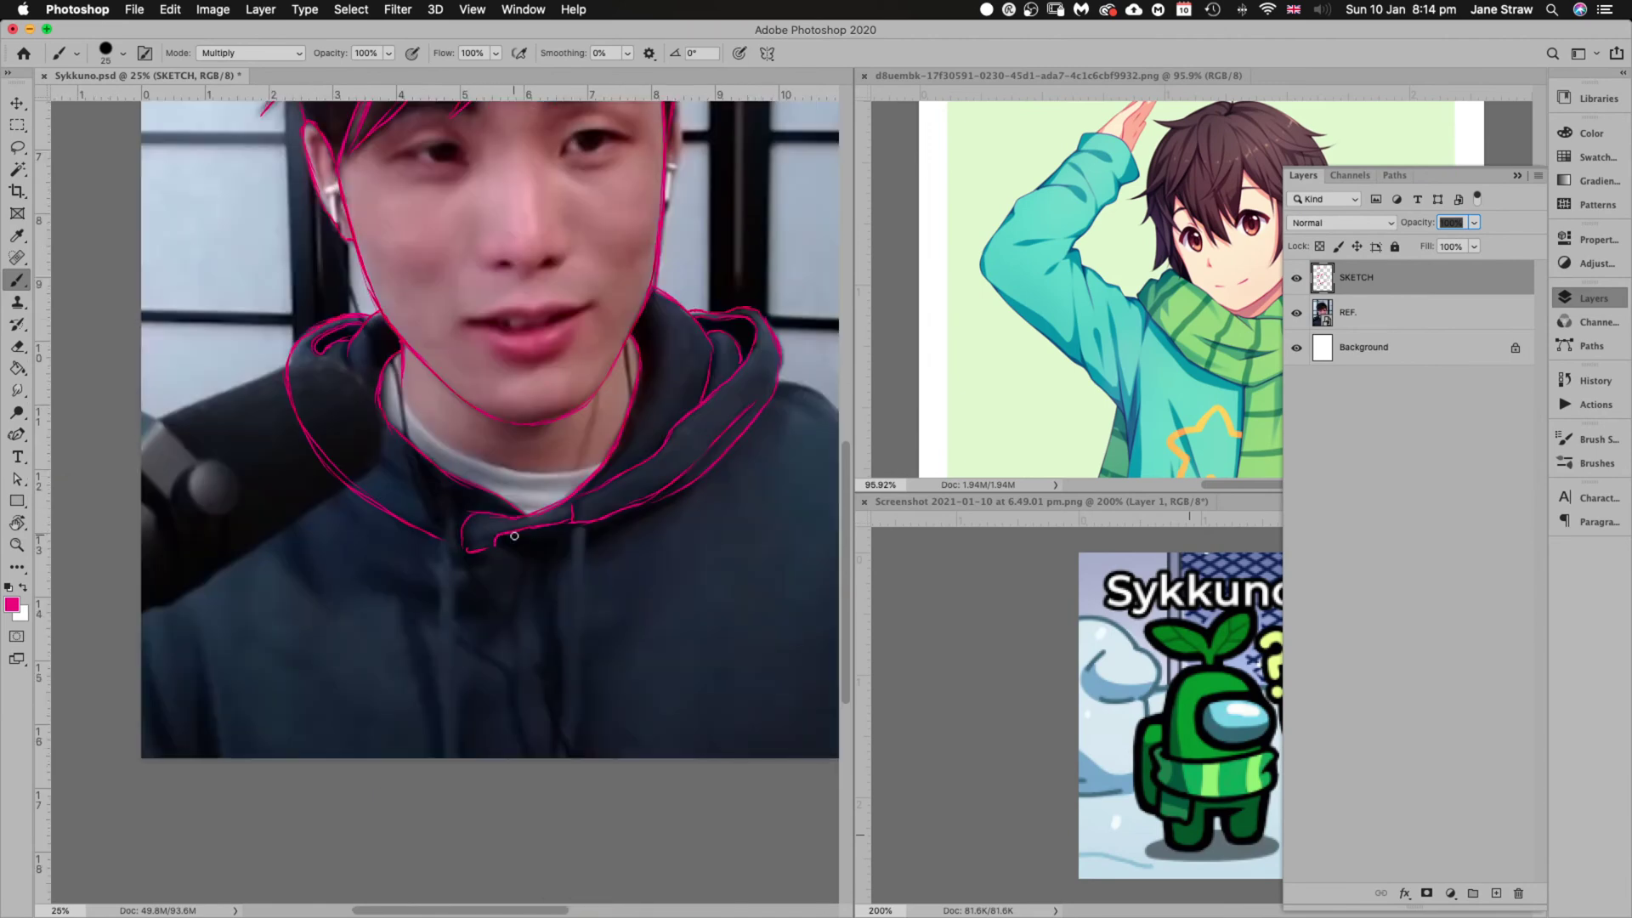
Trace the white T-shirt's neckline around the base of the neck between the hood edges, and reset the canvas rotation
key(r)
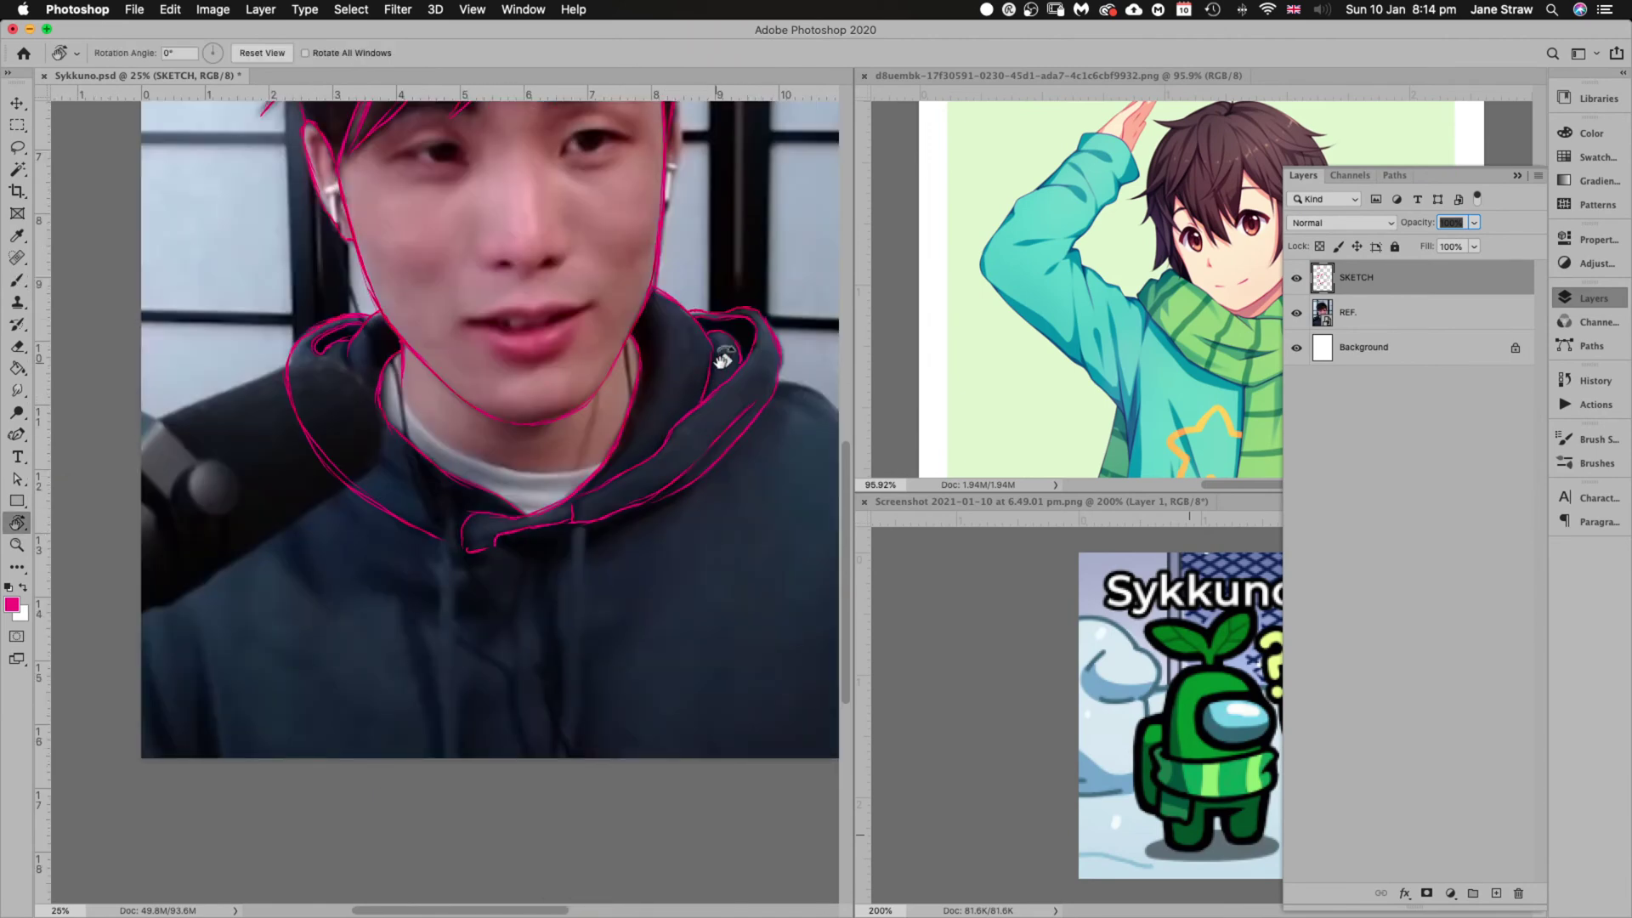
drag(724, 357, 458, 361)
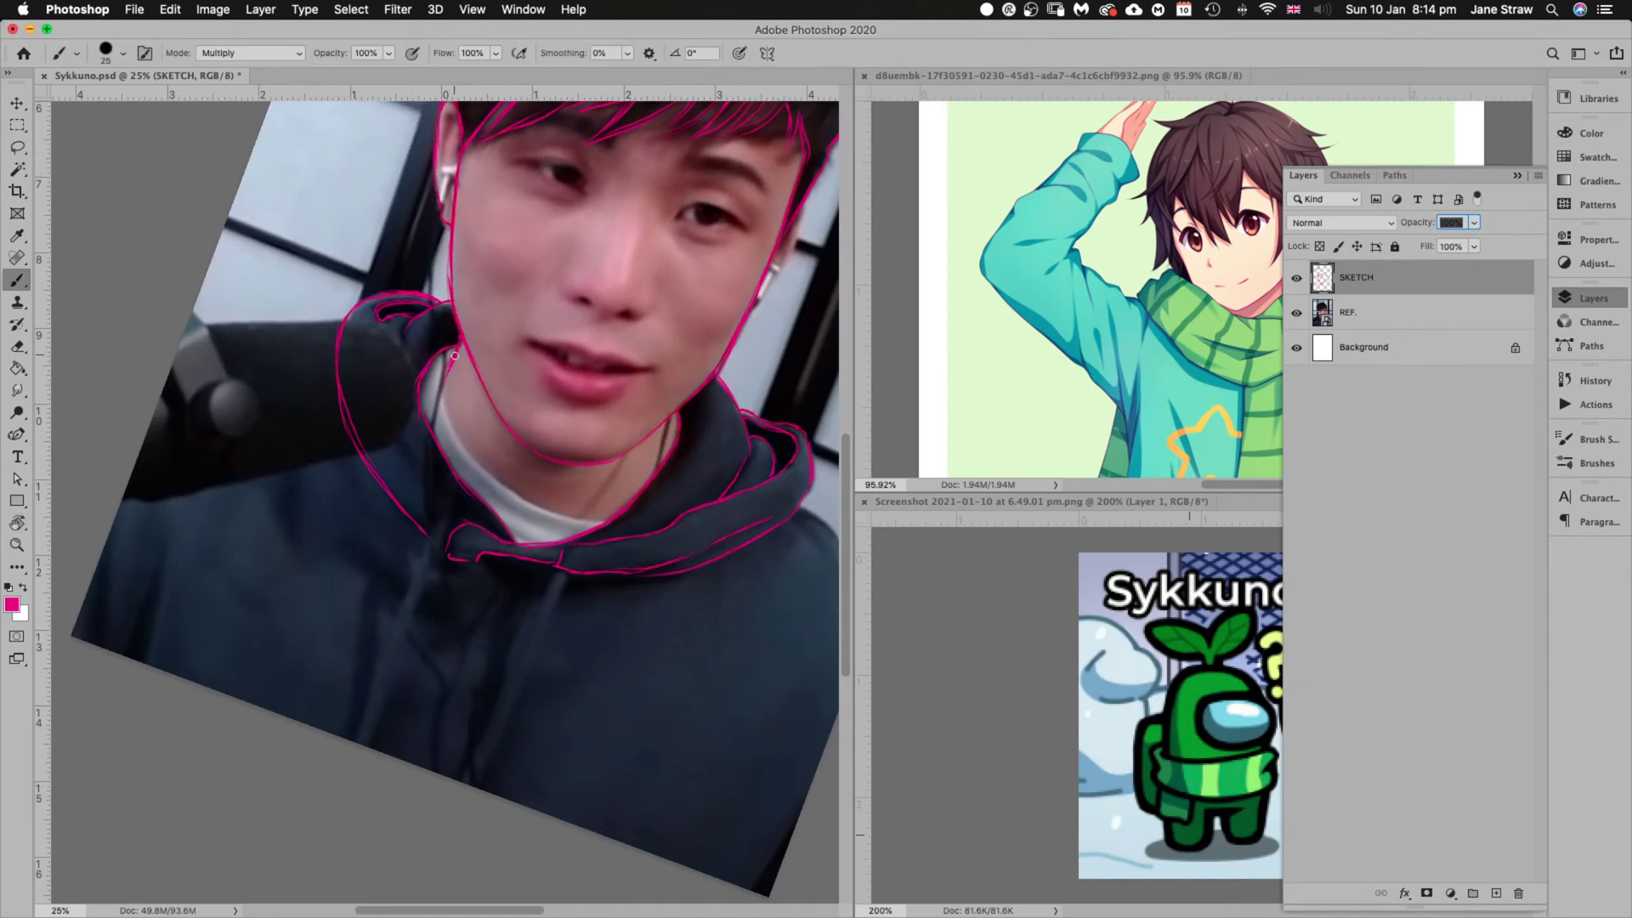
key(r)
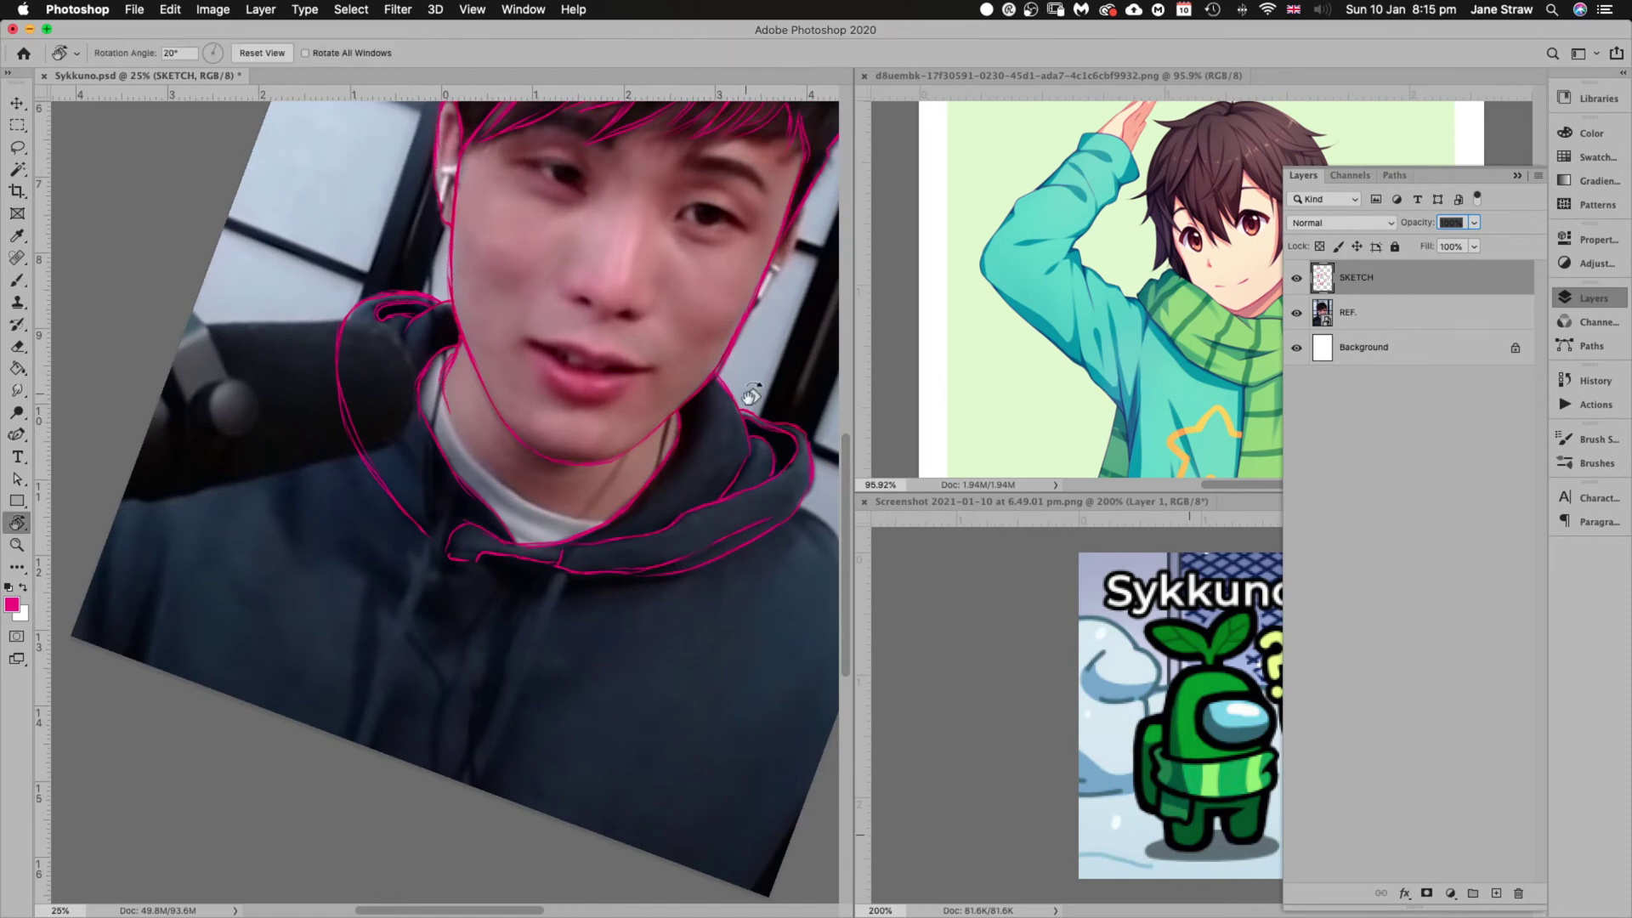
mouse_move(769, 395)
mouse_down()
mouse_move(533, 412)
mouse_move(491, 459)
mouse_move(495, 482)
mouse_up()
key(r)
mouse_move(685, 431)
mouse_down()
mouse_move(544, 459)
mouse_move(611, 499)
mouse_up()
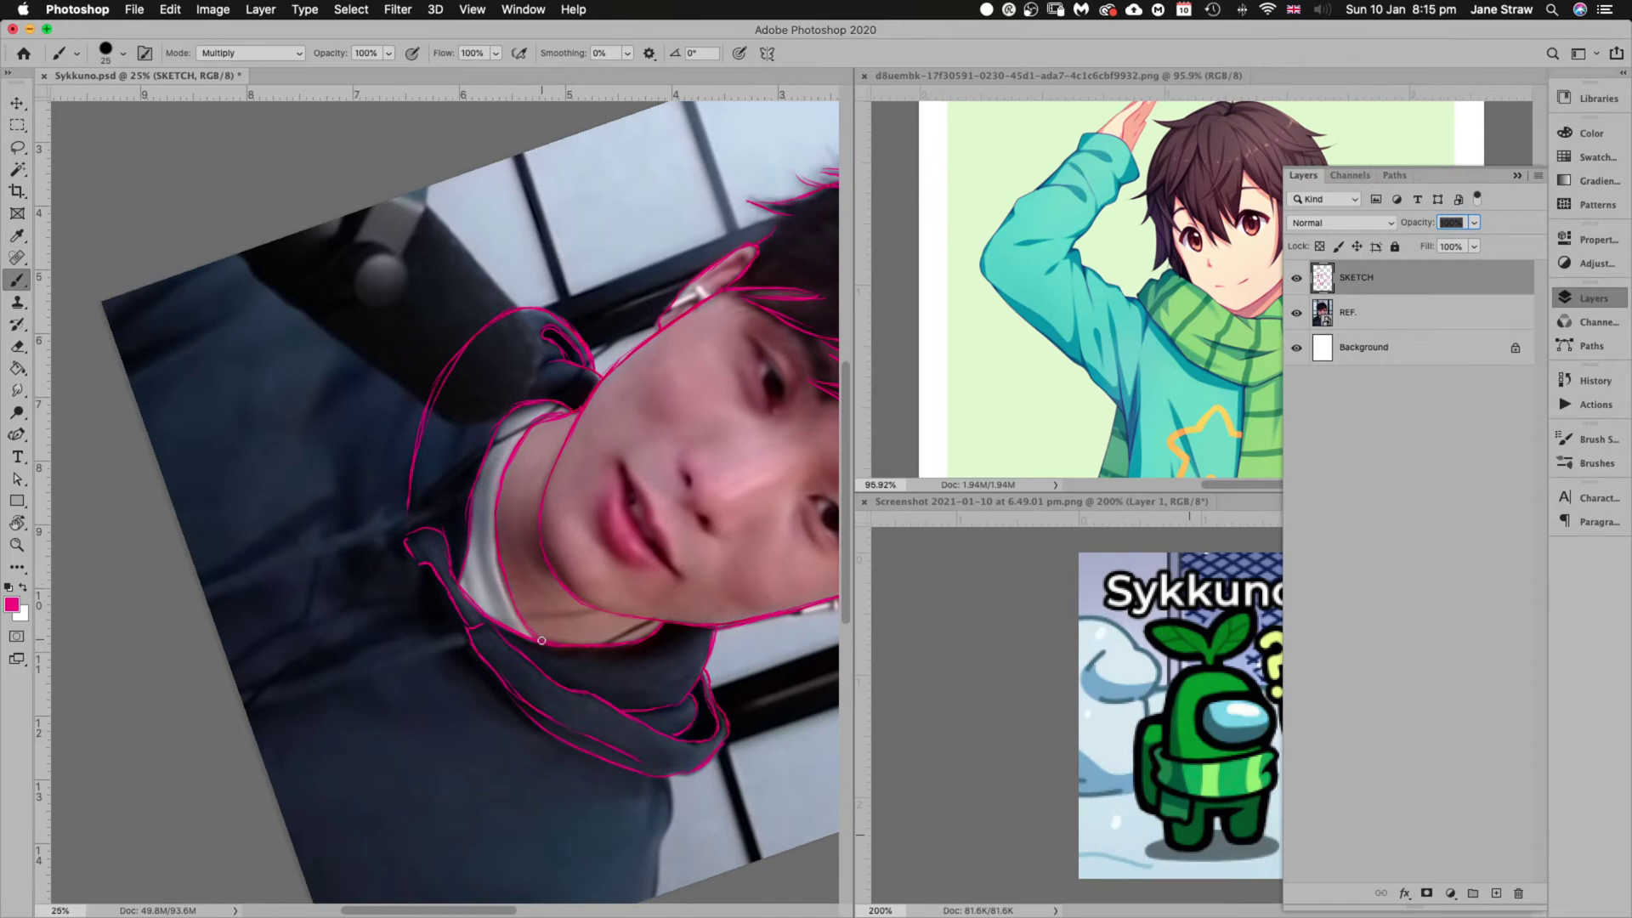
key(r)
key(Escape)
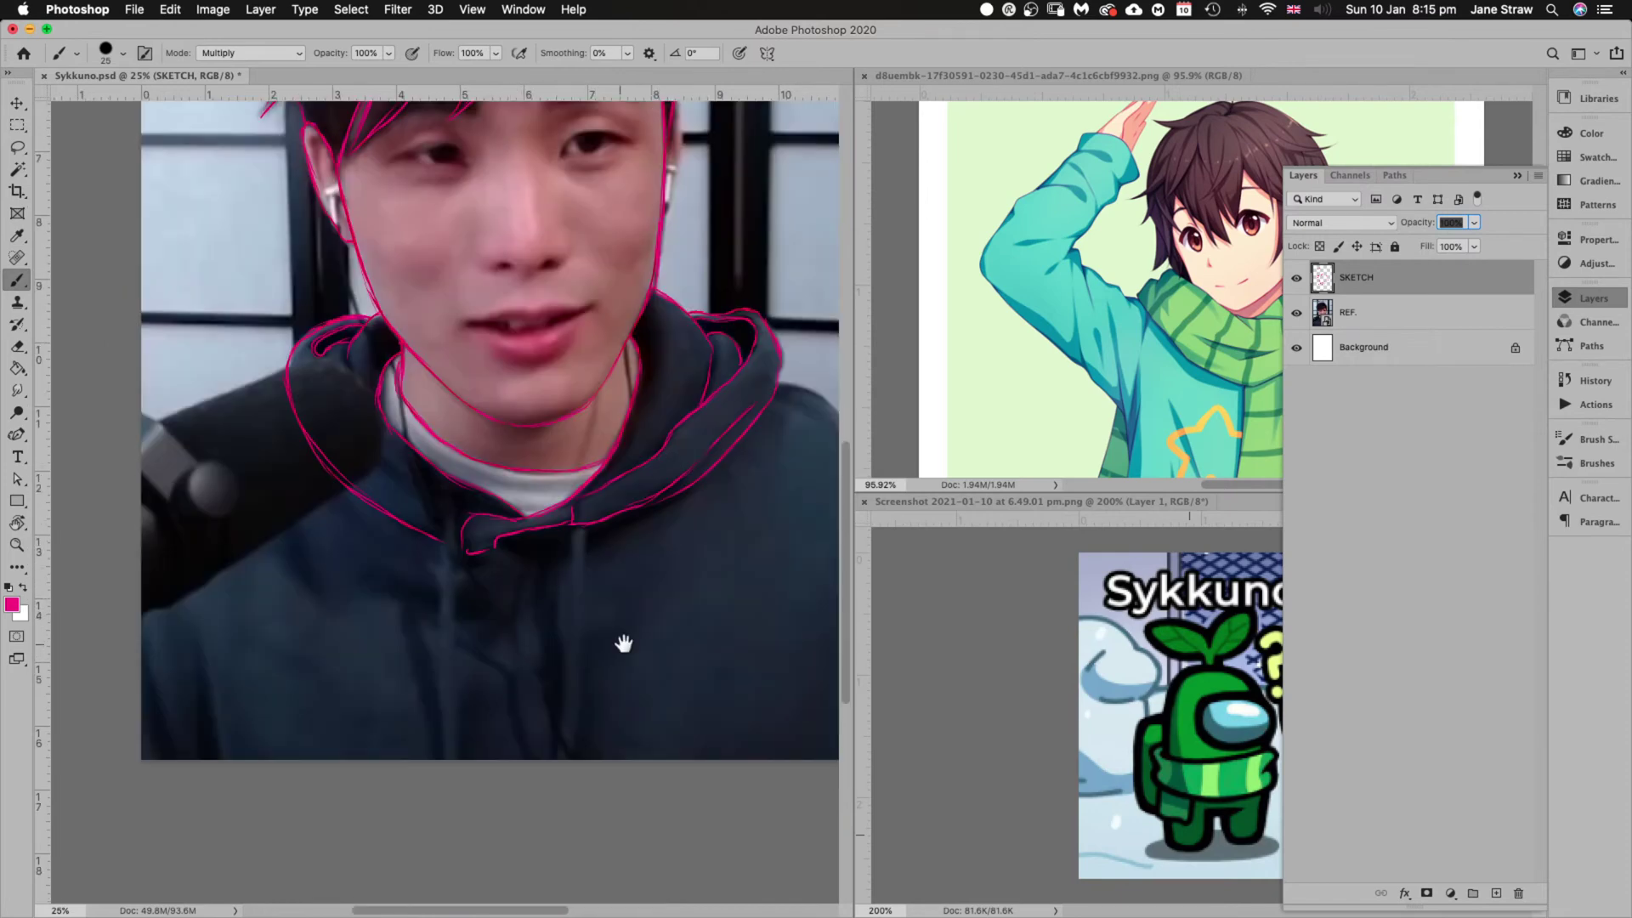
Trace both edges of each hoodie drawstring from the neck opening down to the photo's lower edge
drag(628, 645, 682, 496)
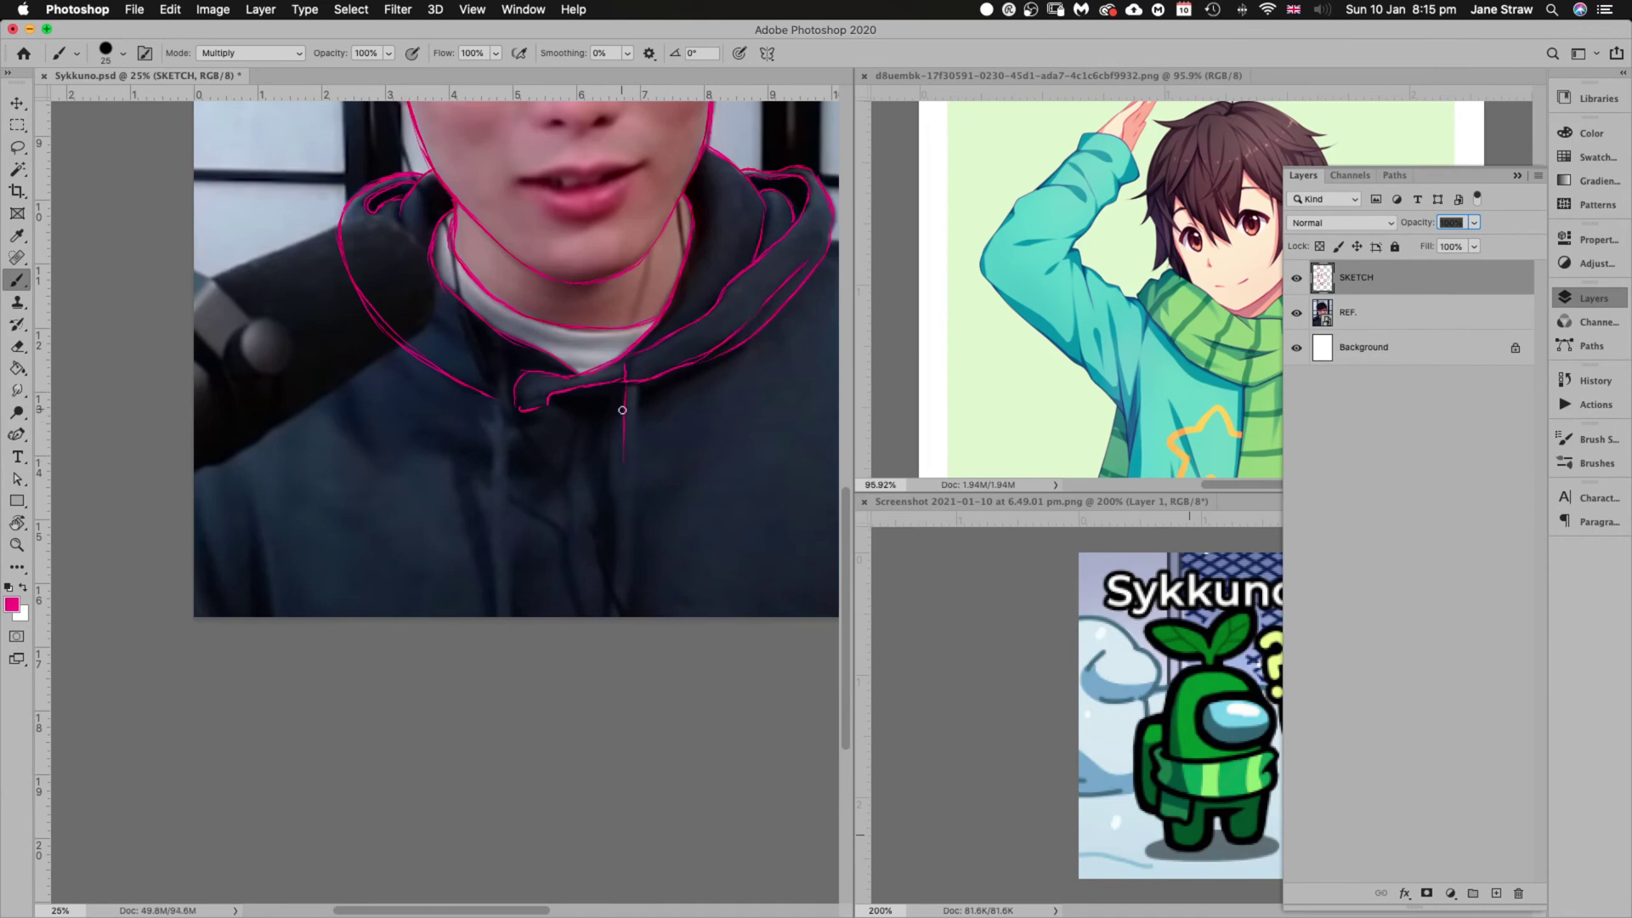
drag(623, 403, 617, 584)
drag(638, 394, 621, 623)
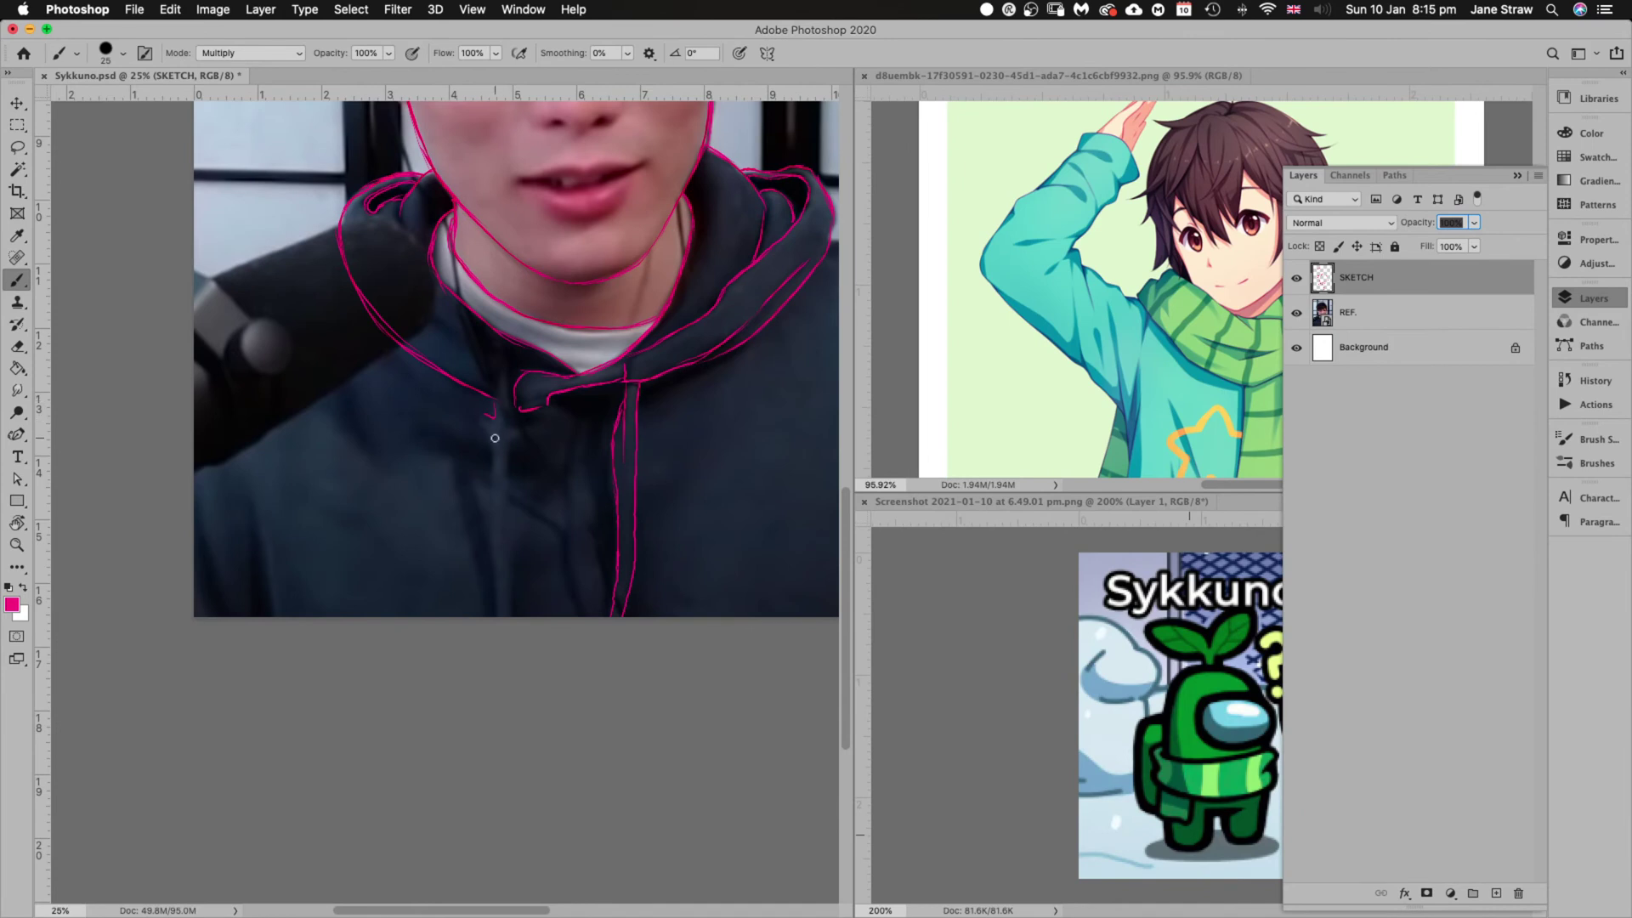
drag(492, 461, 493, 539)
drag(508, 484, 509, 611)
Draw two sleeve contour lines in the lower corner of the hoodie on the microphone side
drag(209, 557, 224, 599)
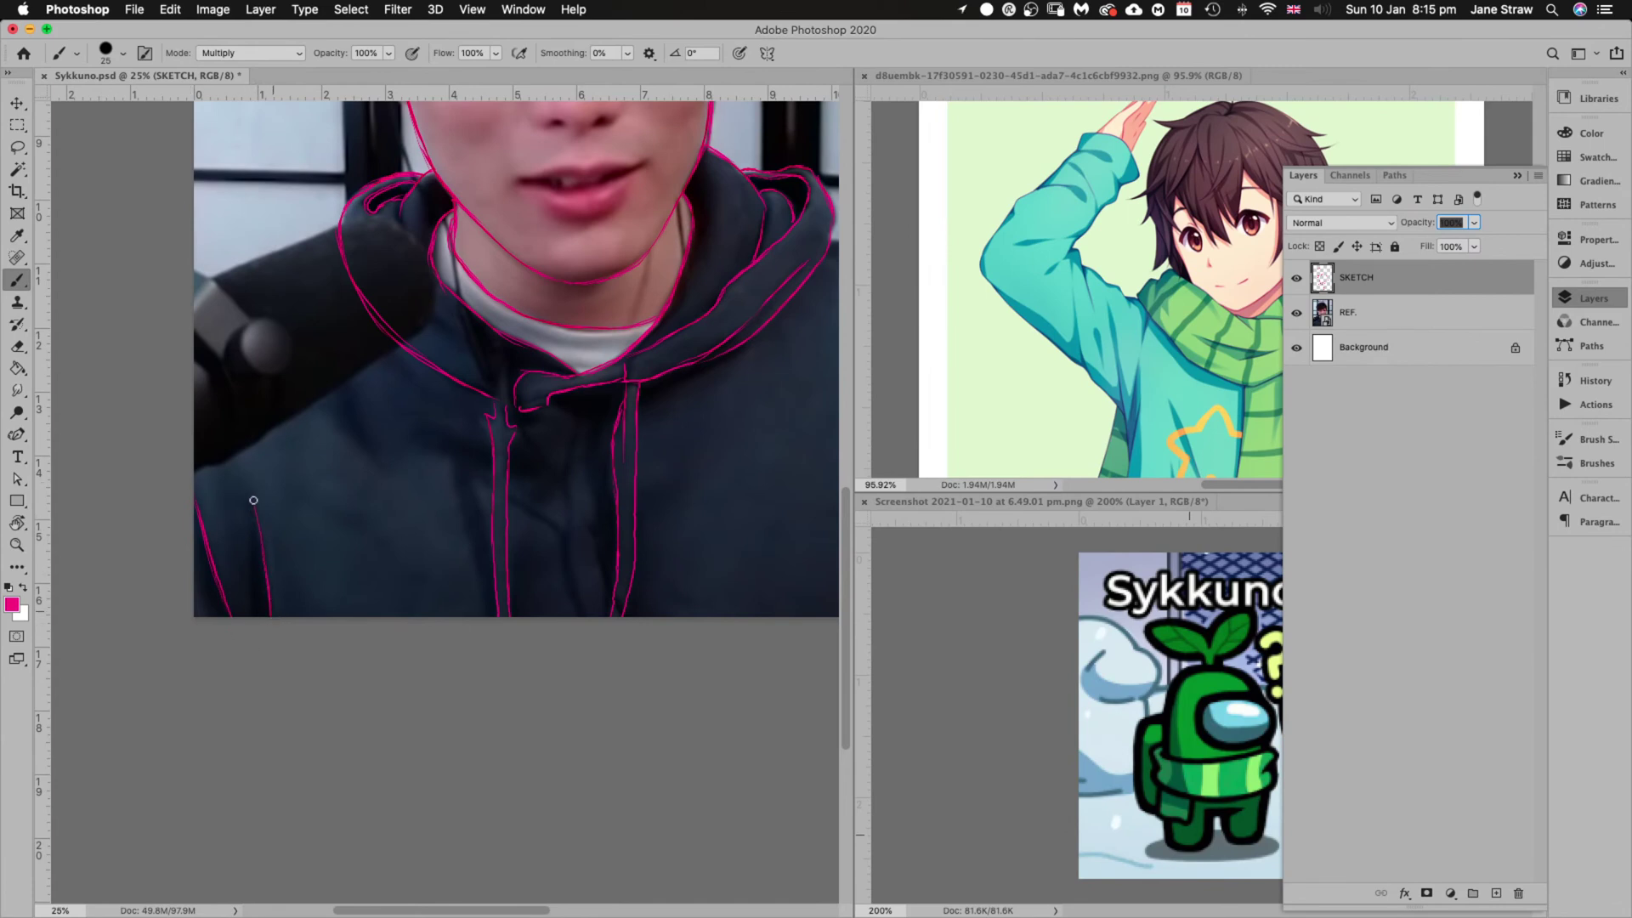
drag(253, 501, 247, 490)
key(super+z)
Draw the fabric fold lines between the two drawstrings, from below the front overlap to the photo's lower edge
key(space)
mouse_move(566, 472)
mouse_down()
mouse_move(349, 649)
mouse_move(256, 679)
mouse_up()
drag(513, 592, 674, 410)
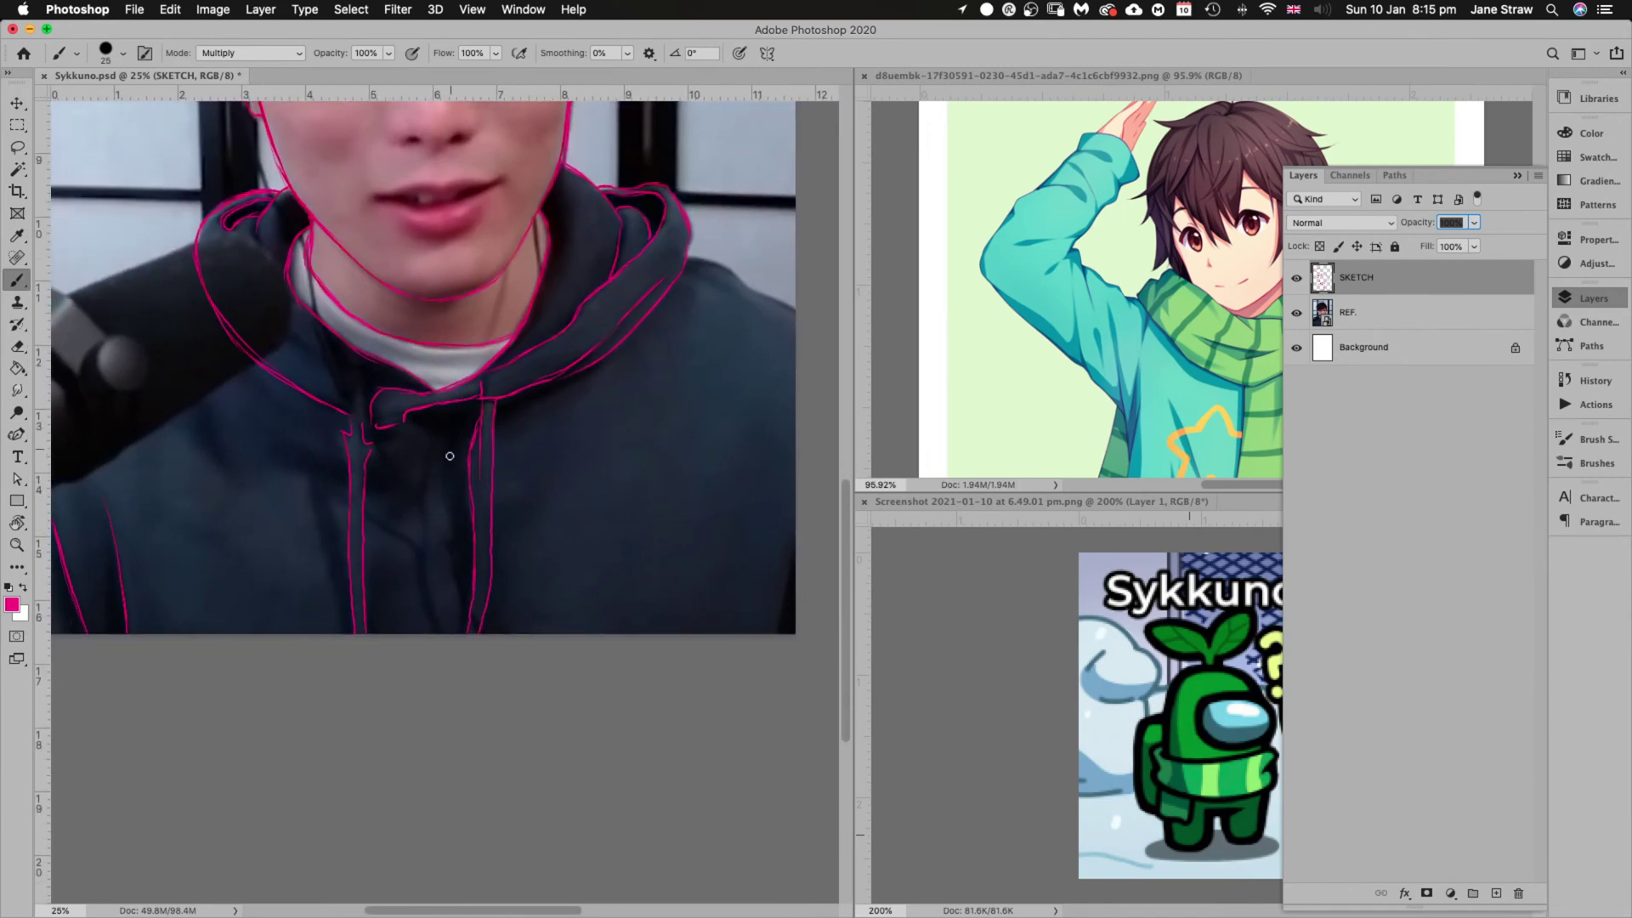
drag(450, 456, 465, 632)
drag(451, 462, 424, 424)
drag(428, 519, 427, 561)
Trace the shoulder opposite the microphone from the hood to the photo's edge with the canvas rotated, and reset the rotation
scroll(547, 627, up, 5)
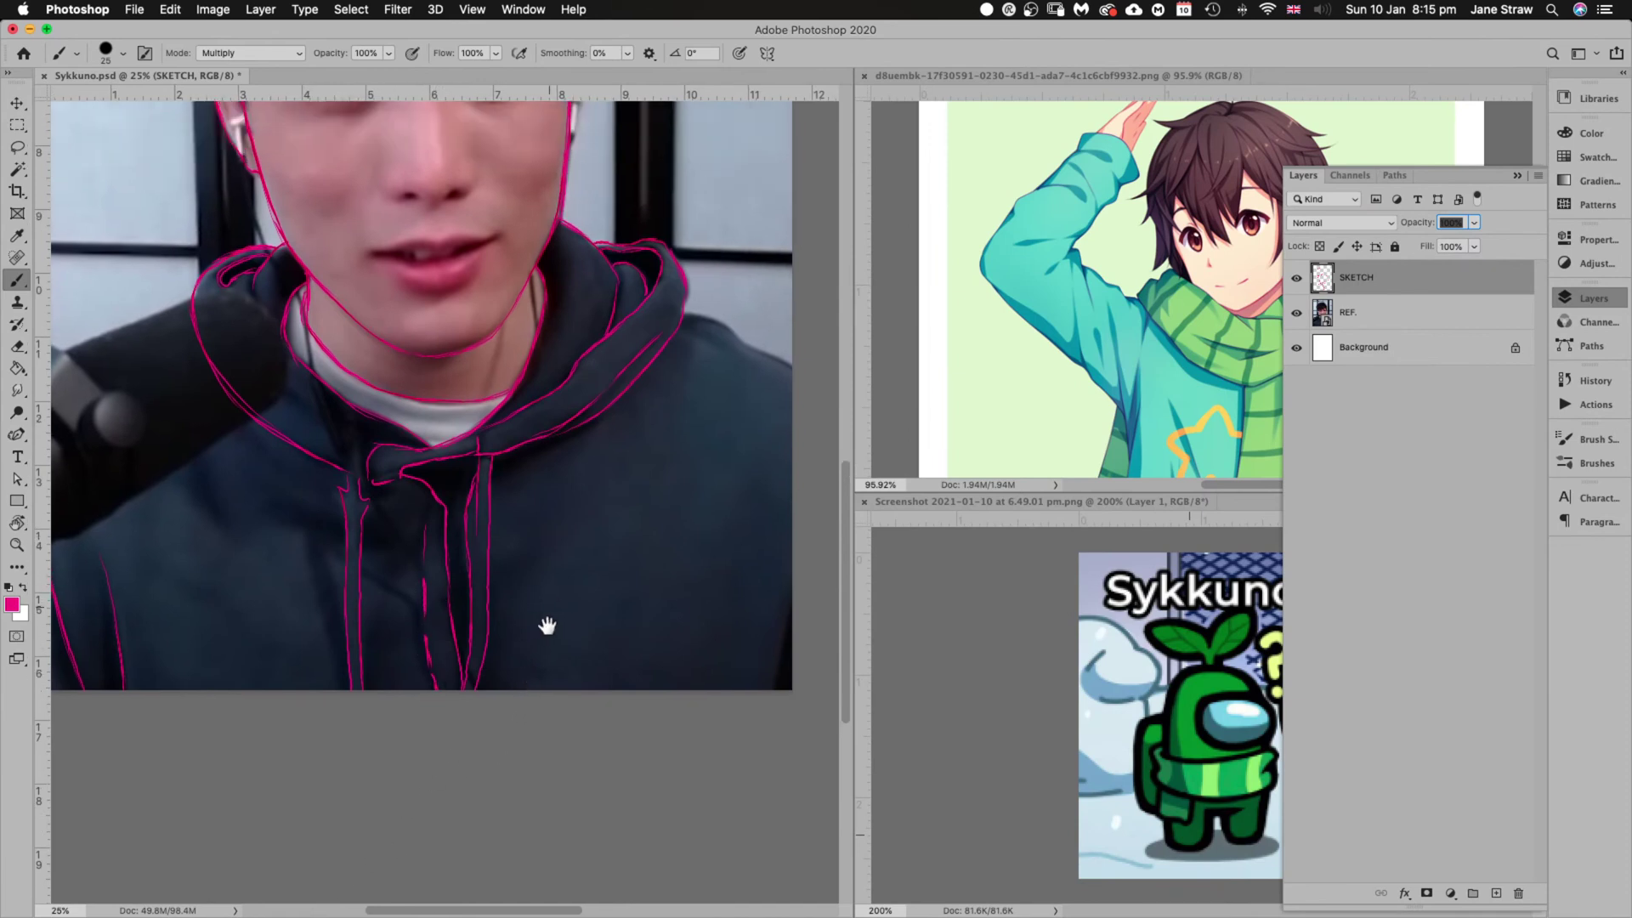
drag(488, 554, 278, 612)
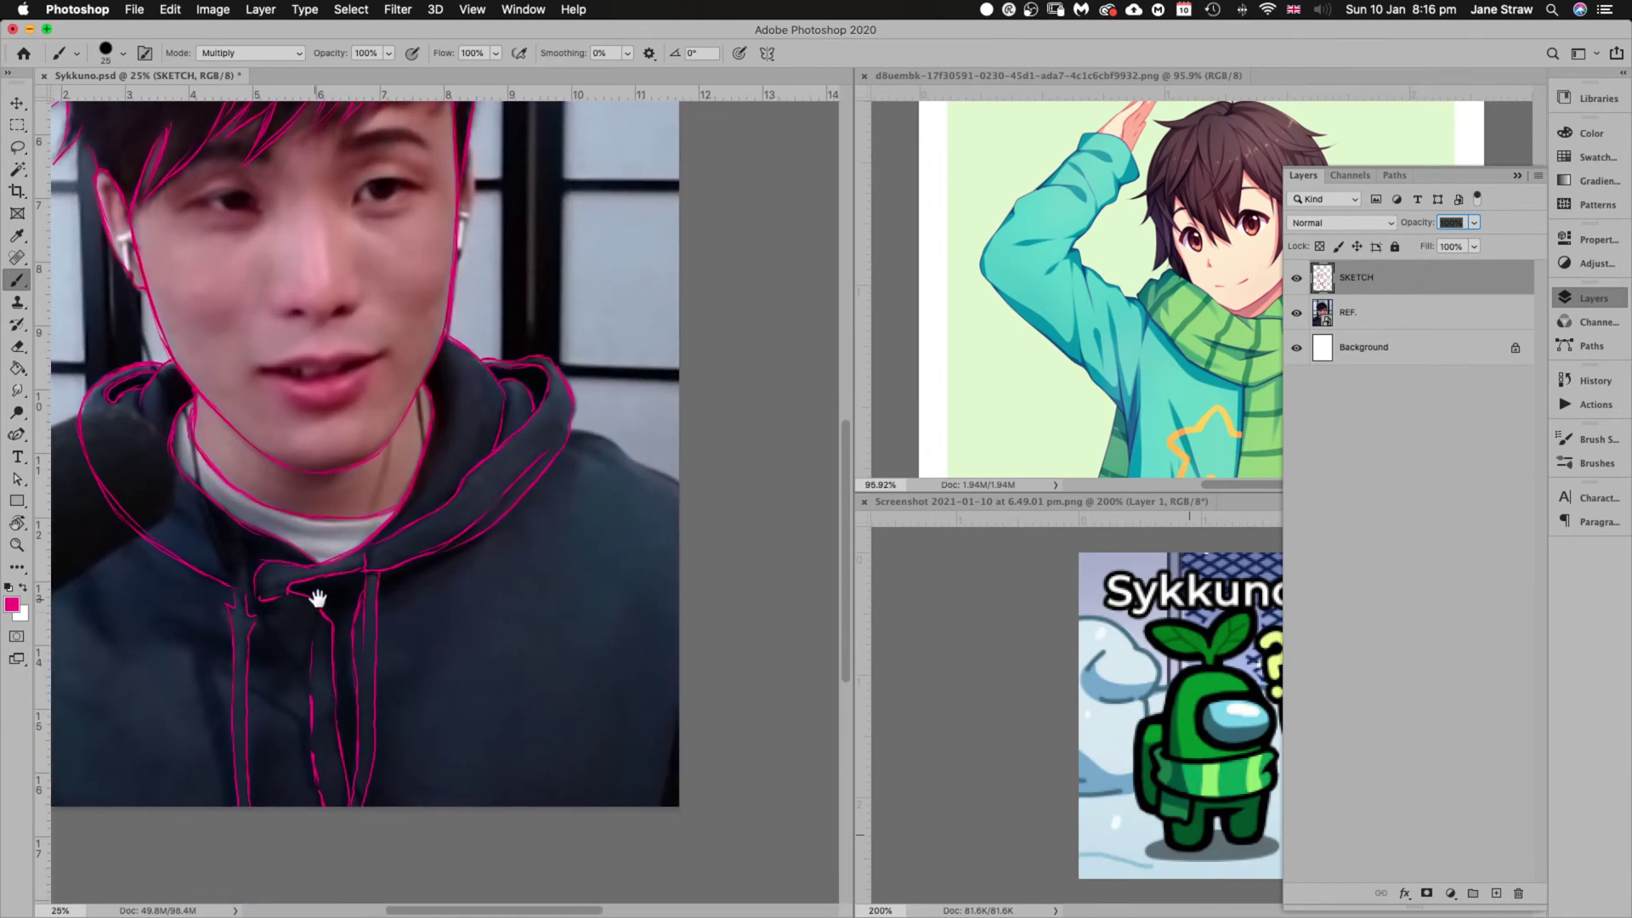
key(r)
mouse_move(595, 425)
mouse_down()
mouse_move(660, 474)
mouse_move(640, 557)
mouse_move(612, 544)
mouse_up()
key(b)
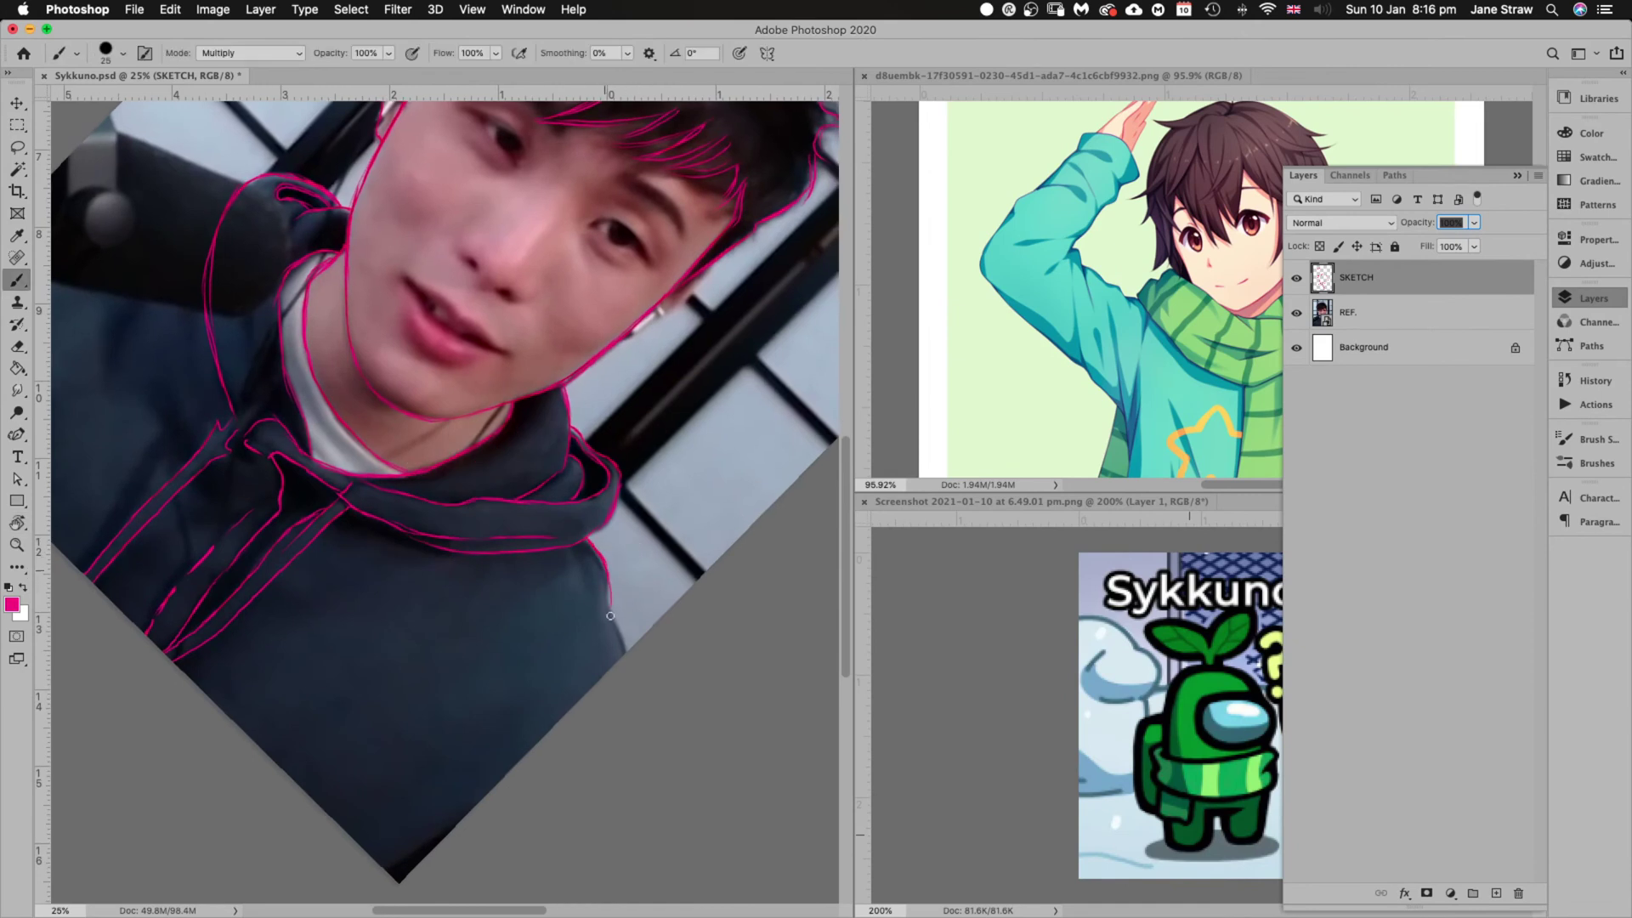
key(Escape)
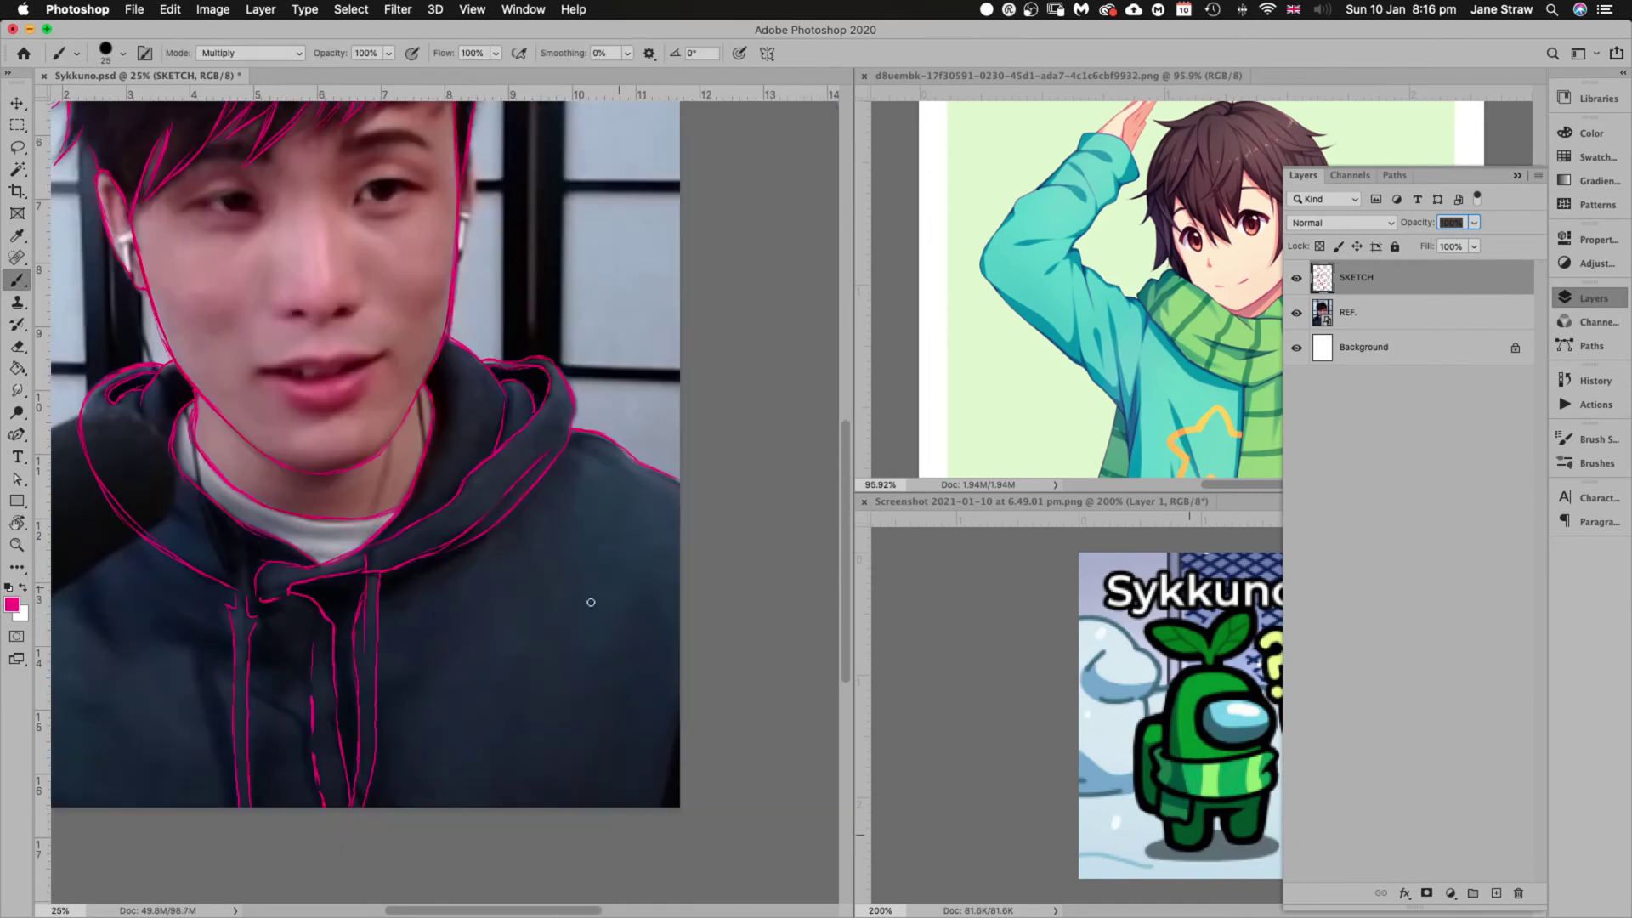
Draw the shoulder line on the microphone side from the hood across the microphone to the photo's edge, and reset the canvas rotation
mouse_move(391, 710)
mouse_down()
mouse_move(689, 528)
mouse_move(594, 627)
mouse_move(612, 637)
mouse_move(681, 438)
mouse_move(594, 354)
mouse_up()
key(r)
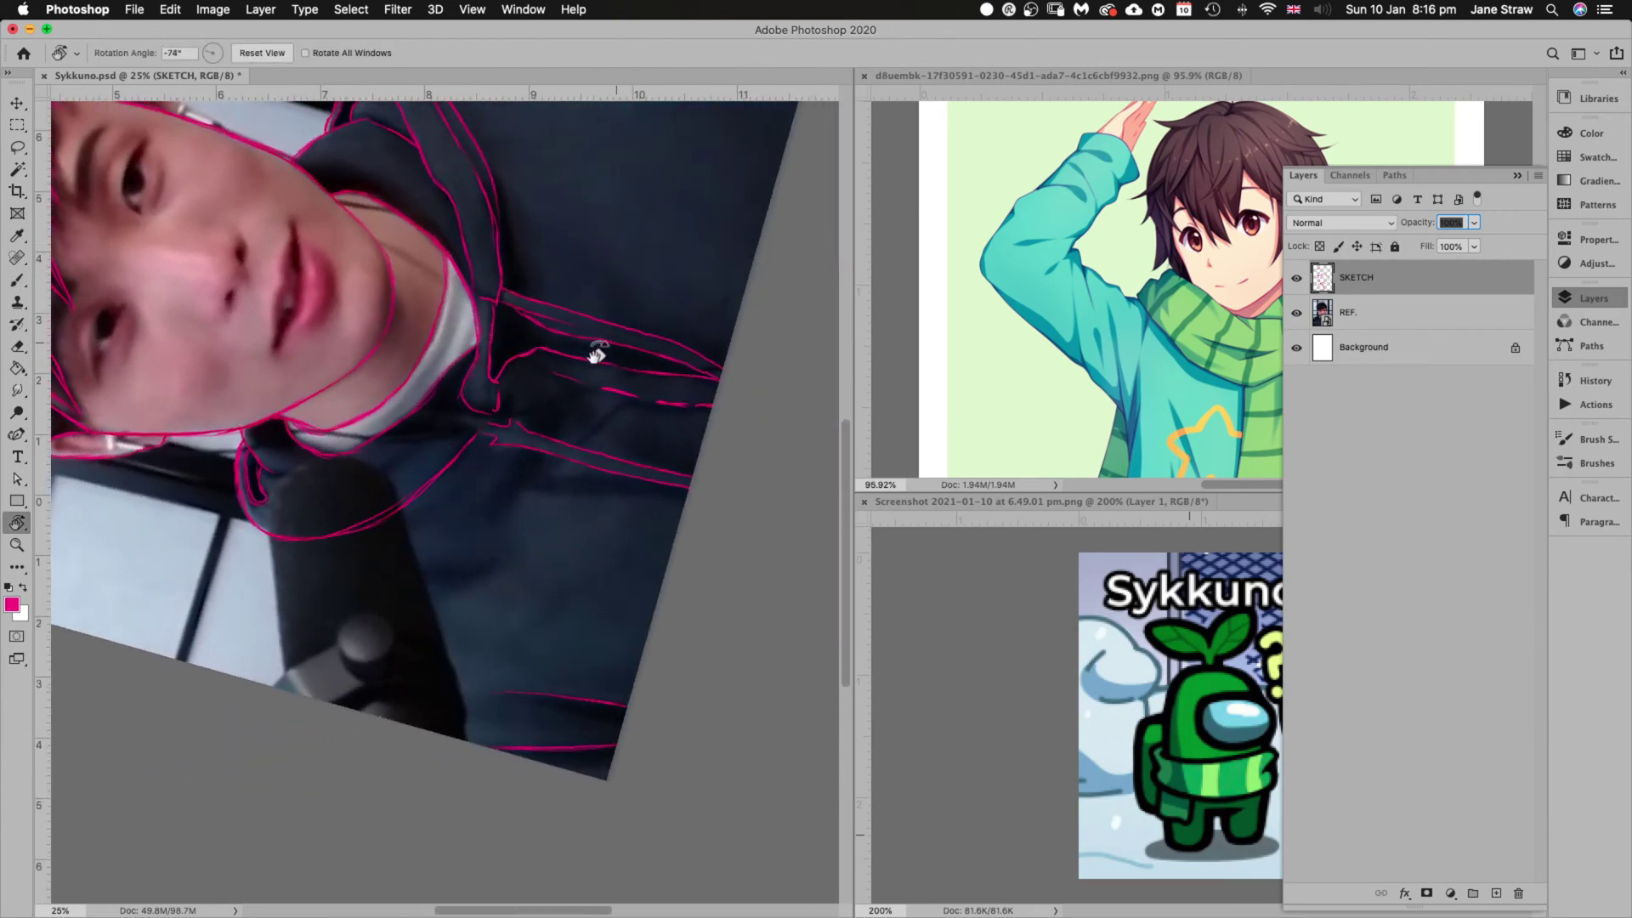
key(b)
drag(291, 540, 304, 653)
key(r)
key(Escape)
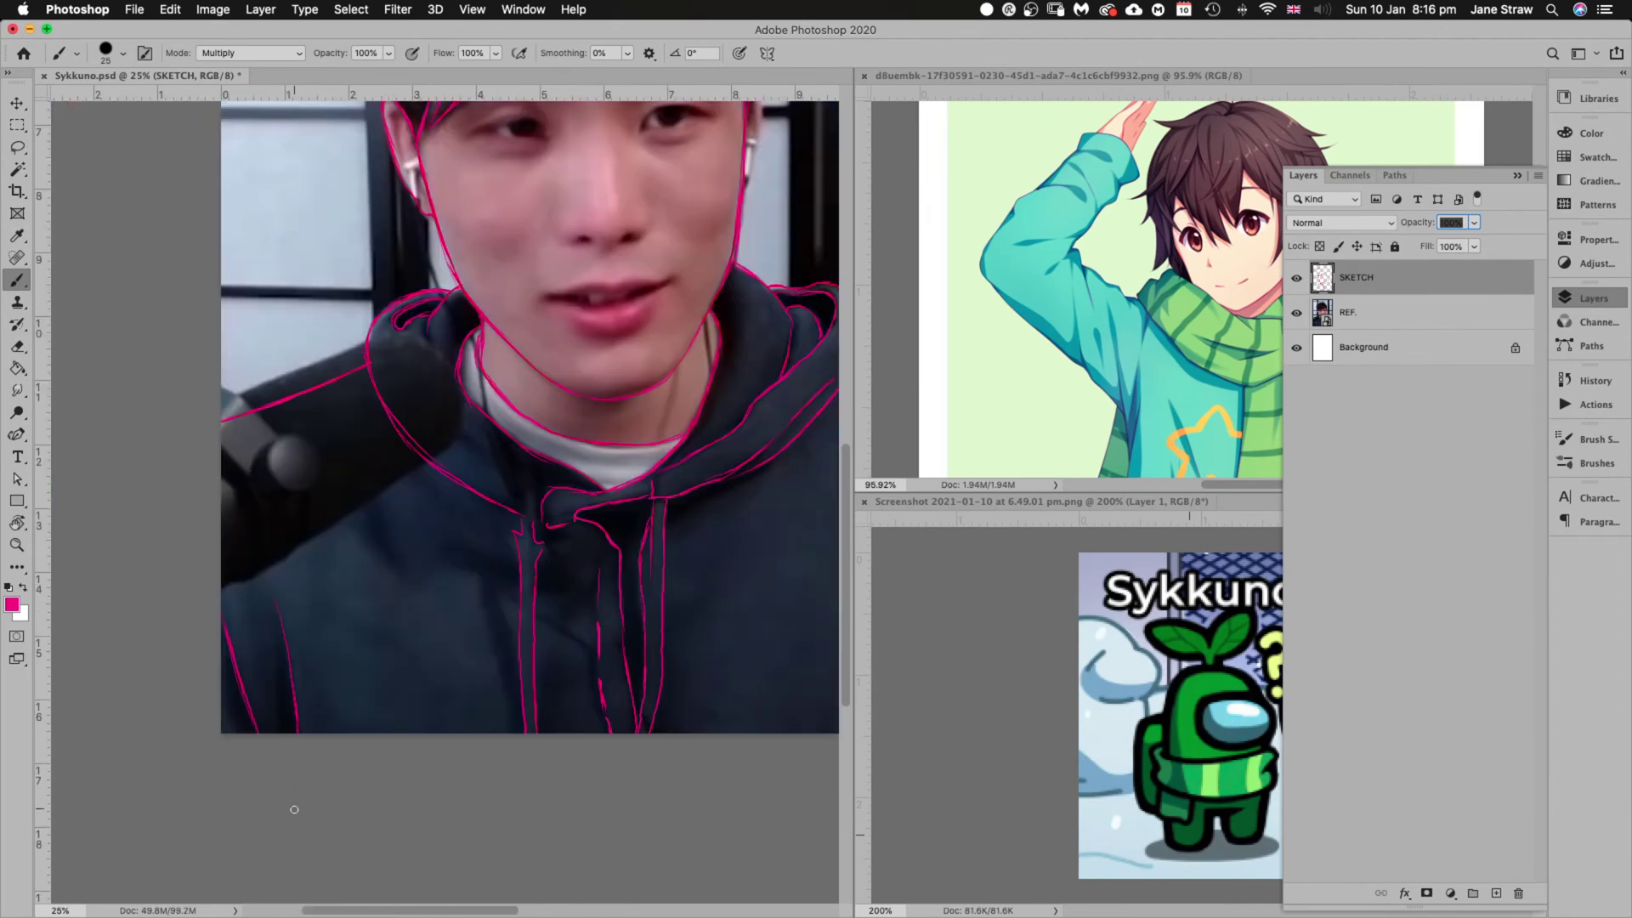
mouse_move(578, 398)
mouse_down()
mouse_move(565, 466)
mouse_move(455, 641)
mouse_move(469, 593)
mouse_move(572, 623)
mouse_move(604, 521)
mouse_up()
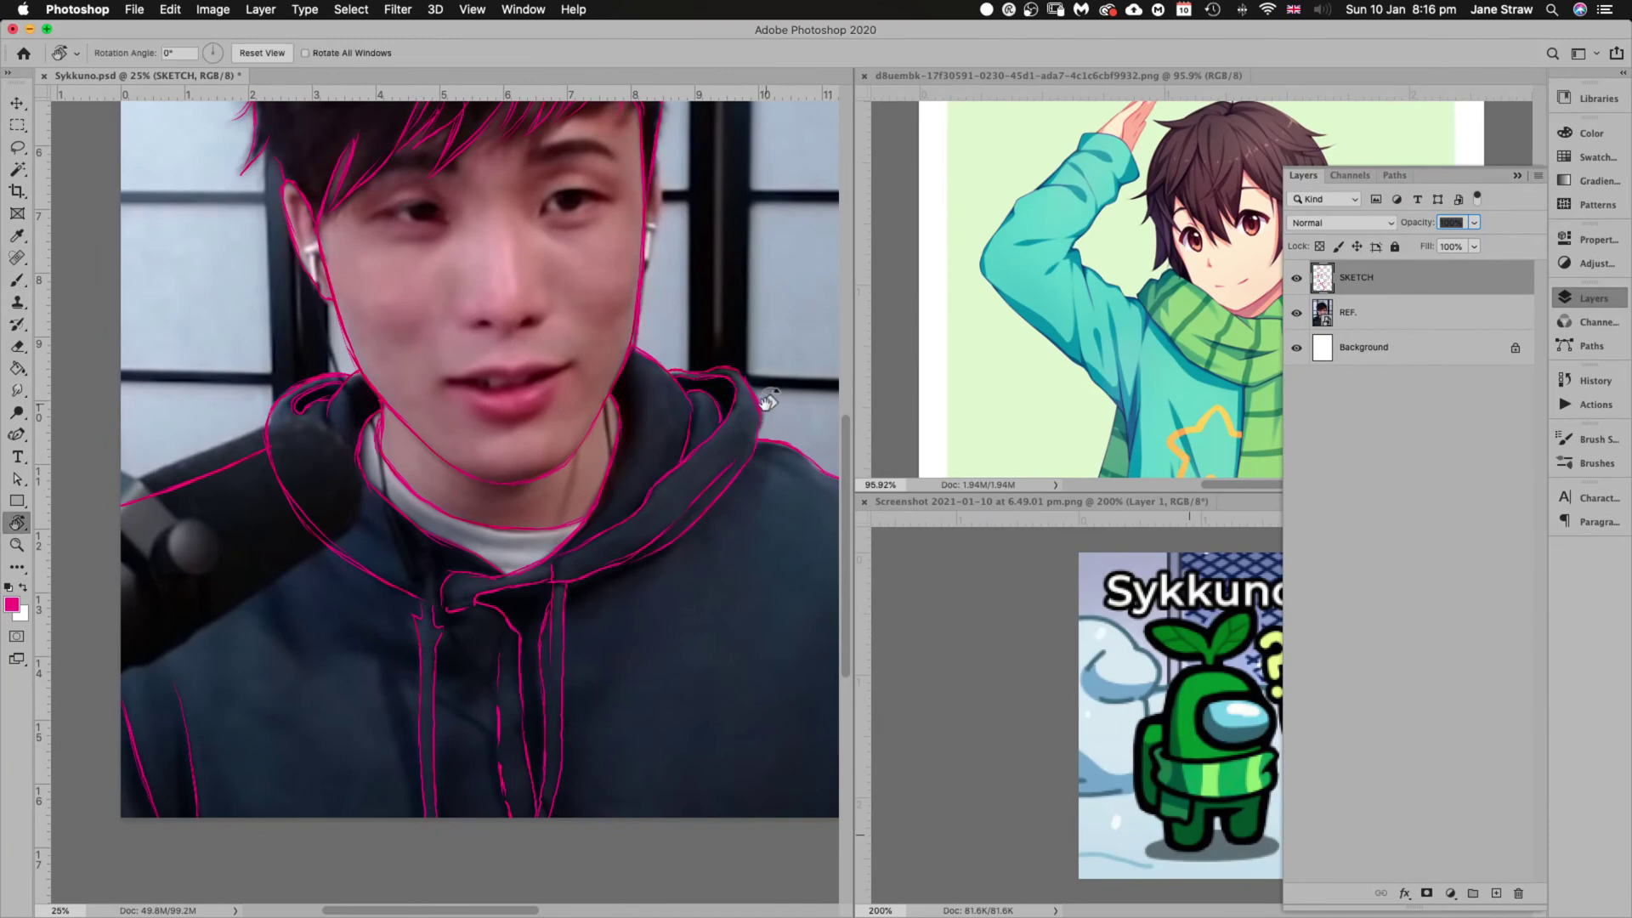
key(r)
mouse_move(769, 399)
mouse_down()
mouse_move(586, 587)
mouse_move(516, 603)
mouse_up()
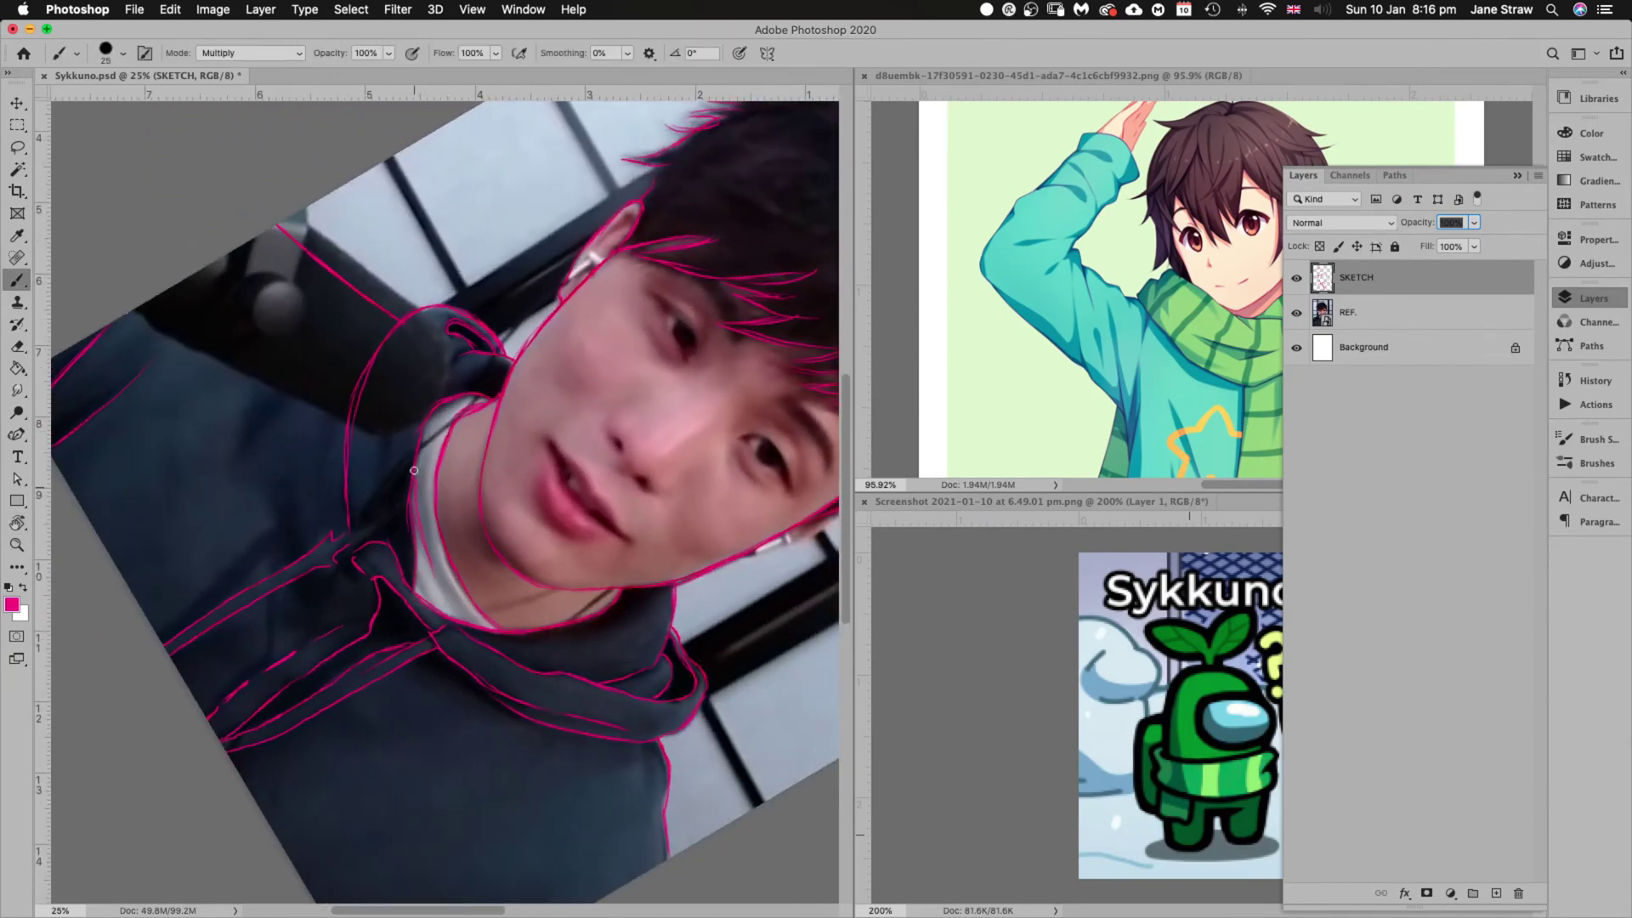
key(super+z)
key(super+z)
key(super+z)
key(super+z)
key(Escape)
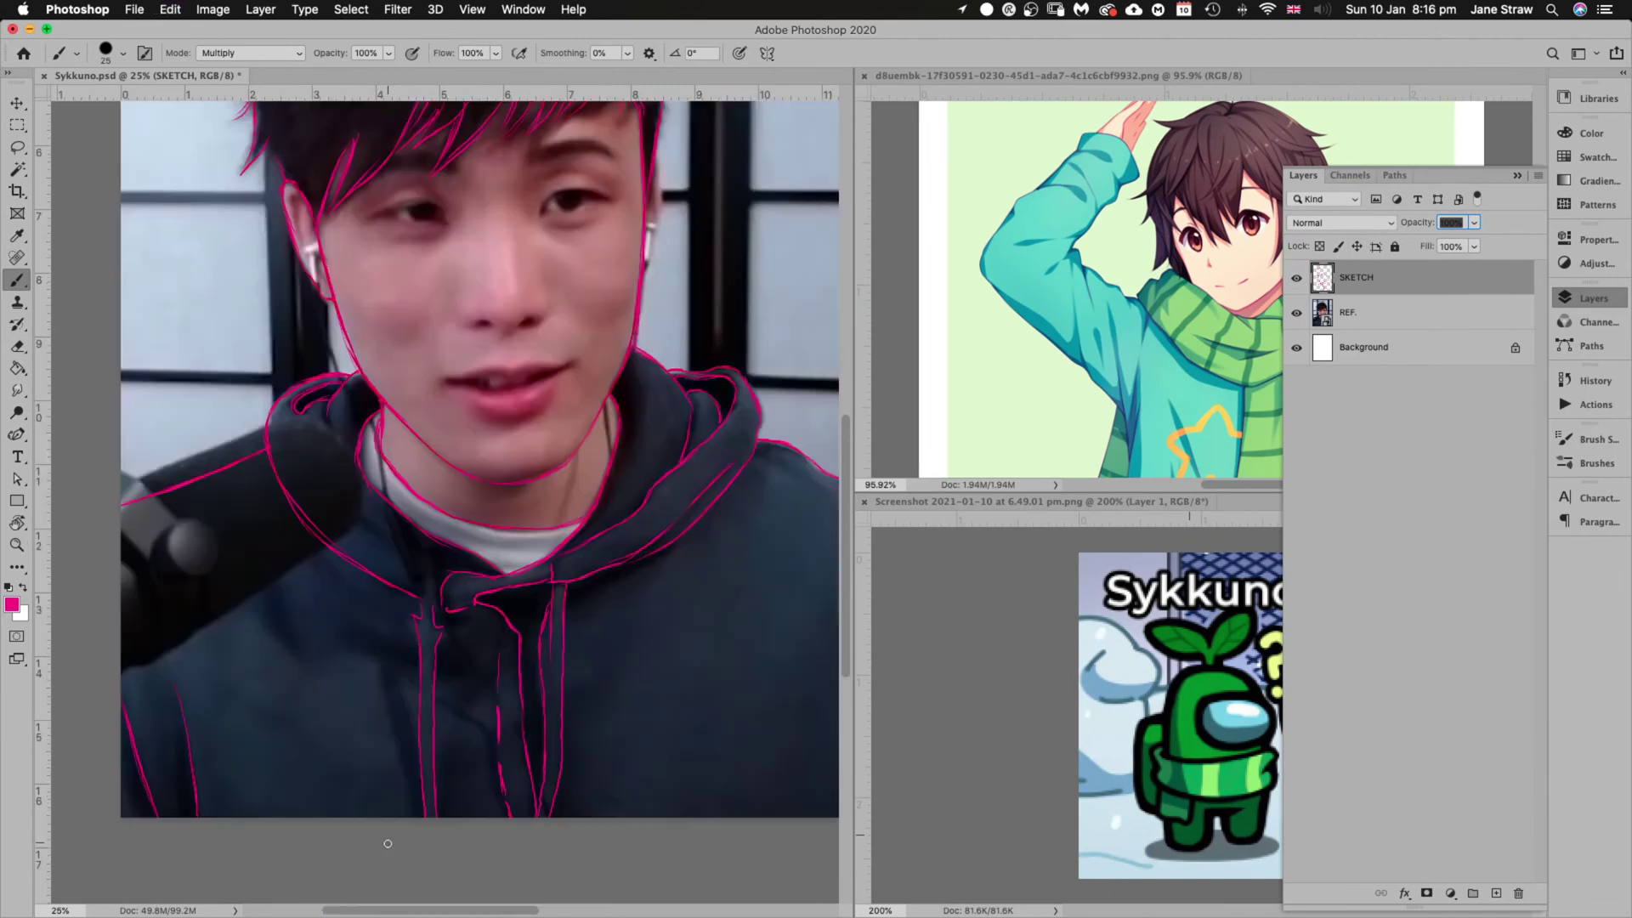
Draw loose strand lines inside the hair across the crown, above the fringe and toward the side opposite the microphone
scroll(554, 729, up, 5)
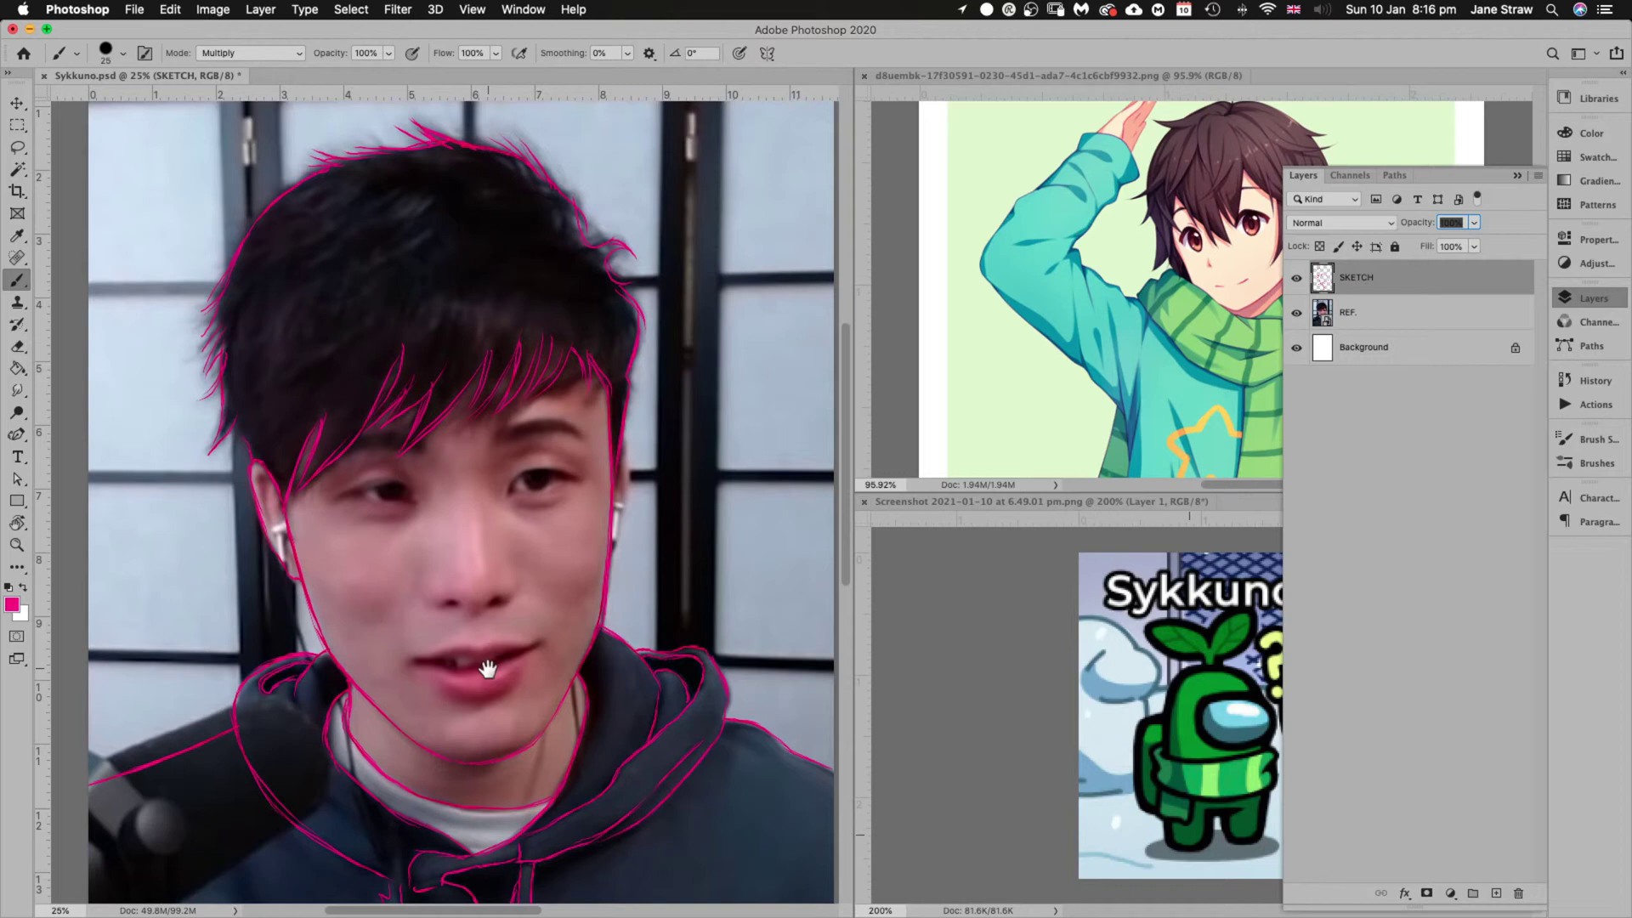
mouse_move(487, 669)
mouse_down()
mouse_move(624, 672)
mouse_move(592, 669)
mouse_up()
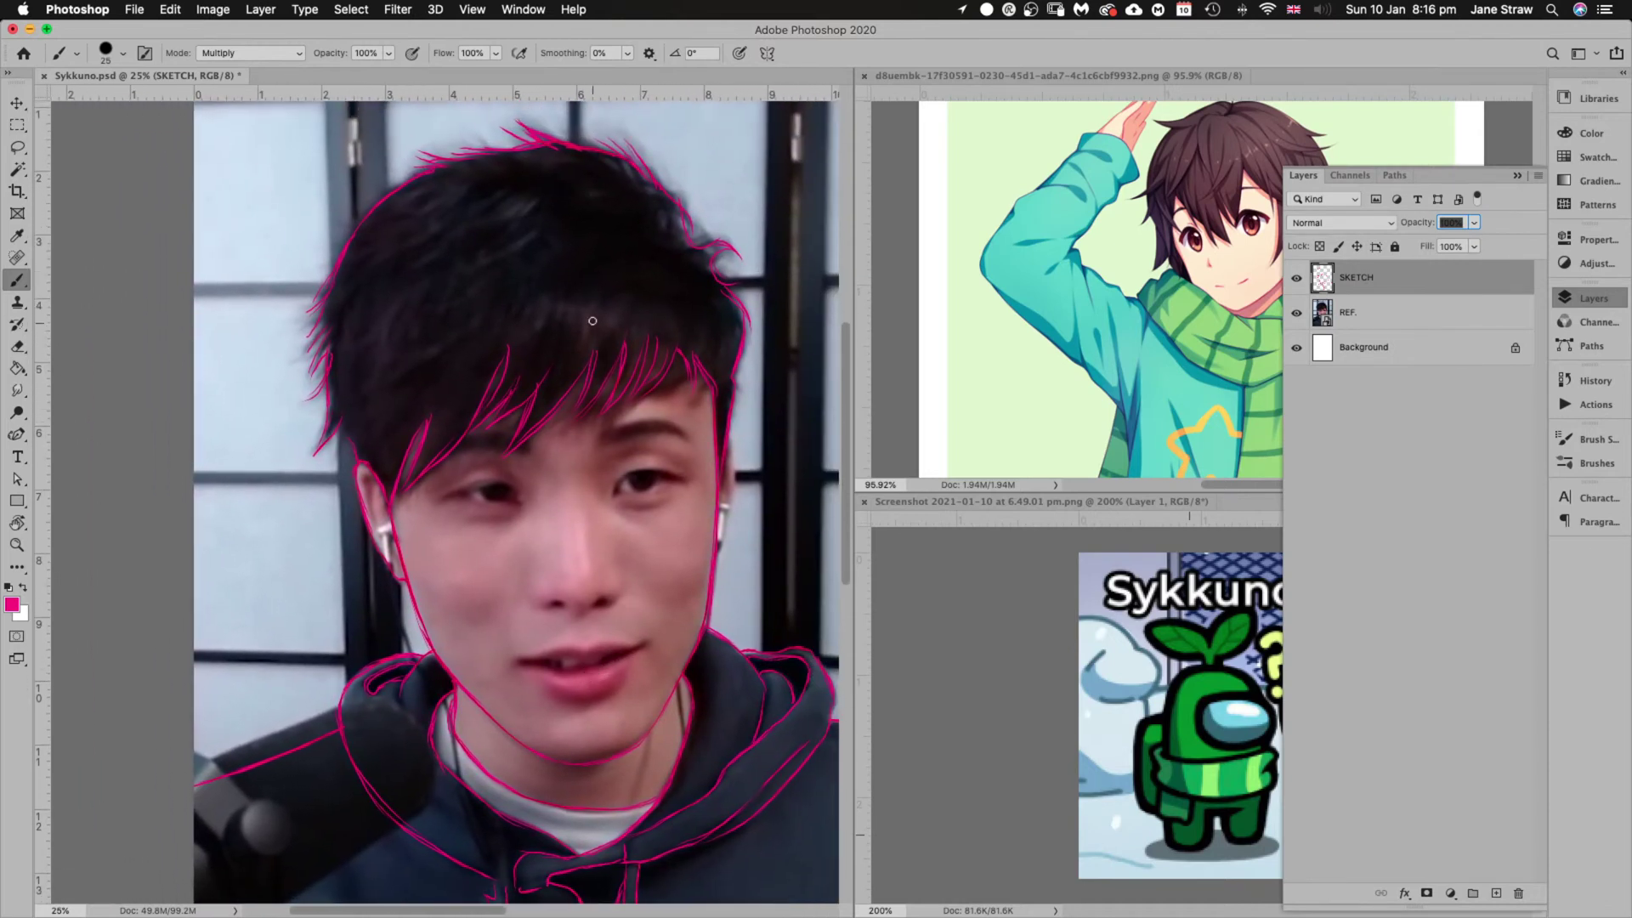
drag(581, 289, 573, 337)
mouse_move(561, 291)
mouse_down()
mouse_move(540, 371)
mouse_move(558, 299)
mouse_up()
drag(539, 233, 508, 241)
drag(631, 231, 597, 189)
drag(690, 287, 714, 327)
Draw the inner ear contour on the microphone side and trace the ear and earbud on the opposite side at 50% zoom
scroll(649, 674, down, 5)
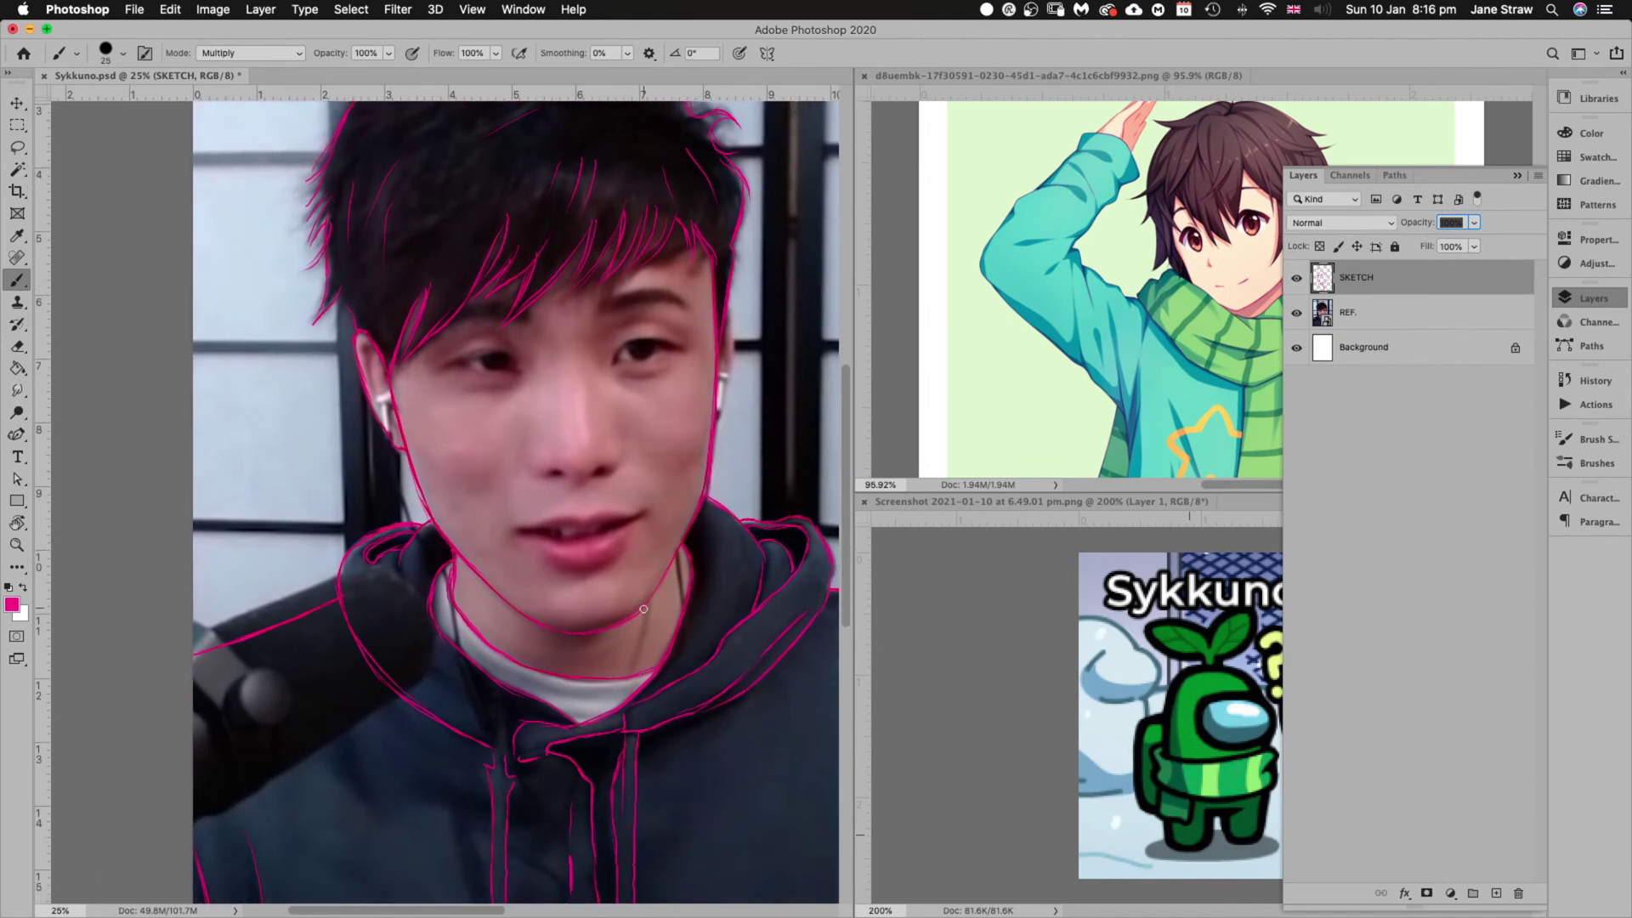
key(super+plus)
key(super+plus)
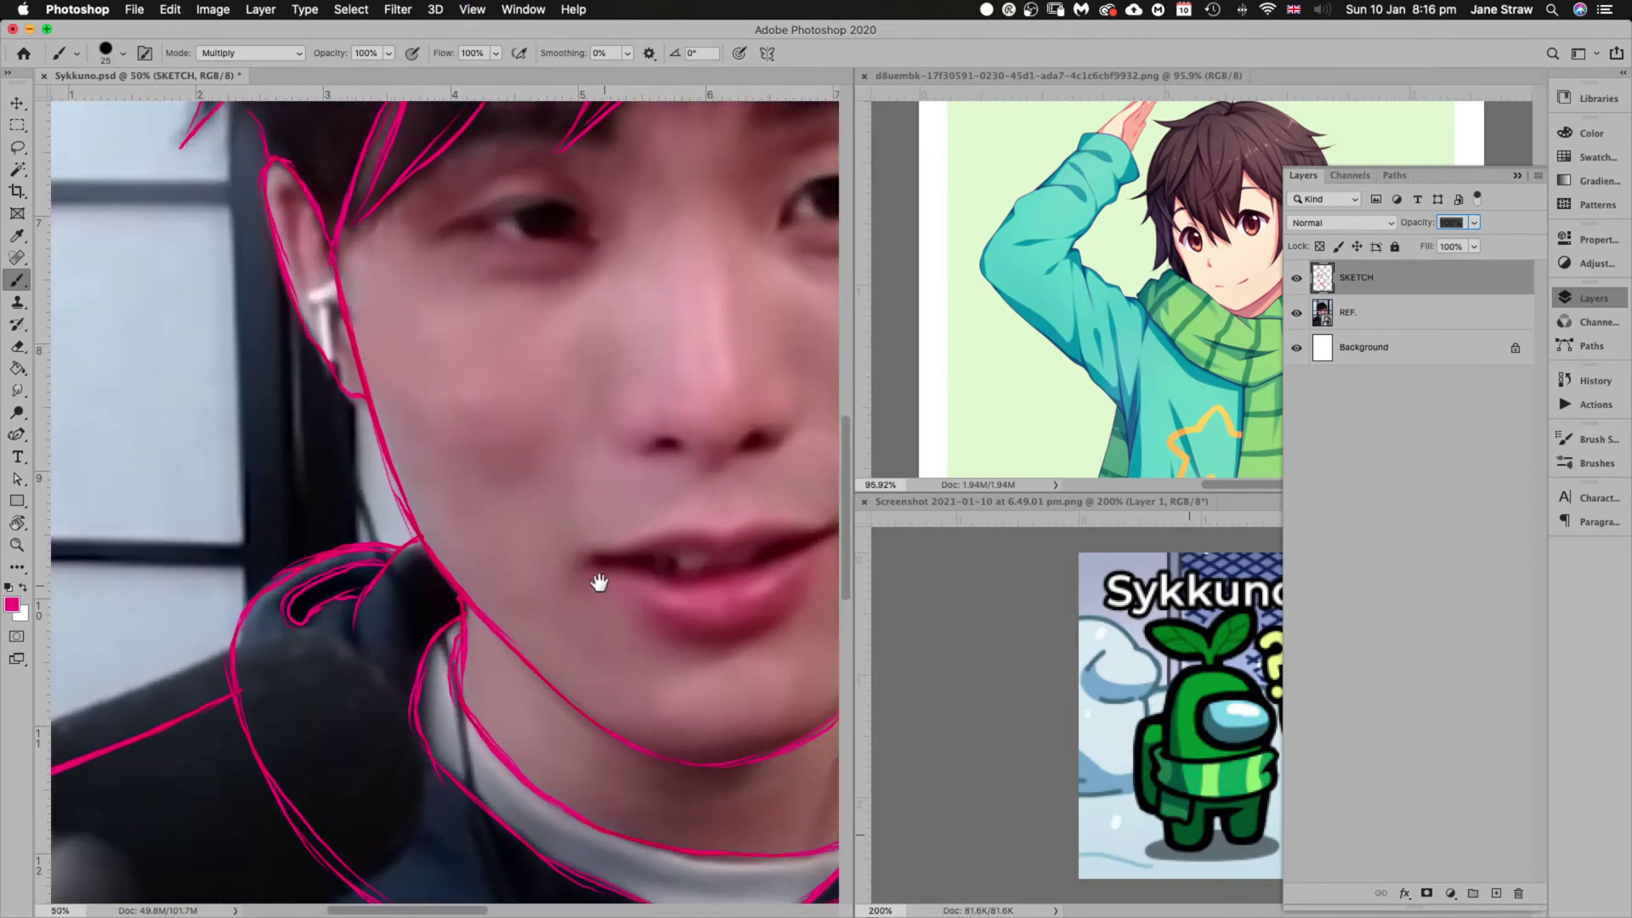
drag(696, 572, 651, 727)
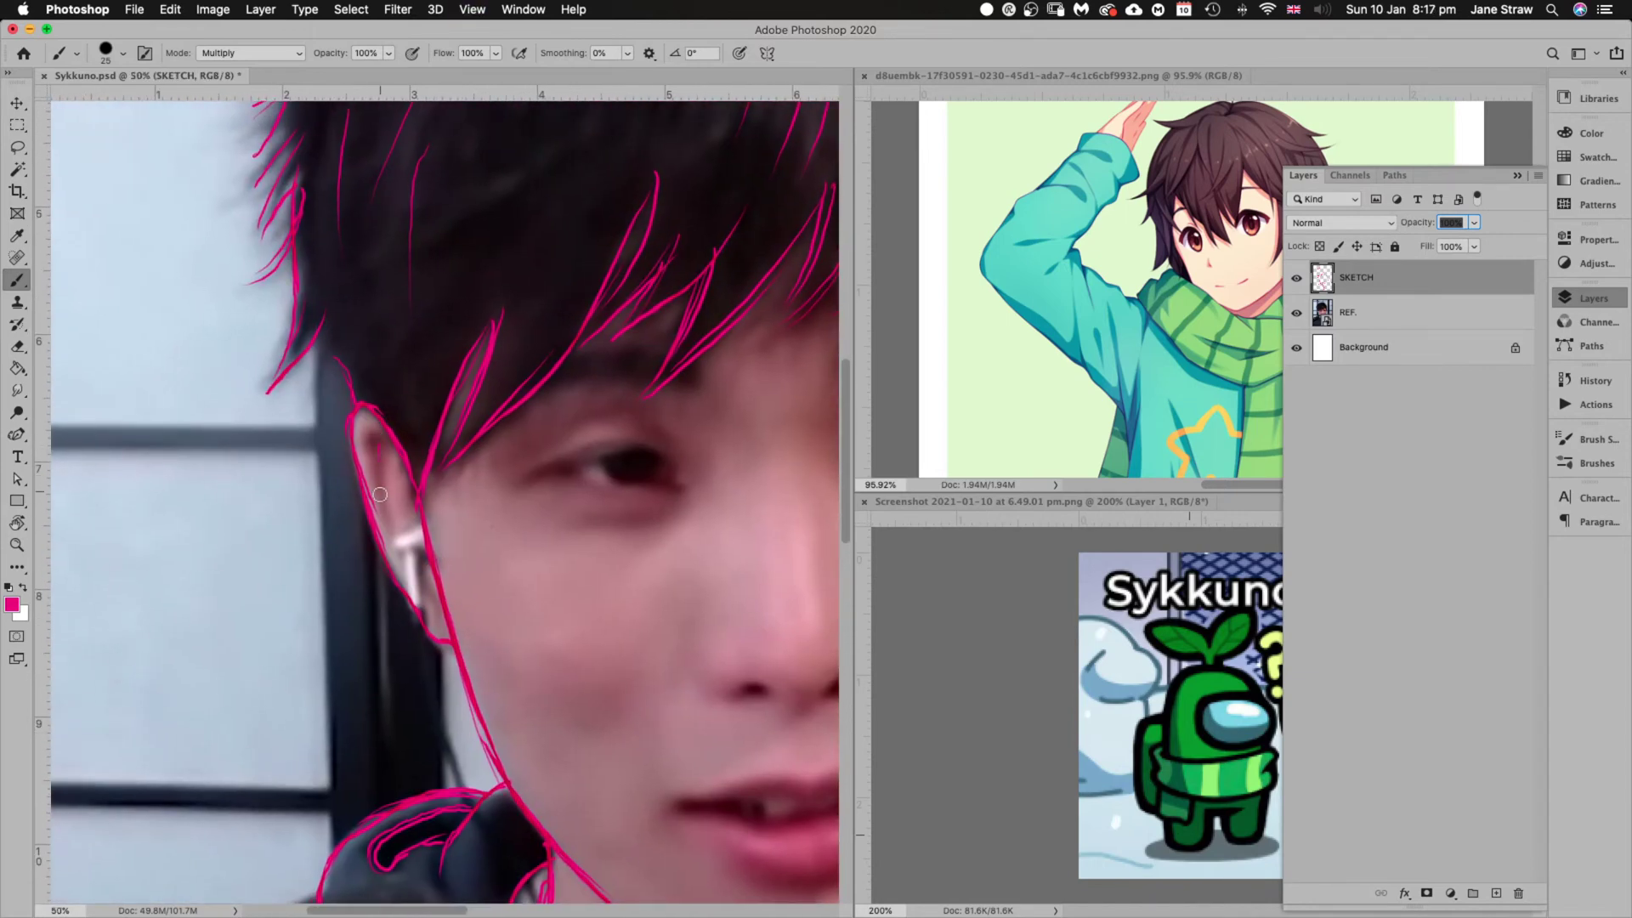
mouse_move(381, 517)
mouse_down()
mouse_move(398, 433)
mouse_move(381, 435)
mouse_up()
drag(661, 702, 386, 686)
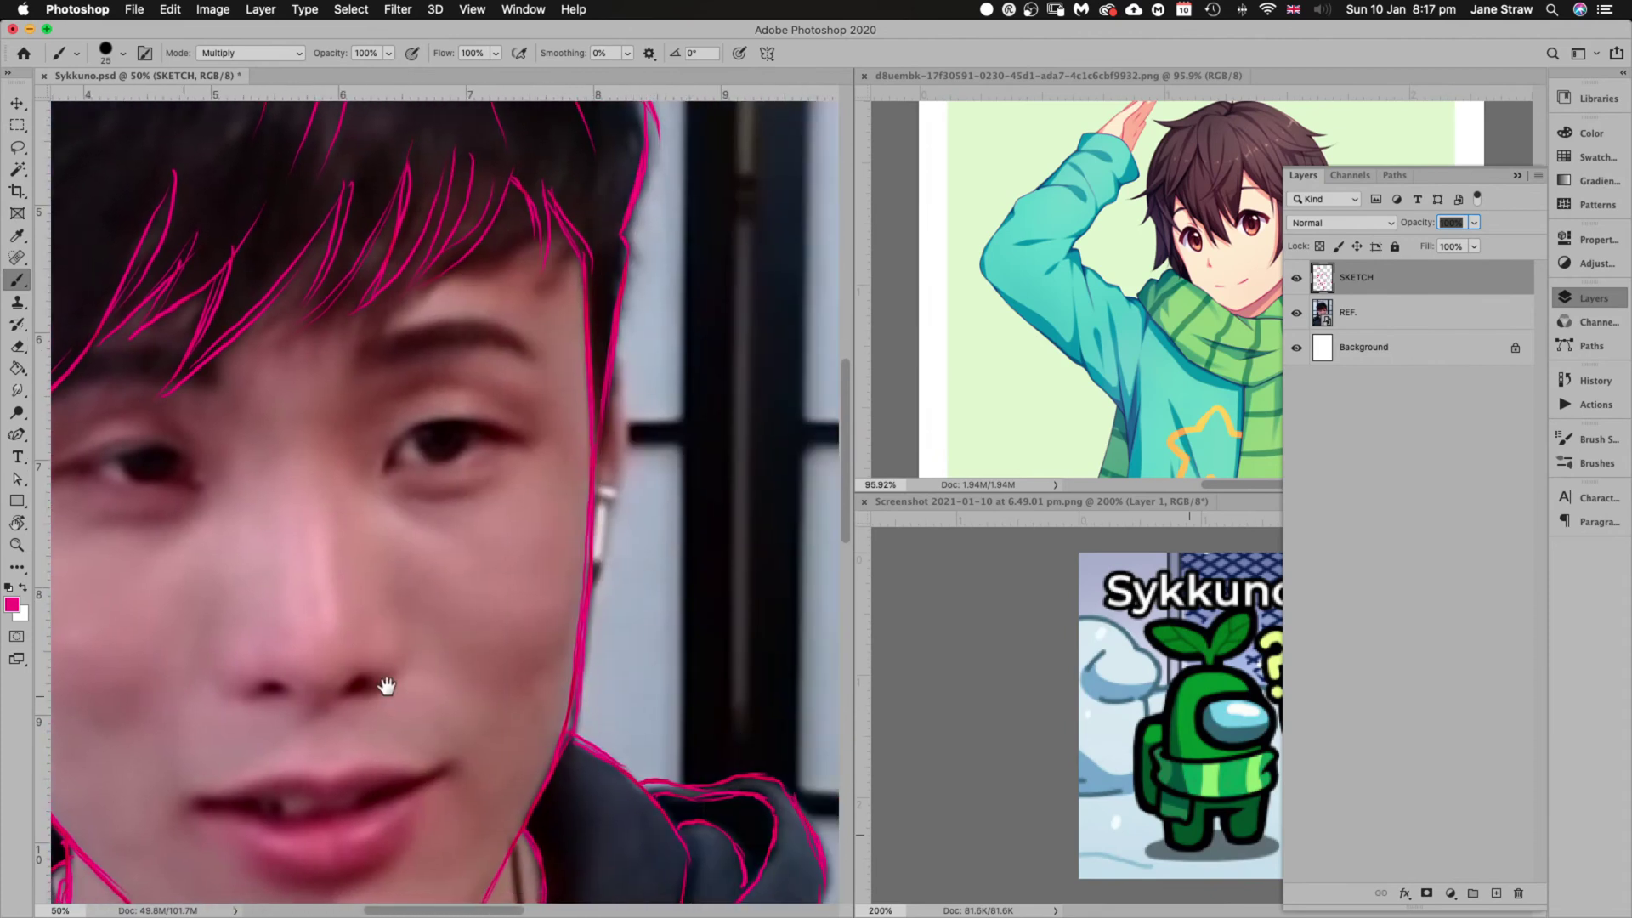
mouse_move(472, 351)
mouse_down()
mouse_move(488, 450)
mouse_move(463, 560)
mouse_up()
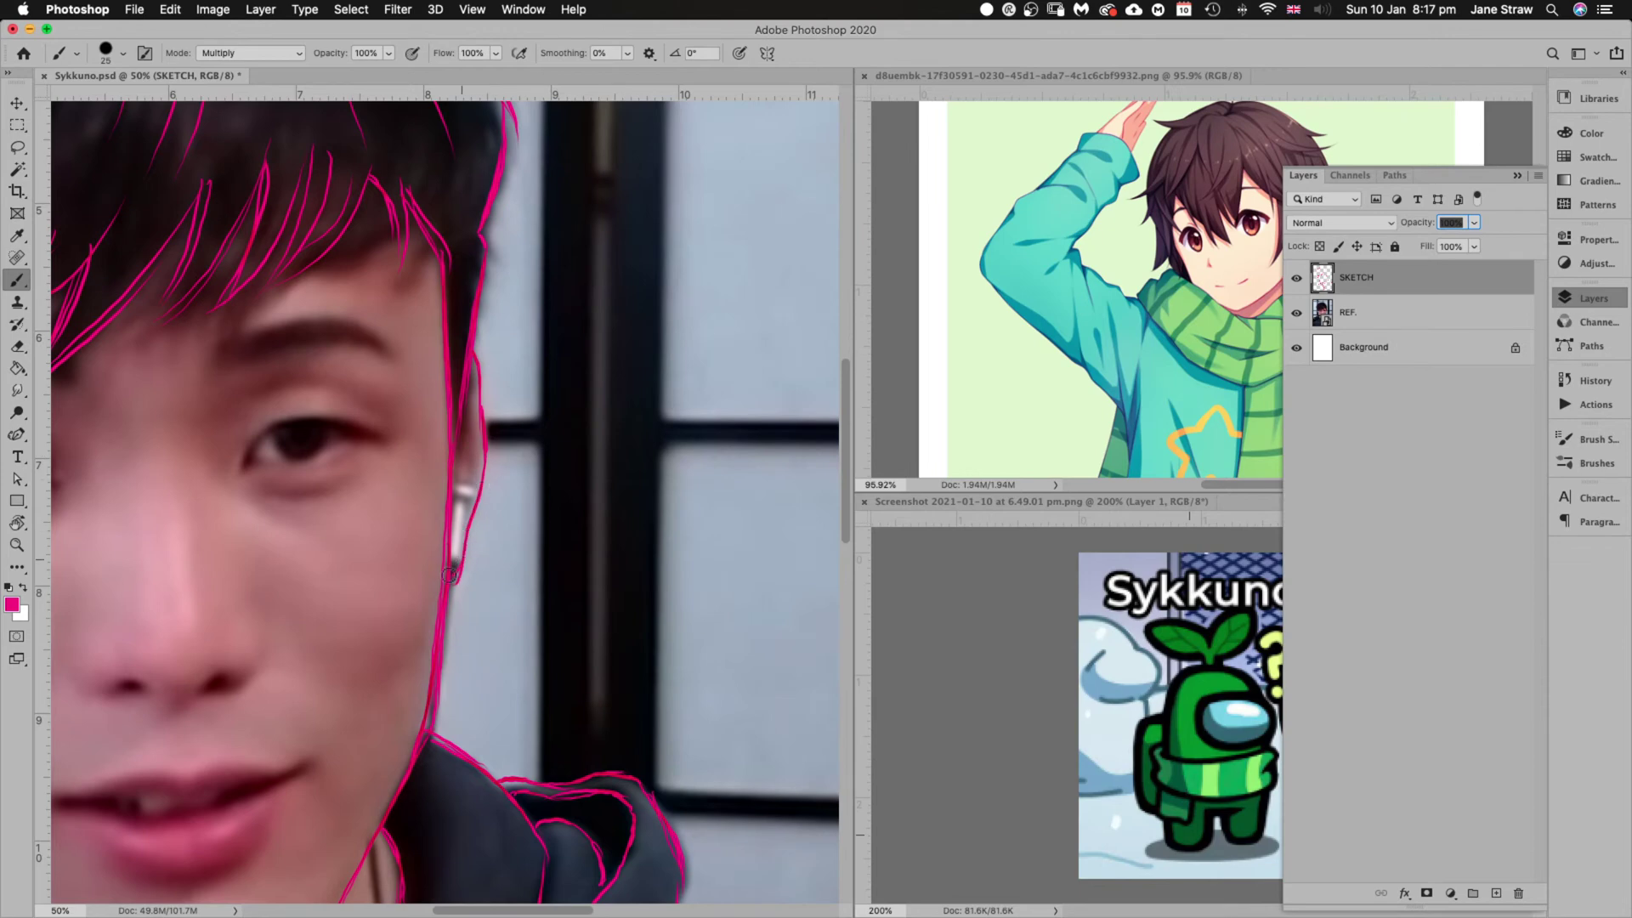
Trace the eyebrow on the microphone side below the fringe with the canvas rotated, and reset the rotation
mouse_move(335, 635)
mouse_down()
mouse_move(729, 561)
mouse_move(549, 522)
mouse_move(655, 539)
mouse_up()
key(r)
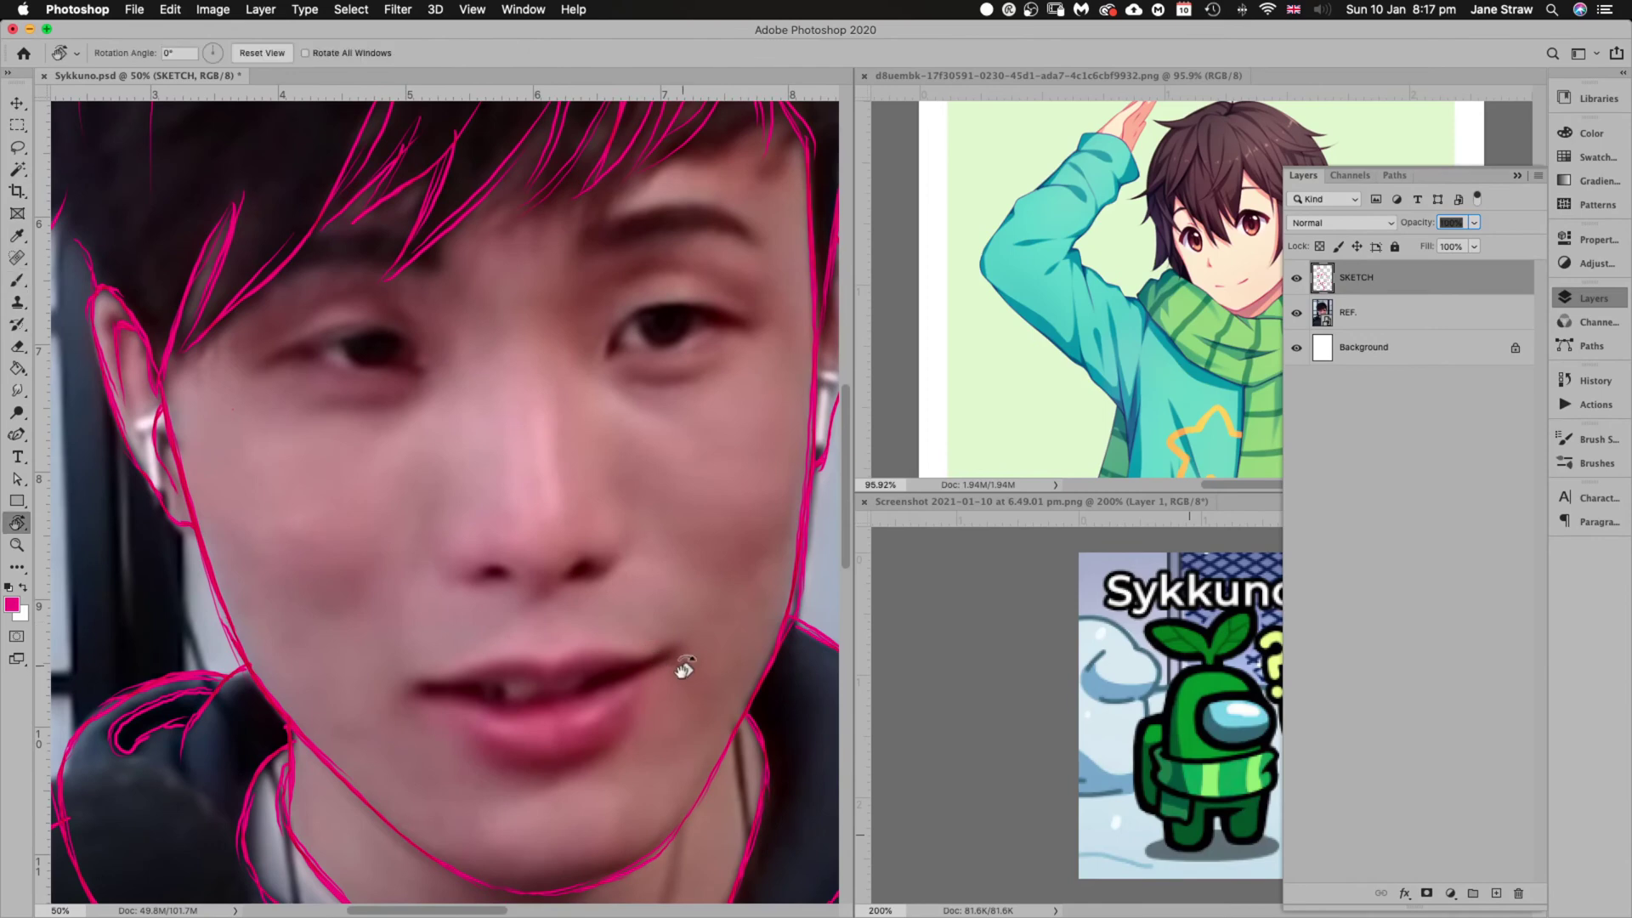
drag(685, 667, 539, 255)
key(b)
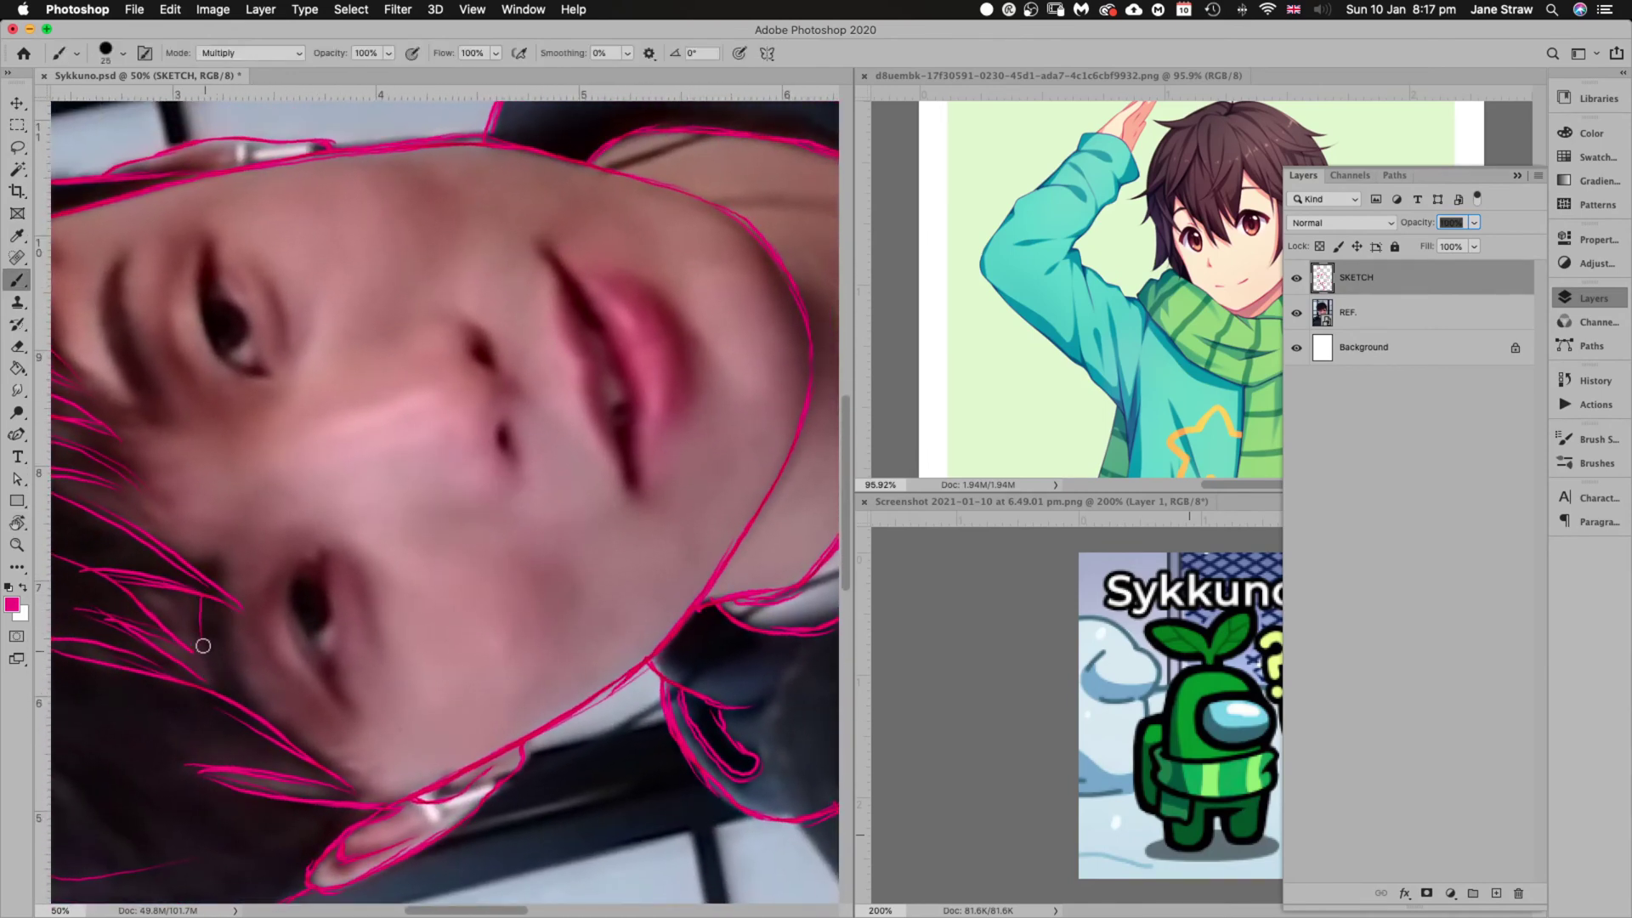
drag(198, 624, 217, 692)
mouse_move(205, 562)
mouse_down()
mouse_move(236, 584)
mouse_move(221, 573)
mouse_move(258, 720)
mouse_up()
key(Escape)
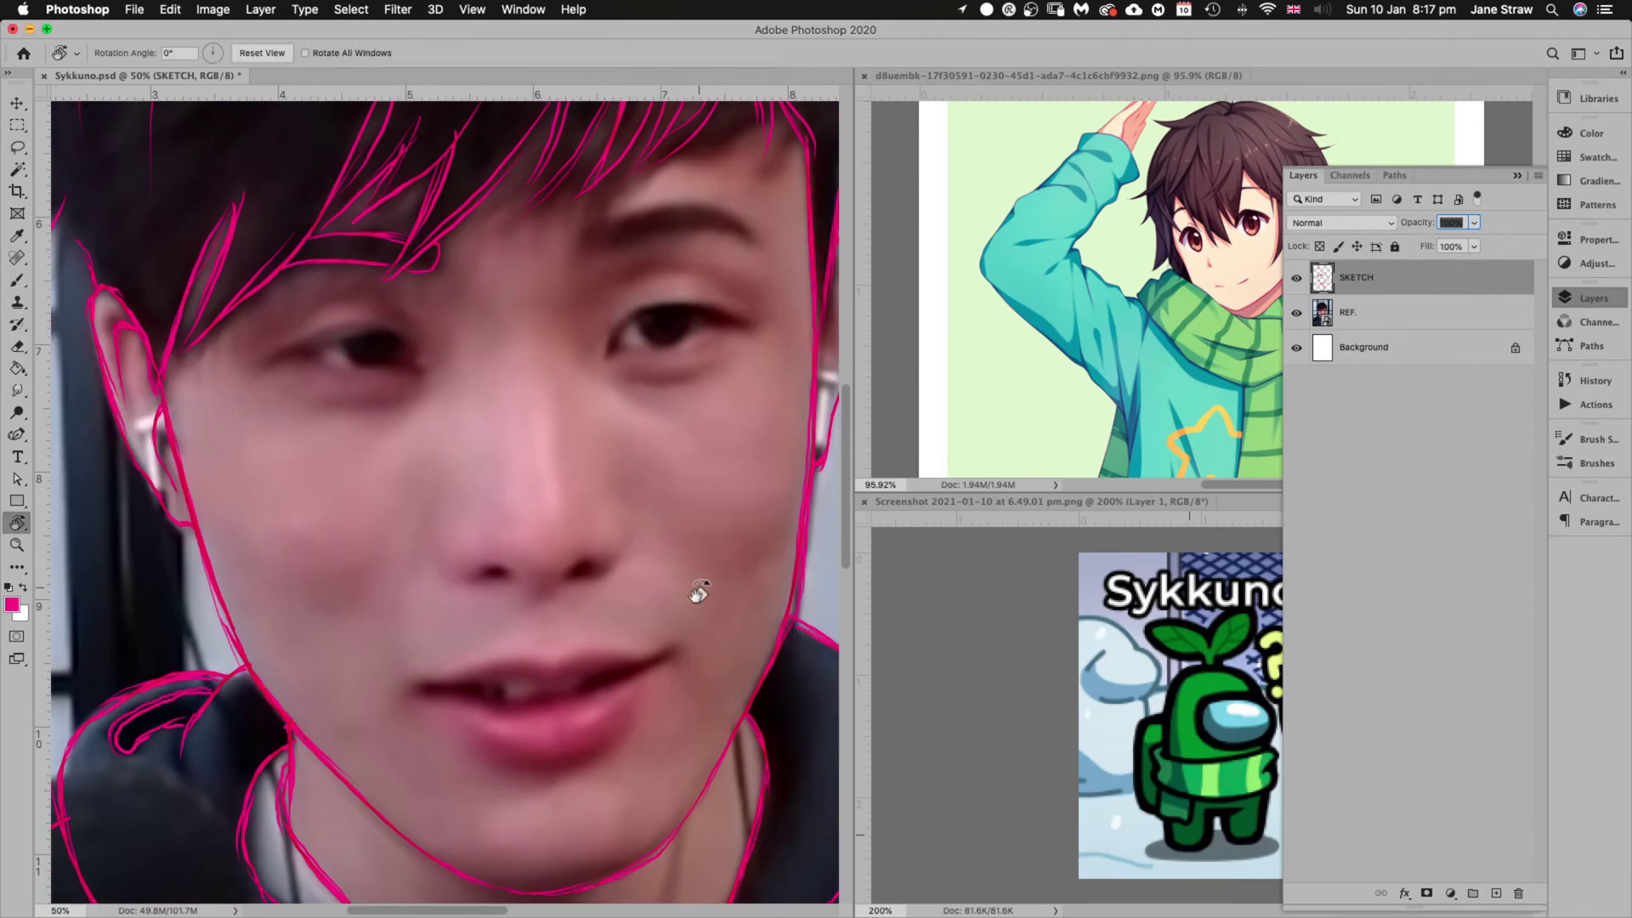
Trace the eyebrow opposite the microphone on a rotated canvas, reset the rotation, and add a short line from its inner end toward the nose bridge
key(r)
mouse_move(696, 590)
mouse_down()
mouse_move(748, 535)
mouse_move(692, 391)
mouse_up()
mouse_move(607, 443)
mouse_down()
mouse_move(580, 584)
mouse_move(591, 633)
mouse_up()
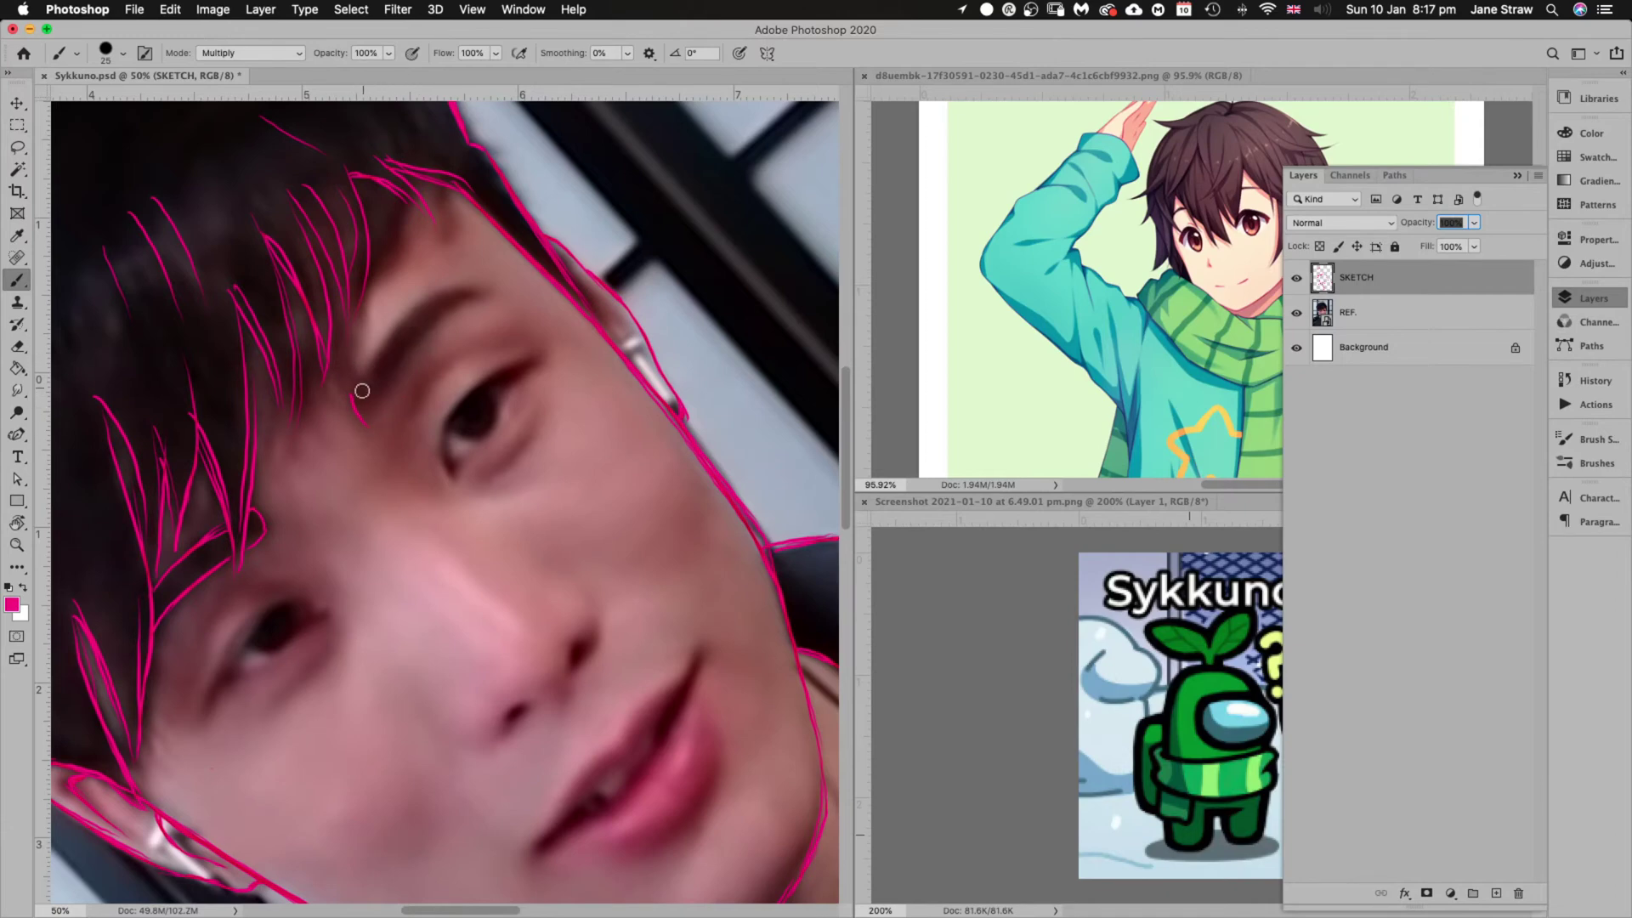
drag(361, 418, 420, 304)
key(r)
mouse_move(651, 517)
mouse_down()
mouse_move(742, 587)
mouse_move(727, 315)
mouse_up()
key(b)
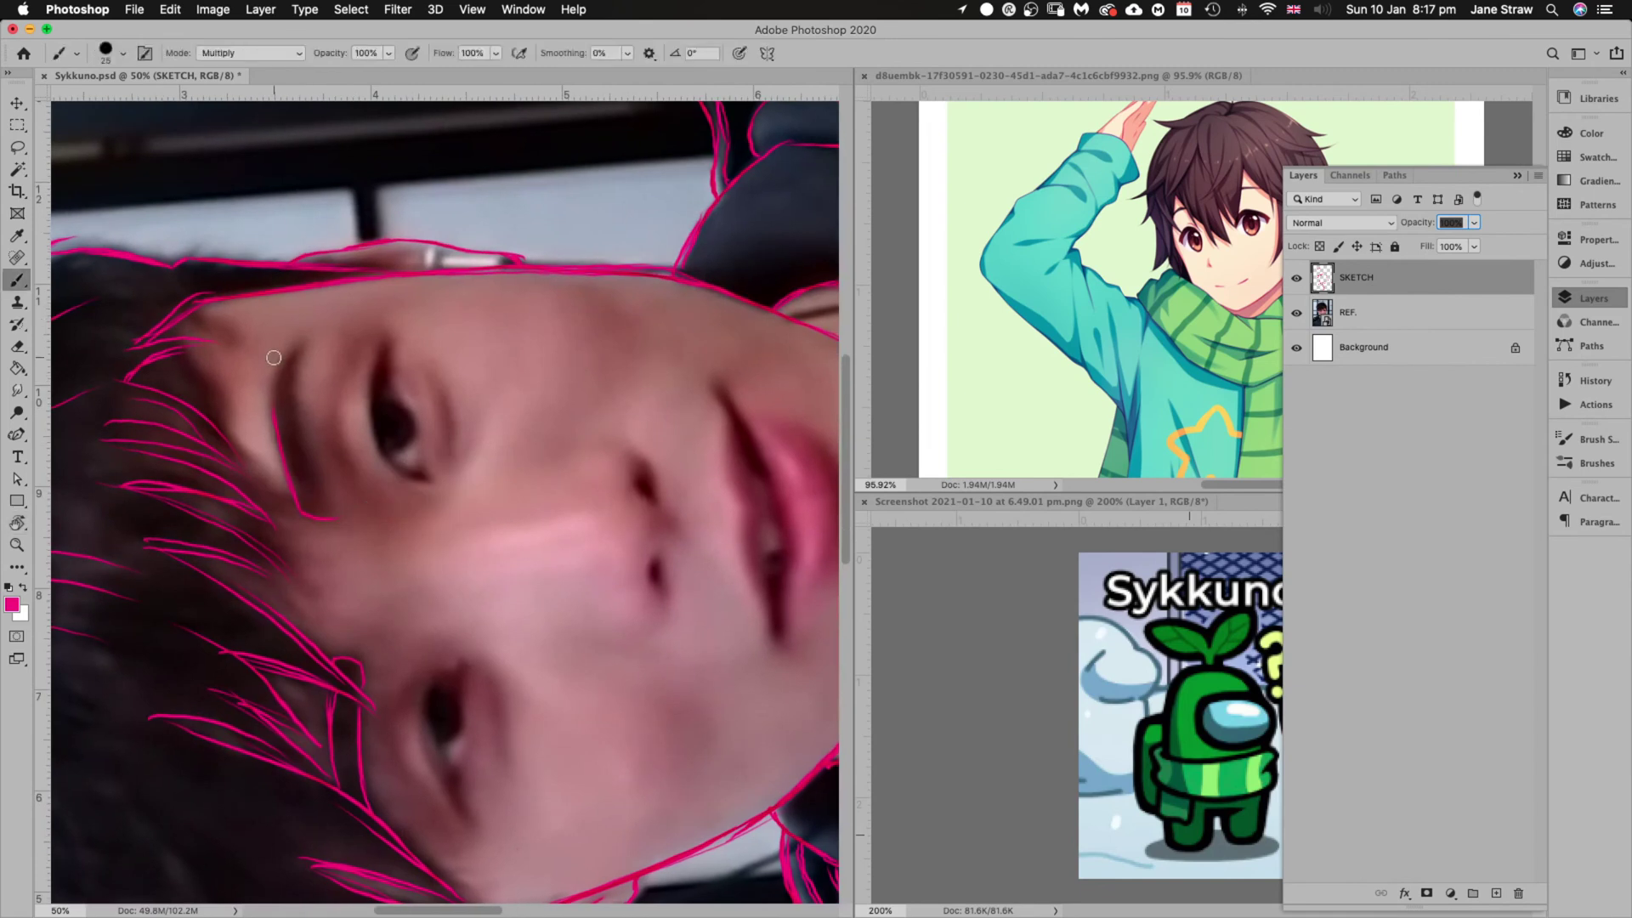
drag(295, 347, 274, 394)
mouse_move(328, 514)
mouse_down()
mouse_move(294, 405)
mouse_move(314, 475)
mouse_move(305, 345)
mouse_move(296, 419)
mouse_move(311, 329)
mouse_move(287, 374)
mouse_up()
key(Escape)
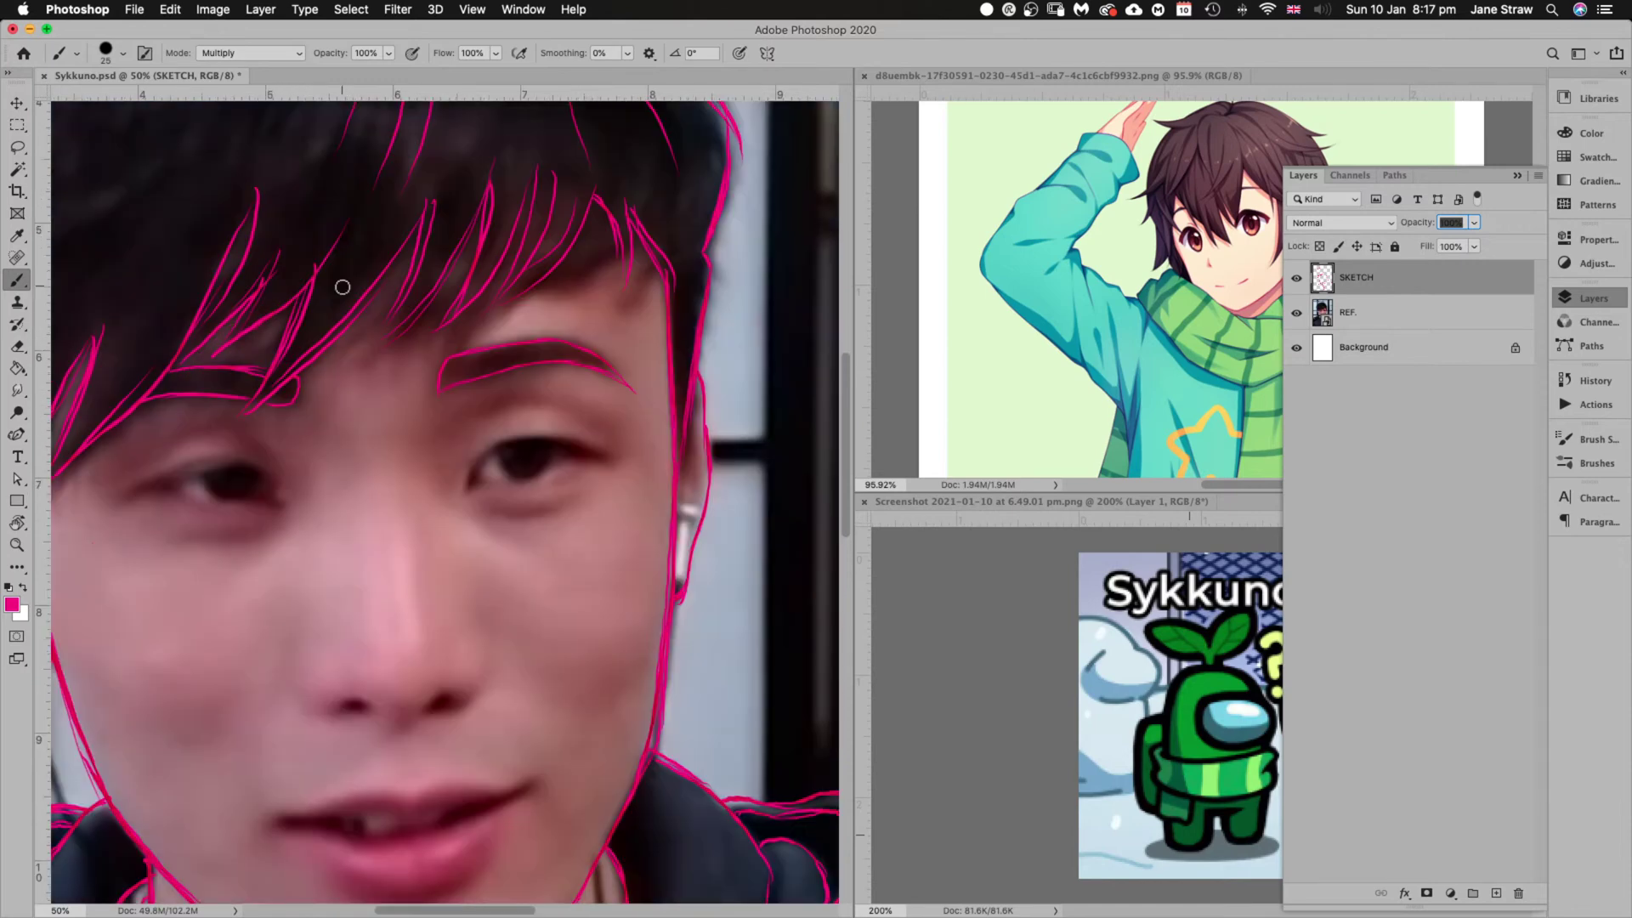
drag(444, 365, 431, 428)
Trace the eye opposite the microphone, including its lids, iris edge, upper crease and under-eye line, and reset the canvas rotation
drag(508, 639, 594, 532)
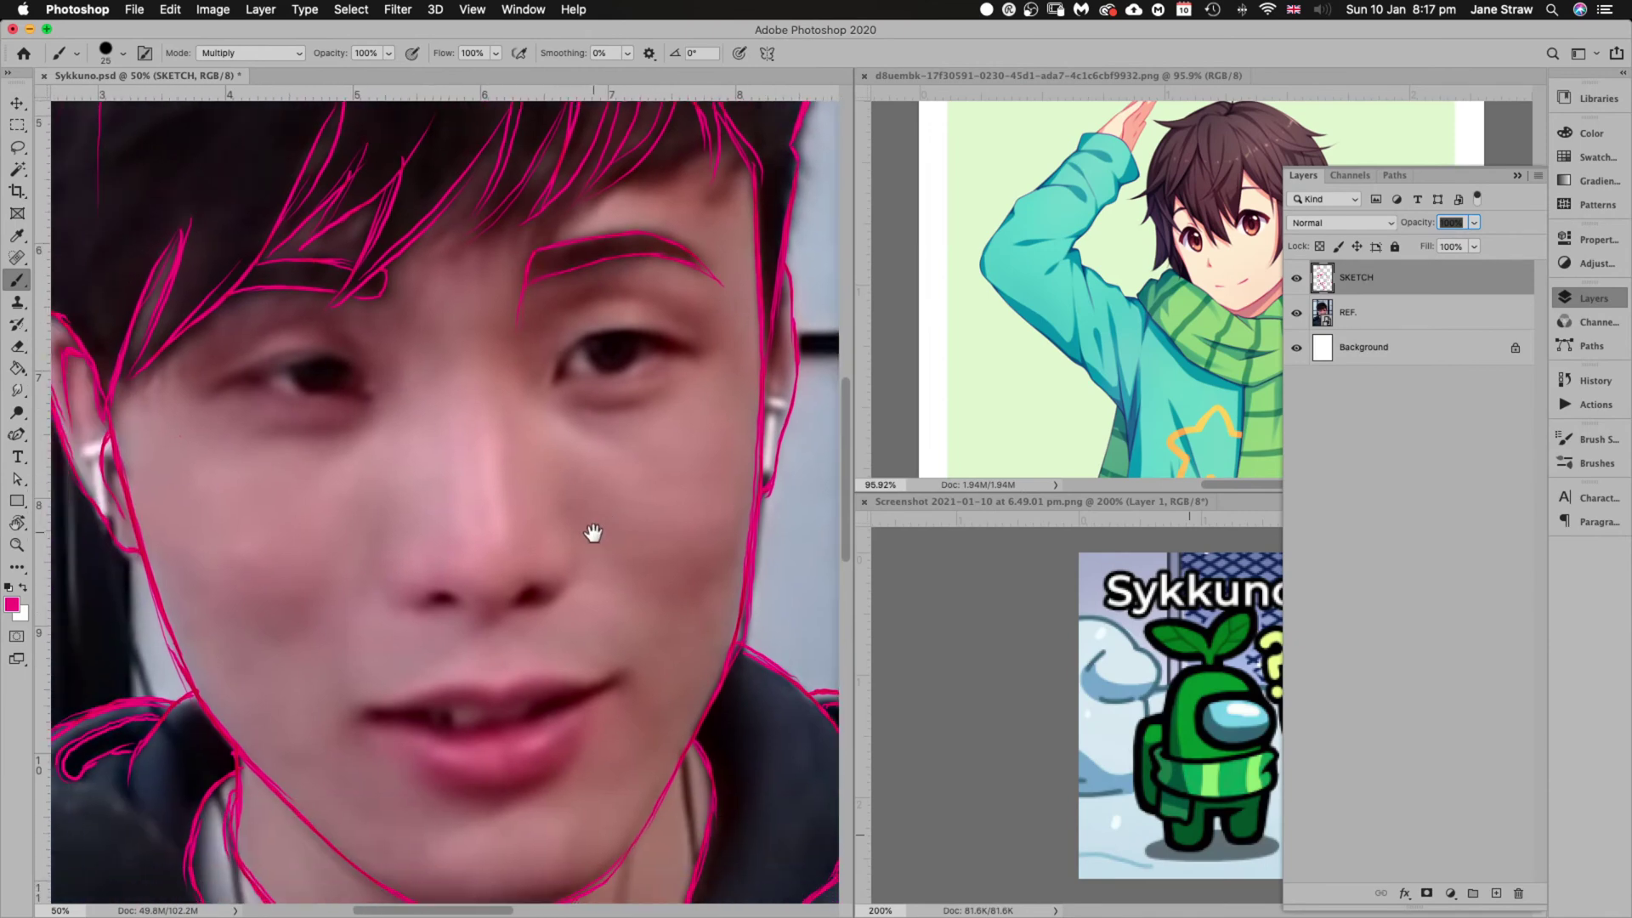
key(r)
mouse_move(641, 703)
mouse_down()
mouse_move(687, 529)
mouse_move(640, 459)
mouse_move(413, 325)
mouse_move(404, 301)
mouse_move(419, 339)
mouse_up()
key(b)
key(r)
mouse_move(654, 490)
mouse_down()
mouse_move(584, 539)
mouse_move(601, 408)
mouse_up()
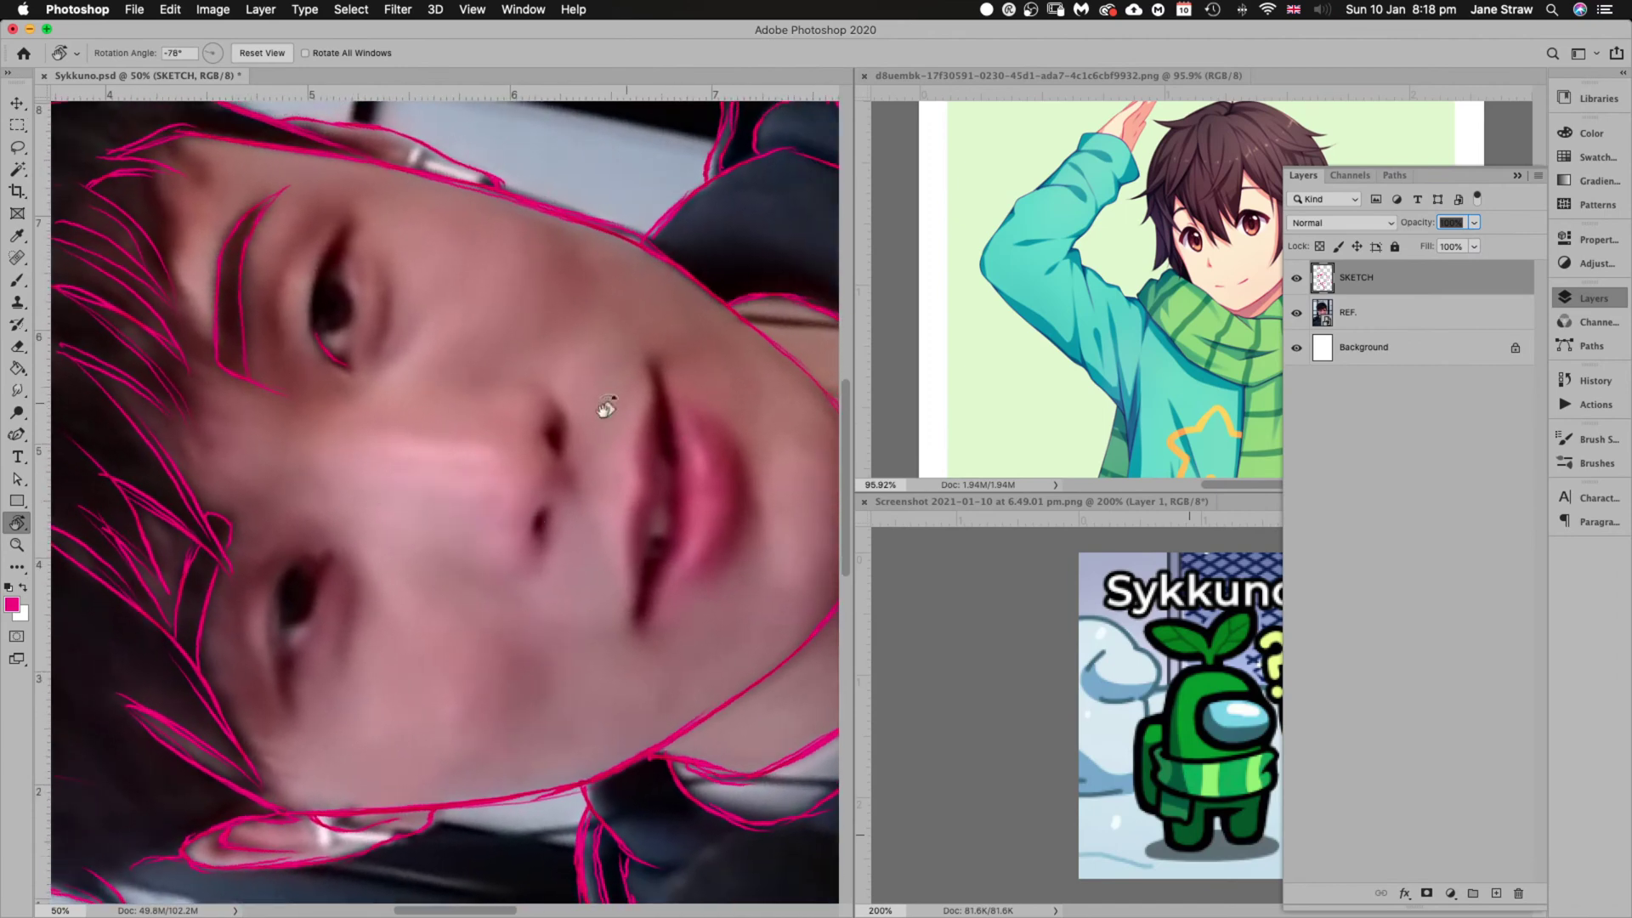
key(b)
mouse_move(318, 336)
mouse_down()
mouse_move(333, 242)
mouse_move(314, 302)
mouse_move(316, 283)
mouse_move(353, 218)
mouse_move(320, 278)
mouse_move(350, 225)
mouse_up()
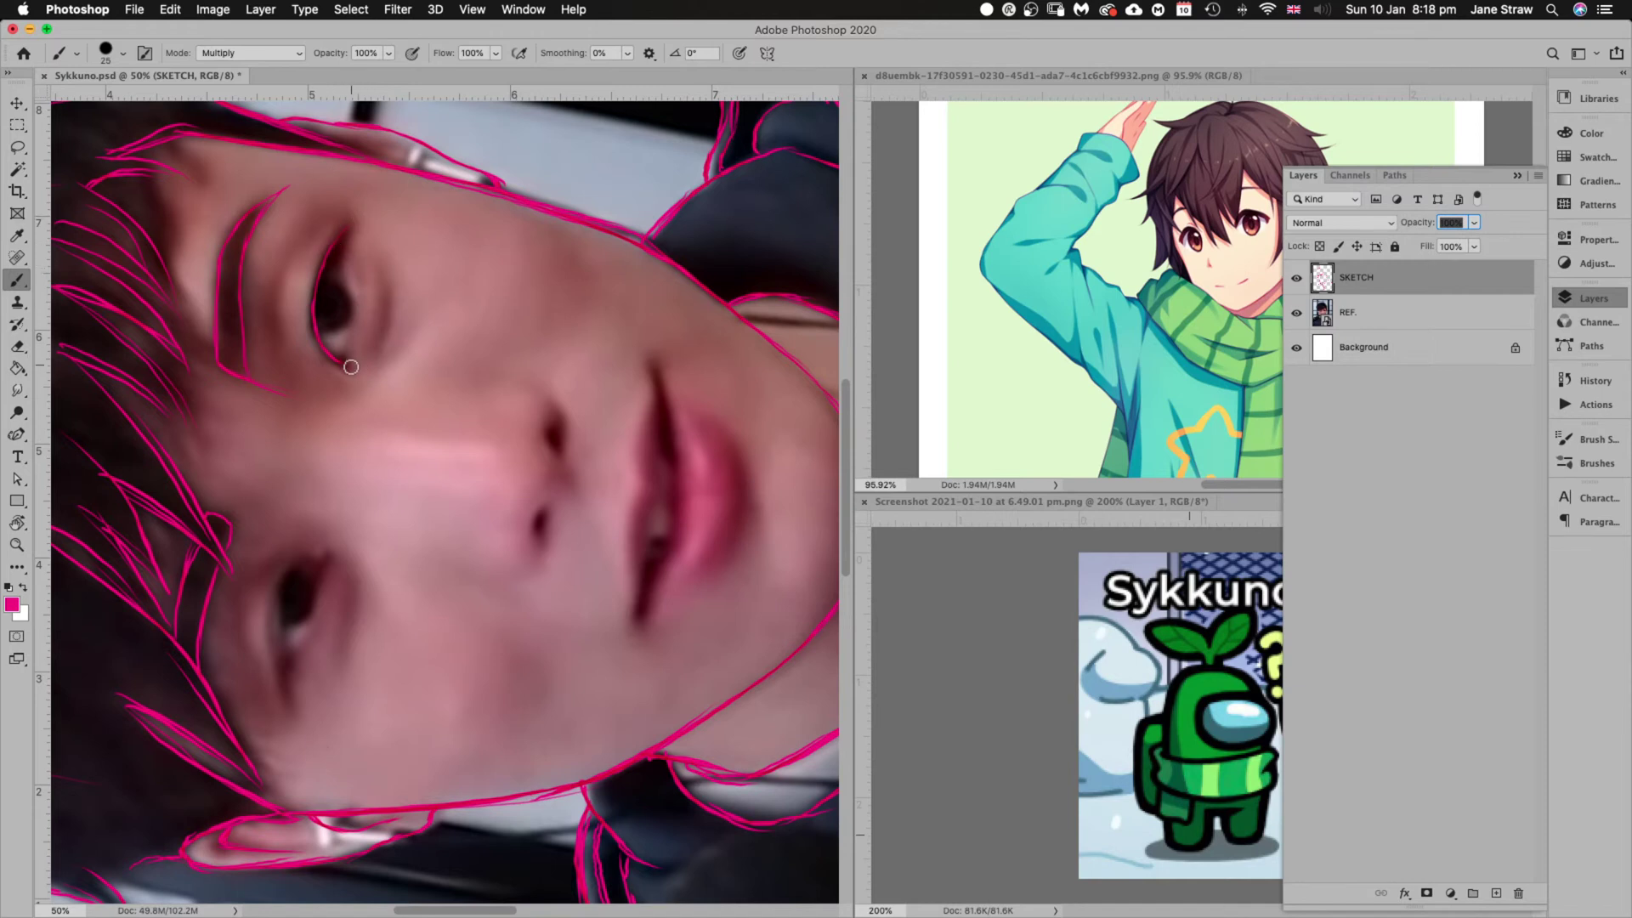
drag(351, 365, 367, 314)
drag(347, 247, 378, 360)
drag(273, 310, 286, 366)
key(Escape)
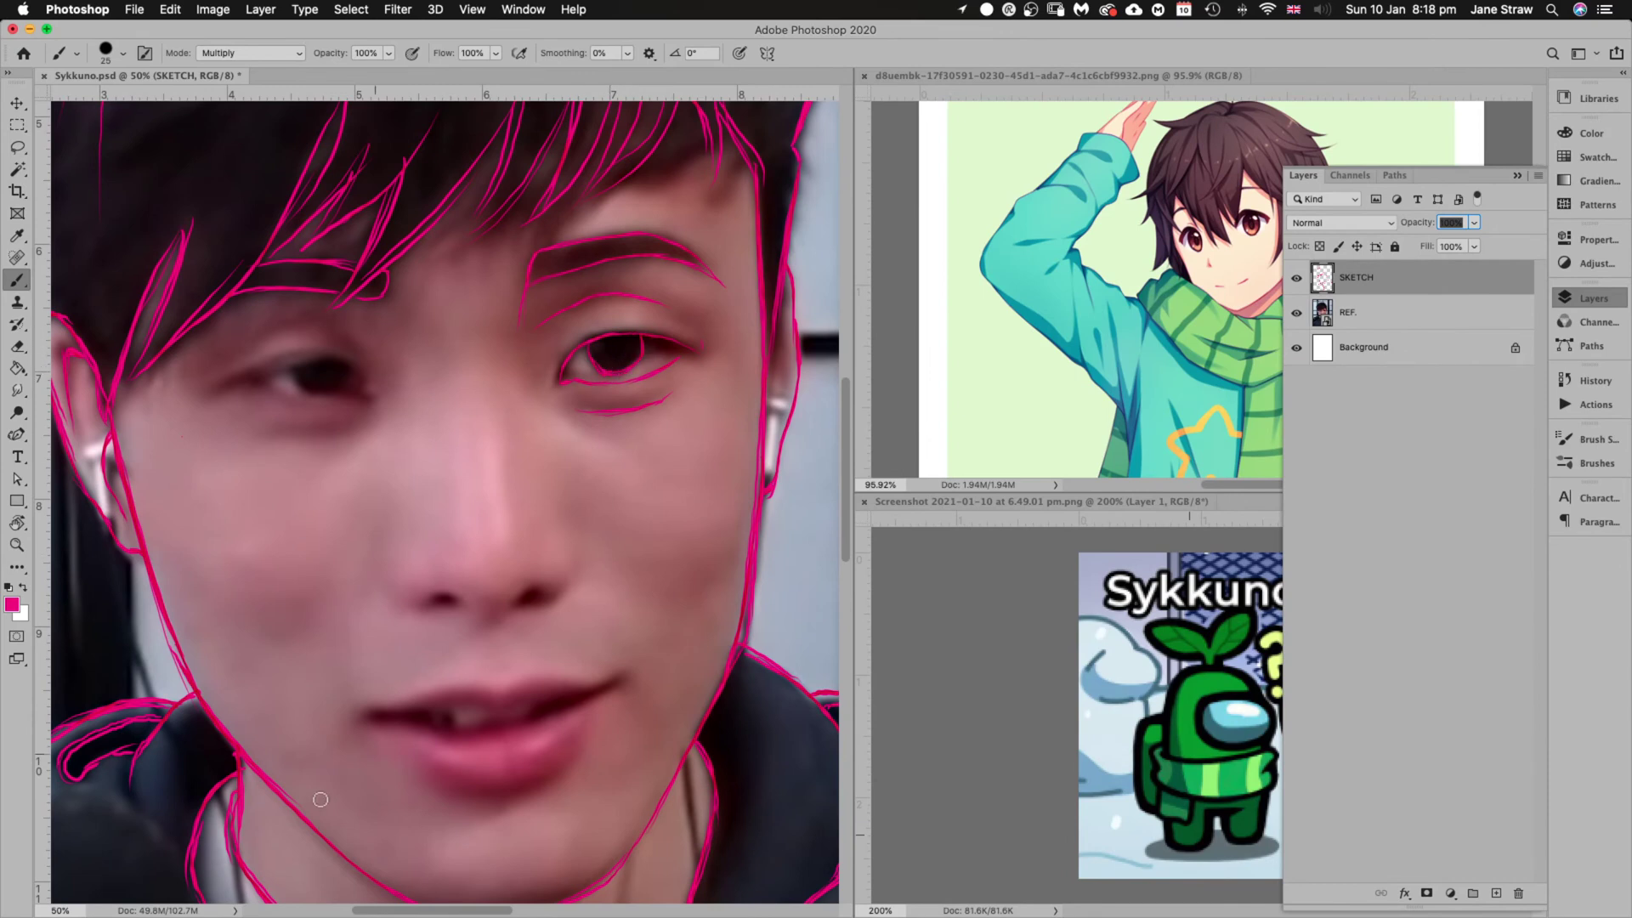
Trace the eye on the microphone side with its lids, crease and under-eye line, reset the canvas rotation, and draw the iris
key(r)
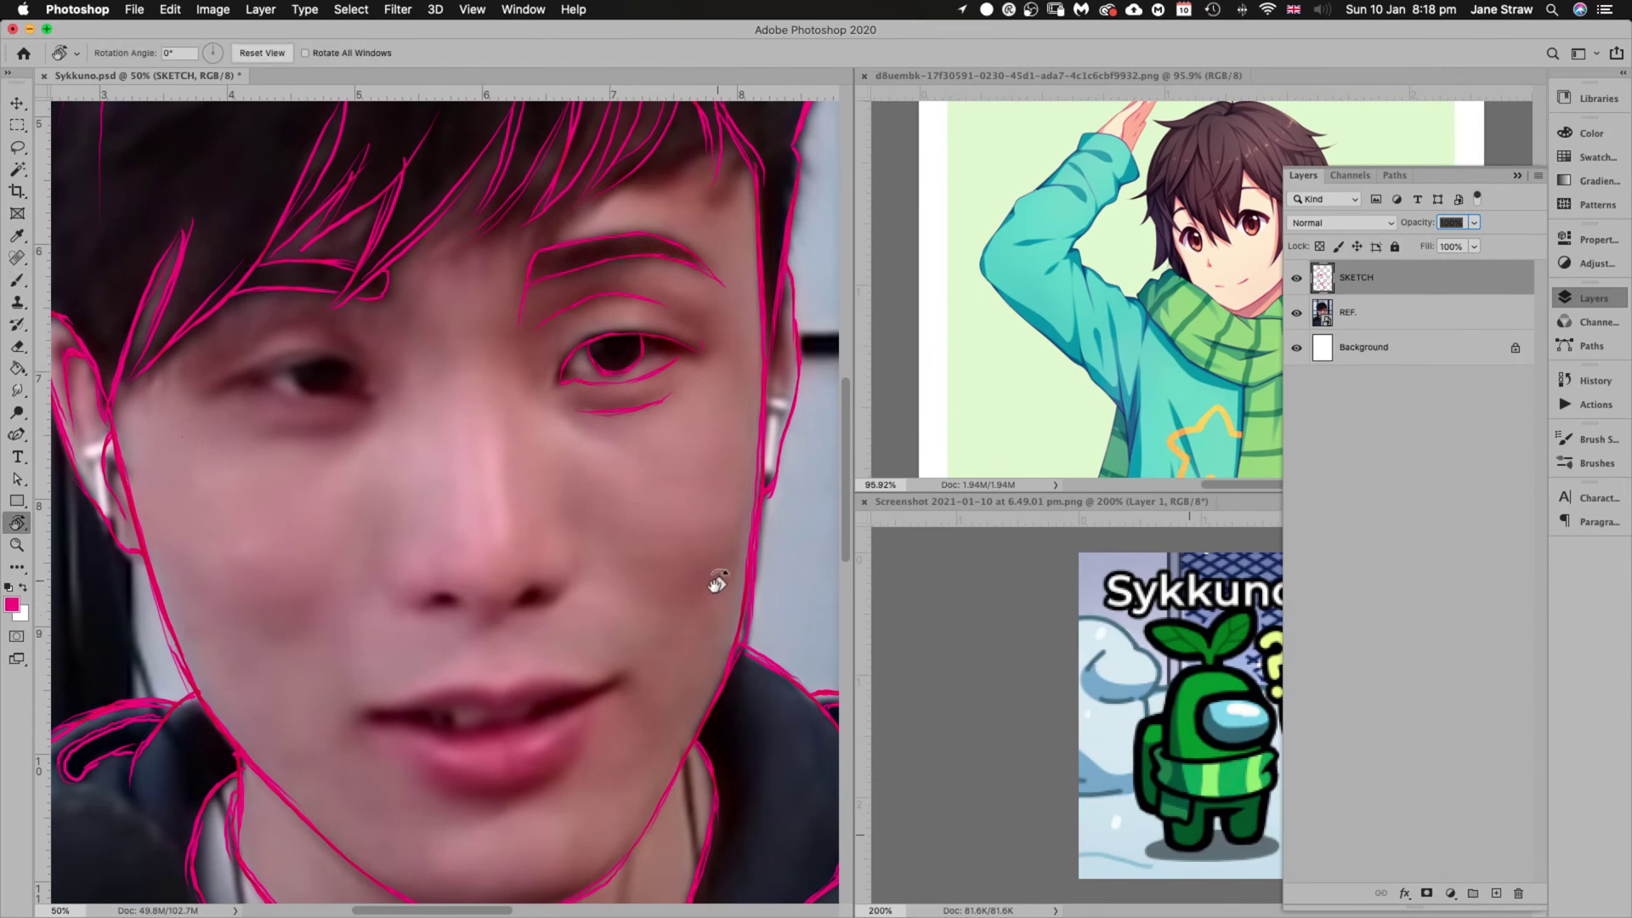
drag(722, 585, 572, 223)
key(b)
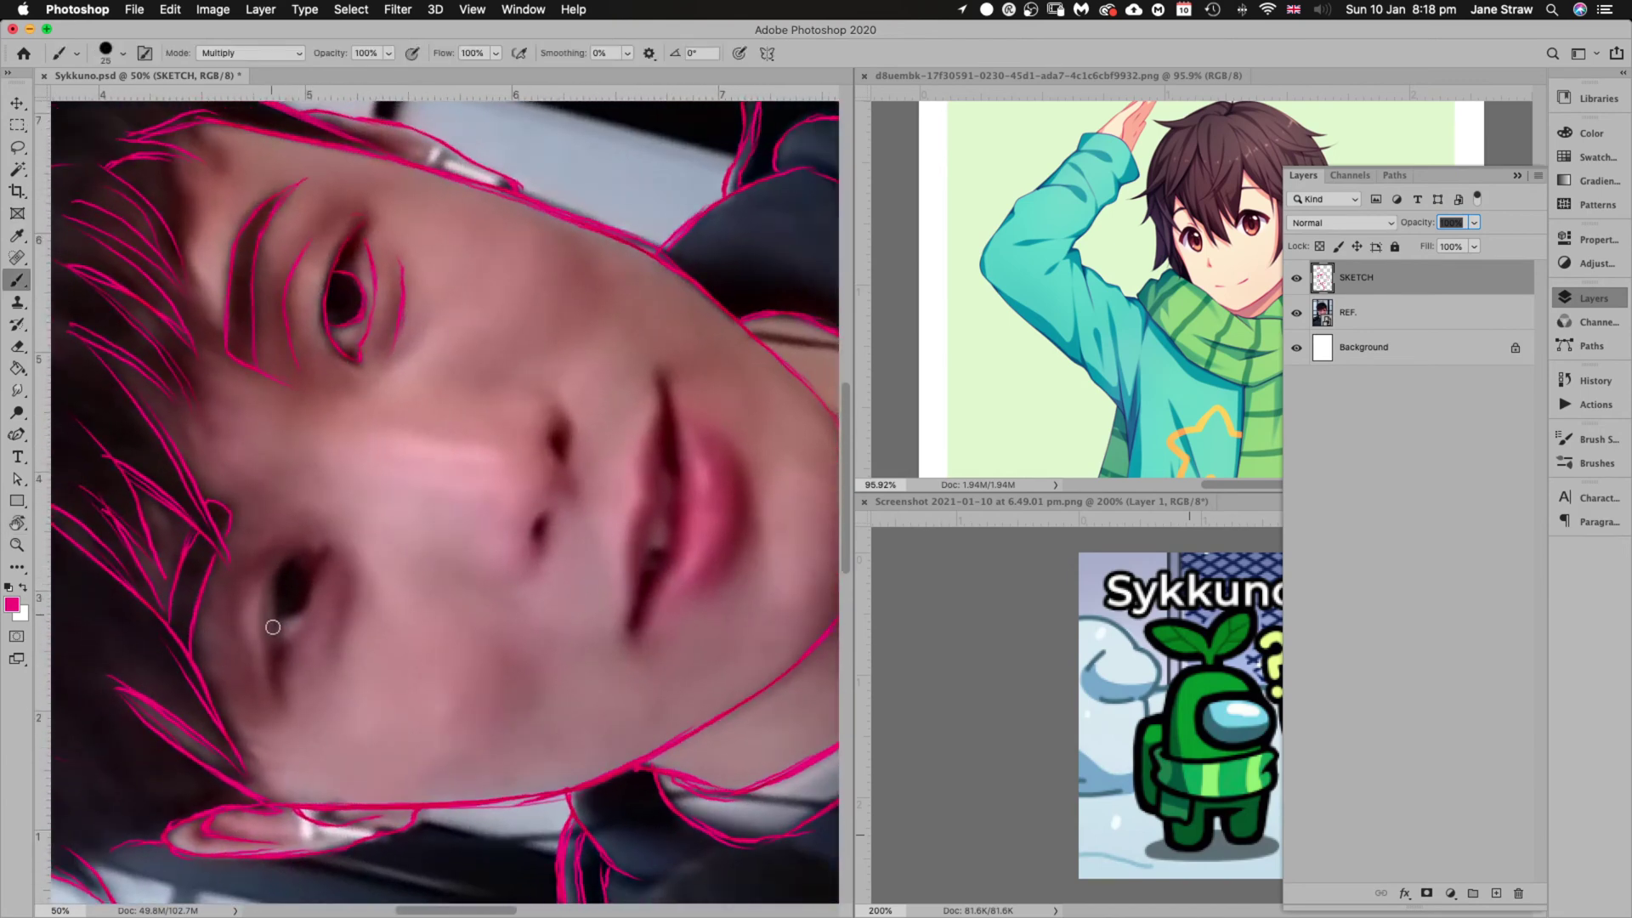
drag(273, 671, 269, 651)
mouse_move(272, 594)
mouse_down()
mouse_move(291, 557)
mouse_move(320, 562)
mouse_up()
drag(286, 686, 289, 649)
drag(319, 556, 306, 625)
drag(343, 567, 335, 641)
drag(231, 586, 244, 677)
key(Escape)
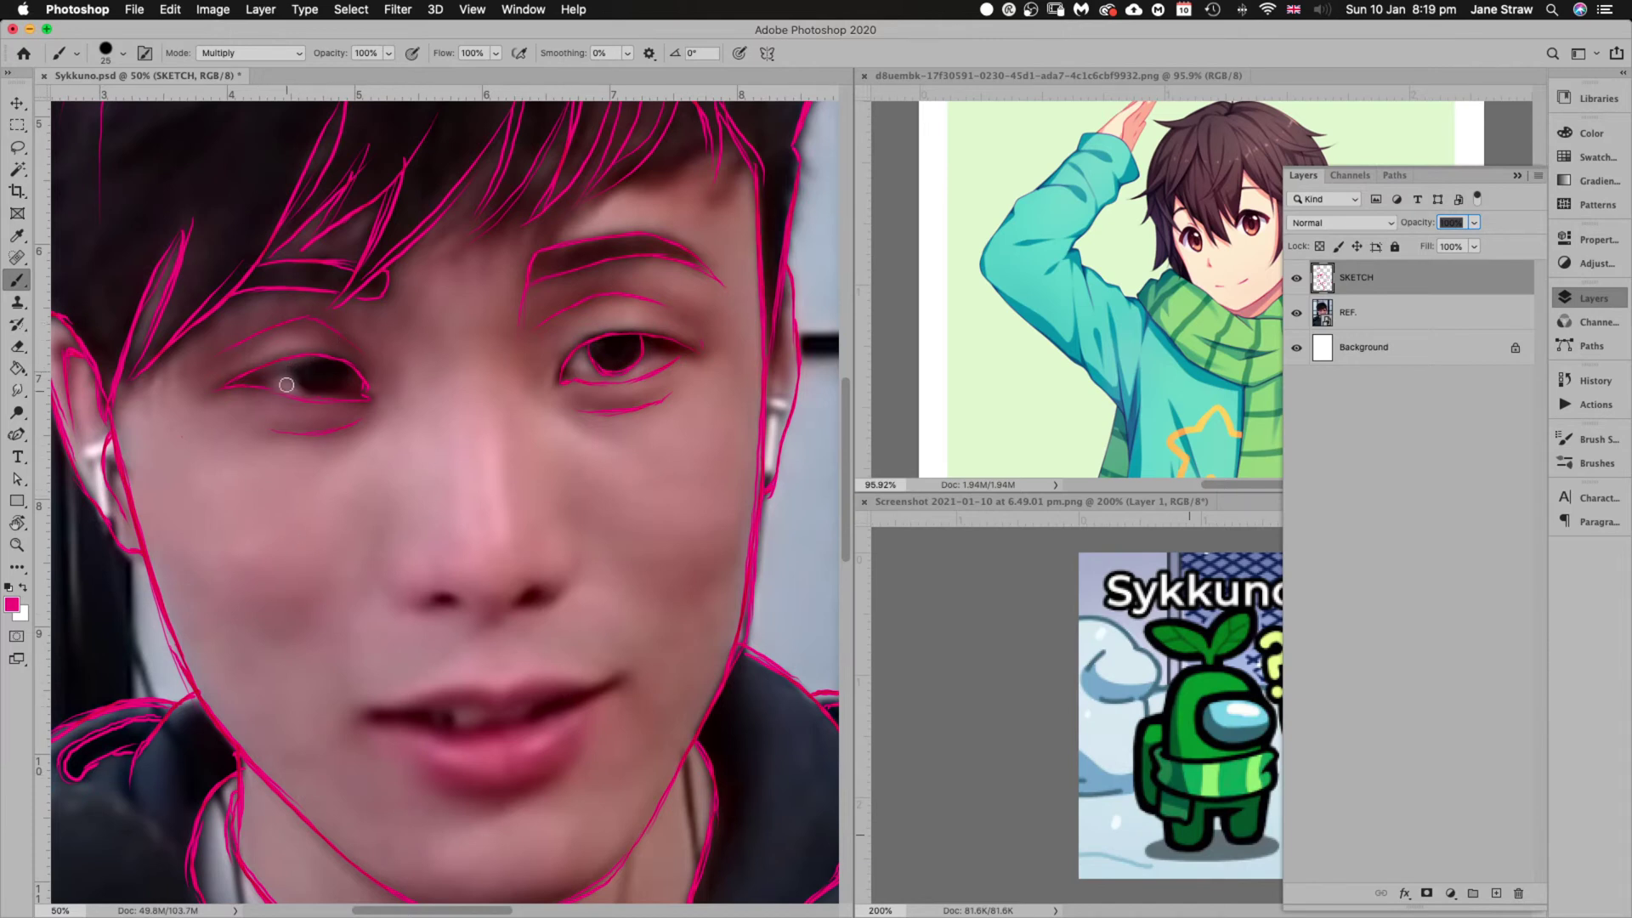
drag(292, 364, 306, 391)
Trace both outer nostril wings, the two nostril openings and a short line under the nose tip
scroll(660, 740, down, 5)
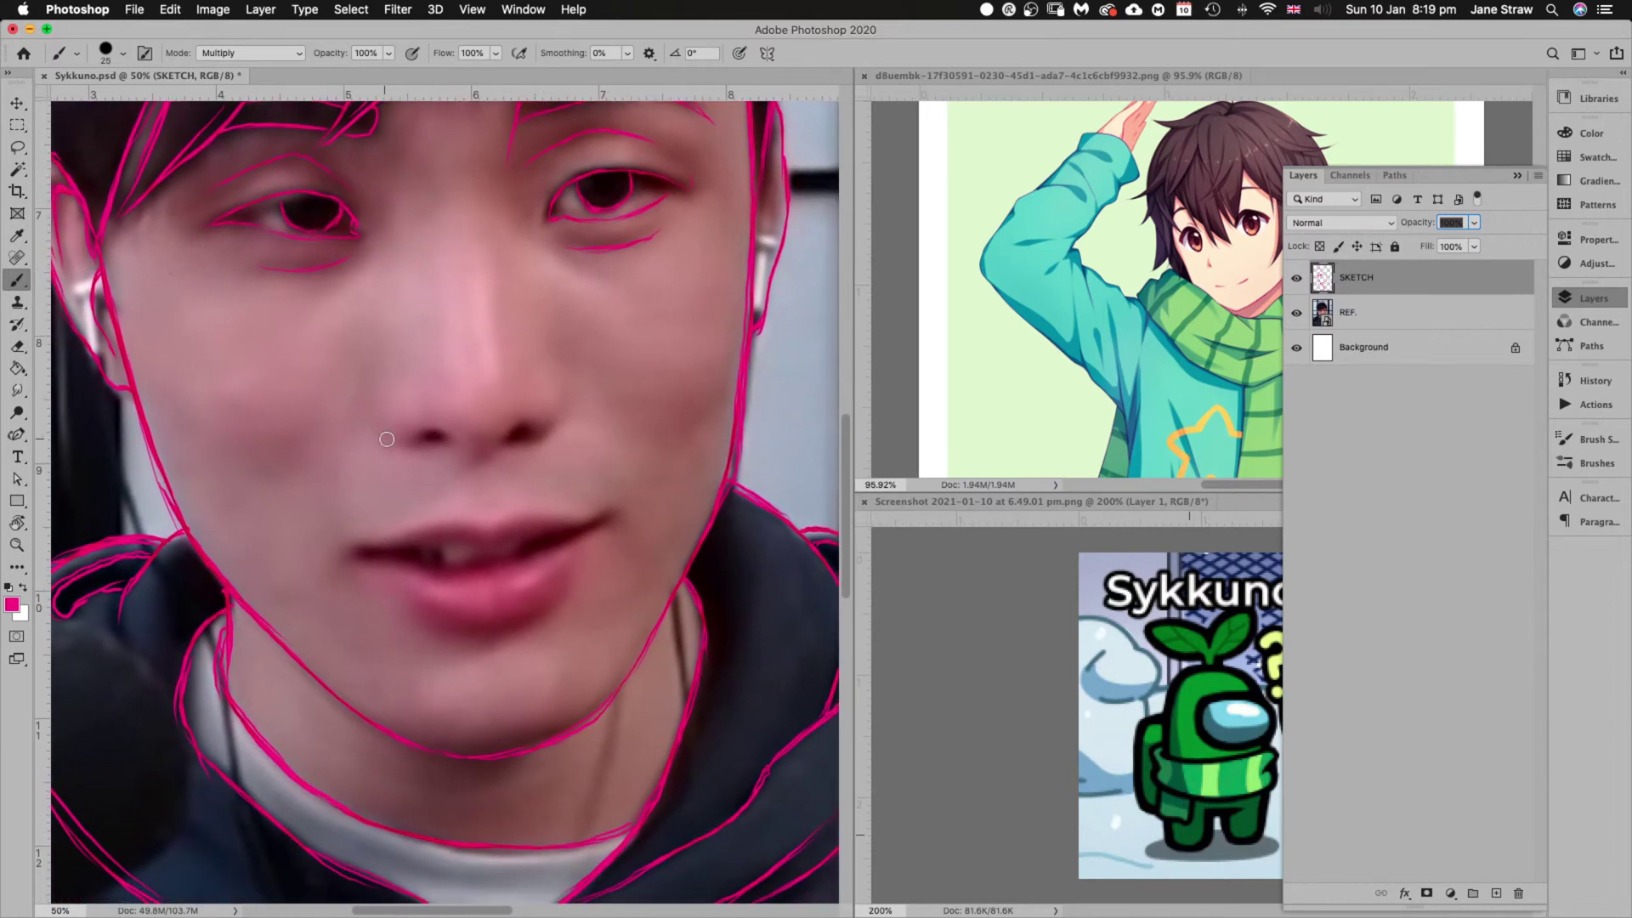
drag(374, 435, 372, 396)
drag(551, 437, 563, 379)
key(r)
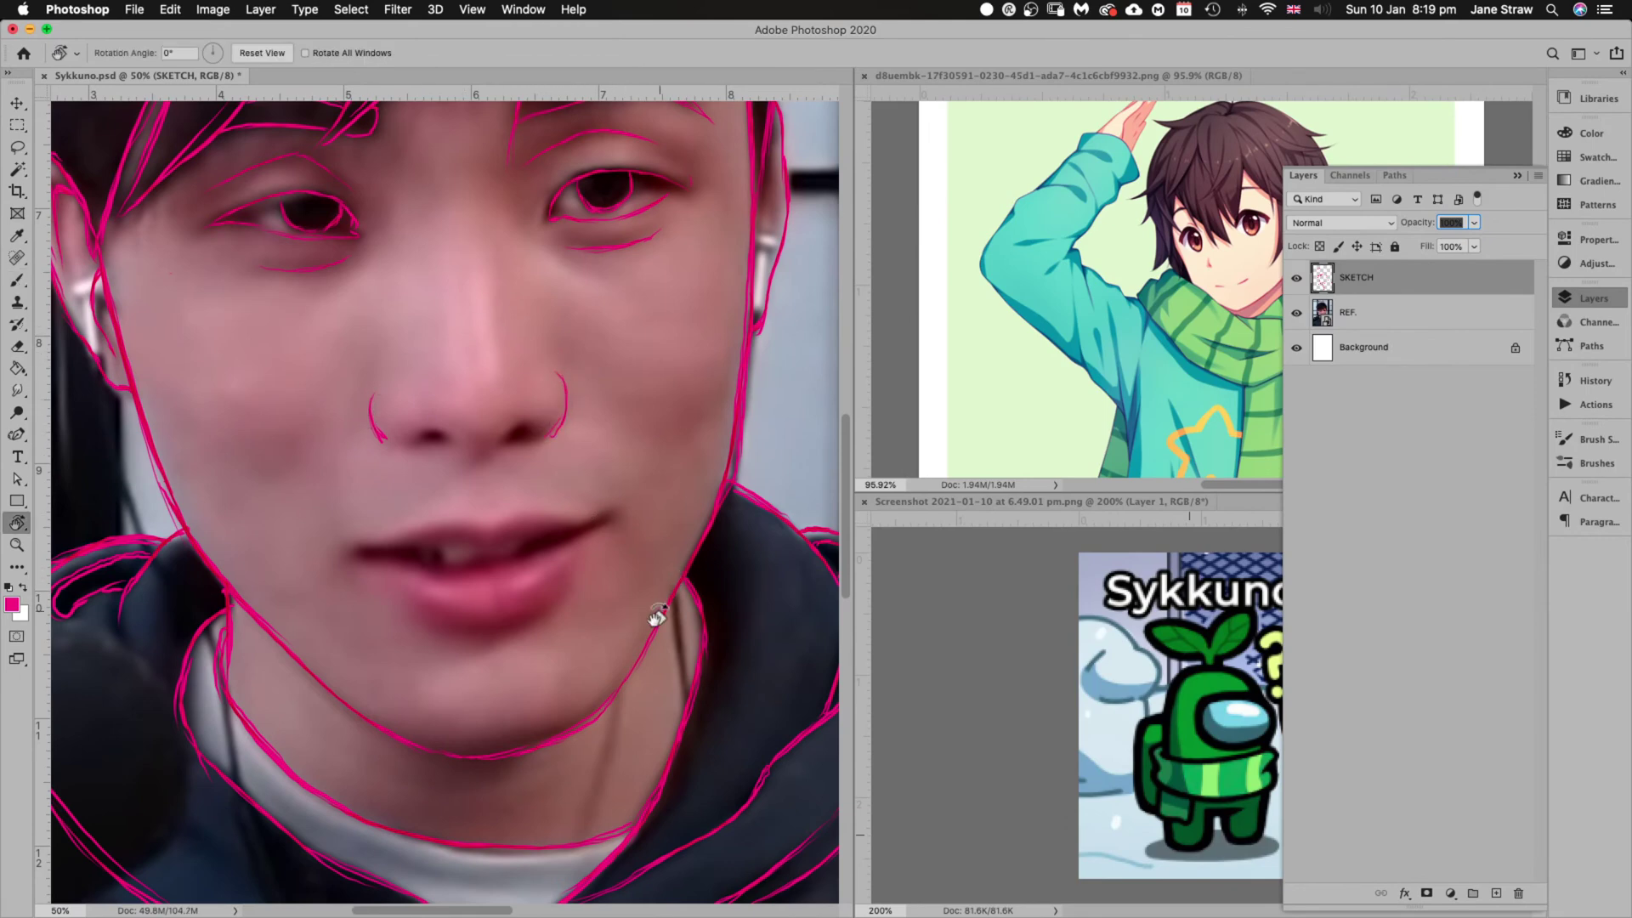
drag(656, 612, 699, 351)
key(b)
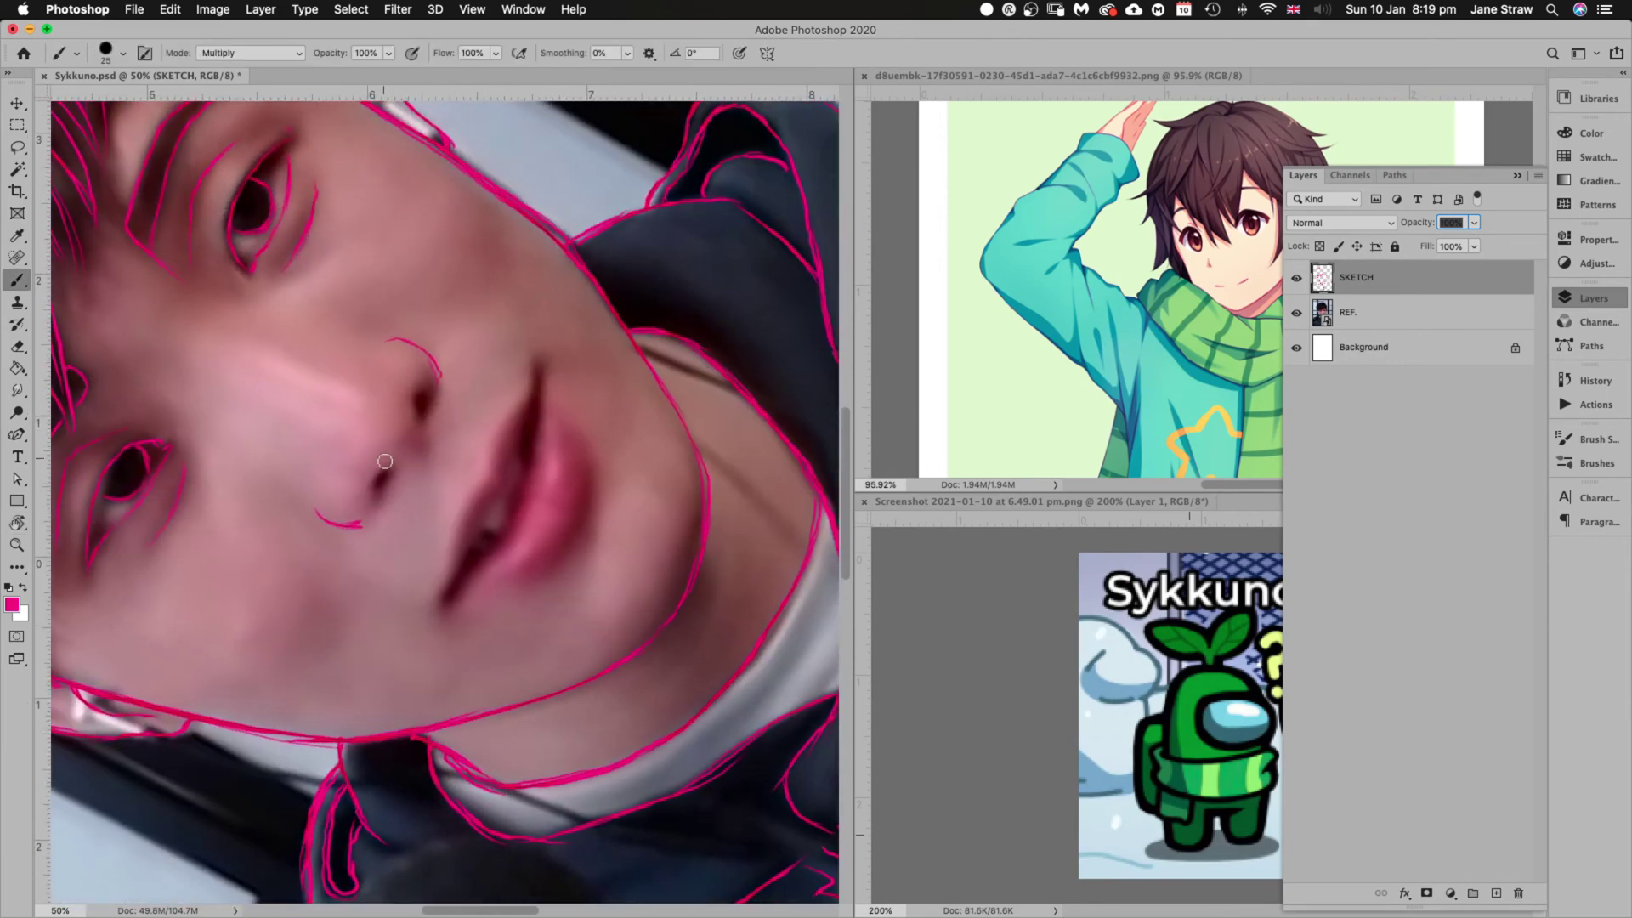
mouse_move(392, 474)
mouse_down()
mouse_move(379, 497)
mouse_move(390, 476)
mouse_up()
drag(430, 390, 427, 411)
key(Escape)
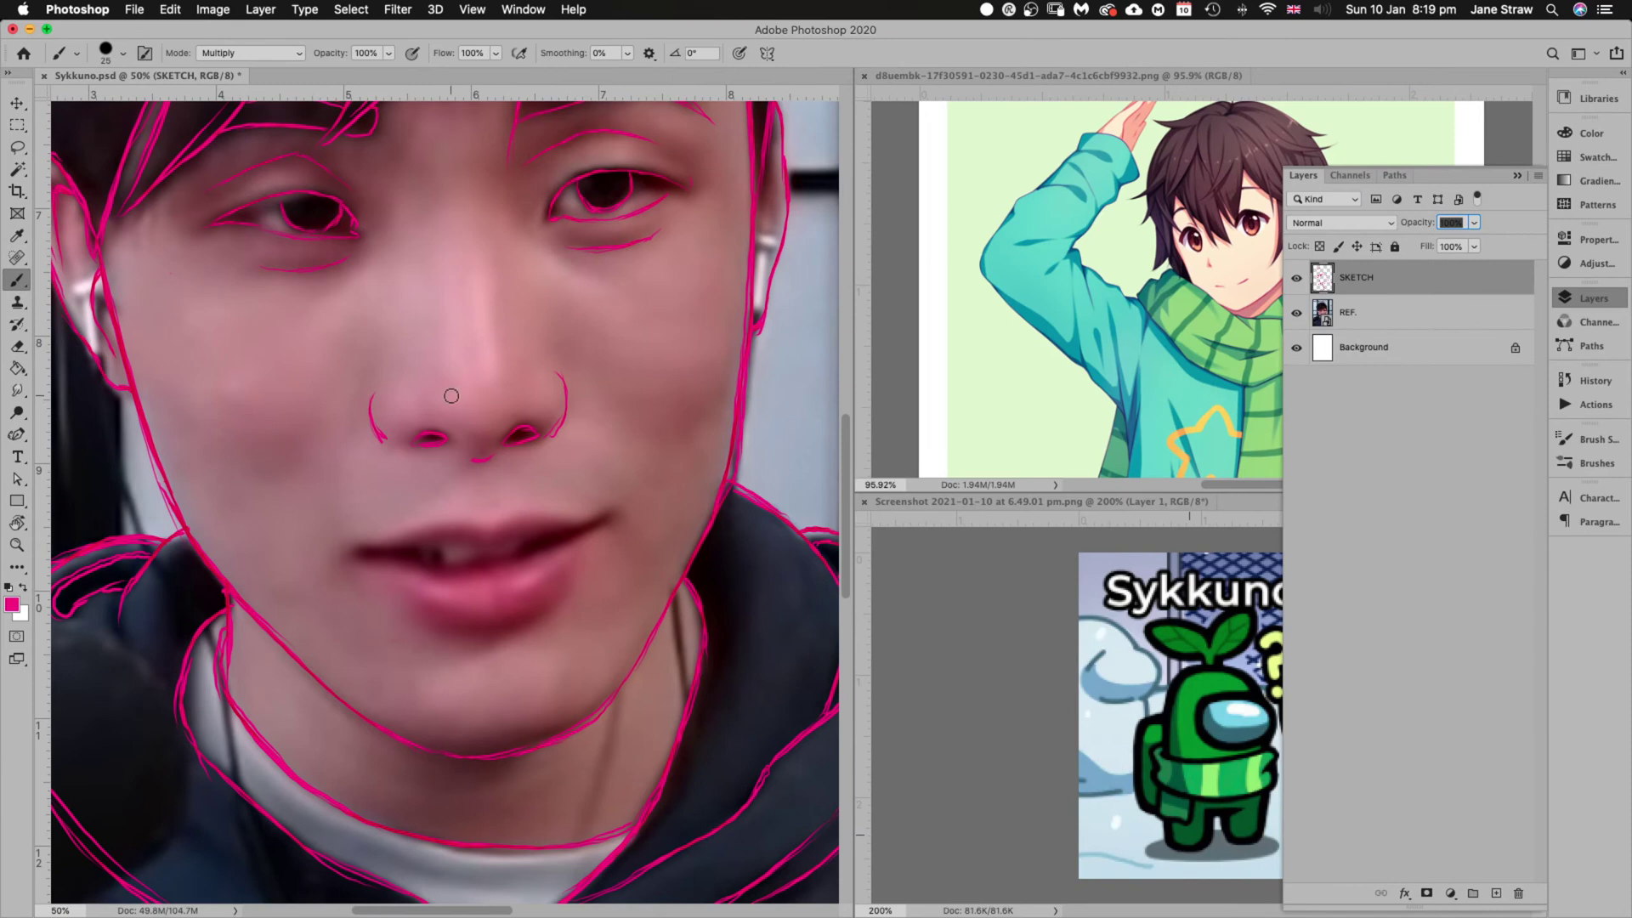
drag(479, 414, 443, 389)
key(super+z)
key(super+z)
Trace the upper lip's outline, the mouth corners and the edges of the mouth opening
key(r)
mouse_move(666, 593)
mouse_down()
mouse_move(678, 431)
mouse_move(633, 259)
mouse_move(625, 281)
mouse_up()
key(b)
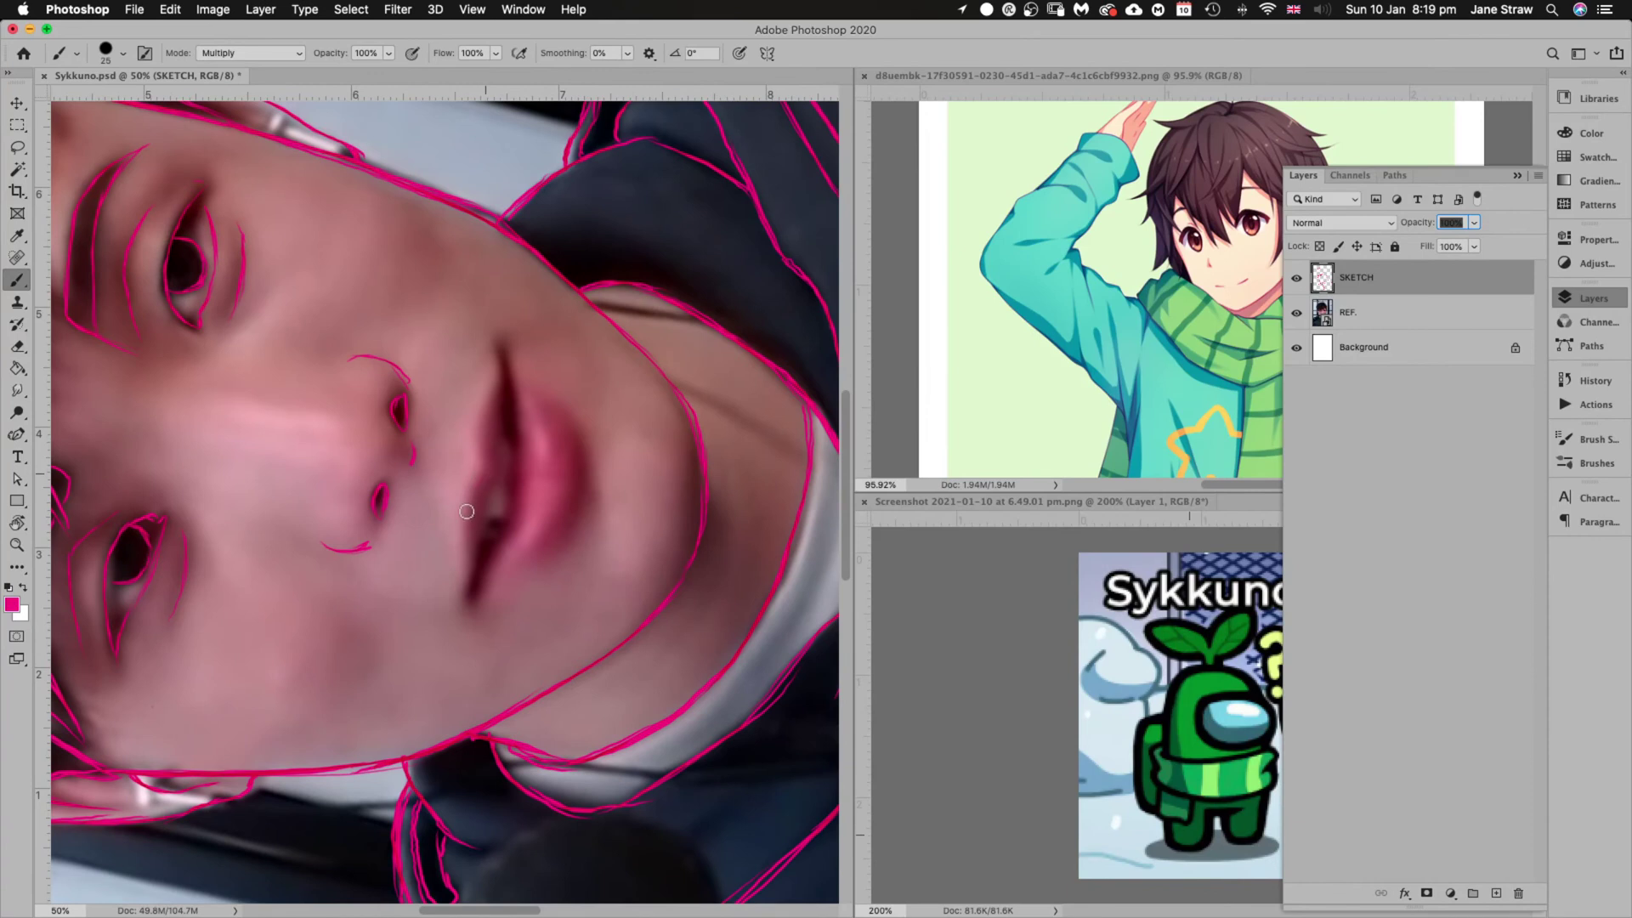
drag(483, 473, 469, 594)
drag(485, 473, 484, 436)
drag(500, 351, 503, 413)
drag(496, 493, 476, 572)
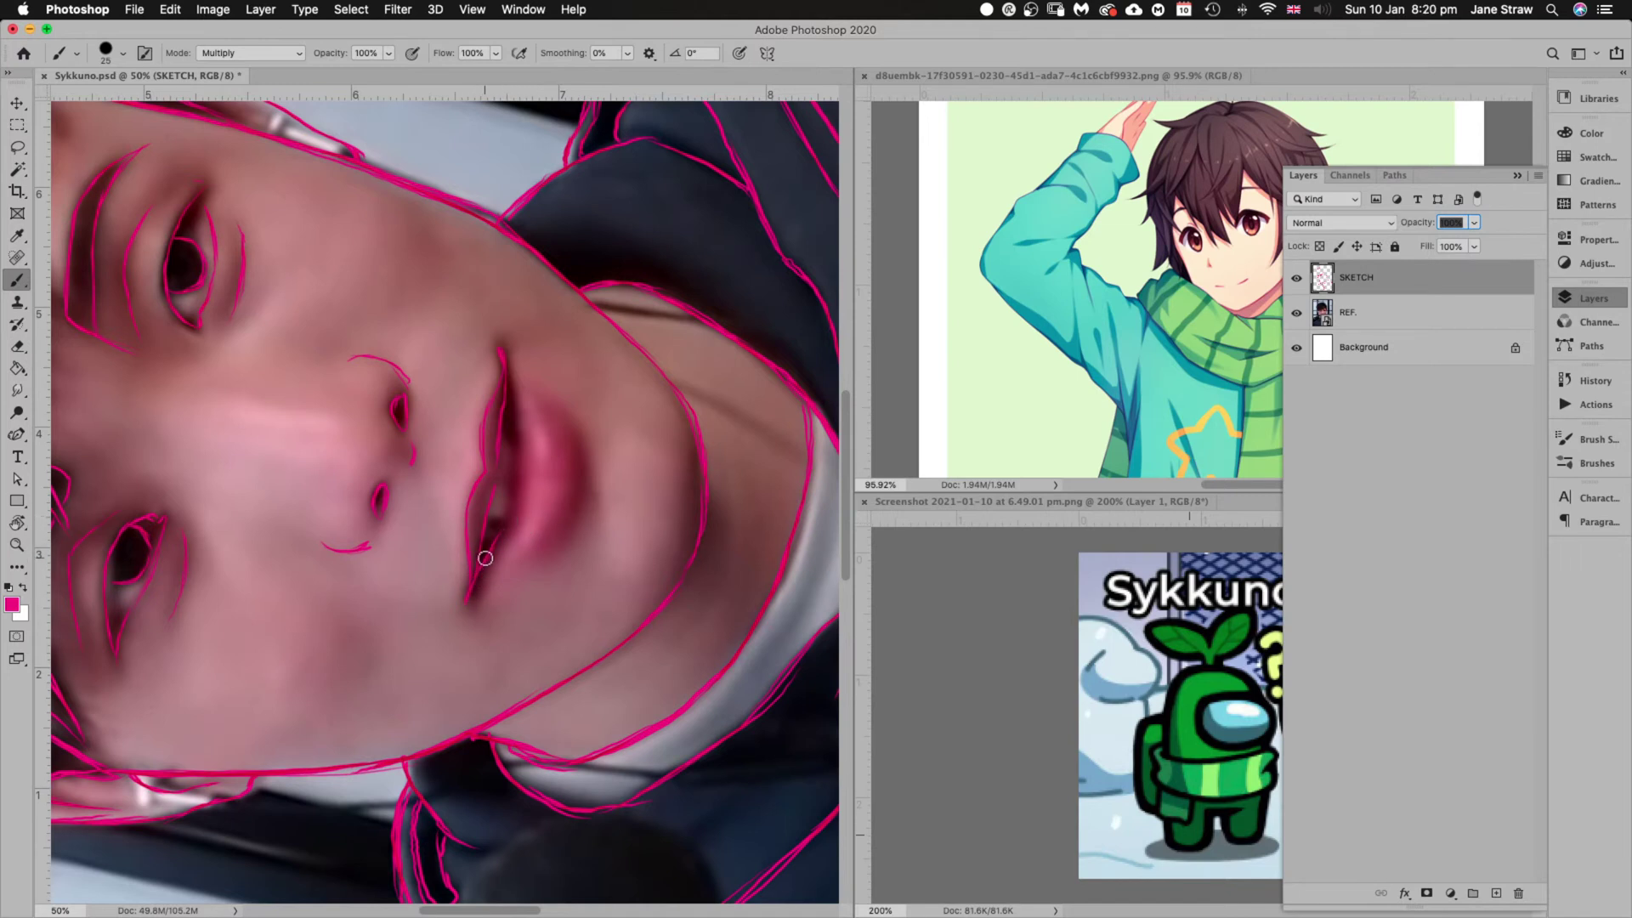
drag(500, 534, 516, 510)
drag(505, 357, 515, 468)
key(Escape)
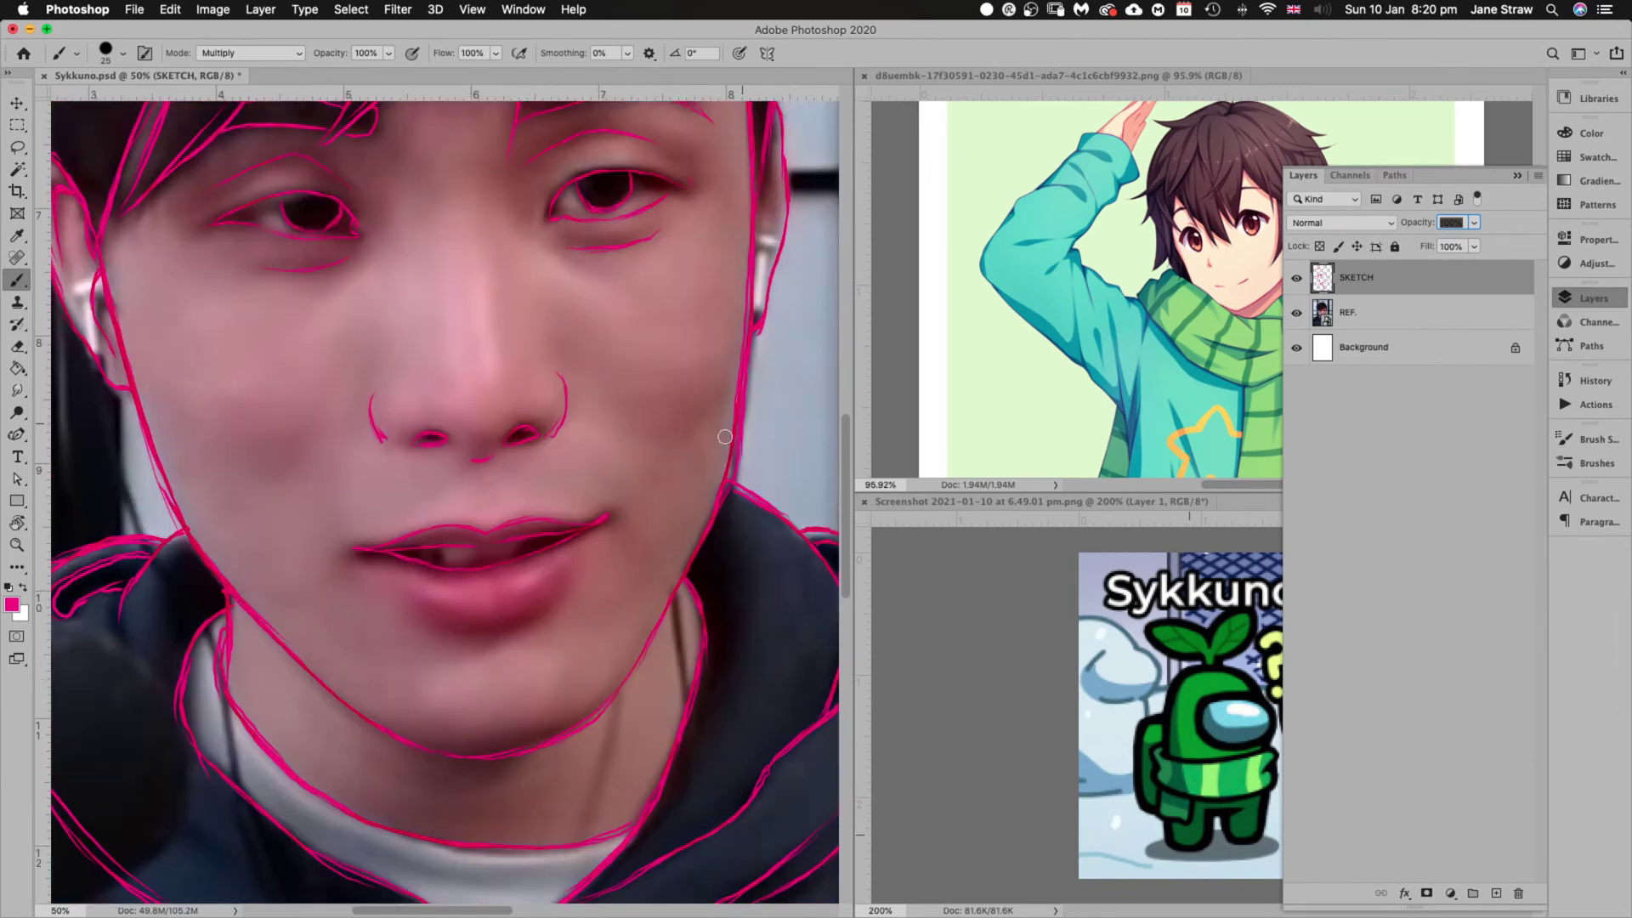
drag(196, 435, 291, 473)
key(super+z)
key(super+z)
Trace the outer edge of the lower lip in a single curve below the mouth
key(r)
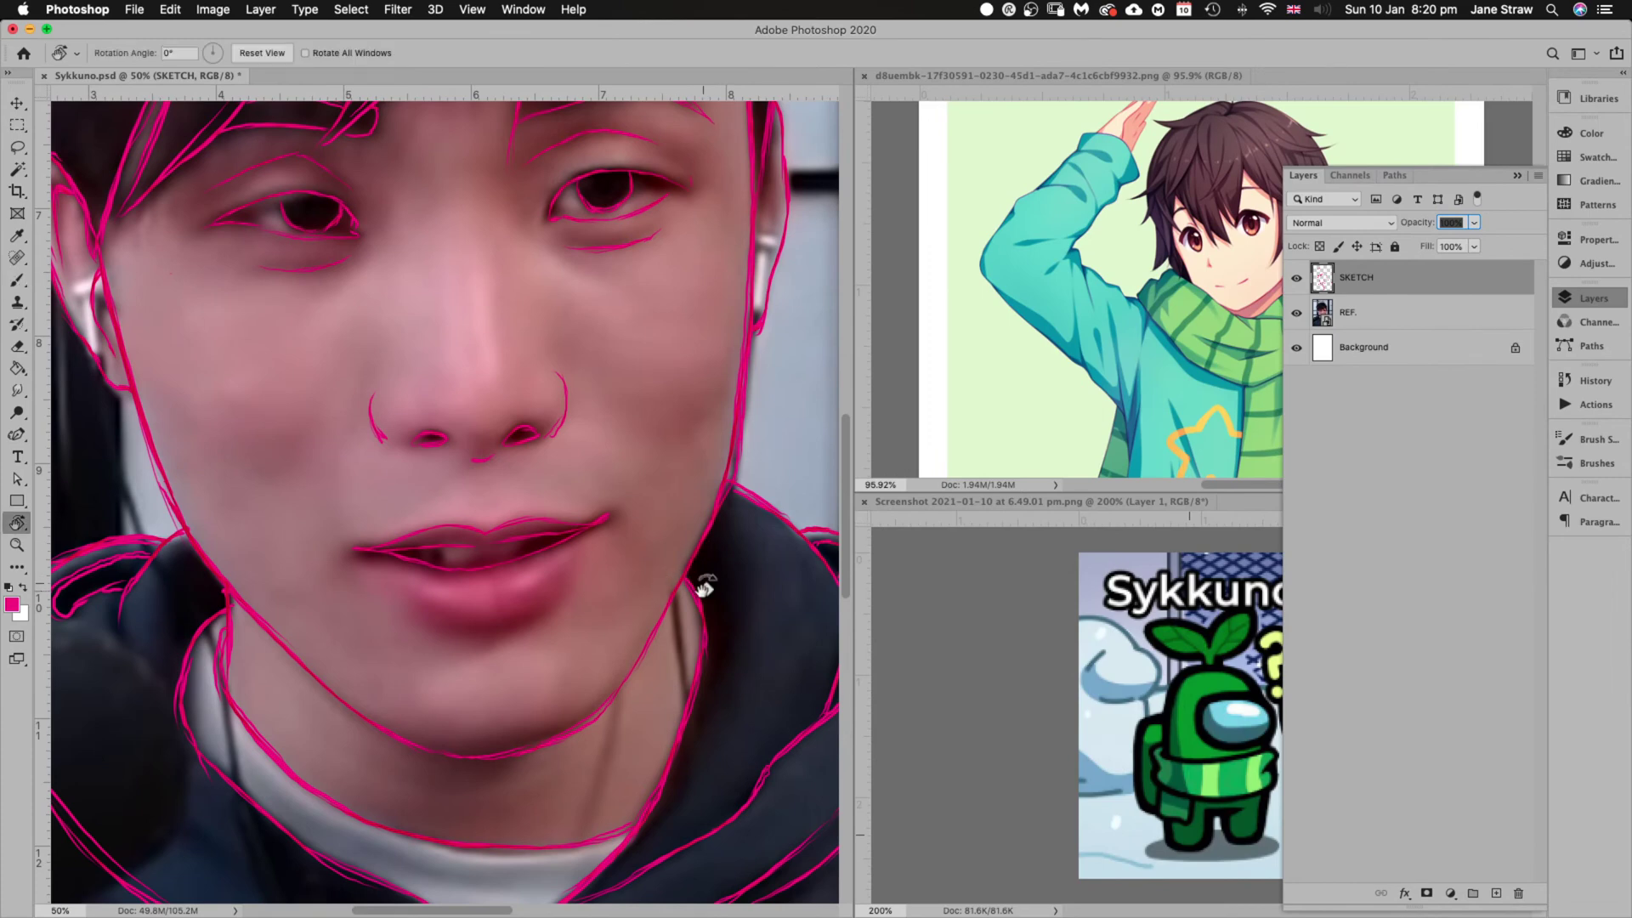
mouse_move(728, 590)
mouse_down()
mouse_move(716, 687)
mouse_move(495, 867)
mouse_move(457, 836)
mouse_up()
key(b)
mouse_move(333, 570)
mouse_down()
mouse_move(344, 607)
mouse_move(342, 501)
mouse_move(339, 583)
mouse_move(337, 535)
mouse_up()
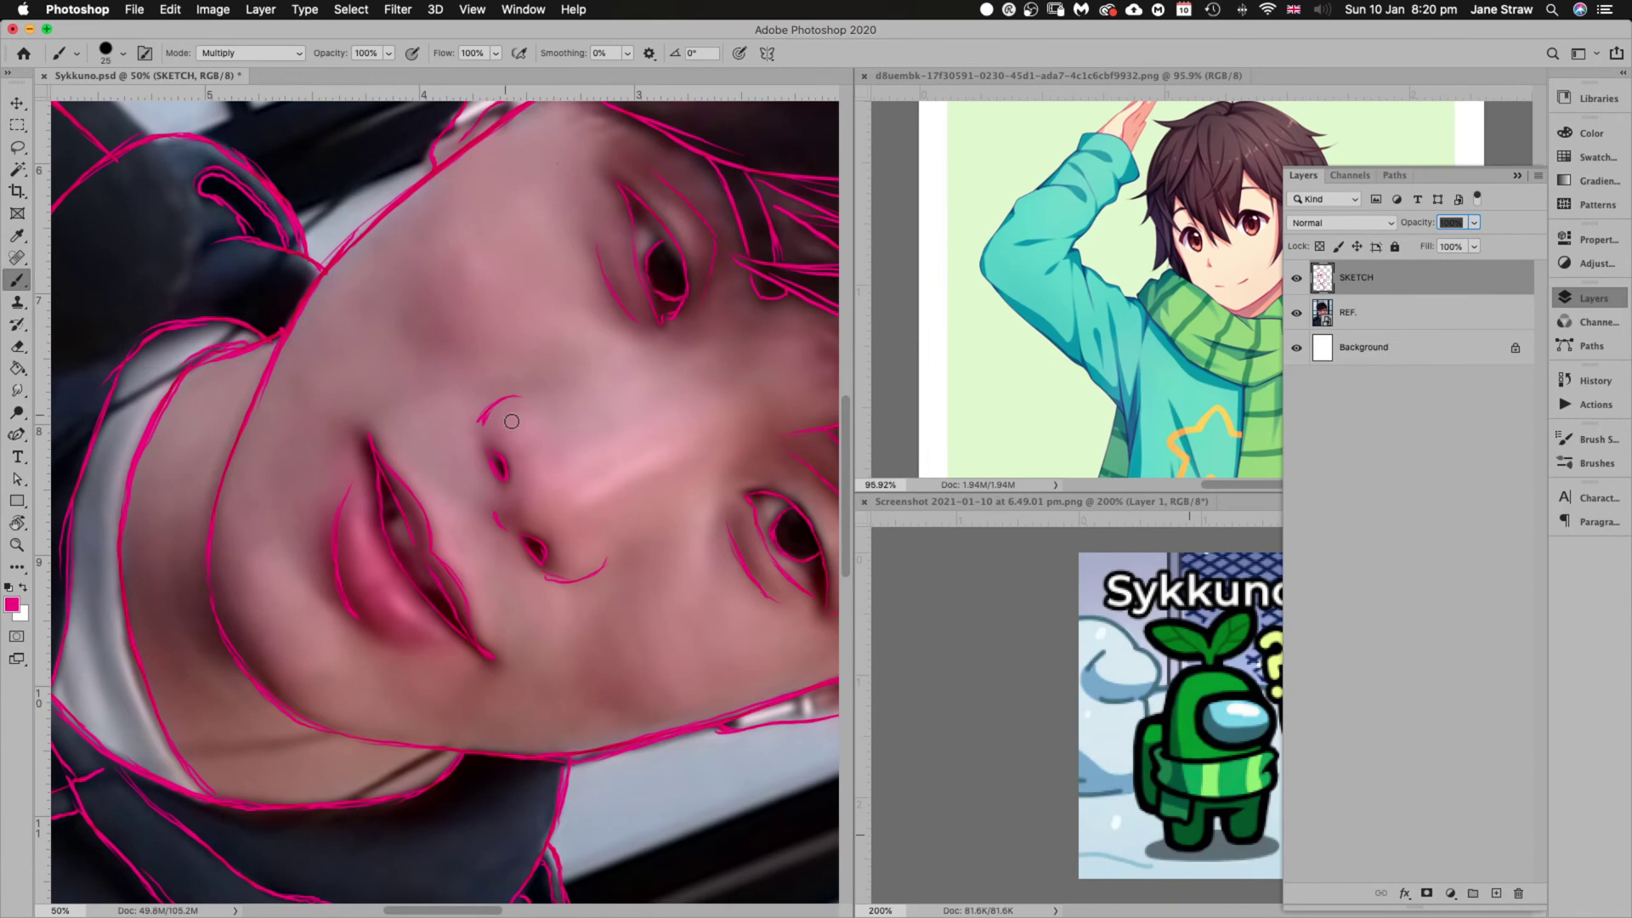
drag(512, 421, 624, 500)
mouse_move(513, 623)
mouse_down()
mouse_move(567, 593)
mouse_move(582, 553)
mouse_up()
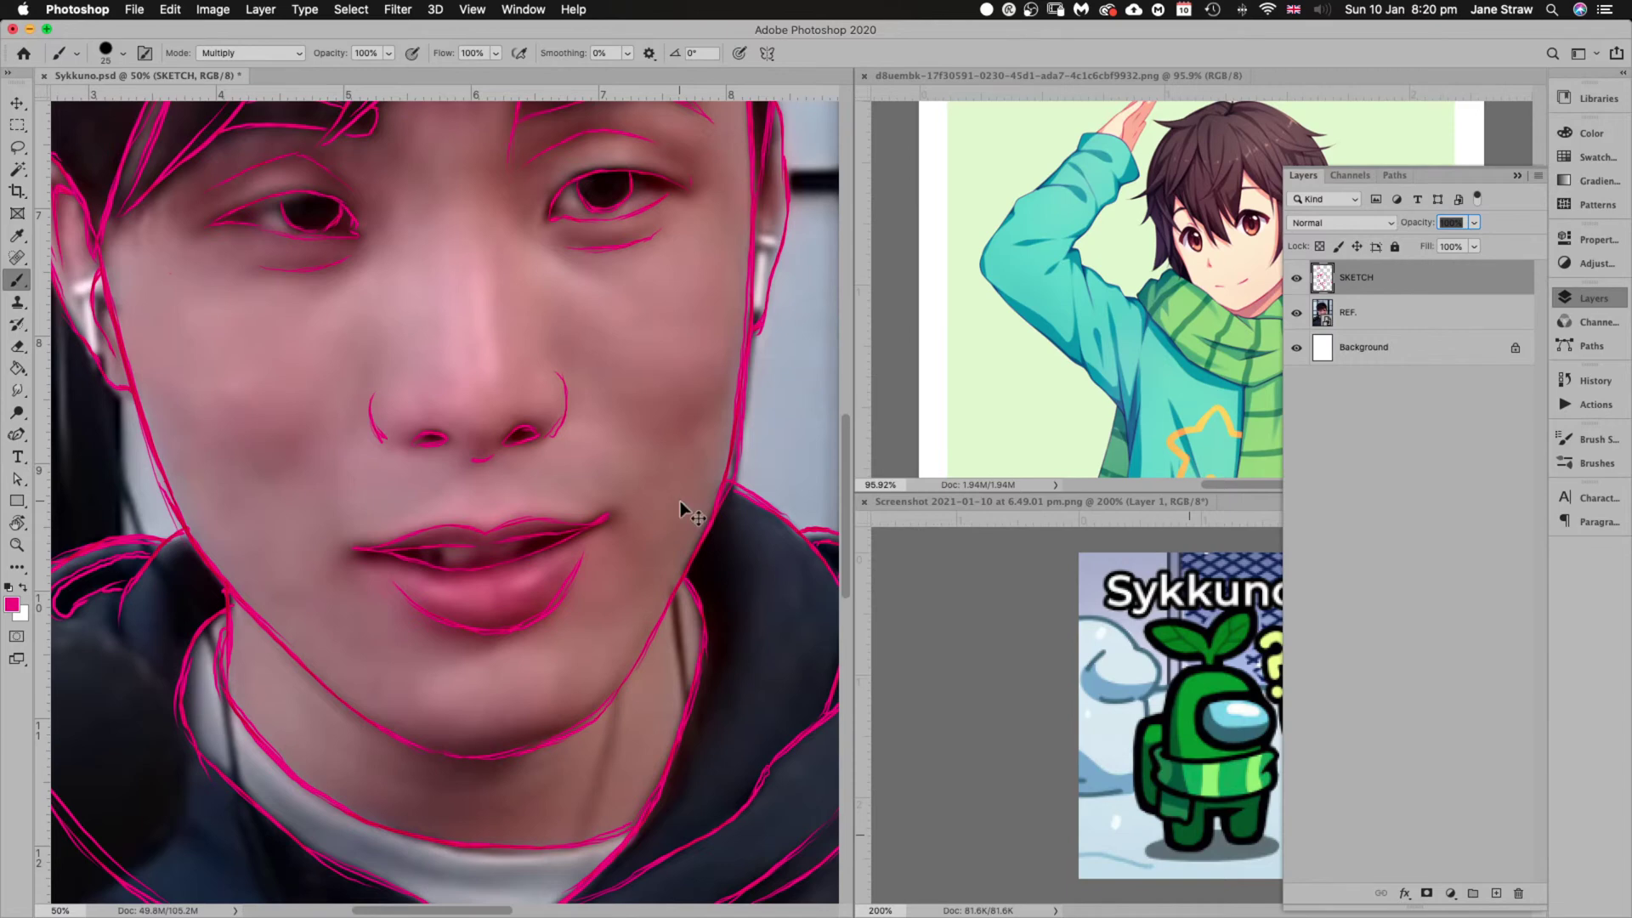
Compare the whole drawing with the photo by hiding and showing the REF and SKETCH layers
key(super+minus)
key(super+minus)
key(super+minus)
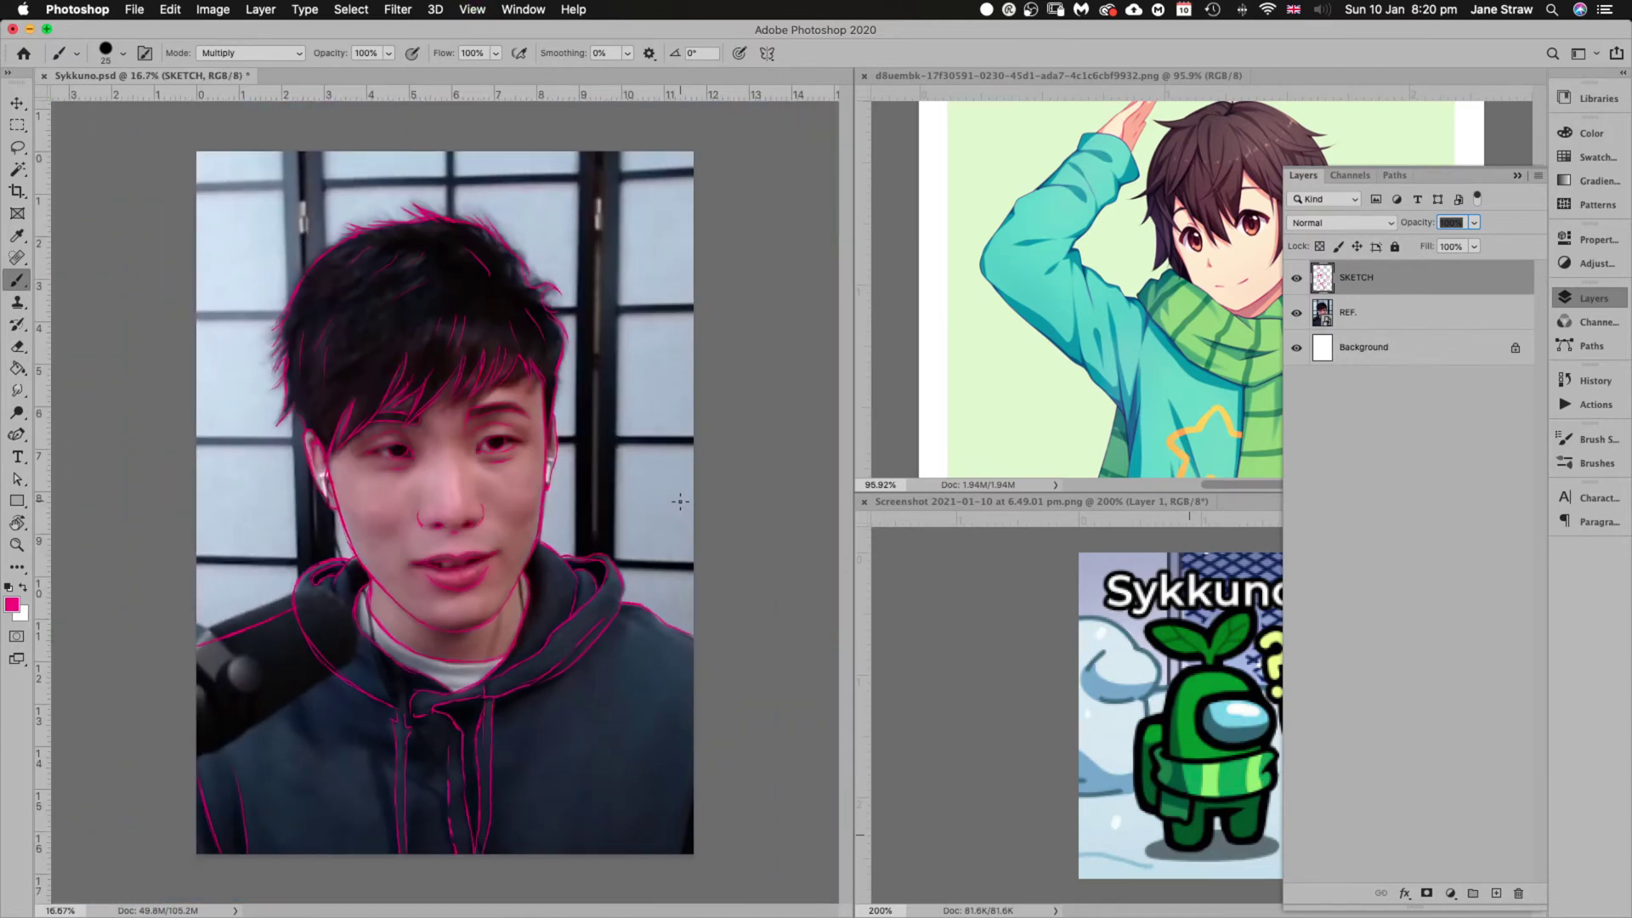
click(1297, 314)
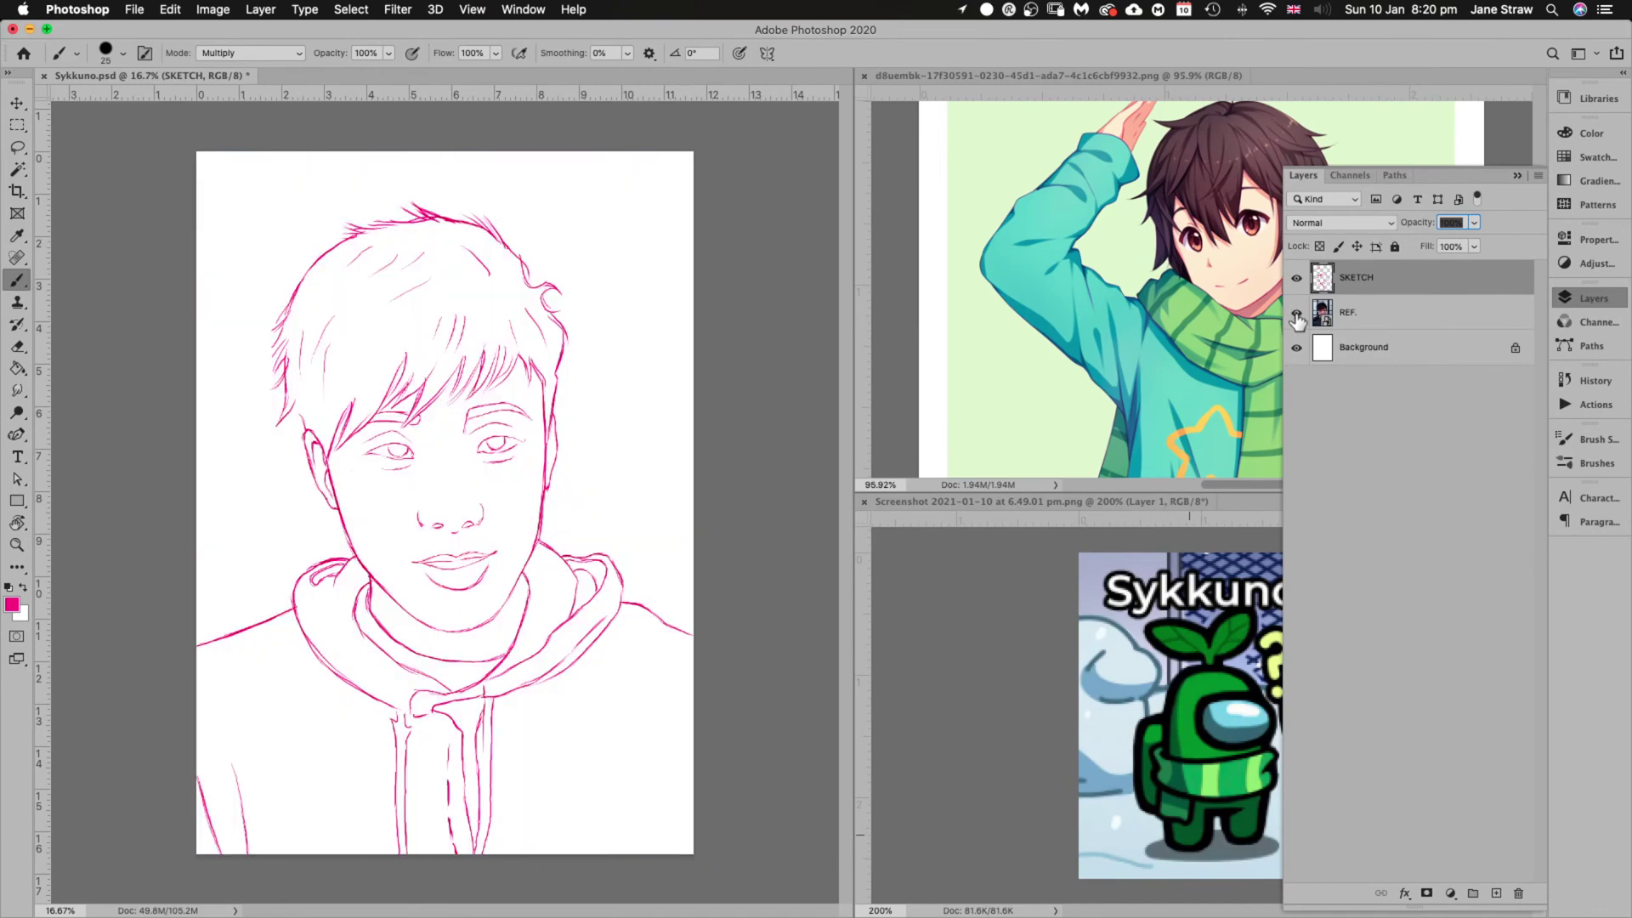
click(1297, 315)
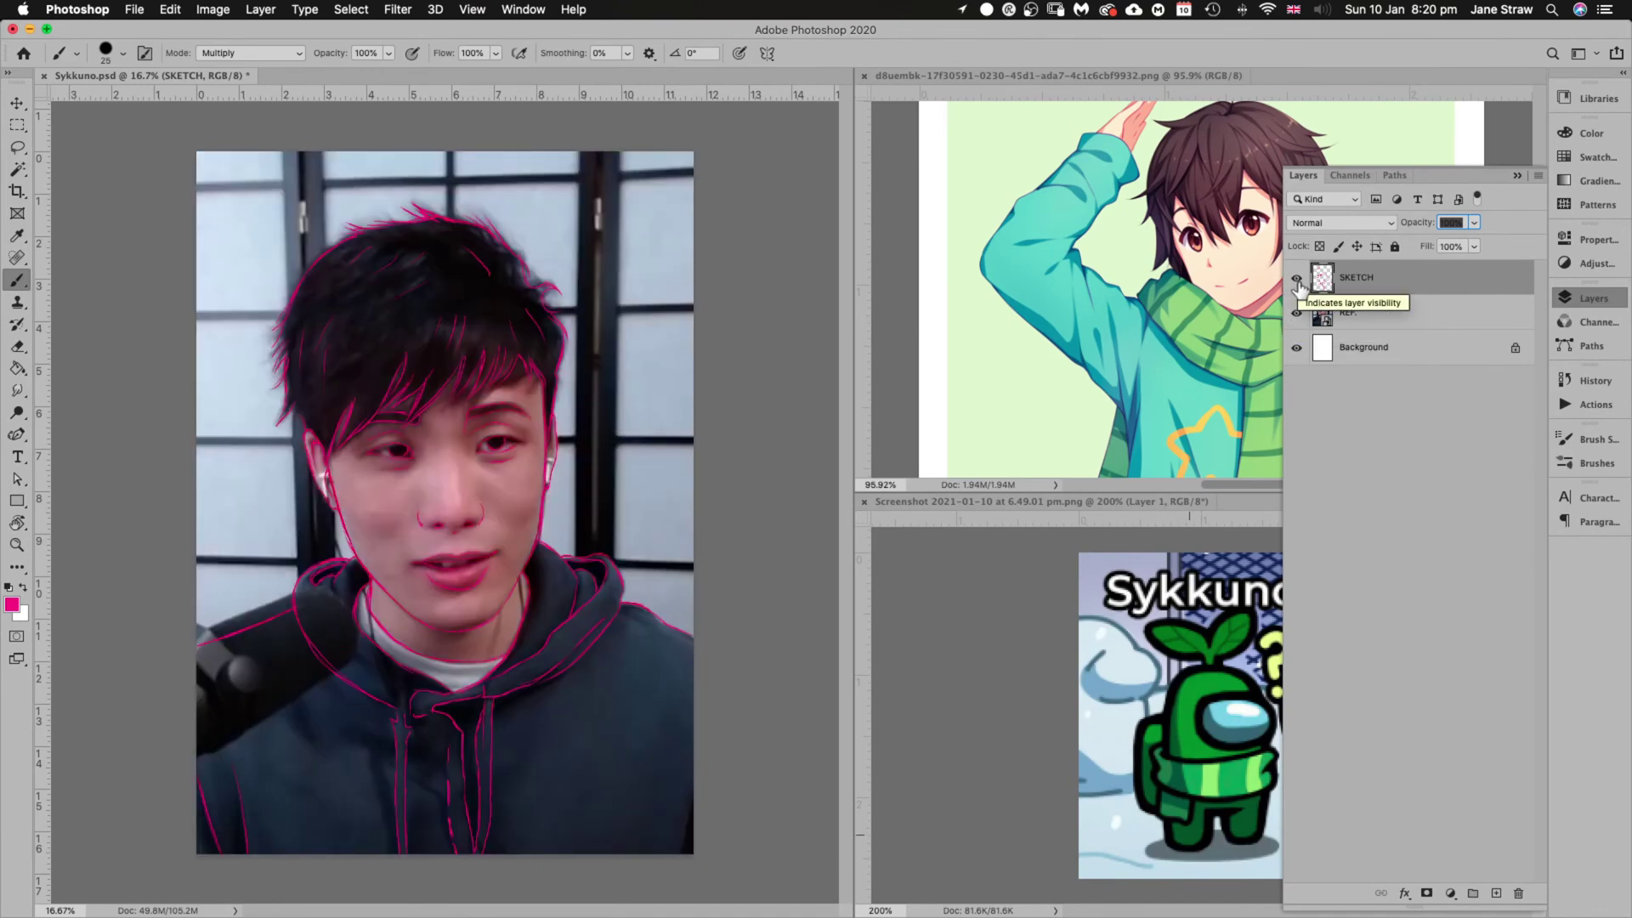
click(1296, 279)
click(1297, 278)
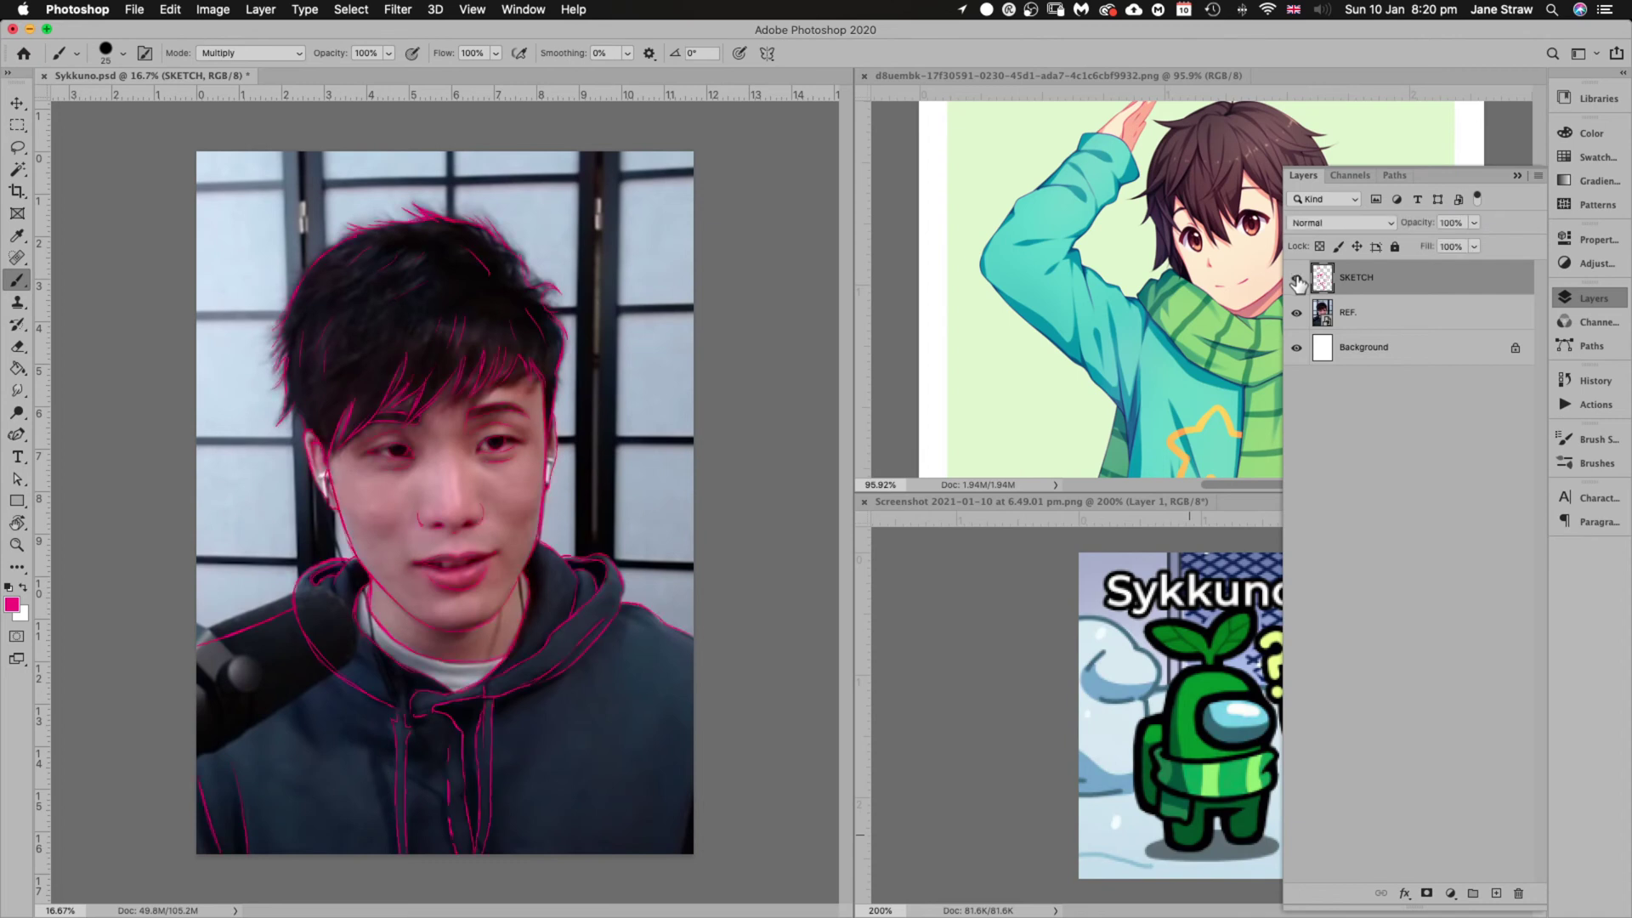
click(1297, 313)
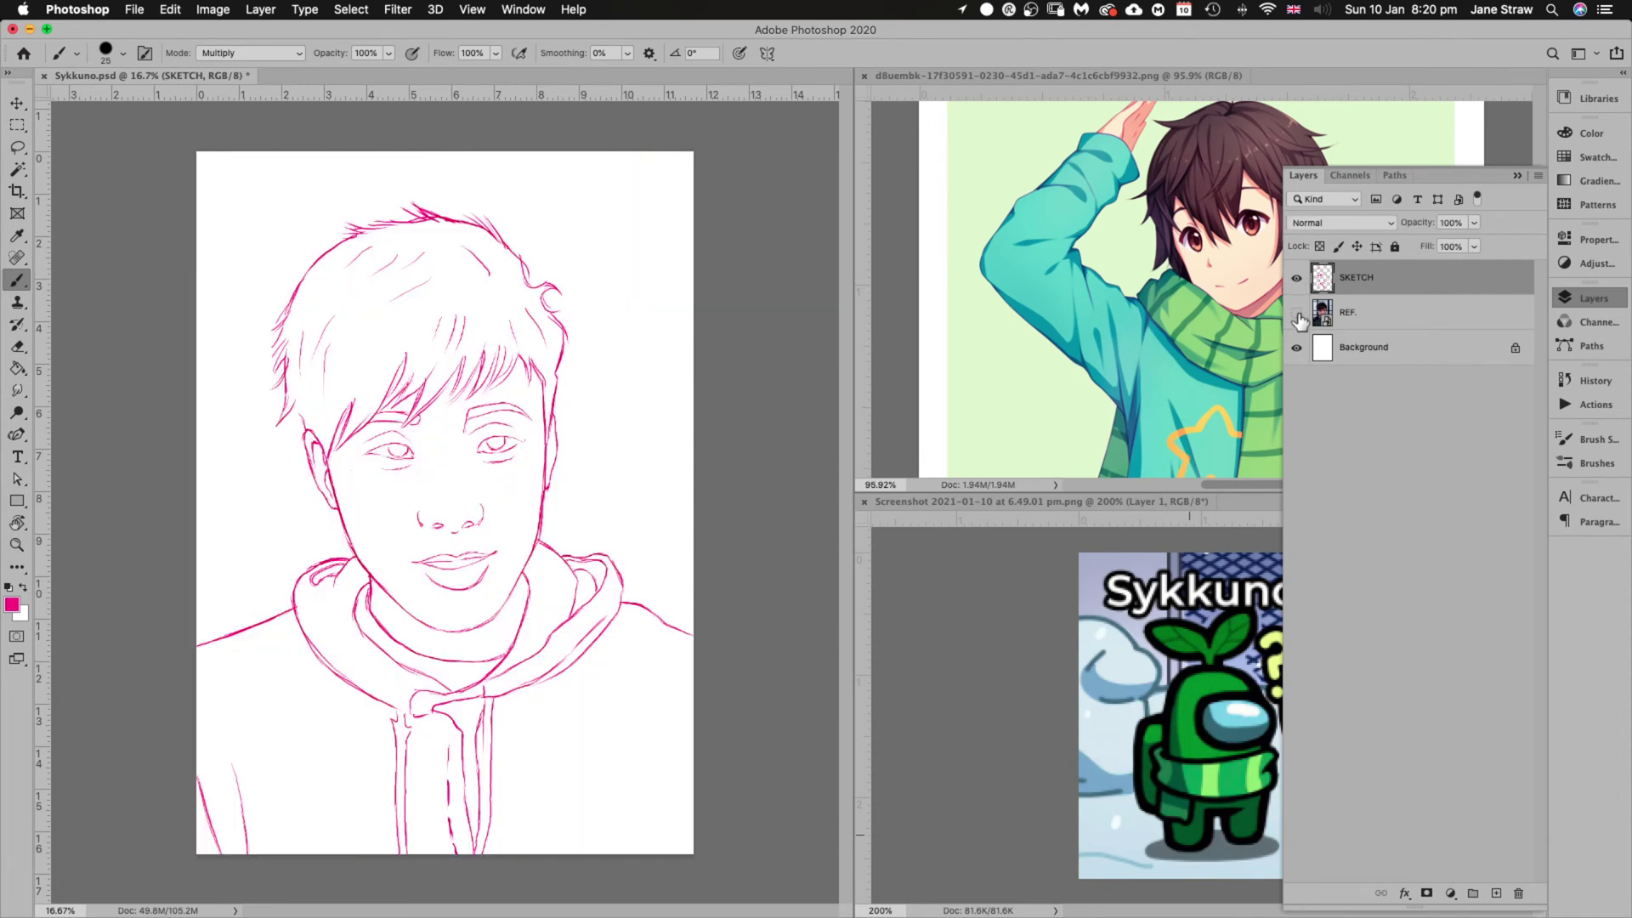
click(1296, 314)
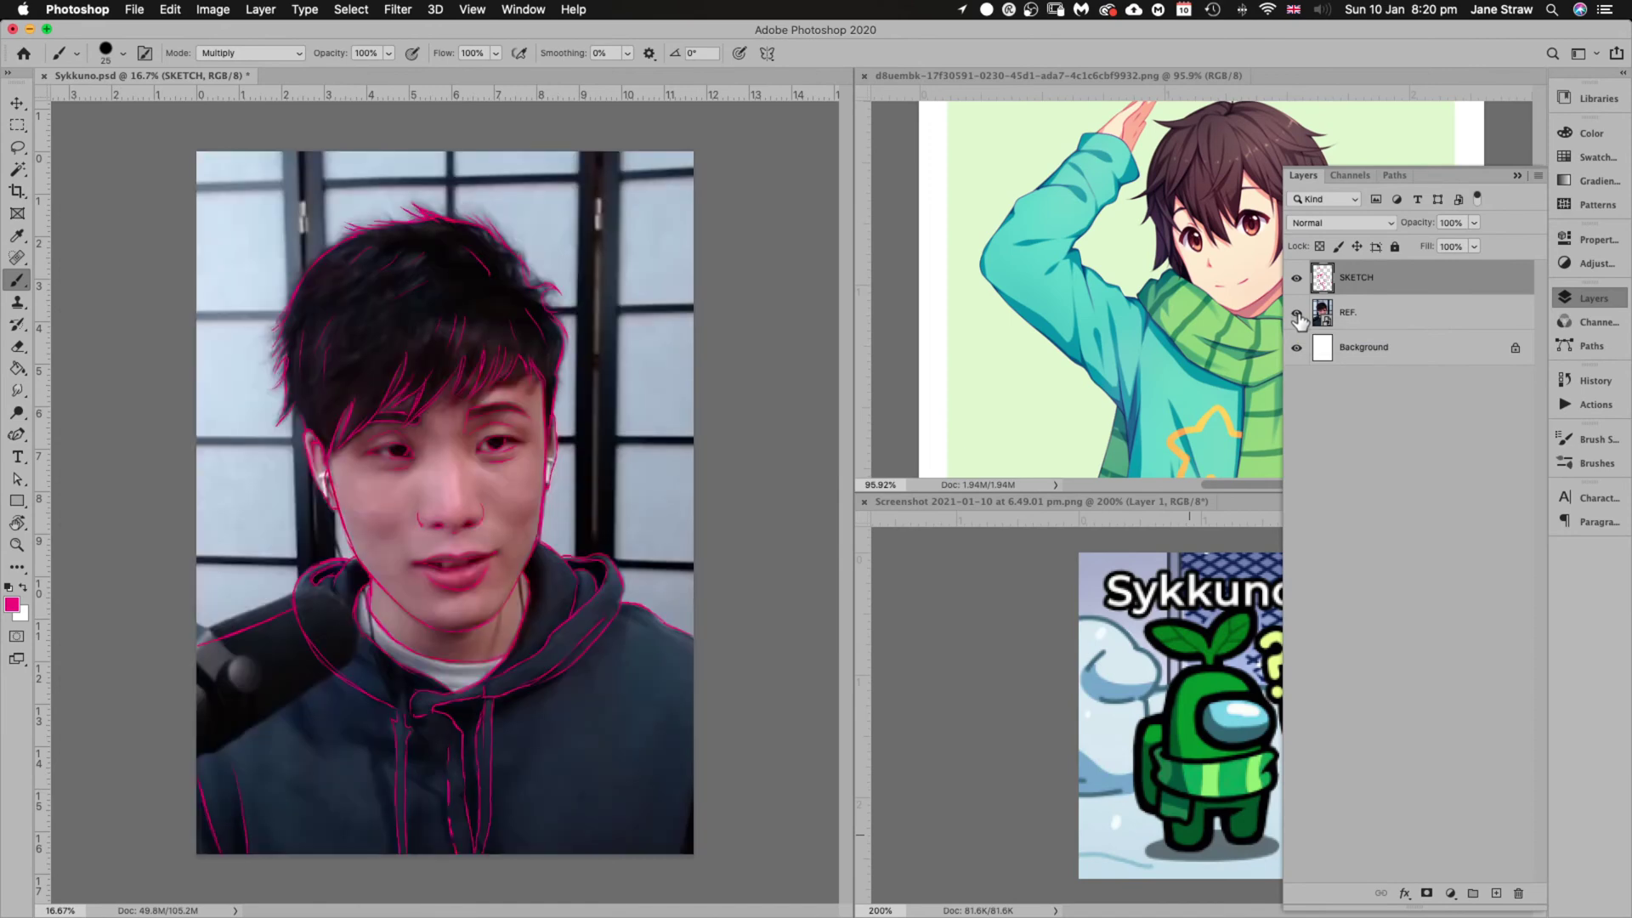
Set the Eraser to the Hard Round brush and erase the lower lip's outline
key(super+equal)
key(super+equal)
key(super+equal)
drag(481, 535, 607, 244)
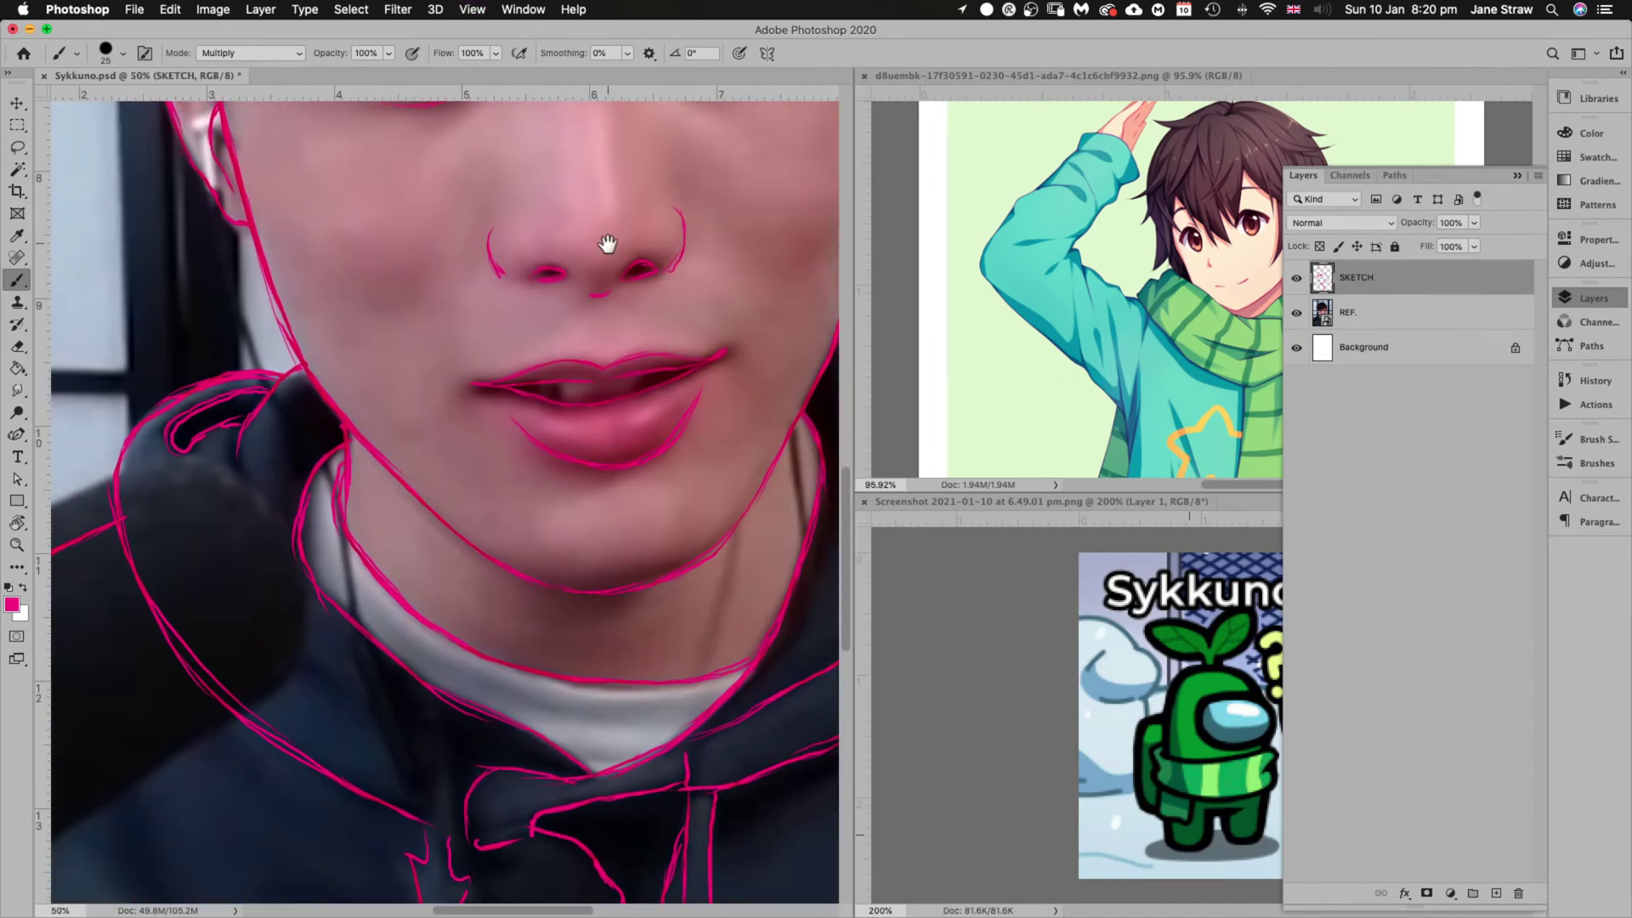
key(e)
drag(692, 442, 690, 427)
click(122, 54)
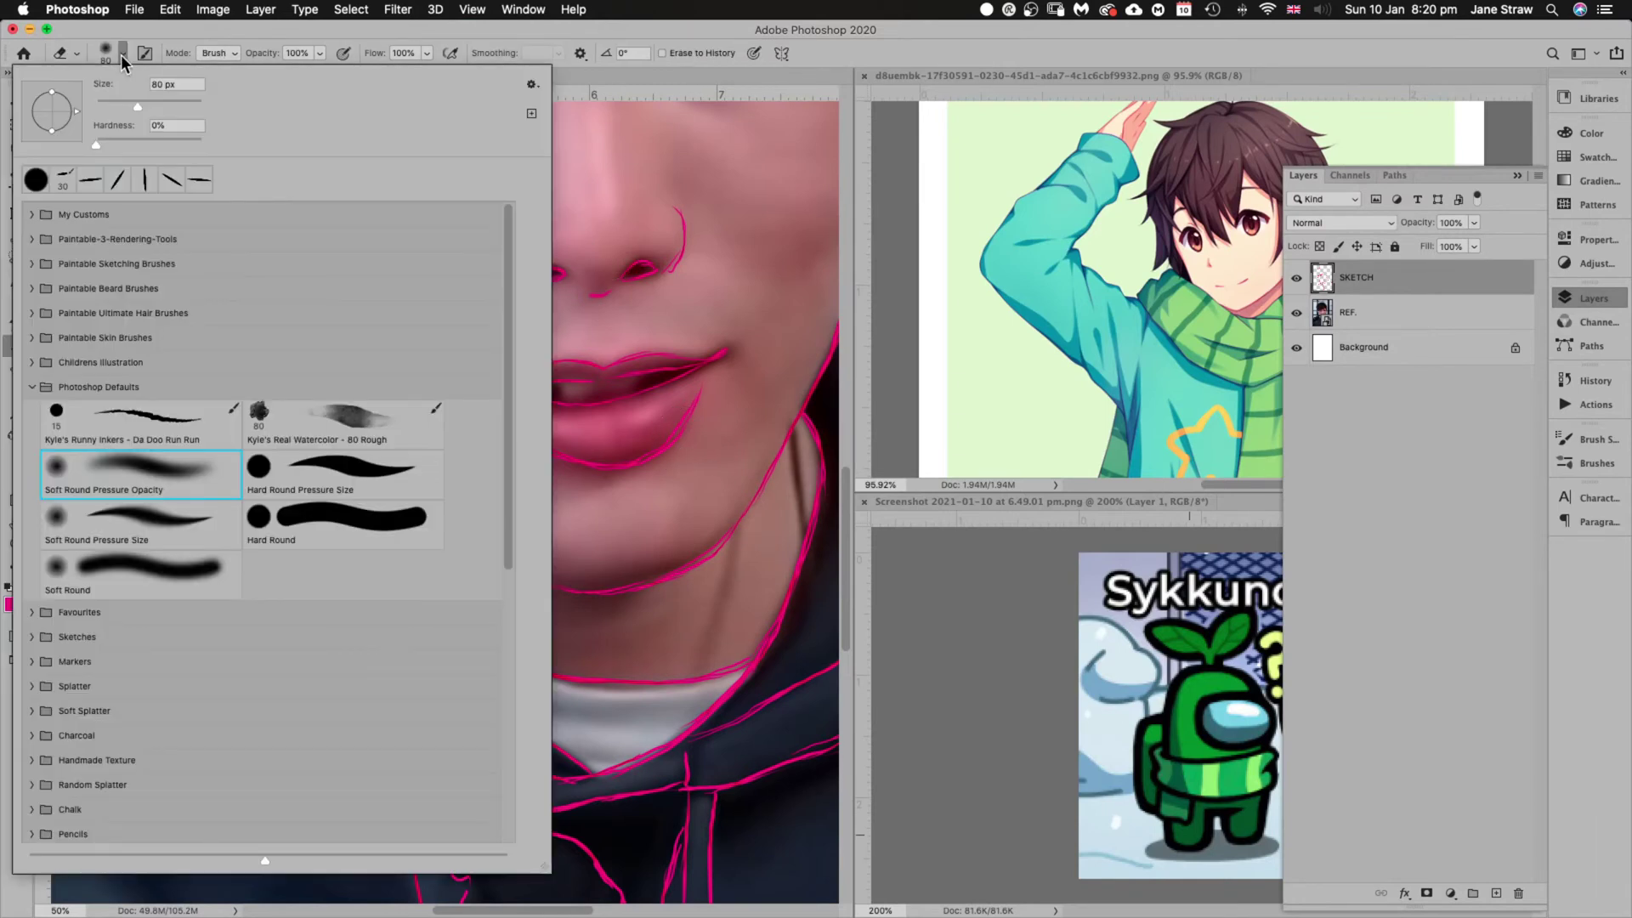
click(391, 534)
click(879, 53)
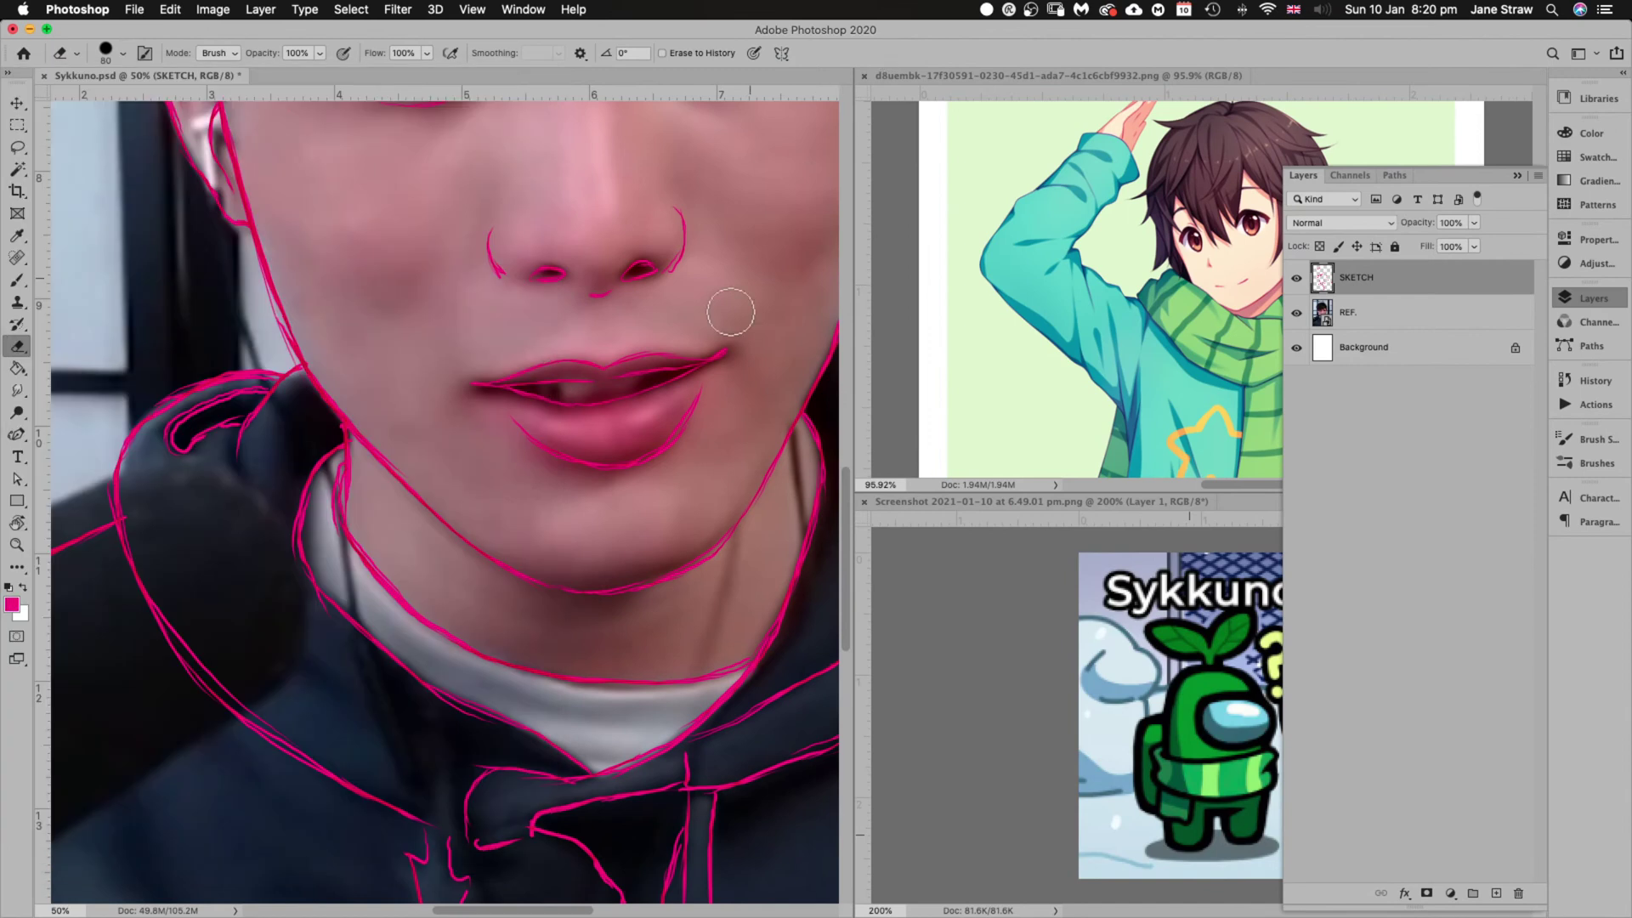
mouse_move(649, 451)
mouse_down()
mouse_move(547, 454)
mouse_move(477, 422)
mouse_up()
Redraw the lower lip's outer edge from both sides and add the teeth lines inside the mouth opening
key(r)
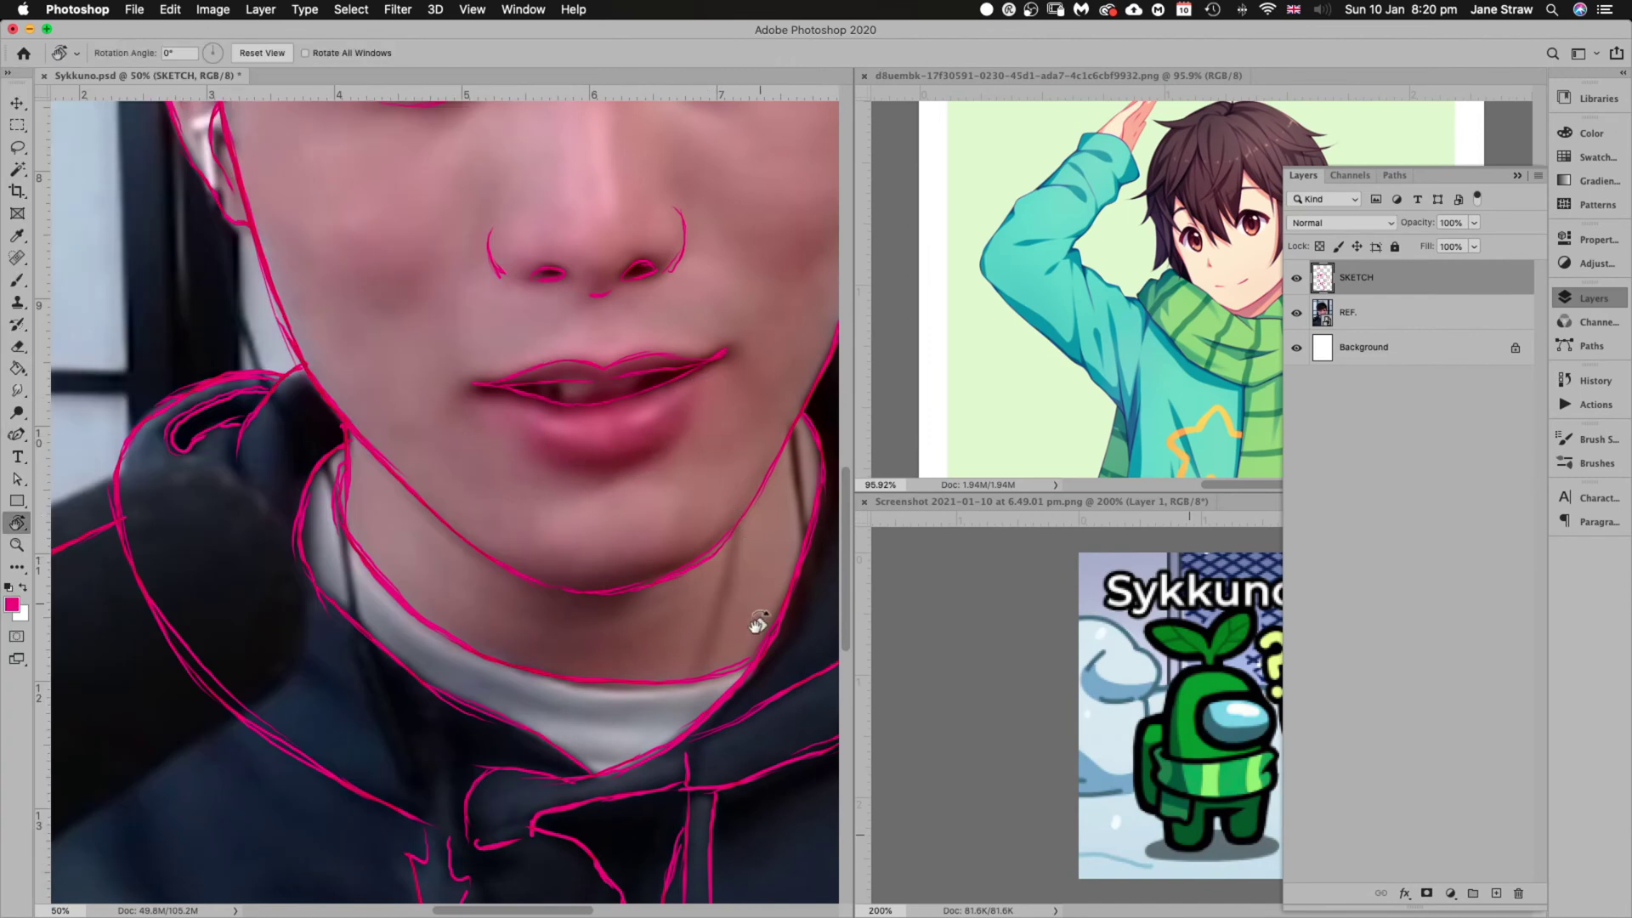
mouse_move(736, 676)
mouse_down()
mouse_move(800, 462)
mouse_move(777, 401)
mouse_up()
key(b)
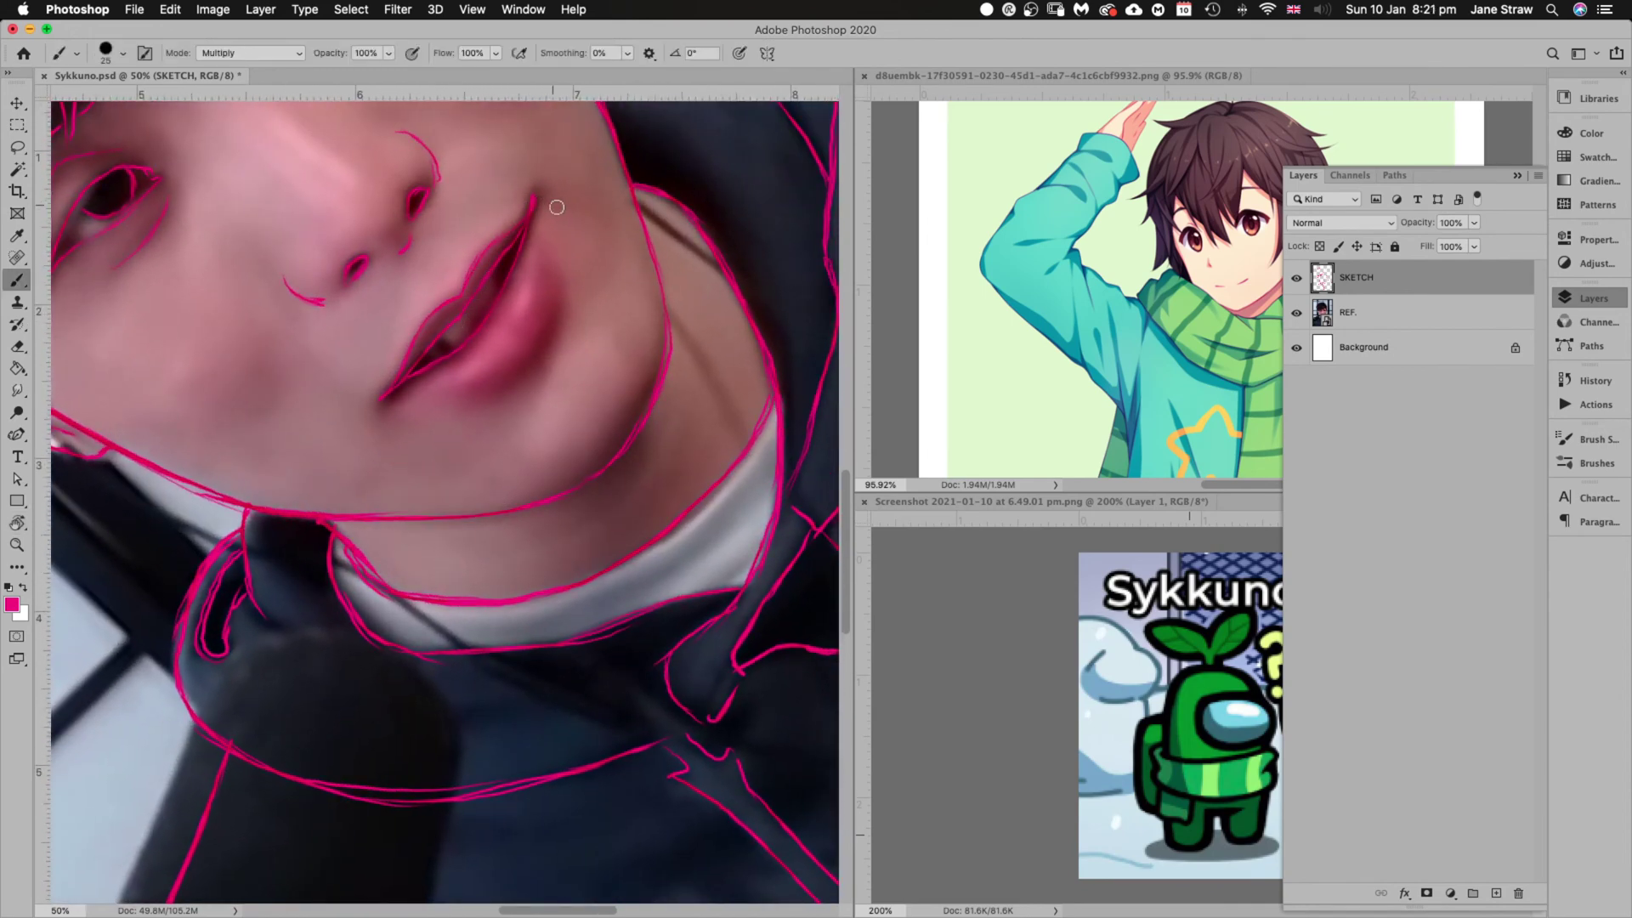
mouse_move(544, 354)
mouse_down()
mouse_move(566, 284)
mouse_move(548, 342)
mouse_move(561, 271)
mouse_up()
drag(654, 401, 679, 436)
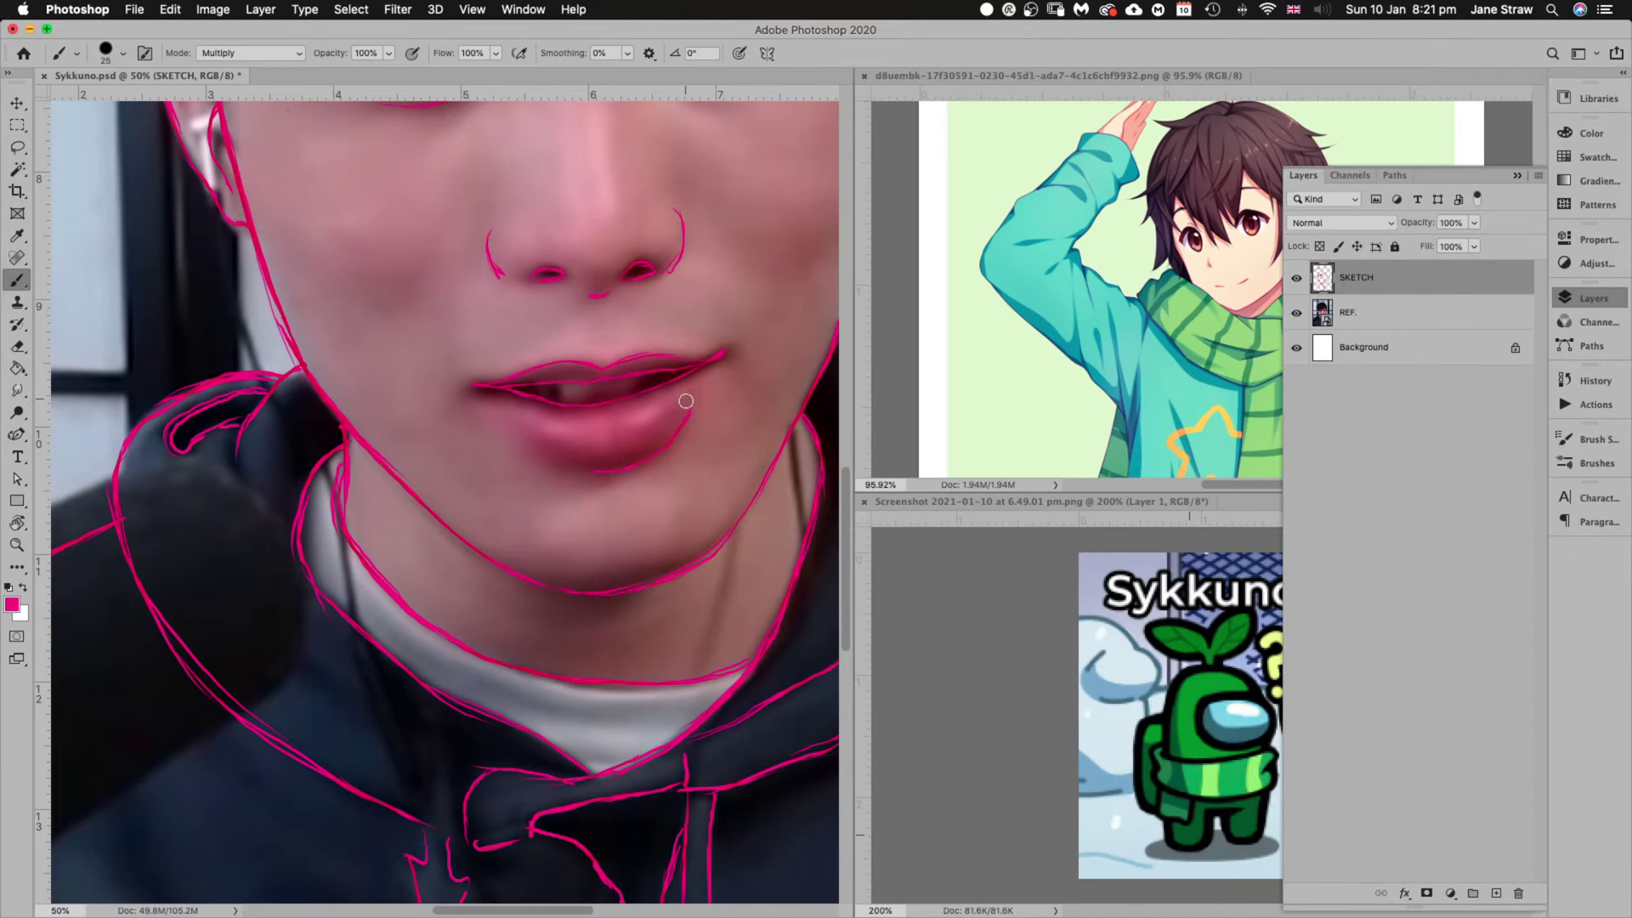
mouse_move(747, 375)
mouse_down()
mouse_move(757, 517)
mouse_move(646, 601)
mouse_up()
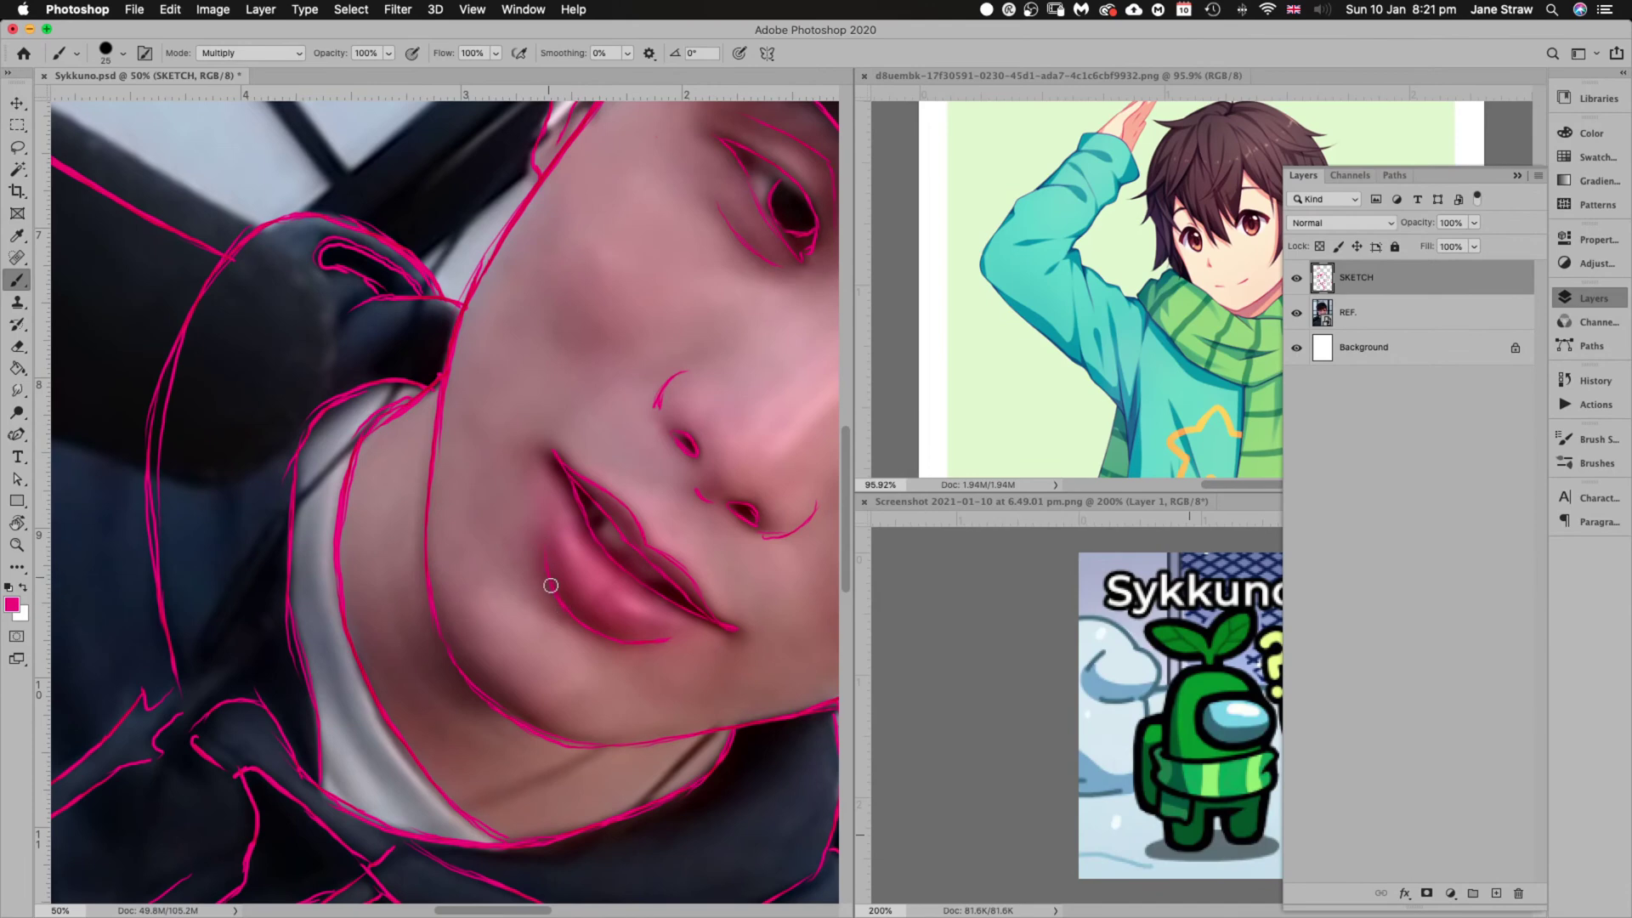
drag(716, 442, 724, 458)
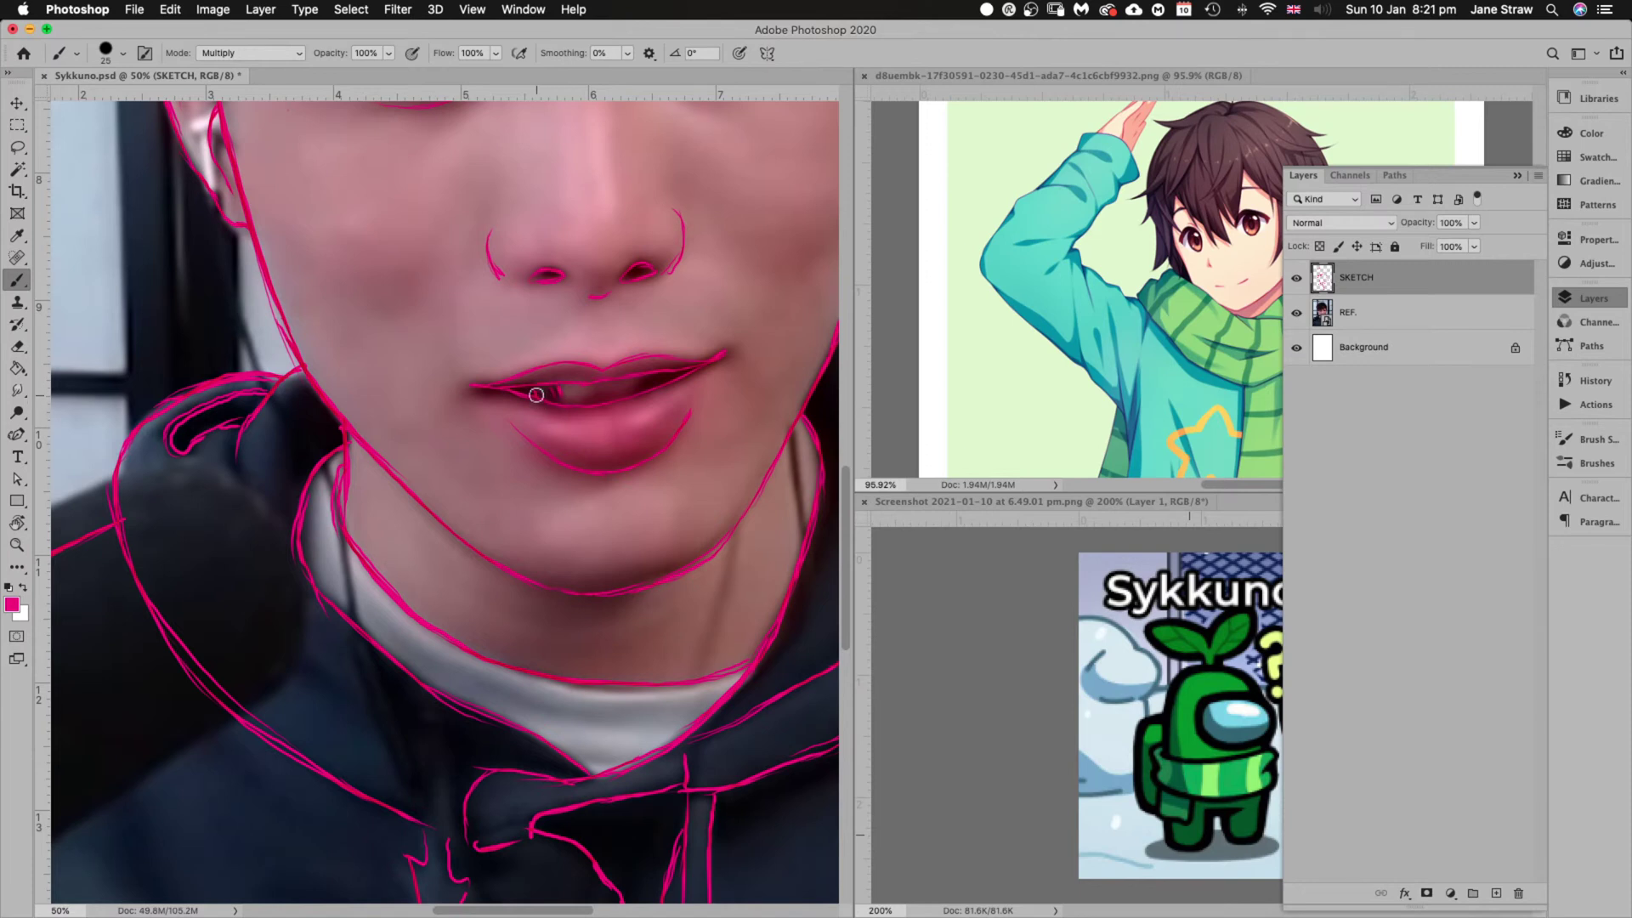
mouse_move(599, 383)
mouse_down()
mouse_move(597, 402)
mouse_move(643, 392)
mouse_up()
Redraw the shoulder line above the microphone out to the photo's edge and erase the old line beneath it
key(super+minus)
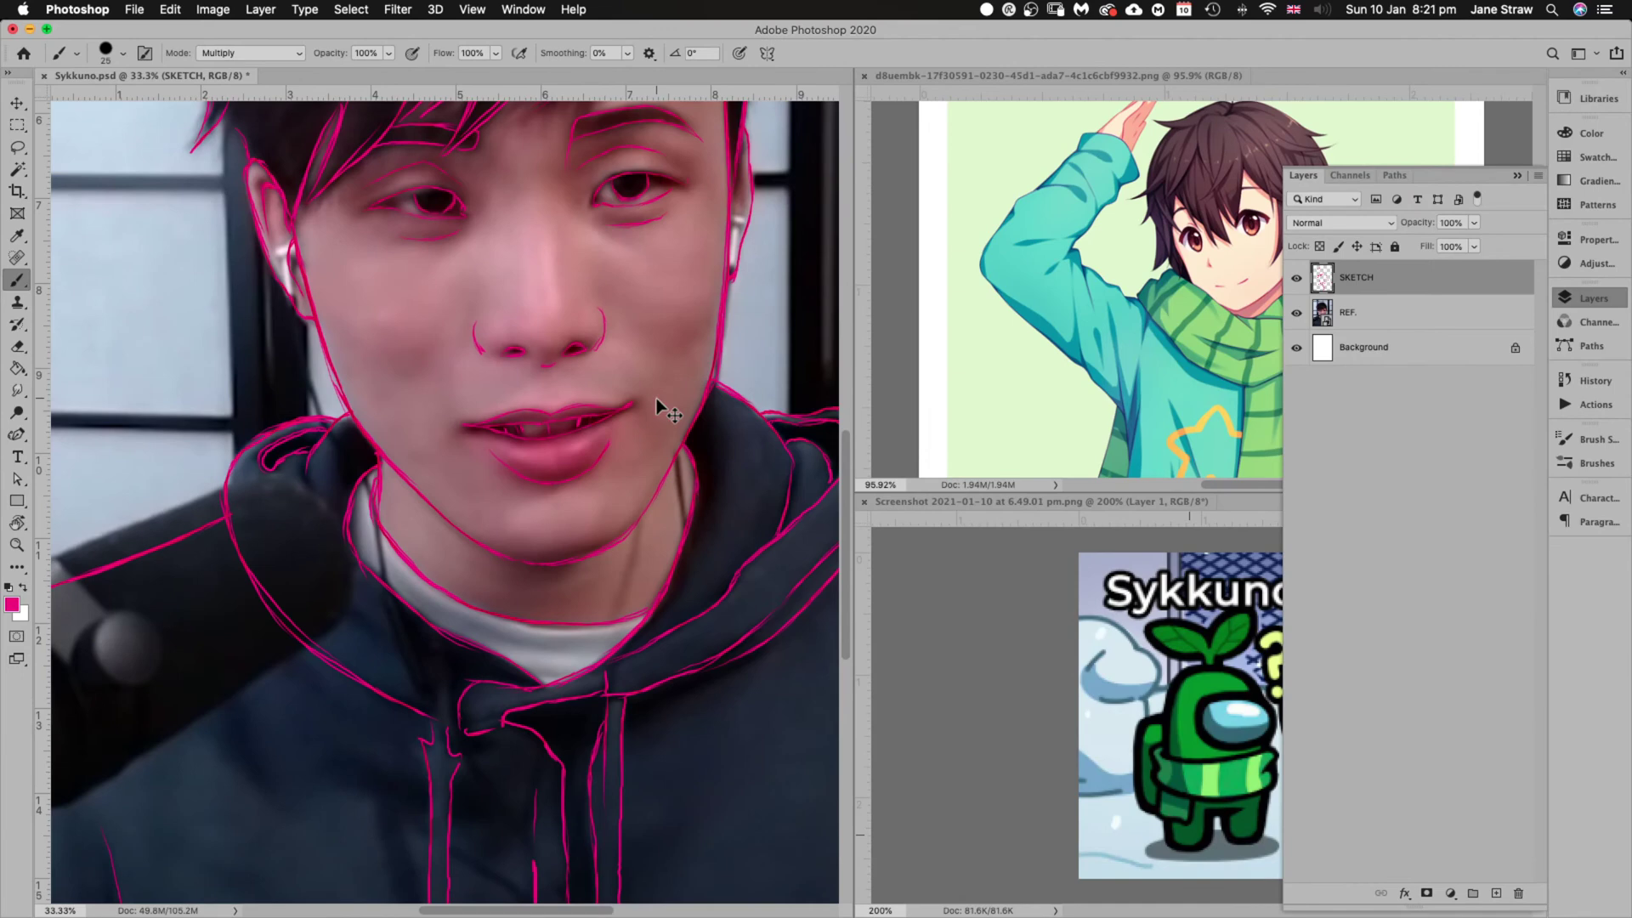
key(super+minus)
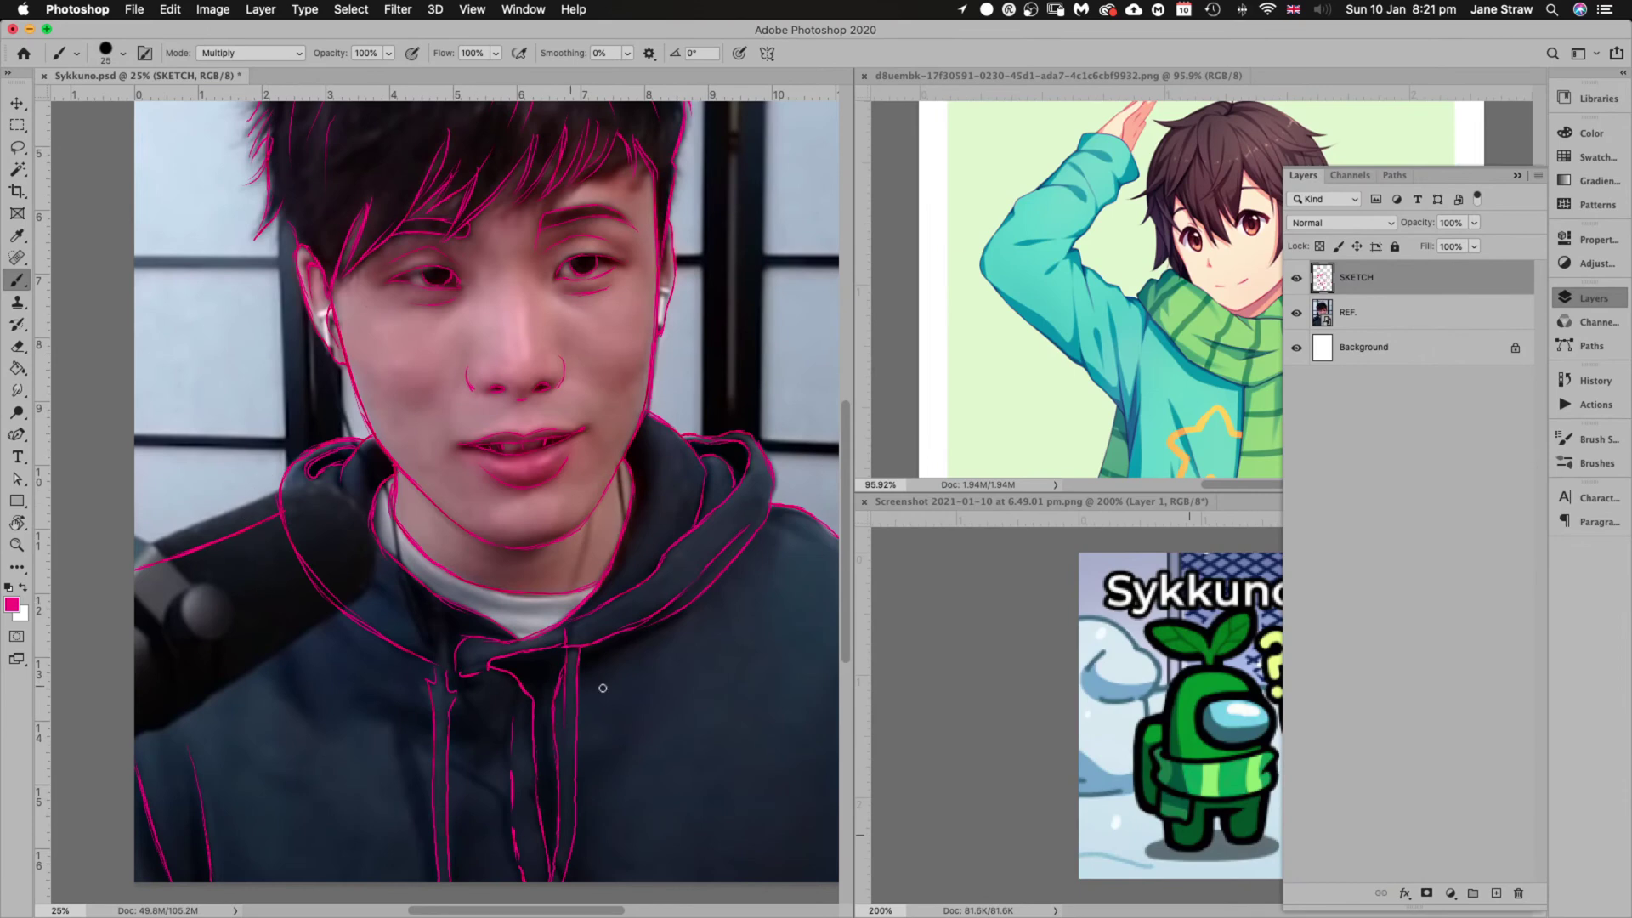
key(r)
mouse_move(722, 660)
mouse_down()
mouse_move(674, 511)
mouse_move(579, 558)
mouse_up()
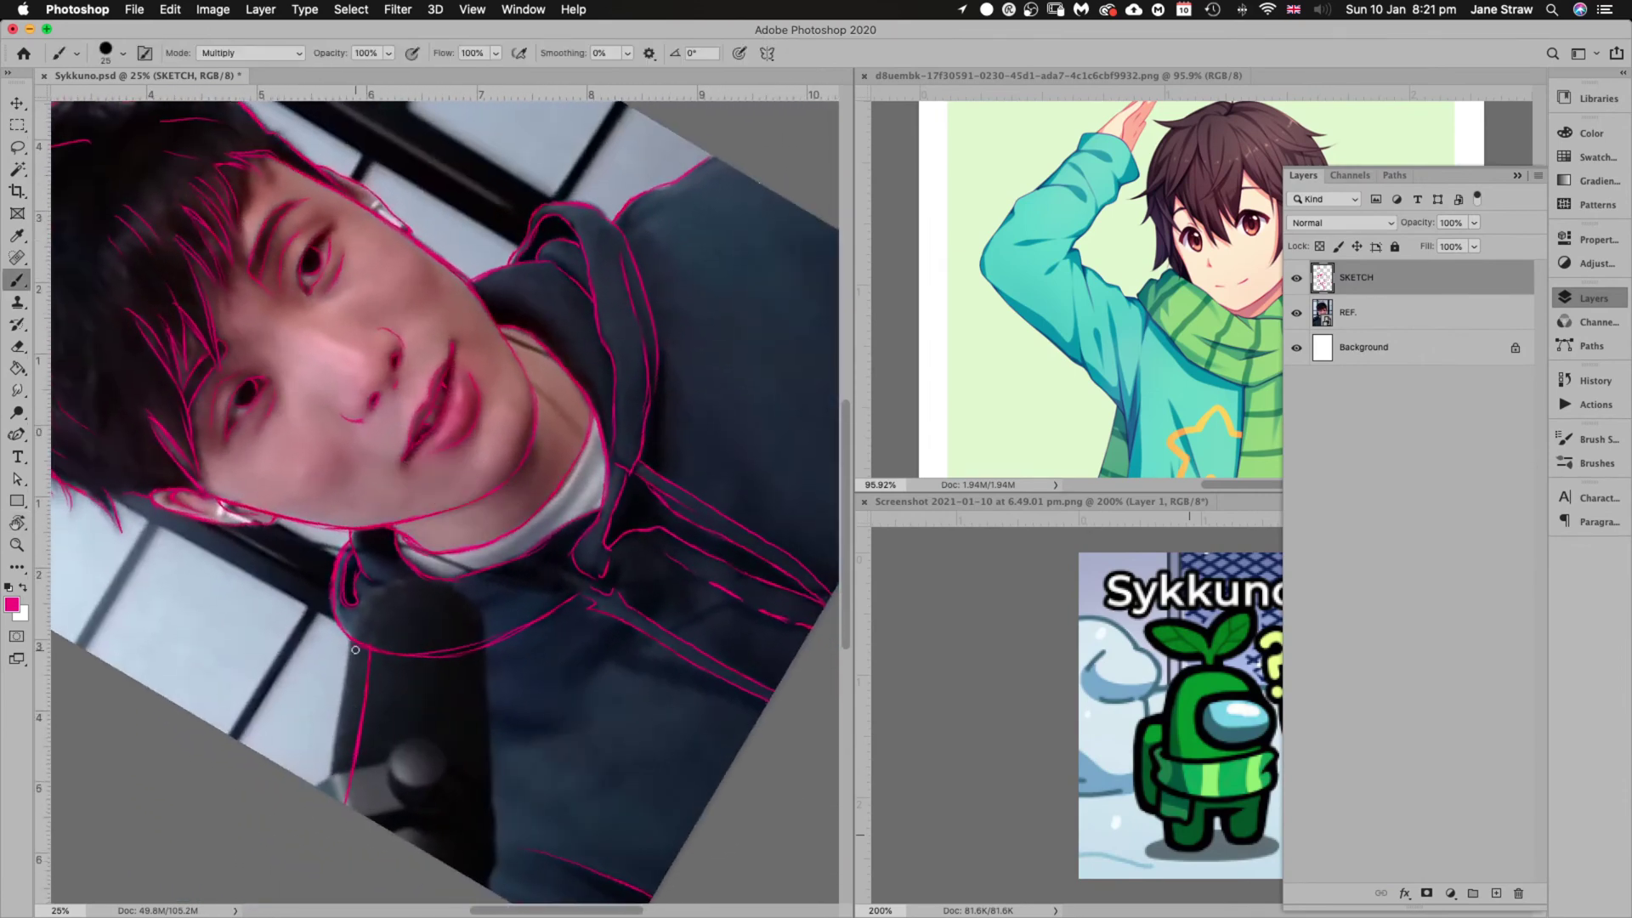
drag(349, 646, 325, 782)
key(Escape)
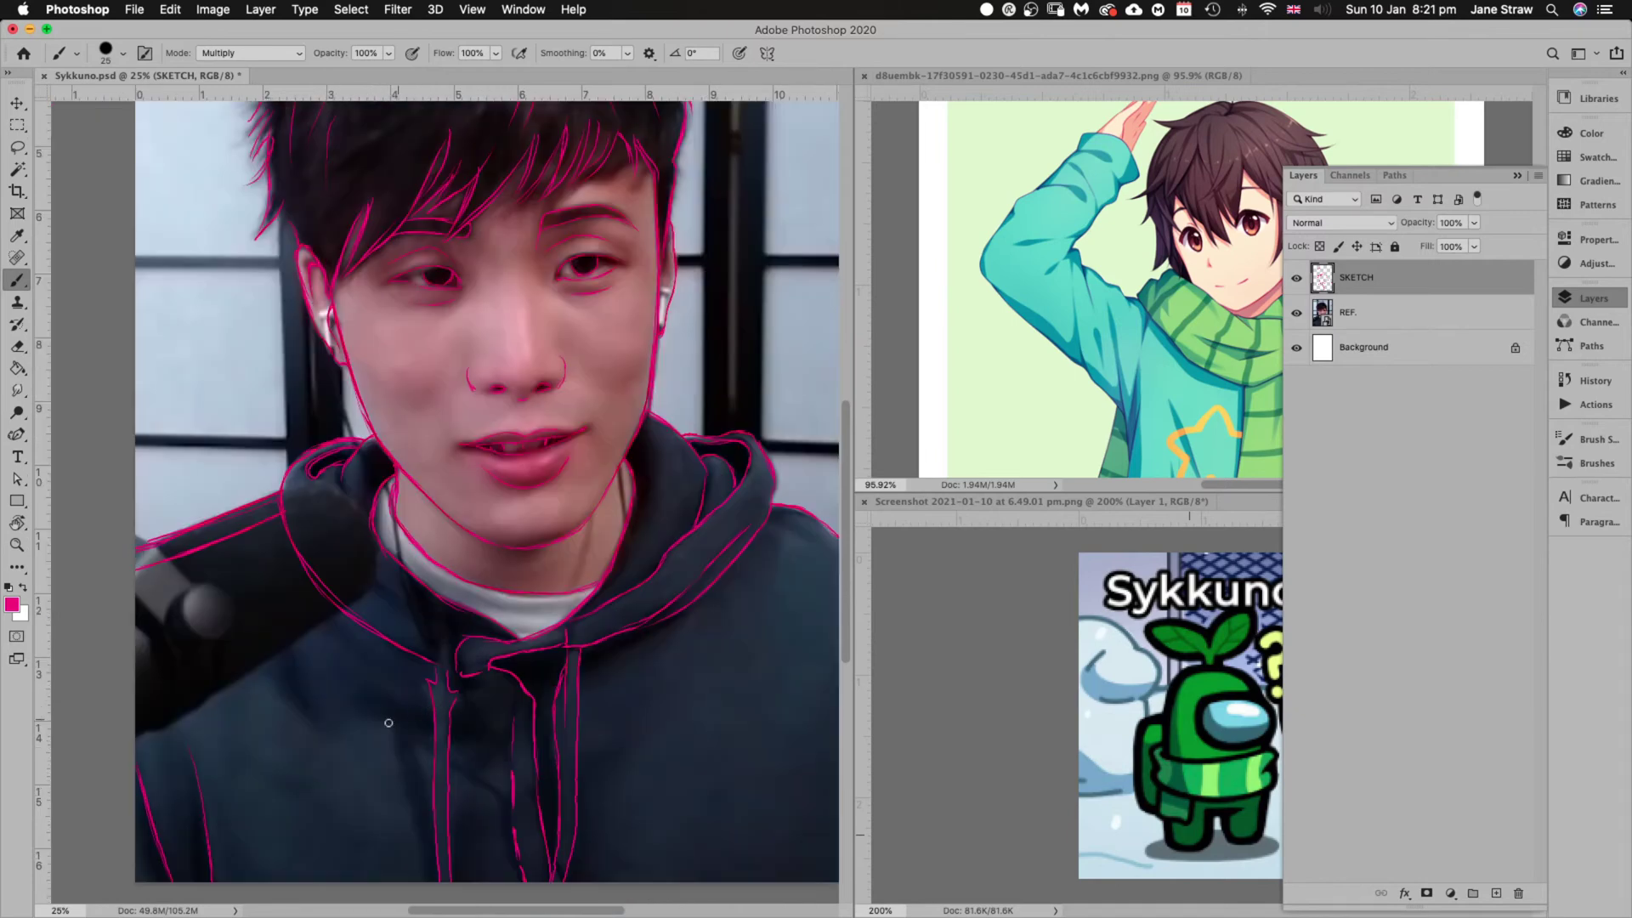
key(e)
drag(244, 553, 274, 516)
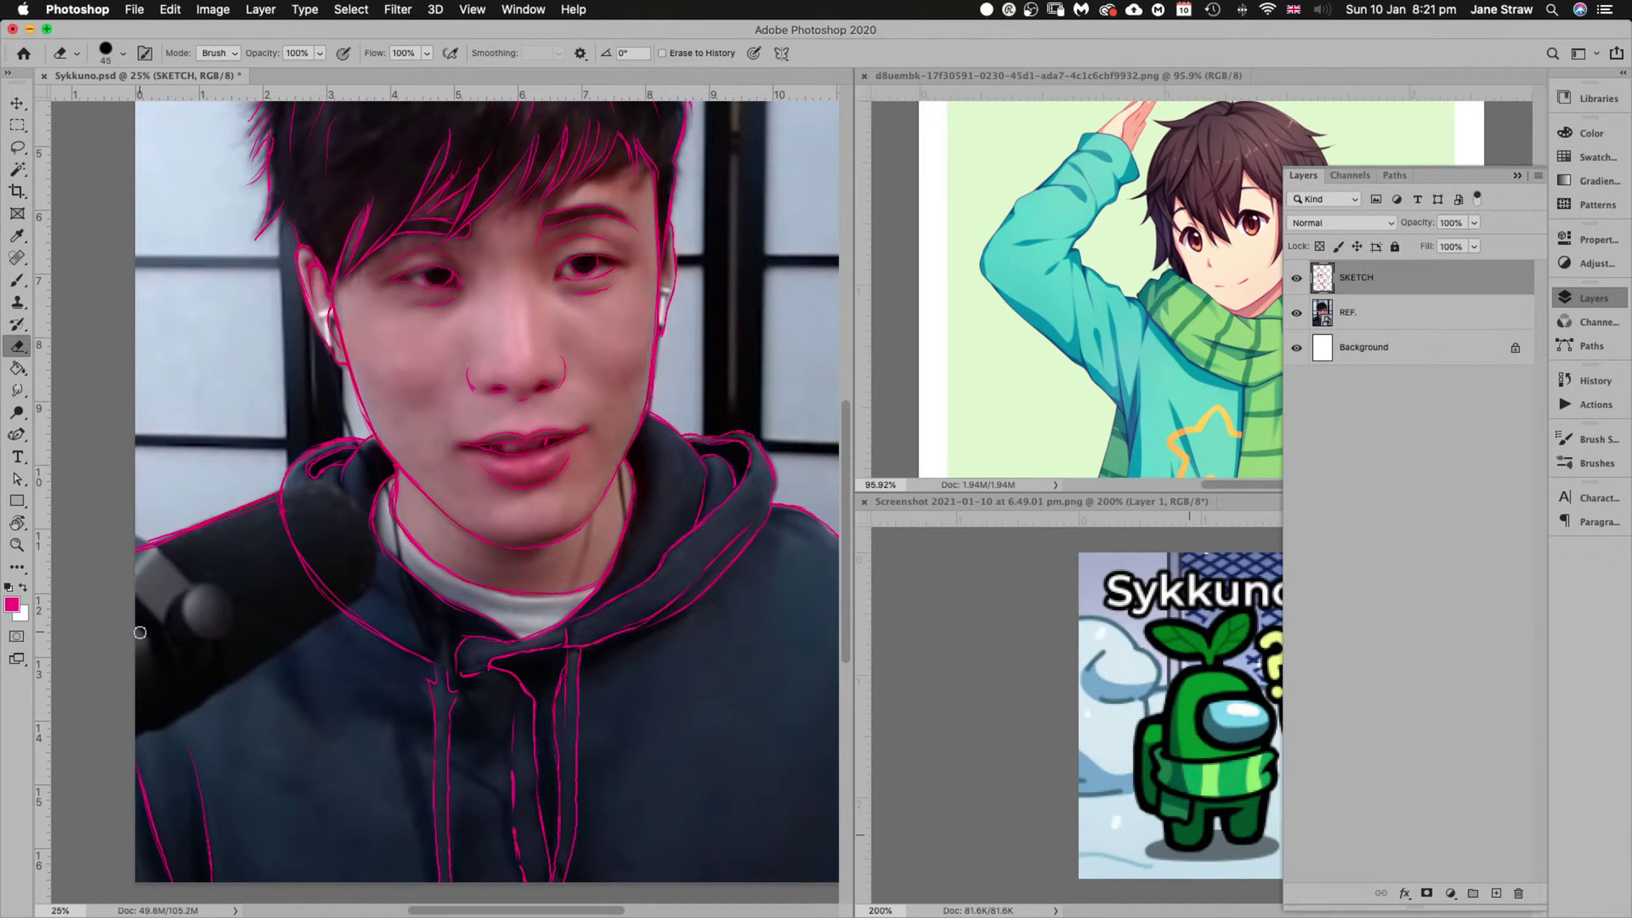
Review the line art with and without the photo by toggling the SKETCH and REF layers' visibility
click(1296, 281)
click(1297, 281)
click(1298, 313)
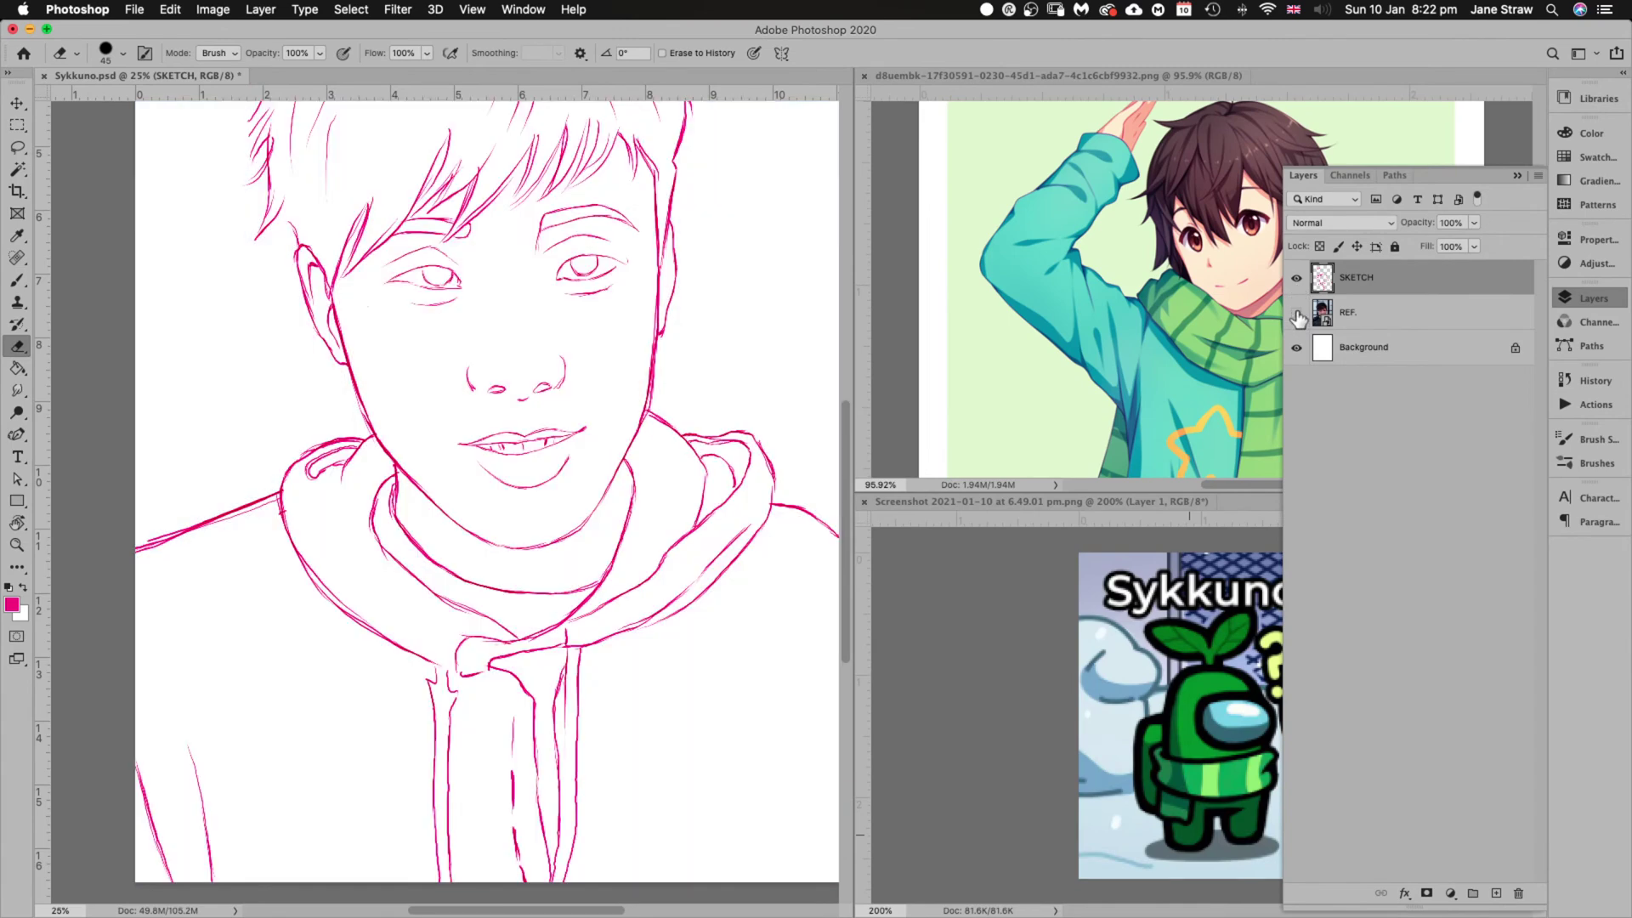
key(super+minus)
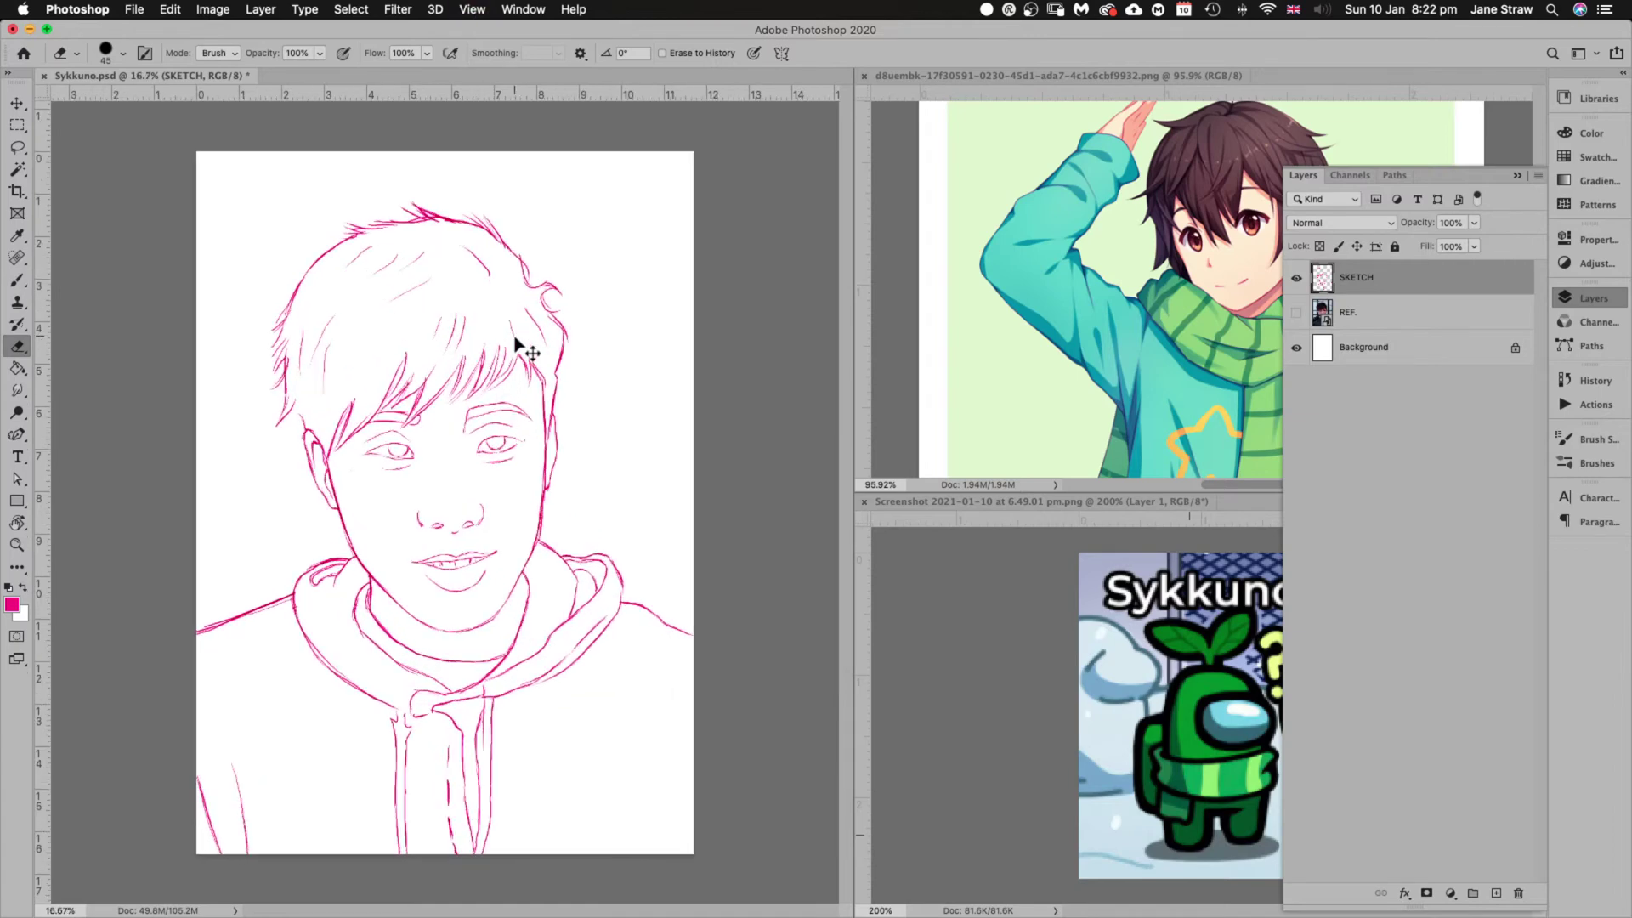
key(super+plus)
key(super+minus)
click(1296, 279)
click(1296, 279)
click(1297, 313)
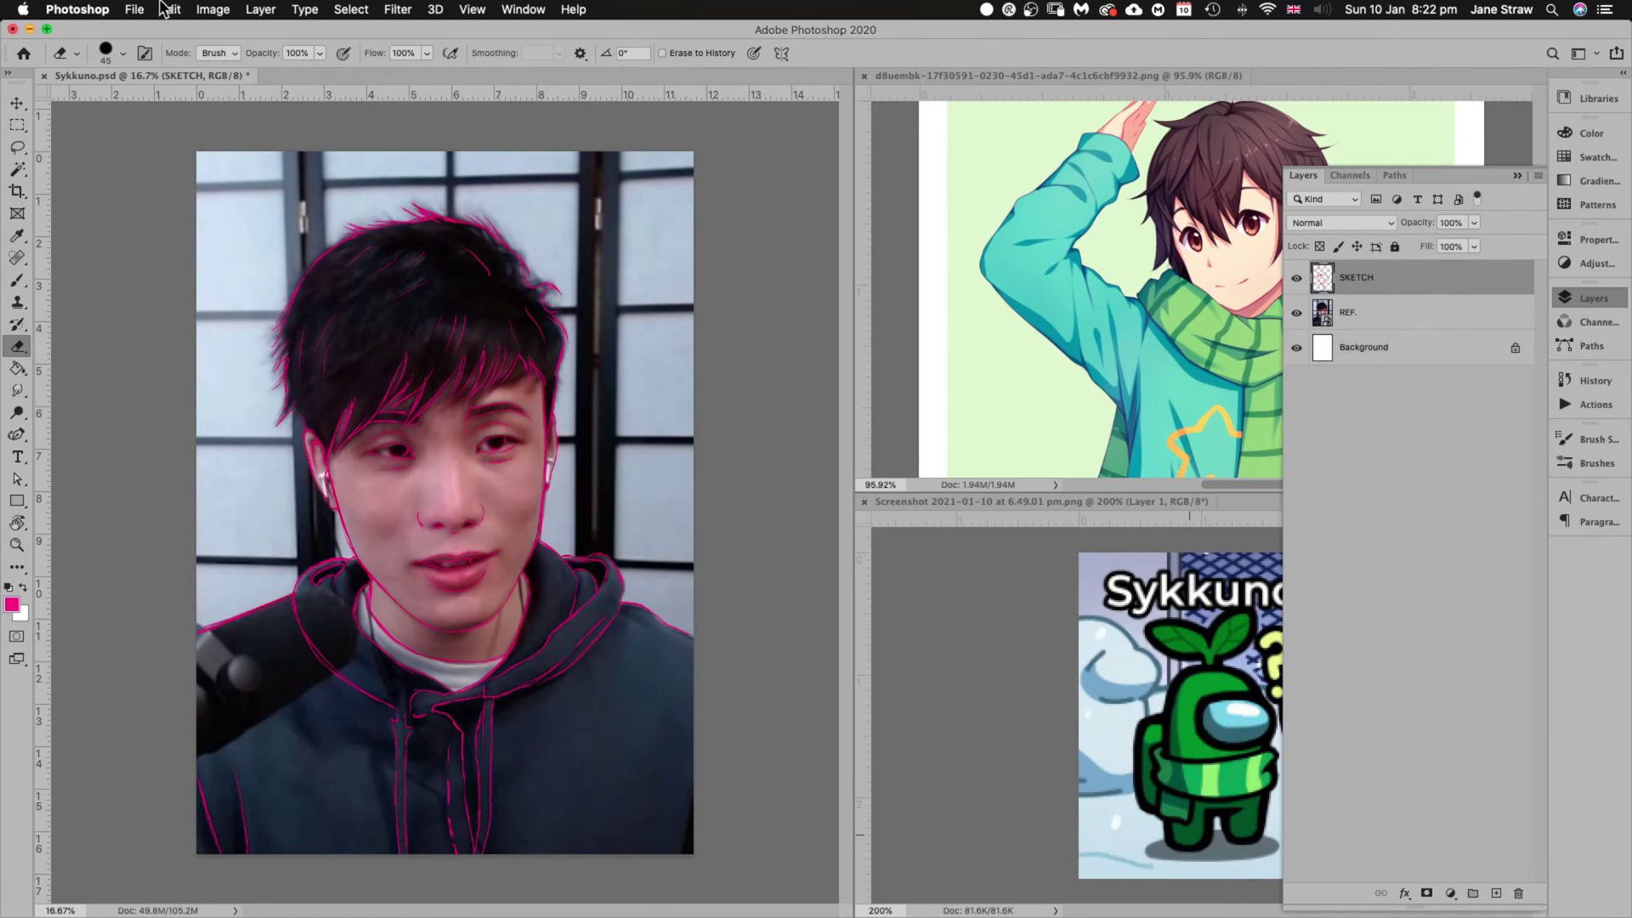
Keep the Eraser on the Hard Round brush and enlarge it to 250 px
click(116, 54)
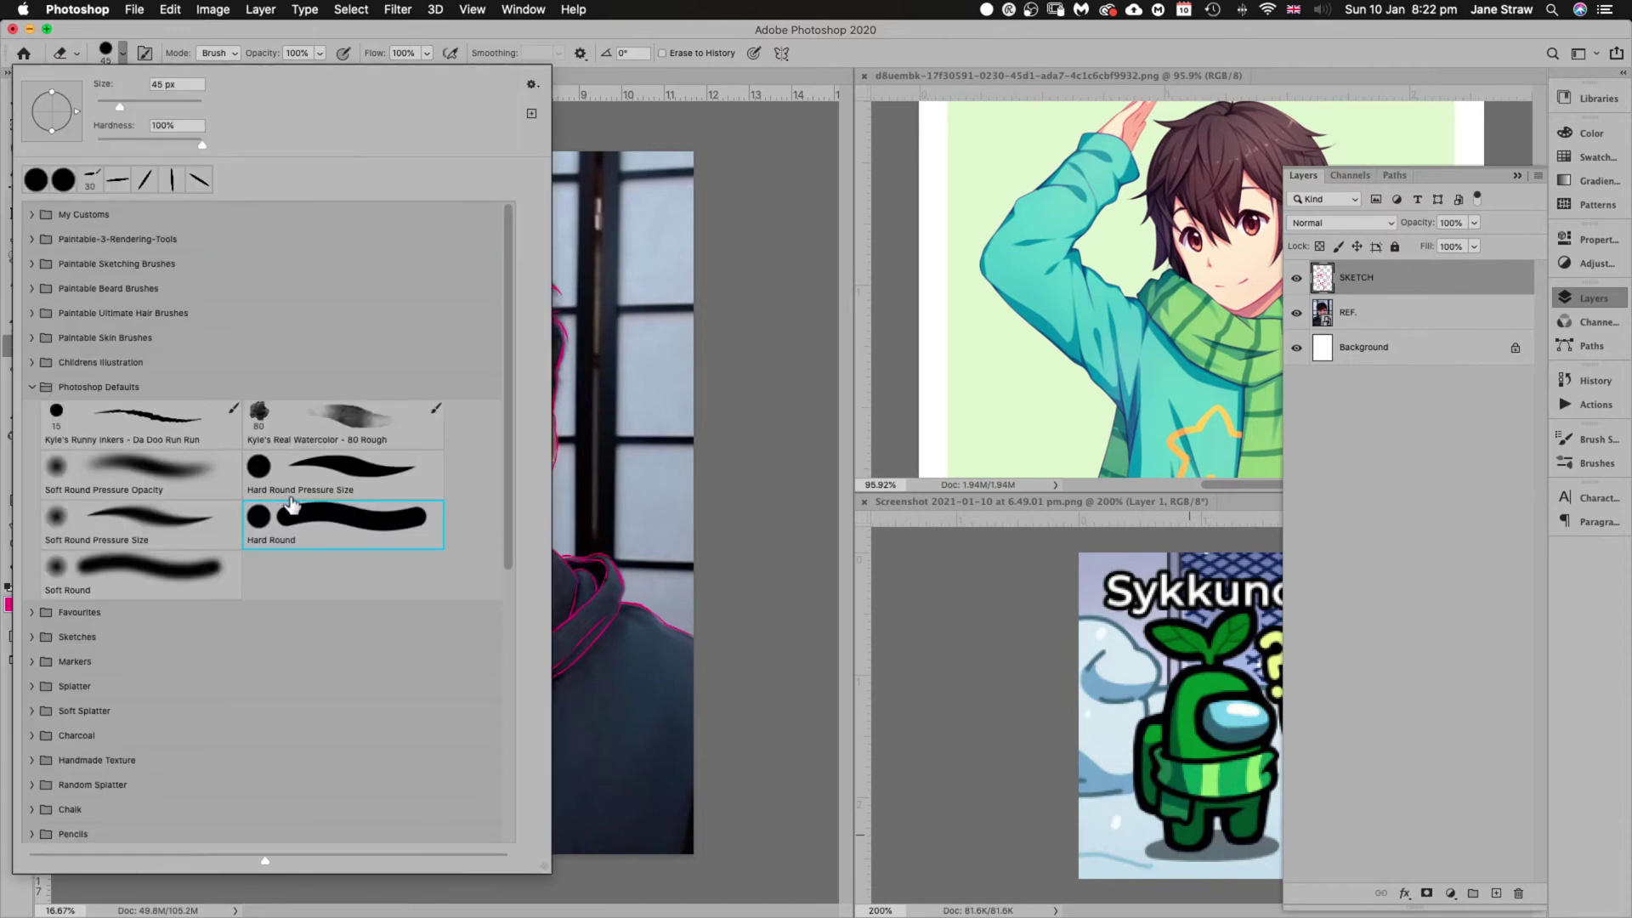
click(925, 58)
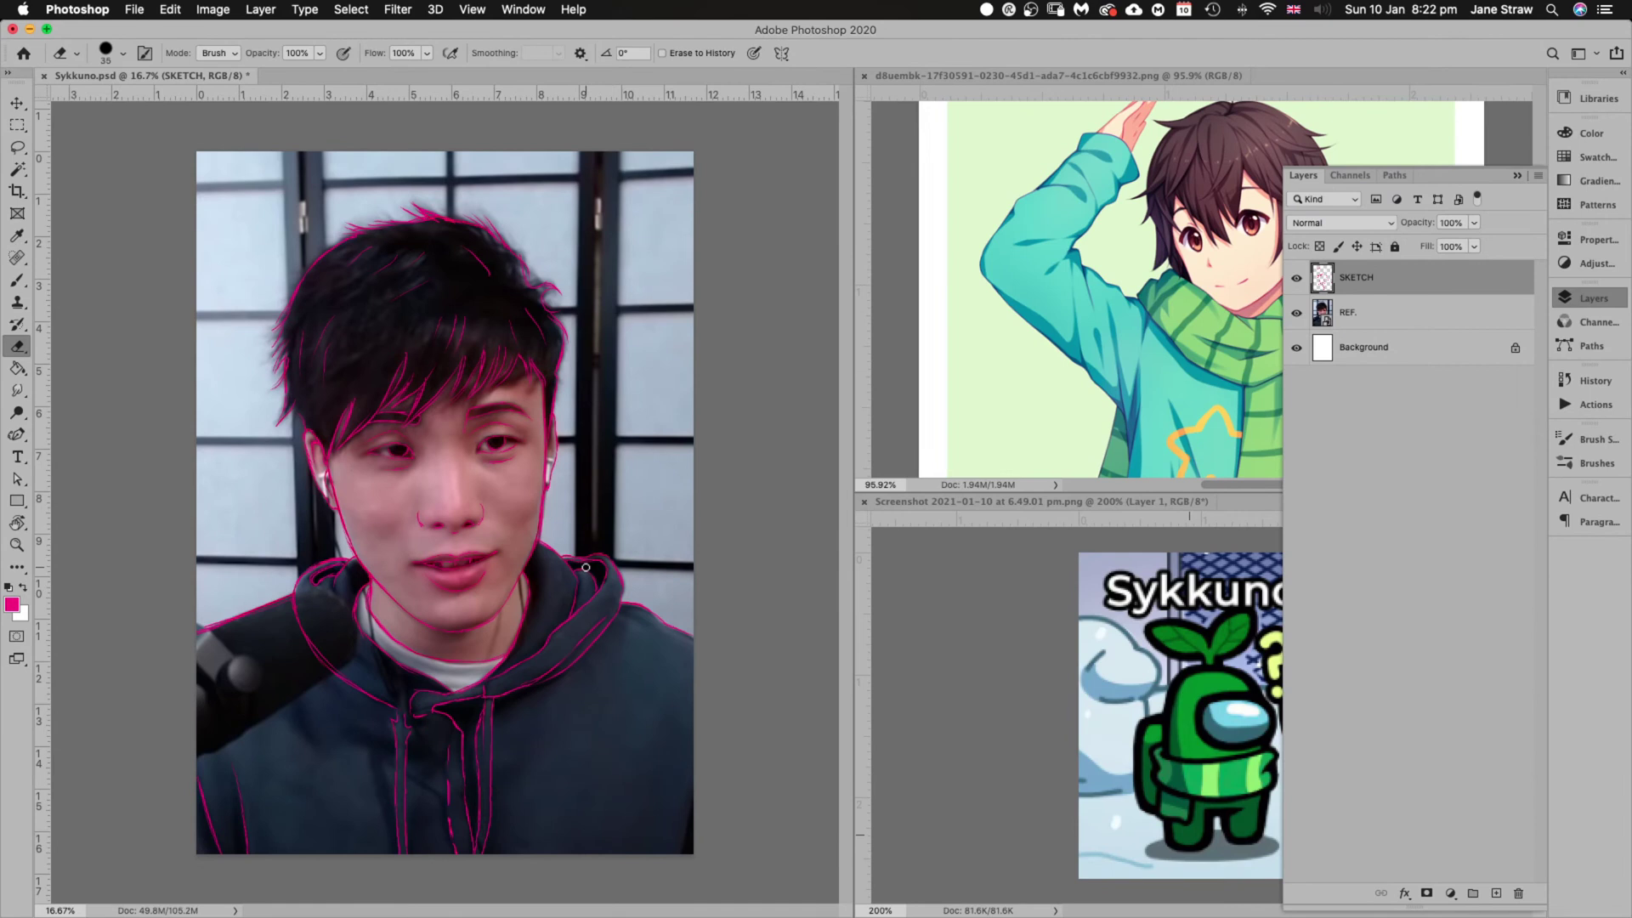
key(bracketright)
key(bracketright)
key(bracketright)
key(bracketright)
key(bracketright)
key(bracketright)
key(bracketright)
key(bracketright)
key(bracketright)
key(bracketright)
key(bracketright)
key(super+equal)
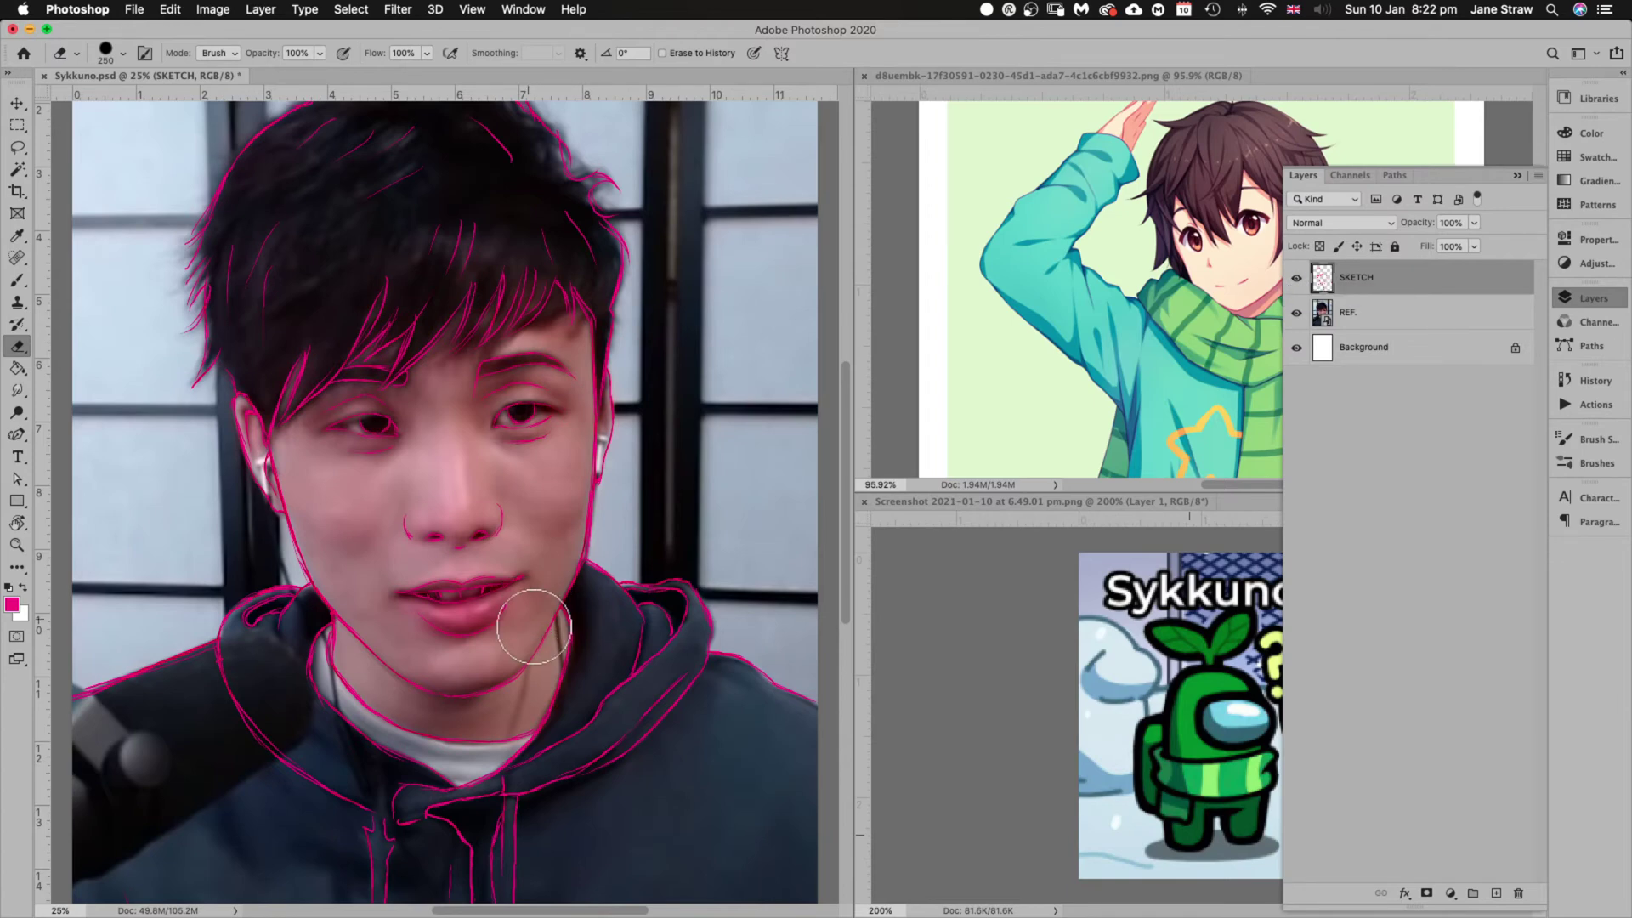
Switch to the Brush tool with the hoodie's dark navy as the paint colour and enlarge the brush to 250 px
drag(670, 749, 679, 608)
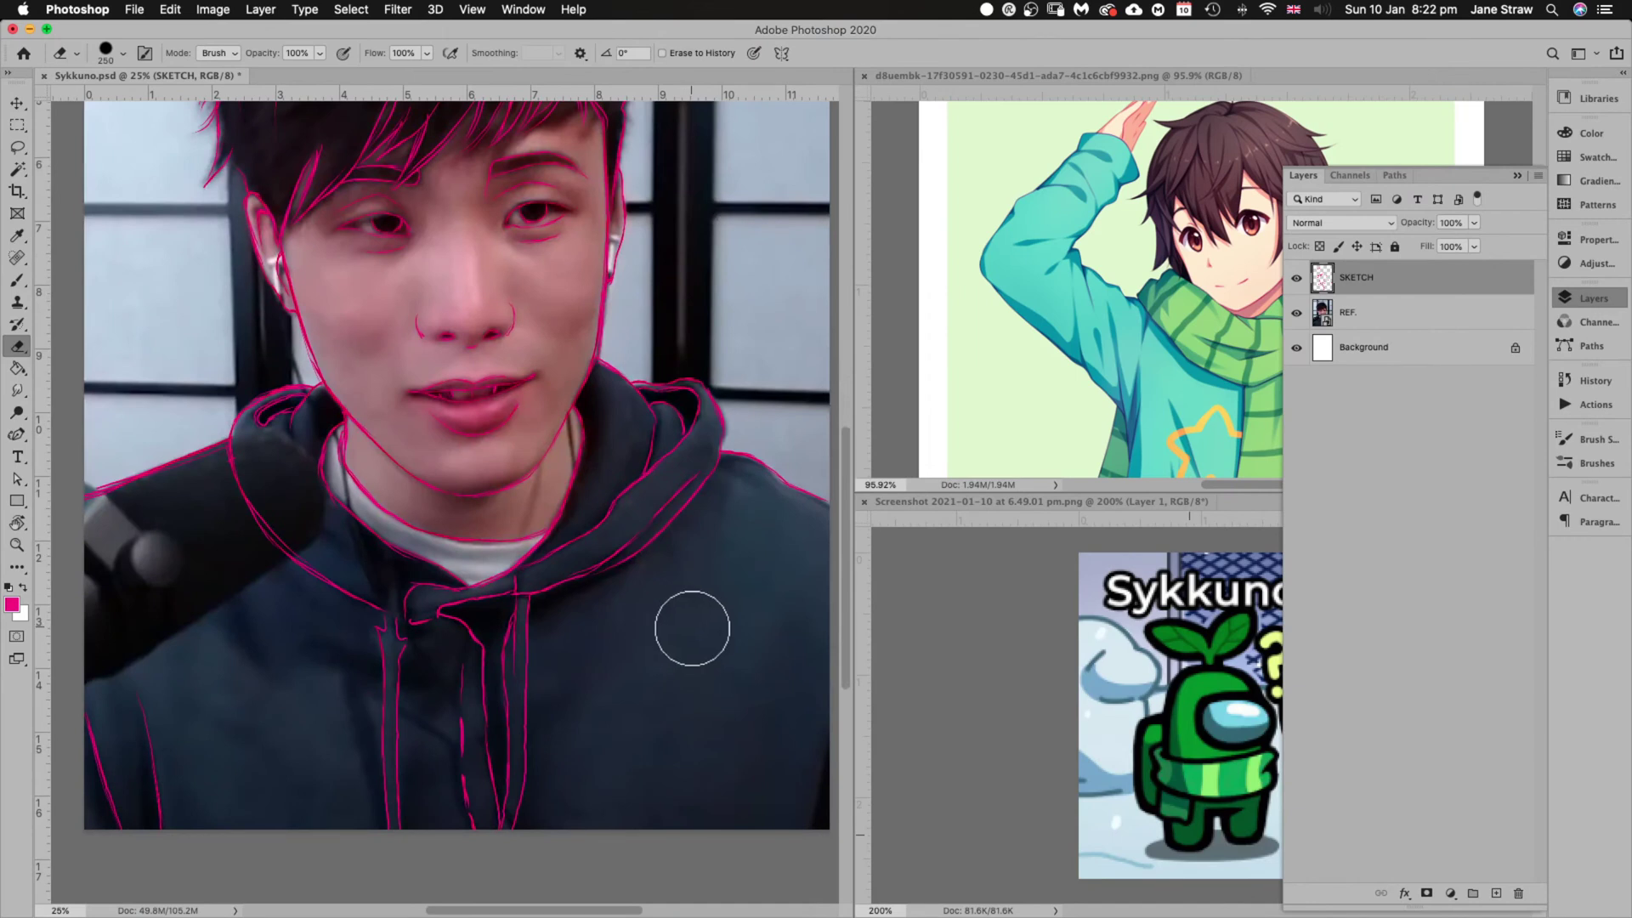
key(b)
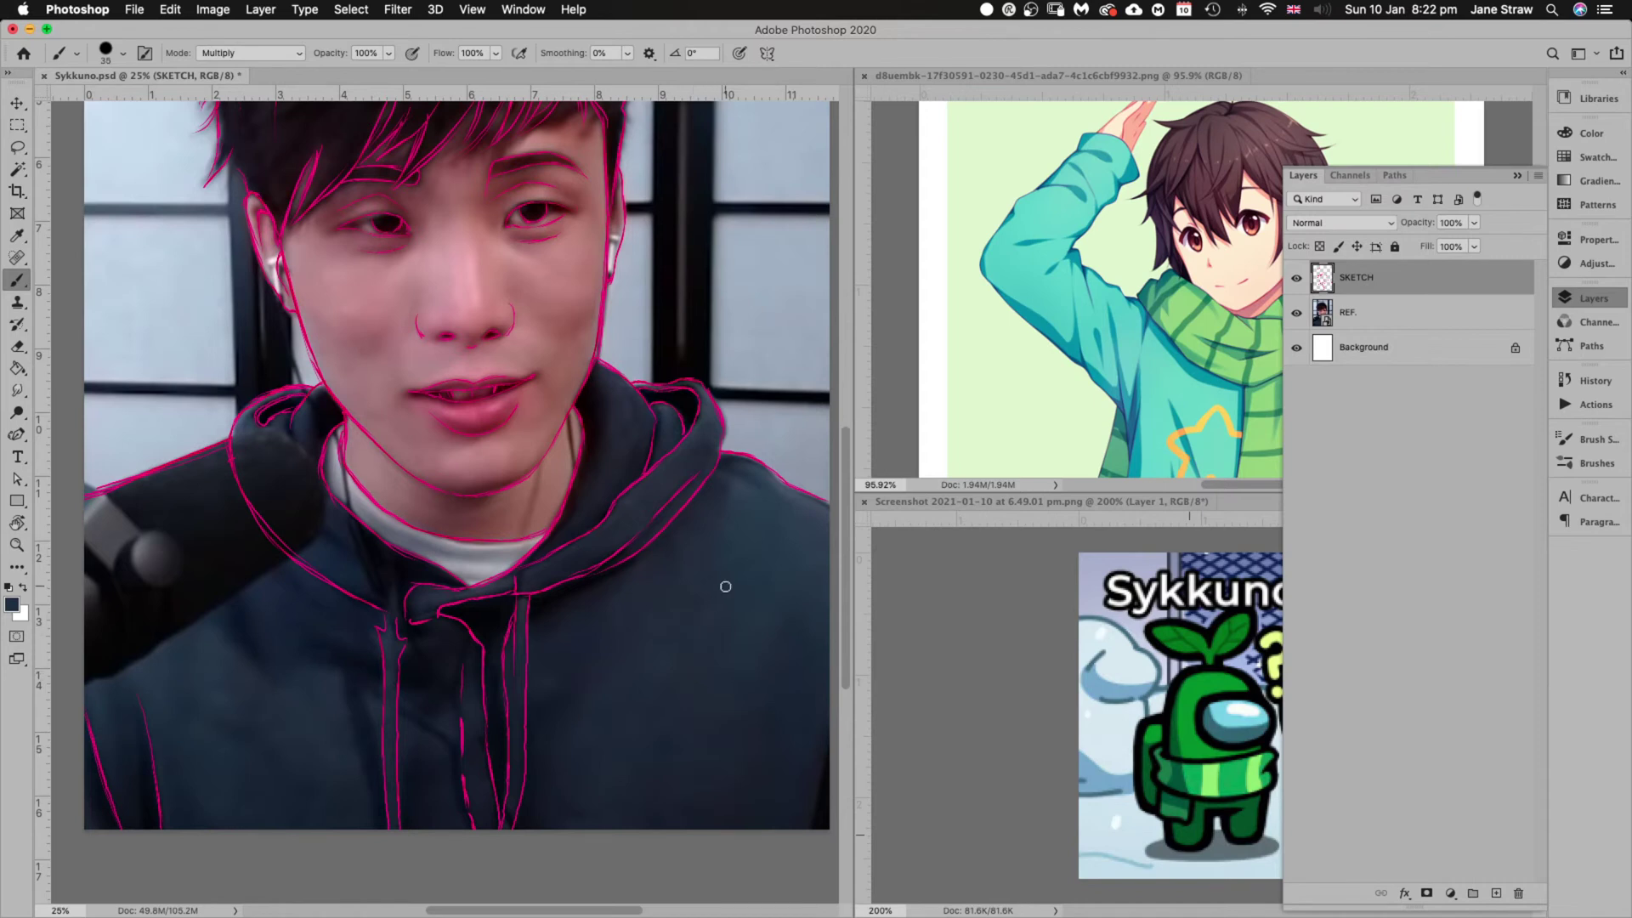
key(bracketright)
key(bracketright)
key(bracketright)
key(bracketright)
key(bracketright)
key(bracketright)
key(bracketright)
key(bracketright)
key(bracketright)
key(bracketright)
key(bracketright)
key(bracketright)
Add a new layer directly beneath the SKETCH layer and reset the paint colour to black
click(1496, 894)
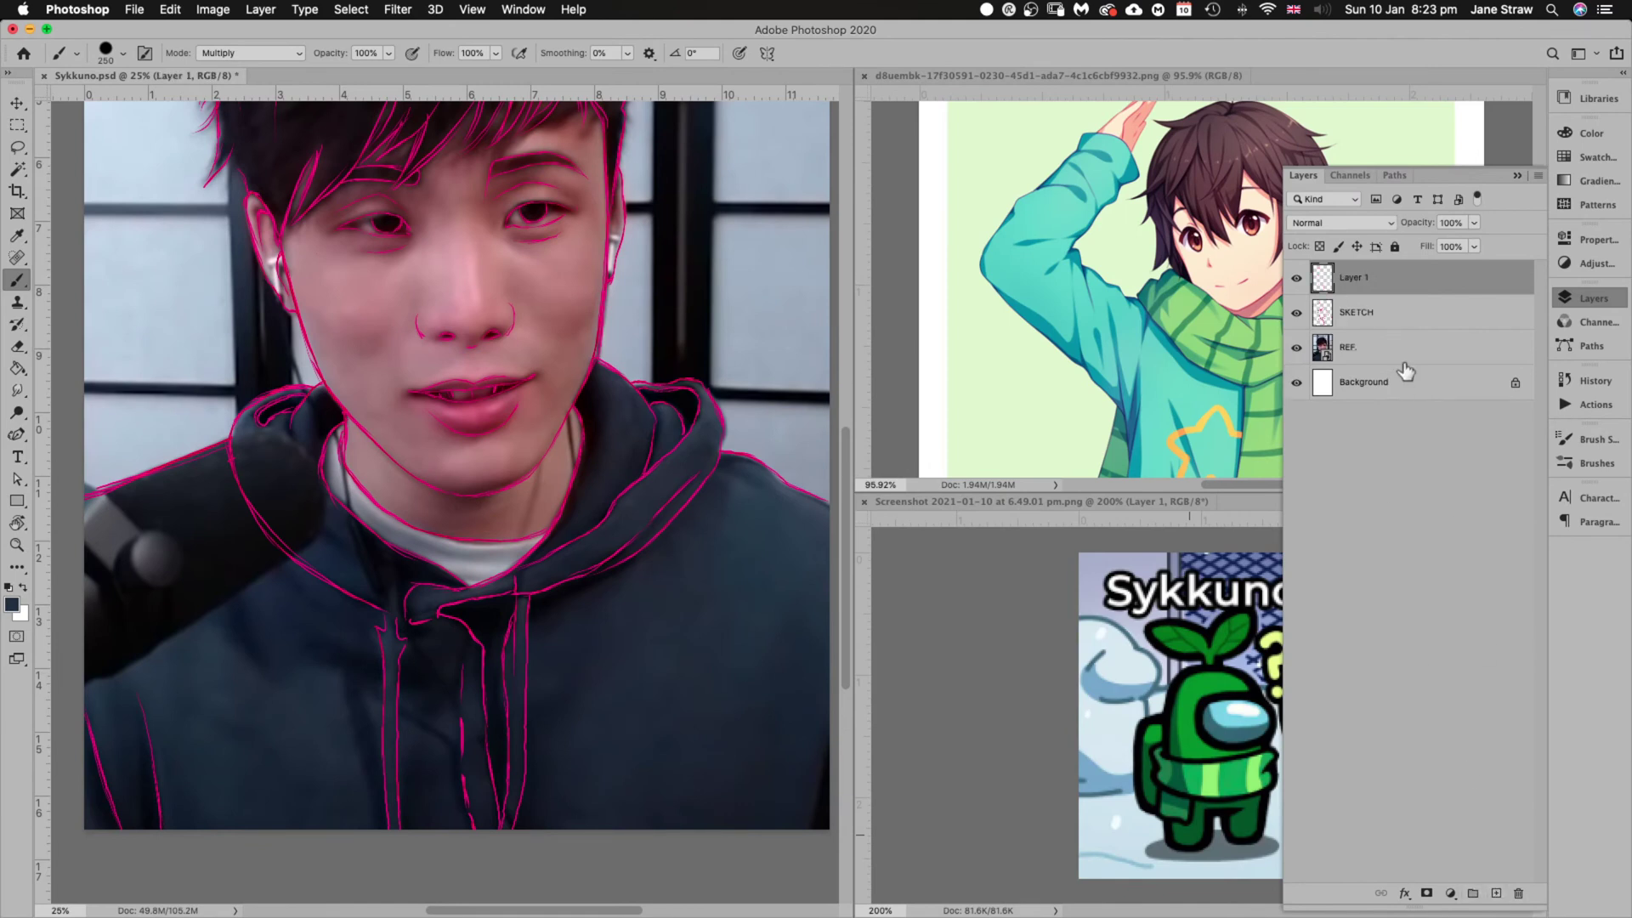
mouse_move(1302, 283)
mouse_down()
mouse_move(1360, 285)
mouse_move(1301, 316)
mouse_move(1379, 314)
mouse_up()
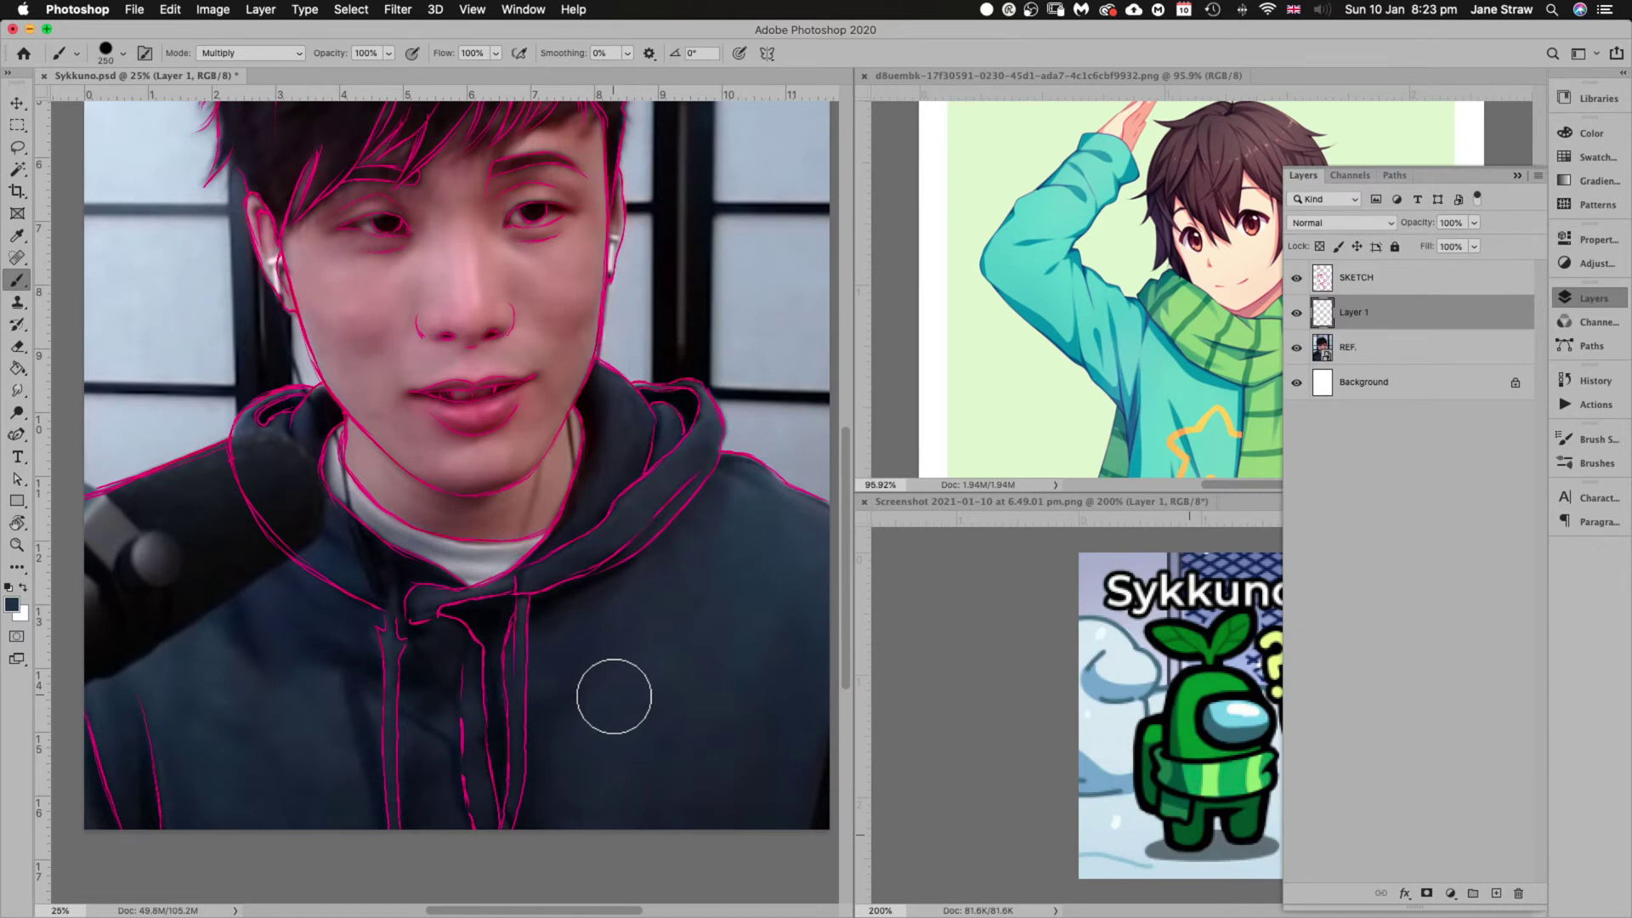
key(d)
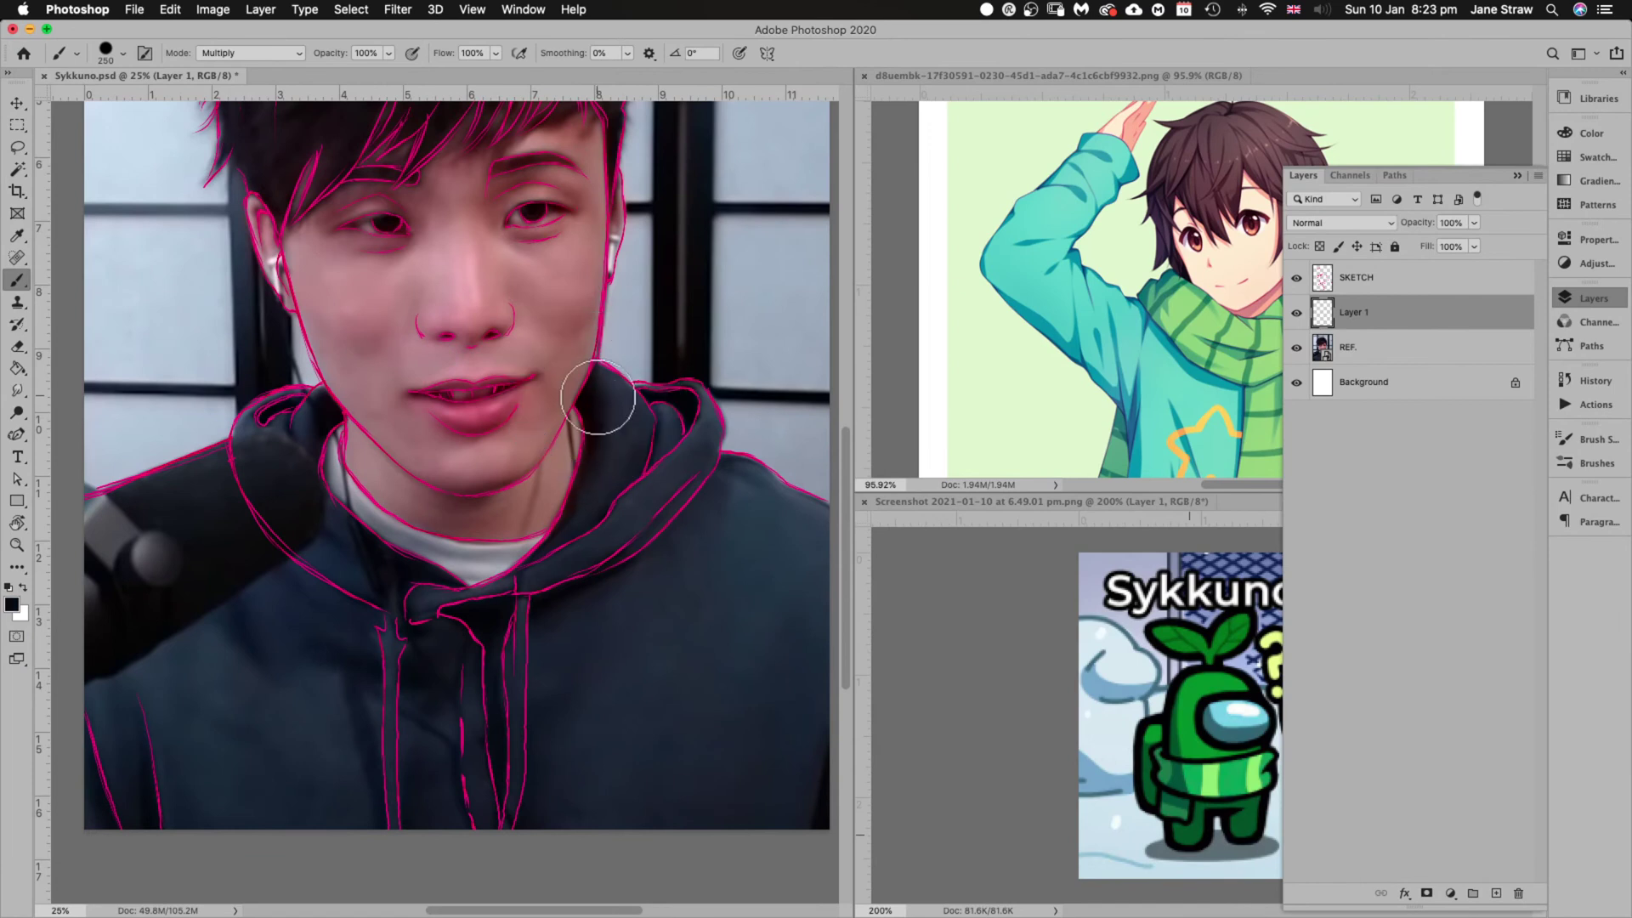
Reduce the brush to 100 px and paint black shadow along the hood's inner edge beside the jaw, undoing the stray stroke over the neck
key(bracketleft)
key(bracketleft)
key(bracketleft)
key(bracketleft)
key(bracketleft)
key(bracketleft)
key(bracketright)
drag(585, 386, 580, 373)
key(super+z)
key(super+z)
drag(544, 486, 536, 536)
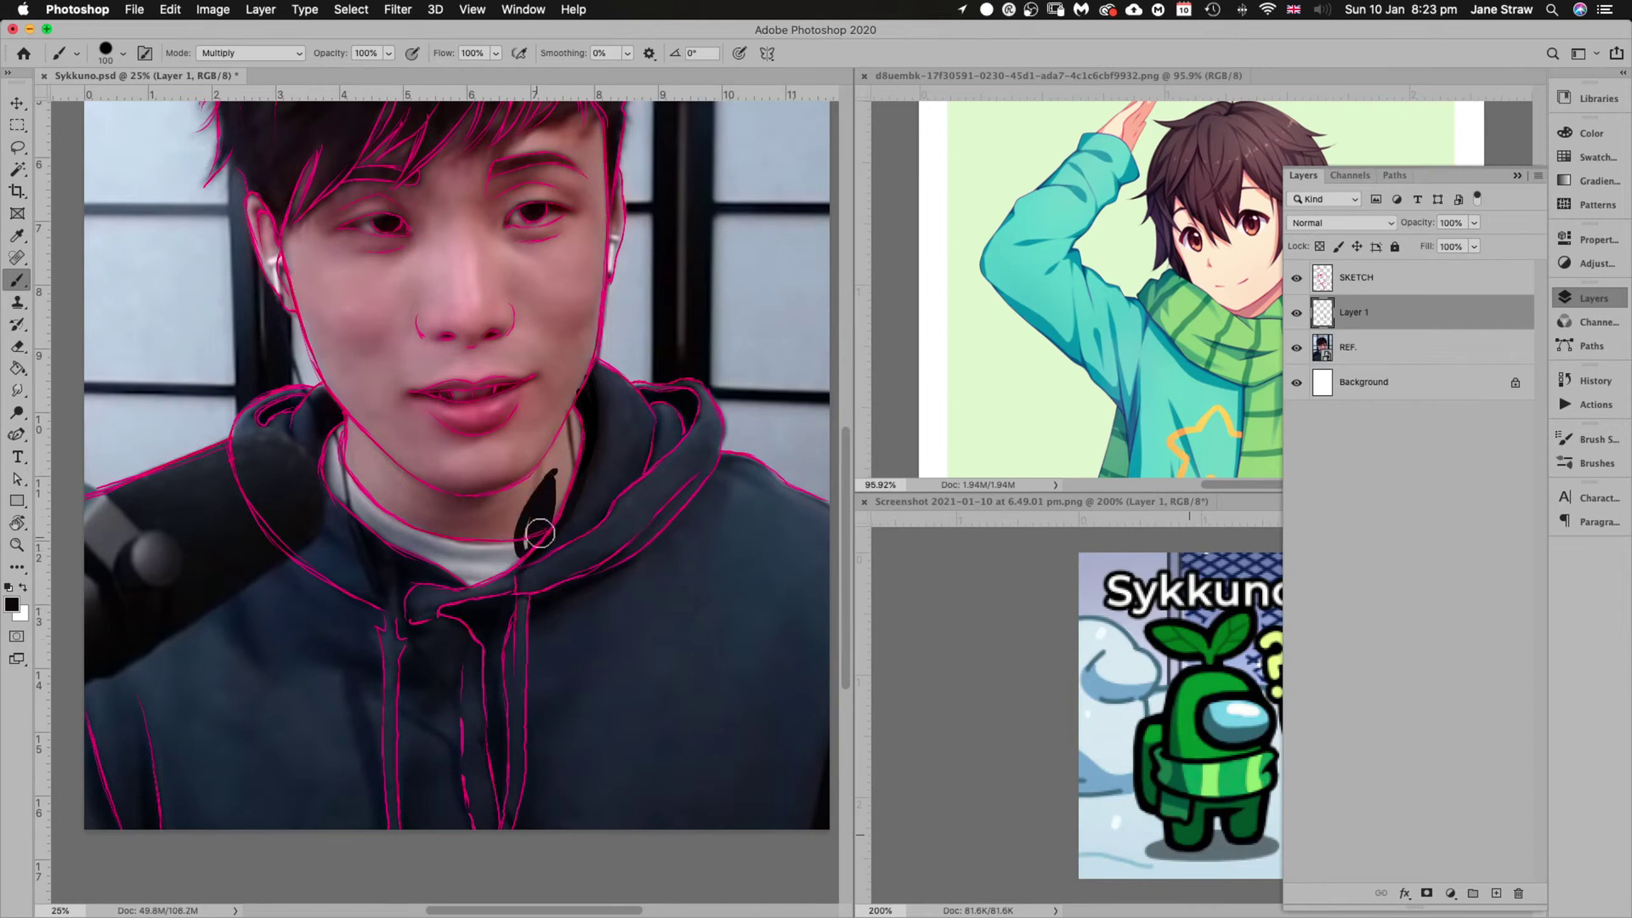
key(super+z)
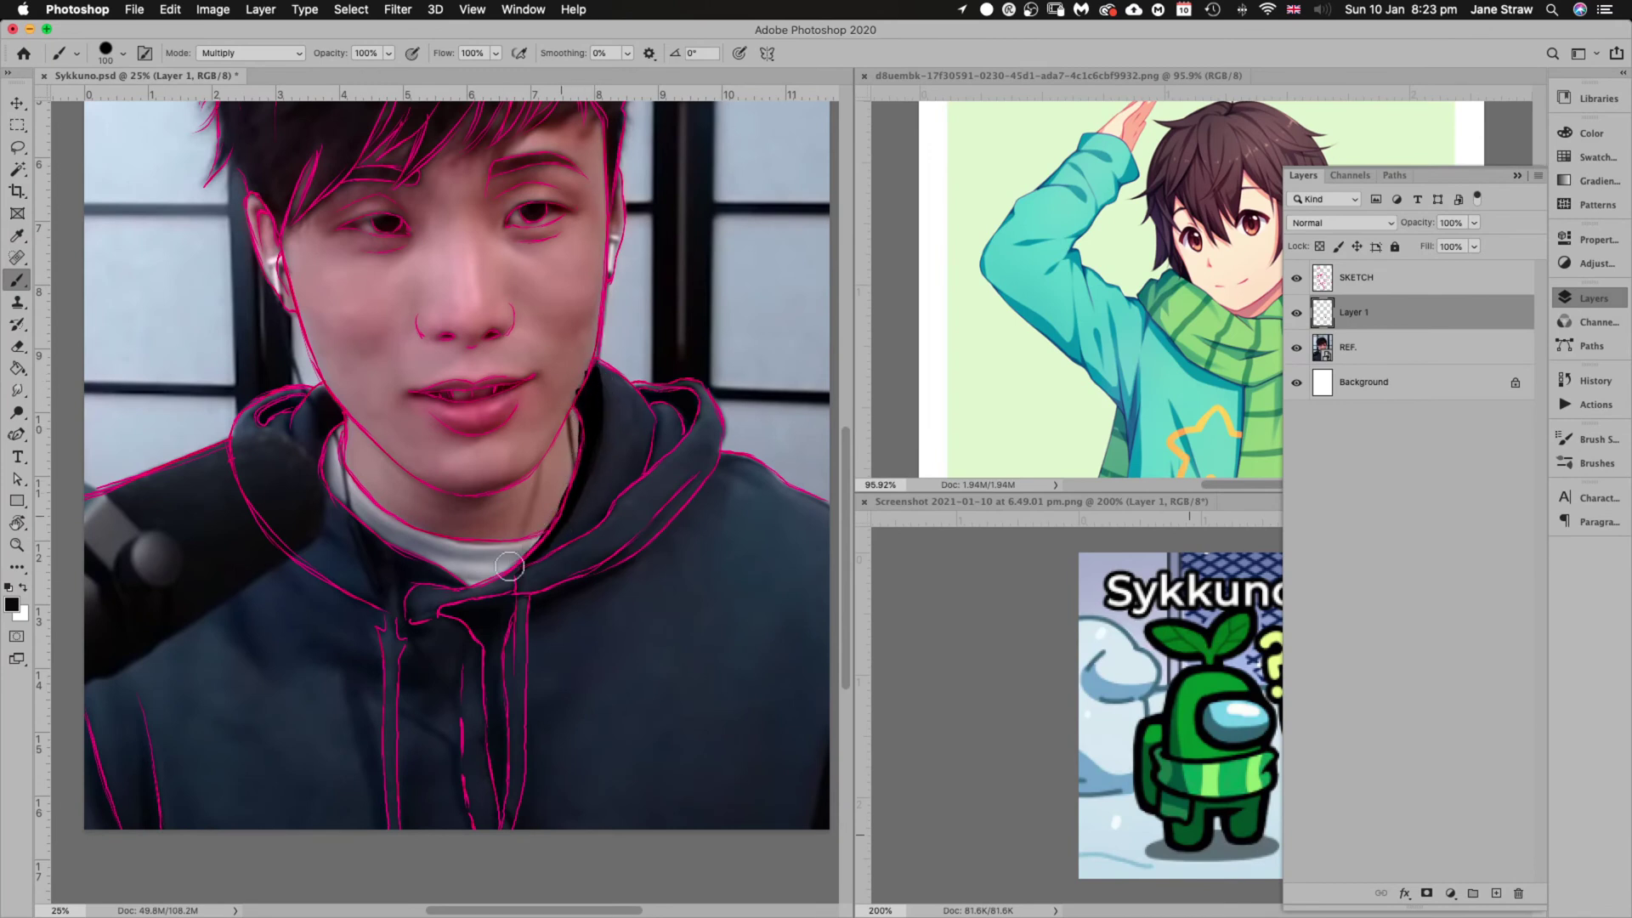
Paint black shadows inside the hood's microphone side, beneath the hood, beside the drawstrings and at the sleeve edge, checking them with the REF photo hidden
mouse_move(331, 400)
mouse_down()
mouse_move(325, 466)
mouse_move(344, 413)
mouse_up()
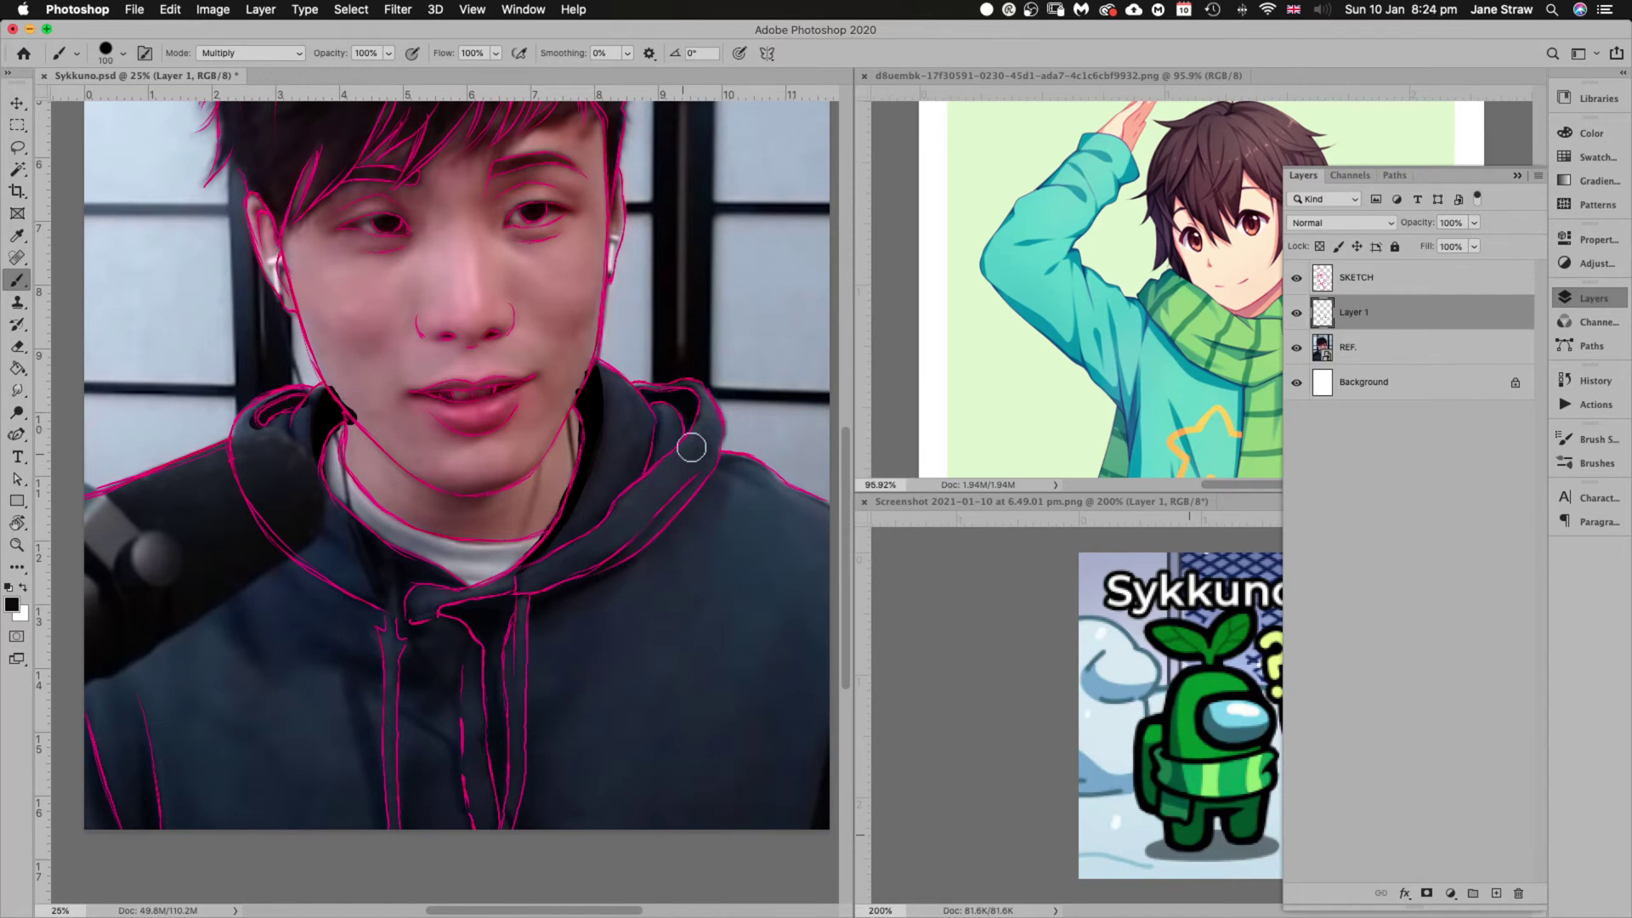
click(1296, 348)
click(1298, 351)
mouse_move(563, 599)
mouse_down()
mouse_move(538, 622)
mouse_move(606, 581)
mouse_move(535, 629)
mouse_move(628, 562)
mouse_move(538, 627)
mouse_move(538, 608)
mouse_move(449, 610)
mouse_move(485, 639)
mouse_move(491, 600)
mouse_move(488, 663)
mouse_move(507, 635)
mouse_move(462, 611)
mouse_move(498, 620)
mouse_move(496, 789)
mouse_move(564, 740)
mouse_move(527, 827)
mouse_move(539, 748)
mouse_move(528, 831)
mouse_move(529, 644)
mouse_up()
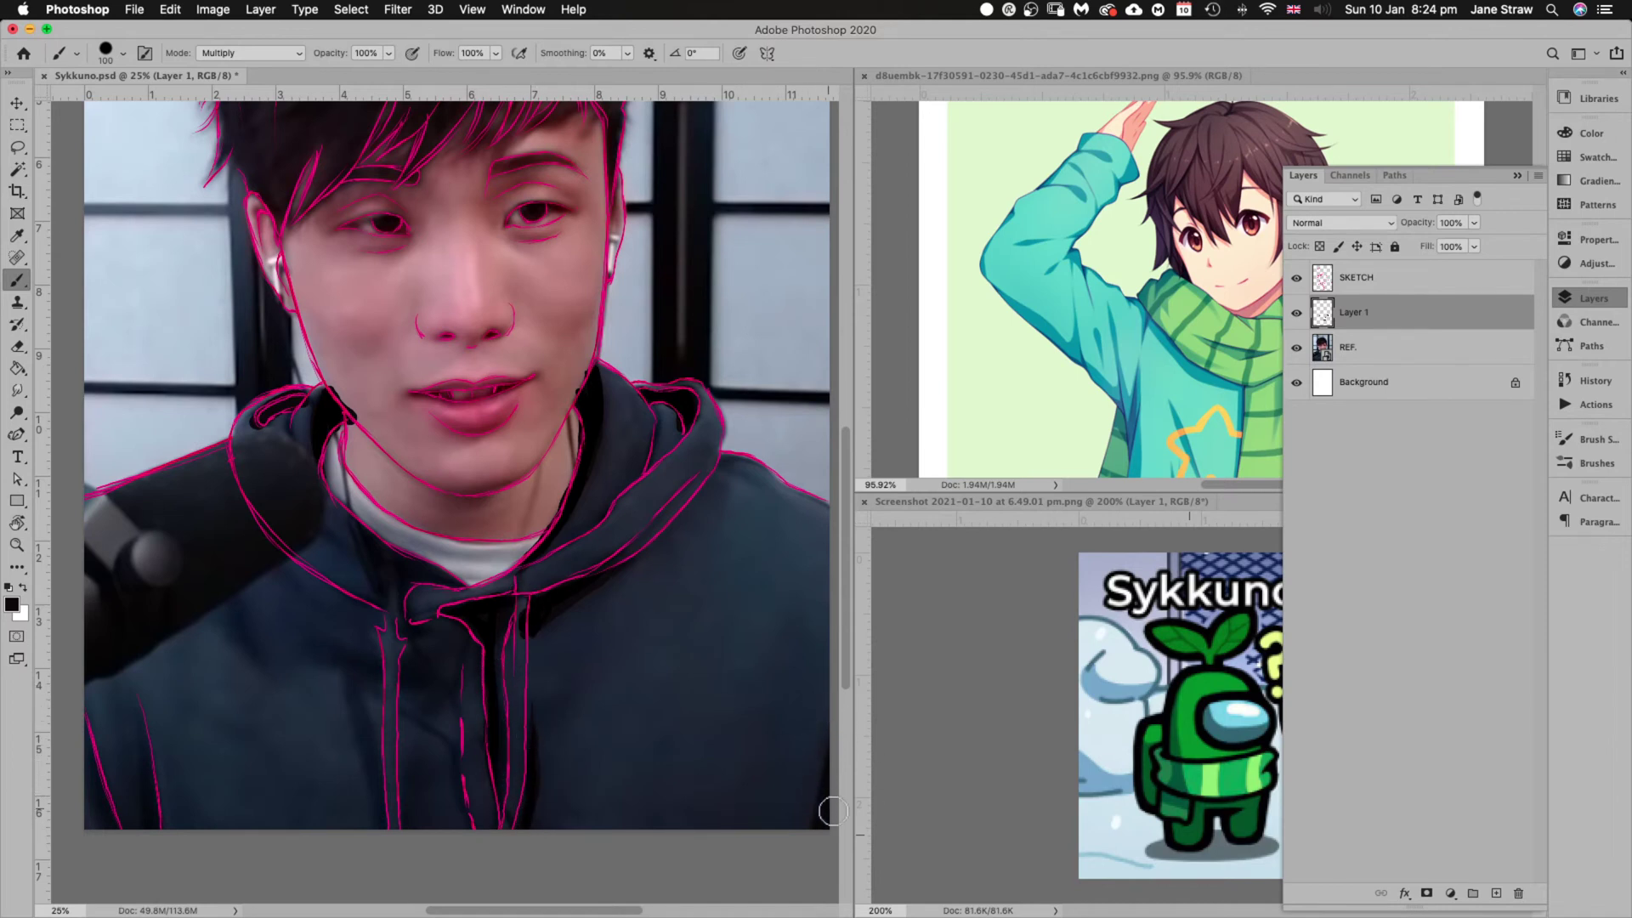
mouse_move(832, 811)
mouse_down()
mouse_move(829, 737)
mouse_move(814, 824)
mouse_move(834, 726)
mouse_move(803, 841)
mouse_move(835, 722)
mouse_up()
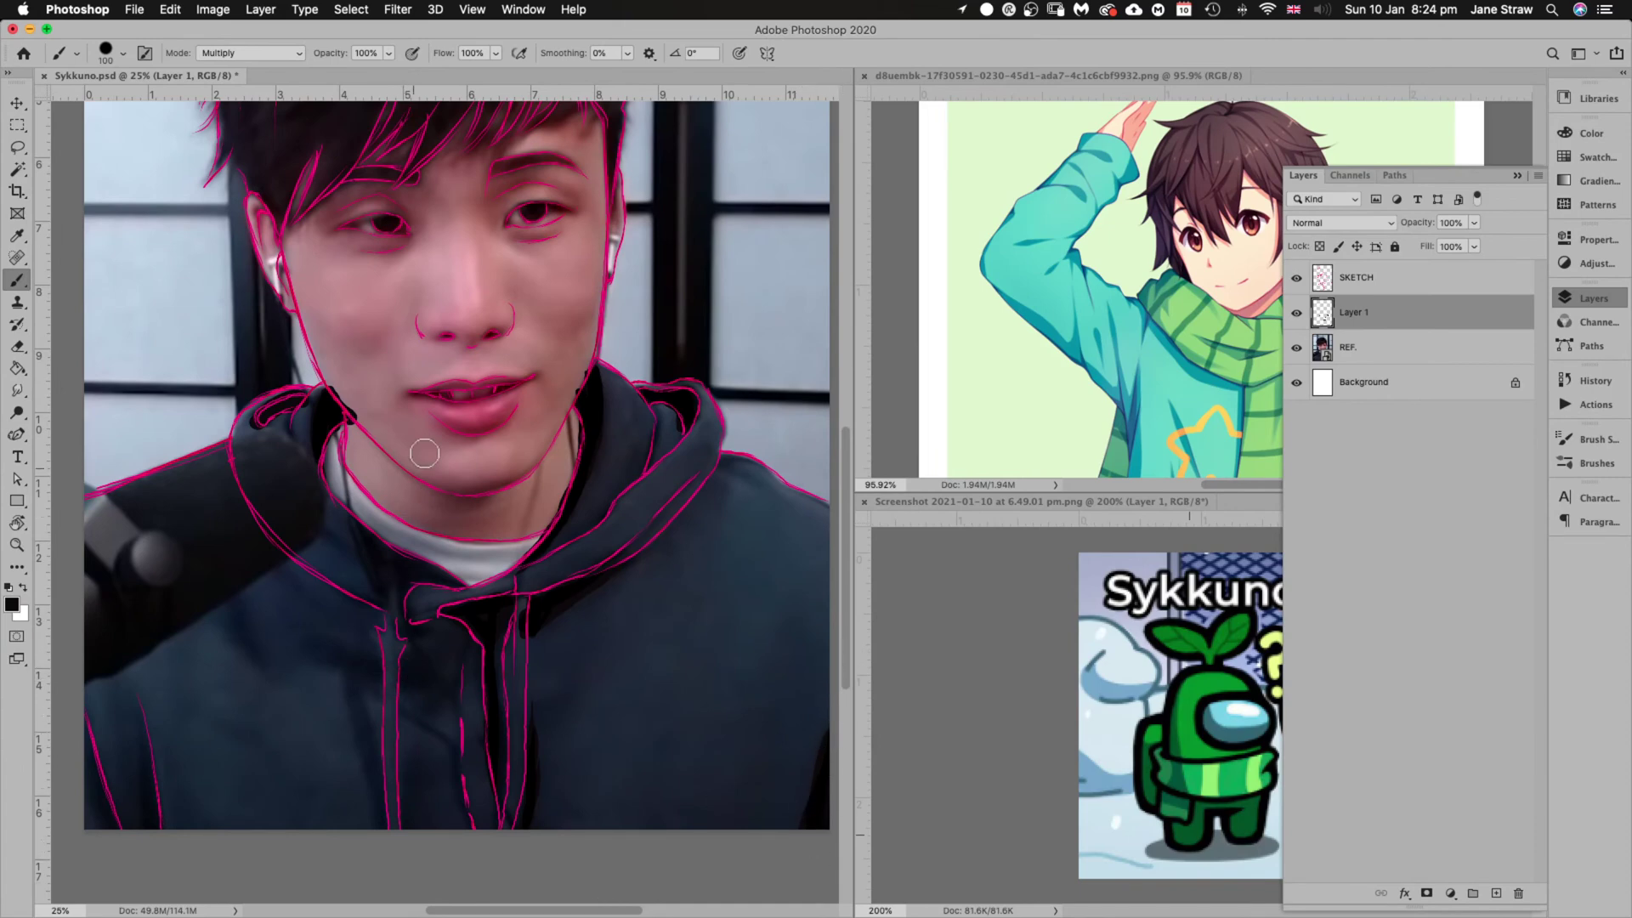
click(1298, 348)
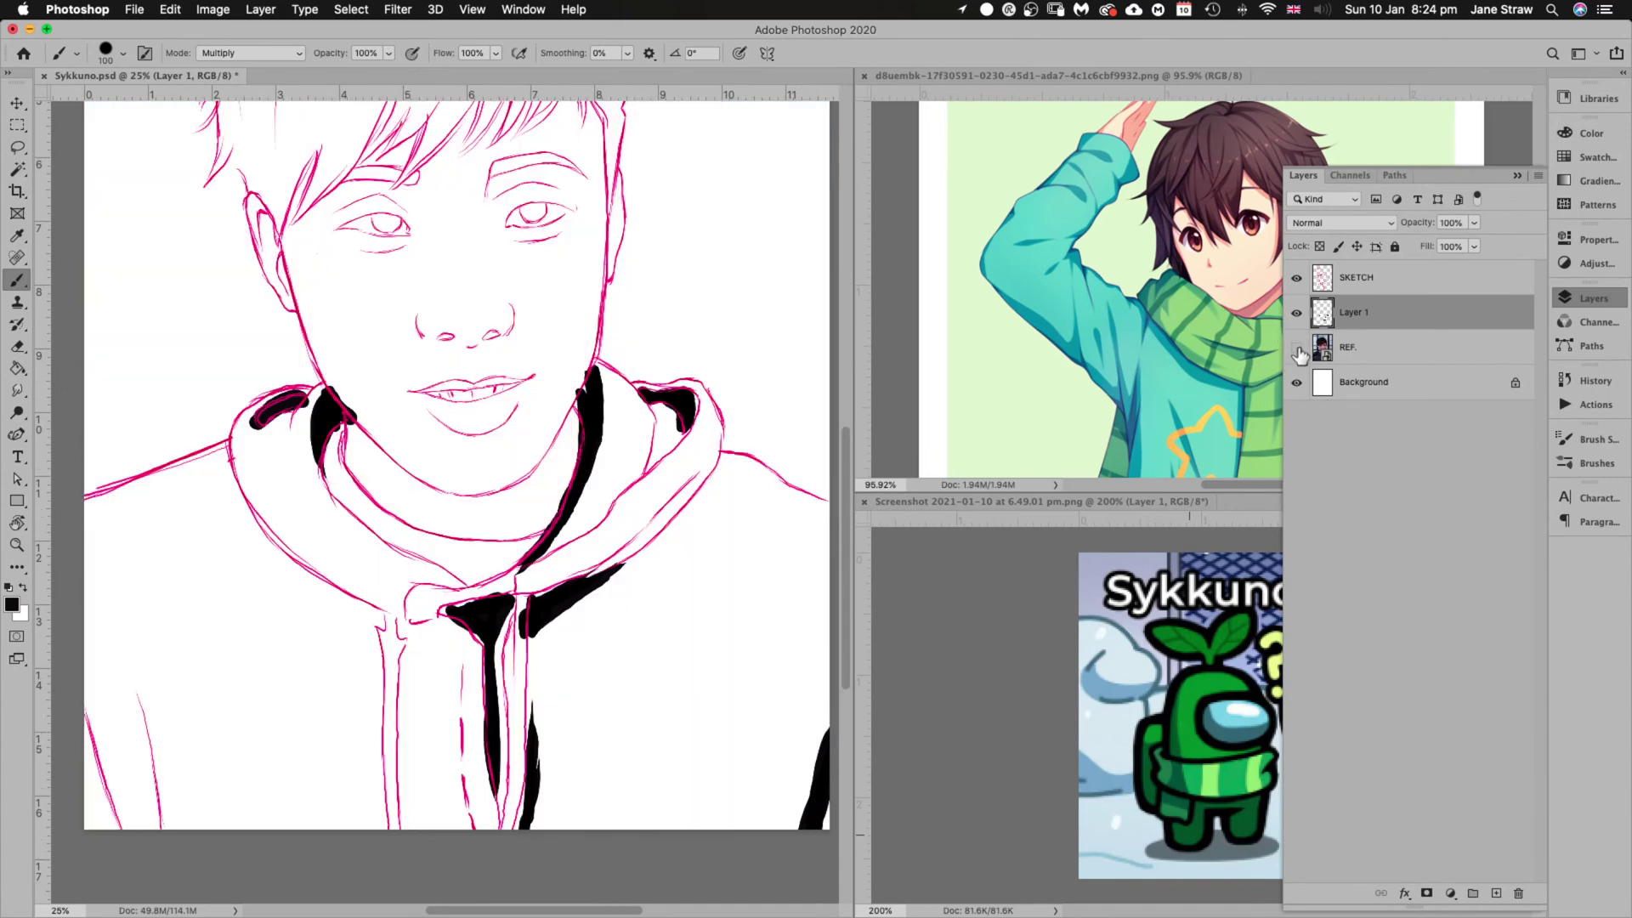
click(1297, 347)
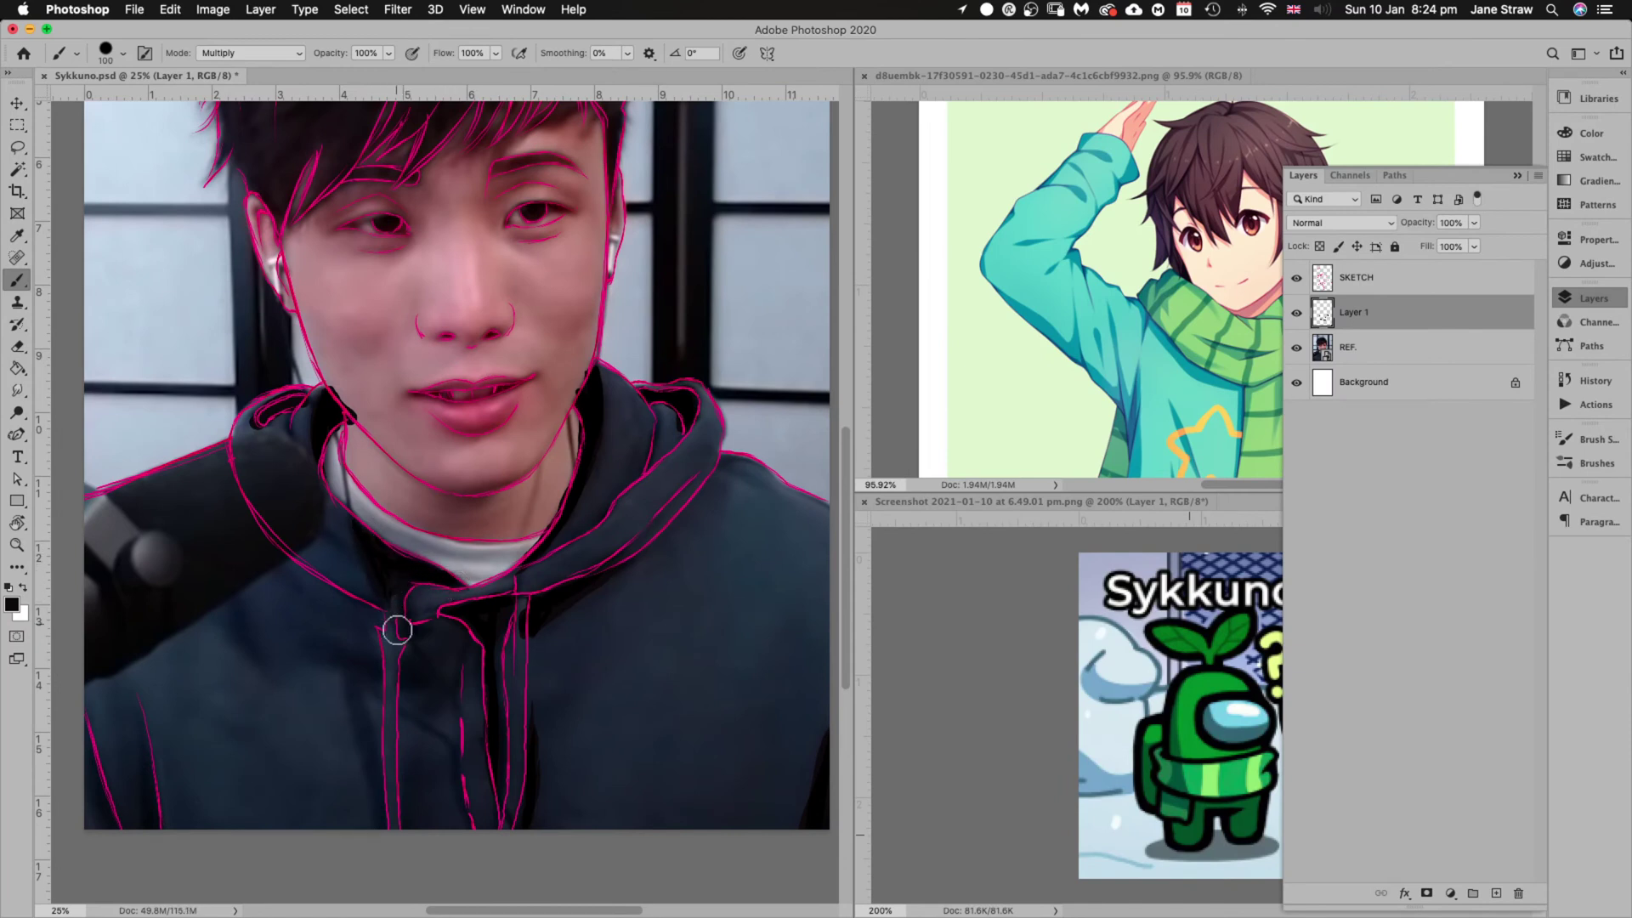
Enlarge the brush to 175 px and paint the black sleeve shadow below the microphone at the photo's lower edge
key(bracketright)
key(bracketright)
key(bracketright)
drag(138, 830, 128, 683)
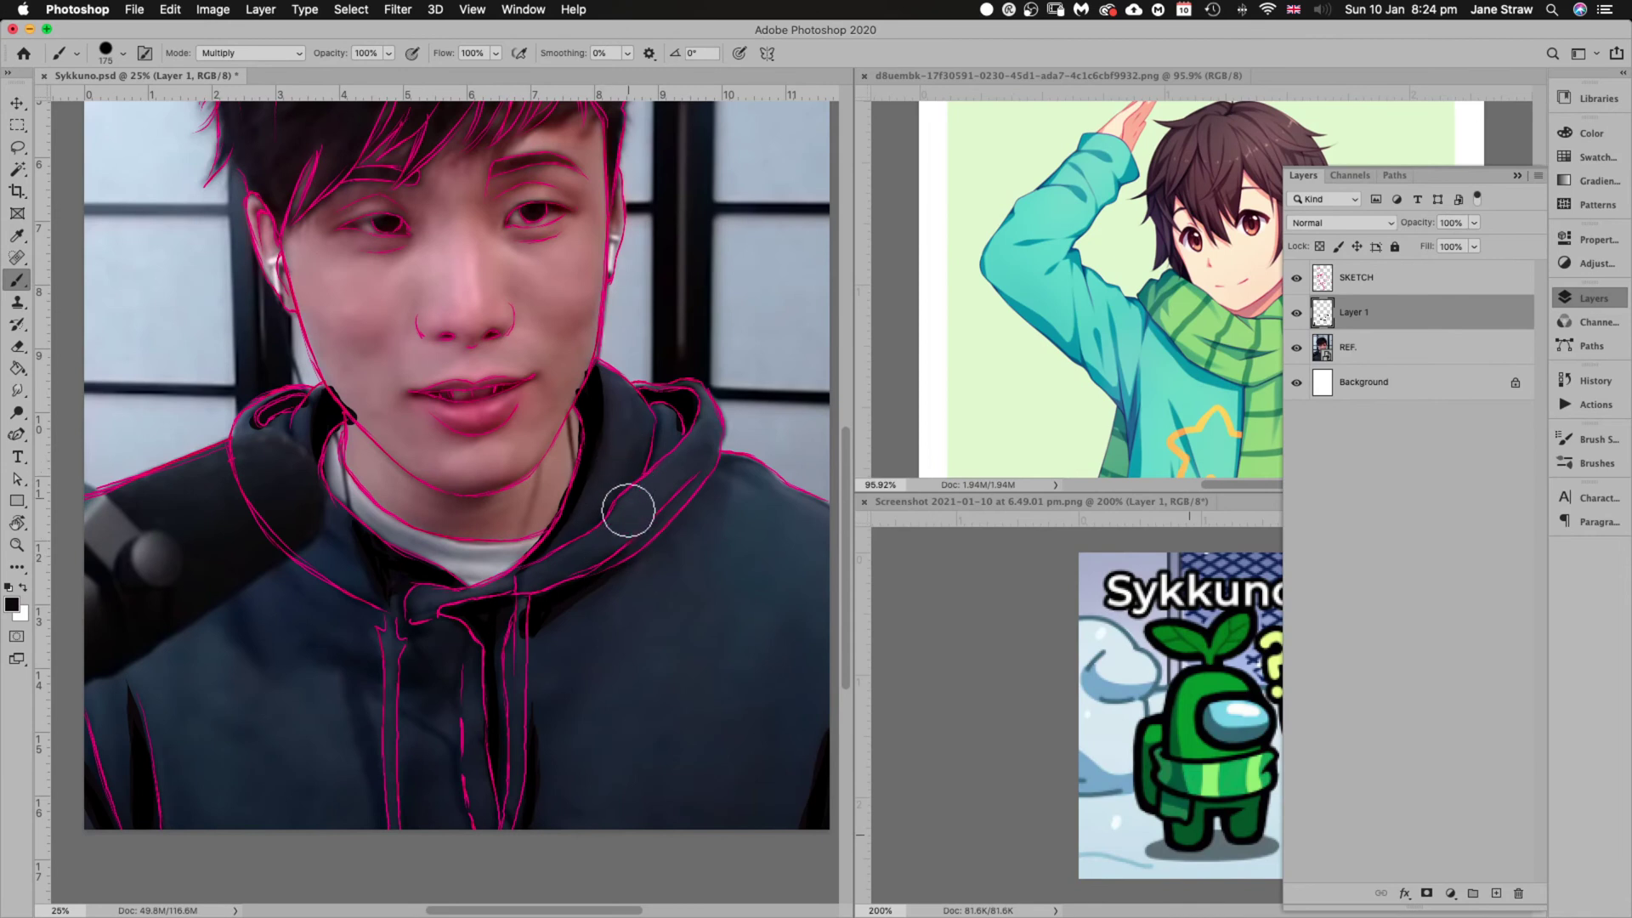
Sample the hood's dark navy from the photo as the paint colour and reduce the brush to 100 px
key(alt)
click(620, 430)
key(bracketleft)
key(bracketleft)
key(bracketleft)
drag(615, 381, 621, 482)
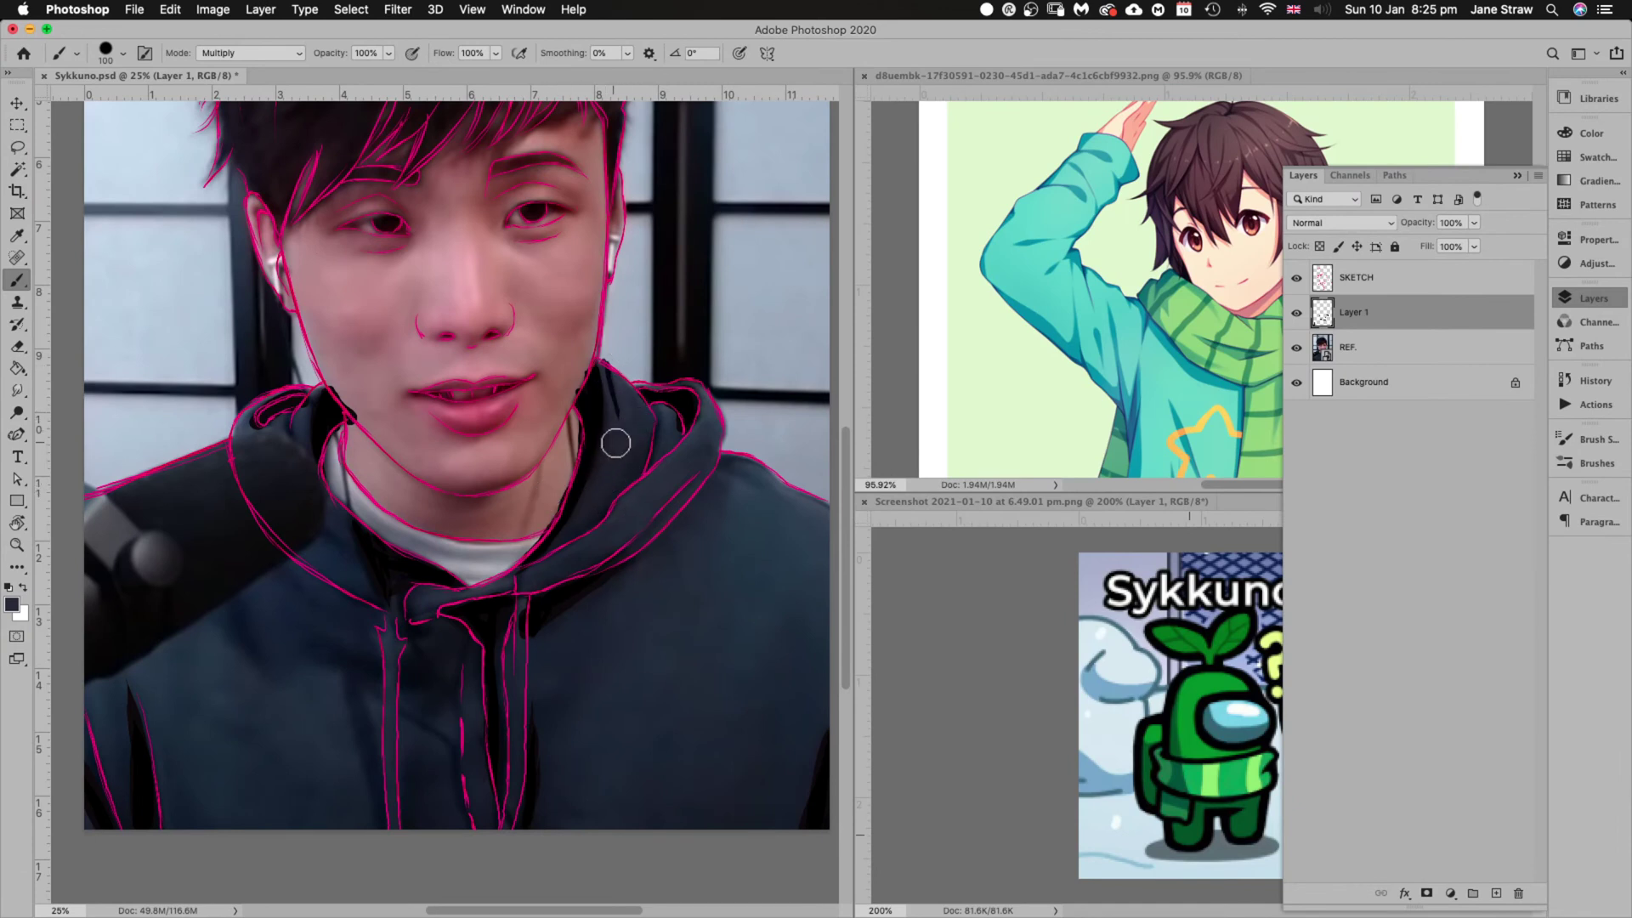
alt+click(637, 404)
mouse_move(631, 395)
mouse_down()
mouse_move(623, 357)
mouse_move(631, 382)
mouse_move(654, 285)
mouse_up()
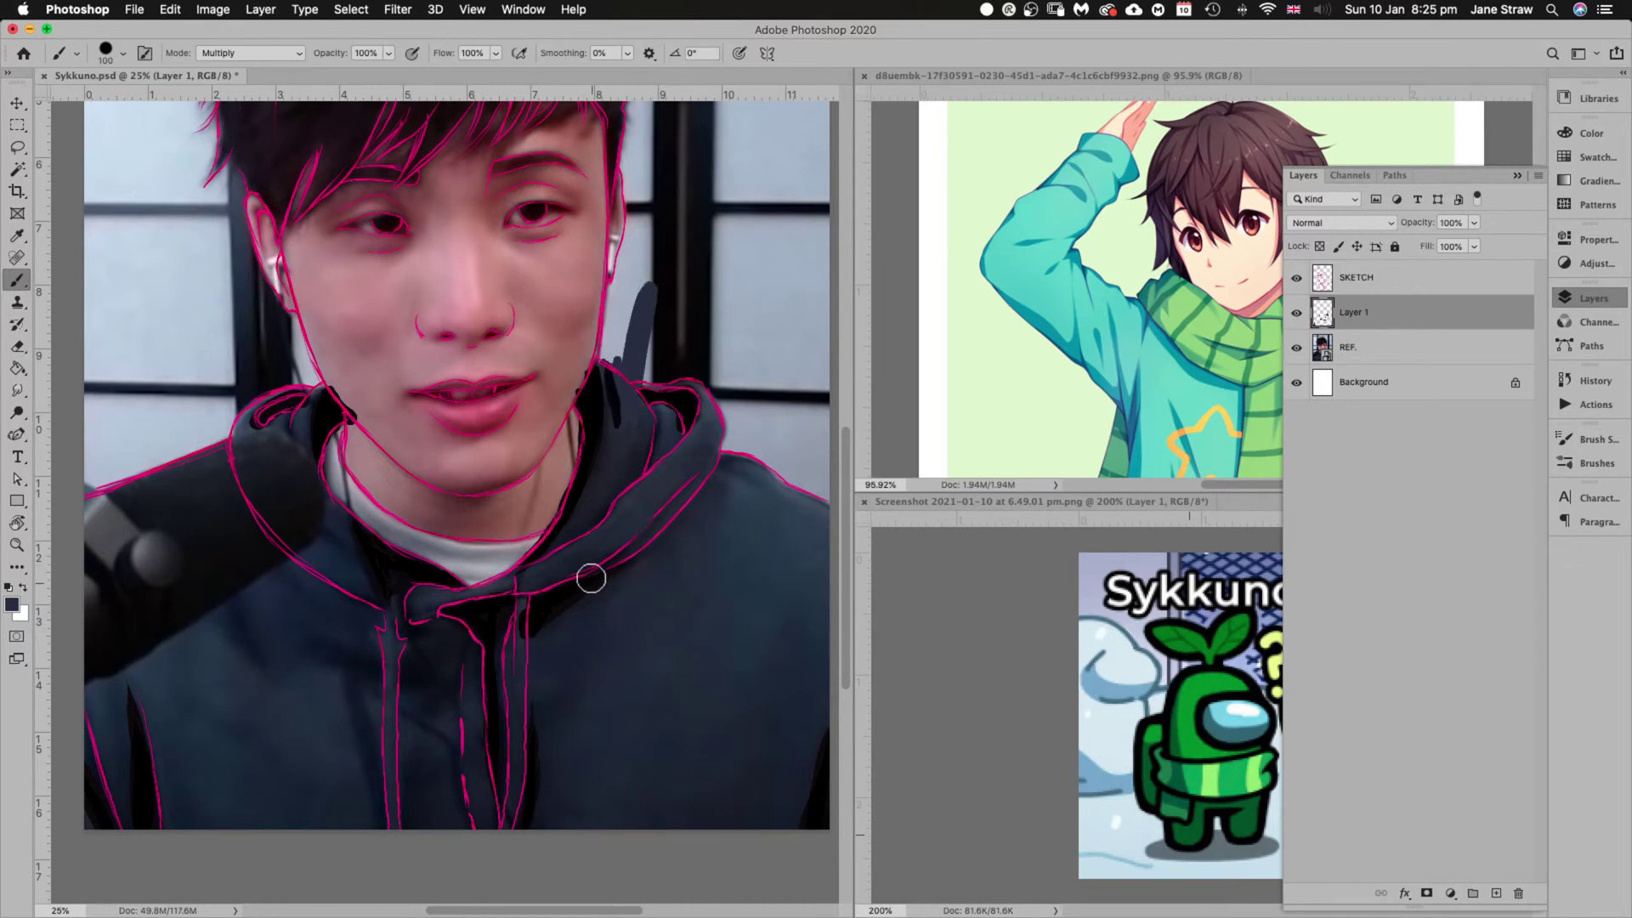
key(super+z)
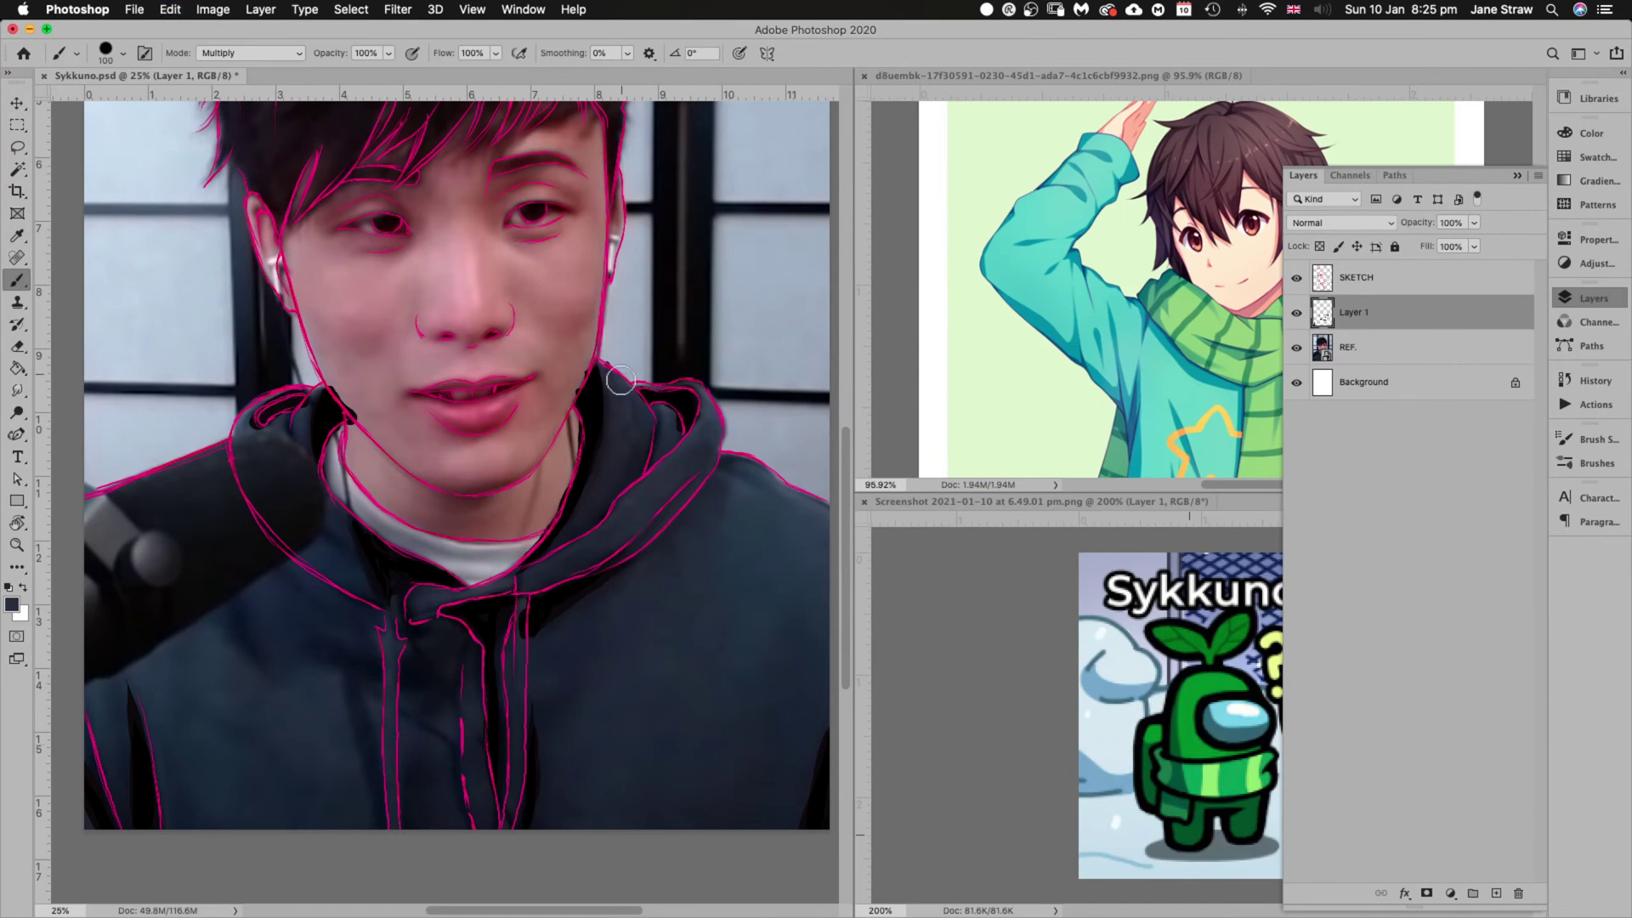
mouse_move(606, 355)
mouse_down()
mouse_move(621, 488)
mouse_move(608, 353)
mouse_move(634, 456)
mouse_up()
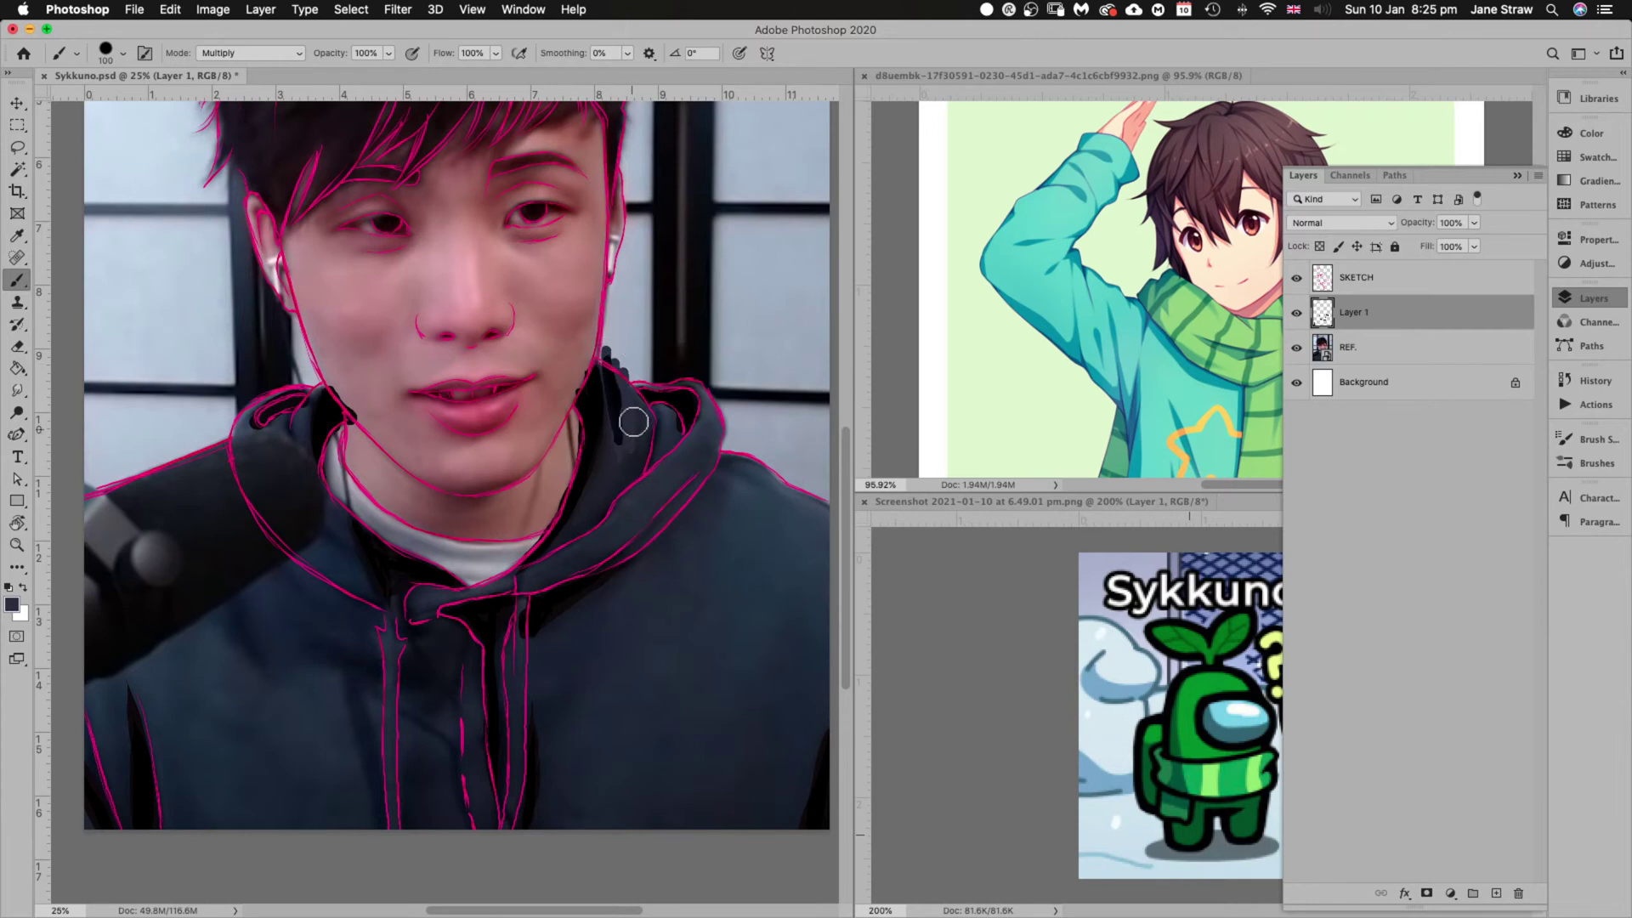
key(super+z)
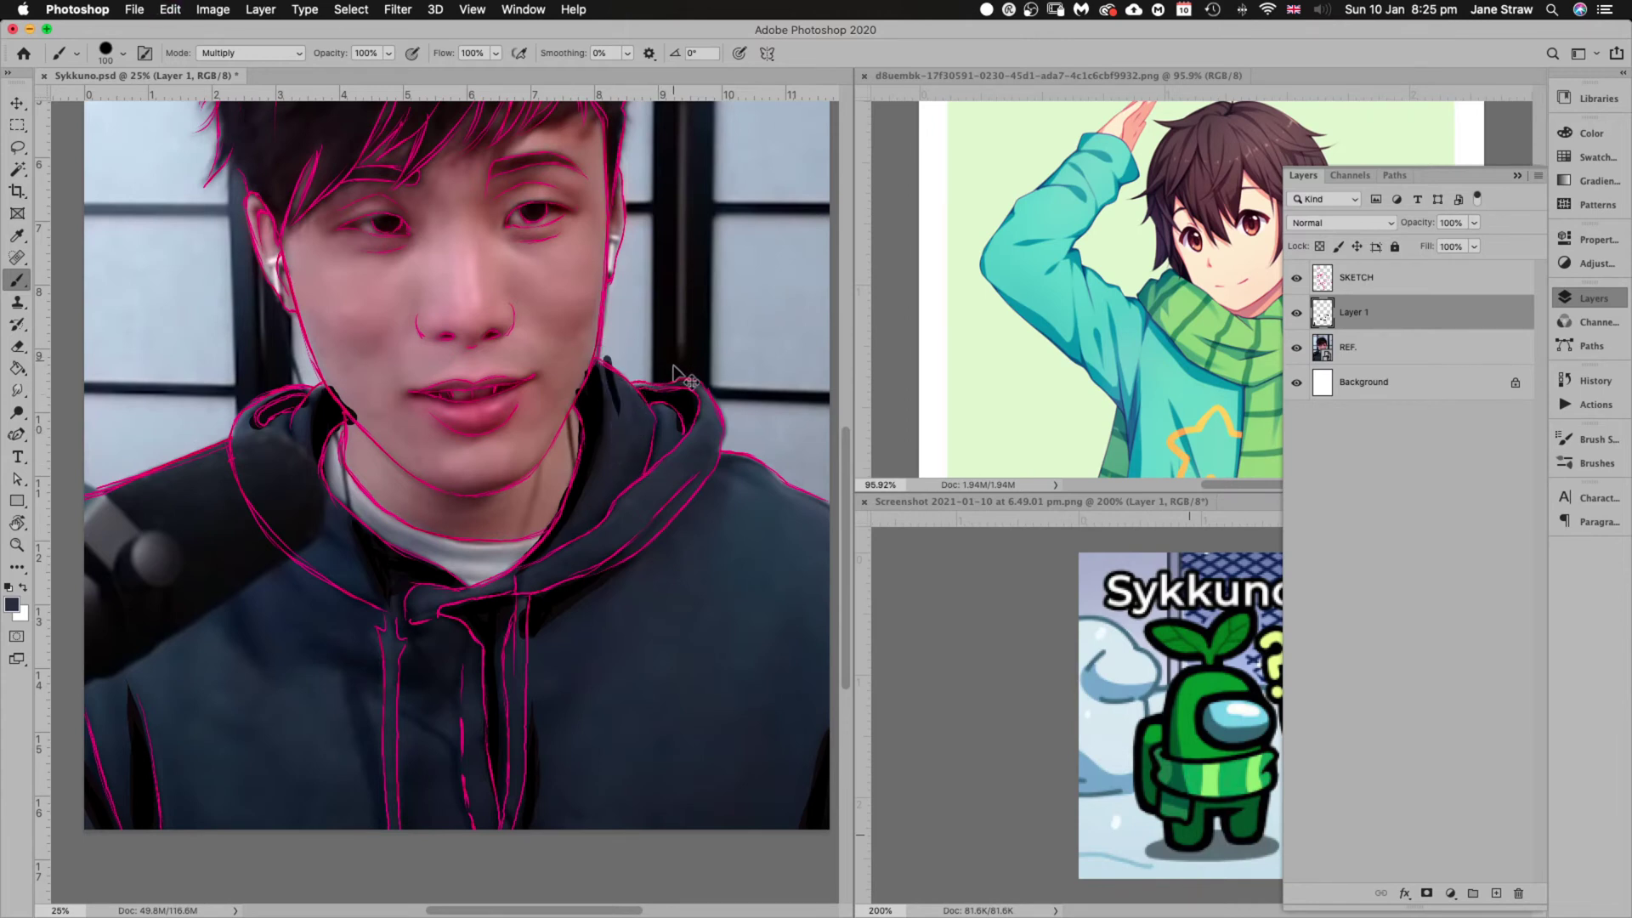
key(super+z)
key(super+z)
Set the brush mode to Normal and paint the side of the hood away from the microphone in flat navy
click(262, 56)
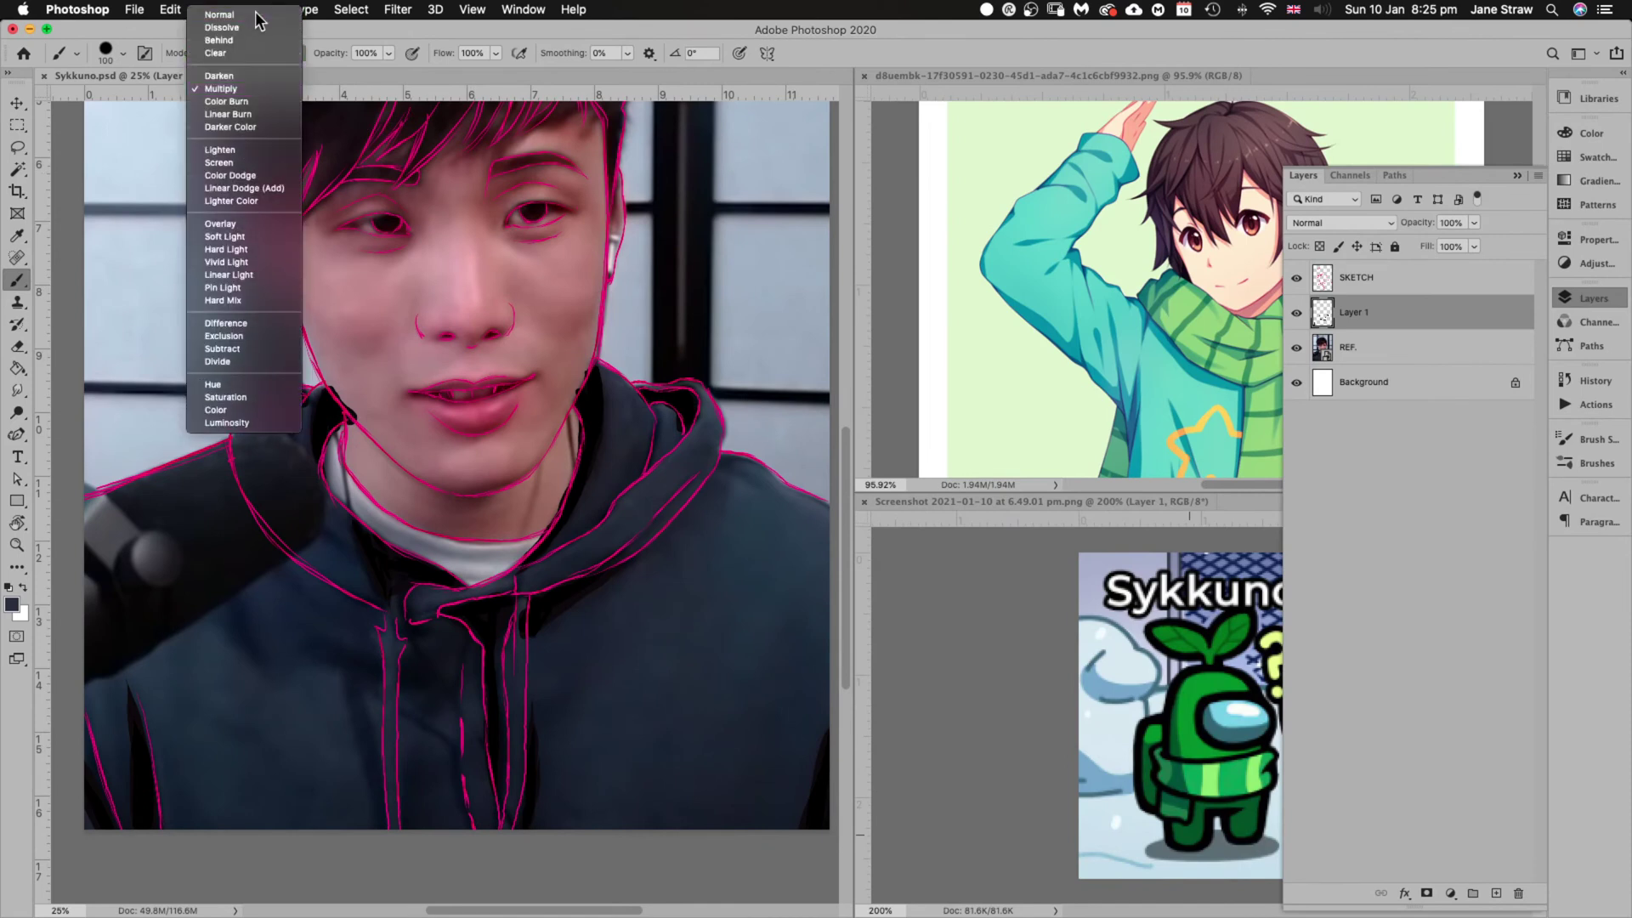
click(256, 15)
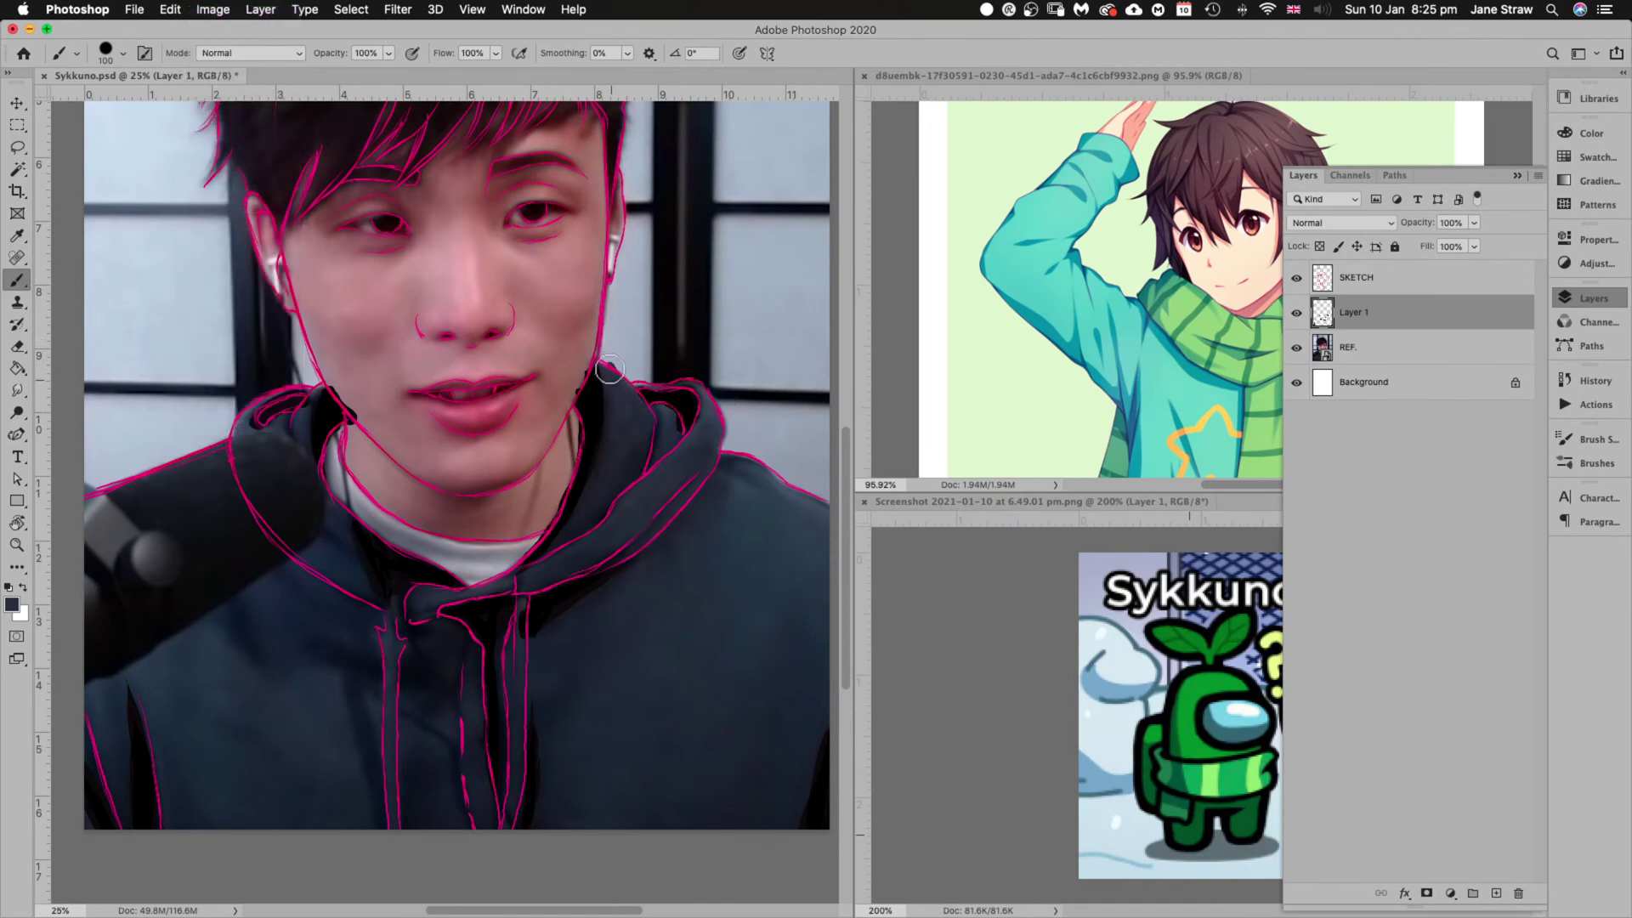
mouse_move(609, 369)
mouse_down()
mouse_move(619, 456)
mouse_move(638, 448)
mouse_move(594, 492)
mouse_move(637, 459)
mouse_move(554, 539)
mouse_move(685, 433)
mouse_move(665, 438)
mouse_move(669, 419)
mouse_move(672, 441)
mouse_move(676, 421)
mouse_move(638, 477)
mouse_move(707, 426)
mouse_move(685, 446)
mouse_move(700, 460)
mouse_move(714, 417)
mouse_move(699, 392)
mouse_move(650, 388)
mouse_move(676, 366)
mouse_up()
mouse_move(685, 476)
mouse_down()
mouse_move(645, 499)
mouse_move(694, 456)
mouse_move(617, 505)
mouse_move(691, 484)
mouse_move(658, 491)
mouse_move(627, 544)
mouse_up()
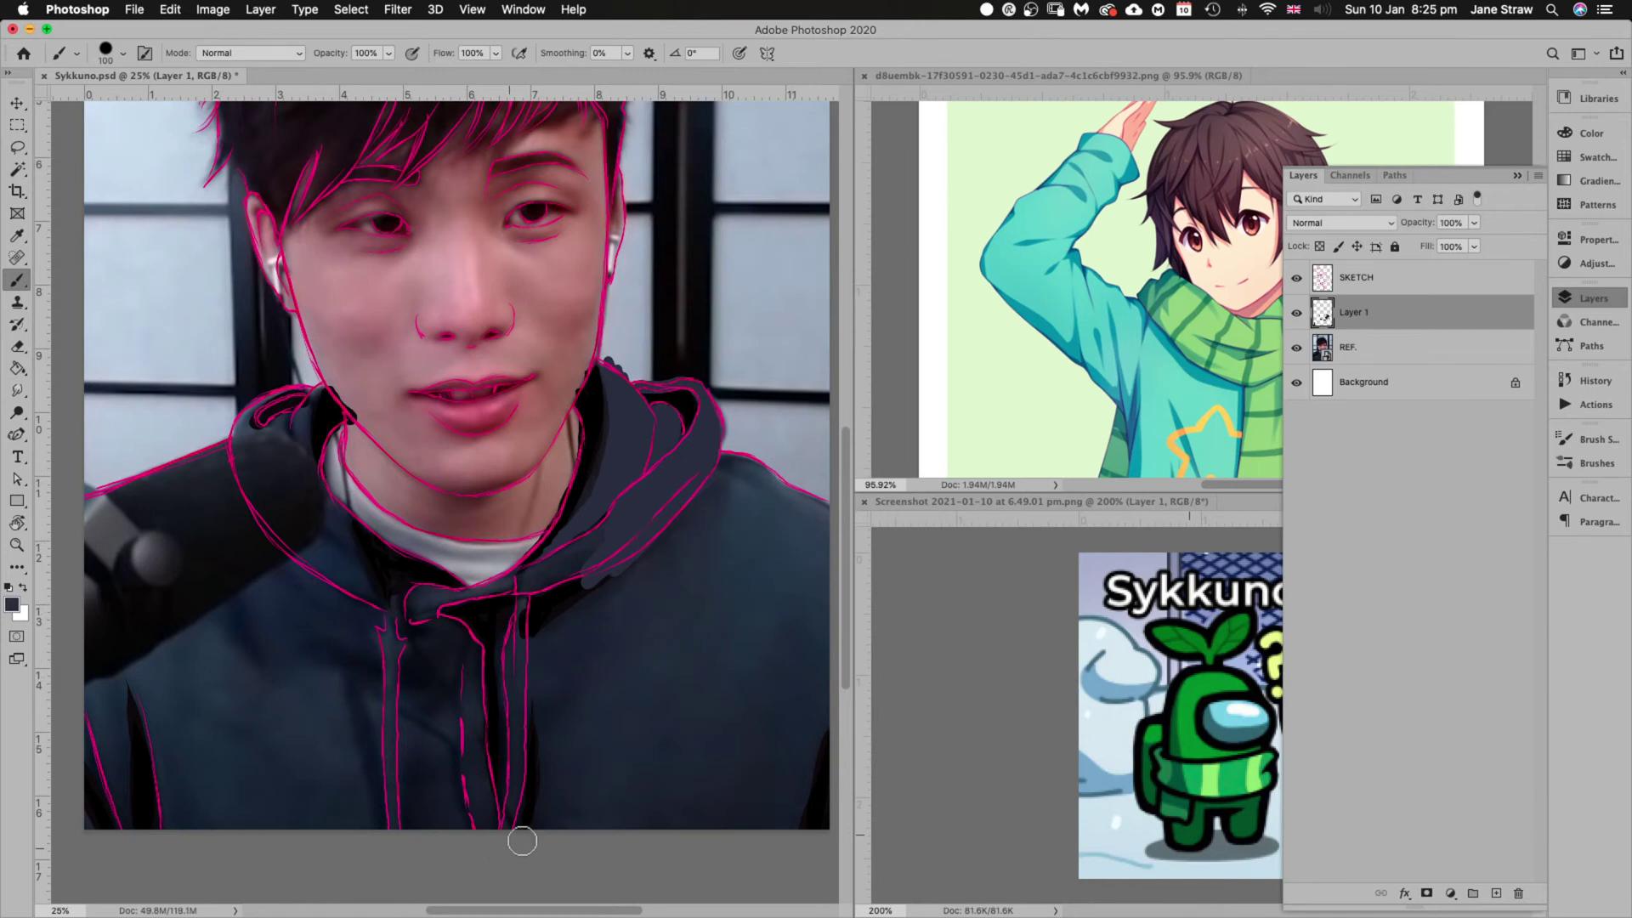
Paint navy along the inside of the shoulder line on the side away from the microphone, with the canvas rotated for the stroke
key(r)
mouse_move(826, 439)
mouse_down()
mouse_move(794, 473)
mouse_move(729, 674)
mouse_up()
key(b)
mouse_move(683, 735)
mouse_down()
mouse_move(668, 671)
mouse_move(709, 796)
mouse_up()
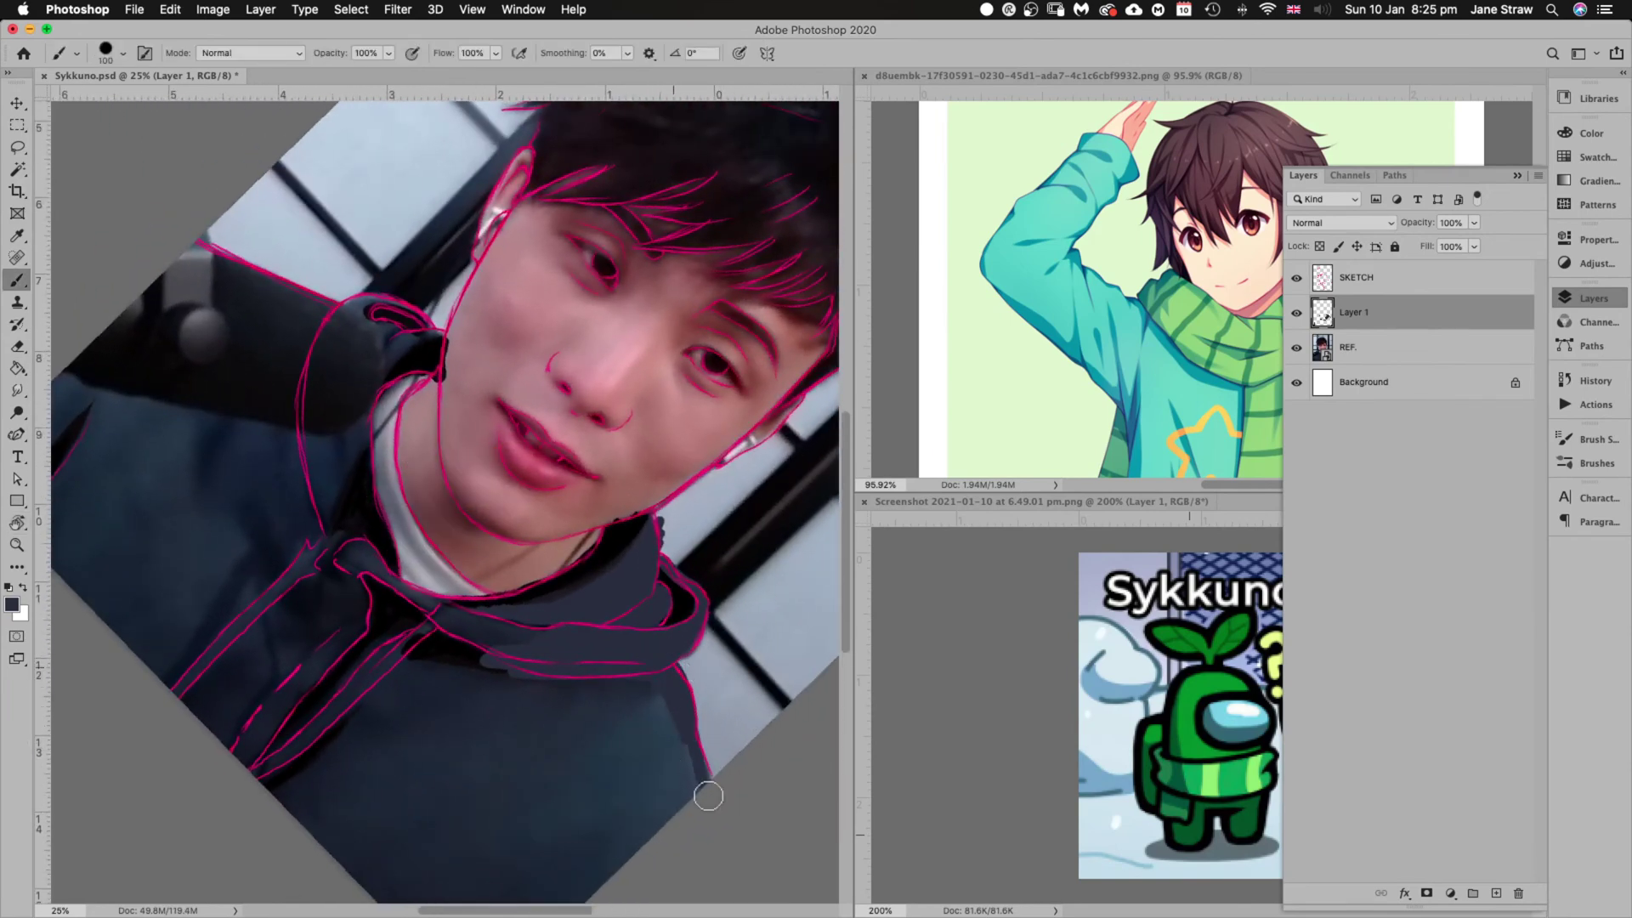
mouse_move(666, 680)
mouse_down()
mouse_move(703, 770)
mouse_move(696, 792)
mouse_move(629, 672)
mouse_move(630, 728)
mouse_up()
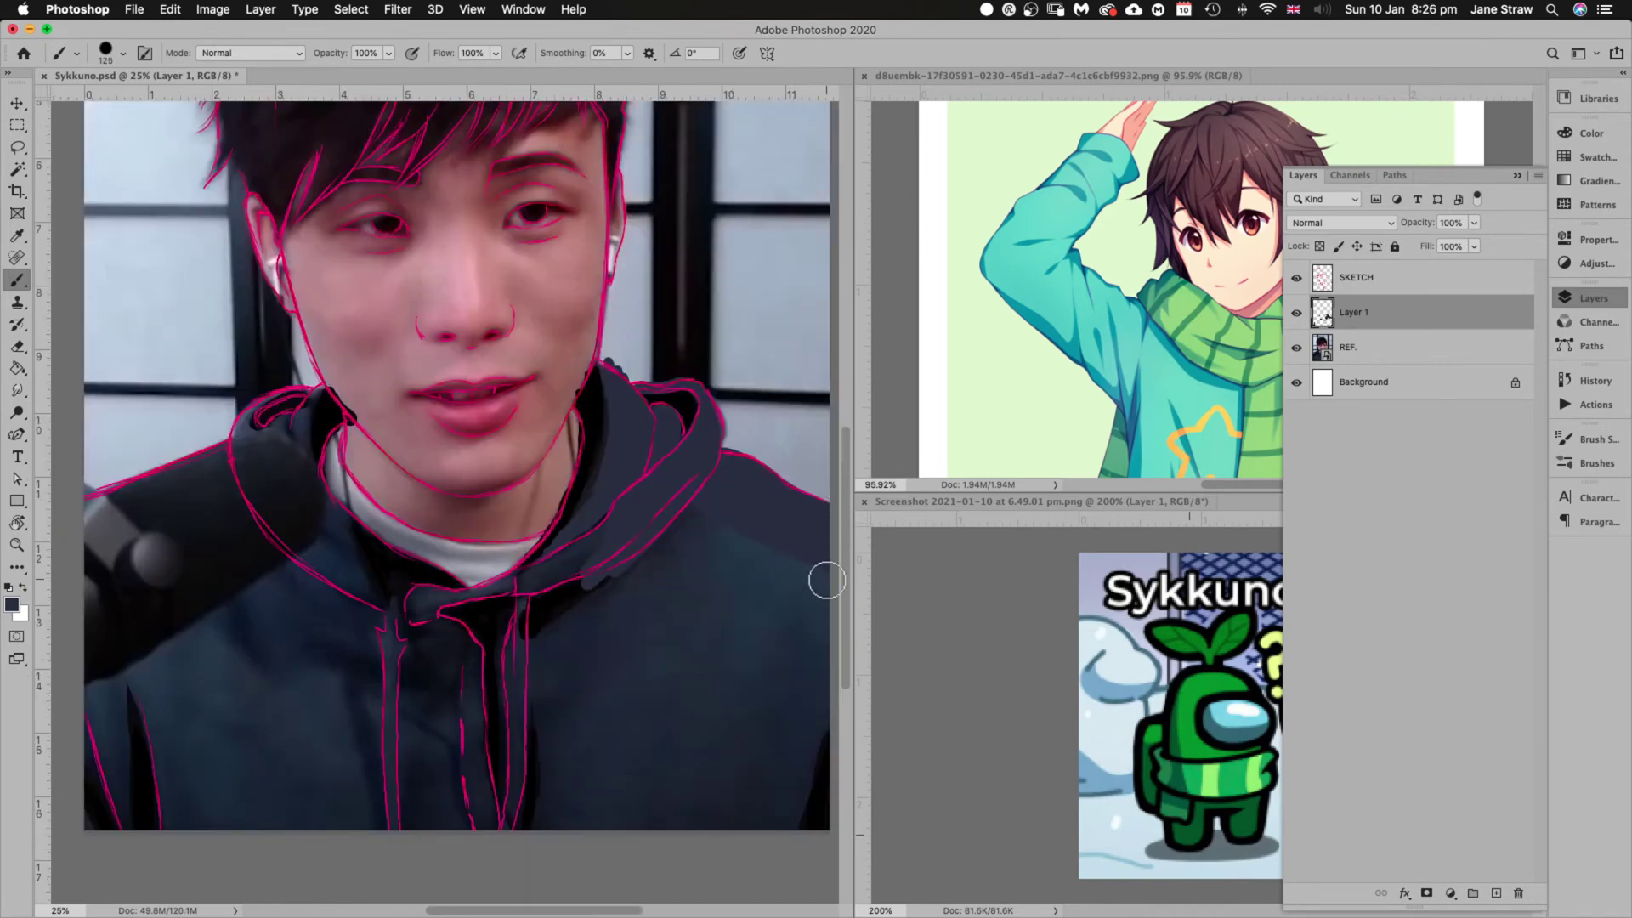
Enlarge the brush and block in the whole hoodie body and sleeves with navy, covering the microphone and black shadows
key(bracketright)
key(bracketright)
key(bracketright)
key(bracketright)
key(bracketright)
key(bracketright)
key(bracketright)
key(bracketright)
mouse_move(715, 774)
mouse_down()
mouse_move(827, 654)
mouse_move(821, 791)
mouse_move(844, 784)
mouse_move(766, 577)
mouse_move(818, 564)
mouse_move(811, 585)
mouse_move(664, 508)
mouse_move(662, 561)
mouse_move(723, 602)
mouse_move(739, 665)
mouse_move(761, 654)
mouse_move(658, 611)
mouse_move(622, 626)
mouse_move(611, 595)
mouse_move(444, 770)
mouse_move(482, 834)
mouse_move(509, 821)
mouse_move(460, 780)
mouse_move(95, 814)
mouse_move(263, 801)
mouse_move(267, 774)
mouse_move(107, 739)
mouse_move(338, 776)
mouse_move(80, 762)
mouse_move(111, 715)
mouse_move(222, 728)
mouse_move(192, 663)
mouse_move(106, 575)
mouse_move(70, 585)
mouse_move(145, 555)
mouse_move(133, 518)
mouse_move(147, 506)
mouse_move(198, 492)
mouse_move(132, 517)
mouse_move(182, 491)
mouse_move(279, 612)
mouse_move(216, 654)
mouse_move(436, 725)
mouse_move(269, 753)
mouse_move(185, 624)
mouse_move(520, 732)
mouse_move(412, 708)
mouse_move(582, 647)
mouse_move(452, 656)
mouse_up()
Reduce the brush to 125 px and fill the hood's remaining gaps with navy, working around to its microphone side
key(bracketleft)
key(bracketleft)
key(bracketleft)
key(bracketleft)
key(bracketleft)
key(bracketleft)
key(bracketleft)
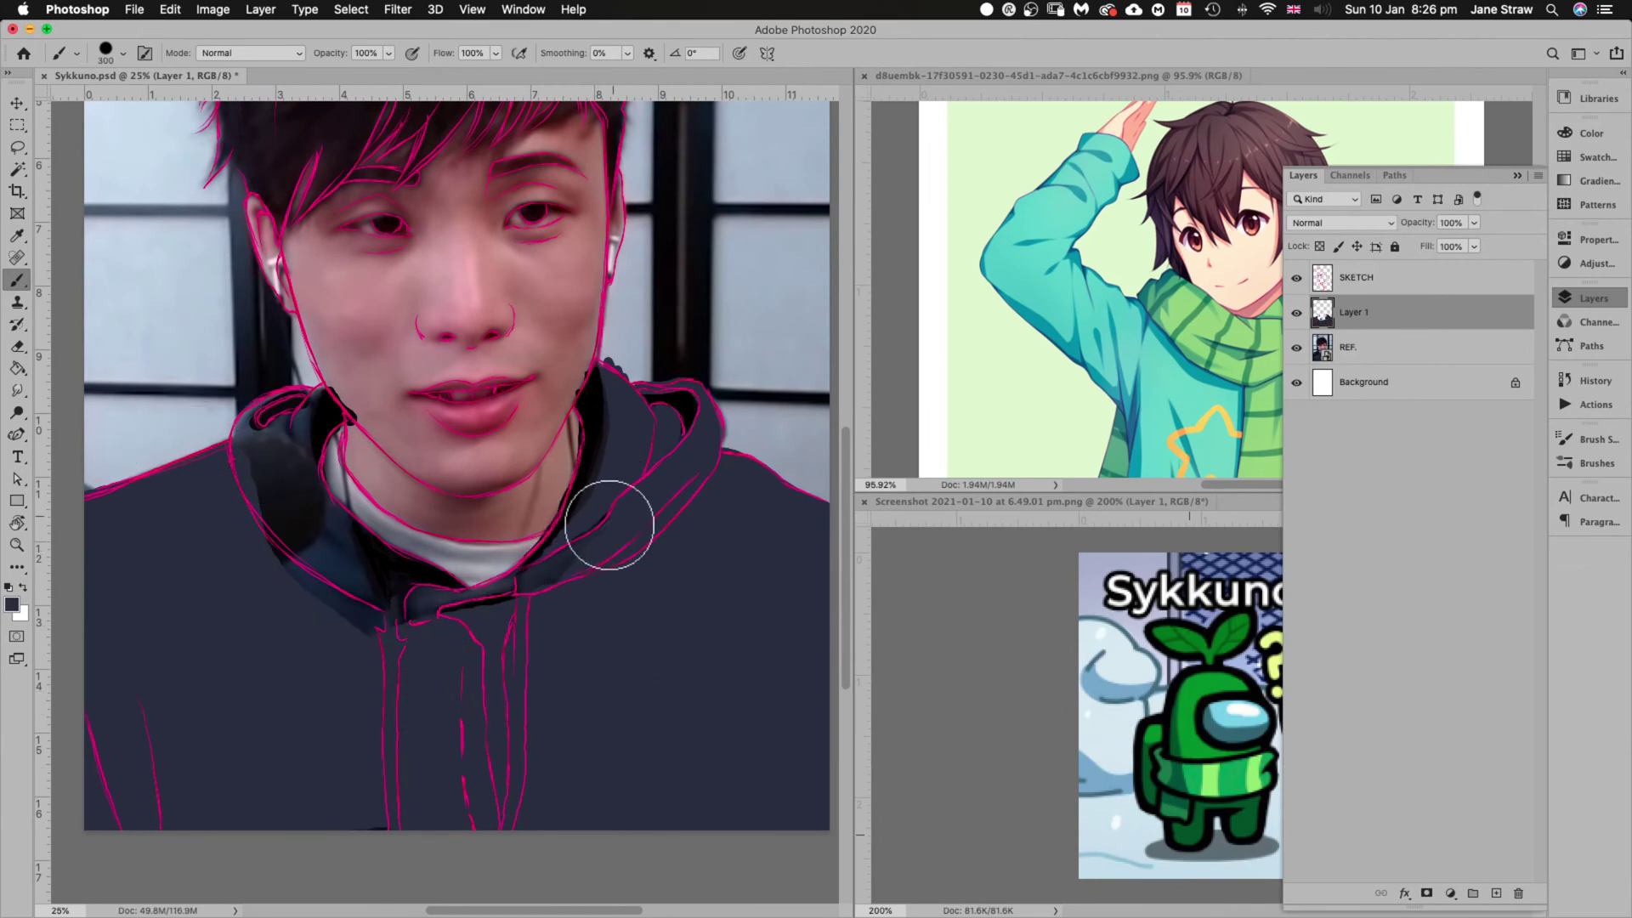
mouse_move(598, 546)
mouse_down()
mouse_move(533, 618)
mouse_move(440, 664)
mouse_move(570, 523)
mouse_move(607, 456)
mouse_move(563, 511)
mouse_move(595, 375)
mouse_up()
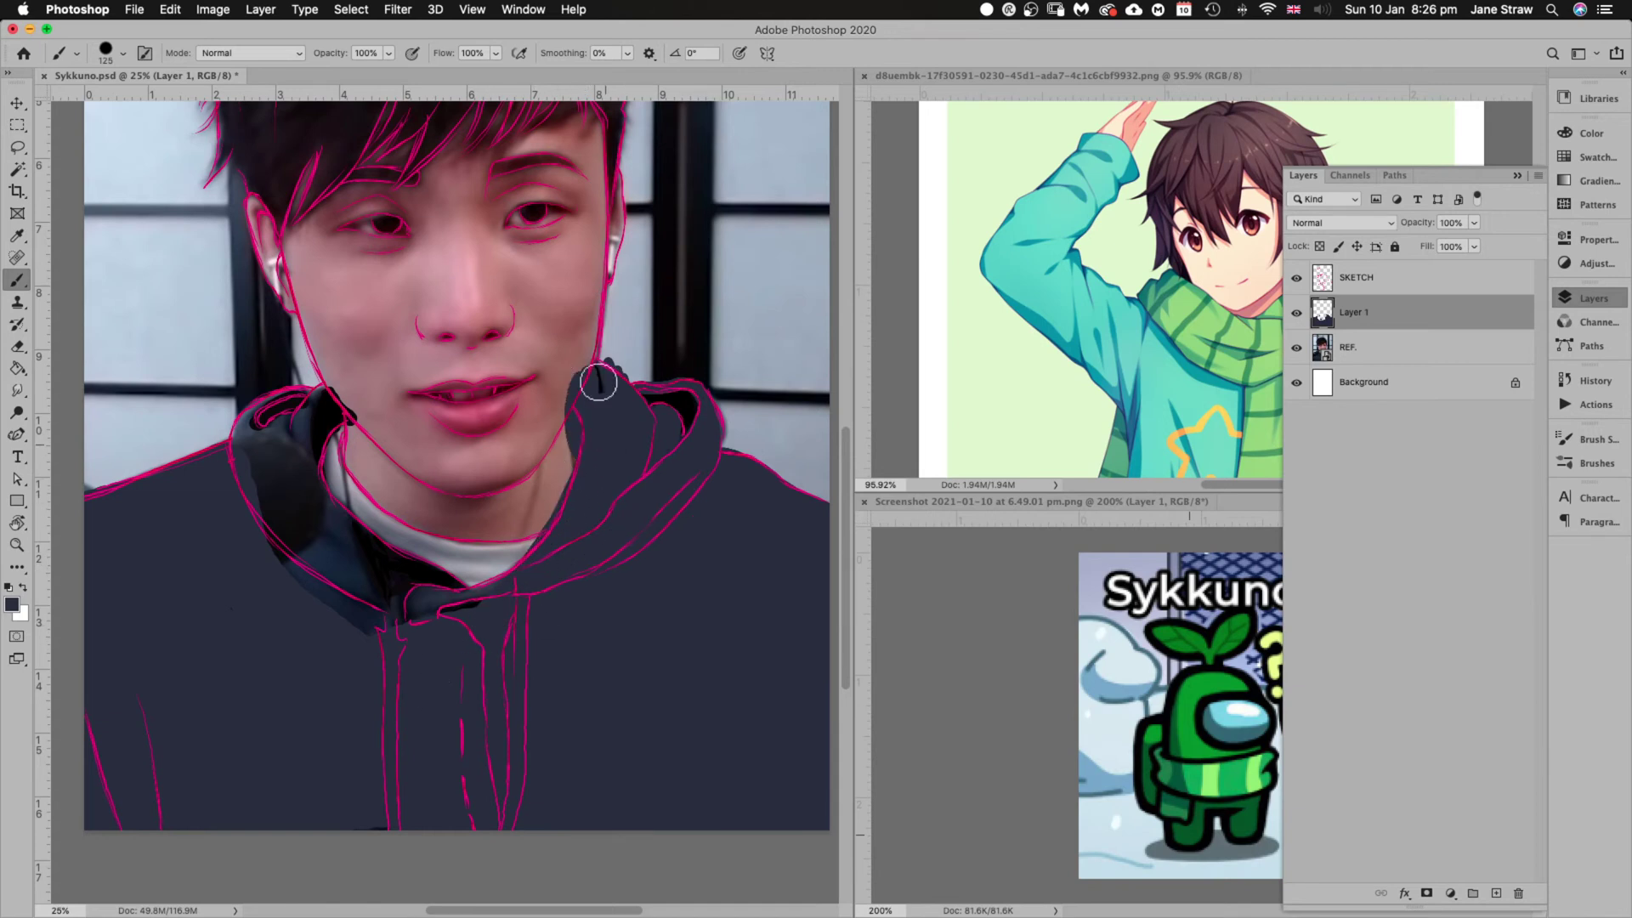
mouse_move(713, 486)
mouse_down()
mouse_move(659, 379)
mouse_move(703, 445)
mouse_move(715, 394)
mouse_move(724, 425)
mouse_up()
mouse_move(509, 606)
mouse_down()
mouse_move(384, 632)
mouse_move(622, 496)
mouse_move(446, 616)
mouse_move(560, 516)
mouse_move(440, 654)
mouse_move(385, 661)
mouse_move(352, 620)
mouse_move(364, 497)
mouse_move(250, 436)
mouse_move(282, 590)
mouse_move(241, 431)
mouse_up()
Enlarge the brush to 175 px and fill the rest of the hood's microphone side with navy, from the jaw to the neckline
key(bracketright)
key(bracketright)
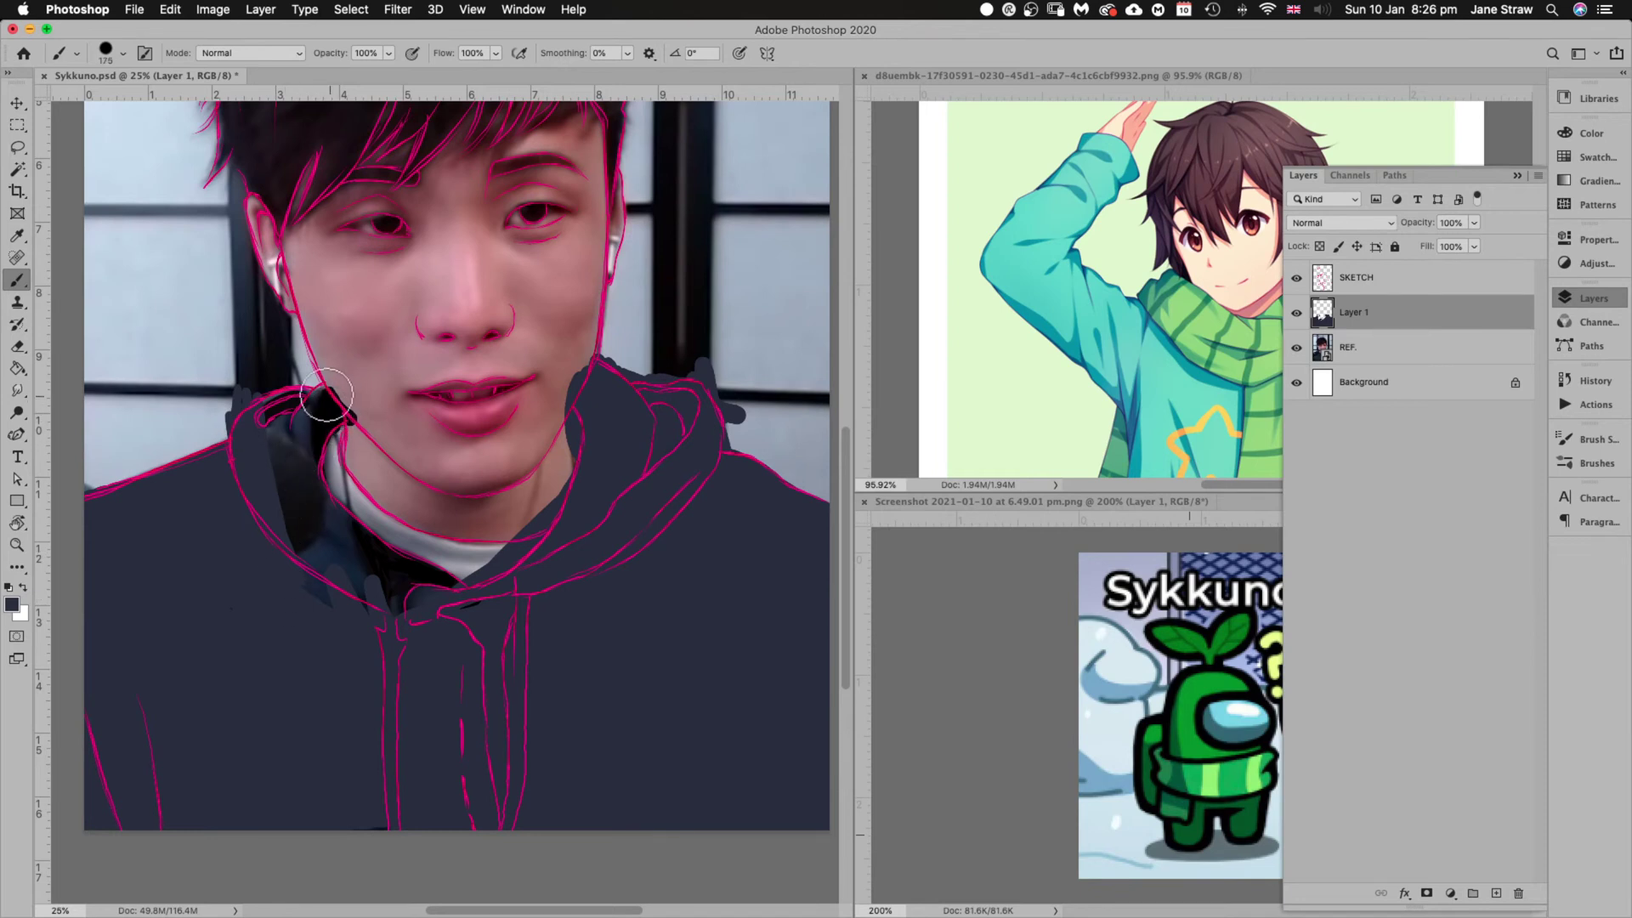
mouse_move(323, 398)
mouse_down()
mouse_move(347, 456)
mouse_move(332, 406)
mouse_move(303, 387)
mouse_move(292, 414)
mouse_move(301, 580)
mouse_move(283, 547)
mouse_move(299, 471)
mouse_move(345, 628)
mouse_move(413, 648)
mouse_move(398, 578)
mouse_move(459, 613)
mouse_move(397, 539)
mouse_up()
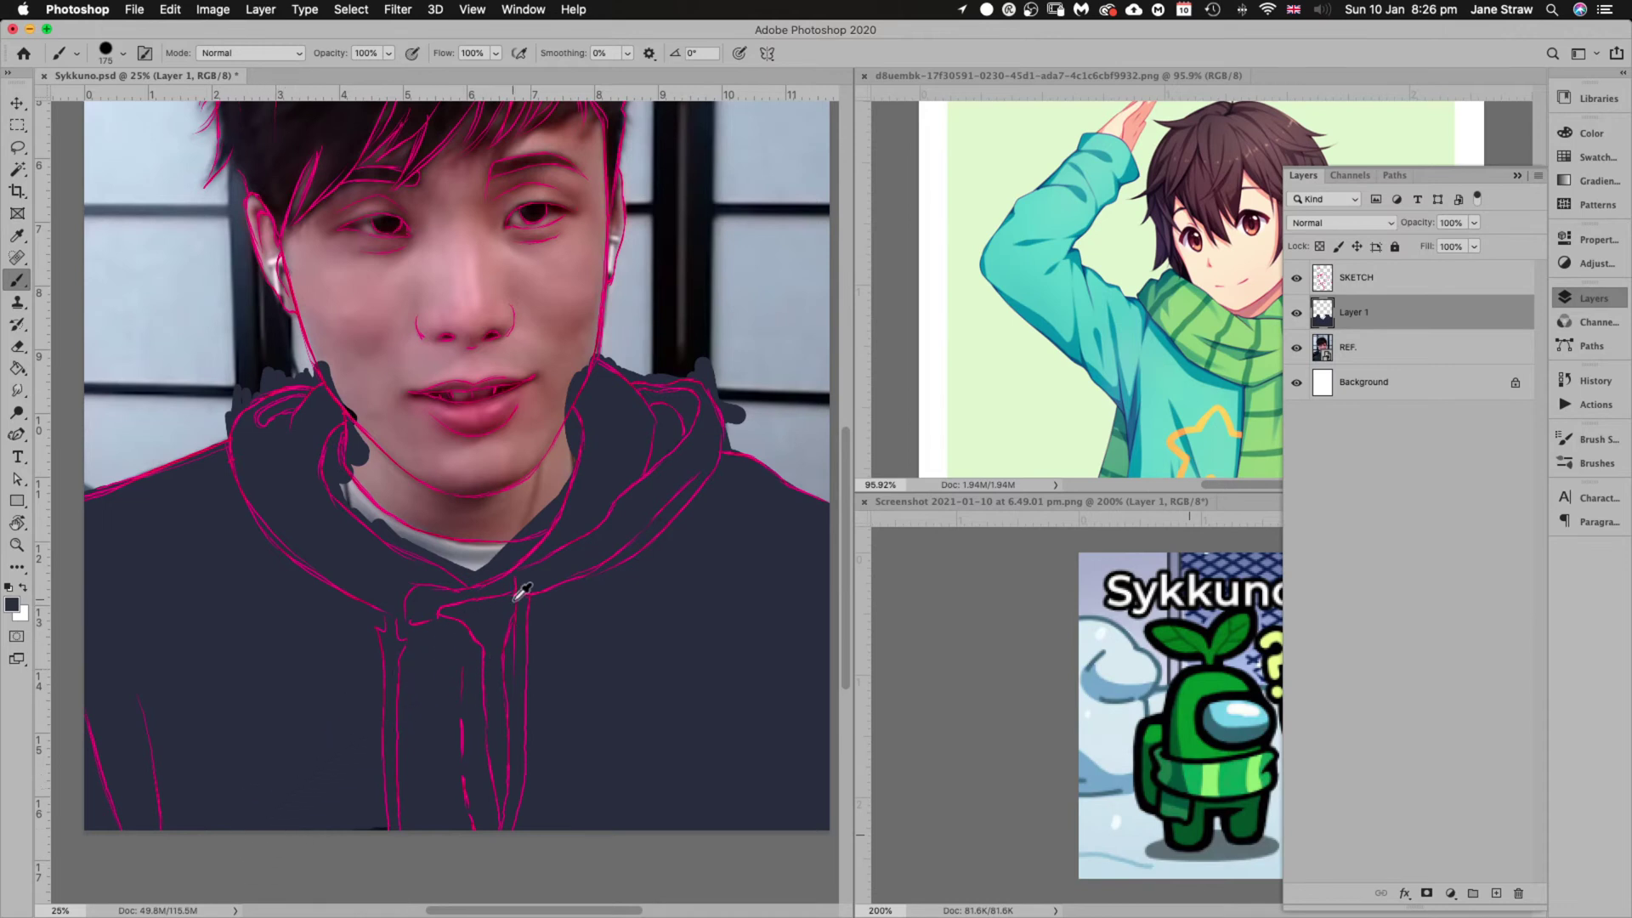
Sample the shirt collar's grey, reduce the brush to 80 px and paint the collar's upper part on the microphone side with the canvas rotated
alt+click(476, 562)
key(bracketleft)
key(bracketleft)
key(bracketleft)
key(bracketleft)
key(bracketleft)
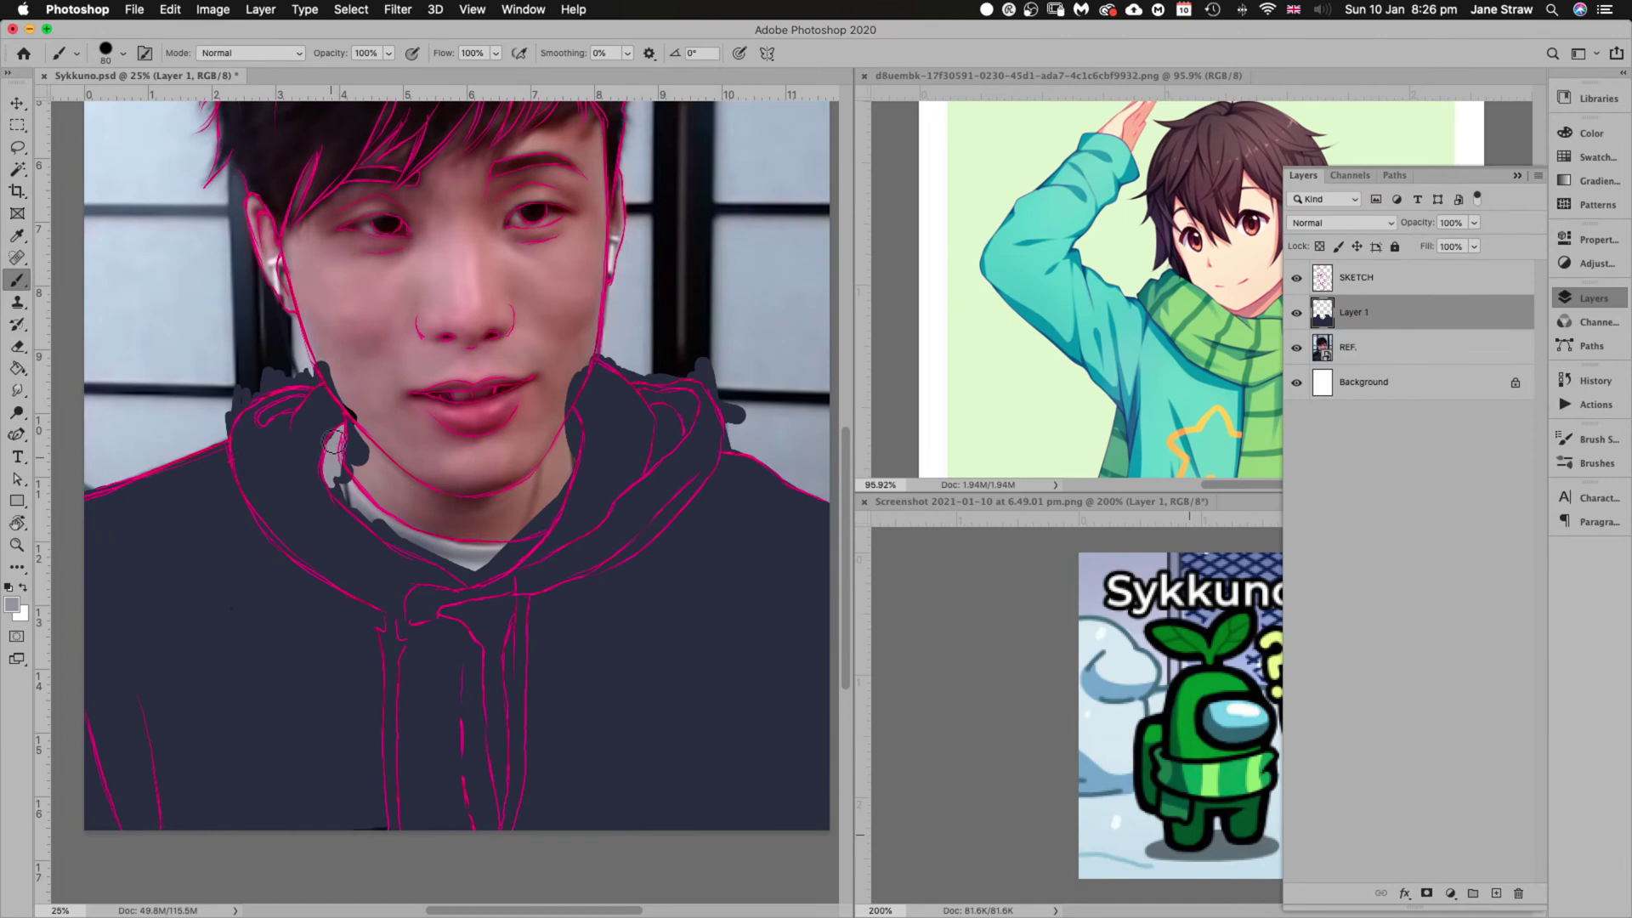
key(r)
mouse_move(599, 406)
mouse_down()
mouse_move(545, 357)
mouse_move(380, 413)
mouse_up()
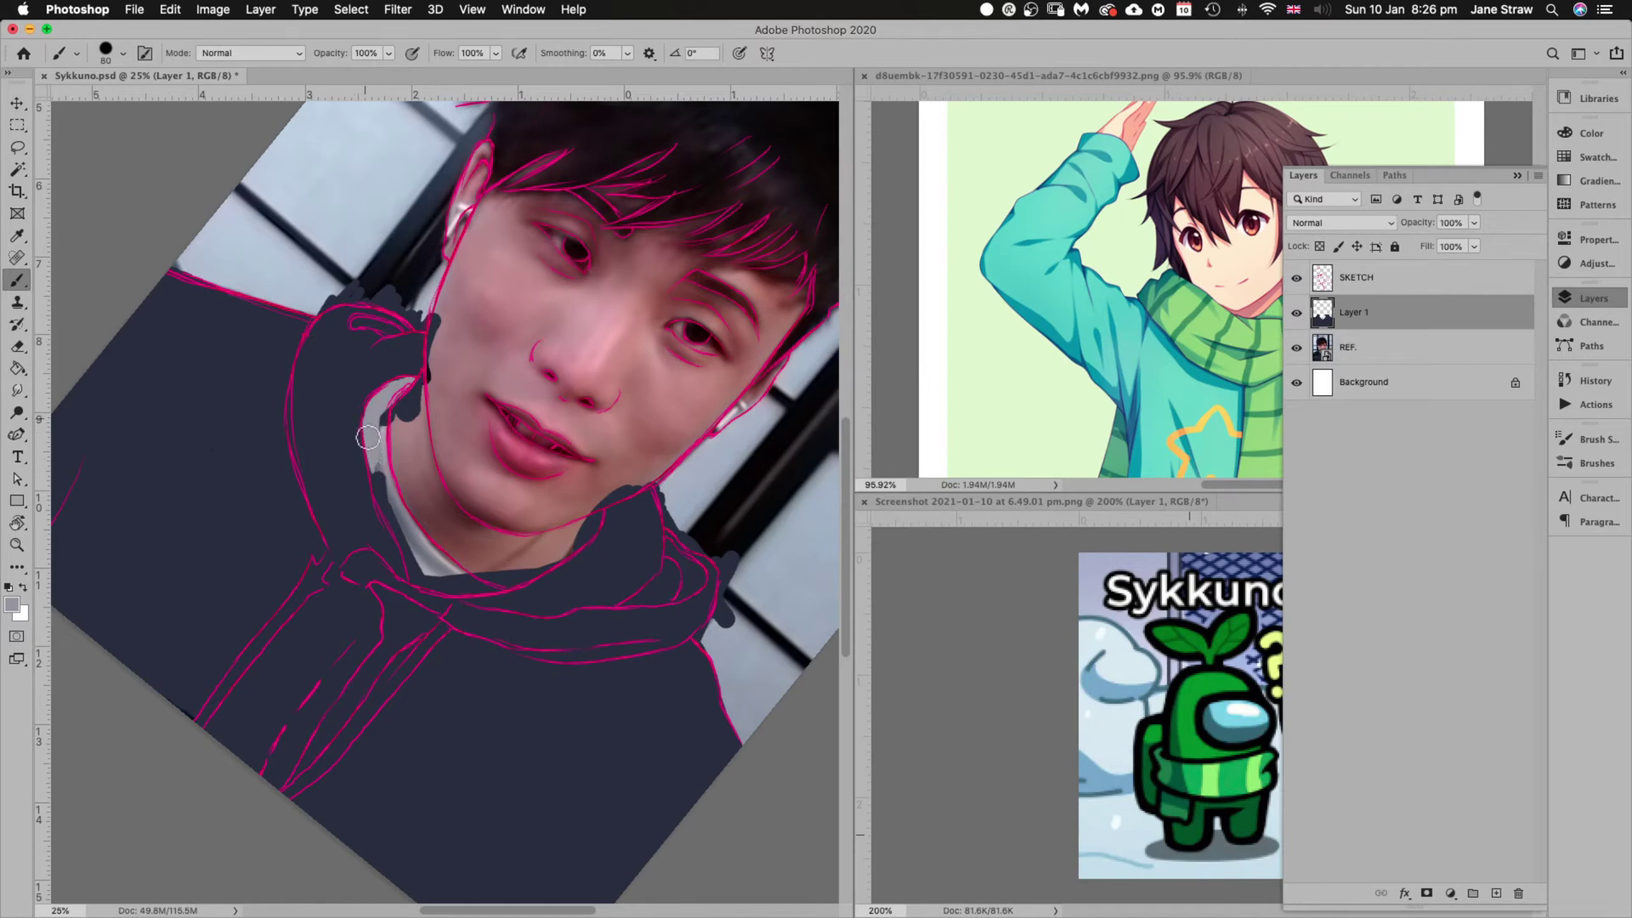
mouse_move(368, 437)
mouse_down()
mouse_move(381, 505)
mouse_move(377, 451)
mouse_move(397, 506)
mouse_move(384, 410)
mouse_up()
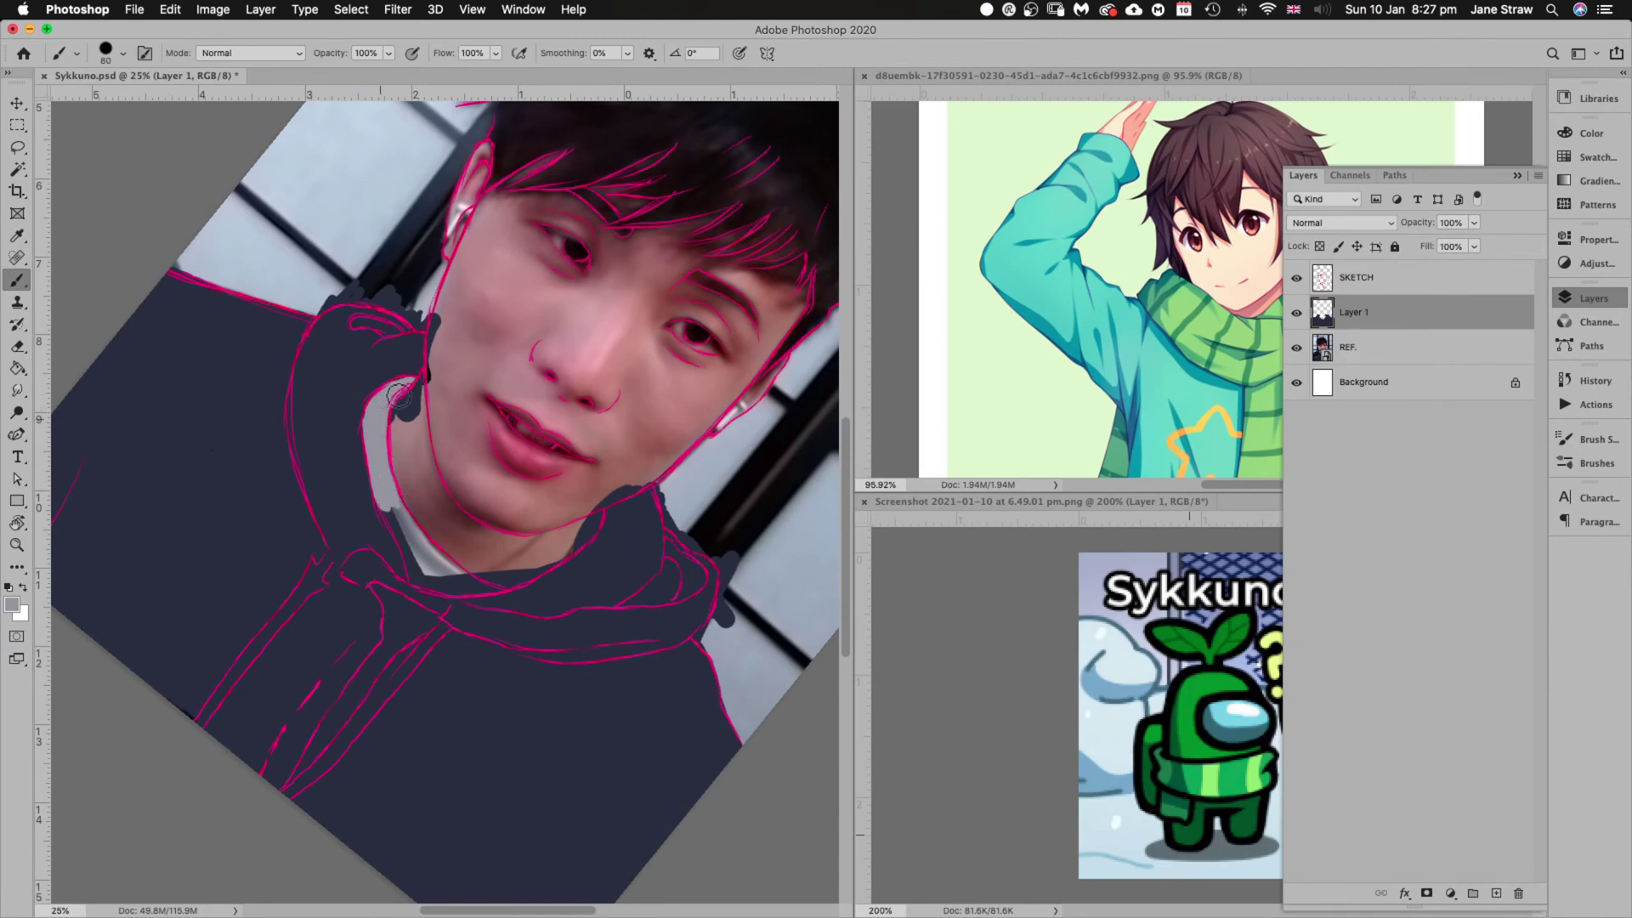
Paint the rest of the shirt collar grey down to the hoodie's neckline, reset the canvas rotation and hide Layer 1 to check the photo
key(r)
mouse_move(390, 525)
mouse_down()
mouse_move(433, 544)
mouse_move(481, 514)
mouse_up()
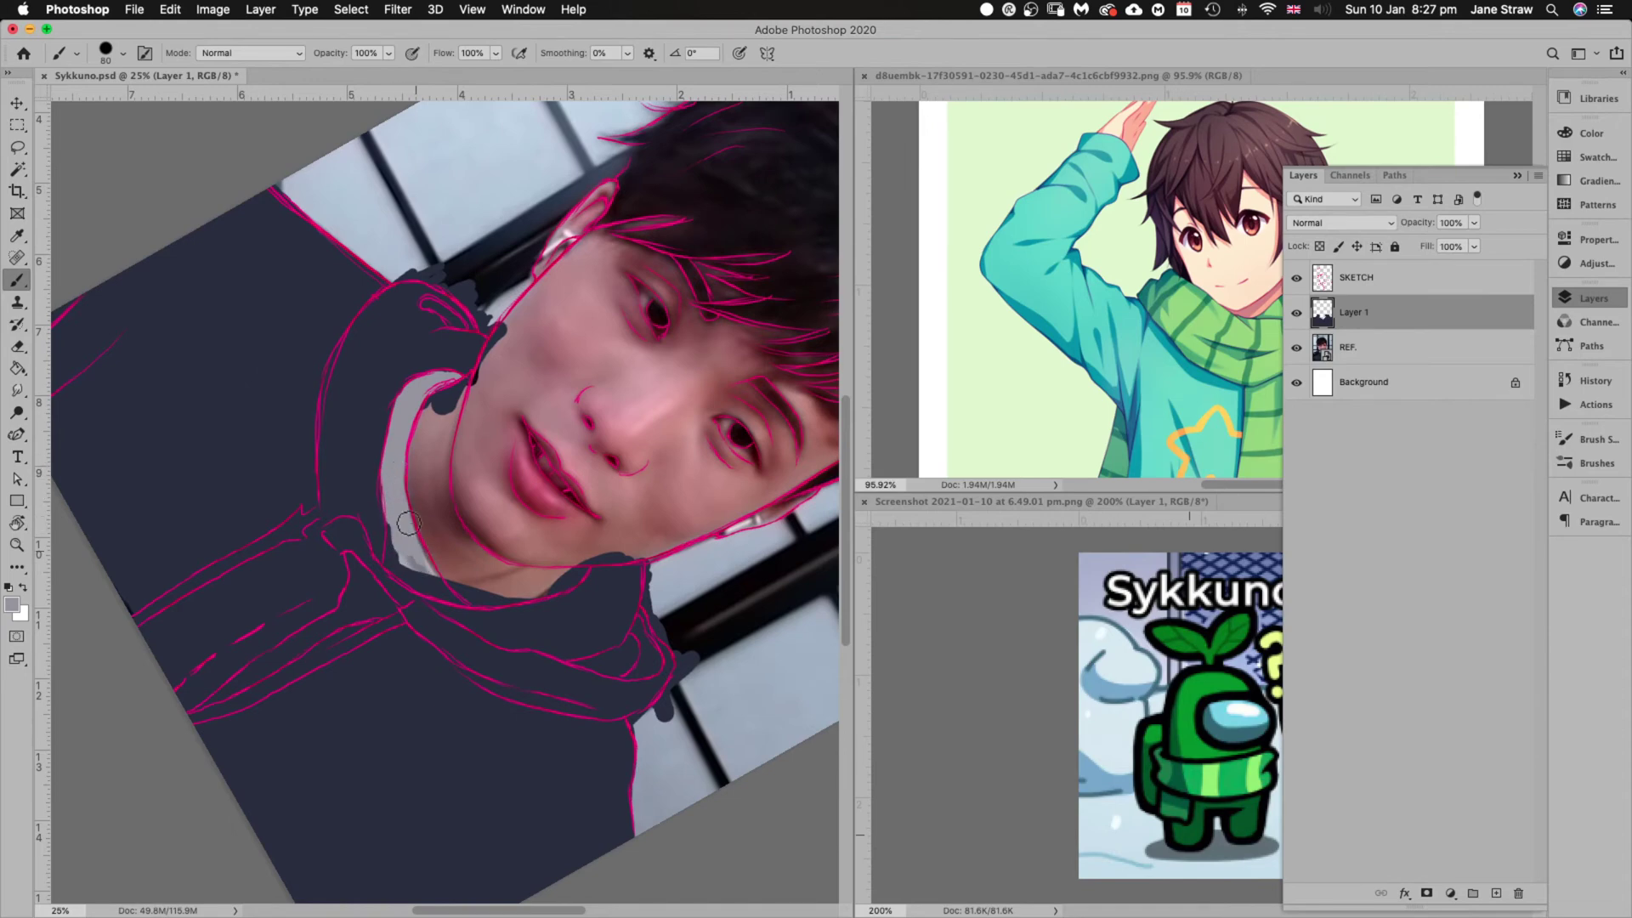
key(r)
mouse_move(638, 346)
mouse_down()
mouse_move(692, 485)
mouse_move(663, 578)
mouse_up()
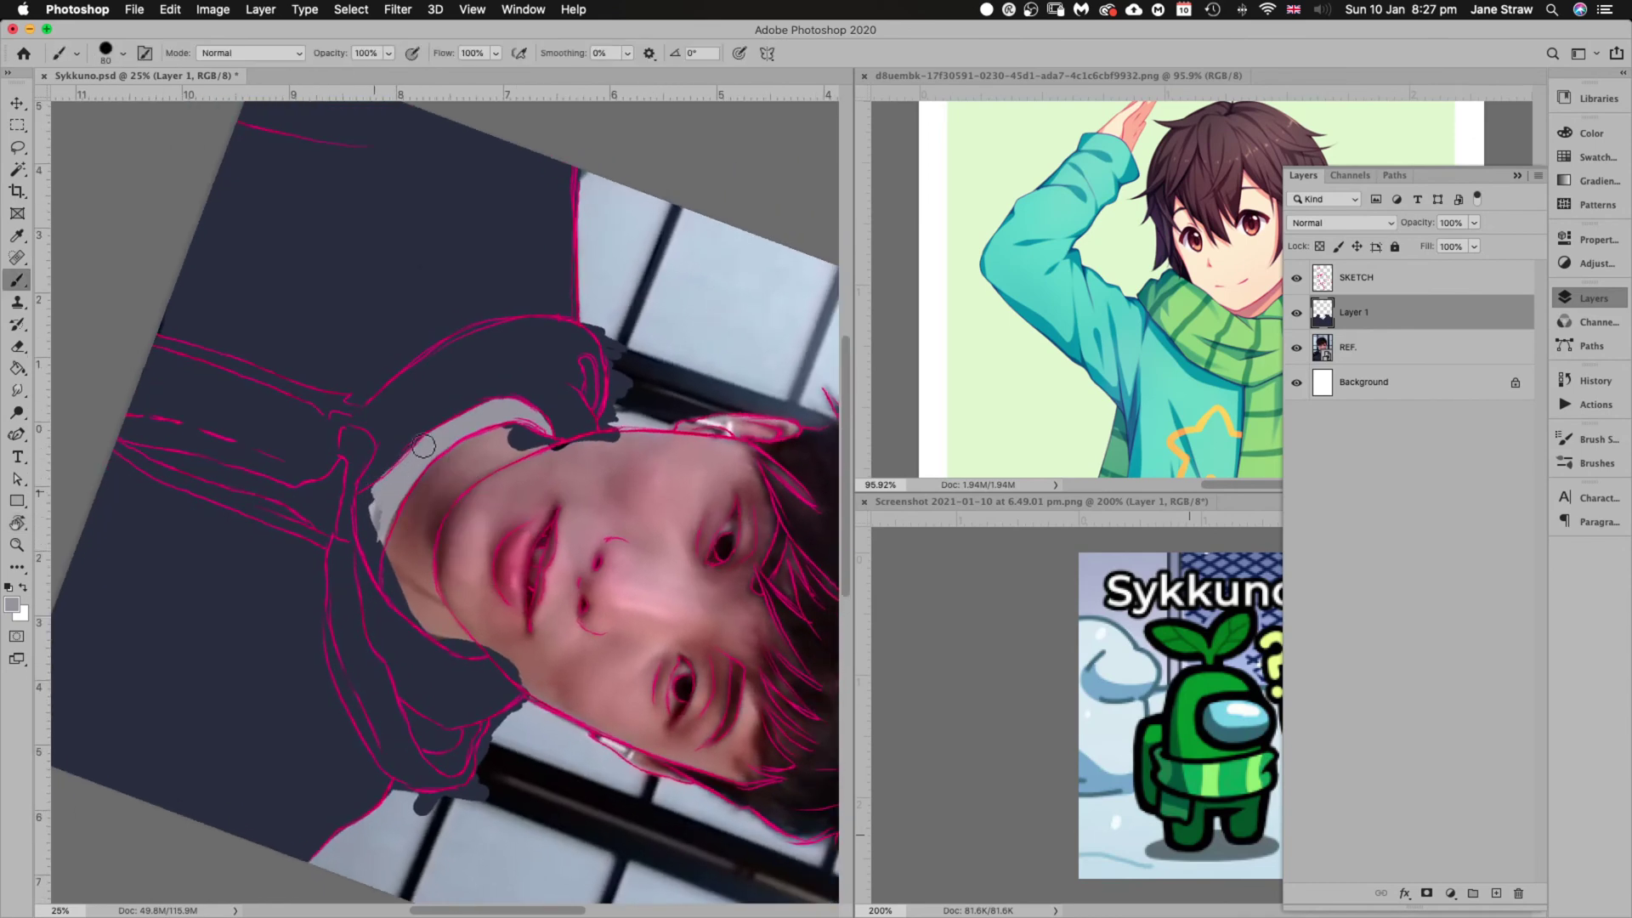
drag(358, 498, 356, 517)
drag(370, 573, 369, 531)
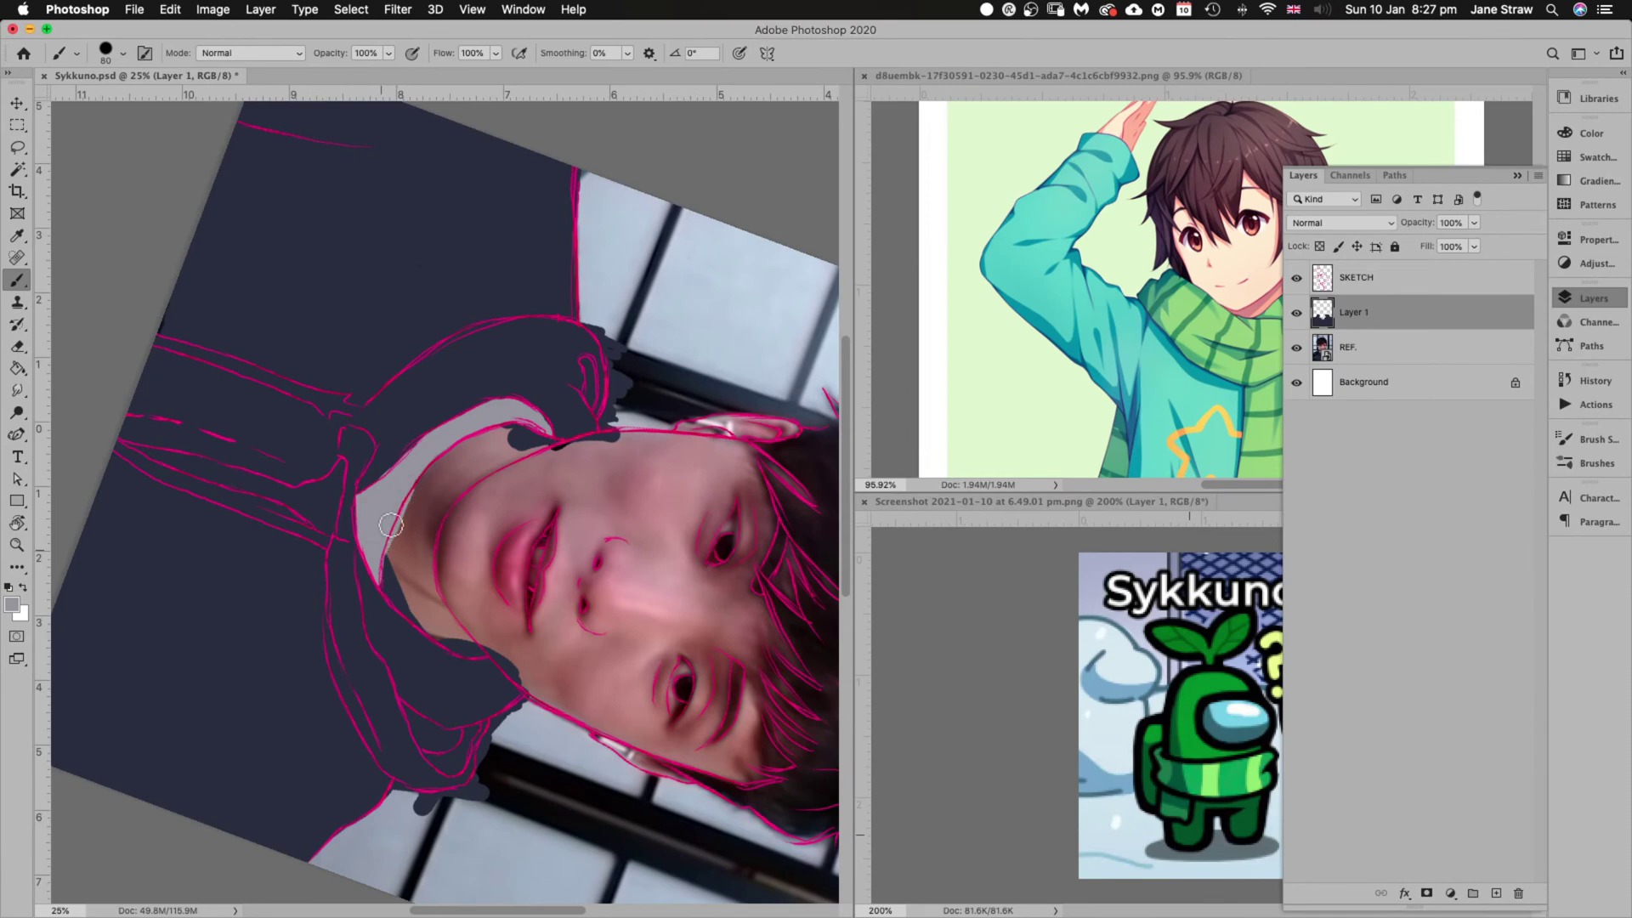
key(Escape)
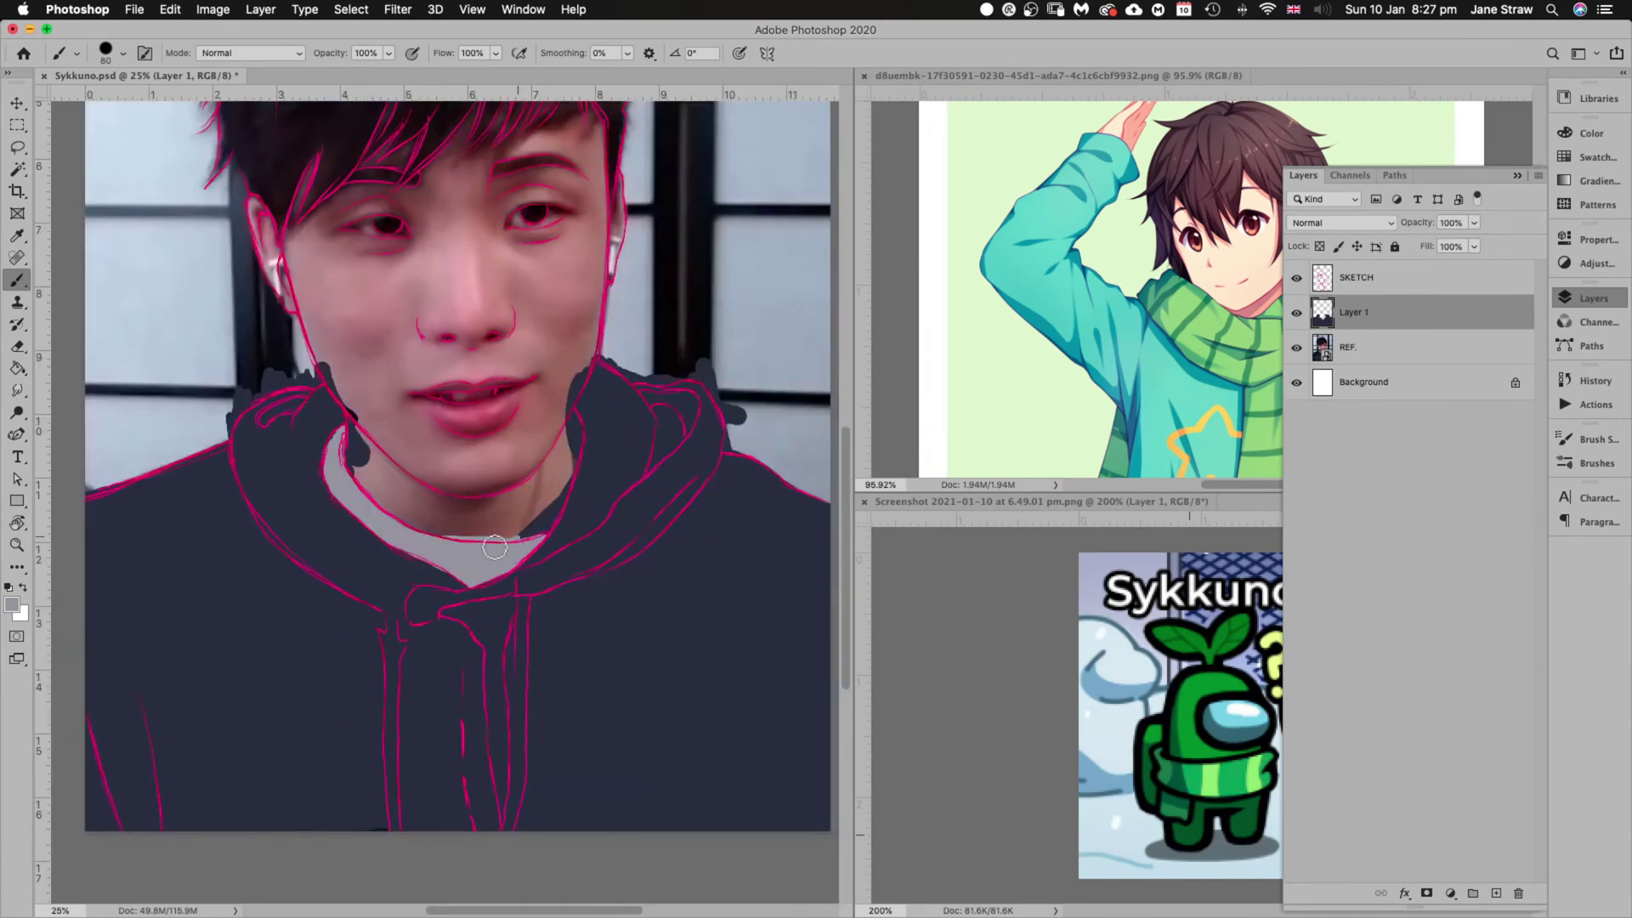
drag(495, 548, 425, 535)
click(1298, 313)
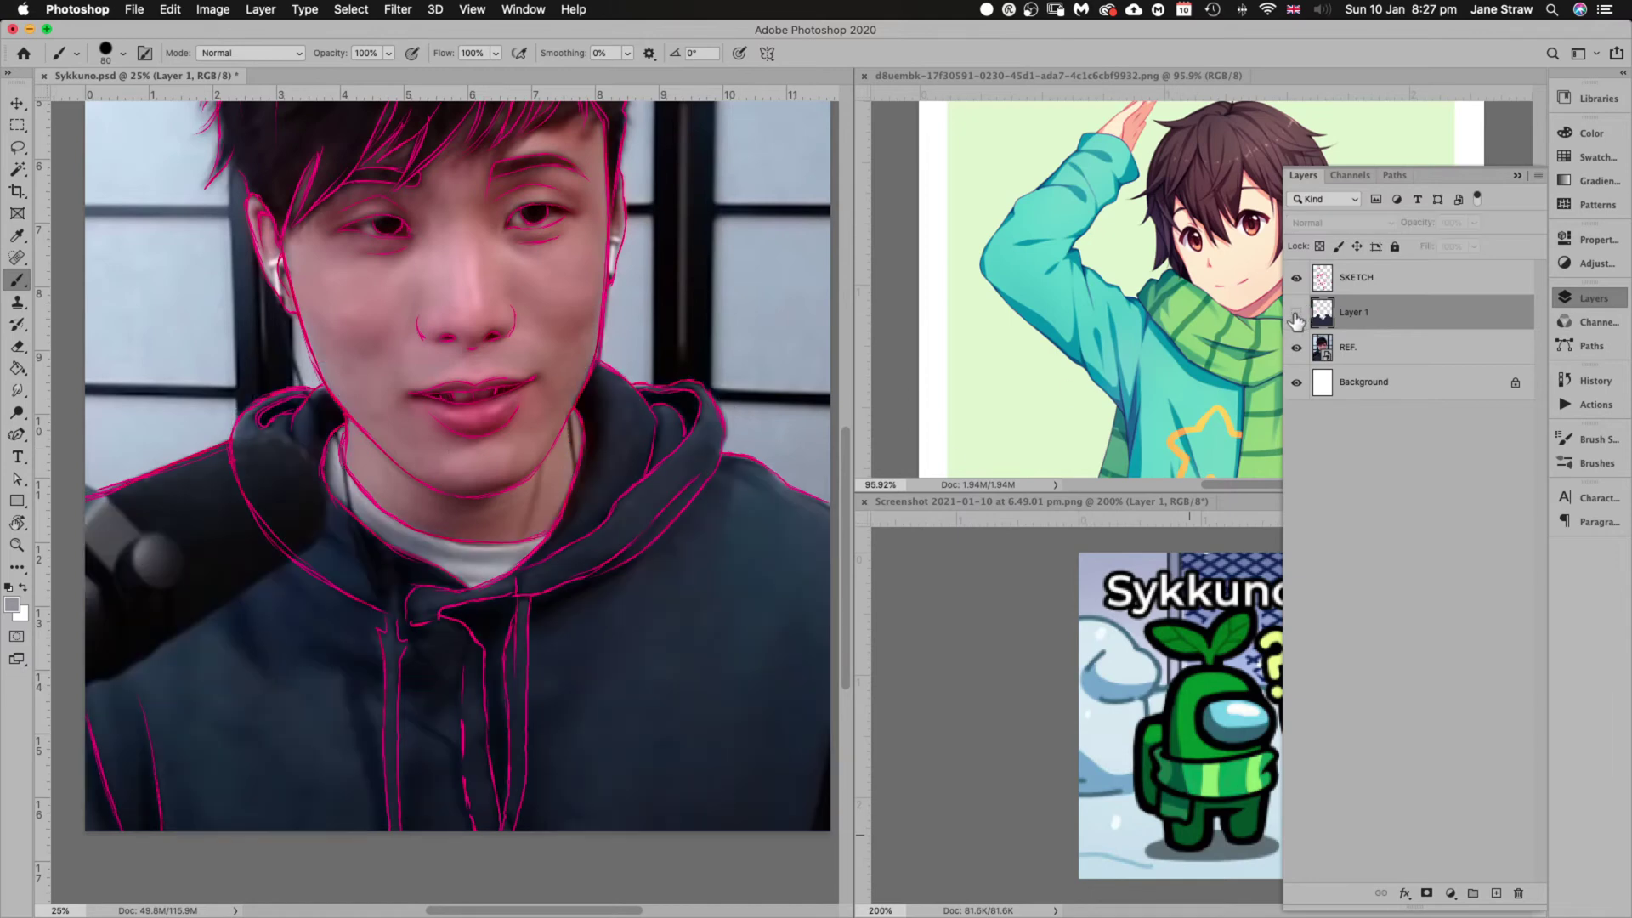
Hide Layer 1, make the REF. layer active and sample a lighter slate blue from the photo's hoodie
click(1297, 315)
click(1297, 316)
click(1361, 358)
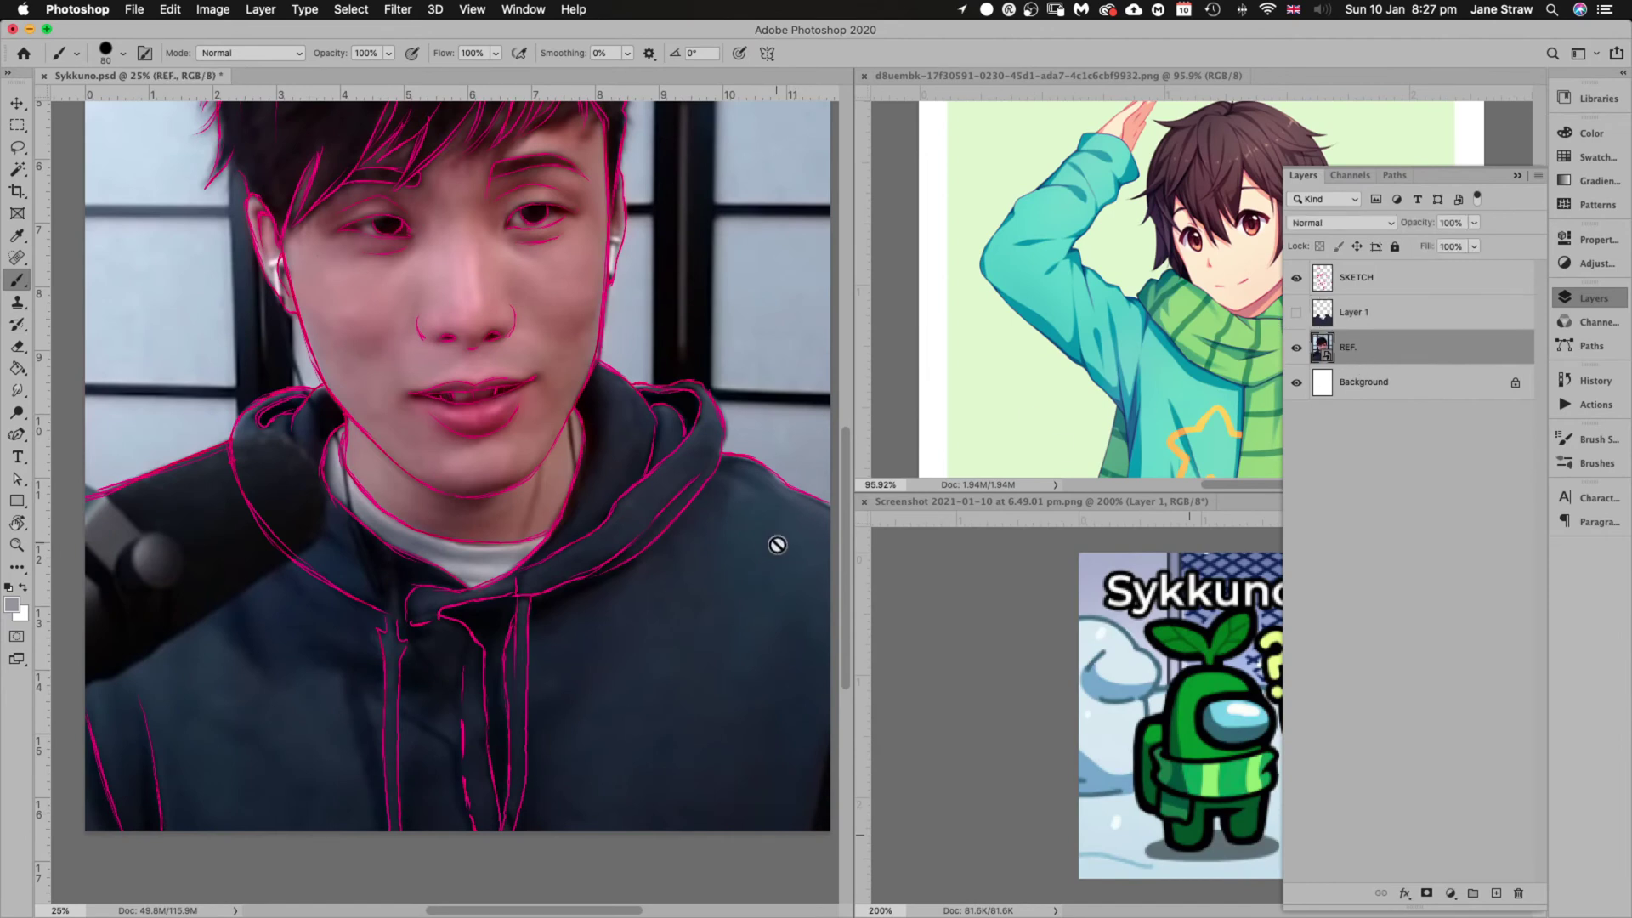
drag(770, 522, 813, 498)
Isolate Layer 1 to check its fills, restore the other layers and paint both hoodie drawstrings slate blue on Layer 1
alt+click(1297, 313)
click(1372, 316)
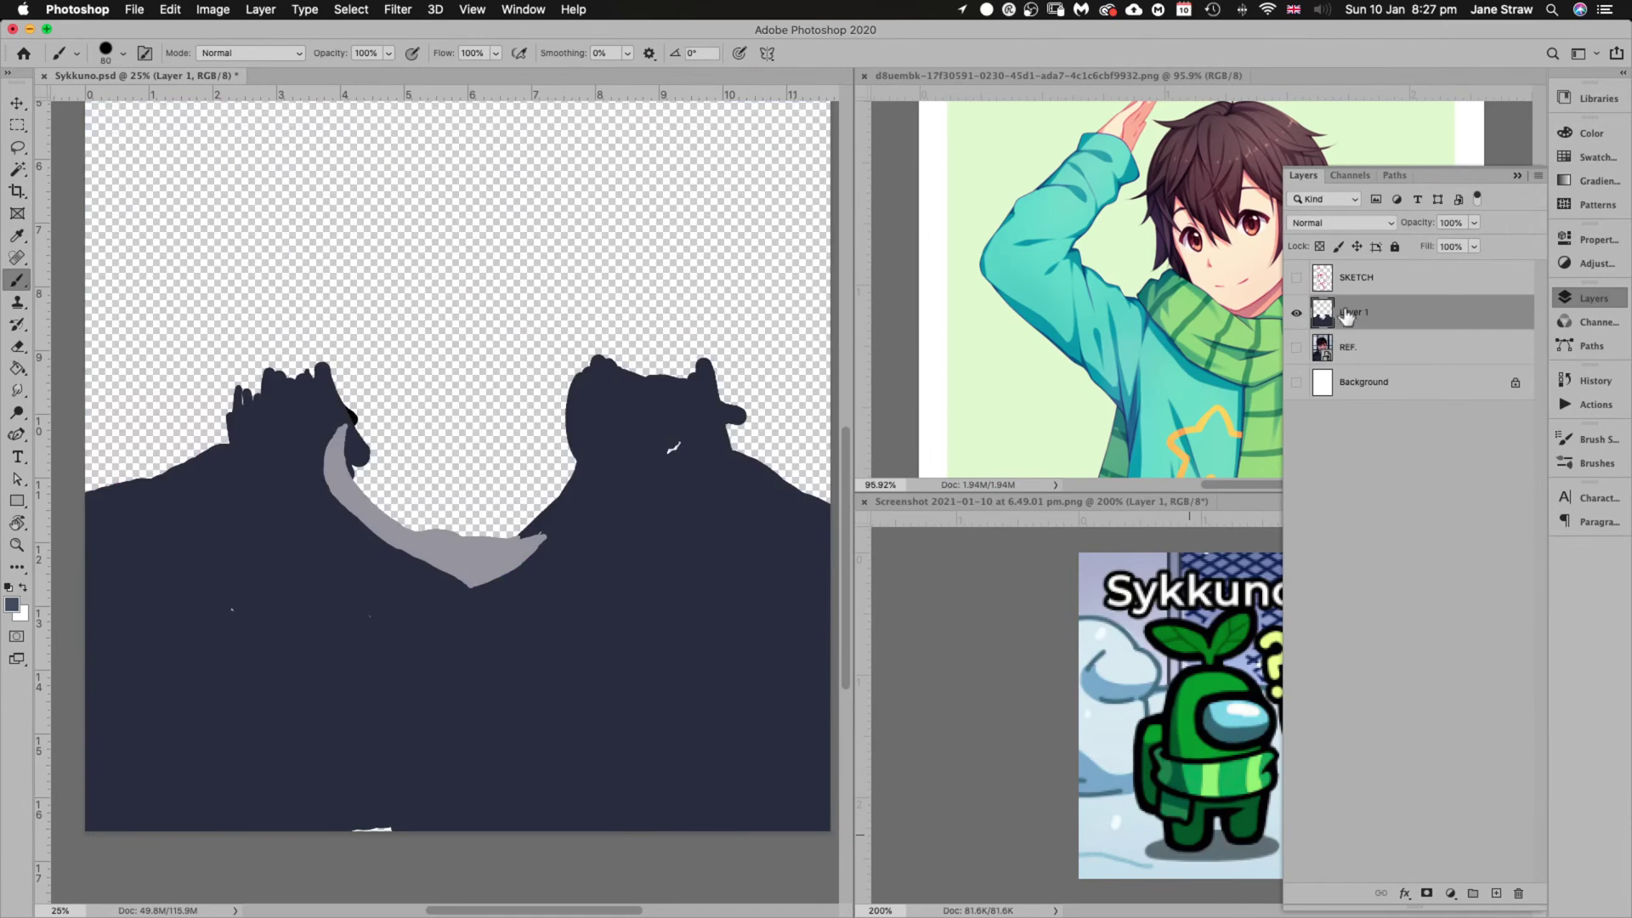
click(1296, 279)
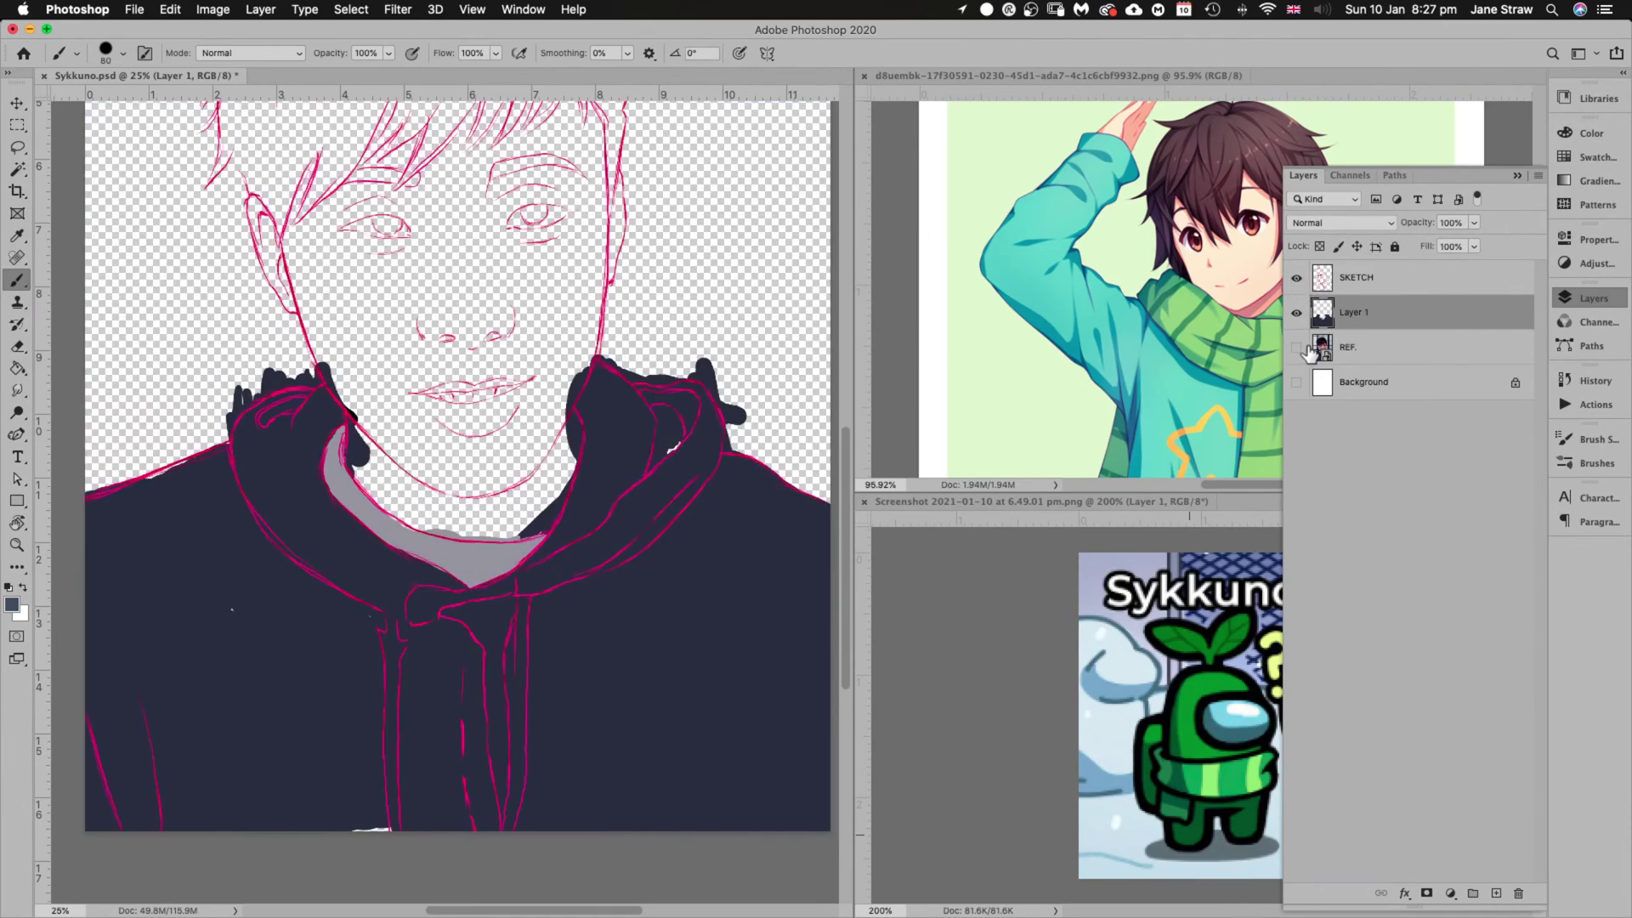
drag(1299, 349, 1299, 389)
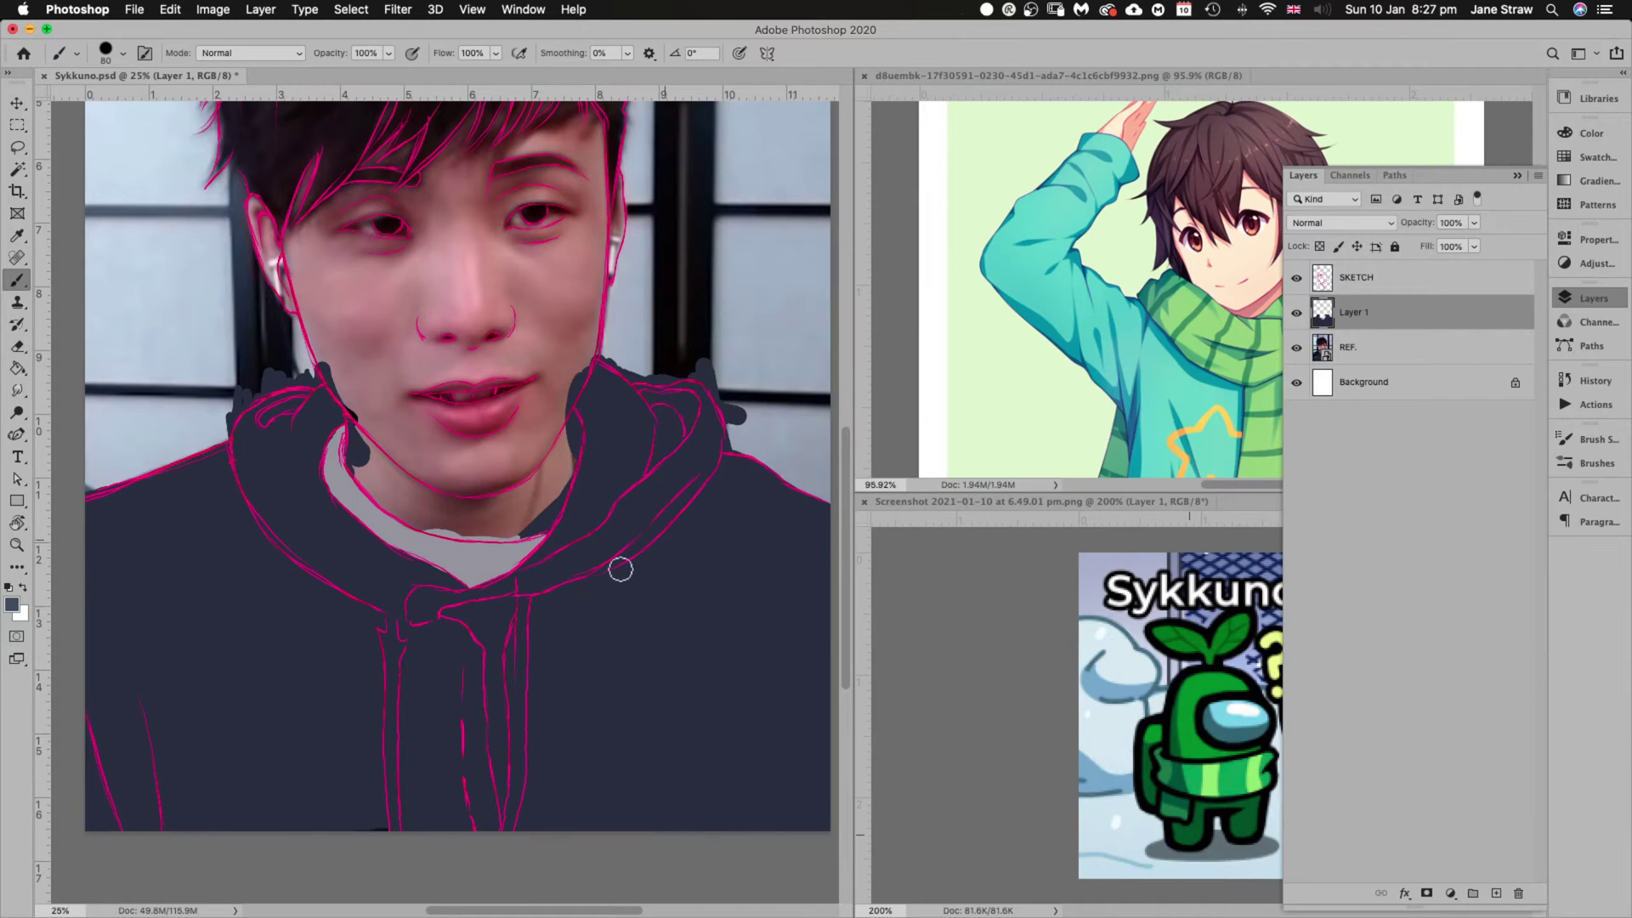
mouse_move(392, 647)
mouse_down()
mouse_move(390, 777)
mouse_move(408, 730)
mouse_move(391, 700)
mouse_move(394, 840)
mouse_up()
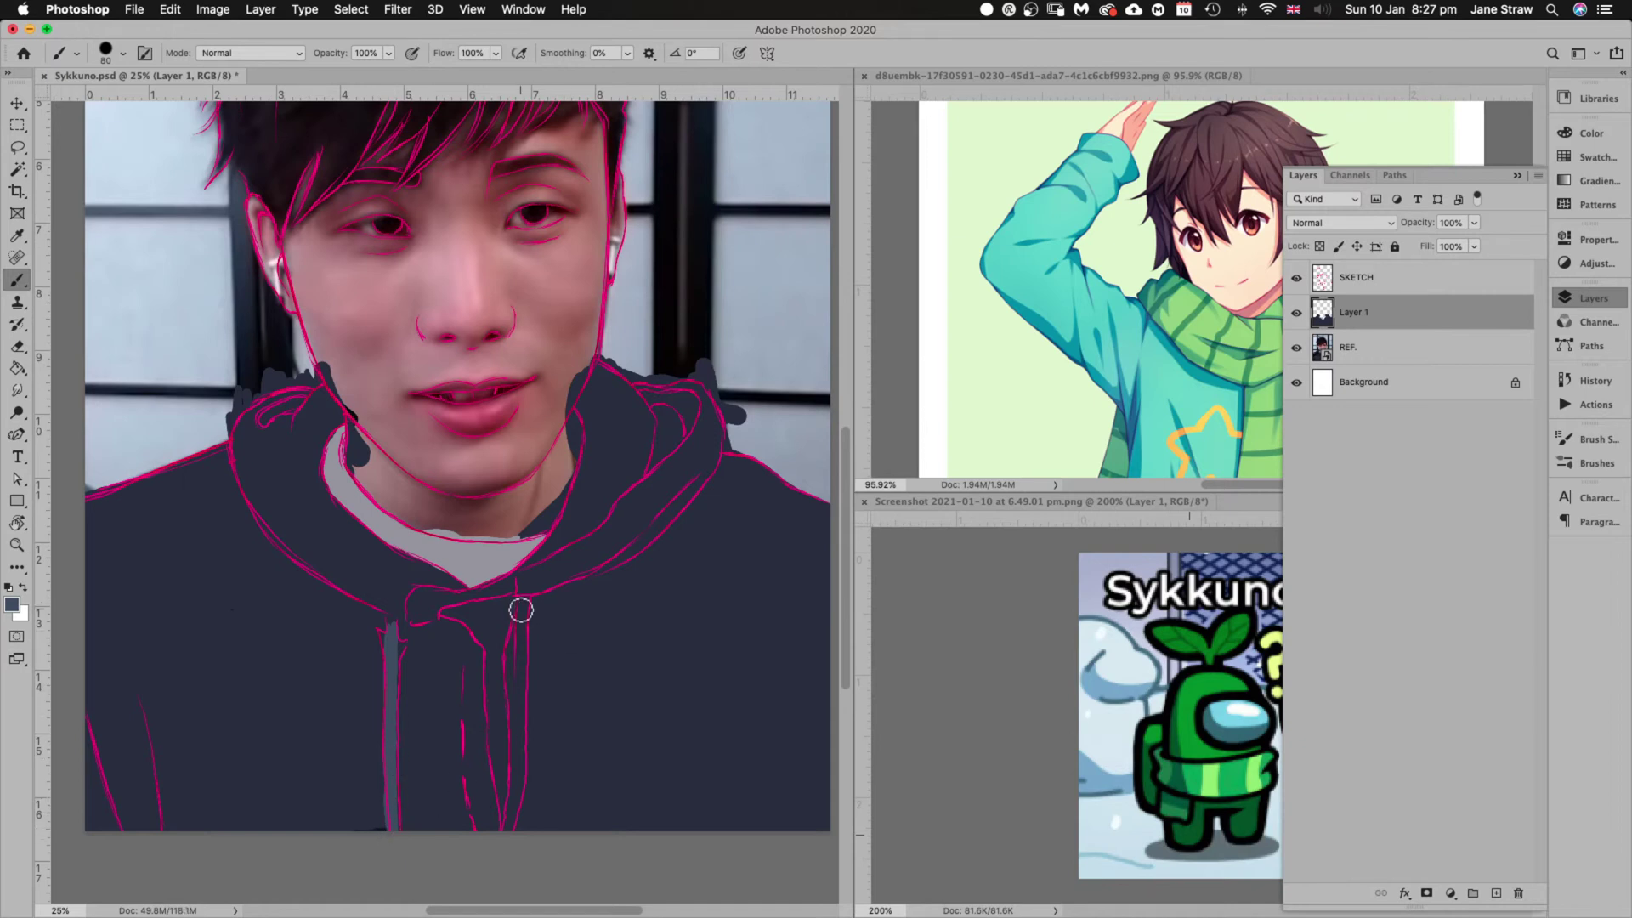
mouse_move(521, 610)
mouse_down()
mouse_move(509, 817)
mouse_move(517, 711)
mouse_up()
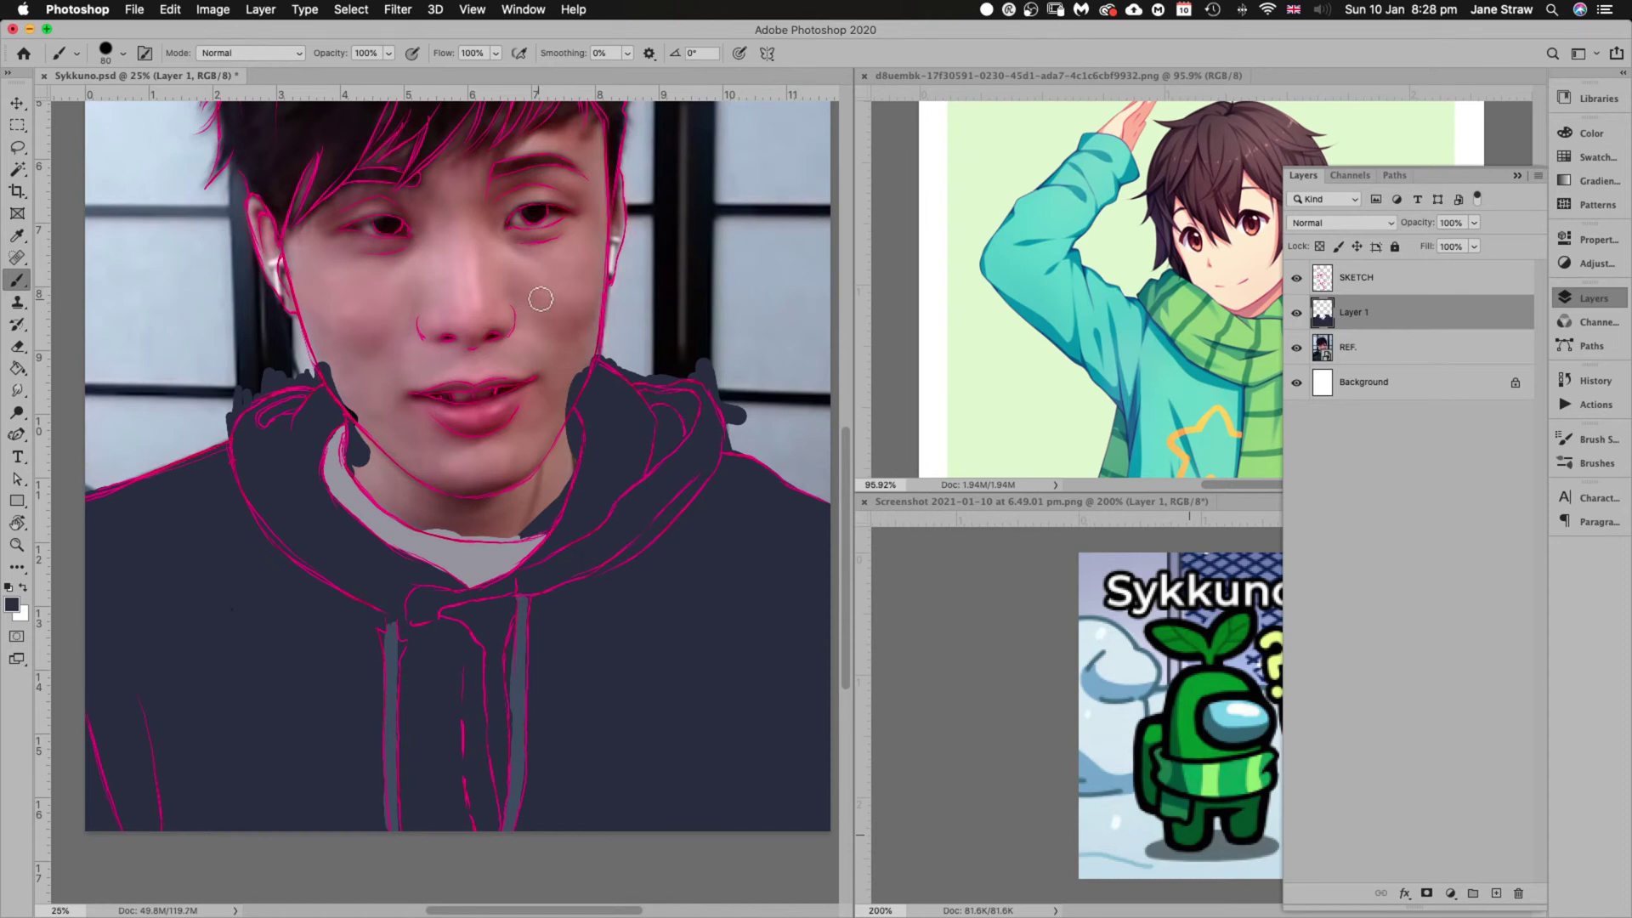
Sample a skin tone from the photo and paint the neck between jaw and shirt collar, rotating the canvas and resetting it
mouse_move(550, 273)
mouse_down()
mouse_move(473, 255)
mouse_move(546, 280)
mouse_move(554, 345)
mouse_up()
key(r)
mouse_move(573, 460)
mouse_down()
mouse_move(477, 383)
mouse_move(407, 407)
mouse_up()
mouse_move(407, 406)
mouse_down()
mouse_move(400, 476)
mouse_move(398, 438)
mouse_move(418, 519)
mouse_move(402, 474)
mouse_move(475, 575)
mouse_up()
mouse_move(425, 516)
mouse_down()
mouse_move(483, 554)
mouse_move(545, 483)
mouse_move(541, 528)
mouse_move(552, 512)
mouse_move(534, 530)
mouse_move(550, 524)
mouse_move(565, 484)
mouse_move(552, 524)
mouse_move(577, 458)
mouse_move(563, 498)
mouse_move(568, 419)
mouse_up()
key(r)
key(Escape)
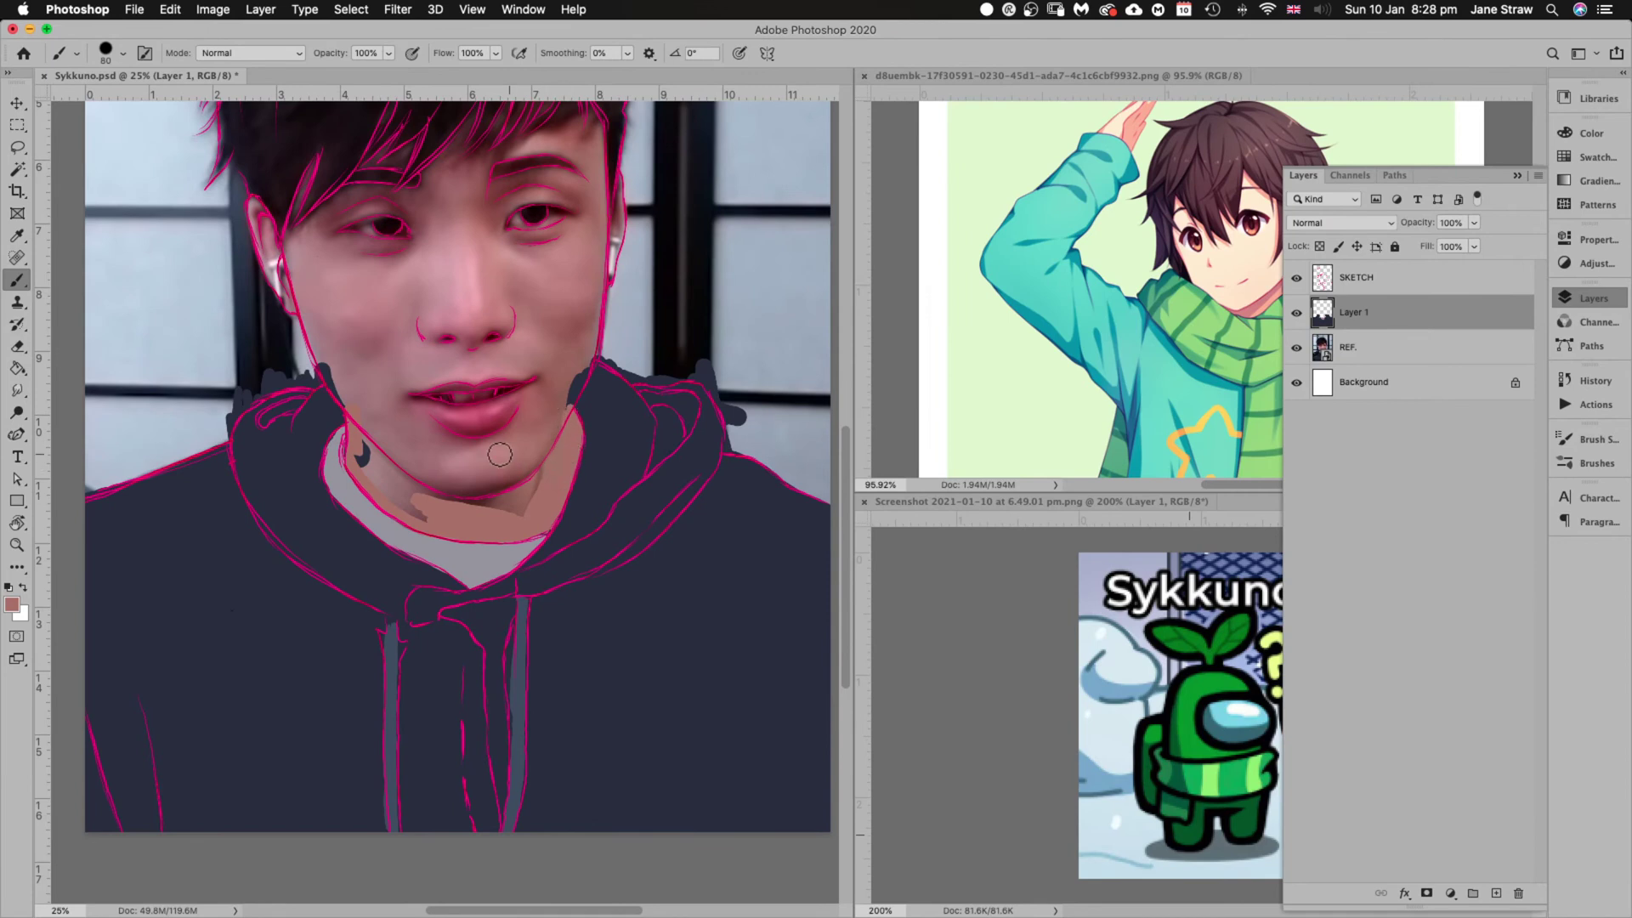
Fill the remaining neck gaps with skin tone using a larger brush, continuing up the jaw and cheek on the face's left side
mouse_move(362, 423)
mouse_down()
mouse_move(370, 472)
mouse_move(360, 459)
mouse_move(385, 435)
mouse_up()
key(bracketright)
key(bracketright)
key(bracketright)
key(bracketright)
key(bracketright)
mouse_move(411, 491)
mouse_down()
mouse_move(371, 480)
mouse_move(455, 510)
mouse_up()
drag(321, 259, 356, 344)
mouse_move(374, 406)
mouse_down()
mouse_move(335, 364)
mouse_move(364, 400)
mouse_move(320, 268)
mouse_move(317, 306)
mouse_move(299, 272)
mouse_move(310, 325)
mouse_move(292, 273)
mouse_move(357, 421)
mouse_move(320, 336)
mouse_up()
Reduce the brush to 90 px and paint skin tone along the right edge of the face from jaw to cheek
key(bracketleft)
key(bracketleft)
key(bracketleft)
key(bracketleft)
key(bracketleft)
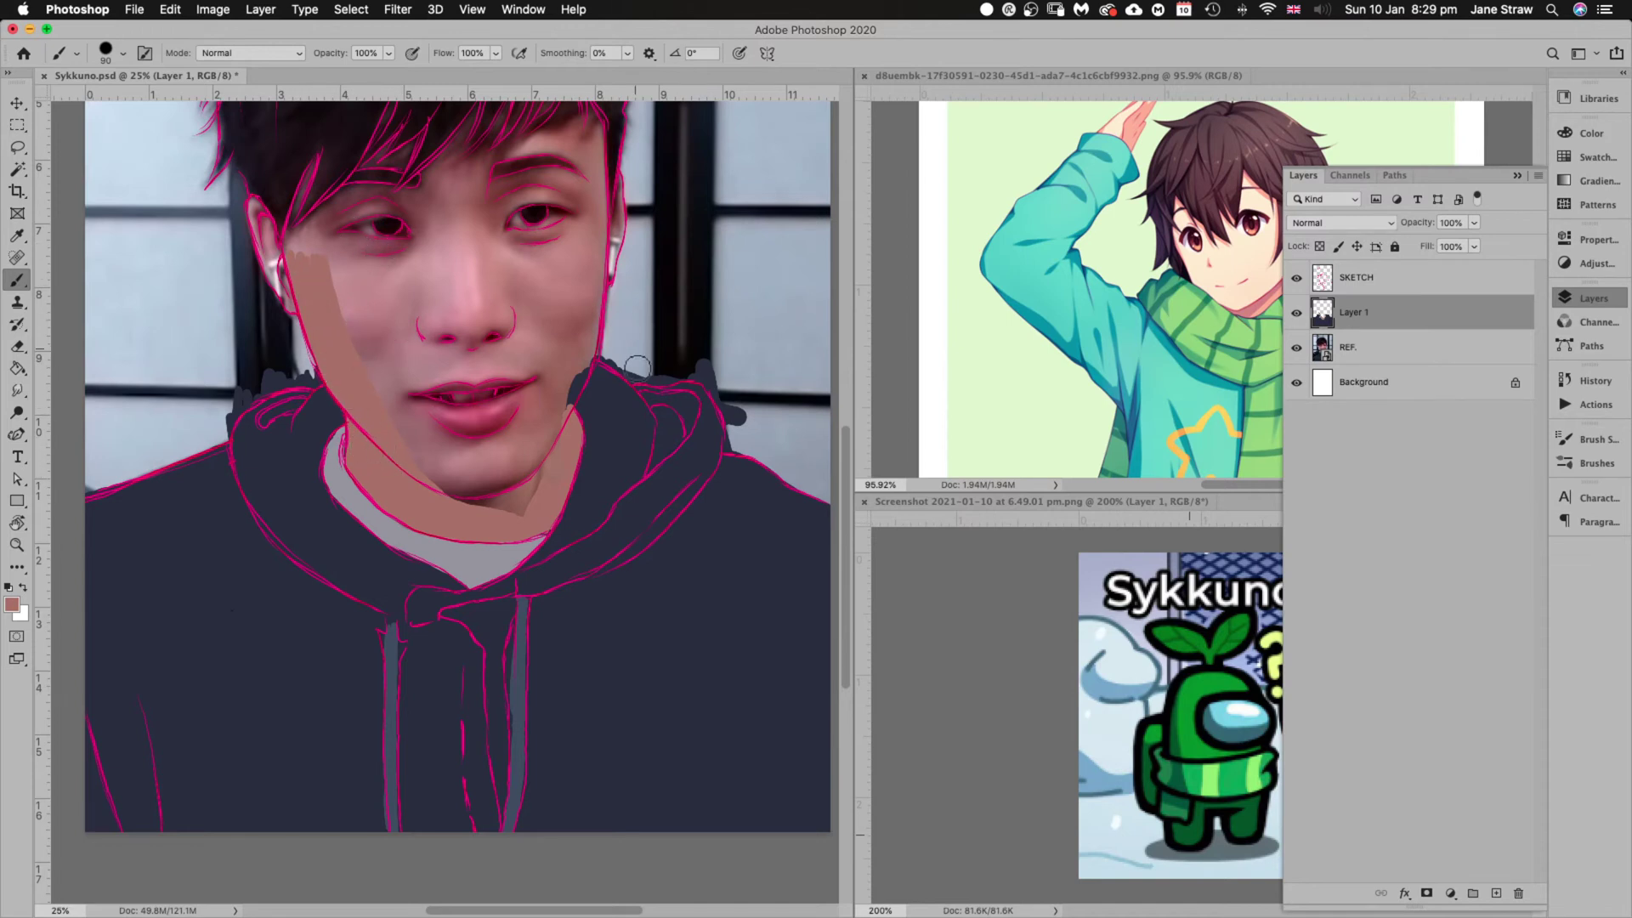
mouse_move(571, 357)
mouse_down()
mouse_move(544, 426)
mouse_move(585, 367)
mouse_move(557, 430)
mouse_move(579, 379)
mouse_move(569, 409)
mouse_move(598, 299)
mouse_move(595, 345)
mouse_move(583, 374)
mouse_move(600, 218)
mouse_move(580, 286)
mouse_up()
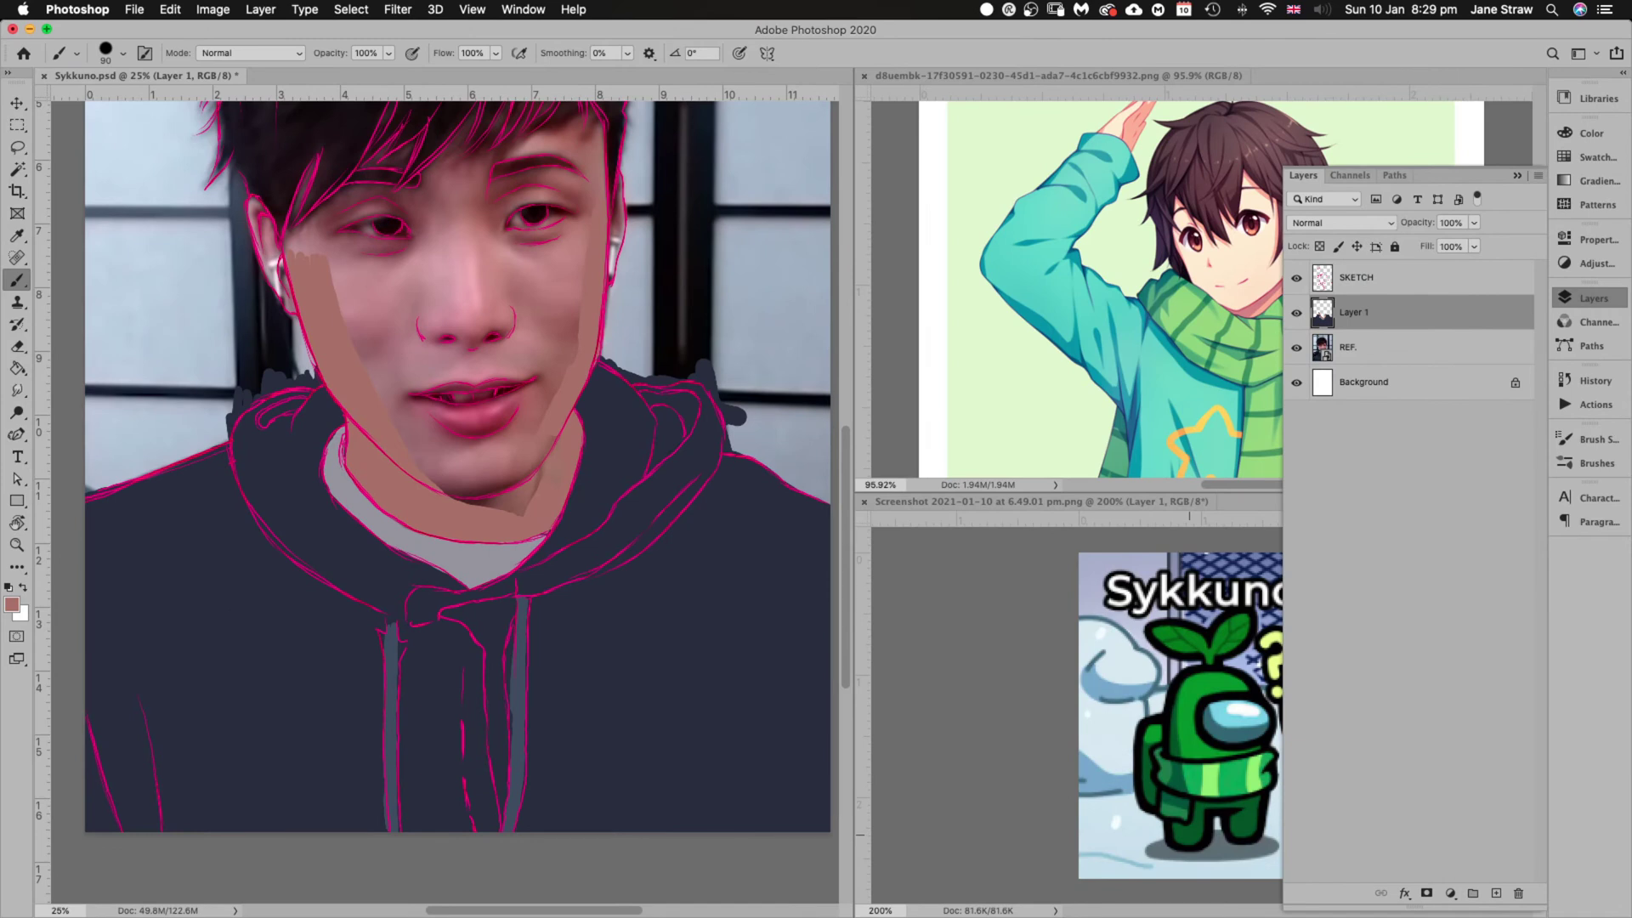
Paint skin tone strokes on the left cheek, enlarge the brush to 500 px and cover the nose
key(F7)
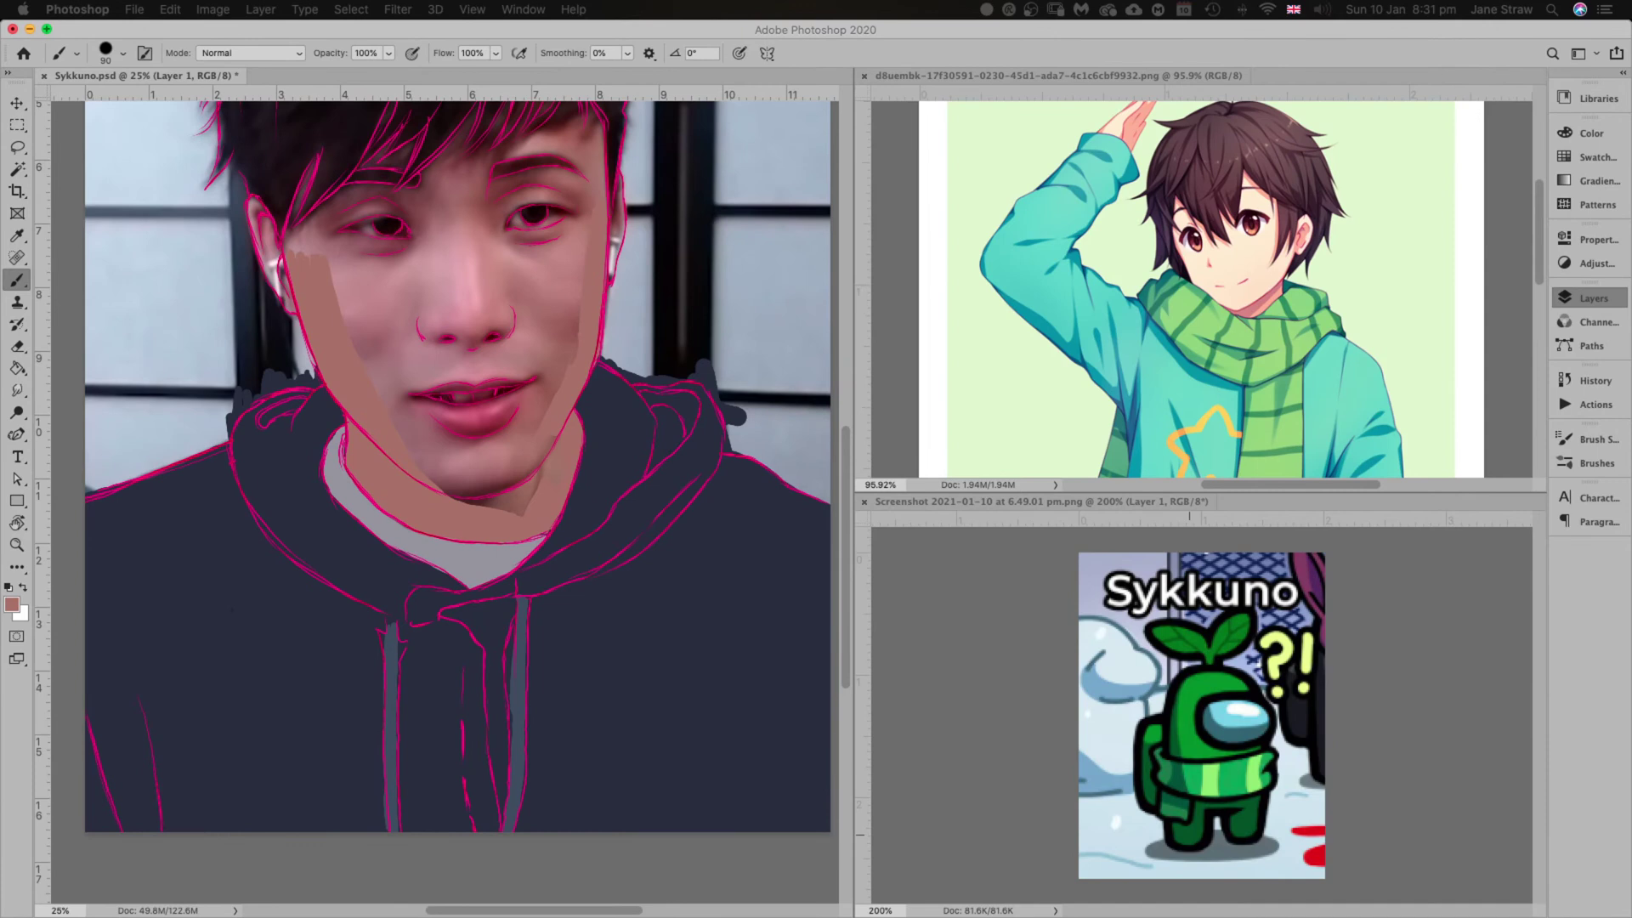
click(465, 283)
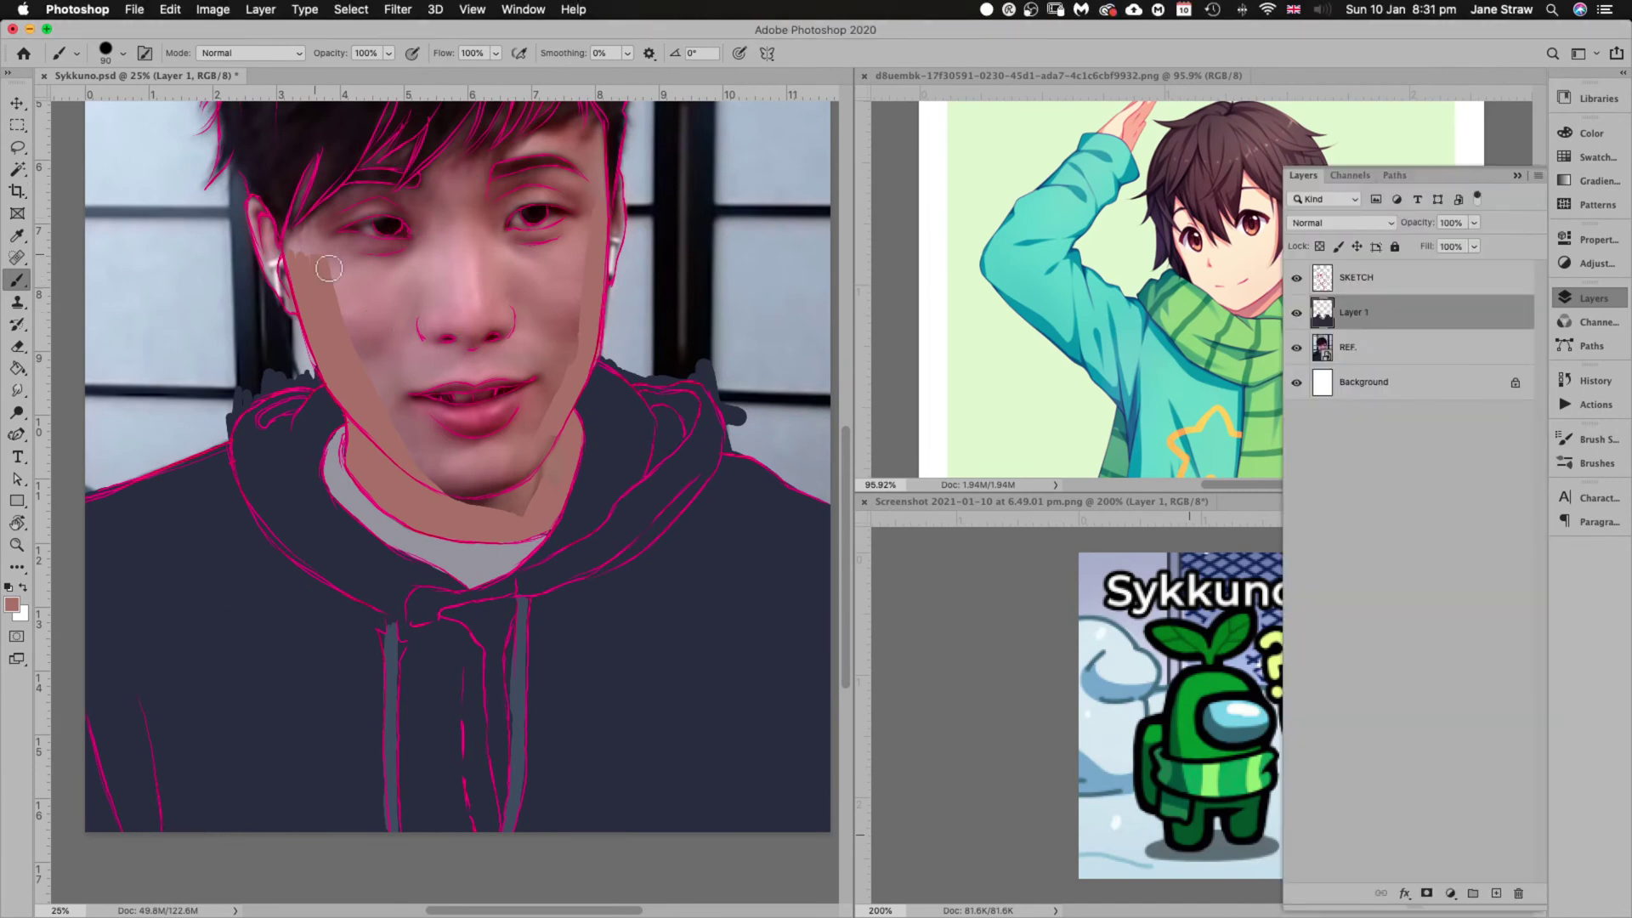
drag(361, 273, 391, 378)
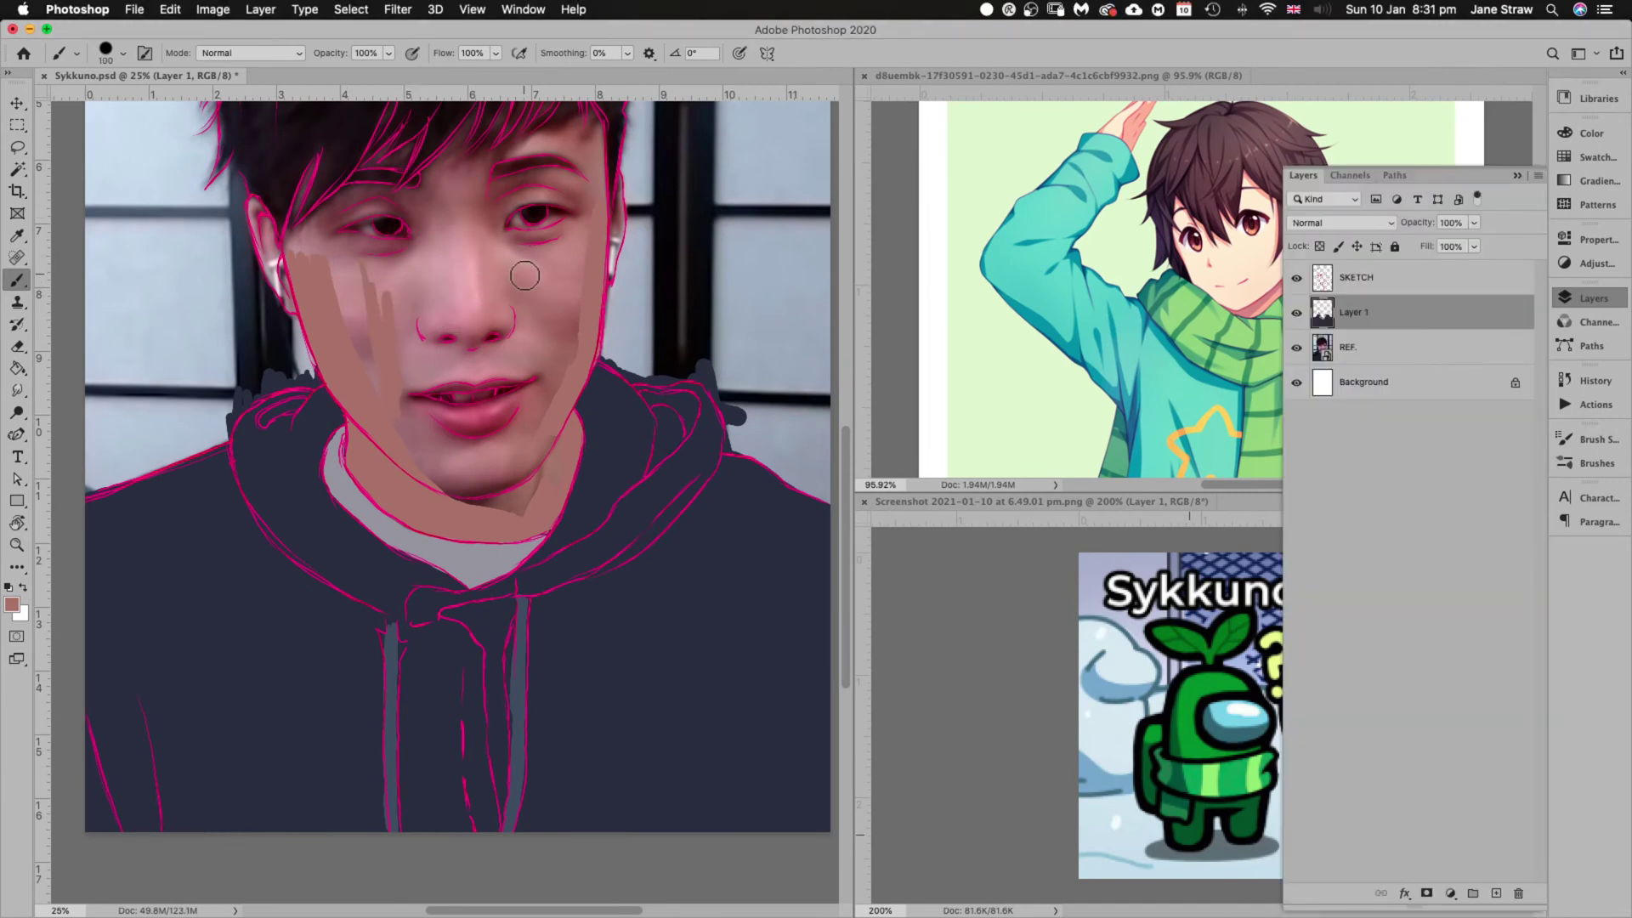
key(bracketright)
key(bracketright)
key(bracketright)
key(bracketright)
key(bracketright)
key(bracketright)
key(bracketright)
key(bracketright)
key(bracketright)
mouse_move(526, 272)
mouse_down()
mouse_move(466, 312)
mouse_move(464, 370)
mouse_up()
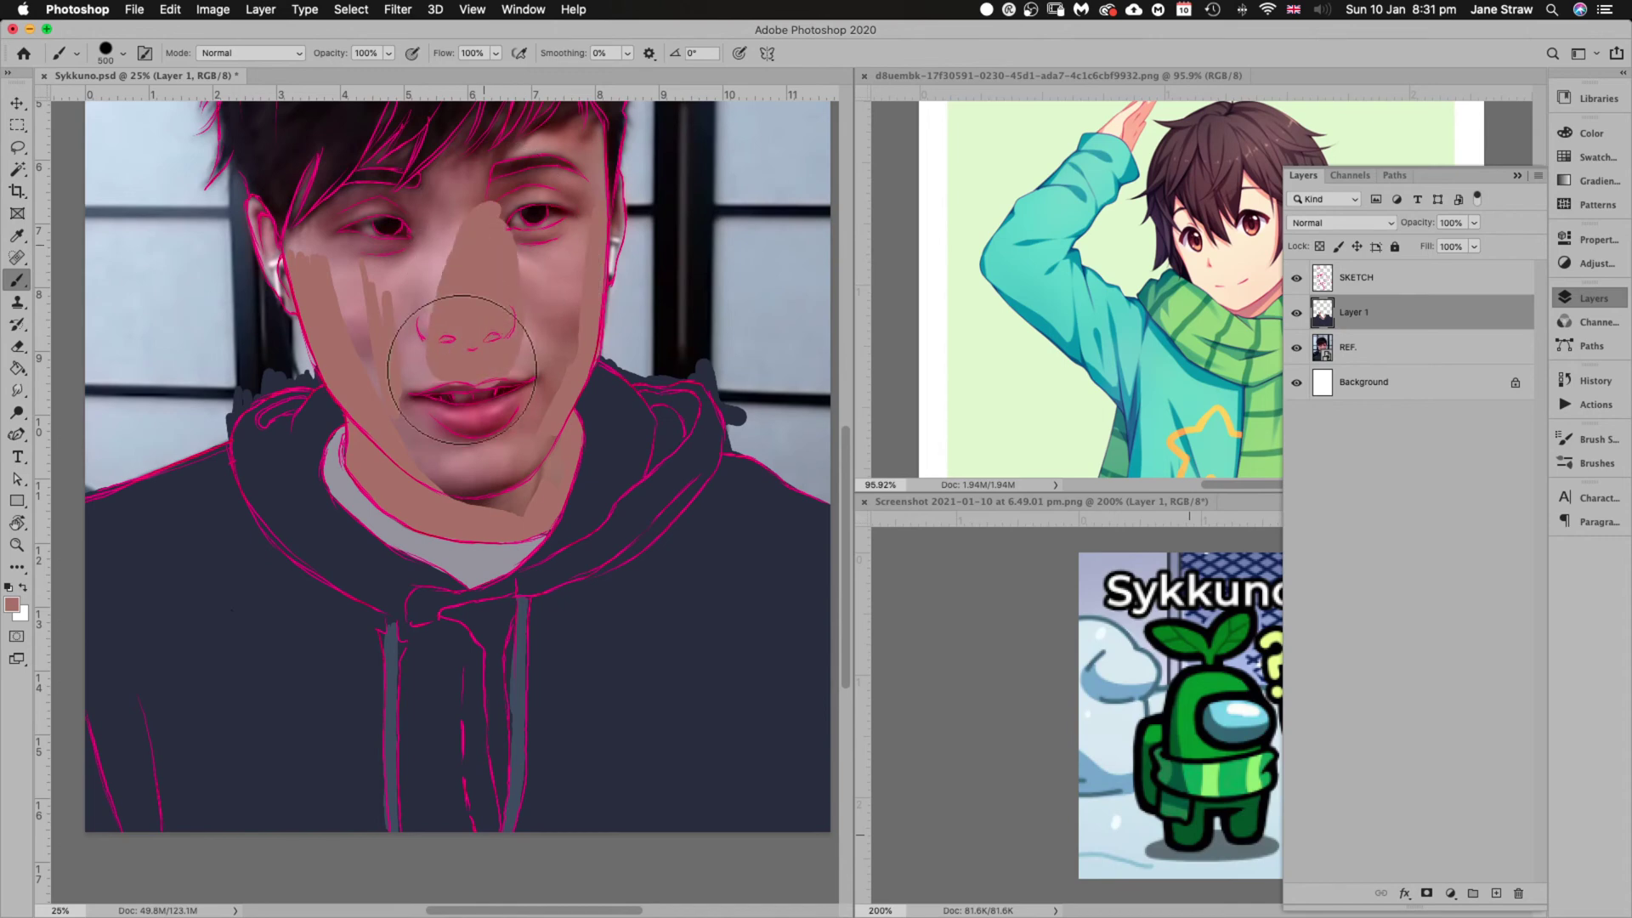
Switch to the Hard Round brush and fill the eyes, cheeks, mouth and chin with skin tone, reducing the brush to 200 px
click(124, 54)
click(357, 527)
key(Return)
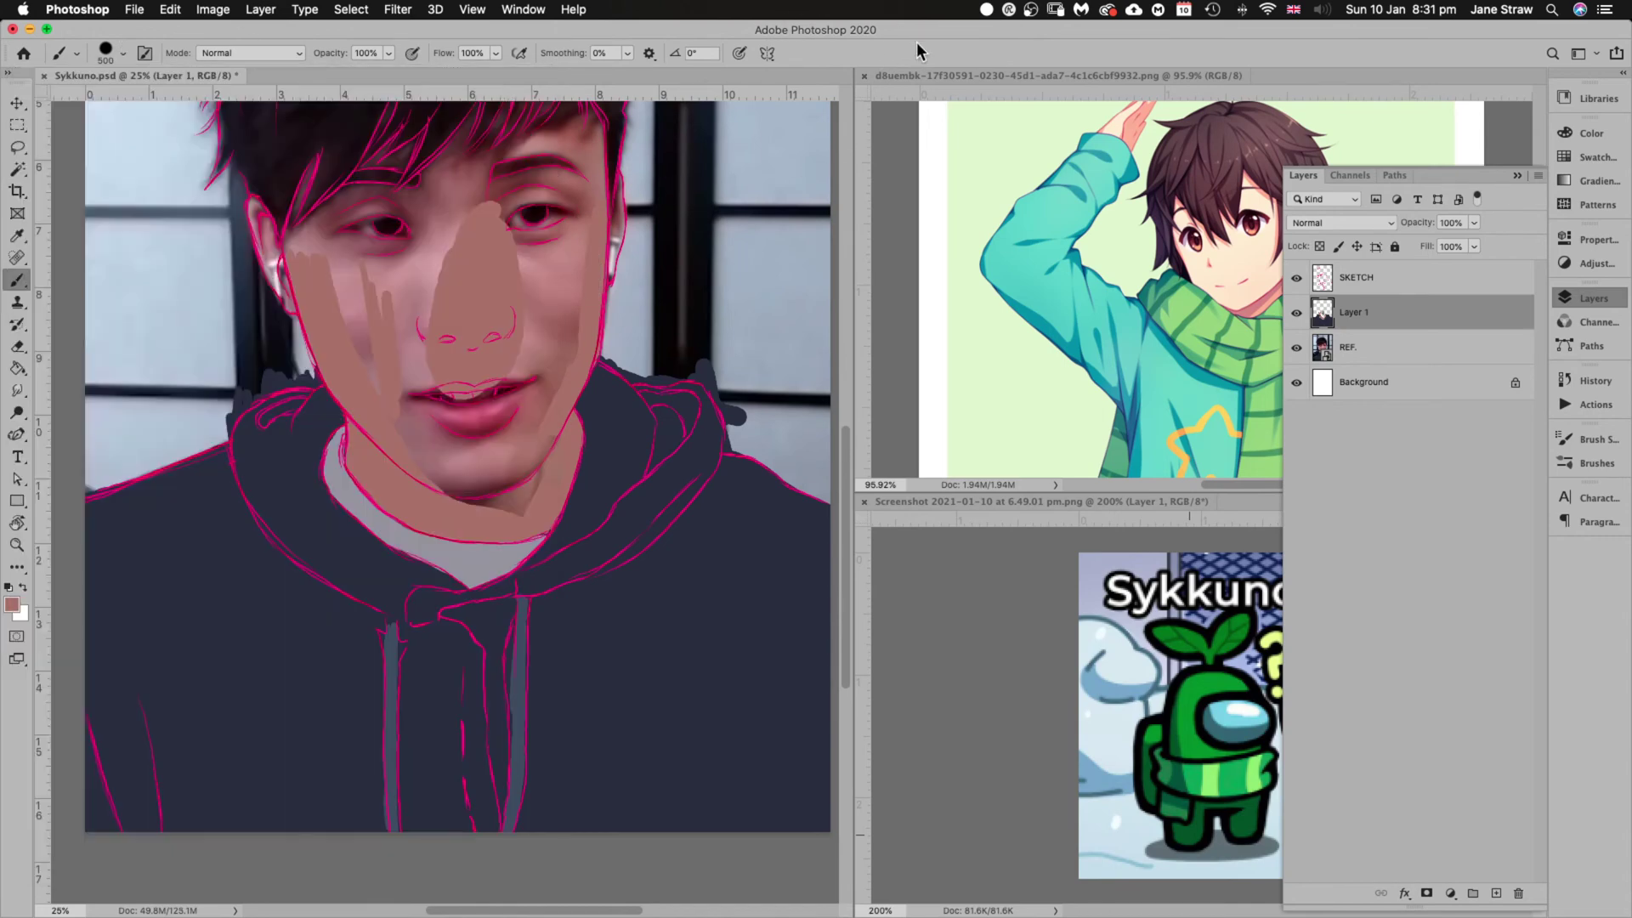
drag(419, 253, 400, 255)
key(bracketleft)
key(bracketleft)
key(bracketleft)
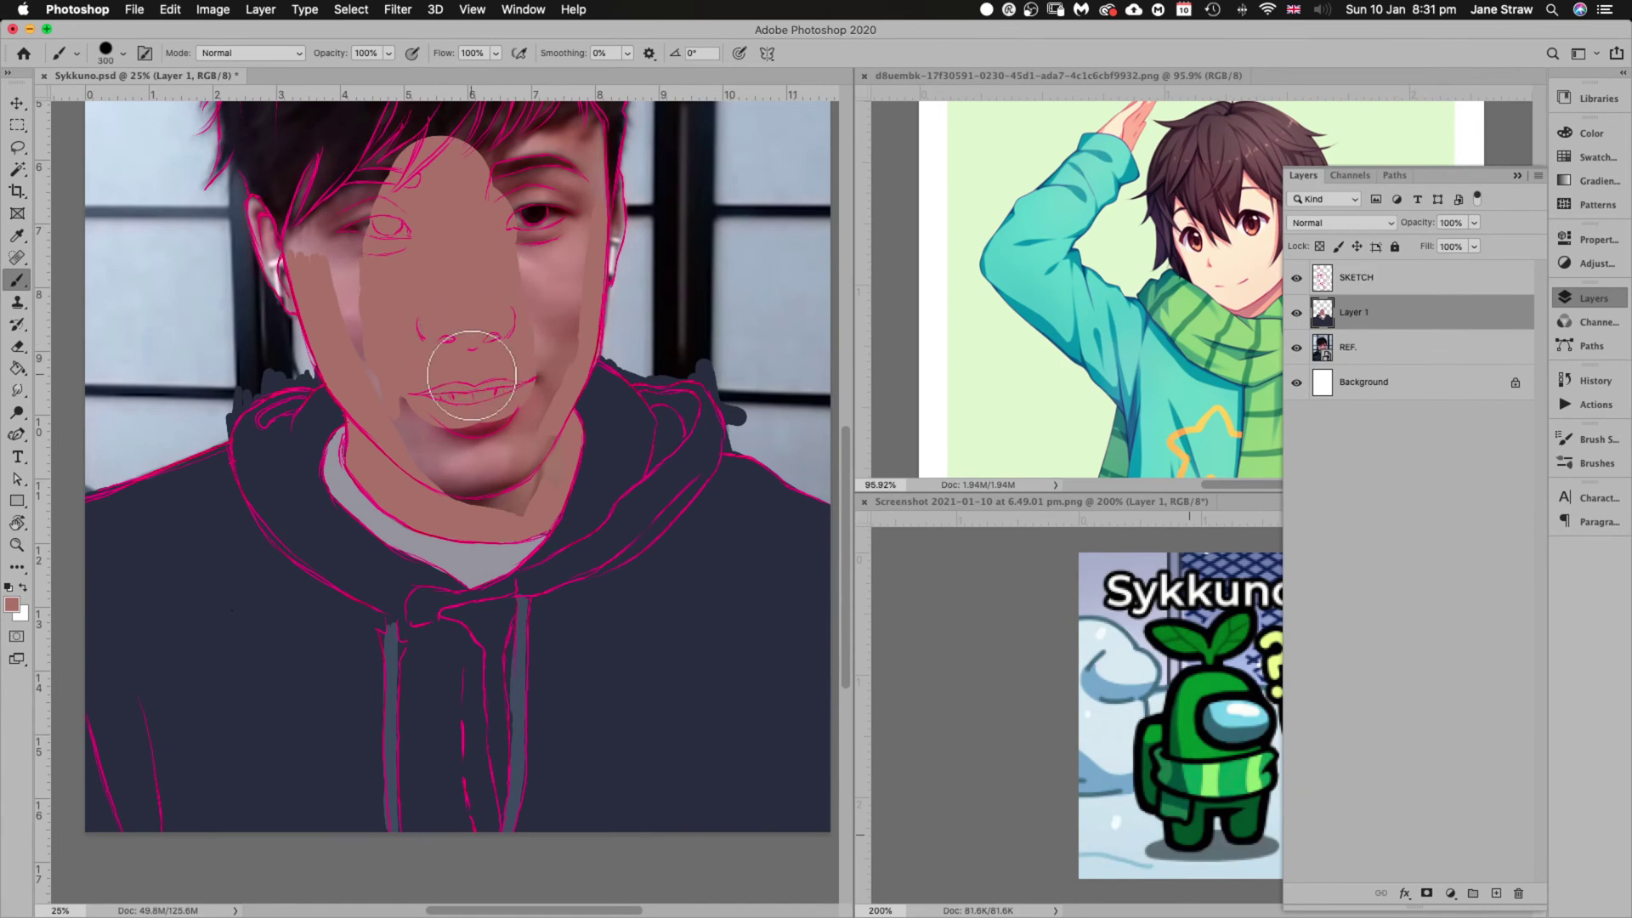
key(bracketleft)
mouse_move(425, 393)
mouse_down()
mouse_move(419, 412)
mouse_move(455, 391)
mouse_move(499, 473)
mouse_move(546, 401)
mouse_move(539, 303)
mouse_move(546, 430)
mouse_move(490, 471)
mouse_move(310, 247)
mouse_move(353, 248)
mouse_move(431, 180)
mouse_move(527, 213)
mouse_move(552, 187)
mouse_move(587, 204)
mouse_move(565, 333)
mouse_move(514, 412)
mouse_move(553, 472)
mouse_up()
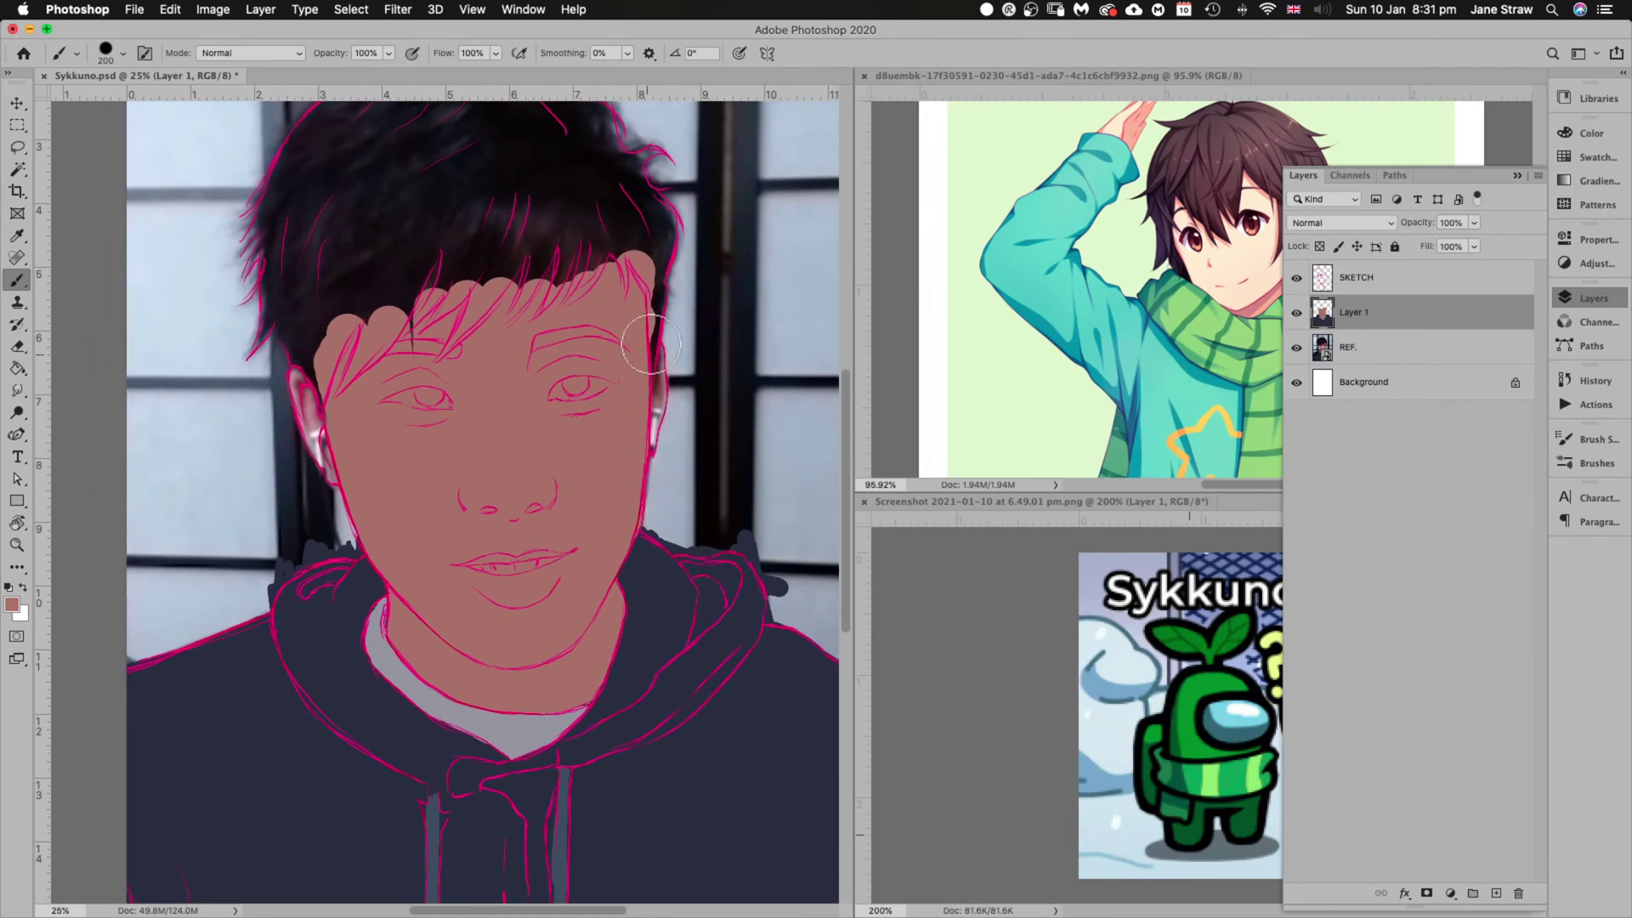
Extend the skin tone over the forehead into the hair, reduce the brush to 80 px and paint the ears
mouse_move(608, 297)
mouse_down()
mouse_move(564, 328)
mouse_move(595, 271)
mouse_move(468, 314)
mouse_move(397, 360)
mouse_move(353, 306)
mouse_move(377, 316)
mouse_move(406, 279)
mouse_move(367, 392)
mouse_move(300, 373)
mouse_move(337, 476)
mouse_move(309, 371)
mouse_move(337, 403)
mouse_move(332, 451)
mouse_up()
key(bracketleft)
key(bracketleft)
key(bracketleft)
key(bracketleft)
key(bracketleft)
key(bracketleft)
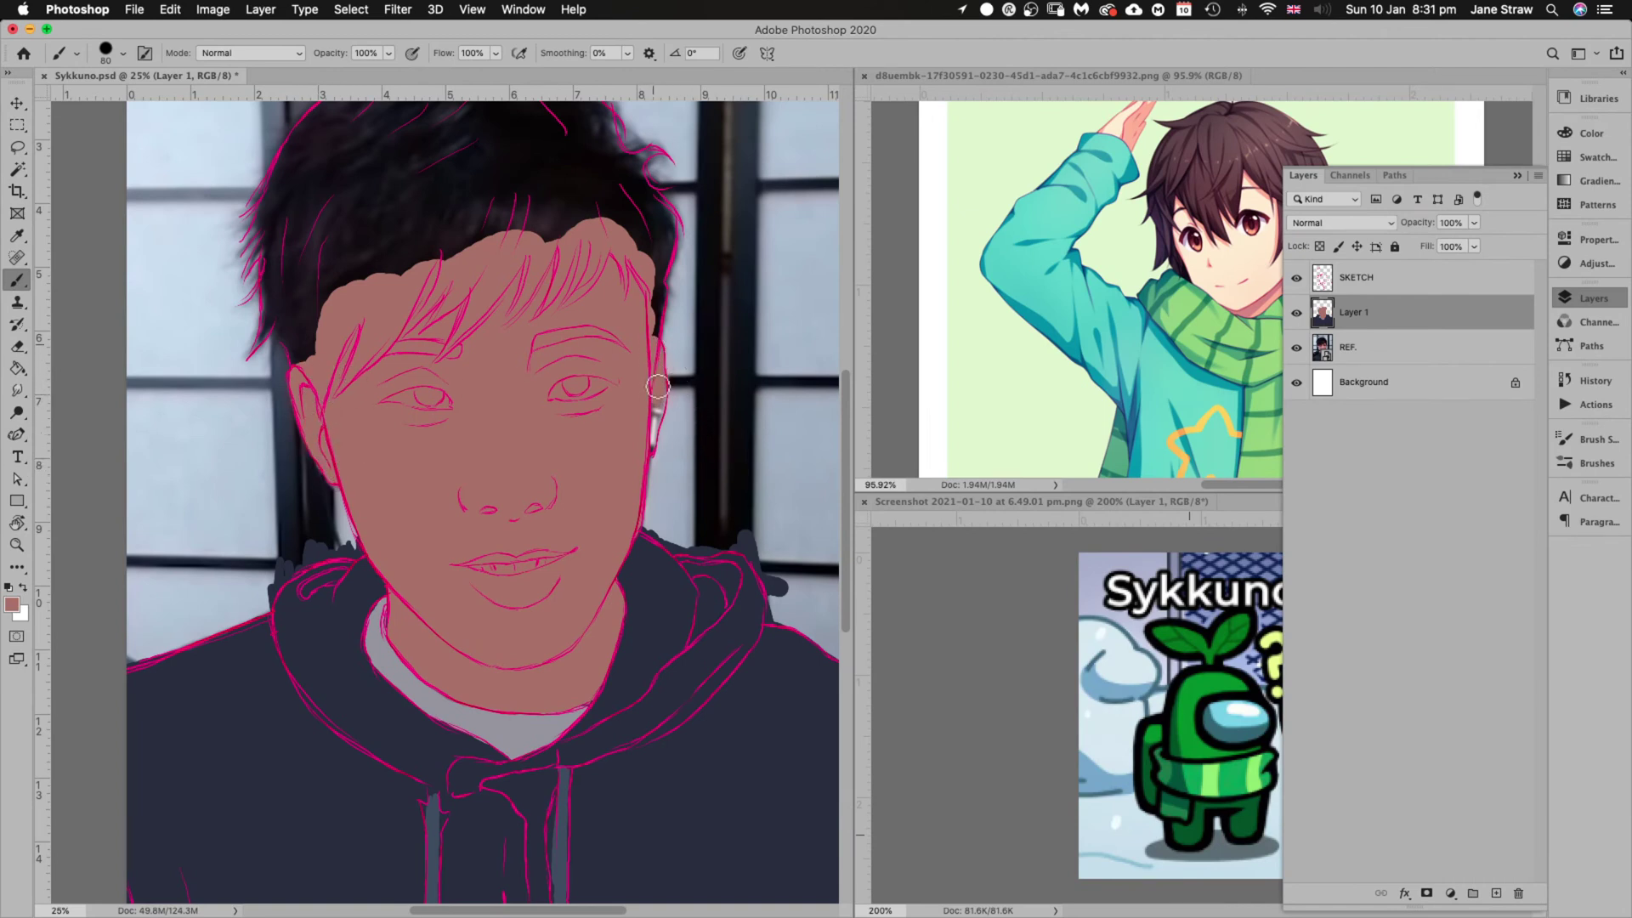
mouse_move(669, 375)
mouse_down()
mouse_move(651, 446)
mouse_move(641, 437)
mouse_up()
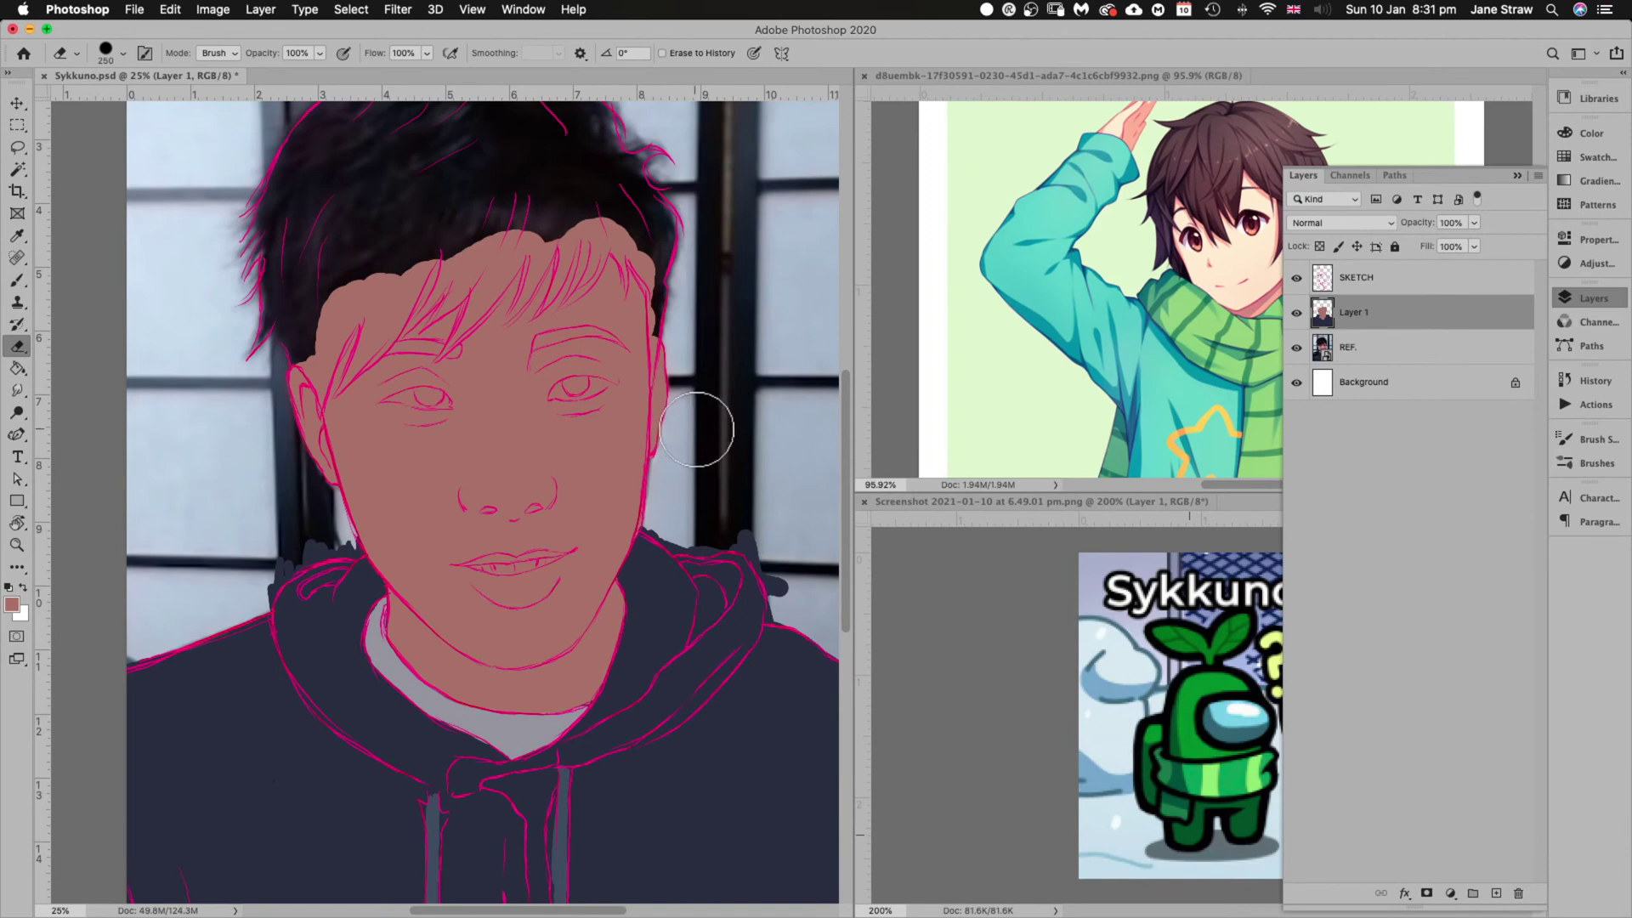
key([)
key([)
key([)
key([)
key([)
key([)
key([)
key([)
key([)
key([)
key([)
key([)
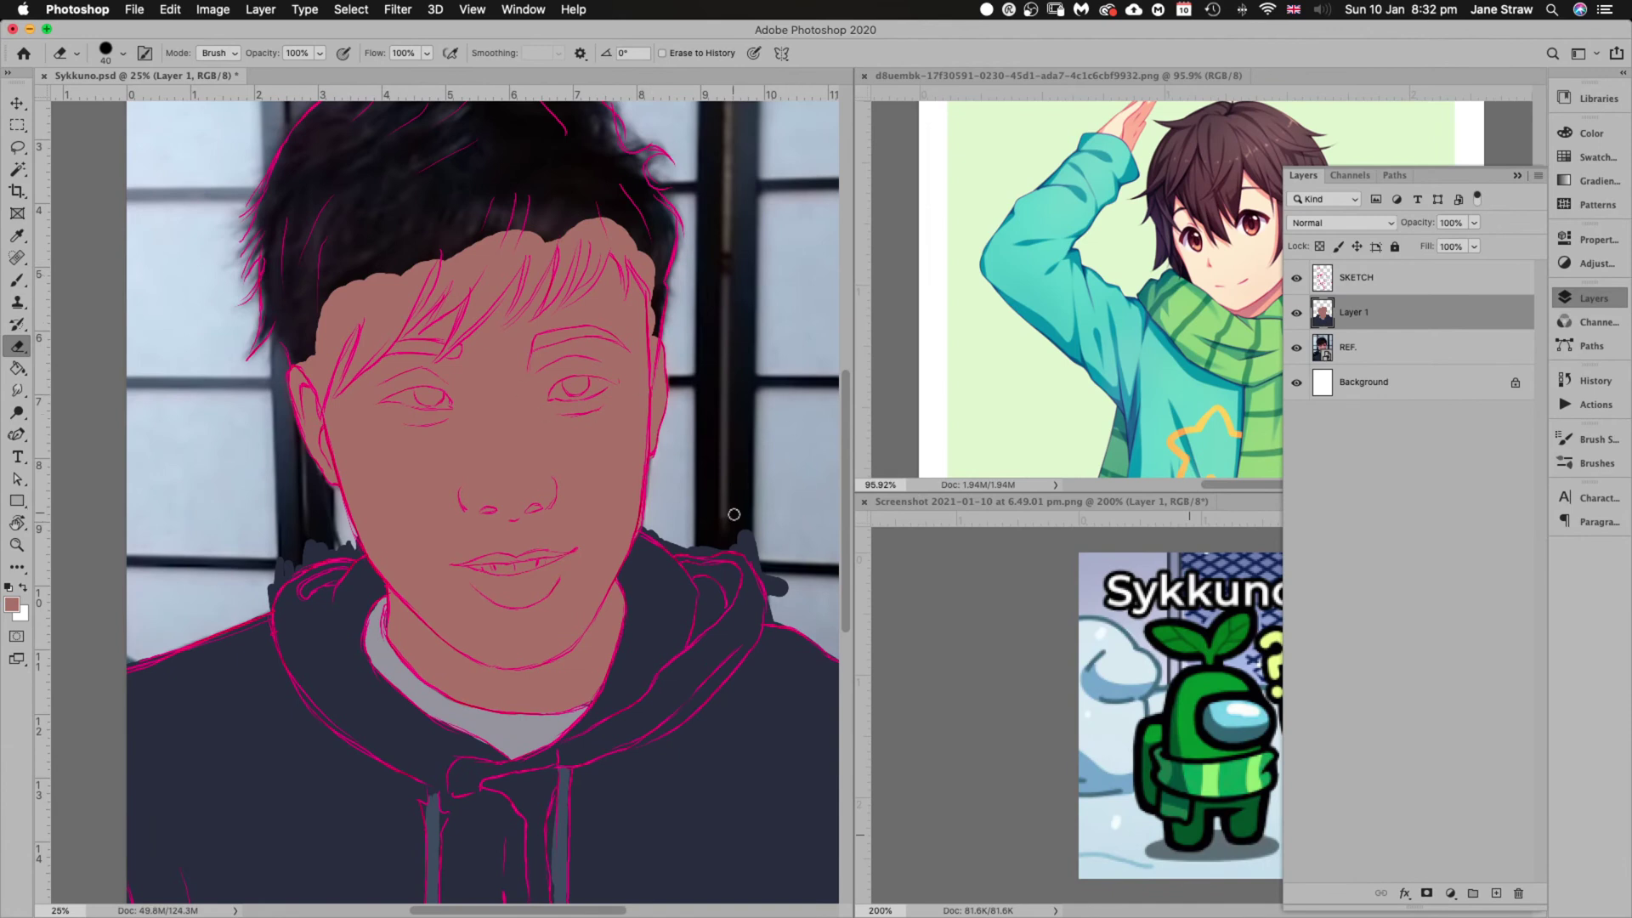
Return to the Brush, reset the colour to black and block in the left fringe lock with the canvas rotated
key(b)
key(d)
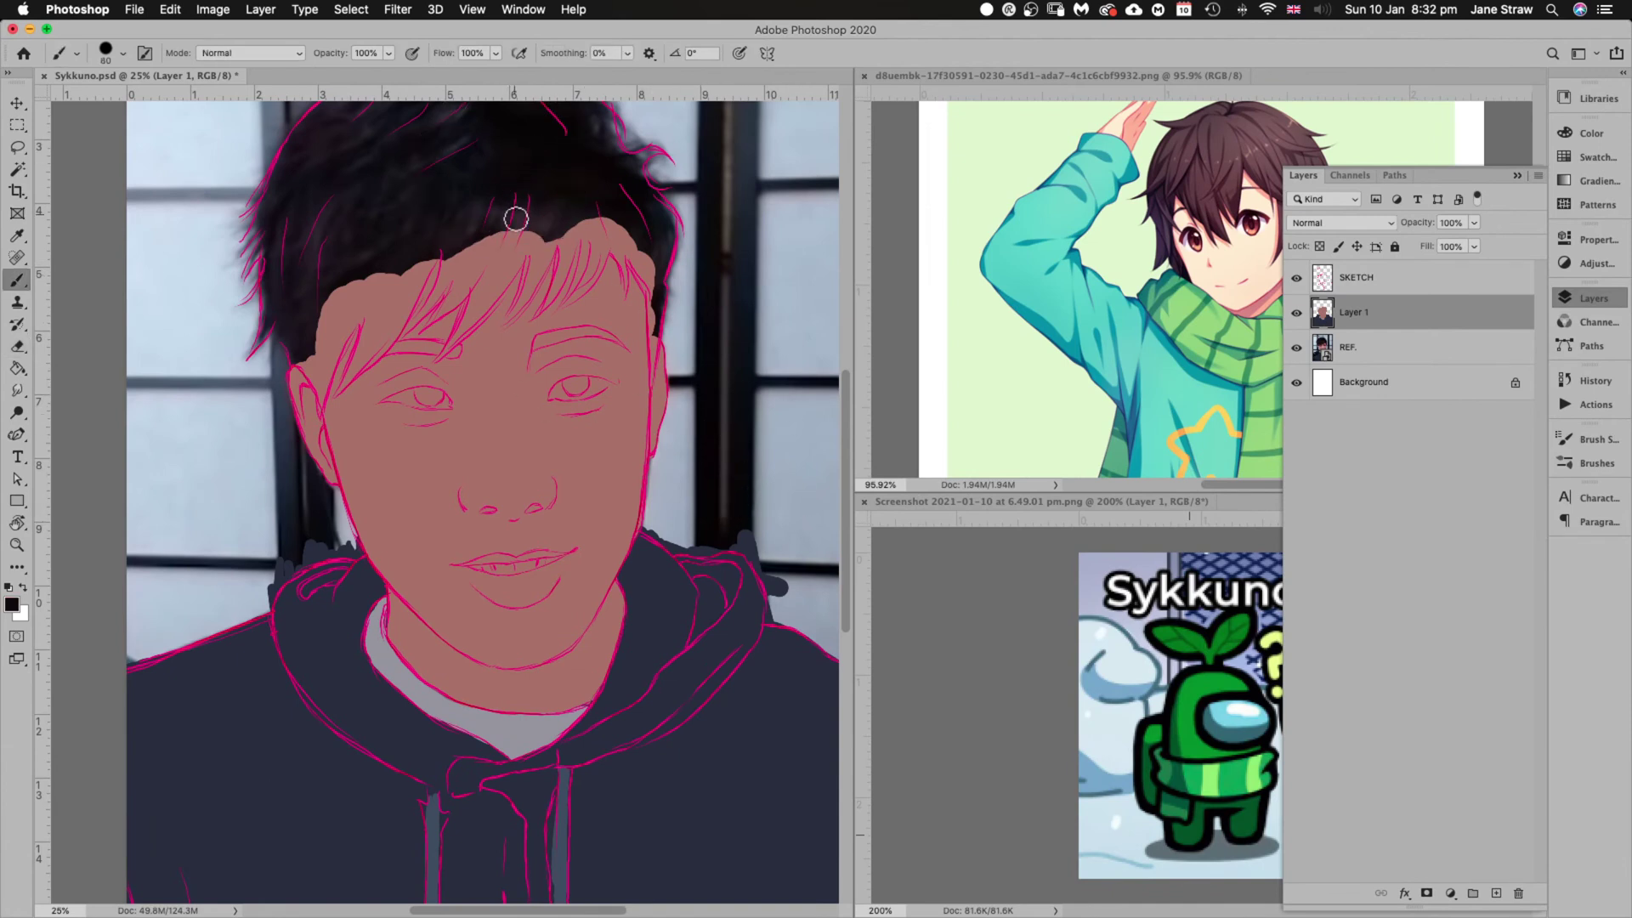
key(bracketright)
key(bracketright)
key(bracketright)
scroll(657, 408, up, 5)
scroll(656, 408, left, 2)
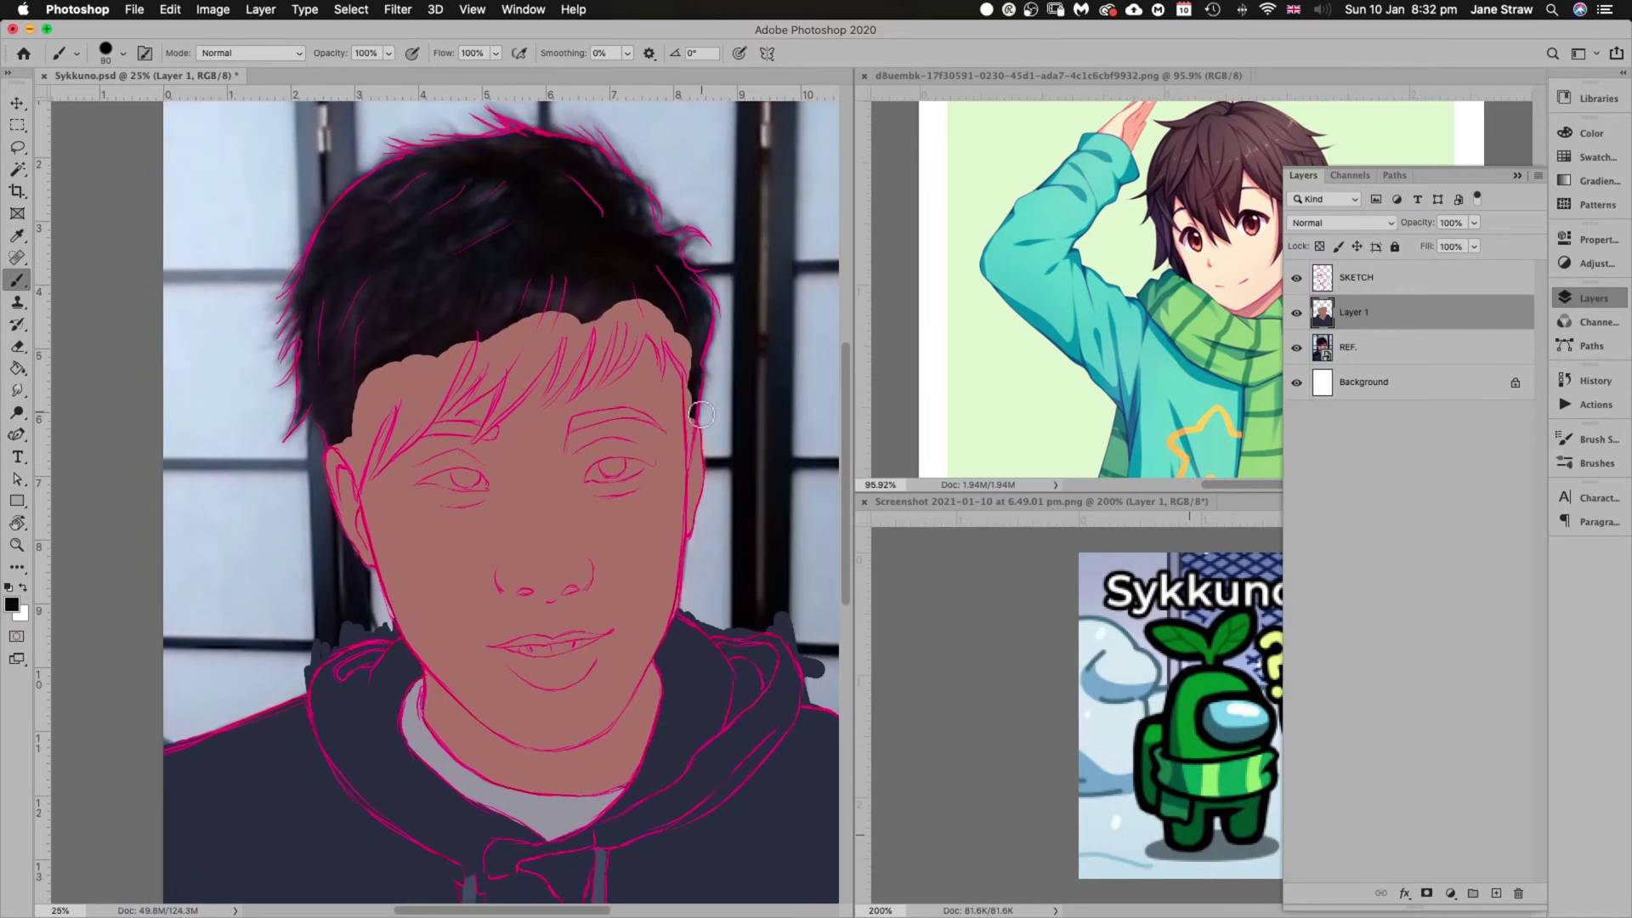
key(r)
mouse_move(748, 508)
mouse_down()
mouse_move(754, 430)
mouse_move(723, 340)
mouse_up()
key(b)
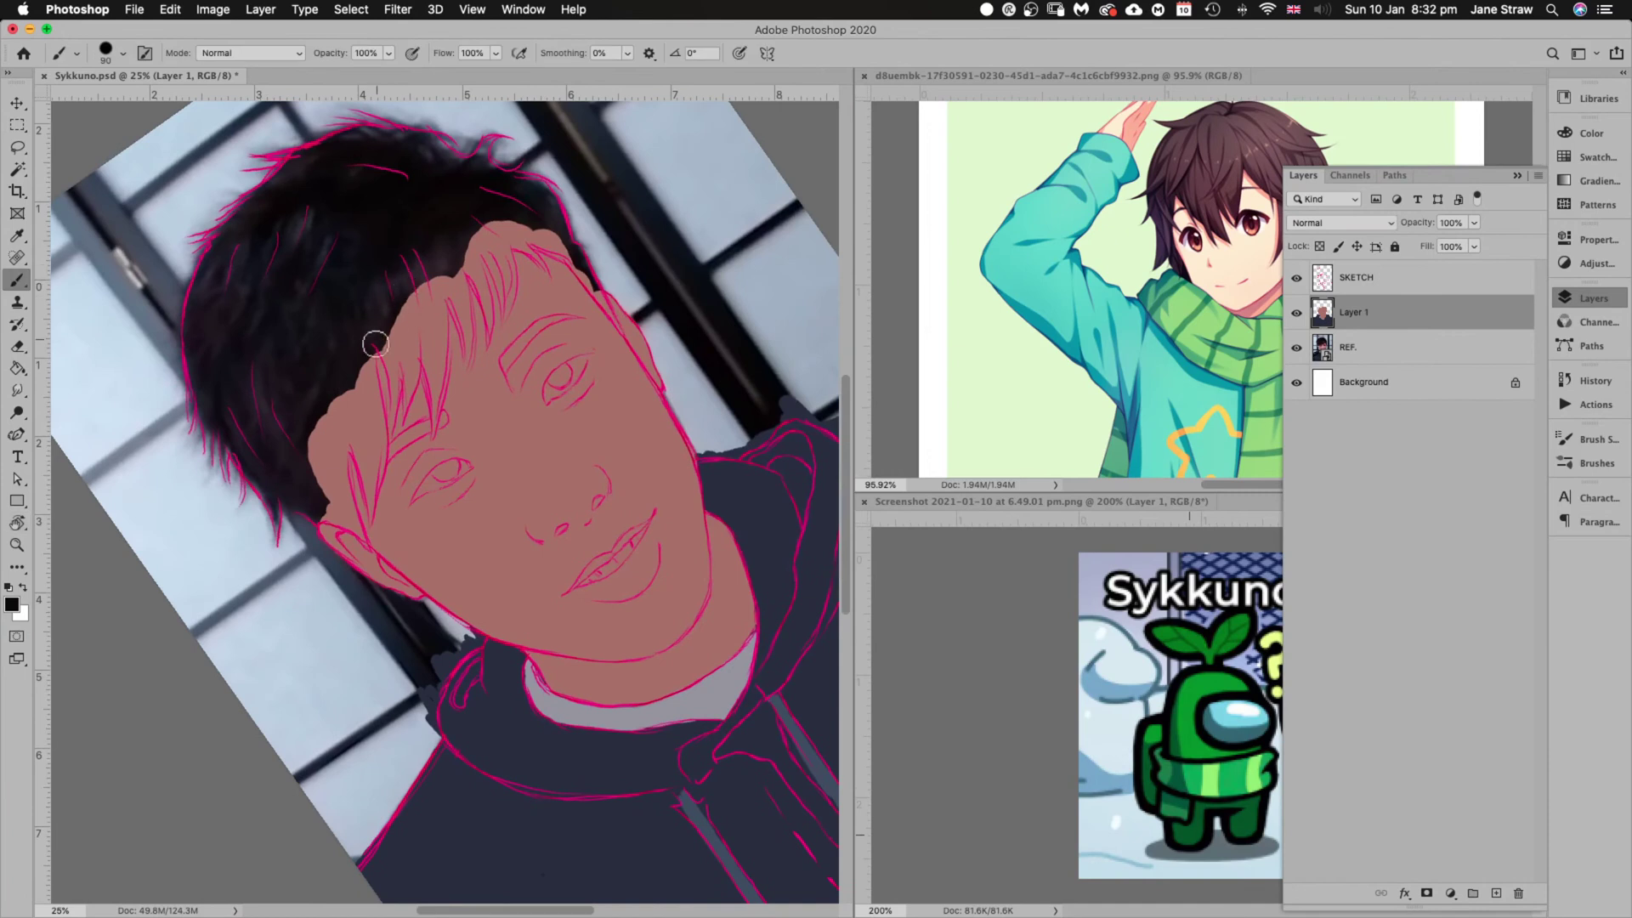
mouse_move(339, 360)
mouse_down()
mouse_move(369, 470)
mouse_move(361, 348)
mouse_move(374, 452)
mouse_move(372, 386)
mouse_move(348, 370)
mouse_move(363, 470)
mouse_move(340, 374)
mouse_move(365, 469)
mouse_move(356, 434)
mouse_move(375, 445)
mouse_move(370, 517)
mouse_up()
Reduce the brush to 45 px, undo the last fringe stroke and switch to the Hard Round Pressure Size brush
key(bracketleft)
key(bracketleft)
key(bracketleft)
key(bracketleft)
key(bracketleft)
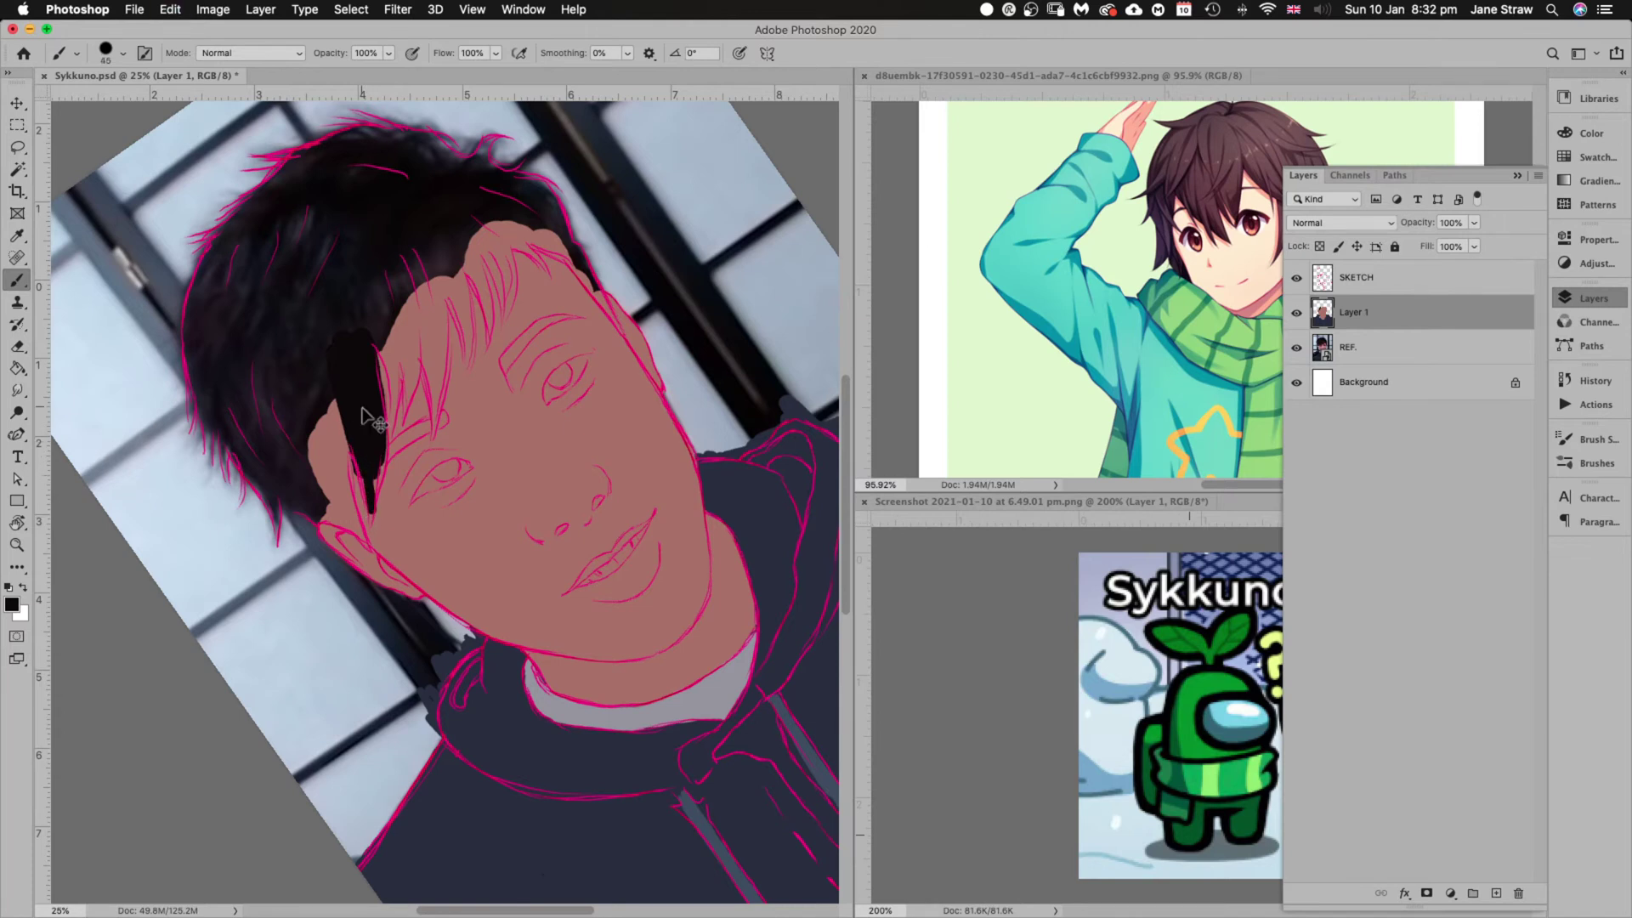
key(super+z)
click(124, 53)
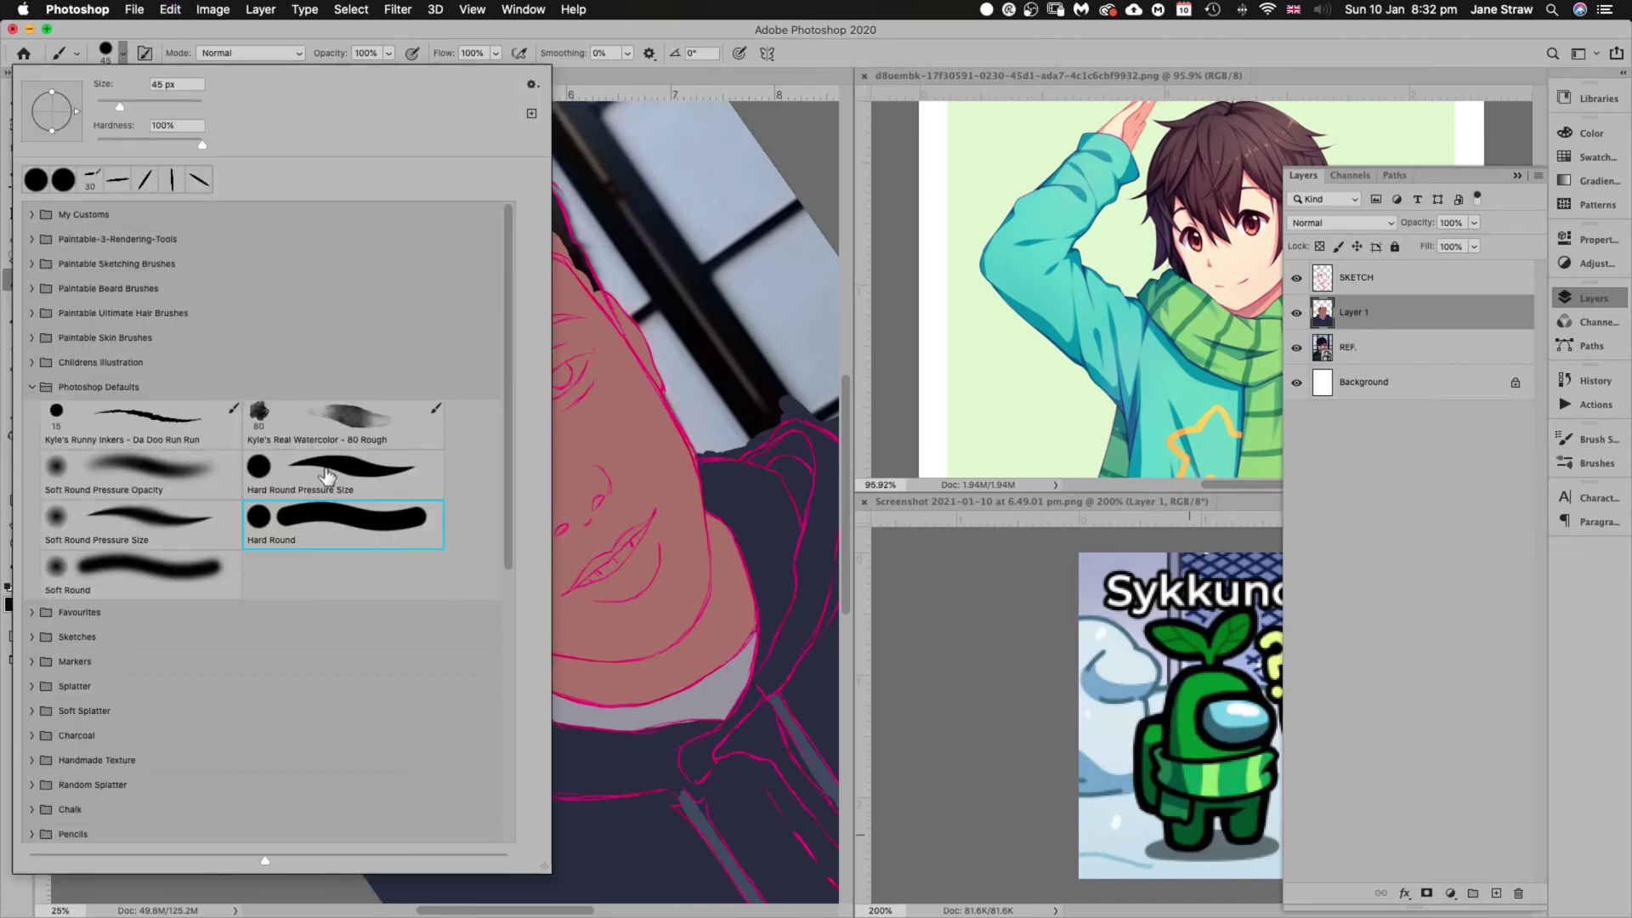
click(361, 459)
click(879, 59)
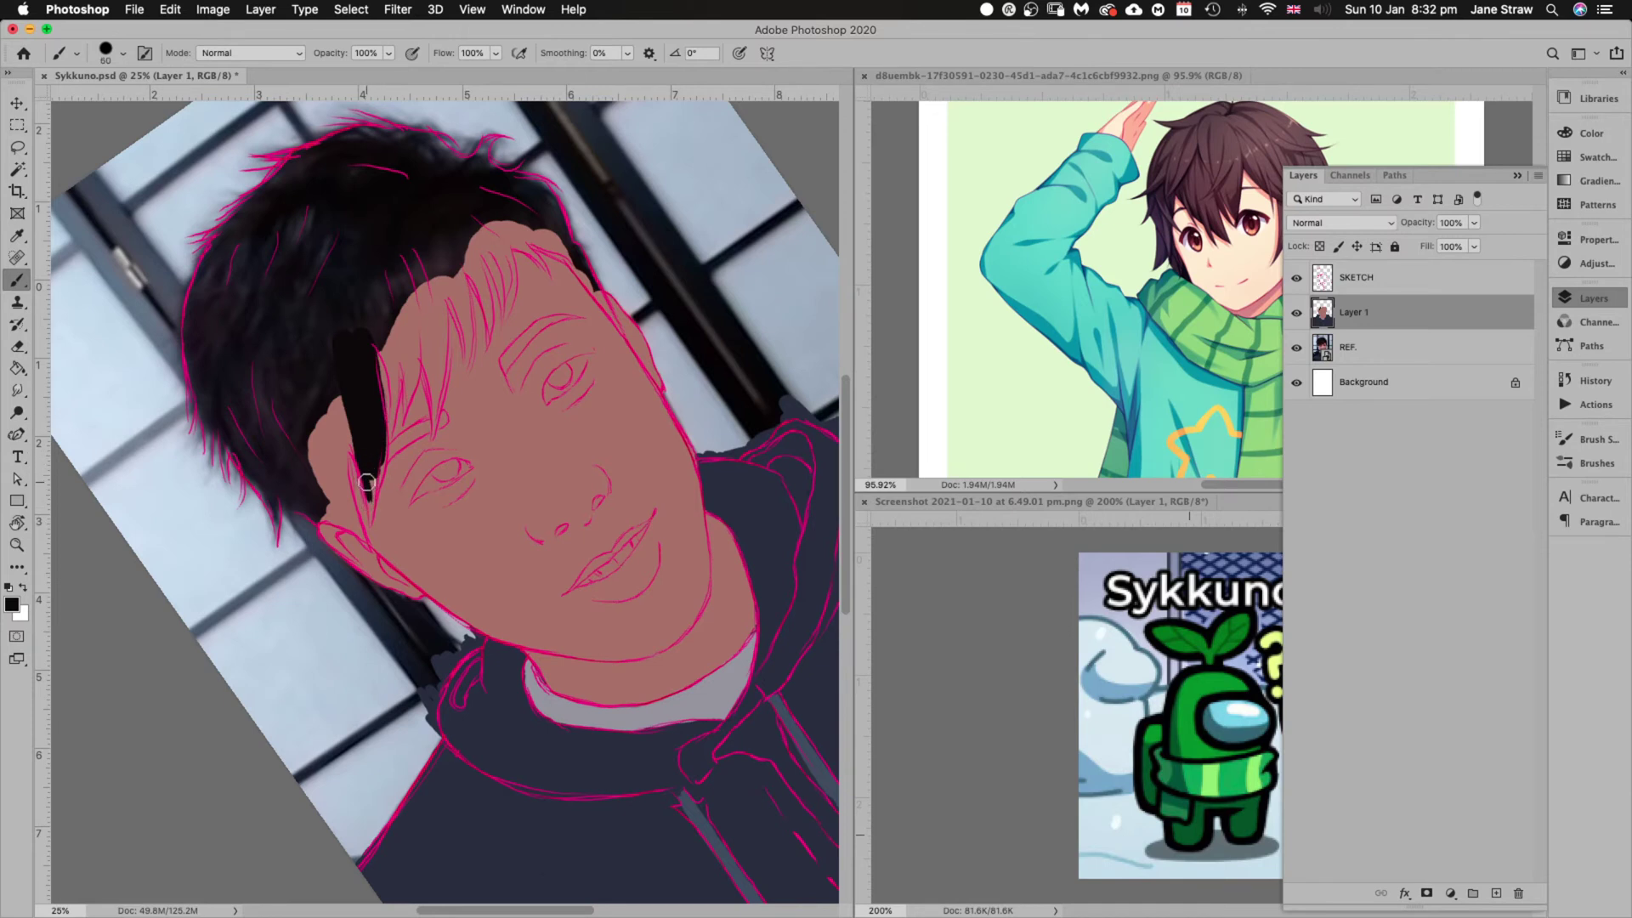
Paint the left fringe lock's tapered tip and the thin strands beside it in black, and reset the canvas rotation
drag(369, 500, 371, 515)
mouse_move(344, 415)
mouse_down()
mouse_move(362, 464)
mouse_move(337, 388)
mouse_up()
mouse_move(357, 445)
mouse_down()
mouse_move(345, 429)
mouse_move(349, 490)
mouse_up()
mouse_move(346, 435)
mouse_down()
mouse_move(378, 423)
mouse_move(415, 334)
mouse_move(416, 370)
mouse_up()
key(Escape)
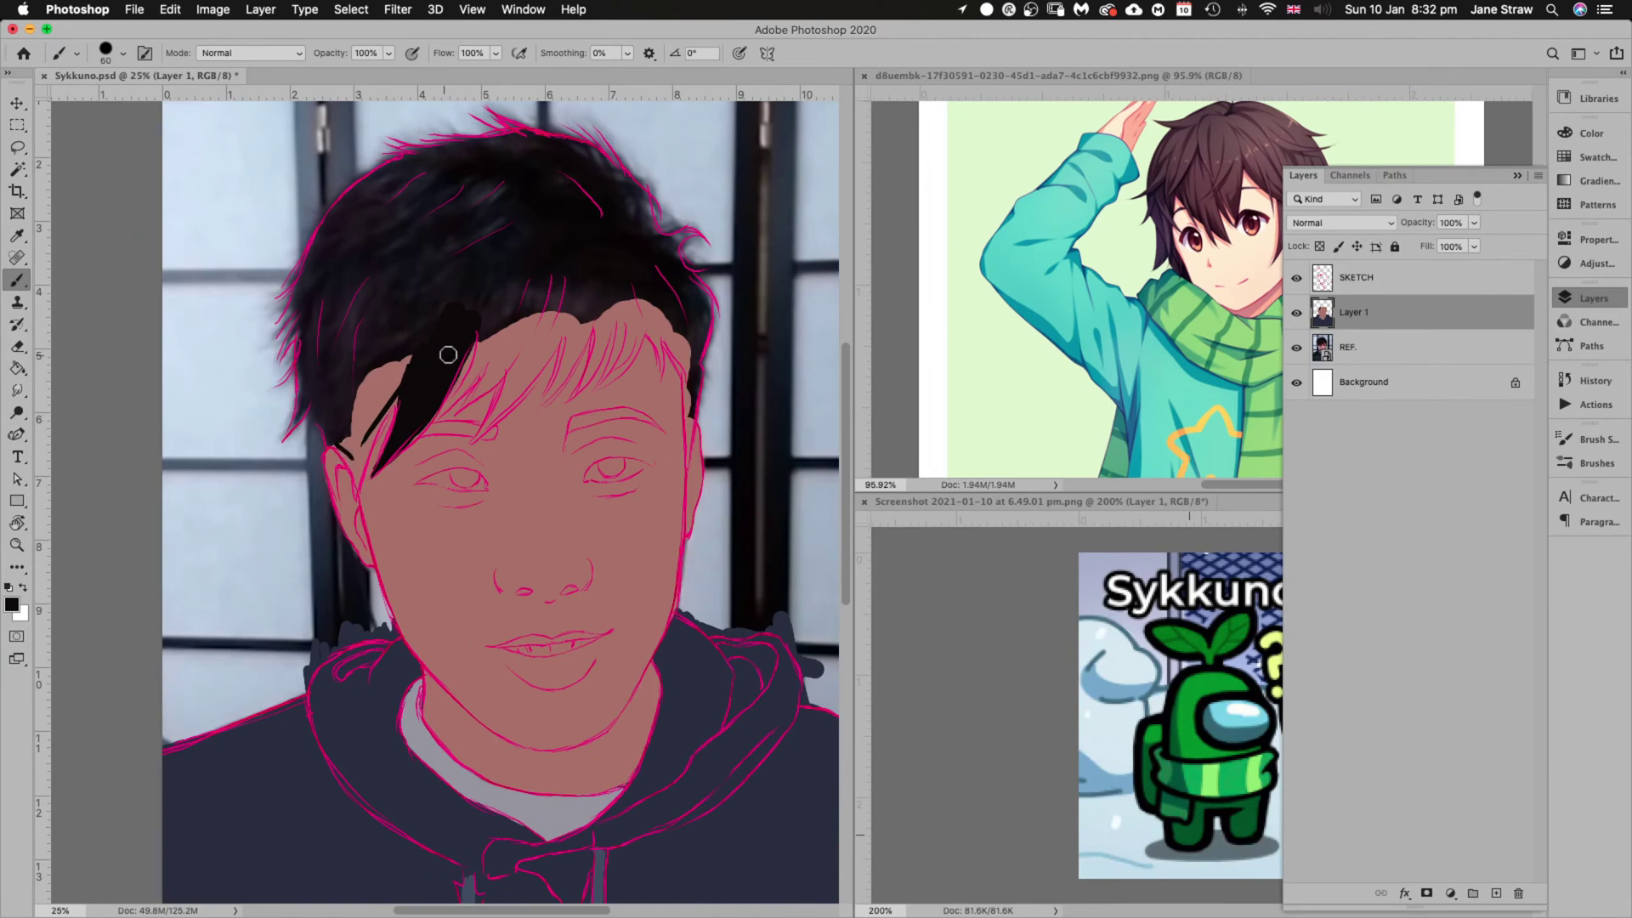
Enlarge the brush to 80 px and fill the hair between the left fringe lock and the temple with black
mouse_move(448, 355)
mouse_down()
mouse_move(416, 353)
mouse_move(363, 412)
mouse_up()
key(])
key(])
mouse_move(400, 335)
mouse_down()
mouse_move(354, 405)
mouse_move(383, 378)
mouse_move(372, 418)
mouse_move(400, 379)
mouse_move(365, 413)
mouse_up()
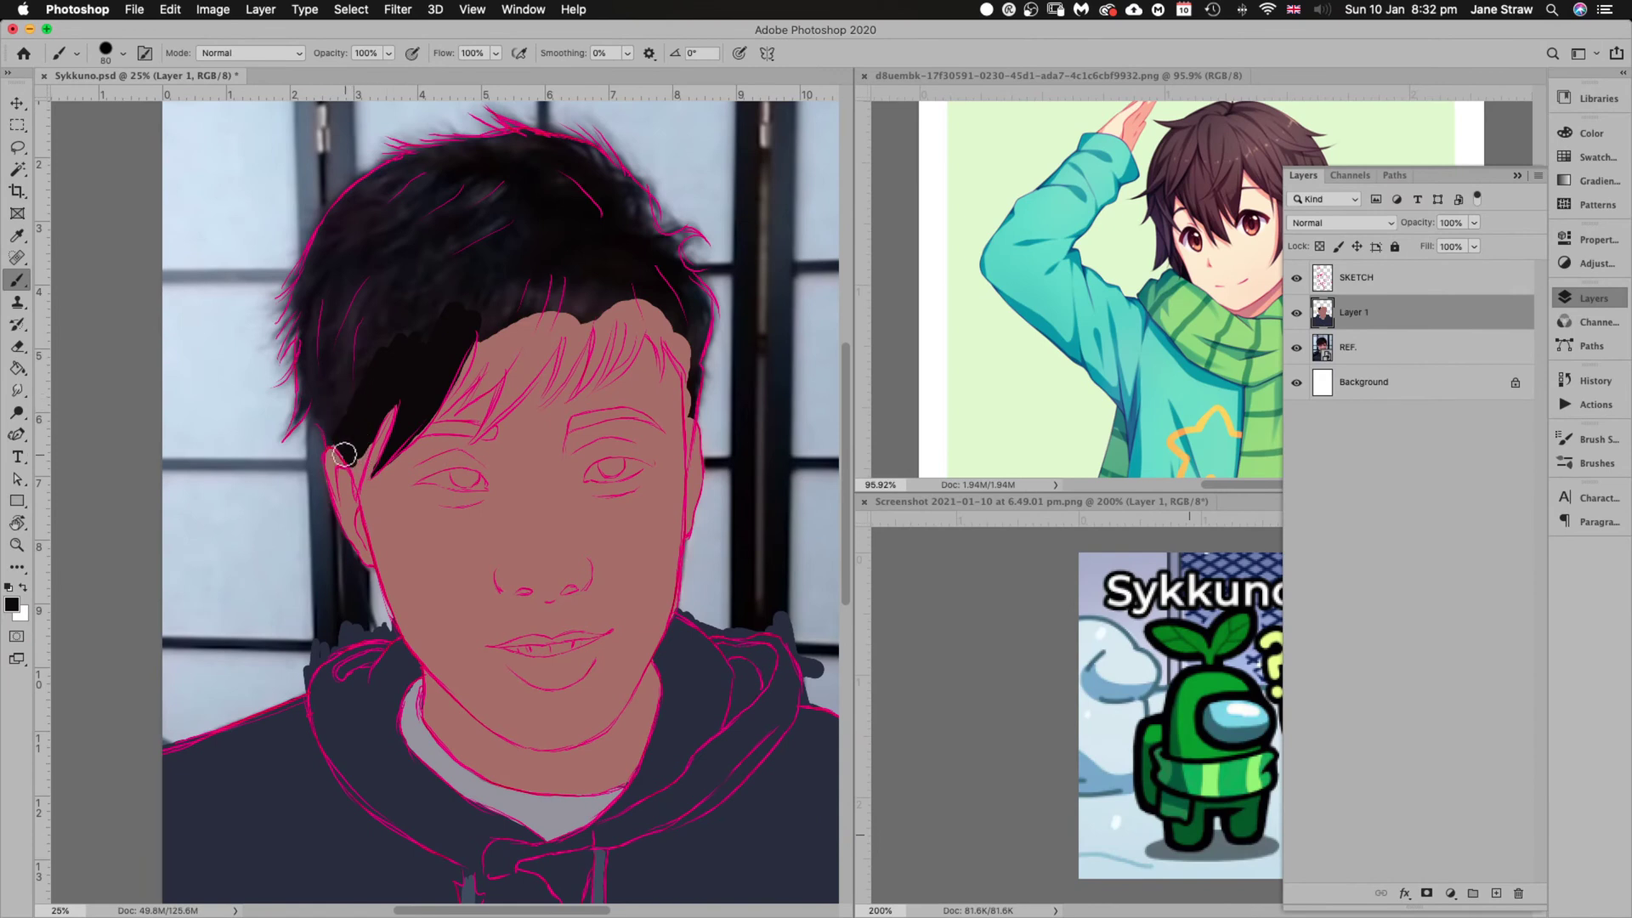
Reduce the brush to 50 px and fill the black hair around the left temple and above the ear
key(bracketleft)
drag(365, 451, 374, 446)
mouse_move(353, 464)
mouse_down()
mouse_move(363, 456)
mouse_move(357, 478)
mouse_move(373, 442)
mouse_up()
drag(316, 391, 341, 429)
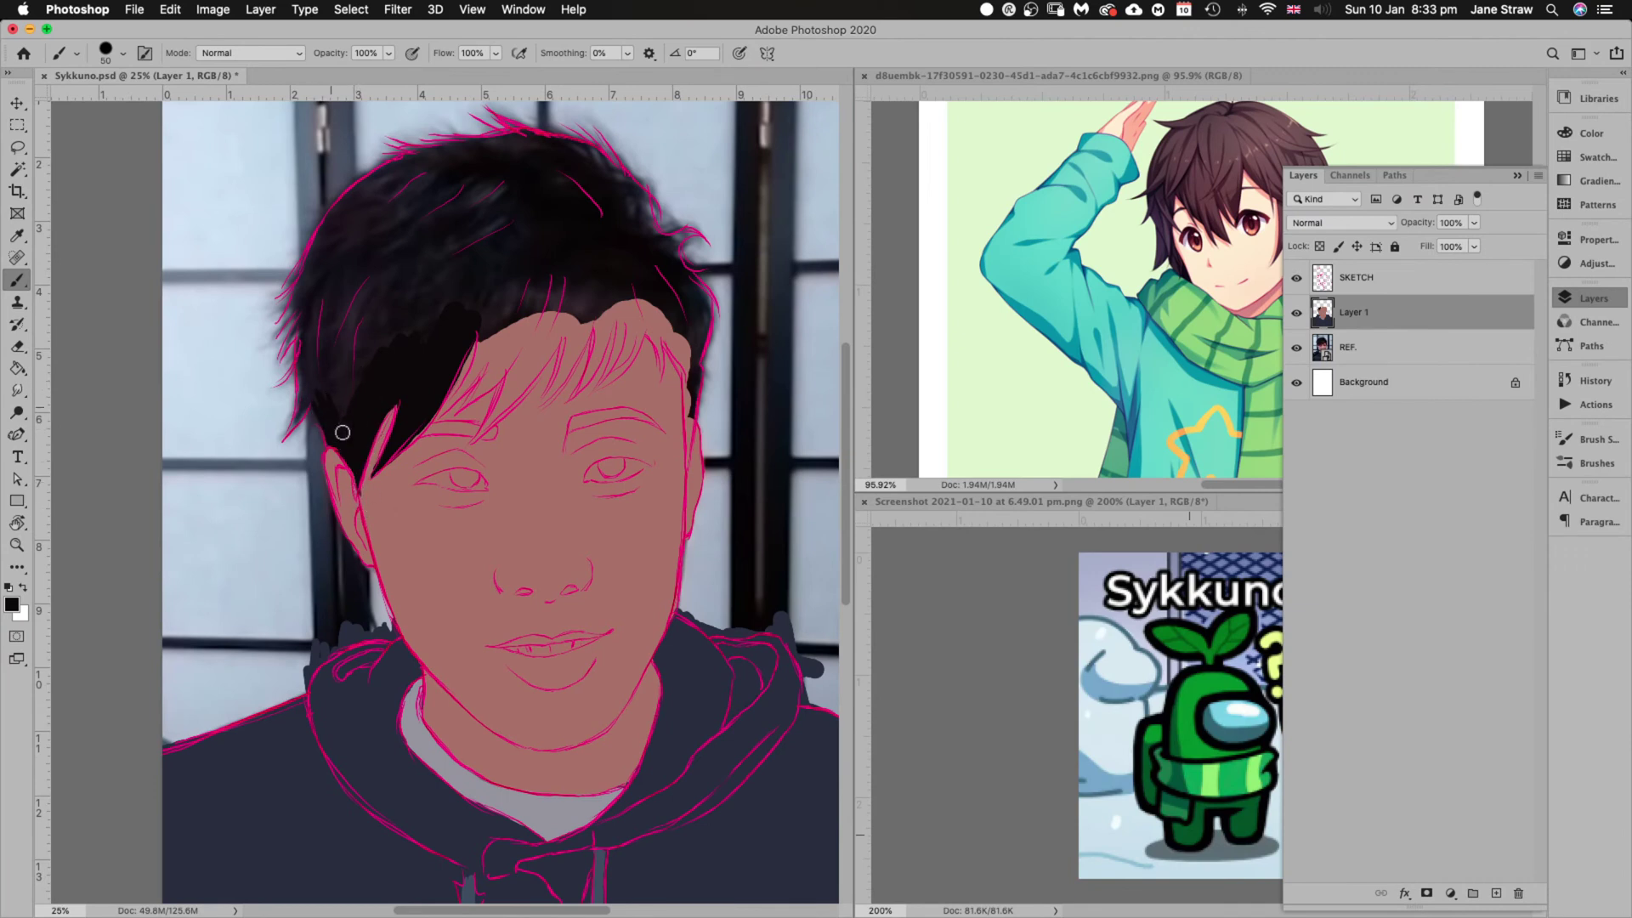
Start the next fringe lock, enlarge the brush to 100 px and fill the side and crown of the hair black with the canvas rotated
drag(481, 336, 472, 375)
key(r)
mouse_move(585, 424)
mouse_down()
mouse_move(638, 502)
mouse_move(664, 379)
mouse_move(398, 357)
mouse_move(389, 441)
mouse_move(411, 332)
mouse_move(401, 387)
mouse_up()
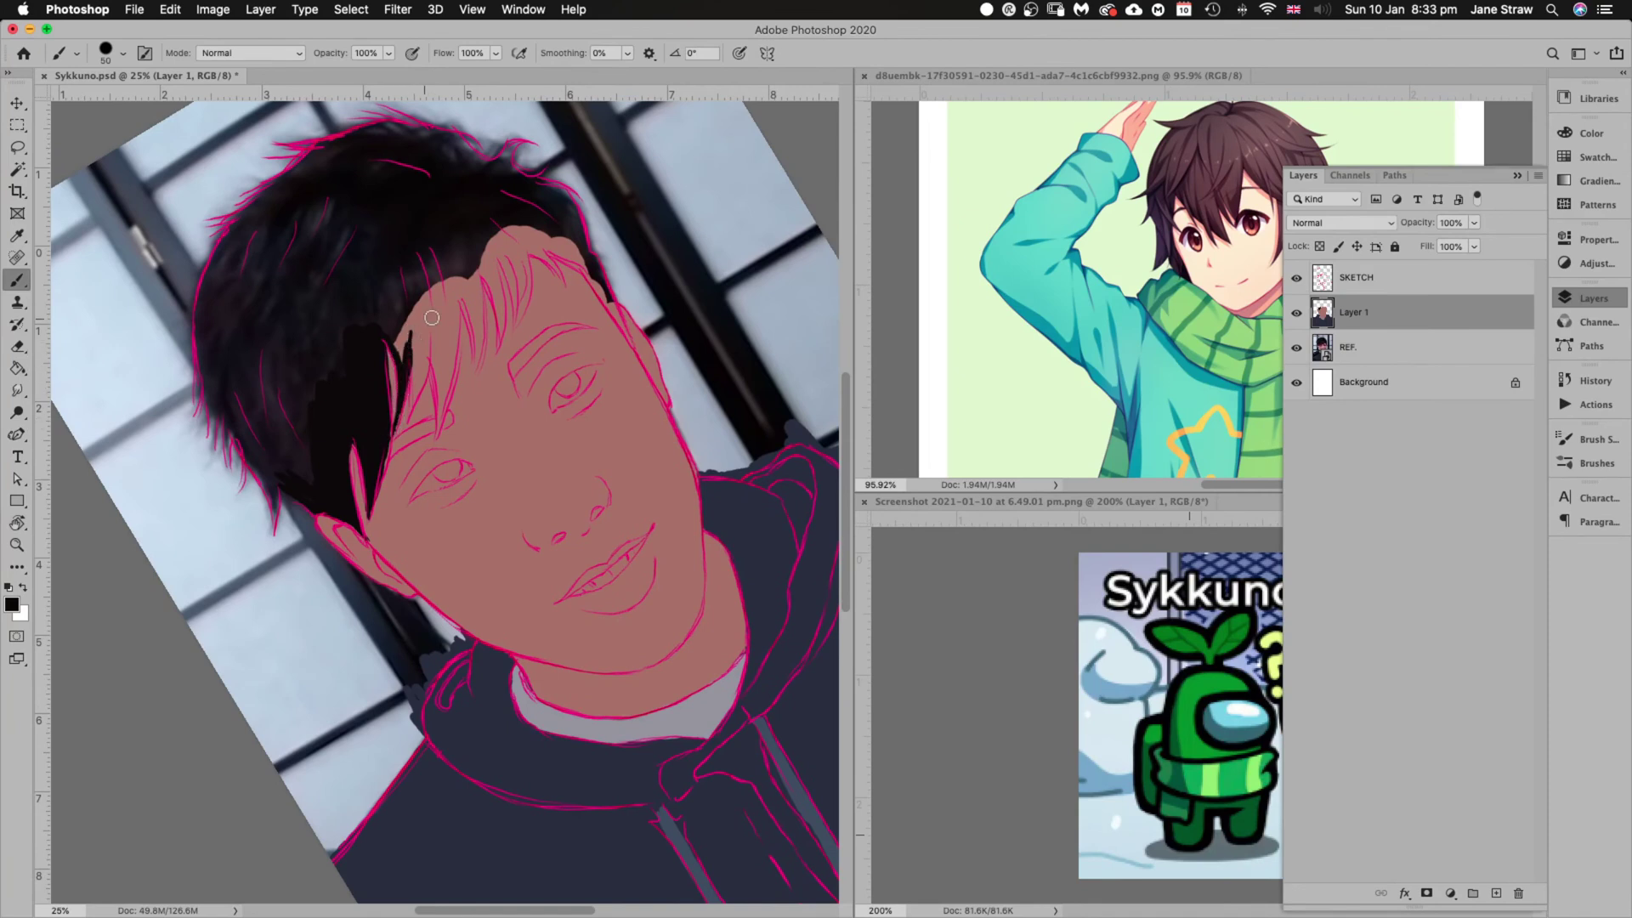
key(bracketright)
key(bracketright)
key(bracketright)
key(bracketright)
key(bracketright)
mouse_move(412, 312)
mouse_down()
mouse_move(403, 371)
mouse_move(416, 340)
mouse_move(387, 261)
mouse_move(357, 288)
mouse_move(301, 434)
mouse_move(318, 407)
mouse_move(296, 361)
mouse_move(354, 208)
mouse_move(264, 292)
mouse_move(289, 201)
mouse_move(242, 224)
mouse_move(206, 313)
mouse_move(231, 245)
mouse_move(244, 359)
mouse_move(256, 325)
mouse_move(217, 293)
mouse_move(214, 369)
mouse_move(274, 468)
mouse_move(302, 473)
mouse_move(264, 332)
mouse_move(281, 398)
mouse_move(220, 311)
mouse_move(295, 414)
mouse_move(327, 295)
mouse_up()
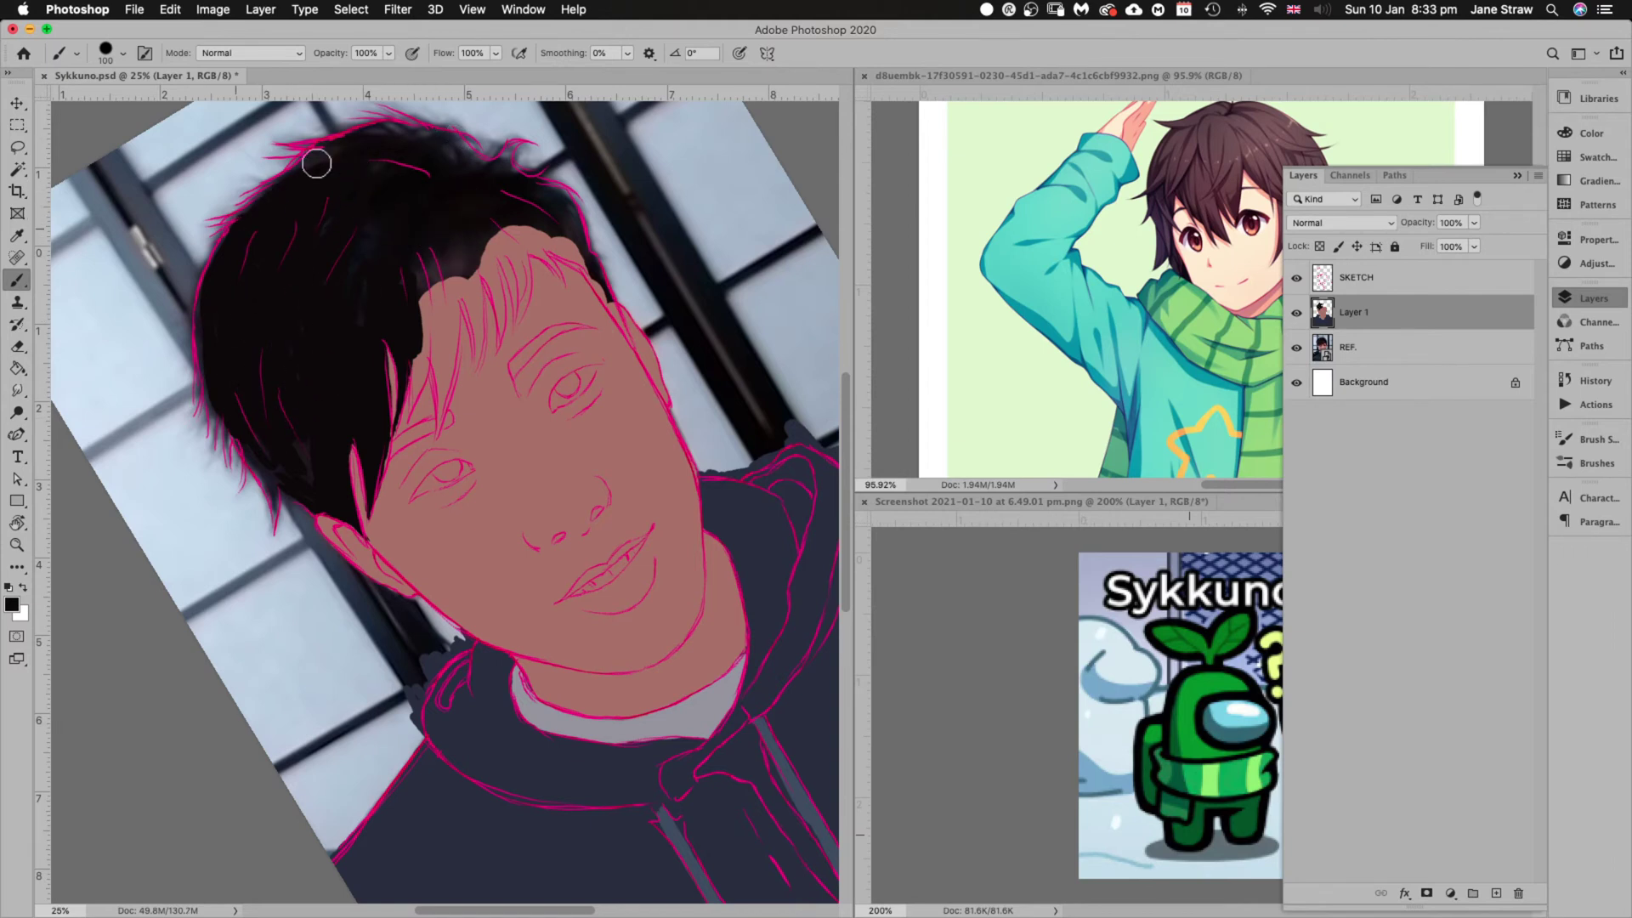
mouse_move(317, 163)
mouse_down()
mouse_move(420, 138)
mouse_move(392, 138)
mouse_move(343, 196)
mouse_move(441, 224)
mouse_move(426, 247)
mouse_move(447, 230)
mouse_move(432, 310)
mouse_move(409, 266)
mouse_move(414, 339)
mouse_move(417, 283)
mouse_move(416, 317)
mouse_move(311, 325)
mouse_move(442, 291)
mouse_move(412, 328)
mouse_move(417, 310)
mouse_move(431, 299)
mouse_move(419, 359)
mouse_move(434, 228)
mouse_move(437, 251)
mouse_move(451, 247)
mouse_move(481, 203)
mouse_move(453, 244)
mouse_move(407, 257)
mouse_up()
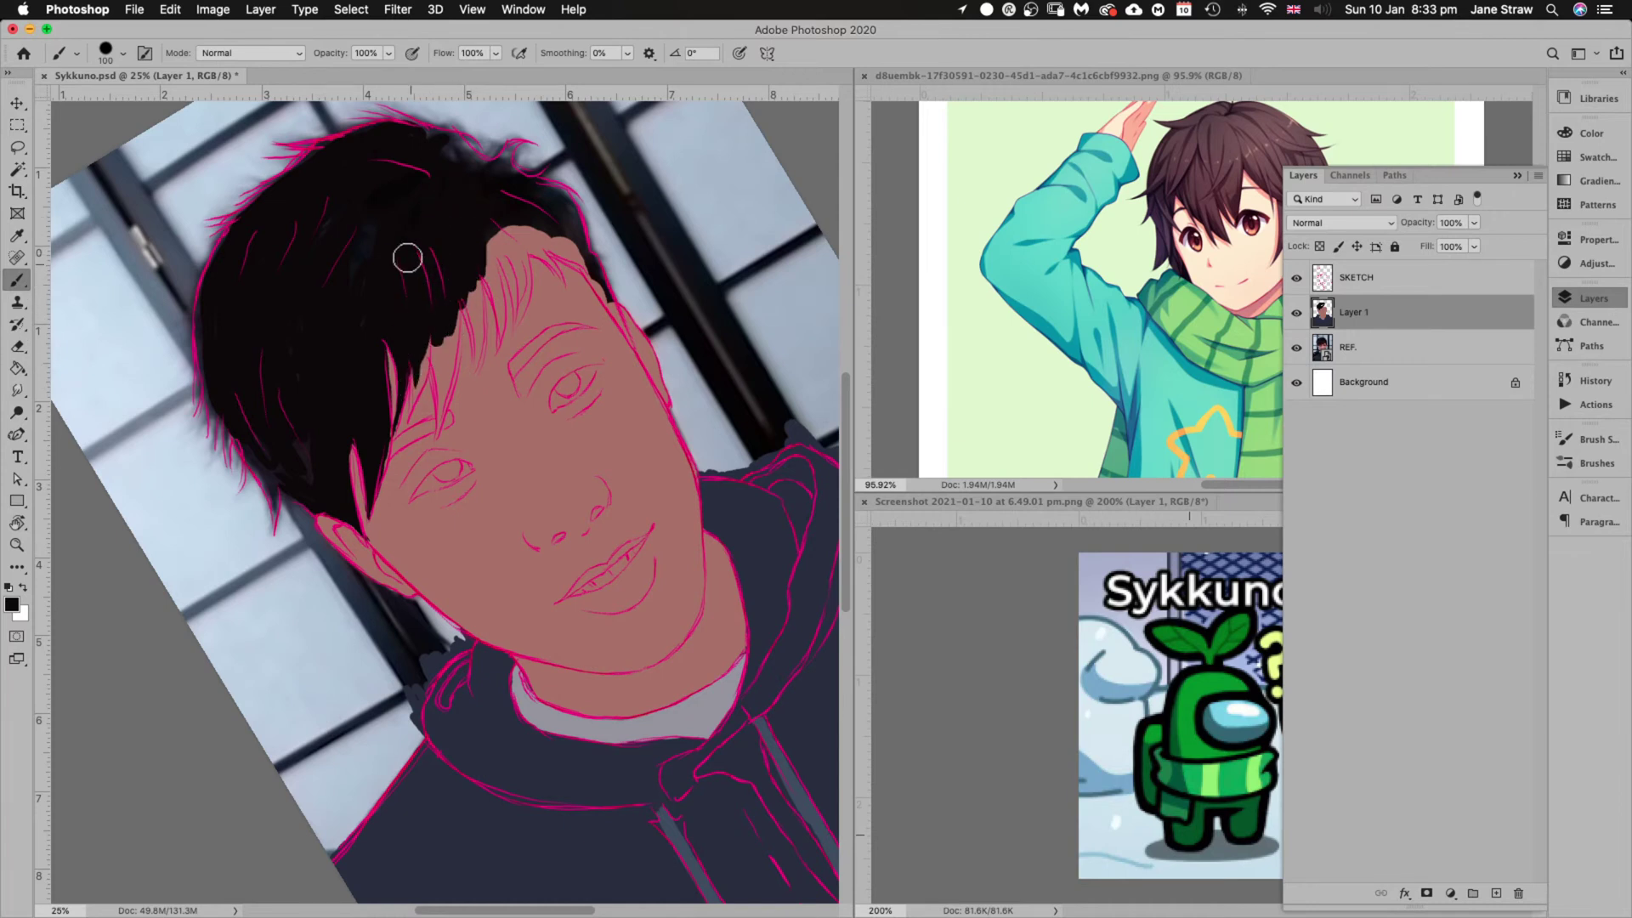
Reduce the brush to 50 px, paint the tapered black fringe strands across the mid-forehead and reset the canvas rotation
key(bracketleft)
key(bracketleft)
key(bracketleft)
key(bracketleft)
key(bracketleft)
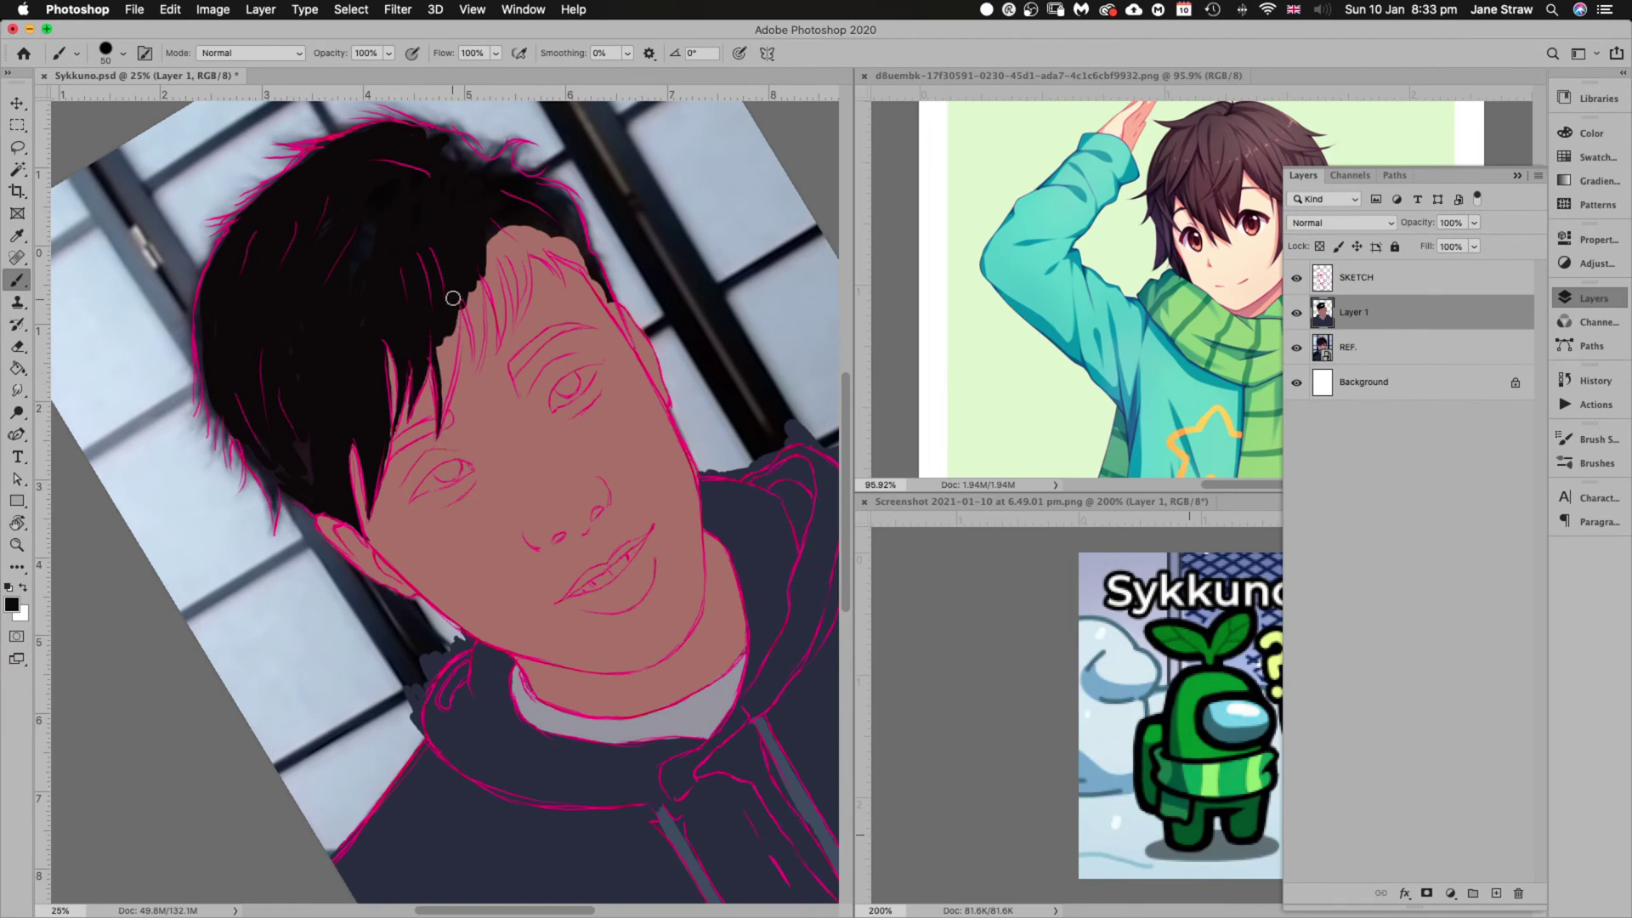
mouse_move(453, 299)
mouse_down()
mouse_move(455, 378)
mouse_move(458, 352)
mouse_up()
drag(451, 334, 439, 342)
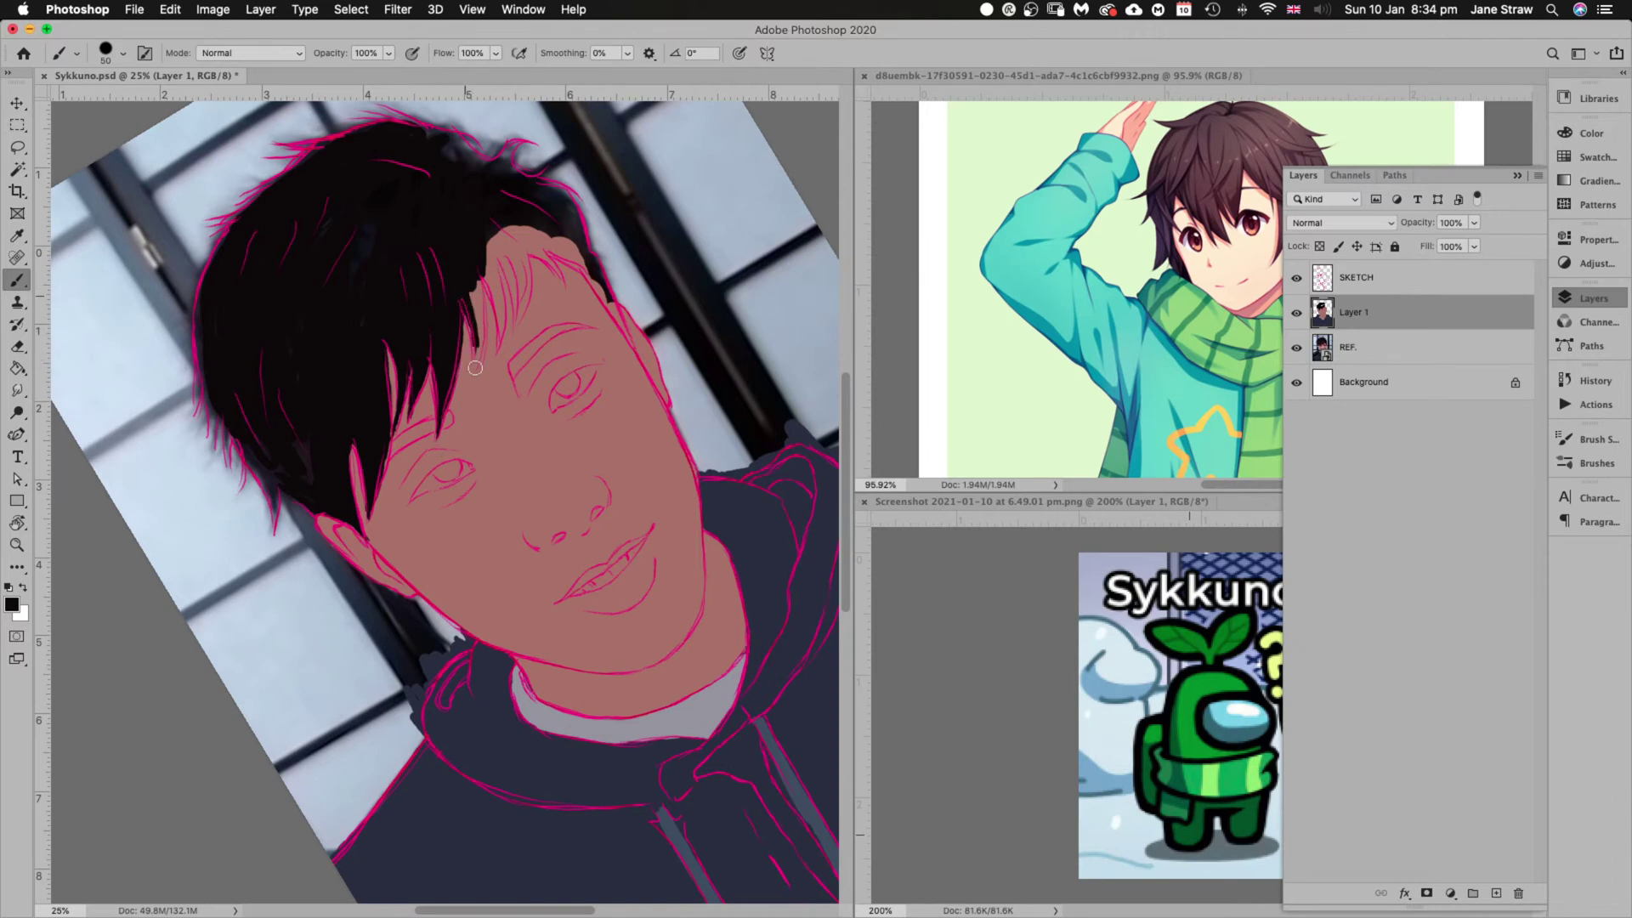
drag(467, 284, 479, 271)
key(Escape)
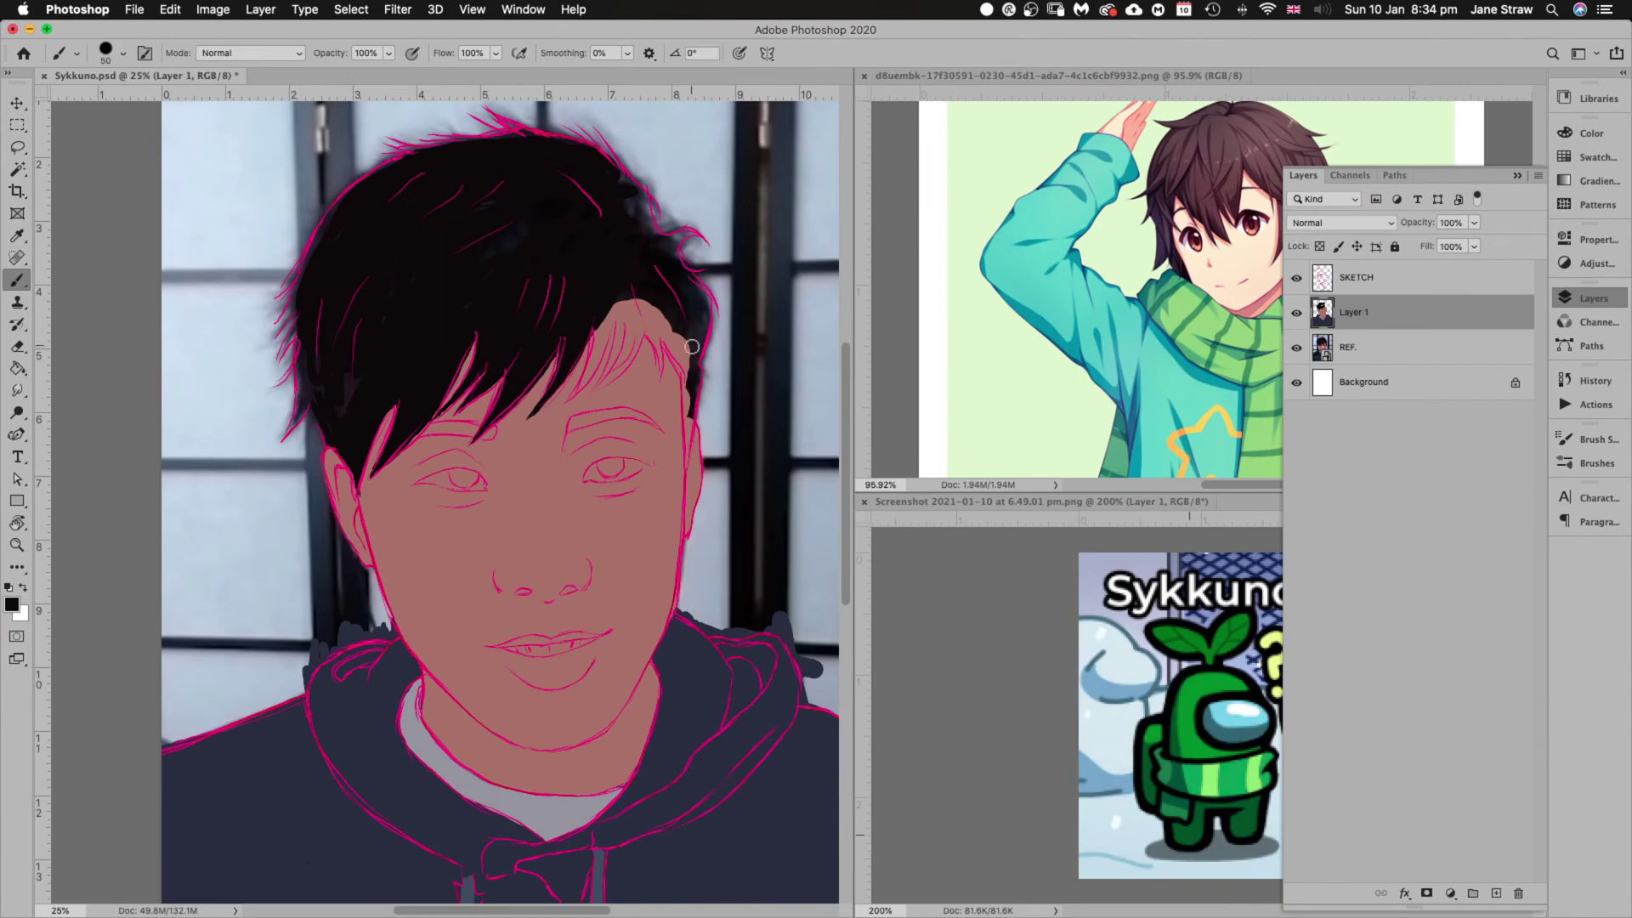
Paint the tapered black fringe strands above the inner right brow with the canvas rotated, then fill their roots at 80 px
key(r)
mouse_move(728, 390)
mouse_down()
mouse_move(758, 386)
mouse_move(732, 247)
mouse_move(710, 269)
mouse_up()
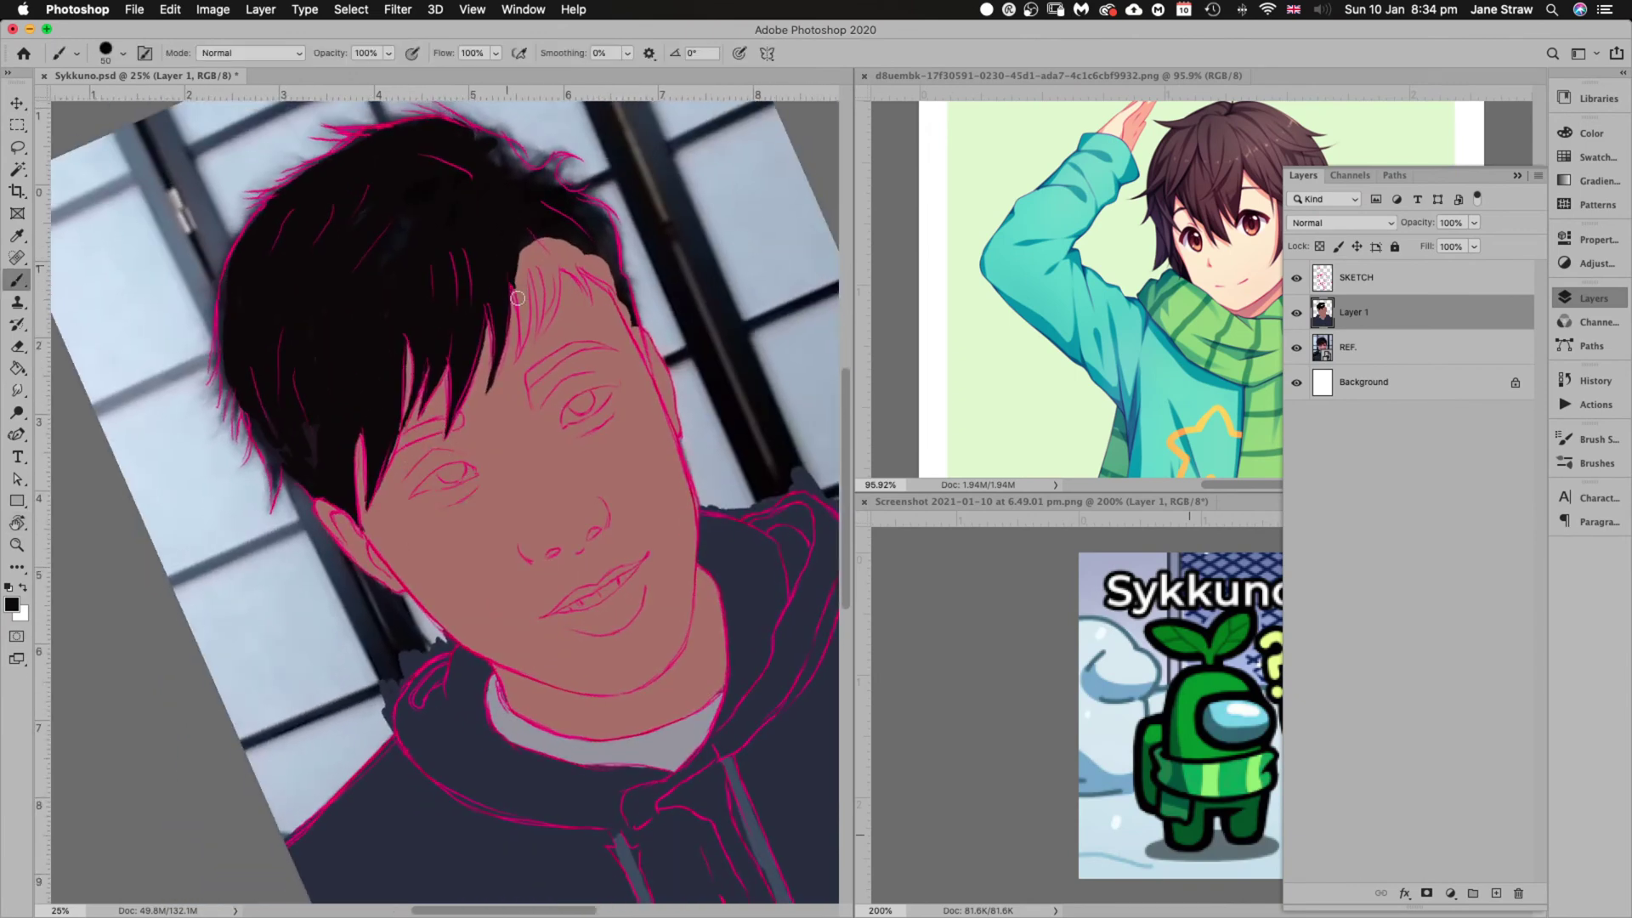
mouse_move(519, 281)
mouse_down()
mouse_move(522, 325)
mouse_move(521, 248)
mouse_move(522, 334)
mouse_up()
drag(525, 322, 526, 322)
drag(540, 257, 536, 281)
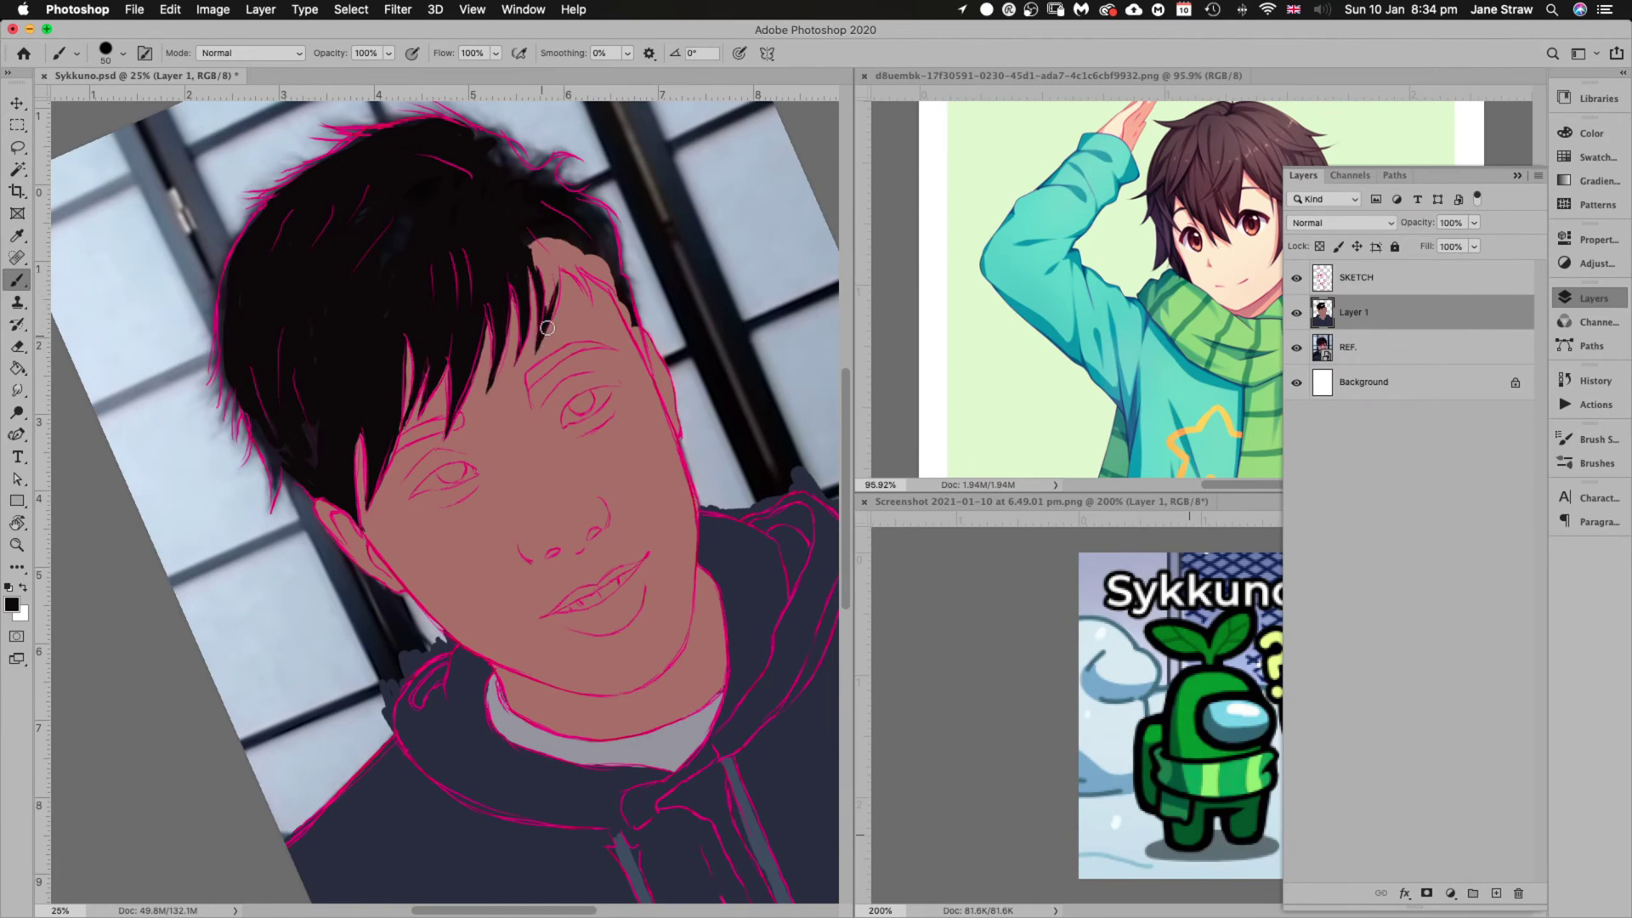
drag(556, 283, 563, 259)
key(bracketright)
key(bracketright)
key(bracketright)
mouse_move(557, 242)
mouse_down()
mouse_move(550, 302)
mouse_move(532, 232)
mouse_move(554, 262)
mouse_up()
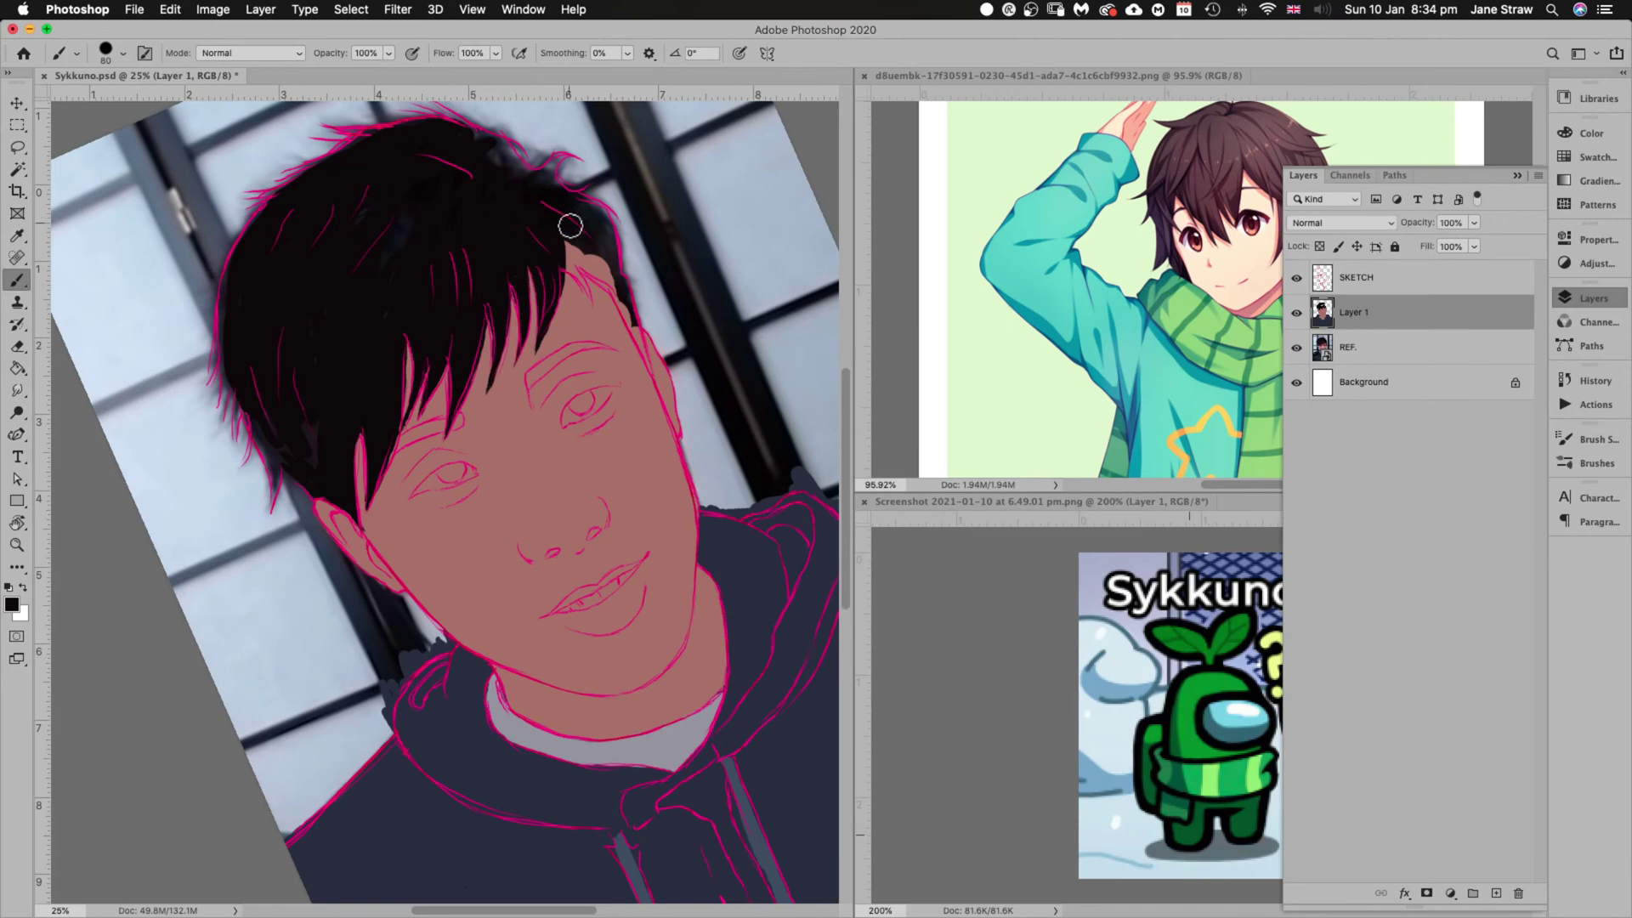
Straighten the canvas somewhat and paint the last black fringe strands and sideburn at the right temple with a 50 px brush
key(r)
drag(720, 223, 782, 310)
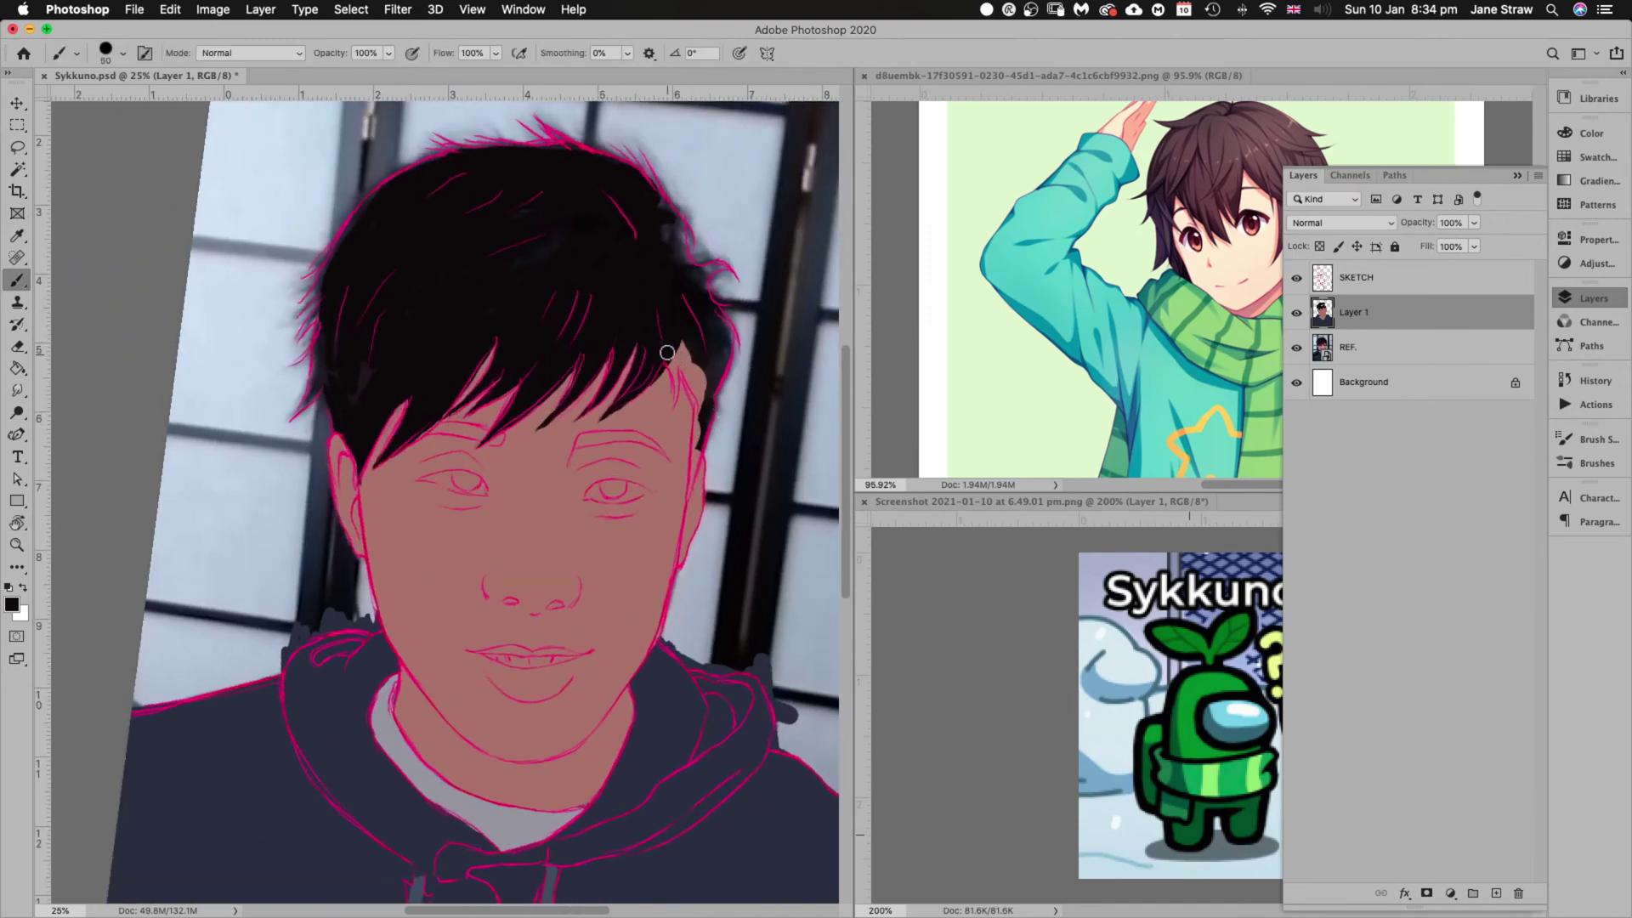
drag(666, 352, 670, 418)
mouse_move(693, 357)
mouse_down()
mouse_move(690, 358)
mouse_move(695, 371)
mouse_move(706, 340)
mouse_move(715, 389)
mouse_move(693, 427)
mouse_move(701, 388)
mouse_move(693, 469)
mouse_up()
mouse_move(698, 399)
mouse_down()
mouse_move(686, 497)
mouse_move(702, 435)
mouse_move(691, 483)
mouse_up()
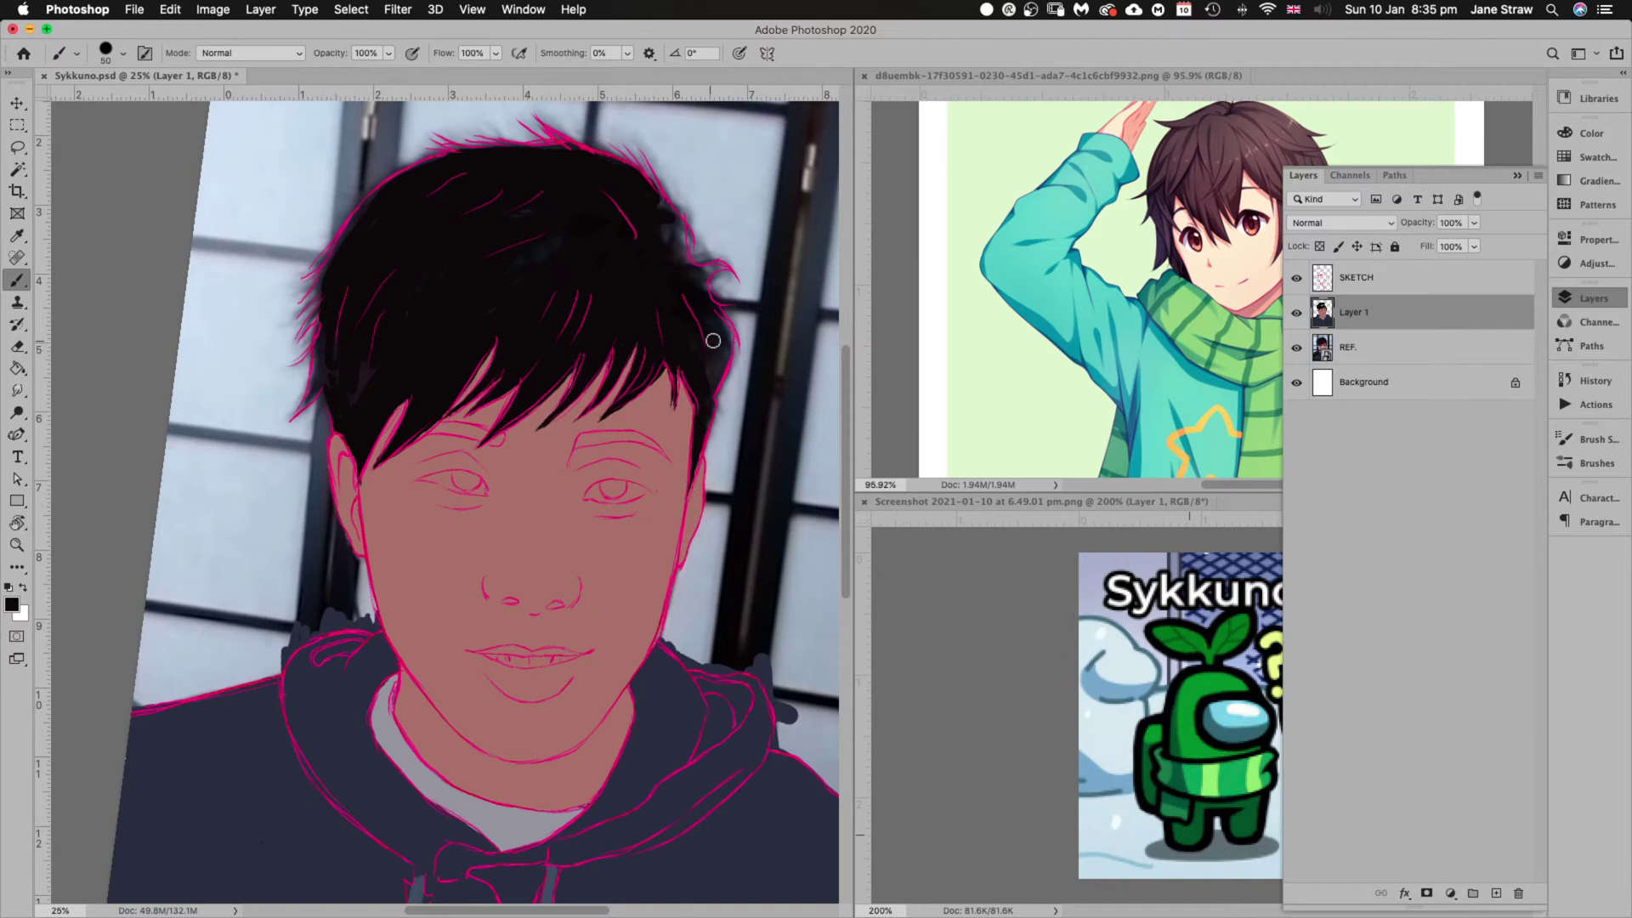
Enlarge the brush to 90 px and fill the right side of the hair black, including the flicked curl
key(bracketright)
key(bracketright)
key(bracketright)
key(bracketright)
mouse_move(722, 341)
mouse_down()
mouse_move(714, 391)
mouse_move(723, 367)
mouse_up()
mouse_move(710, 270)
mouse_down()
mouse_move(719, 358)
mouse_move(725, 343)
mouse_move(714, 304)
mouse_move(708, 362)
mouse_move(681, 344)
mouse_move(663, 232)
mouse_move(637, 187)
mouse_move(670, 241)
mouse_move(675, 227)
mouse_move(641, 184)
mouse_move(682, 278)
mouse_move(641, 238)
mouse_move(710, 274)
mouse_move(679, 282)
mouse_move(712, 270)
mouse_move(735, 288)
mouse_move(678, 252)
mouse_up()
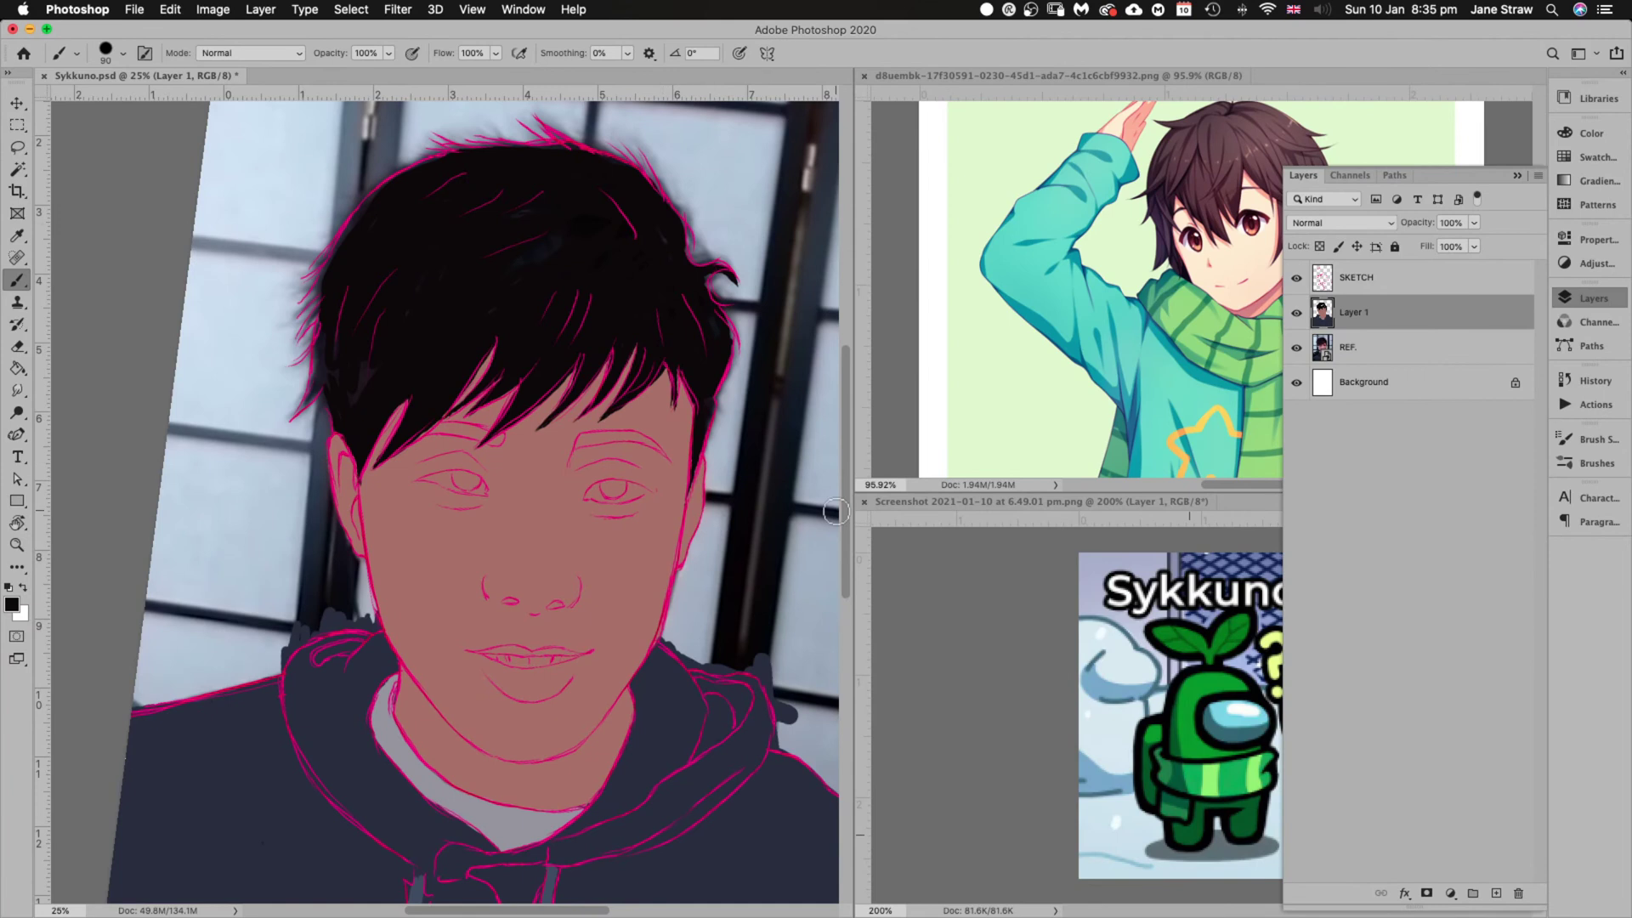
Hide the REF. layer and fill the white gaps inside the hair with black using a 150 px Hard Round brush
click(1296, 349)
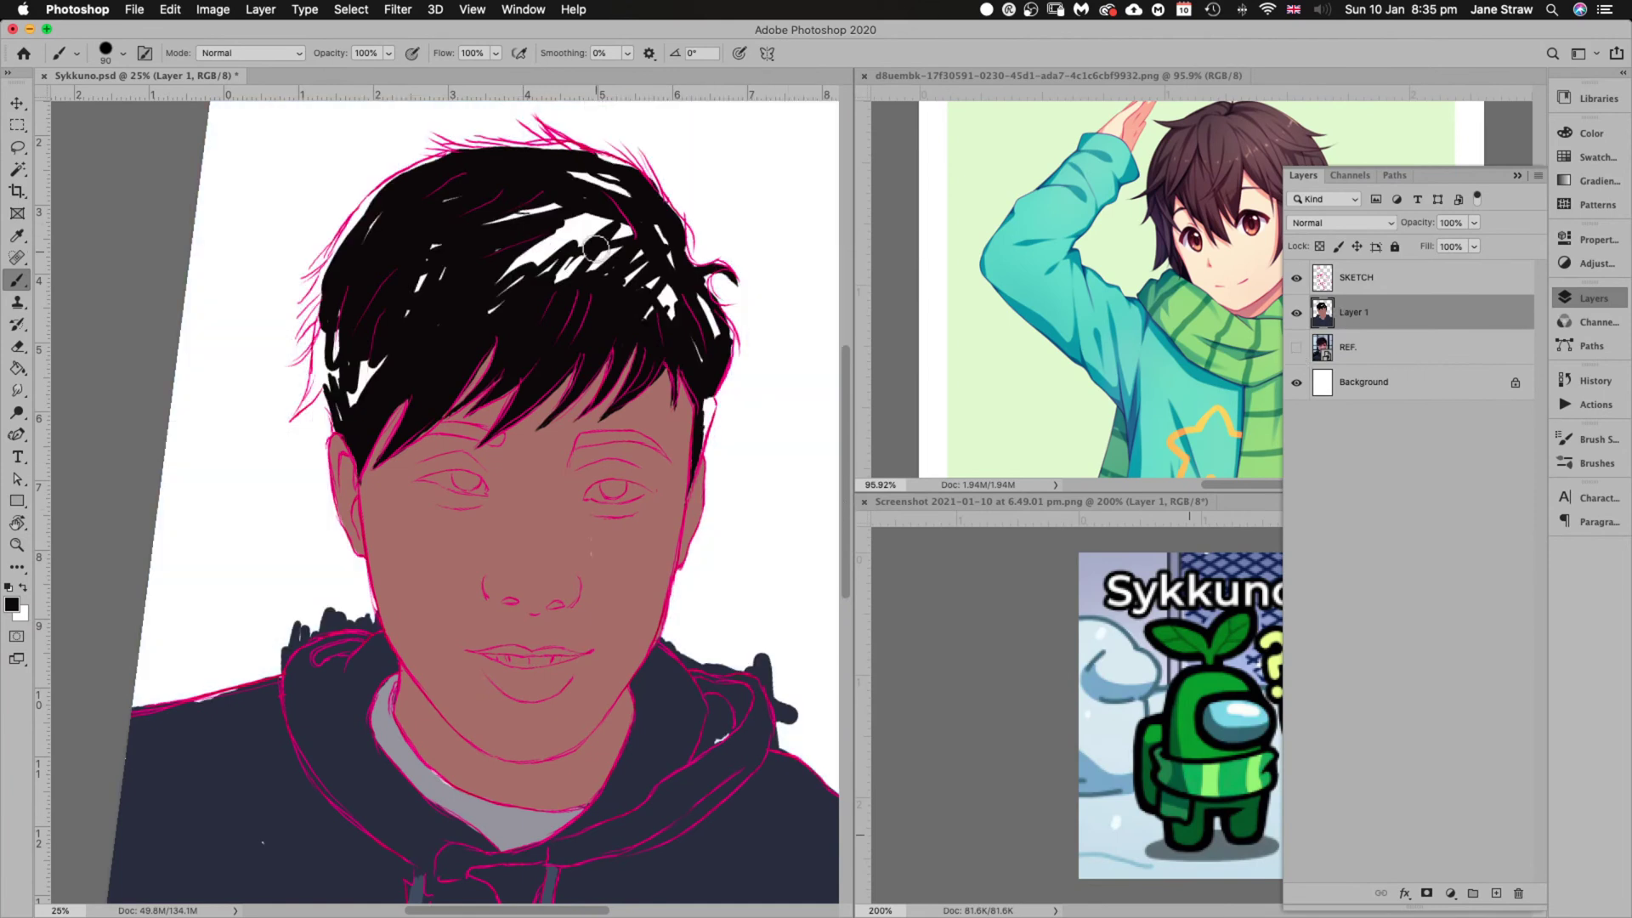
key(bracketright)
key(bracketright)
key(bracketright)
click(123, 54)
click(349, 519)
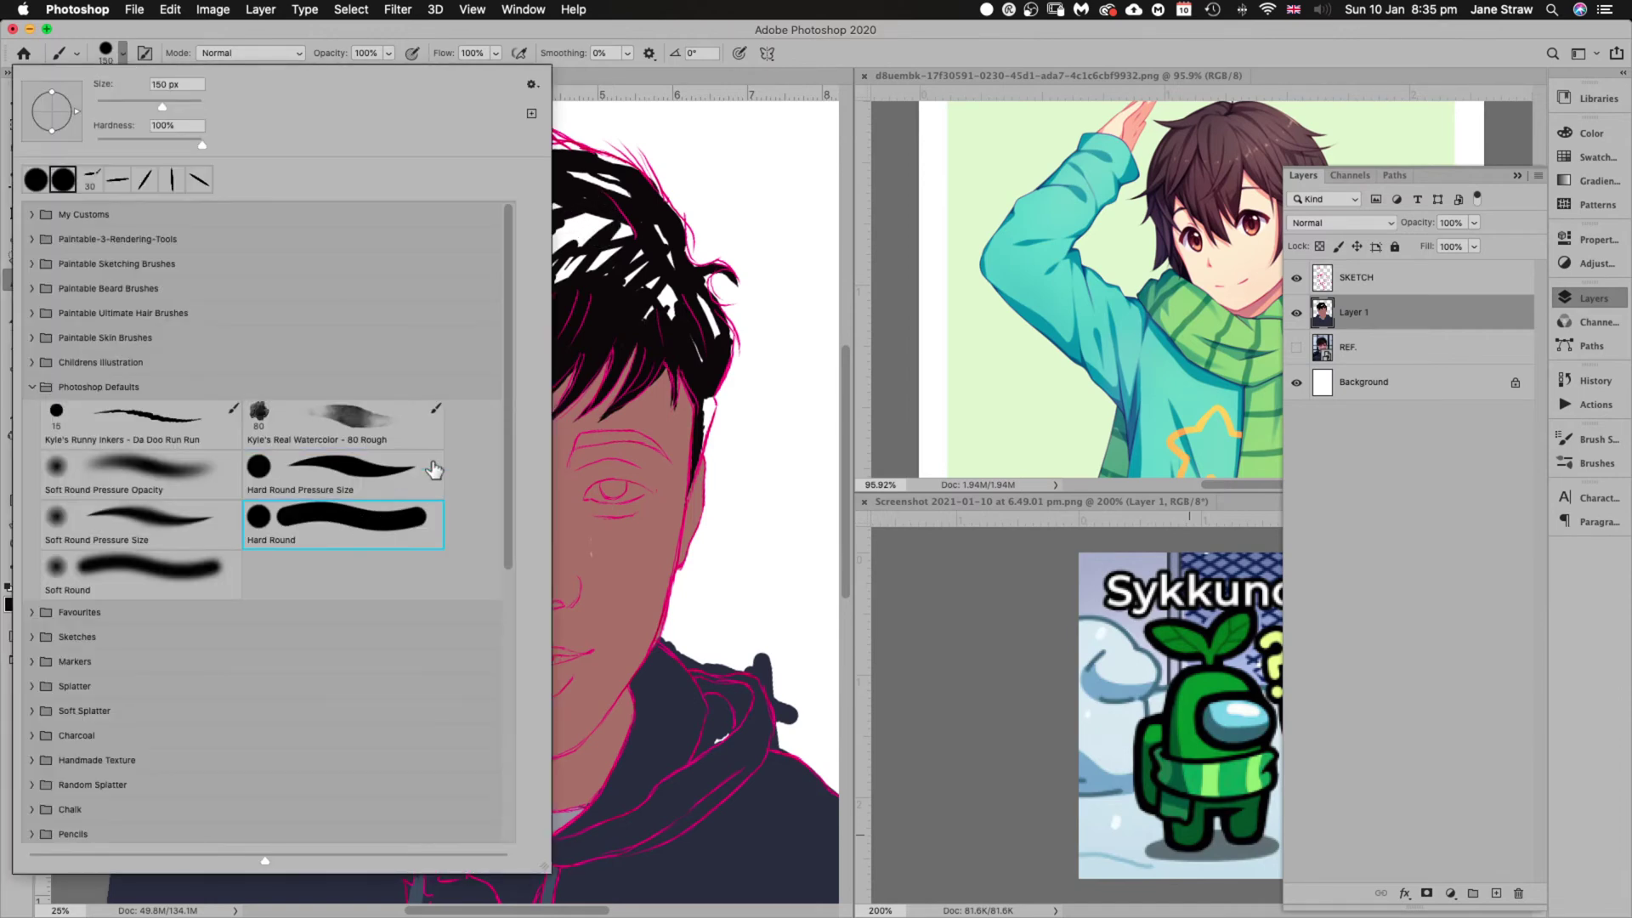
click(567, 273)
mouse_move(536, 257)
mouse_down()
mouse_move(525, 204)
mouse_move(401, 262)
mouse_move(376, 255)
mouse_move(382, 303)
mouse_move(343, 385)
mouse_move(566, 243)
mouse_move(484, 270)
mouse_move(449, 252)
mouse_move(433, 213)
mouse_move(640, 219)
mouse_move(548, 270)
mouse_move(596, 257)
mouse_move(693, 360)
mouse_move(710, 344)
mouse_move(653, 269)
mouse_move(624, 263)
mouse_move(647, 216)
mouse_move(591, 179)
mouse_move(635, 222)
mouse_move(572, 222)
mouse_up()
Reduce the brush to 50 px and extend the black hair to the sketch outline along both sides of the head
key(bracketleft)
key(bracketleft)
key(bracketleft)
key(bracketleft)
key(bracketleft)
key(bracketleft)
key(bracketleft)
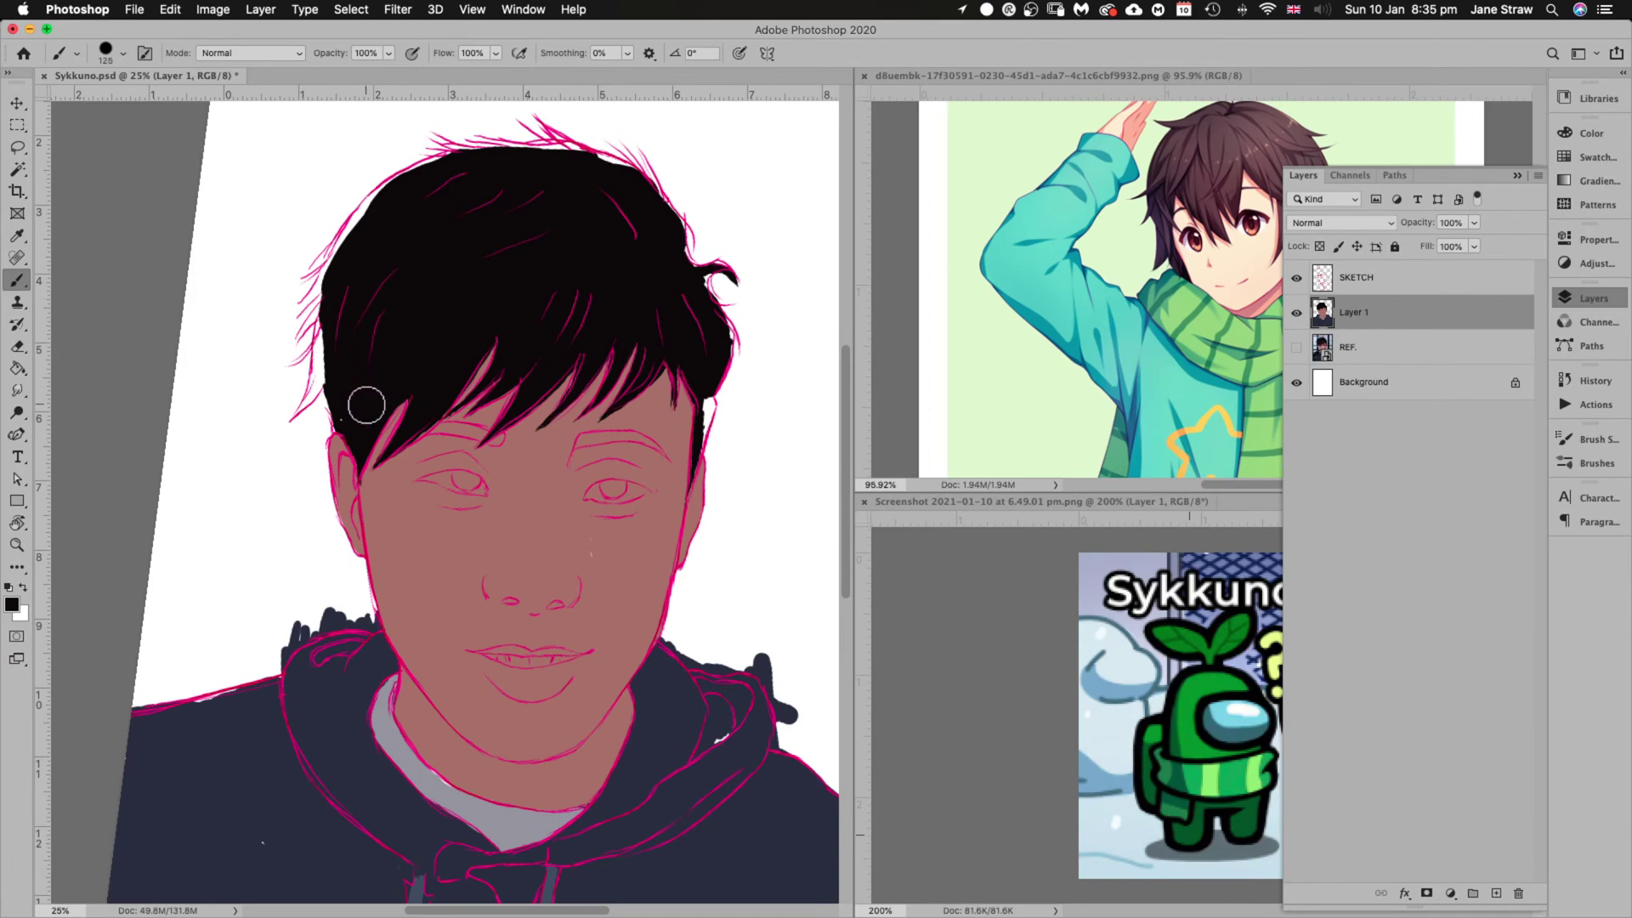
mouse_move(336, 425)
mouse_down()
mouse_move(335, 313)
mouse_move(316, 358)
mouse_up()
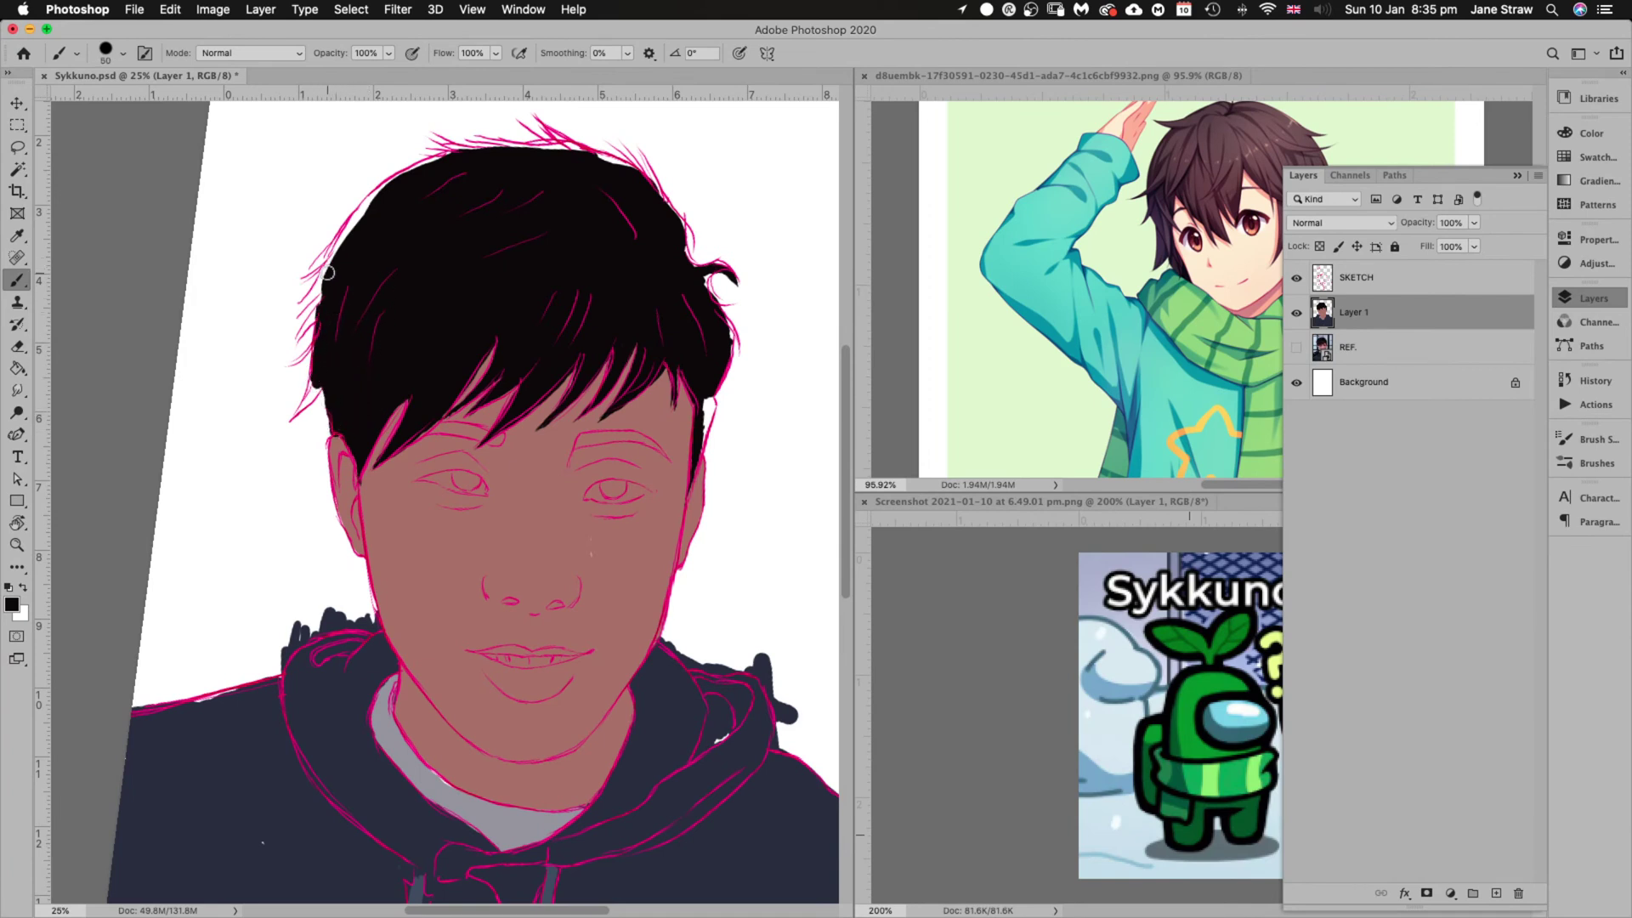
mouse_move(328, 272)
mouse_down()
mouse_move(358, 225)
mouse_move(331, 267)
mouse_move(399, 181)
mouse_move(342, 251)
mouse_move(372, 199)
mouse_move(434, 163)
mouse_up()
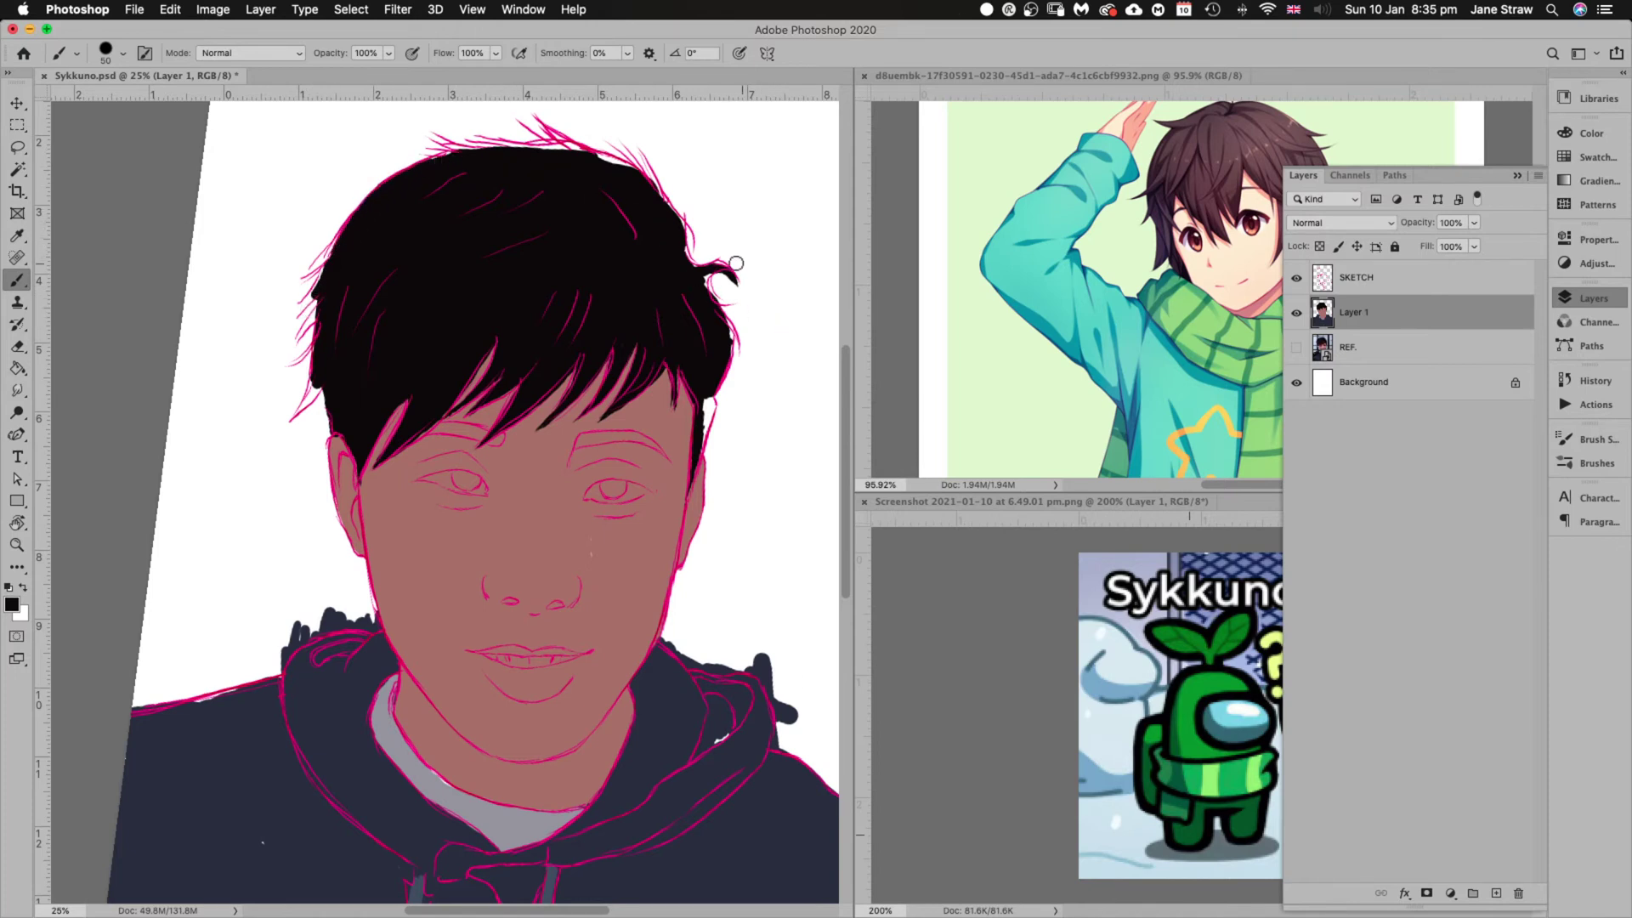
mouse_move(714, 398)
mouse_down()
mouse_move(694, 460)
mouse_move(694, 373)
mouse_move(737, 302)
mouse_move(707, 385)
mouse_move(724, 352)
mouse_move(654, 195)
mouse_move(619, 164)
mouse_move(566, 158)
mouse_up()
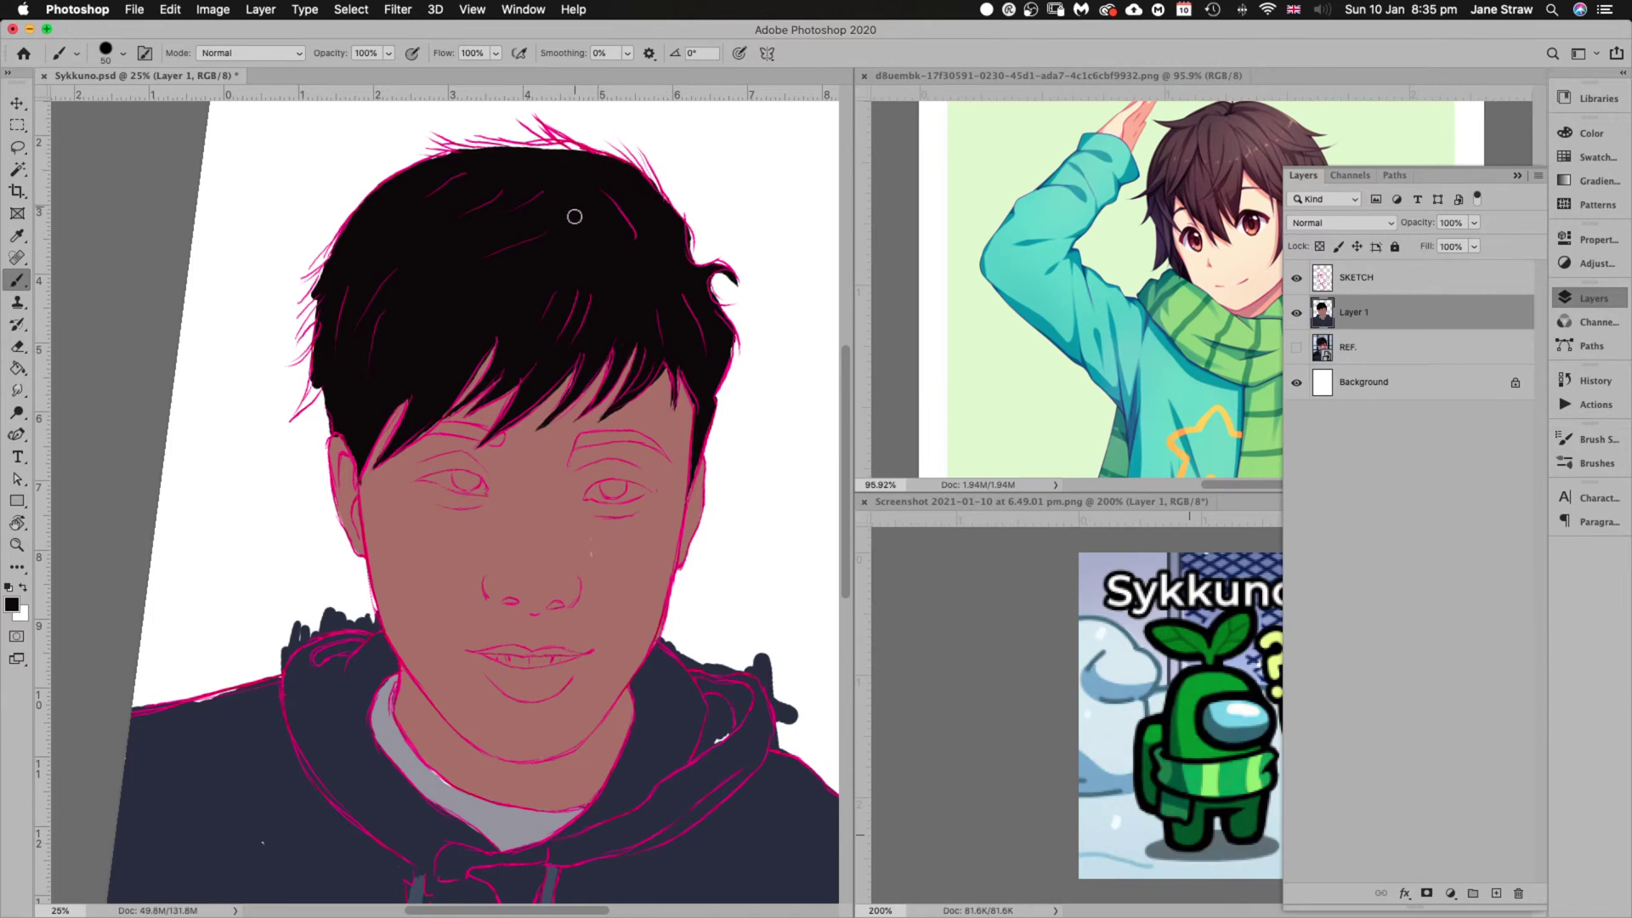
Rotate the canvas to paint the black edge along the crown of the hair, then reset the rotation
key(r)
drag(748, 521, 704, 181)
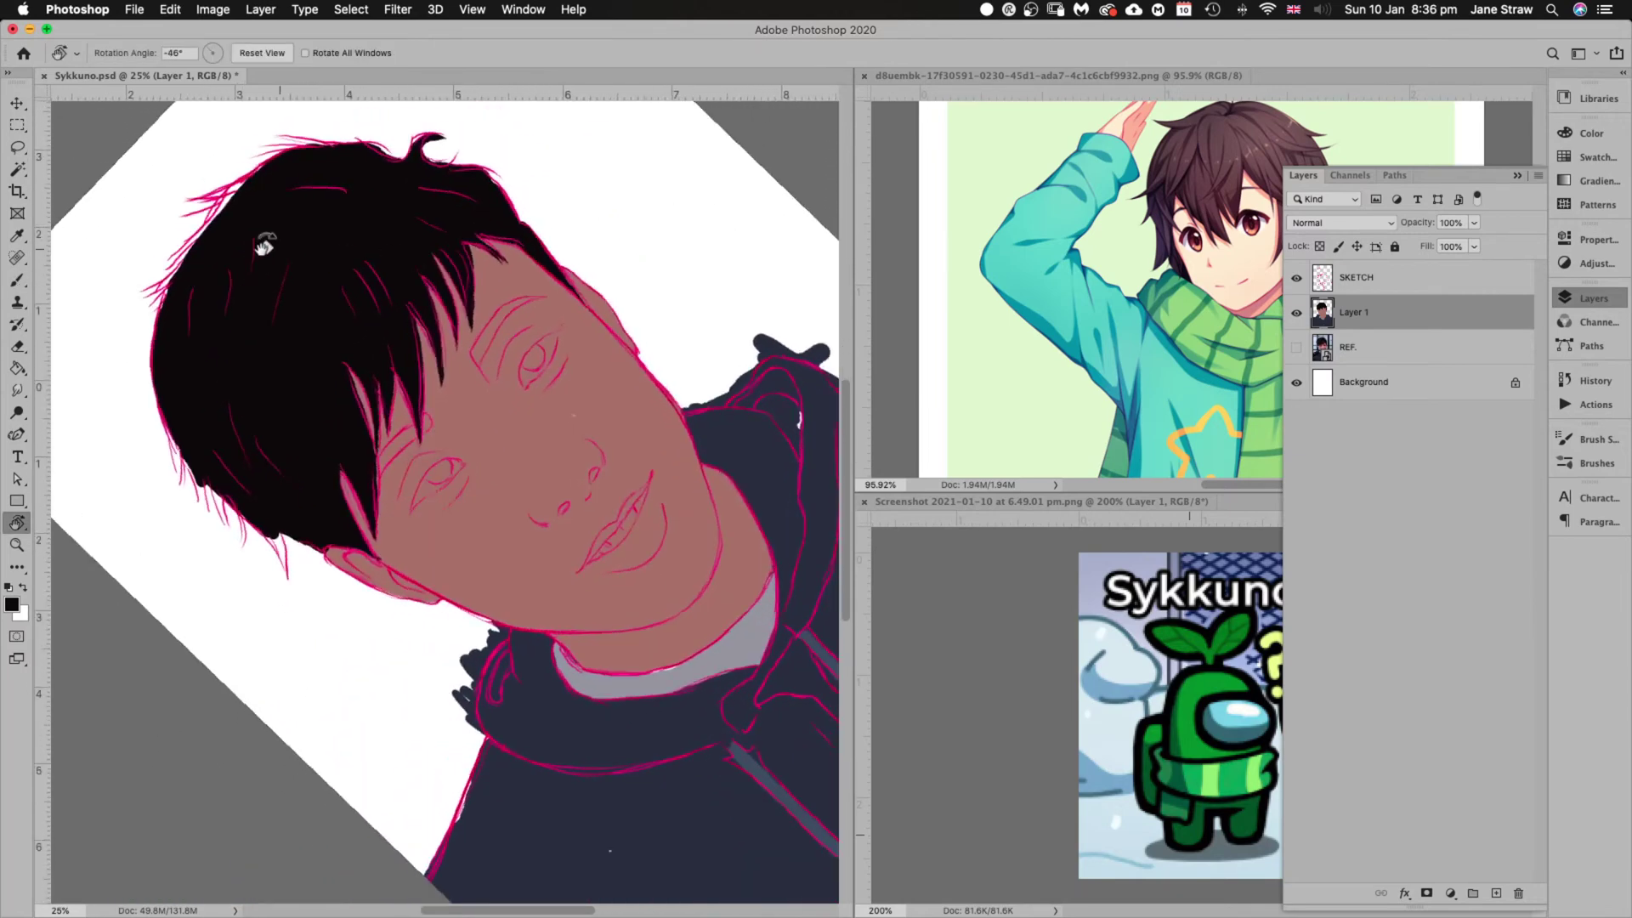
drag(699, 554, 664, 363)
key(b)
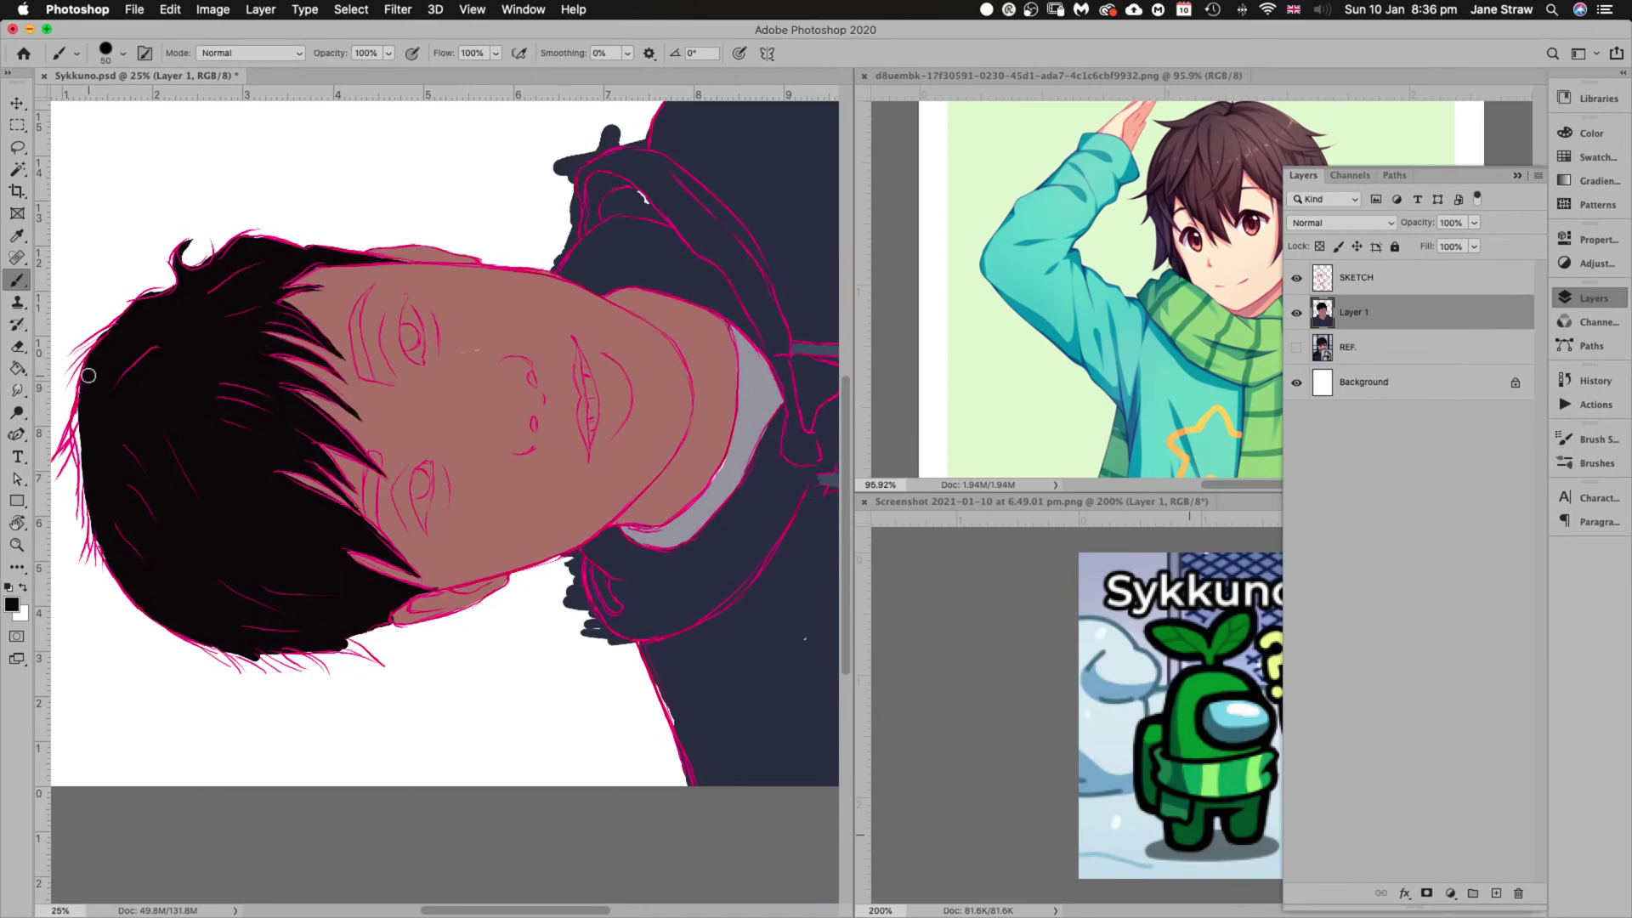
mouse_move(88, 375)
mouse_down()
mouse_move(70, 428)
mouse_move(81, 396)
mouse_move(91, 531)
mouse_up()
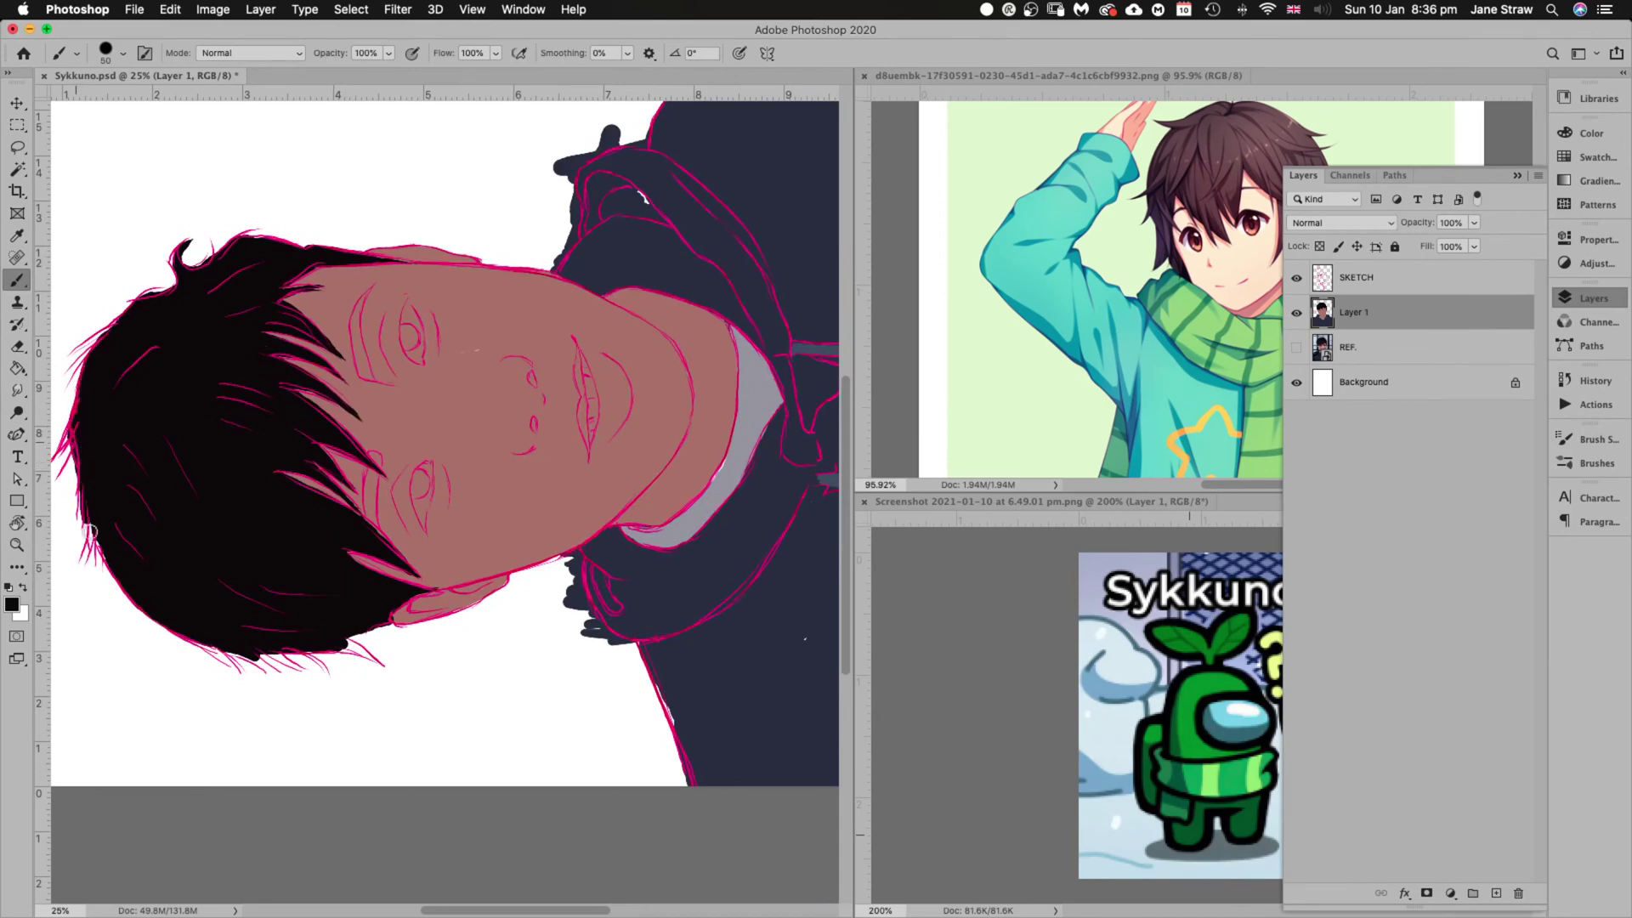
key(Escape)
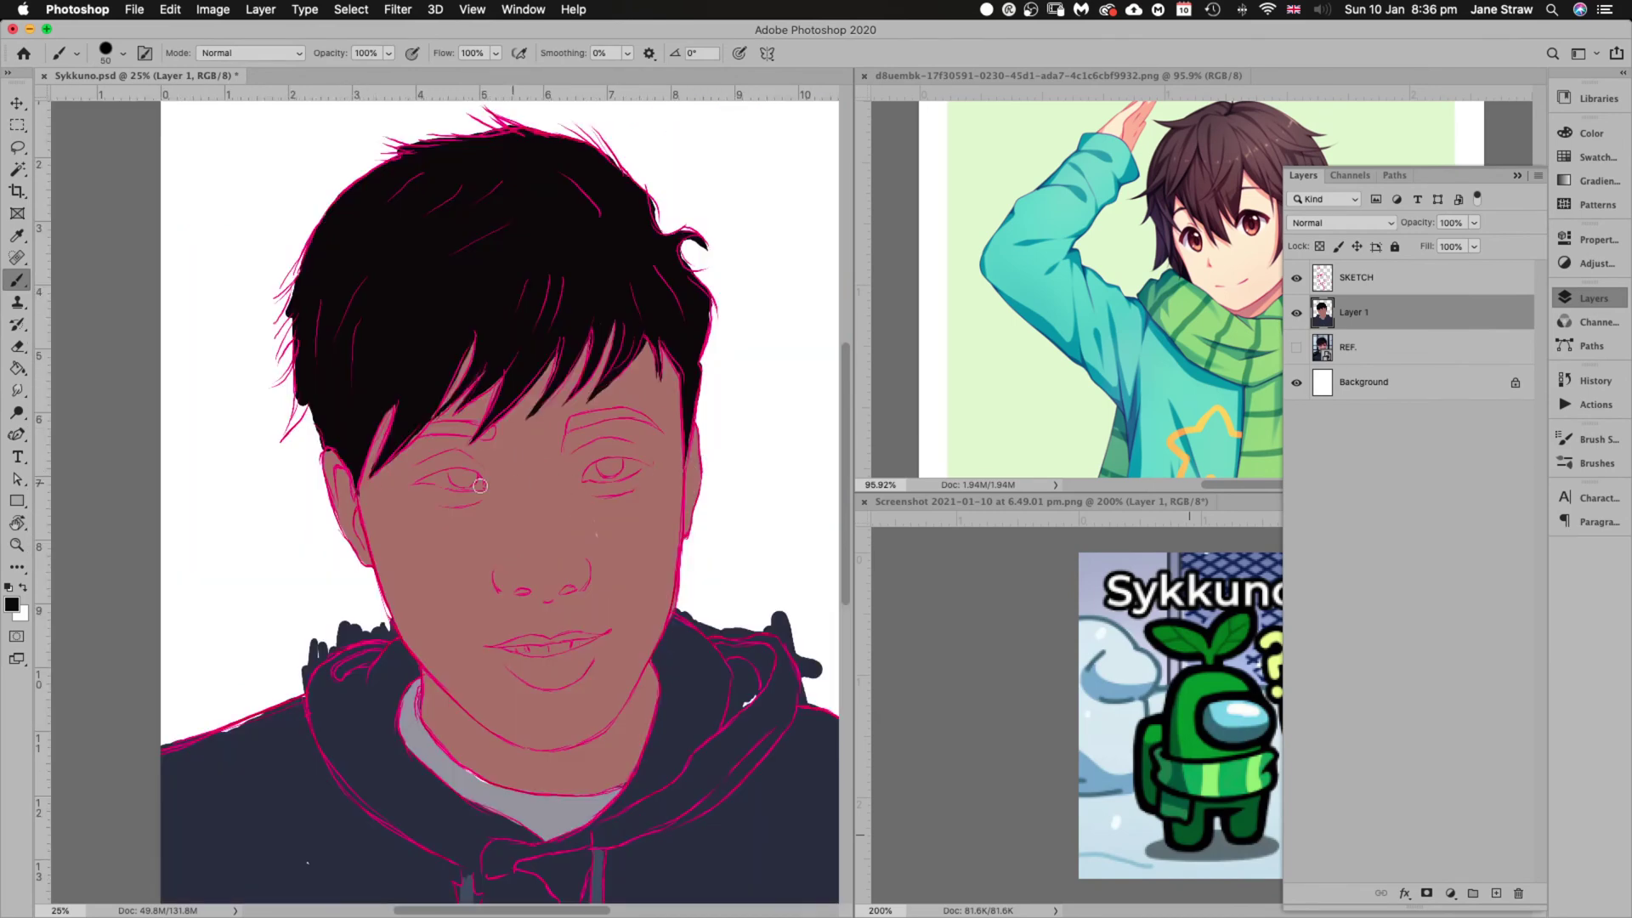
Switch to the Hard Round Pressure Size brush and paint tapered black strands along the left edge of the hair
click(123, 53)
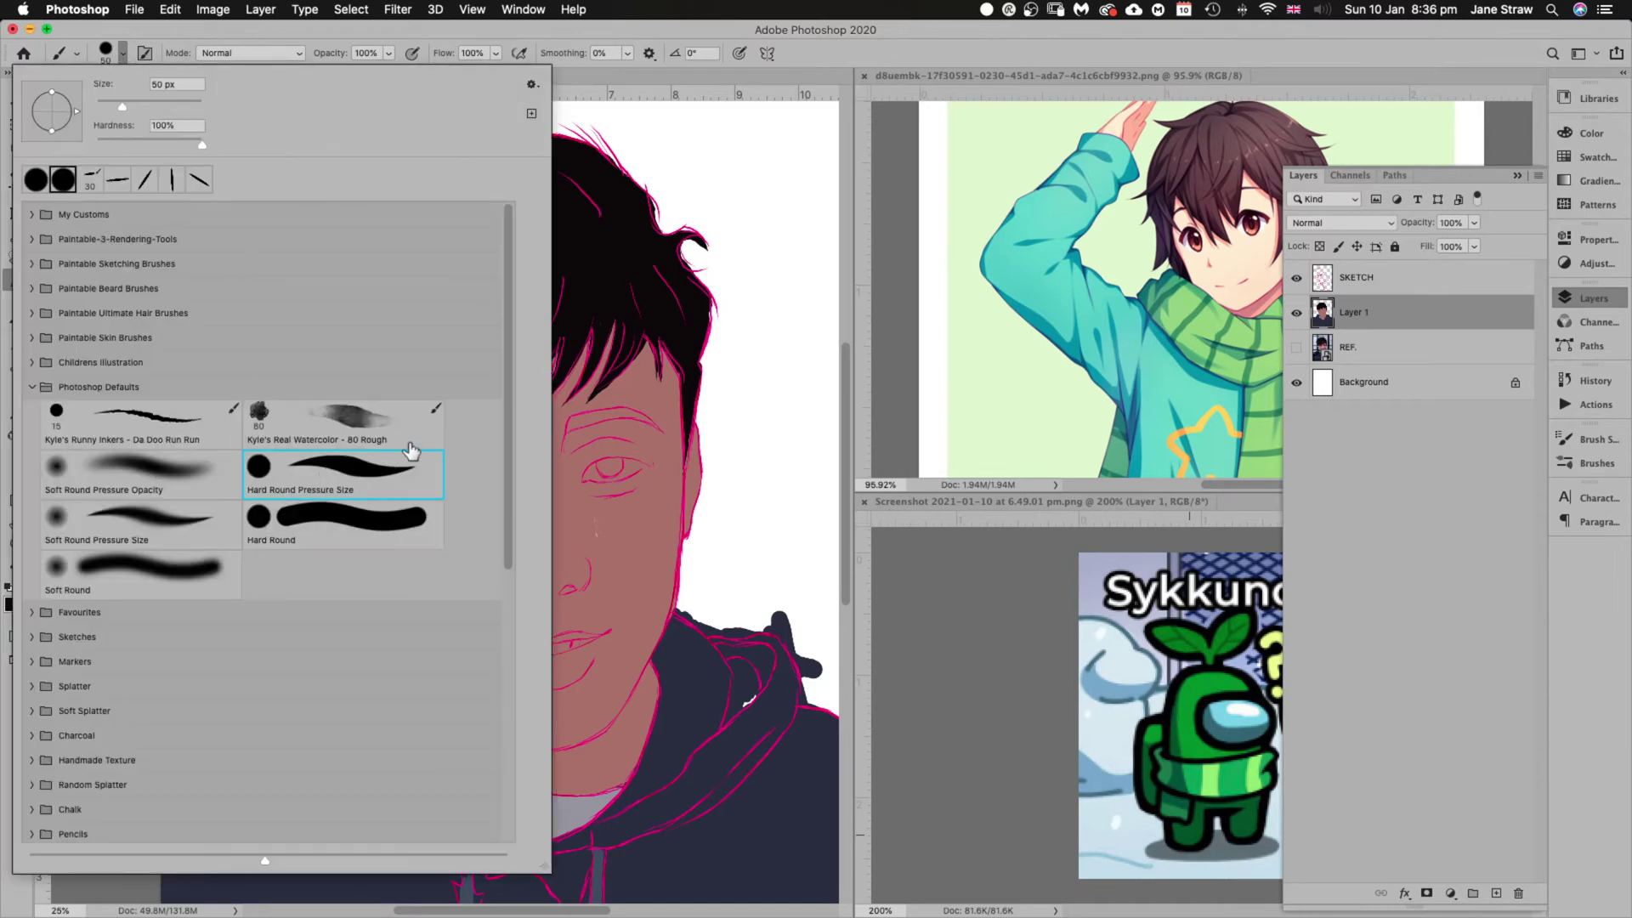
key(Escape)
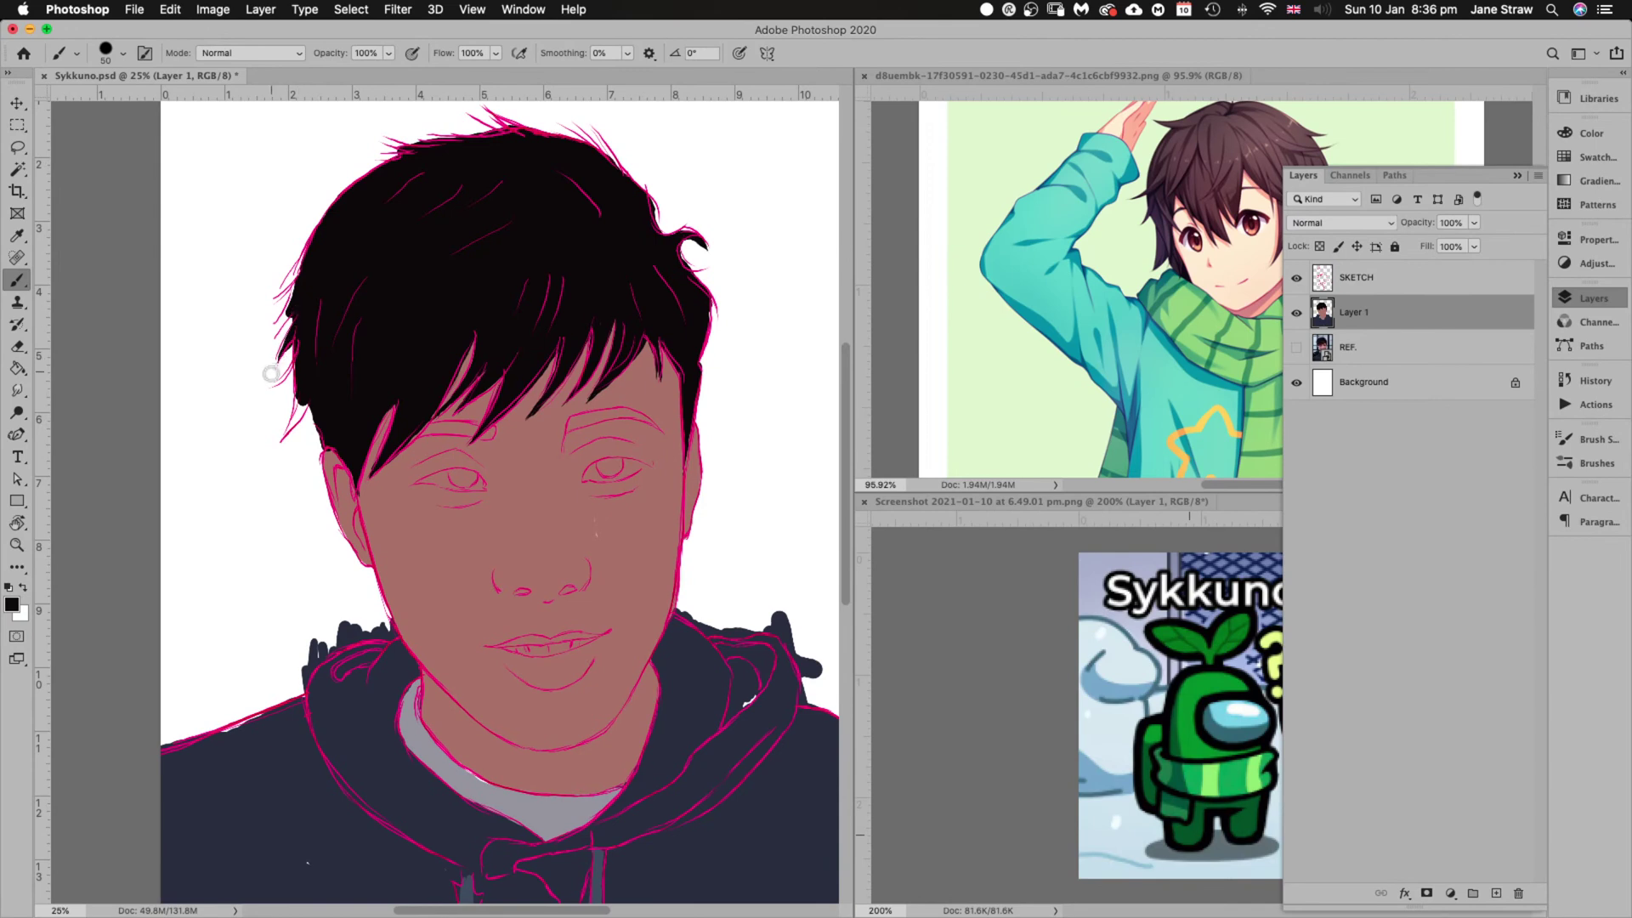
mouse_move(299, 281)
mouse_down()
mouse_move(269, 333)
mouse_move(305, 271)
mouse_up()
drag(309, 371, 283, 441)
Sample the skin colour, enlarge the brush to 100 px and cover the unpainted speck on the cheek
drag(727, 655, 718, 485)
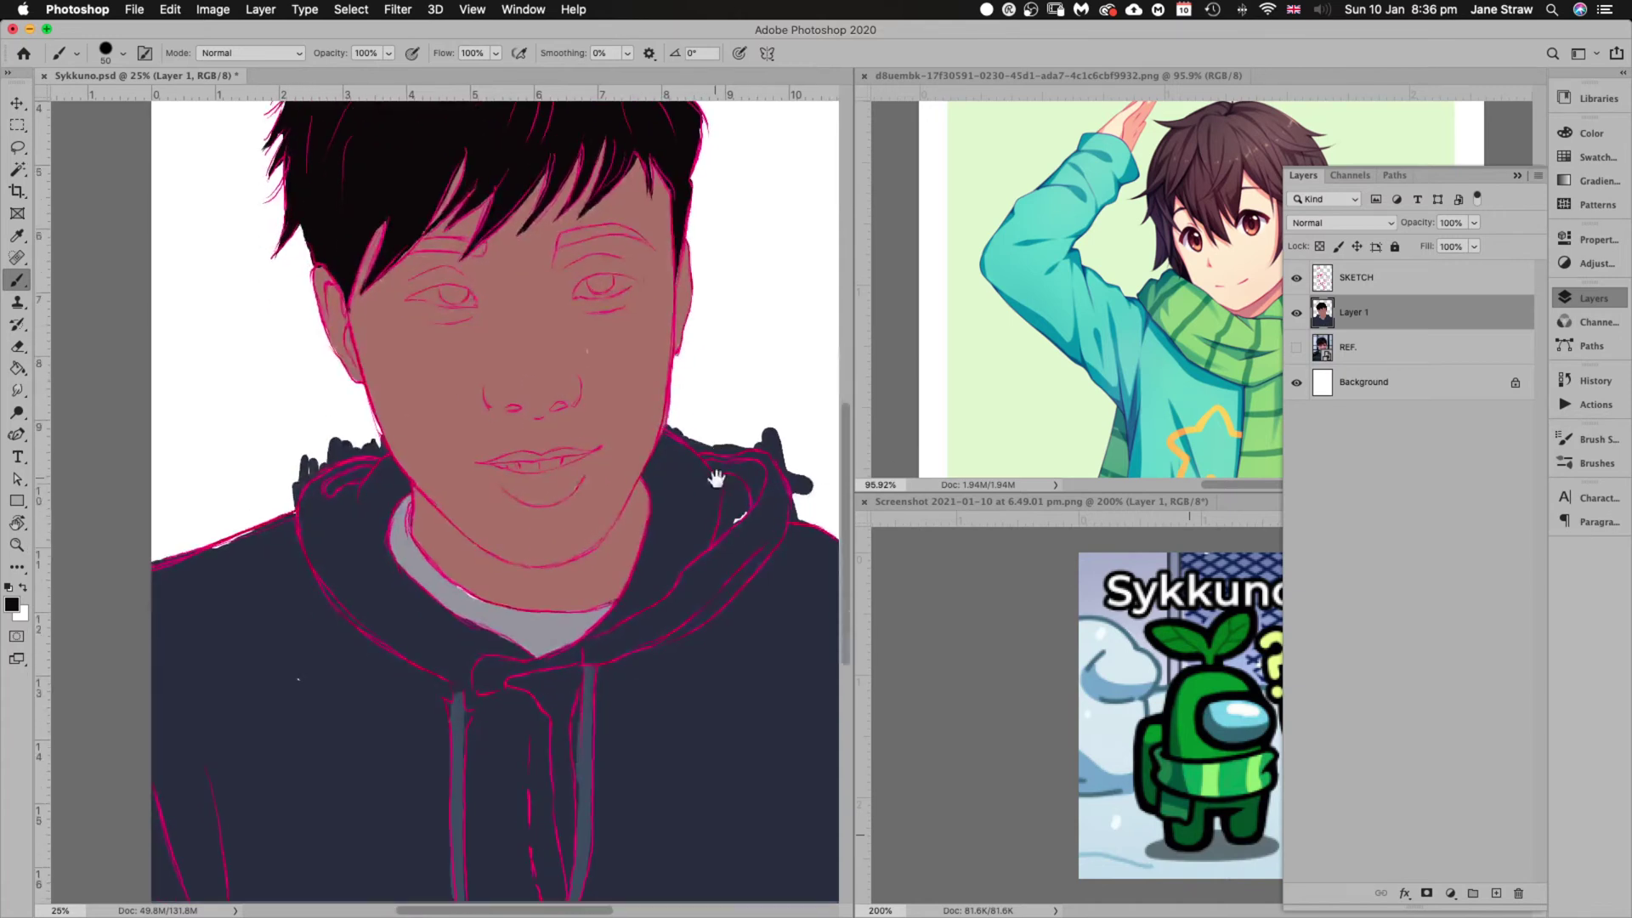
alt+click(633, 363)
key(bracketright)
key(bracketright)
key(bracketright)
key(bracketright)
key(bracketright)
Sample the hoodie's navy and fill the chest speck, the left shoulder edge and the white gap in the hood
alt+click(375, 708)
key(r)
mouse_move(645, 633)
mouse_down()
mouse_move(729, 642)
mouse_move(684, 311)
mouse_up()
key(b)
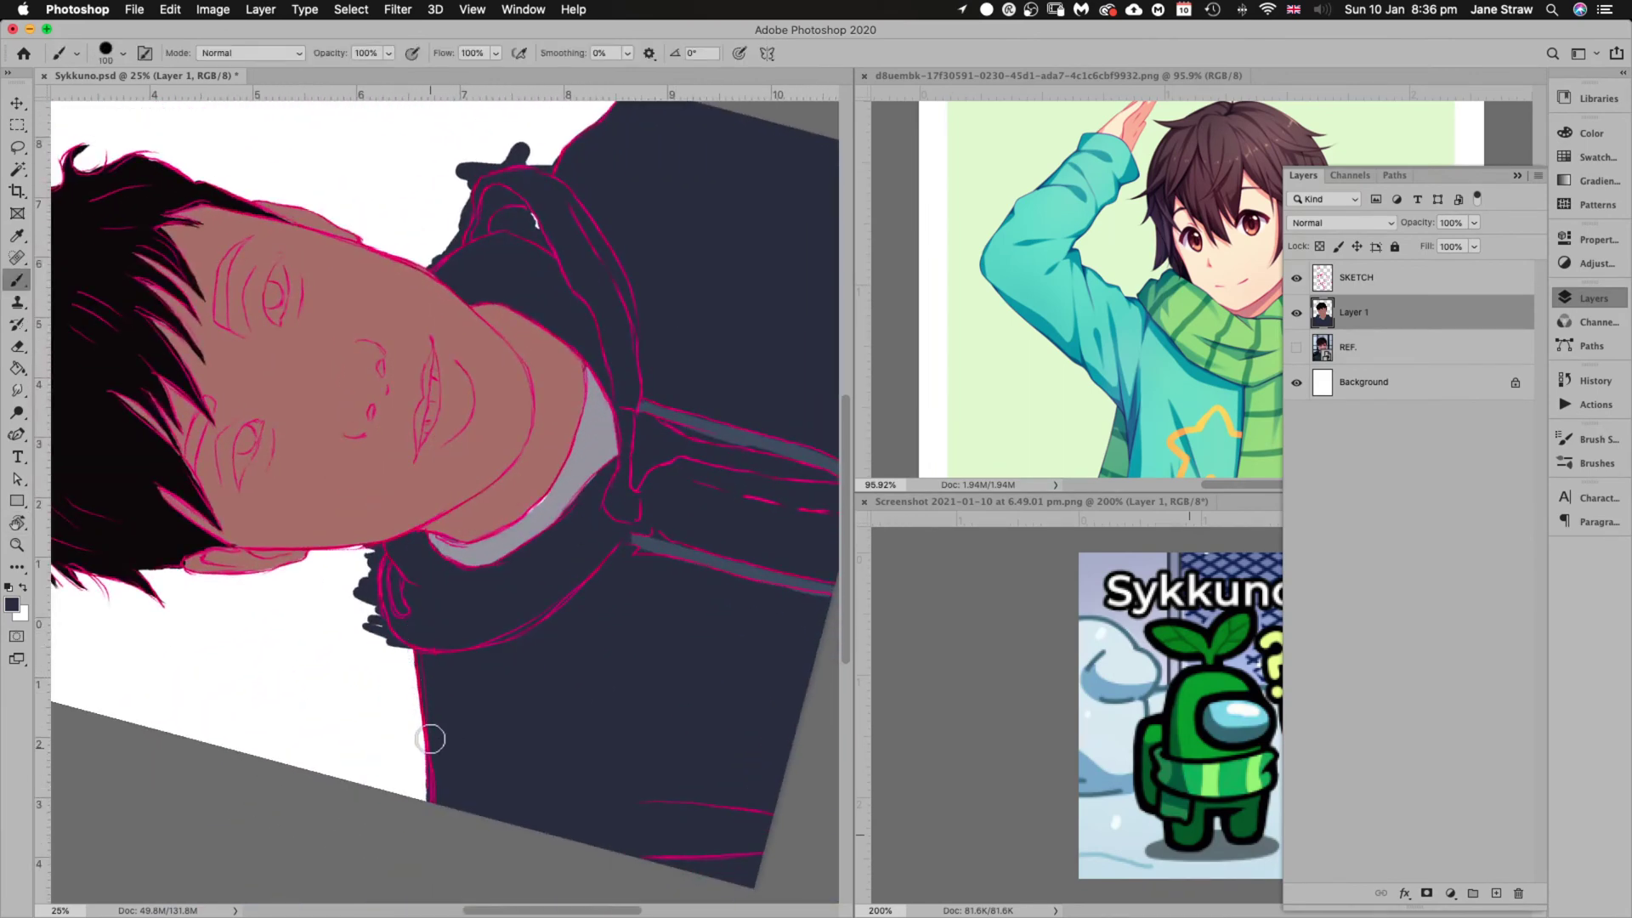
key(Escape)
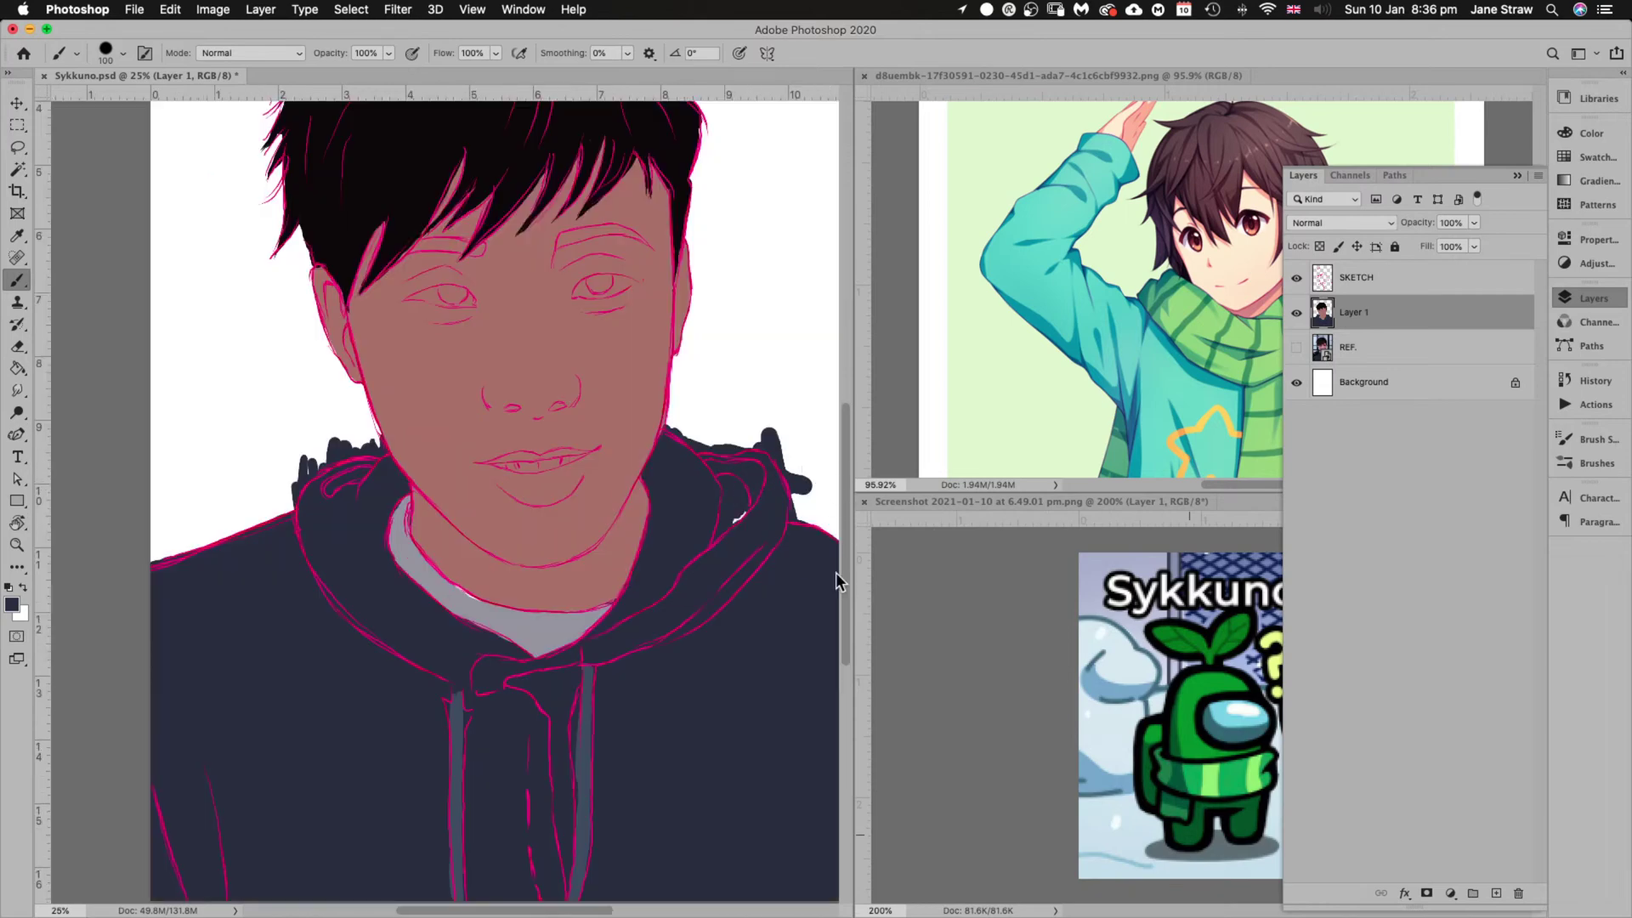
mouse_move(719, 543)
mouse_down()
mouse_move(732, 506)
mouse_move(737, 542)
mouse_up()
scroll(623, 817, down, 3)
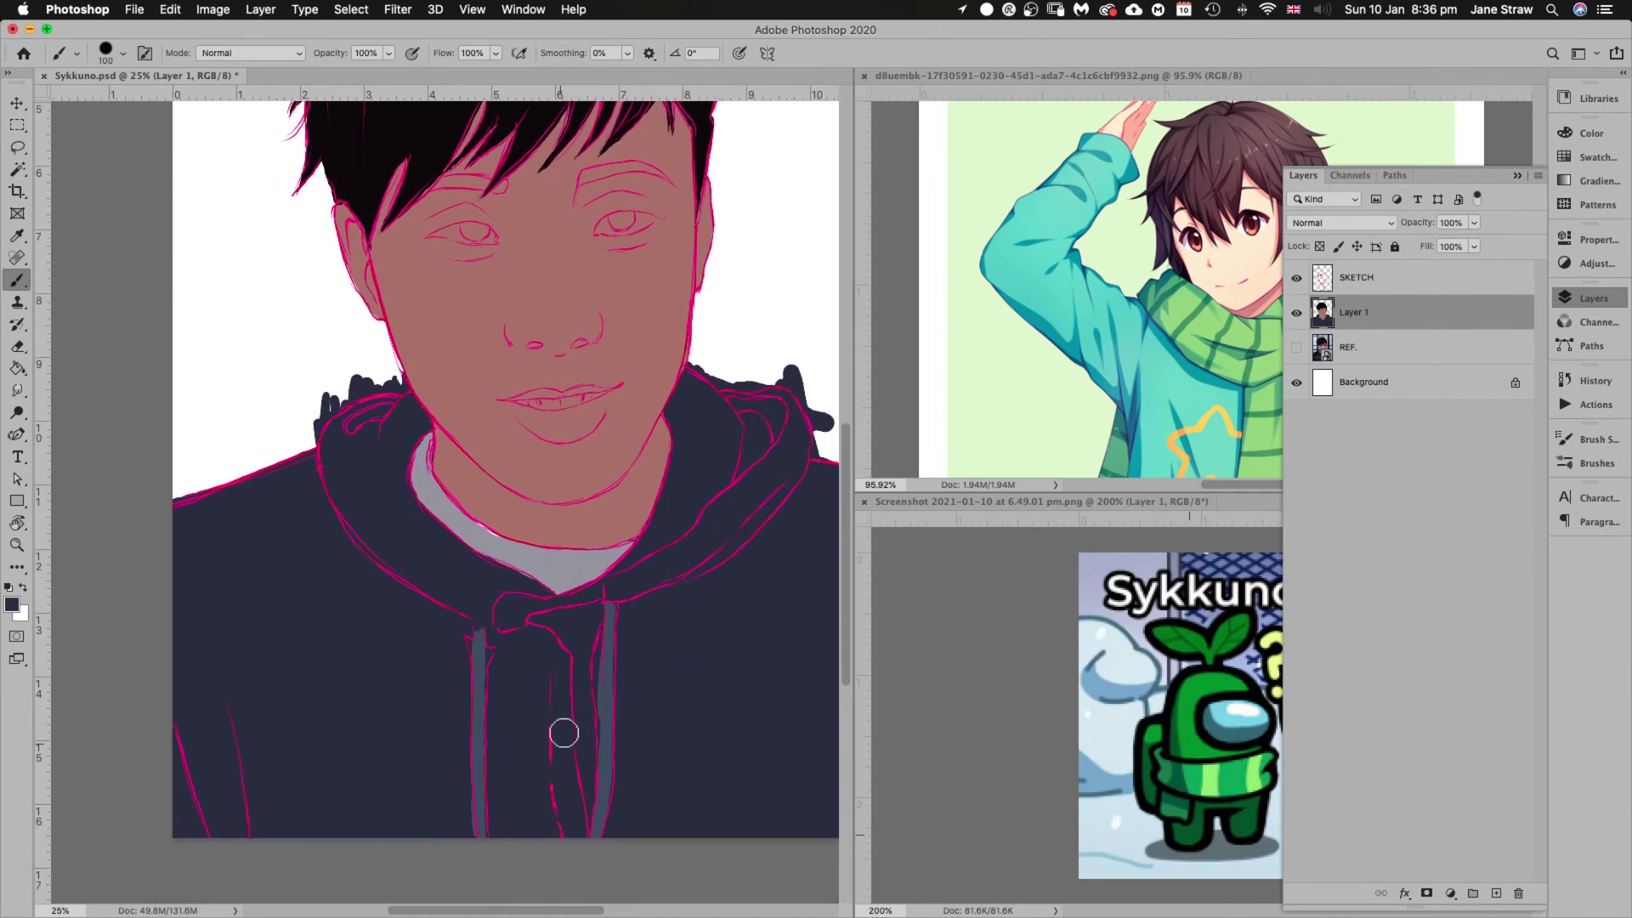
Sample the shirt grey, reduce the brush to 45 px and touch up the collar with the canvas rotated, then reset the rotation
key(r)
mouse_move(778, 444)
mouse_down()
mouse_move(782, 520)
mouse_move(675, 667)
mouse_up()
key(b)
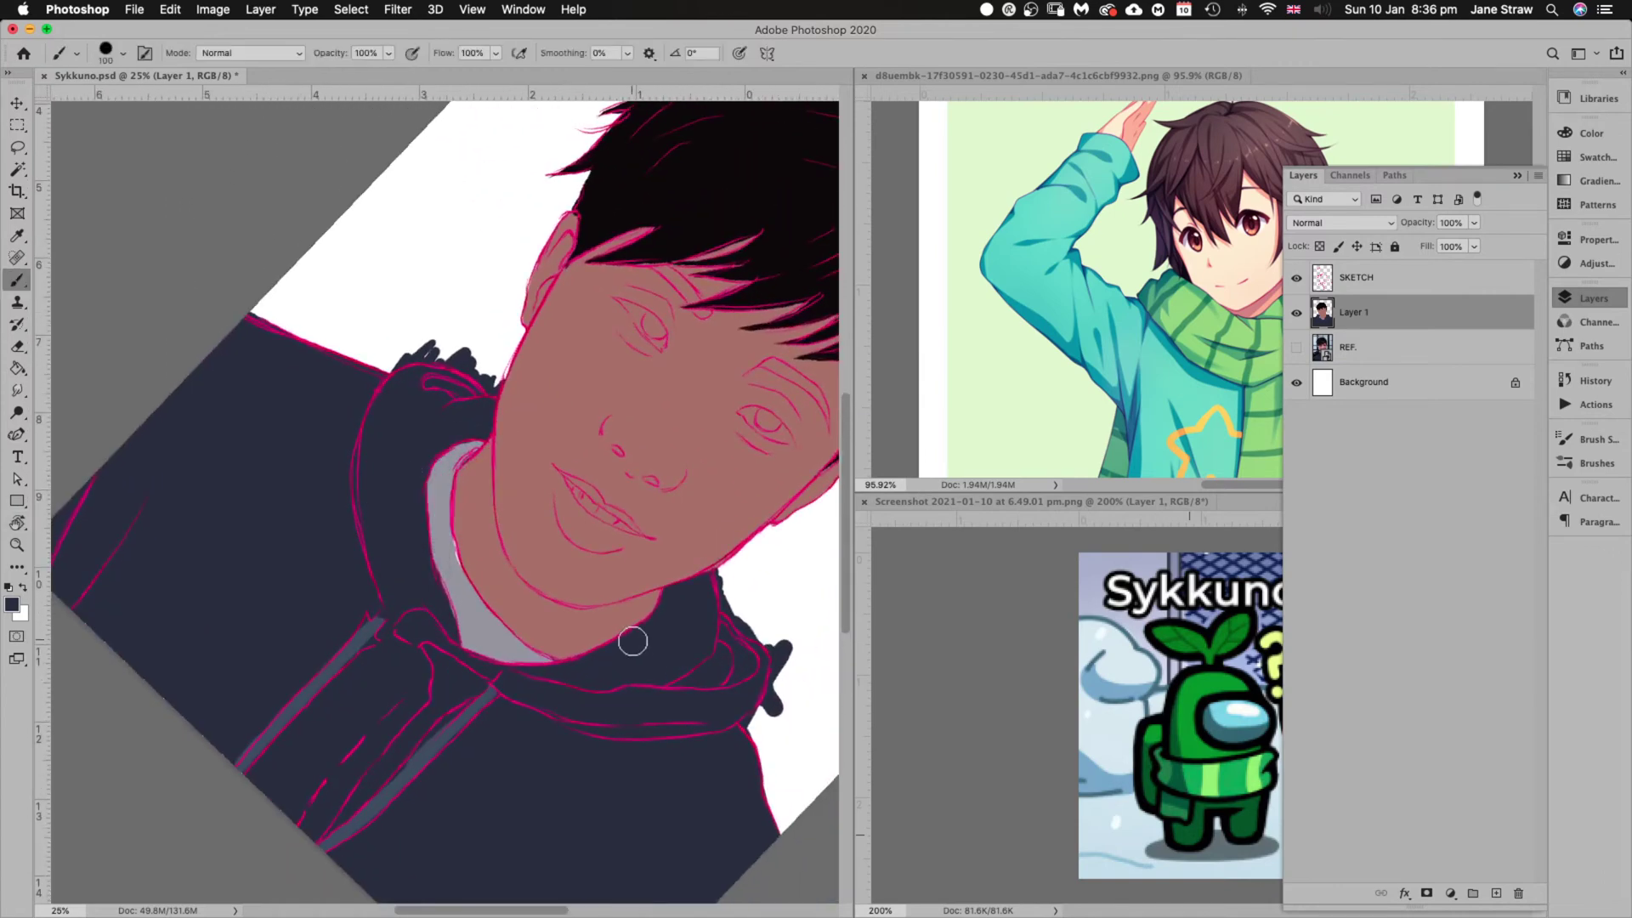
alt+click(485, 628)
key(bracketleft)
key(bracketleft)
key(bracketleft)
key(r+Escape)
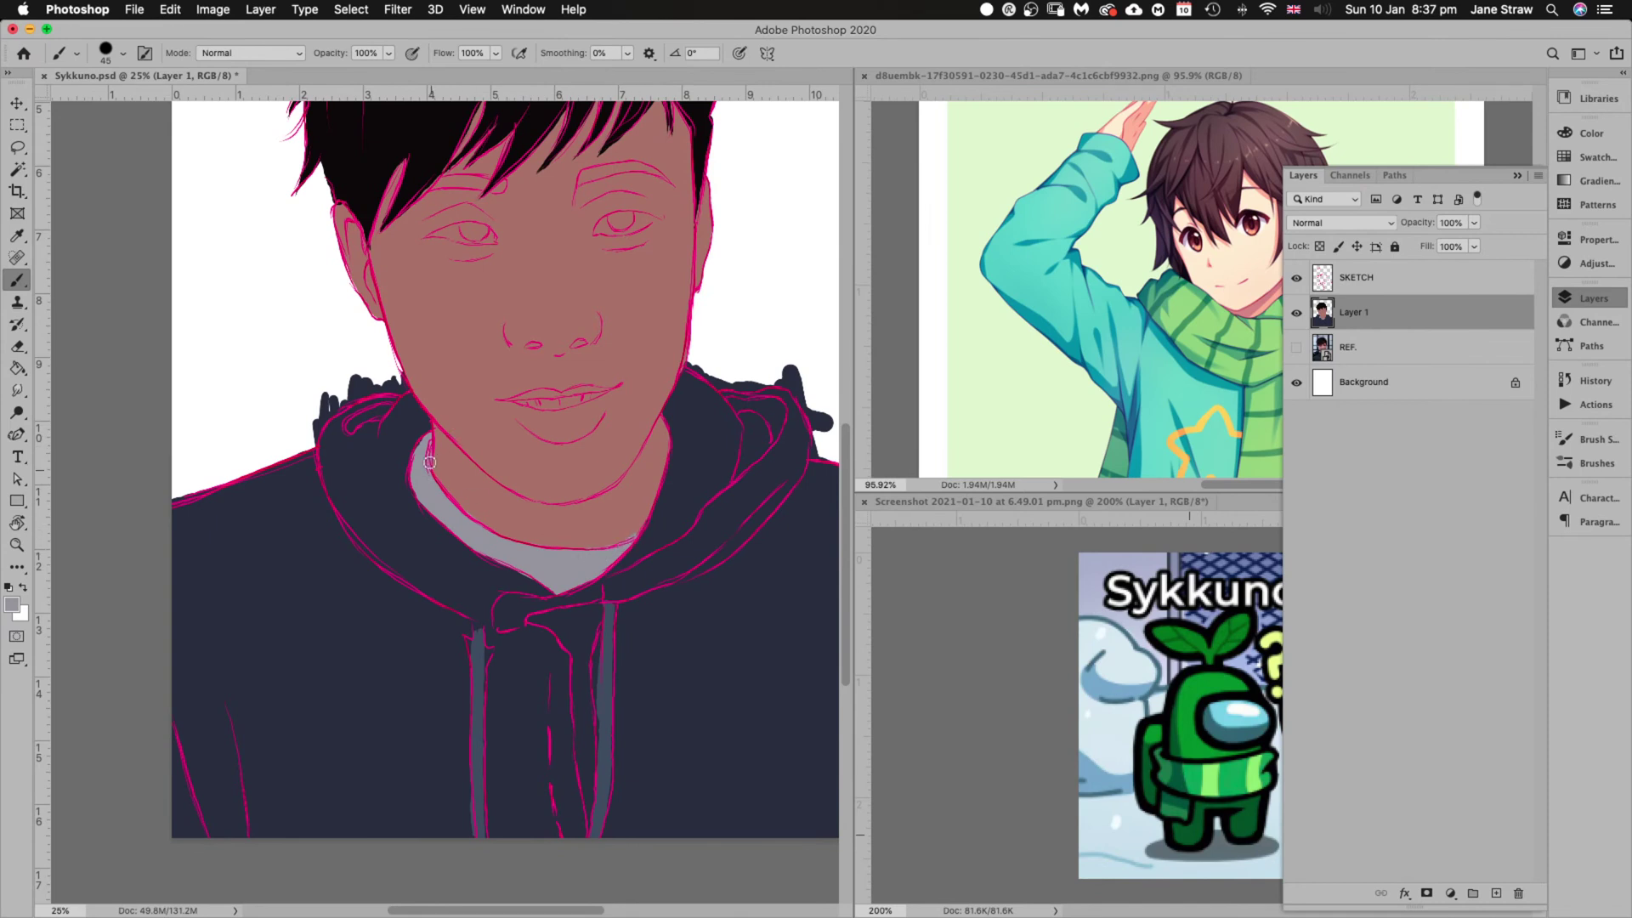
Sample the skin colour and clean up the neck edge along the grey collar, rotating the canvas and resetting it
alt+click(557, 508)
key(r)
mouse_move(666, 434)
mouse_down()
mouse_move(689, 608)
mouse_move(502, 514)
mouse_up()
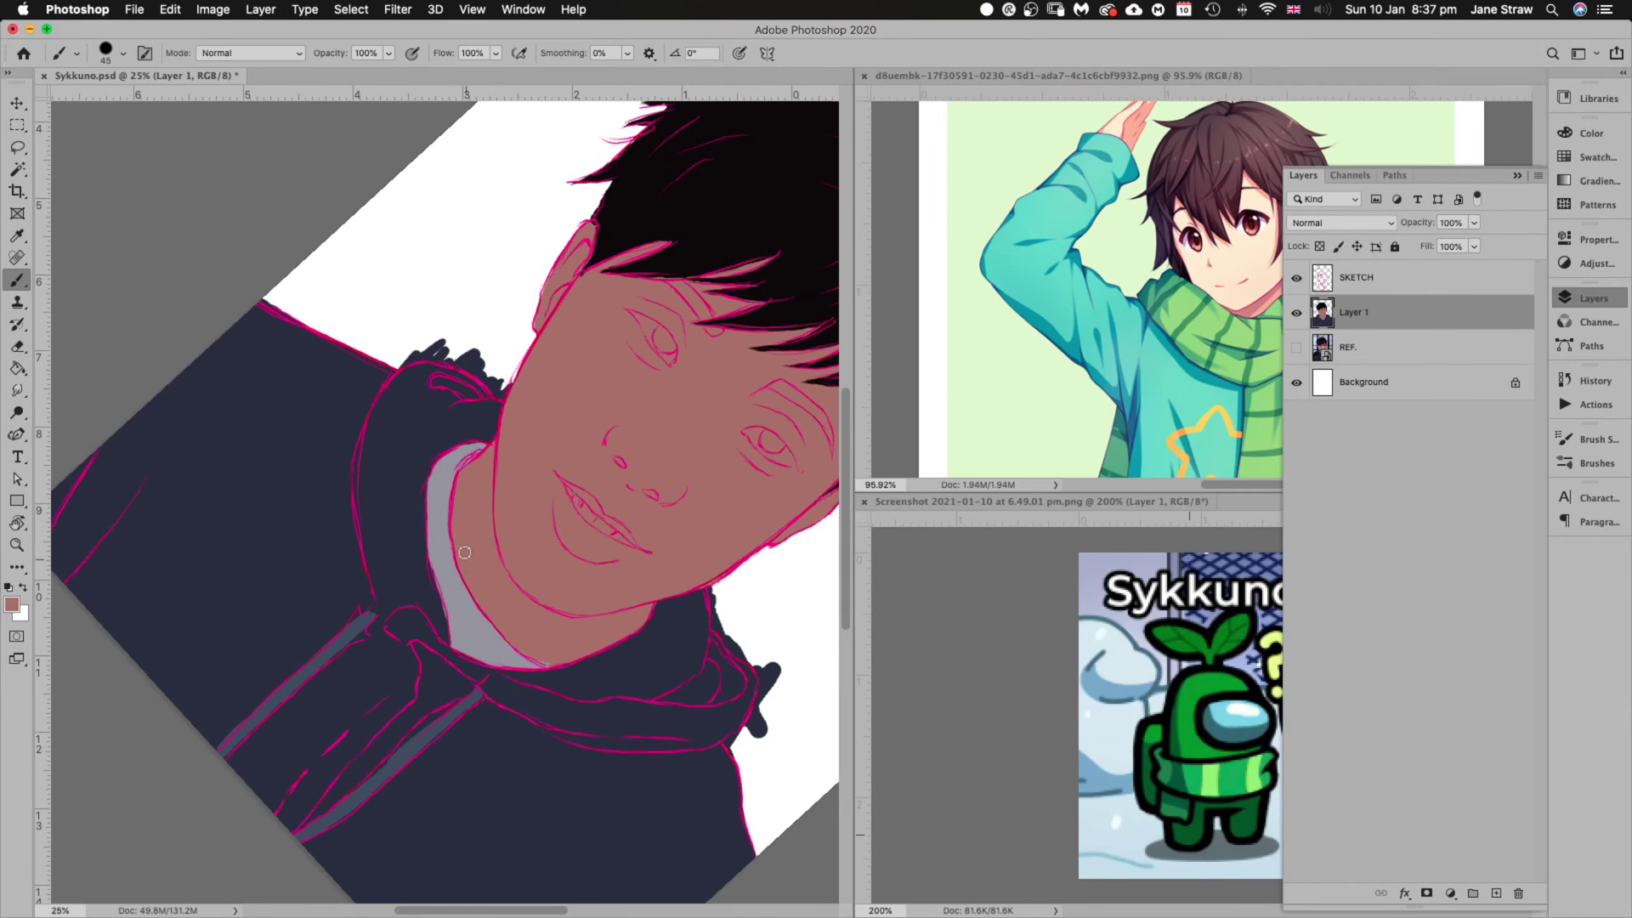
key(Escape)
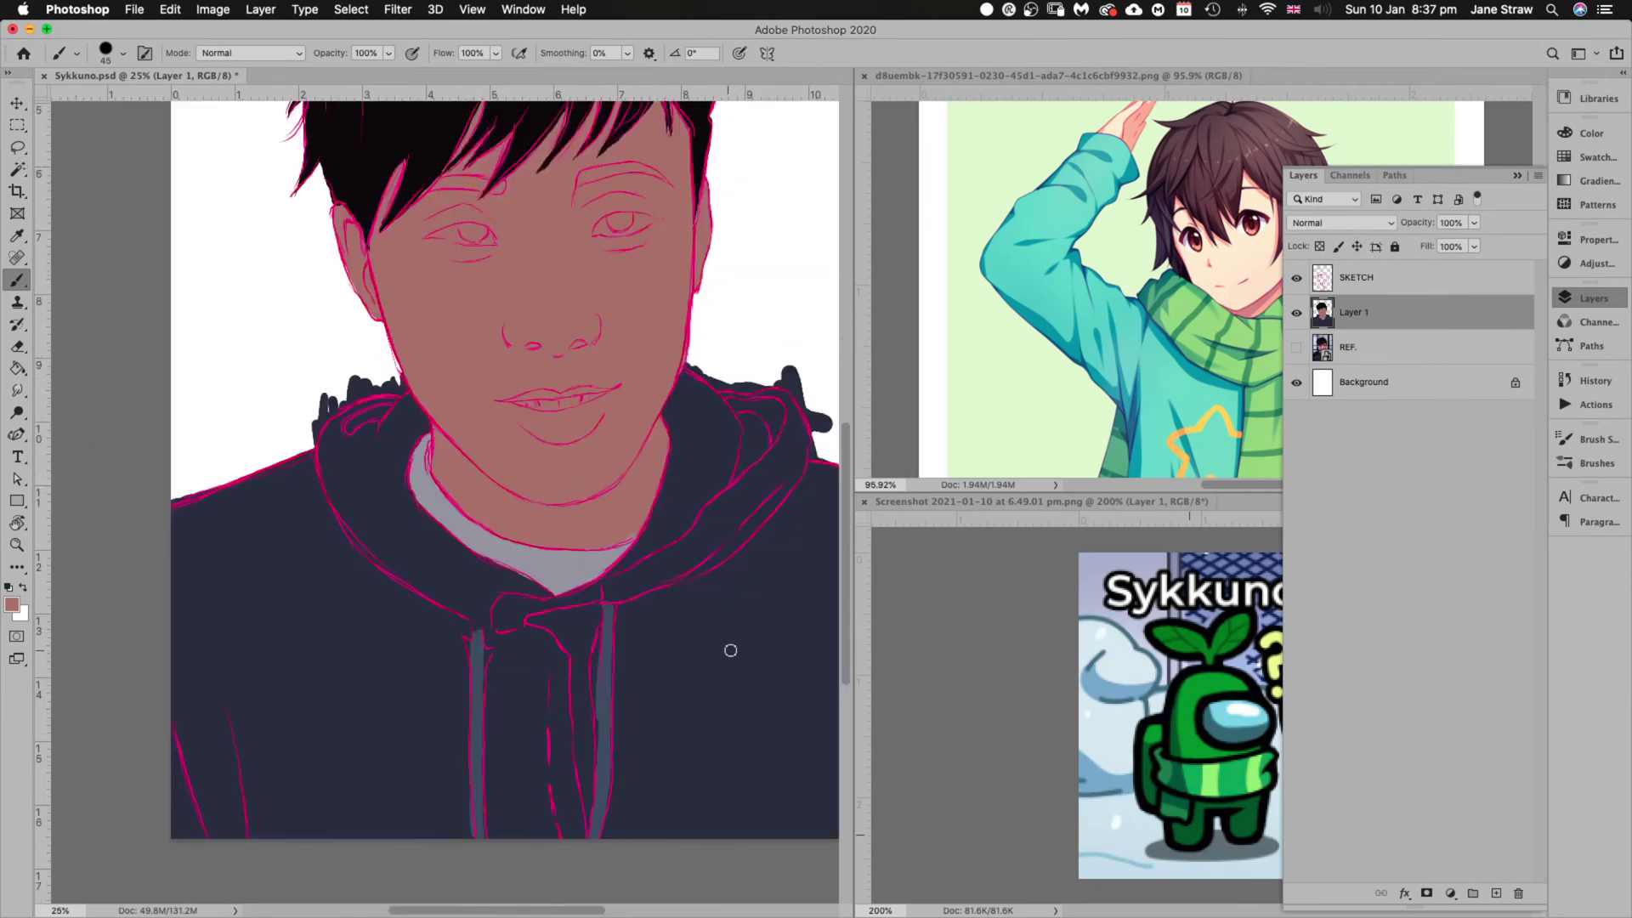
Erase the navy overspill outside the right side of the hood with the 40 px Eraser, rotating the canvas as needed
scroll(731, 650, up, 5)
scroll(730, 650, right, 3)
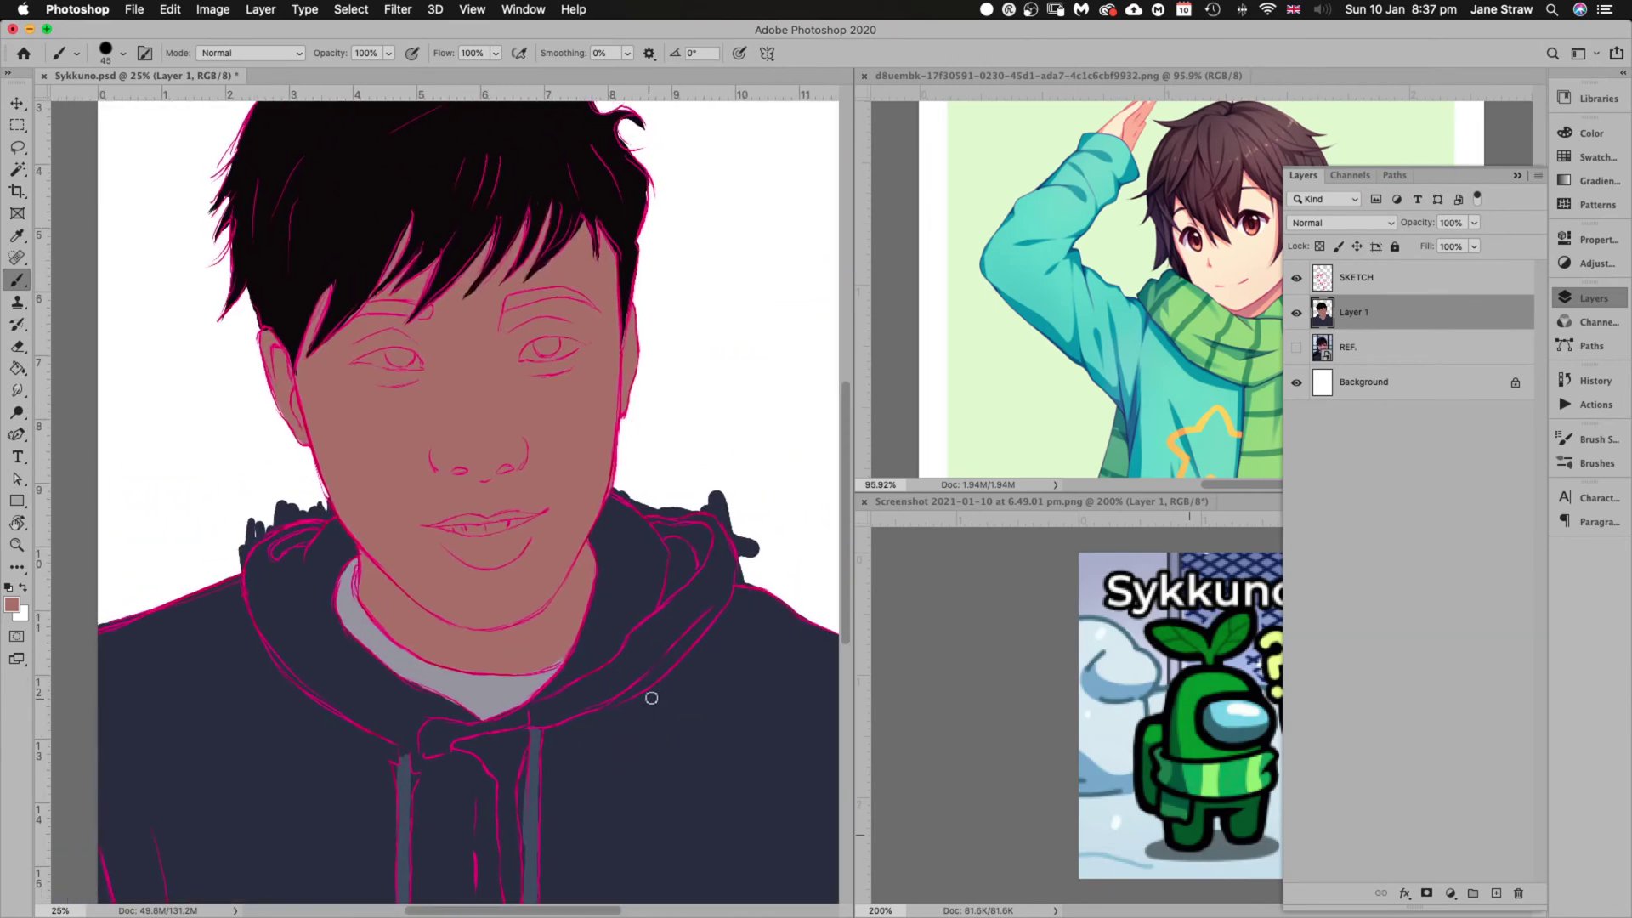
key(e)
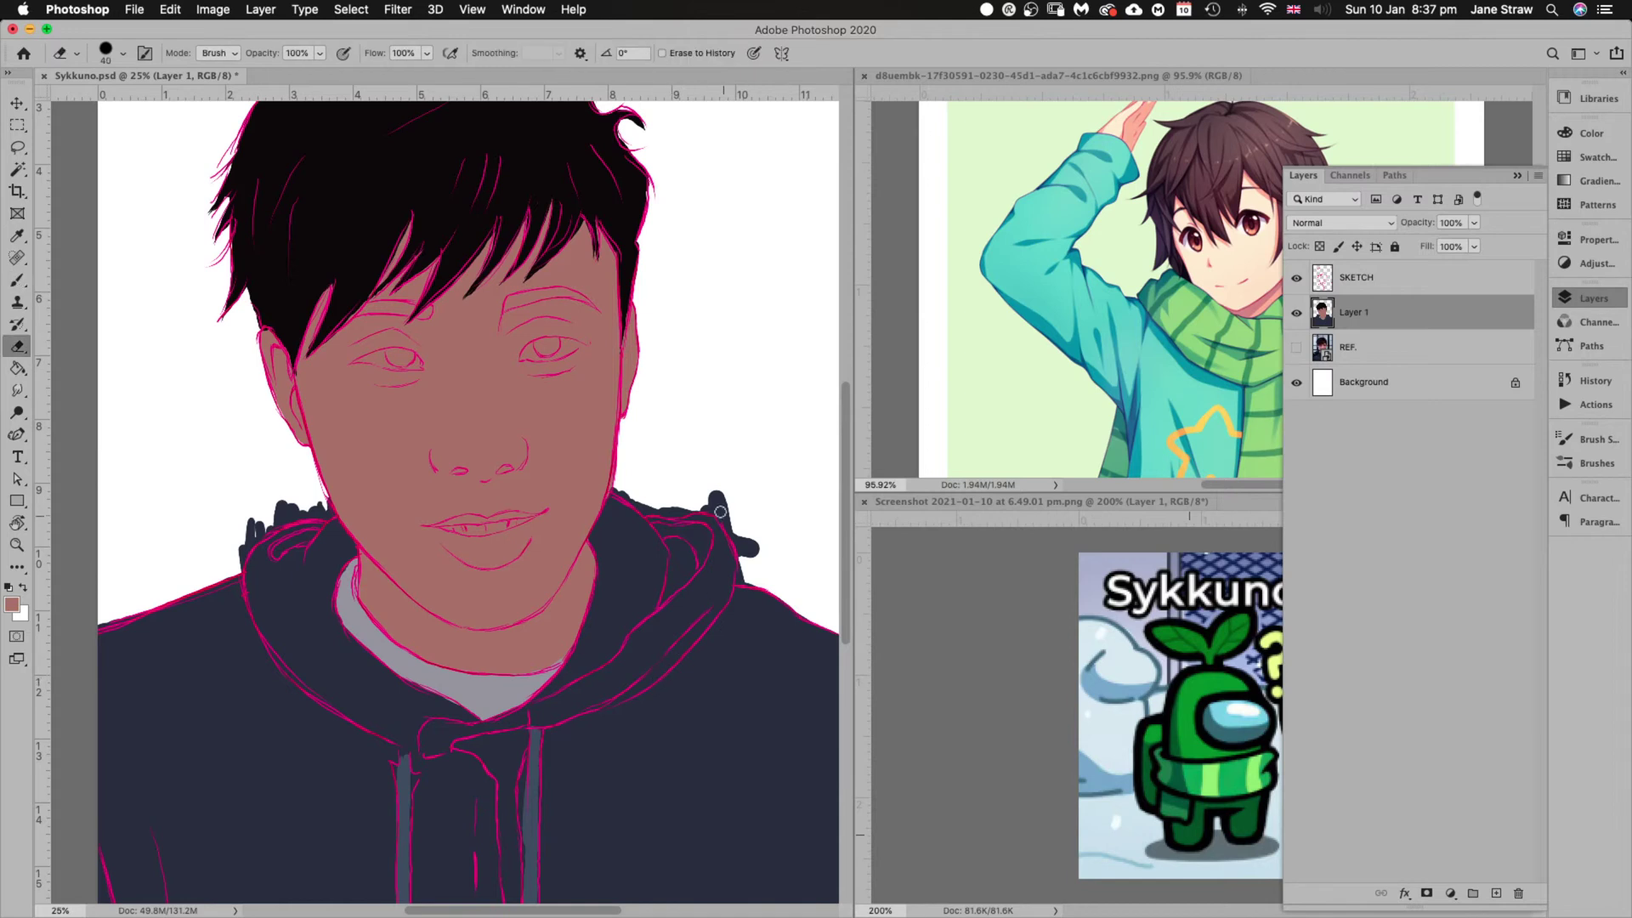
mouse_move(739, 524)
mouse_down()
mouse_move(723, 506)
mouse_move(760, 551)
mouse_move(731, 523)
mouse_move(742, 550)
mouse_up()
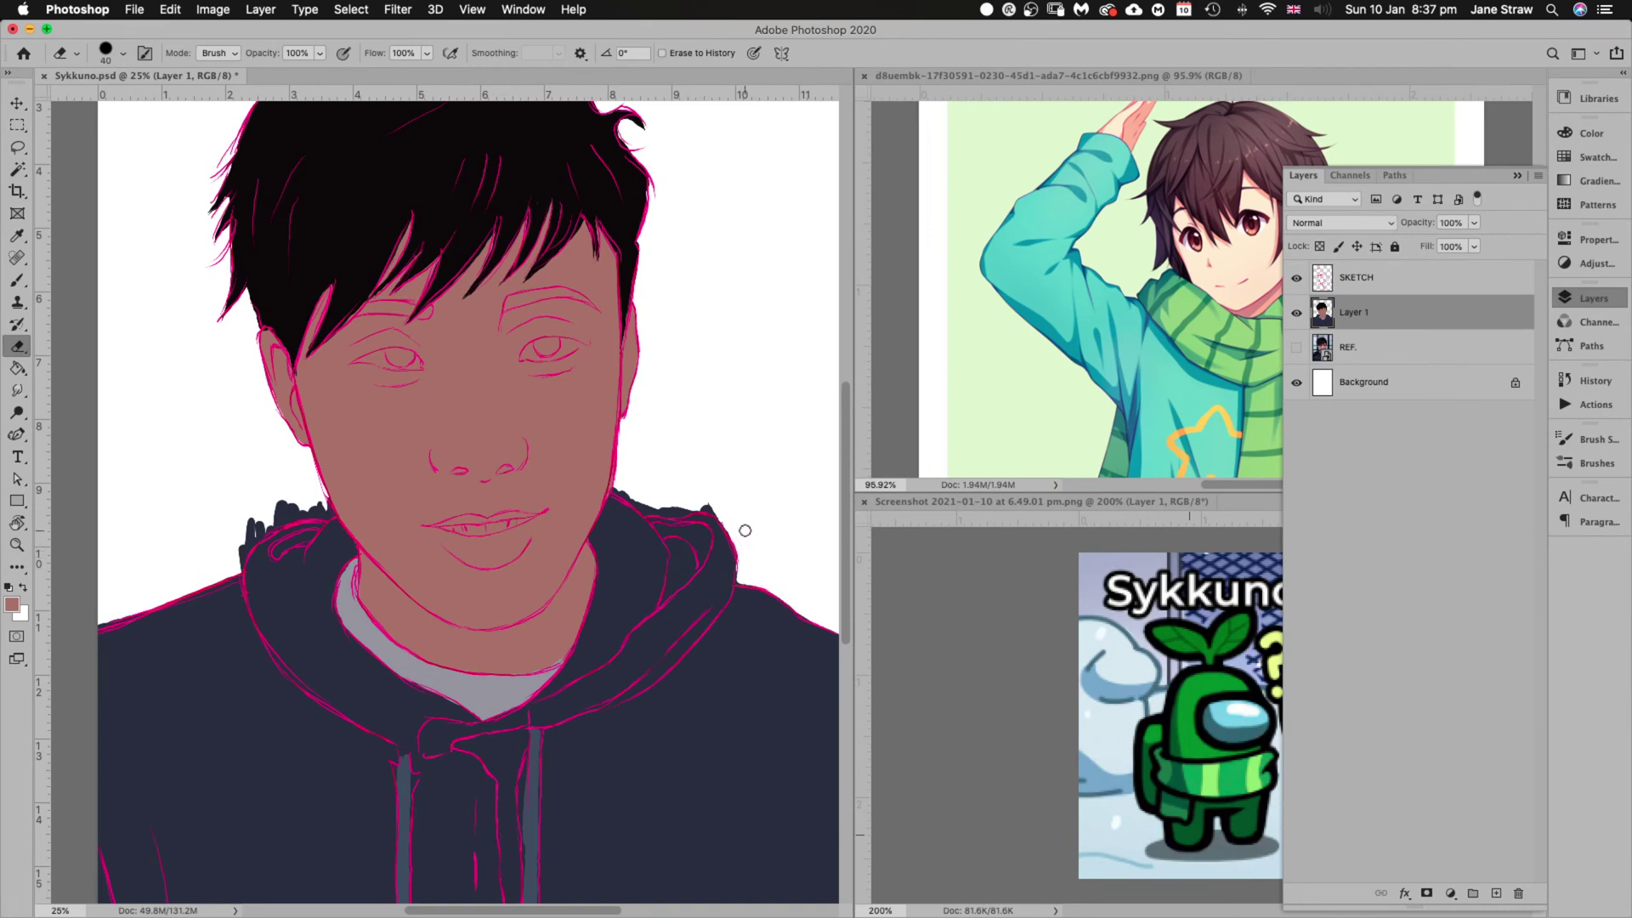
key(r)
mouse_move(755, 444)
mouse_down()
mouse_move(754, 678)
mouse_move(580, 614)
mouse_up()
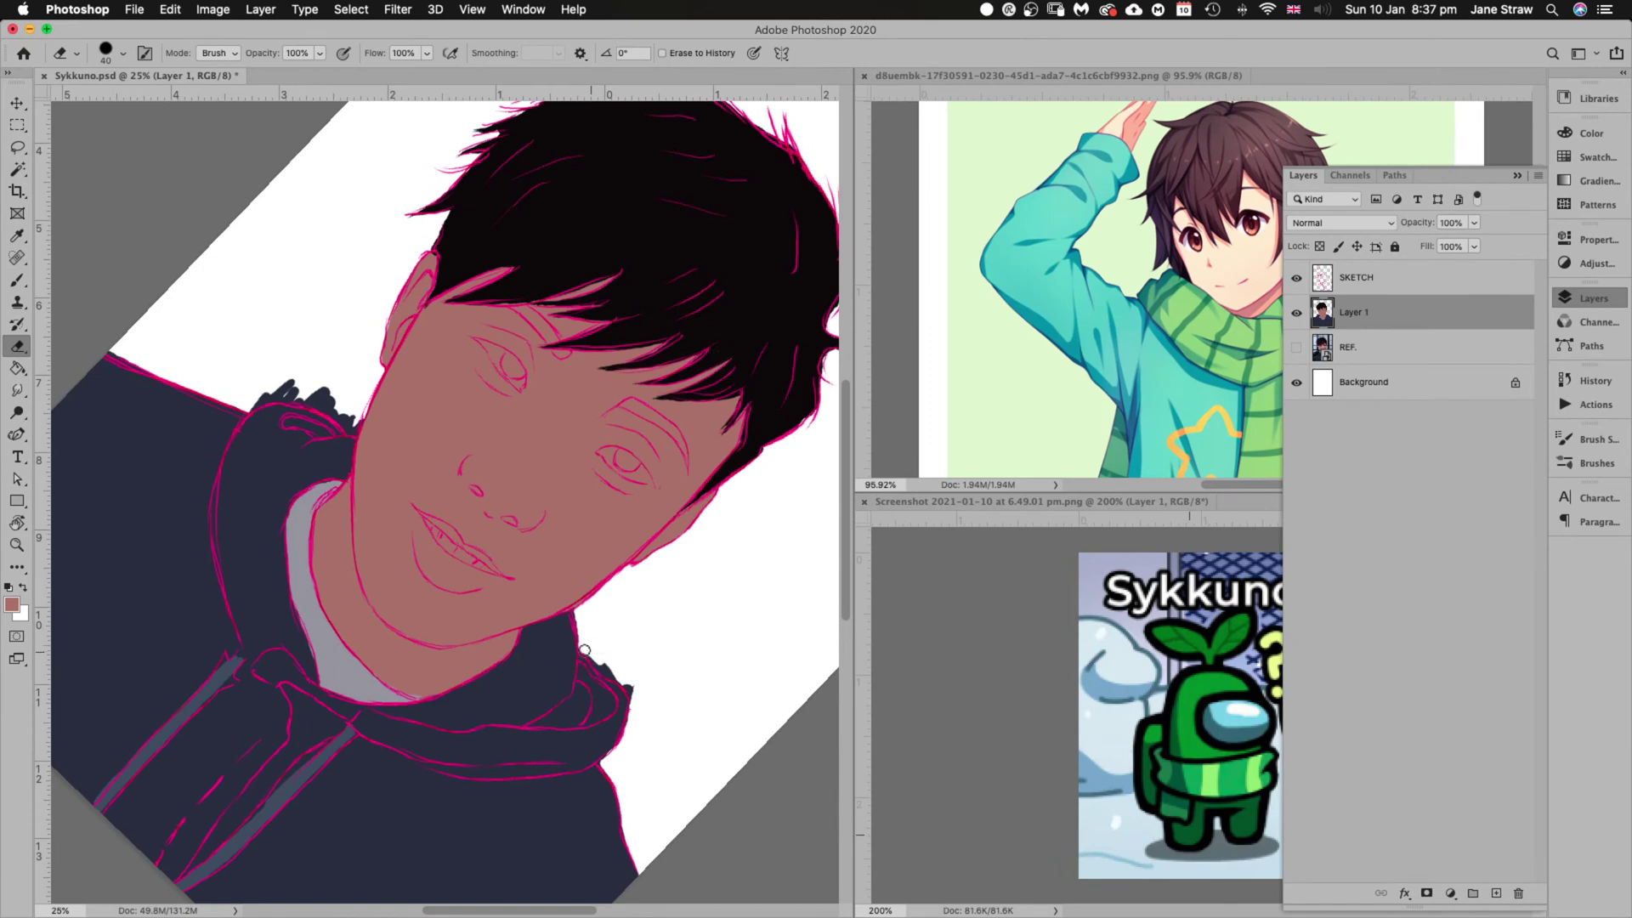
drag(594, 655, 590, 652)
key(Escape)
Erase the navy overspill above the left side of the hood and return the canvas to upright
mouse_move(248, 531)
mouse_down()
mouse_move(238, 572)
mouse_move(272, 530)
mouse_up()
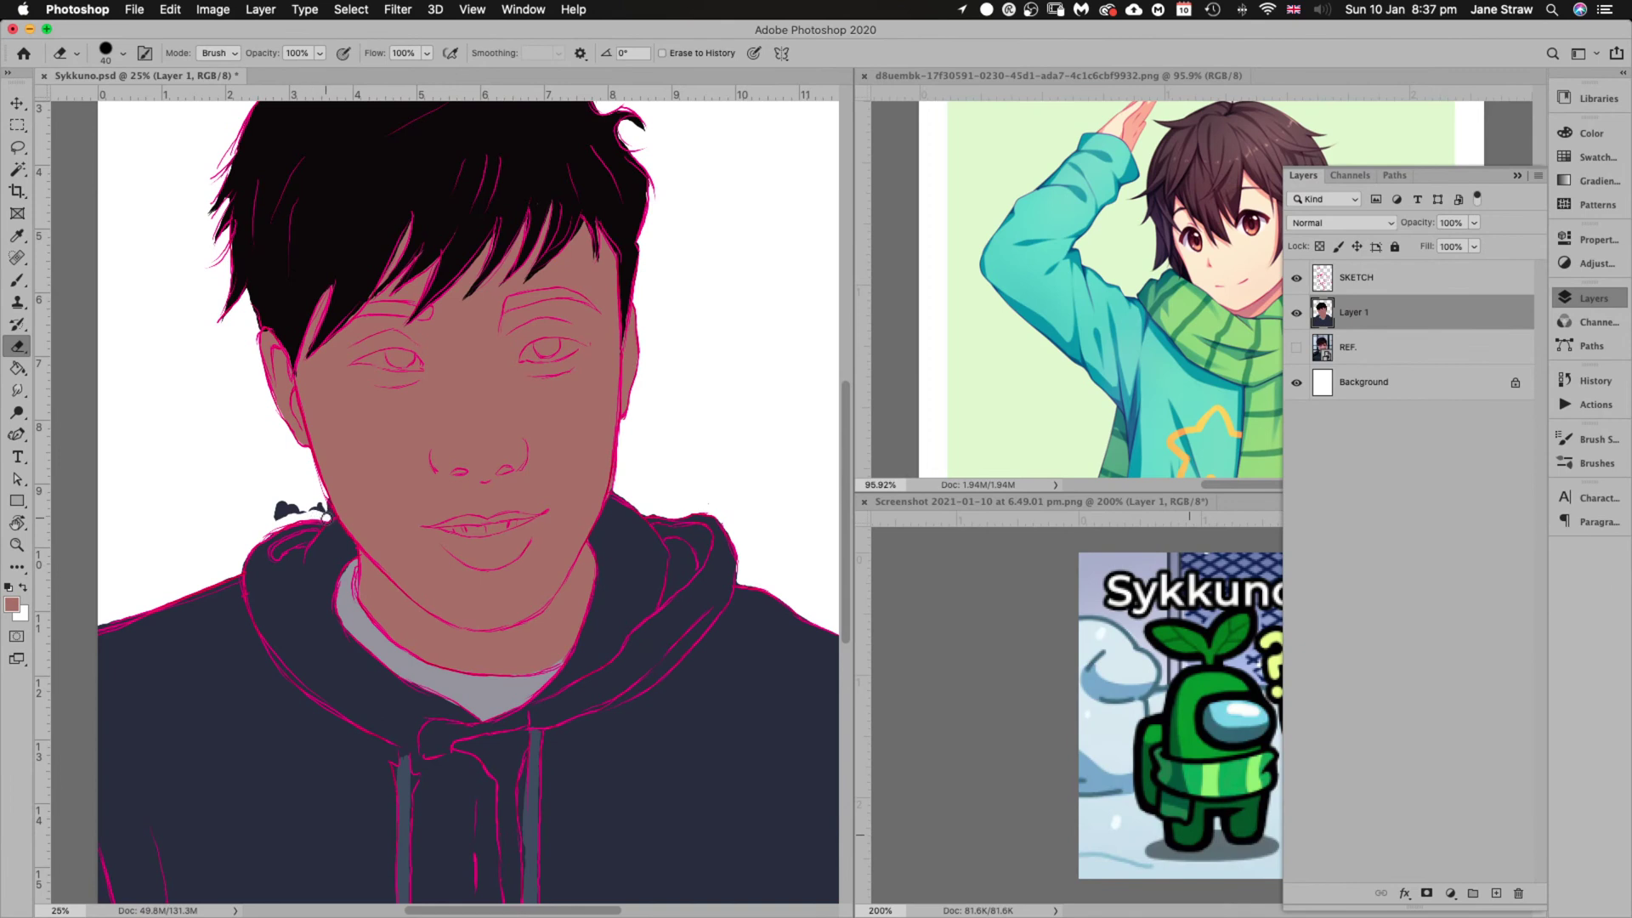
mouse_move(318, 506)
mouse_down()
mouse_move(276, 513)
mouse_move(296, 501)
mouse_up()
key(r)
mouse_move(737, 474)
mouse_down()
mouse_move(747, 575)
mouse_move(626, 722)
mouse_up()
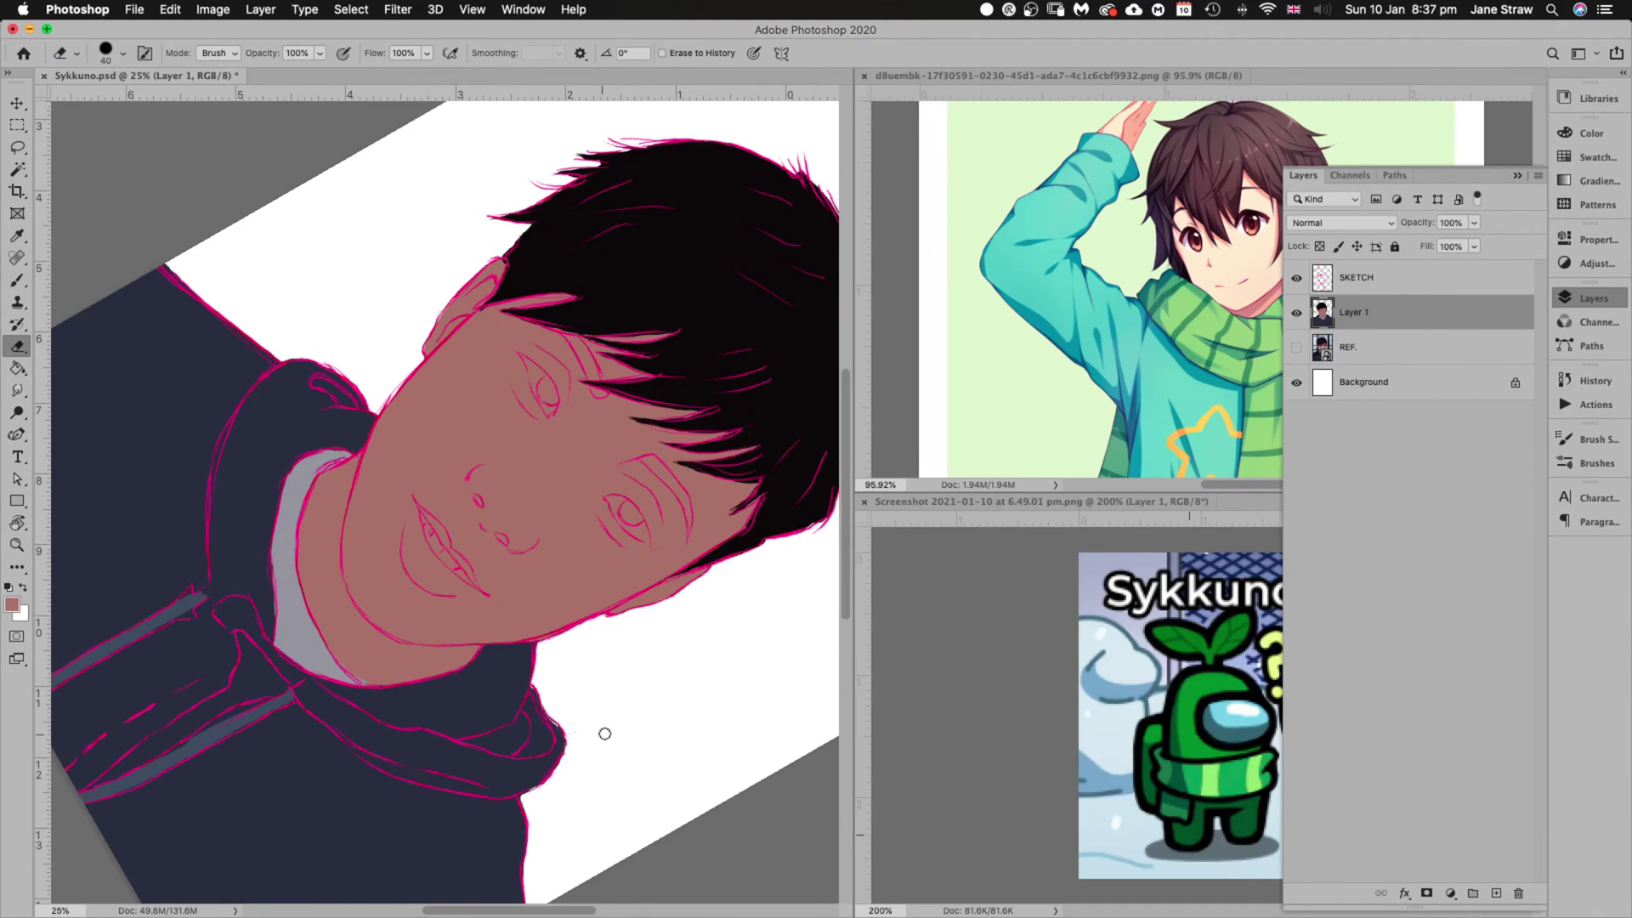
key(r)
drag(604, 733, 718, 594)
Touch up the hoodie with sampled navy and the neck with sampled skin colour at 45 px, then reset the canvas rotation
key(b)
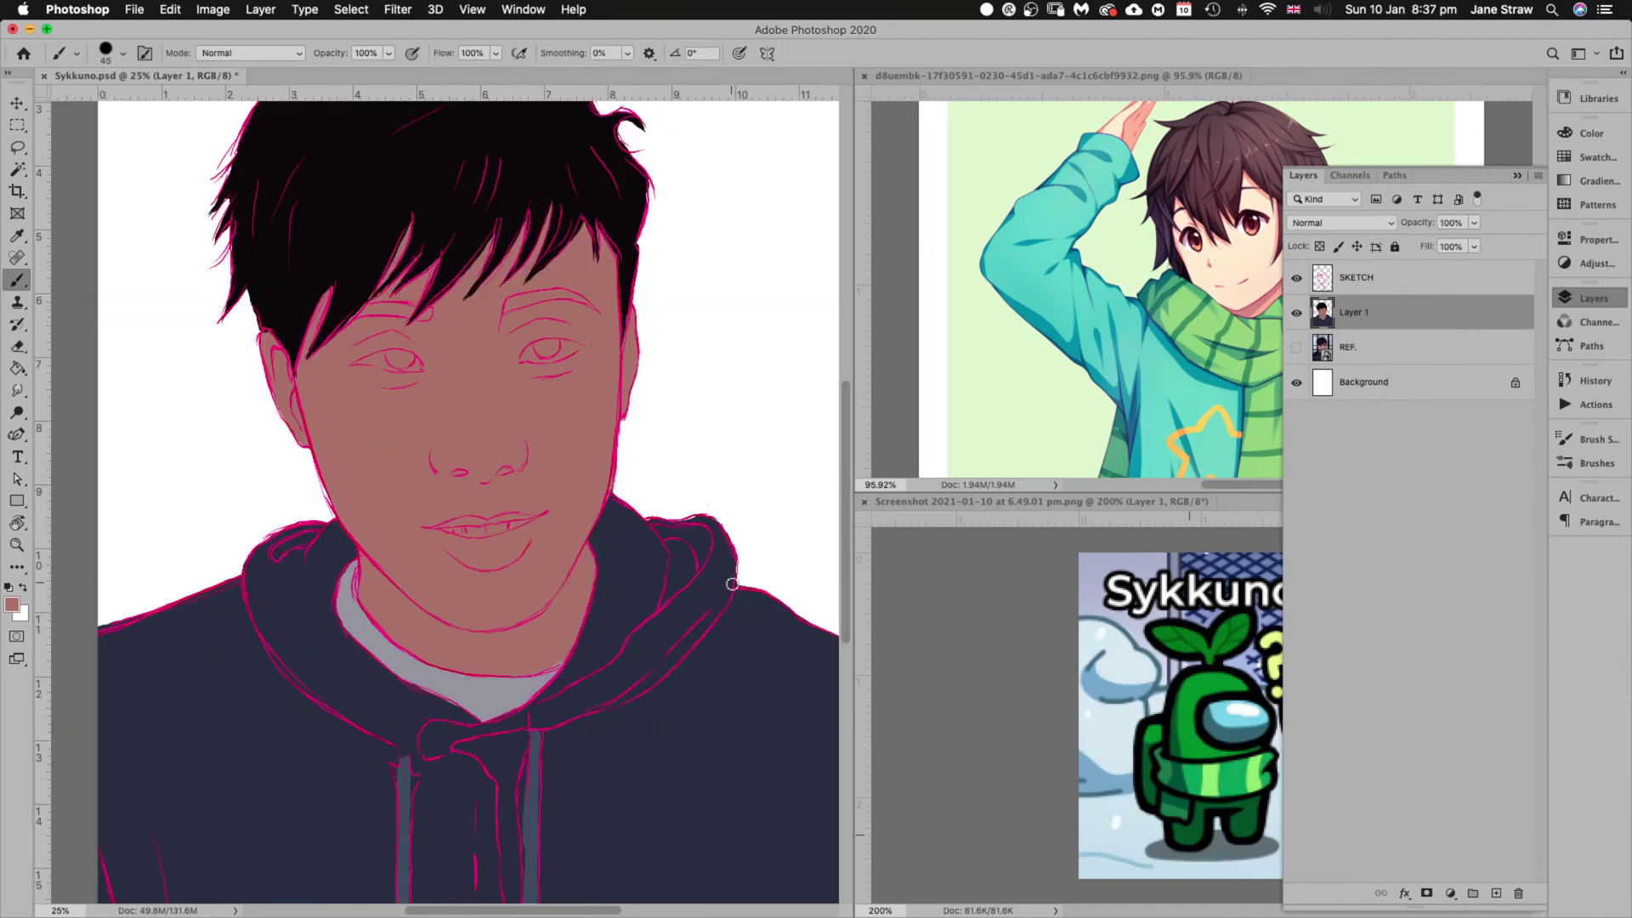
alt+click(741, 640)
alt+click(462, 425)
key(r)
mouse_move(732, 466)
mouse_down()
mouse_move(605, 710)
mouse_move(513, 717)
mouse_up()
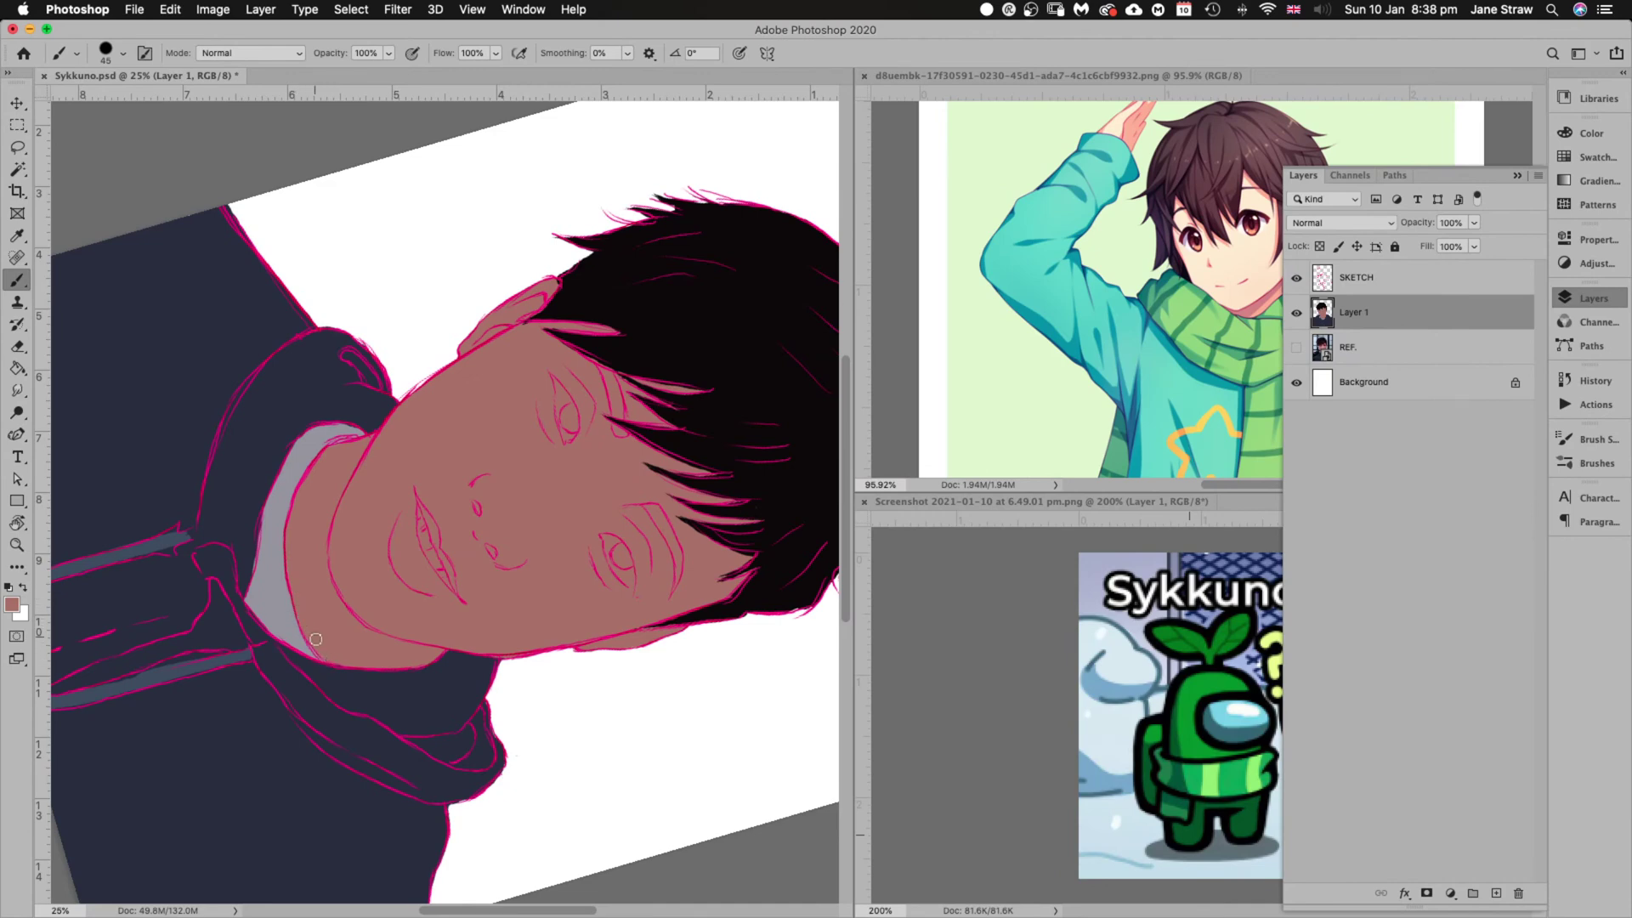
key(Escape)
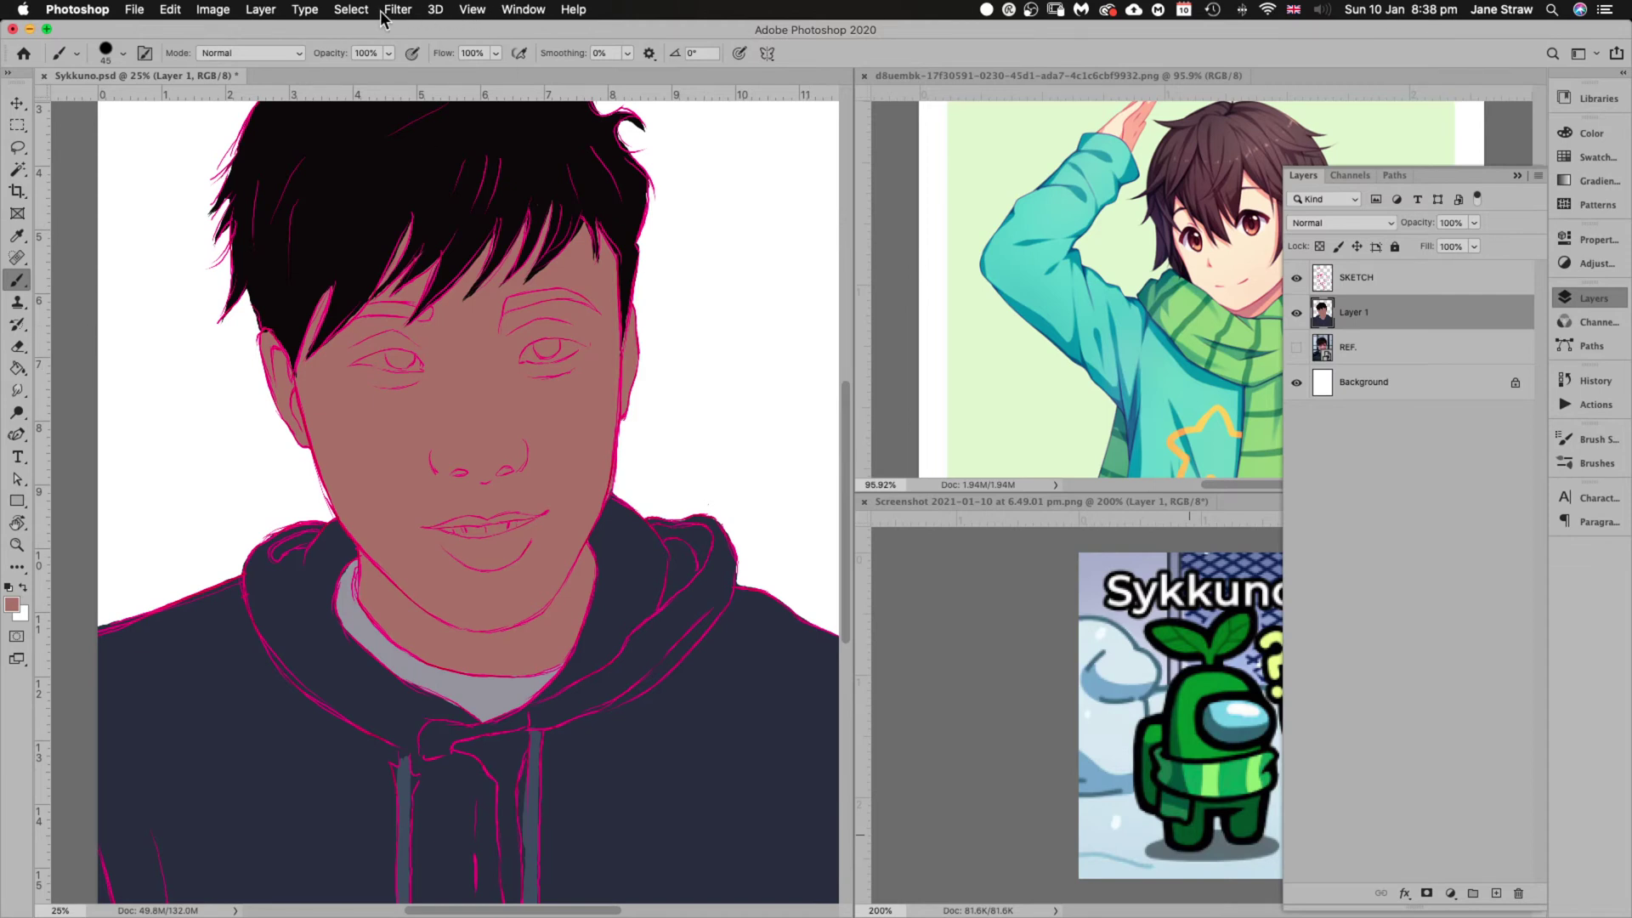
Consolidate all open documents into tabs and centre the portrait in the full-width window
click(521, 10)
mouse_move(842, 46)
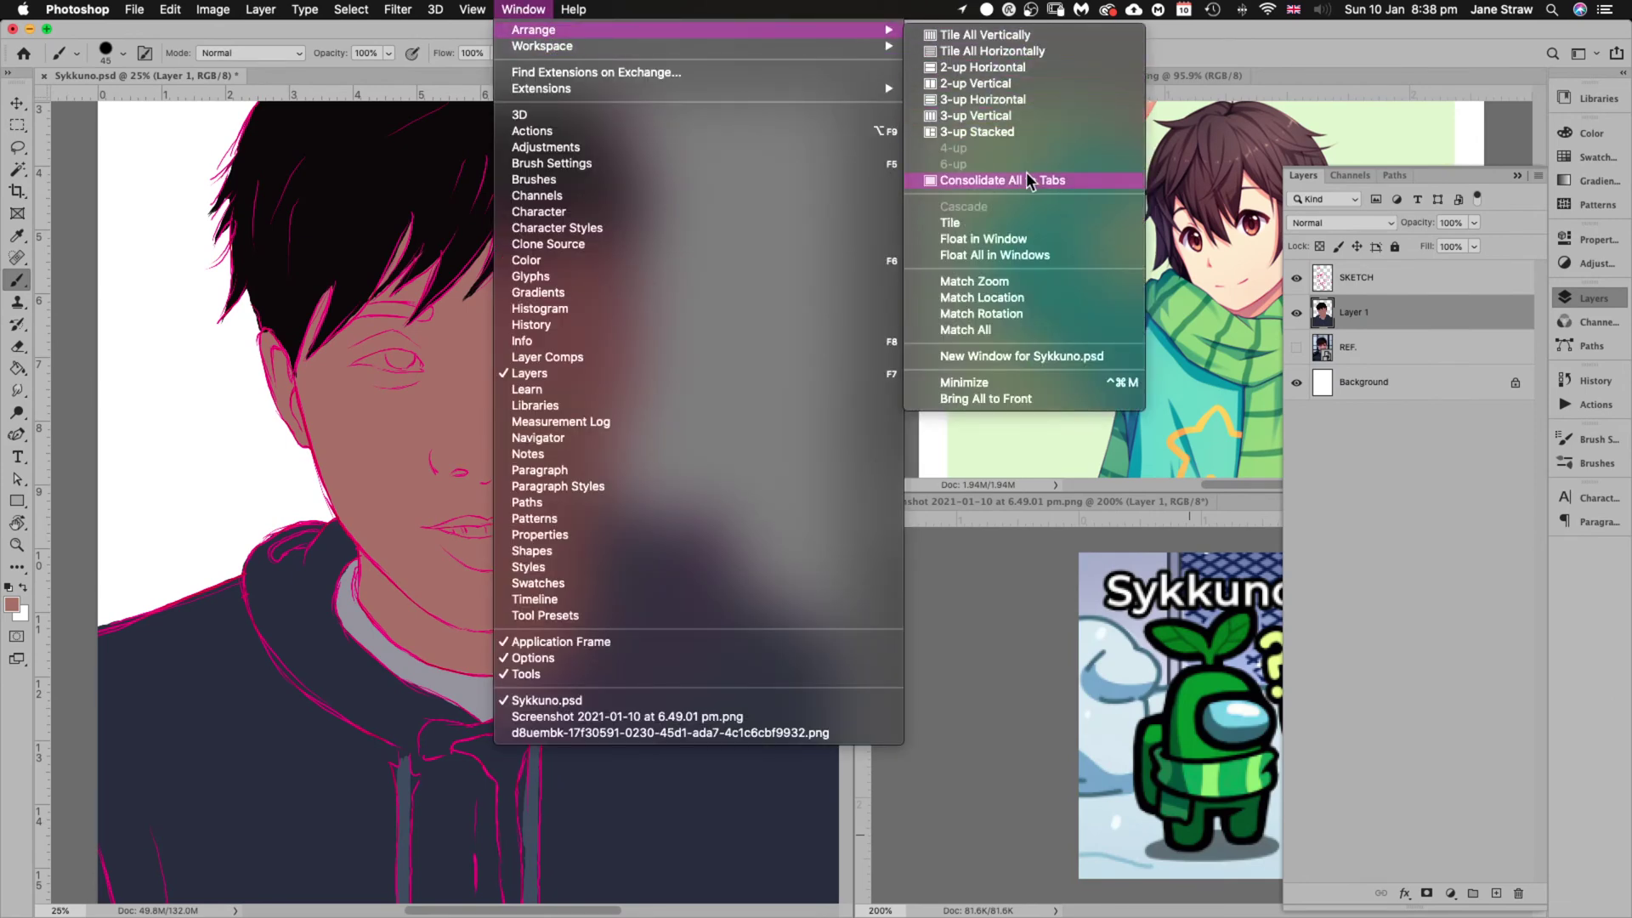
click(1029, 180)
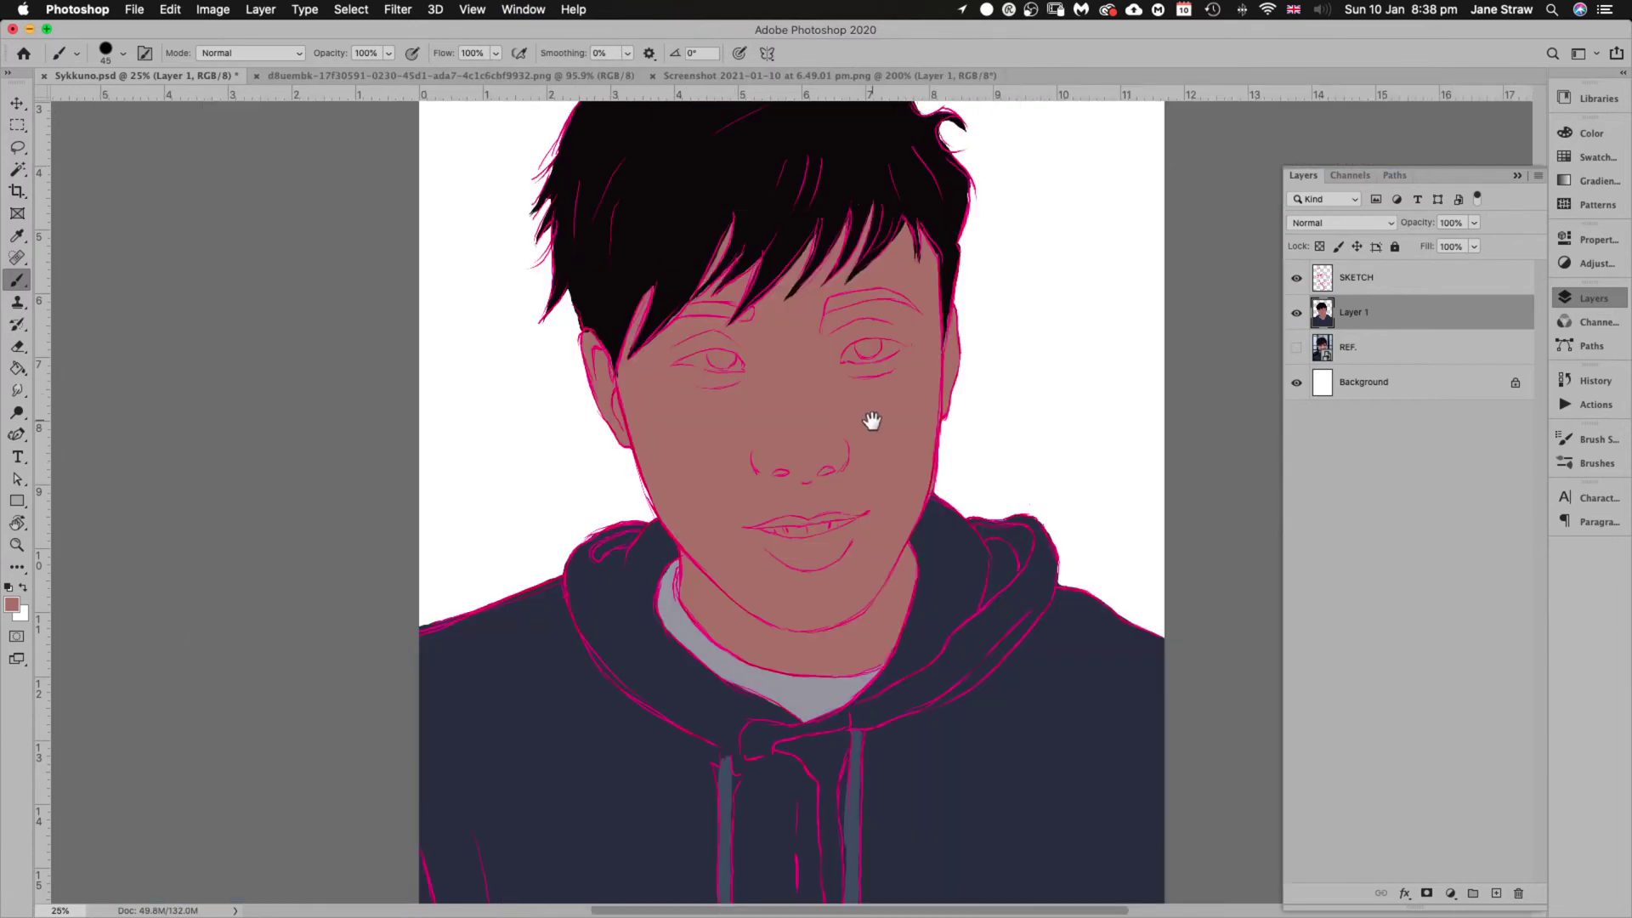
drag(875, 423, 747, 292)
scroll(708, 496, up, 3)
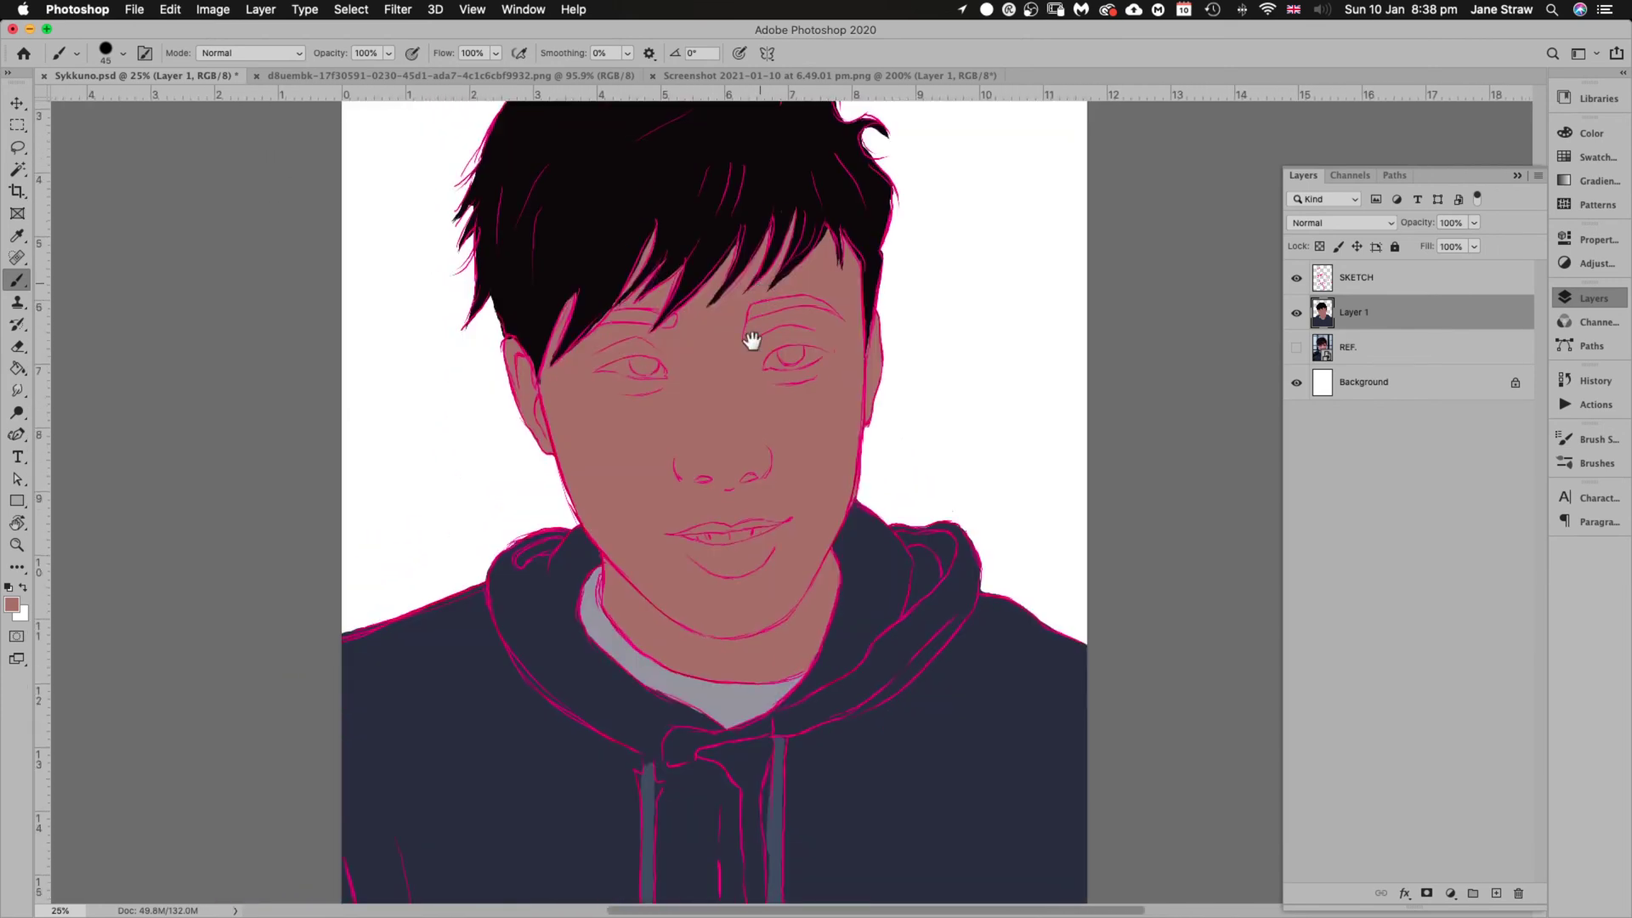
scroll(750, 340, down, 1)
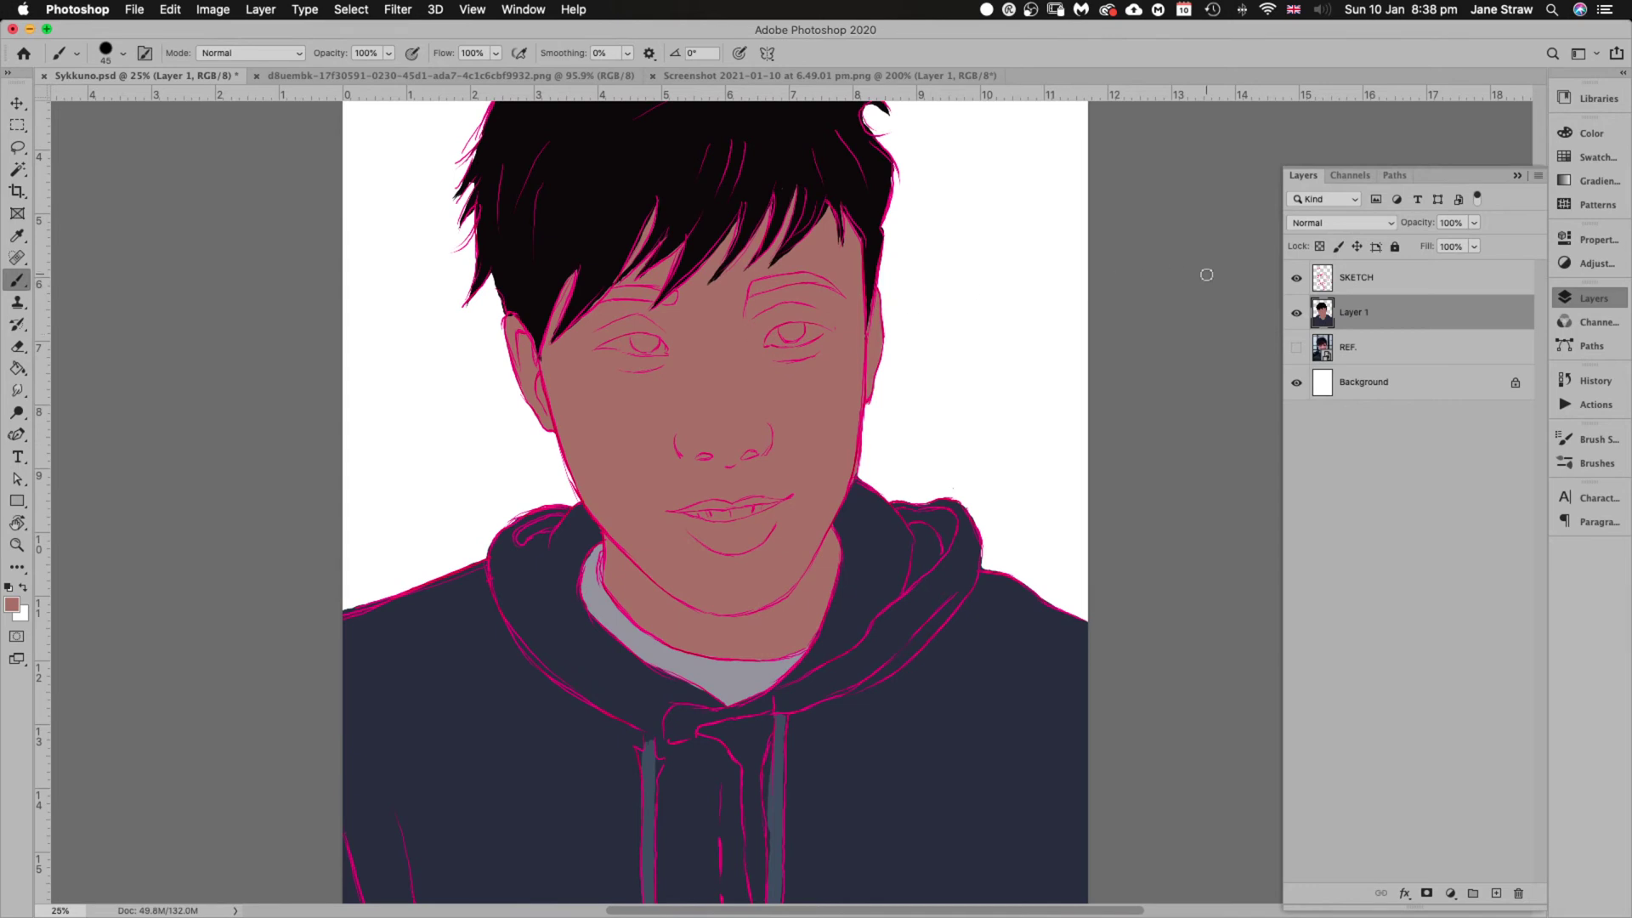
Sample the black hair colour and save it as a new swatch in the Portrait group under Sykkuno
click(1593, 136)
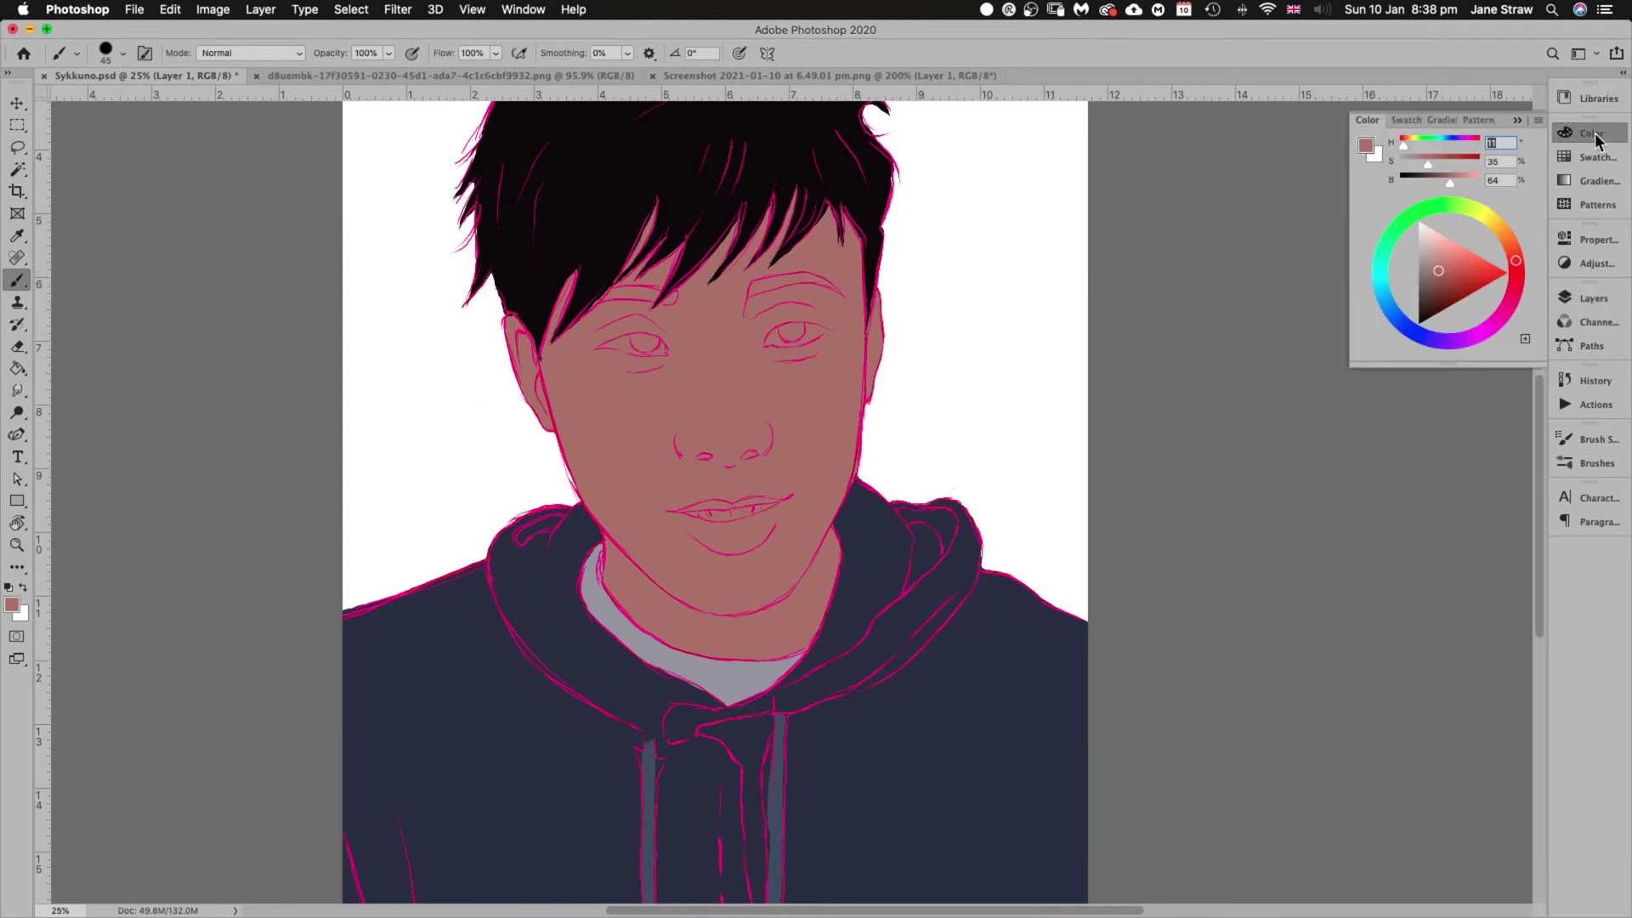
click(1599, 158)
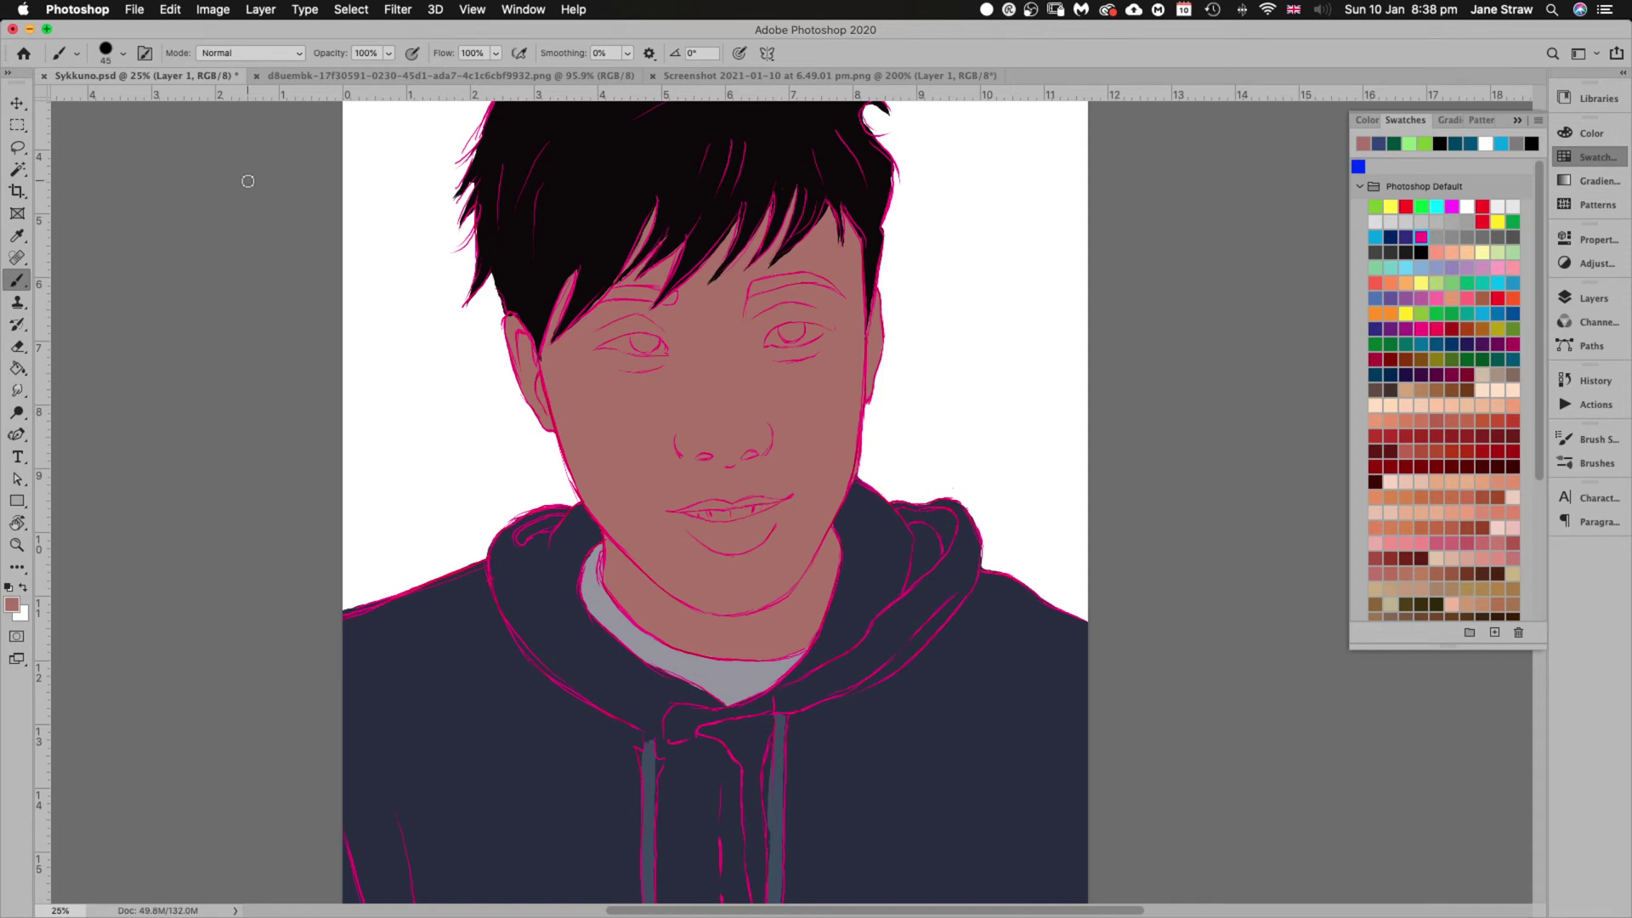
alt+click(568, 181)
click(1360, 184)
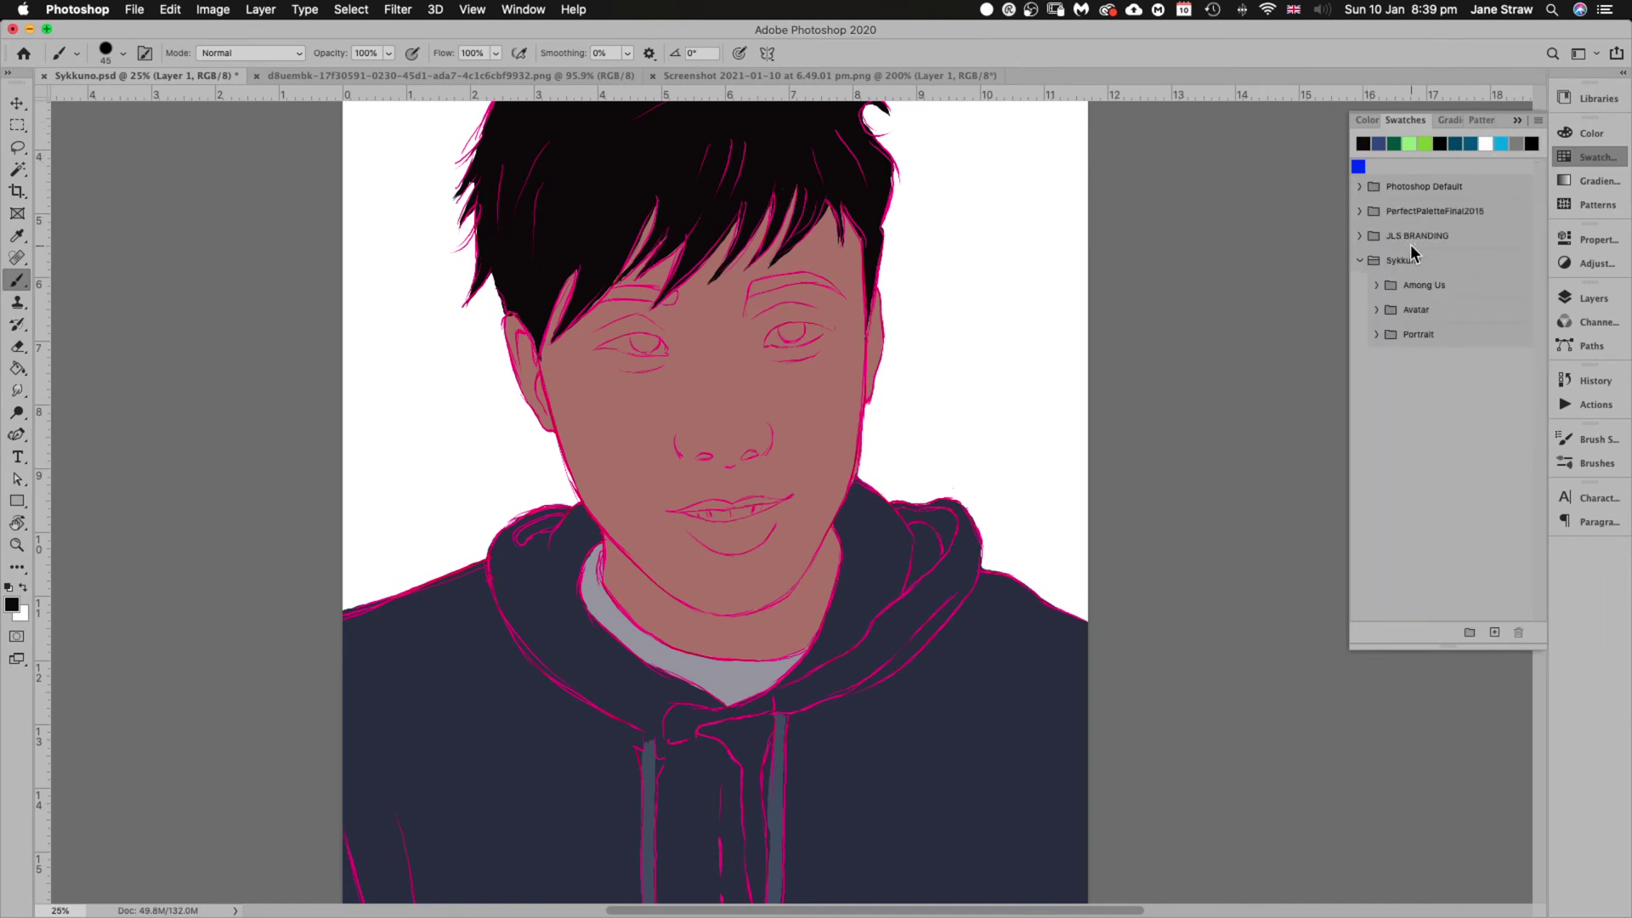
click(1413, 336)
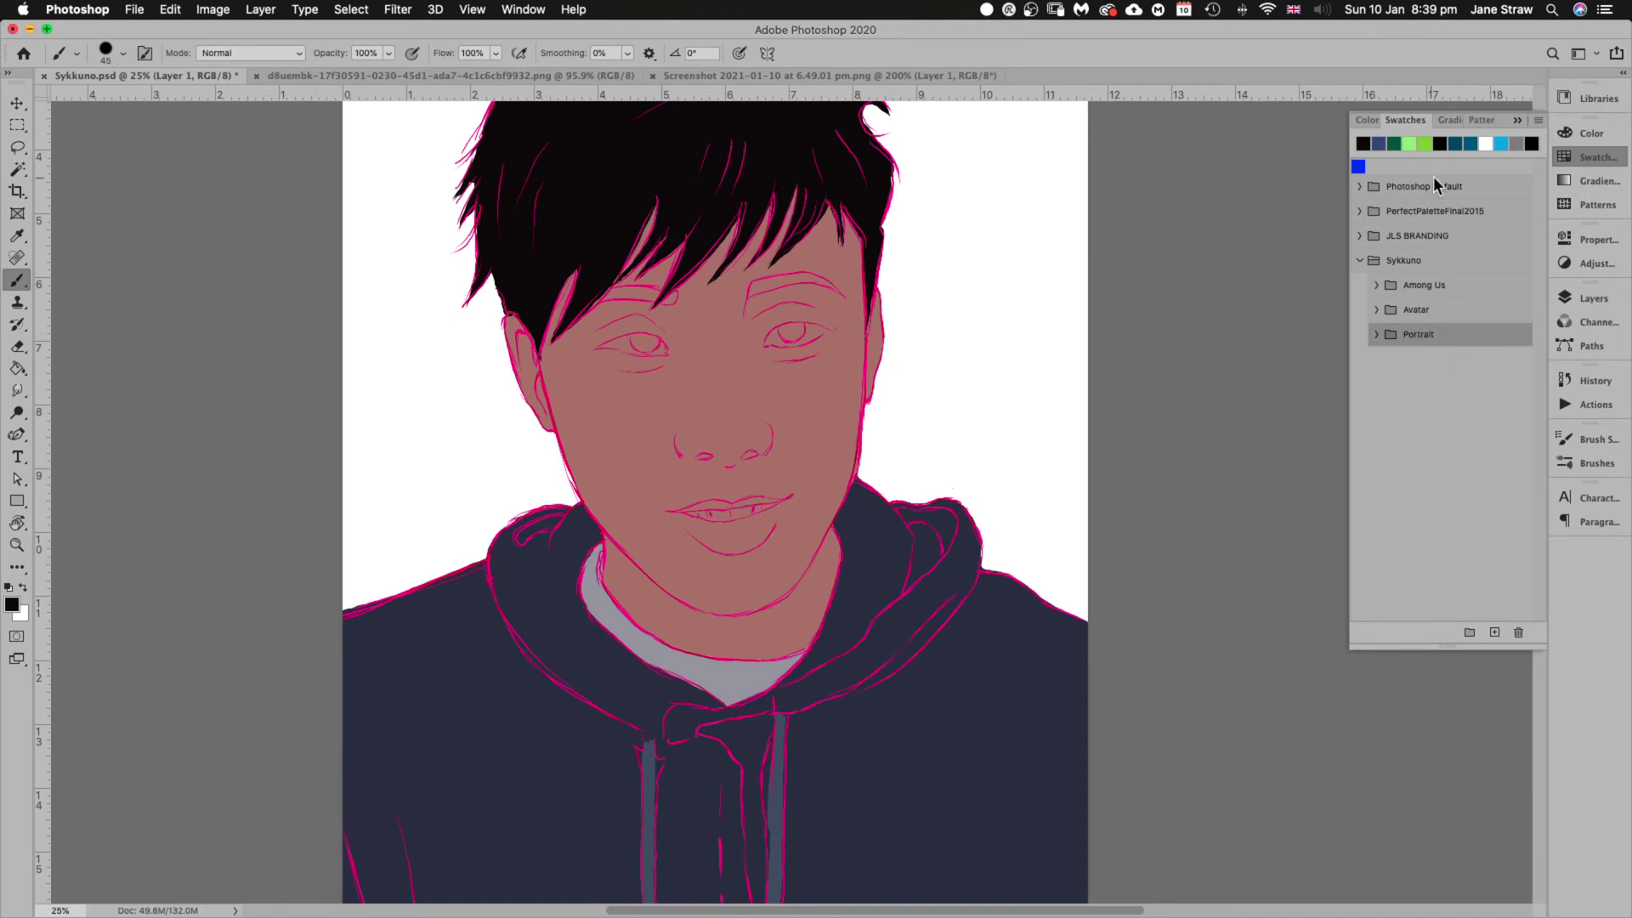
click(1536, 120)
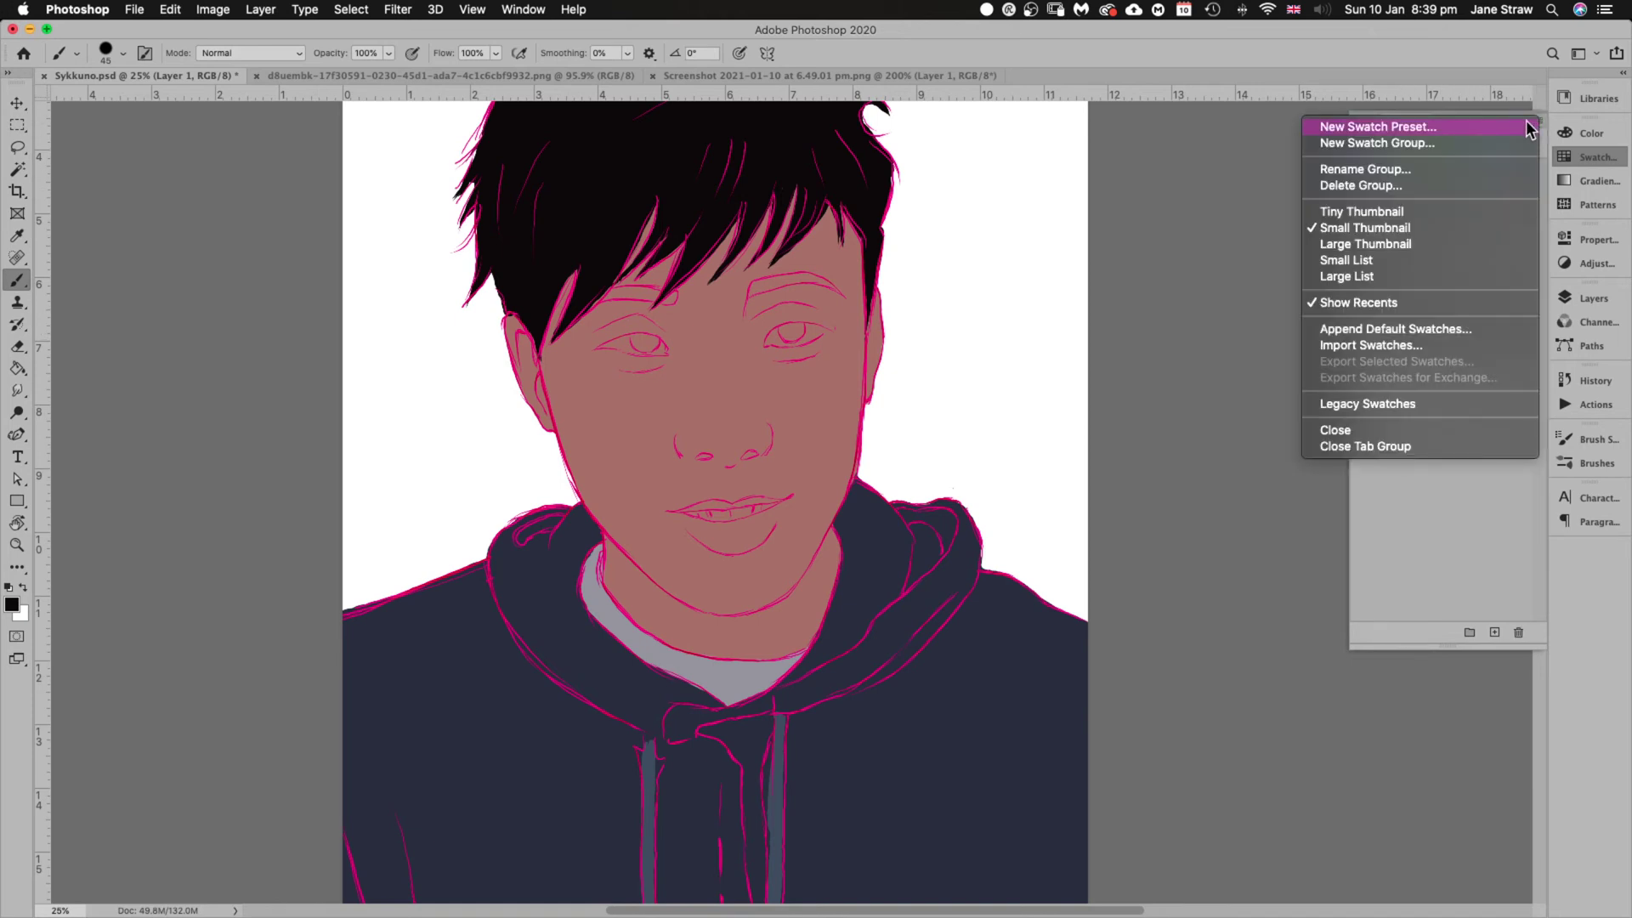
click(1488, 128)
click(943, 535)
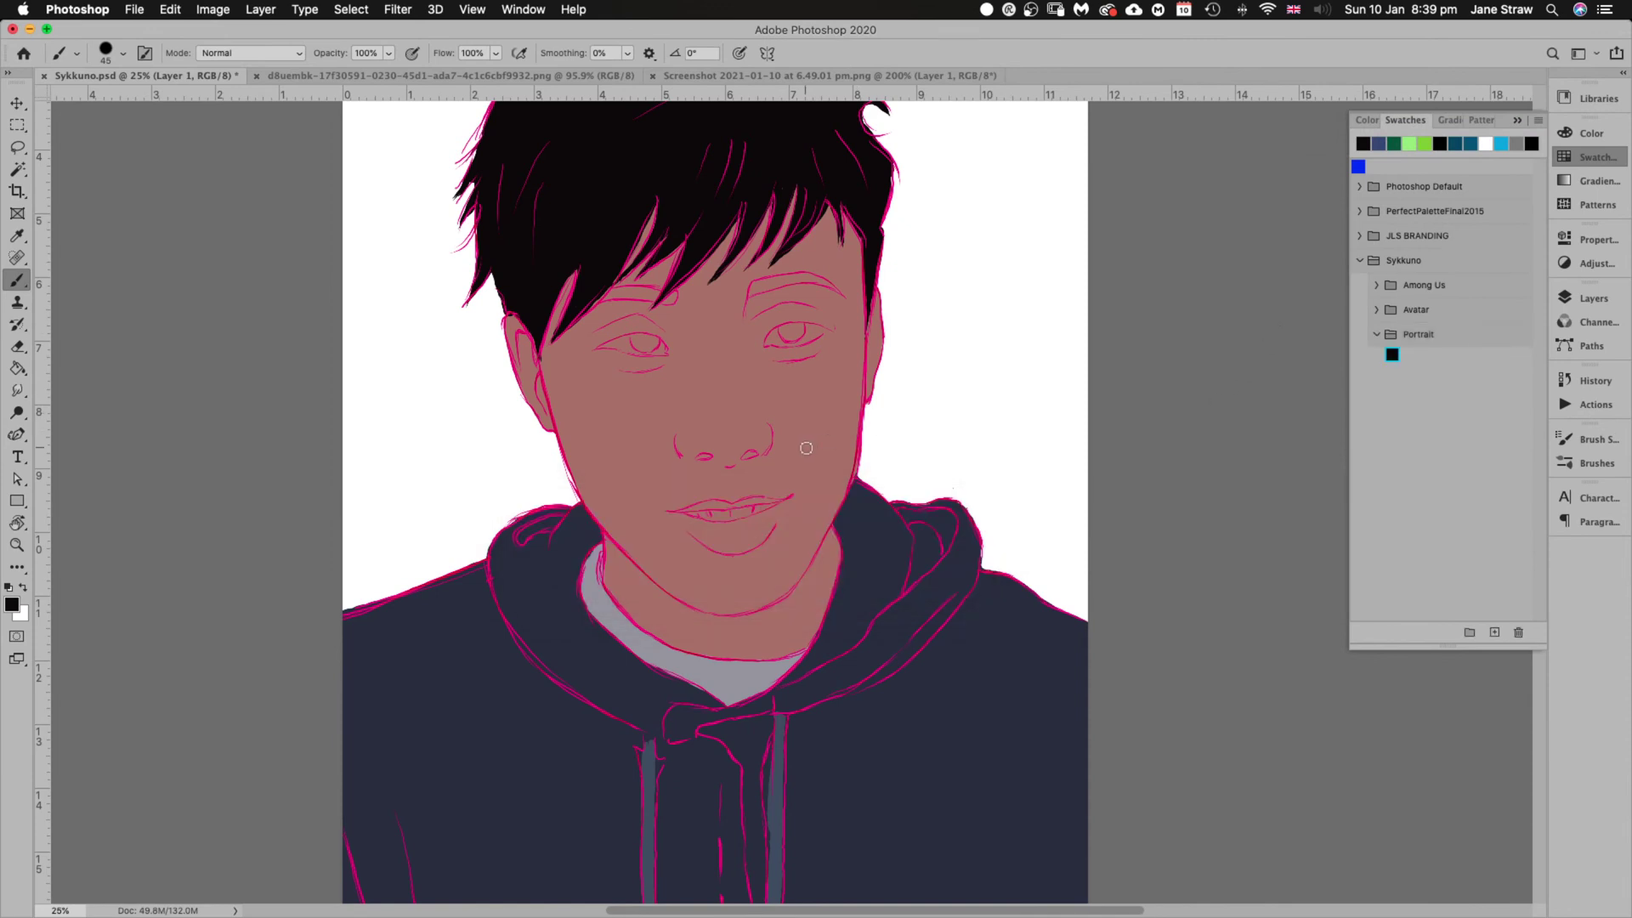
Sample the skin colour from the cheek, save it as a second swatch in the Portrait group, and redisplay the layers
alt+click(829, 427)
click(1538, 120)
click(1490, 127)
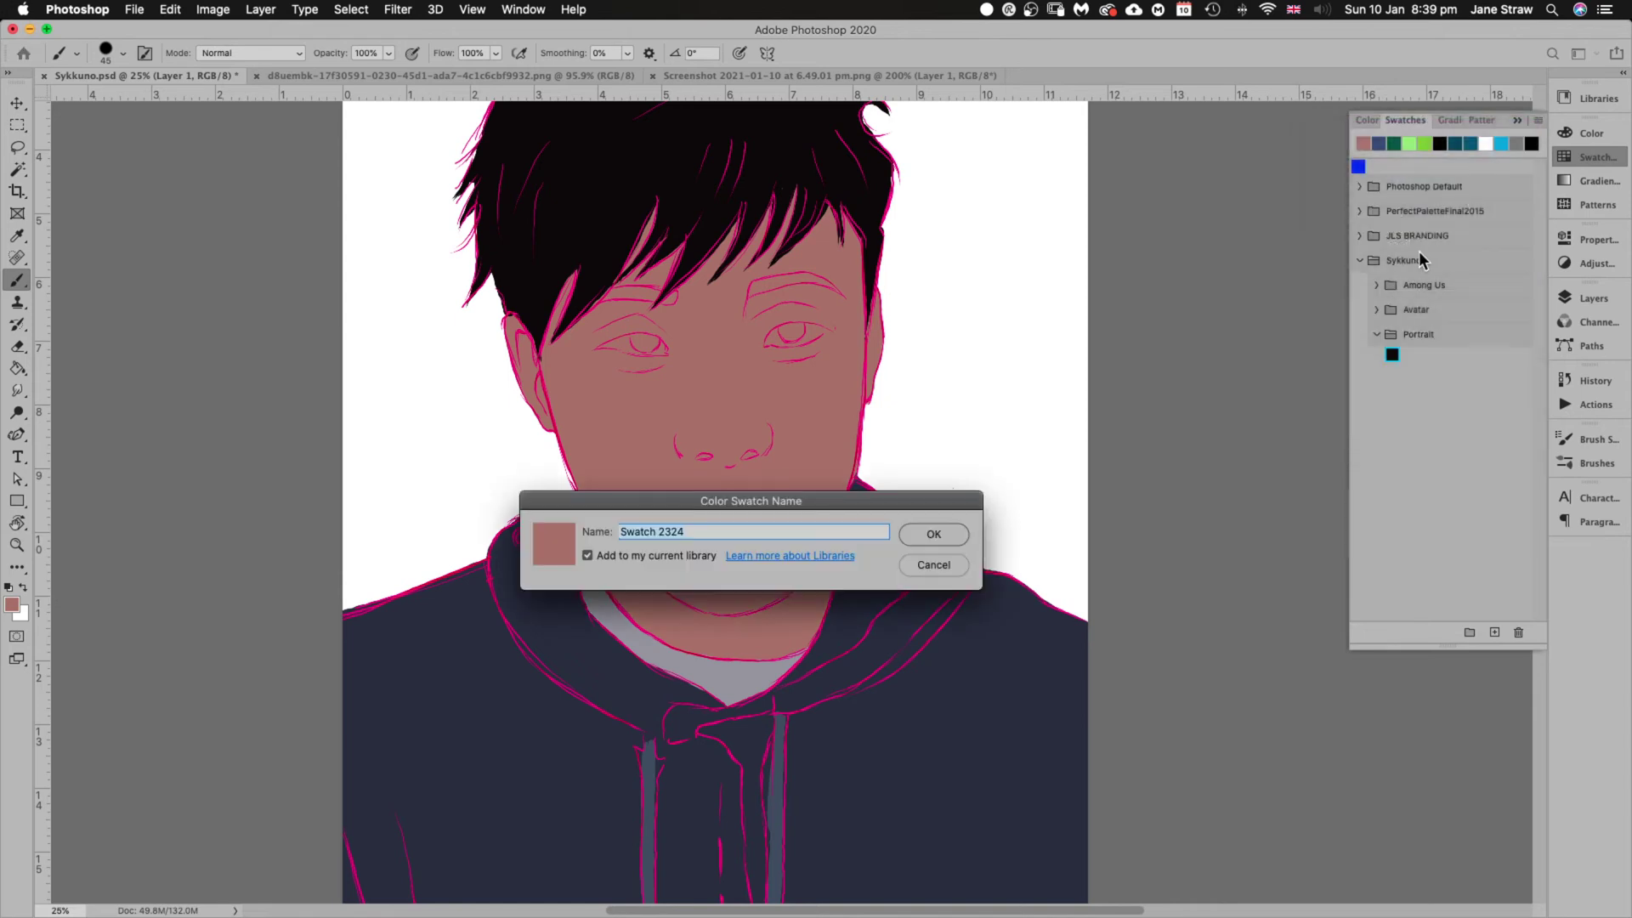
click(939, 534)
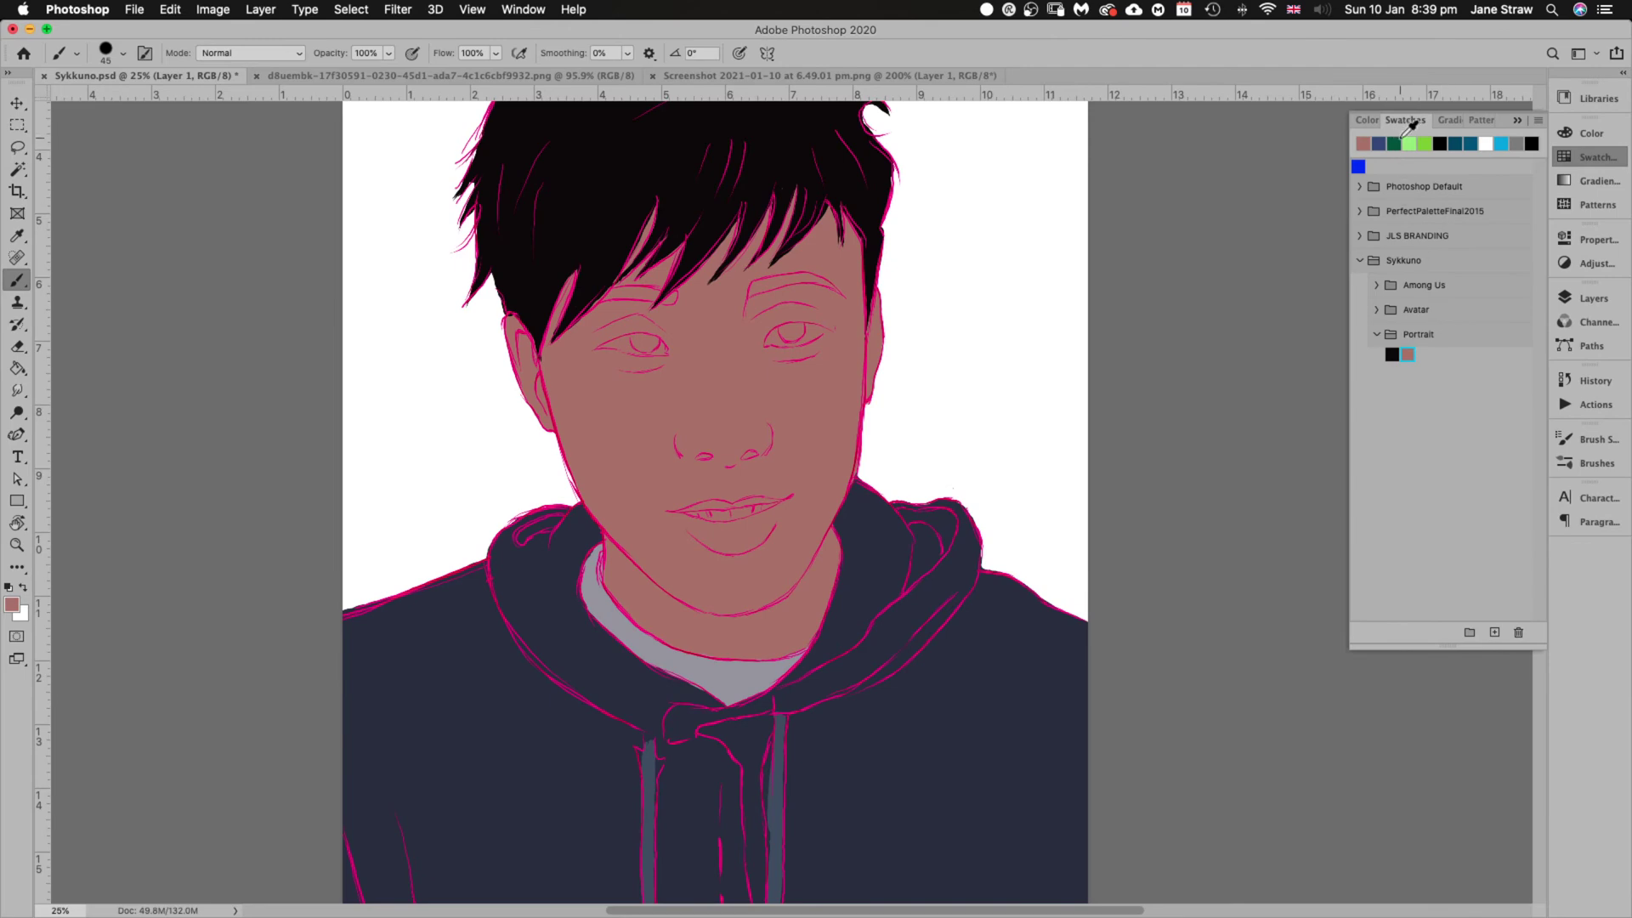
click(1588, 298)
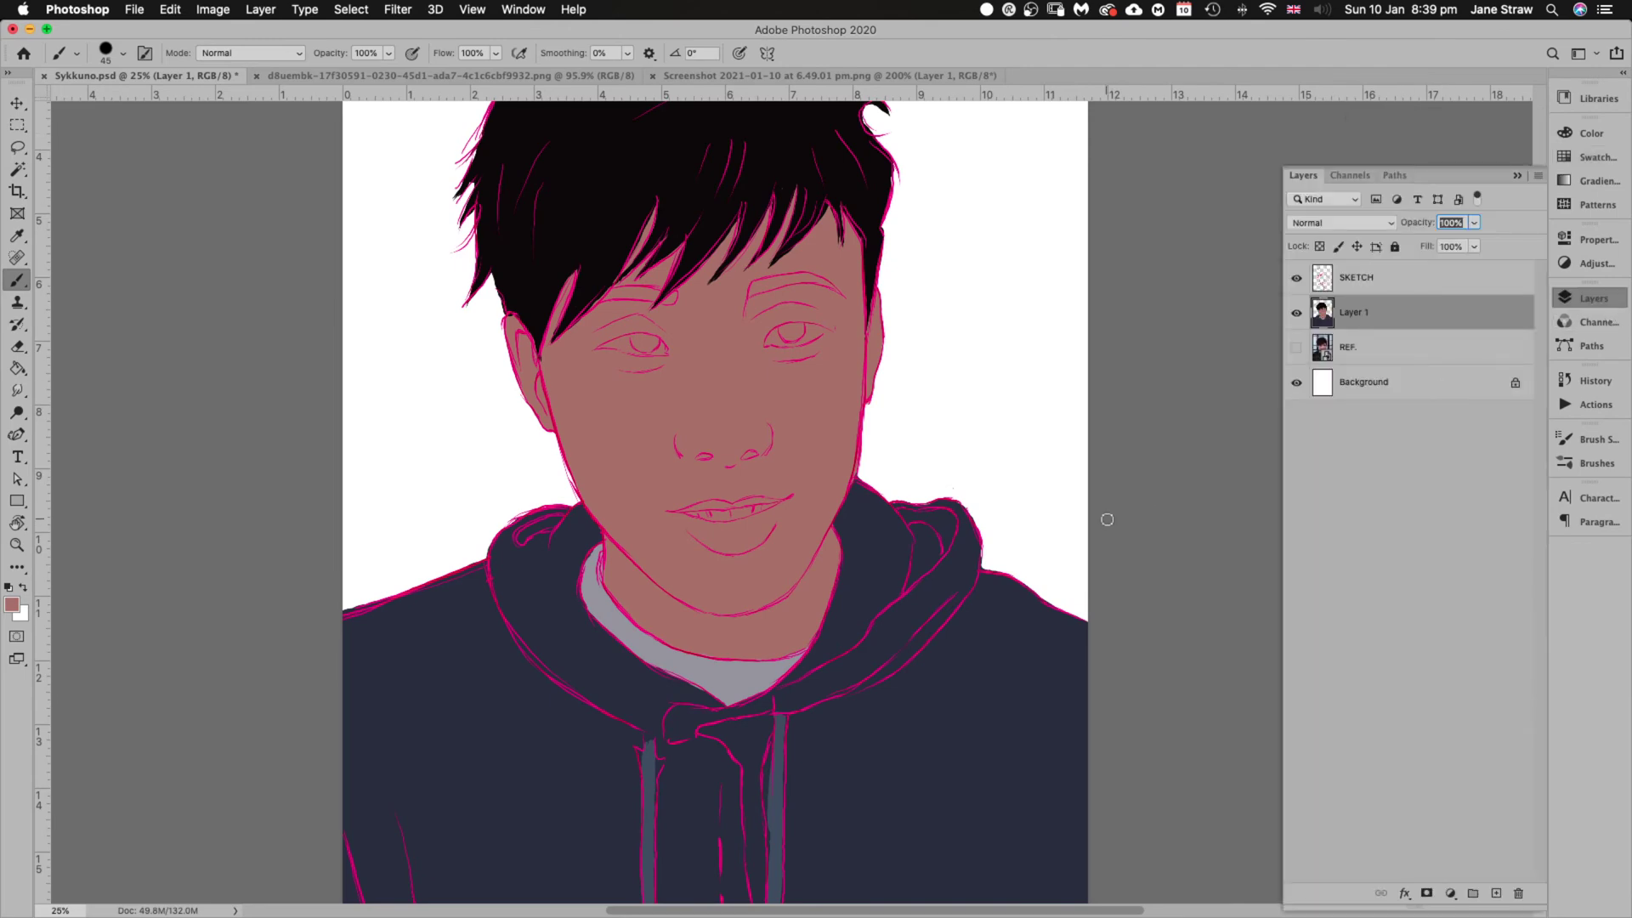
Paint the fully exposed eyebrow with the black Portrait swatch using the 45 px Brush, rotating the canvas to suit
key(super+equal)
key(super+equal)
mouse_move(714, 306)
mouse_down()
mouse_move(823, 588)
mouse_move(862, 622)
mouse_up()
key(r)
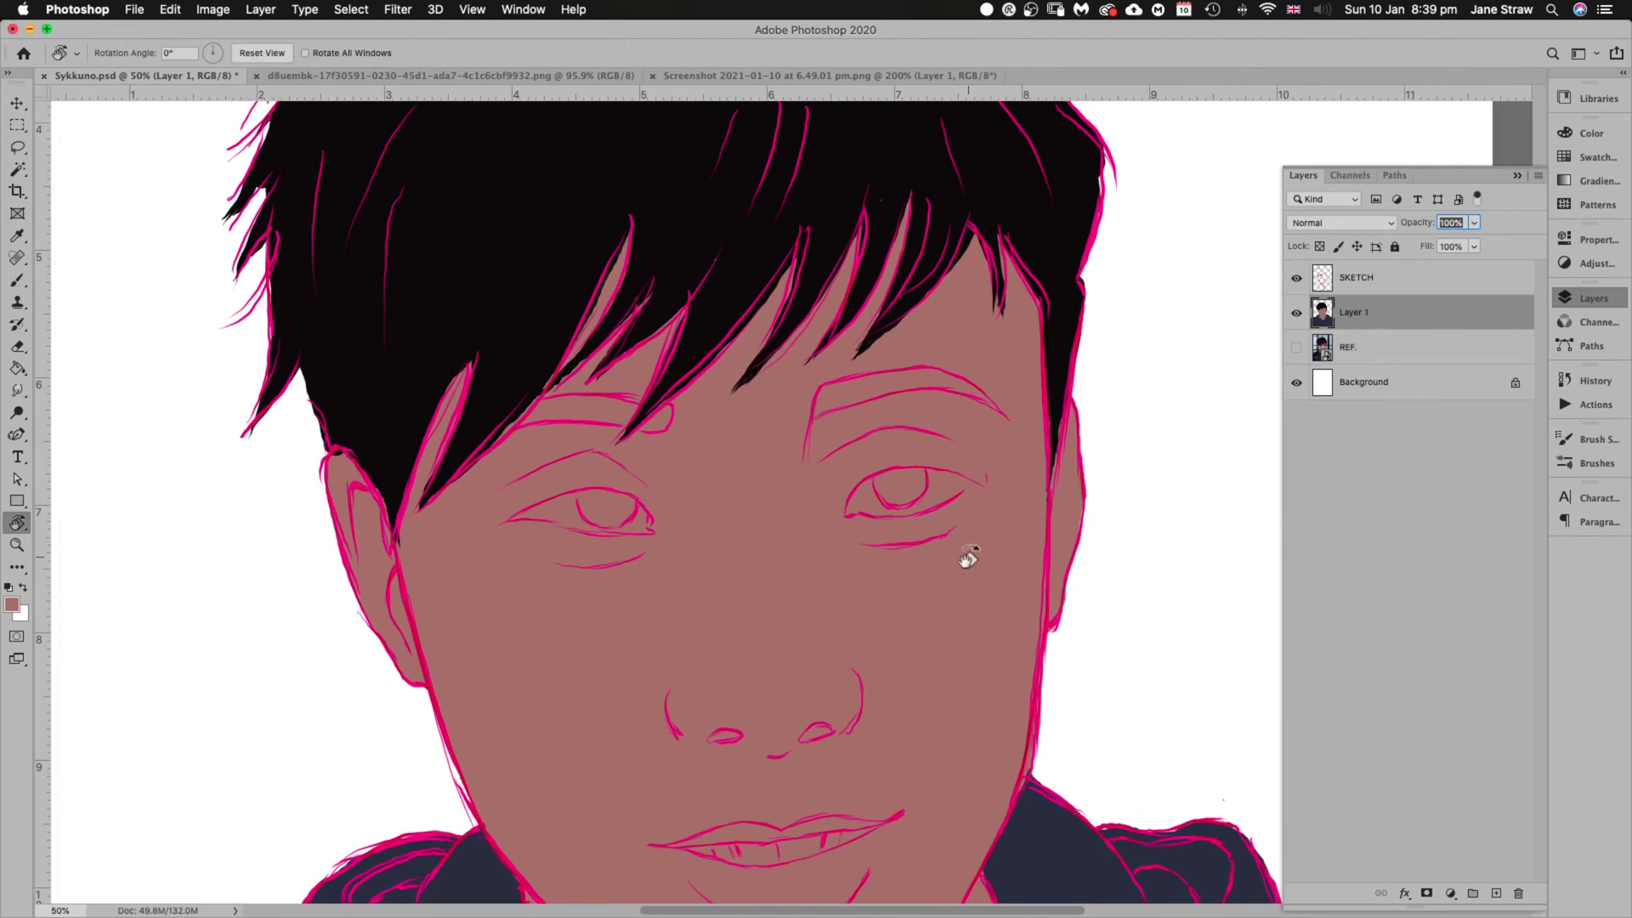
drag(970, 557, 977, 433)
key(b)
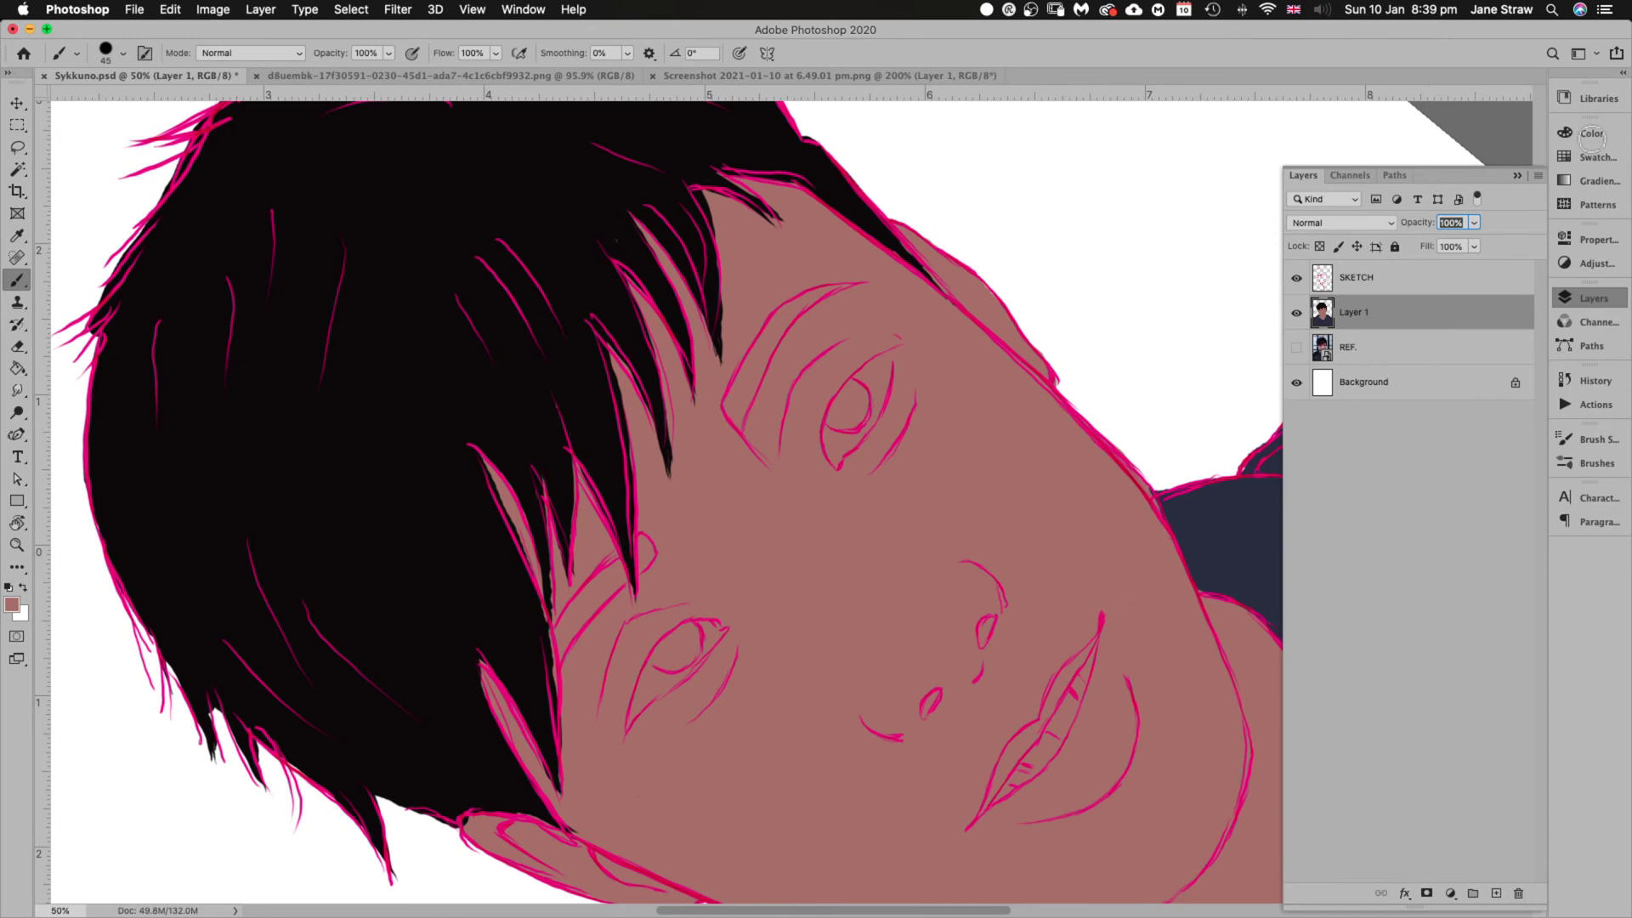
click(1592, 135)
click(1598, 159)
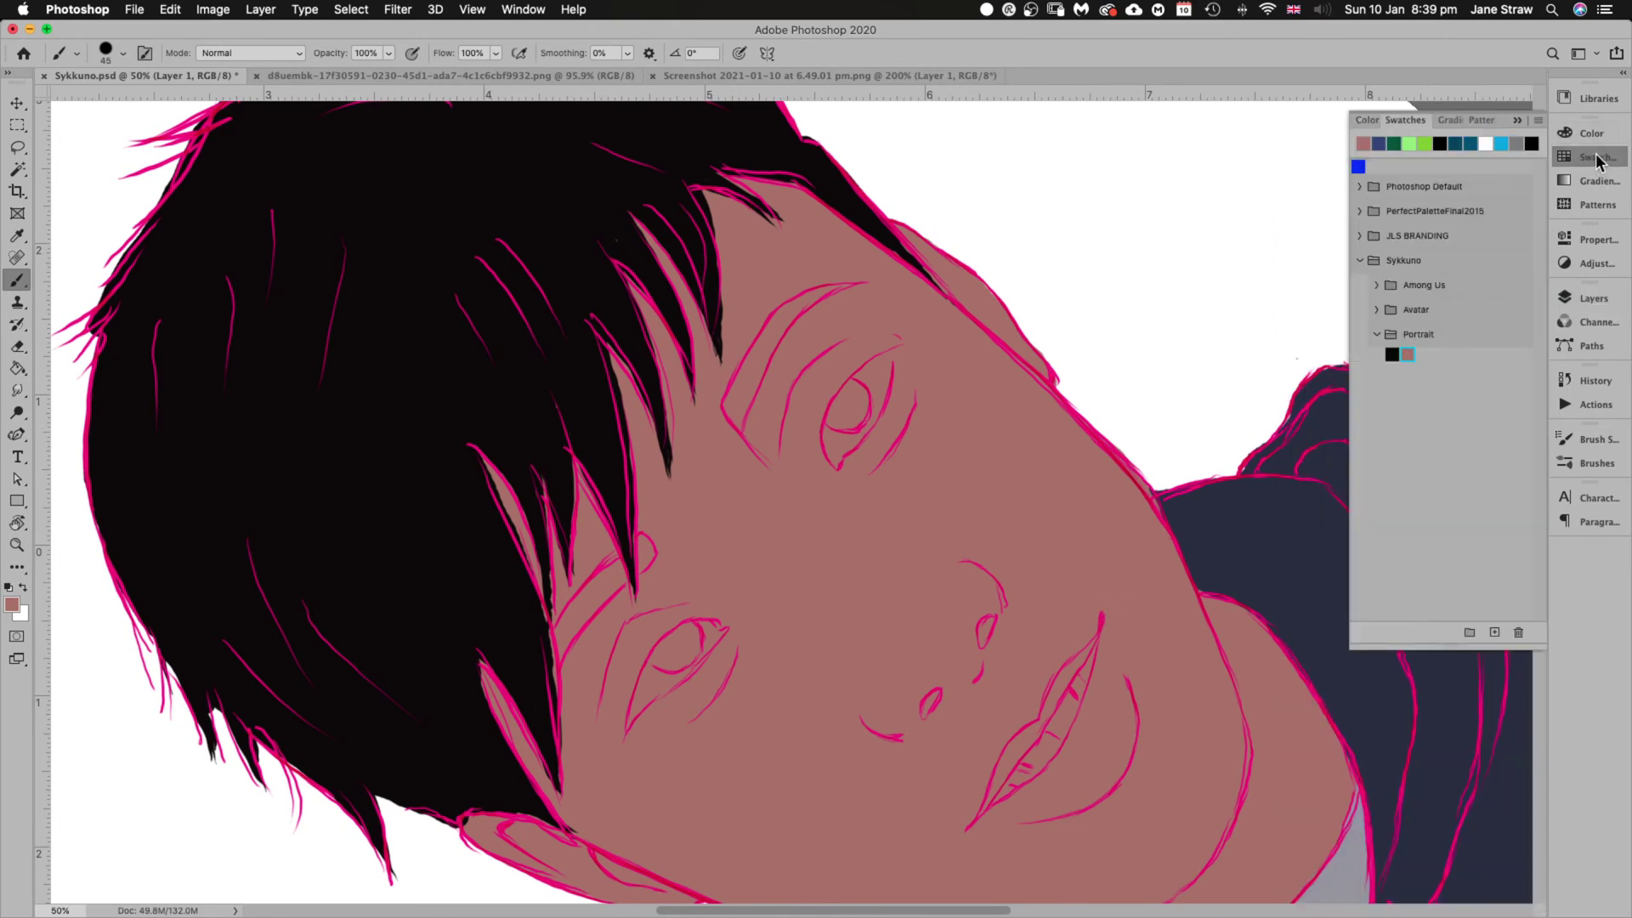
click(1392, 355)
click(1519, 120)
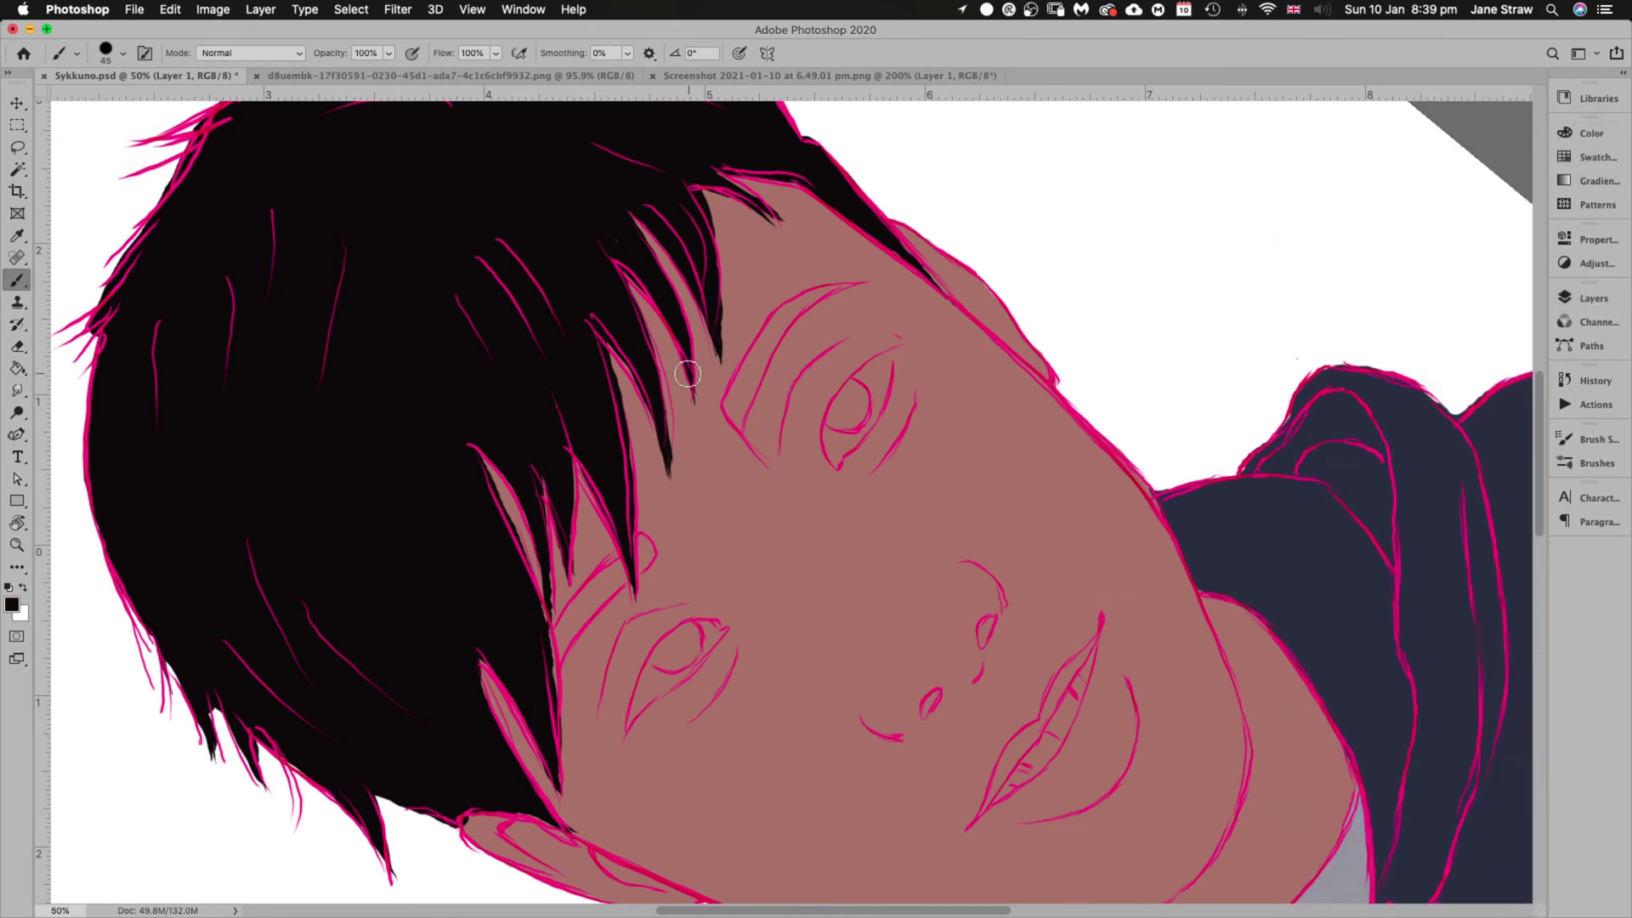
key(r)
drag(1079, 546, 1111, 408)
key(b)
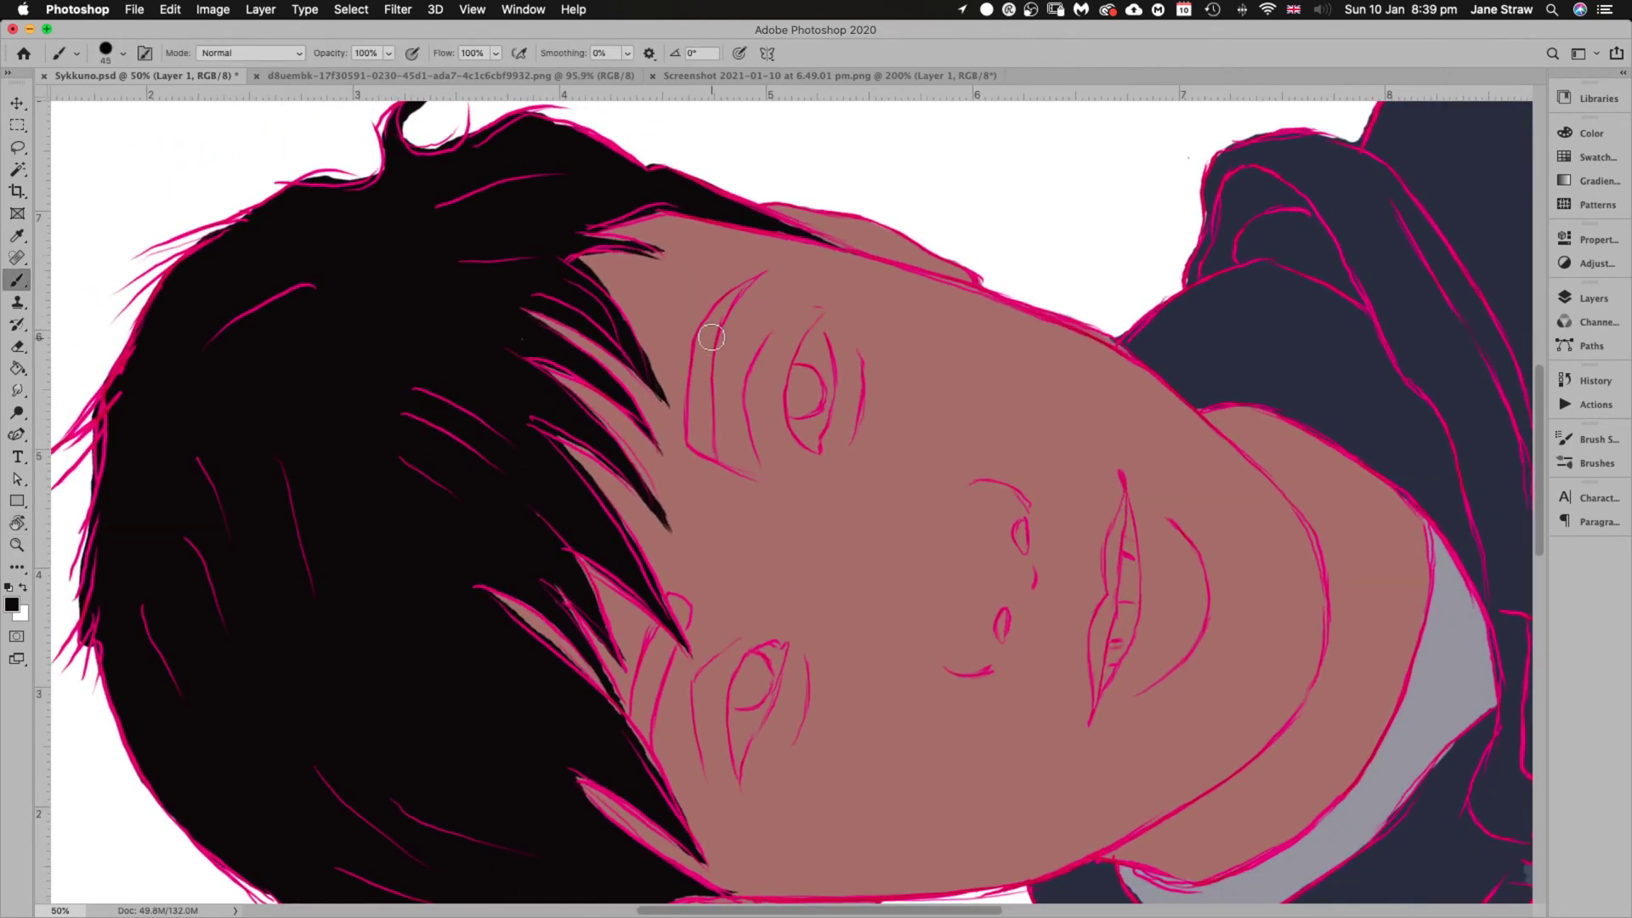
mouse_move(702, 365)
mouse_down()
mouse_move(693, 443)
mouse_move(706, 340)
mouse_move(714, 458)
mouse_move(697, 429)
mouse_move(732, 306)
mouse_move(701, 339)
mouse_move(729, 301)
mouse_move(705, 358)
mouse_move(732, 299)
mouse_move(710, 322)
mouse_move(760, 277)
mouse_move(716, 317)
mouse_move(764, 270)
mouse_up()
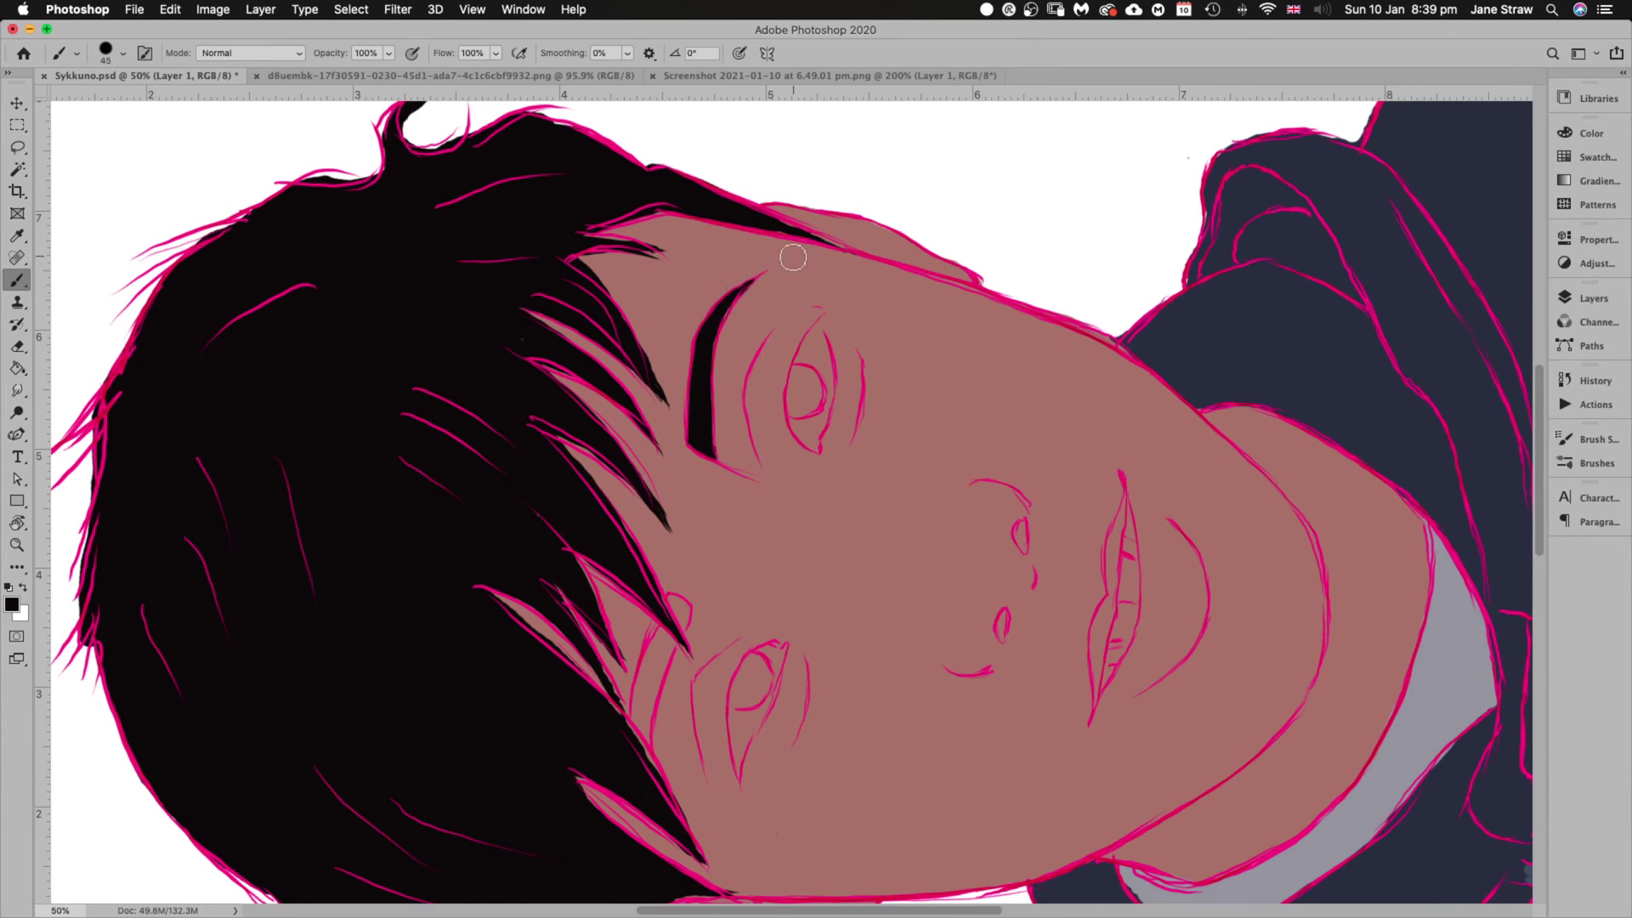
Paint the other eyebrow, partly covered by the fringe, in black and reset the canvas rotation
drag(850, 677, 933, 419)
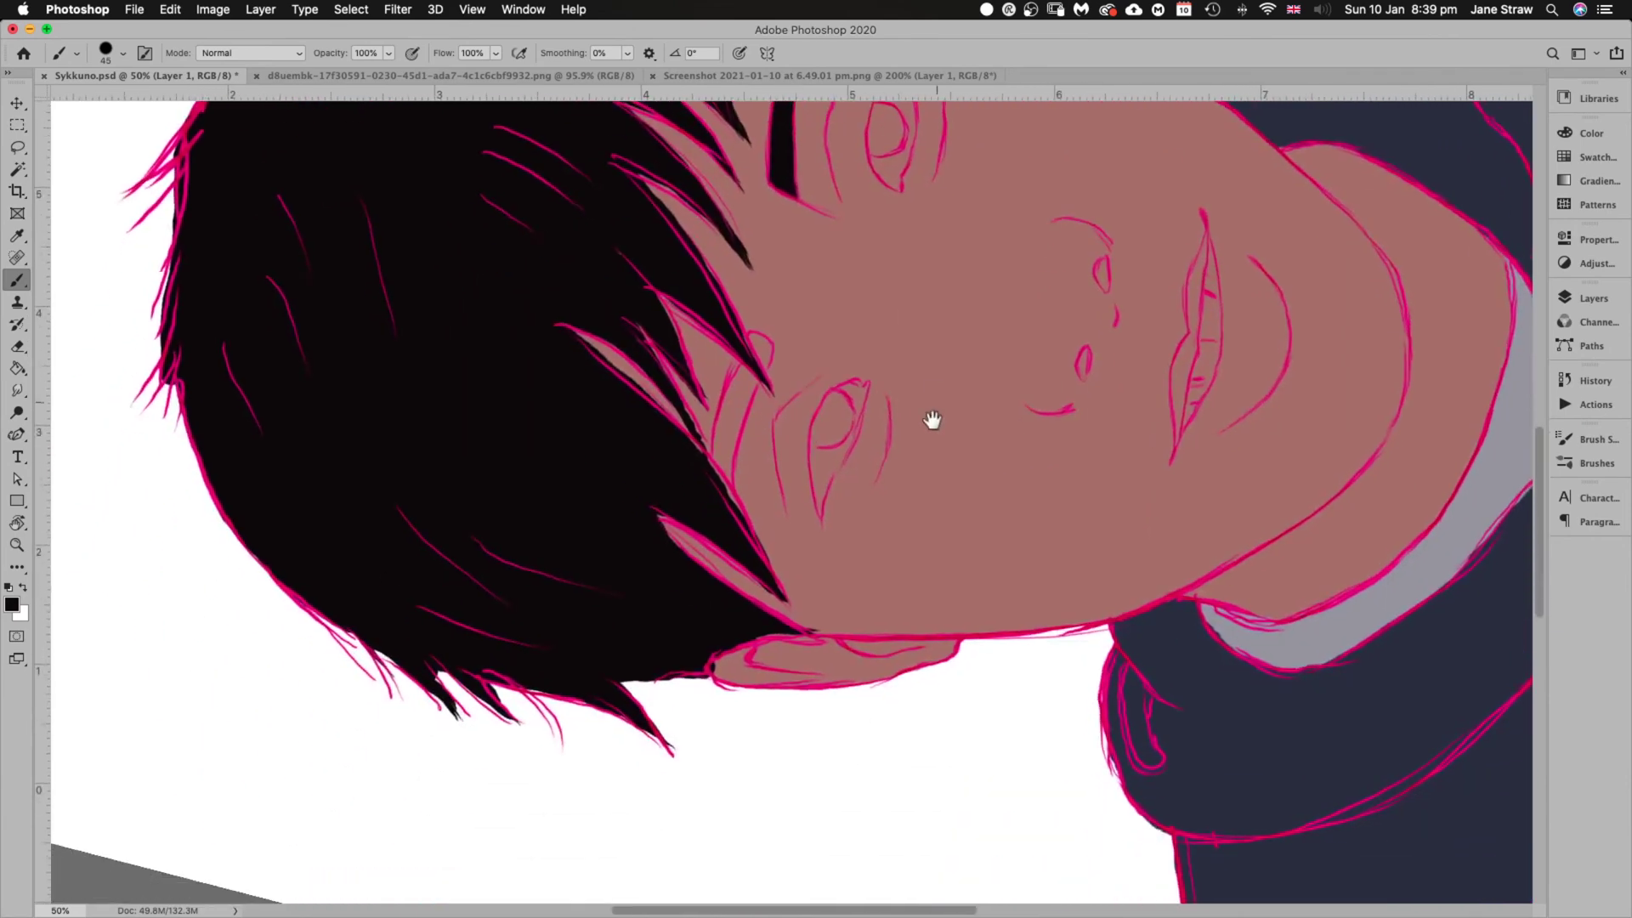
mouse_move(749, 354)
mouse_down()
mouse_move(714, 457)
mouse_move(731, 403)
mouse_move(715, 459)
mouse_move(718, 507)
mouse_move(729, 435)
mouse_move(727, 530)
mouse_move(737, 400)
mouse_move(721, 459)
mouse_move(770, 351)
mouse_move(751, 333)
mouse_move(723, 409)
mouse_move(755, 353)
mouse_up()
key(Escape)
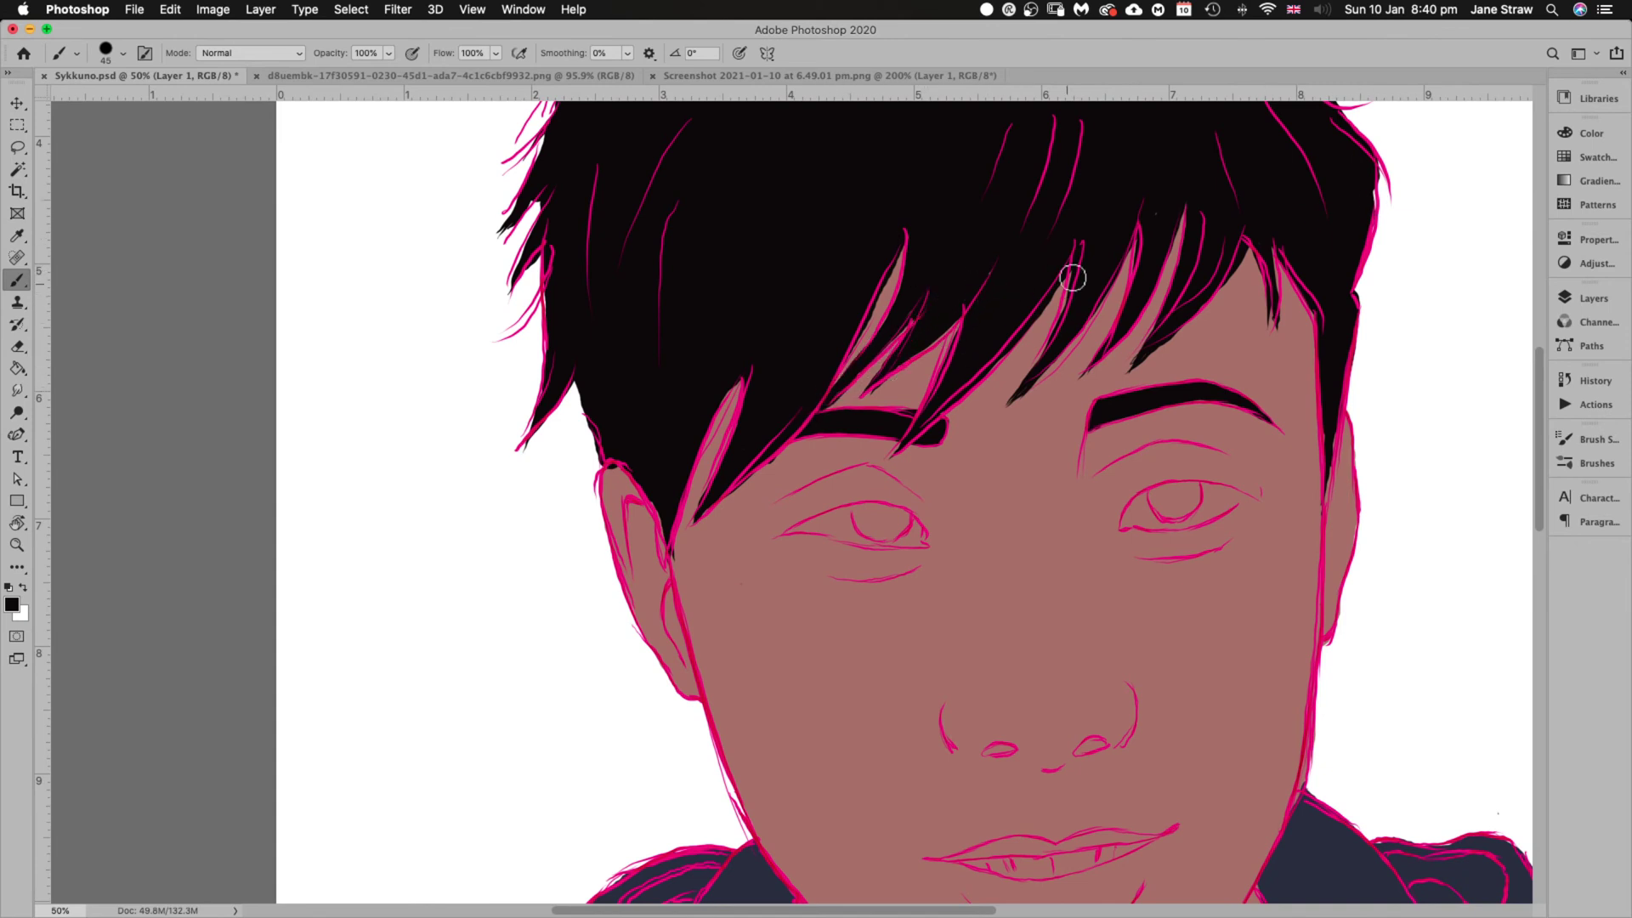
Touch up the strand of fringe between the eyebrows with black, then view the whole portrait at 25%
drag(1081, 249, 1054, 329)
drag(1198, 592, 1083, 415)
key(super+minus)
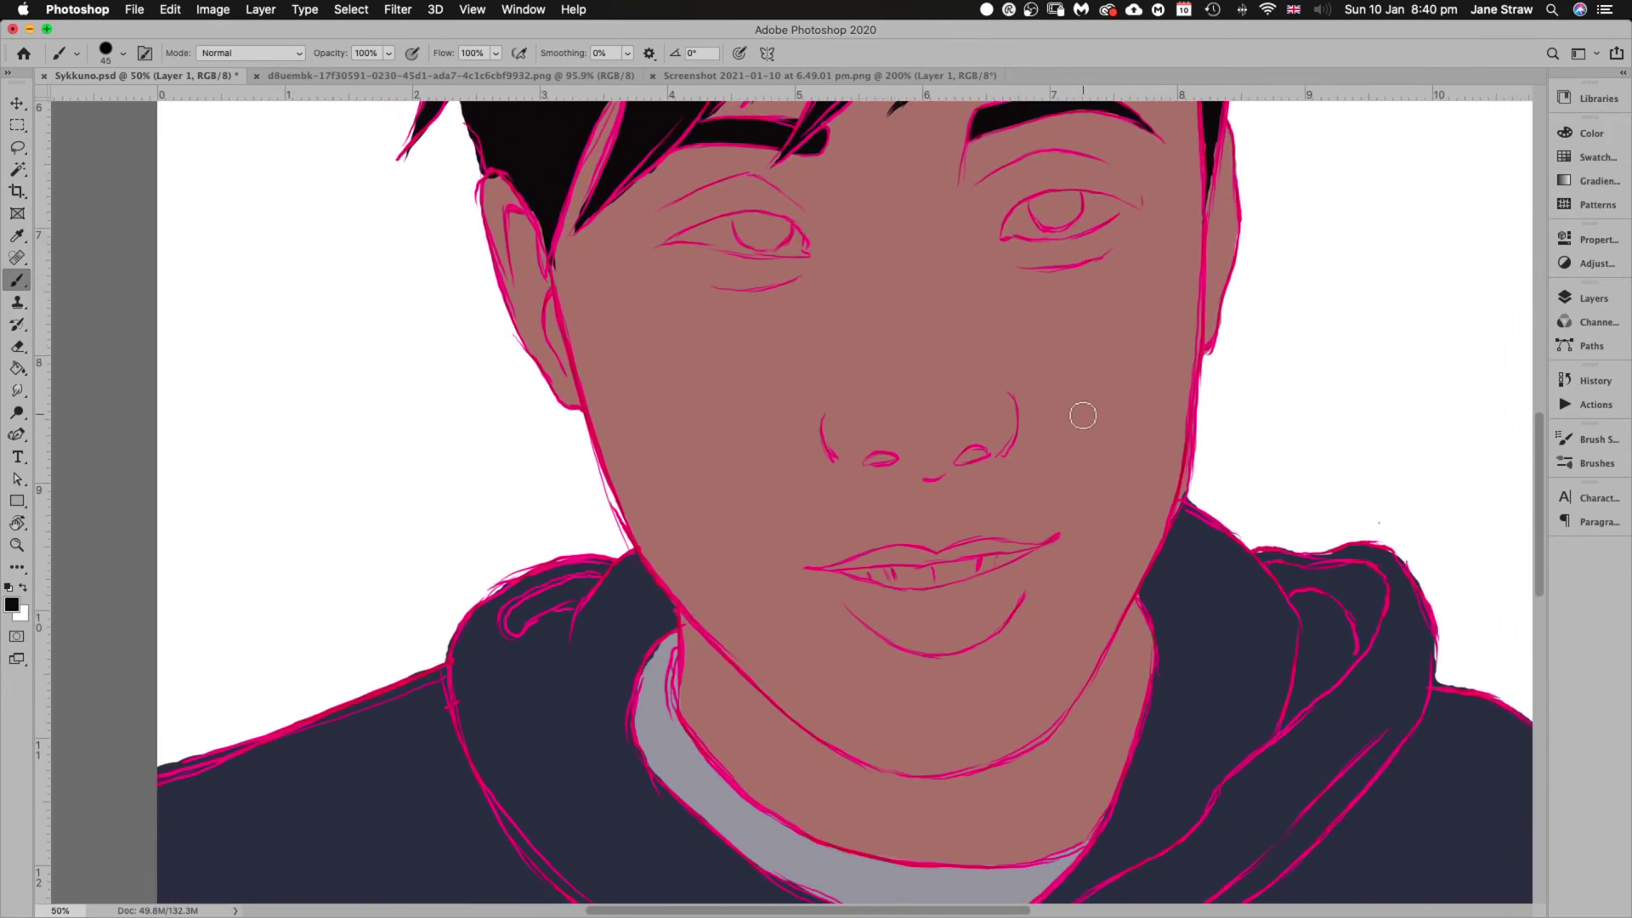
key(super+minus)
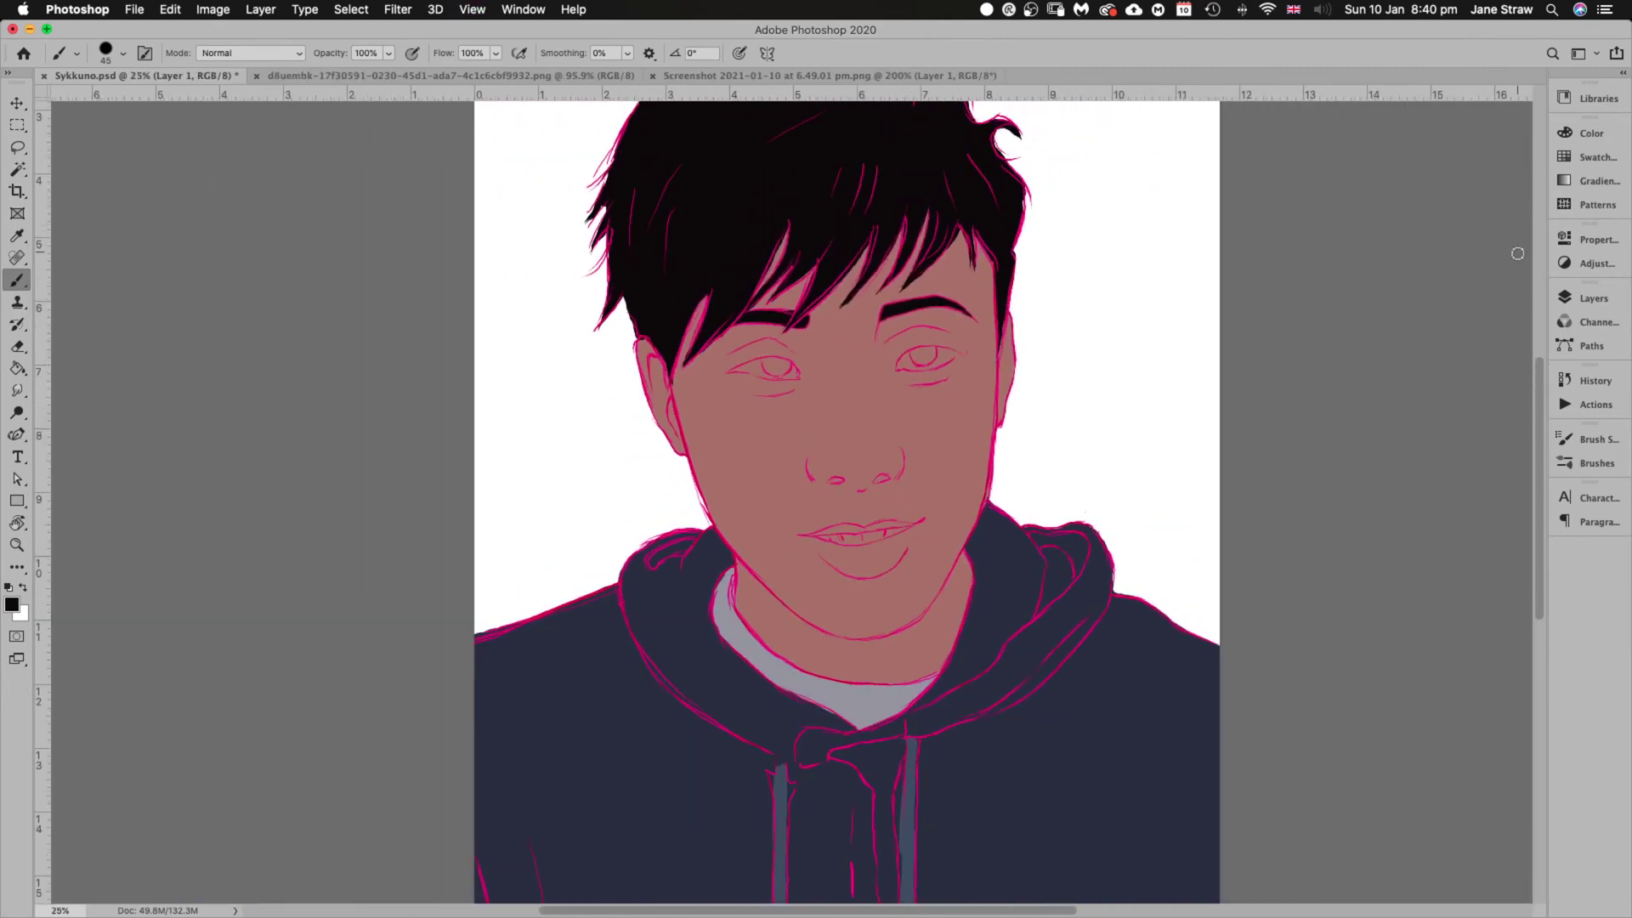
Check the flat colours by toggling the visibility of Layer 1, and show the REF layer
click(1612, 300)
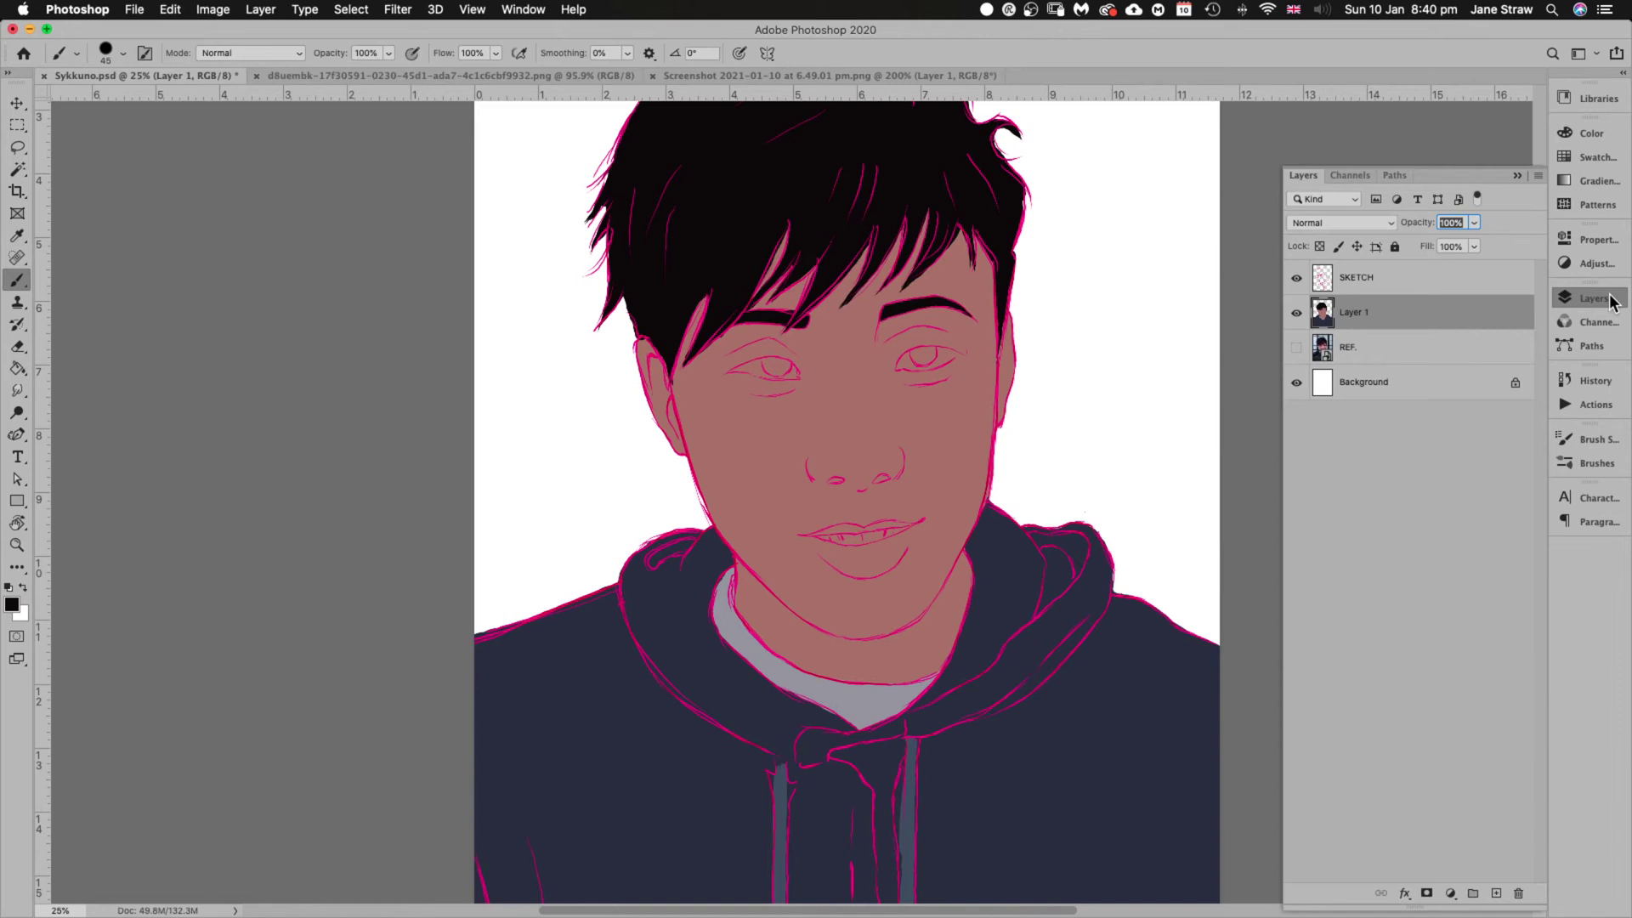
click(1296, 312)
click(1297, 313)
click(1296, 347)
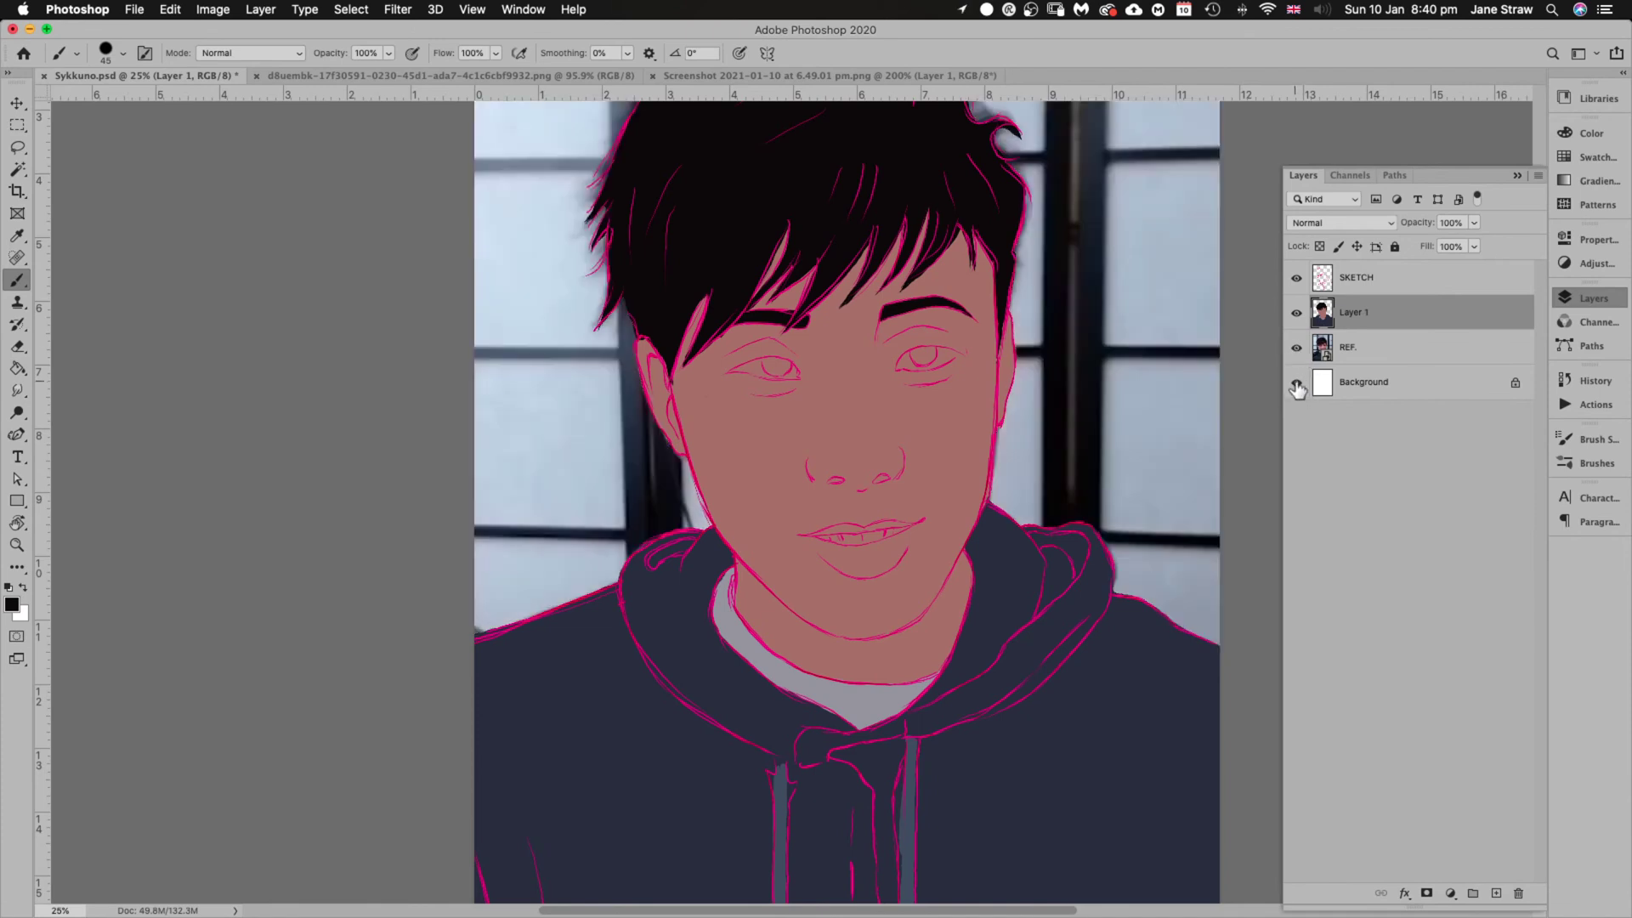
Fill the Background layer with grey sampled from the area around the canvas using the Paint Bucket, and hide the REF layer
click(1296, 384)
click(1325, 387)
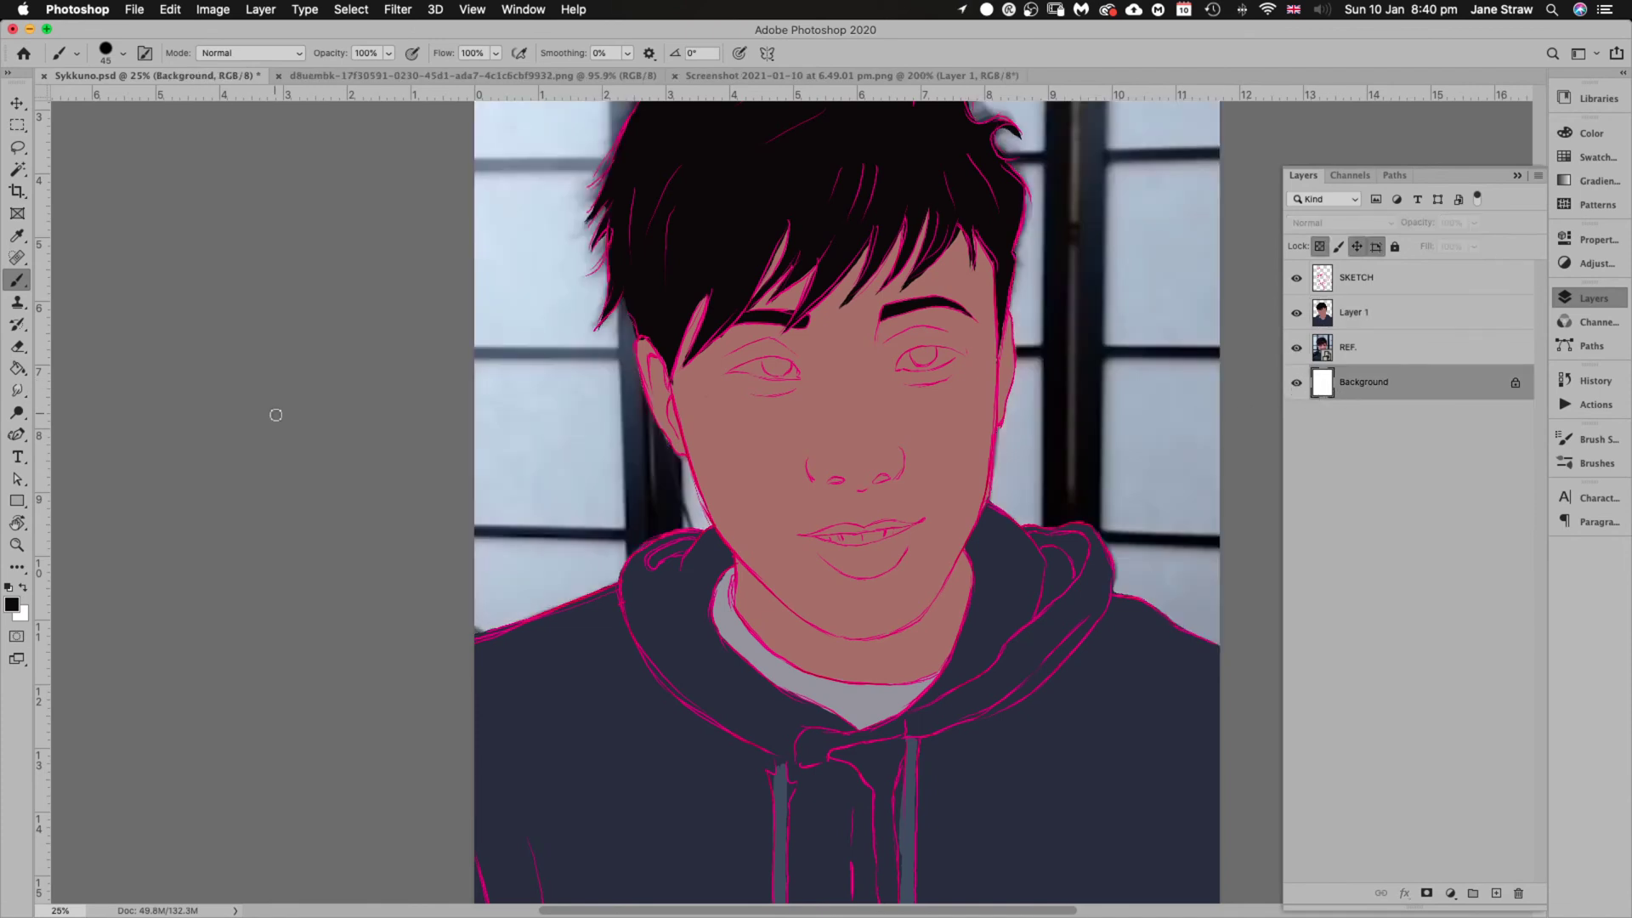
alt+click(138, 397)
click(18, 369)
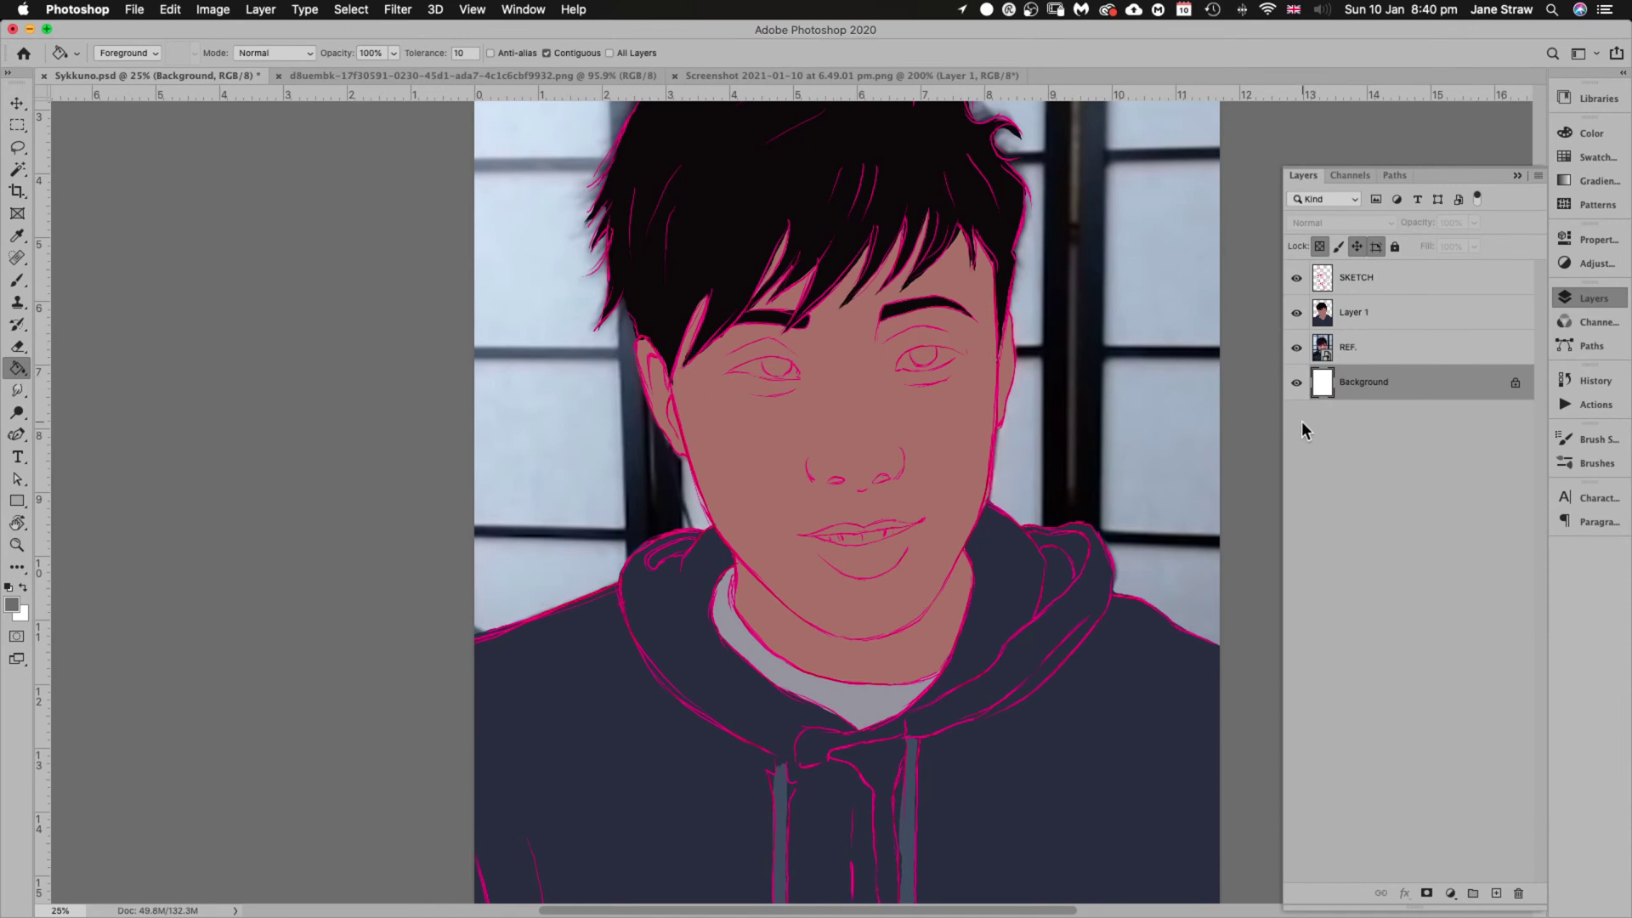
click(1188, 460)
click(1295, 349)
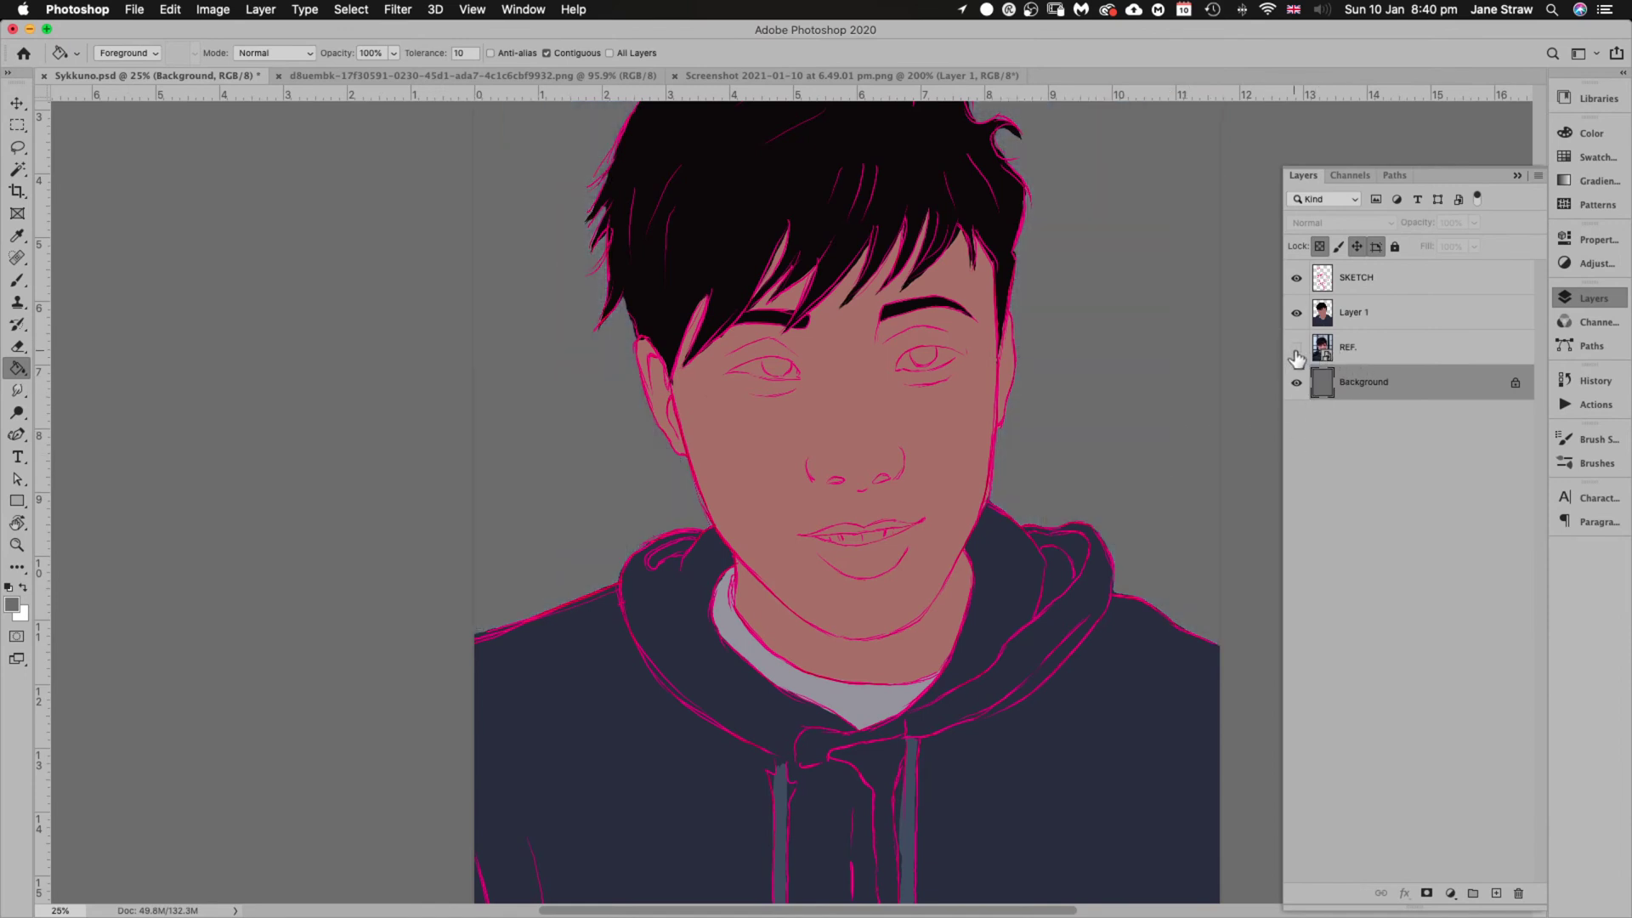
Compare the artwork over the reference photo and the grey fill by toggling the REF and Background layers
click(1296, 350)
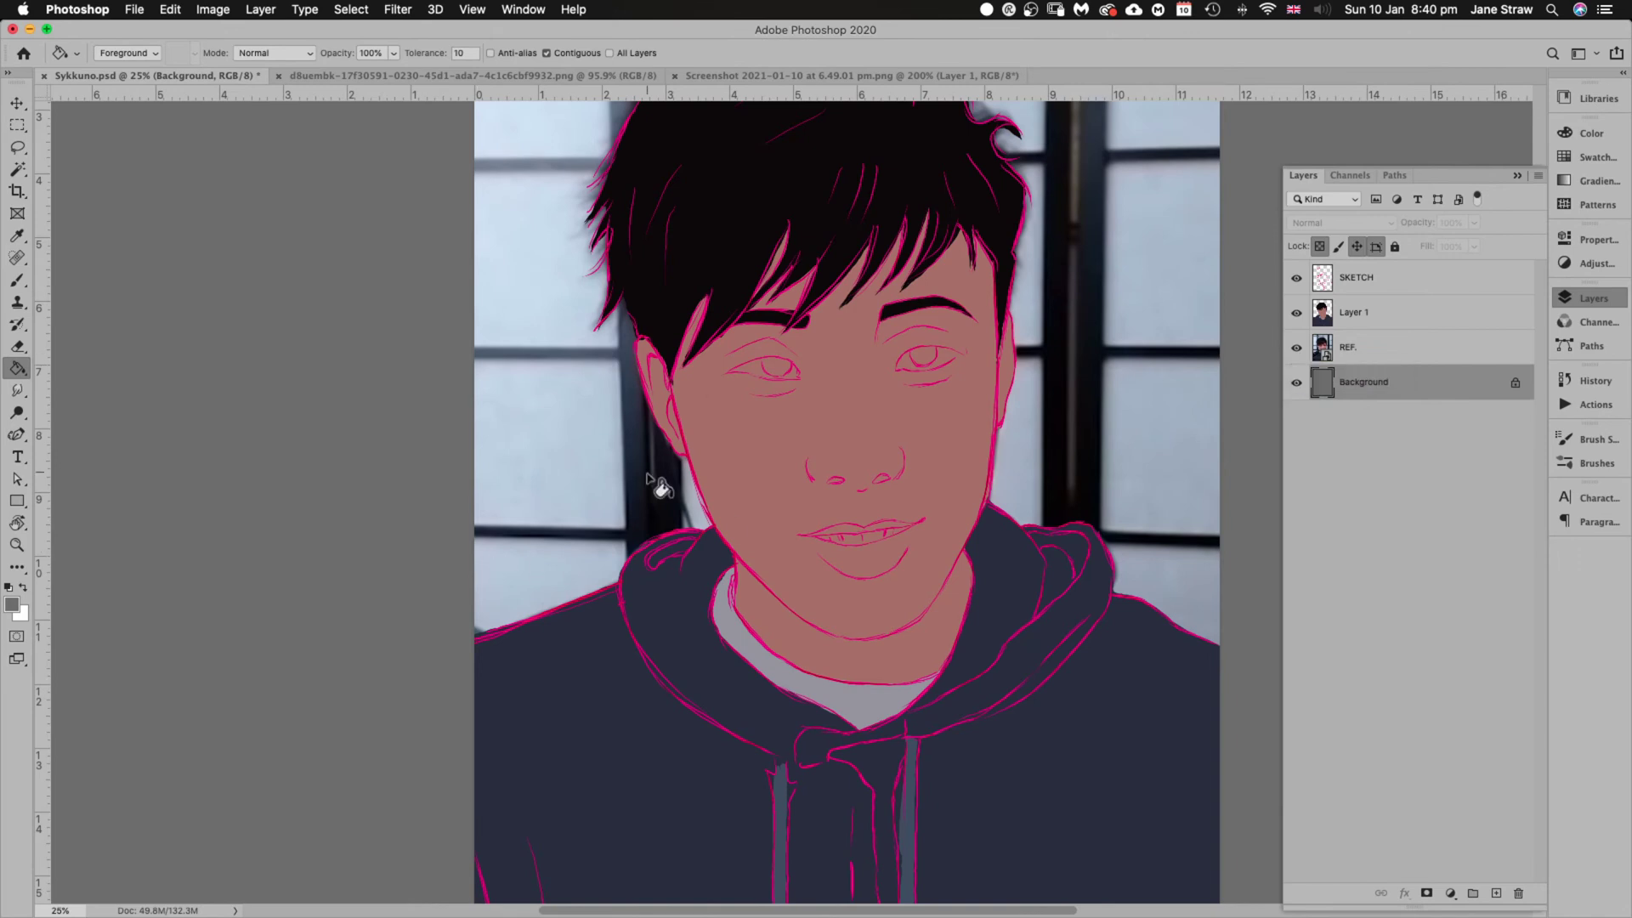
click(1296, 381)
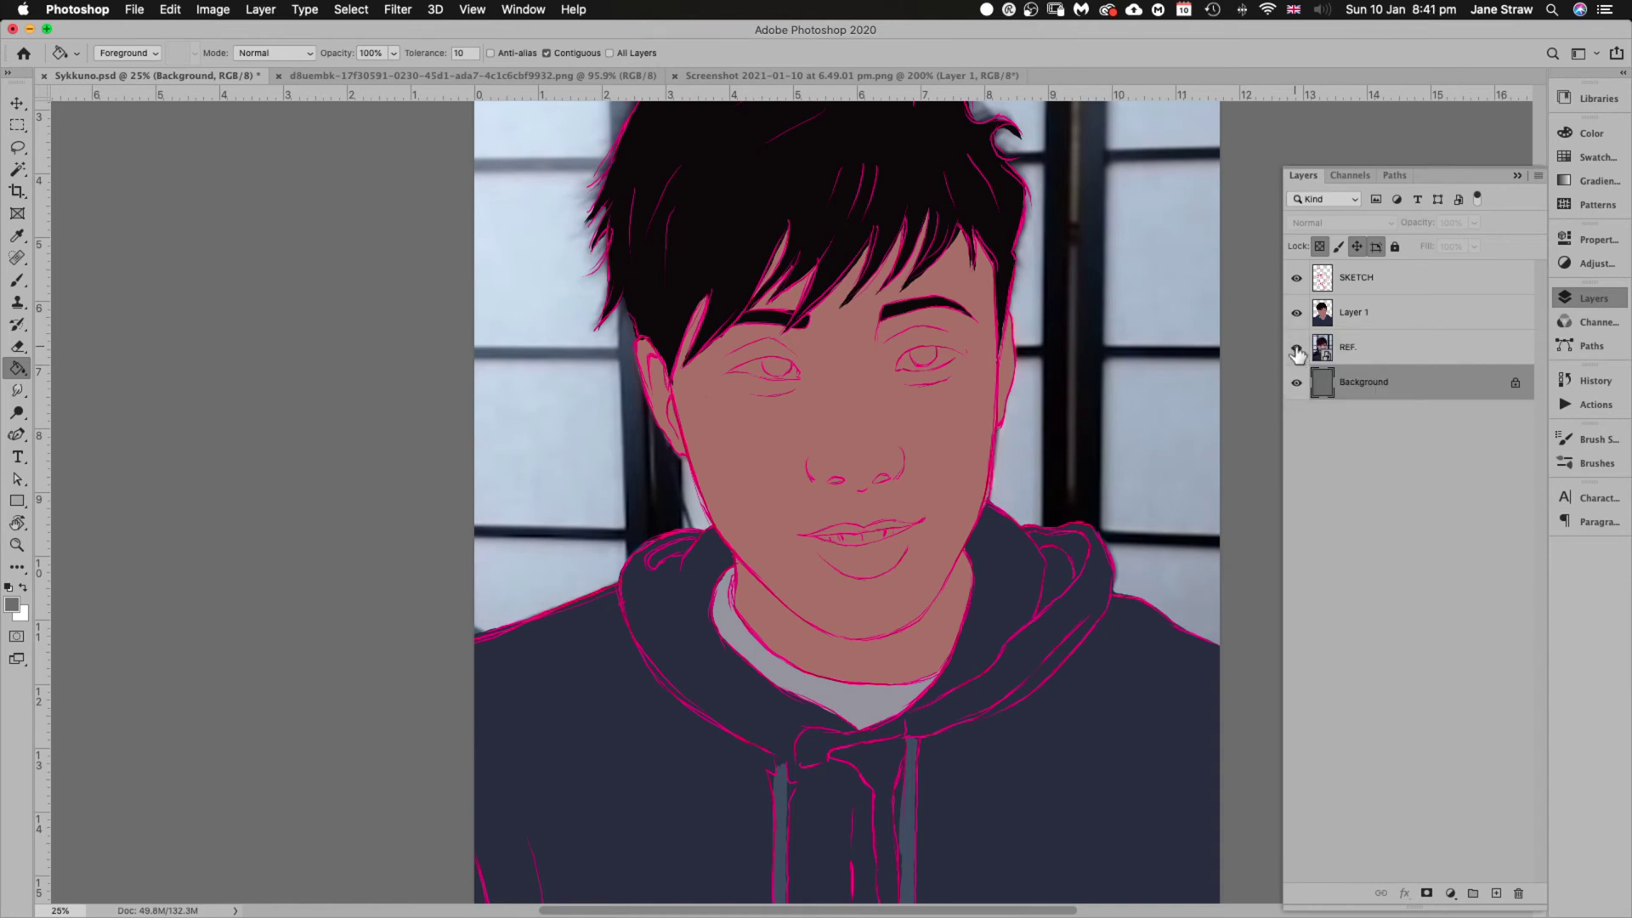
click(1297, 349)
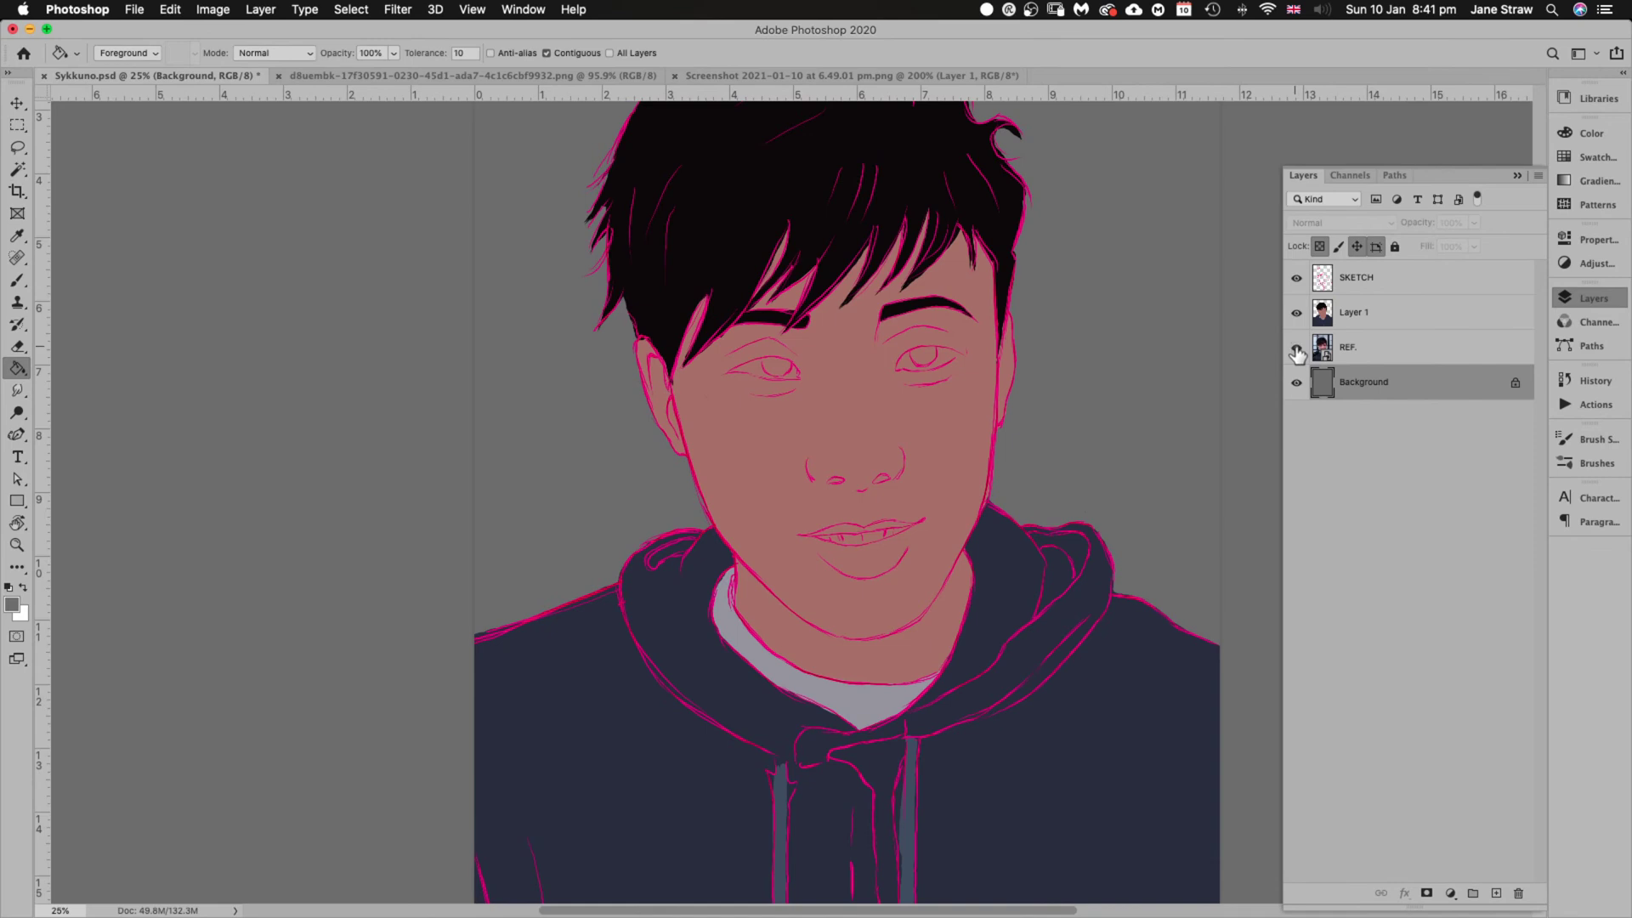
click(1296, 351)
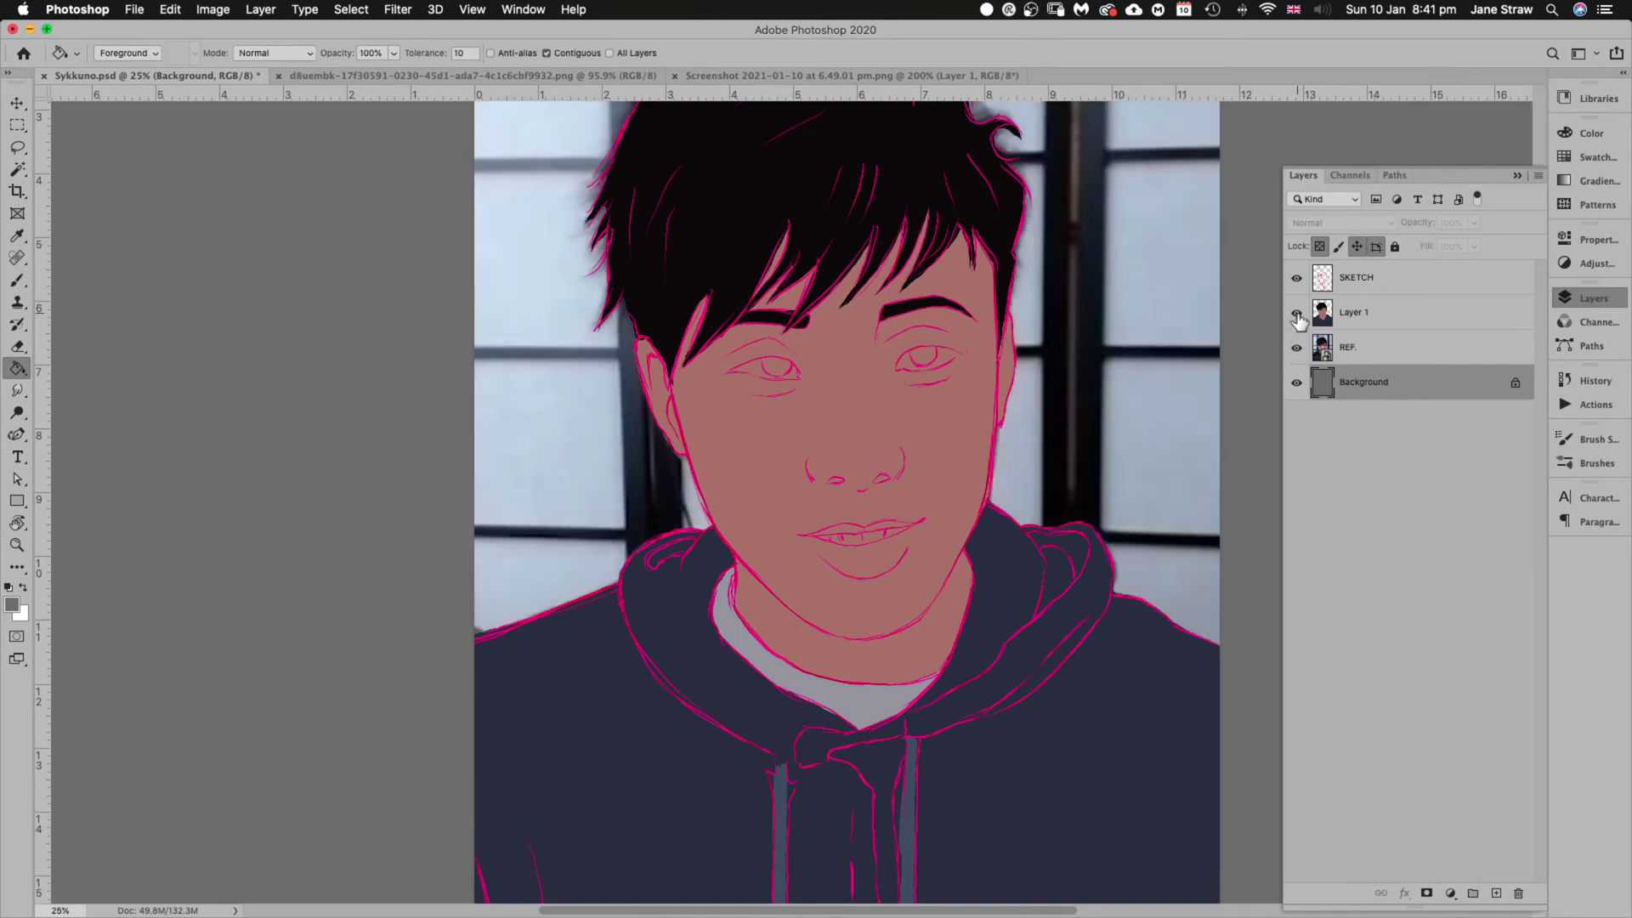
Compare Layer 1 with the photo, leave it hidden, make the REF layer active and switch to the Brush tool
click(1296, 314)
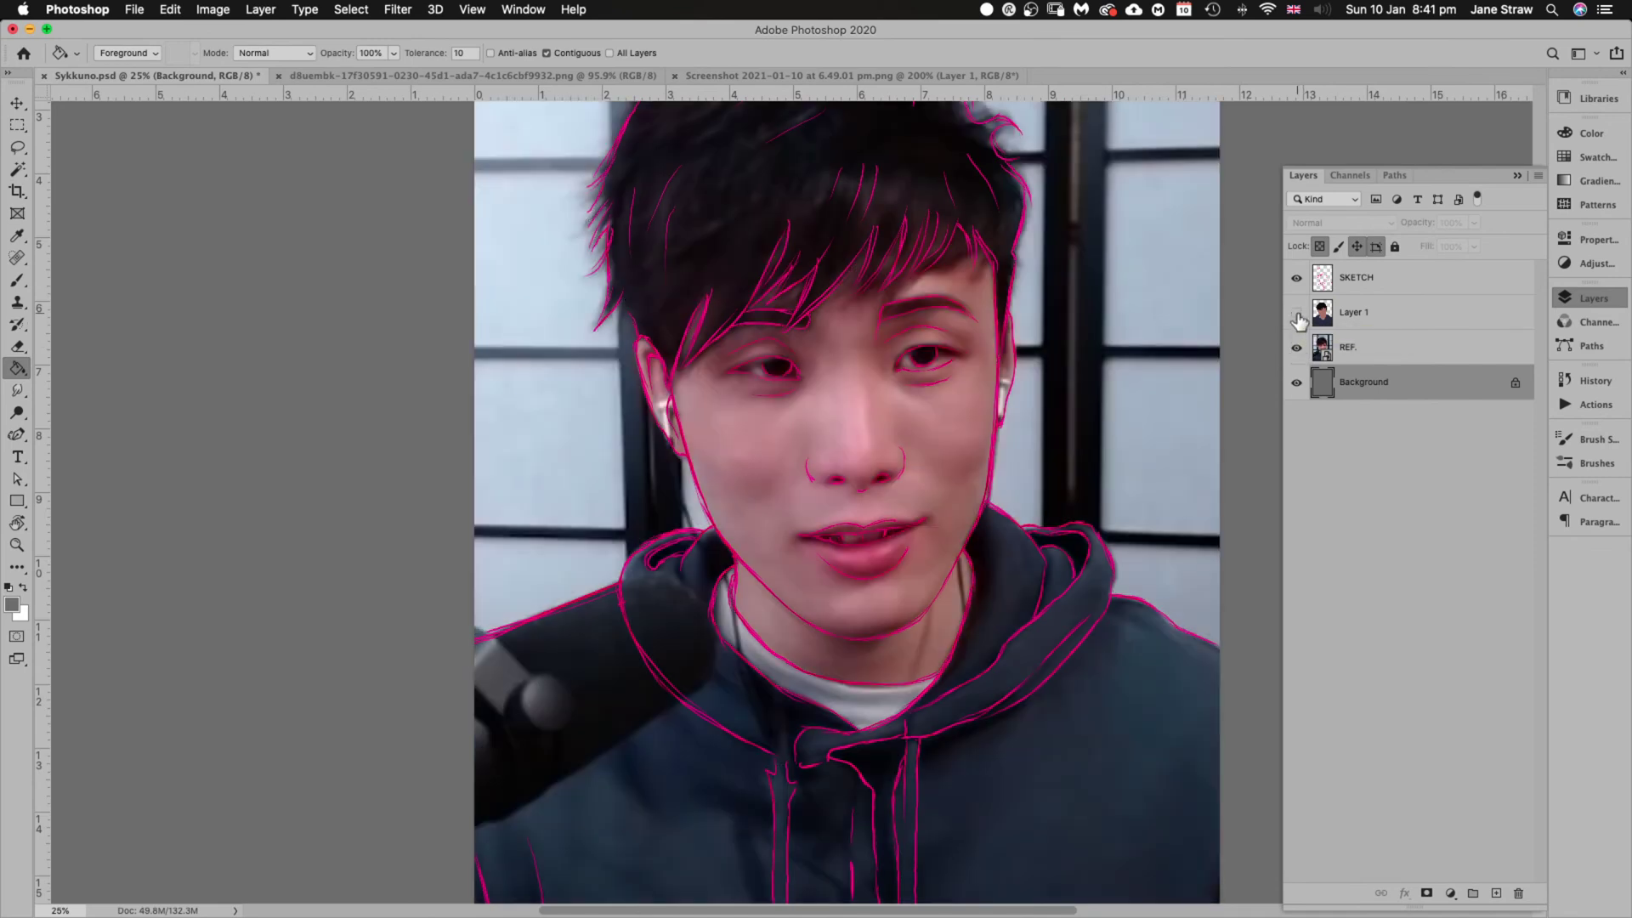
click(1297, 314)
click(1296, 314)
click(1297, 313)
click(1297, 313)
click(1403, 354)
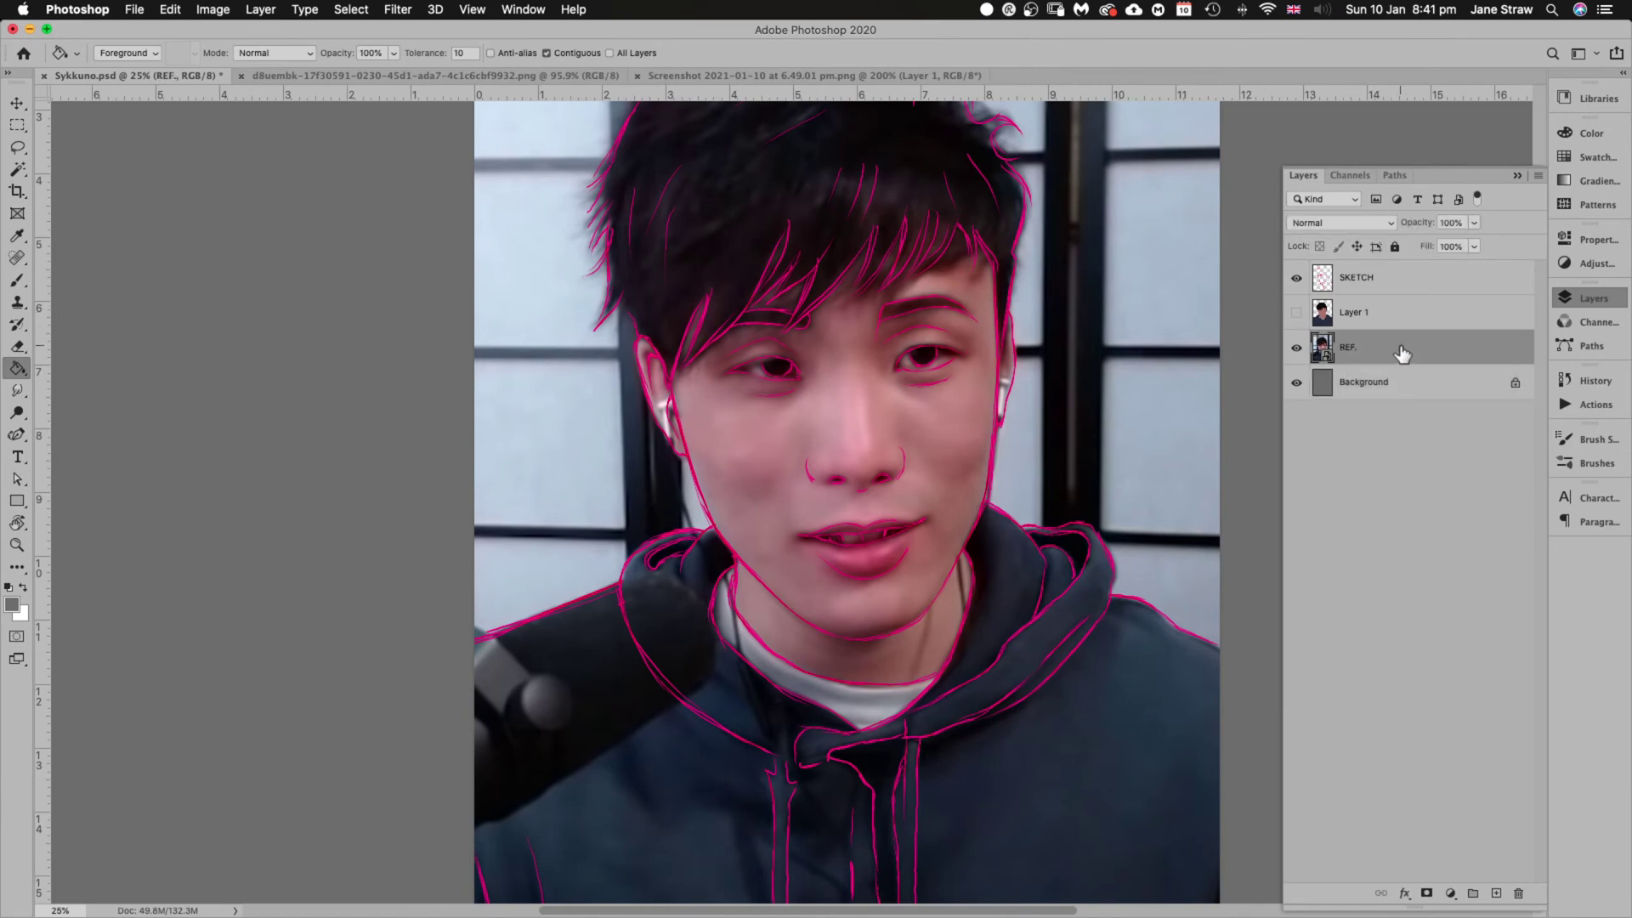
key(b)
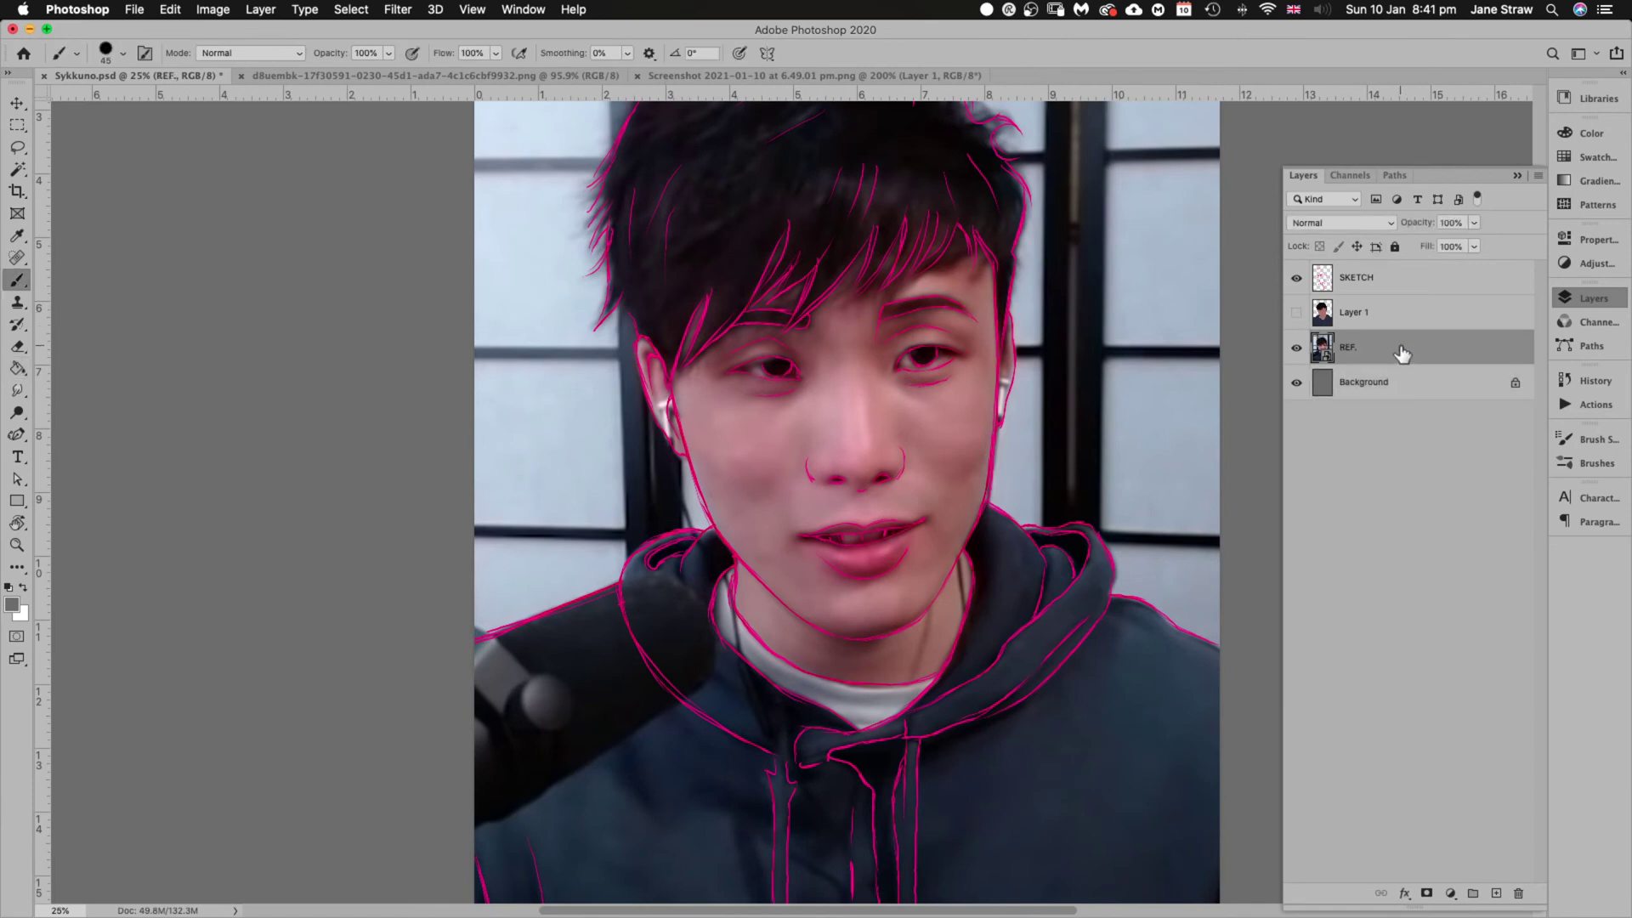
Sample the pink lip colour from the photo, make Layer 1 active and leave only Layer 1 and the SKETCH layer visible
alt+click(875, 557)
alt+click(1297, 312)
key(super+0)
click(1352, 319)
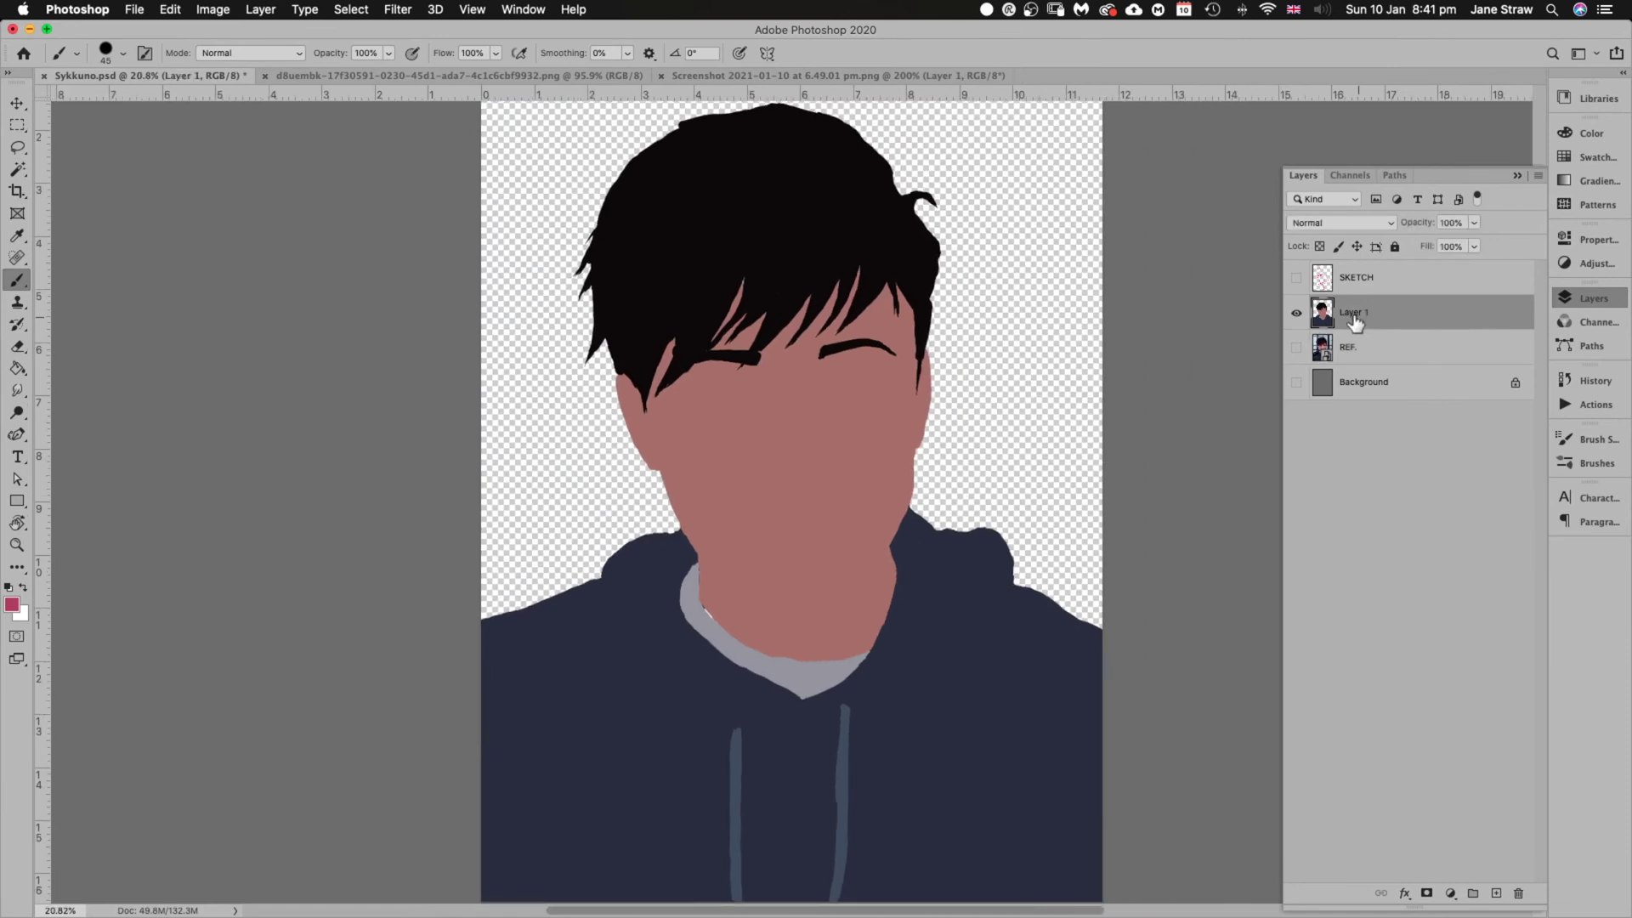
click(1298, 280)
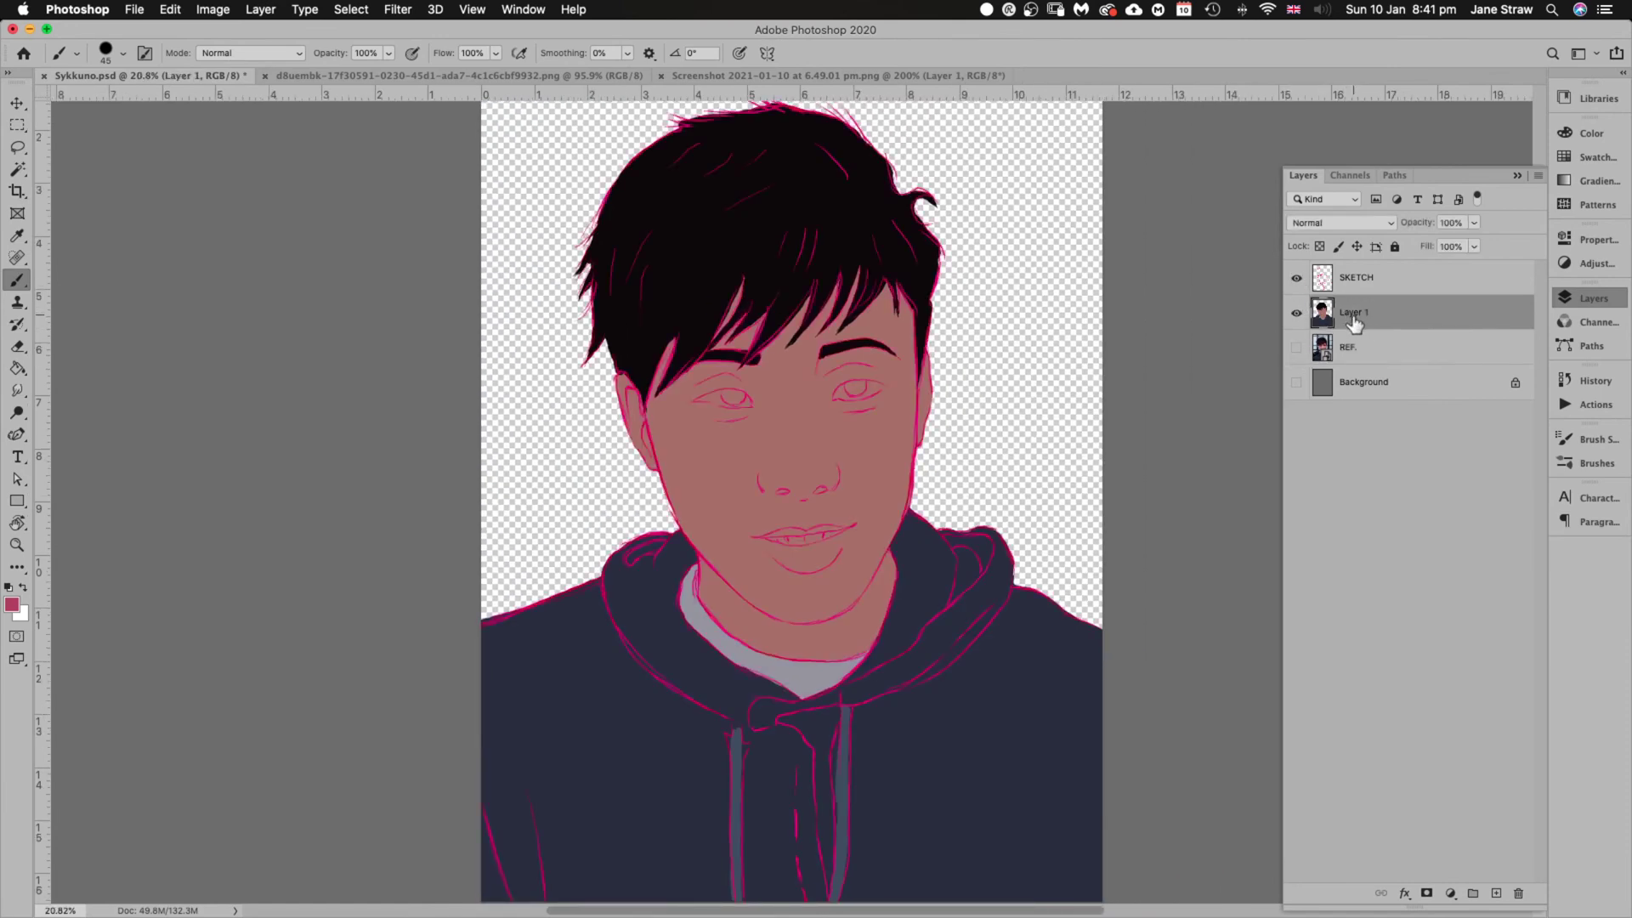
Paint the upper lip in flat pink on Layer 1 within the sketch lines, using a size 35 brush on a rotated canvas
scroll(885, 539, up, 4)
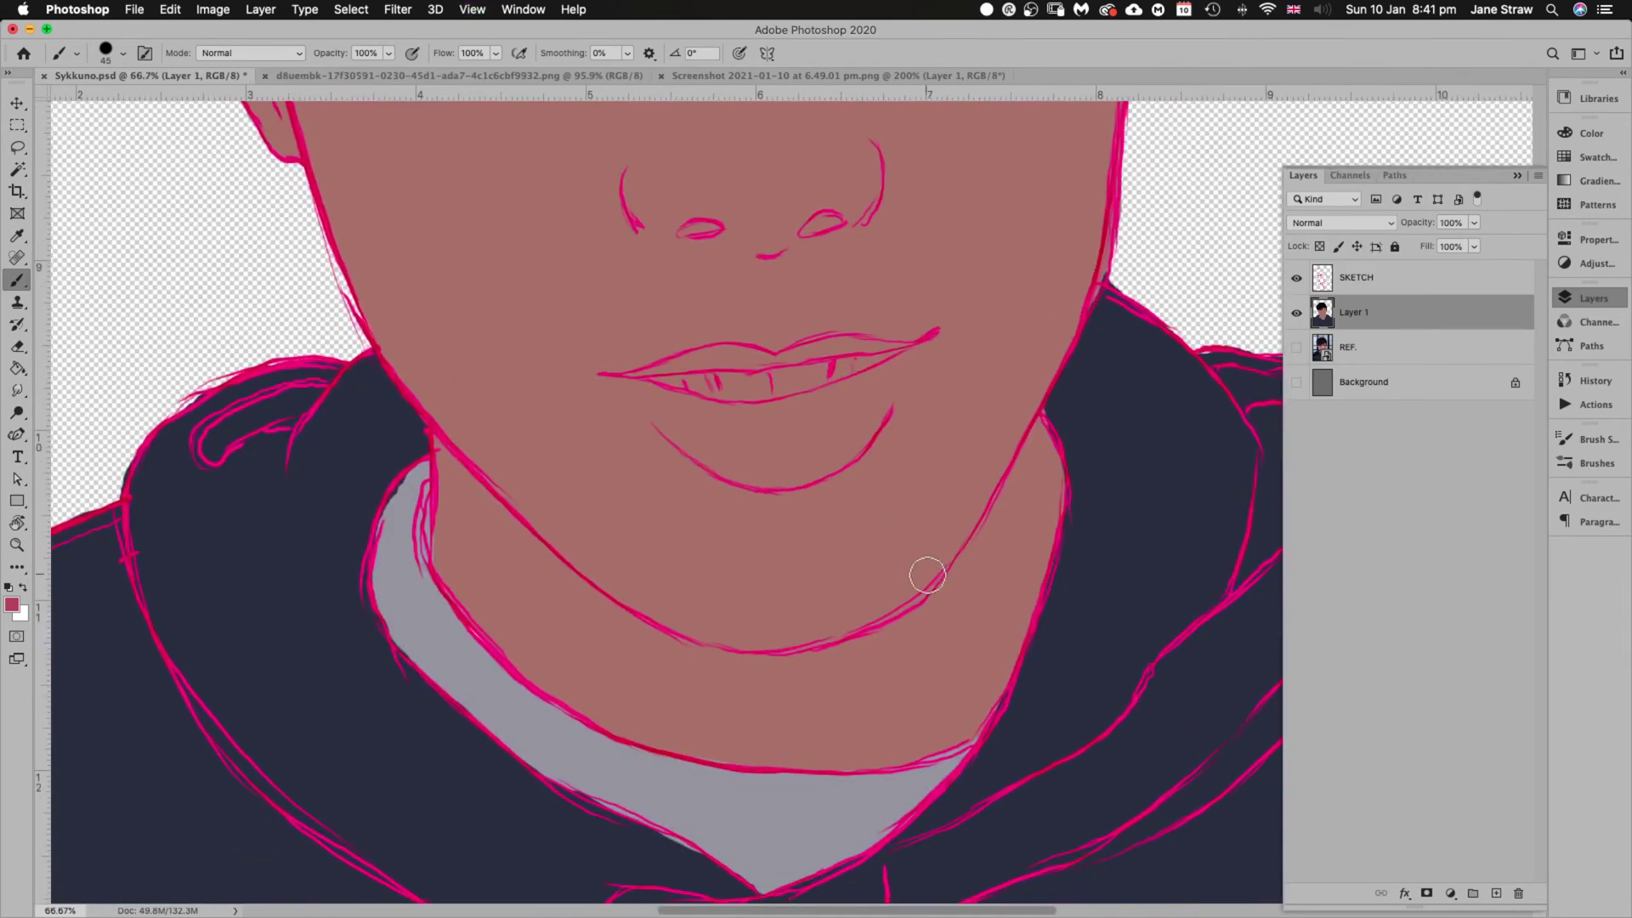
key(r)
drag(955, 627, 1012, 311)
key(b)
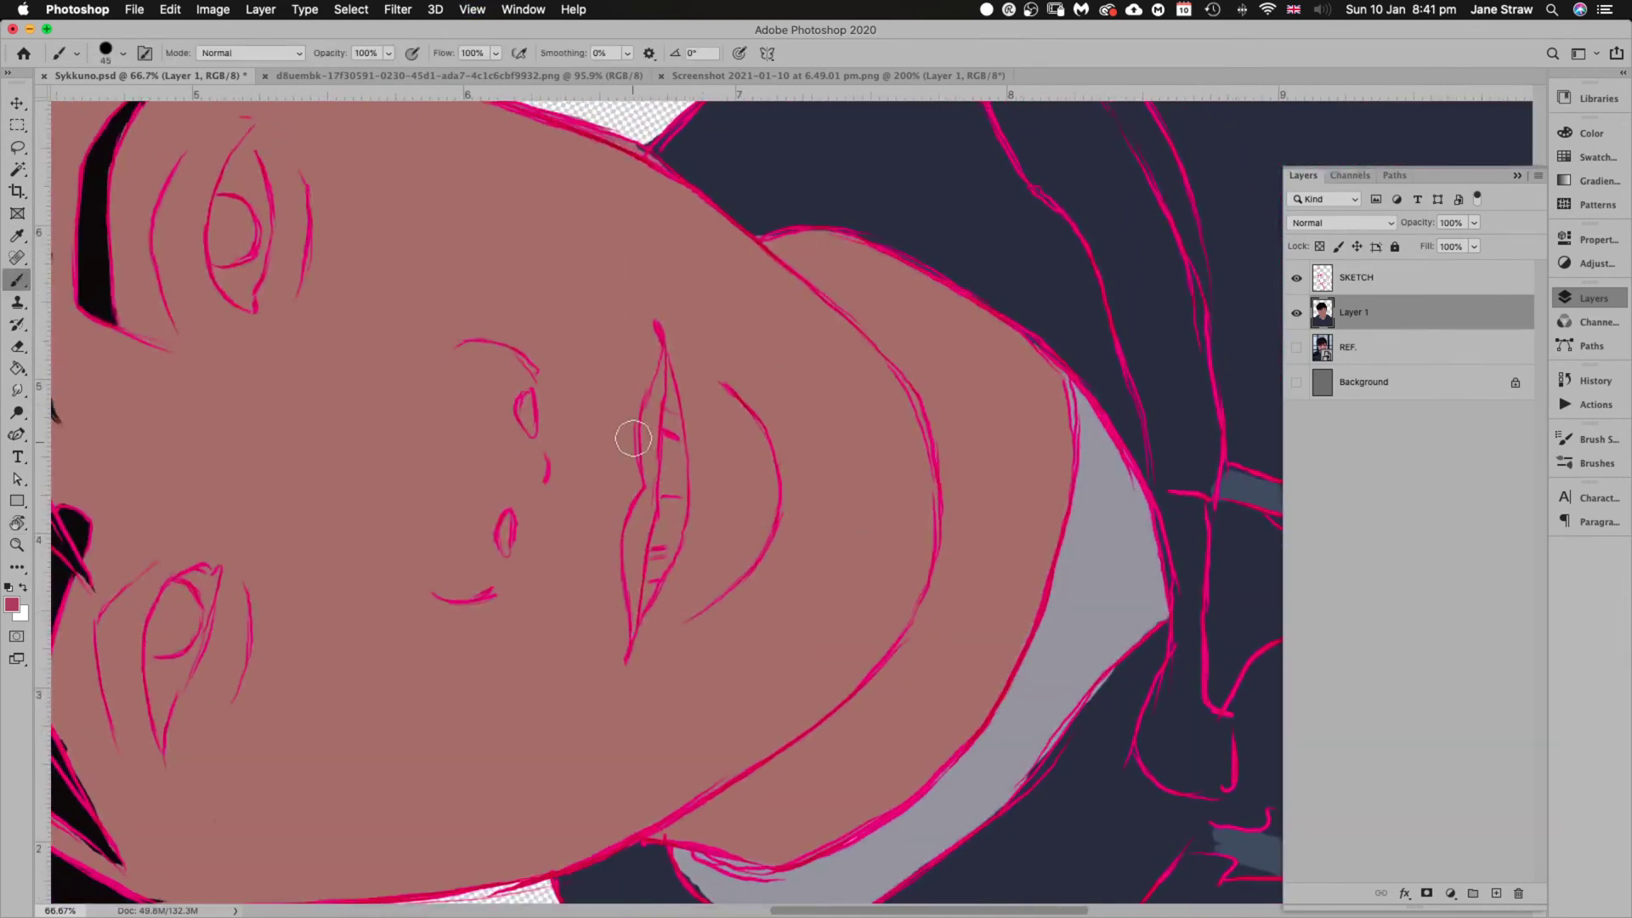
key(bracketleft)
mouse_move(651, 426)
mouse_down()
mouse_move(648, 485)
mouse_move(648, 401)
mouse_move(652, 491)
mouse_move(657, 374)
mouse_move(659, 388)
mouse_up()
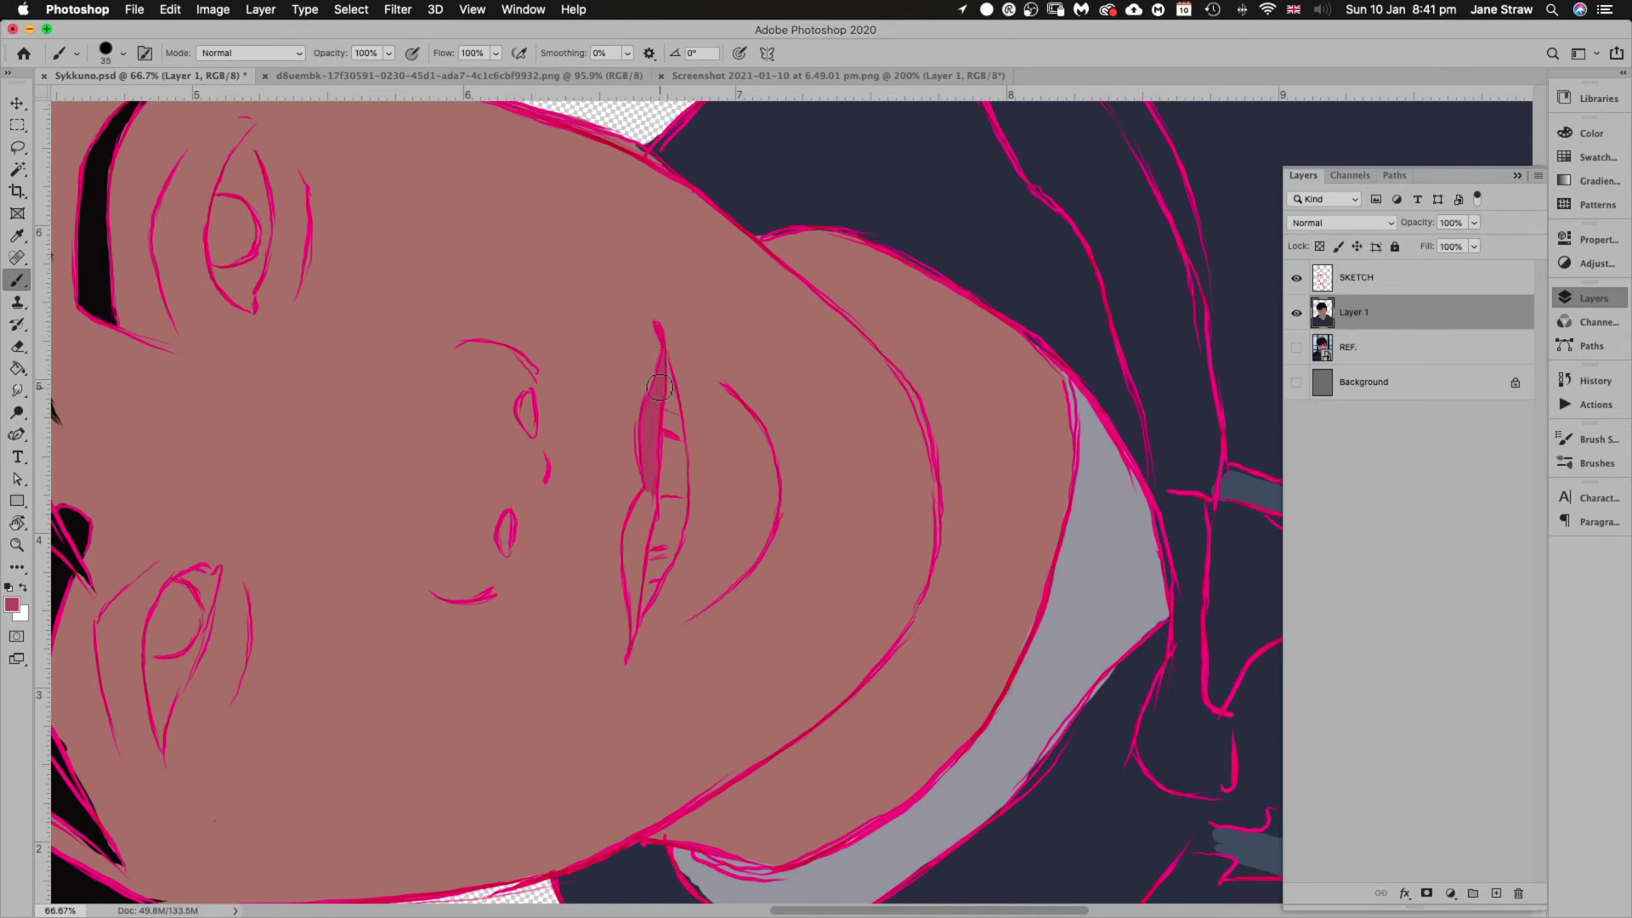
mouse_move(641, 503)
mouse_down()
mouse_move(628, 573)
mouse_move(652, 503)
mouse_move(635, 618)
mouse_move(636, 537)
mouse_move(631, 612)
mouse_move(626, 563)
mouse_move(635, 609)
mouse_up()
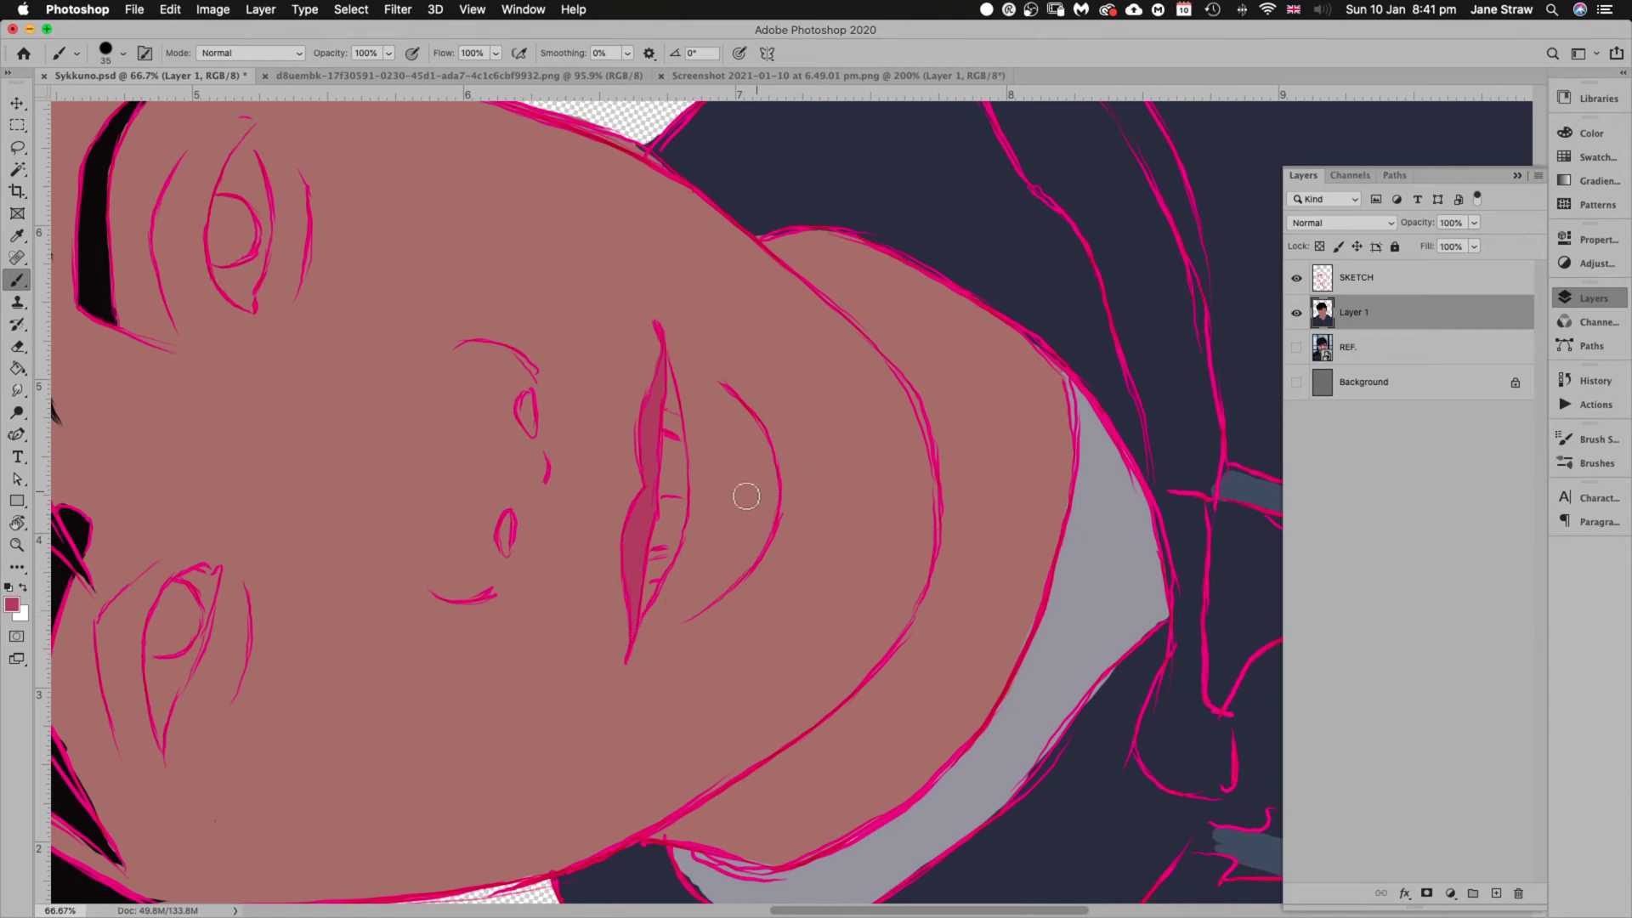
Block in the middle of the lower lip with the same pink, using a size 90 brush
key(bracketright)
key(bracketright)
key(bracketright)
key(bracketright)
mouse_move(718, 477)
mouse_down()
mouse_move(696, 546)
mouse_move(697, 518)
mouse_move(738, 482)
mouse_move(755, 528)
mouse_move(767, 510)
mouse_move(734, 559)
mouse_move(750, 521)
mouse_up()
Fill the rest of the lower lip out to both mouth corners with a size 60 brush, and return the canvas to upright
key(r)
mouse_move(851, 577)
mouse_down()
mouse_move(850, 476)
mouse_move(888, 557)
mouse_move(958, 386)
mouse_up()
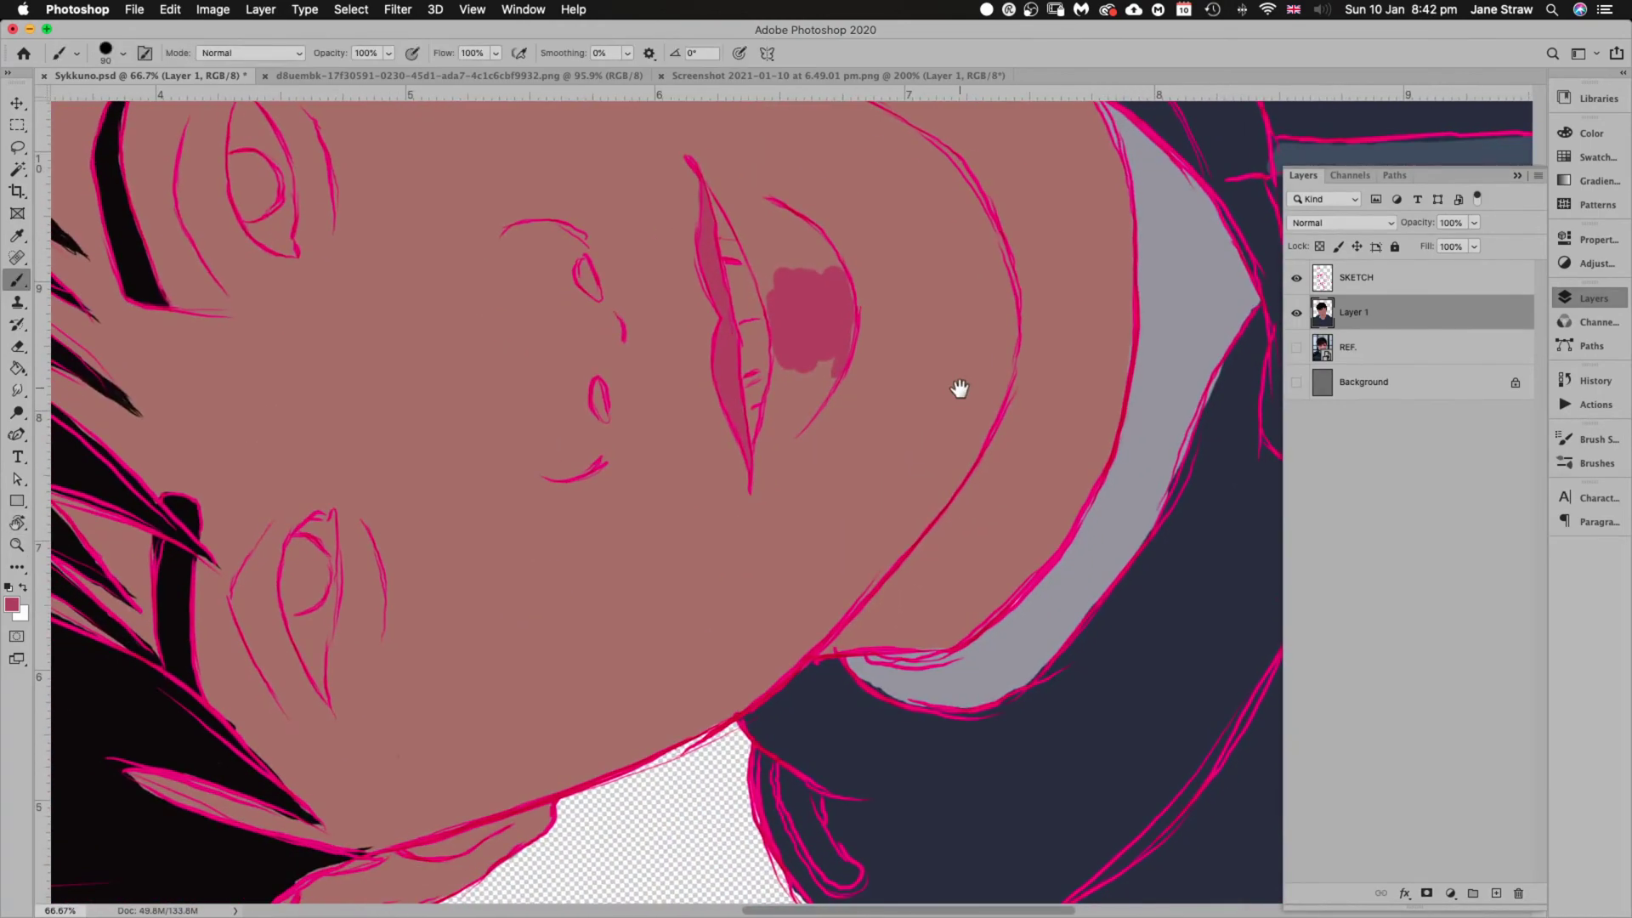
key(bracketleft)
key(bracketleft)
key(bracketleft)
mouse_move(780, 334)
mouse_down()
mouse_move(772, 408)
mouse_move(774, 321)
mouse_move(760, 432)
mouse_move(795, 351)
mouse_move(807, 365)
mouse_move(793, 403)
mouse_move(836, 368)
mouse_move(851, 315)
mouse_move(799, 428)
mouse_move(798, 401)
mouse_move(763, 447)
mouse_up()
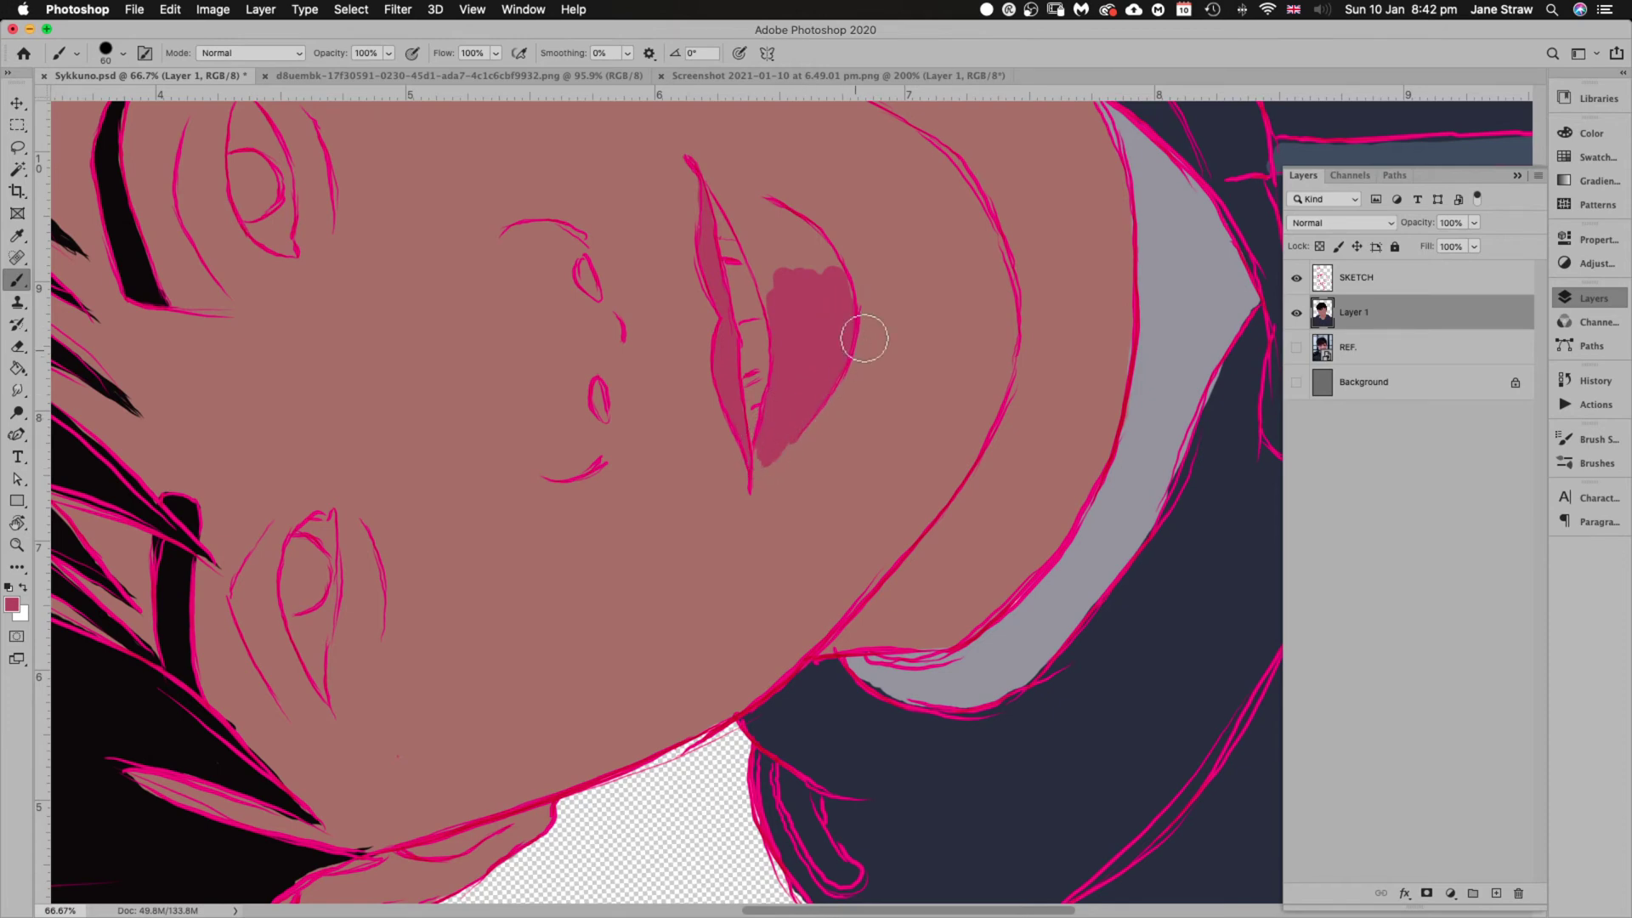
key(Escape)
mouse_move(987, 565)
mouse_down()
mouse_move(1057, 536)
mouse_move(1084, 476)
mouse_move(1017, 499)
mouse_move(995, 496)
mouse_move(1028, 479)
mouse_move(966, 492)
mouse_move(1093, 445)
mouse_move(1100, 463)
mouse_up()
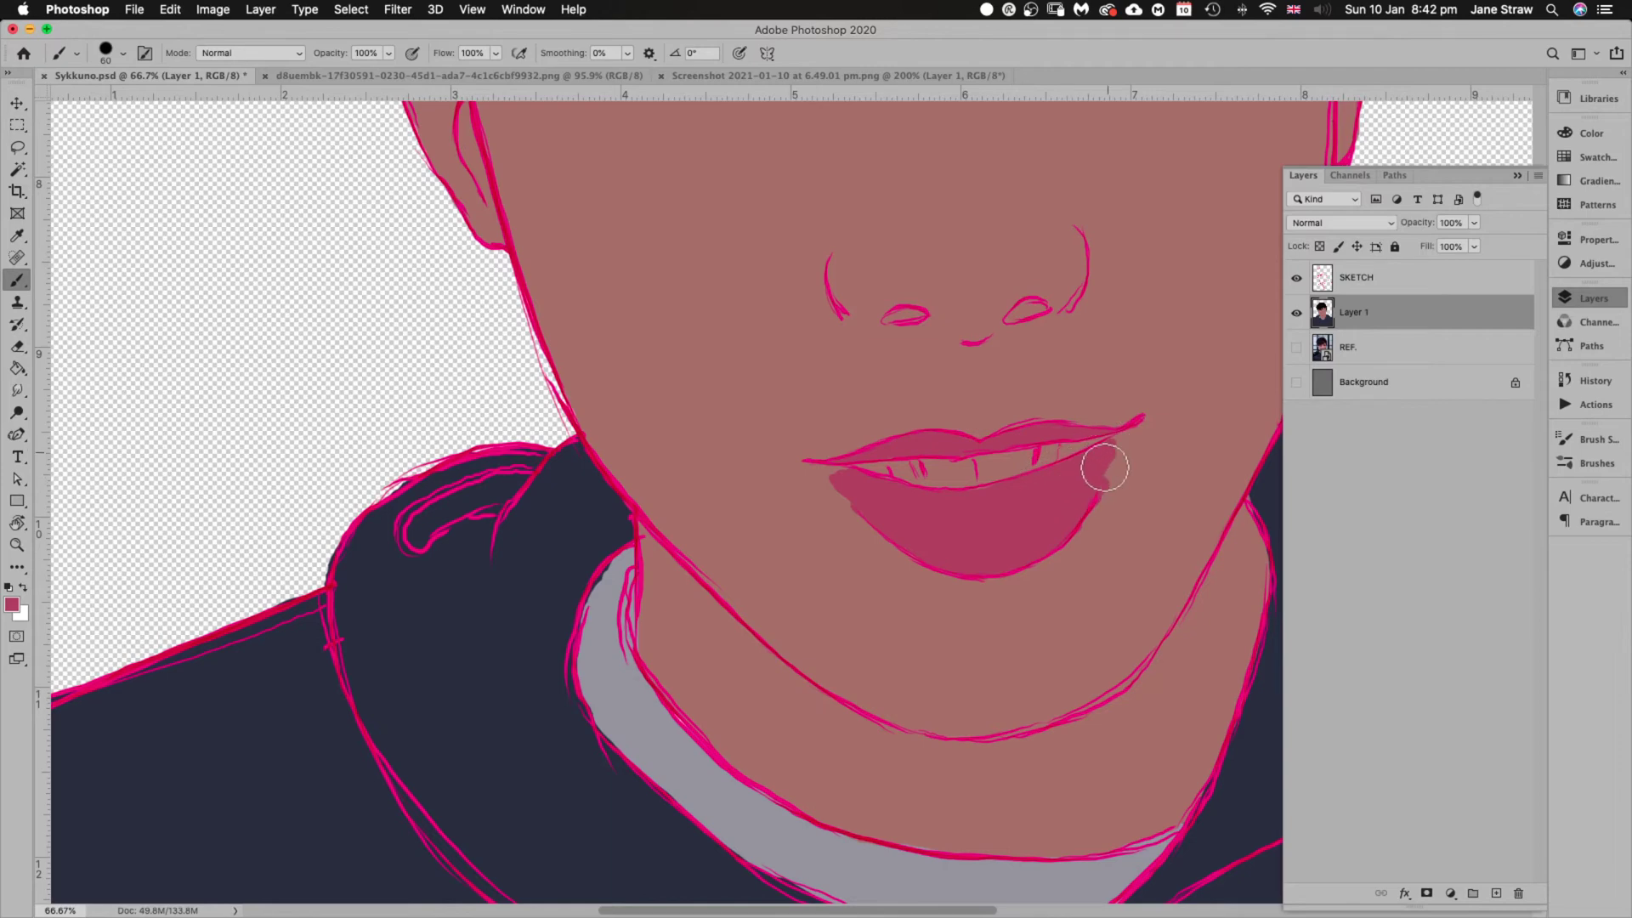
Examine the mouth in the reference photo by hiding Layer 1 and the SKETCH layer and showing the REF layer
click(1297, 313)
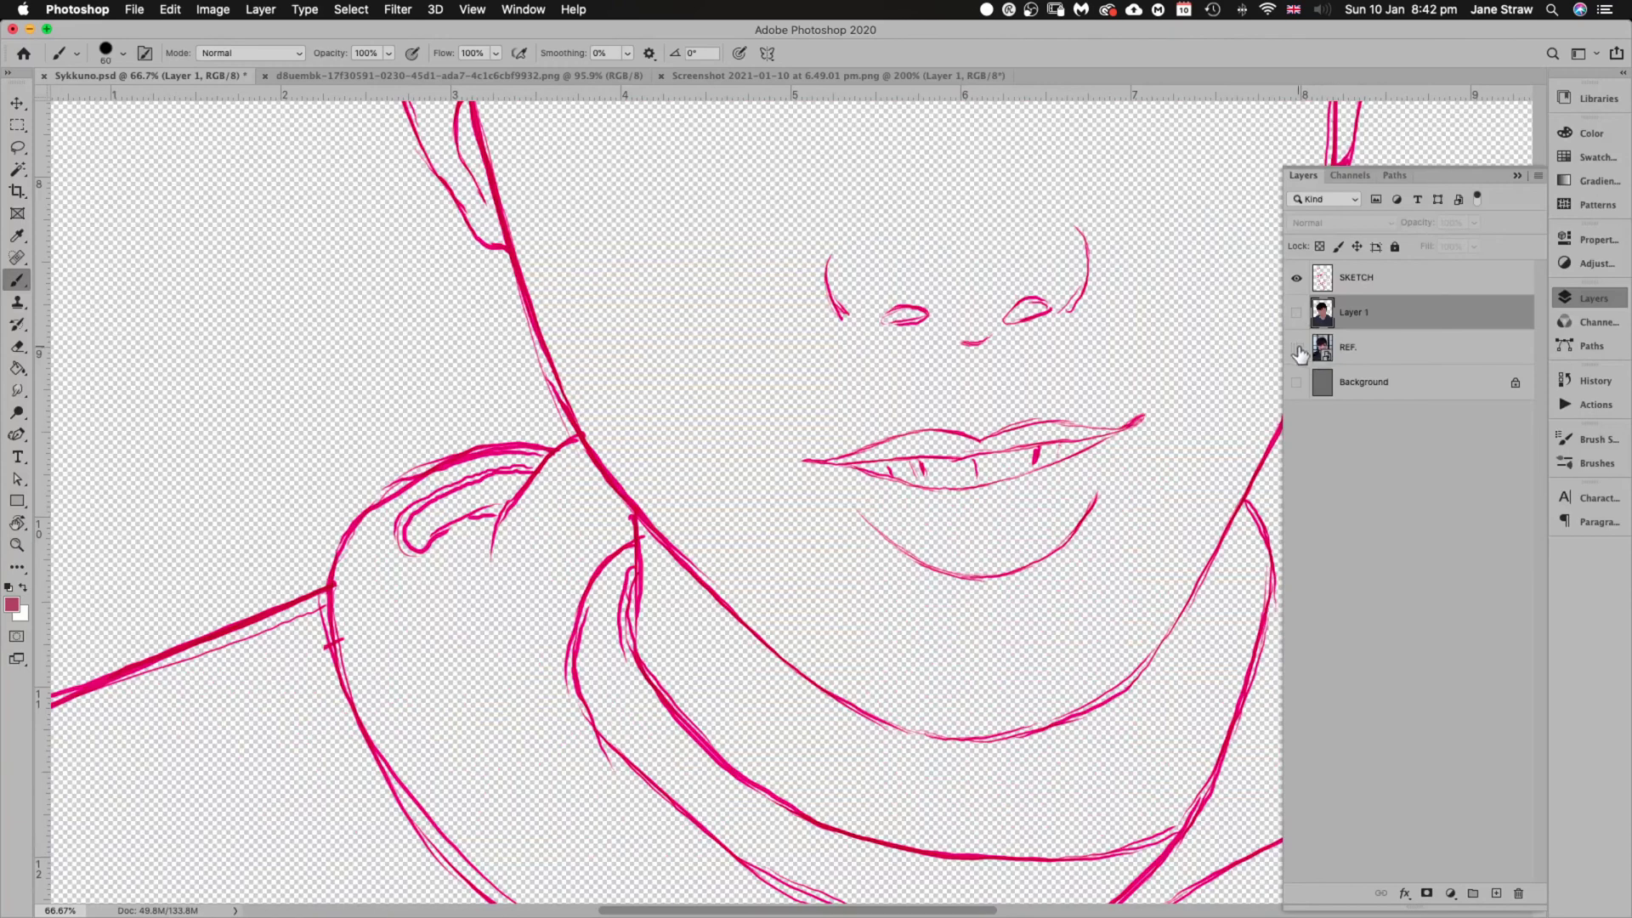
click(1297, 349)
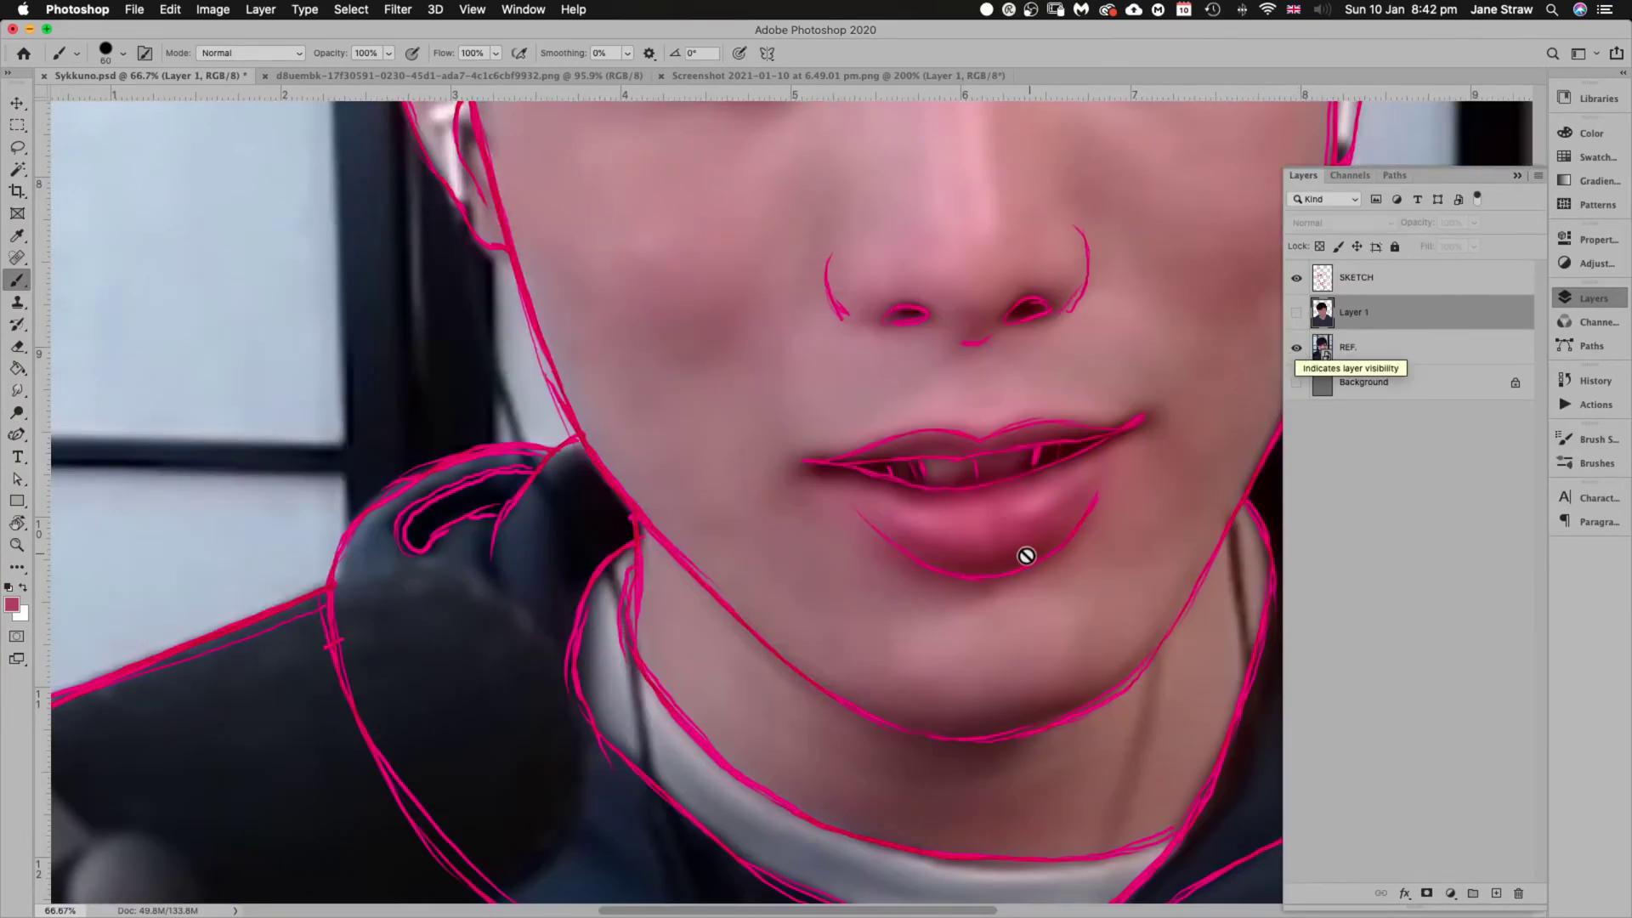
click(1296, 281)
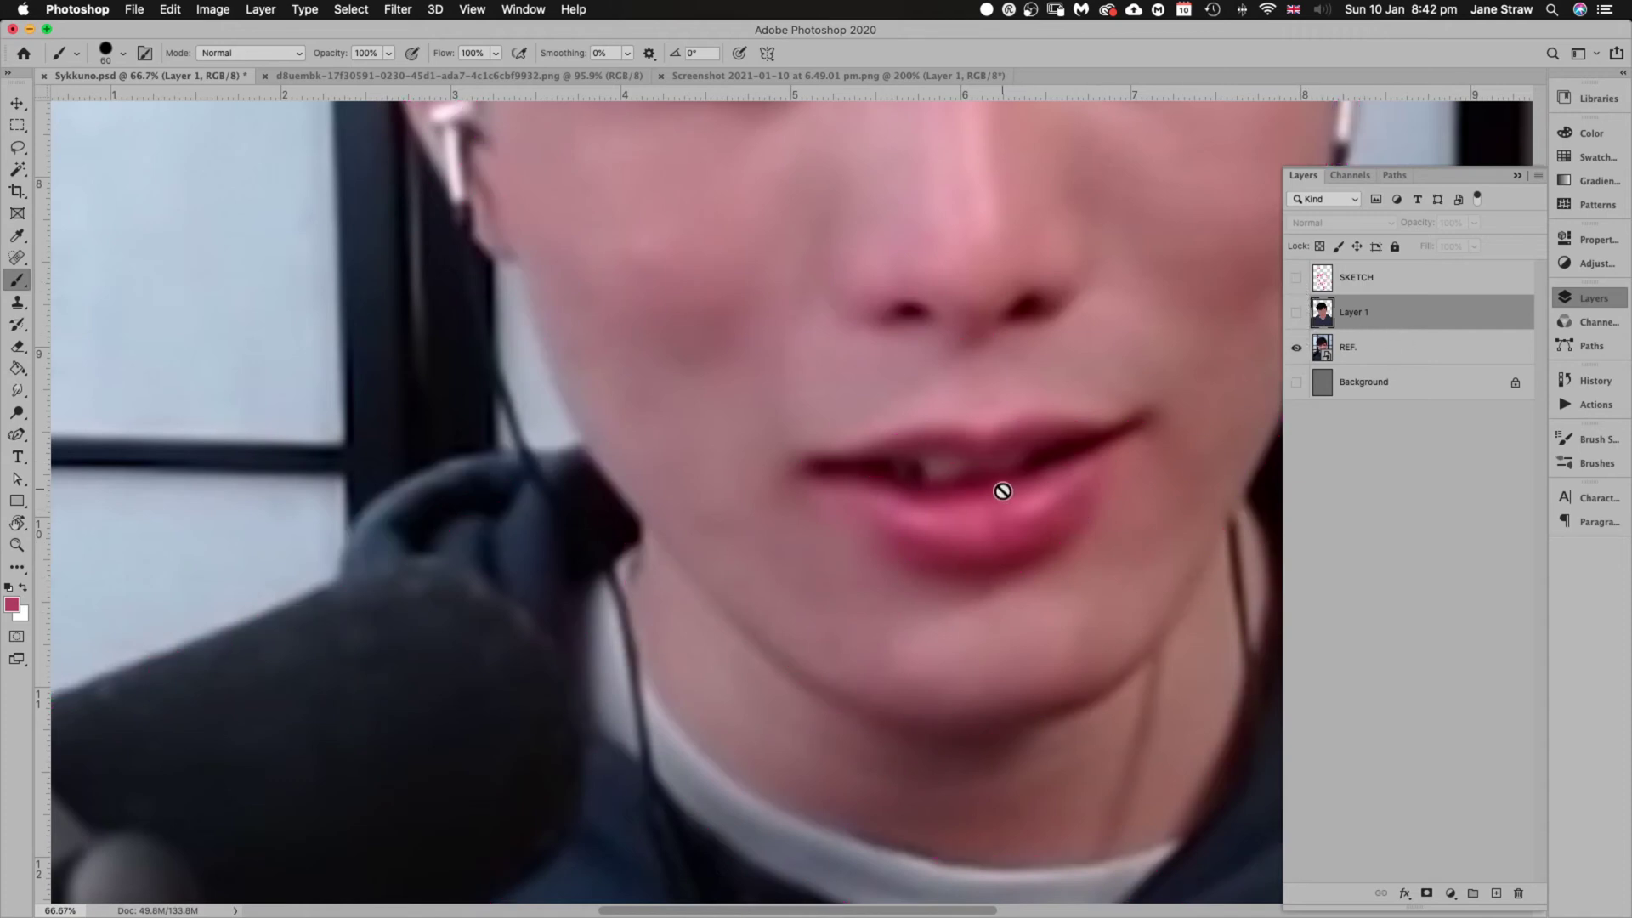
Sample the dark mouth colour from the reference photo and fill the gap between the lips on Layer 1, following the sketch
alt+click(1052, 457)
click(1298, 313)
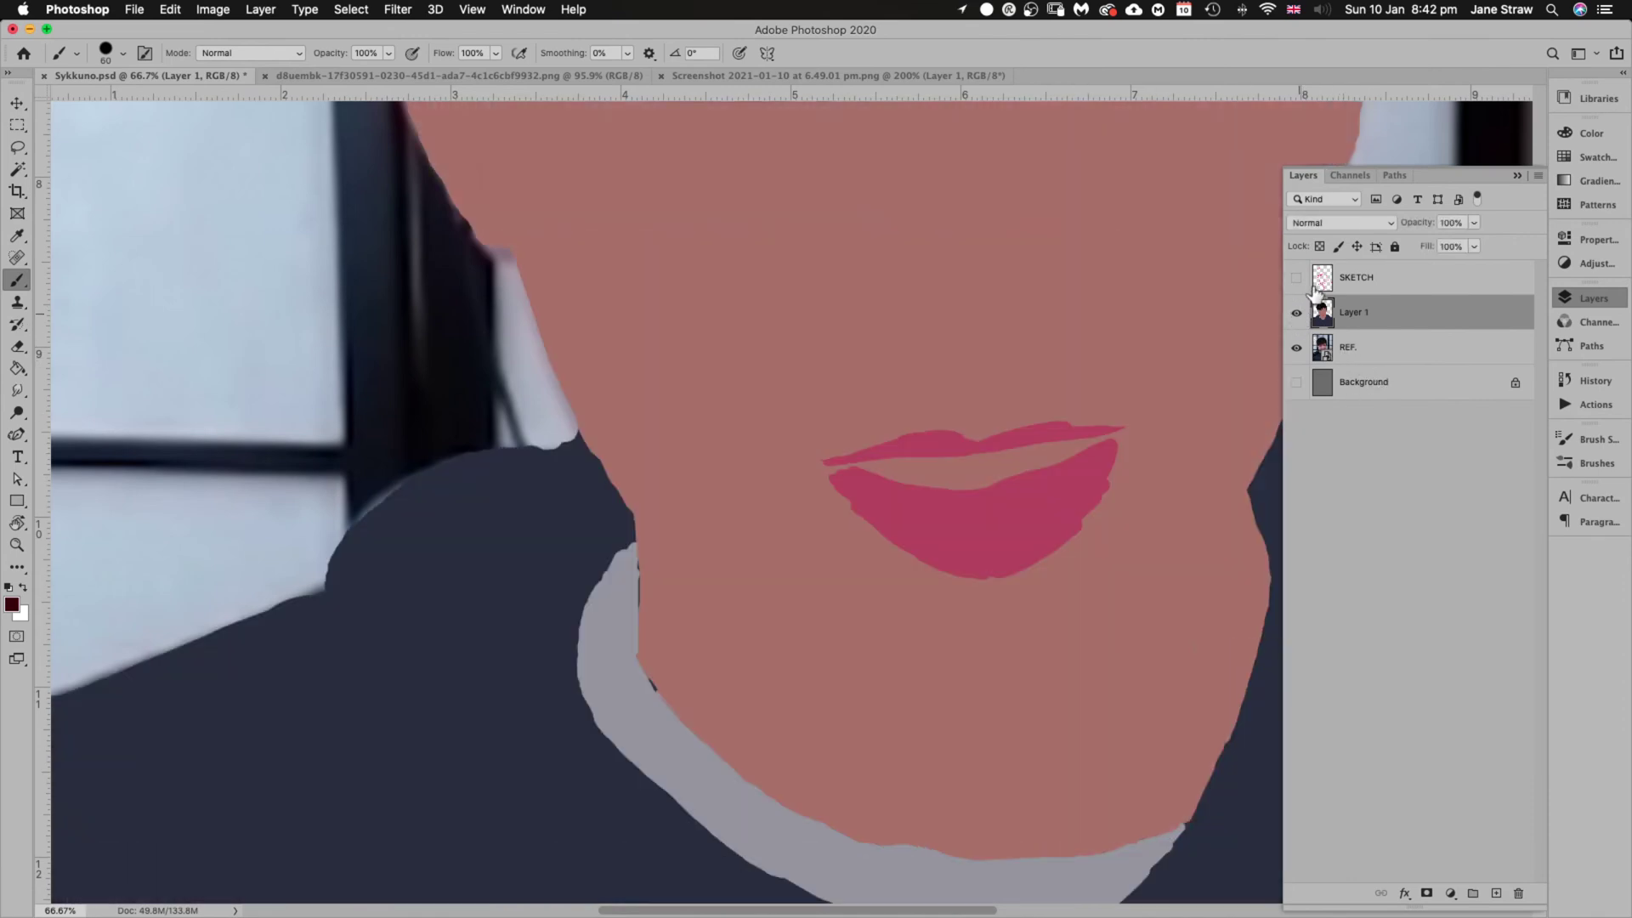
click(1297, 281)
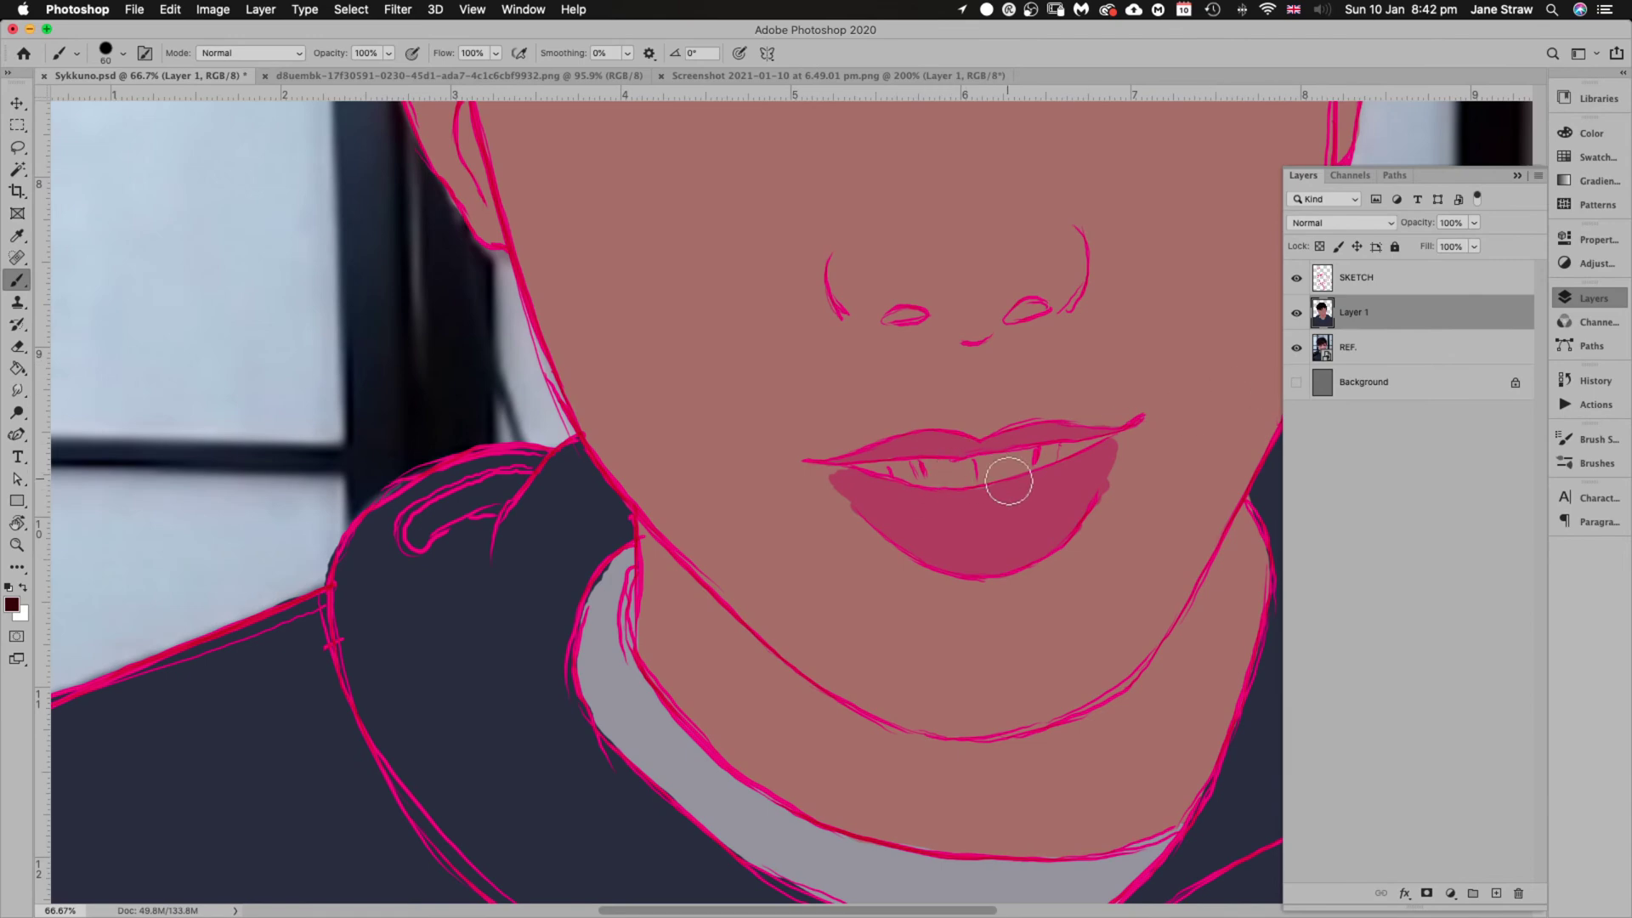
key(r)
drag(994, 583, 1041, 248)
key(b)
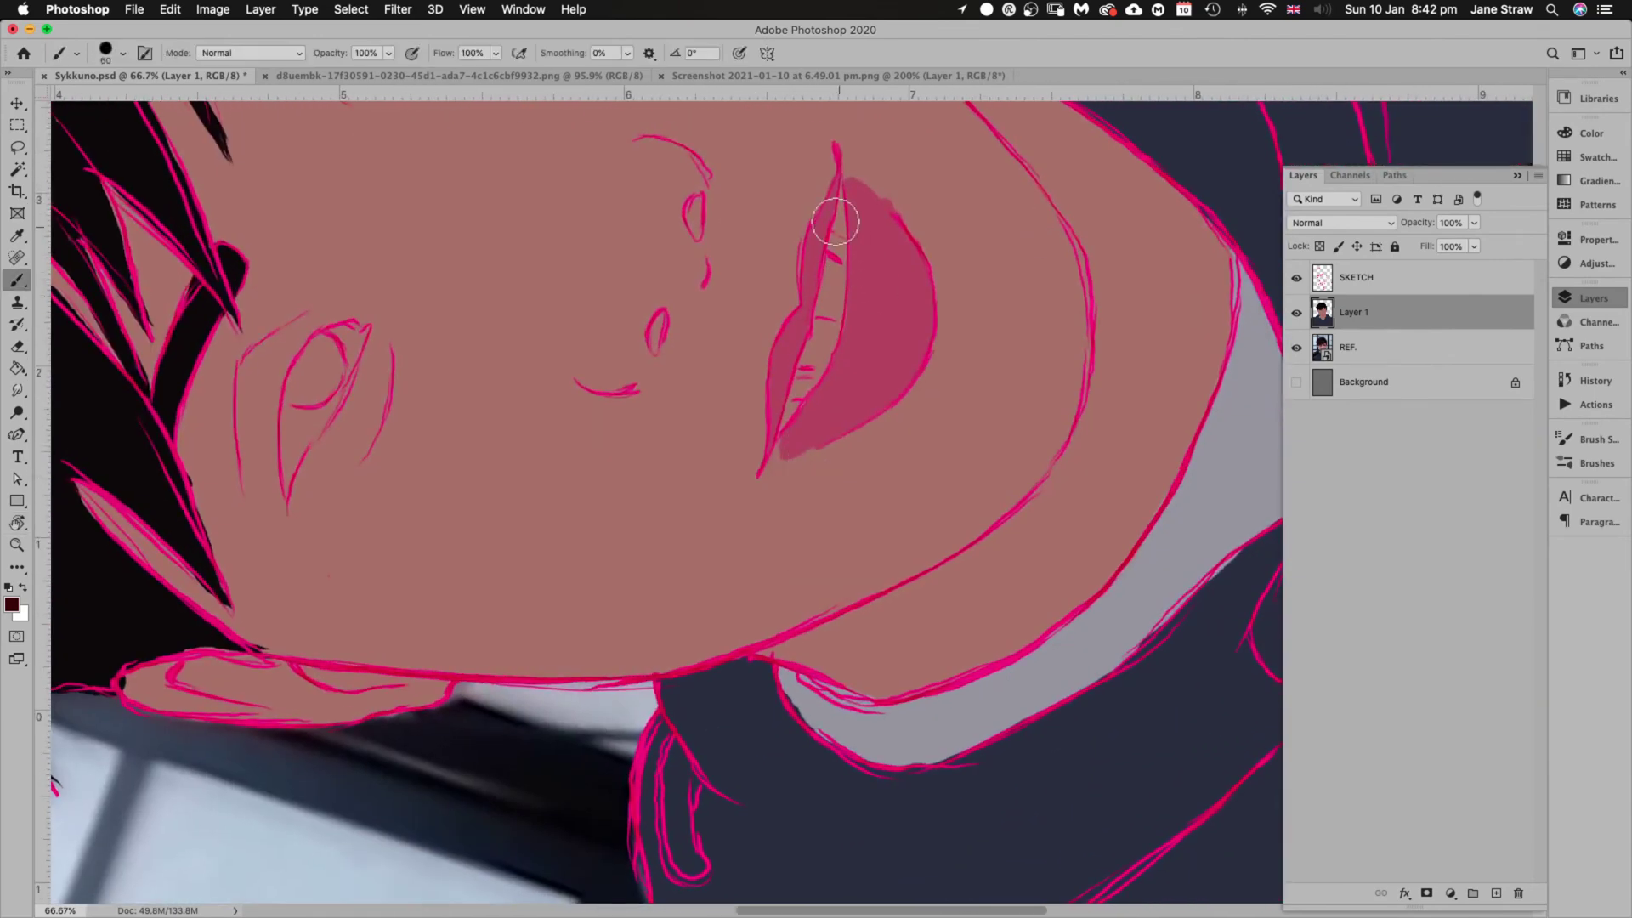
mouse_move(833, 259)
mouse_down()
mouse_move(812, 335)
mouse_move(844, 173)
mouse_move(841, 349)
mouse_move(837, 326)
mouse_move(775, 454)
mouse_move(803, 358)
mouse_move(812, 392)
mouse_move(791, 424)
mouse_move(814, 385)
mouse_up()
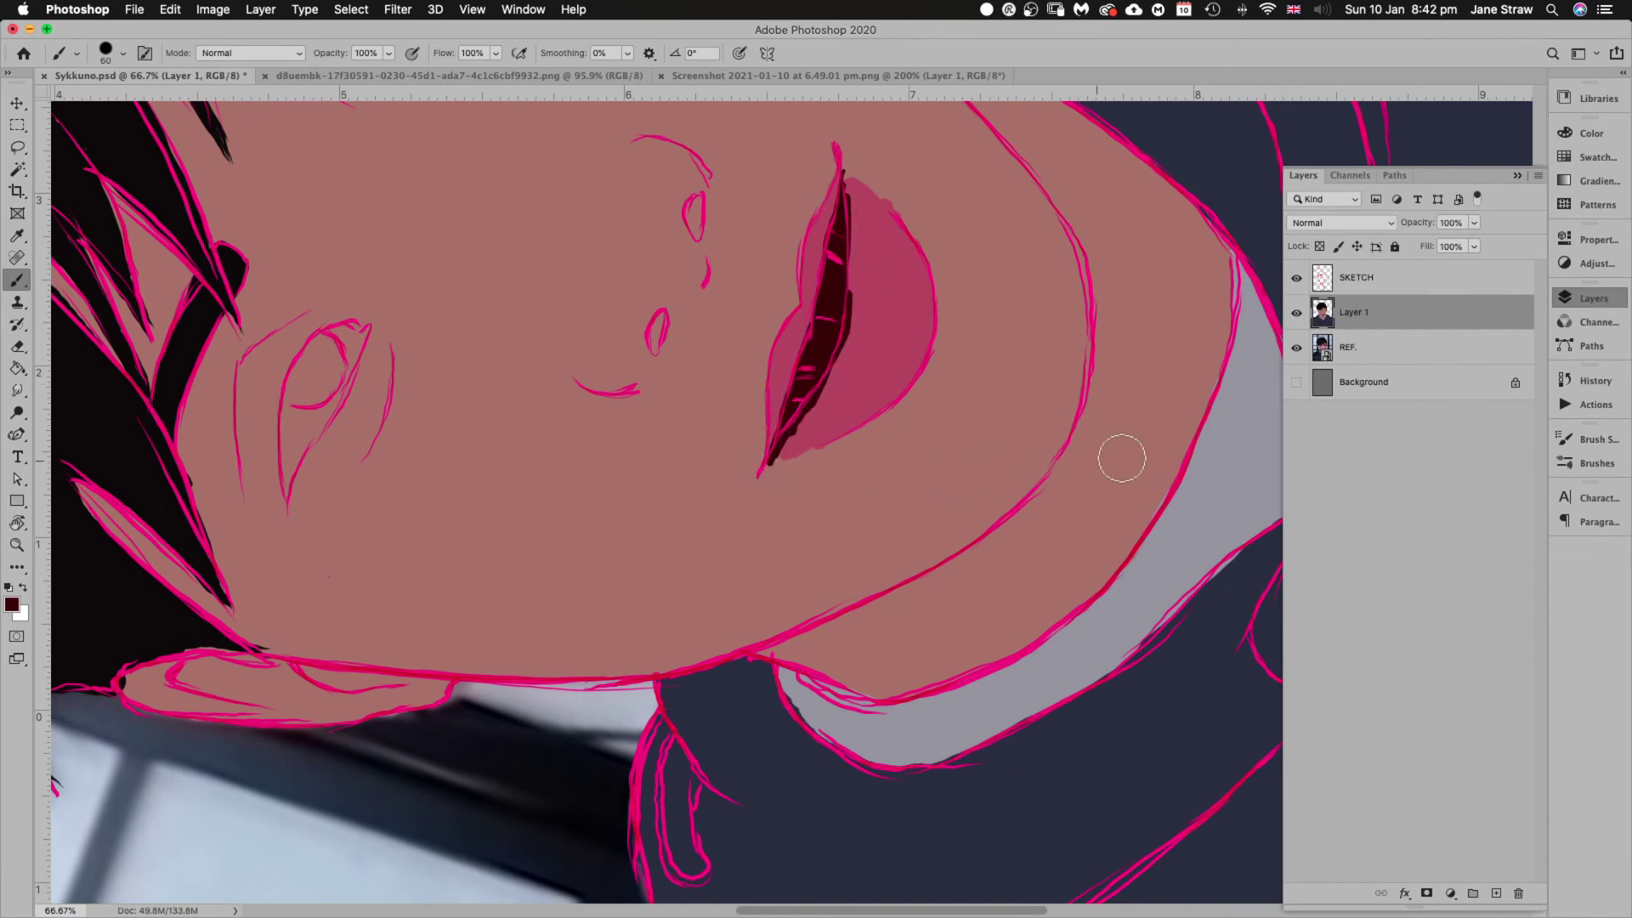
Sample the teeth colour from the reference photo and paint the upper teeth inside the mouth opening on Layer 1
click(1297, 314)
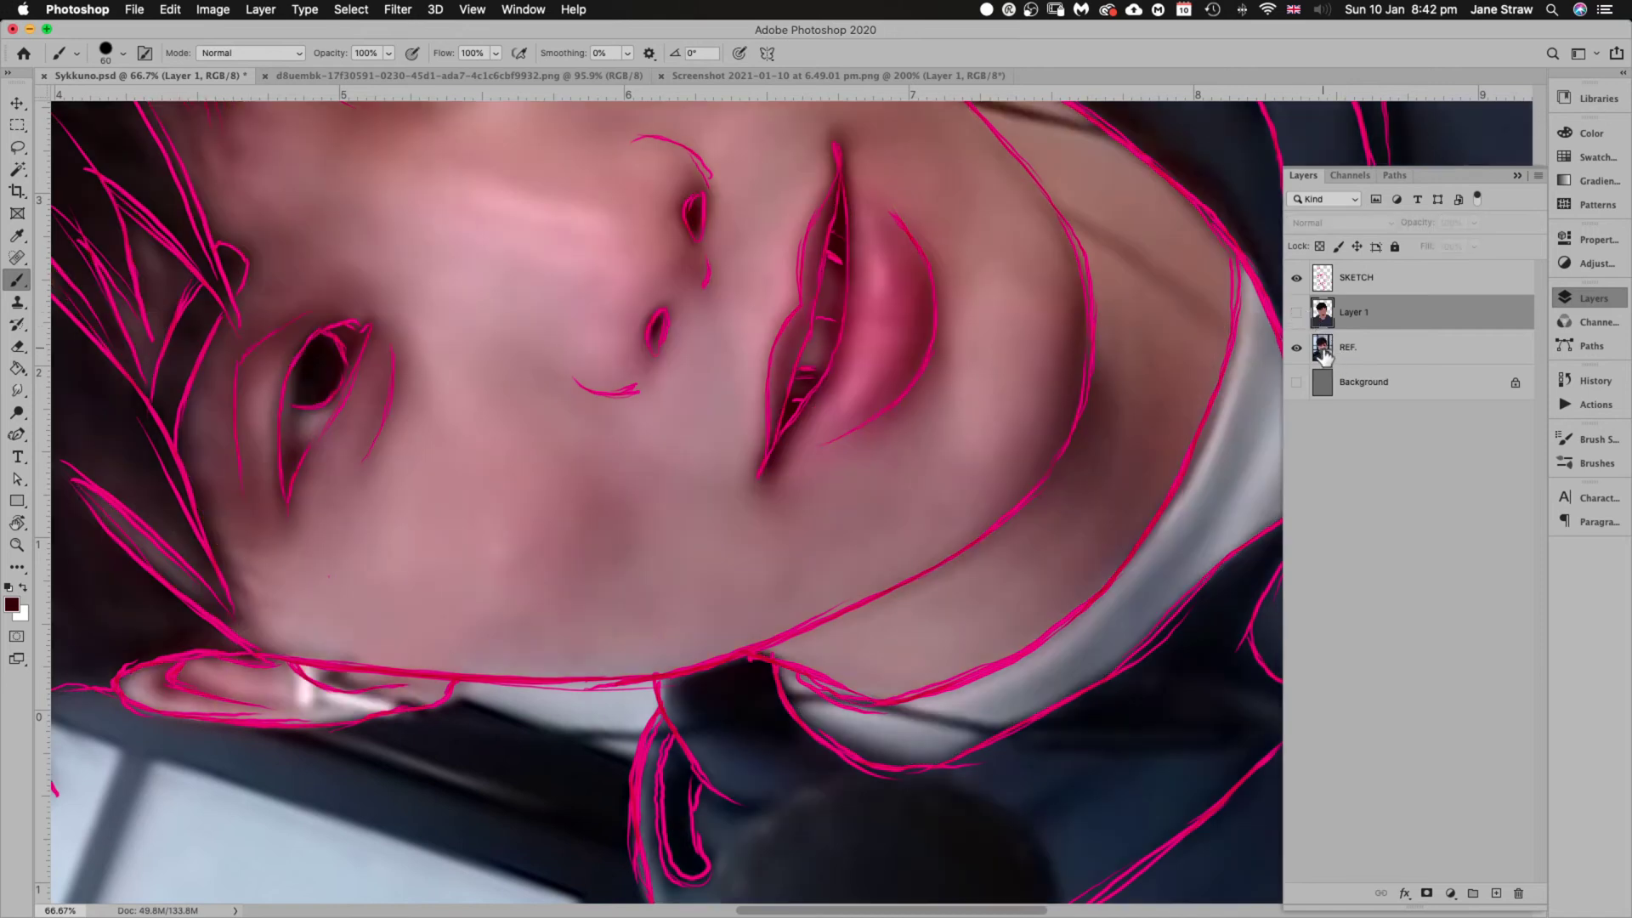
alt+click(823, 343)
alt+click(1297, 314)
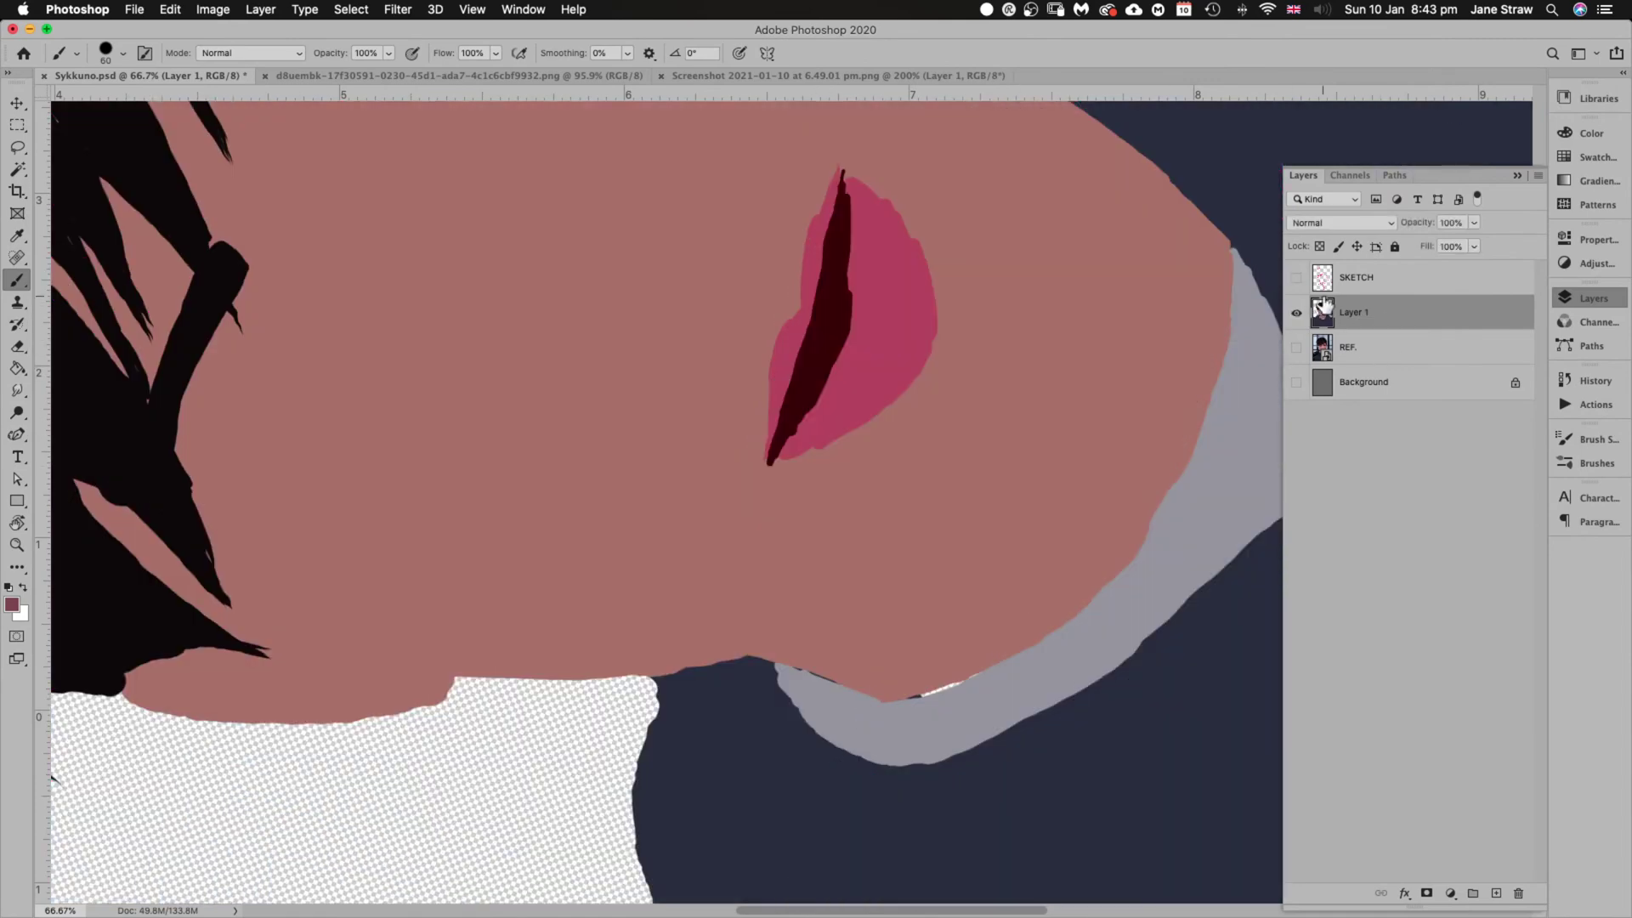
click(1297, 278)
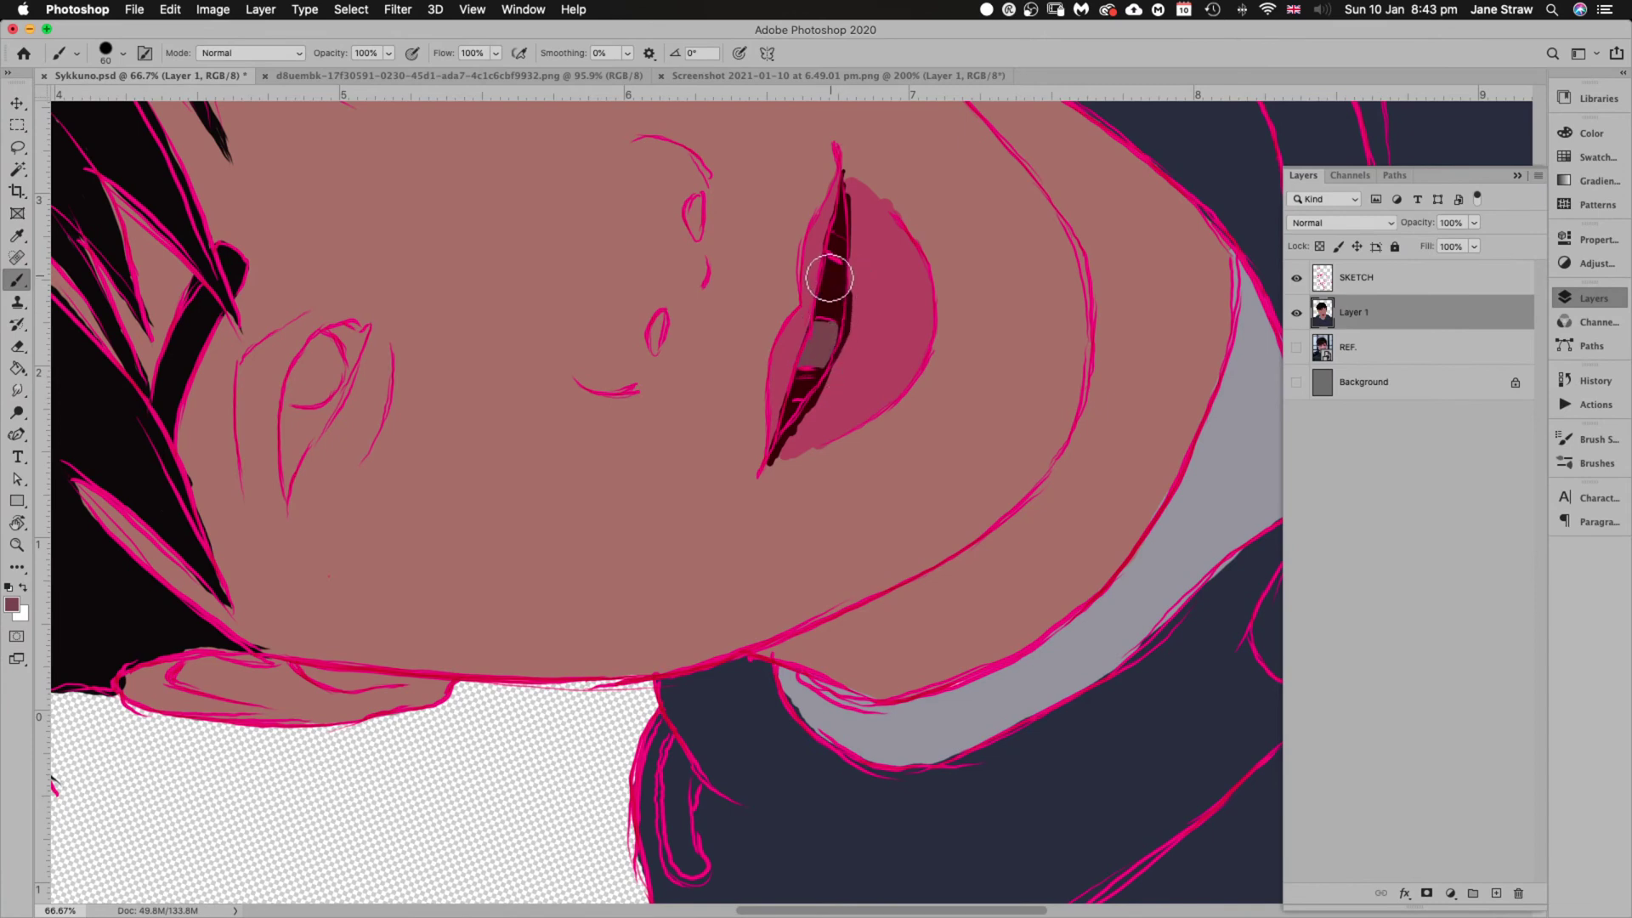
drag(829, 278, 829, 267)
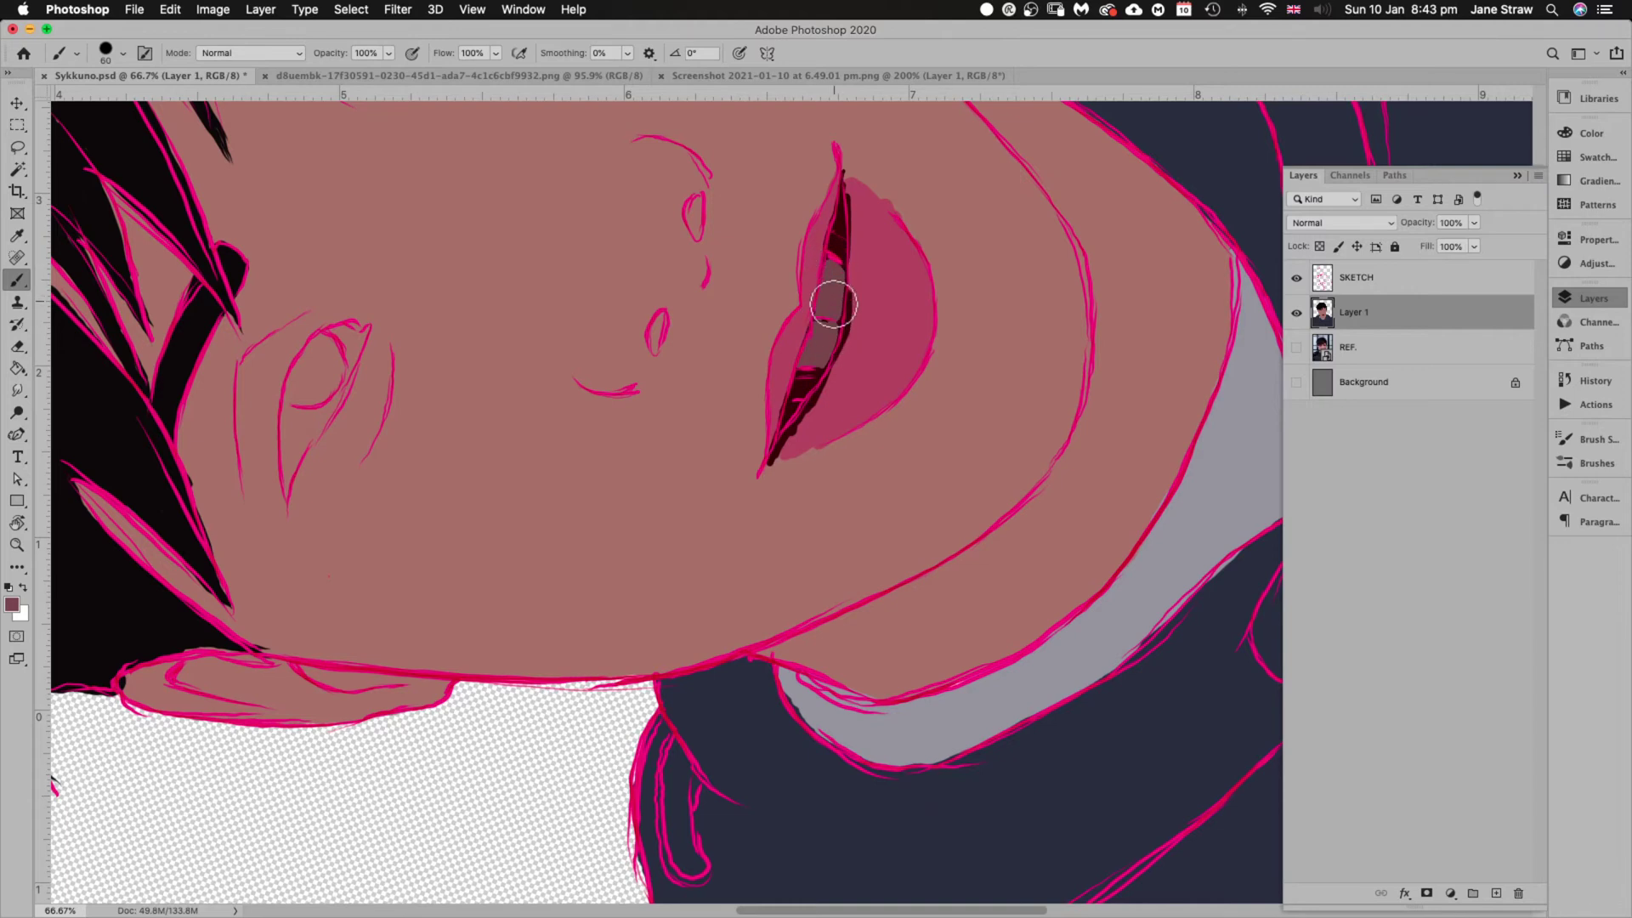
drag(816, 368, 806, 382)
Sample the painted lip colour and clean up the inner edges of both lips along the sketch lines
alt+click(865, 294)
mouse_move(846, 337)
mouse_down()
mouse_move(851, 285)
mouse_move(834, 383)
mouse_move(846, 330)
mouse_move(823, 402)
mouse_move(845, 329)
mouse_move(812, 411)
mouse_move(844, 346)
mouse_move(824, 388)
mouse_move(844, 361)
mouse_move(787, 447)
mouse_move(782, 386)
mouse_move(771, 441)
mouse_move(819, 272)
mouse_move(799, 329)
mouse_move(808, 246)
mouse_move(805, 290)
mouse_move(800, 262)
mouse_move(800, 283)
mouse_move(832, 190)
mouse_move(805, 233)
mouse_up()
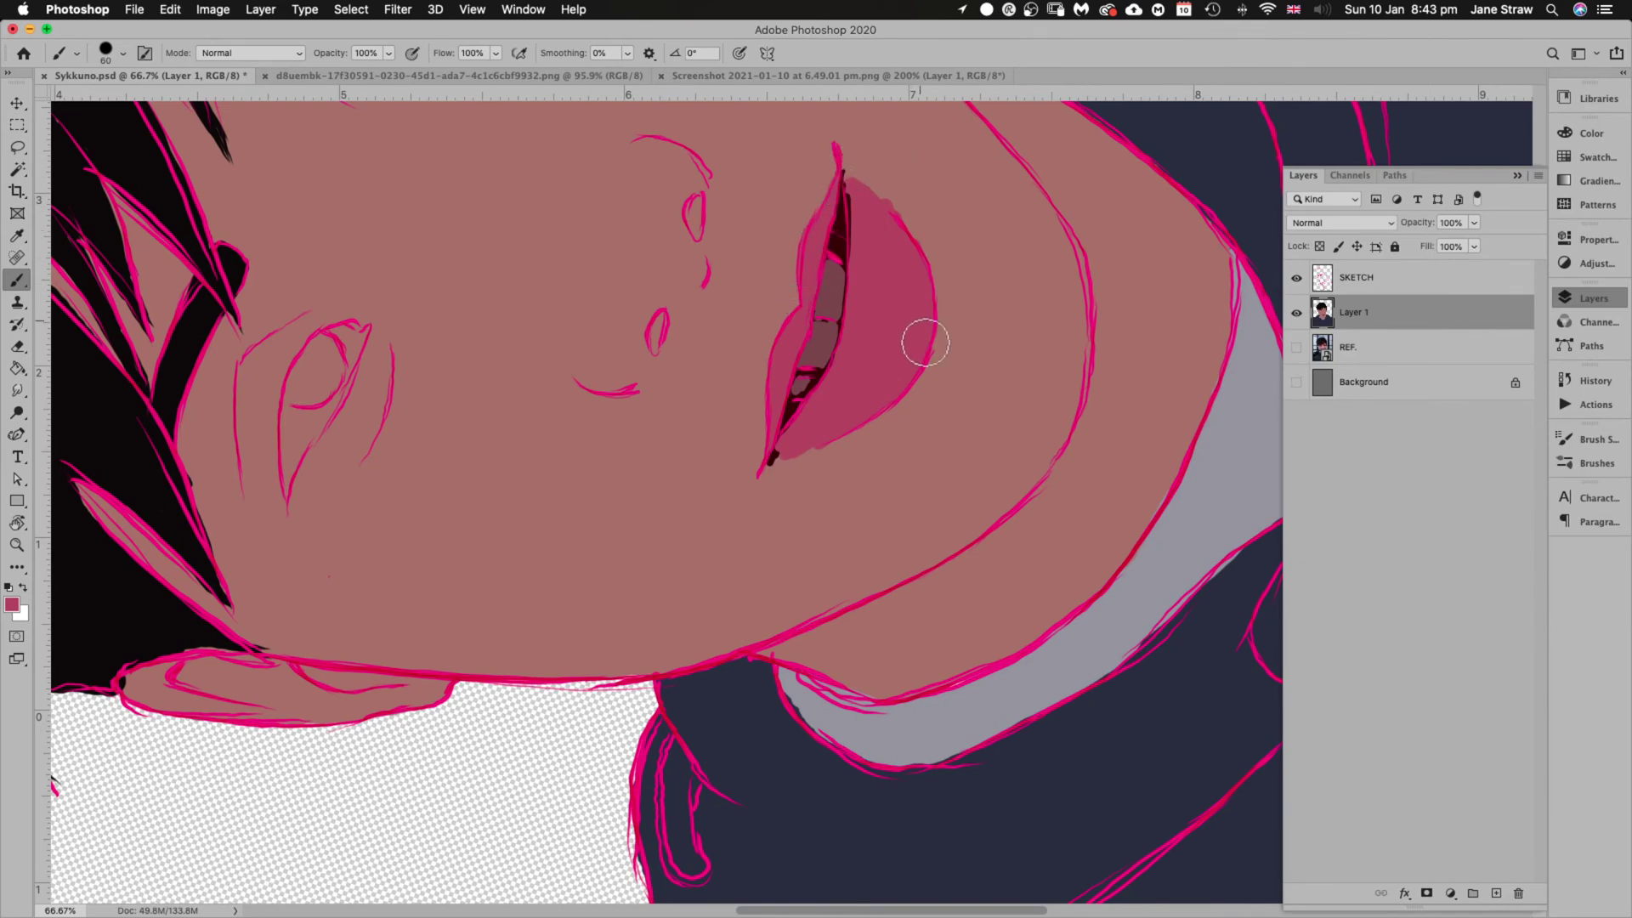
key(r)
mouse_move(1034, 263)
mouse_down()
mouse_move(976, 485)
mouse_move(1028, 318)
mouse_move(995, 320)
mouse_move(1002, 294)
mouse_move(945, 384)
mouse_up()
key(r)
mouse_move(1003, 481)
mouse_down()
mouse_move(1057, 466)
mouse_move(1020, 342)
mouse_up()
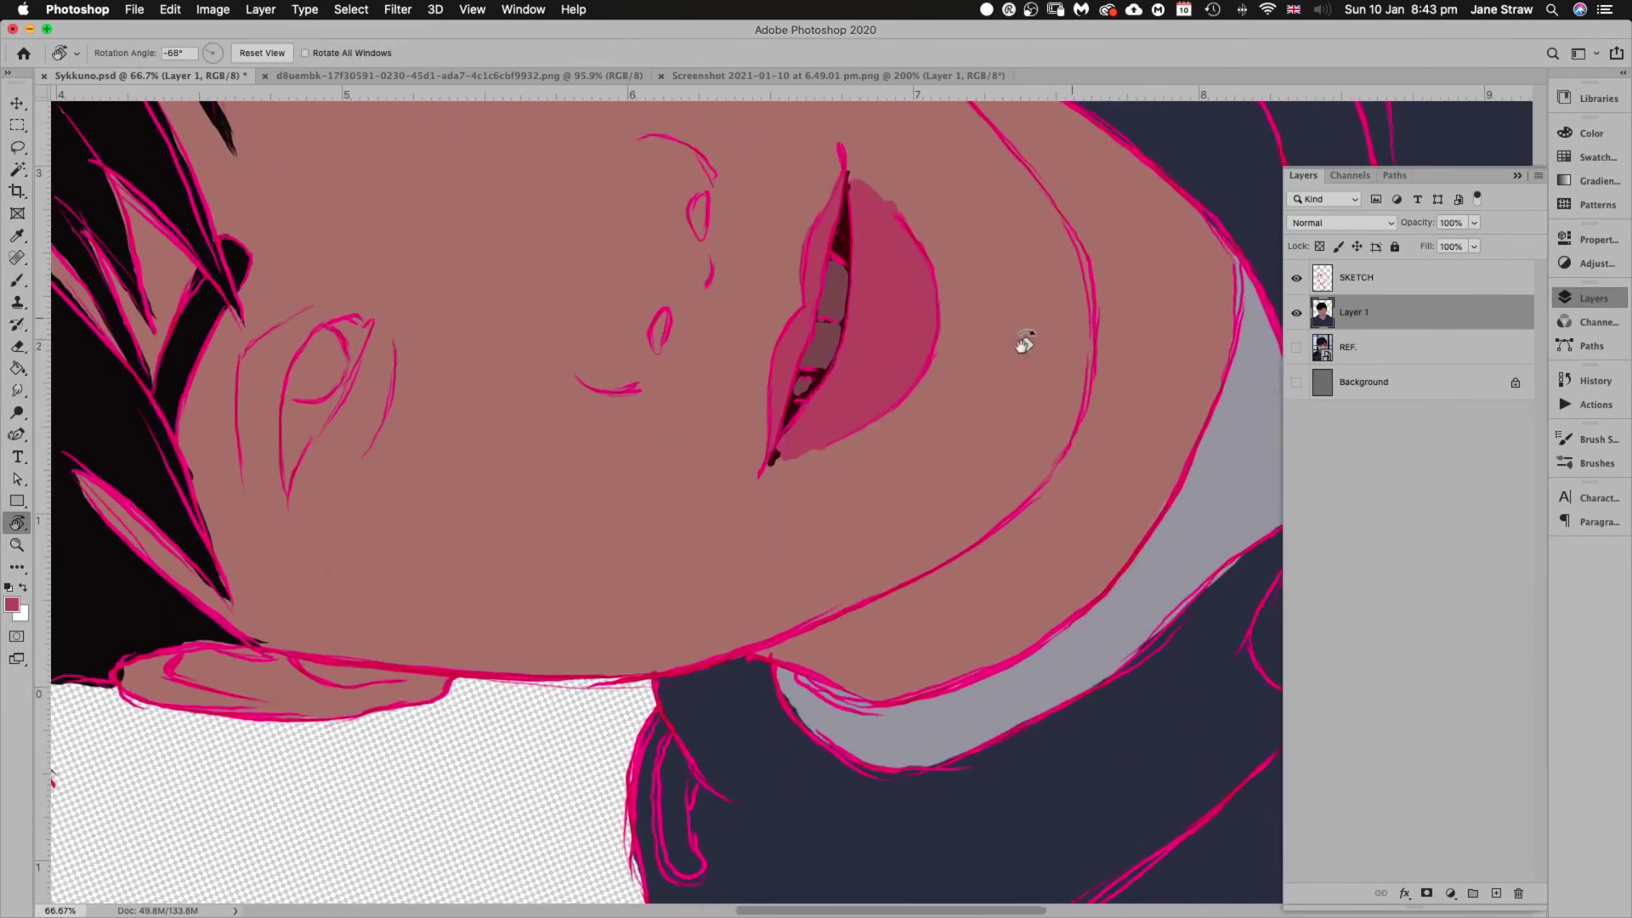
mouse_move(853, 285)
mouse_down()
mouse_move(812, 419)
mouse_move(850, 384)
mouse_move(803, 438)
mouse_move(808, 450)
mouse_up()
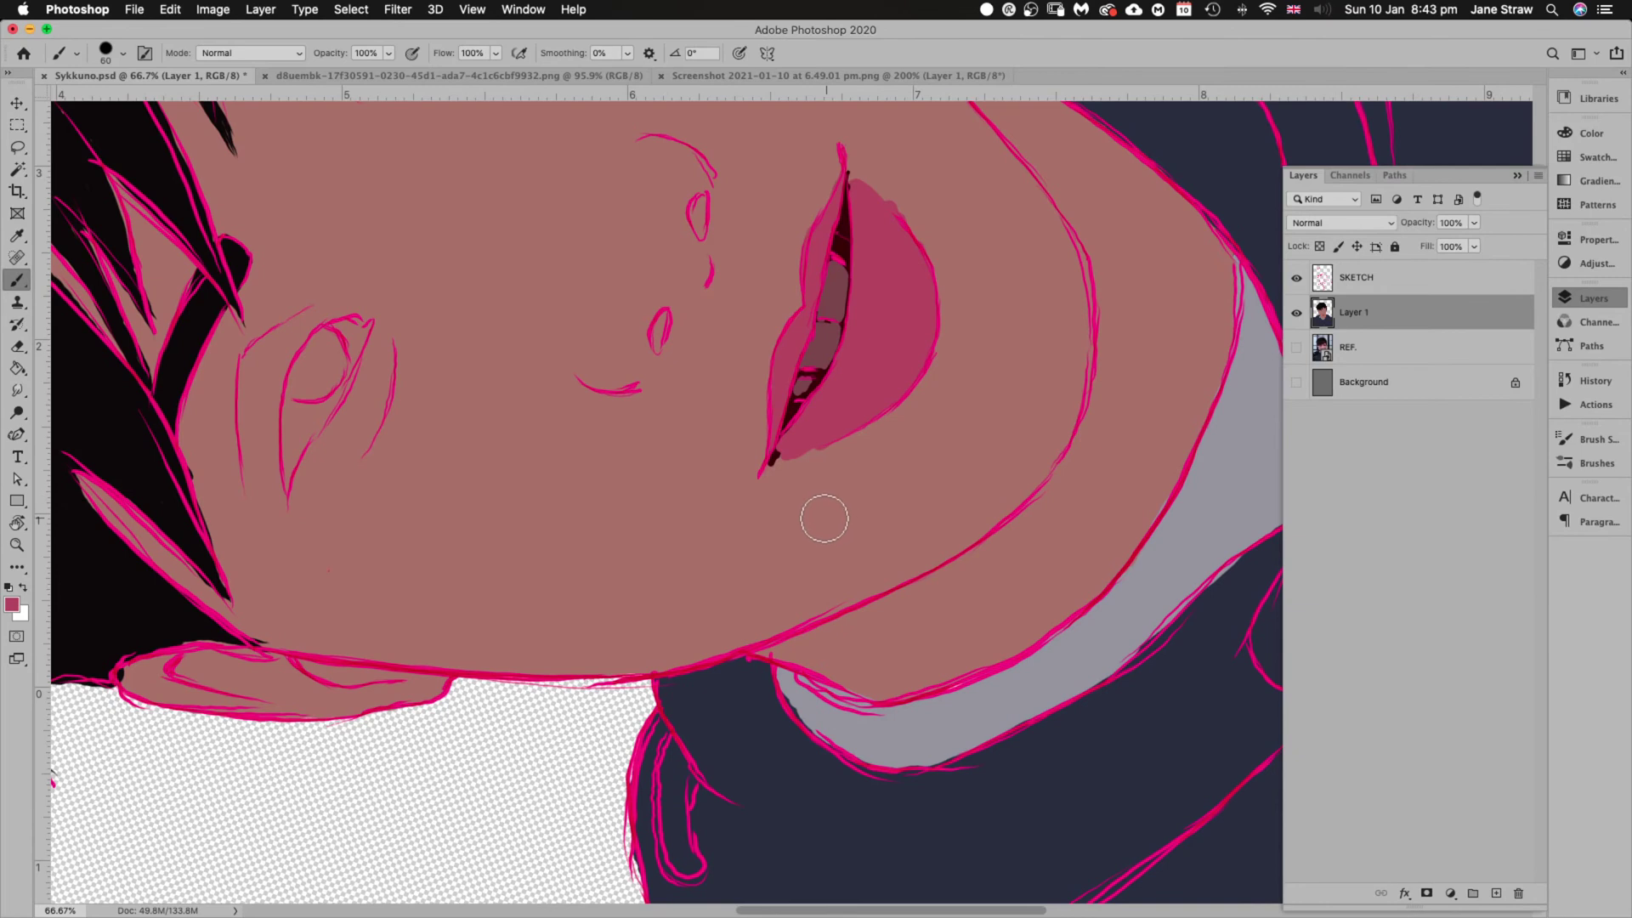
Touch up the mouth corner on Layer 1 using colours sampled from the painting, and restore the upright canvas view
alt+click(821, 505)
alt+click(773, 460)
mouse_move(771, 474)
mouse_down()
mouse_move(776, 448)
mouse_move(775, 462)
mouse_move(802, 456)
mouse_move(783, 455)
mouse_up()
key(Escape)
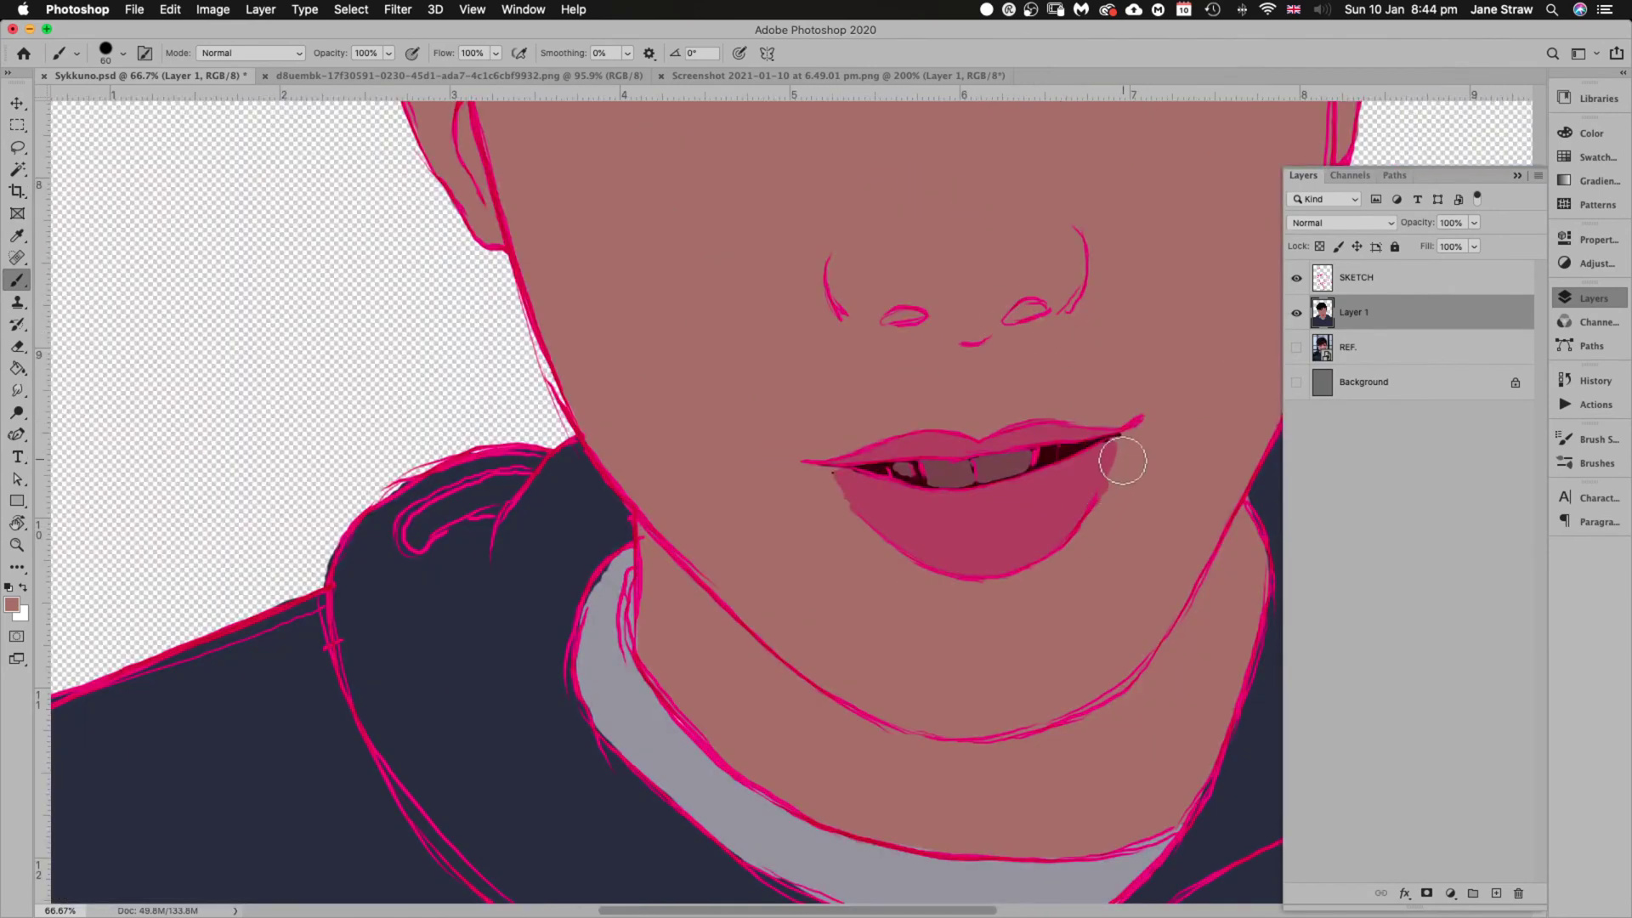
Fill both nostrils on Layer 1 with the dark colour sampled from the reference, and trim the left one's edge with skin colour
drag(1055, 553, 956, 648)
click(1297, 313)
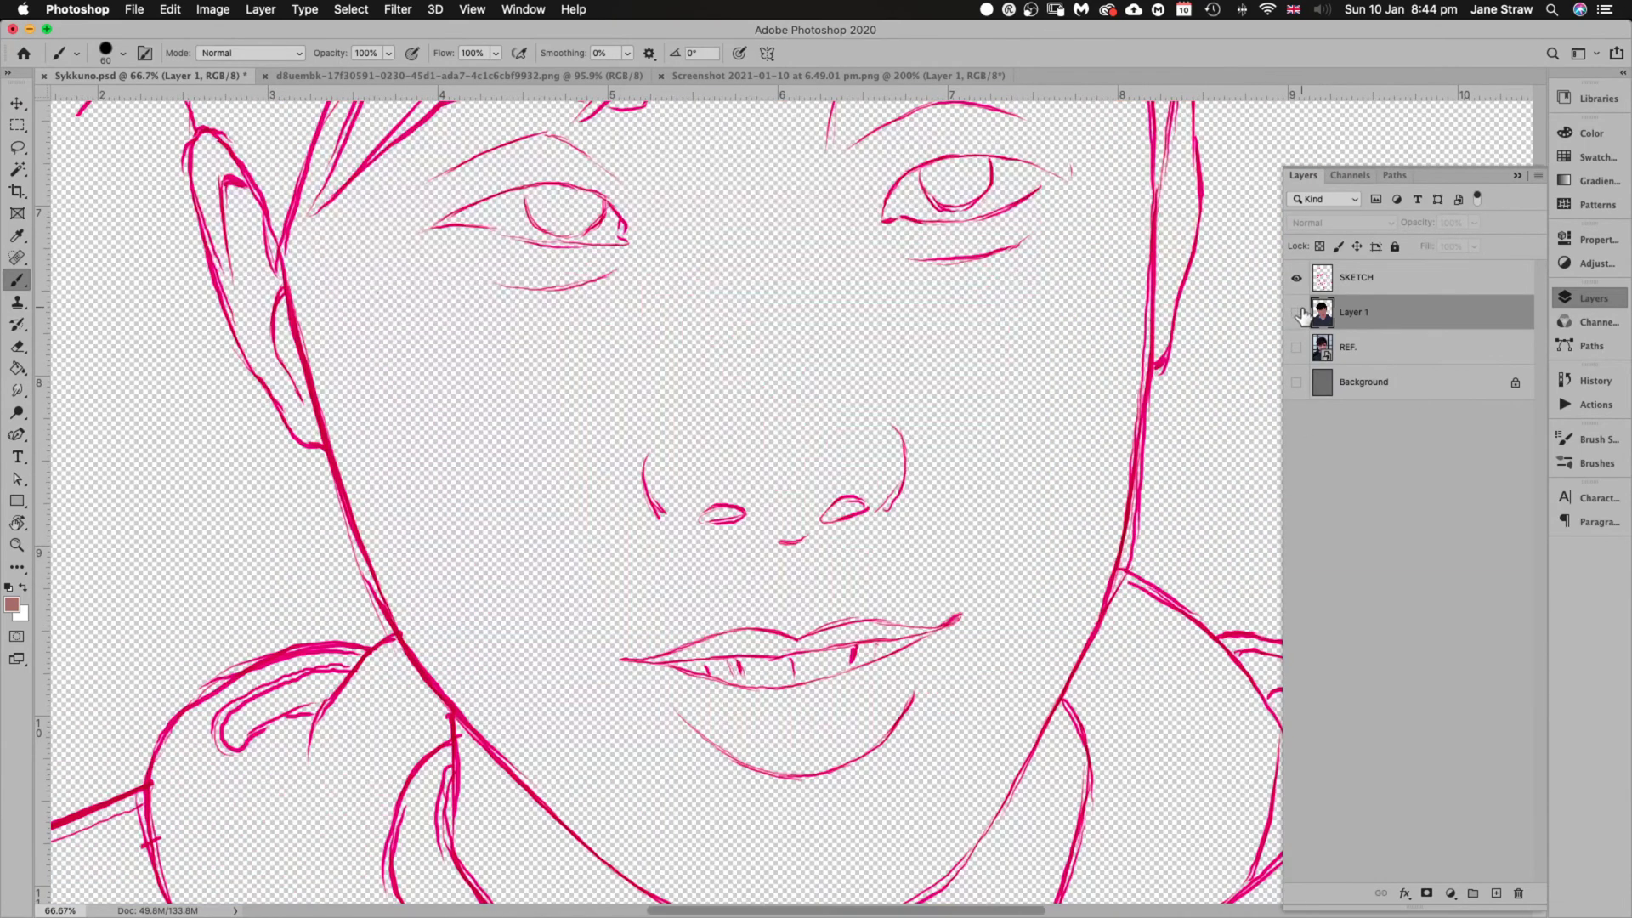
click(1297, 348)
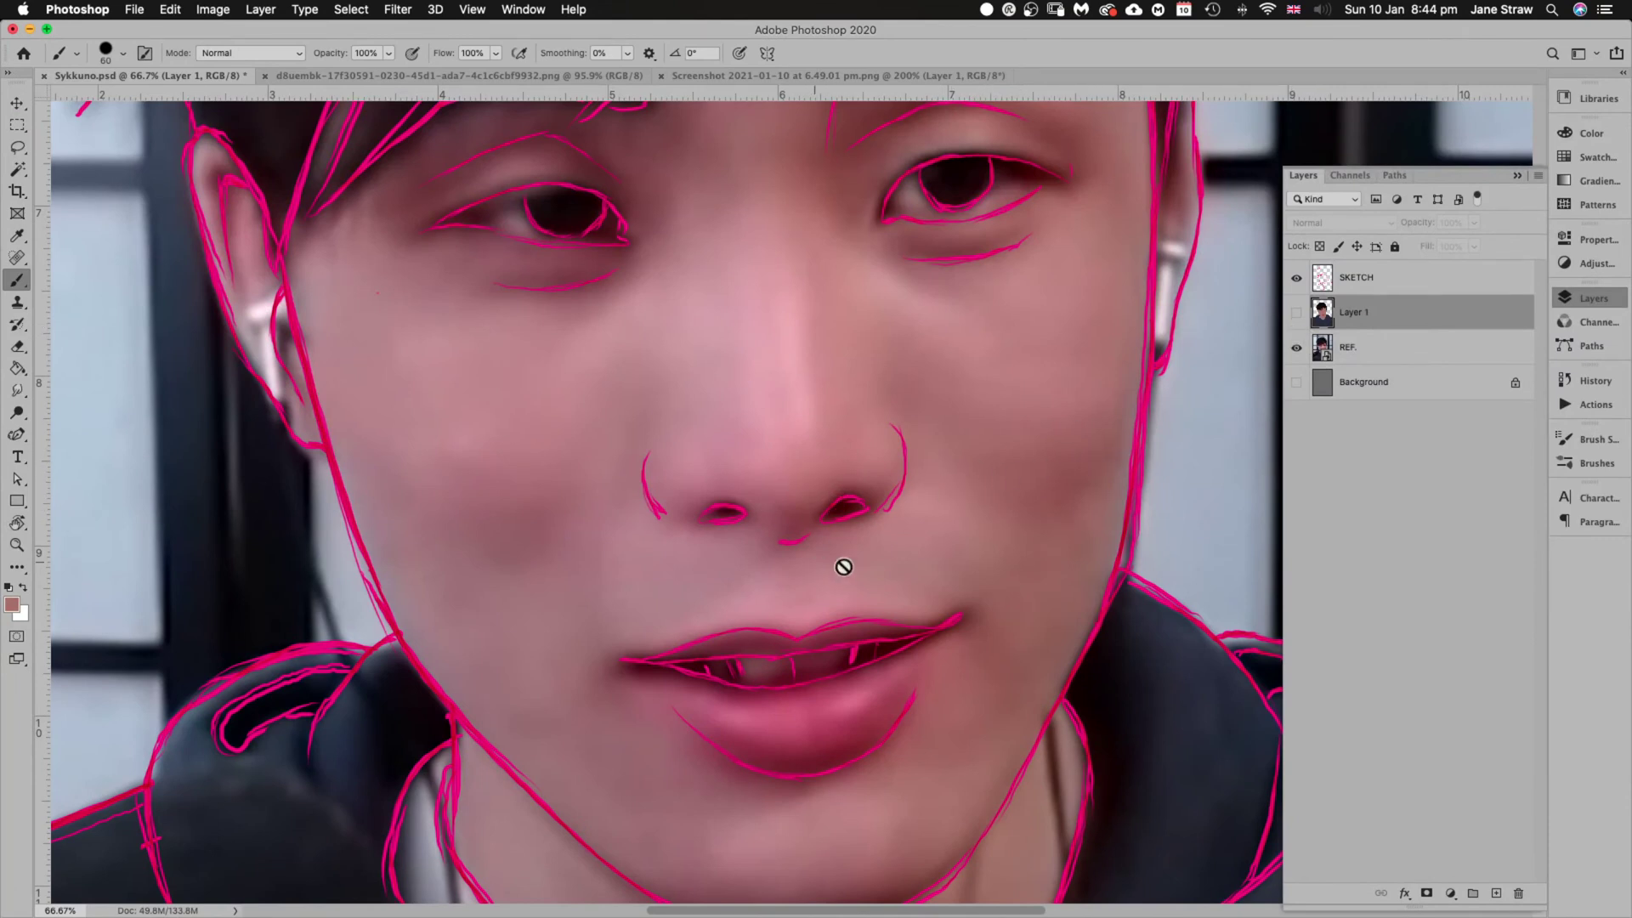
click(1367, 355)
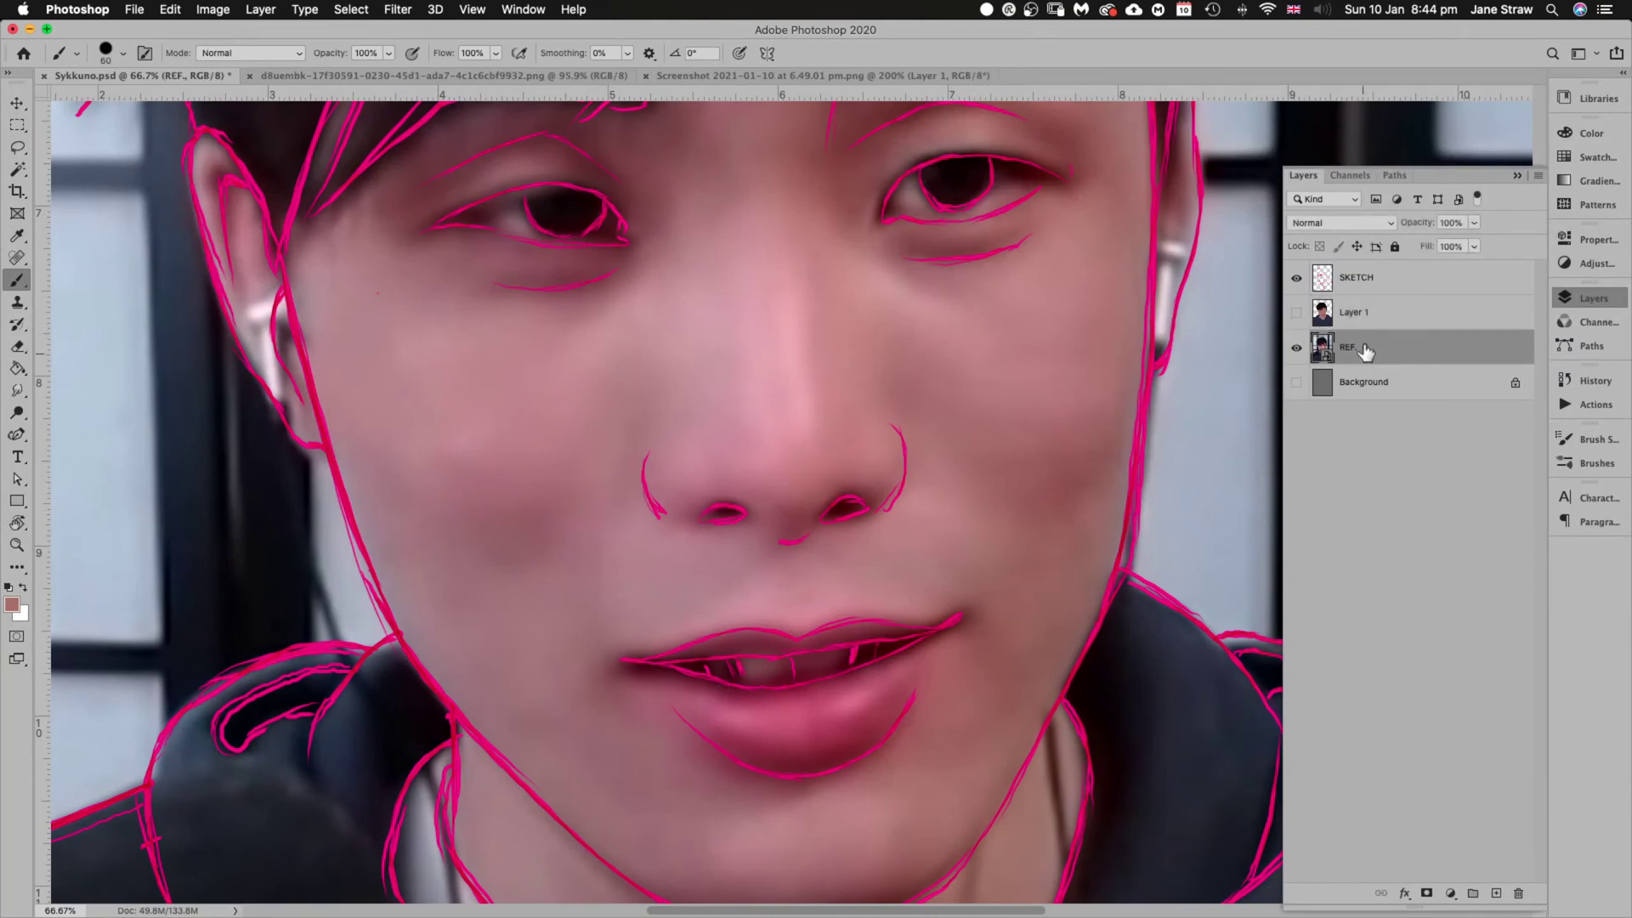
alt+click(845, 507)
click(1297, 312)
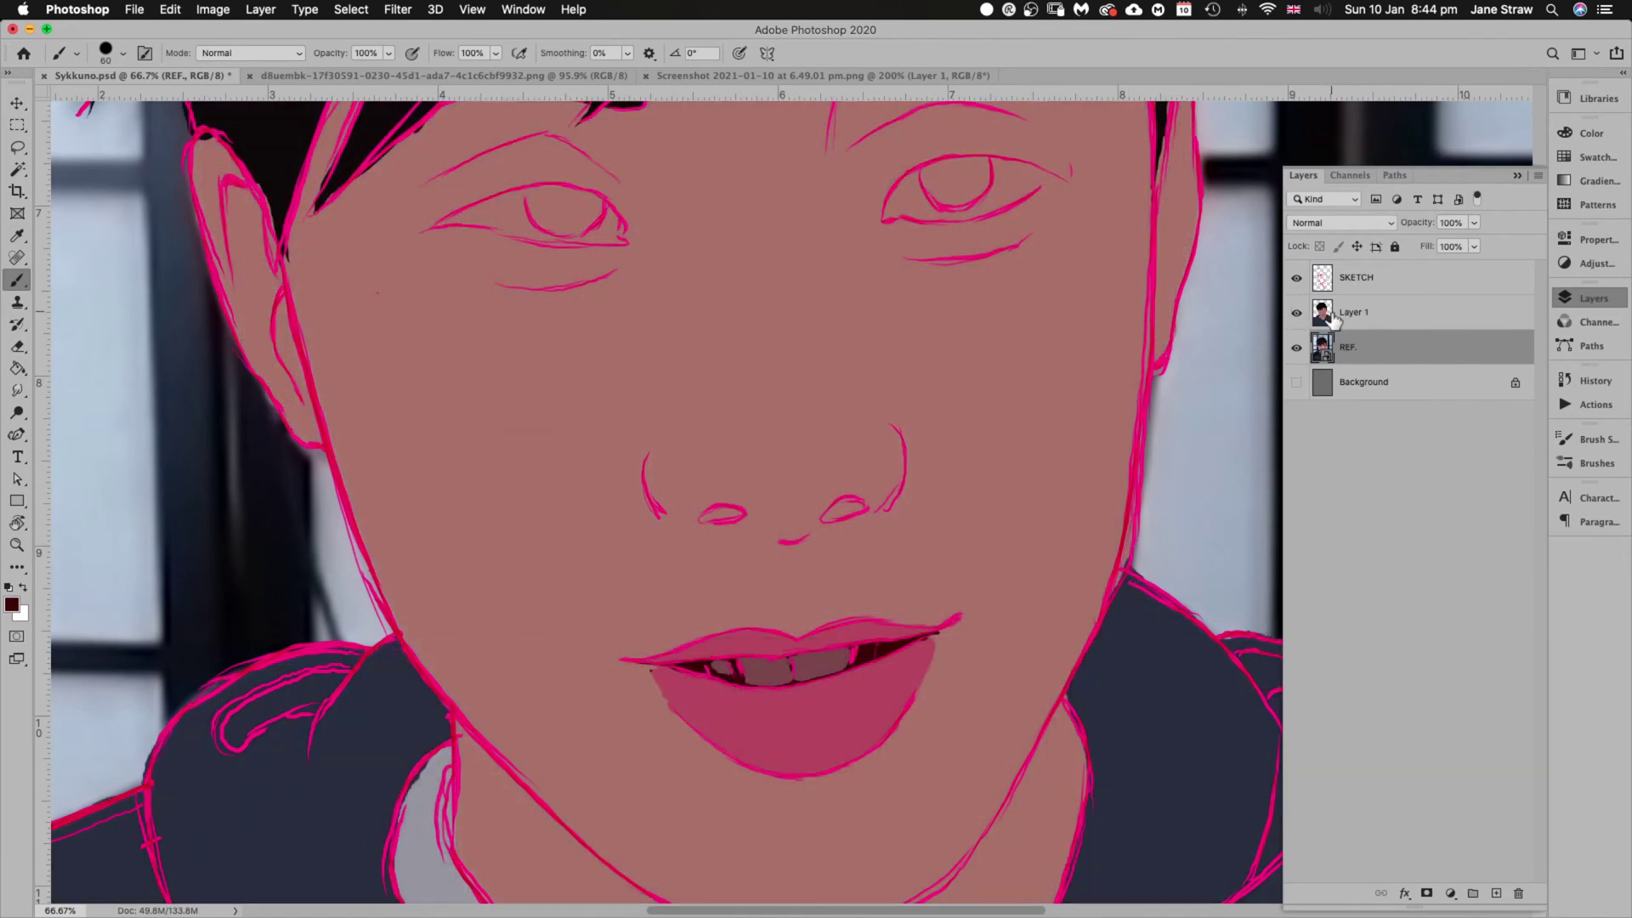
click(1356, 315)
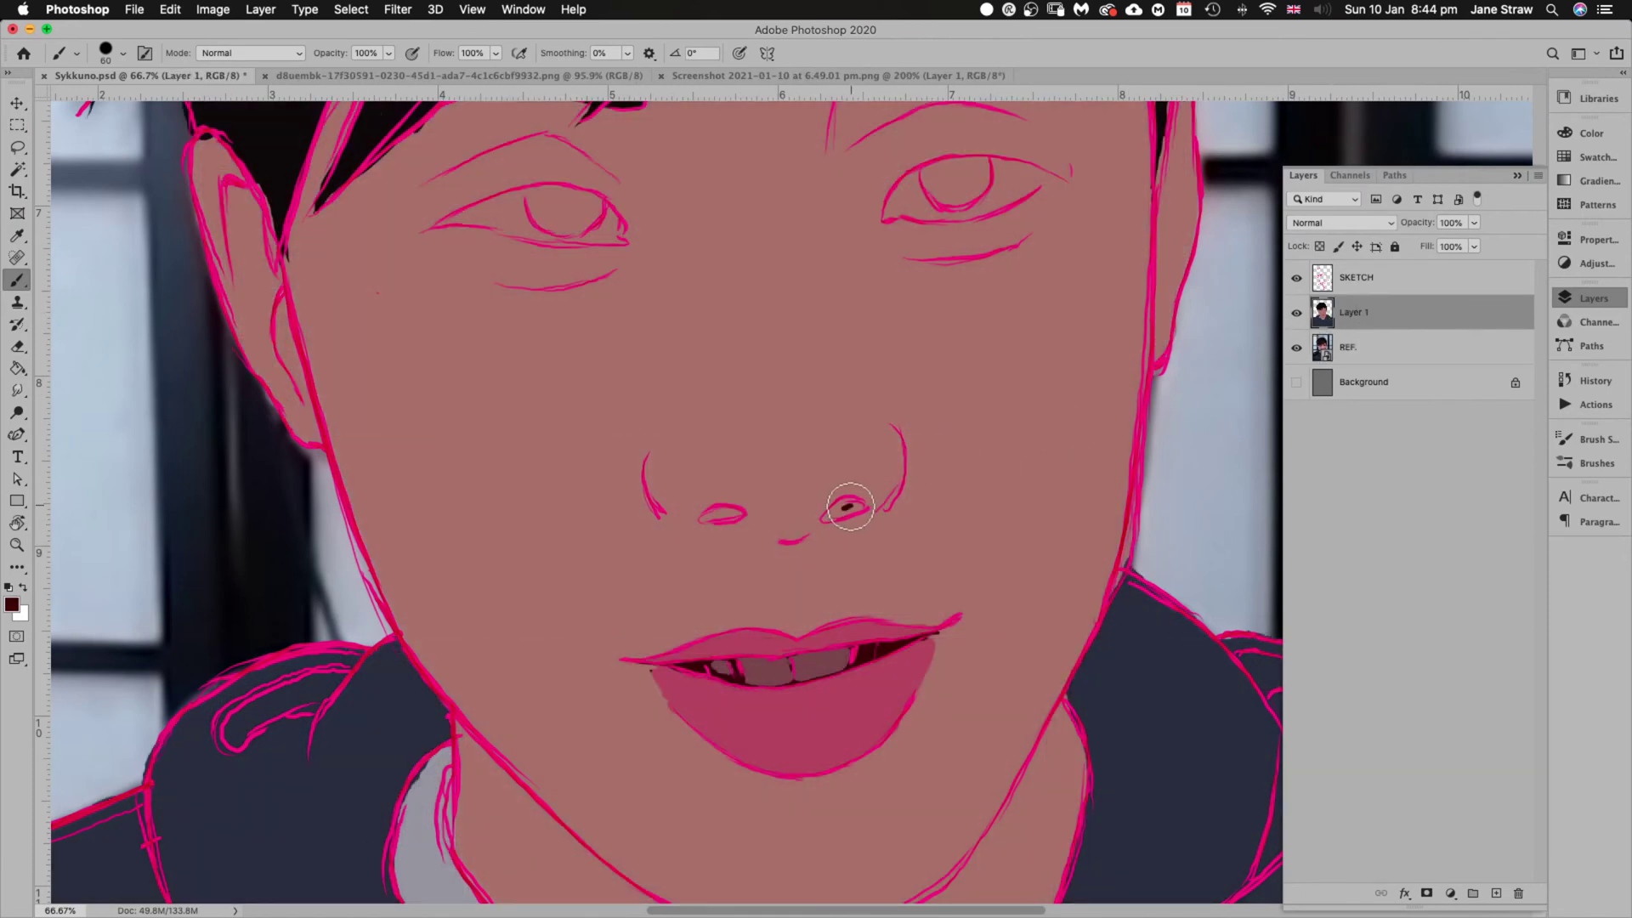
mouse_move(846, 506)
mouse_down()
mouse_move(825, 518)
mouse_move(857, 509)
mouse_up()
mouse_move(732, 515)
mouse_down()
mouse_move(701, 521)
mouse_move(732, 516)
mouse_up()
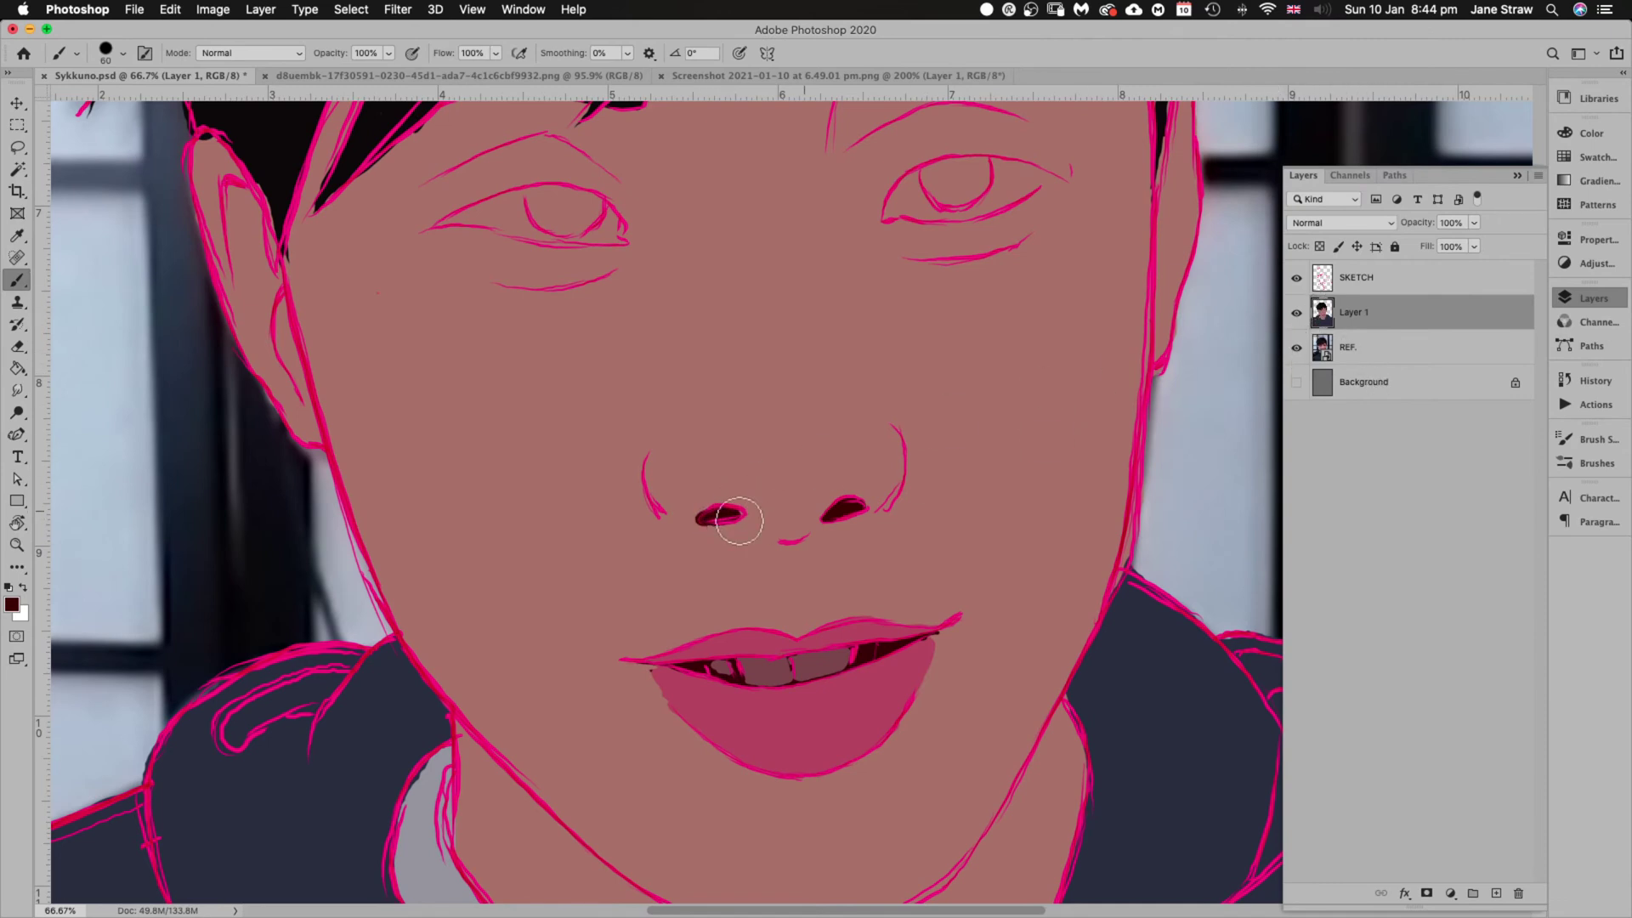
alt+click(696, 558)
mouse_move(696, 512)
mouse_down()
mouse_move(695, 498)
mouse_move(700, 529)
mouse_move(692, 499)
mouse_up()
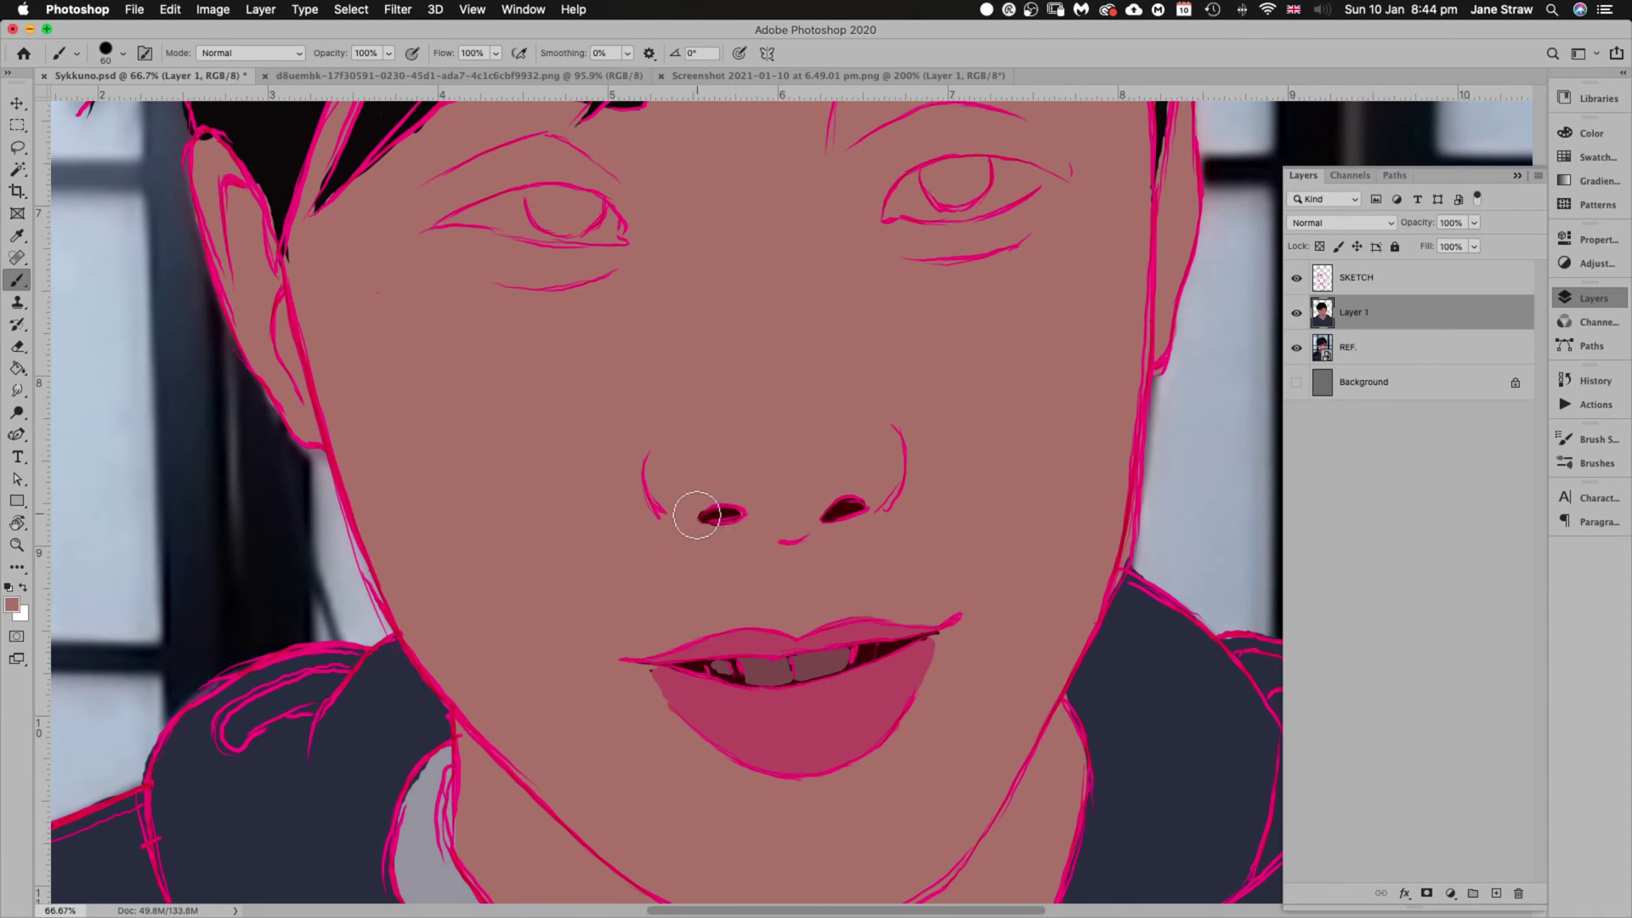
Hide the flat-colour layer, Layer 1, and rename it FLATS
click(1297, 313)
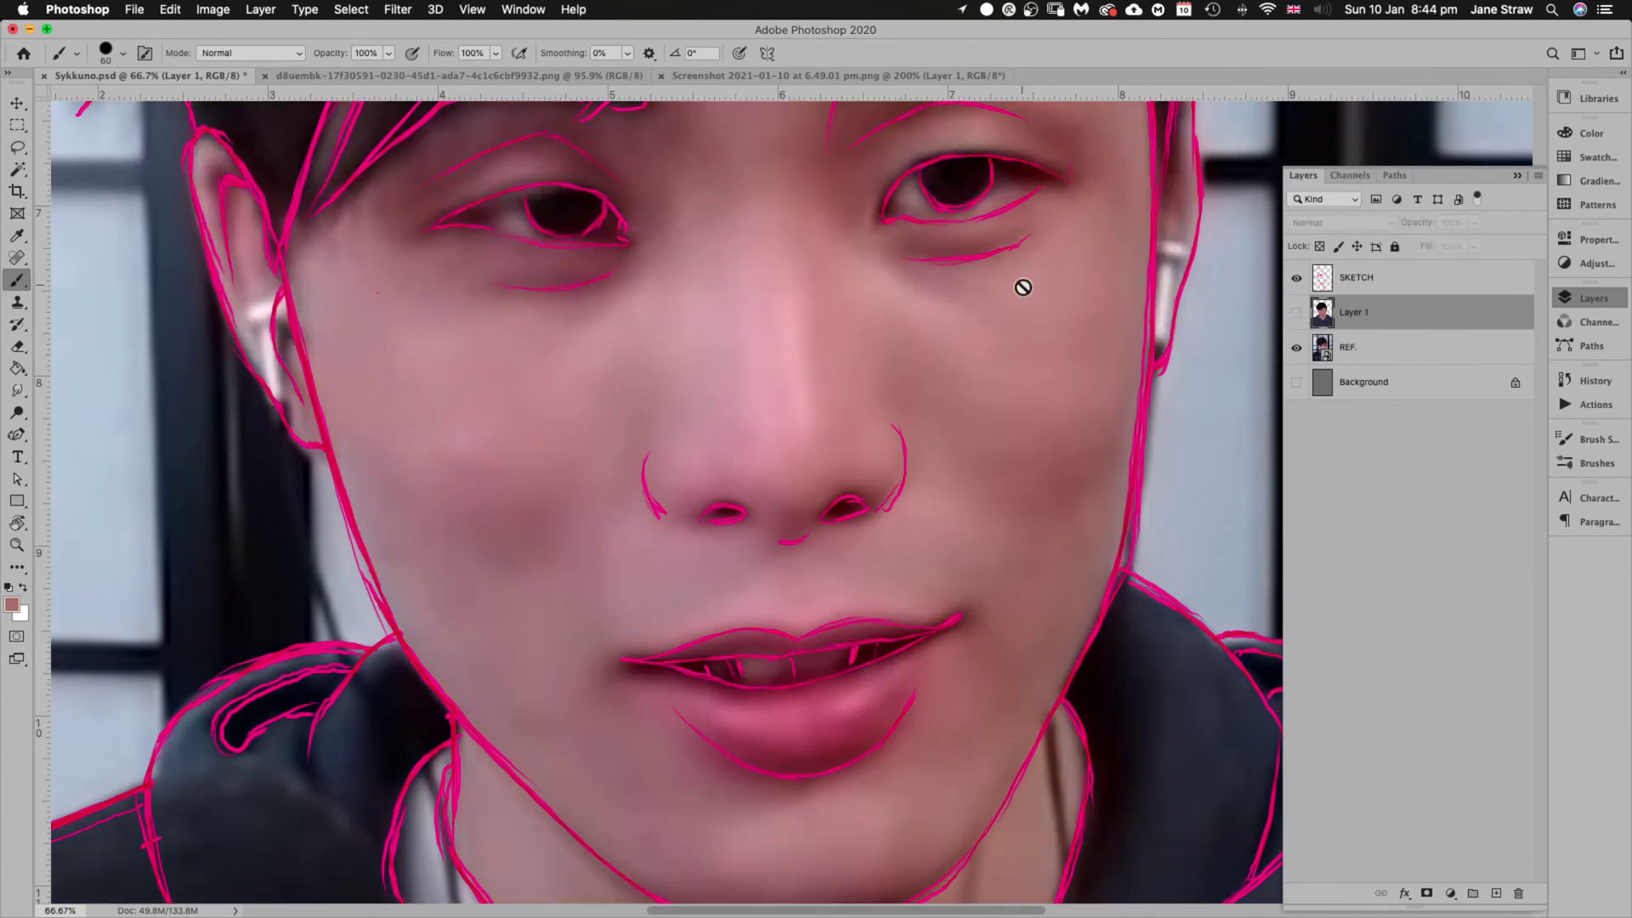
drag(1035, 305, 987, 485)
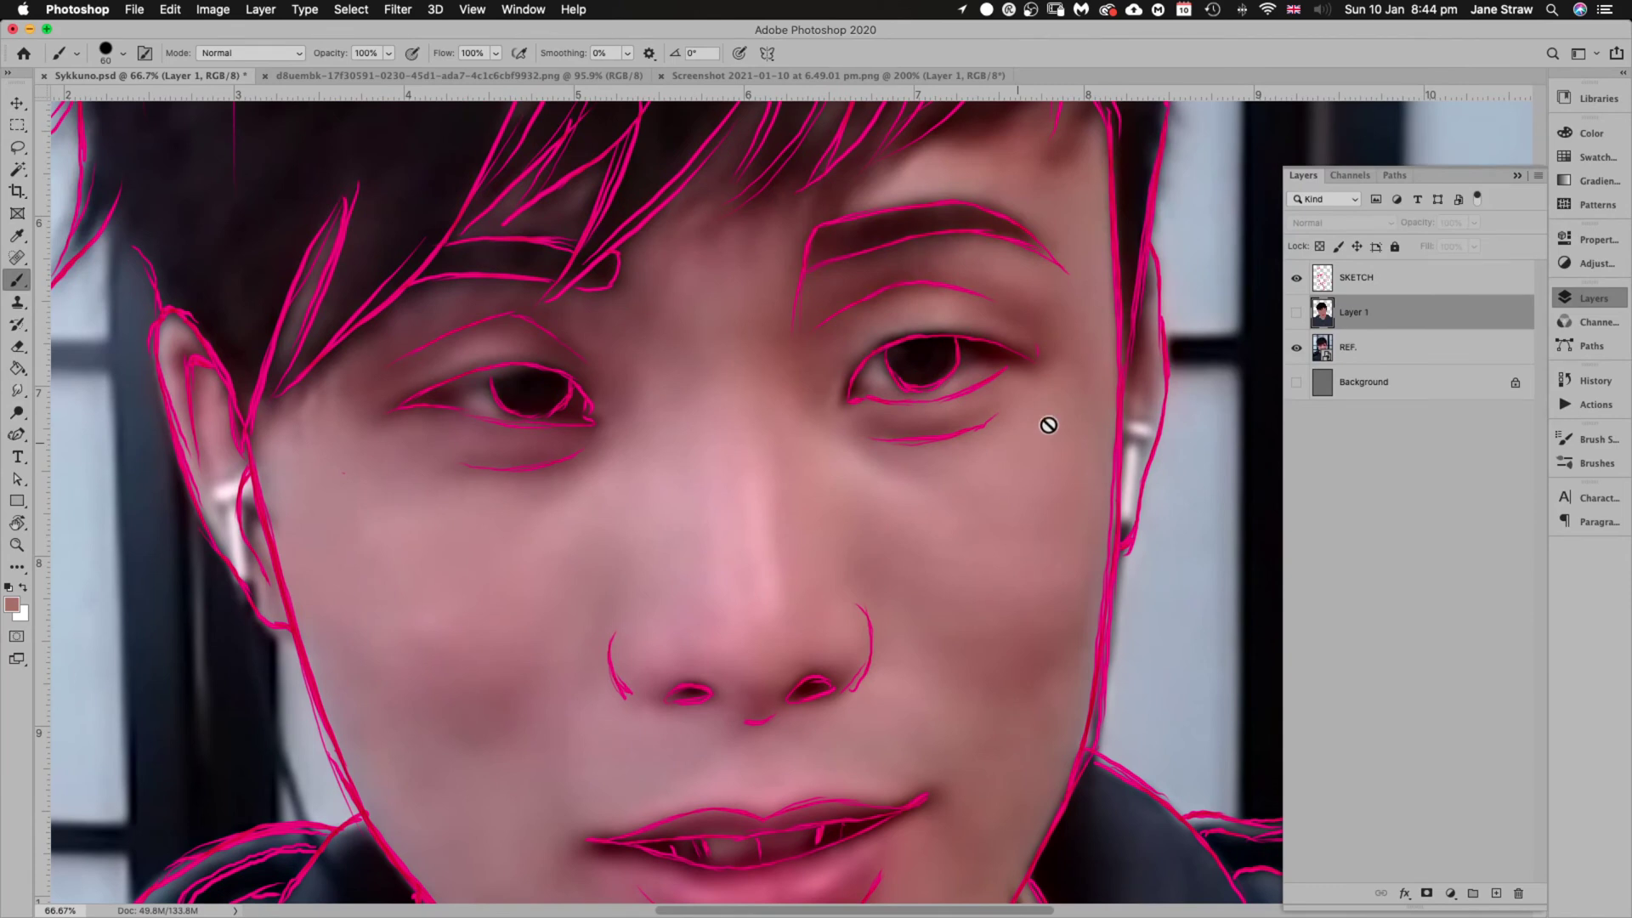
double_click(1355, 313)
text(FLATS)
key(Return)
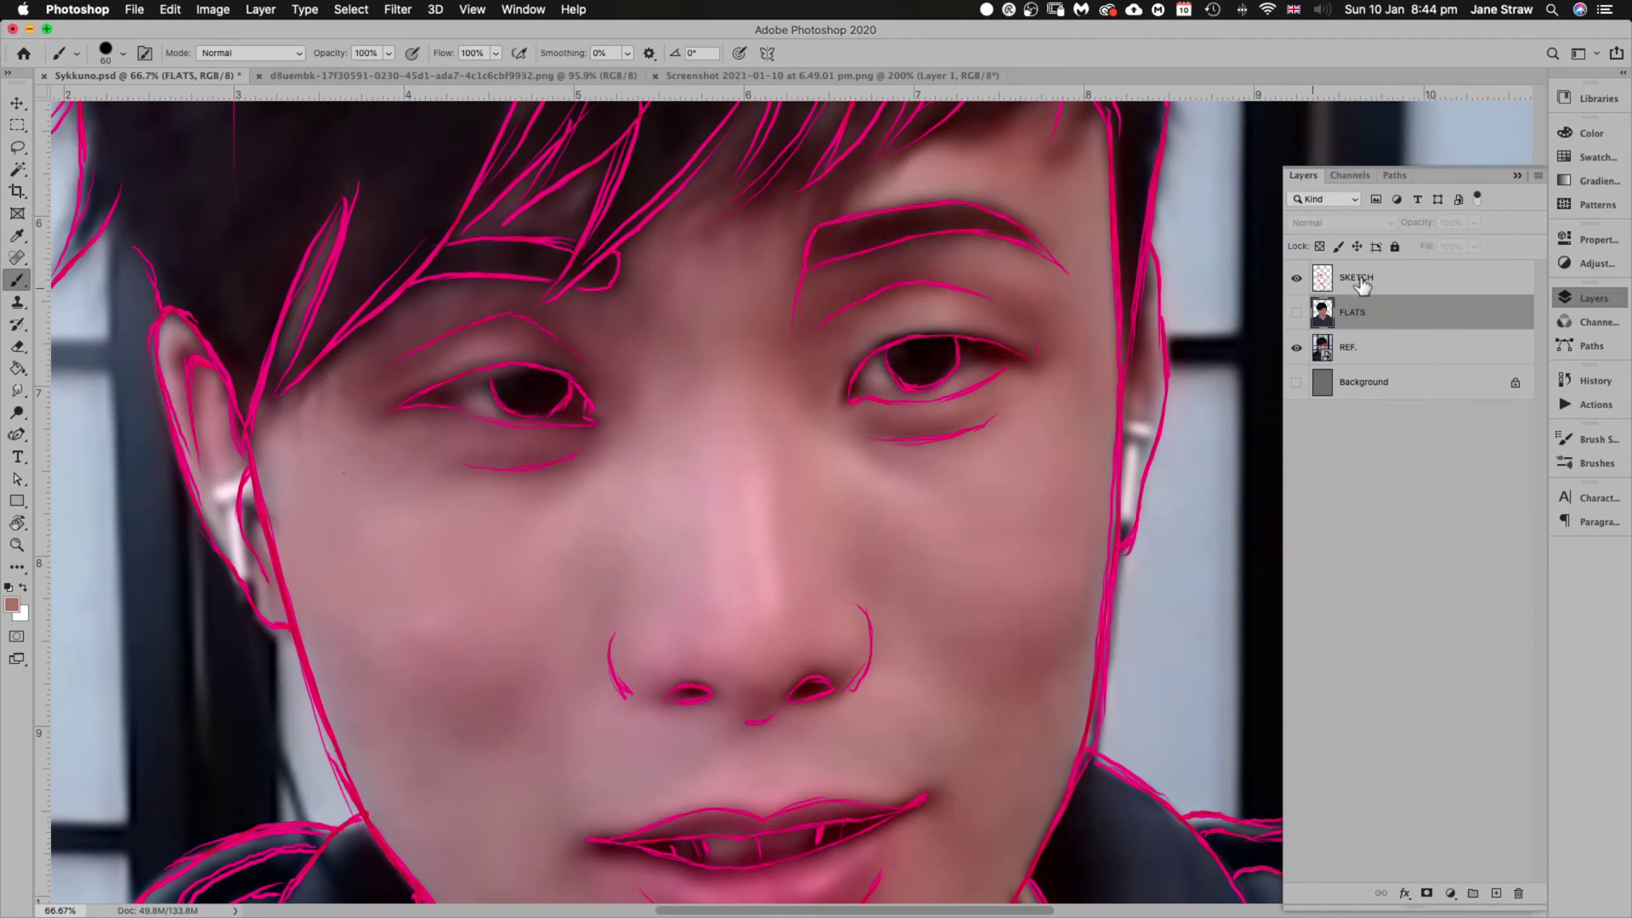
Show the FLATS layer again, group it with the SKETCH layer, and name the group PAINTING
click(1296, 313)
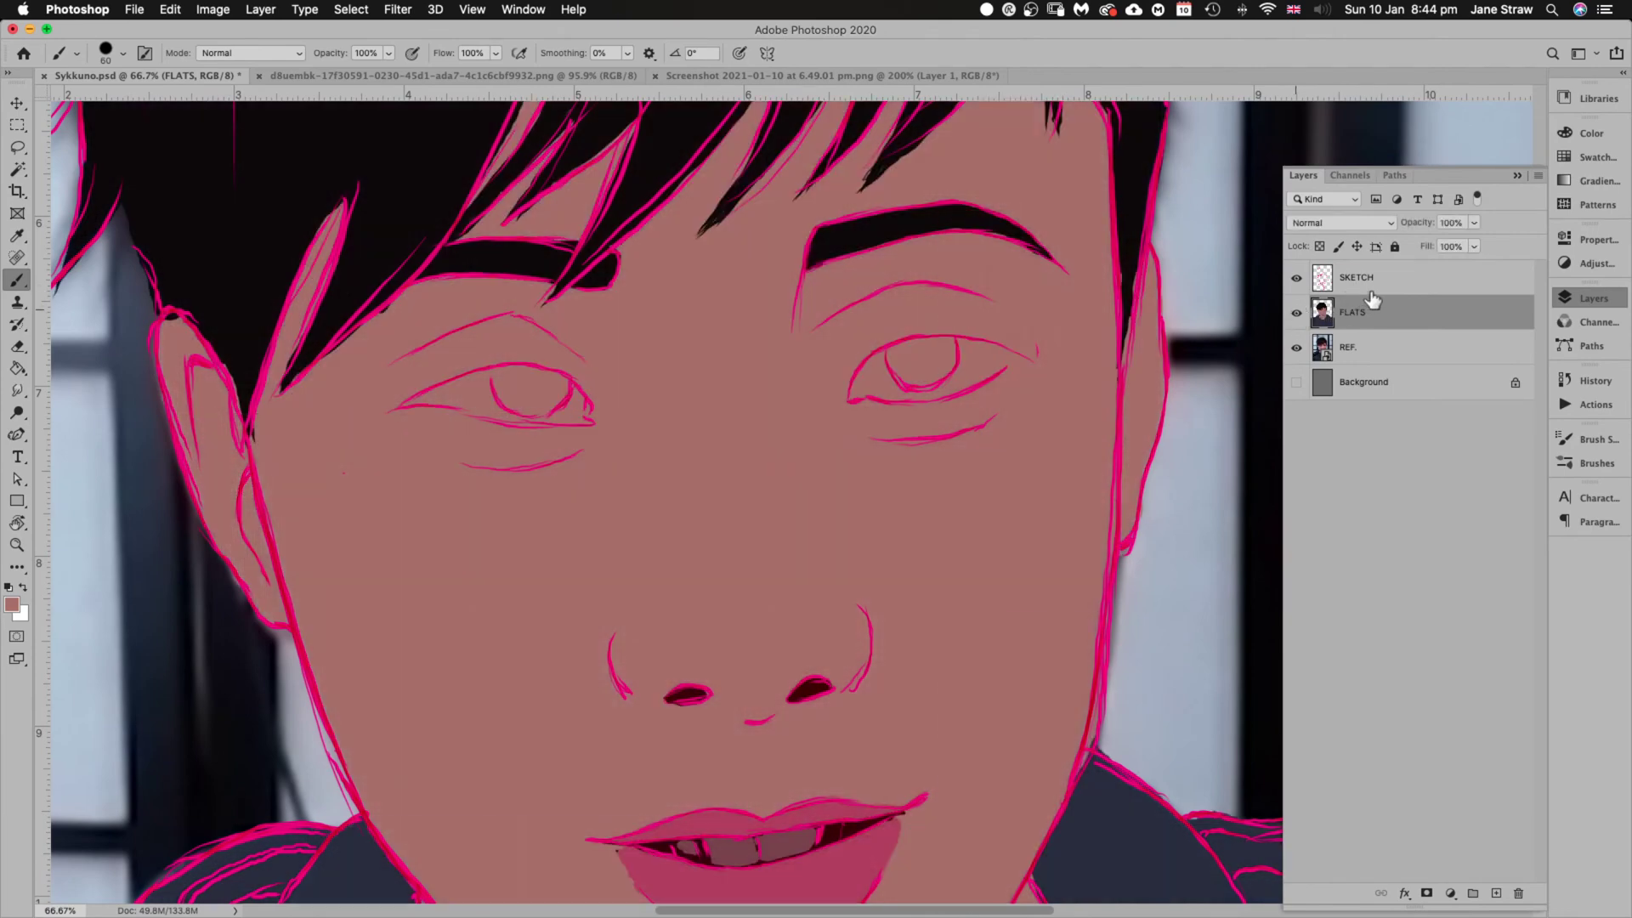
shift+click(1369, 289)
key(super+g)
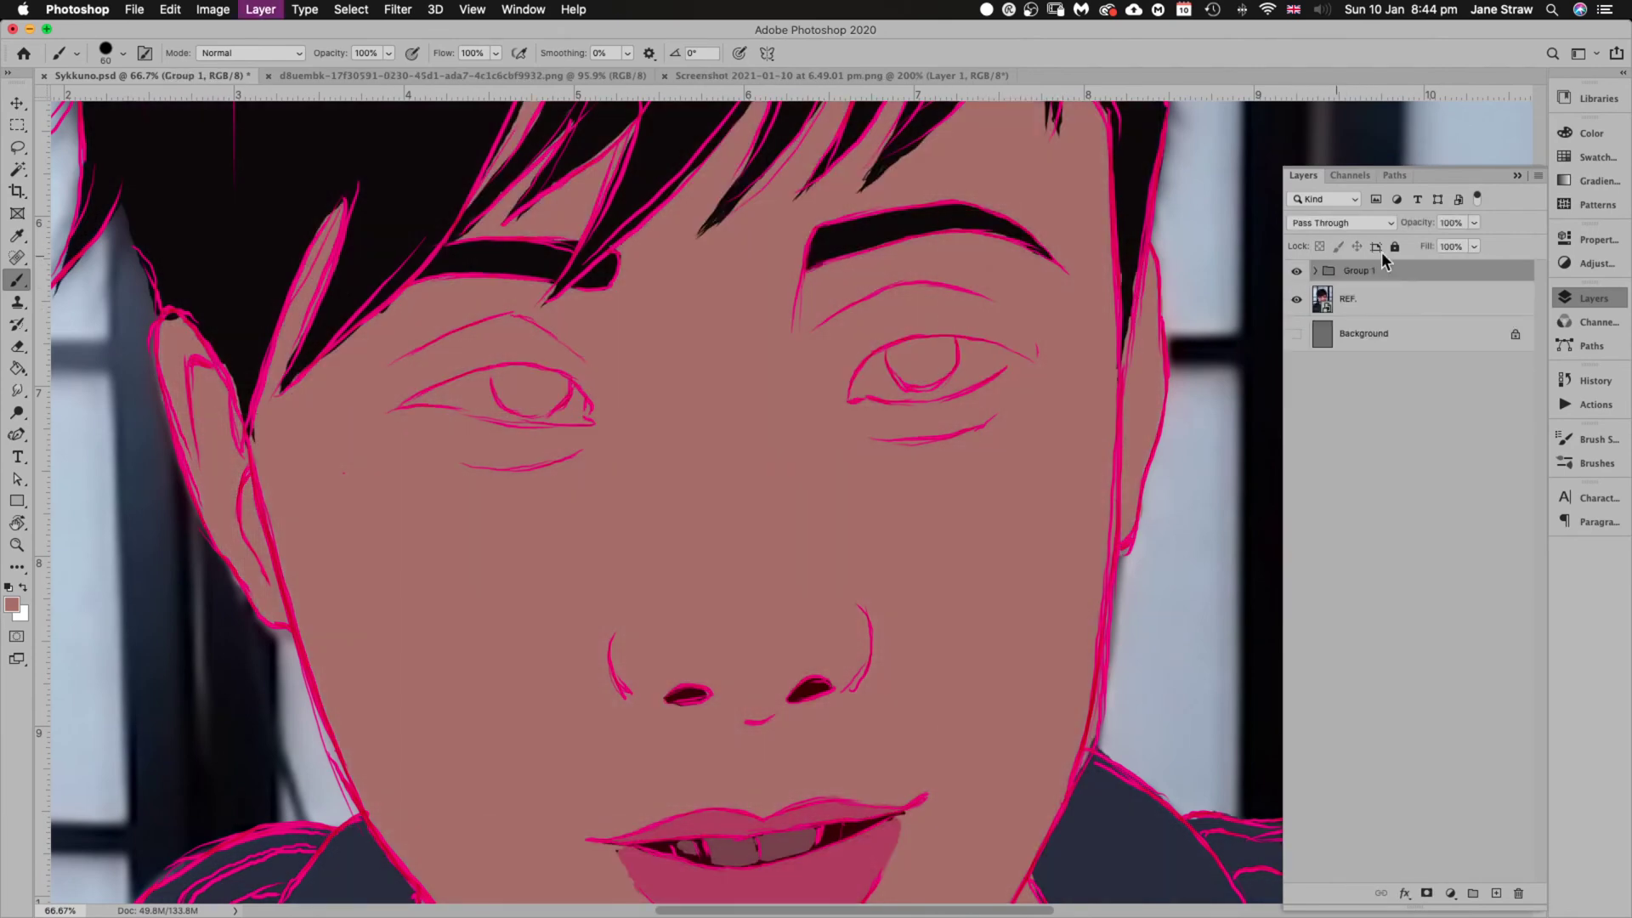
double_click(1371, 270)
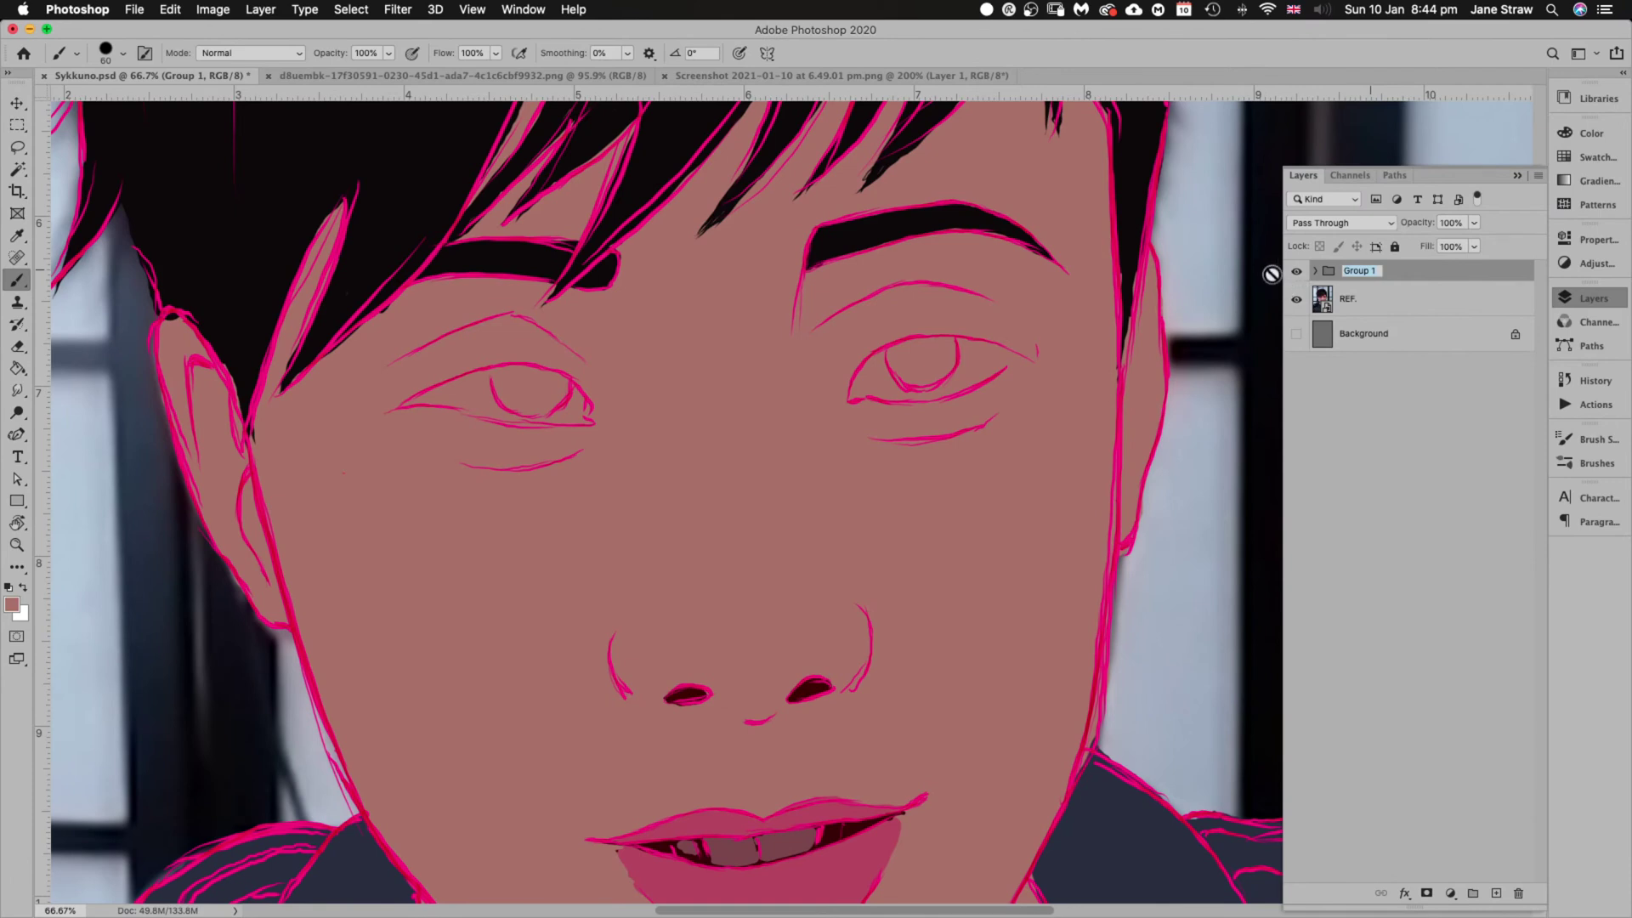
text(PAINTING)
key(Return)
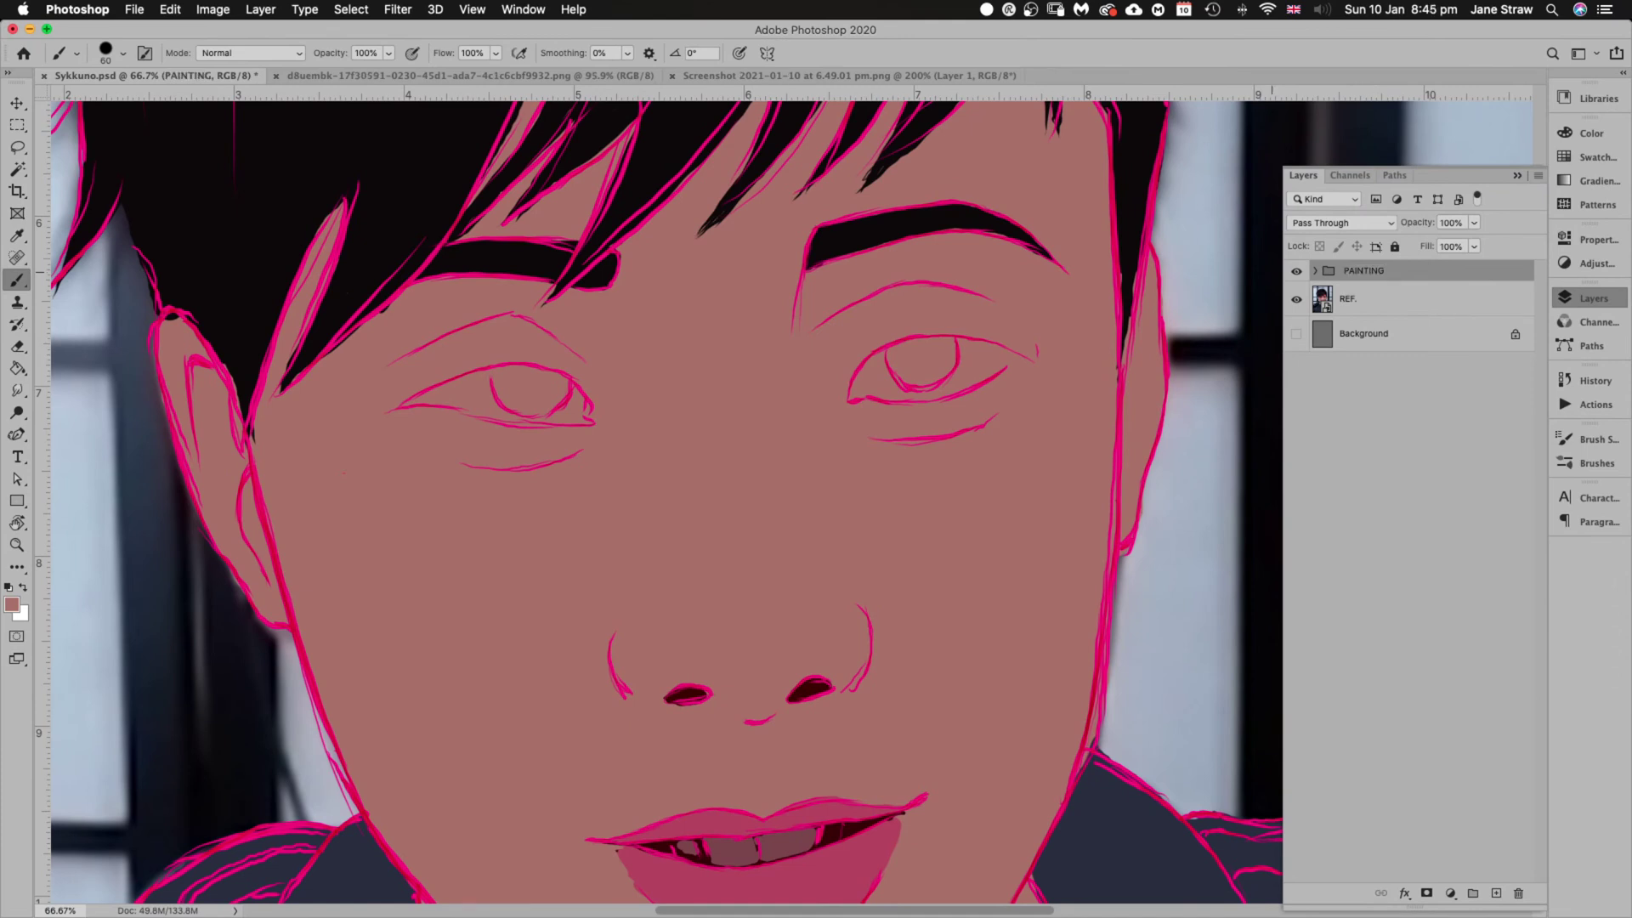
Sample the eye-white colour from the REF layer and fill the left eye shape with it on the FLATS layer
click(1297, 272)
click(1345, 307)
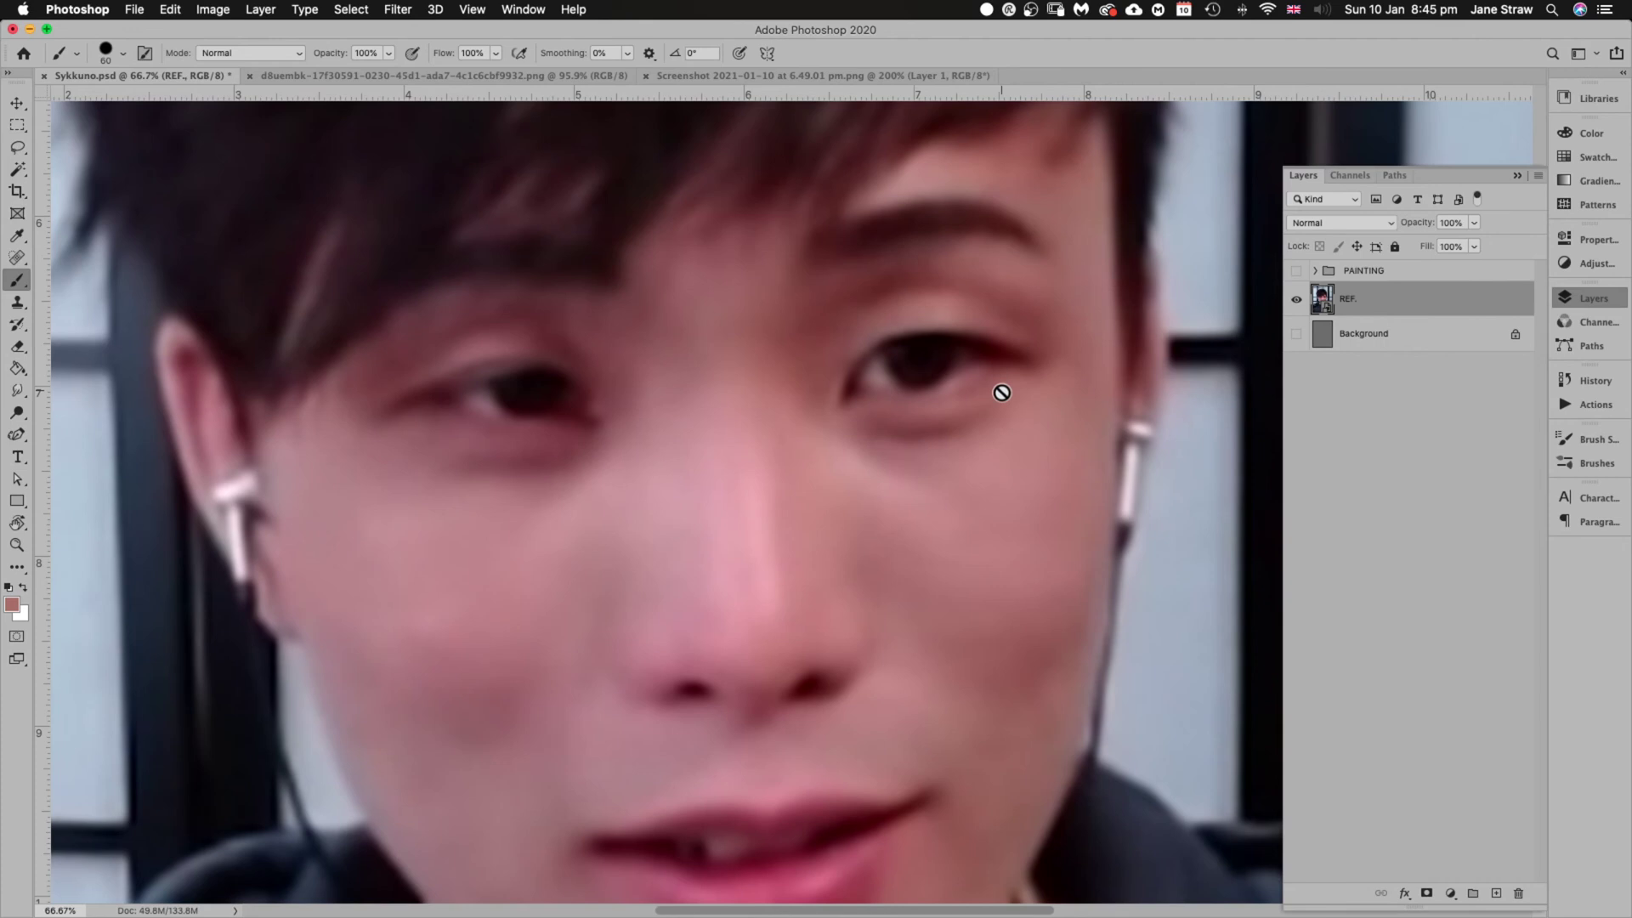
alt+click(489, 400)
click(1298, 271)
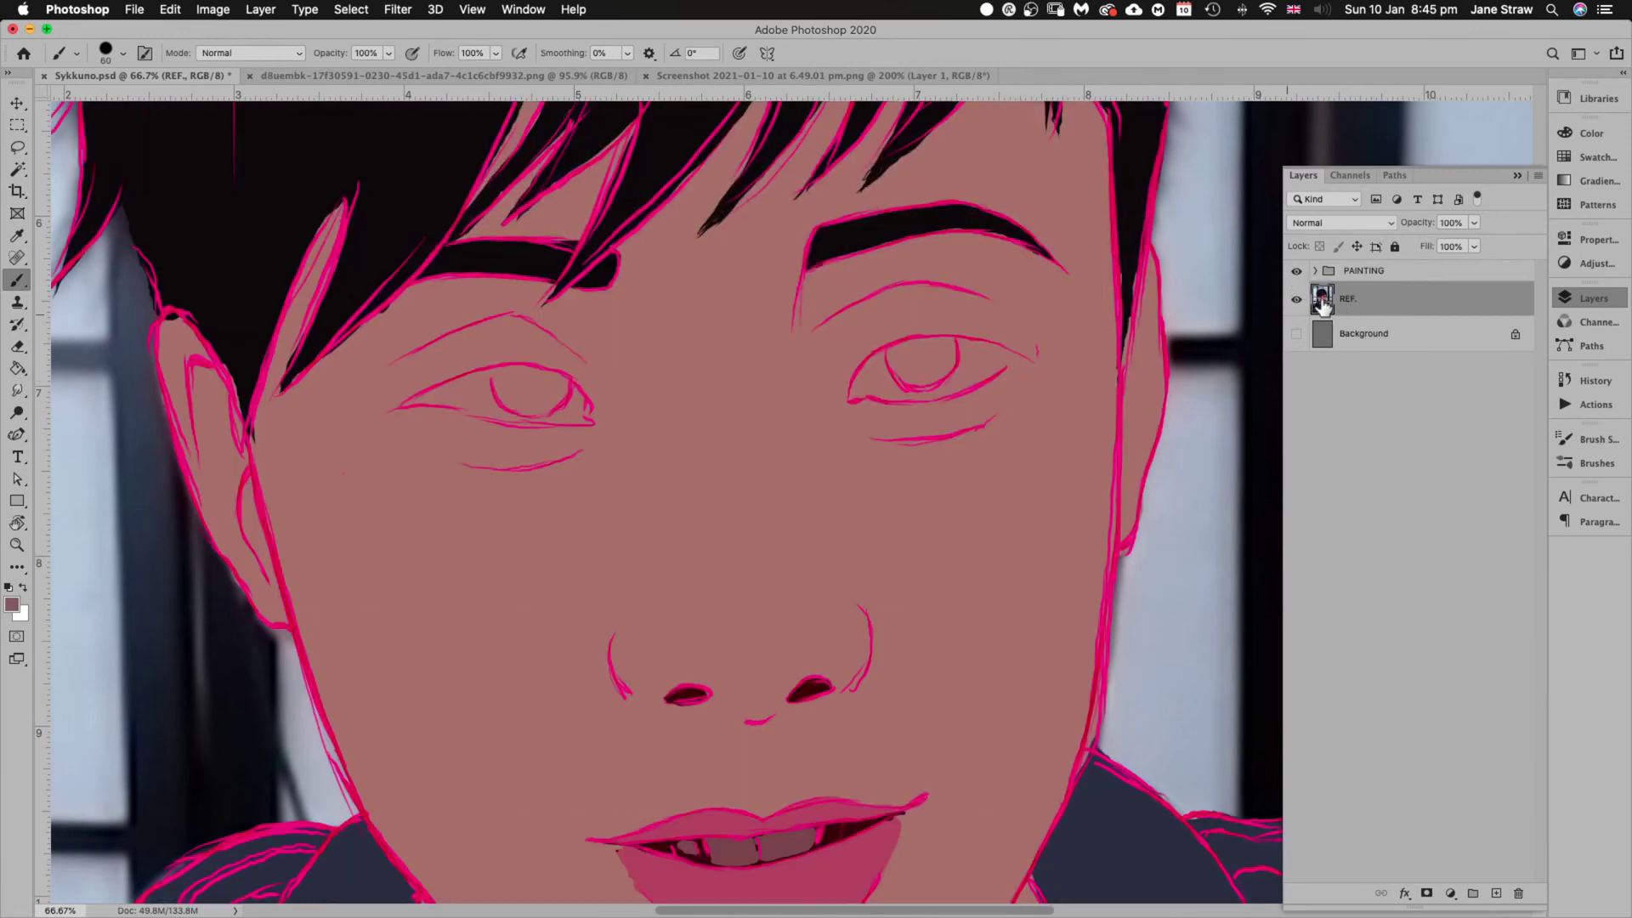
click(1315, 271)
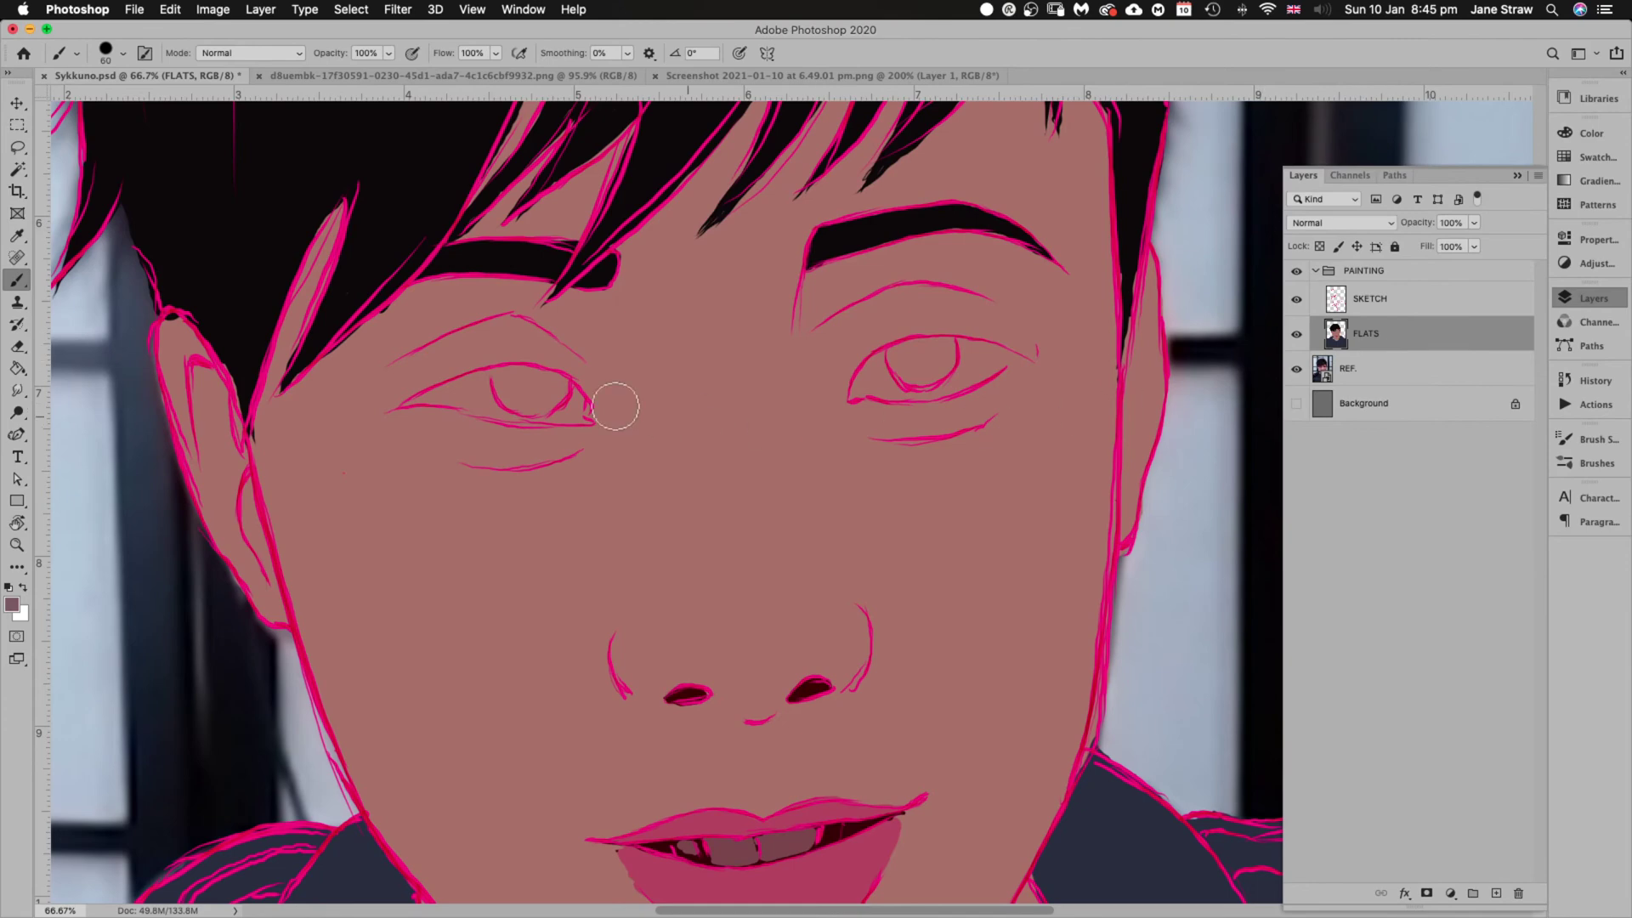
key(r)
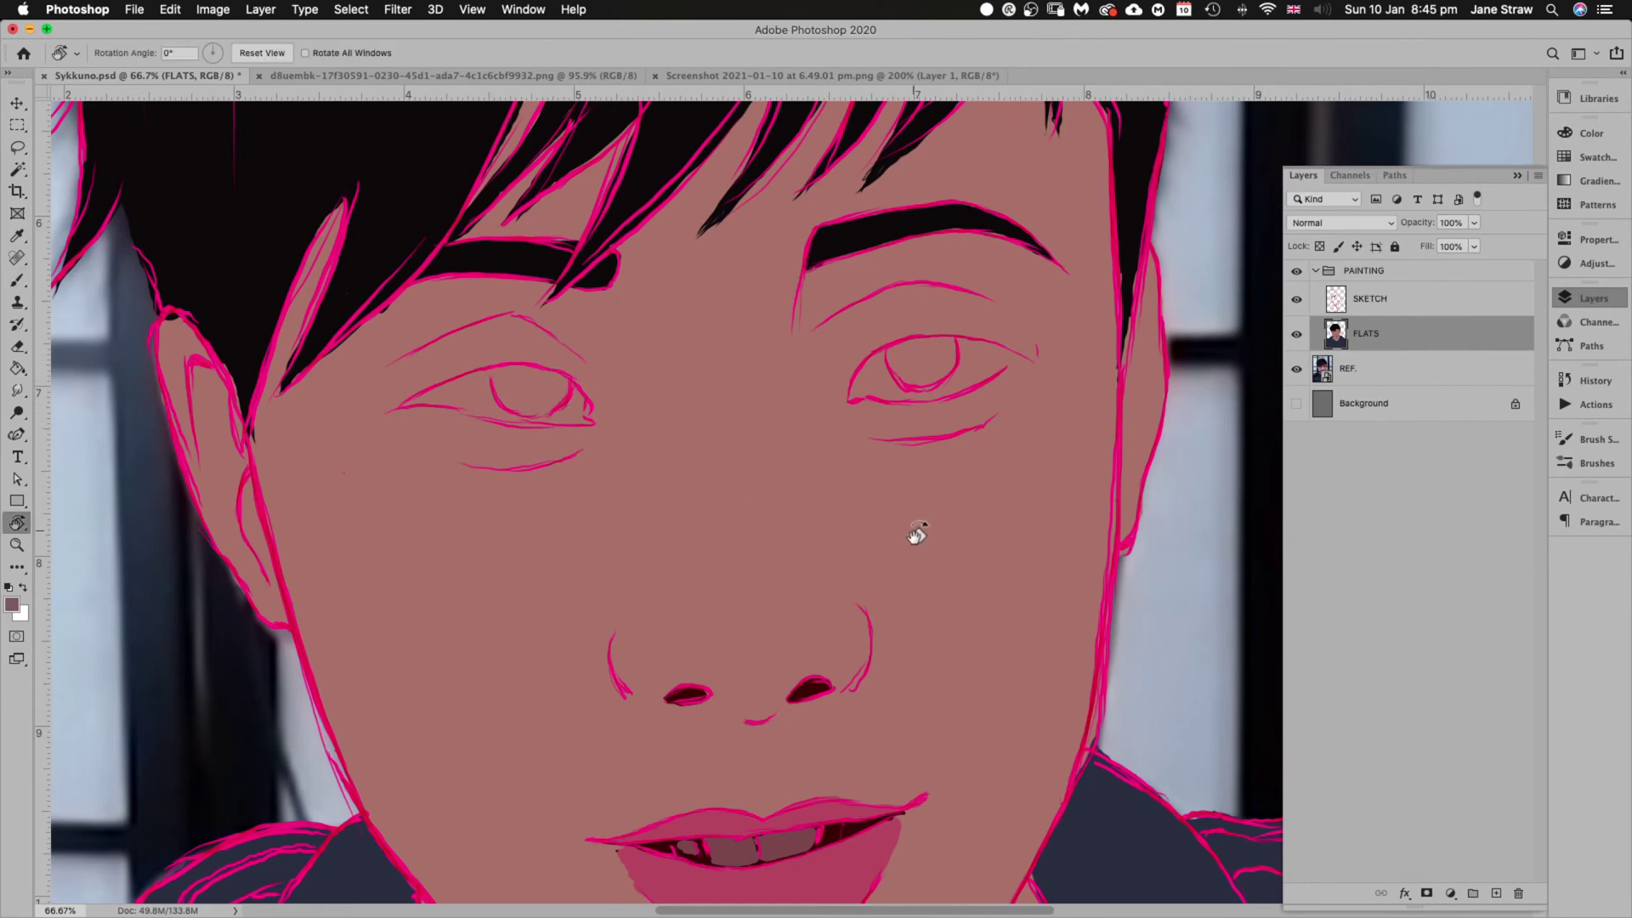
drag(915, 536, 896, 284)
drag(809, 661, 818, 272)
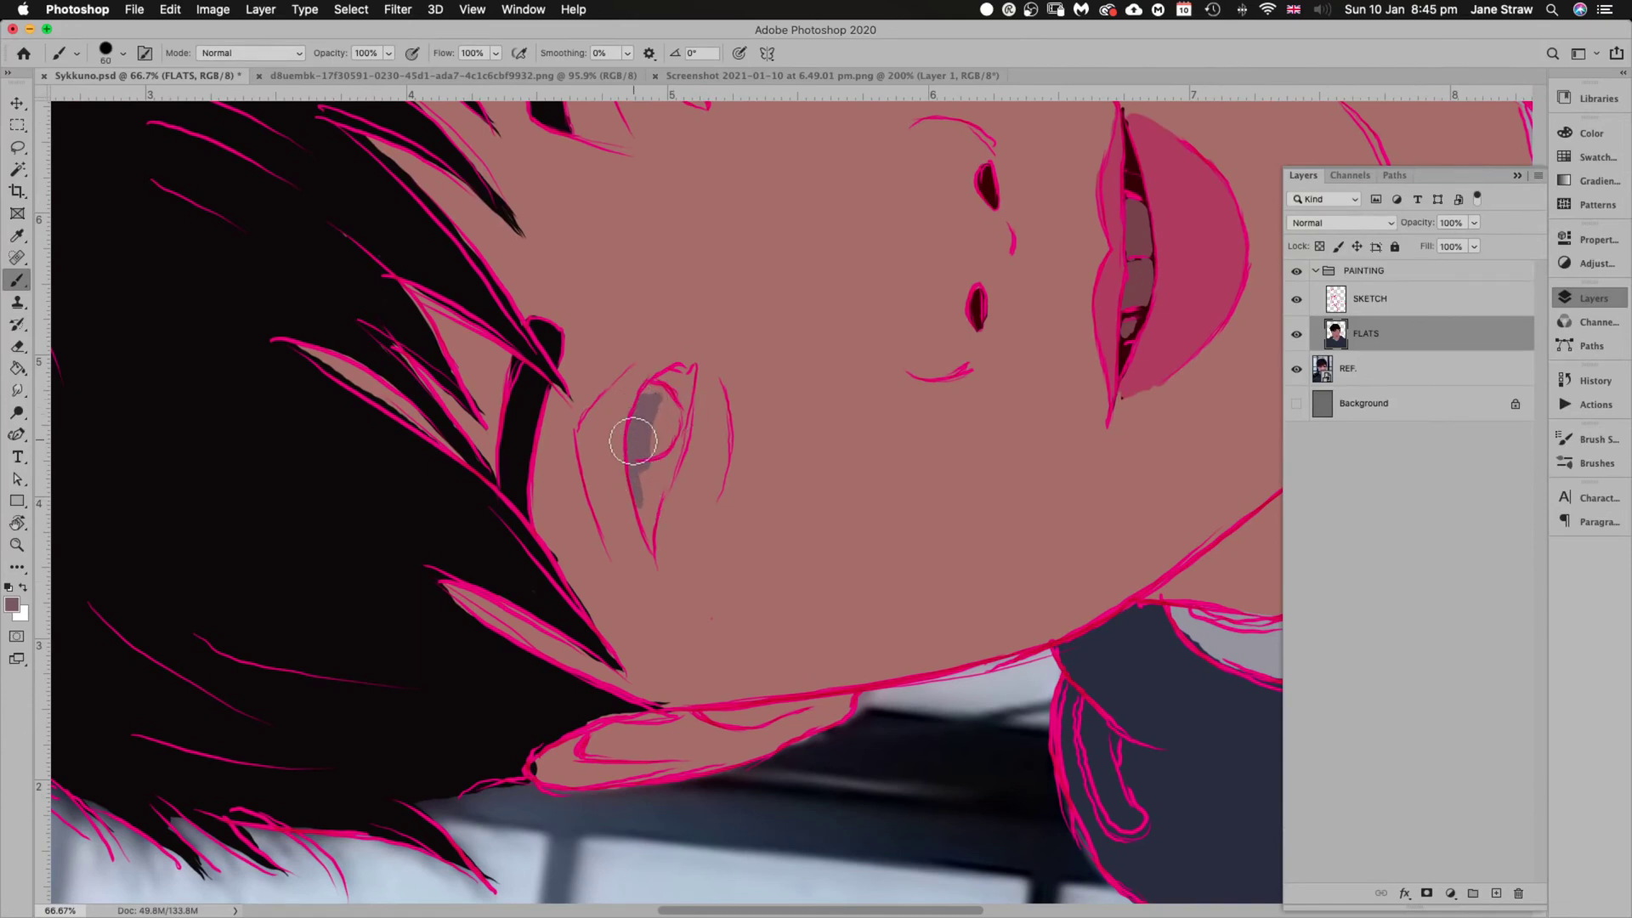
mouse_move(634, 442)
mouse_down()
mouse_move(650, 551)
mouse_move(653, 449)
mouse_move(649, 558)
mouse_move(684, 409)
mouse_up()
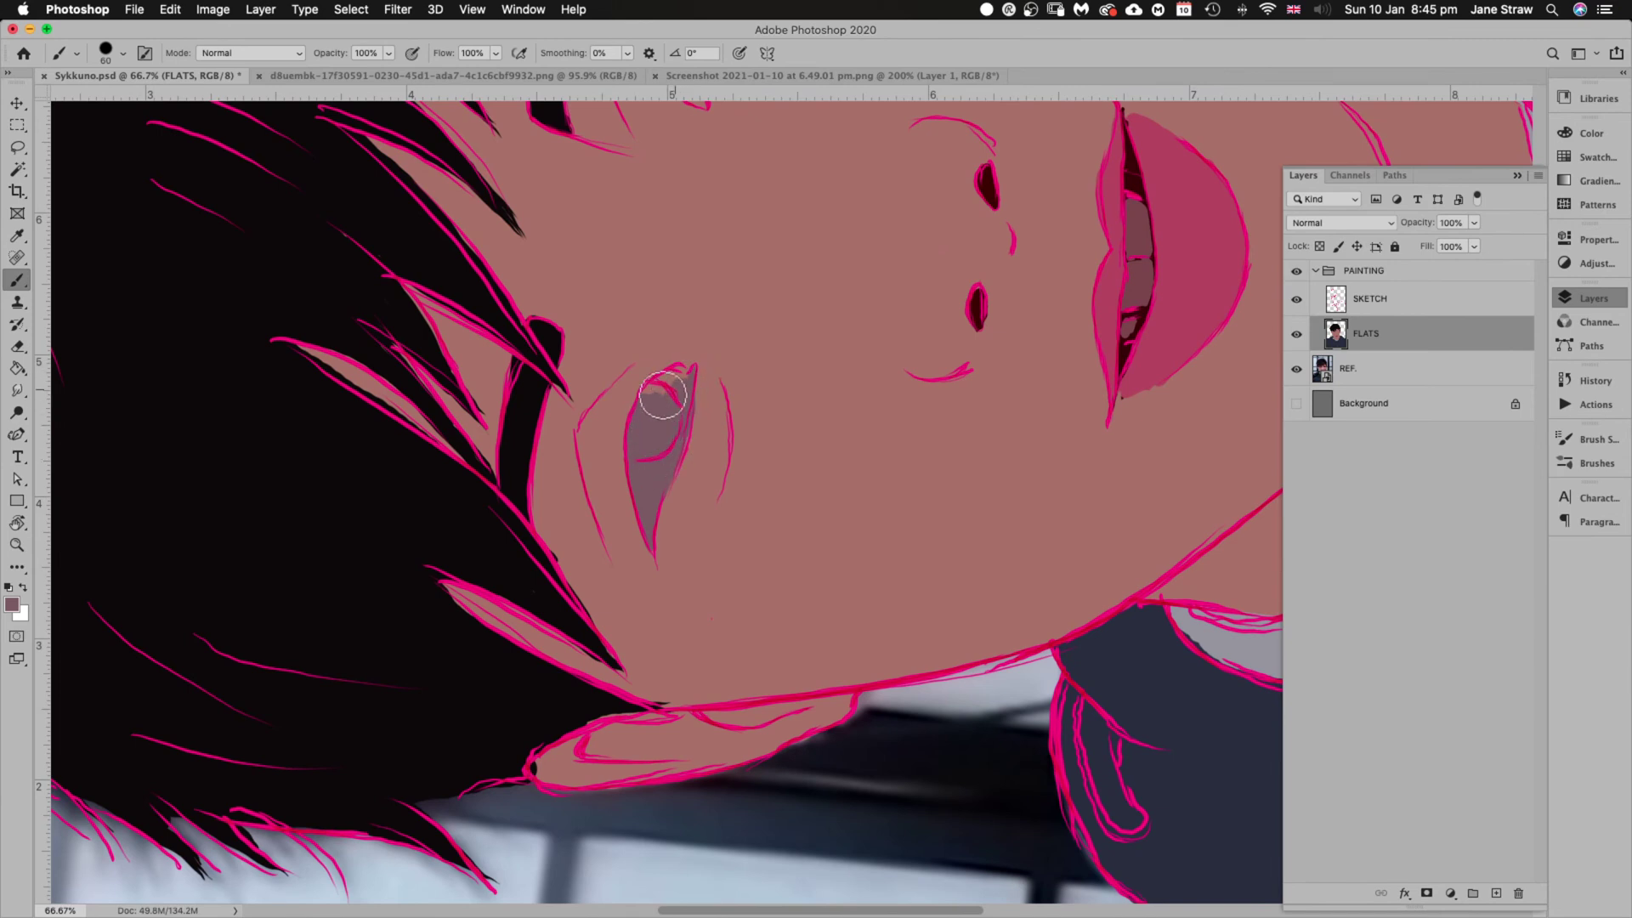
mouse_move(640, 417)
mouse_down()
mouse_move(673, 379)
mouse_move(679, 403)
mouse_move(666, 388)
mouse_move(685, 389)
mouse_move(651, 425)
mouse_move(659, 403)
mouse_move(643, 457)
mouse_move(654, 399)
mouse_move(639, 433)
mouse_up()
key(Escape)
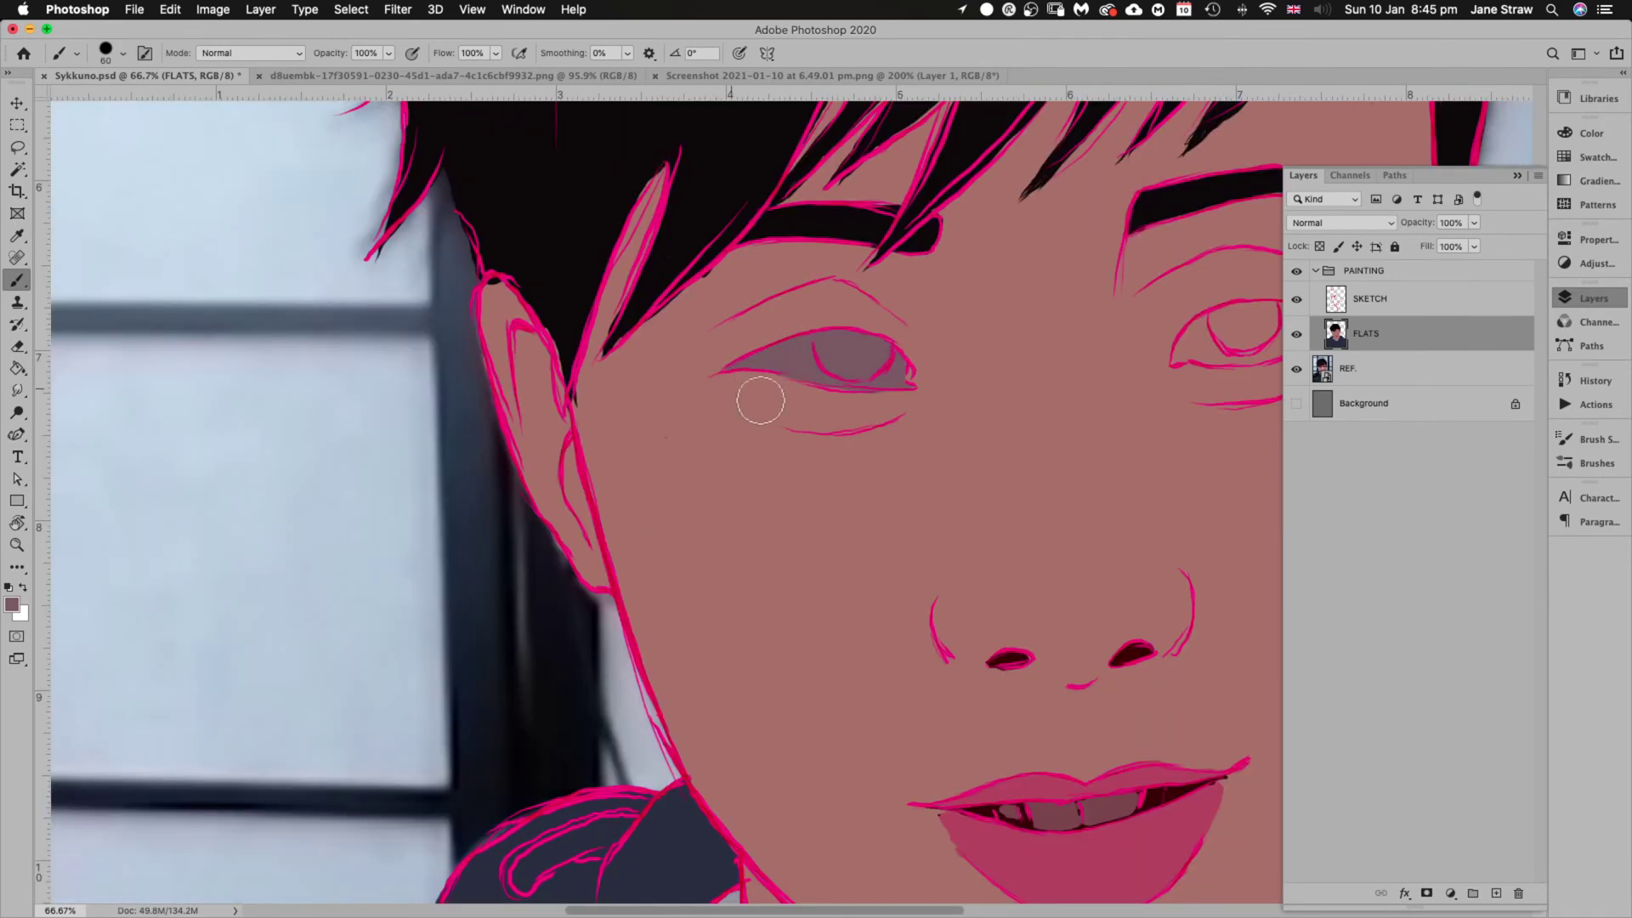
Rotate the canvas for easier strokes and fill the right eye shape with the eye-white colour on the FLATS layer
mouse_move(993, 527)
mouse_down()
mouse_move(409, 535)
mouse_move(524, 568)
mouse_up()
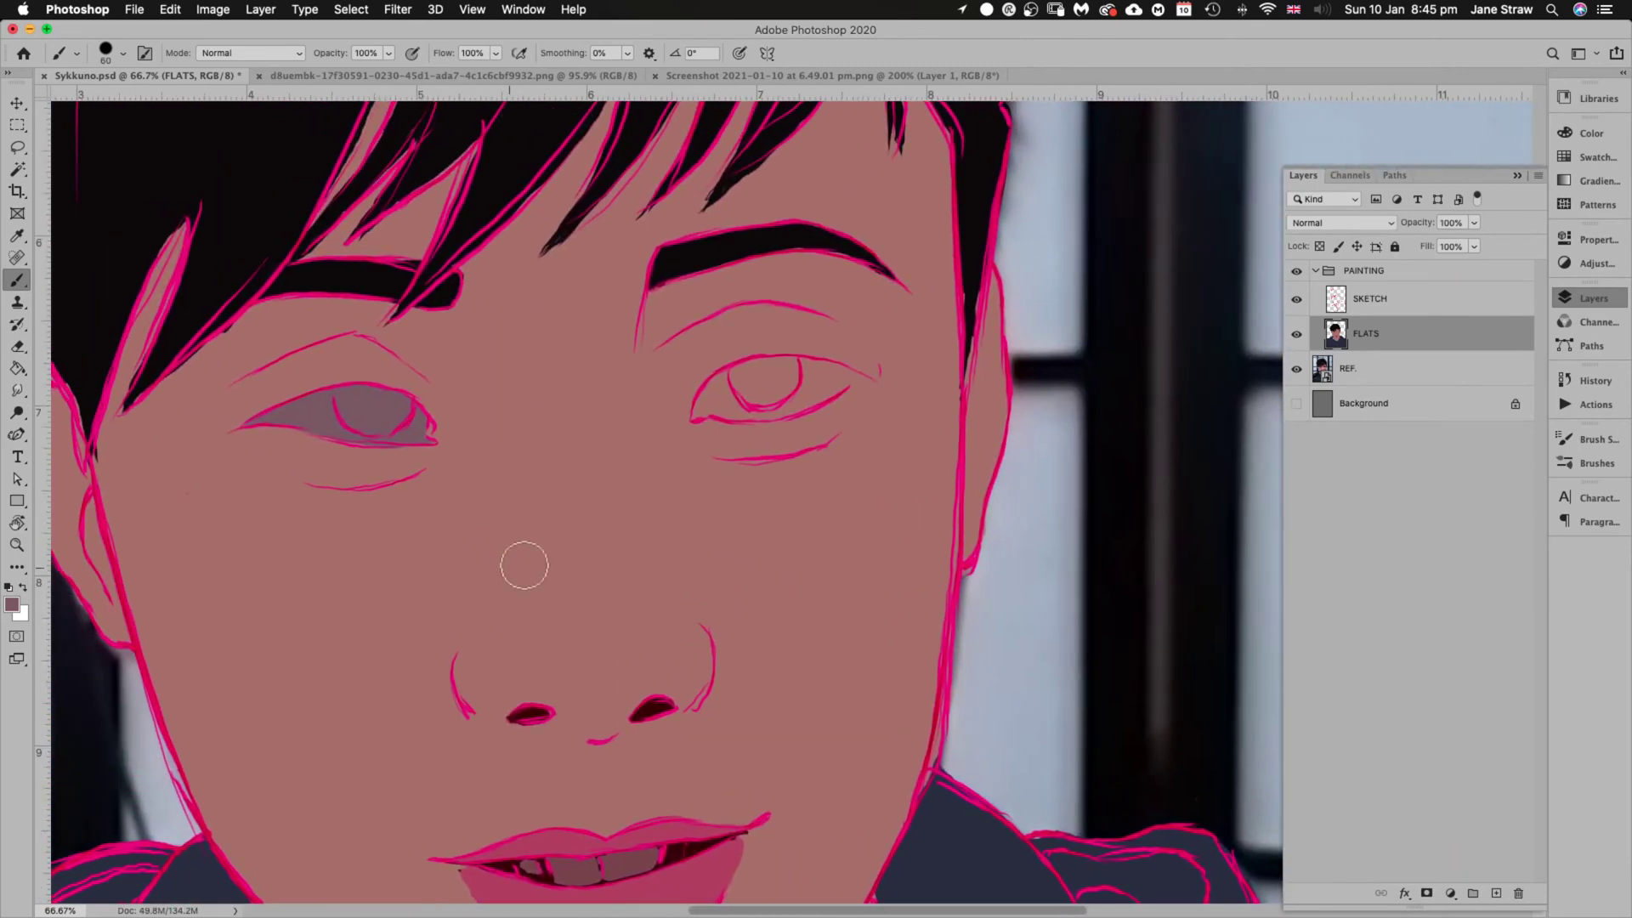
key(r)
drag(925, 604, 798, 528)
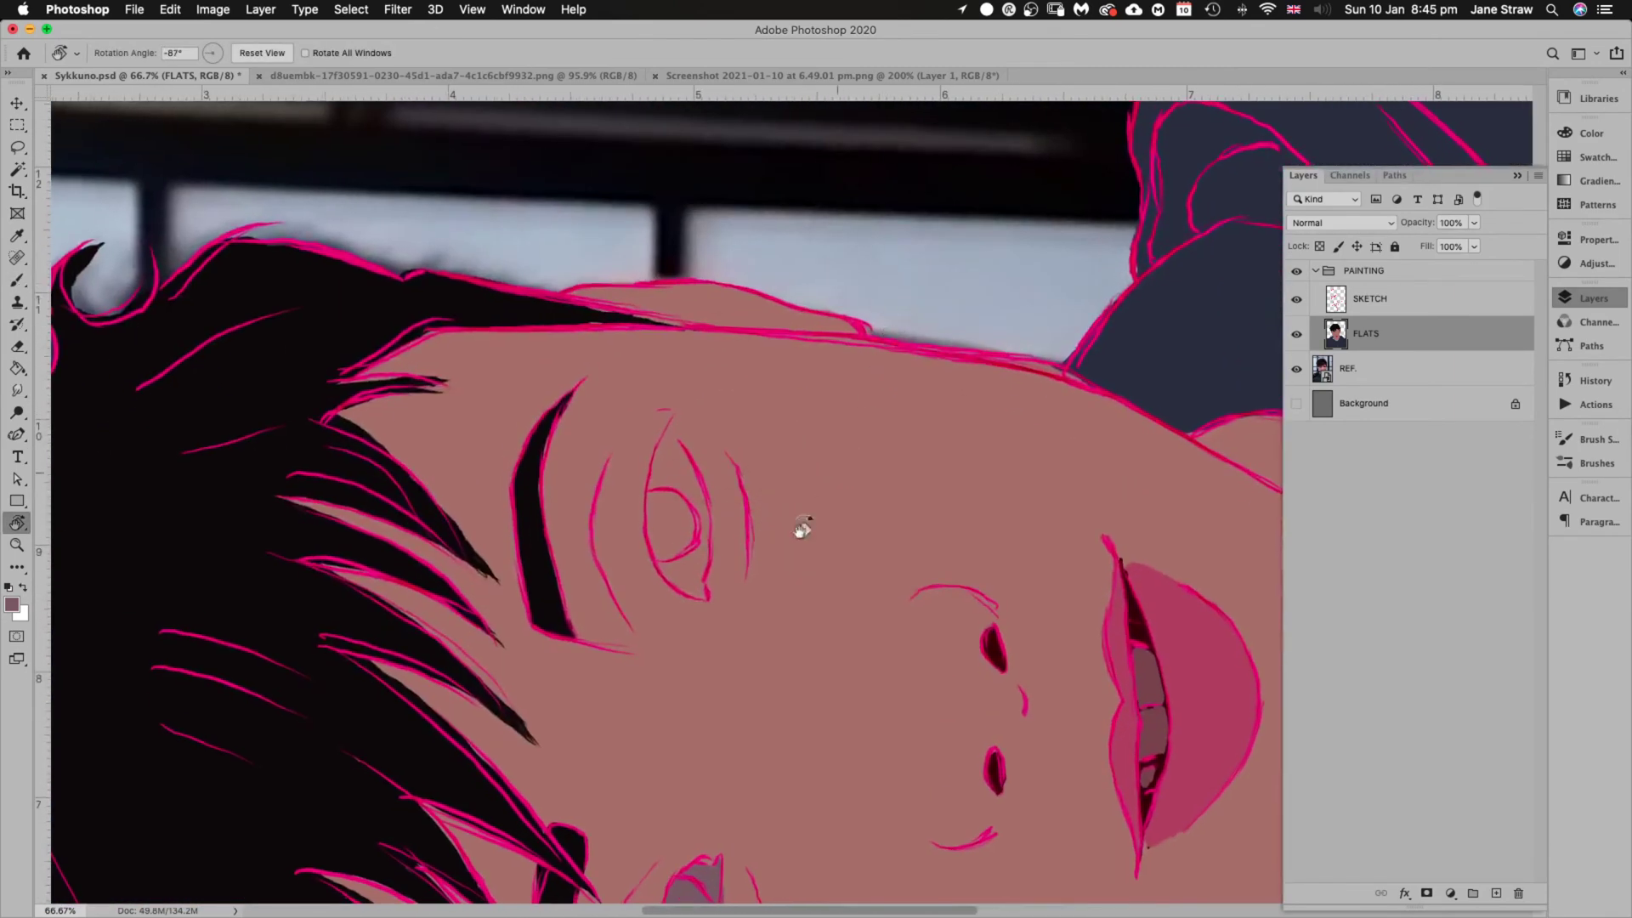
drag(1009, 339, 984, 377)
key(b)
mouse_move(680, 442)
mouse_down()
mouse_move(668, 533)
mouse_move(668, 446)
mouse_move(654, 517)
mouse_move(662, 452)
mouse_move(650, 499)
mouse_move(657, 470)
mouse_move(654, 527)
mouse_move(653, 493)
mouse_move(680, 571)
mouse_move(660, 550)
mouse_move(688, 583)
mouse_move(652, 534)
mouse_move(673, 575)
mouse_move(674, 429)
mouse_move(662, 460)
mouse_move(675, 425)
mouse_move(662, 454)
mouse_move(688, 441)
mouse_move(677, 423)
mouse_move(699, 493)
mouse_move(683, 417)
mouse_move(661, 451)
mouse_move(675, 422)
mouse_move(691, 470)
mouse_move(675, 483)
mouse_move(702, 501)
mouse_move(696, 482)
mouse_move(696, 564)
mouse_up()
key(Escape)
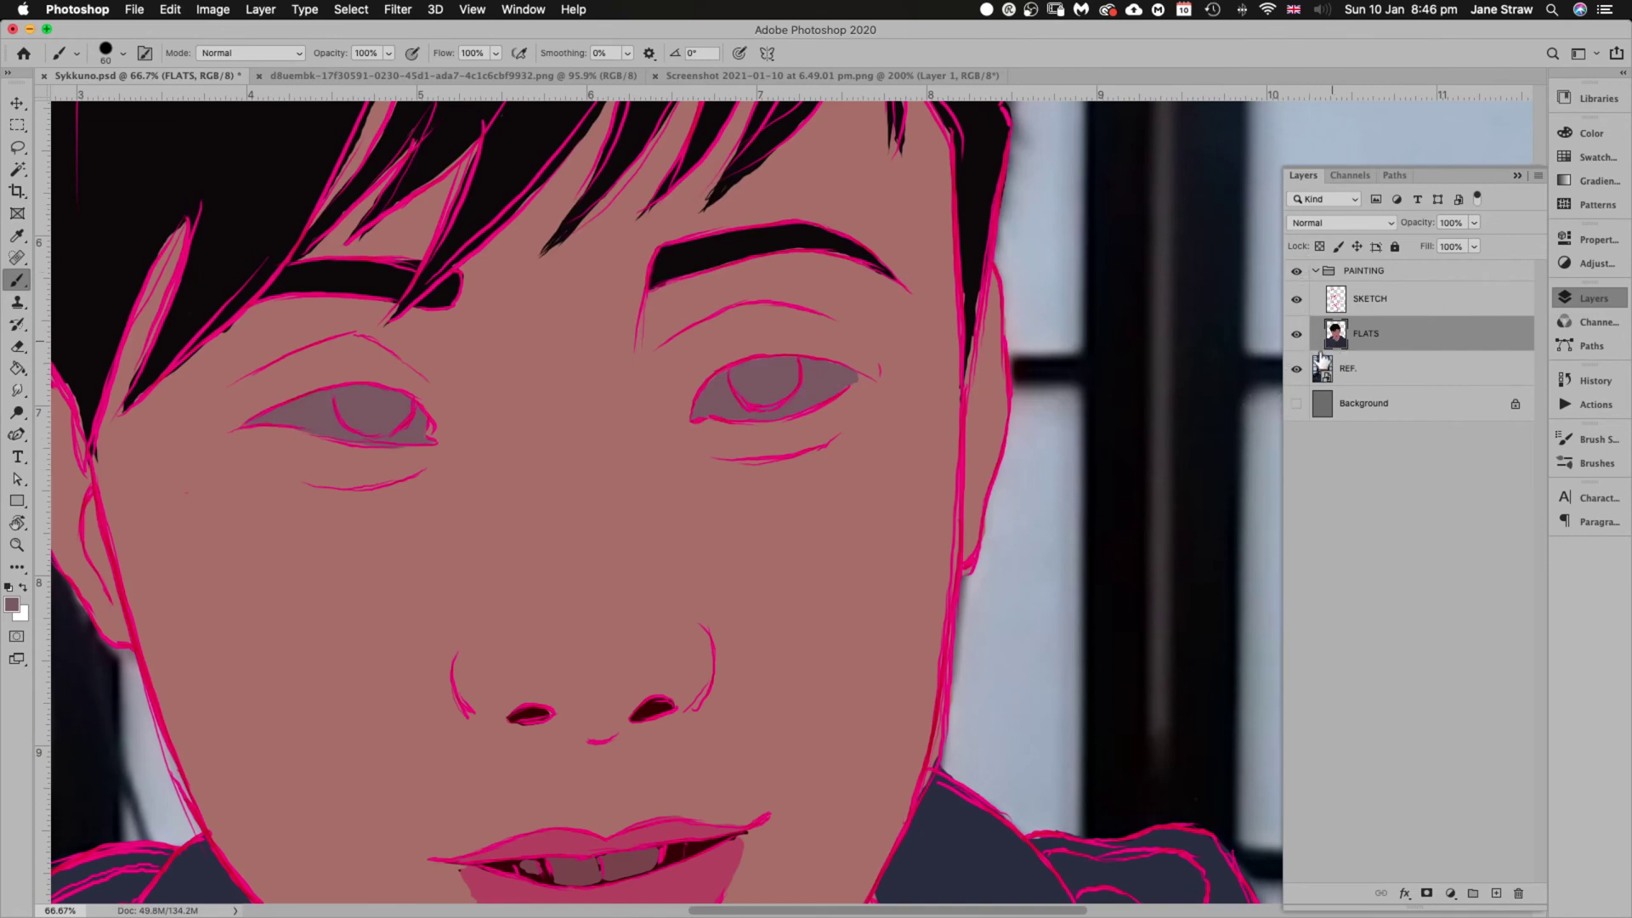
Sample the dark iris colour from the REF layer and fill the right eye's iris with it on the FLATS layer
click(1296, 272)
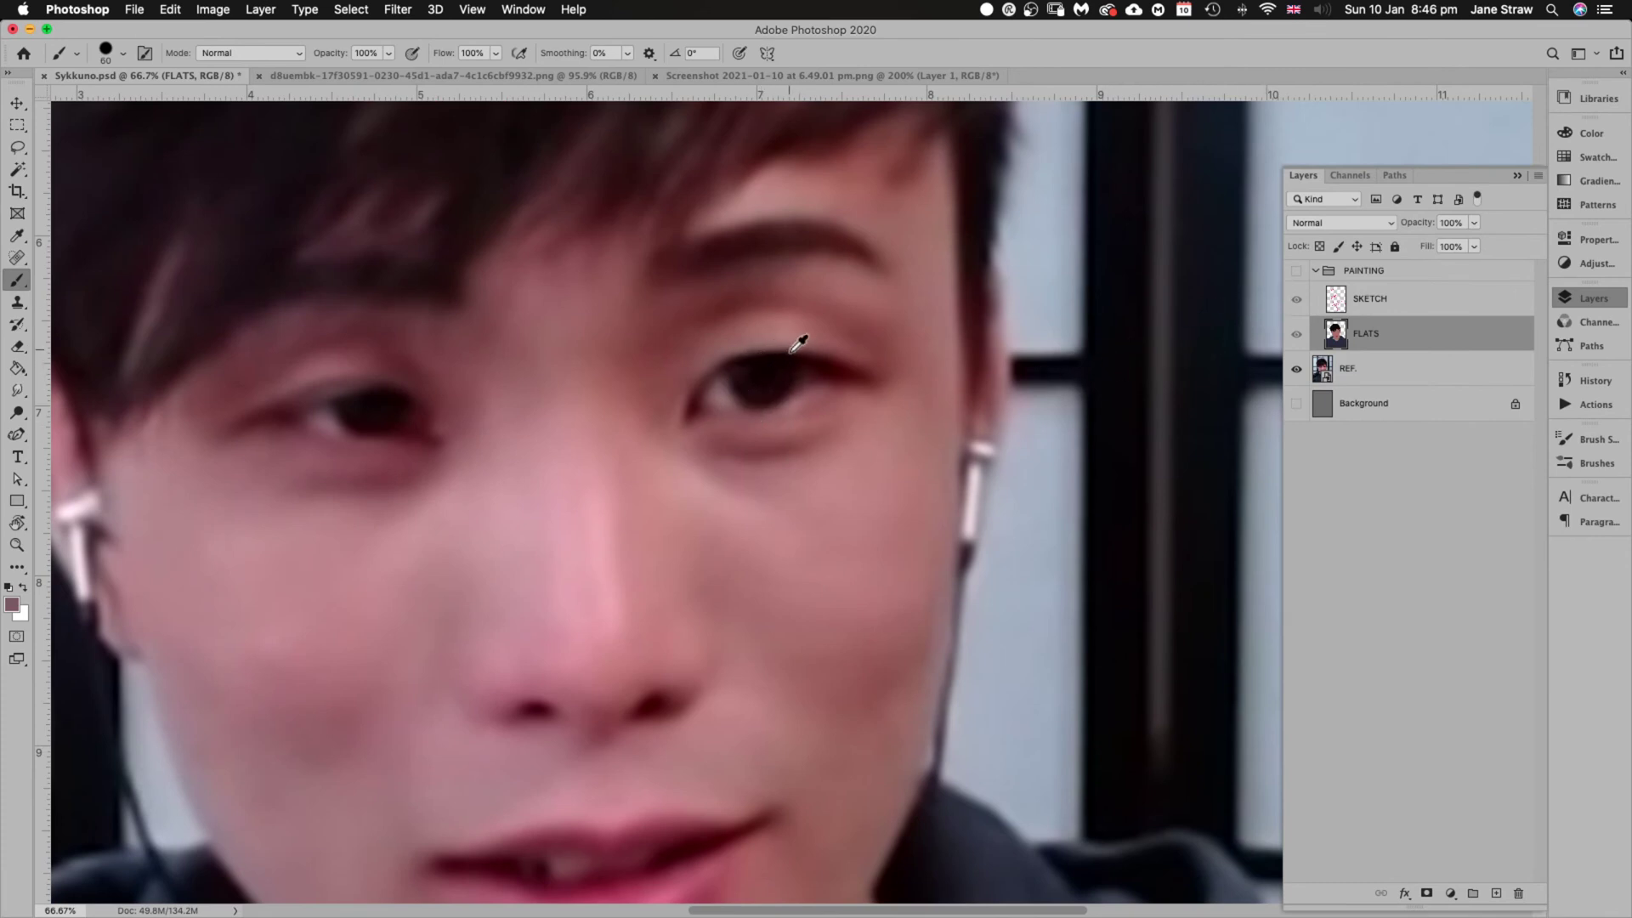
alt+click(769, 376)
click(1297, 270)
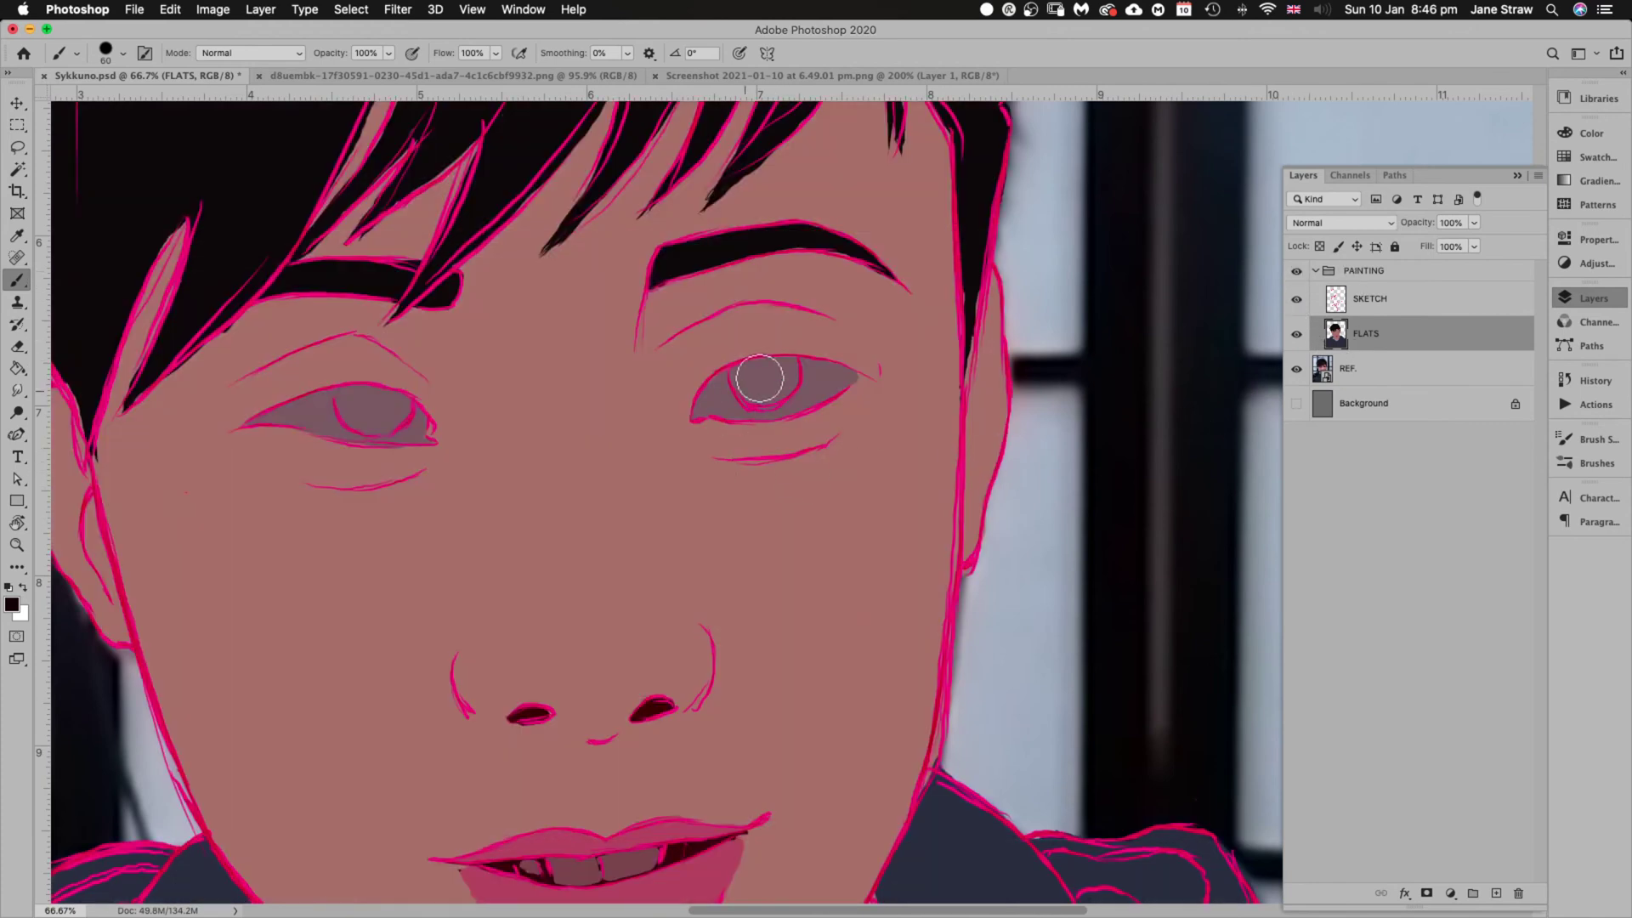
mouse_move(750, 381)
mouse_down()
mouse_move(736, 387)
mouse_move(771, 400)
mouse_move(748, 380)
mouse_move(780, 390)
mouse_move(793, 368)
mouse_move(789, 387)
mouse_up()
key(r)
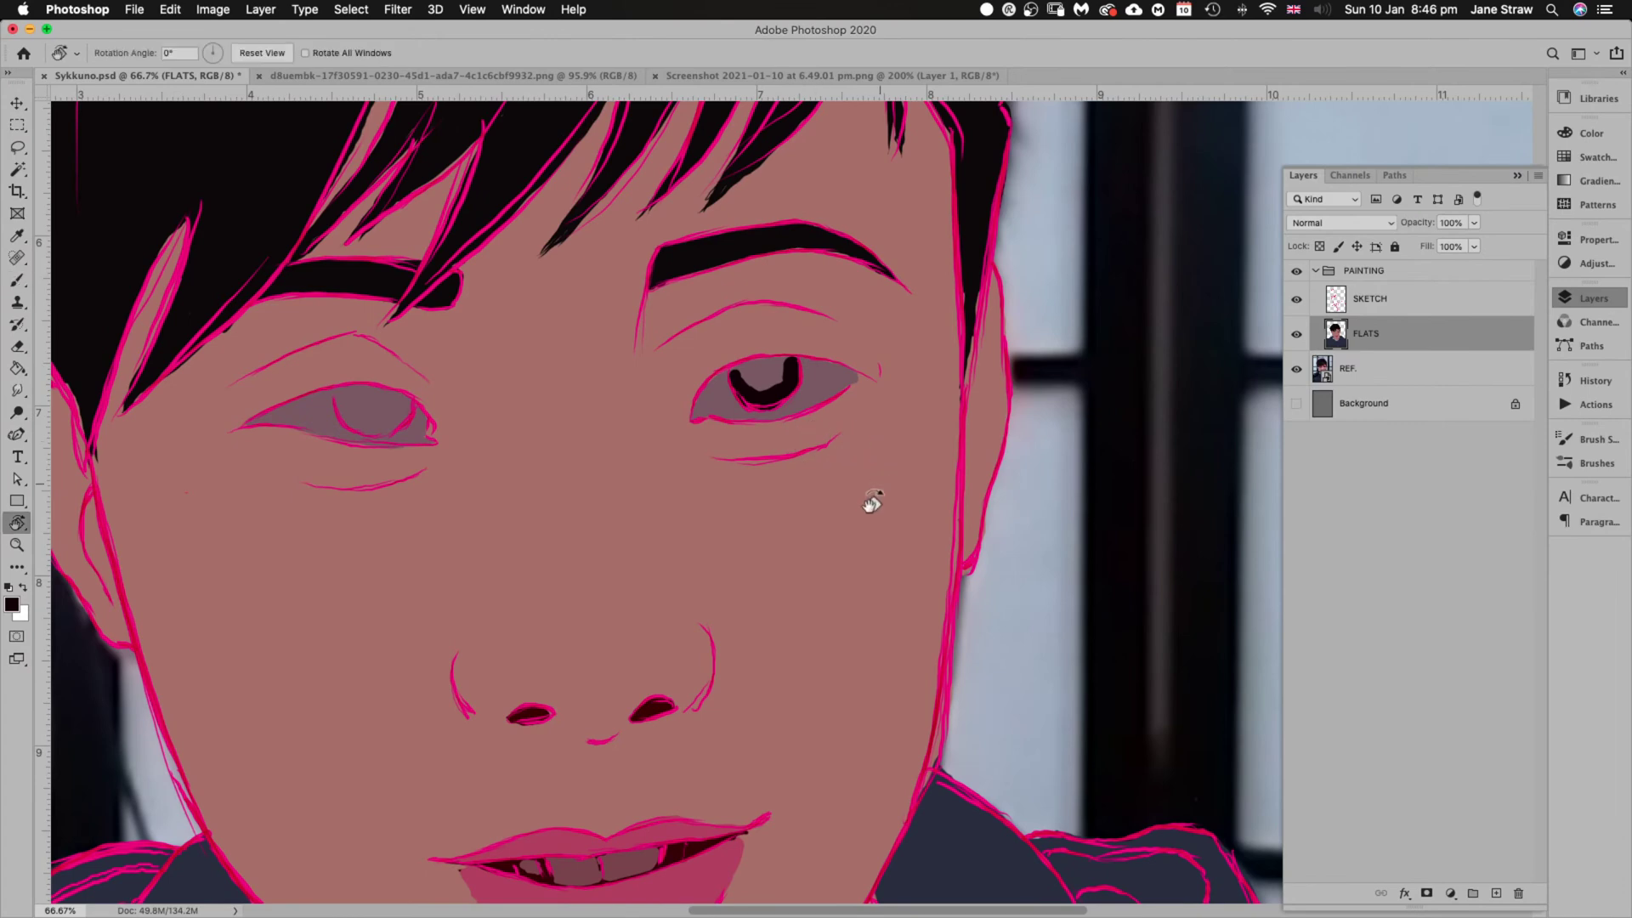
mouse_move(872, 502)
mouse_down()
mouse_move(885, 357)
mouse_move(858, 306)
mouse_up()
key(b)
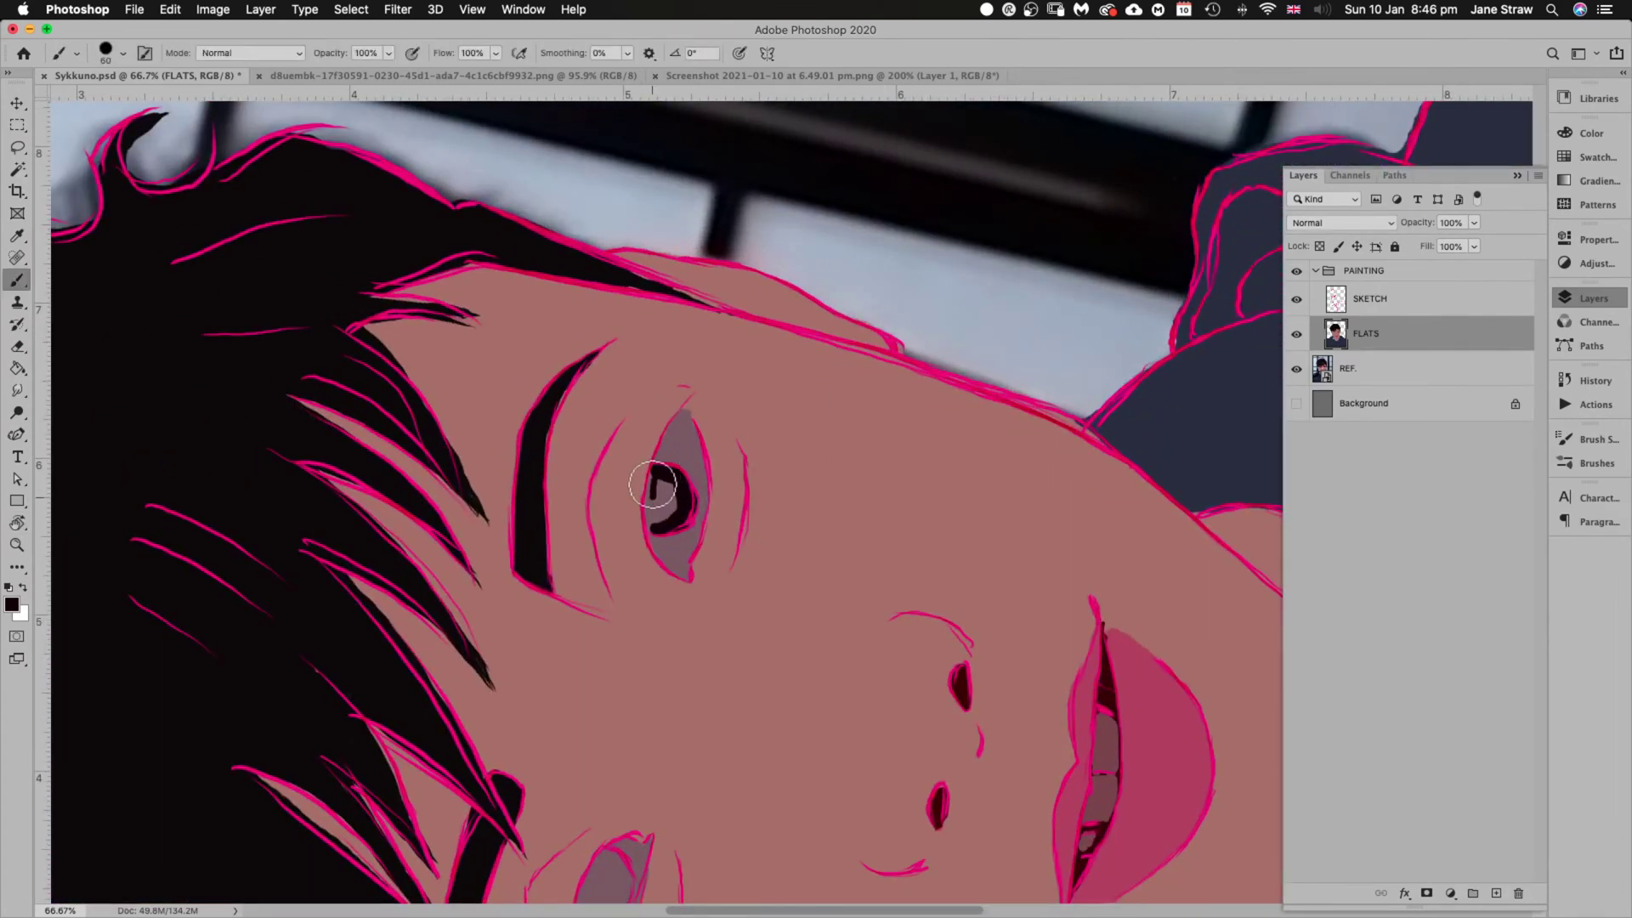
mouse_move(652, 485)
mouse_down()
mouse_move(651, 526)
mouse_move(674, 499)
mouse_up()
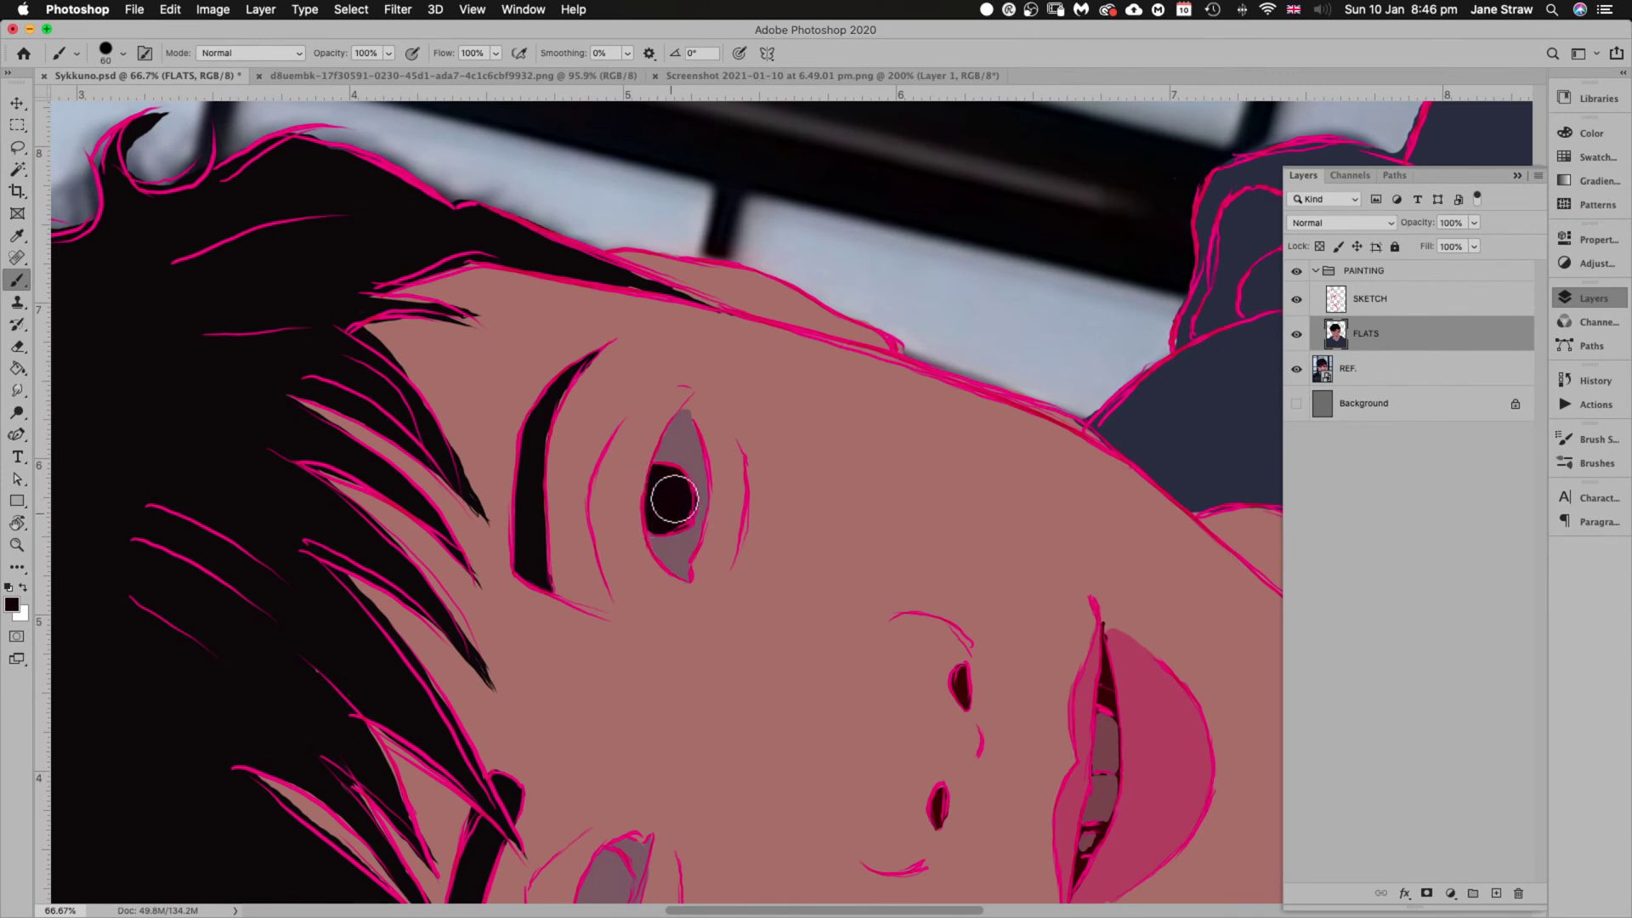
drag(816, 539, 874, 346)
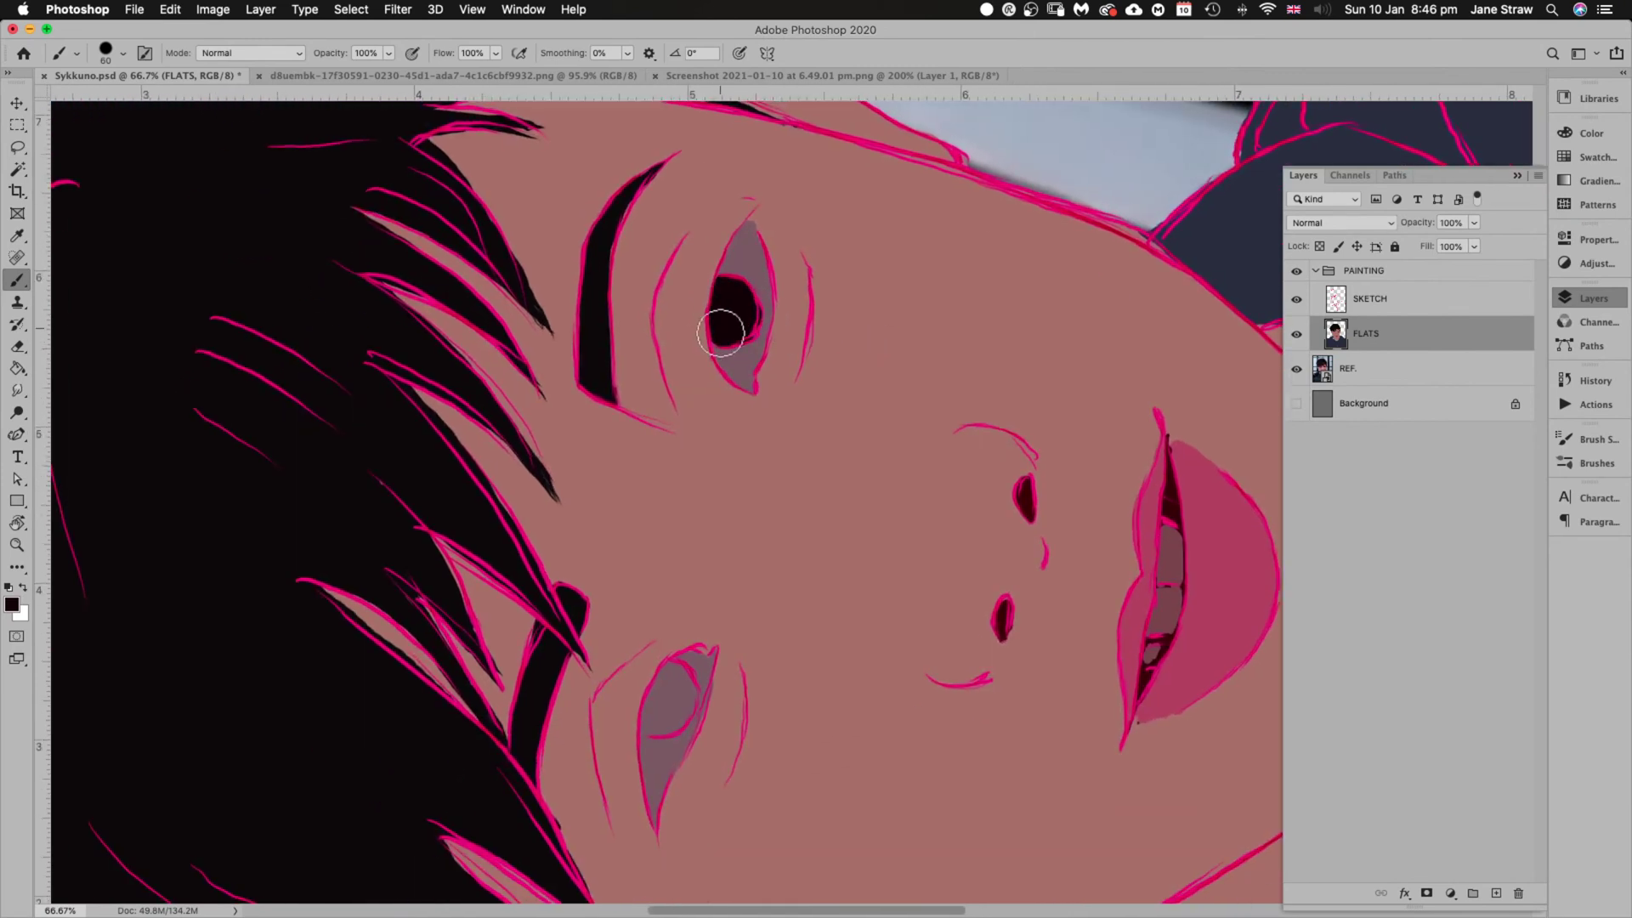
mouse_move(721, 332)
mouse_down()
mouse_move(736, 335)
mouse_move(717, 341)
mouse_up()
Fill the left eye's iris with the dark colour on the FLATS layer and reset the canvas rotation
drag(845, 536, 886, 335)
drag(865, 446, 873, 408)
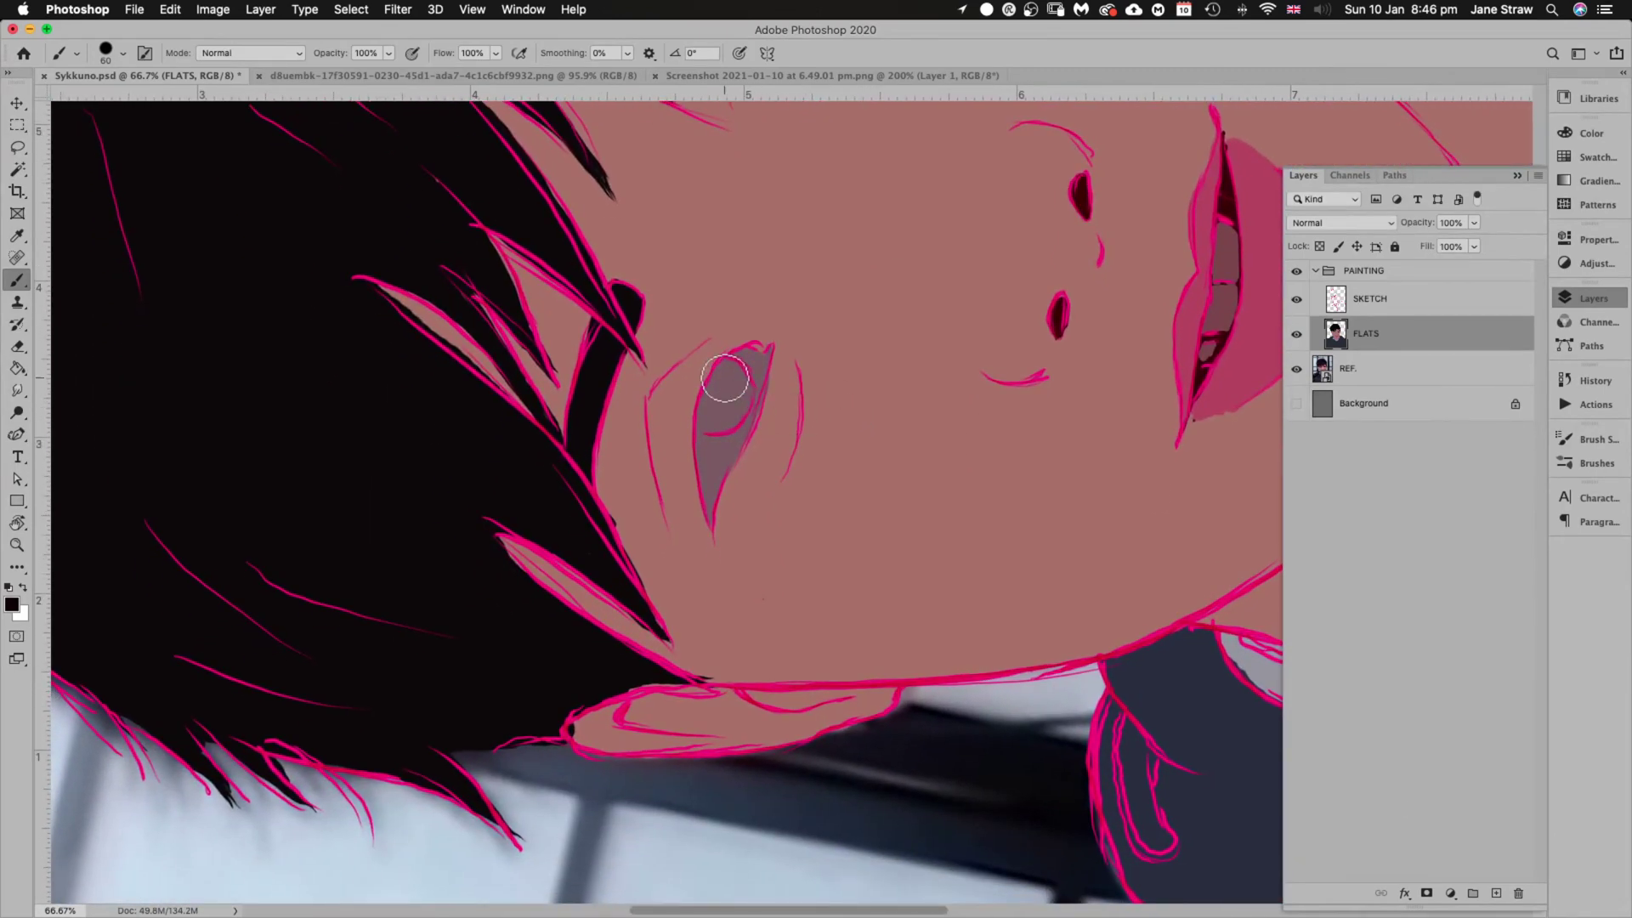
mouse_move(725, 366)
mouse_down()
mouse_move(697, 429)
mouse_move(747, 400)
mouse_move(718, 365)
mouse_move(721, 399)
mouse_move(737, 390)
mouse_up()
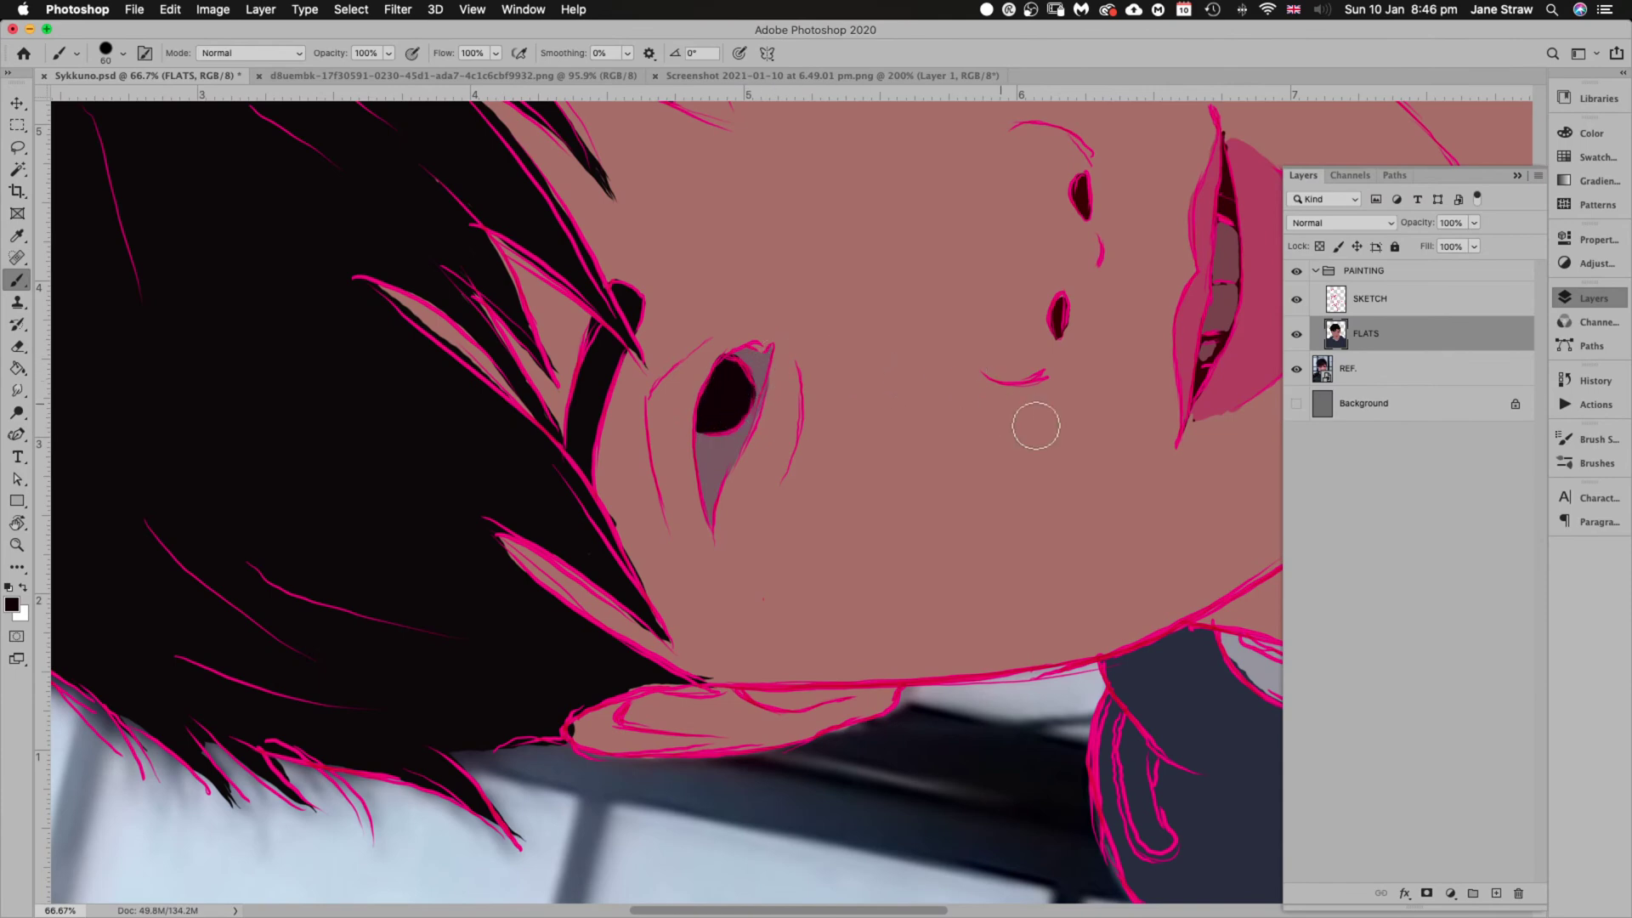
key(Escape)
drag(1112, 553, 776, 548)
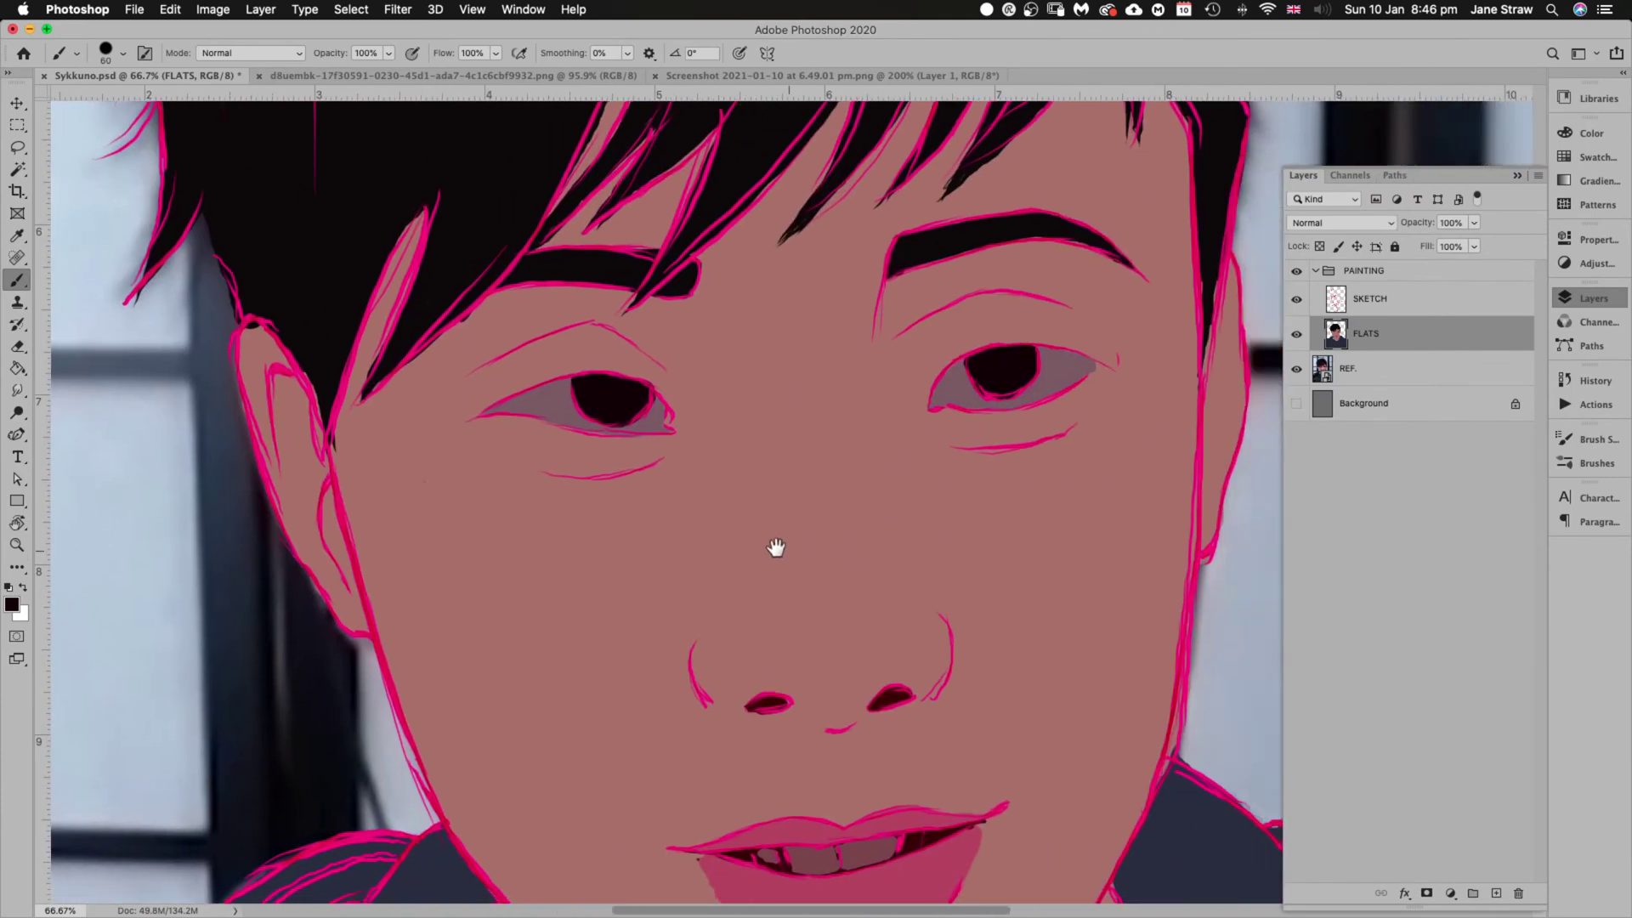
Compare the whole flat-colour portrait with the reference photo by toggling the PAINTING group's visibility
scroll(889, 573, down, 2)
scroll(890, 572, right, 1)
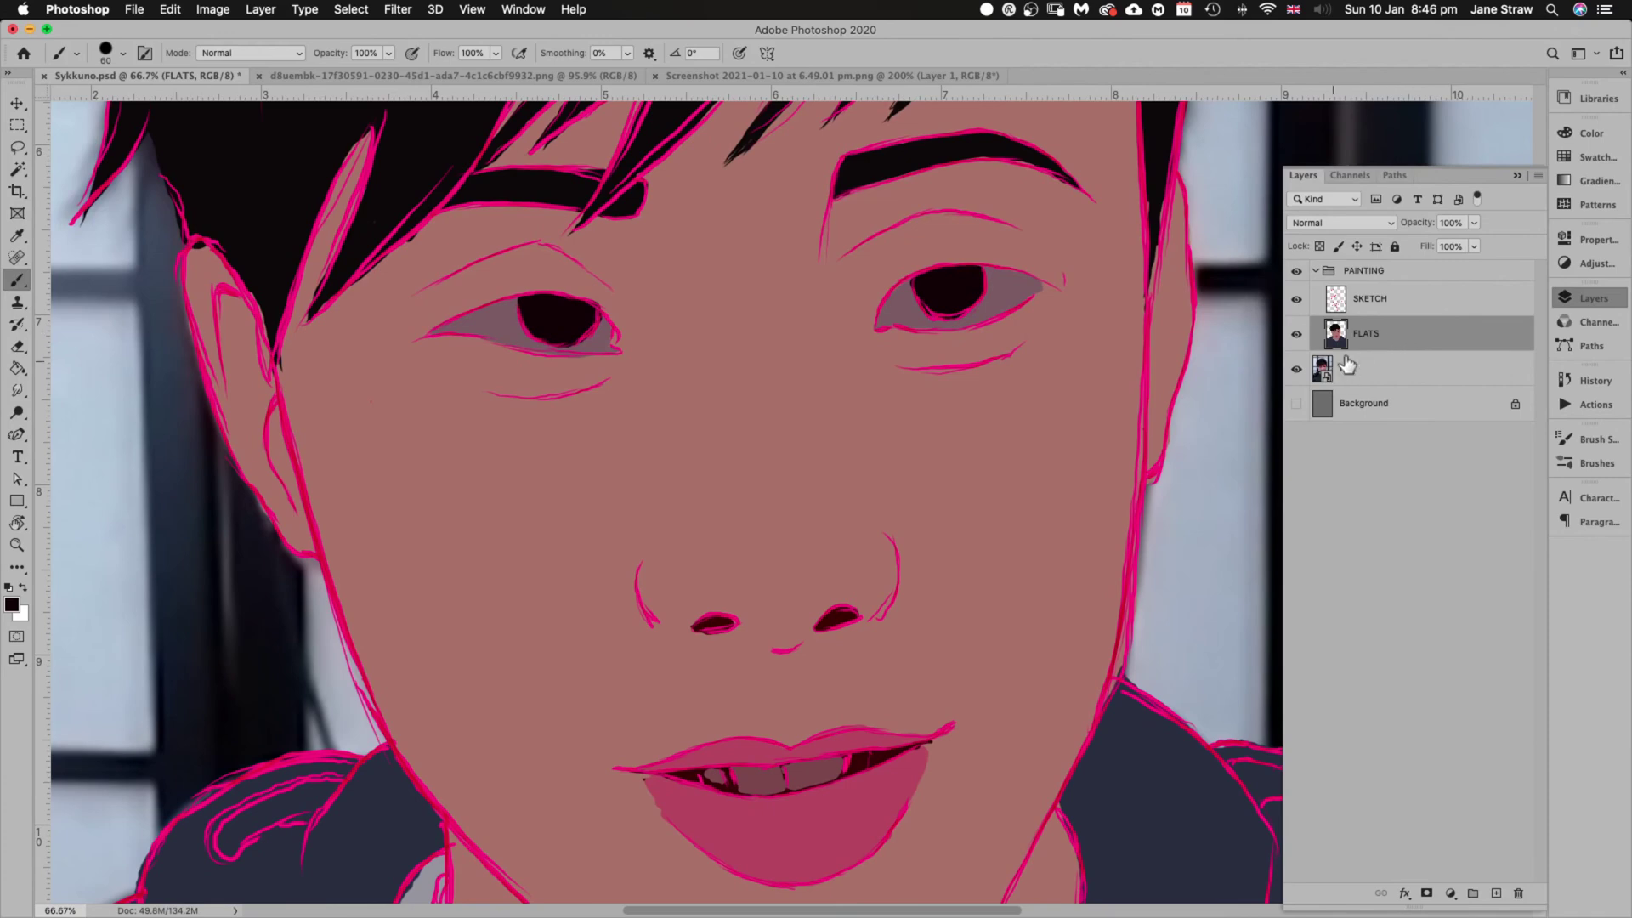
key(super+minus)
key(super+minus)
key(super+minus)
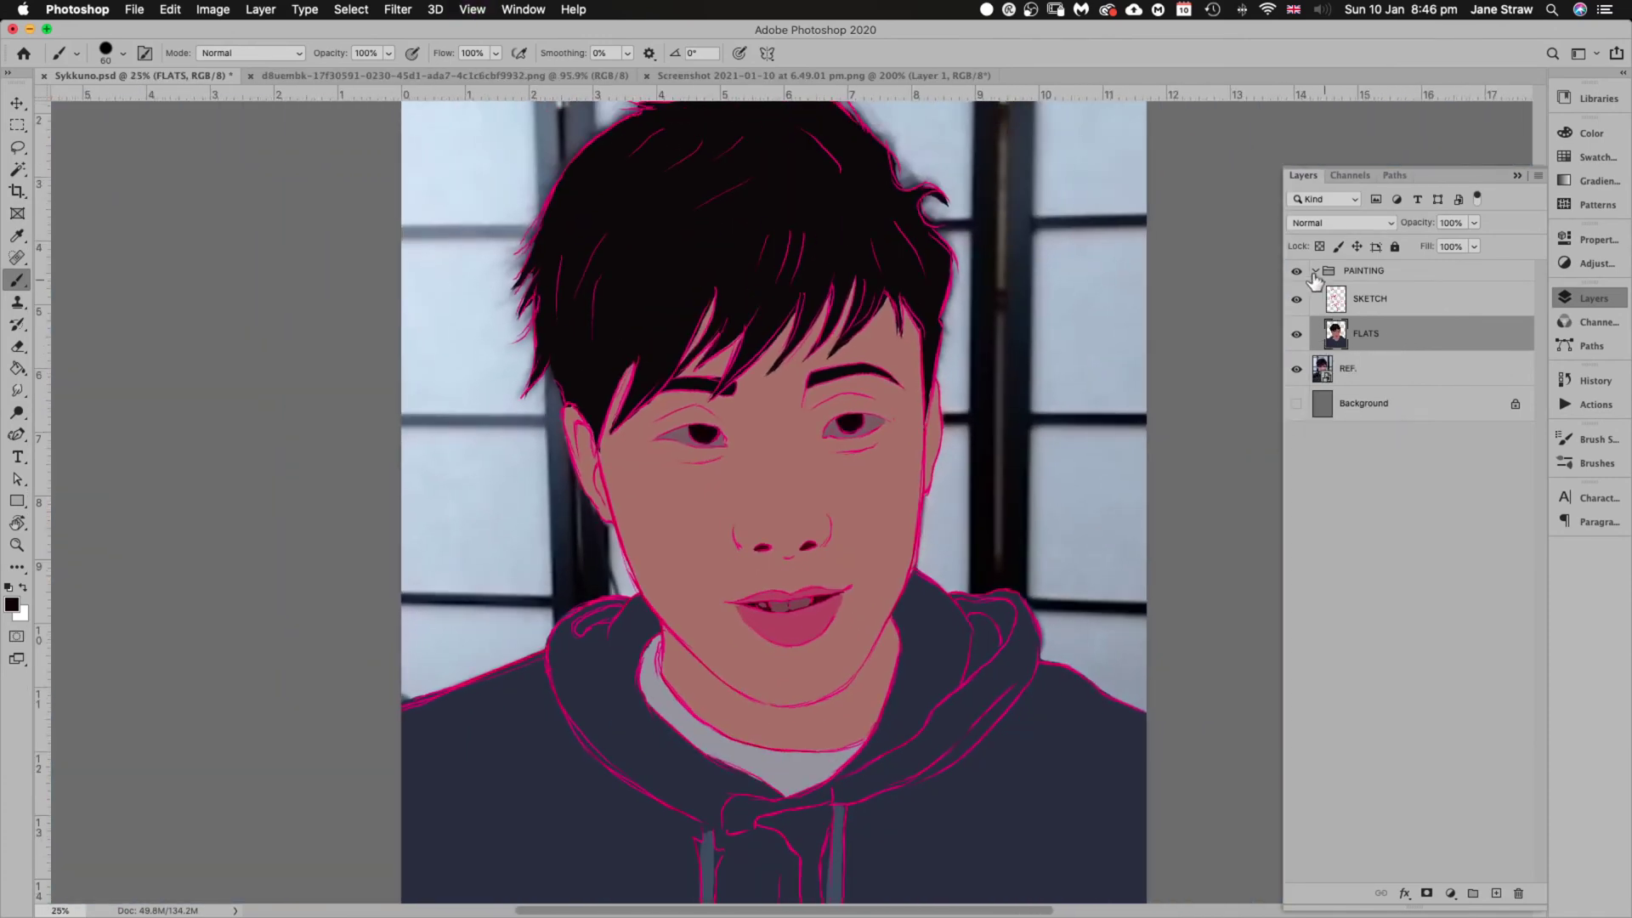
click(1298, 272)
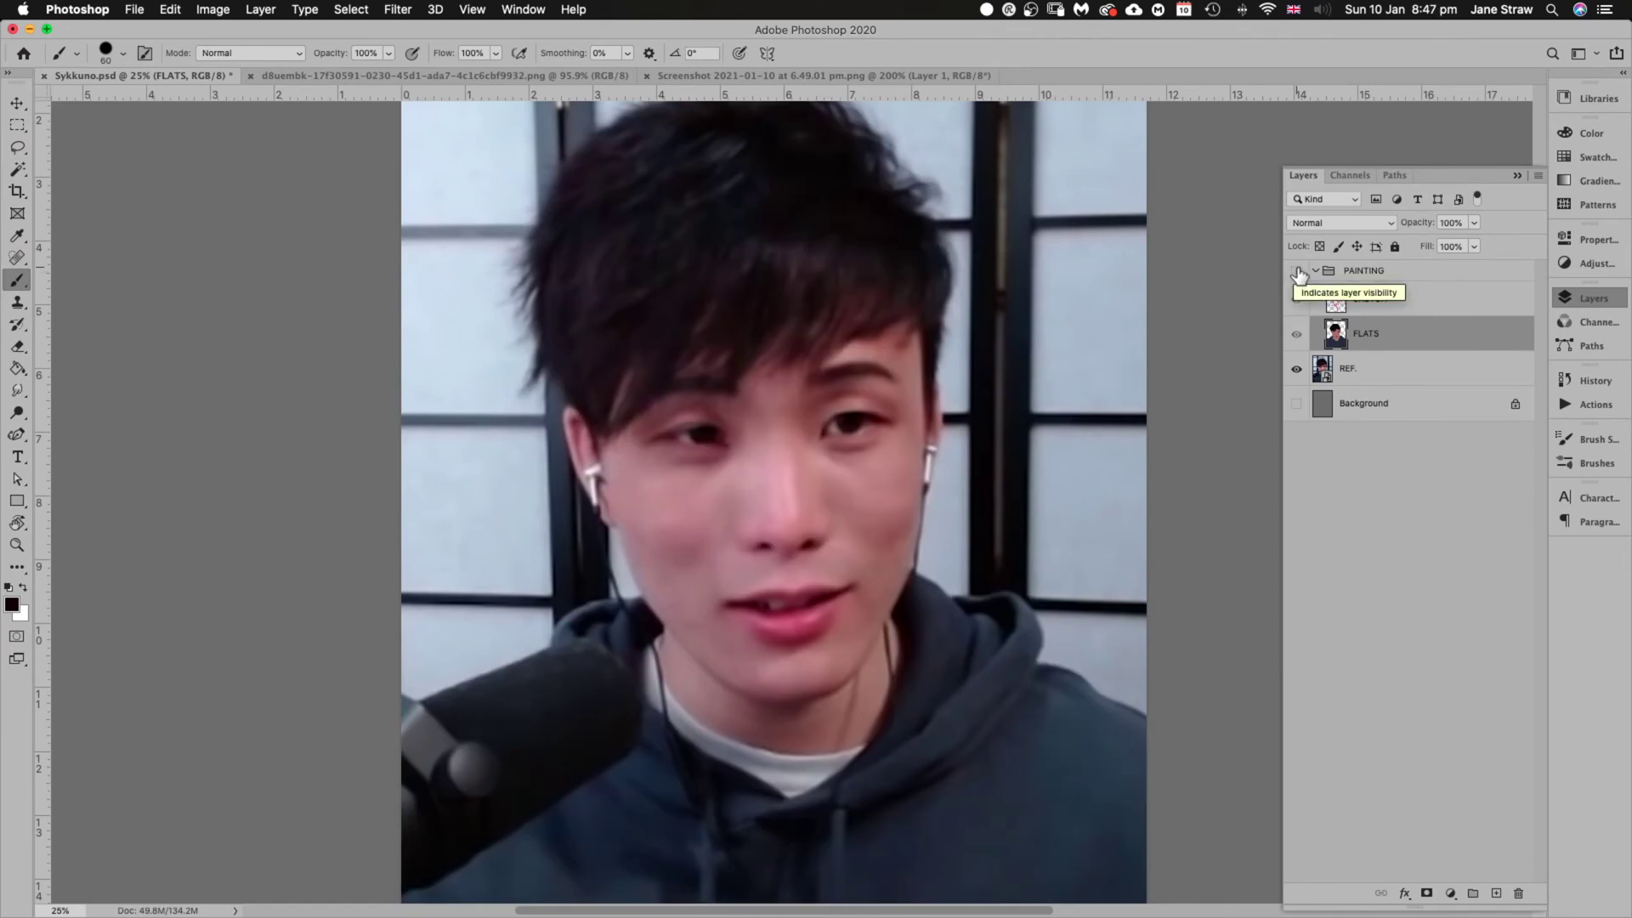
click(1297, 274)
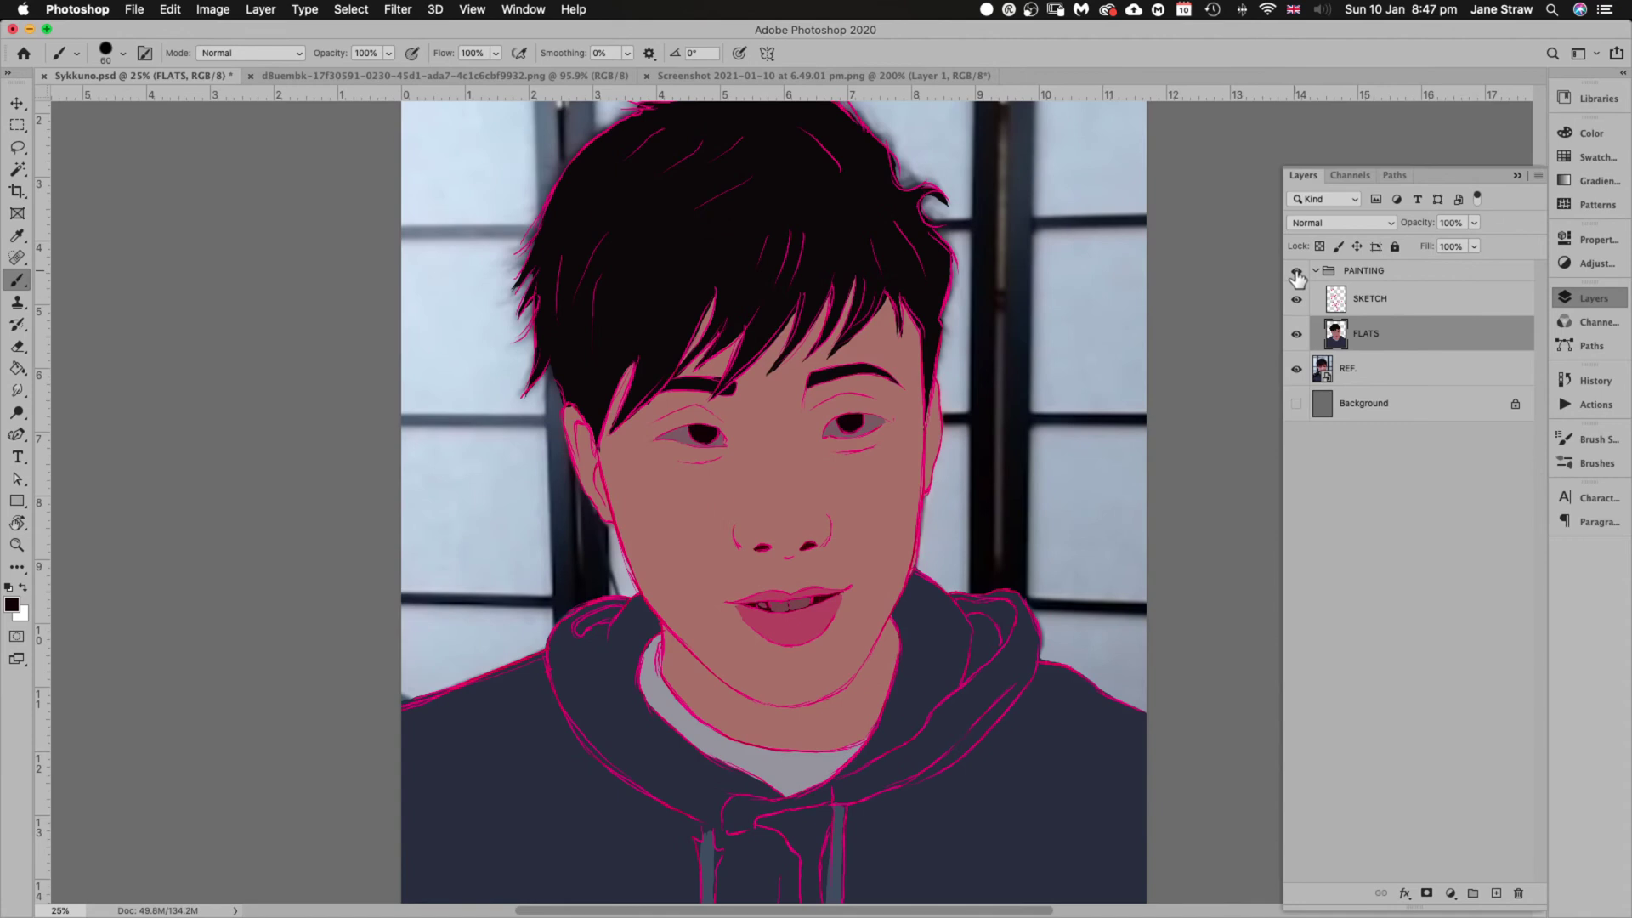
click(1297, 273)
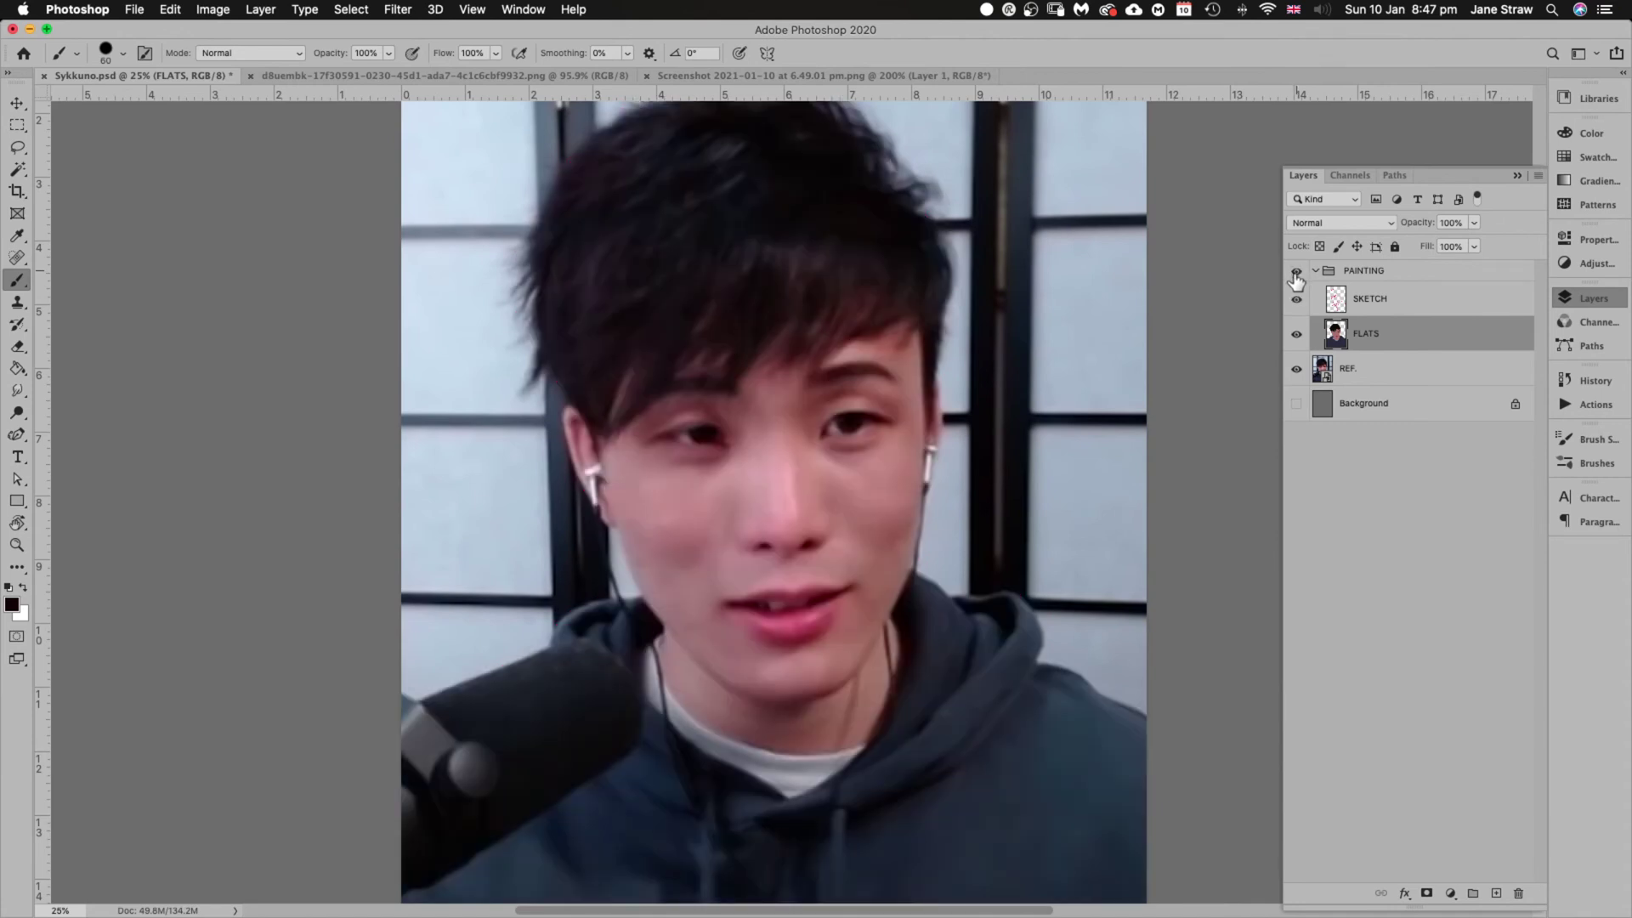
click(1297, 274)
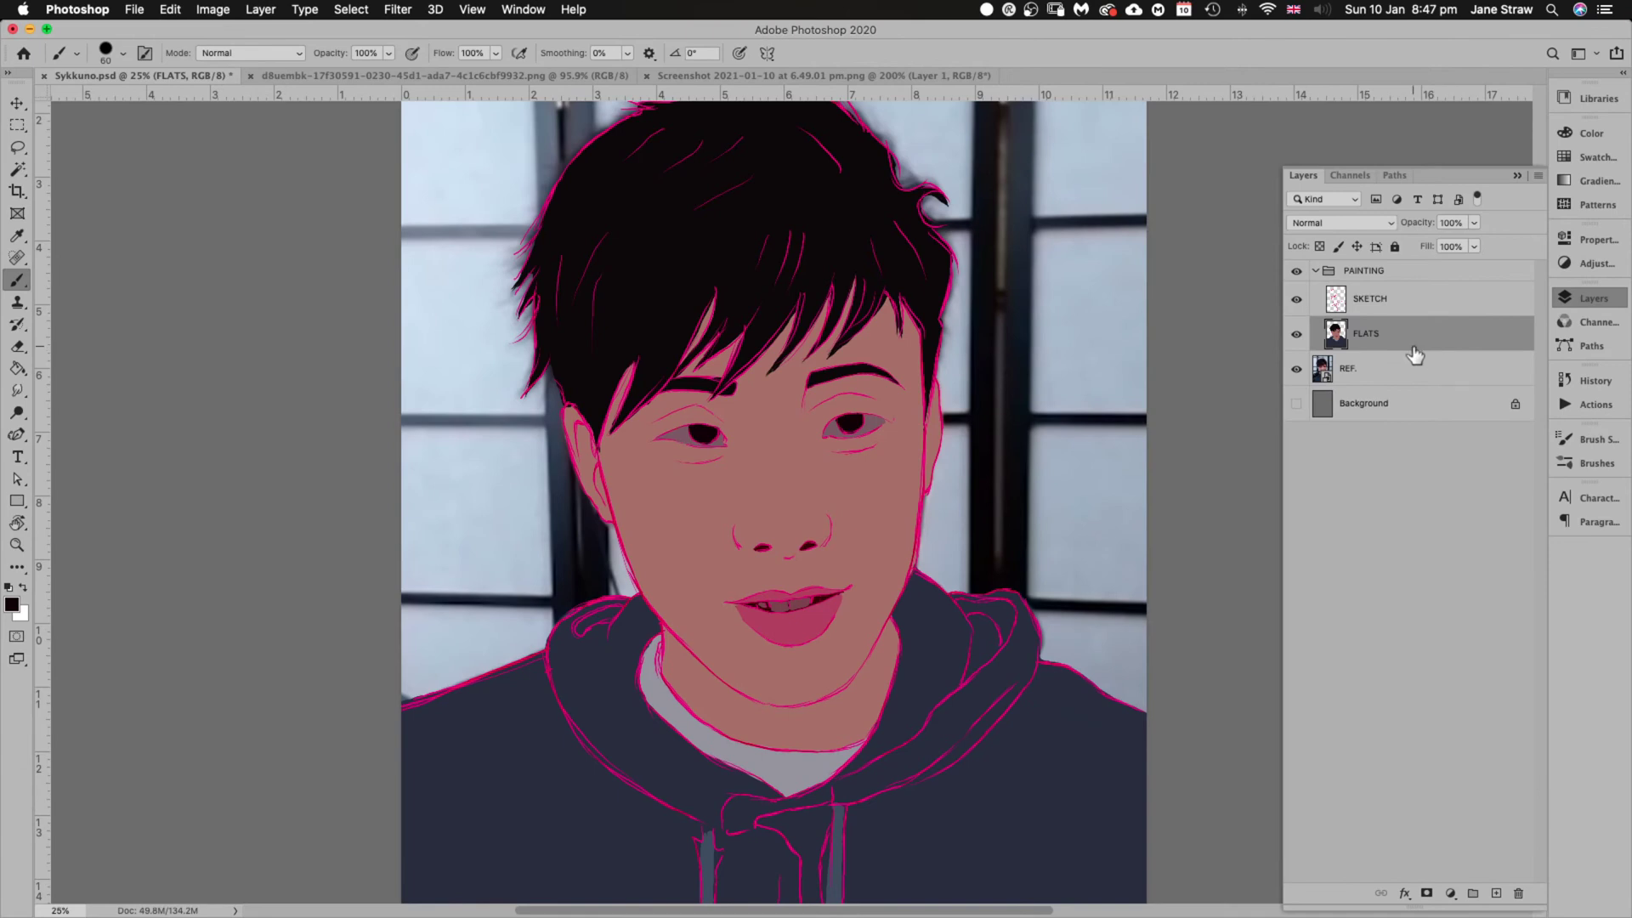
Duplicate the FLATS layer, move the original below REF and hide it, leaving the copy in the PAINTING group as the active layer
drag(1416, 338, 1496, 894)
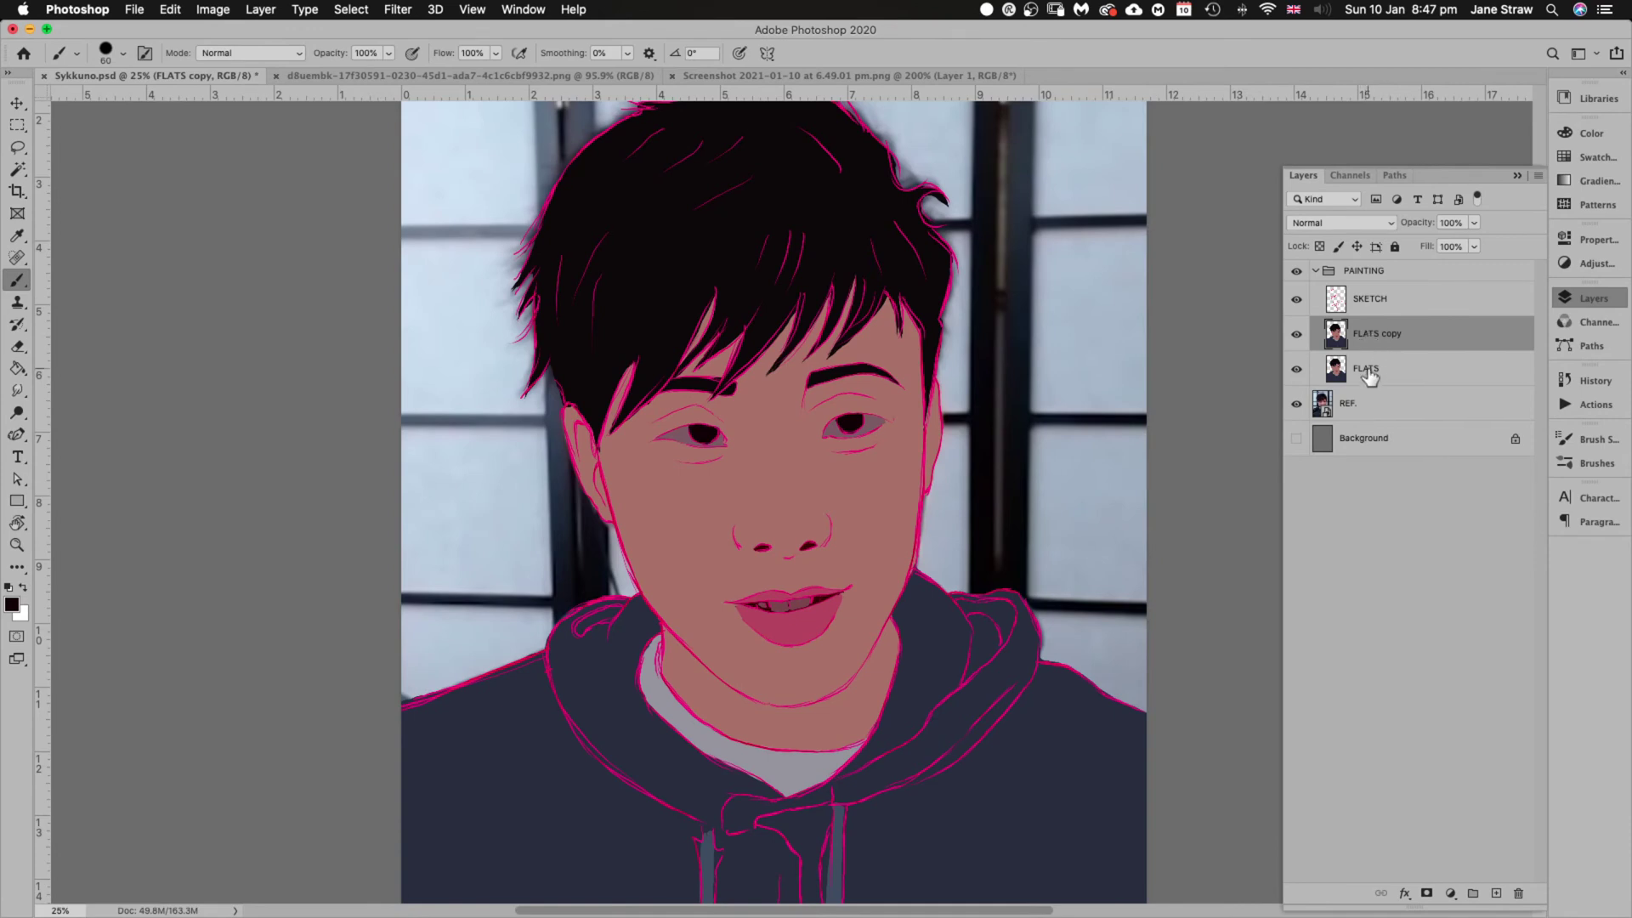
drag(1368, 374, 1372, 422)
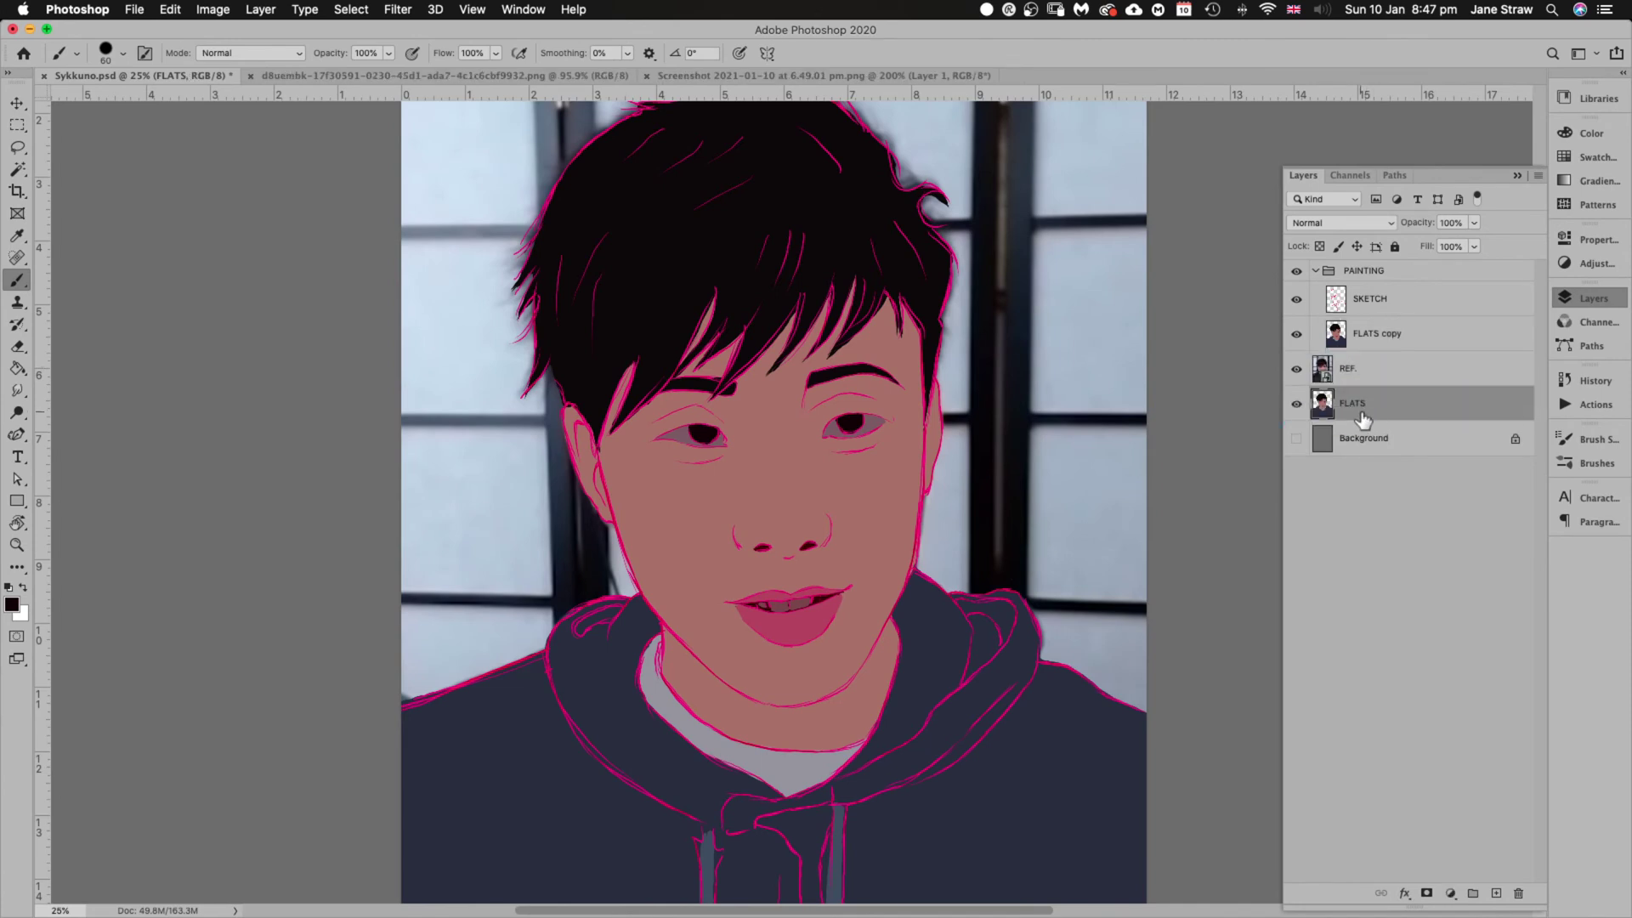
click(1299, 406)
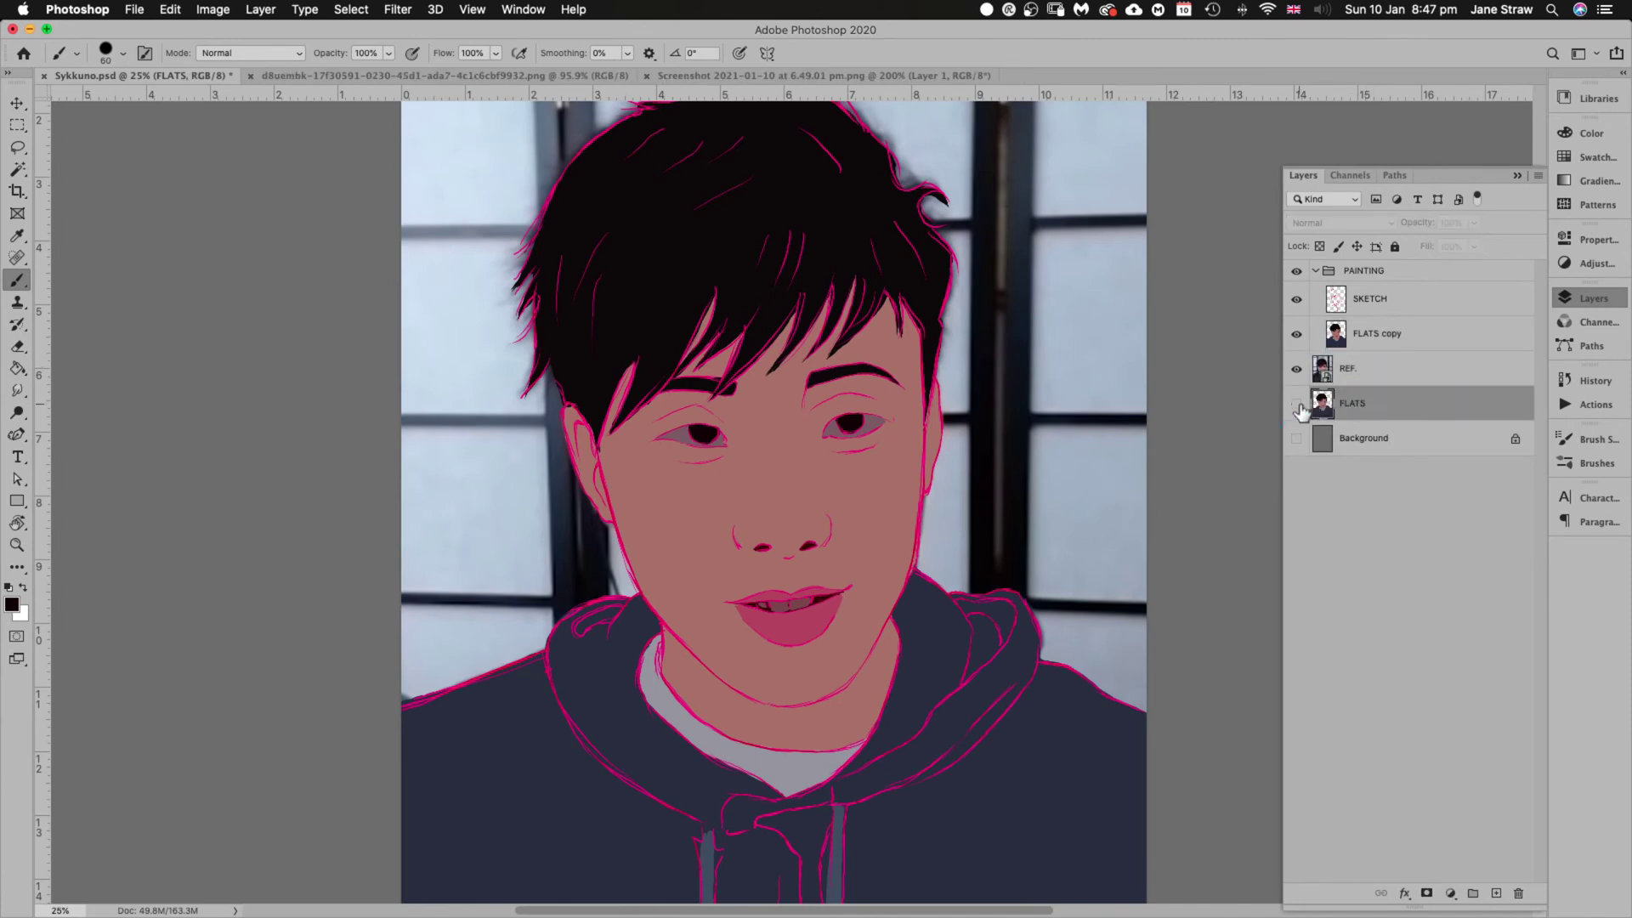
click(1375, 339)
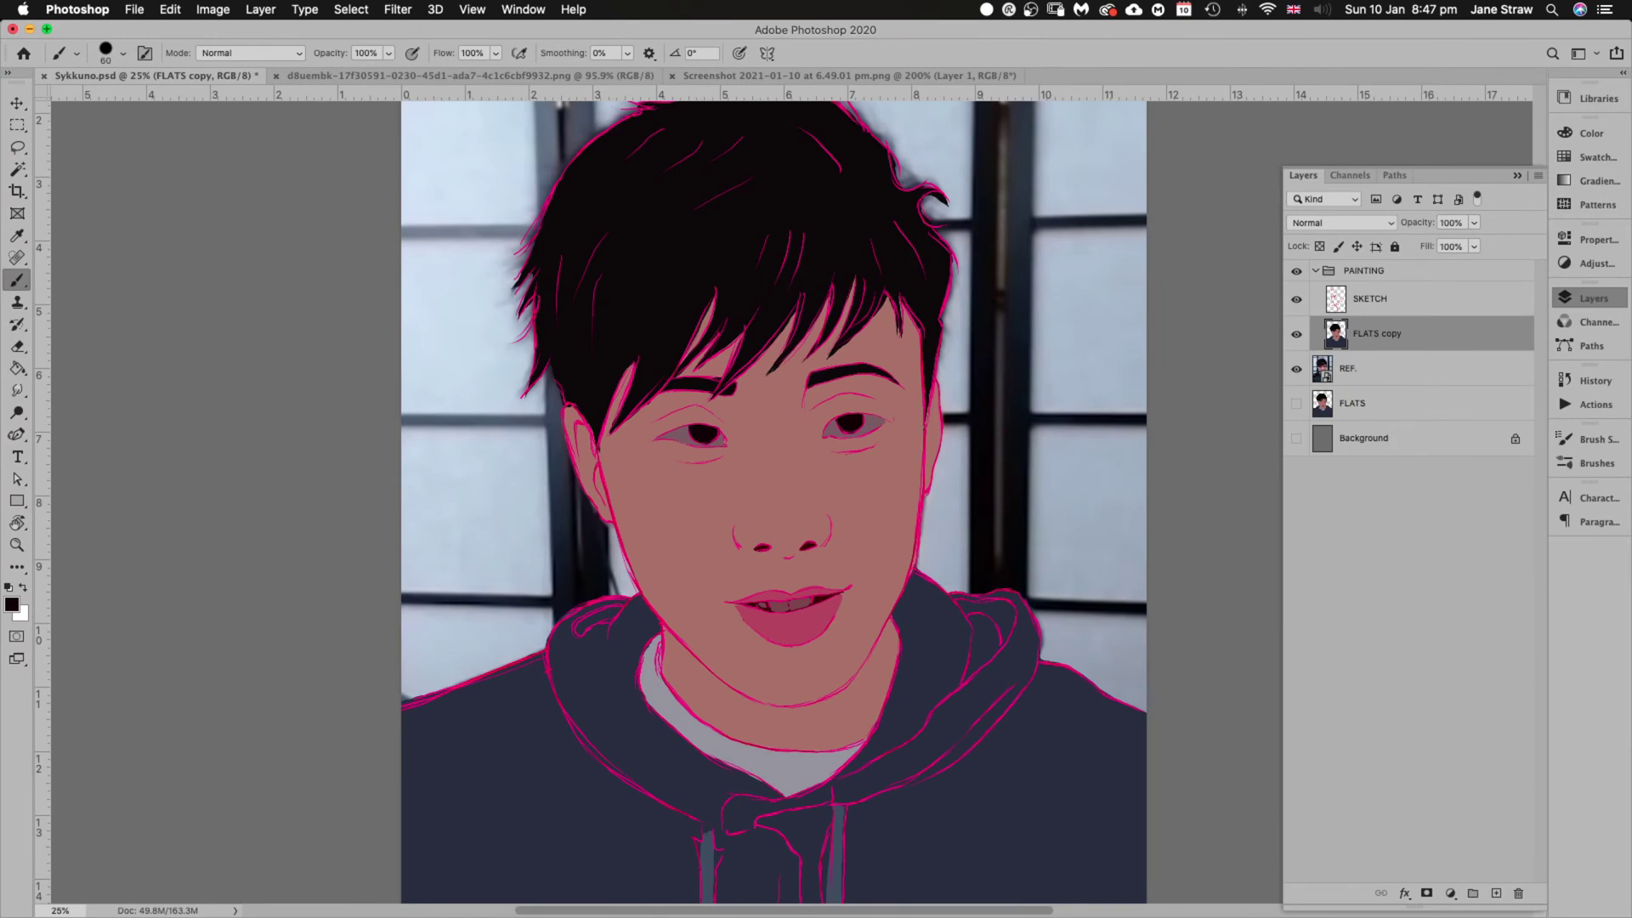
Open Screenshot 2020-12-21 at 5.28.40 pm.png from Finder, and close the Screenshot 2021-01-10 and d8uembk illustration documents
key(super+Tab)
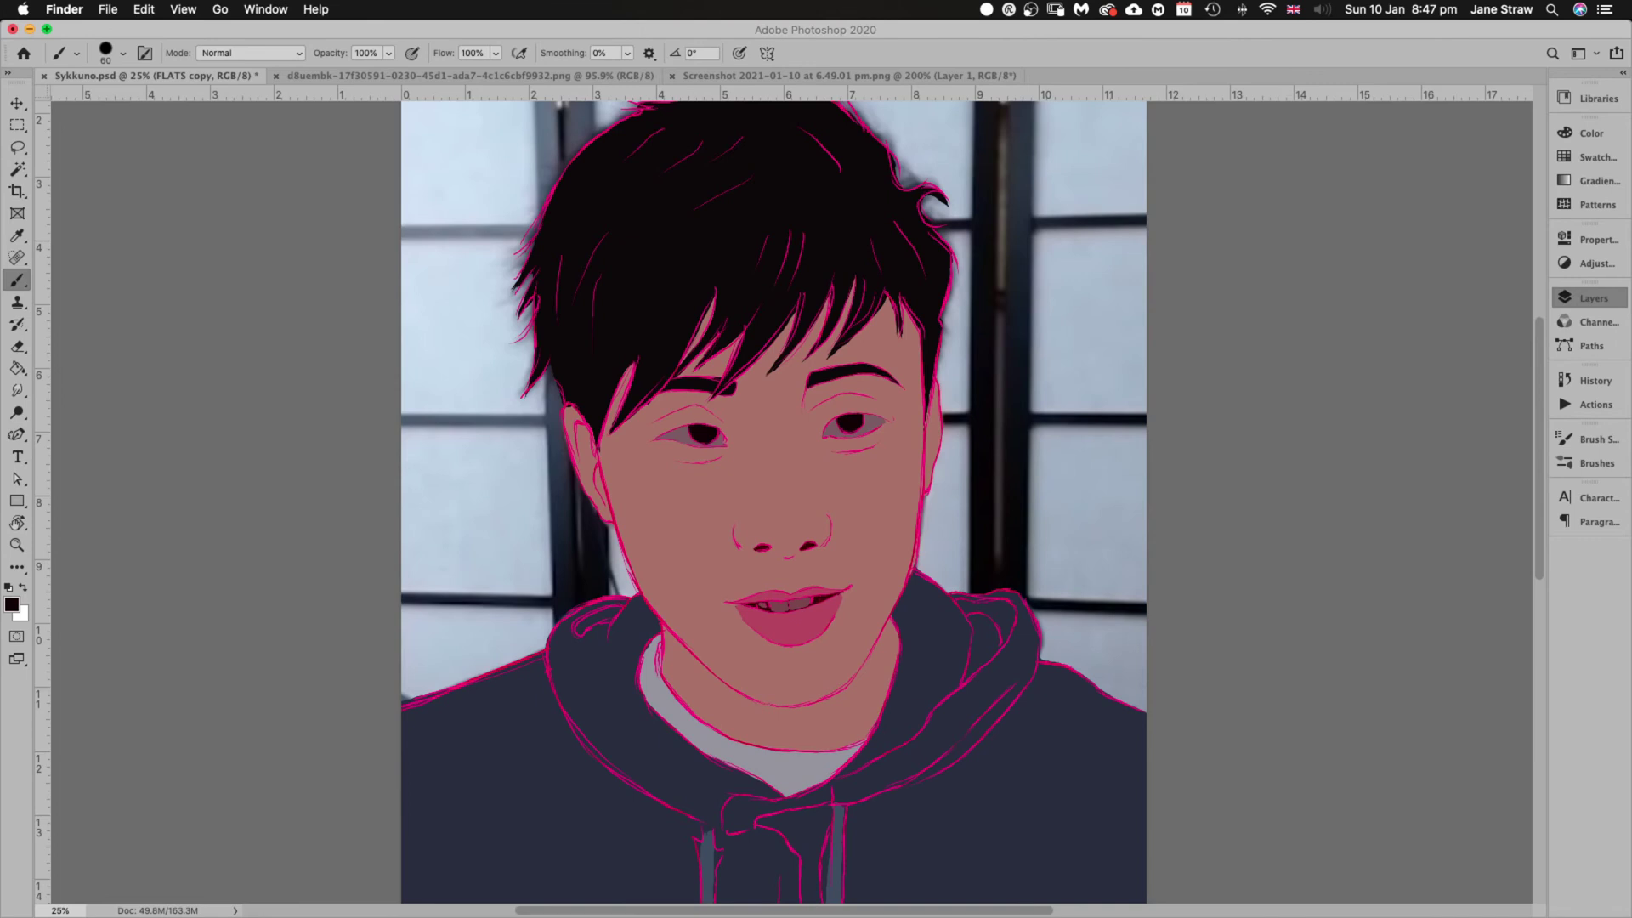
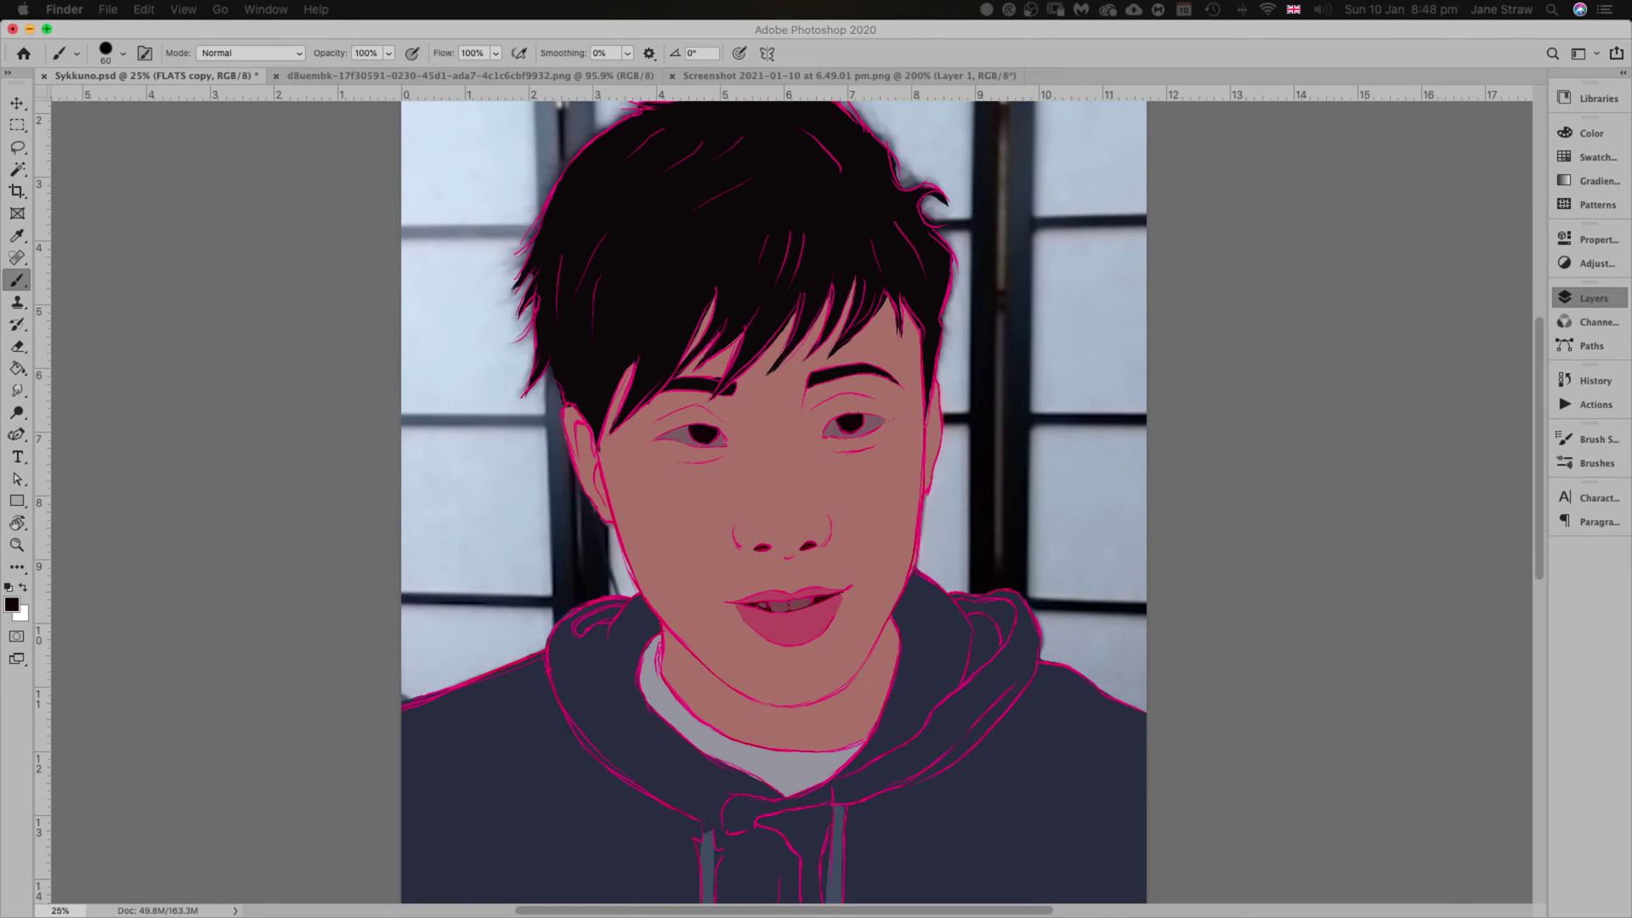
click(1588, 297)
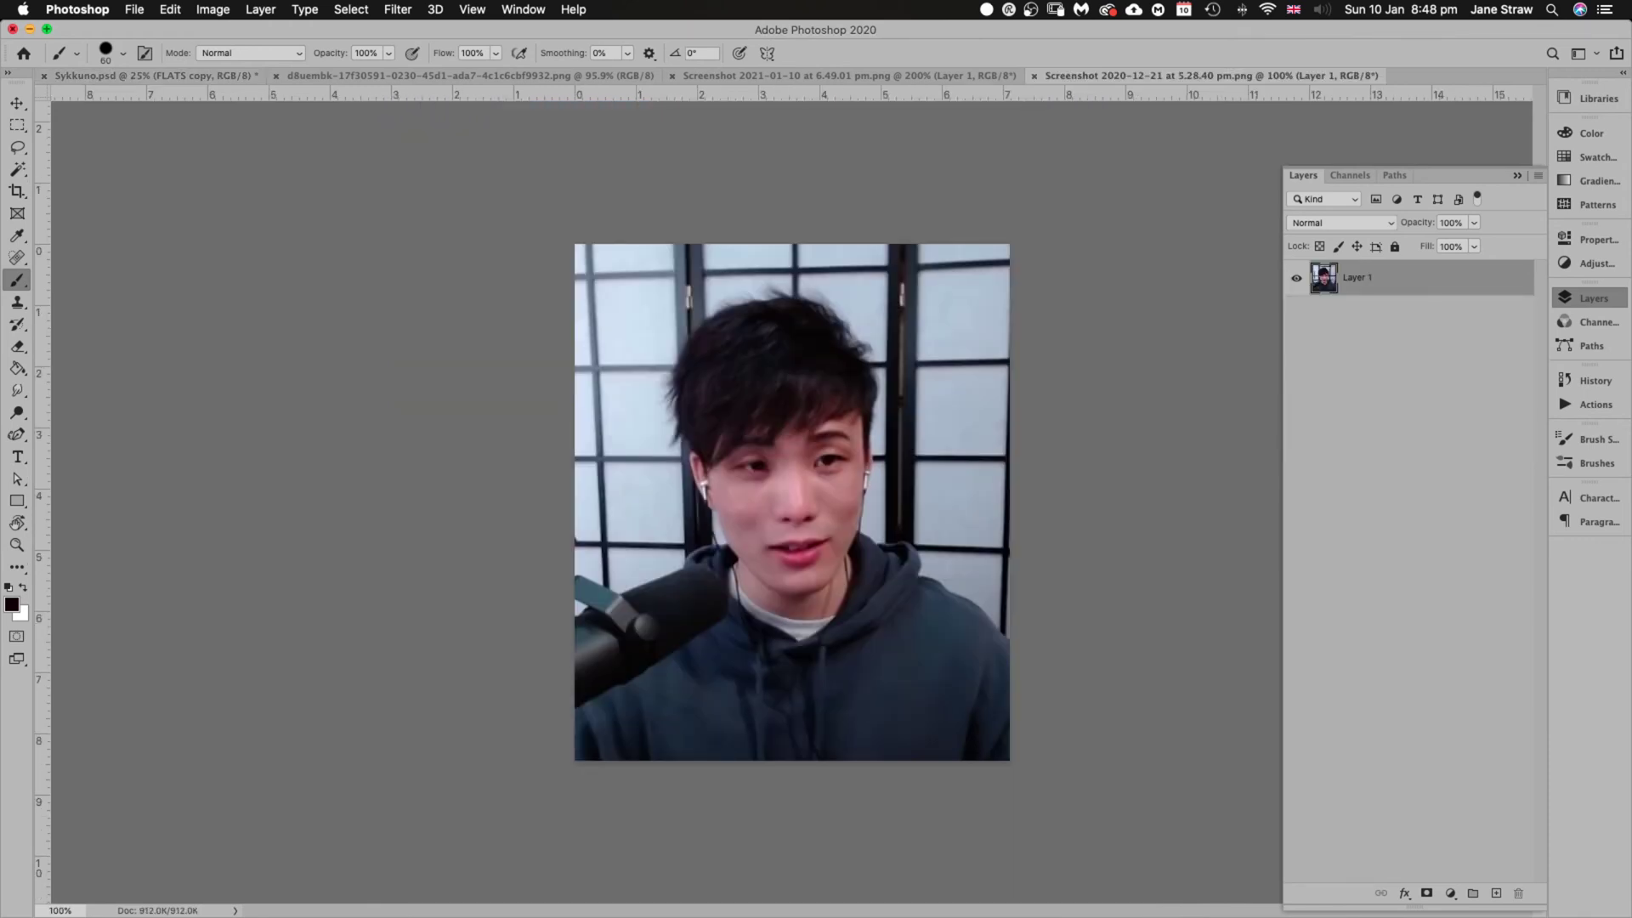
click(794, 74)
click(672, 75)
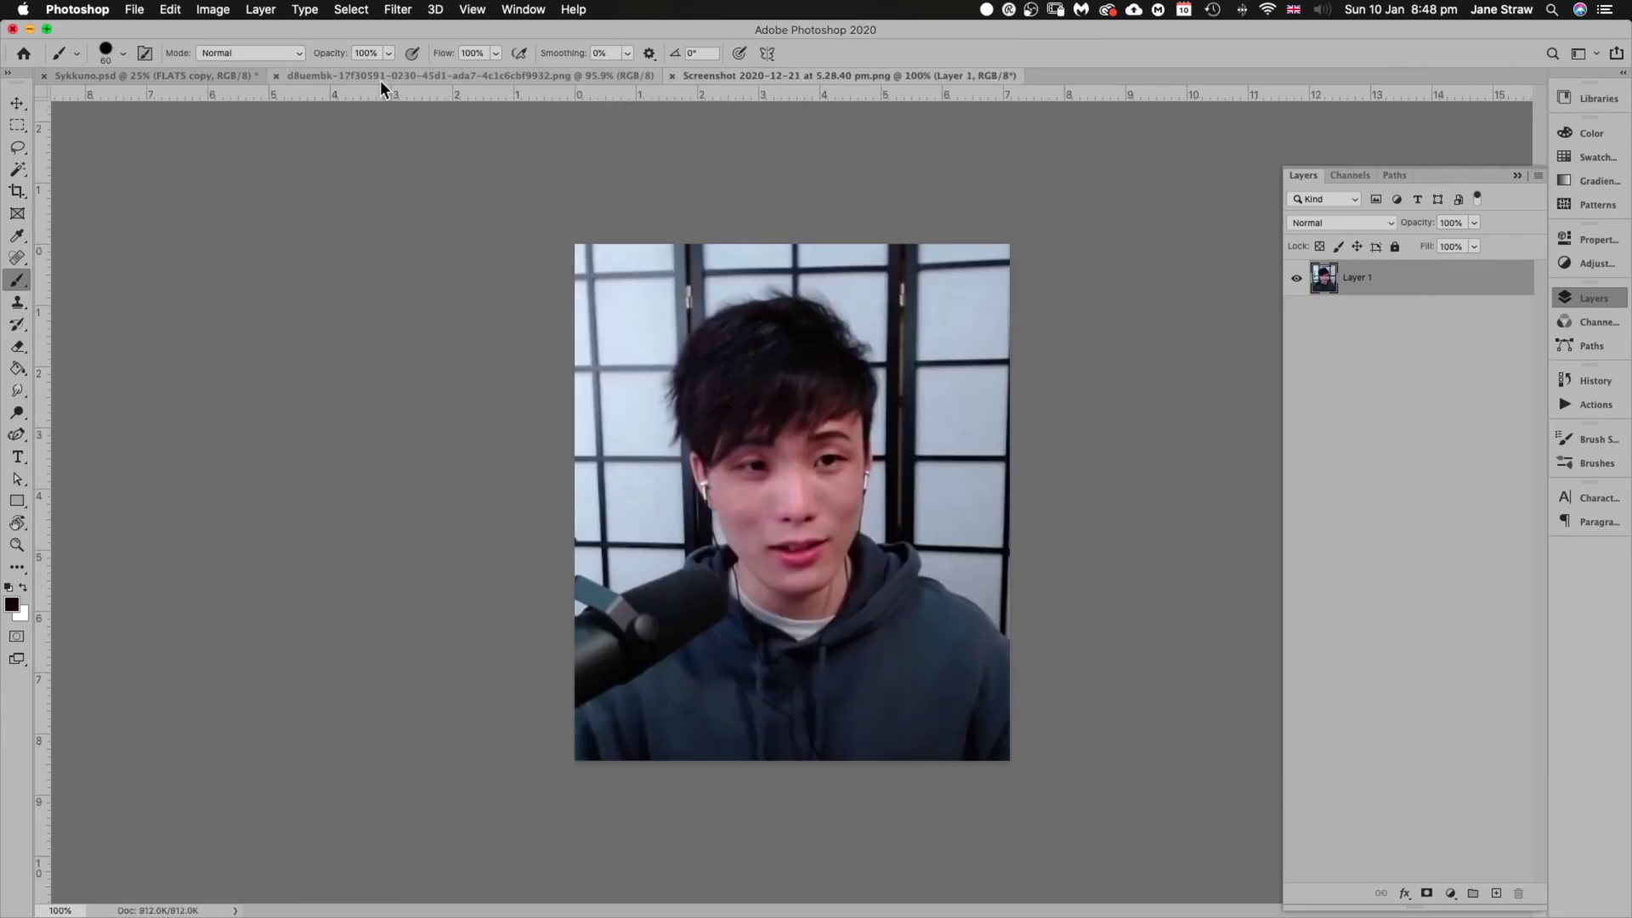
click(333, 76)
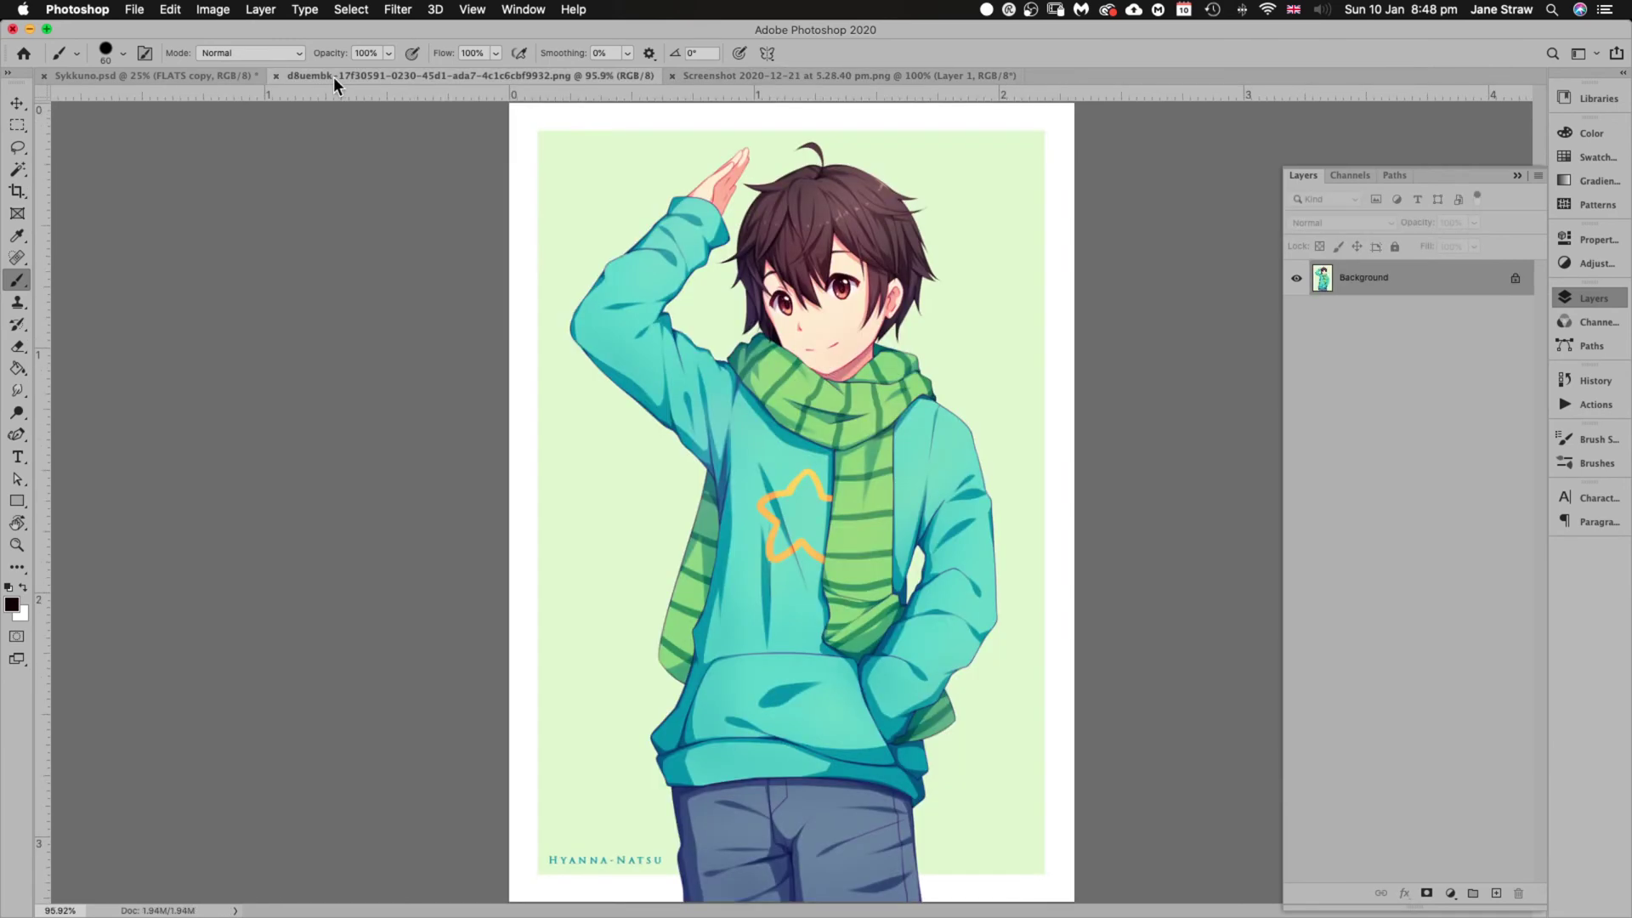
click(277, 76)
Float Sykkuno.psd in its own window and consolidate all documents back to tabs
click(518, 10)
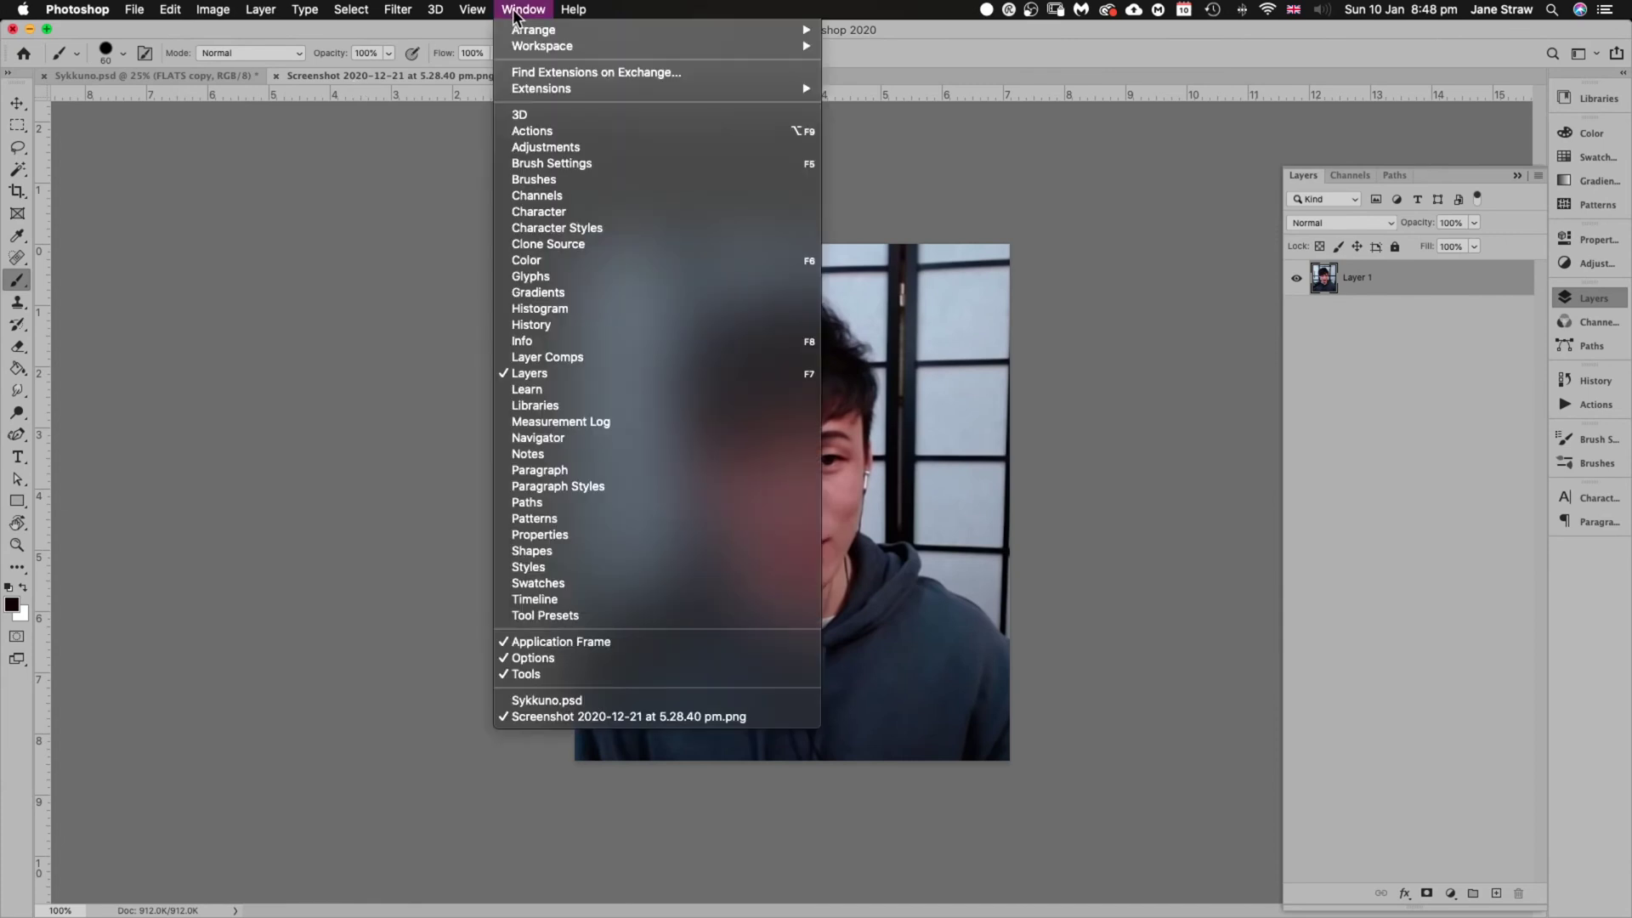
click(203, 226)
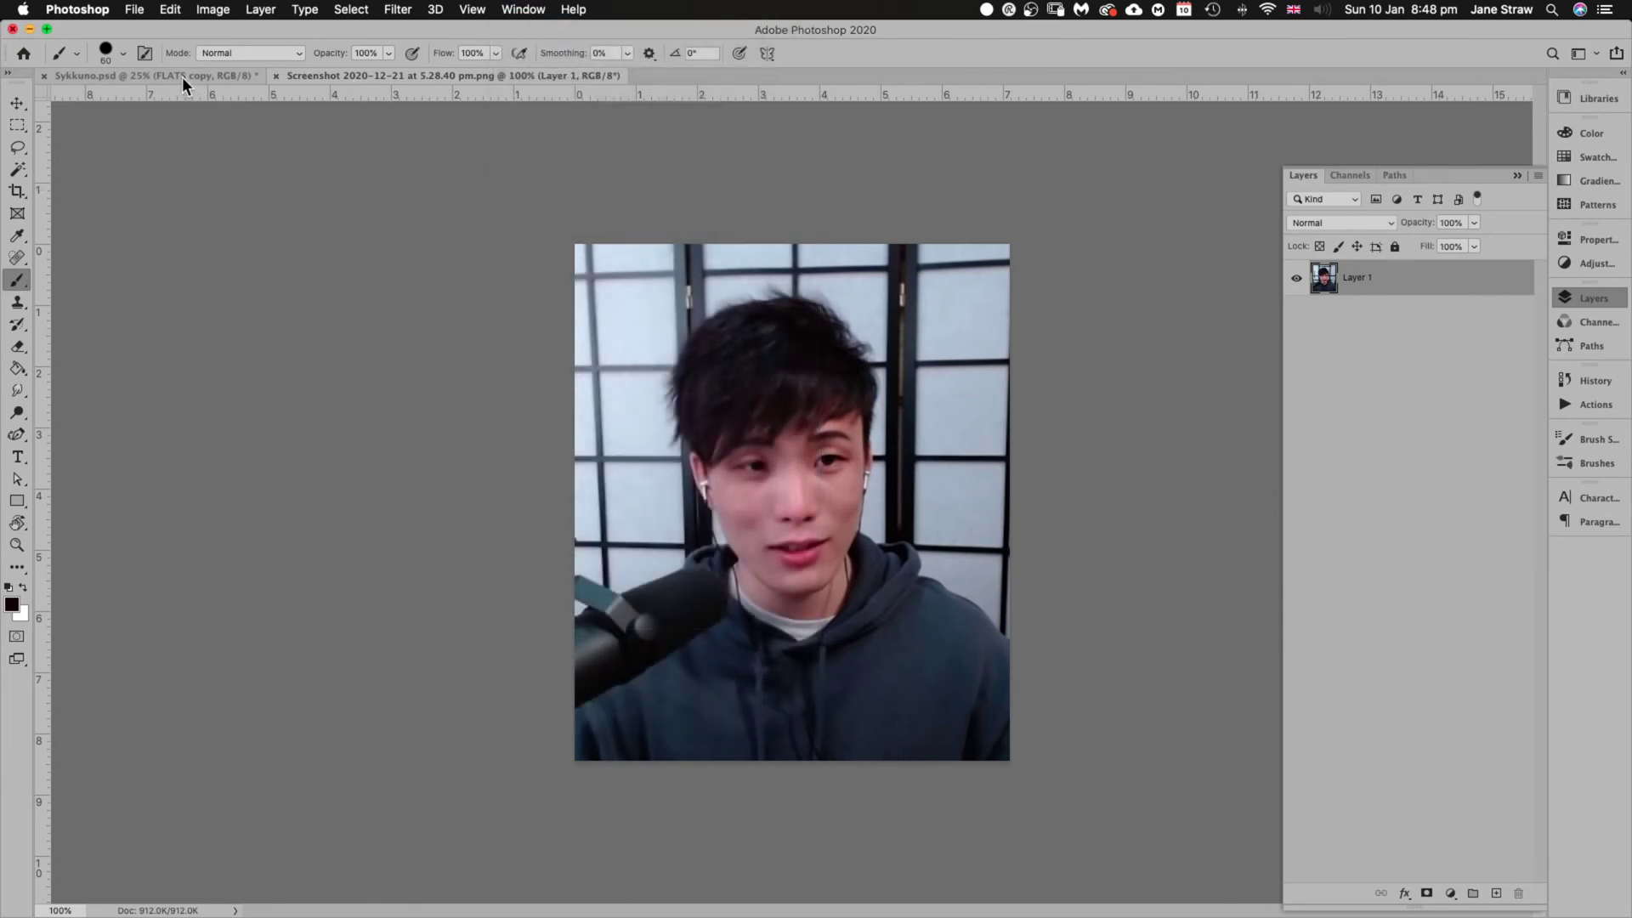
drag(182, 77, 614, 94)
drag(625, 83, 394, 61)
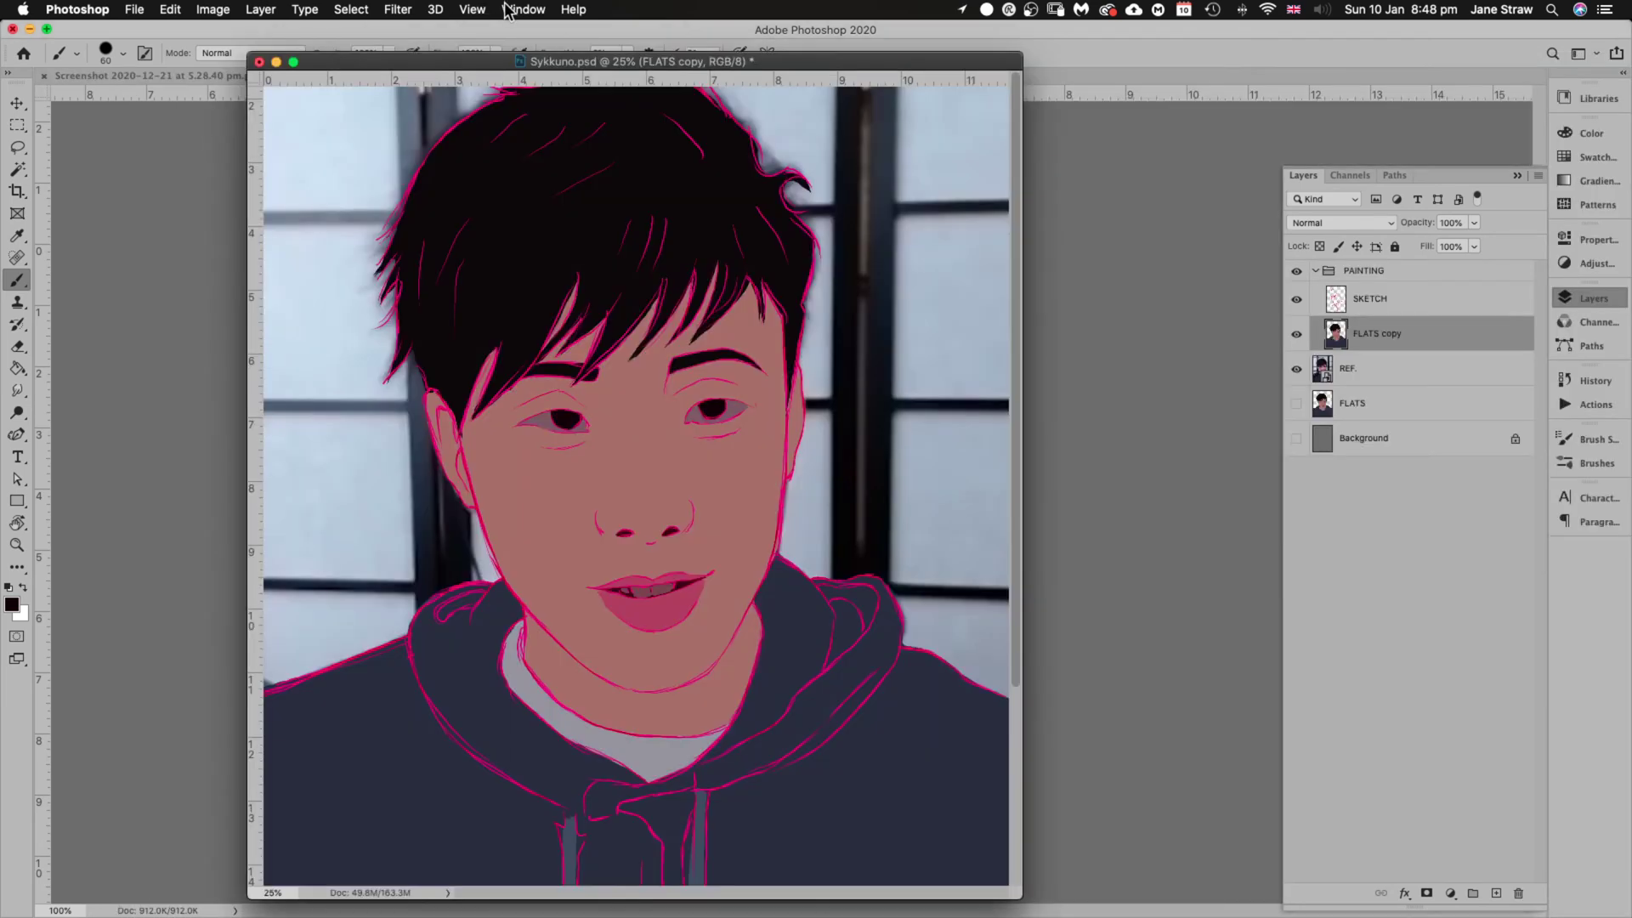
click(522, 9)
mouse_move(609, 34)
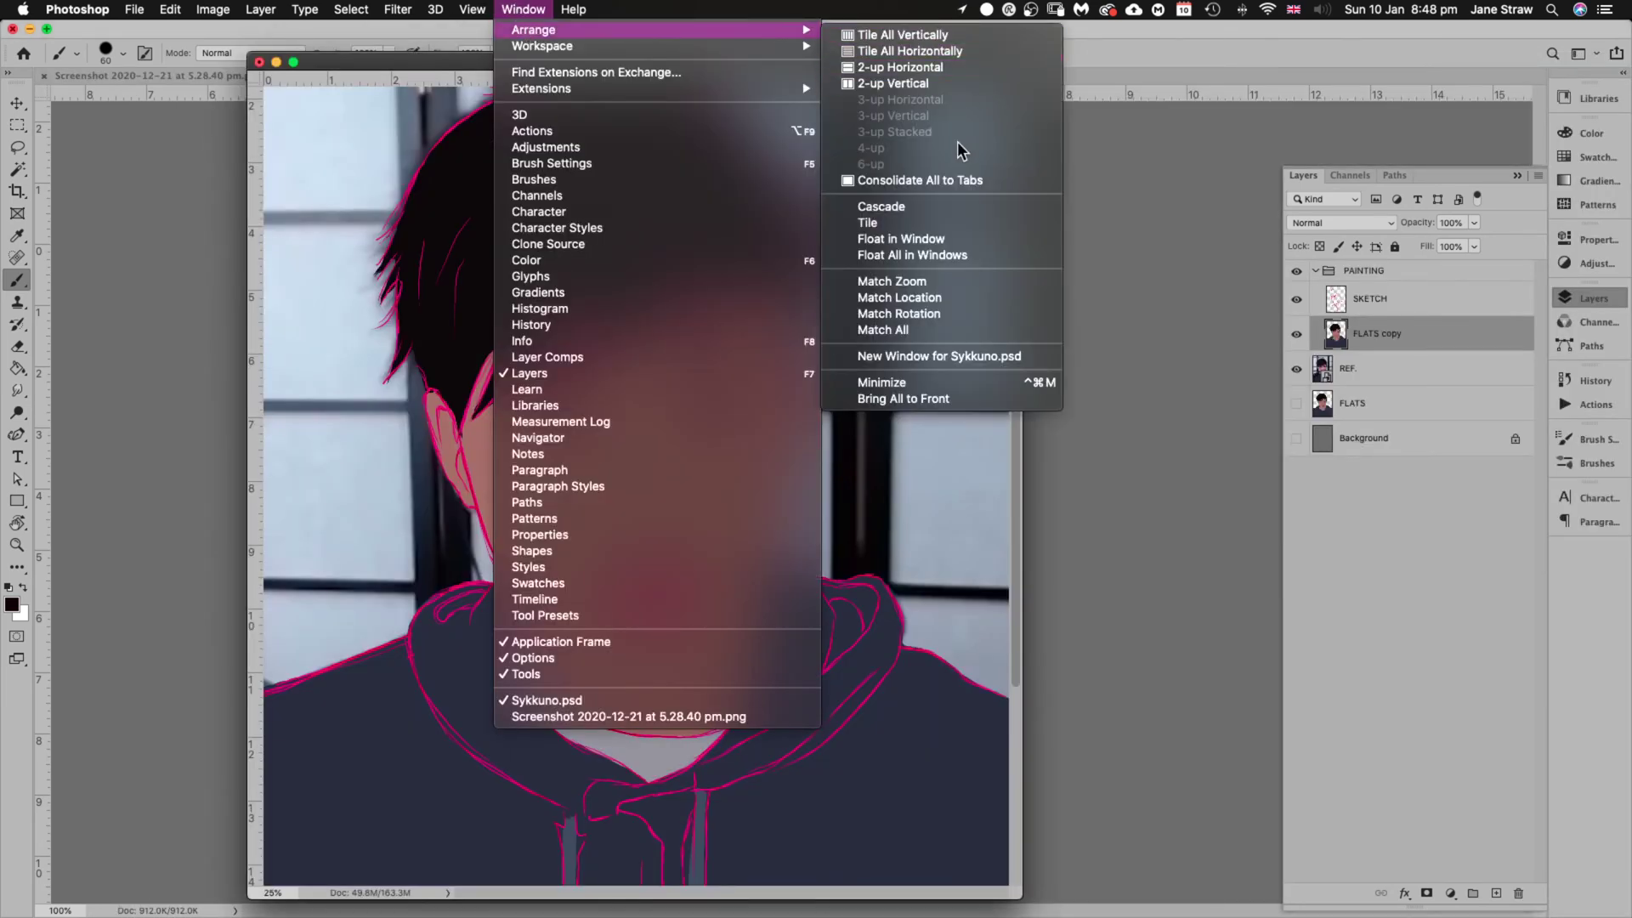
click(935, 180)
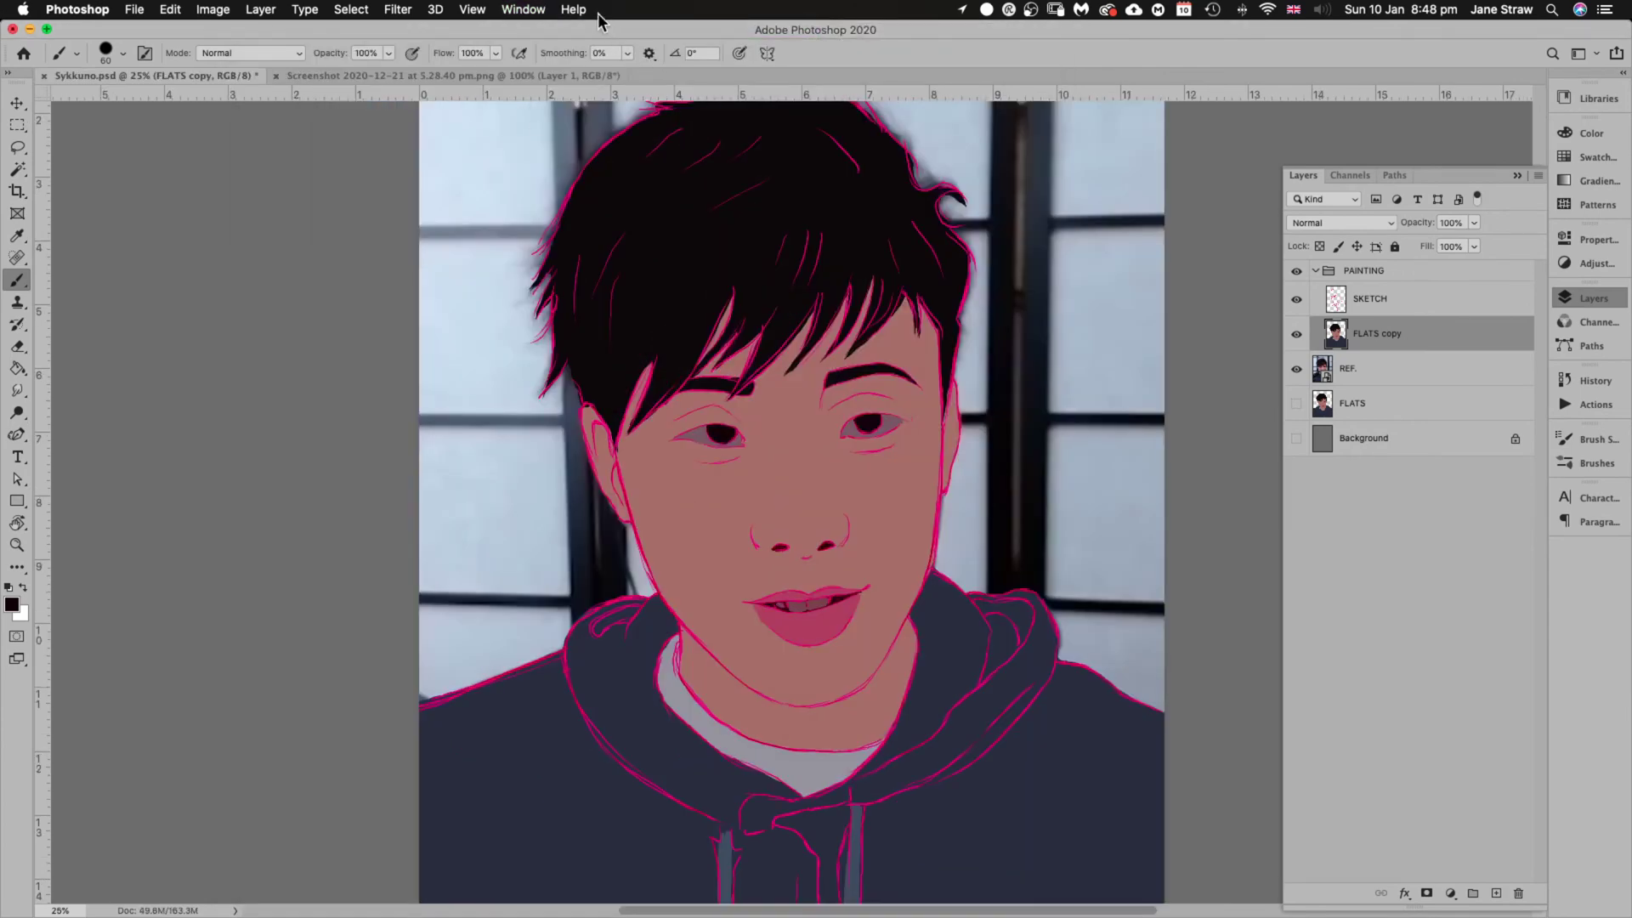
Try a 2-up vertical layout for the two documents and consolidate them back to tabs
click(522, 9)
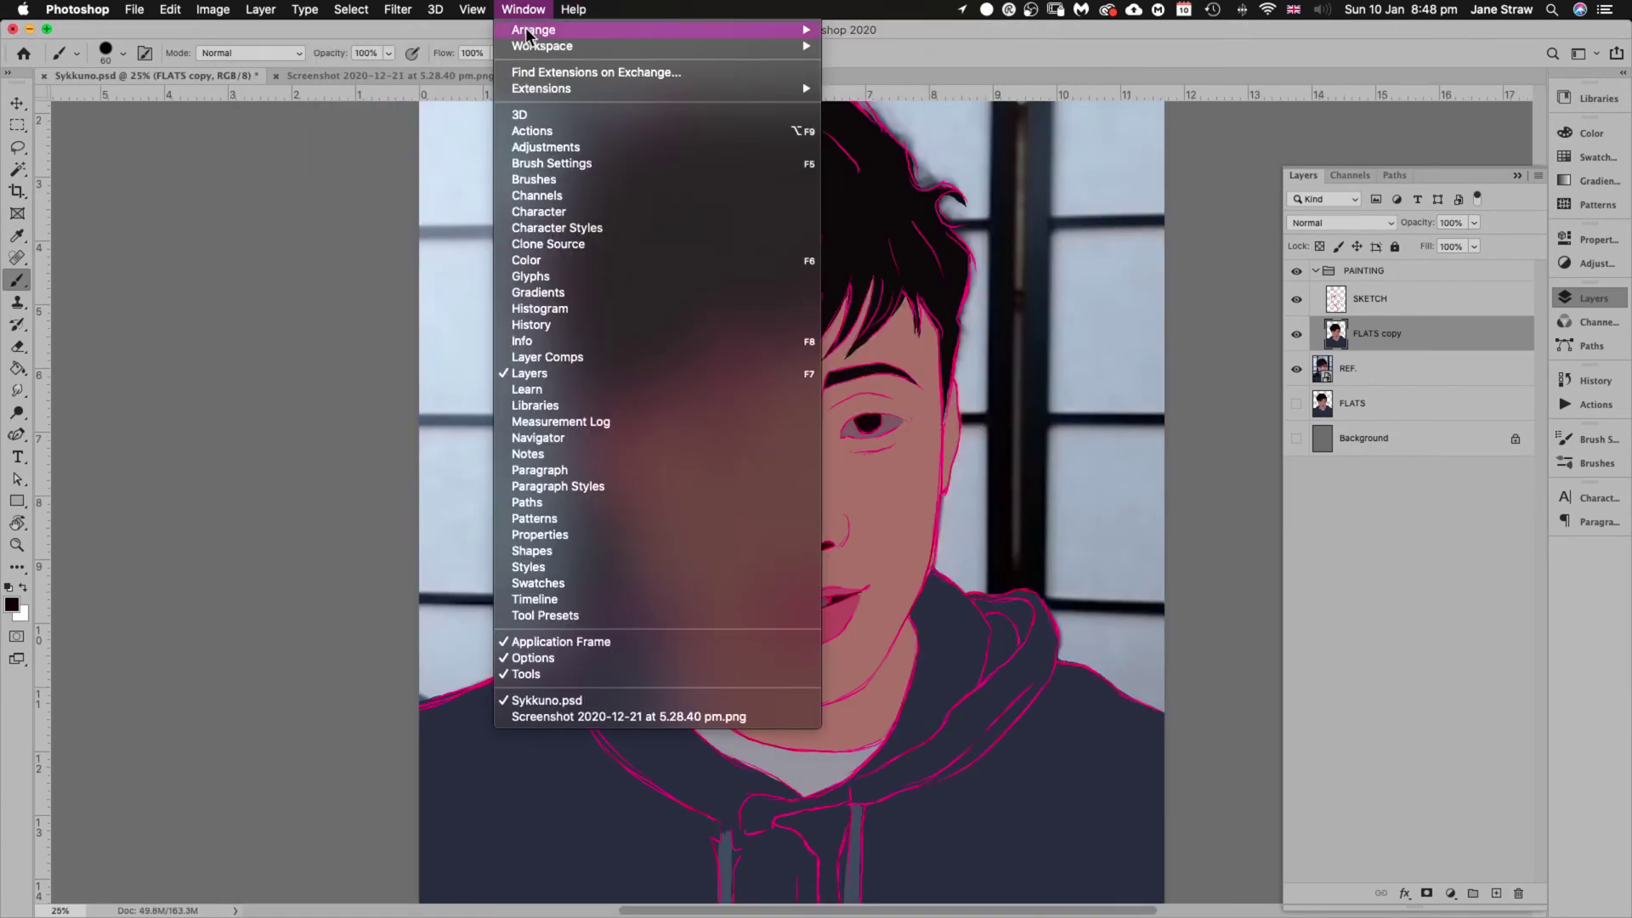
mouse_move(531, 30)
click(915, 83)
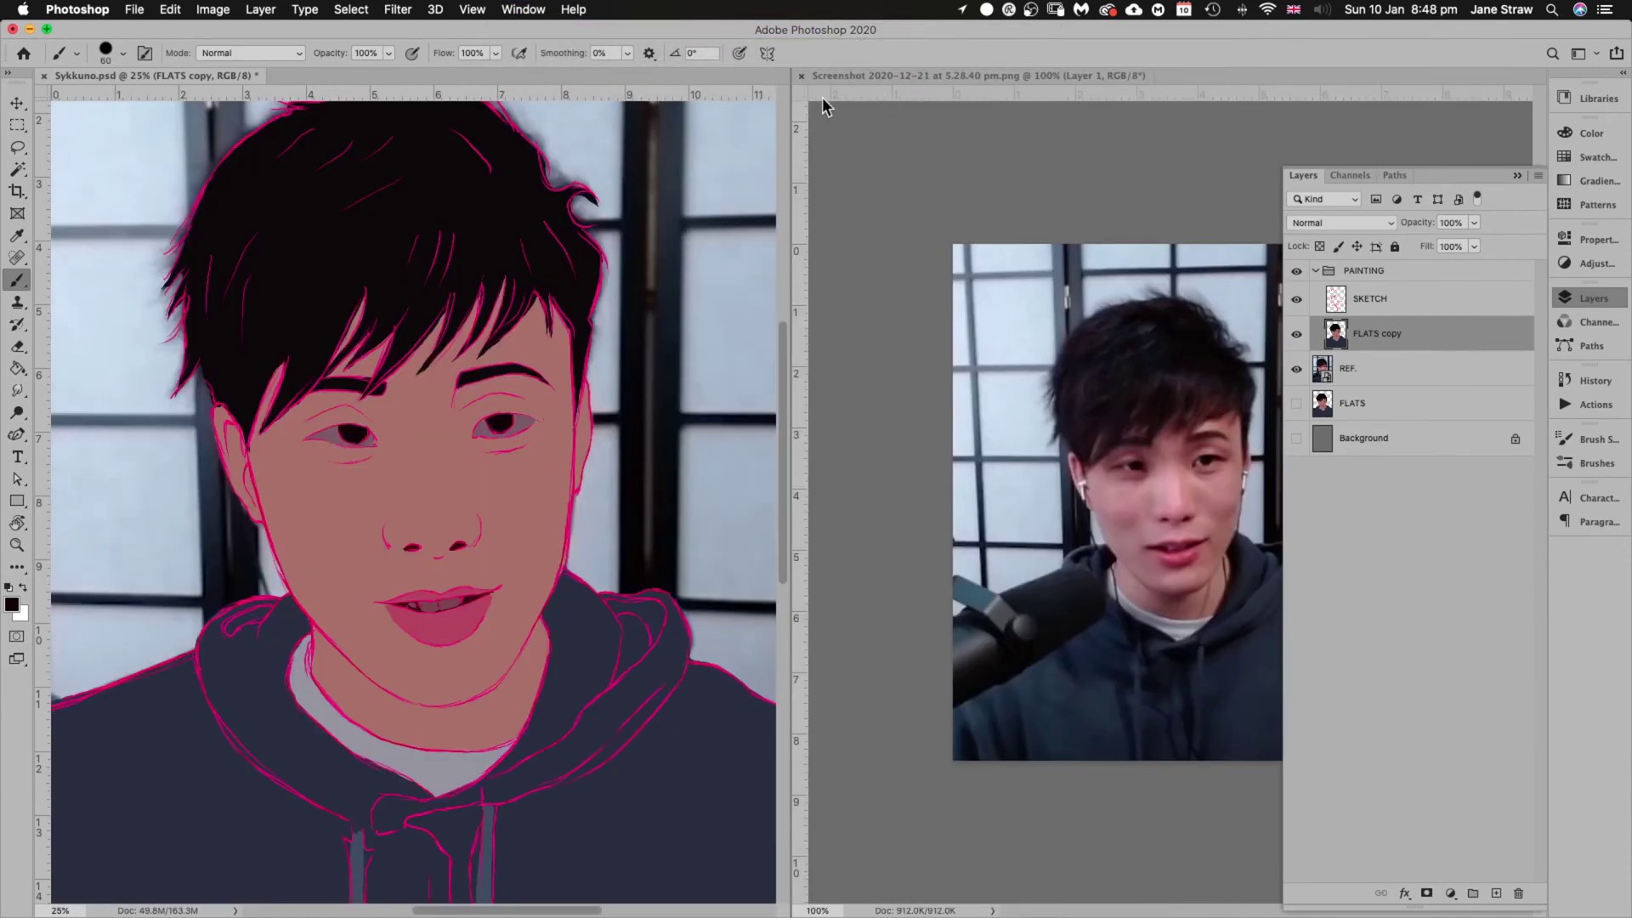
click(522, 10)
mouse_move(531, 31)
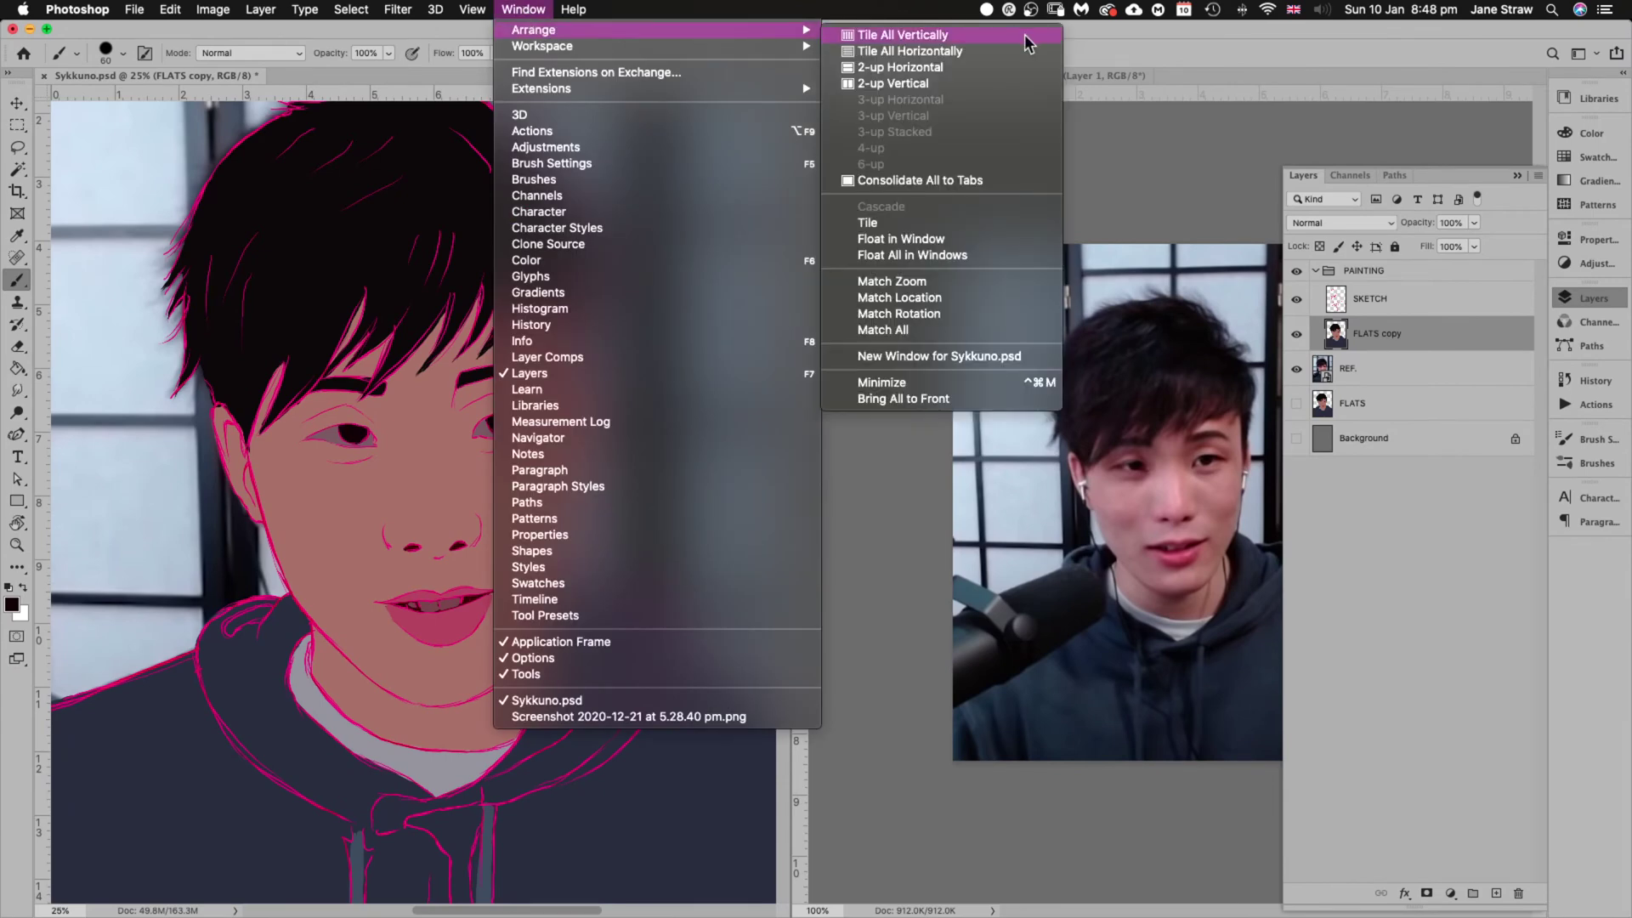
click(926, 180)
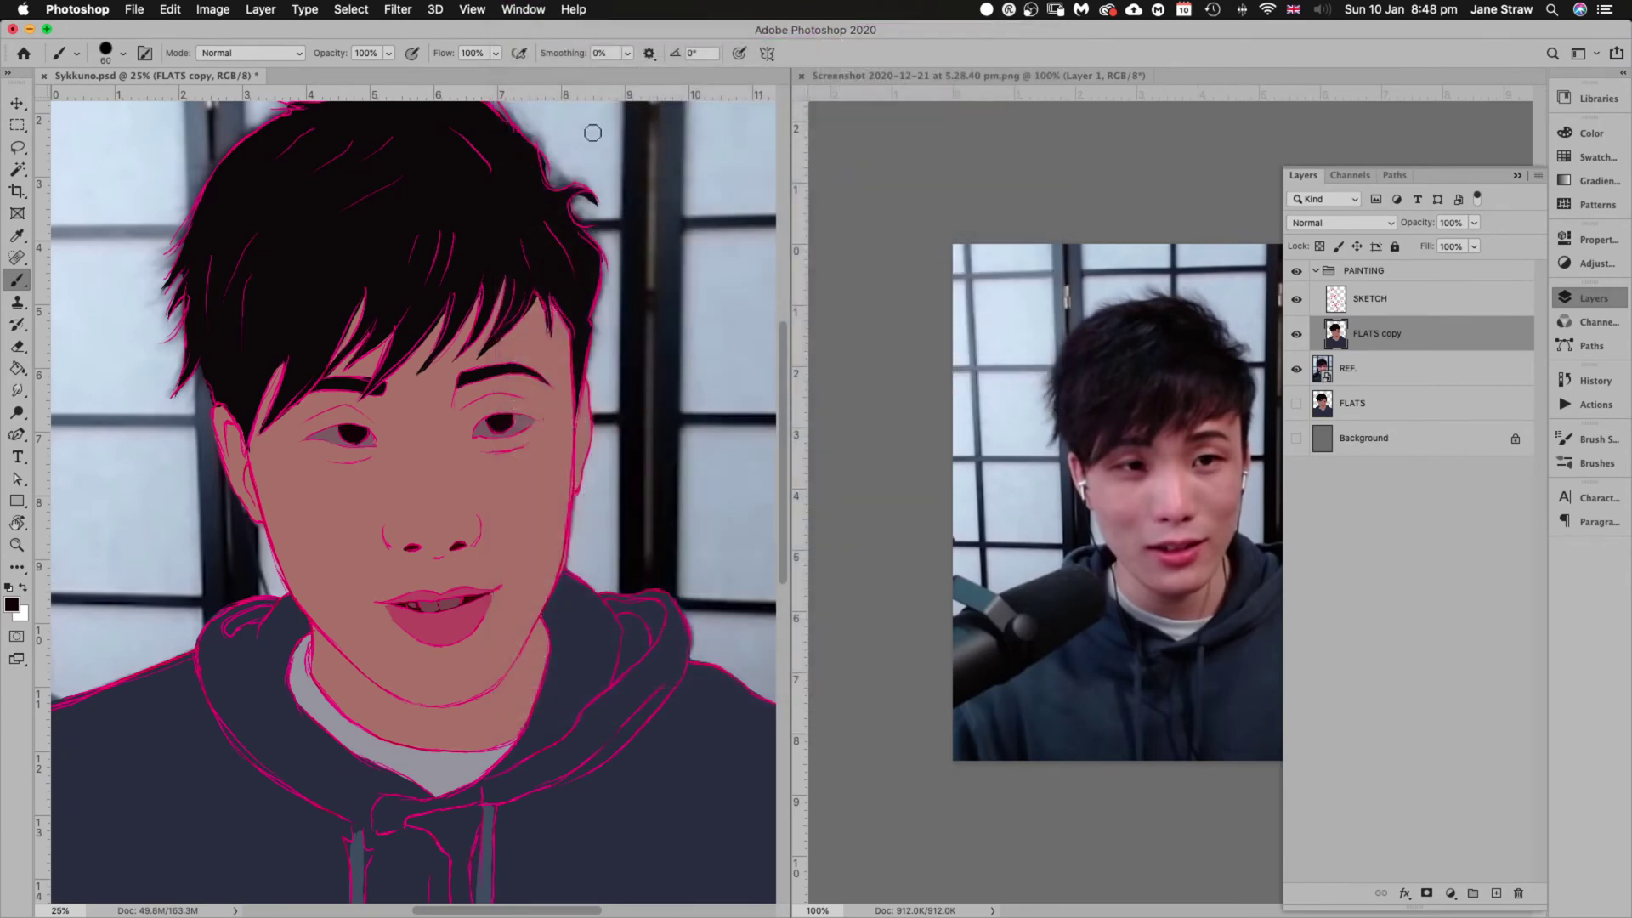
Arrange the documents 2-up vertically with the reference screenshot first, narrow its pane, and make Sykkuno.psd the active document
click(325, 76)
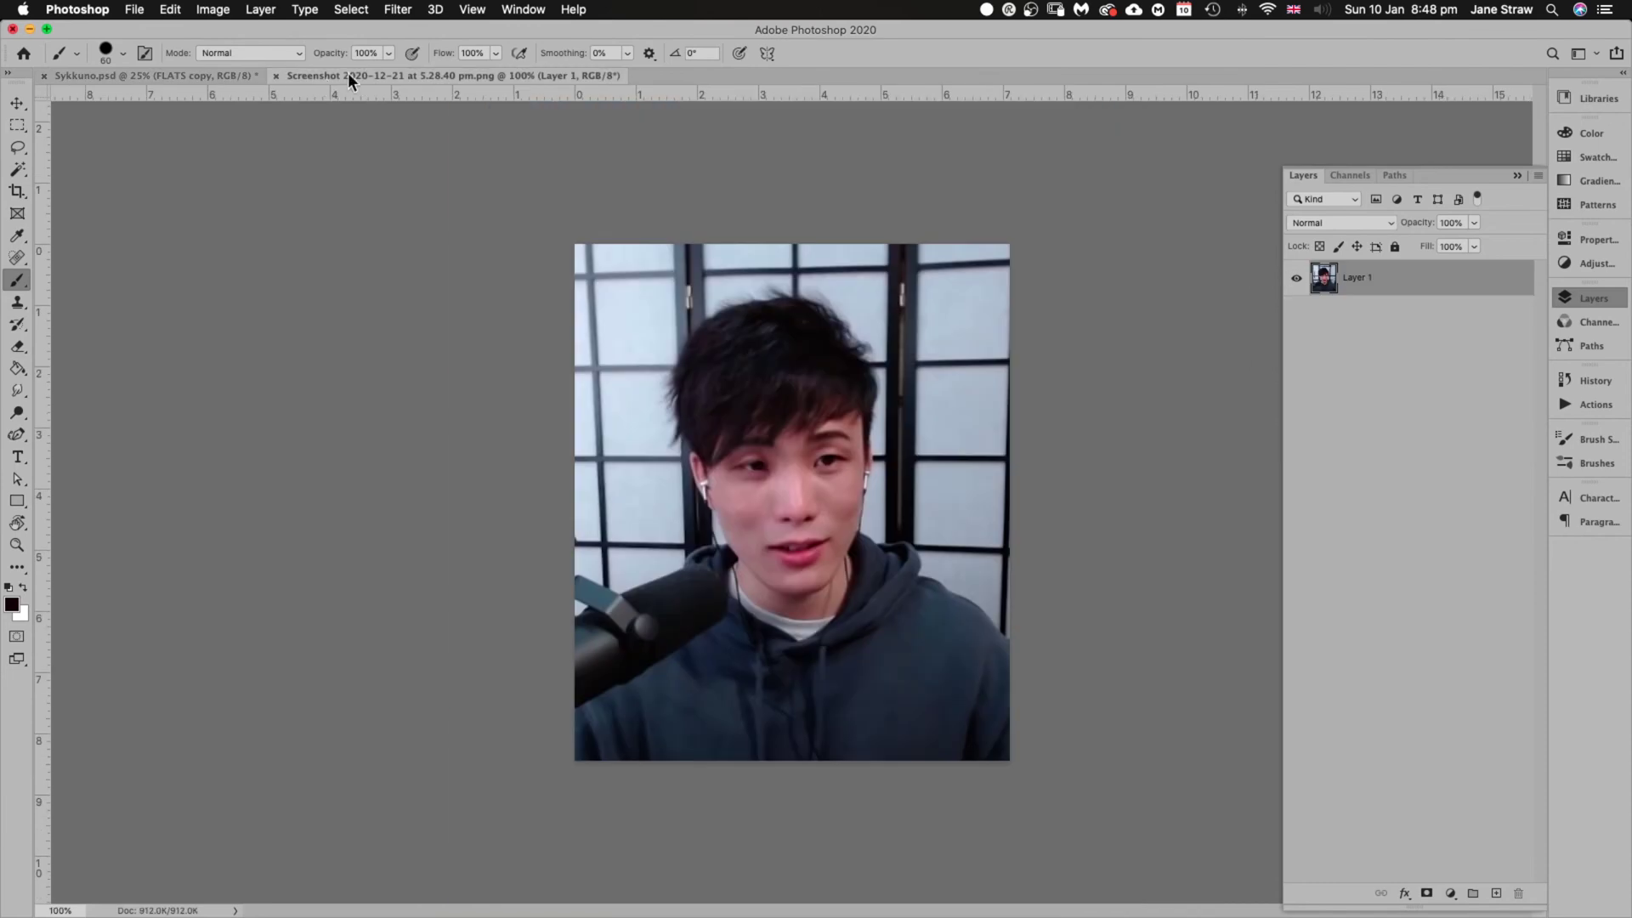
click(523, 10)
mouse_move(535, 30)
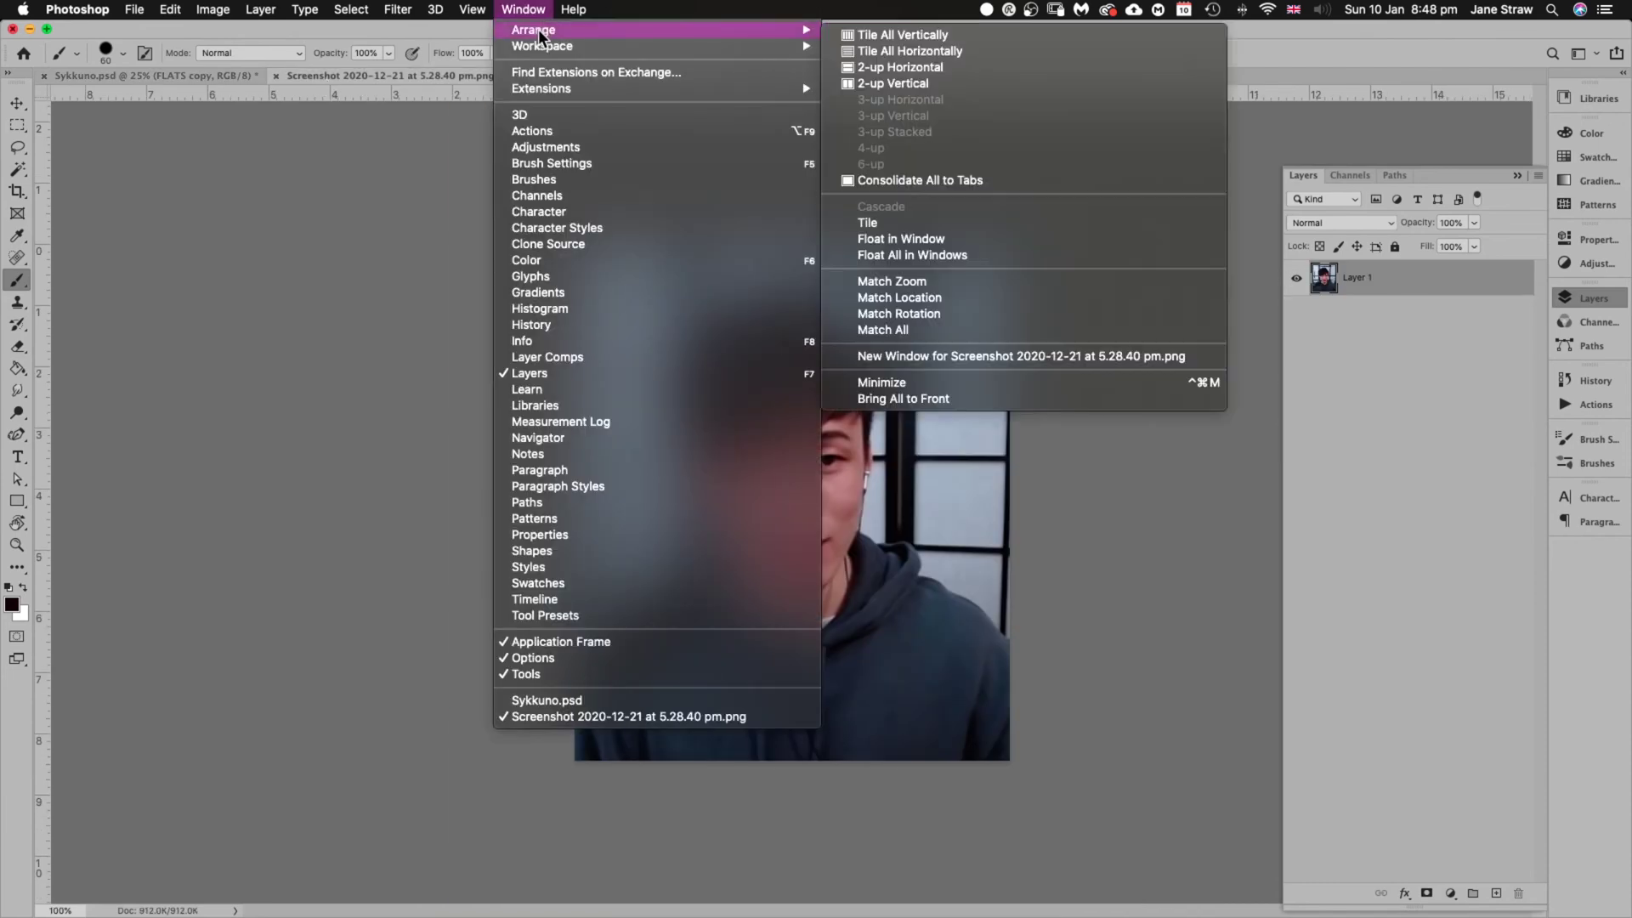
click(874, 80)
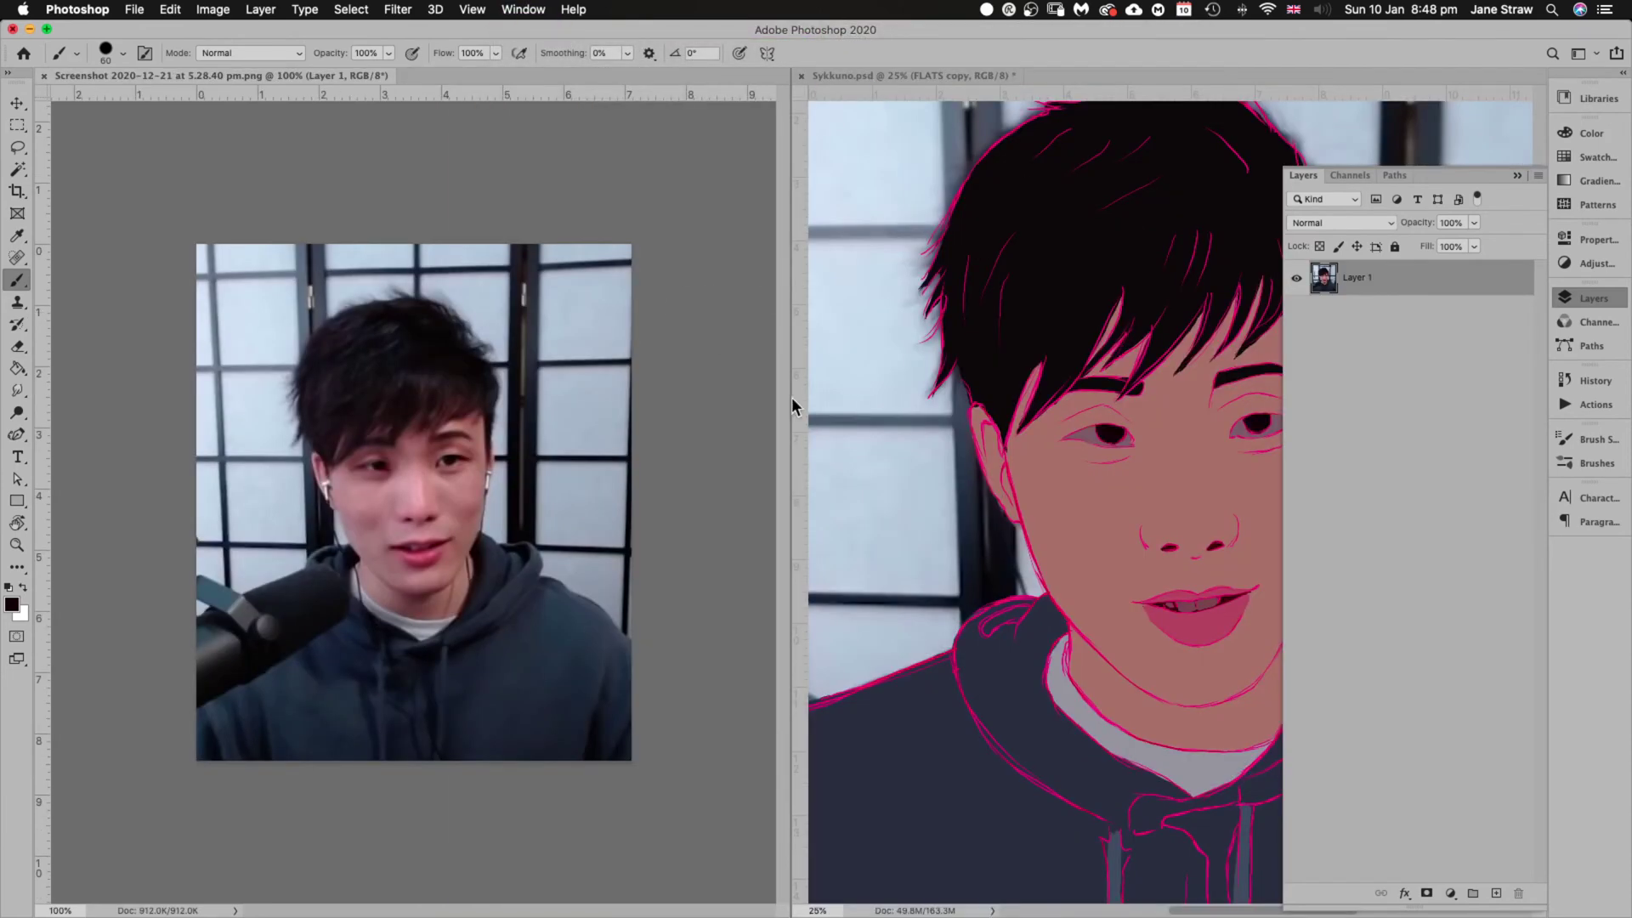
drag(791, 407, 340, 396)
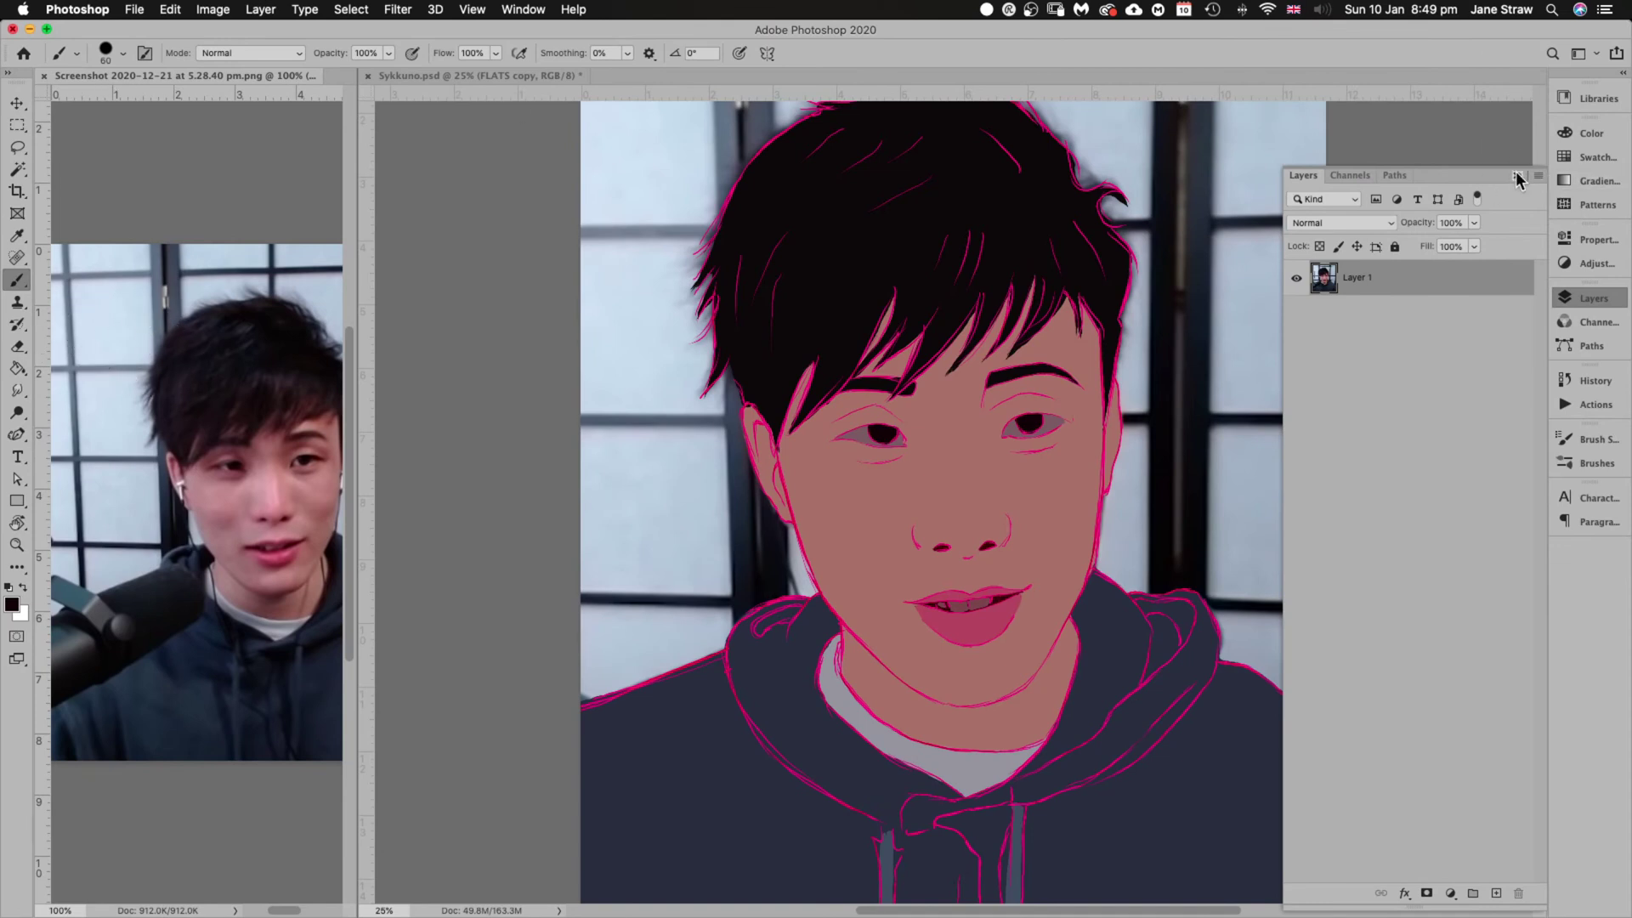
click(1449, 377)
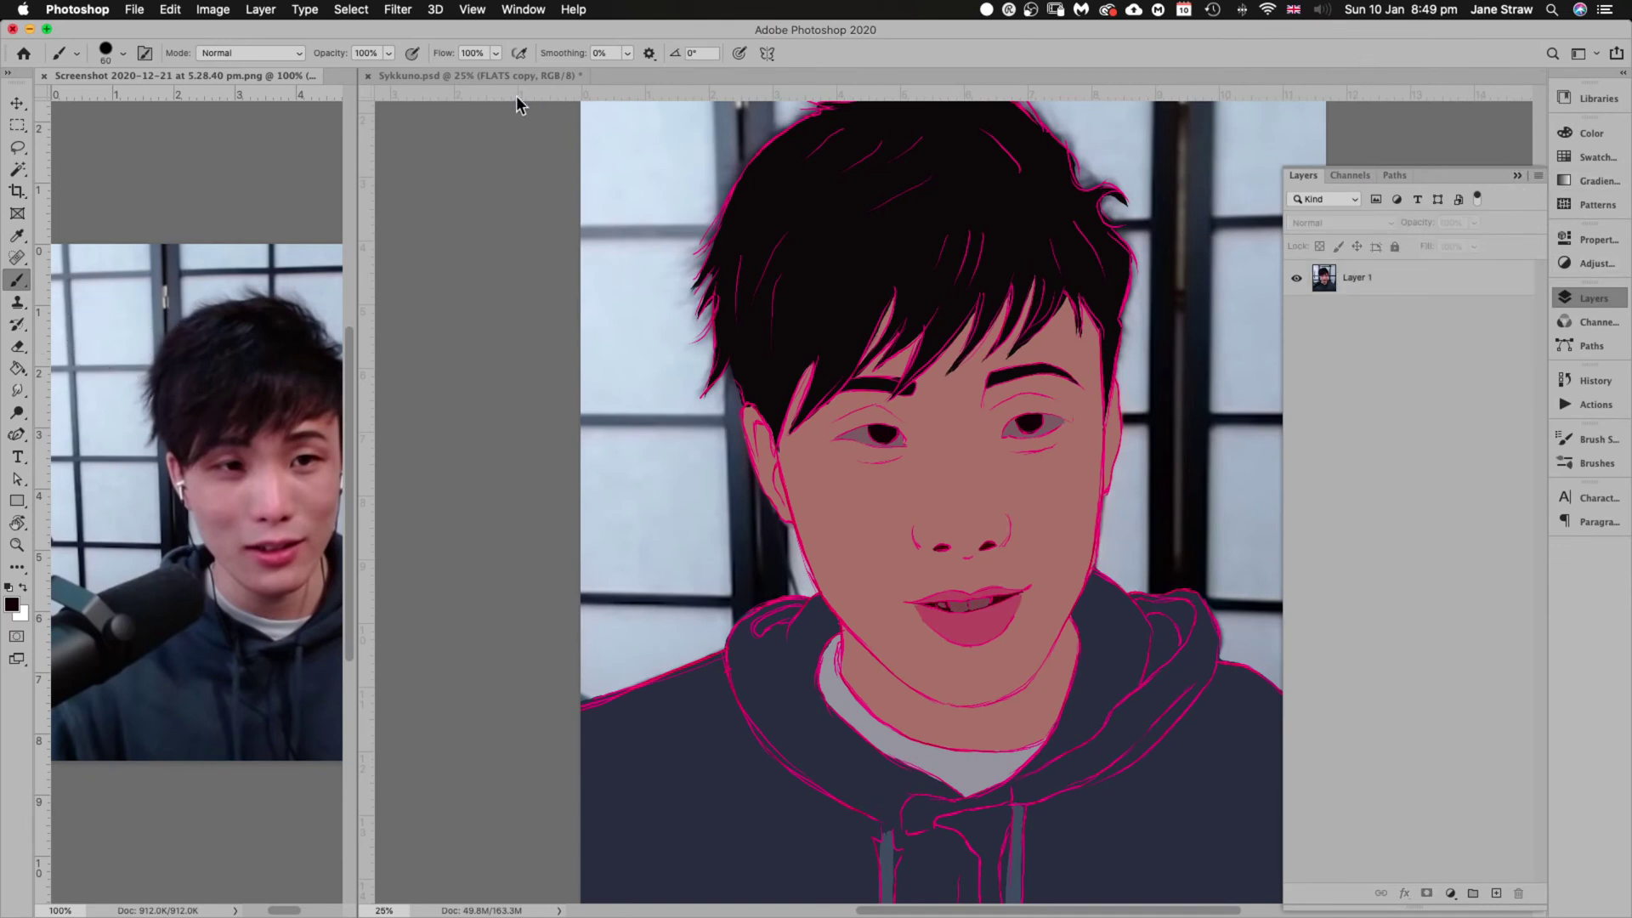
click(491, 74)
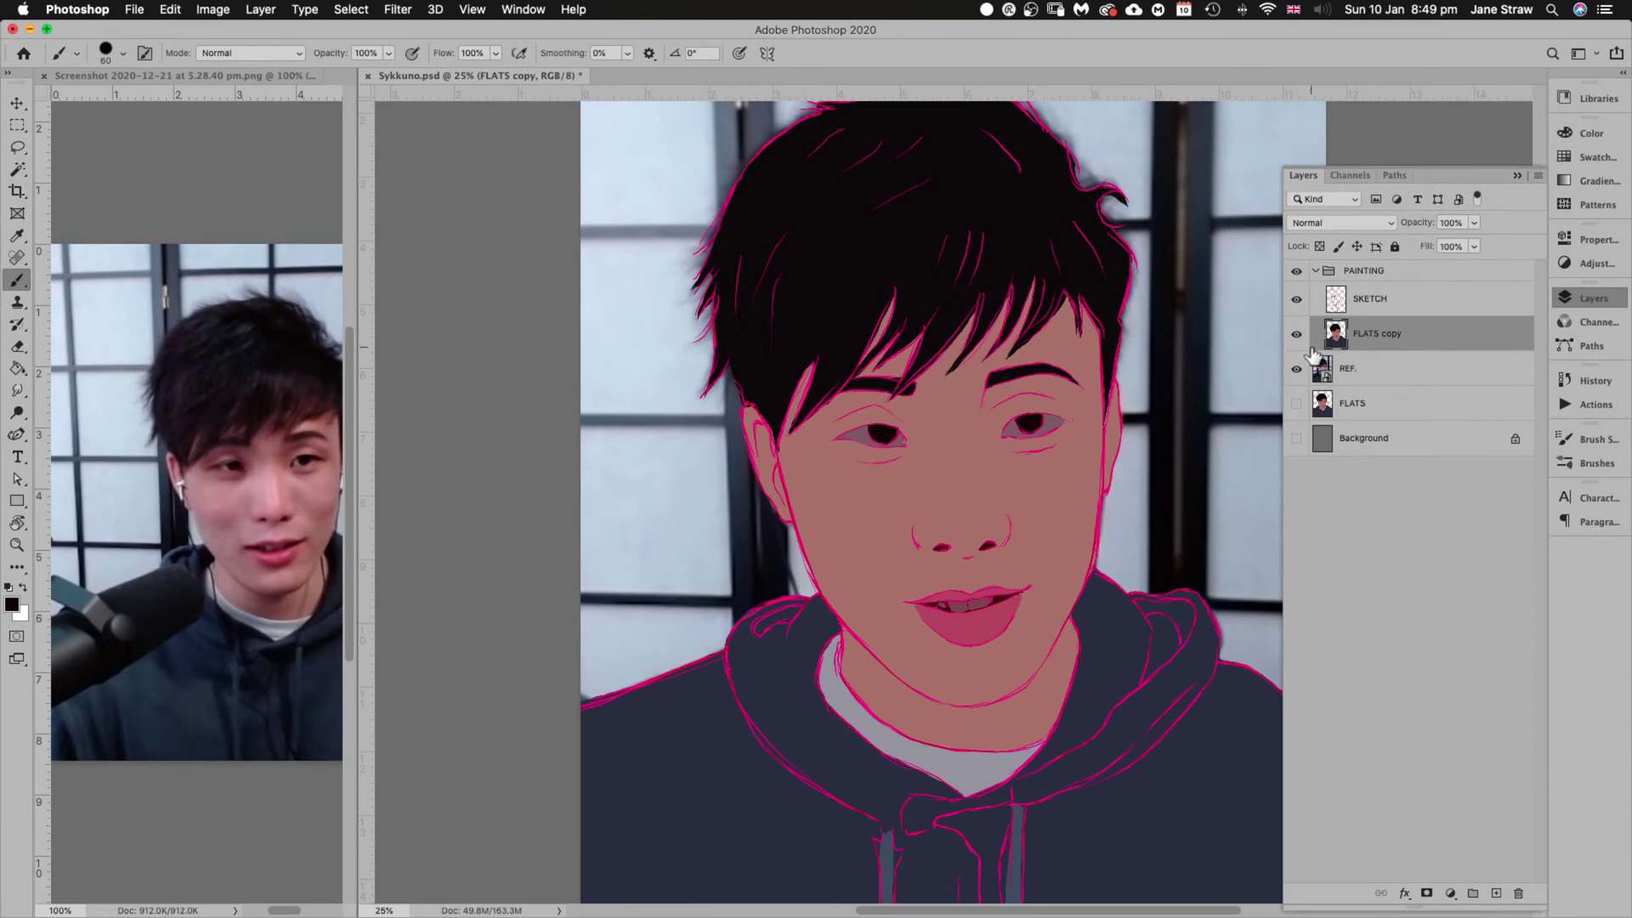
Select the black hair and the separate eyebrow on FLATS copy with the Magic Wand, and cut and paste them in place onto a new layer
key(w)
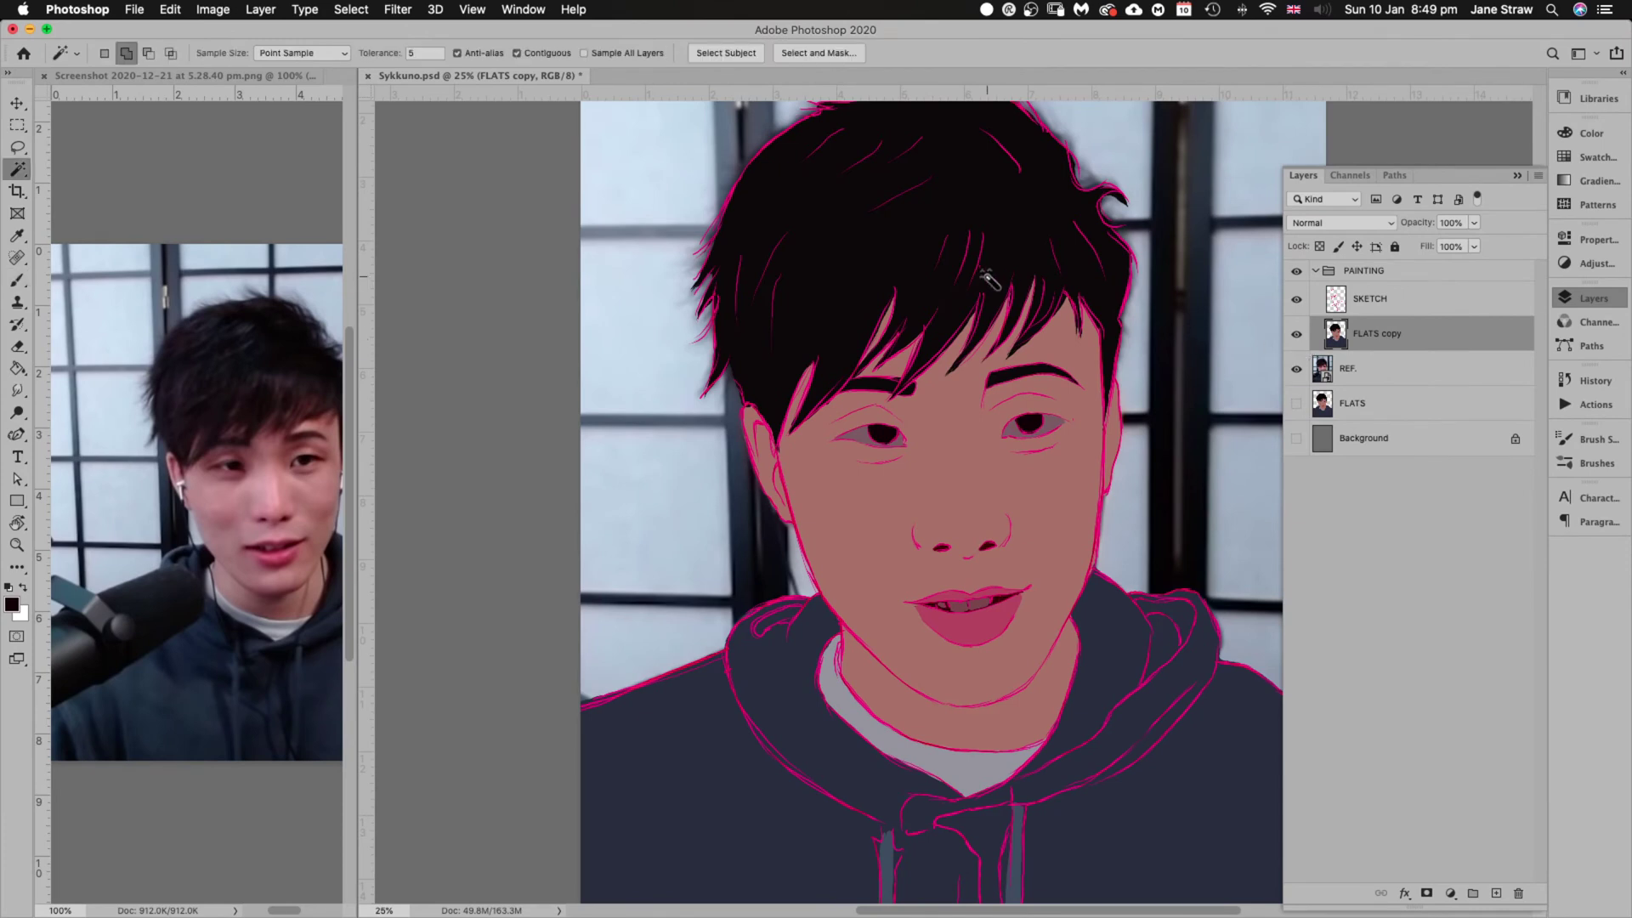
click(1010, 263)
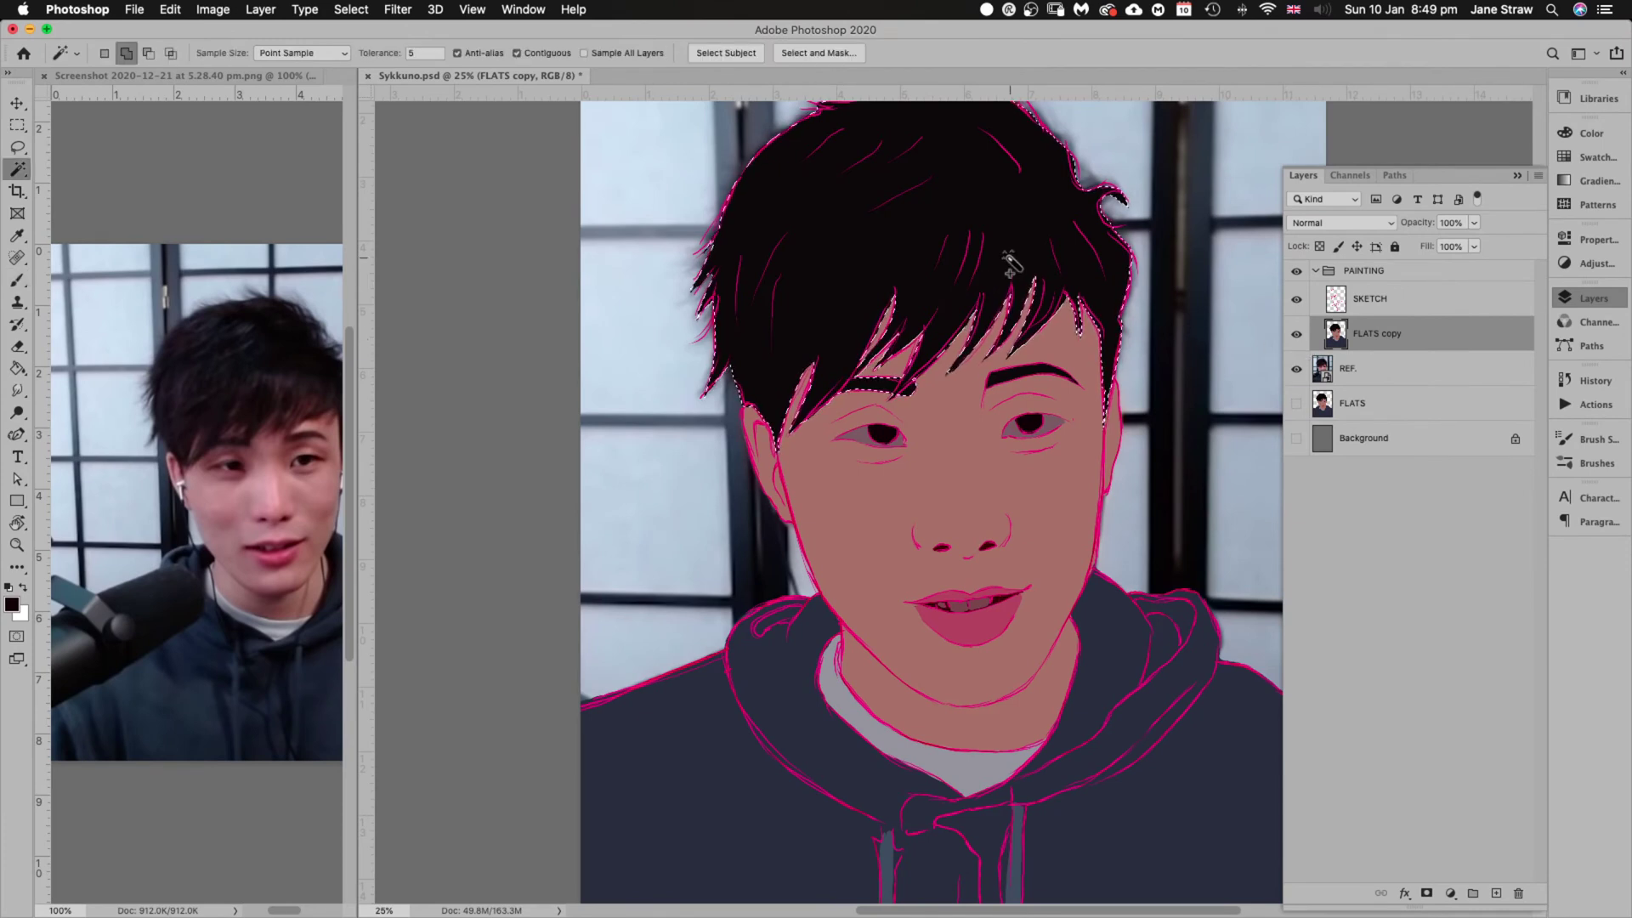
click(1016, 374)
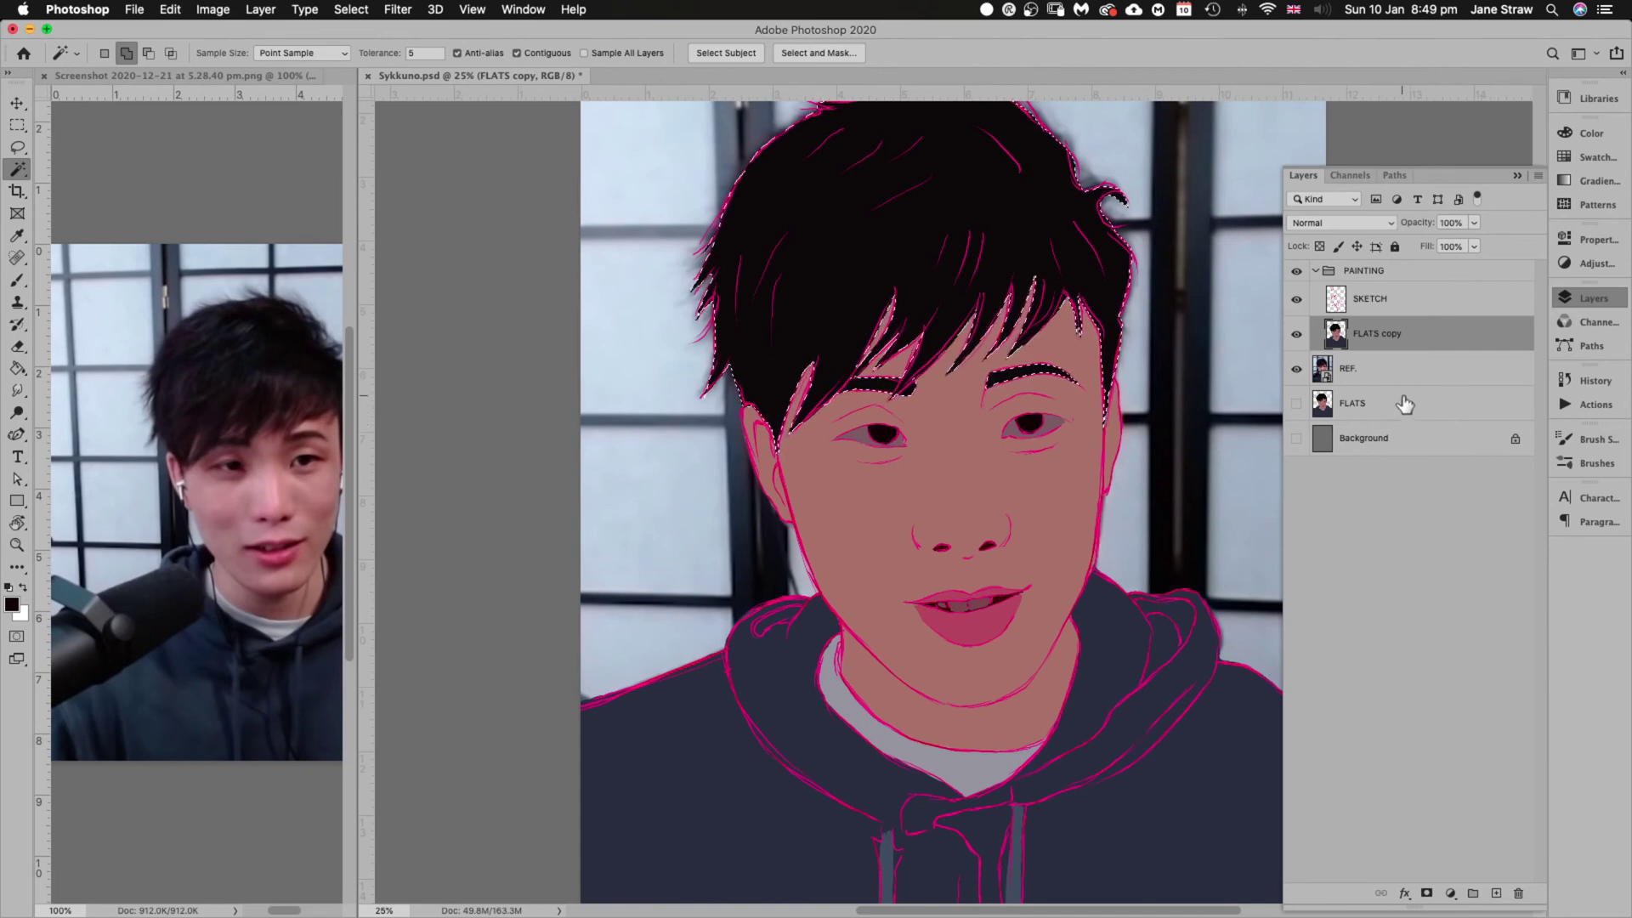
key(Delete)
key(ctrl+d)
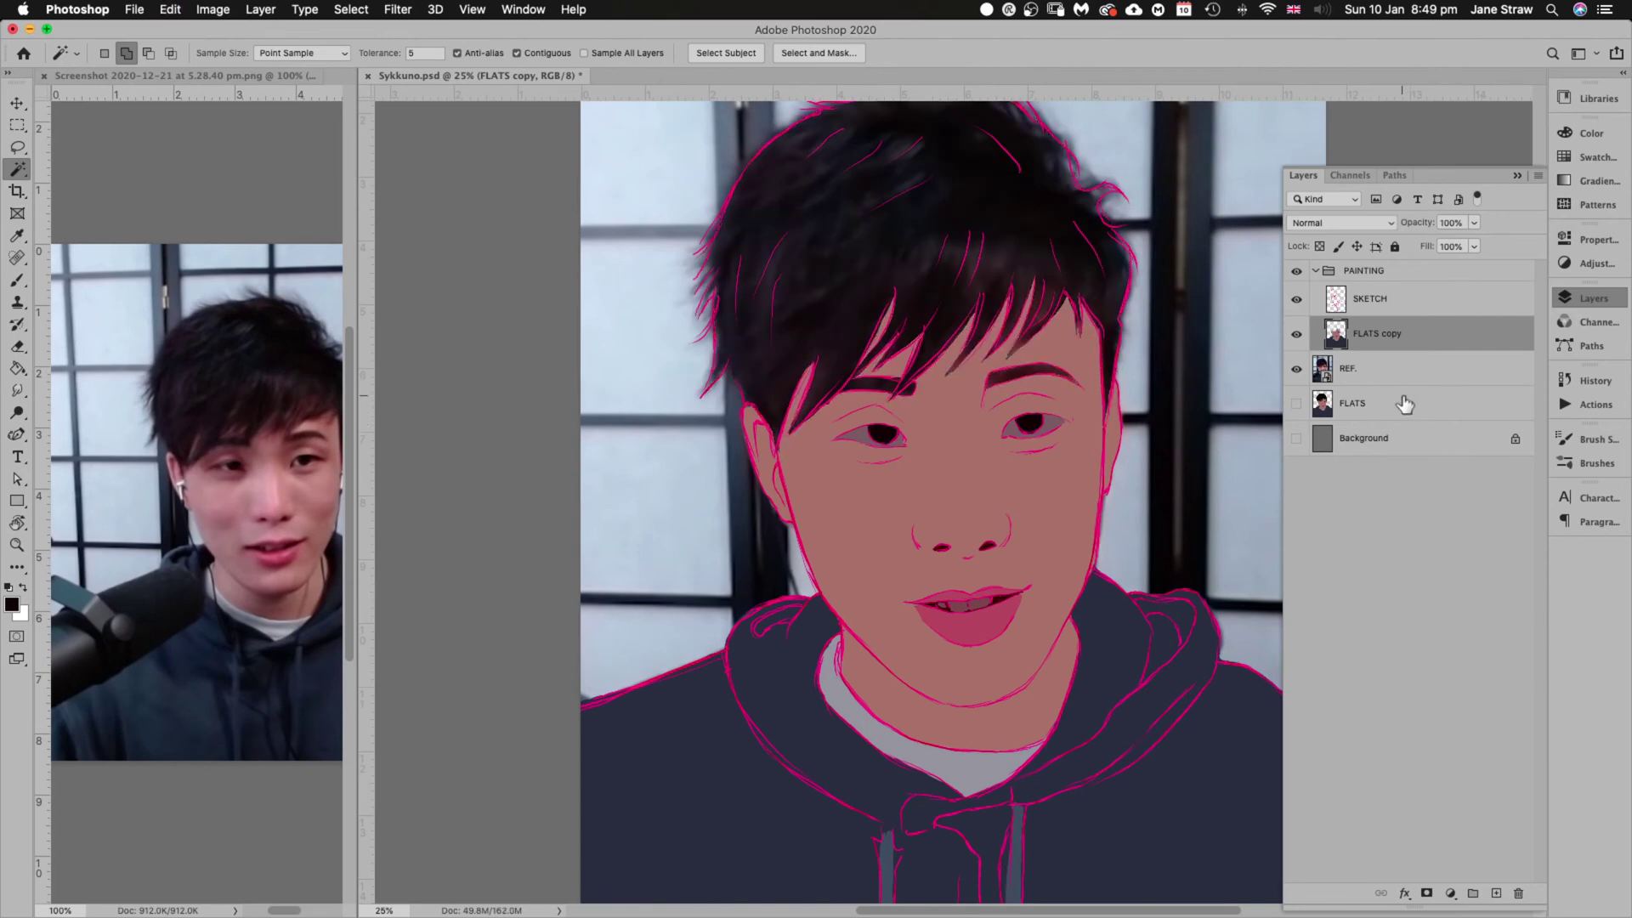
key(ctrl+v)
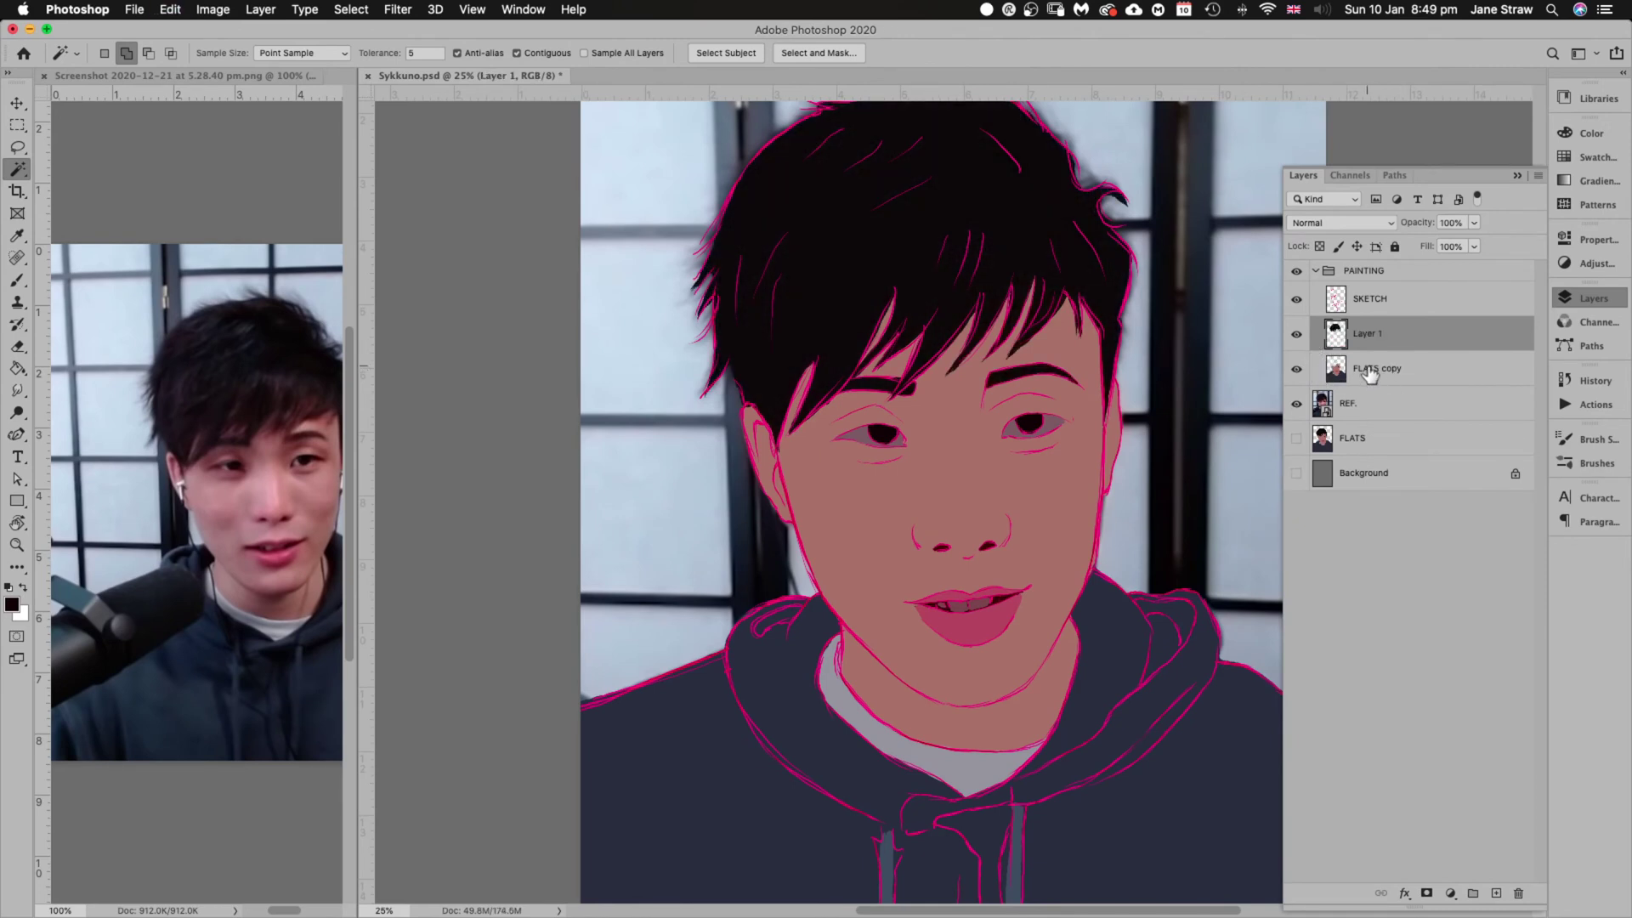
Rename the new layer with the hair as HAIR
double_click(1363, 333)
text(HAIR)
key(Return)
Select the hair and separate eyebrow shapes on the HAIR layer with the Magic Wand, and make FLATS copy the active layer
click(1004, 375)
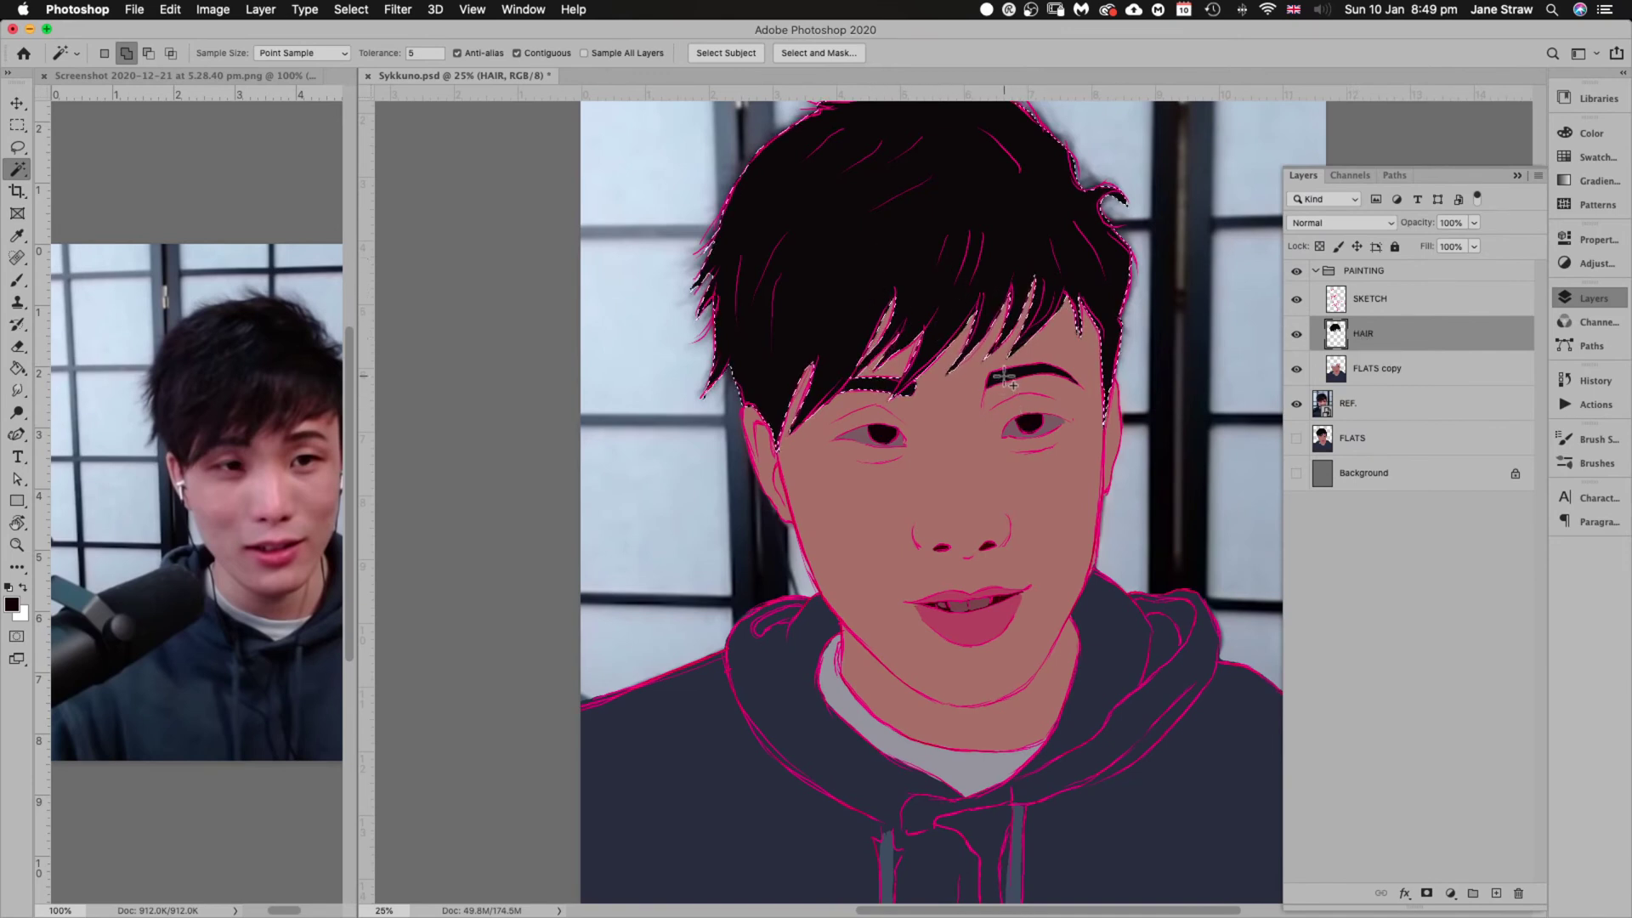
click(1004, 376)
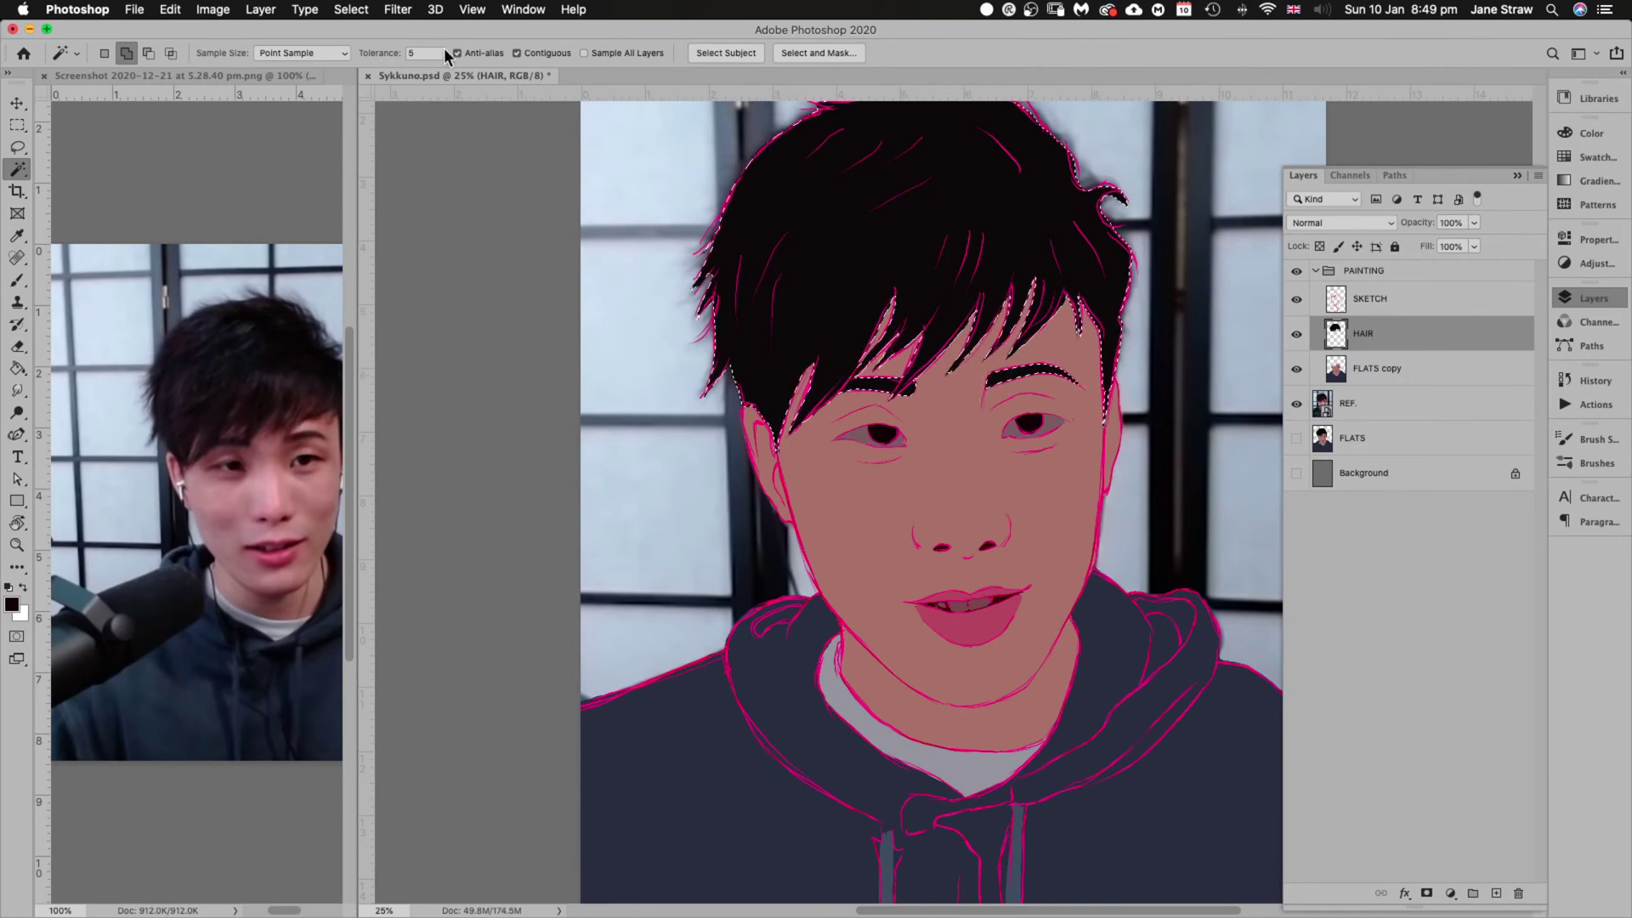
click(1373, 370)
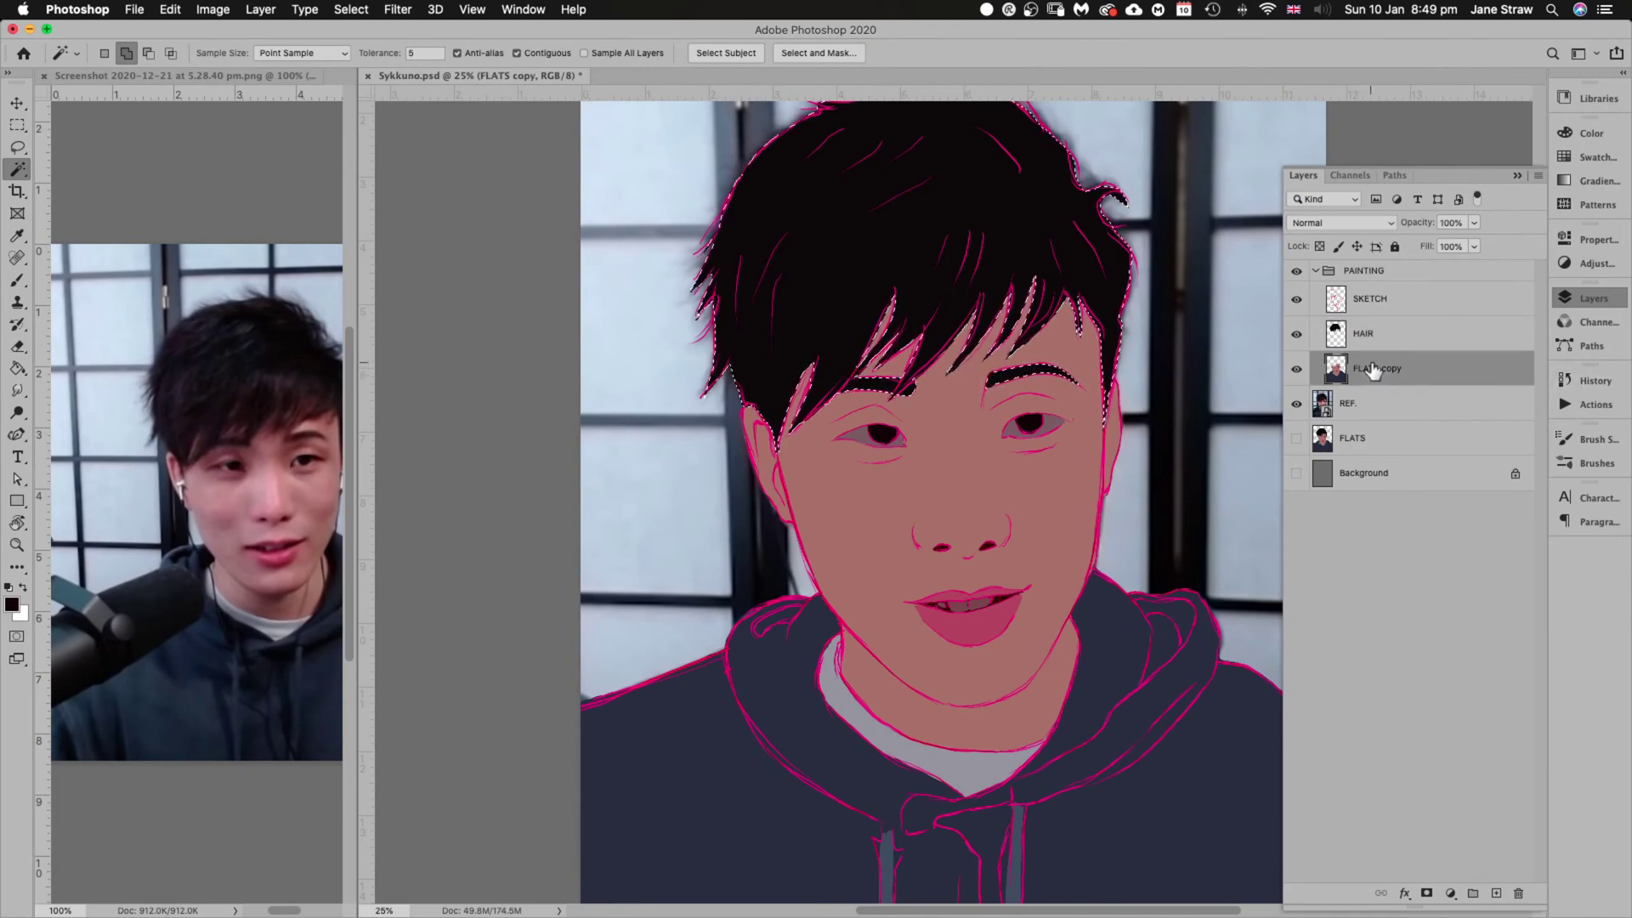
Sample the face's skin tone, enlarge the brush to 600, and paint skin colour inside the hair selection on FLATS copy
key(b)
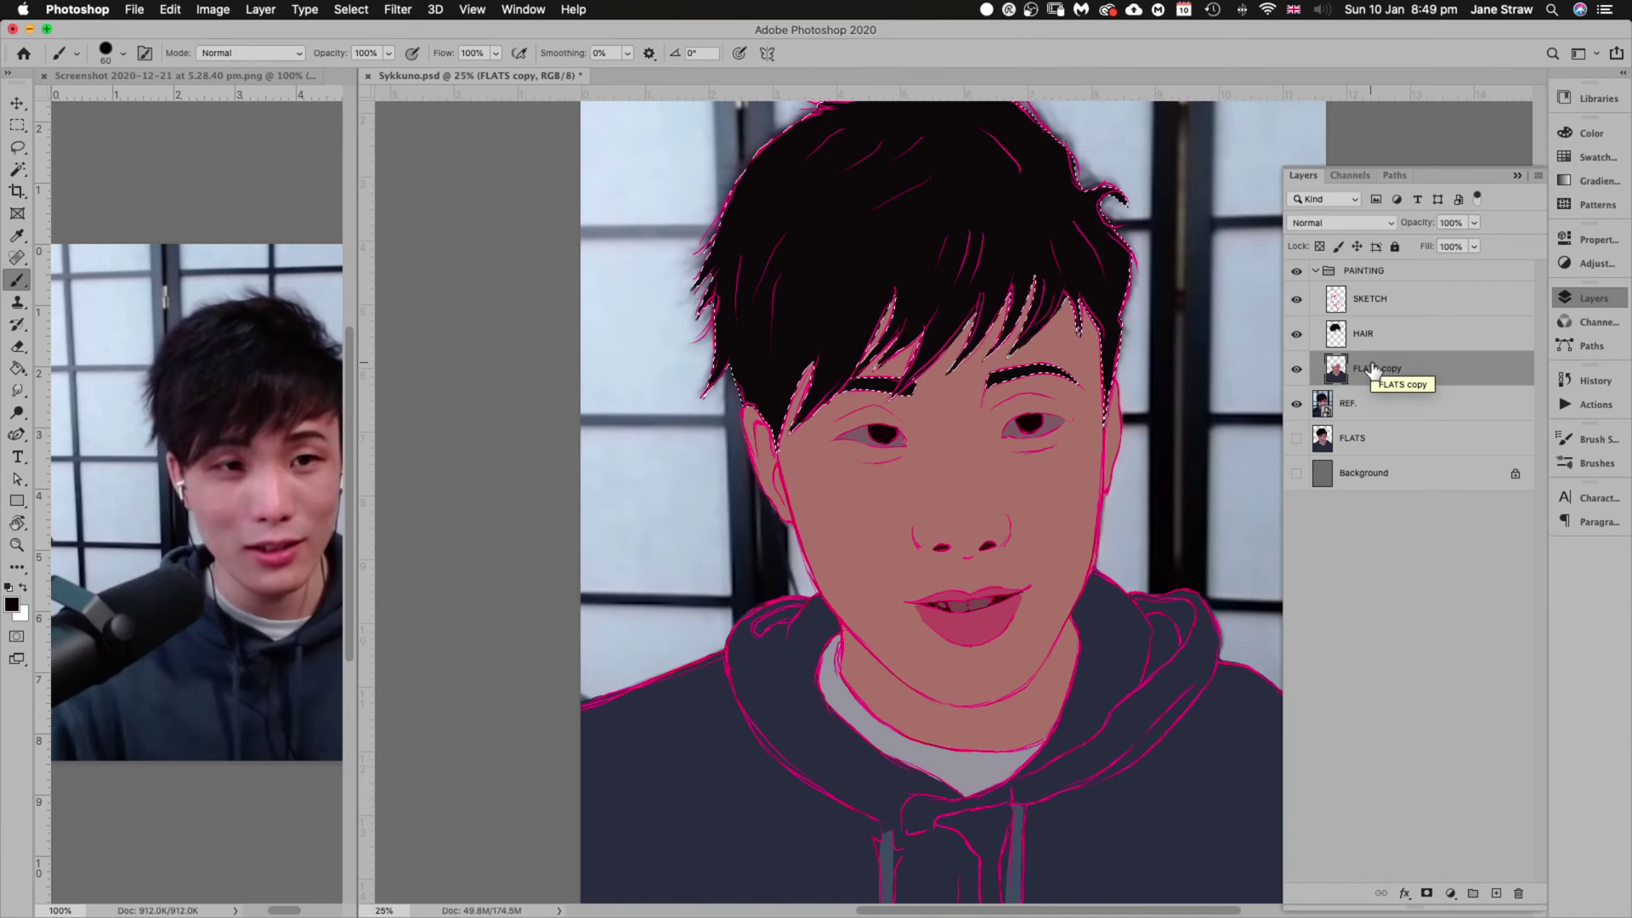
alt+click(1056, 501)
key(bracketright)
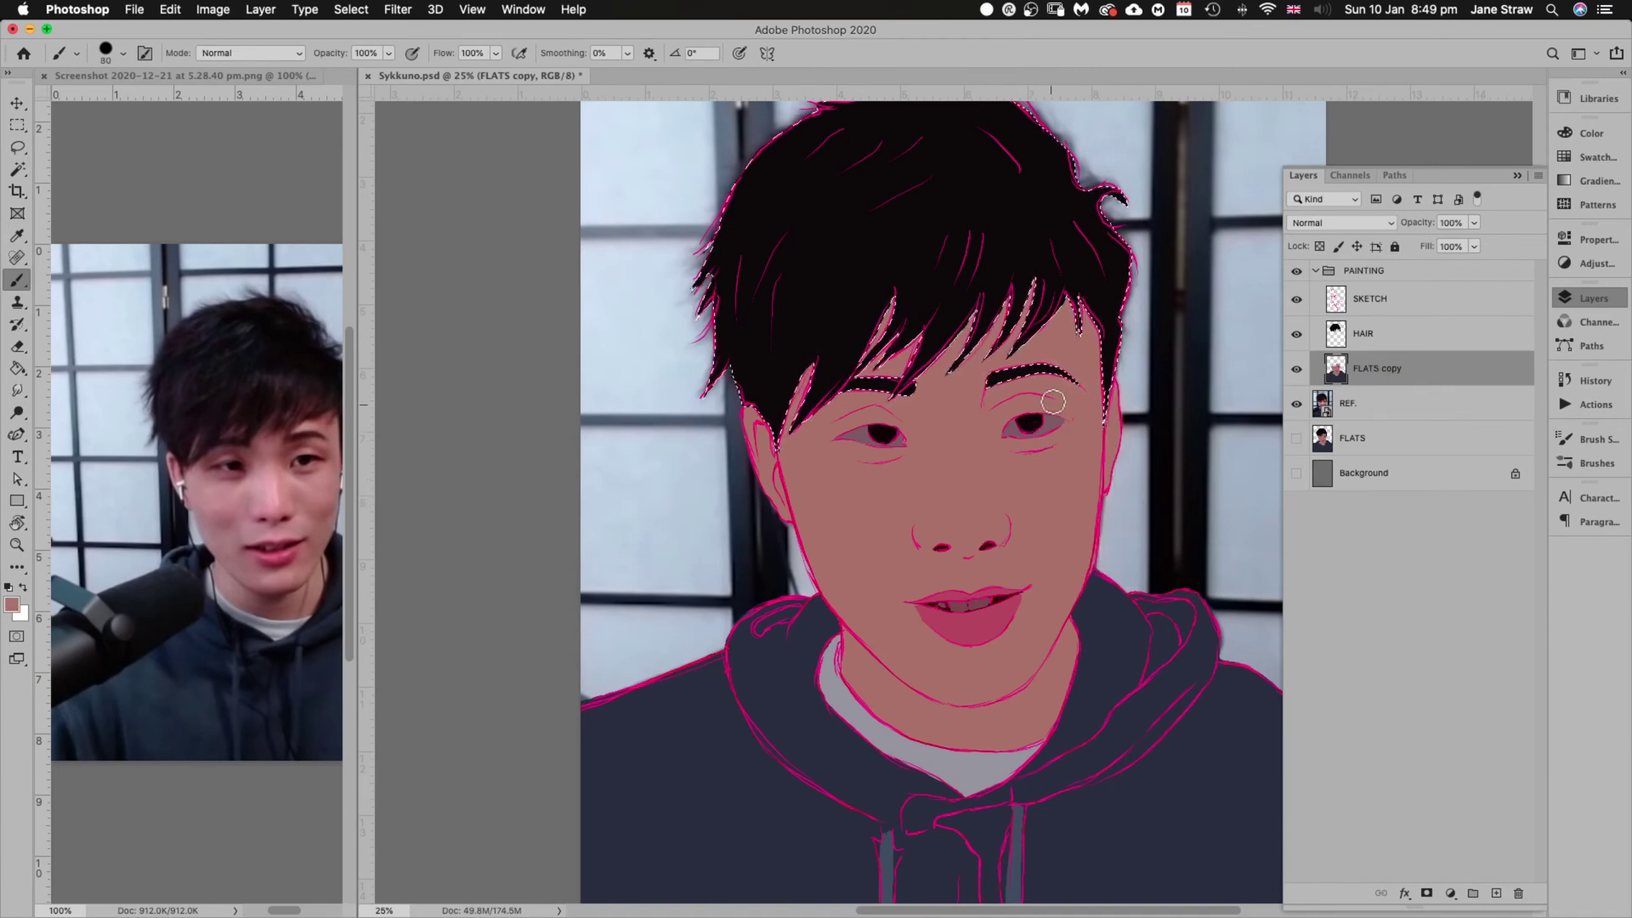
key(bracketright)
key(bracketright)
key(bracketright)
key(bracketright)
key(bracketright)
key(bracketright)
key(bracketright)
key(bracketright)
key(bracketright)
key(bracketright)
key(bracketright)
key(bracketright)
key(bracketright)
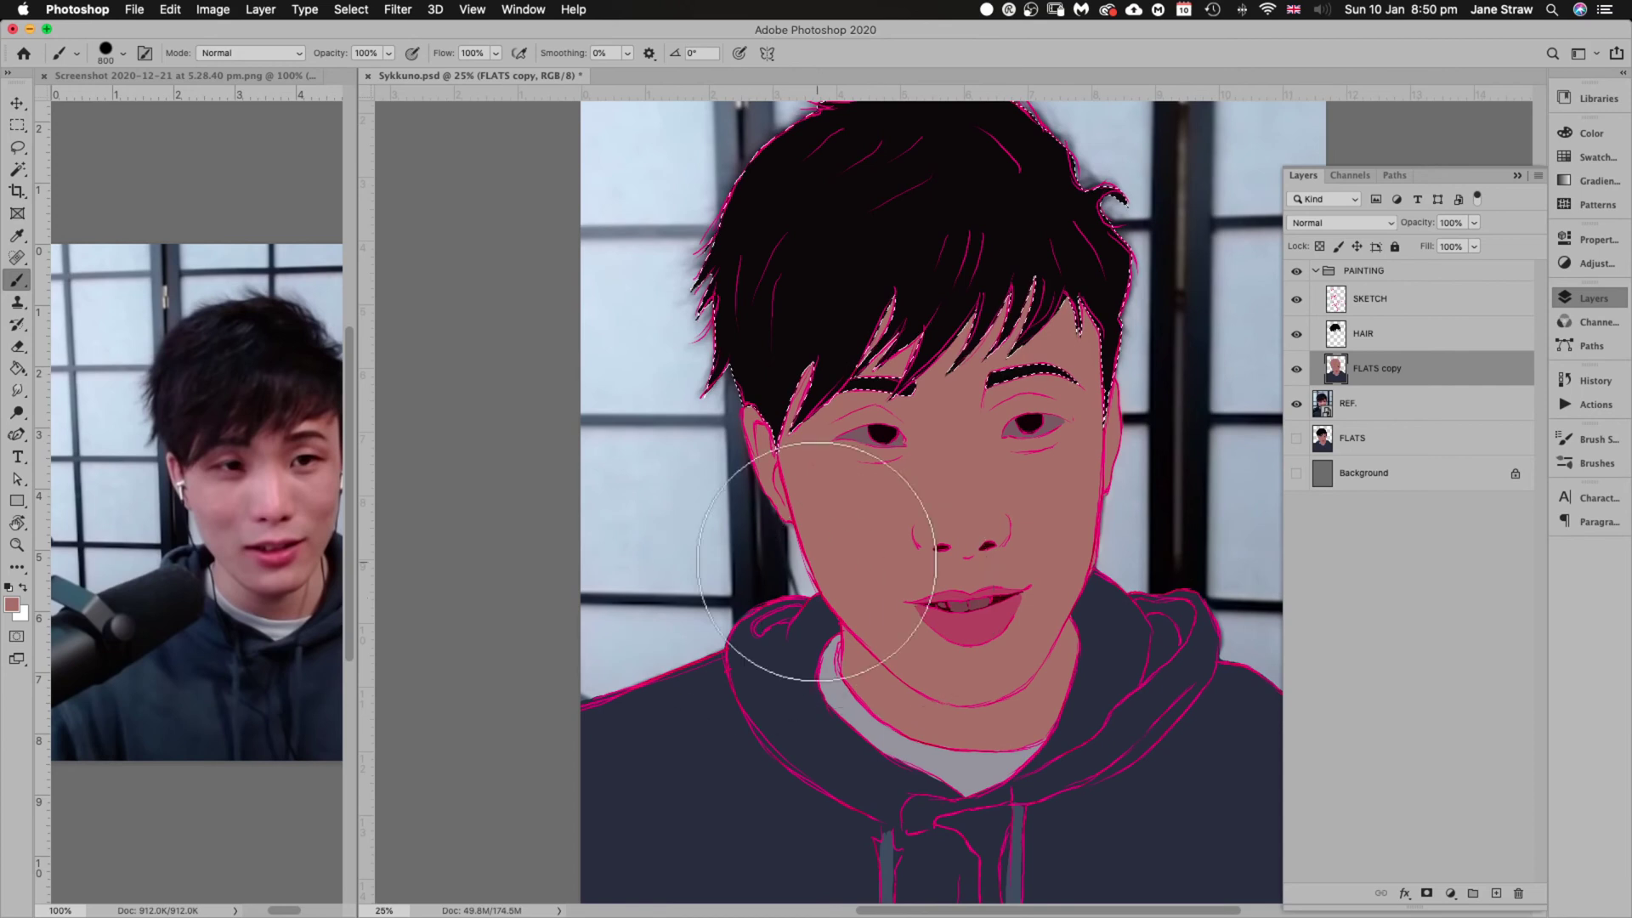
Hide the HAIR layer to check the skin fill, clear the selection, and reduce the brush size to 80
click(1297, 335)
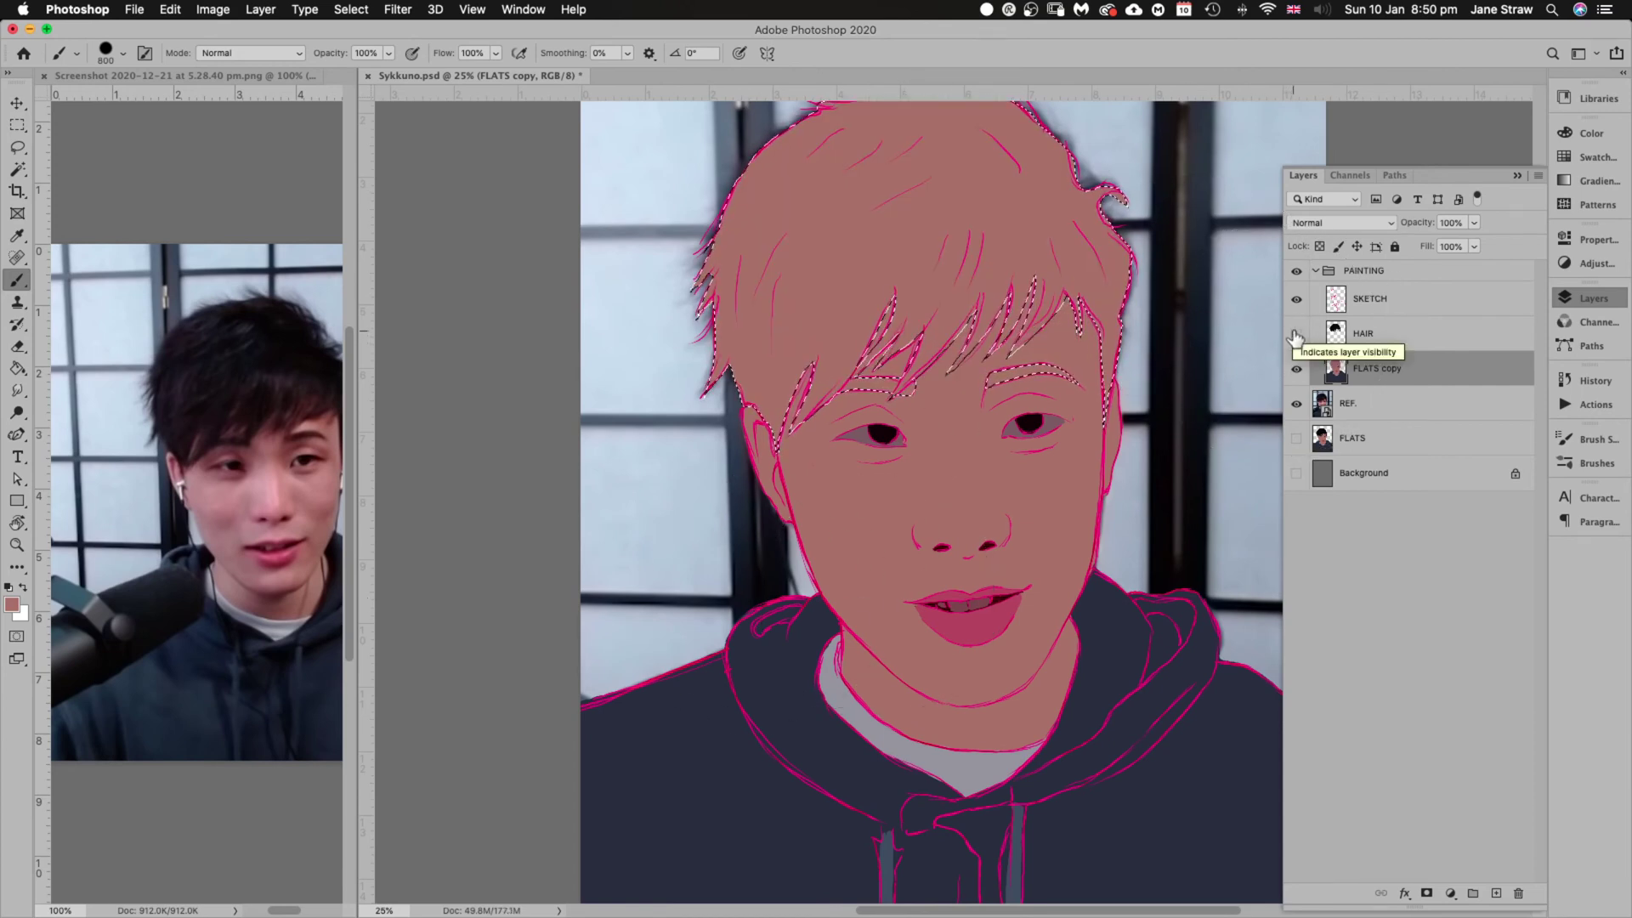
key(super+d)
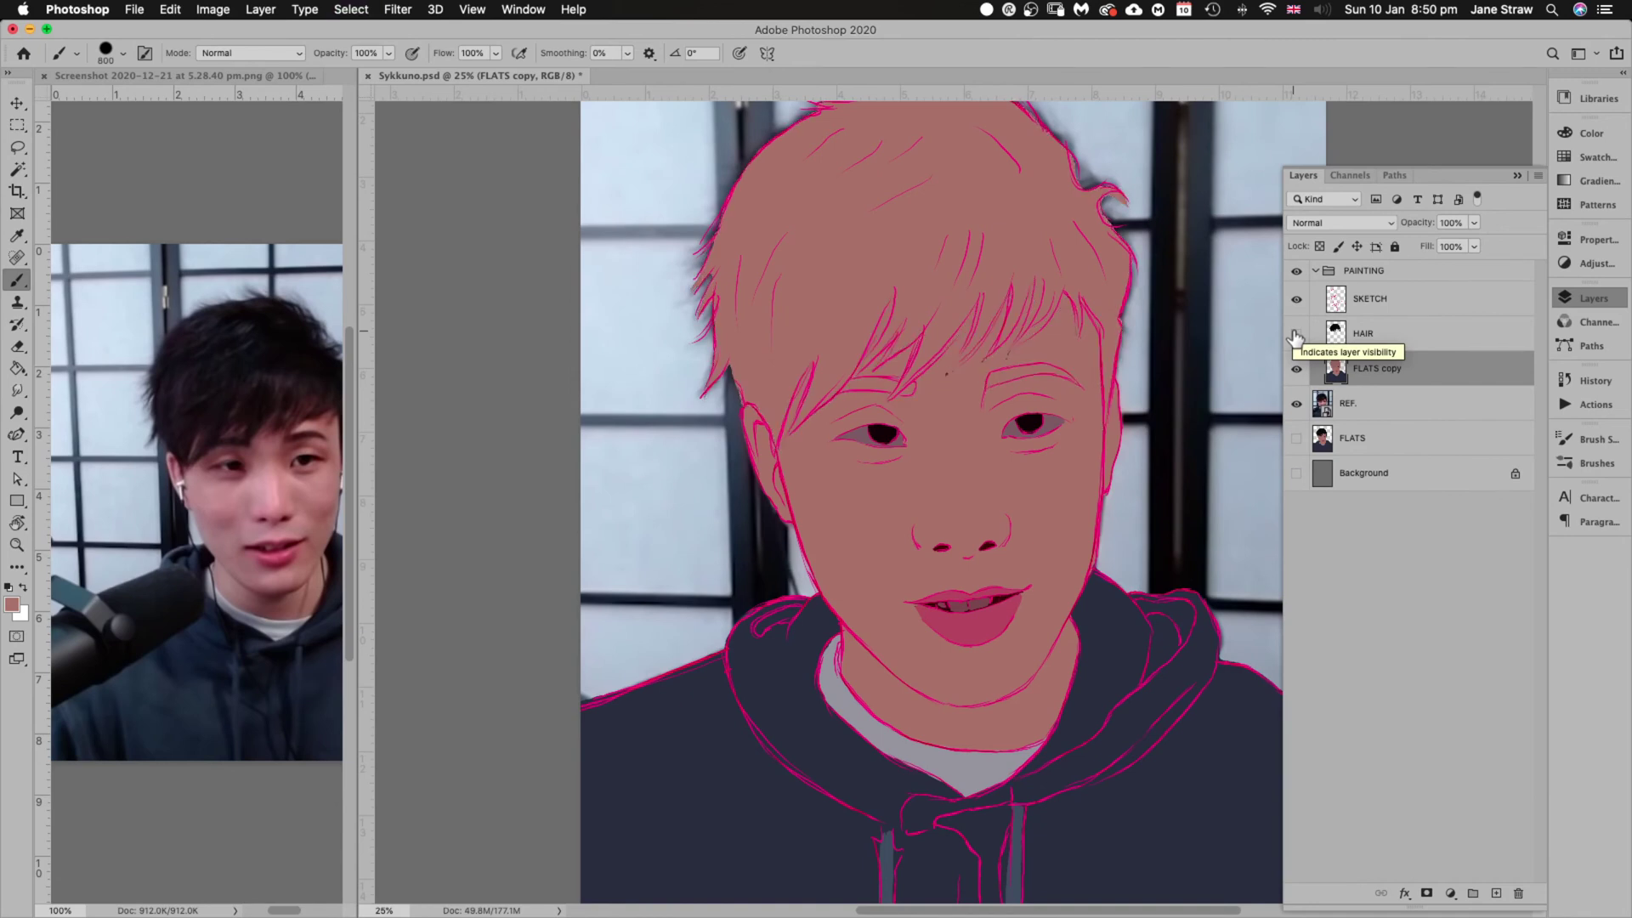
key(bracketleft)
key(bracketleft)
key(bracketleft)
key(bracketleft)
key(bracketleft)
key(bracketleft)
key(bracketleft)
key(bracketleft)
key(bracketleft)
key(bracketleft)
key(bracketleft)
key(bracketleft)
key(bracketleft)
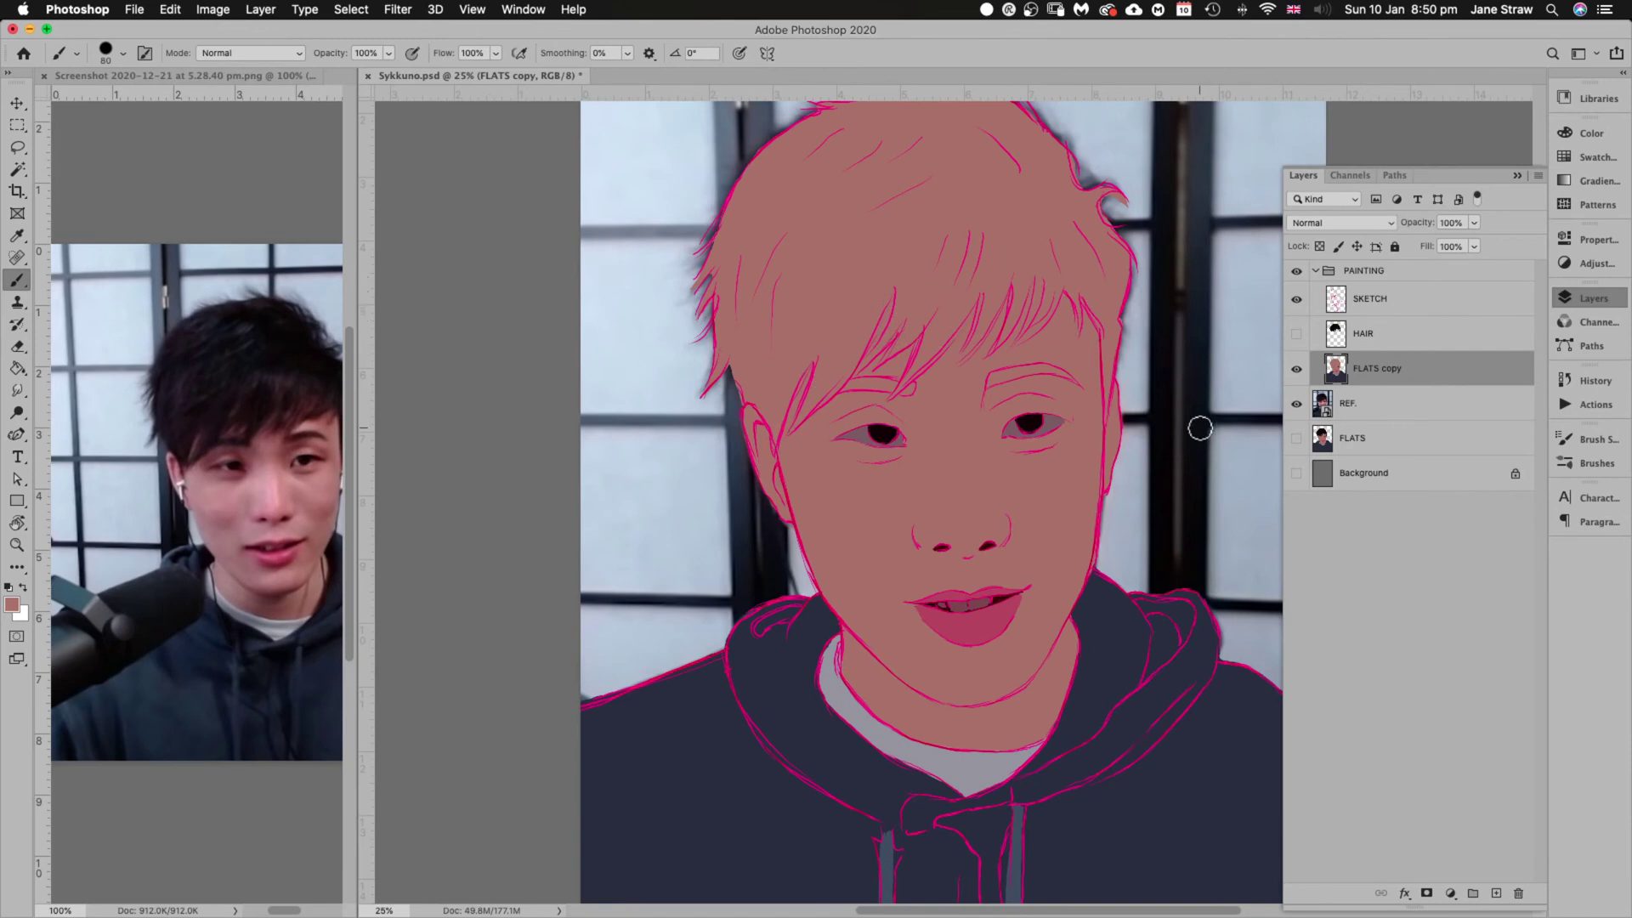
scroll(1200, 428, left, 2)
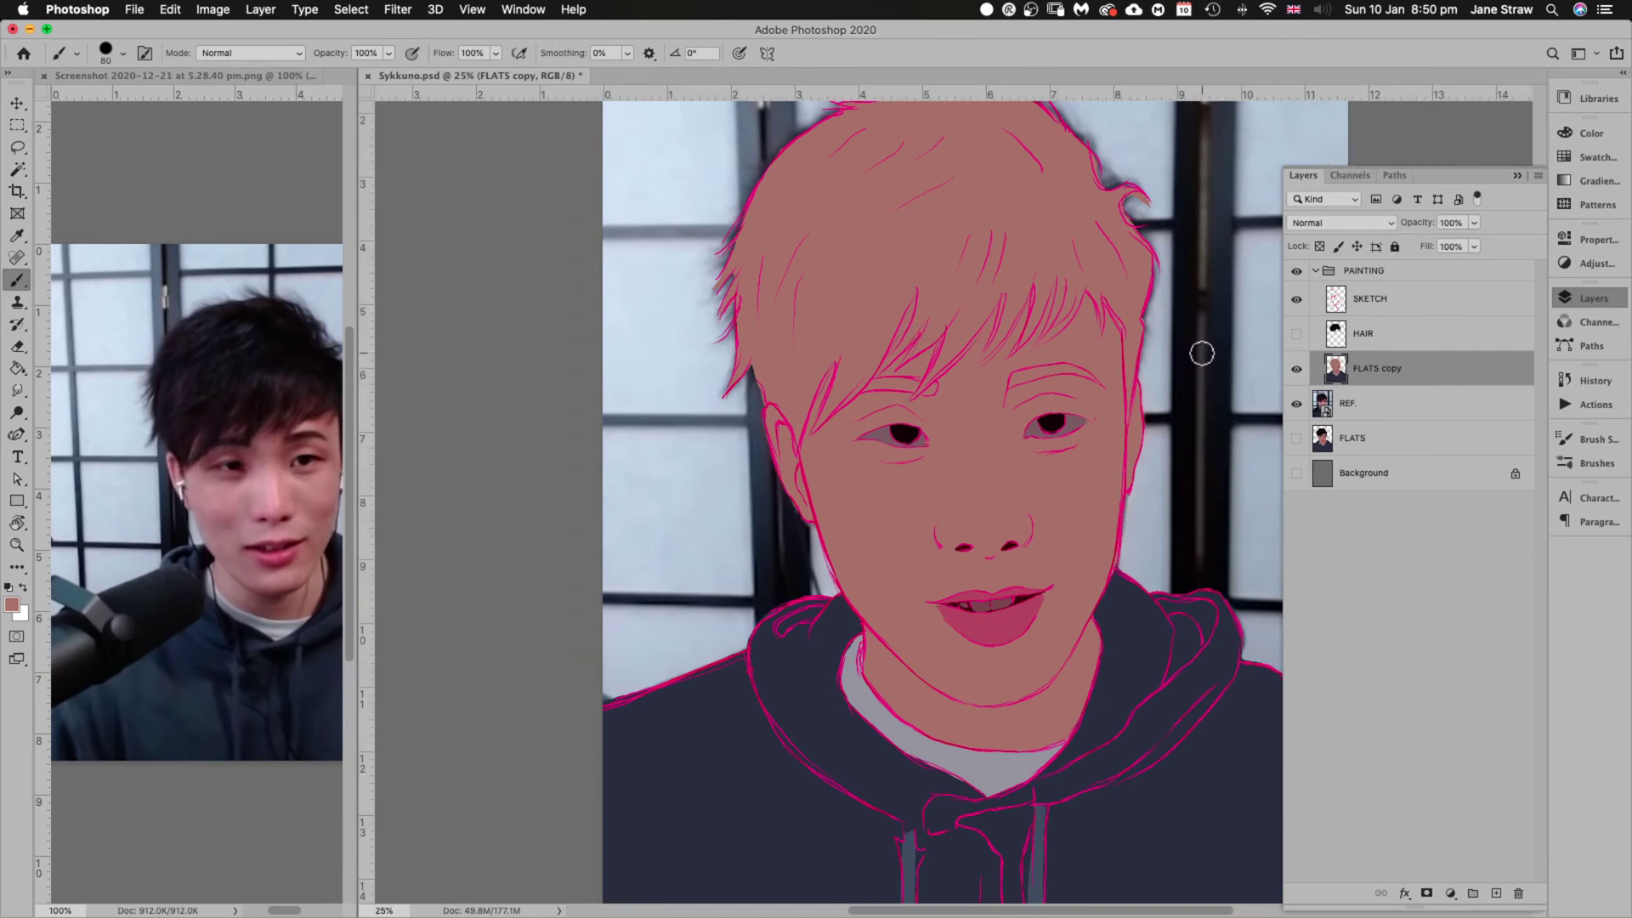
Show the HAIR layer again and widen the reference screenshot's pane to fit the whole photo
click(1297, 333)
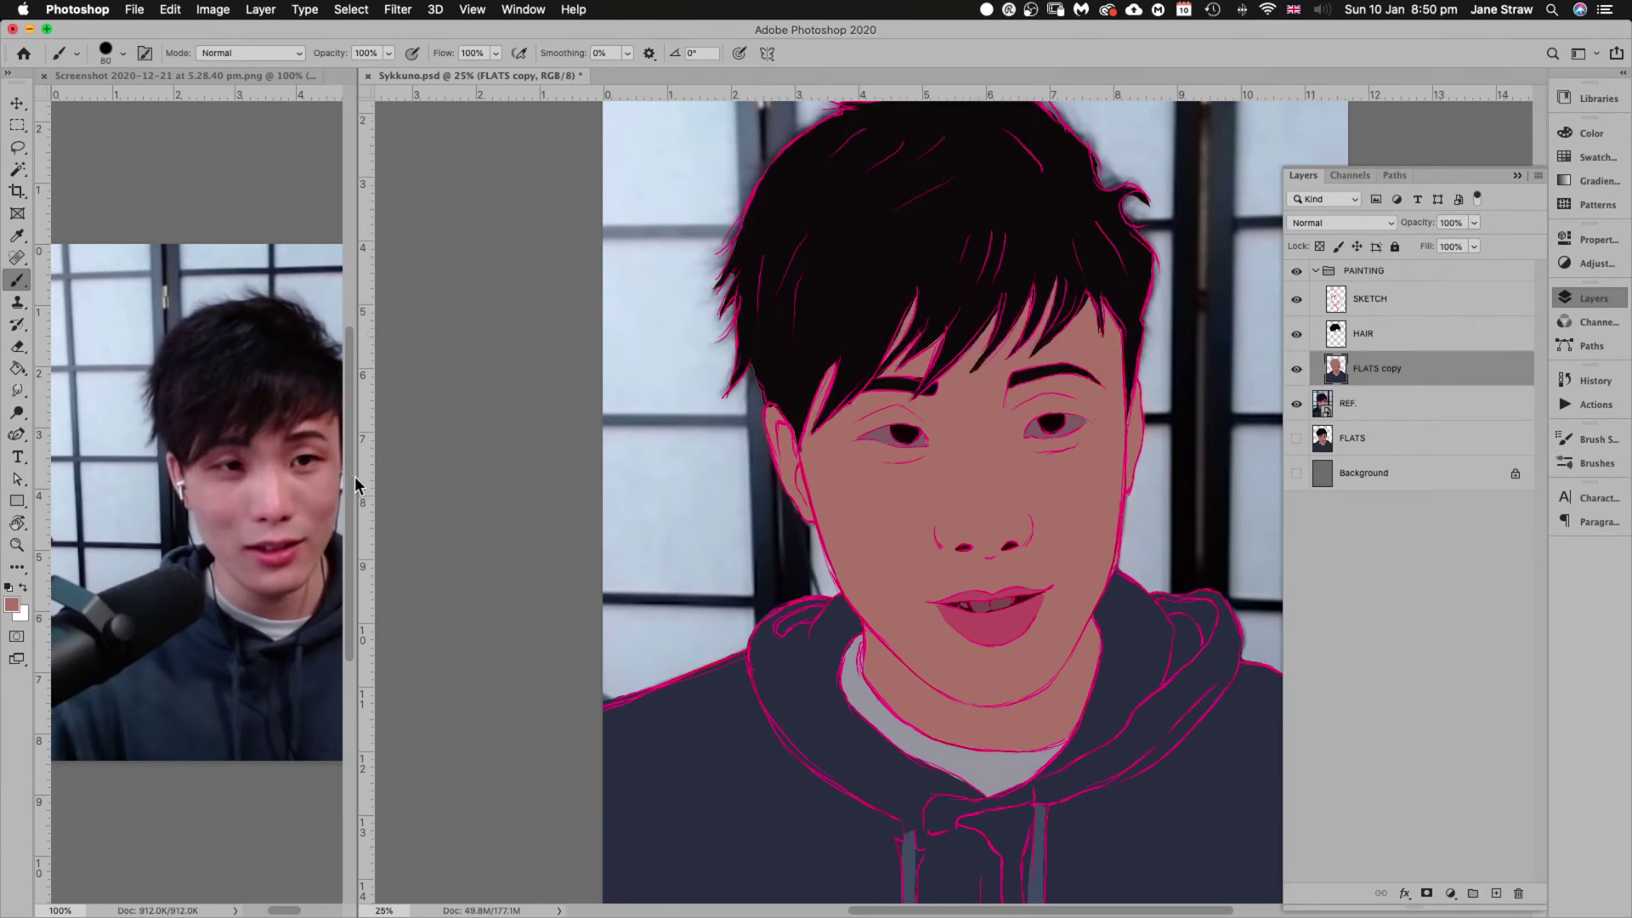
drag(351, 478, 525, 444)
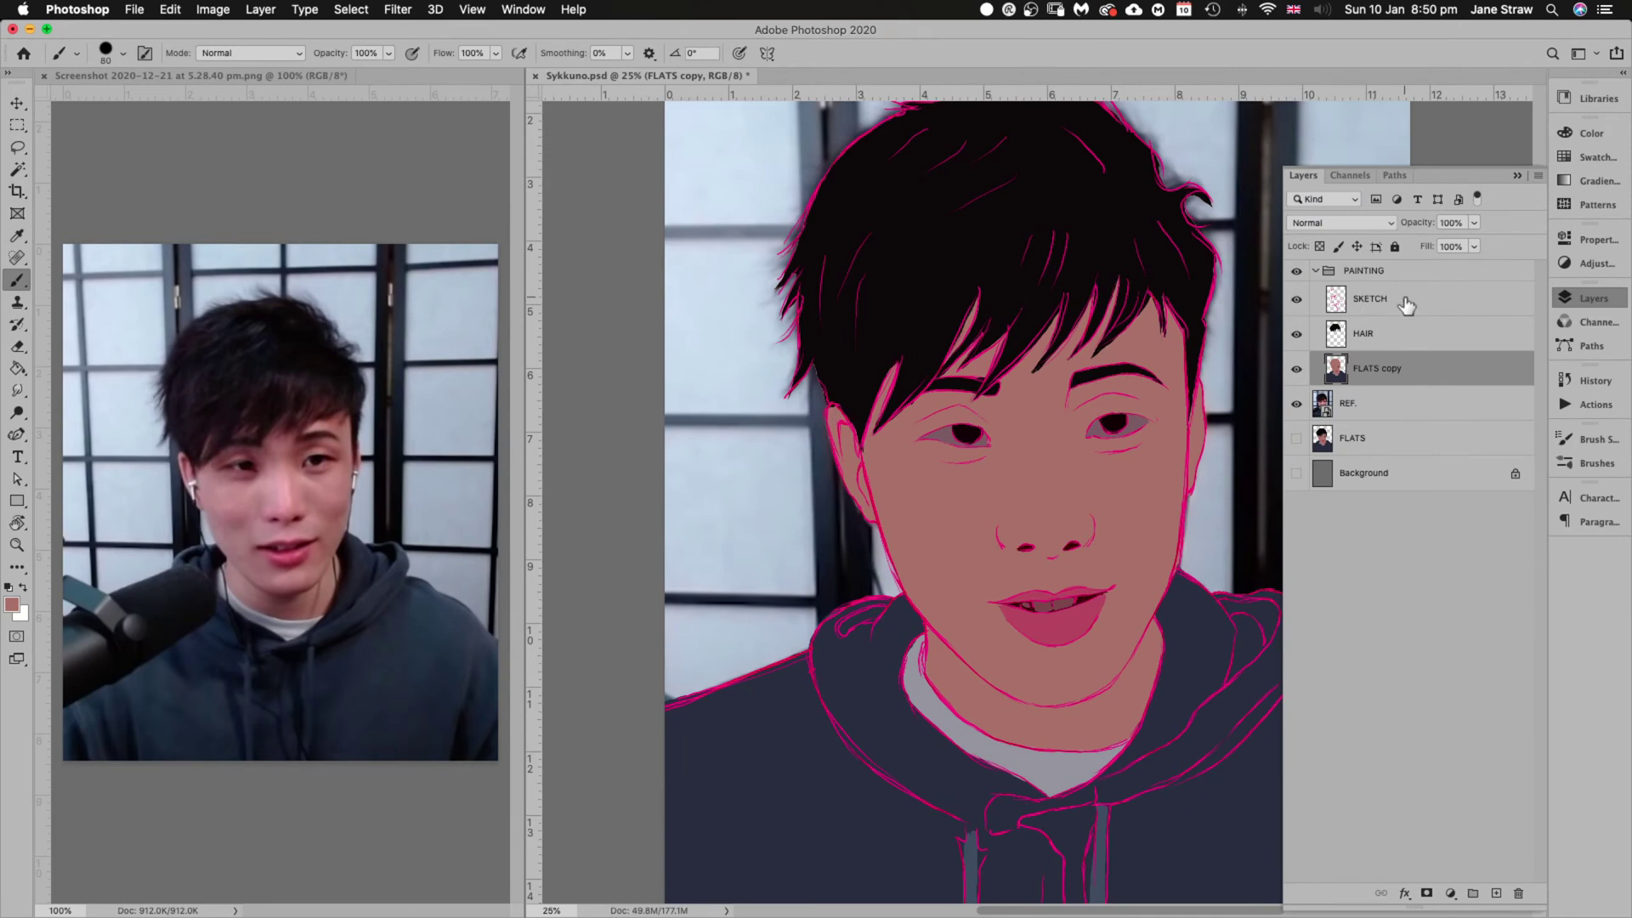
Duplicate the SKETCH layer, move the original below REF and hide it, keeping SKETCH copy active in the PAINTING group
mouse_move(1407, 304)
mouse_down()
mouse_move(1465, 473)
mouse_move(1500, 894)
mouse_up()
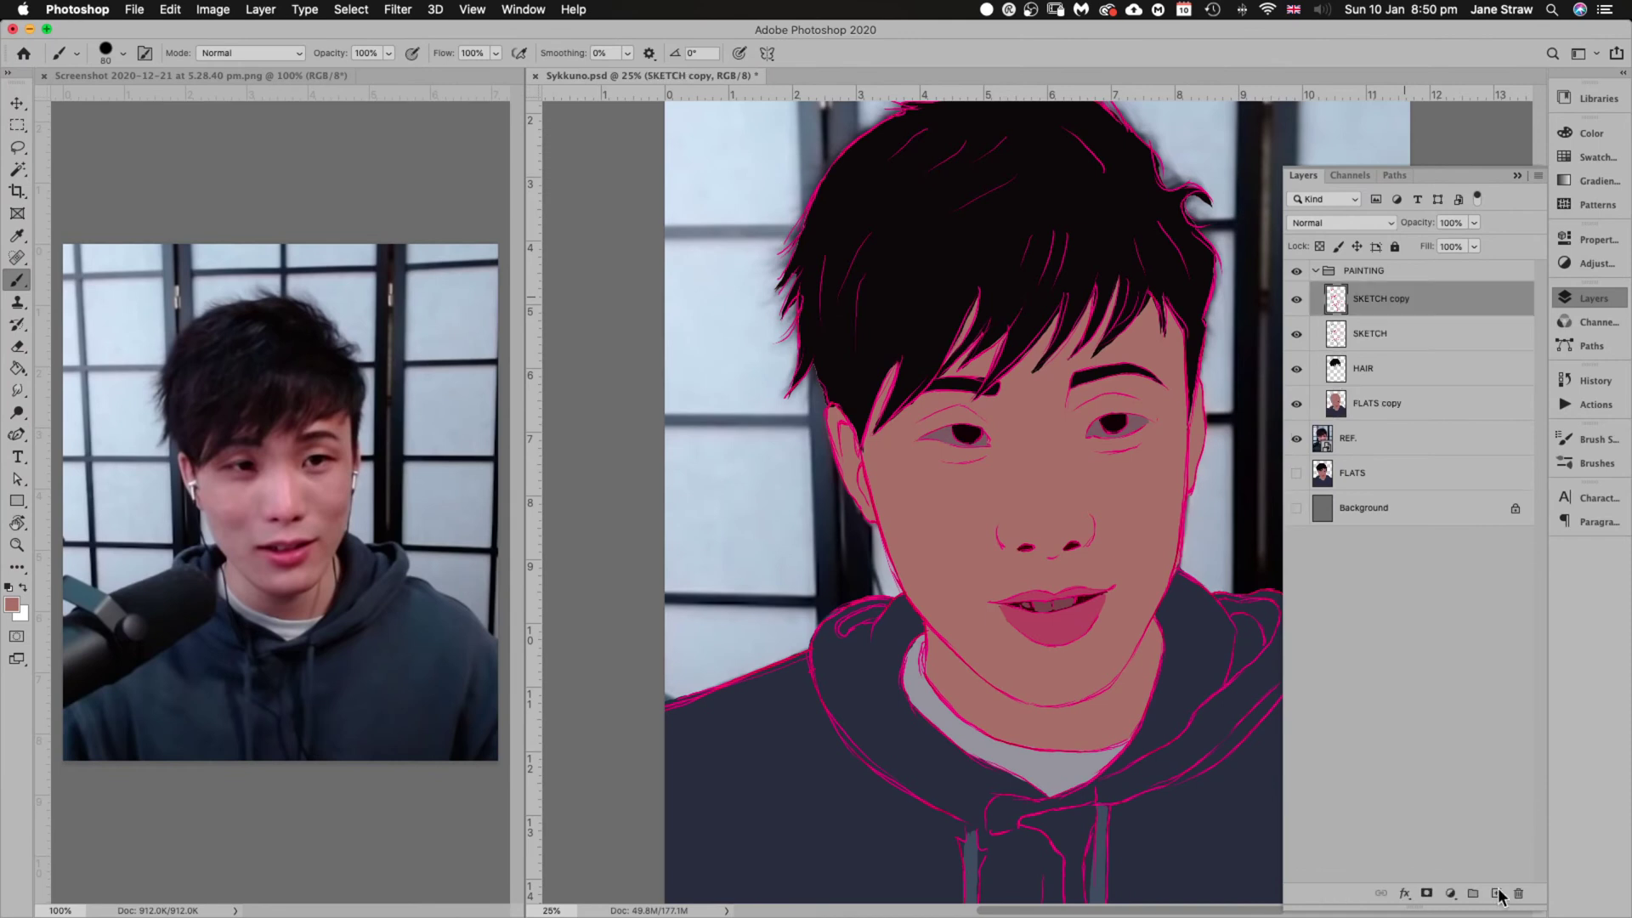
mouse_move(1388, 302)
mouse_down()
mouse_move(1396, 484)
mouse_move(1397, 464)
mouse_up()
click(1381, 299)
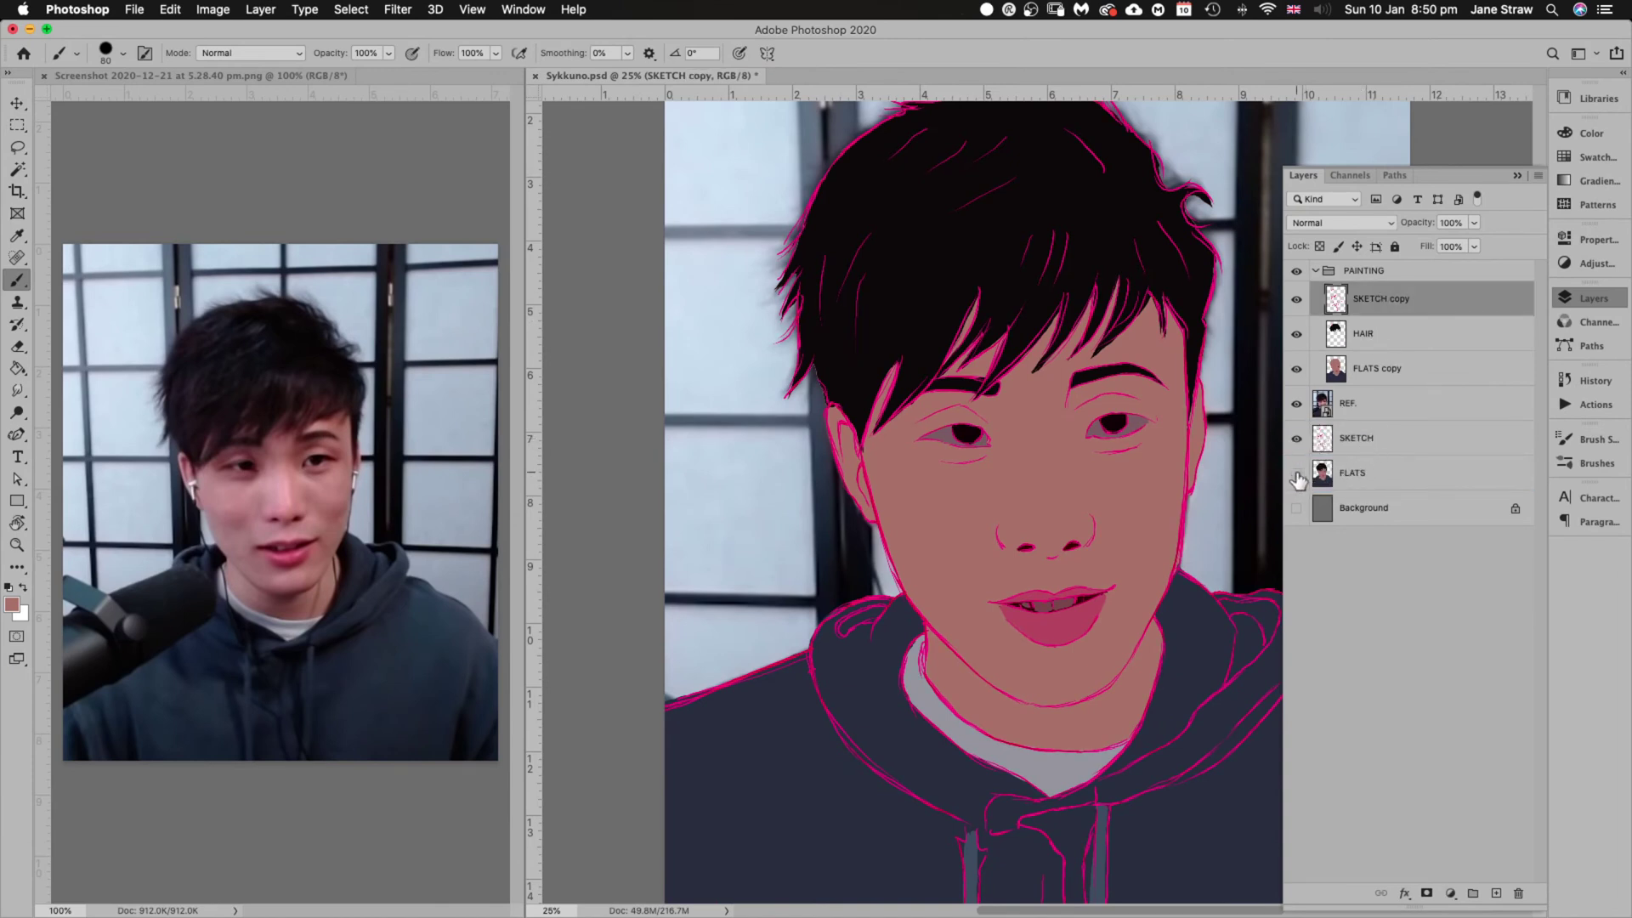
click(1297, 438)
Mute the magenta line art on SKETCH copy with Hue/Saturation, setting Saturation to -61 and Lightness to -36
key(i)
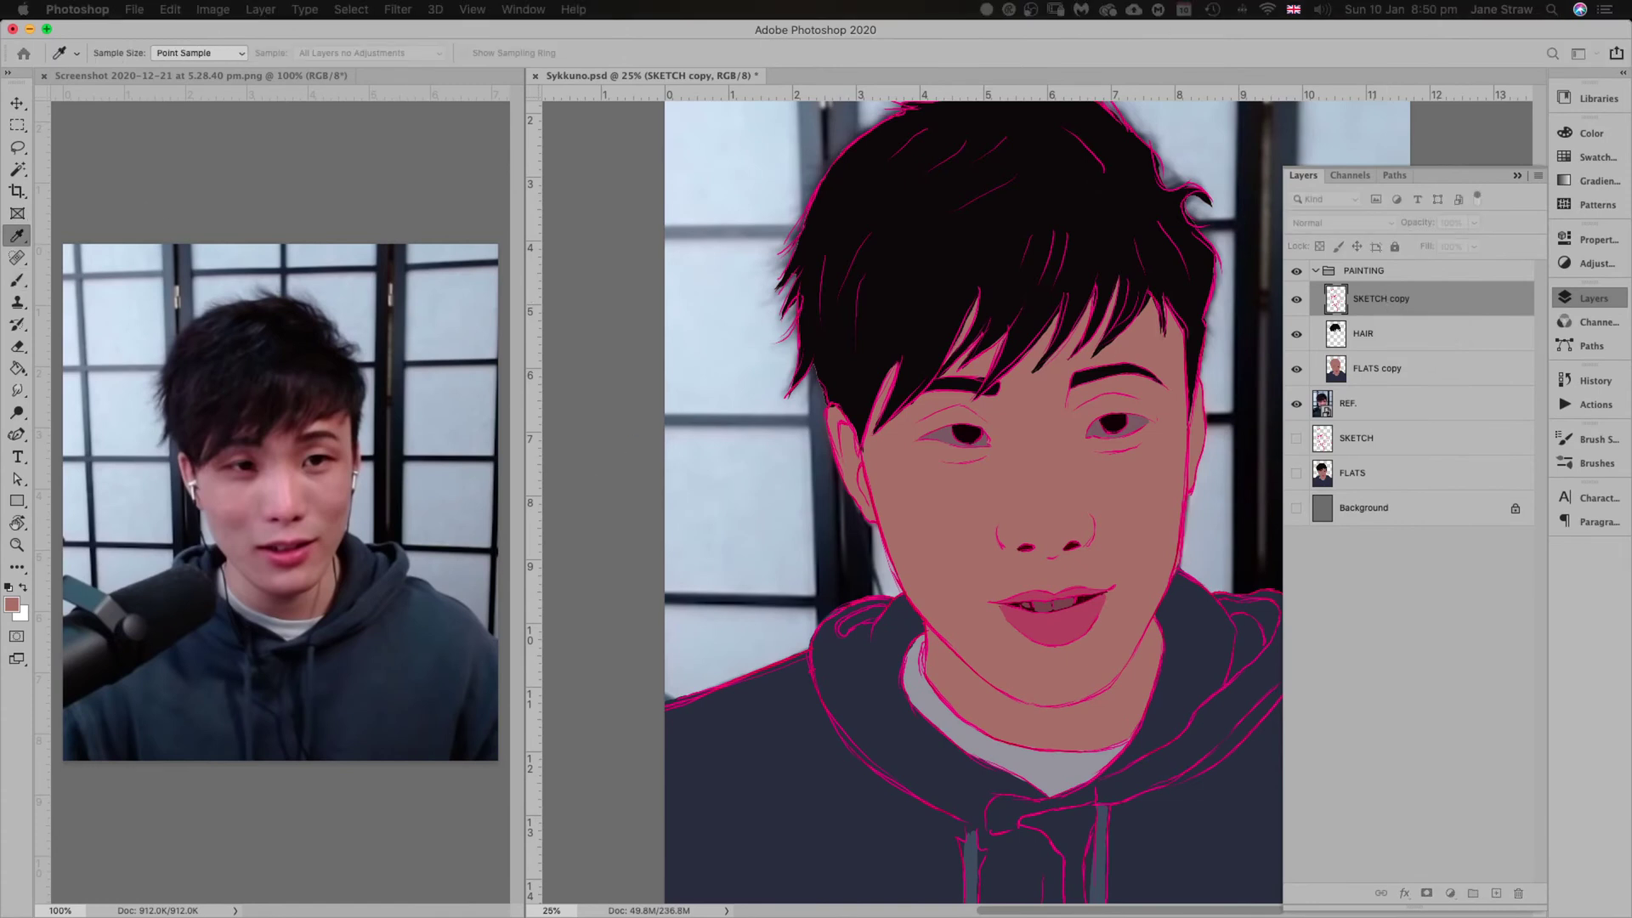
key(ctrl+u)
drag(793, 316, 543, 342)
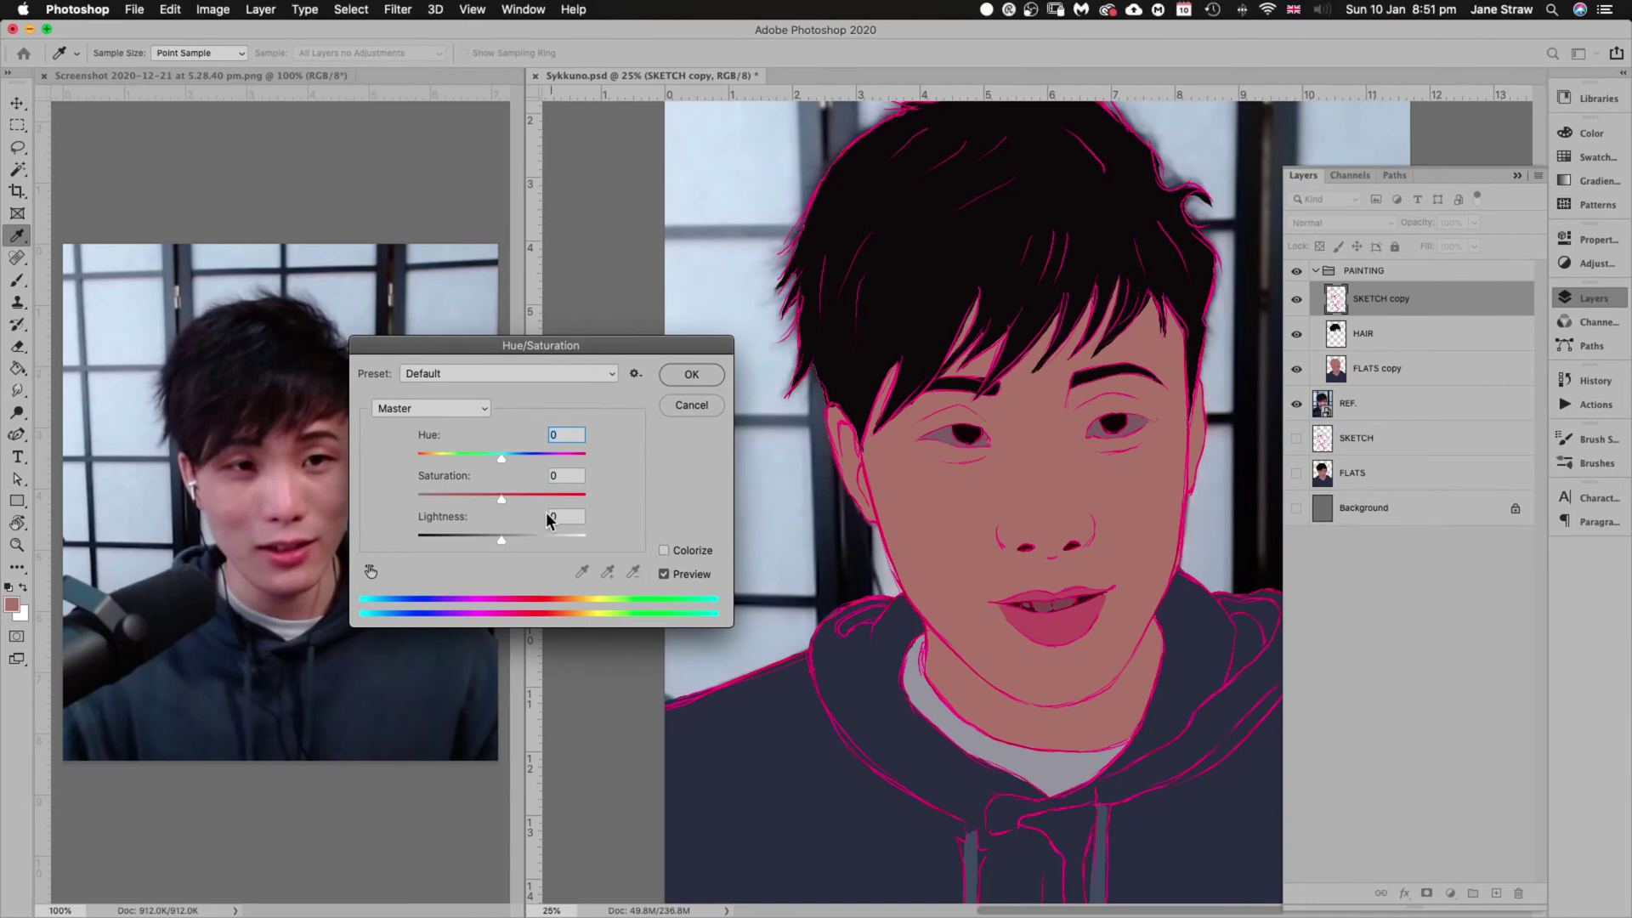
drag(500, 499, 345, 508)
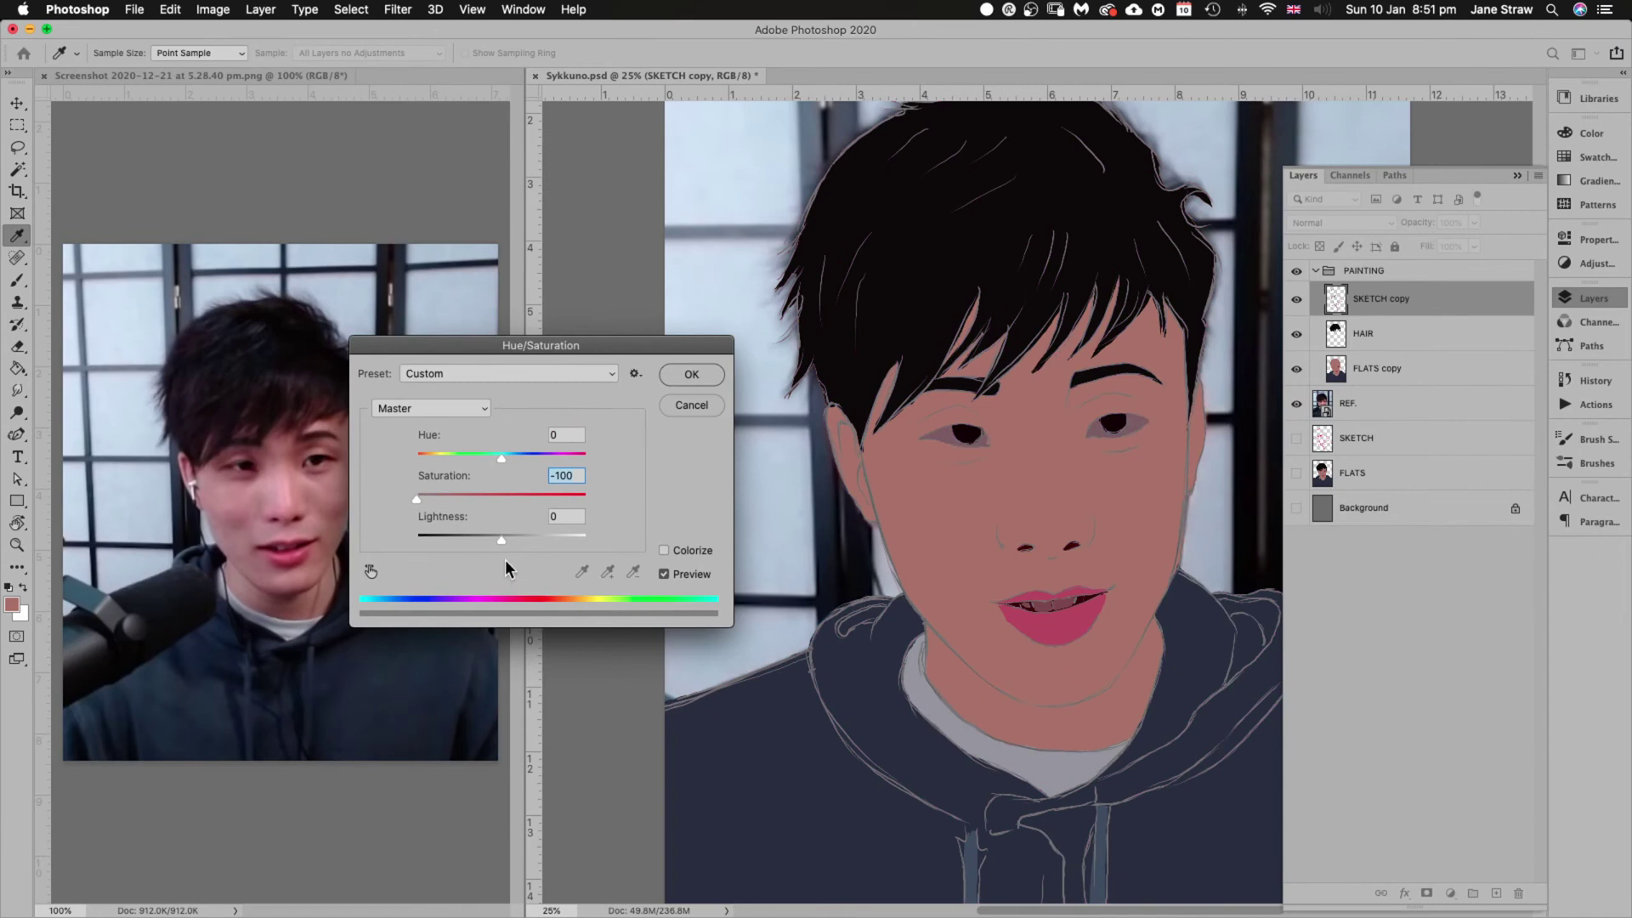
drag(503, 541, 399, 541)
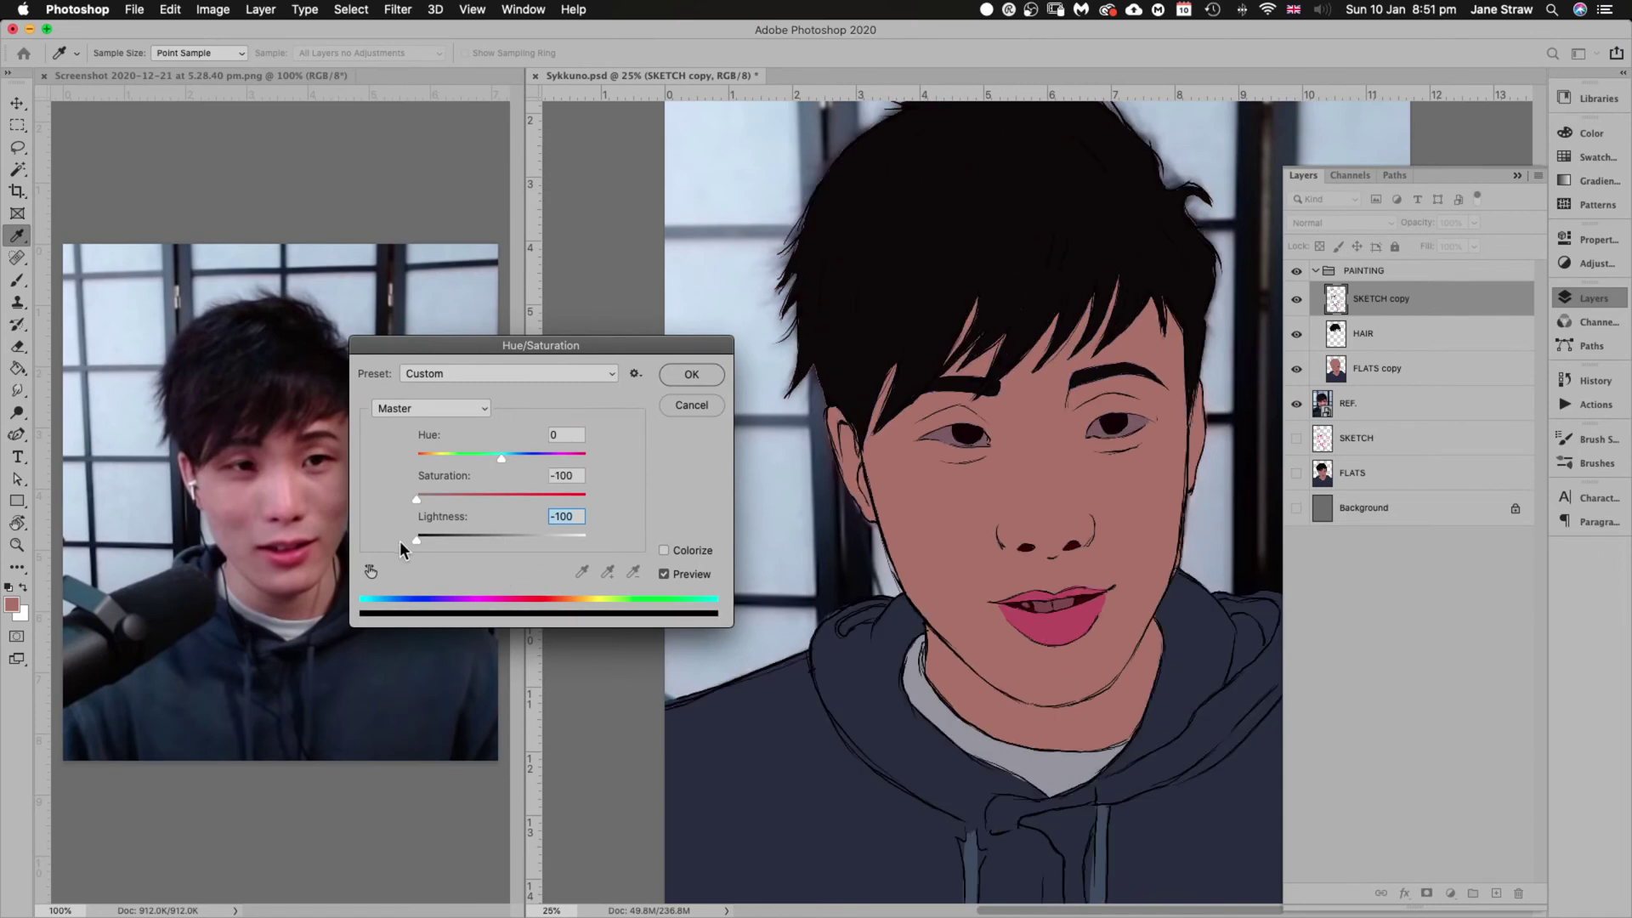
drag(416, 537, 471, 537)
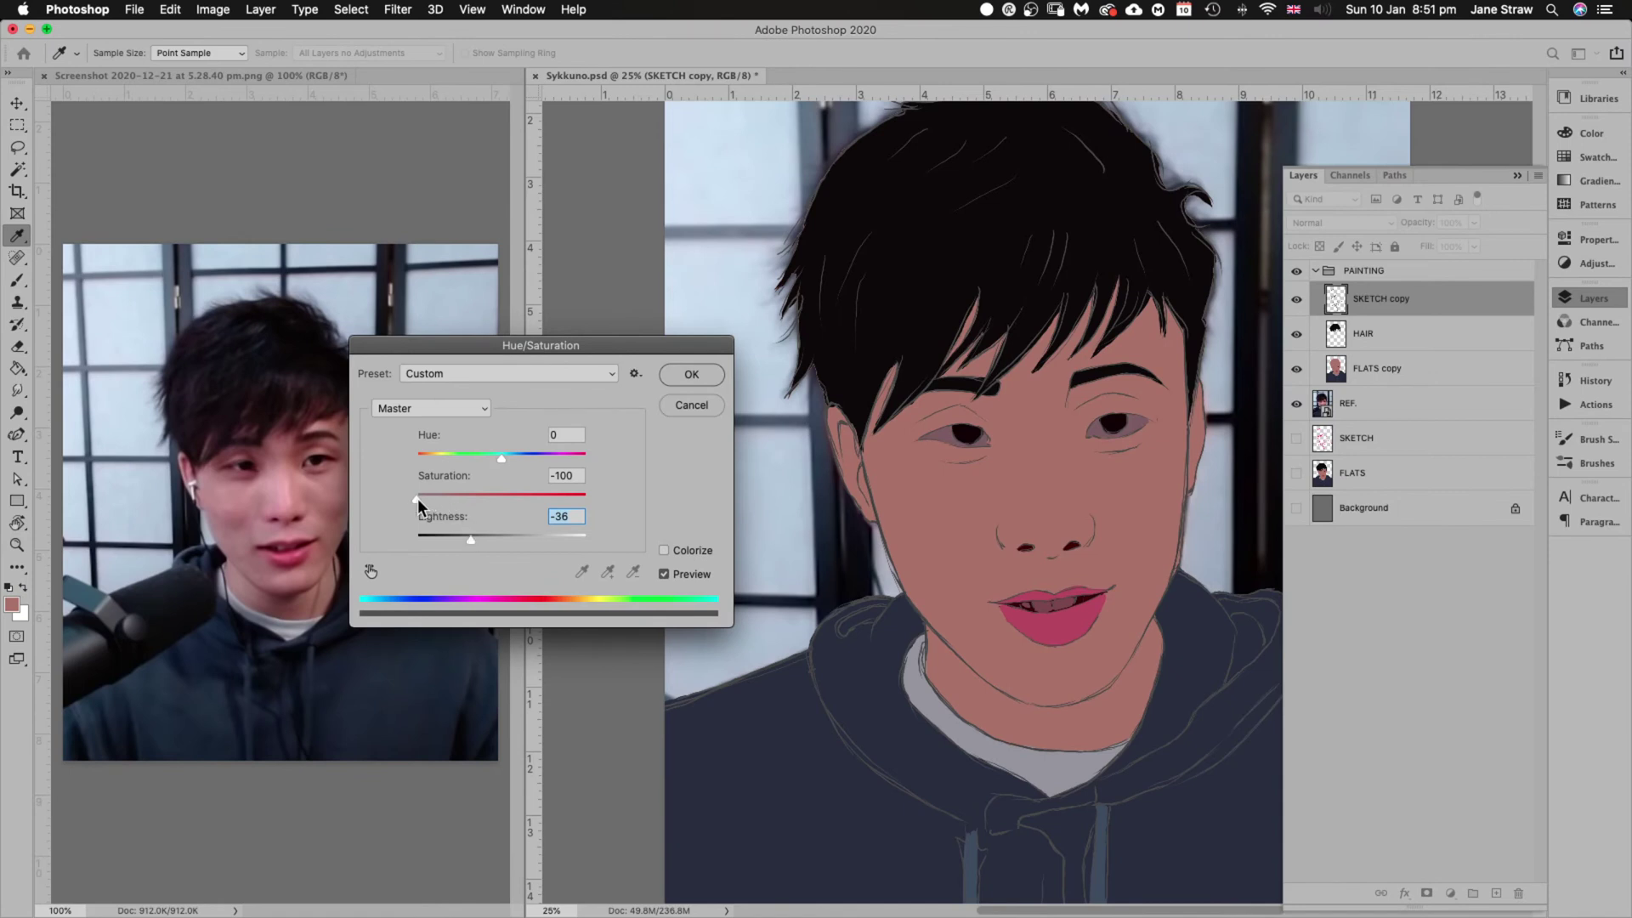
drag(417, 498, 449, 502)
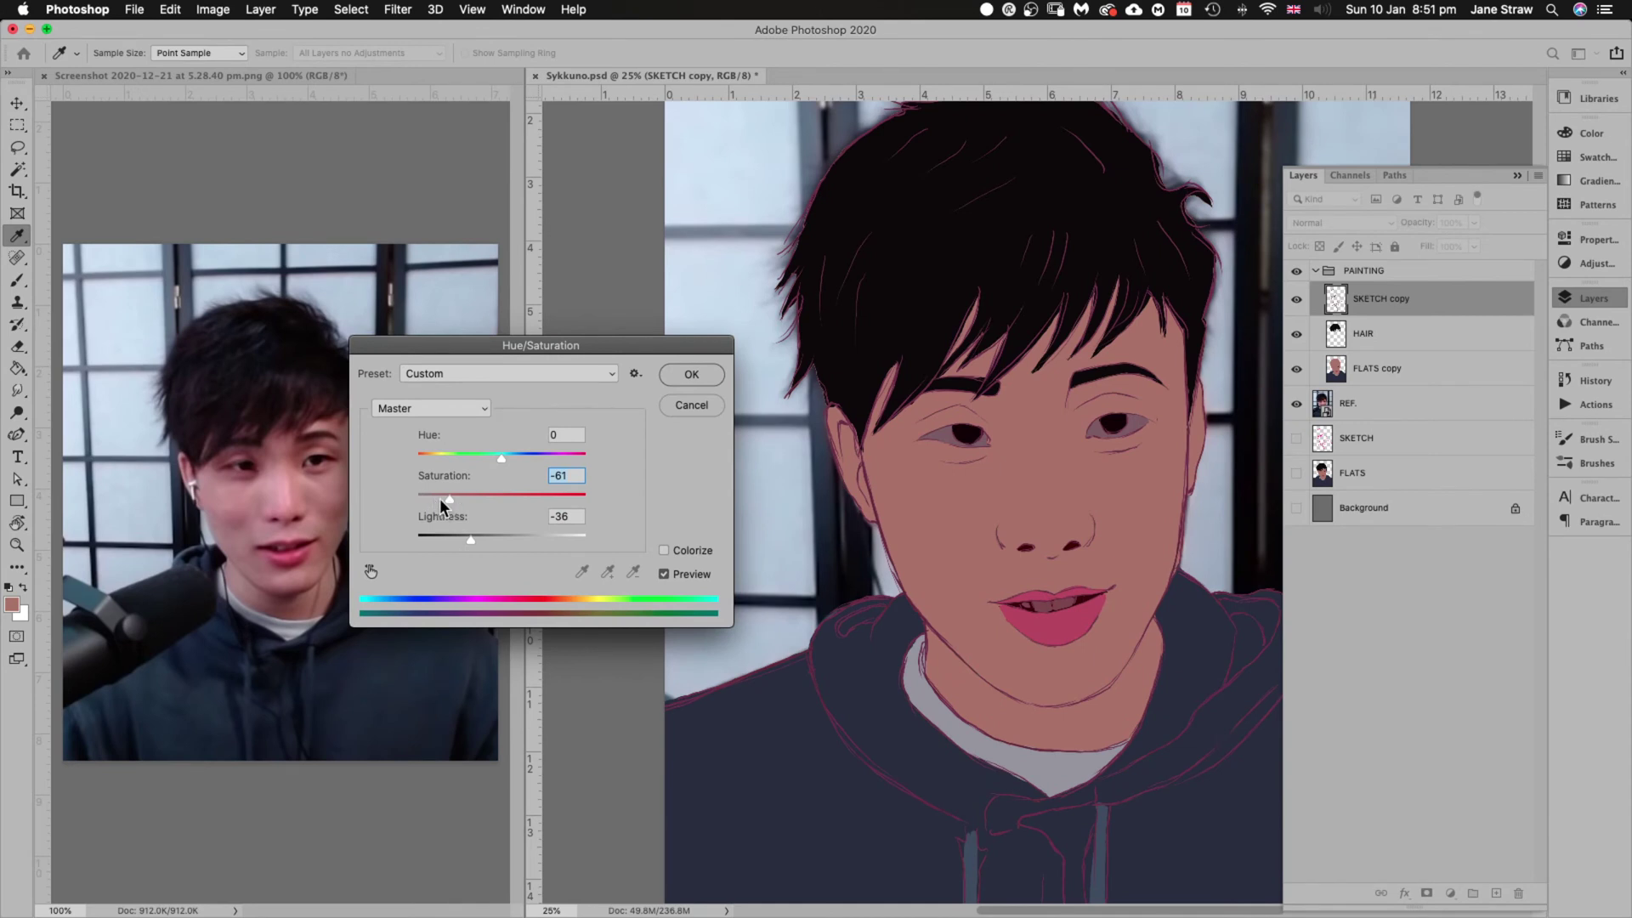
click(690, 374)
key(b)
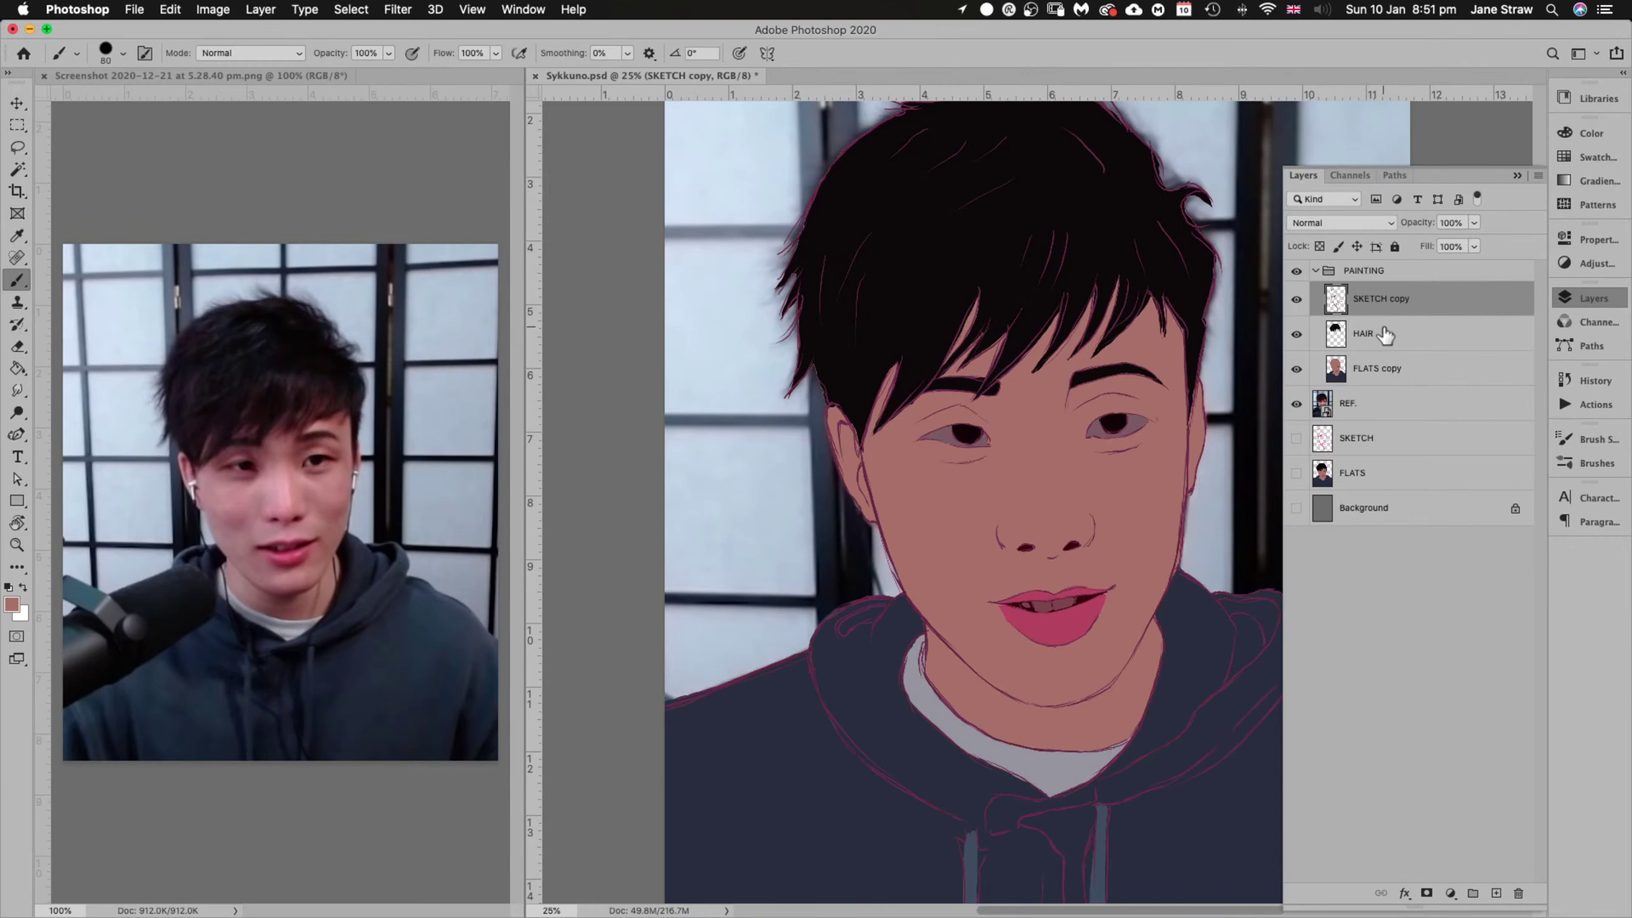
Duplicate the HAIR and FLATS copy layers, move the originals out of the PAINTING group to below SKETCH, and hide them
drag(1413, 334, 1498, 892)
mouse_move(1393, 348)
mouse_down()
mouse_move(1378, 510)
mouse_move(1377, 340)
mouse_move(1369, 487)
mouse_up()
drag(1371, 493, 1373, 491)
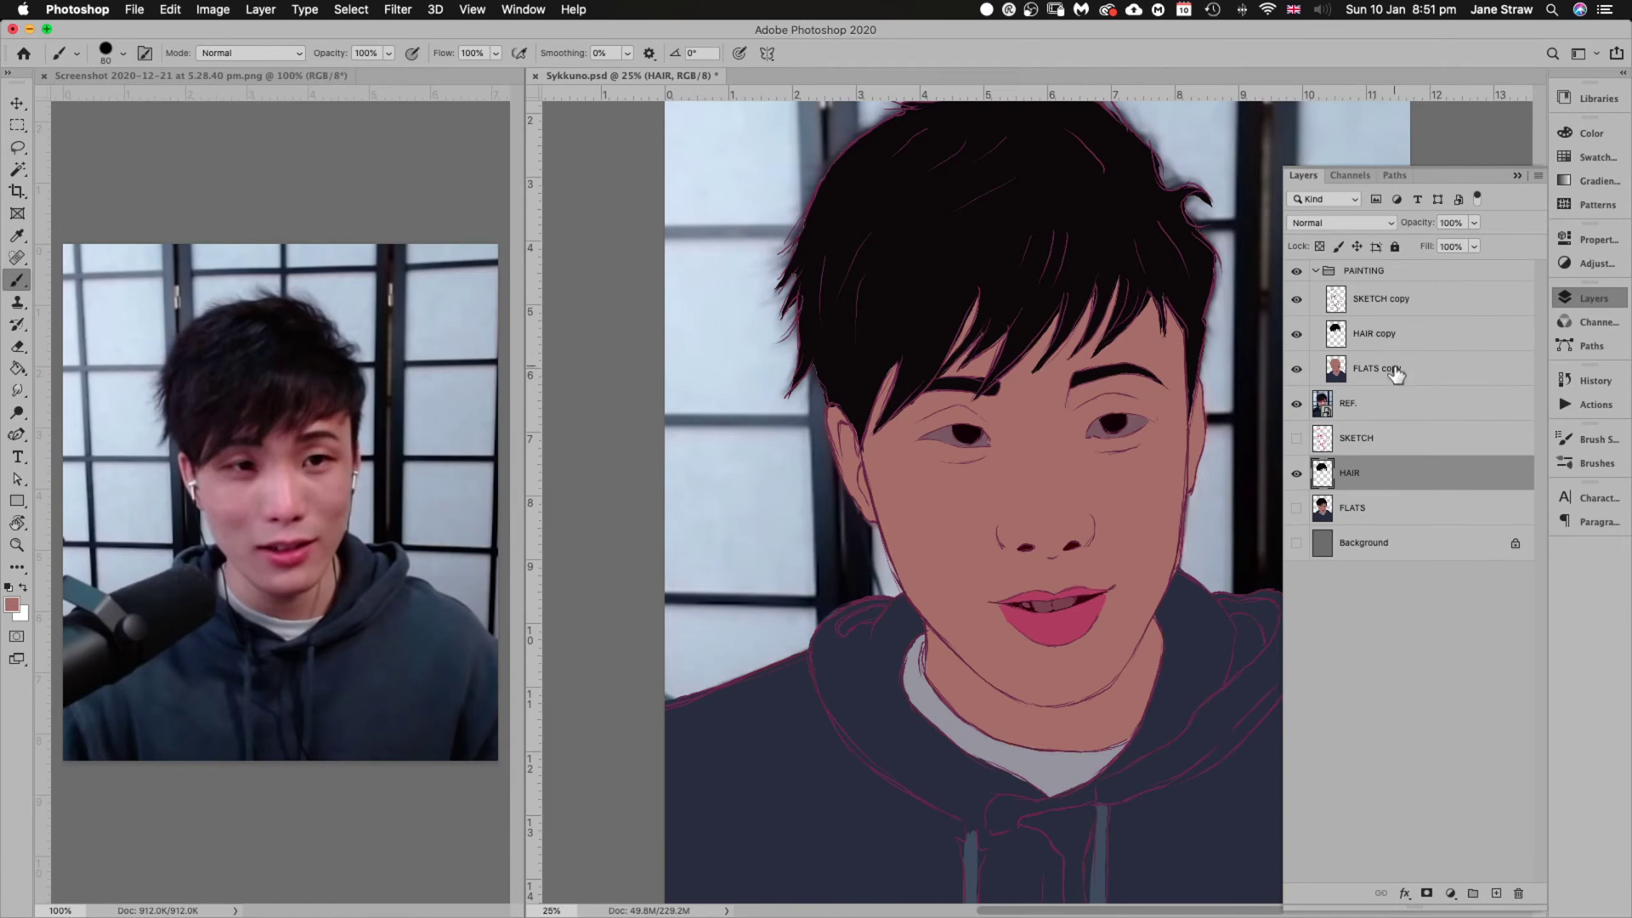
drag(1396, 374, 1497, 894)
drag(1381, 378, 1364, 525)
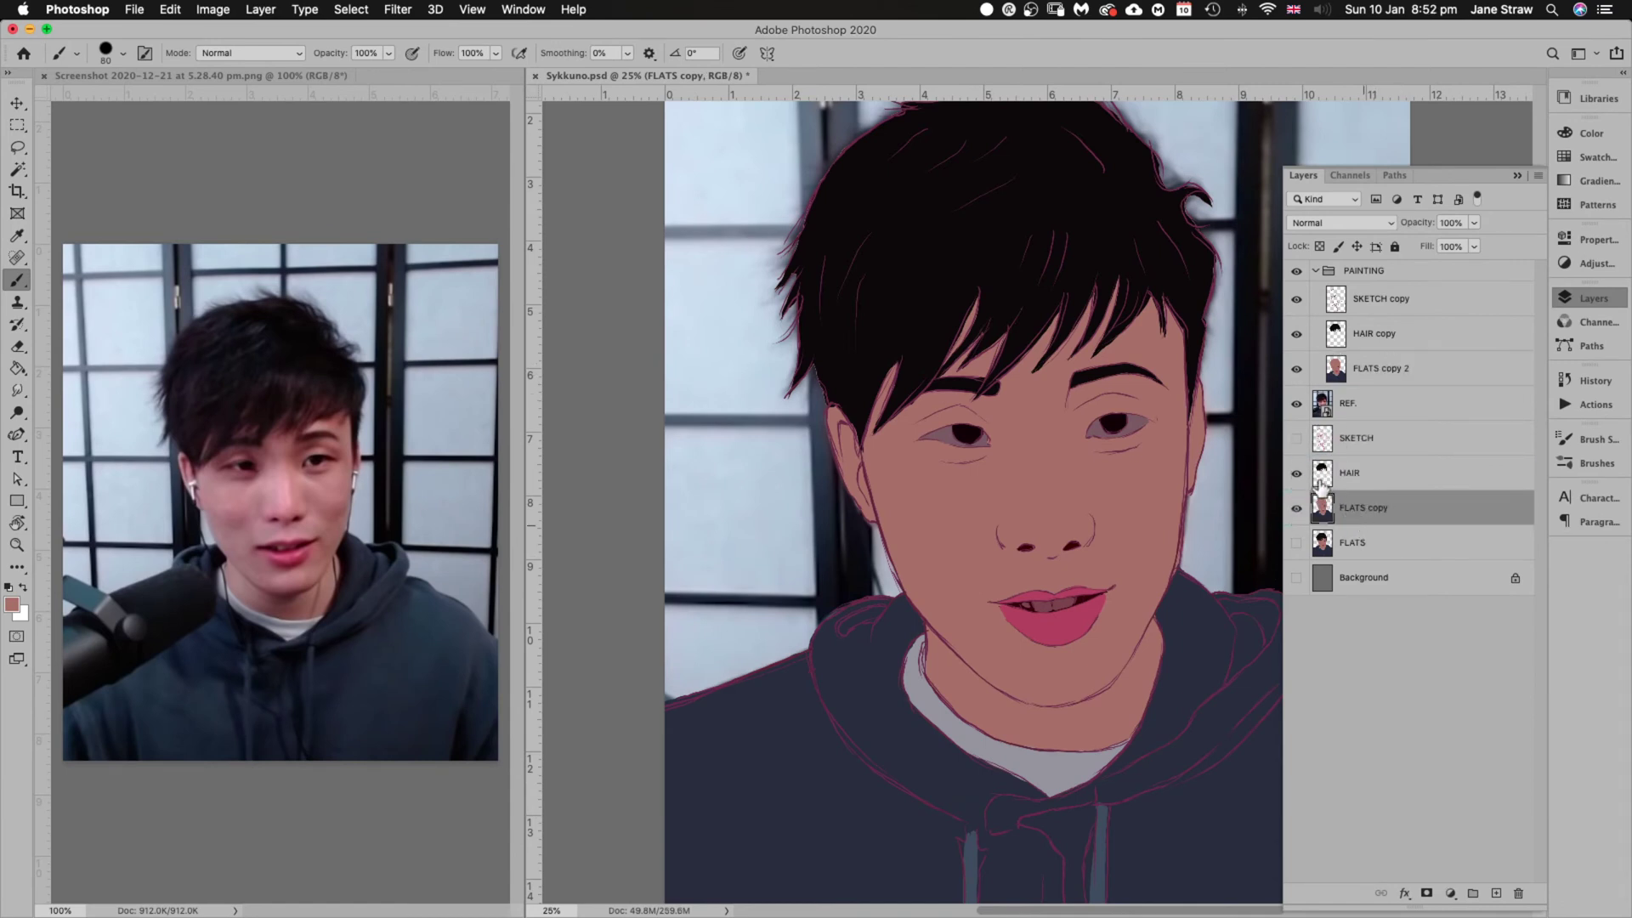
click(1297, 473)
click(1296, 509)
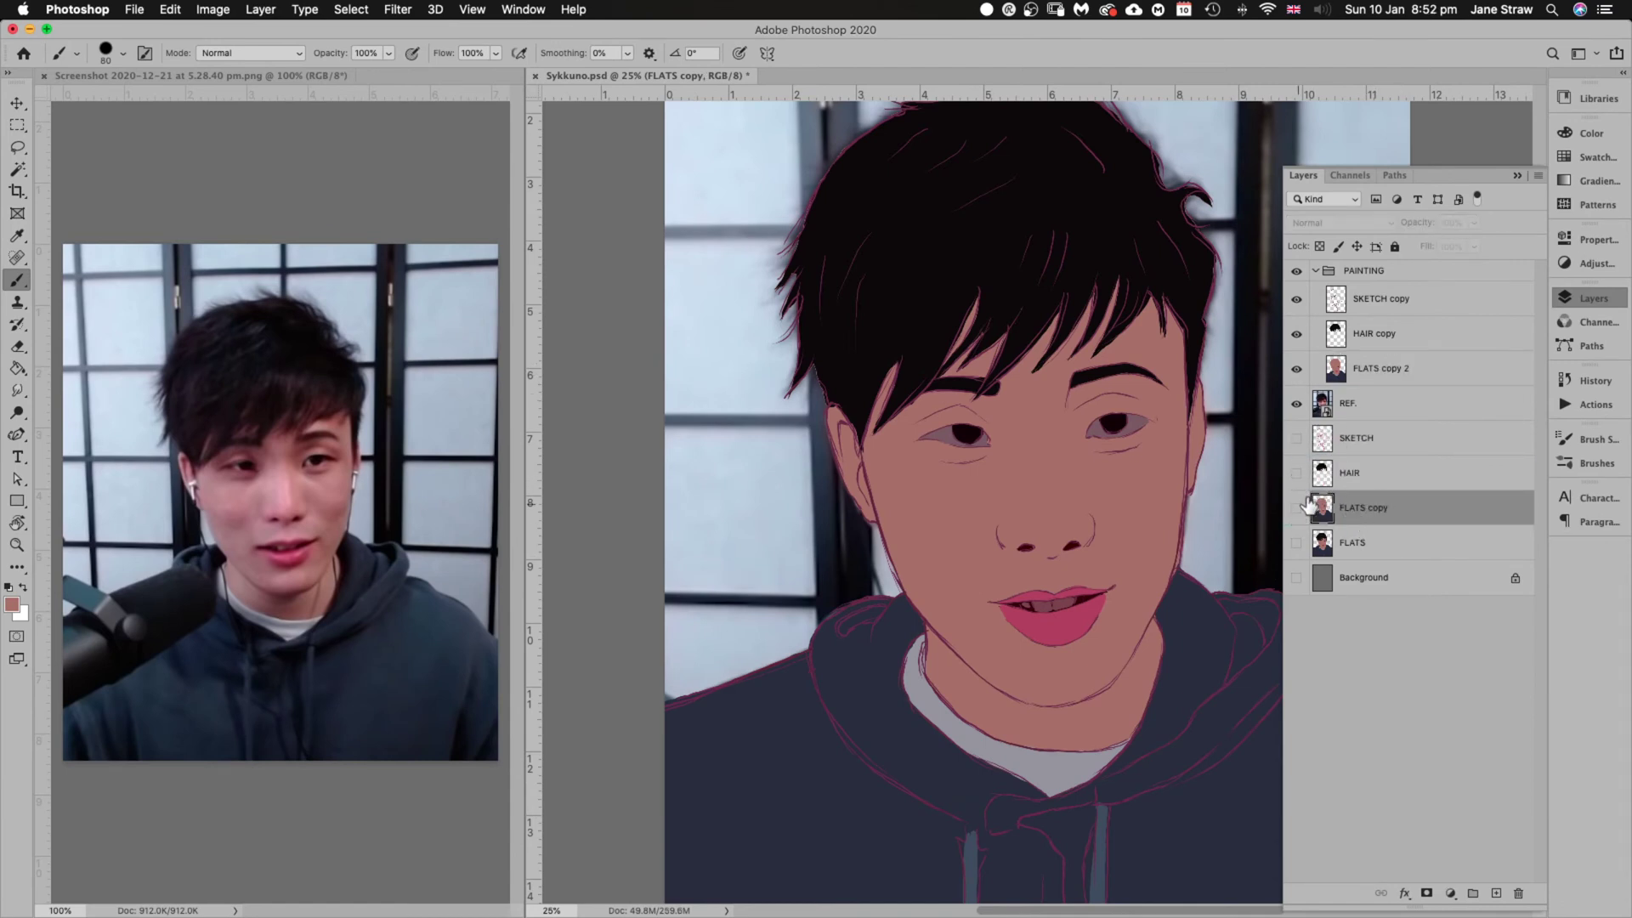
Merge SKETCH copy, HAIR copy and FLATS copy 2 into one layer and add a new empty layer above it
click(1378, 365)
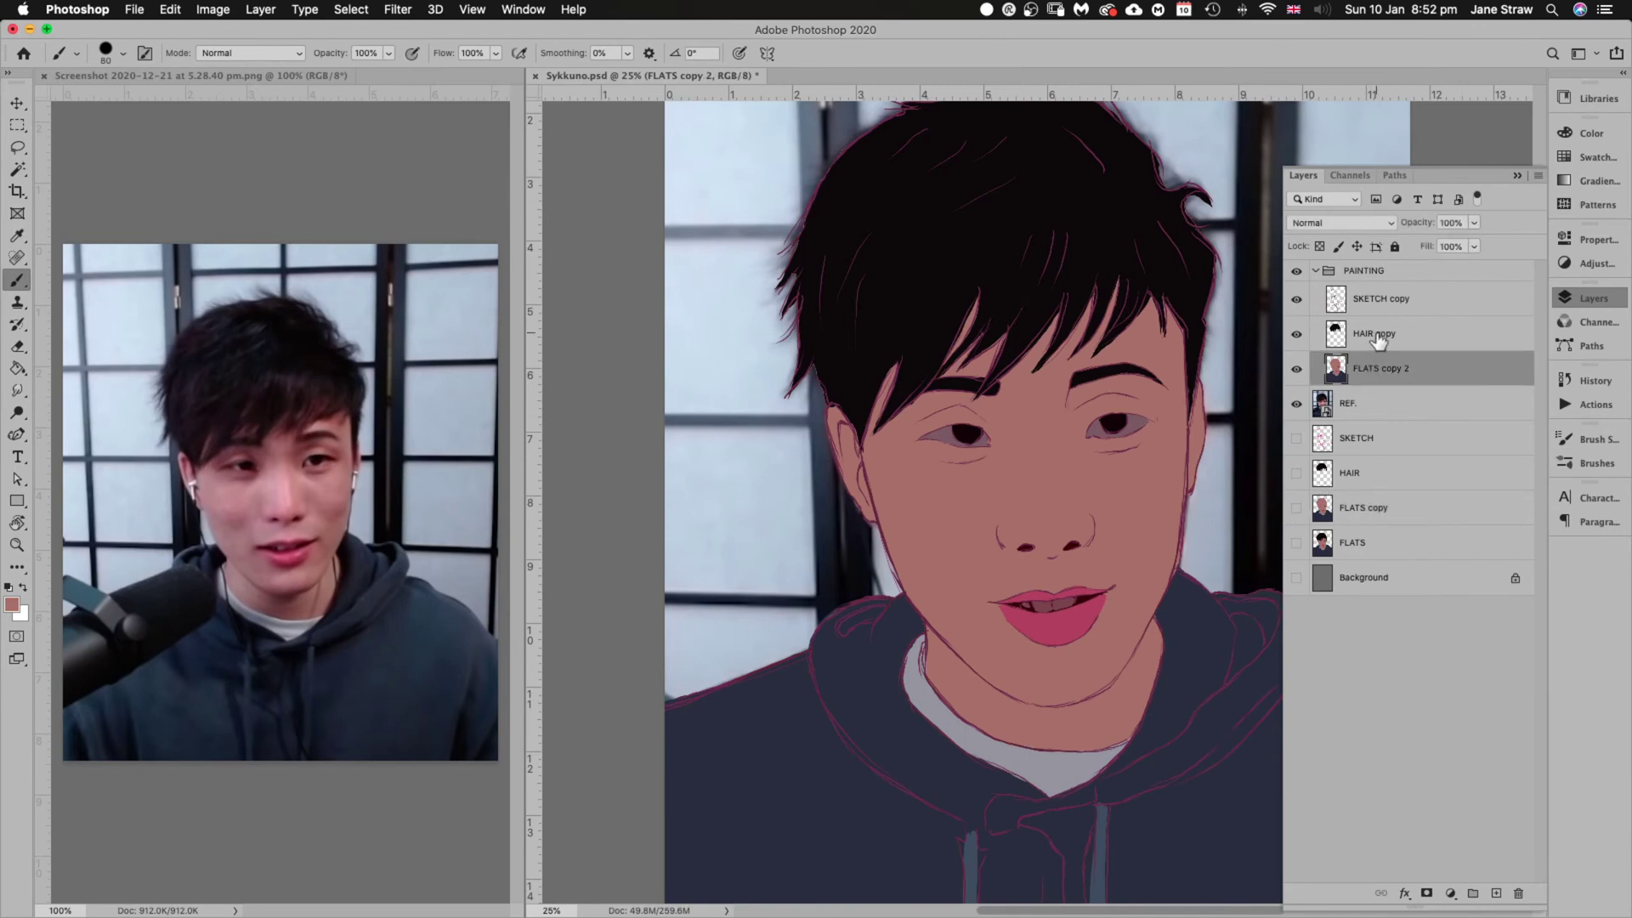
double_click(1380, 299)
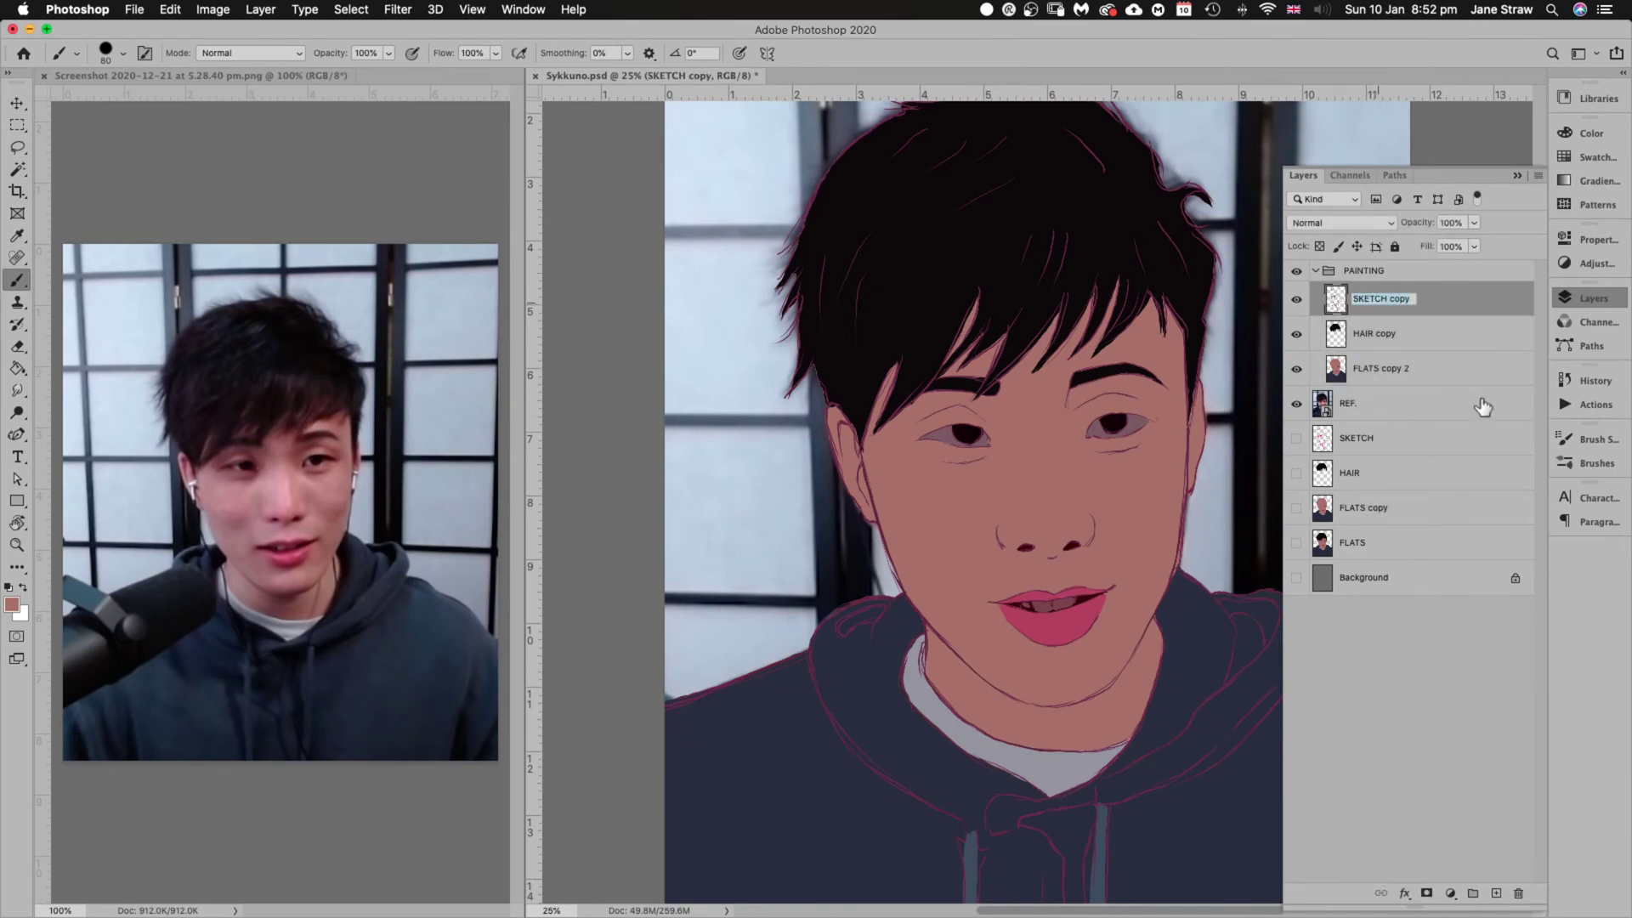
key(Return)
shift+click(1412, 379)
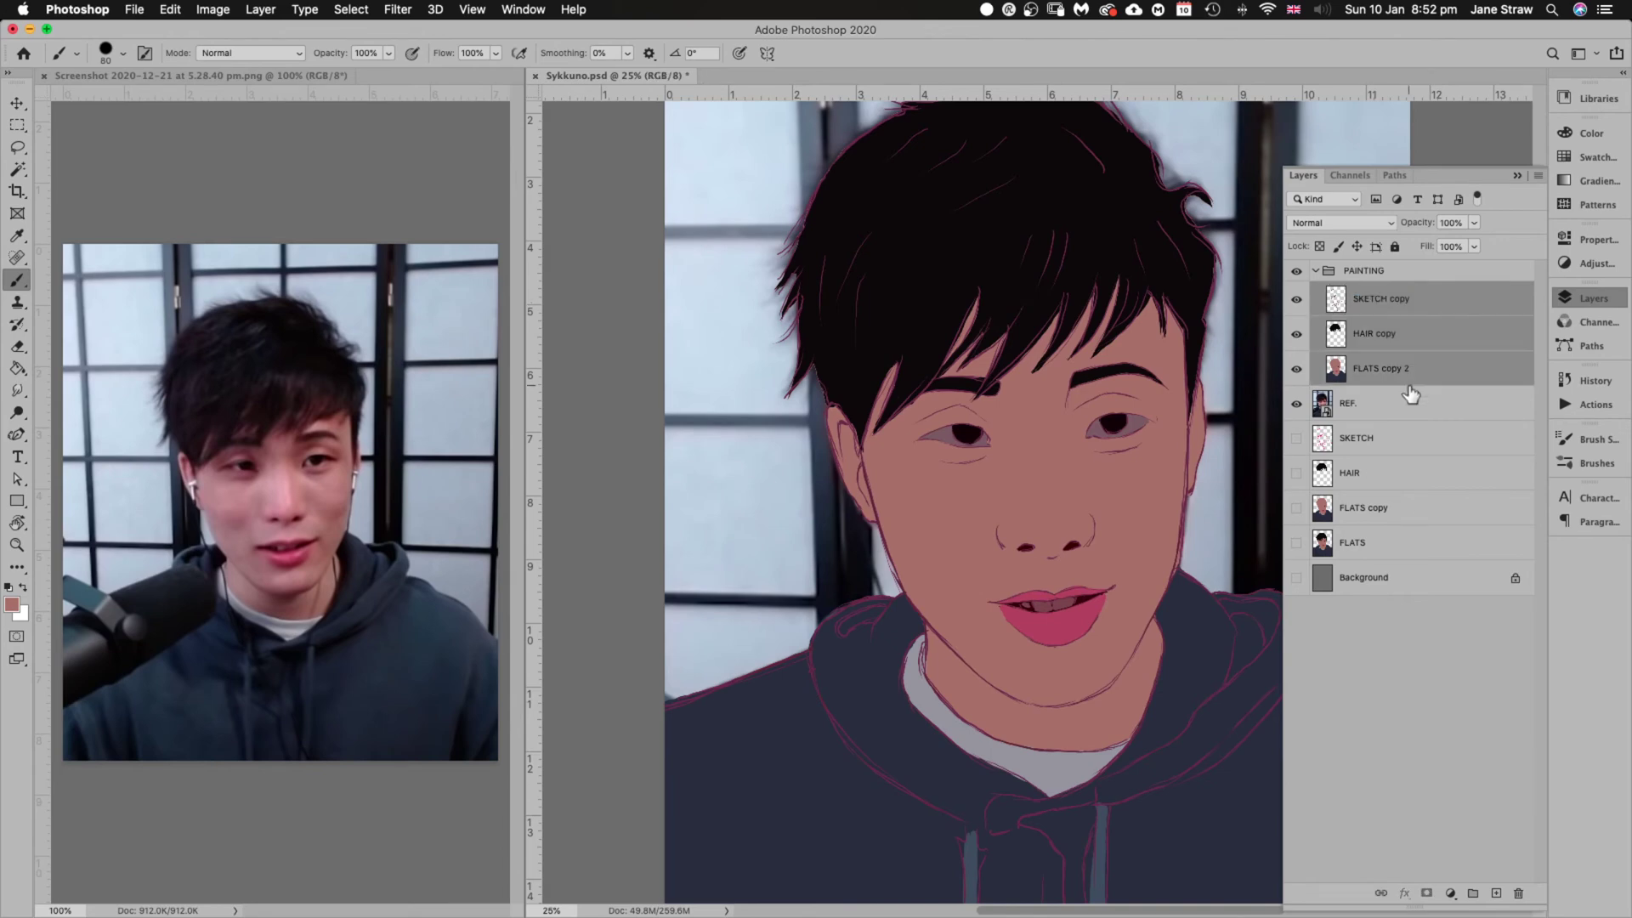
right_click(1413, 374)
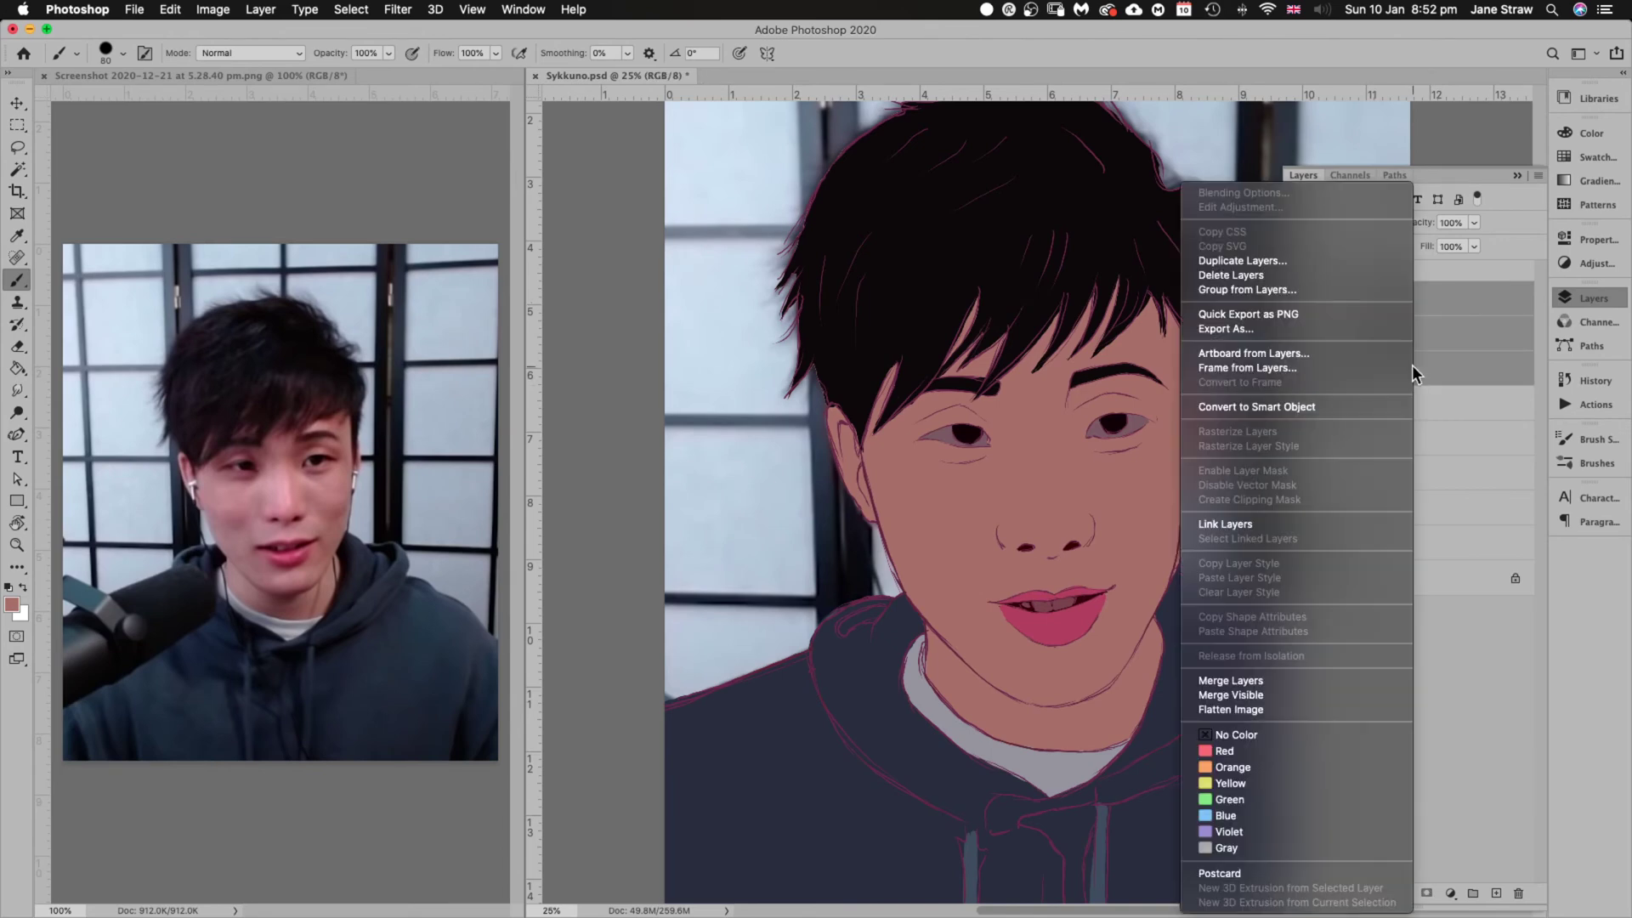
click(1267, 680)
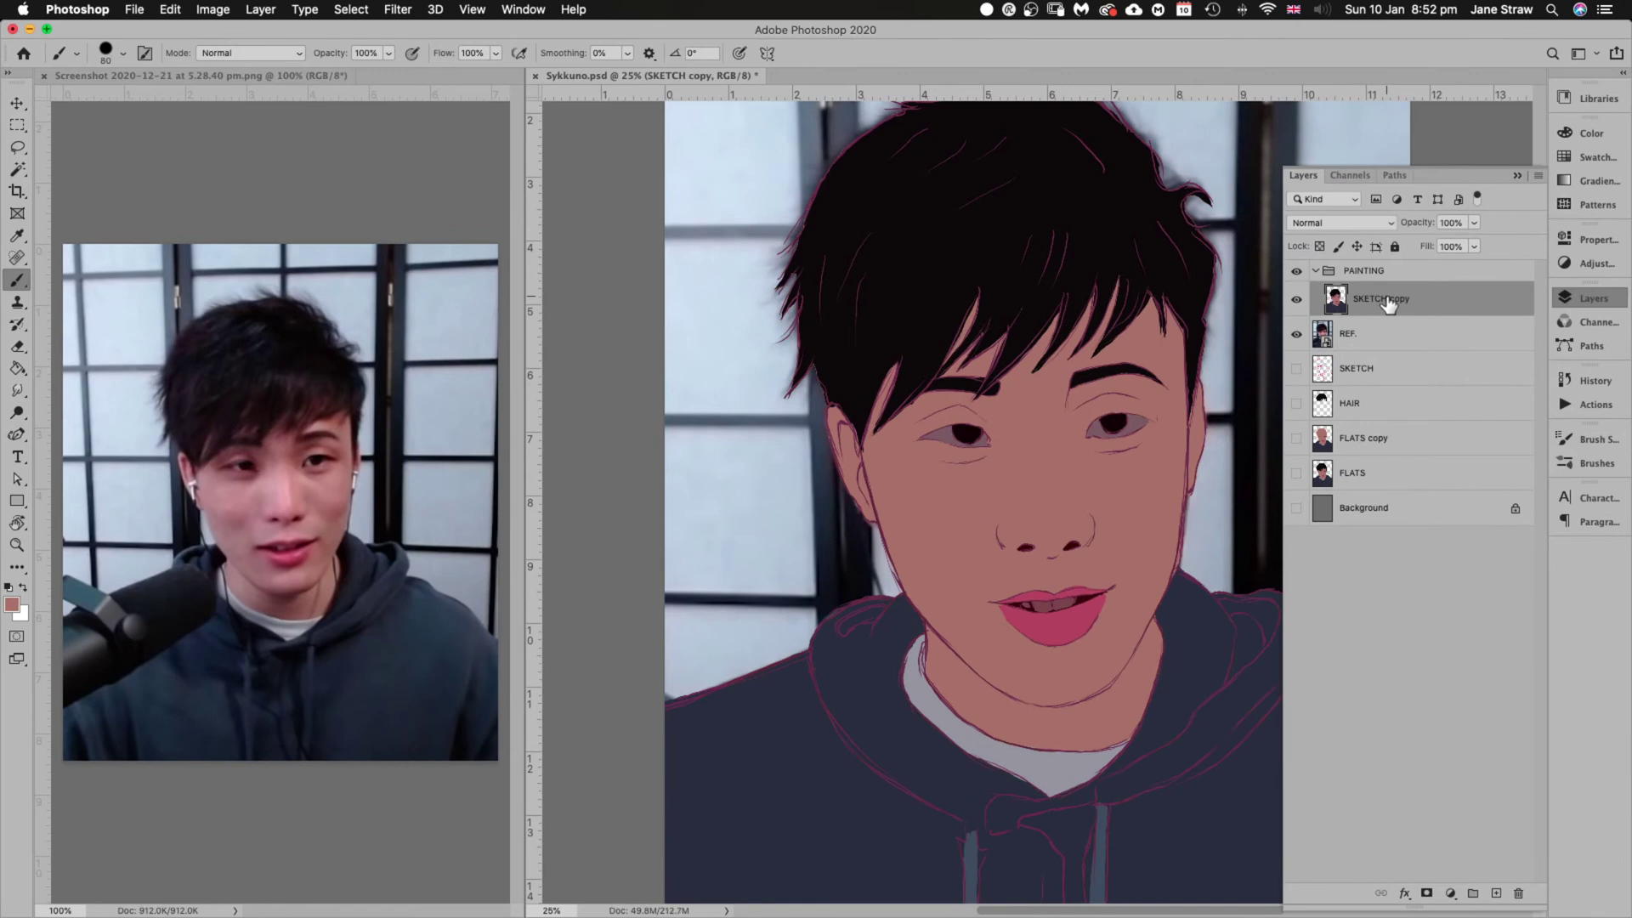
click(1497, 894)
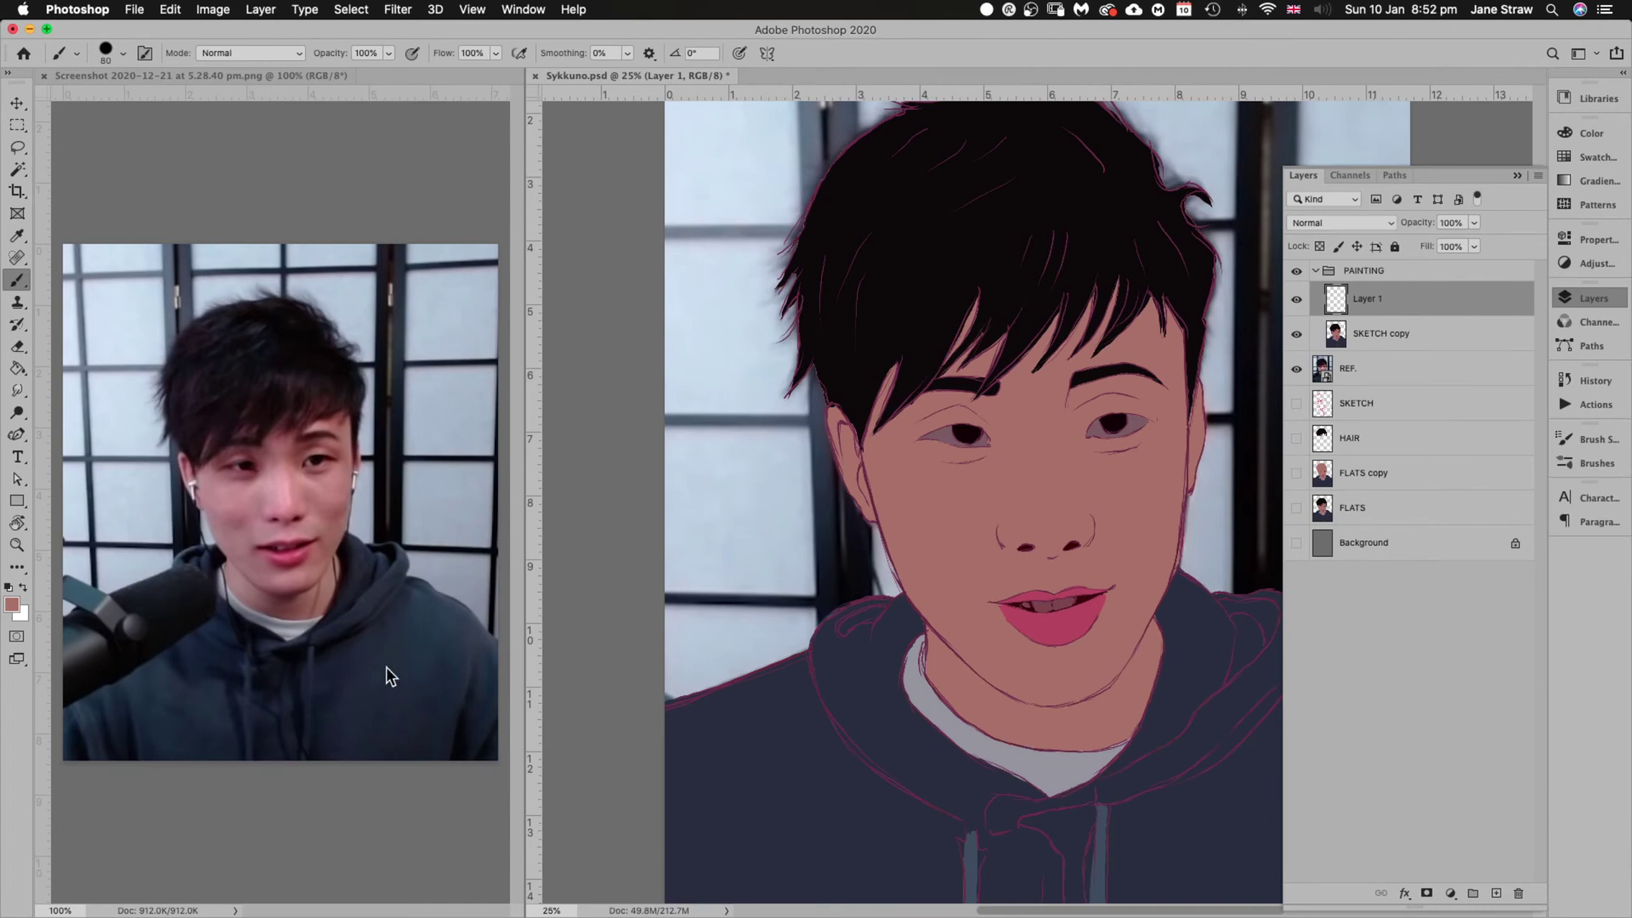
Enlarge the reference screenshot to 200%, centre the face in its pane, and return to the Sykkuno.psd painting
key(super+shift+e)
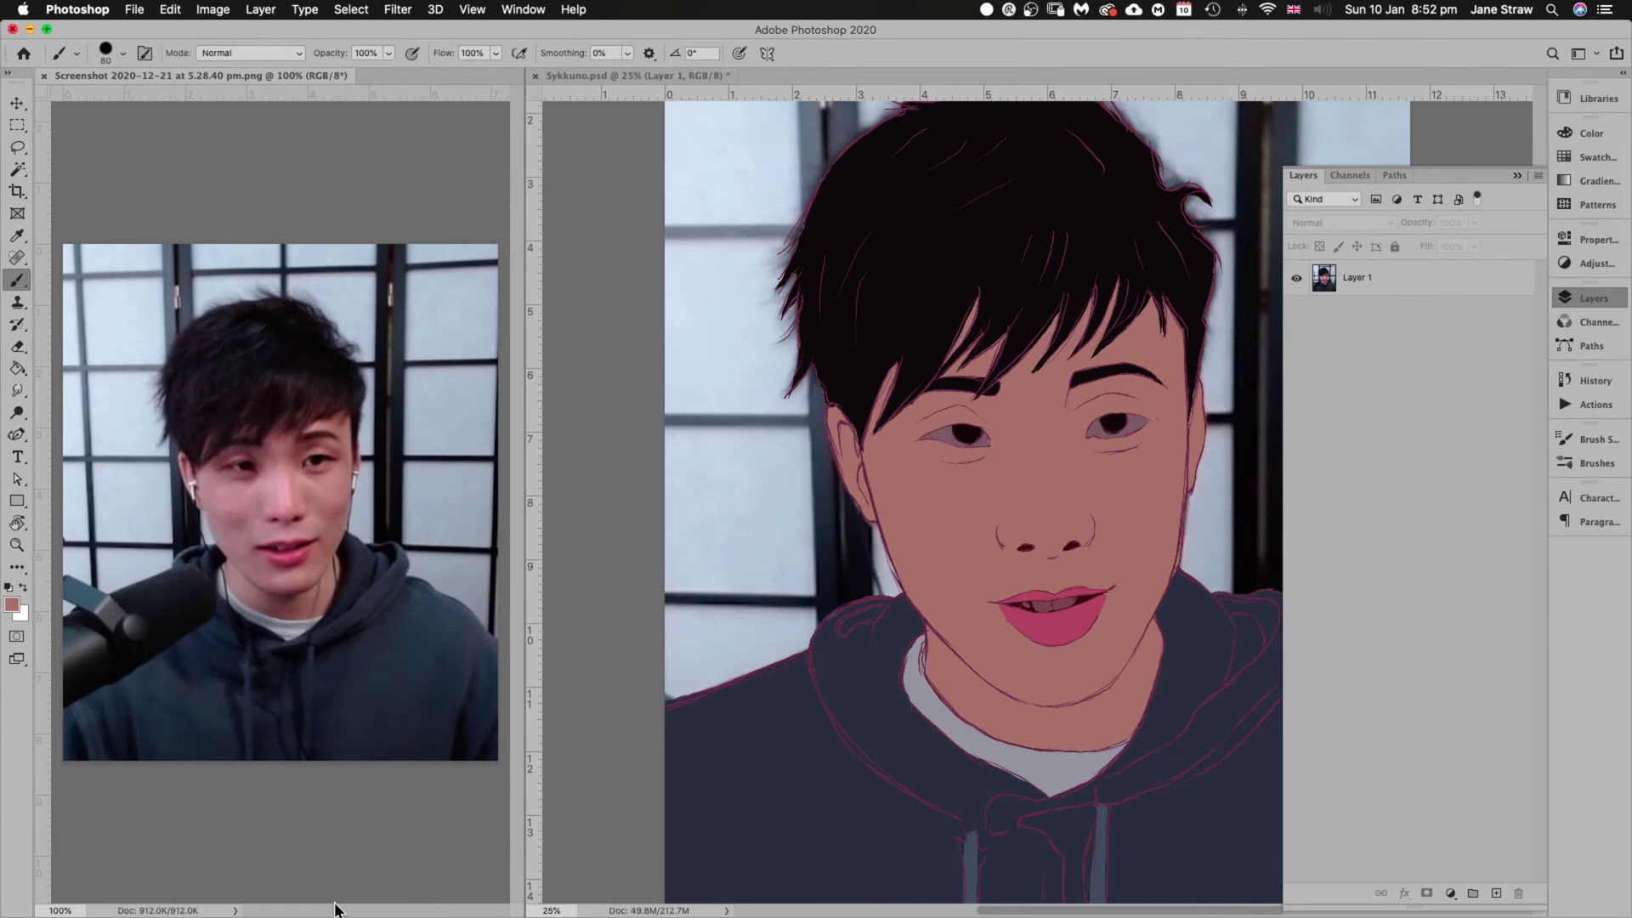
key(super+minus)
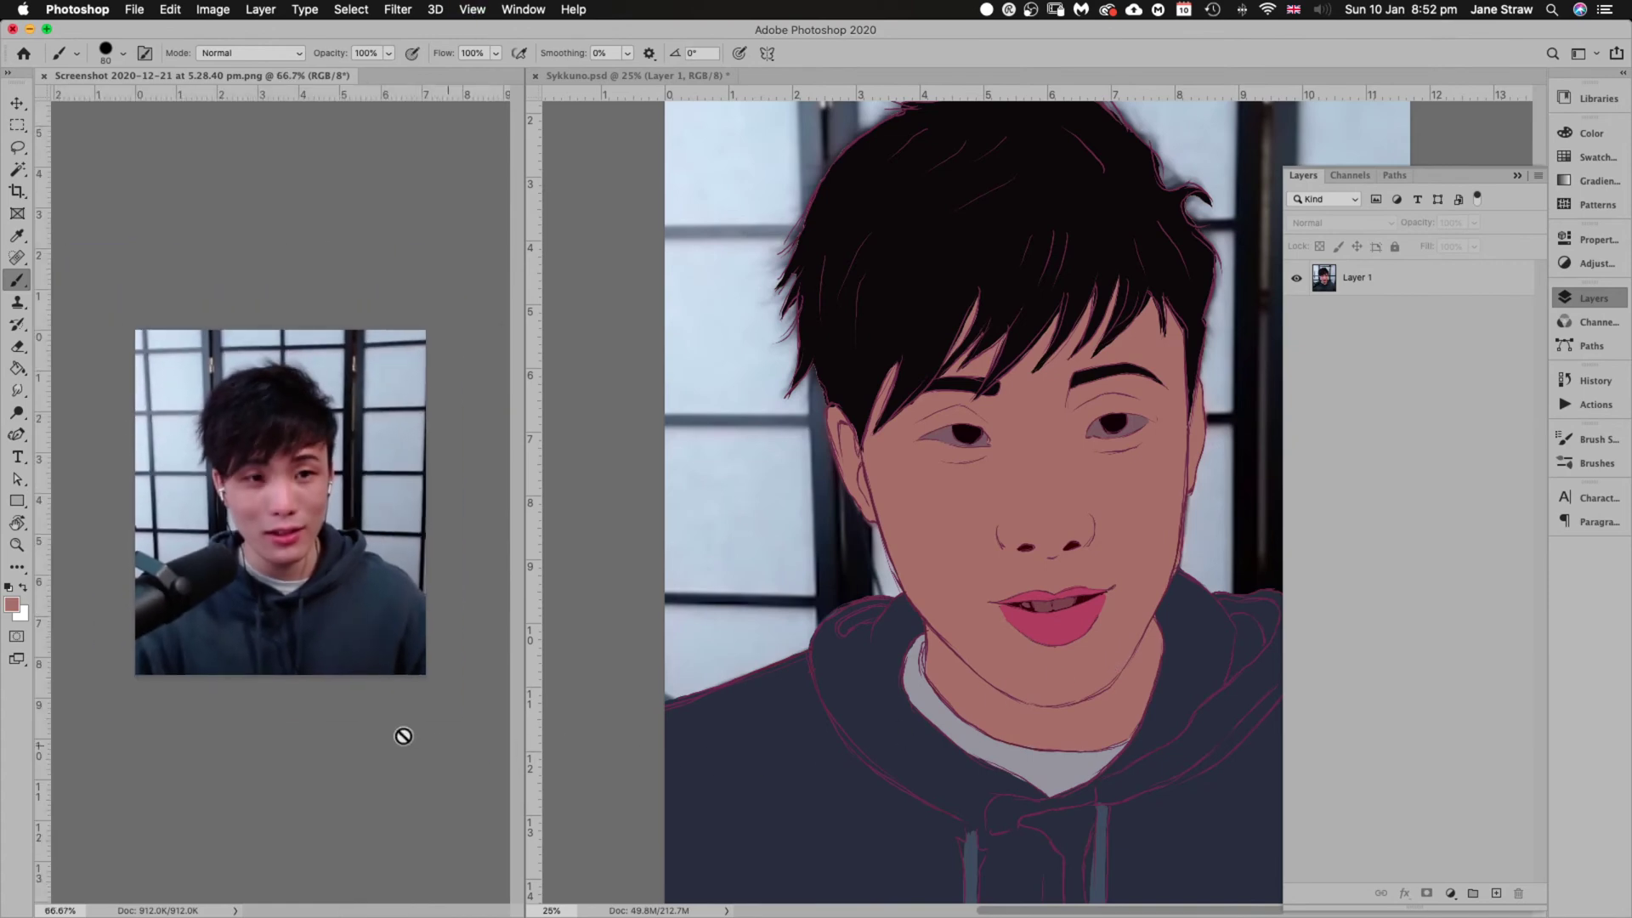
key(super+equal)
key(super+equal)
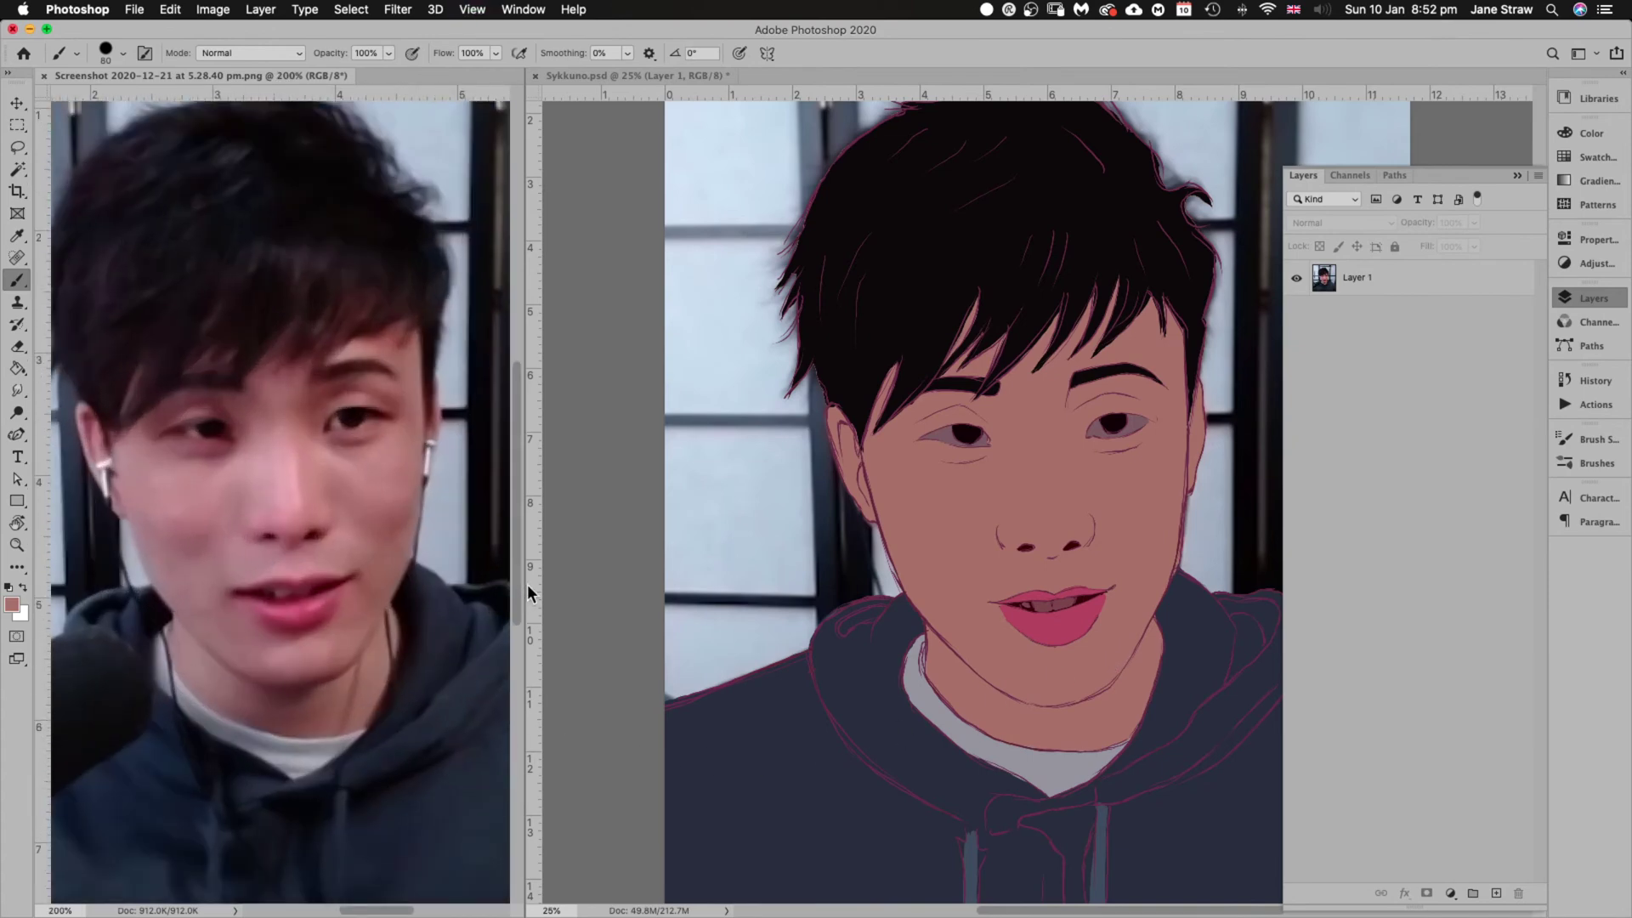
key(super+minus)
key(super+equal)
click(607, 554)
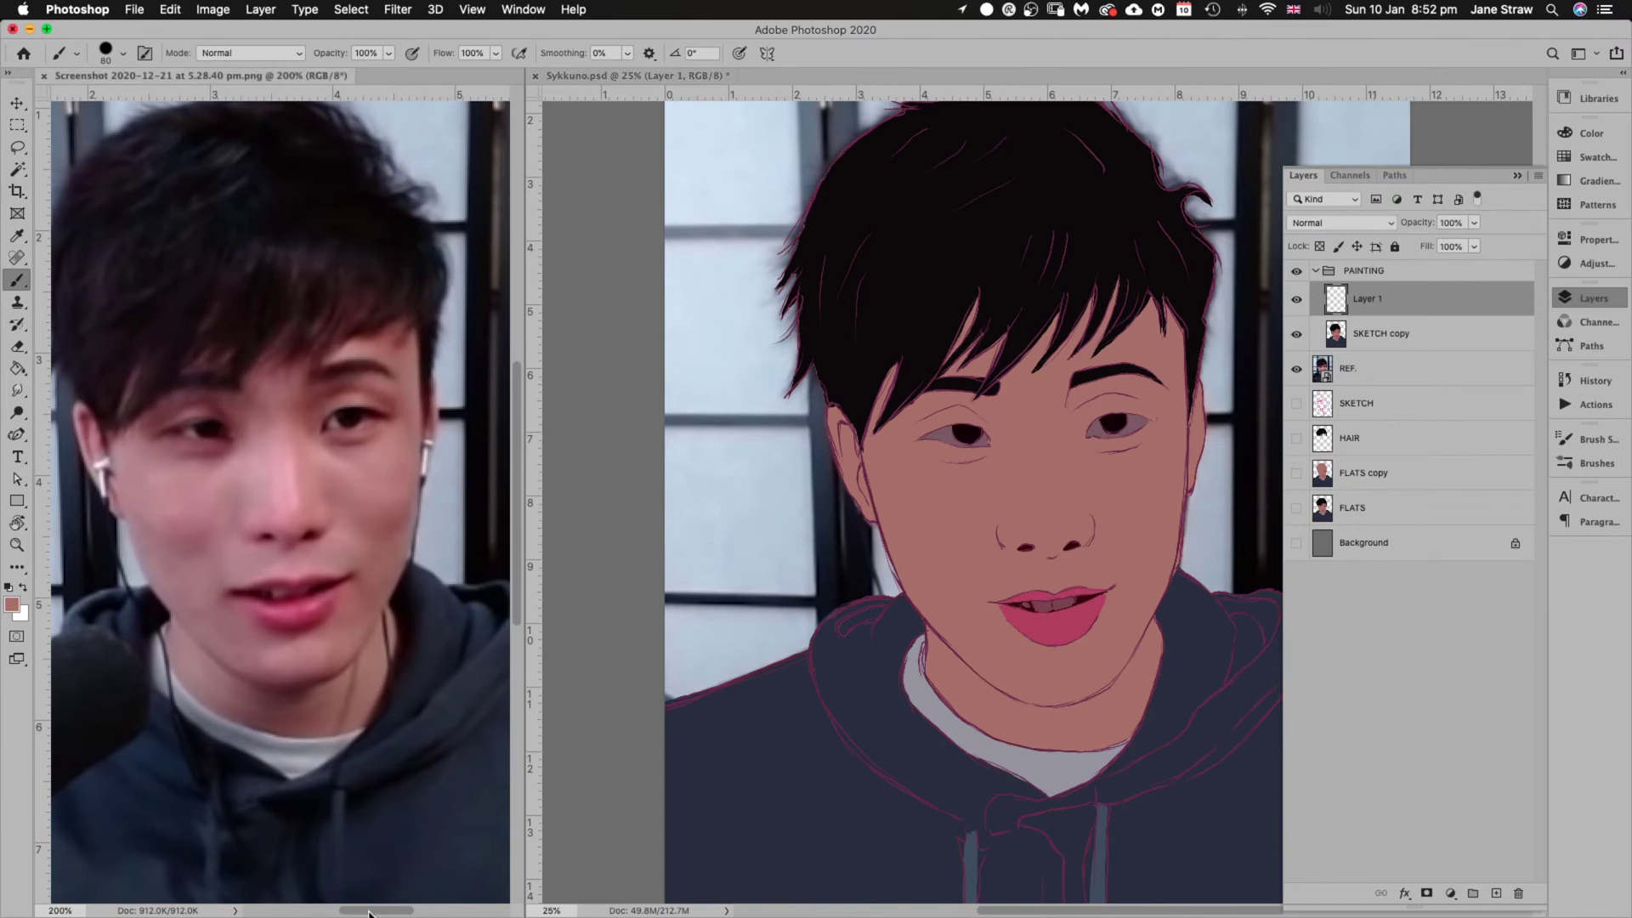
drag(368, 912, 372, 912)
scroll(308, 472, left, 3)
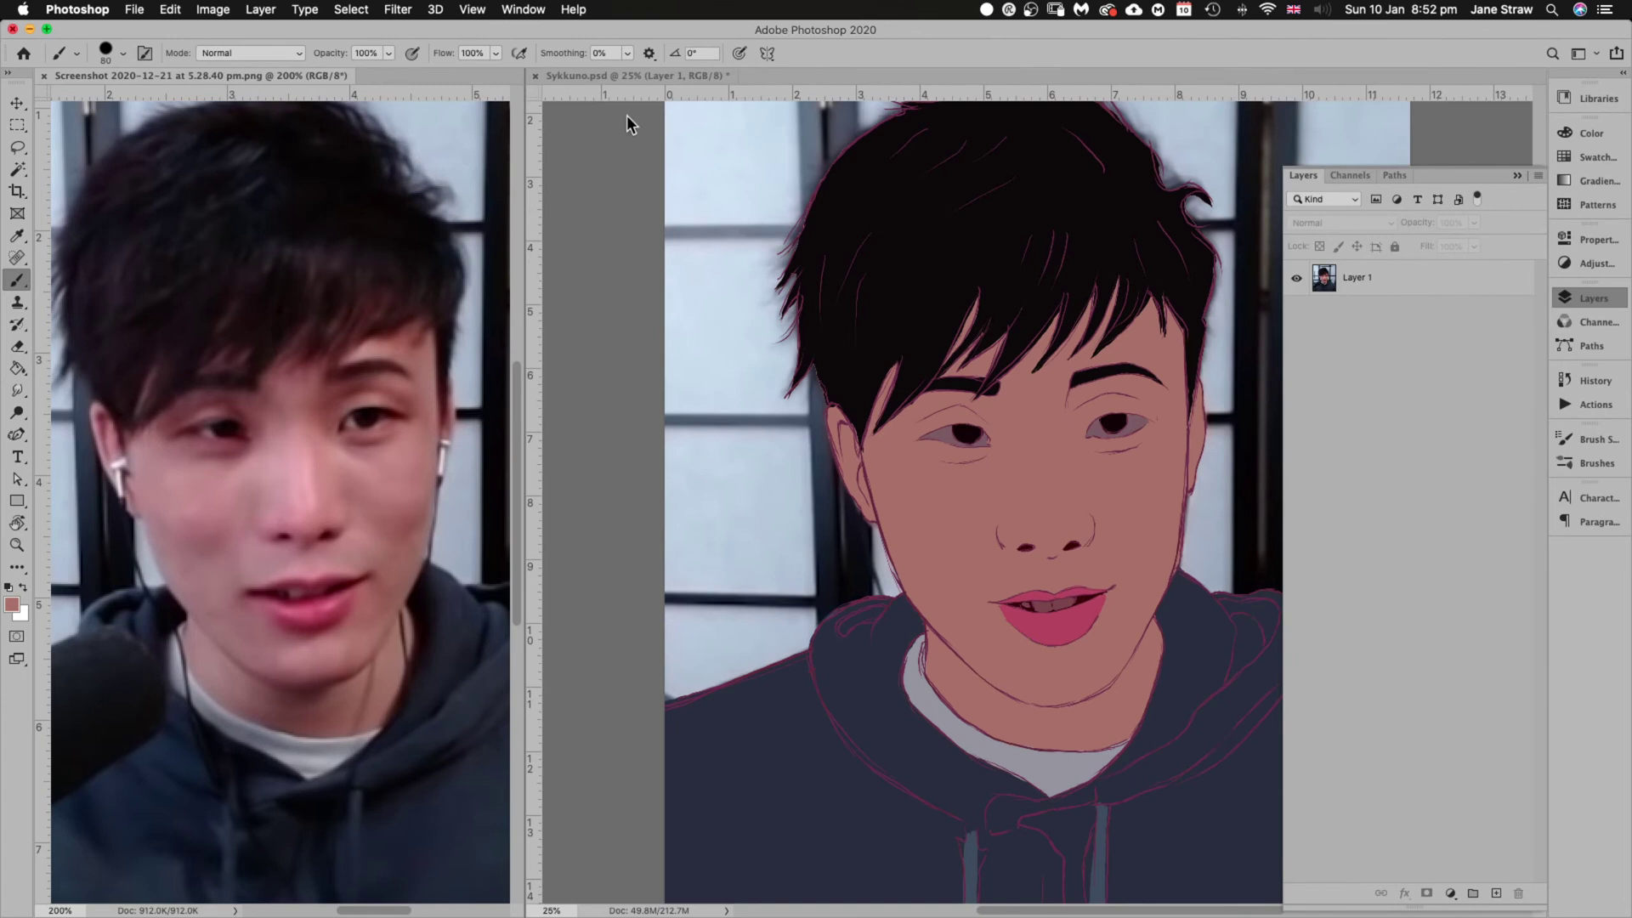
click(599, 74)
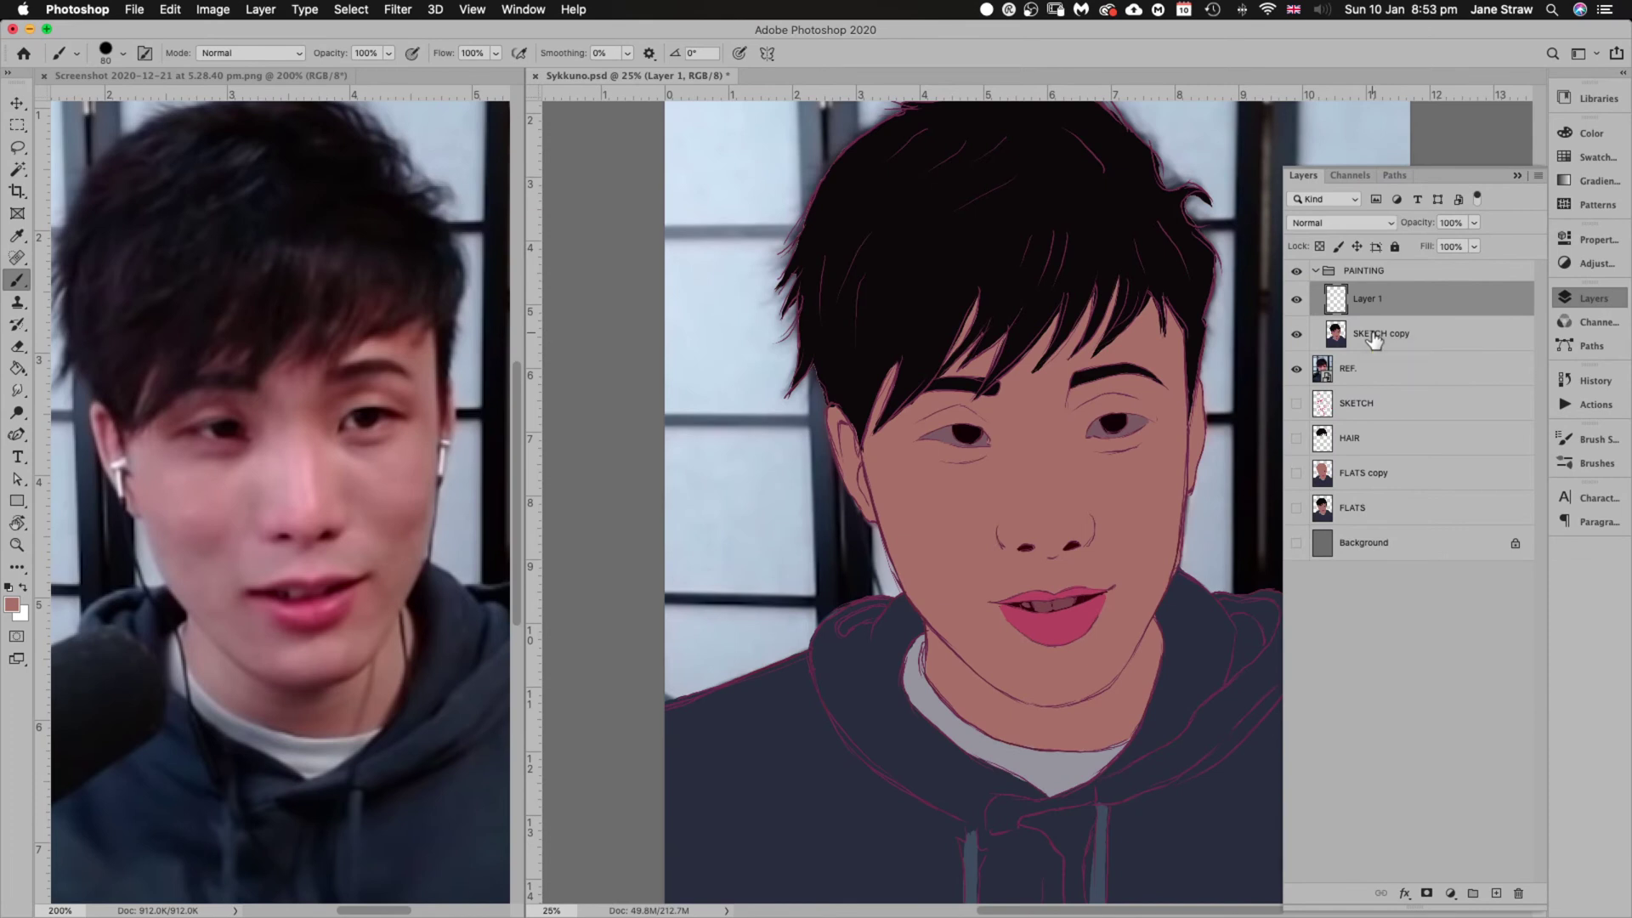
Sample a shadow skin tone from the reference face, enlarge the brush to 175, and clip Layer 1 to SKETCH copy
click(315, 659)
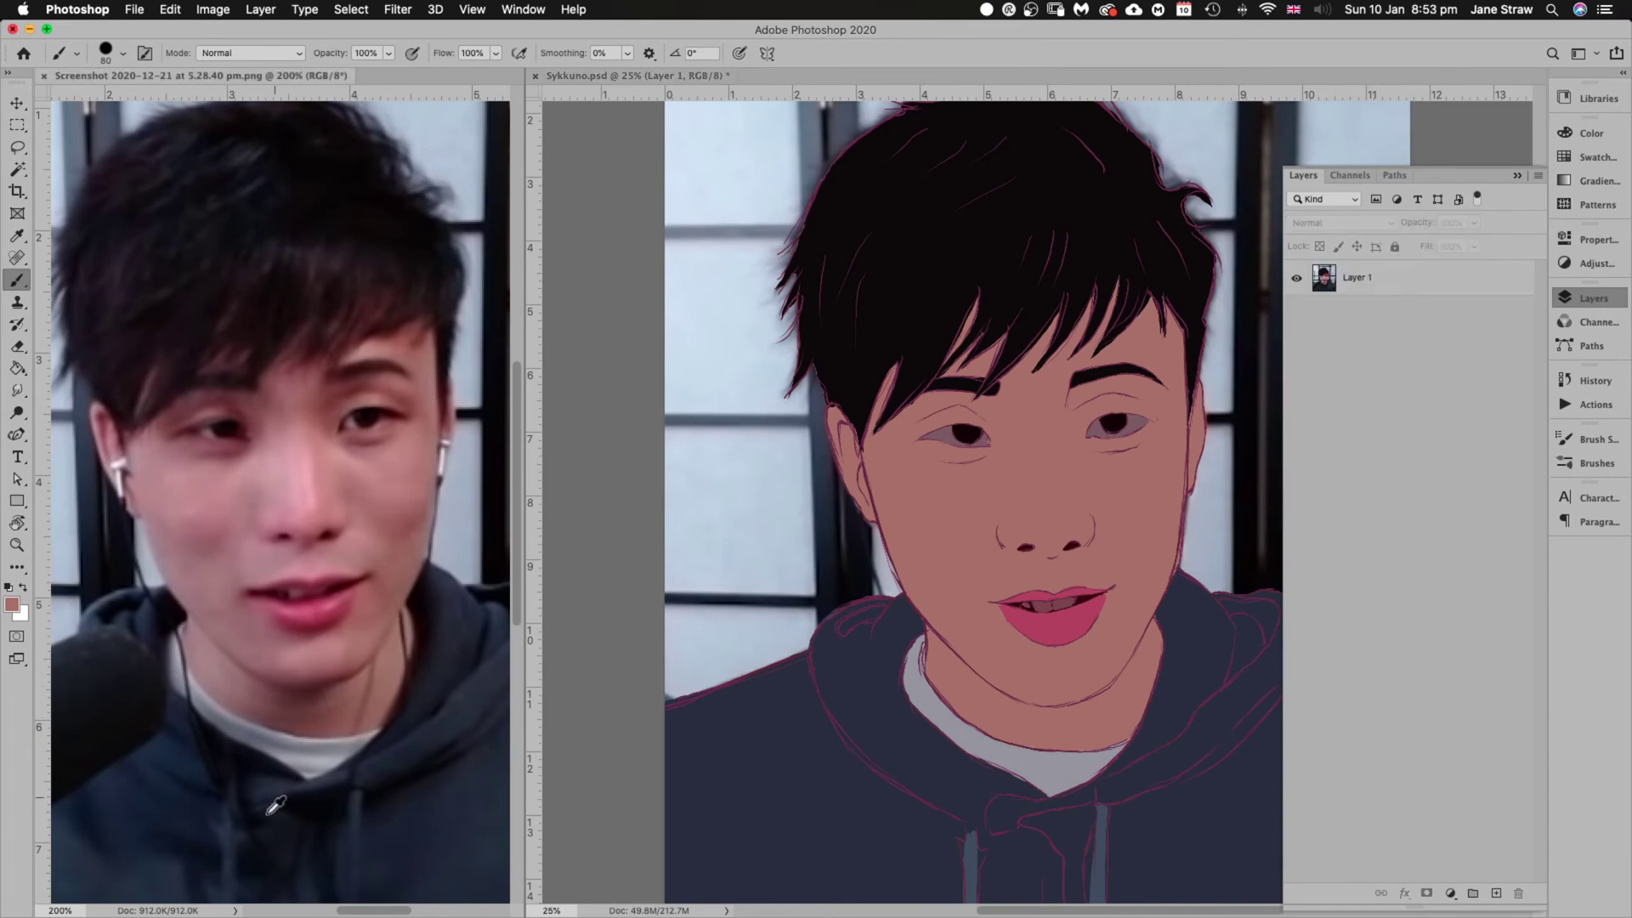
click(308, 686)
click(407, 560)
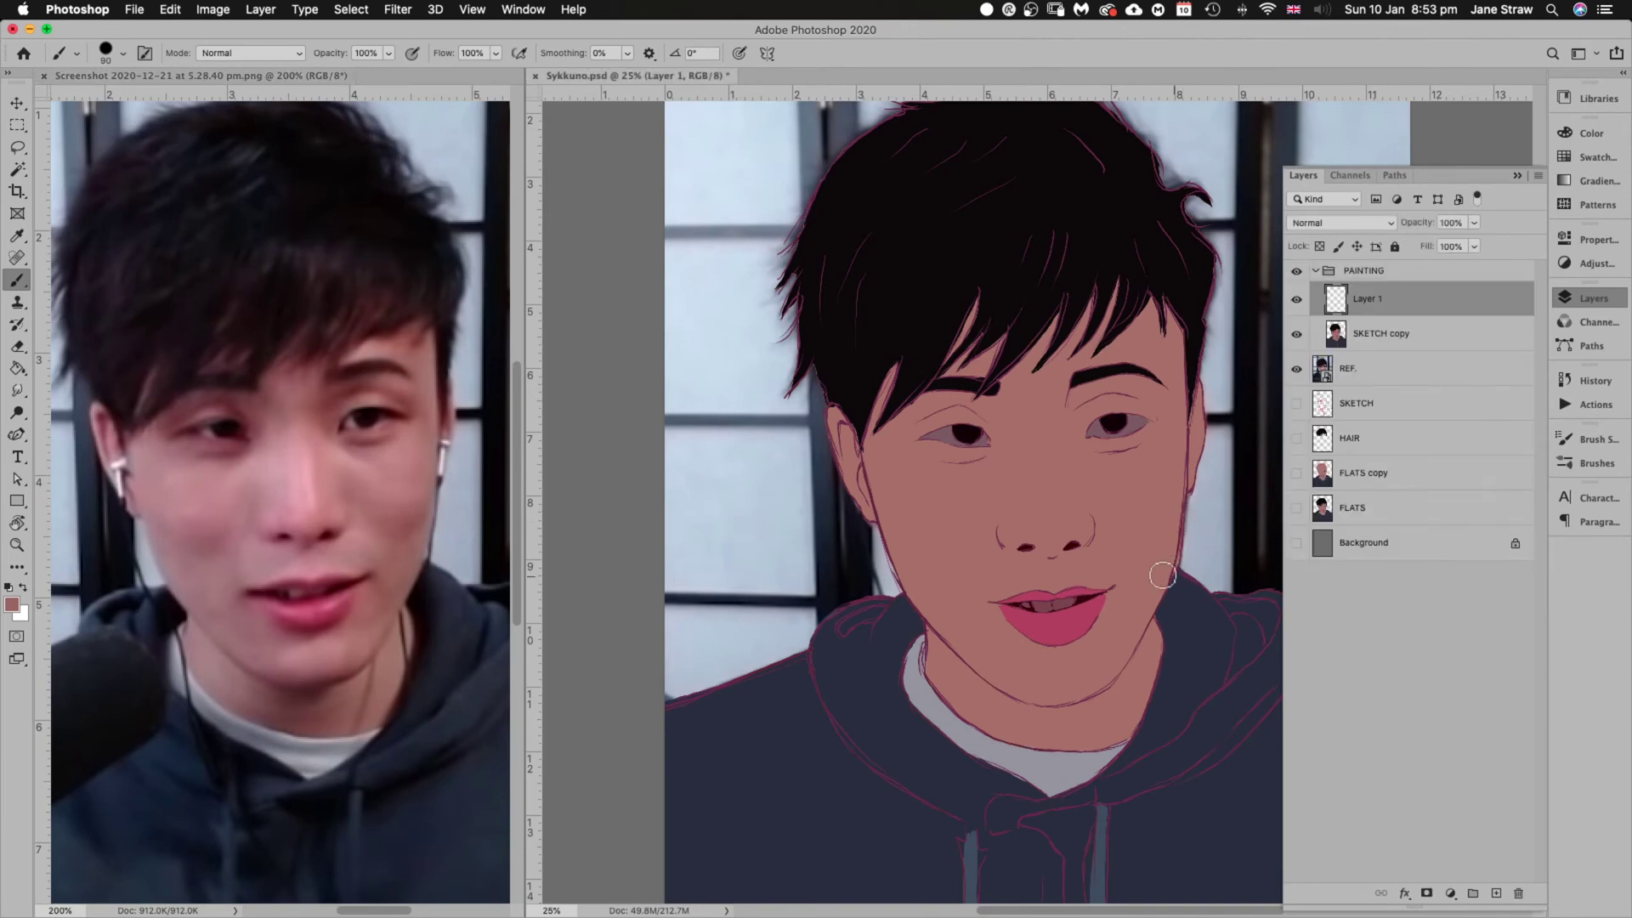
key(bracketright)
key(bracketright)
key(bracketright)
key(bracketright)
alt+click(1378, 316)
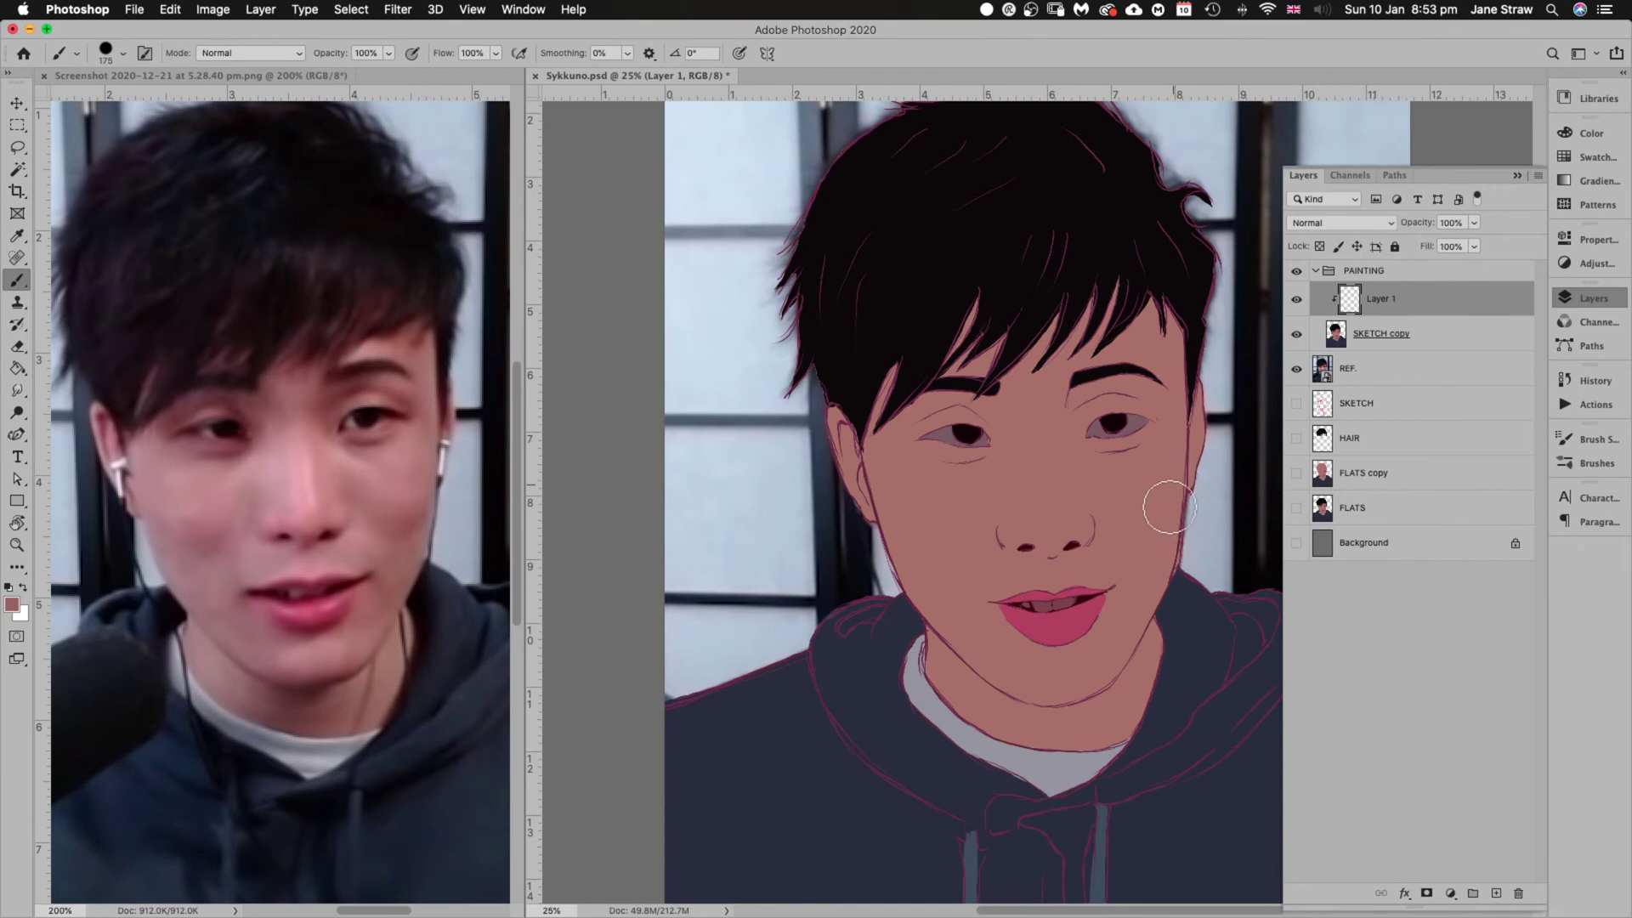
Switch to the Hard Round brush, try shadow strokes down the outer cheek, and undo them
drag(1174, 508, 1162, 572)
click(123, 53)
click(396, 522)
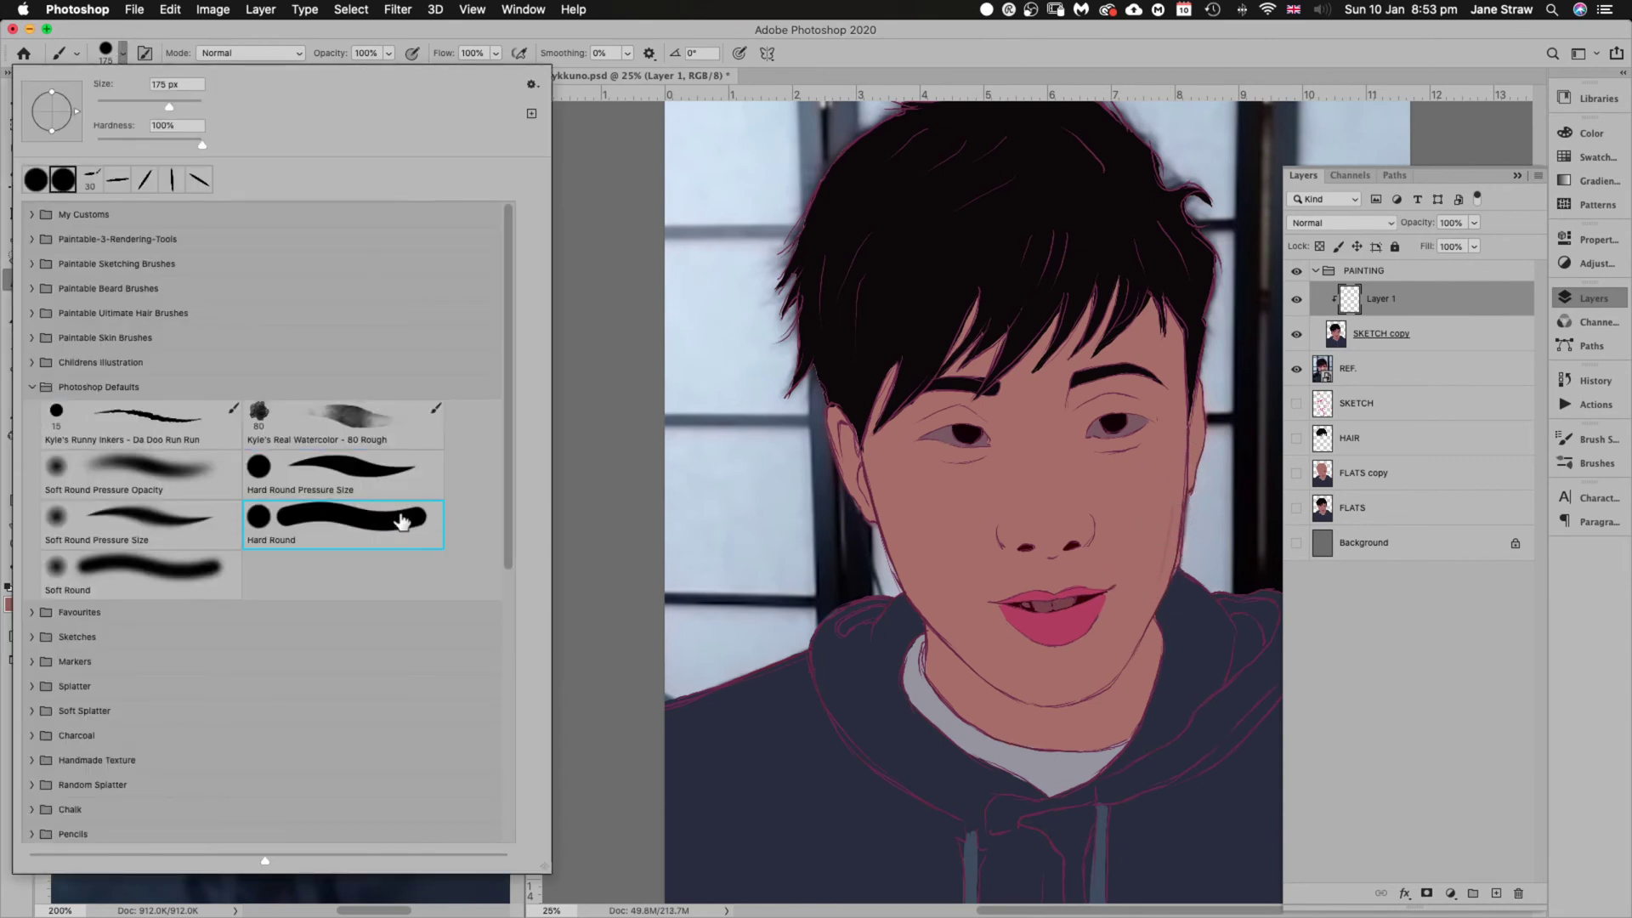
click(938, 78)
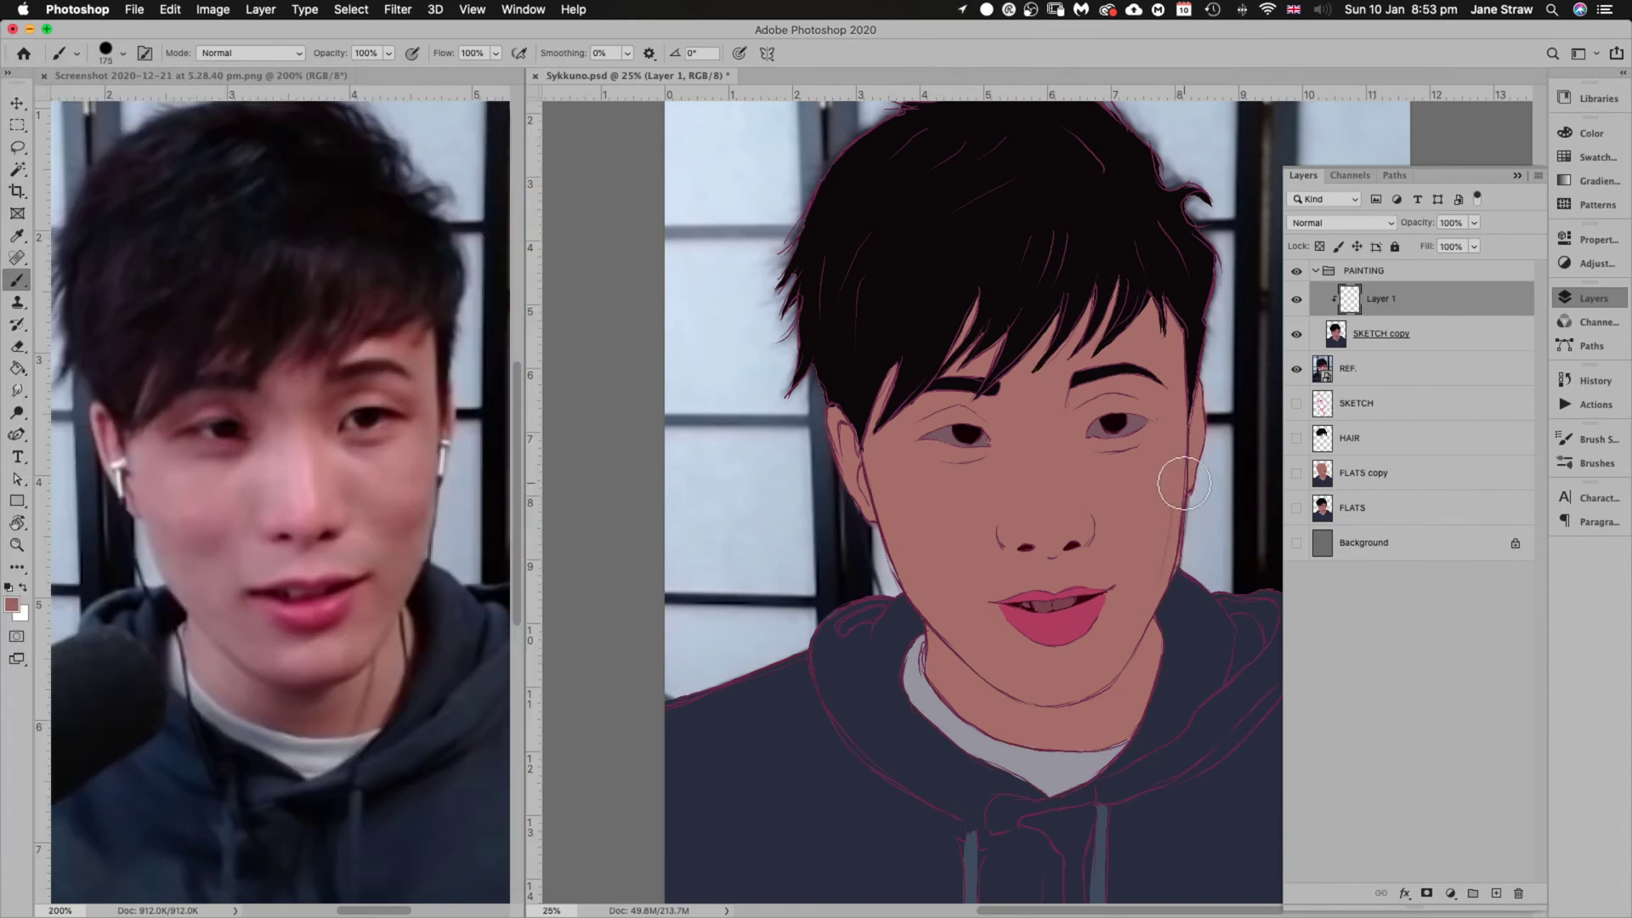
drag(1184, 483, 1149, 620)
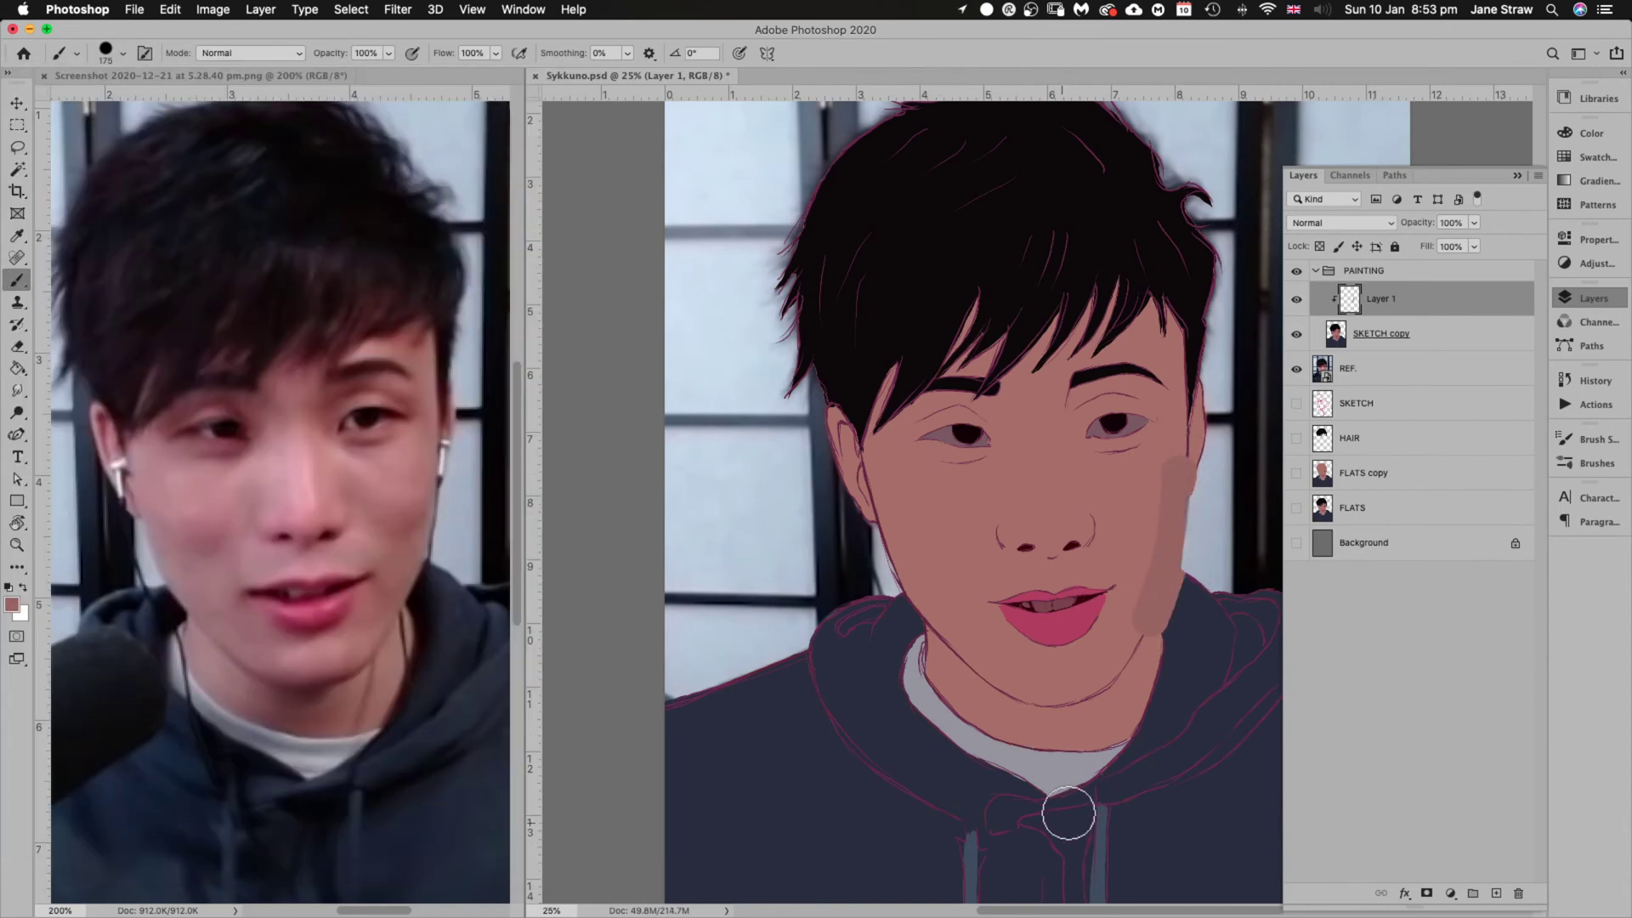
key(super+z)
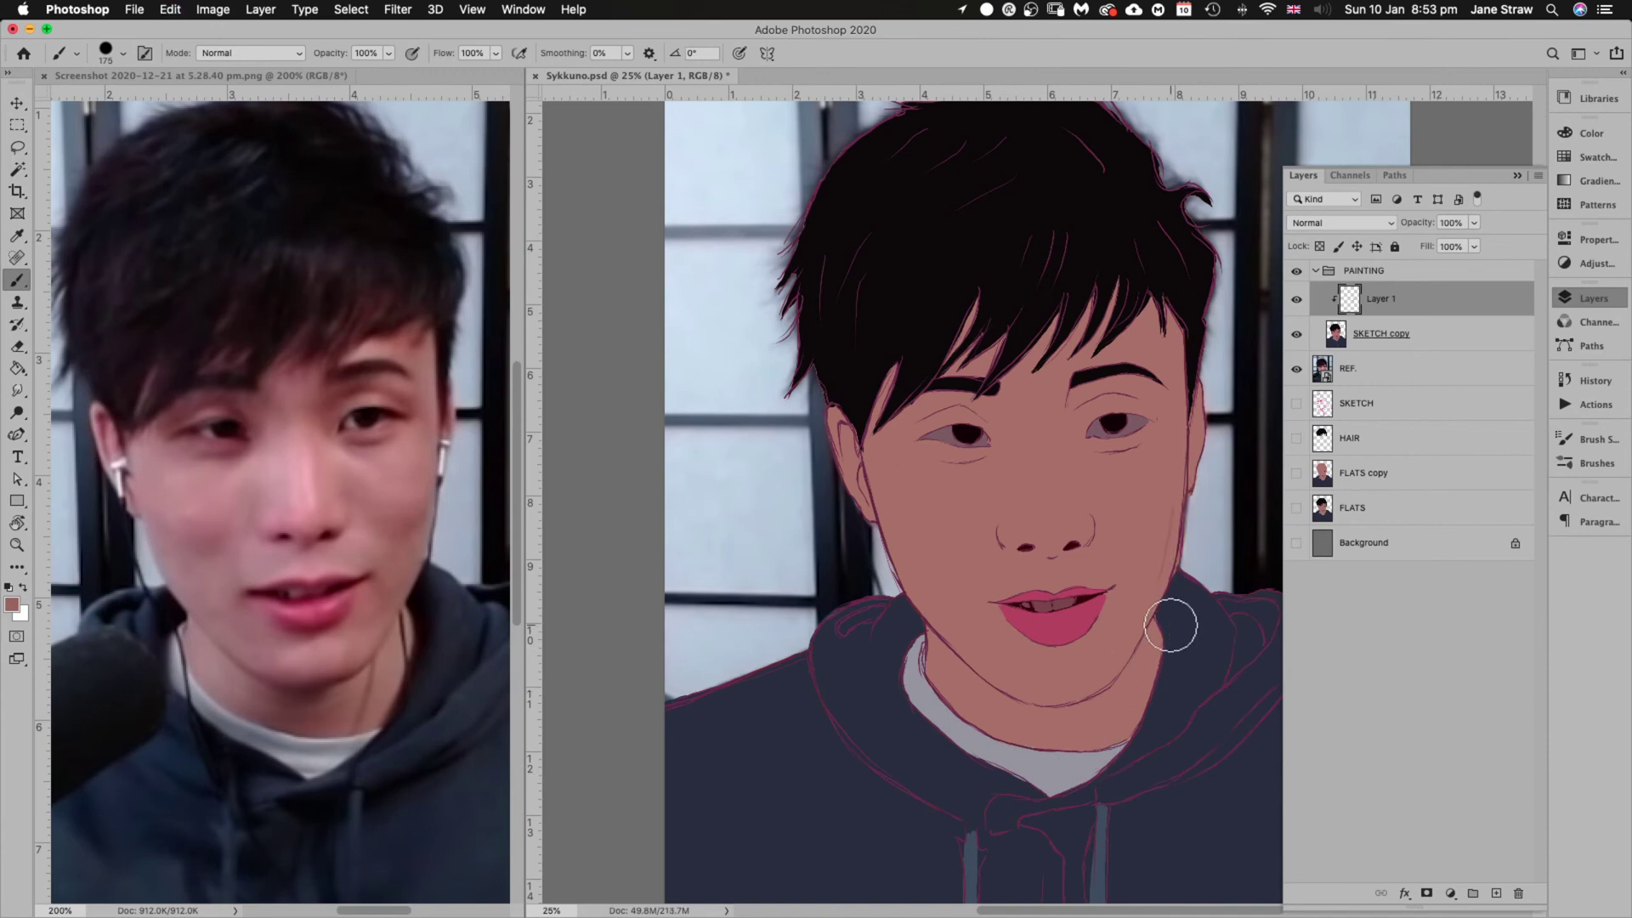
key(super+z)
Reduce the brush to 70 and paint the shadow tone from the chin up along the jaw and outer cheek, finishing with the brush at 80
key(bracketleft)
key(bracketleft)
key(bracketleft)
key(bracketleft)
mouse_move(1105, 633)
mouse_down()
mouse_move(1105, 673)
mouse_move(1126, 631)
mouse_move(1095, 640)
mouse_move(1126, 616)
mouse_move(1107, 633)
mouse_move(1113, 613)
mouse_move(1103, 631)
mouse_move(1130, 622)
mouse_move(1119, 656)
mouse_move(1135, 630)
mouse_move(1110, 665)
mouse_move(1165, 553)
mouse_move(1182, 566)
mouse_move(1141, 616)
mouse_move(1184, 488)
mouse_move(1110, 618)
mouse_move(1160, 547)
mouse_move(1131, 579)
mouse_move(1166, 514)
mouse_move(1136, 587)
mouse_move(1178, 431)
mouse_move(1170, 547)
mouse_move(1168, 483)
mouse_up()
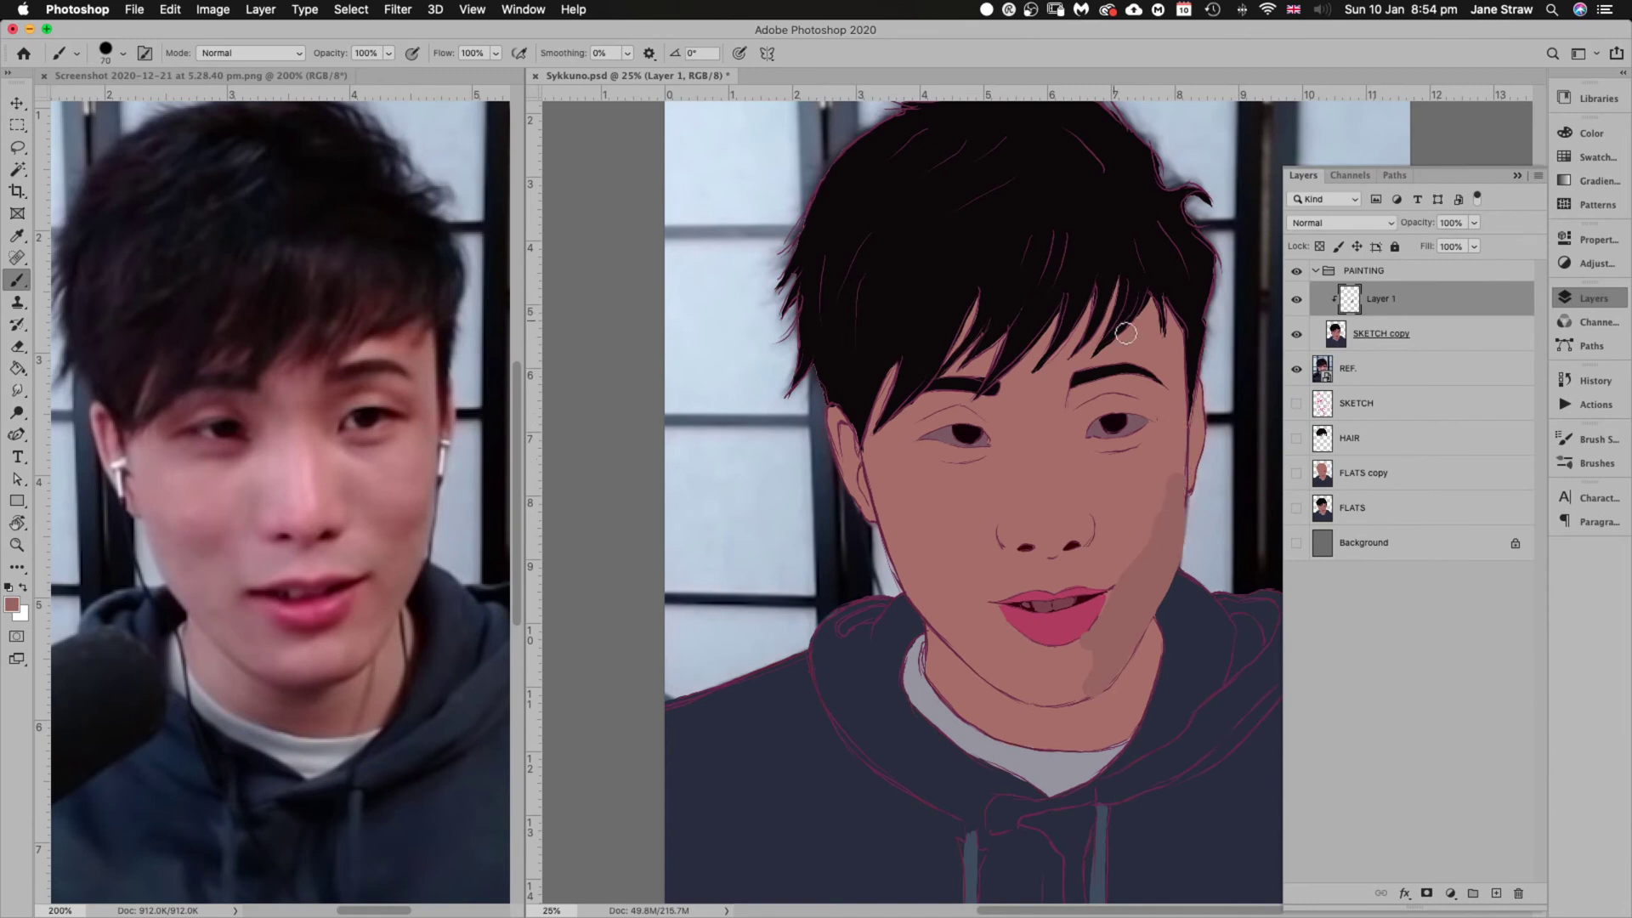
key(bracketright)
Release Layer 1 from its clipping mask, hide SKETCH copy to compare the shadow with the photo, and select the REF layer
click(1297, 299)
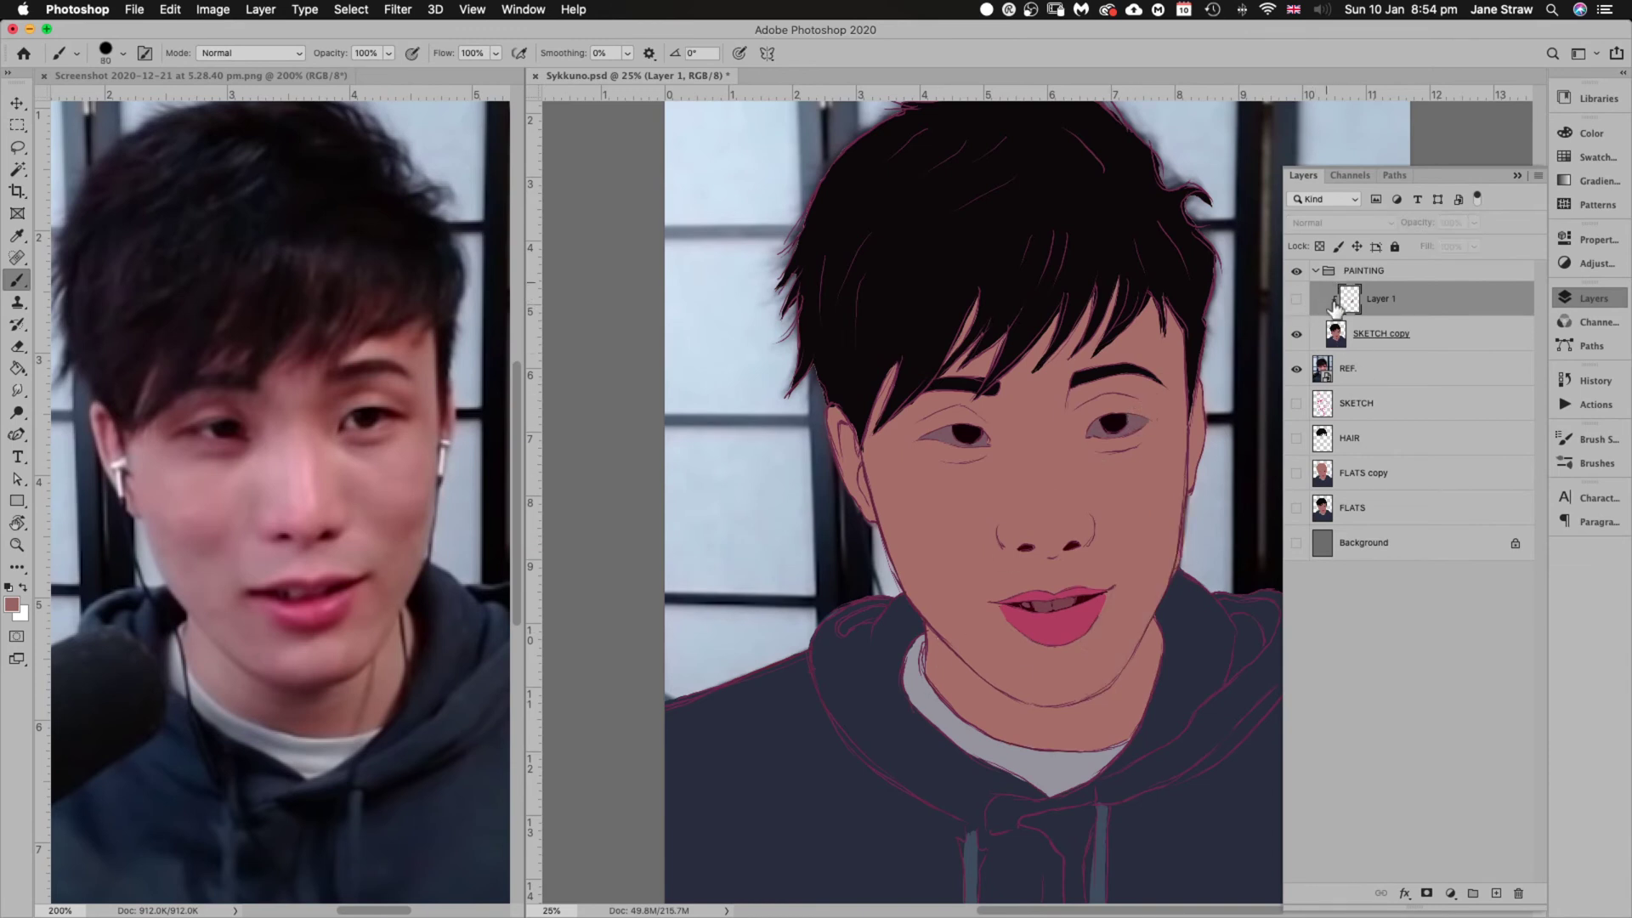
key(super+alt+g)
click(1297, 334)
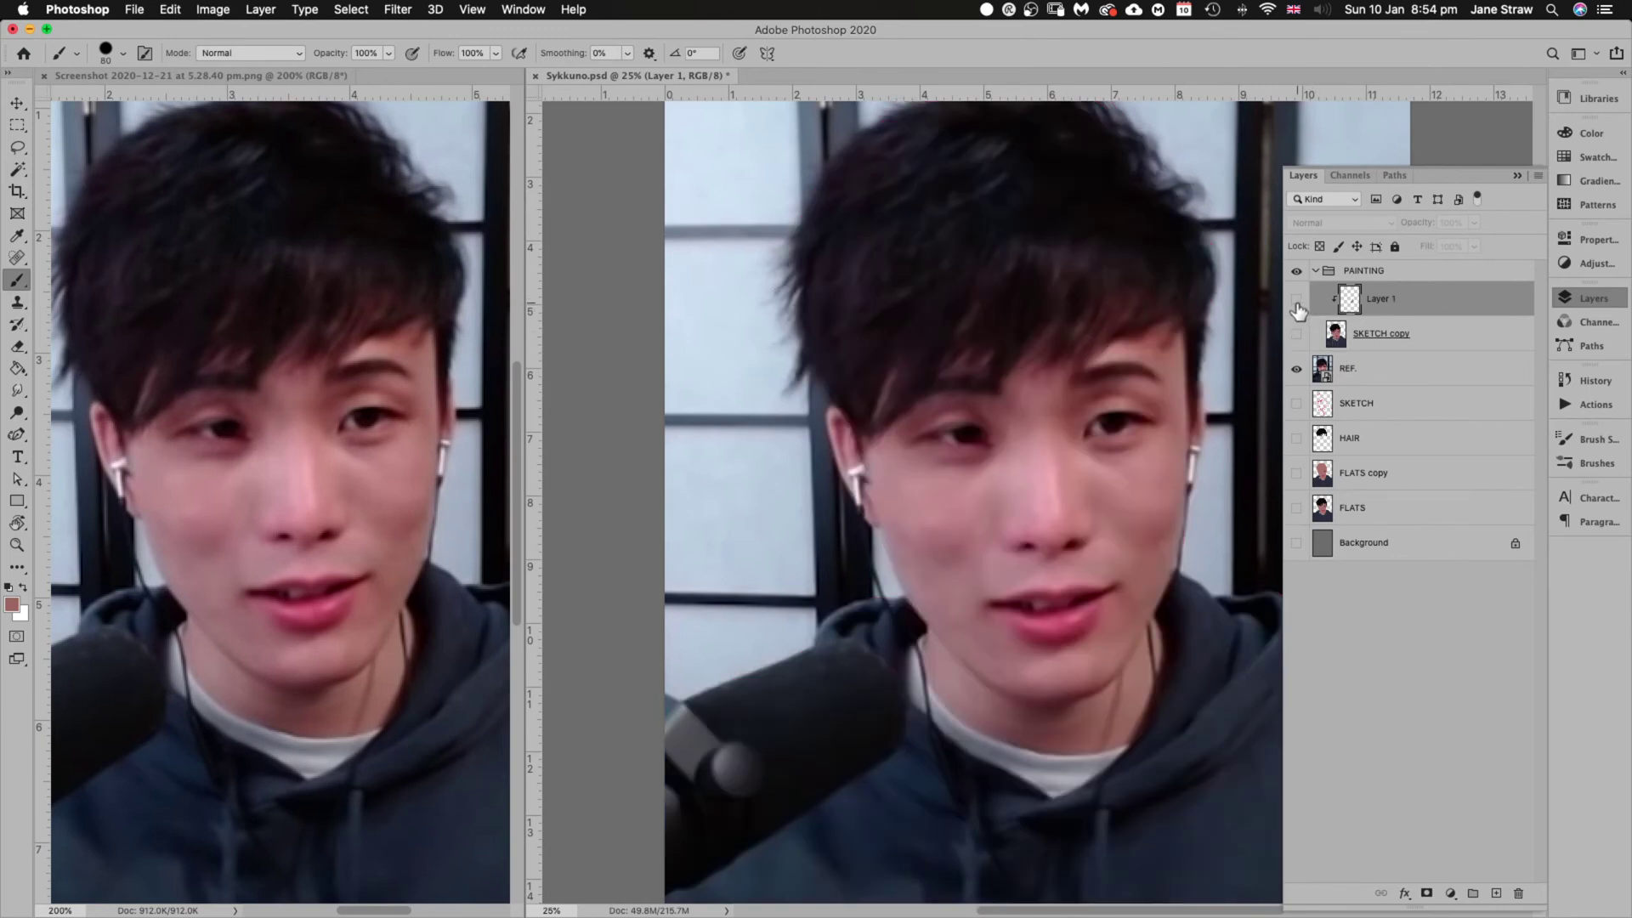
drag(1296, 299, 1297, 334)
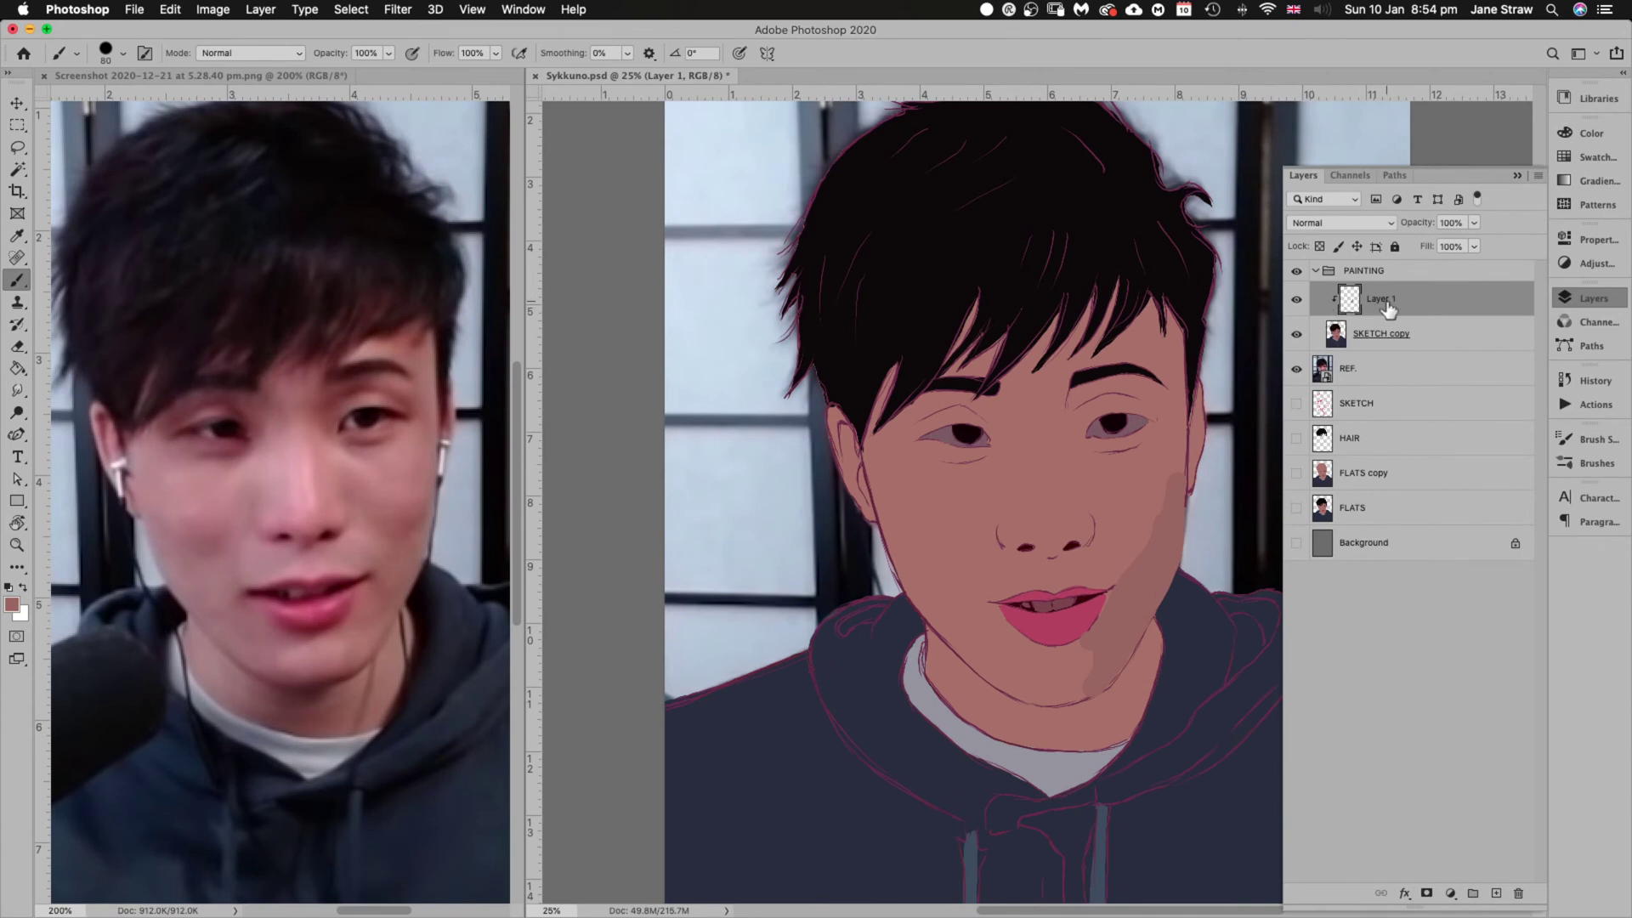
alt+click(1333, 316)
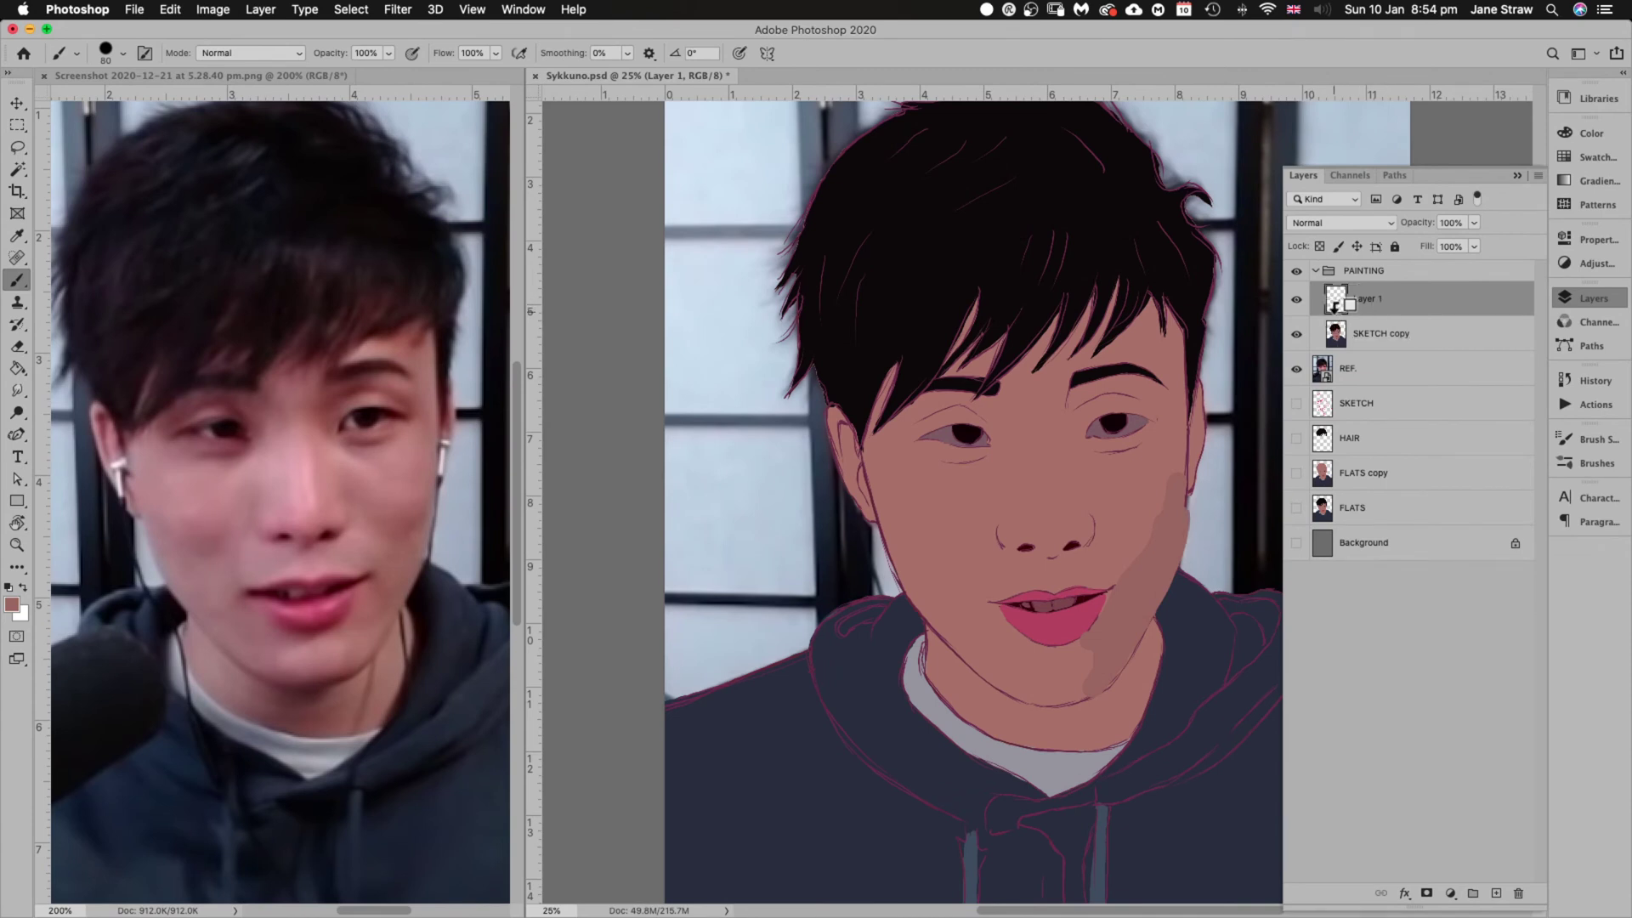
click(1297, 336)
click(1347, 374)
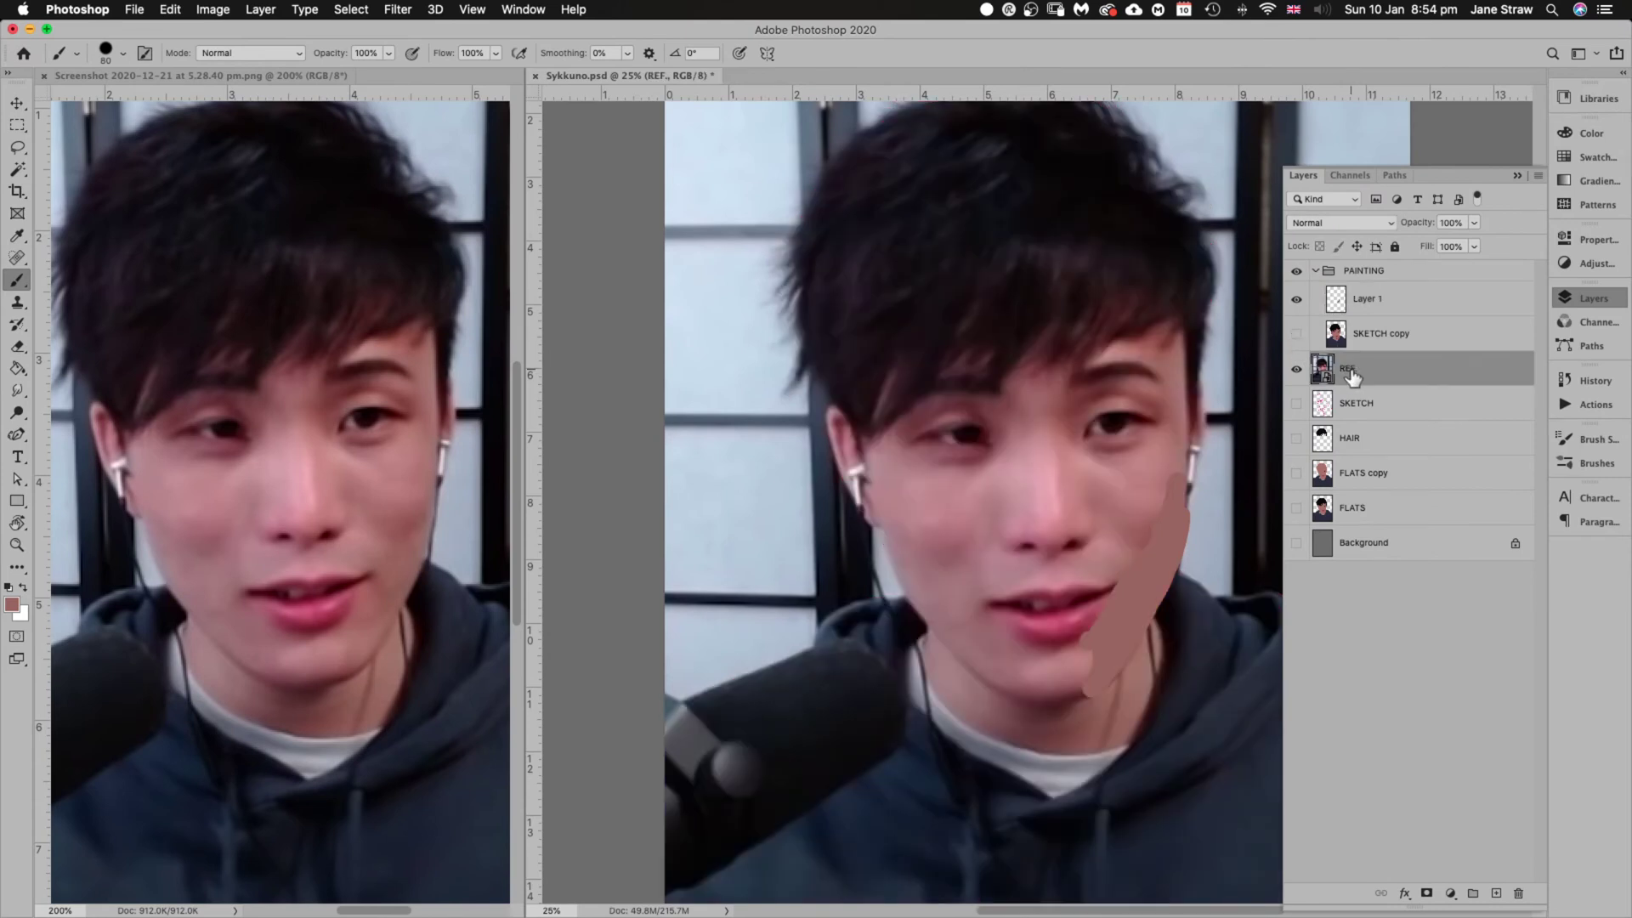
Delete the painted Layer 1 and add a new empty layer above SKETCH copy in the PAINTING group
click(1391, 304)
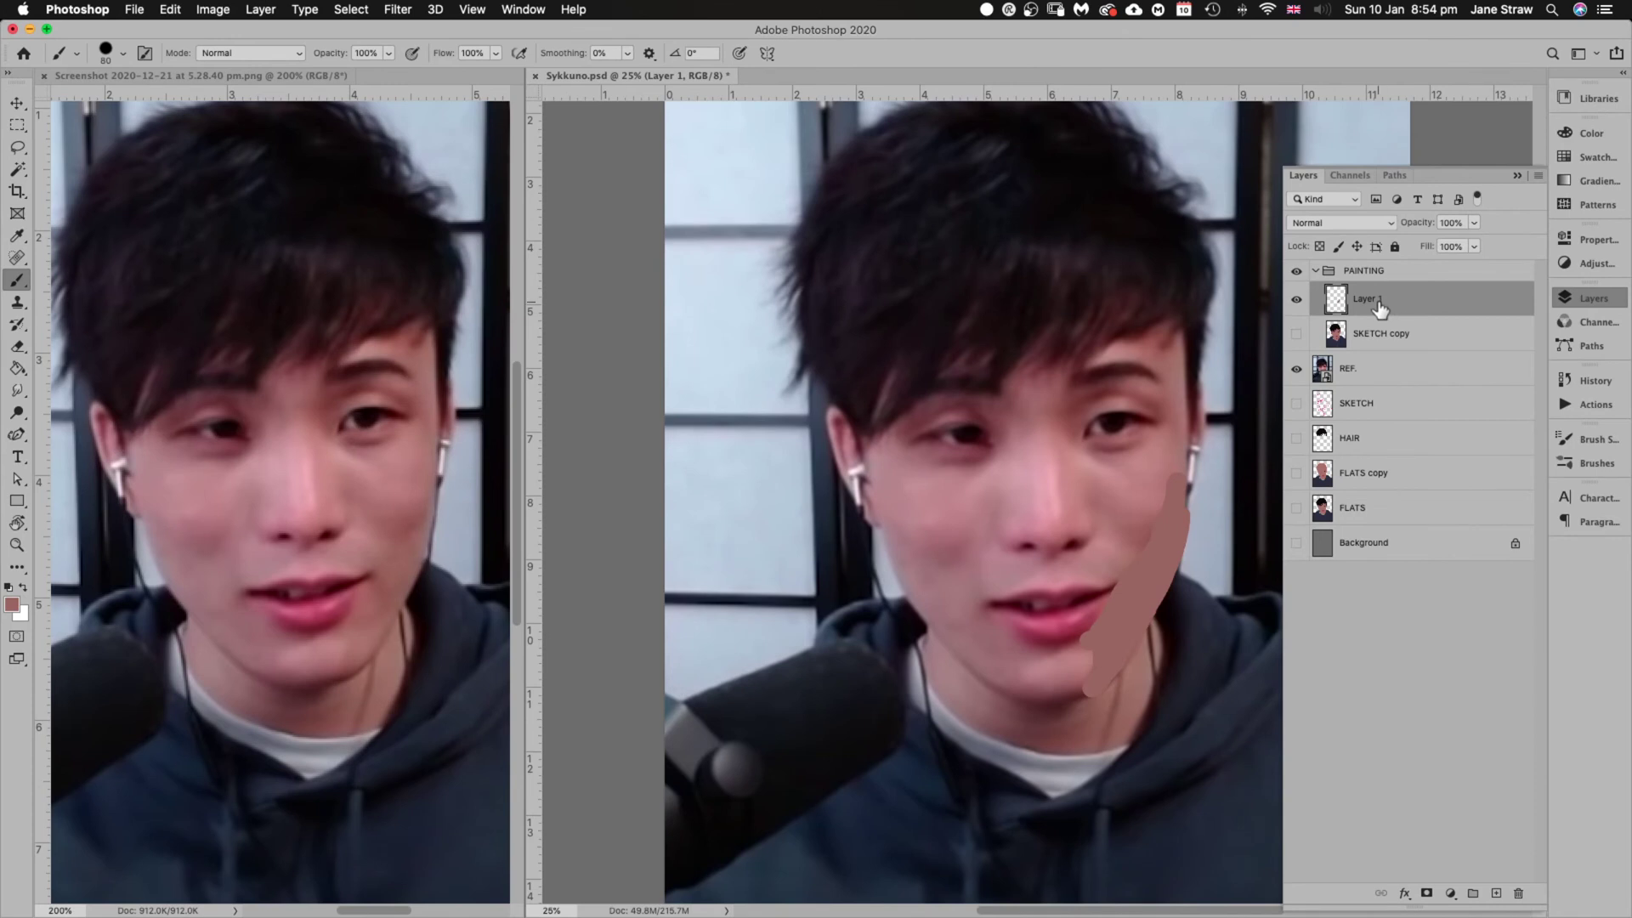
key(Delete)
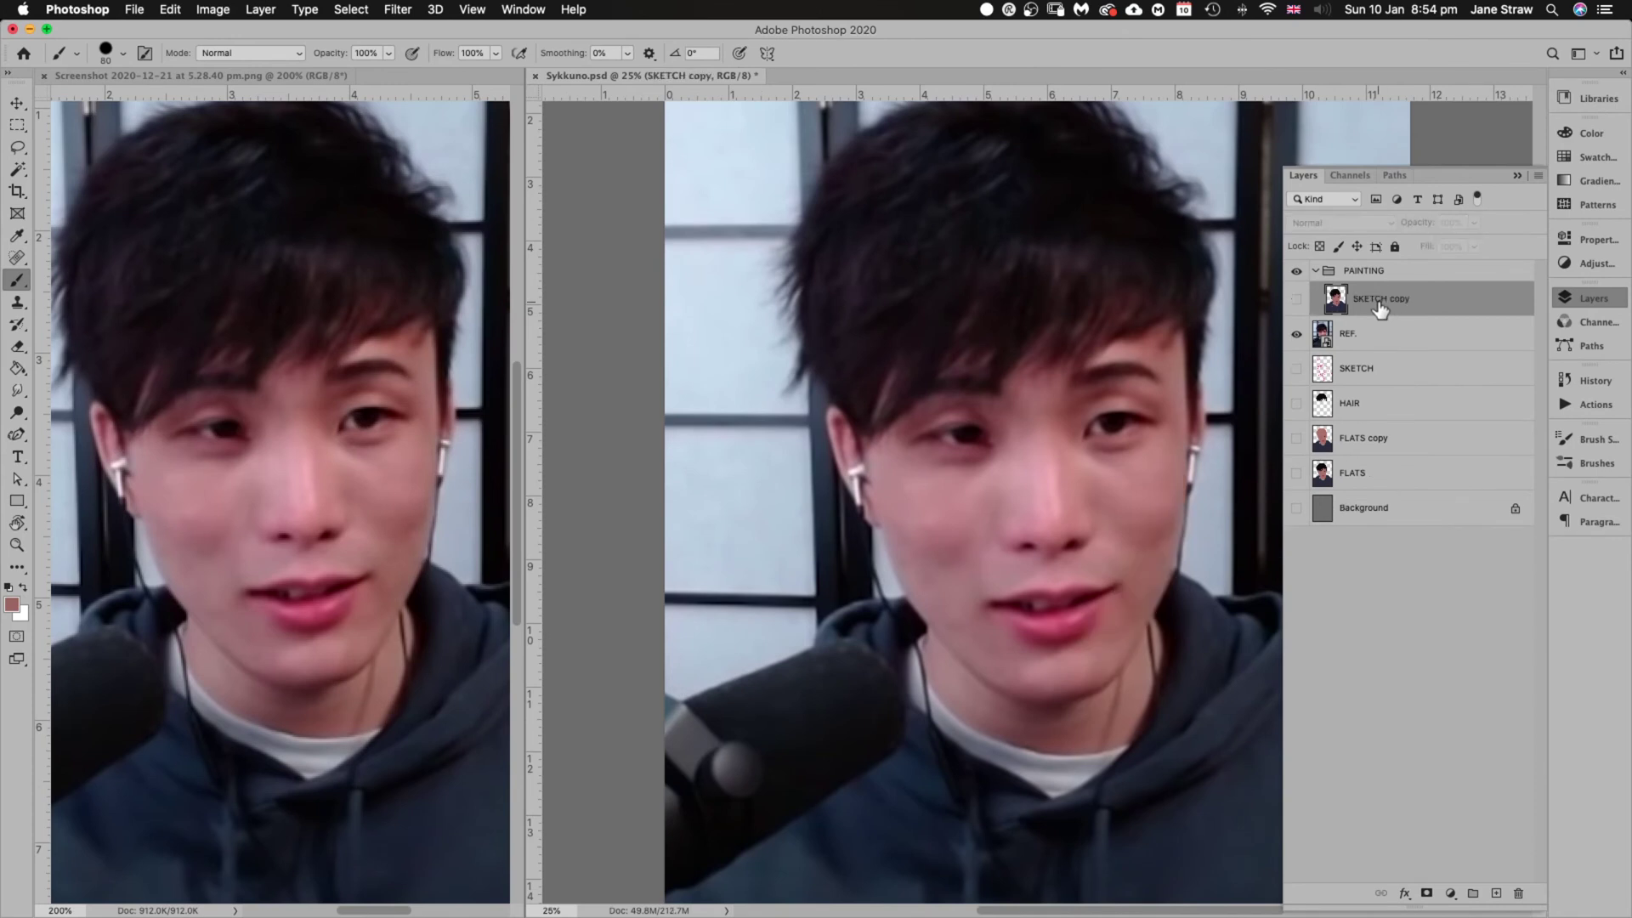
click(1497, 894)
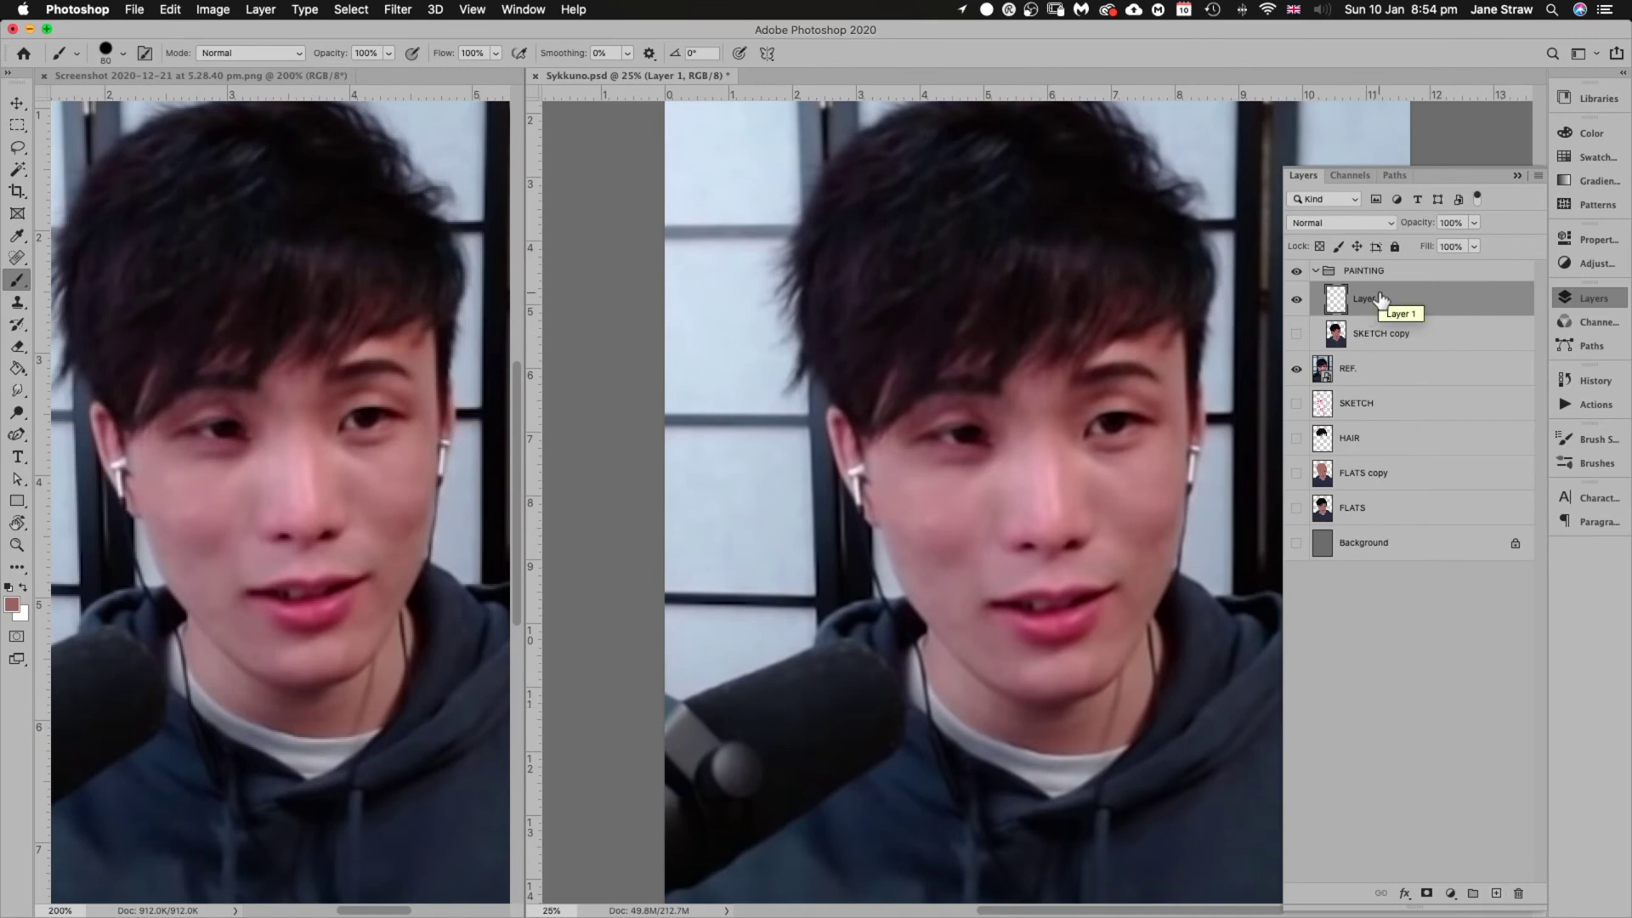
Set the brush to 70 and block in sampled tones on the shadowed jaw, outer cheek and the area between nose and mouth corner
alt+click(1153, 579)
key(bracketleft)
mouse_move(1148, 580)
mouse_down()
mouse_move(1126, 625)
mouse_move(1163, 556)
mouse_move(1104, 659)
mouse_move(1139, 610)
mouse_up()
mouse_move(1167, 553)
mouse_down()
mouse_move(1176, 525)
mouse_move(1162, 583)
mouse_move(1181, 488)
mouse_up()
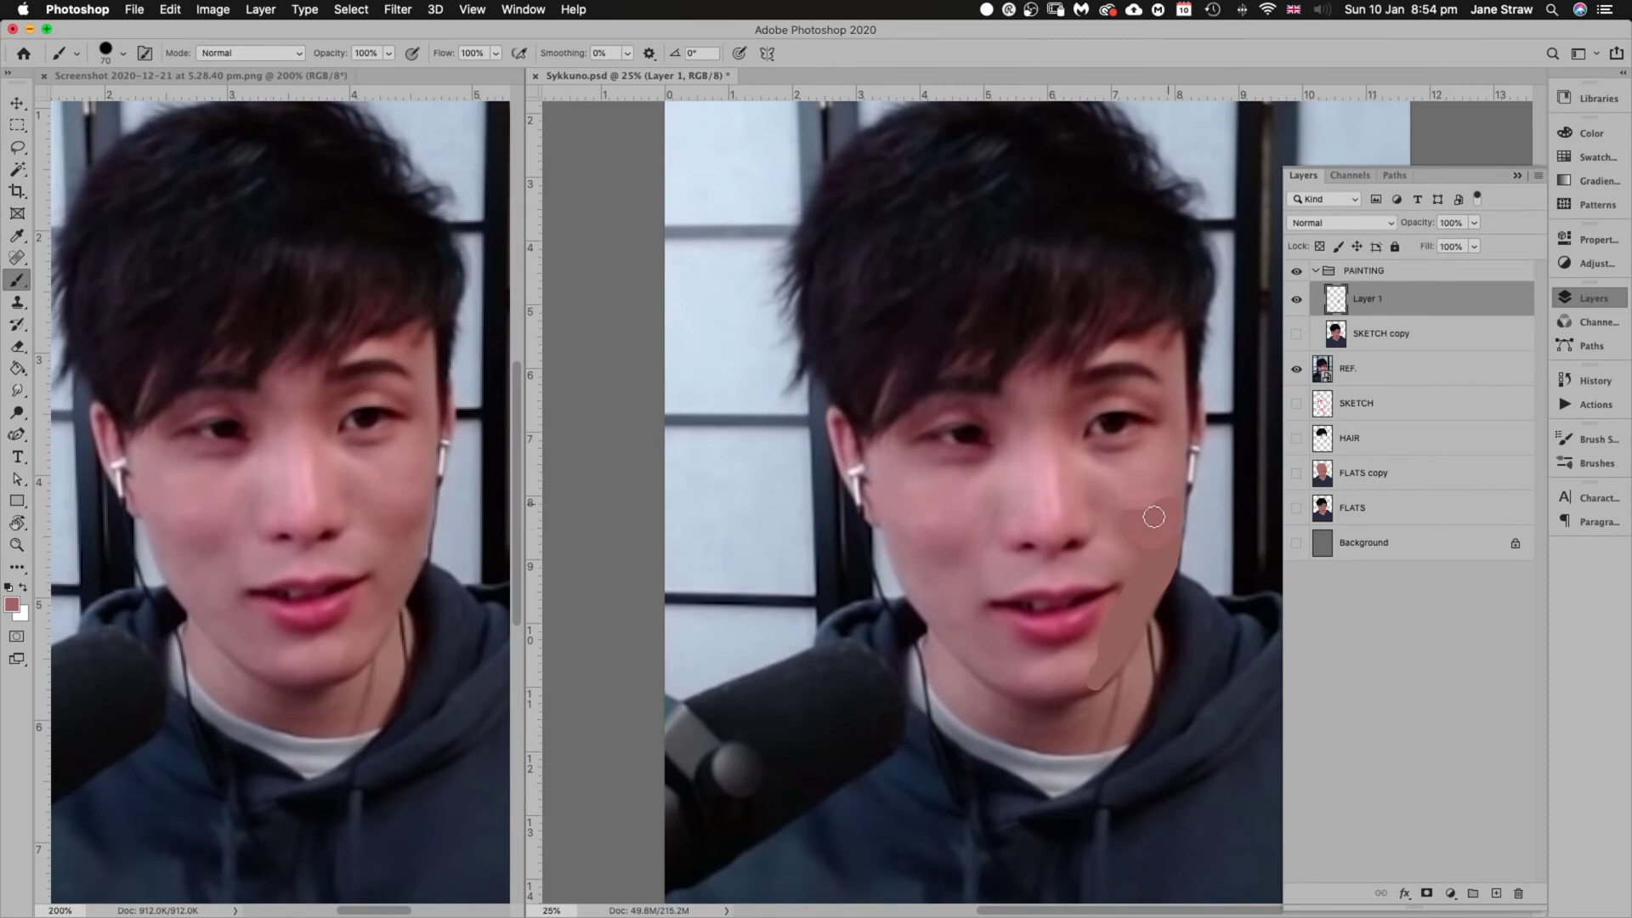
drag(1136, 523, 1153, 501)
alt+click(1104, 560)
drag(1103, 566, 1119, 548)
Sample the inner cheek tones and paint them beside the nose on the shadowed side of the face
alt+click(1097, 491)
drag(1100, 501, 1097, 525)
alt+click(1088, 466)
mouse_move(1074, 463)
mouse_down()
mouse_move(1068, 438)
mouse_move(1069, 493)
mouse_up()
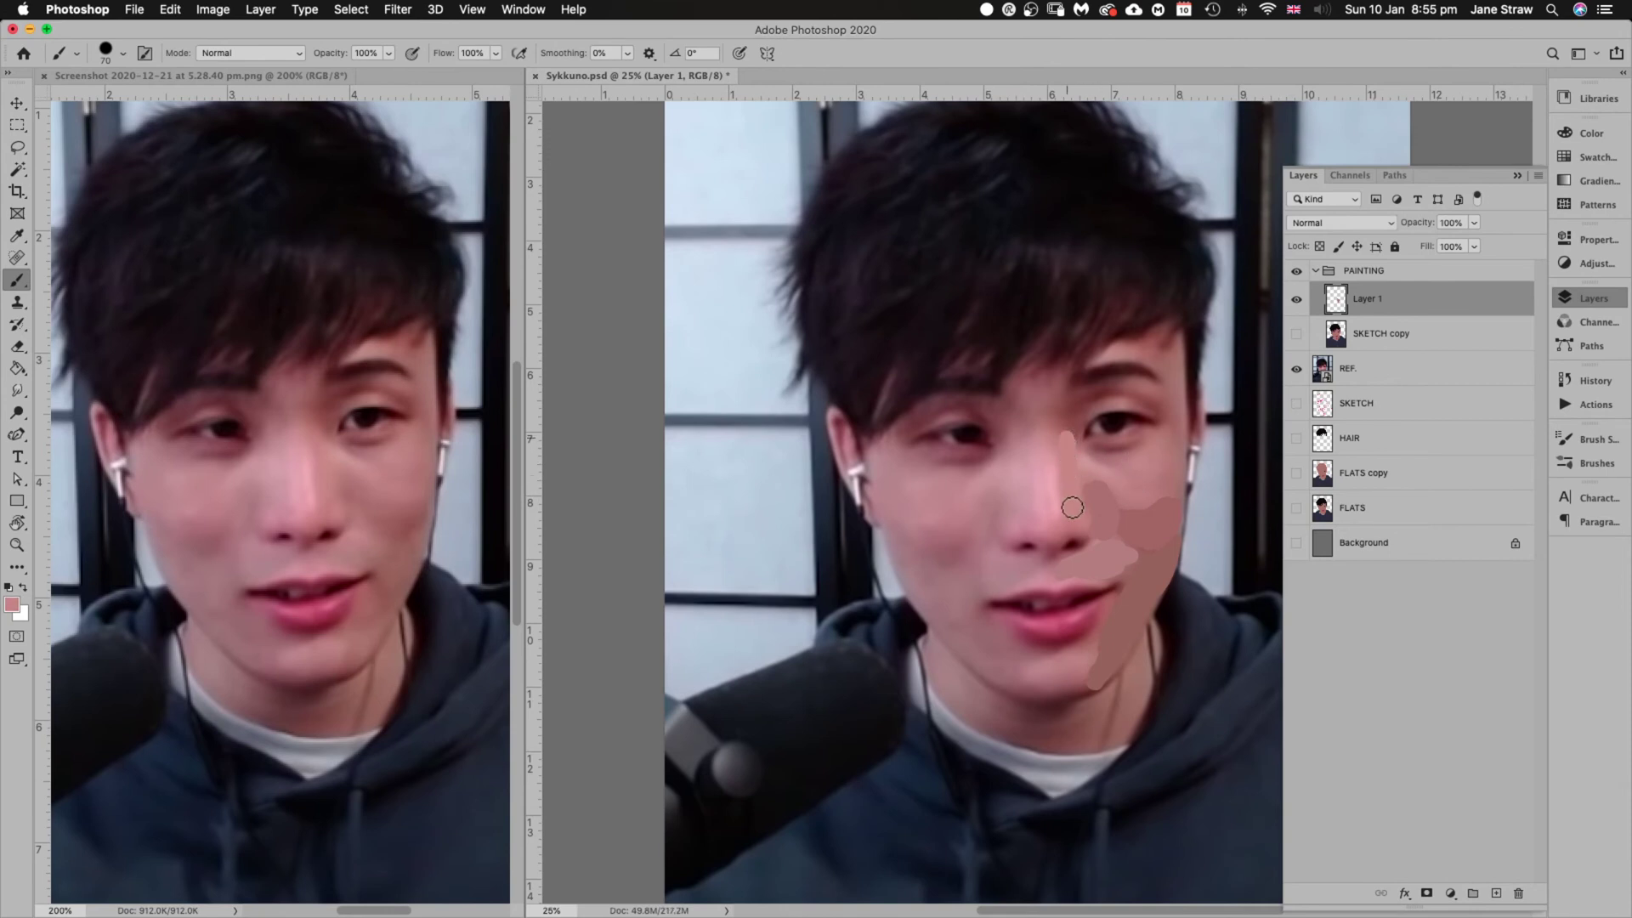
Sample and paint the dark inner eye-socket shadow and the lighter patch under the brow on the shadowed side
alt+click(1076, 418)
drag(1078, 420, 1064, 451)
mouse_move(1070, 438)
mouse_down()
mouse_move(1114, 405)
mouse_move(1066, 436)
mouse_up()
mouse_move(1082, 377)
mouse_down()
mouse_move(1150, 380)
mouse_move(1084, 419)
mouse_up()
alt+click(1123, 388)
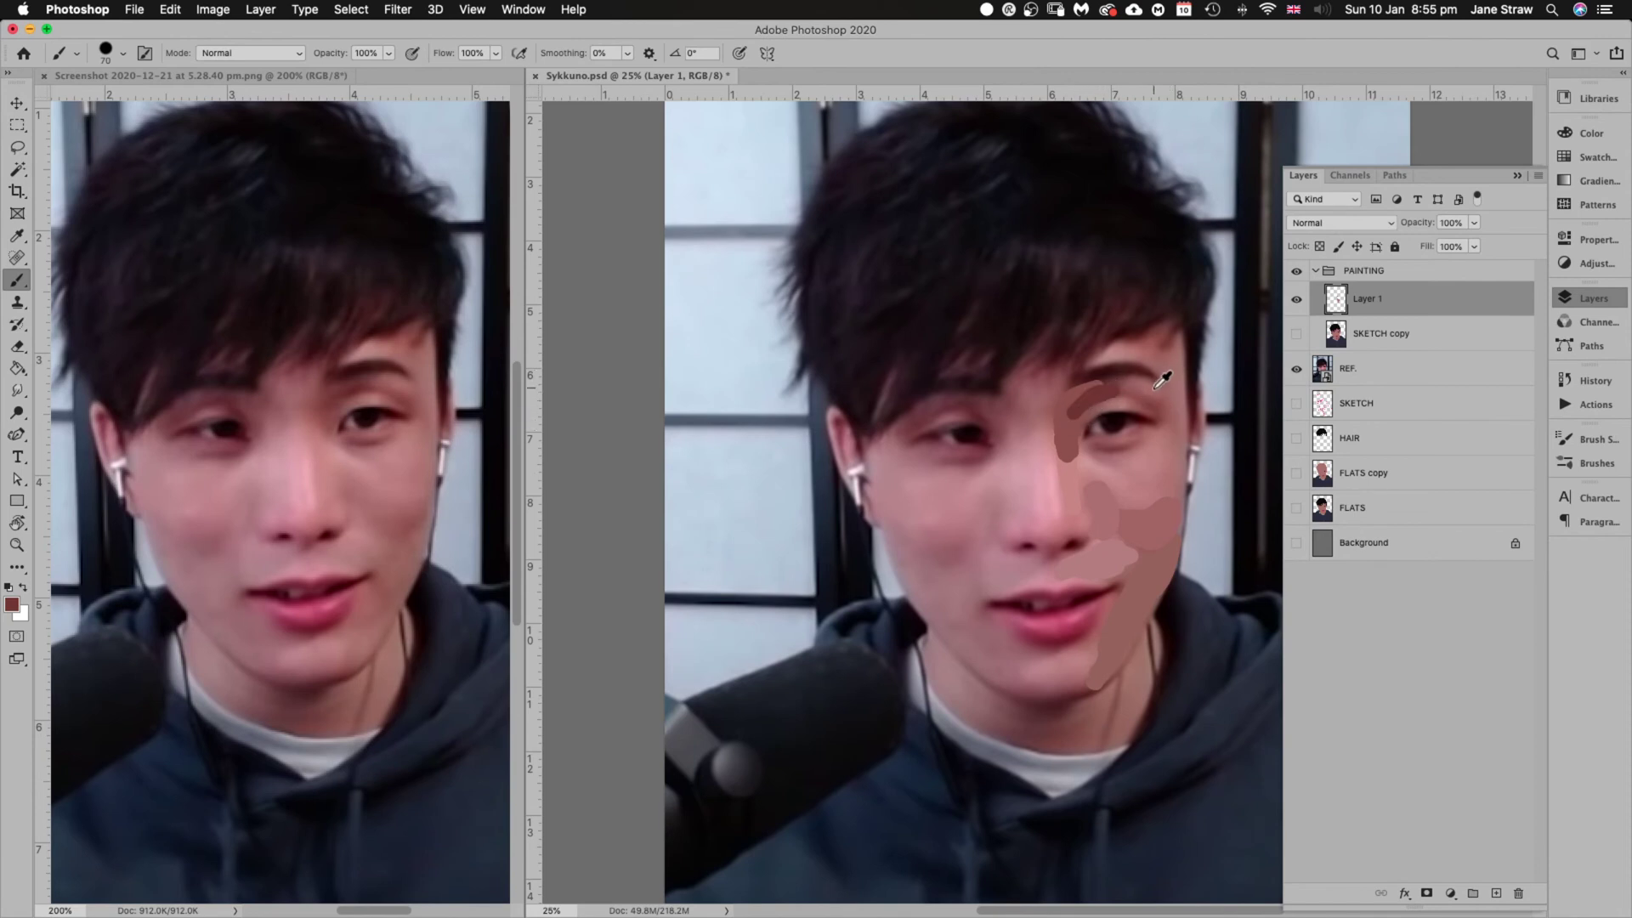
alt+click(1133, 480)
drag(1143, 390, 1163, 396)
Sample the under-eye and temple tones and paint them below the eye and down the outer edge of the face
alt+click(1157, 463)
alt+click(1158, 463)
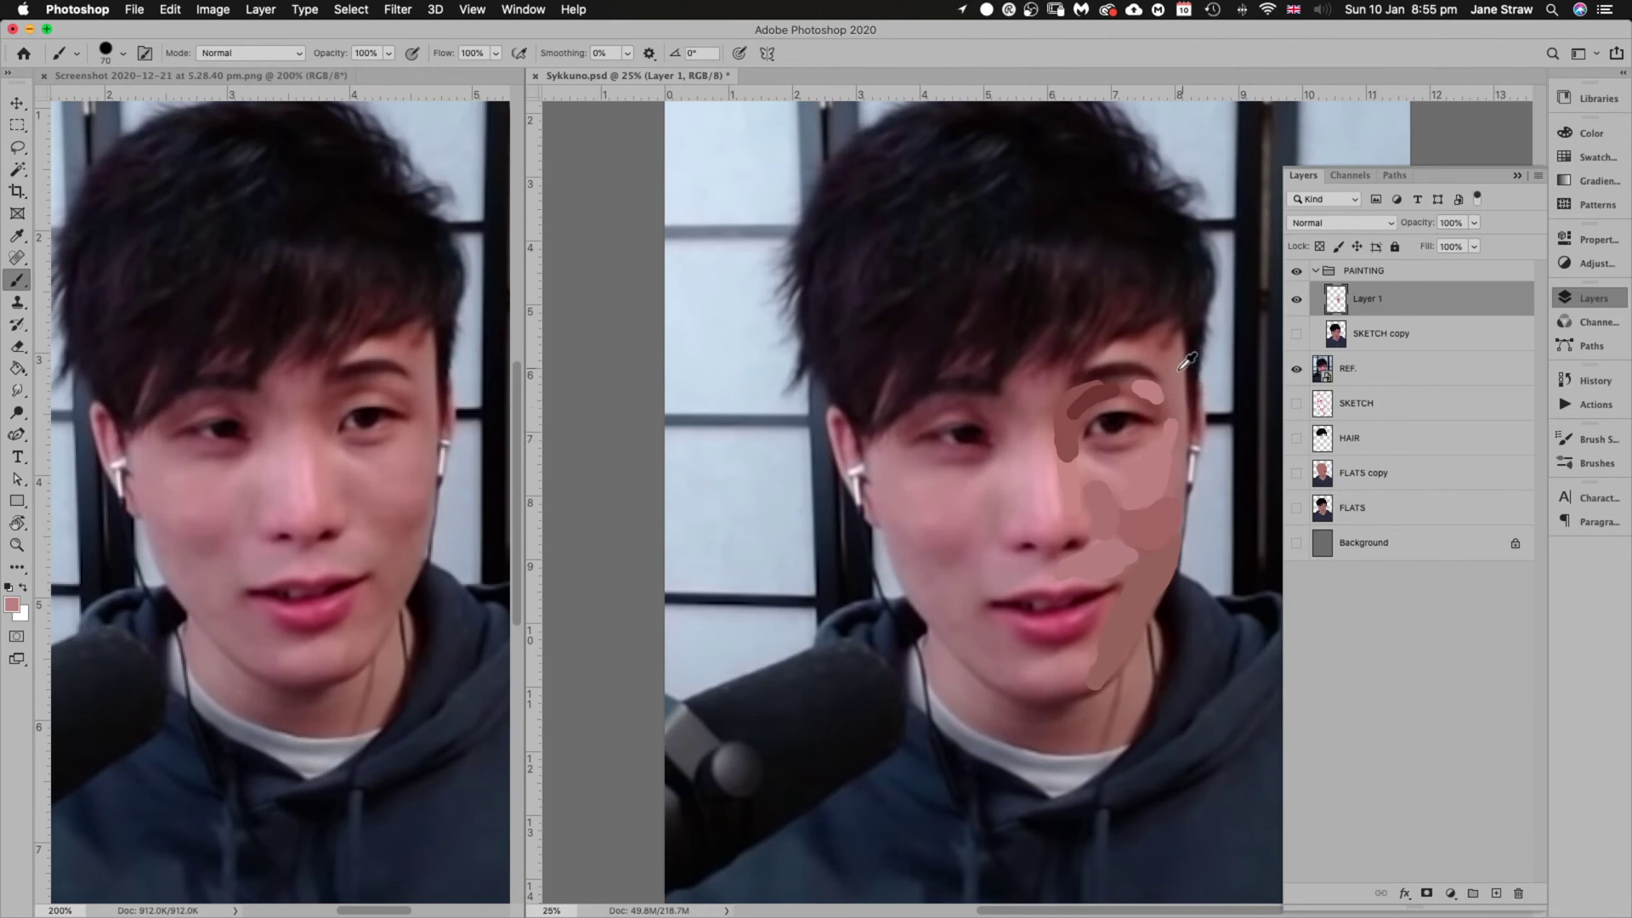
alt+click(1181, 374)
alt+click(1195, 376)
alt+click(1186, 366)
mouse_move(1175, 342)
mouse_down()
mouse_move(1169, 495)
mouse_move(1155, 485)
mouse_up()
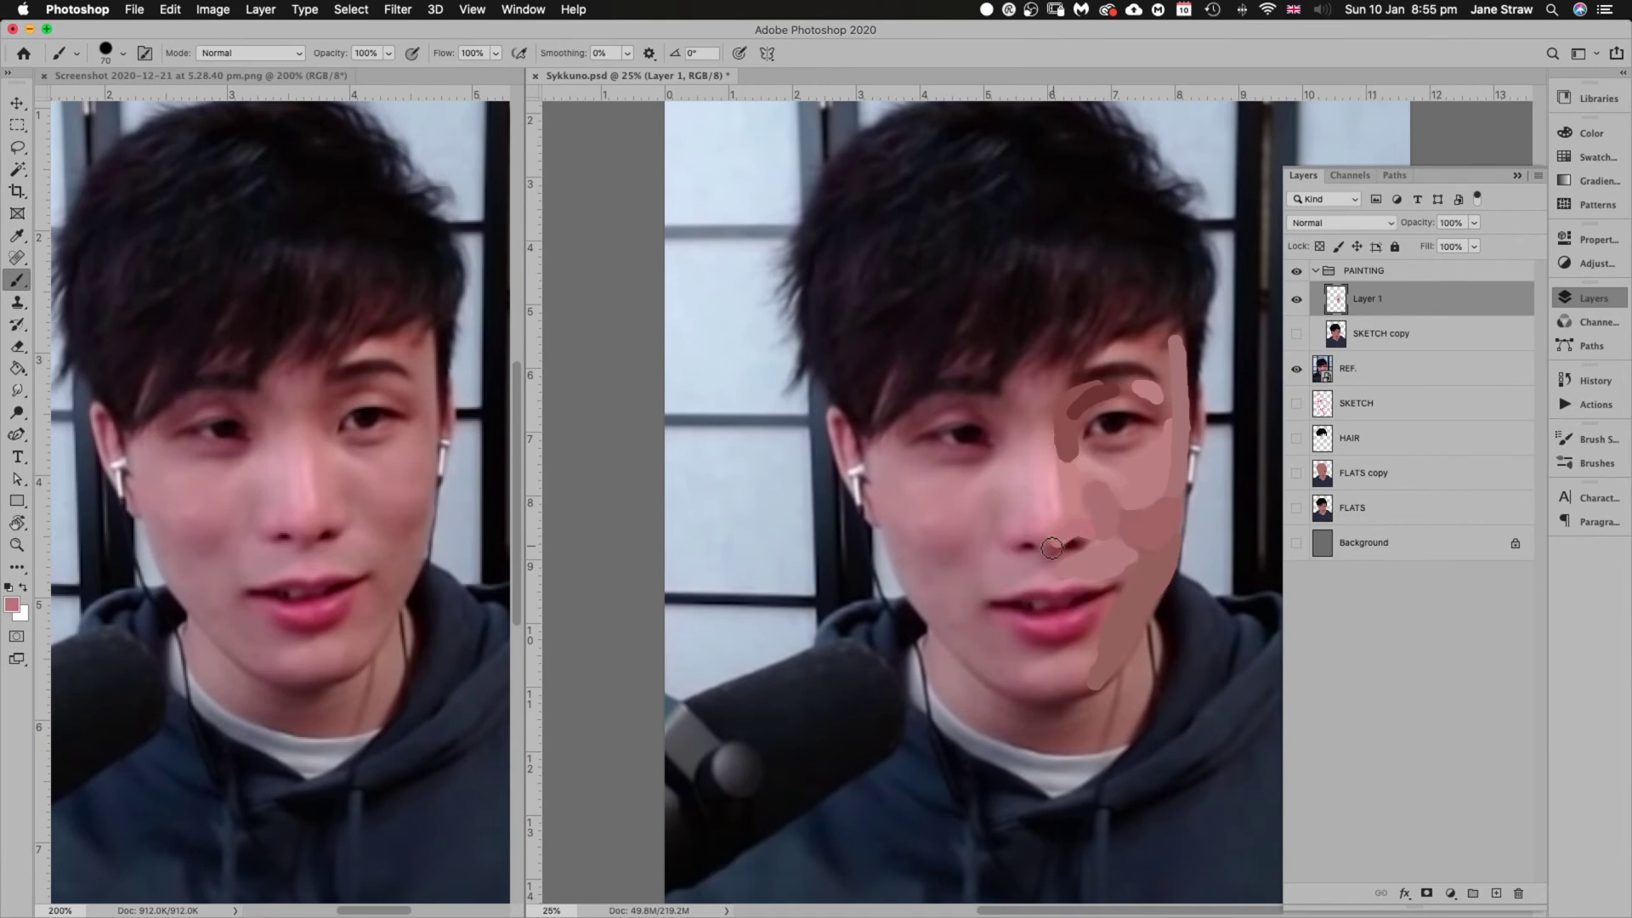
Paint the underside of the nose, then reduce the brush to 35 and fill sampled tones around the shadowed-side eyelid
mouse_move(1051, 548)
mouse_down()
mouse_move(1031, 533)
mouse_move(1104, 516)
mouse_up()
alt+click(1113, 455)
key(bracketleft)
key(bracketleft)
key(bracketleft)
alt+click(1156, 411)
alt+click(1123, 408)
alt+click(1115, 457)
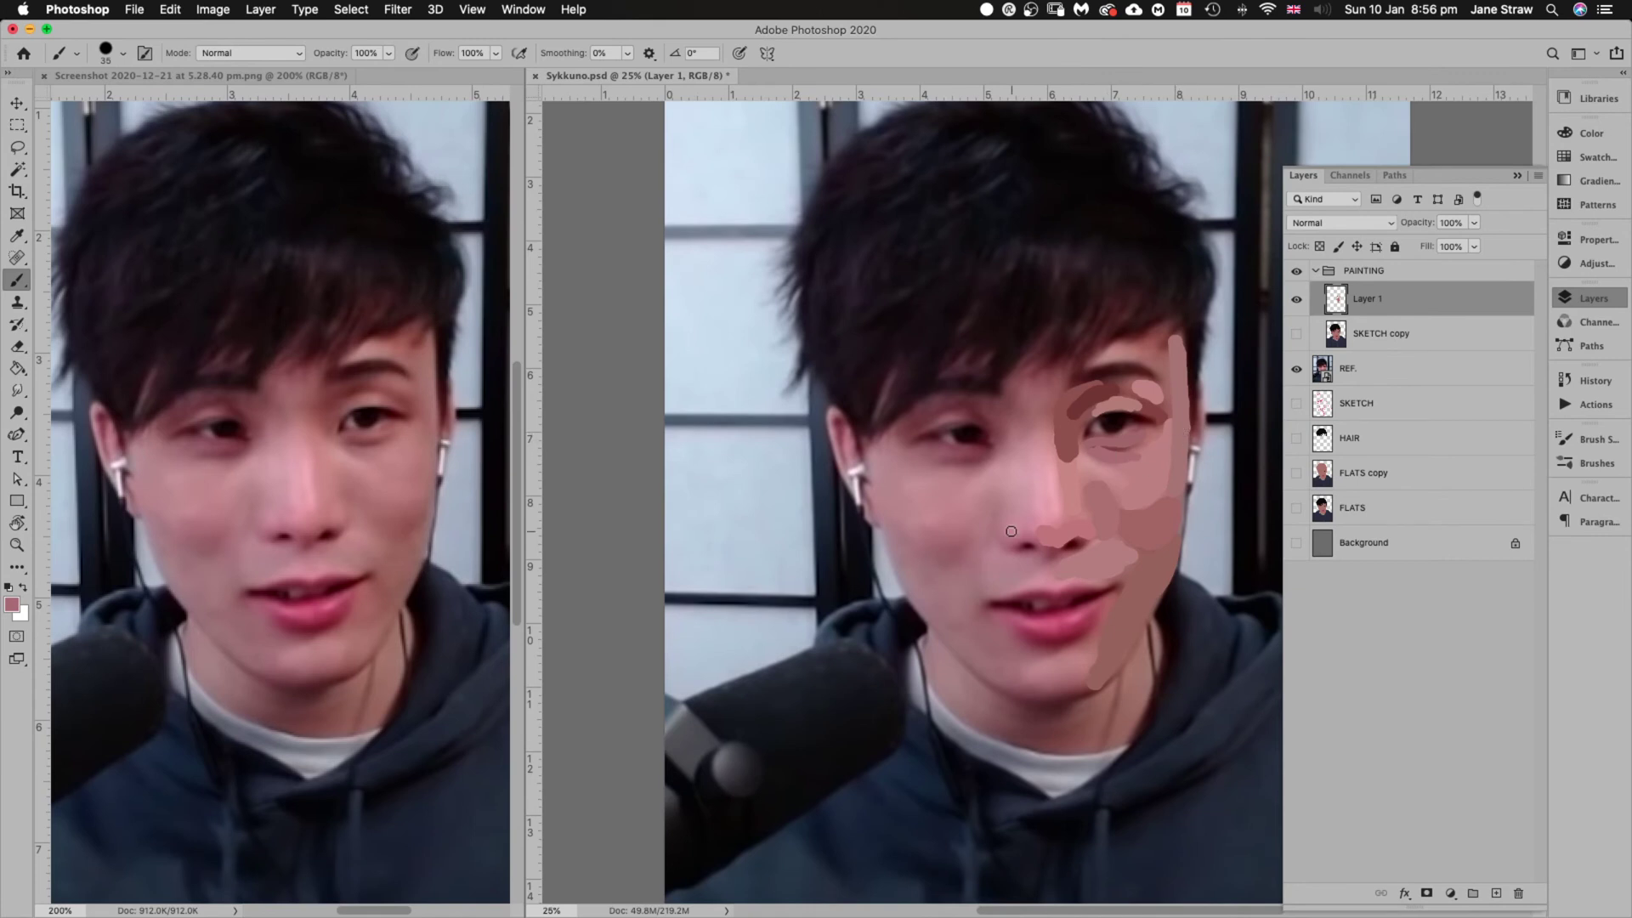
Block in sampled highlight and midtones on the nose bridge, between the brows and along the lit side of the nose, using brush size 60
alt+click(1054, 493)
alt+click(1049, 414)
drag(1051, 394, 1052, 387)
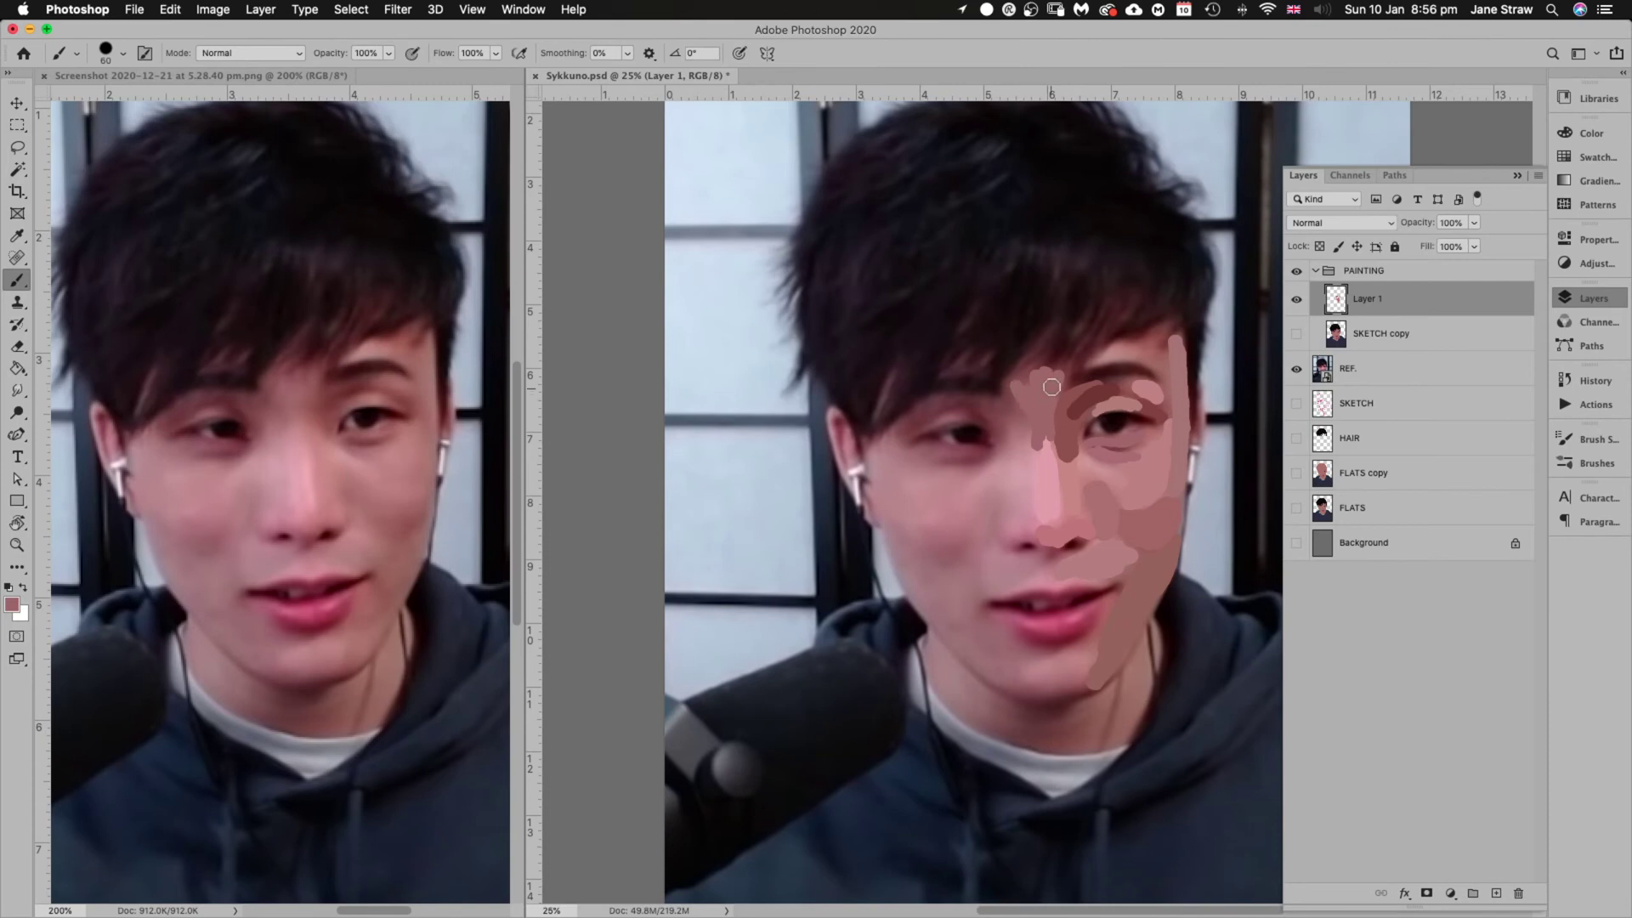
alt+click(1020, 418)
drag(1012, 436, 1016, 451)
alt+click(1024, 477)
alt+click(1016, 529)
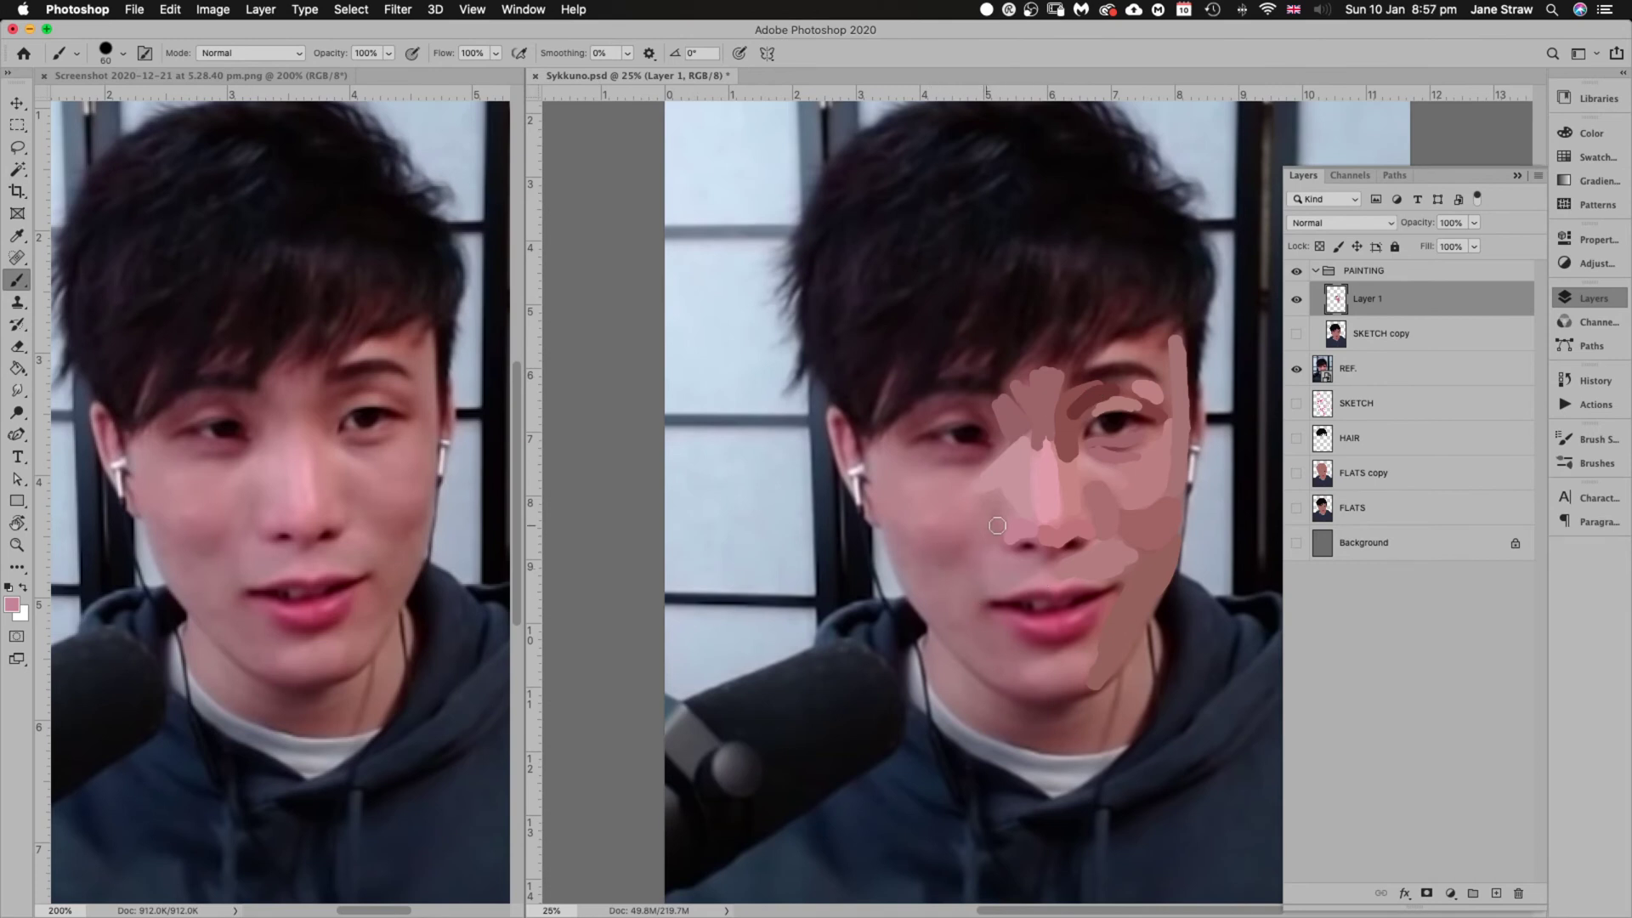
Enlarge the brush to 125 and paint the sampled blush on the lit cheek and the tone down its jaw
alt+click(966, 527)
key(bracketright)
key(bracketright)
key(bracketright)
key(bracketright)
key(bracketright)
mouse_move(933, 531)
mouse_down()
mouse_move(950, 535)
mouse_move(920, 520)
mouse_move(959, 541)
mouse_move(974, 517)
mouse_up()
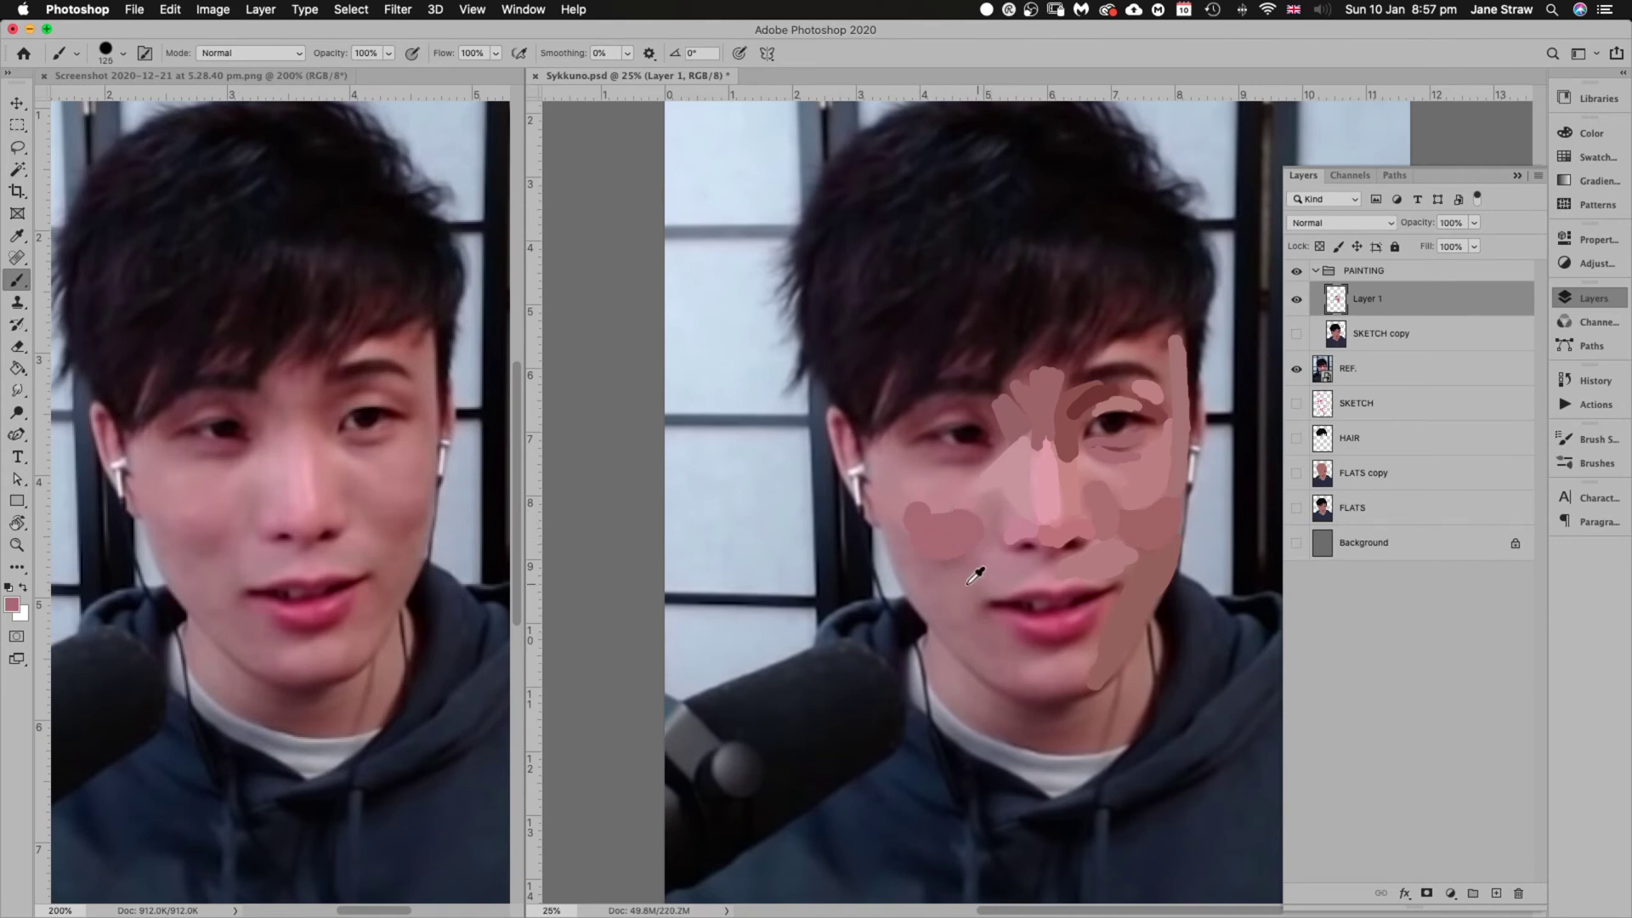
mouse_move(976, 579)
mouse_down()
mouse_move(936, 583)
mouse_move(944, 604)
mouse_move(907, 565)
mouse_move(922, 581)
mouse_move(976, 570)
mouse_move(957, 588)
mouse_move(1000, 521)
mouse_move(968, 636)
mouse_move(942, 605)
mouse_move(978, 646)
mouse_up()
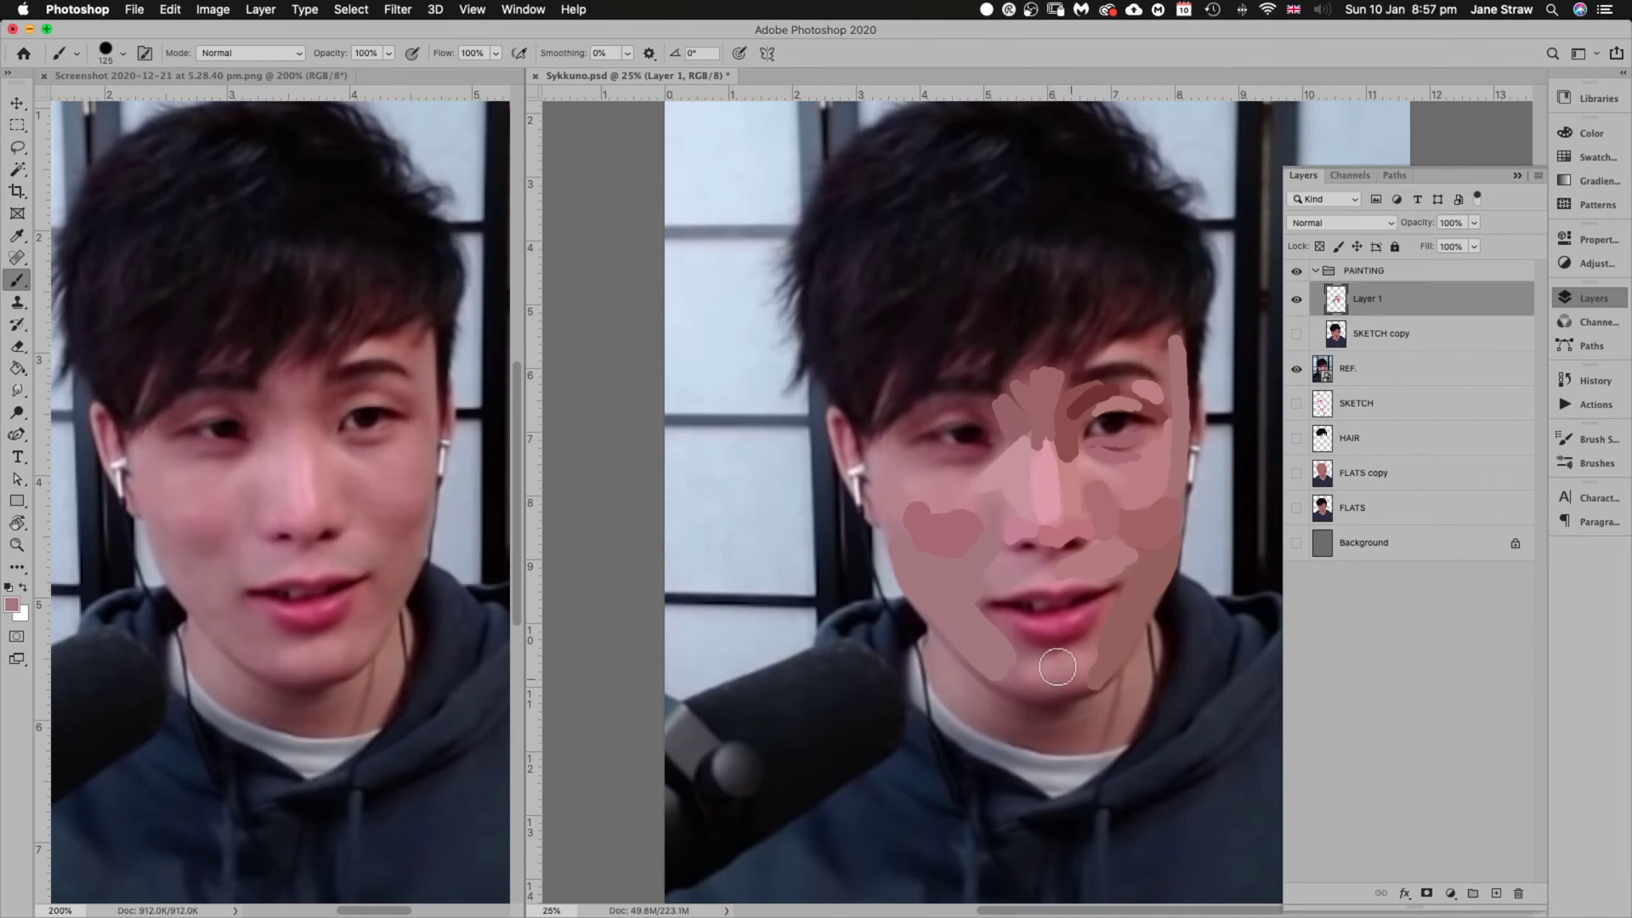
Reduce the brush to 70 and paint the sampled shadow and lighter tones across the chin
alt+click(1025, 675)
key(bracketleft)
key(bracketleft)
key(bracketleft)
key(bracketleft)
mouse_move(1018, 653)
mouse_down()
mouse_move(1092, 690)
mouse_move(1045, 701)
mouse_move(1072, 656)
mouse_up()
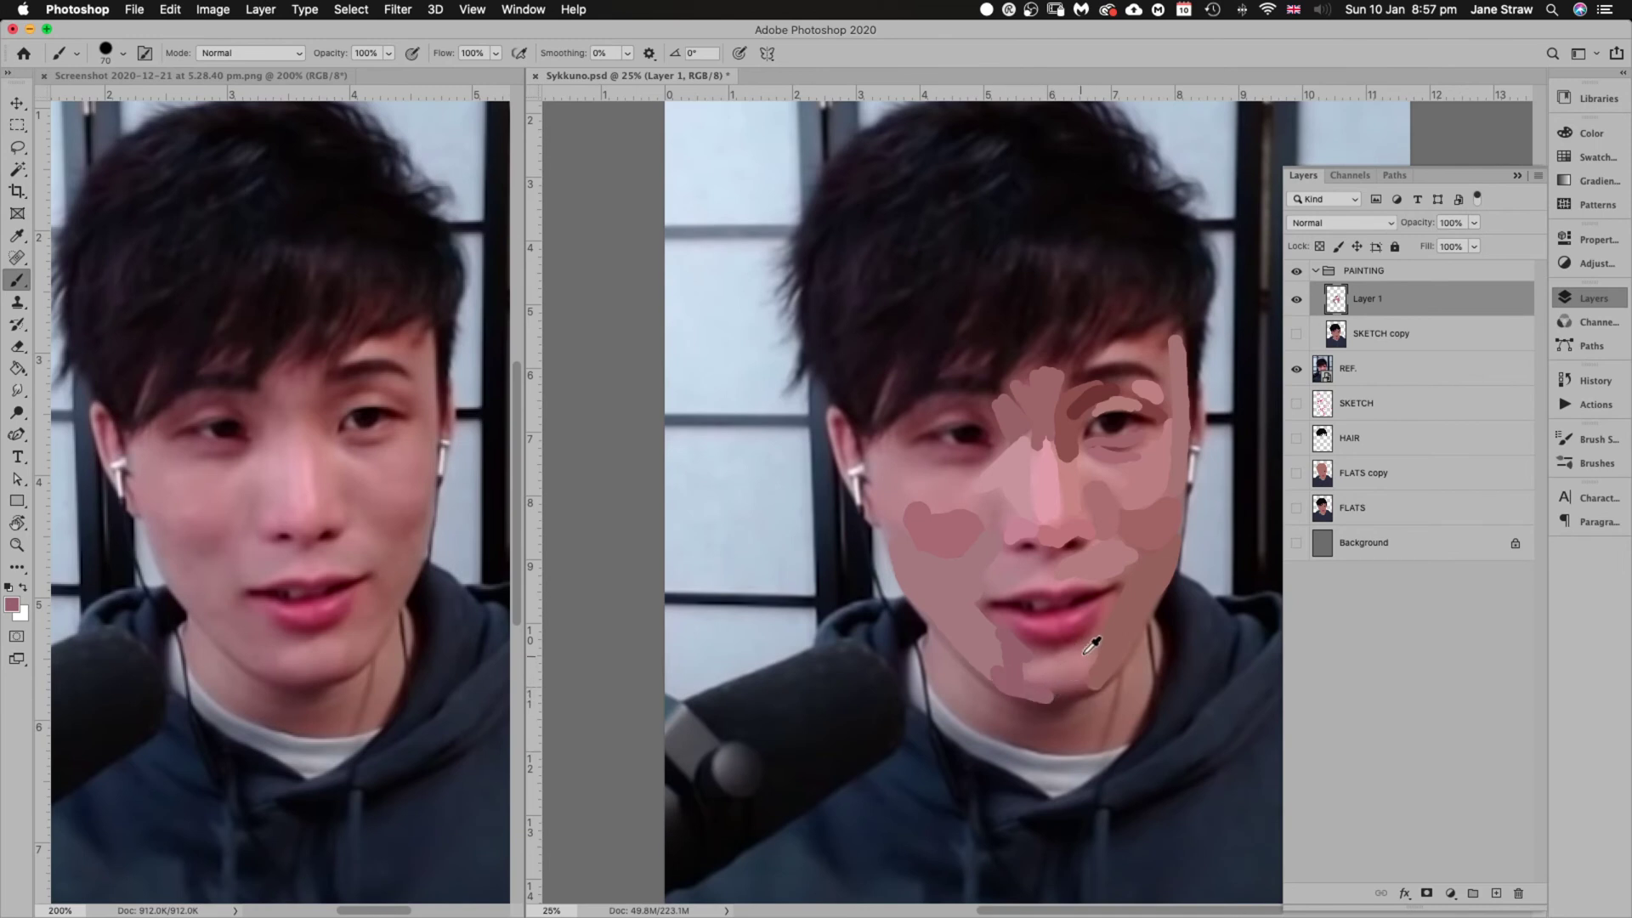
mouse_move(1081, 668)
mouse_down()
mouse_move(1046, 664)
mouse_move(1094, 662)
mouse_up()
Paint sampled tones on the lit upper cheek, its outer edge and under the eye, reducing the brush to 45
key(alt)
mouse_move(951, 484)
mouse_down()
mouse_move(986, 494)
mouse_move(951, 500)
mouse_move(1022, 502)
mouse_move(998, 595)
mouse_move(991, 504)
mouse_up()
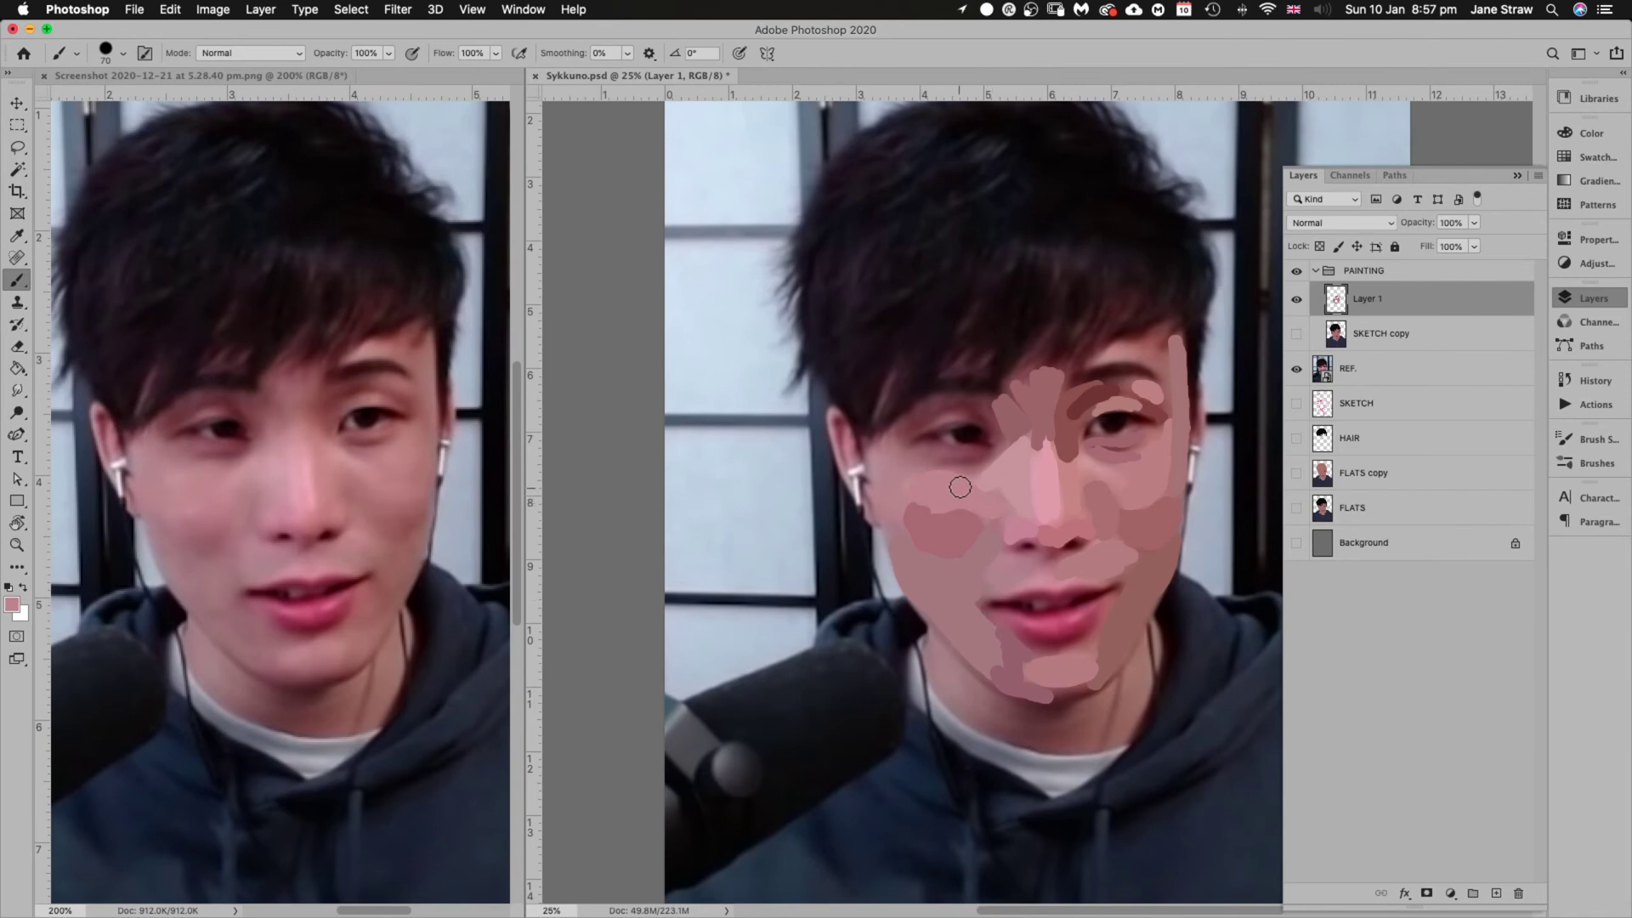
key(alt)
alt+click(894, 497)
drag(882, 496, 891, 514)
alt+click(1015, 439)
key(bracketleft)
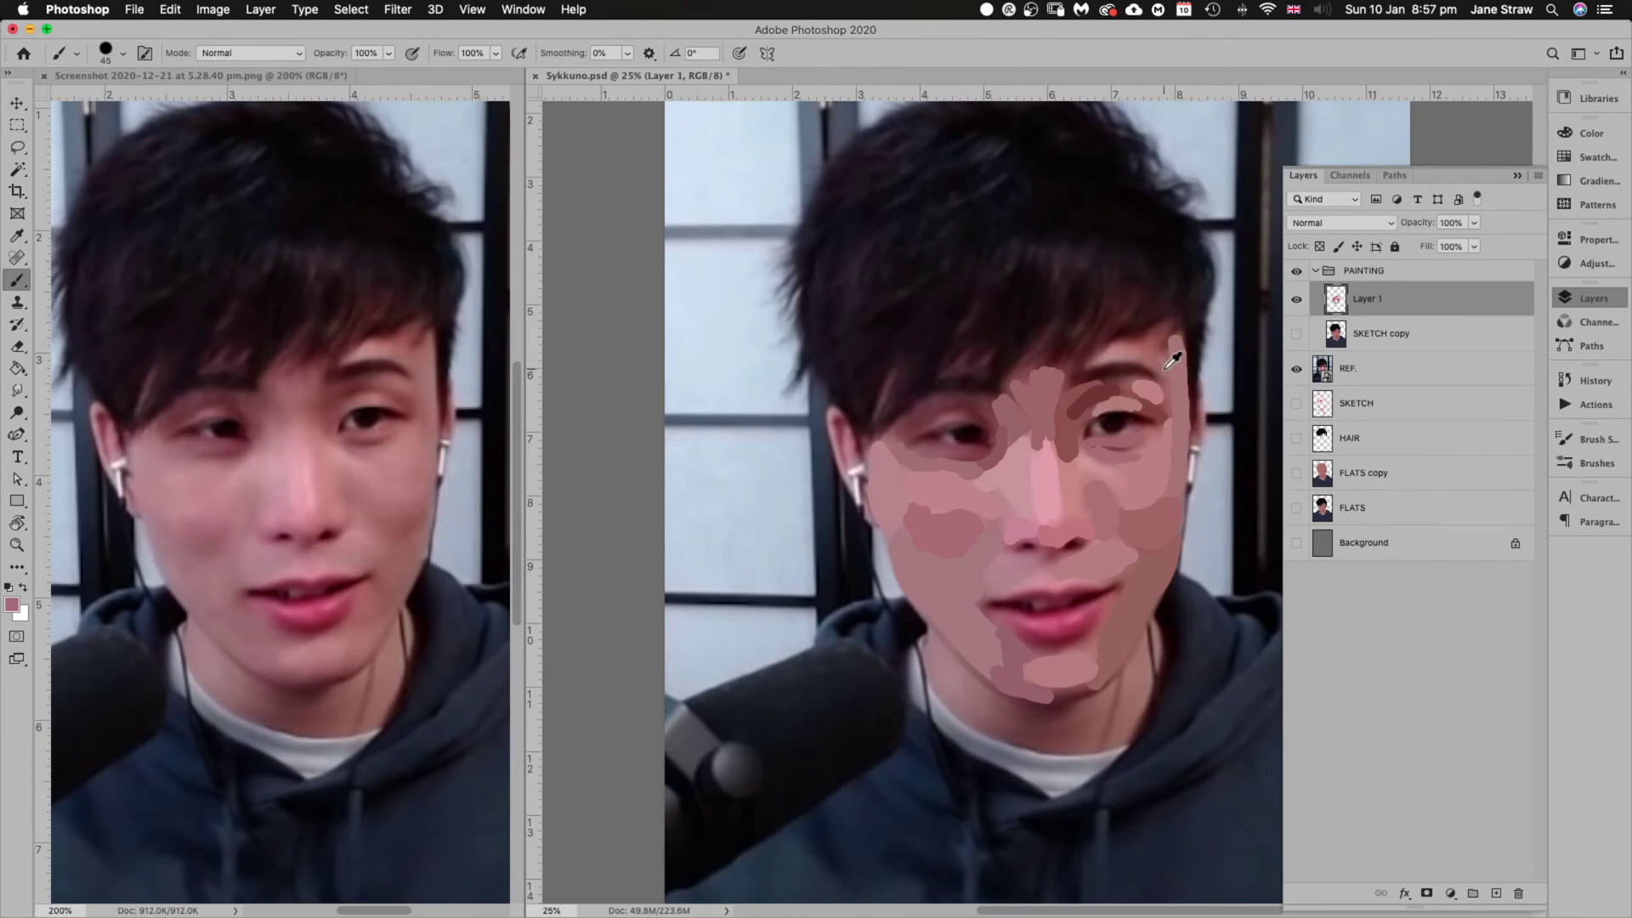
Sample and paint the temple shadow, the lit skin above the brow and the dark red shadow along the fringe
alt+click(1159, 339)
mouse_move(1158, 348)
mouse_down()
mouse_move(1166, 402)
mouse_move(1158, 334)
mouse_up()
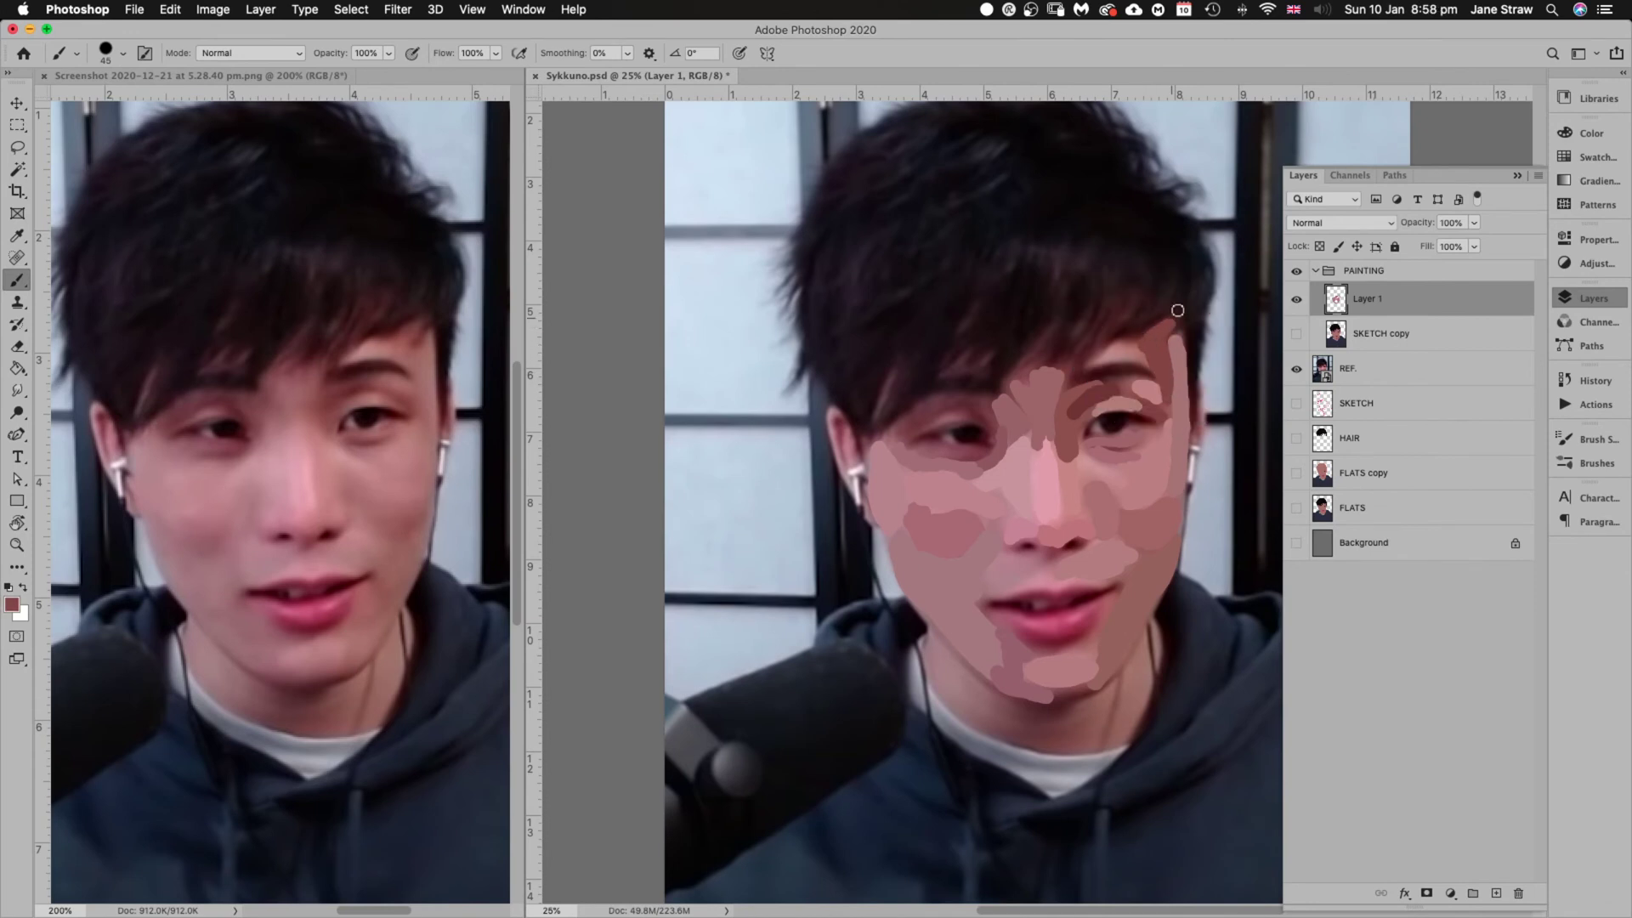
alt+click(1123, 348)
drag(1112, 352, 1108, 356)
alt+click(1126, 306)
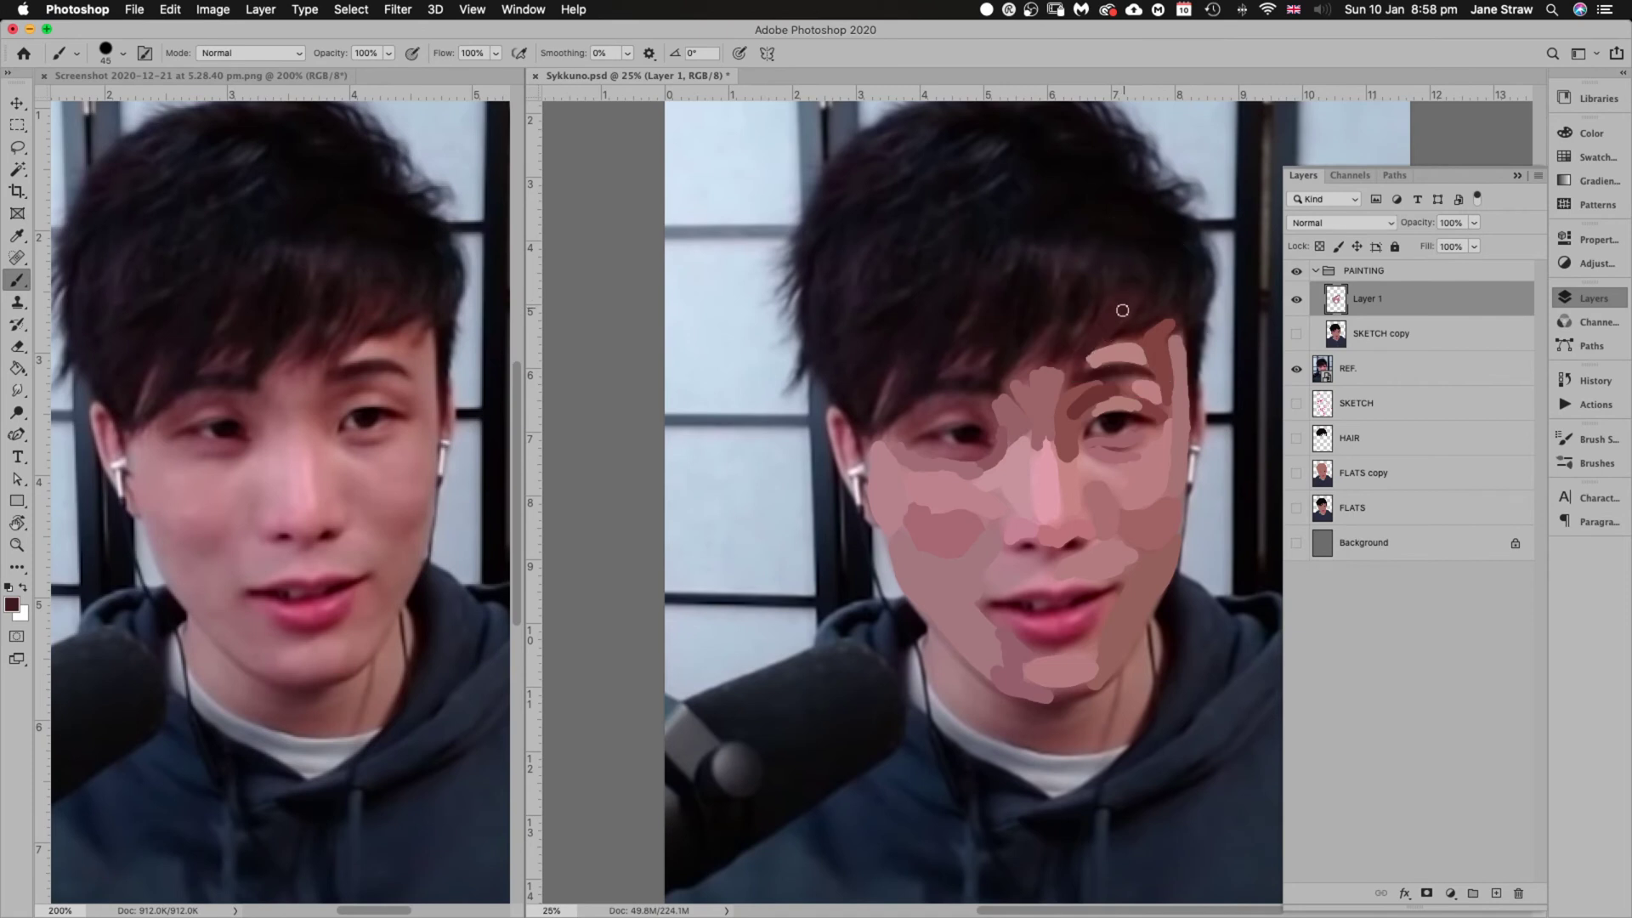
mouse_move(1122, 310)
mouse_down()
mouse_move(1179, 327)
mouse_move(1140, 317)
mouse_move(1006, 365)
mouse_up()
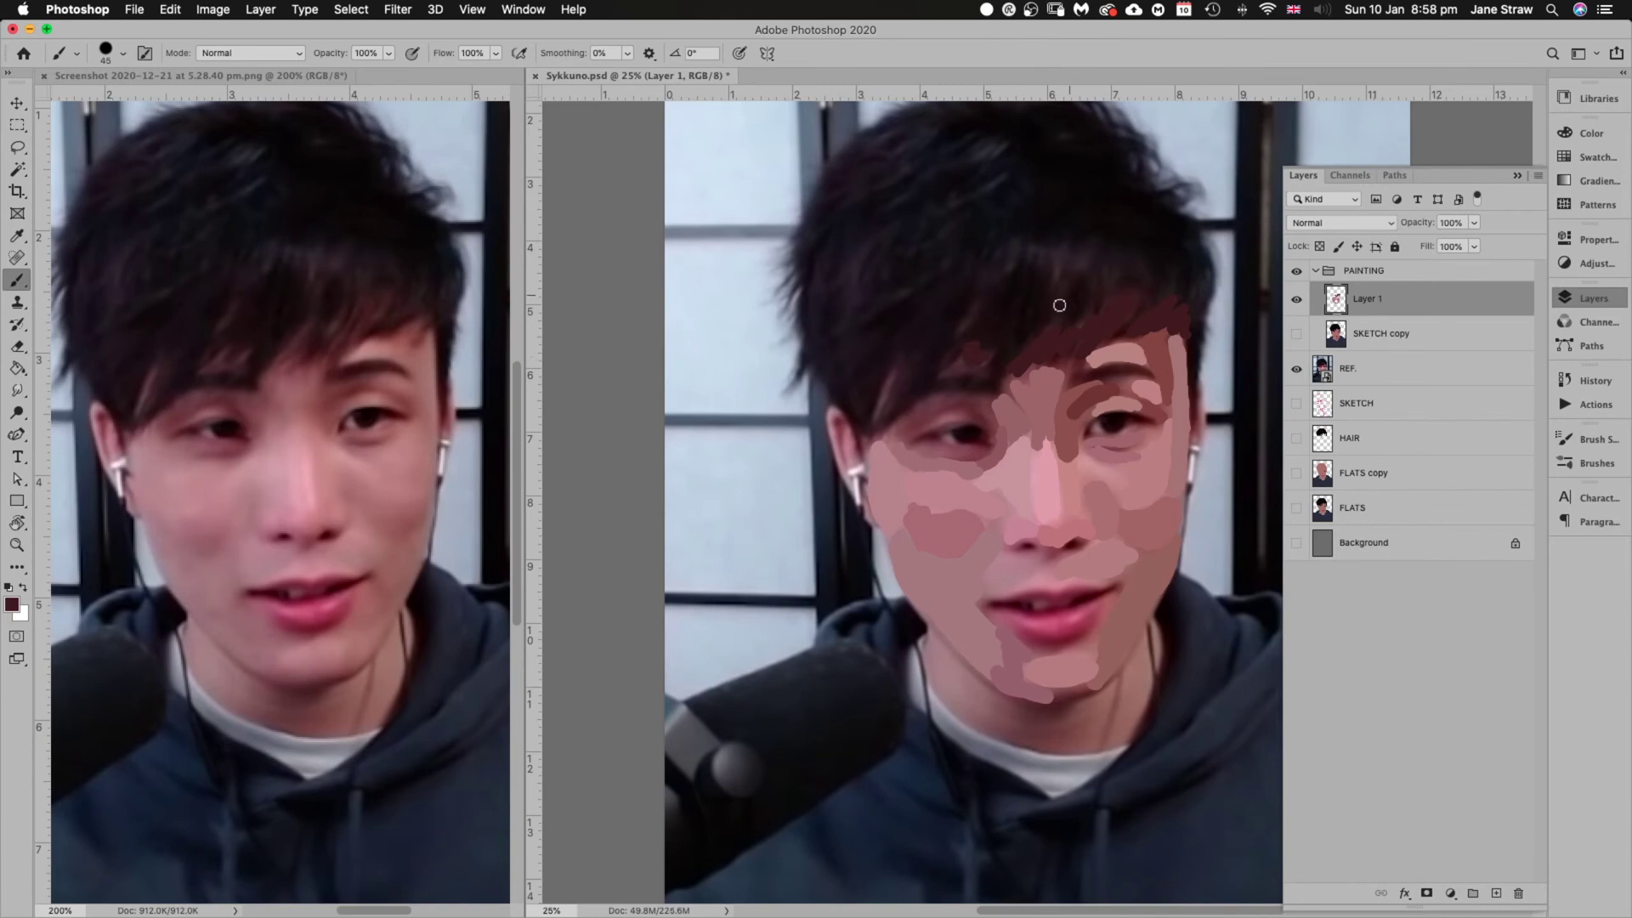
Sample the muted forehead tone and paint the skin patches showing through the fringe on the lit side
alt+click(966, 358)
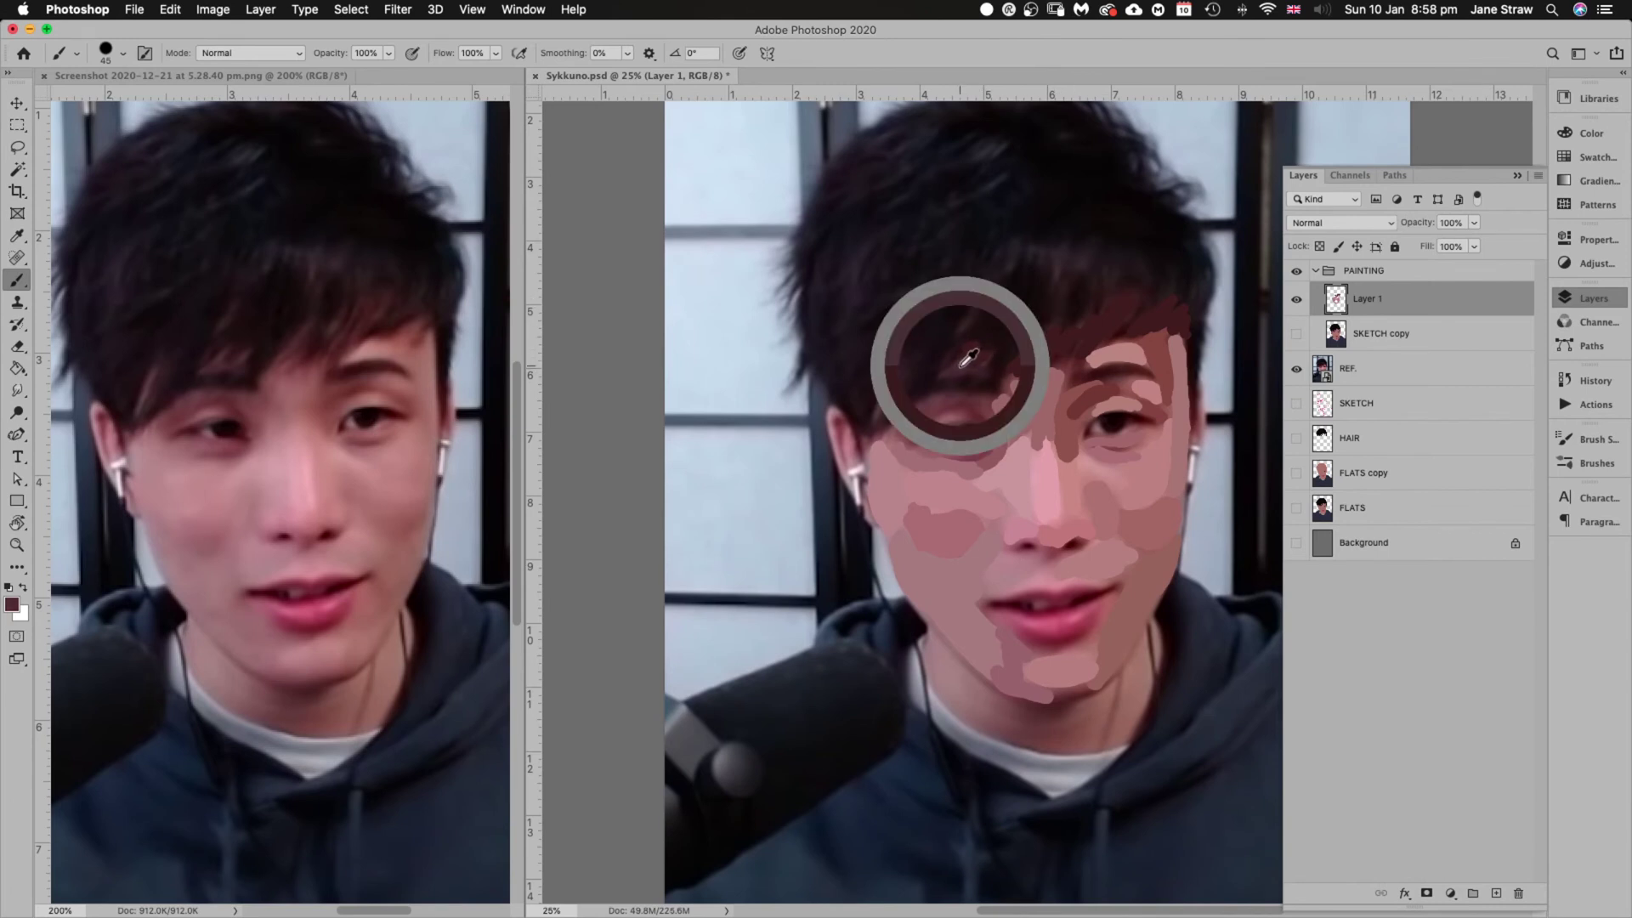
mouse_move(969, 357)
mouse_down()
mouse_move(959, 366)
mouse_move(994, 358)
mouse_up()
drag(894, 389, 892, 372)
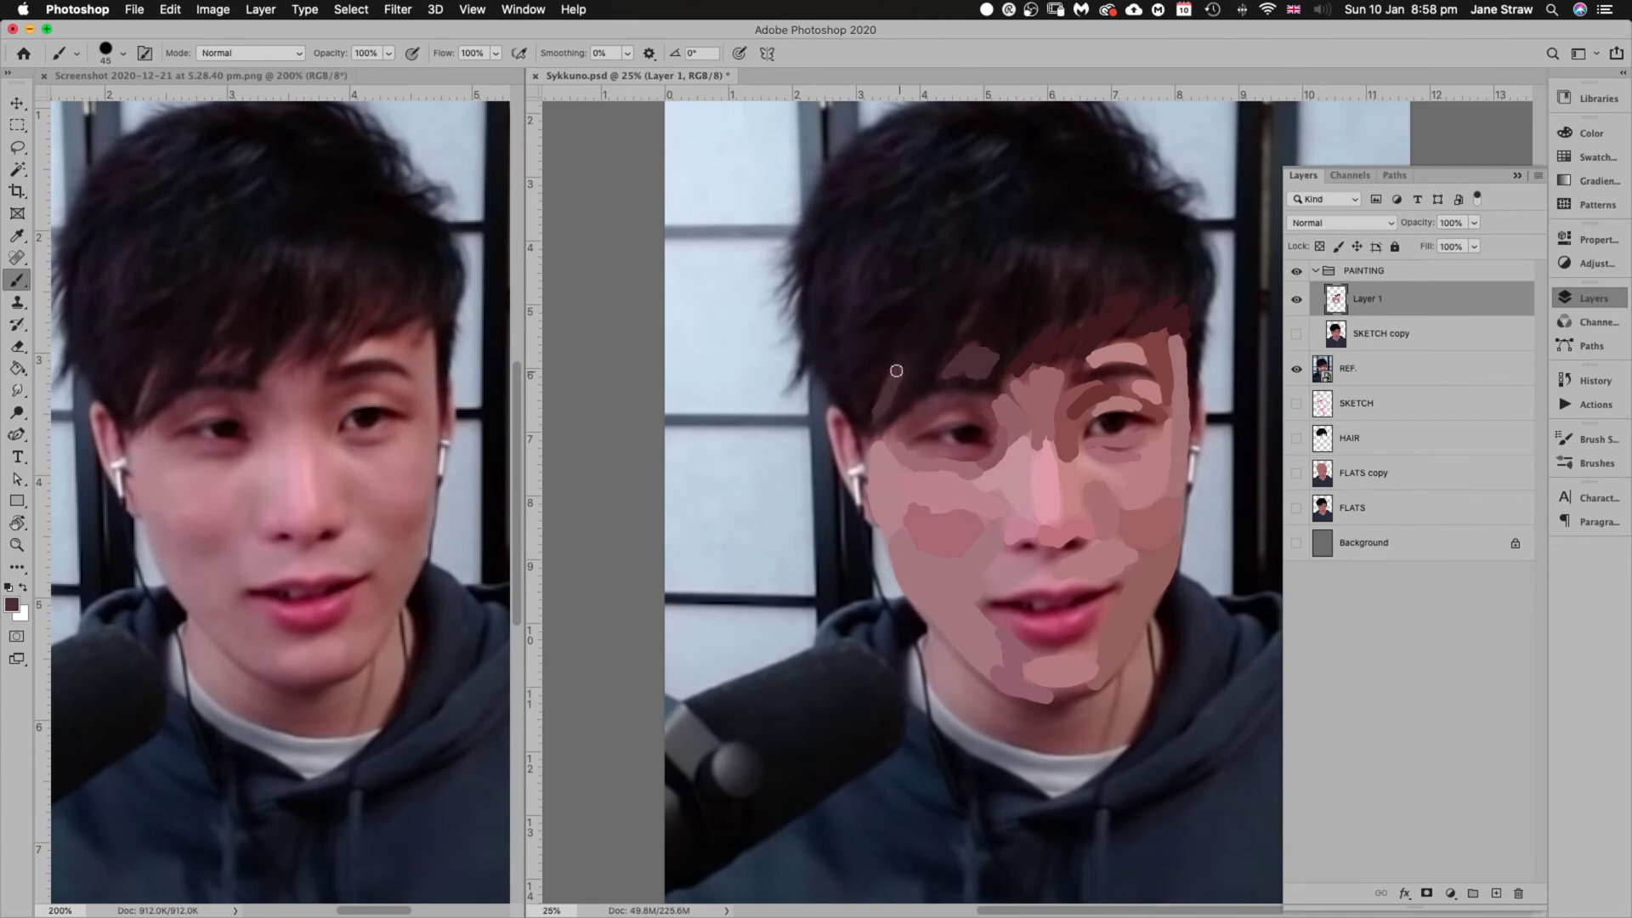
Sample the eyelid and socket tones around the lit-side eye and block them in
alt+click(915, 417)
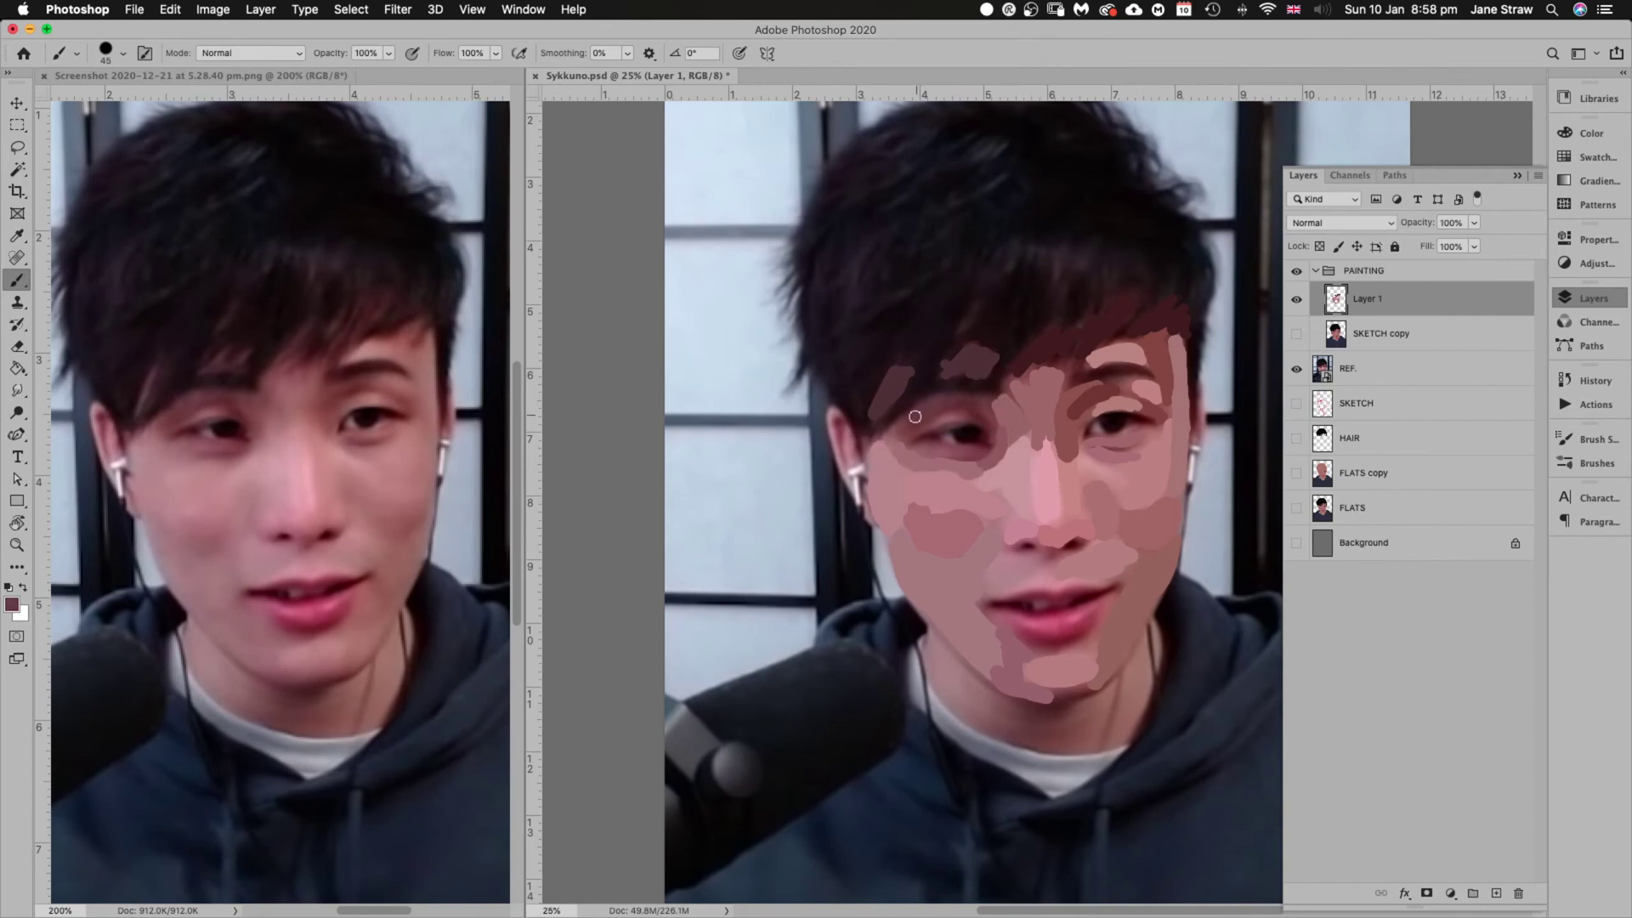
alt+click(969, 403)
alt+click(980, 410)
alt+click(952, 415)
alt+click(932, 427)
Paint the dark shadow under the chin and the sampled midtones down the front and shadowed side of the neck
alt+click(1080, 693)
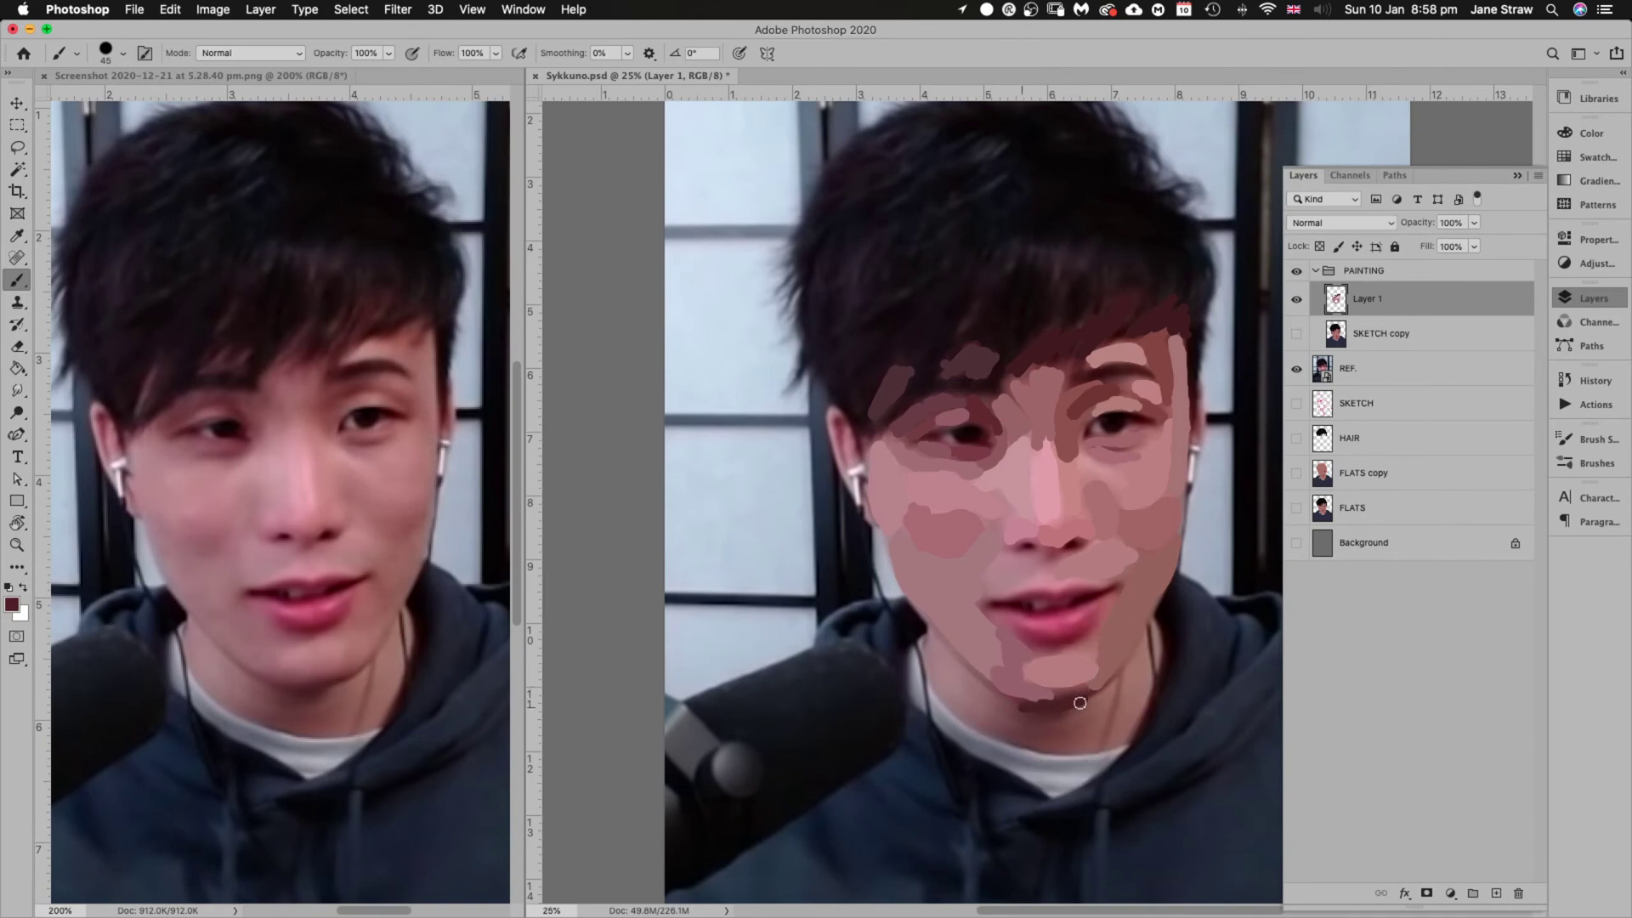
drag(1020, 702, 1095, 695)
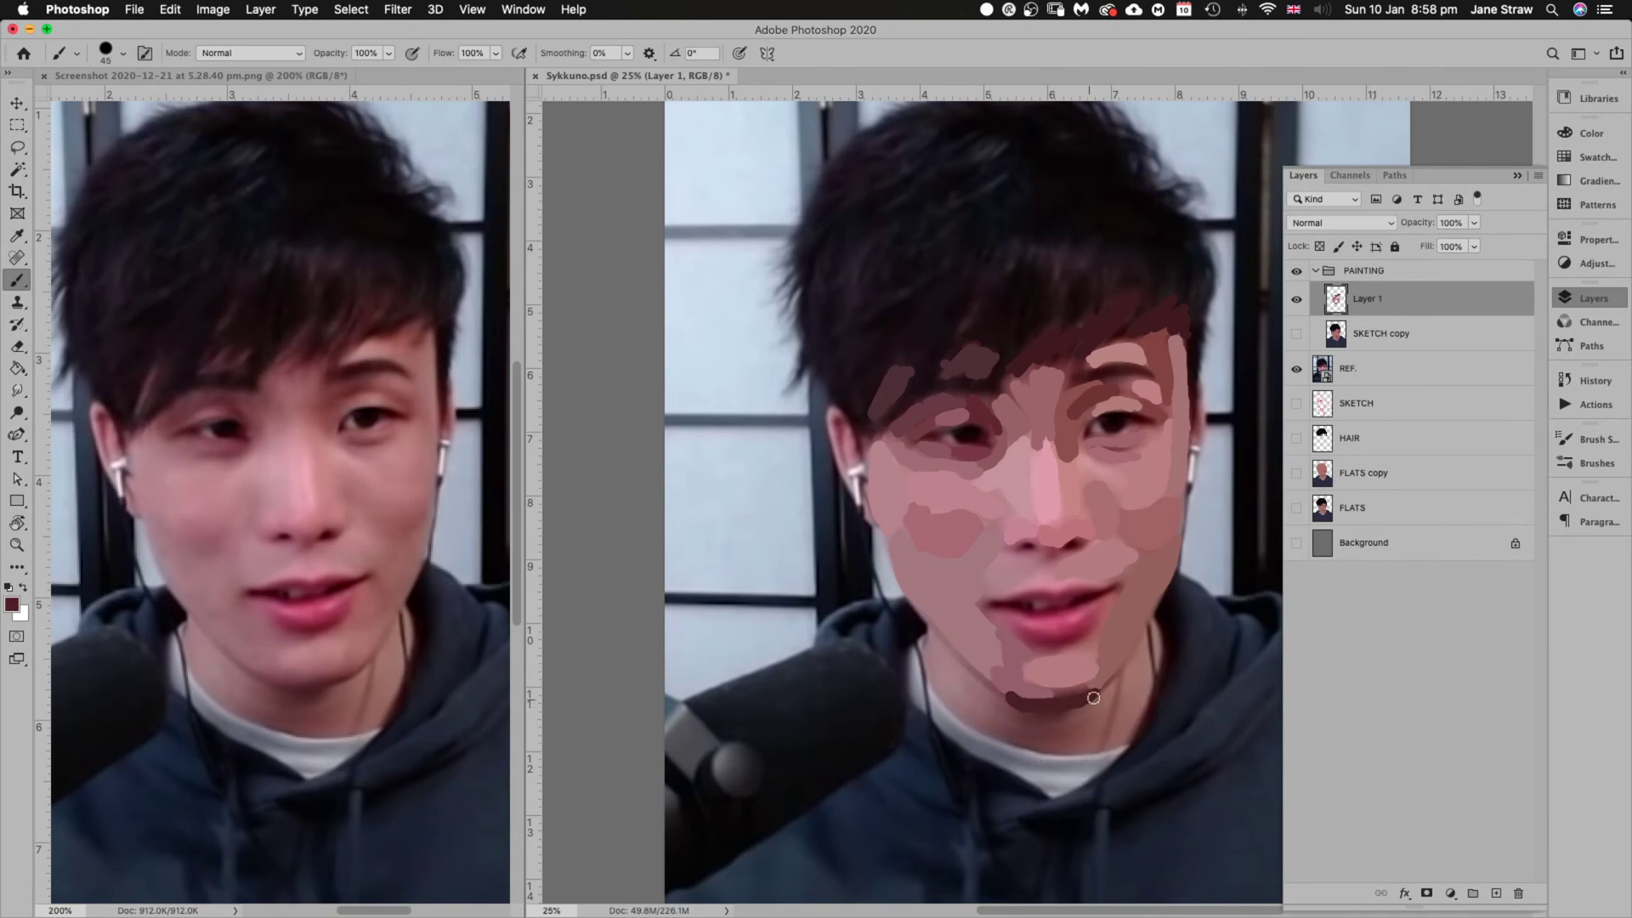
alt+click(1045, 719)
mouse_move(1033, 738)
mouse_down()
mouse_move(1019, 737)
mouse_move(1065, 750)
mouse_up()
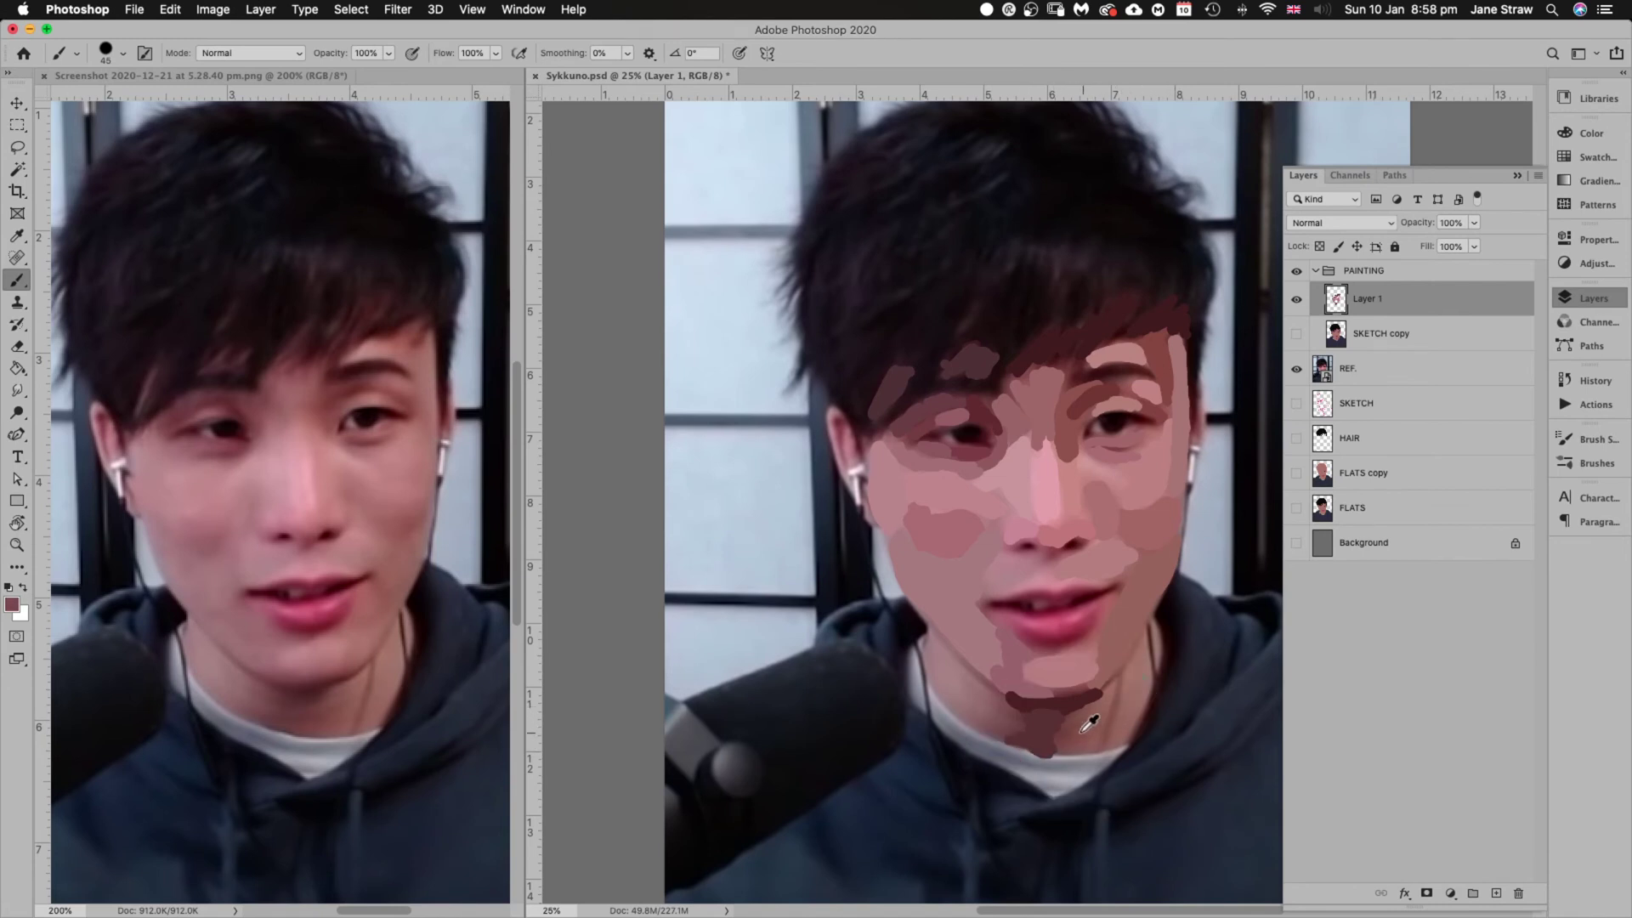
mouse_move(1072, 748)
mouse_down()
mouse_move(1145, 693)
mouse_move(1143, 676)
mouse_move(1119, 692)
mouse_up()
mouse_move(1152, 636)
mouse_down()
mouse_move(1107, 692)
mouse_move(1110, 738)
mouse_up()
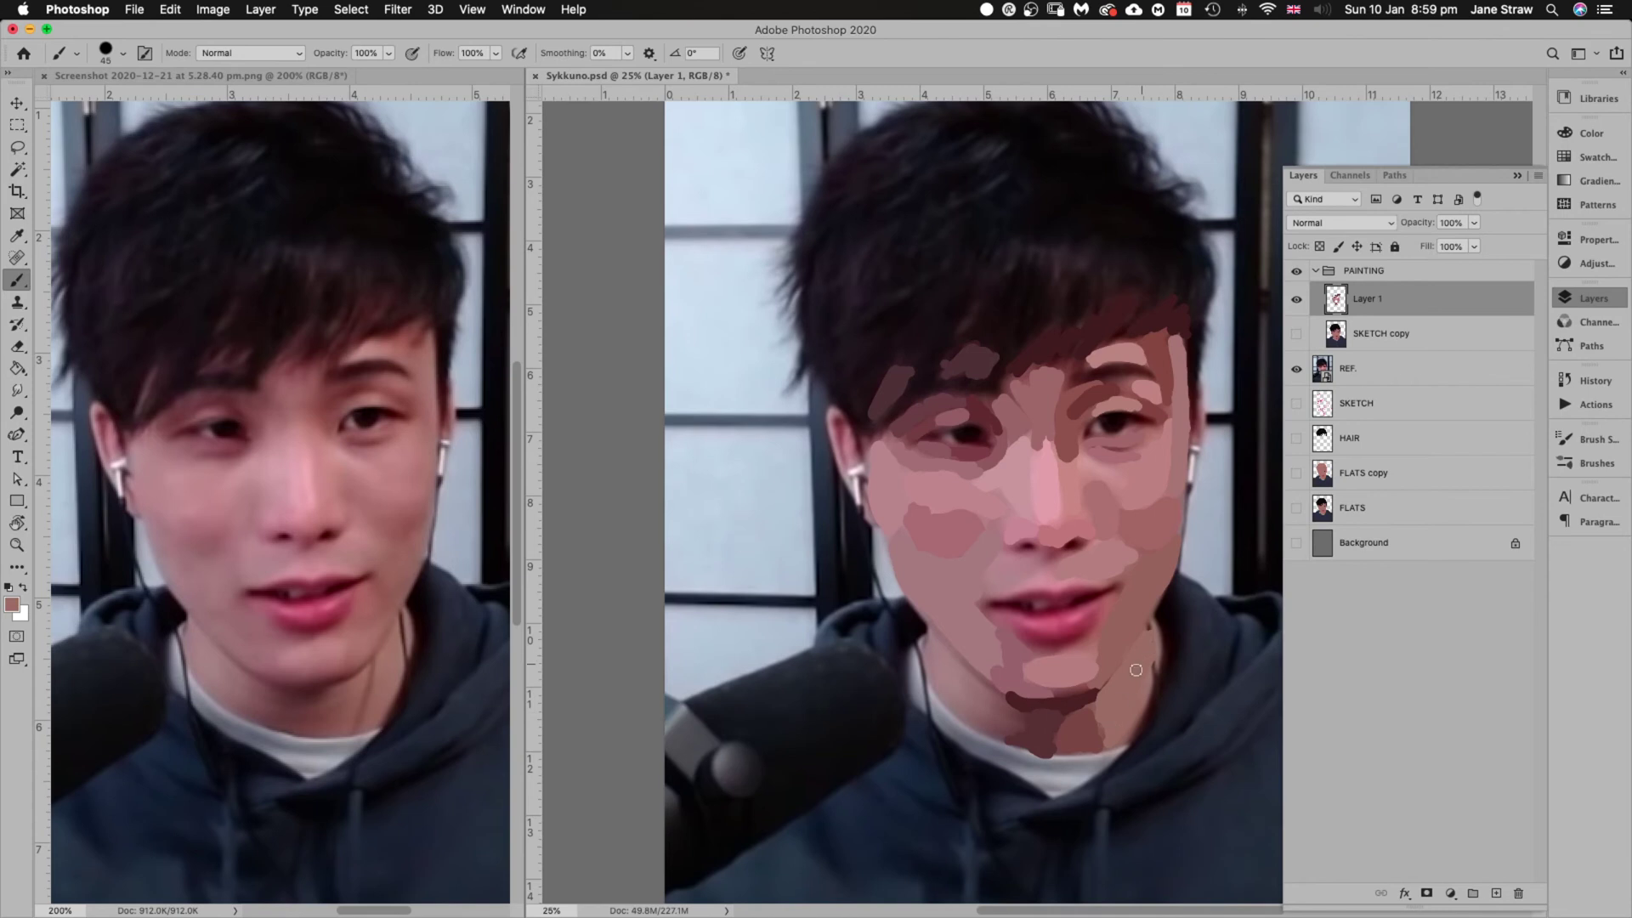
mouse_move(1136, 670)
mouse_down()
mouse_move(1126, 735)
mouse_move(1170, 570)
mouse_up()
Sample and paint the remaining under-jaw shadow and the lighter tone on the opposite side of the neck
alt+click(1025, 709)
drag(1012, 716, 1005, 719)
alt+click(956, 671)
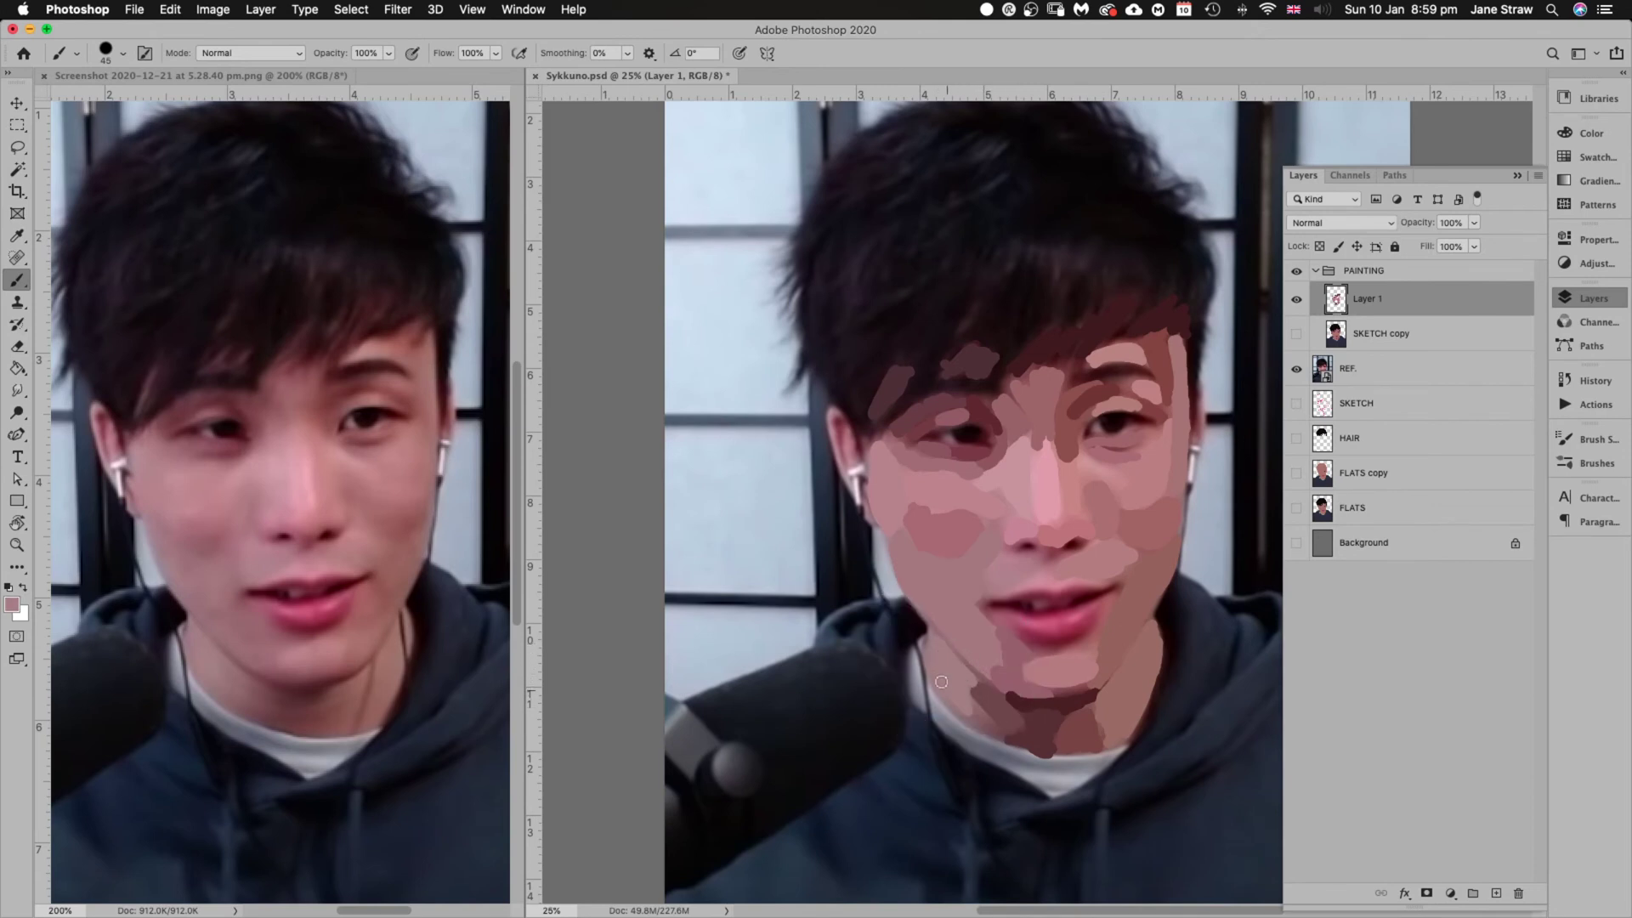
drag(941, 682, 987, 724)
Sample the ear tones and paint both ears around the earphones
alt+click(848, 415)
alt+click(846, 417)
drag(839, 425, 845, 470)
alt+click(841, 409)
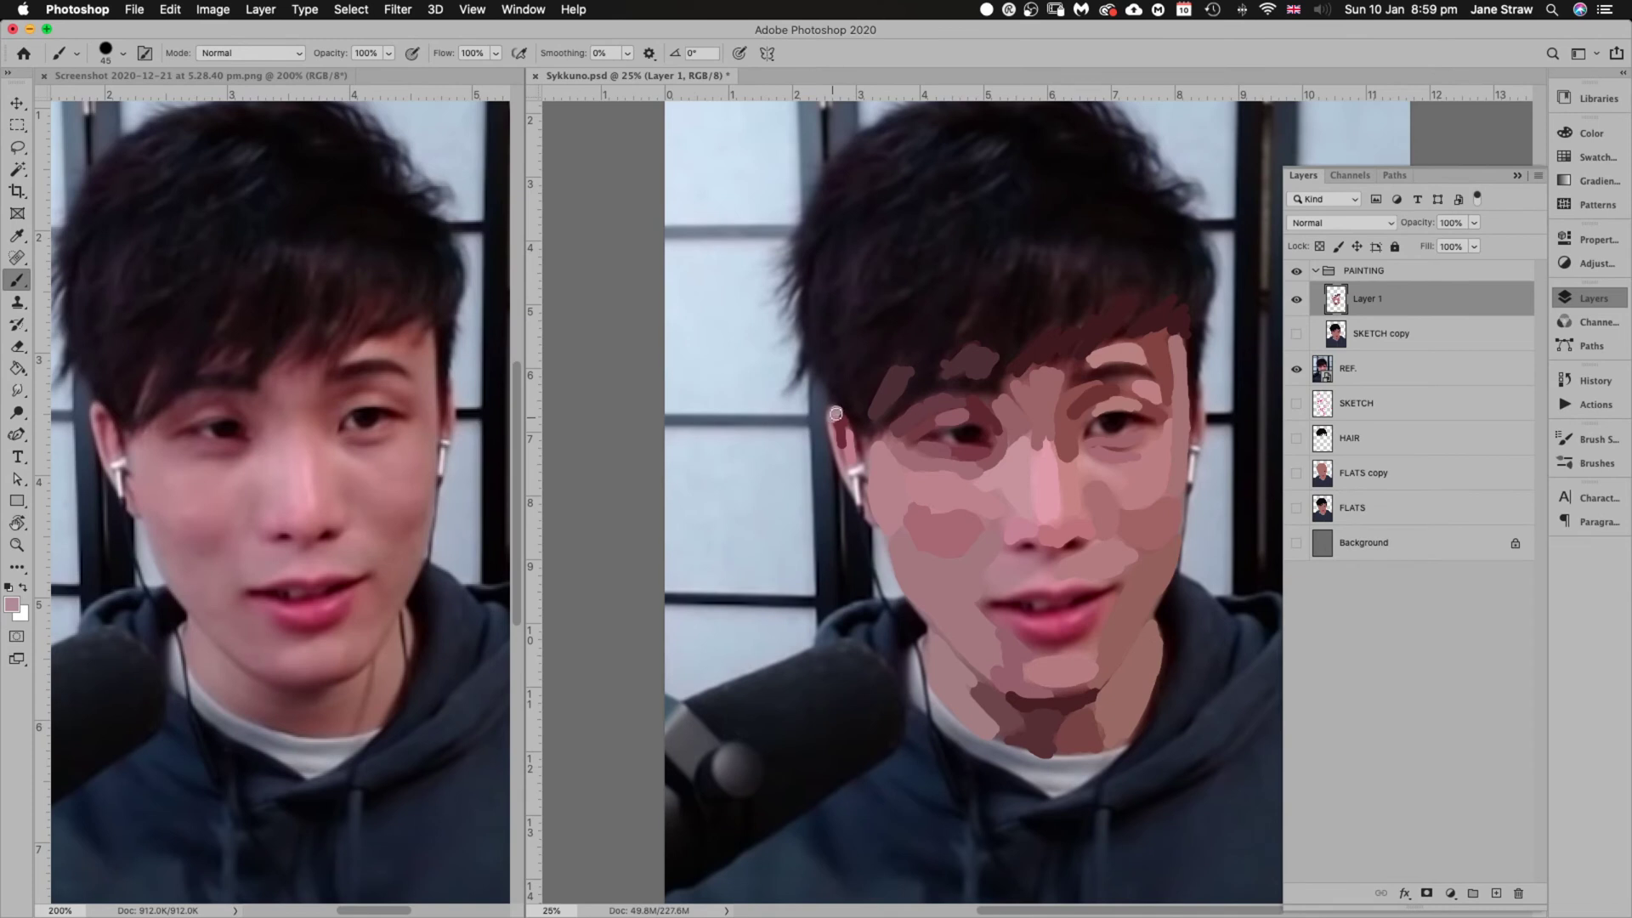
drag(835, 427, 865, 500)
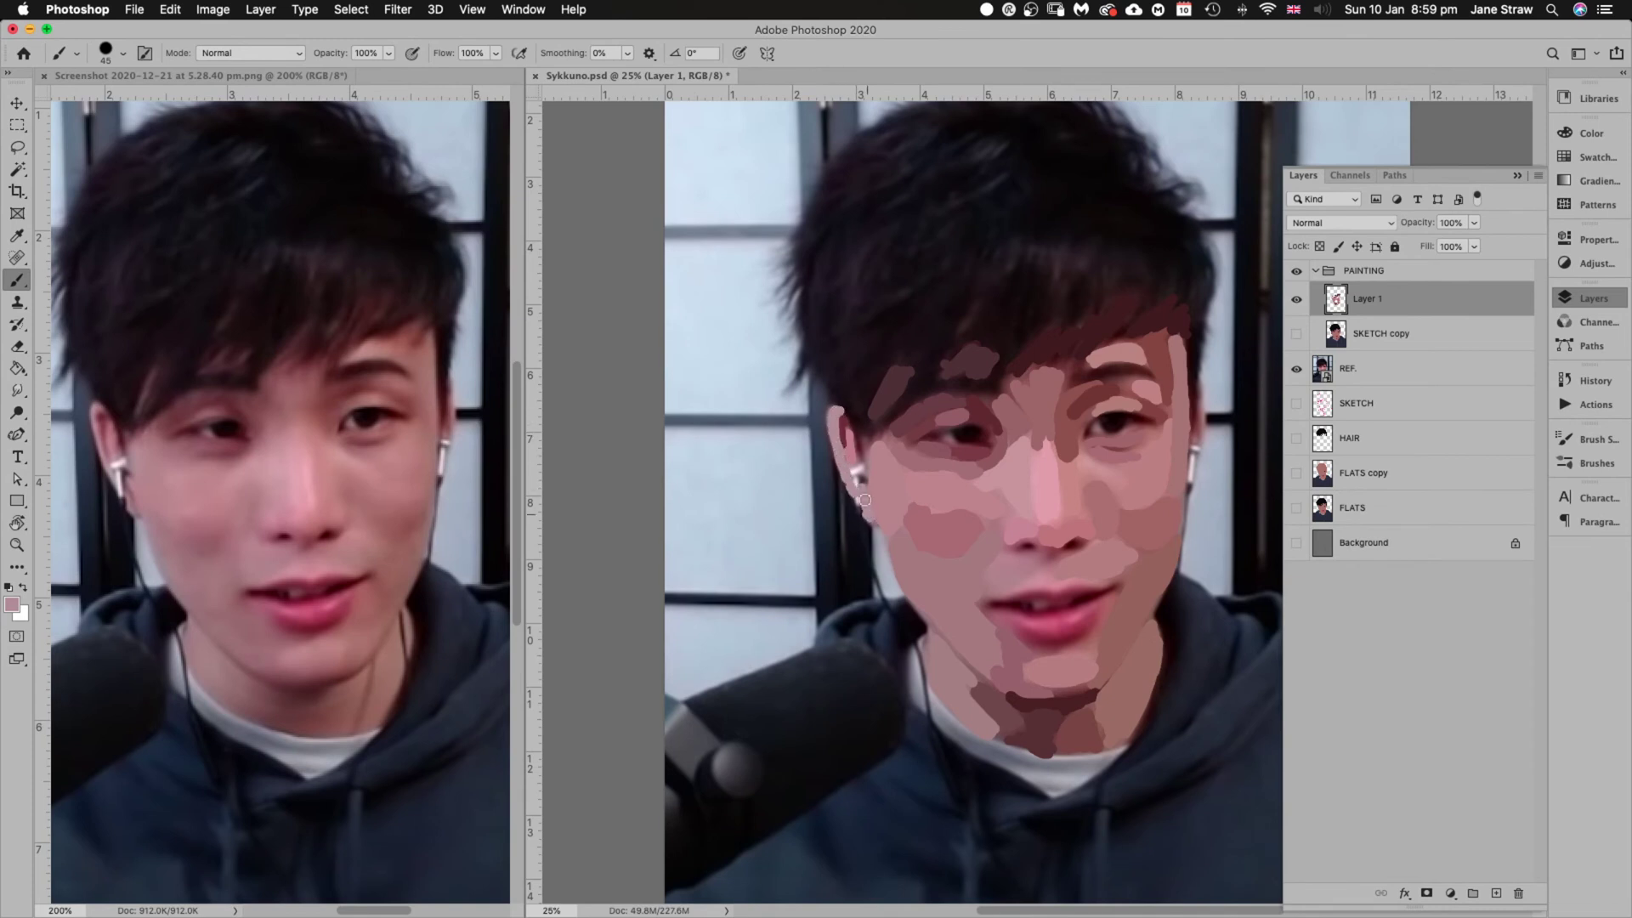
alt+click(1204, 426)
alt+click(1214, 415)
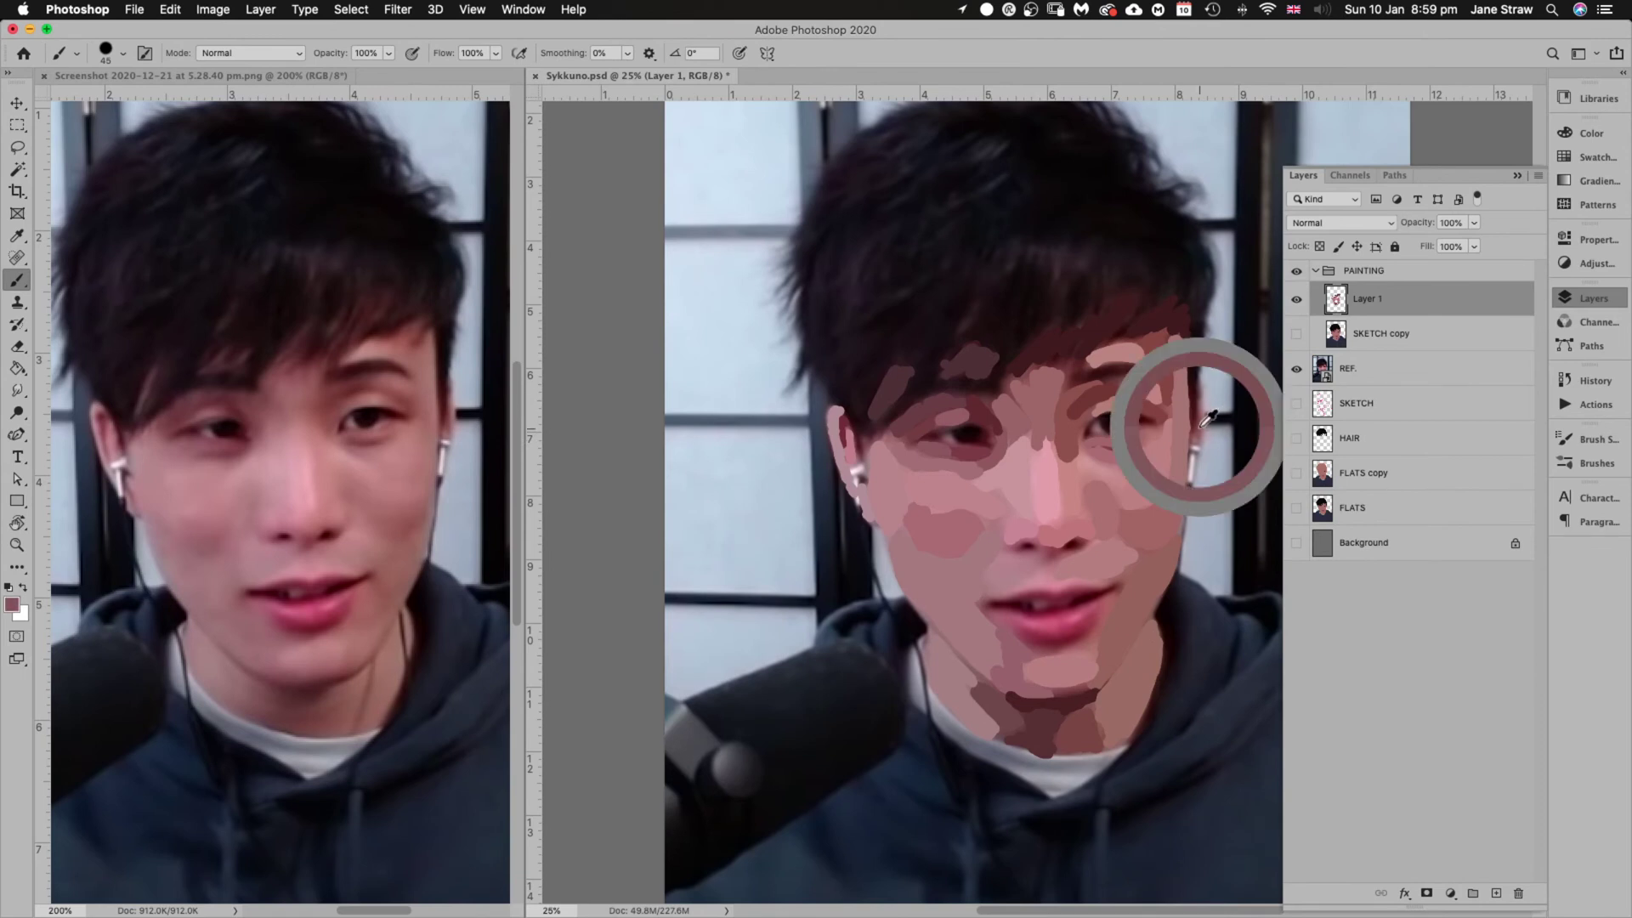
drag(1199, 437, 1199, 392)
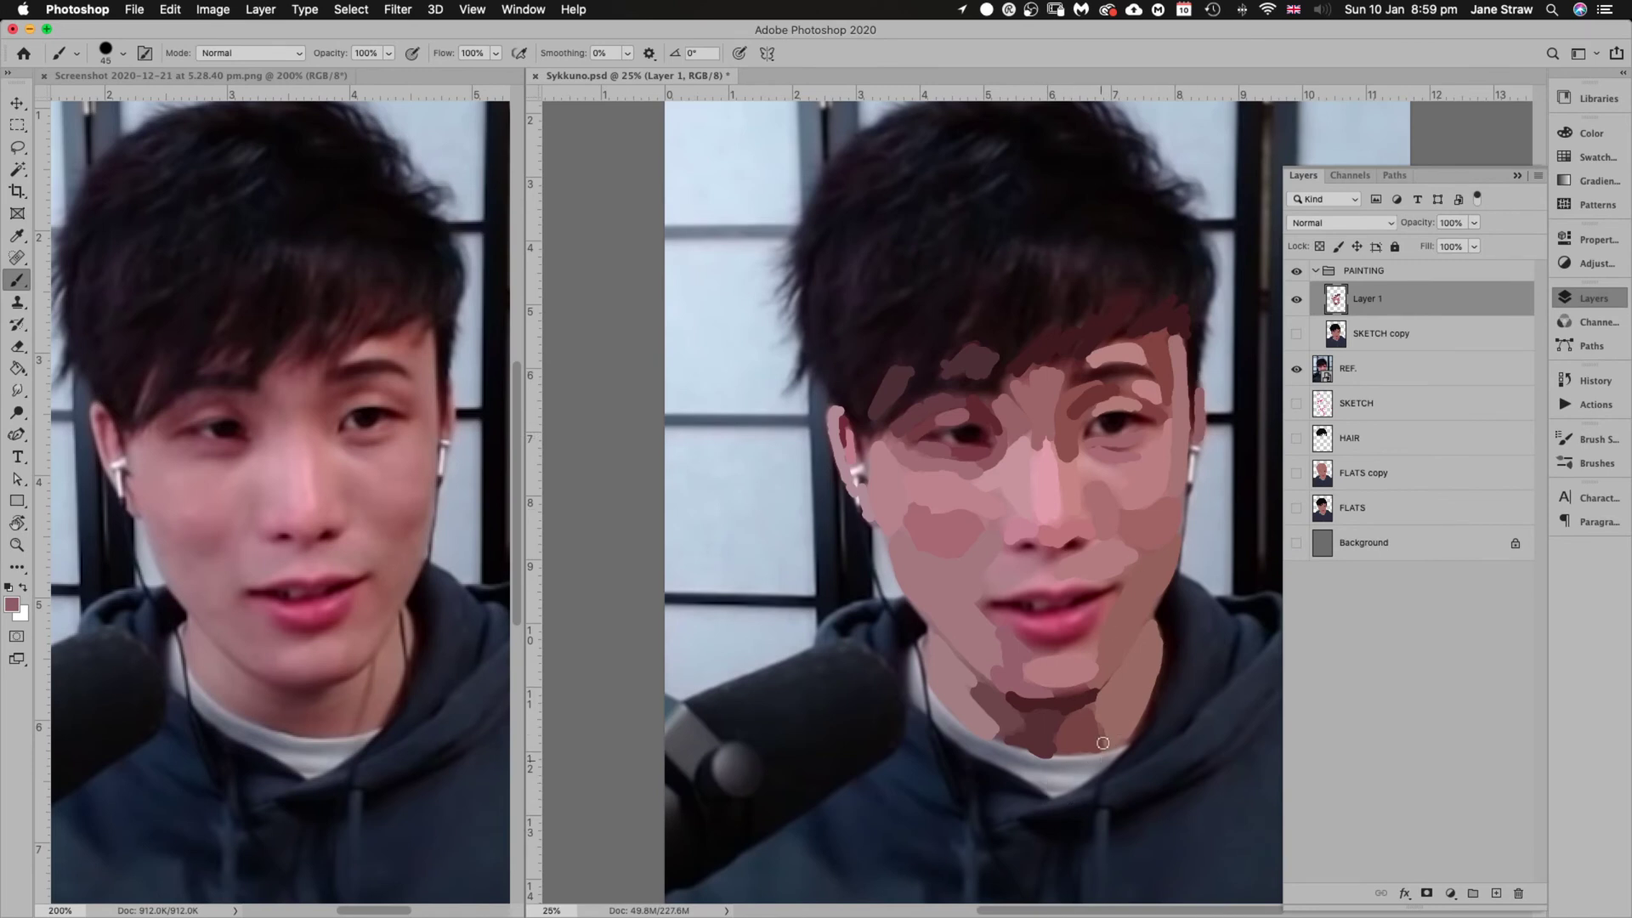
Paint the sampled pink highlight above the upper lip and the darker tones around the nostrils
alt+click(1064, 576)
mouse_move(1098, 576)
mouse_down()
mouse_move(1107, 587)
mouse_move(1080, 586)
mouse_up()
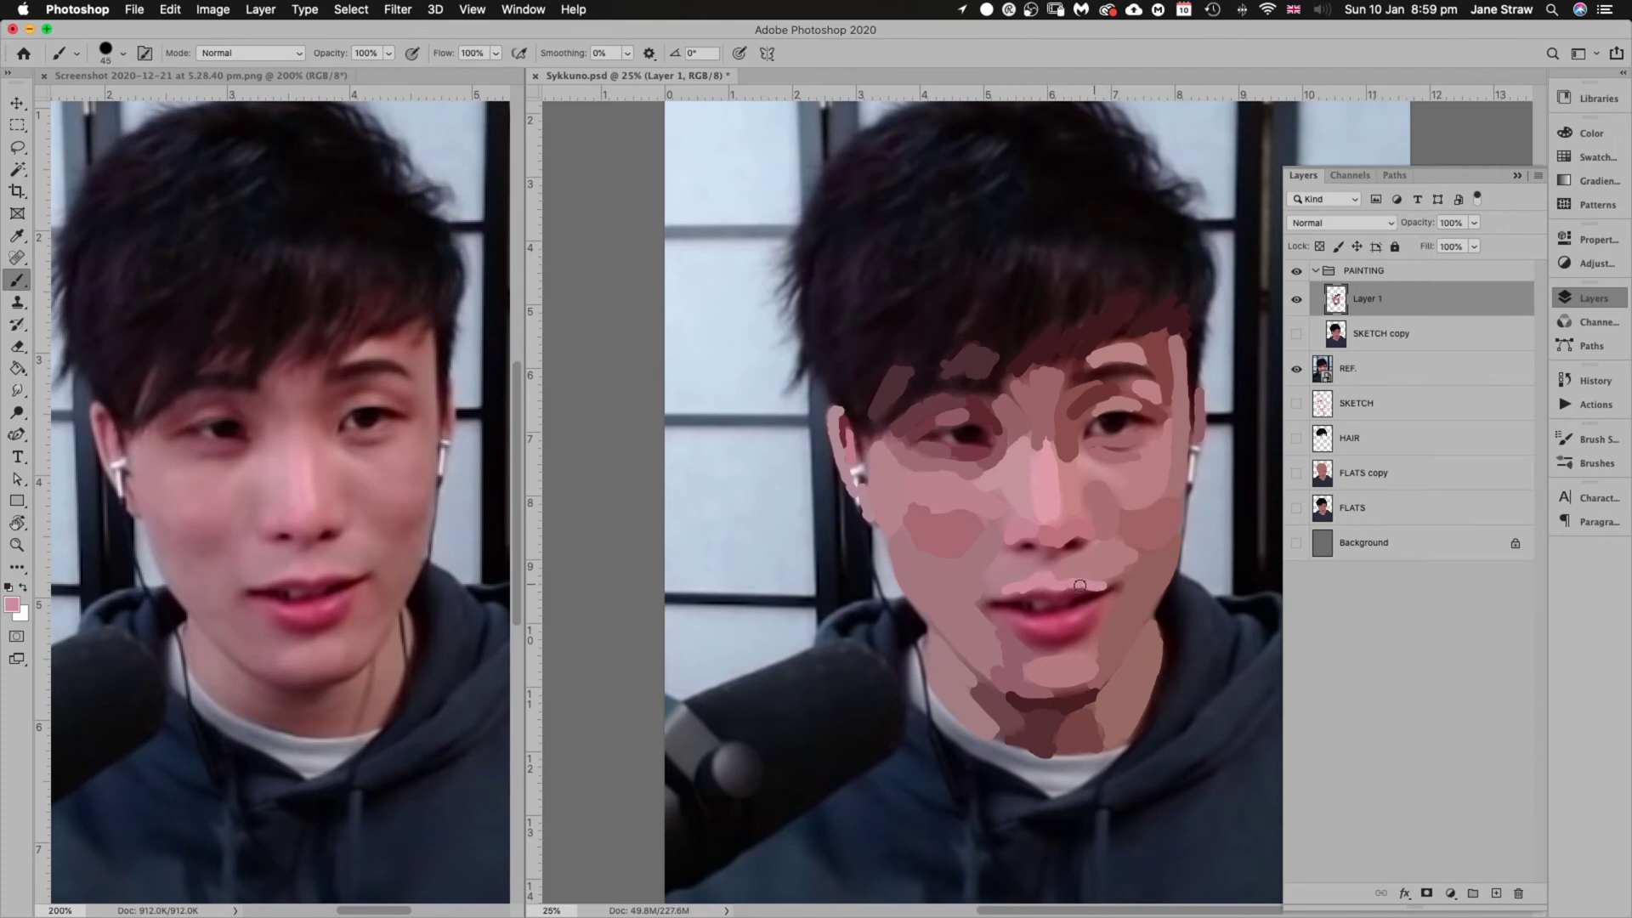
alt+click(1019, 569)
alt+click(1017, 567)
alt+click(1058, 546)
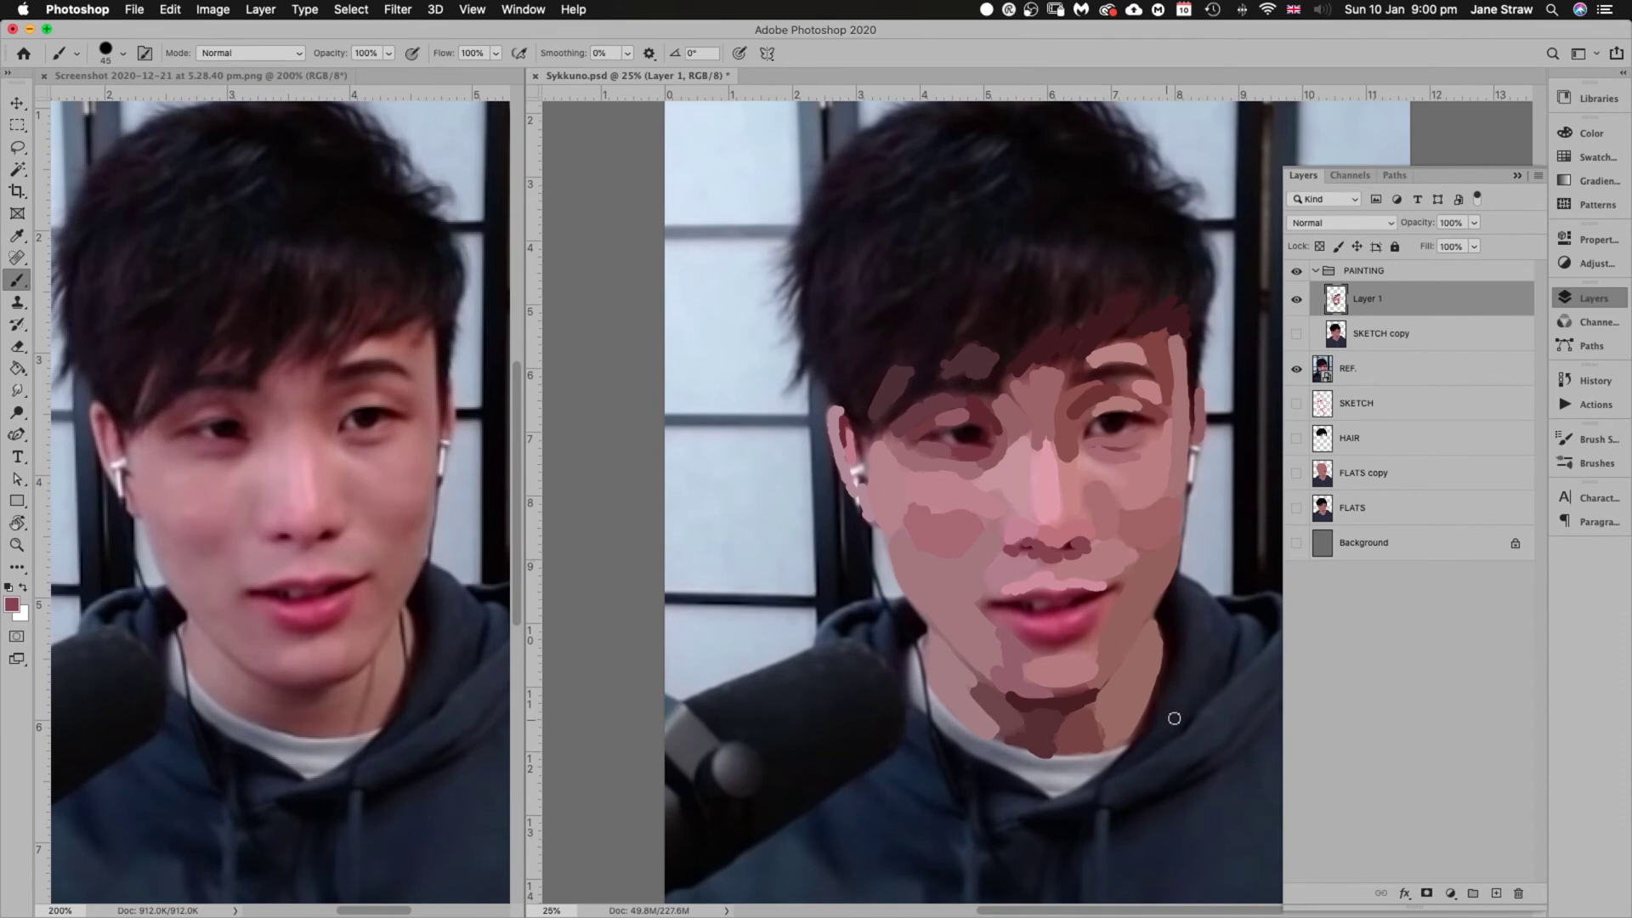
scroll(1131, 770, down, 5)
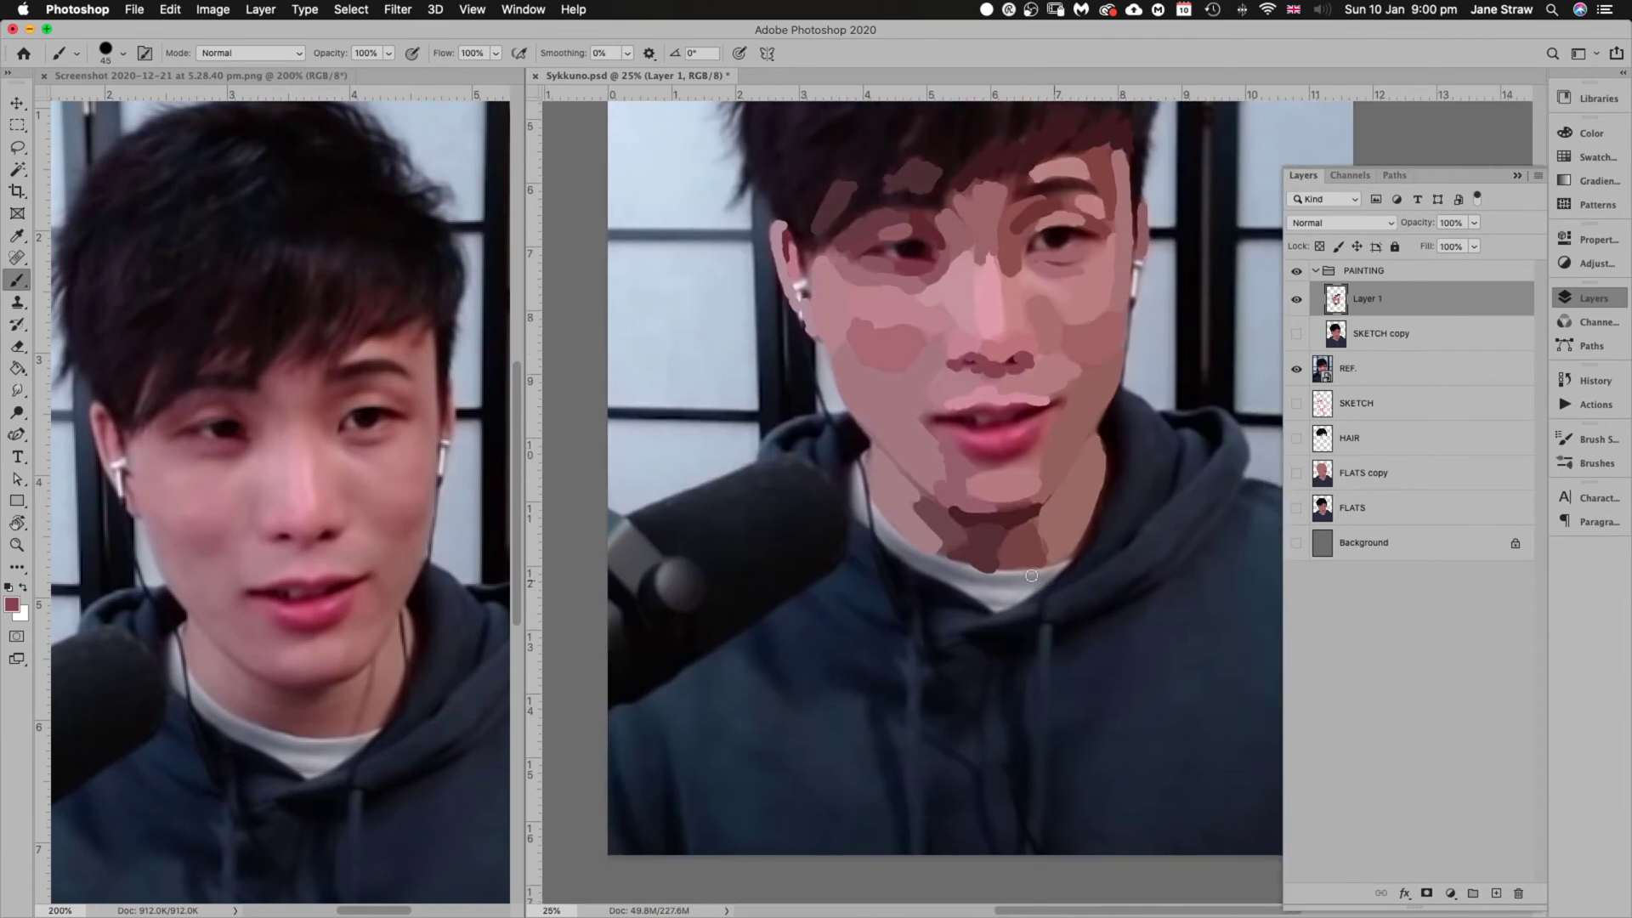
alt+click(1017, 596)
mouse_move(1007, 594)
mouse_down()
mouse_move(1069, 562)
mouse_move(975, 567)
mouse_up()
alt+click(950, 563)
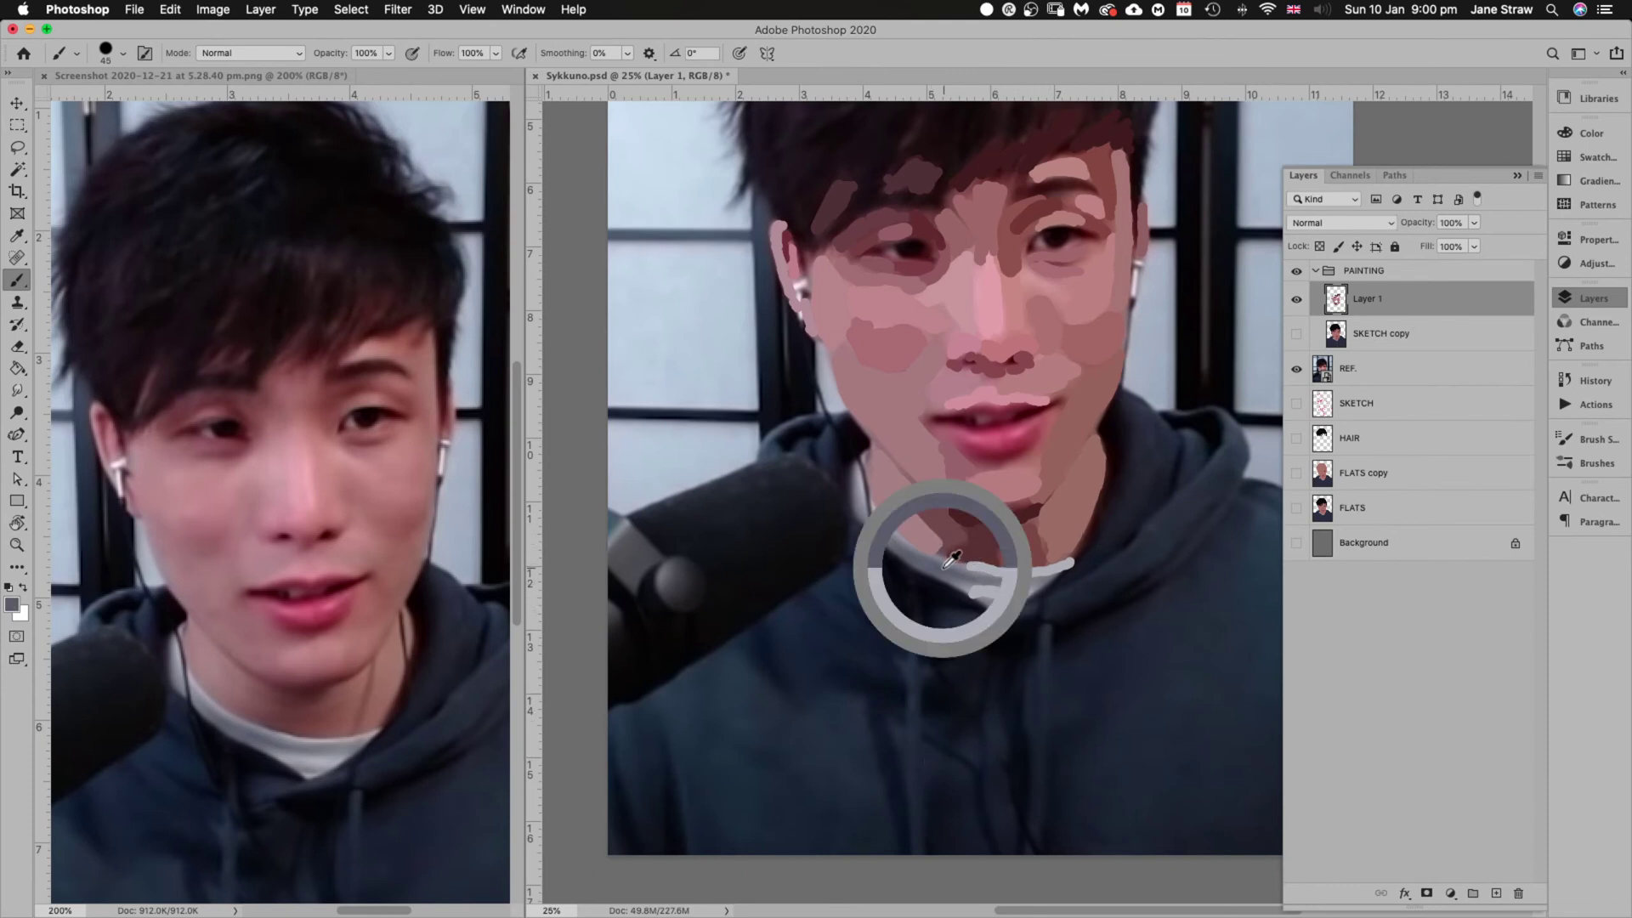
key(r)
mouse_move(1105, 474)
mouse_down()
mouse_move(1104, 655)
mouse_move(1096, 644)
mouse_up()
key(b)
key(super+z)
key(super+z)
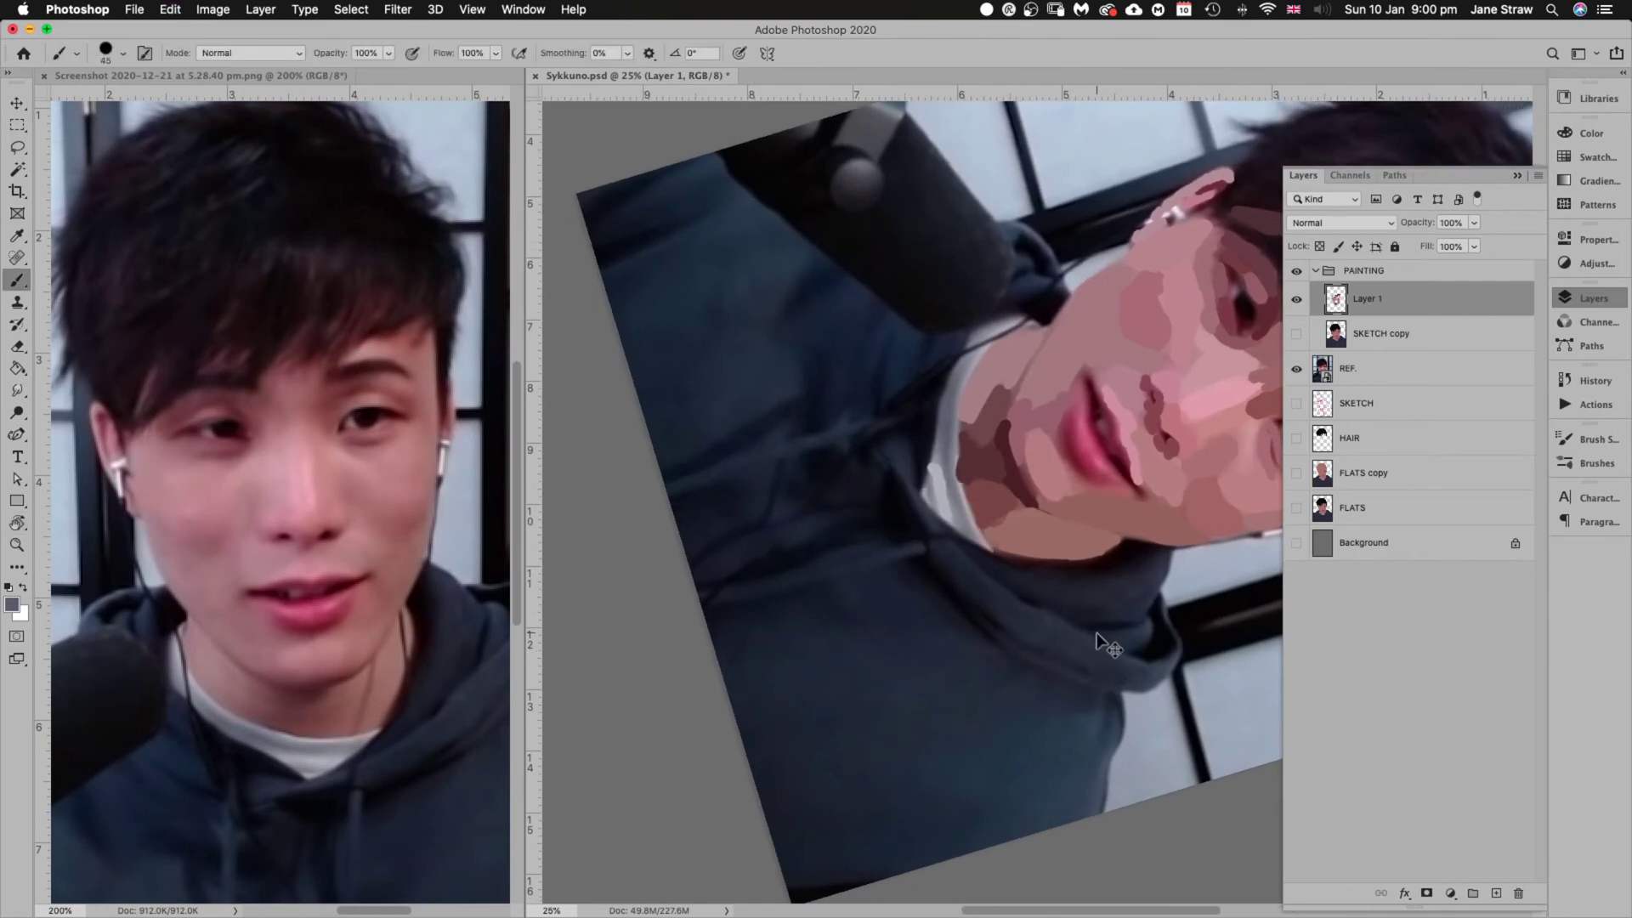
key(super+z)
key(Escape)
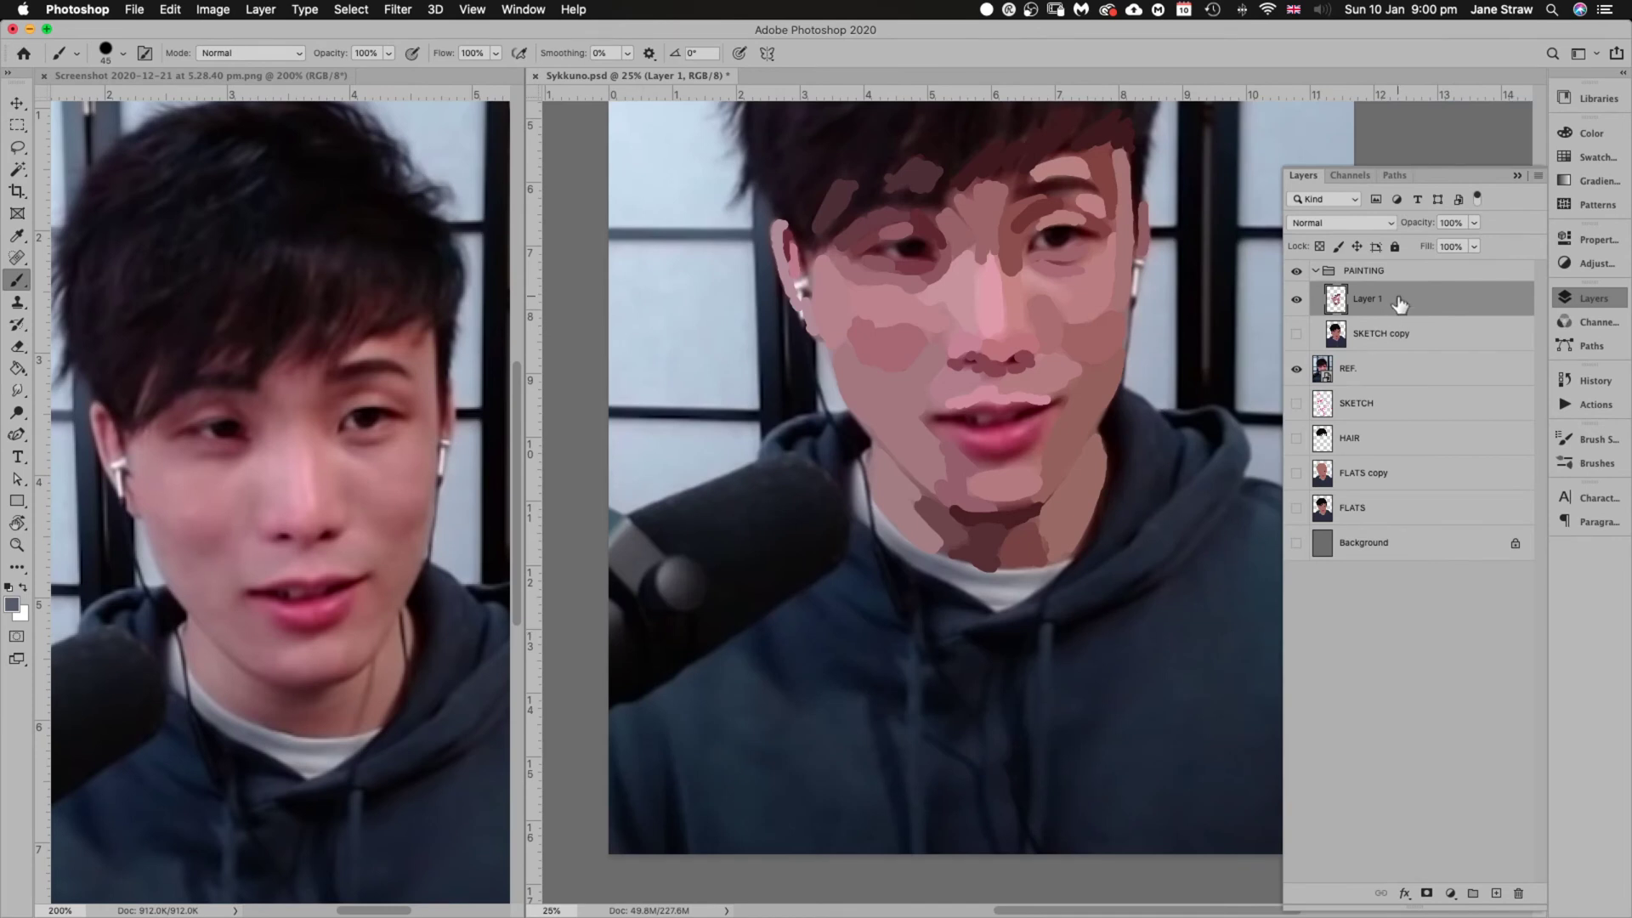
Add a new layer between Layer 1 and SKETCH copy and paint the sampled grey shadow band along the T-shirt collar
click(1398, 333)
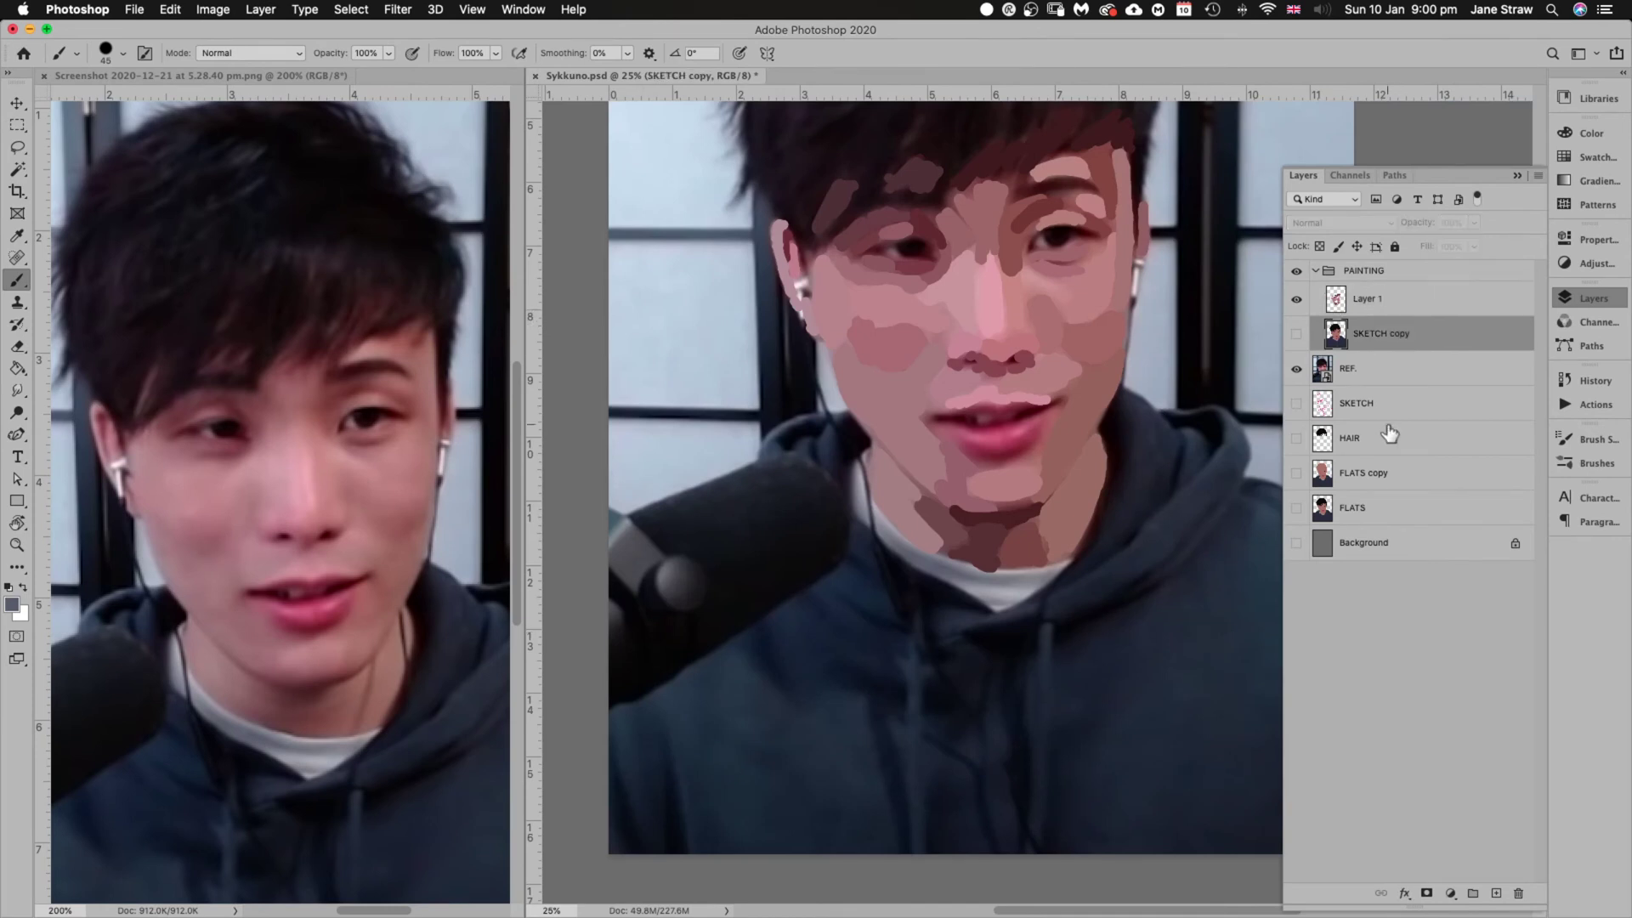
click(1498, 893)
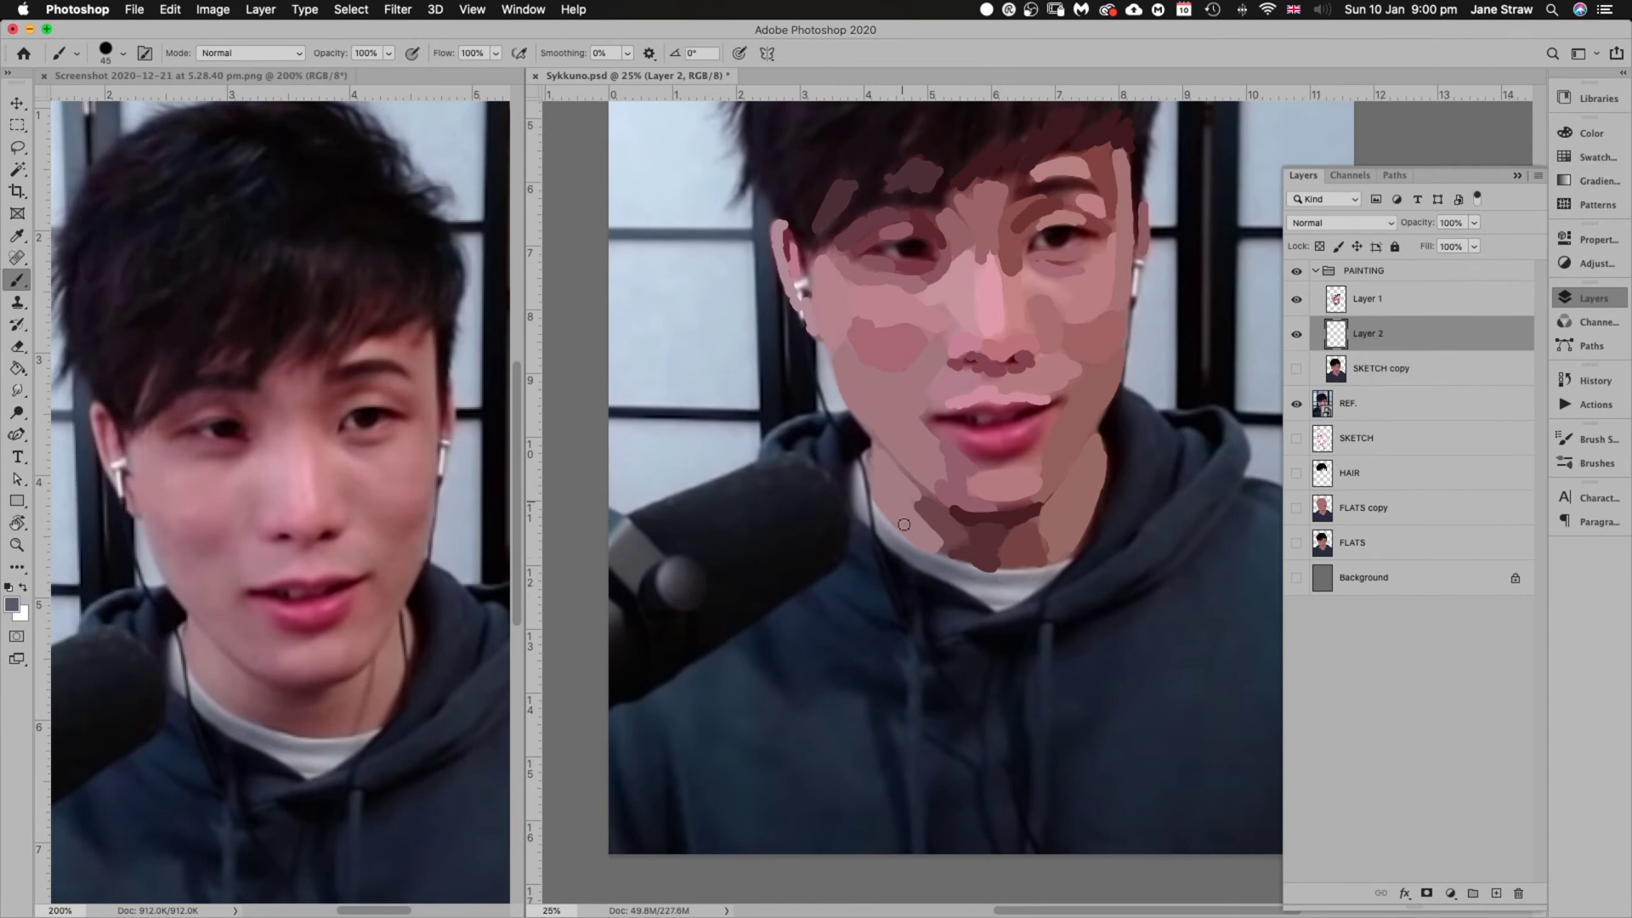
mouse_move(896, 545)
mouse_down()
mouse_move(855, 485)
mouse_move(940, 521)
mouse_move(987, 586)
mouse_move(947, 573)
mouse_move(1022, 585)
mouse_up()
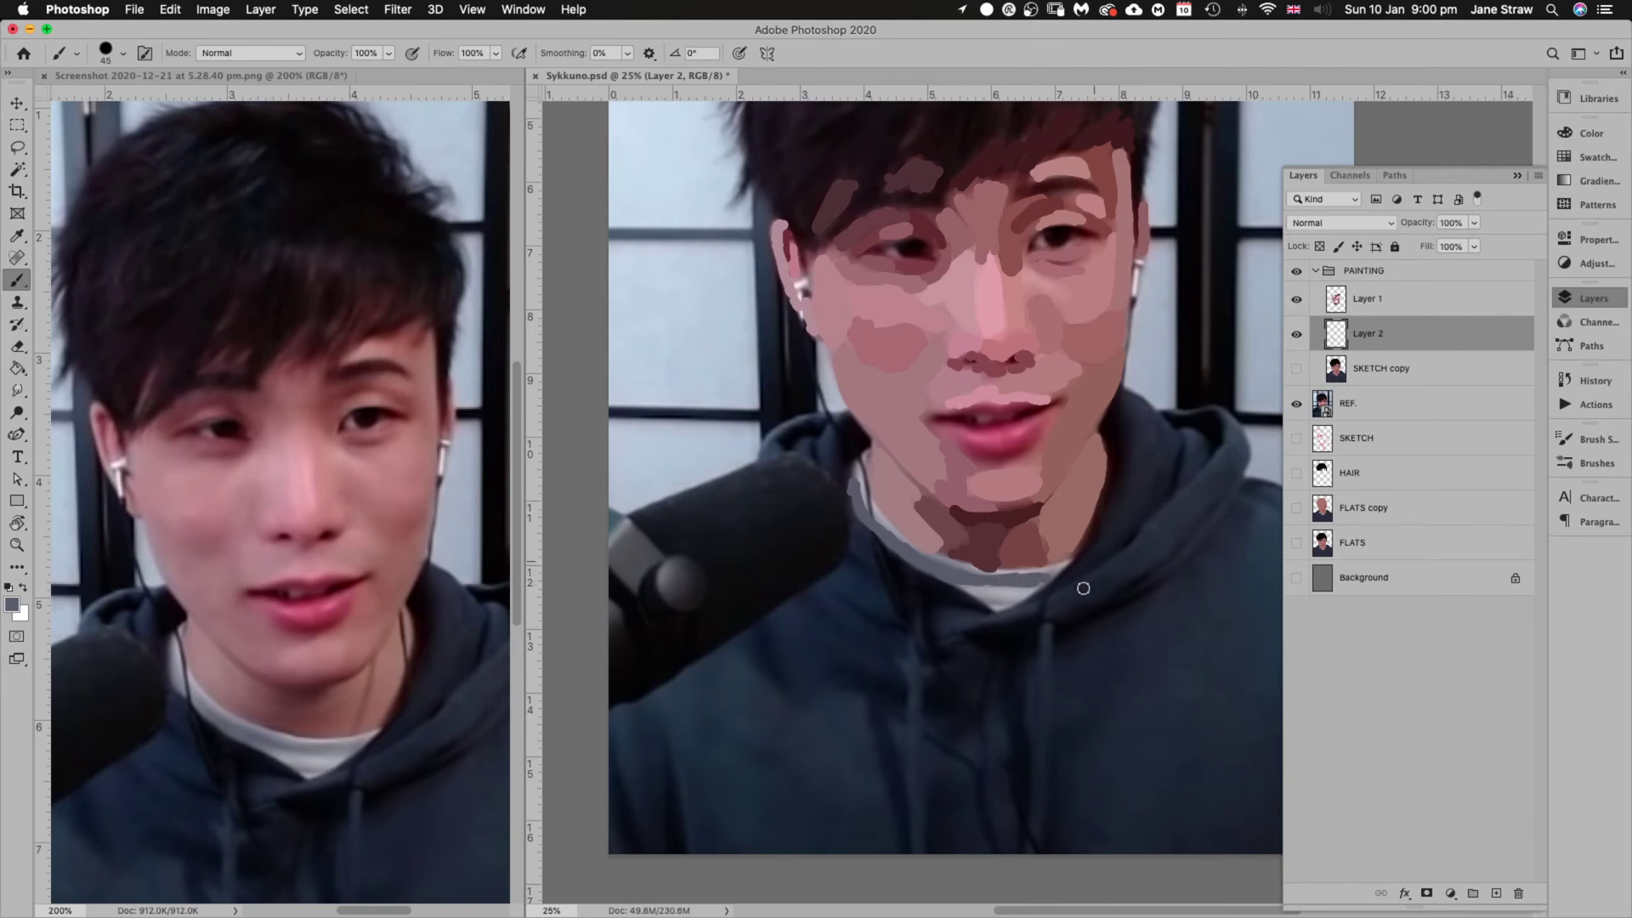
Sample the lighter greys of the T-shirt and paint them into the centre and far end of the collar
alt+click(1015, 590)
key(super+z)
alt+click(992, 598)
alt+click(1063, 568)
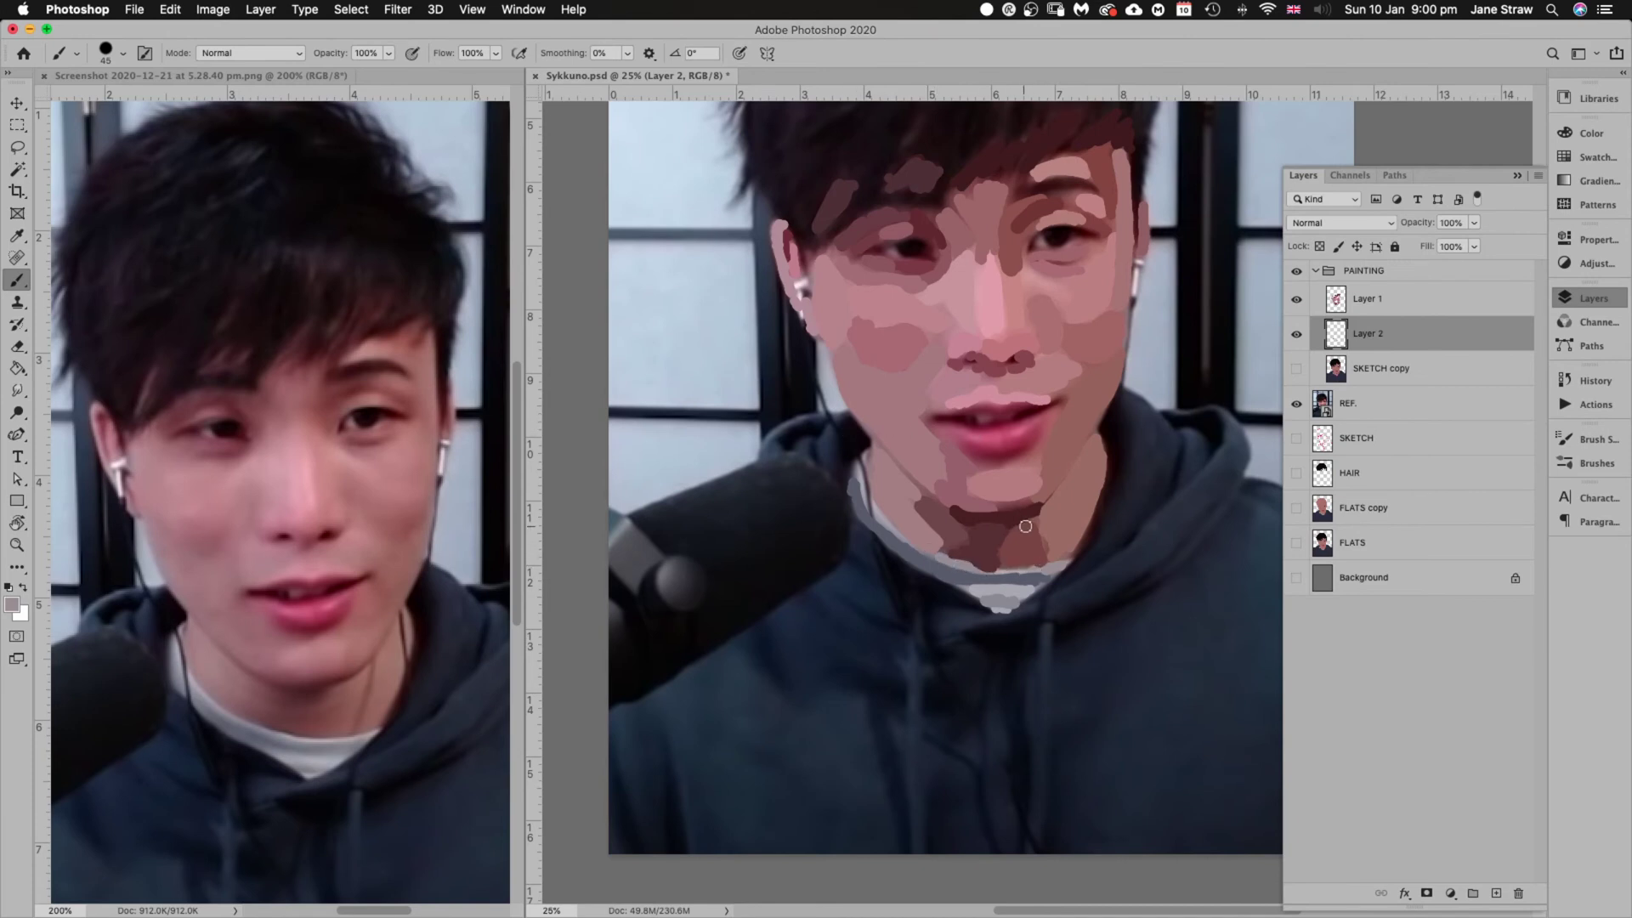
Show the SKETCH copy layer briefly to check the blocked-in tones against the flats, and hide it again
scroll(1088, 558, right, 2)
scroll(1089, 558, up, 1)
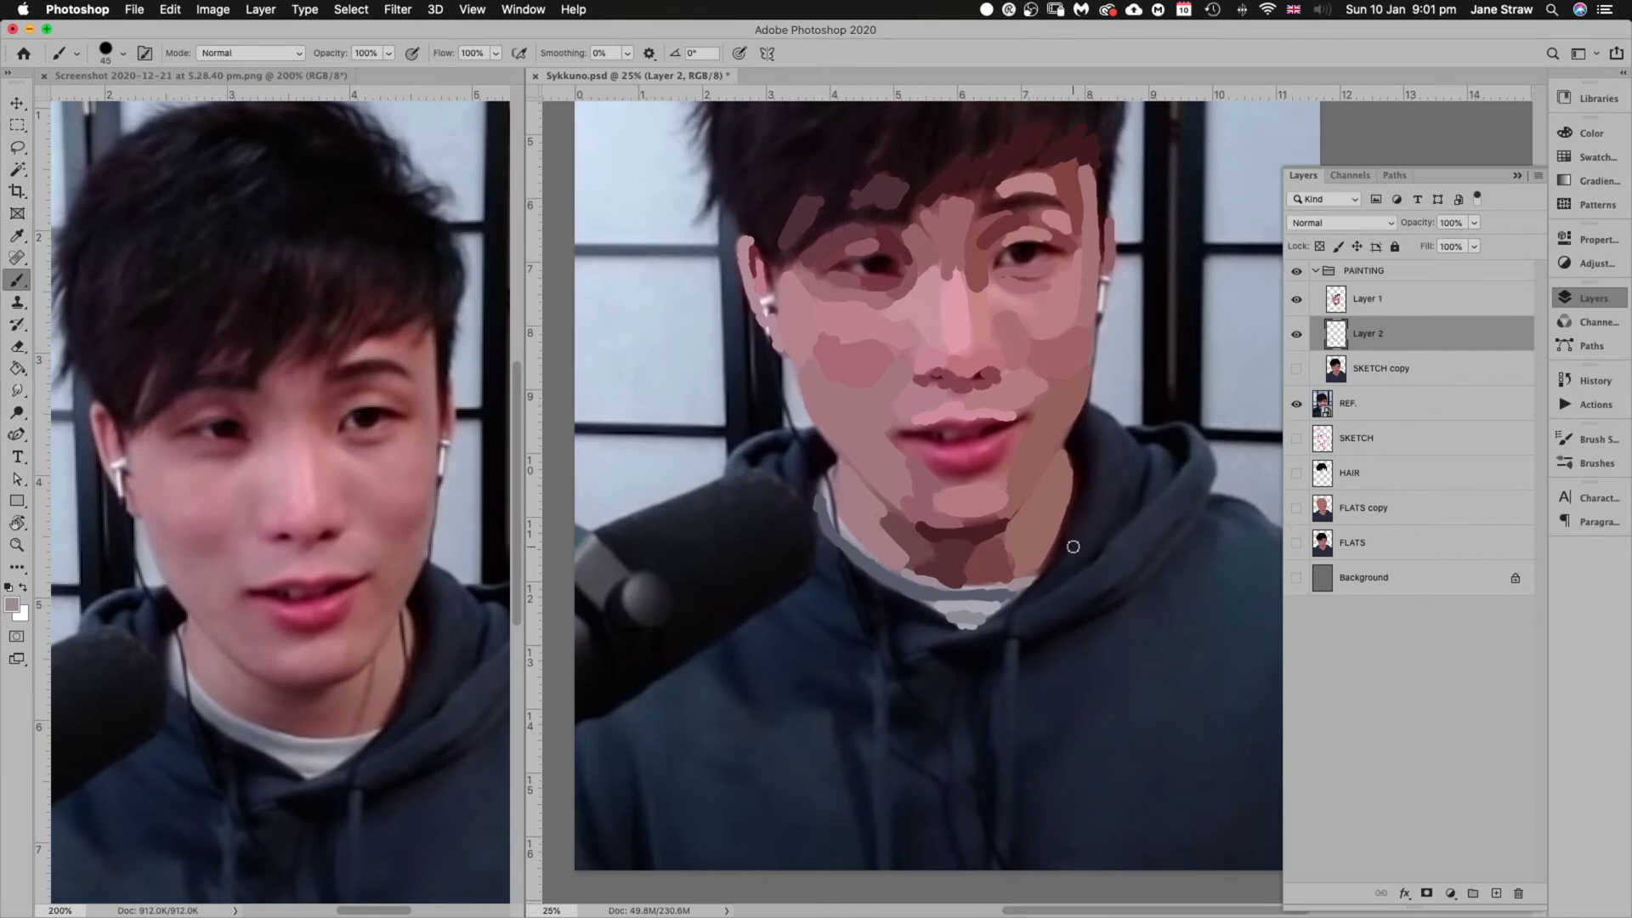
click(1295, 371)
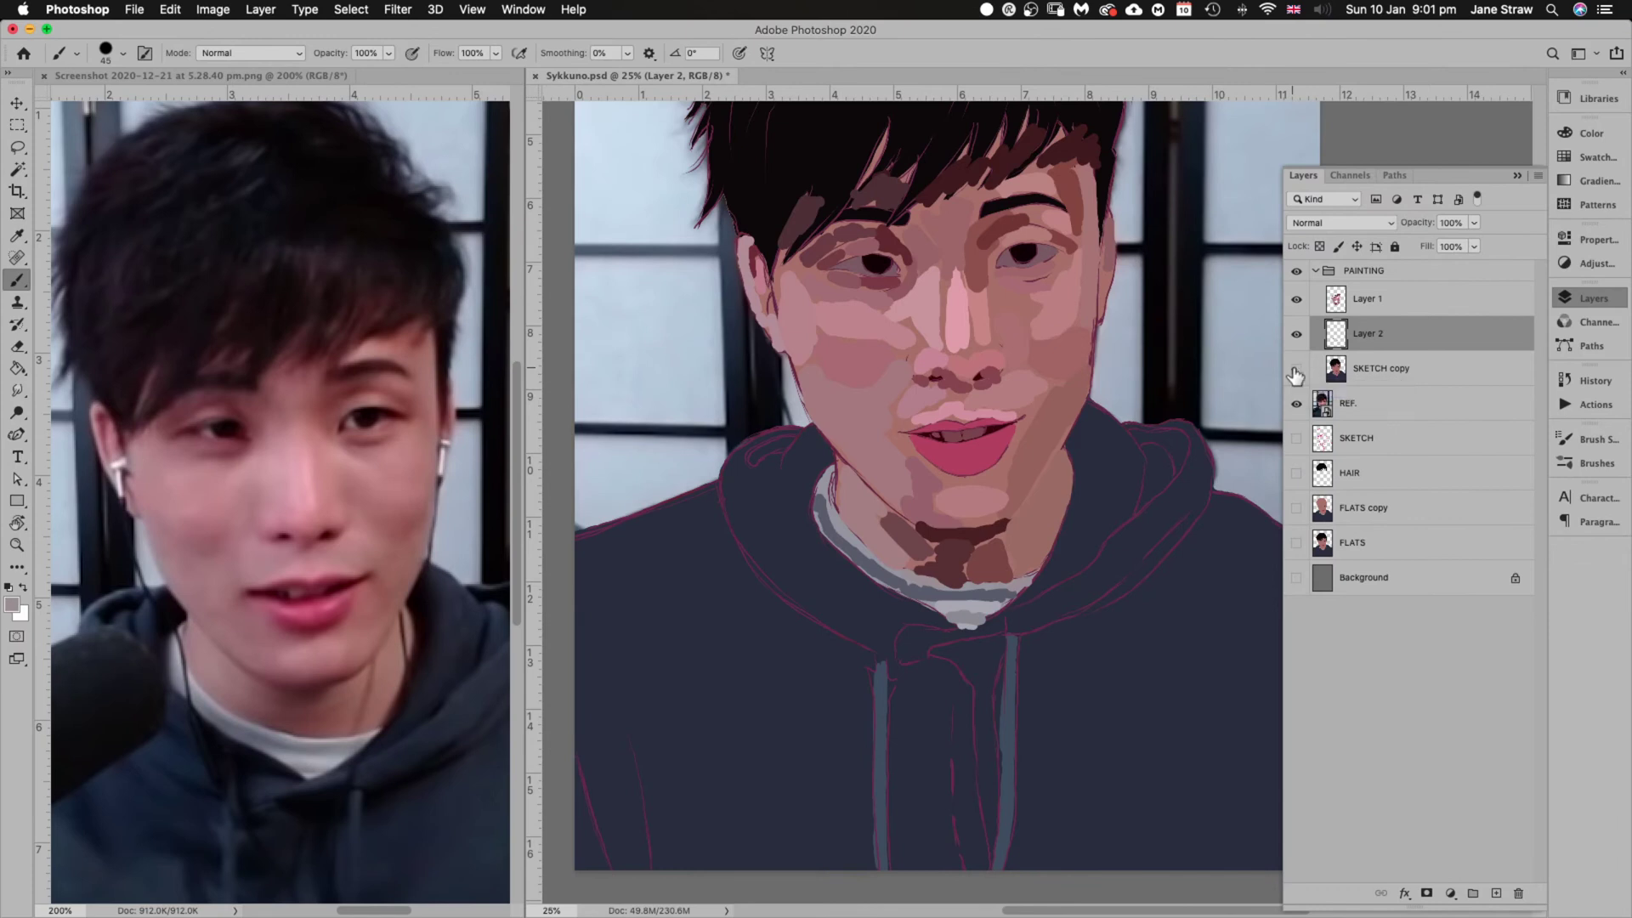
click(1295, 370)
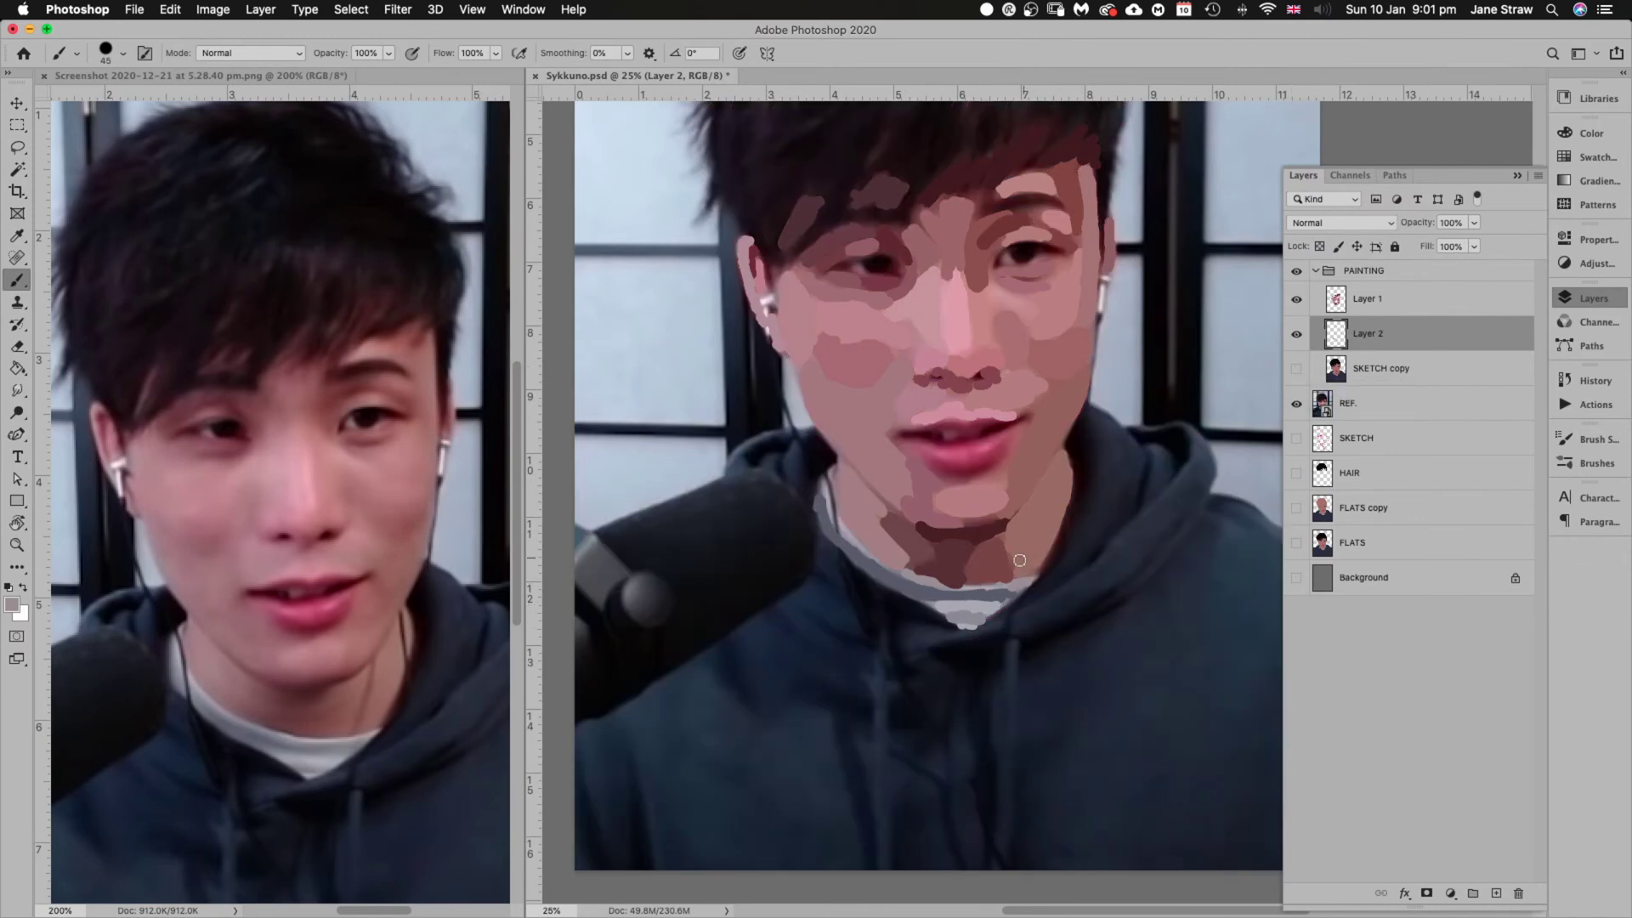
Sample the near-black hood shadow and paint it along the inside of the hood on both sides of the neck
alt+click(889, 591)
drag(823, 451, 804, 501)
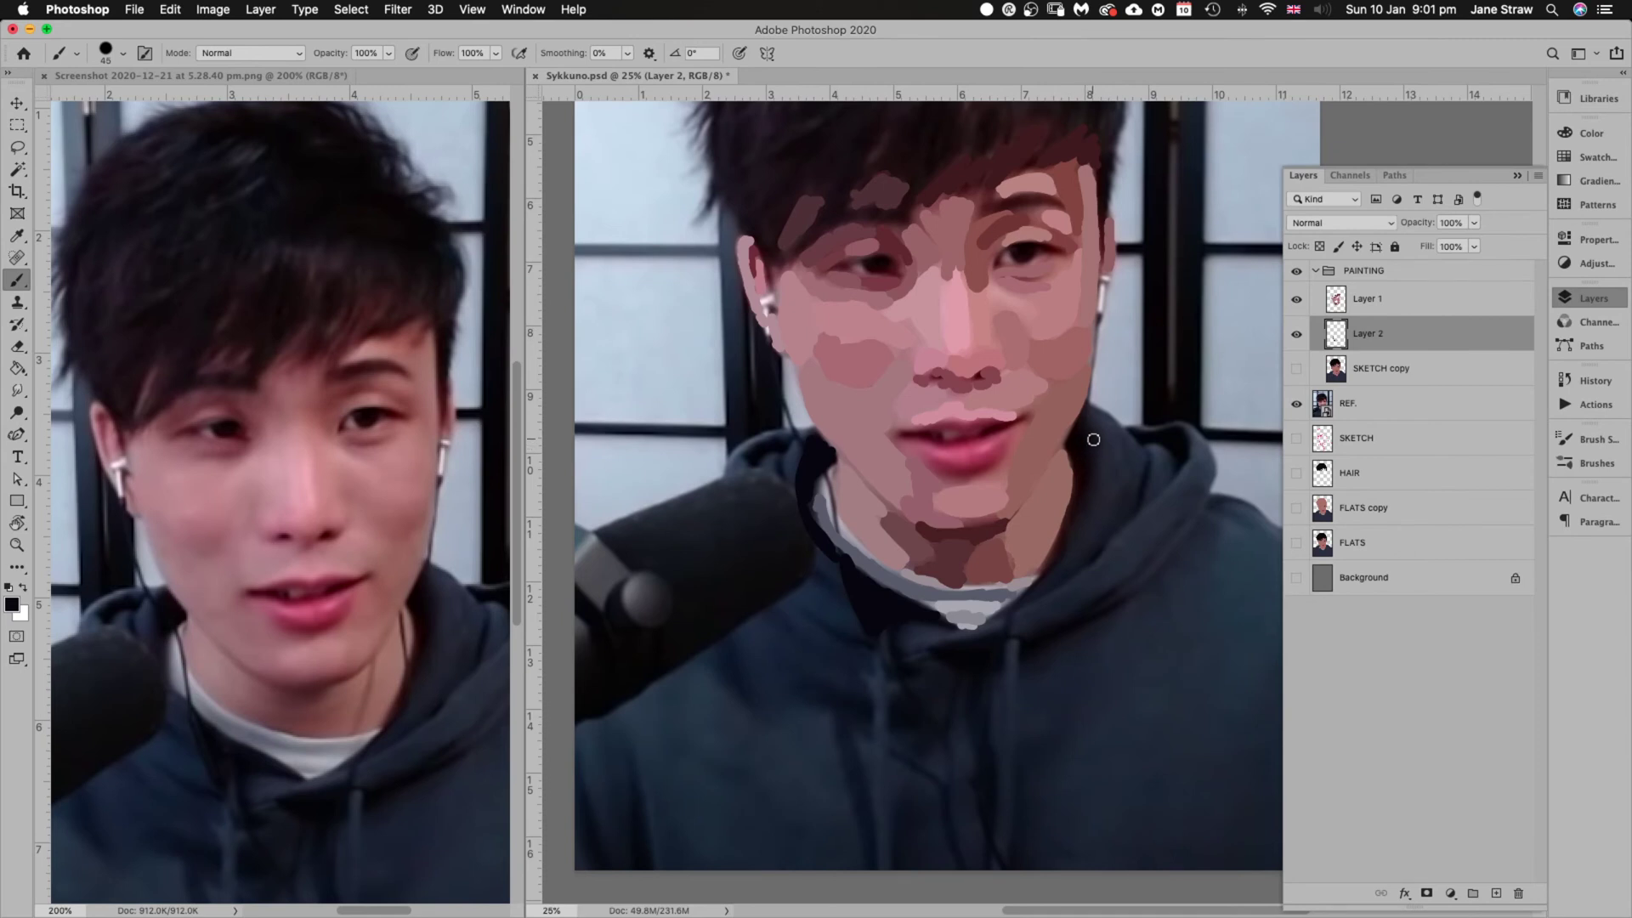
mouse_move(1094, 437)
mouse_down()
mouse_move(1086, 474)
mouse_move(1088, 426)
mouse_move(1080, 508)
mouse_move(1081, 444)
mouse_move(1063, 536)
mouse_move(1079, 501)
mouse_move(1031, 588)
mouse_up()
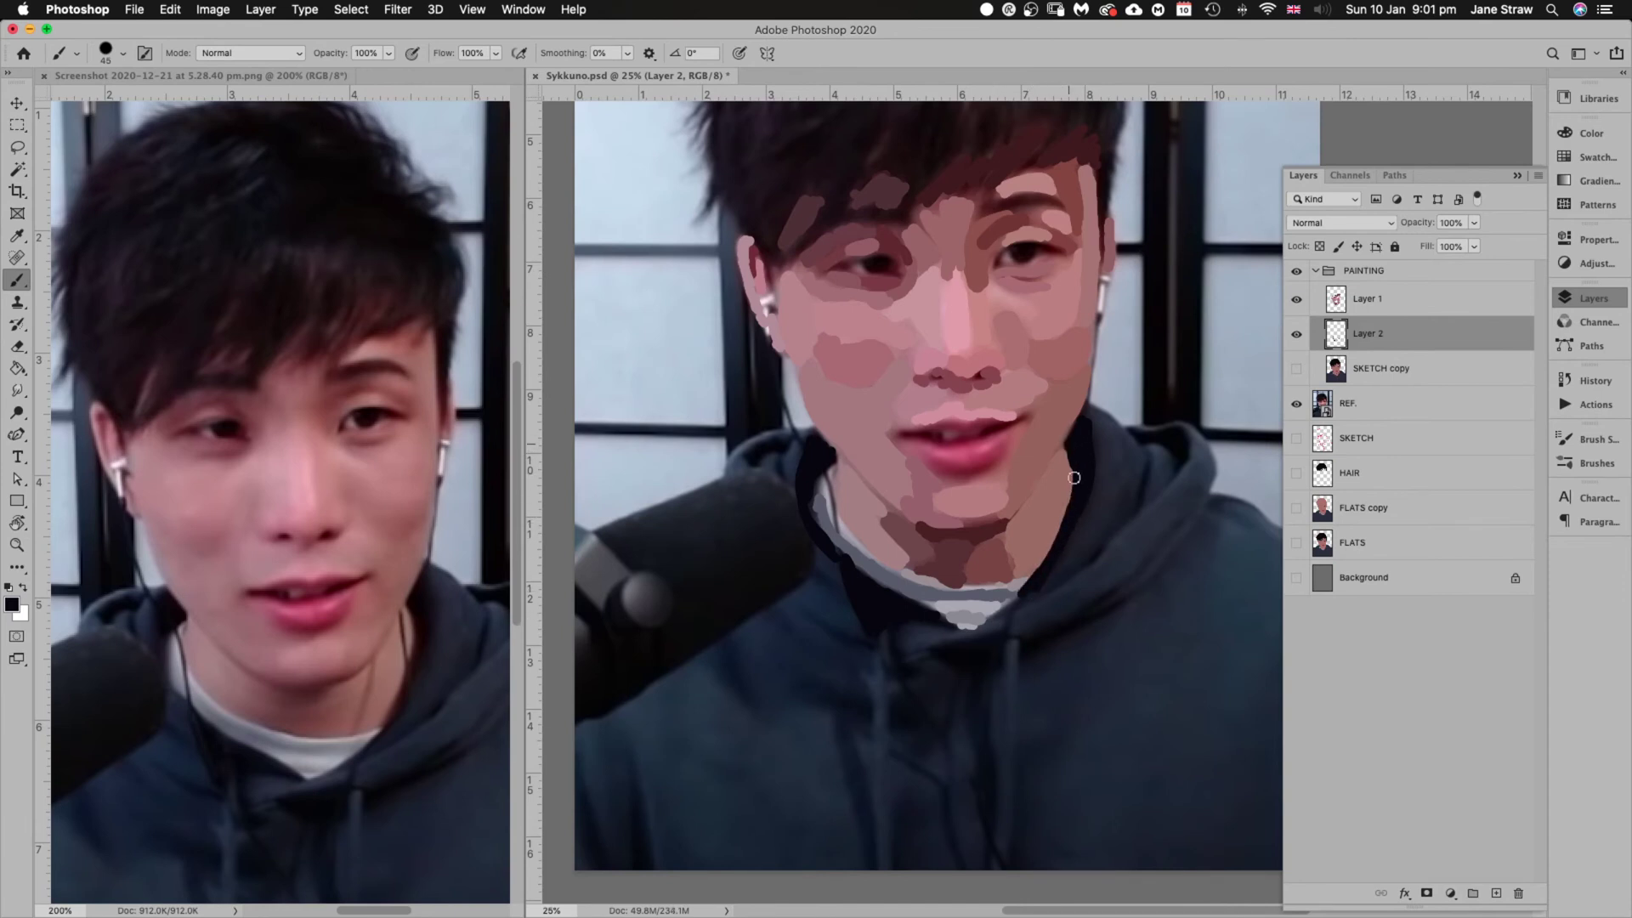
Sample and paint the blue-grey inner fabric and the dark crease of the hood on the side away from the microphone
alt+click(1120, 442)
alt+click(1108, 415)
mouse_move(1102, 415)
mouse_down()
mouse_move(1102, 495)
mouse_move(1112, 427)
mouse_move(1126, 474)
mouse_move(1064, 565)
mouse_up()
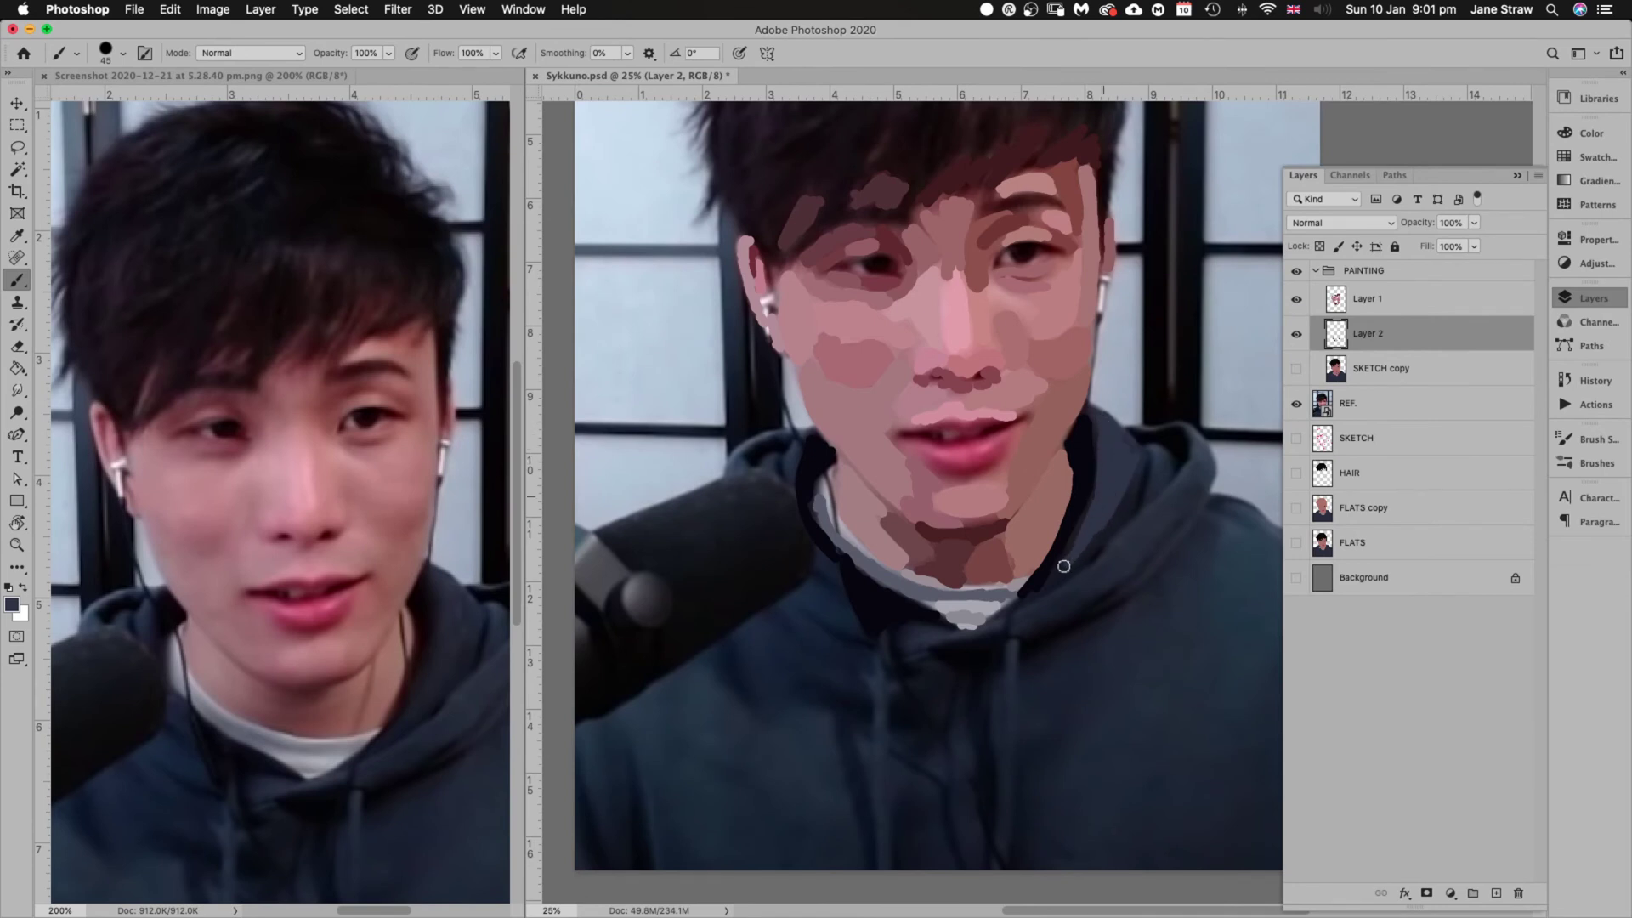
alt+click(1150, 469)
drag(1147, 461, 1138, 491)
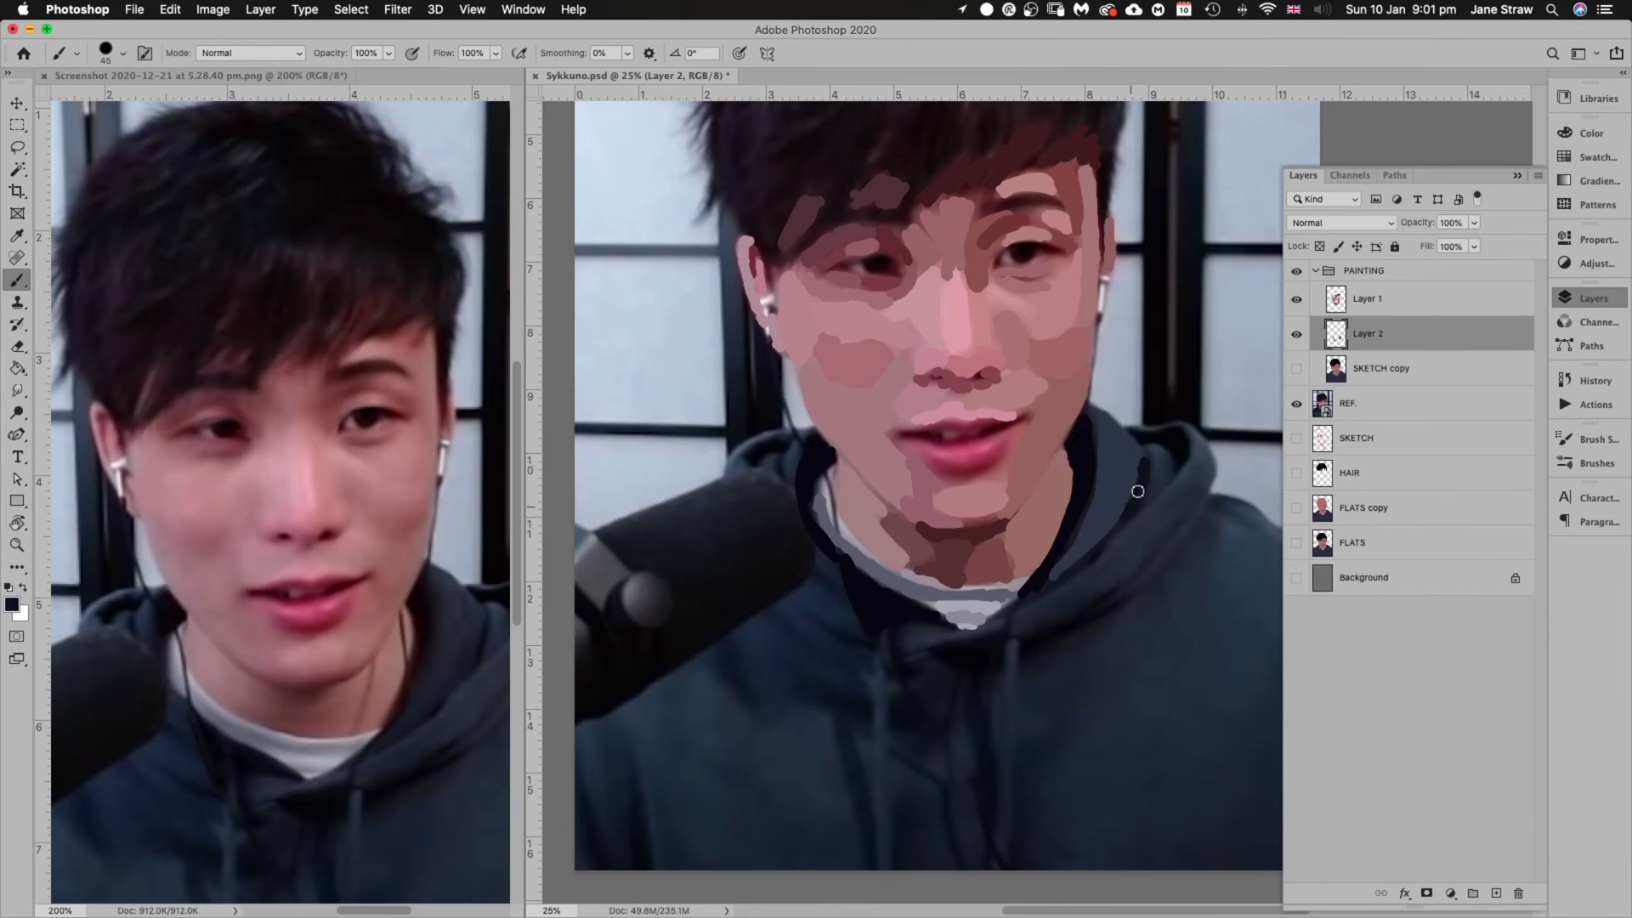
alt+click(1170, 459)
drag(1153, 458, 1145, 500)
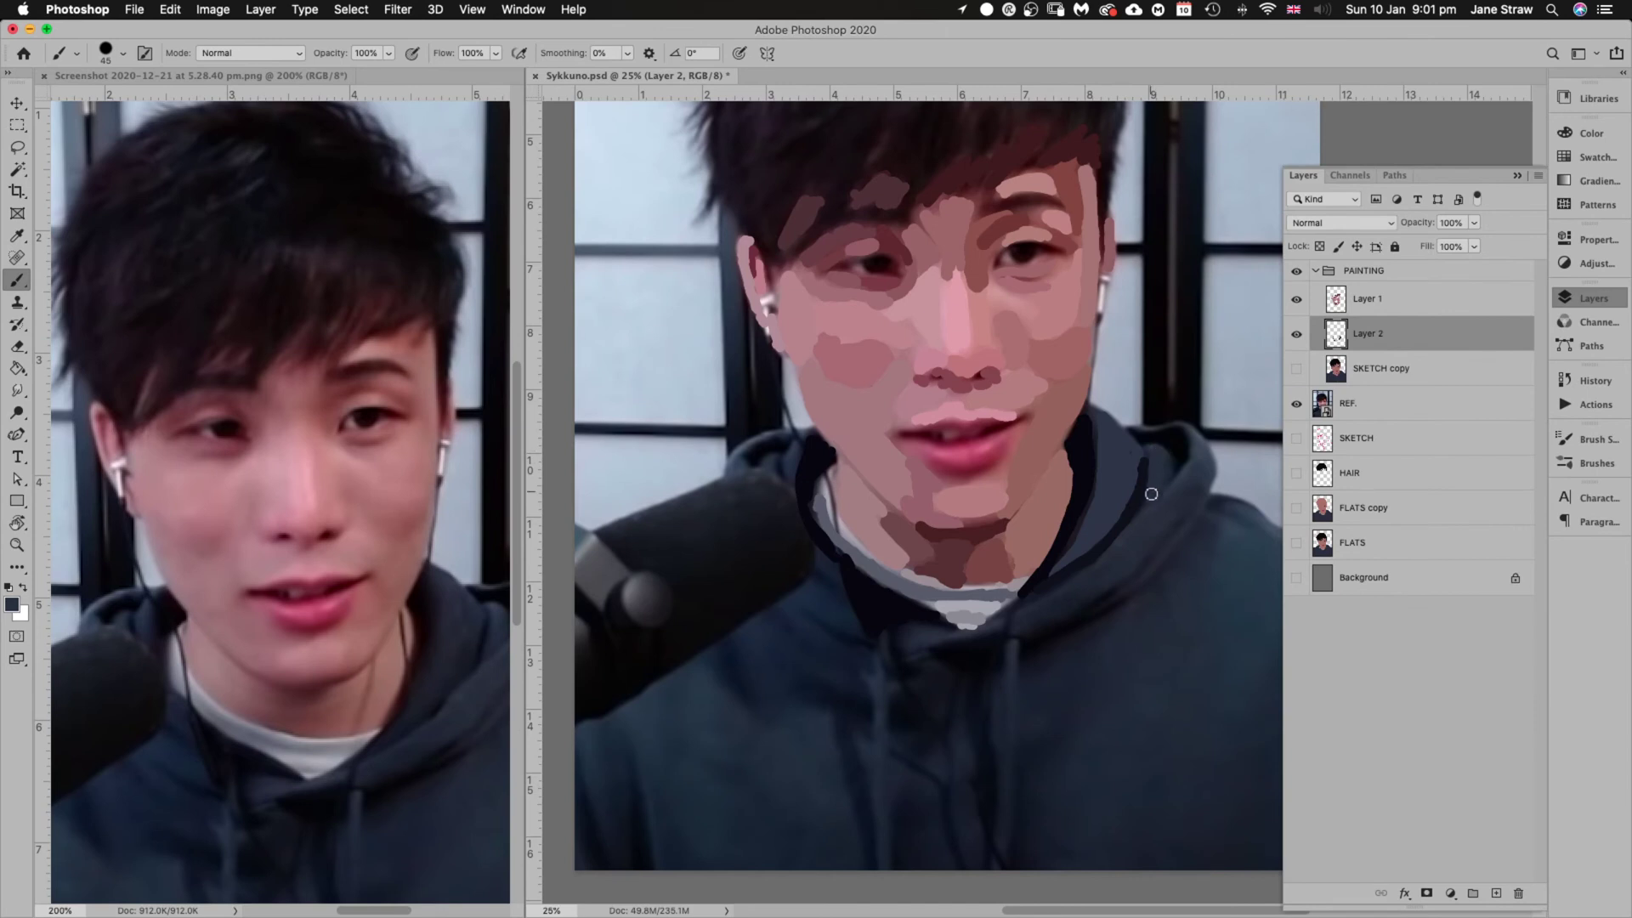
Paint the outer fold and rim of that hood side with sampled blue-greys, using a size 20 brush for the edge
alt+click(1181, 443)
alt+click(1073, 588)
alt+click(1049, 604)
alt+click(1211, 452)
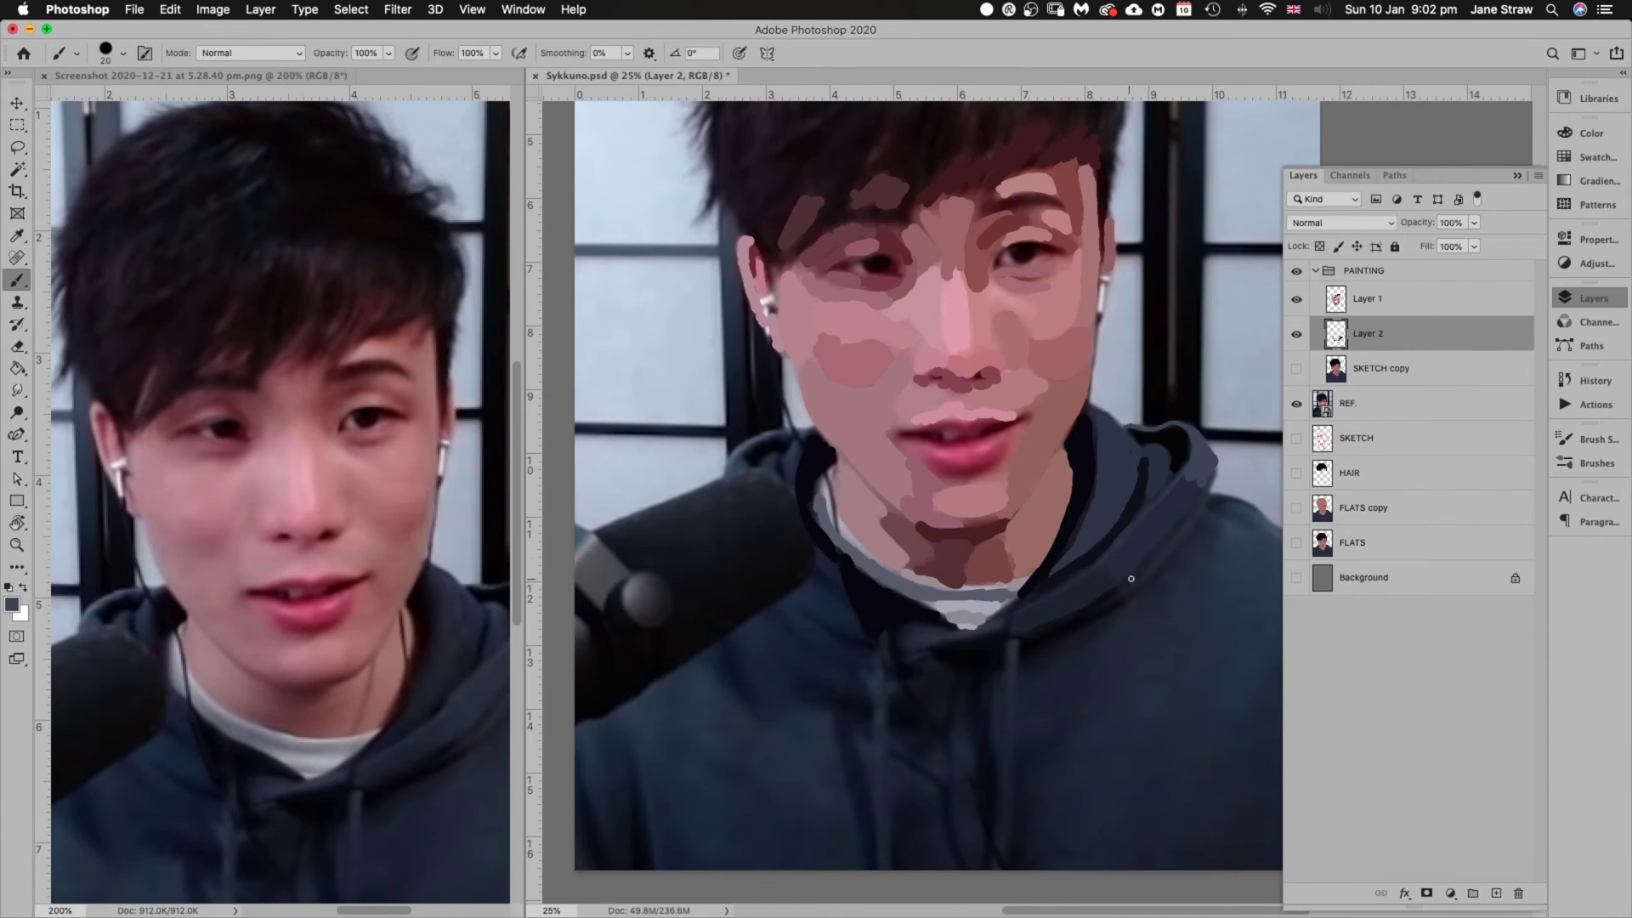
Sample the hood tones and paint the microphone-side hood over the microphone, including its rim, teal fold and outer edge
alt+click(1185, 523)
drag(764, 481, 778, 557)
mouse_move(766, 479)
mouse_down()
mouse_move(801, 572)
mouse_move(772, 480)
mouse_move(827, 564)
mouse_move(742, 508)
mouse_move(783, 587)
mouse_up()
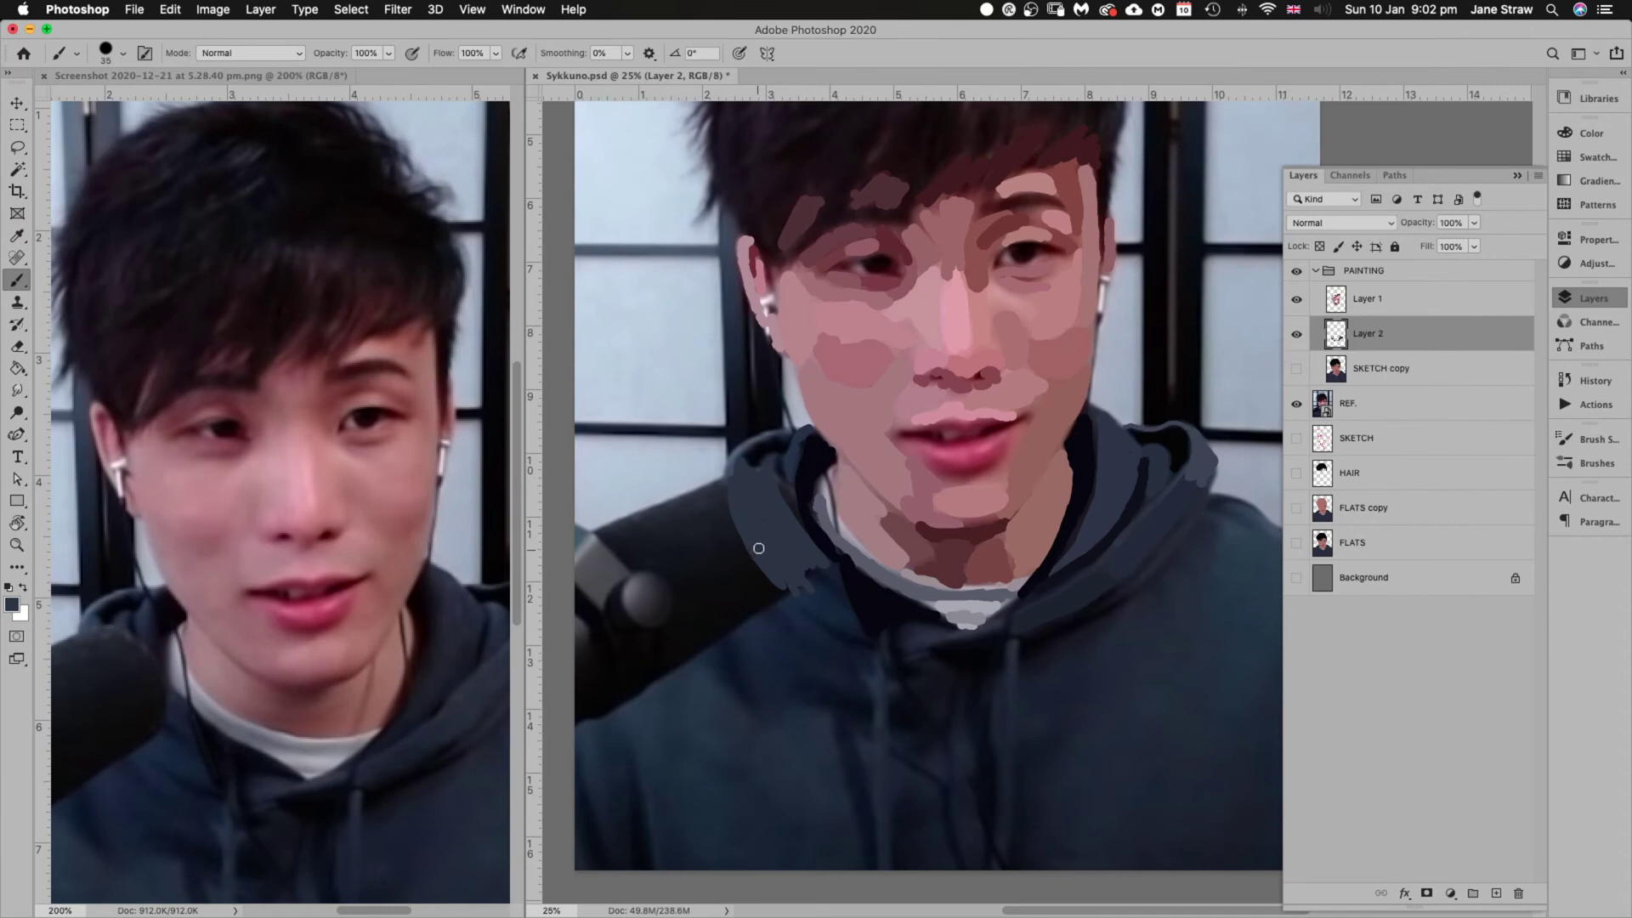
alt+click(736, 454)
alt+click(738, 457)
alt+click(831, 602)
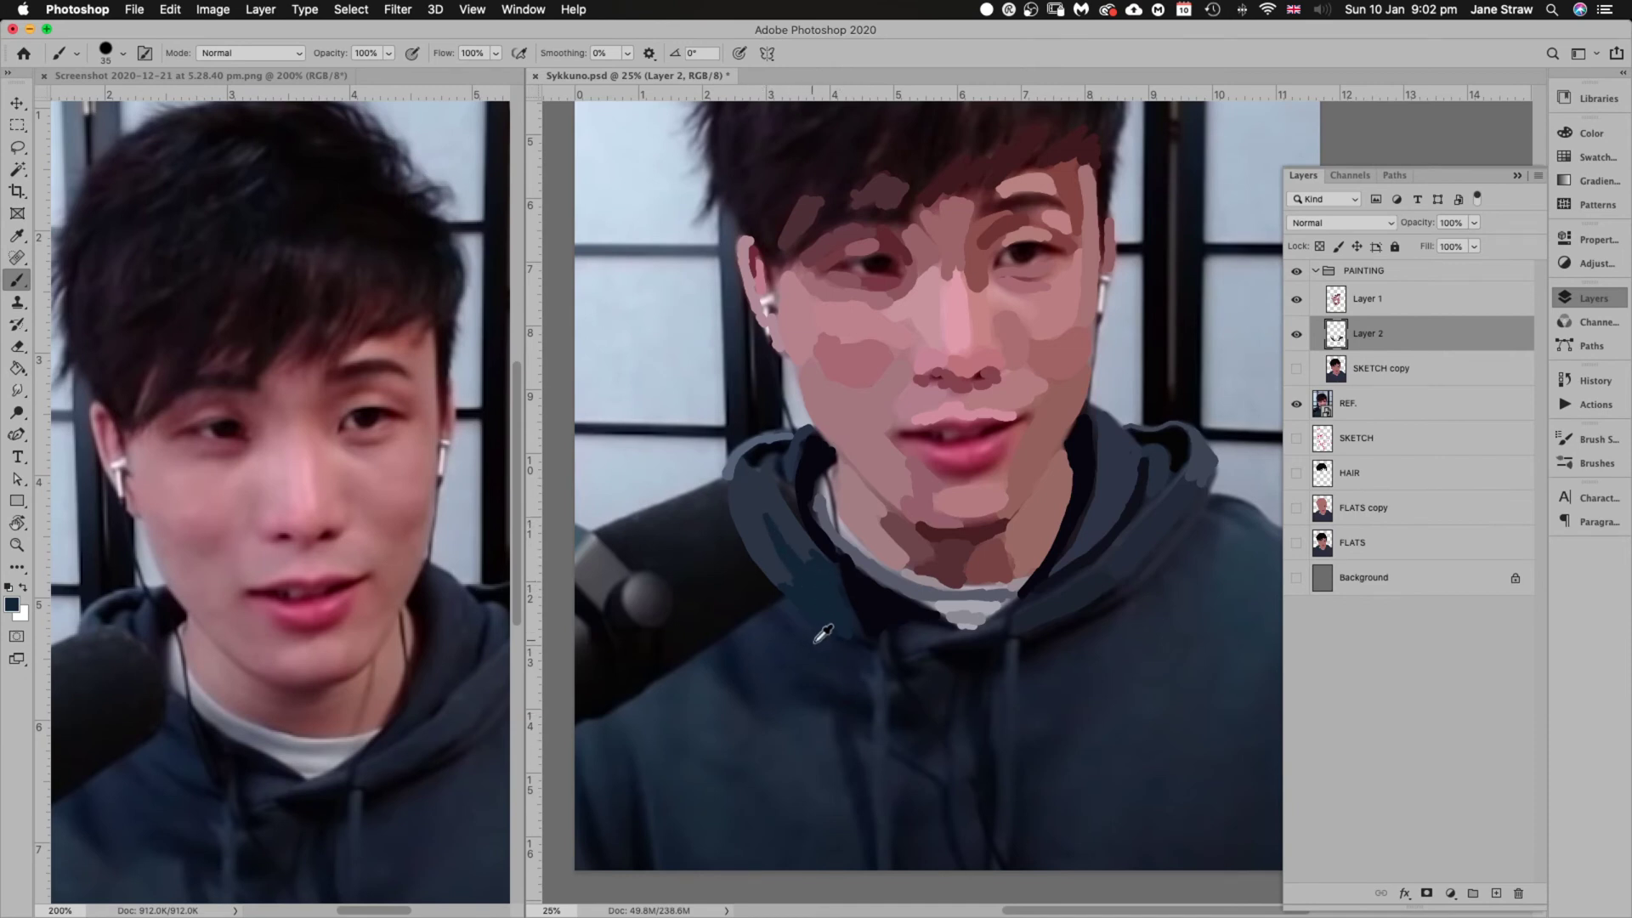
alt+click(789, 571)
mouse_move(759, 581)
mouse_down()
mouse_move(725, 526)
mouse_move(771, 590)
mouse_up()
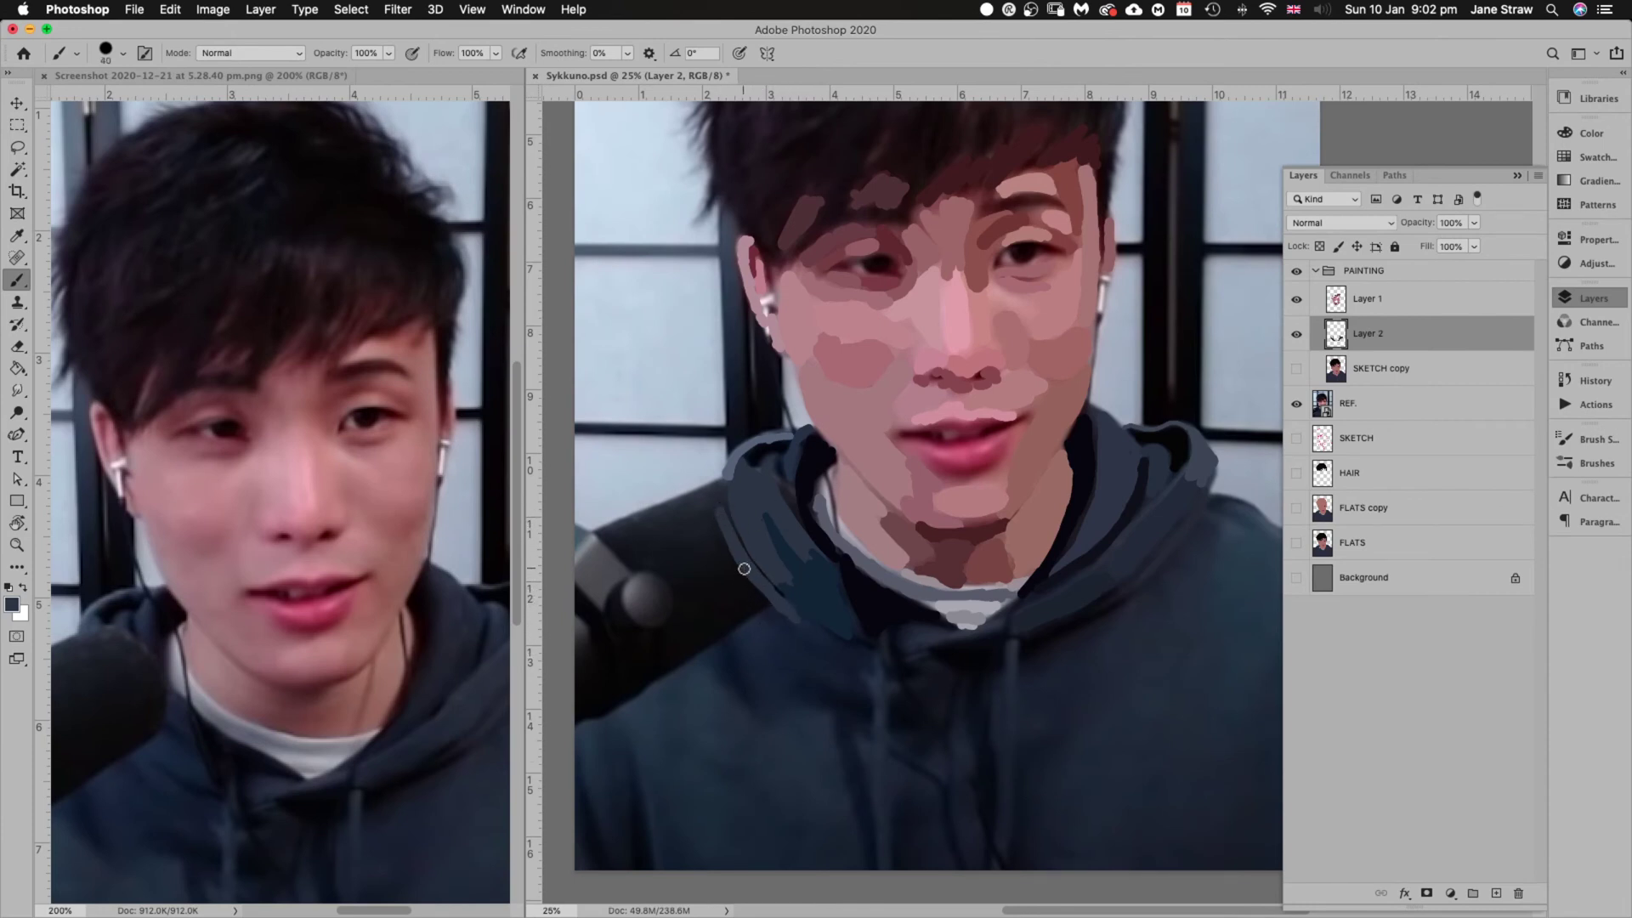
Enlarge the brush to 125 and paint a broad blue-grey band over the microphone beside the hood
key(bracketright)
key(bracketright)
key(bracketright)
drag(699, 514, 762, 634)
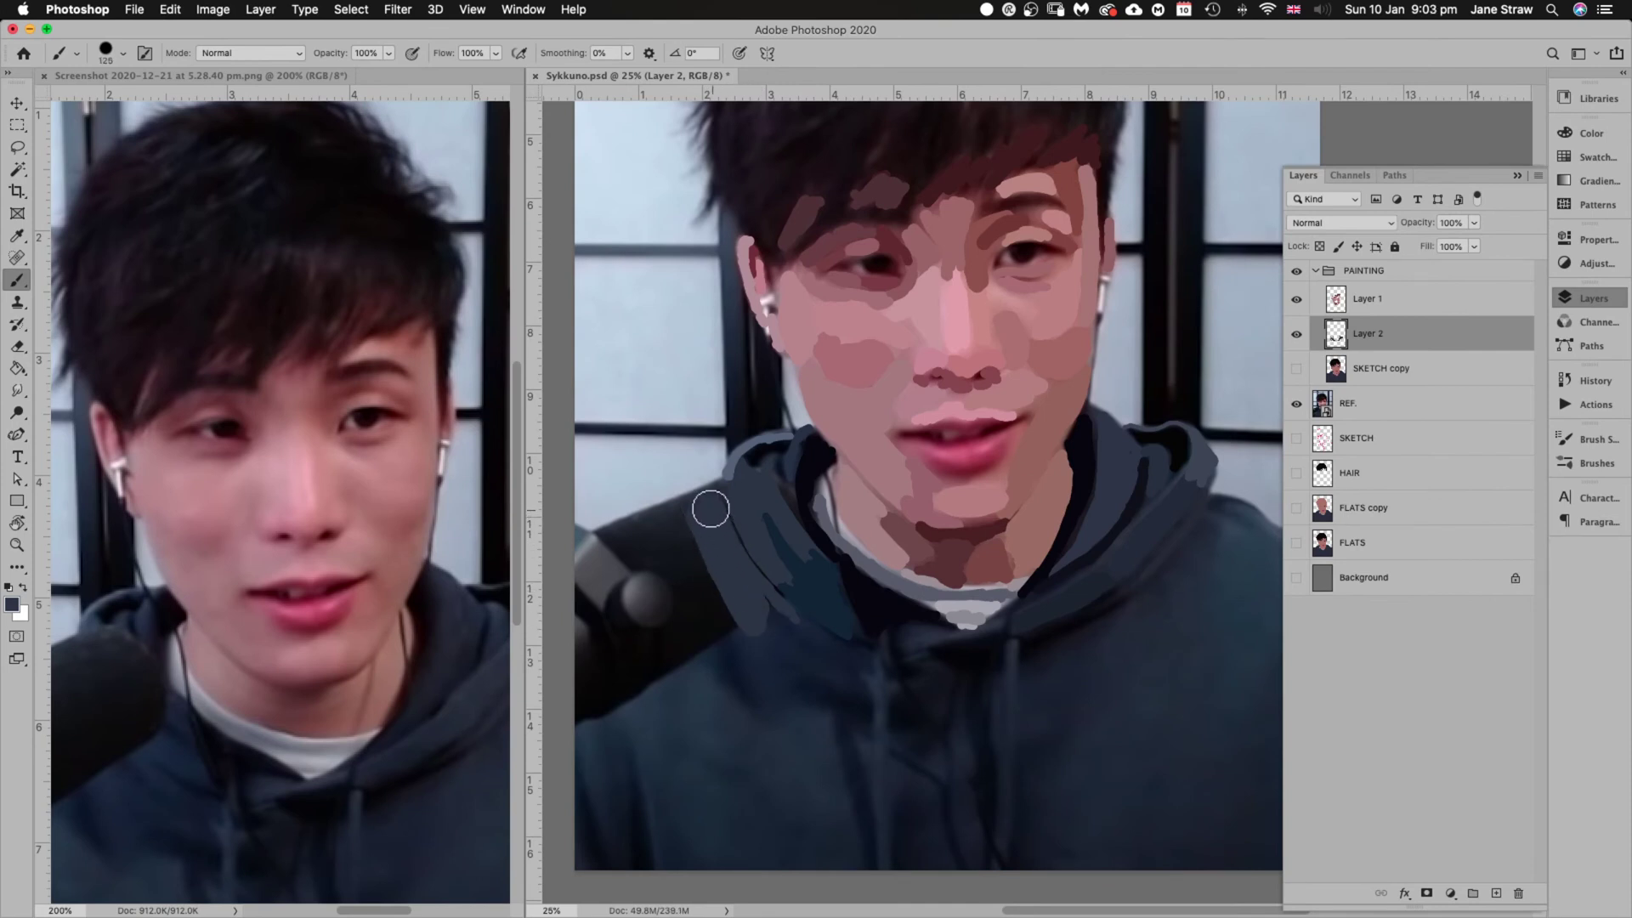
drag(714, 502, 750, 612)
Paint sampled dark navy tones around that band and below the hood, reducing the brush to size 80
key(r)
mouse_move(985, 752)
mouse_down()
mouse_move(955, 260)
mouse_move(1097, 749)
mouse_move(783, 740)
mouse_move(867, 697)
mouse_up()
key(b)
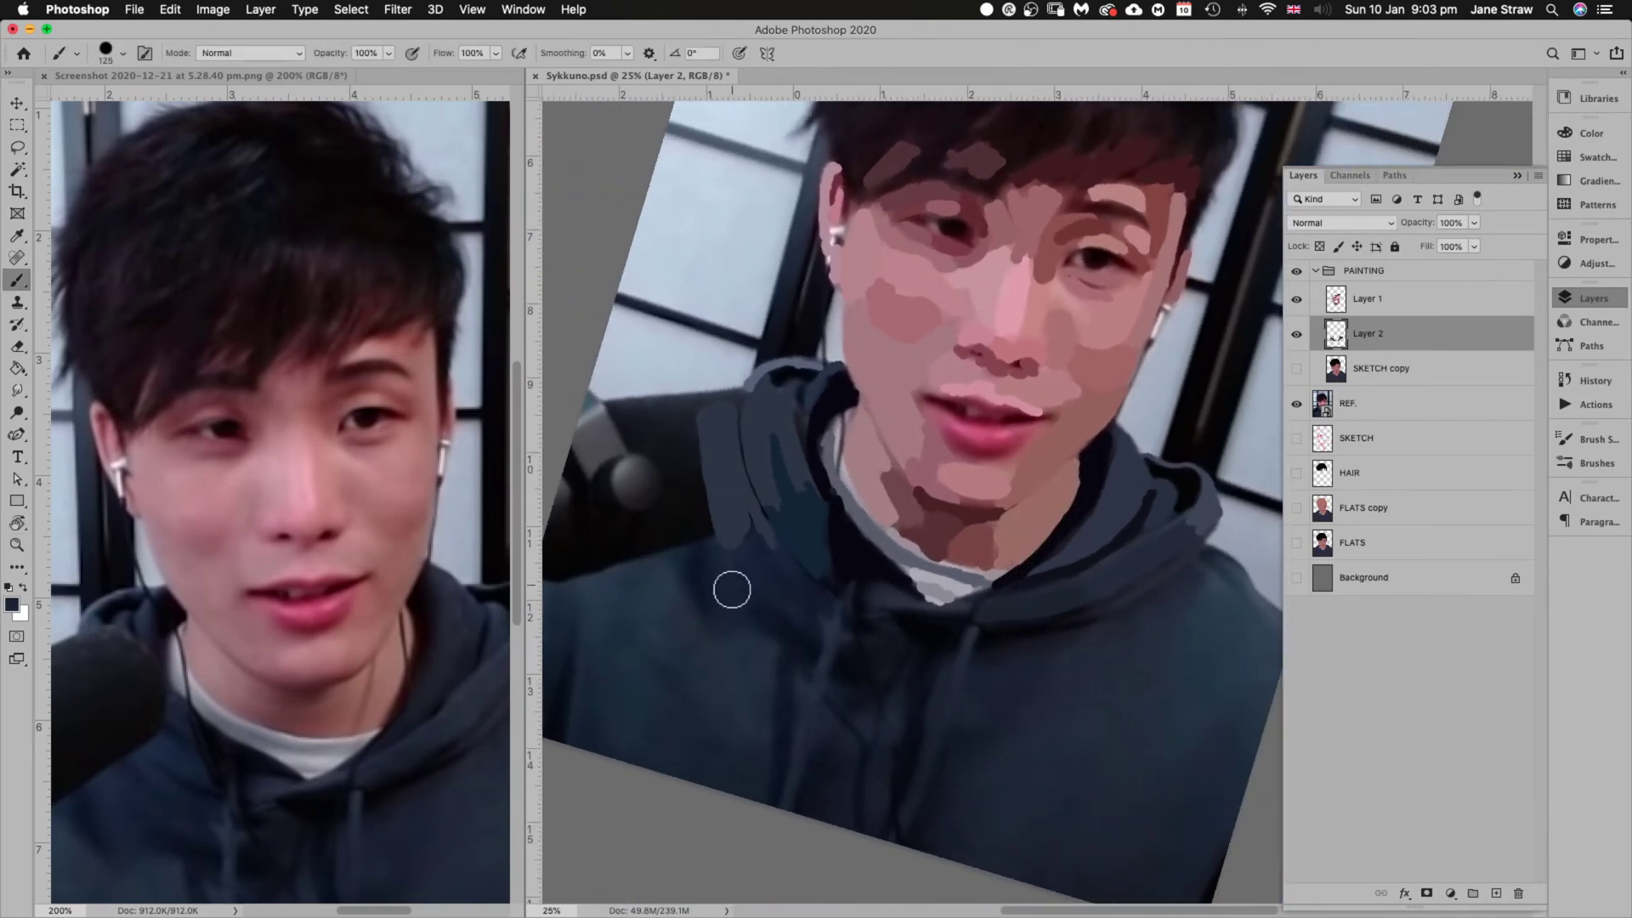
mouse_move(736, 554)
mouse_down()
mouse_move(803, 626)
mouse_move(777, 561)
mouse_move(717, 596)
mouse_move(697, 475)
mouse_move(685, 521)
mouse_up()
alt+click(697, 561)
key(bracketleft)
key(bracketleft)
key(bracketleft)
mouse_move(708, 604)
mouse_down()
mouse_move(675, 423)
mouse_move(690, 553)
mouse_move(697, 447)
mouse_move(686, 508)
mouse_move(667, 456)
mouse_move(707, 605)
mouse_up()
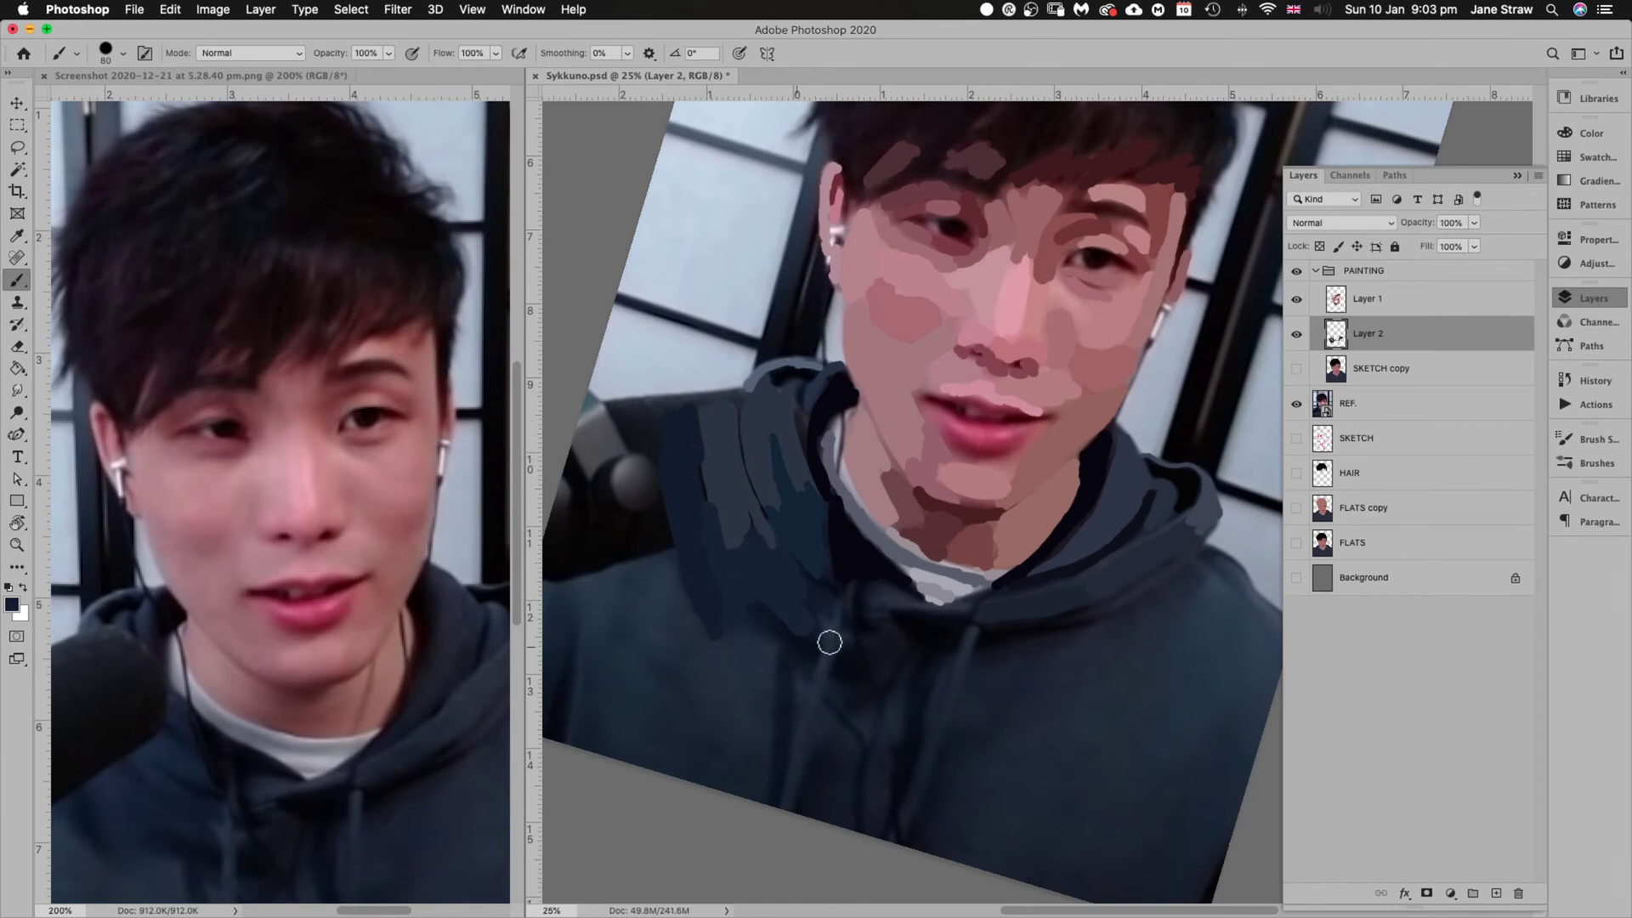
Paint the dark crease below the hood and the sampled blue-grey patch on the microphone-side chest of the hoodie
scroll(858, 595, down, 3)
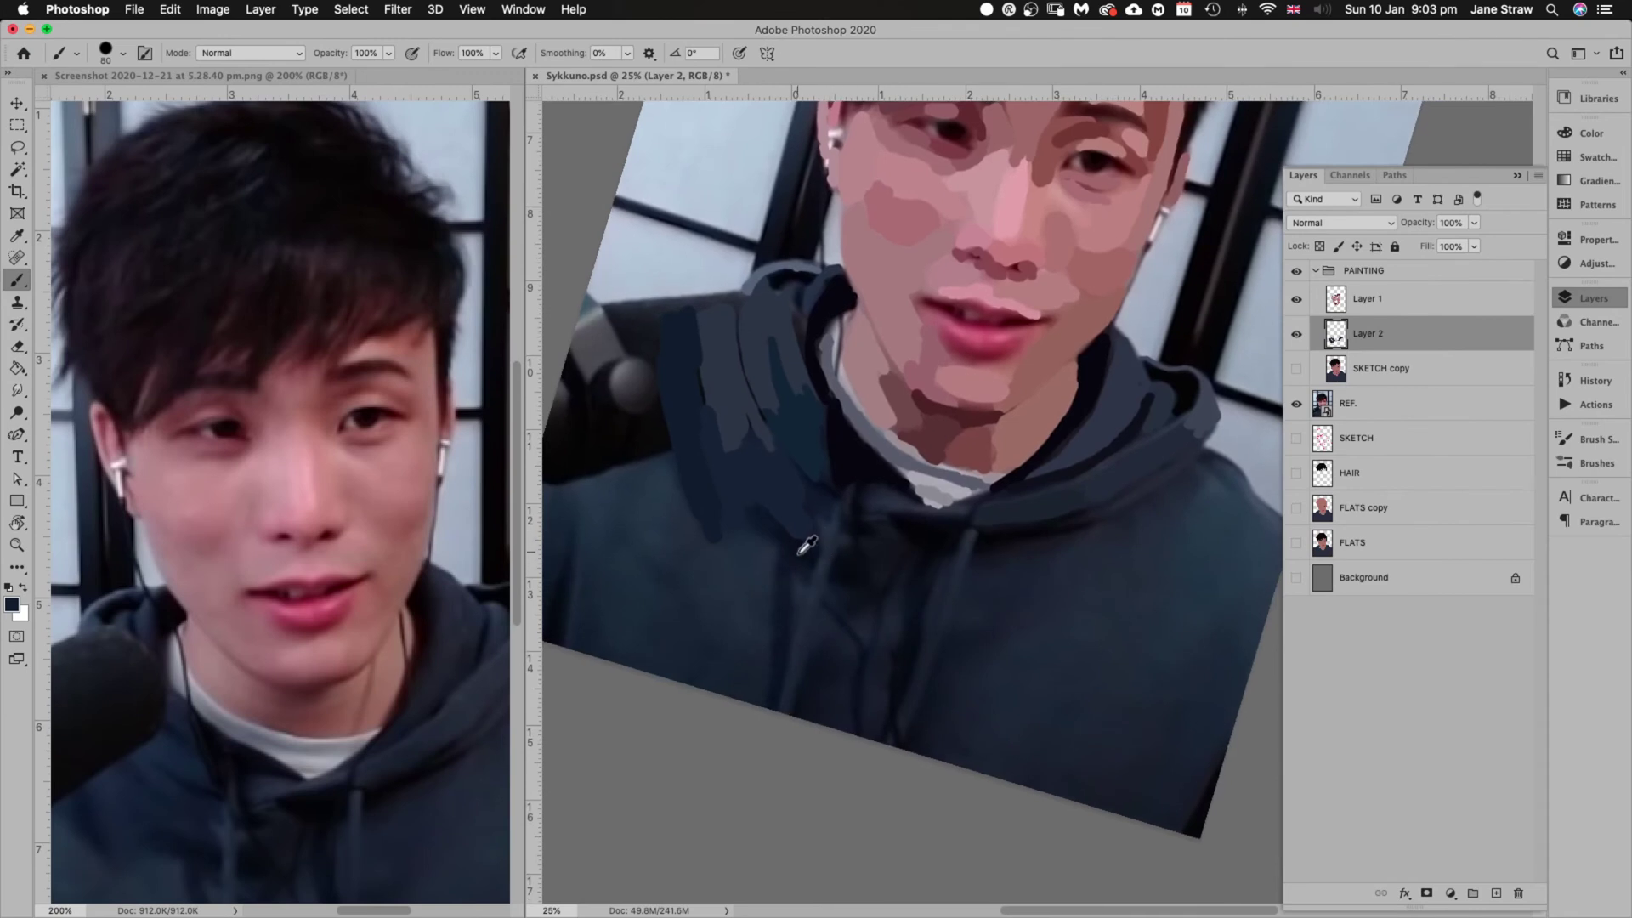
drag(769, 521, 796, 579)
alt+click(761, 558)
click(666, 626)
mouse_move(706, 639)
mouse_down()
mouse_move(654, 573)
mouse_move(593, 656)
mouse_up()
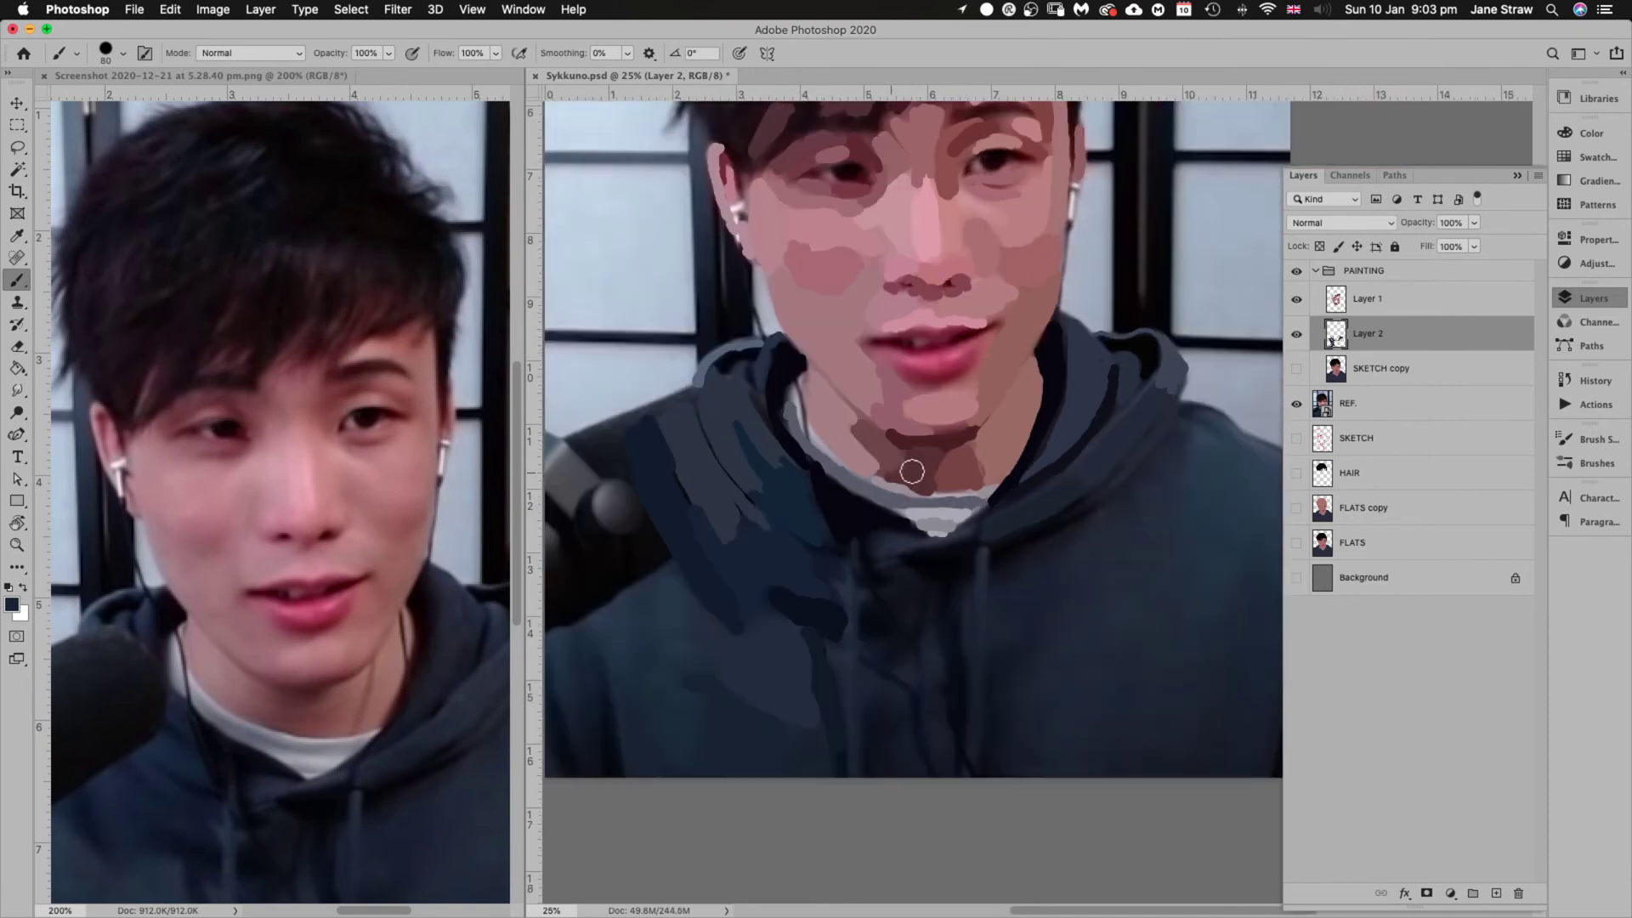
Sample and paint the lighter and mid blue tones on the hoodie's shoulder and sleeve below the microphone
key(Escape)
scroll(737, 722, left, 5)
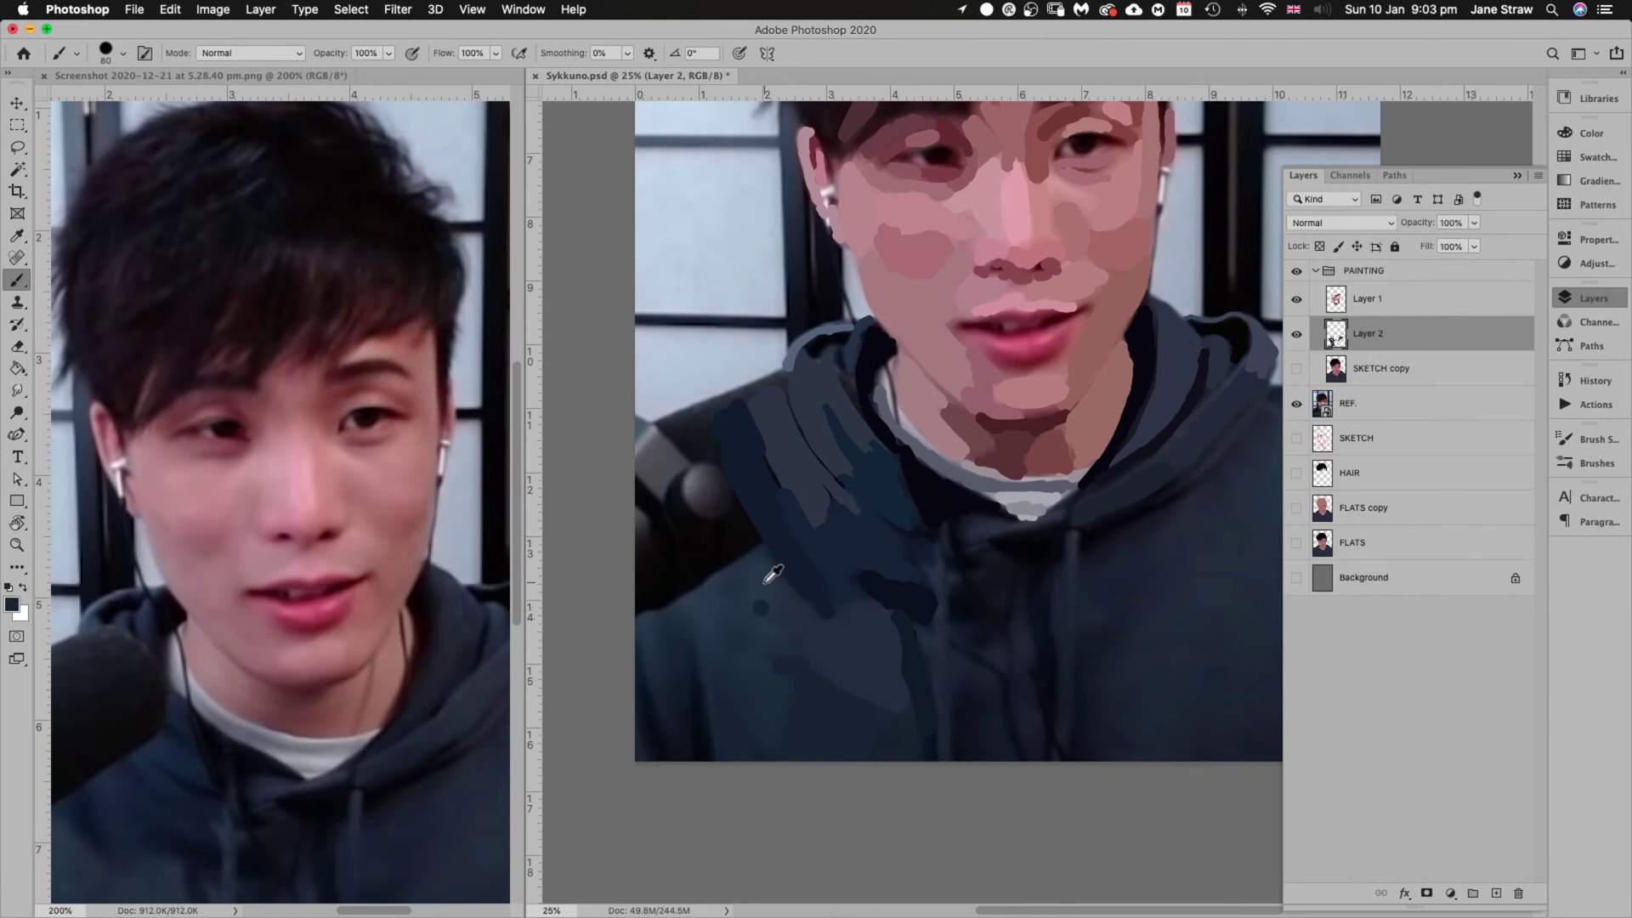
alt+click(765, 582)
mouse_move(764, 576)
mouse_down()
mouse_move(756, 608)
mouse_move(712, 590)
mouse_move(696, 620)
mouse_move(727, 645)
mouse_up()
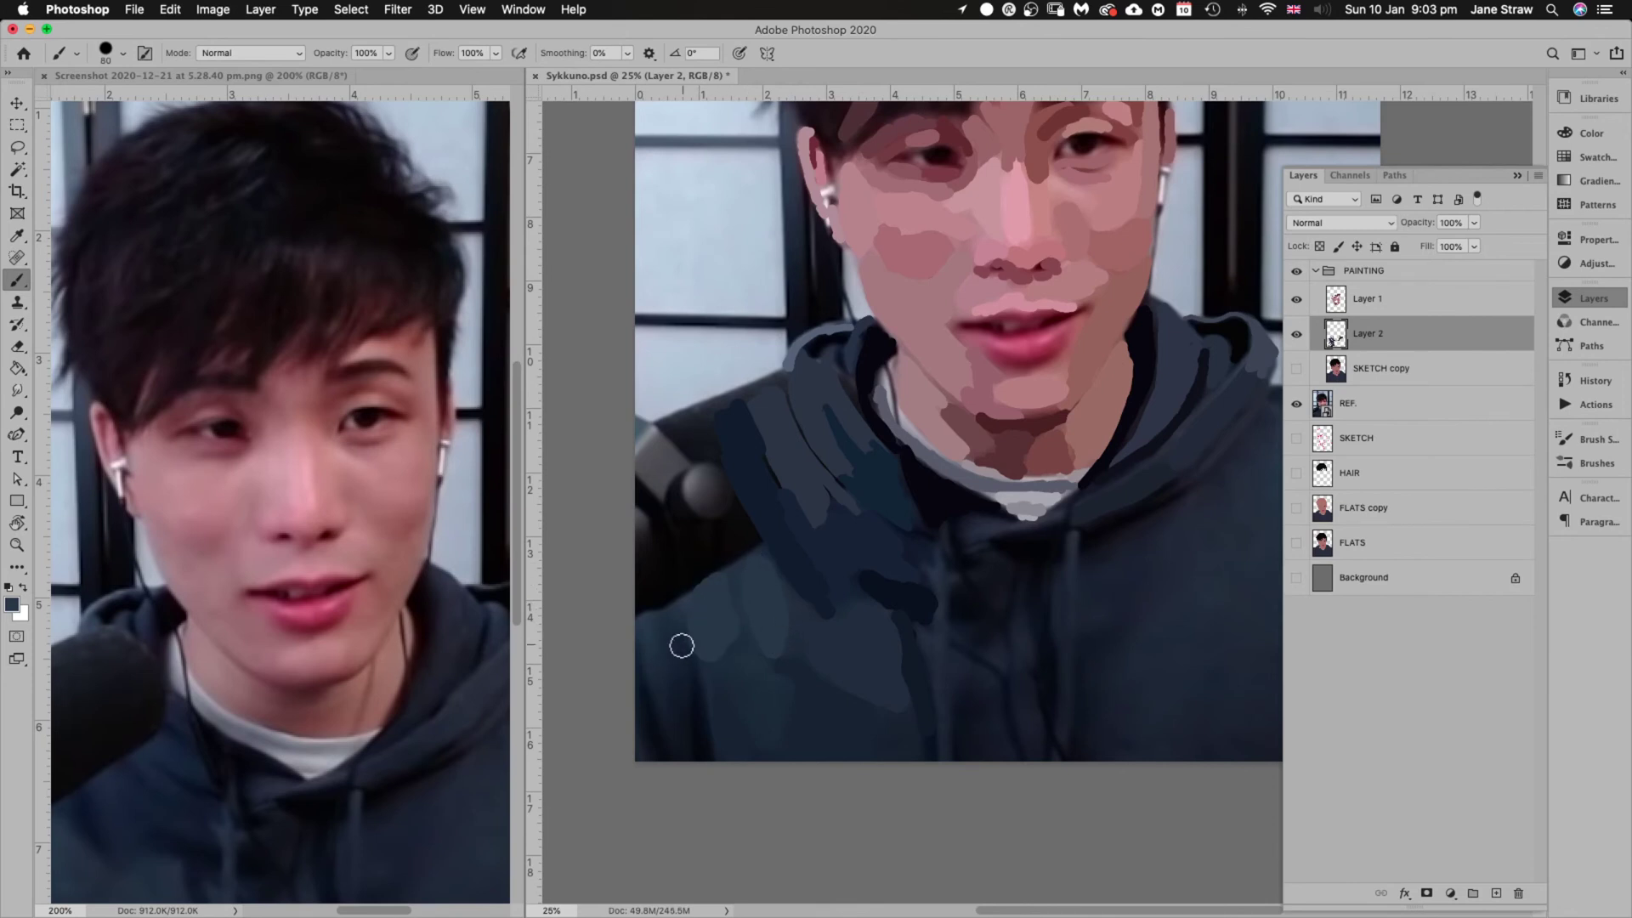
alt+click(835, 717)
mouse_move(663, 648)
mouse_down()
mouse_move(675, 598)
mouse_move(659, 718)
mouse_up()
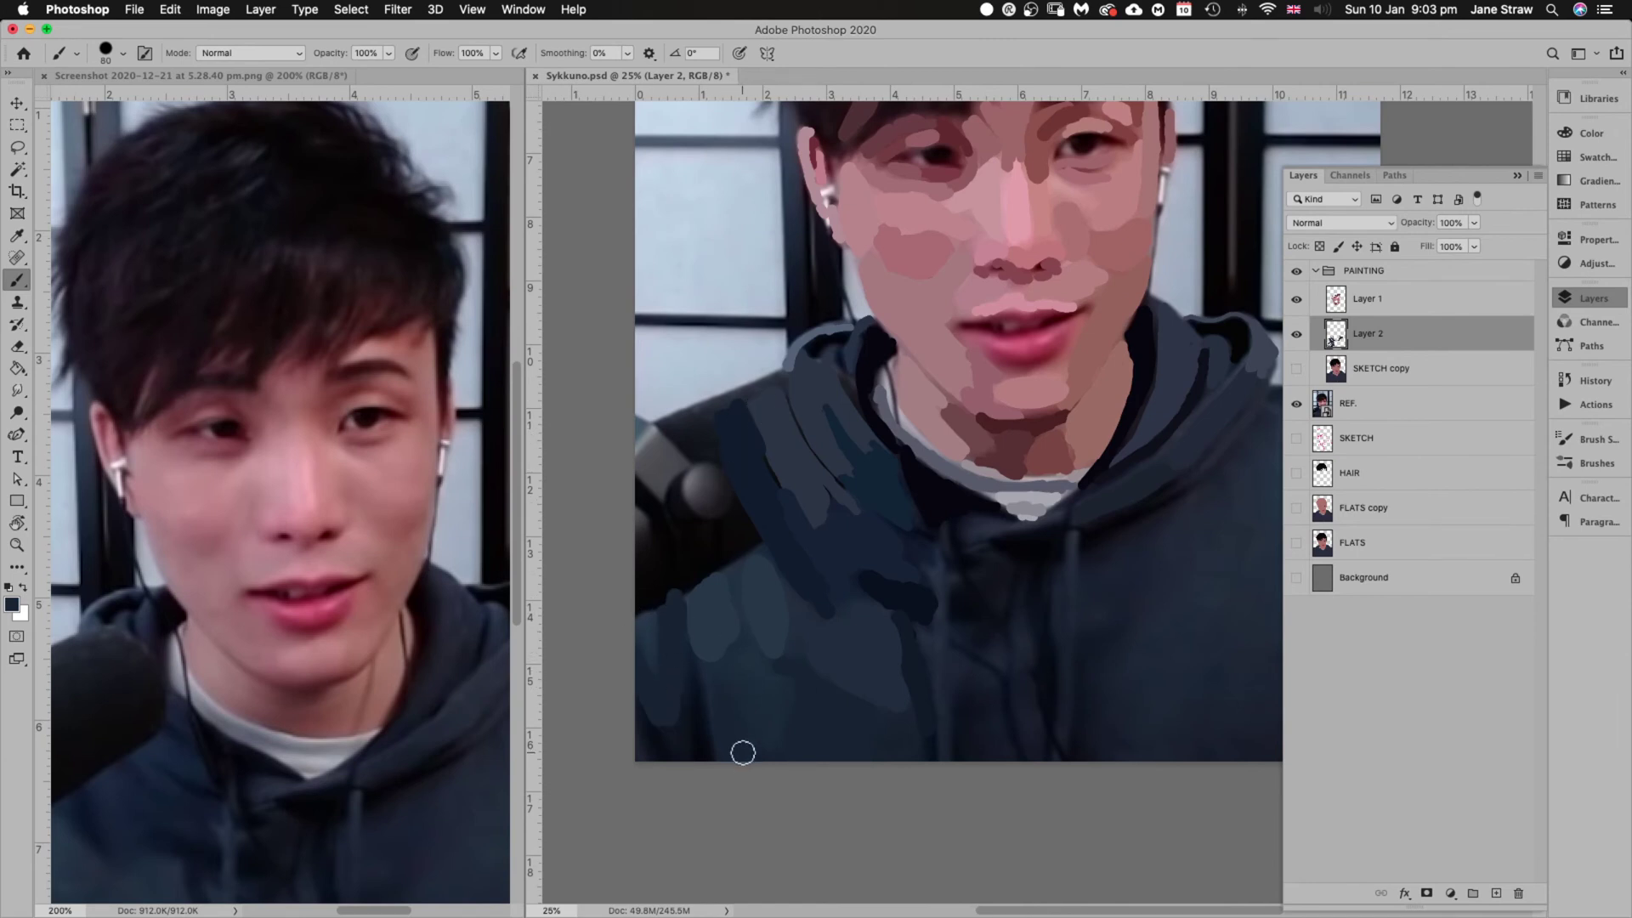
Extend the sleeve tones upward over the rest of the microphone and paint the near-black fold at the sleeve's lower edge
mouse_move(671, 483)
mouse_down()
mouse_move(663, 558)
mouse_move(714, 554)
mouse_move(681, 496)
mouse_move(692, 466)
mouse_move(743, 570)
mouse_move(765, 565)
mouse_move(678, 442)
mouse_move(660, 512)
mouse_move(641, 510)
mouse_move(648, 660)
mouse_move(642, 633)
mouse_up()
alt+click(724, 578)
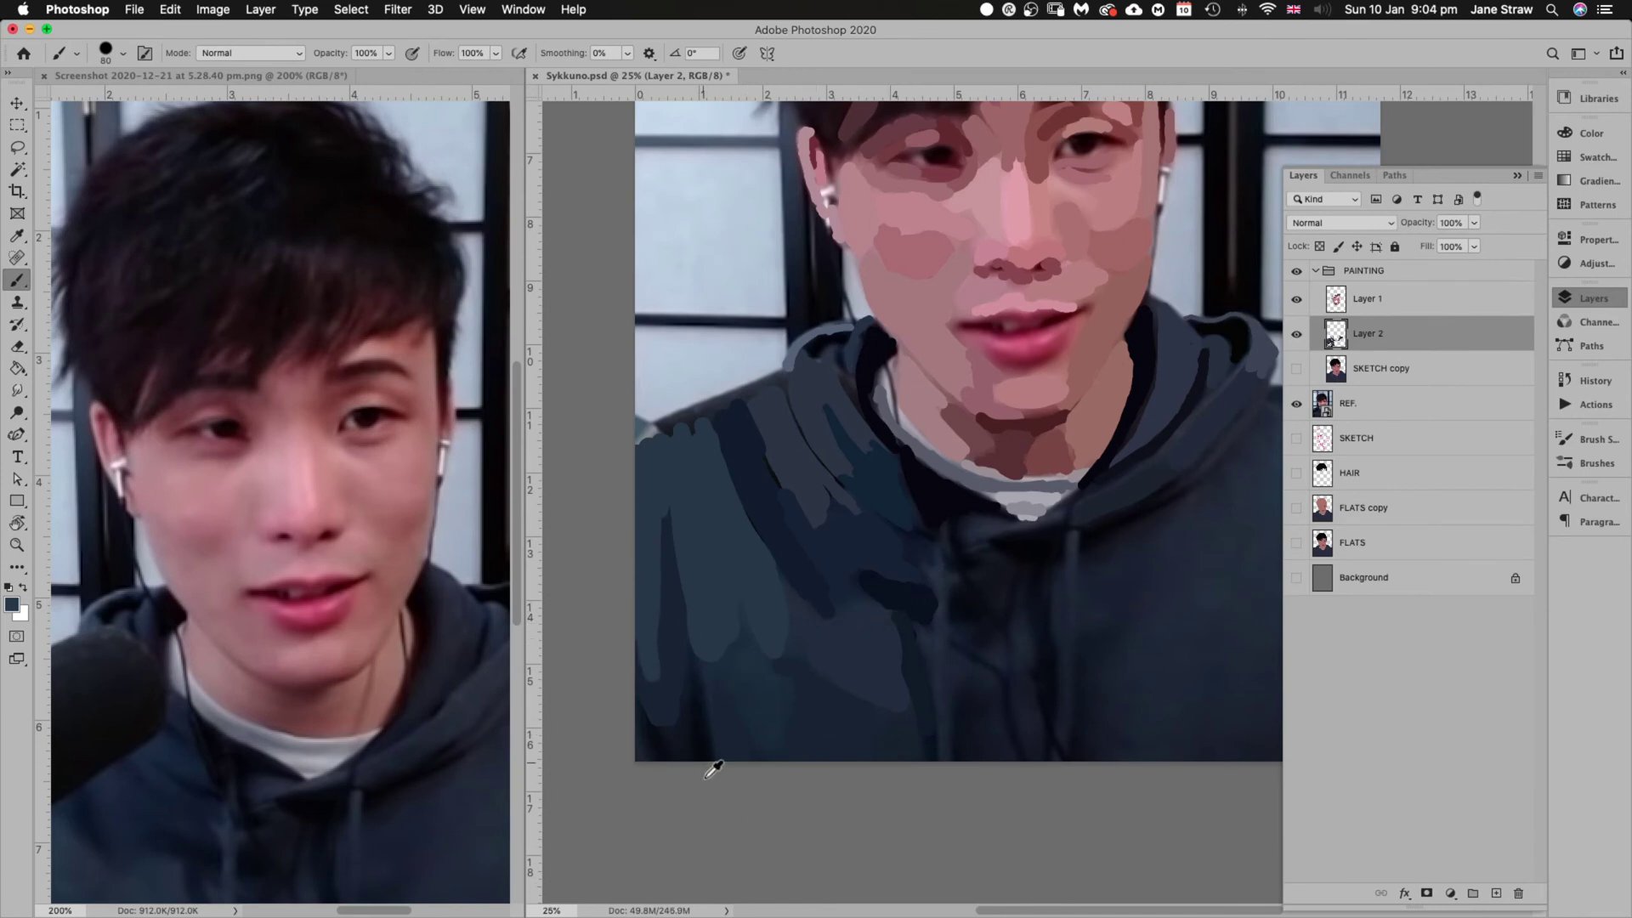
alt+click(699, 732)
drag(685, 677, 682, 758)
Sample a tone near the hood and paint the upper edge of the microphone-side shoulder
mouse_move(1057, 732)
mouse_down()
mouse_move(997, 704)
mouse_move(1053, 703)
mouse_up()
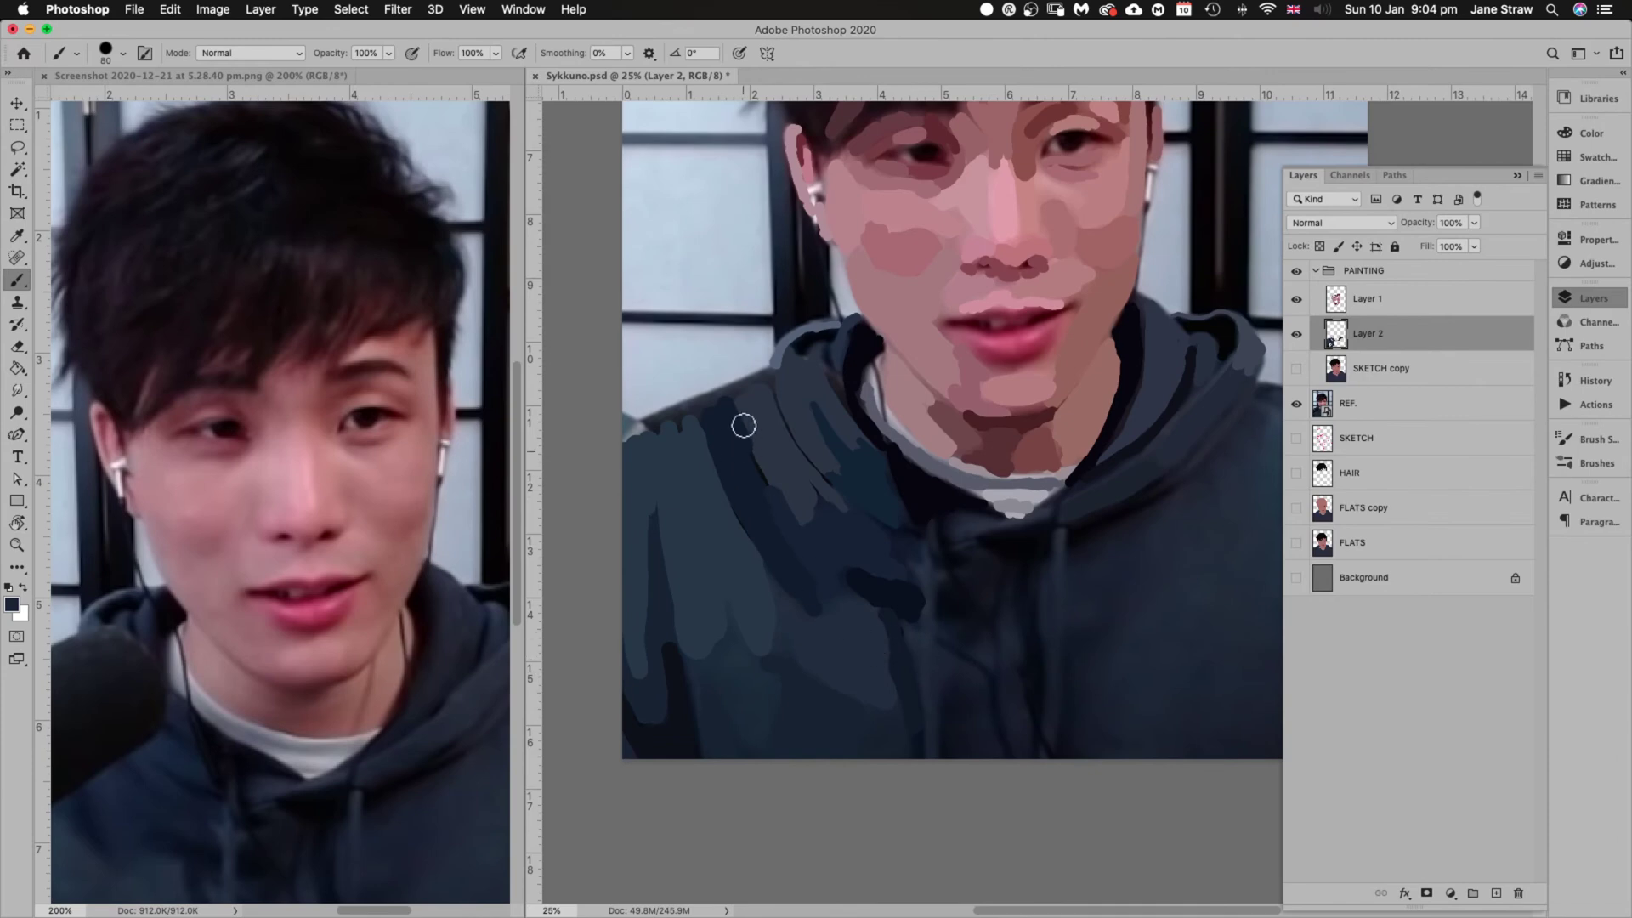
alt+click(746, 382)
key(r)
drag(1097, 605, 1165, 499)
drag(1036, 583, 1054, 504)
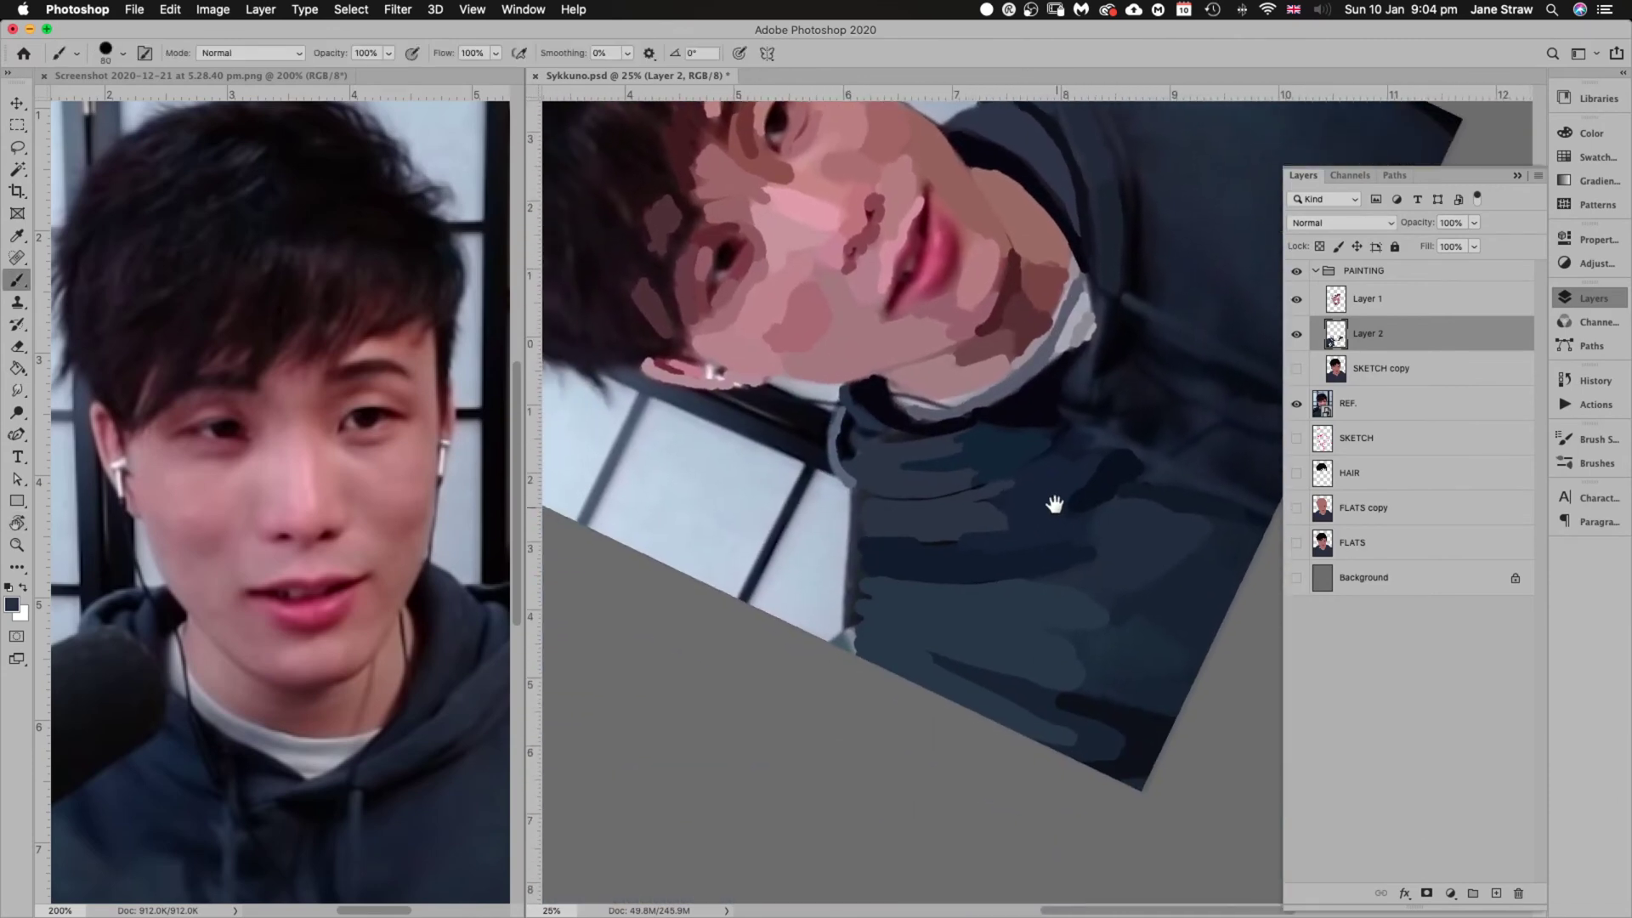
key(Escape)
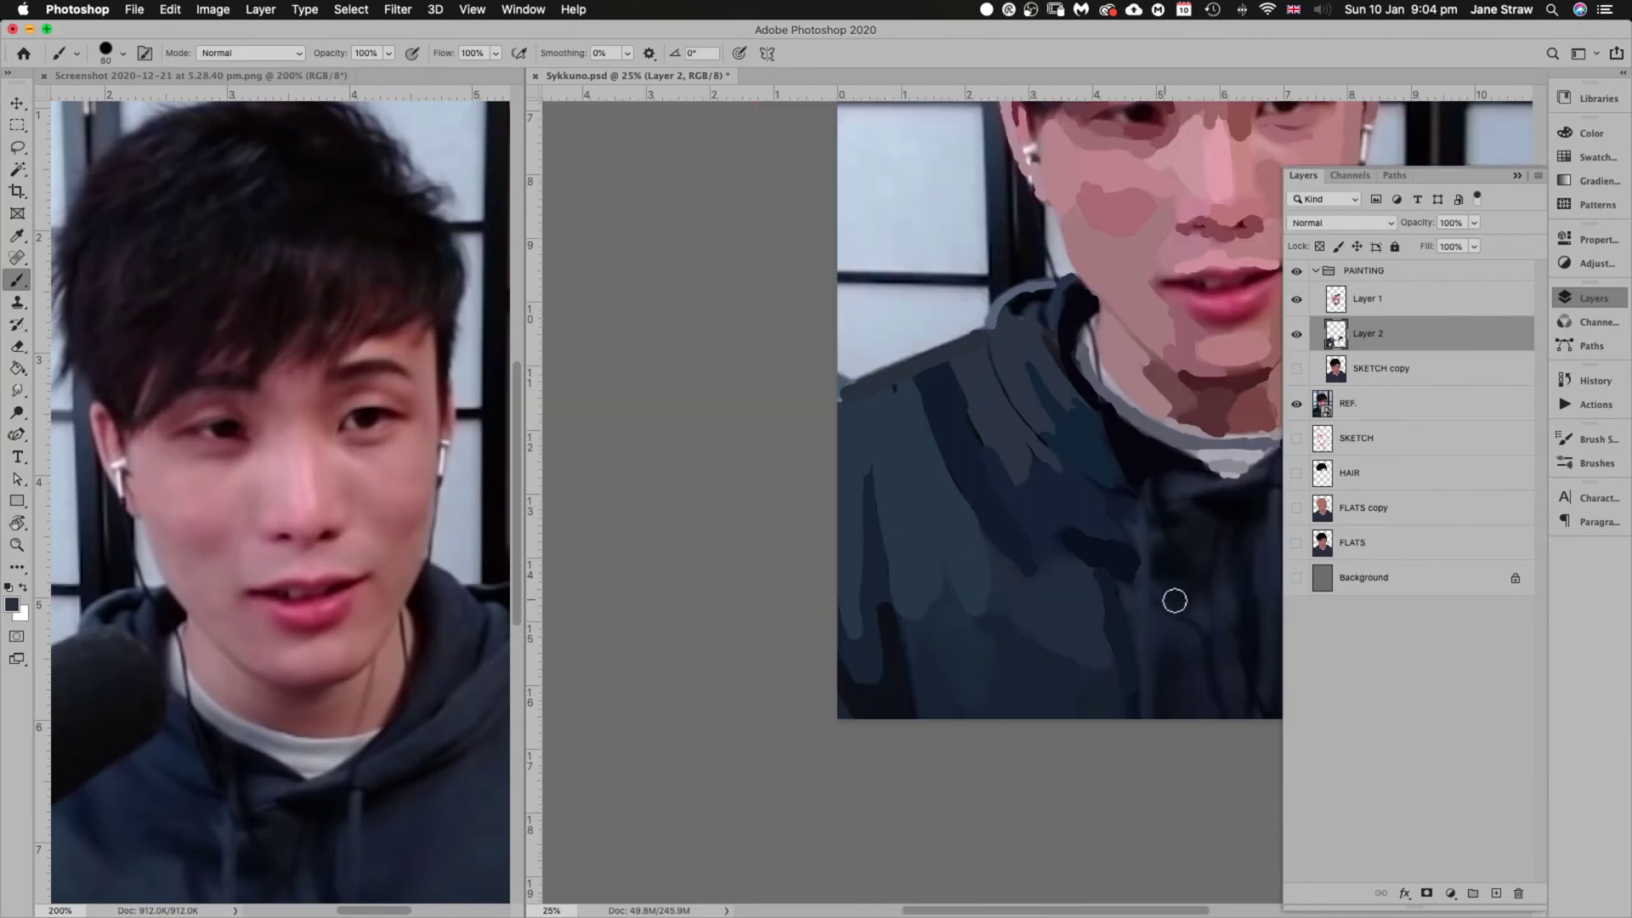
Sample the near-black shadow and paint it inside the hood and into the chest creases around the drawstrings
drag(1166, 649, 776, 615)
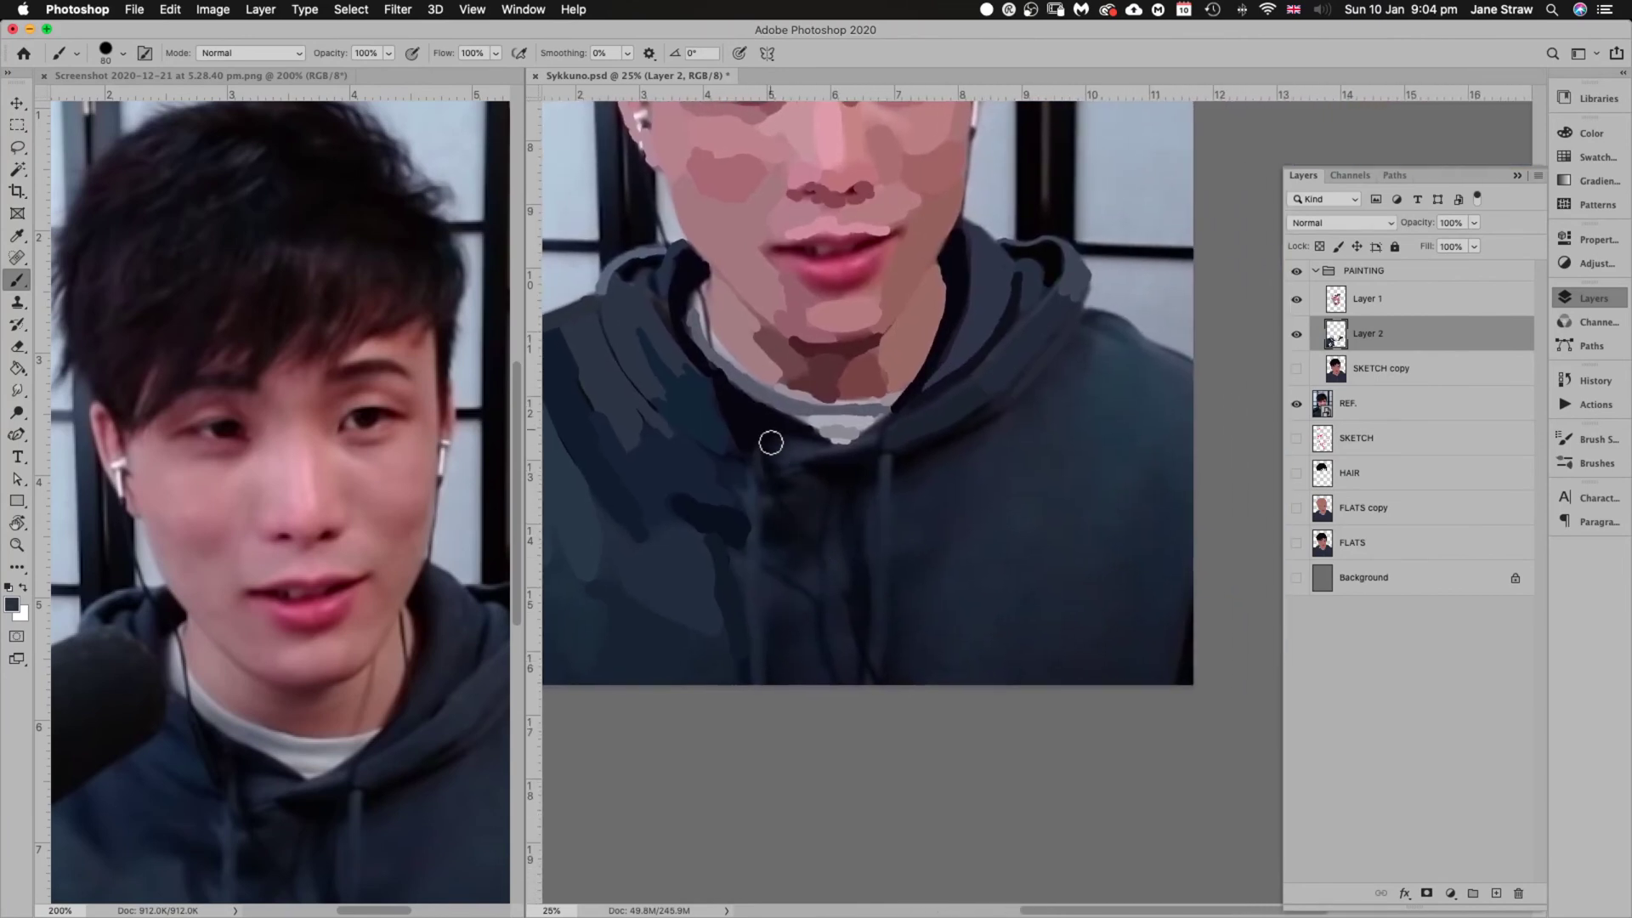
alt+click(774, 414)
mouse_move(745, 402)
mouse_down()
mouse_move(686, 335)
mouse_move(692, 262)
mouse_up()
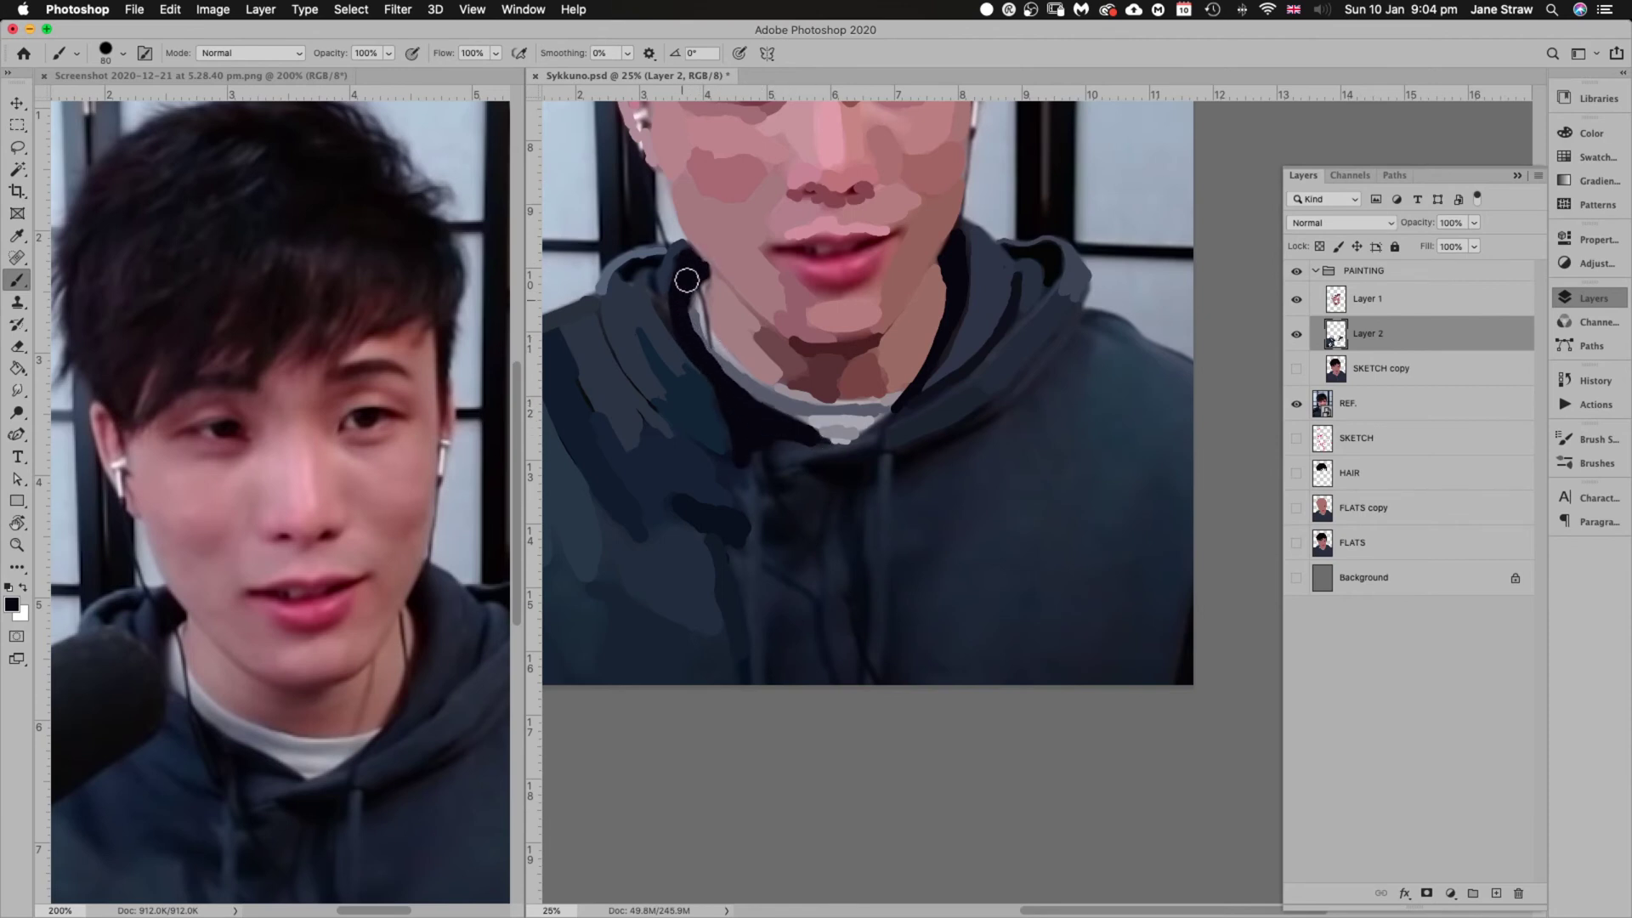
mouse_move(790, 532)
mouse_down()
mouse_move(784, 521)
mouse_move(782, 546)
mouse_up()
mouse_move(860, 468)
mouse_down()
mouse_move(859, 655)
mouse_move(789, 667)
mouse_move(783, 630)
mouse_up()
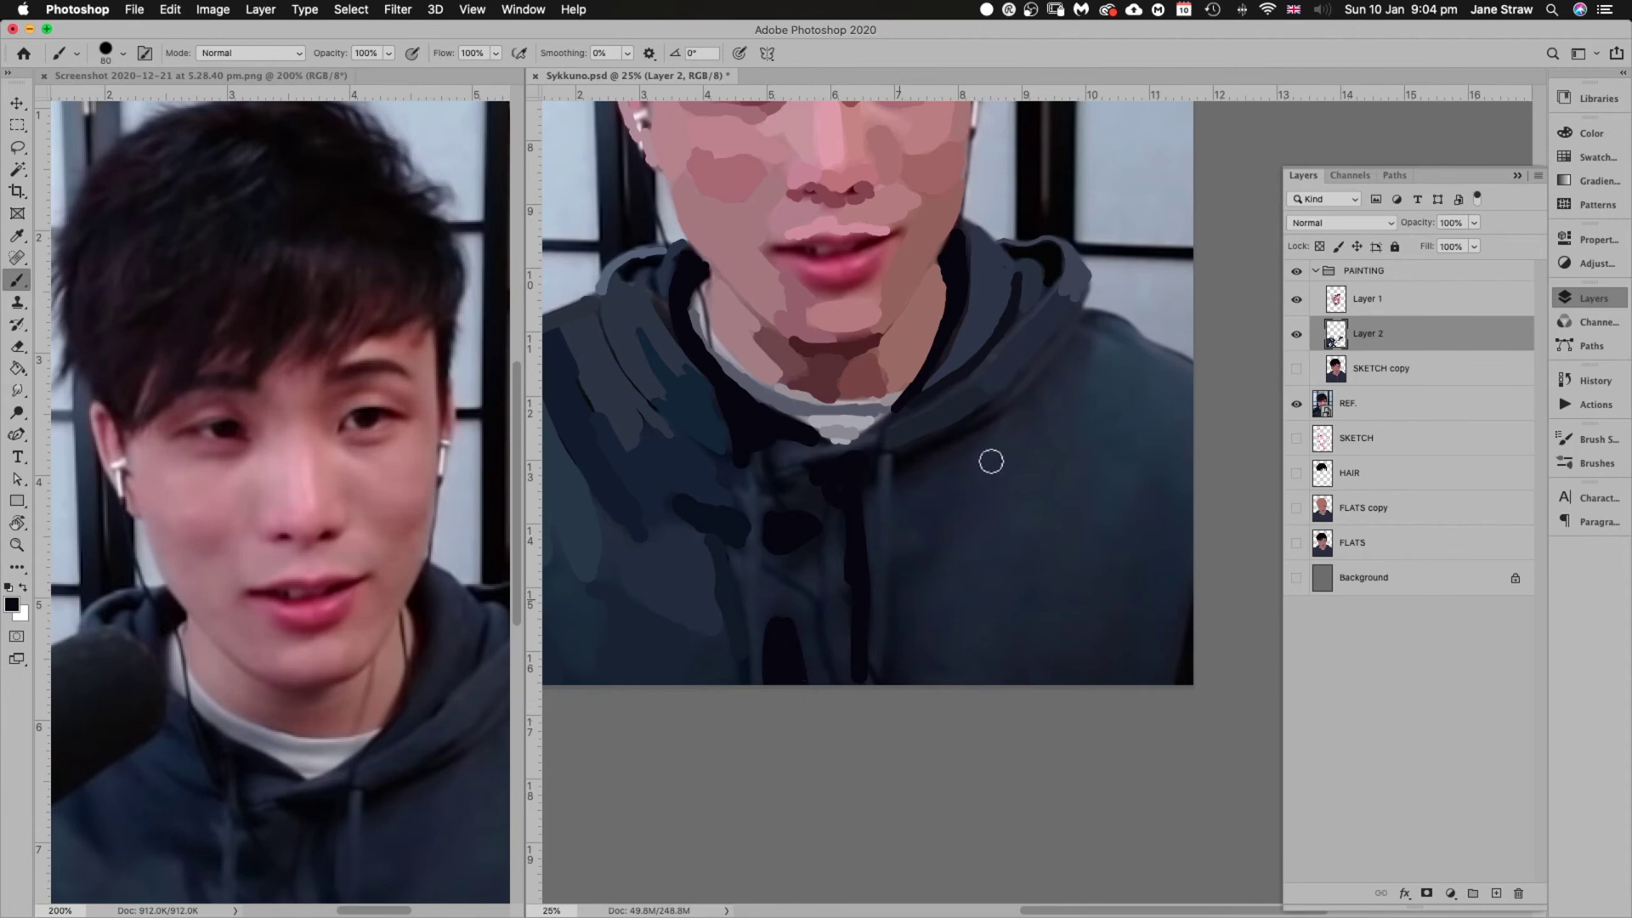
Paint the near-black shadow beneath the hood's rim on the microphone-free side and sampled dark navy tones down the chest below it
drag(900, 456, 997, 411)
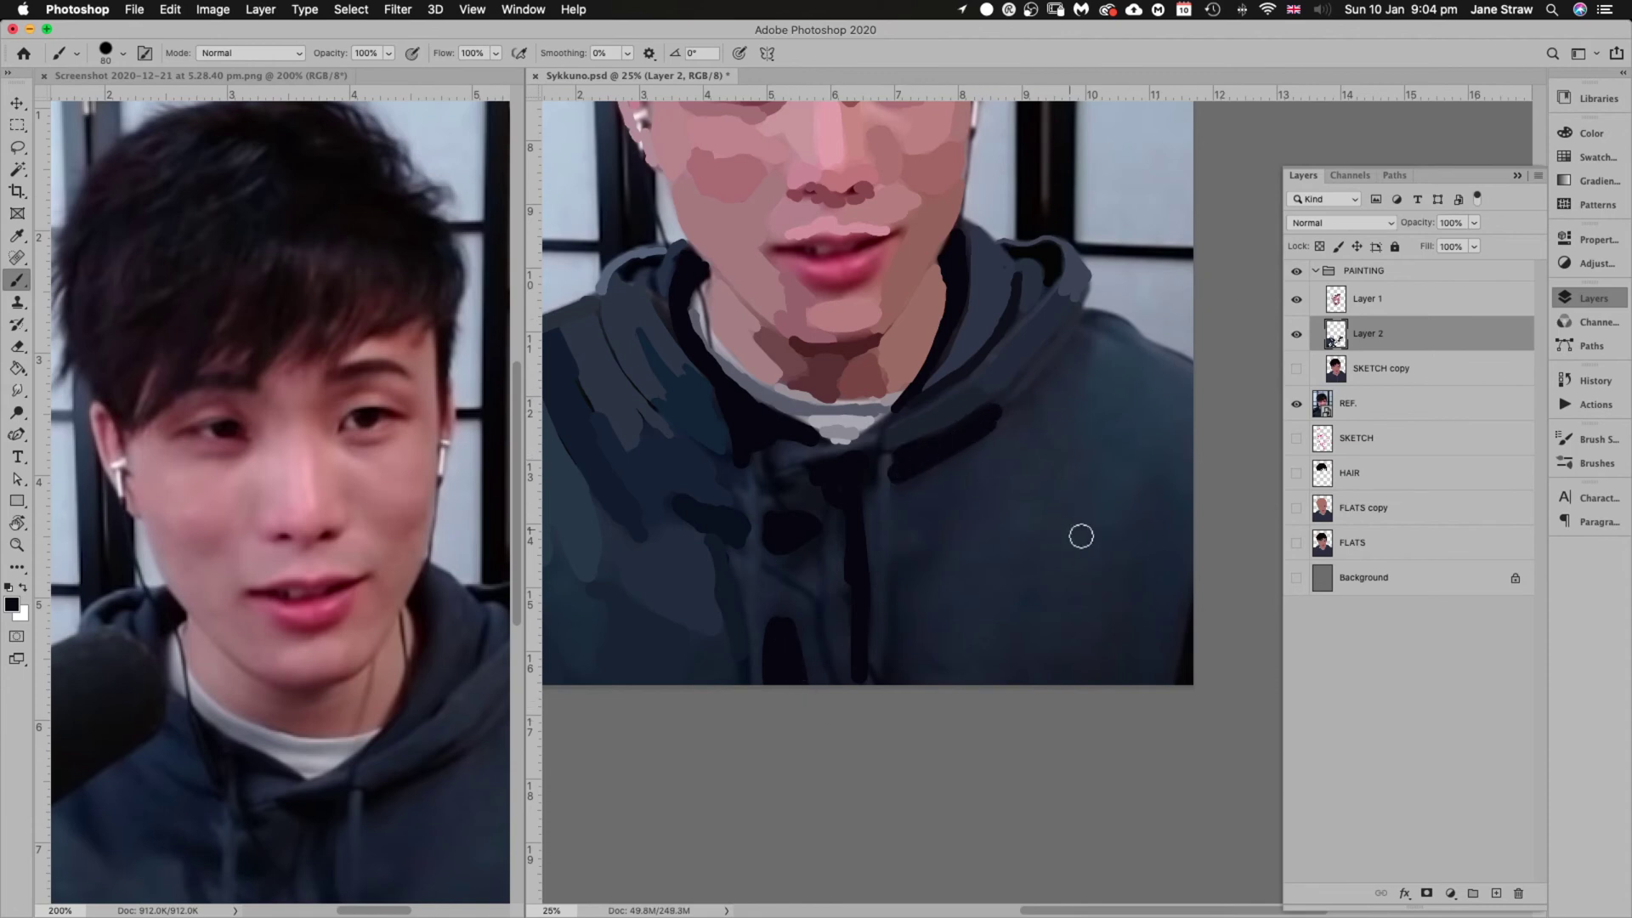
alt+click(1184, 609)
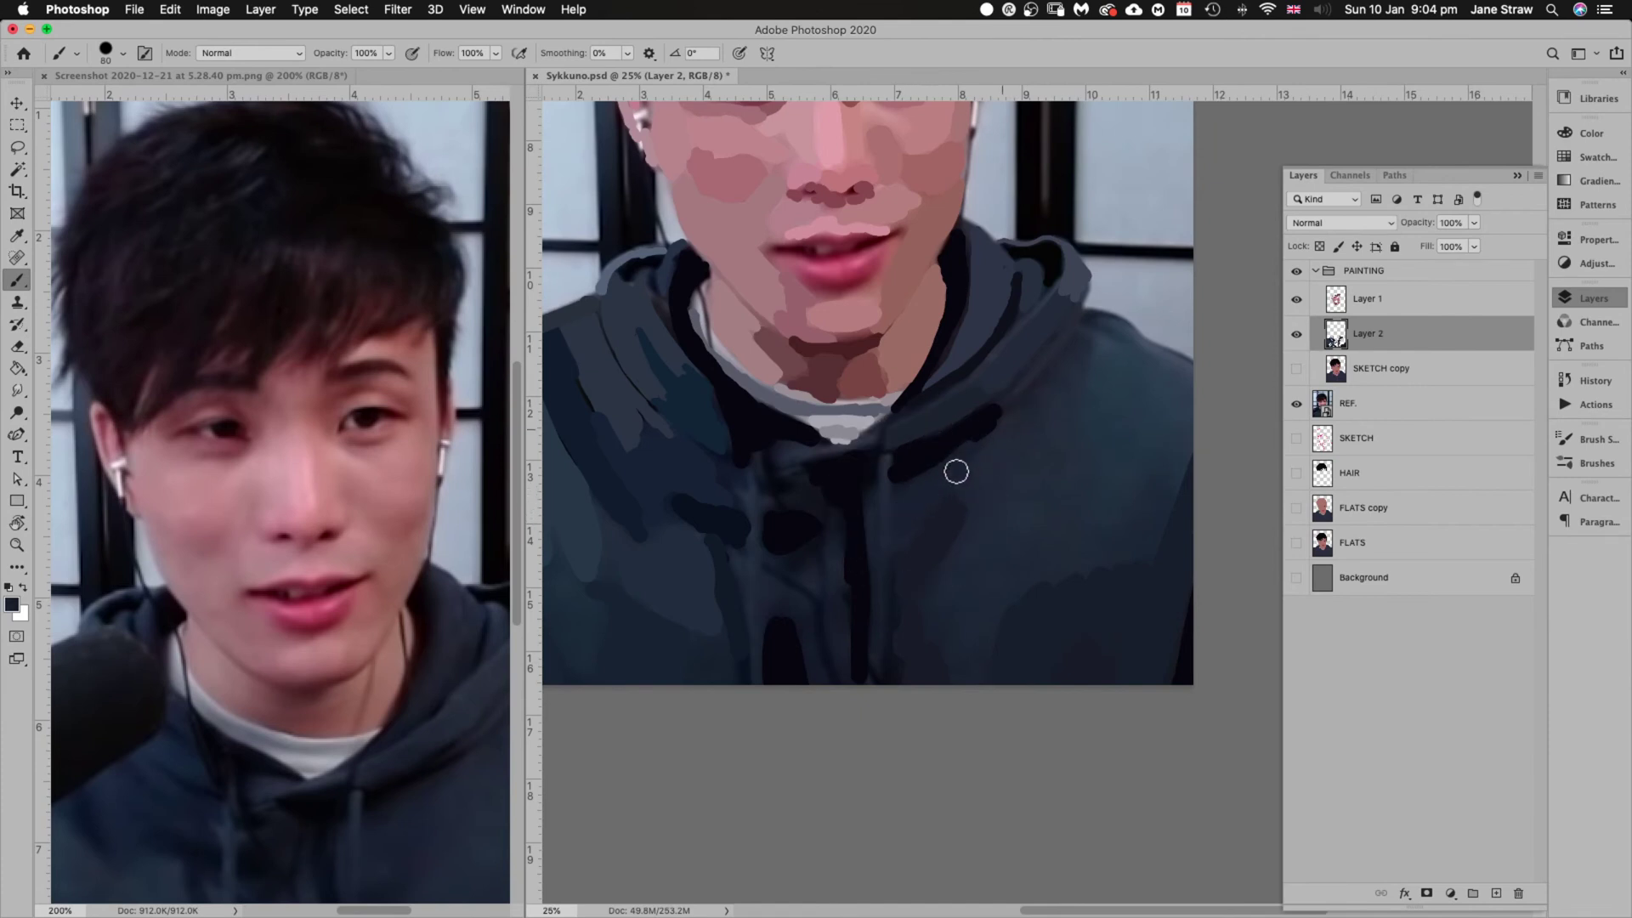
mouse_move(992, 468)
mouse_down()
mouse_move(1027, 431)
mouse_move(1082, 335)
mouse_up()
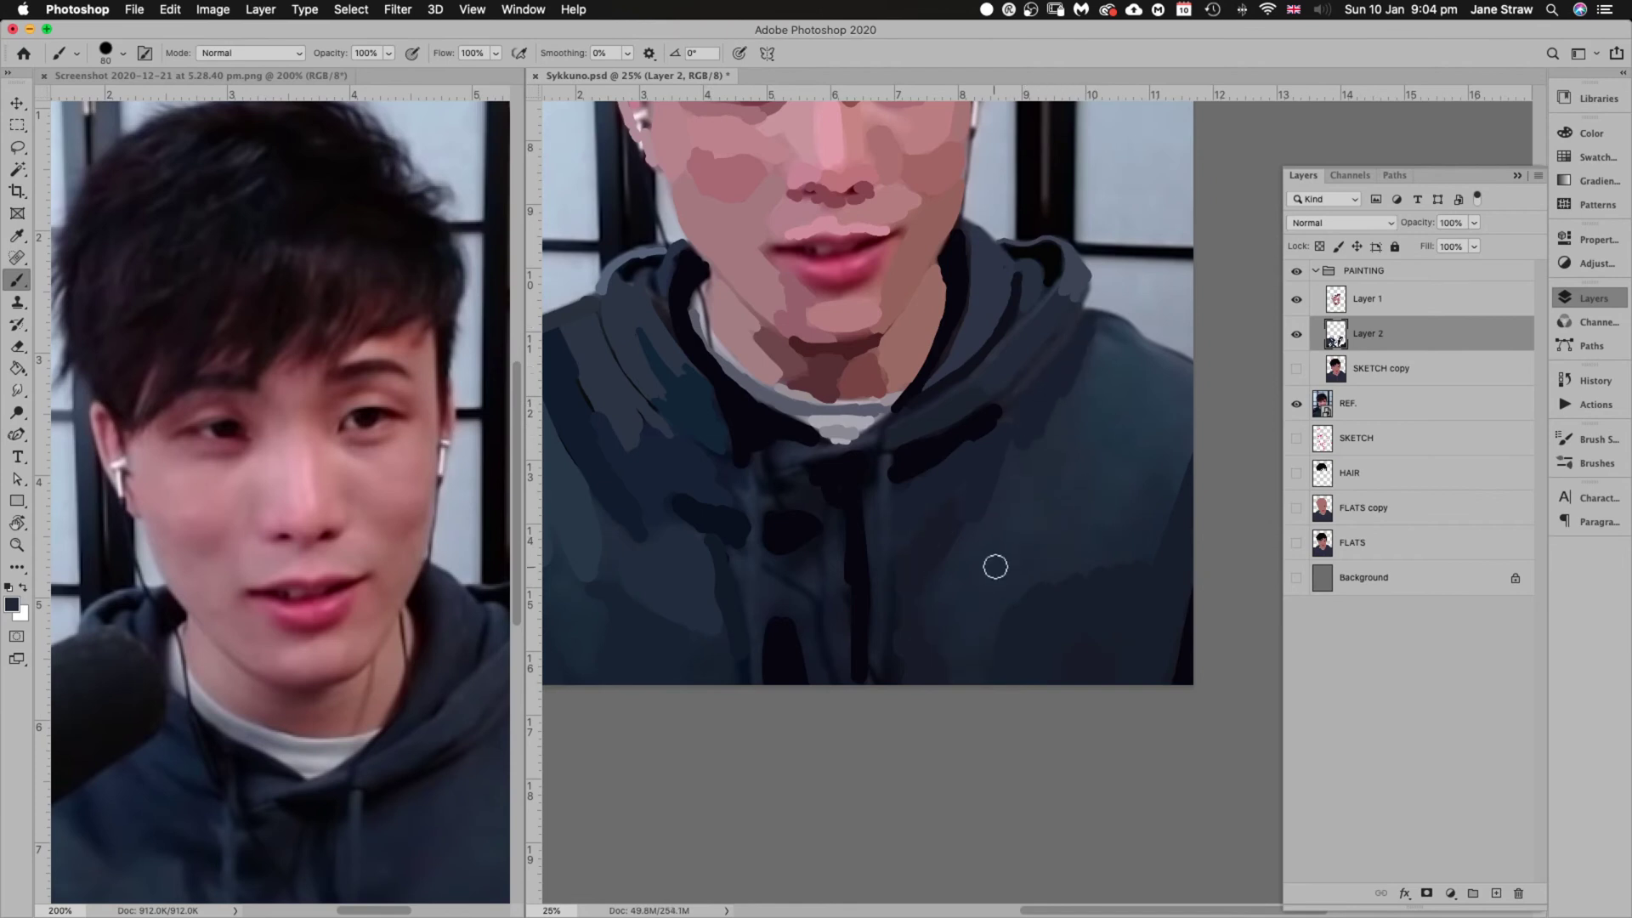
mouse_move(966, 555)
mouse_down()
mouse_move(987, 639)
mouse_move(1042, 524)
mouse_move(1047, 567)
mouse_move(1060, 557)
mouse_move(1034, 517)
mouse_move(982, 538)
mouse_up()
Sample lighter blues from the microphone-free shoulder and sleeve and paint them over that area and along the shoulder's upper edge
alt+click(1140, 422)
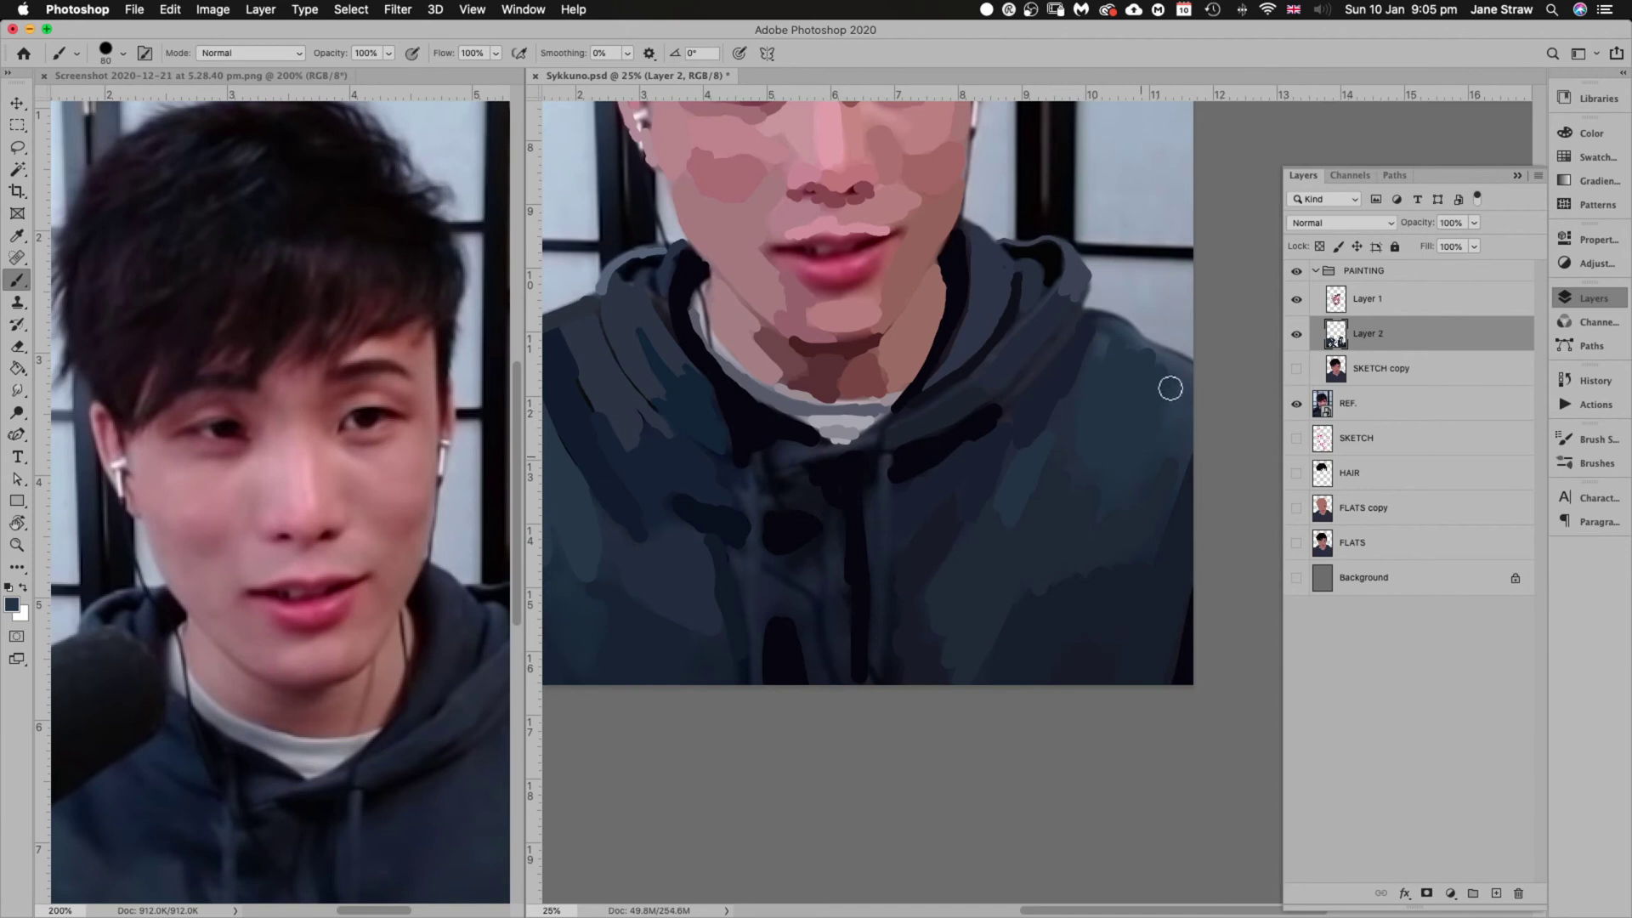
alt+click(1131, 492)
alt+click(1105, 338)
alt+click(1188, 369)
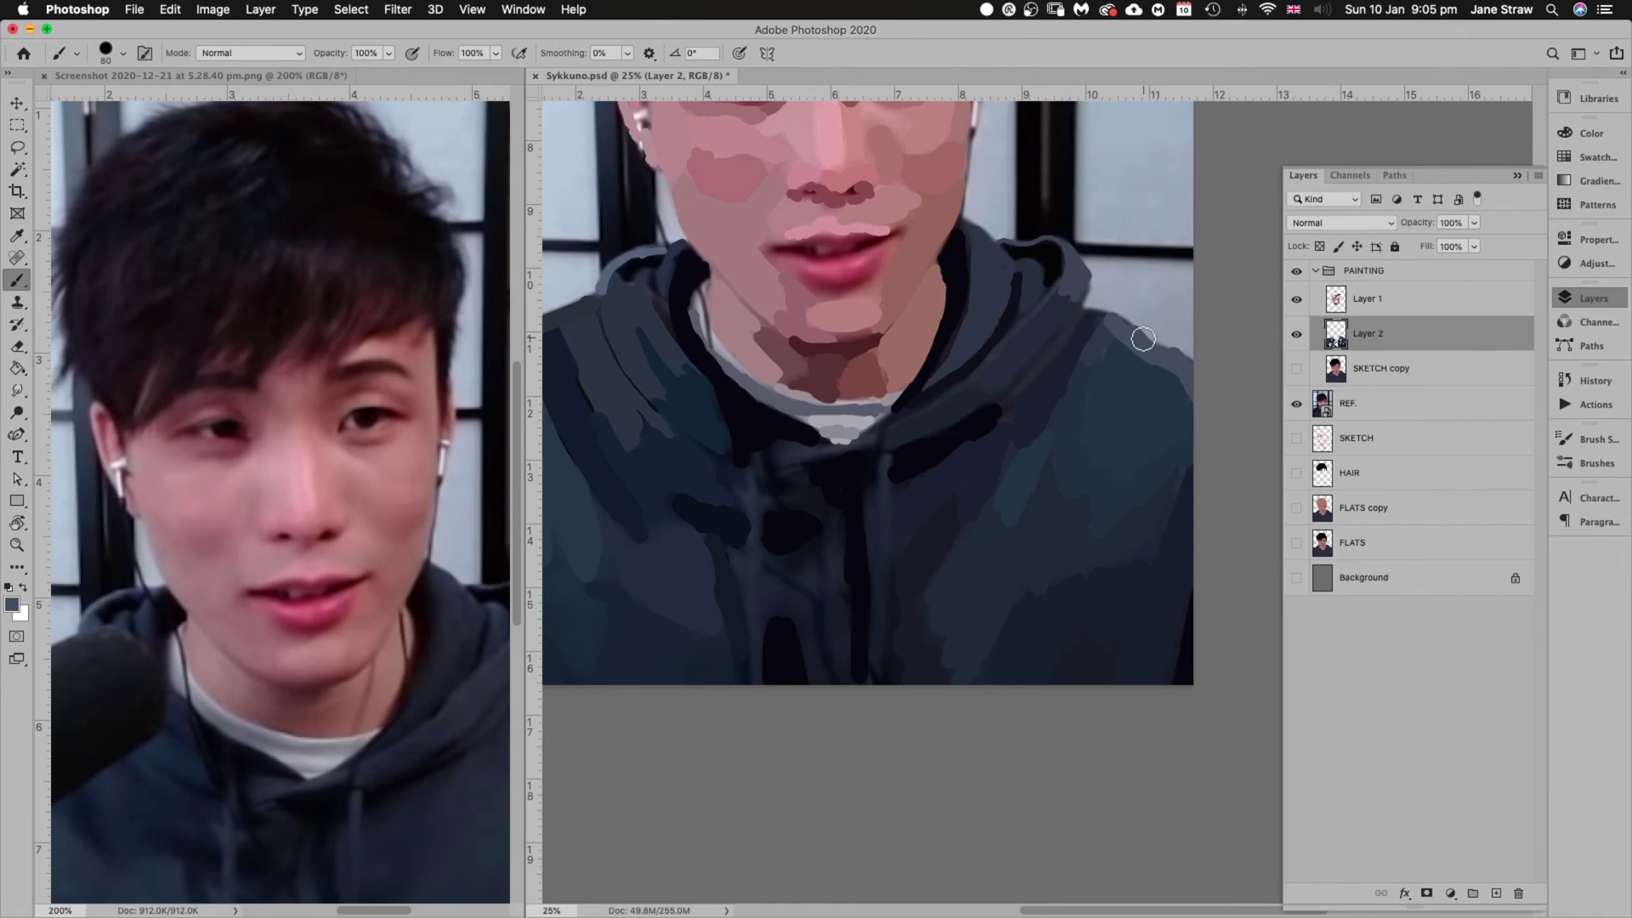
alt+click(889, 503)
Select Layer 1 and load the Smudge 1 preset from the Paintable-3-Rendering-Tools brush group
scroll(895, 800, up, 10)
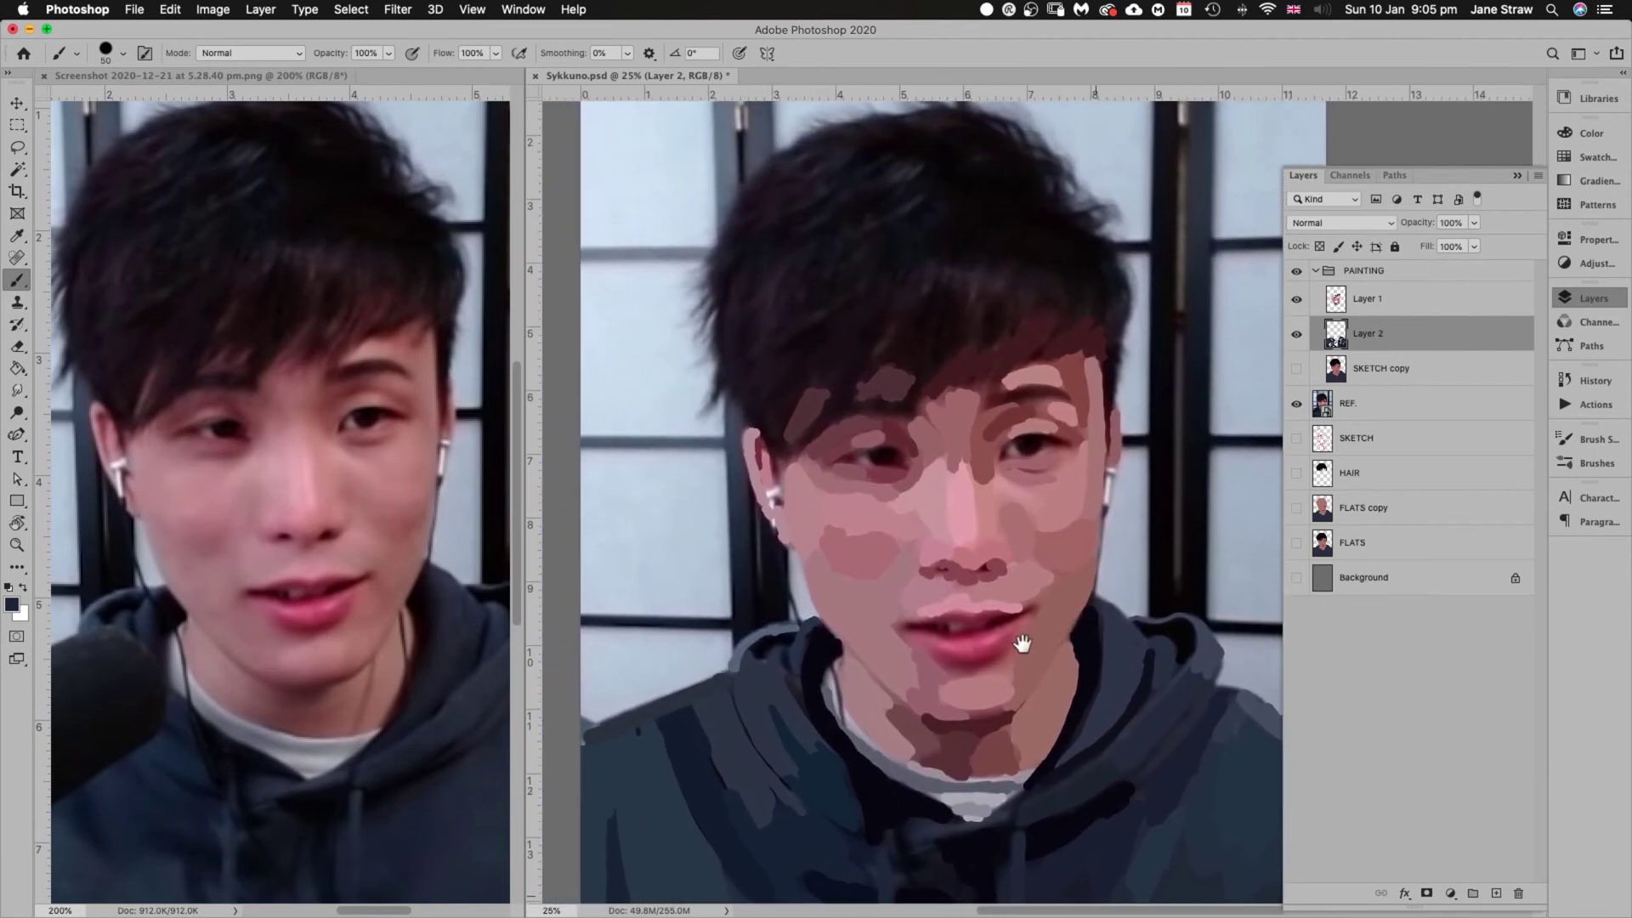
scroll(1011, 527, down, 3)
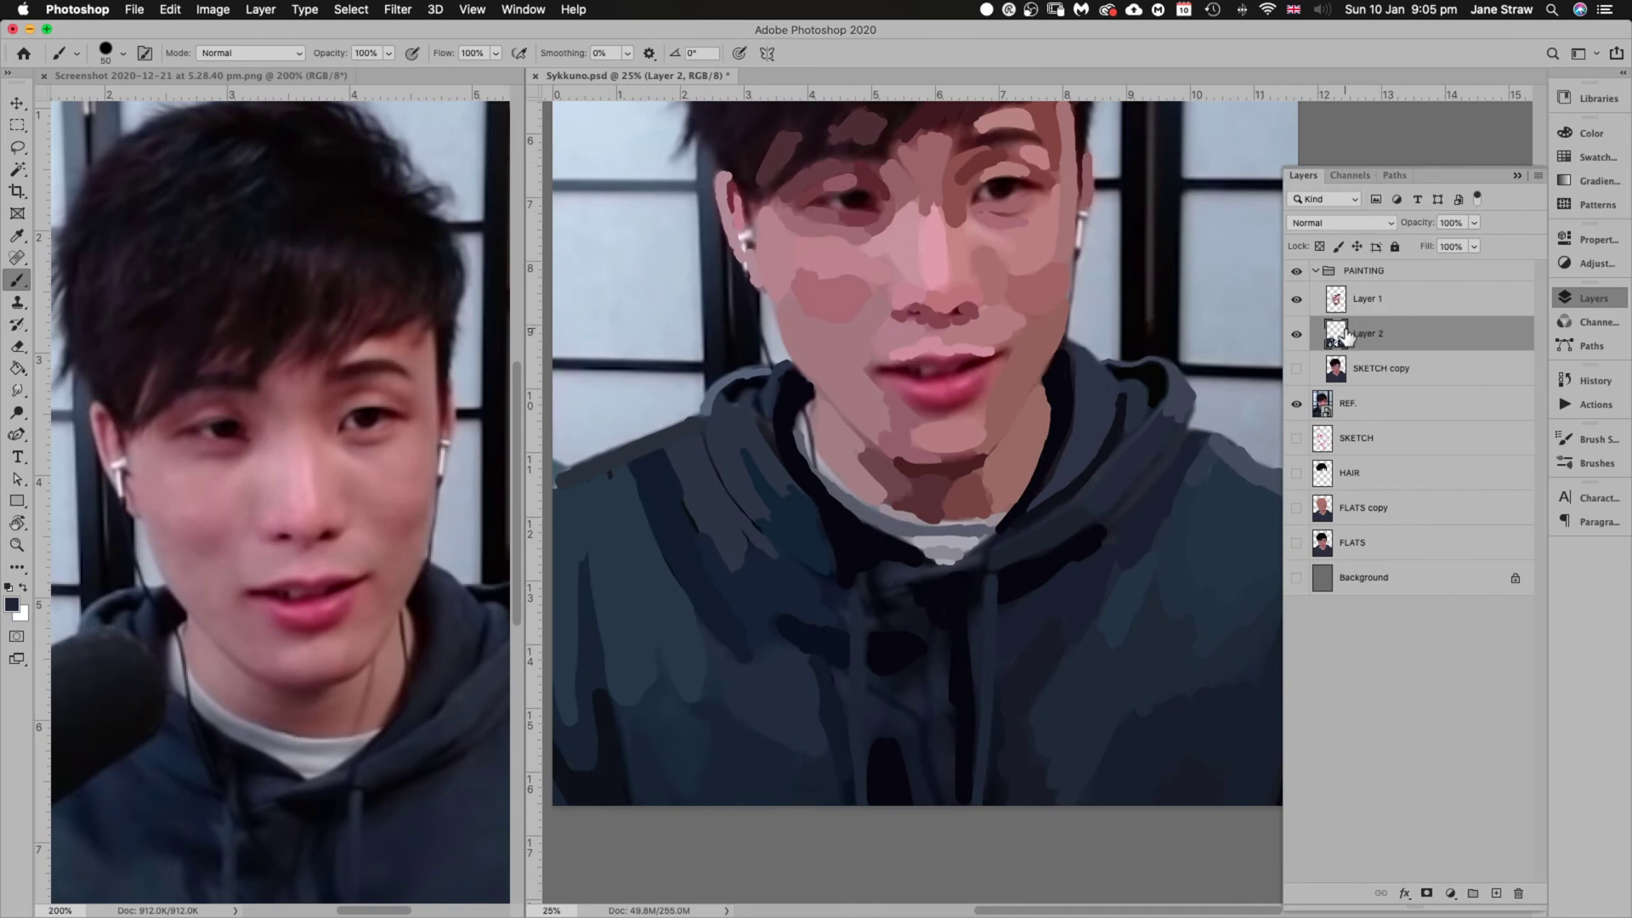
click(1382, 308)
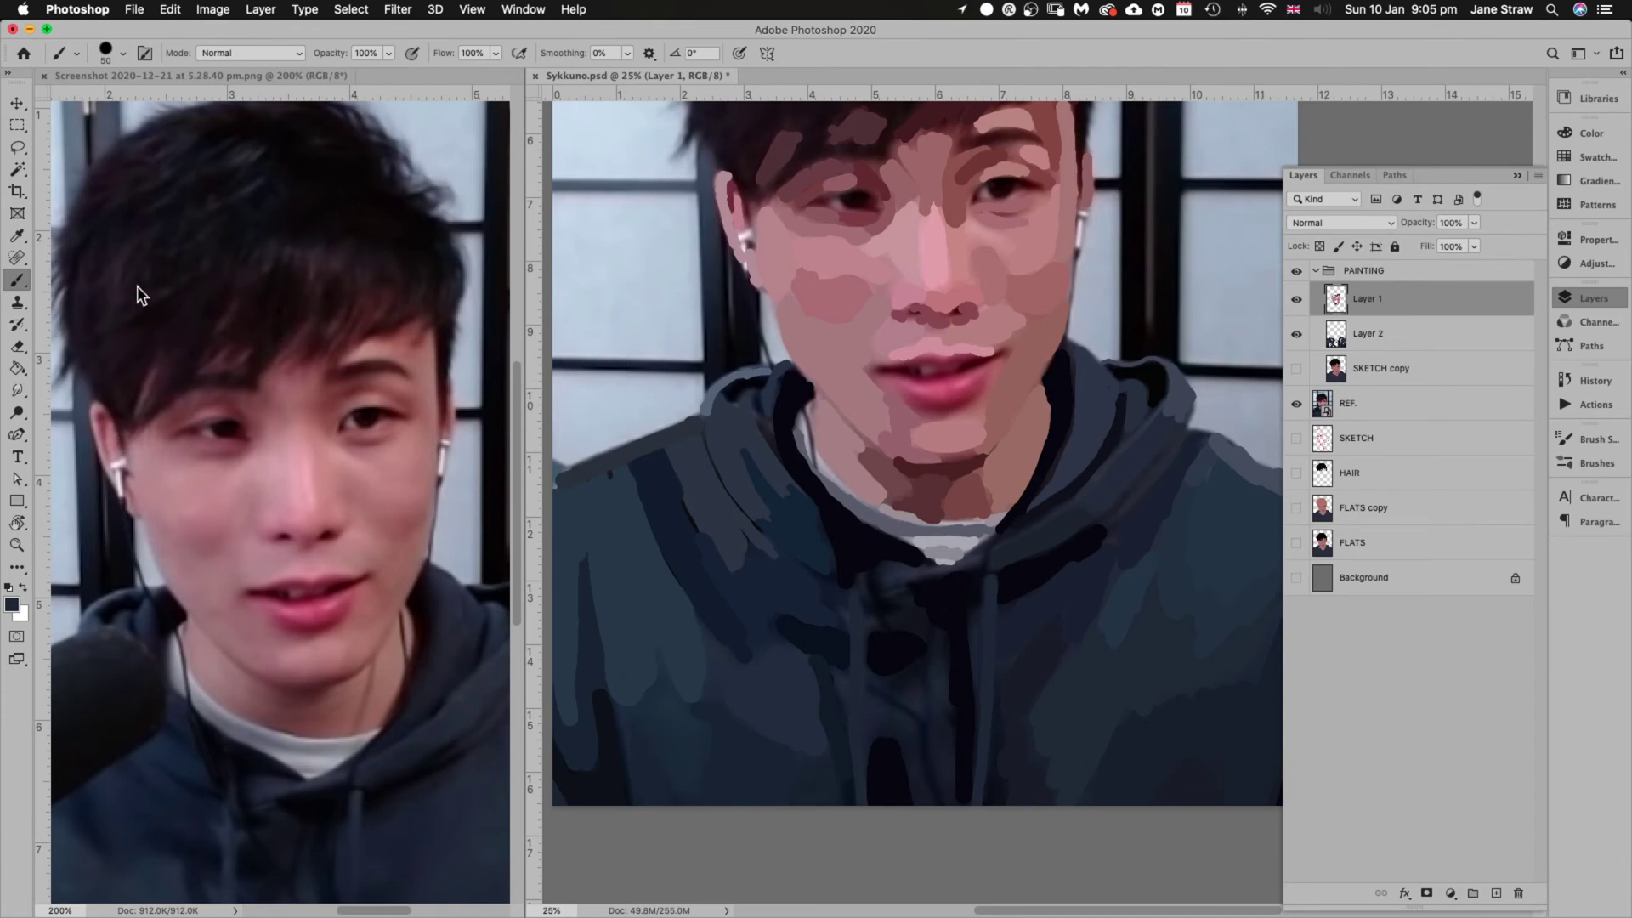
click(124, 52)
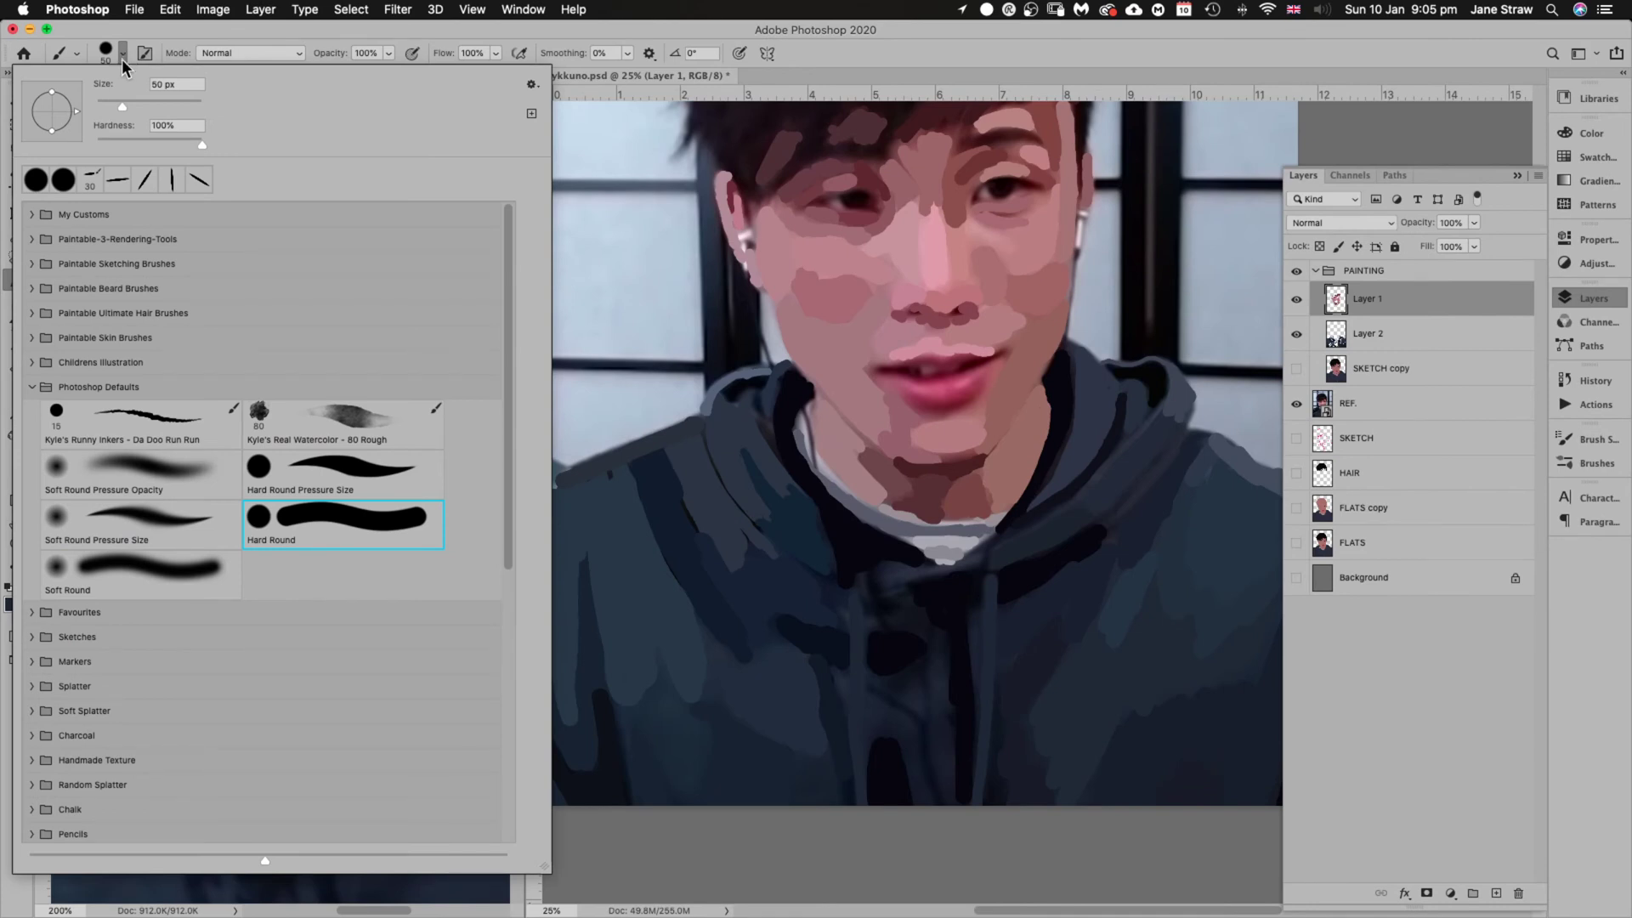
click(33, 388)
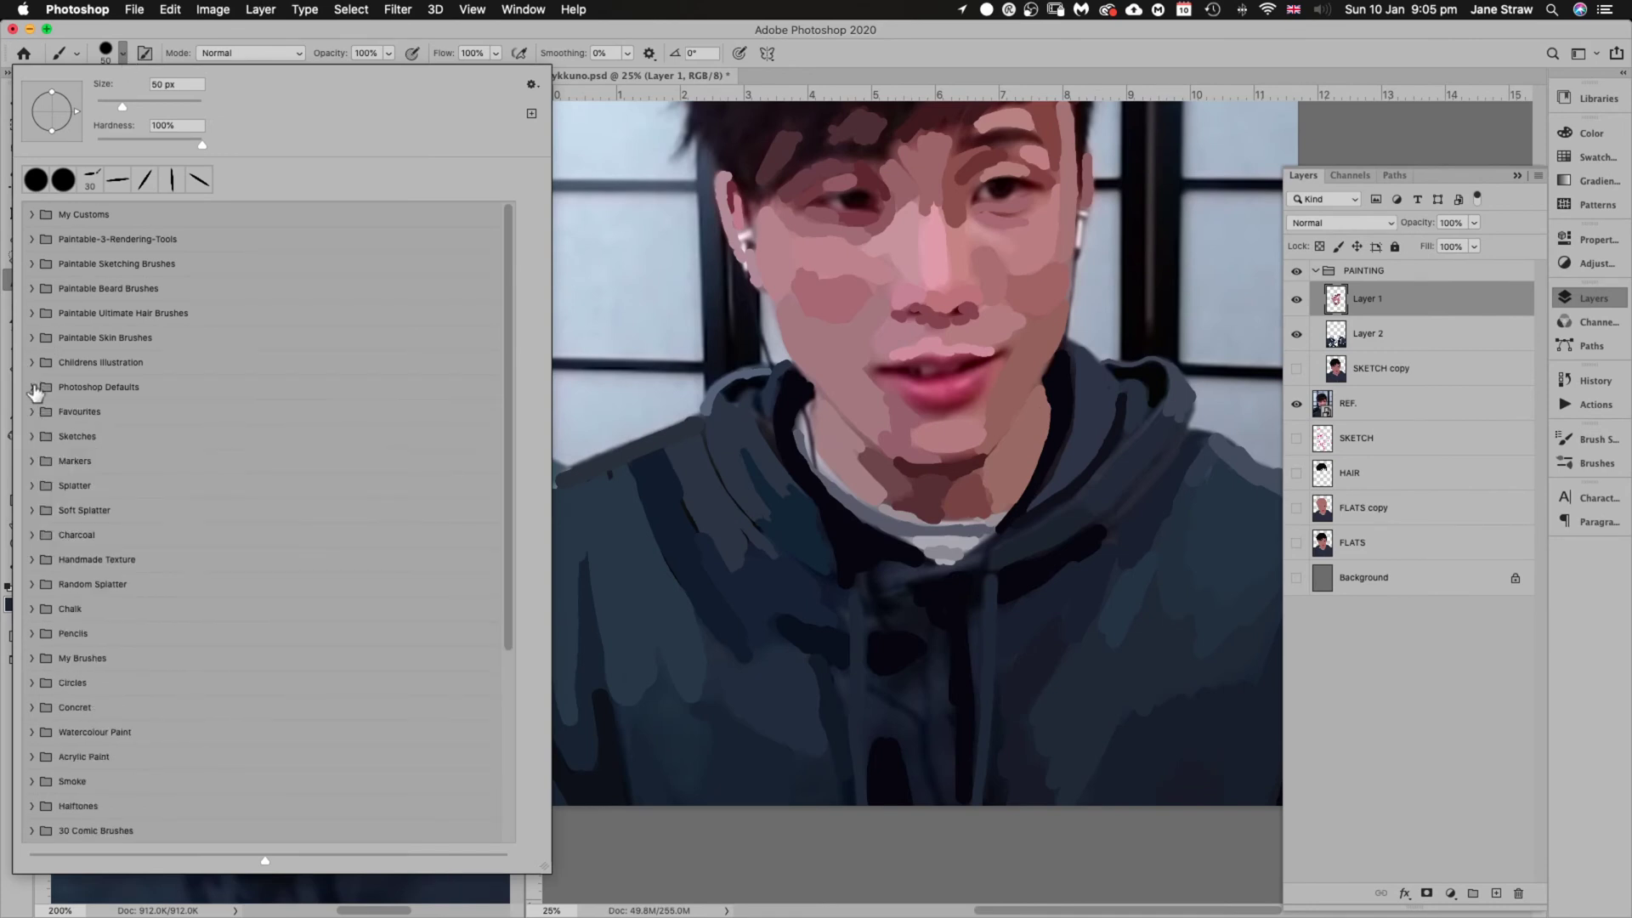
click(31, 242)
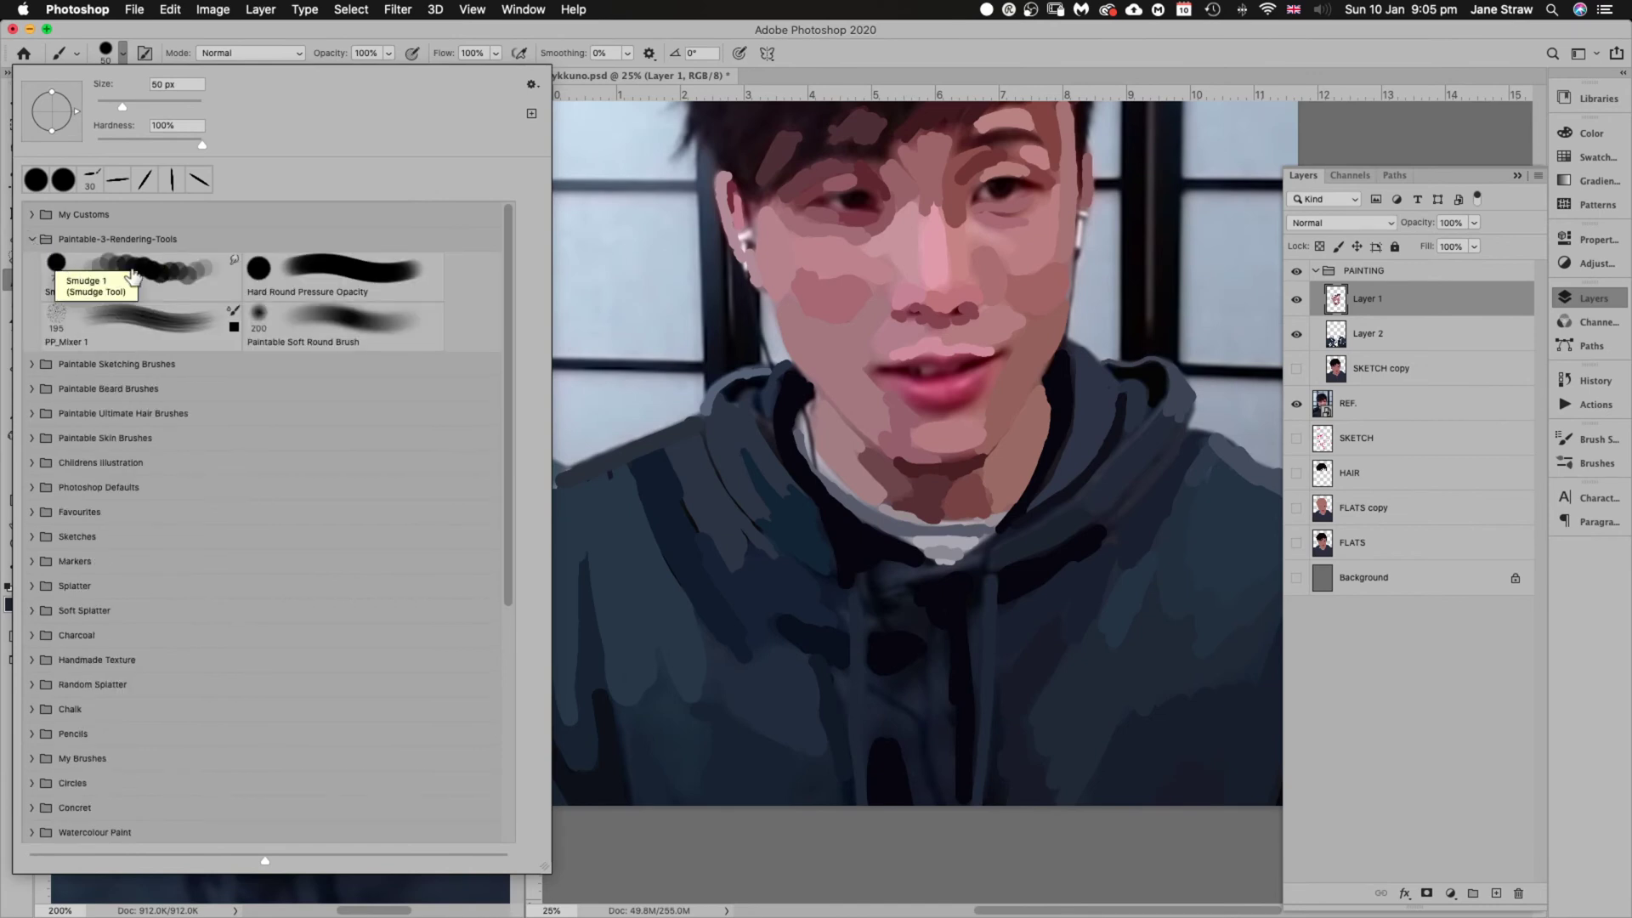
click(176, 276)
click(966, 56)
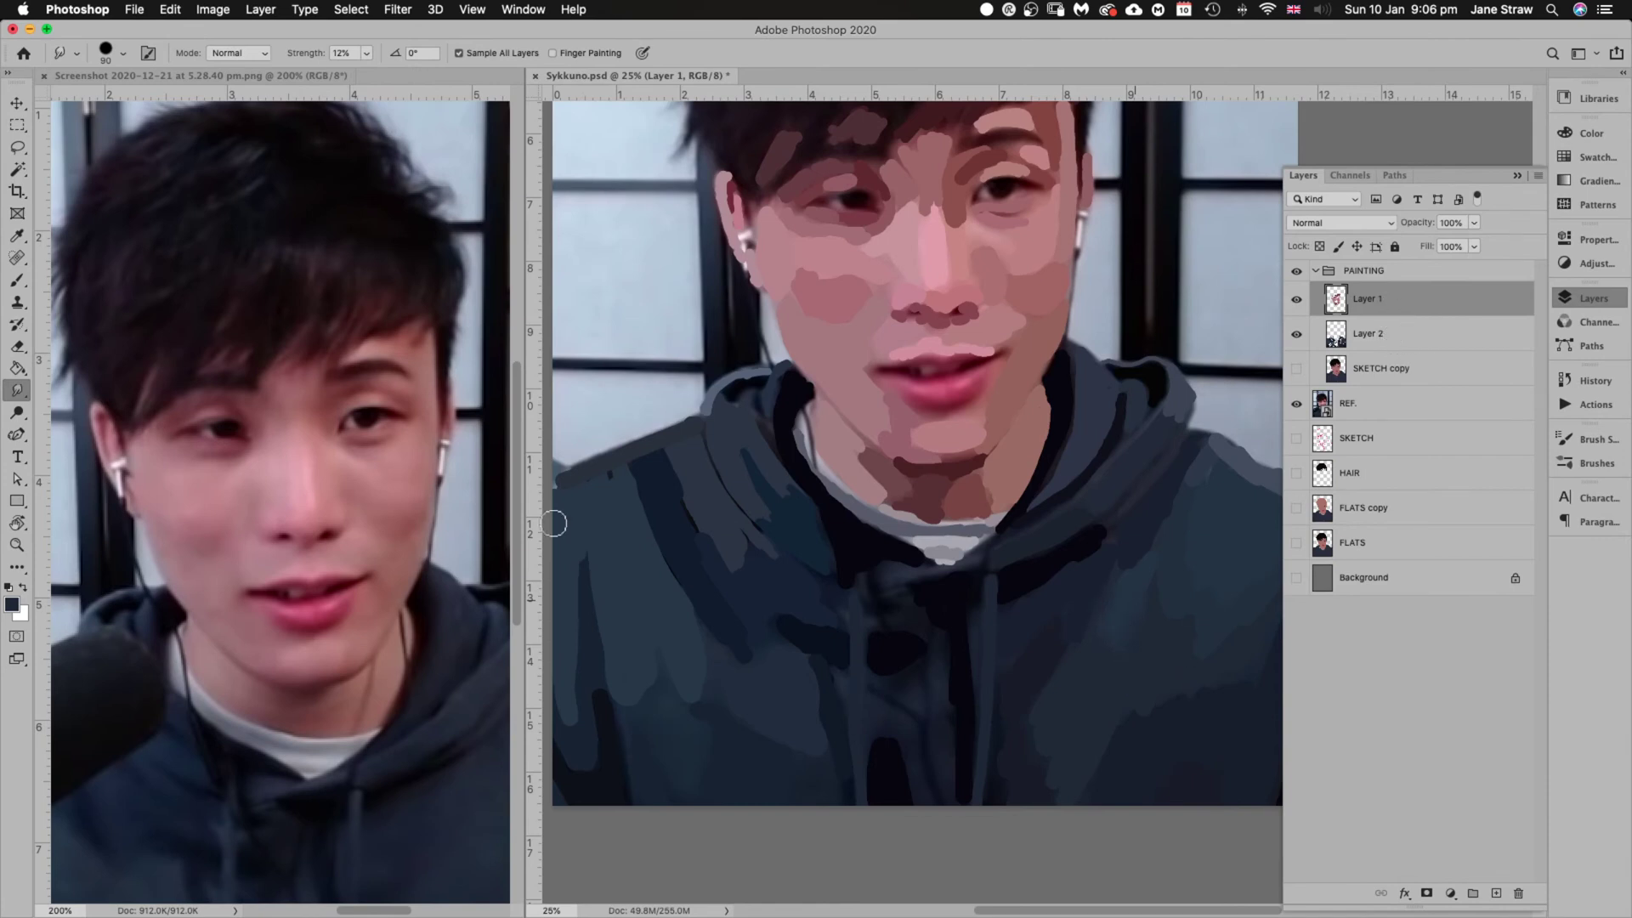
Make Layer 2 the active layer and enlarge the smudge brush to 150 px
click(1405, 340)
key(bracketright)
key(bracketright)
key(bracketright)
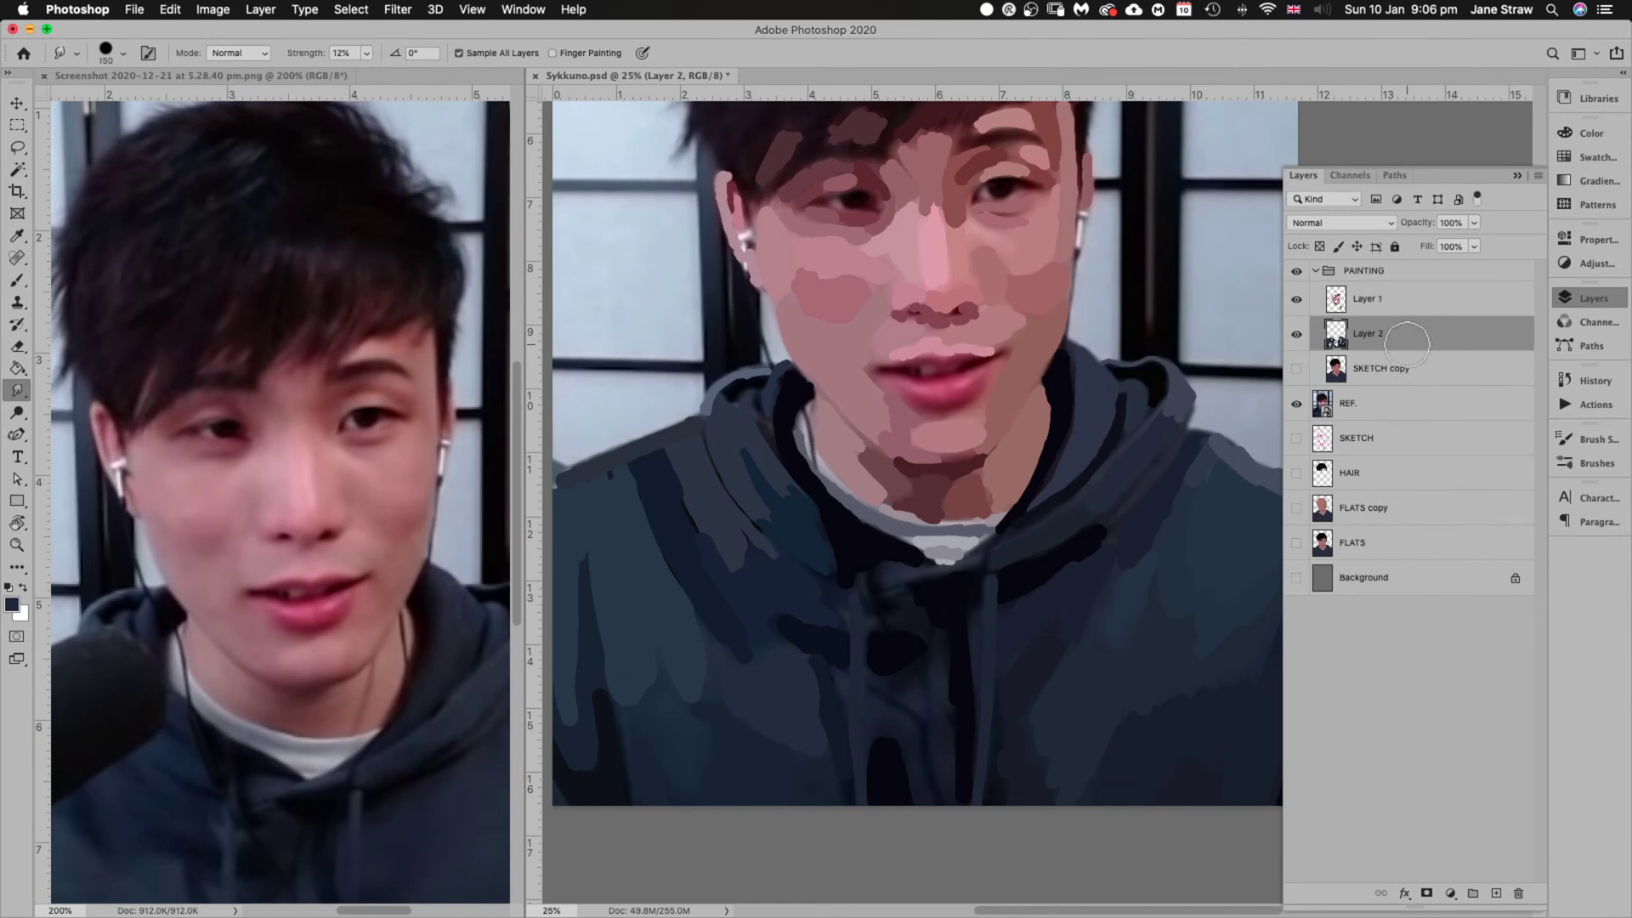
click(1397, 305)
click(1399, 340)
key(F7)
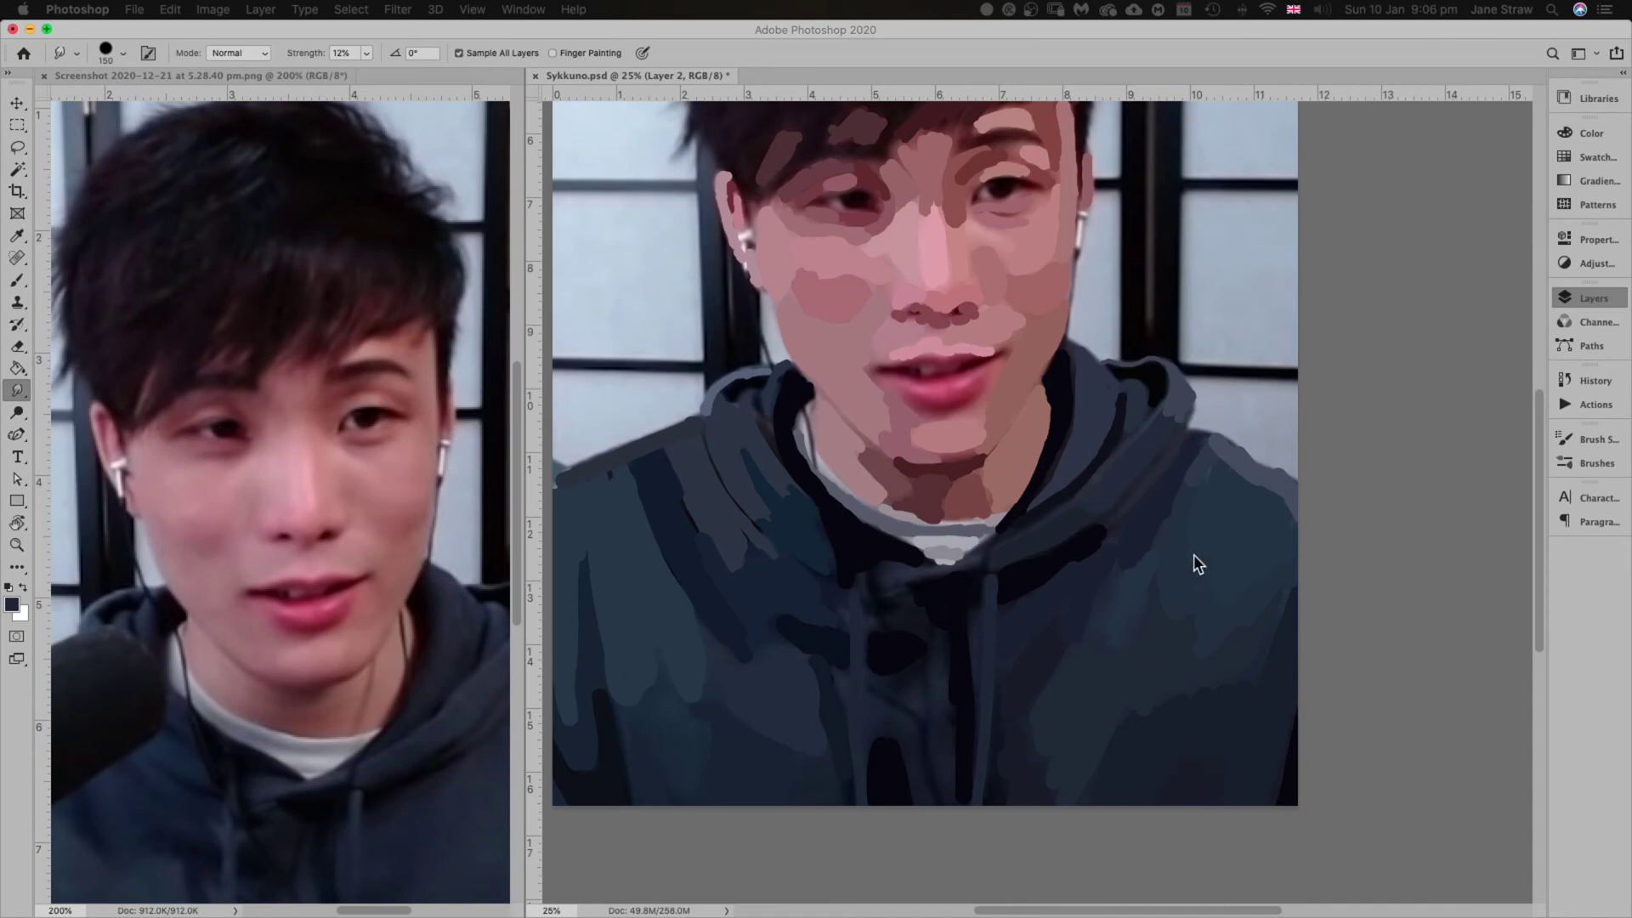
key(F7)
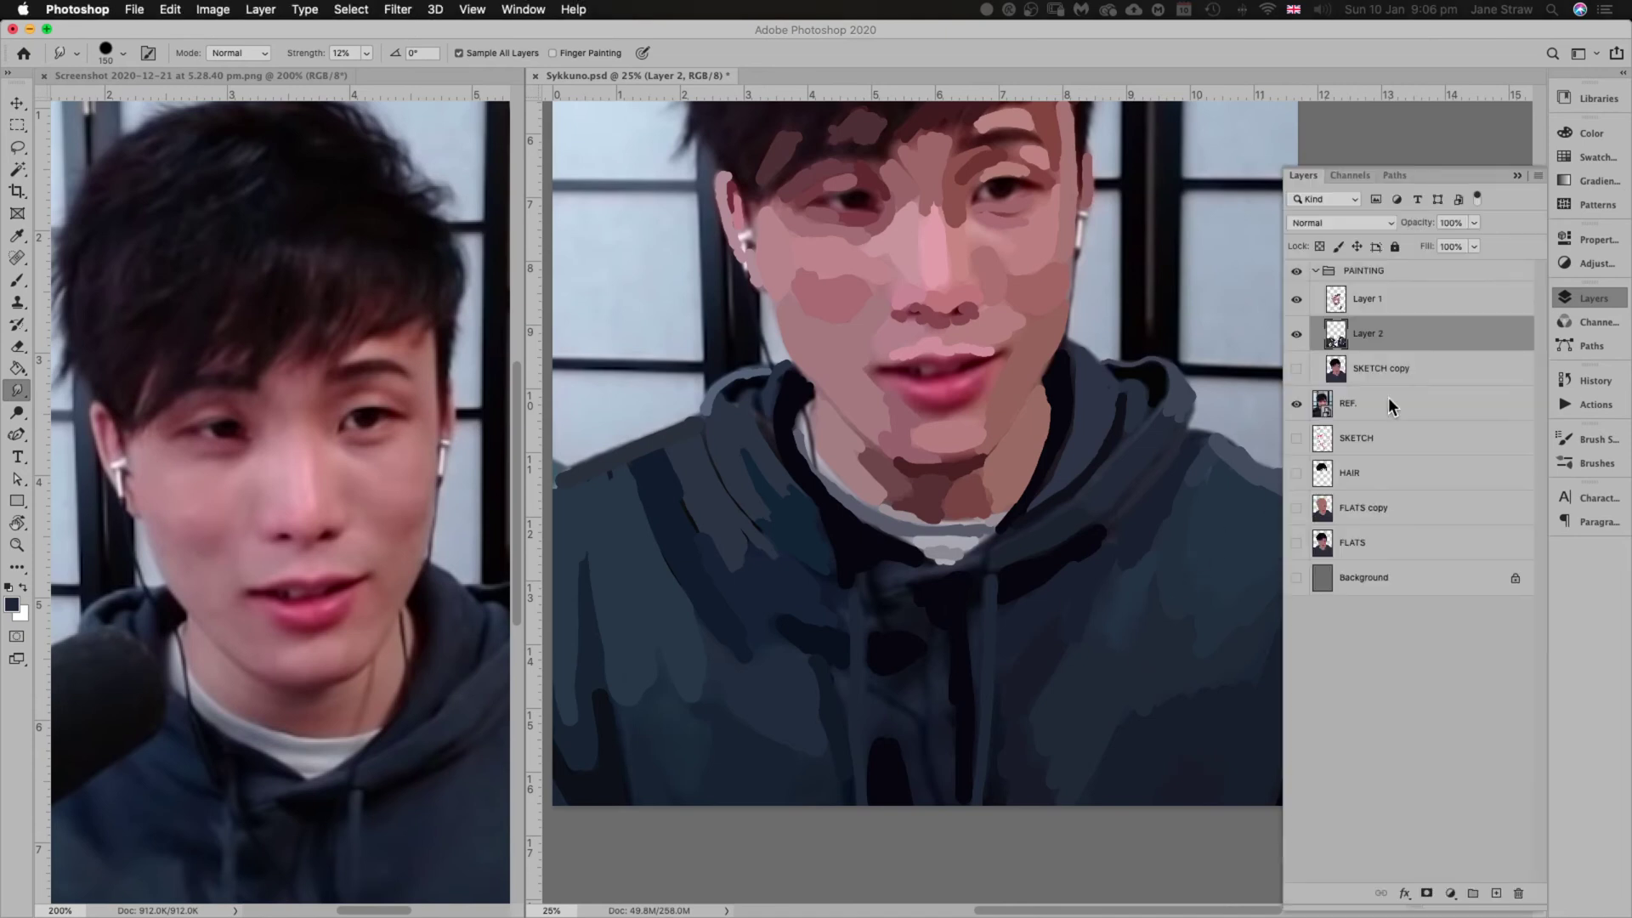
Hide Layer 1 and Layer 2 to view the bare reference, and show both layers again
click(1295, 335)
click(1297, 300)
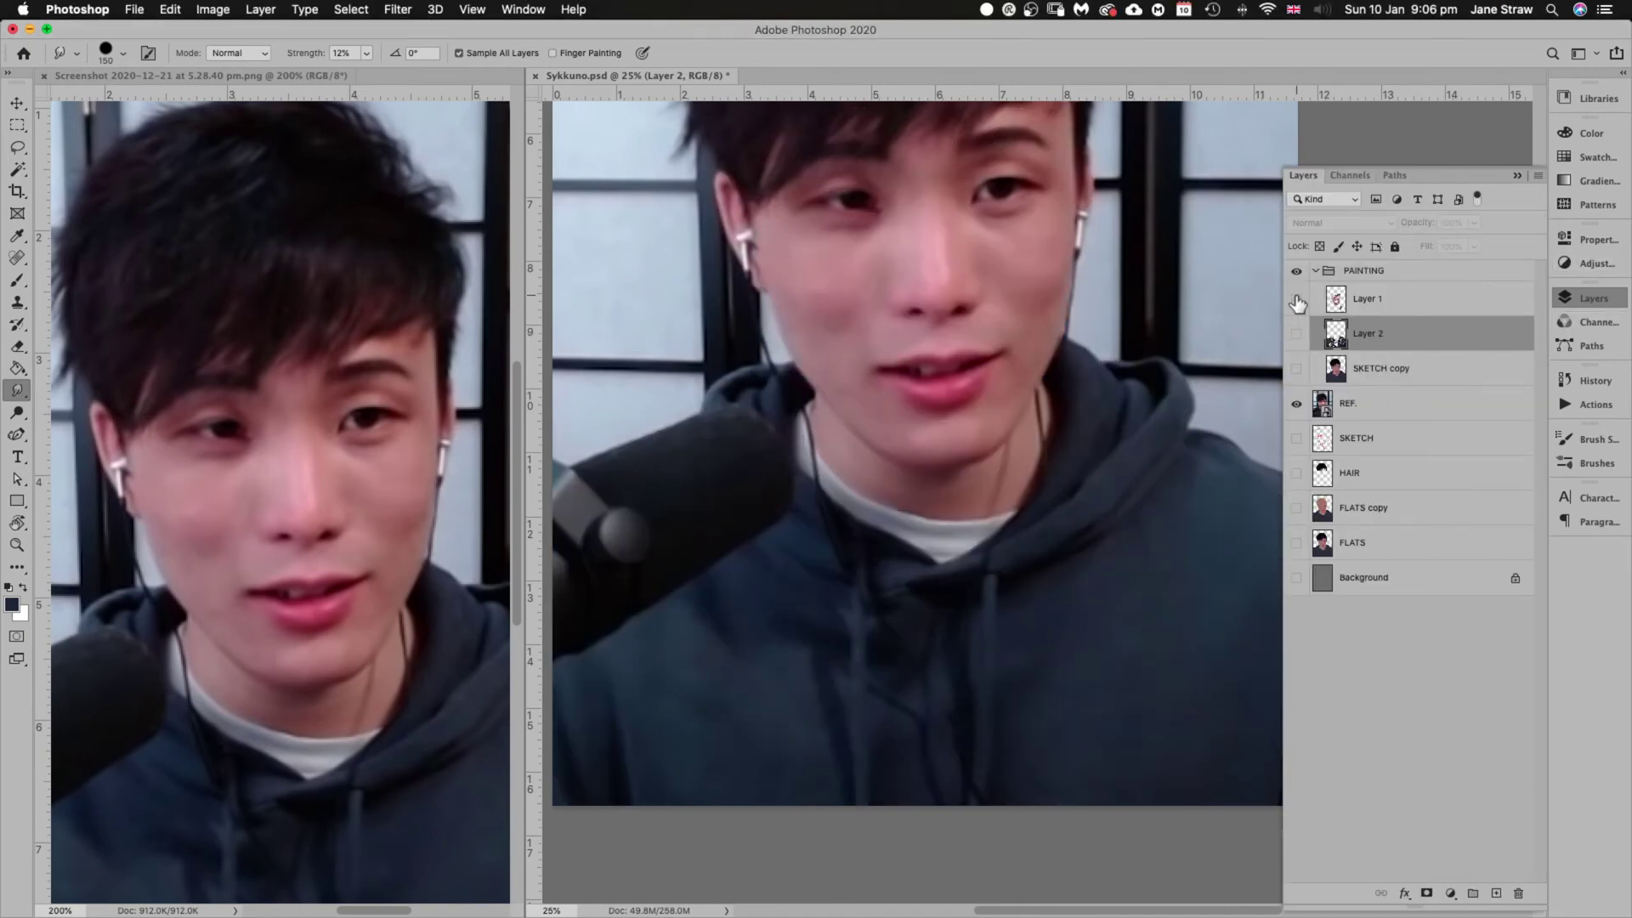
click(1296, 300)
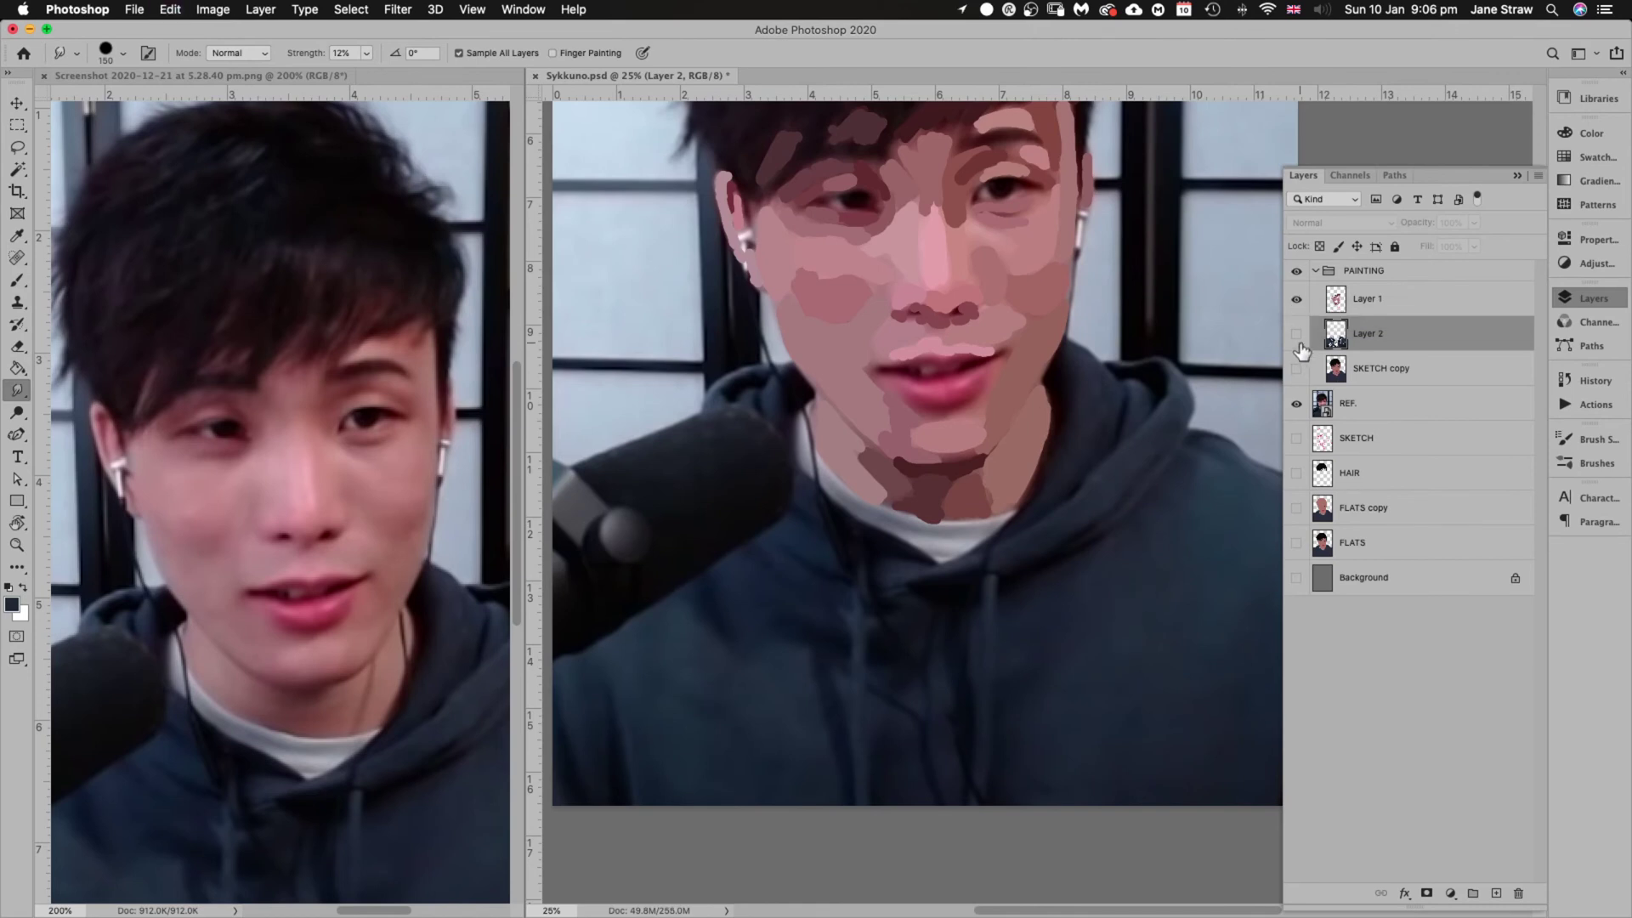
click(1296, 334)
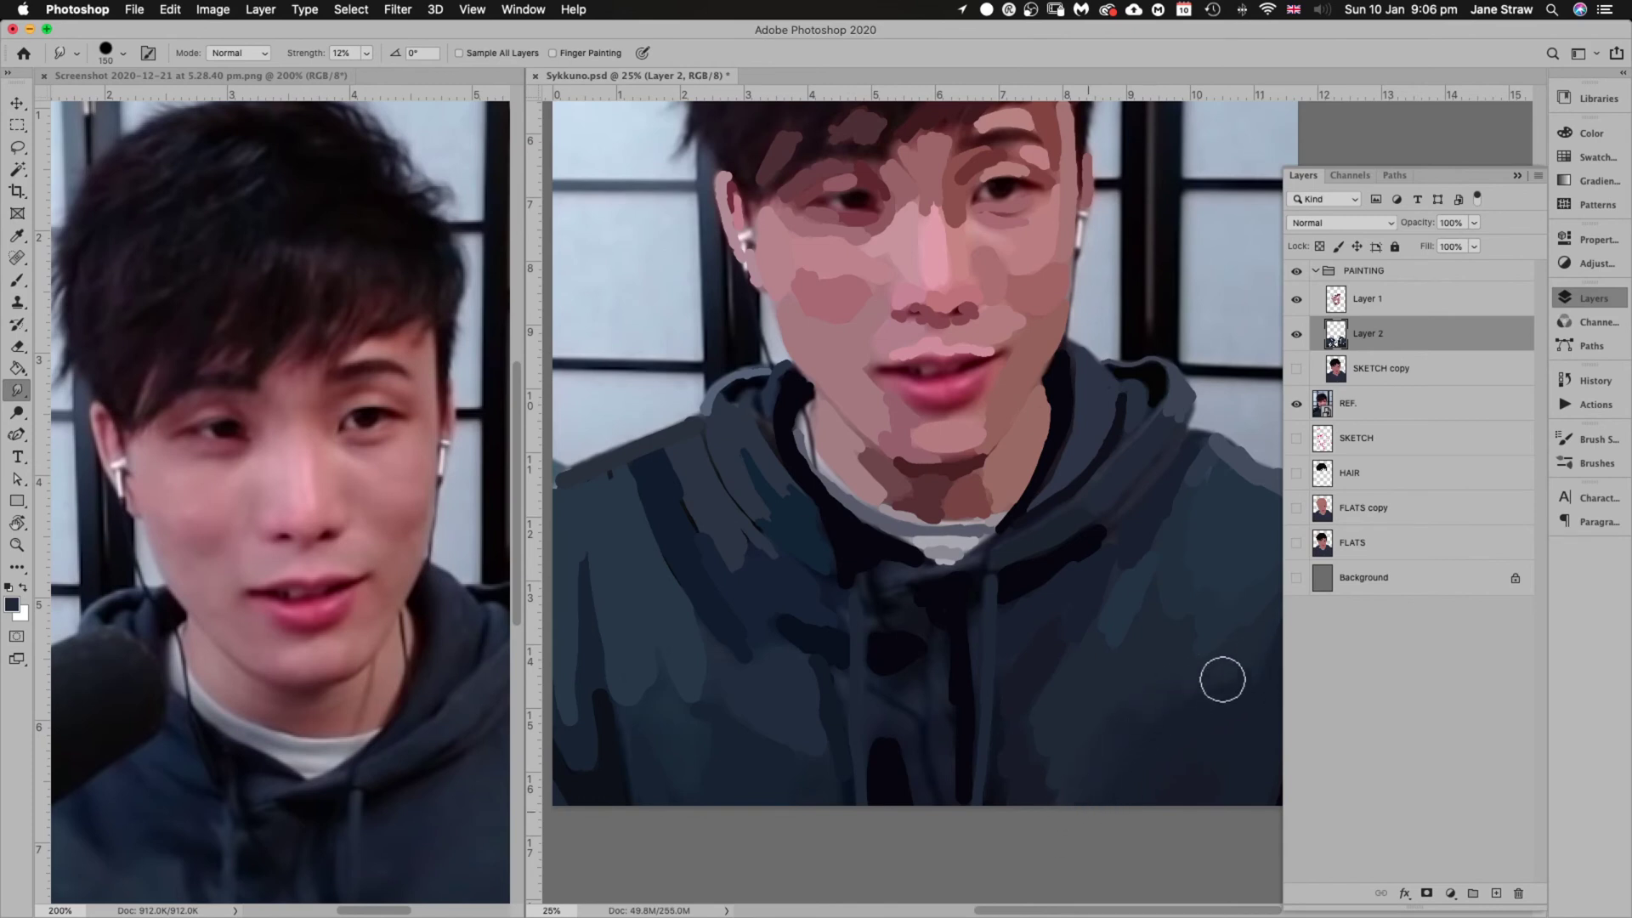
With Sample All Layers off, smudge together the tones on the microphone-free chest and shoulder and on the opposite side of the hood
mouse_move(1173, 722)
mouse_down()
mouse_move(1012, 696)
mouse_move(1051, 651)
mouse_move(977, 604)
mouse_move(1043, 532)
mouse_up()
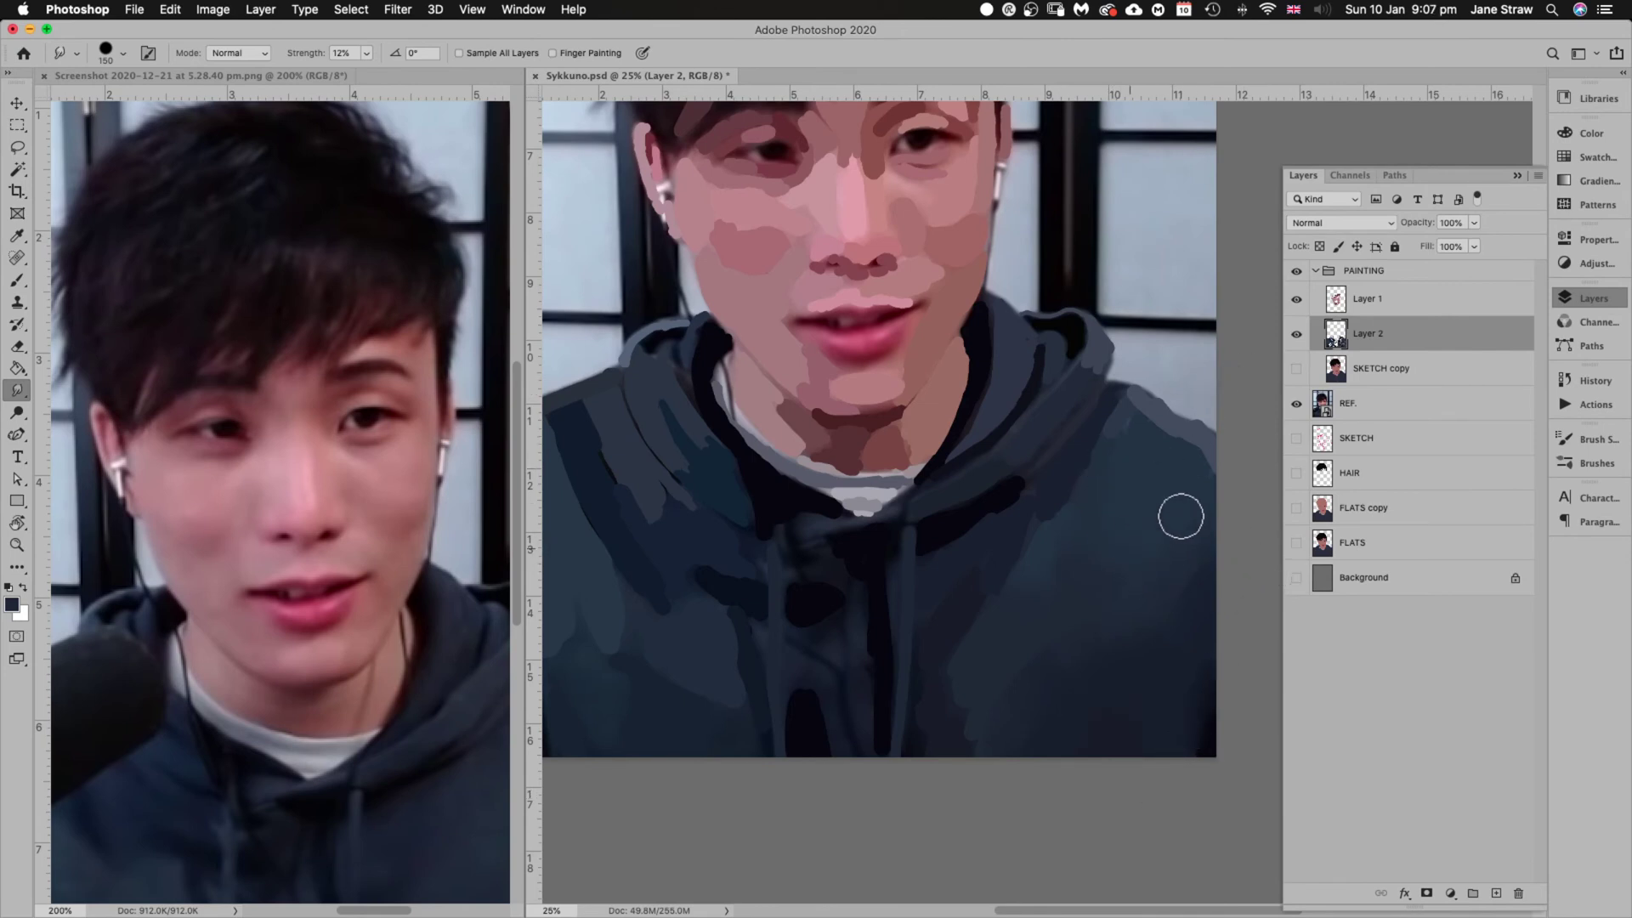
mouse_move(1181, 516)
mouse_down()
mouse_move(1278, 433)
mouse_move(1212, 490)
mouse_move(1126, 417)
mouse_move(1228, 437)
mouse_move(1200, 463)
mouse_move(1133, 423)
mouse_up()
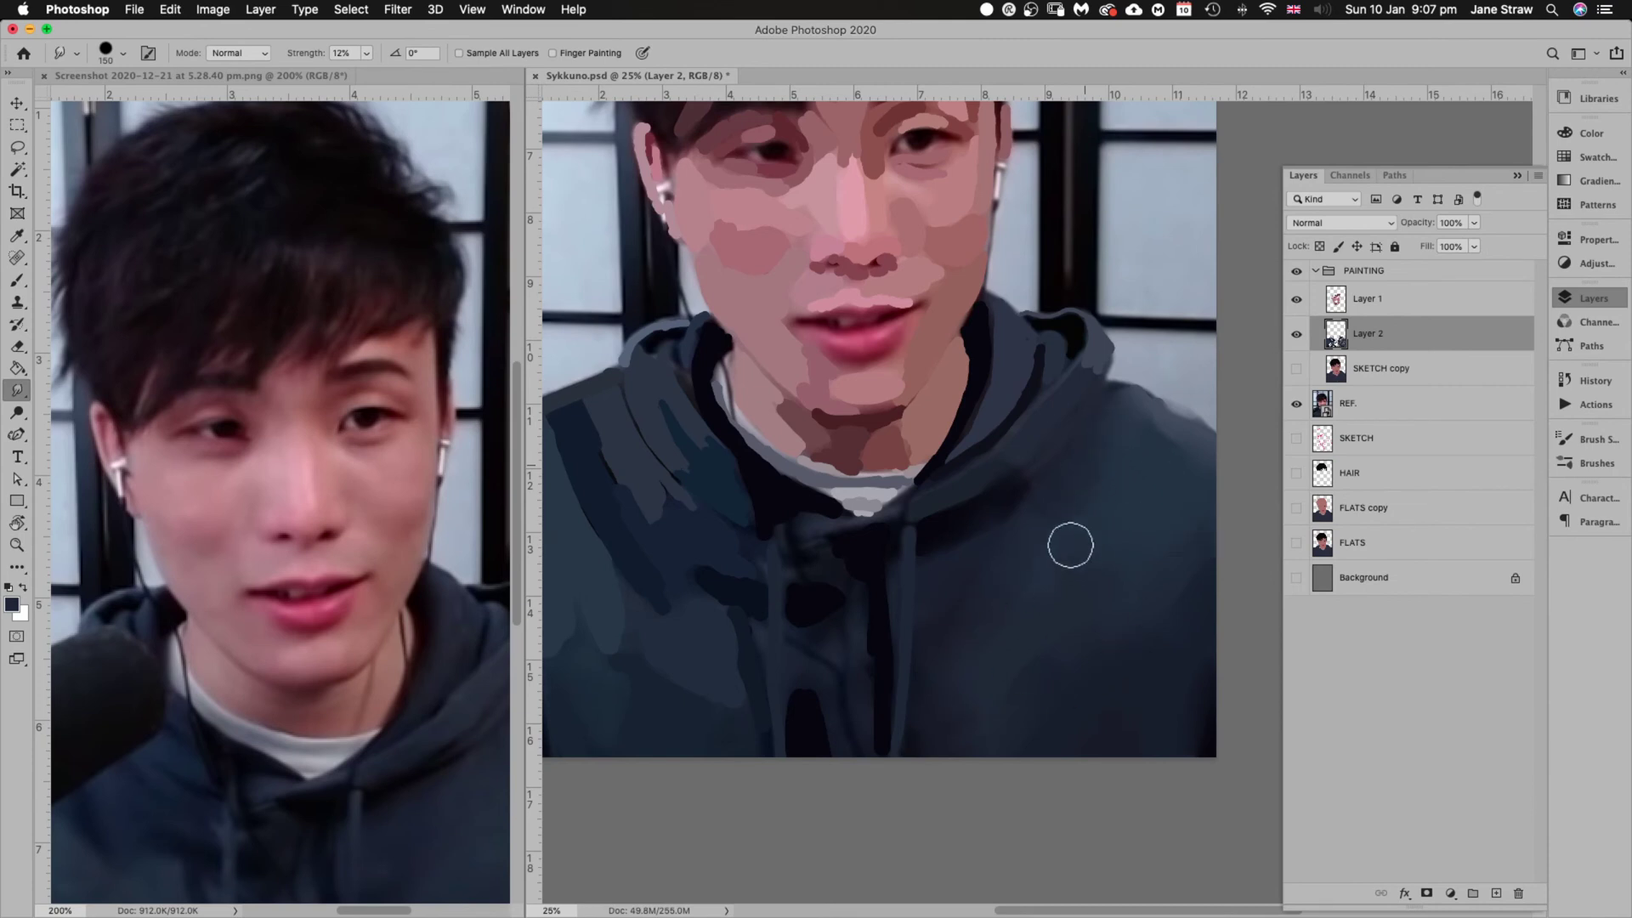
mouse_move(630, 489)
mouse_down()
mouse_move(644, 538)
mouse_move(592, 425)
mouse_move(626, 504)
mouse_move(608, 465)
mouse_move(628, 504)
mouse_move(698, 554)
mouse_move(629, 451)
mouse_move(664, 372)
mouse_move(678, 404)
mouse_move(651, 382)
mouse_move(664, 428)
mouse_move(733, 495)
mouse_move(687, 450)
mouse_move(667, 397)
mouse_move(724, 471)
mouse_move(685, 435)
mouse_move(661, 370)
mouse_move(733, 469)
mouse_up()
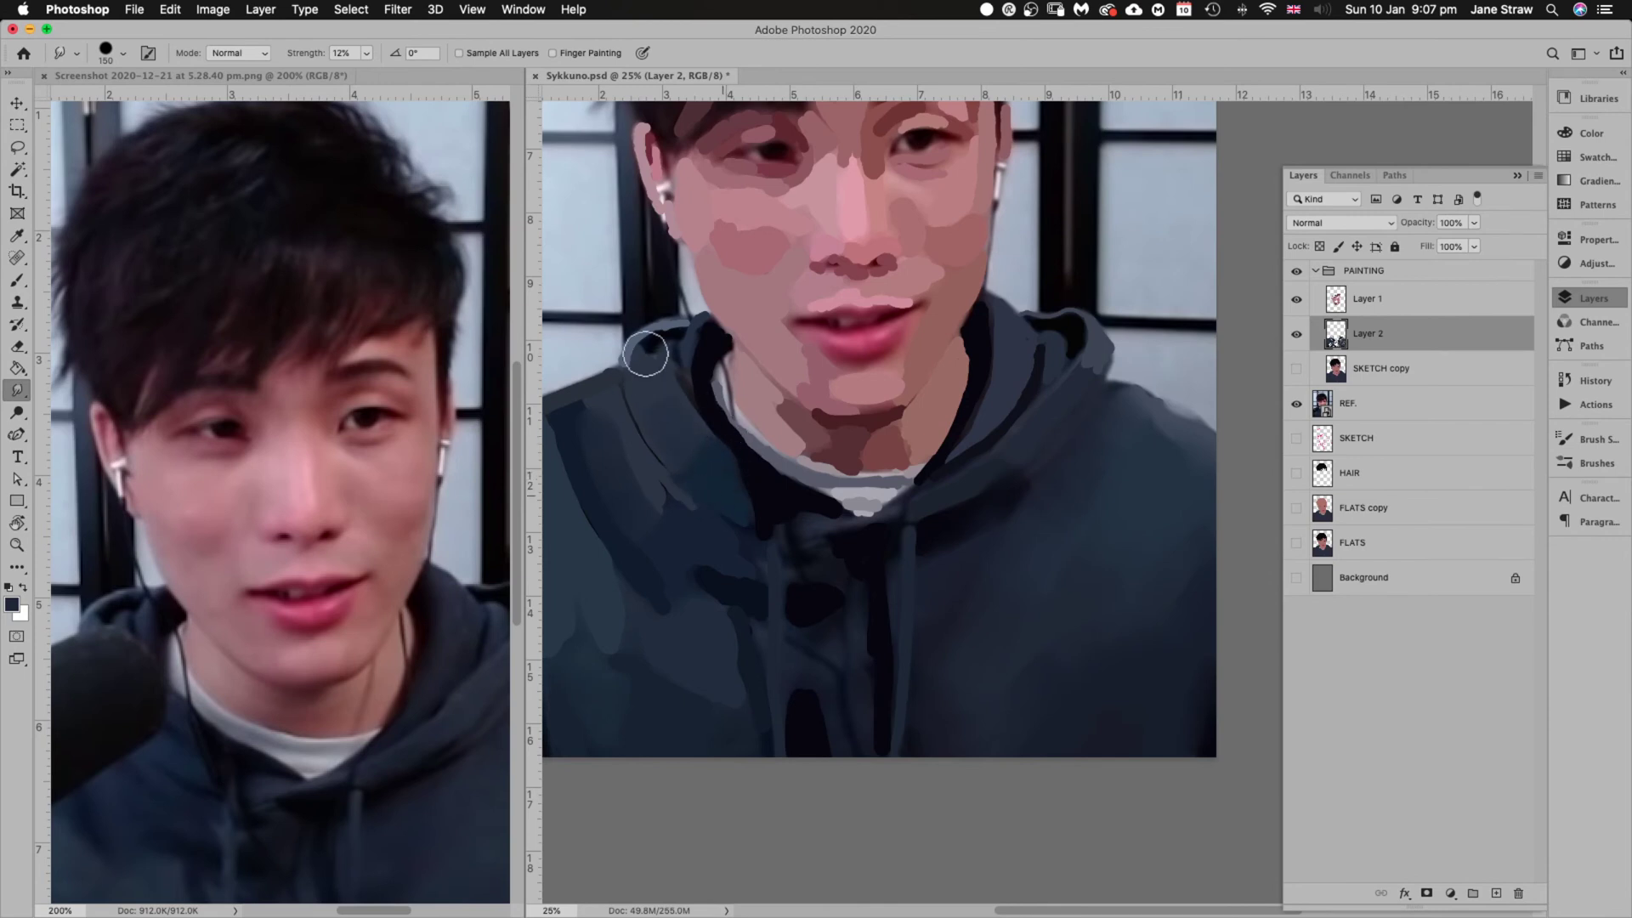
Smudge the dark fold, chest patches and sleeve tones into each other on the hoodie's formerly microphone-covered side
drag(885, 601, 1054, 558)
mouse_move(804, 509)
mouse_down()
mouse_move(742, 402)
mouse_move(844, 506)
mouse_move(805, 521)
mouse_move(755, 479)
mouse_move(803, 428)
mouse_up()
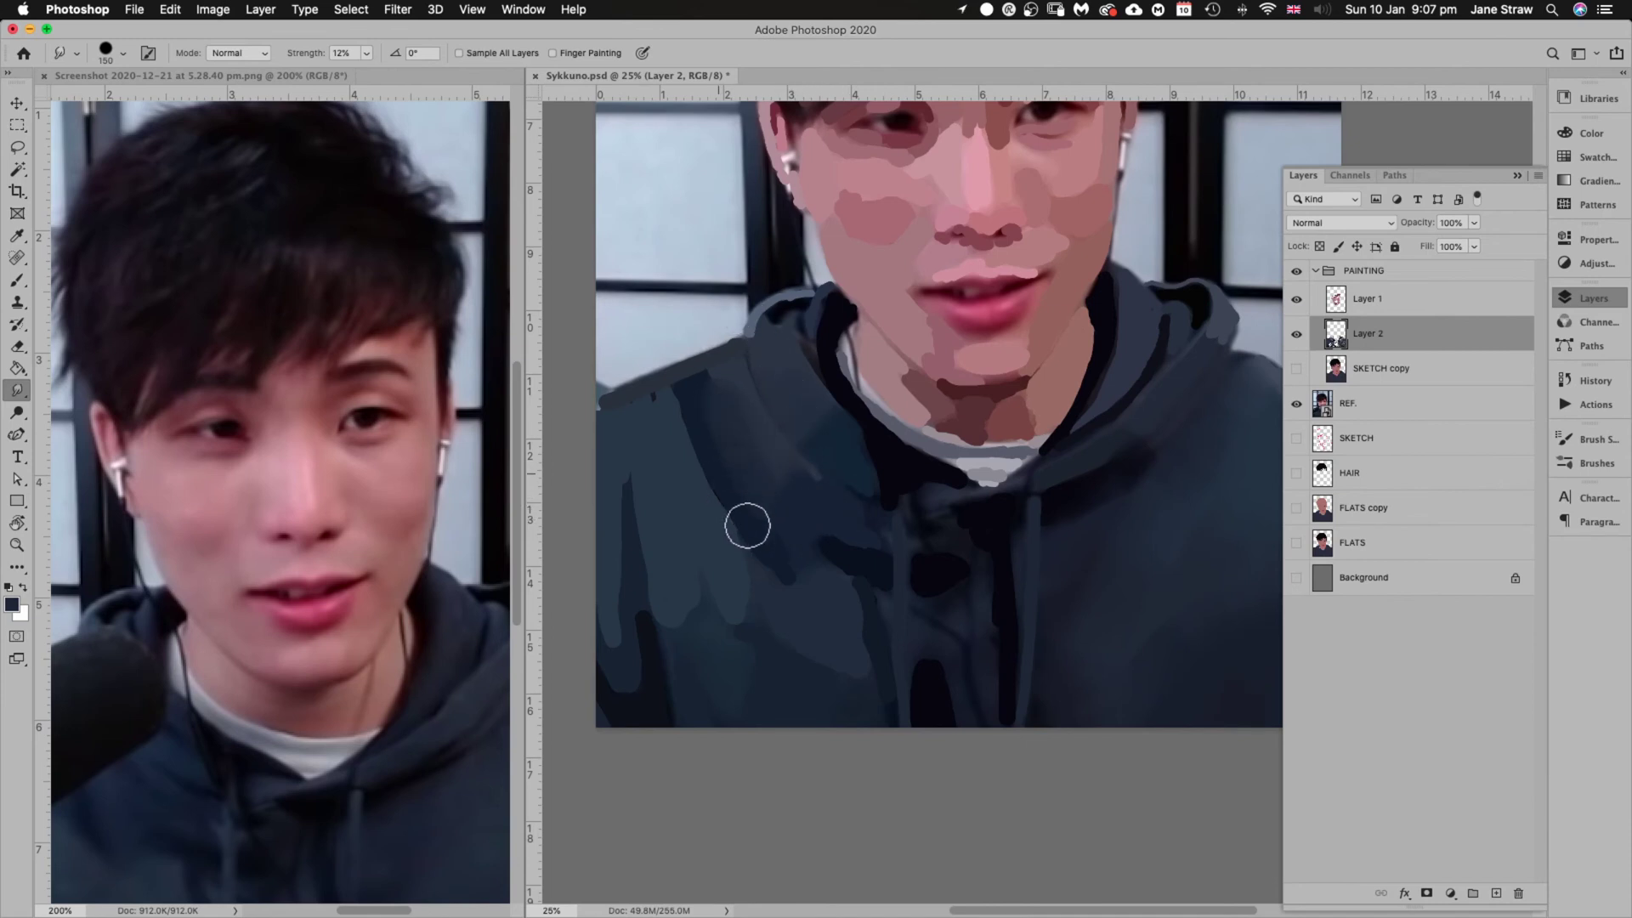
mouse_move(882, 595)
mouse_down()
mouse_move(735, 418)
mouse_move(863, 524)
mouse_move(868, 564)
mouse_move(728, 414)
mouse_move(848, 467)
mouse_move(858, 515)
mouse_move(733, 415)
mouse_move(901, 414)
mouse_move(949, 687)
mouse_move(870, 525)
mouse_move(907, 563)
mouse_move(849, 520)
mouse_move(884, 646)
mouse_move(804, 560)
mouse_move(869, 715)
mouse_move(871, 656)
mouse_move(823, 542)
mouse_move(872, 746)
mouse_up()
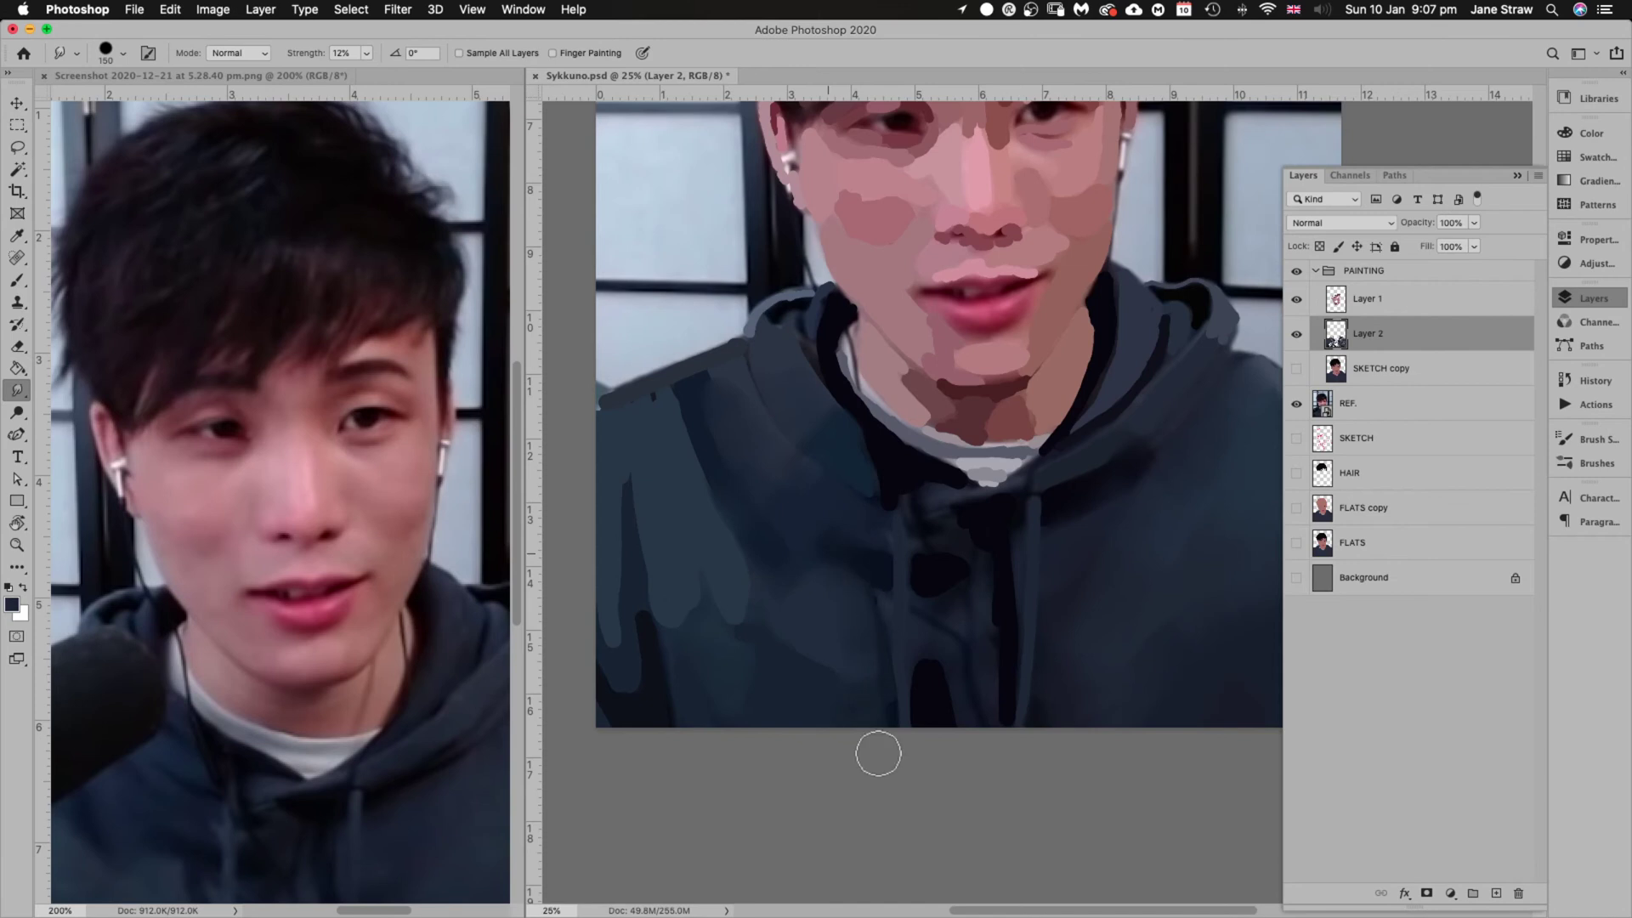
mouse_move(824, 656)
mouse_down()
mouse_move(775, 626)
mouse_move(720, 480)
mouse_move(693, 556)
mouse_move(762, 709)
mouse_move(767, 675)
mouse_move(714, 556)
mouse_move(737, 638)
mouse_move(824, 705)
mouse_move(787, 447)
mouse_move(734, 549)
mouse_move(664, 375)
mouse_move(726, 483)
mouse_move(651, 519)
mouse_move(622, 446)
mouse_move(702, 741)
mouse_move(712, 692)
mouse_move(648, 550)
mouse_move(665, 690)
mouse_move(692, 747)
mouse_move(661, 726)
mouse_move(600, 585)
mouse_move(608, 771)
mouse_move(645, 732)
mouse_move(616, 687)
mouse_move(638, 499)
mouse_move(650, 699)
mouse_up()
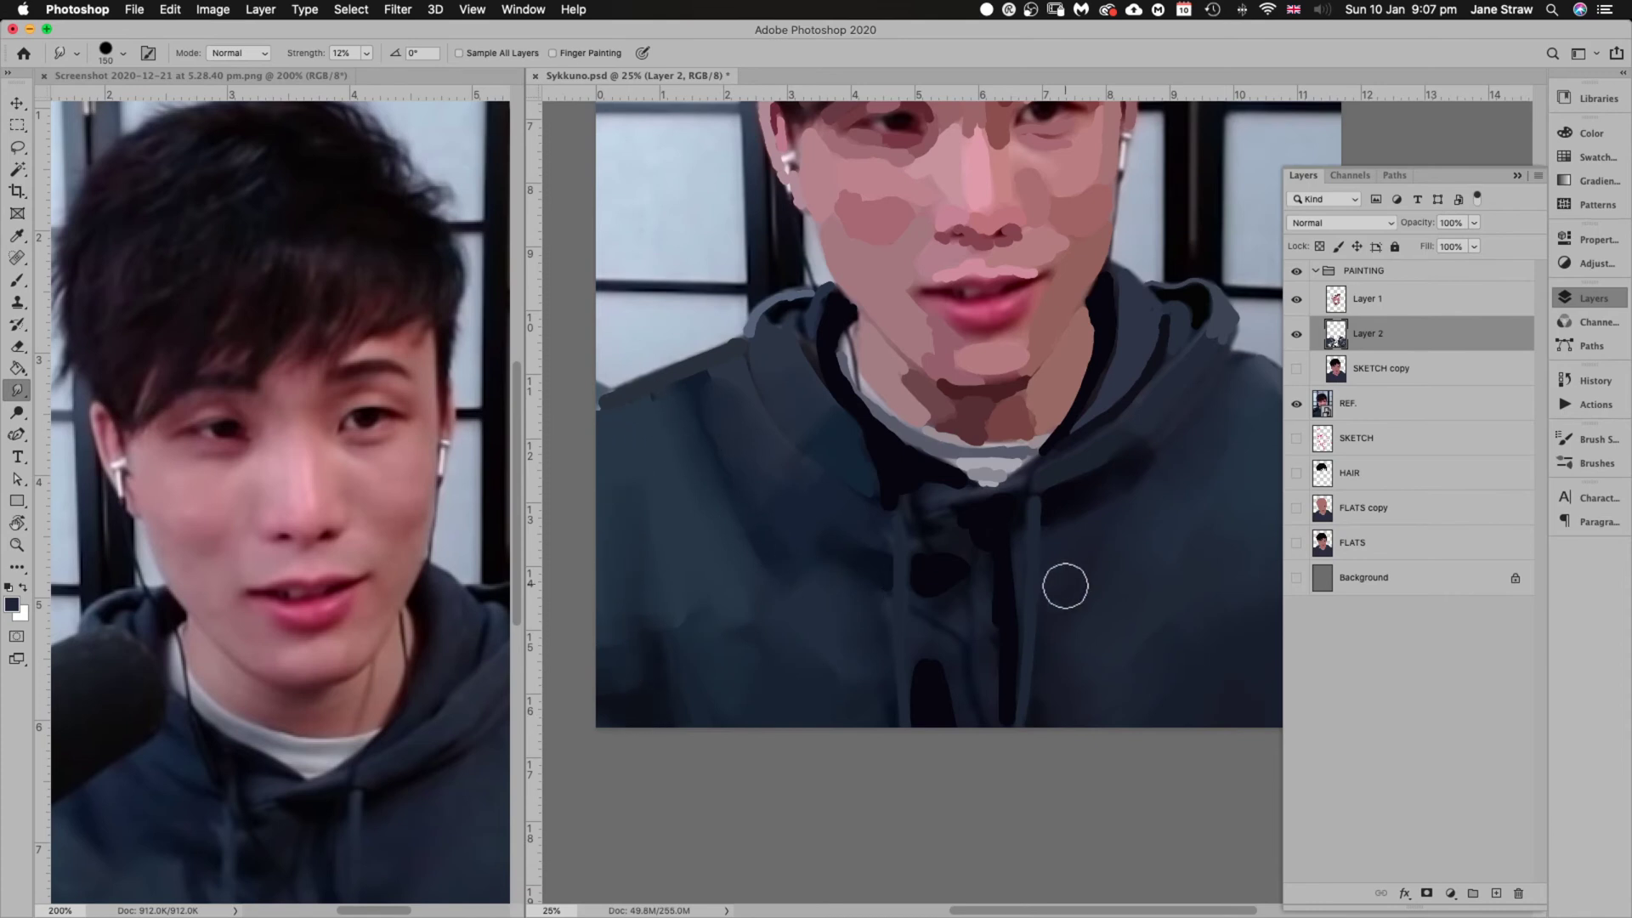
mouse_move(696, 692)
mouse_down()
mouse_move(648, 498)
mouse_move(721, 727)
mouse_move(655, 524)
mouse_up()
Reduce the smudge brush to 70 px and blend the T-shirt collar, the hood's inner folds and the creases around the drawstrings
mouse_move(976, 612)
mouse_down()
mouse_move(1057, 635)
mouse_move(1094, 609)
mouse_move(1017, 710)
mouse_move(1111, 666)
mouse_move(1132, 623)
mouse_move(1165, 625)
mouse_up()
key(bracketleft)
key(bracketleft)
key(bracketleft)
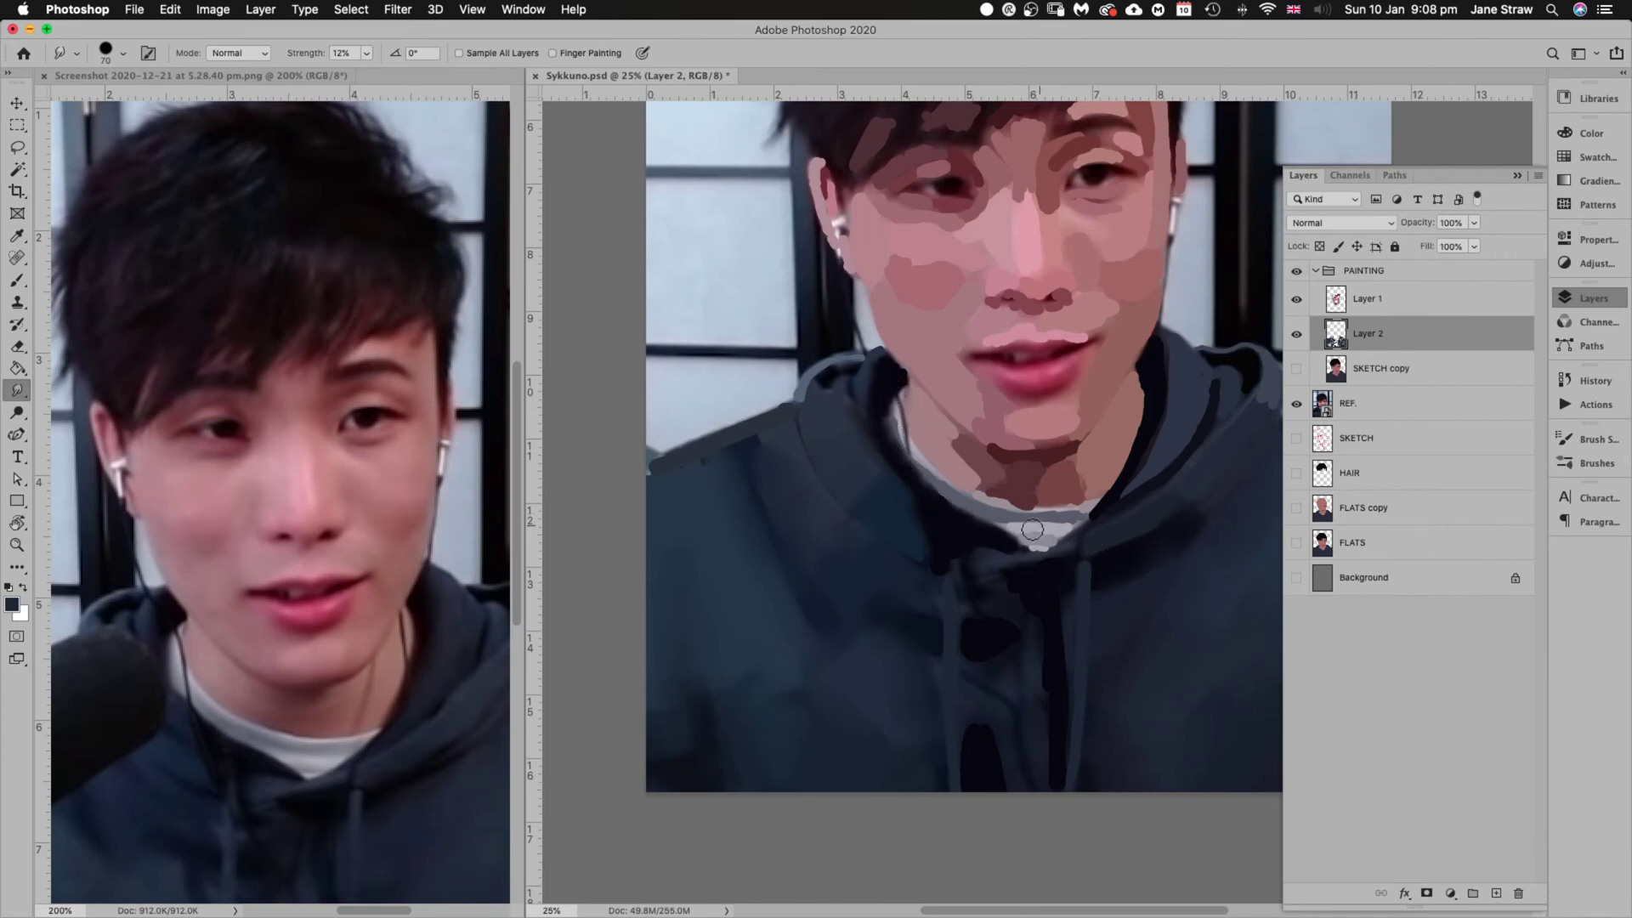
drag(1032, 529, 1078, 549)
drag(1162, 467, 1221, 403)
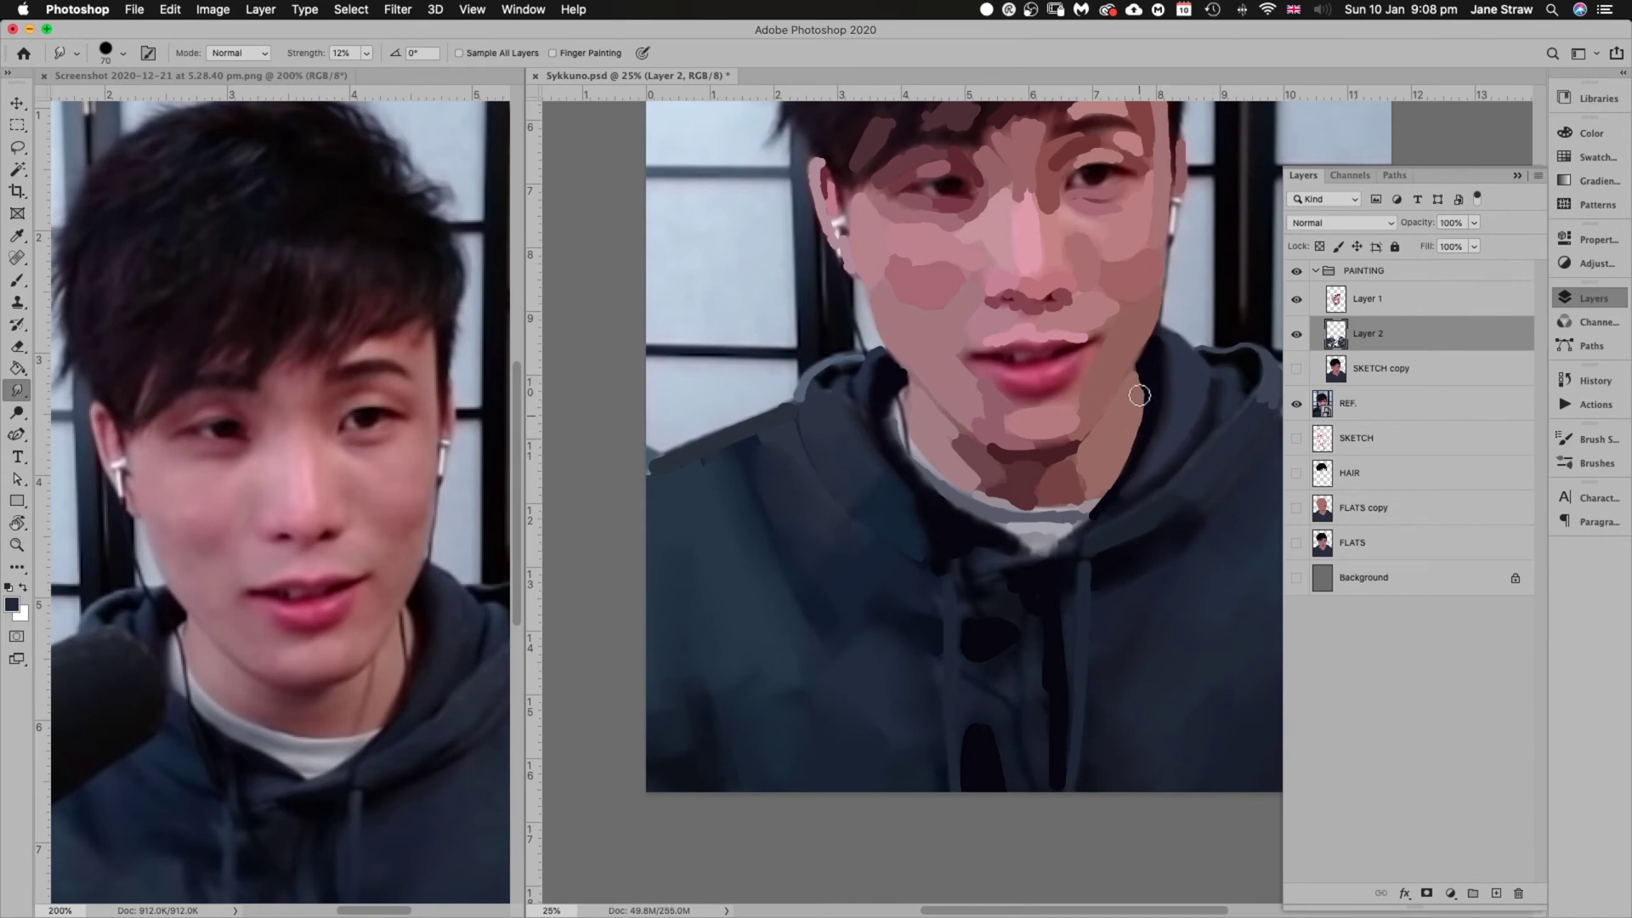
mouse_move(1140, 396)
mouse_down()
mouse_move(1135, 445)
mouse_move(1051, 547)
mouse_up()
mouse_move(1210, 613)
mouse_down()
mouse_move(1119, 615)
mouse_move(1058, 587)
mouse_up()
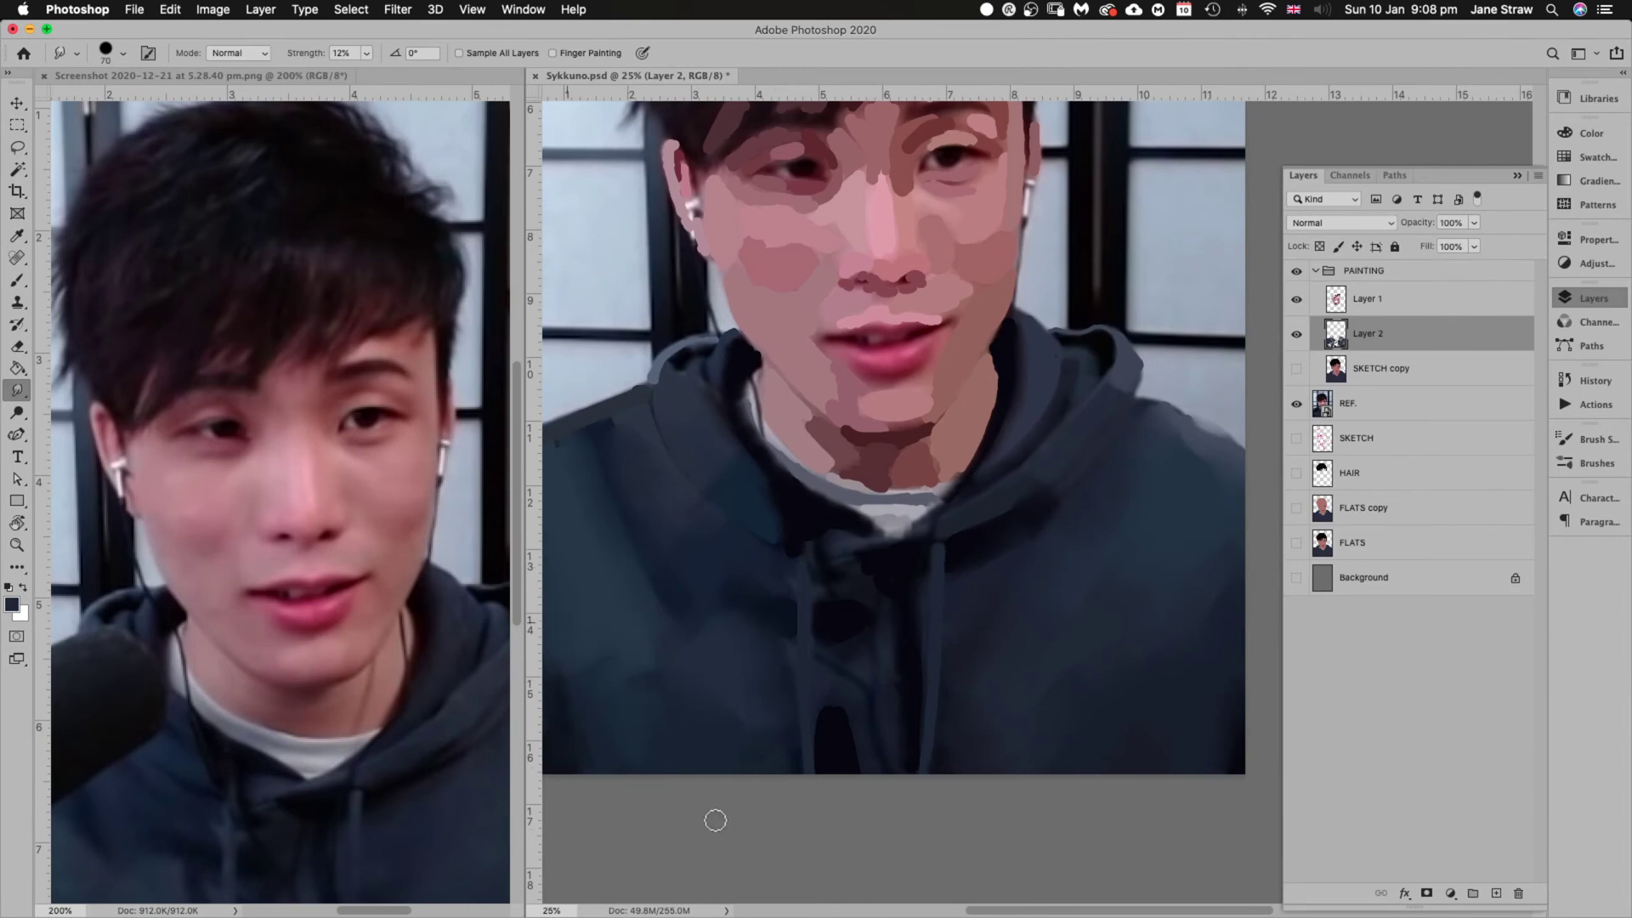
Try recolouring the painted hoodie on Layer 2 with Hue/Saturation at a hue of -42
key(super+minus)
key(super+minus)
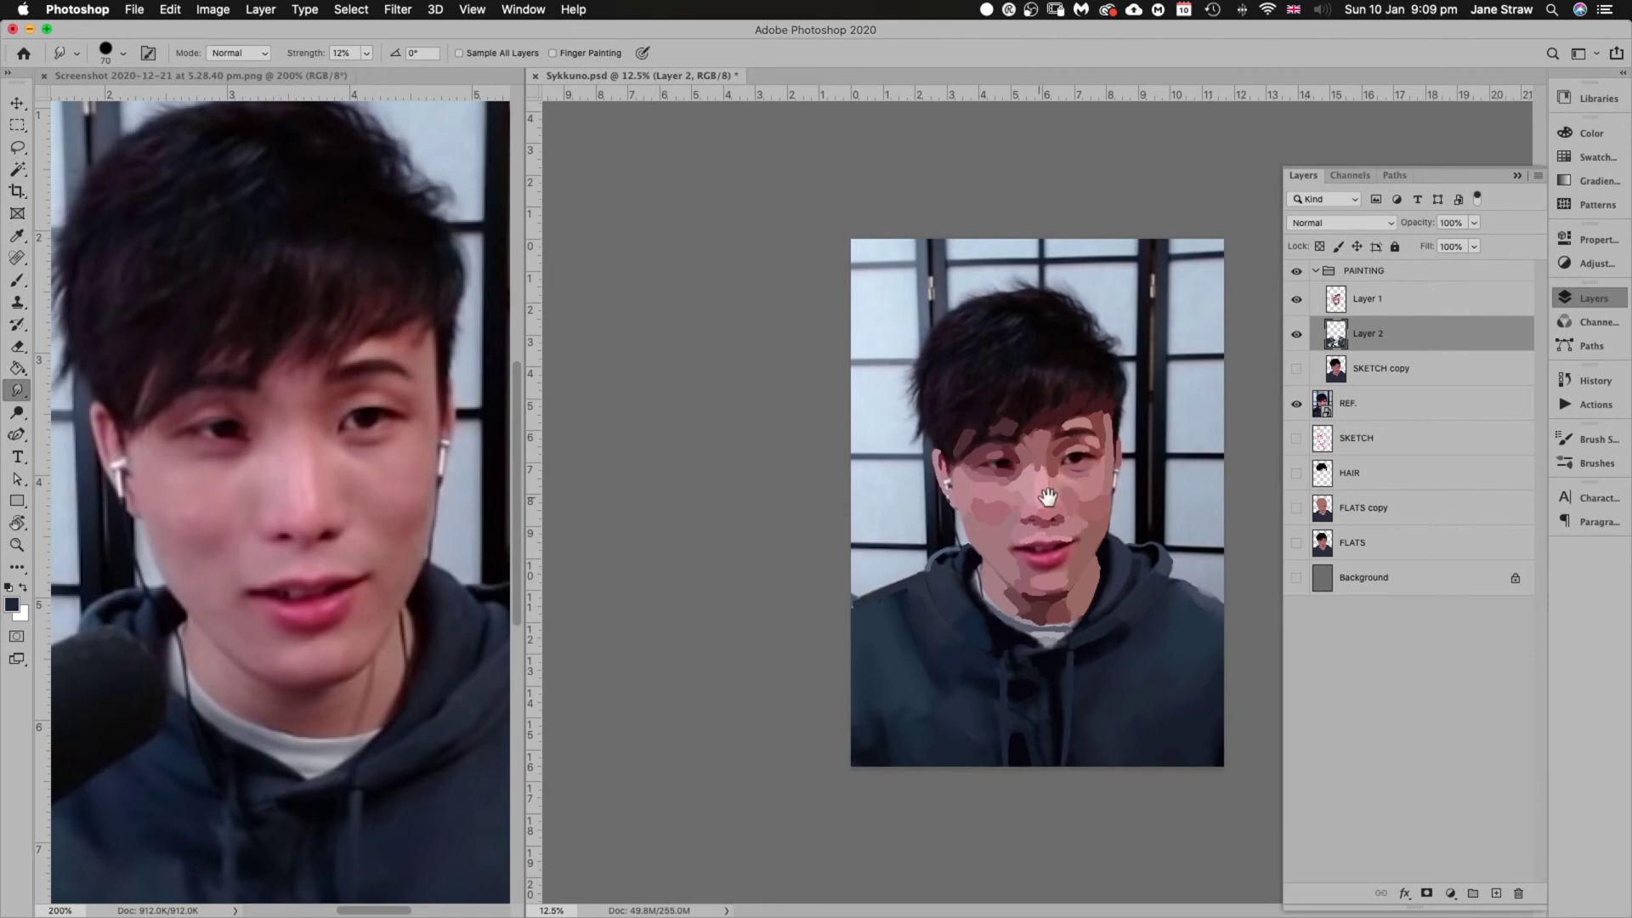
key(super+equal)
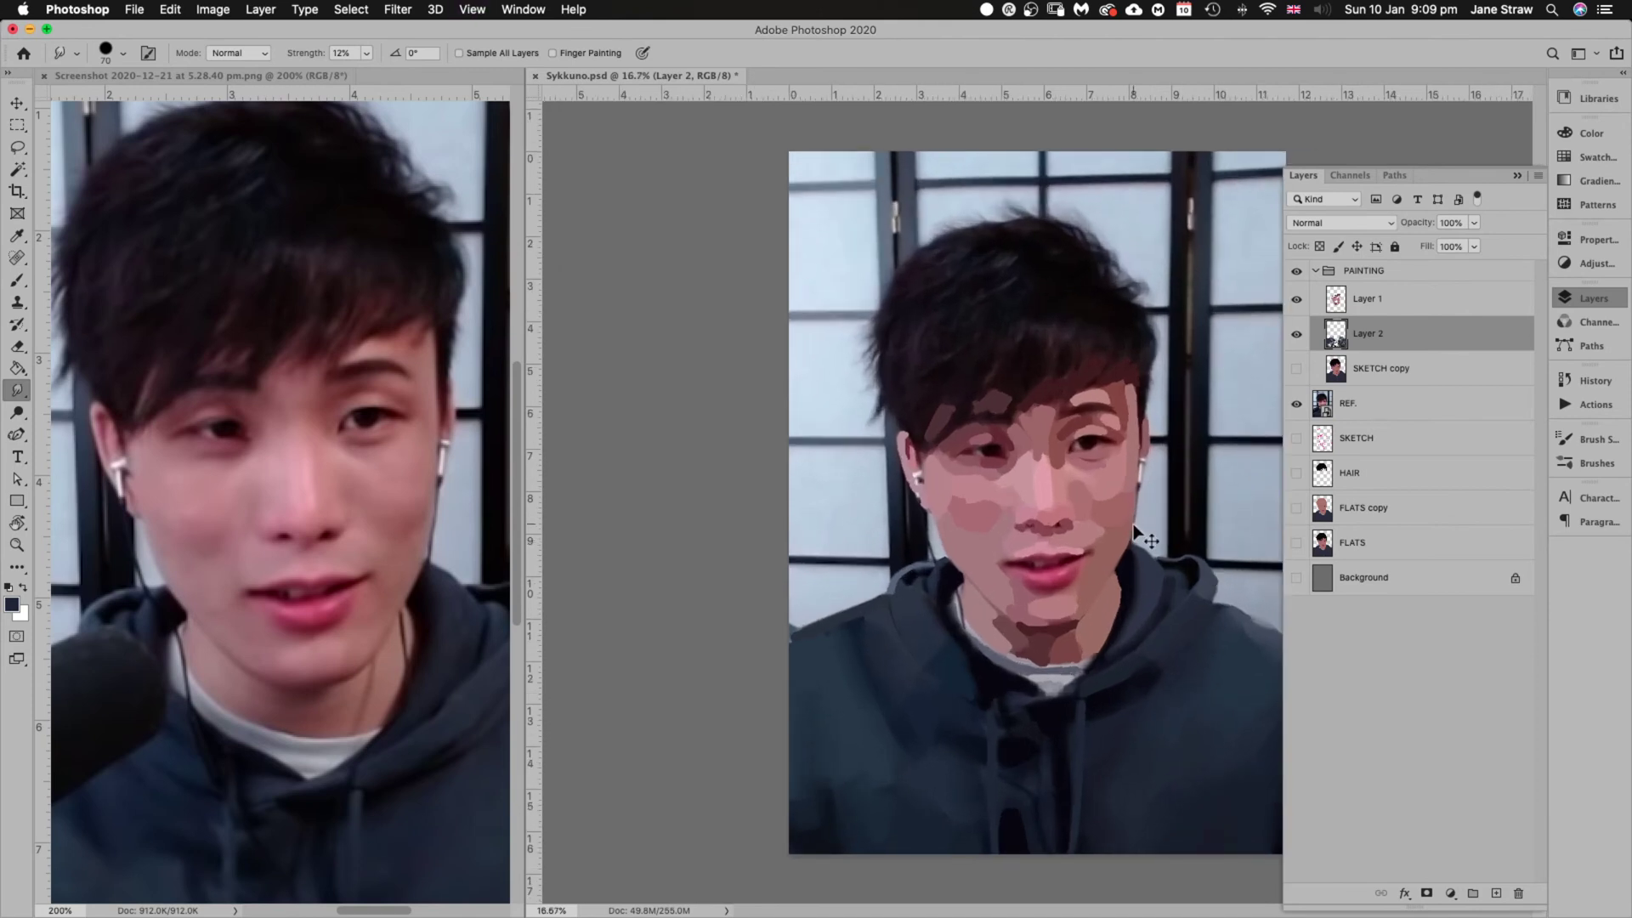
key(super+u)
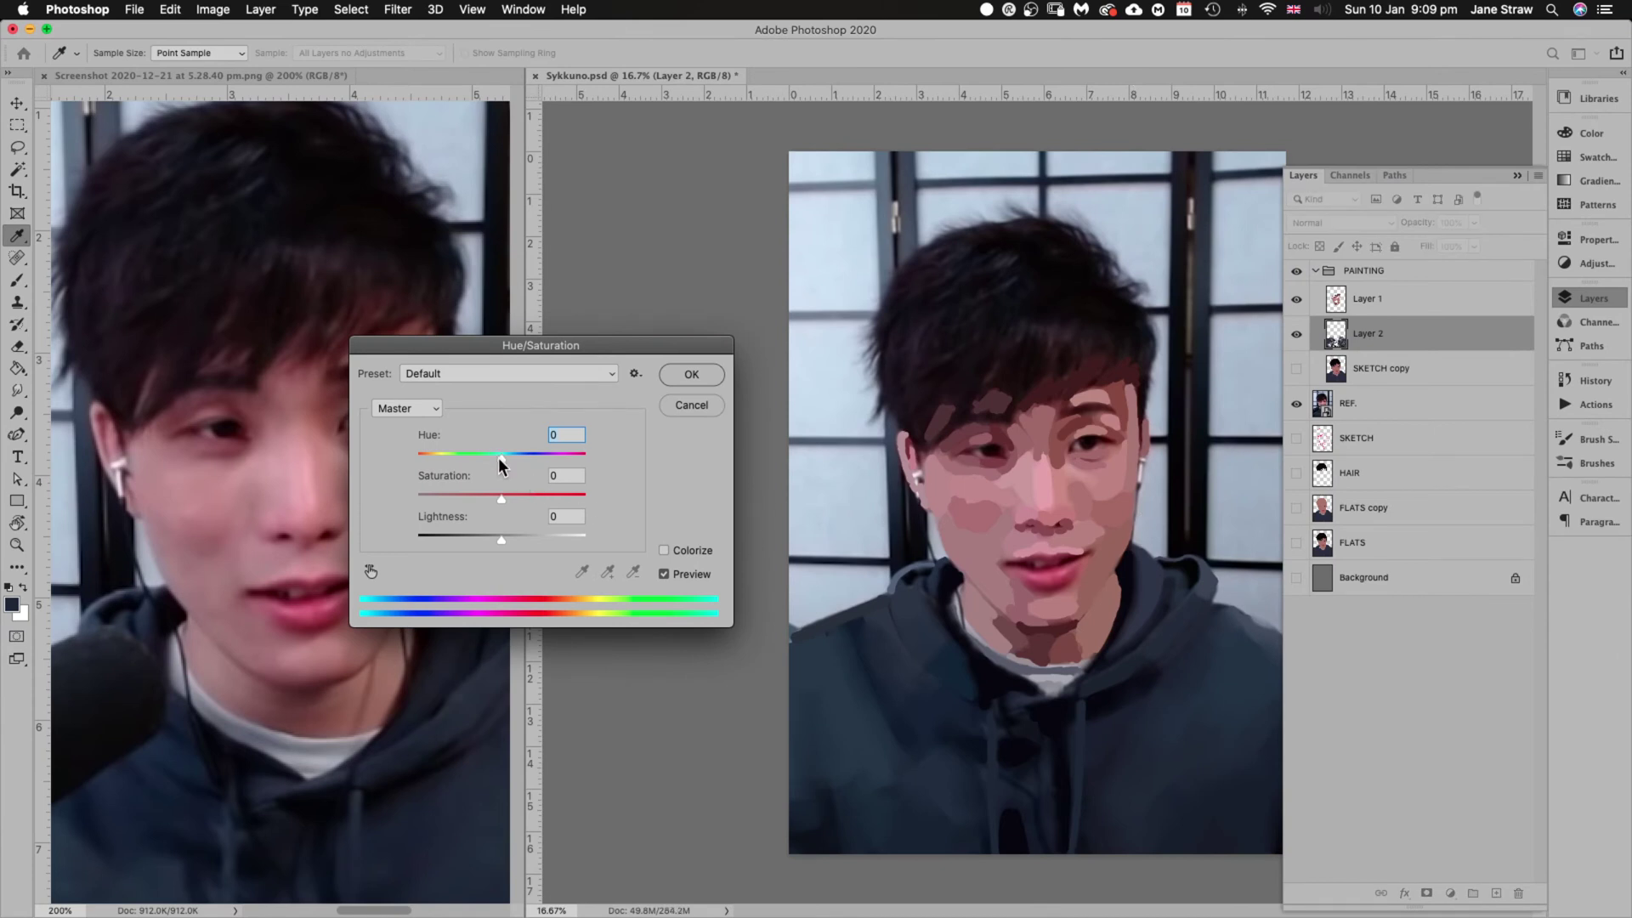
drag(498, 458, 465, 453)
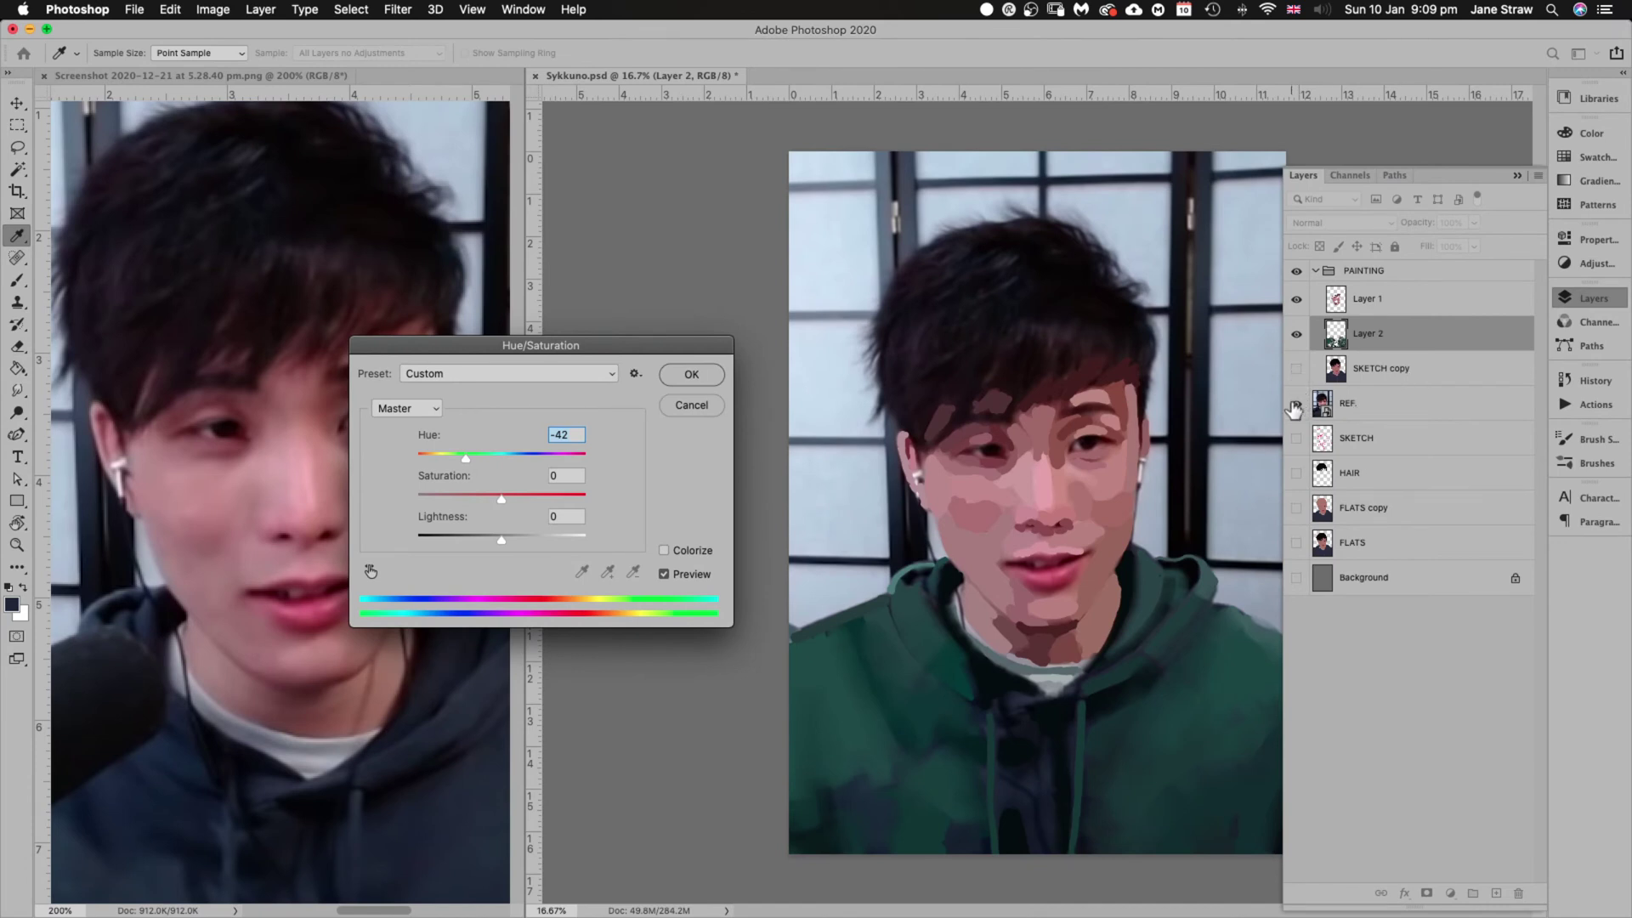
click(674, 407)
key(r)
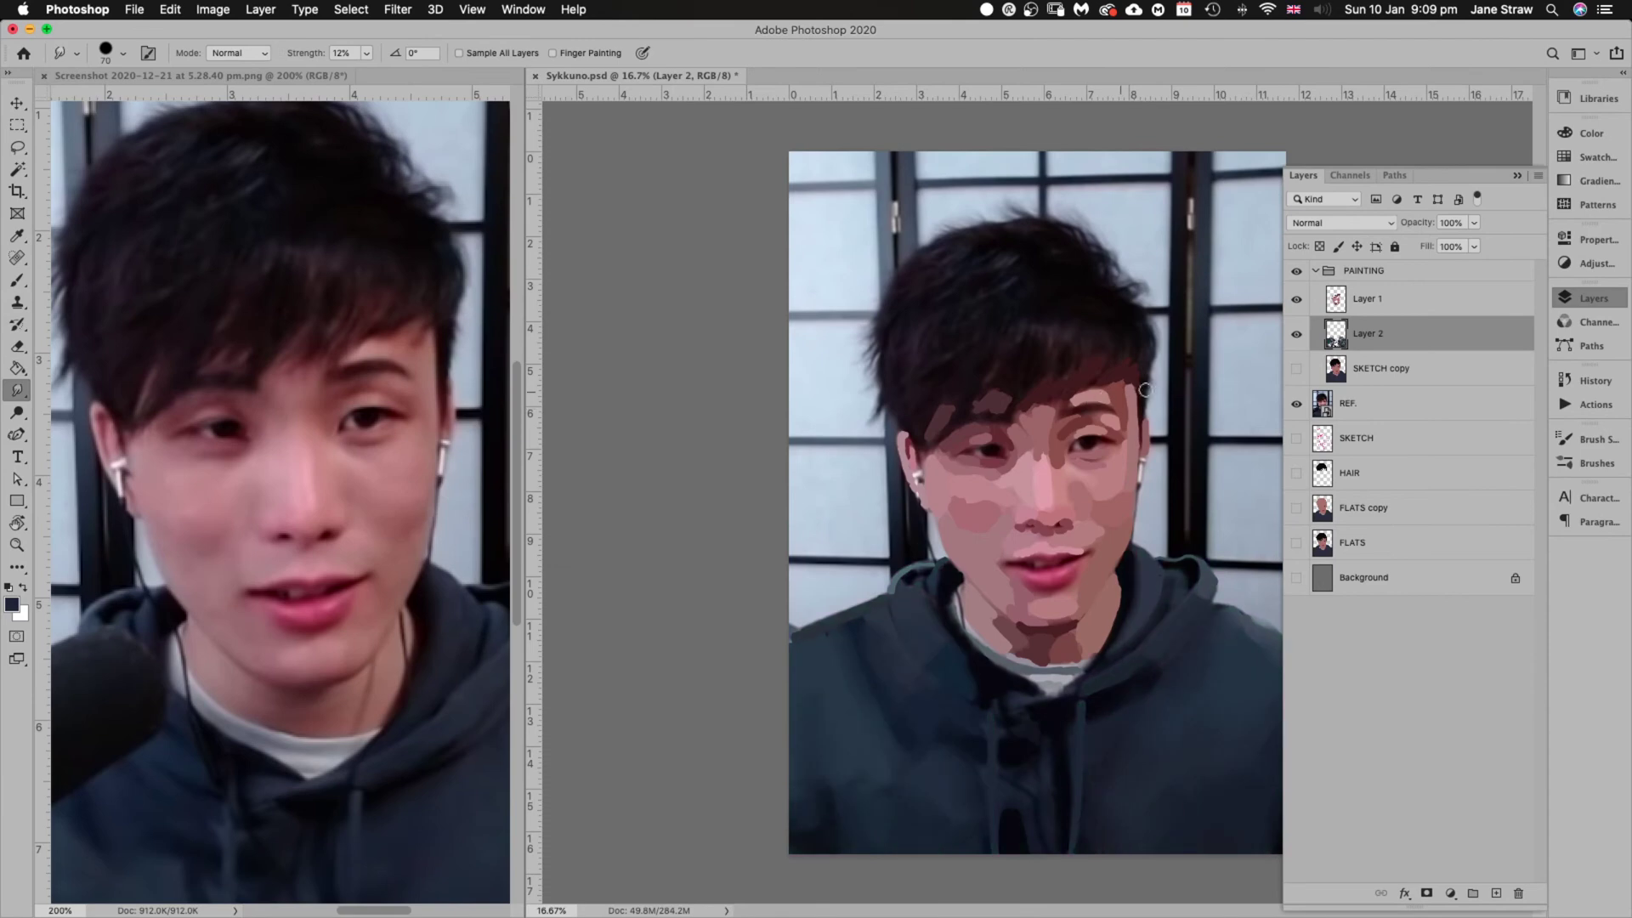
Hide the REF layer and briefly show the SKETCH copy layer to check the painted coverage against transparency and the flat colours
click(1297, 406)
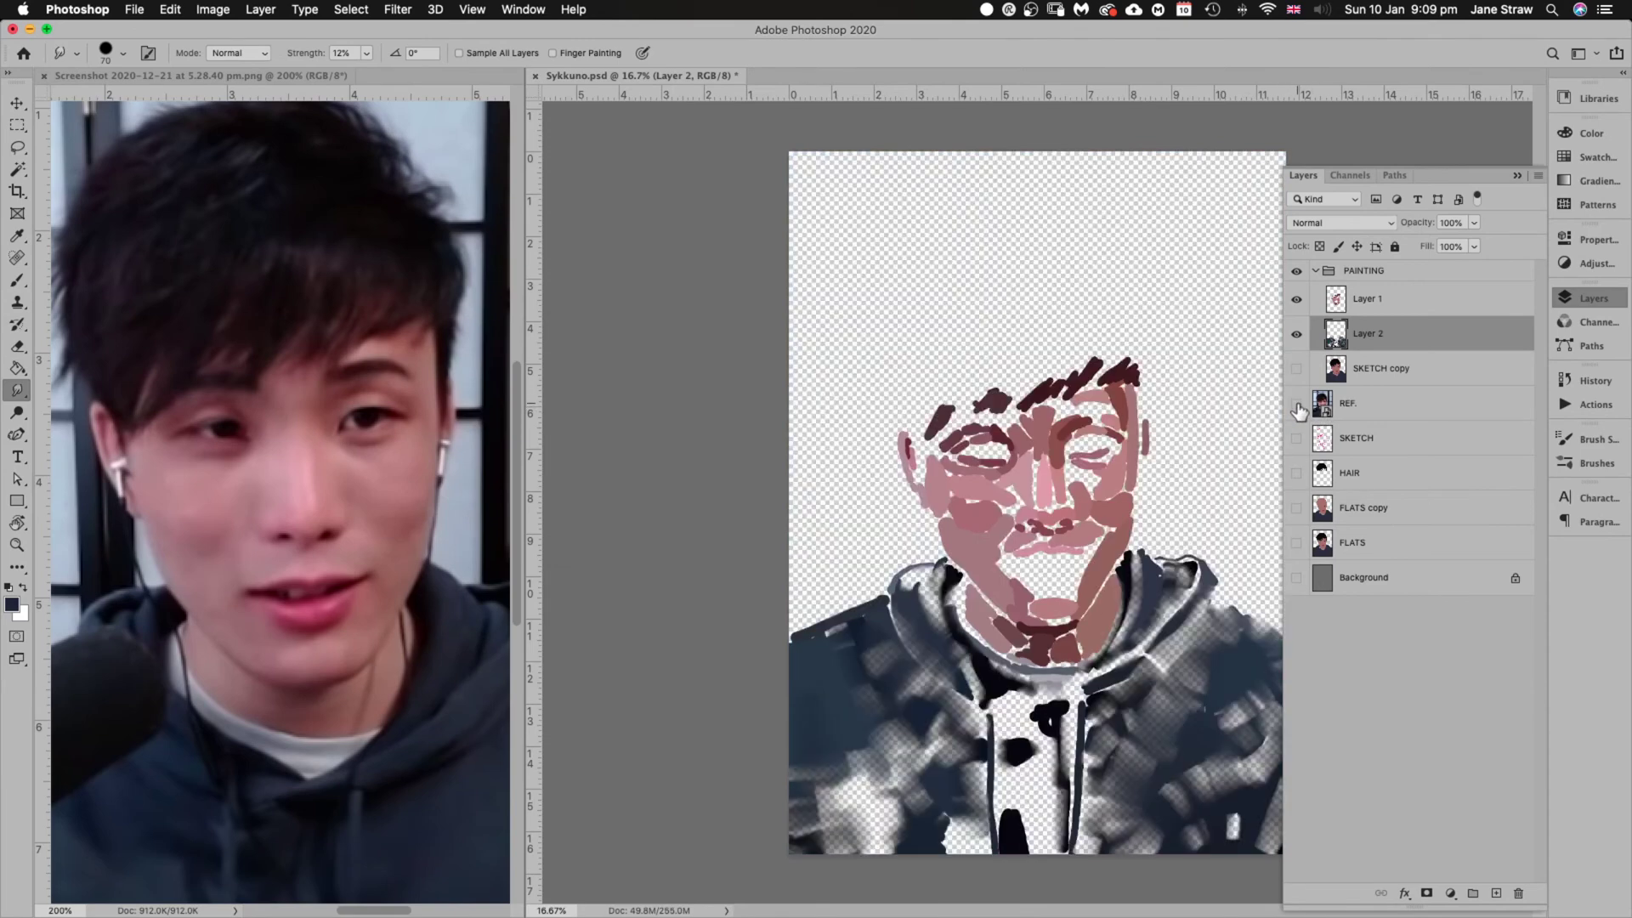
click(1297, 369)
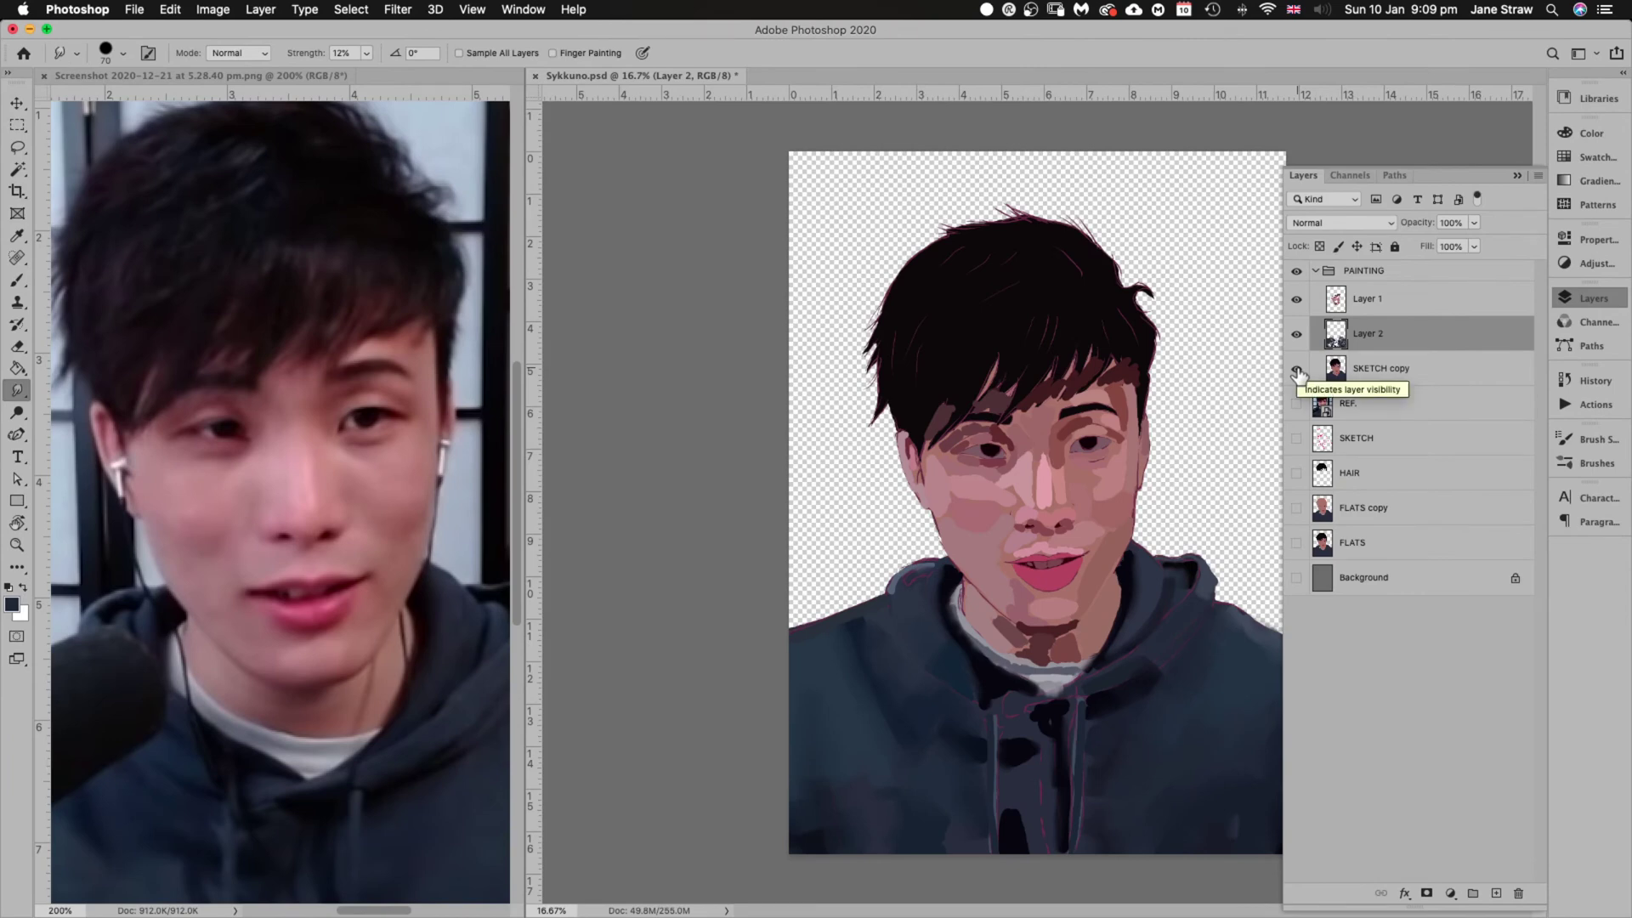
click(1297, 371)
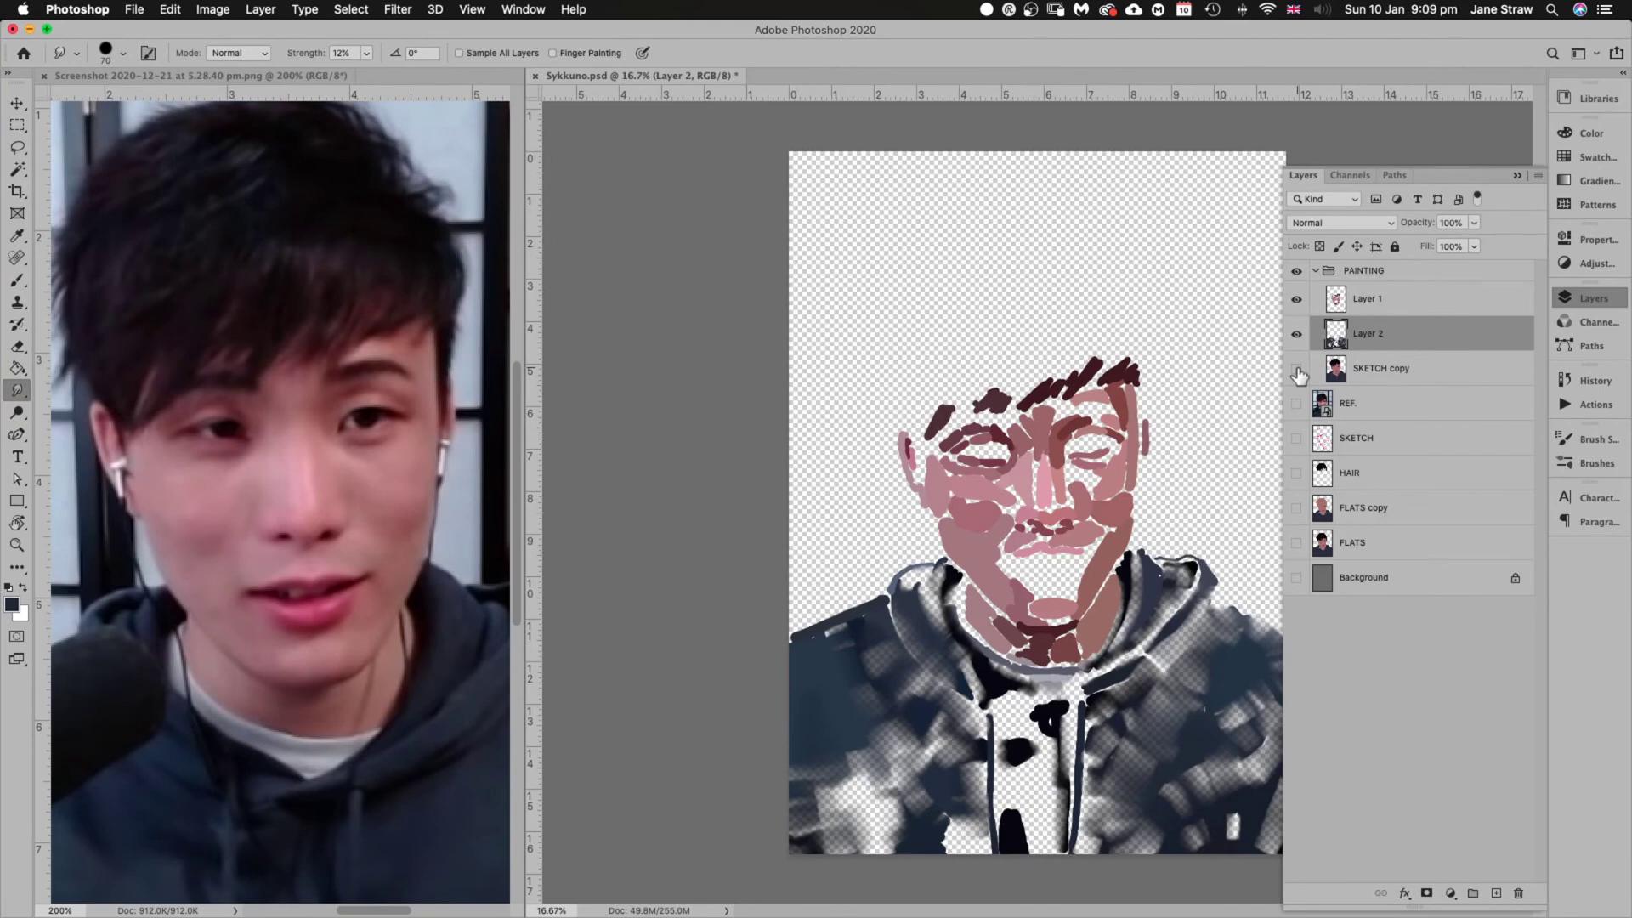
Show the REF layer again and toggle SKETCH copy and Layer 2 to compare the painted hoodie against the flats and photo
click(1297, 405)
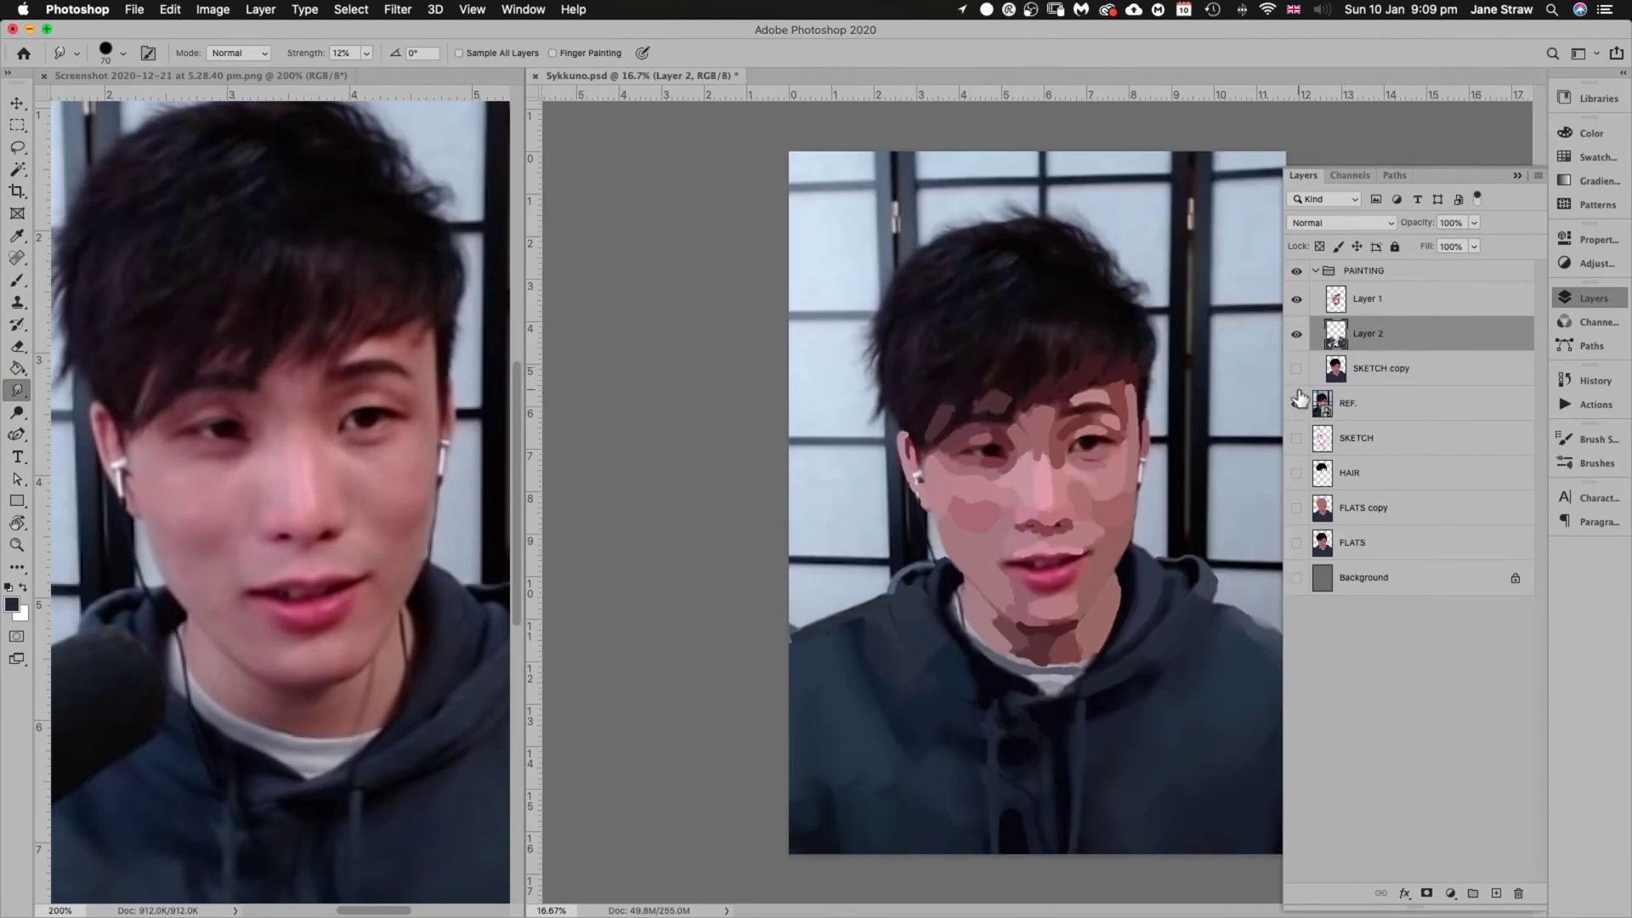
click(1298, 371)
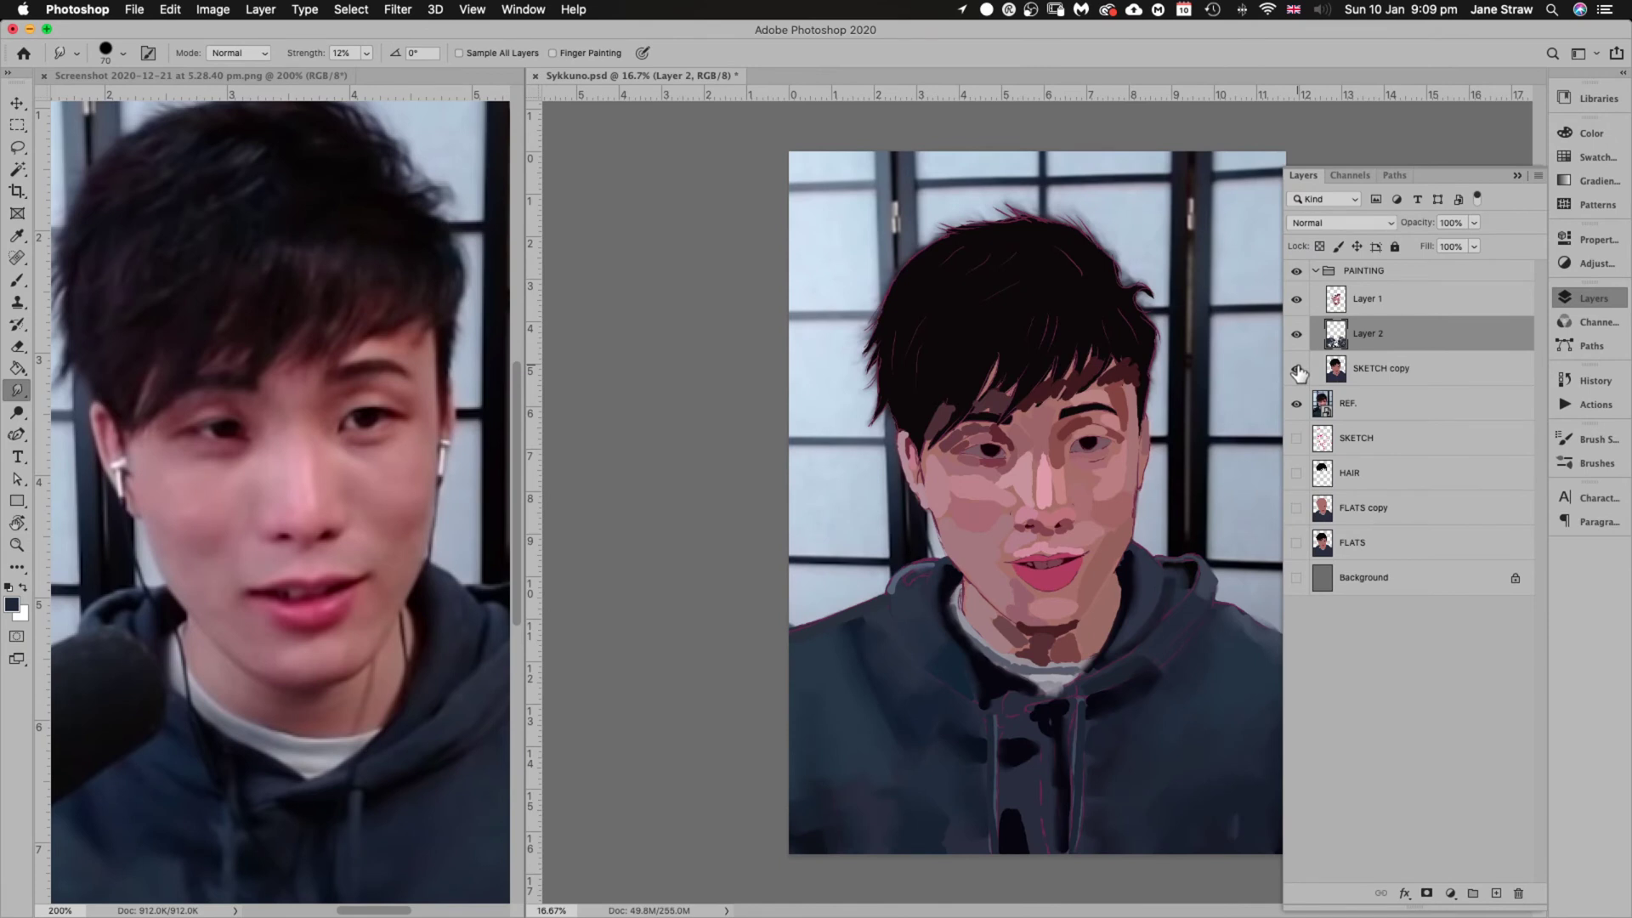
click(1297, 335)
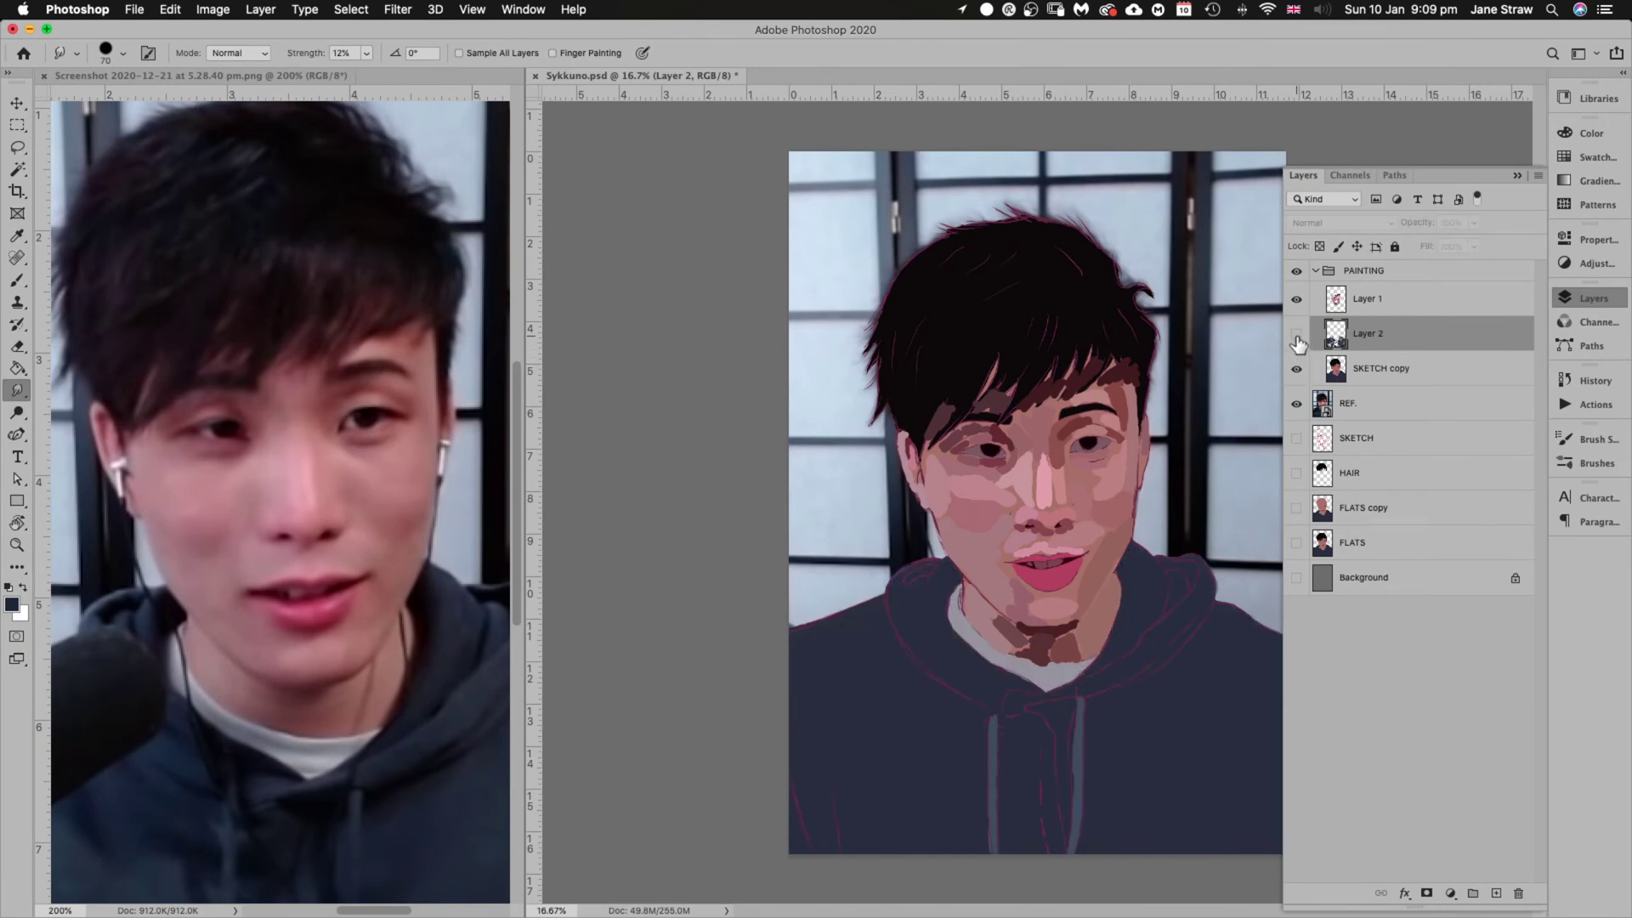
click(1298, 335)
click(1297, 371)
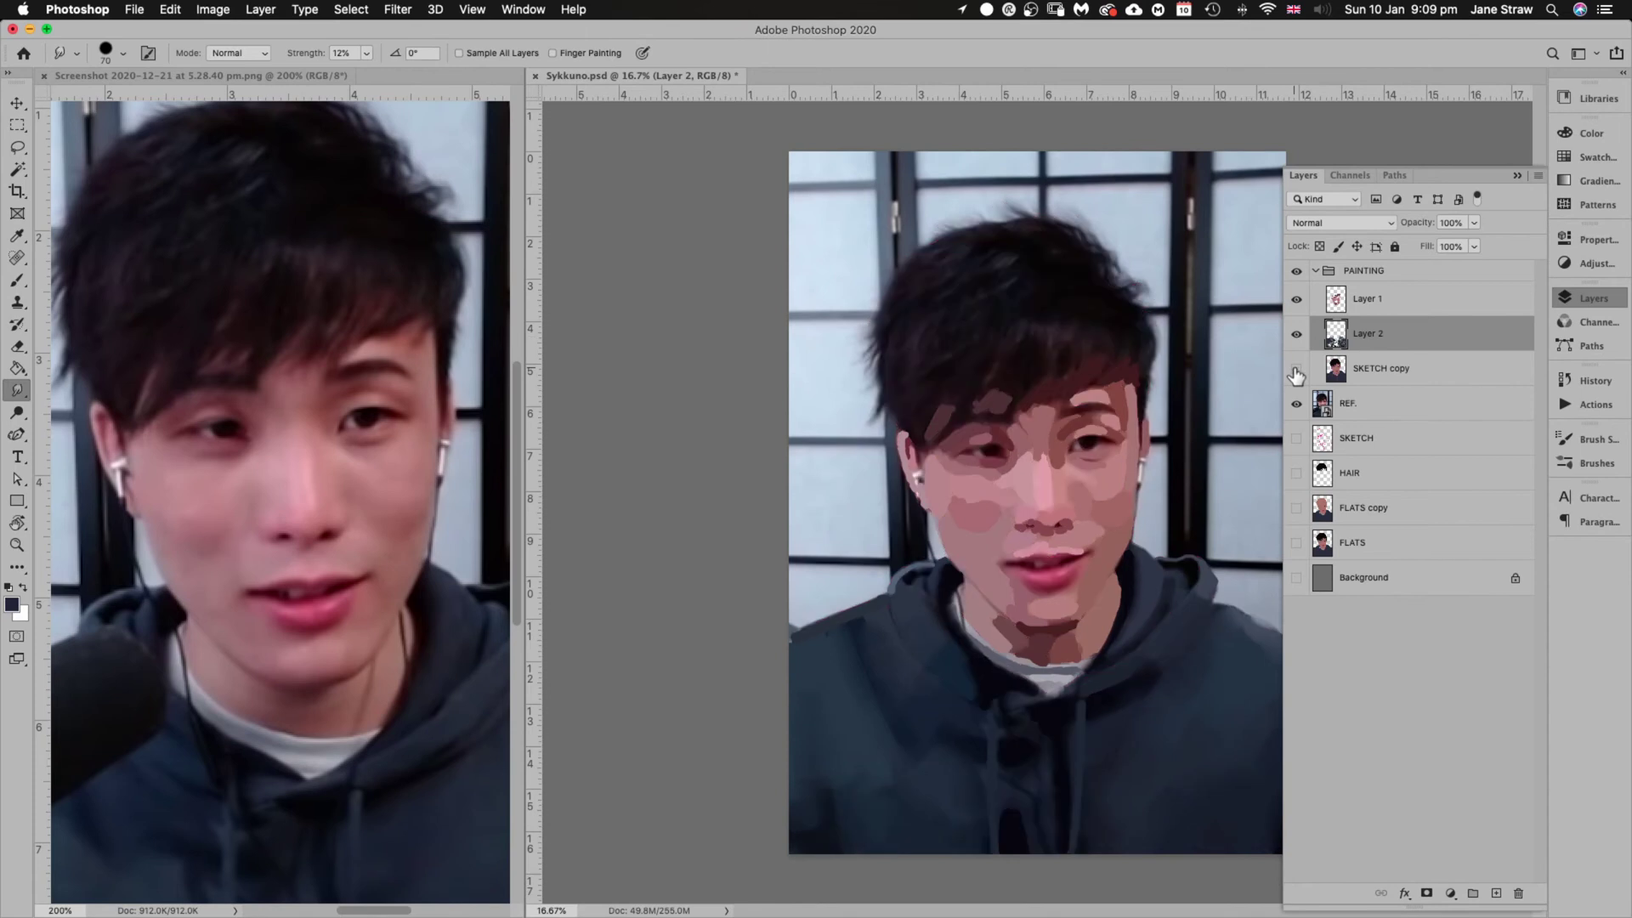
click(1296, 372)
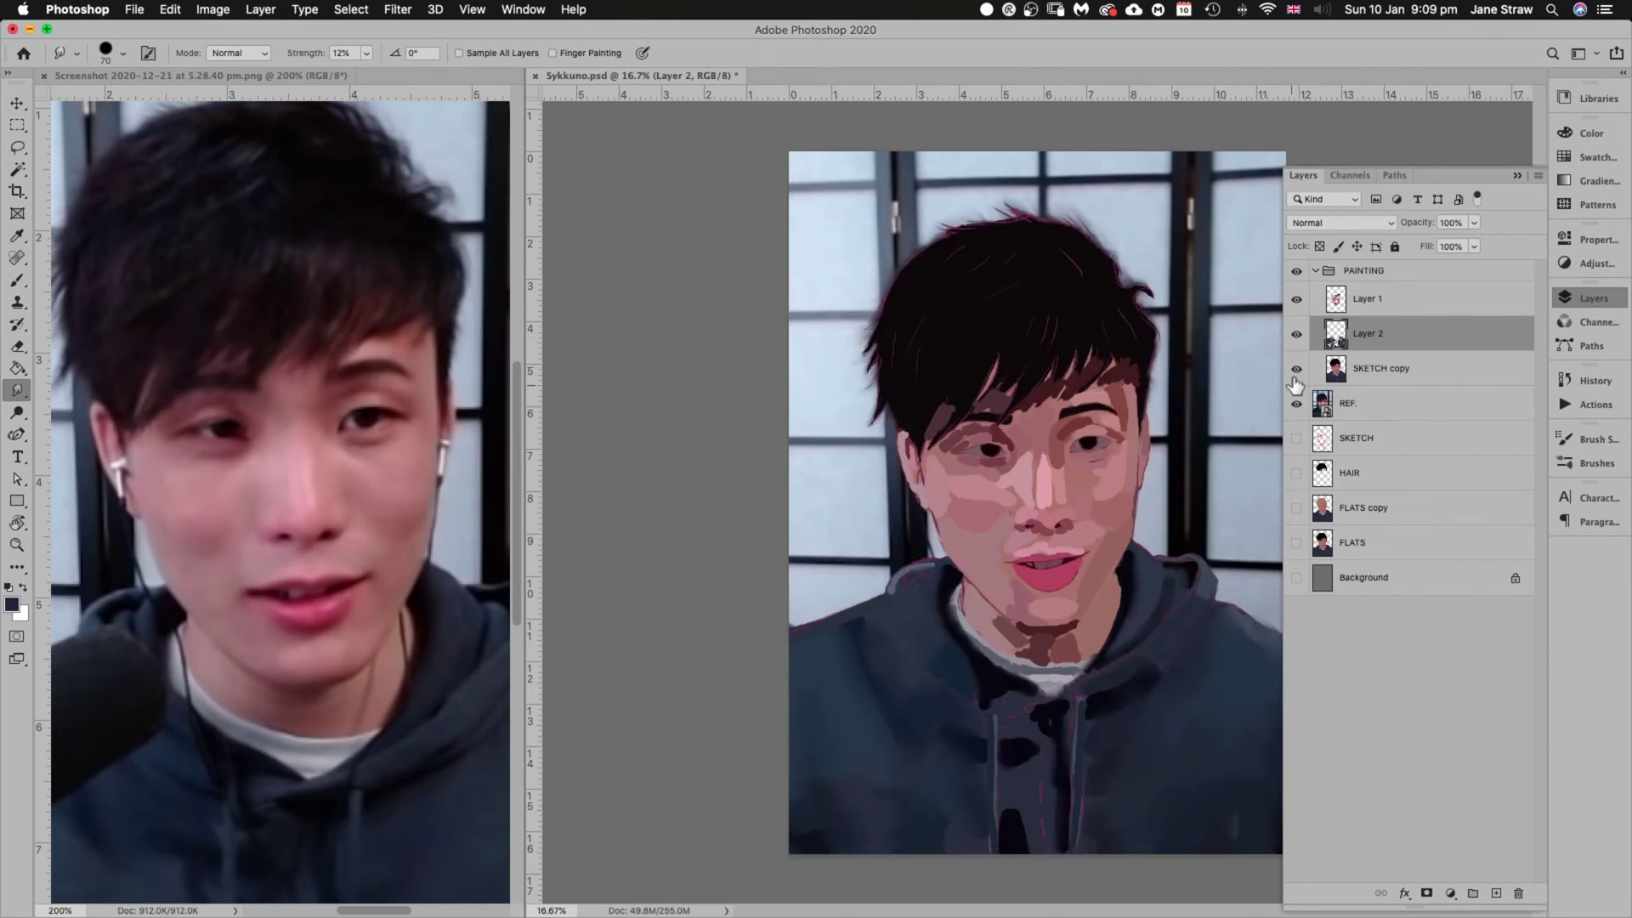
click(1298, 371)
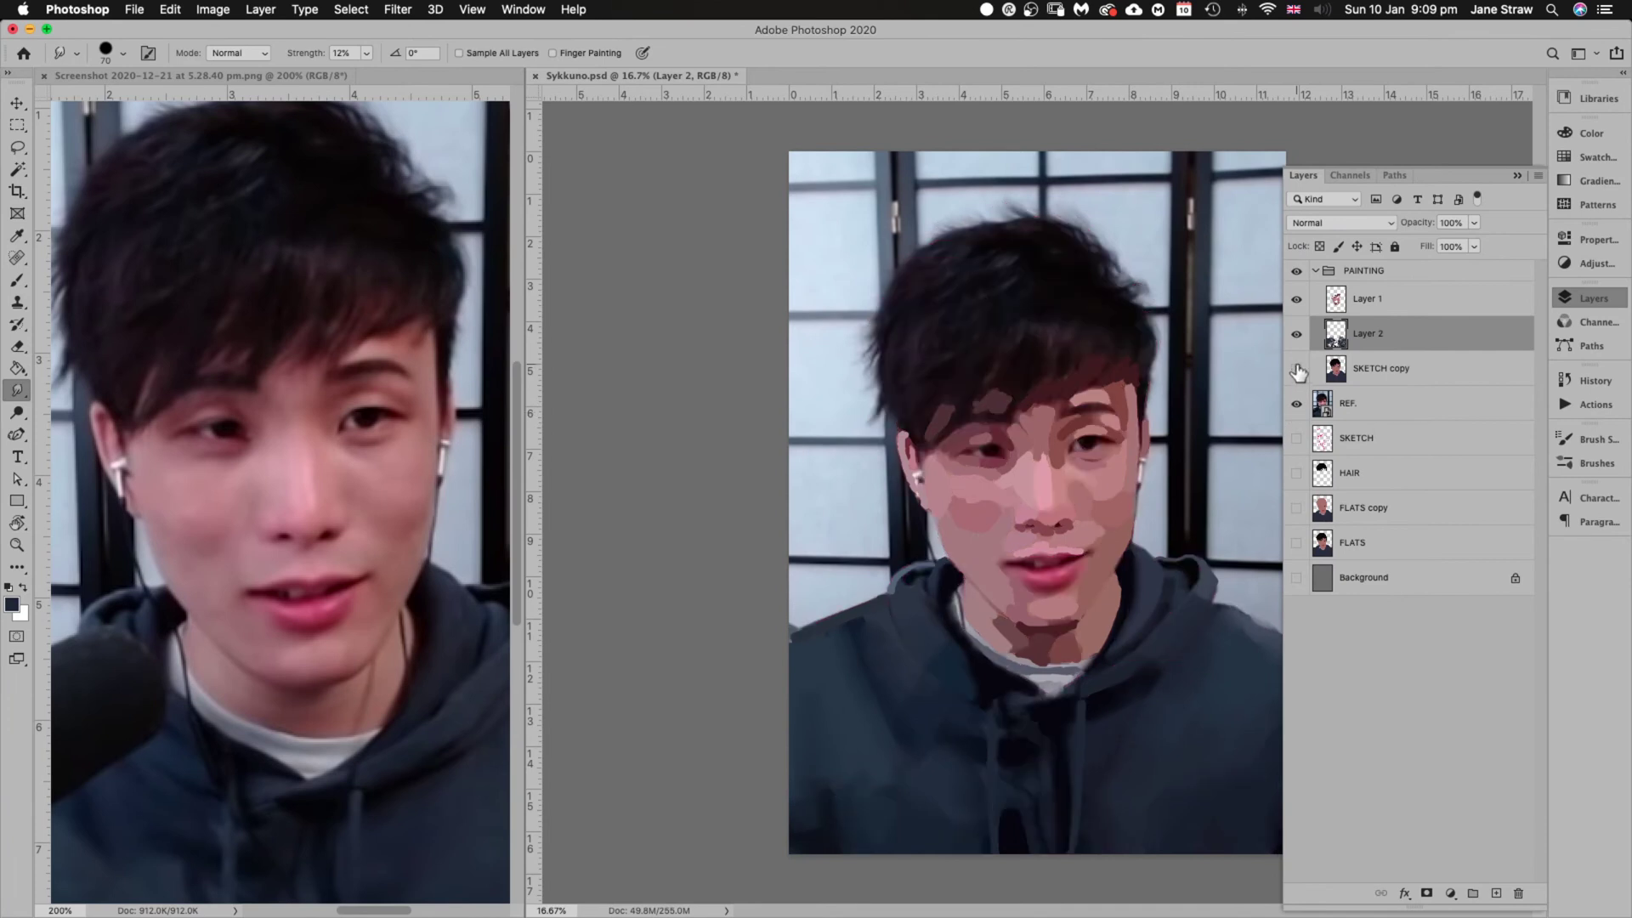
click(1297, 370)
click(1297, 371)
Hide the painting layers to examine the hoodie in the reference photo, and show Layer 2, SKETCH copy and Layer 1 again
click(1296, 334)
click(1297, 299)
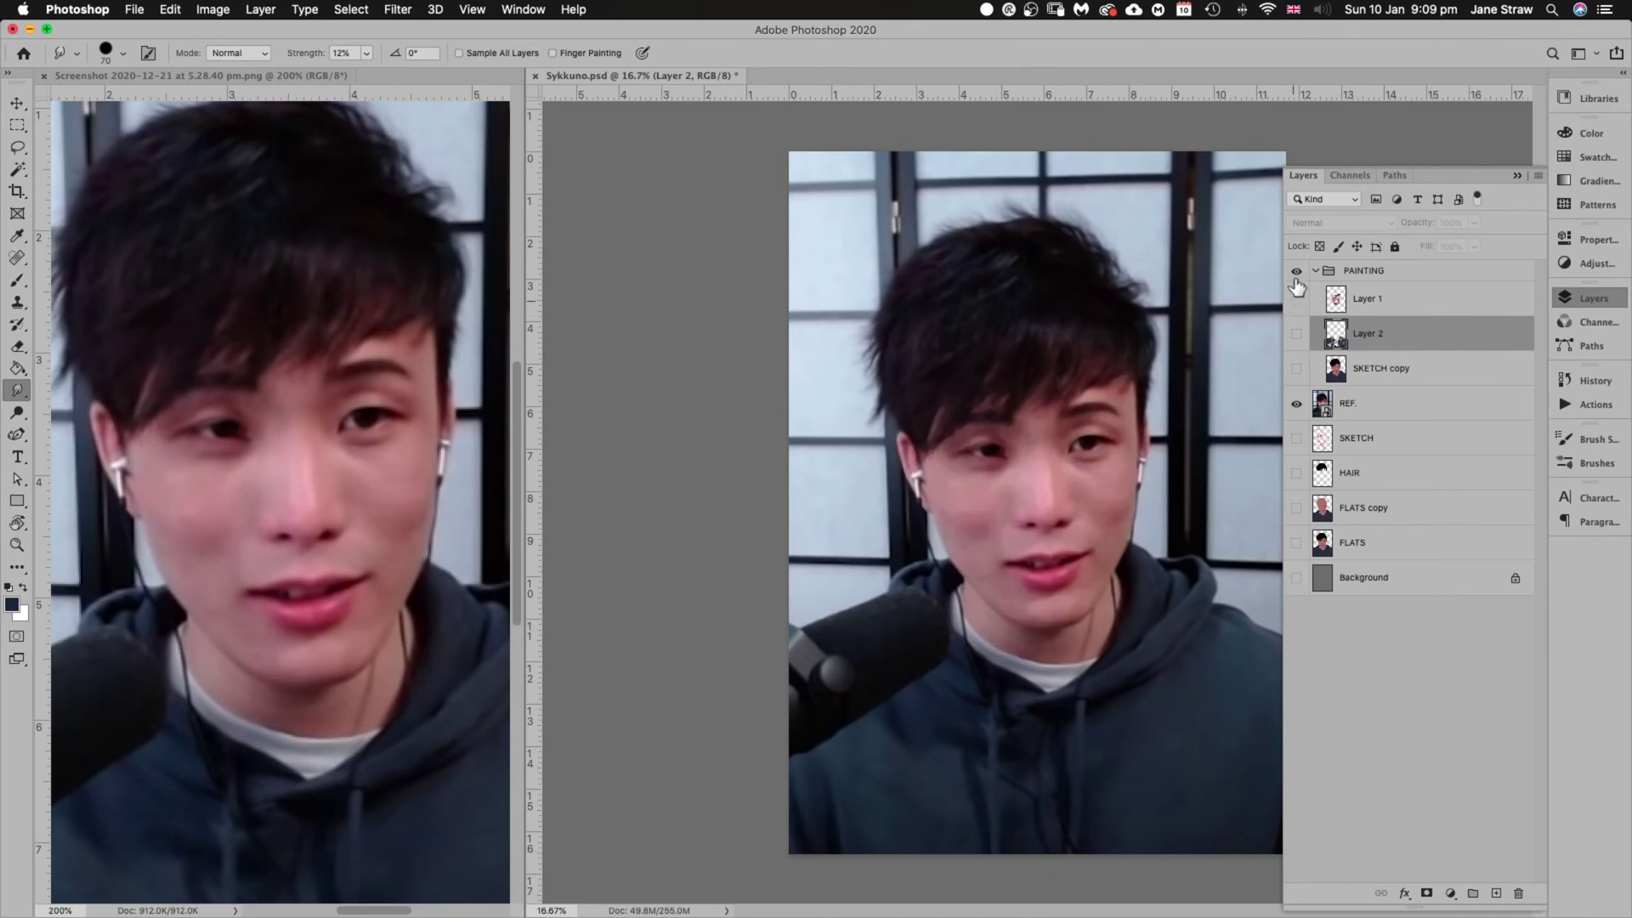
click(1296, 271)
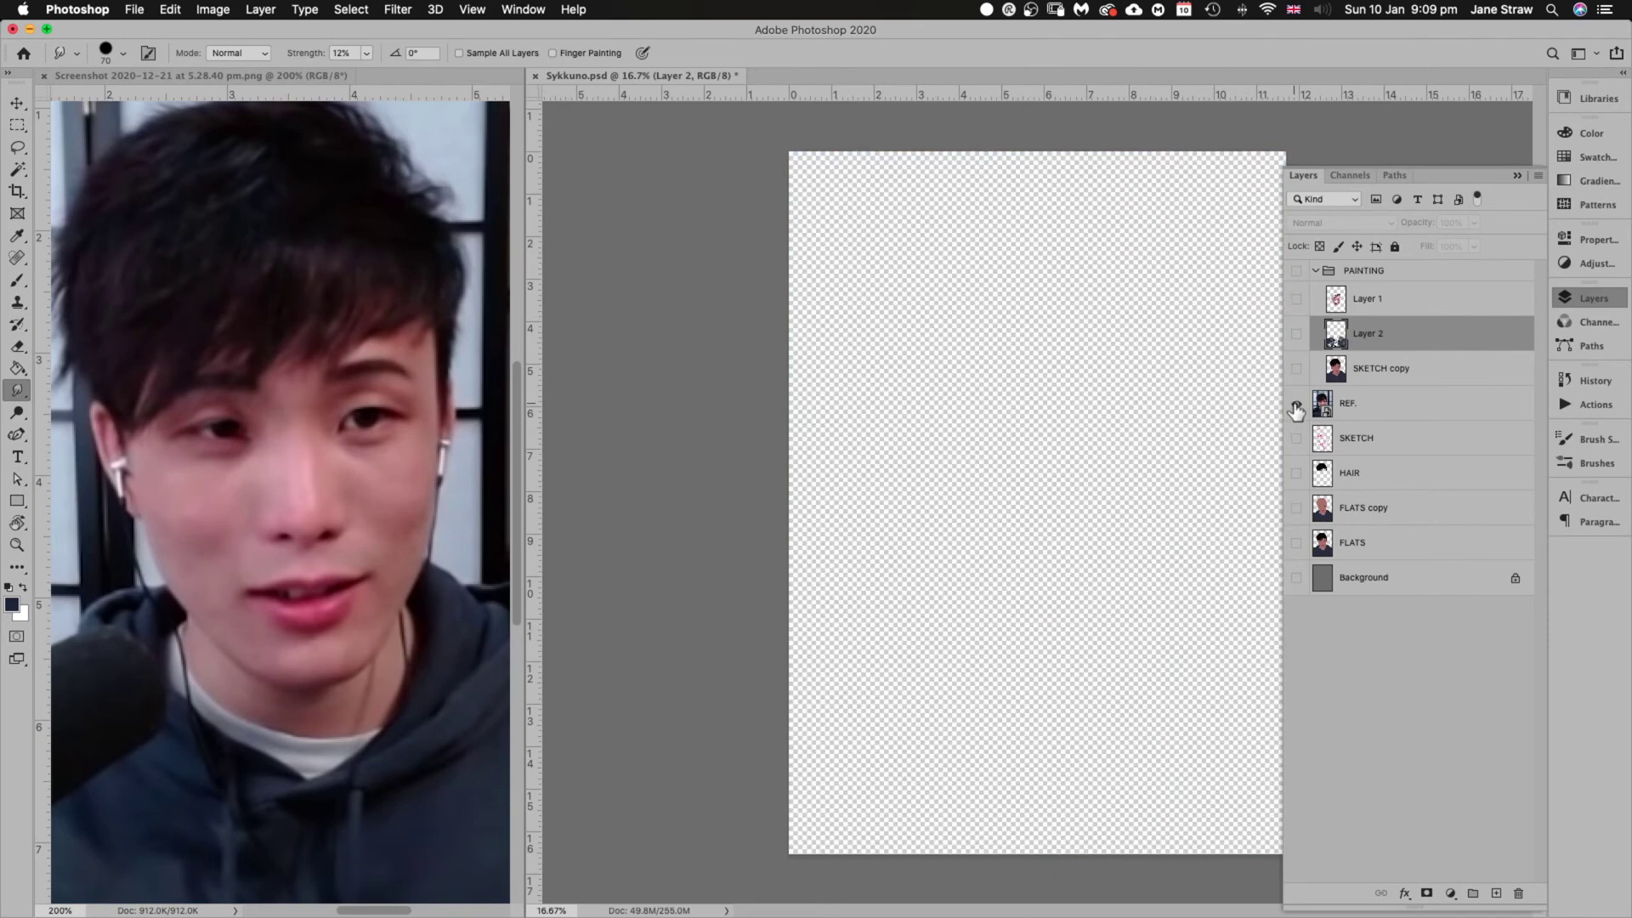
click(1297, 405)
scroll(364, 708, down, 5)
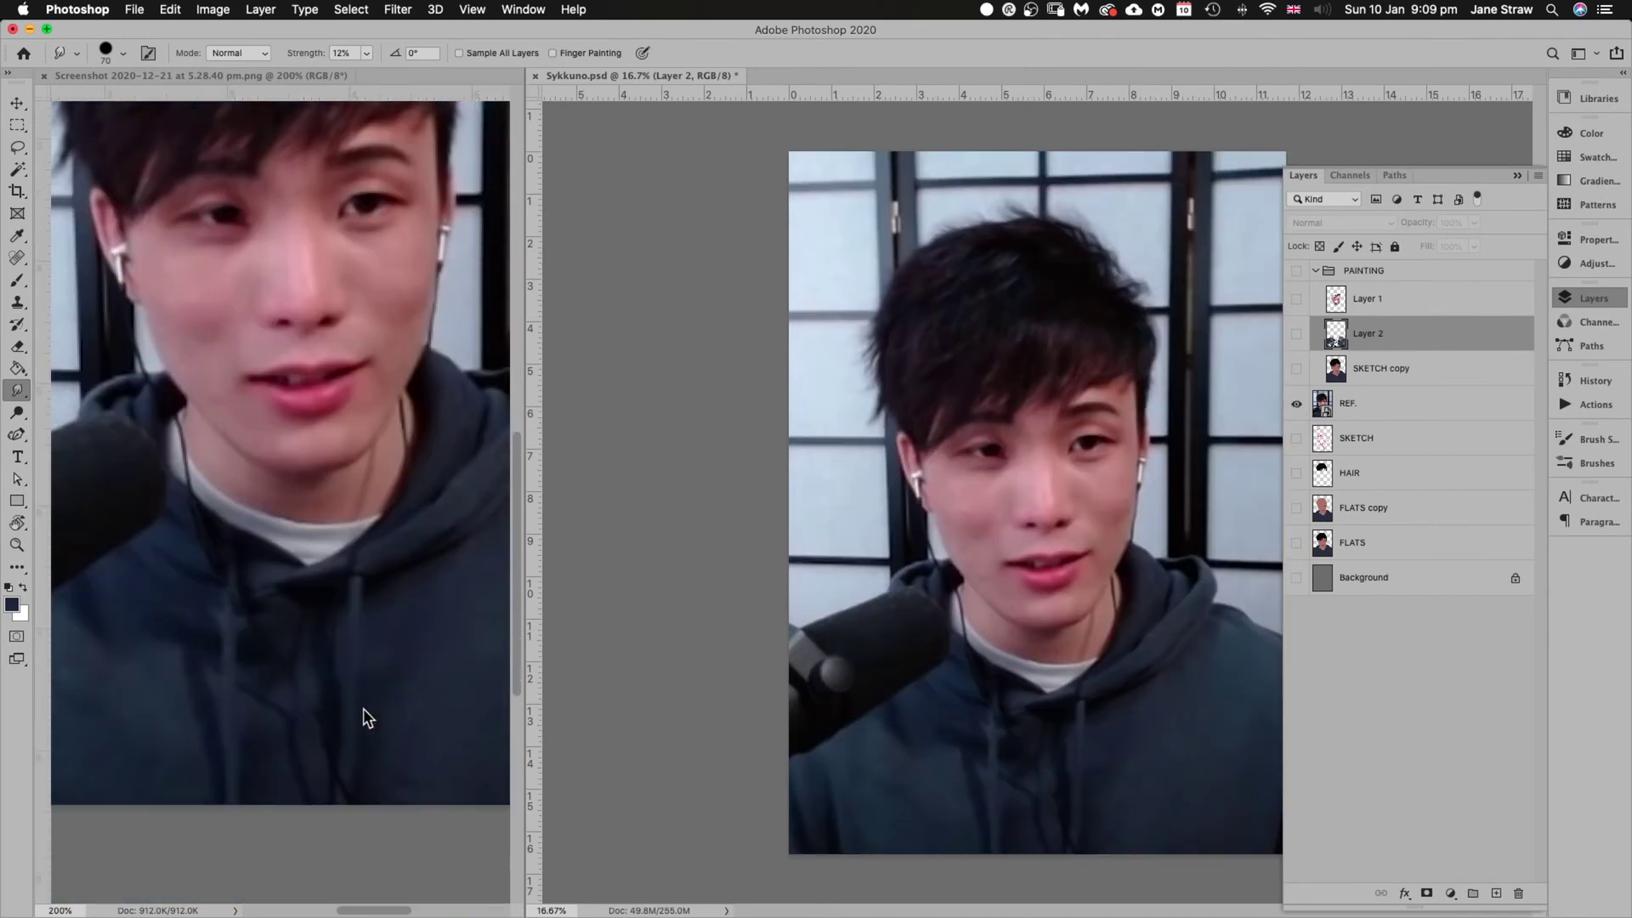
scroll(364, 708, up, 5)
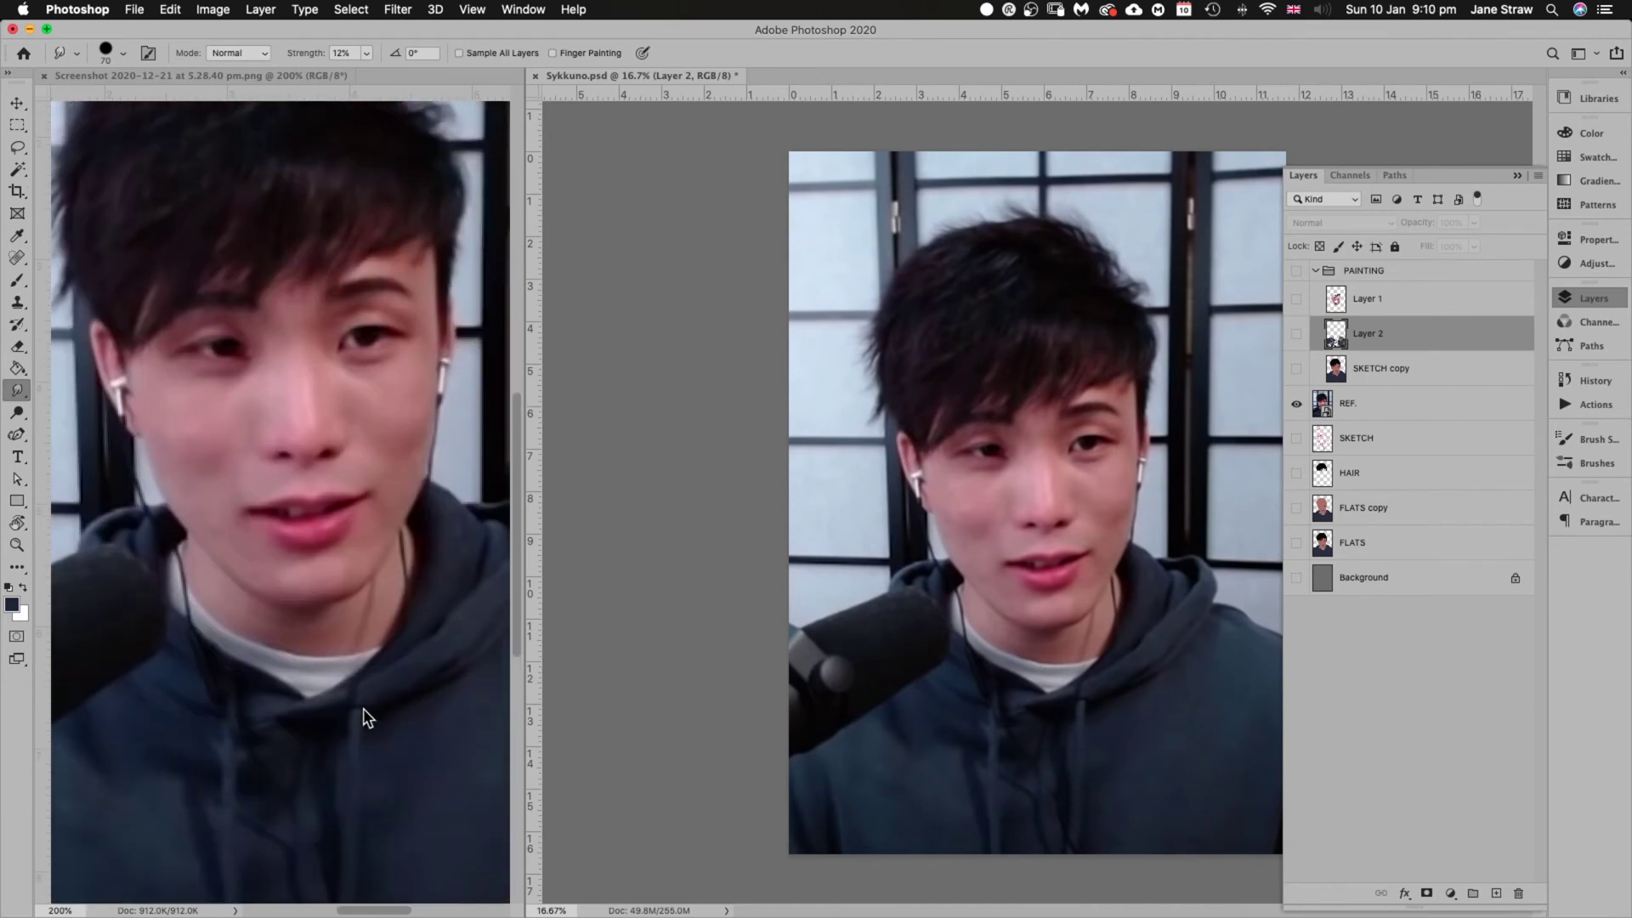
click(1296, 334)
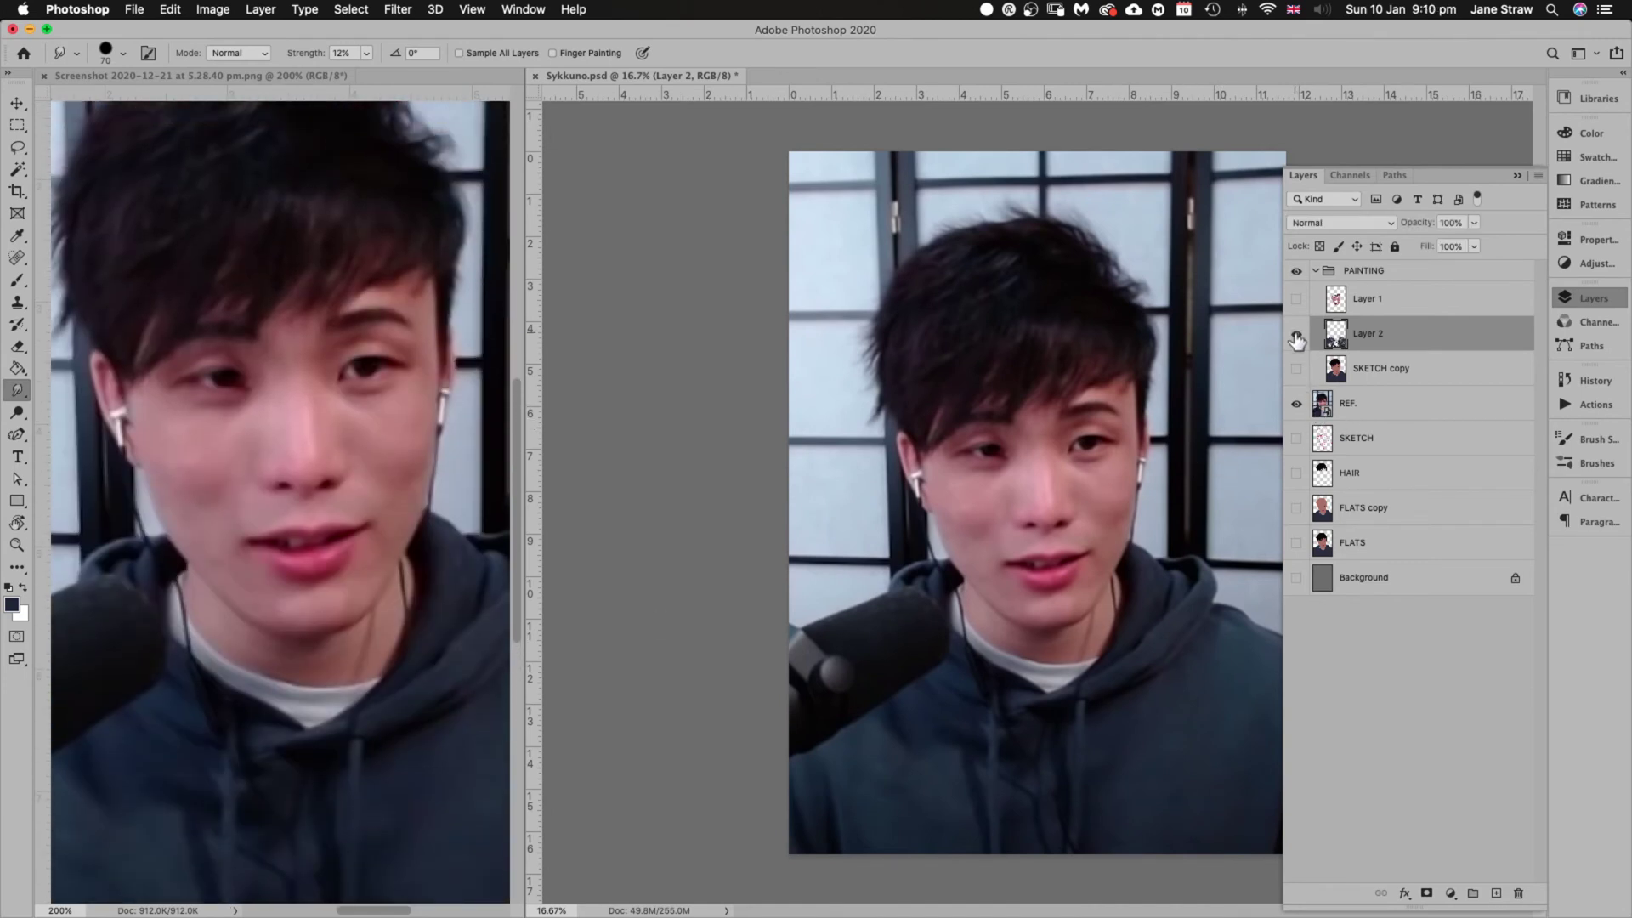
click(1297, 372)
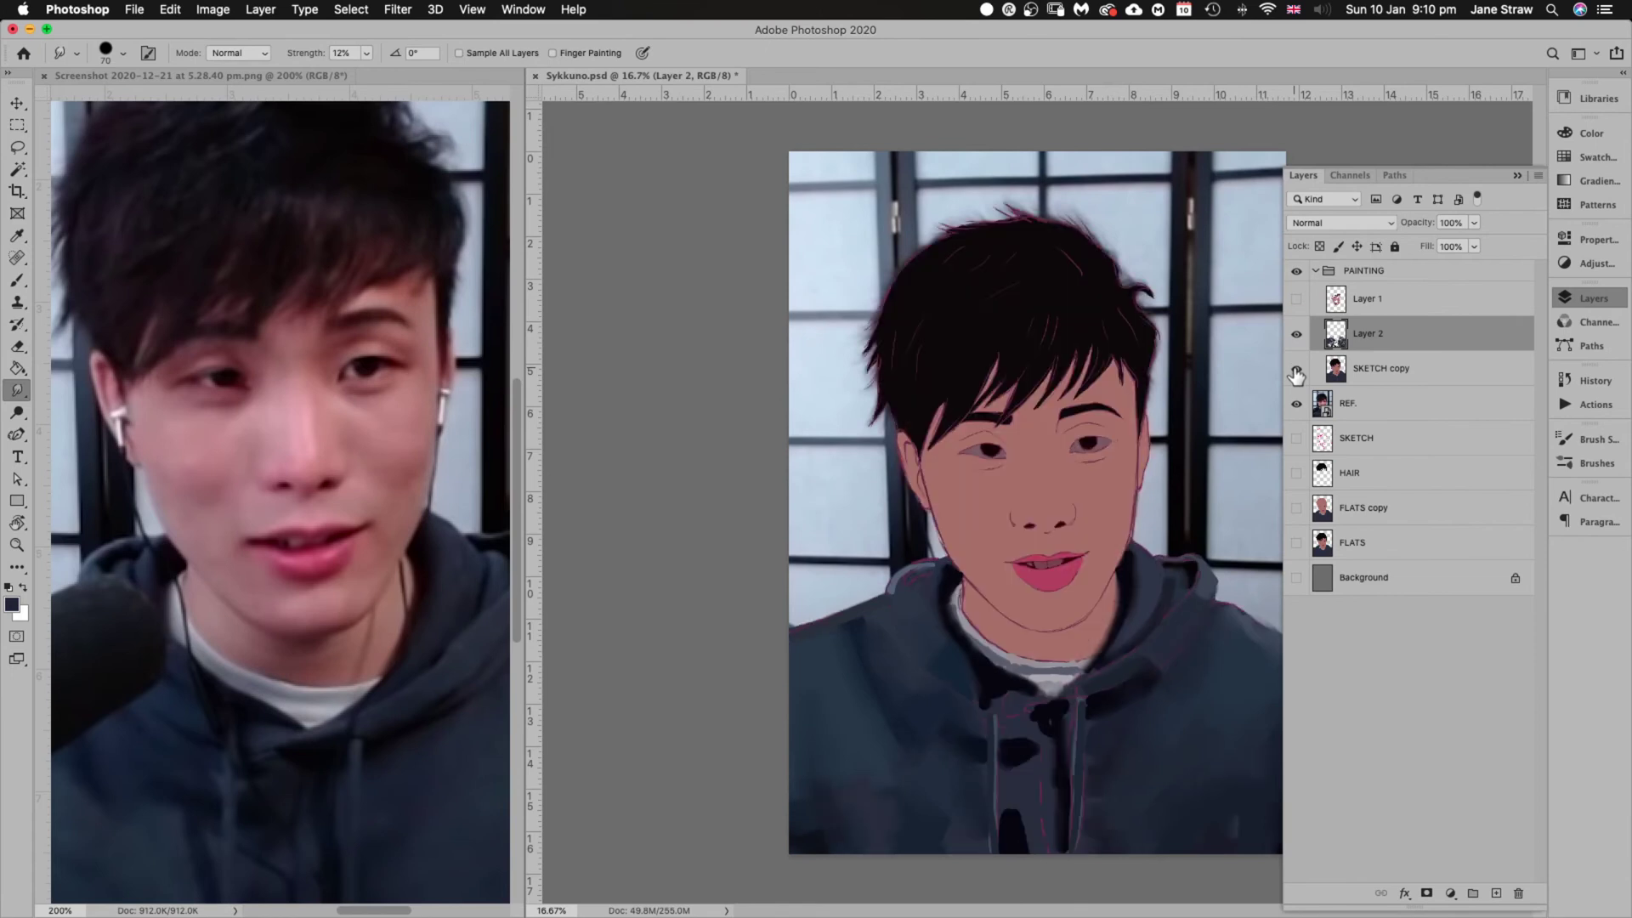
click(1296, 302)
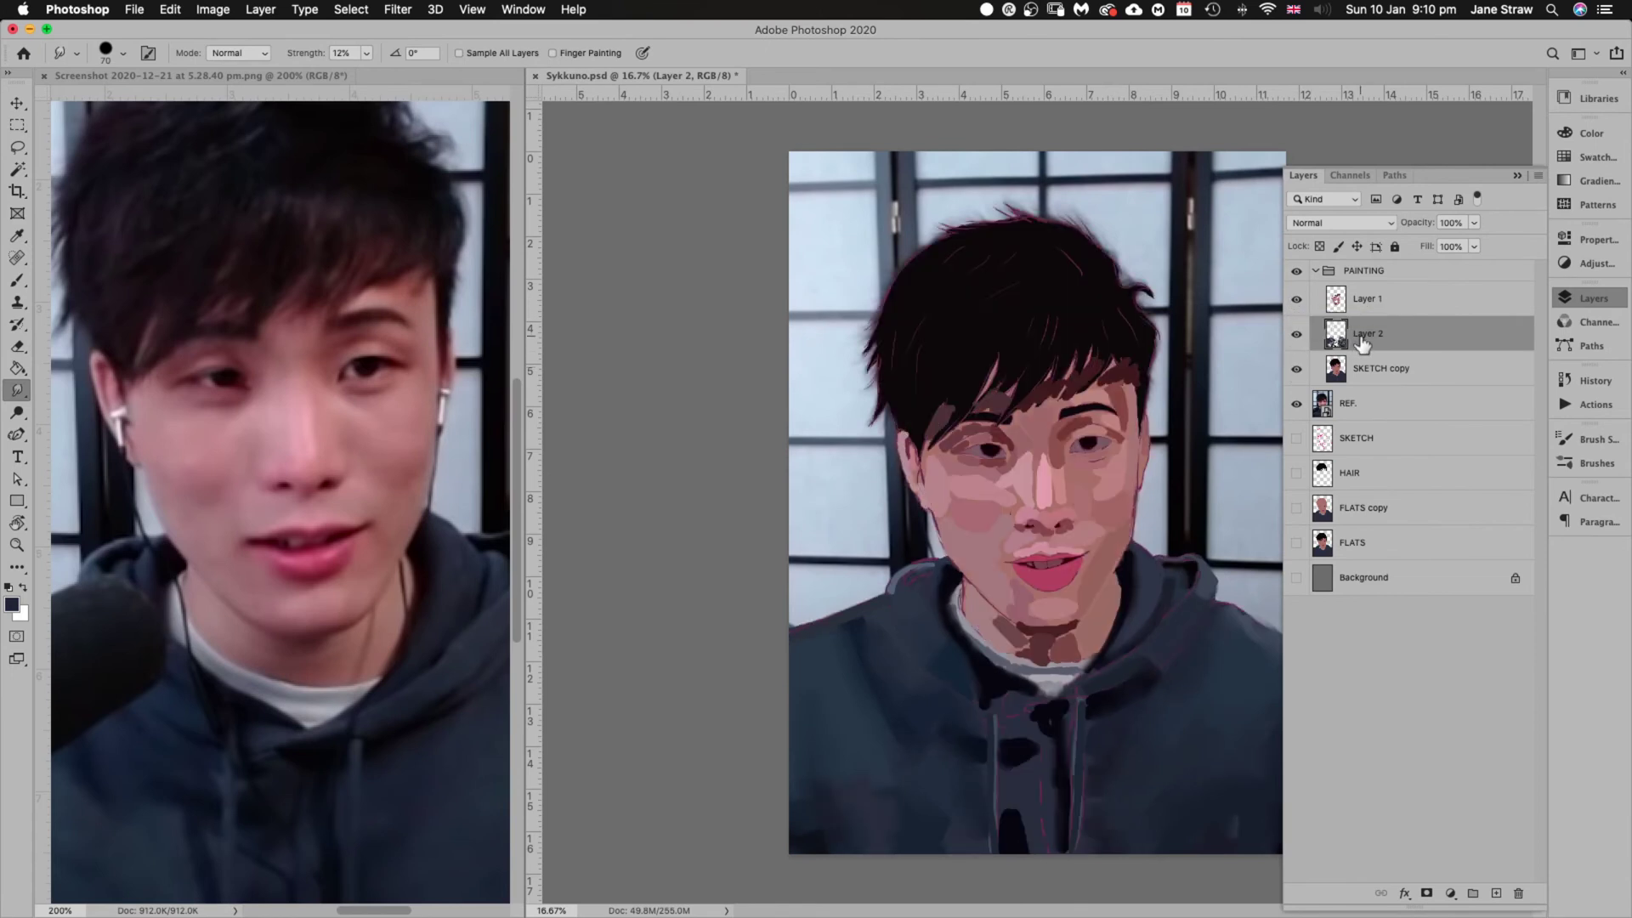
Smudge the dark patches between the drawstrings on Layer 2 with the 70 px brush
scroll(1102, 757, up, 2)
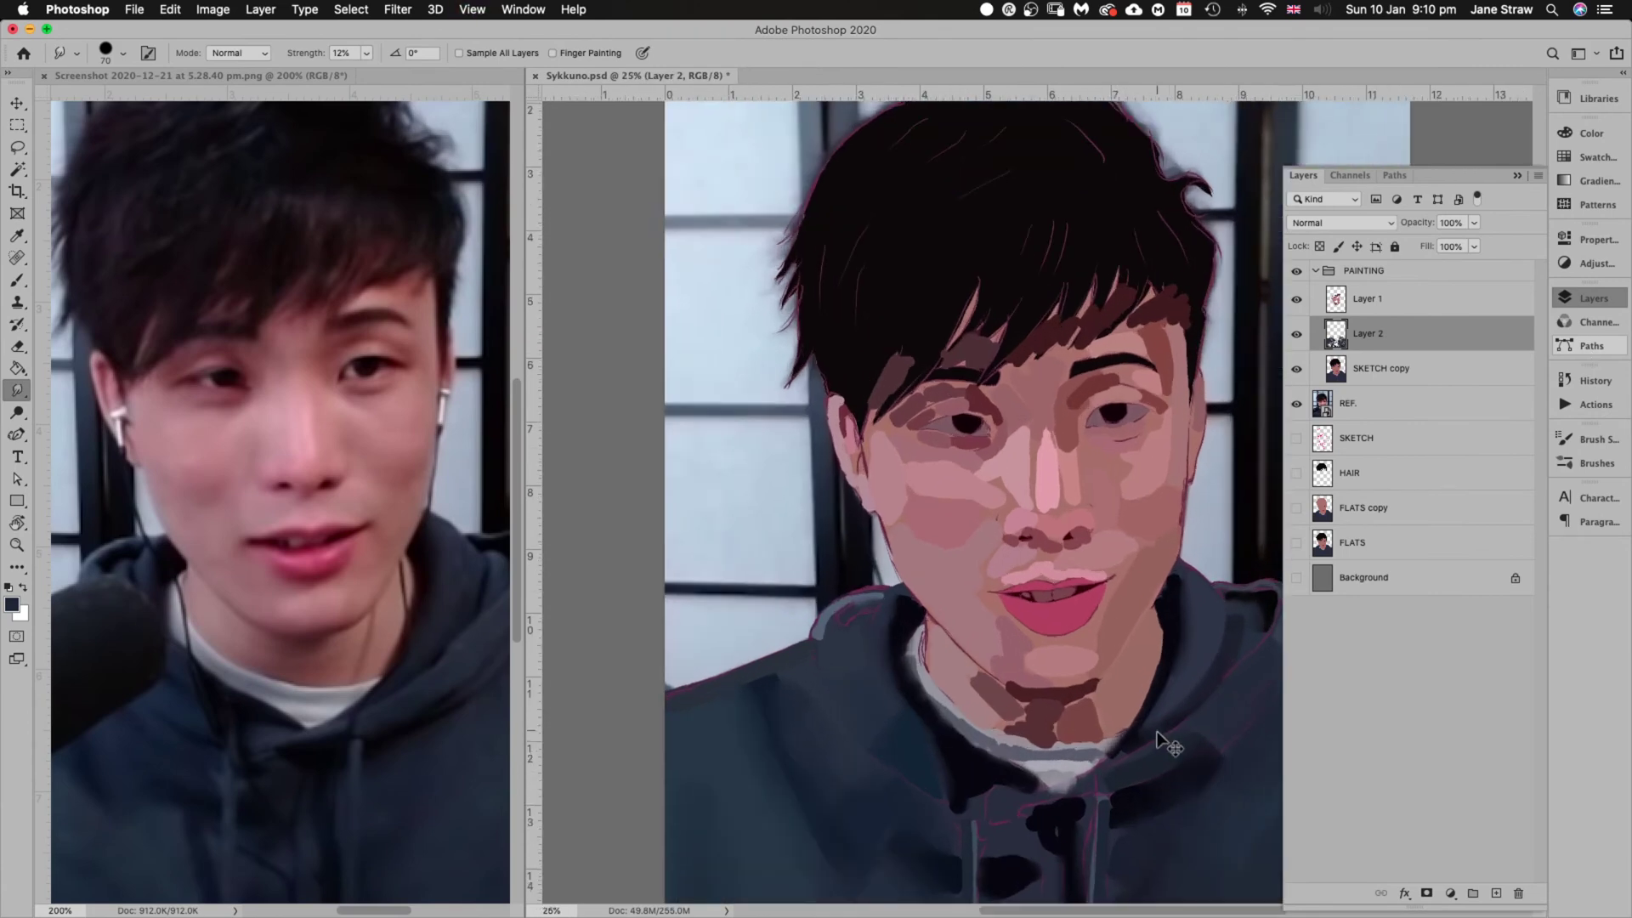
mouse_move(1119, 776)
mouse_down()
mouse_move(1083, 485)
mouse_move(1060, 445)
mouse_up()
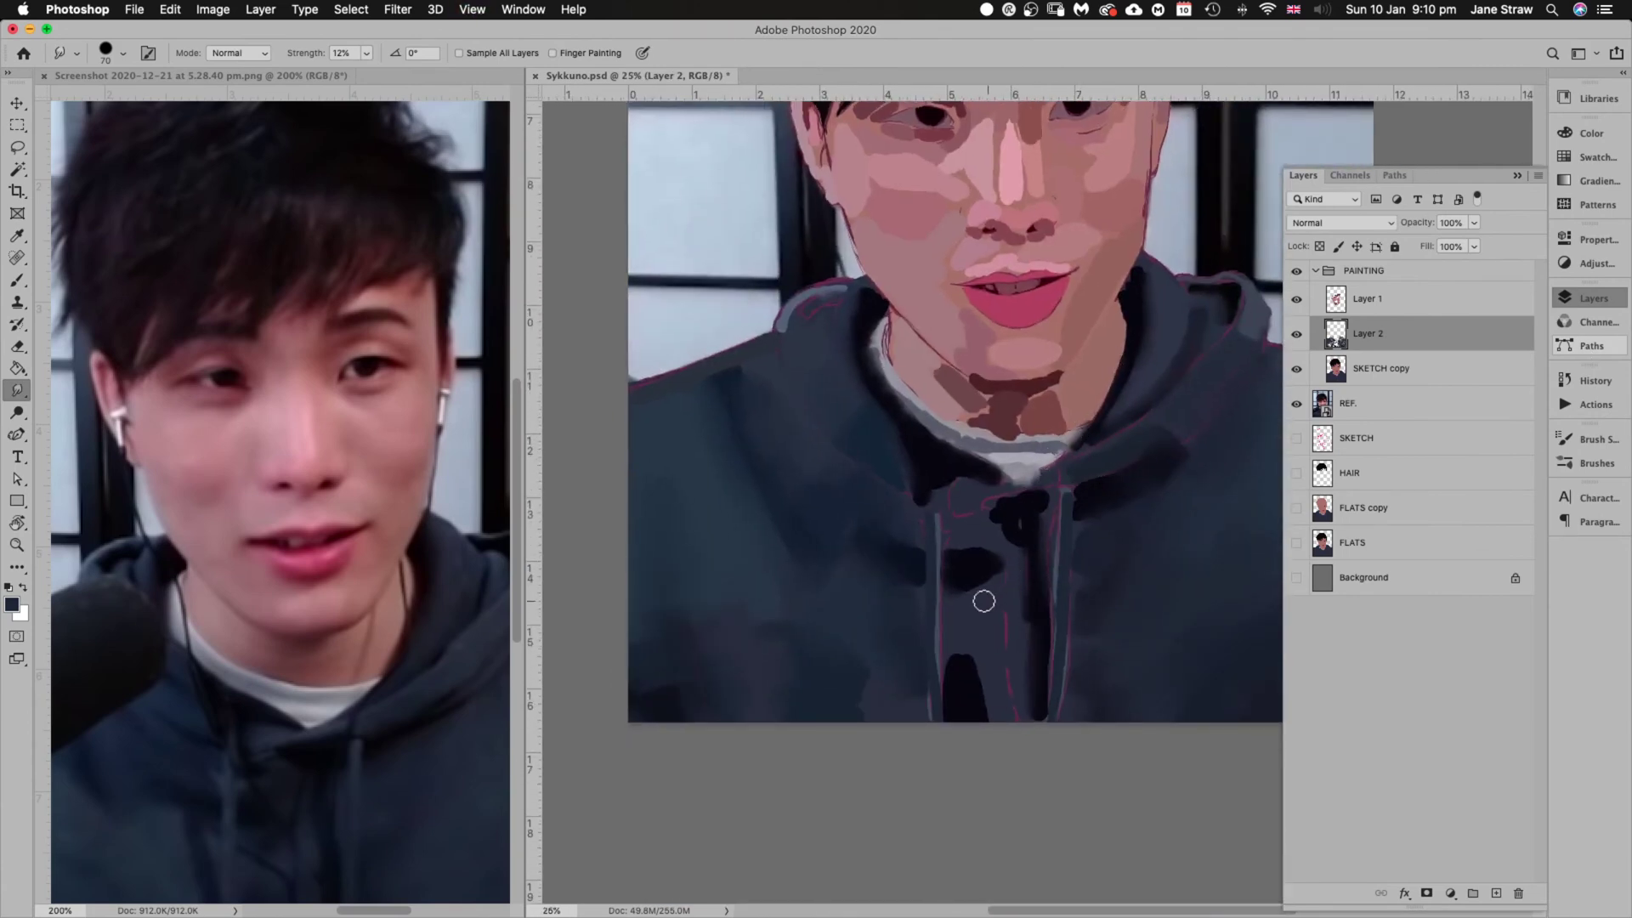
mouse_move(990, 608)
mouse_down()
mouse_move(982, 652)
mouse_move(984, 566)
mouse_move(994, 682)
mouse_move(970, 664)
mouse_move(956, 750)
mouse_up()
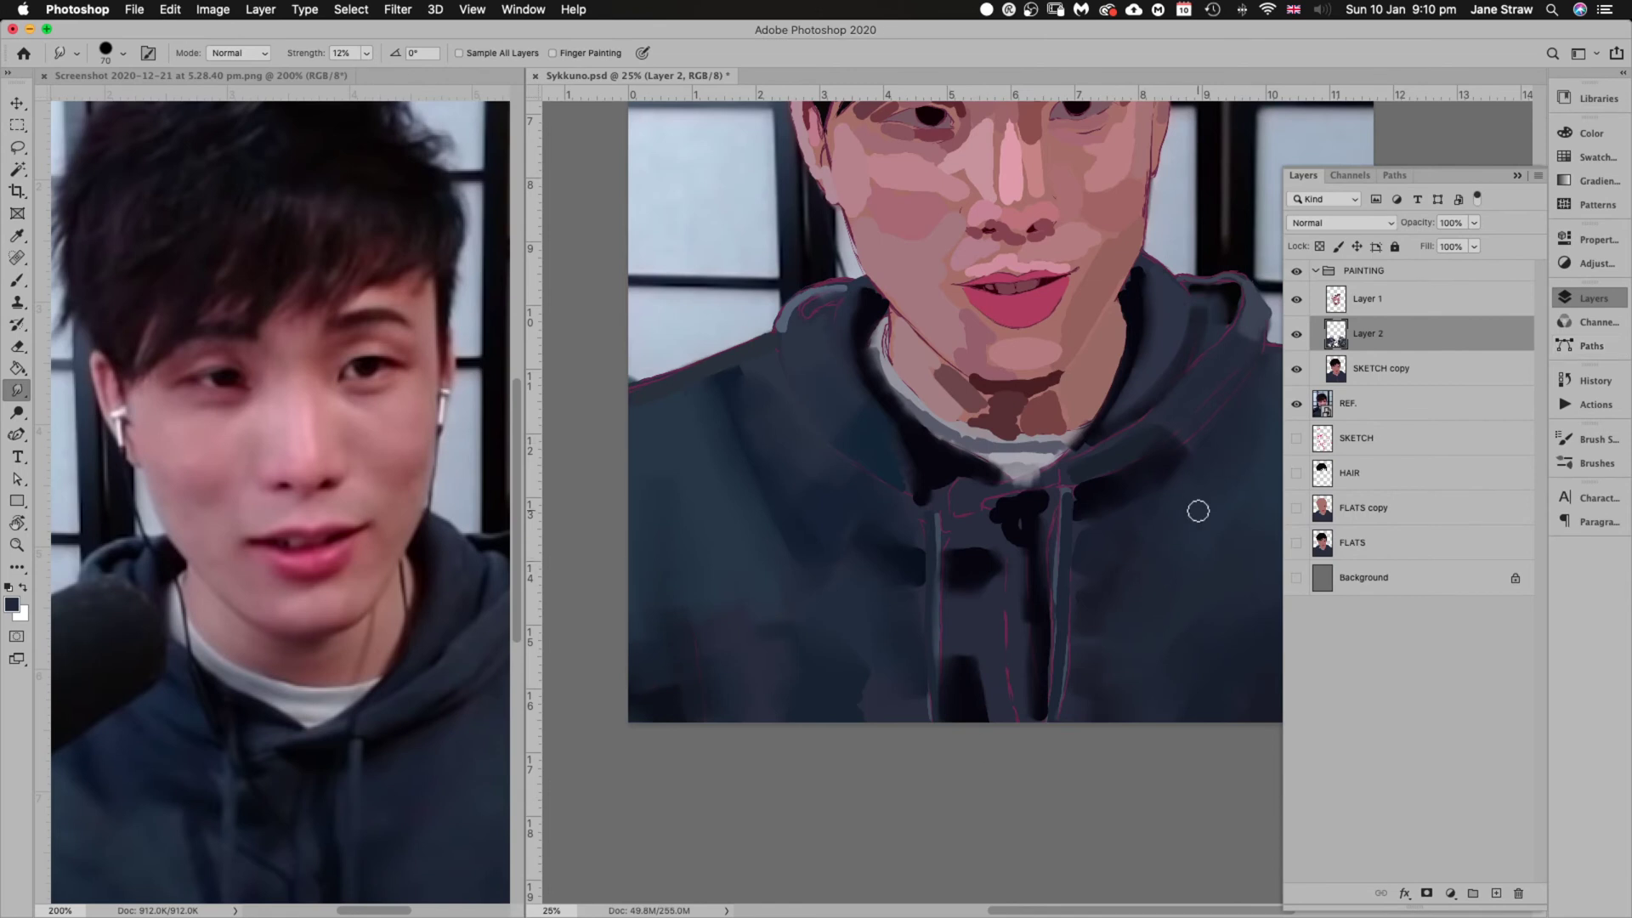
scroll(1200, 510, right, 3)
scroll(1201, 509, left, 1)
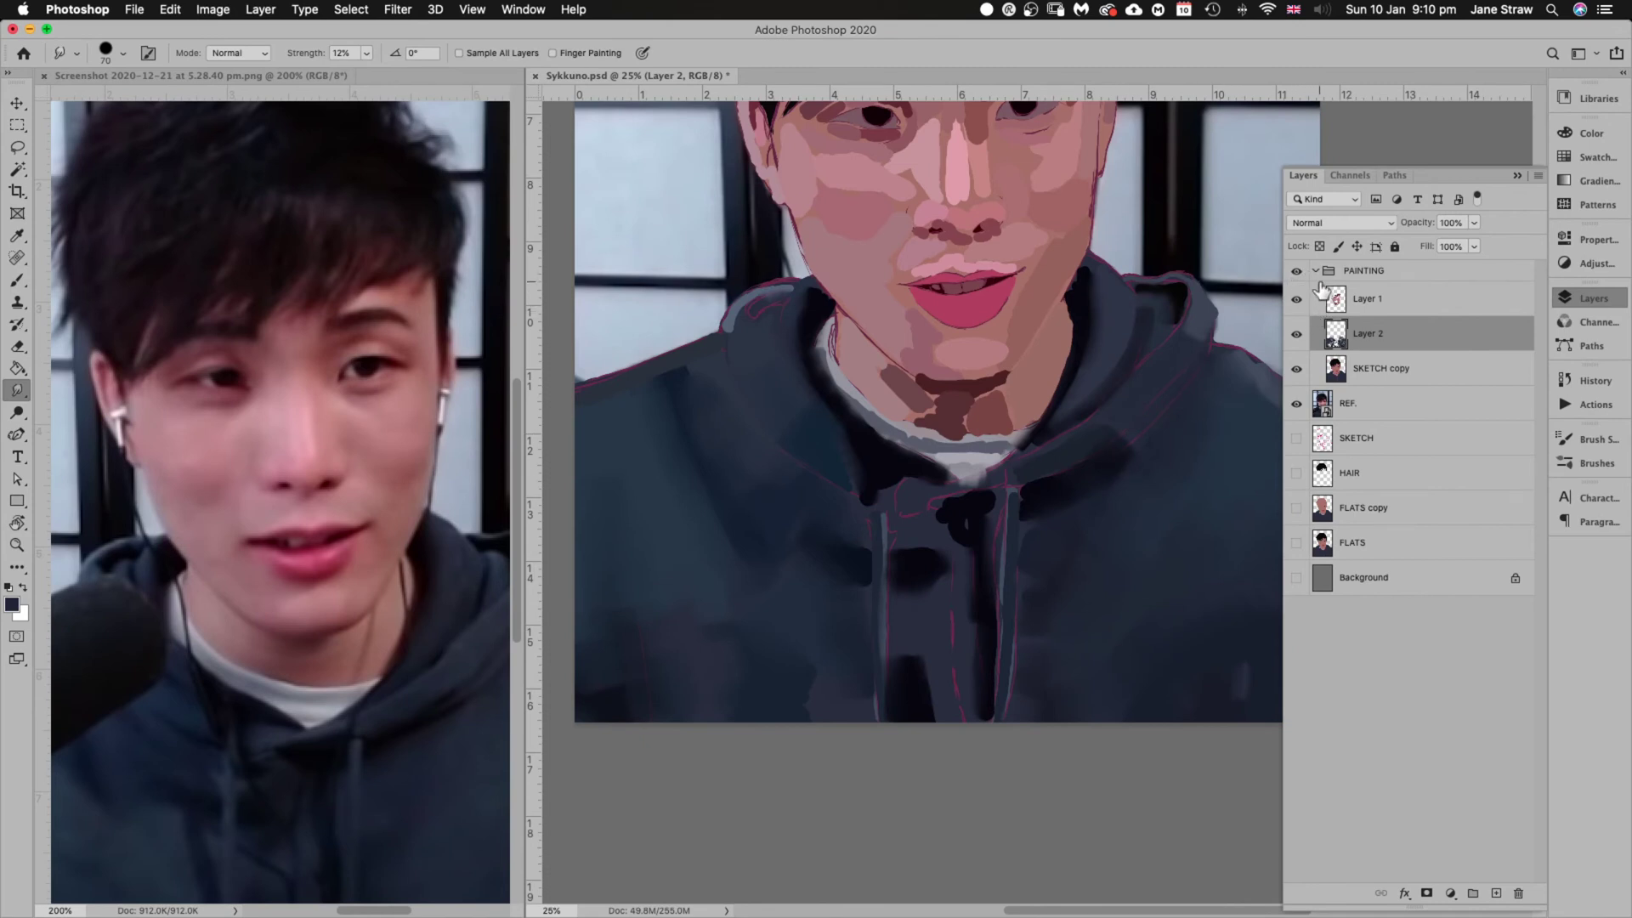
Hide Layer 1 and toggle Layer 2 and SKETCH copy off and on to compare the hoodie with the REF photo
click(1298, 301)
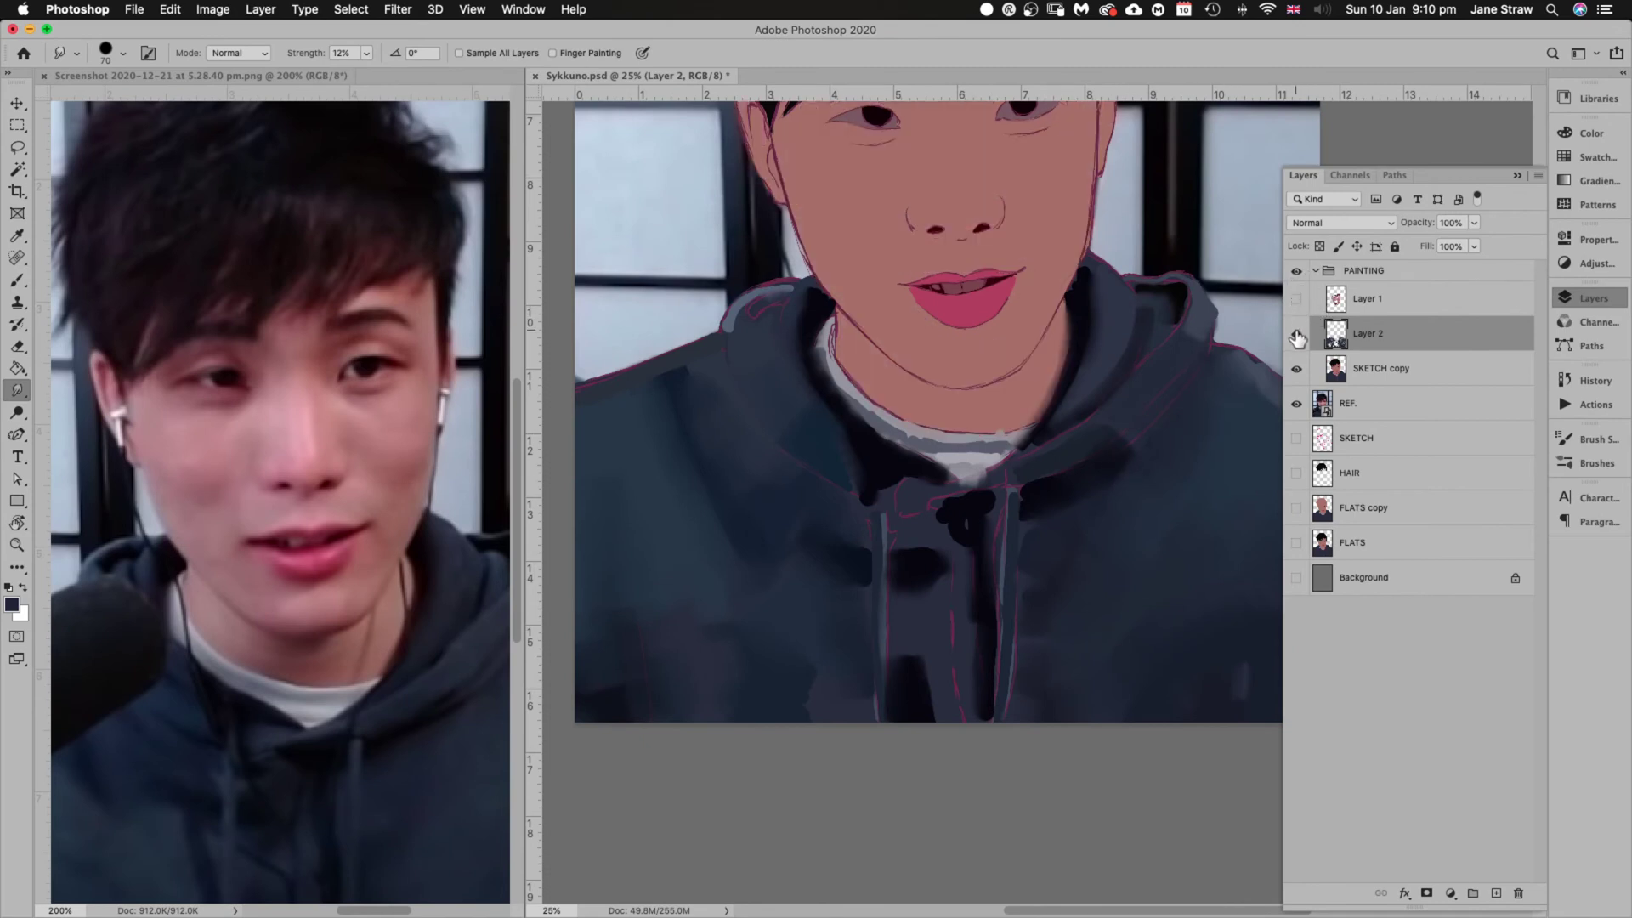
click(1297, 335)
click(1297, 369)
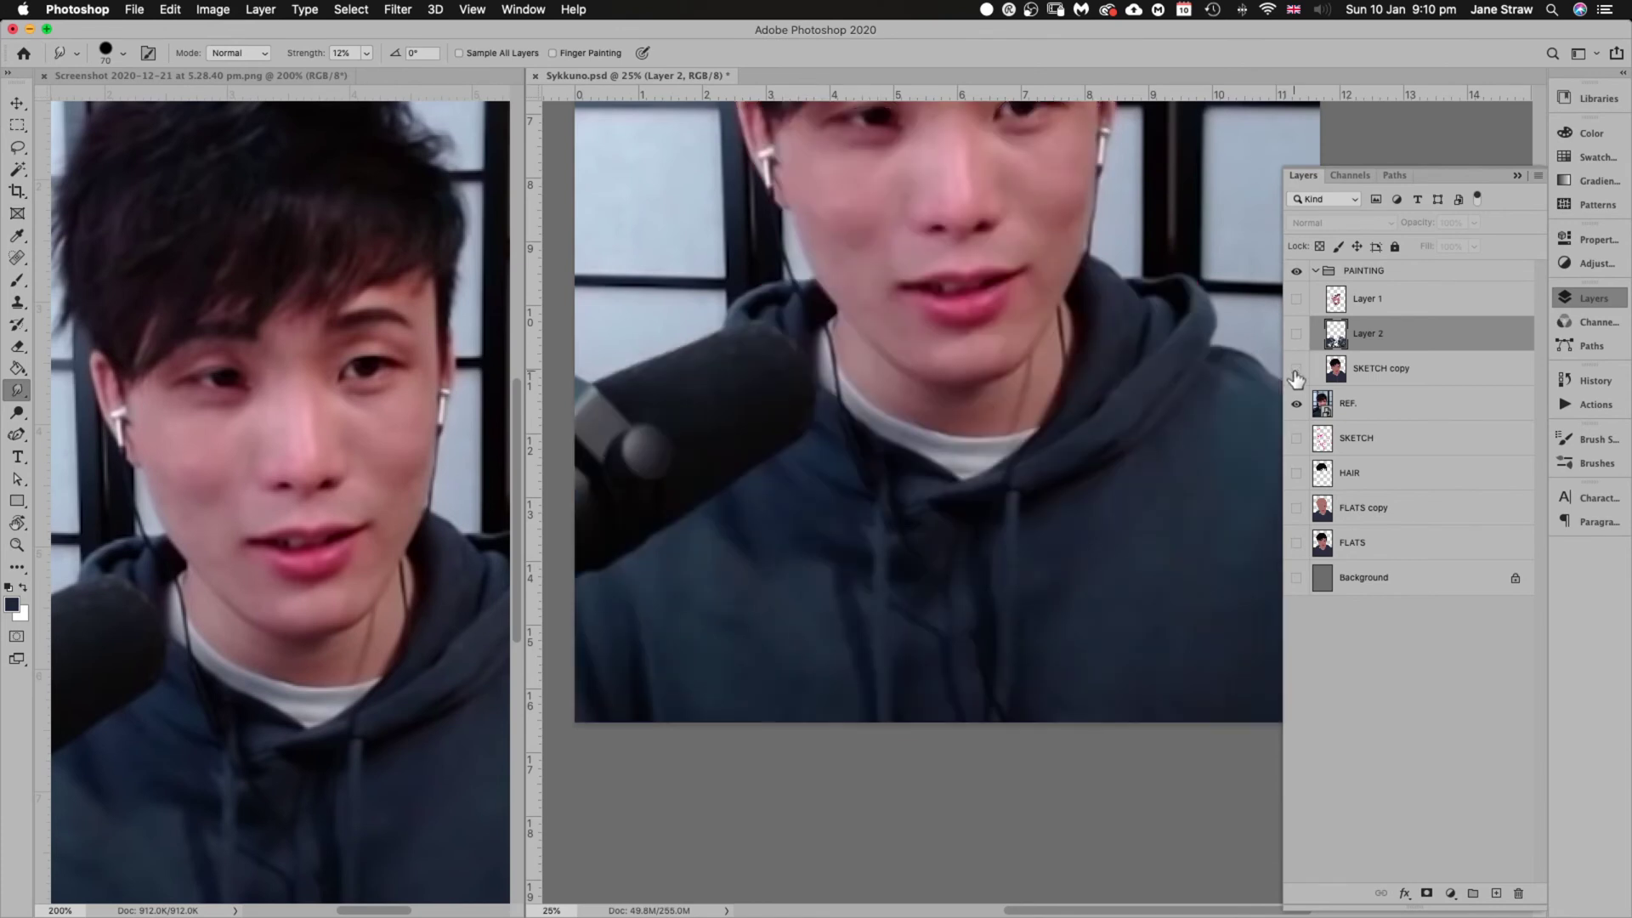
click(1297, 370)
click(1298, 334)
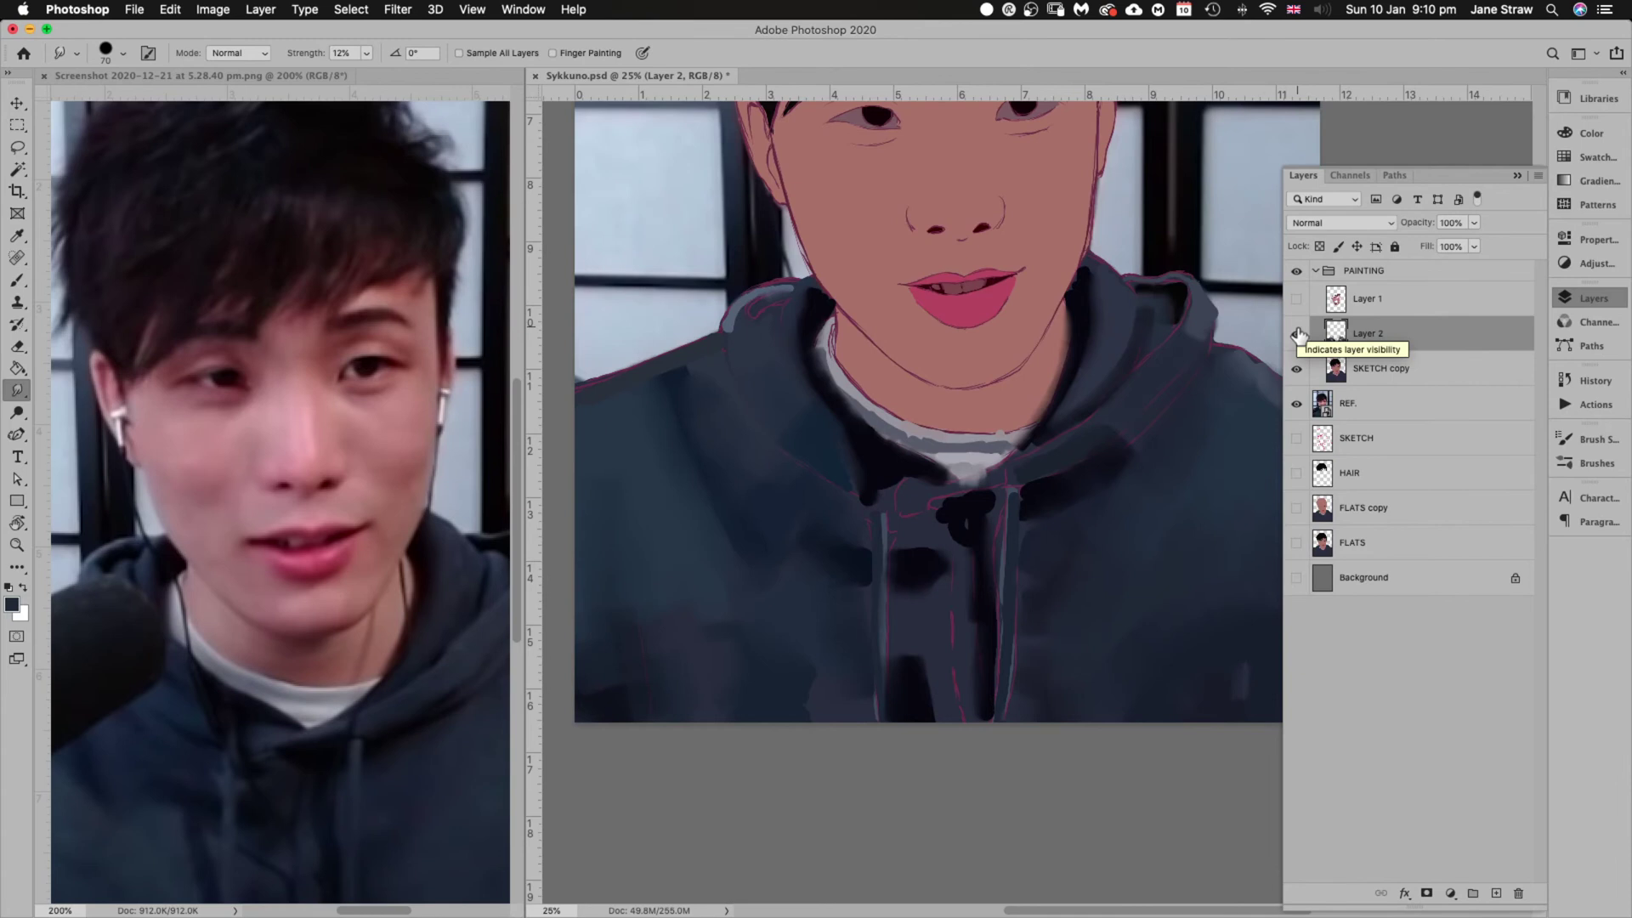
Merge Layer 2 and the SKETCH copy layer into one layer
shift+click(1369, 368)
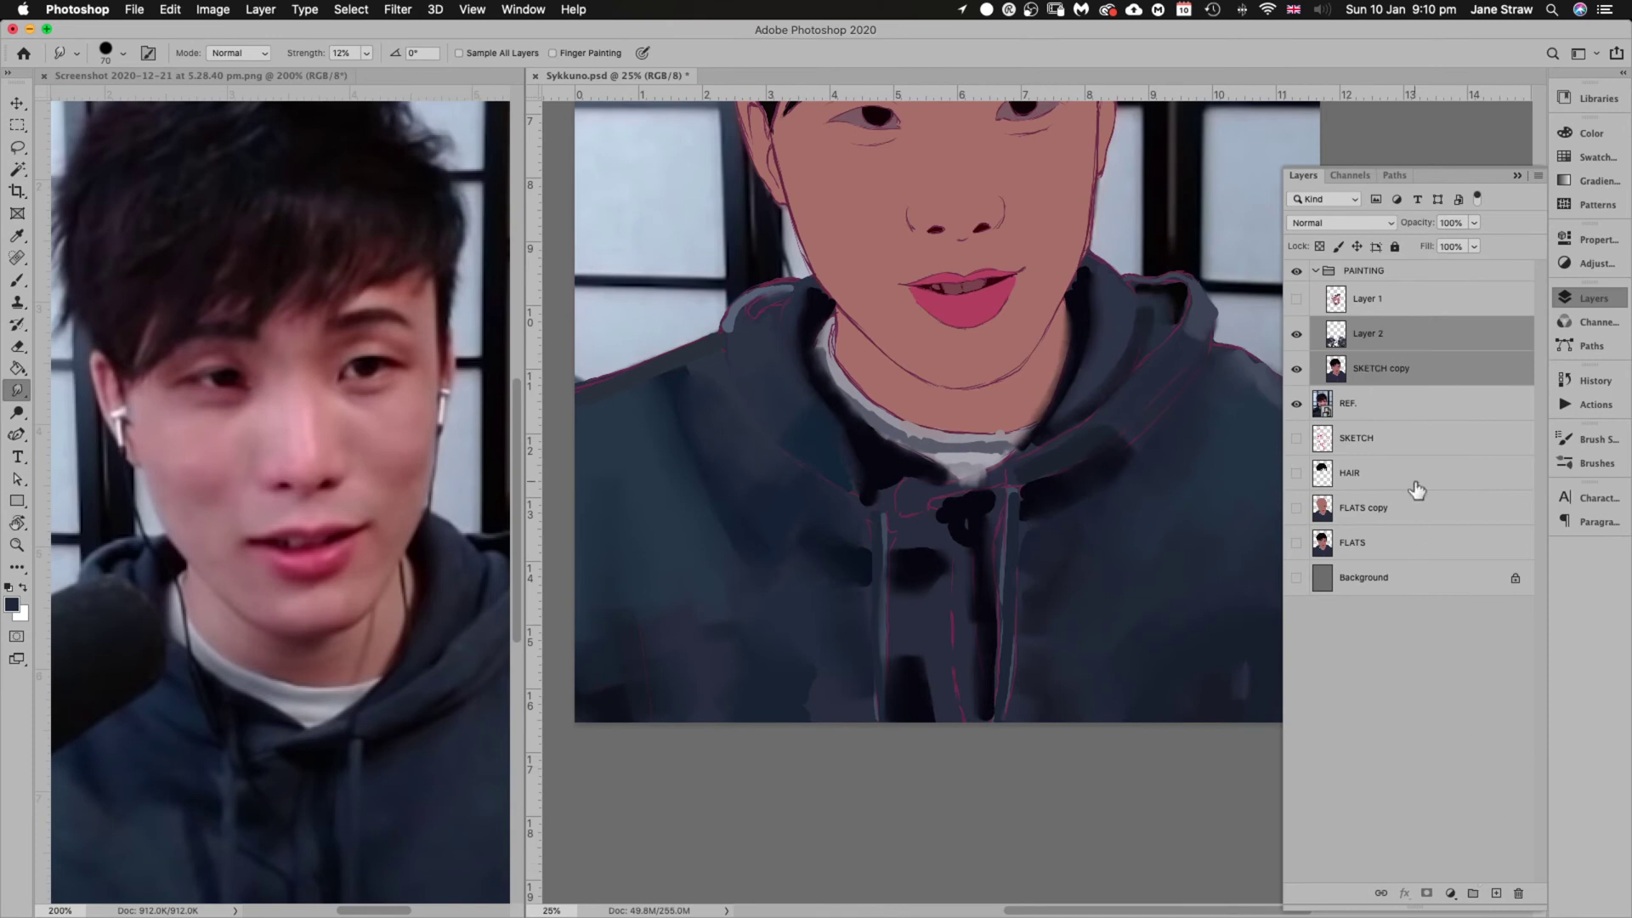
right_click(1379, 363)
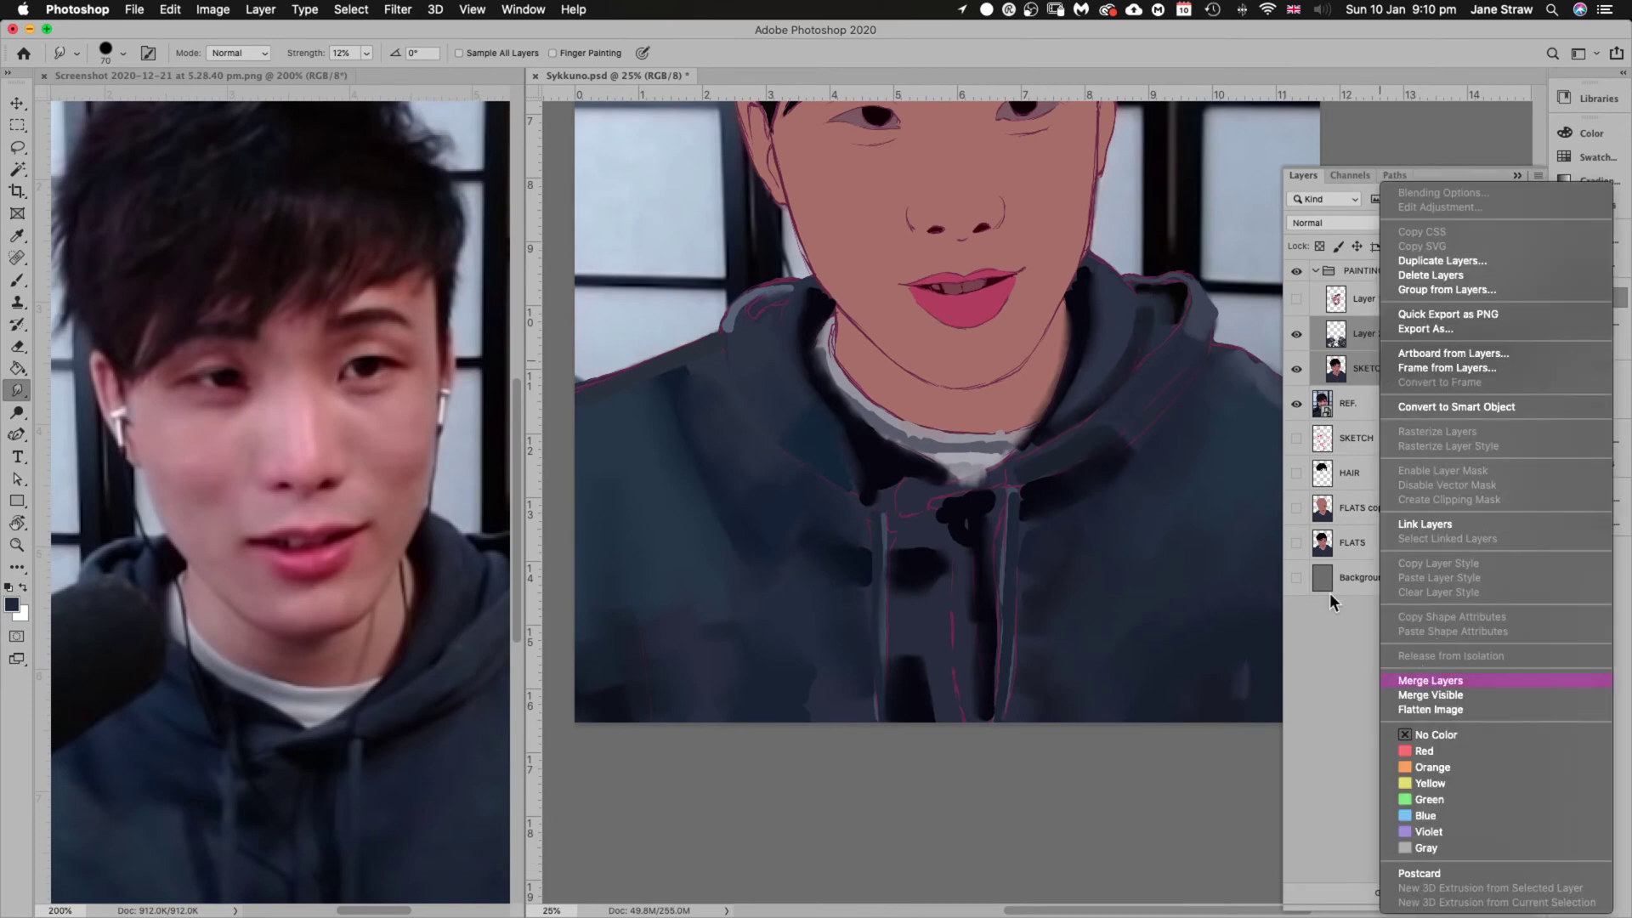
key(Return)
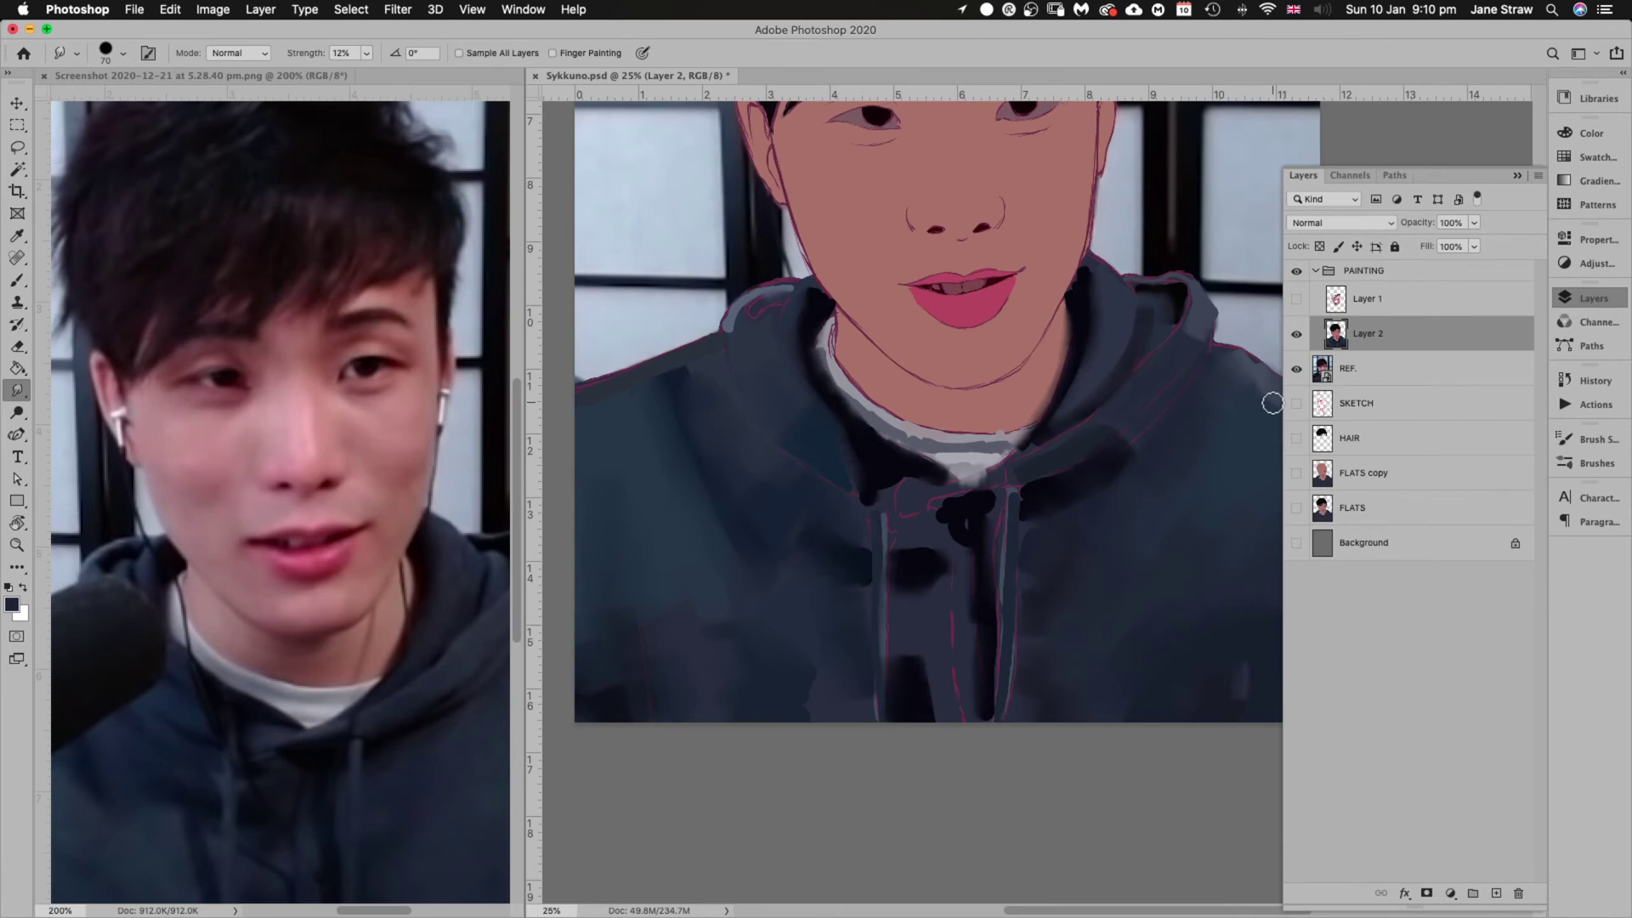
Enlarge the smudge brush to 150 px and blend the dark shapes between the drawstrings and the adjoining lower chest
key(bracketright)
key(bracketright)
key(bracketright)
key(bracketright)
key(bracketright)
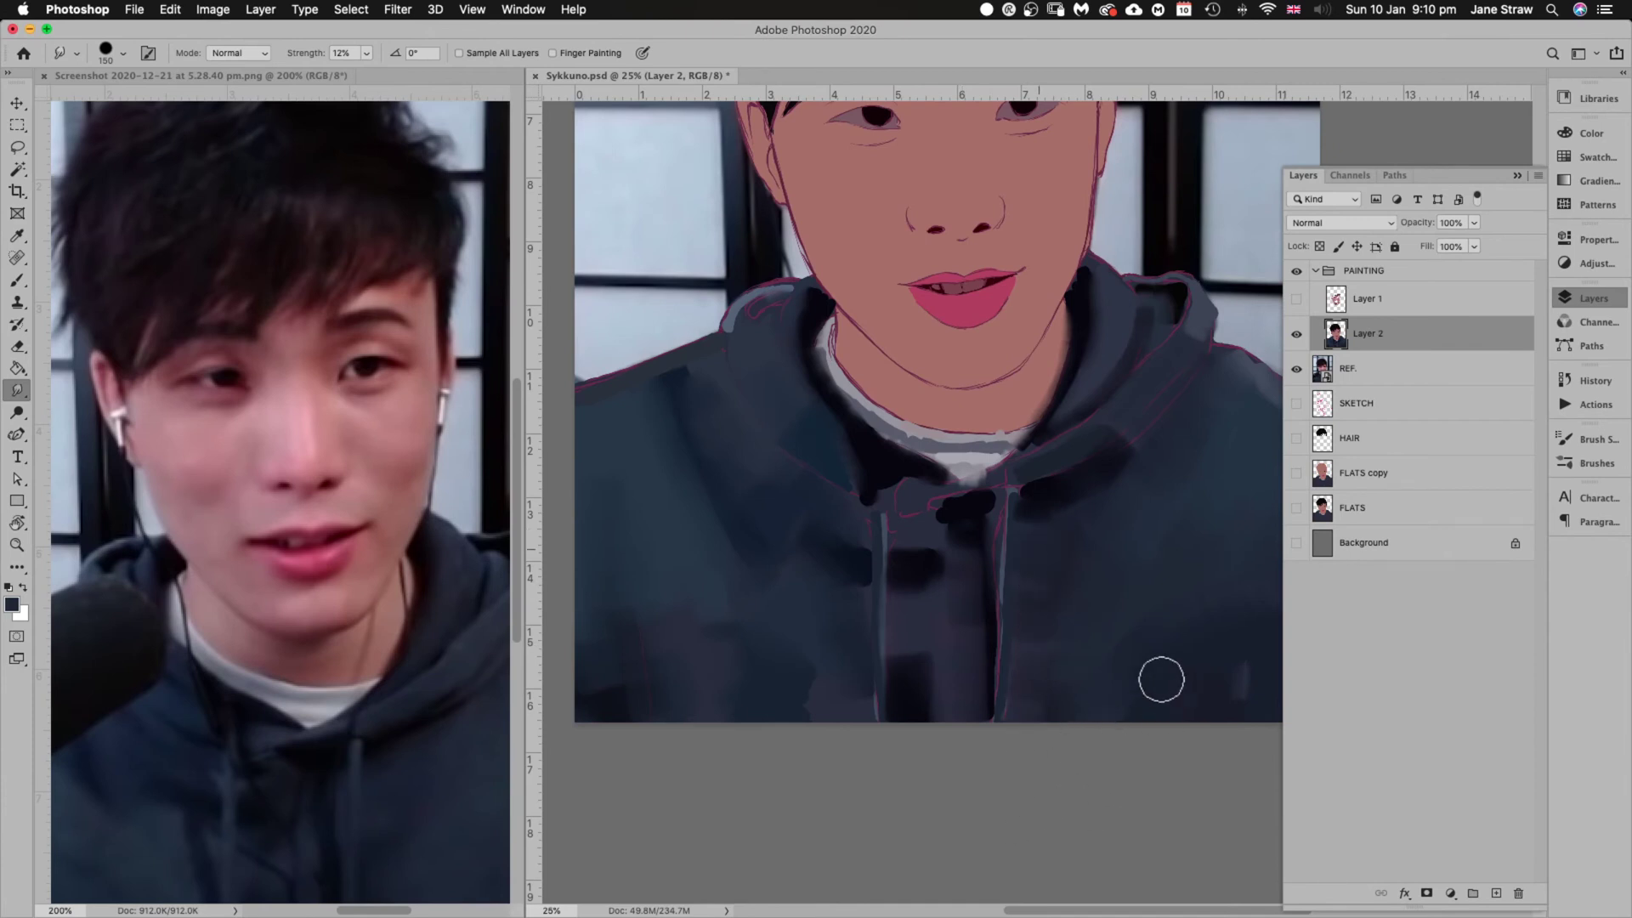
drag(1151, 627, 1049, 638)
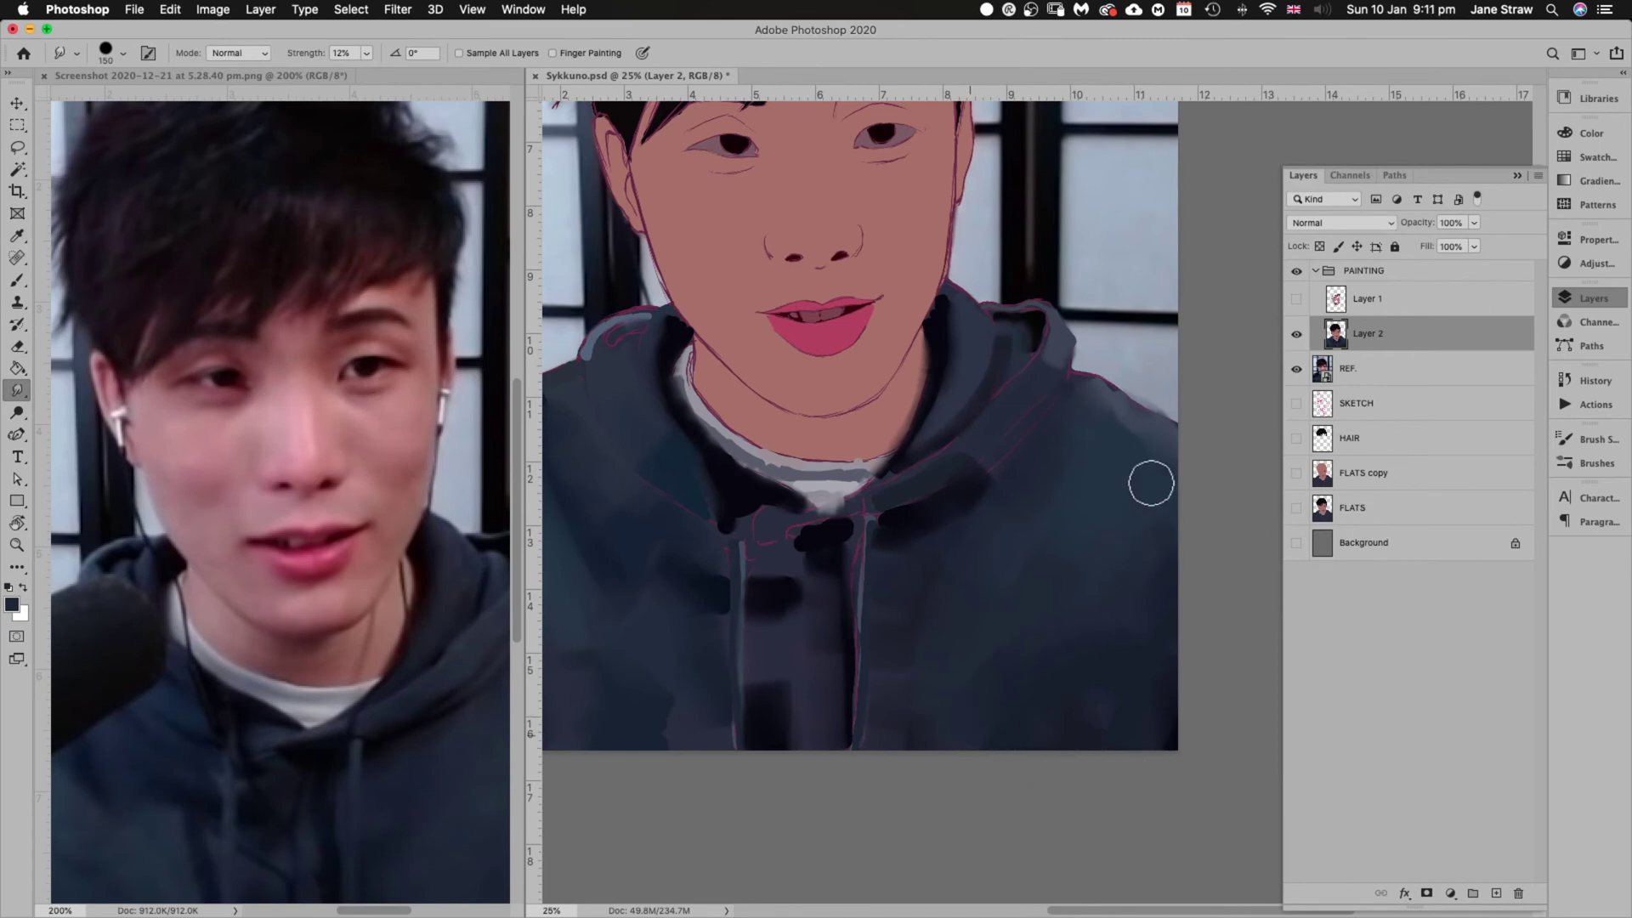
Reduce the smudge brush to 60 px and blend the grey and white bands of the T-shirt collar
mouse_move(904, 654)
mouse_down()
mouse_move(1024, 595)
mouse_move(1074, 476)
mouse_up()
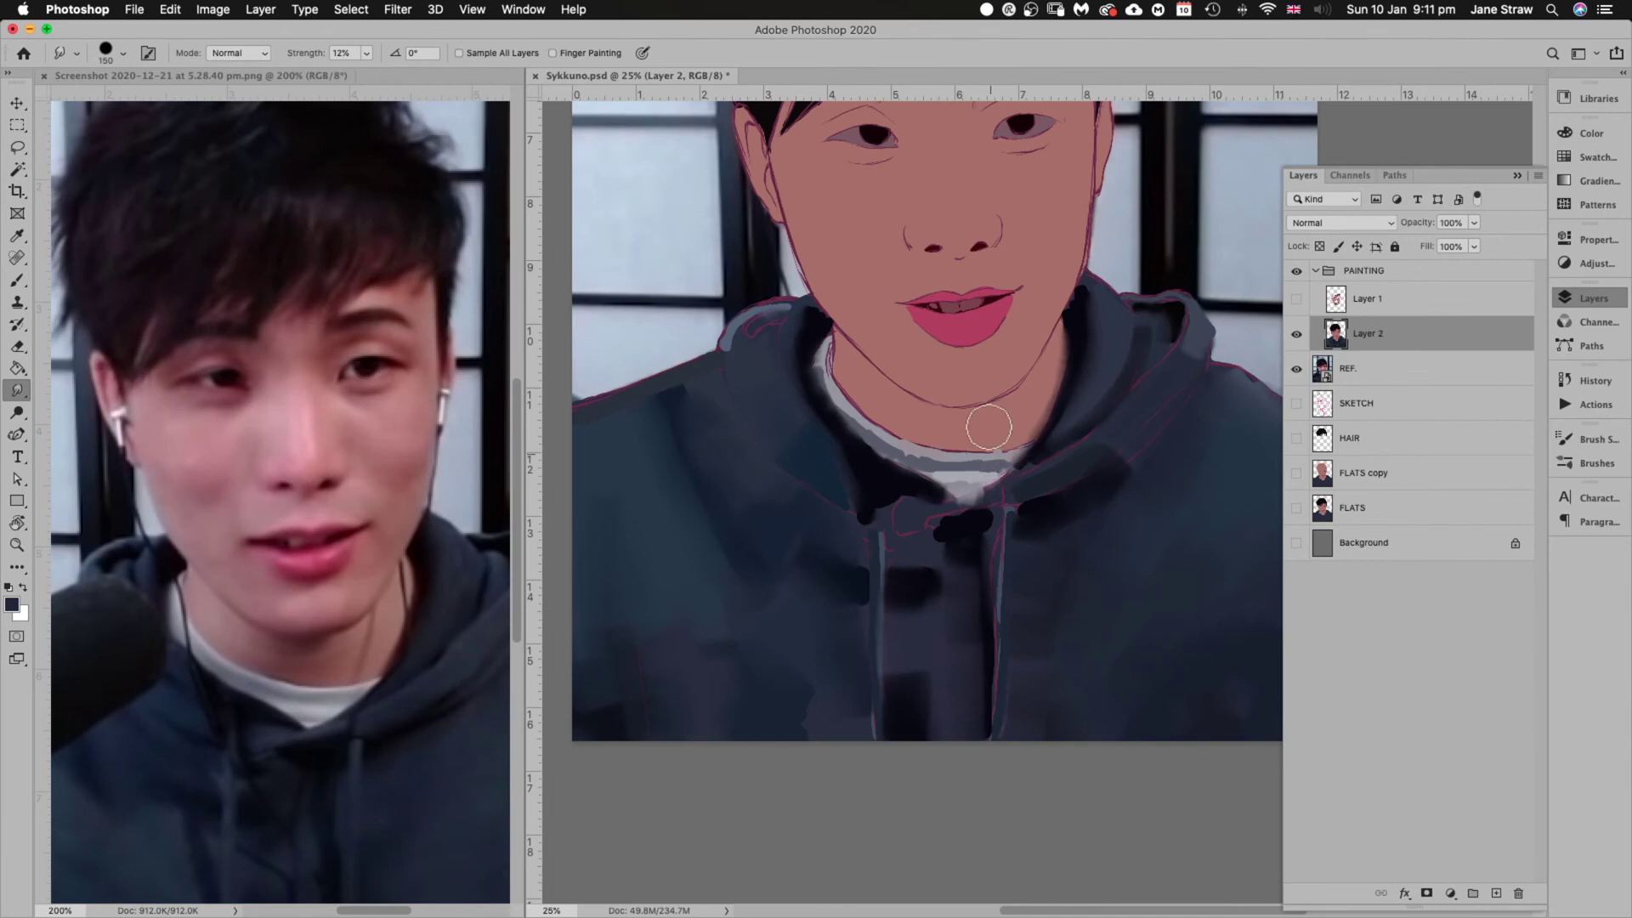
key(bracketleft)
key(bracketleft)
key(bracketleft)
mouse_move(949, 467)
mouse_down()
mouse_move(1009, 464)
mouse_move(919, 465)
mouse_move(948, 465)
mouse_move(892, 445)
mouse_move(961, 467)
mouse_move(922, 462)
mouse_move(882, 406)
mouse_move(898, 382)
mouse_move(877, 416)
mouse_move(913, 457)
mouse_move(848, 408)
mouse_move(900, 458)
mouse_move(825, 364)
mouse_up()
key(bracketleft)
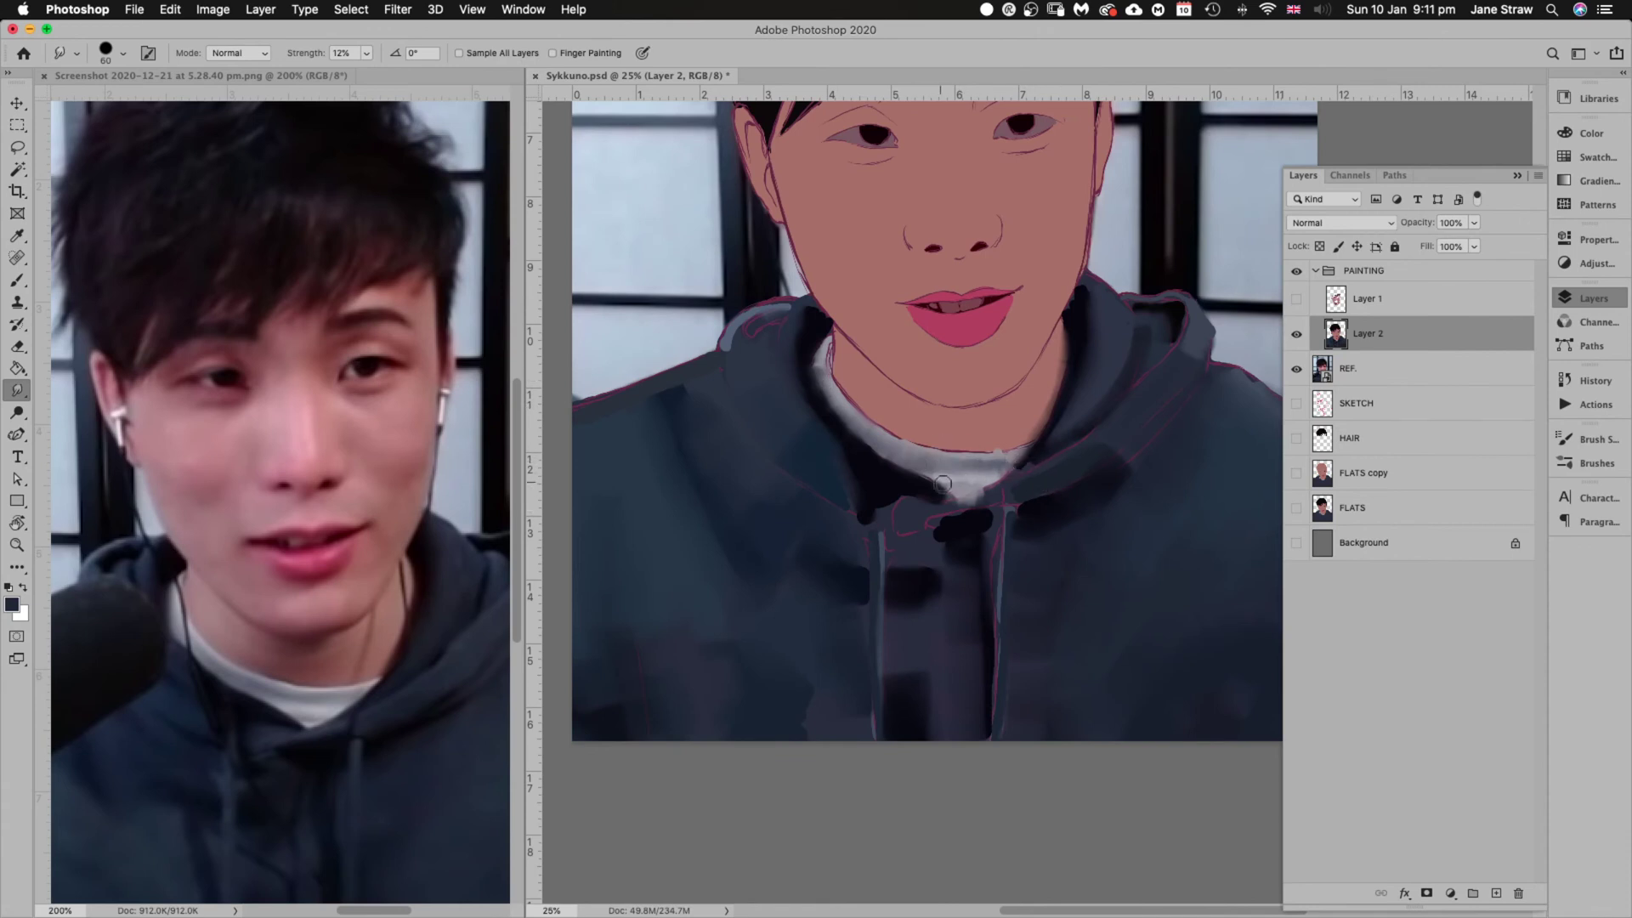
Enlarge the smudge brush to 150 px and soften the creases below the collar and the dark patches between the drawstrings
drag(958, 644, 993, 602)
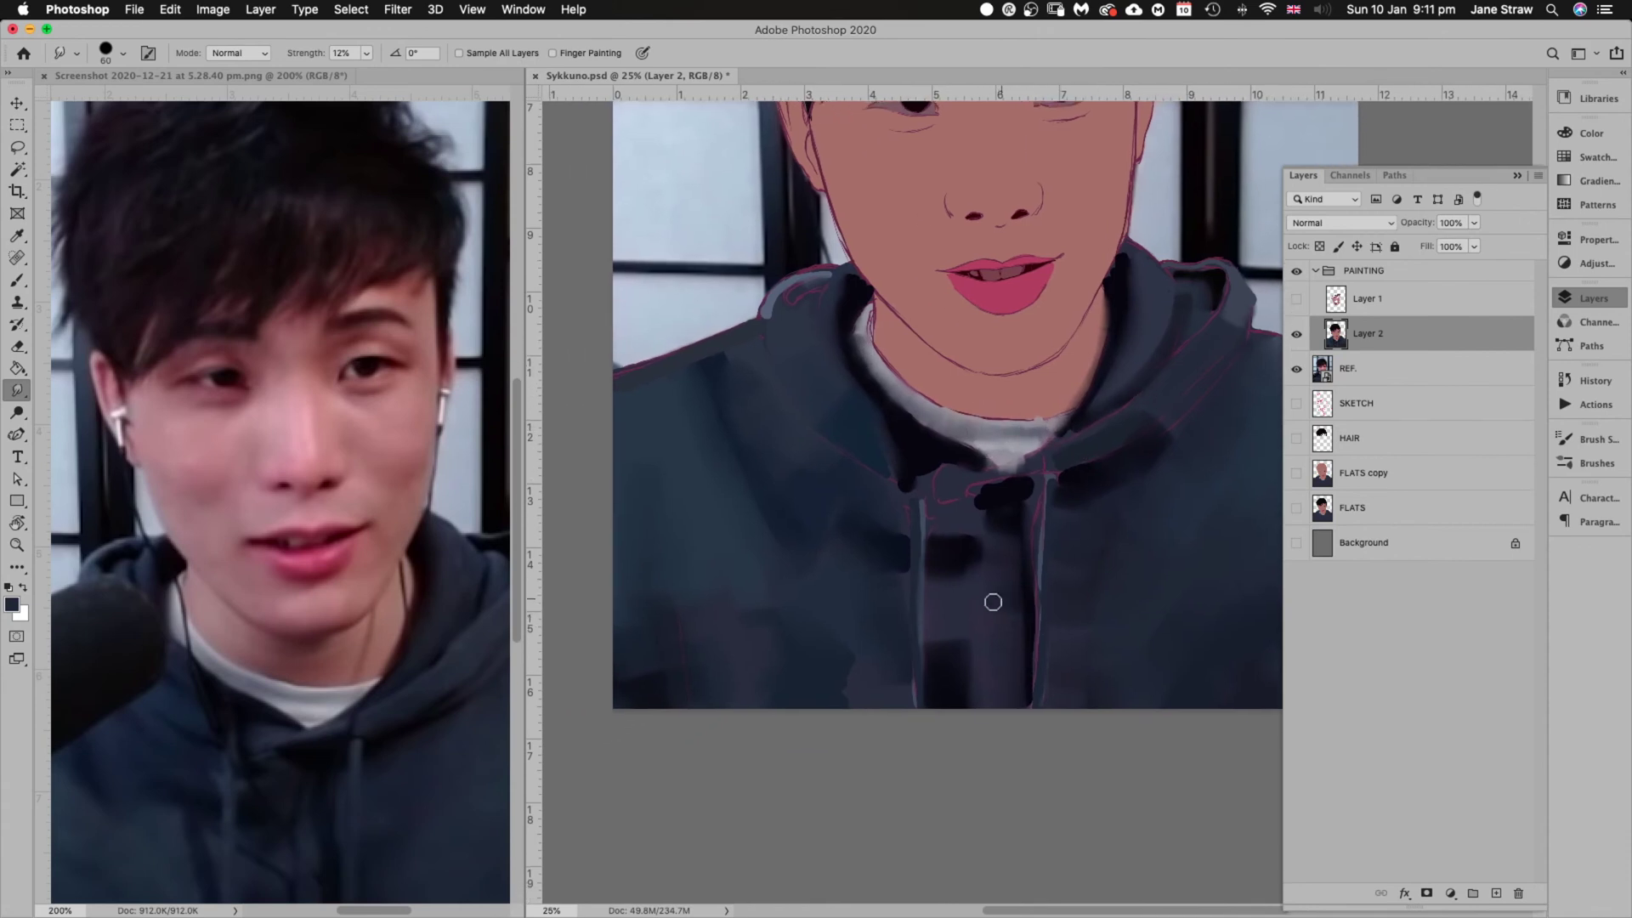
key(bracketright)
key(bracketright)
key(bracketright)
key(bracketright)
key(bracketright)
key(bracketright)
mouse_move(1016, 502)
mouse_down()
mouse_move(937, 548)
mouse_move(1012, 509)
mouse_move(976, 507)
mouse_move(997, 548)
mouse_move(1017, 520)
mouse_move(1005, 502)
mouse_move(1009, 541)
mouse_move(1039, 495)
mouse_move(1005, 517)
mouse_move(1048, 506)
mouse_move(1023, 543)
mouse_move(1013, 656)
mouse_move(1018, 533)
mouse_move(949, 650)
mouse_move(992, 526)
mouse_move(954, 662)
mouse_move(991, 556)
mouse_move(951, 626)
mouse_move(980, 520)
mouse_move(969, 622)
mouse_move(943, 555)
mouse_move(959, 645)
mouse_move(995, 639)
mouse_move(945, 515)
mouse_move(978, 467)
mouse_move(905, 452)
mouse_move(961, 547)
mouse_move(909, 461)
mouse_move(965, 550)
mouse_move(926, 449)
mouse_move(1003, 578)
mouse_move(1055, 600)
mouse_up()
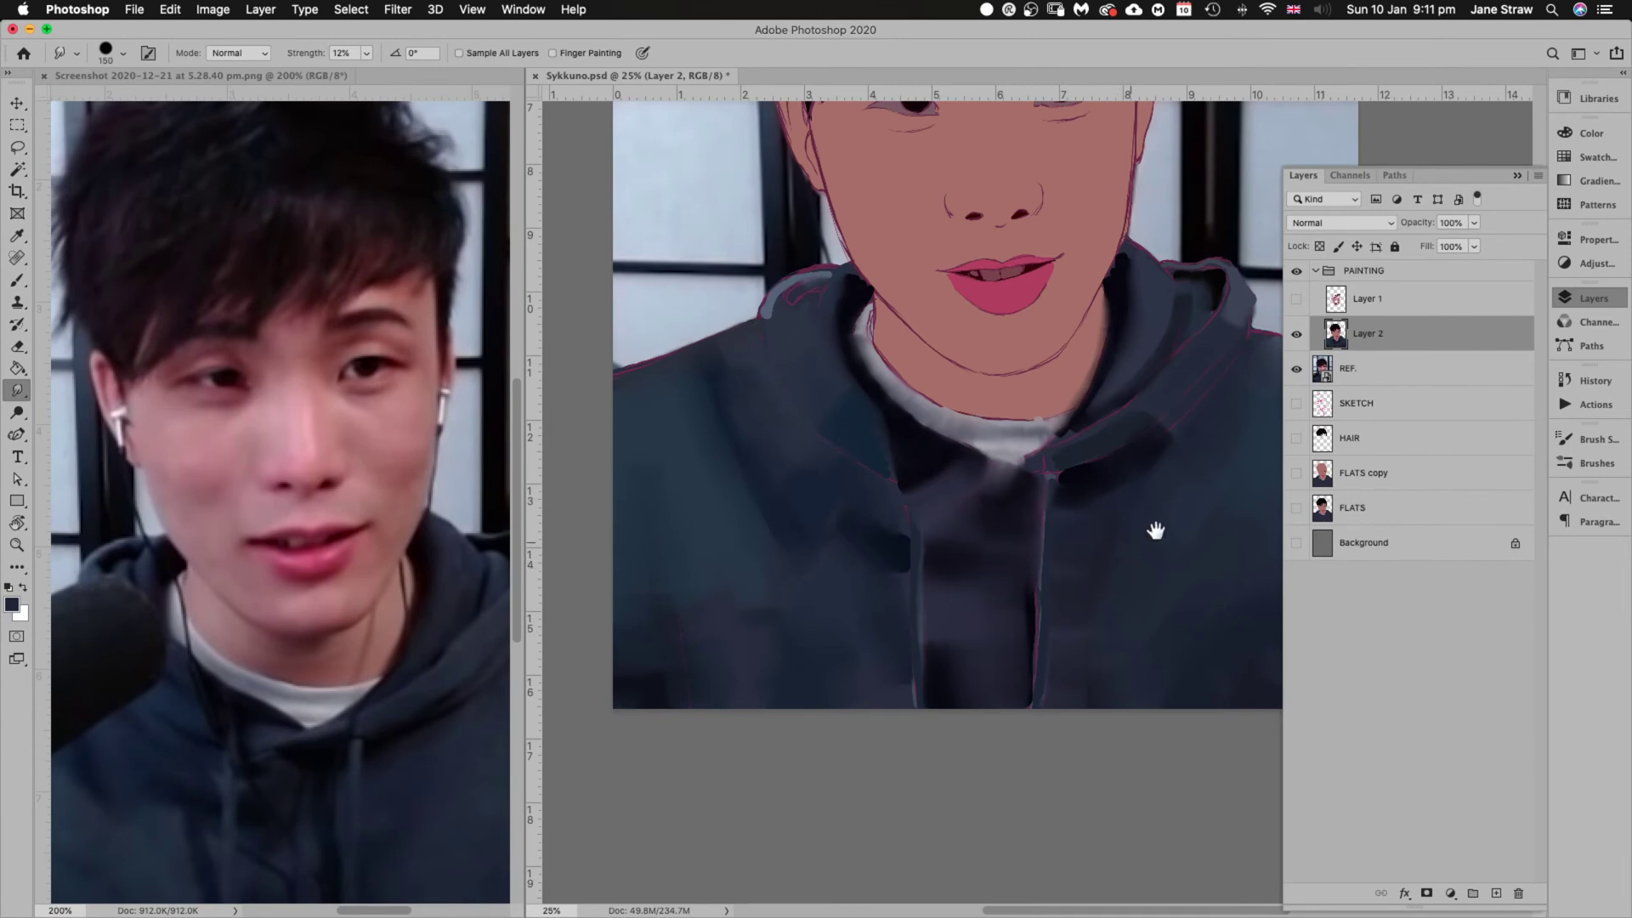
Adjust the smudge brush up to 250 px and blend the broad tones across the hoodie's chest and shoulder
drag(1151, 532, 995, 584)
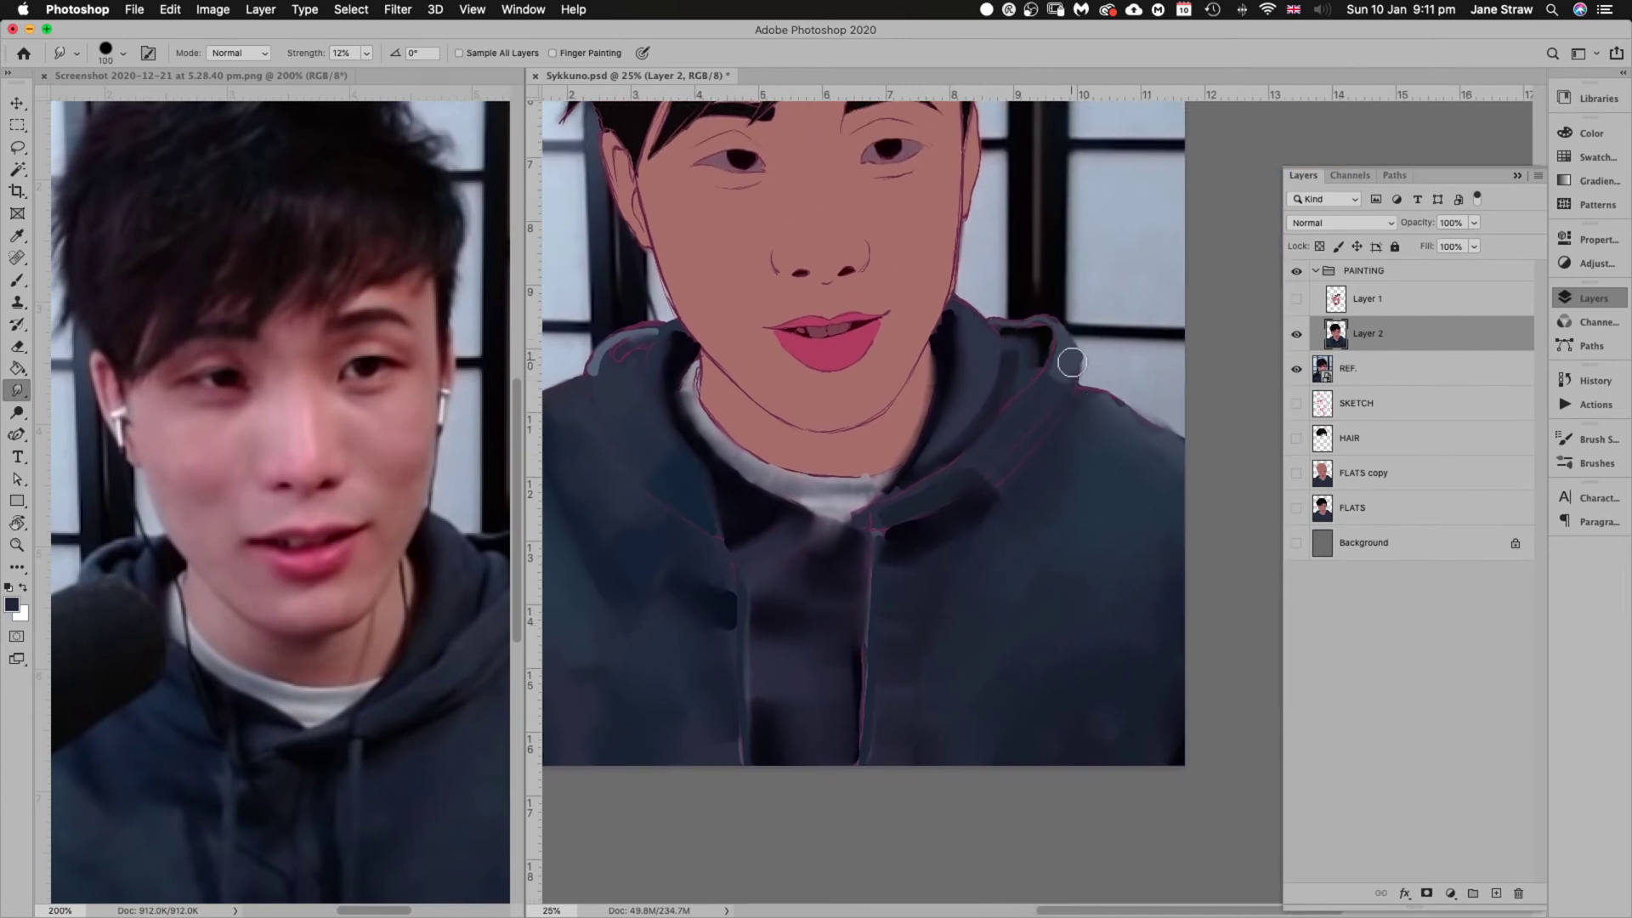
key(bracketleft)
key(bracketleft)
key(bracketleft)
key(bracketright)
key(bracketright)
key(bracketright)
key(bracketright)
key(bracketright)
key(bracketright)
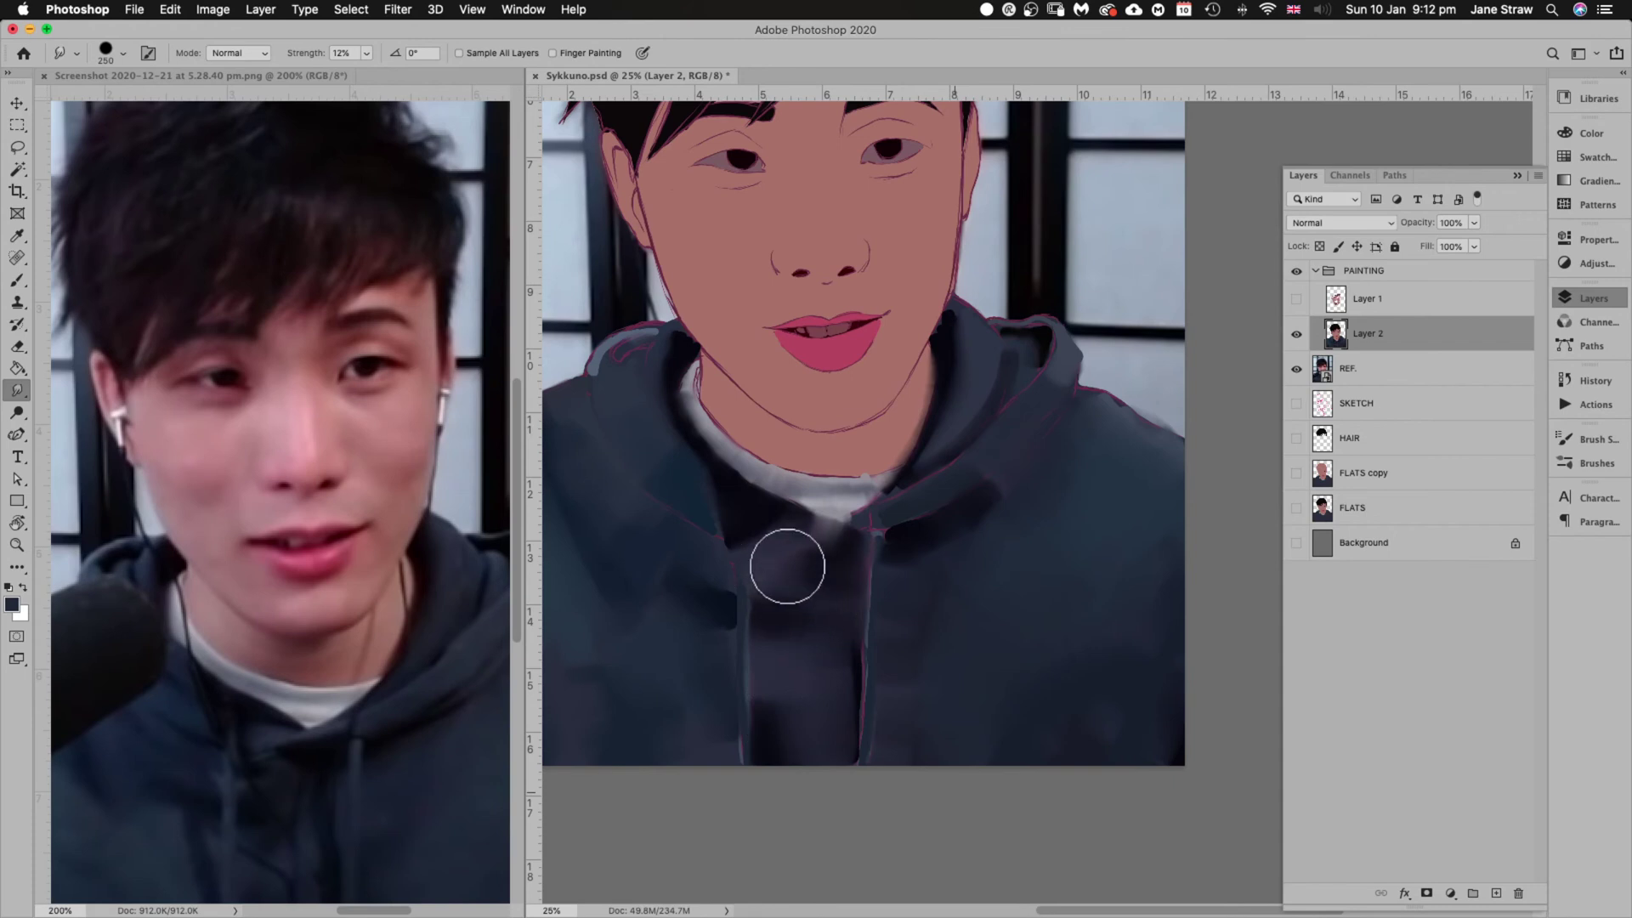
mouse_move(845, 685)
mouse_down()
mouse_move(1100, 485)
mouse_move(806, 667)
mouse_move(1046, 436)
mouse_up()
Reduce the smudge brush to 60 px and blend the hood's rim on the formerly microphone-covered side and the drawstrings' pink outlines
key(bracketleft)
key(bracketleft)
key(bracketleft)
key(bracketleft)
key(bracketleft)
key(bracketleft)
mouse_move(733, 333)
mouse_down()
mouse_move(762, 320)
mouse_move(722, 353)
mouse_move(726, 408)
mouse_up()
key(bracketleft)
key(bracketleft)
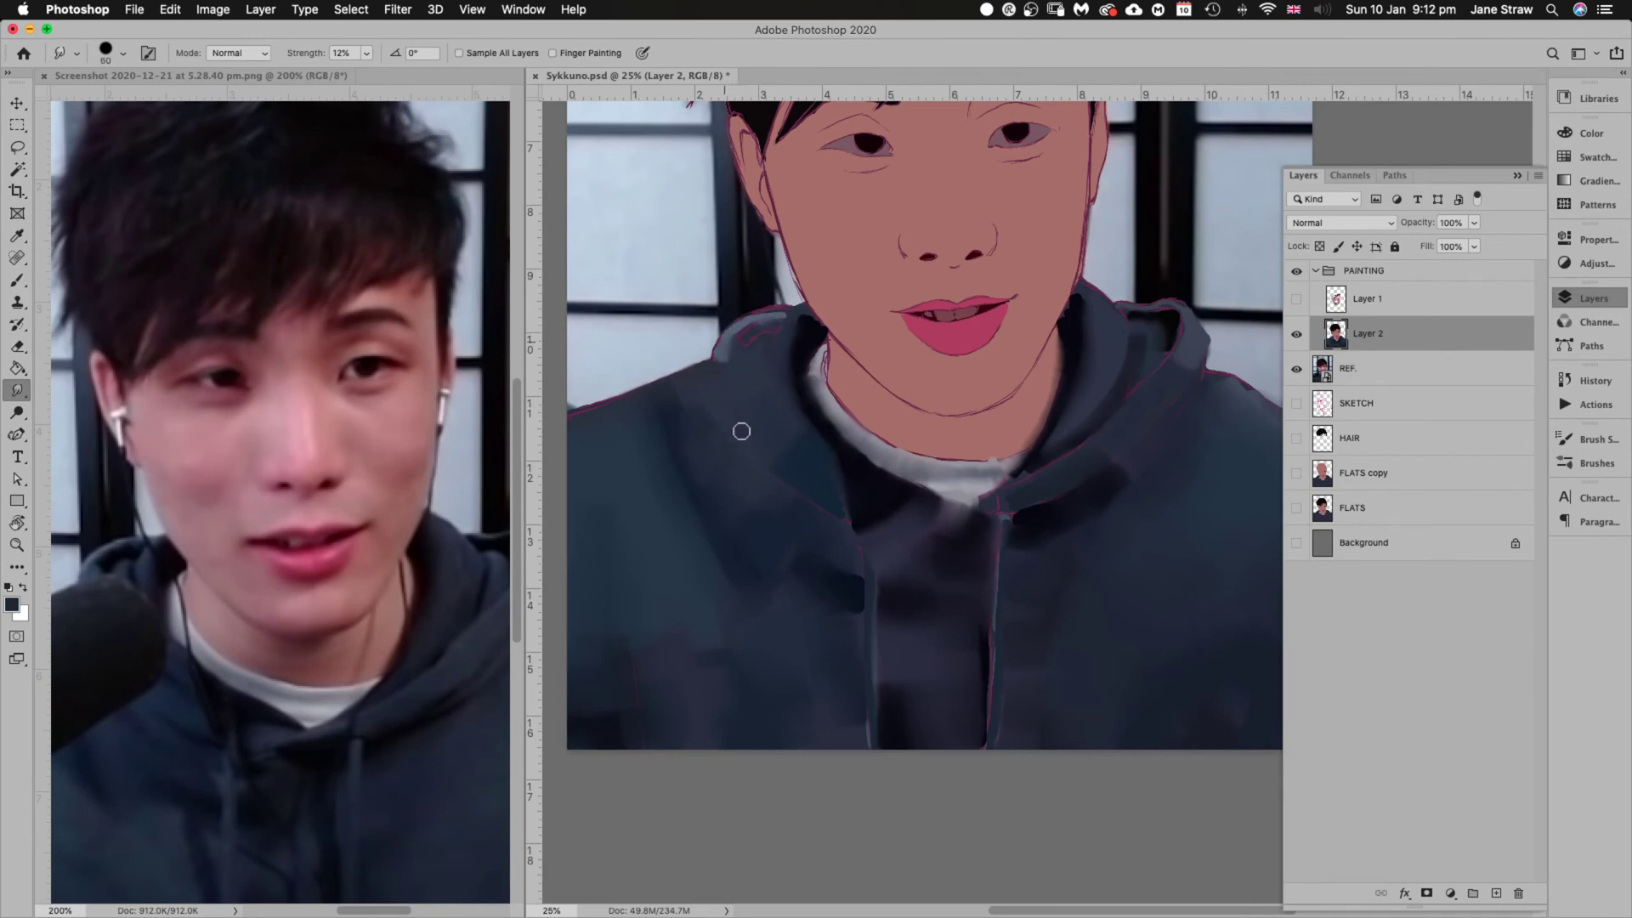
mouse_move(738, 337)
mouse_down()
mouse_move(776, 327)
mouse_move(734, 357)
mouse_up()
drag(999, 576, 1018, 750)
drag(1054, 554, 1119, 474)
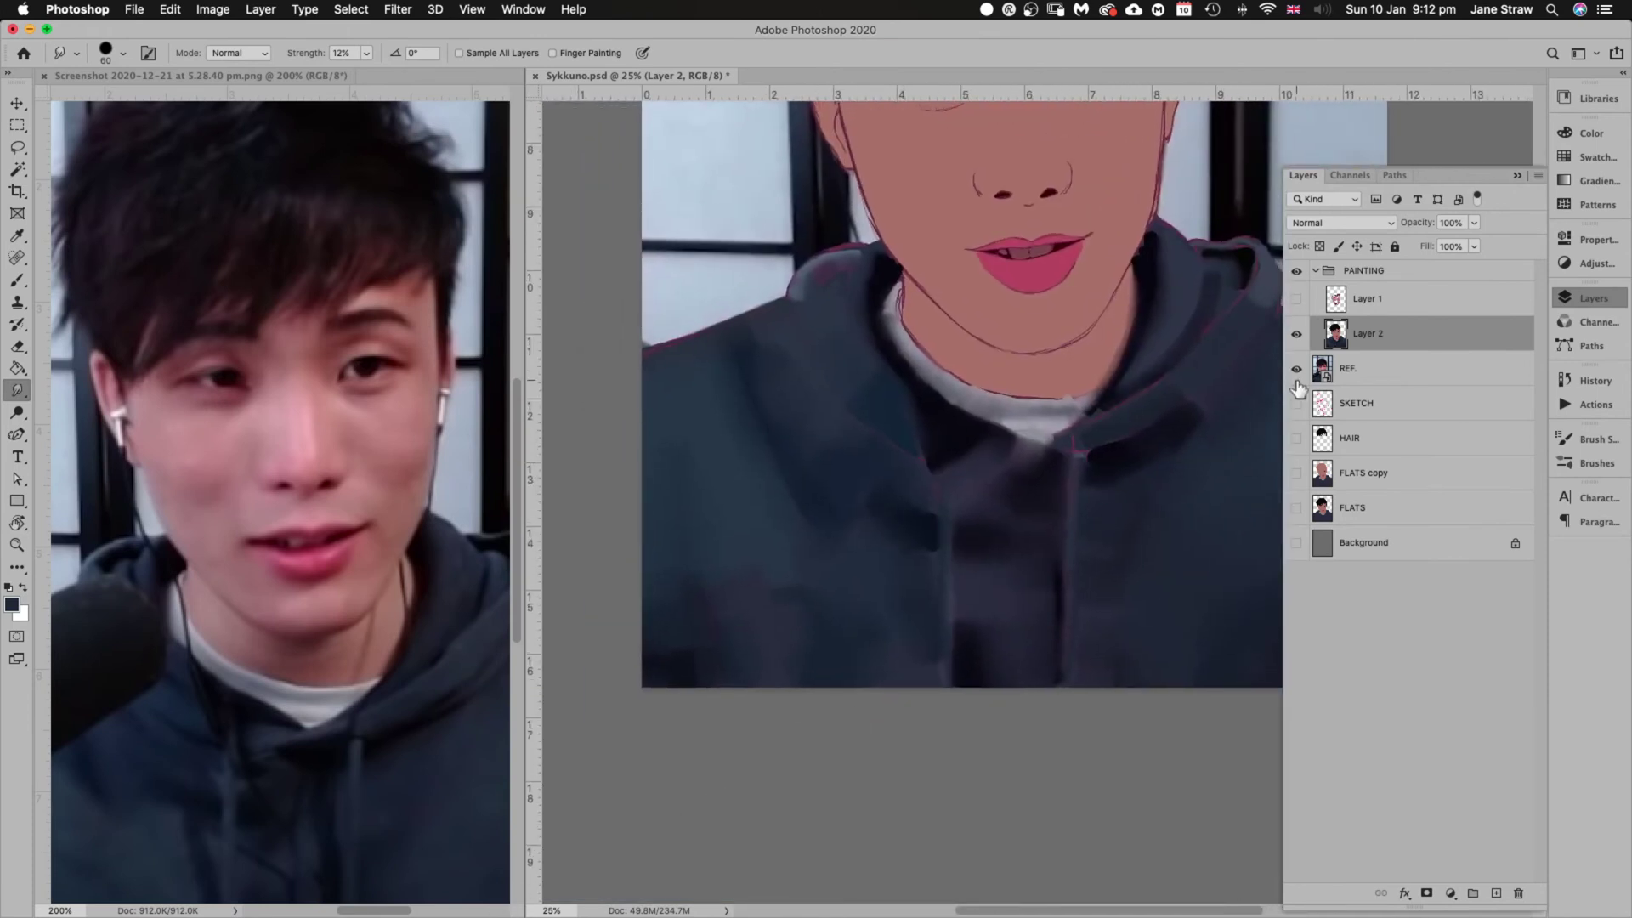
Select the hoodie's flat colour area on the FLATS copy layer with the Magic Wand
click(1376, 477)
key(w)
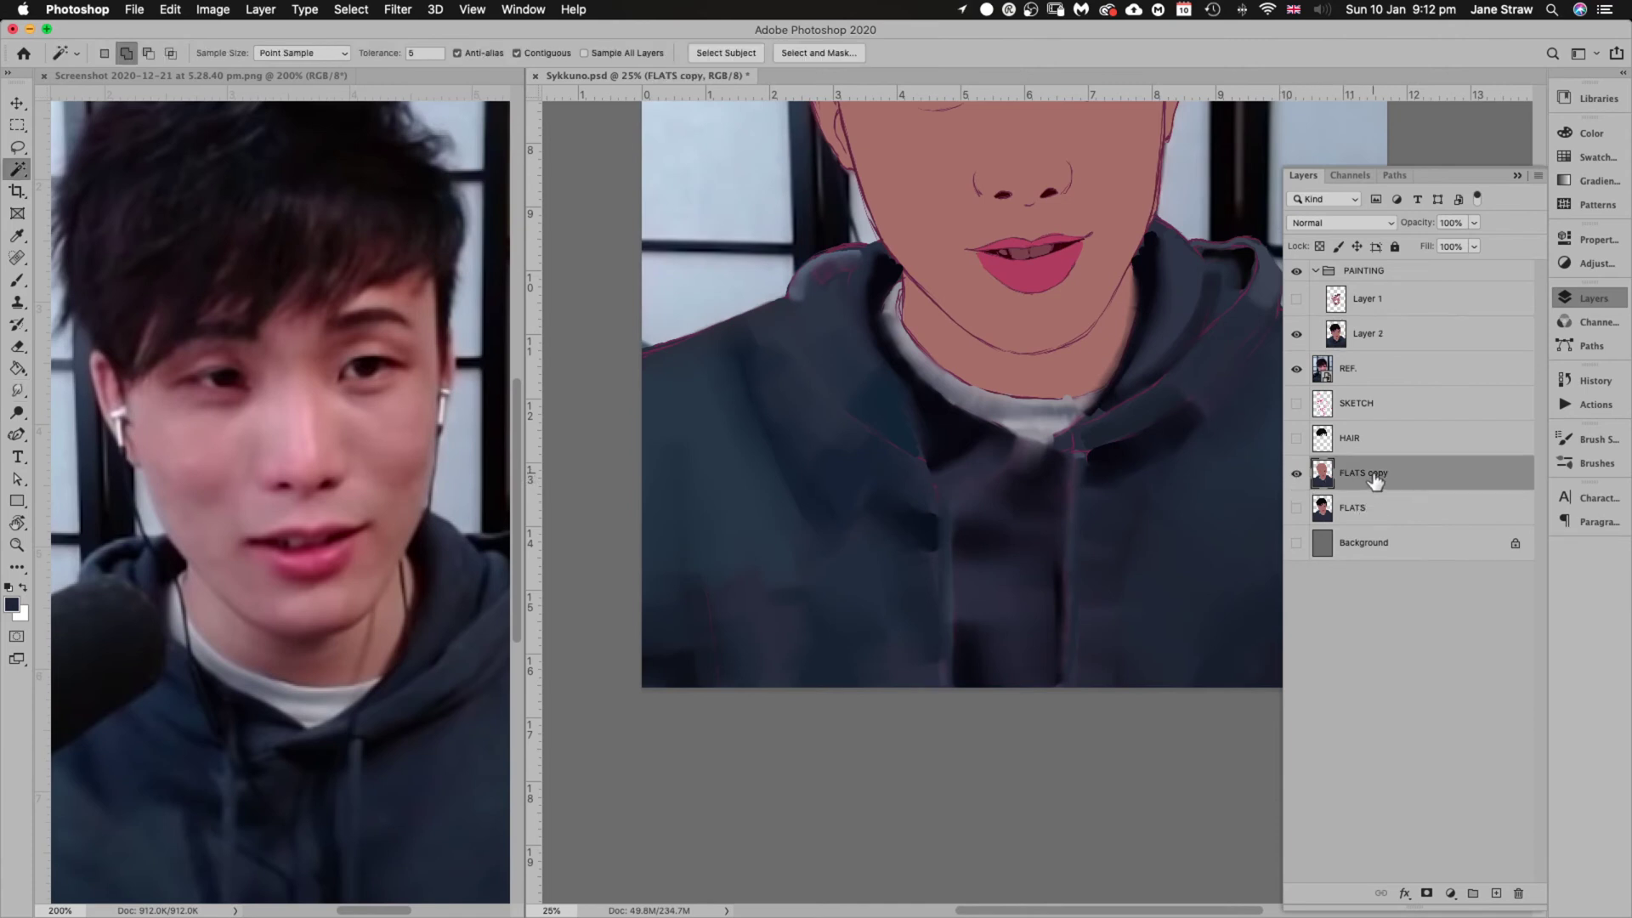
click(1170, 466)
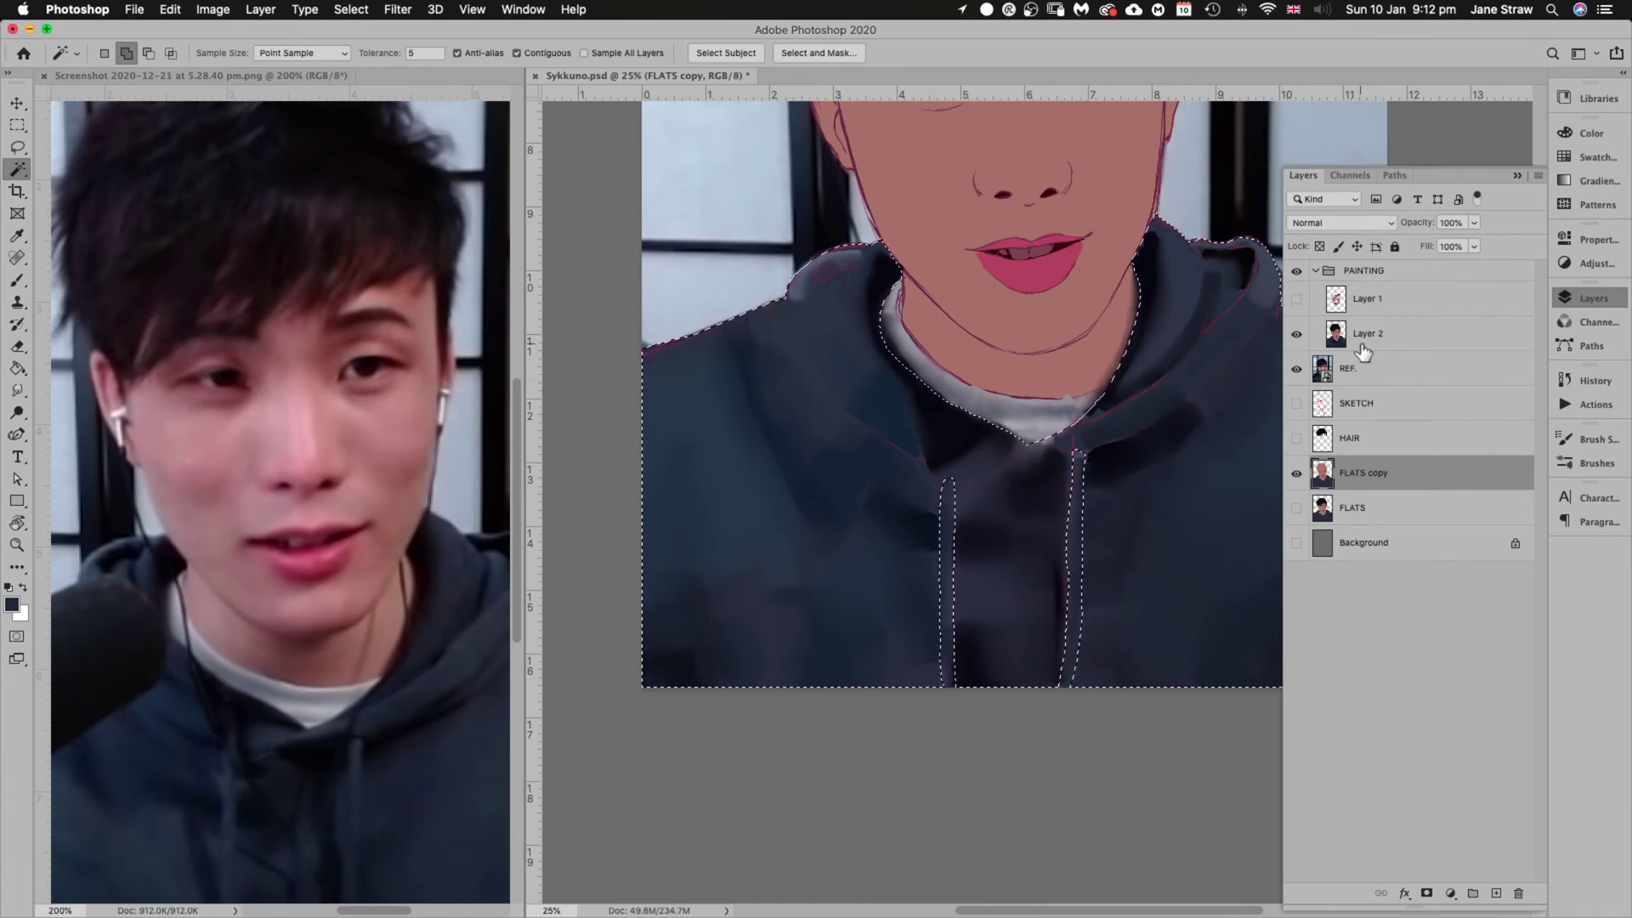
Include both drawstrings in the hoodie selection and make Layer 2 the active layer
alt+click(1077, 579)
alt+click(954, 595)
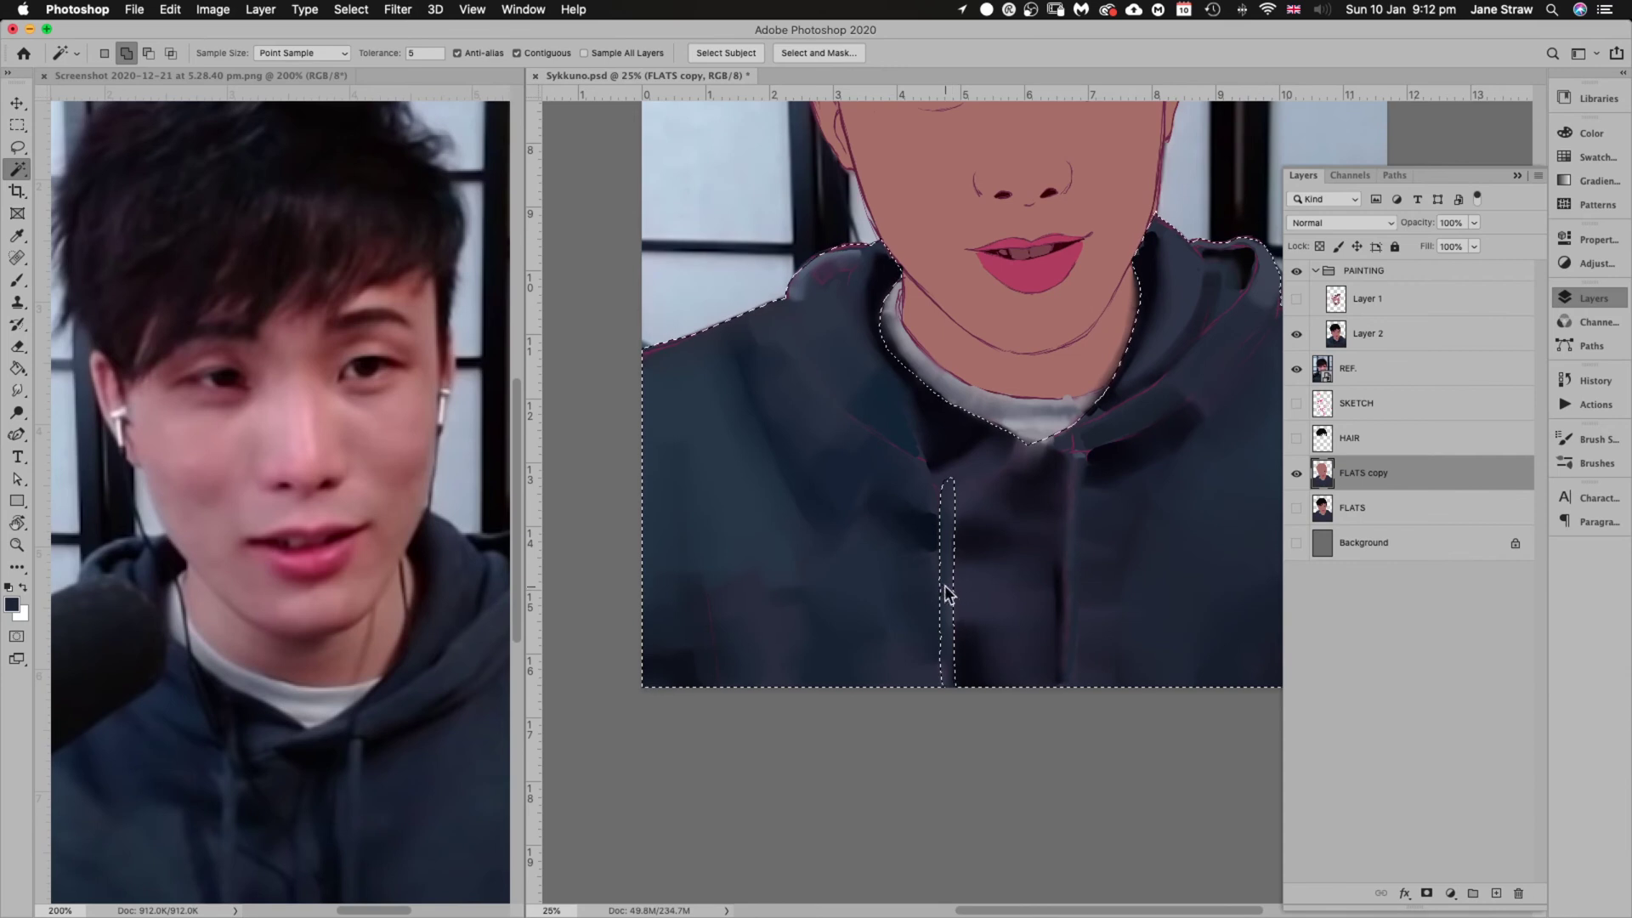
click(1381, 344)
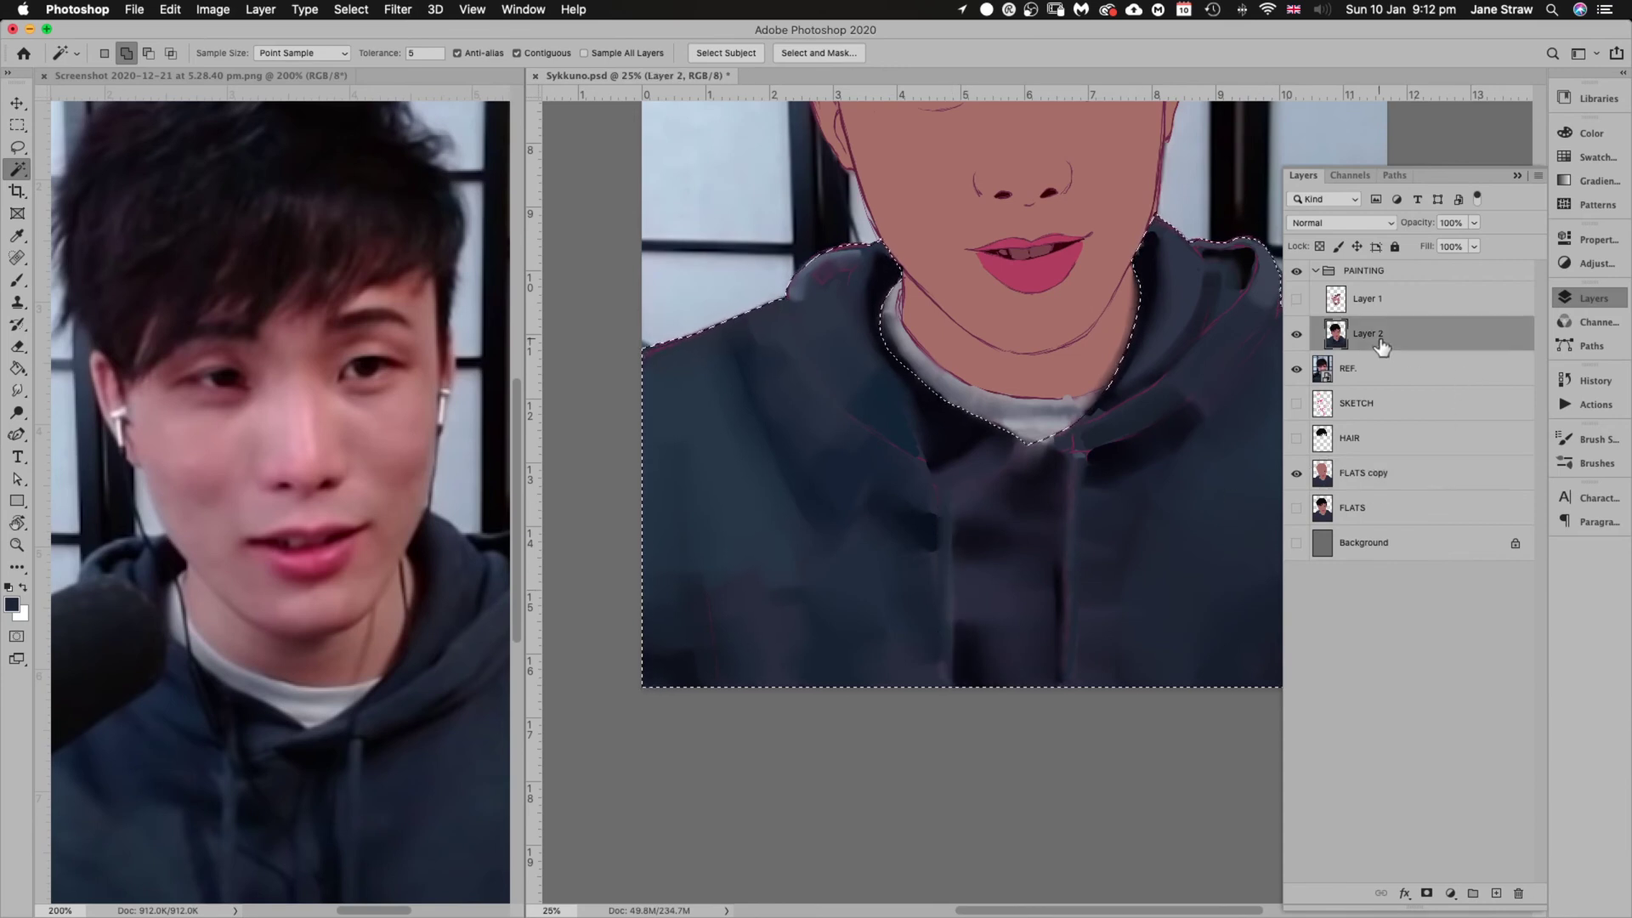
Recolour the selected hoodie green with Hue/Saturation, setting the hue to -50 and raising the saturation
key(super+u)
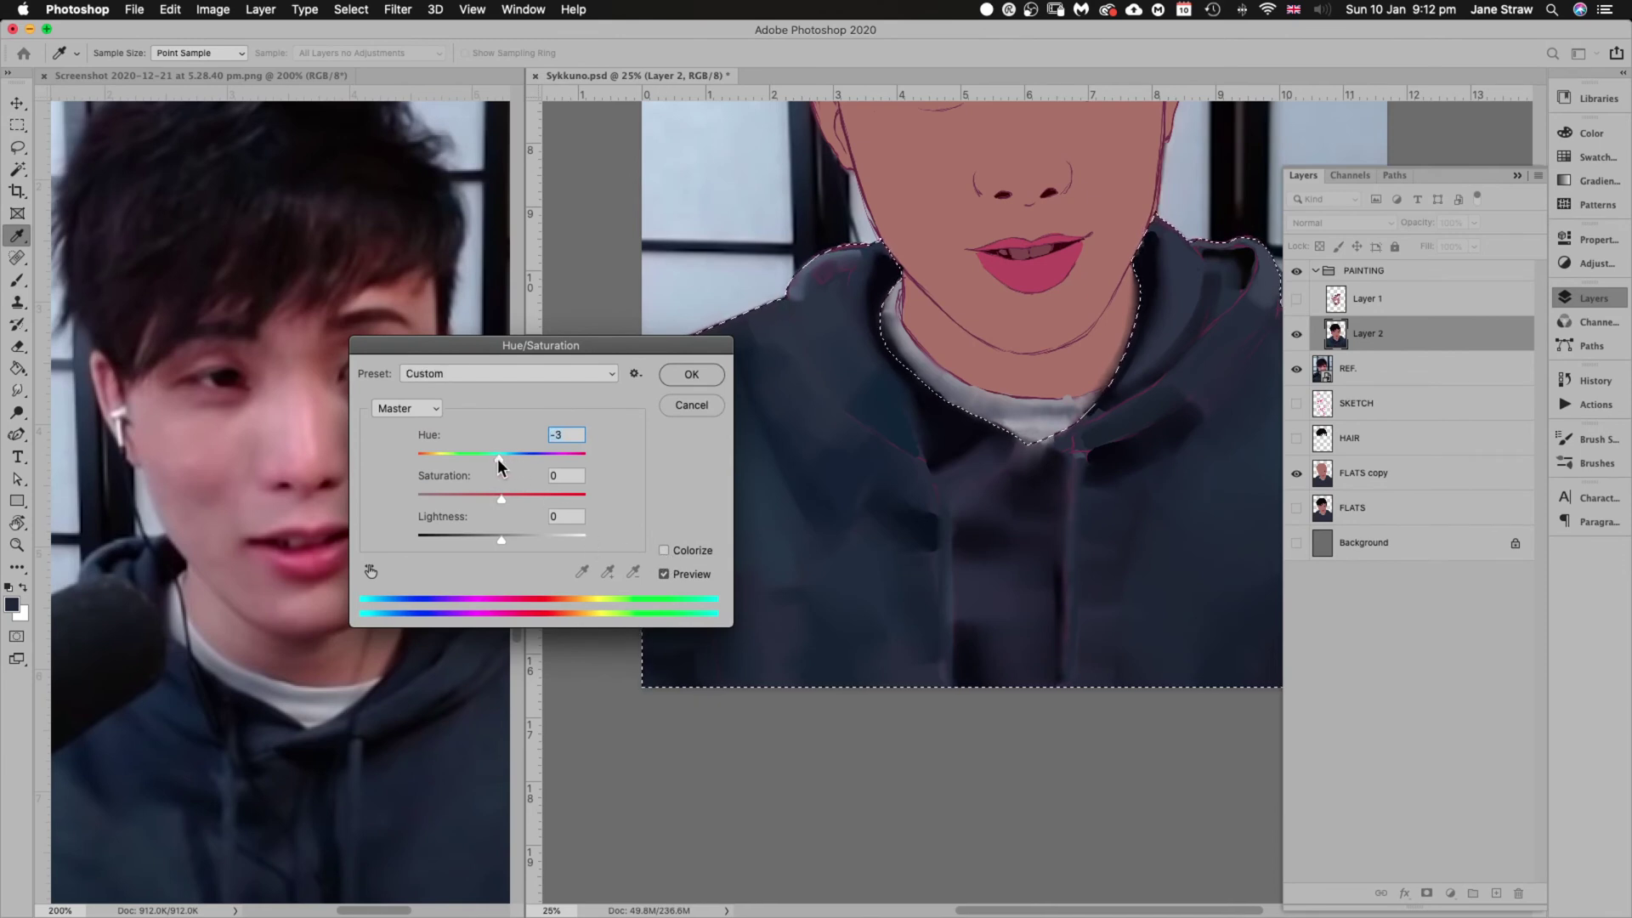
drag(497, 458, 466, 456)
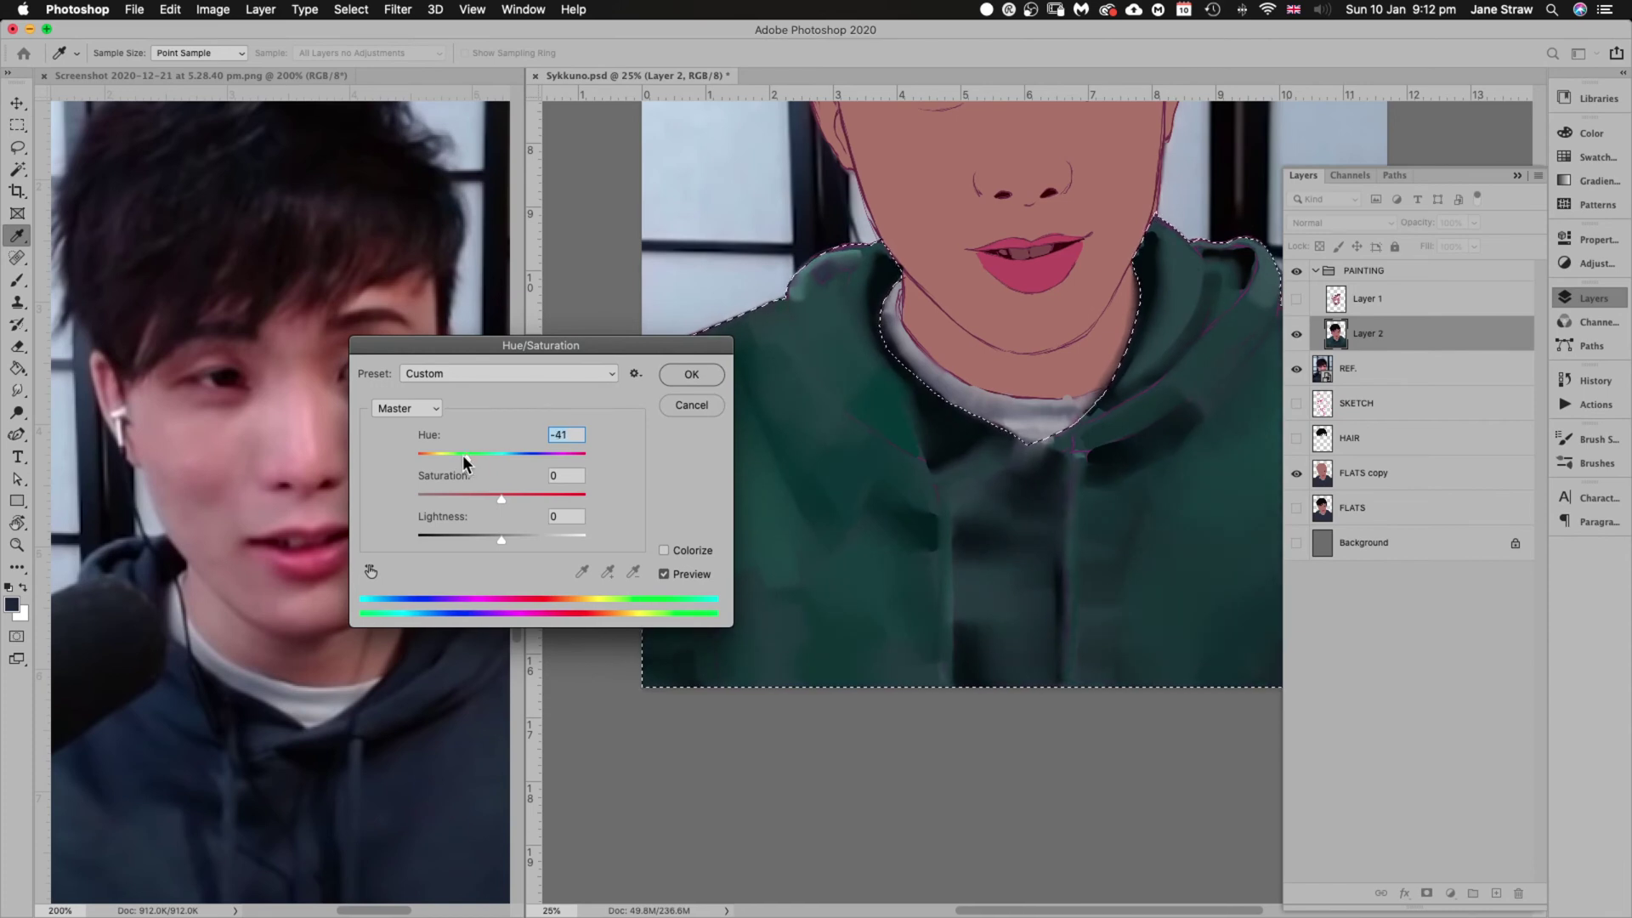
key(super+minus)
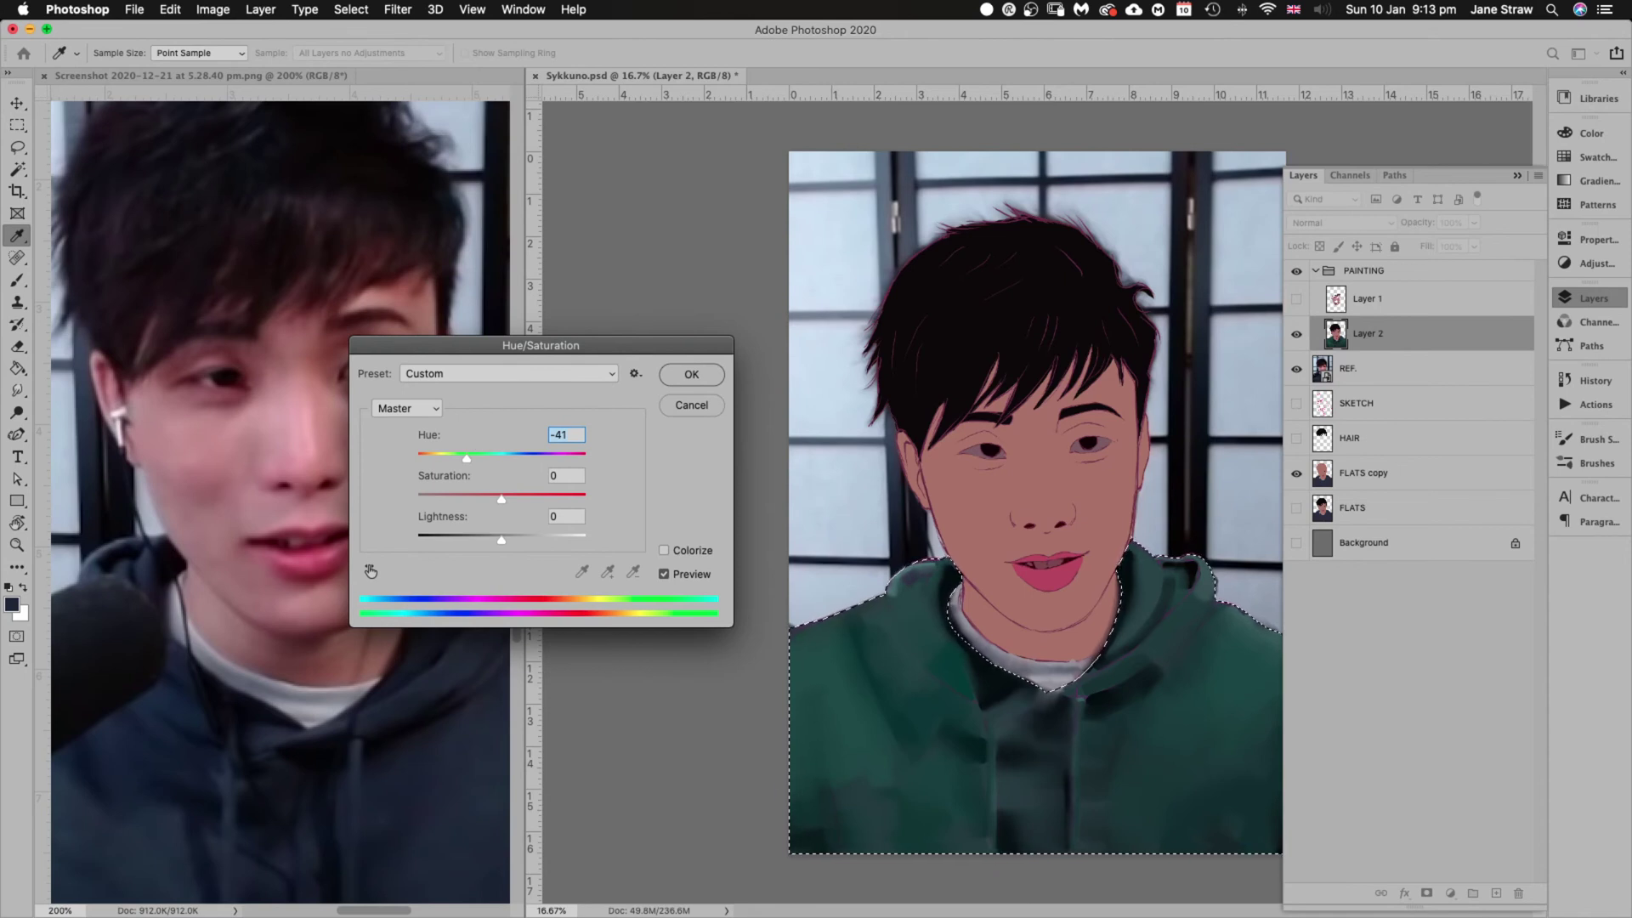
key(Return)
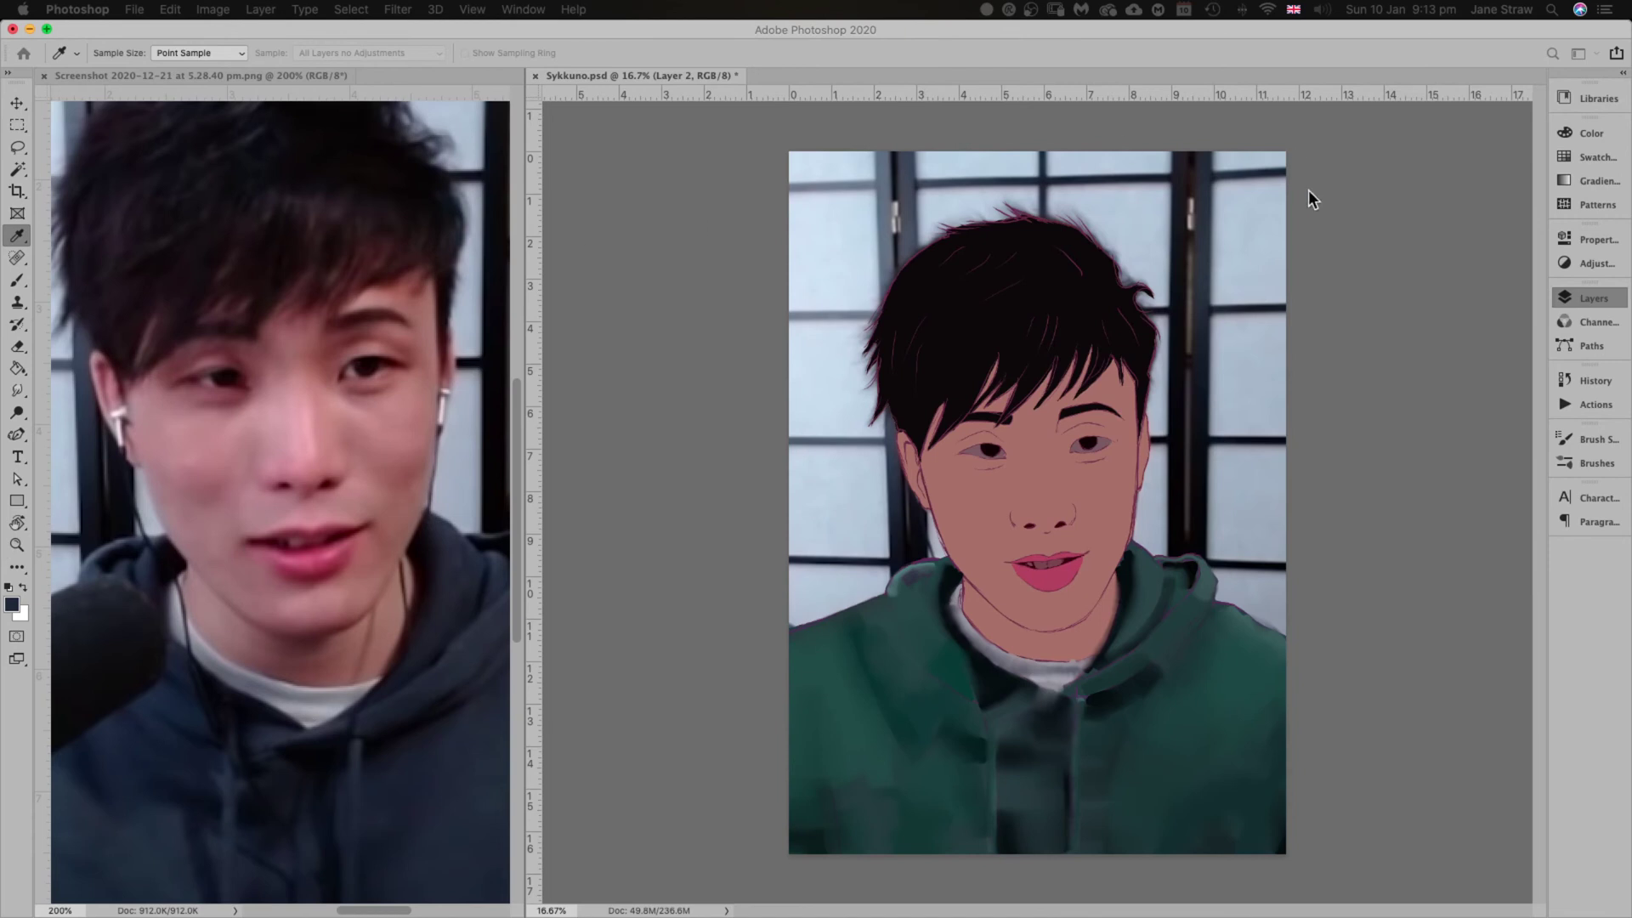
click(1595, 299)
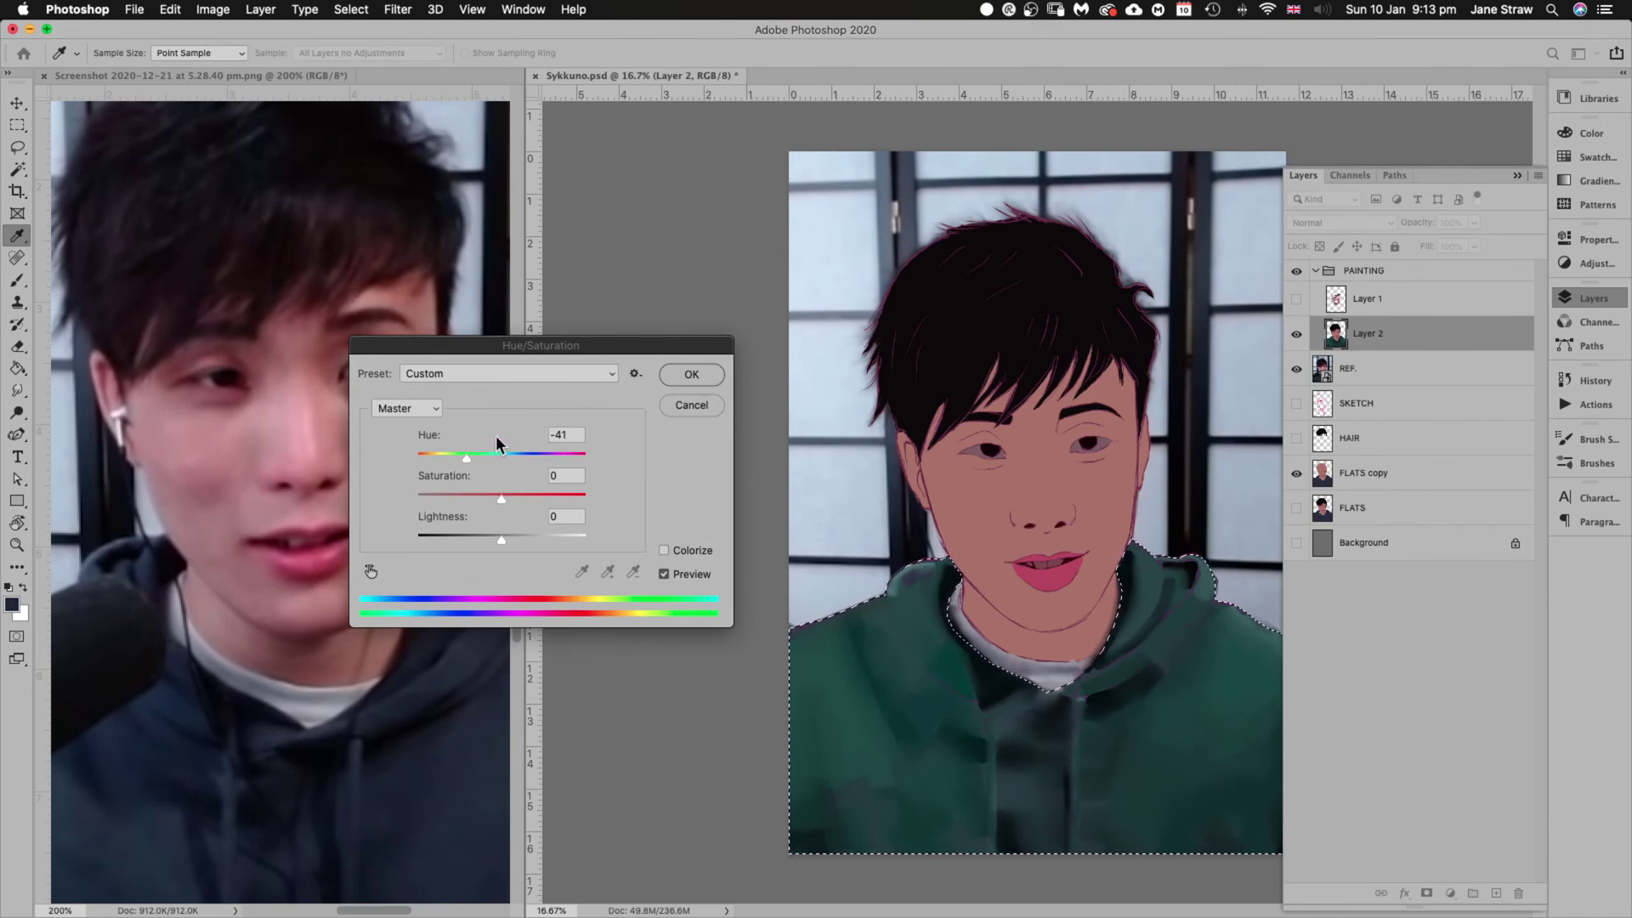
mouse_move(467, 457)
mouse_down()
mouse_move(447, 457)
mouse_move(461, 457)
mouse_up()
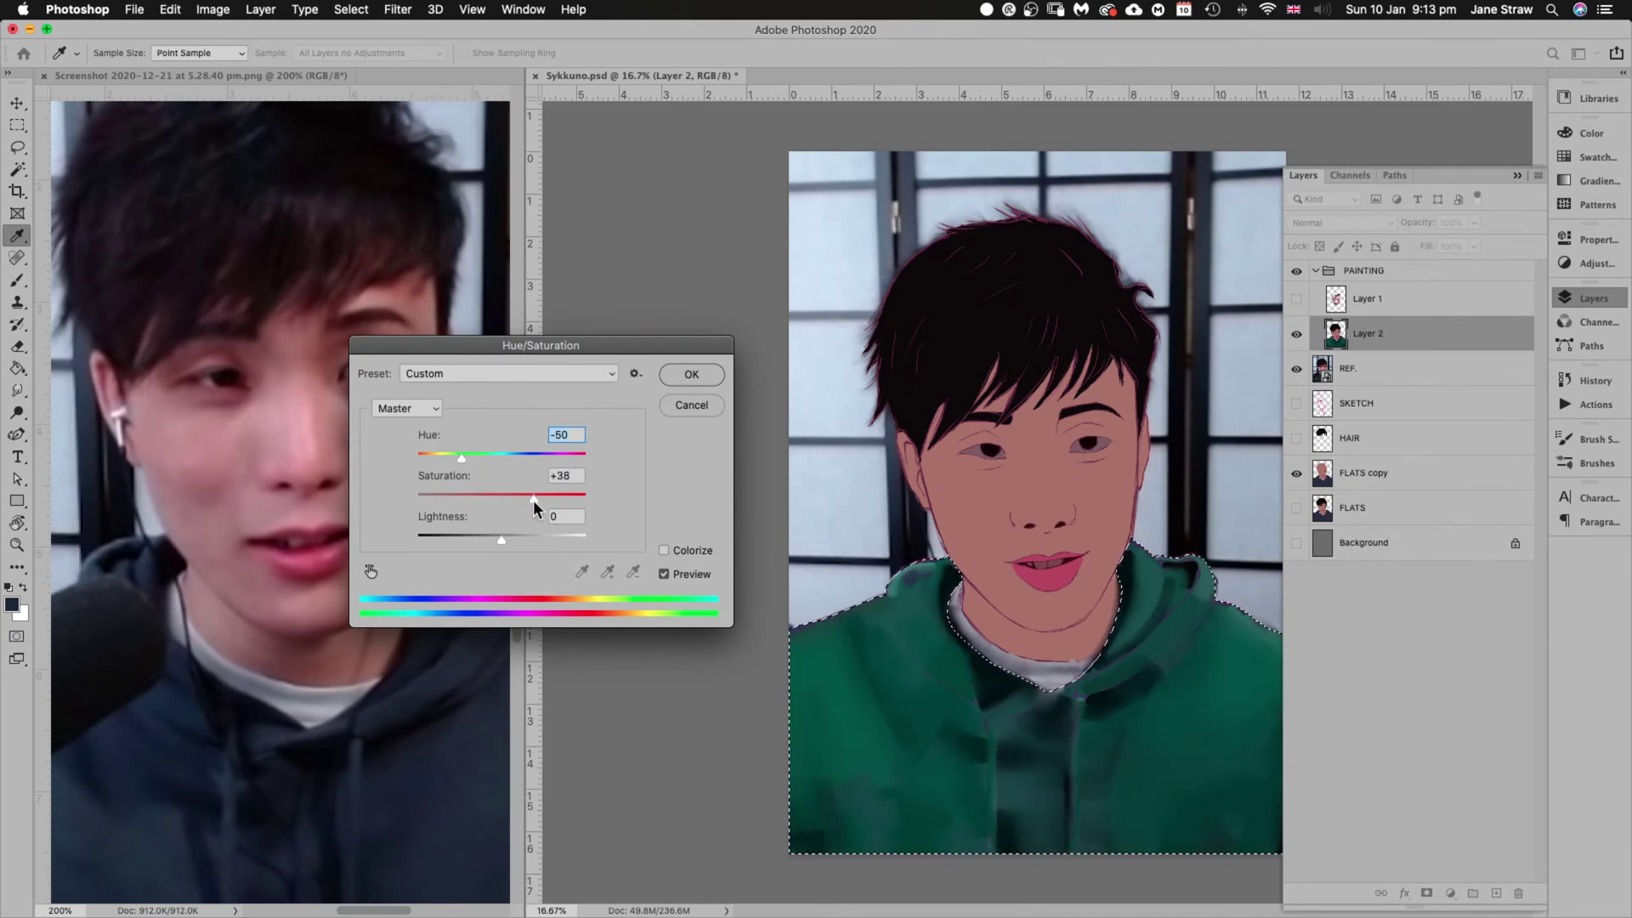
drag(533, 500, 529, 502)
key(Tab)
click(688, 375)
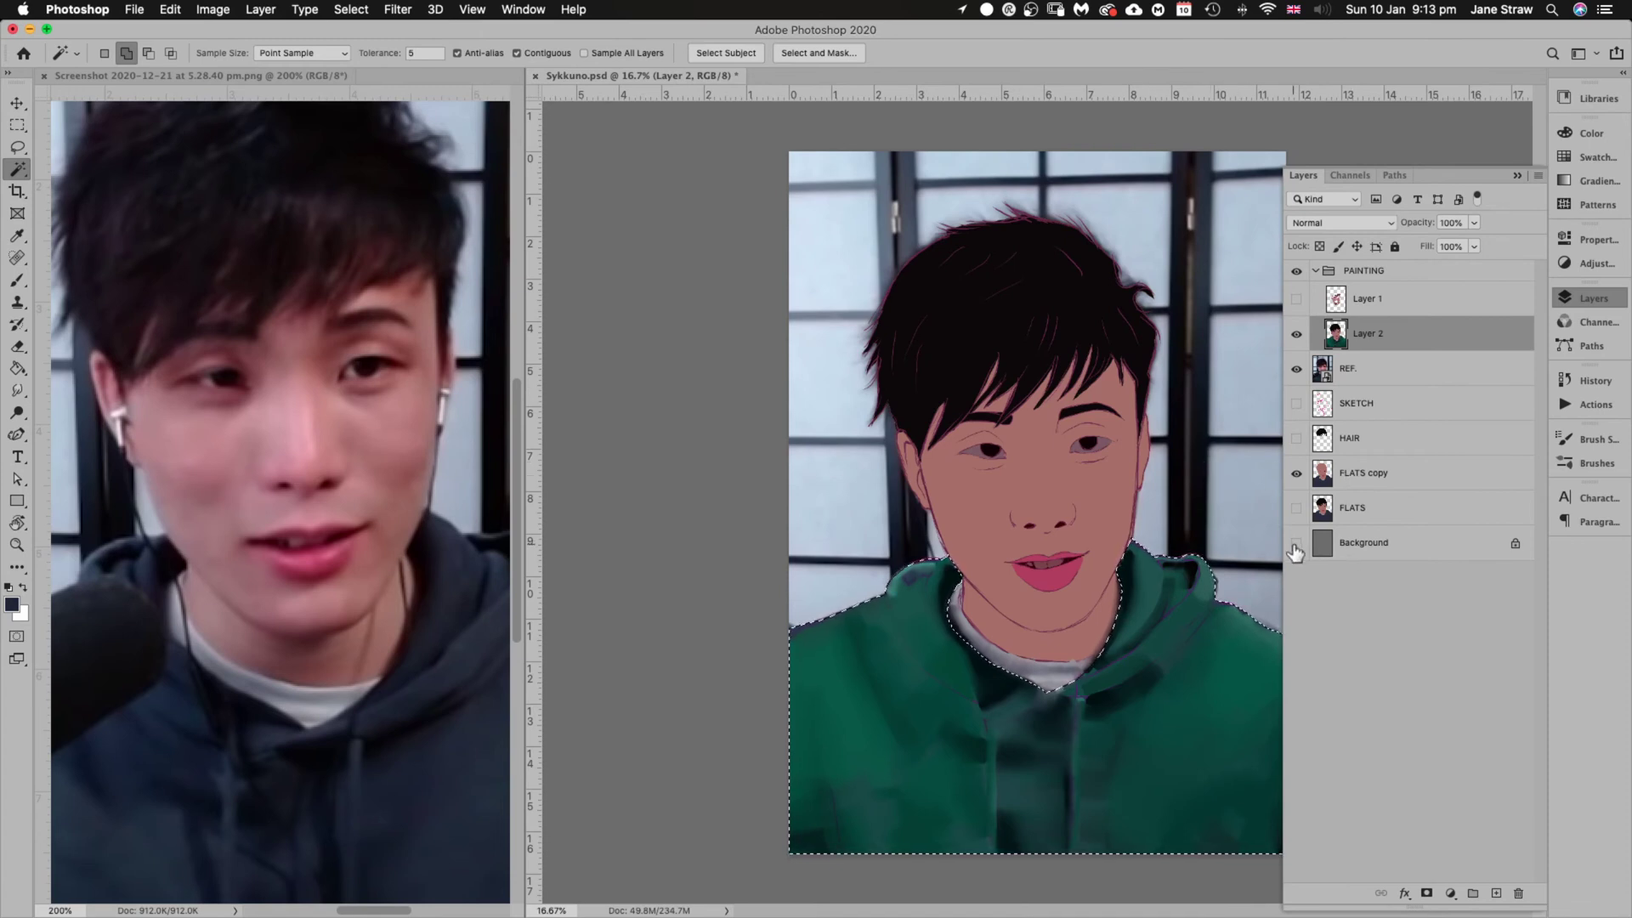
Clear the hoodie selection and show the Background layer instead of REF., making Background the active layer
key(super+d)
click(1295, 544)
click(1296, 369)
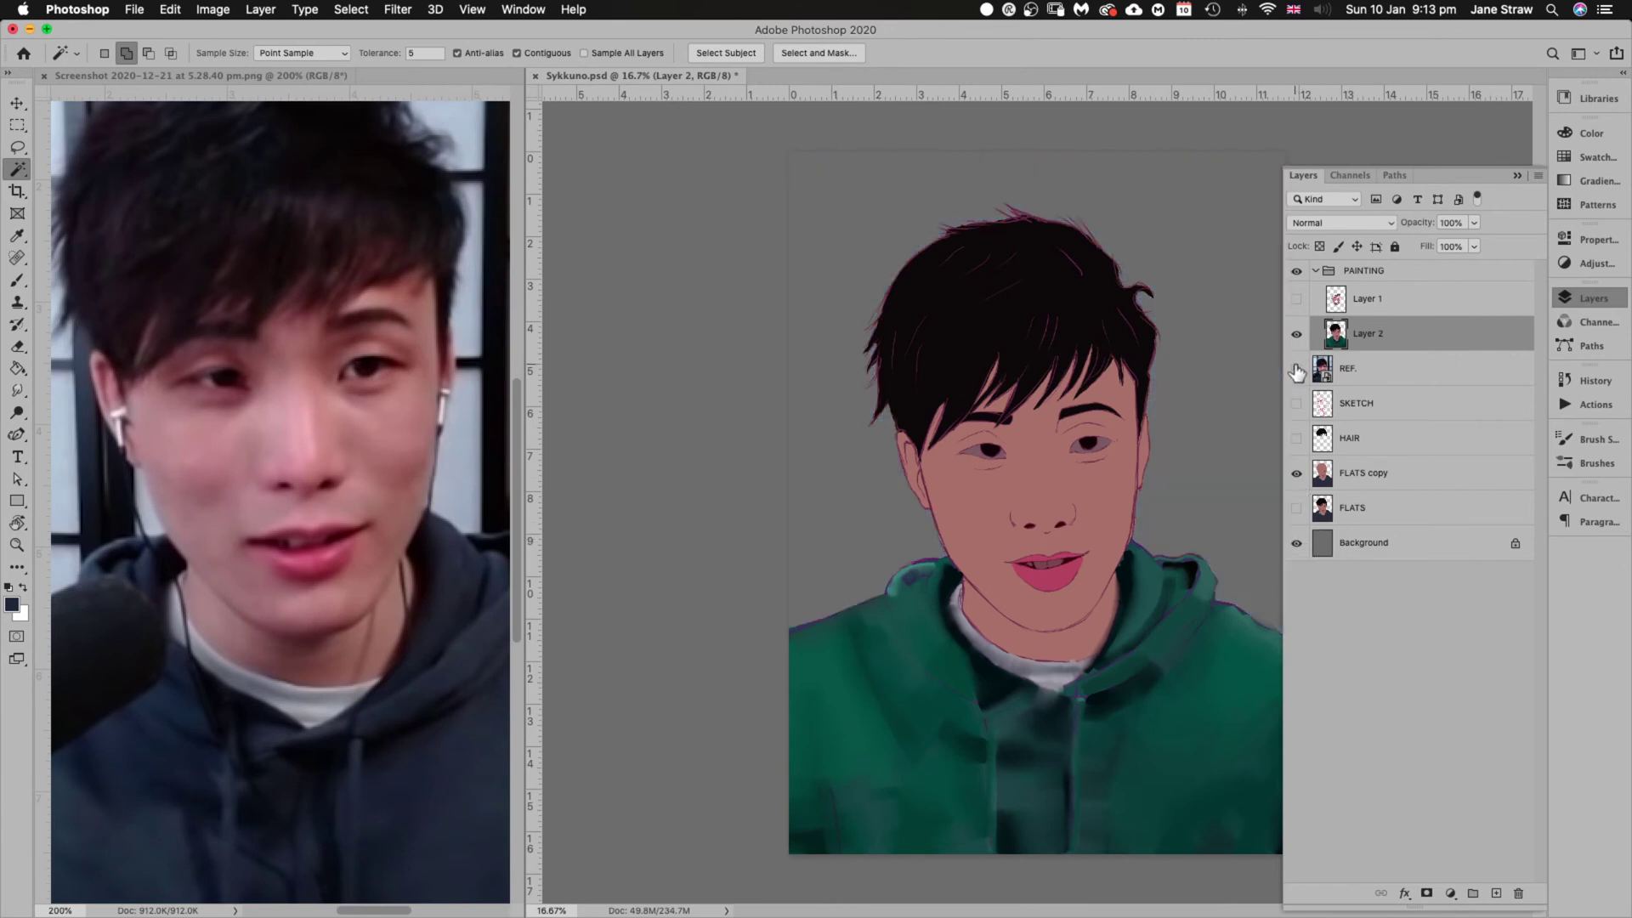
click(1346, 543)
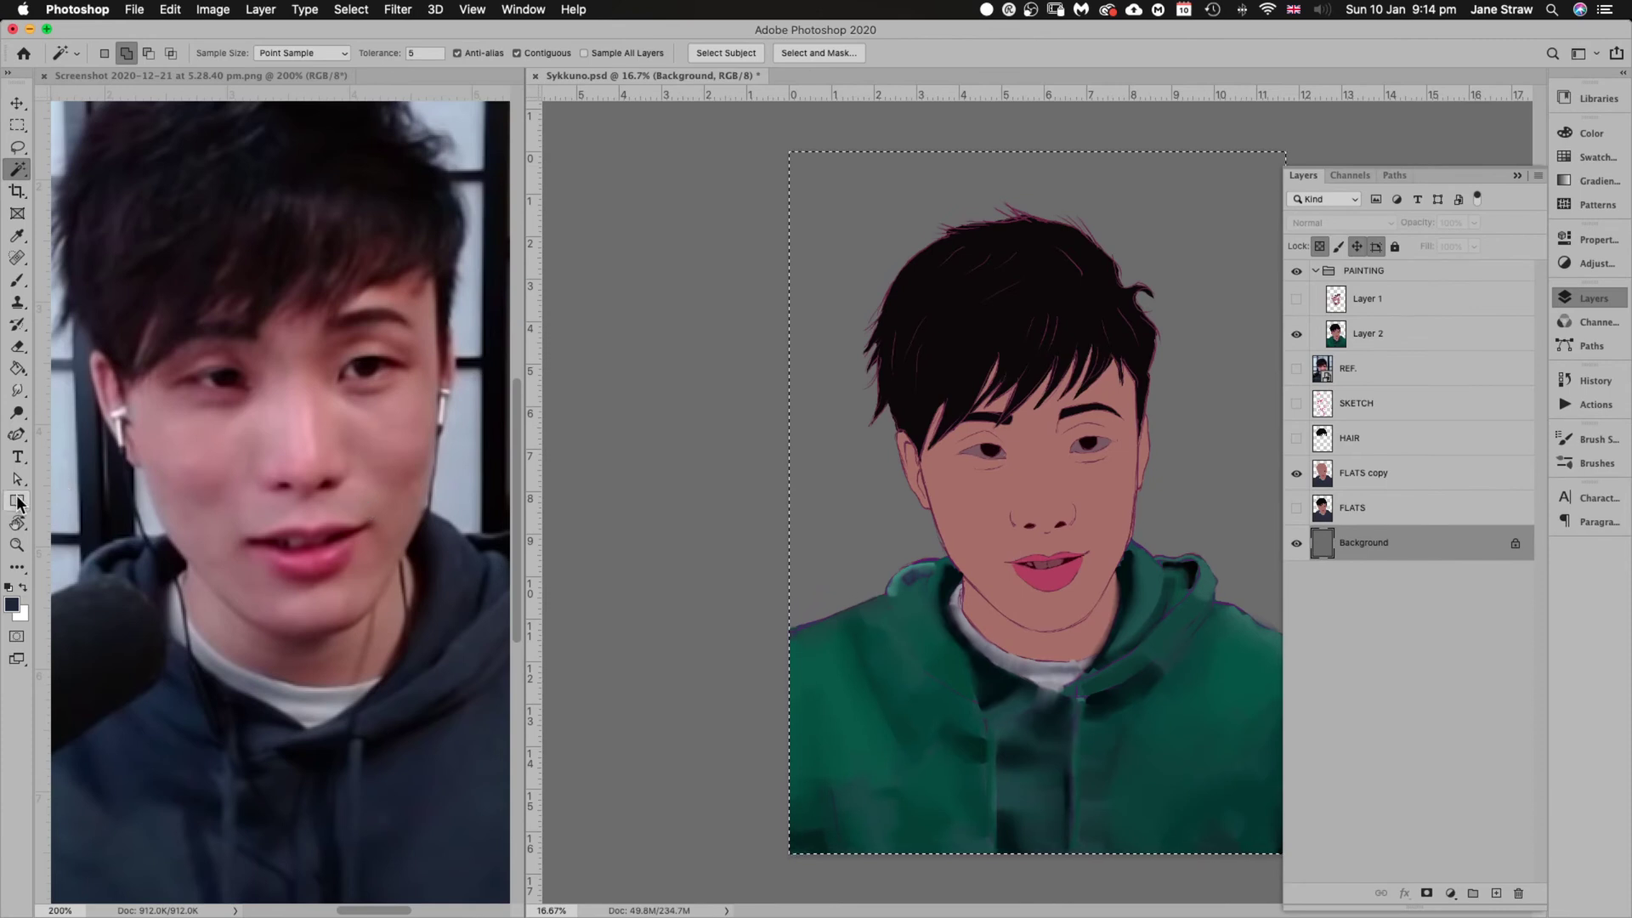
Choose the Brush tool and set the foreground colour to a mid green with H 141, S 53, B 56
click(17, 281)
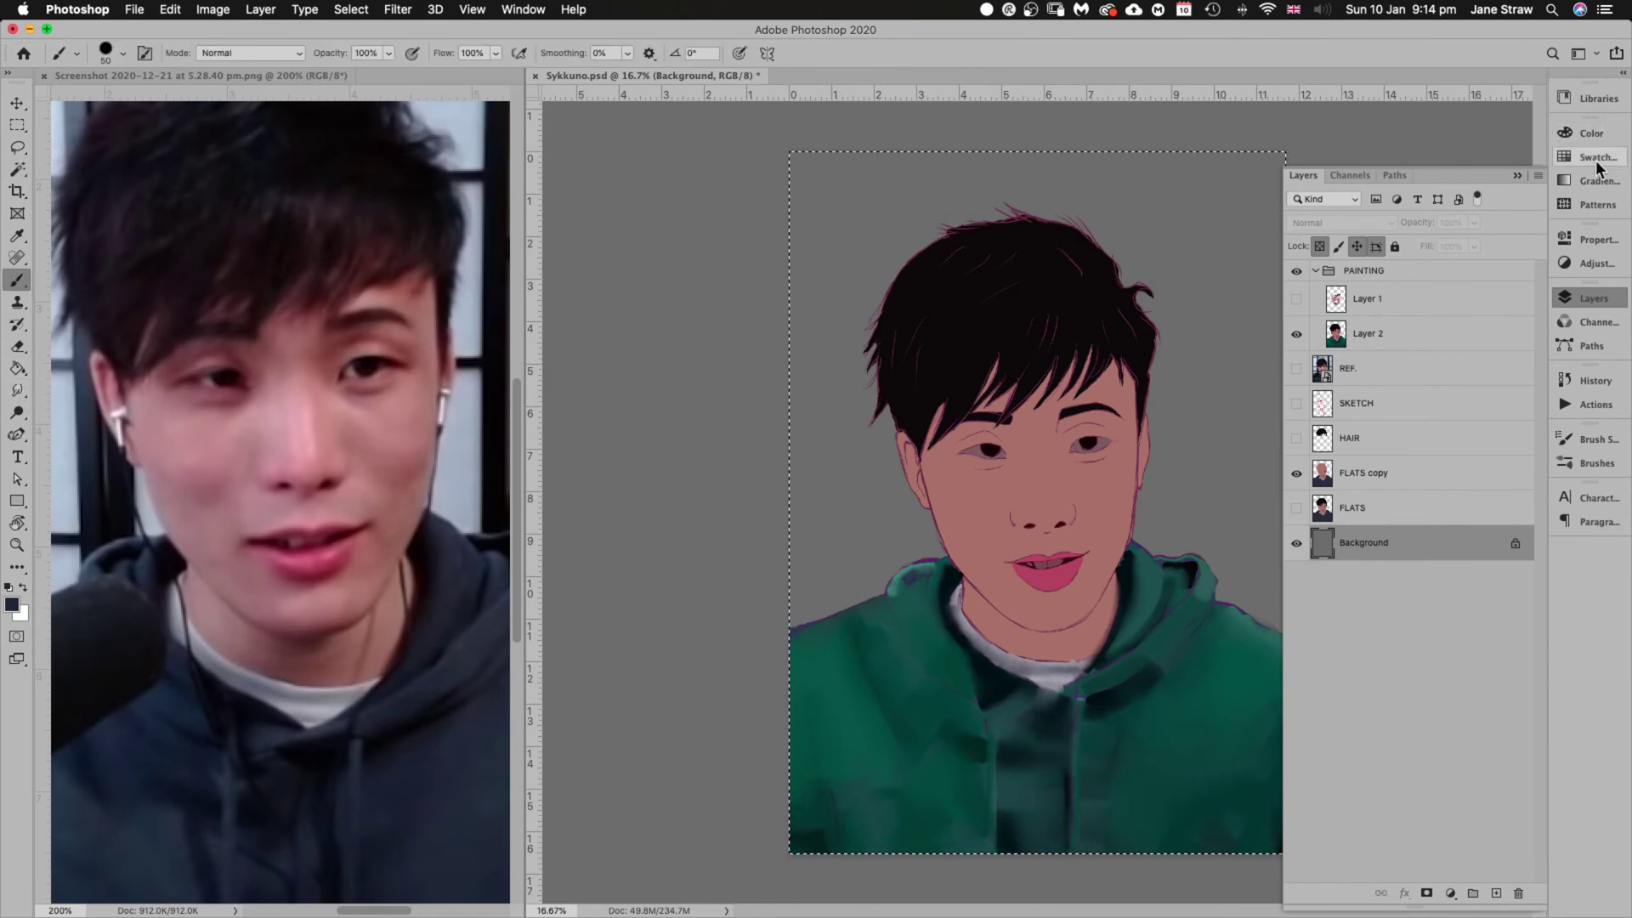
click(1581, 133)
mouse_move(1402, 222)
mouse_down()
mouse_move(1391, 238)
mouse_move(1439, 305)
mouse_move(1445, 266)
mouse_move(1460, 267)
mouse_move(1440, 284)
mouse_up()
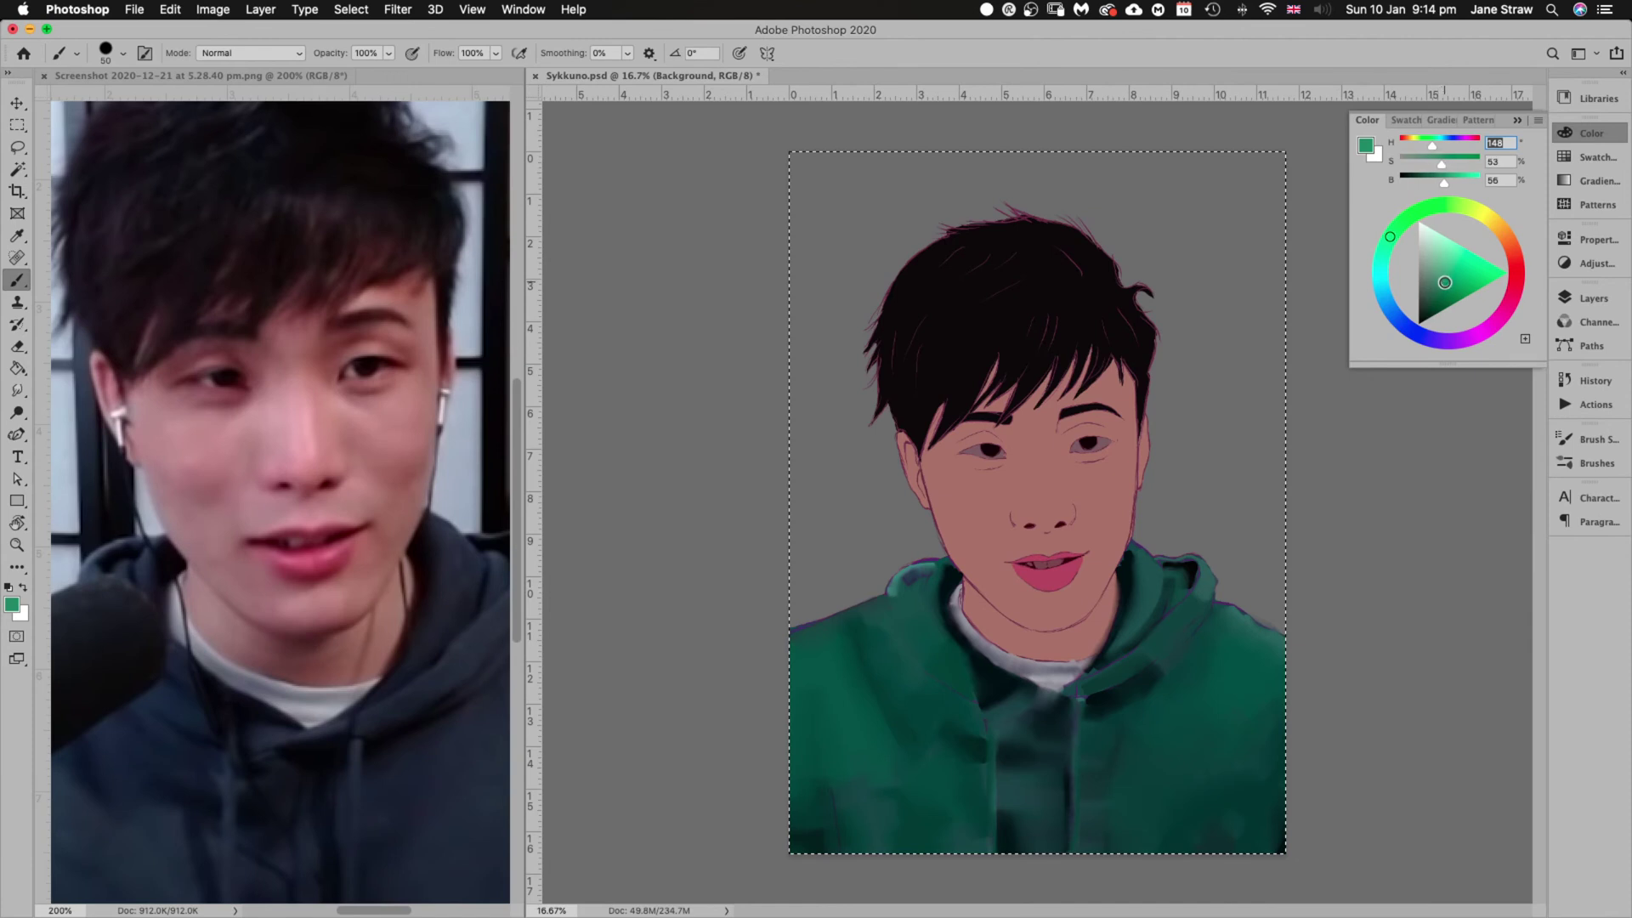
click(1391, 235)
mouse_move(1413, 229)
mouse_down()
mouse_move(1420, 218)
mouse_move(1410, 241)
mouse_up()
Load the Kyle's Paintbox - Gouache Blair 70 brush from the Gouache_Master set
click(18, 281)
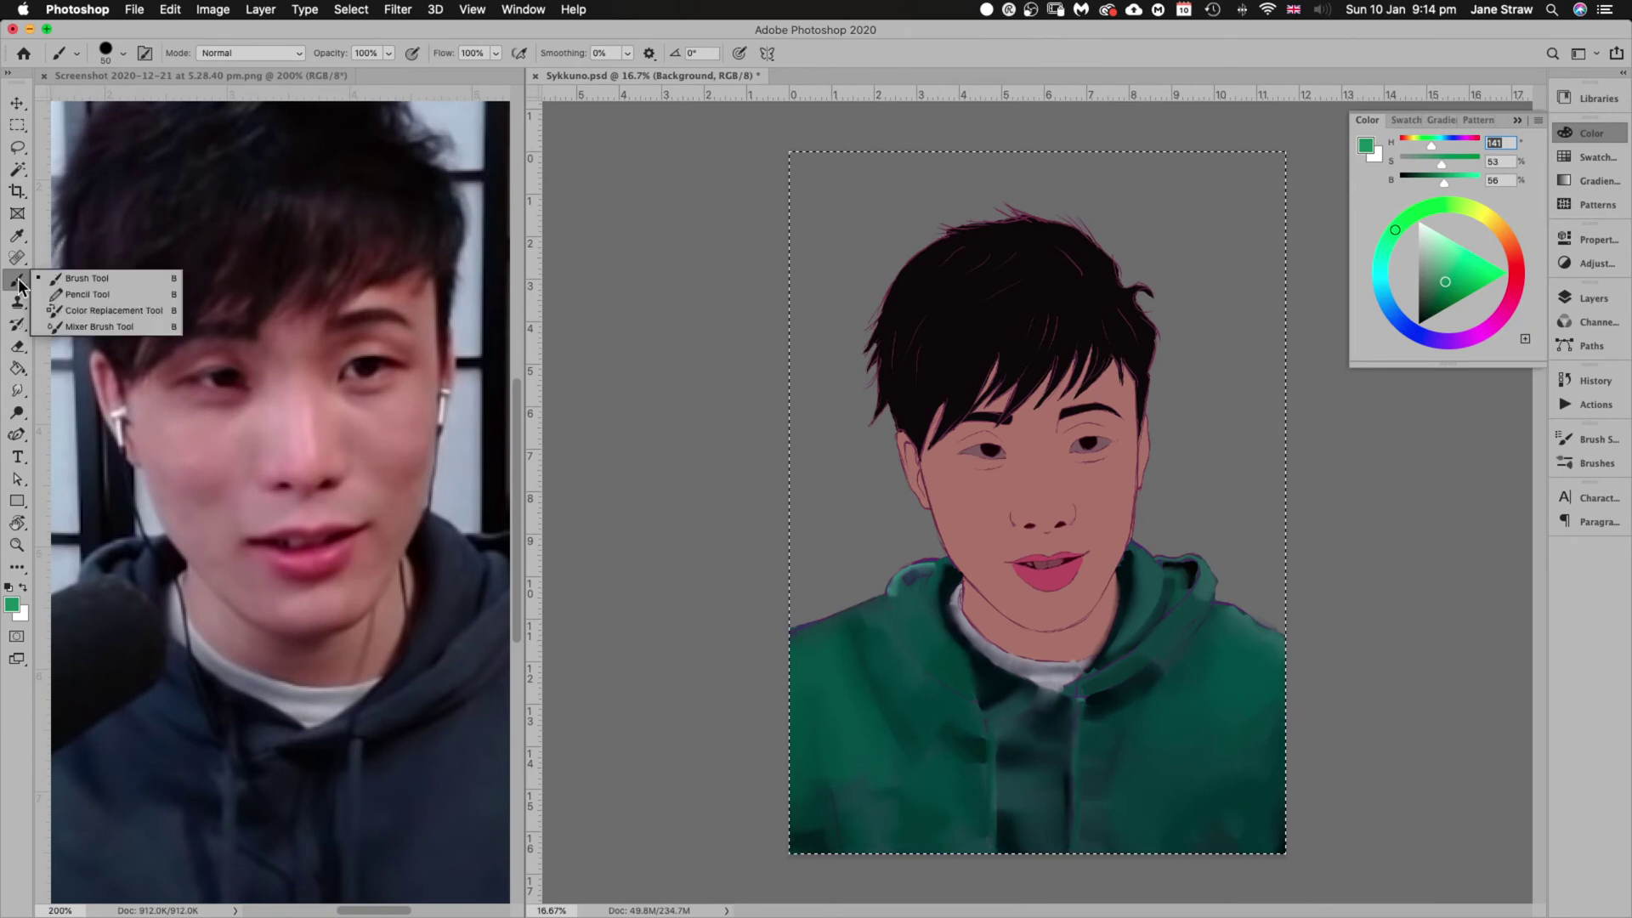
click(123, 52)
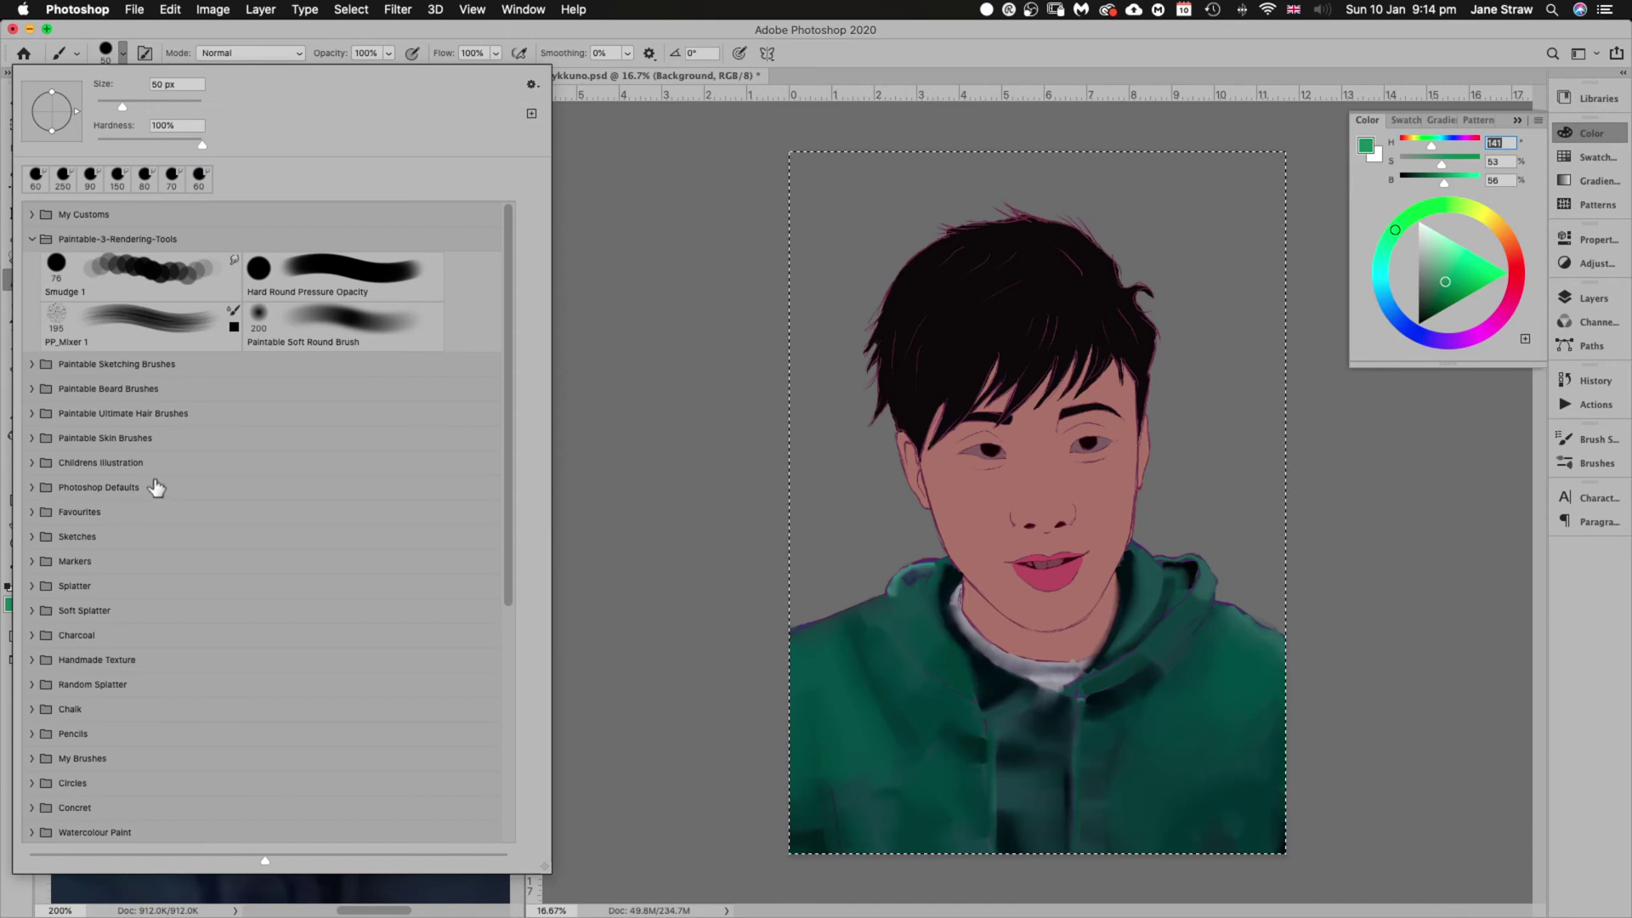
scroll(163, 495, down, 5)
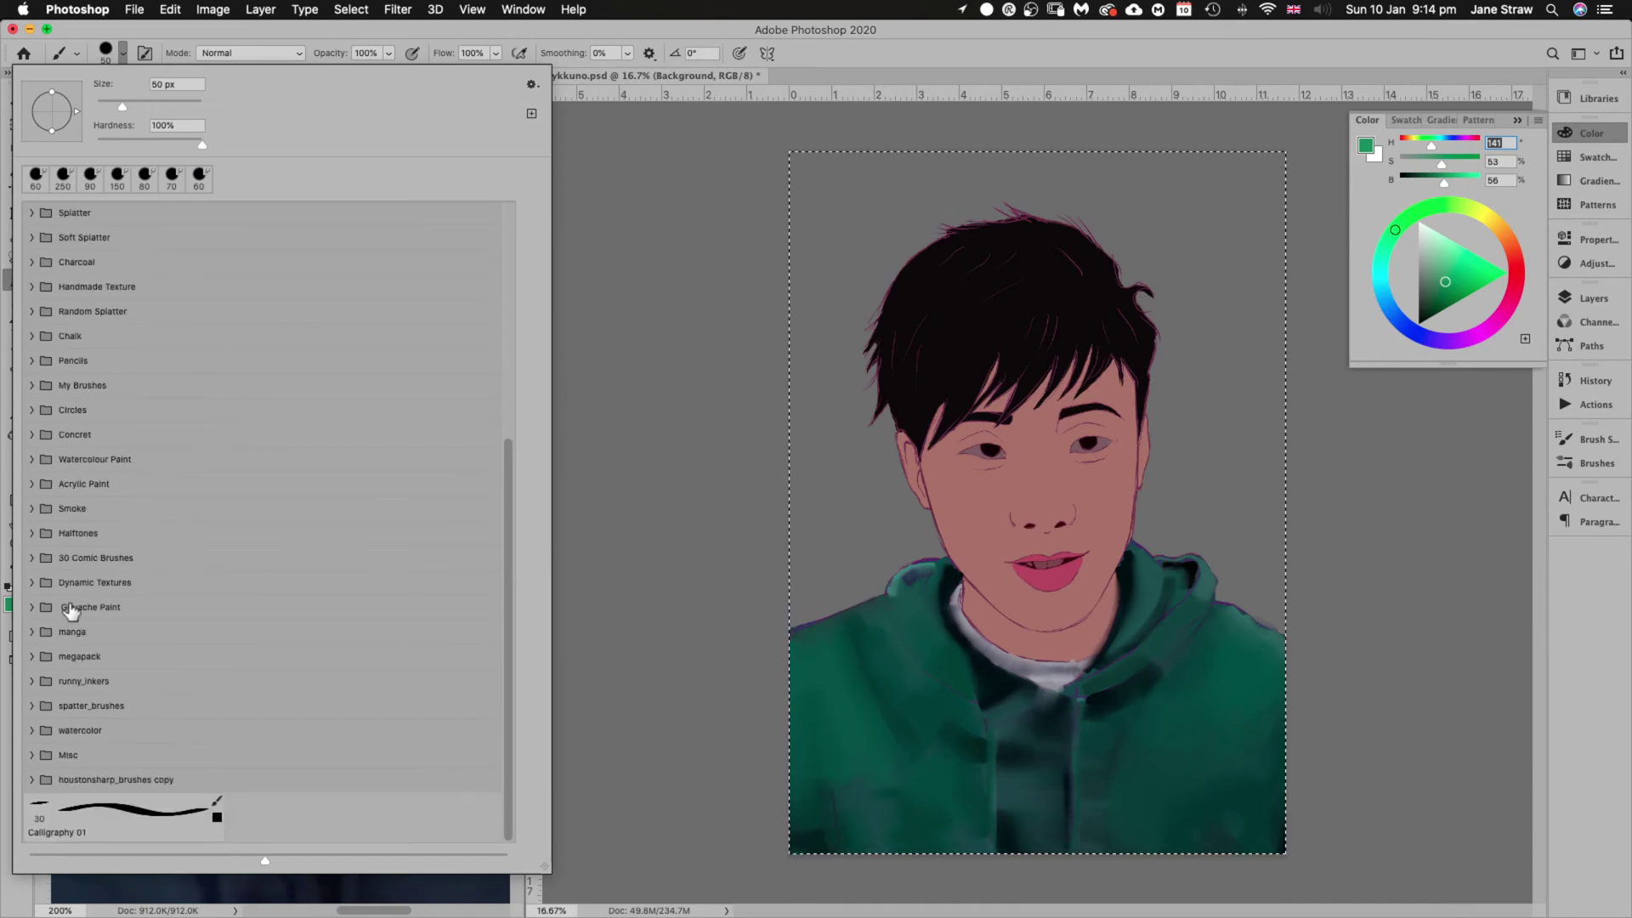
click(33, 607)
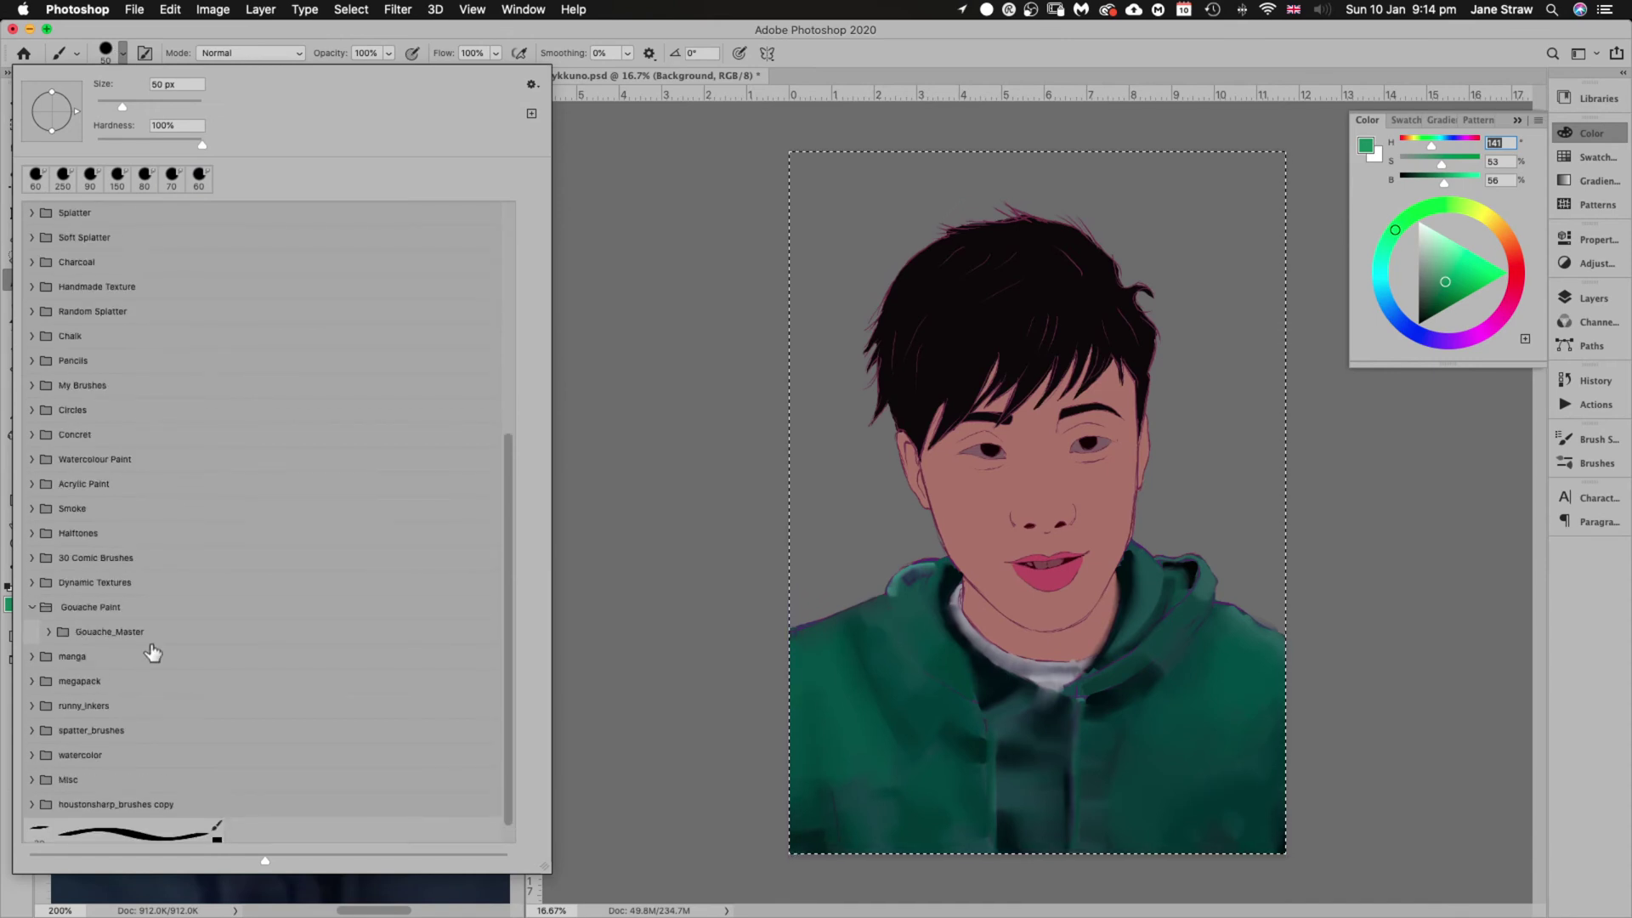
click(48, 633)
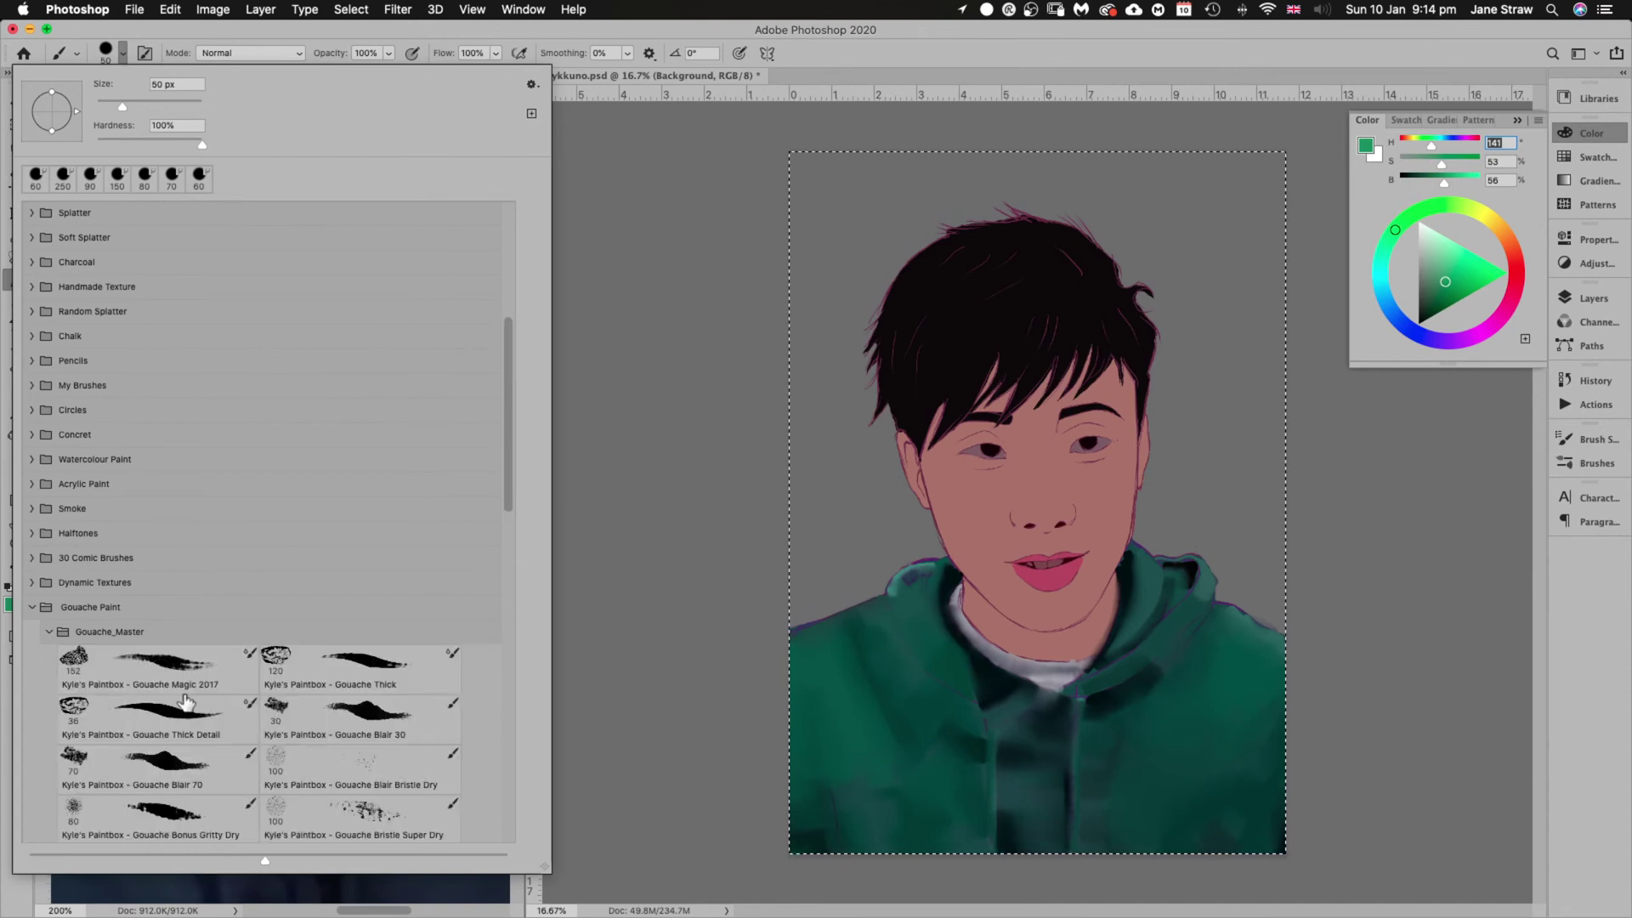
scroll(185, 702, down, 1)
scroll(185, 702, down, 4)
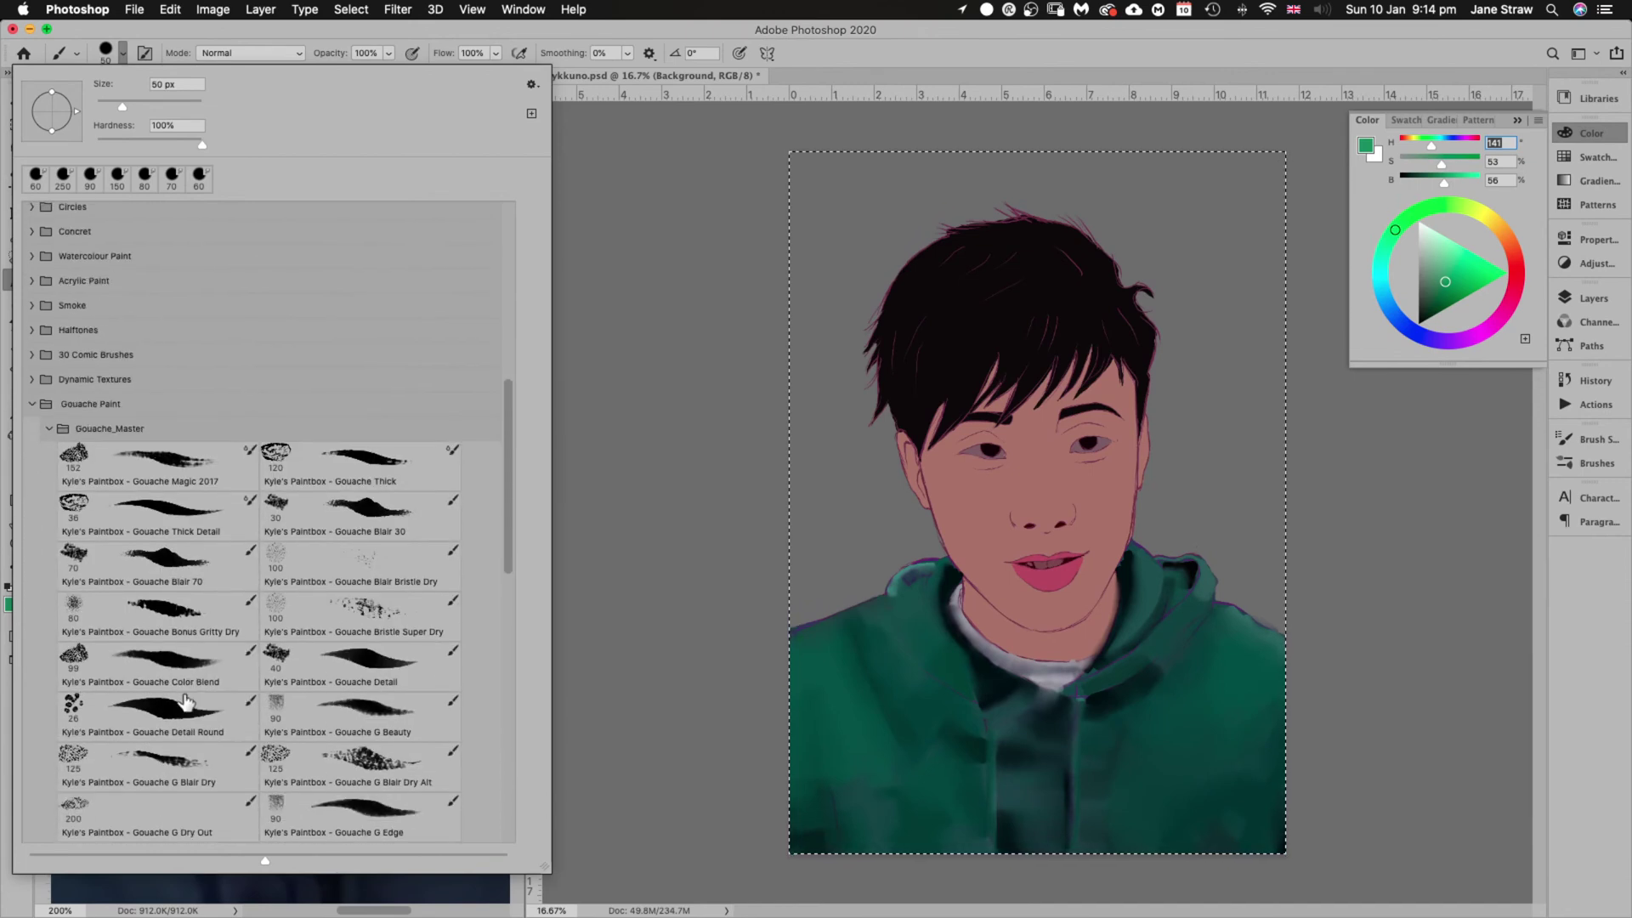
scroll(185, 702, down, 1)
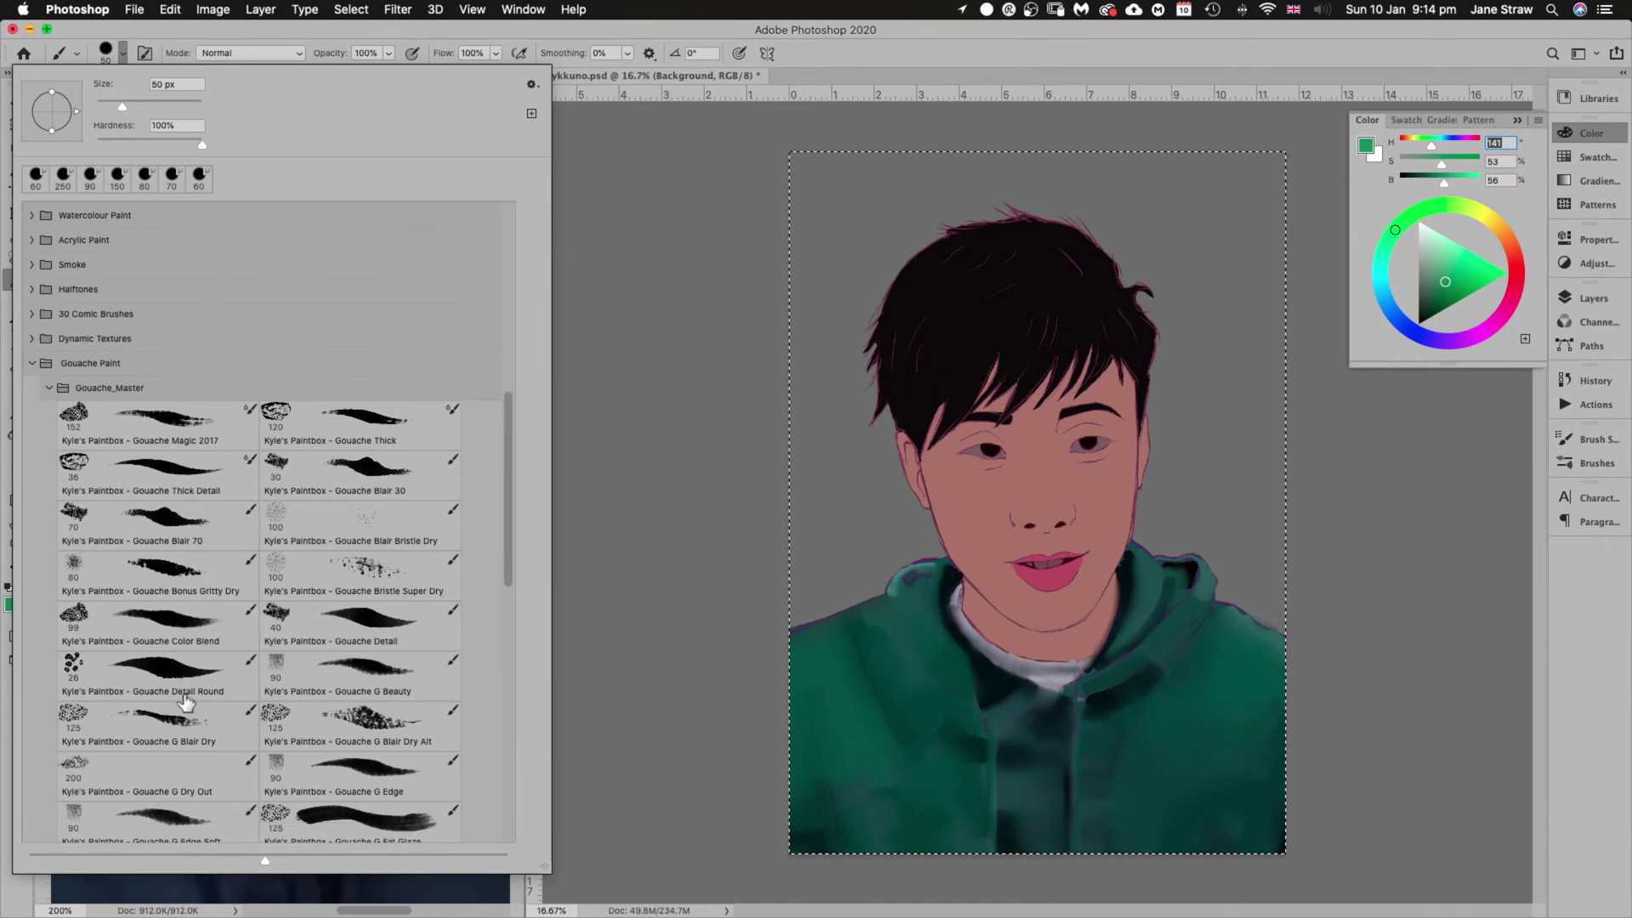
click(157, 534)
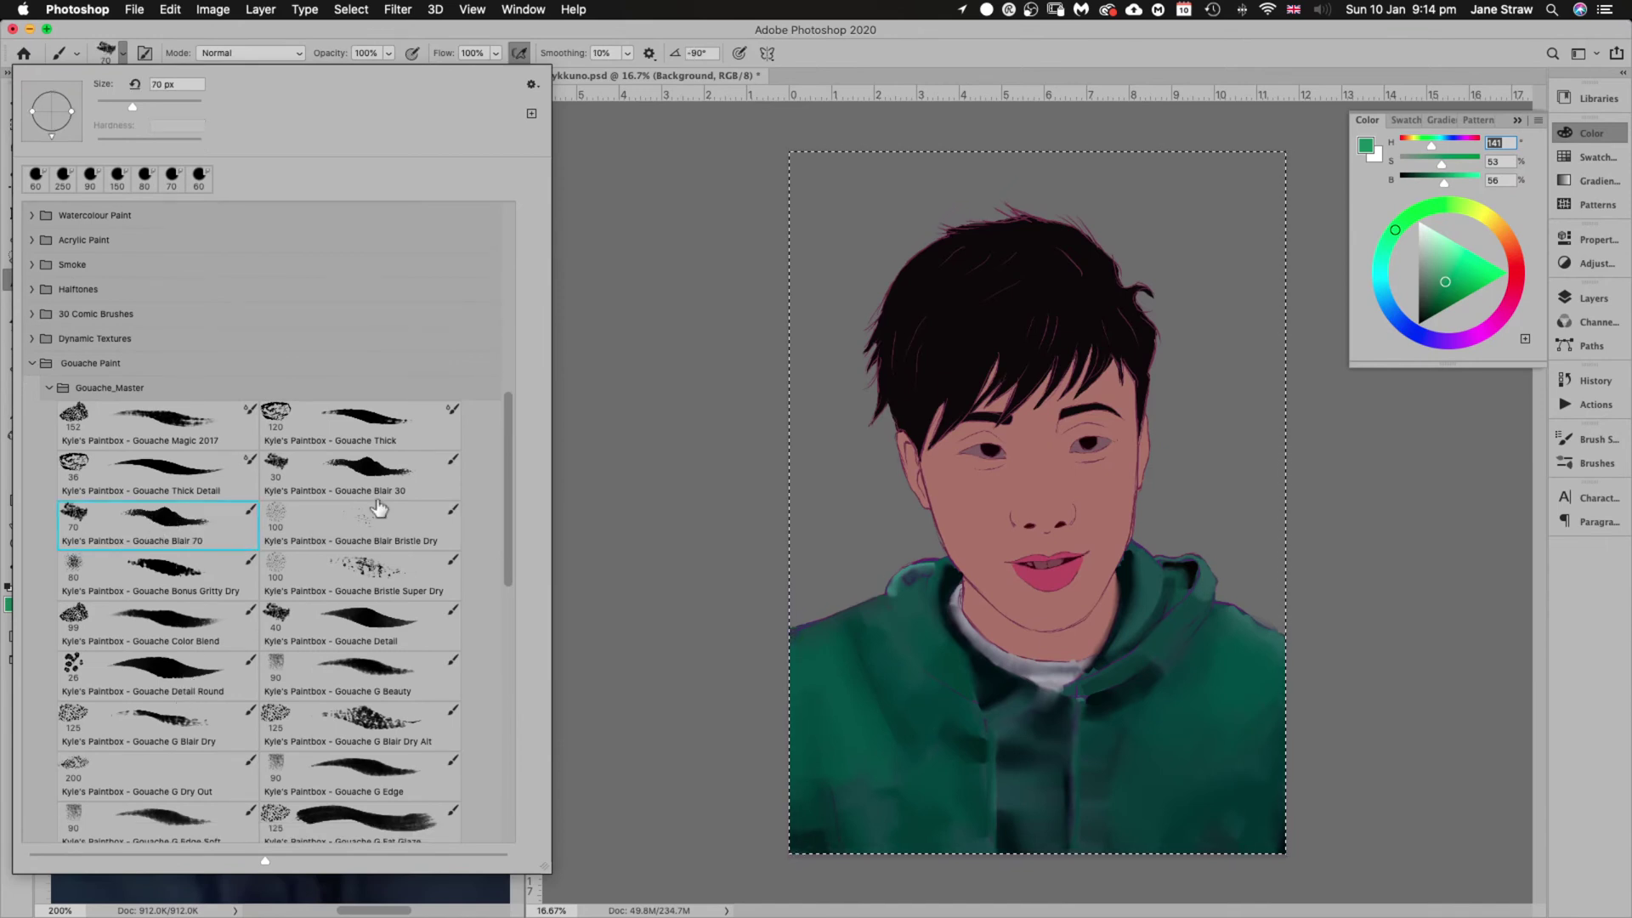
Paint broad mid-green strokes behind both sides of the head and above the shoulders with the brush at 800 px
click(840, 496)
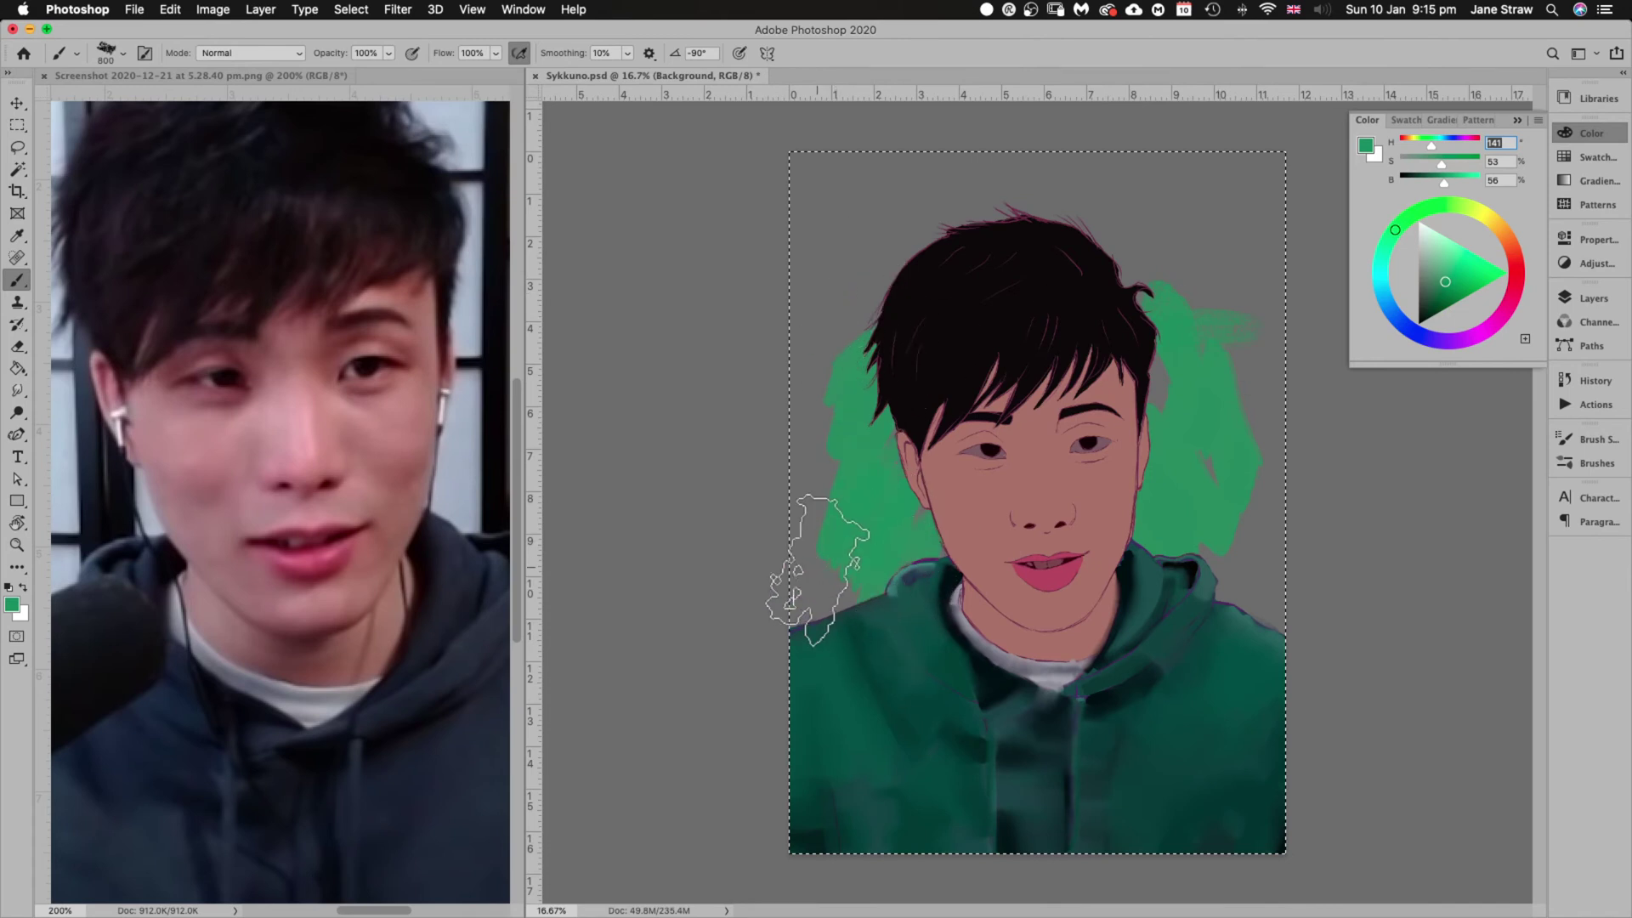
click(816, 569)
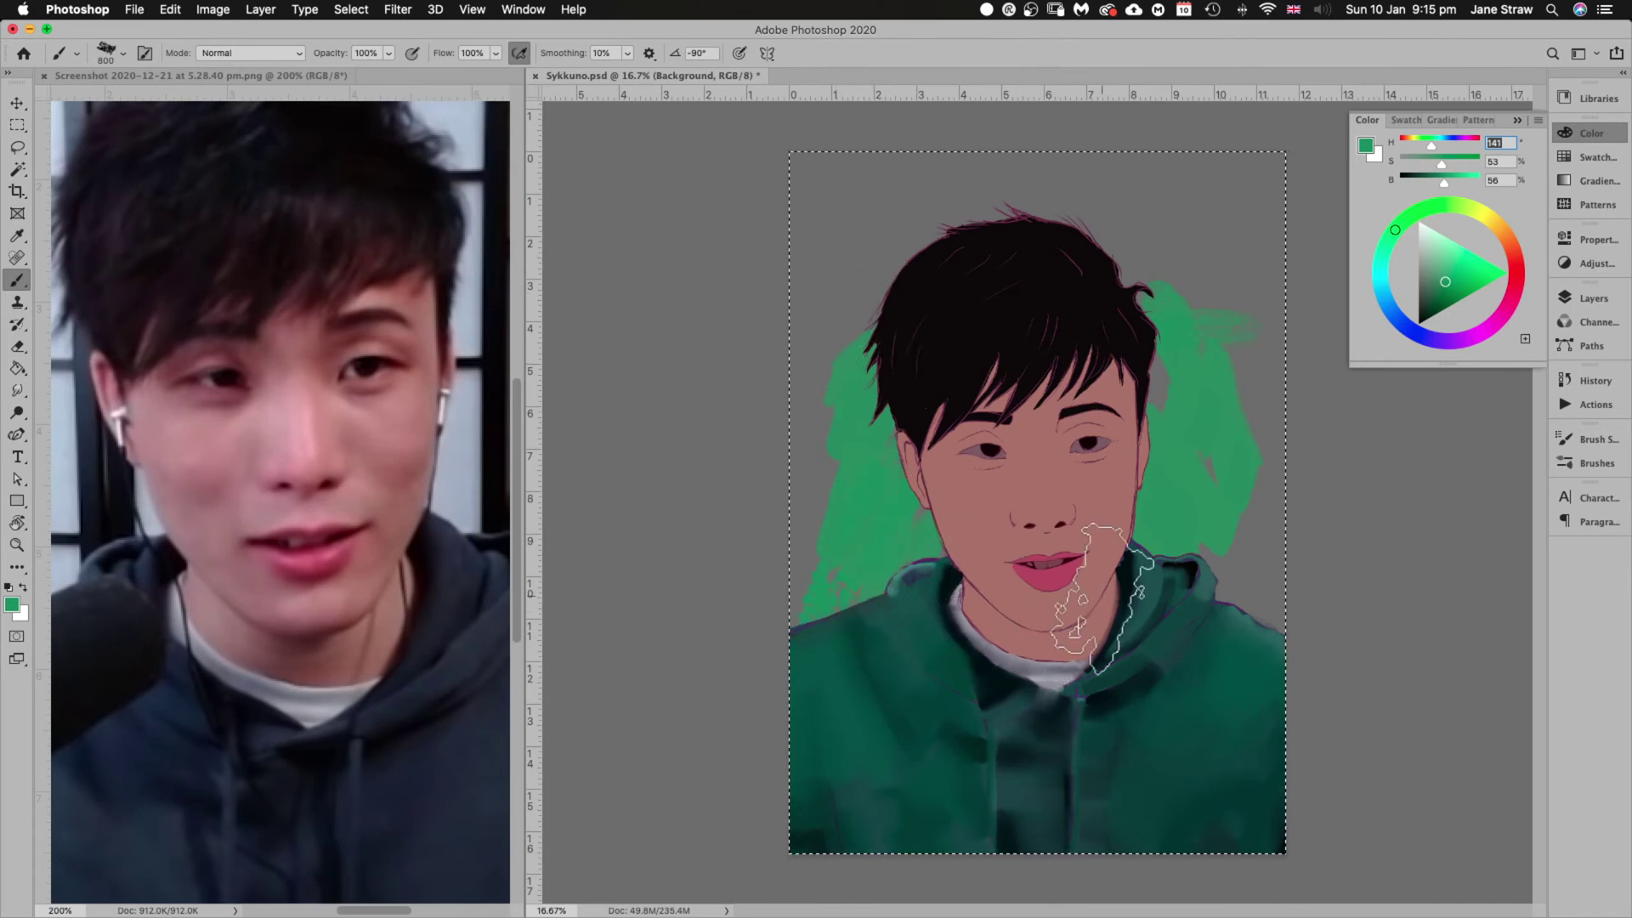
drag(1191, 595, 1267, 633)
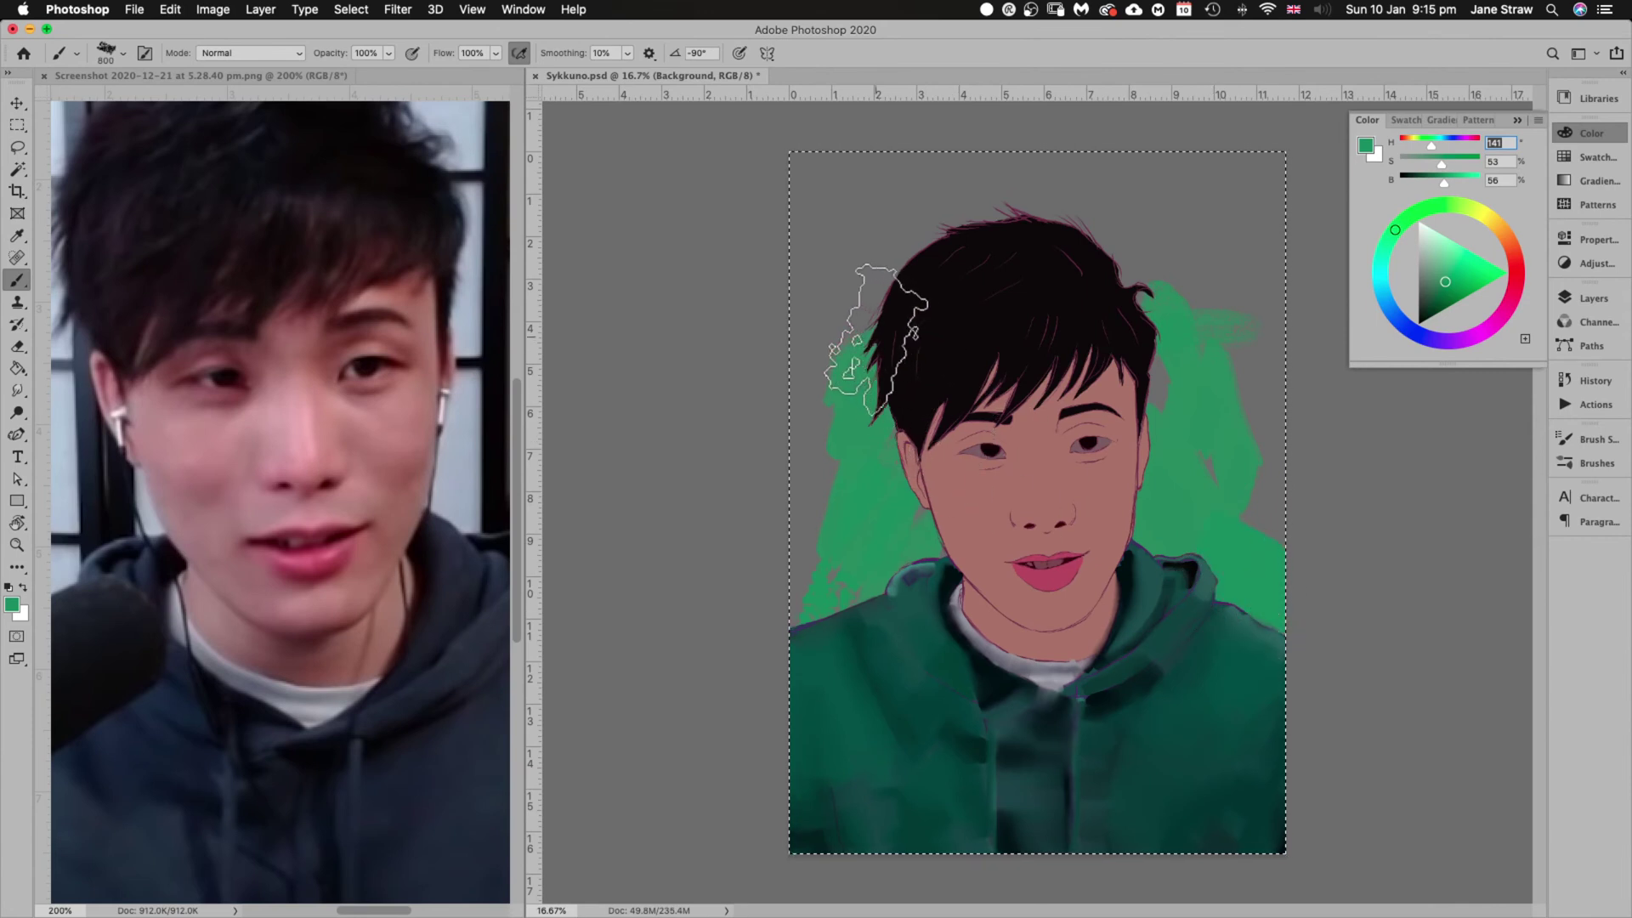
drag(875, 340, 846, 332)
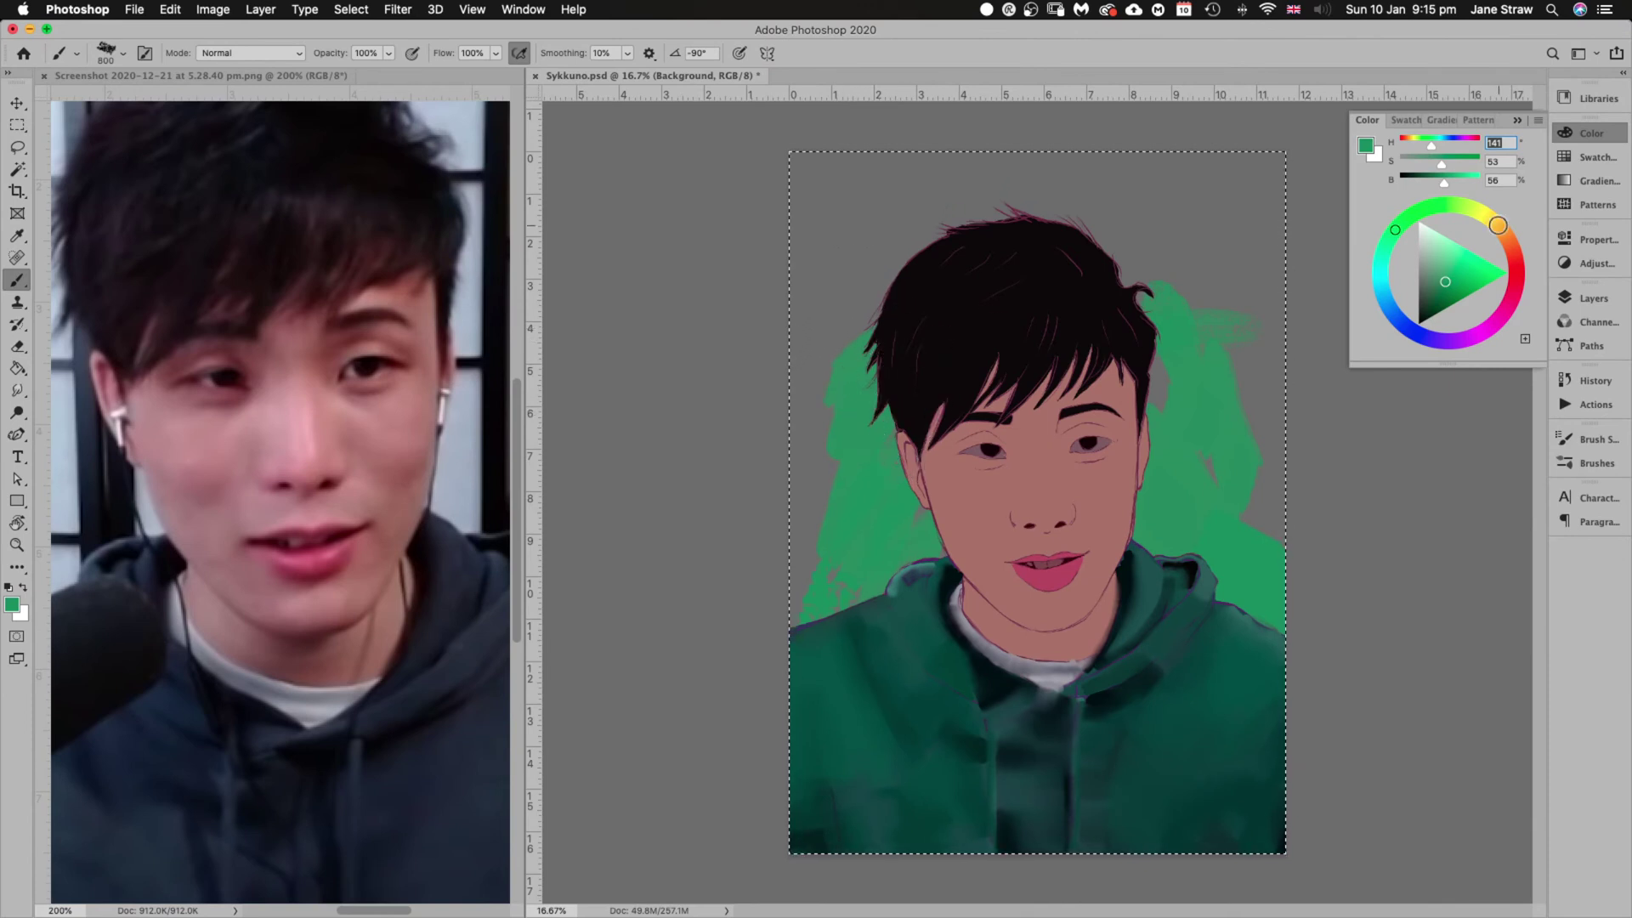
Paint dark green (H 141, S 43, B 30) in the background's upper corners and light green (S 34, B 64) beside the face
drag(1445, 281, 1431, 300)
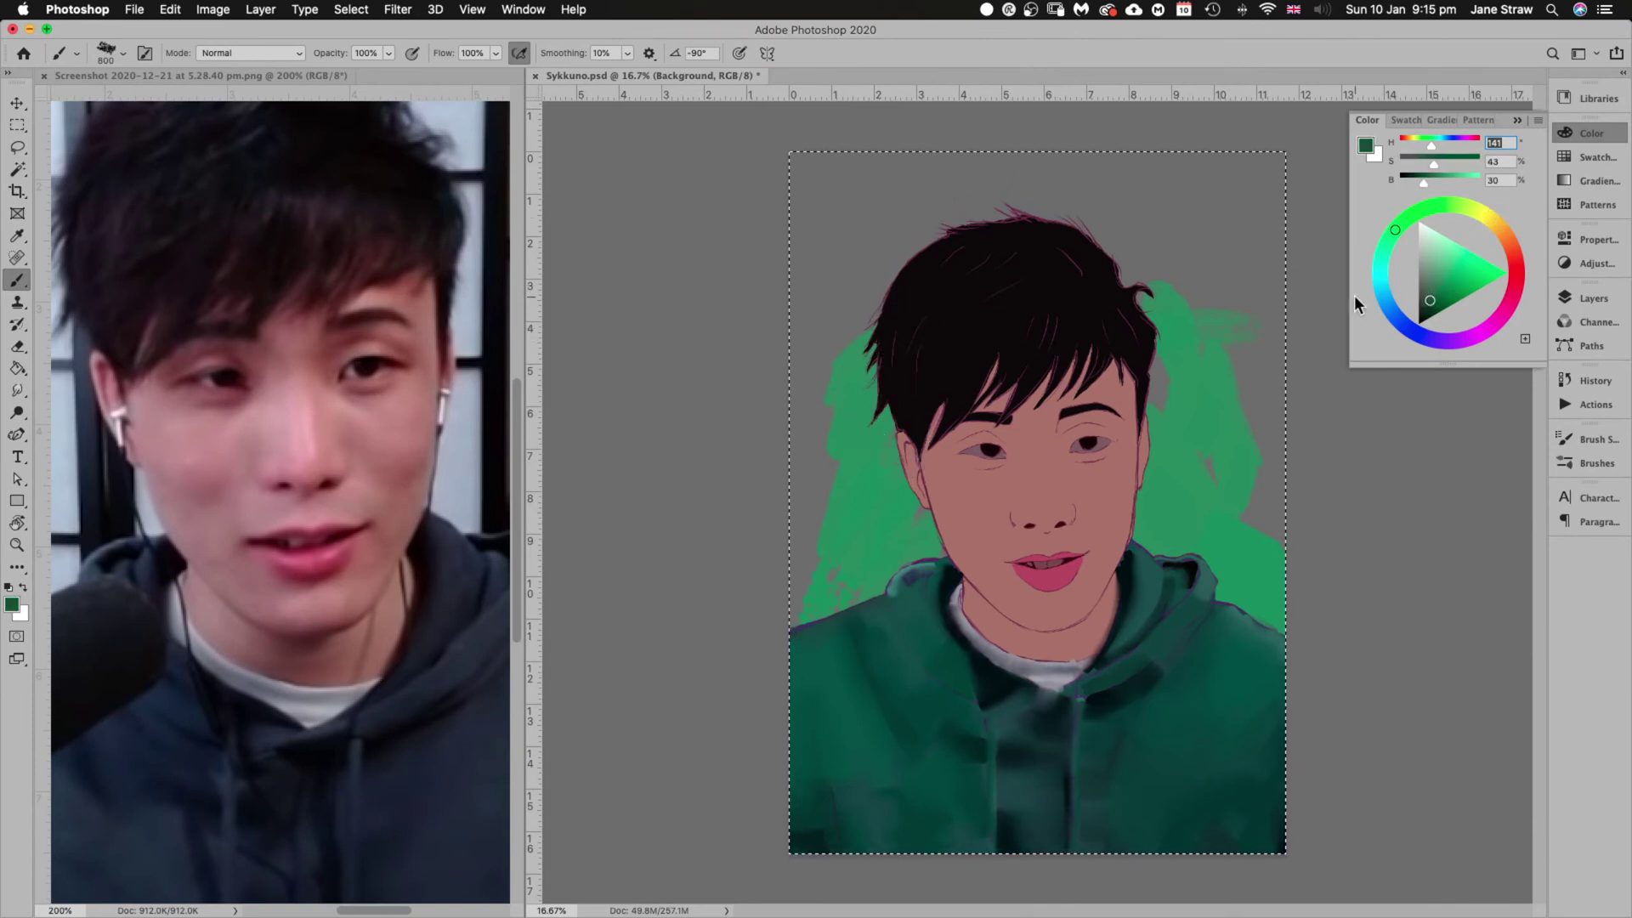
mouse_move(846, 199)
mouse_down()
mouse_move(812, 220)
mouse_move(882, 234)
mouse_move(818, 425)
mouse_up()
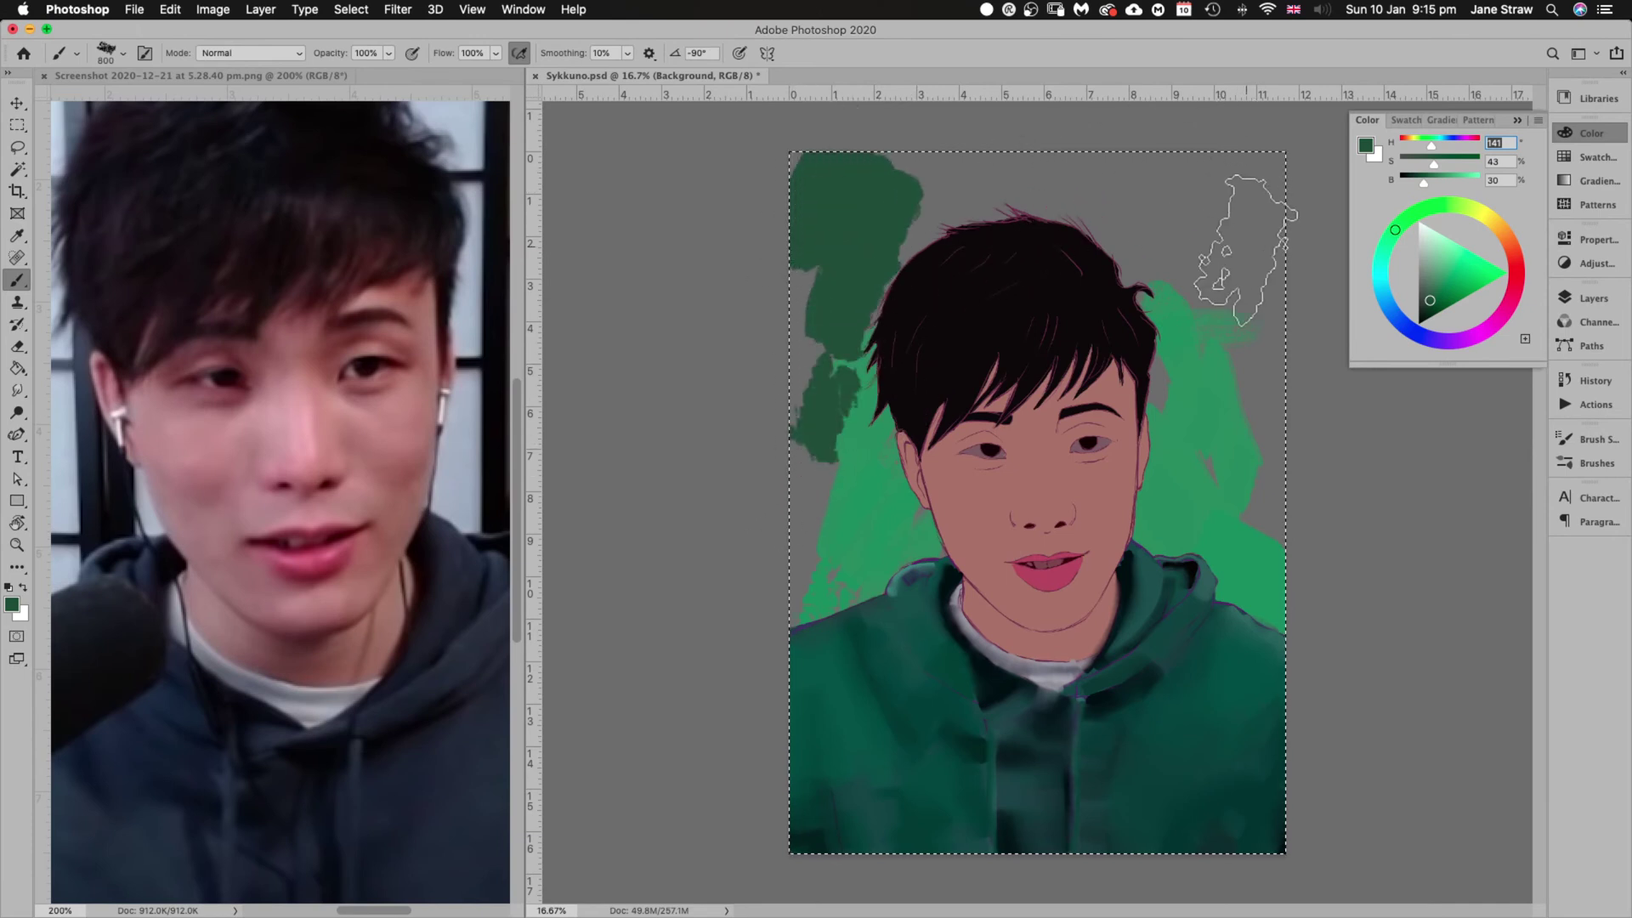
mouse_move(1241, 251)
mouse_down()
mouse_move(1246, 226)
mouse_move(1191, 212)
mouse_move(1267, 247)
mouse_up()
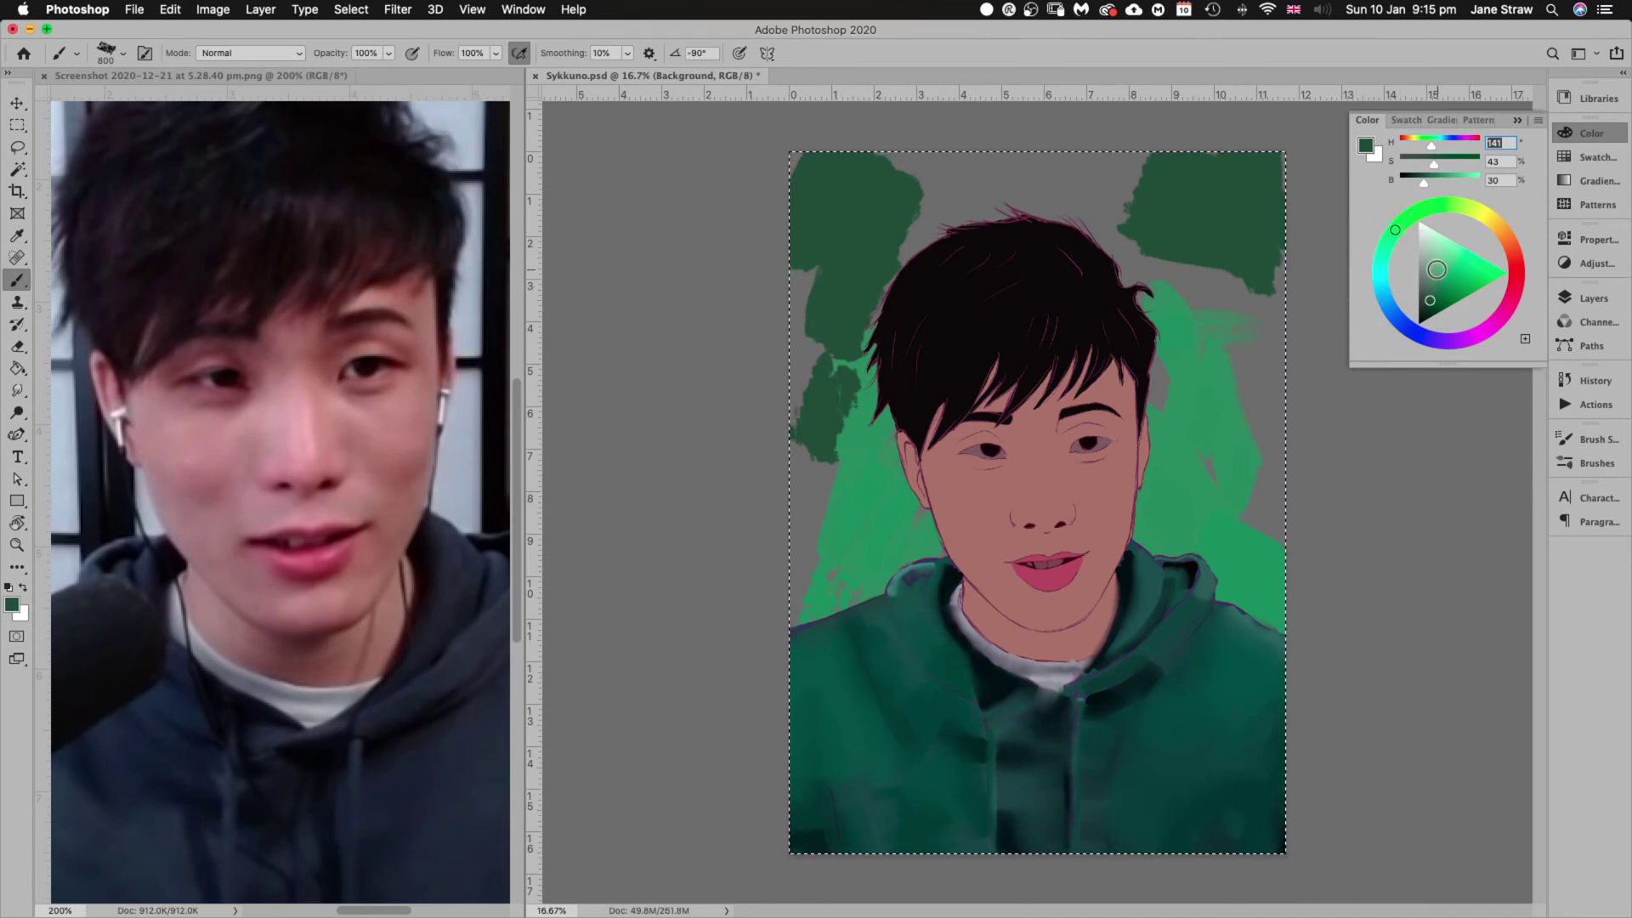
click(1437, 269)
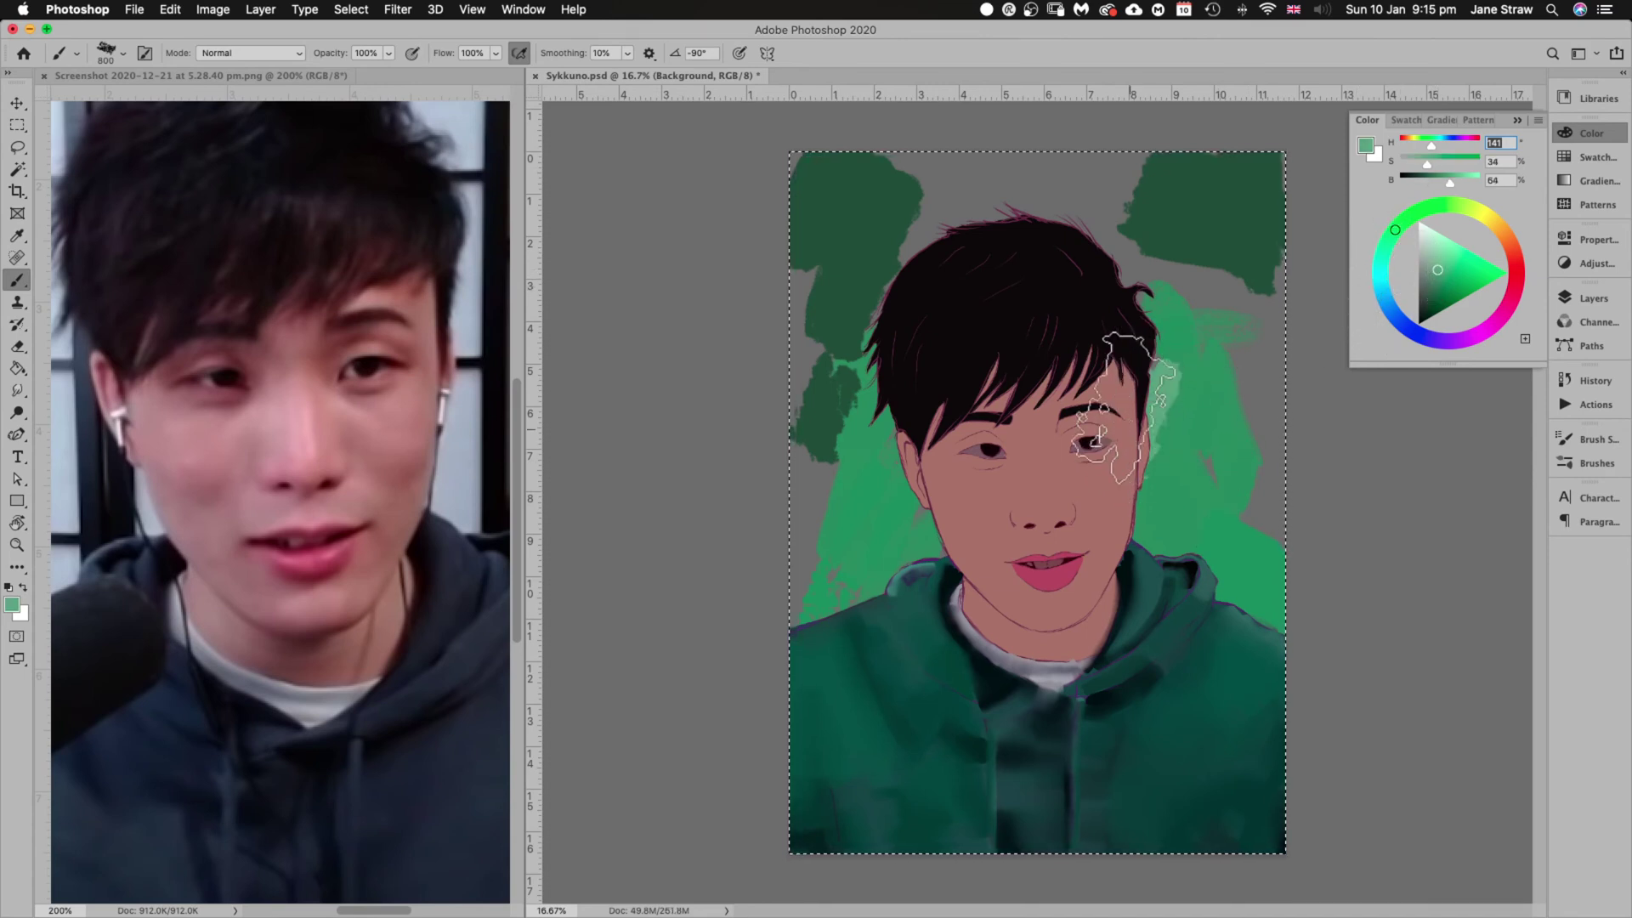
mouse_move(1097, 440)
mouse_down()
mouse_move(893, 527)
mouse_move(892, 595)
mouse_move(825, 562)
mouse_move(850, 544)
mouse_up()
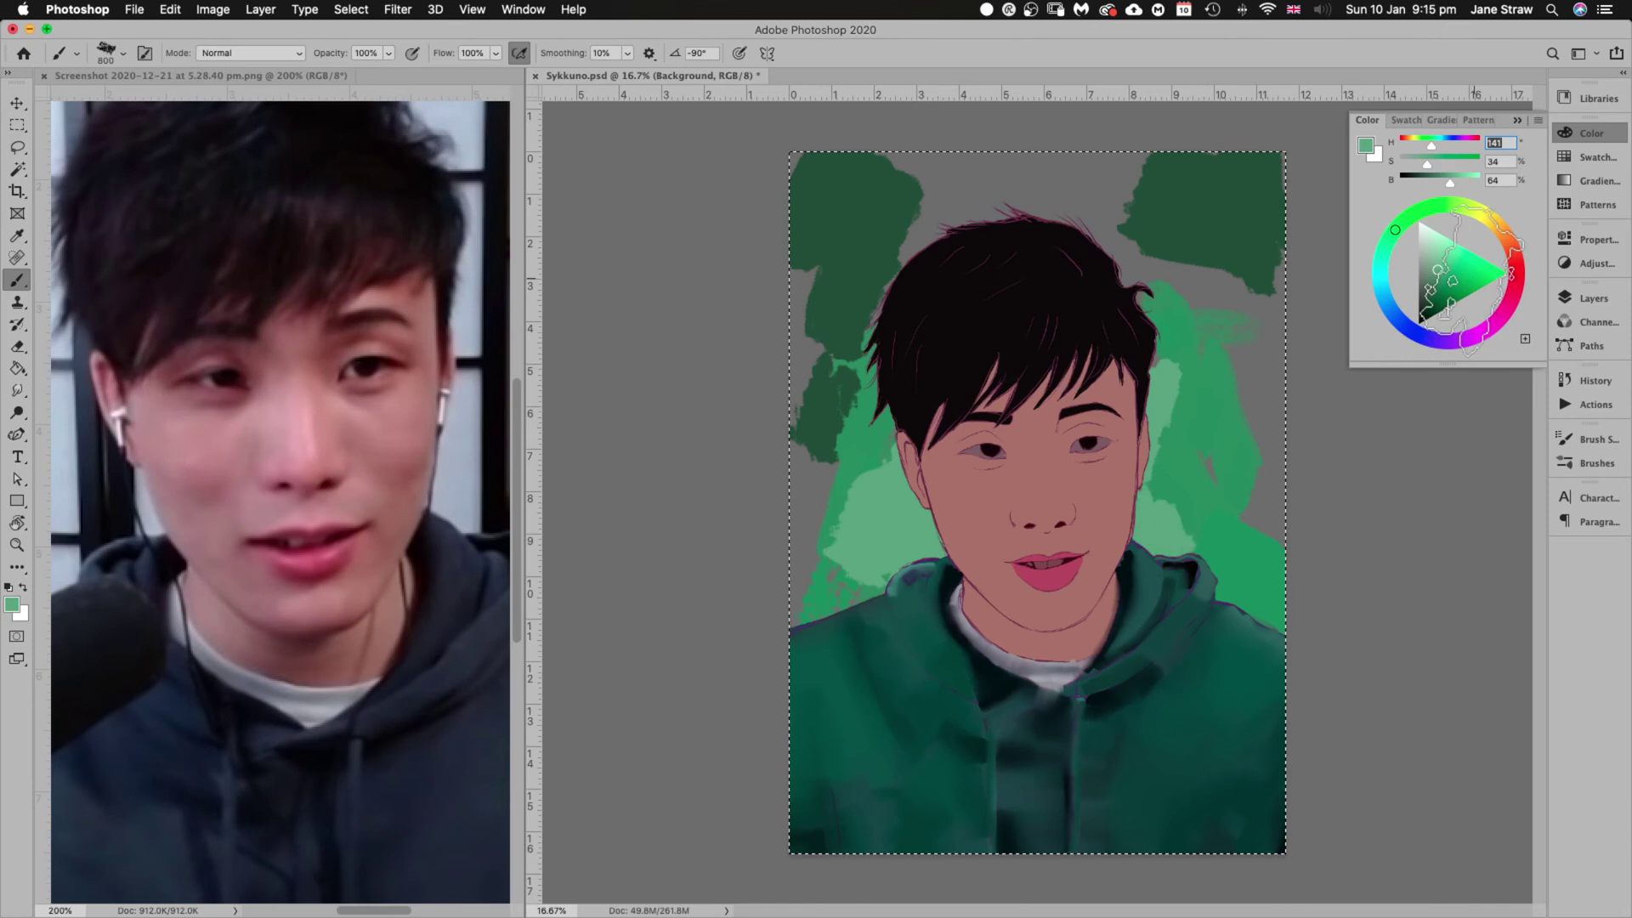
Try strokes of a saturated dark green with S 86, B 24 above the hair and along both sides of the background
click(1396, 228)
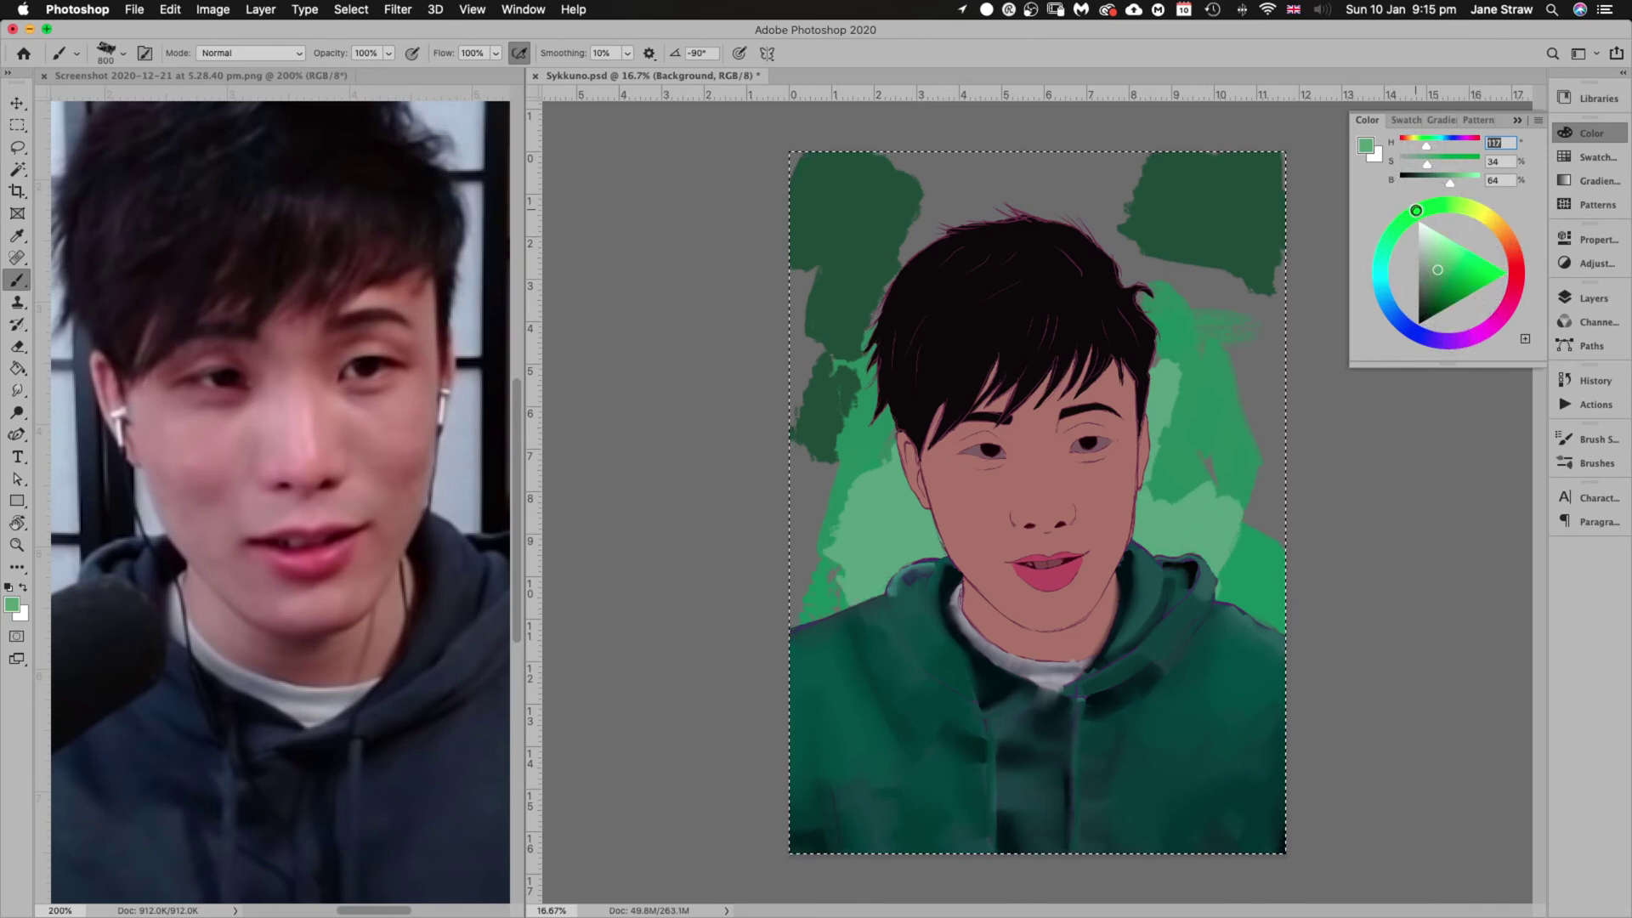
drag(1437, 270, 1434, 314)
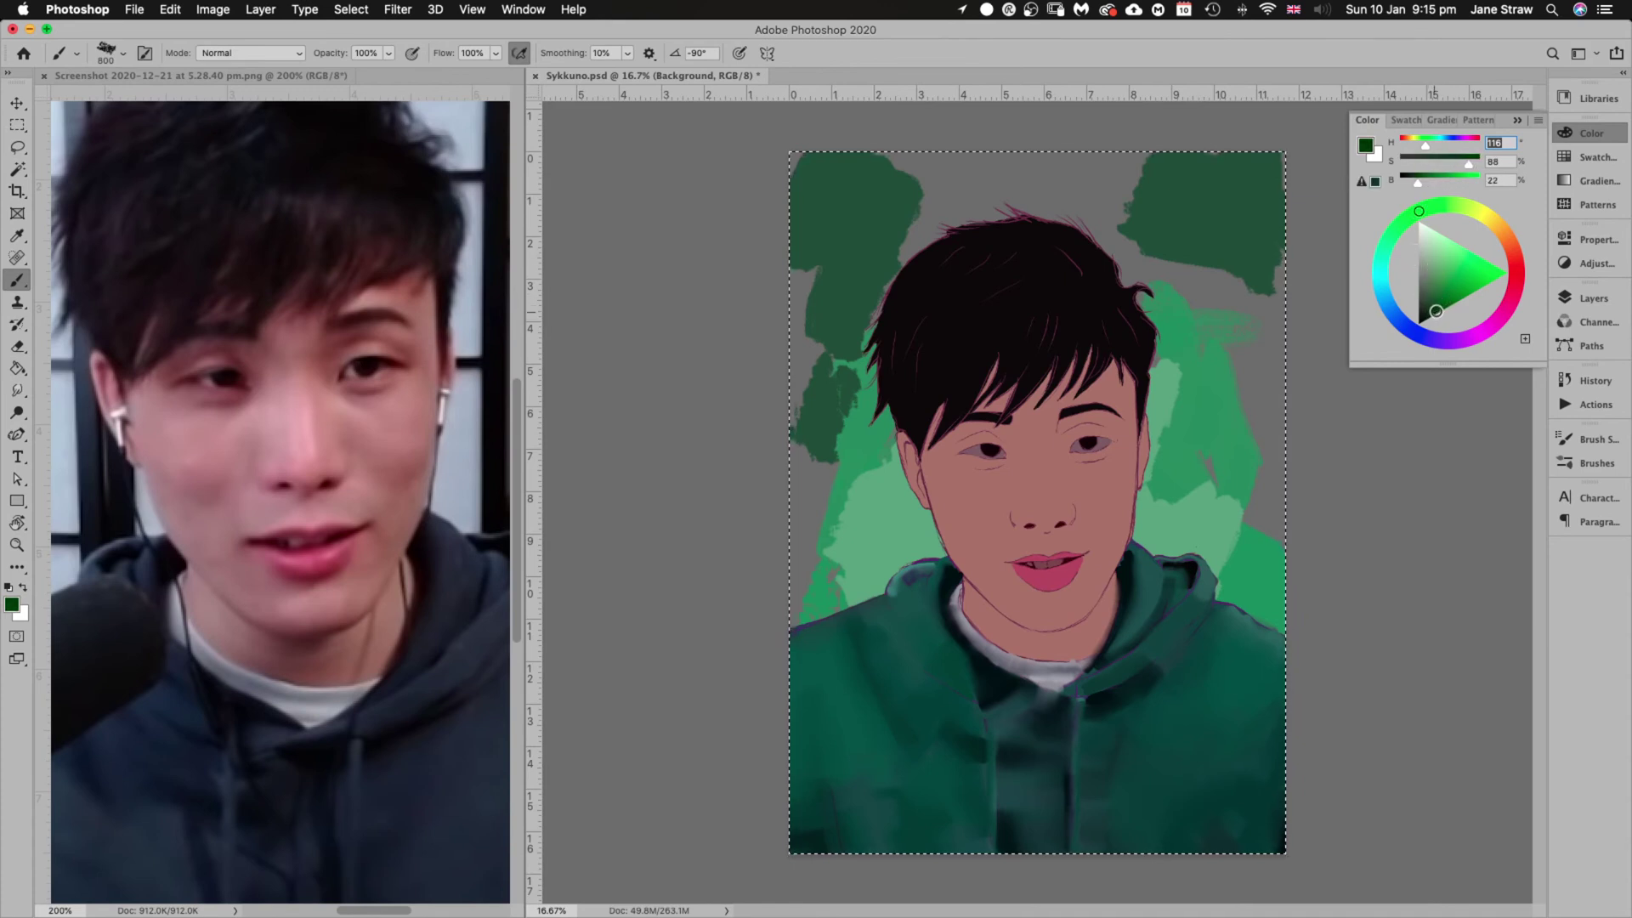
drag(1059, 200, 991, 191)
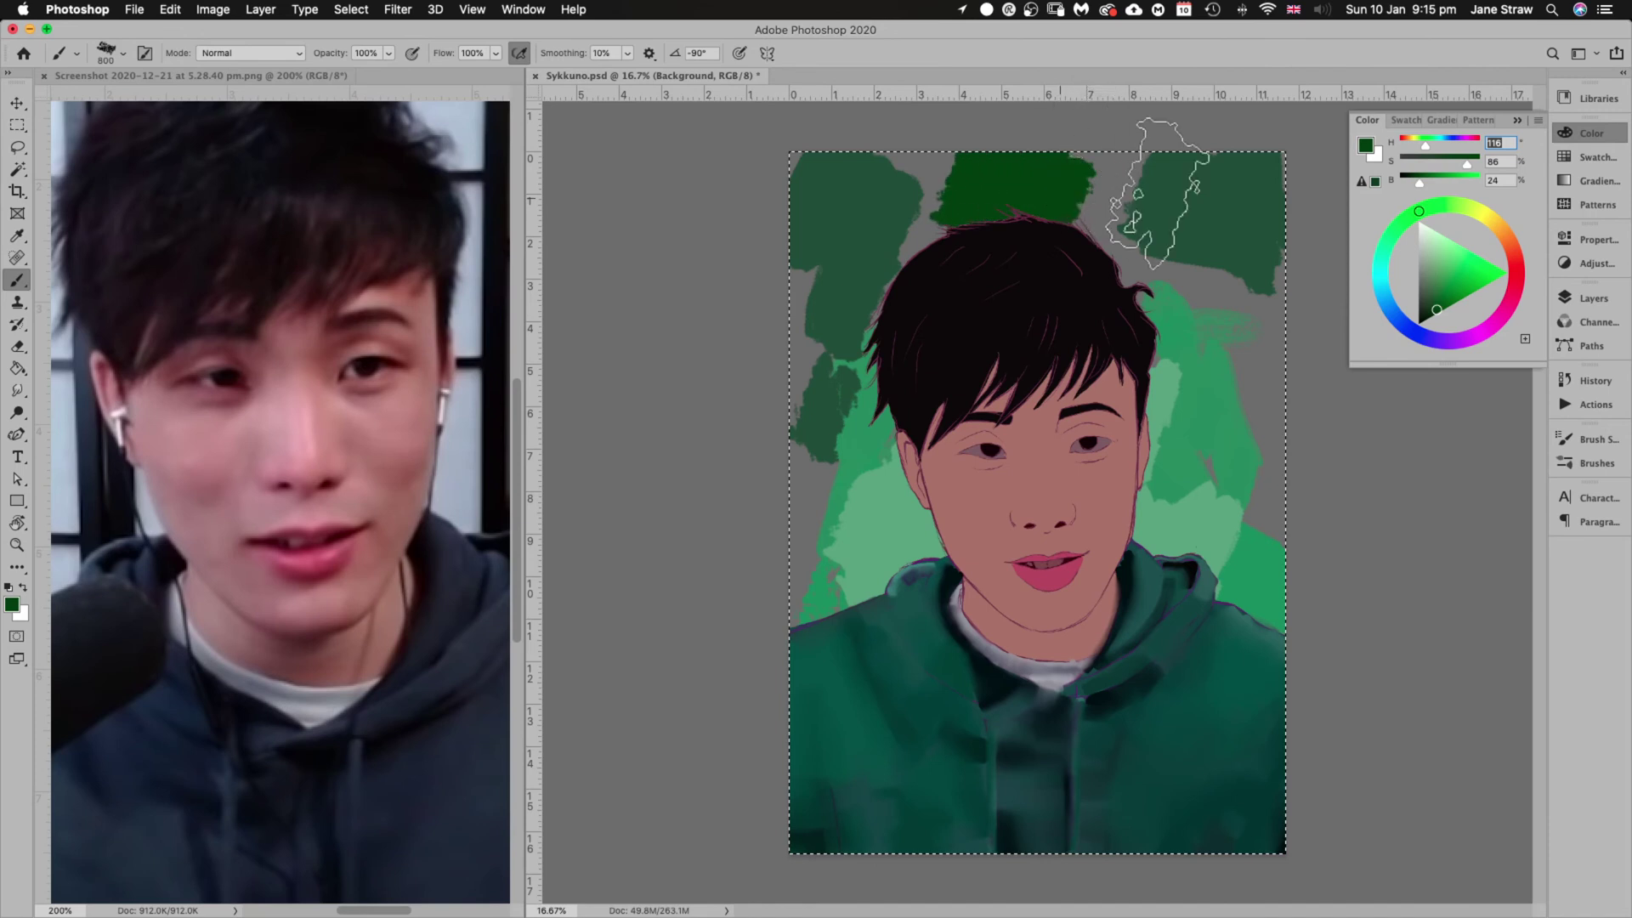
drag(1231, 326, 1221, 404)
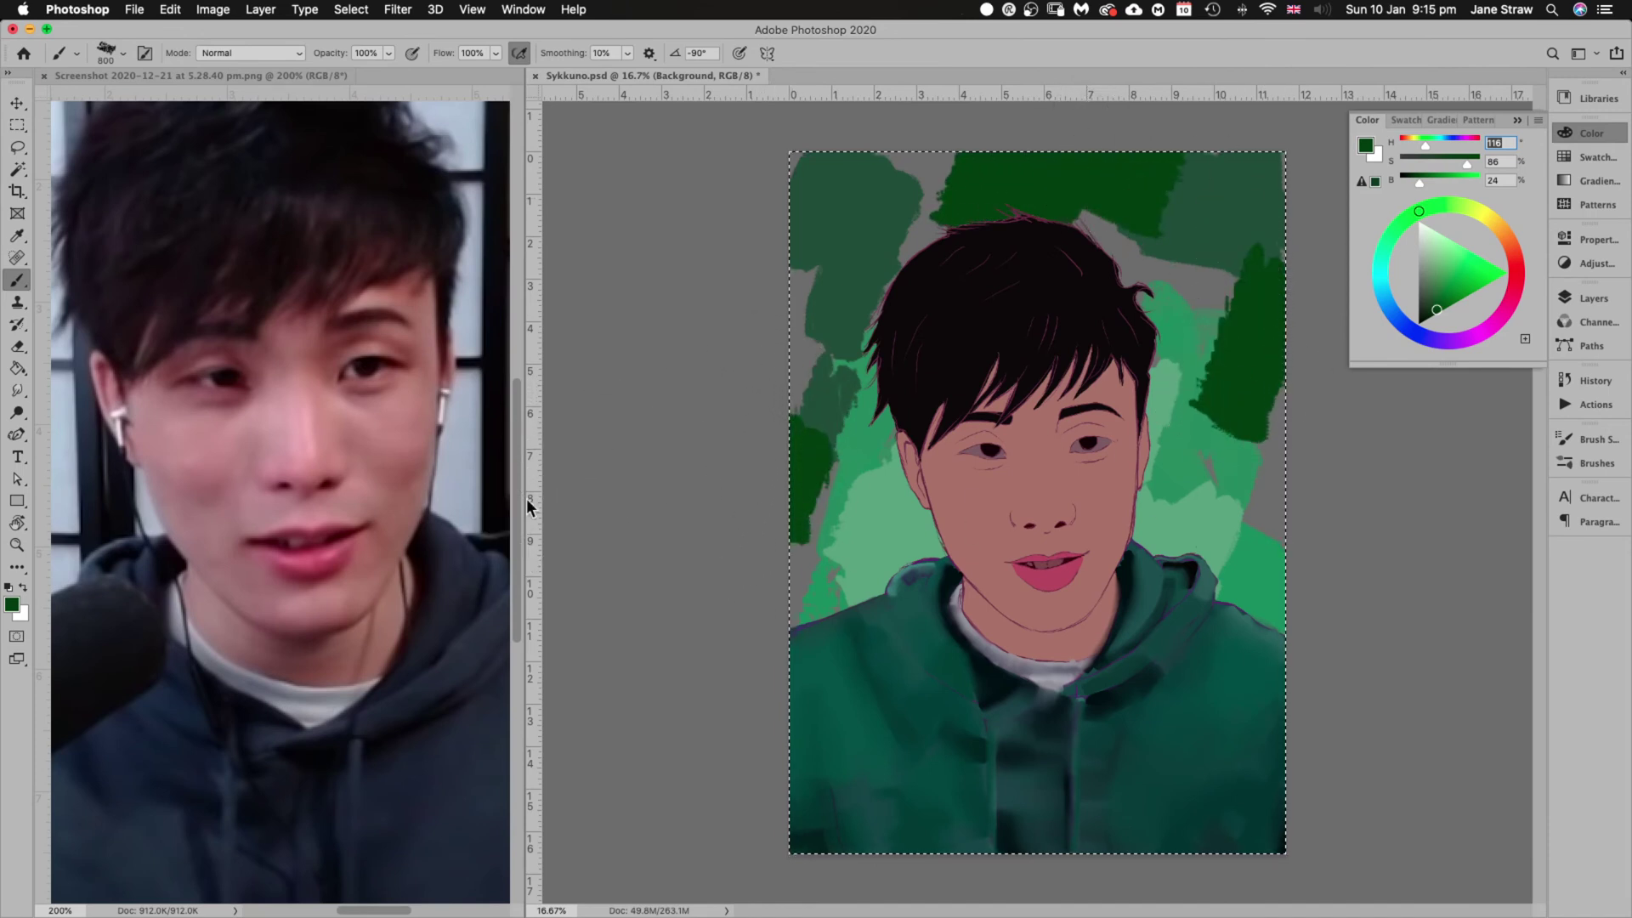
Undo the saturated dark green strokes above the hair and along the background's sides
key(super+z)
key(super+z)
key(super+z)
key(super+z)
key(super+z)
key(super+z)
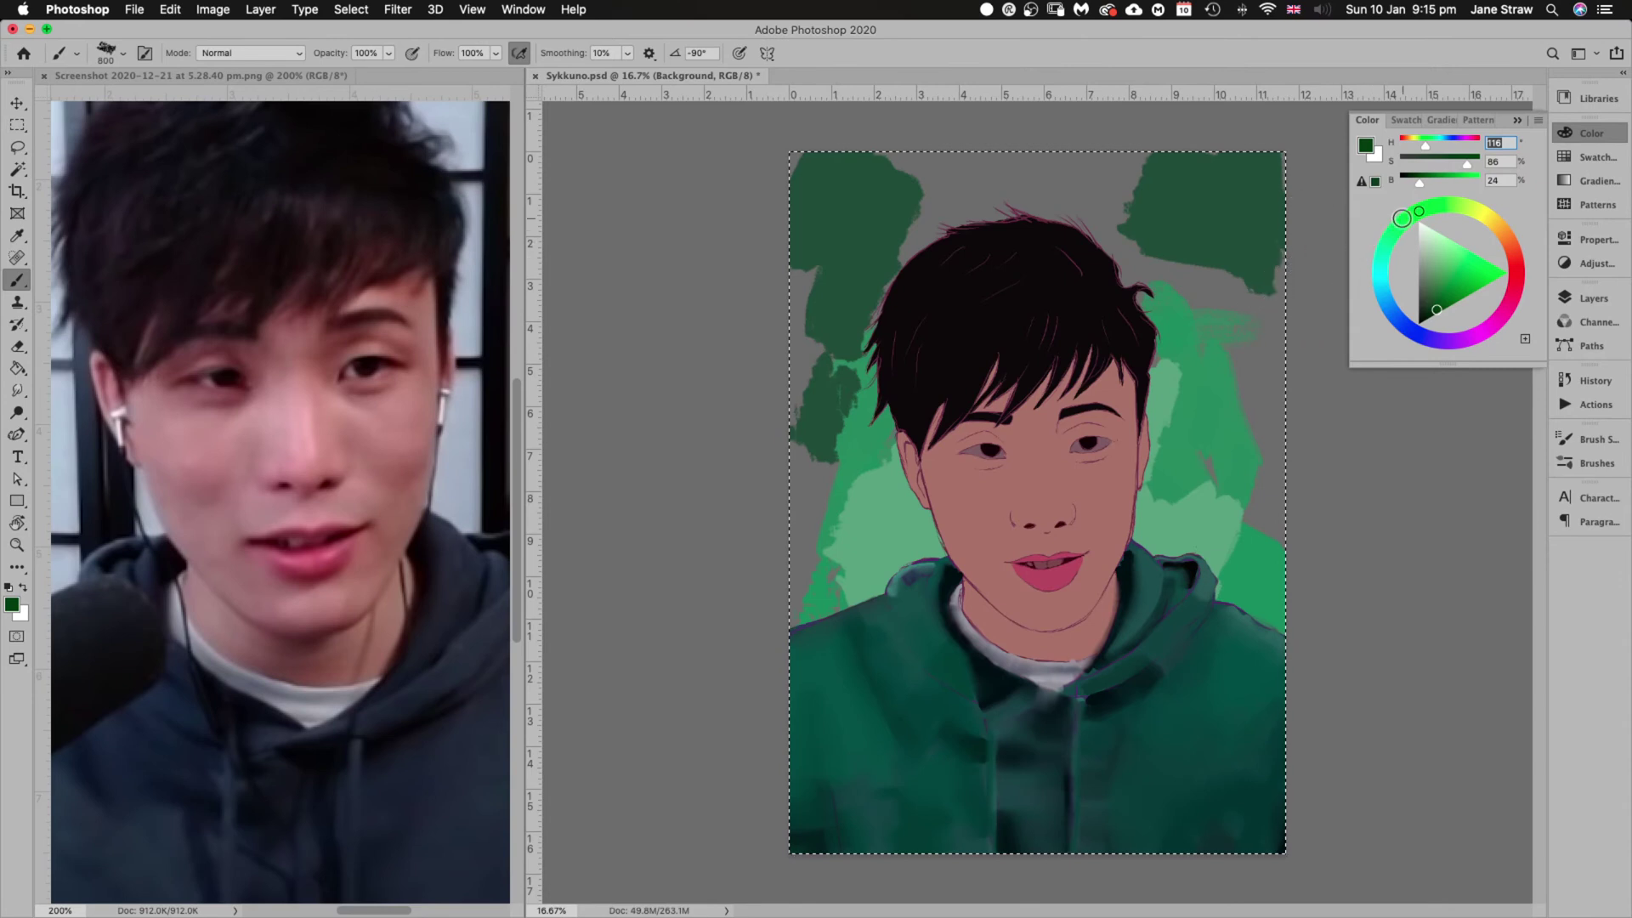
Try a bright green stroke with S 55, B 63 above the hair, and undo it
drag(1419, 211, 1402, 224)
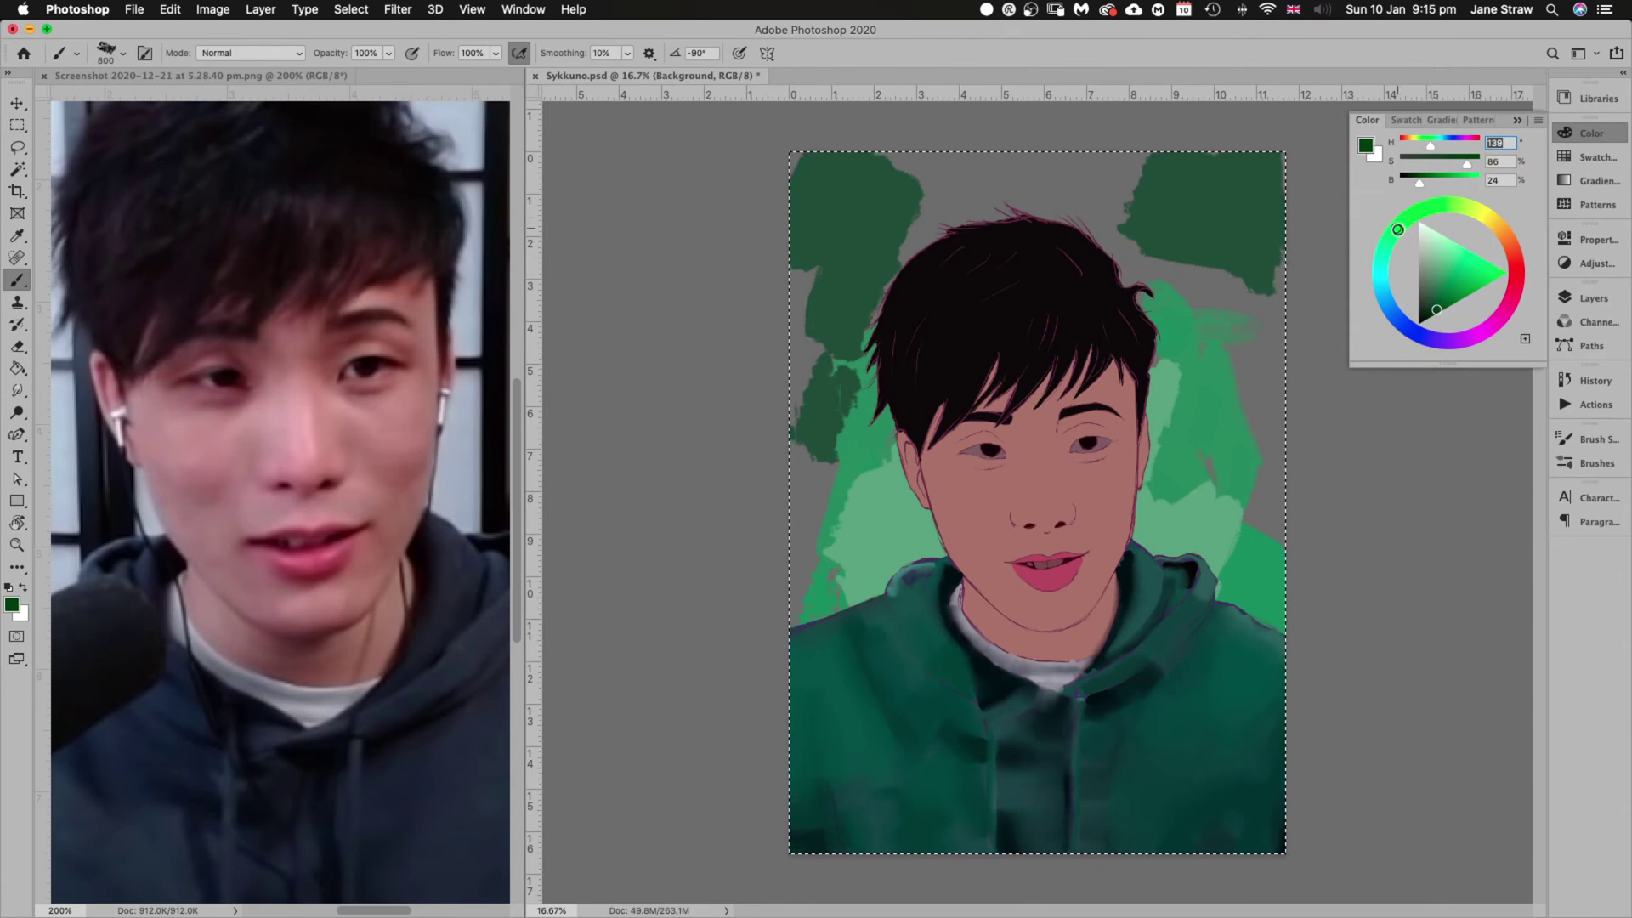
drag(1437, 309, 1449, 274)
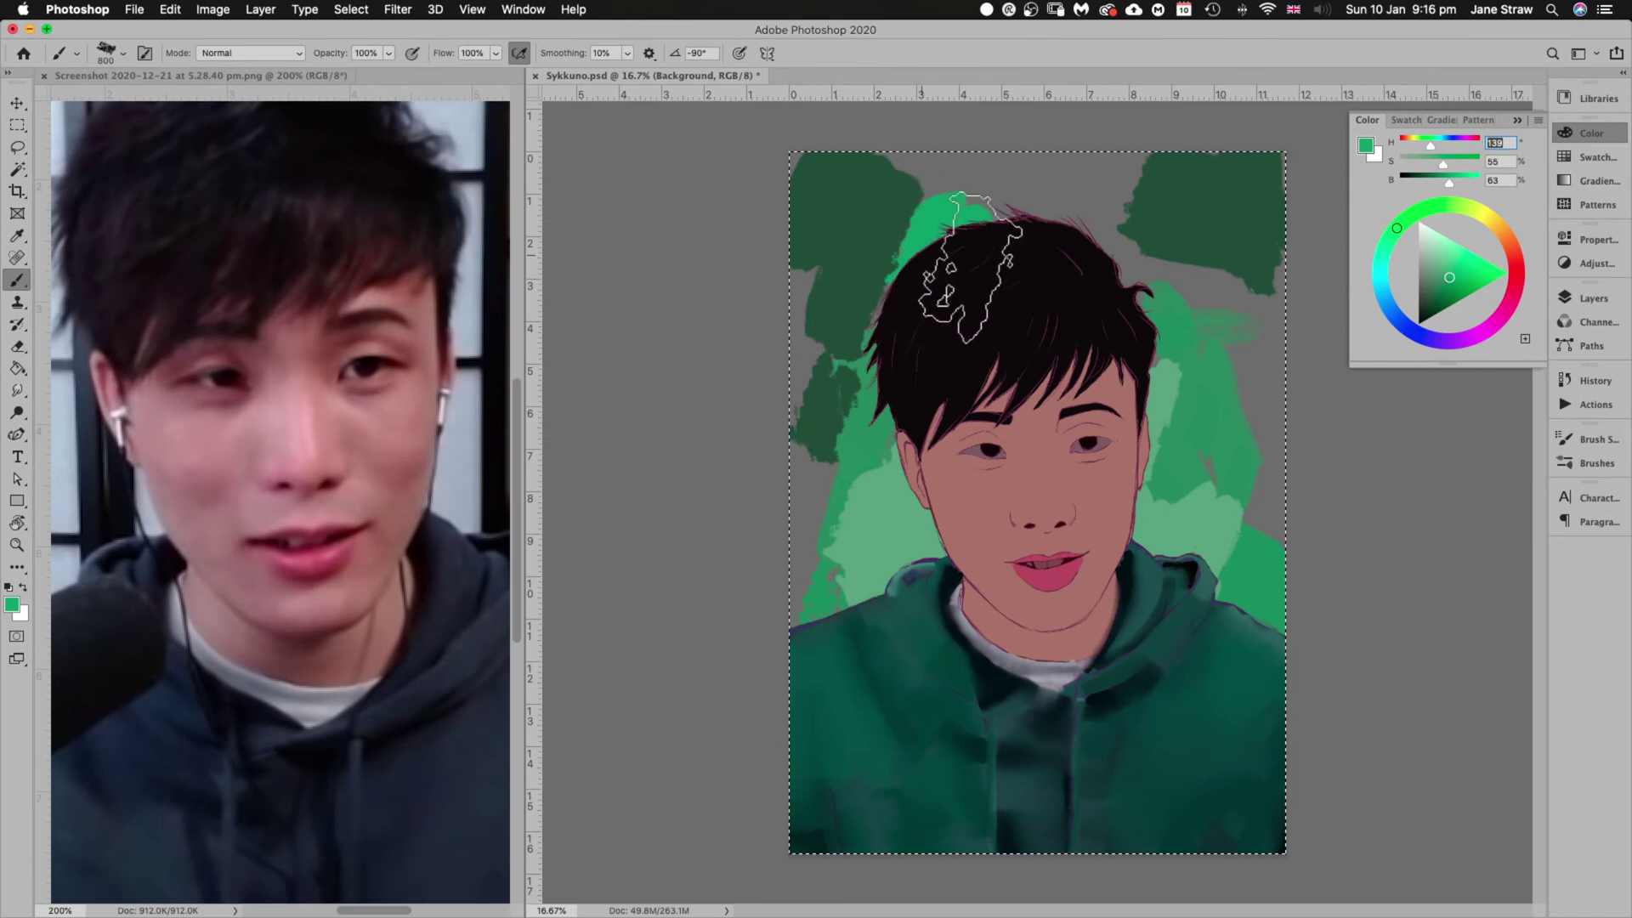
key(super+z)
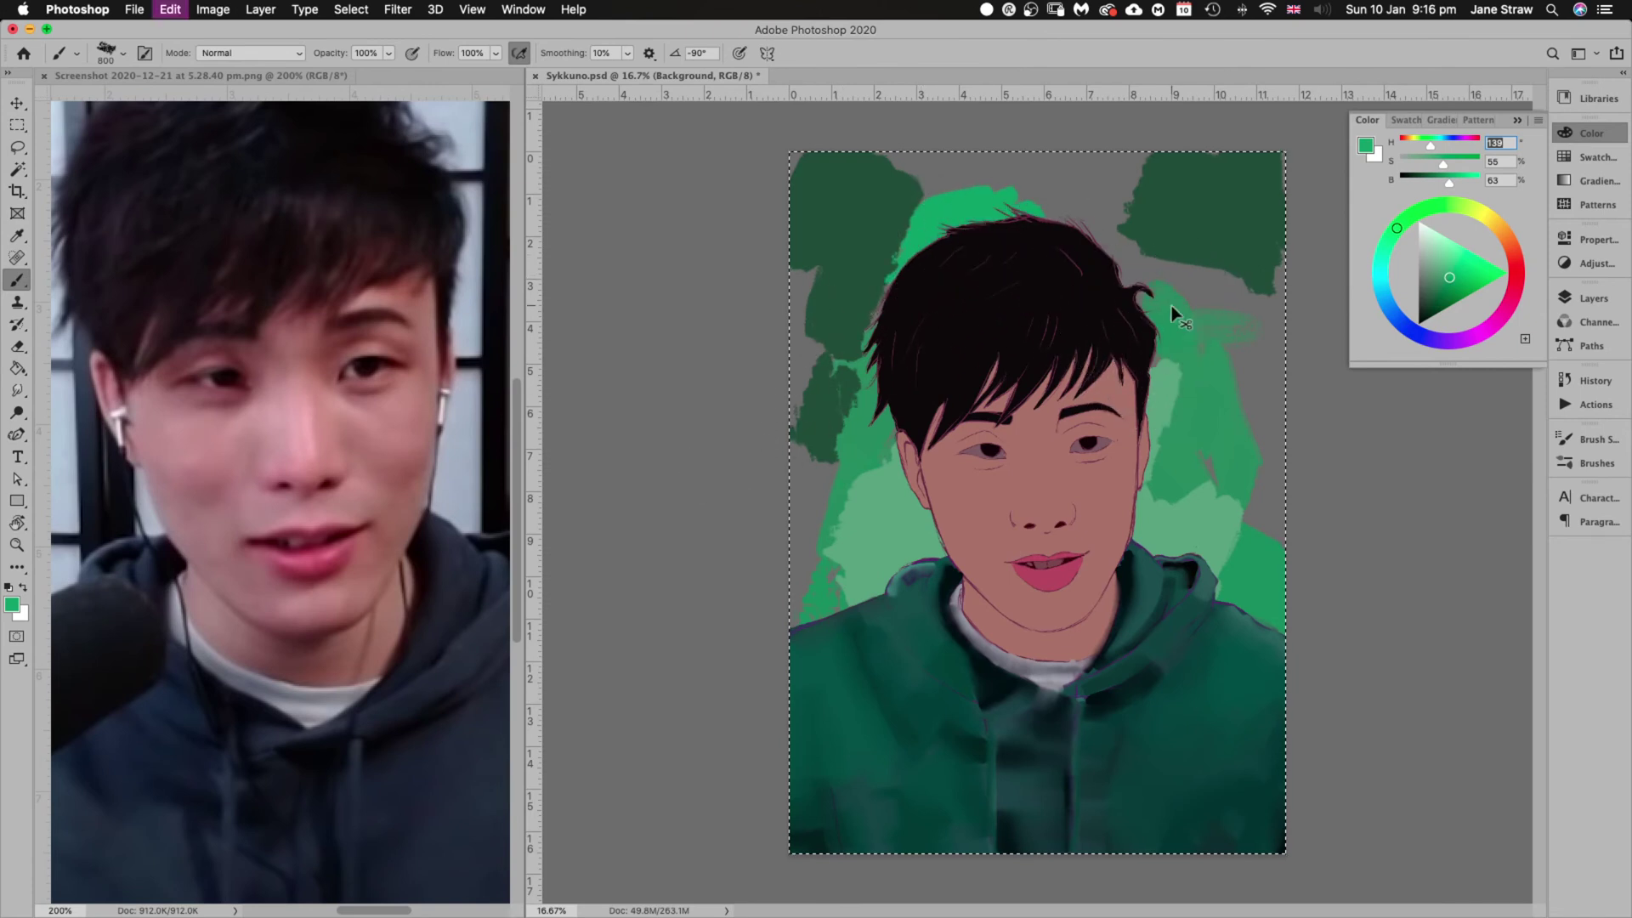
Paint muted light green (S 26, B 59) background patches above the hair and along the edge beside the dark green strokes
drag(1449, 276, 1437, 276)
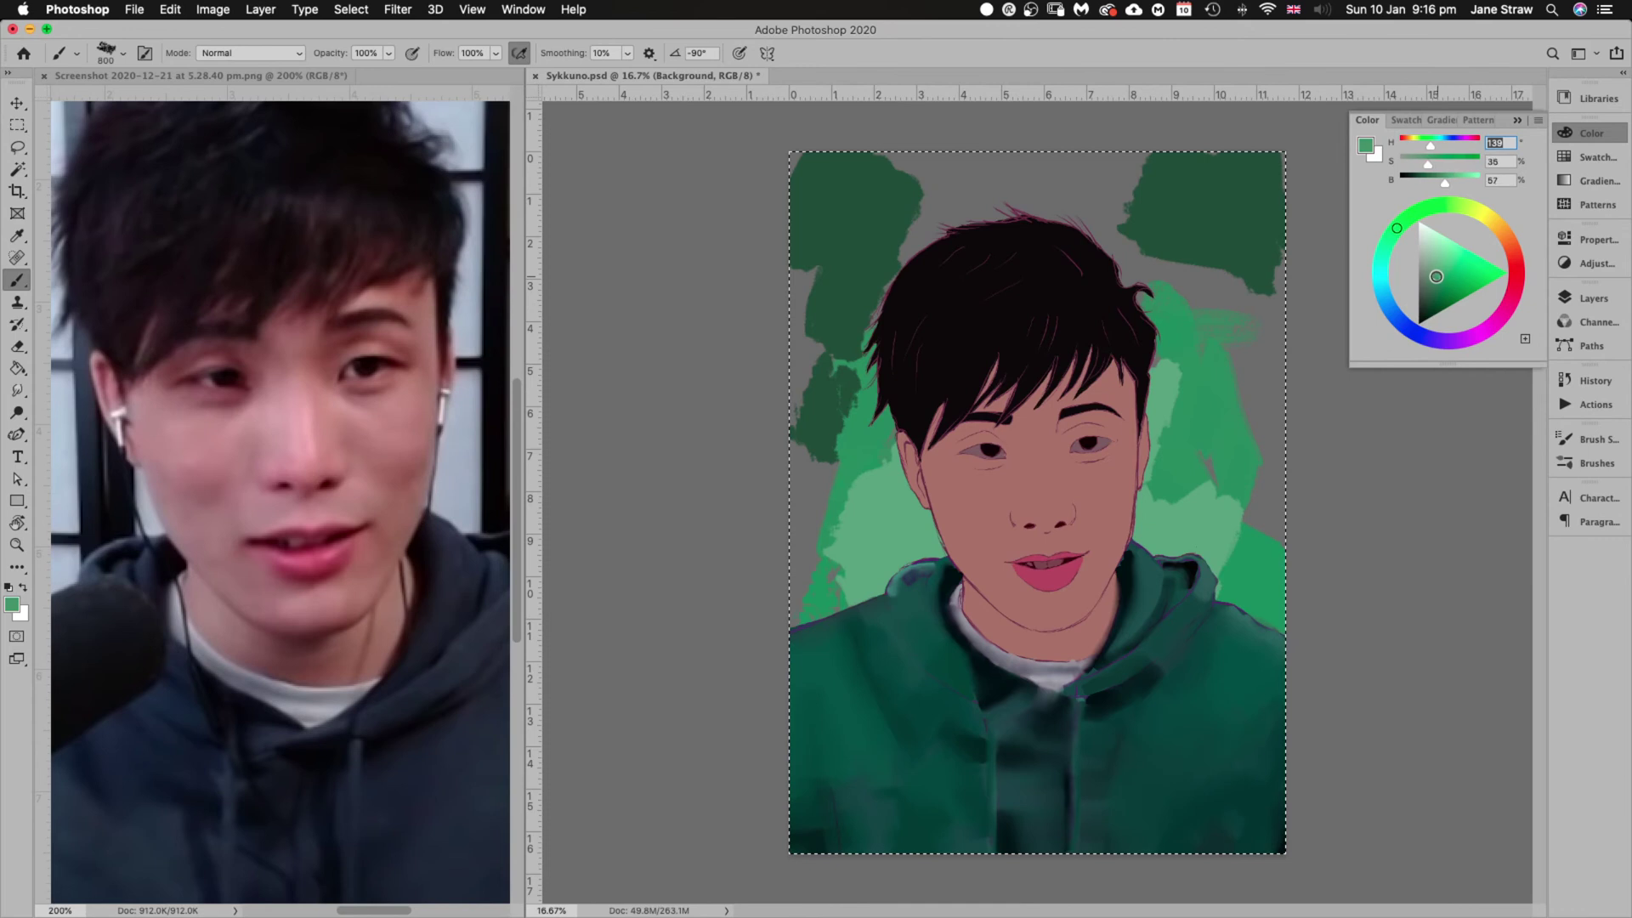
drag(1237, 463, 1267, 361)
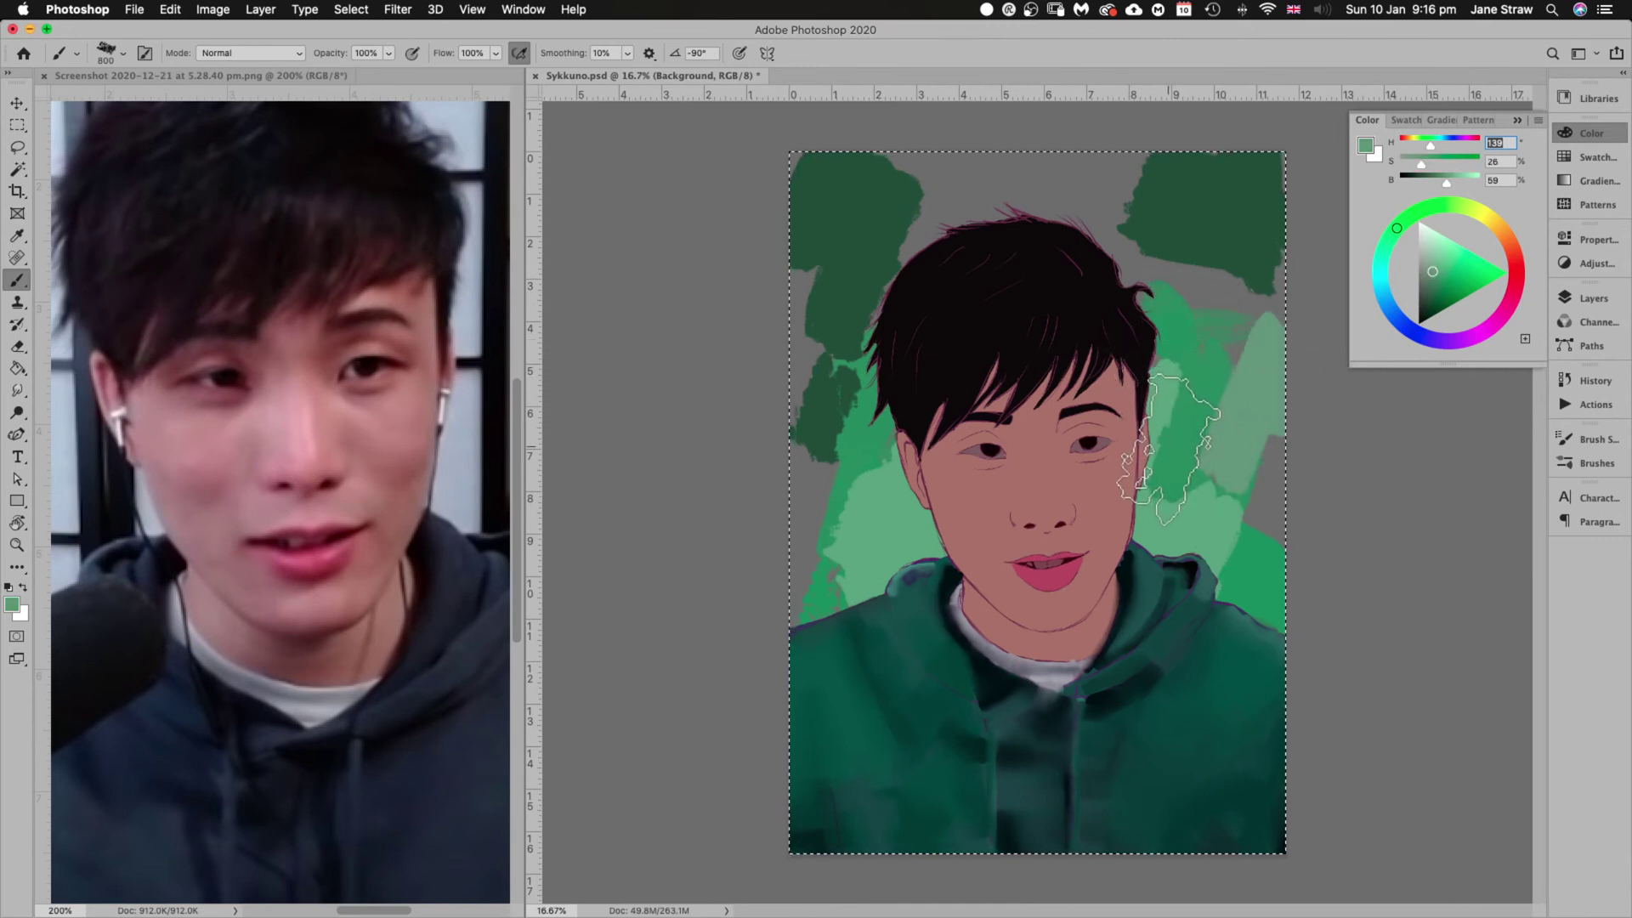
key(super+z)
key(super+z)
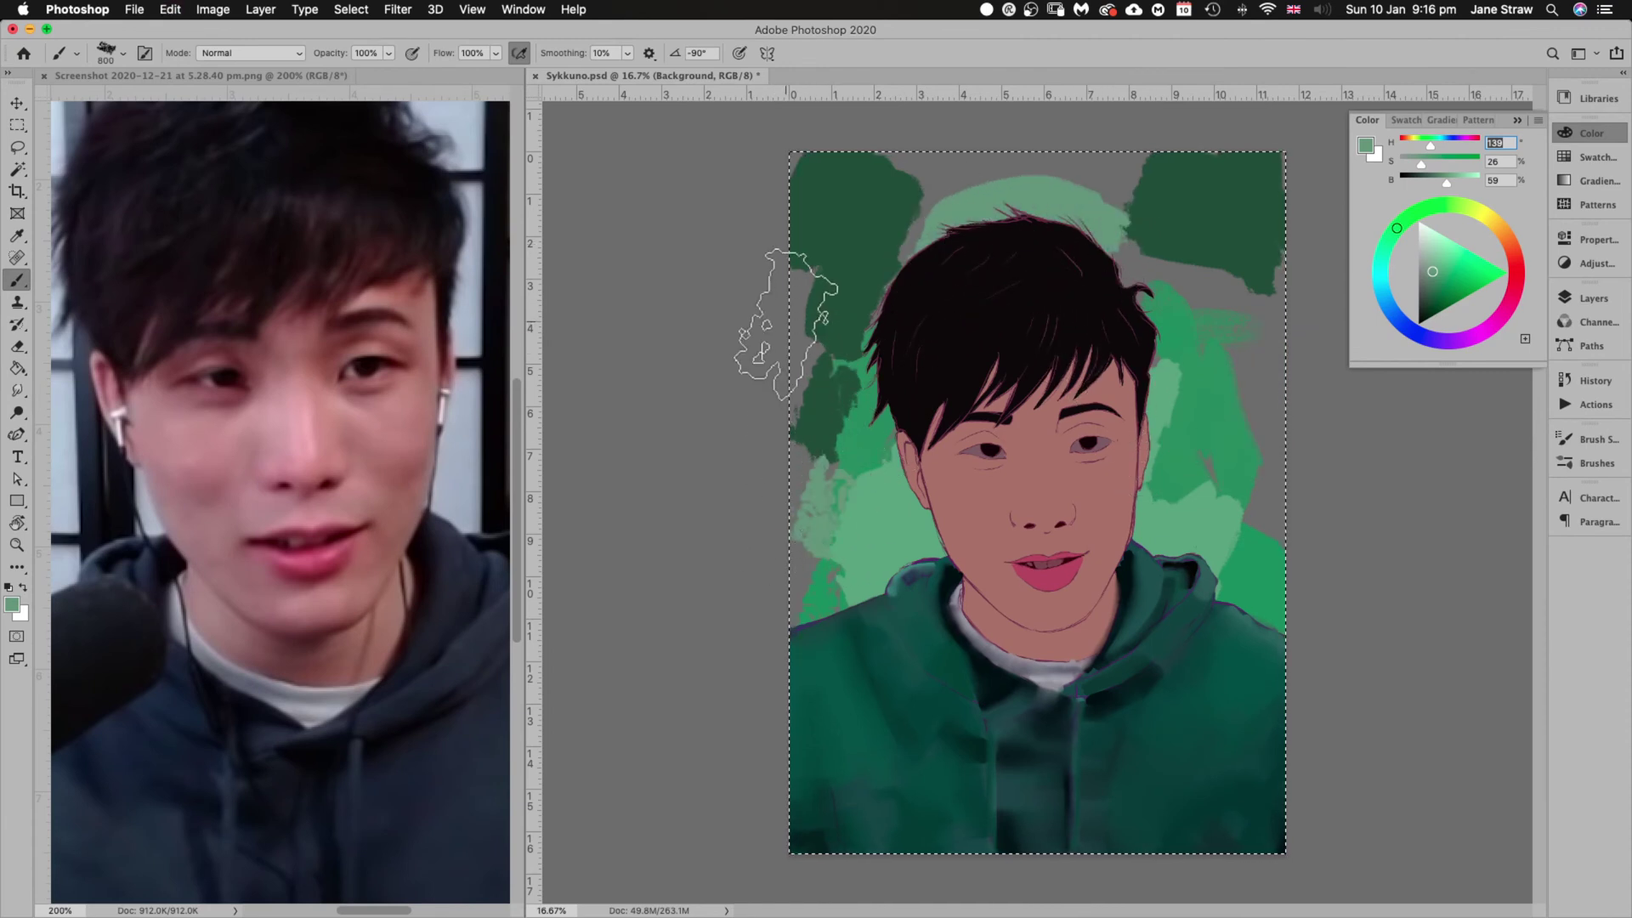
click(786, 325)
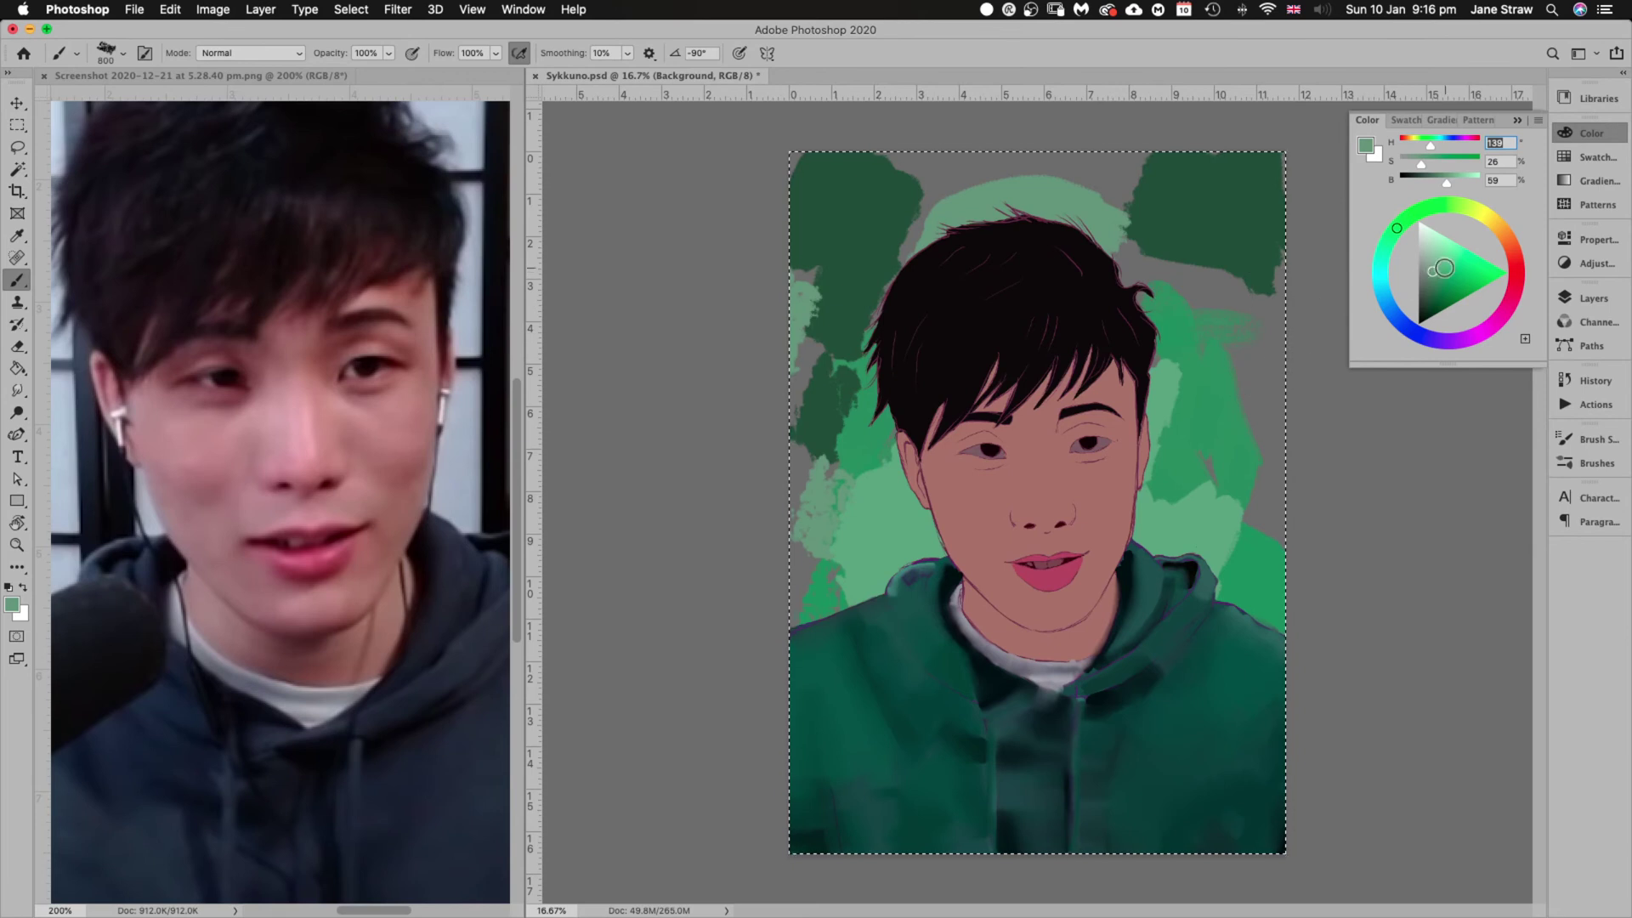
Paint dark teal-green (H 161, S 91, B 22) patches above the hair, along the background's outer edges and above both shoulders
drag(1443, 268, 1437, 312)
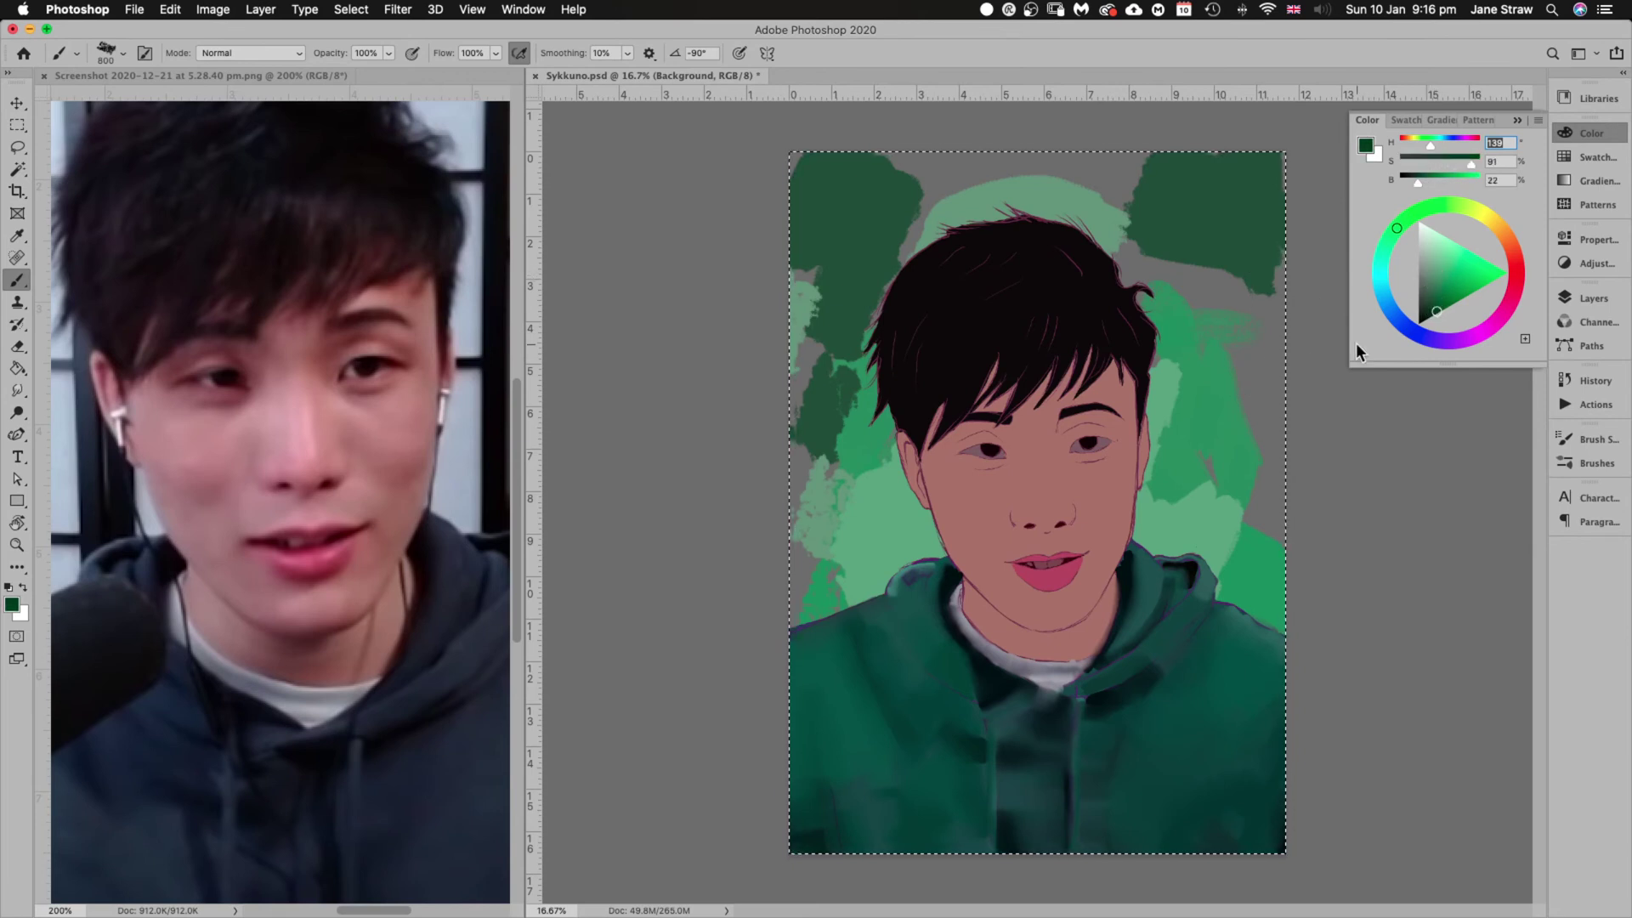
mouse_move(1257, 442)
mouse_down()
mouse_move(1284, 272)
mouse_move(1267, 357)
mouse_up()
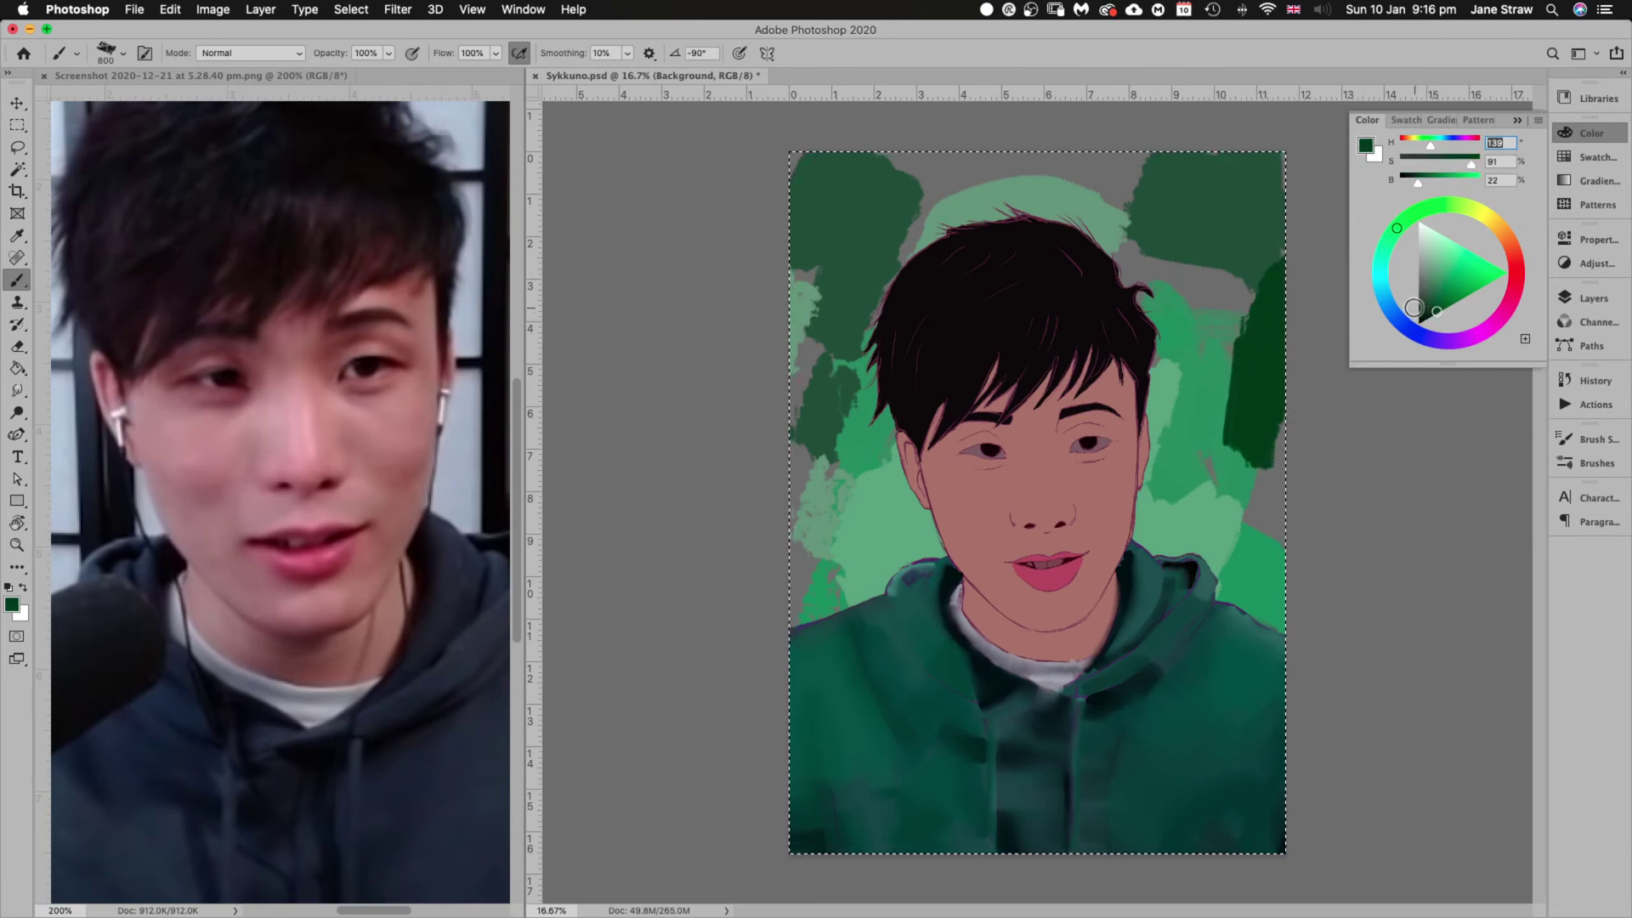
key(super+z)
drag(1397, 229, 1398, 251)
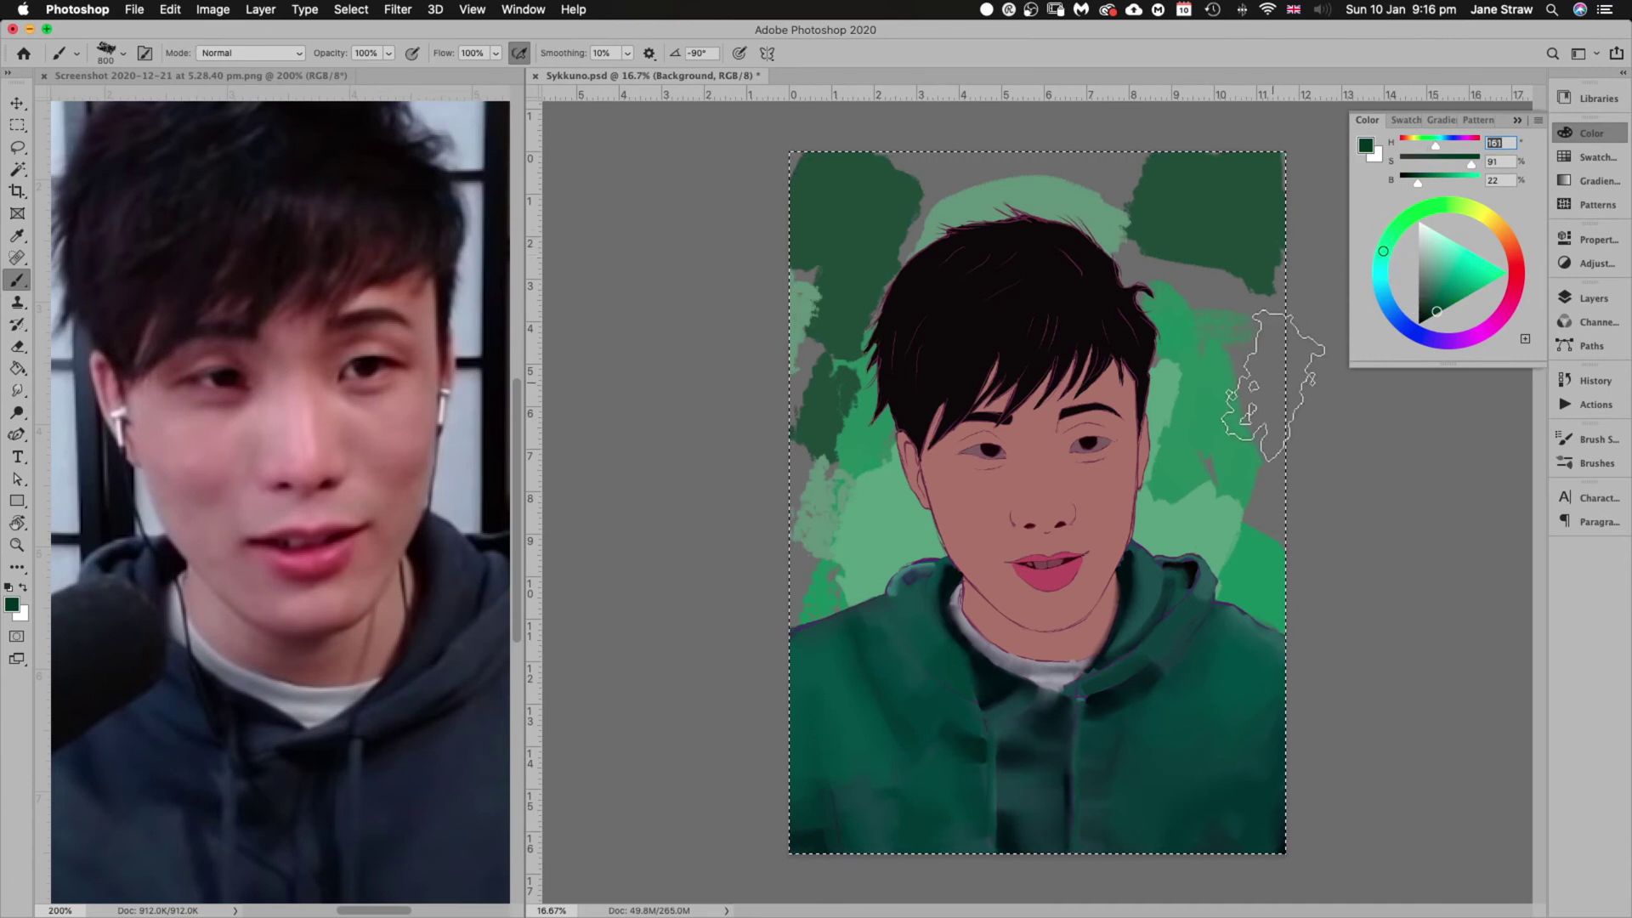
drag(1266, 399, 1275, 281)
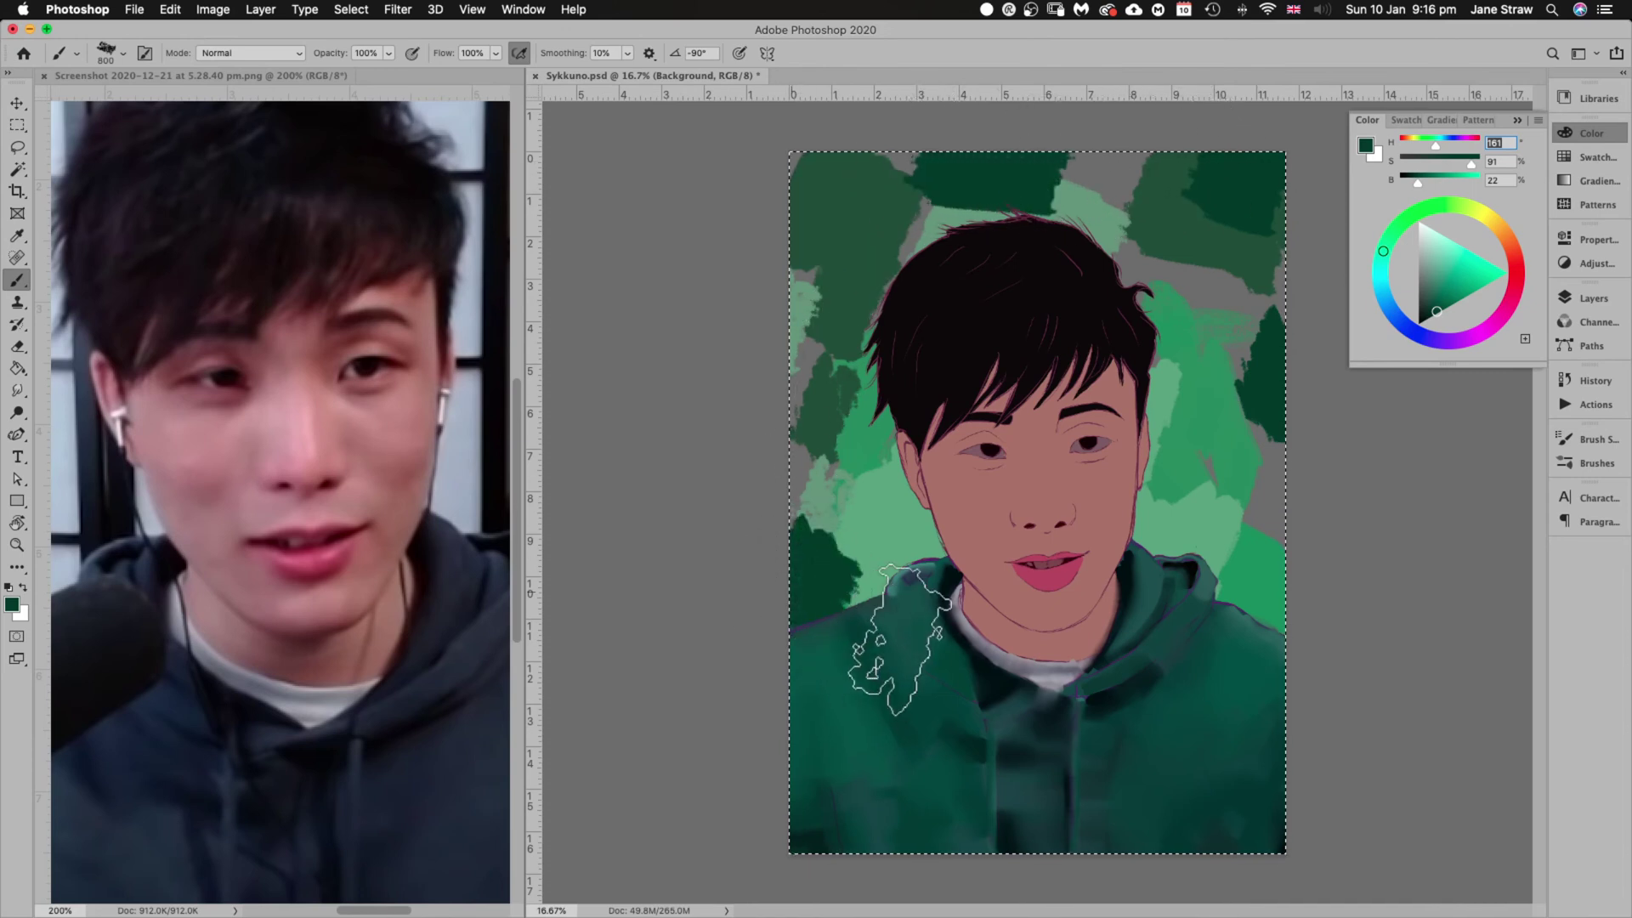
mouse_move(1198, 621)
mouse_down()
mouse_move(1378, 627)
mouse_move(1347, 656)
mouse_move(1317, 497)
mouse_move(1265, 487)
mouse_move(1339, 425)
mouse_up()
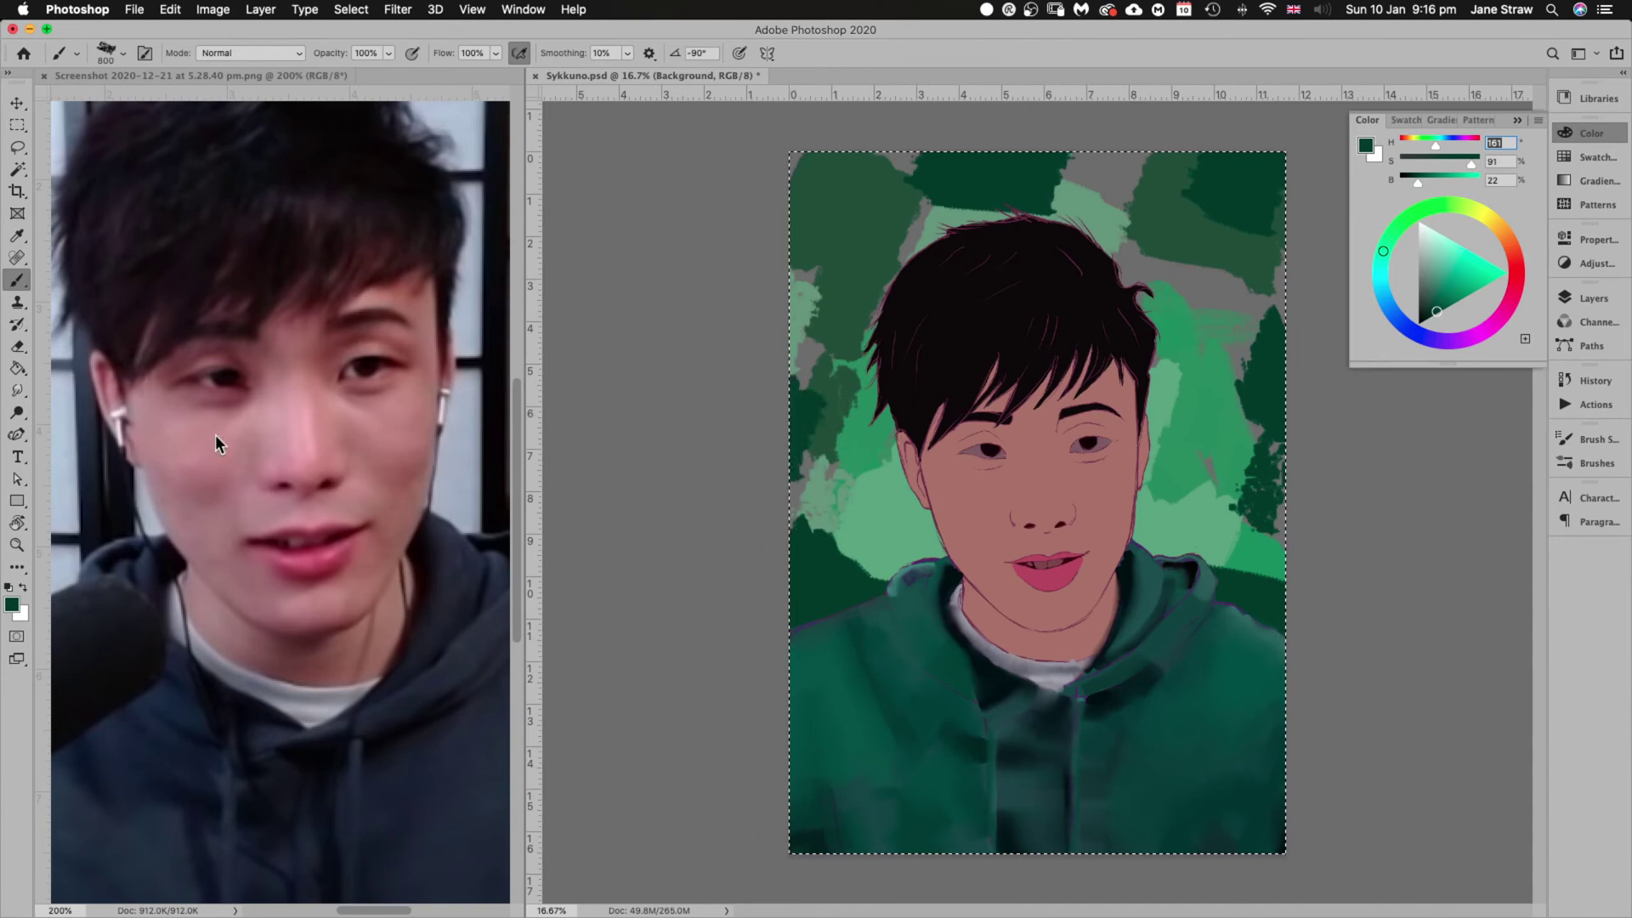
Choose the Smudge 1 brush from the Paintable-3-Rendering-Tools set and enlarge it to 500 px
click(26, 289)
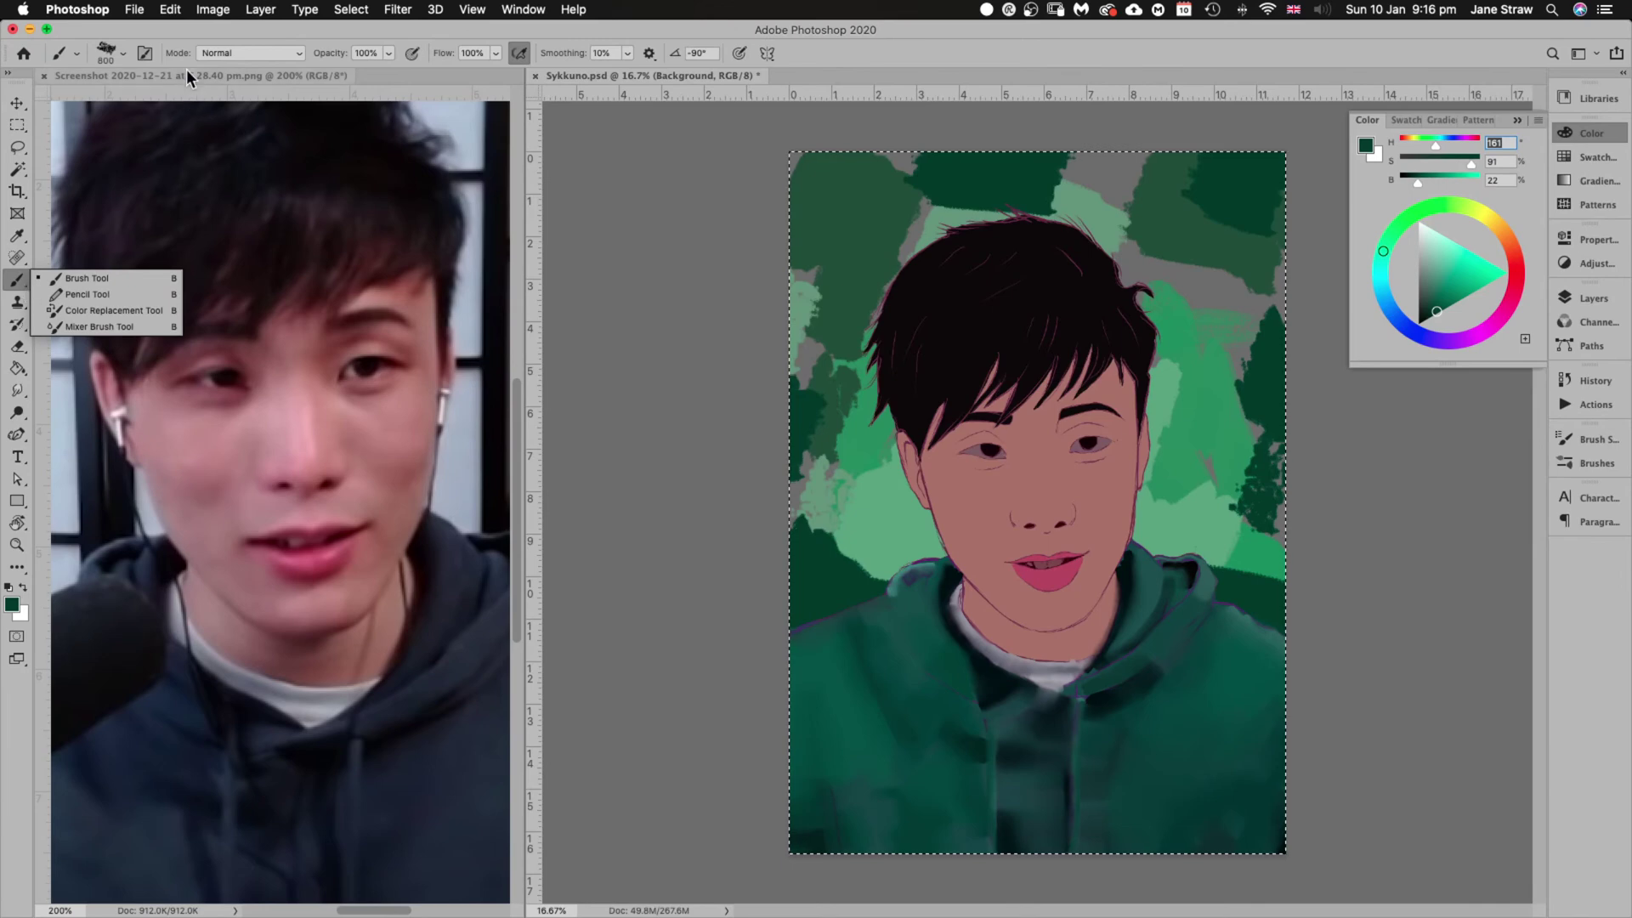
click(122, 53)
scroll(234, 297, up, 10)
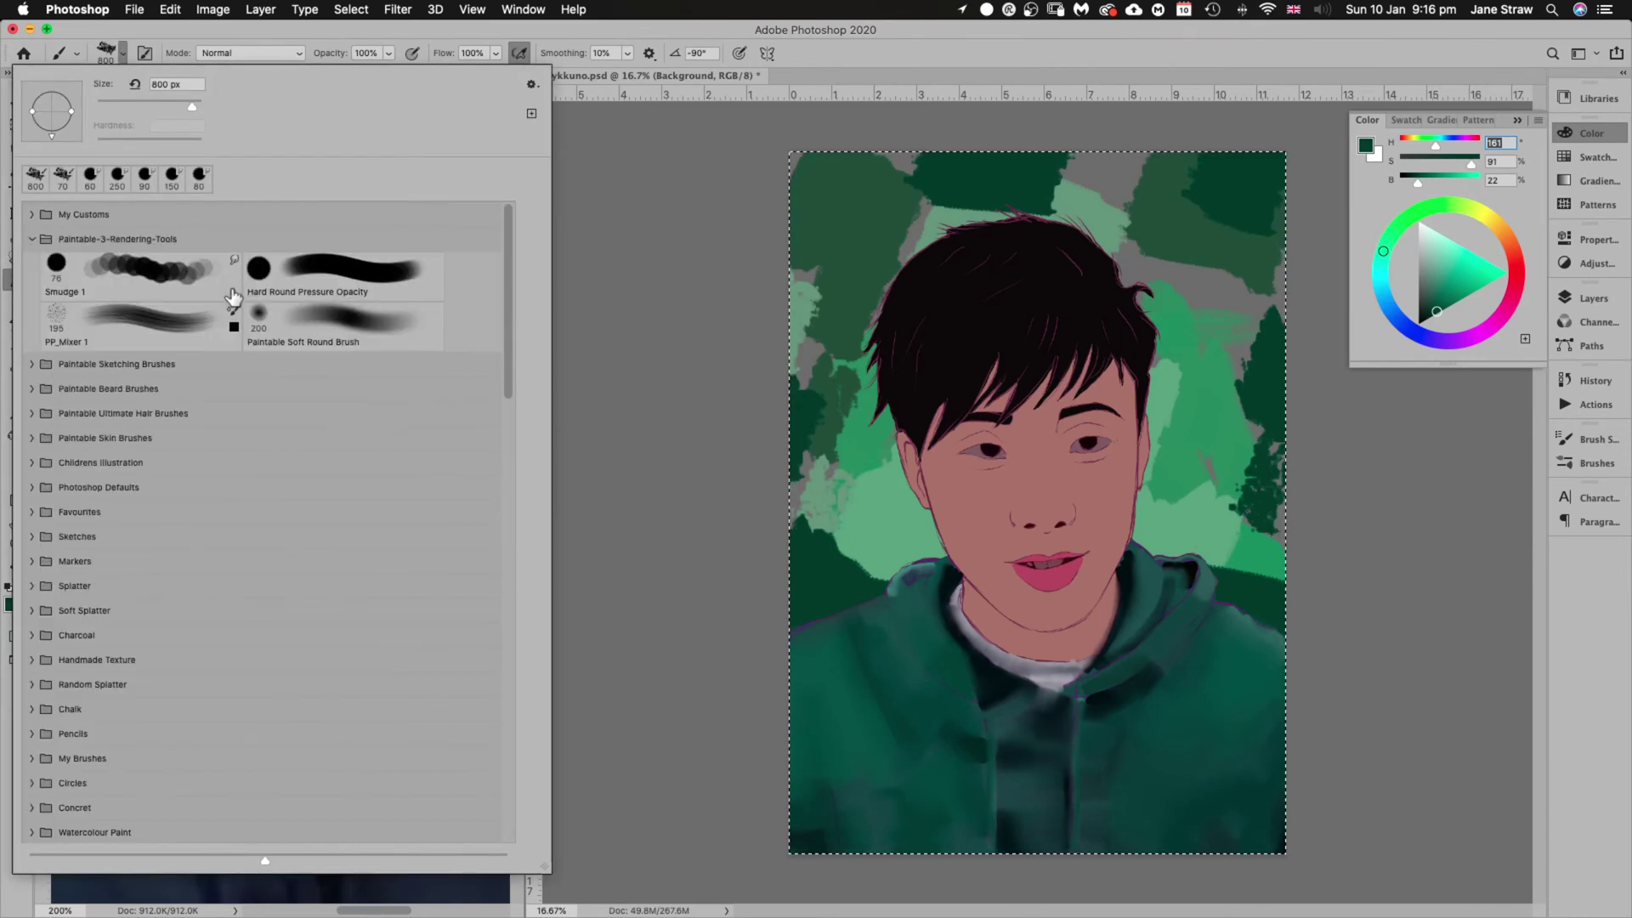
click(100, 272)
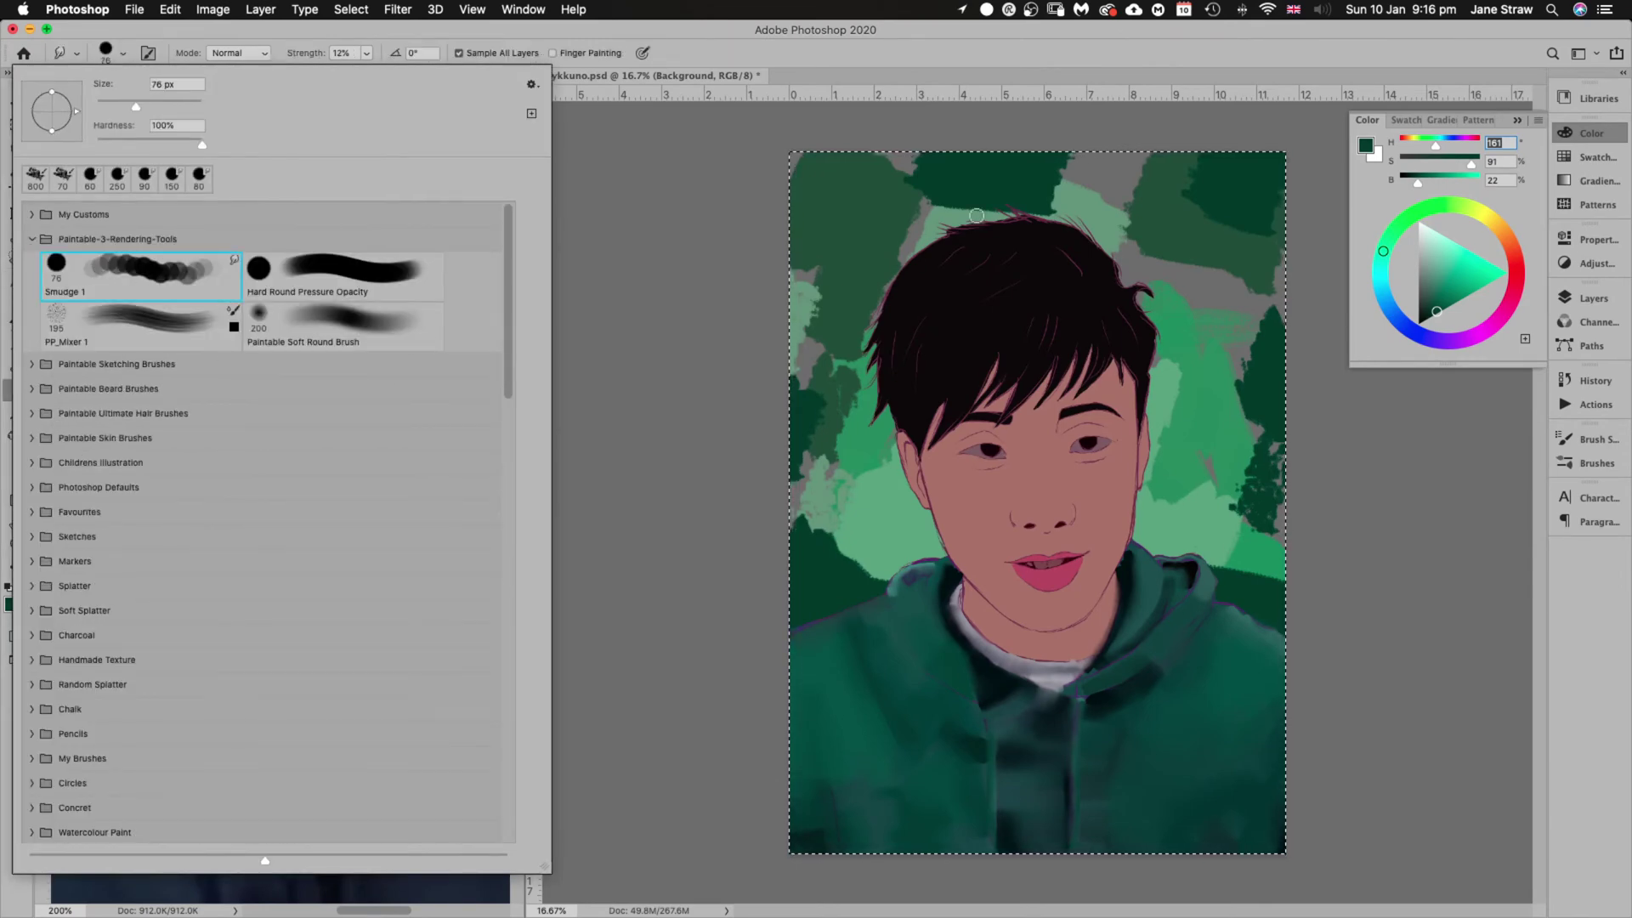
click(1007, 65)
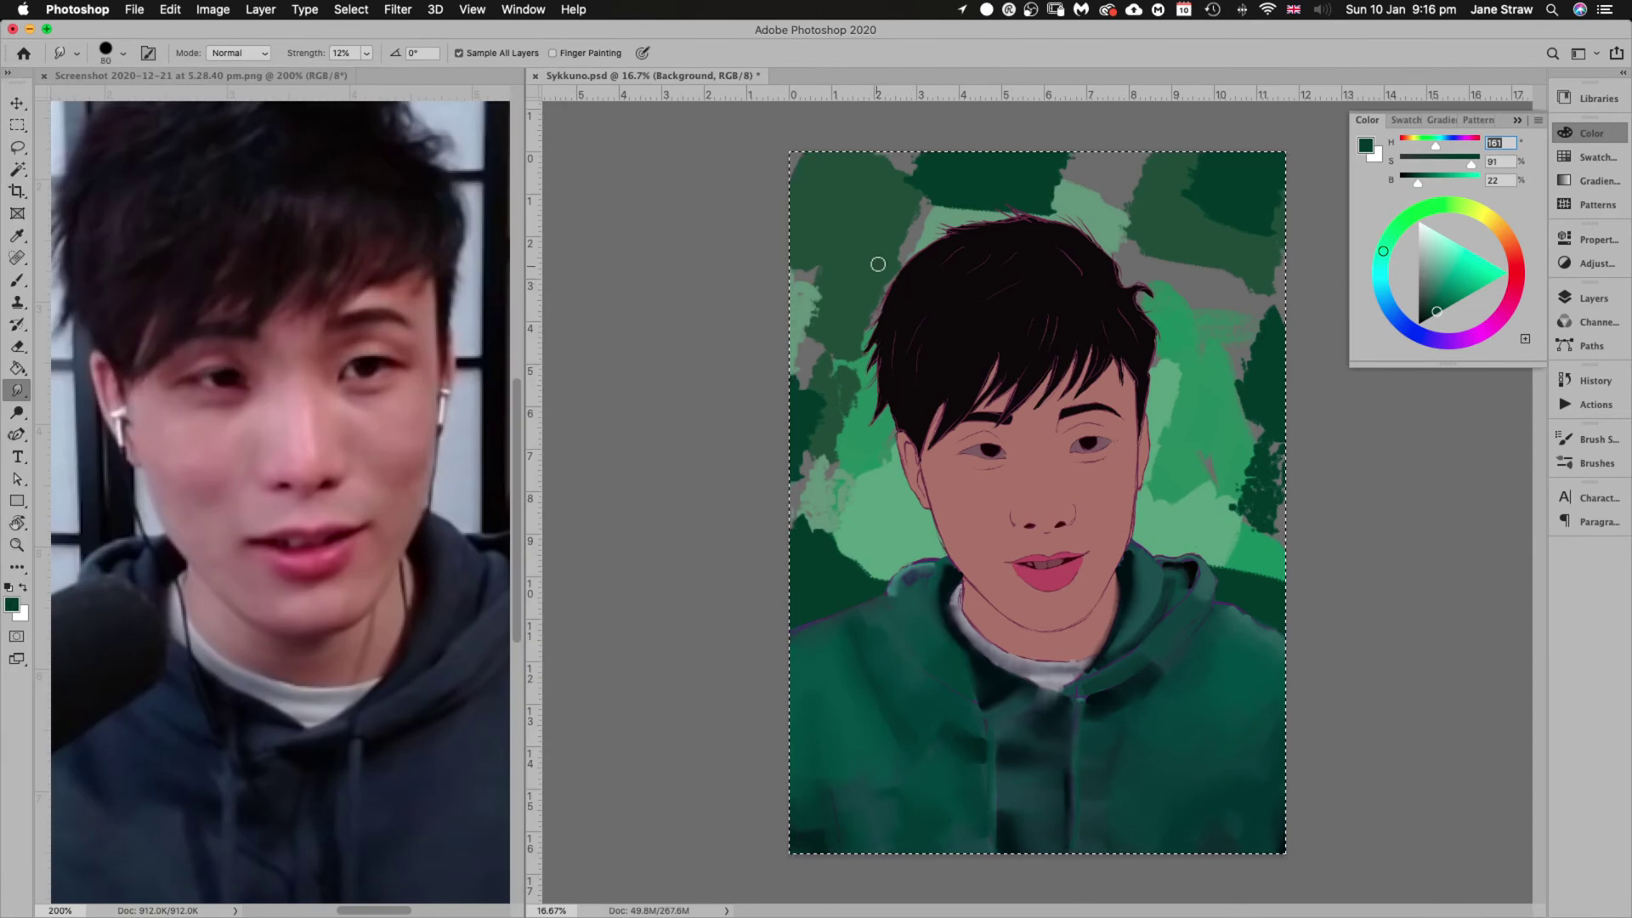
key(bracketright)
key(bracketright)
key(bracketright)
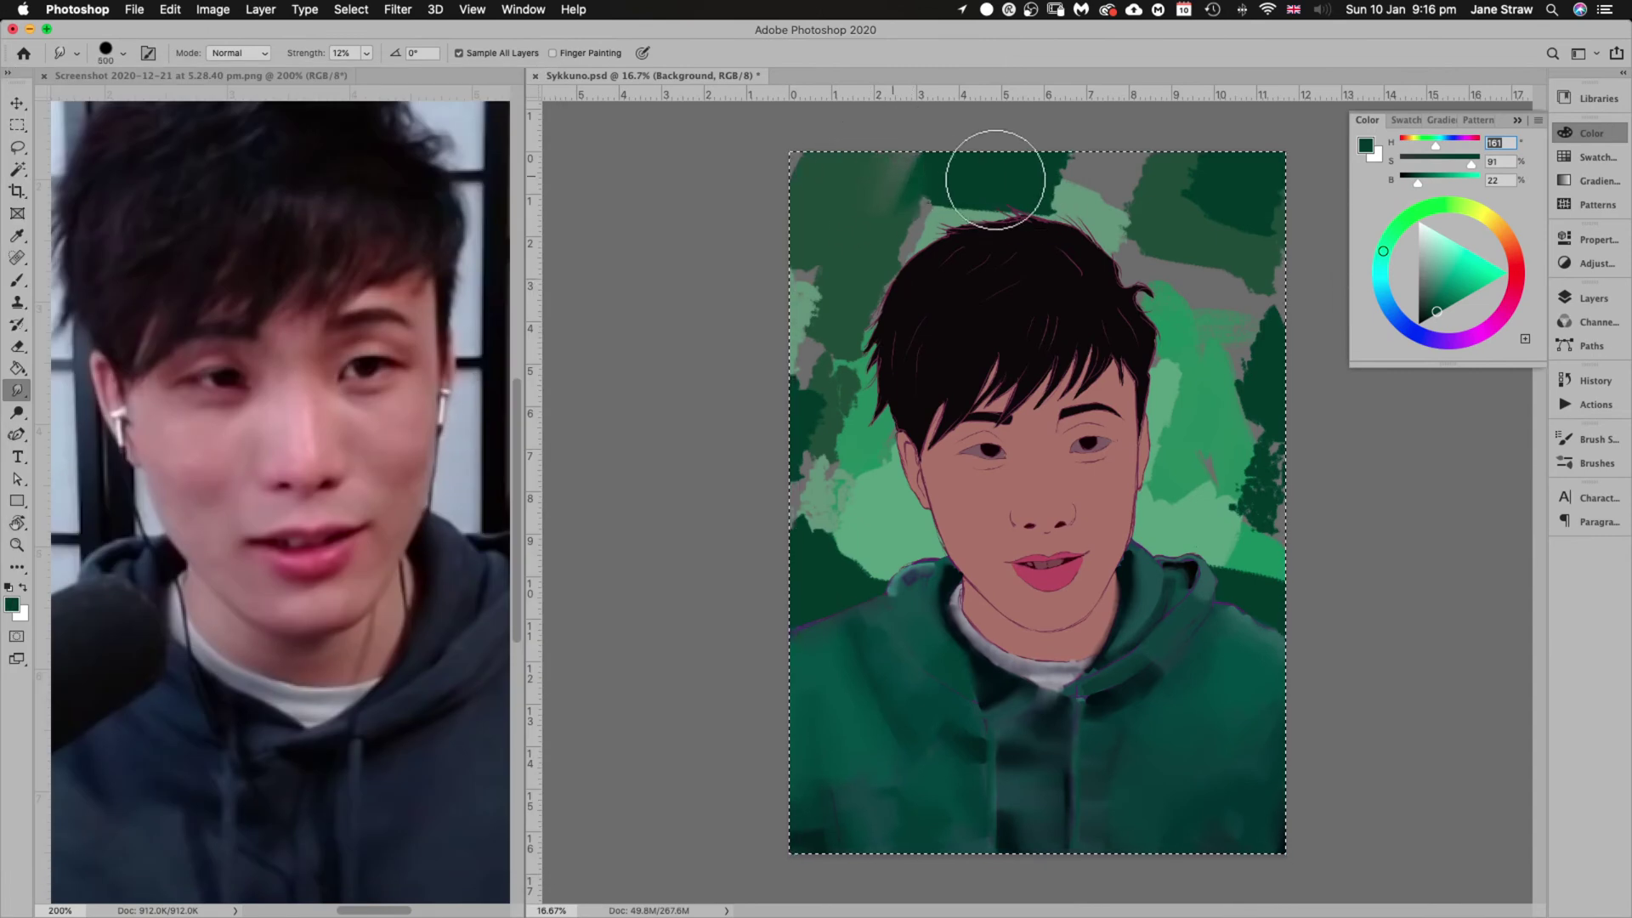
Try smudging the background above the hair and beside the head at 12% strength, and undo the smears
mouse_move(992, 170)
mouse_down()
mouse_move(785, 186)
mouse_move(802, 161)
mouse_move(828, 175)
mouse_move(802, 146)
mouse_up()
drag(804, 346, 839, 346)
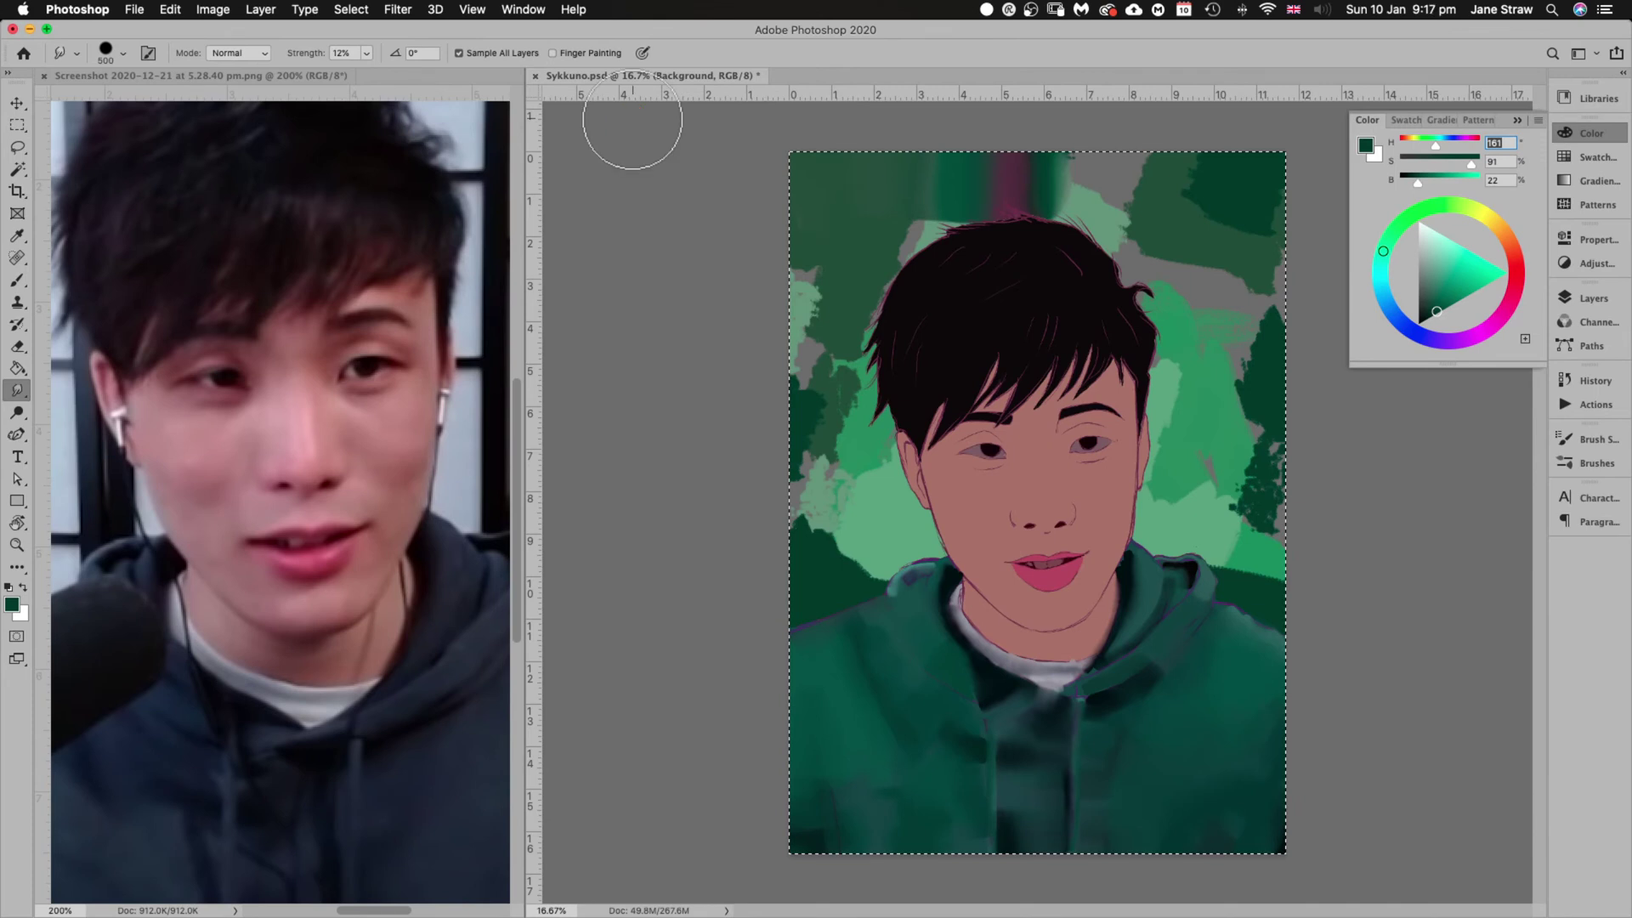
click(459, 52)
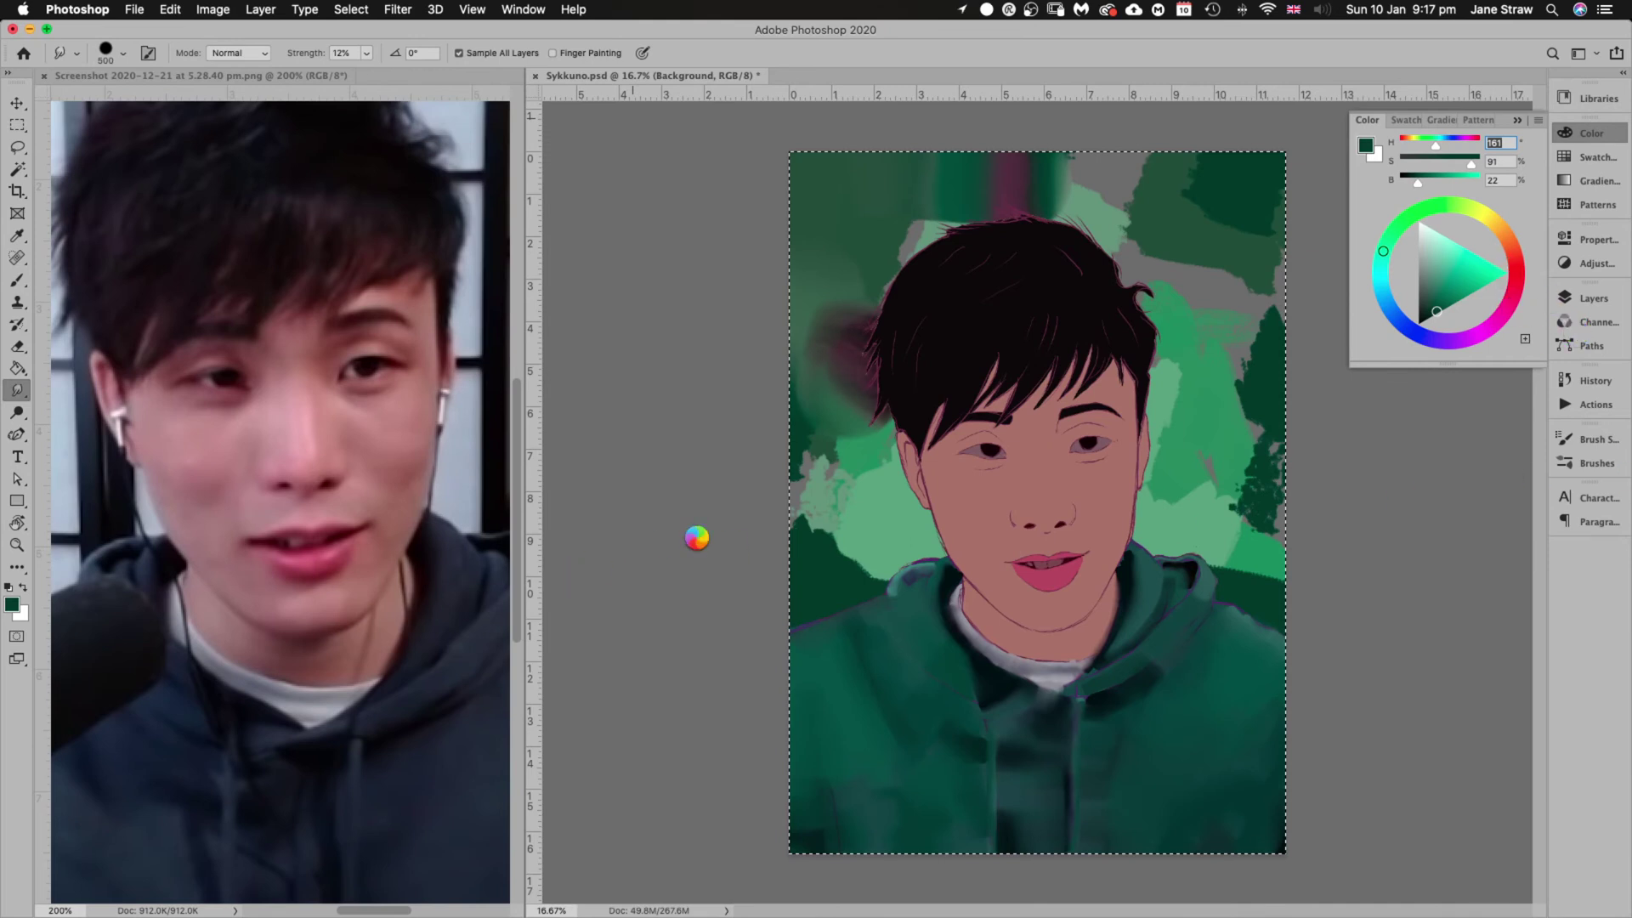
key(super+z)
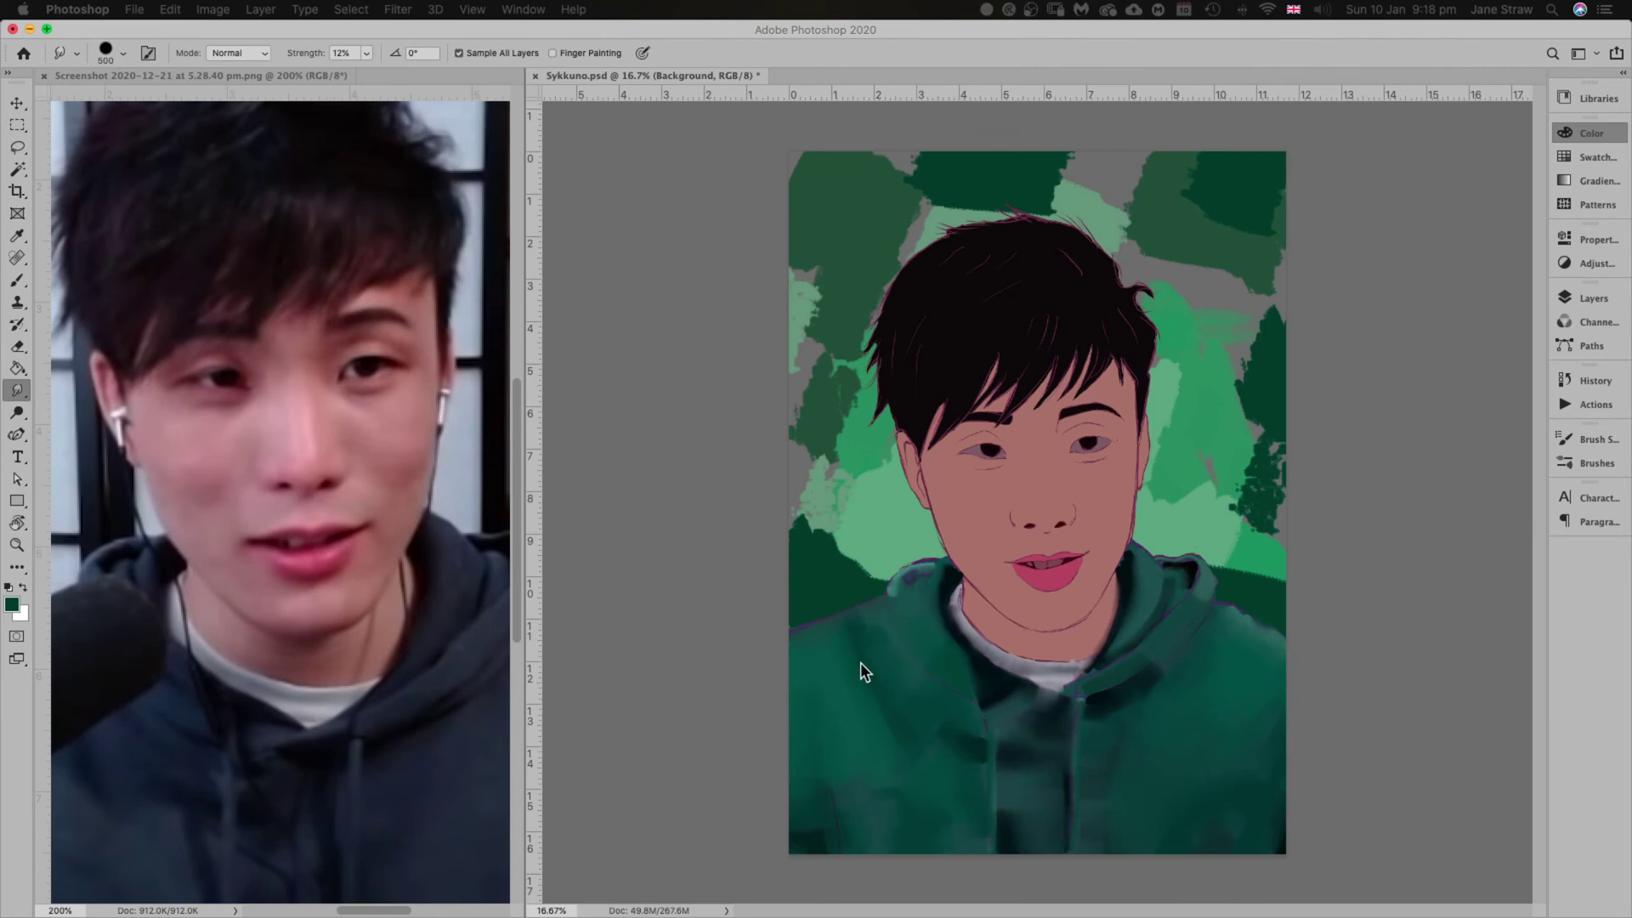
Switch back to the Brush tool and sample the purple outline (H 277, S 74, B 46) on the hood's upper edge
click(1417, 569)
key(super+plus)
key(super+plus)
key(super+plus)
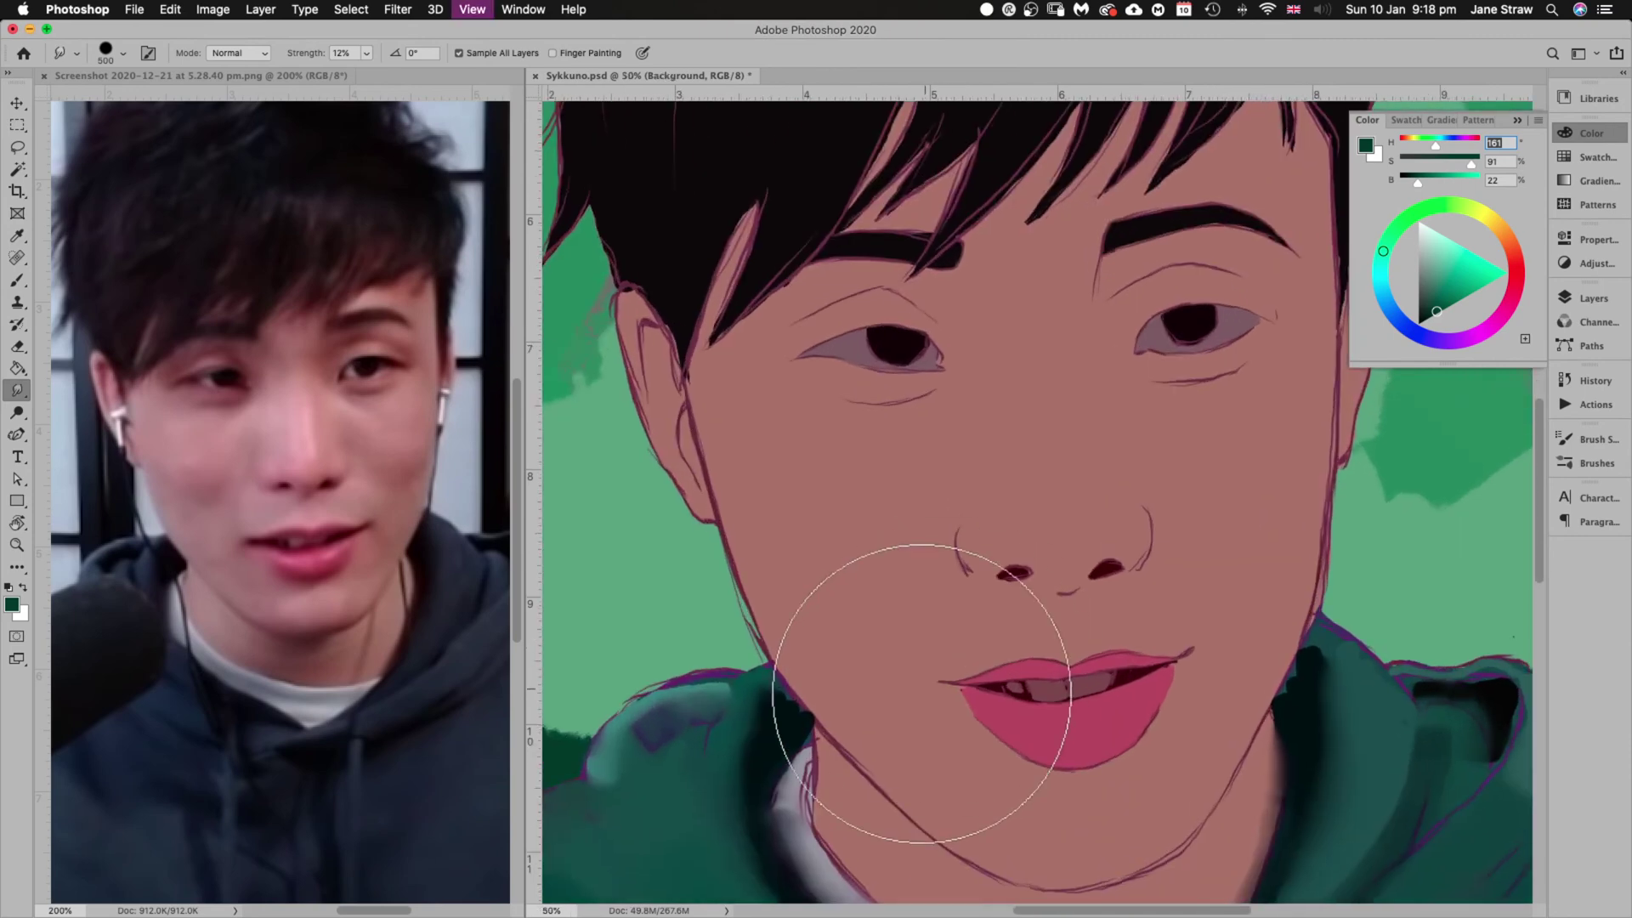
mouse_move(875, 693)
mouse_down()
mouse_move(1086, 477)
mouse_move(1315, 333)
mouse_up()
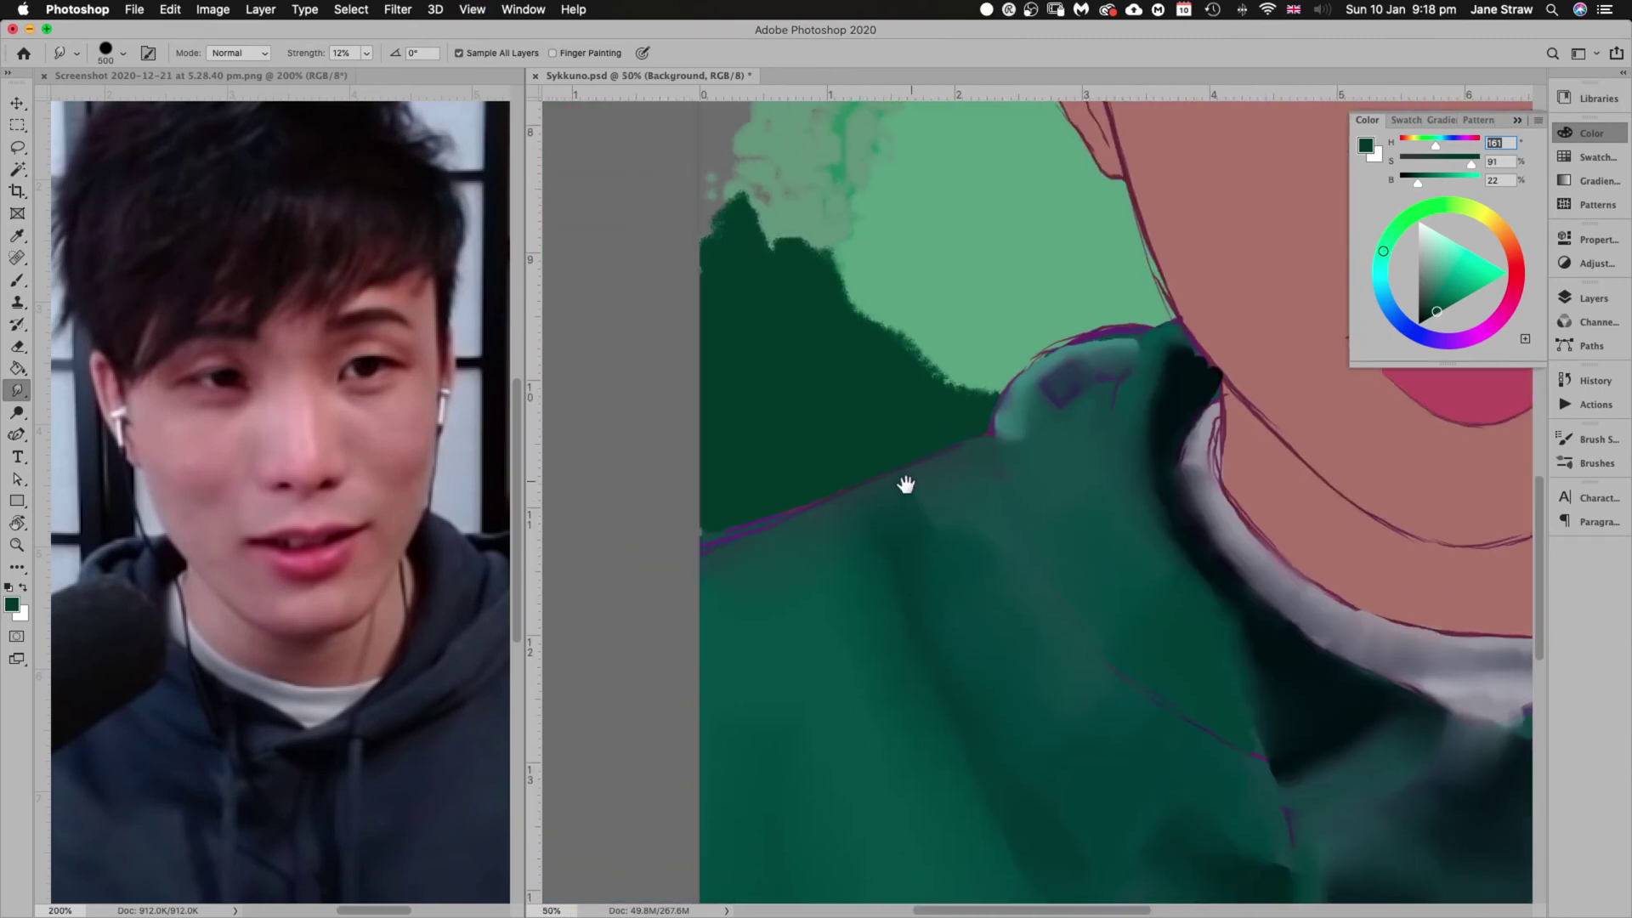
key(super+plus)
key(super+plus)
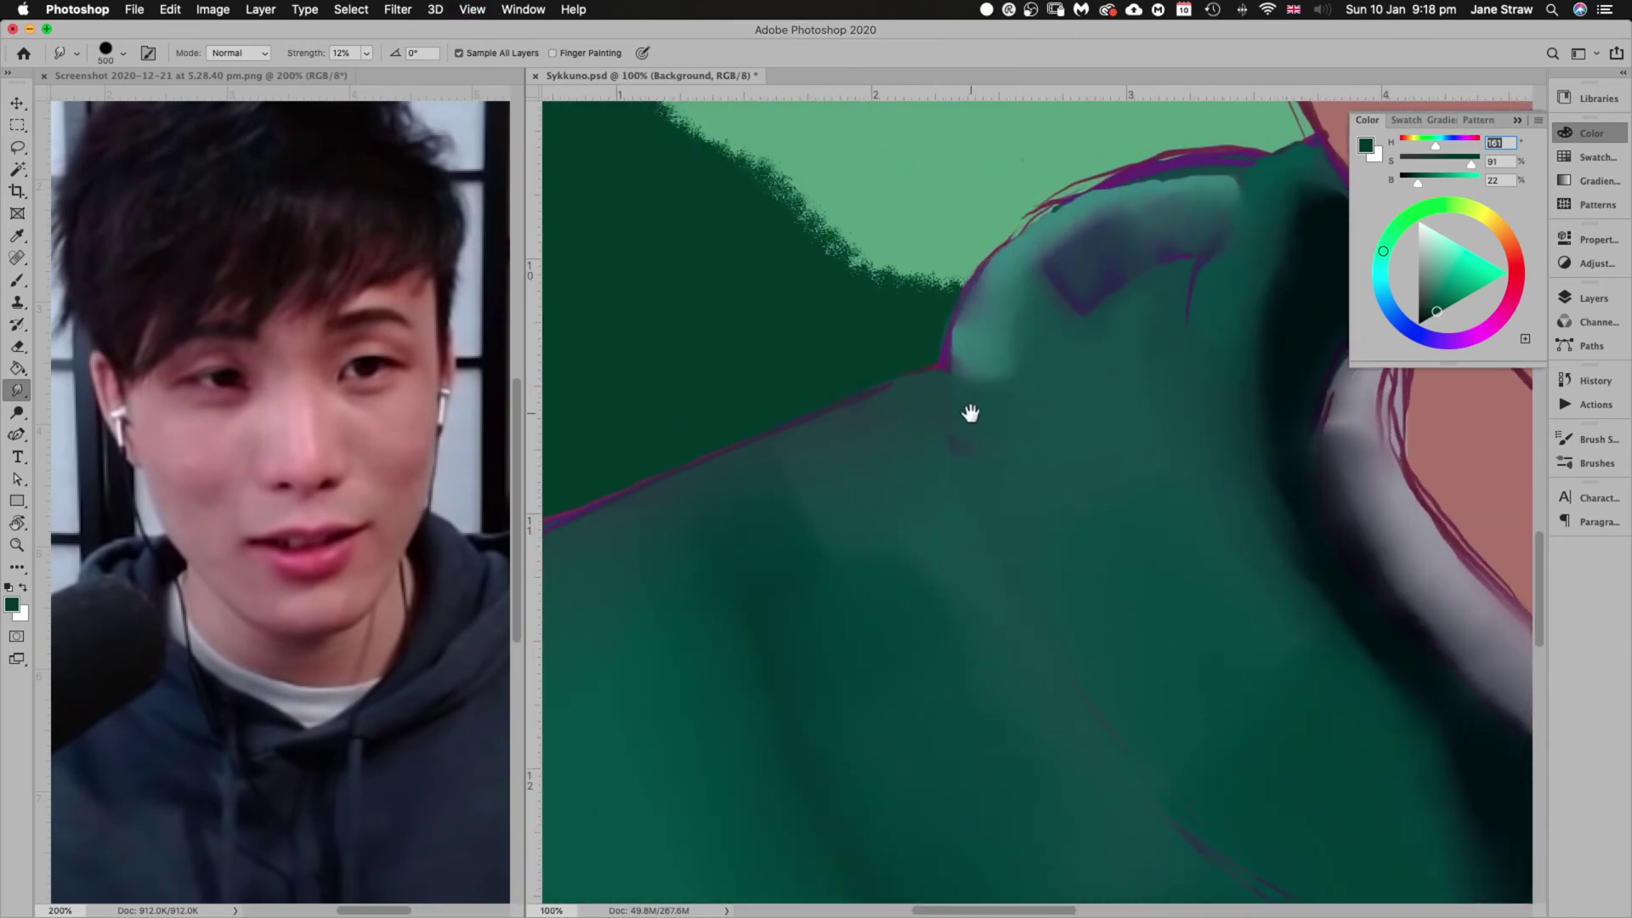
drag(969, 412, 837, 596)
key(b)
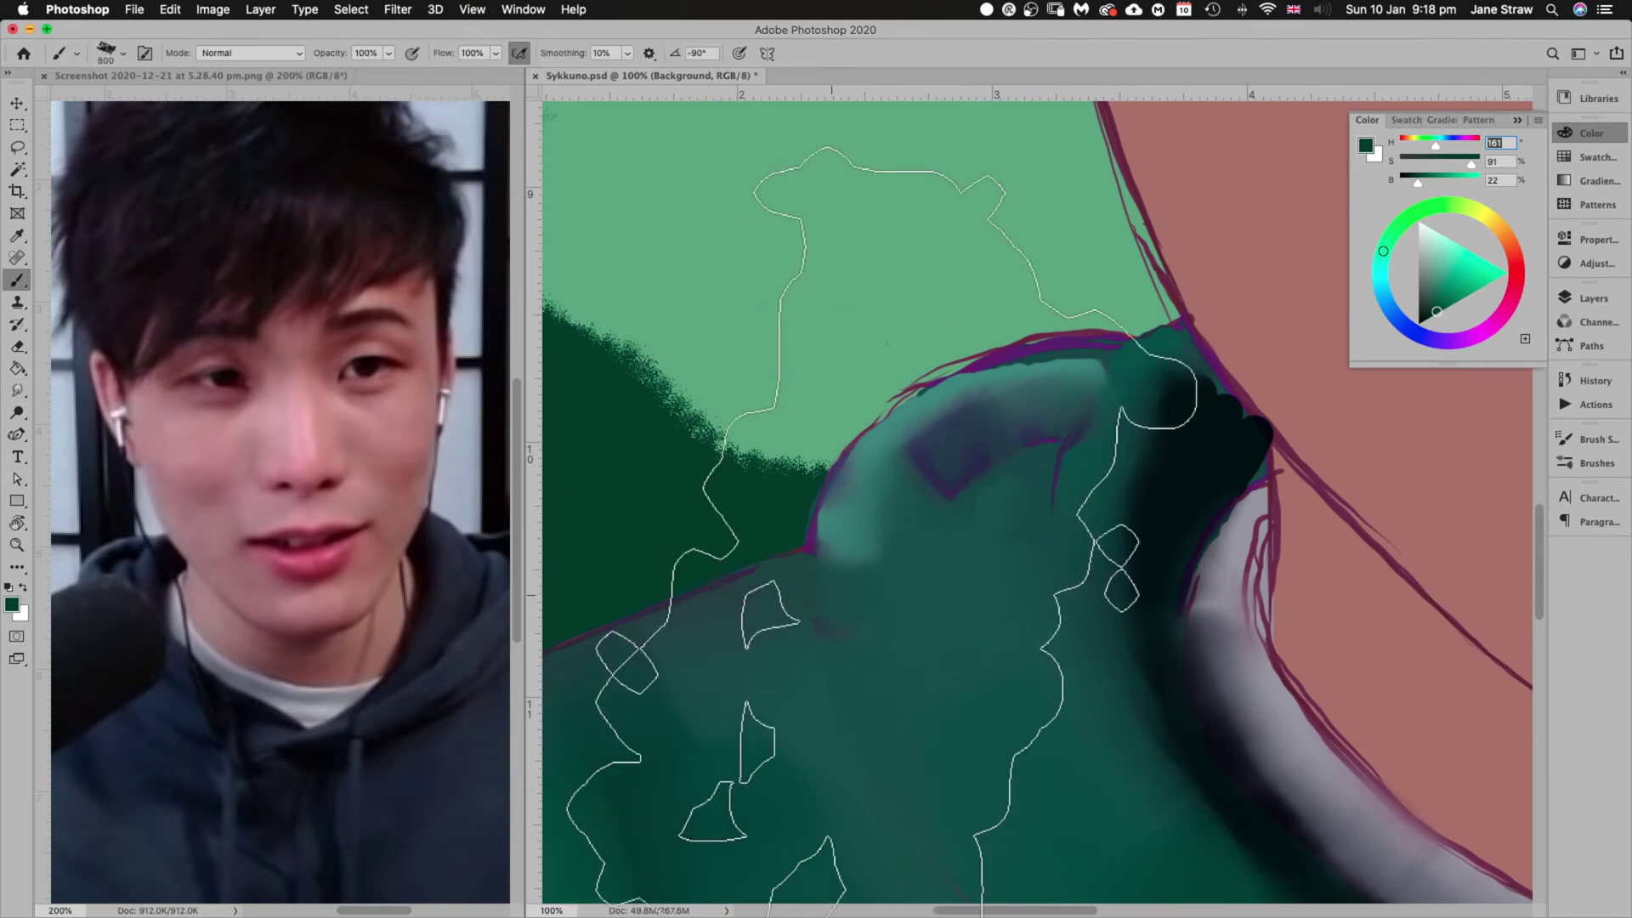
alt+click(1052, 340)
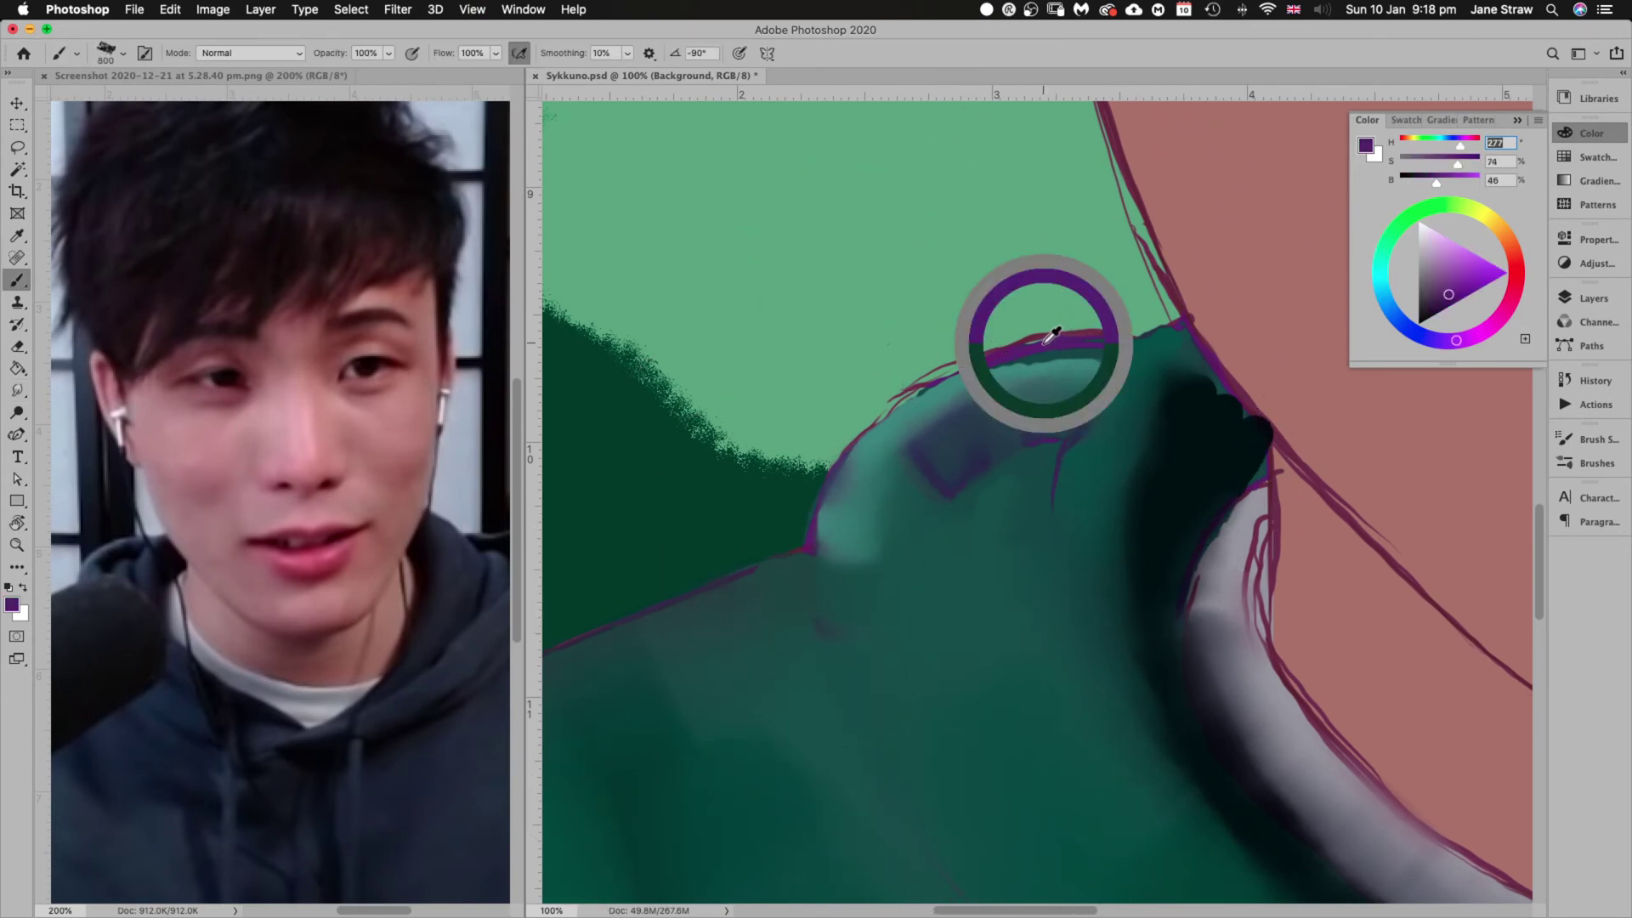
Save the sampled purple as a new swatch in the Portrait group under Sykkuno, keeping the default name
click(1600, 159)
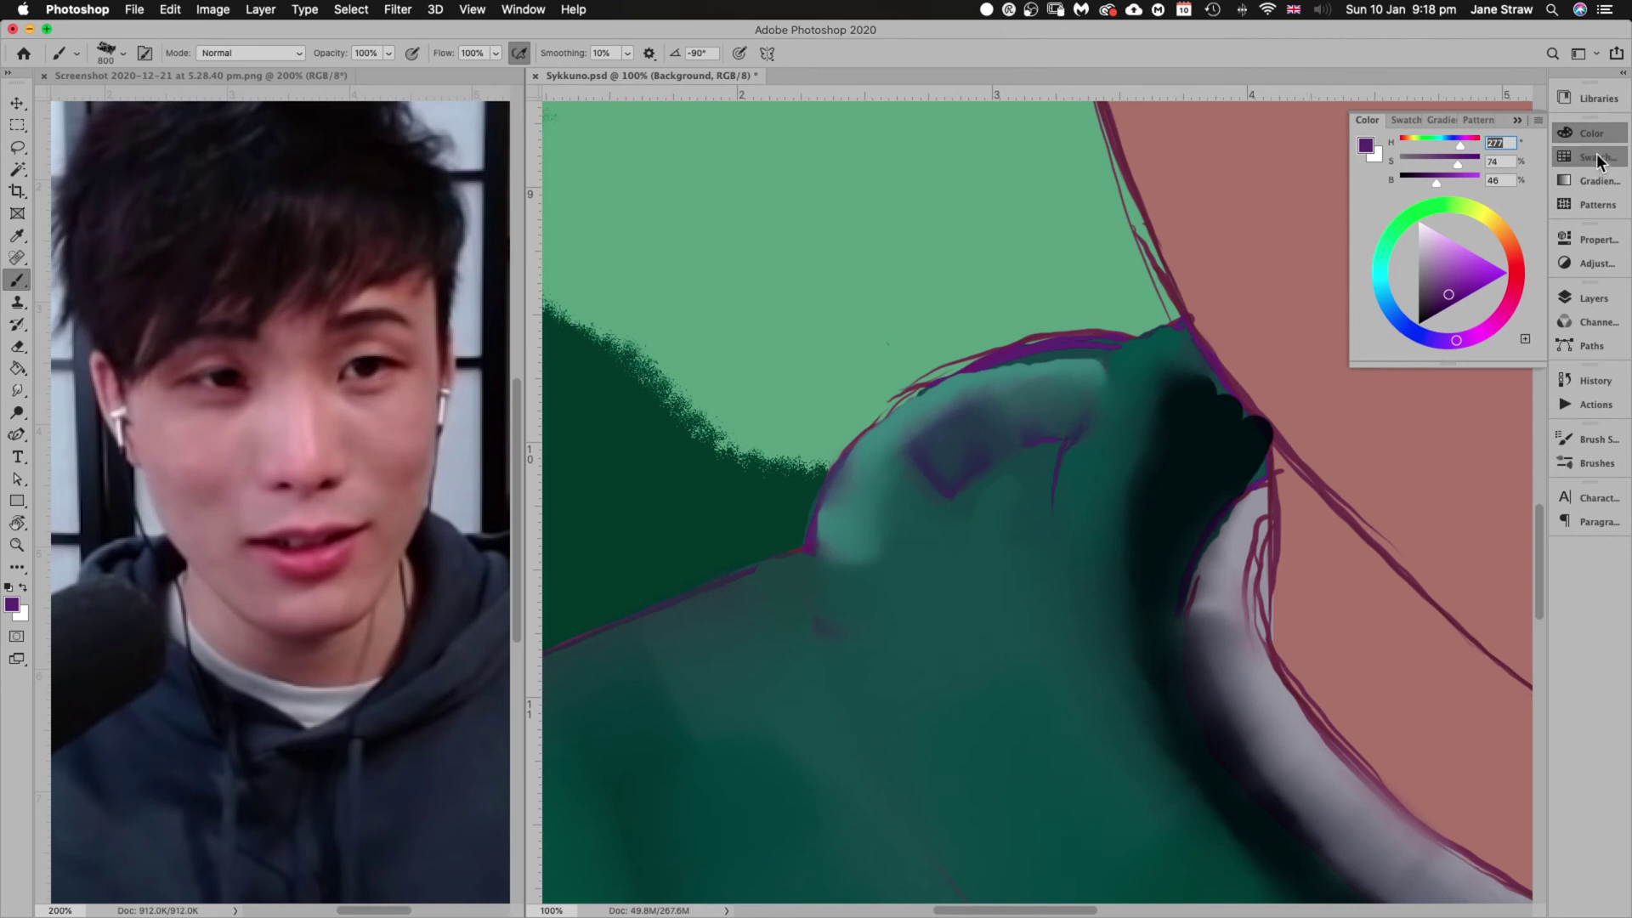
click(1413, 335)
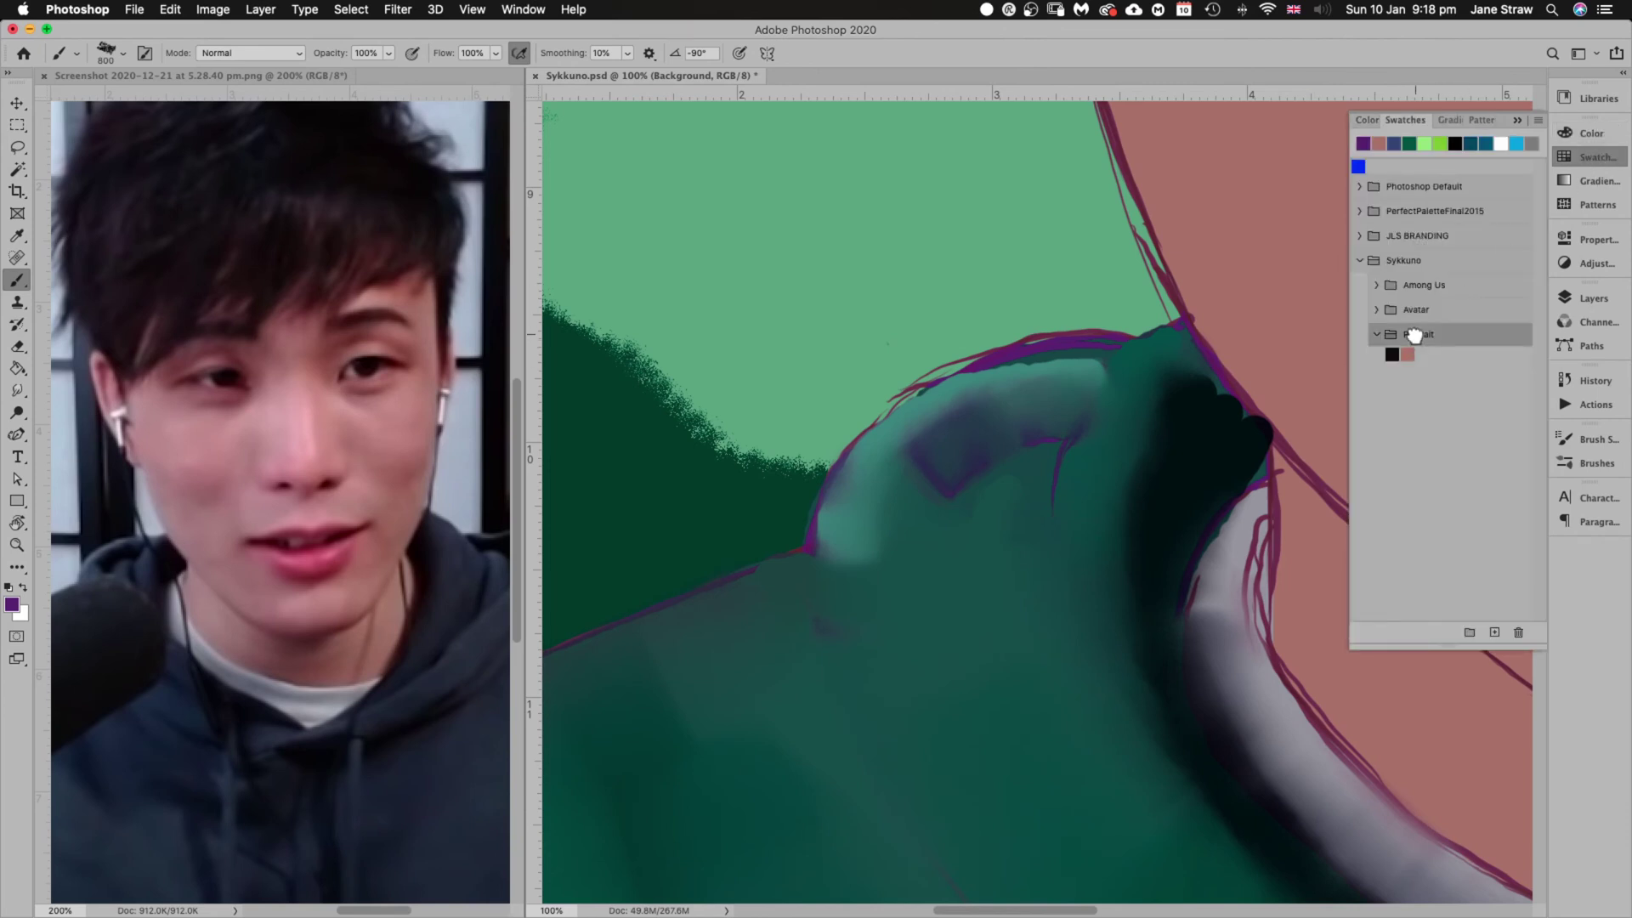
click(1537, 120)
click(1506, 121)
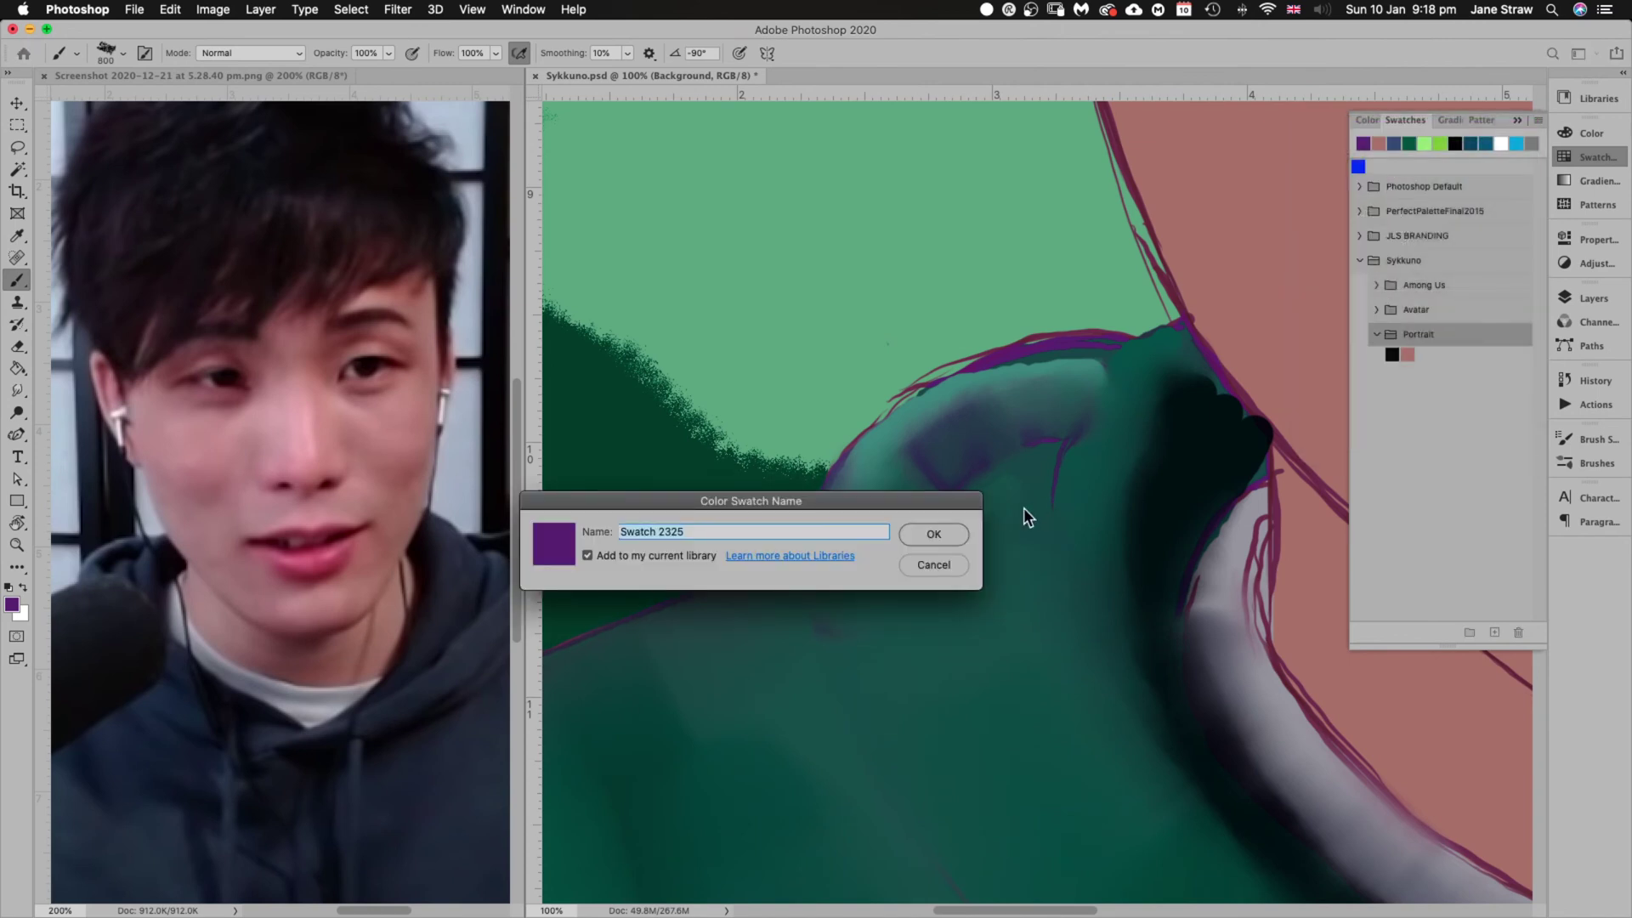
click(951, 533)
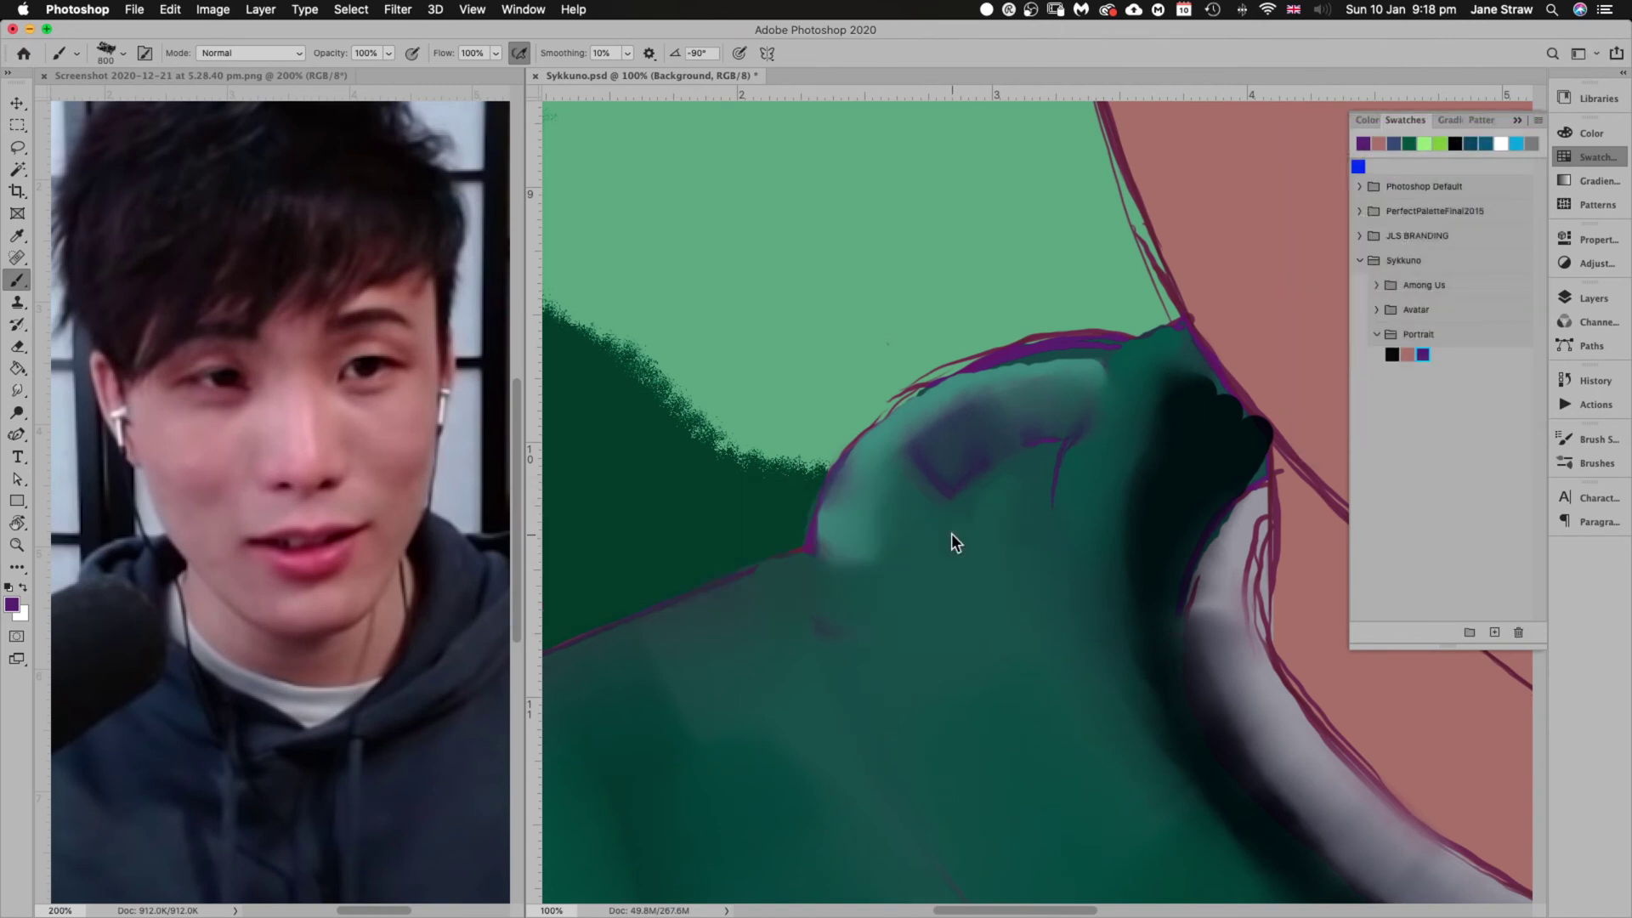
Sample the dark blue-violet patch inside the hood and save it as a new swatch in the Portrait group
alt+click(949, 487)
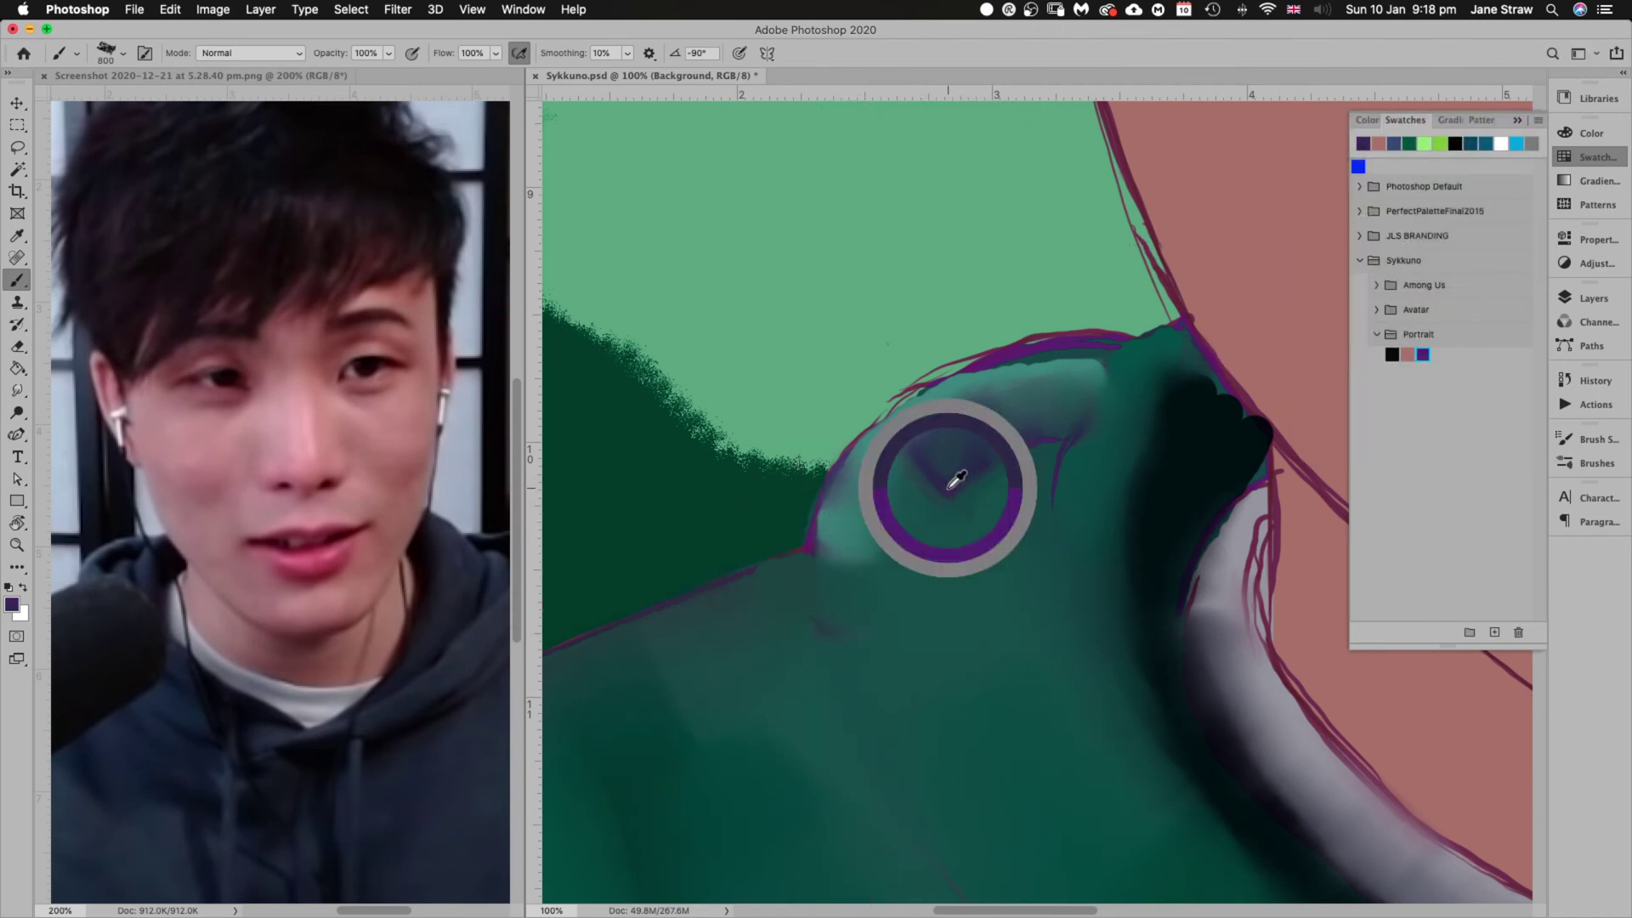
click(1538, 120)
click(1425, 128)
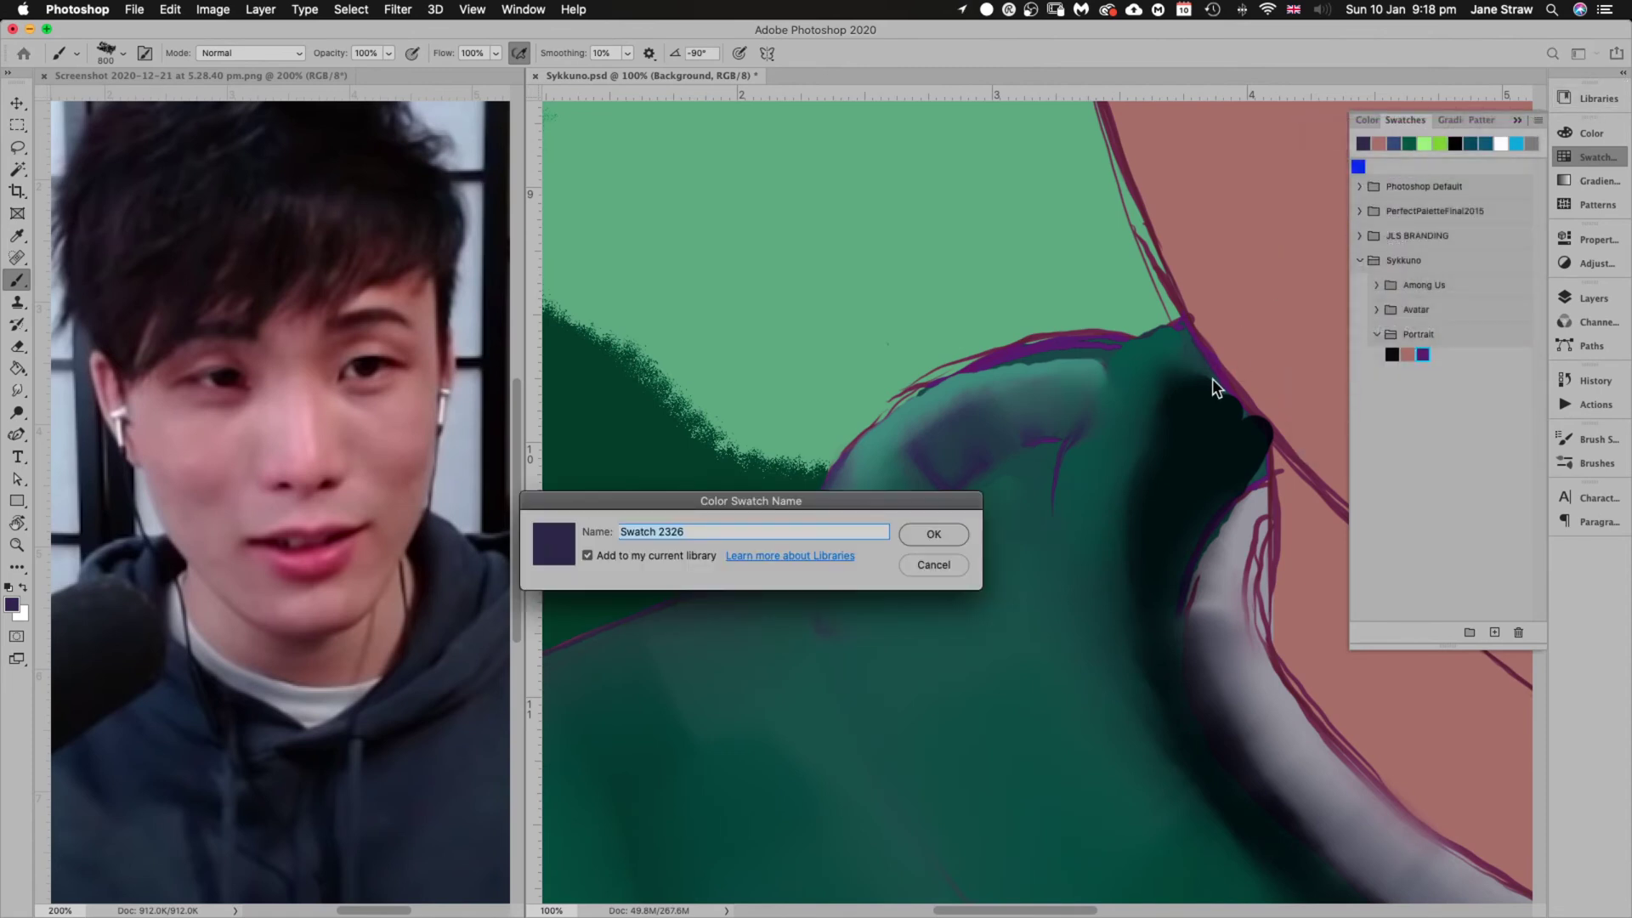
click(933, 534)
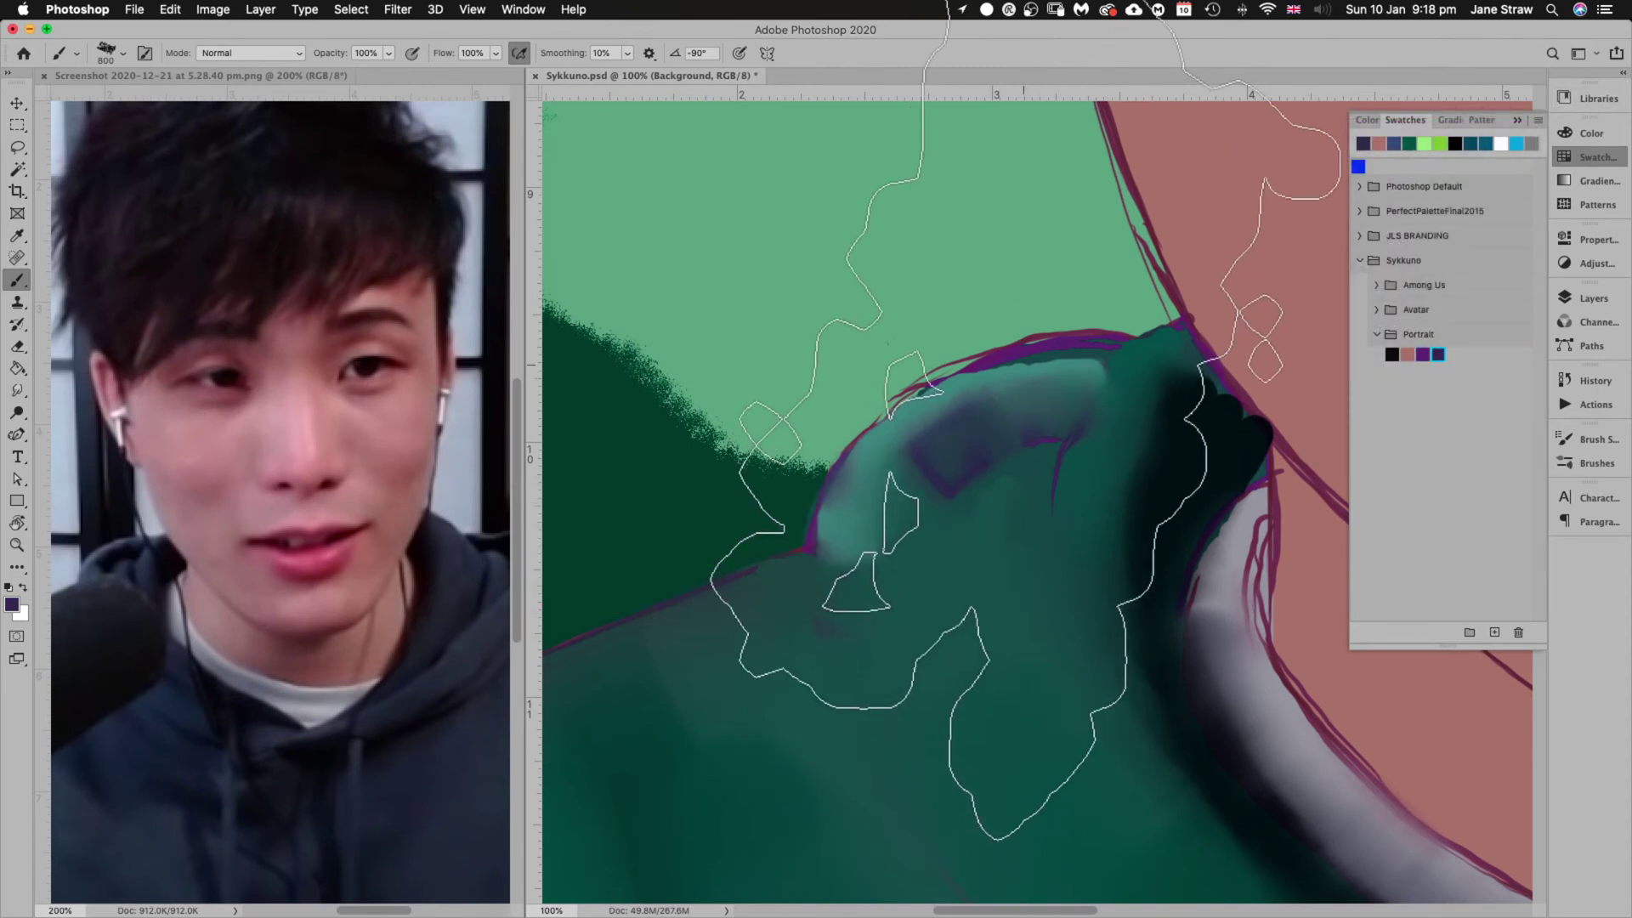
Sample the redder purple of the hood's outline and save it as another swatch in the Portrait group
alt+click(1012, 346)
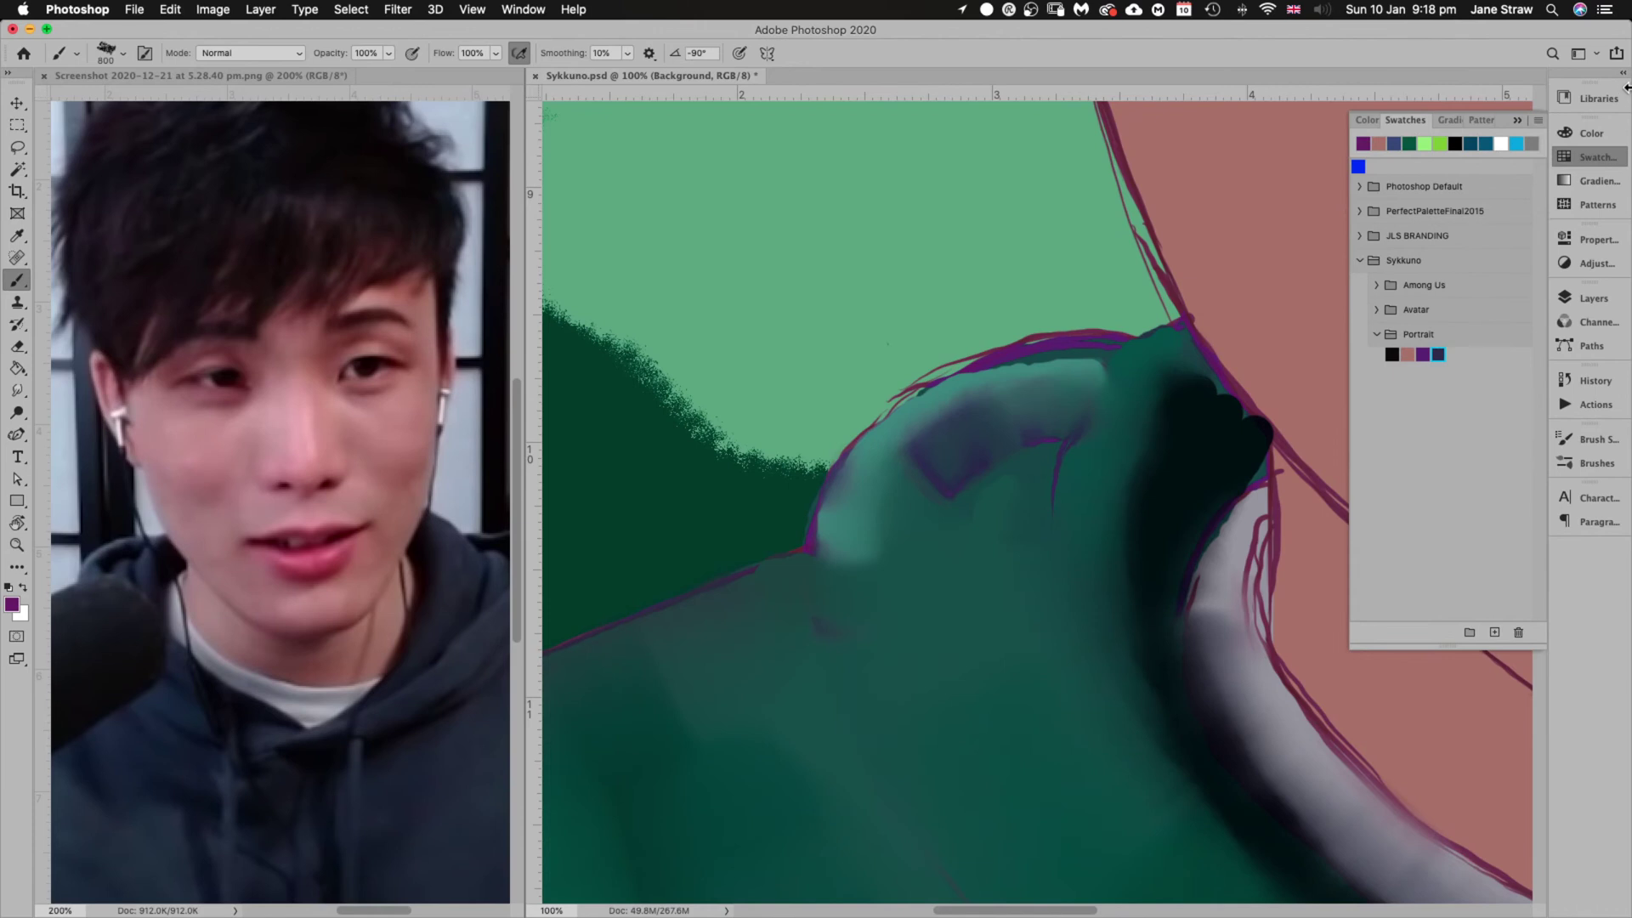
click(1538, 120)
click(1479, 126)
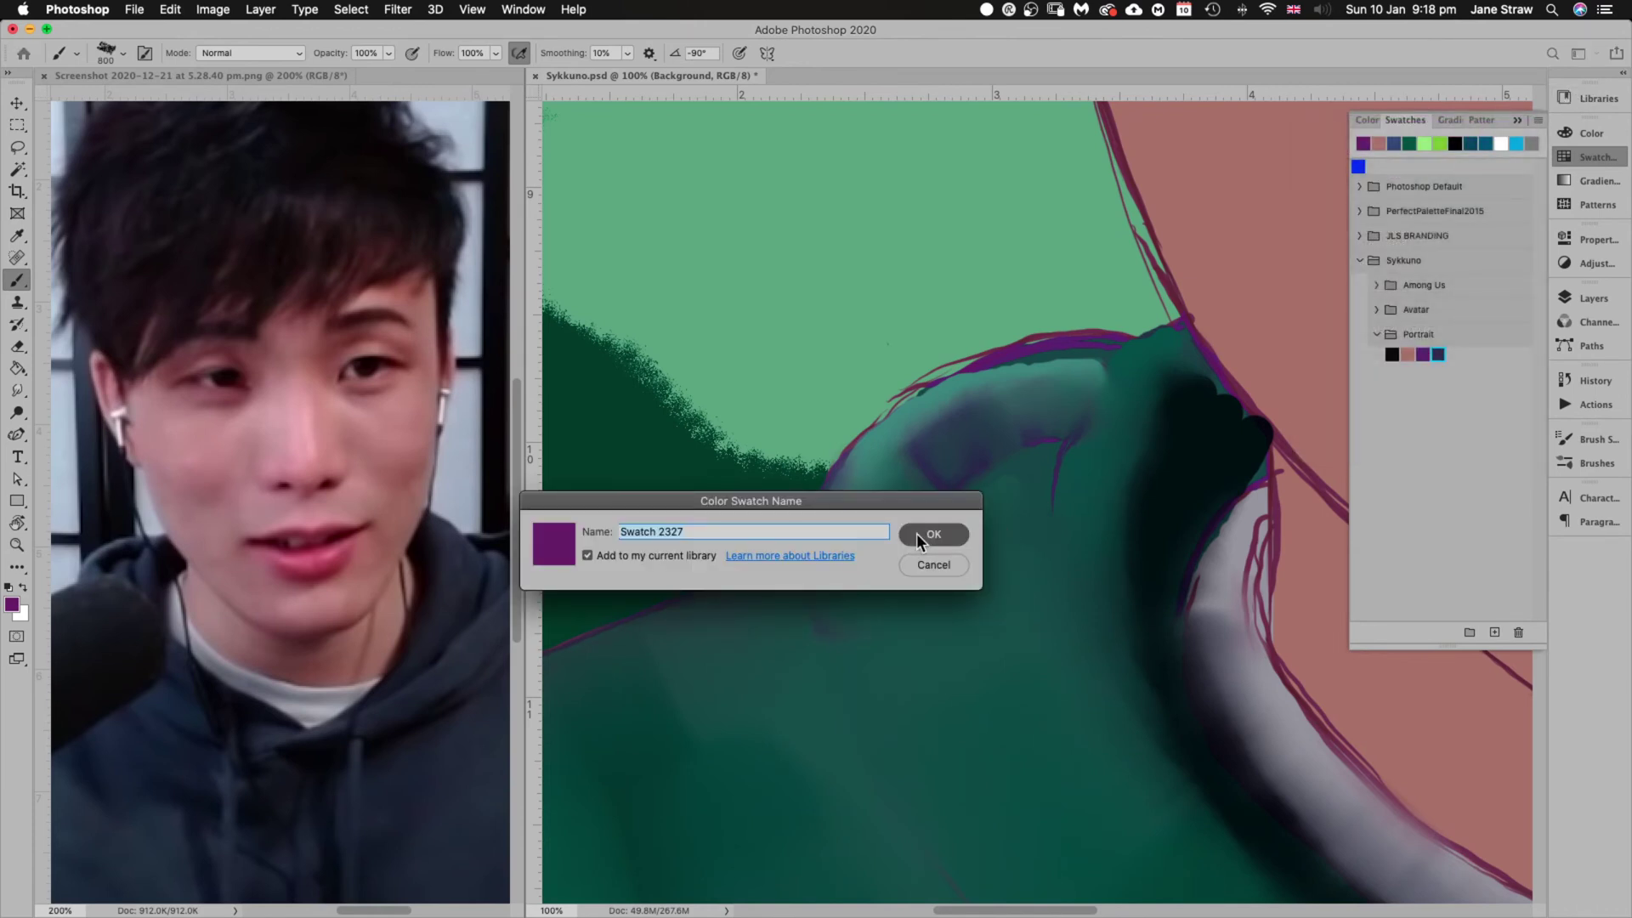
click(935, 533)
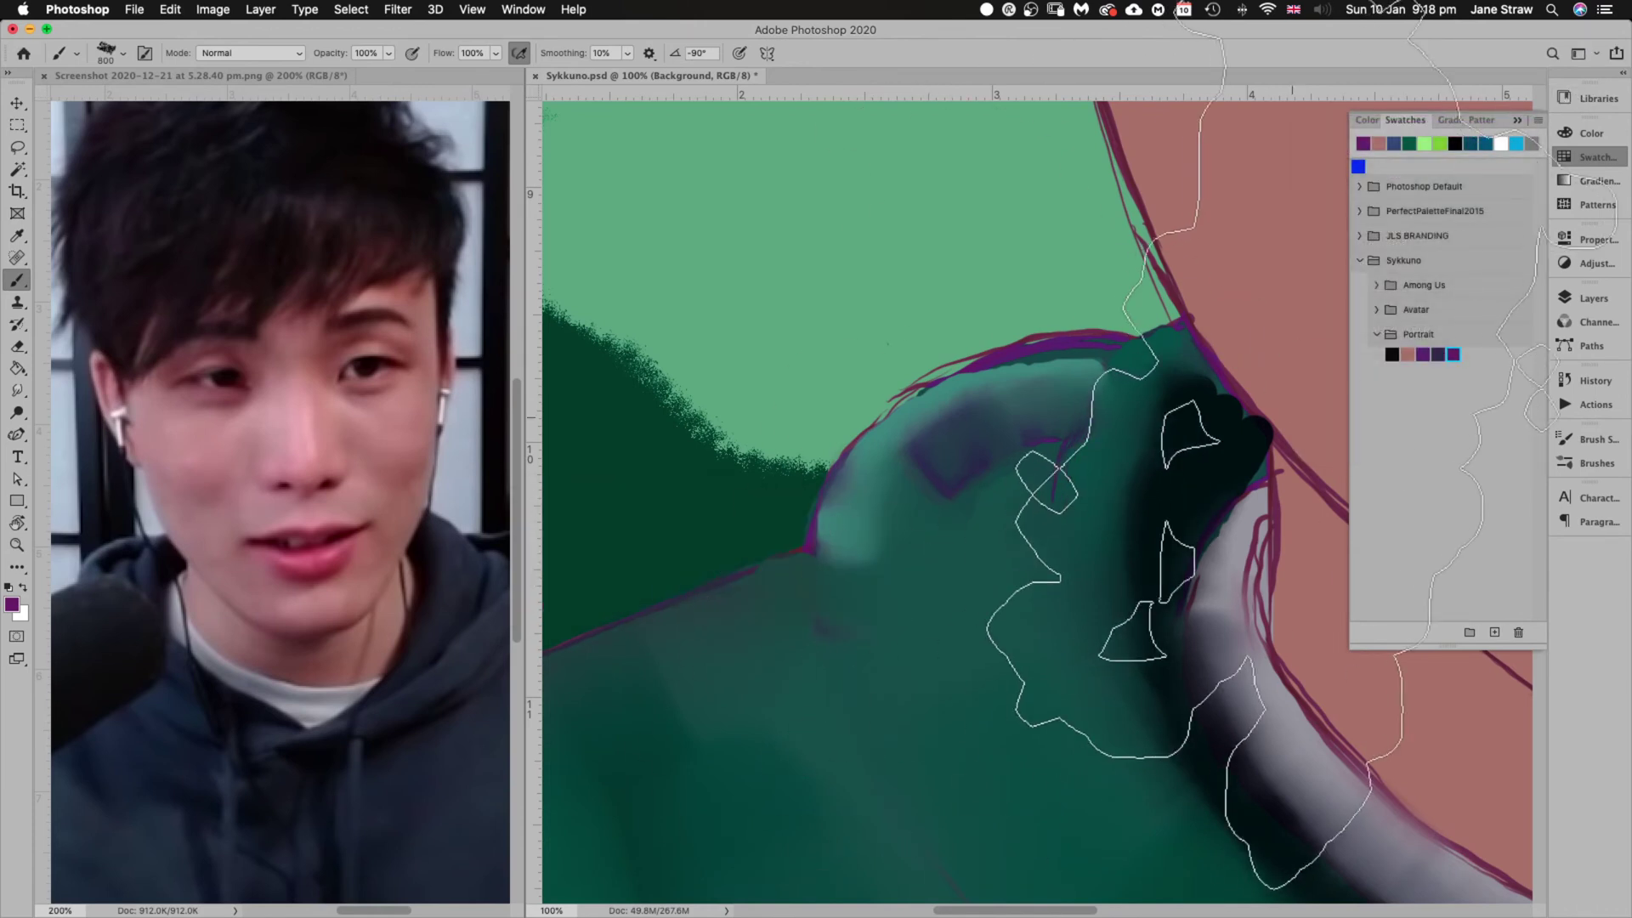
Sample the purple of the hood's outline where it meets the shoulder as the foreground color
alt+click(807, 546)
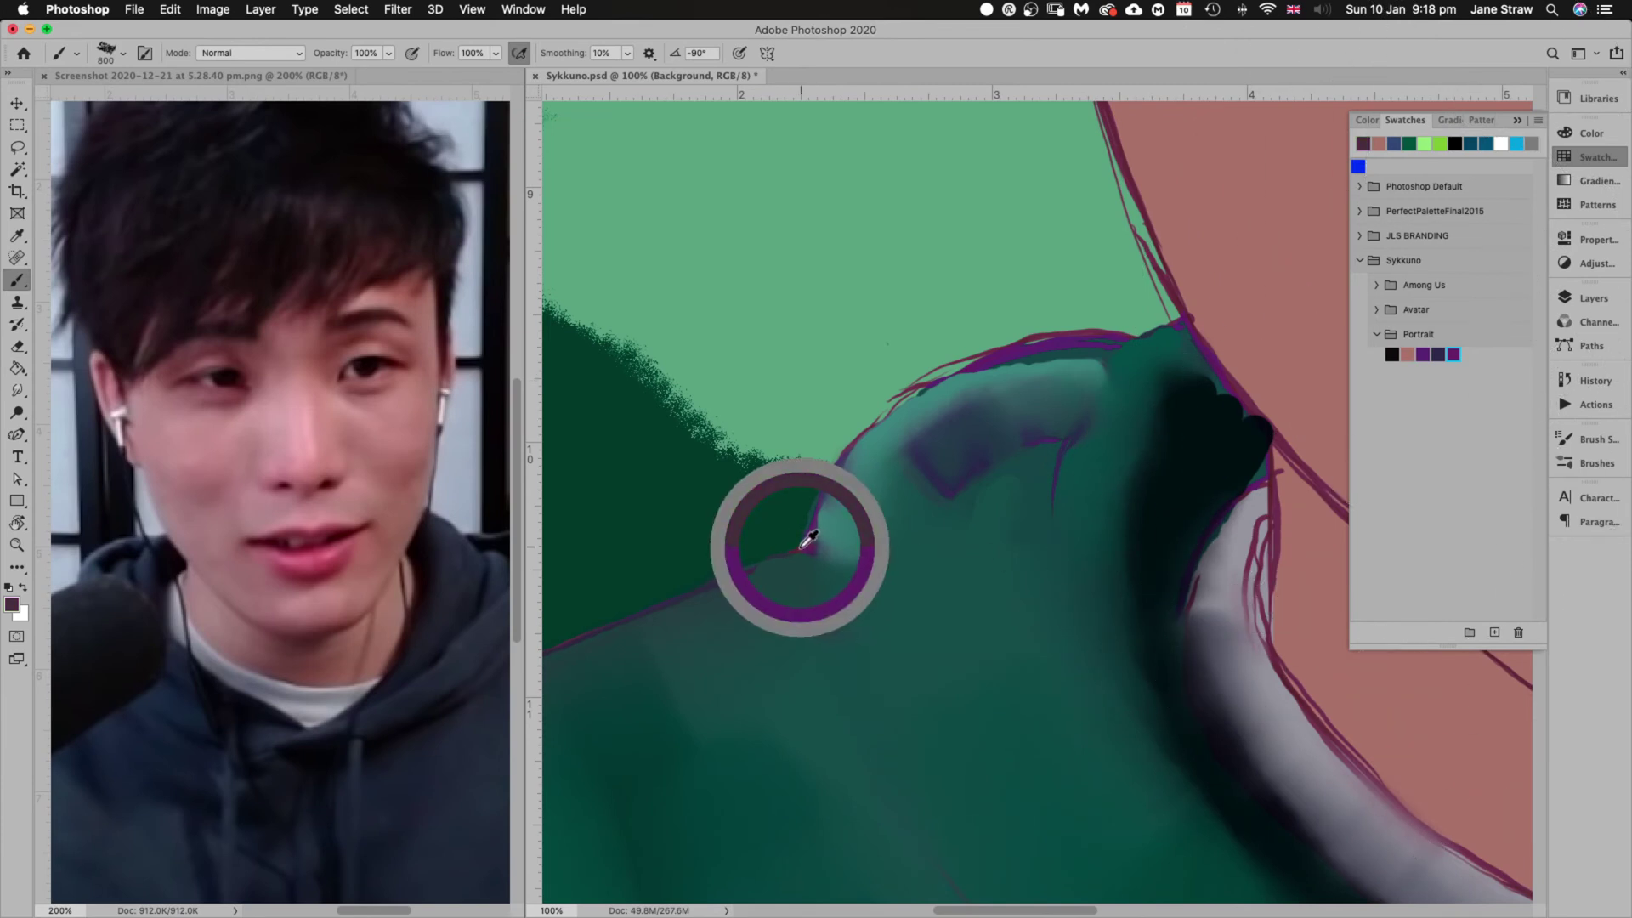
drag(806, 545, 812, 541)
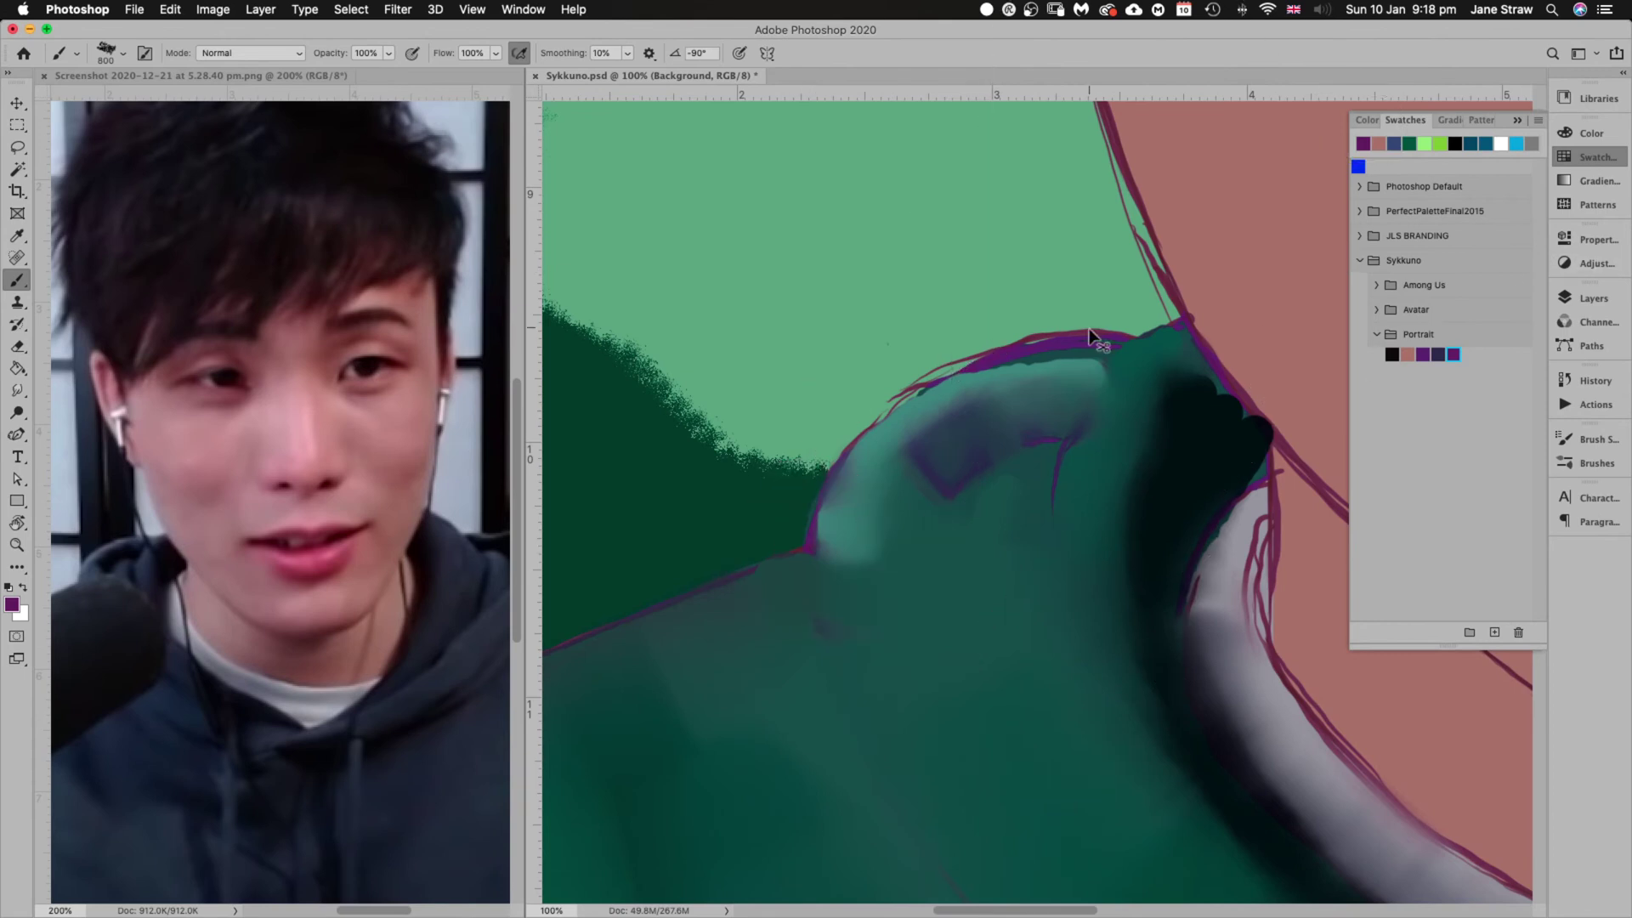
Choose the Smudge 1 brush from the Paintable-3-Rendering-Tools brush group
key(super+minus)
key(super+minus)
key(super+minus)
key(super+minus)
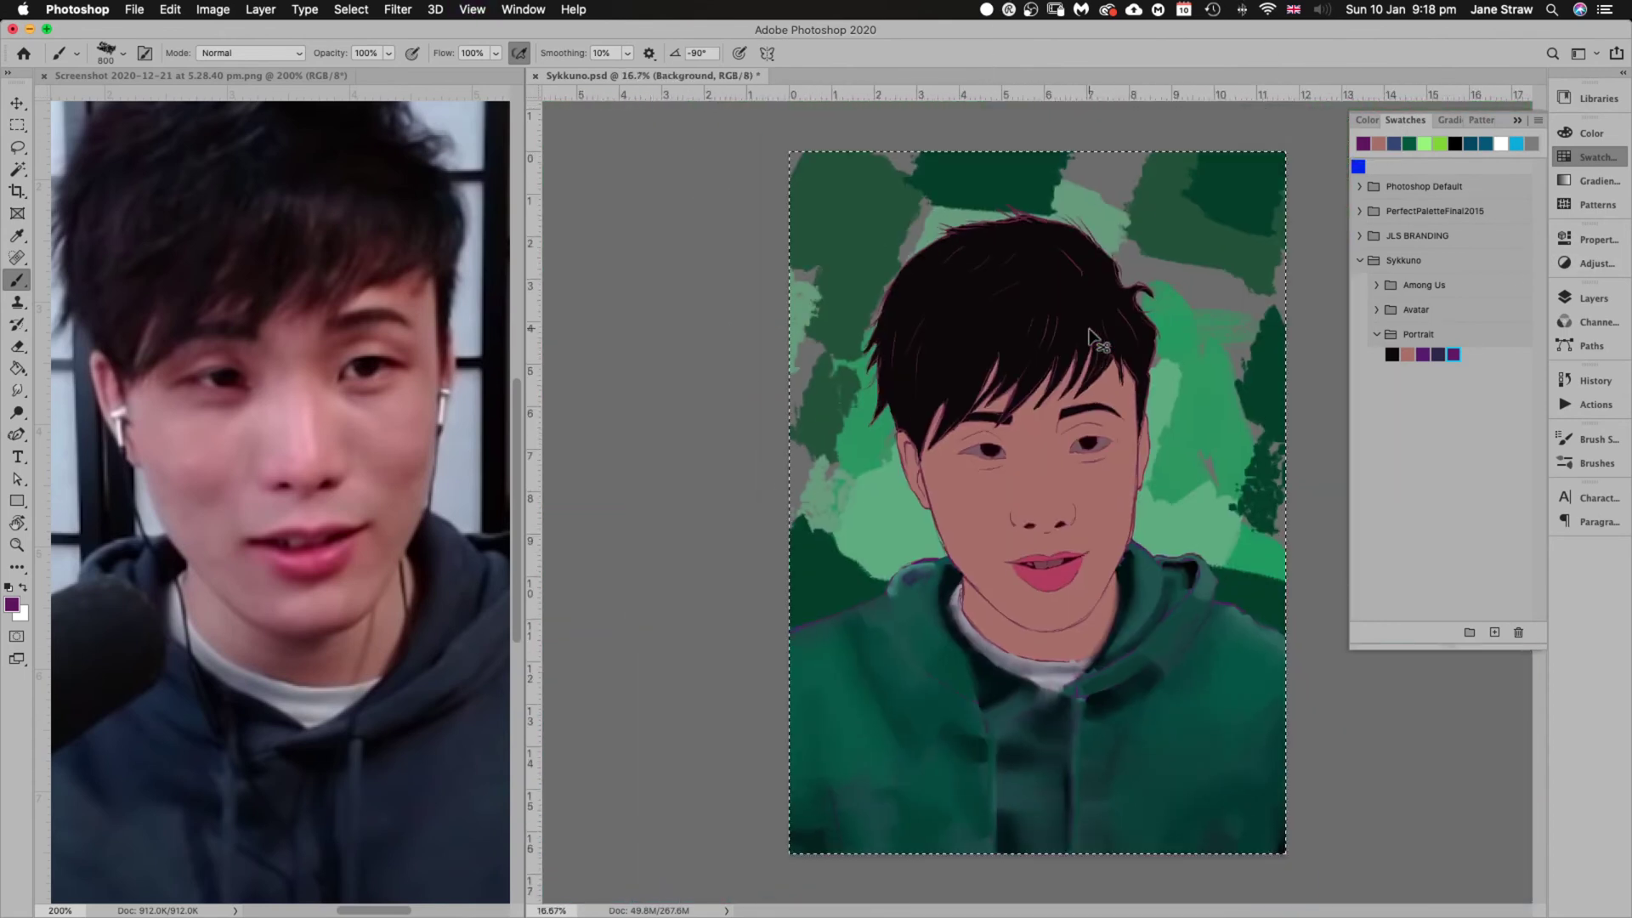
key(super+plus)
click(121, 54)
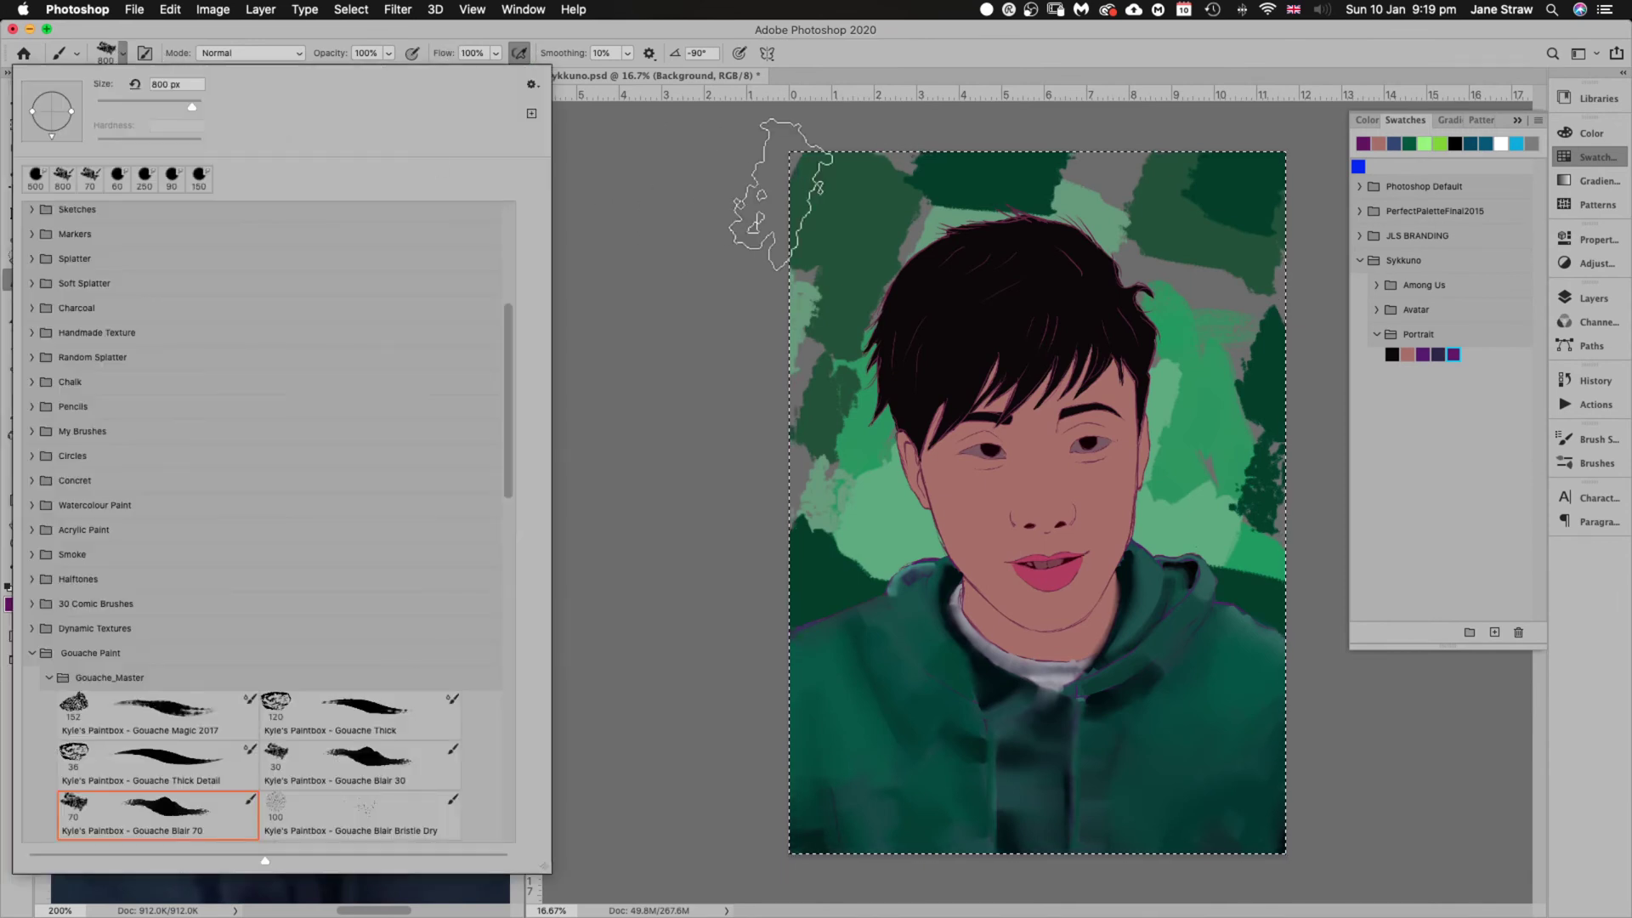
key(Escape)
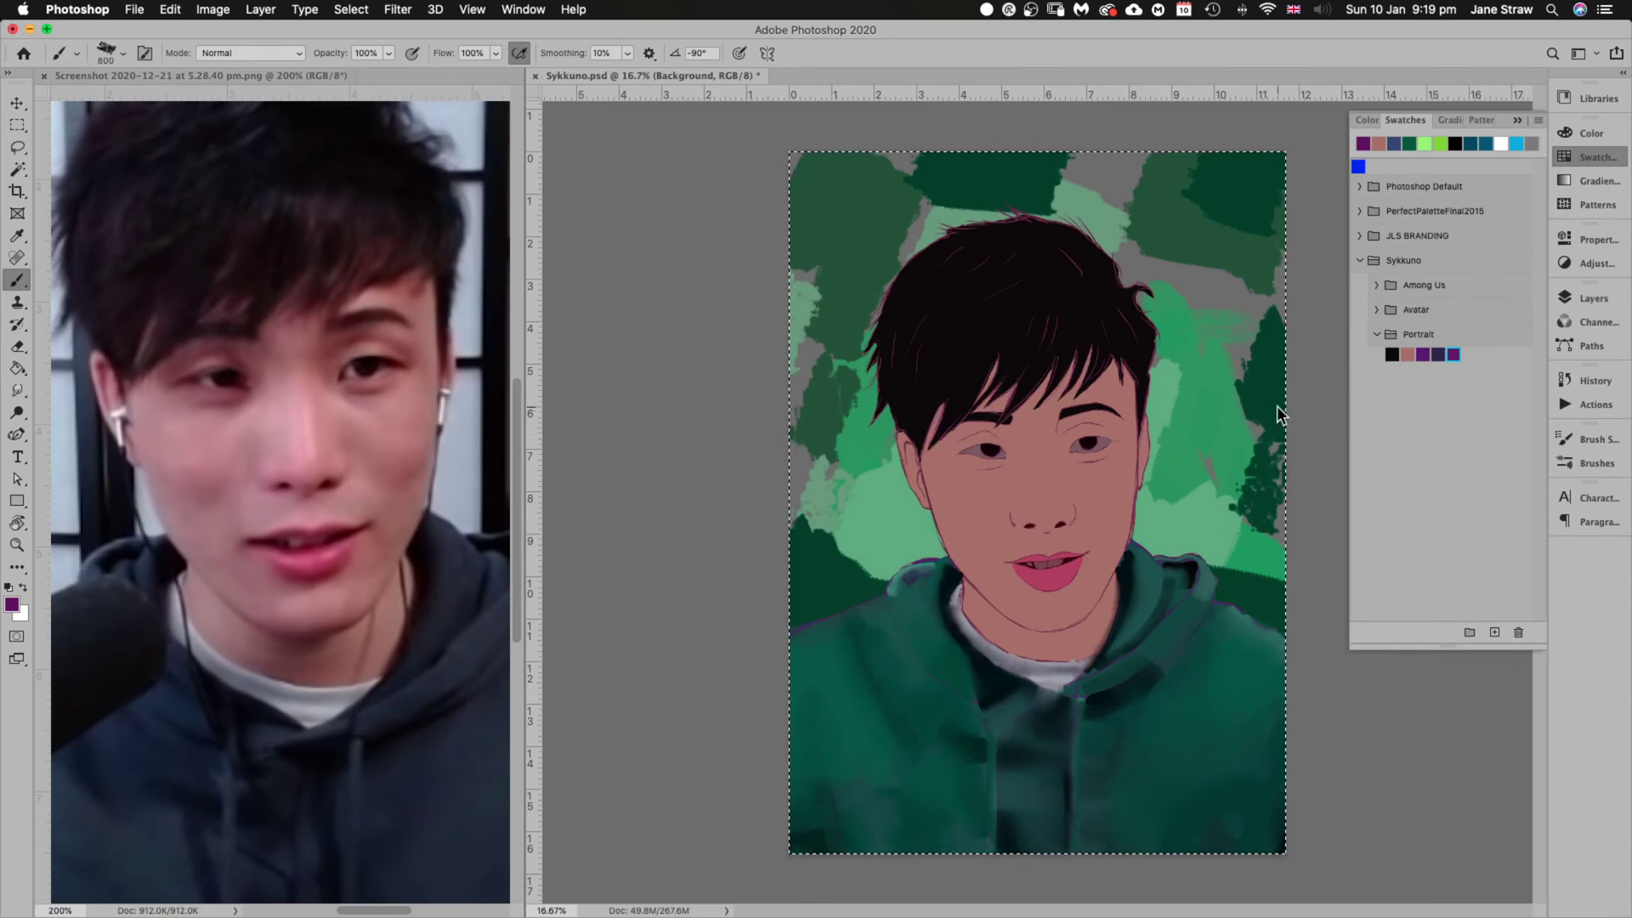
click(109, 58)
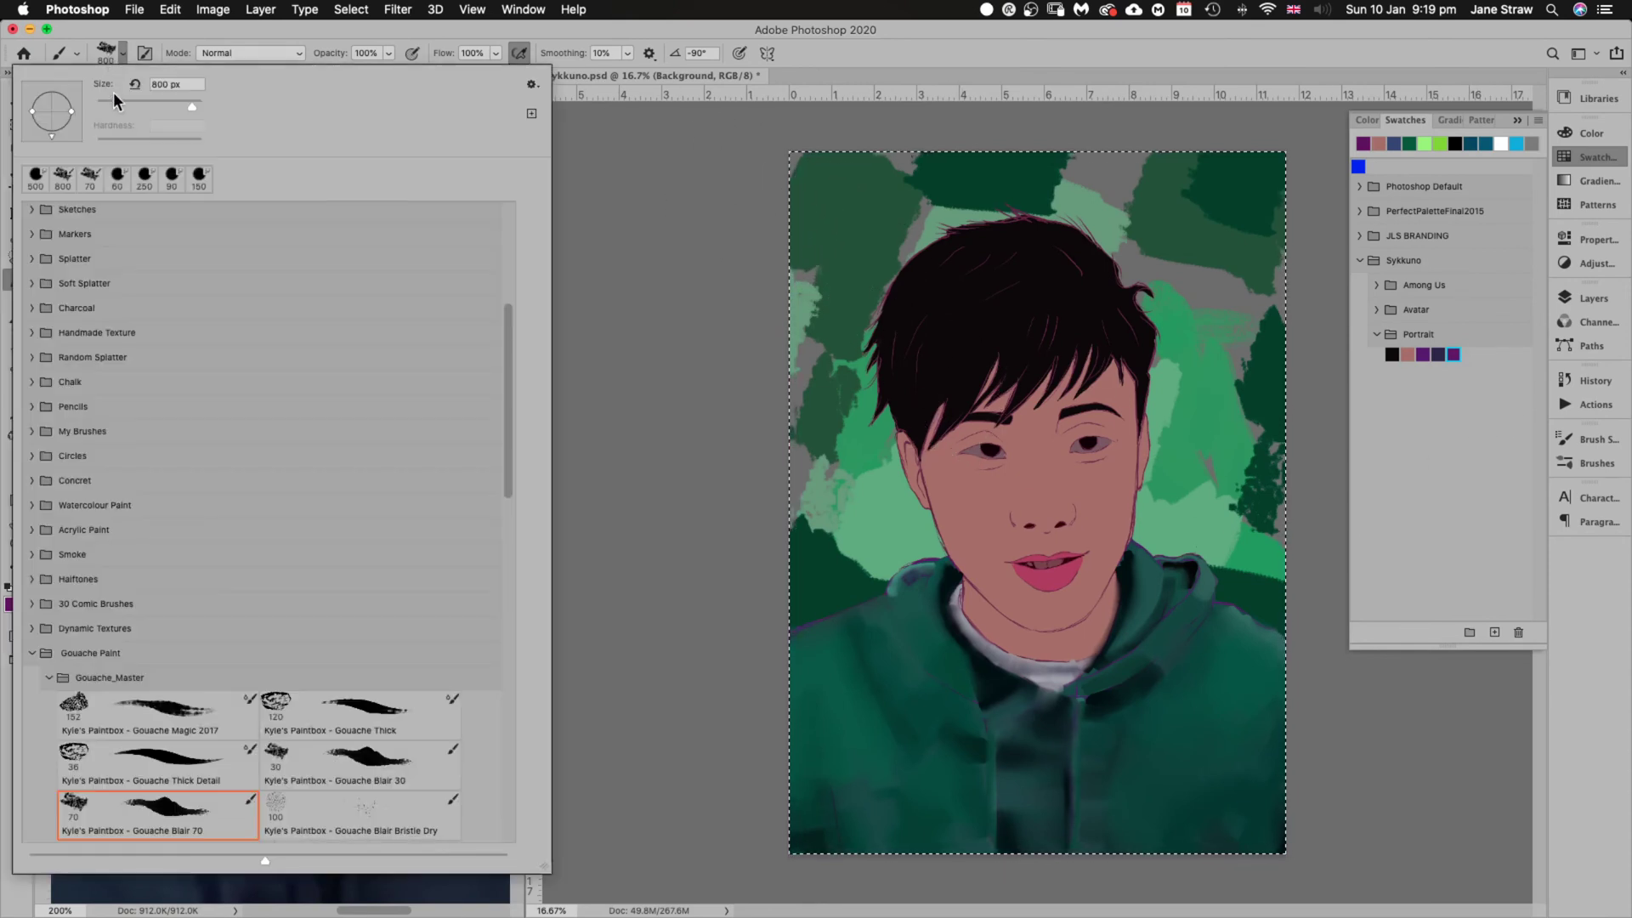
scroll(163, 450, up, 5)
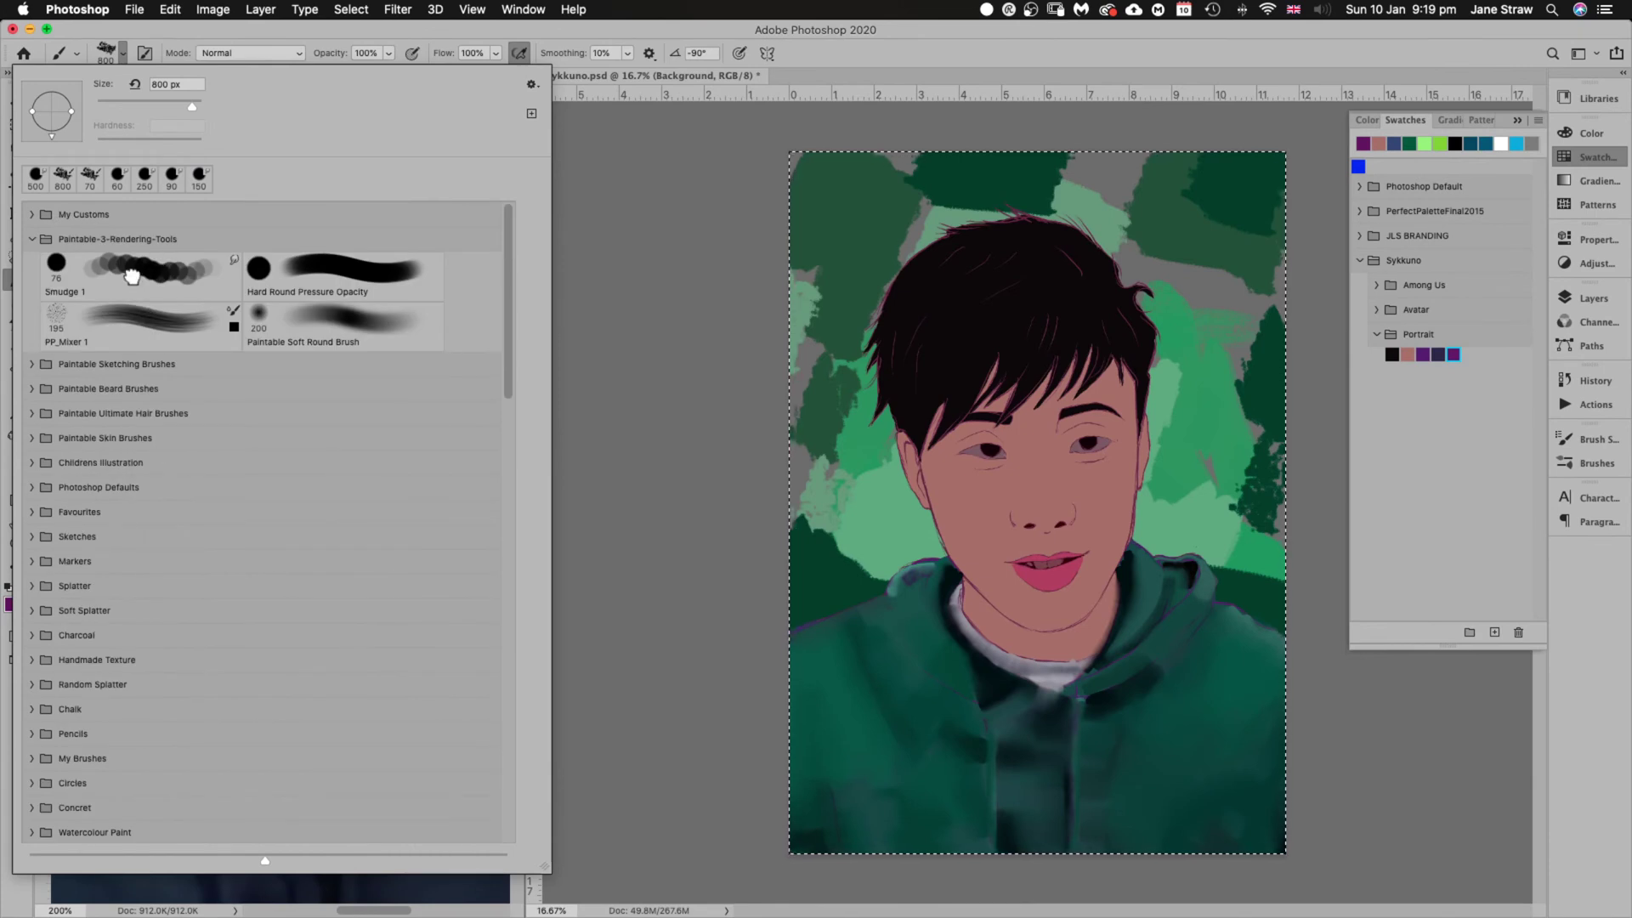
click(157, 264)
click(457, 51)
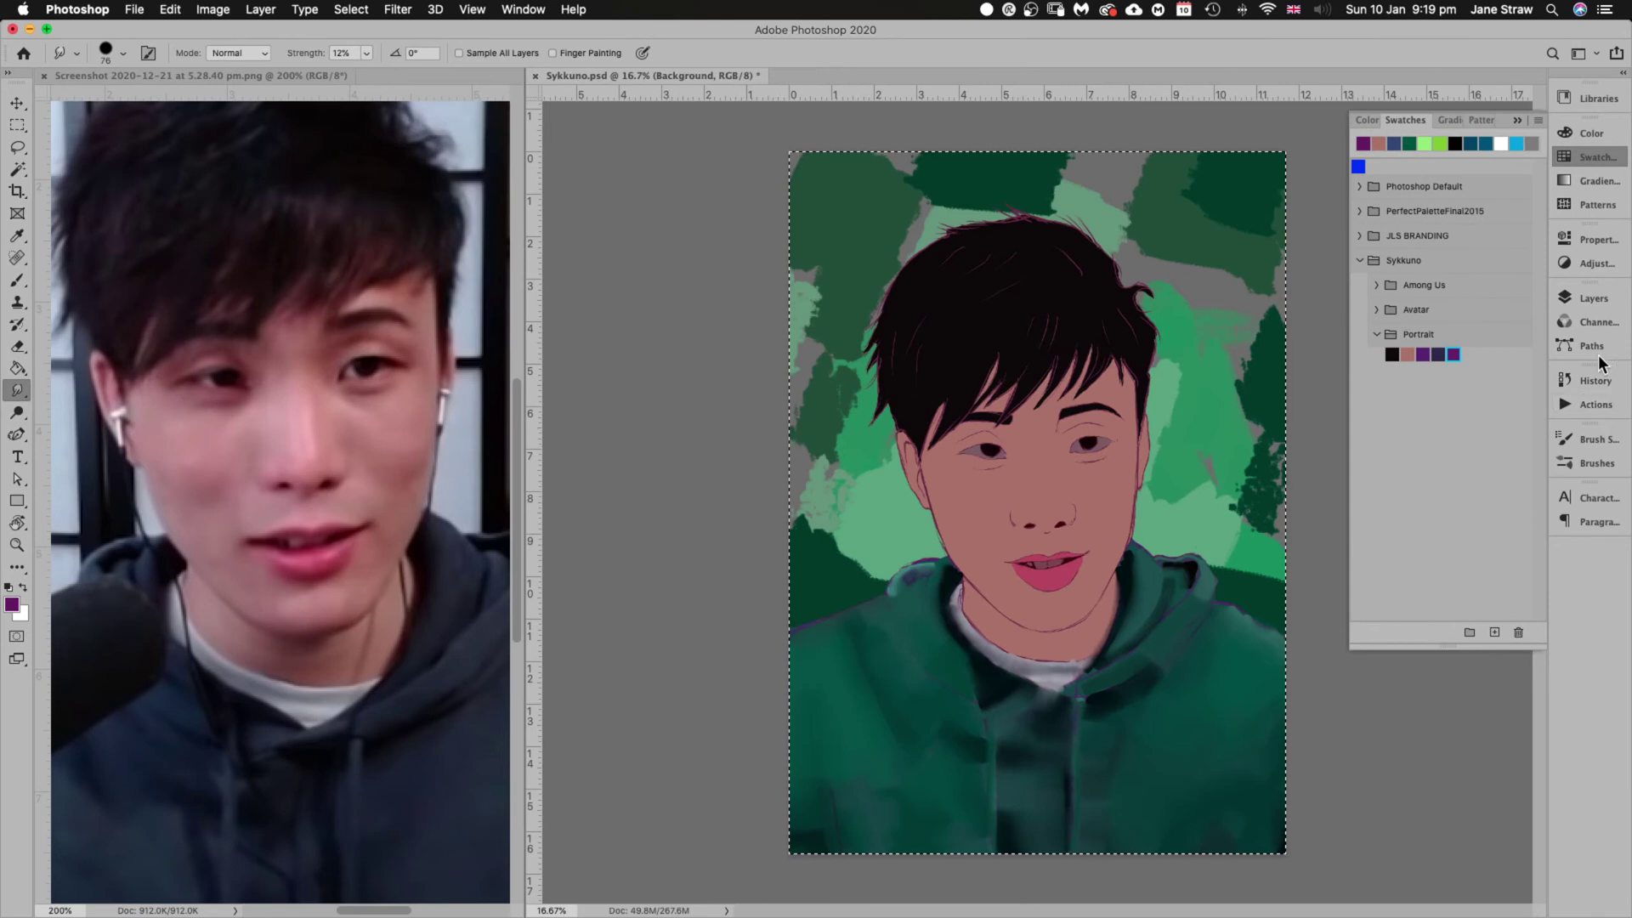
Enlarge the Smudge brush to 400 px and try blending the green patches on the Background layer around the hair's left side
click(1607, 299)
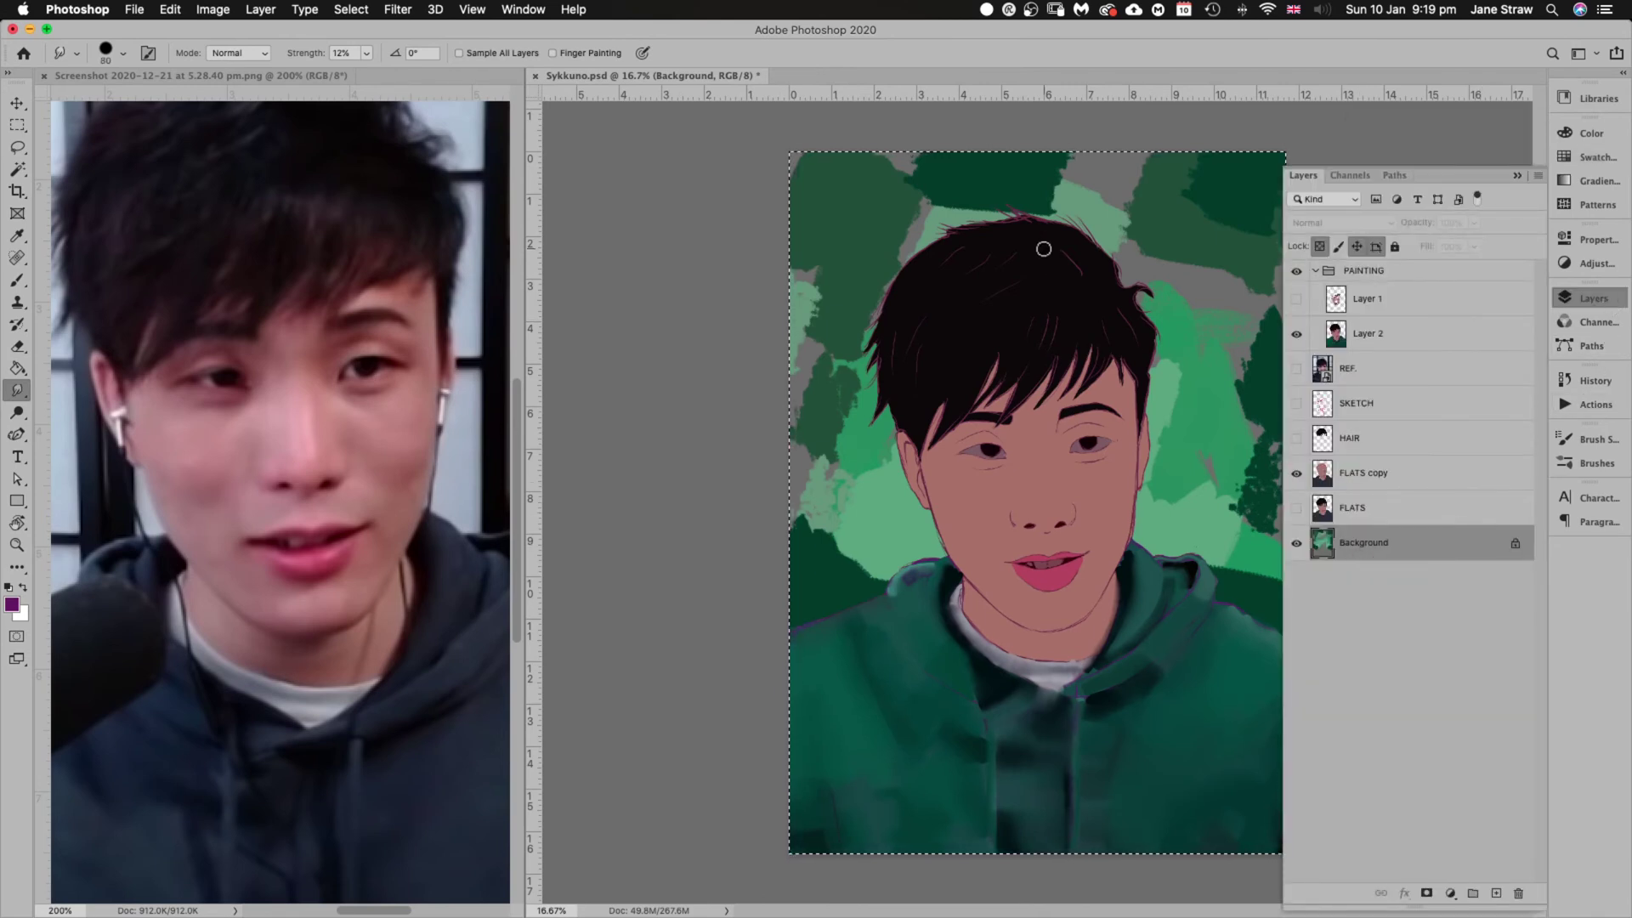
key(bracketright)
key(bracketright)
key(bracketright)
key(bracketright)
key(bracketright)
key(bracketright)
key(bracketright)
key(bracketright)
key(bracketright)
mouse_move(927, 198)
mouse_down()
mouse_move(921, 254)
mouse_move(906, 245)
mouse_move(883, 291)
mouse_move(915, 307)
mouse_up()
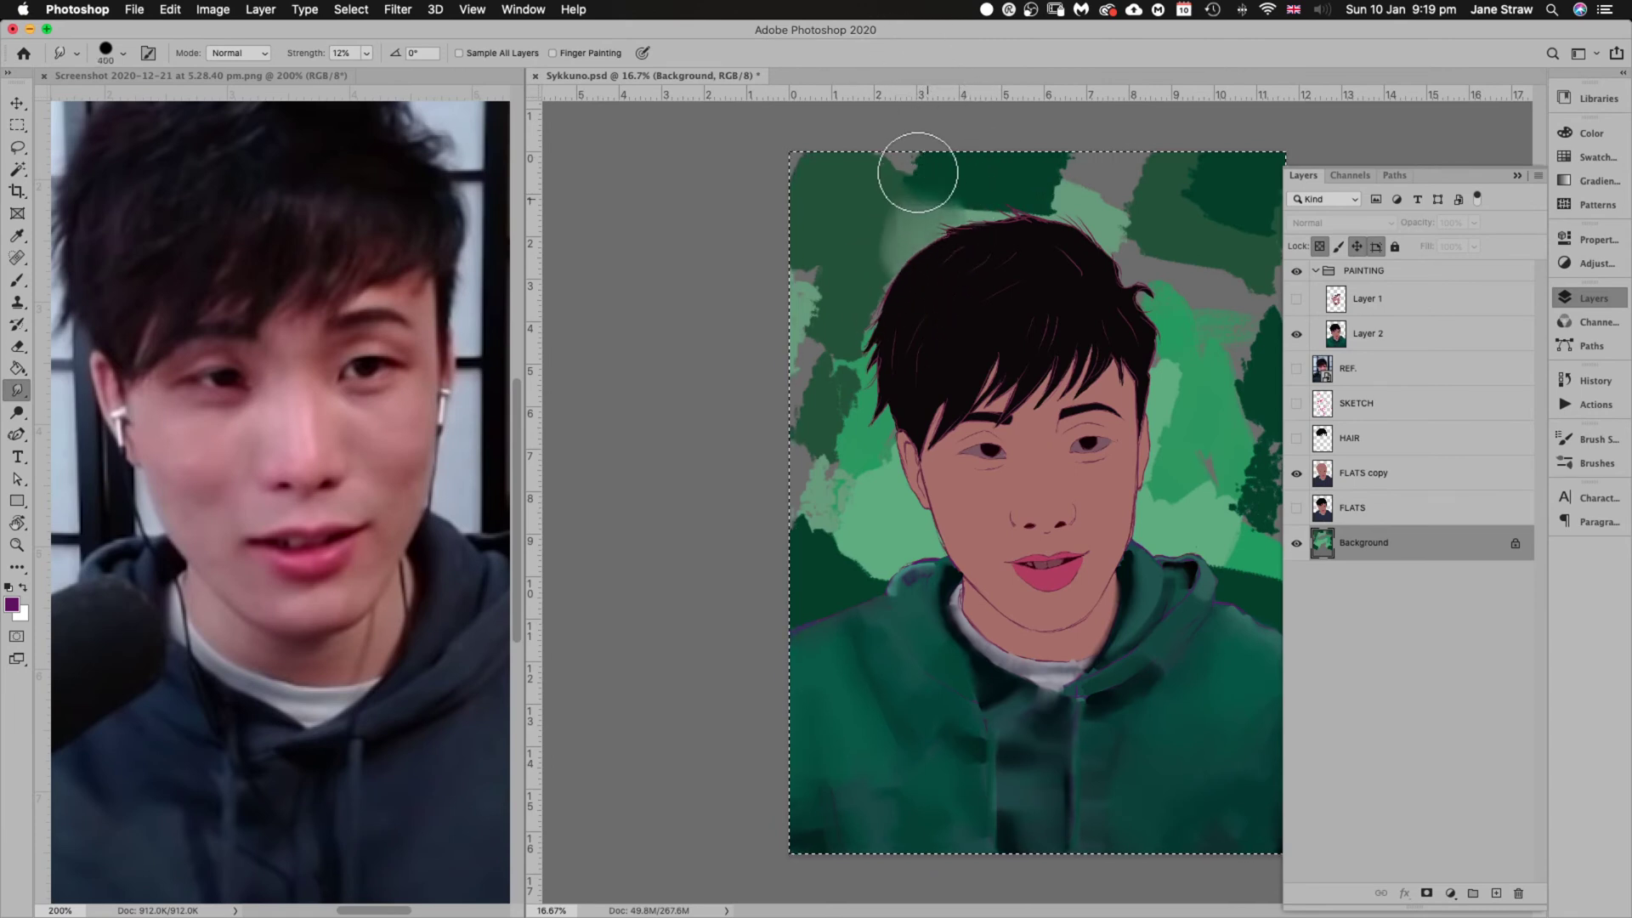
mouse_move(919, 164)
mouse_down()
mouse_move(893, 153)
mouse_move(910, 161)
mouse_up()
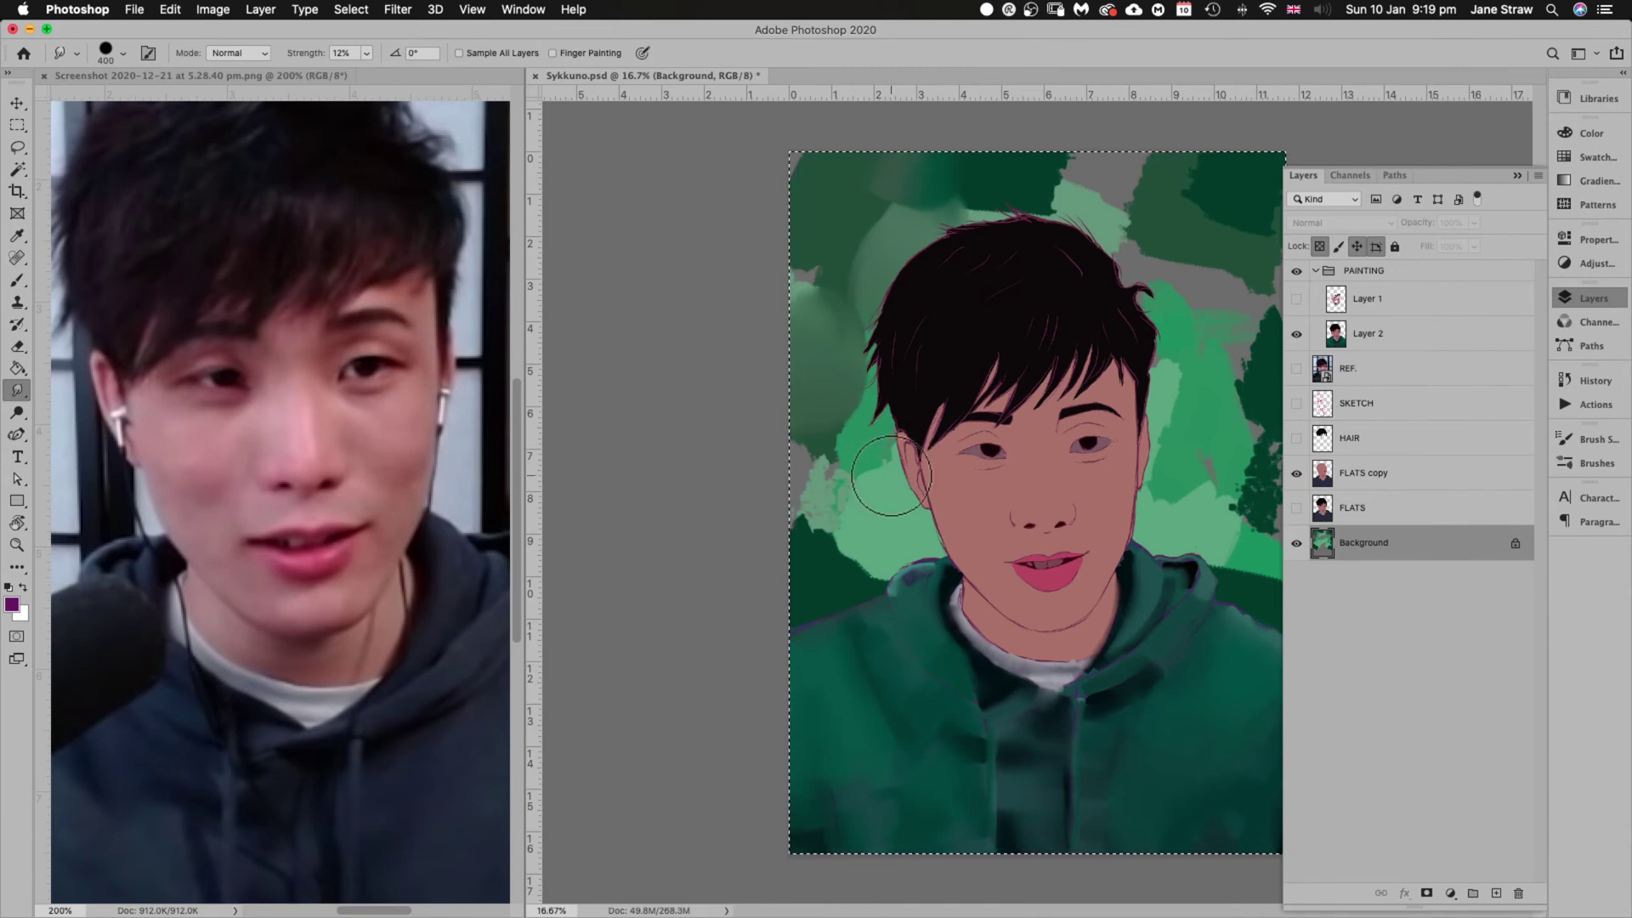
mouse_move(884, 469)
mouse_down()
mouse_move(799, 478)
mouse_move(816, 483)
mouse_up()
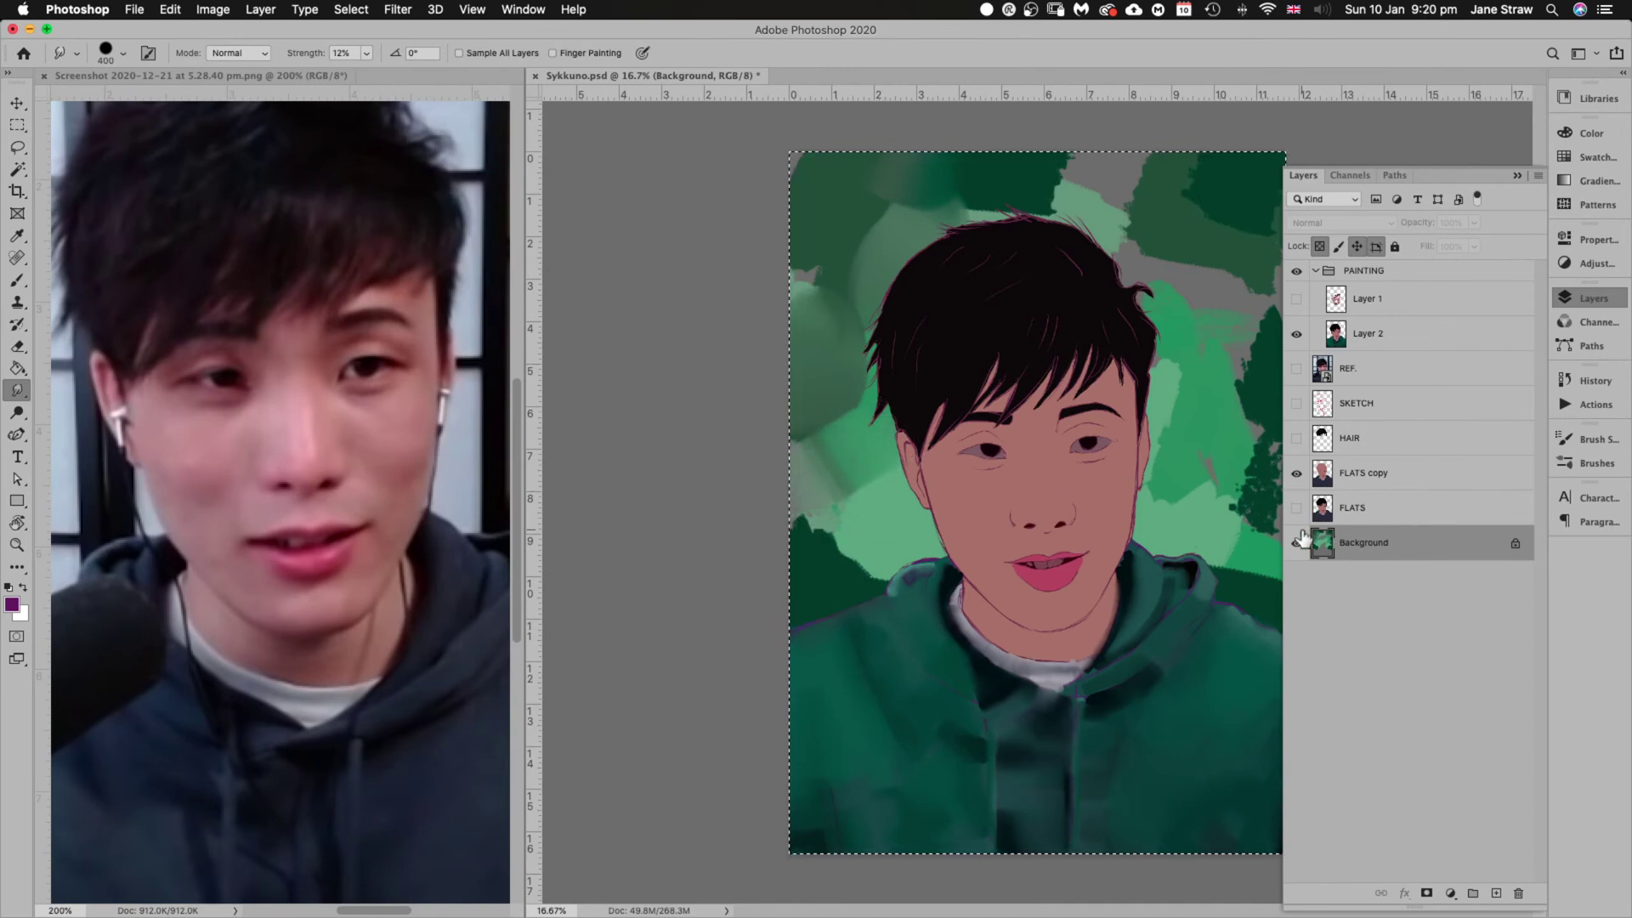
Undo all the smudge strokes on the Background layer
key(super+z)
key(super+z)
key(super+z)
key(super+z)
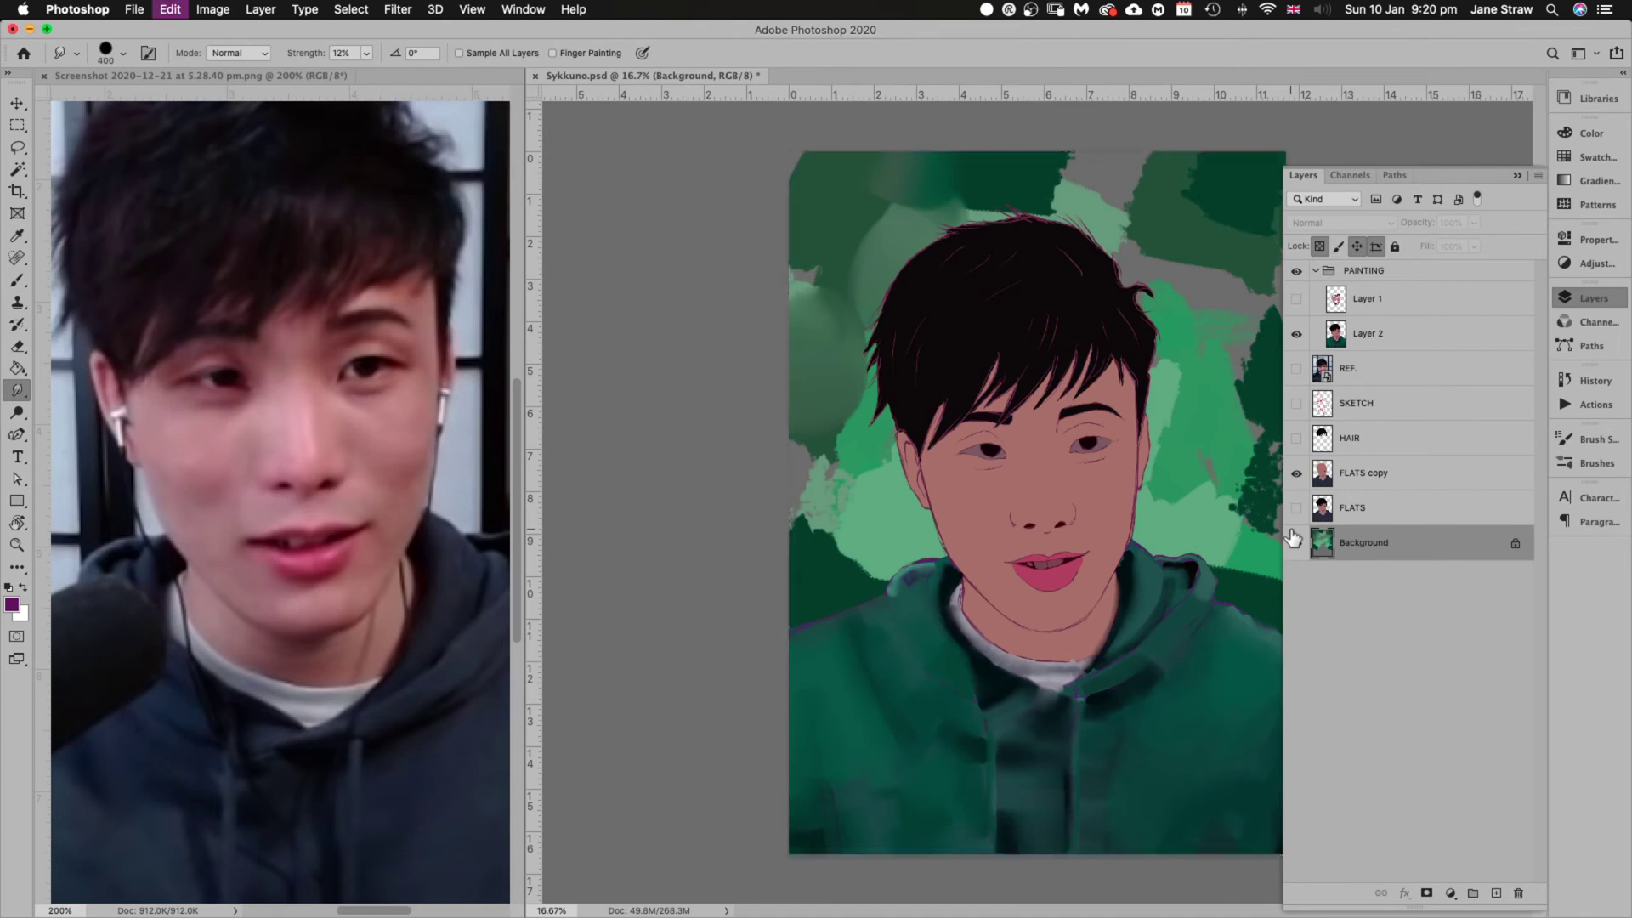
key(super+z)
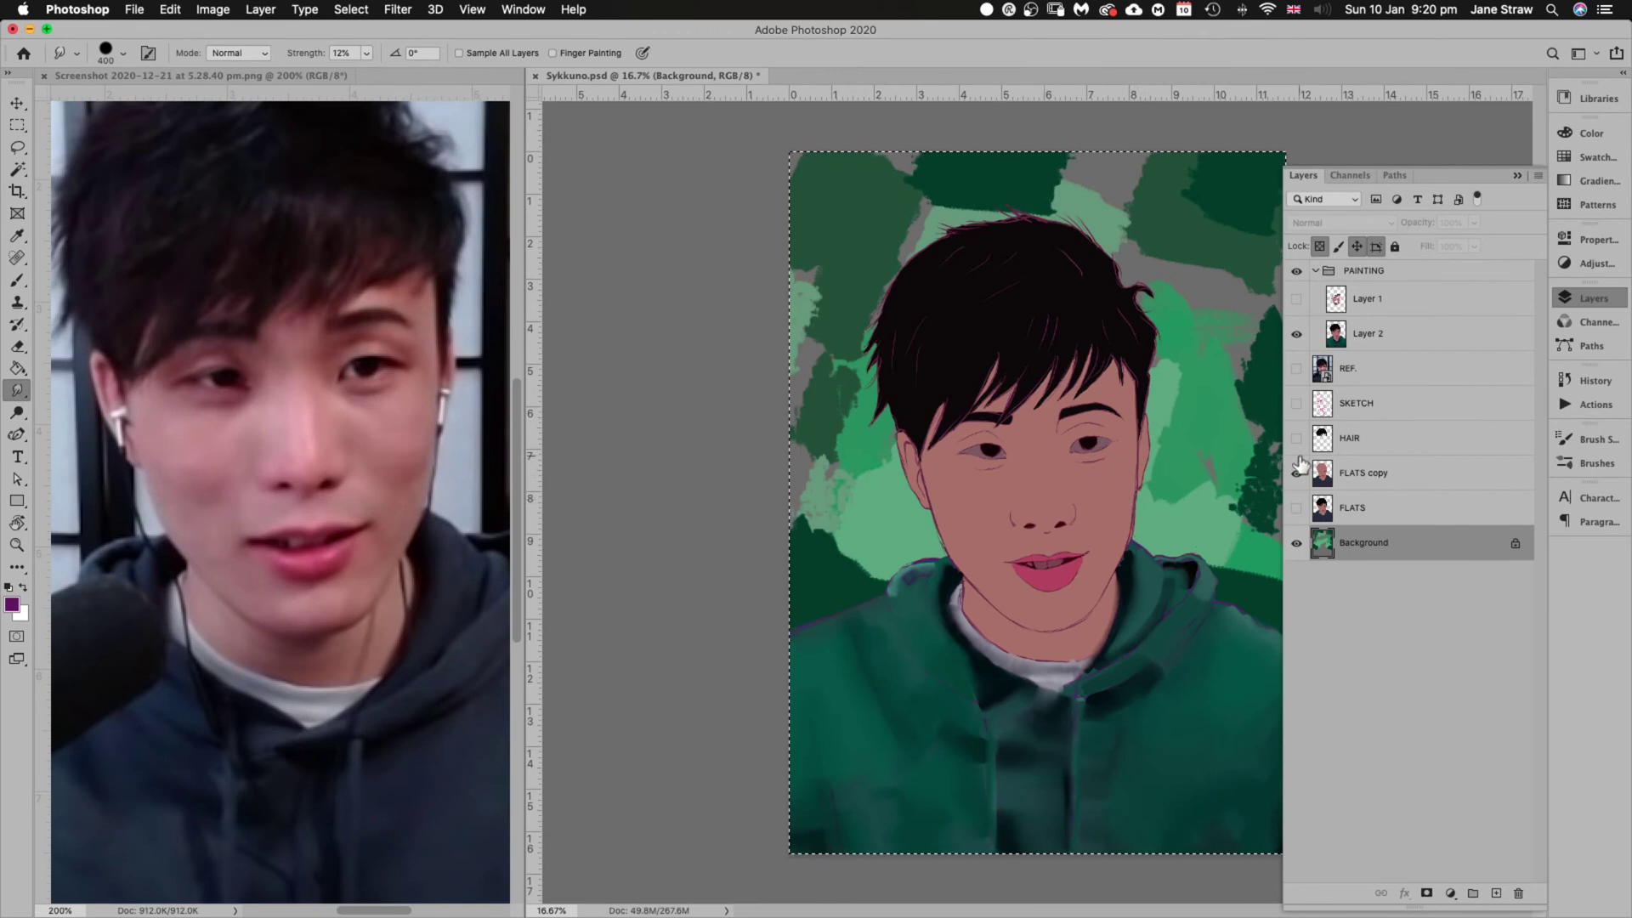
Make FLATS copy the active layer, switch to the Magic Wand tool and clear the whole-canvas selection
click(1379, 340)
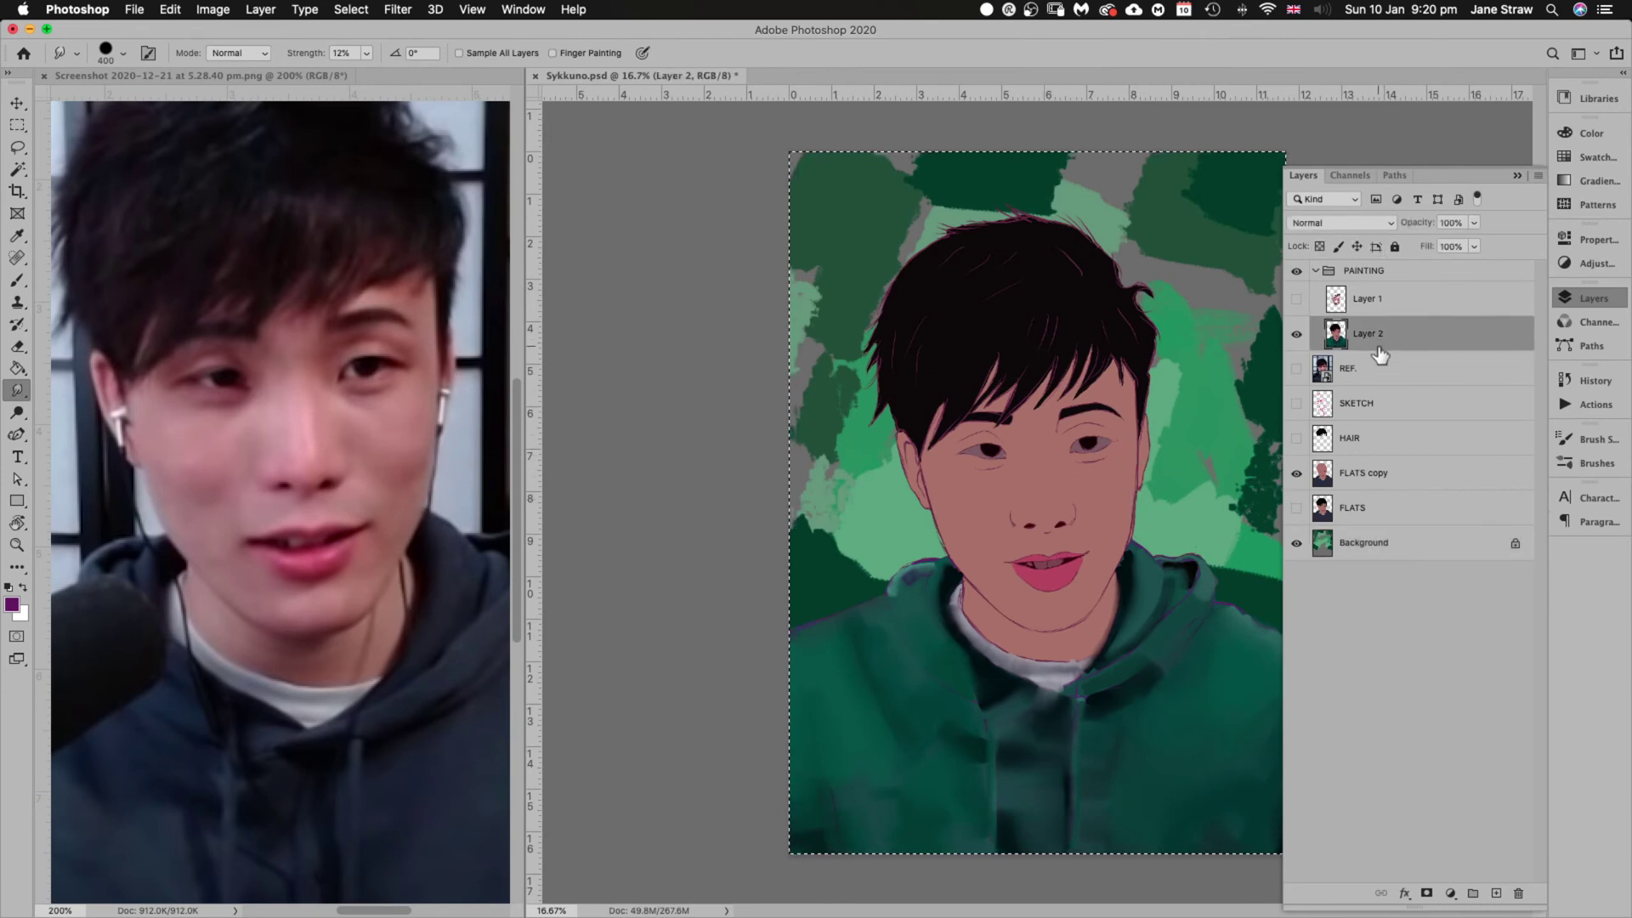
click(1374, 481)
key(w)
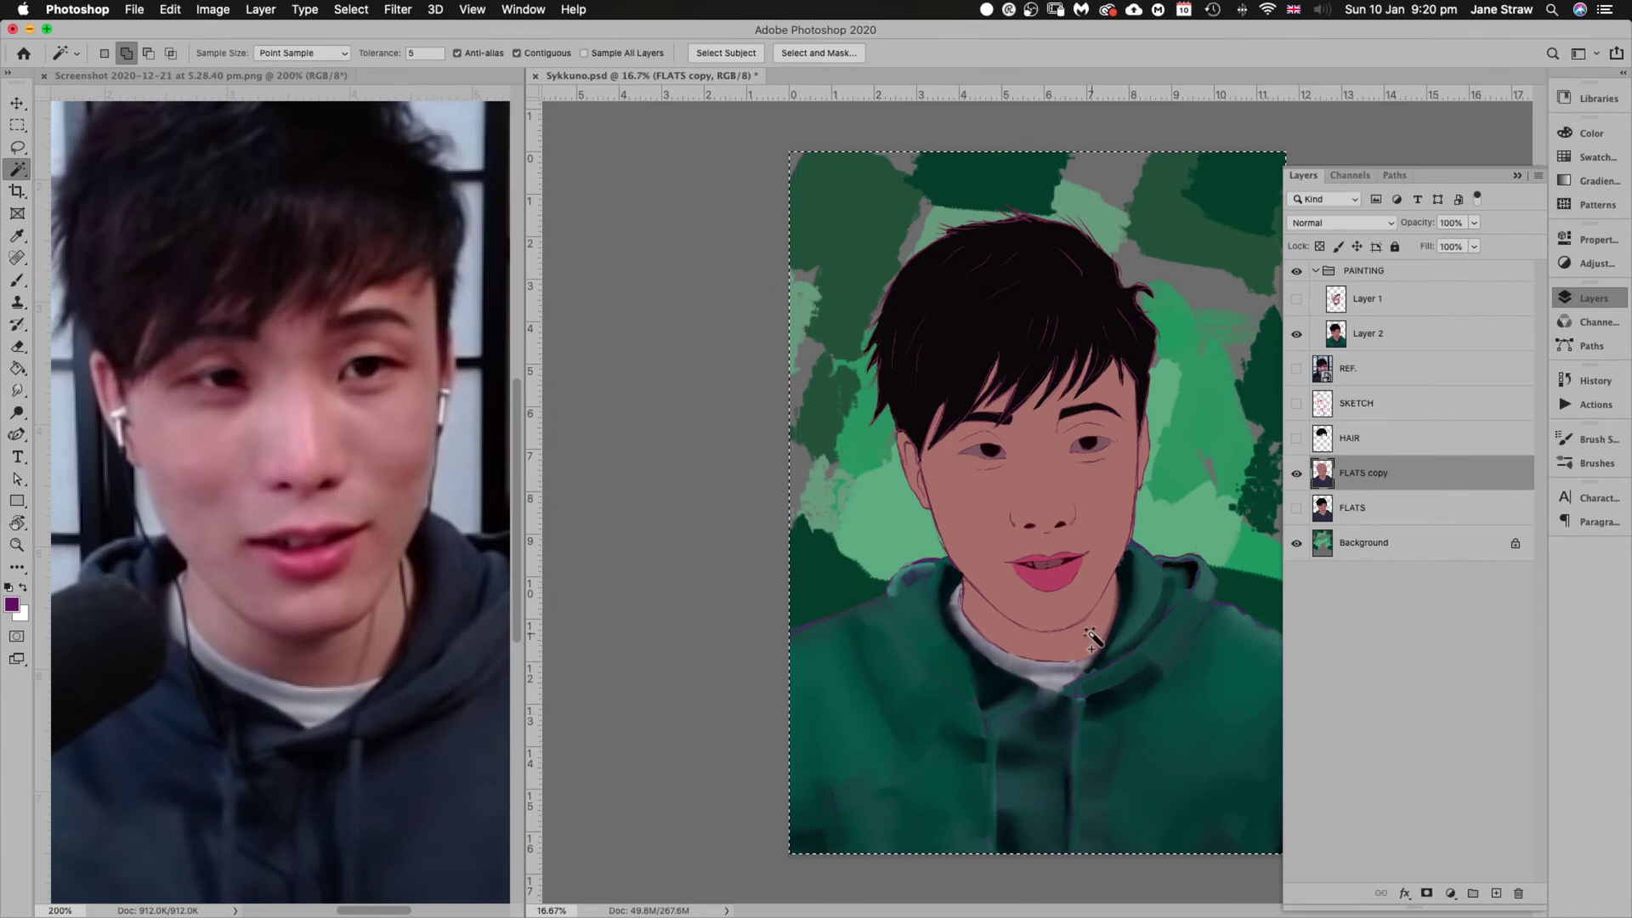
key(super+d)
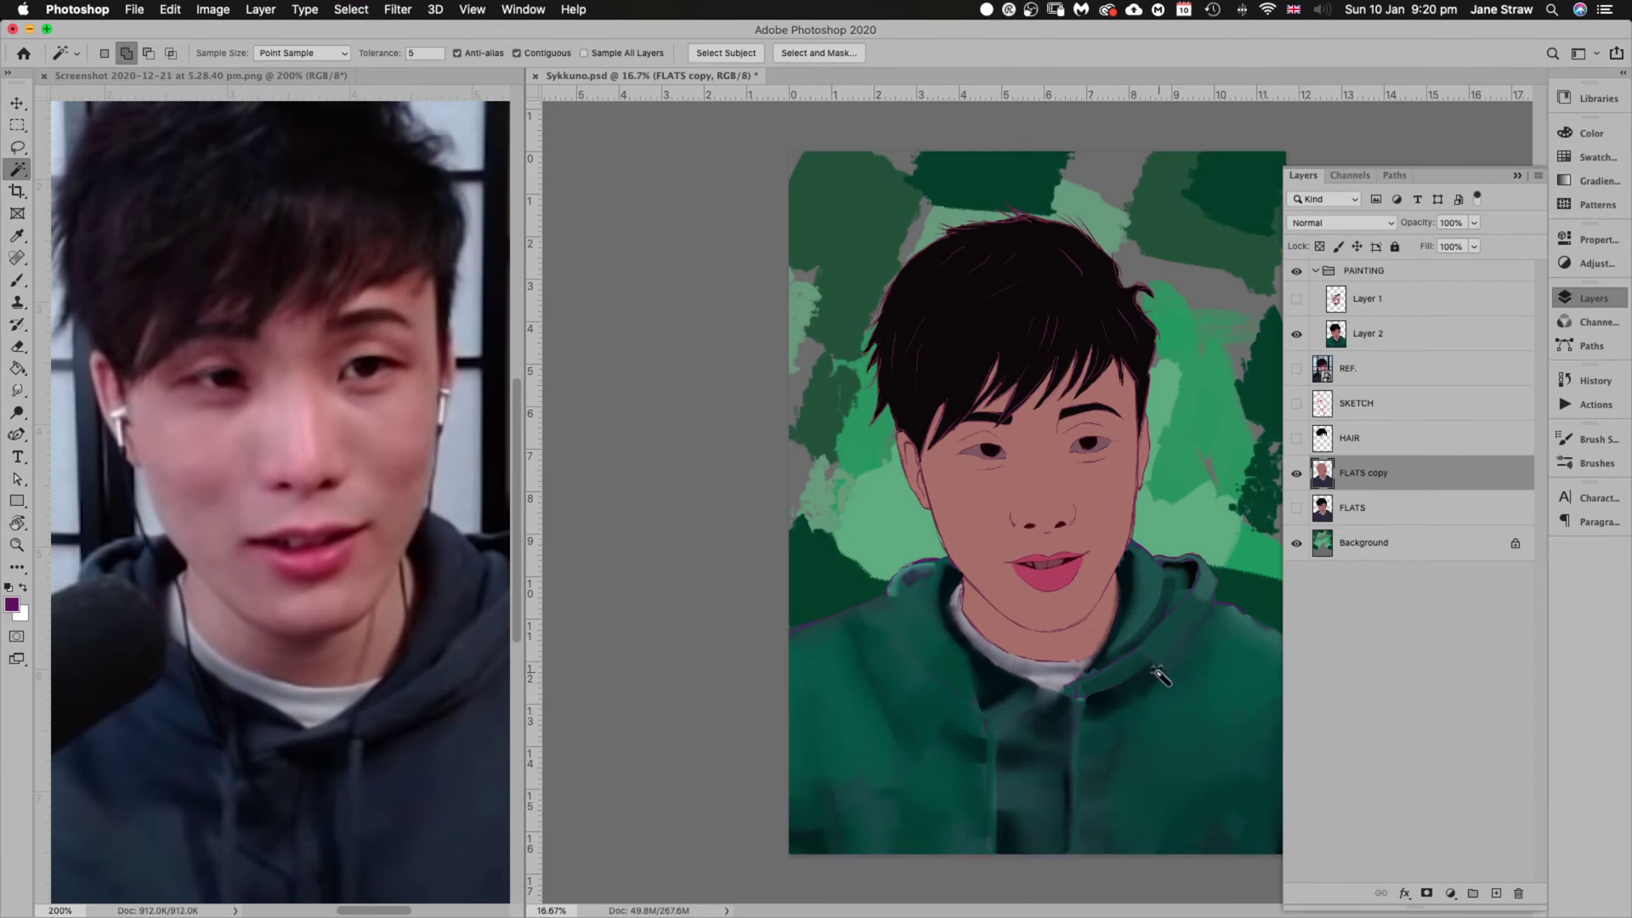
Select the whole hoodie, including both drawstring strips, on the FLATS copy layer with the Magic Wand
click(1158, 672)
click(993, 765)
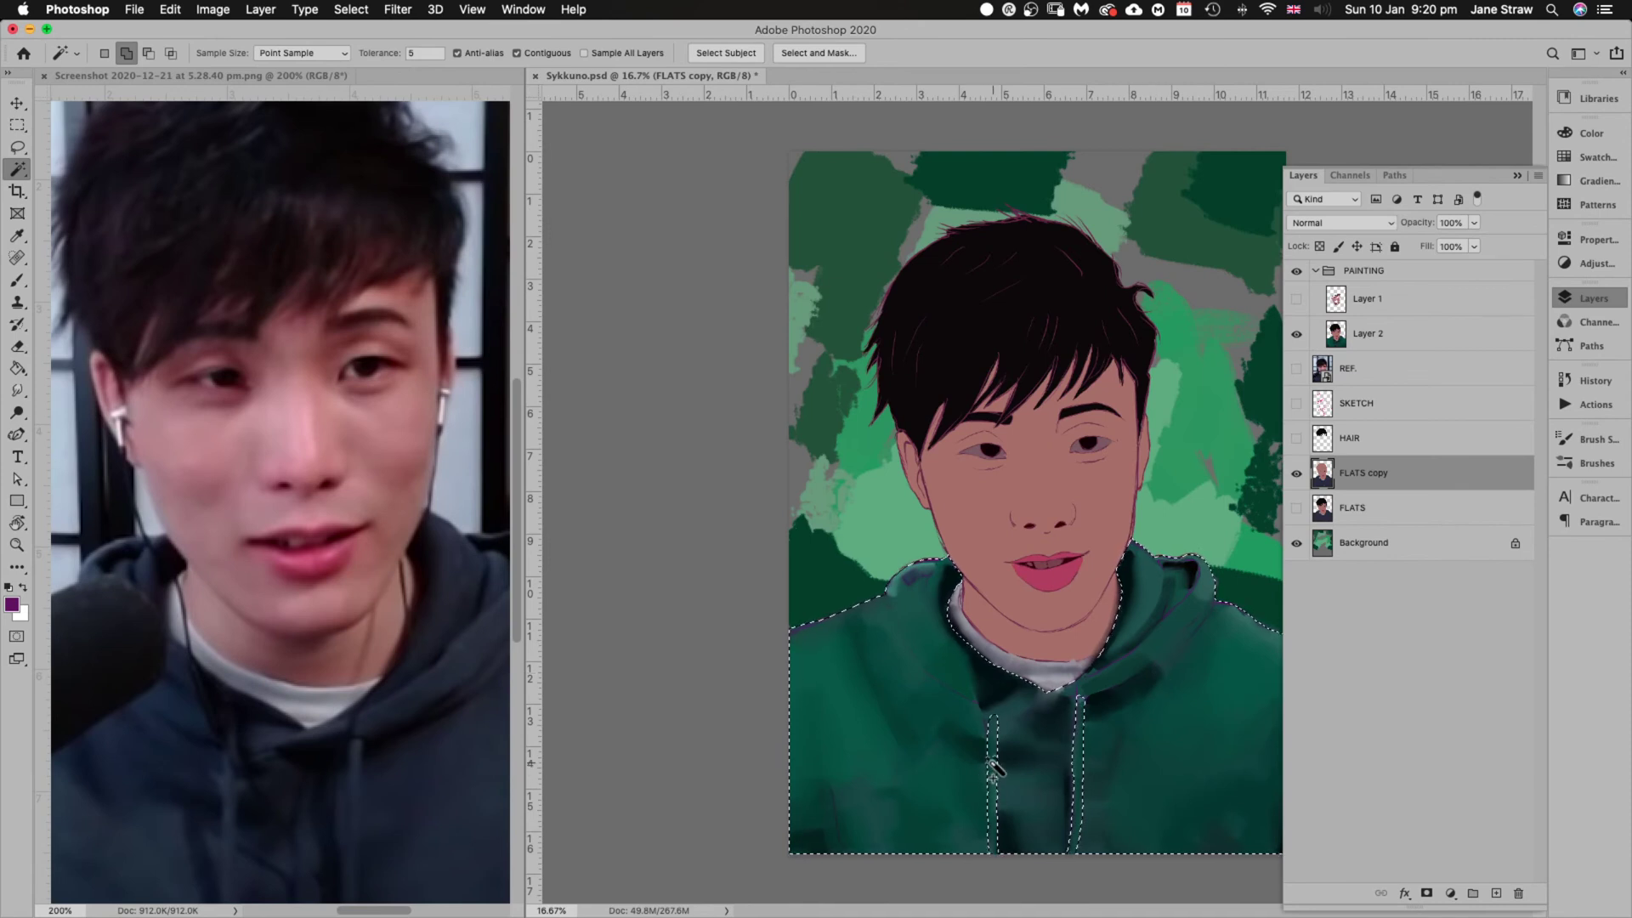
click(992, 766)
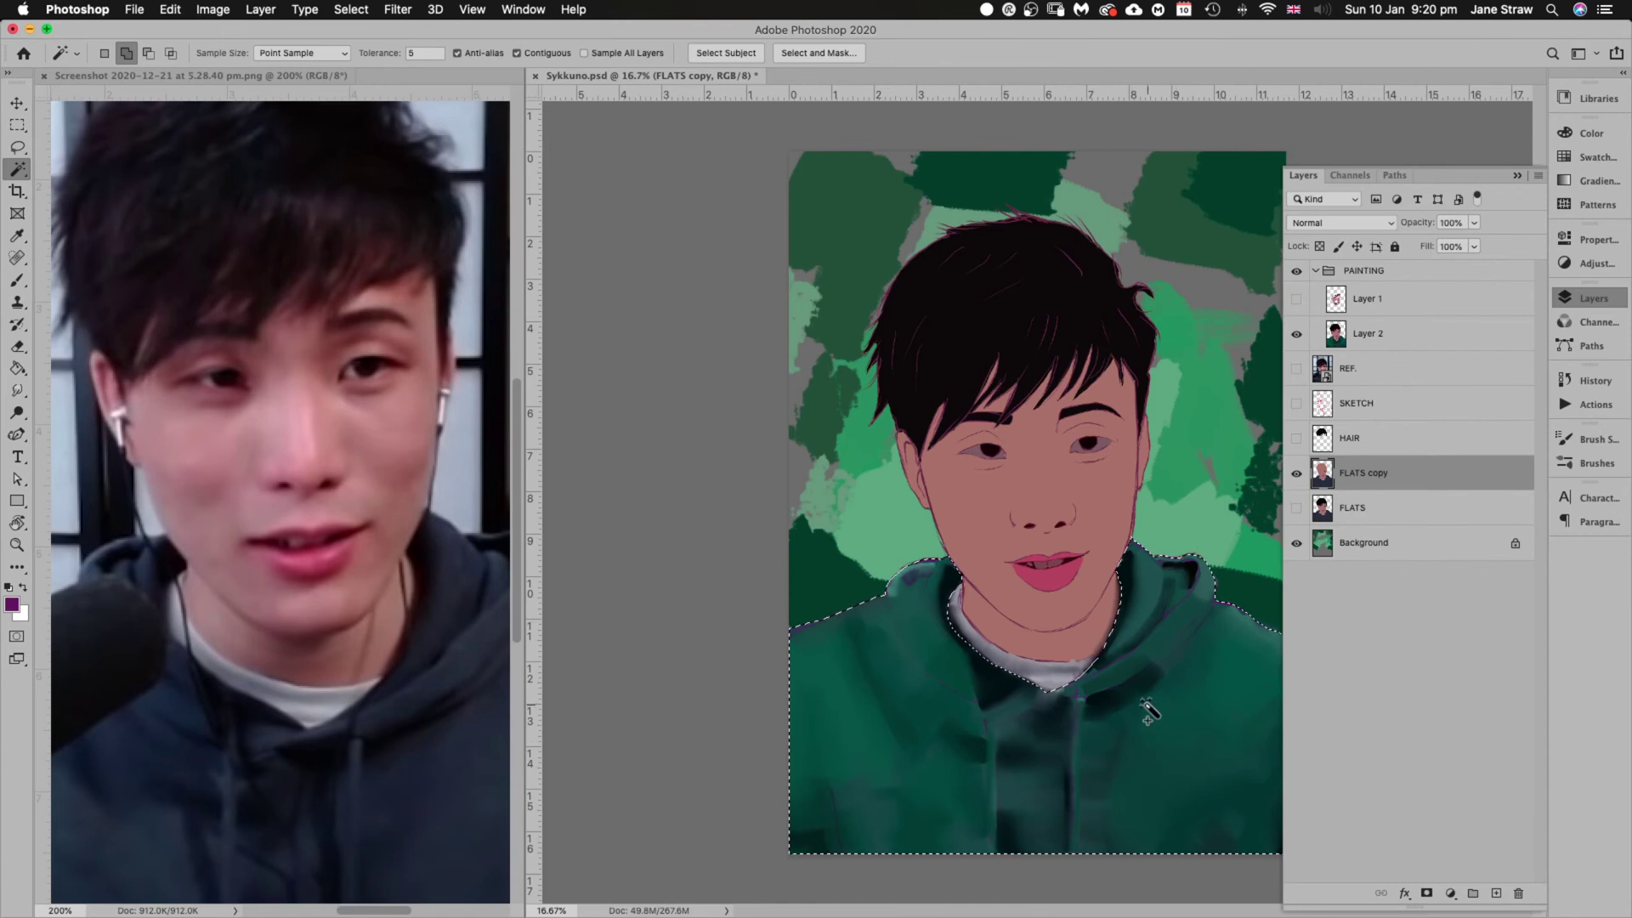
Lower the hue of the selected hoodie area on the FLATS copy layer with a Hue/Saturation adjustment
click(1519, 175)
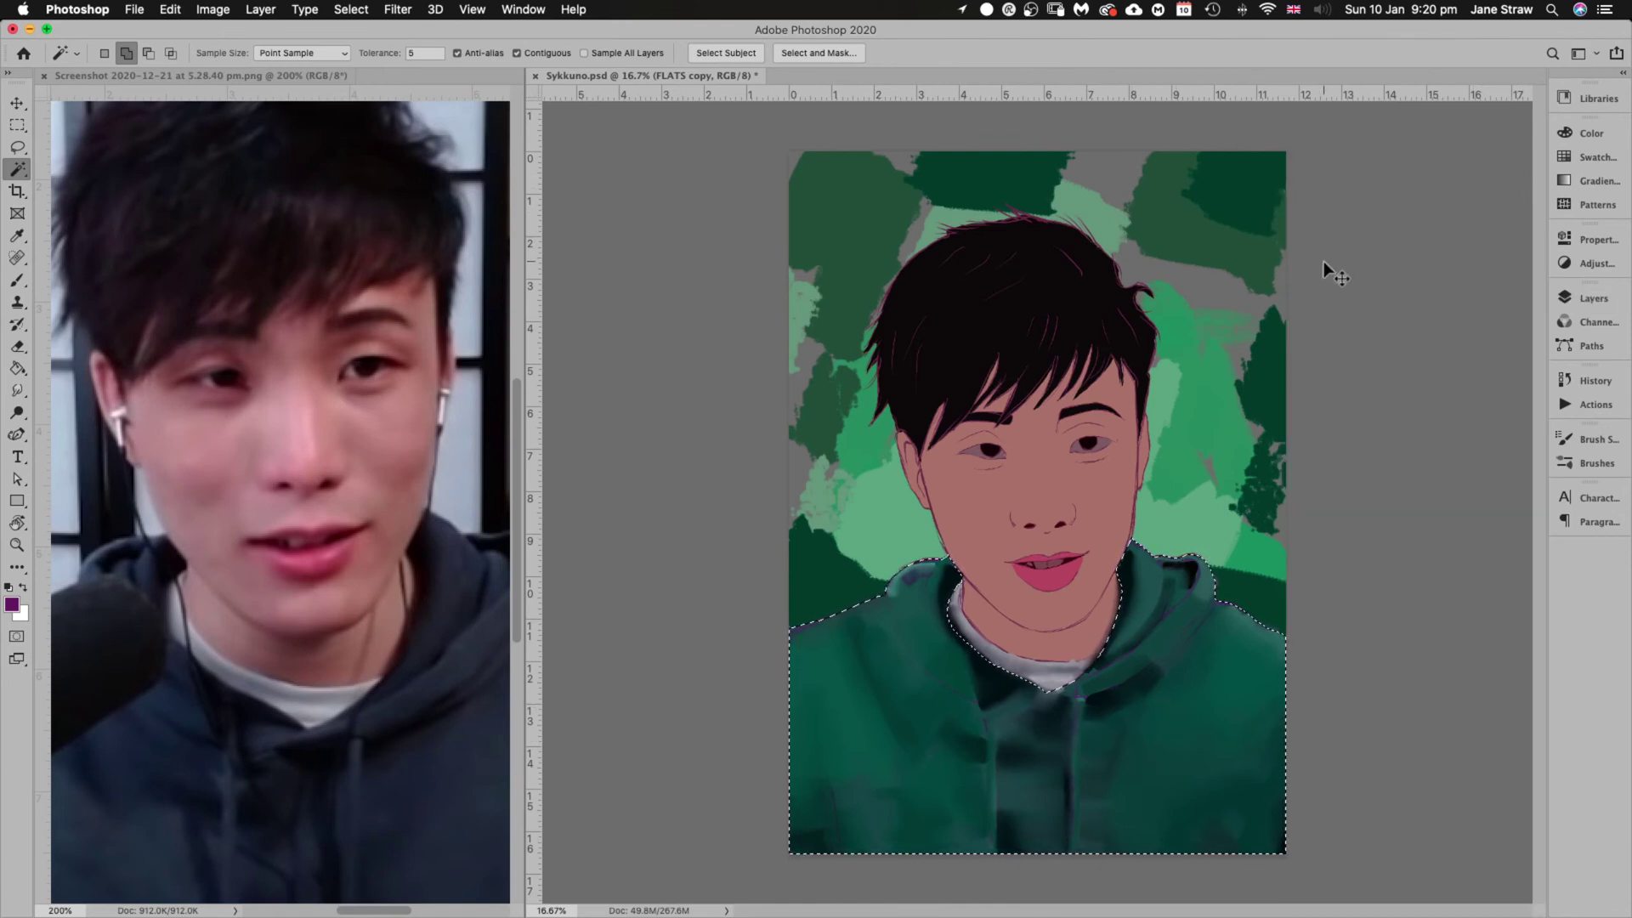
key(super+u)
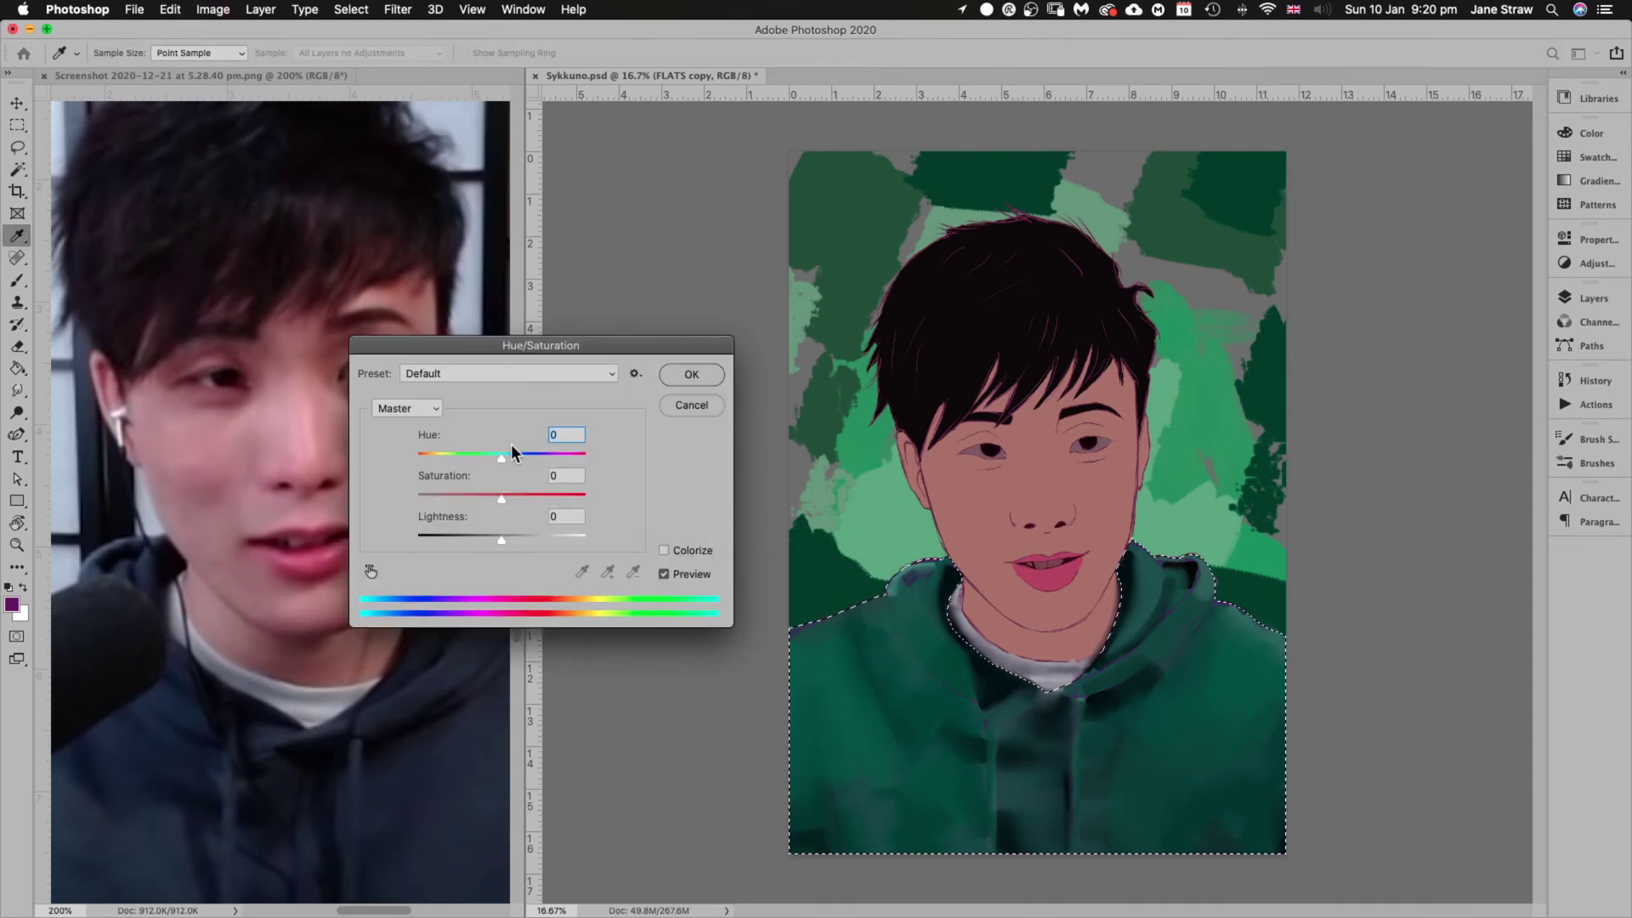
drag(498, 456, 441, 452)
click(692, 374)
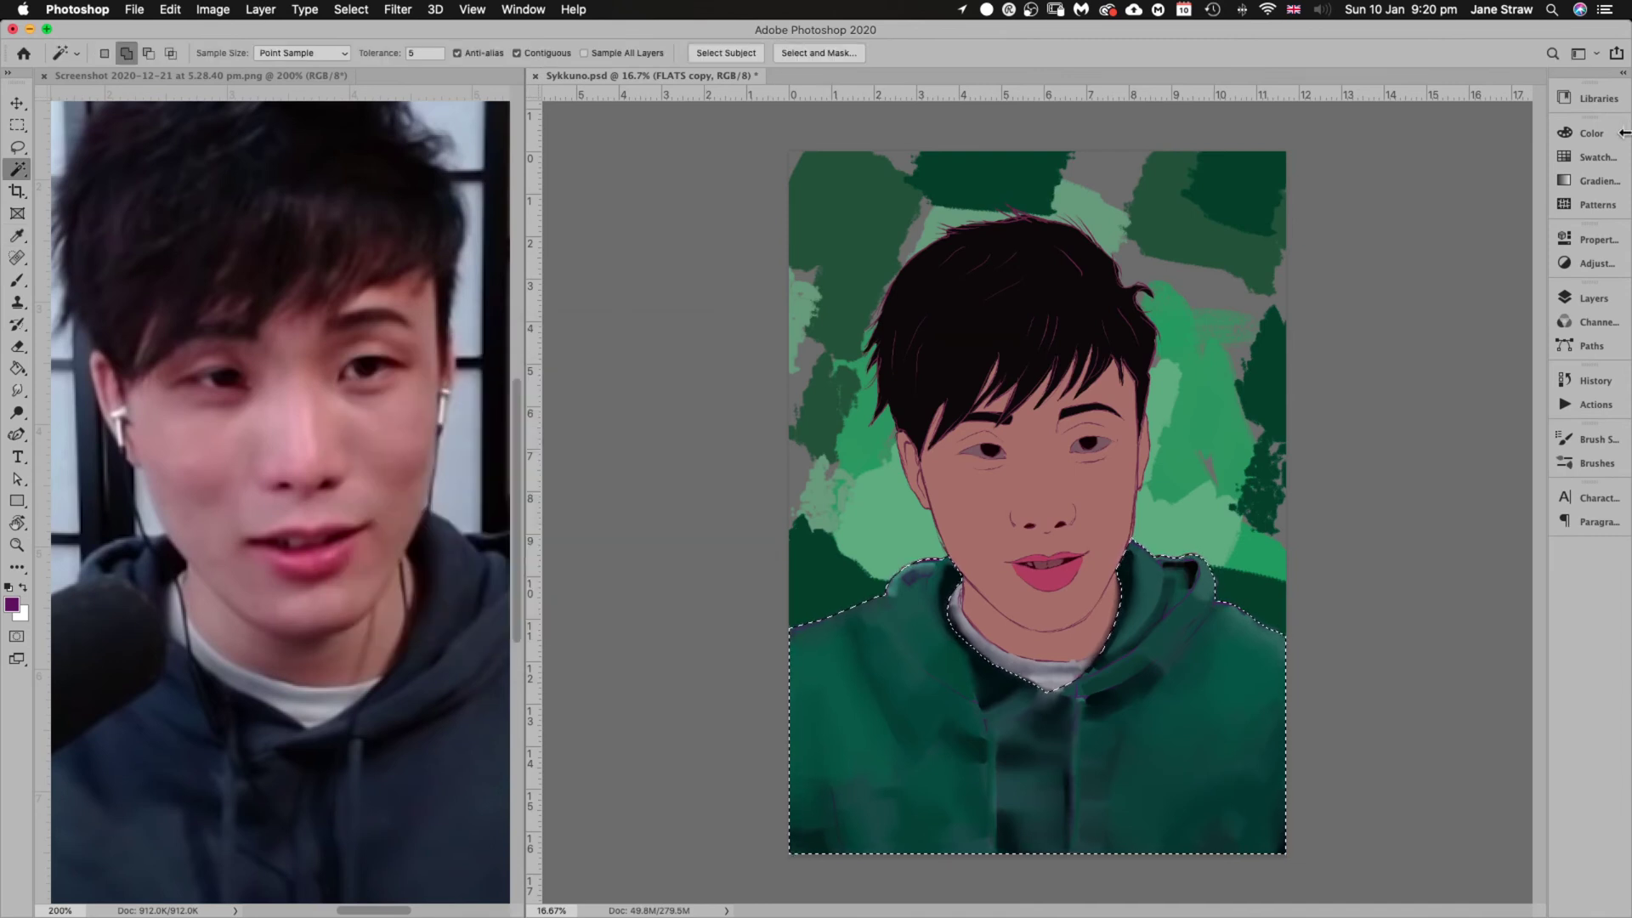
Apply a Hue/Saturation adjustment with hue -11 to the selected hoodie area on Layer 2
click(1594, 298)
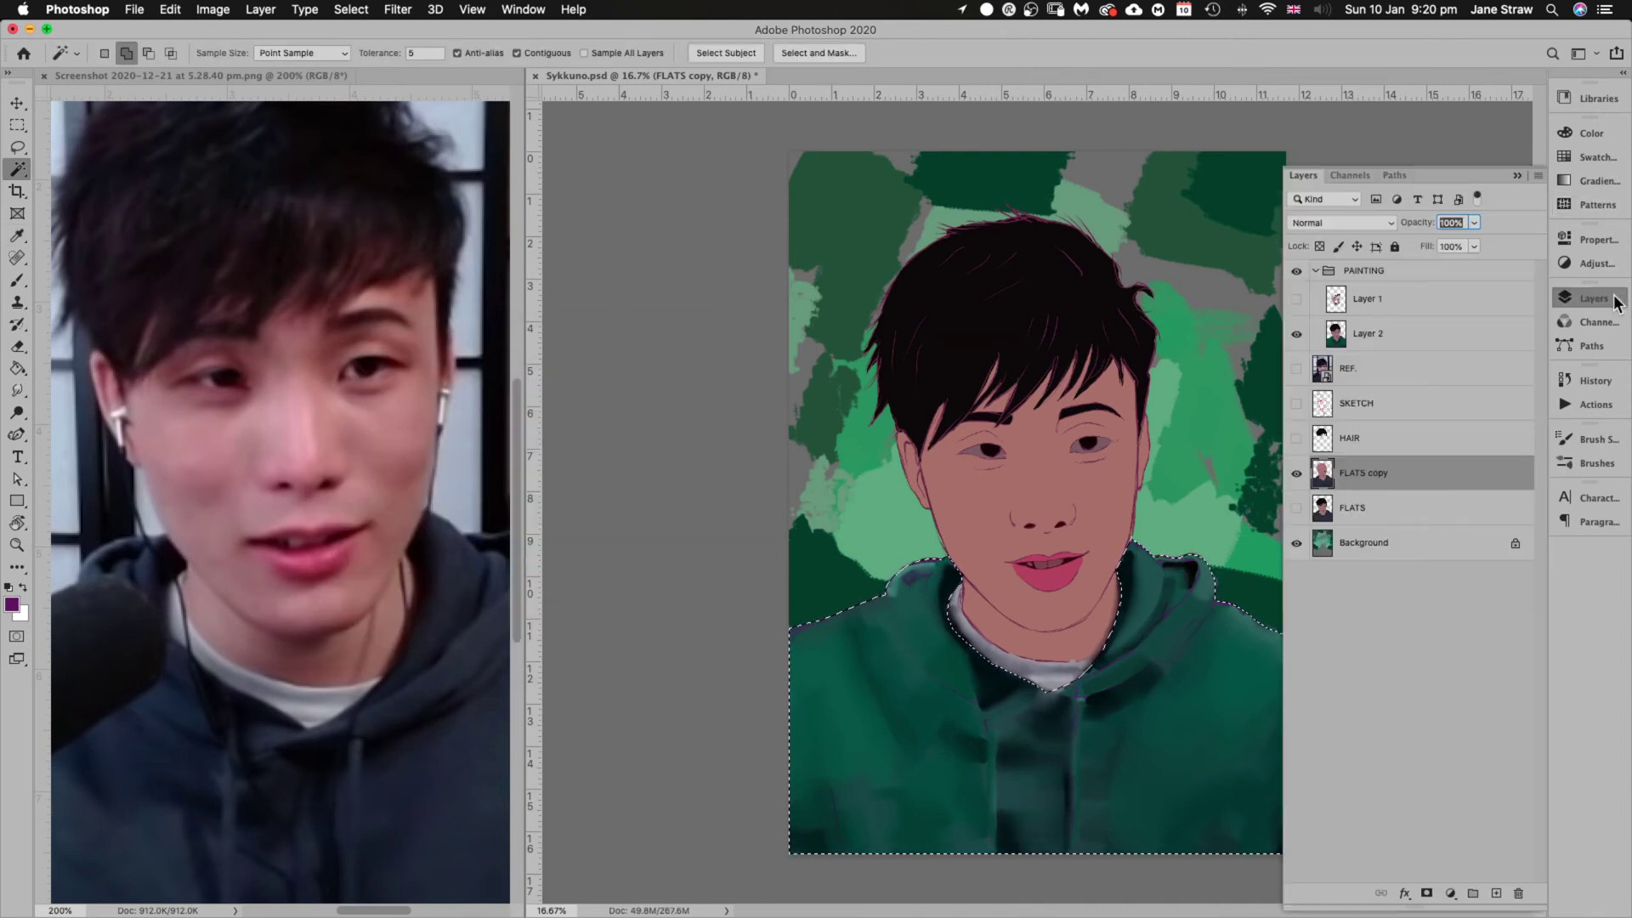
click(1394, 335)
key(super+u)
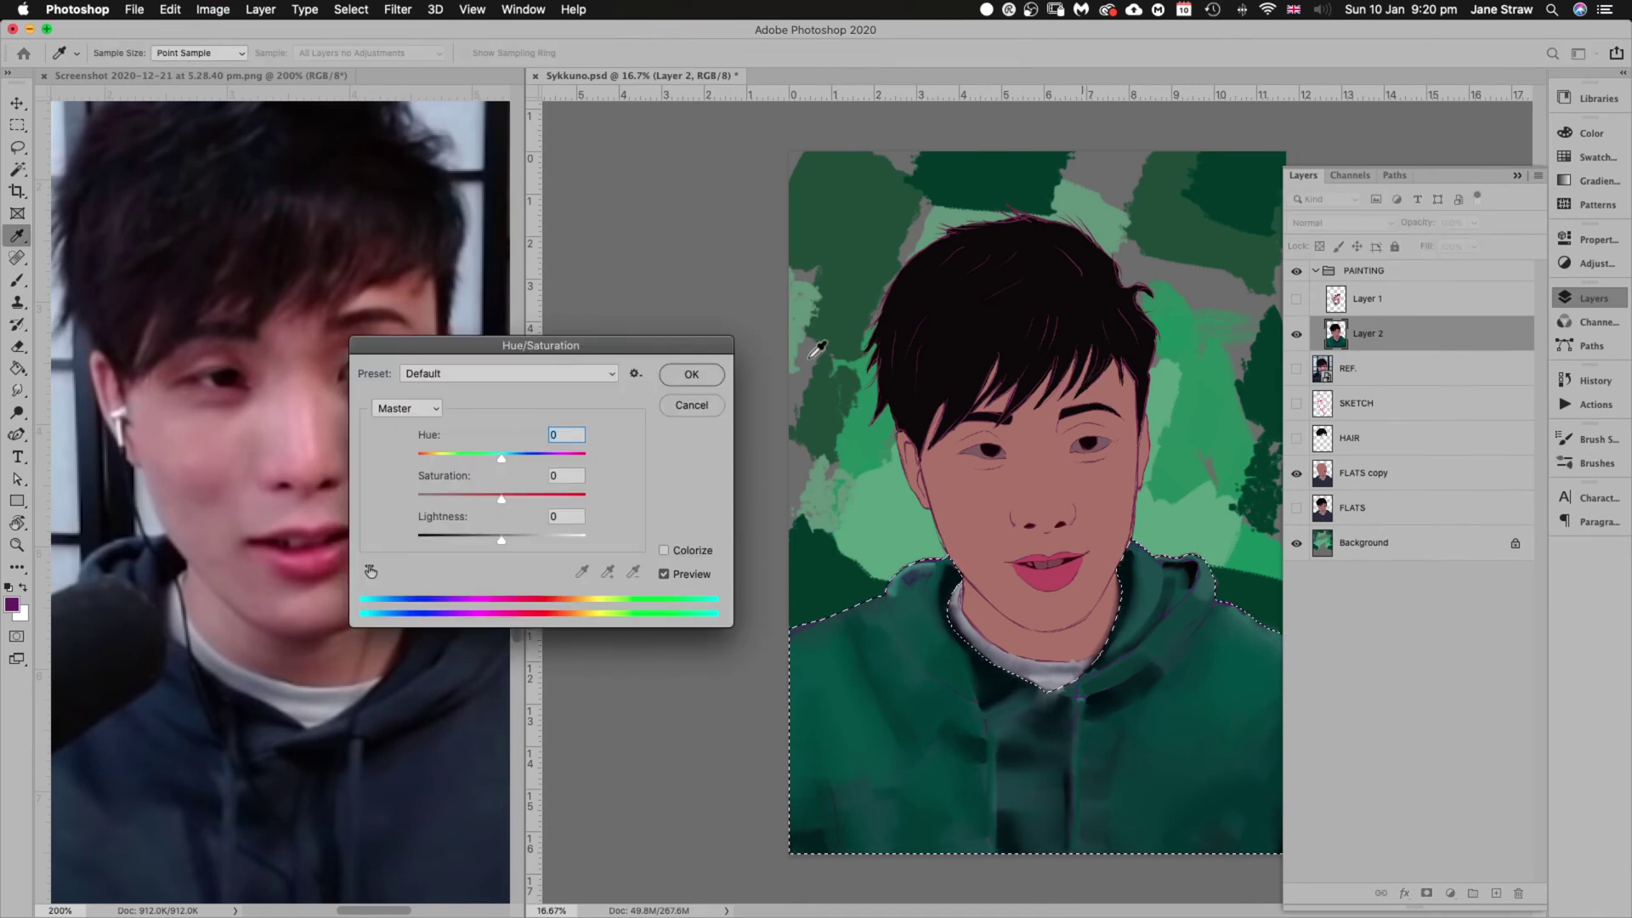
mouse_move(502, 456)
mouse_down()
mouse_move(458, 456)
mouse_move(513, 457)
mouse_move(493, 458)
mouse_up()
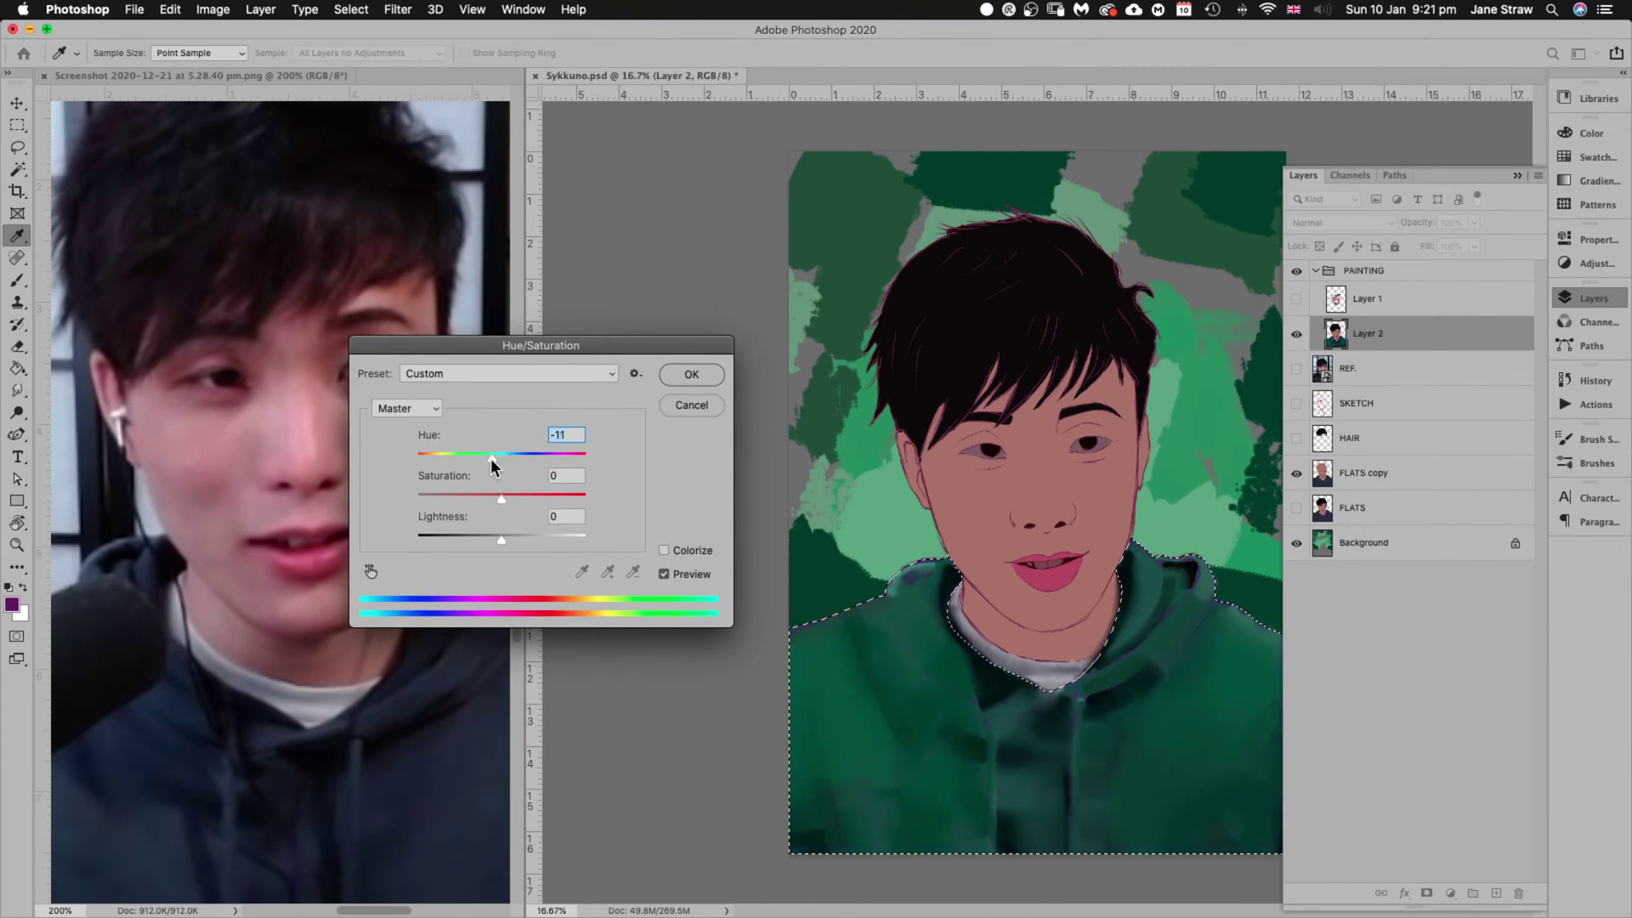
key(Return)
Clear the selection around the hoodie
key(w)
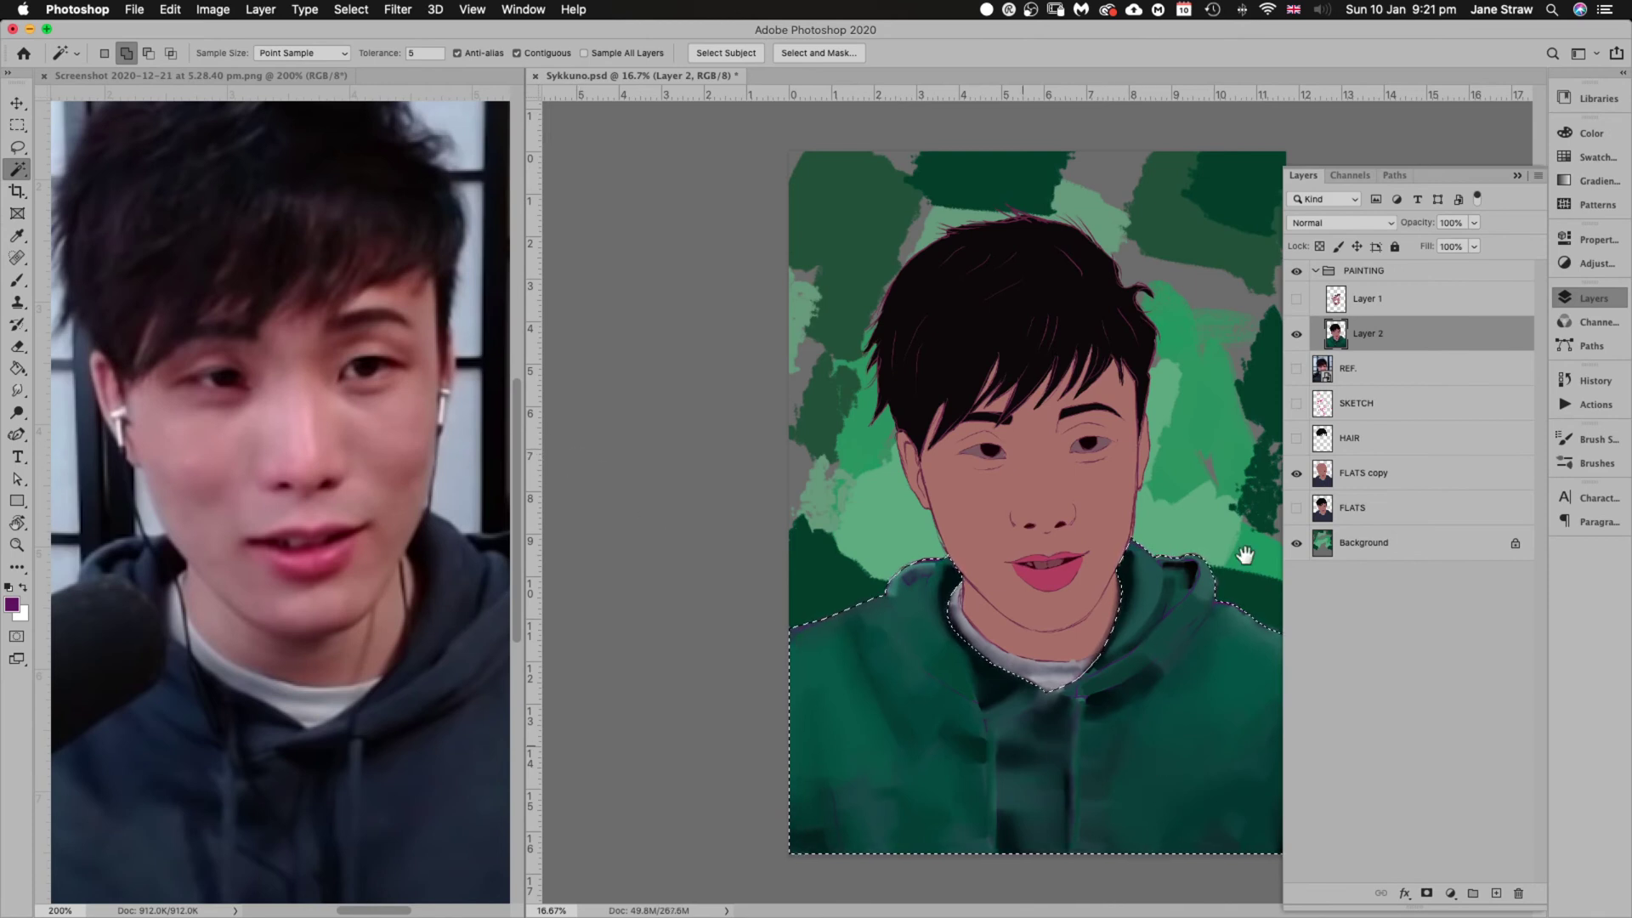
click(1518, 176)
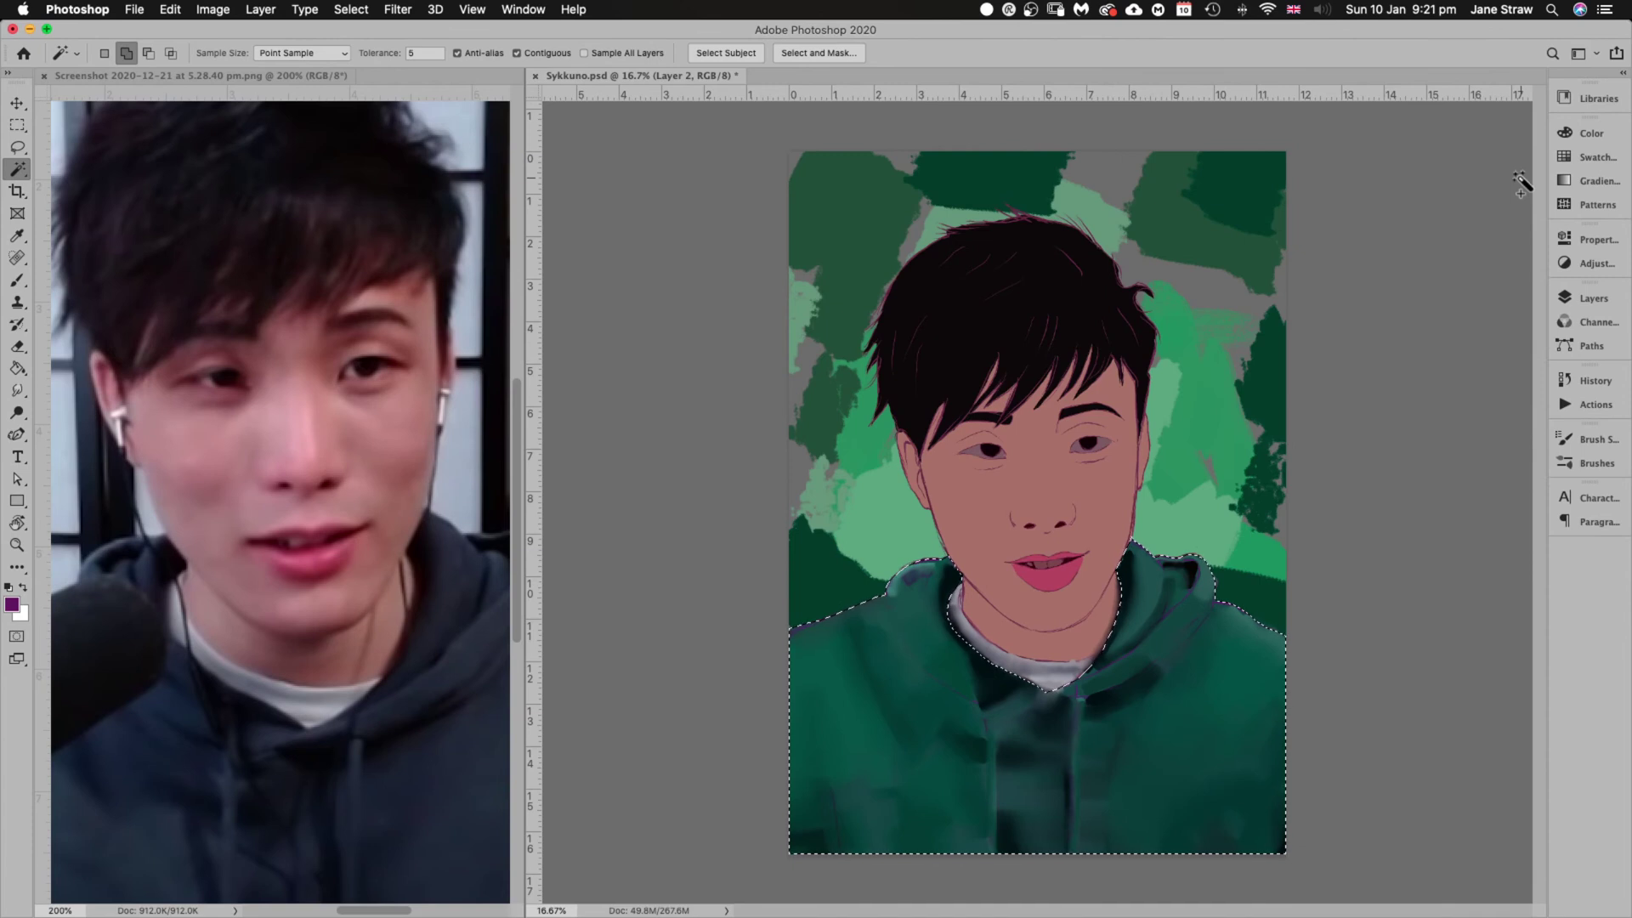
click(1607, 306)
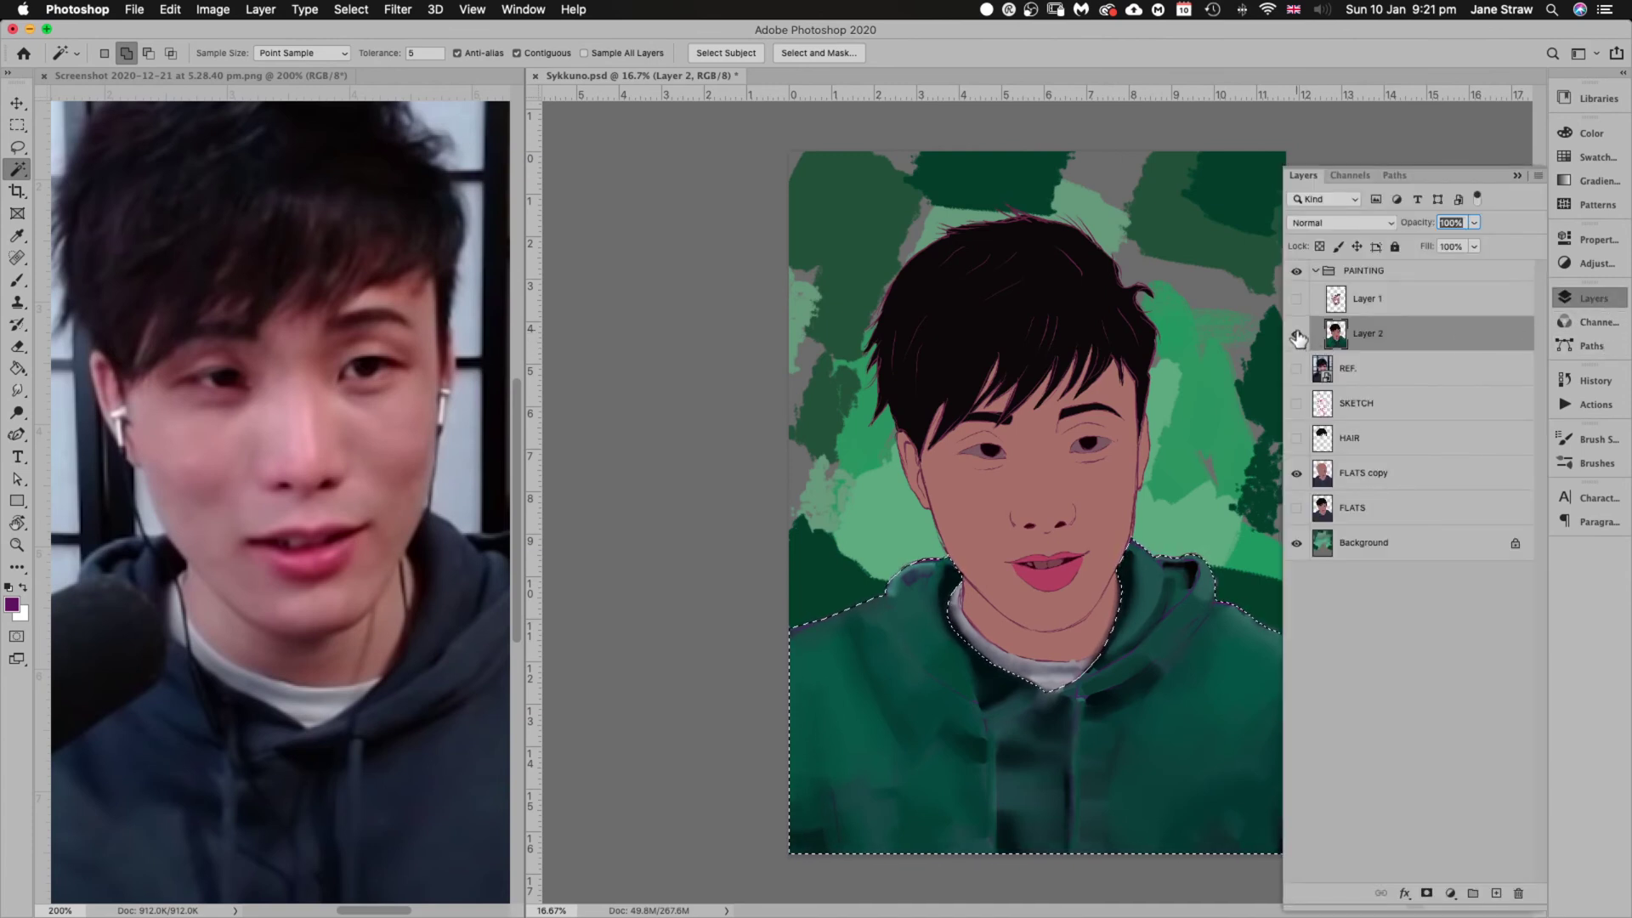
key(super+d)
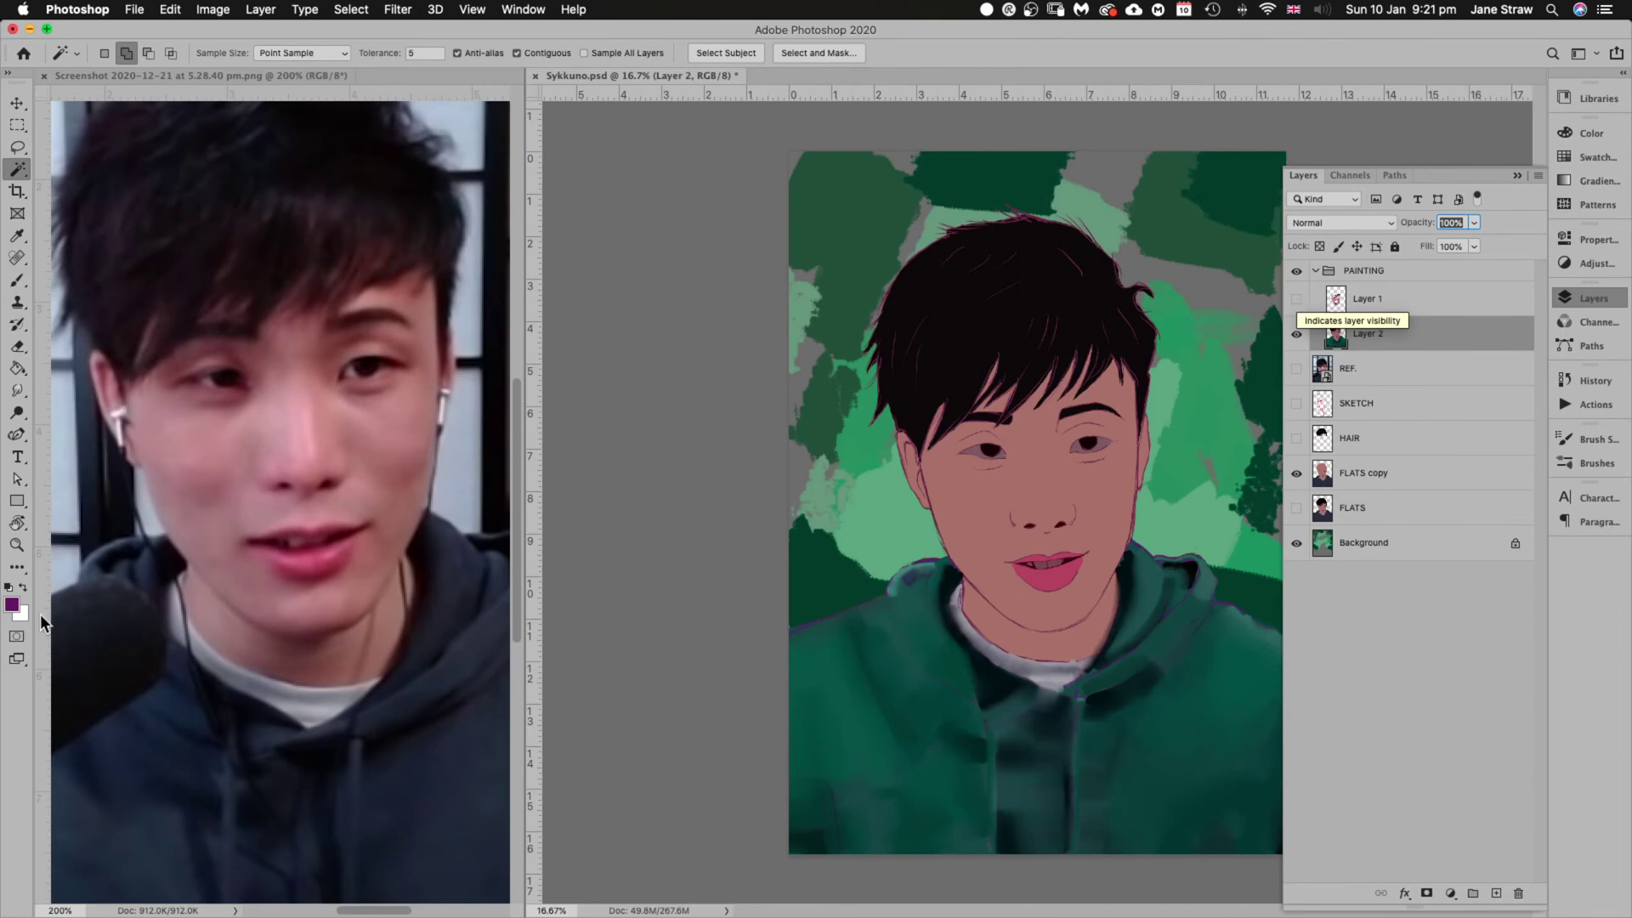
Examine the hood, folds and shoulder of the hoodie in the reference photo
click(355, 638)
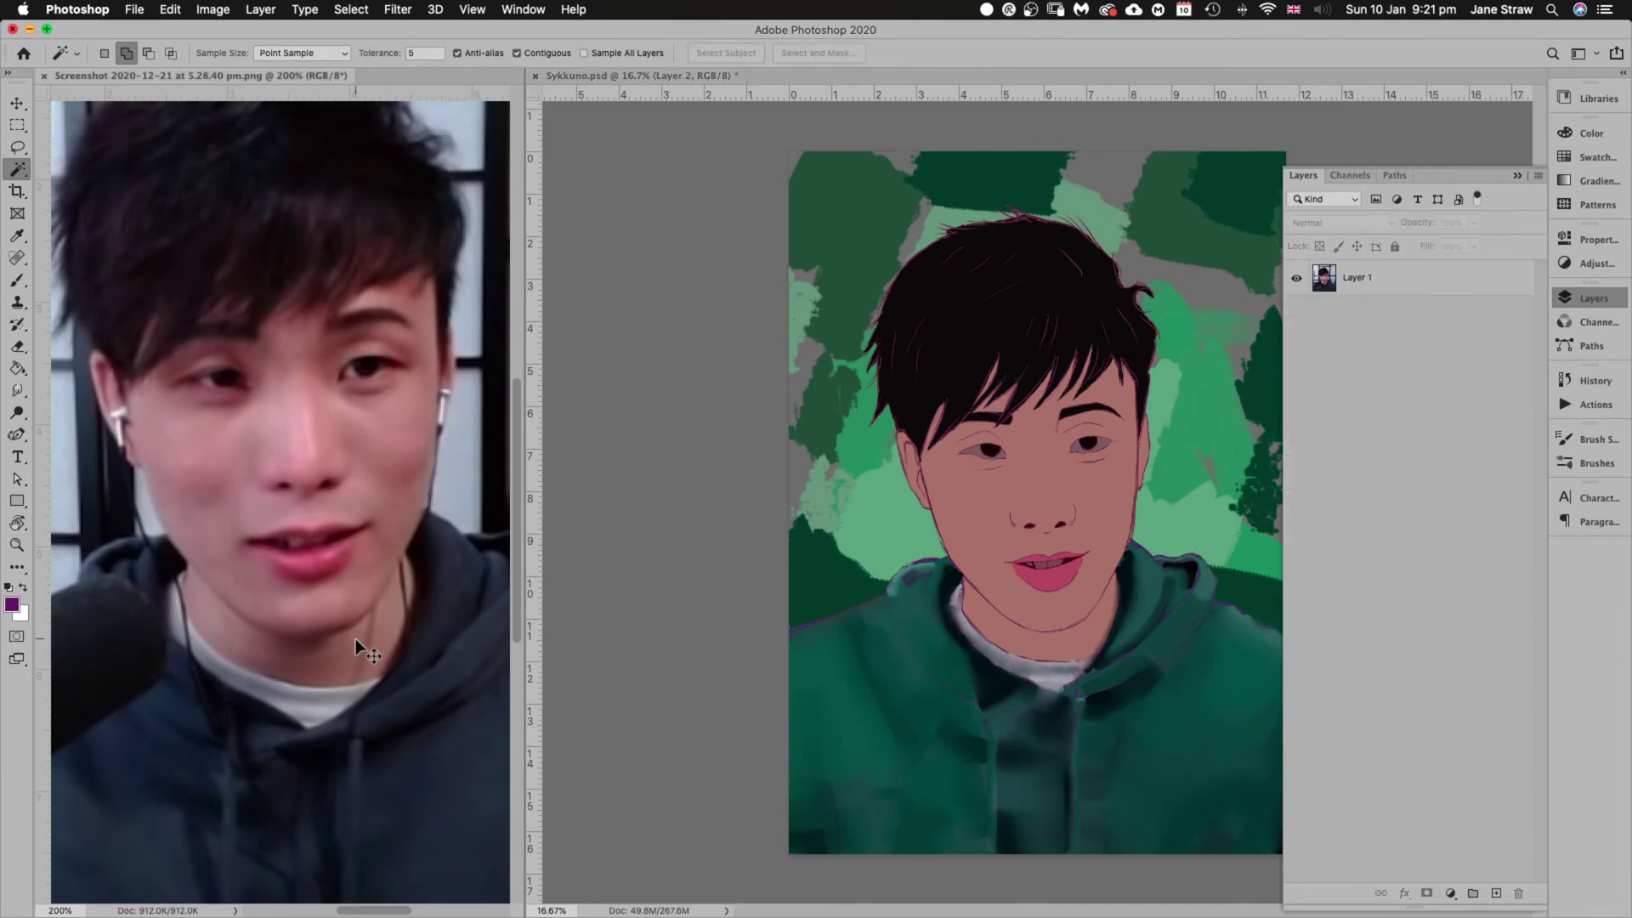
key(super+minus)
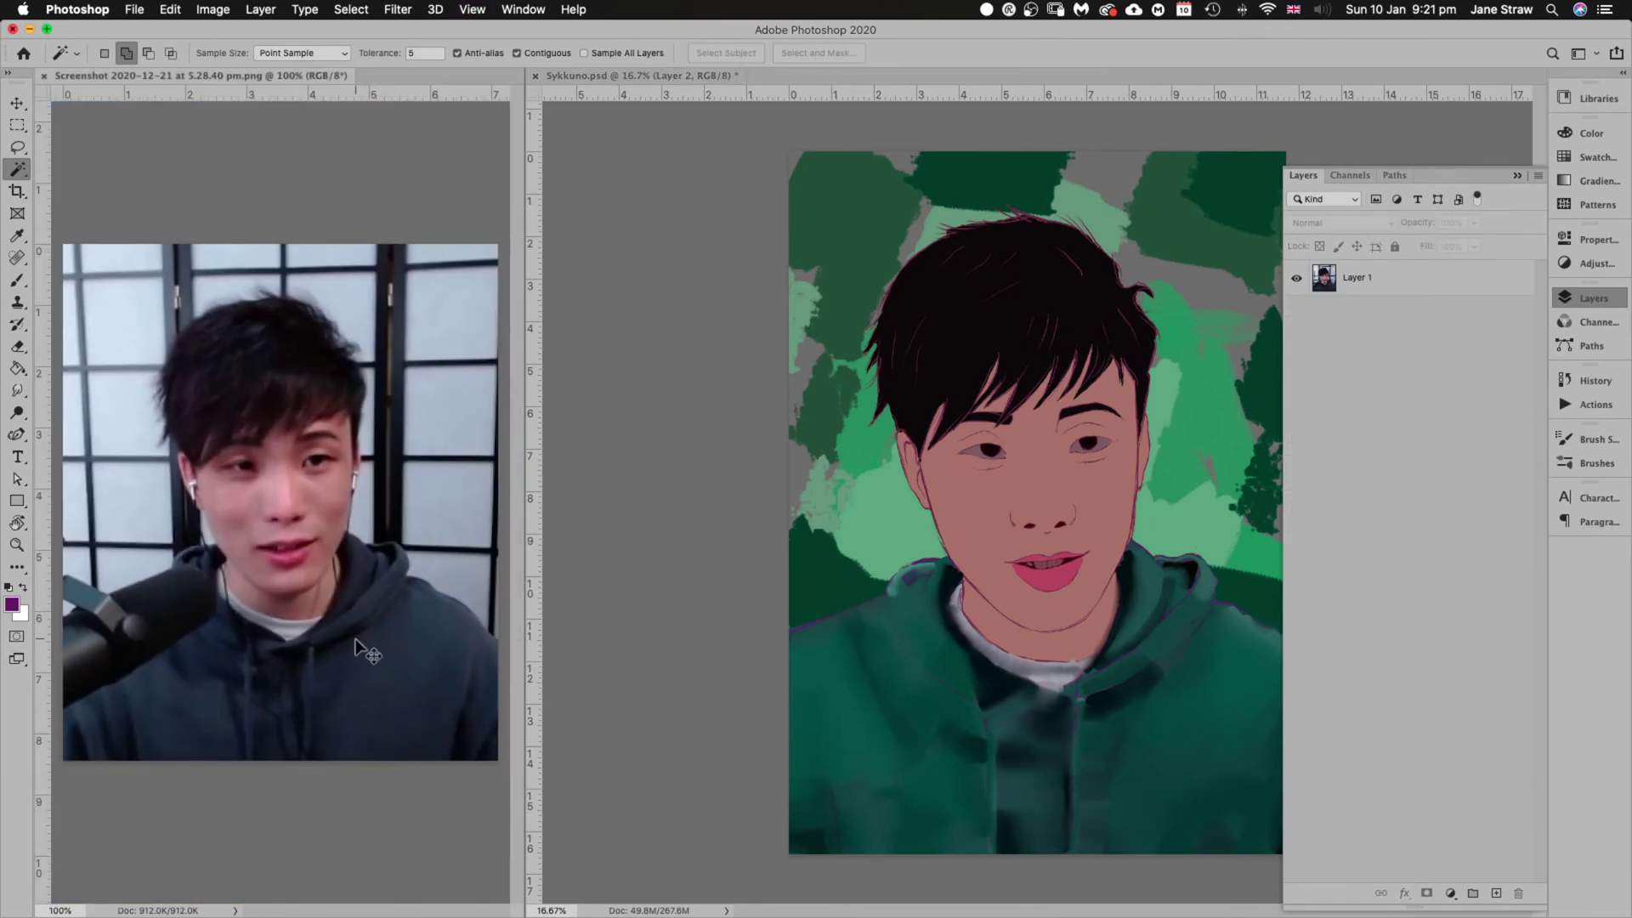
key(super+plus)
drag(310, 698, 368, 568)
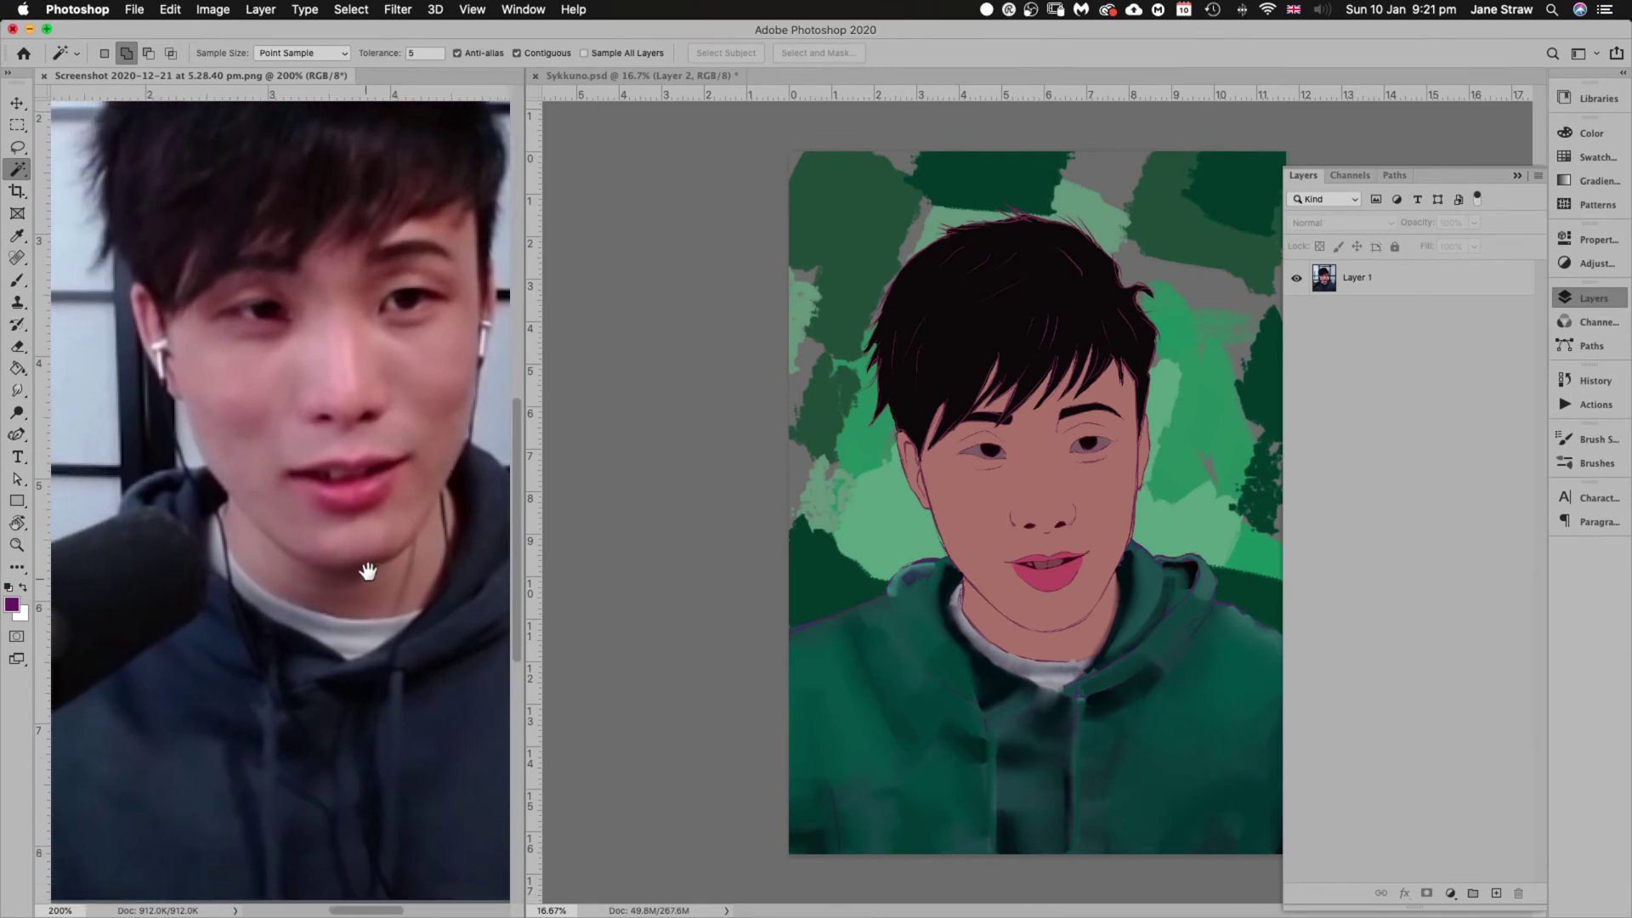
drag(332, 674, 353, 611)
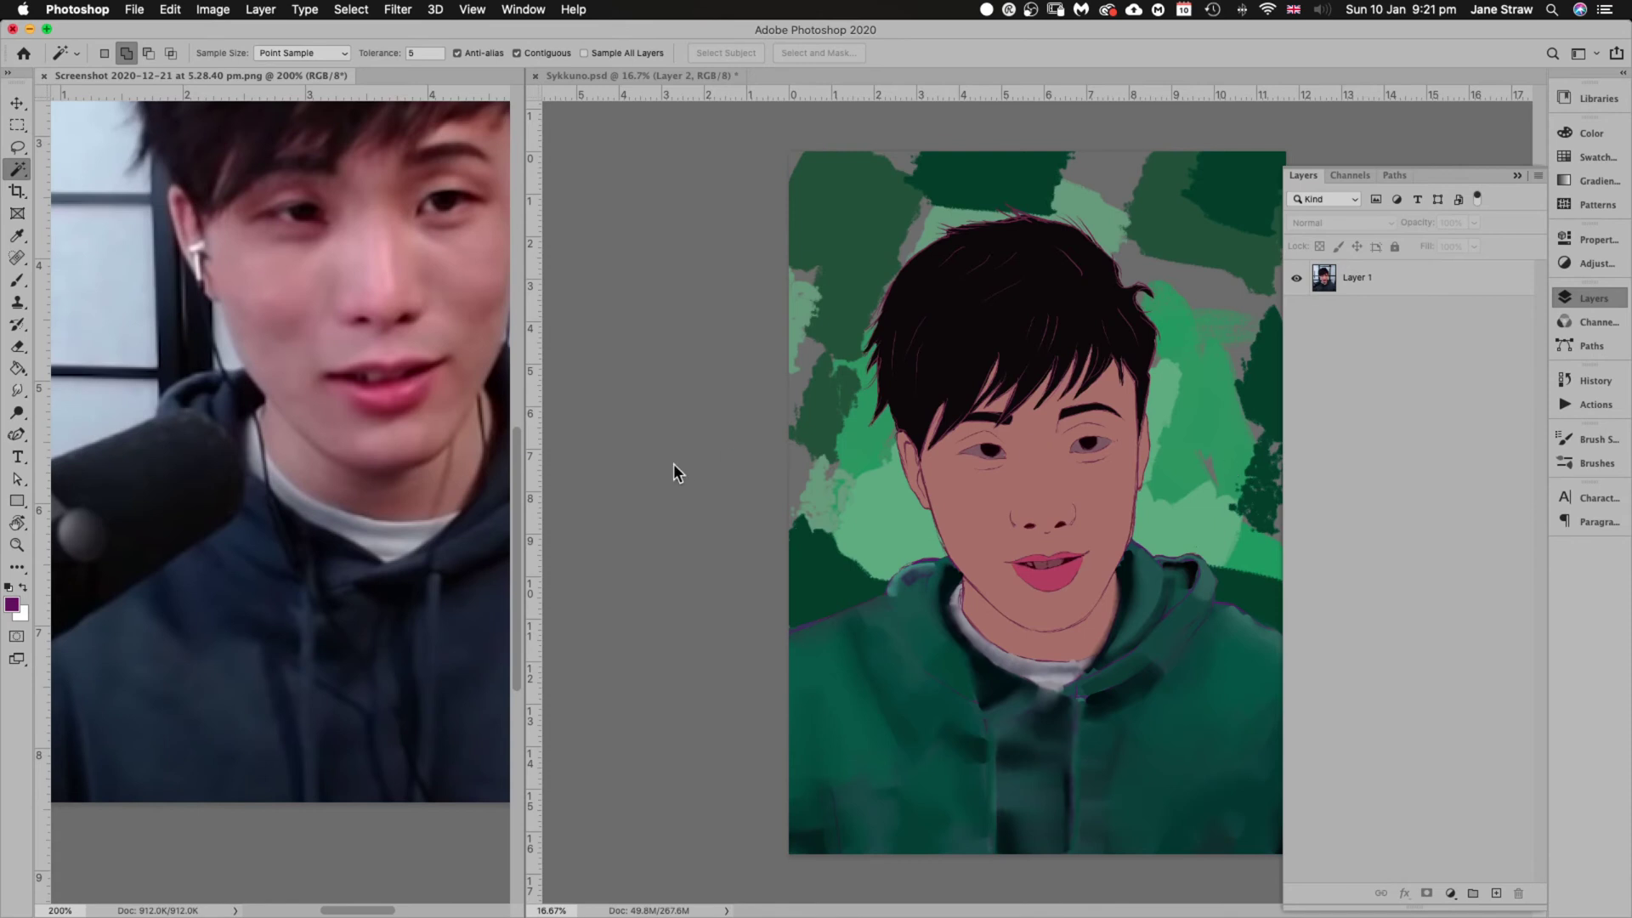
click(220, 599)
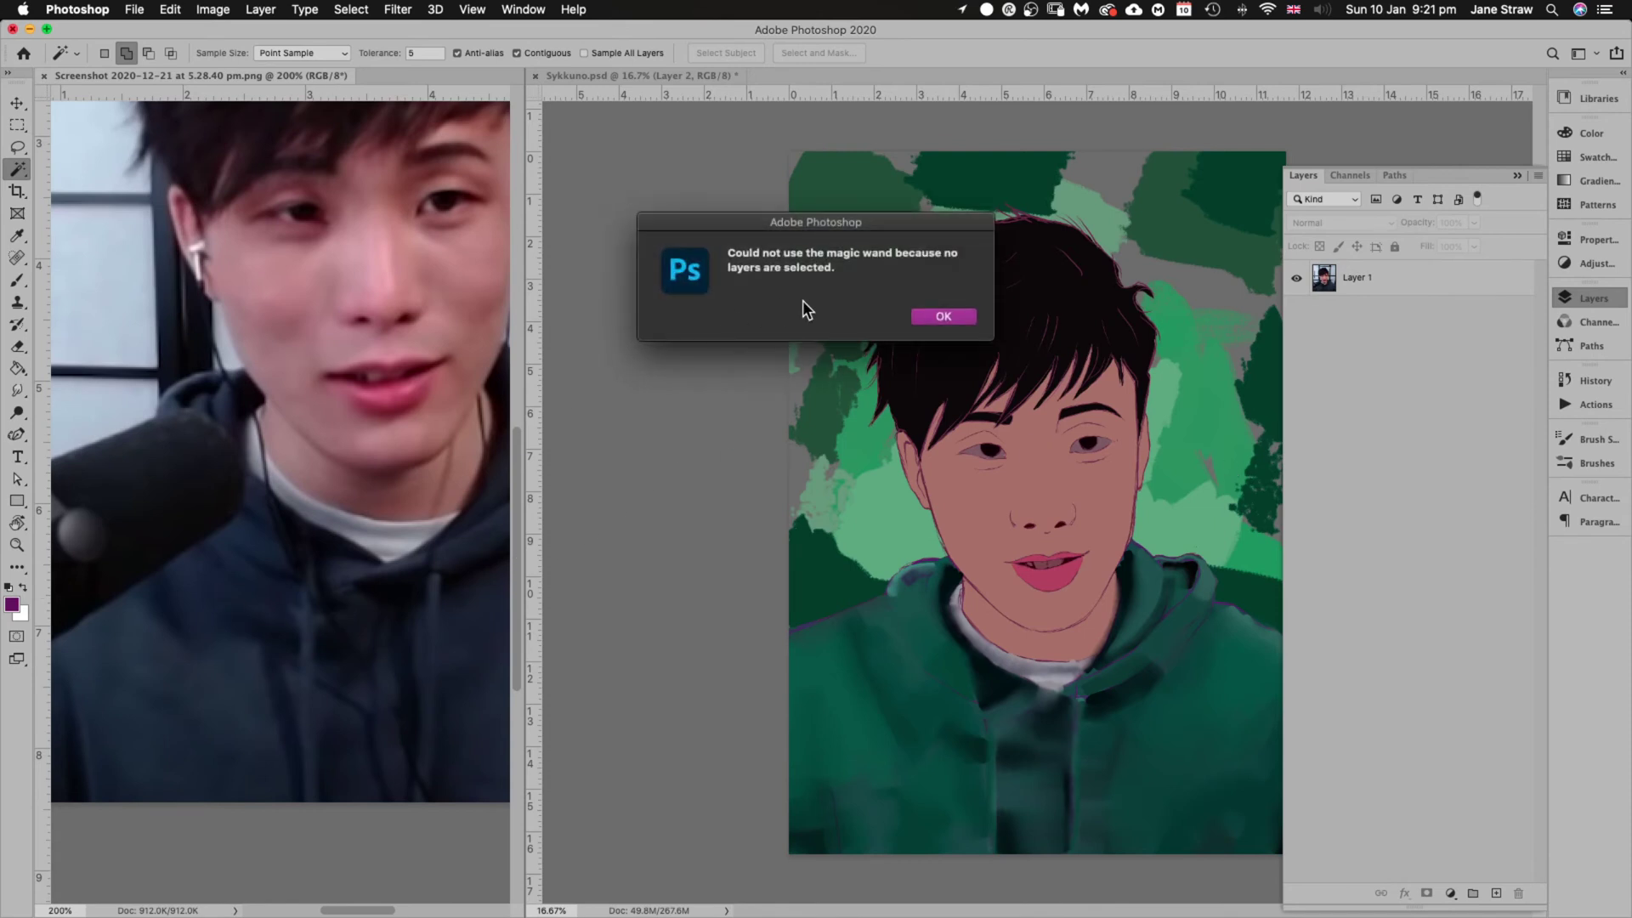
key(Return)
drag(394, 592, 119, 589)
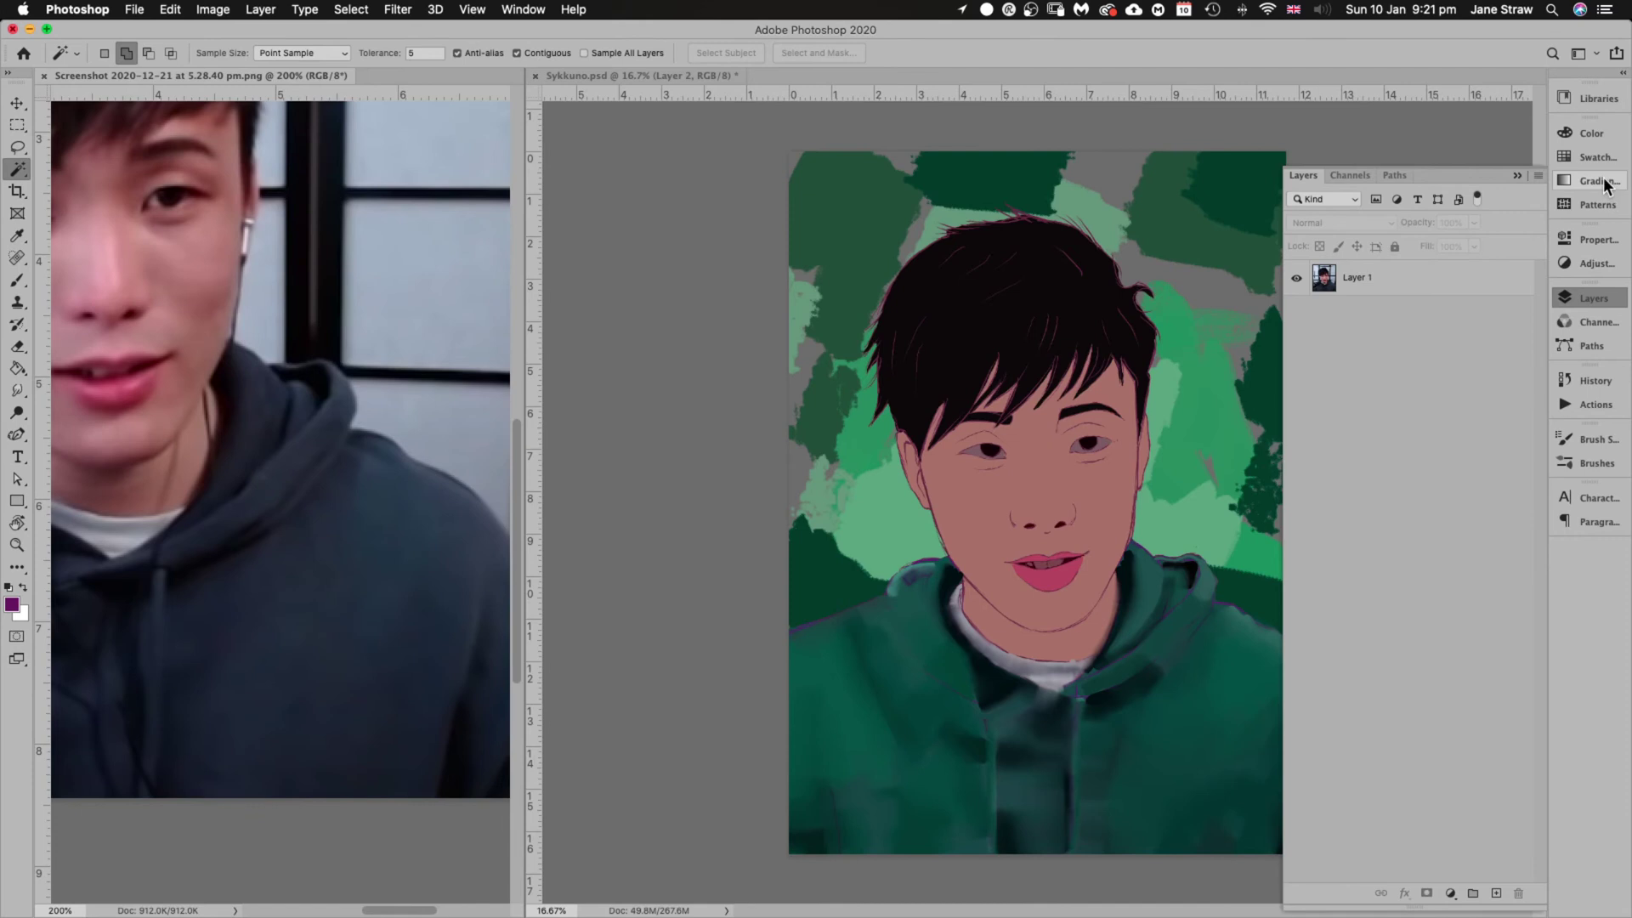
click(1610, 300)
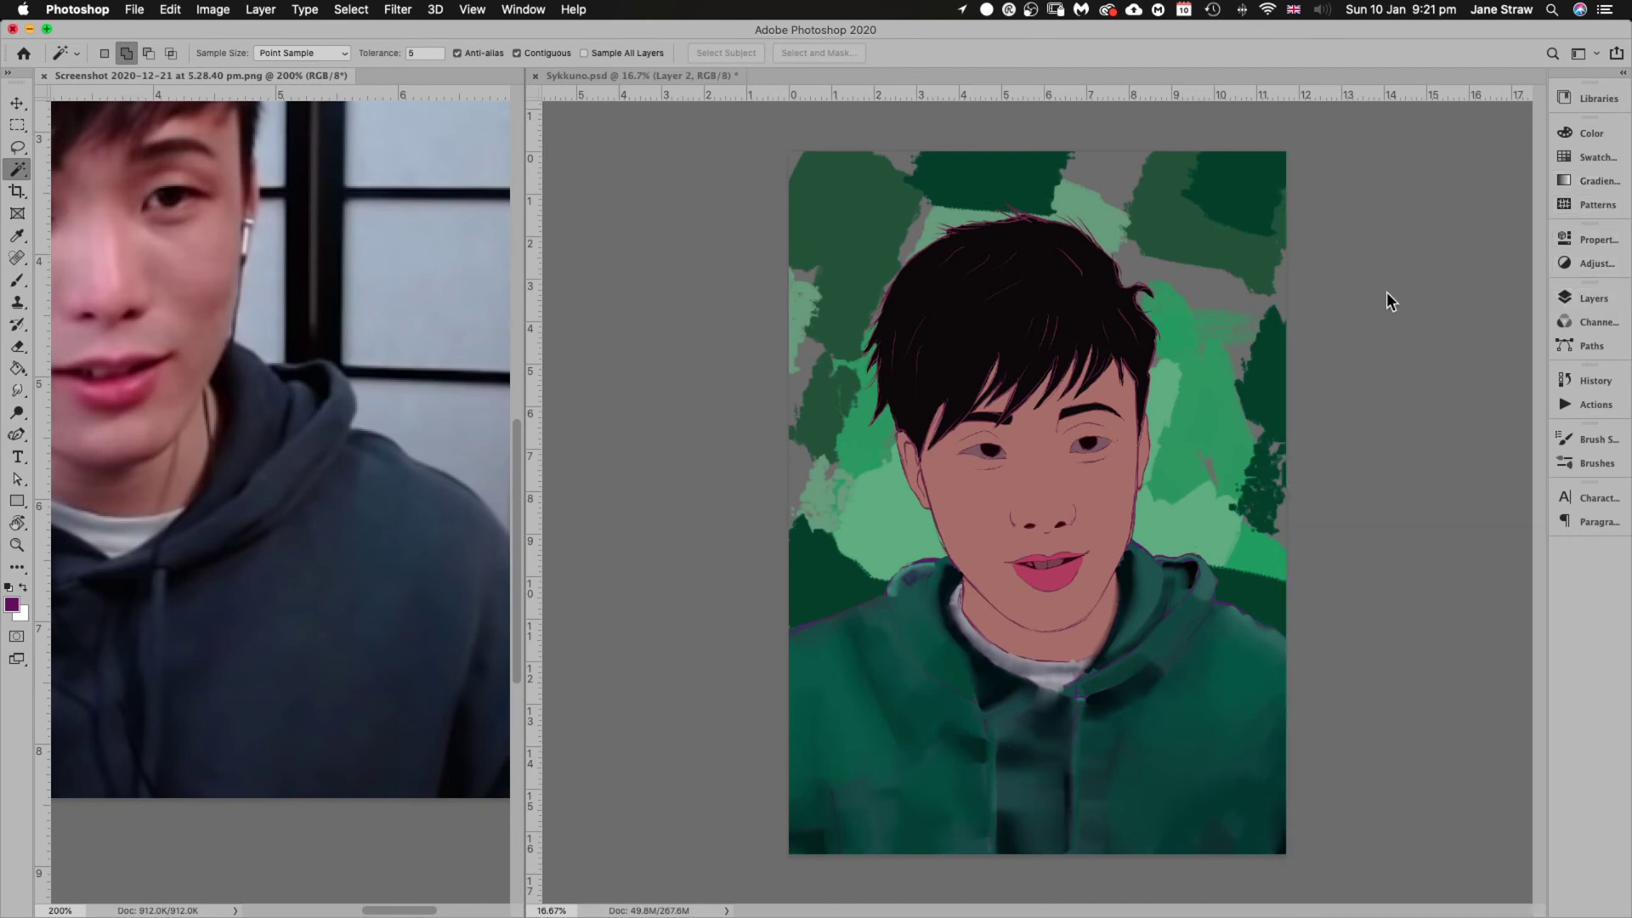
click(1592, 299)
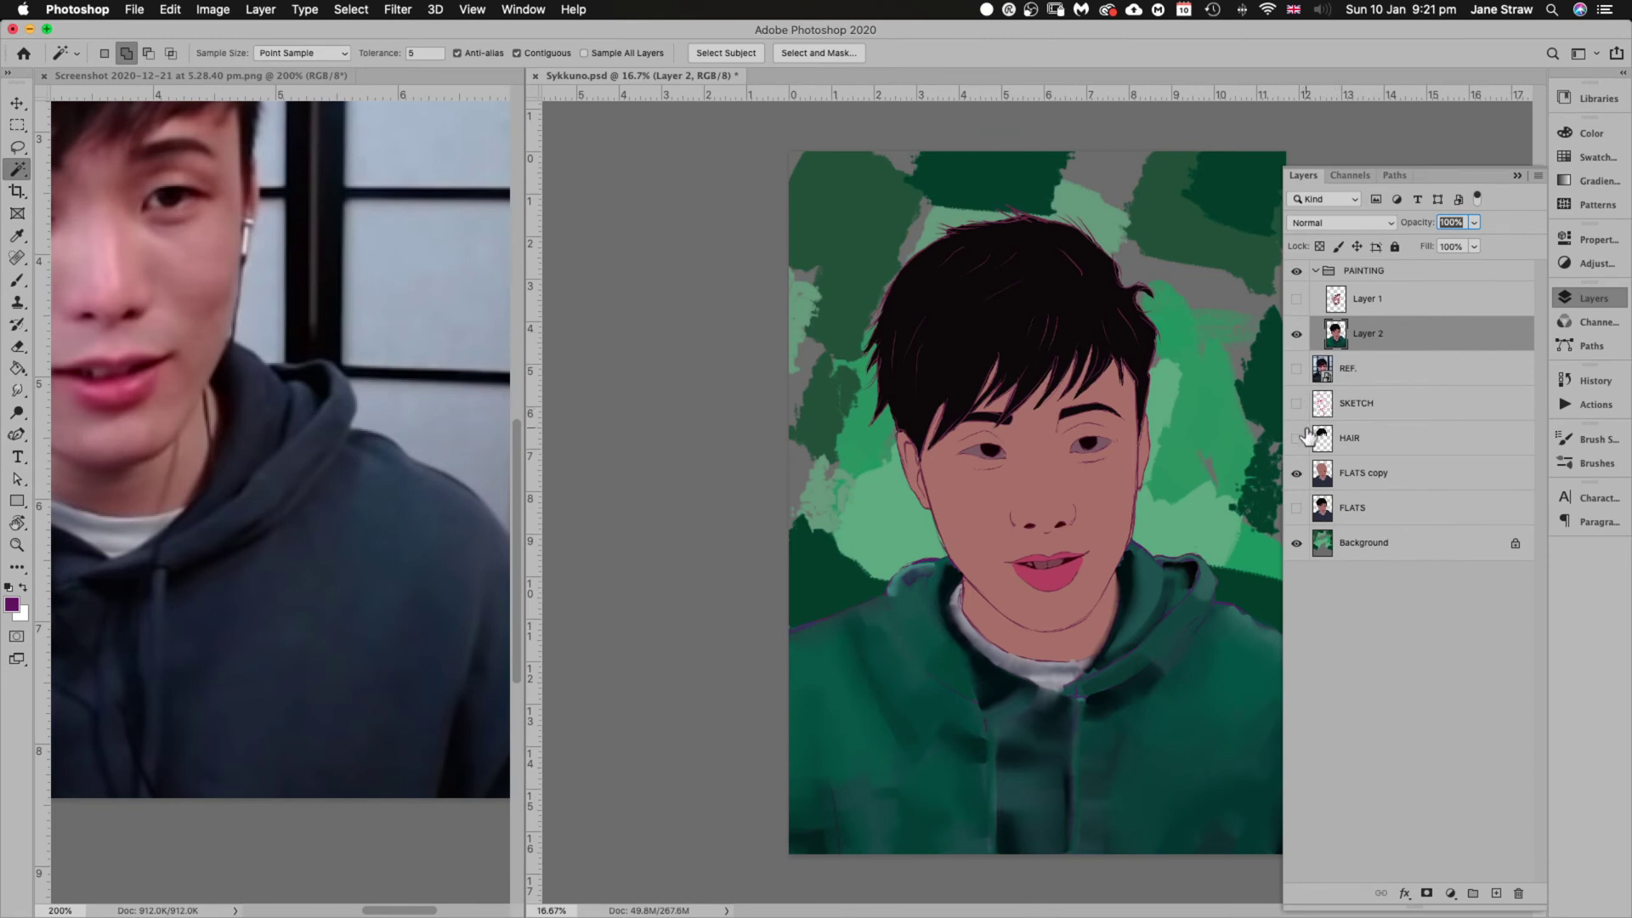
click(1296, 330)
click(1158, 728)
key(ctrl+d)
Prepare the Brush tool at 80 px for detailing the hoodie's hood beside the neck on Layer 2
key(b)
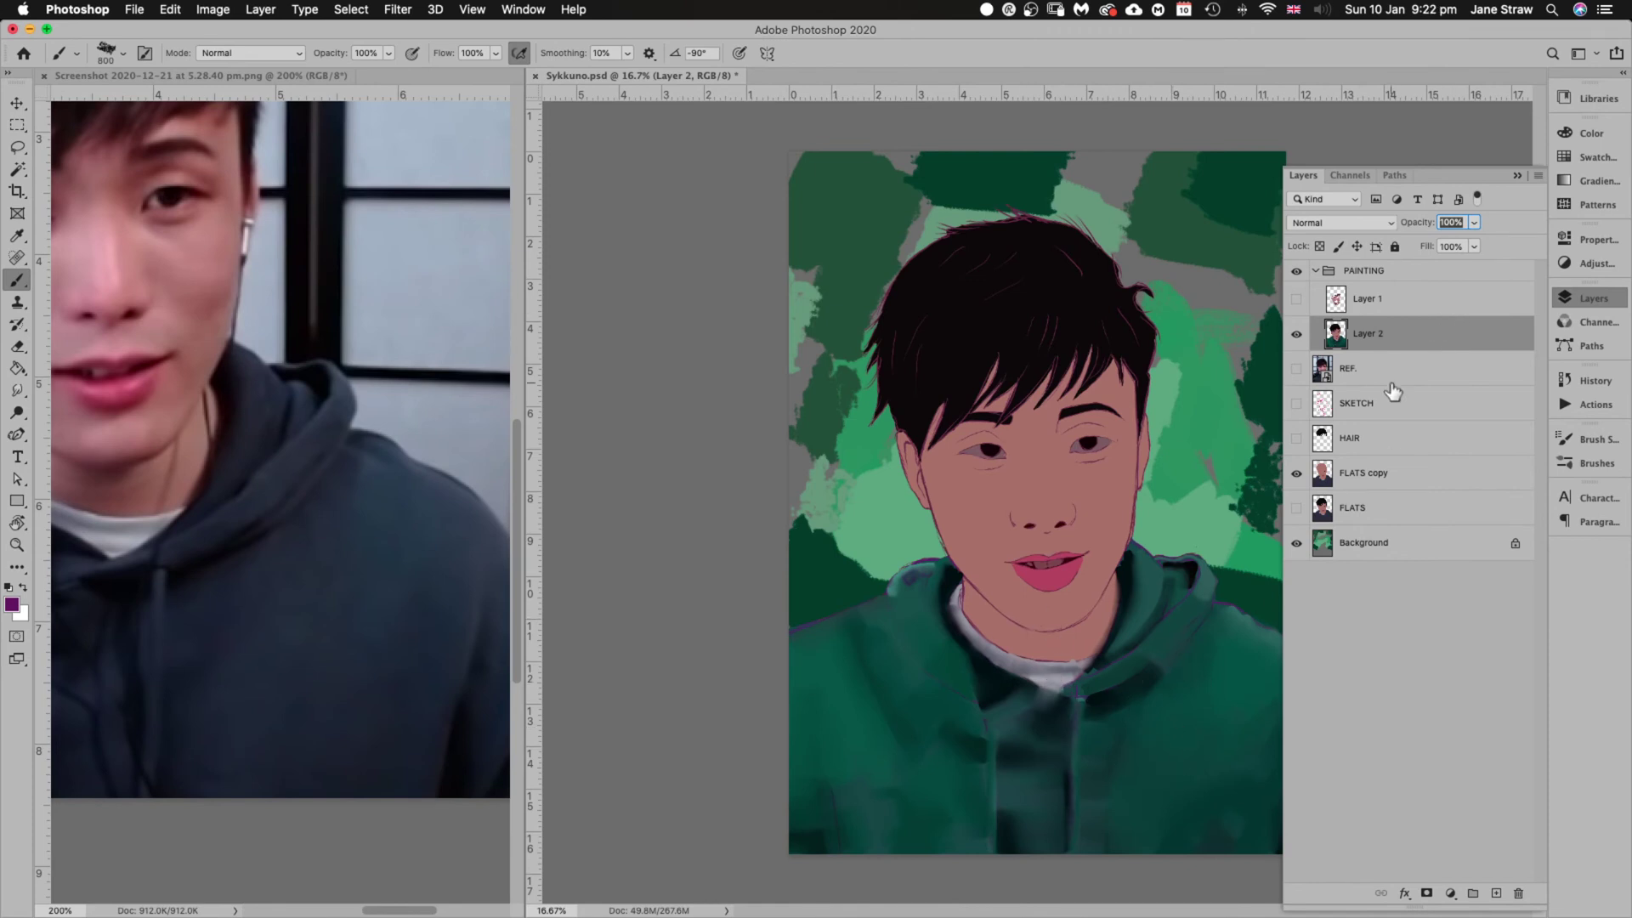
key(super+equal)
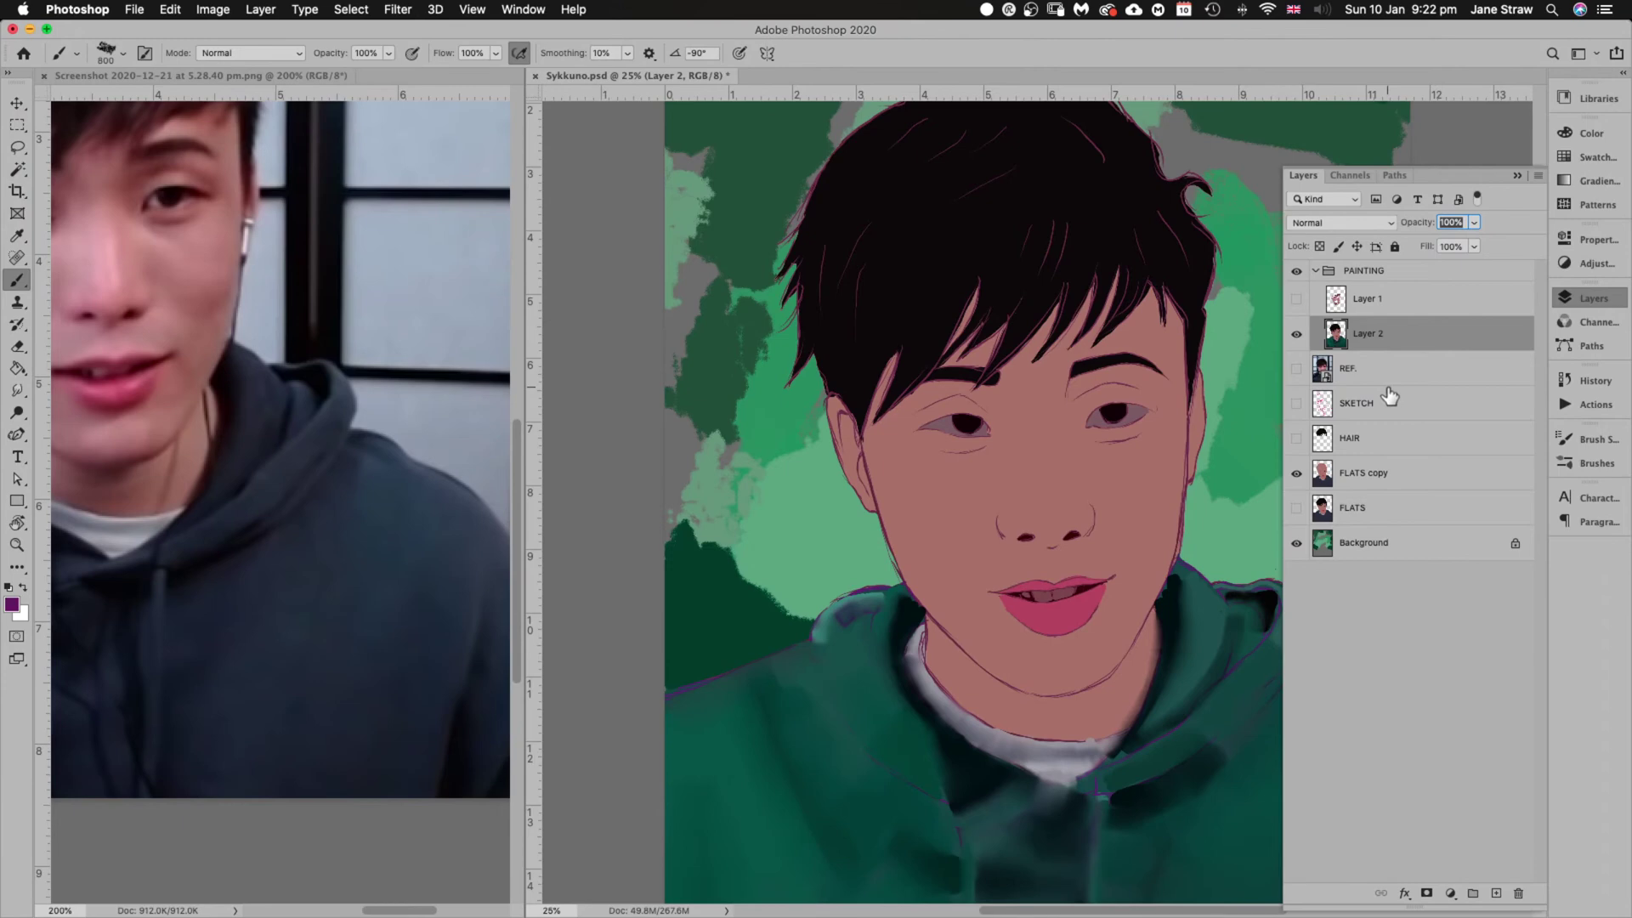
key(super+equal)
drag(1111, 583, 888, 257)
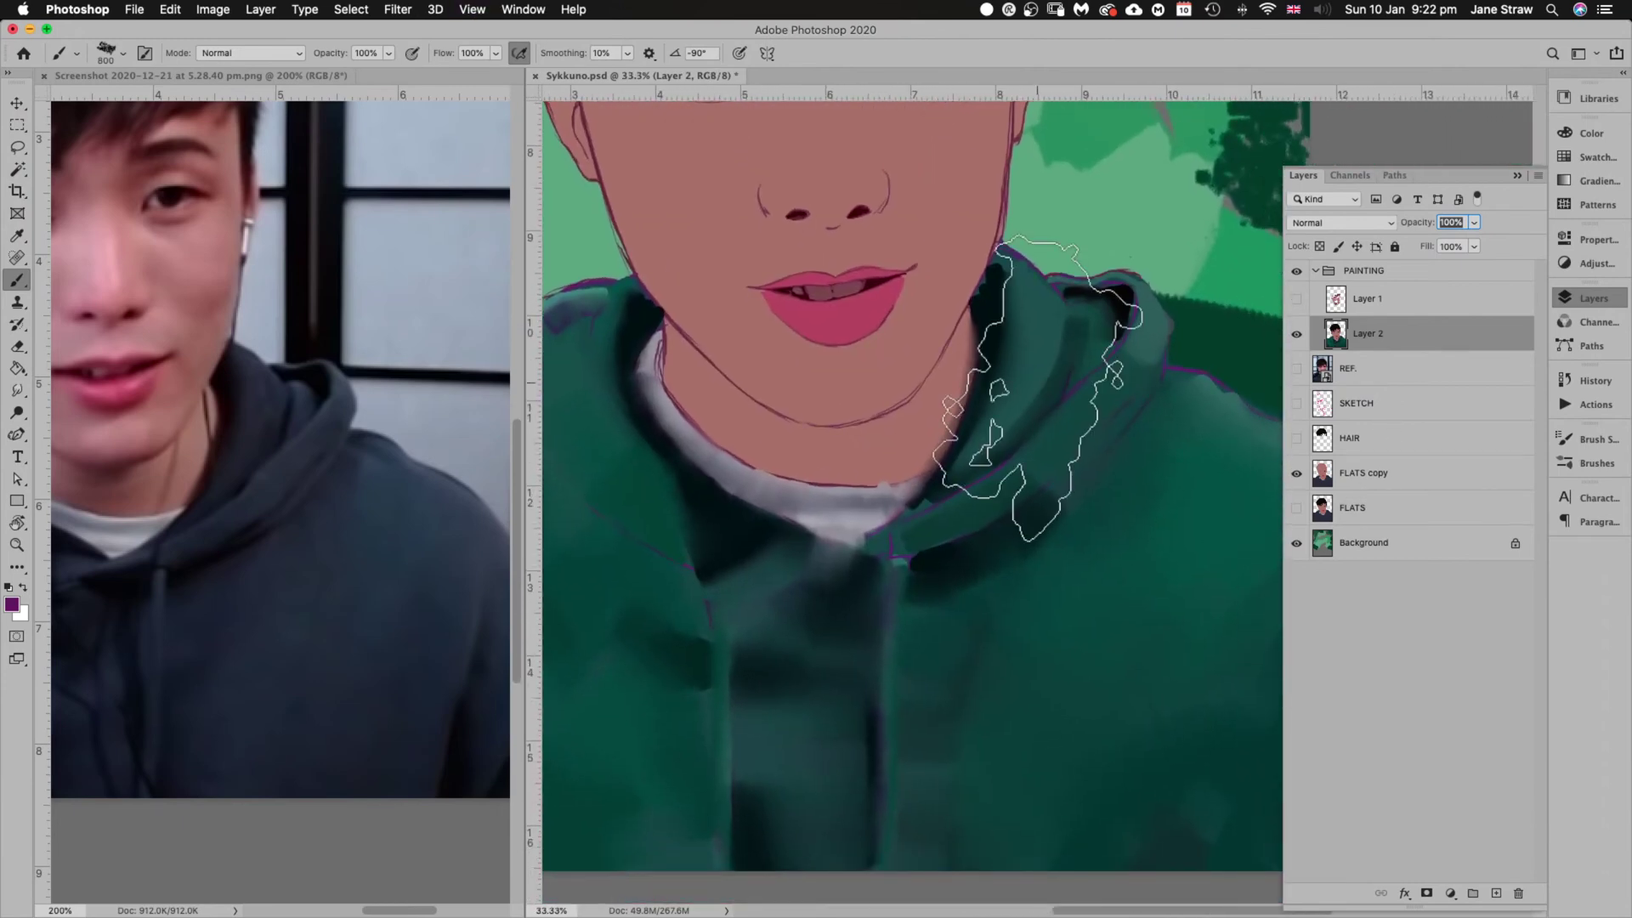
key(bracketleft)
key(bracketleft)
key(bracketleft)
key(bracketleft)
key(bracketleft)
key(bracketleft)
key(bracketleft)
key(bracketleft)
key(bracketleft)
key(bracketleft)
key(bracketleft)
key(bracketleft)
key(bracketleft)
key(bracketleft)
key(bracketleft)
key(bracketright)
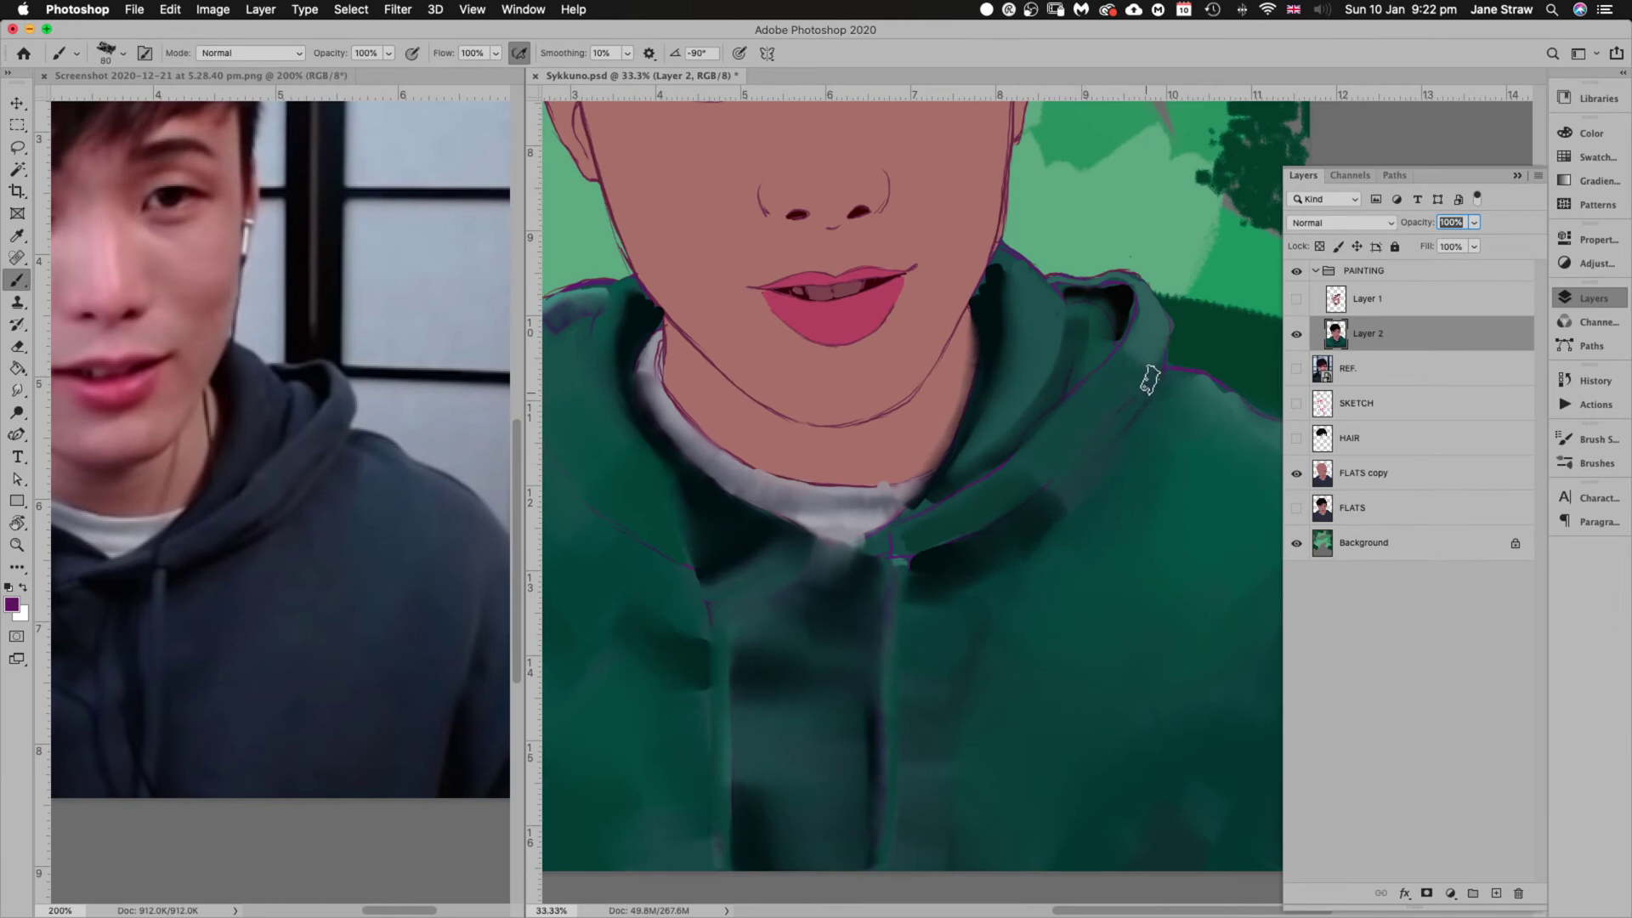
Sample the green at the hood's outer rim and choose the Hard Round Pressure Opacity brush from Paintable-3-Rendering-Tools
alt+click(1152, 334)
click(122, 53)
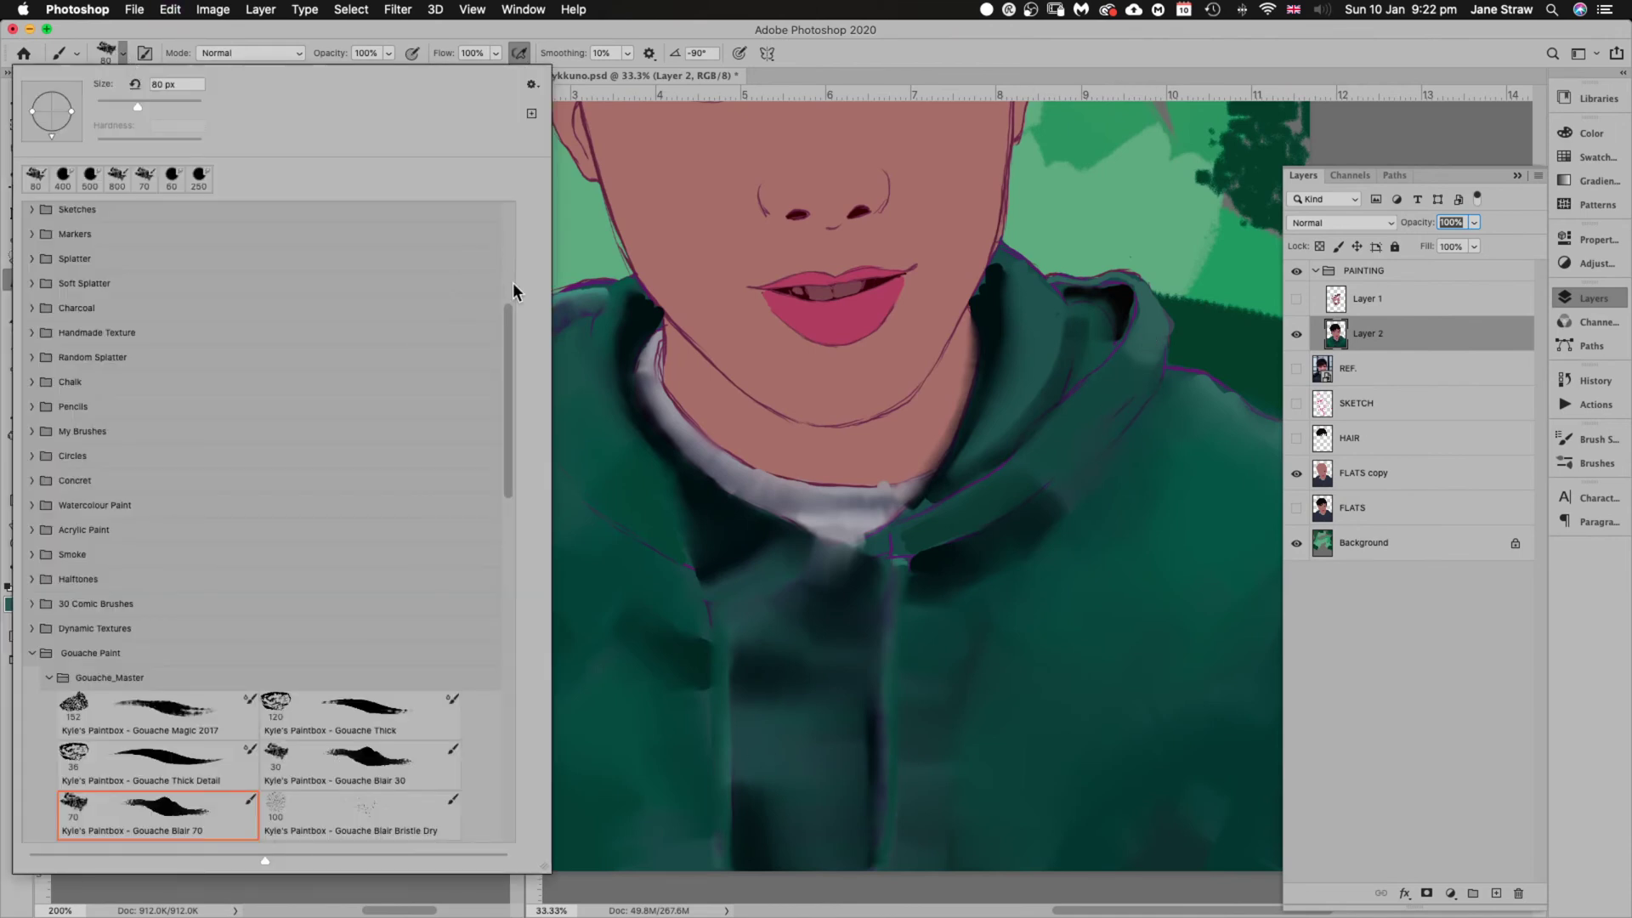
drag(517, 341, 514, 259)
click(413, 315)
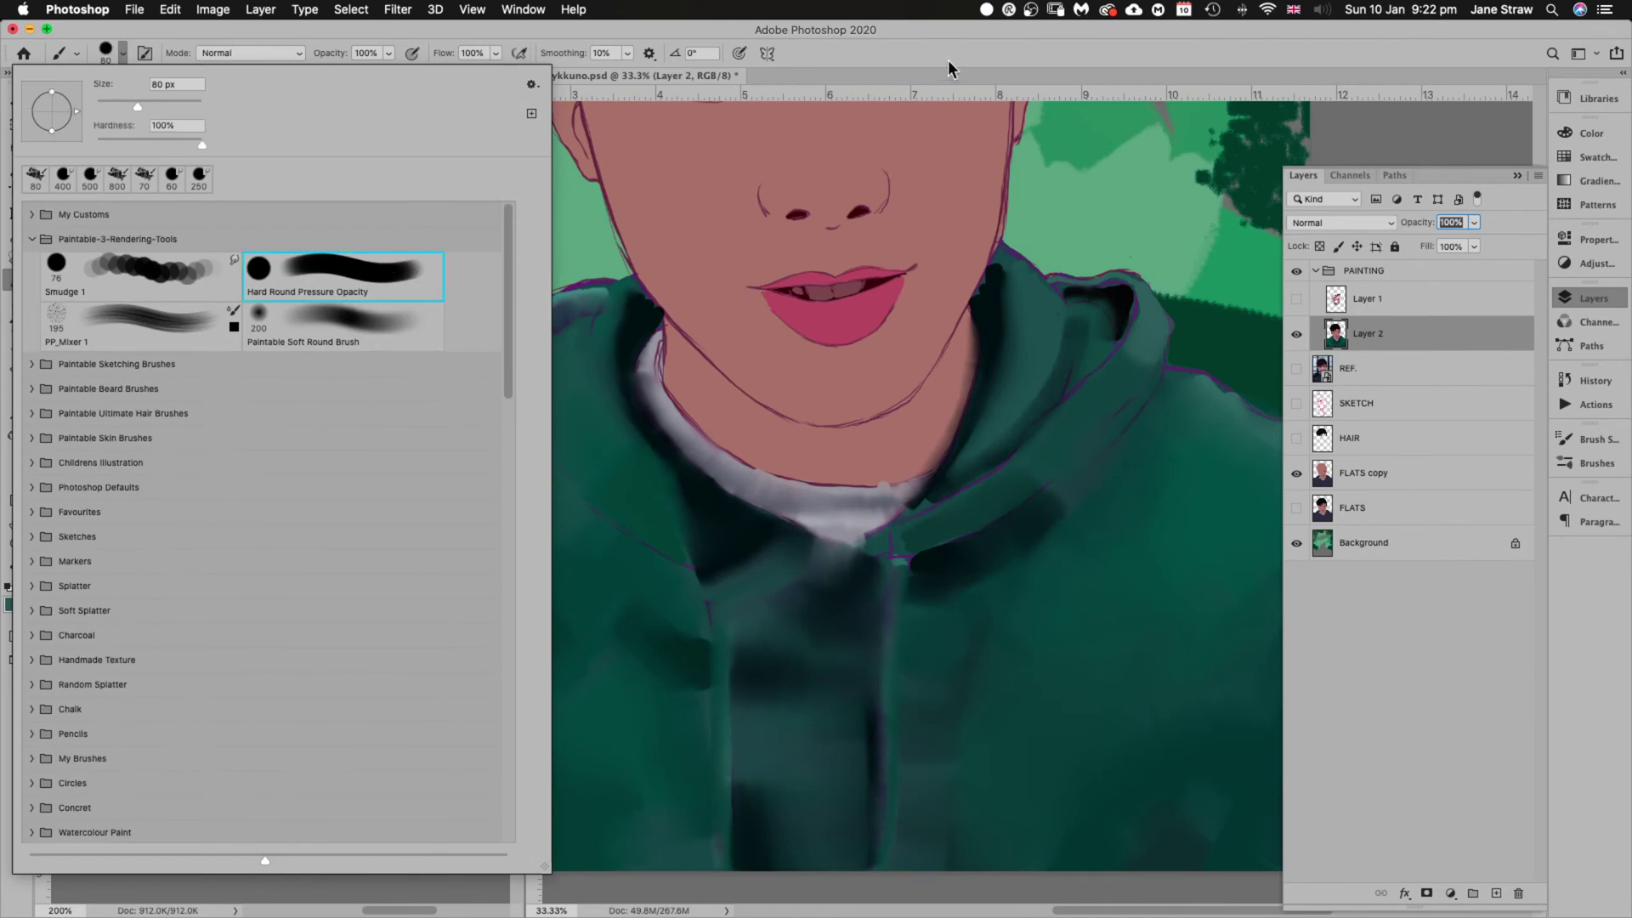
click(1017, 329)
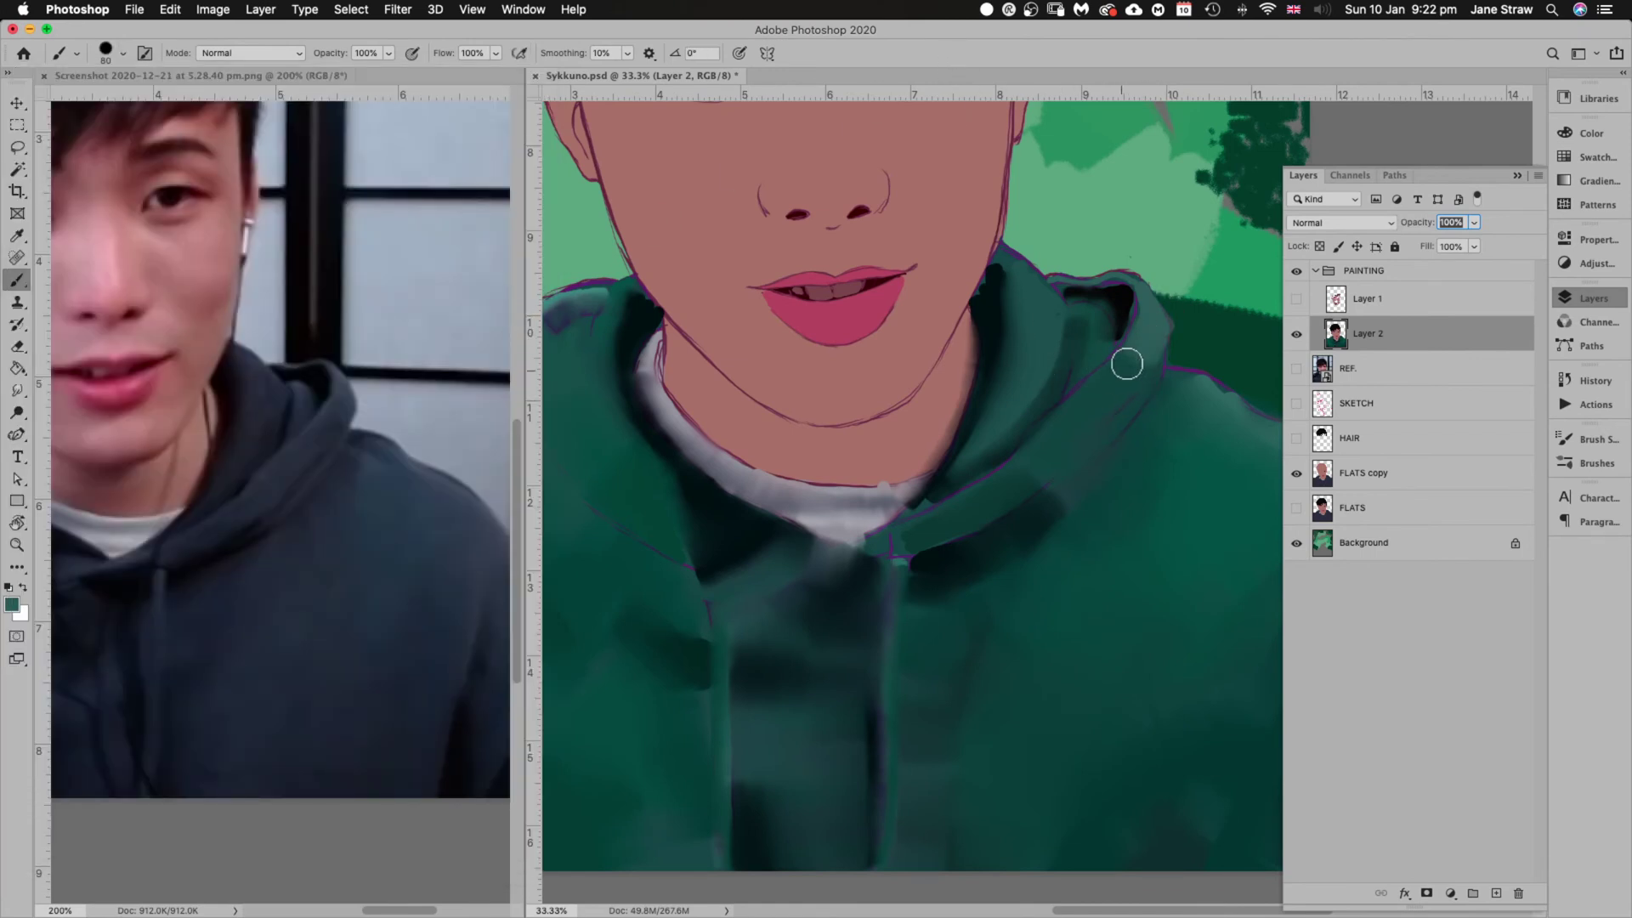
Paint the outer fold of the hood below its opening with greens sampled from the hoodie
drag(1156, 366, 1118, 421)
alt+click(1016, 483)
alt+click(1009, 478)
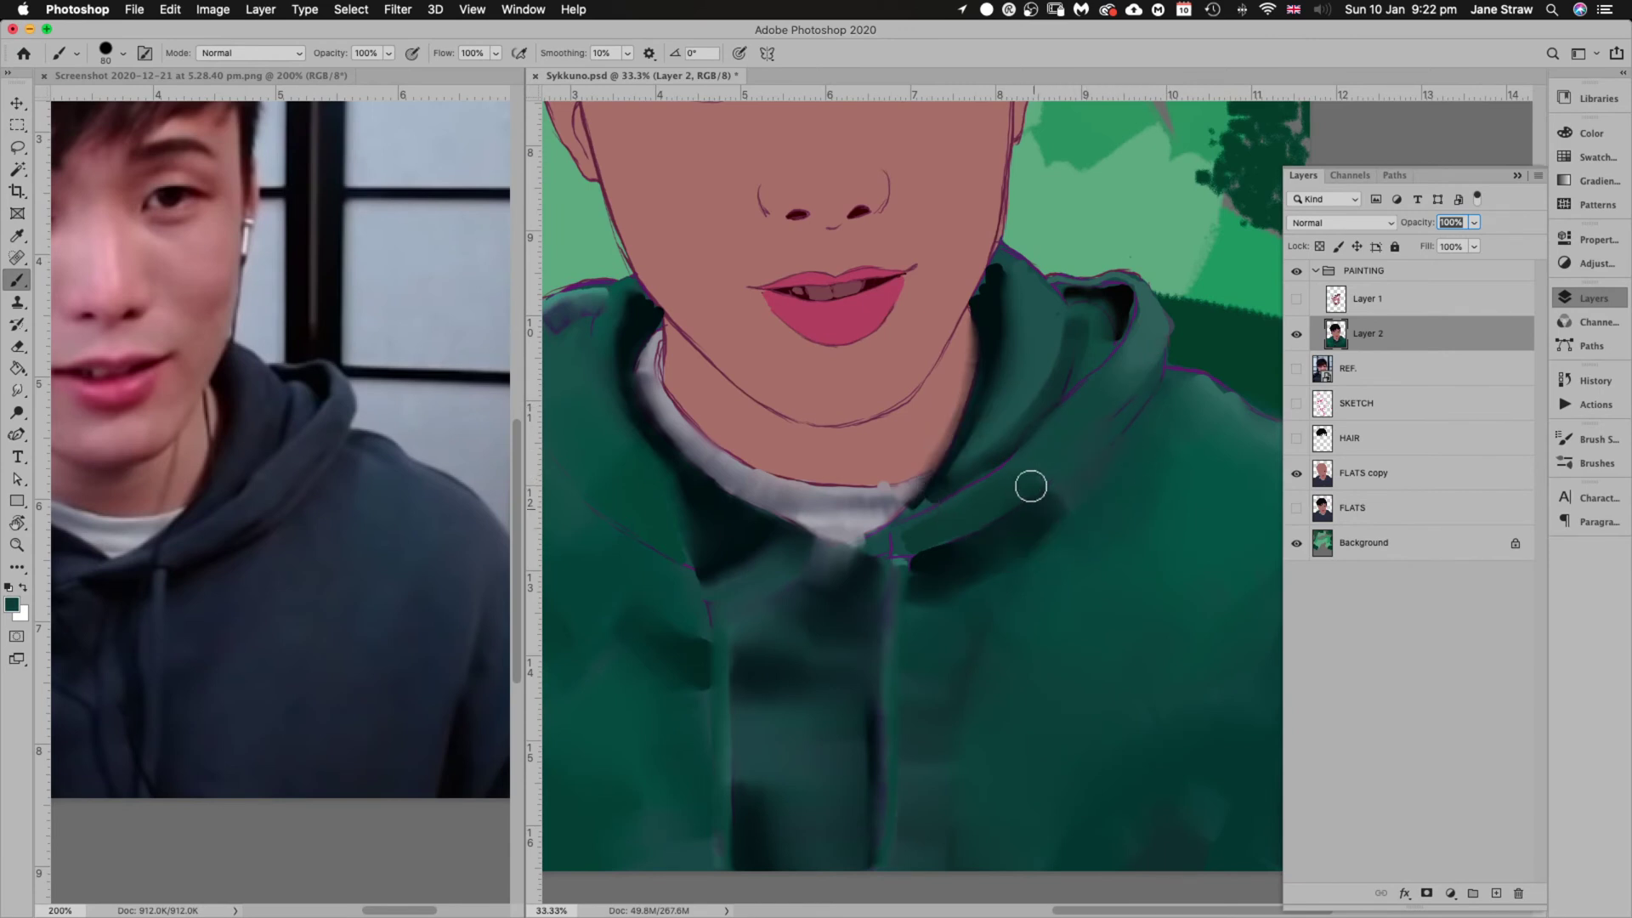
mouse_move(1105, 406)
mouse_down()
mouse_move(1137, 374)
mouse_move(1001, 499)
mouse_move(1128, 380)
mouse_move(1024, 483)
mouse_move(1105, 403)
mouse_up()
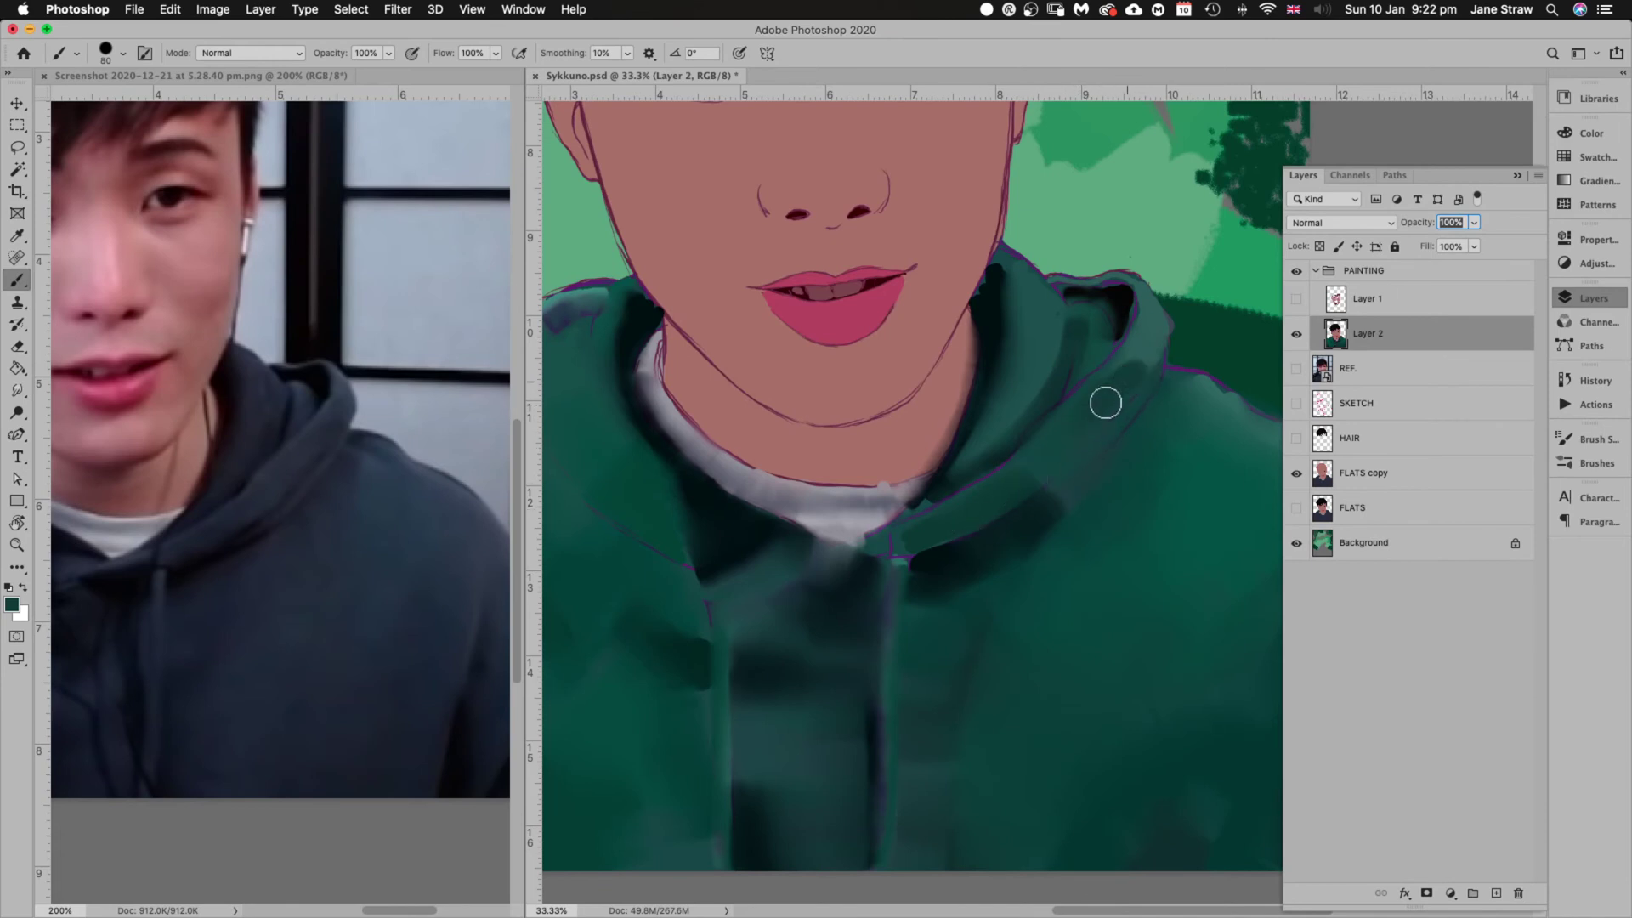
Sample the dark colour in the hood opening and paint its upper edge black with a 25 px brush
alt+click(1158, 328)
key(bracketleft)
key(bracketleft)
alt+click(1131, 302)
drag(1120, 293, 1128, 300)
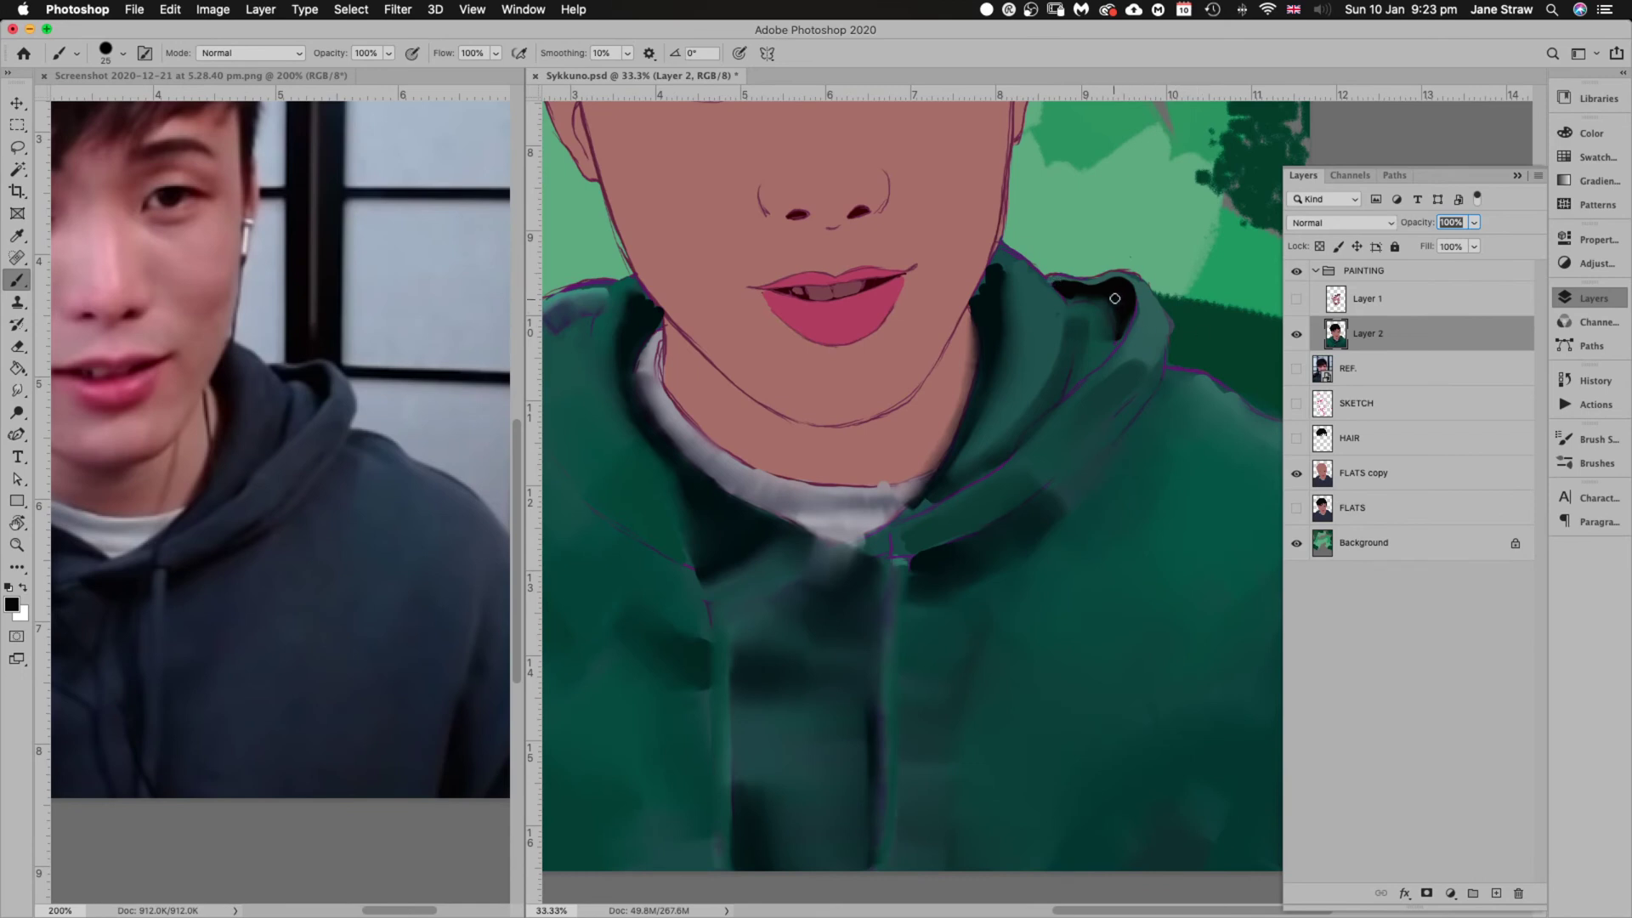
Extend and smooth the black shadow inside the hood opening, following the curve of the rim
key(super+equal)
drag(1162, 314, 976, 391)
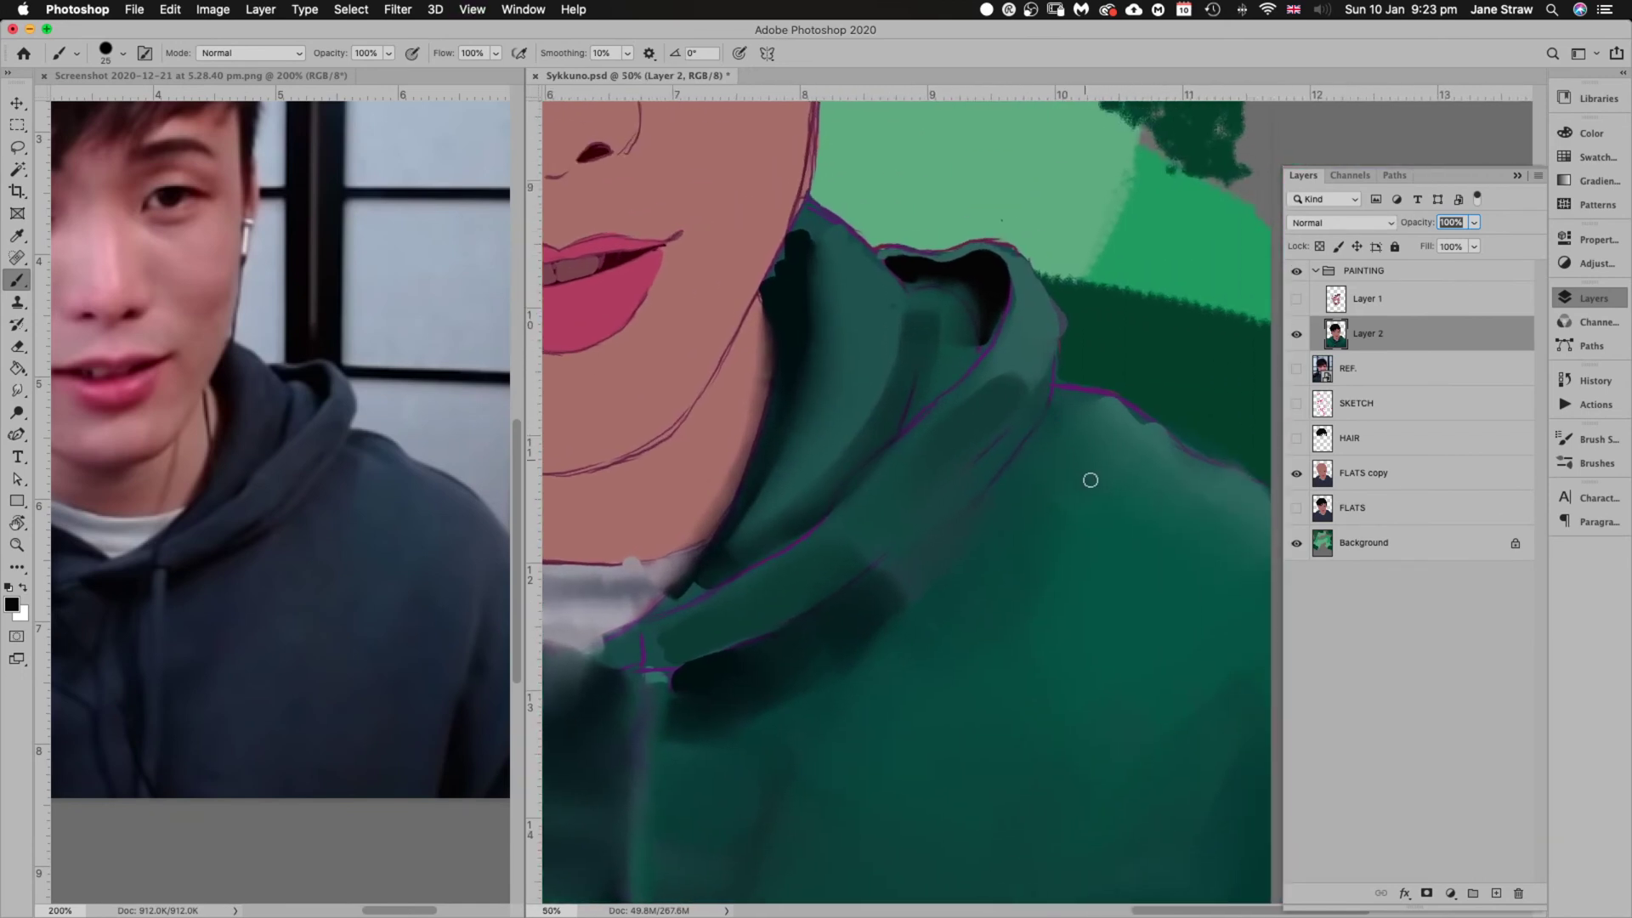
key(r)
drag(1091, 481, 1137, 371)
drag(984, 564, 1031, 370)
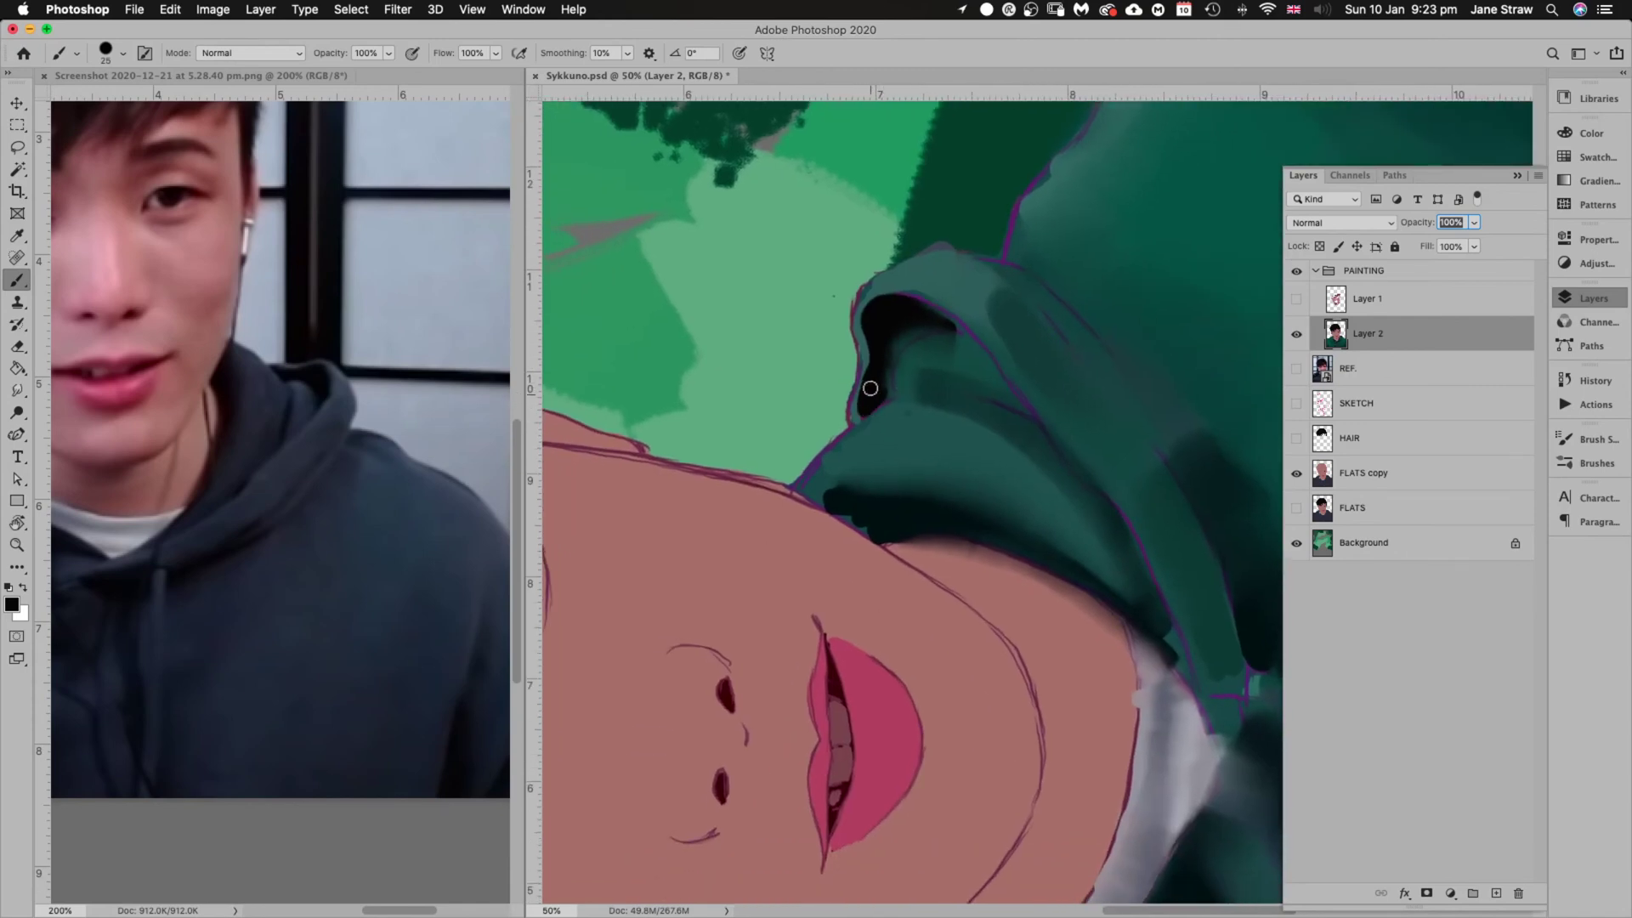
drag(909, 332, 888, 385)
key(Escape)
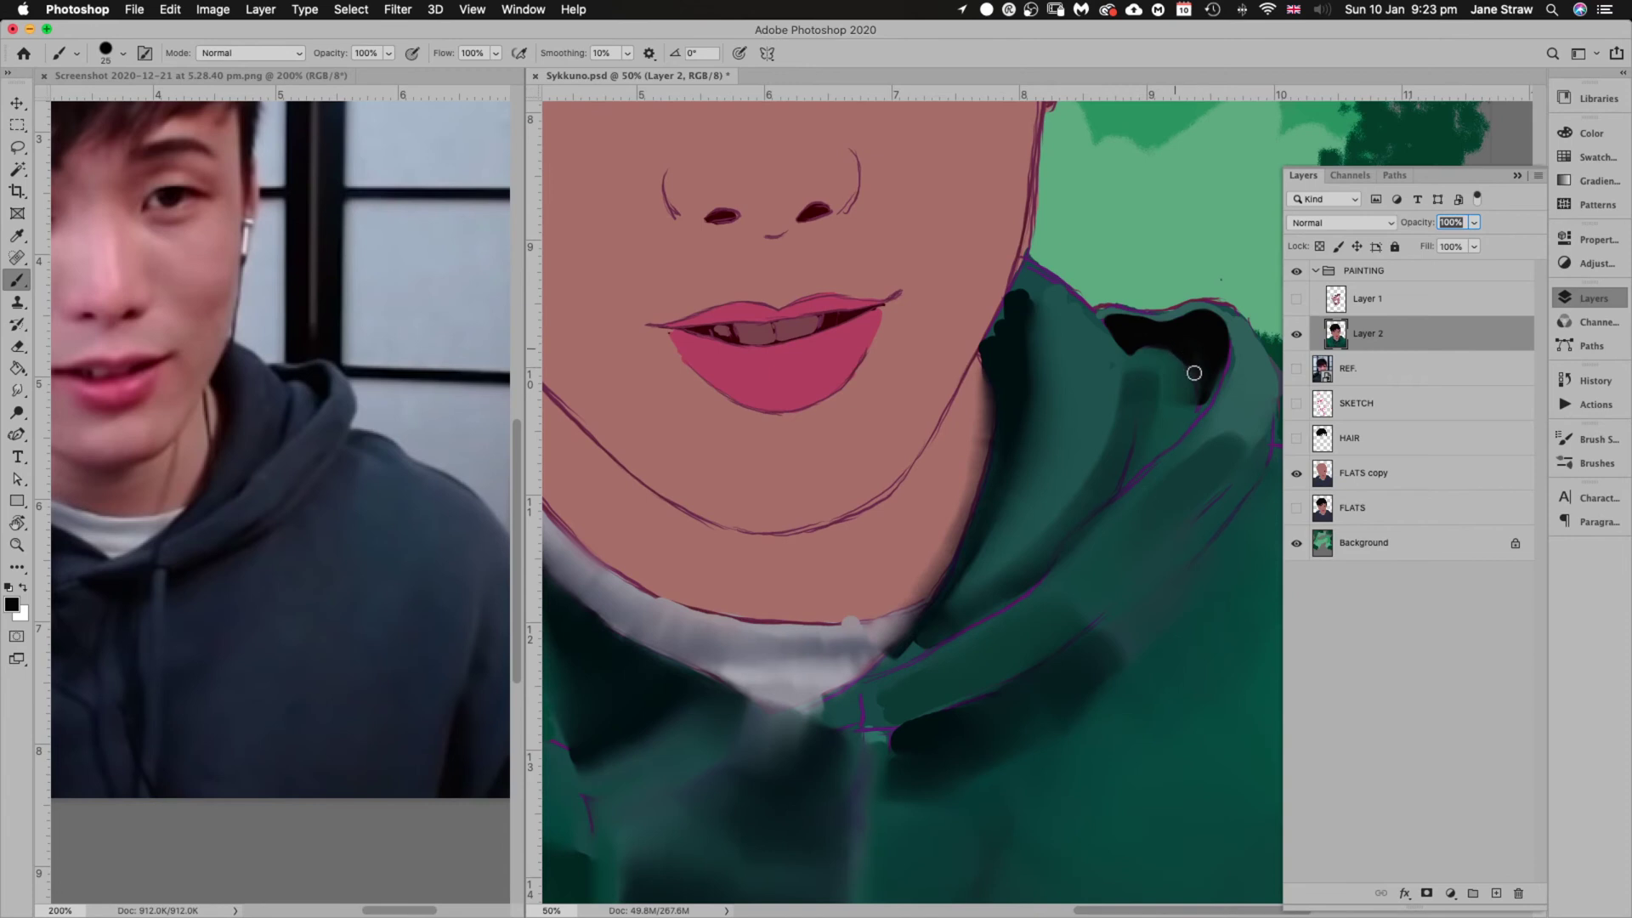
mouse_move(1221, 371)
mouse_down()
mouse_move(1200, 411)
mouse_move(1225, 348)
mouse_move(1196, 419)
mouse_move(1225, 348)
mouse_move(1149, 475)
mouse_up()
mouse_move(1117, 551)
mouse_down()
mouse_move(1079, 528)
mouse_move(1105, 510)
mouse_up()
drag(1158, 383, 1151, 386)
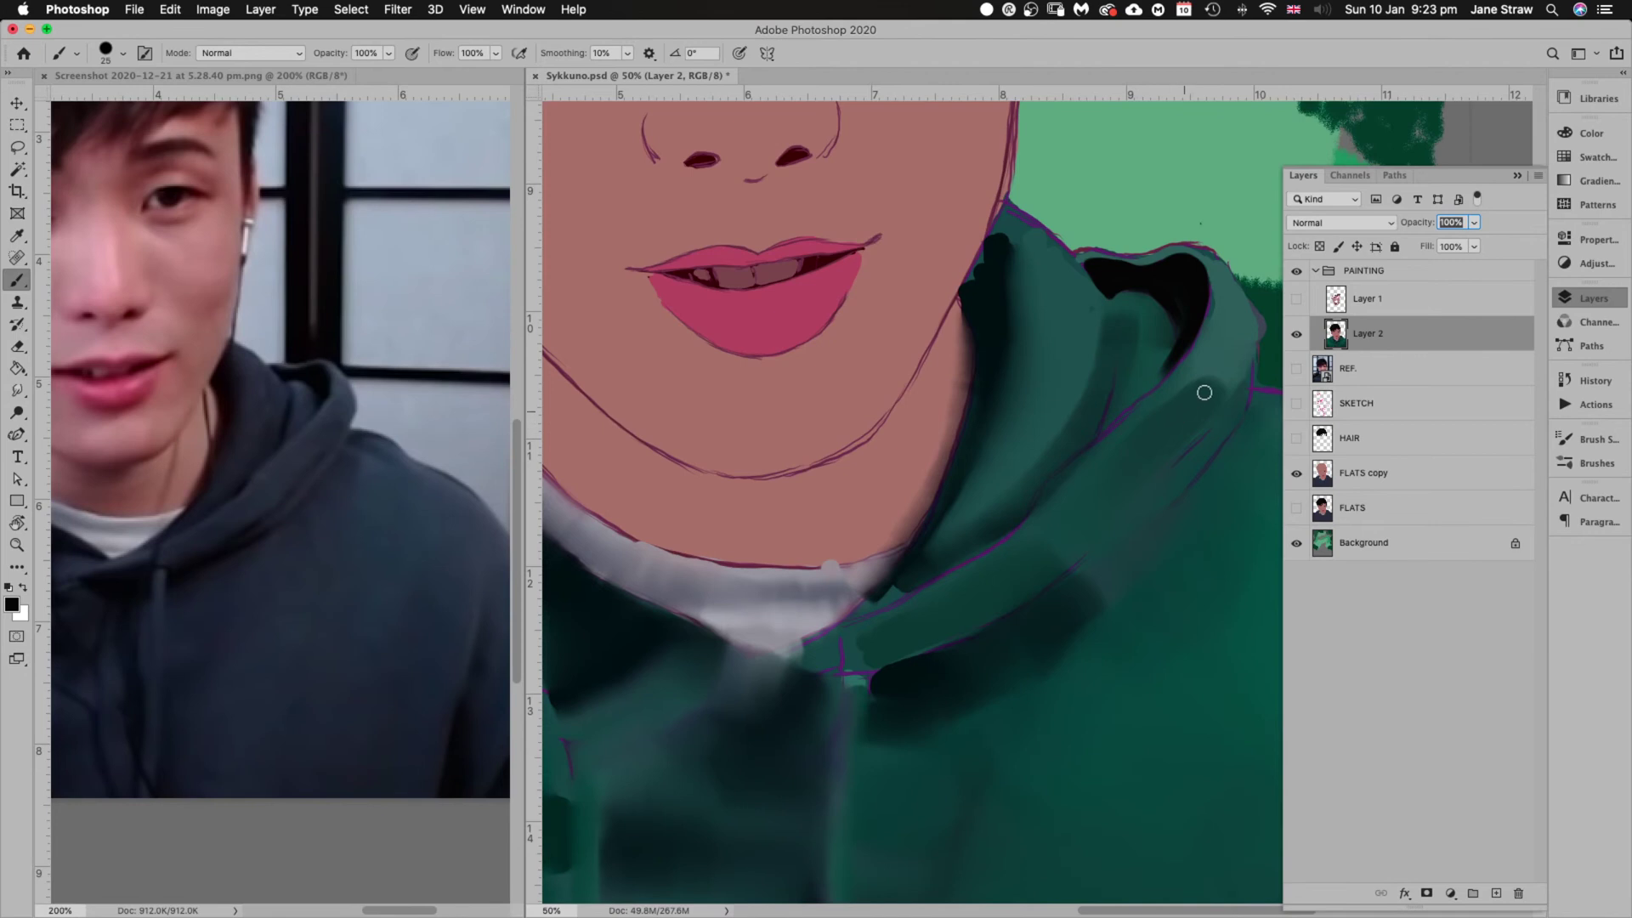
Sample green from the hood rim and paint the inner fold against the black opening with a 45 px brush
alt+click(1226, 364)
key(])
mouse_move(1156, 315)
mouse_down()
mouse_move(1140, 309)
mouse_move(1145, 336)
mouse_move(1147, 320)
mouse_up()
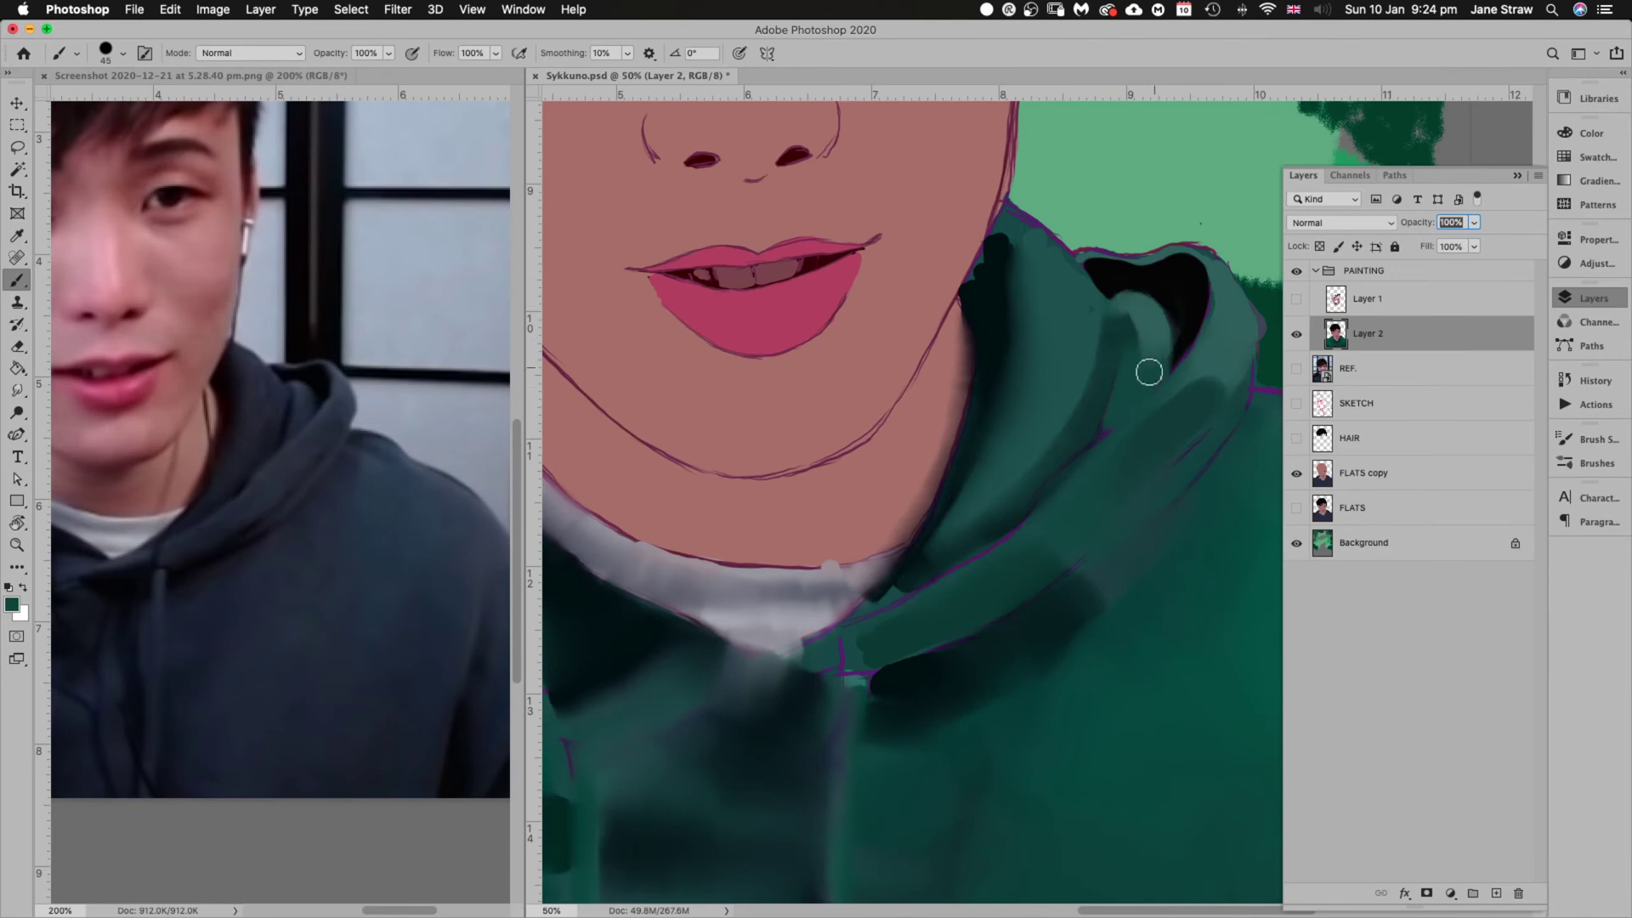
Paint the rounded inner fold below the black hood opening with sampled green, enlarging the brush to 70 px
mouse_move(1168, 319)
mouse_down()
mouse_move(1156, 313)
mouse_move(1150, 353)
mouse_up()
key(bracketright)
mouse_move(1159, 351)
mouse_down()
mouse_move(1126, 414)
mouse_move(1148, 350)
mouse_up()
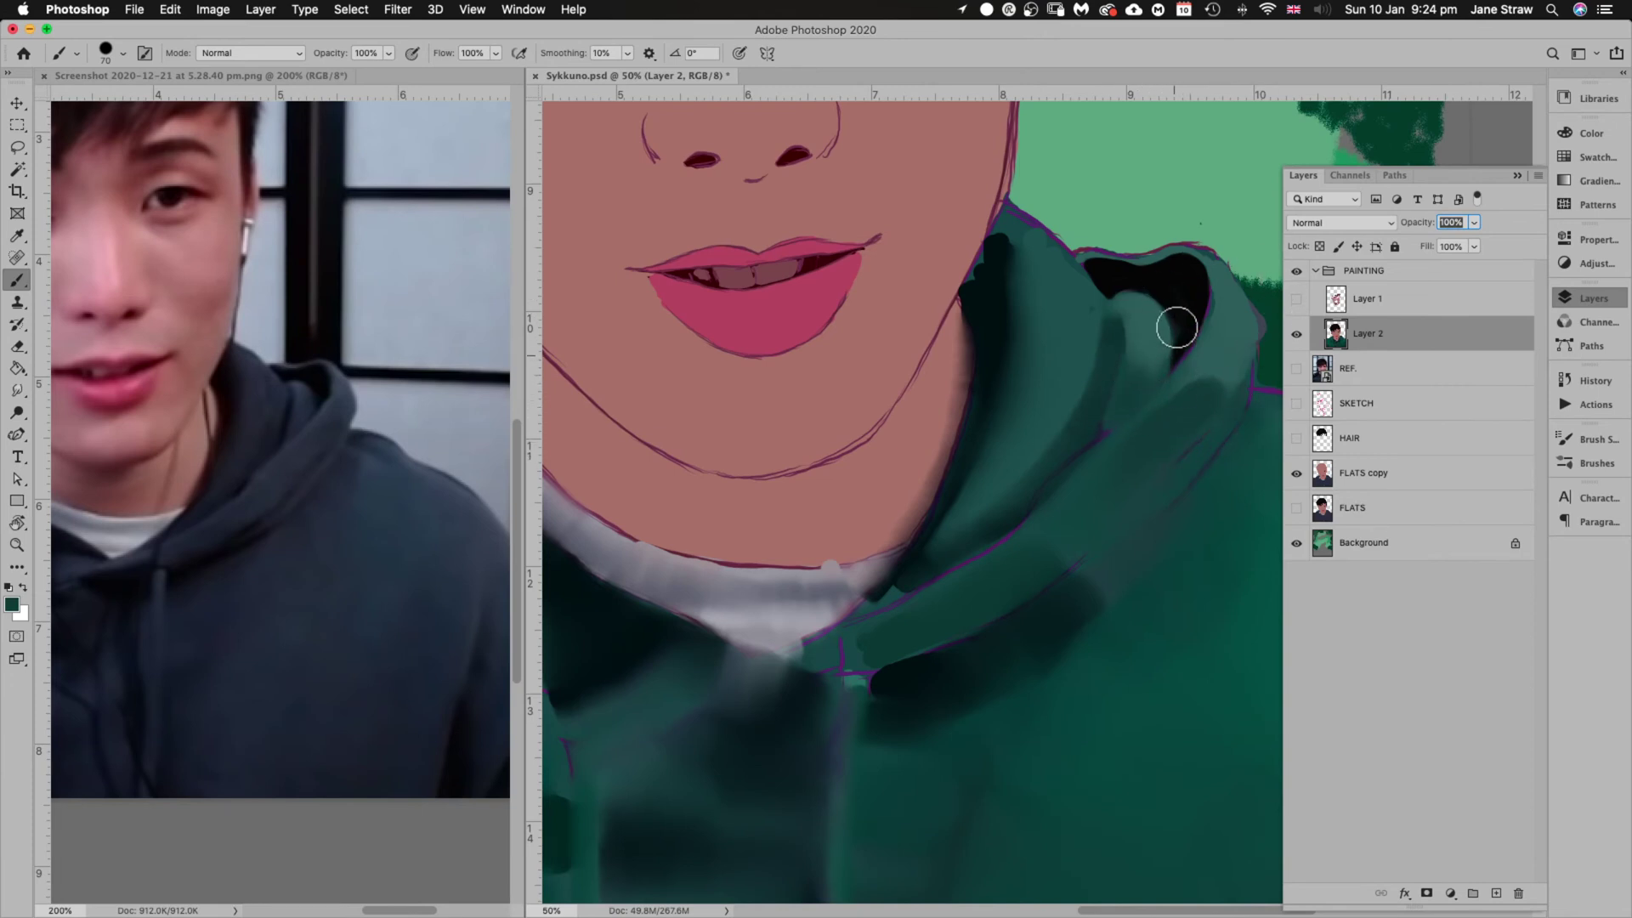
mouse_move(1169, 382)
mouse_down()
mouse_move(1151, 442)
mouse_move(1175, 453)
mouse_up()
mouse_move(1146, 353)
mouse_down()
mouse_move(1119, 412)
mouse_move(1145, 371)
mouse_move(1132, 393)
mouse_up()
Blend the green tones of the inner fold with the Smudge tool at 12% strength, and return to the Brush tool
click(120, 53)
key(r)
key(Escape)
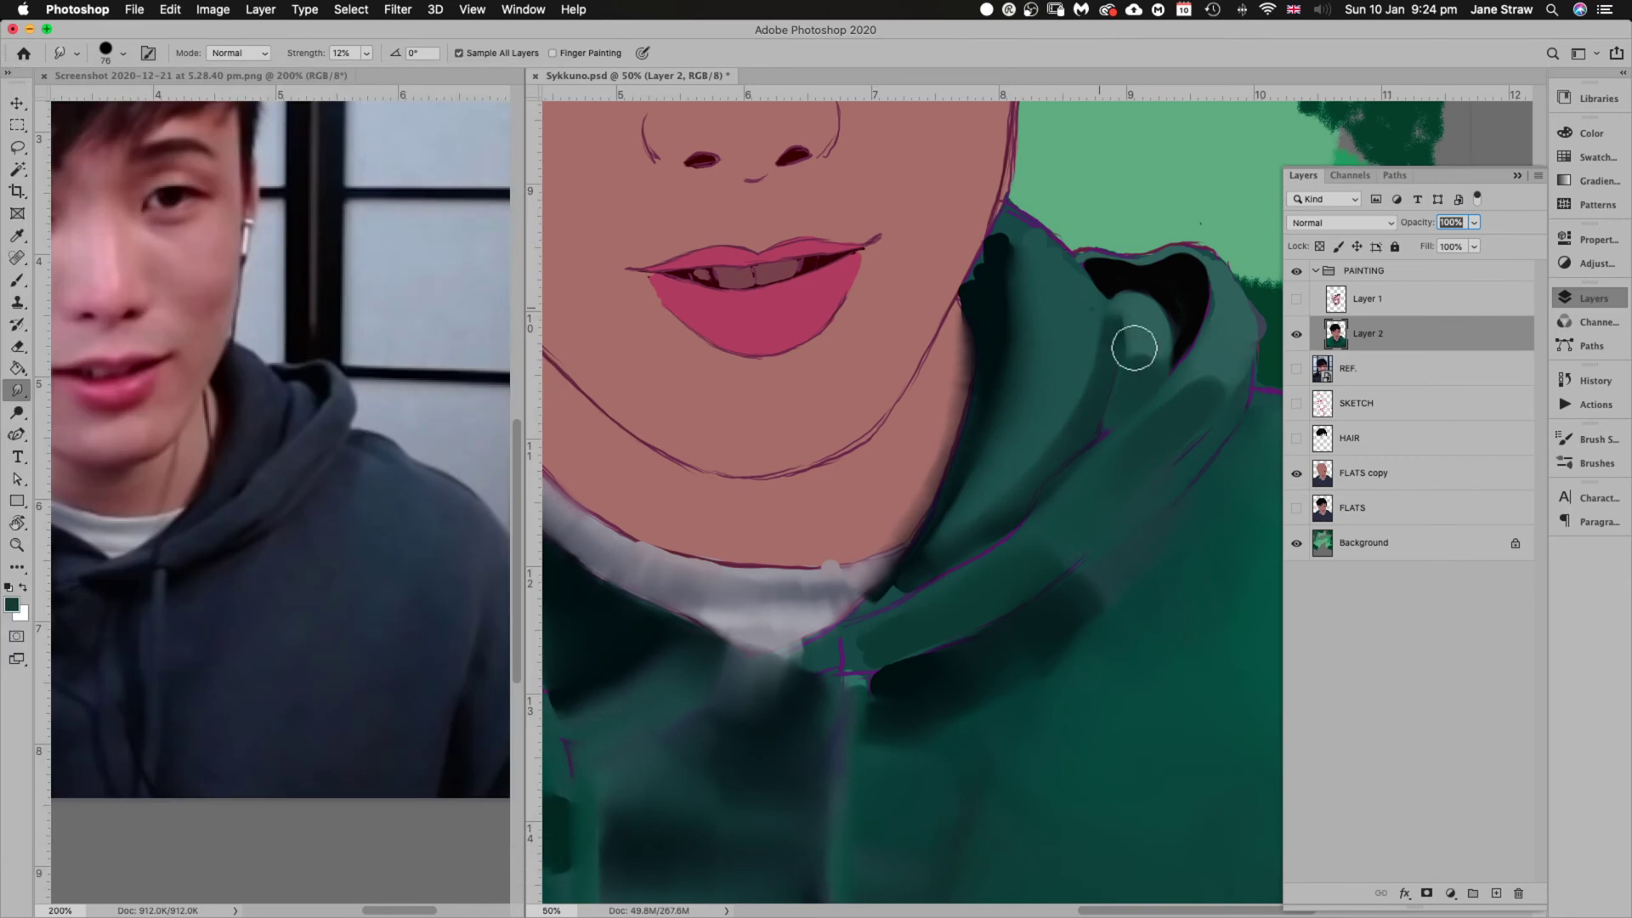
key(bracketleft)
mouse_move(1137, 365)
mouse_down()
mouse_move(1140, 379)
mouse_move(1152, 360)
mouse_move(1139, 374)
mouse_up()
key(b)
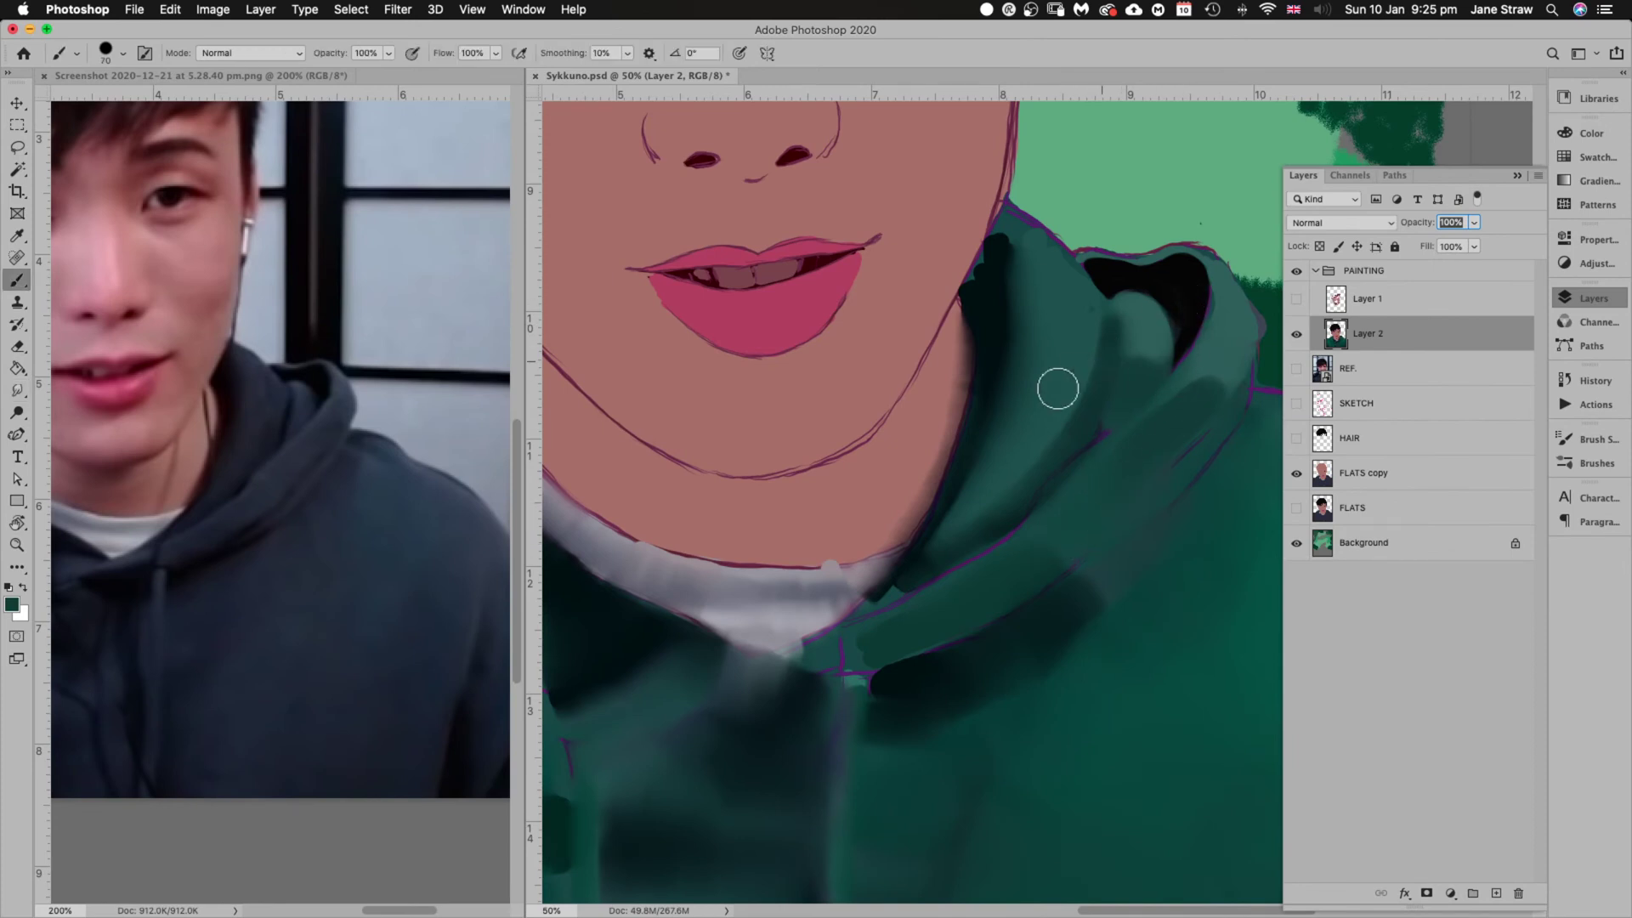
Sample black from the hood opening, and dock the Brushes panel beside the canvas at full height with the Paintable-3-Rendering-Tools group expanded
alt+click(1184, 283)
click(1595, 440)
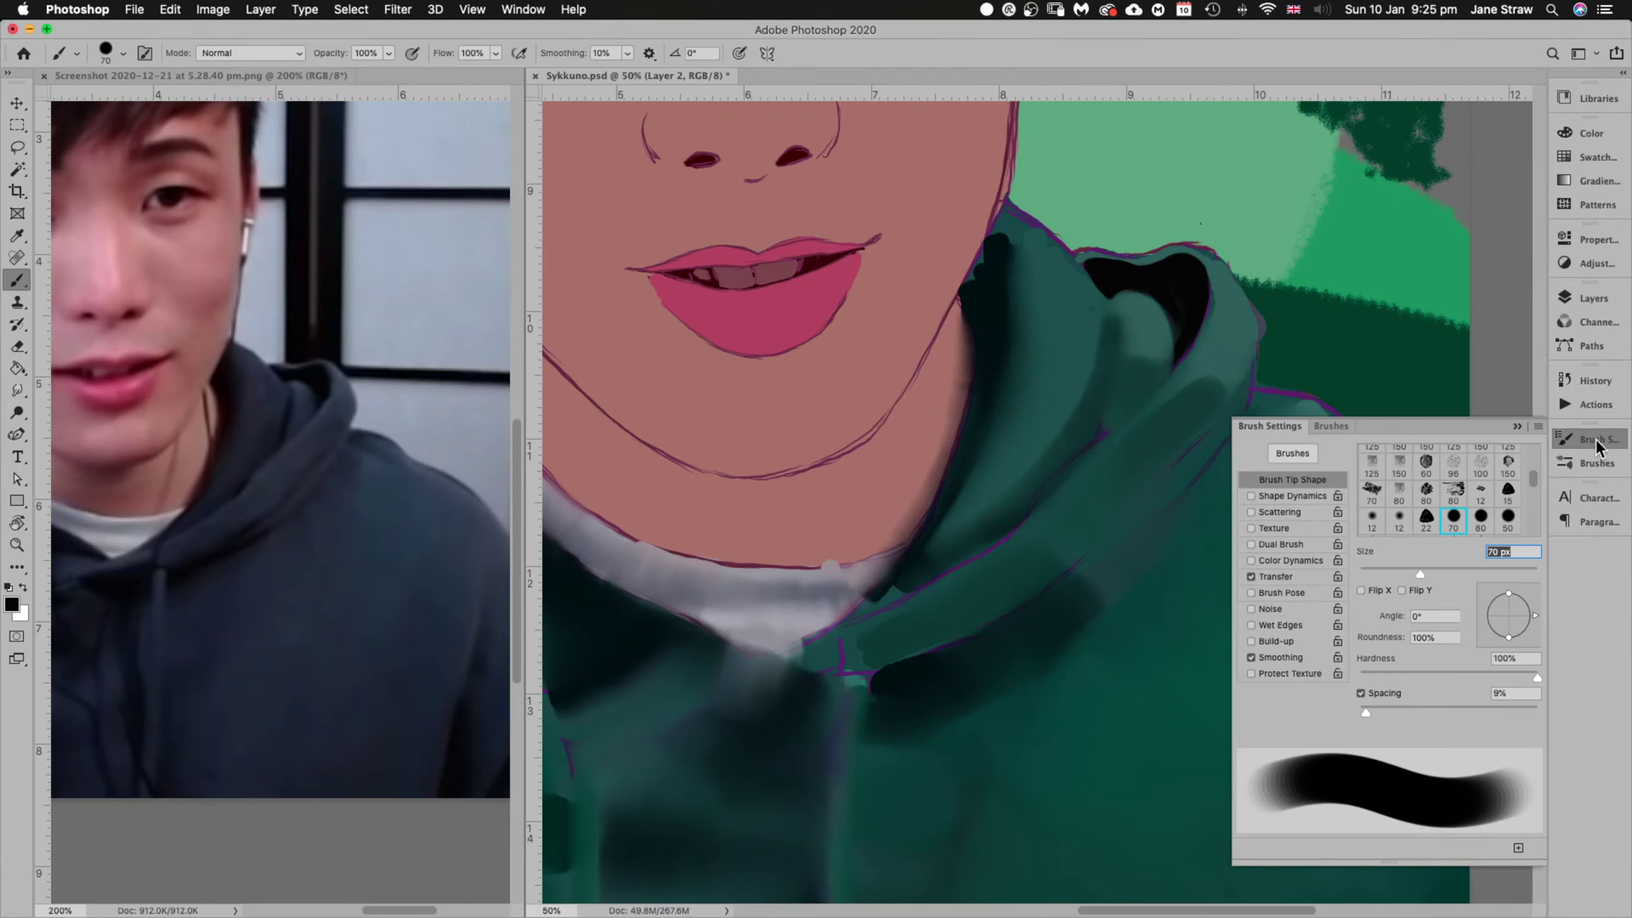
click(1597, 443)
click(1594, 463)
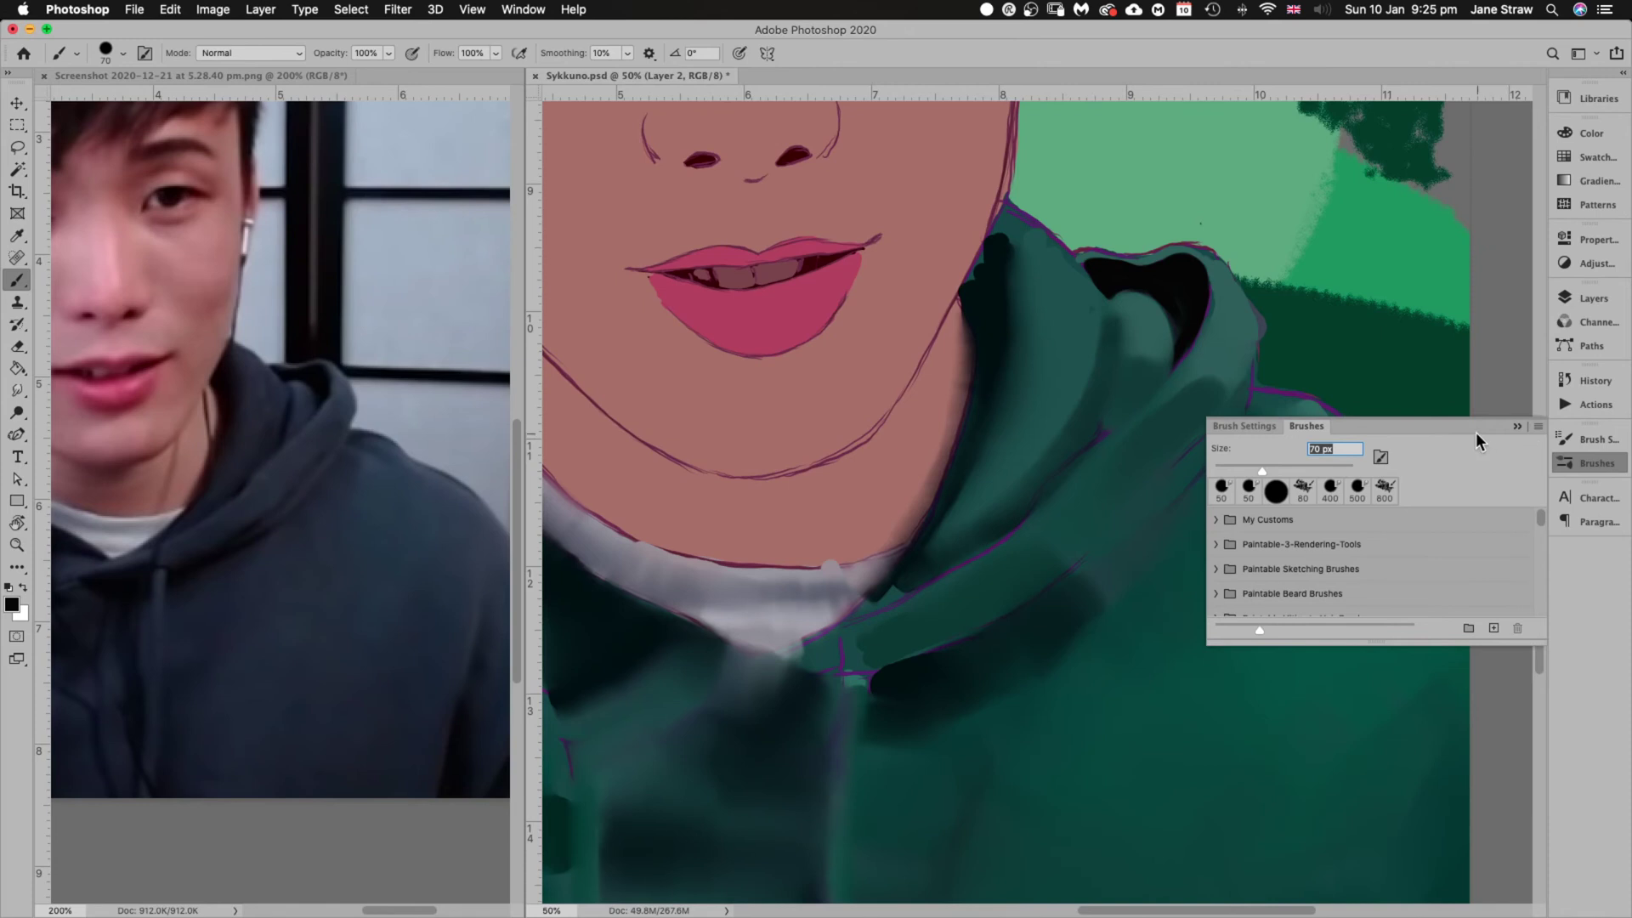
mouse_move(1569, 464)
mouse_down()
mouse_move(292, 441)
mouse_move(288, 318)
mouse_move(405, 331)
mouse_up()
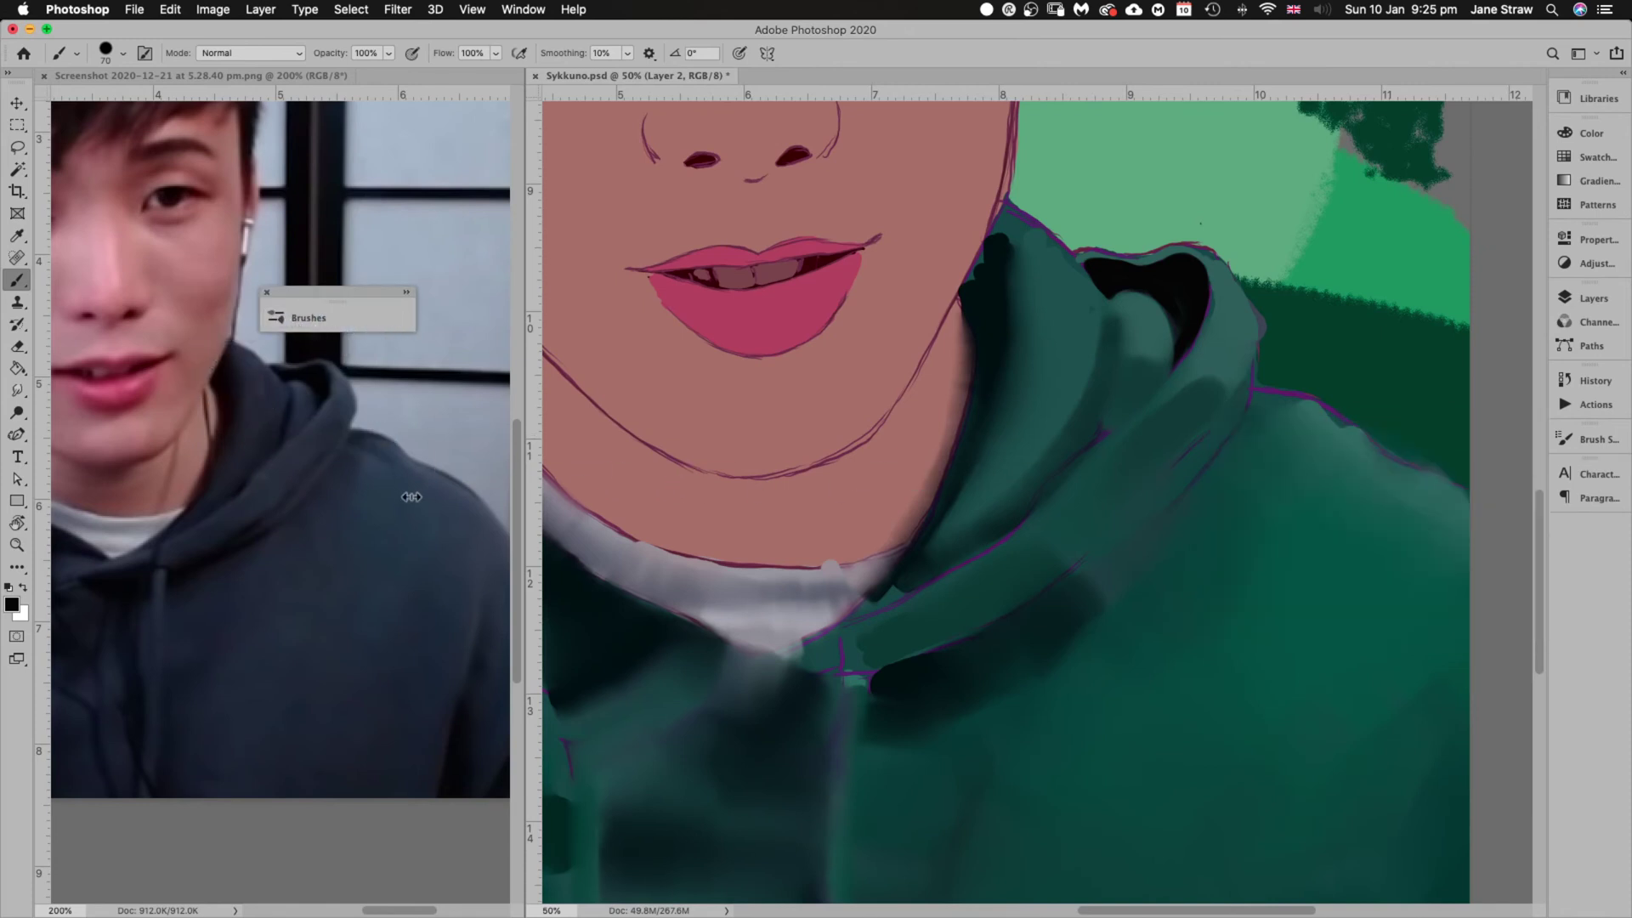
click(298, 314)
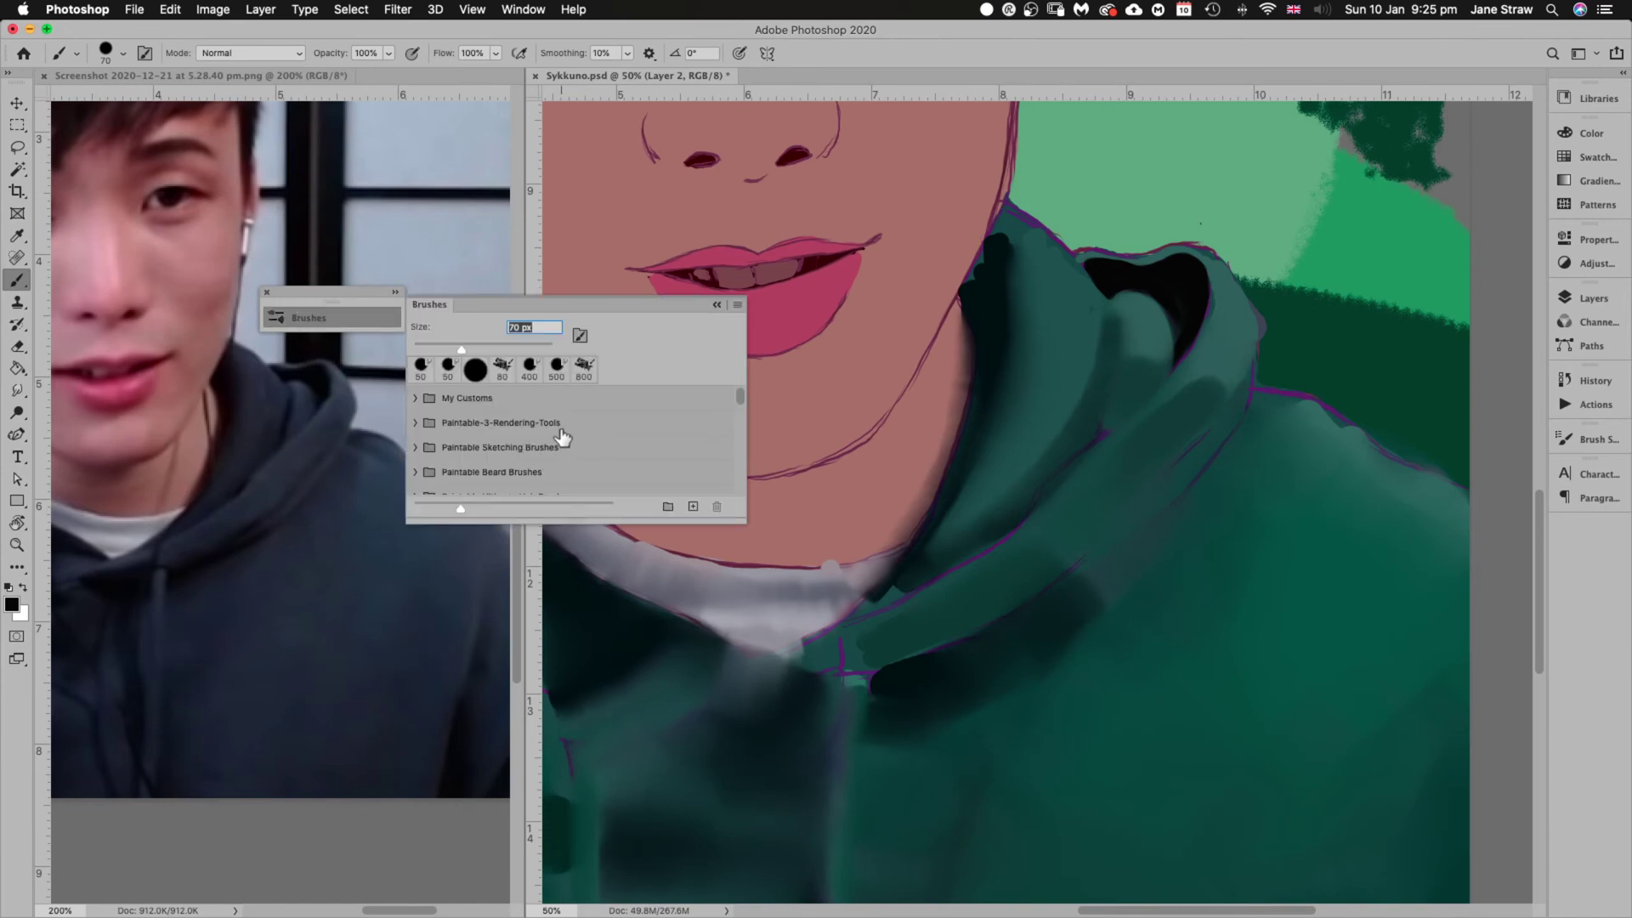
drag(588, 519, 586, 823)
click(416, 423)
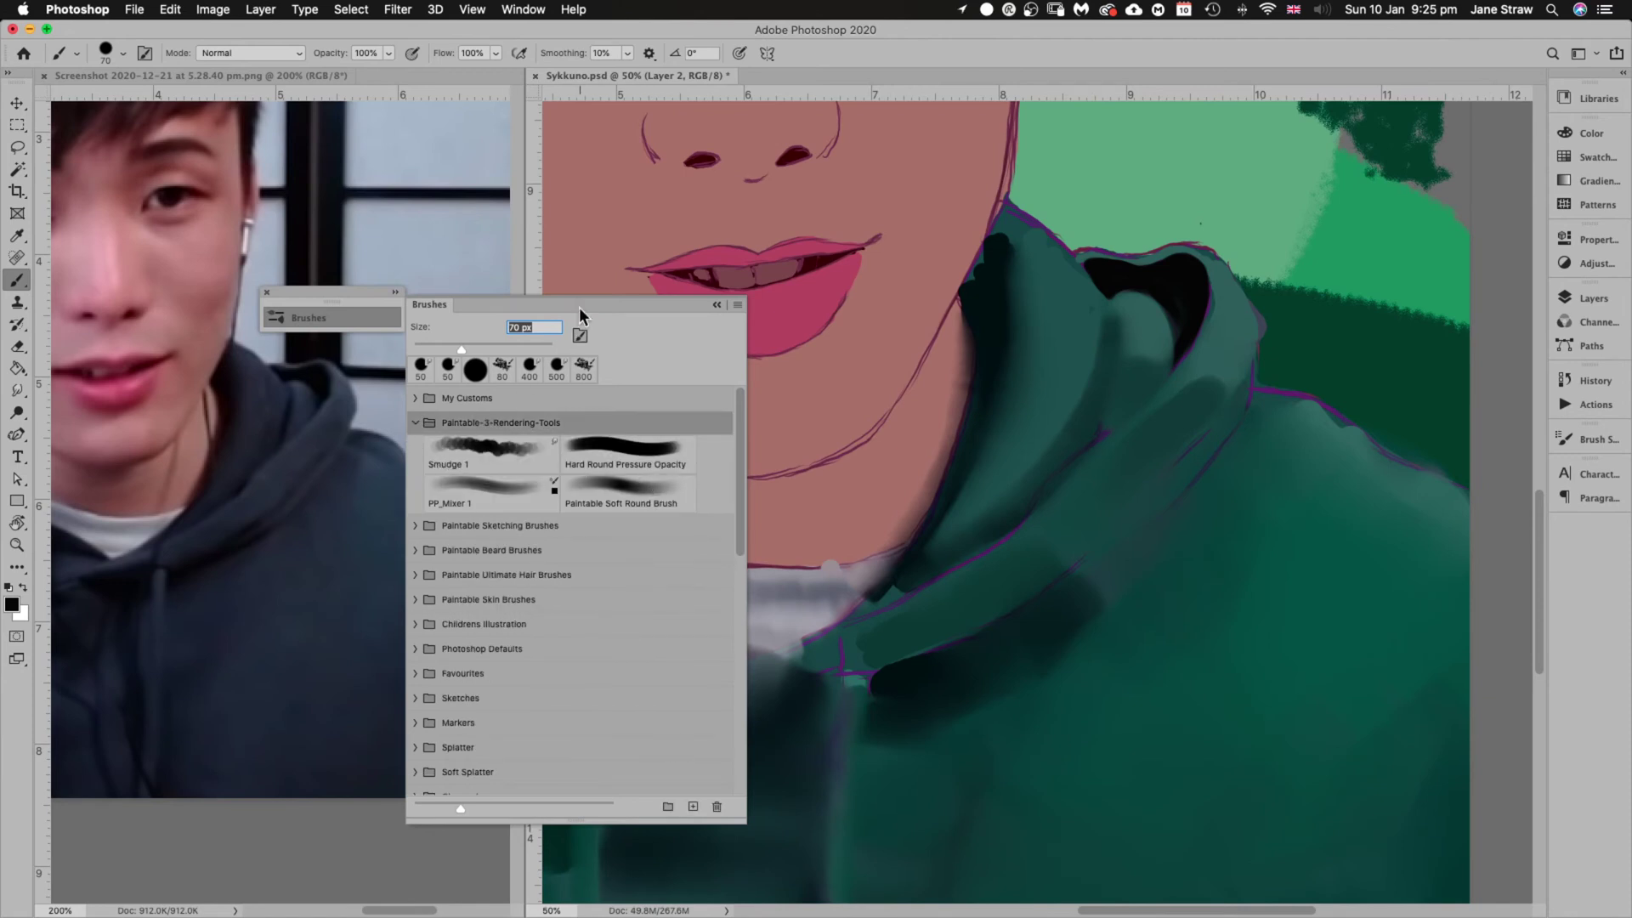
mouse_move(579, 304)
mouse_down()
mouse_move(314, 152)
mouse_move(420, 289)
mouse_move(1431, 101)
mouse_move(501, 548)
mouse_move(1391, 107)
mouse_move(1329, 340)
mouse_move(1444, 392)
mouse_move(1509, 380)
mouse_move(1569, 483)
mouse_move(1578, 589)
mouse_move(1599, 119)
mouse_move(1549, 167)
mouse_move(1539, 152)
mouse_up()
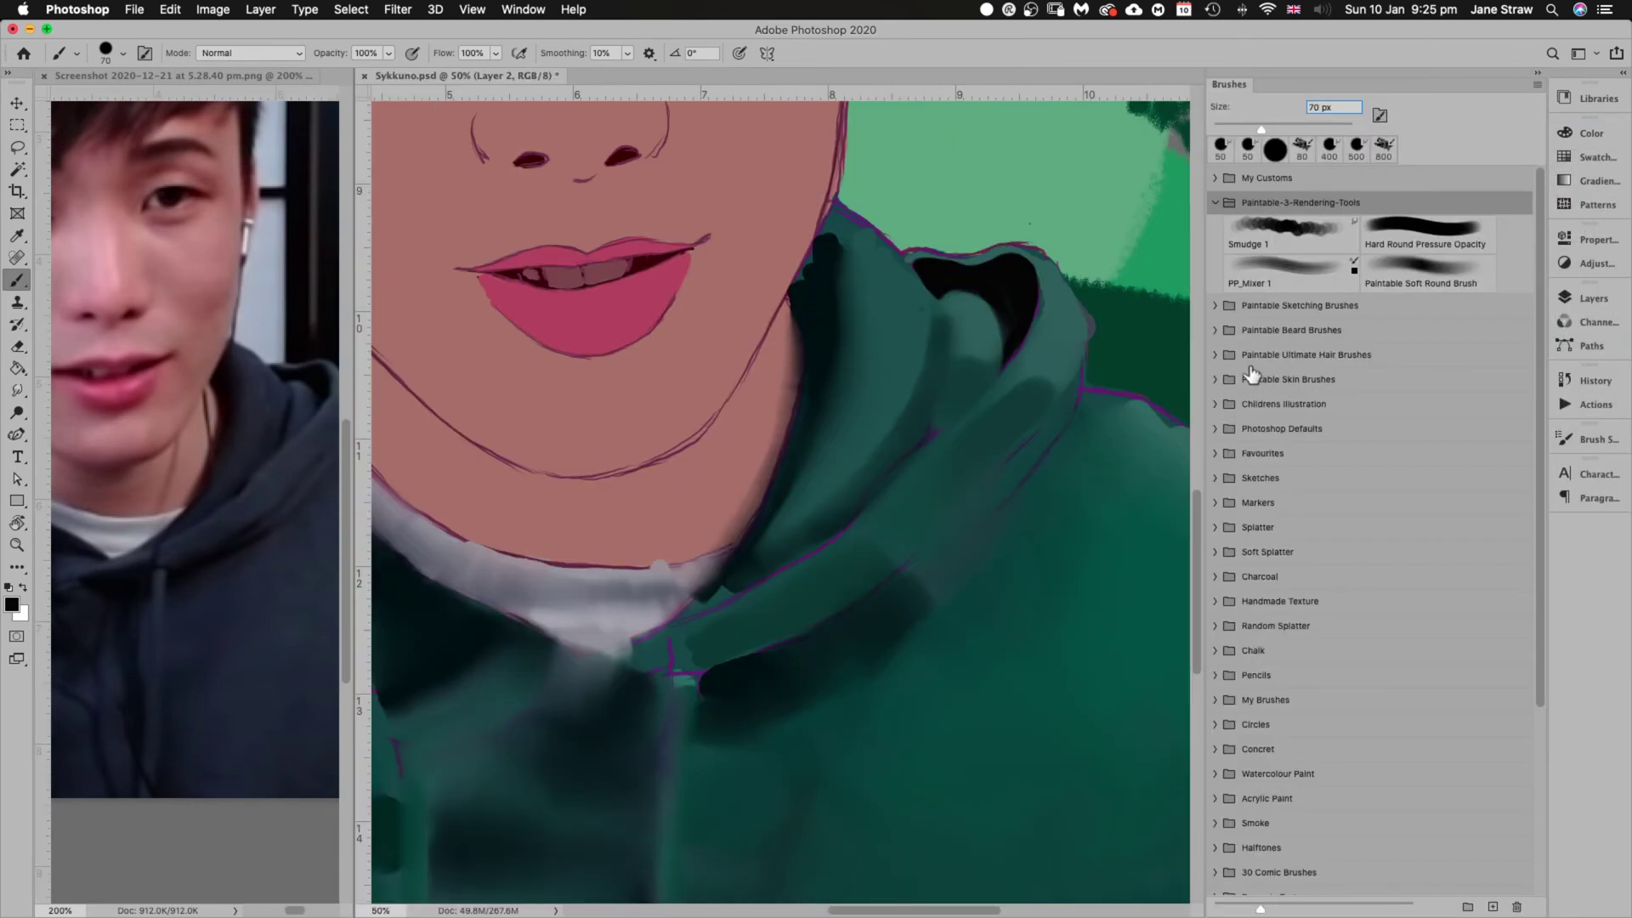
Resample black from the hood opening and reduce the brush to 35 px
scroll(944, 354, right, 10)
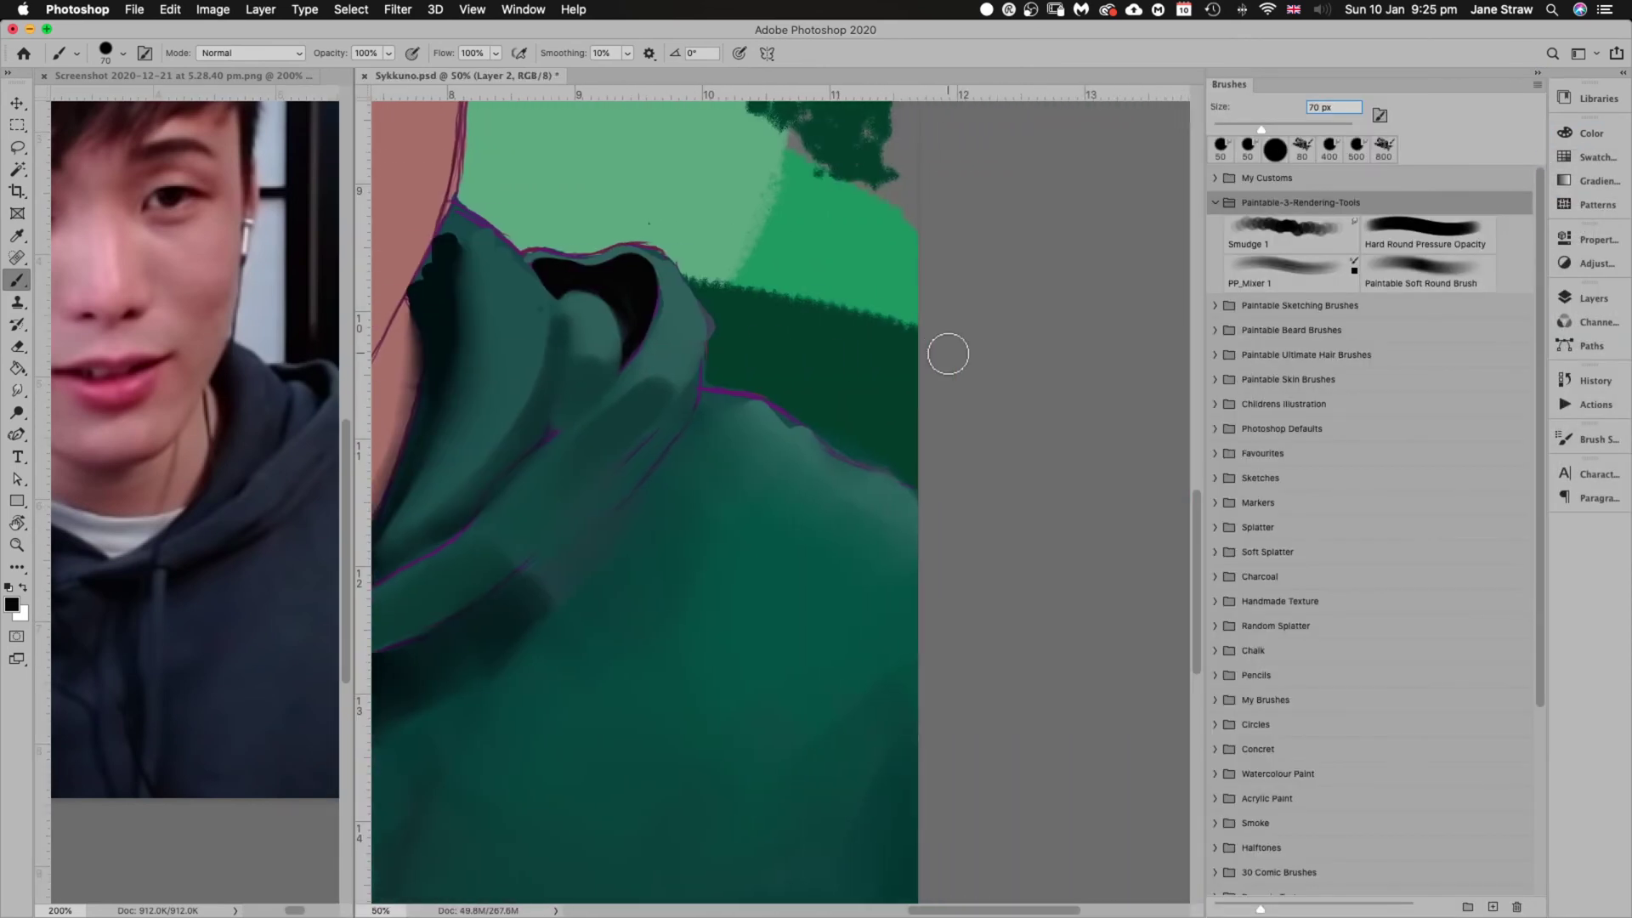
scroll(935, 347, left, 5)
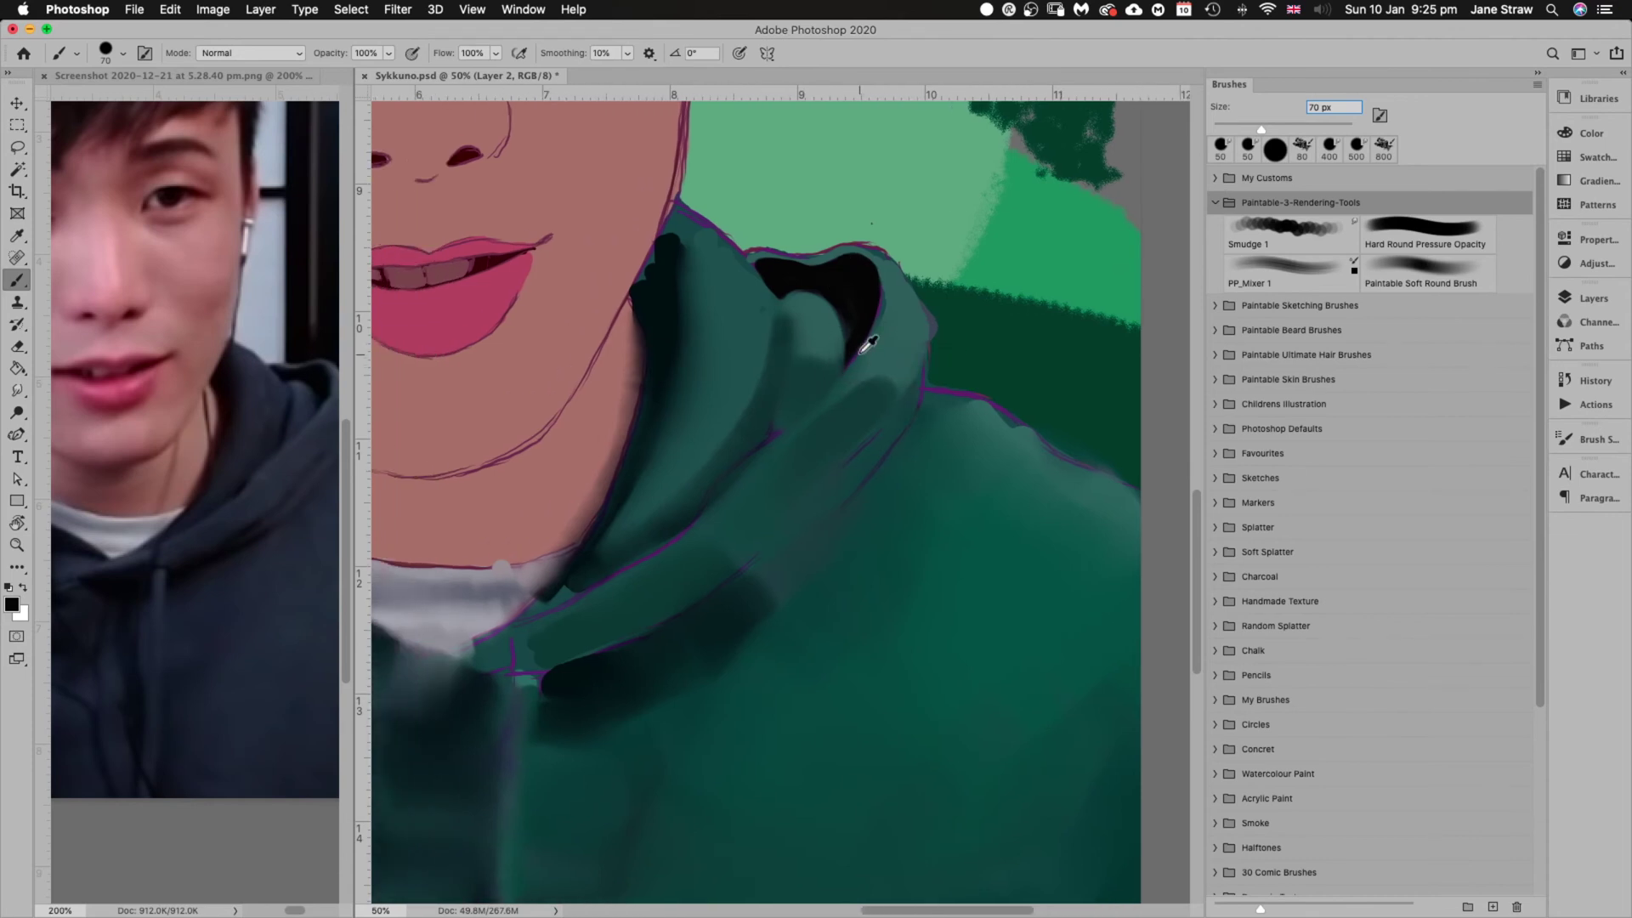
alt+click(860, 291)
key(bracketleft)
key(bracketleft)
key(bracketleft)
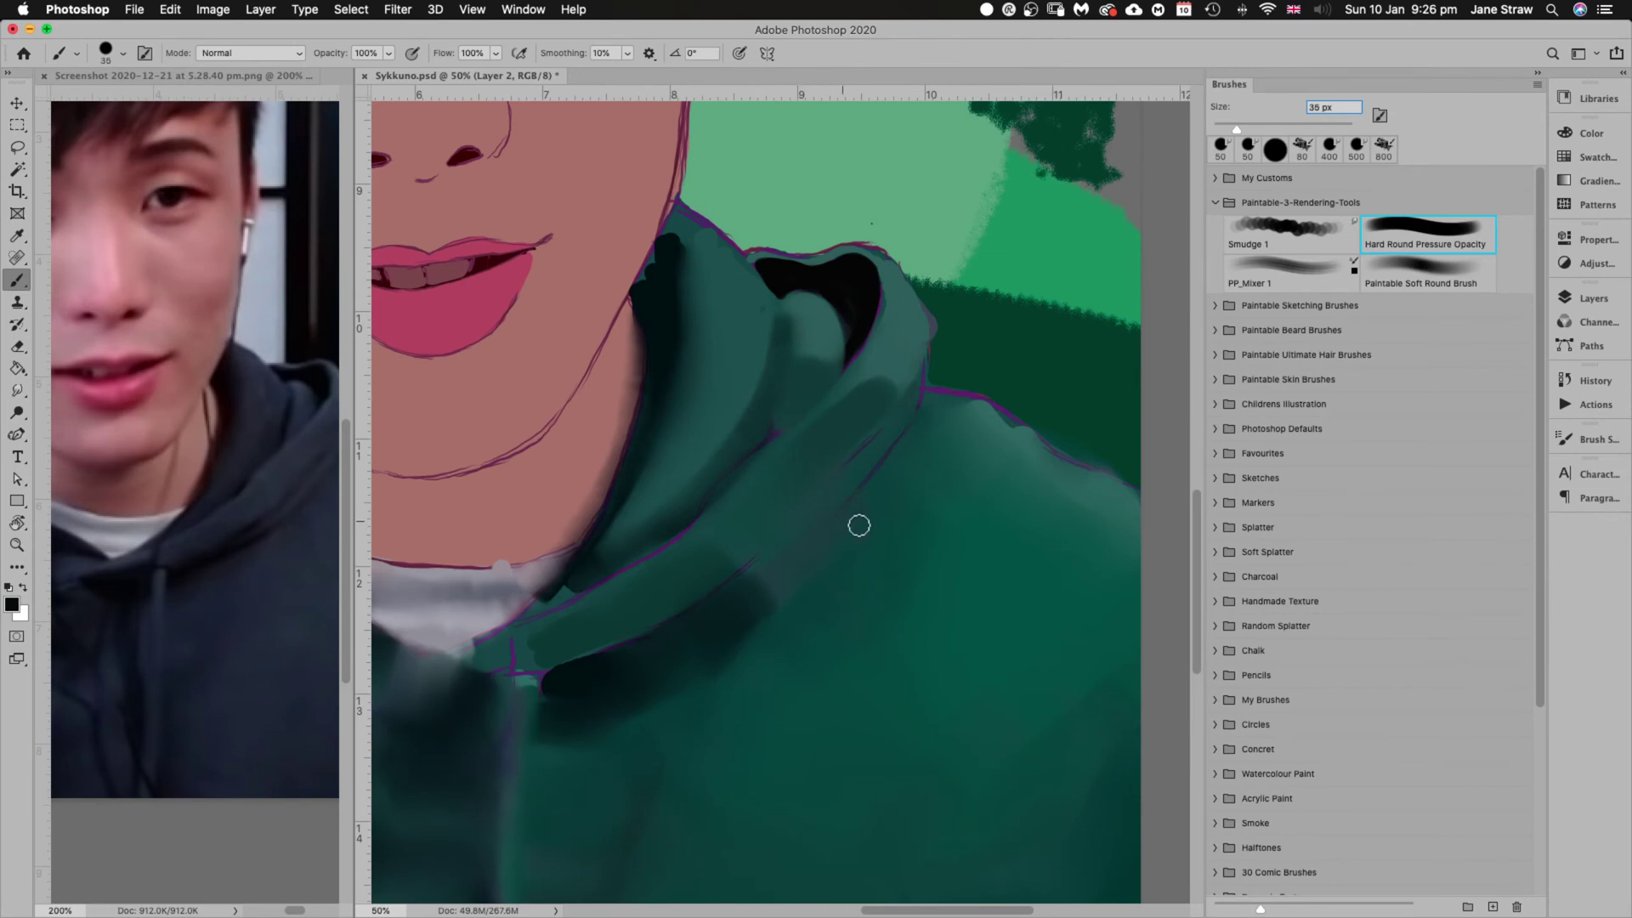
key(r)
drag(914, 533, 918, 434)
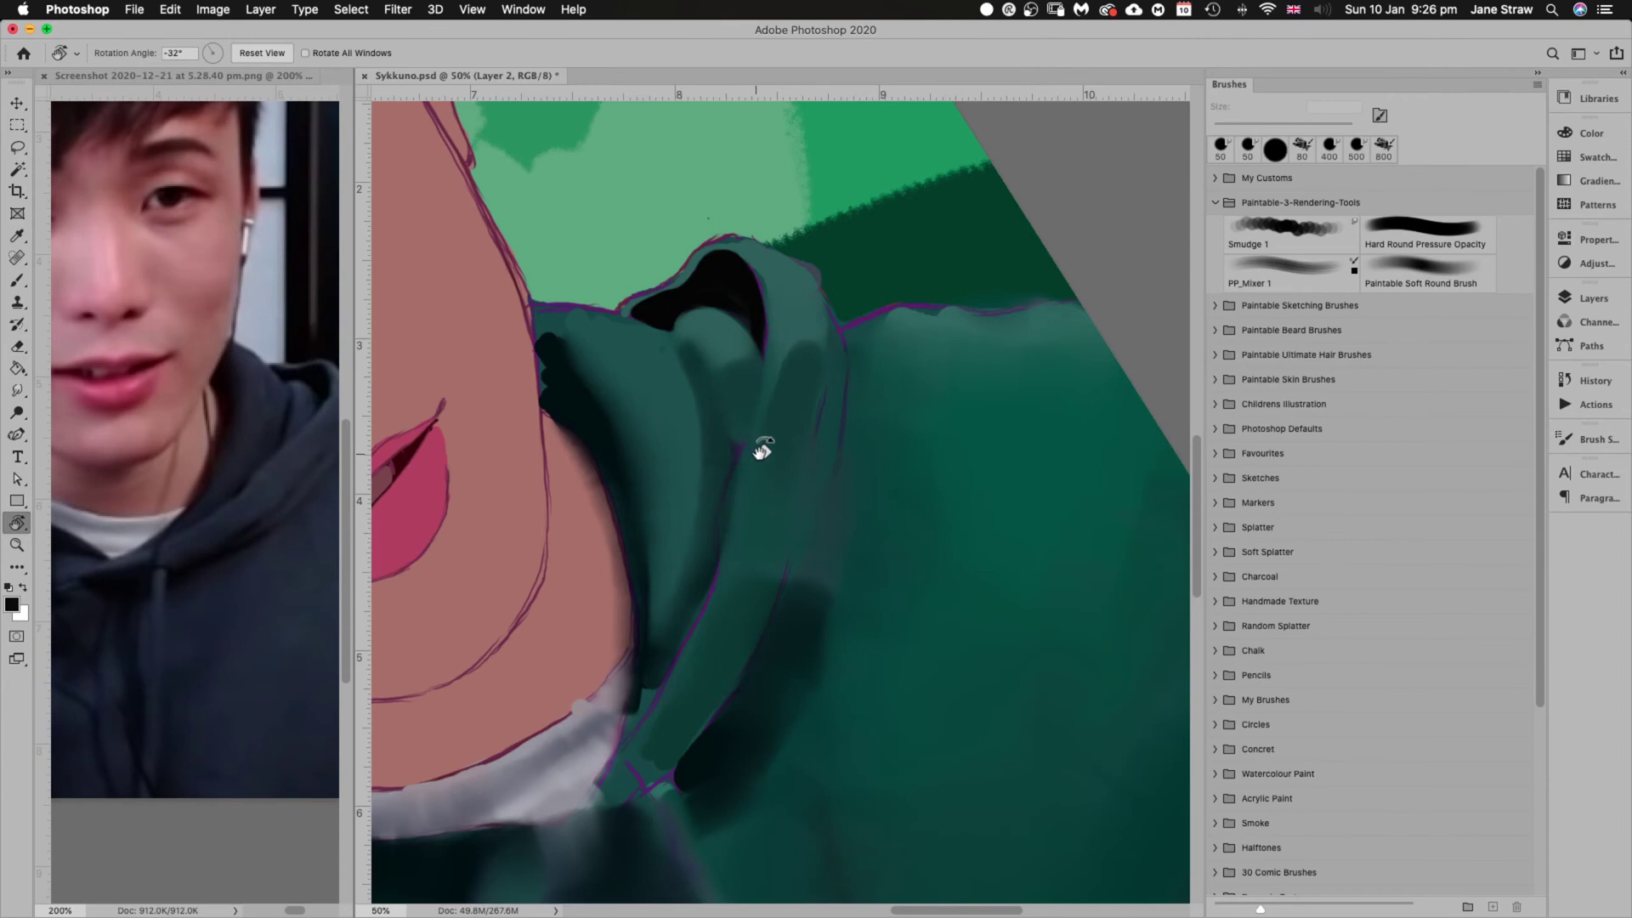
drag(901, 432, 915, 431)
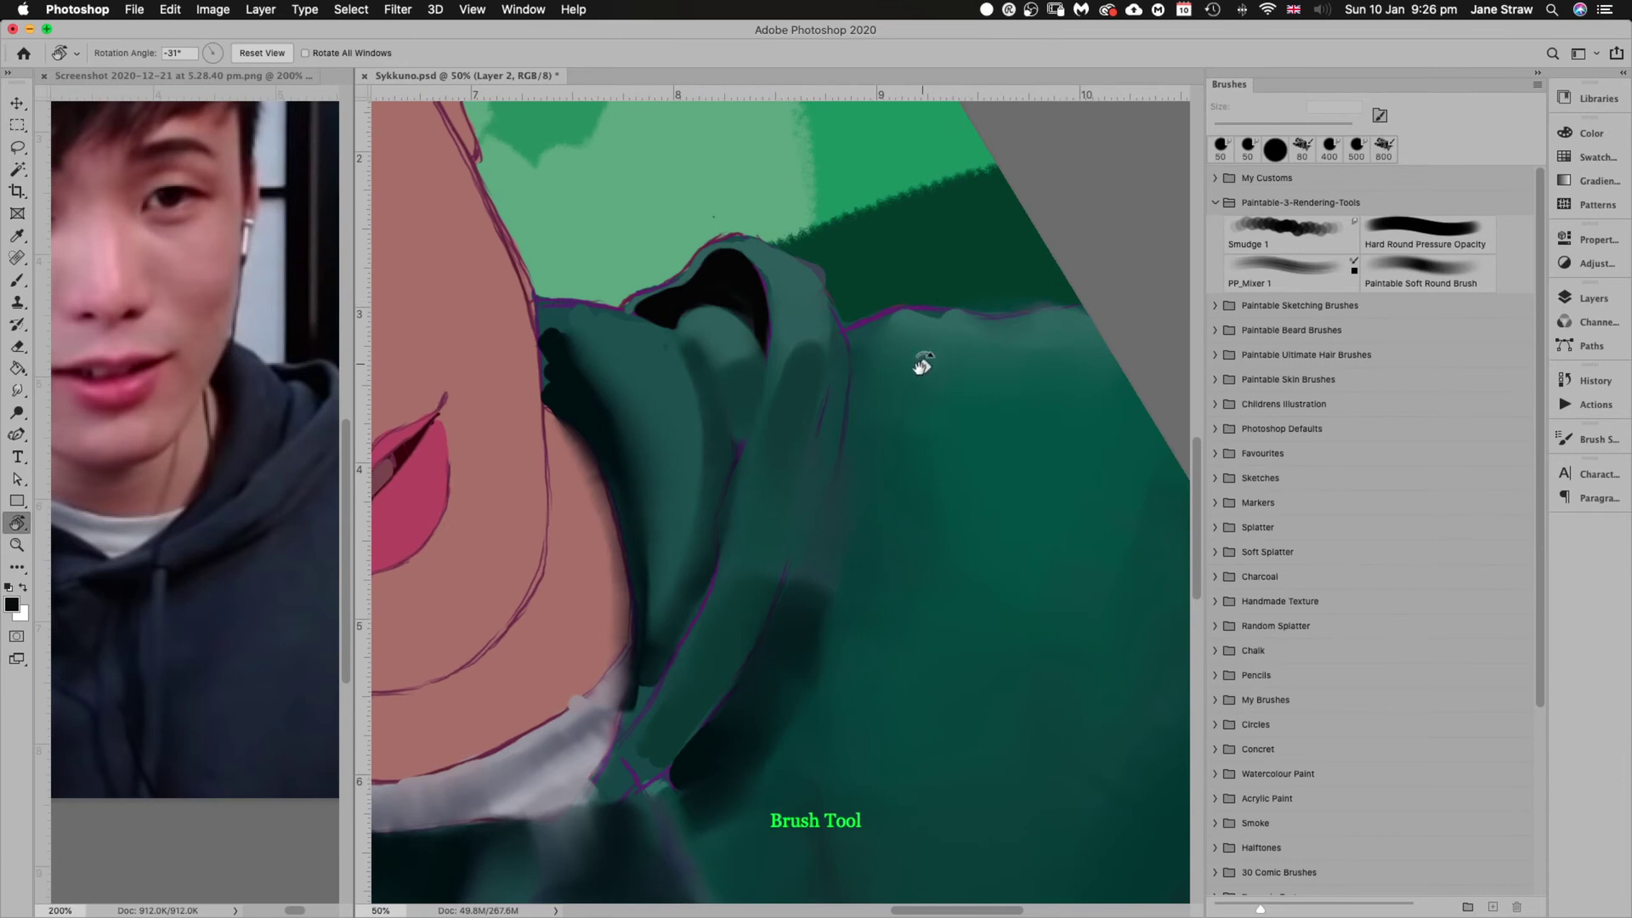
key(Escape)
drag(985, 514, 945, 311)
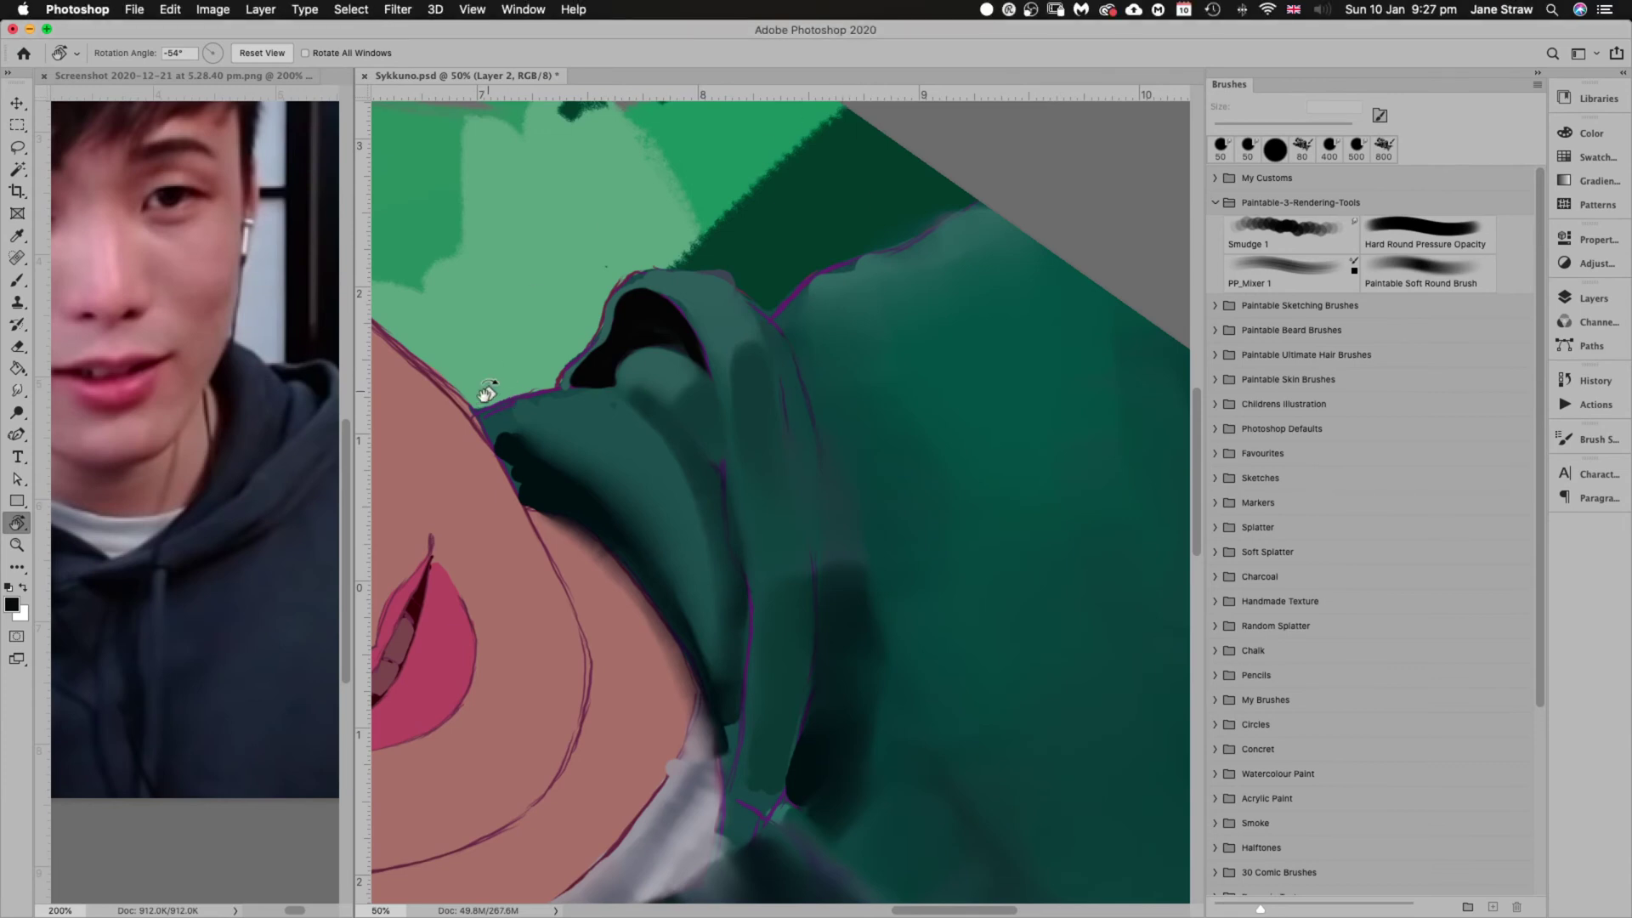
key(b)
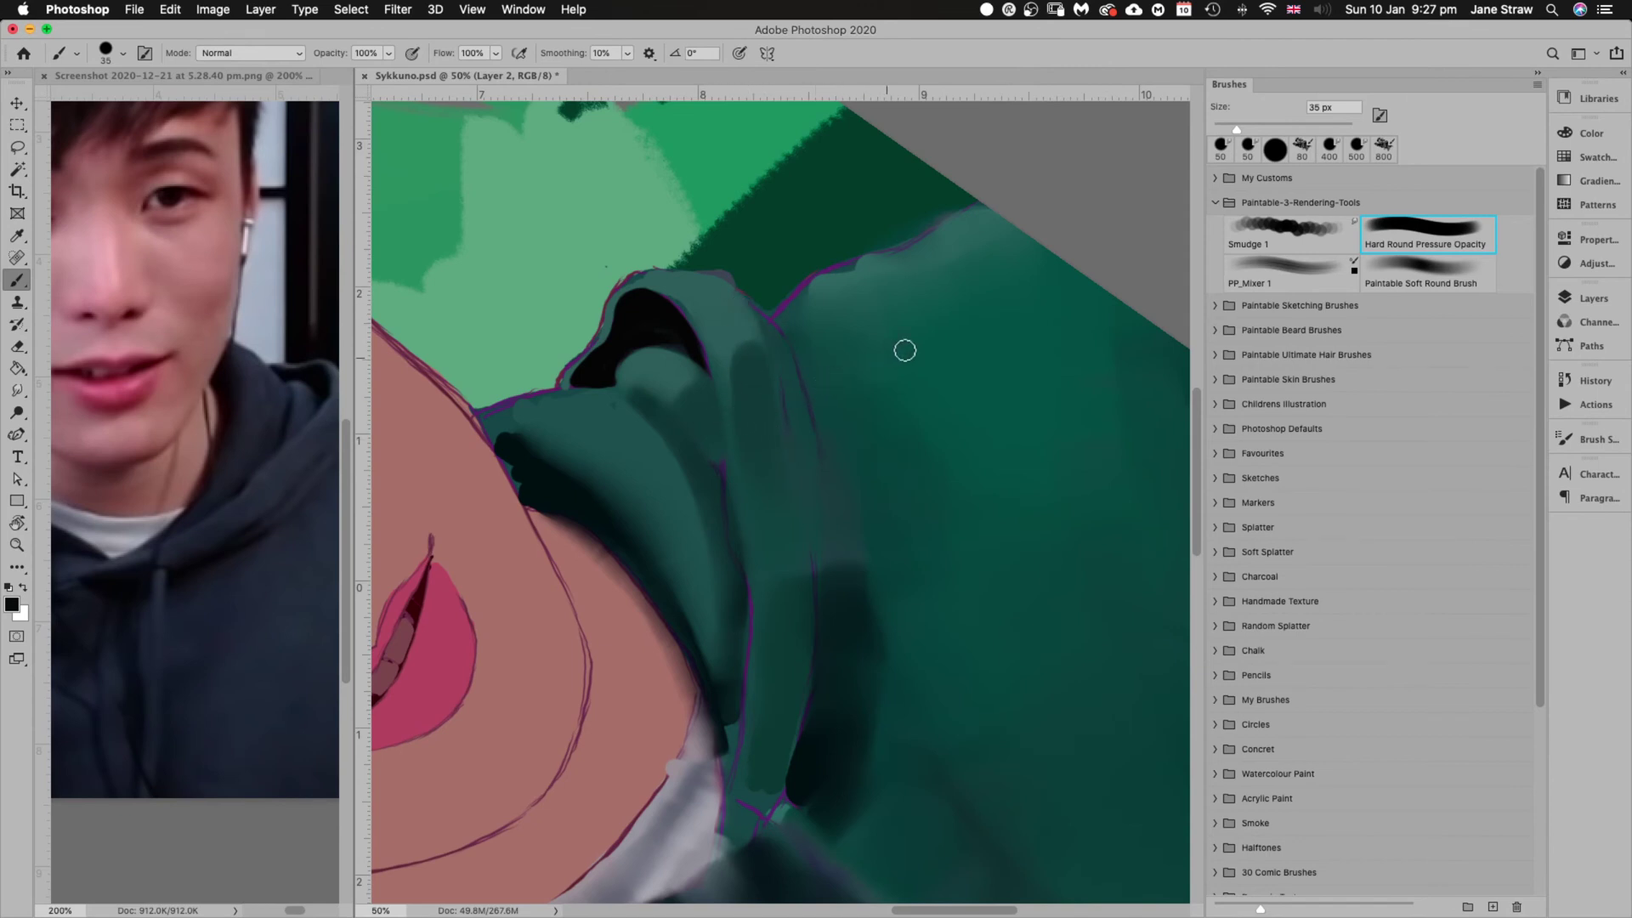
key(Escape)
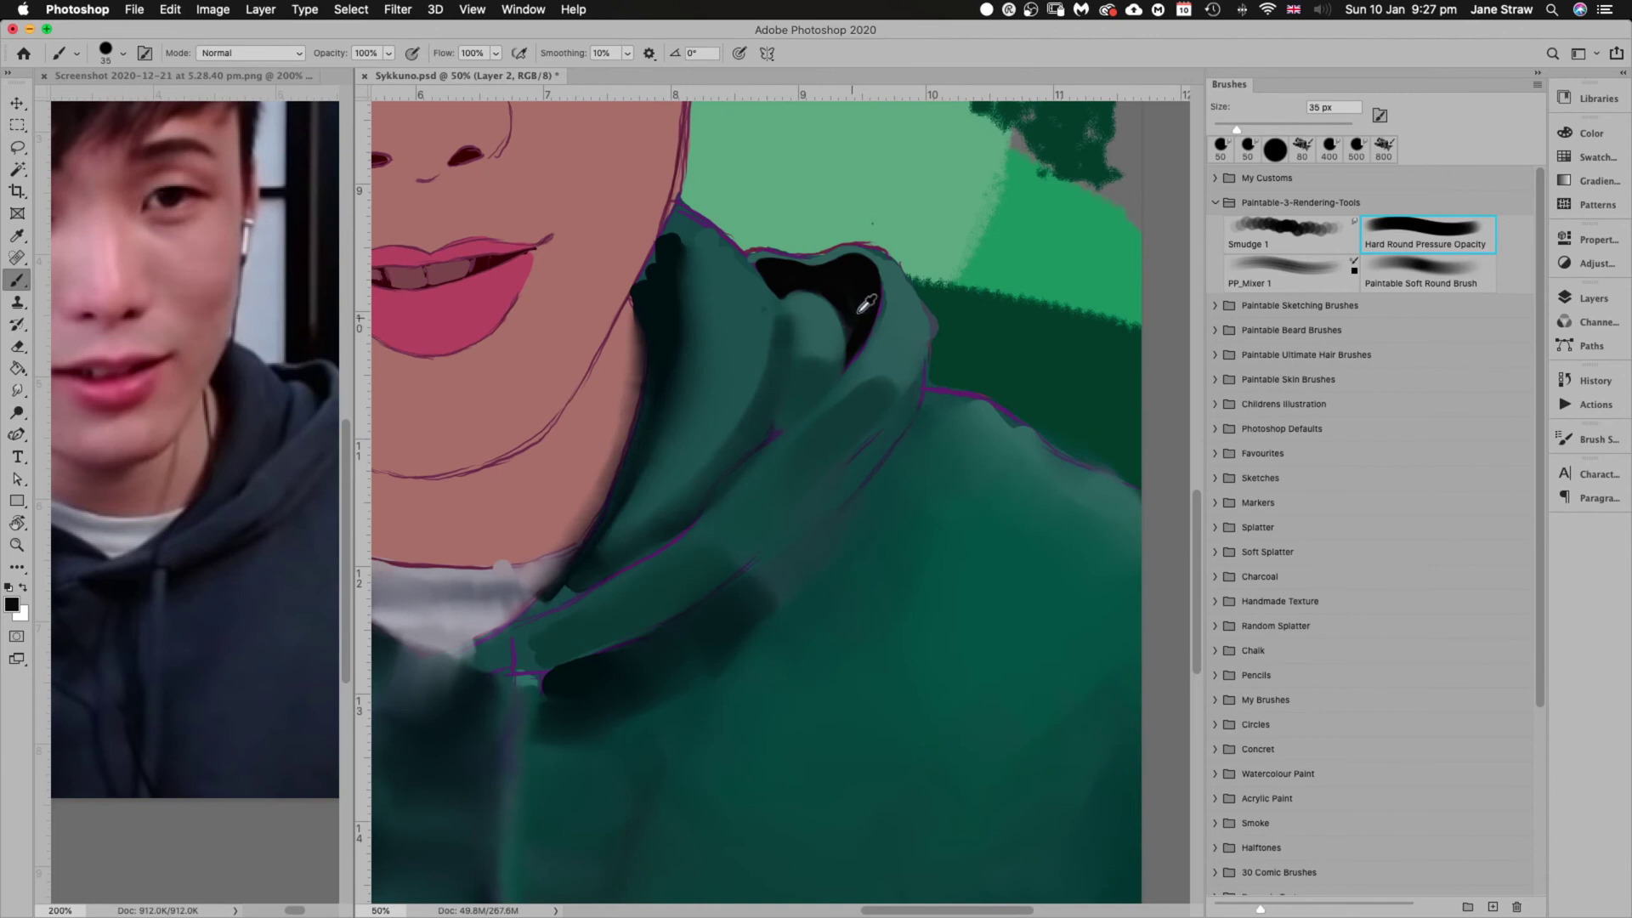
Rotate the canvas to about -30° and paint a black shadow along the crease between the inner hood and the lower rim
key(r)
mouse_move(934, 455)
mouse_down()
mouse_move(1016, 451)
mouse_move(1023, 346)
mouse_up()
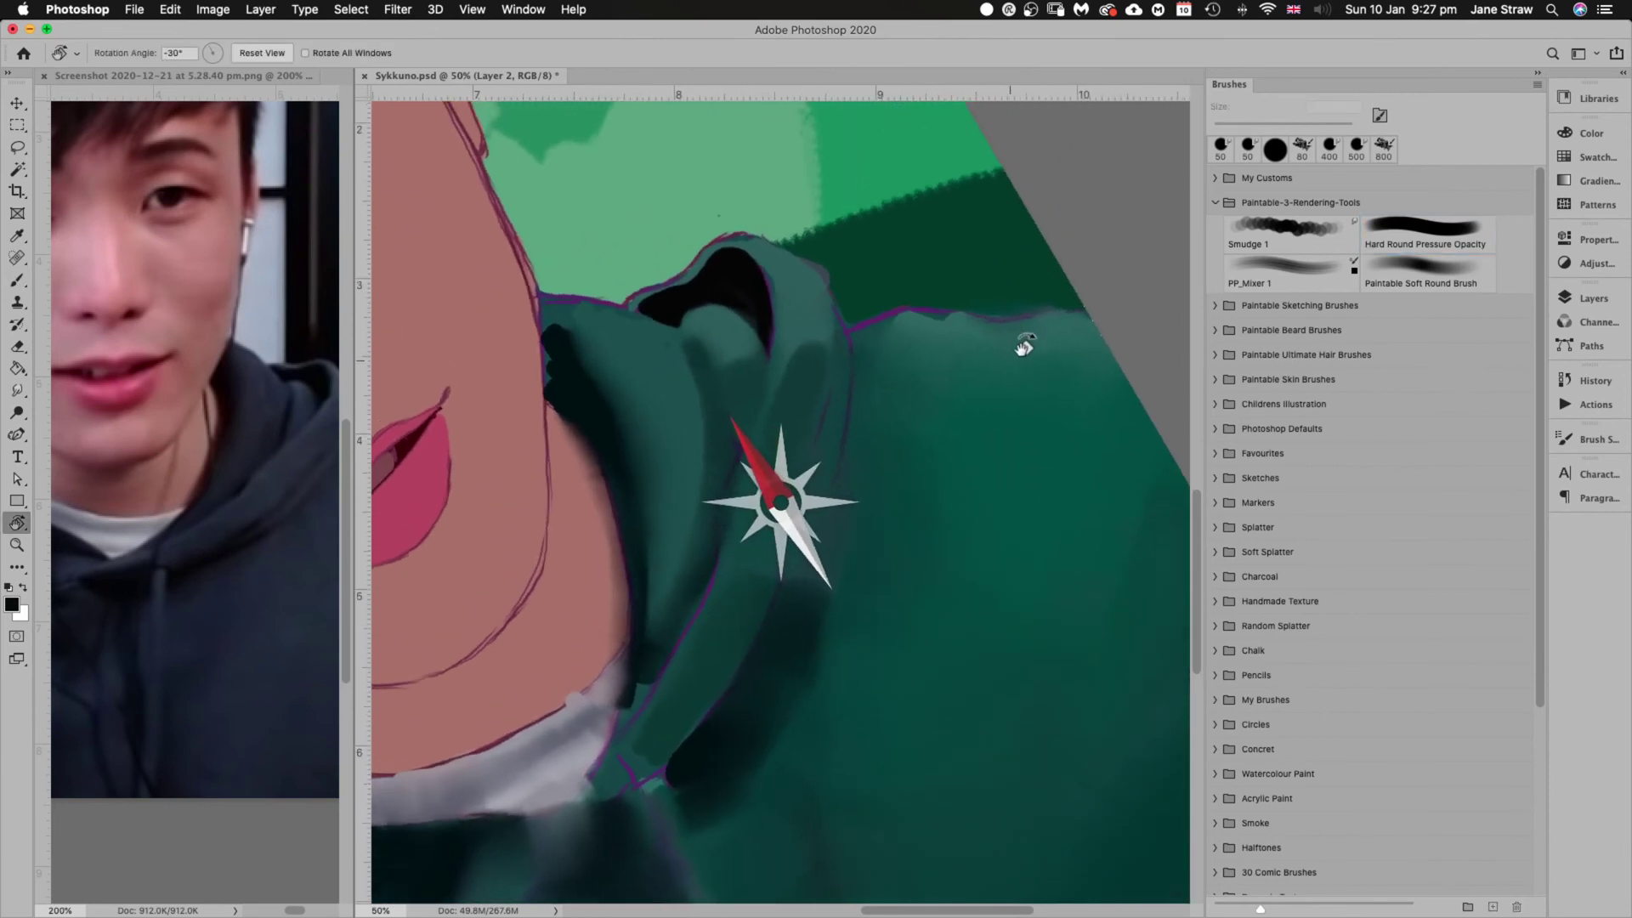
mouse_move(708, 579)
mouse_down()
mouse_move(678, 619)
mouse_move(711, 554)
mouse_move(648, 678)
mouse_up()
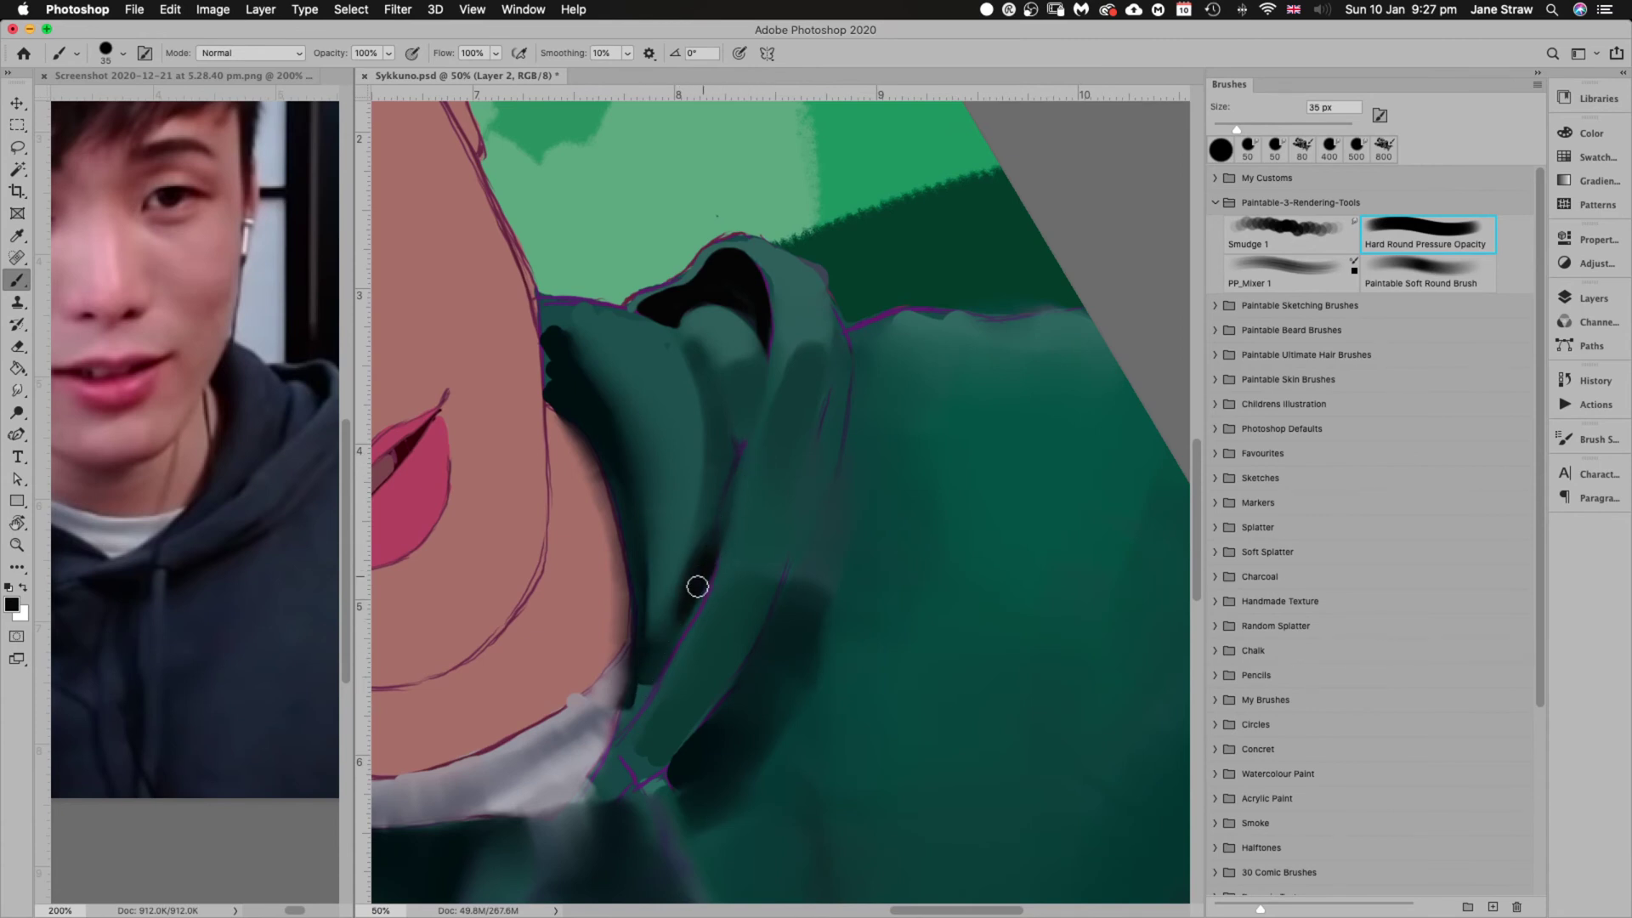
Sample dark blue-grey from the hoodie front and paint it into the base of the rounded fold below the hood opening
key(bracketleft)
alt+click(677, 829)
alt+click(676, 837)
key(r)
mouse_move(918, 385)
mouse_down()
mouse_move(955, 472)
mouse_move(912, 391)
mouse_up()
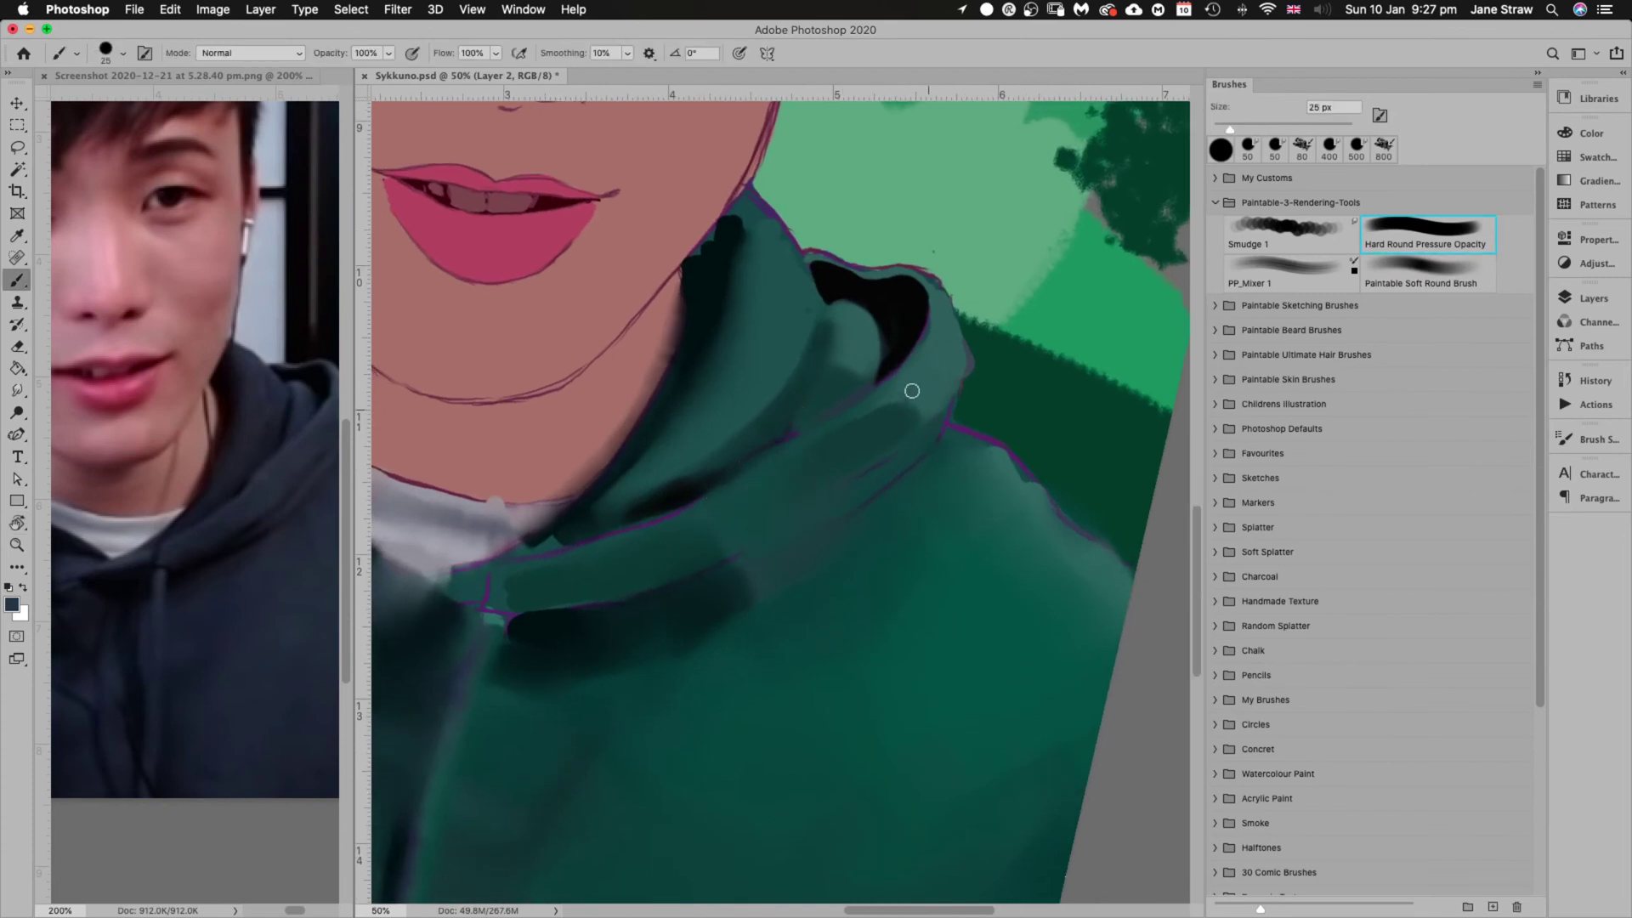
key(bracketright)
key(bracketright)
drag(822, 408, 860, 381)
Blend sampled green and blue-grey through the lower part of the rounded fold with a 70 px brush, and straighten the canvas
alt+click(836, 375)
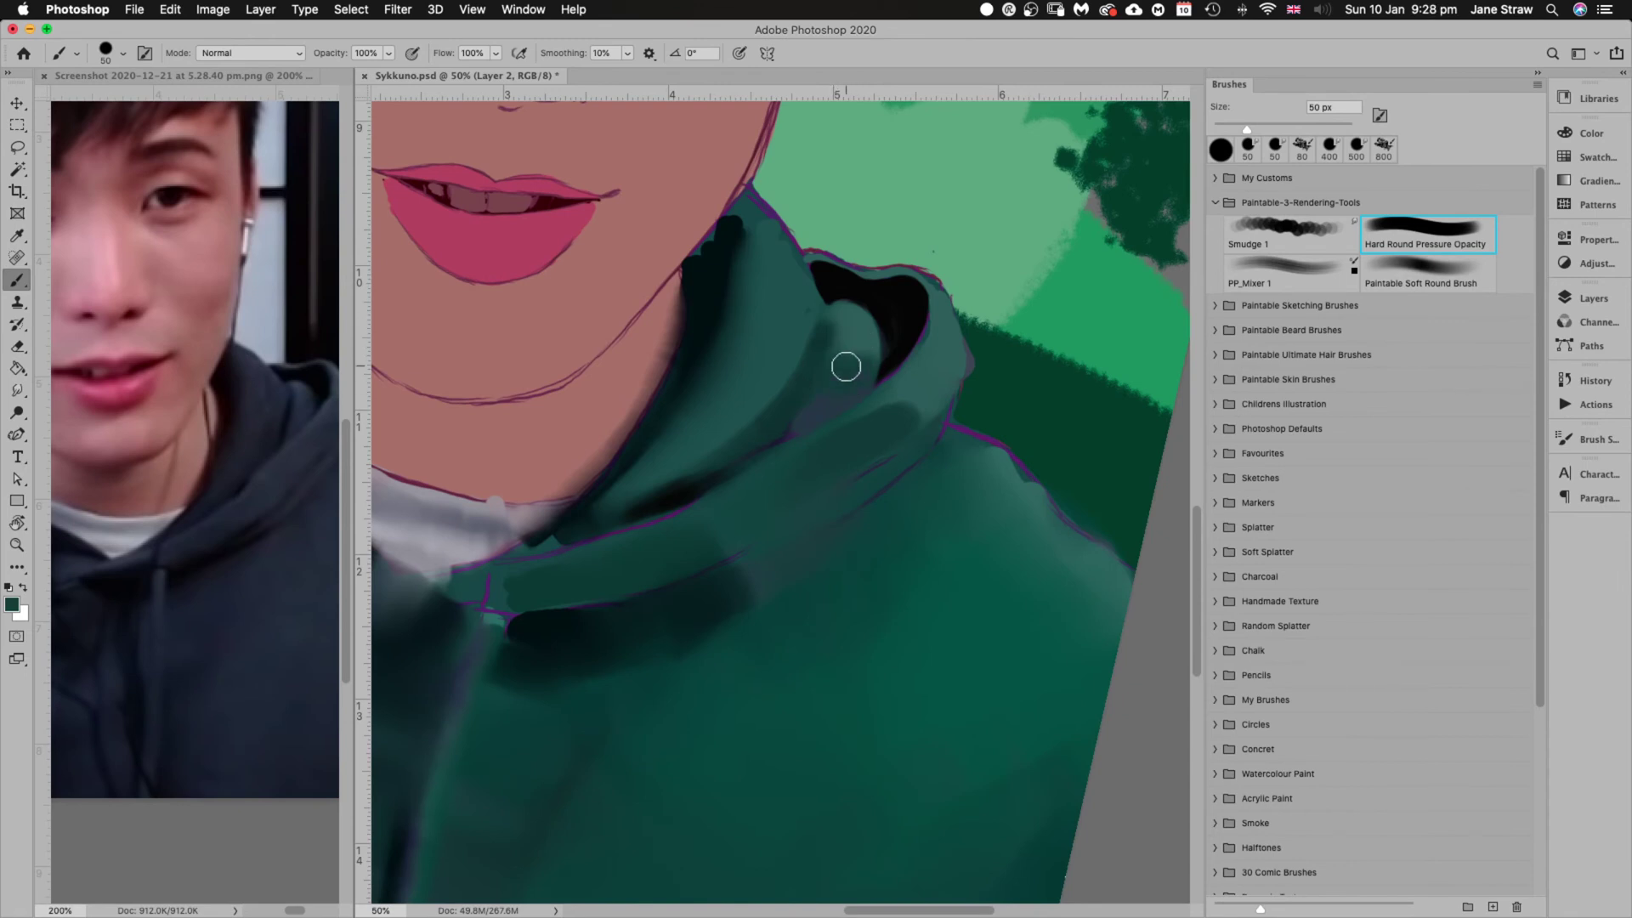
key(bracketright)
key(bracketright)
key(bracketright)
key(bracketright)
key(bracketleft)
key(bracketleft)
key(Escape)
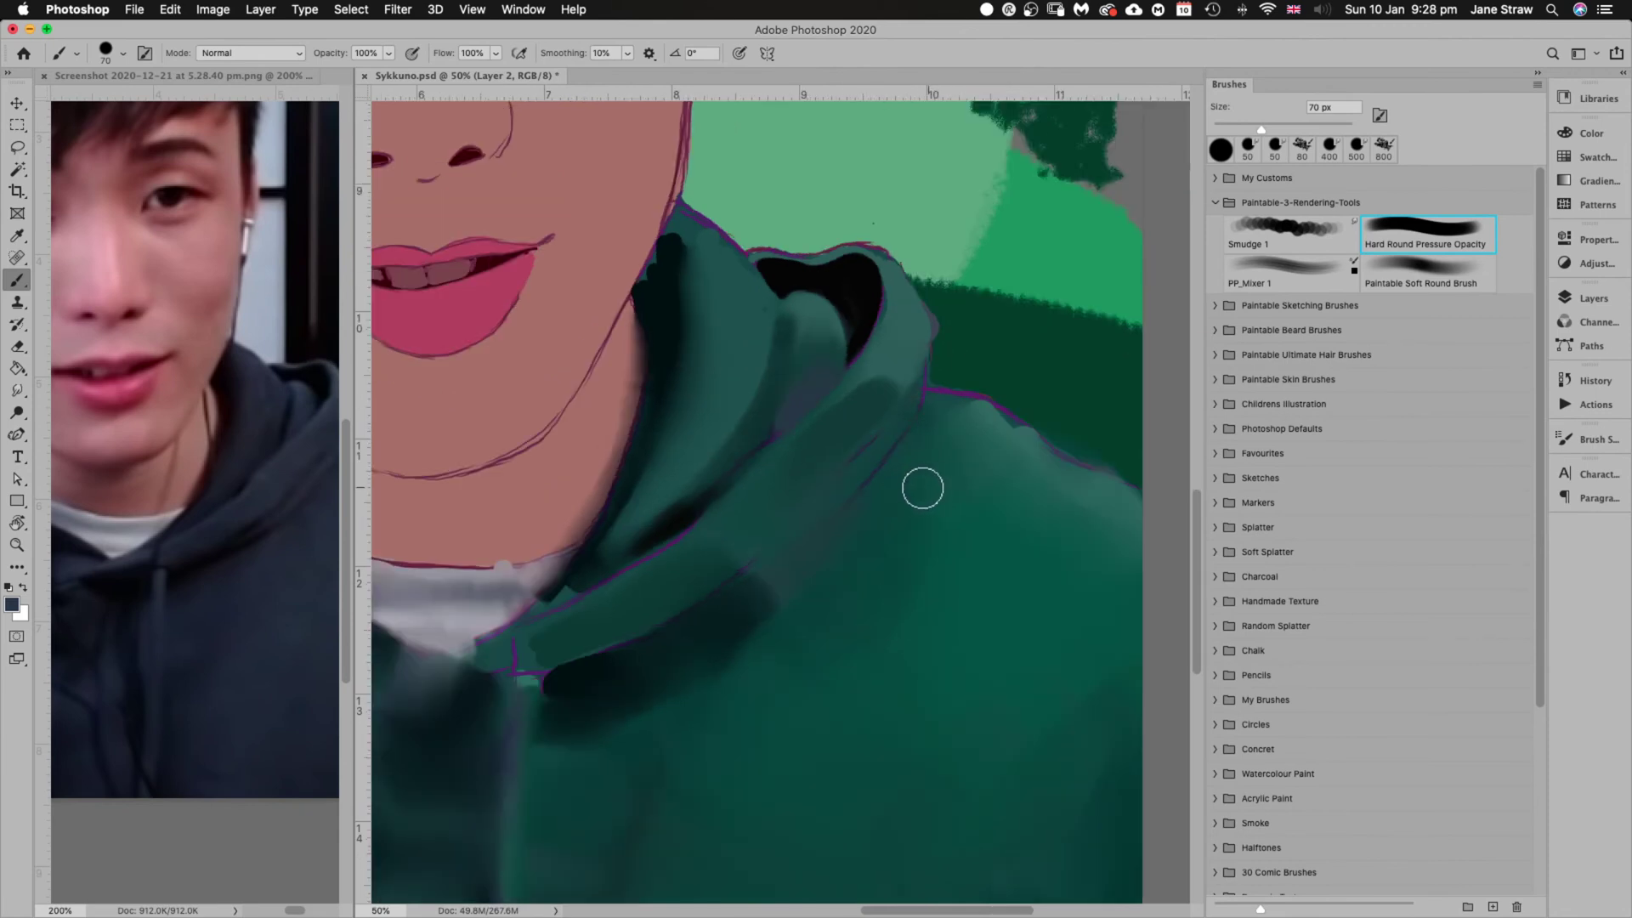
Sample the dark crease colour and paint a thin shadow between the inner hood and the rounded fold with a 20 px brush
key(bracketleft)
key(bracketleft)
key(bracketleft)
key(bracketleft)
key(bracketleft)
alt+click(691, 504)
alt+click(691, 501)
key(bracketleft)
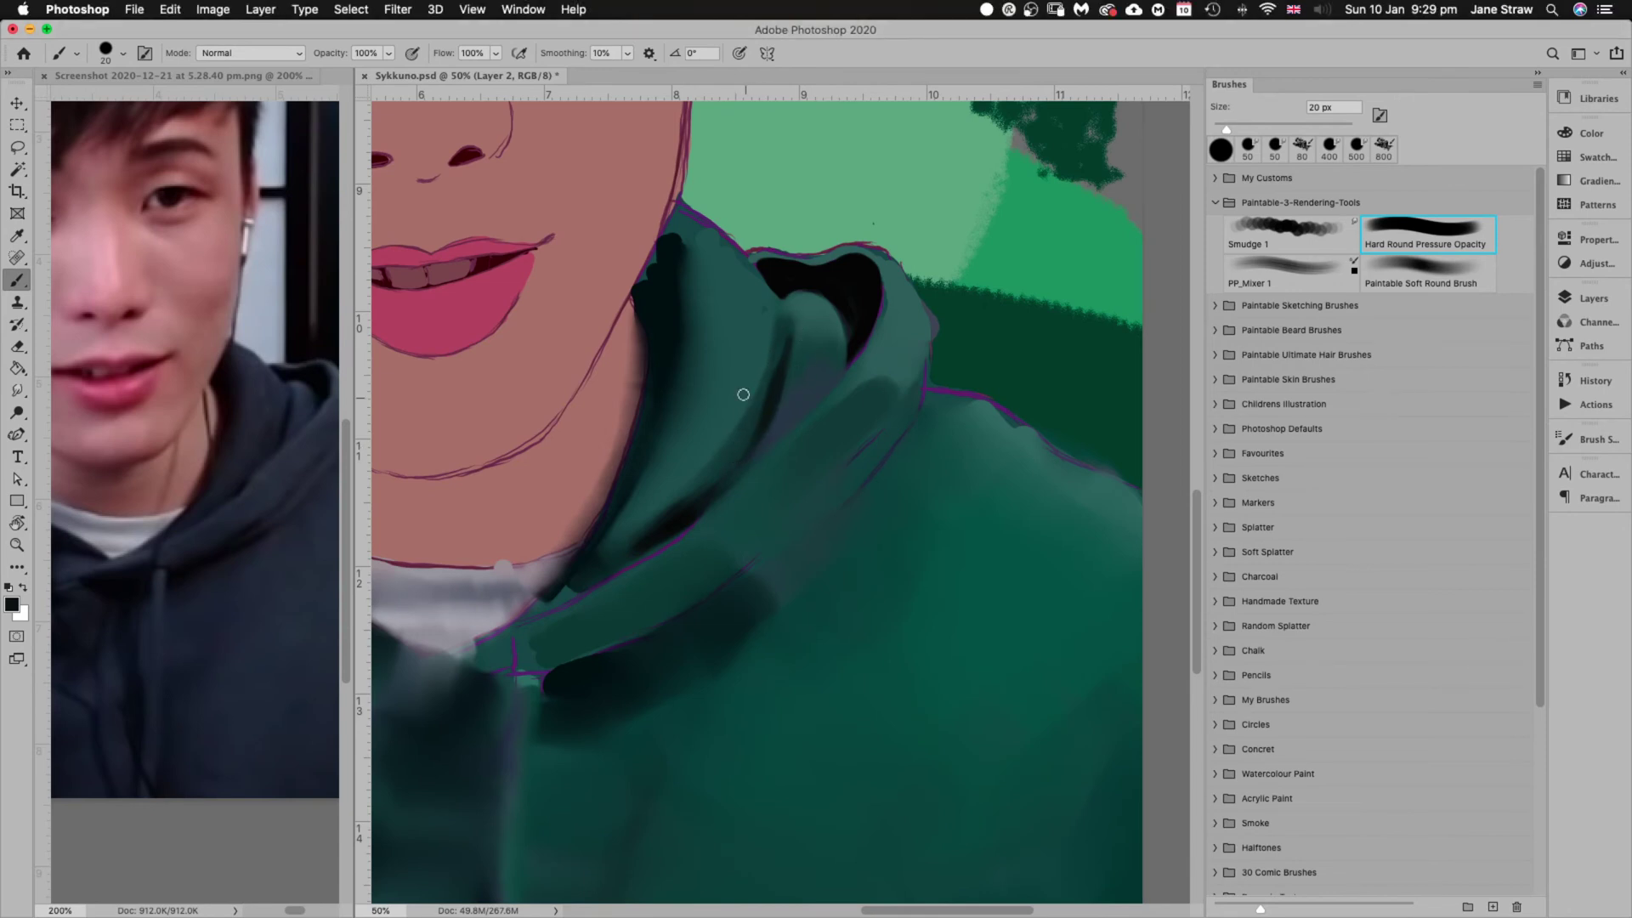
Sample dark green beside the crease and shade the inner side of the hood, enlarging the brush to 70 px
alt+click(738, 435)
key(bracketright)
key(bracketright)
key(bracketright)
key(bracketright)
mouse_move(693, 481)
mouse_down()
mouse_move(765, 324)
mouse_move(717, 464)
mouse_move(762, 327)
mouse_move(710, 477)
mouse_move(774, 268)
mouse_move(735, 426)
mouse_move(753, 337)
mouse_move(671, 508)
mouse_move(751, 319)
mouse_move(670, 508)
mouse_move(748, 330)
mouse_move(689, 488)
mouse_move(742, 360)
mouse_move(721, 439)
mouse_move(750, 321)
mouse_move(748, 417)
mouse_move(754, 371)
mouse_move(734, 431)
mouse_move(774, 295)
mouse_move(712, 436)
mouse_up()
key(bracketright)
key(bracketright)
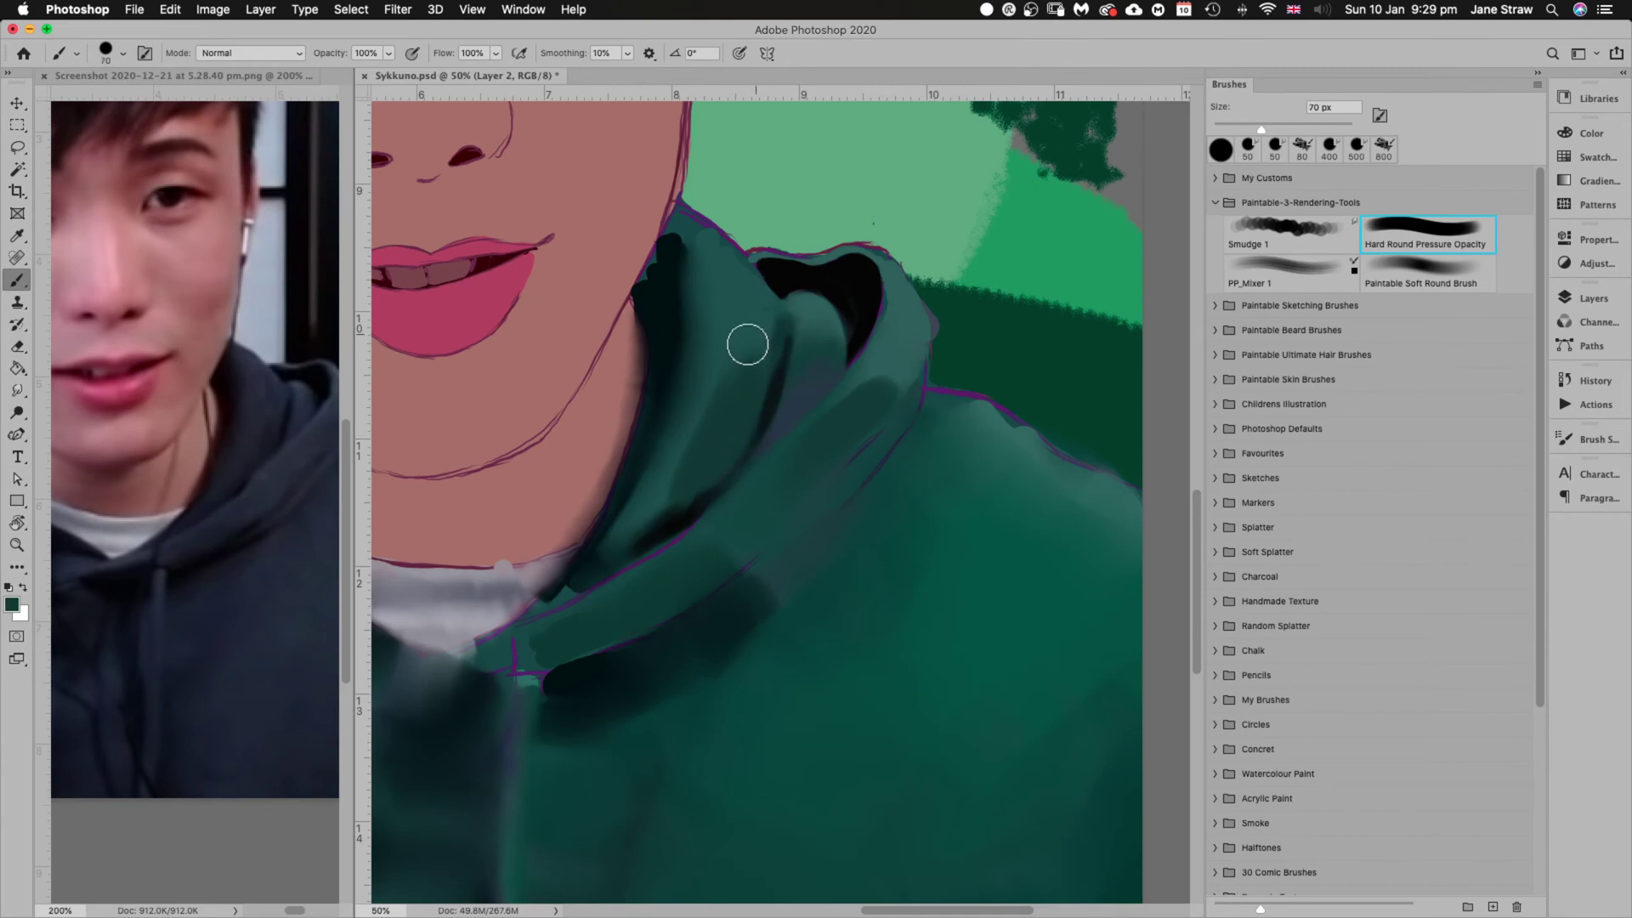
mouse_move(754, 352)
mouse_down()
mouse_move(691, 555)
mouse_move(719, 379)
mouse_move(659, 492)
mouse_move(730, 385)
mouse_move(676, 464)
mouse_up()
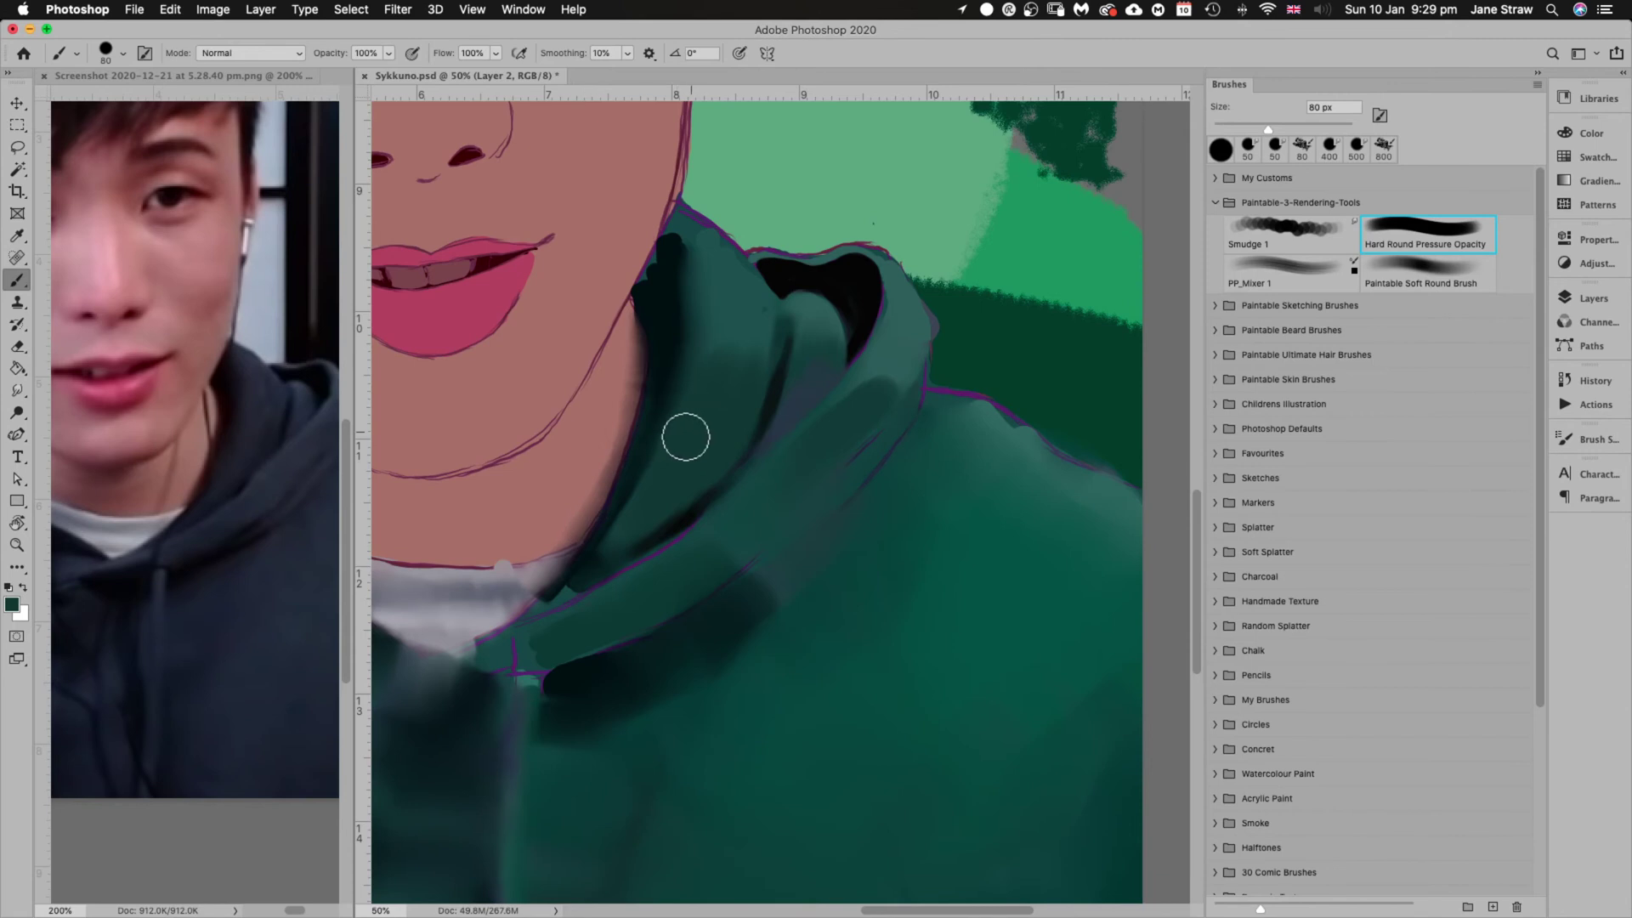
Refine the dark green shading down the inner hood towards the neck, starting with a 35 px brush
key(bracketleft)
key(bracketleft)
key(bracketleft)
key(bracketleft)
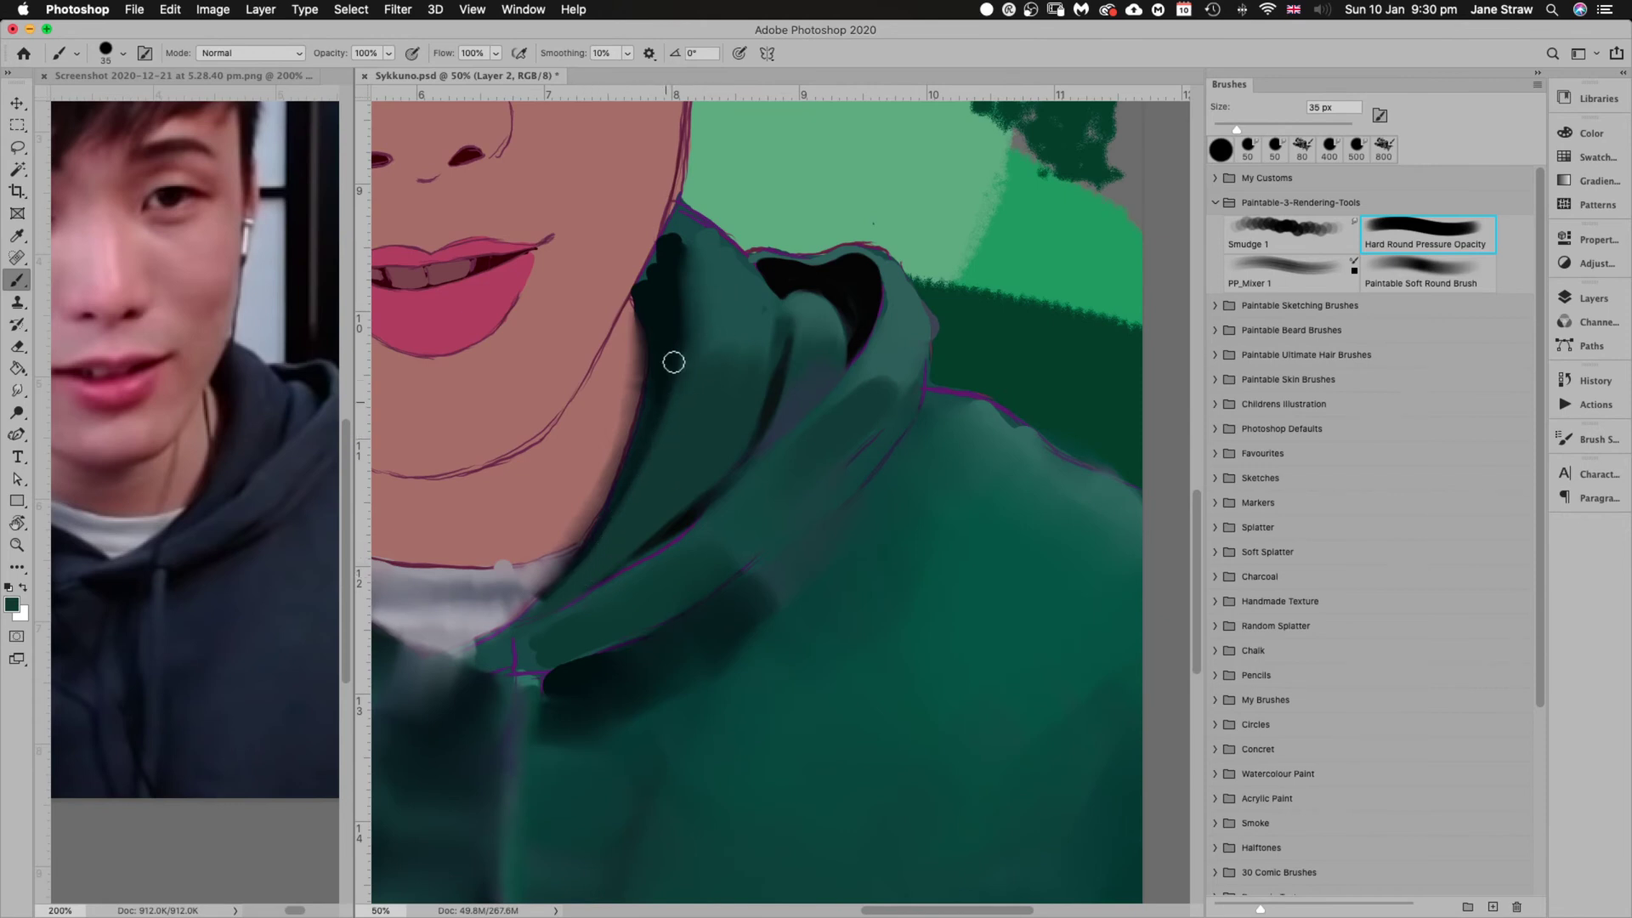
key(bracketright)
key(bracketright)
key(bracketright)
key(bracketright)
key(bracketright)
key(bracketright)
key(bracketleft)
key(bracketleft)
key(bracketleft)
key(bracketleft)
Sample black from the hood opening and deepen the crease beside the rounded fold with a 25 px brush
alt+click(847, 301)
key(bracketleft)
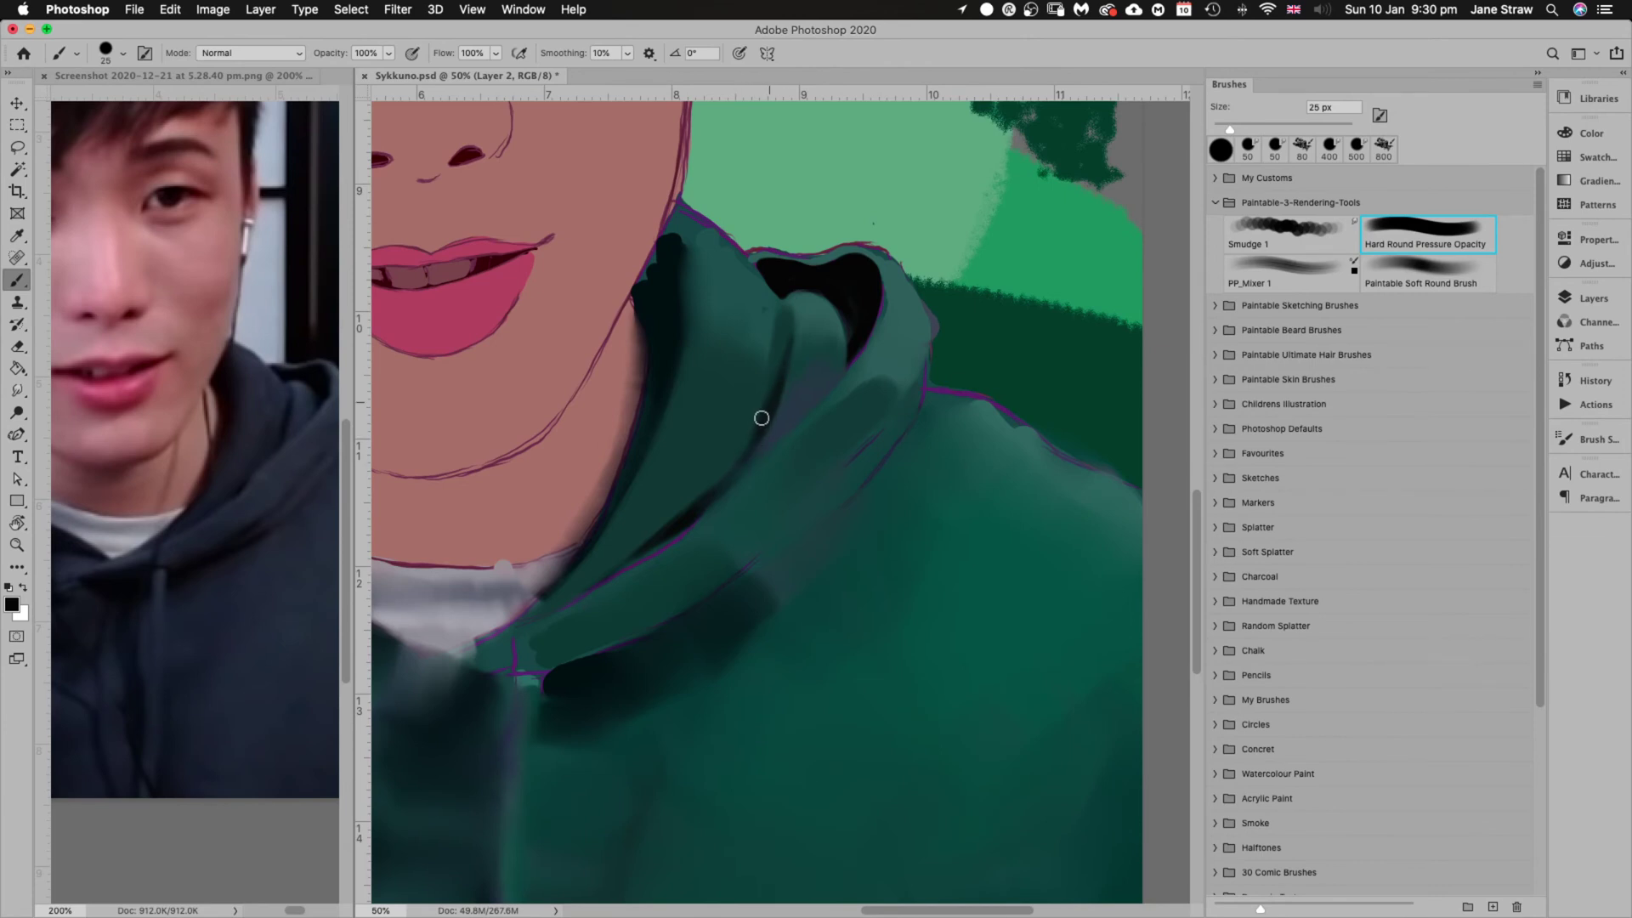
drag(744, 470, 777, 389)
drag(737, 471, 789, 352)
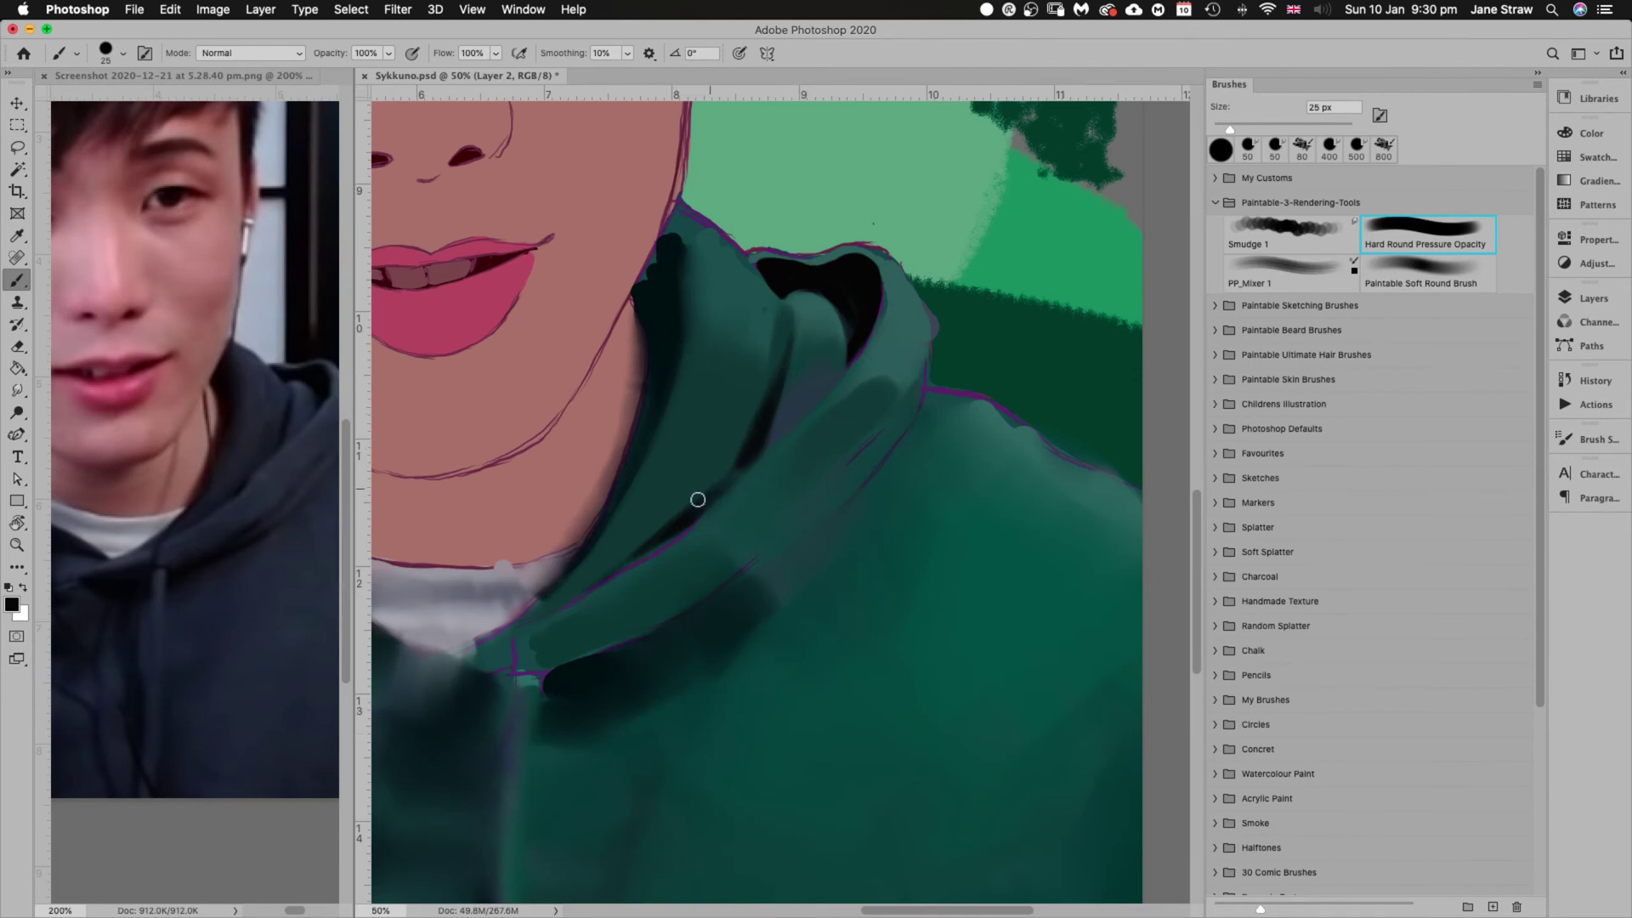
Sample blue-grey from the rounded fold and paint it over the lower inner side of the hood, enlarging the brush to 70 px
alt+click(804, 405)
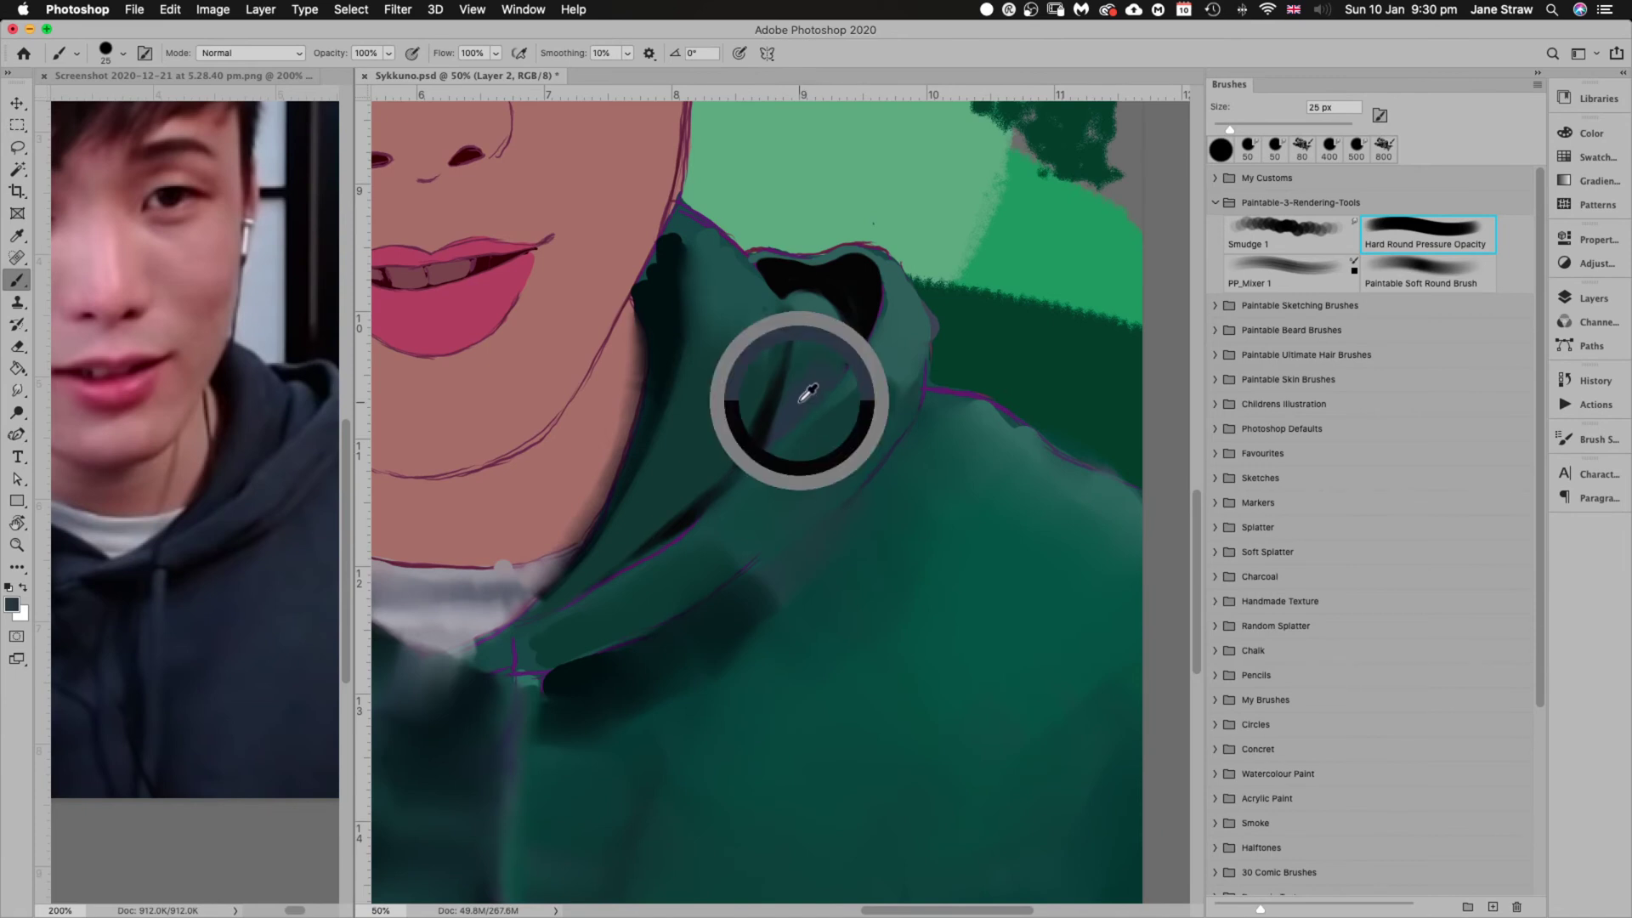
key(bracketright)
key(bracketright)
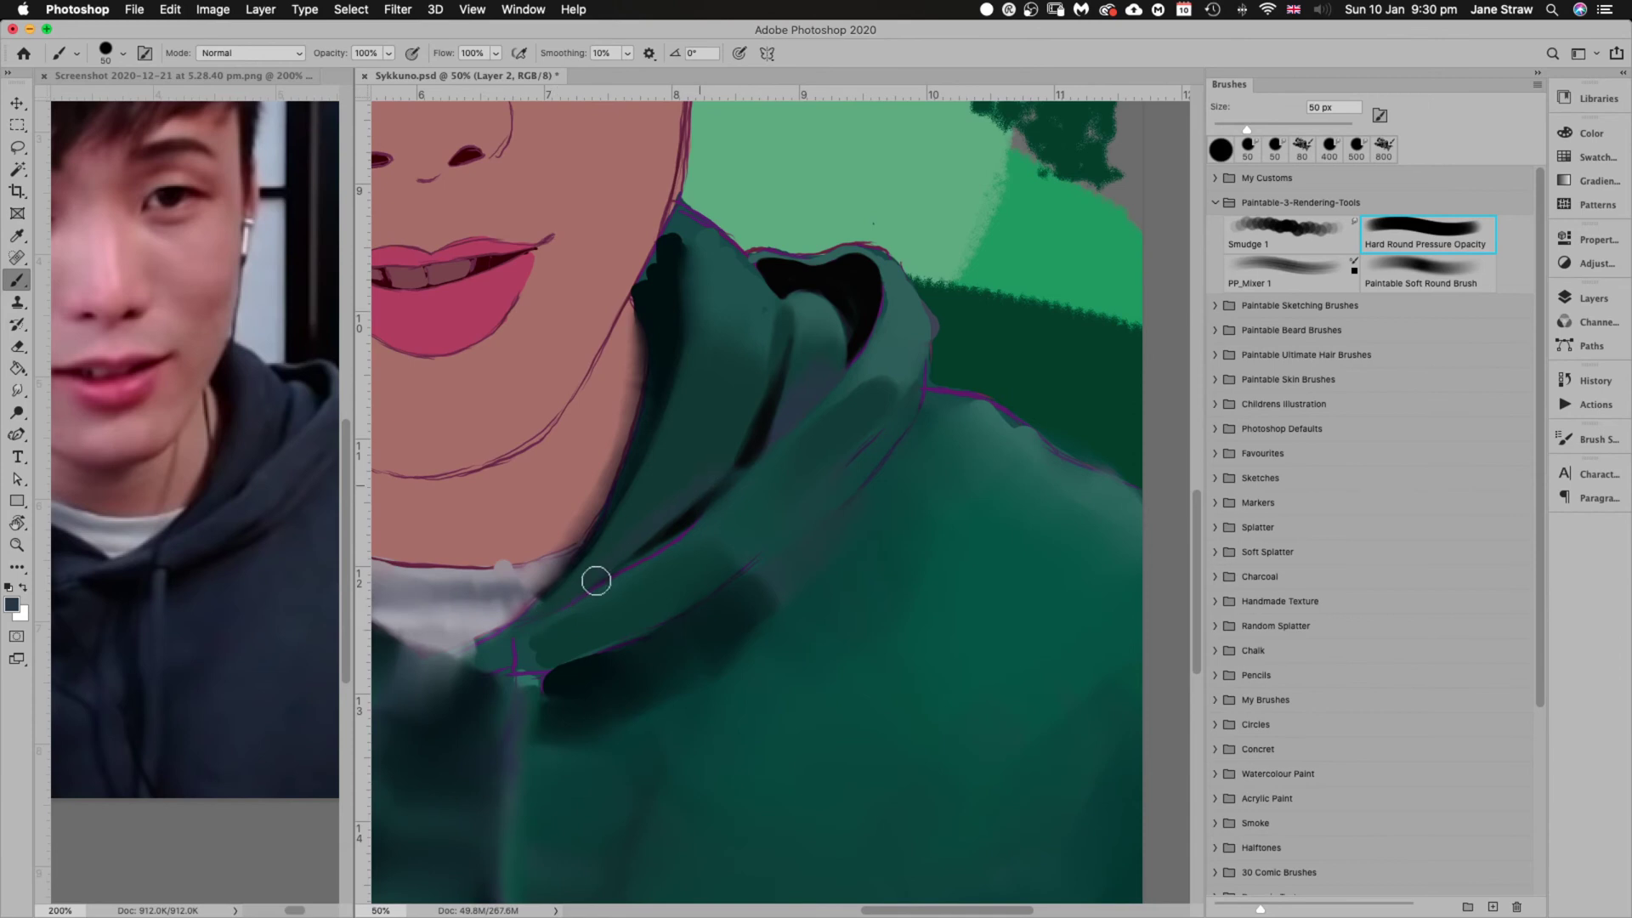
key(bracketright)
key(bracketright)
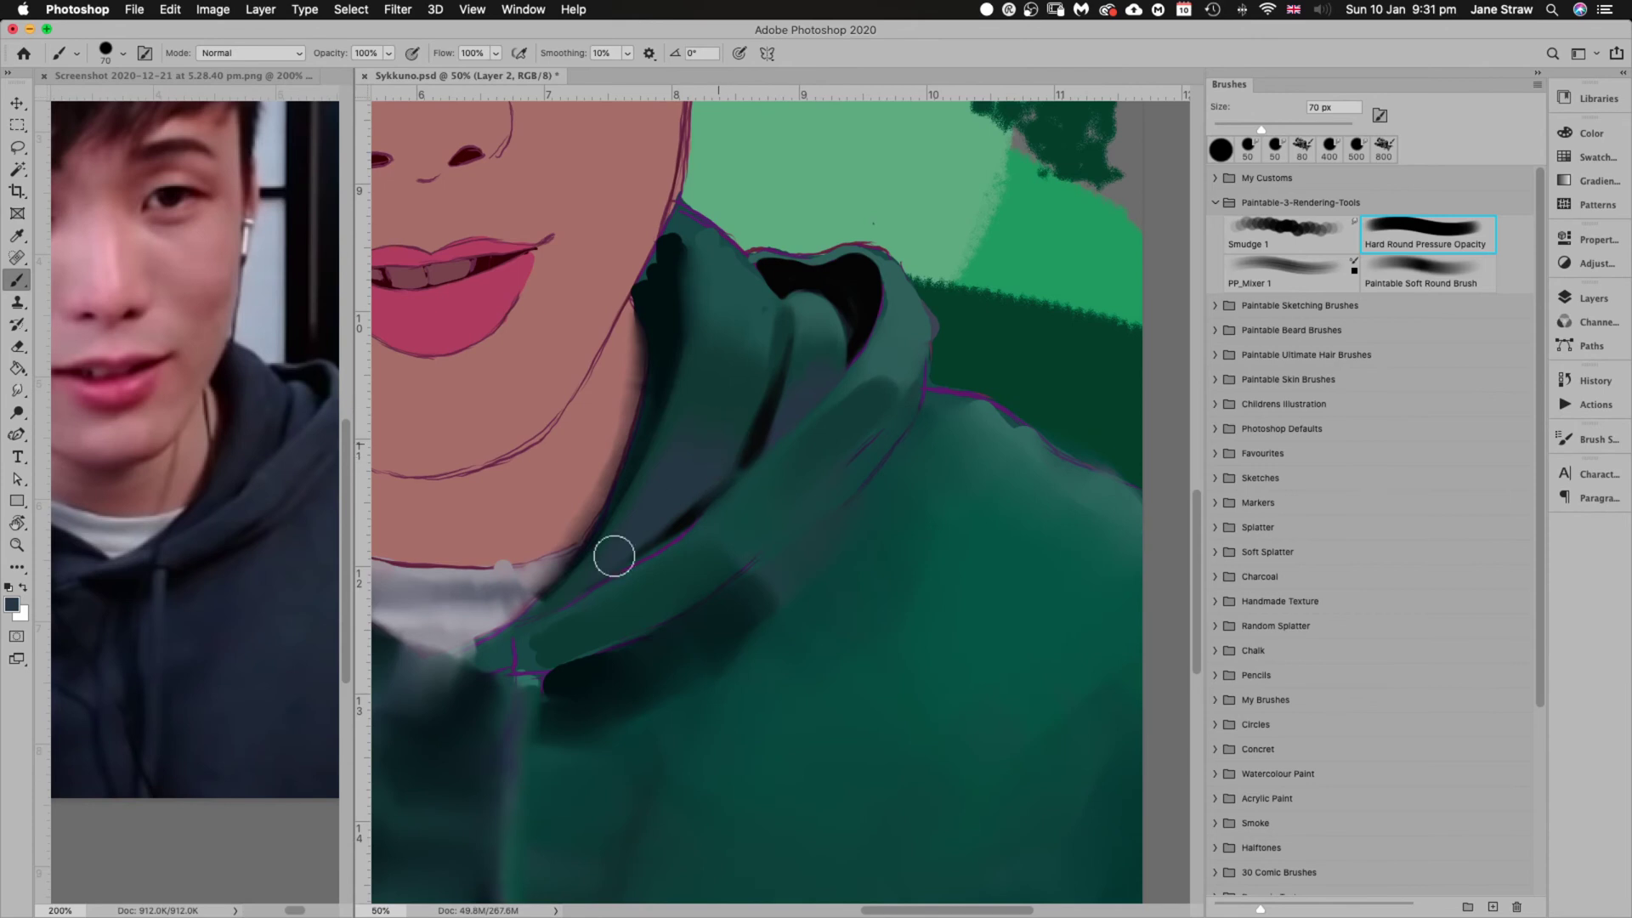
Sample green near the top of the inner hood and paint over its dark upper edge beside the jaw with a 40 px brush
key(bracketleft)
key(bracketleft)
key(bracketleft)
alt+click(726, 264)
key(r)
drag(884, 284, 893, 459)
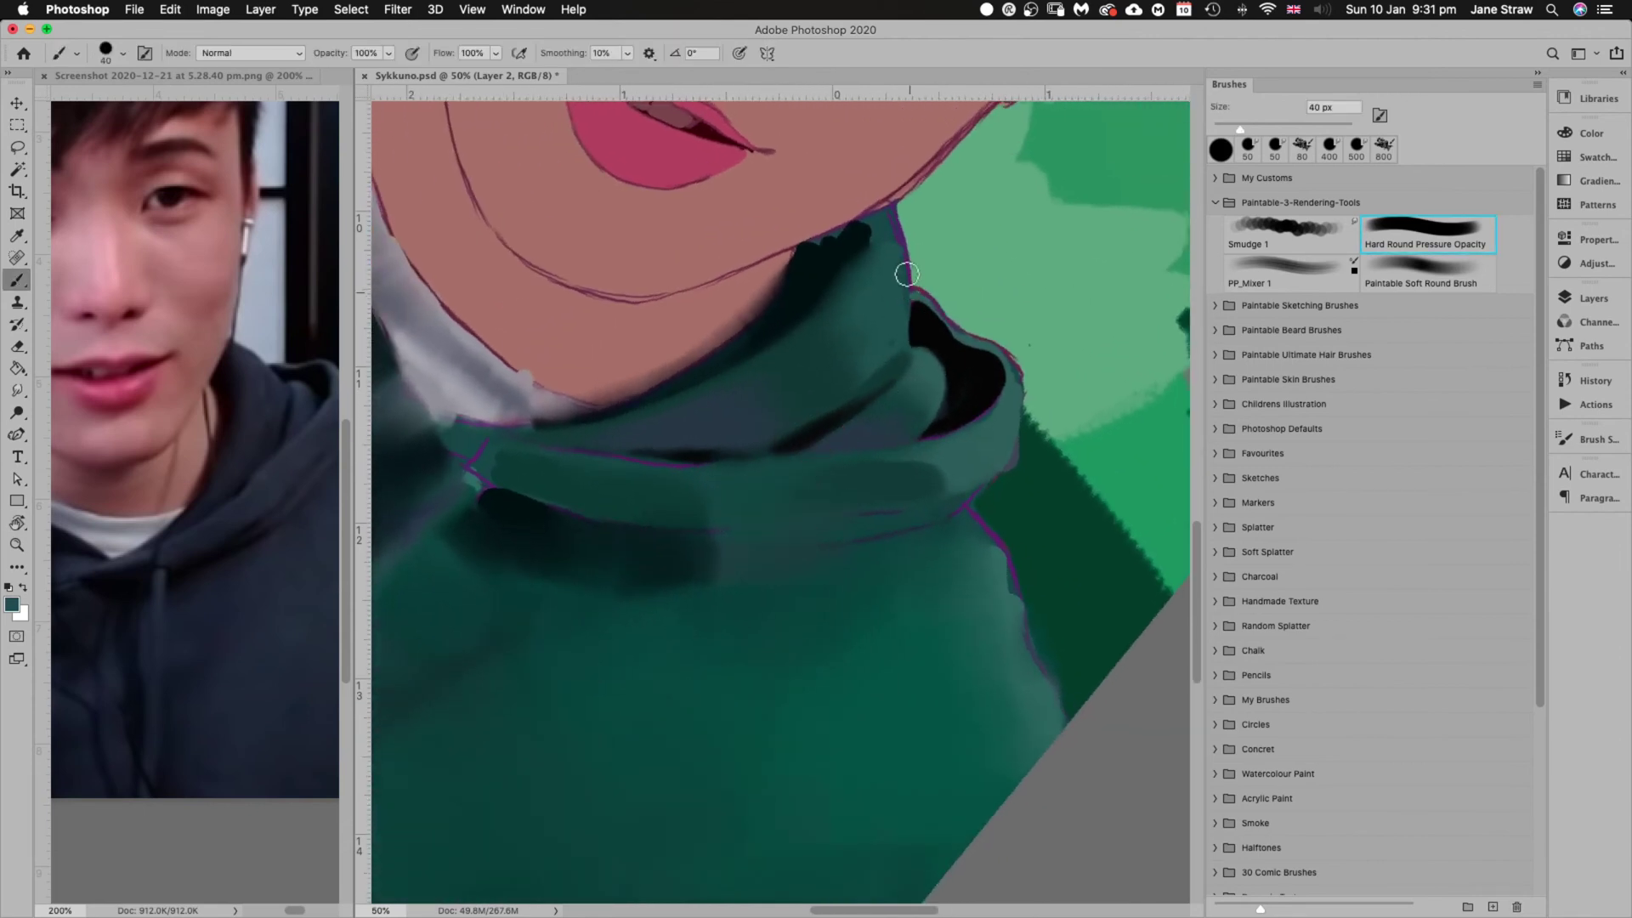
mouse_move(869, 285)
mouse_down()
mouse_move(878, 230)
mouse_move(902, 304)
mouse_move(879, 377)
mouse_move(881, 218)
mouse_move(868, 246)
mouse_up()
key(Escape)
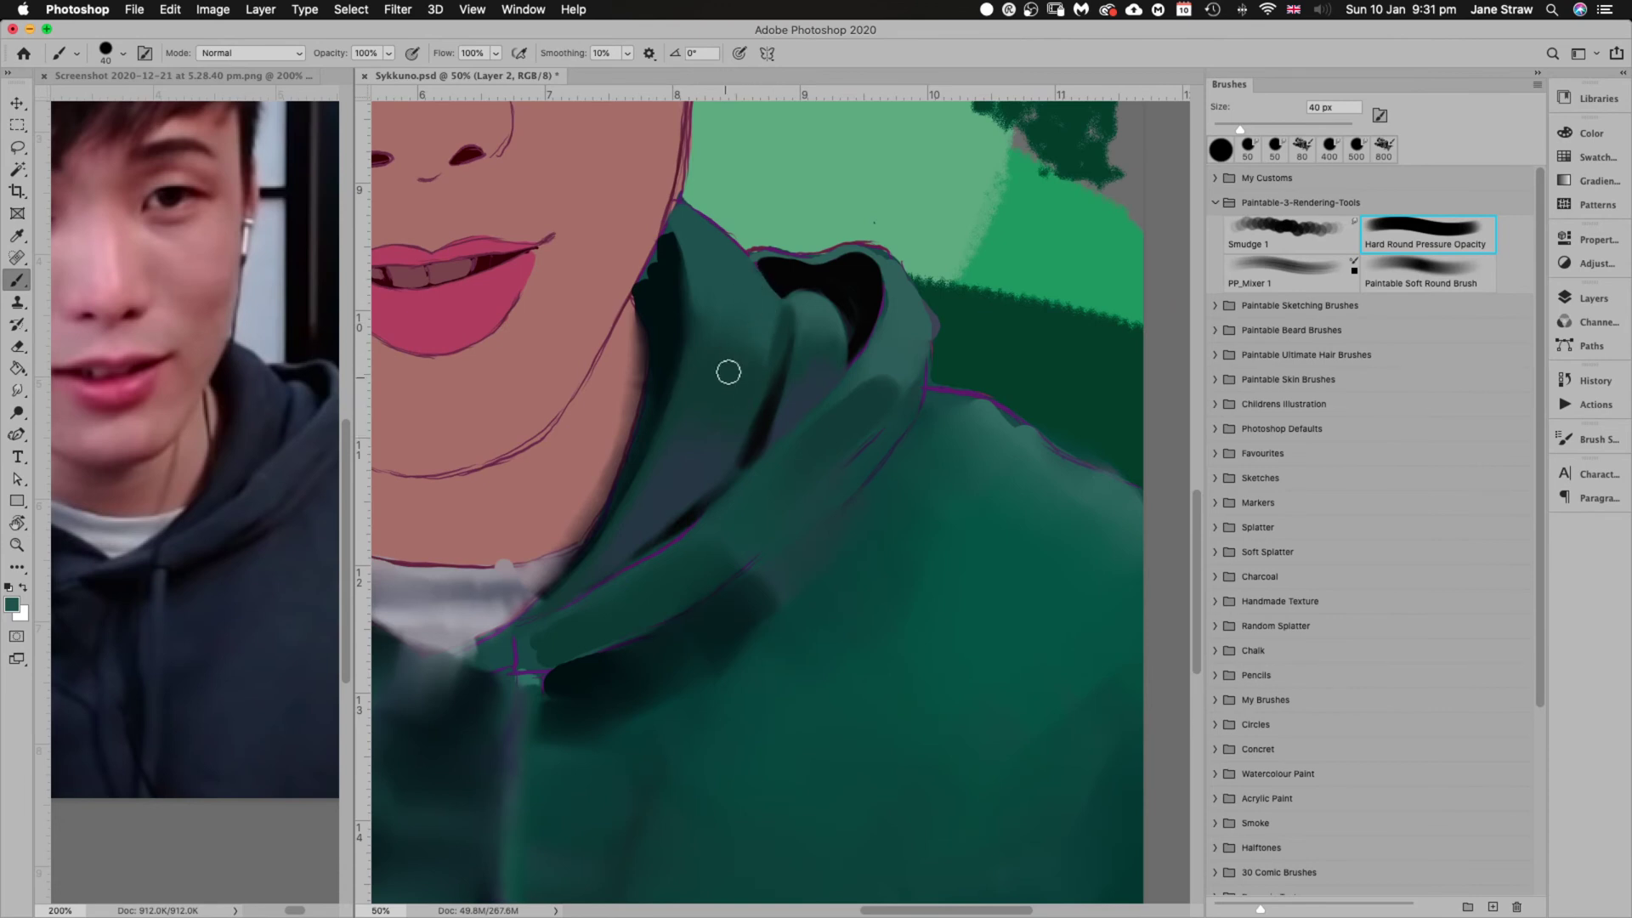
Soften the green shading across the inner side of the hood with a larger brush
key(bracketright)
key(bracketright)
key(bracketright)
key(bracketright)
key(bracketright)
key(bracketright)
key(bracketright)
Sample black from the crease, rotate the canvas, and extend the shadow down the inner edge of the lower rim with a 30 px brush
alt+click(769, 427)
key(bracketleft)
key(bracketleft)
key(bracketleft)
key(bracketleft)
key(r)
mouse_move(885, 601)
mouse_down()
mouse_move(914, 478)
mouse_move(905, 493)
mouse_up()
key(b)
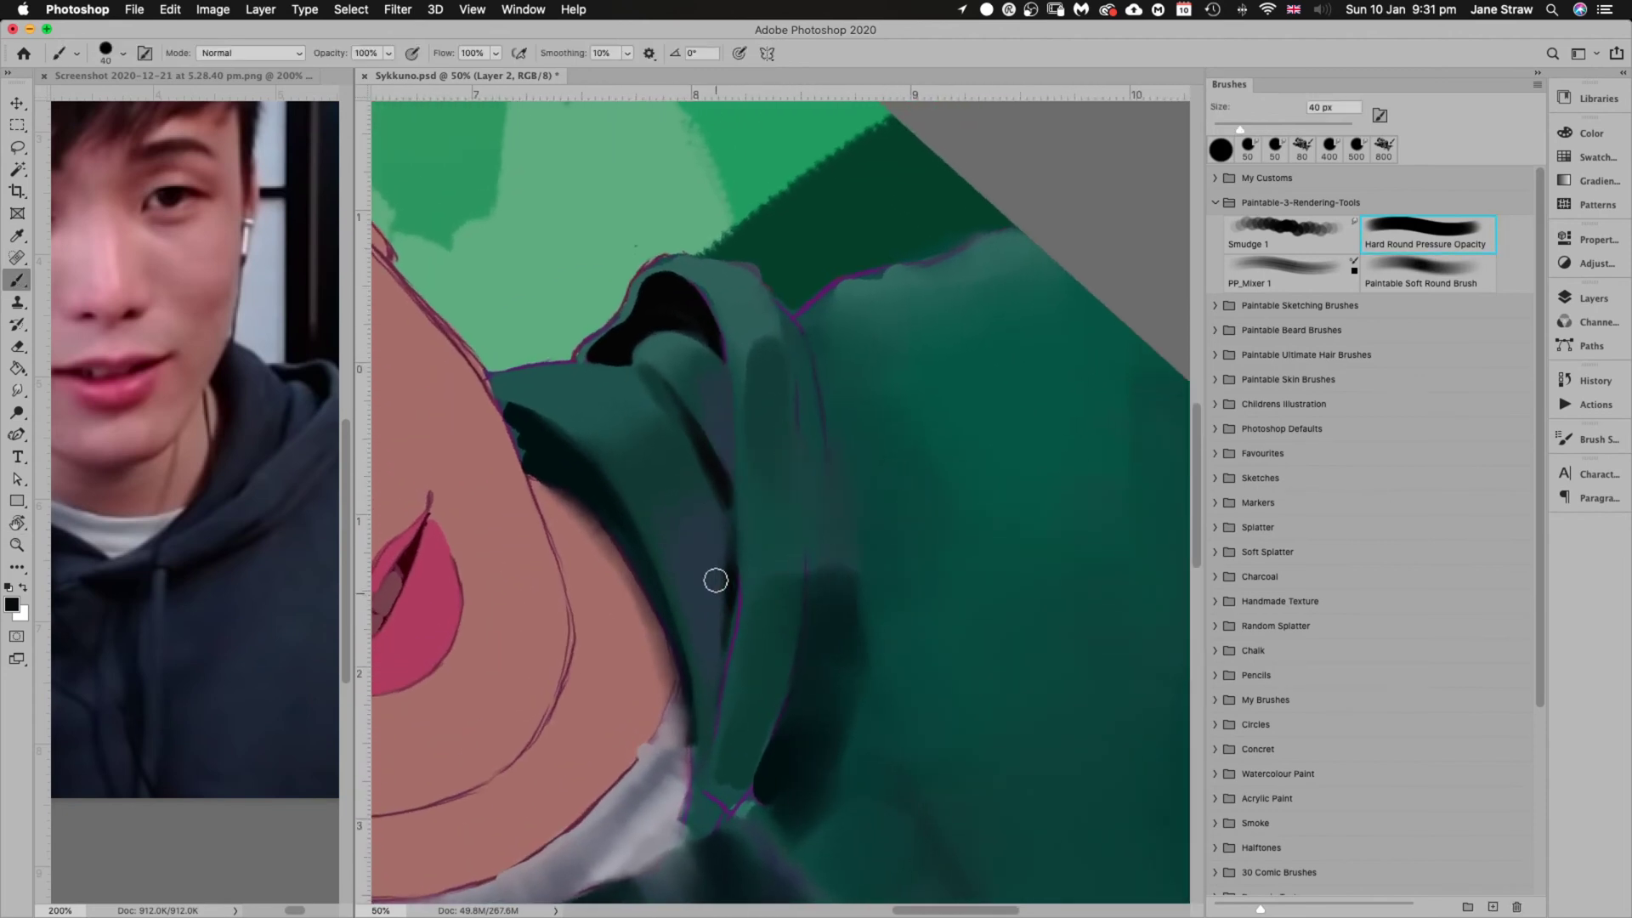
key(bracketleft)
drag(734, 606, 724, 668)
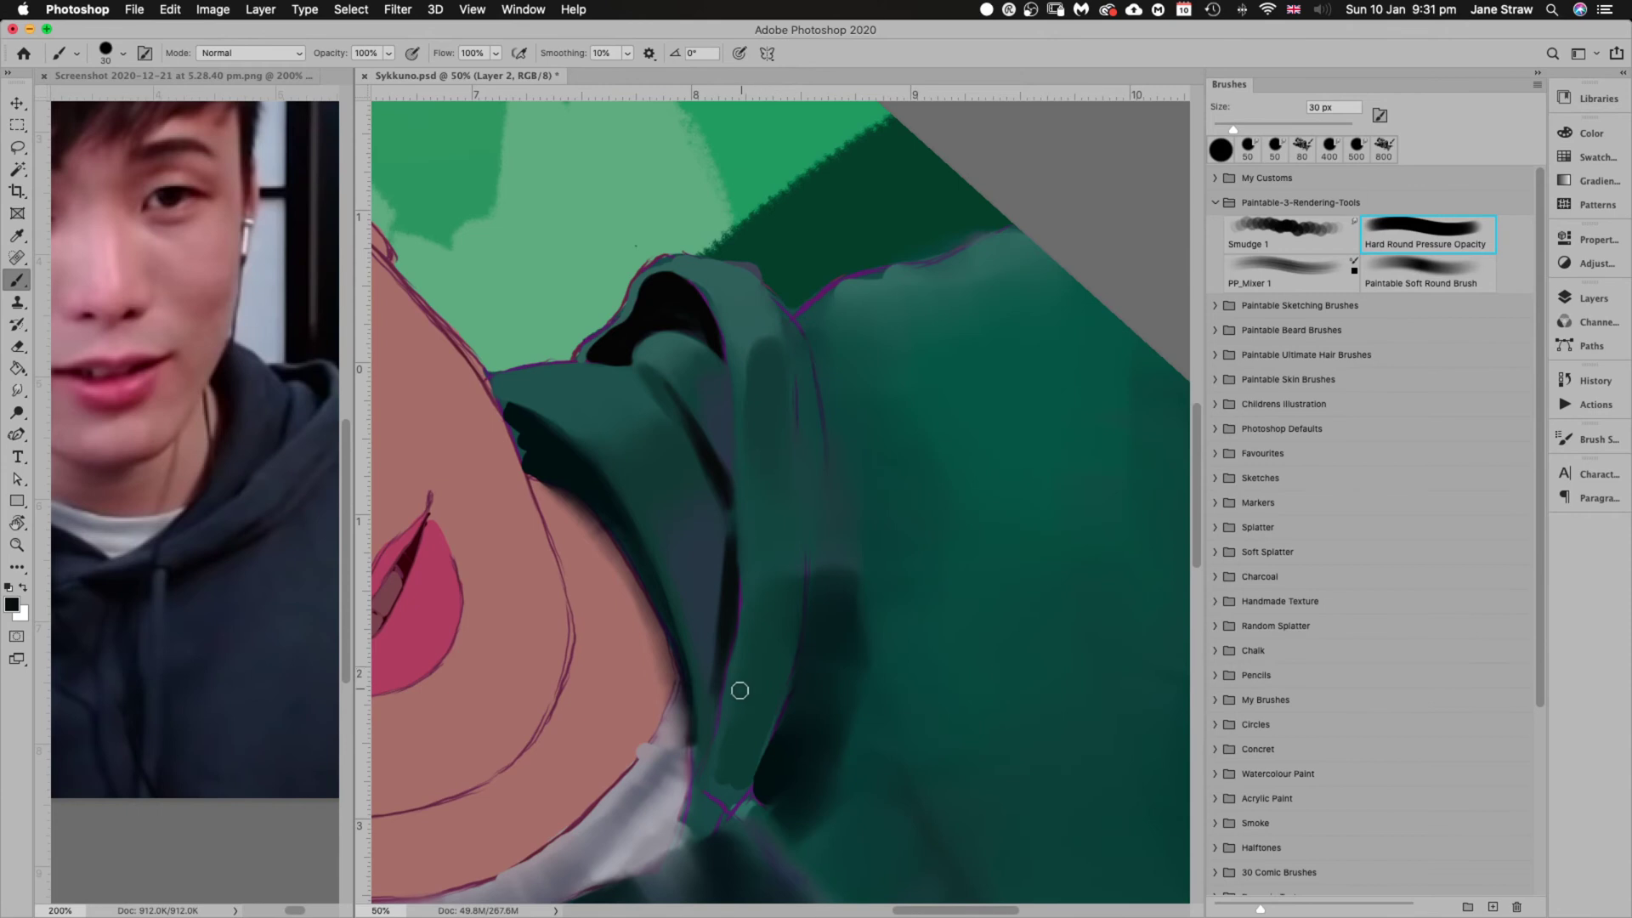
Sample green from the lower hood rim and paint it up along the inner edge beside the black crease with a 40 px brush
alt+click(714, 706)
key(bracketright)
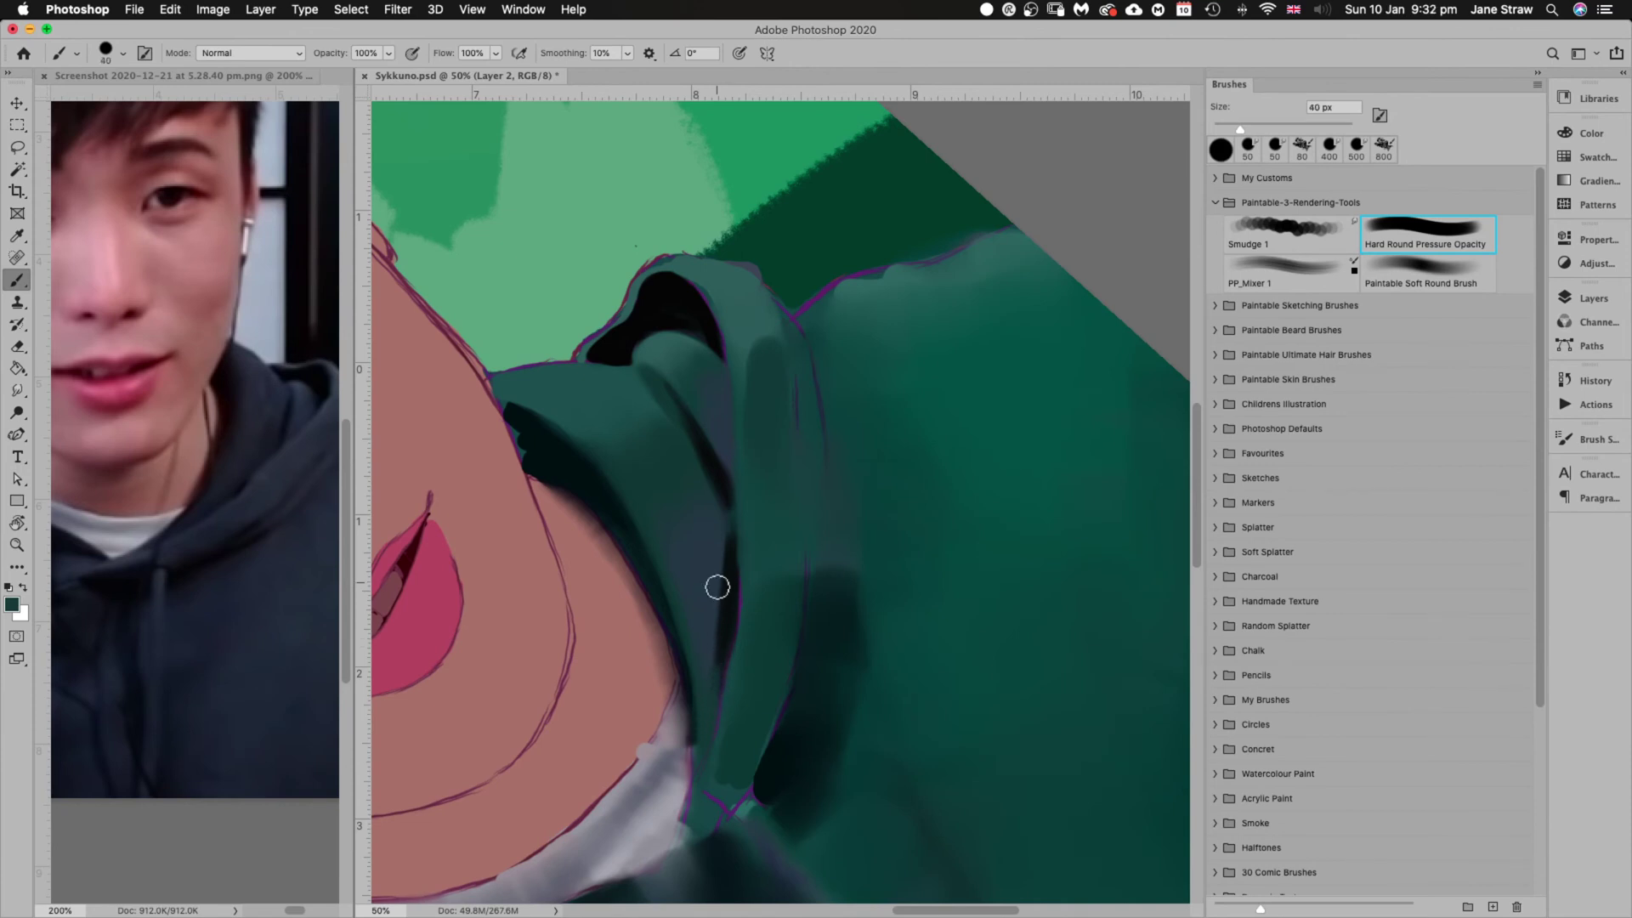
drag(719, 663, 726, 562)
key(Escape)
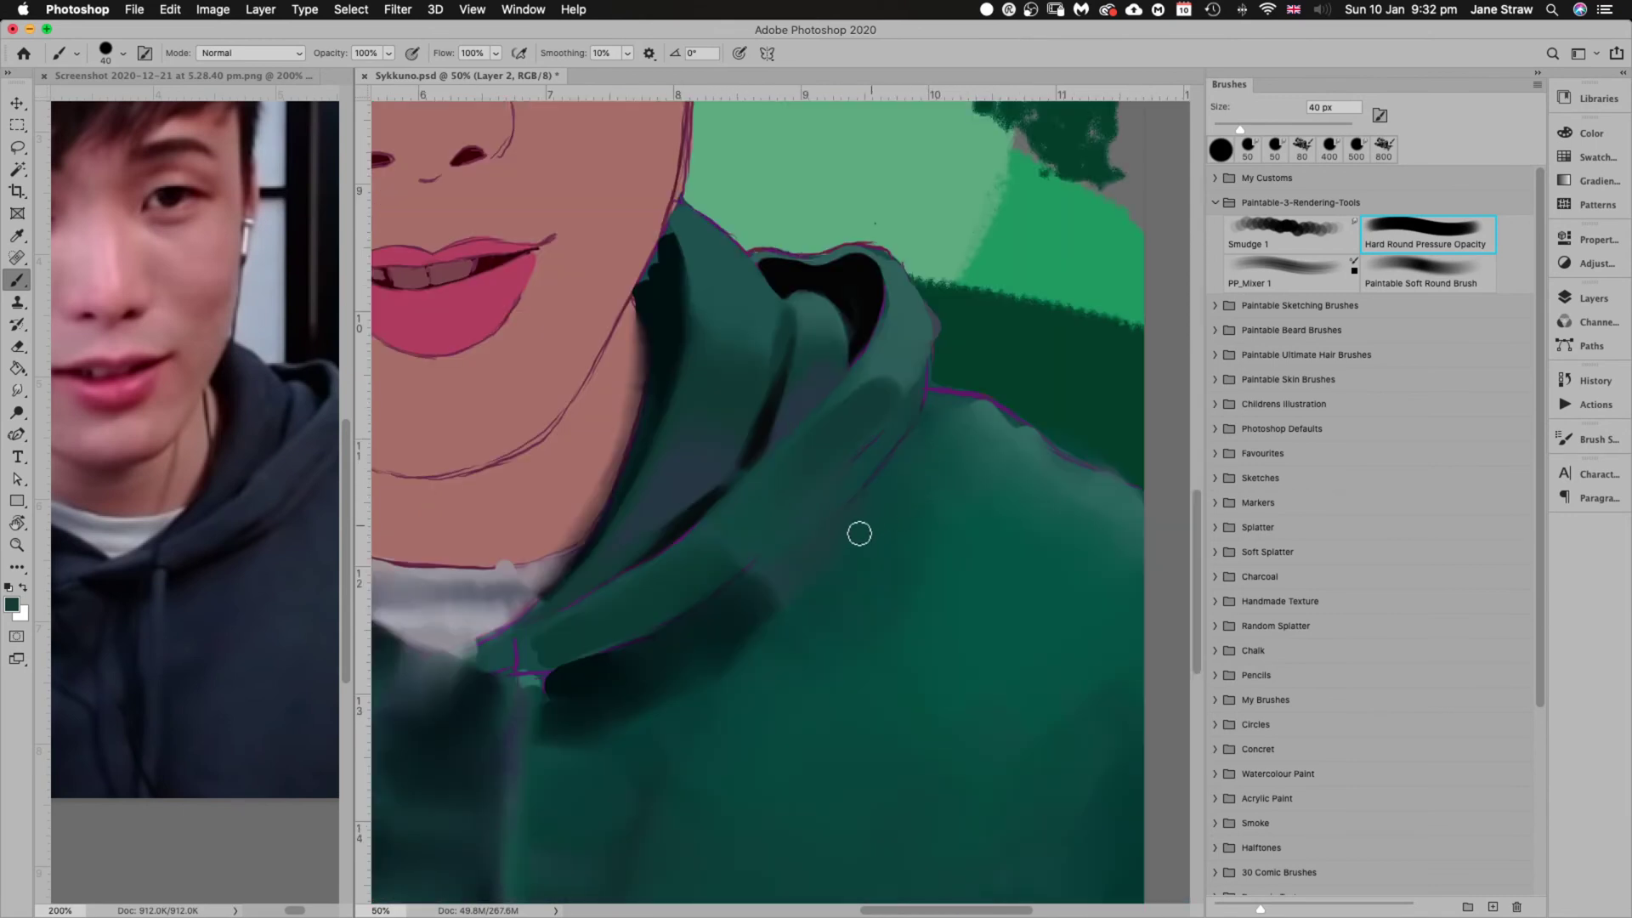
Rotate the canvas, sample black from the crease, extend the thin shadow between rim and inner hood towards the neckline, and restore the upright view
key(r)
mouse_move(970, 441)
mouse_down()
mouse_move(857, 701)
mouse_move(674, 739)
mouse_up()
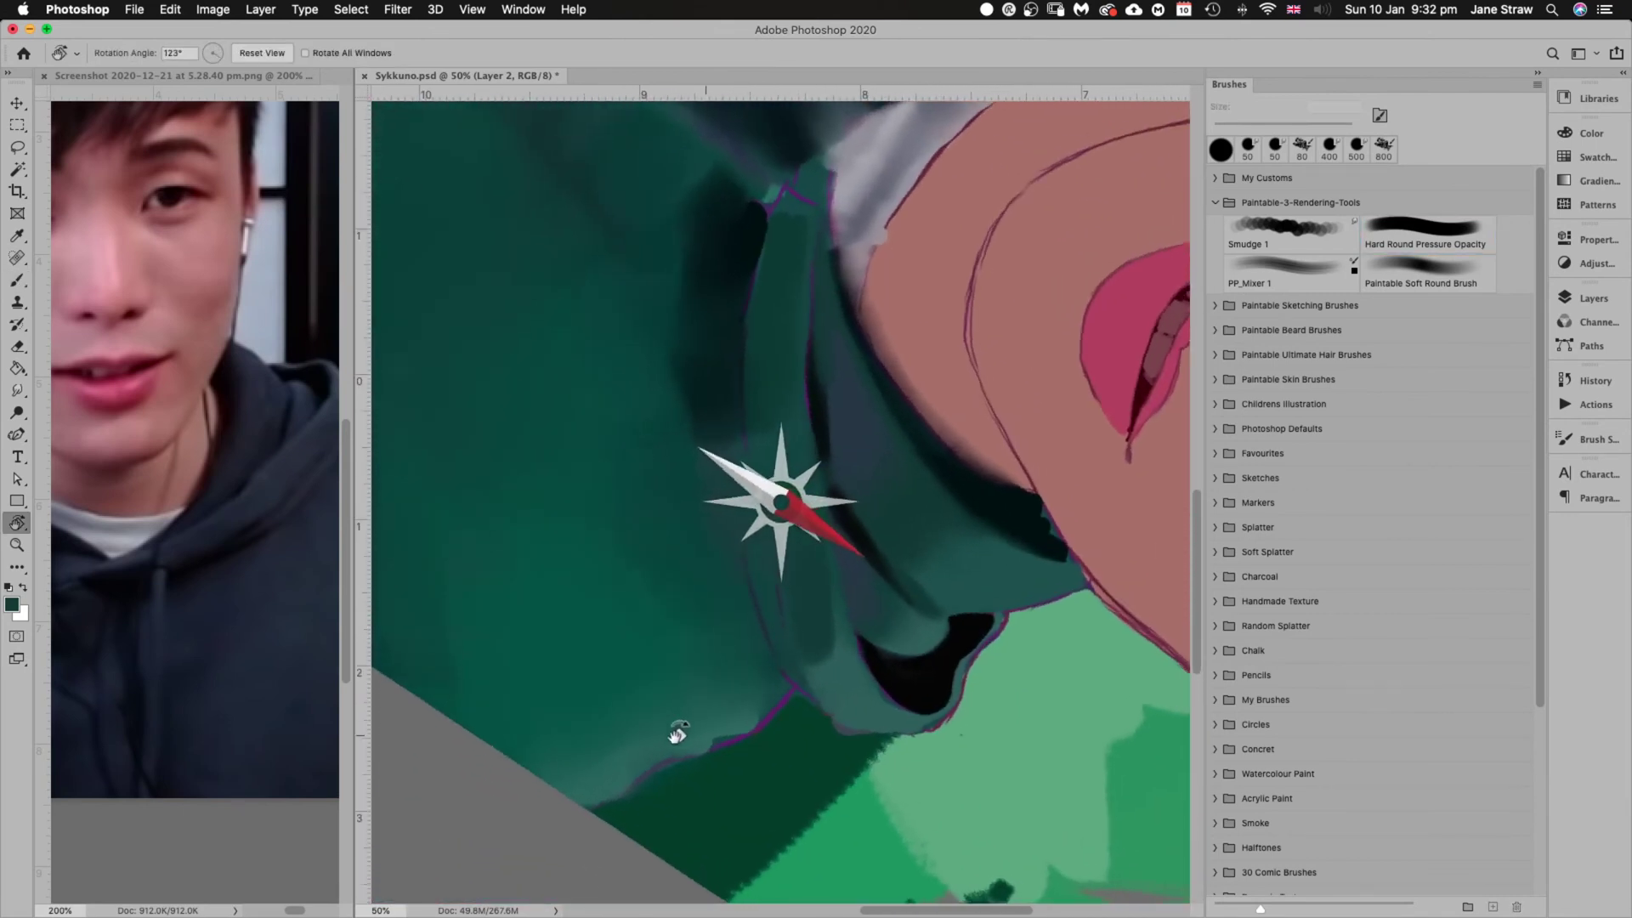
key(b)
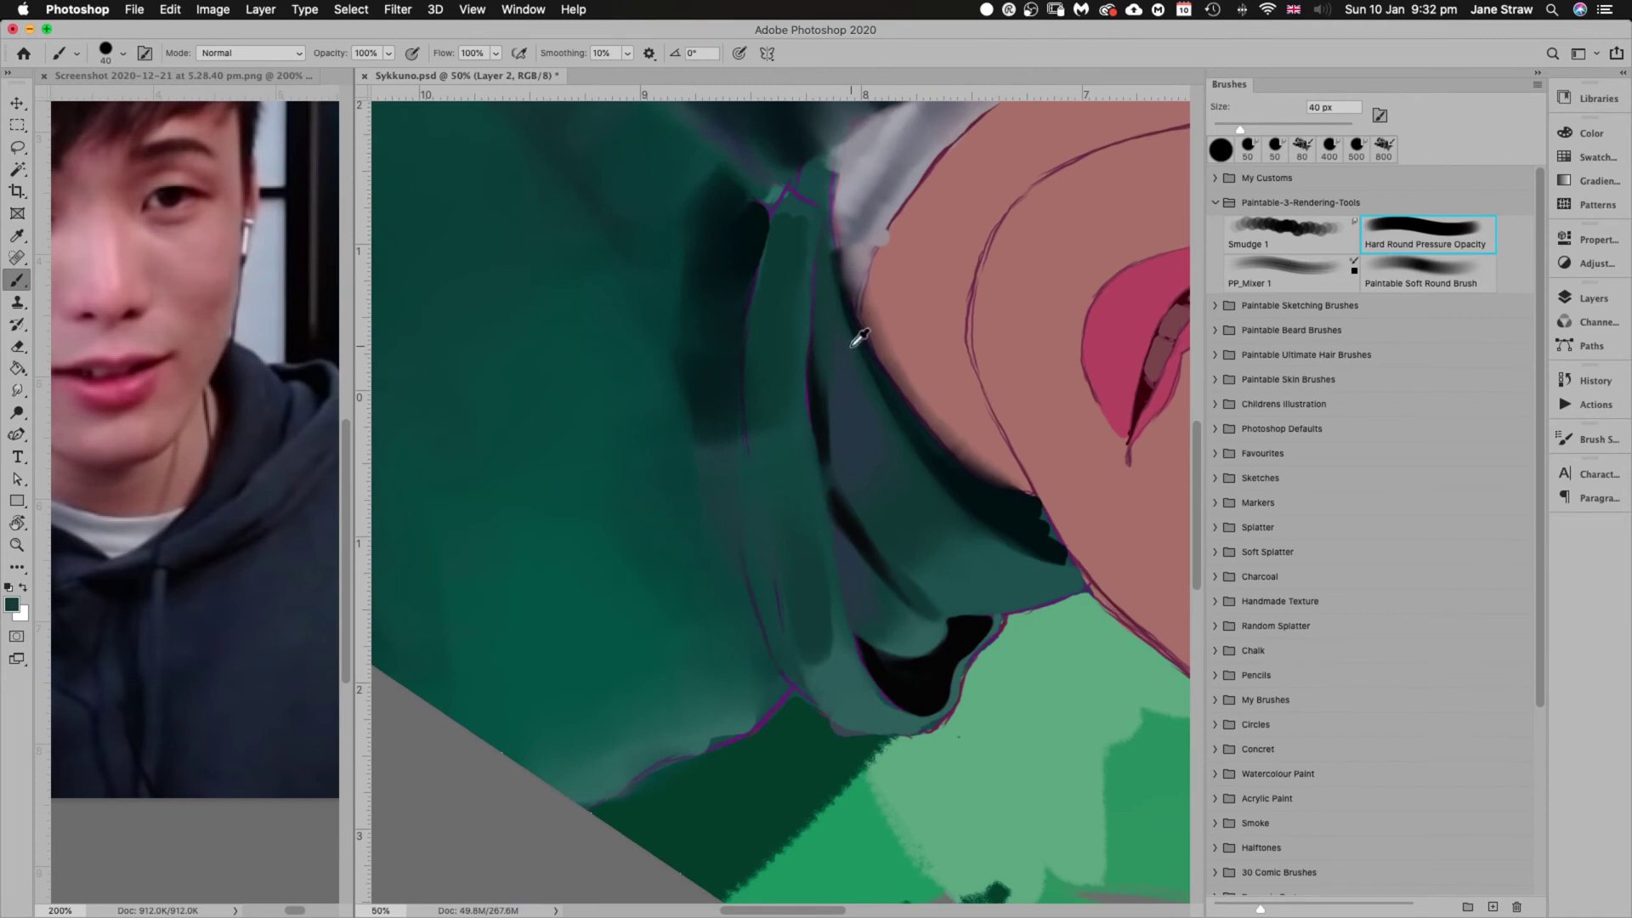
alt+click(822, 387)
drag(815, 393, 820, 227)
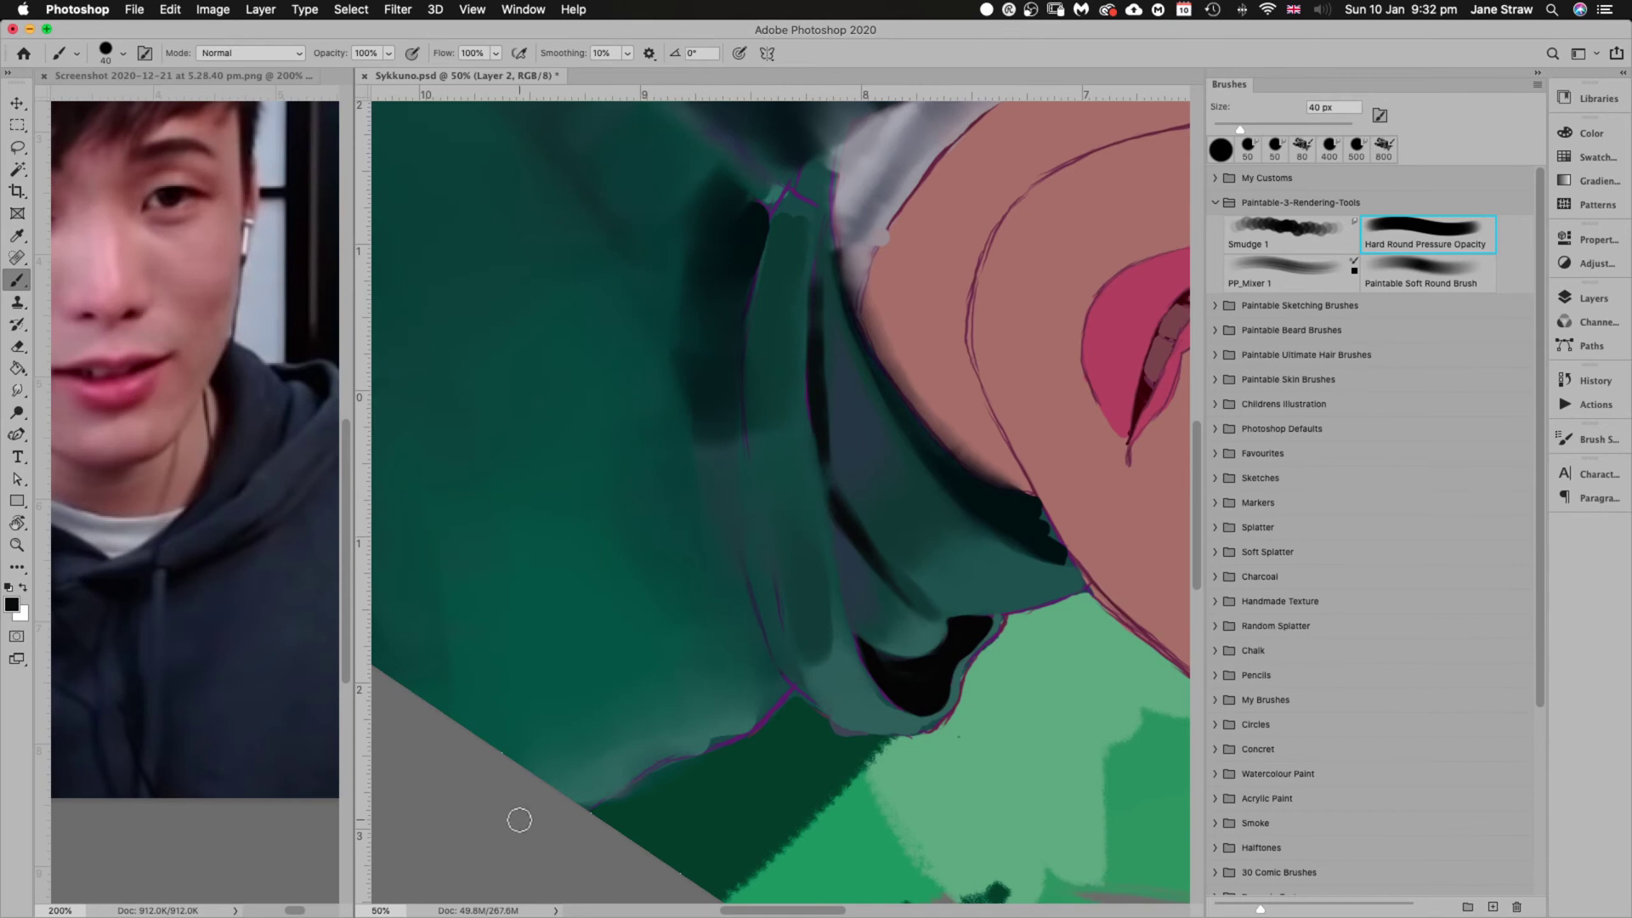
key(r)
key(Escape)
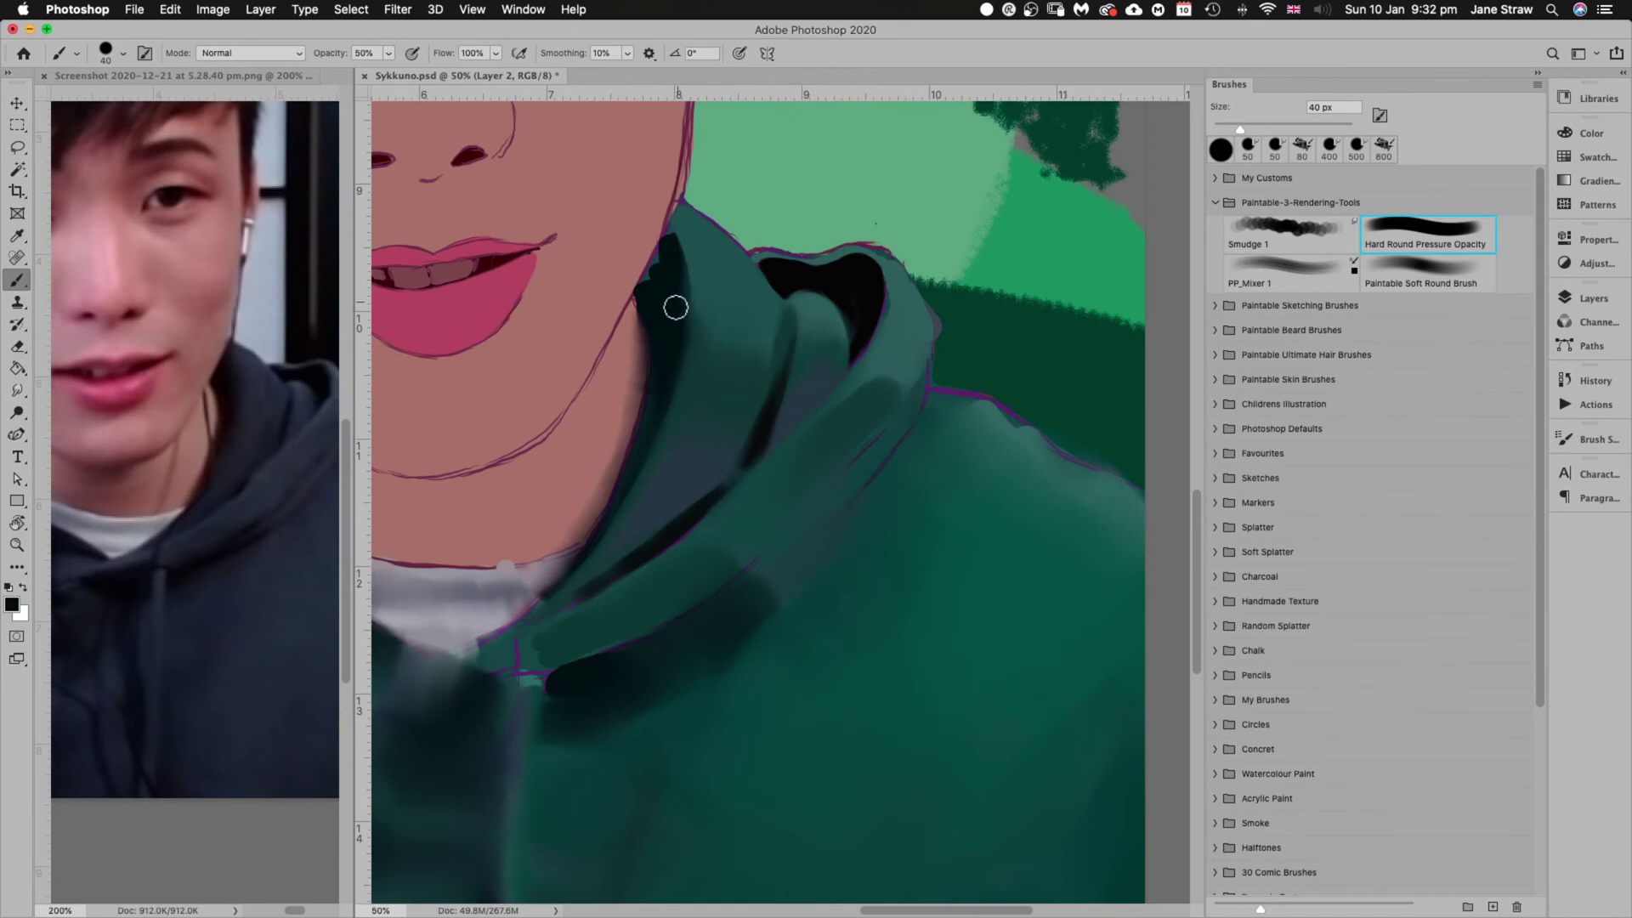
Paint black over the jagged inner hood edge beside the jaw, then sample the skin tone and cover the overspill along the jawline
mouse_move(676, 308)
mouse_down()
mouse_move(662, 252)
mouse_move(646, 282)
mouse_move(660, 241)
mouse_move(637, 311)
mouse_move(666, 245)
mouse_move(662, 277)
mouse_move(664, 220)
mouse_move(679, 335)
mouse_move(672, 274)
mouse_move(669, 378)
mouse_move(672, 264)
mouse_move(665, 405)
mouse_move(682, 273)
mouse_move(661, 235)
mouse_move(678, 316)
mouse_move(660, 222)
mouse_move(670, 351)
mouse_move(668, 248)
mouse_move(672, 336)
mouse_move(674, 303)
mouse_up()
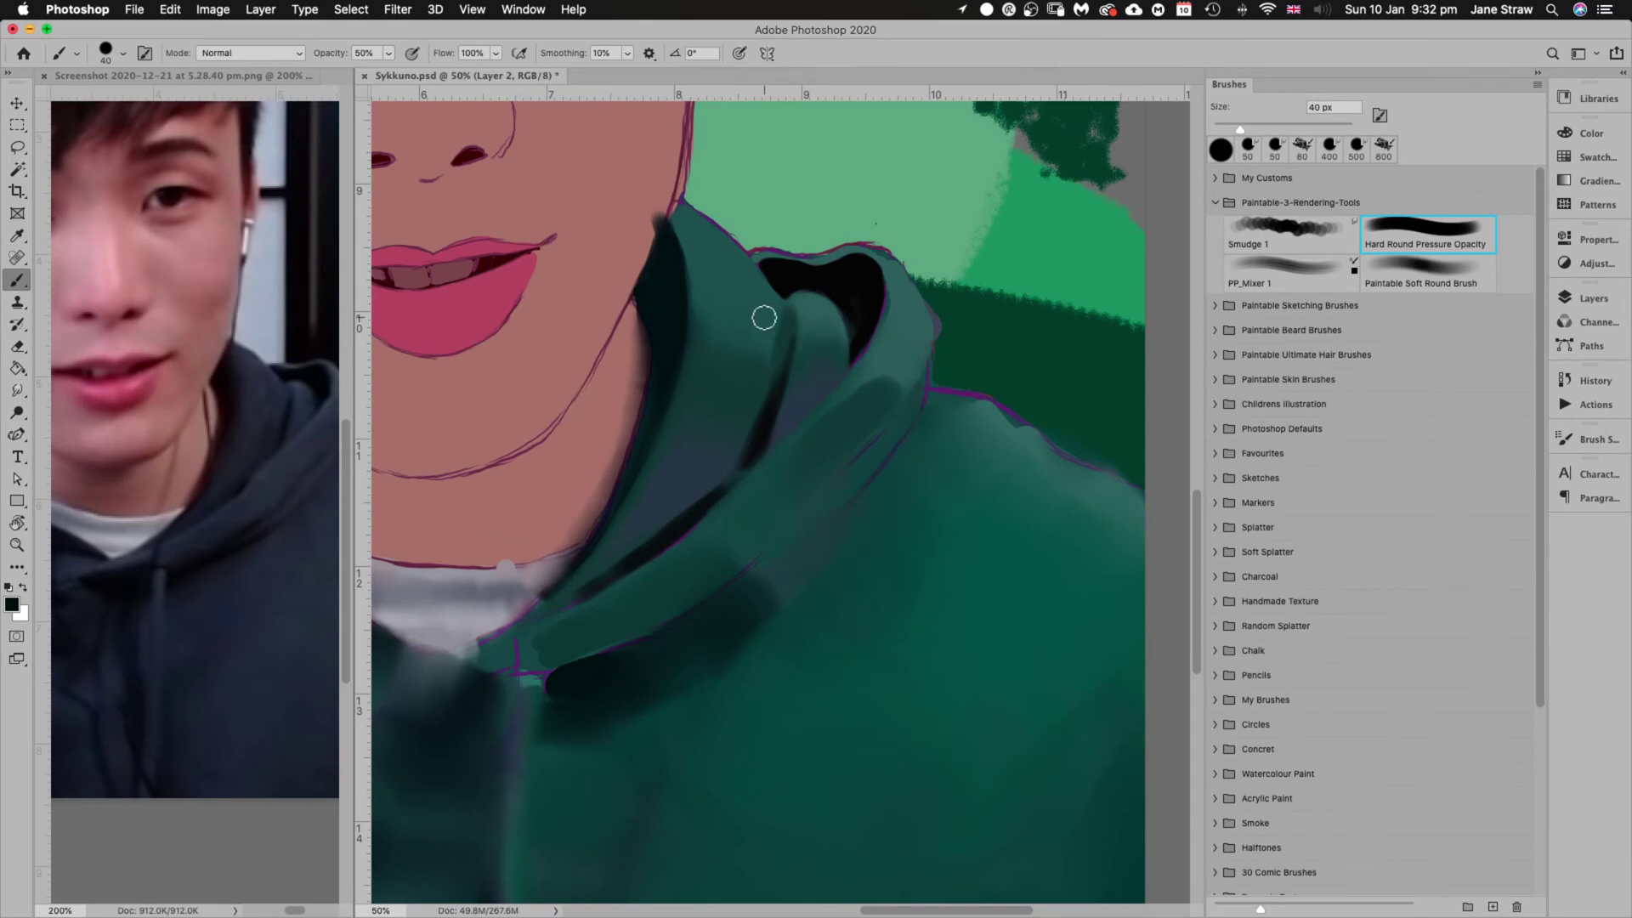
alt+click(654, 176)
mouse_move(655, 176)
mouse_down()
mouse_move(626, 274)
mouse_move(668, 180)
mouse_move(613, 328)
mouse_move(671, 182)
mouse_move(601, 331)
mouse_move(646, 230)
mouse_move(641, 264)
mouse_up()
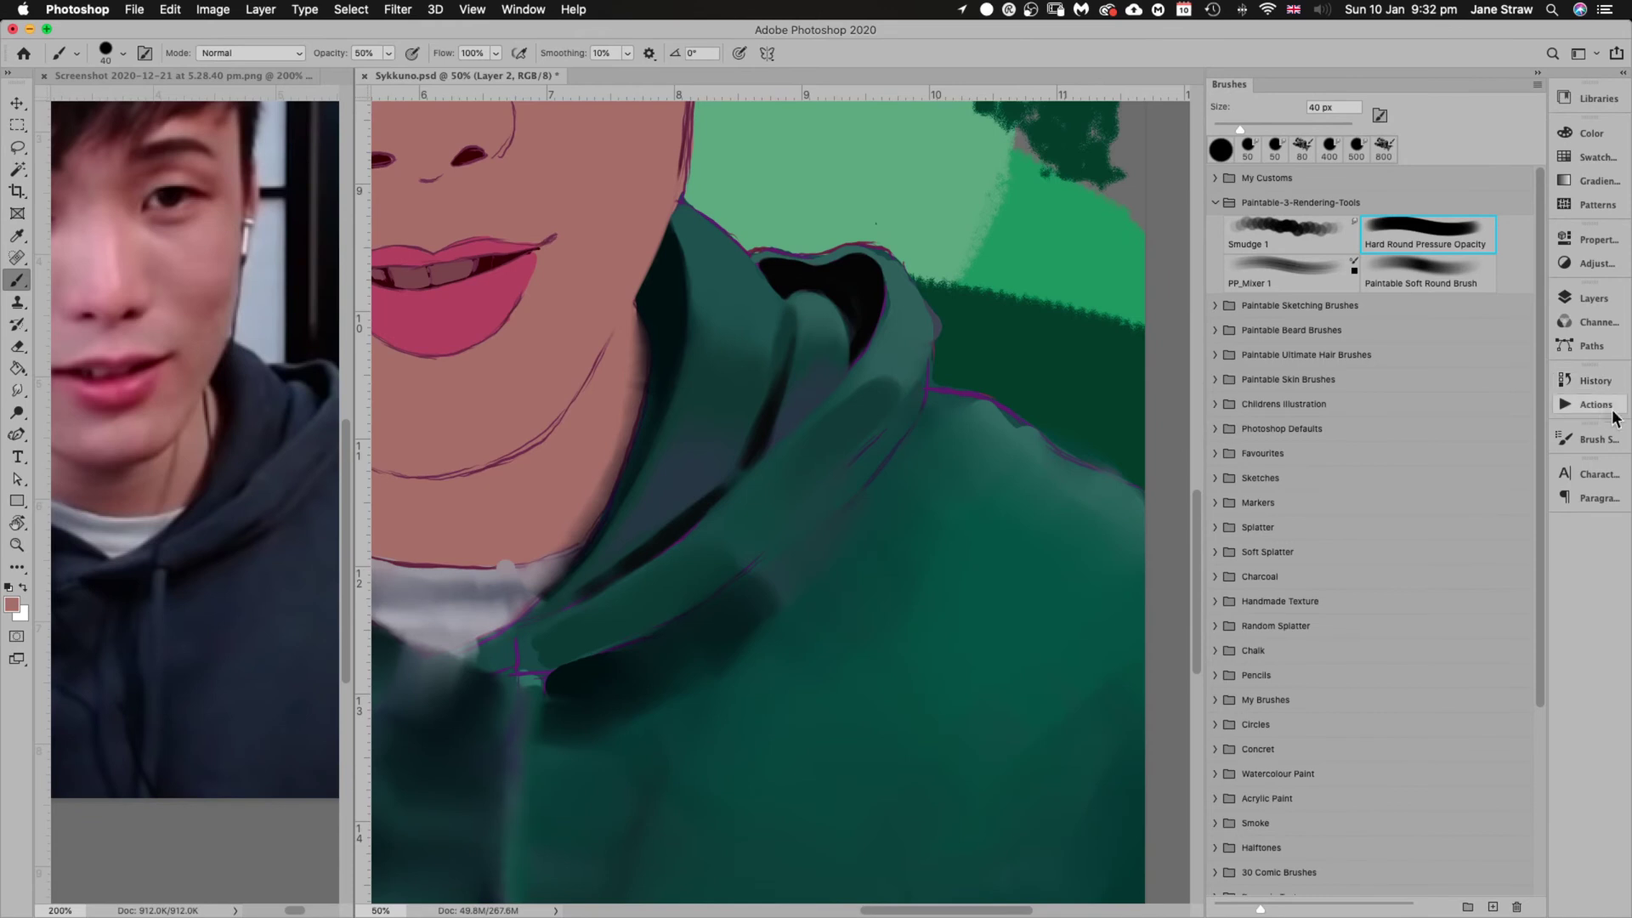
Select the whole hoodie shape on the FLATS copy layer with the Magic Wand at tolerance 5
click(1608, 299)
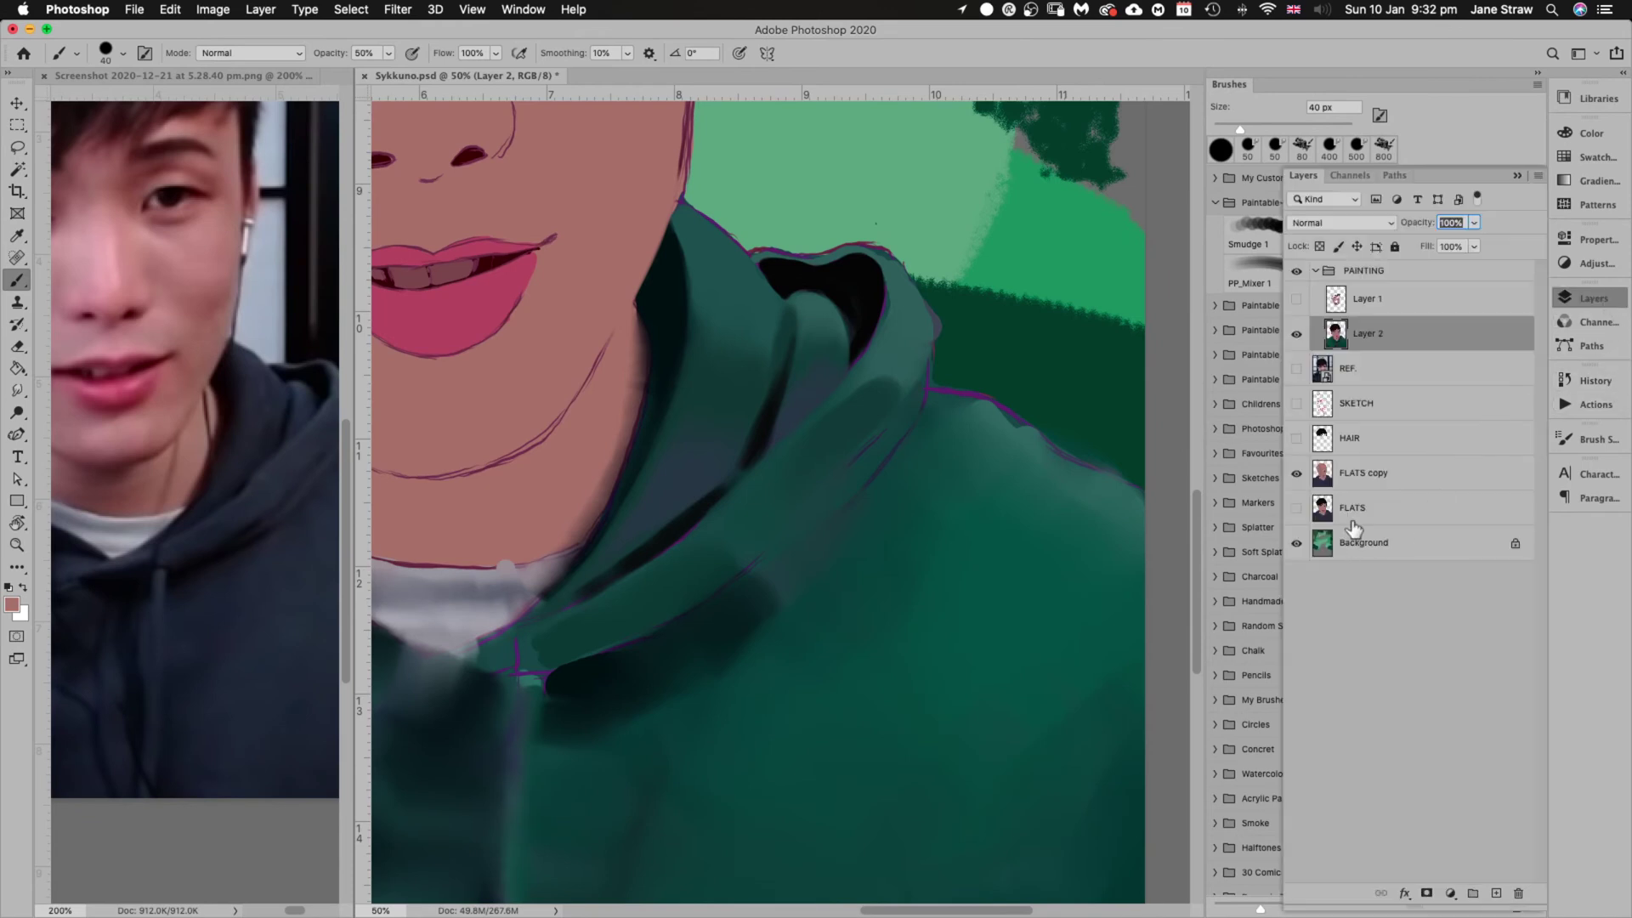
click(1359, 474)
key(w)
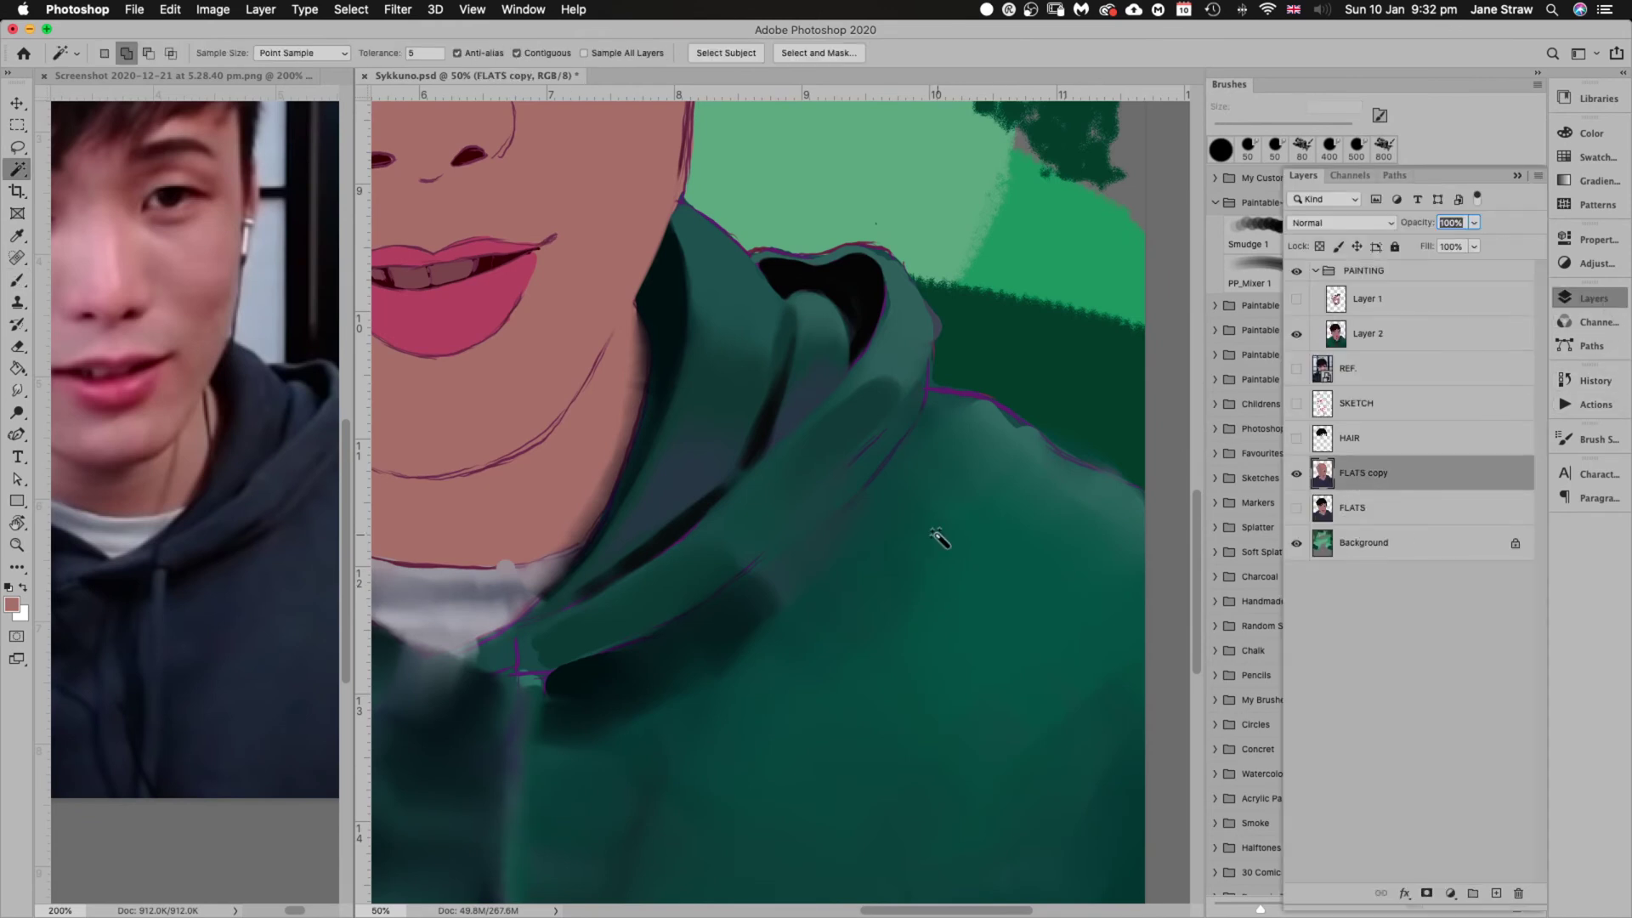
click(940, 541)
click(521, 706)
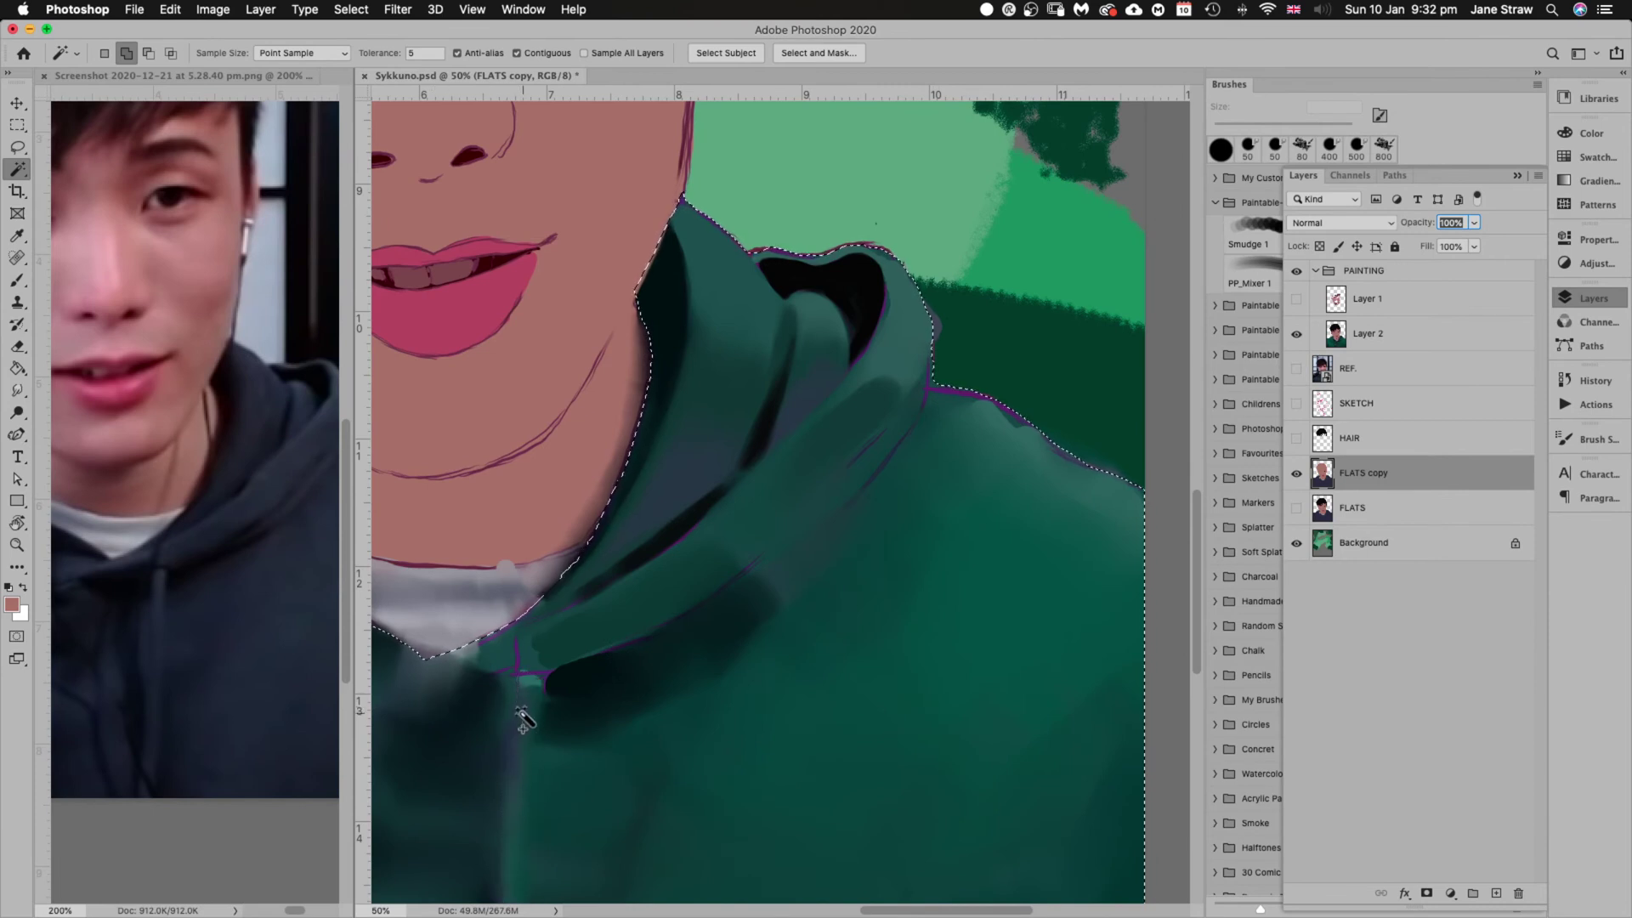
drag(507, 710, 885, 502)
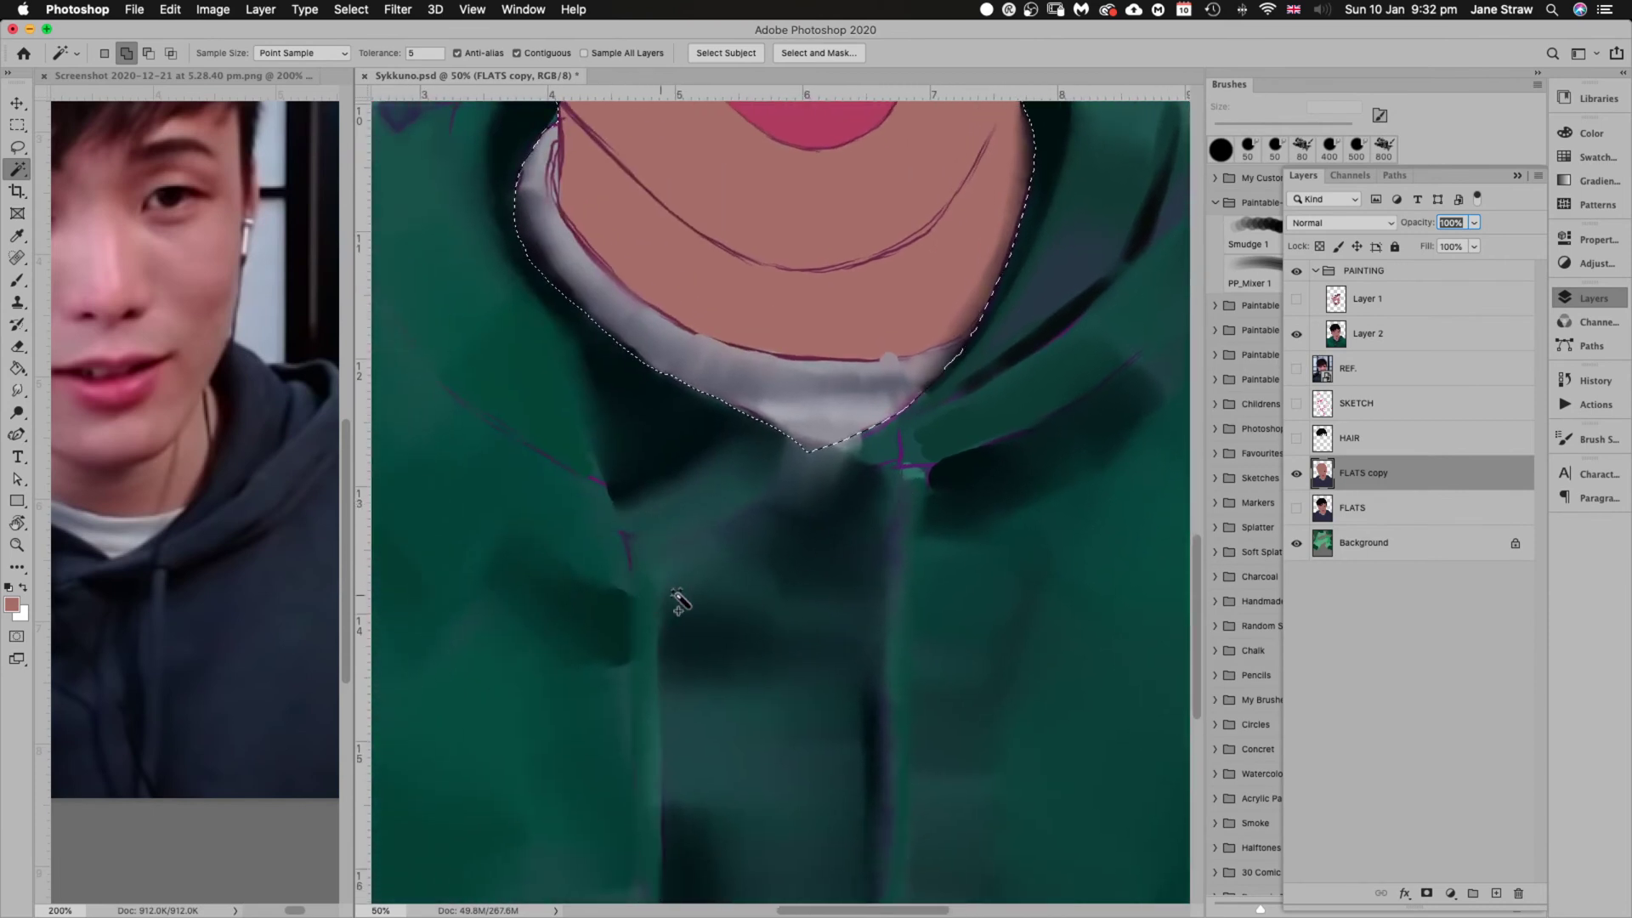
scroll(677, 601, up, 5)
scroll(859, 539, right, 5)
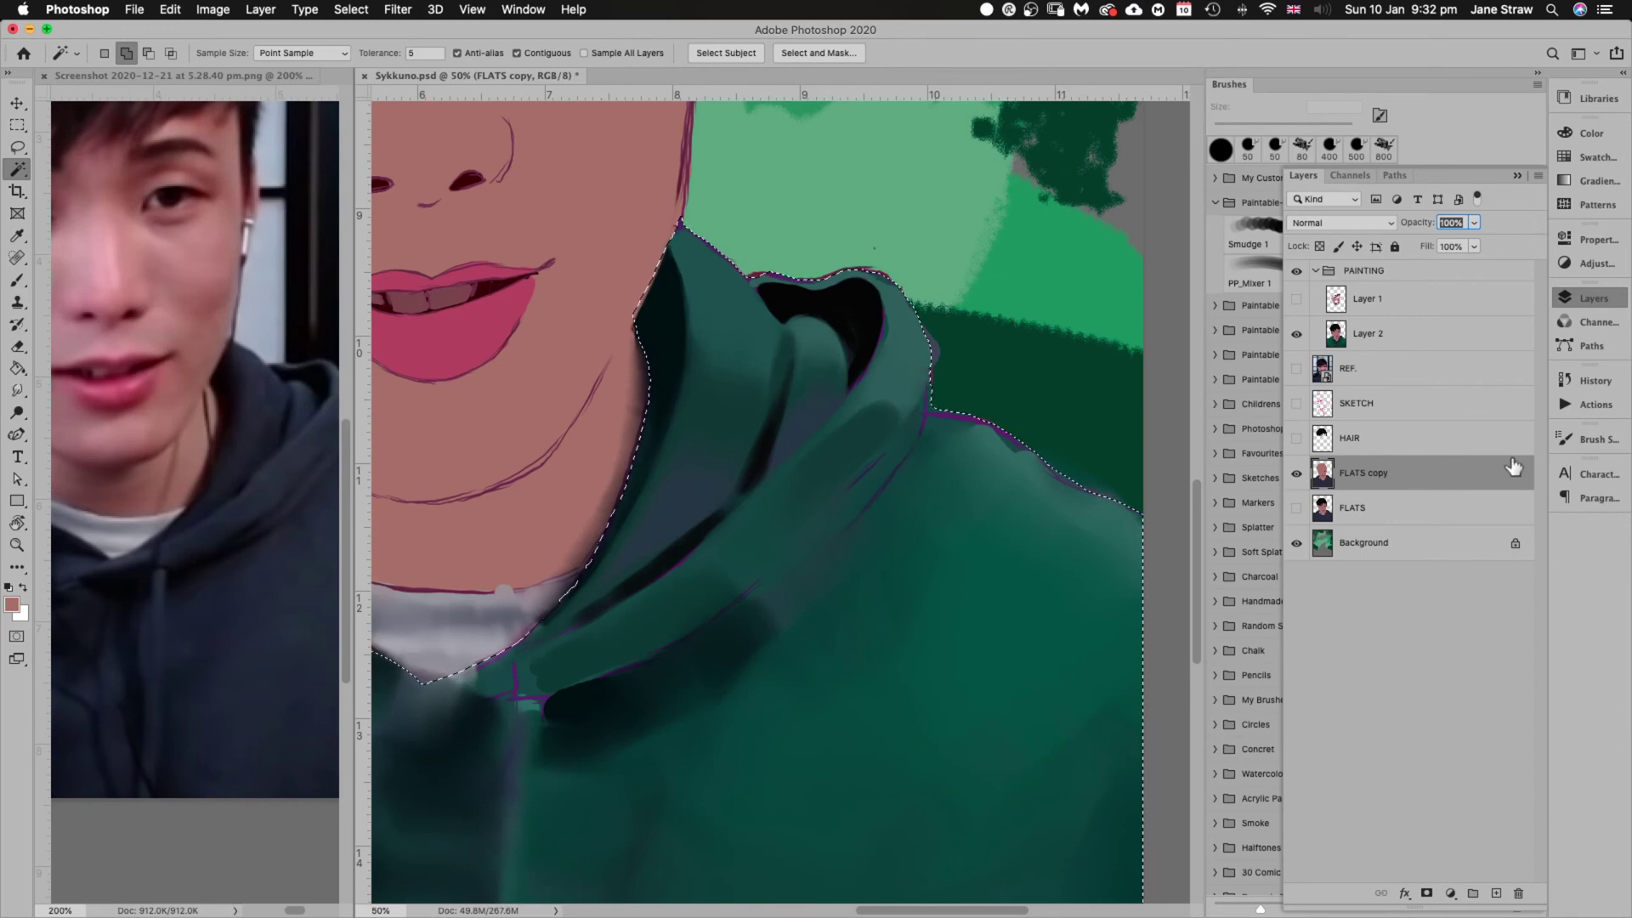
Make Layer 2 active and switch to the Brush for painting within the hoodie selection
click(1361, 340)
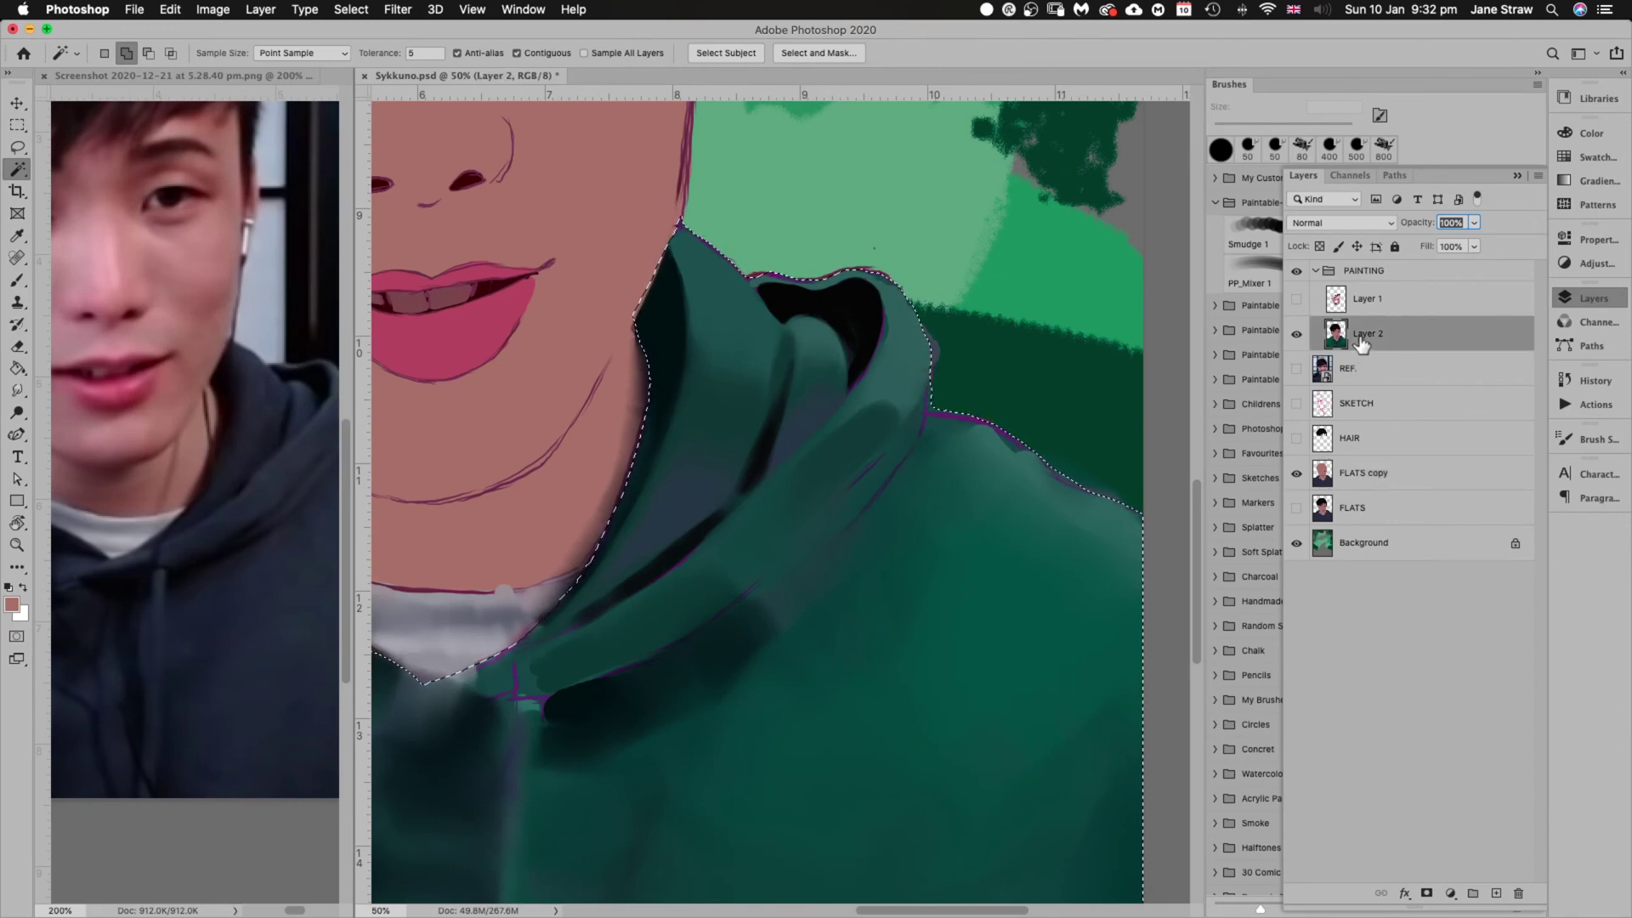
key(ctrl+d)
drag(773, 498, 847, 483)
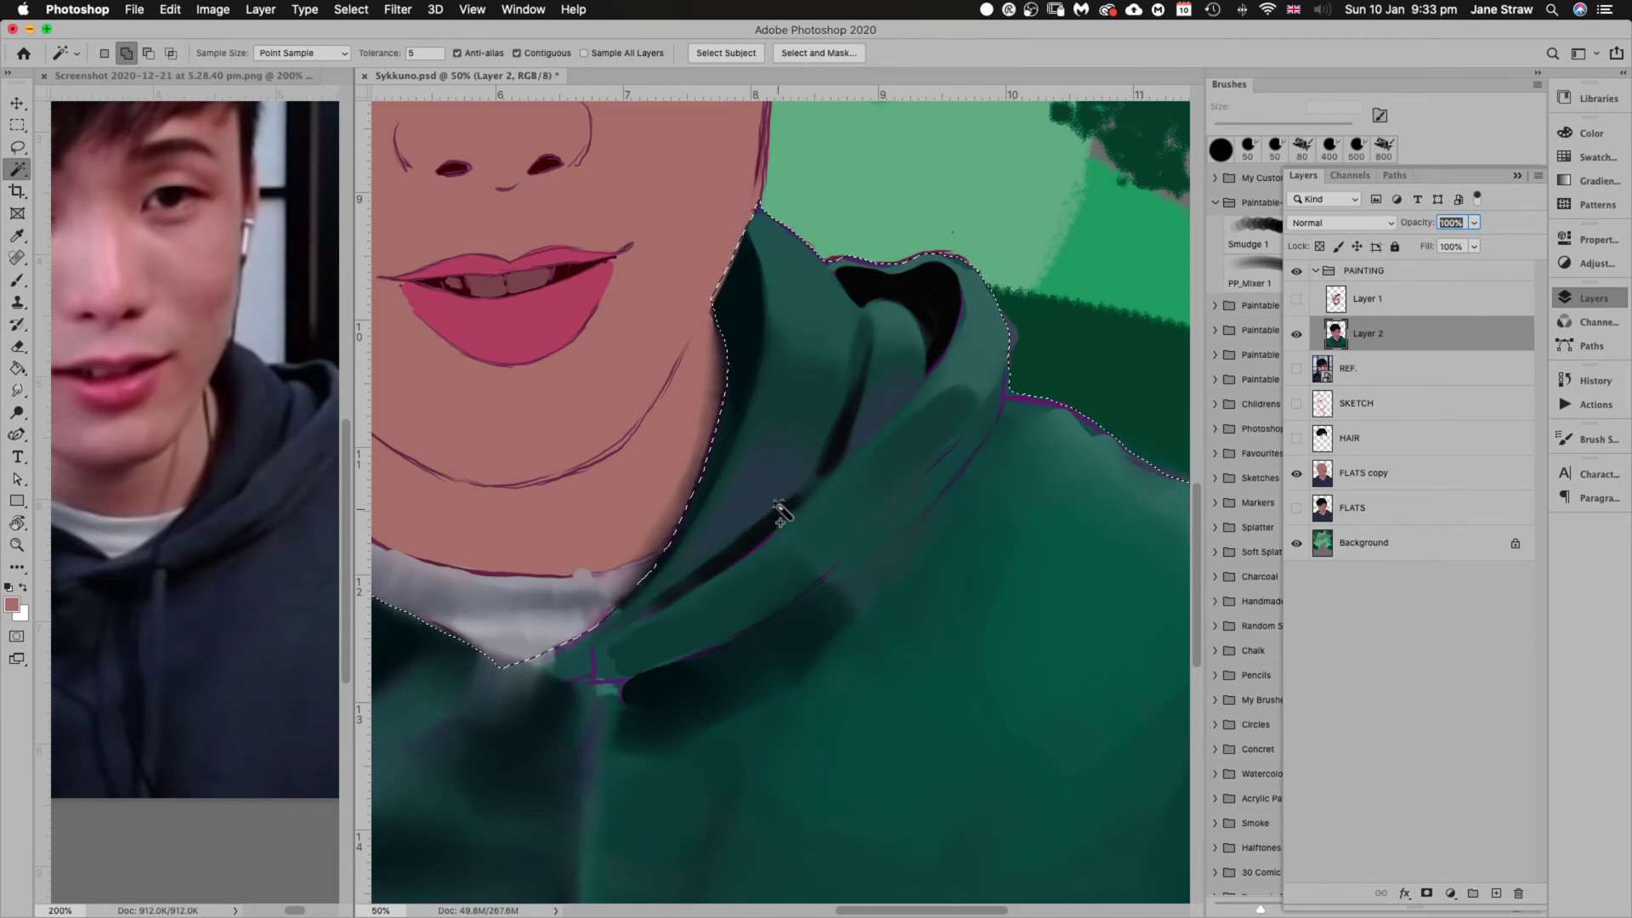
key(b)
key(ctrl+d)
drag(822, 630, 850, 558)
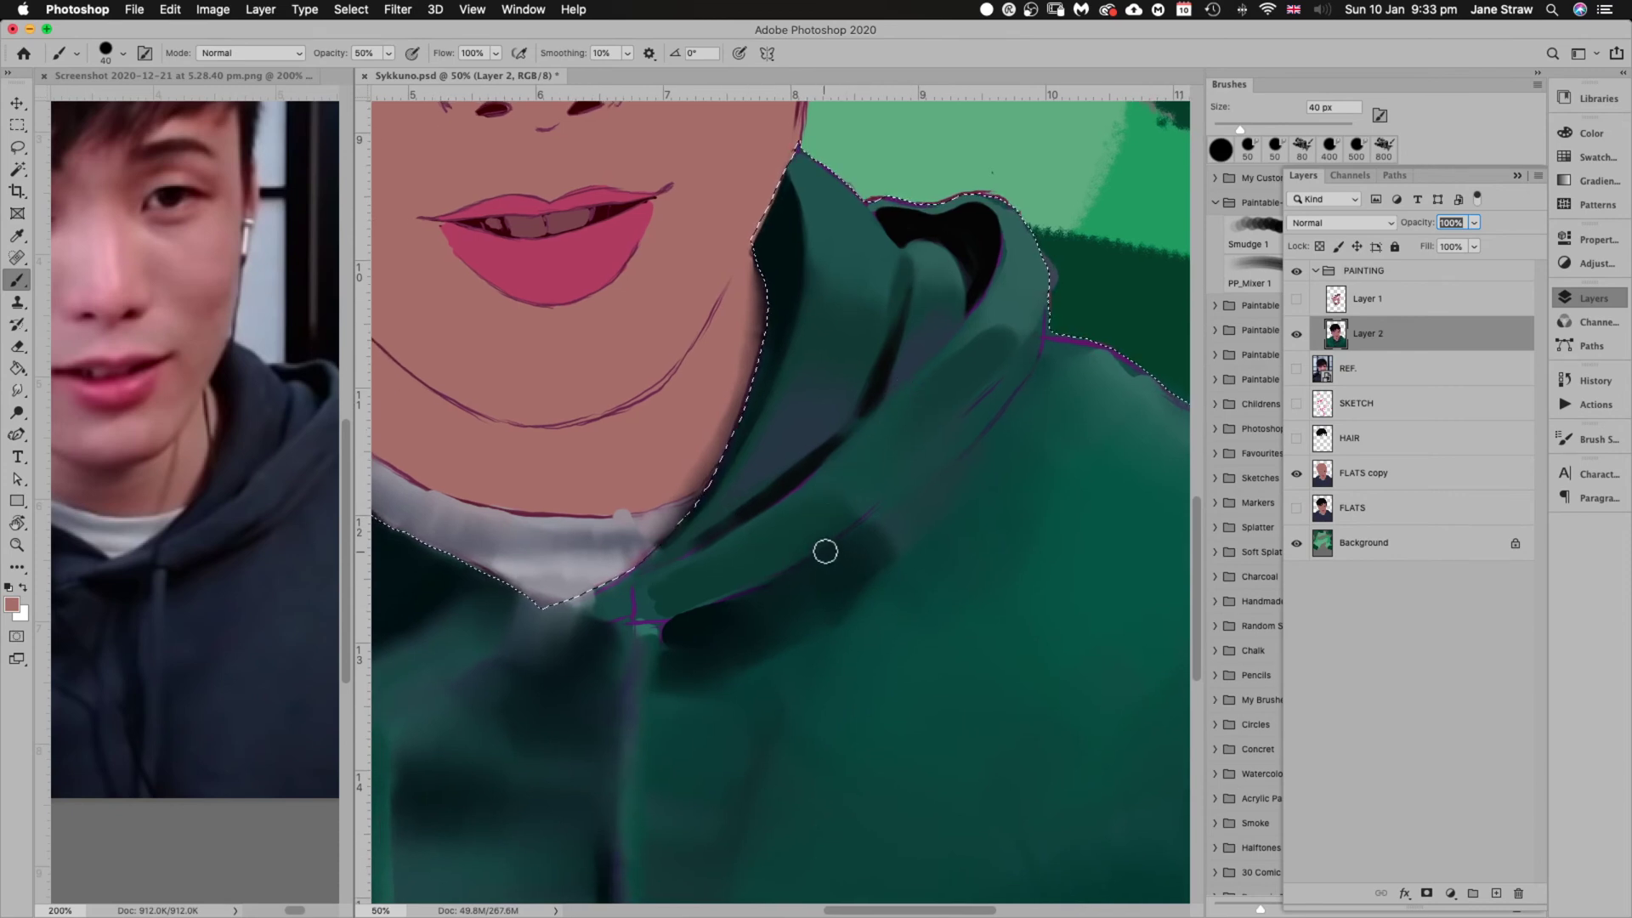
Sample dark green near the rim's underside, then blue-grey from the inner fold, and shade the hood's lower inner side with a 45 px brush
alt+click(789, 590)
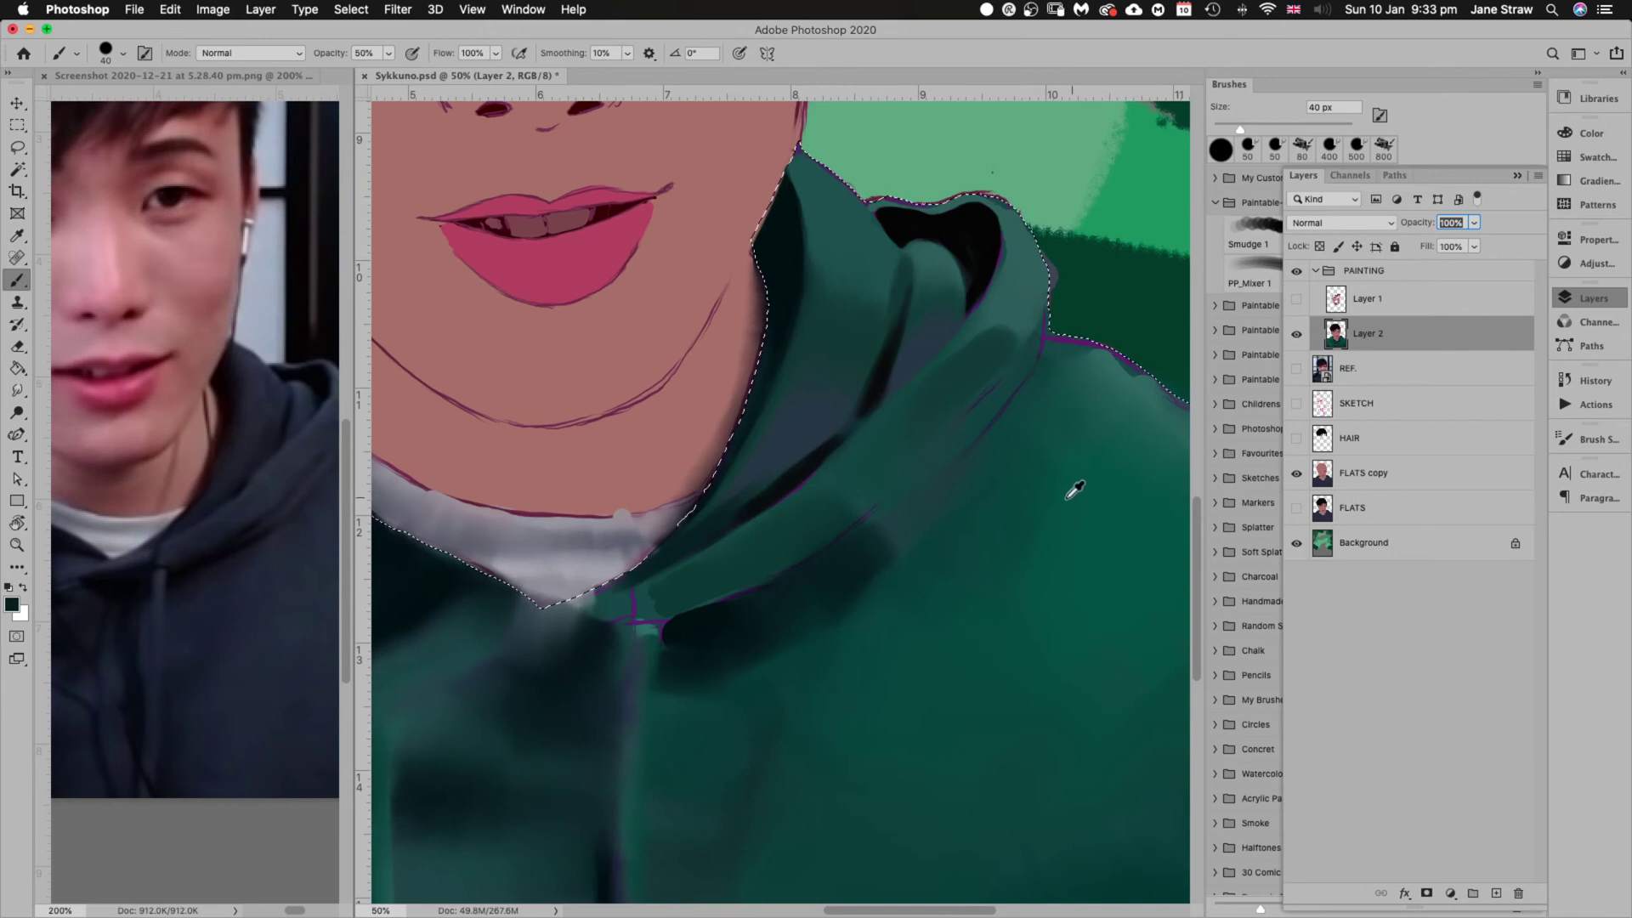
key(r)
mouse_move(1097, 513)
mouse_down()
mouse_move(1097, 451)
mouse_move(1056, 361)
mouse_up()
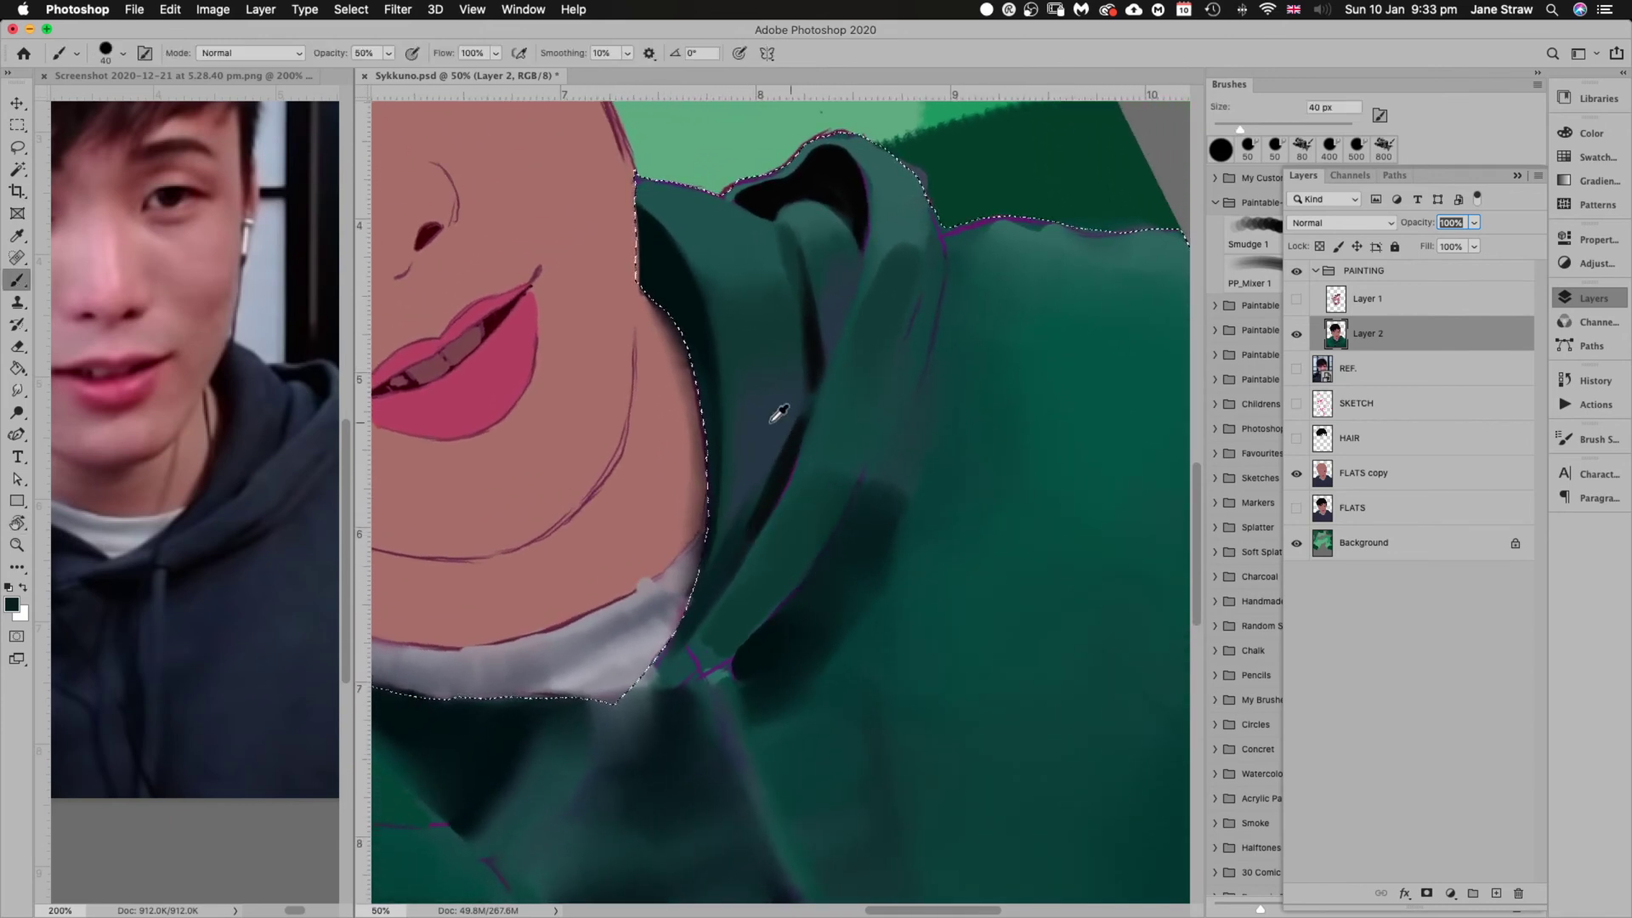
alt+click(773, 422)
key(bracketright)
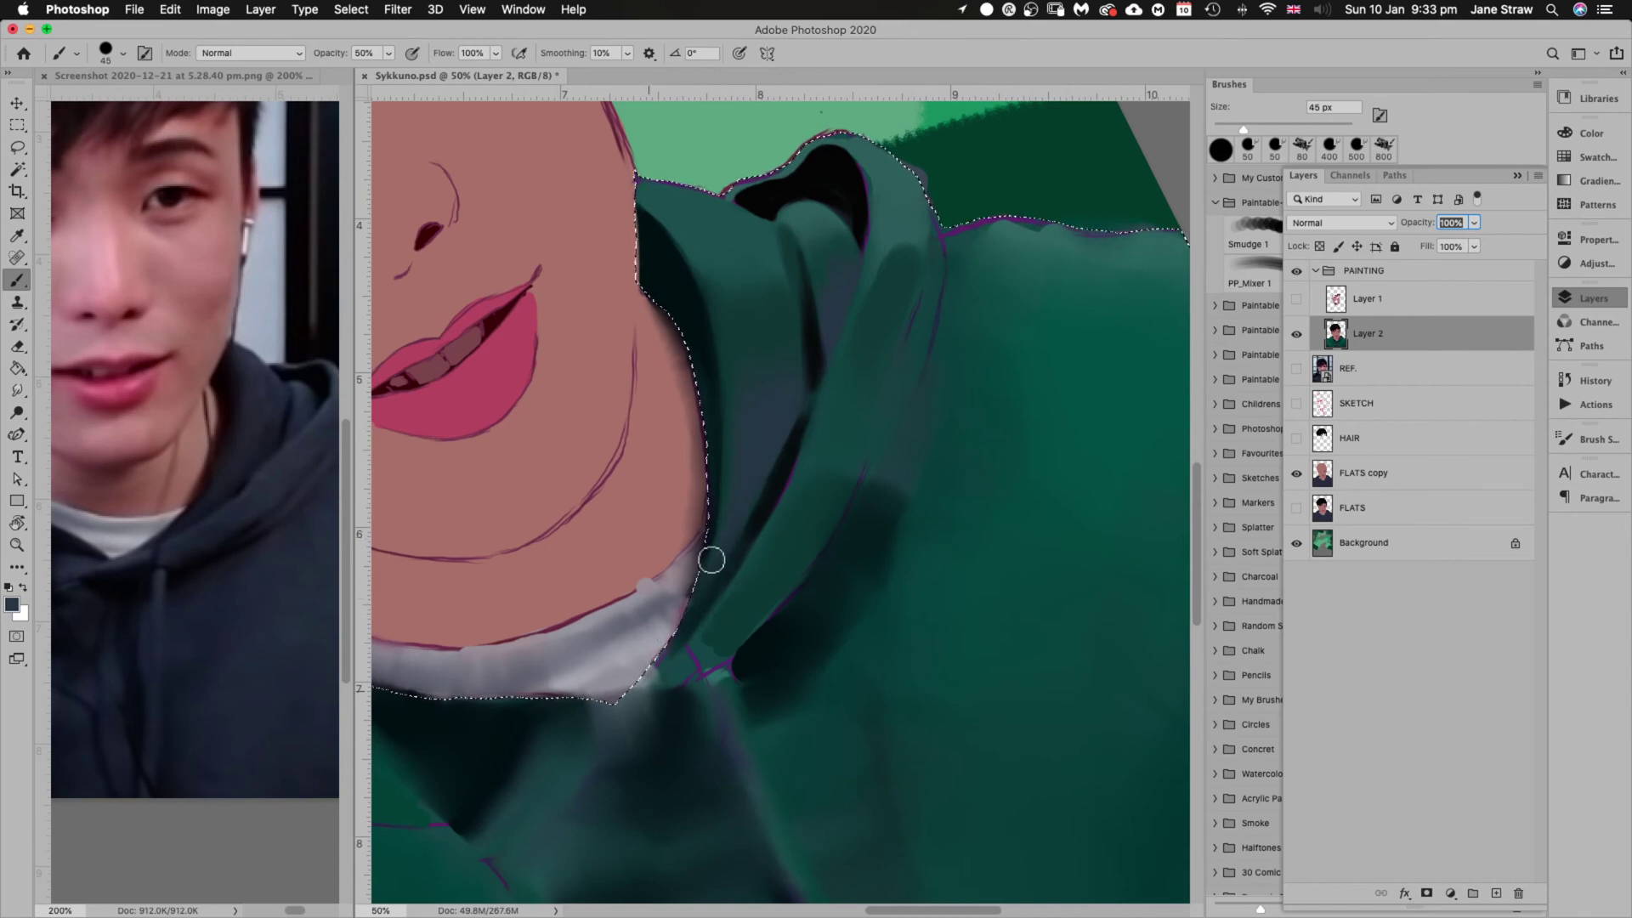
key(Escape)
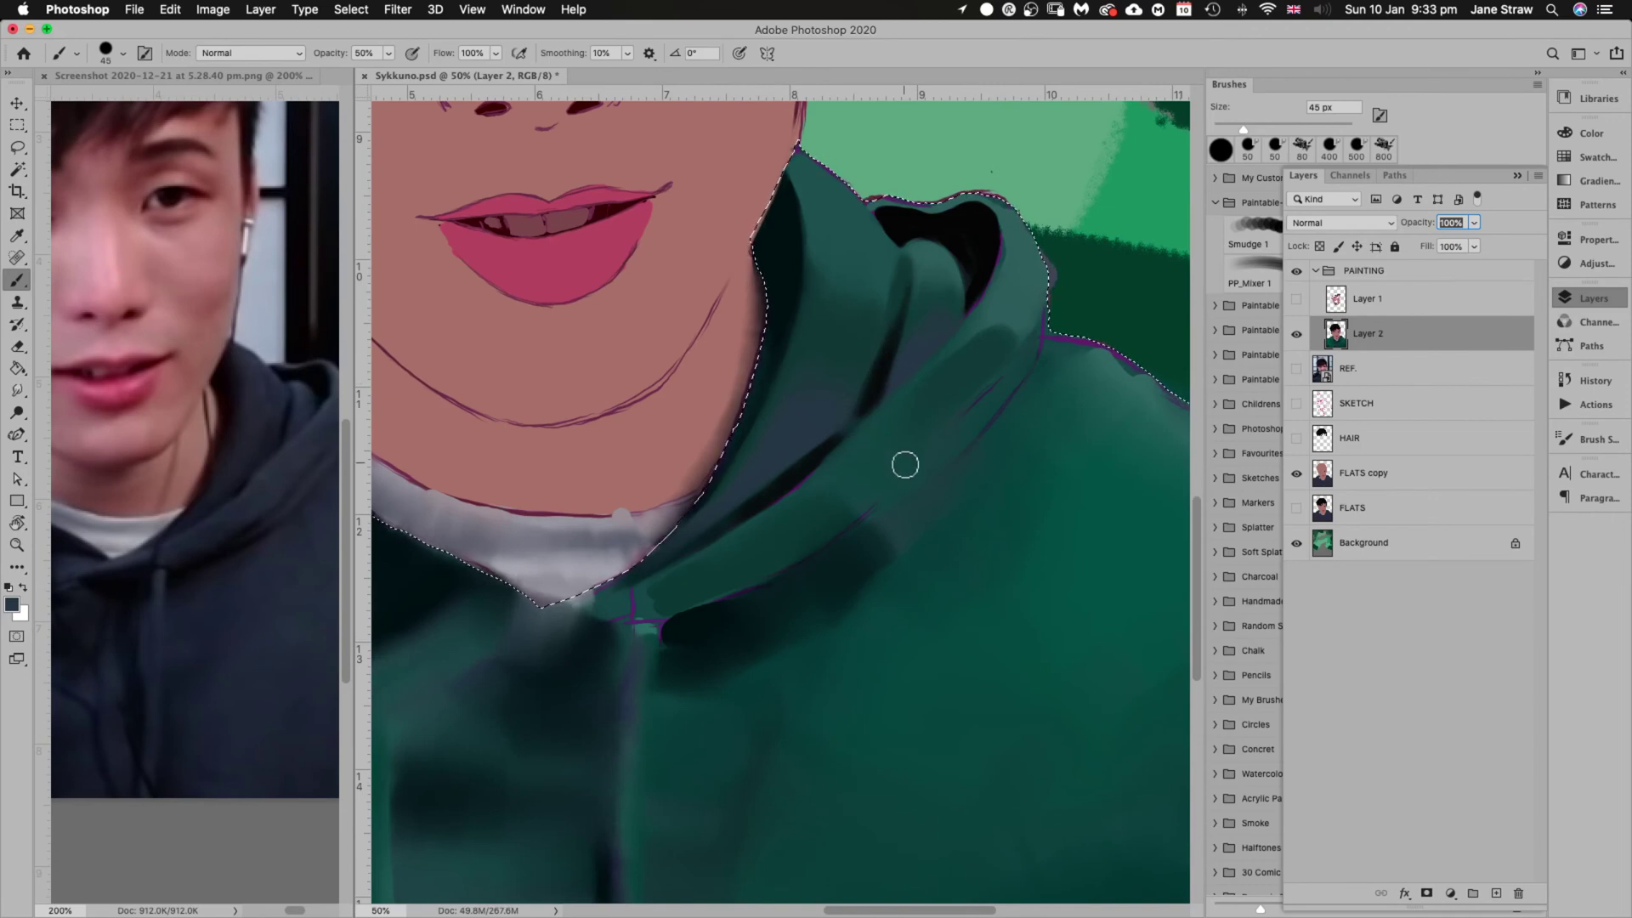
Sample dark green for the shadow below the rim, then black from the hood opening, and deepen the inner crease with a 30 px brush
alt+click(794, 626)
alt+click(812, 615)
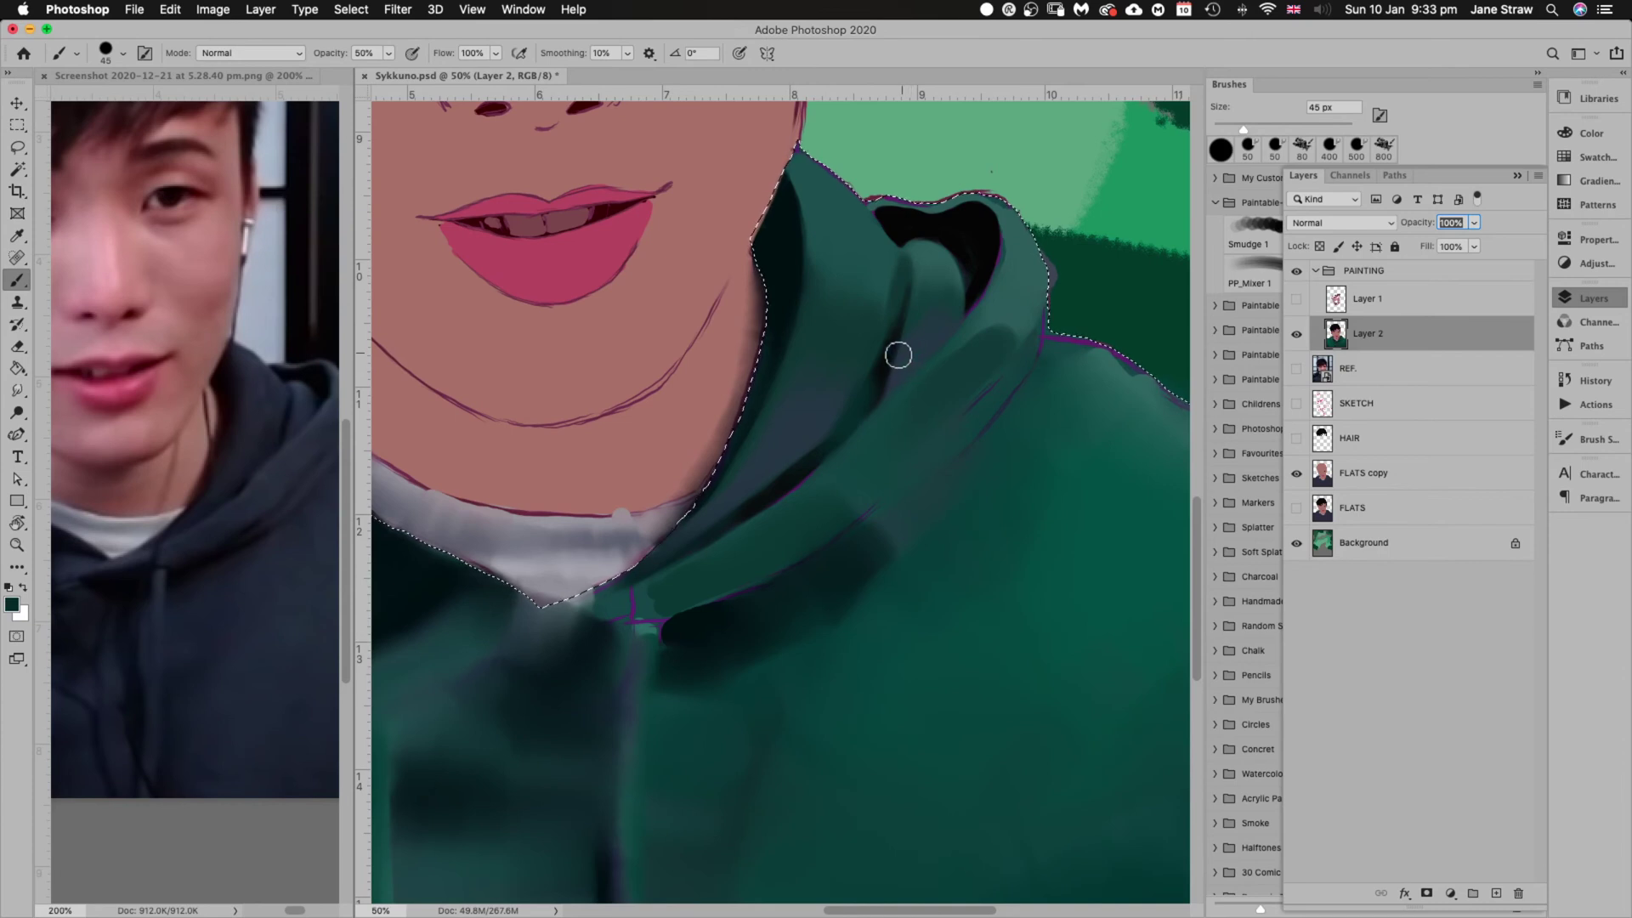
alt+click(986, 220)
key(bracketleft)
key(bracketleft)
key(bracketleft)
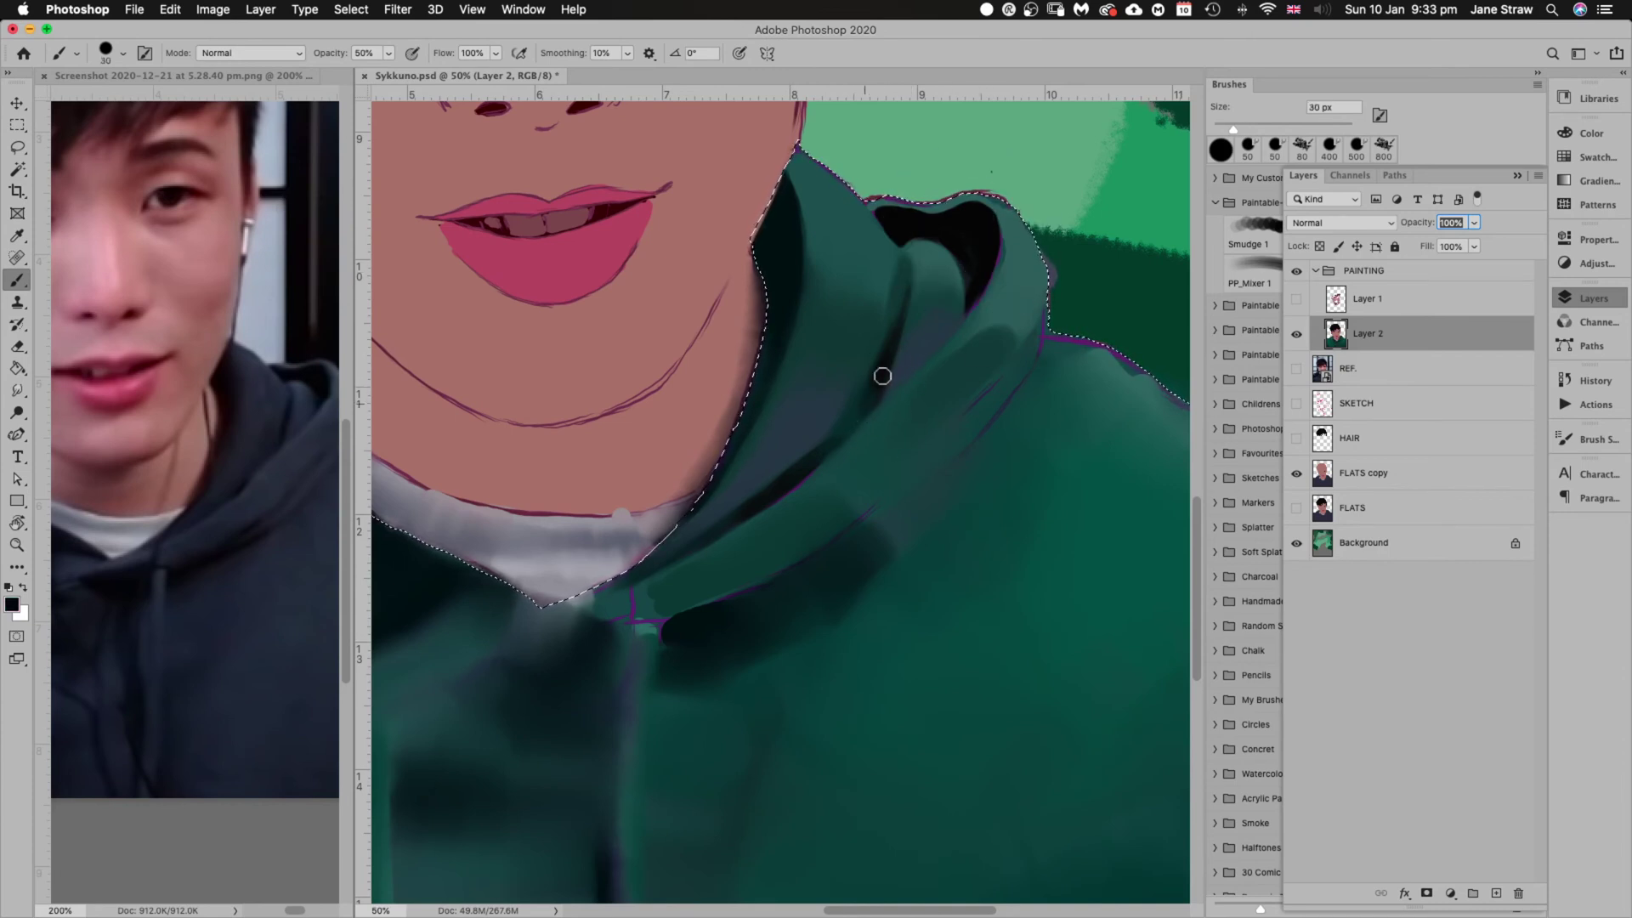
drag(881, 374, 822, 470)
drag(886, 371, 807, 488)
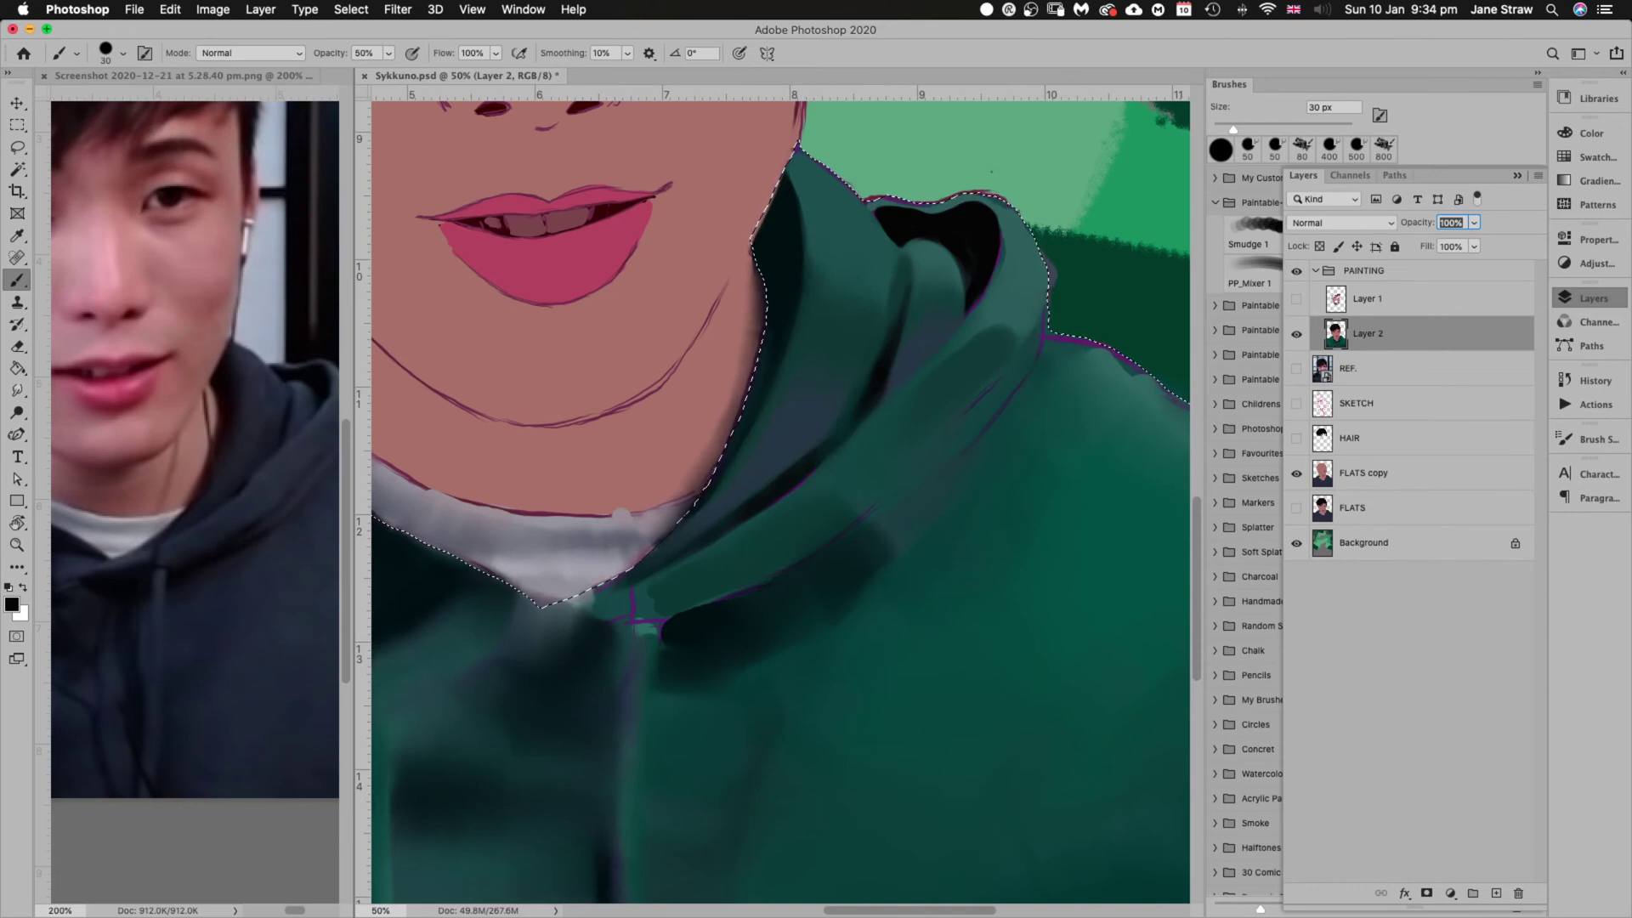
key(super+d)
key(F7)
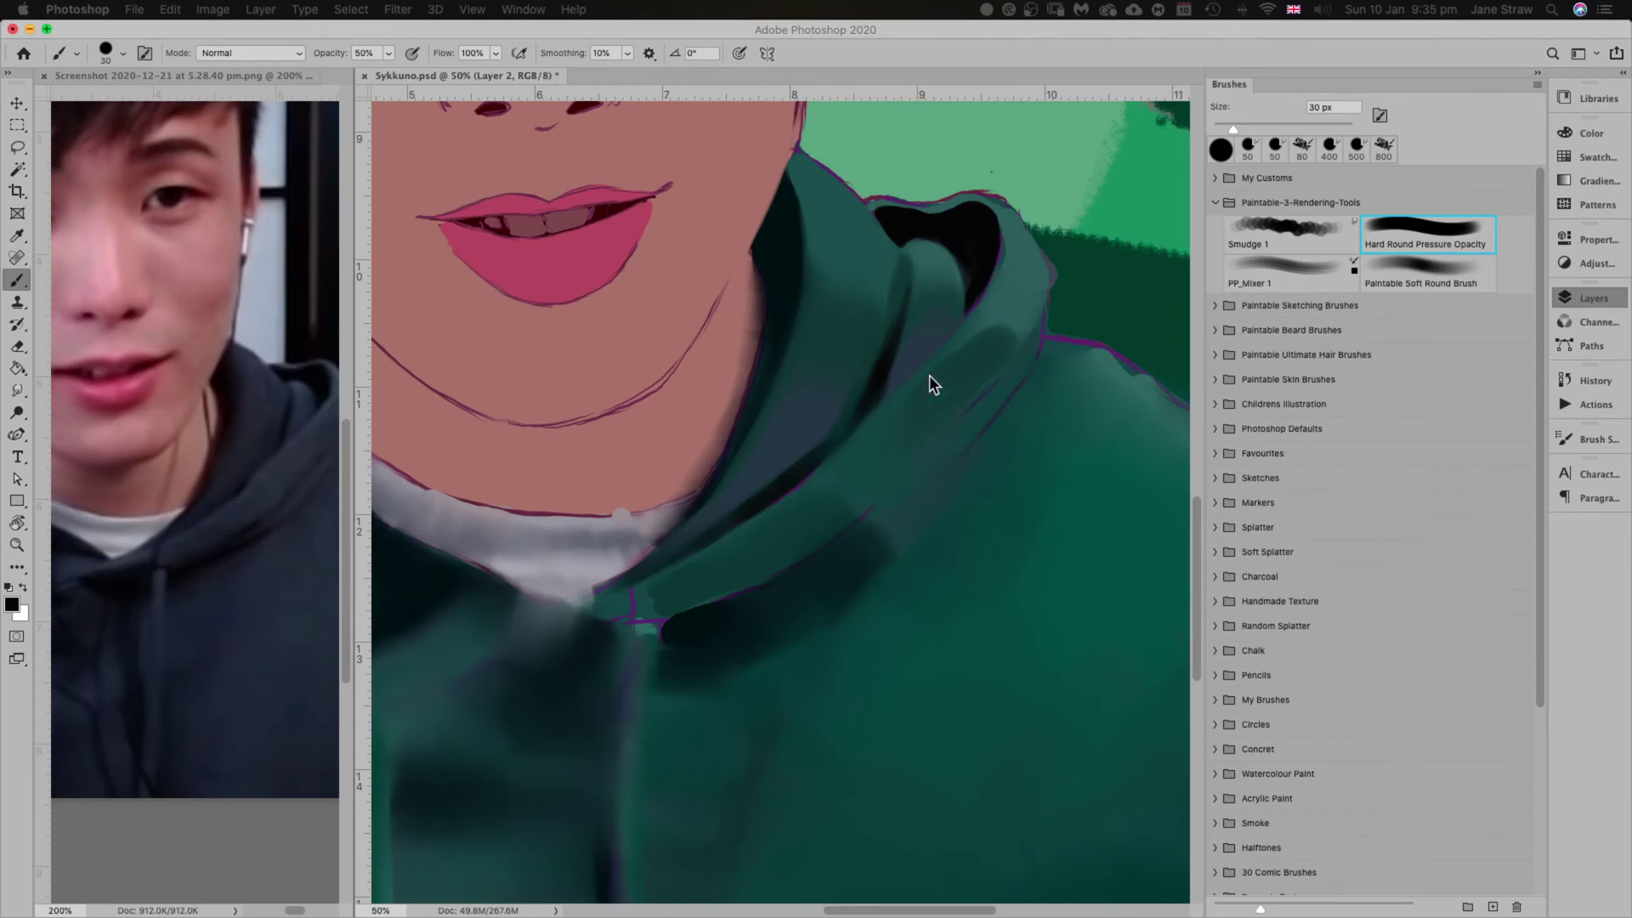
key(F7)
key(super+shift+d)
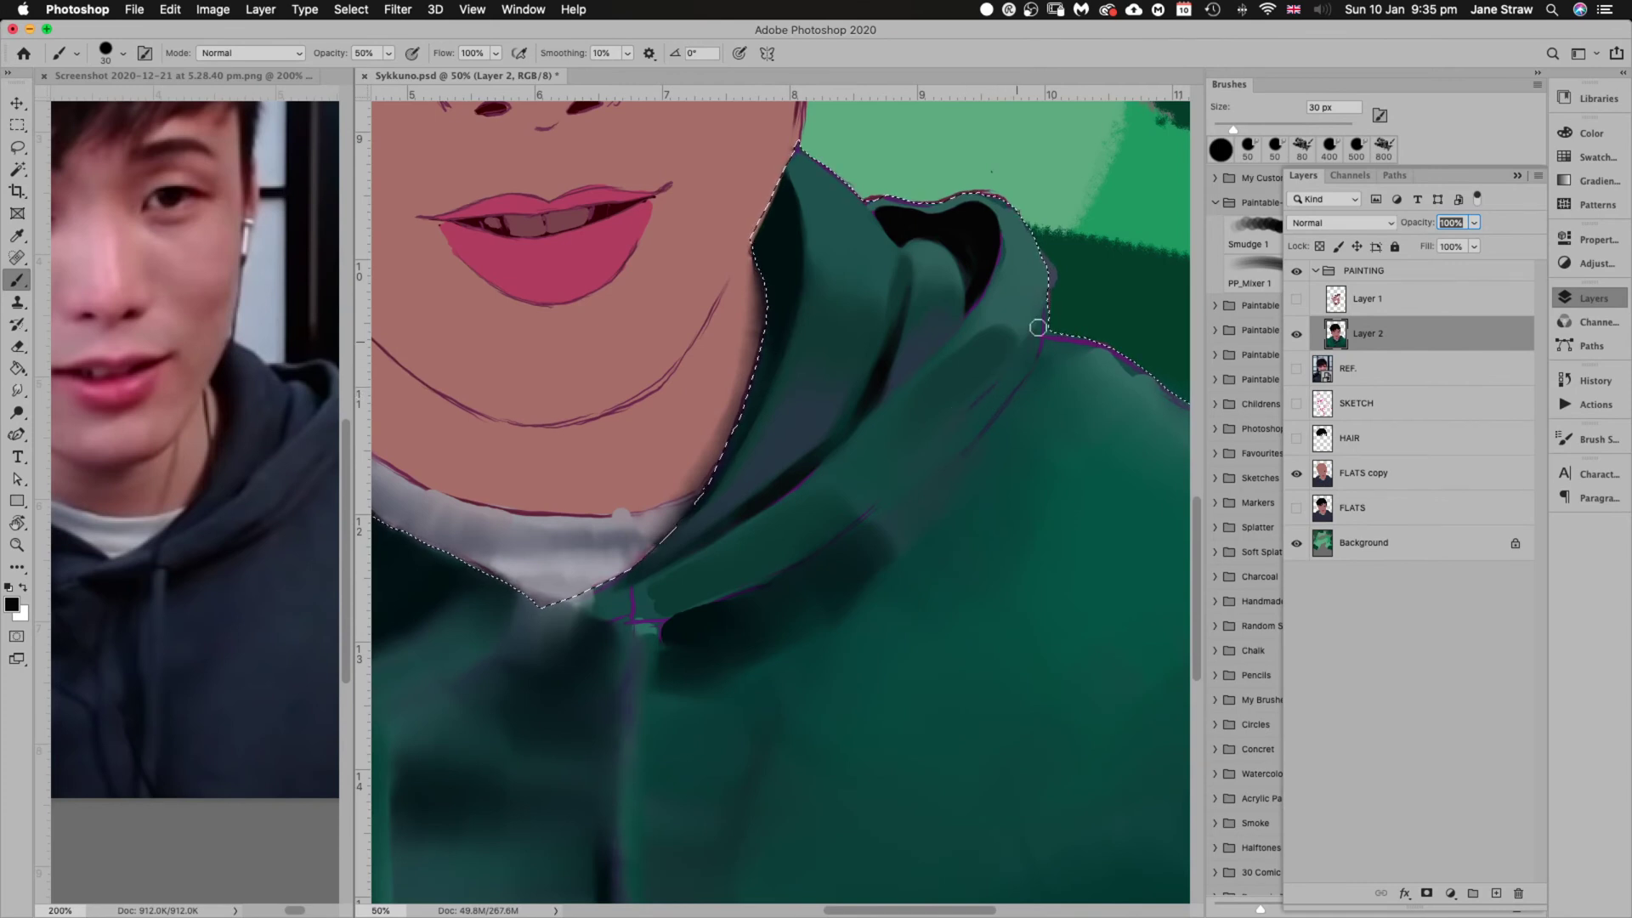
Sample green from the upper hood rim and paint a crisp inner edge along the crease and around the rim with a 15 px brush
key(bracketleft)
alt+click(1020, 280)
key(bracketleft)
key(bracketleft)
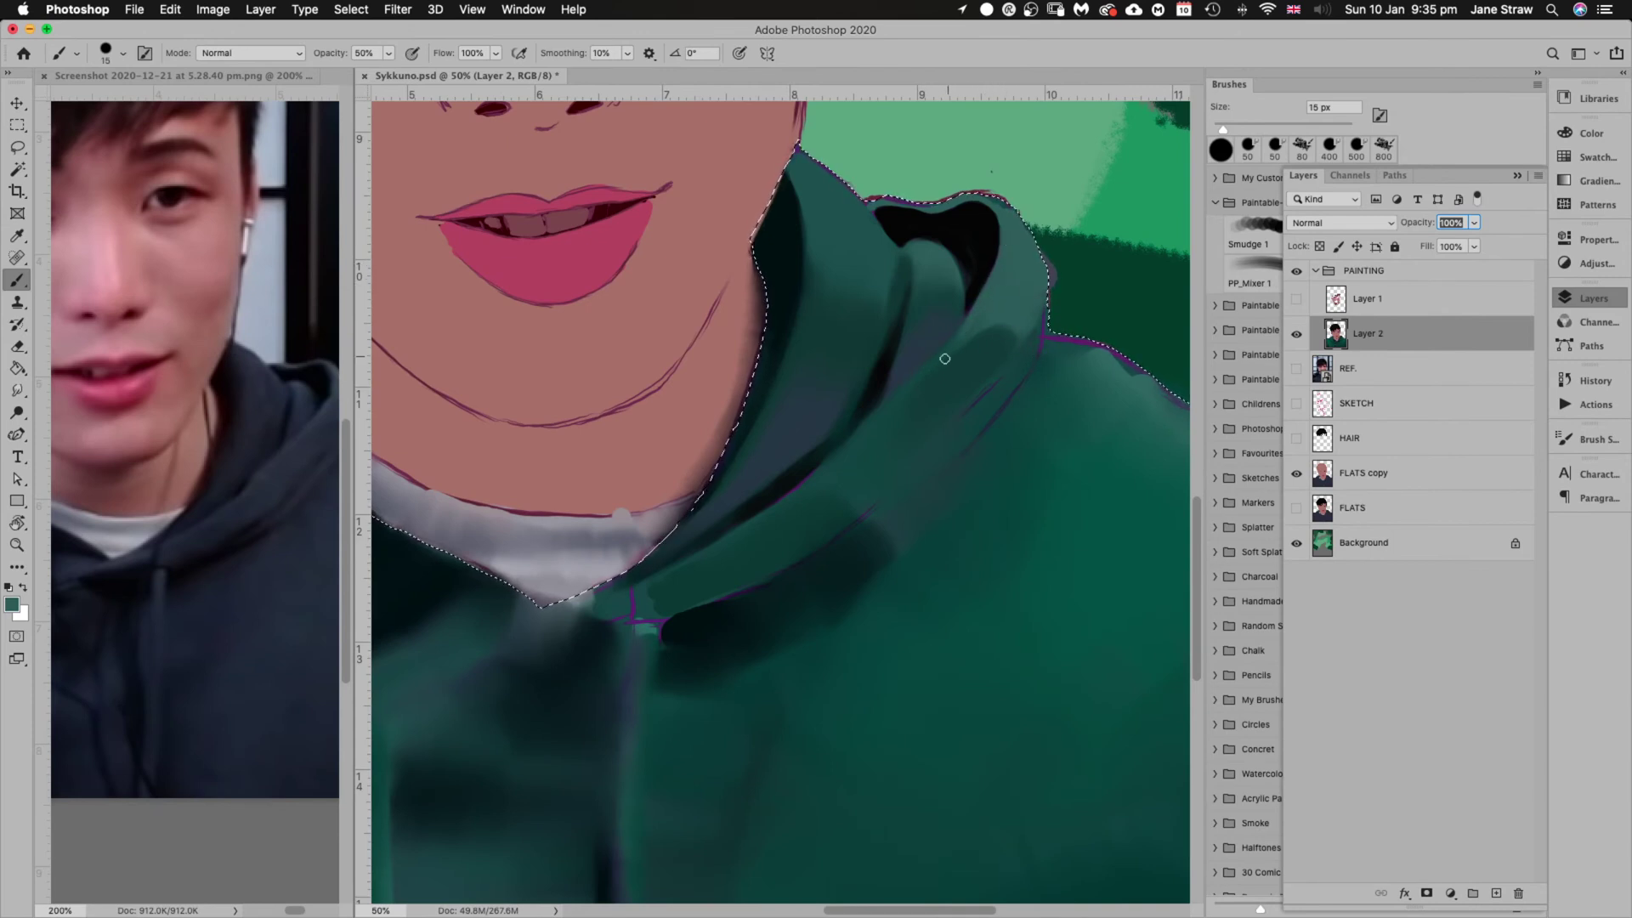
key(r)
drag(1005, 572, 1038, 470)
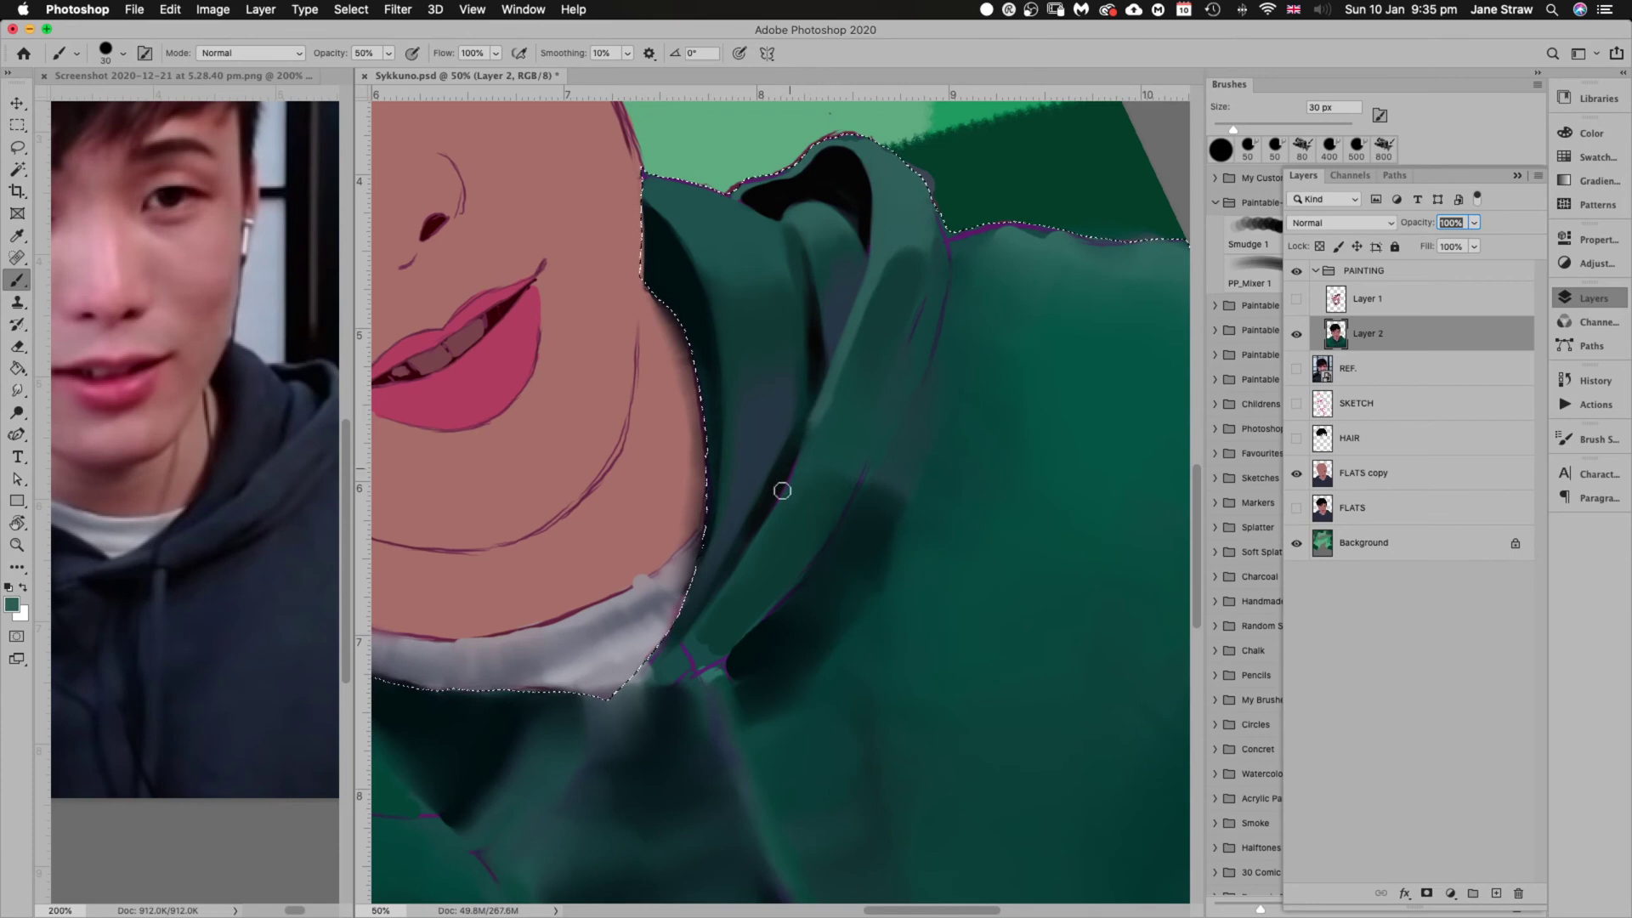
key(bracketleft)
key(bracketleft)
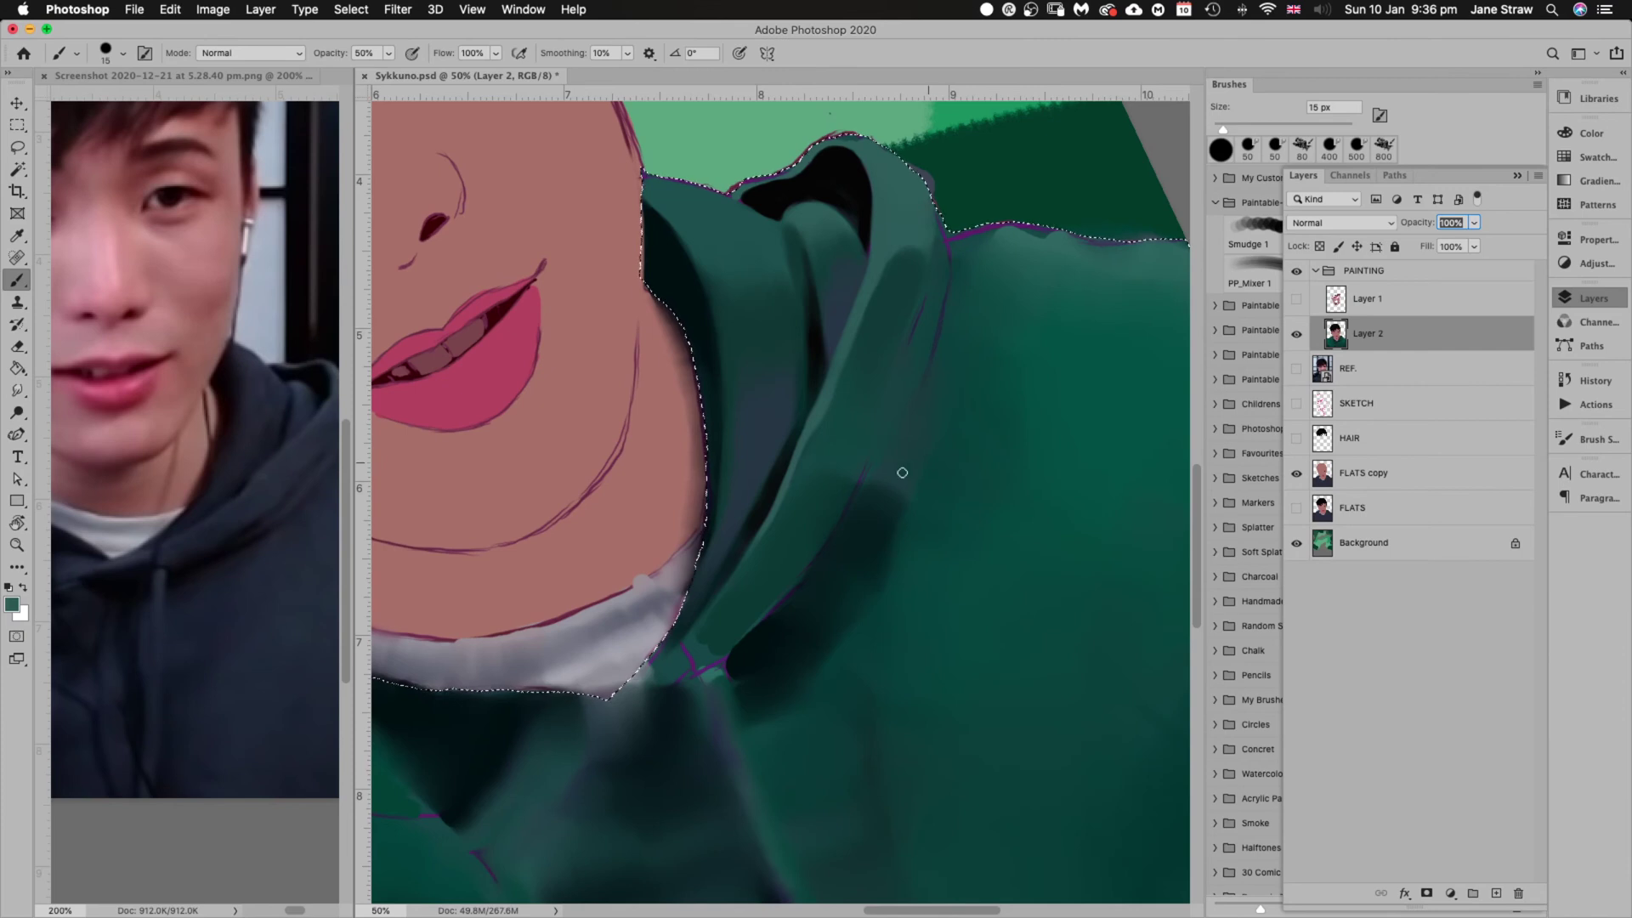
key(Escape)
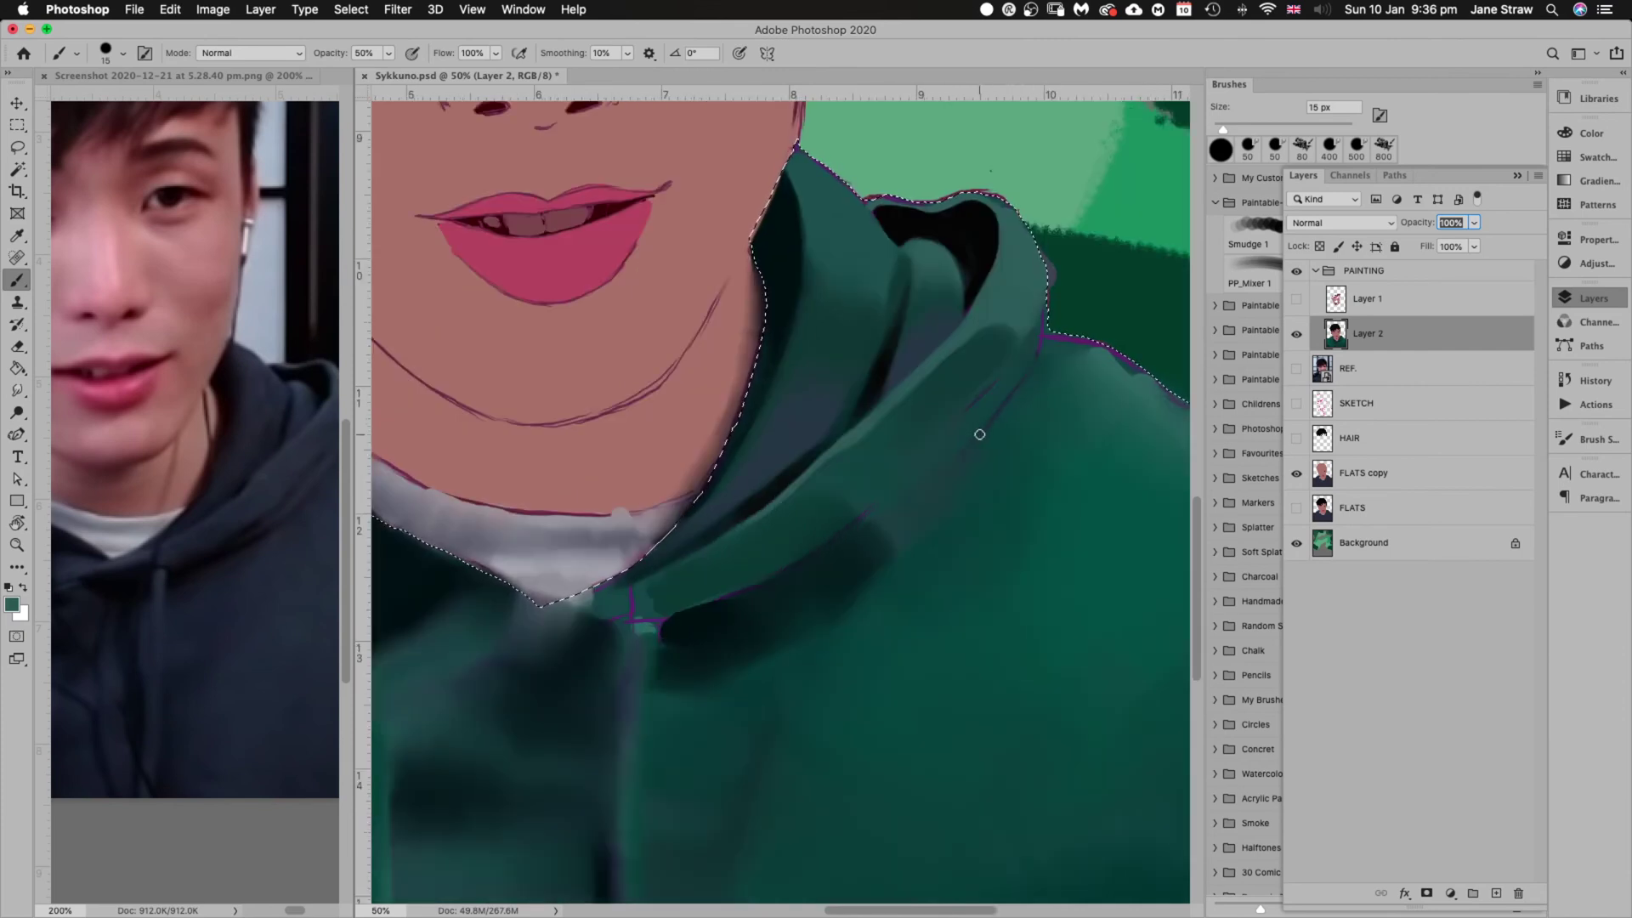
mouse_move(1054, 297)
mouse_down()
mouse_move(1043, 256)
mouse_move(1019, 298)
mouse_up()
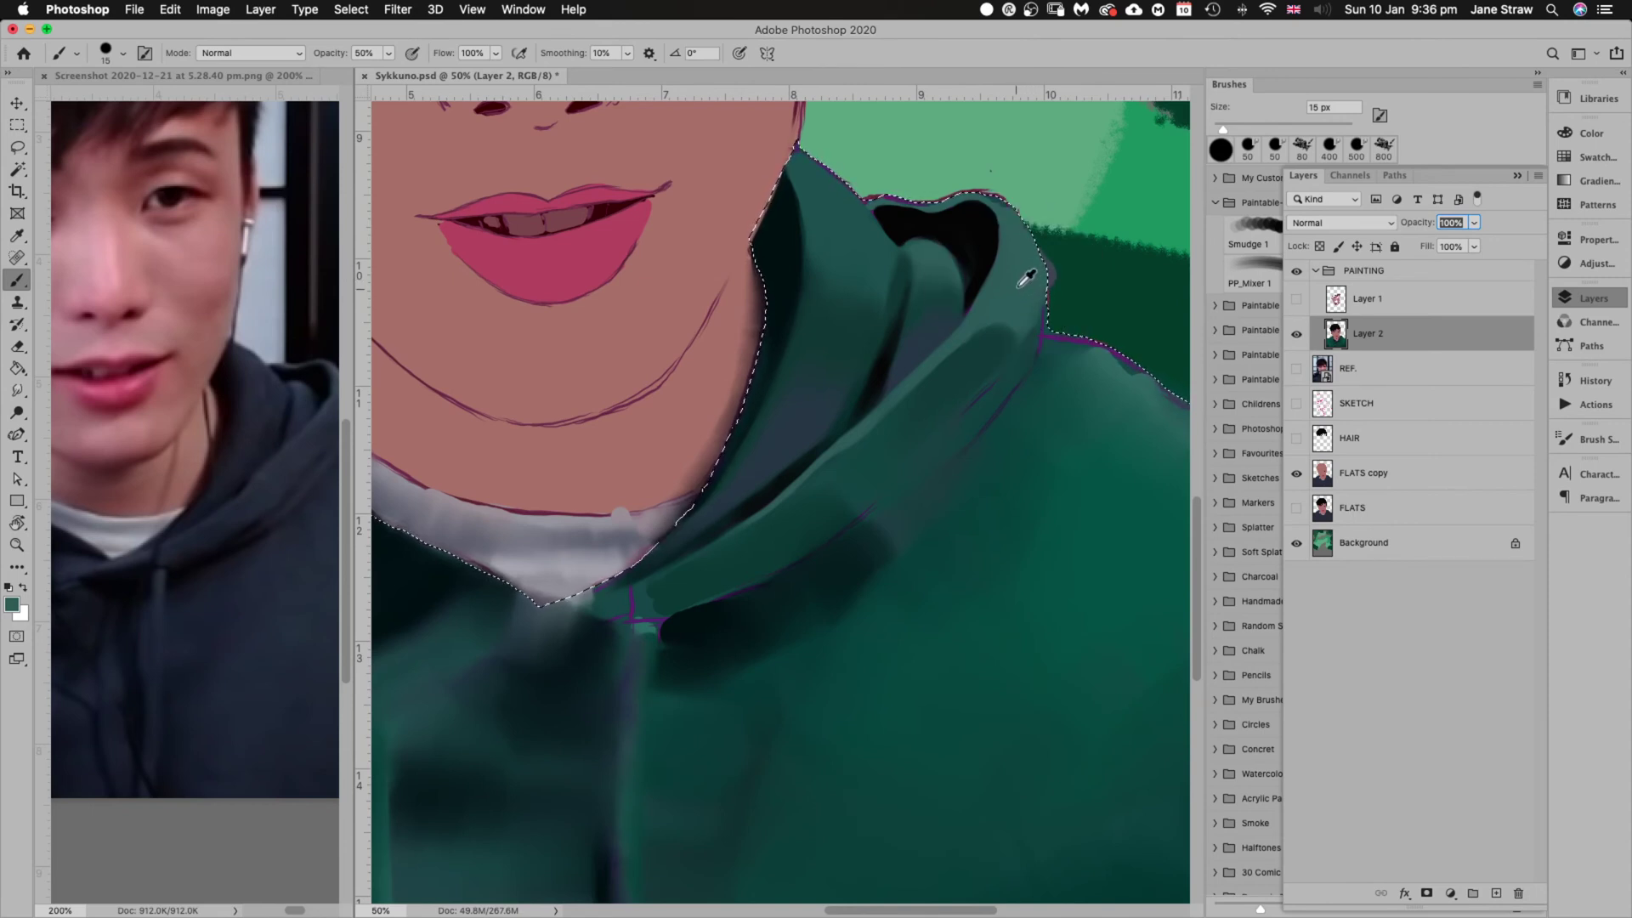
Show the hood and shoulder in the reference photo, sample green, and blend the shading on the upper rim, enlarging the brush to 70 px
click(317, 590)
drag(319, 589, 229, 595)
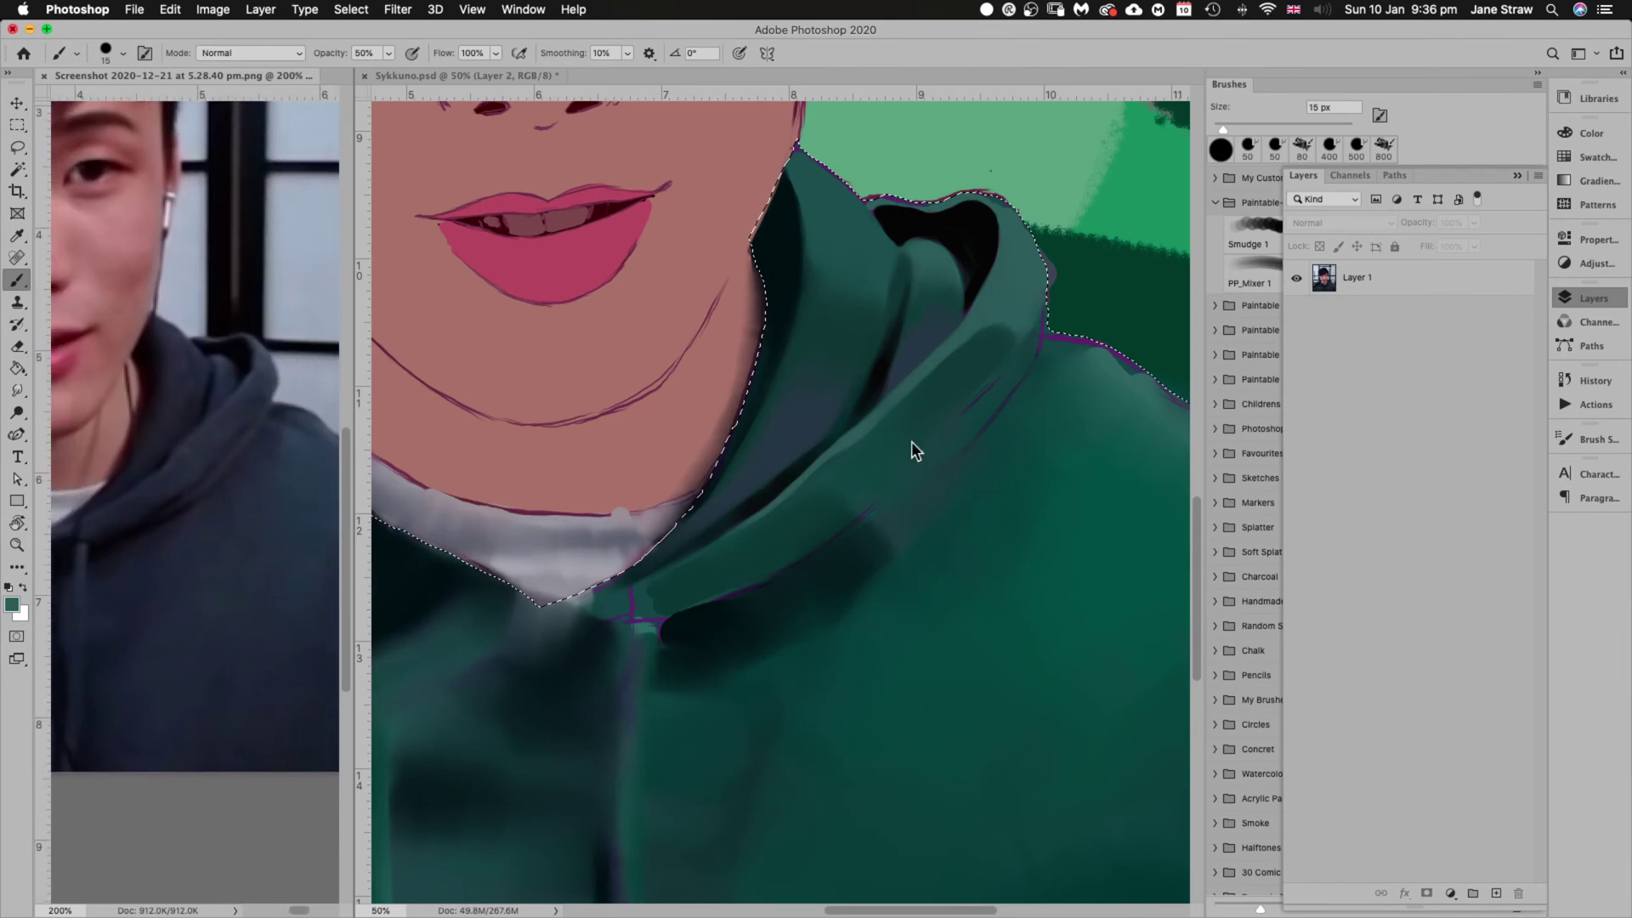
click(1025, 348)
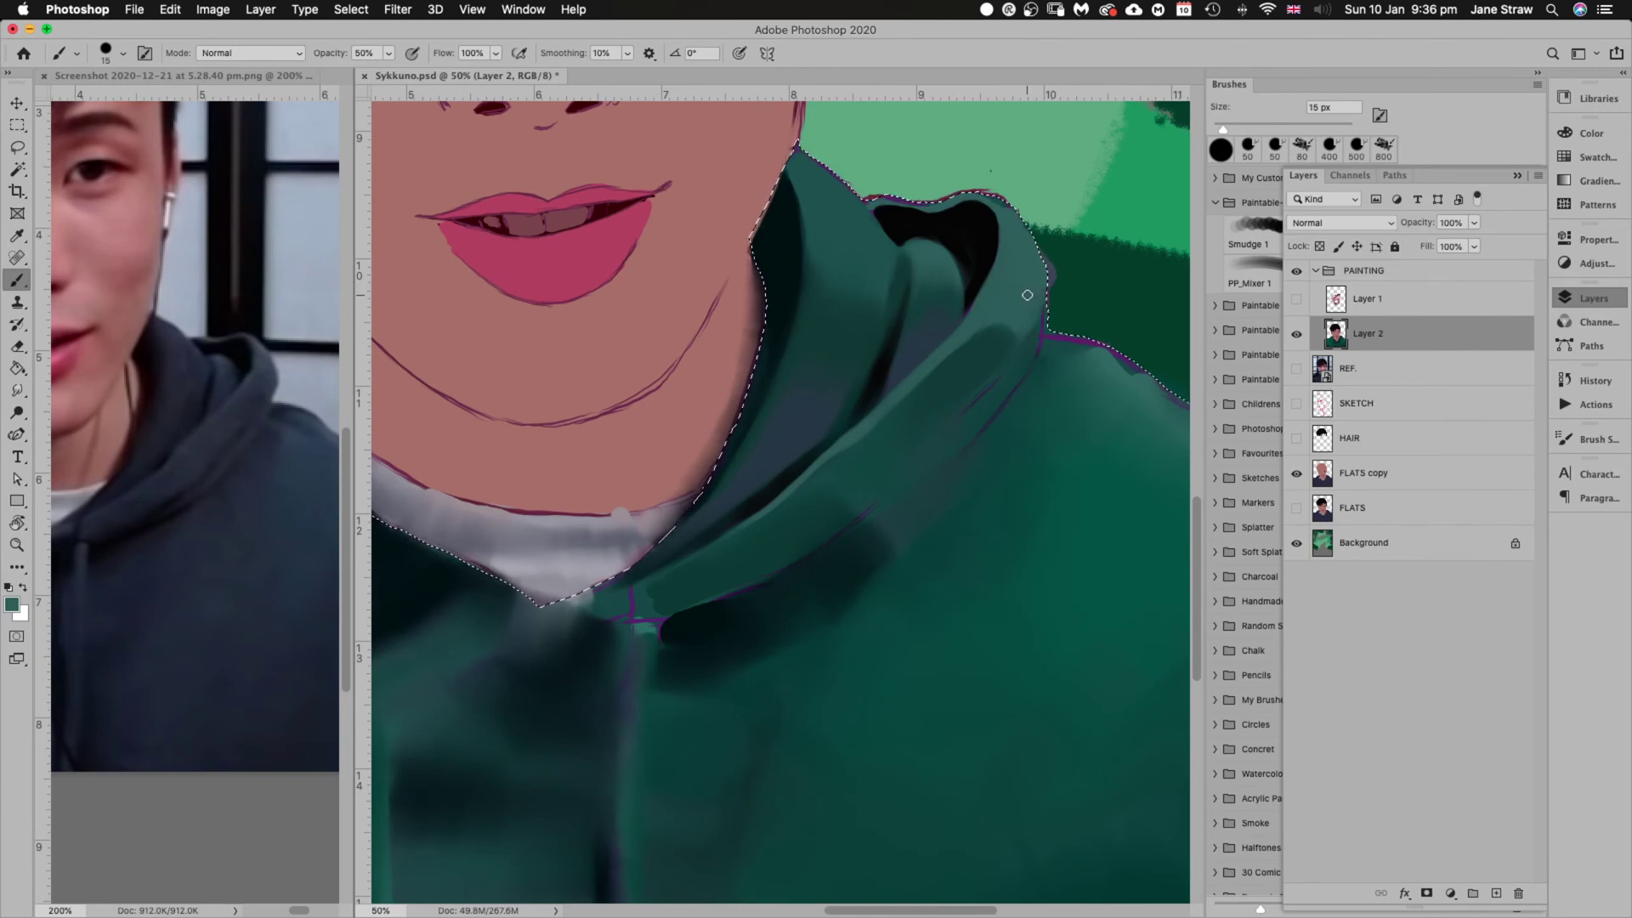
alt+click(840, 330)
key(bracketright)
key(bracketright)
key(bracketright)
key(bracketright)
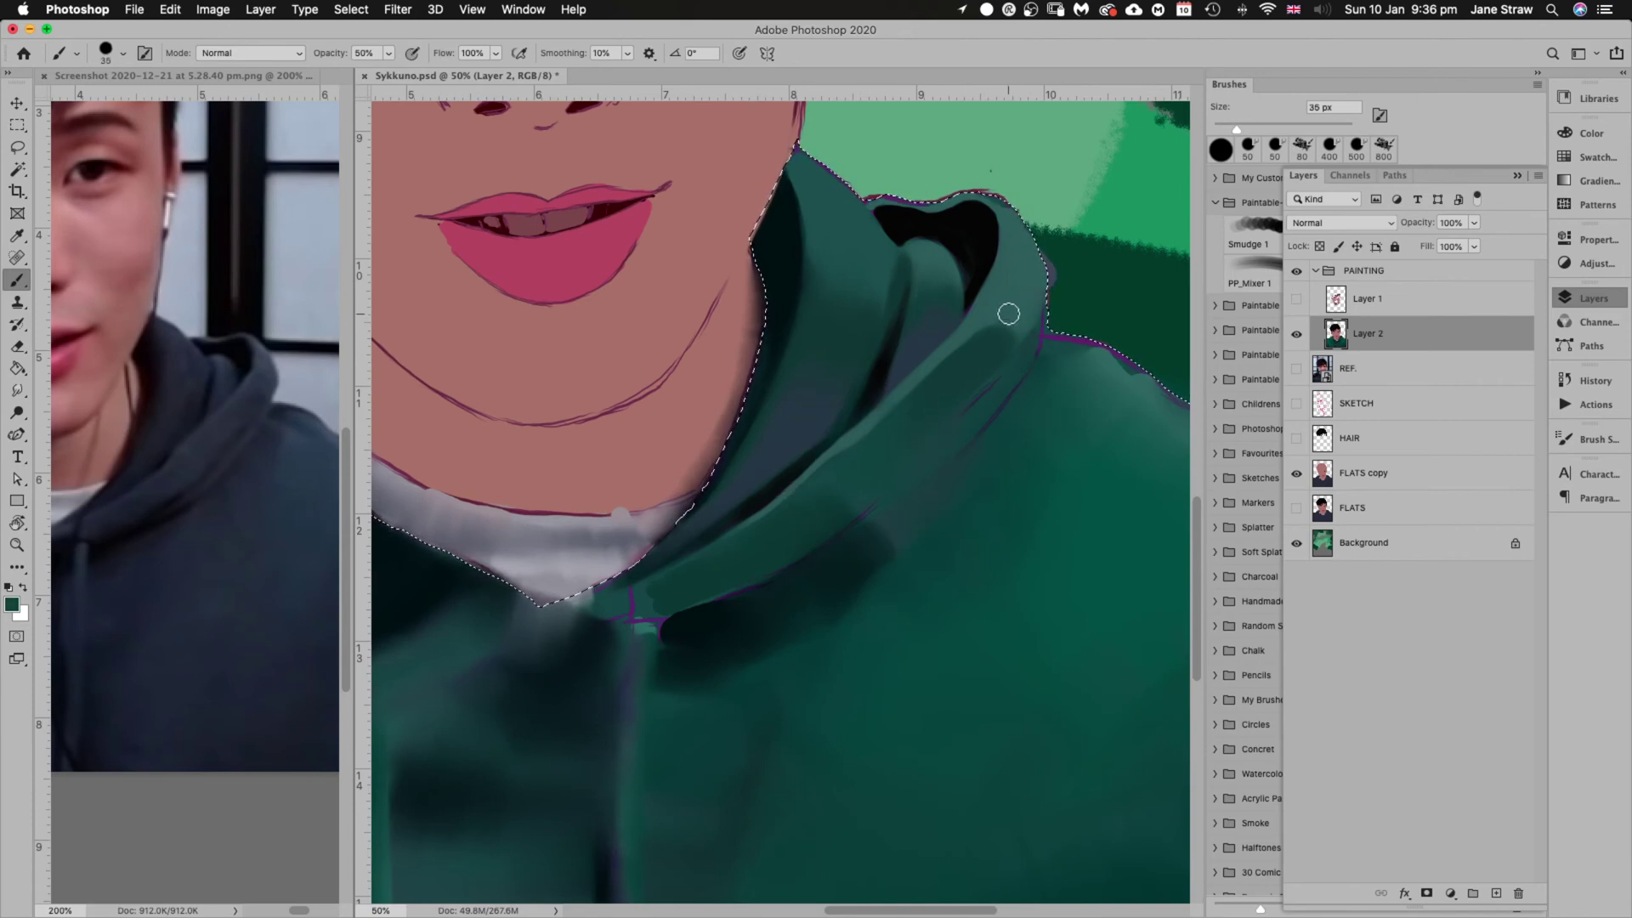
key(bracketright)
key(bracketright)
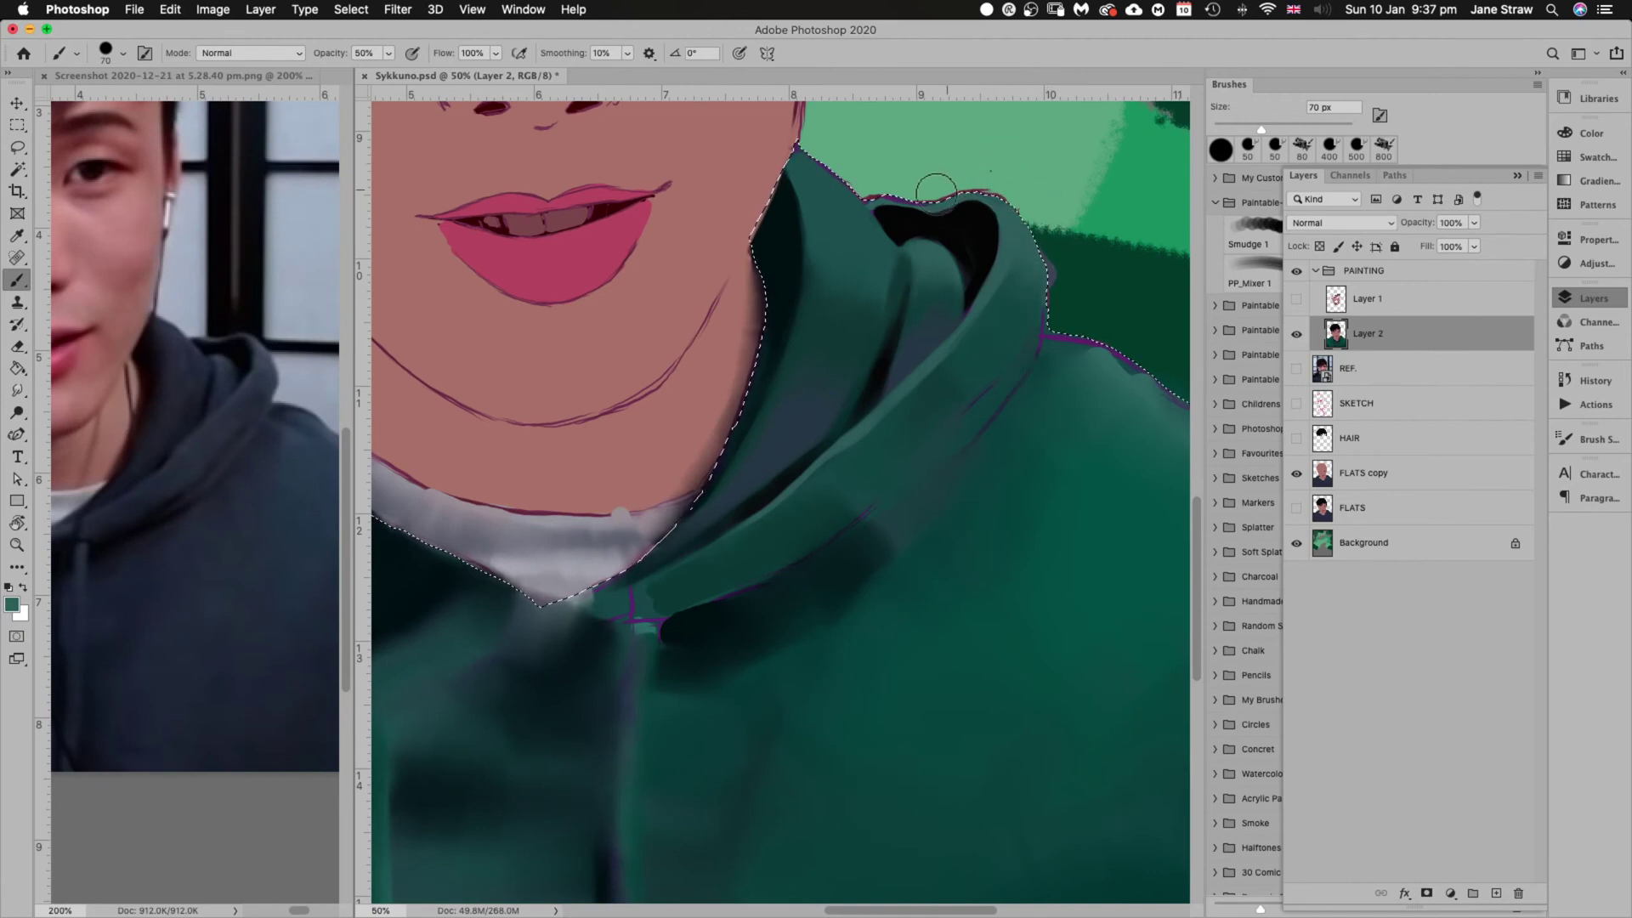
Paint a thin green edge along the hood's outer contour beside the dark opening with a 25 px brush, rotating the canvas for the stroke
key(r)
drag(1122, 262, 977, 539)
drag(1060, 633, 729, 437)
key(bracketleft)
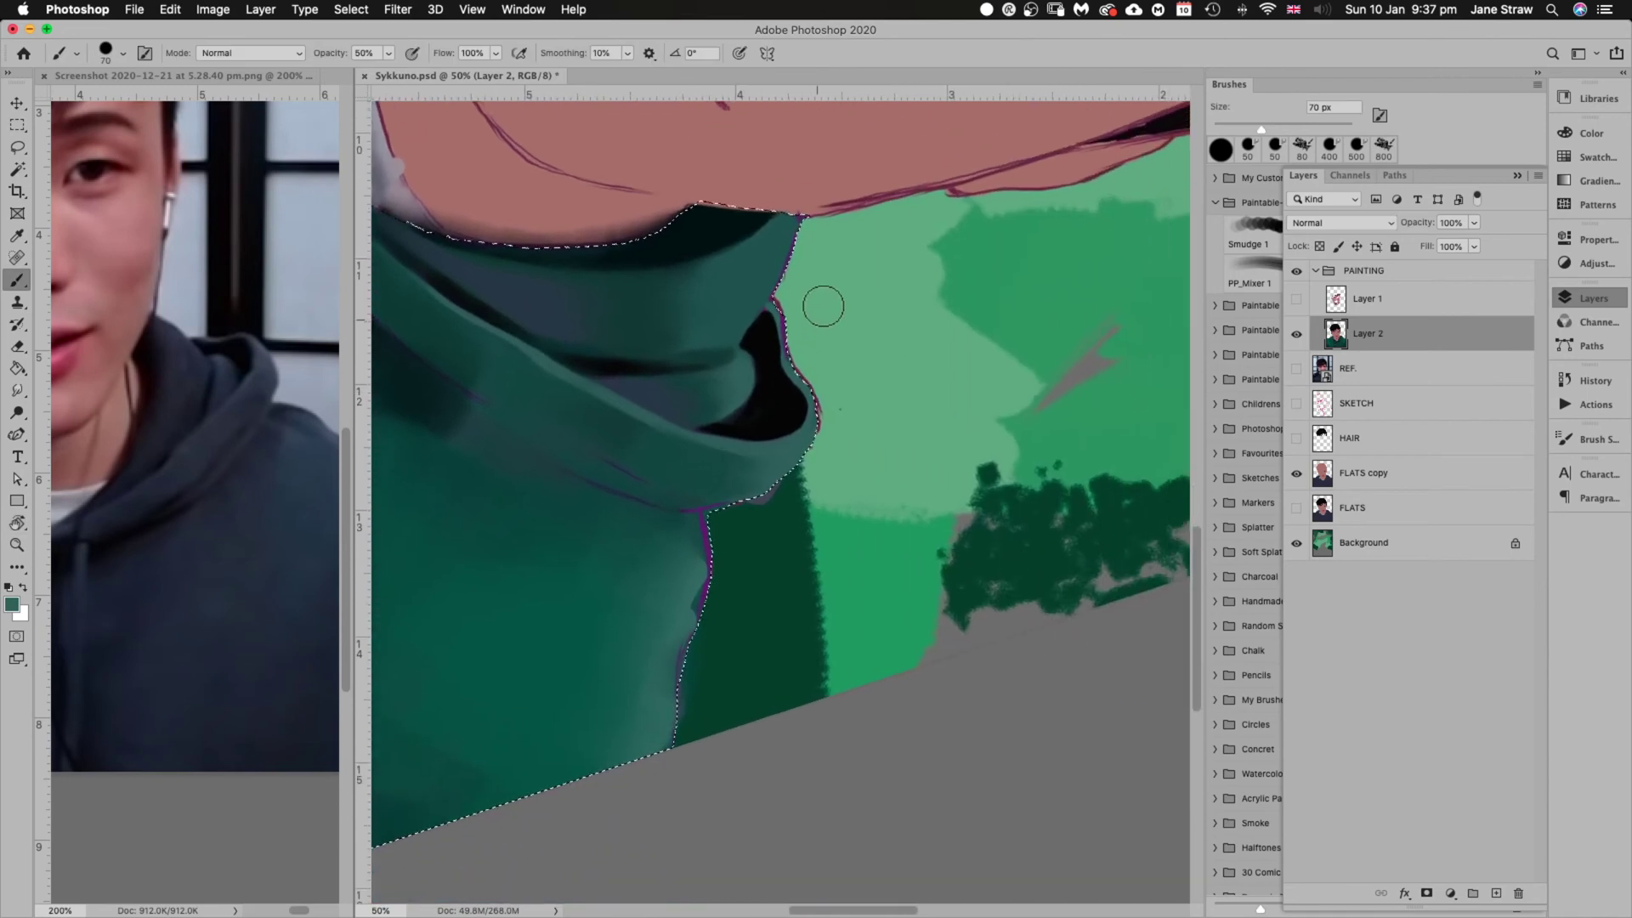
key(bracketleft)
key(bracketleft)
key(bracketleft)
key(bracketleft)
key(bracketleft)
key(bracketleft)
mouse_move(777, 305)
mouse_down()
mouse_move(788, 369)
mouse_move(784, 322)
mouse_move(820, 393)
mouse_up()
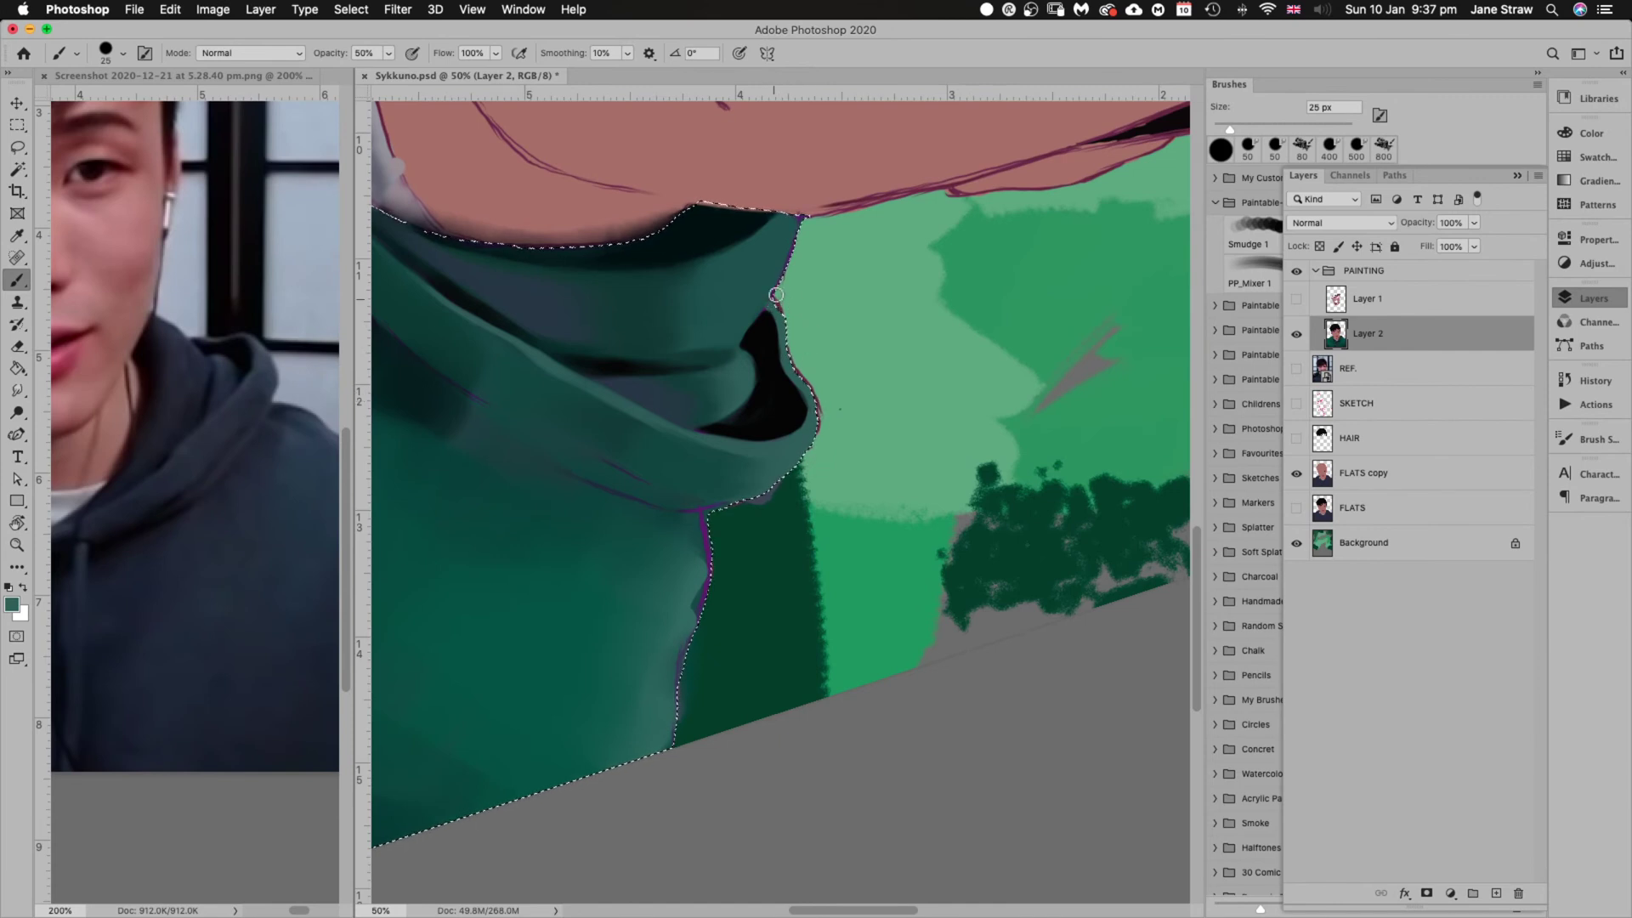
key(h)
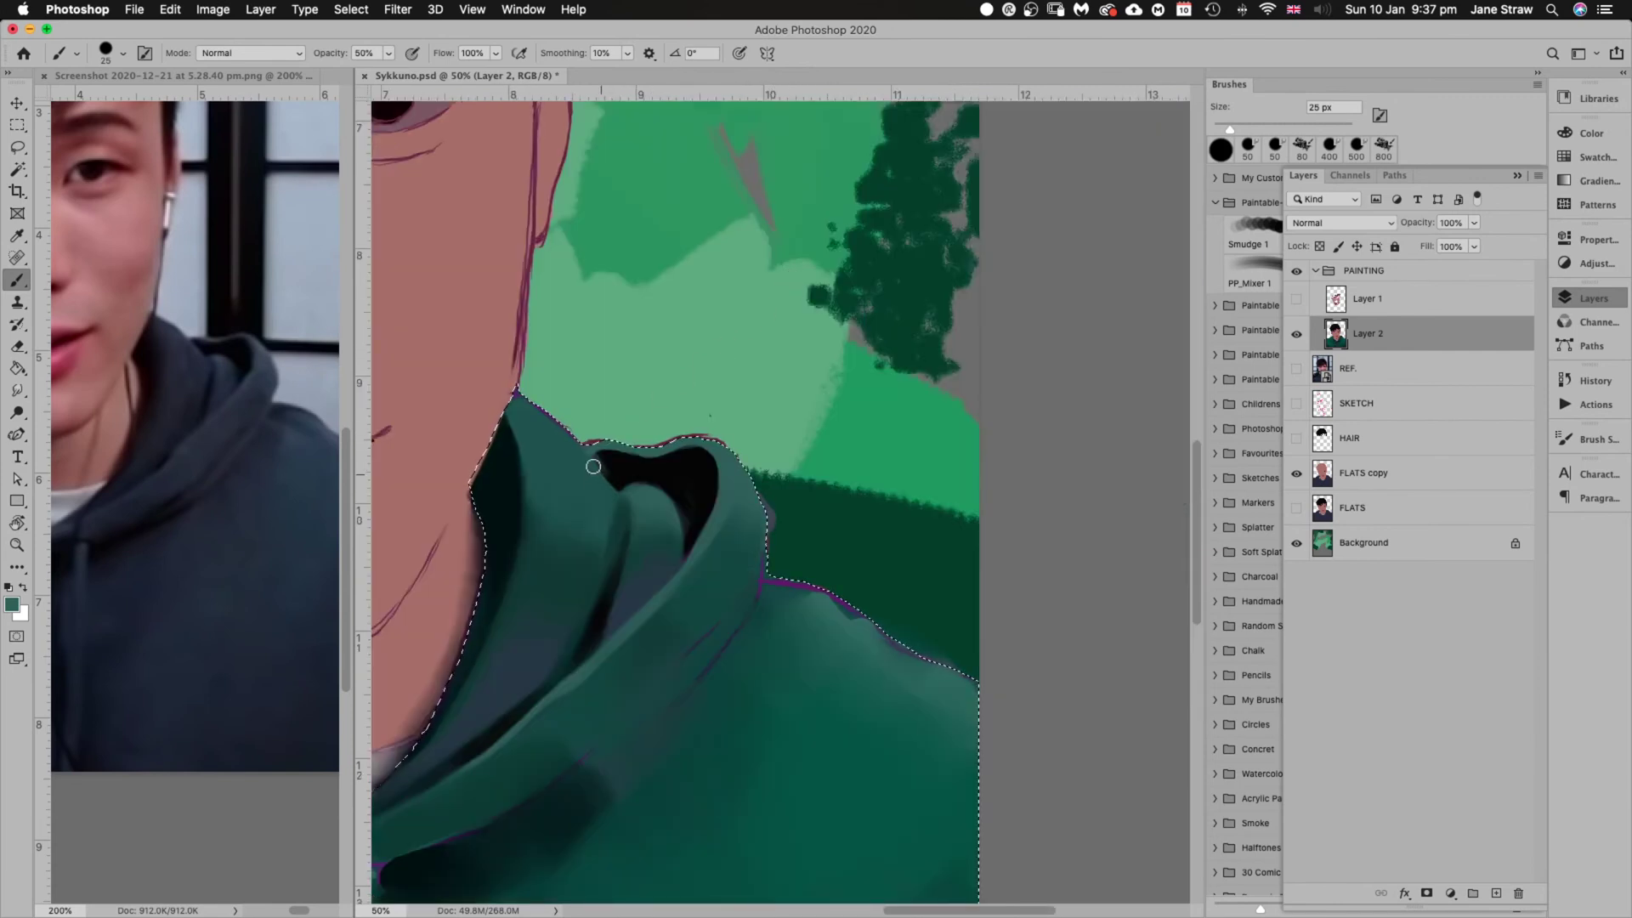
Paint a soft lighter green highlight on the hood's upper inner fold, using brush sizes between 70 and 100 px
key(bracketright)
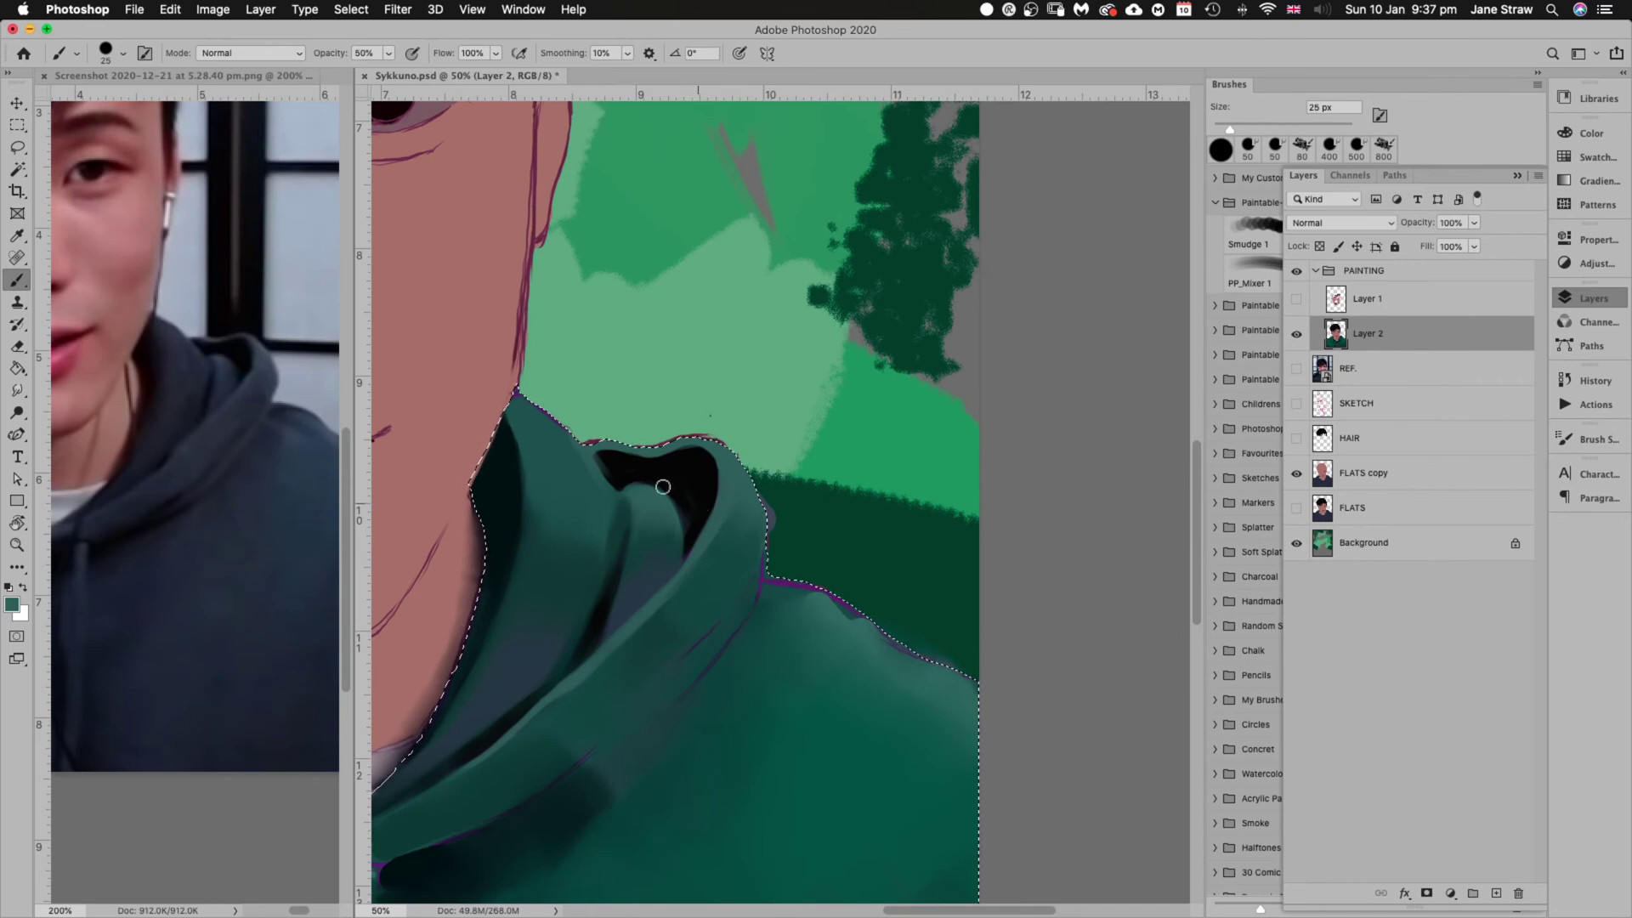
key(bracketright)
key(bracketright)
key(bracketright)
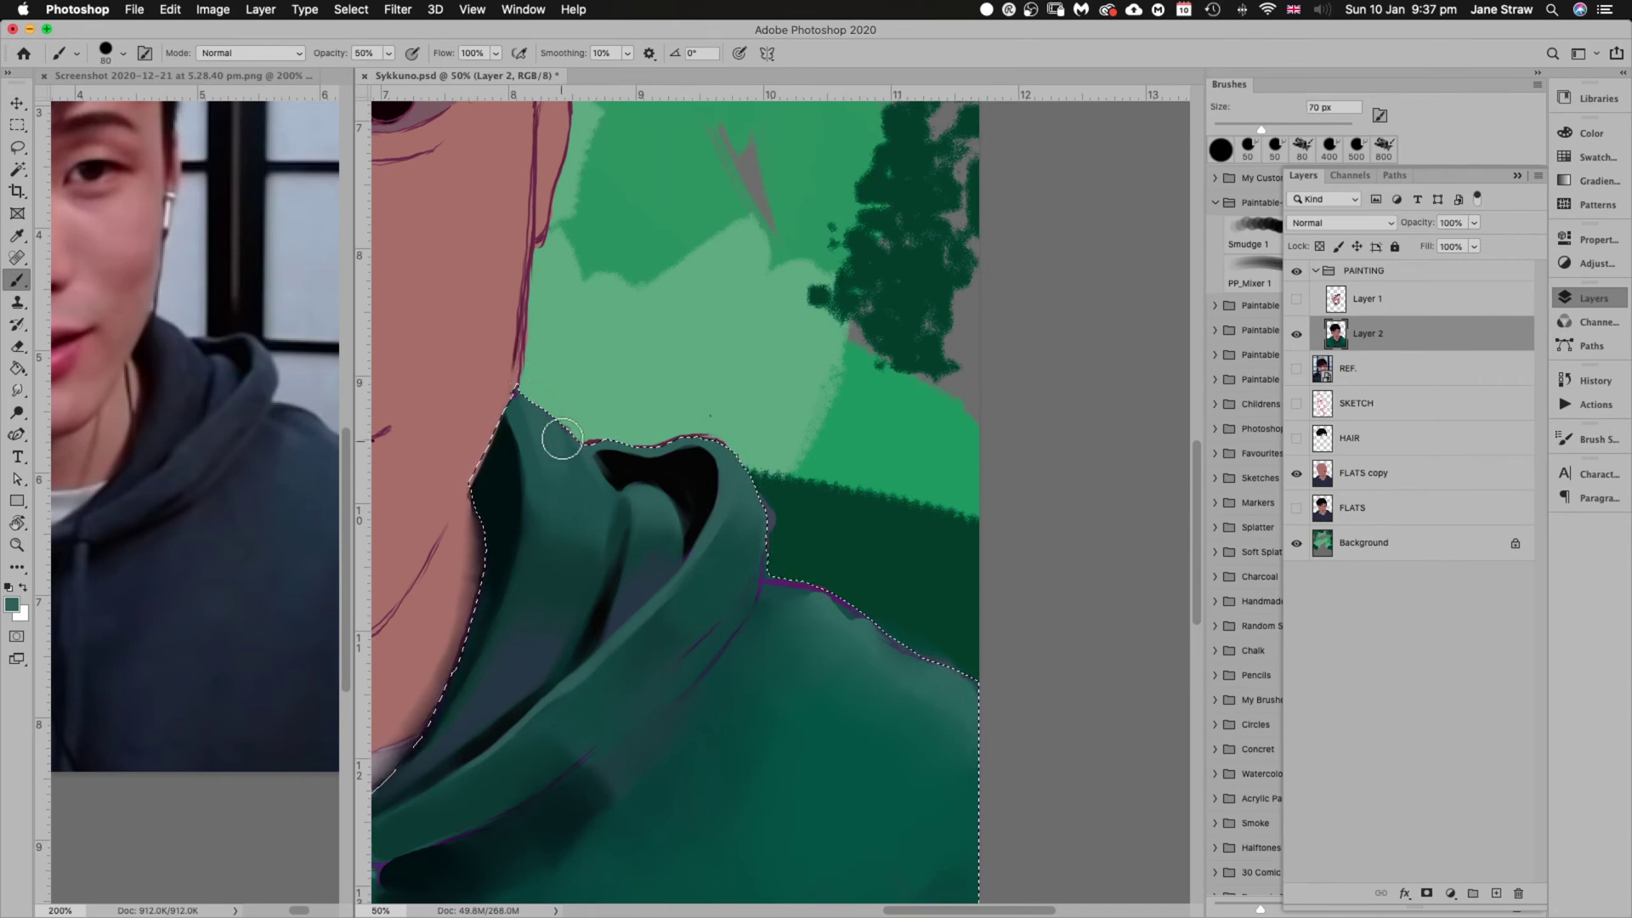
key(bracketright)
key(bracketright)
key(bracketright)
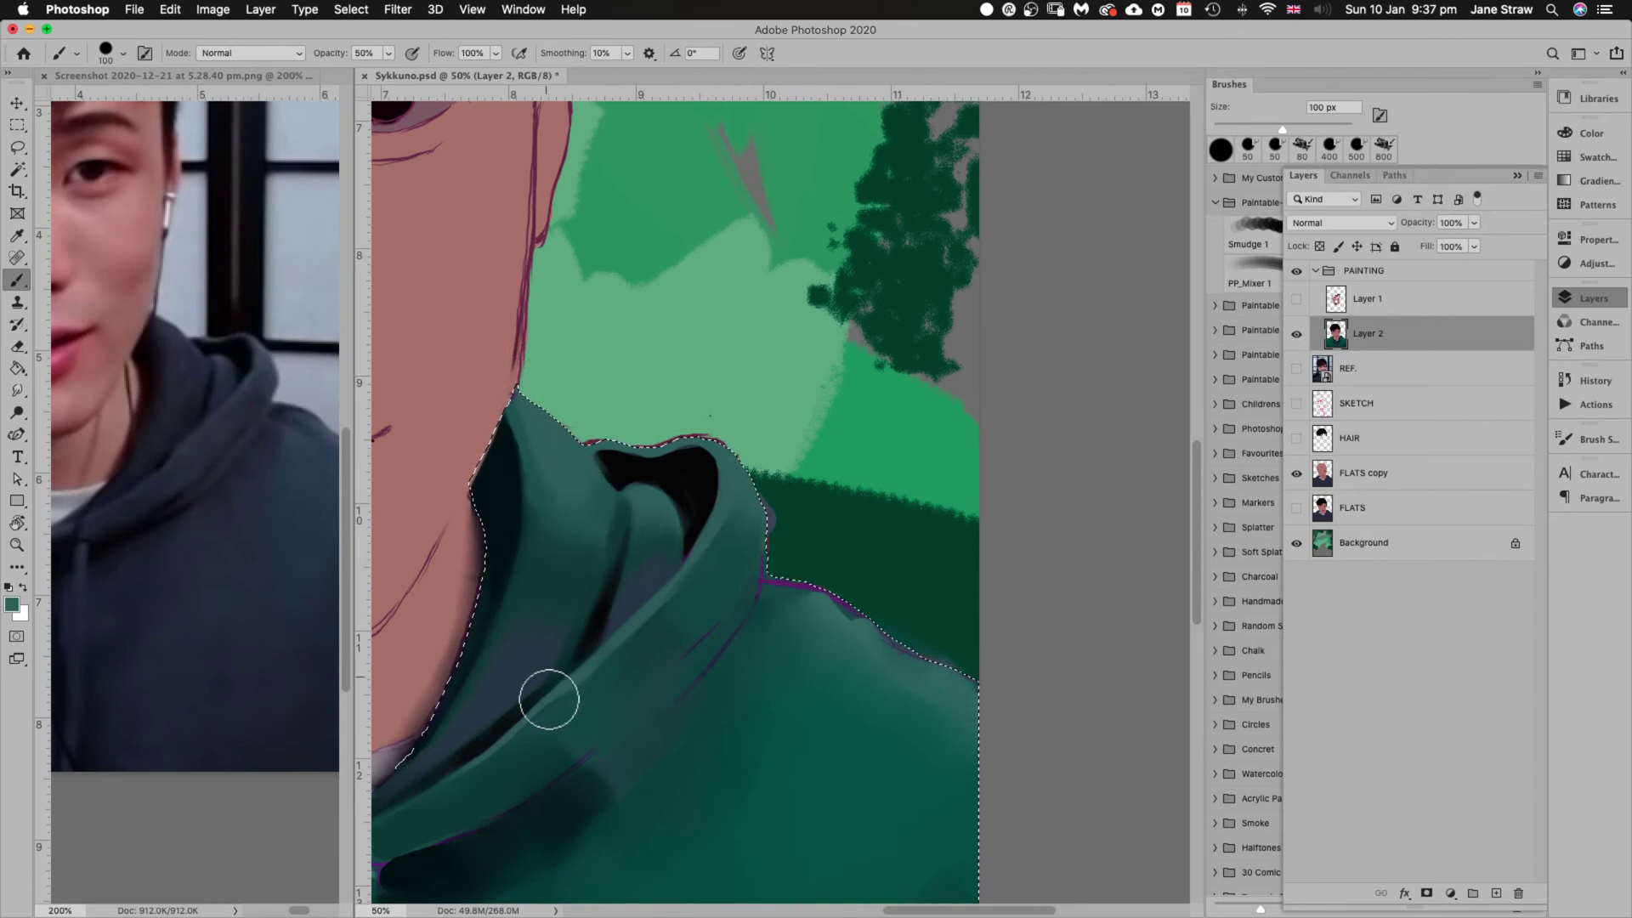
scroll(804, 564, down, 5)
scroll(804, 564, left, 3)
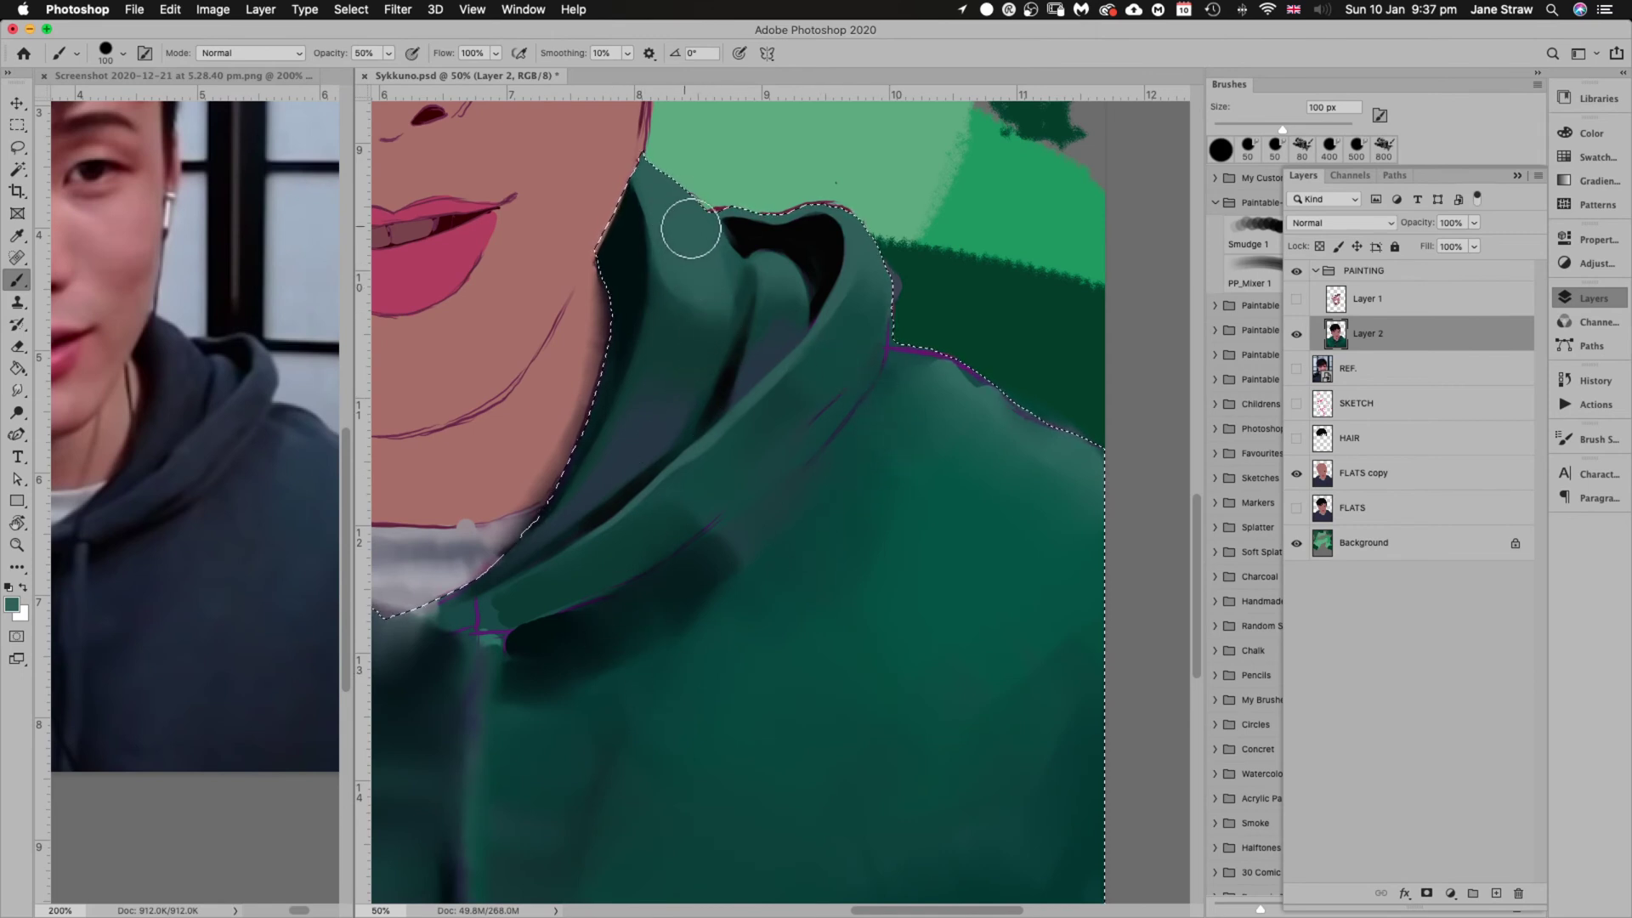
key(bracketleft)
key(bracketleft)
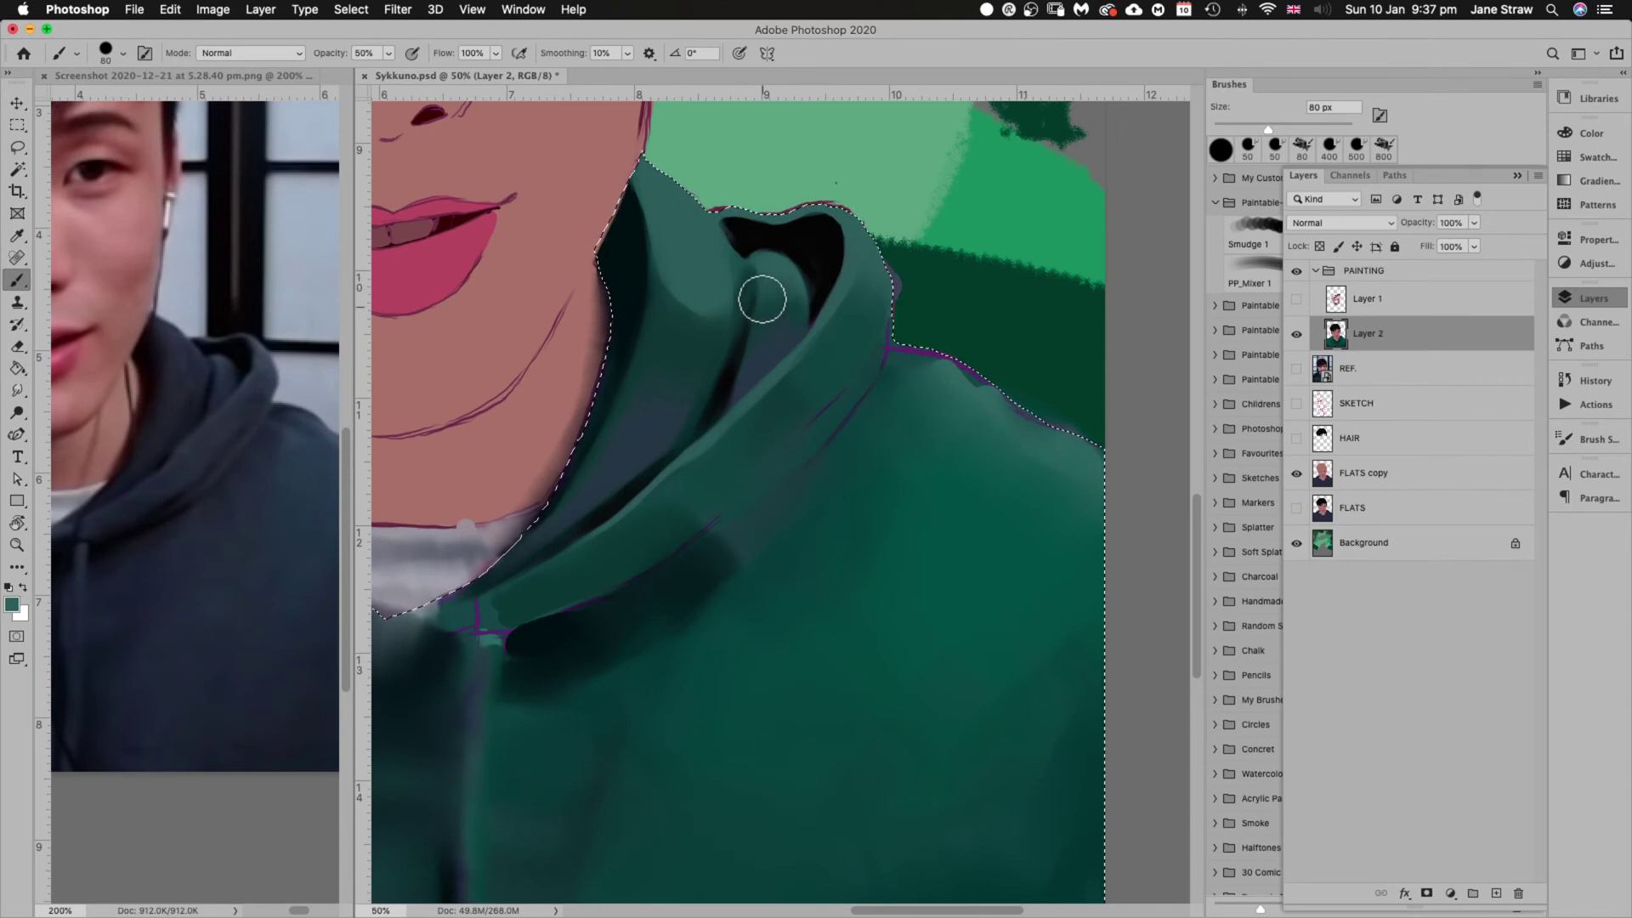
Sample dark green from the gap between the two inner folds and shade their shared edge with a 35 px brush
key(bracketleft)
key(bracketleft)
key(bracketleft)
key(bracketleft)
alt+click(752, 291)
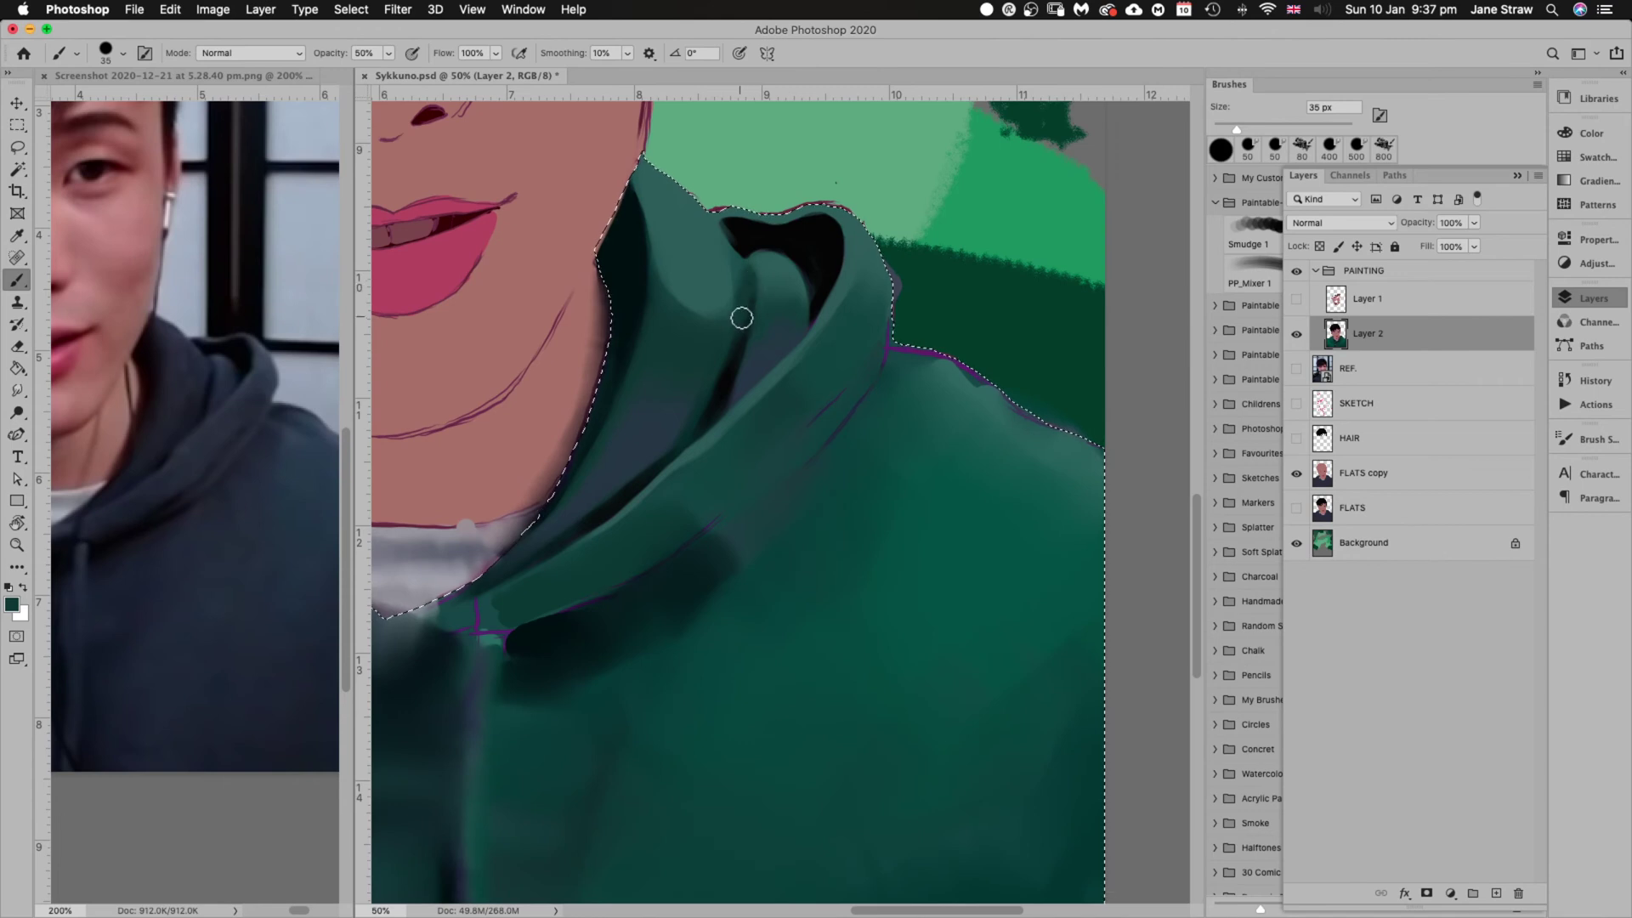
Sharpen the crease between the inner folds in black with a 15 px brush, and deepen the shadow beside the neck at 40 px
key(bracketleft)
key(bracketleft)
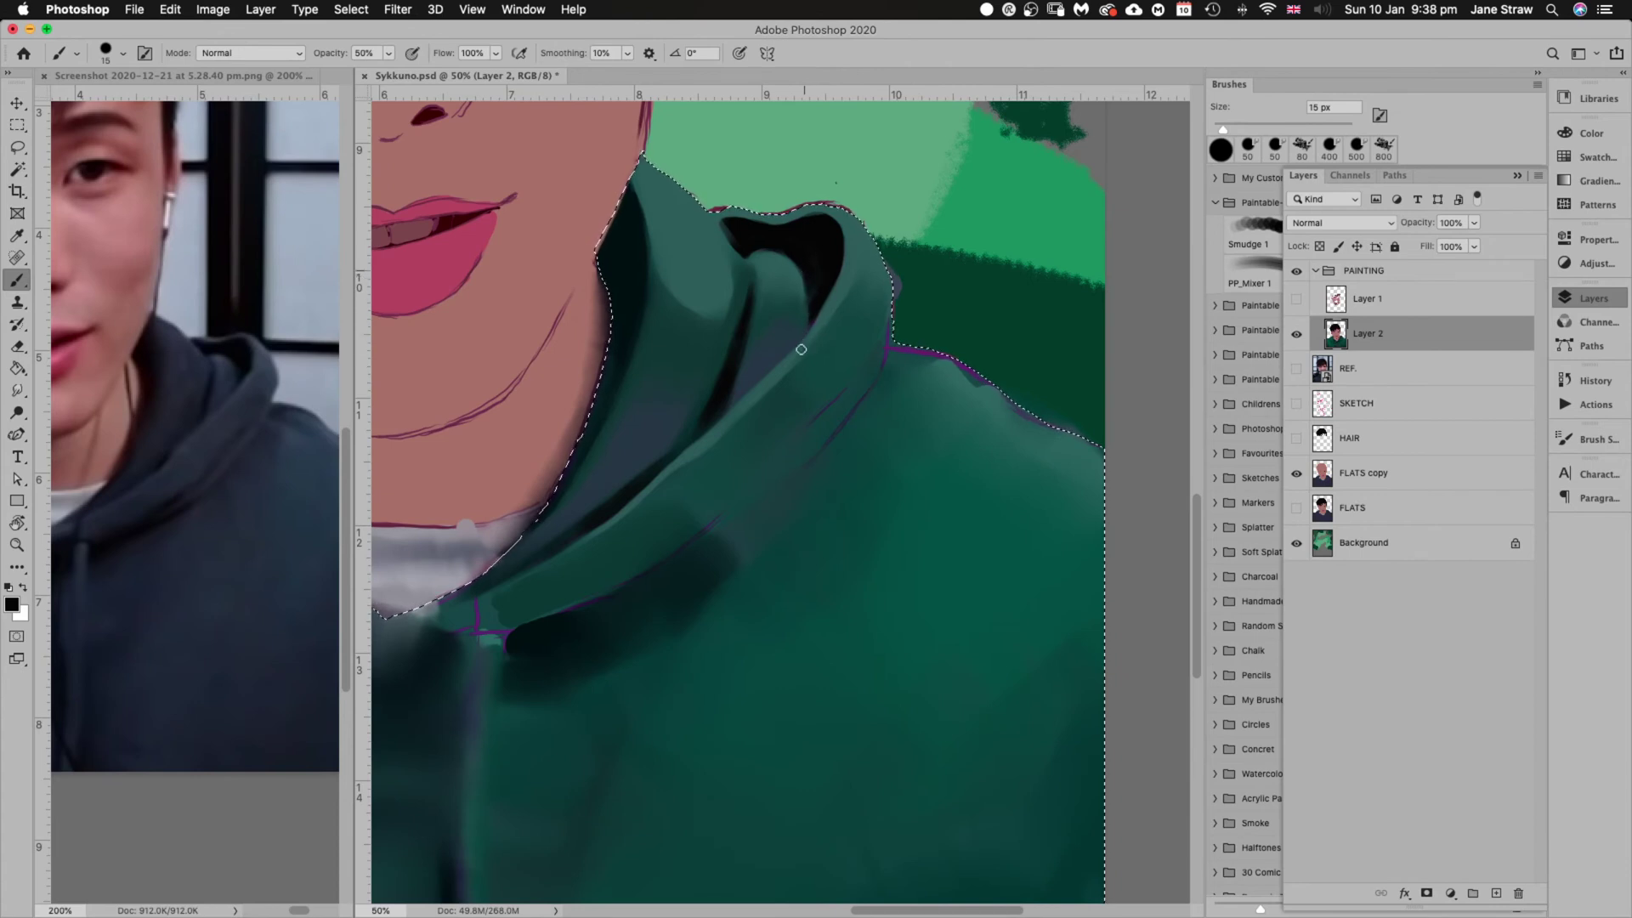
key(r)
mouse_move(809, 337)
mouse_down()
mouse_move(984, 201)
mouse_move(1006, 354)
mouse_move(953, 287)
mouse_up()
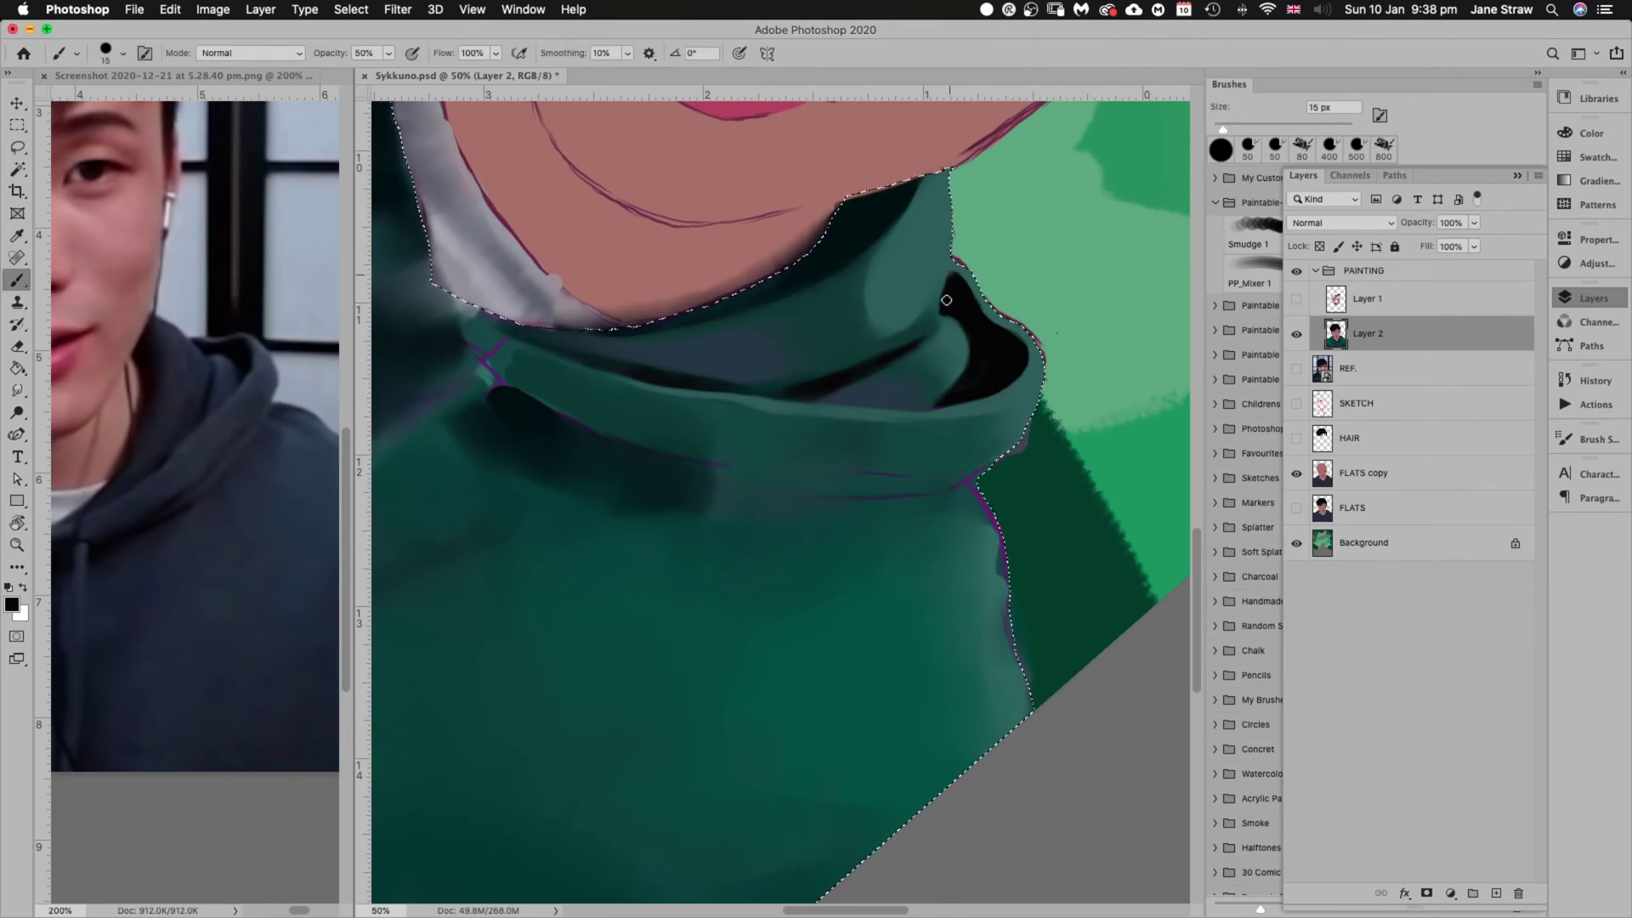
key(Escape)
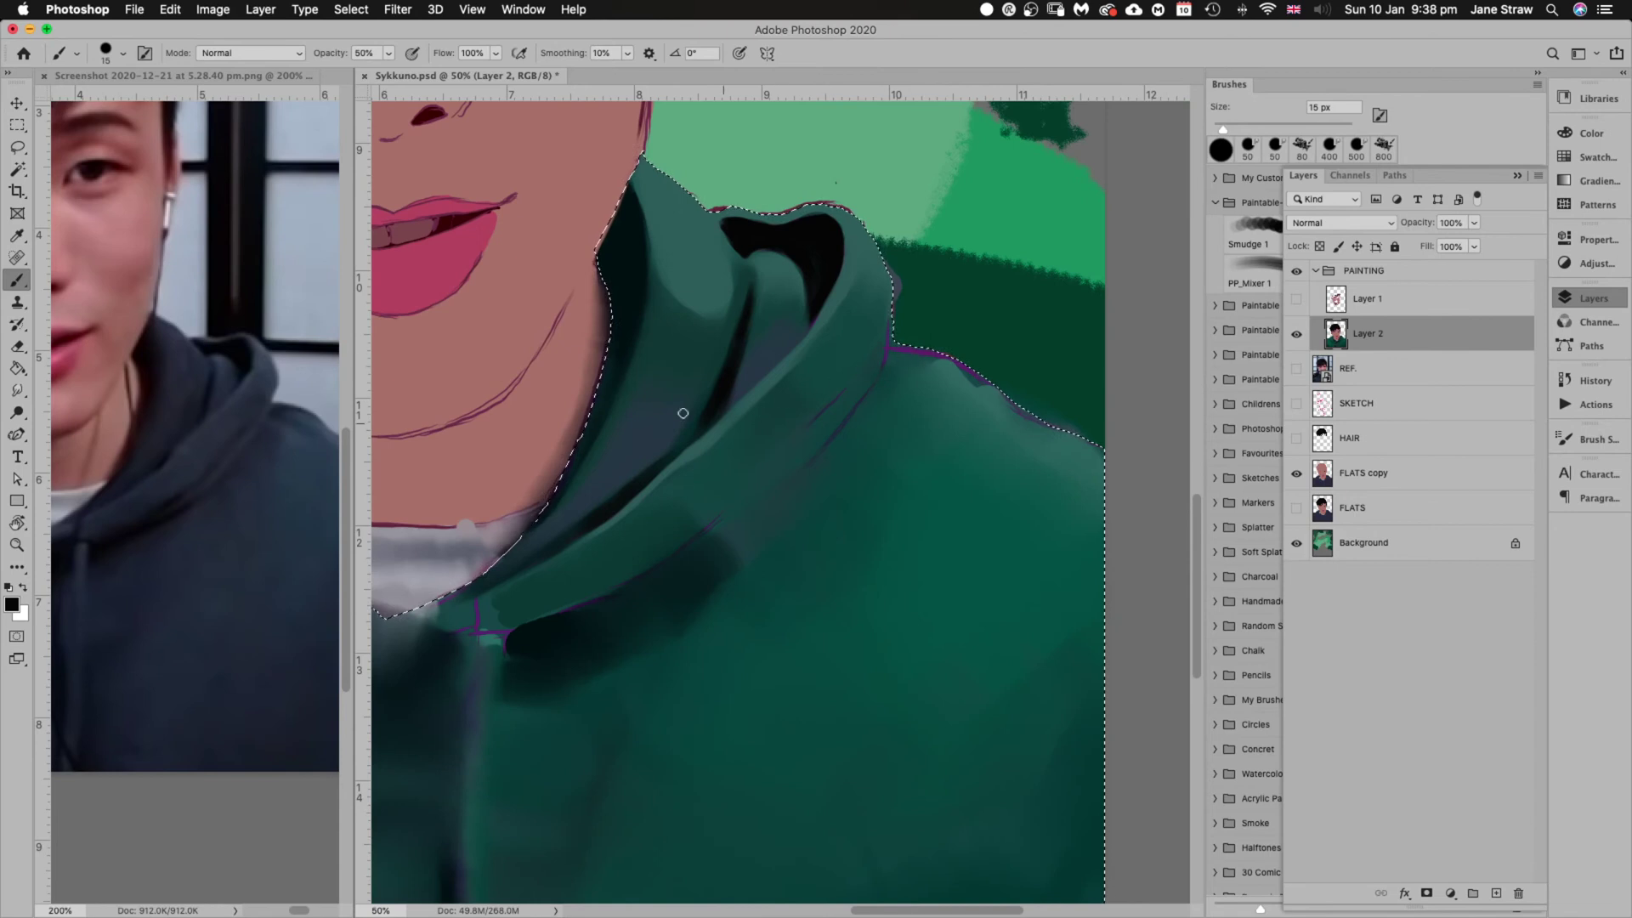
key(bracketright)
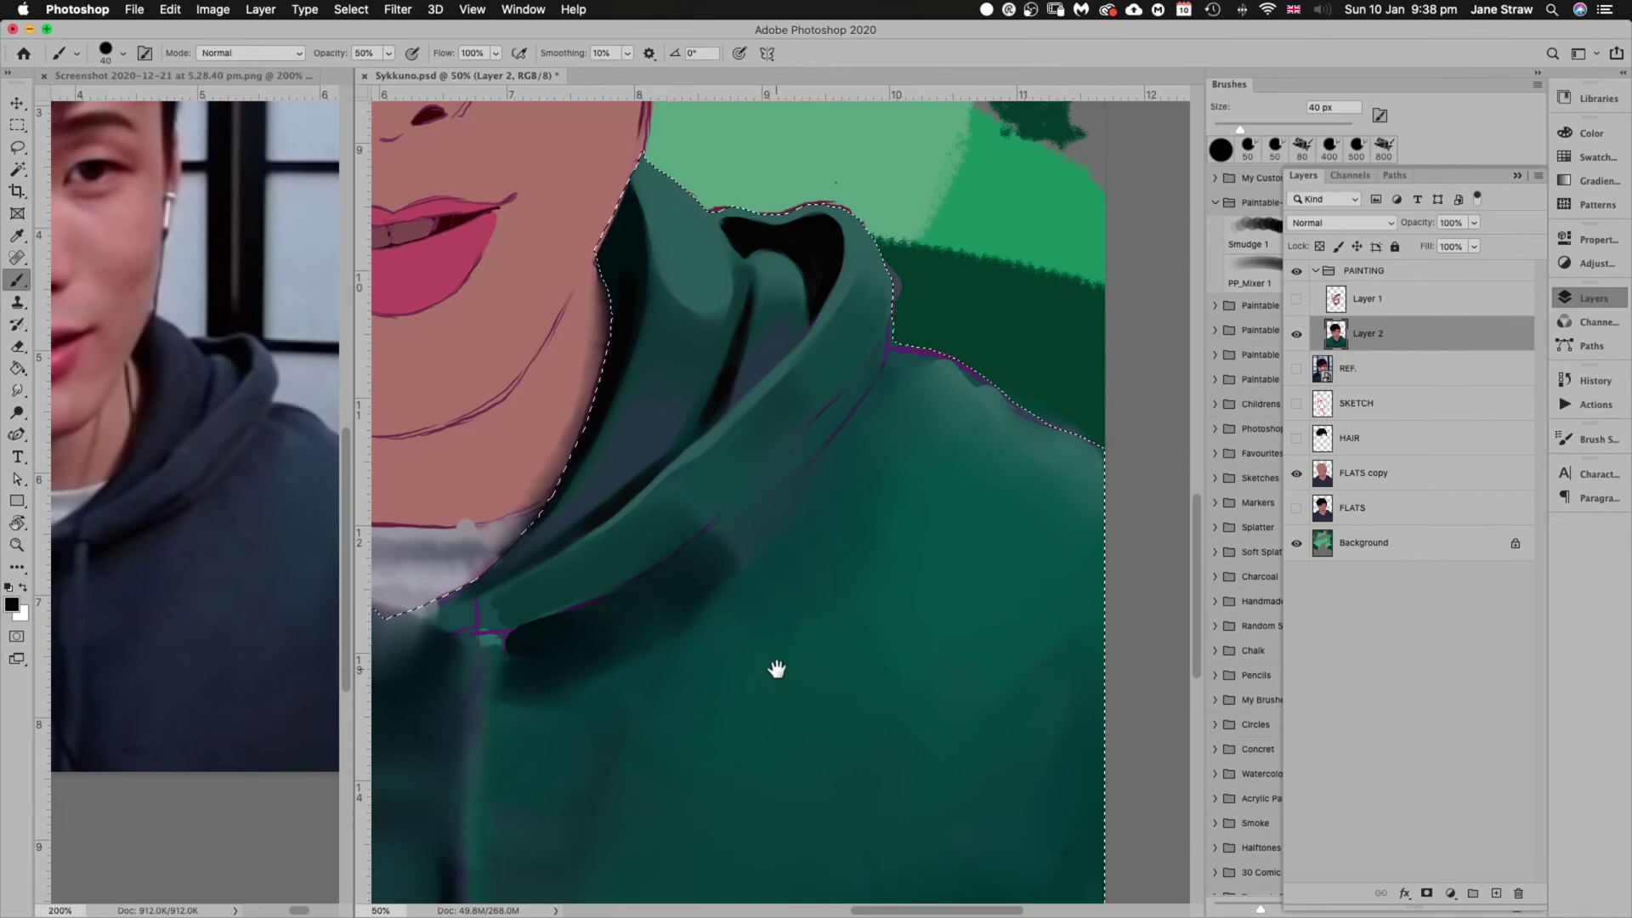
Sample greens from the hood rim and blend the shading along its middle with a 70 px brush
drag(776, 667, 849, 557)
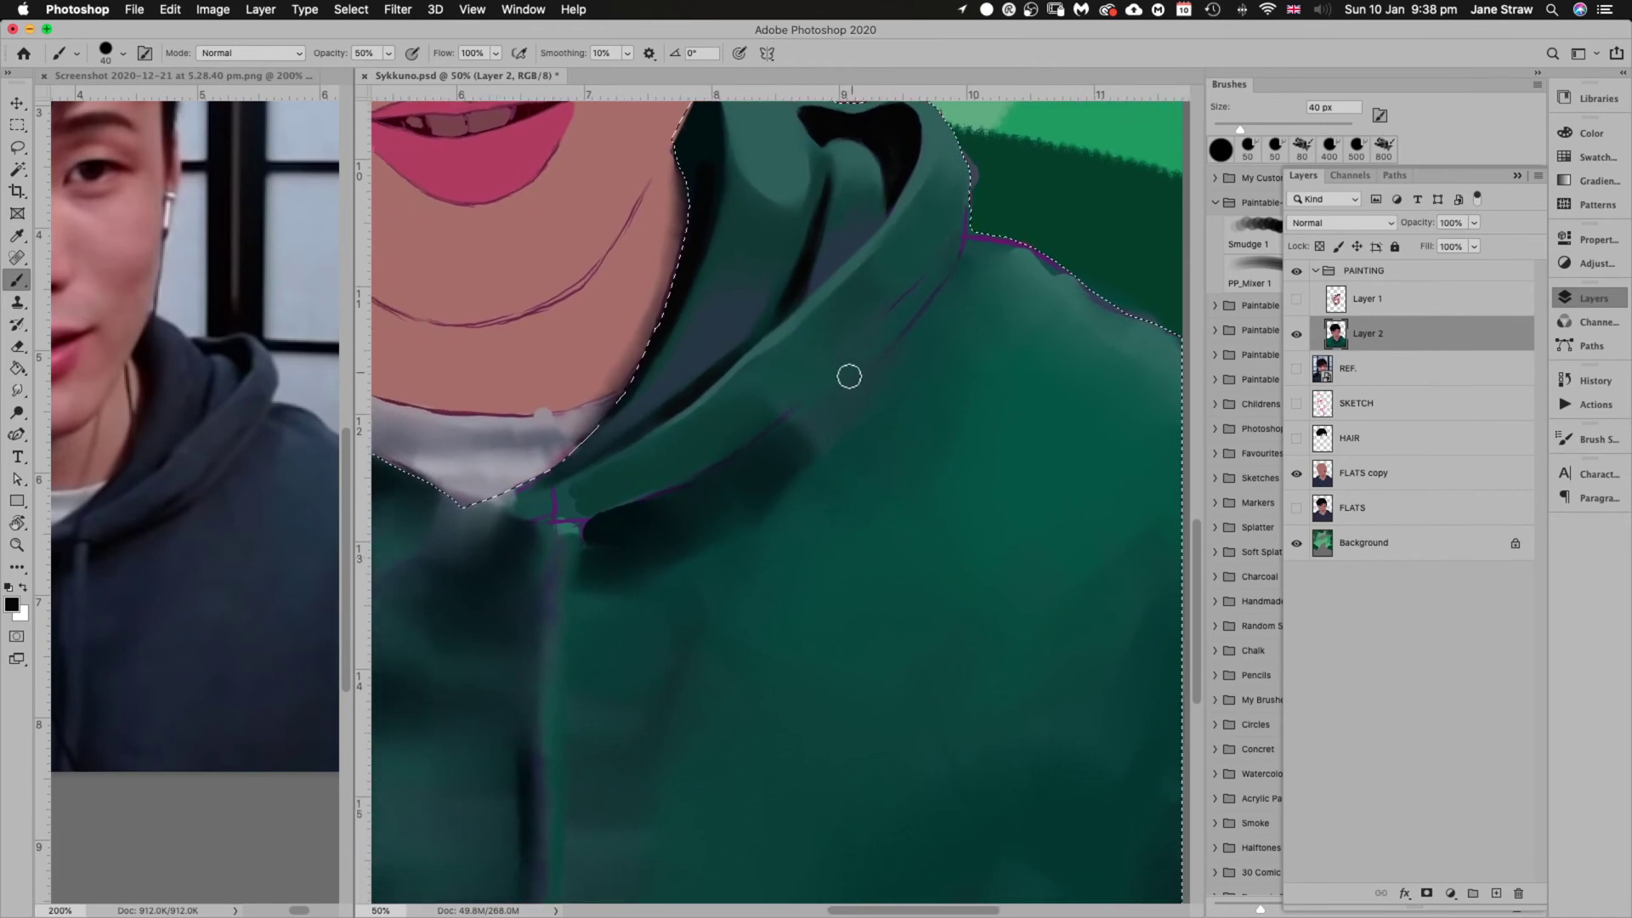
alt+click(778, 368)
key(bracketright)
key(bracketright)
key(bracketright)
alt+click(728, 426)
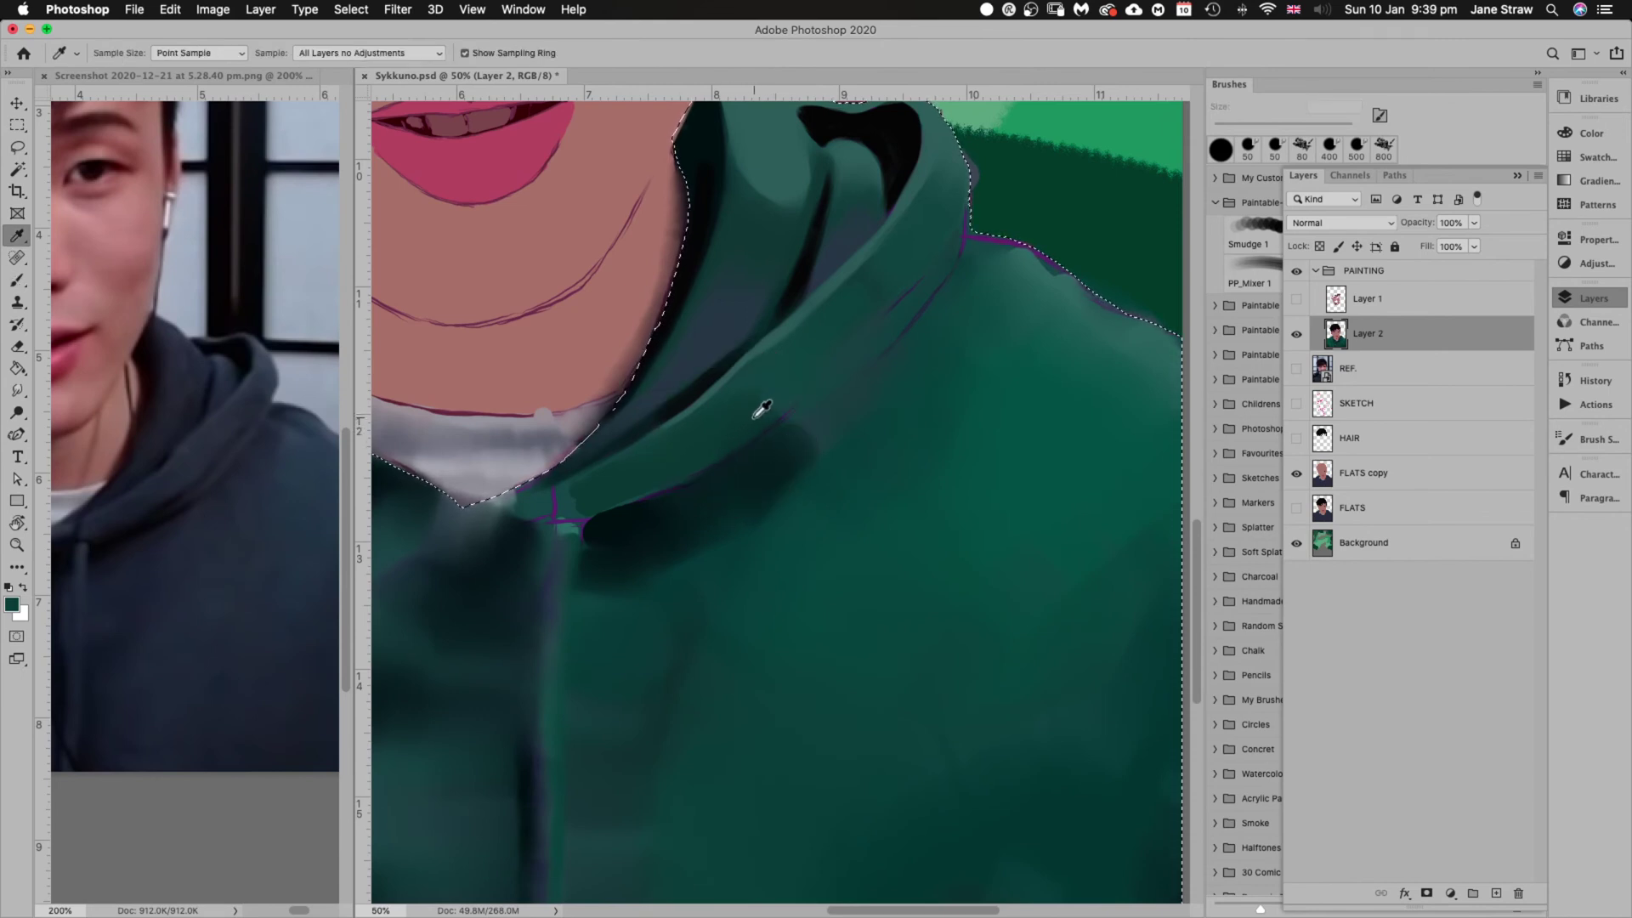
key(b)
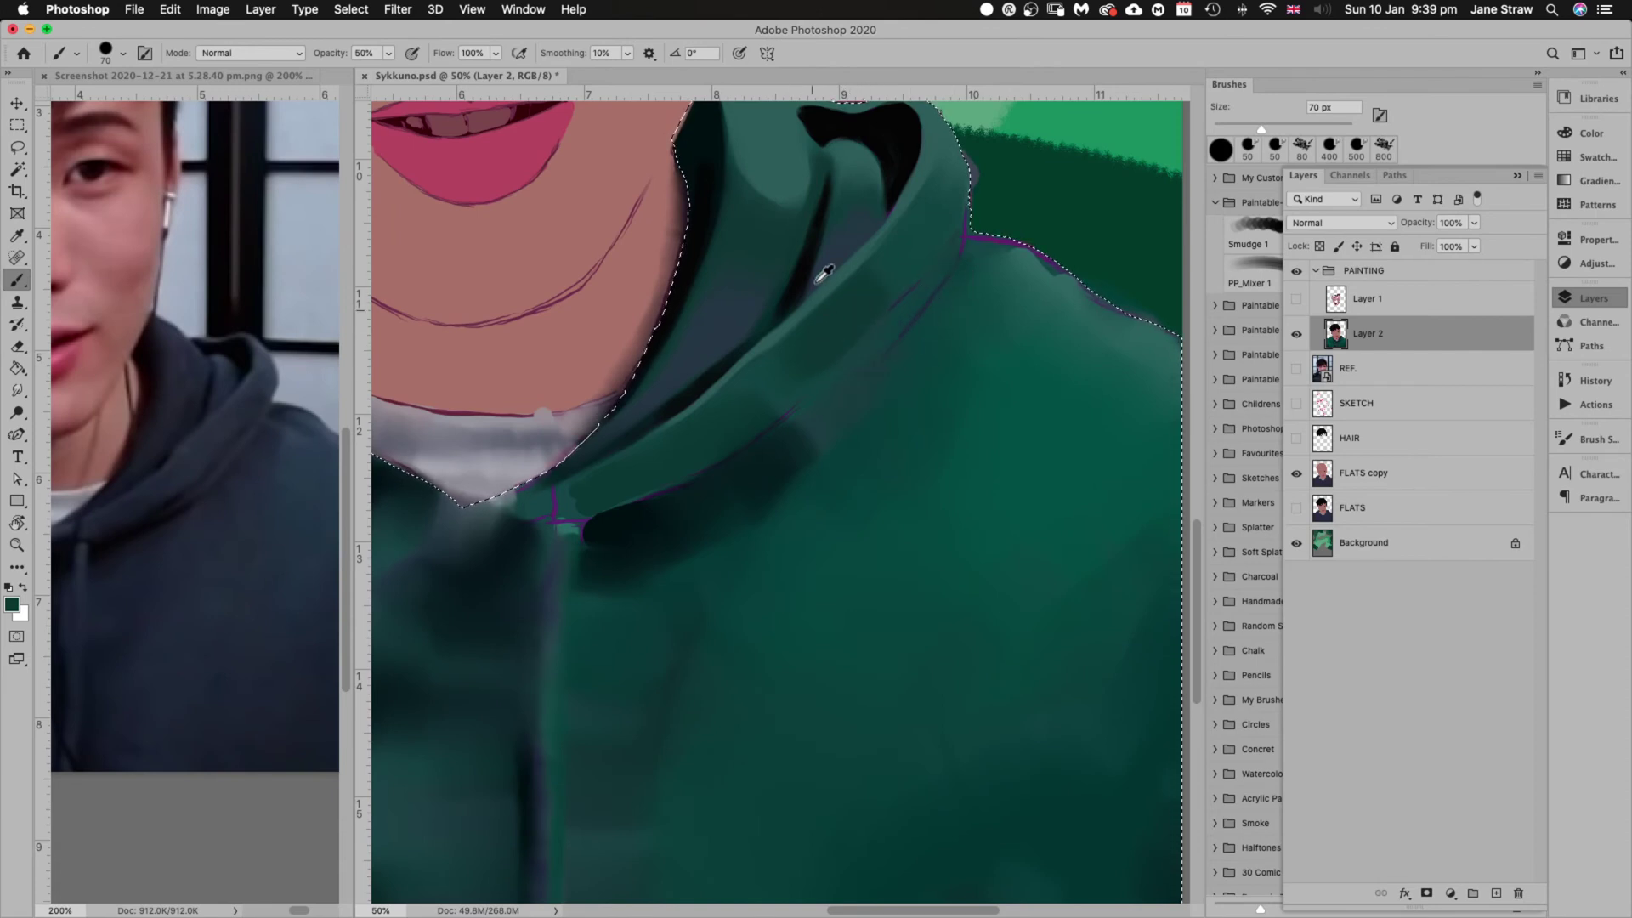
Try painting a dark crease along the rim's underside with a 35 px brush, sampling blue-grey and the dark shadow colour
key(bracketleft)
key(bracketleft)
key(bracketleft)
key(bracketleft)
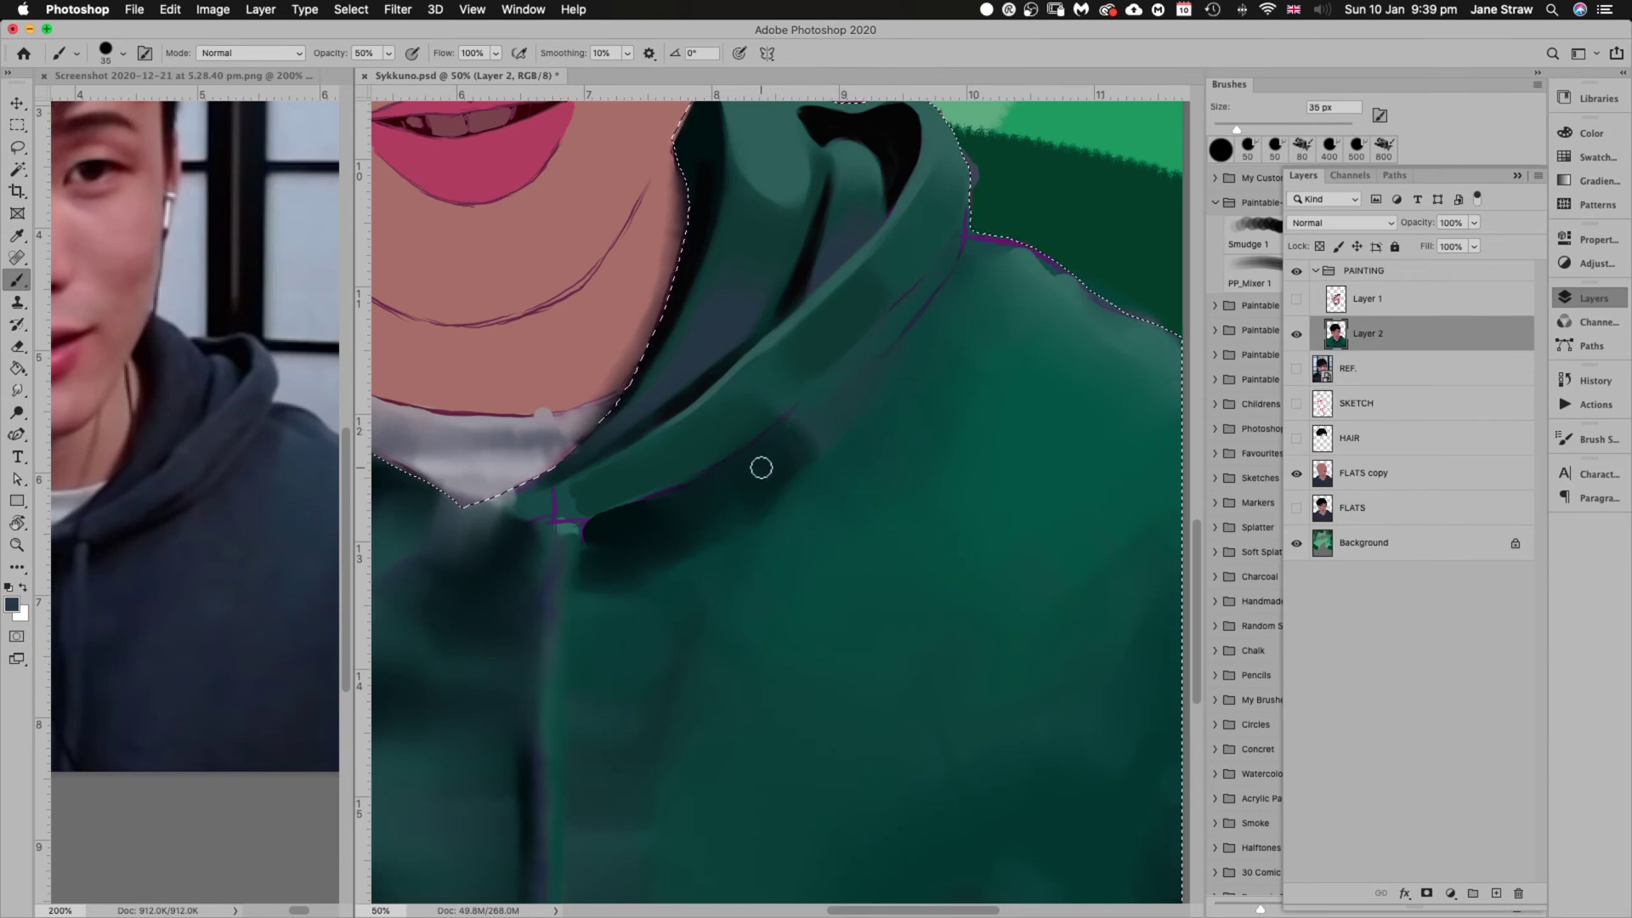
alt+click(786, 453)
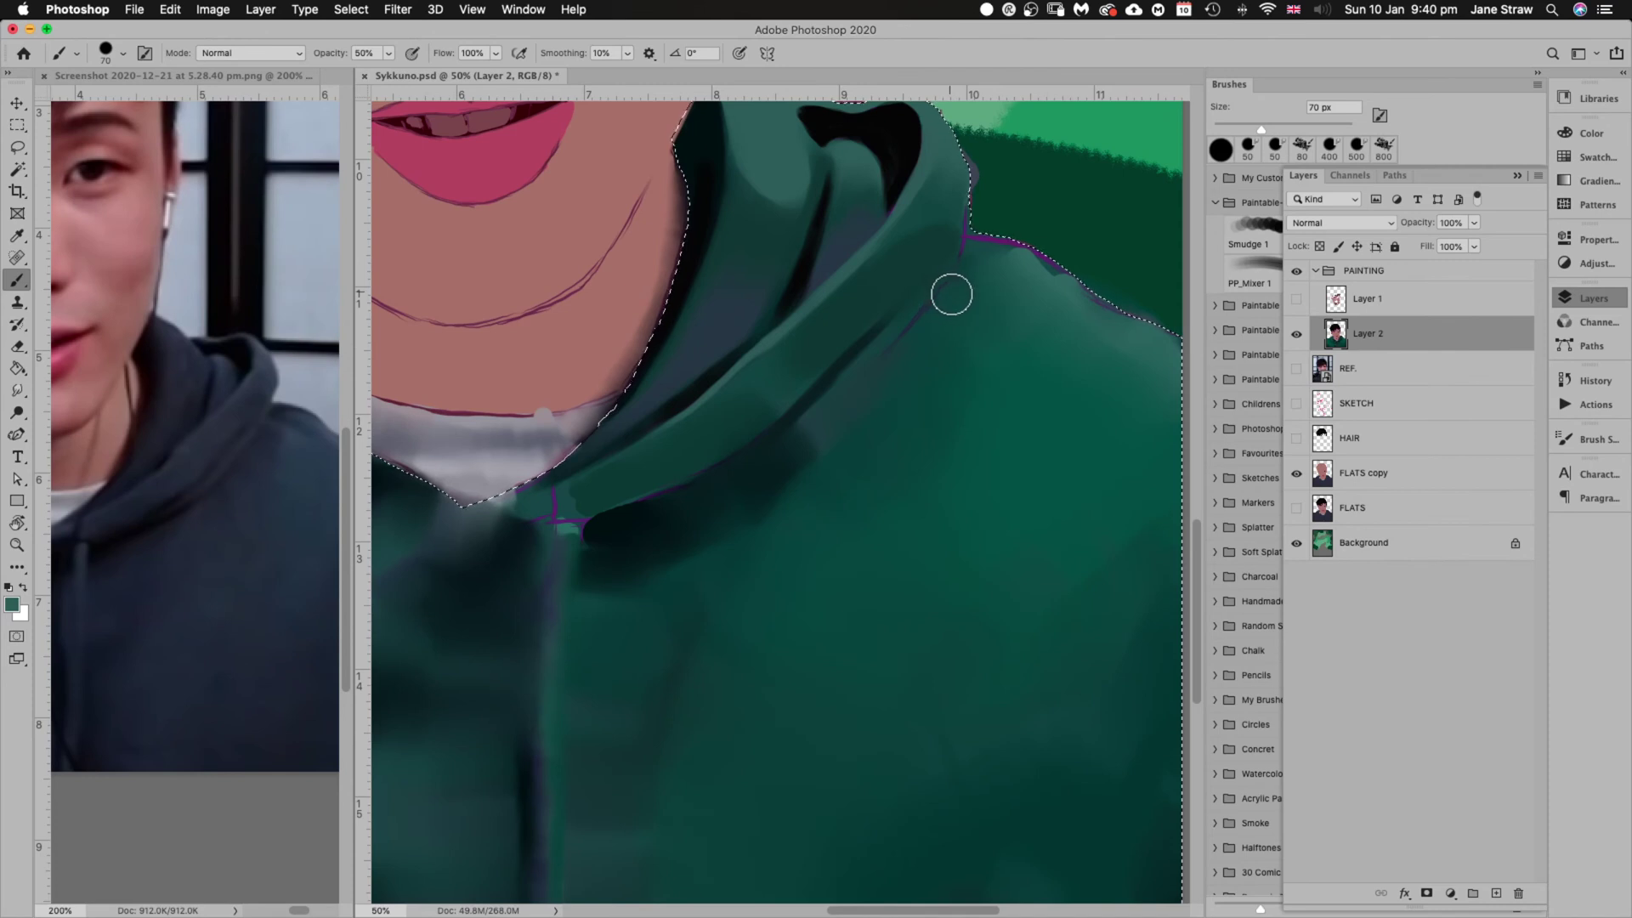
Undo the recent crease strokes along the underside of the hood rim
key(super+x)
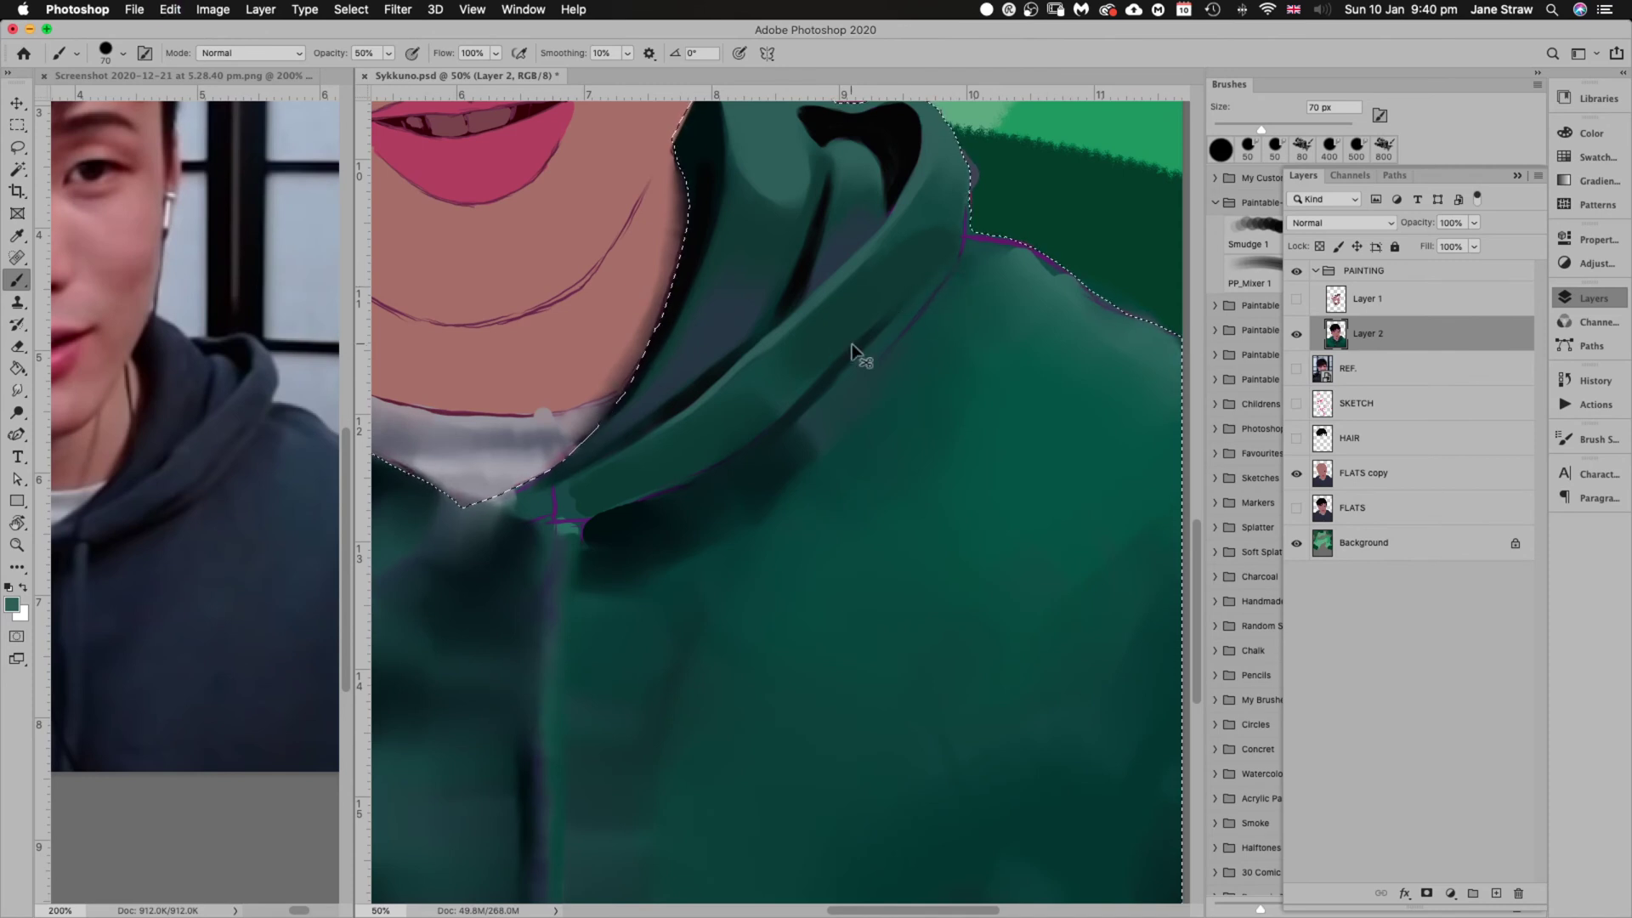
key(super+x)
key(super+x)
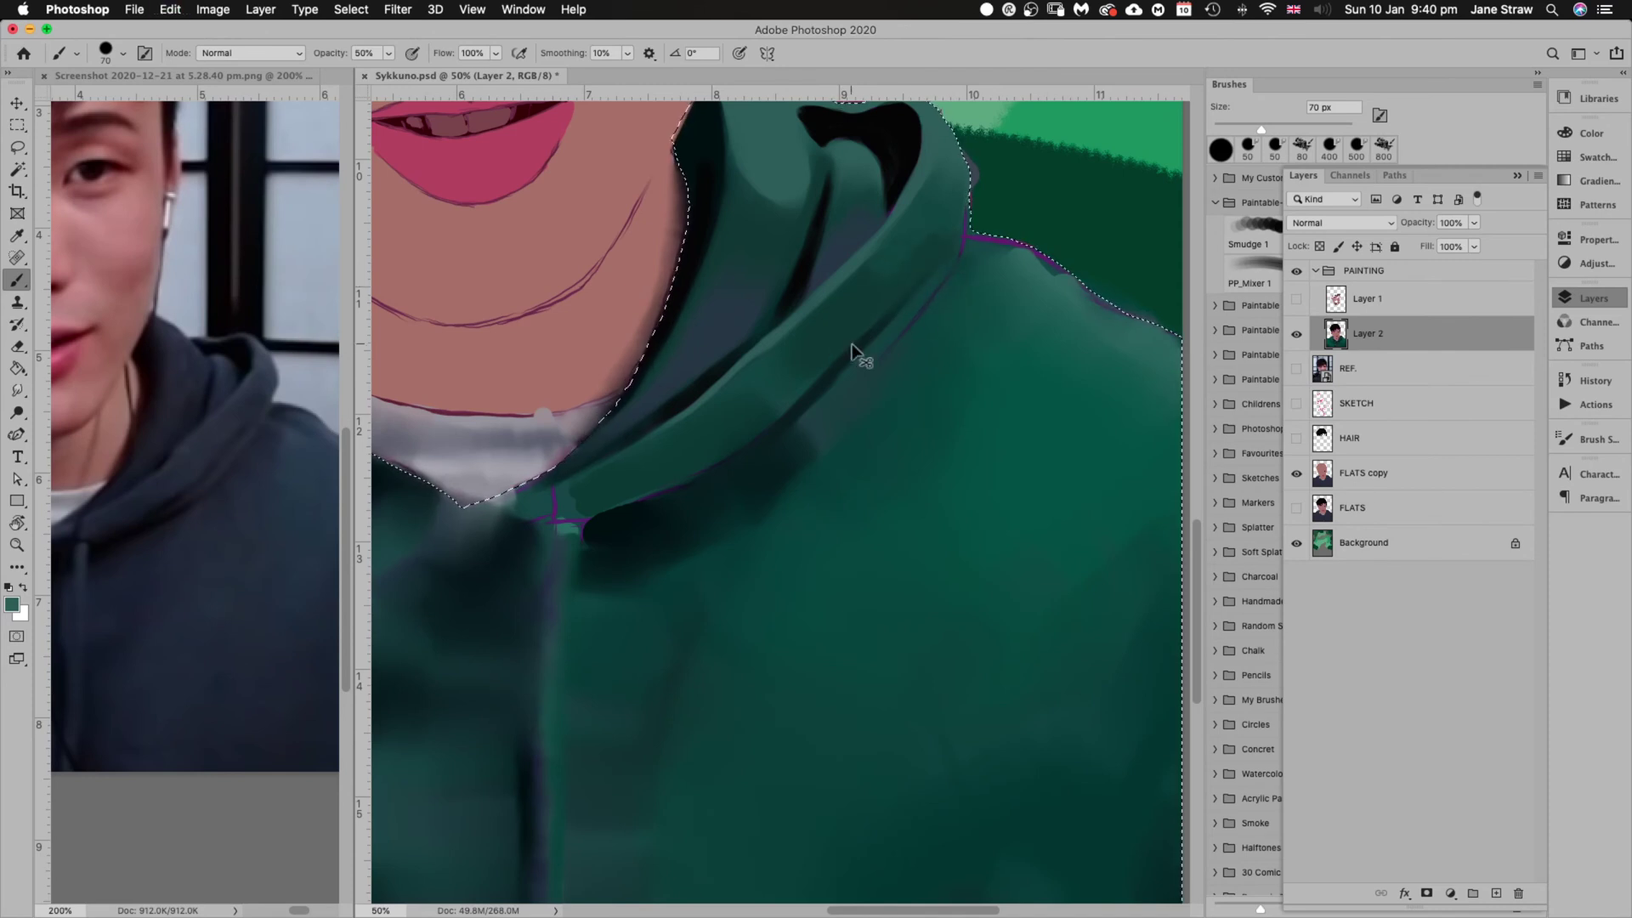
key(super+z)
key(super+z)
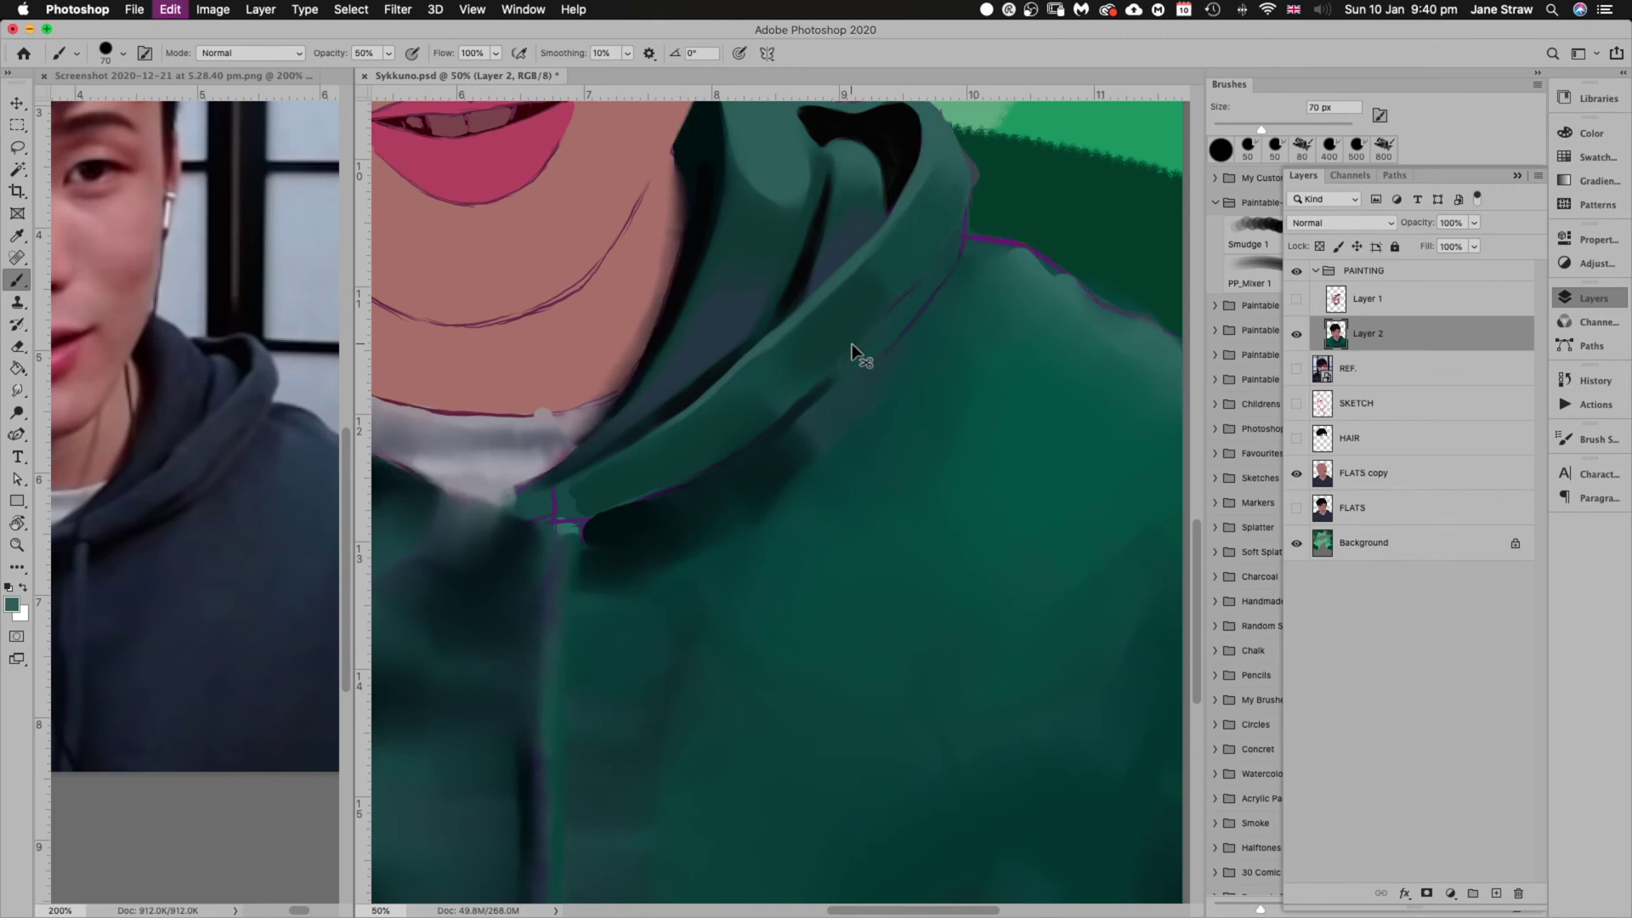
key(super+z)
key(super+z)
key(super+z)
key(super+z)
key(super+z)
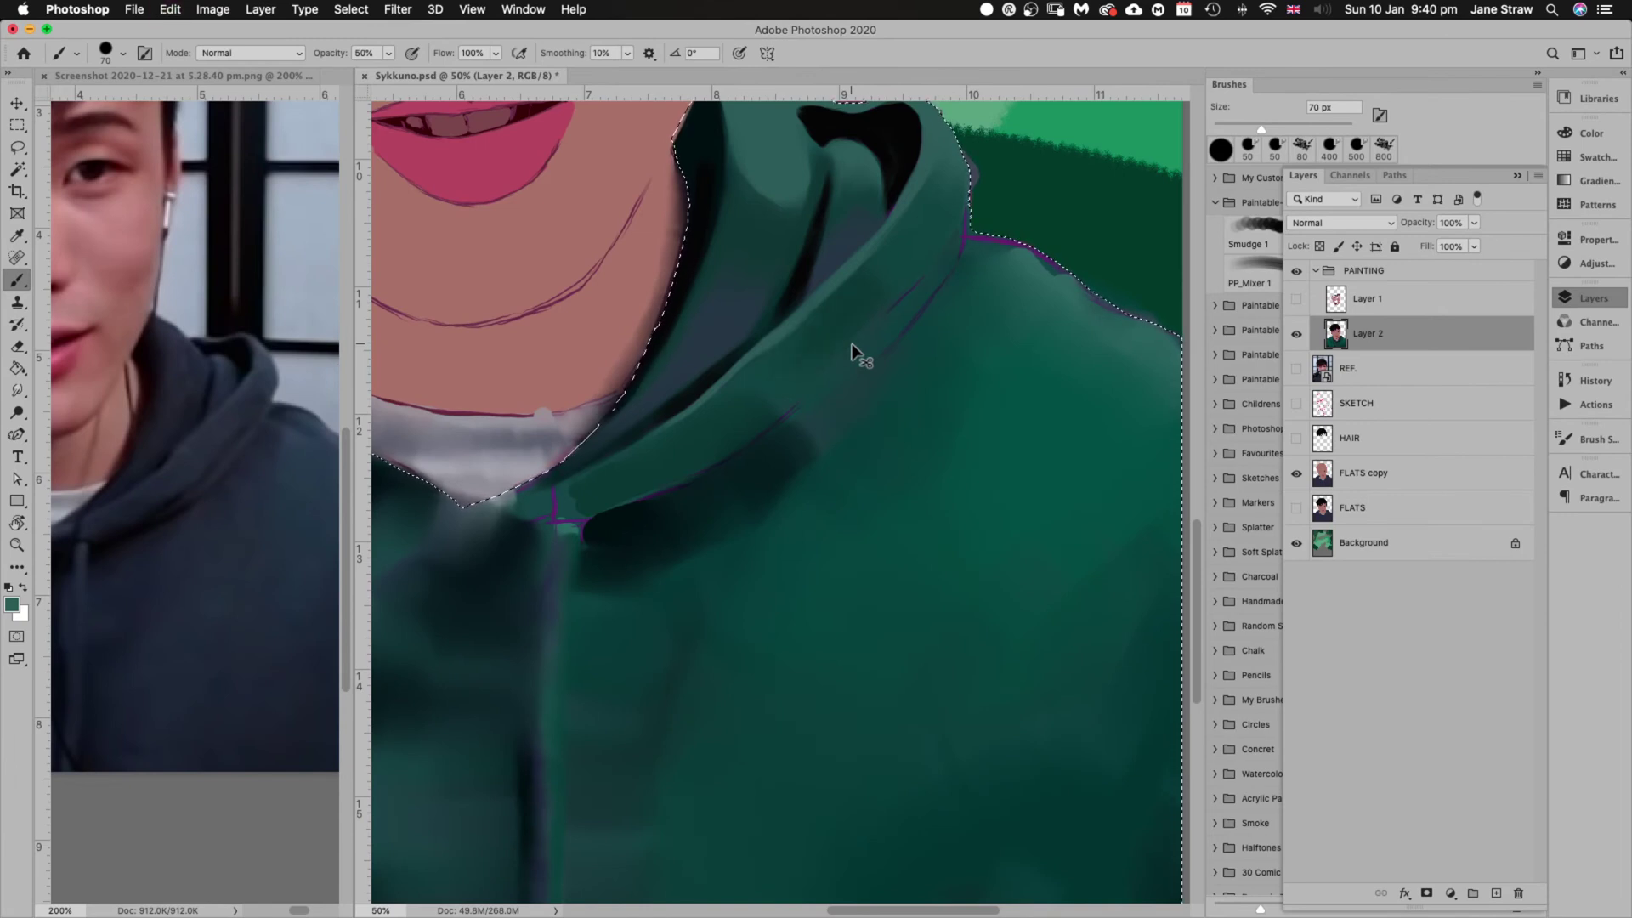
key(super+z)
key(super+z)
key(super+shift+z)
key(super+shift+z)
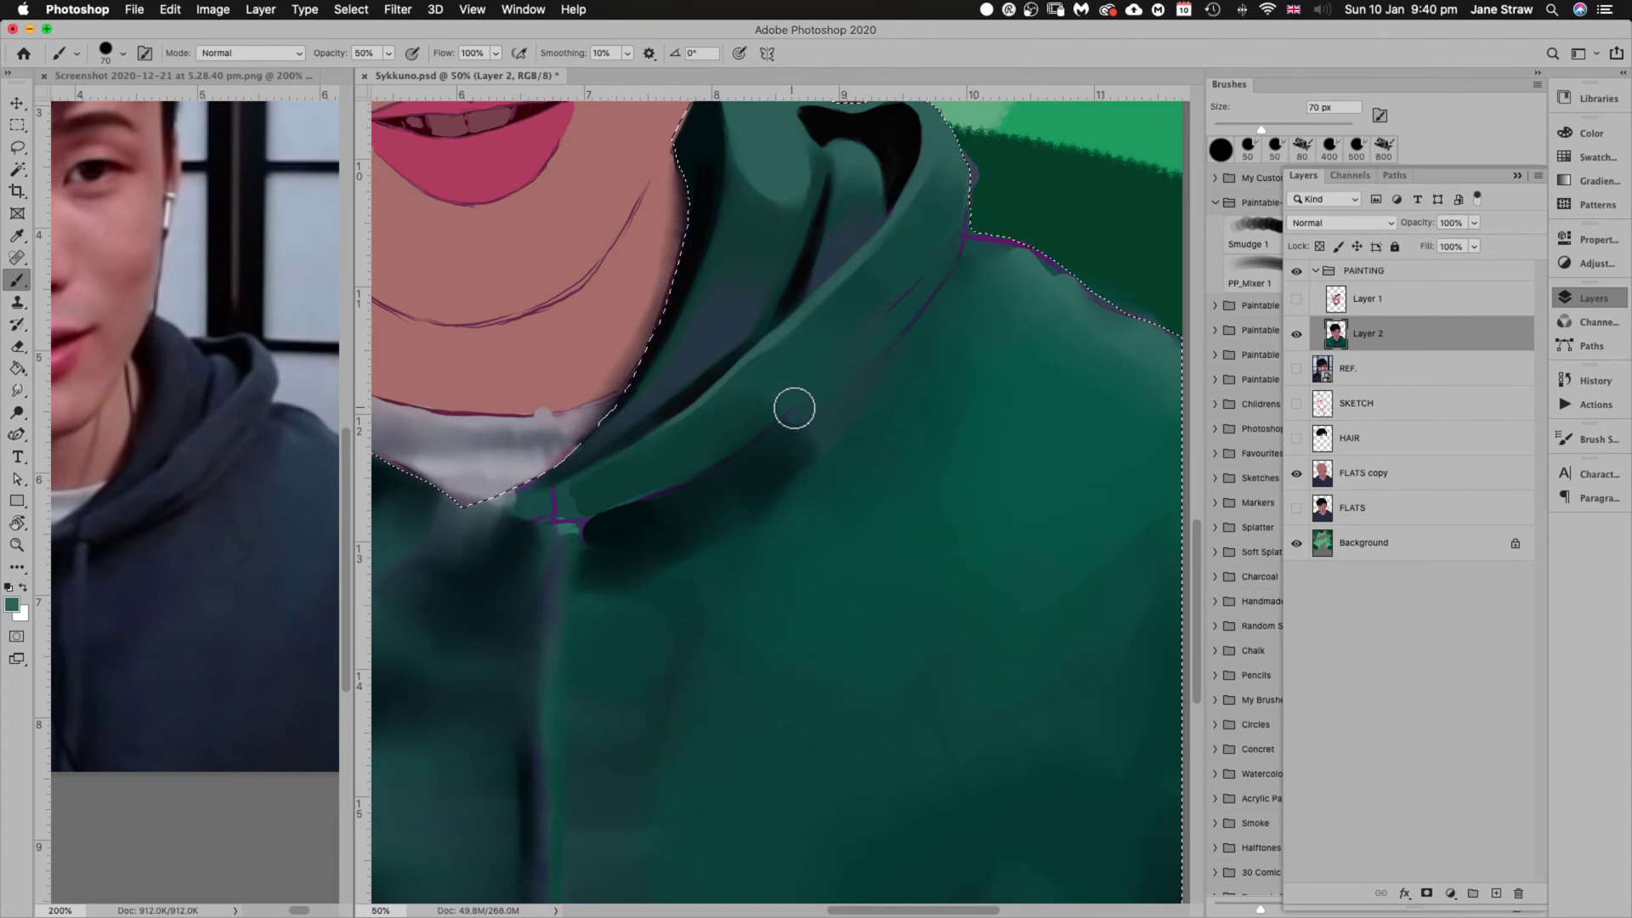
Sample dark green from the lower rim and cover the purple sketch line on the outer rim, enlarging the brush to 125 px
alt+click(735, 429)
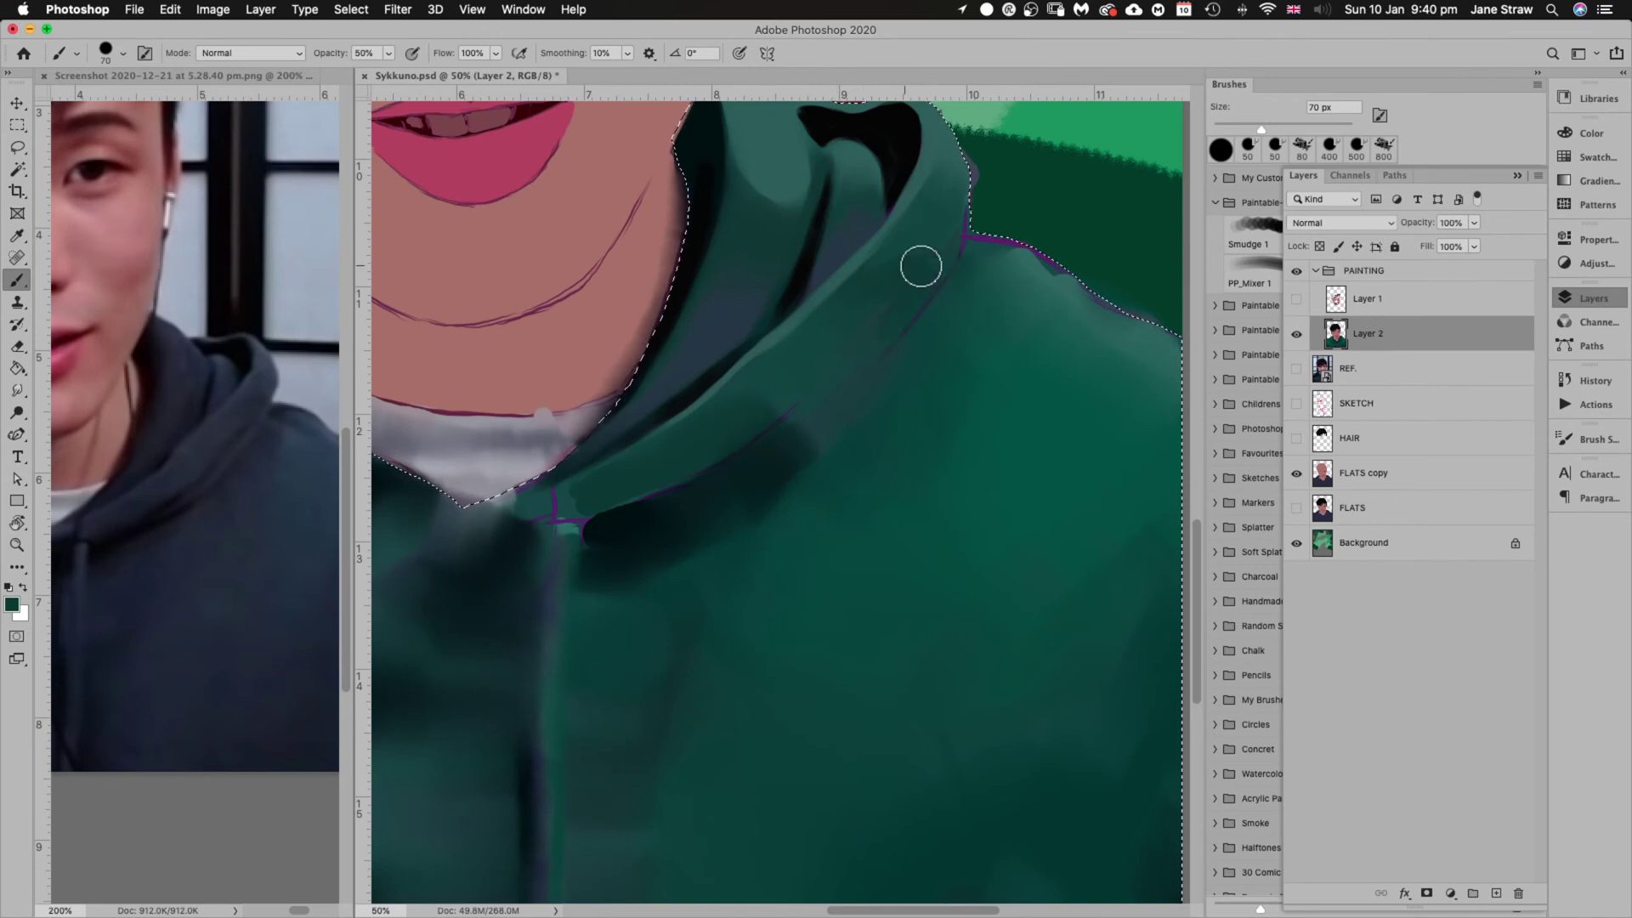
key(bracketright)
key(bracketright)
key(bracketright)
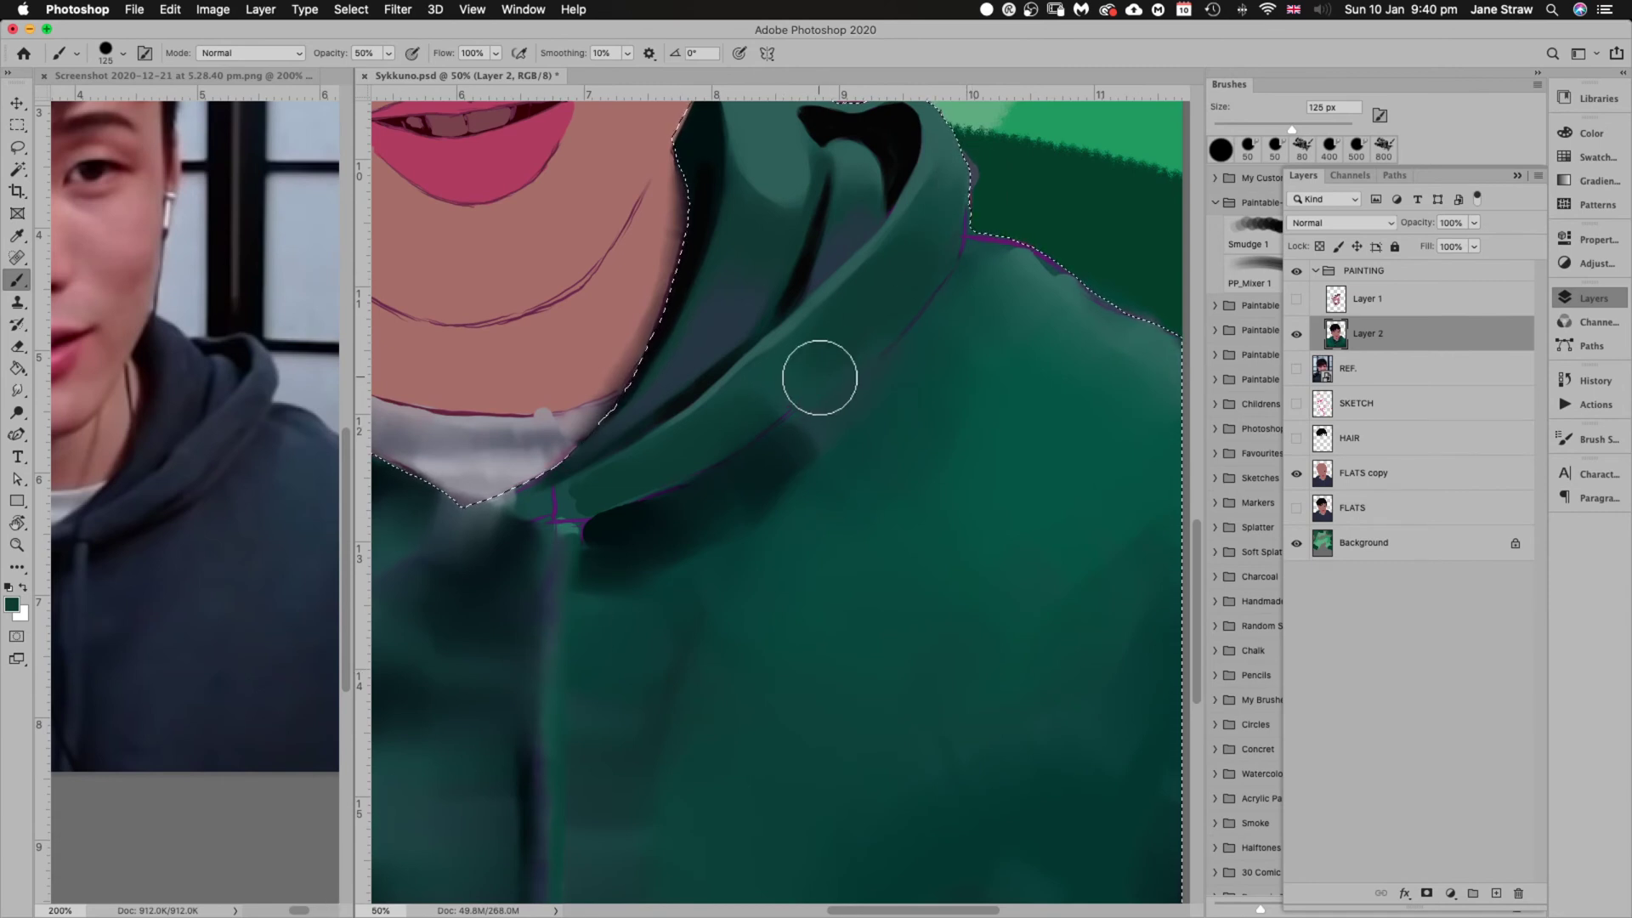
Sample green from the middle of the rim and smooth its shading, reducing the brush from 90 to 60 px
key(i)
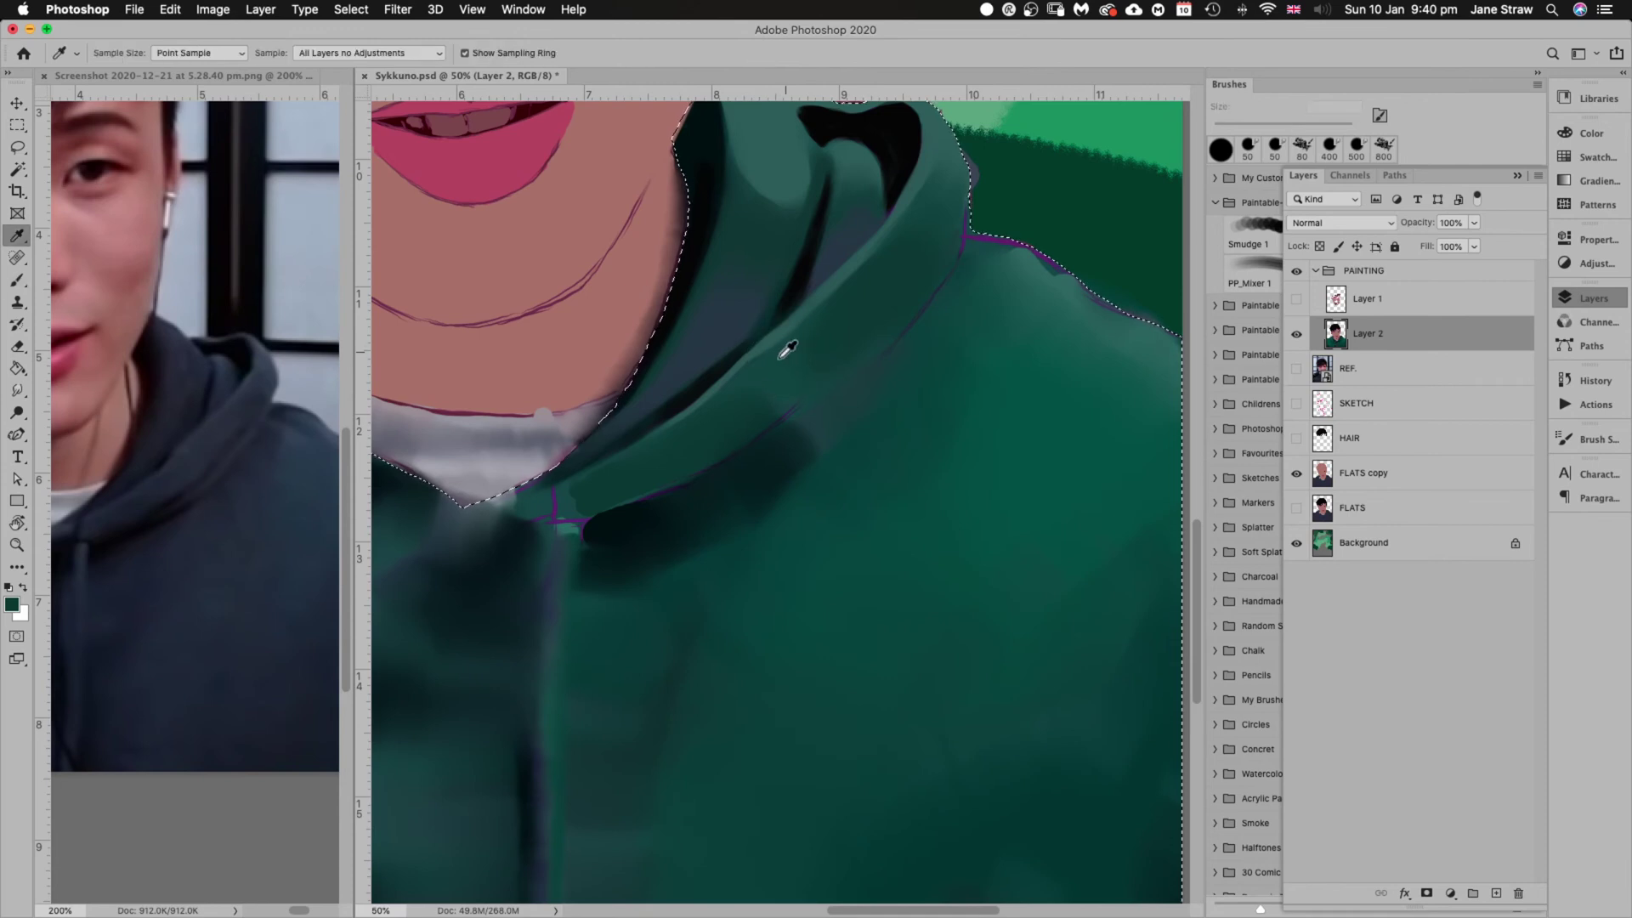
key(b)
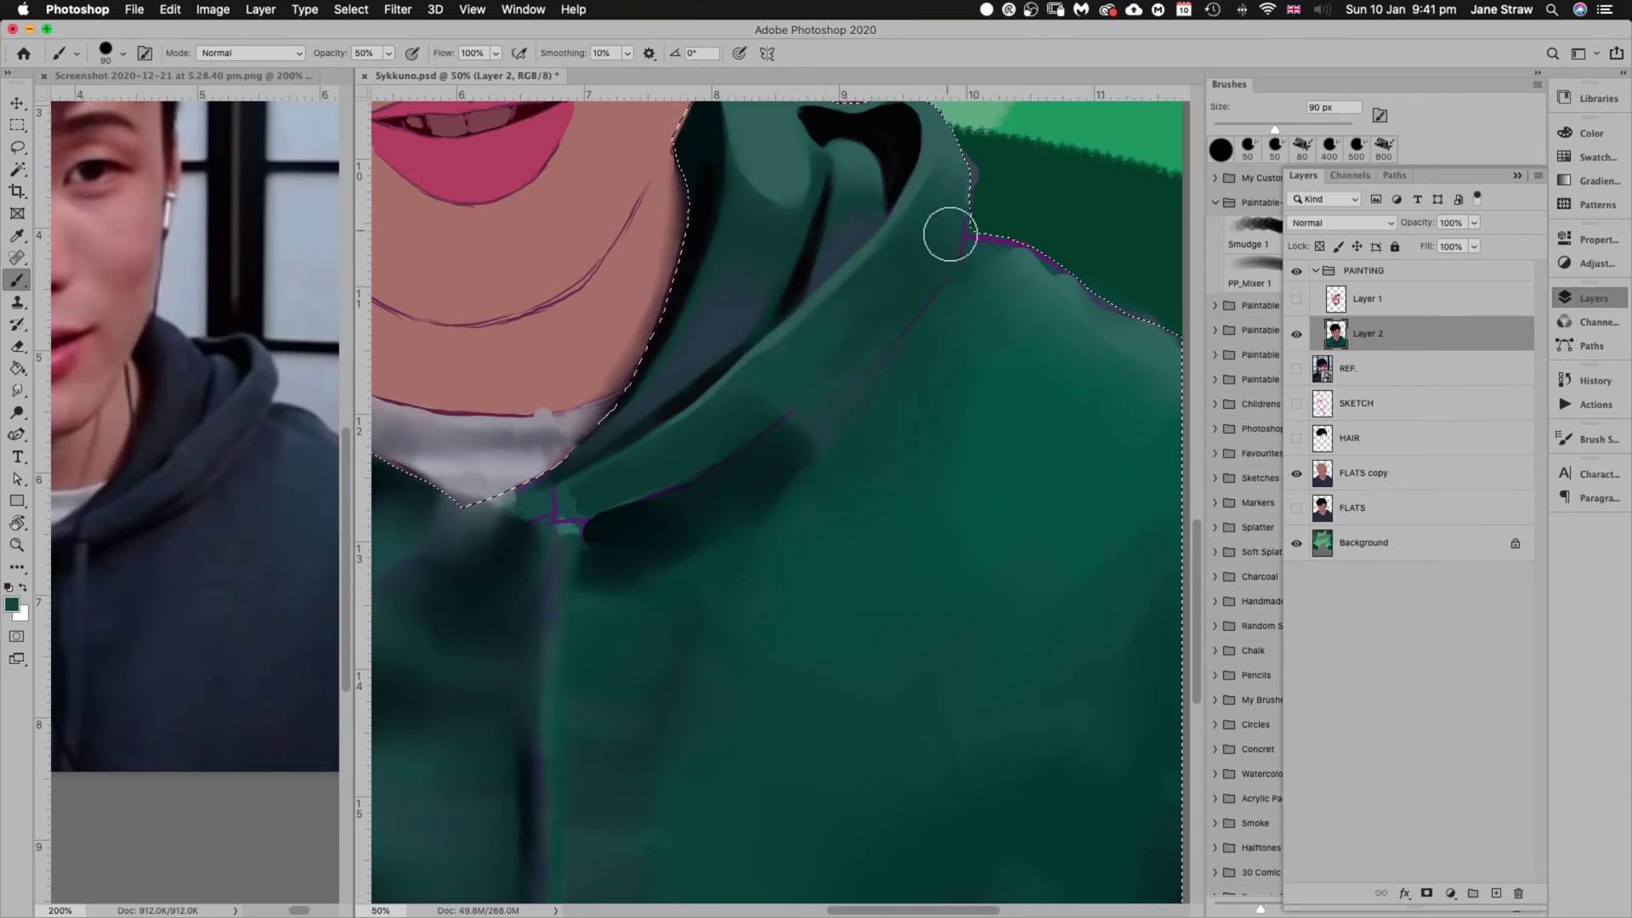
key(bracketleft)
key(bracketleft)
key(bracketleft)
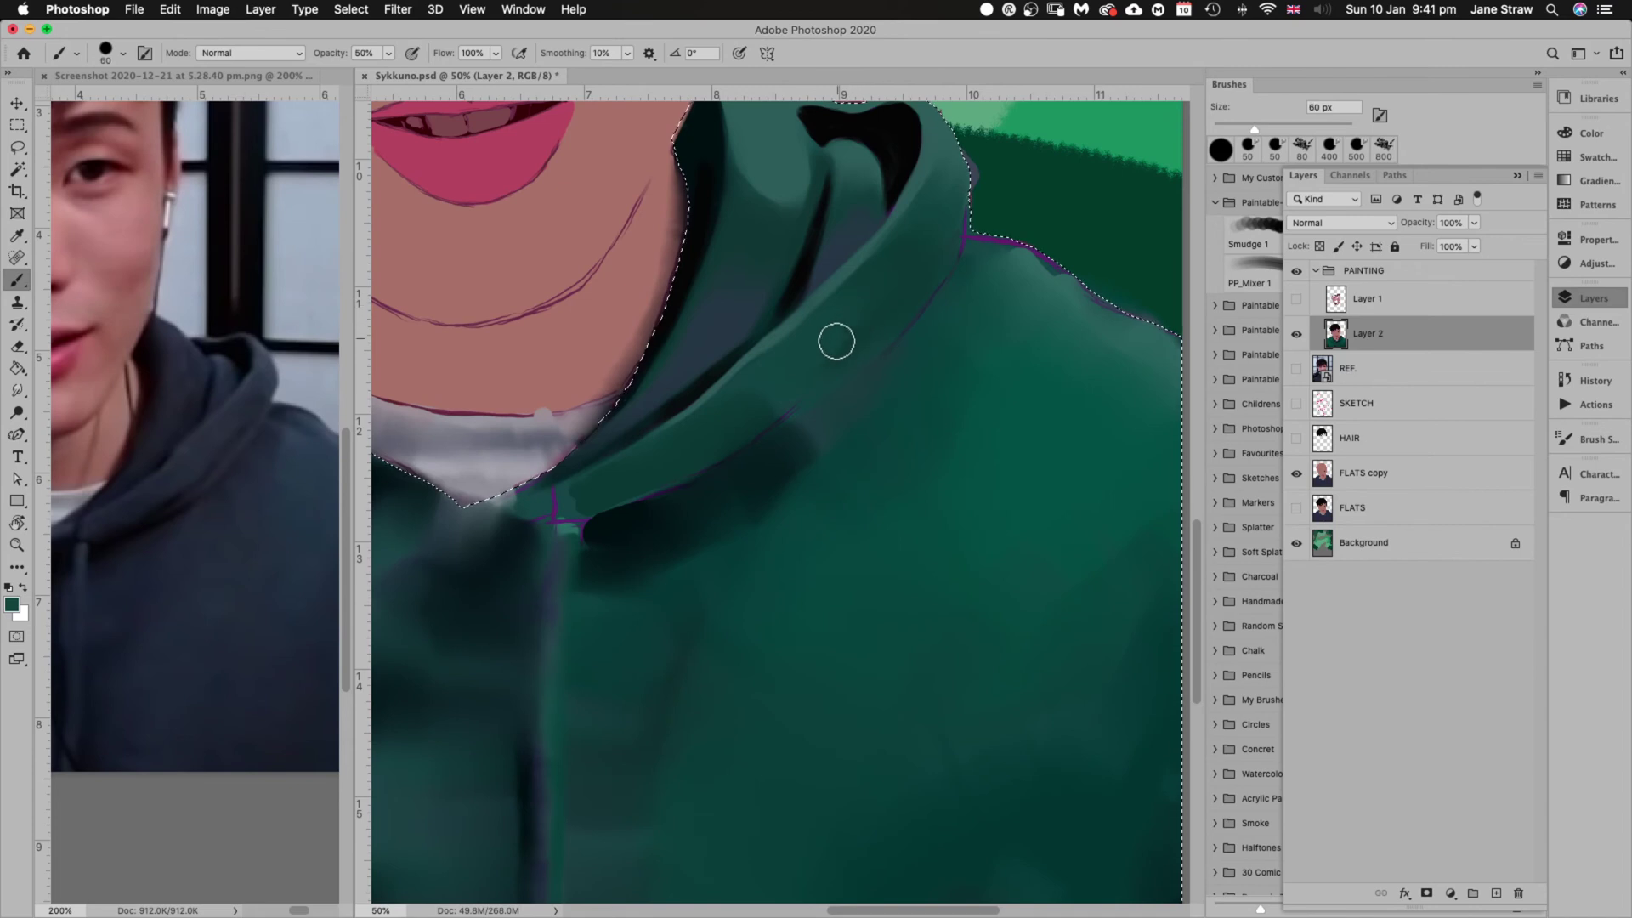
key(bracketleft)
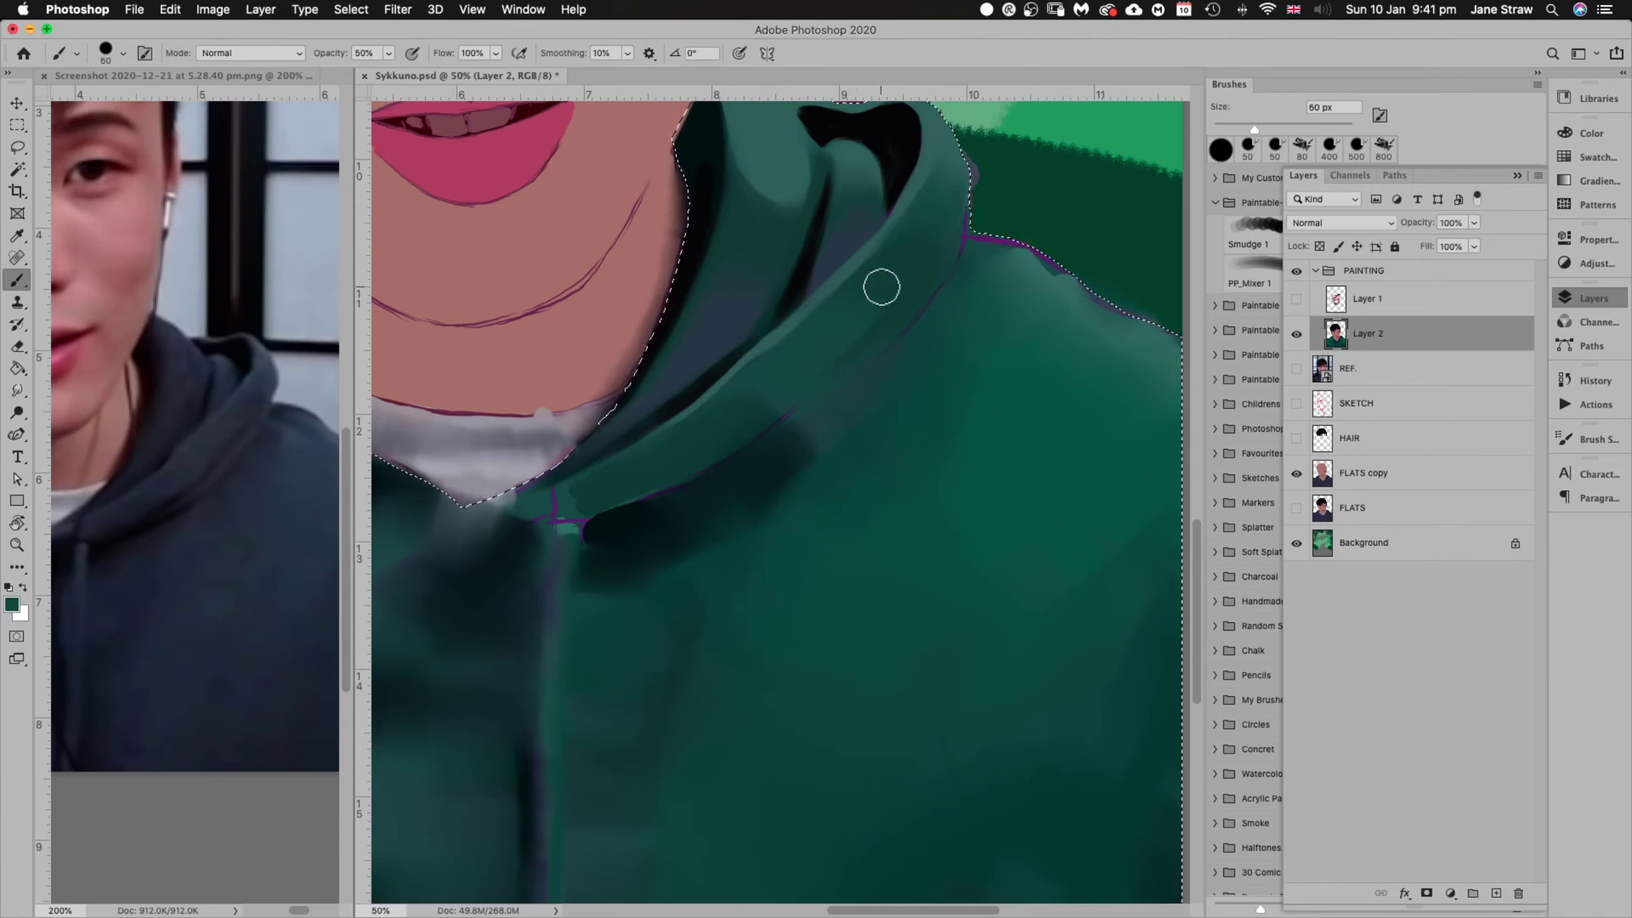
Blend the rim's shading near the shoulder with a 90 px brush, sampling green from its outer part and reducing to 80 px
key(bracketright)
key(bracketright)
key(bracketright)
key(bracketright)
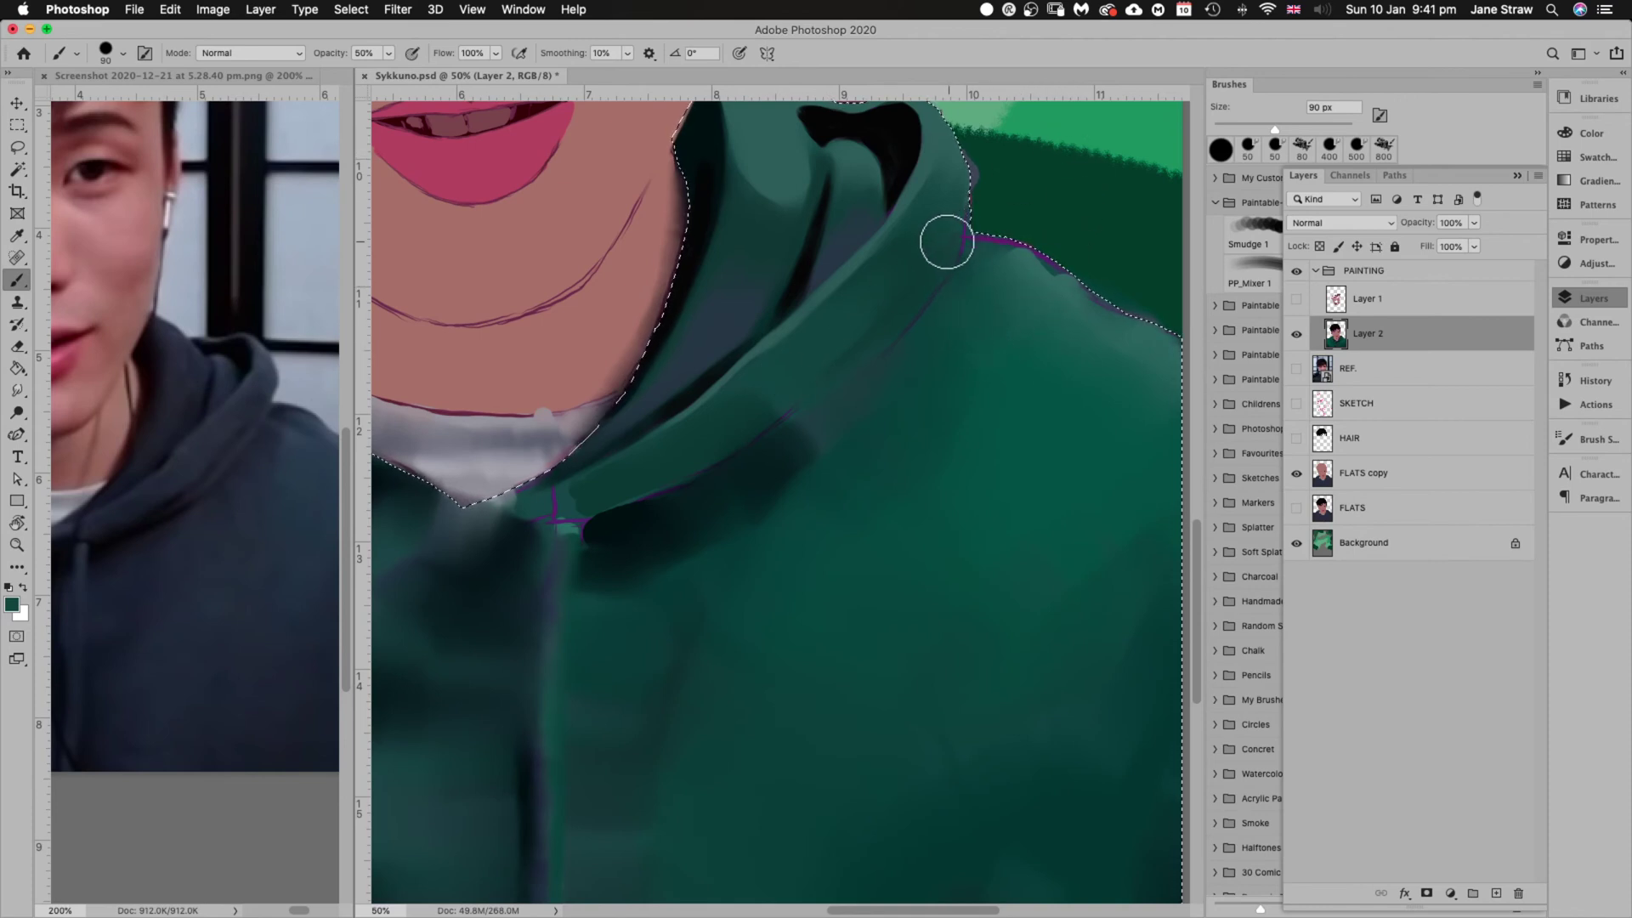
alt+click(918, 248)
key(bracketleft)
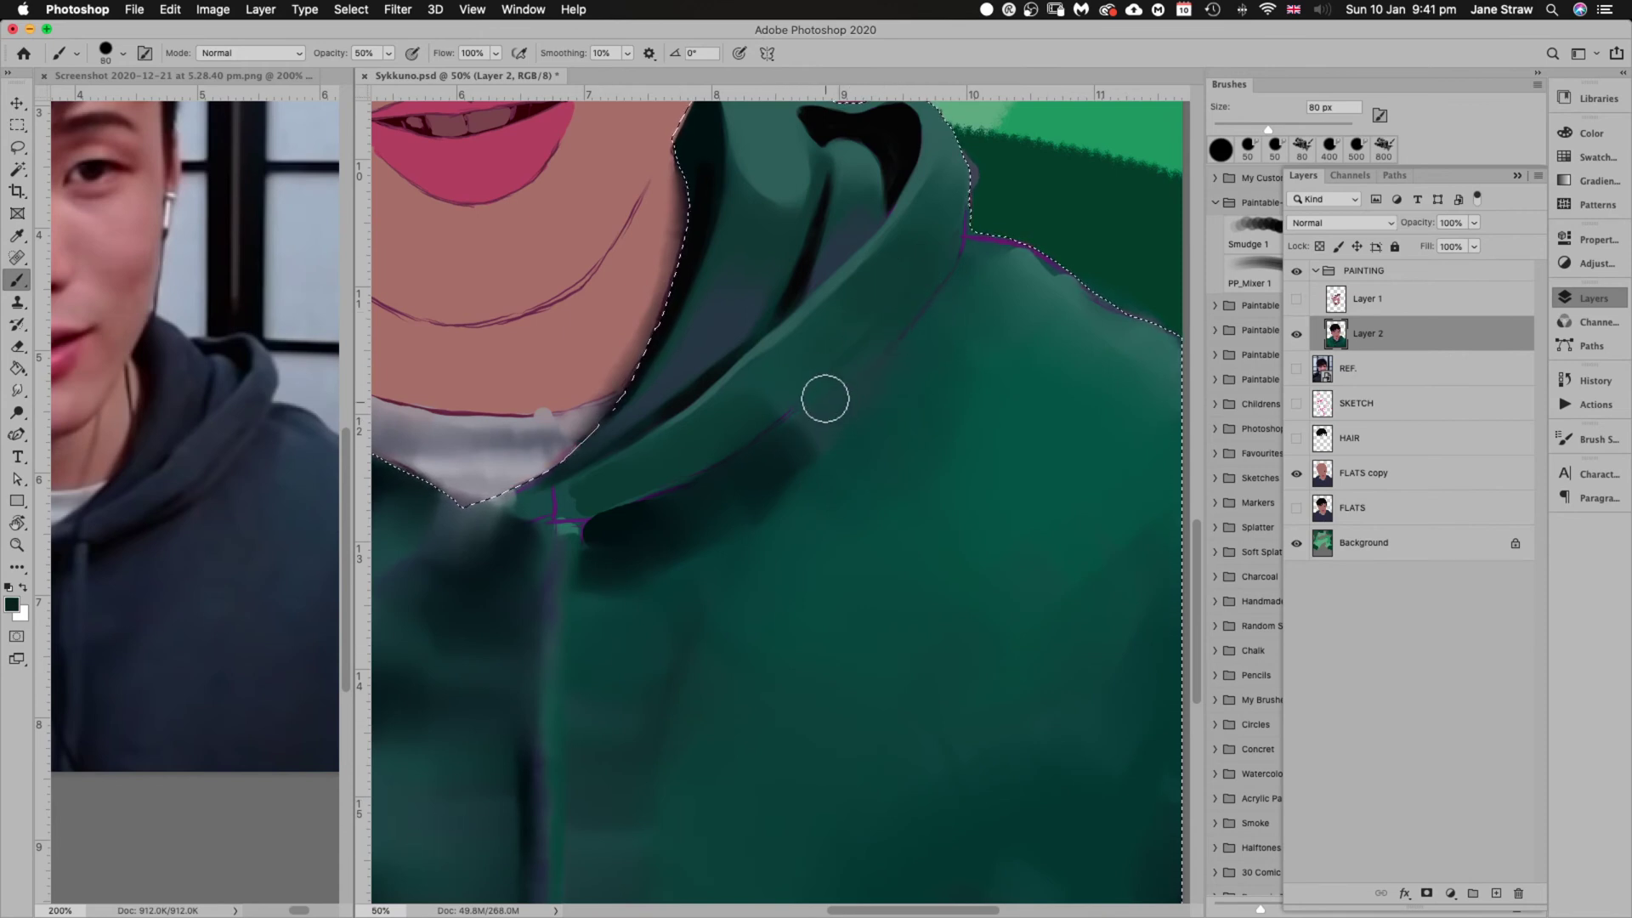
Paint a dark green crease along the rim's outer underside with a 30 px brush, rotating the canvas for the strokes
key(bracketleft)
key(bracketleft)
key(bracketleft)
key(bracketleft)
key(bracketleft)
key(r)
mouse_move(896, 521)
mouse_down()
mouse_move(933, 451)
mouse_move(841, 375)
mouse_up()
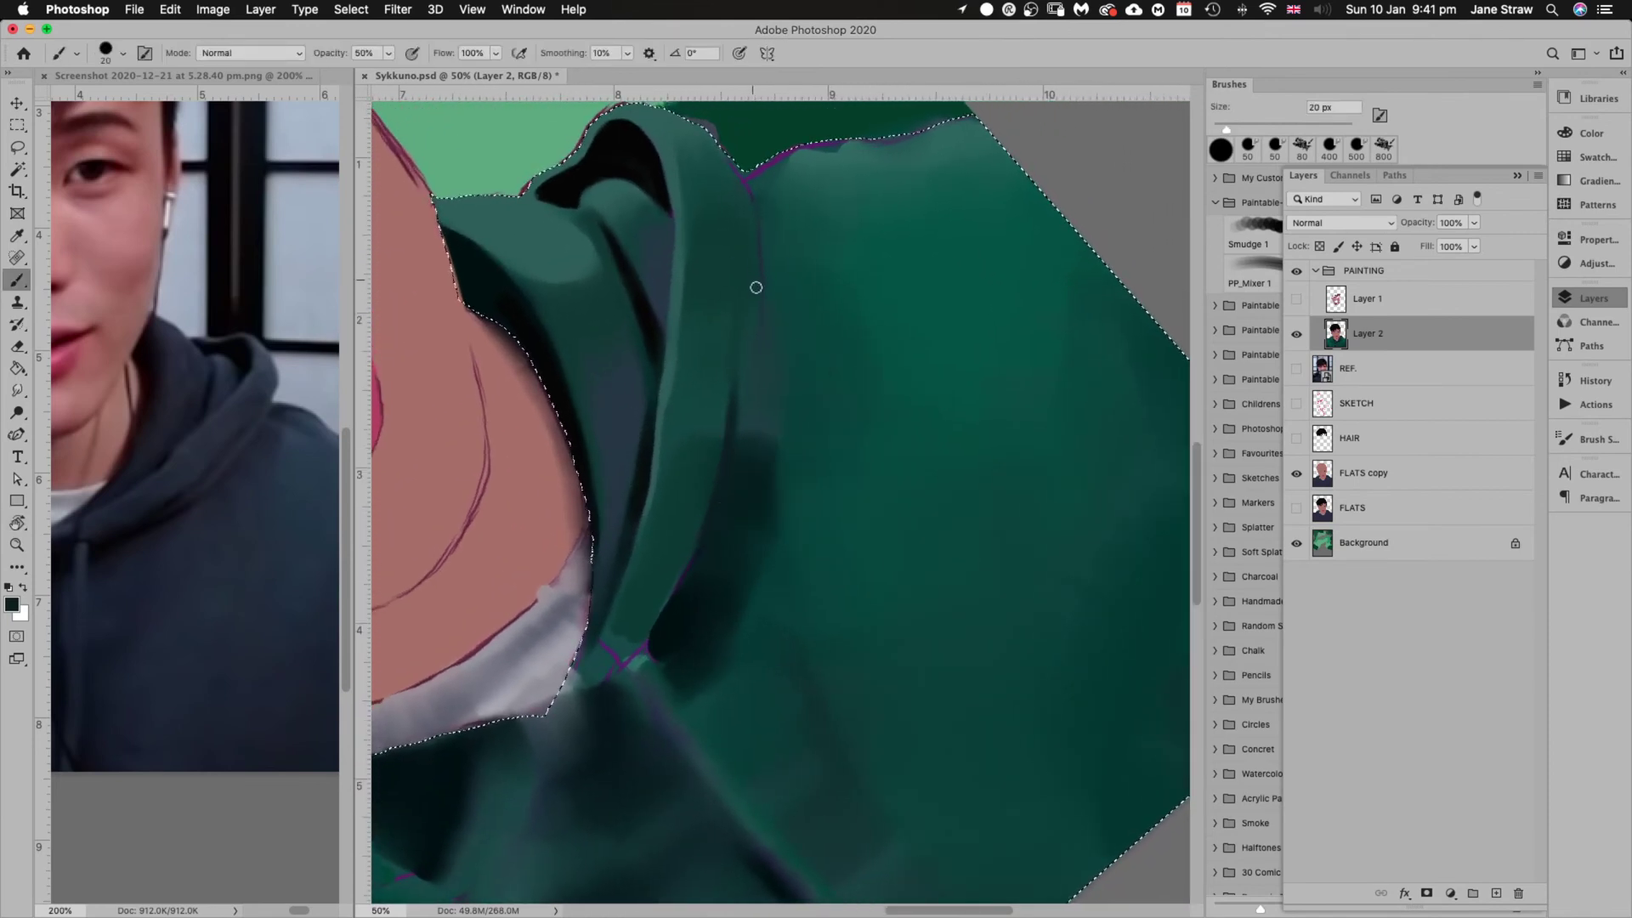
key(bracketright)
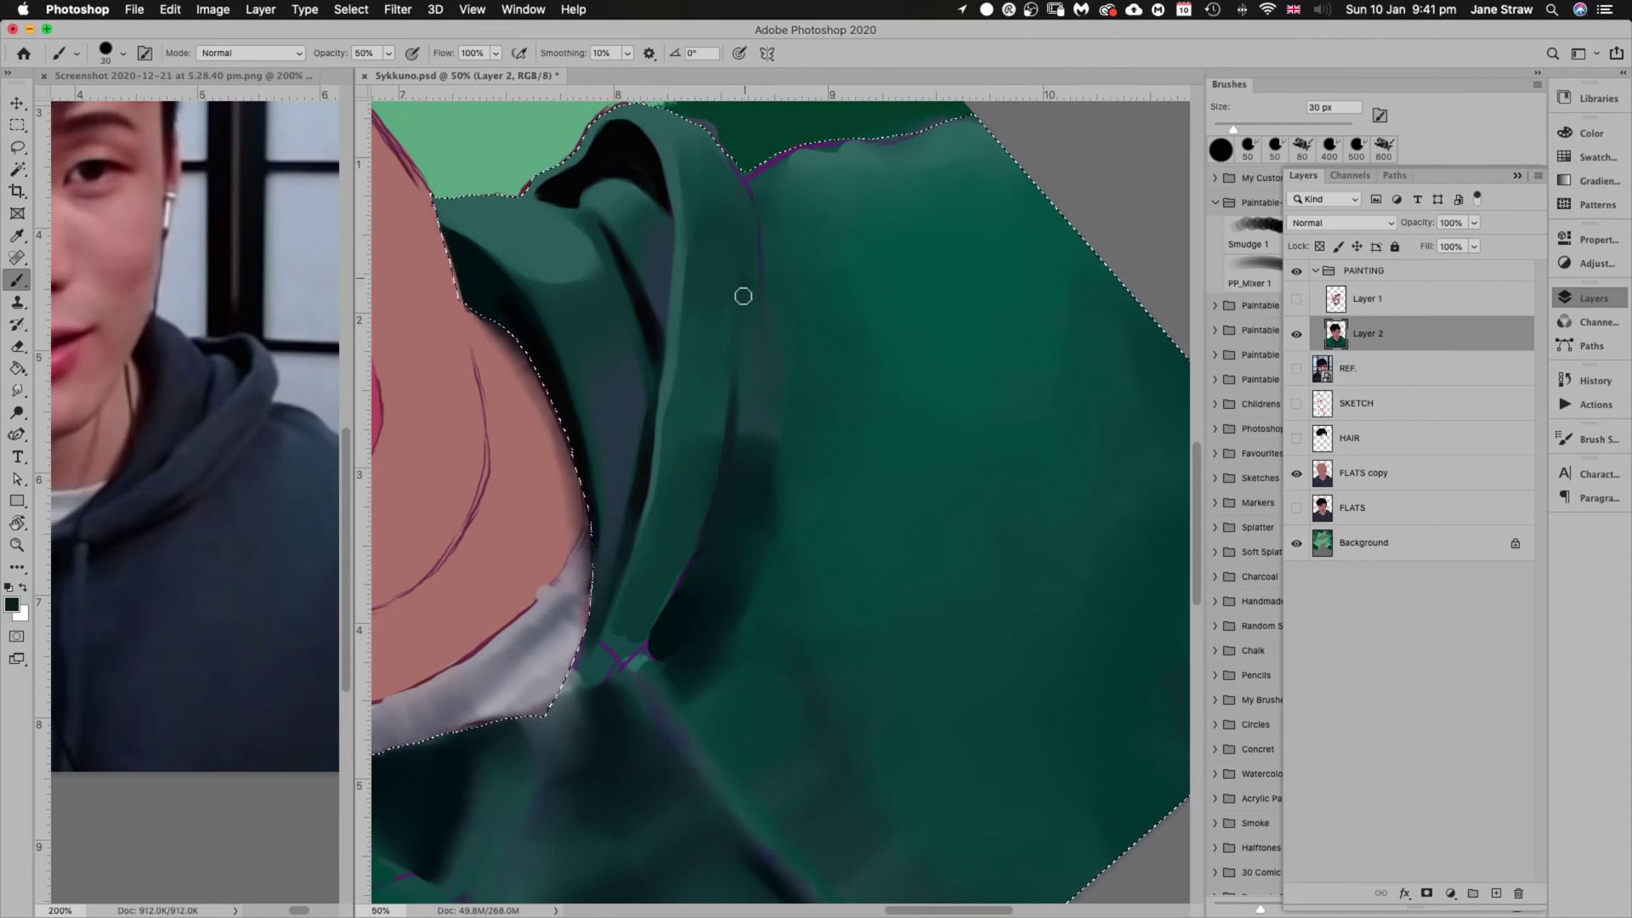
mouse_move(745, 278)
mouse_down()
mouse_move(736, 362)
mouse_move(752, 264)
mouse_move(737, 316)
mouse_up()
drag(750, 177, 764, 308)
key(Escape)
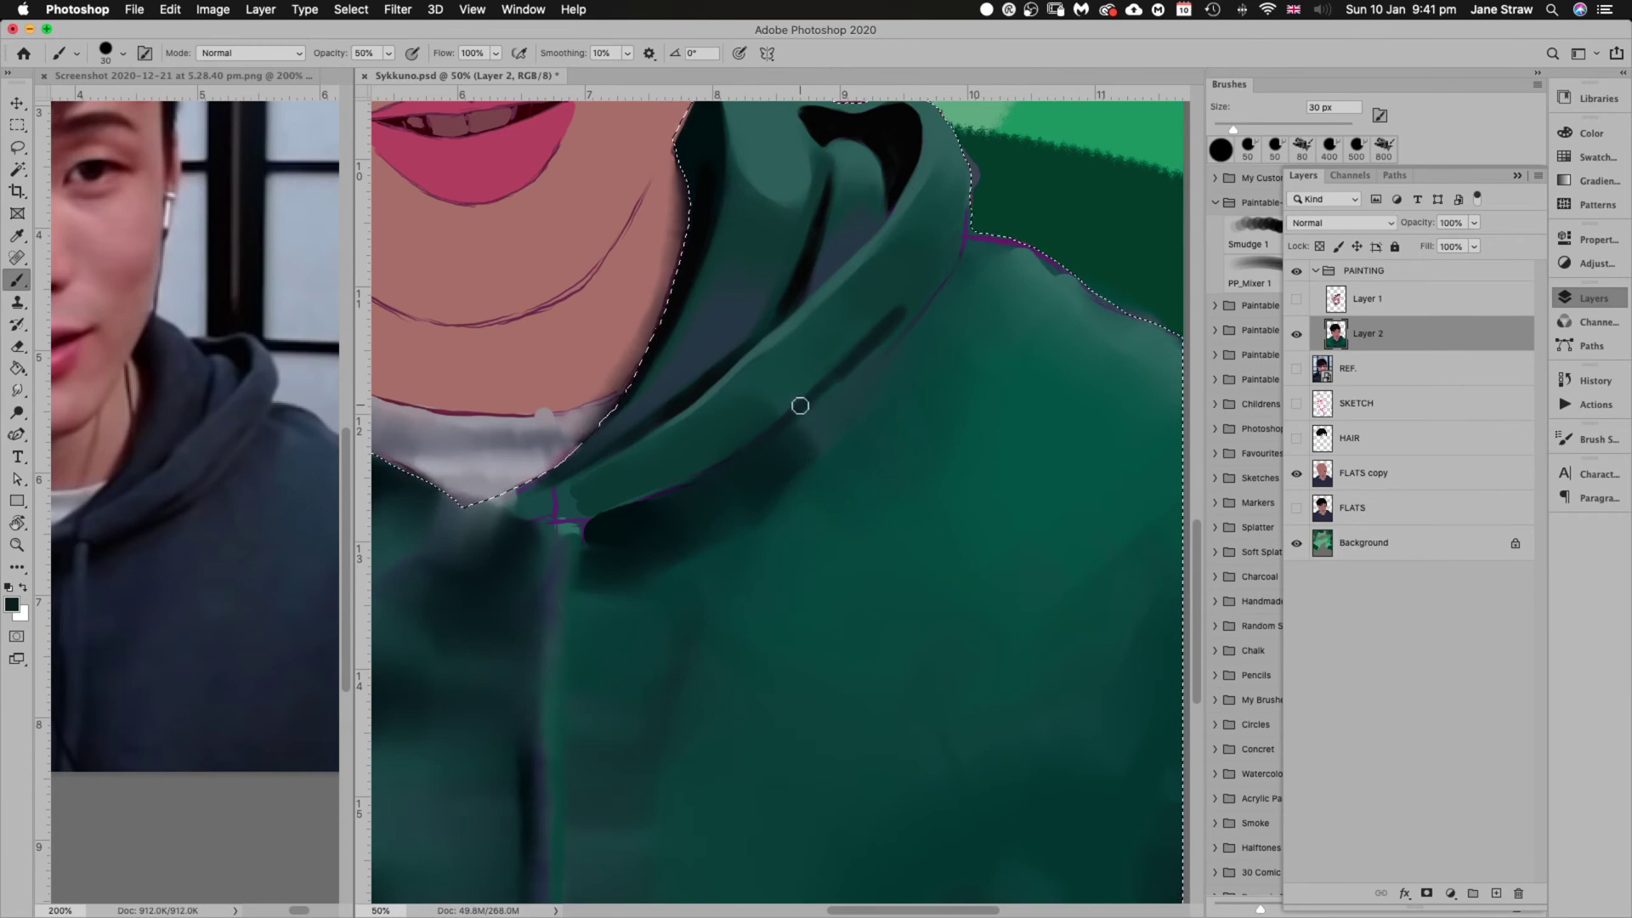
Cover the crease under the rim with blue-grey sampled from the hood's fold at 60 px, and redraw it in sampled dark green at 35 px
click(748, 335)
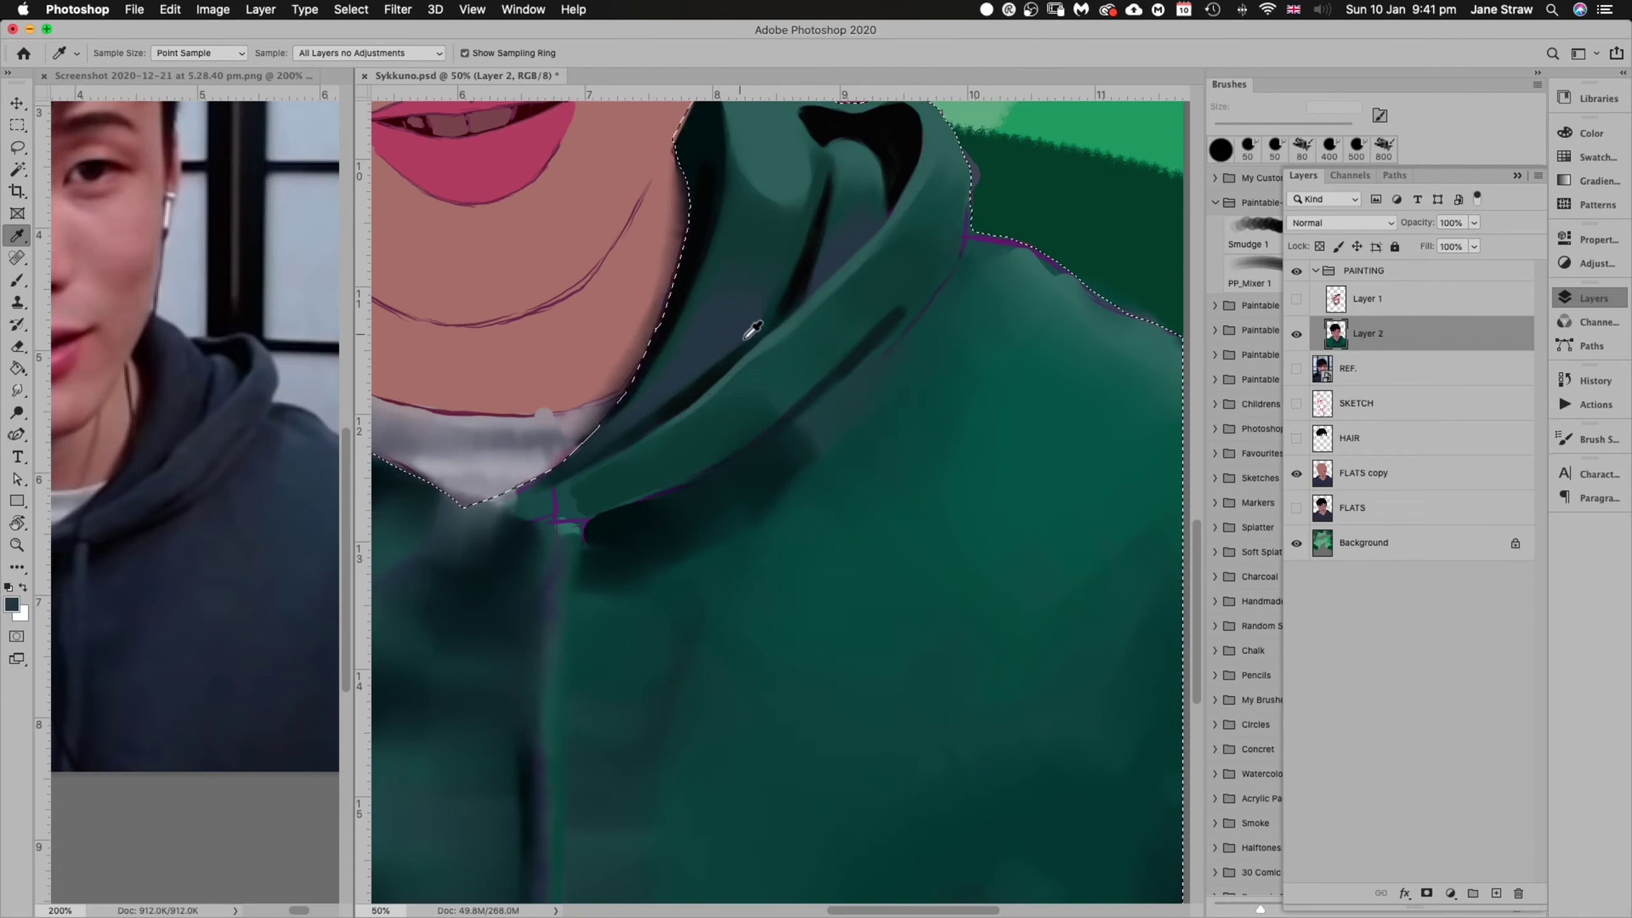
key(b)
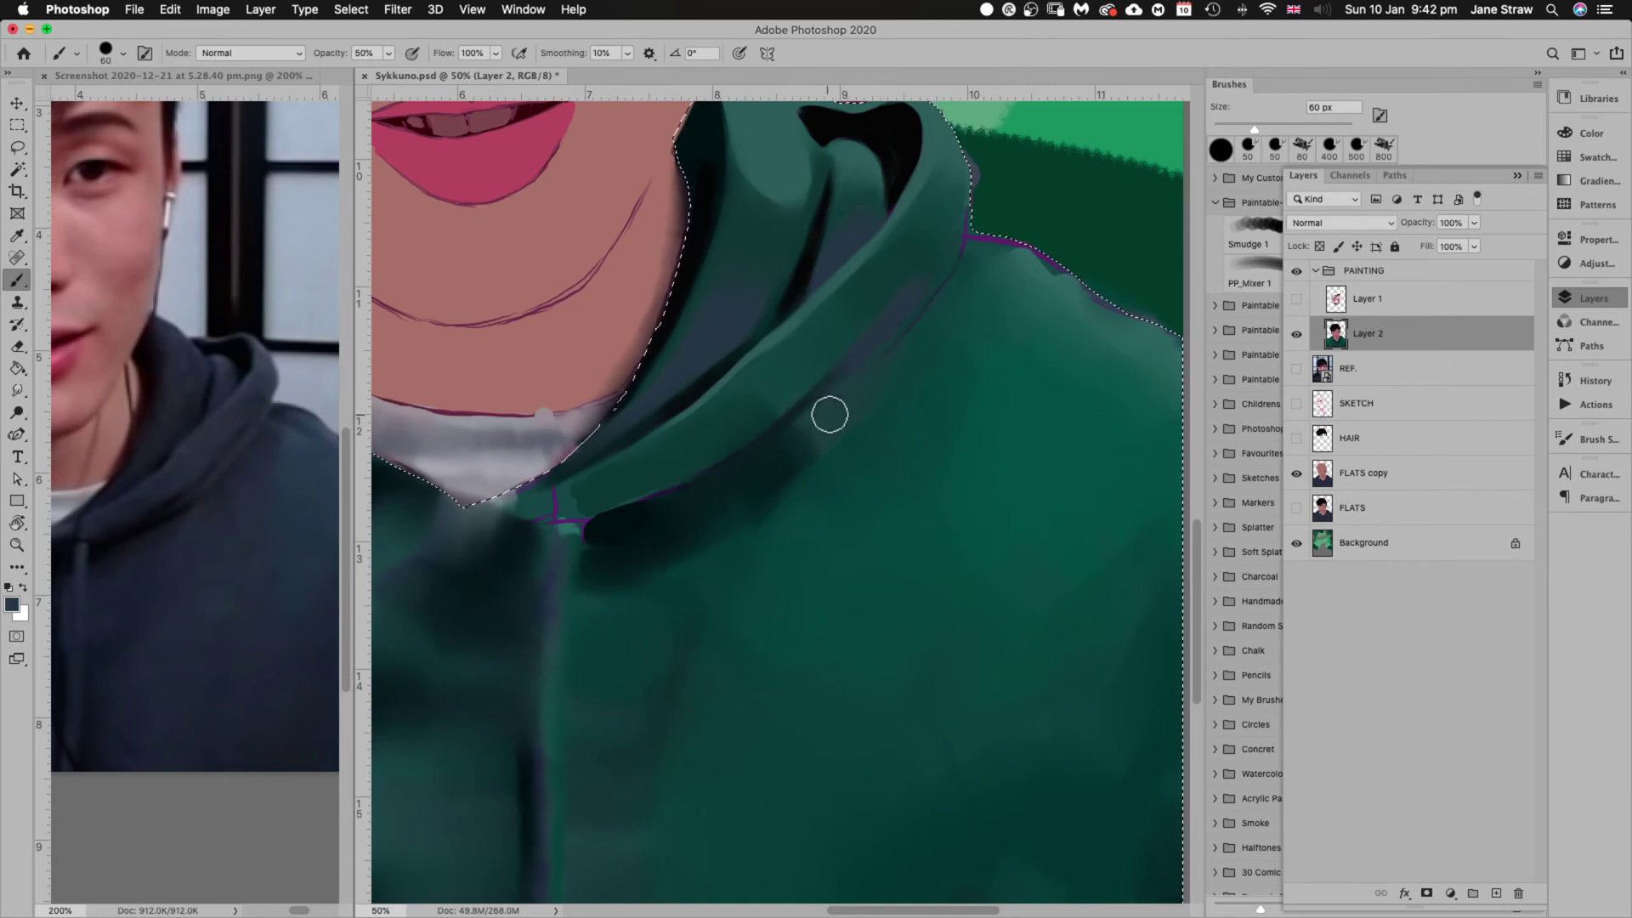
key(i)
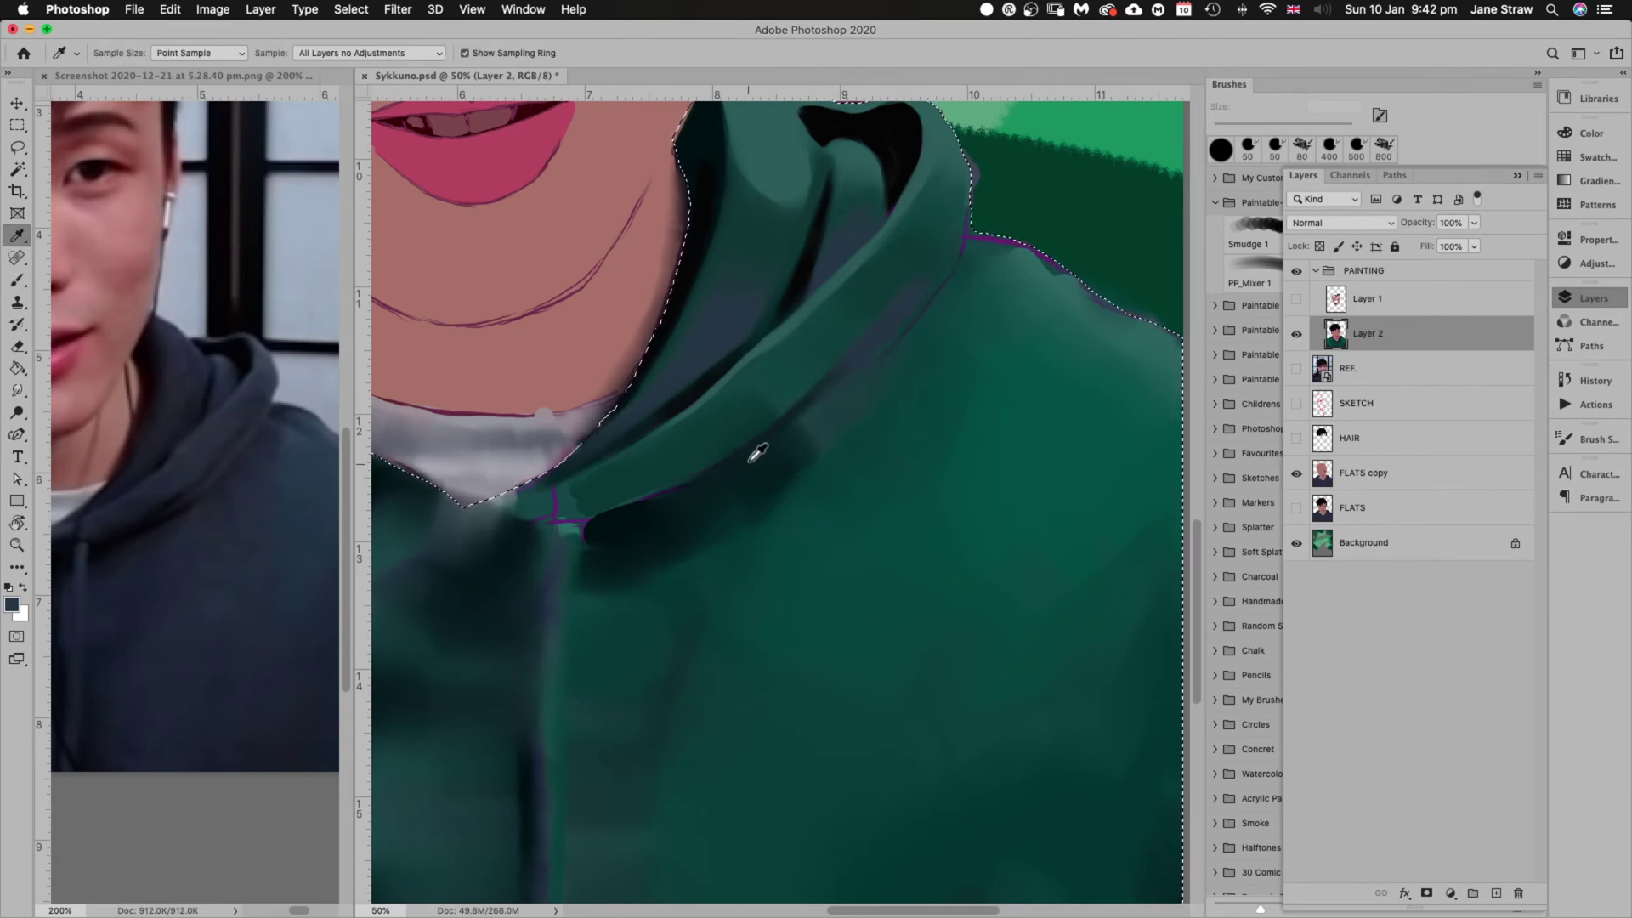
click(758, 451)
key(b)
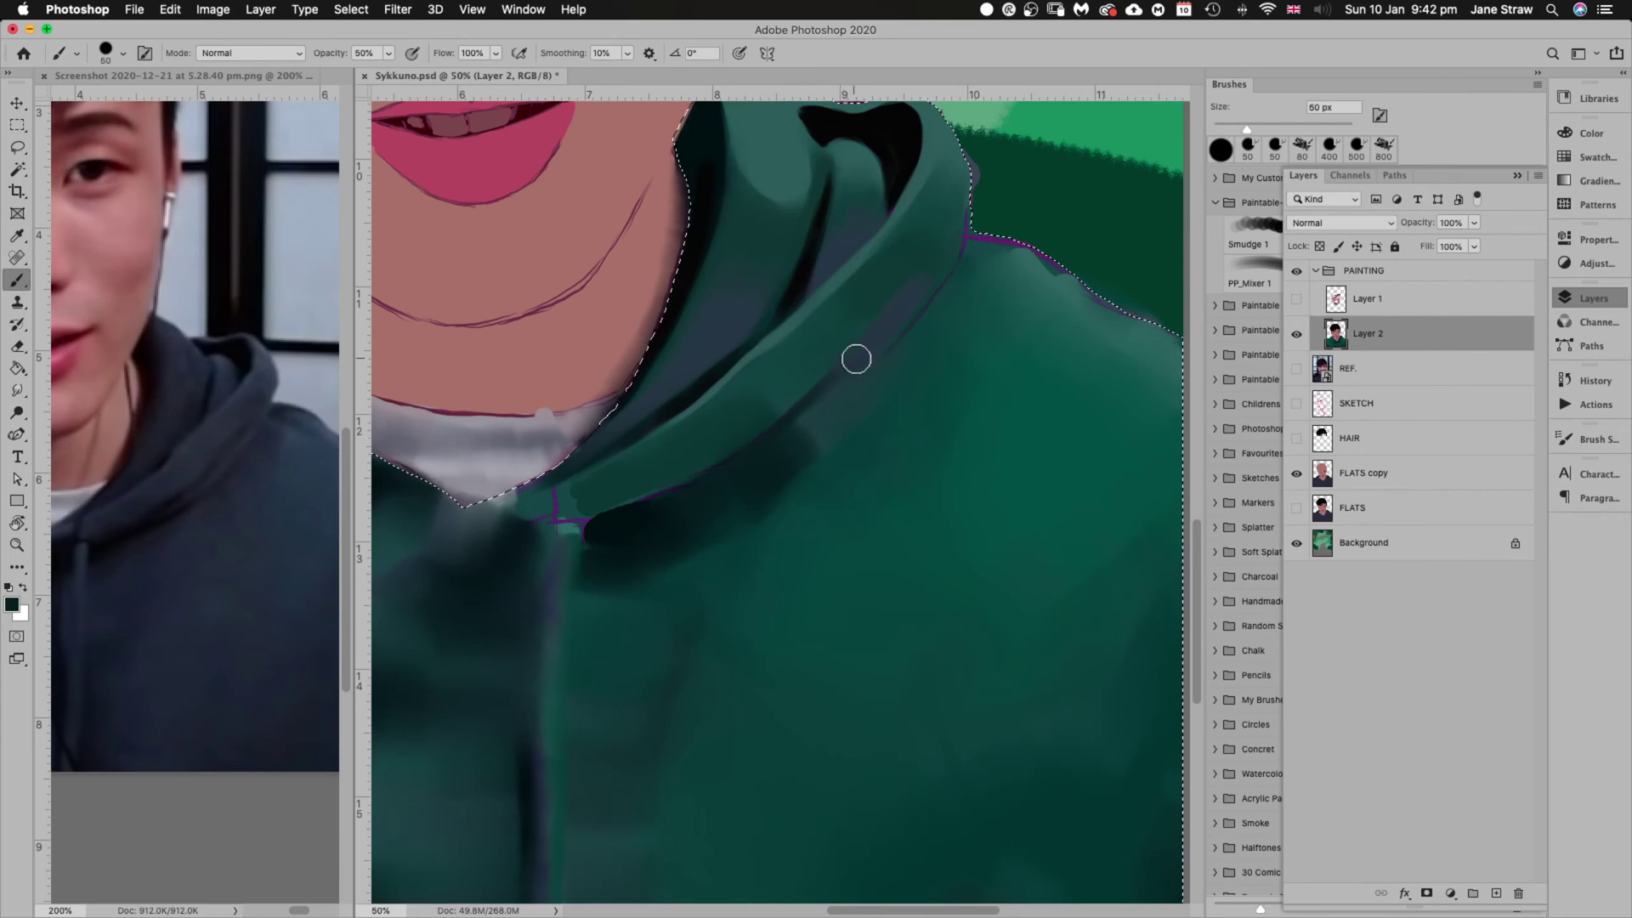
key(bracketleft)
key(bracketleft)
key(bracketleft)
key(bracketright)
key(bracketright)
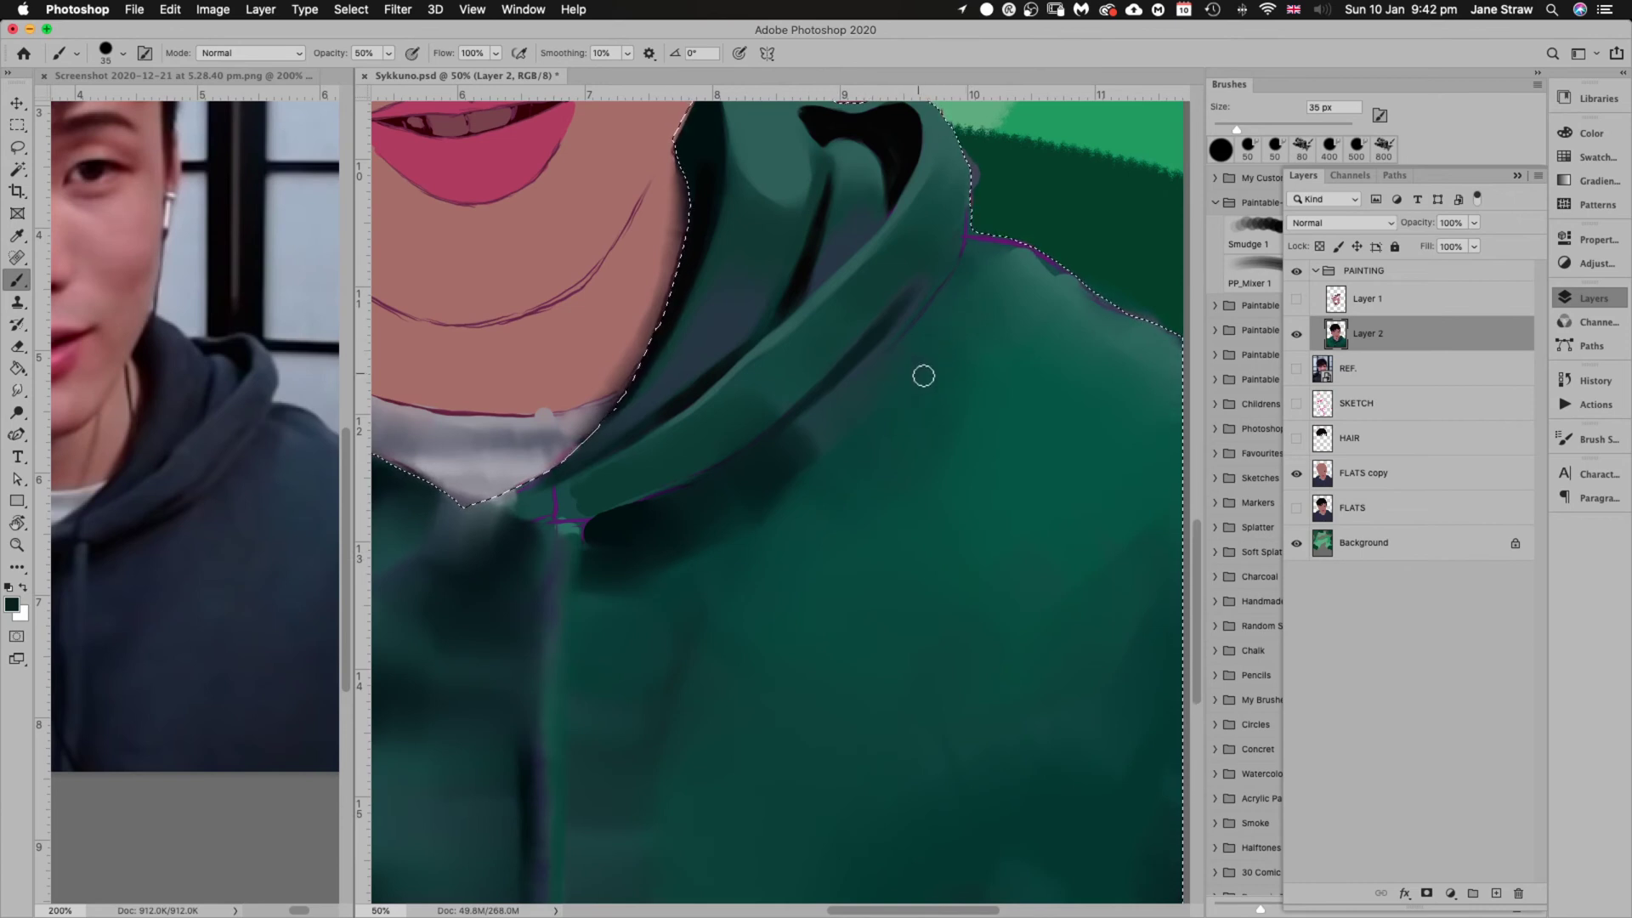
Sample blue-grey from the hood's inner fold and refine the outer edge of the rim's crease, reducing the brush from 25 to 20 px
key(r)
mouse_move(991, 400)
mouse_down()
mouse_move(1046, 395)
mouse_move(1002, 279)
mouse_move(951, 278)
mouse_up()
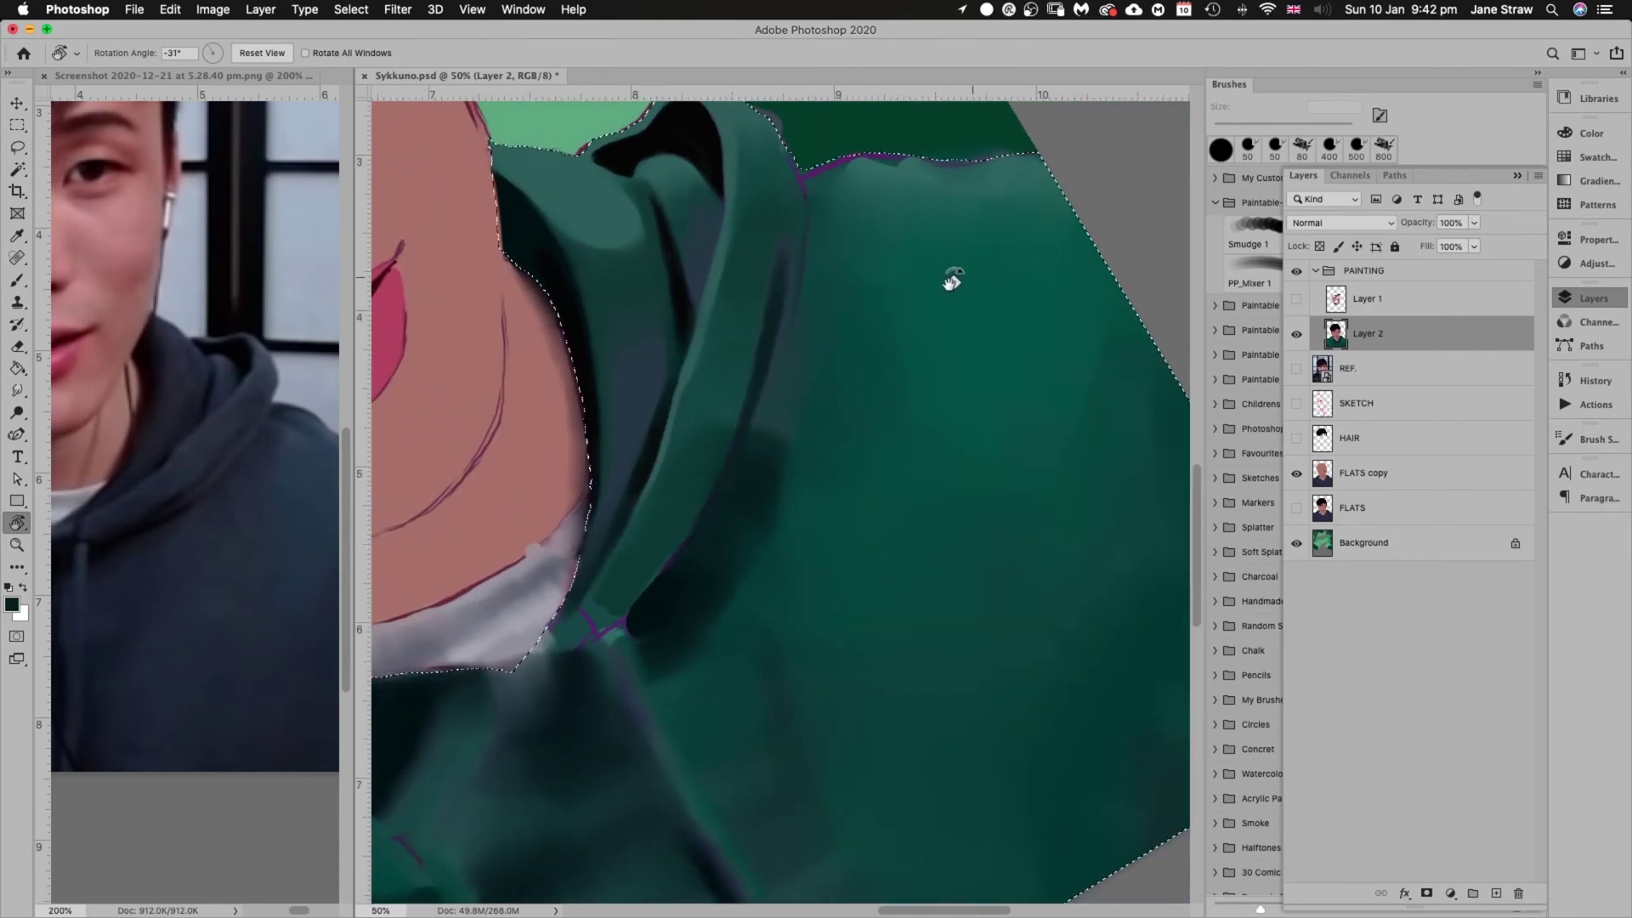
key(b)
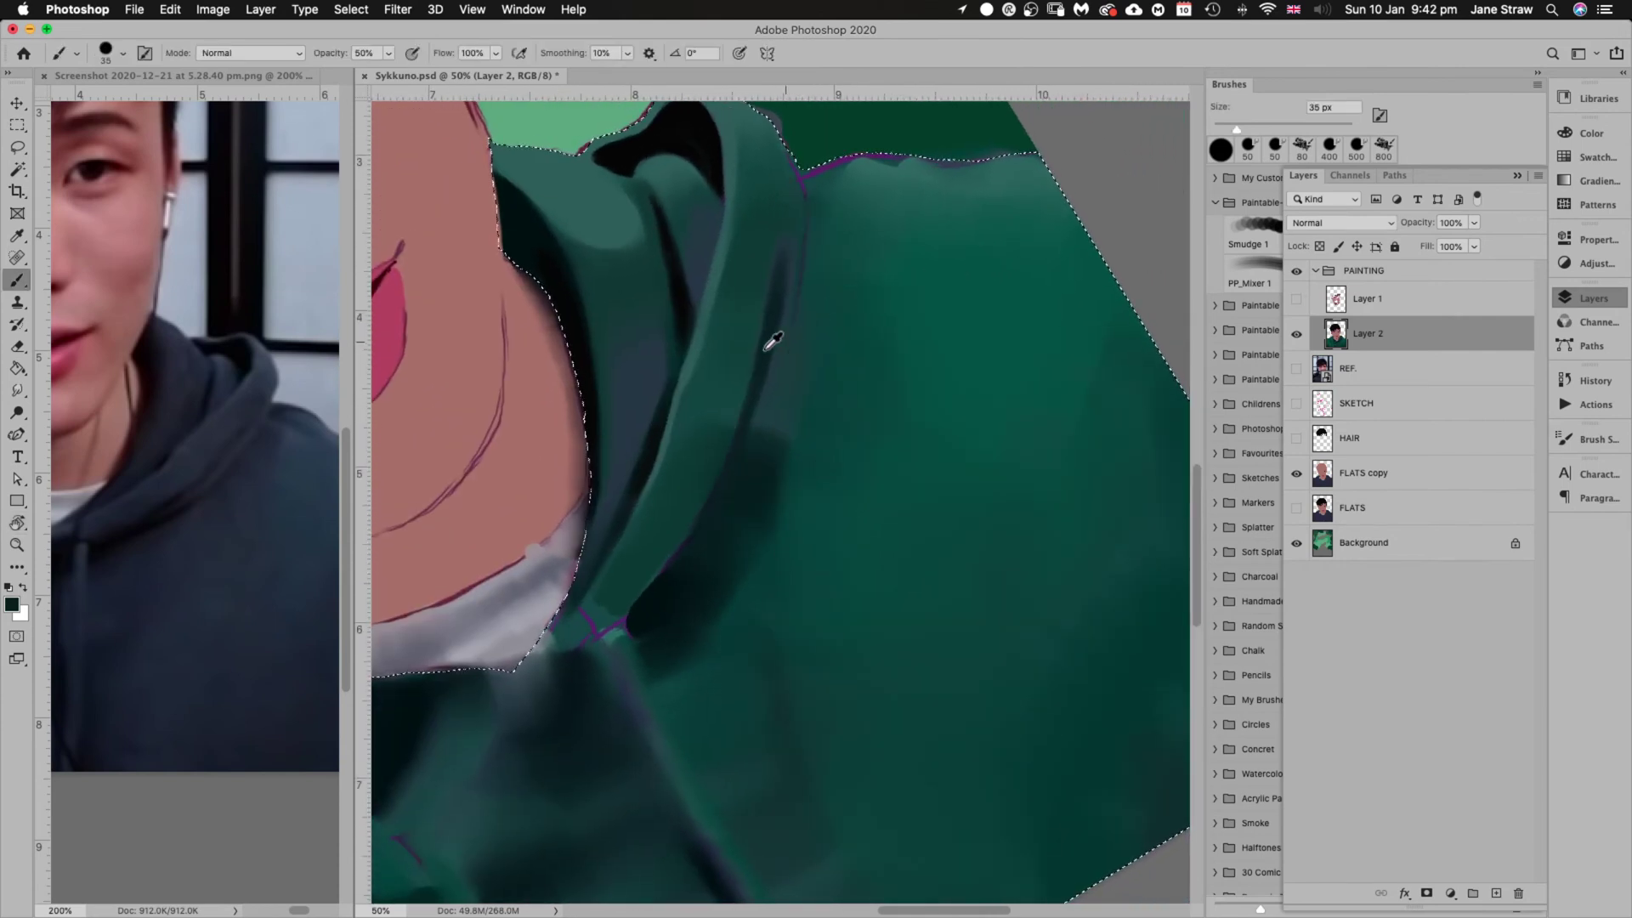
alt+click(655, 378)
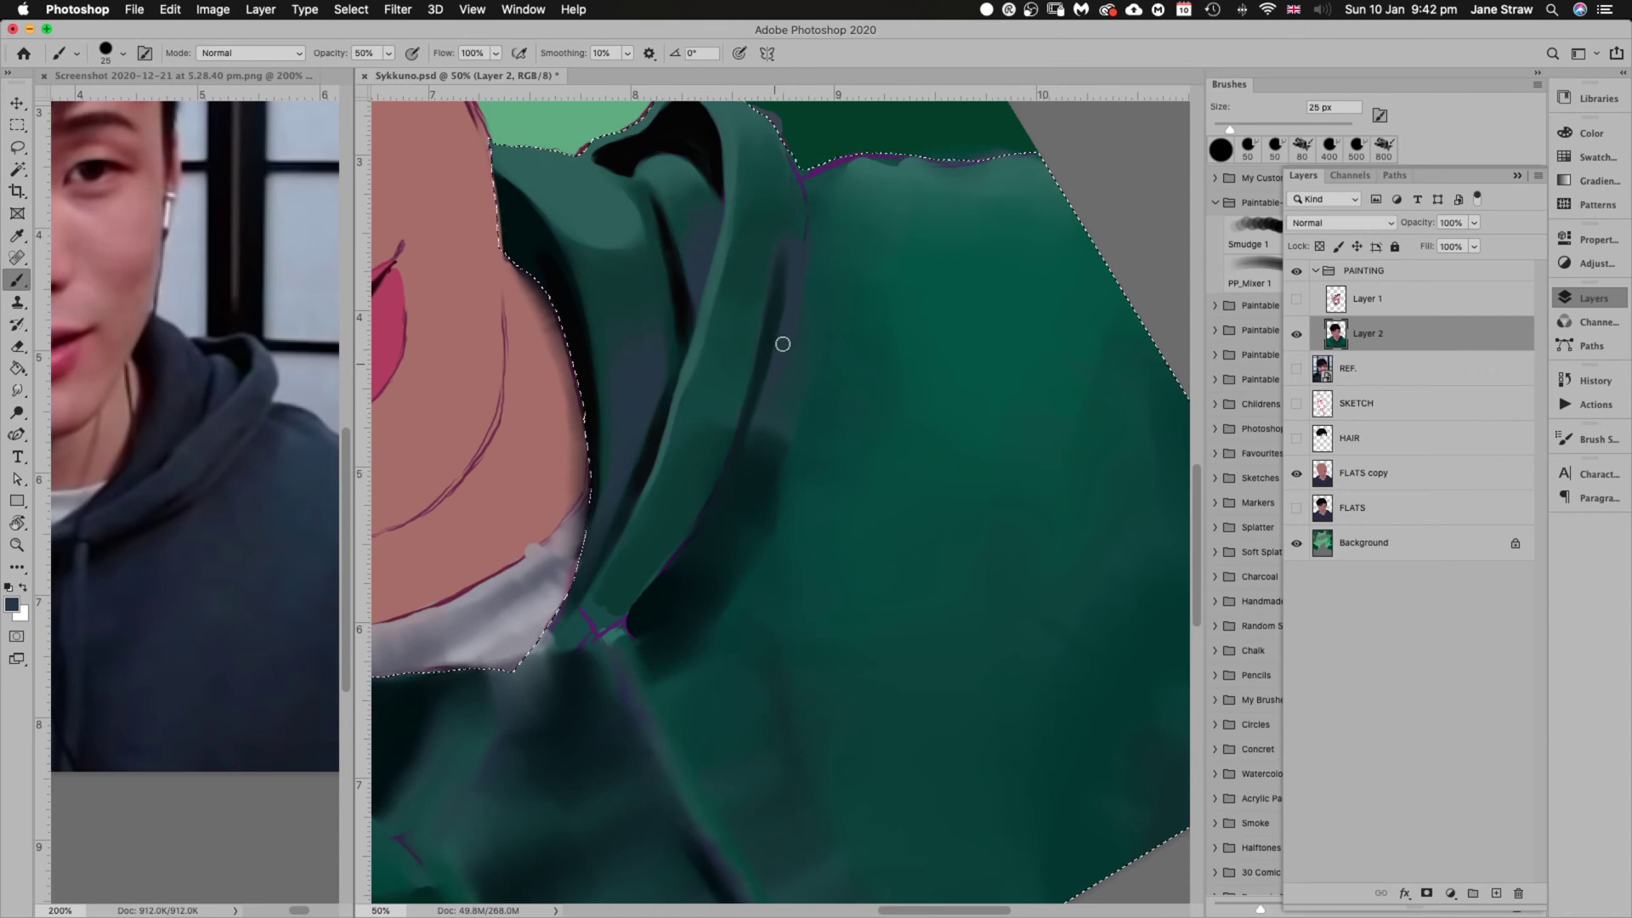
key(bracketleft)
key(bracketright)
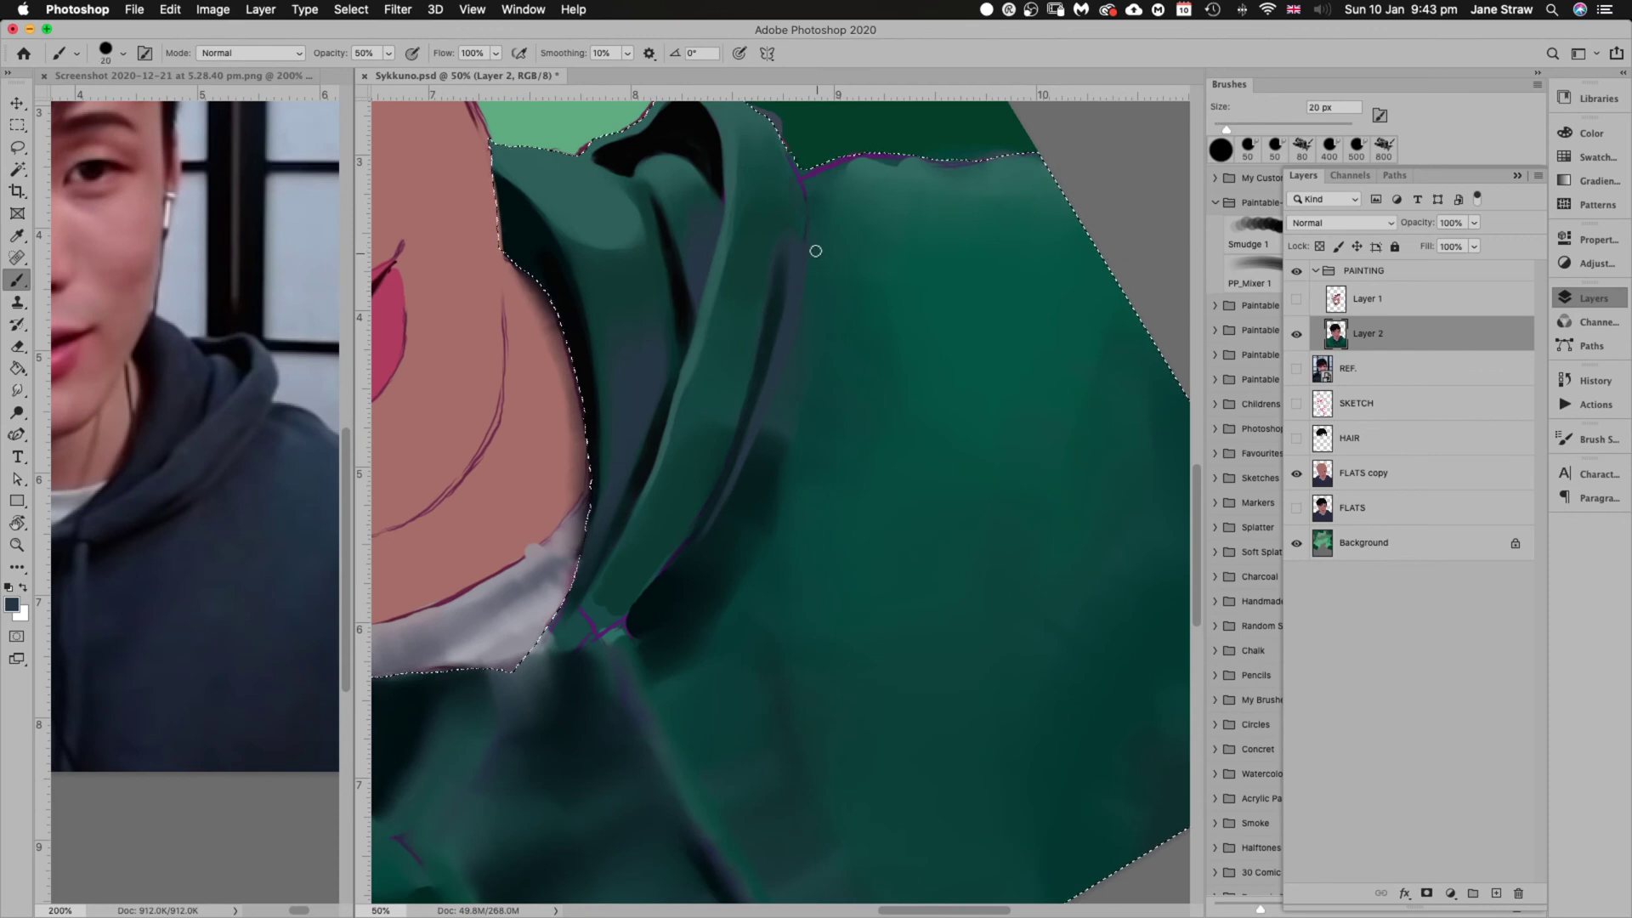
Paint a broad blue-grey shadow between the rim's crease and the shoulder with a 90 px brush at 100% opacity
key(bracketright)
key(bracketright)
key(bracketright)
key(bracketright)
key(bracketright)
key(bracketright)
key(bracketright)
key(bracketright)
key(bracketright)
key(bracketright)
mouse_move(847, 264)
mouse_down()
mouse_move(804, 383)
mouse_move(832, 285)
mouse_up()
key(0)
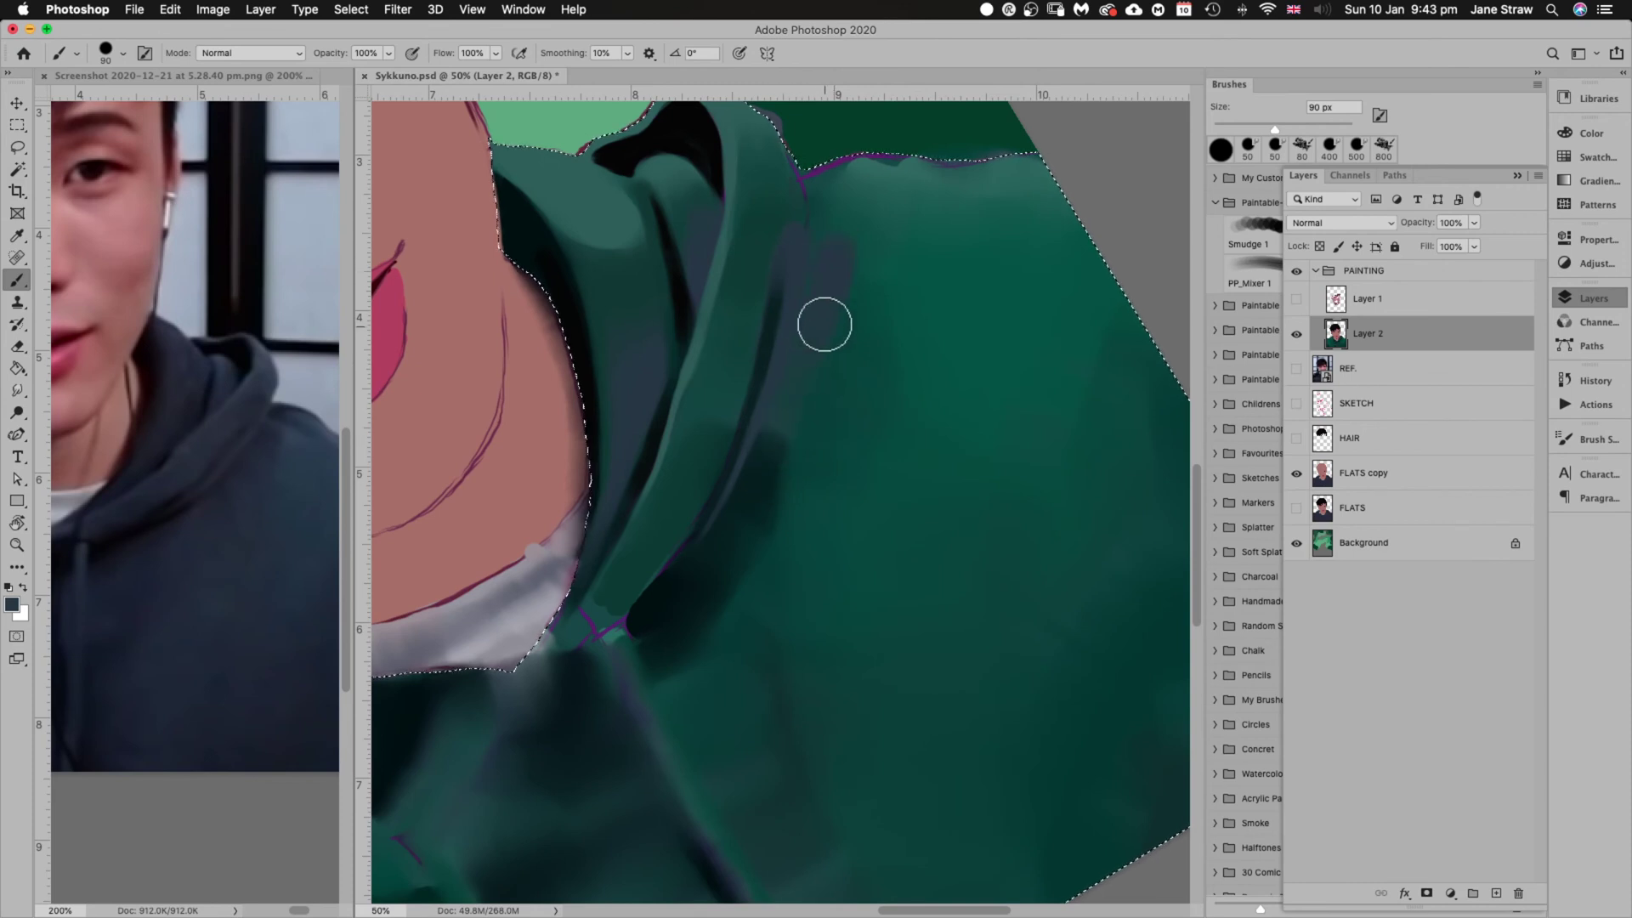
mouse_move(849, 259)
mouse_down()
mouse_move(811, 441)
mouse_move(828, 255)
mouse_move(783, 472)
mouse_move(835, 271)
mouse_move(812, 436)
mouse_move(833, 292)
mouse_move(827, 425)
mouse_move(816, 329)
mouse_up()
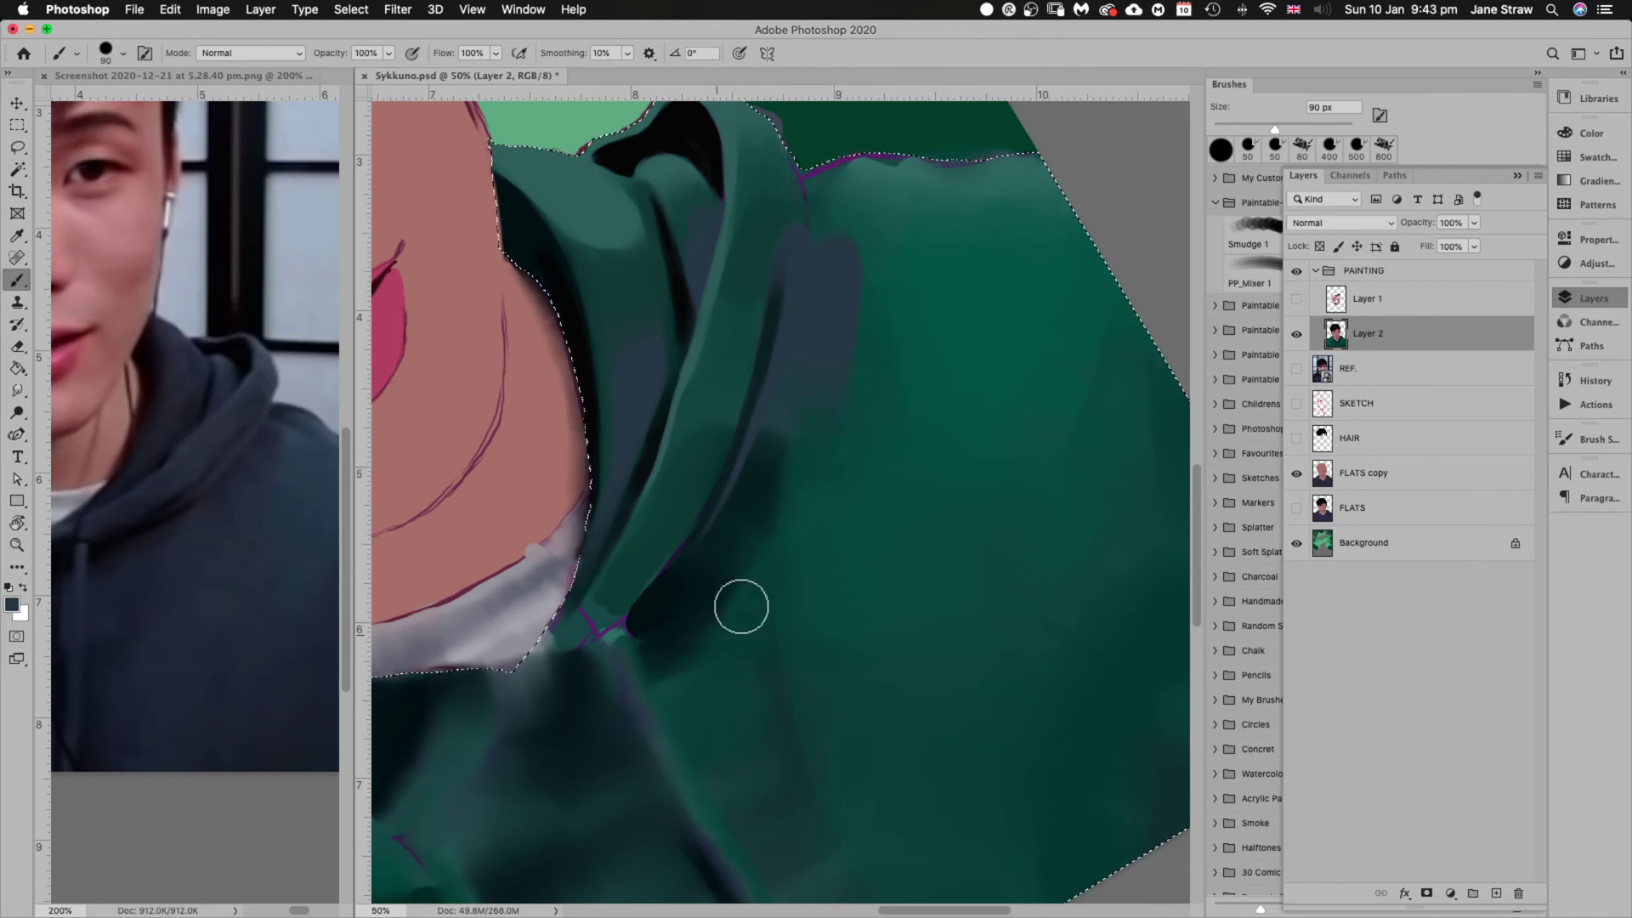
key(Escape)
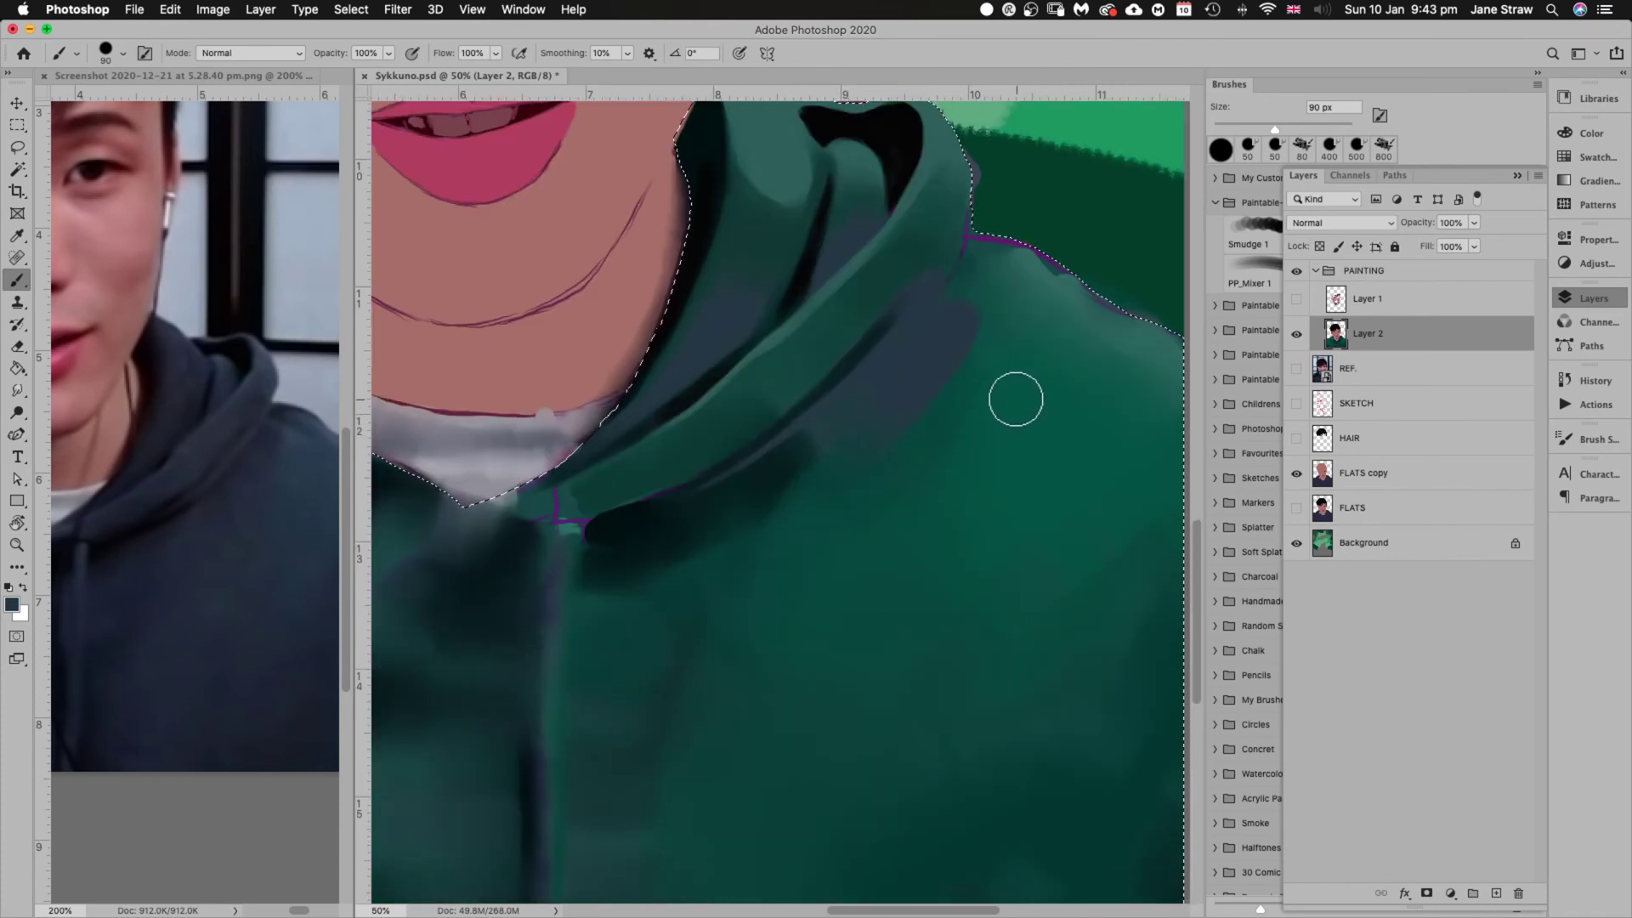
Sample light green from the shoulder and paint a highlight beside the blue-grey shadow with a 50 px brush, enlarging it to 150 px
alt+click(1068, 274)
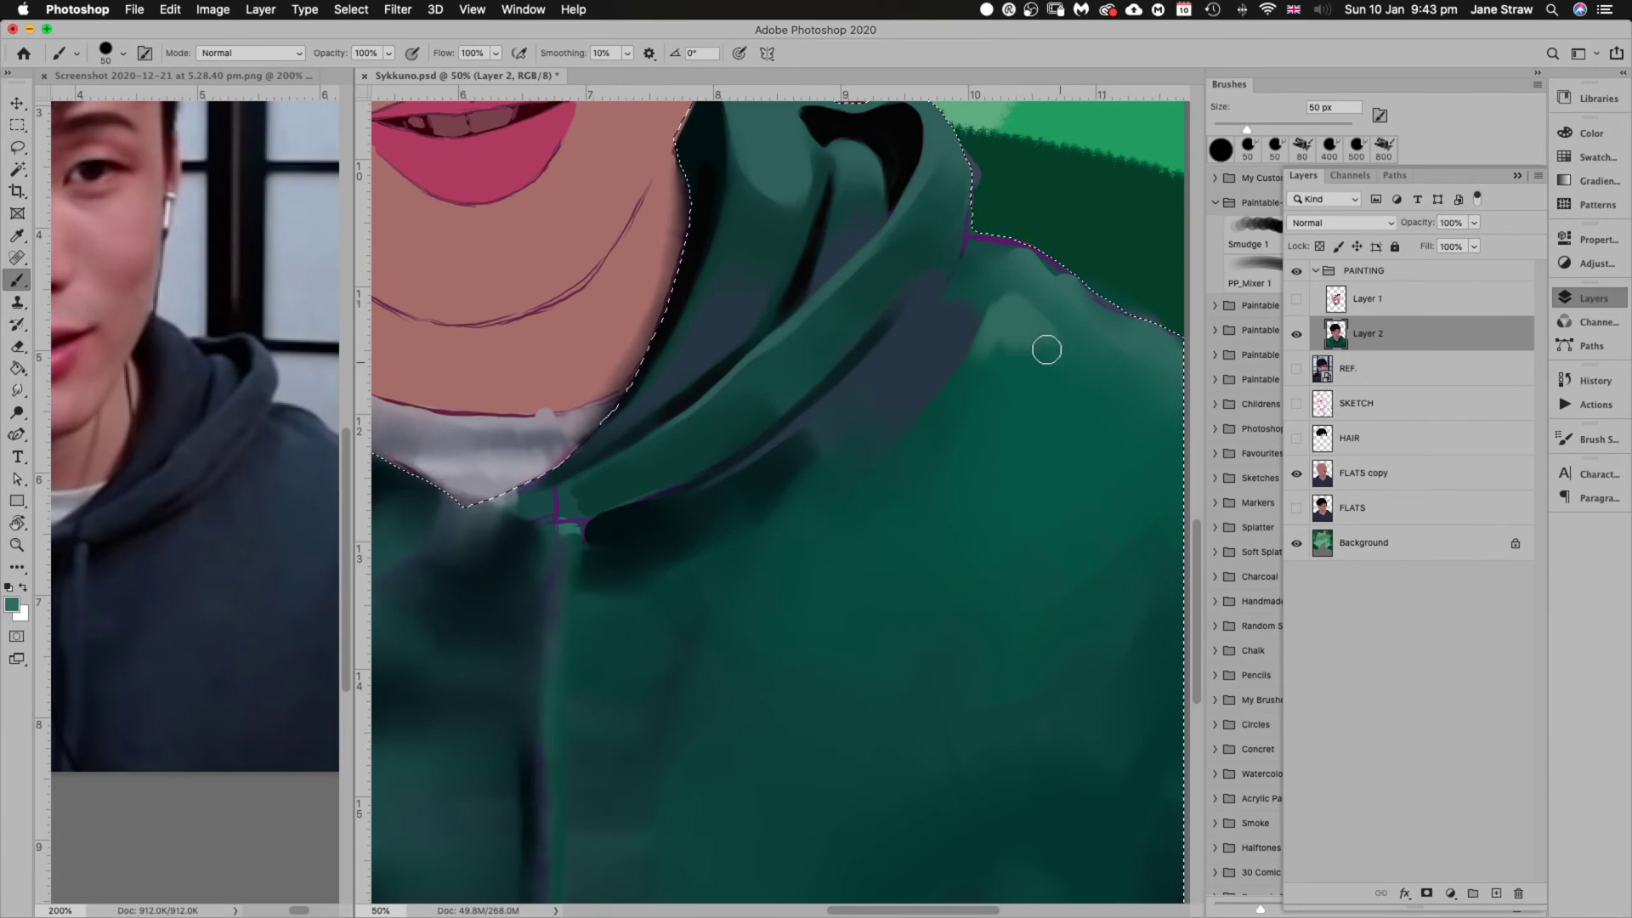
key(r)
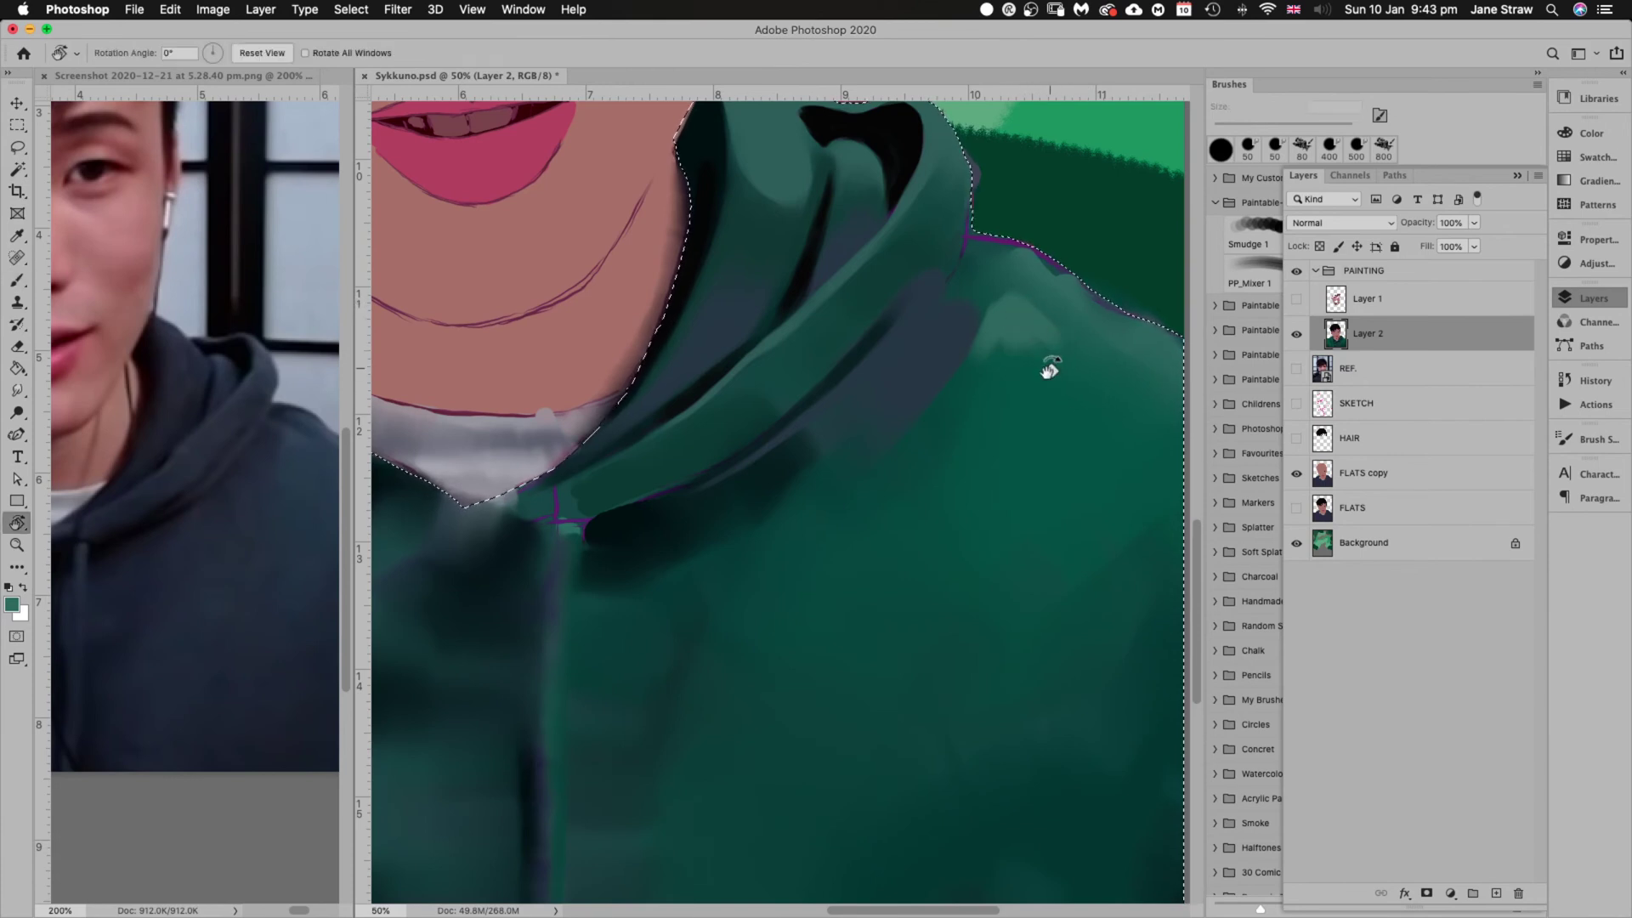
mouse_move(1051, 367)
mouse_down()
mouse_move(1024, 315)
mouse_move(951, 260)
mouse_move(772, 278)
mouse_move(598, 402)
mouse_move(486, 411)
mouse_move(505, 545)
mouse_move(486, 426)
mouse_move(496, 533)
mouse_move(487, 454)
mouse_move(503, 312)
mouse_move(482, 425)
mouse_up()
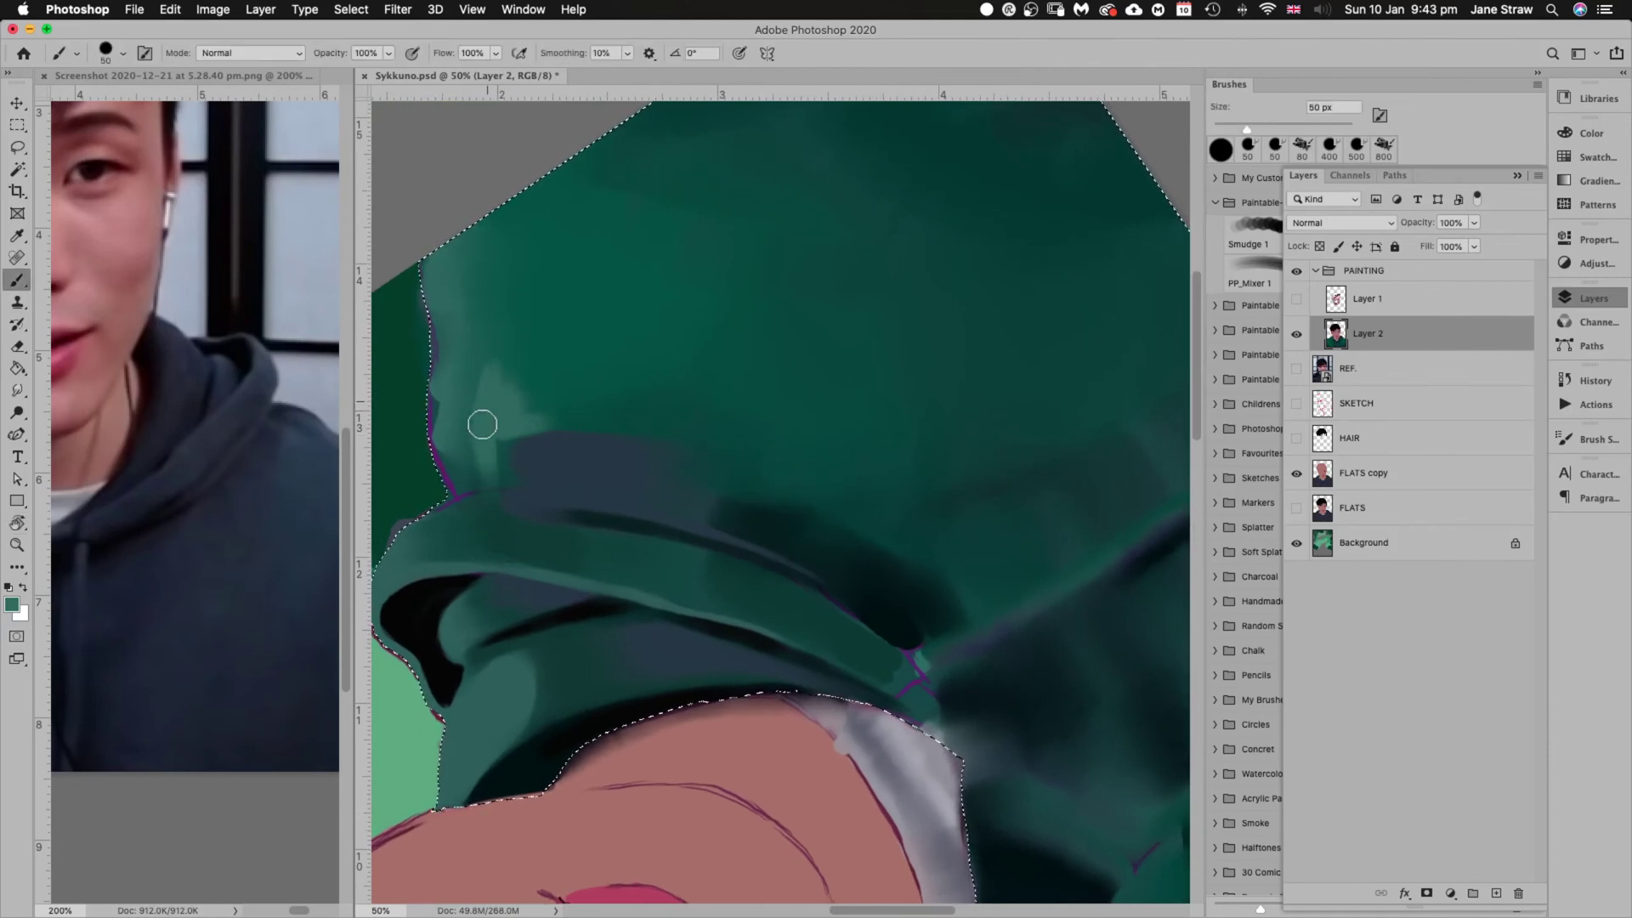
drag(667, 244, 853, 270)
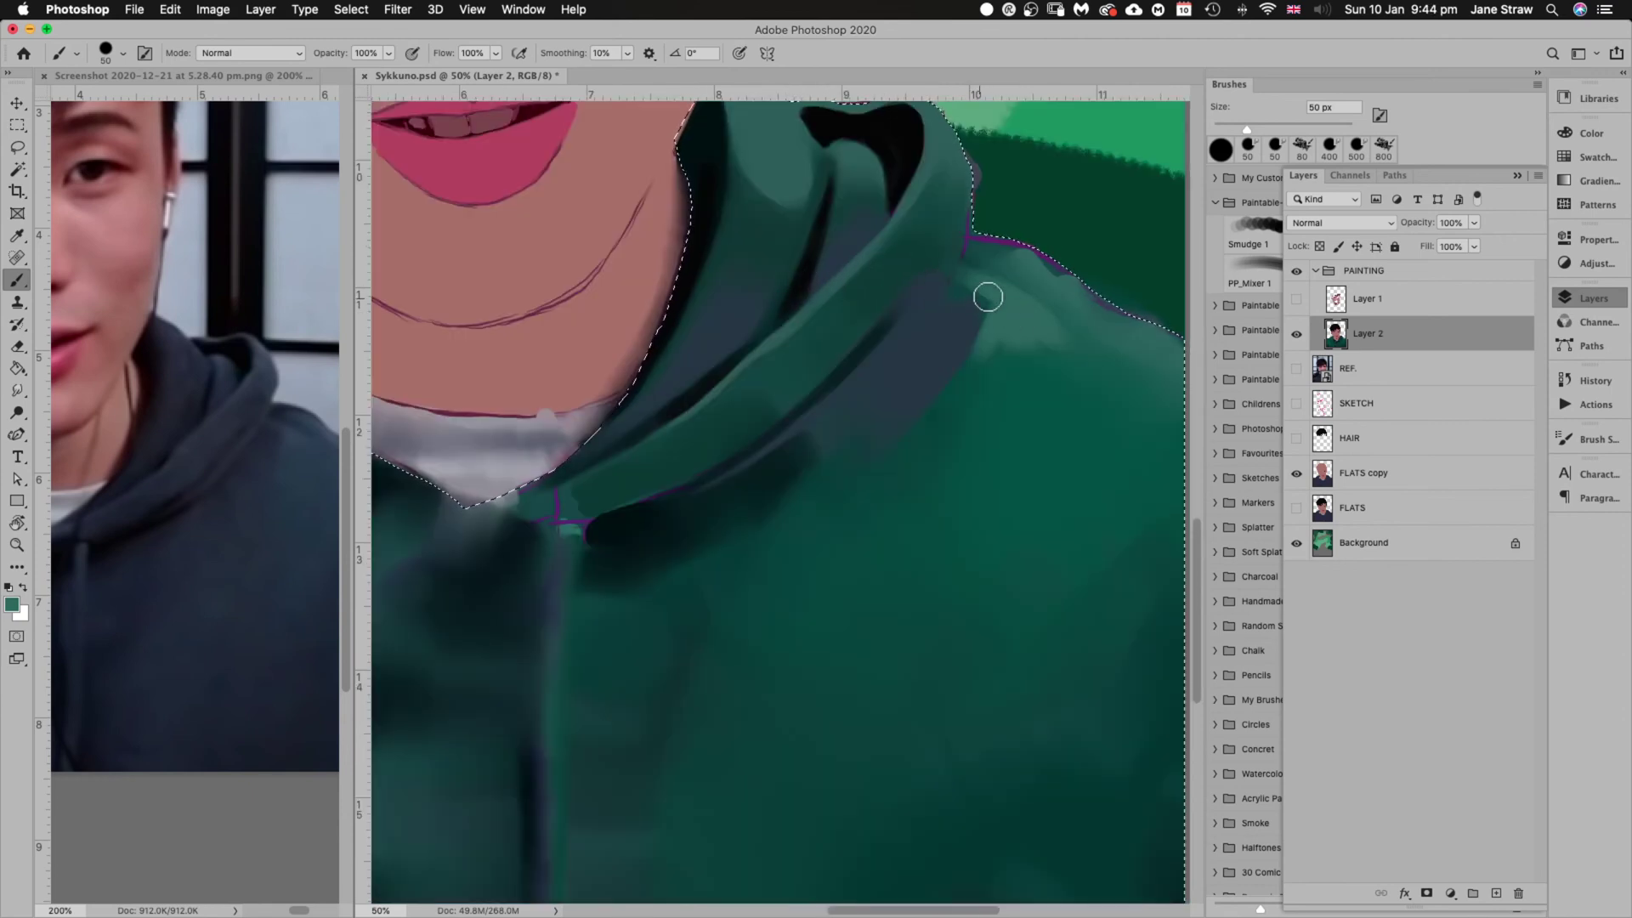
mouse_move(1018, 340)
mouse_down()
mouse_move(1018, 445)
mouse_move(1015, 332)
mouse_move(1011, 476)
mouse_move(1022, 360)
mouse_move(1123, 542)
mouse_move(1025, 460)
mouse_move(996, 307)
mouse_move(981, 333)
mouse_move(1017, 354)
mouse_up()
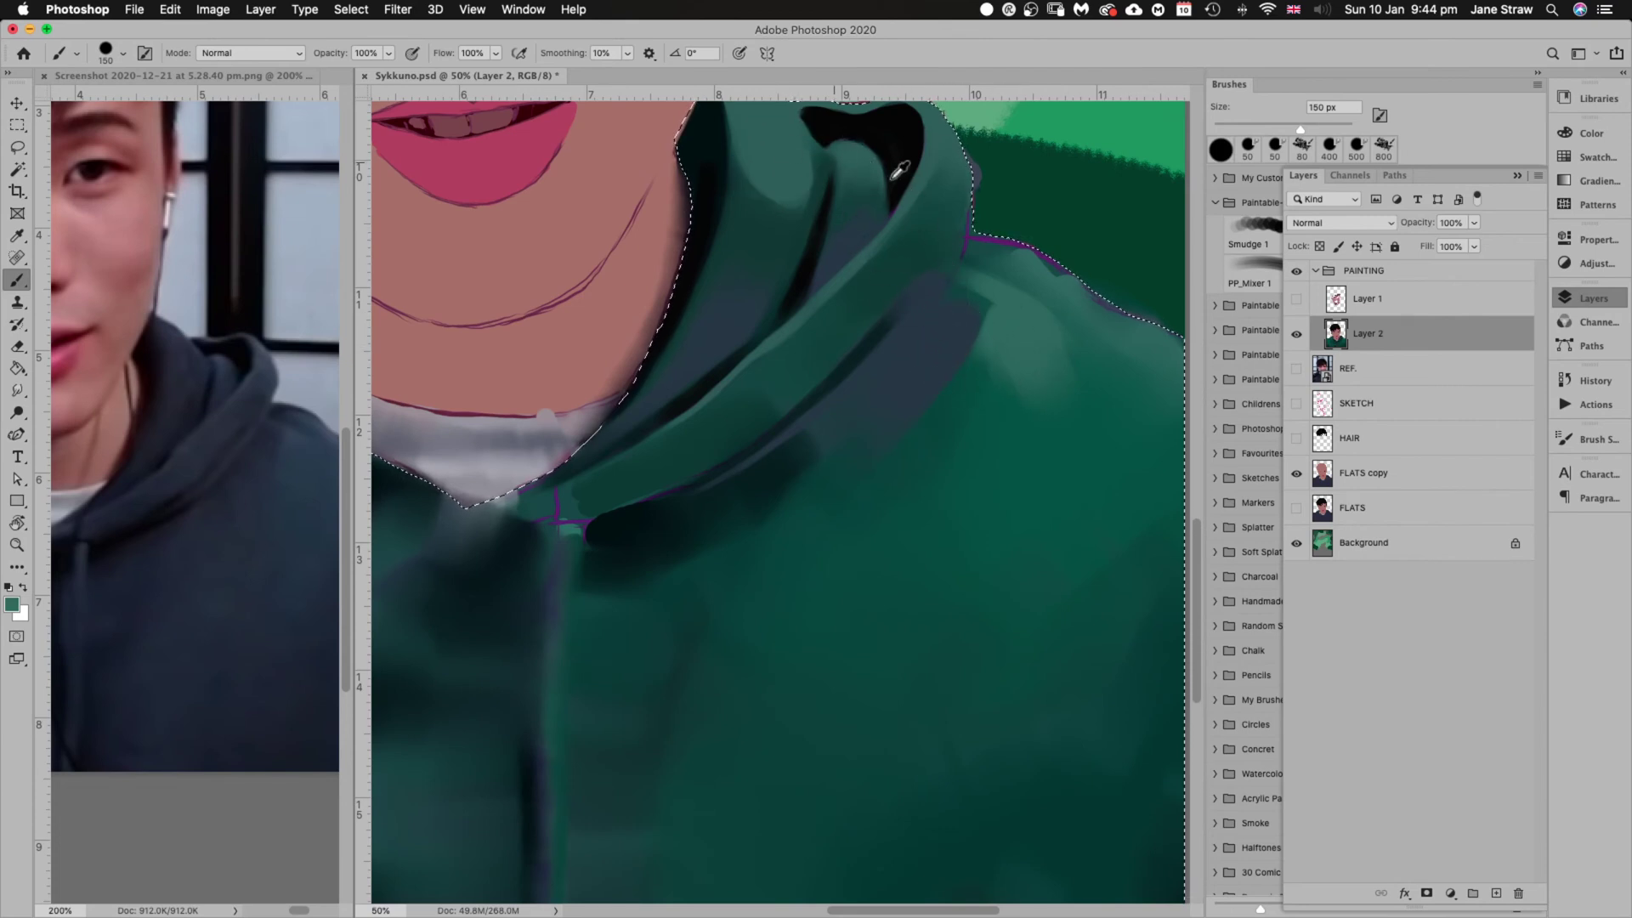
Try to blend light green over the blue-grey shadow's shoulder edge with a 90 px brush, and undo those strokes
drag(784, 155, 790, 167)
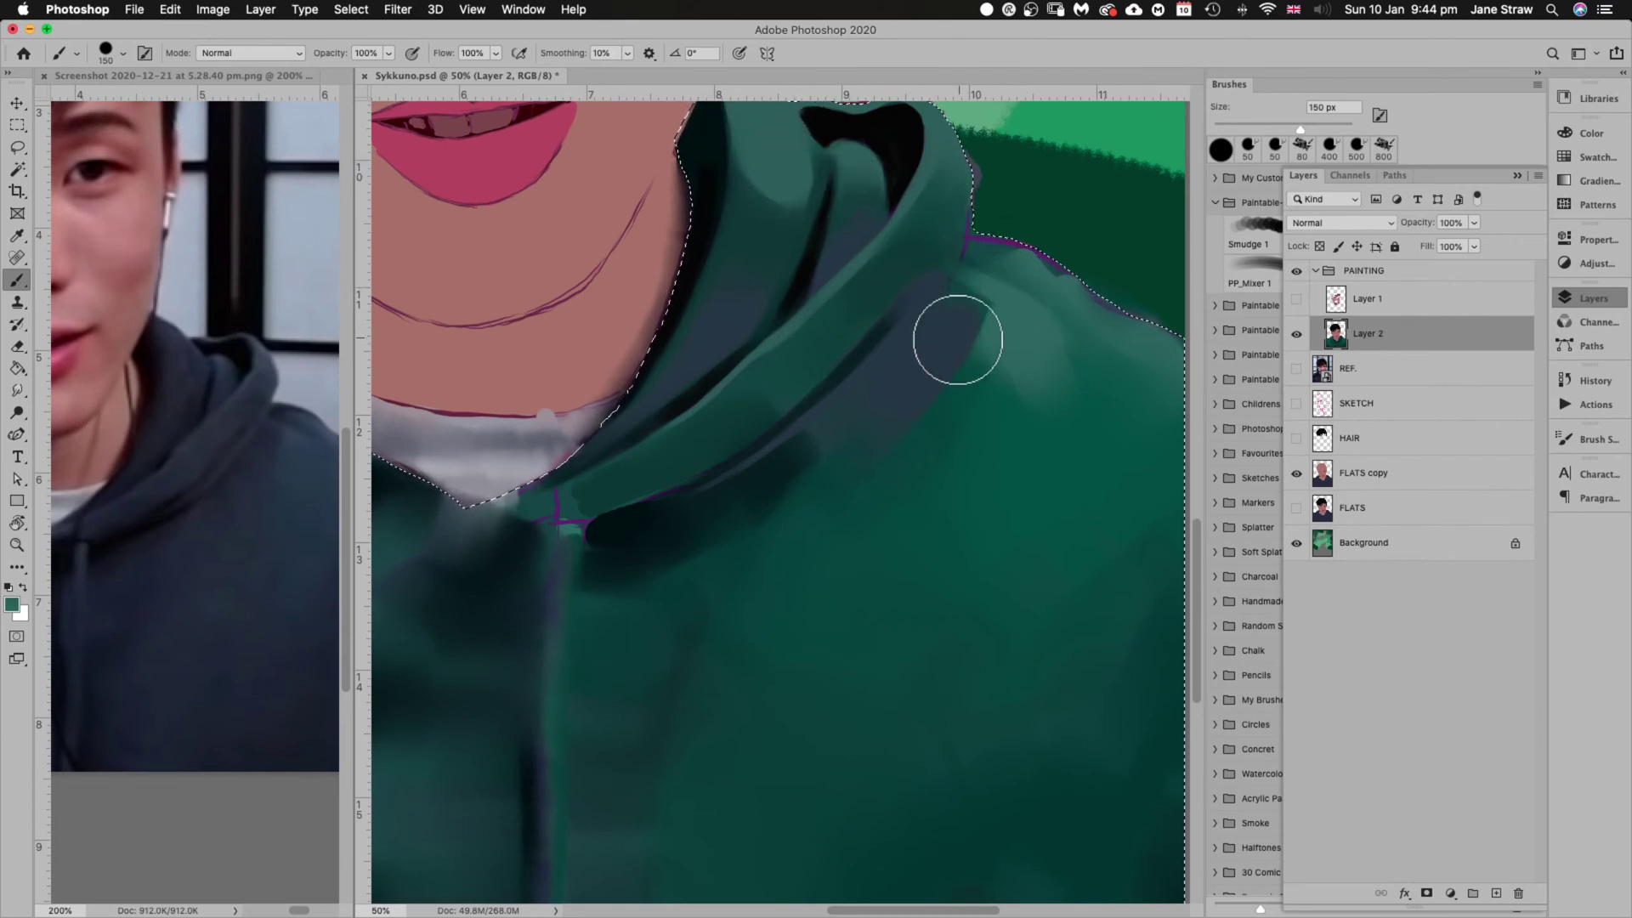
key(bracketleft)
key(bracketleft)
key(bracketleft)
mouse_move(971, 305)
mouse_down()
mouse_move(945, 329)
mouse_move(964, 289)
mouse_move(897, 394)
mouse_move(981, 316)
mouse_move(944, 383)
mouse_up()
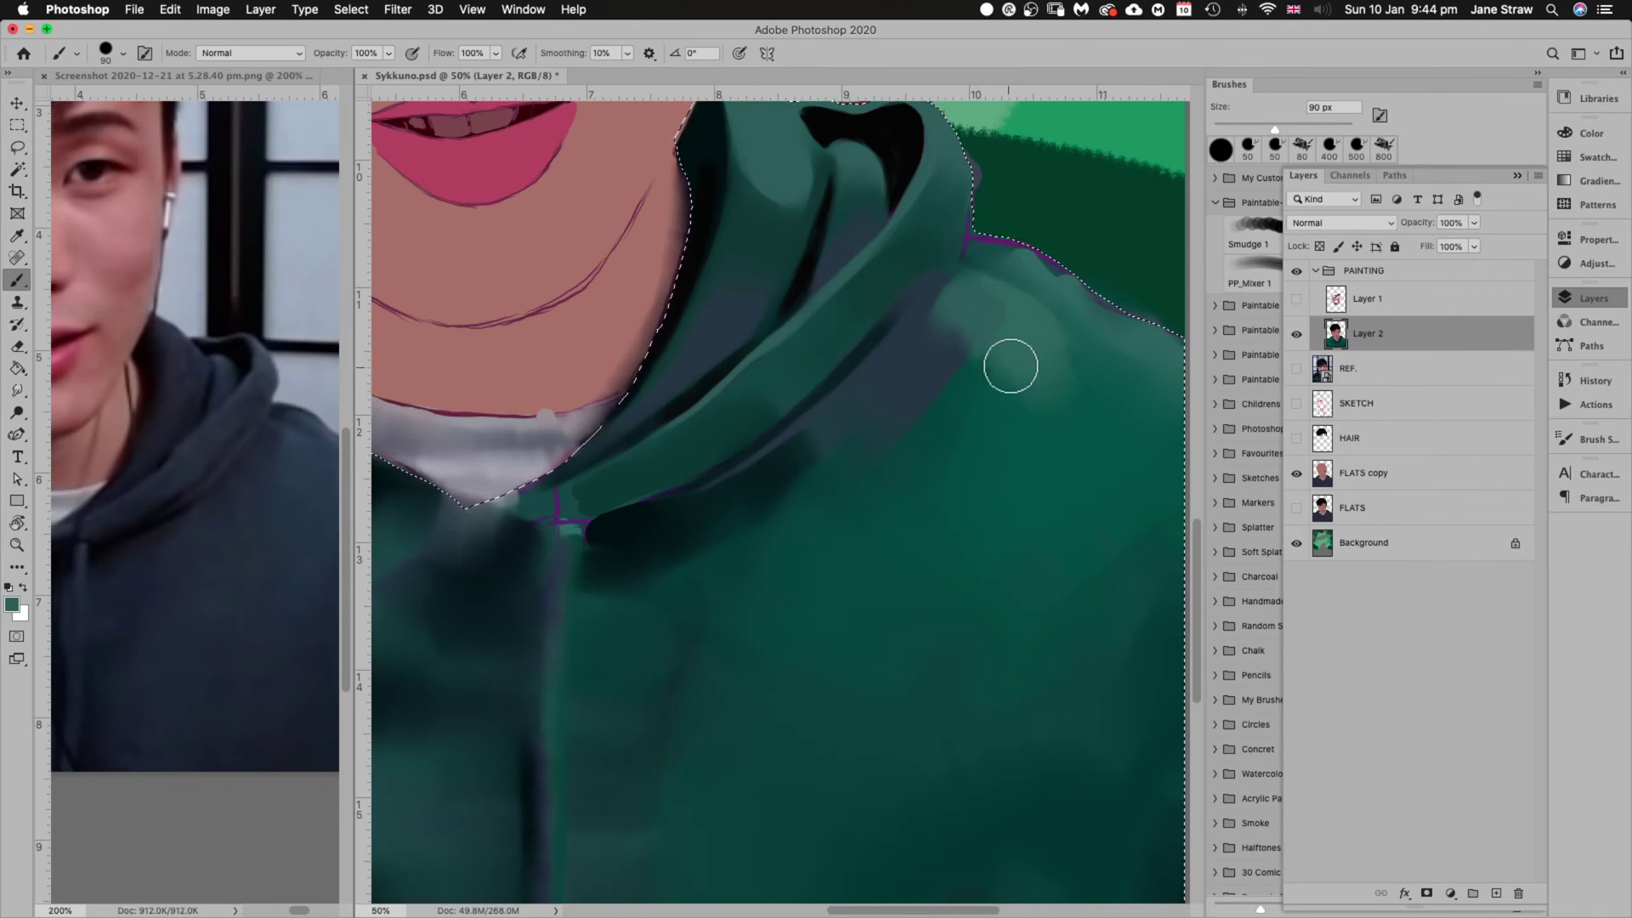
key(super+z)
key(super+z)
key(super+z)
key(super+z)
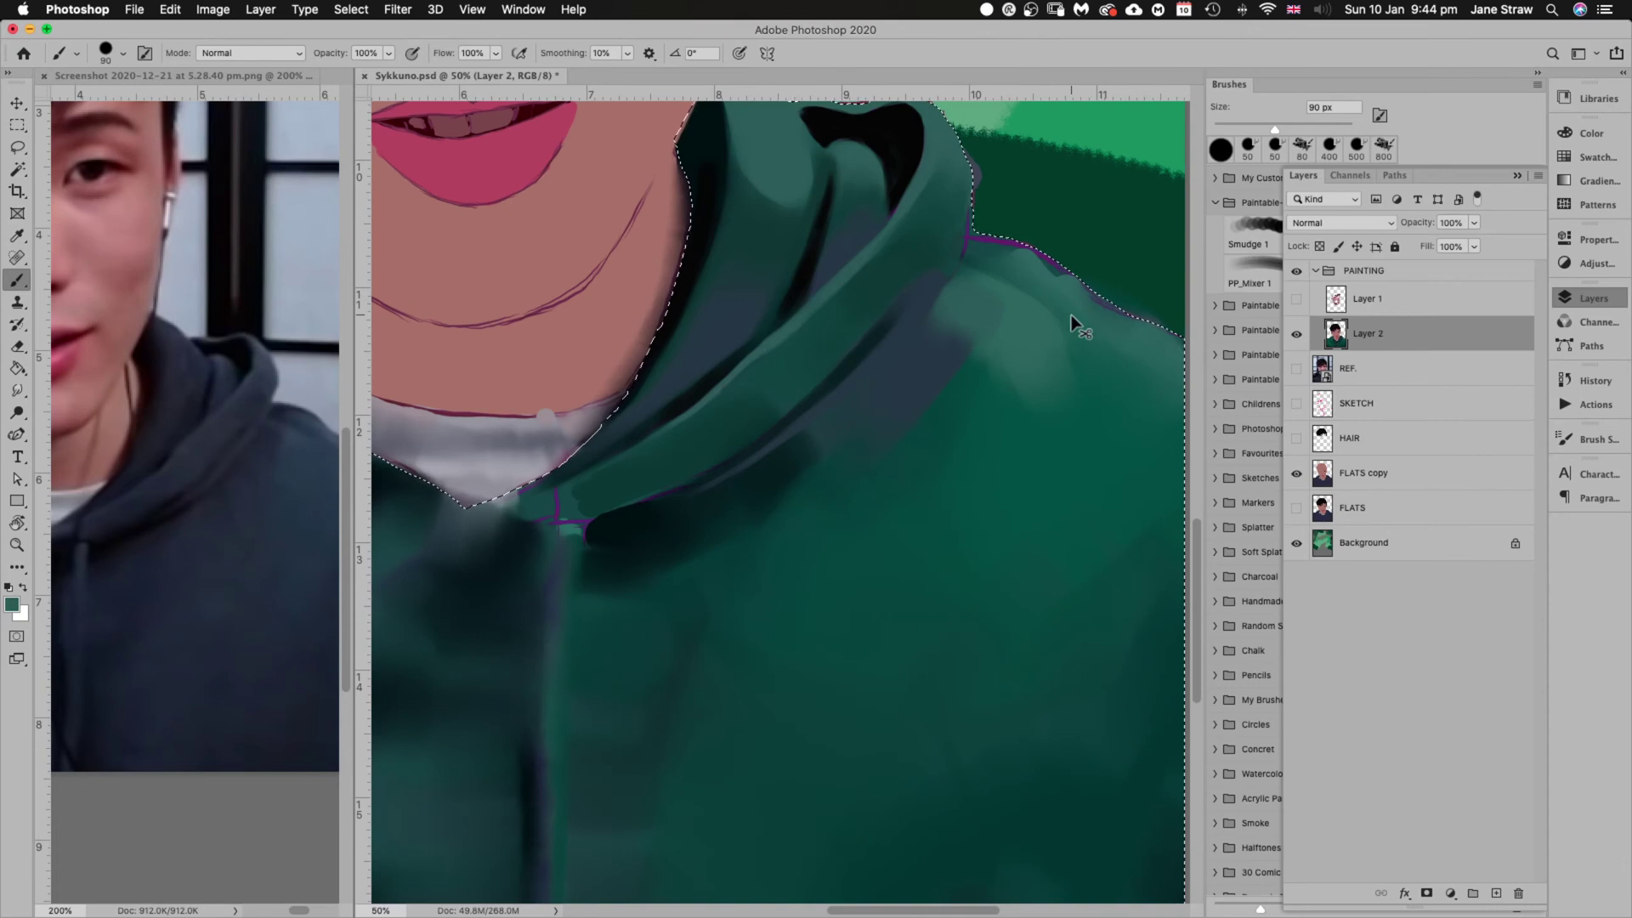
key(super+z)
key(super+z)
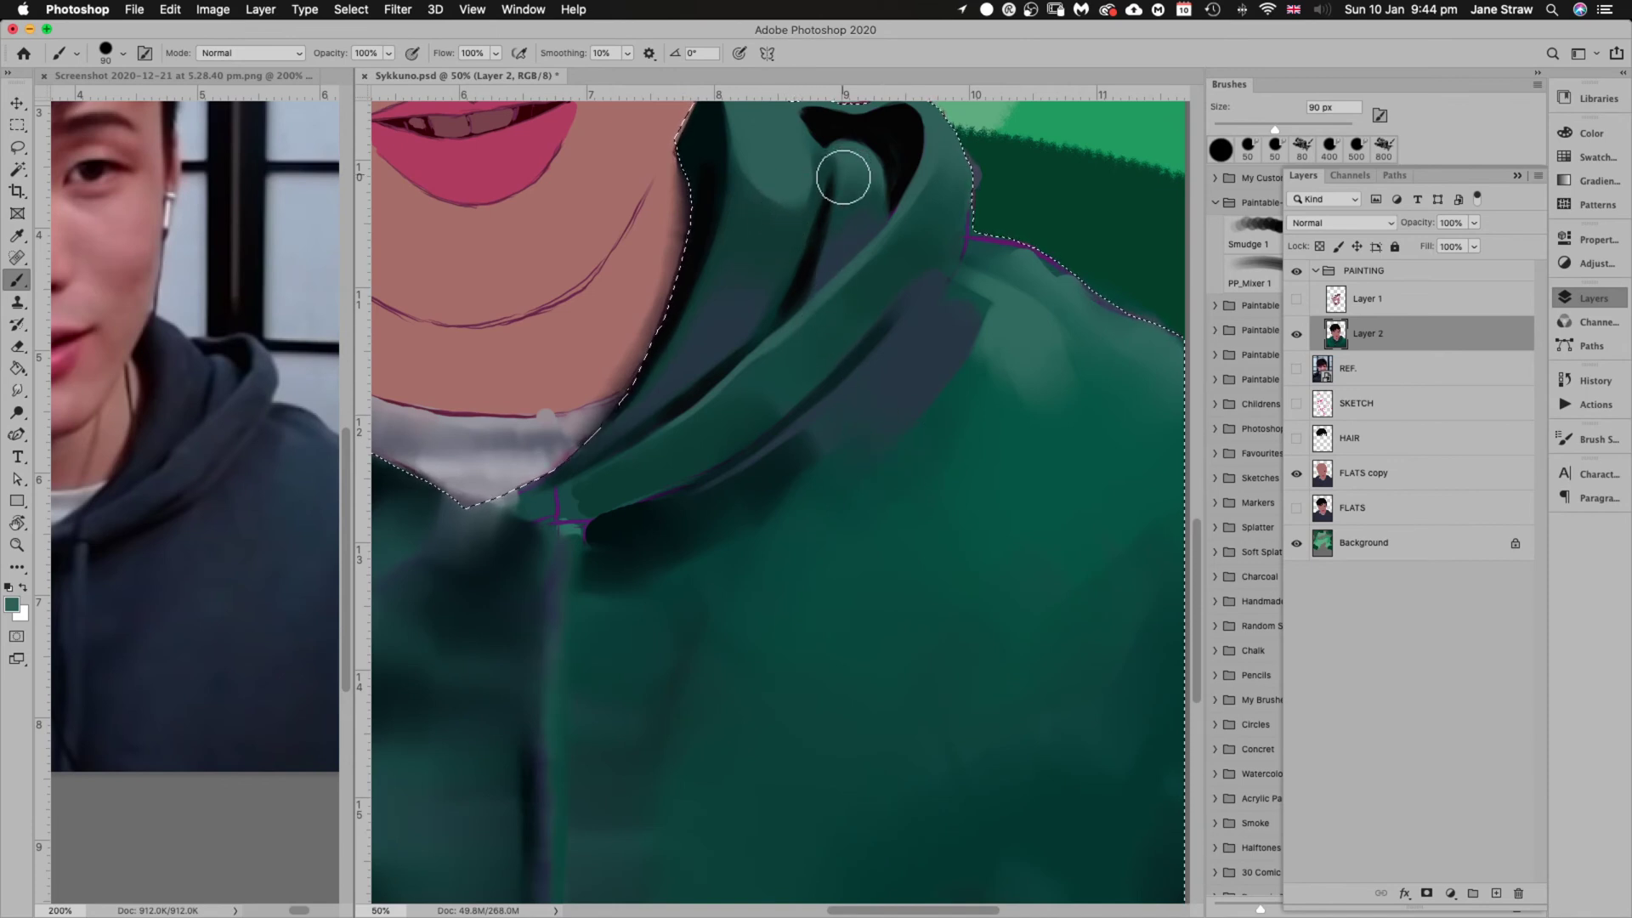
Sample green from the hood's fold and cover the purple sketch line where the rim meets the shoulder, using a 30 px brush
key(i)
click(778, 217)
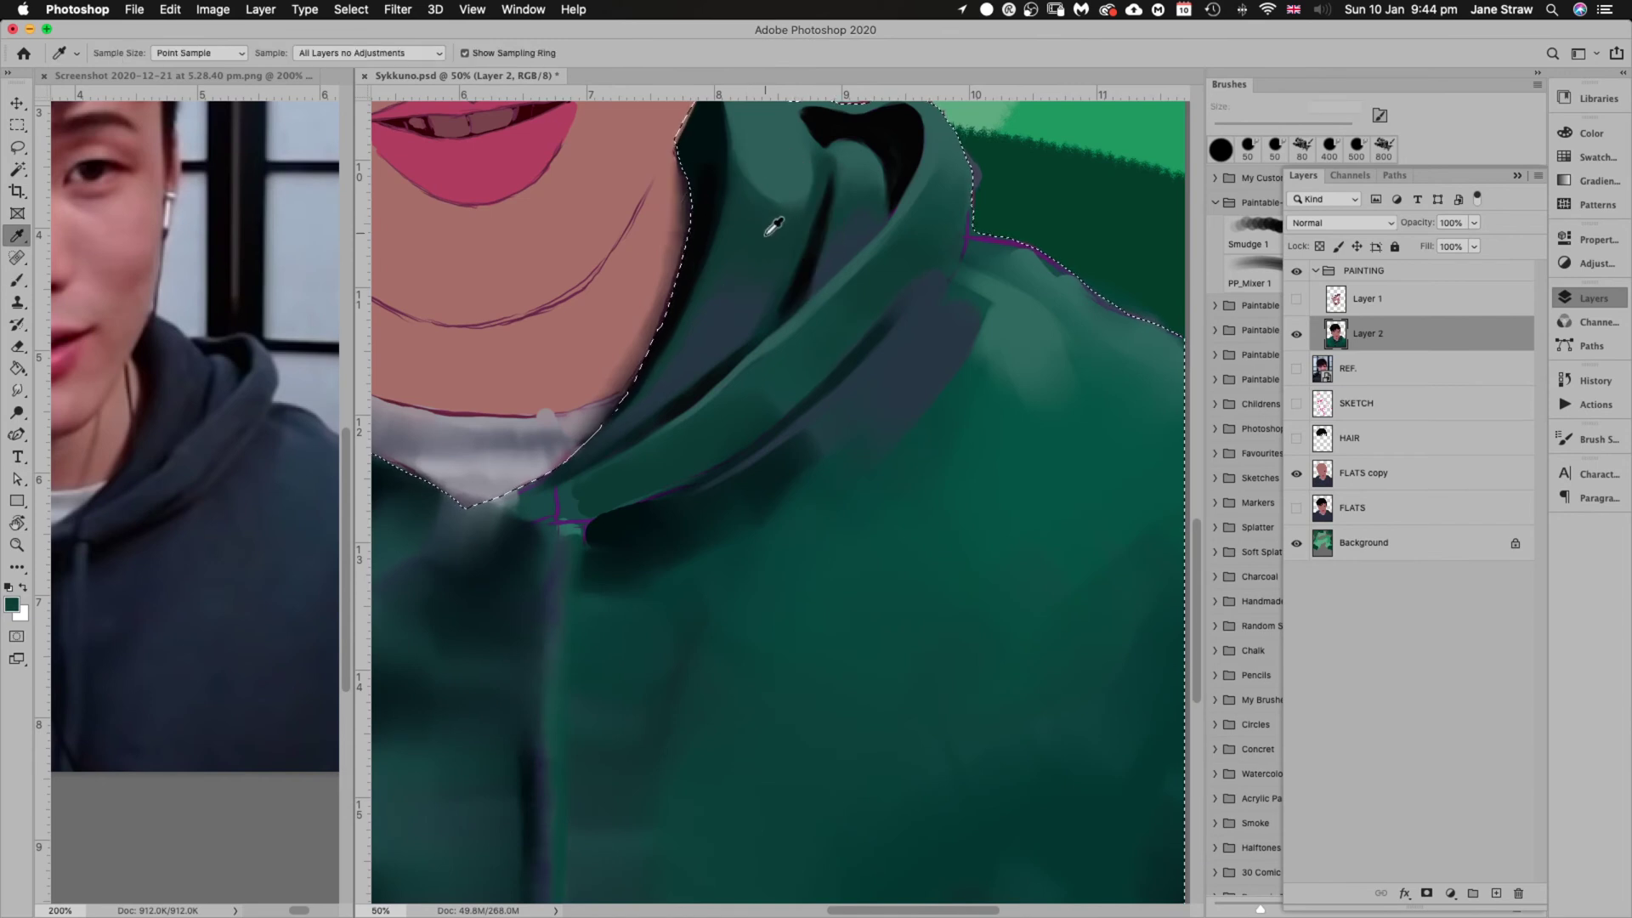
key(b)
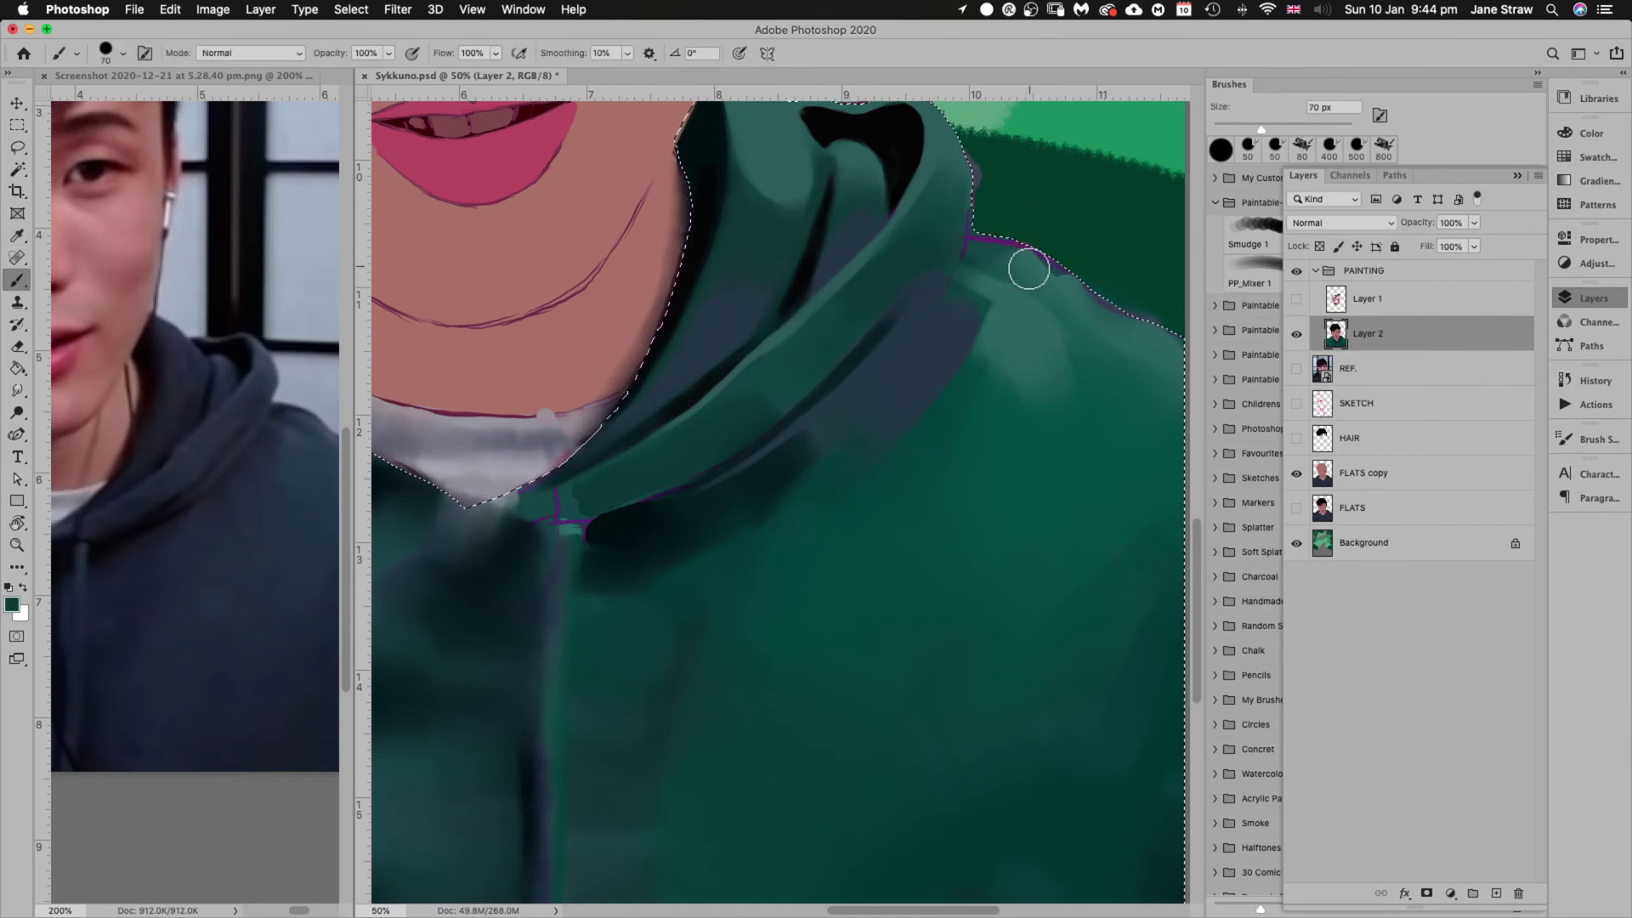
key(r)
drag(1110, 260, 1121, 408)
key(b)
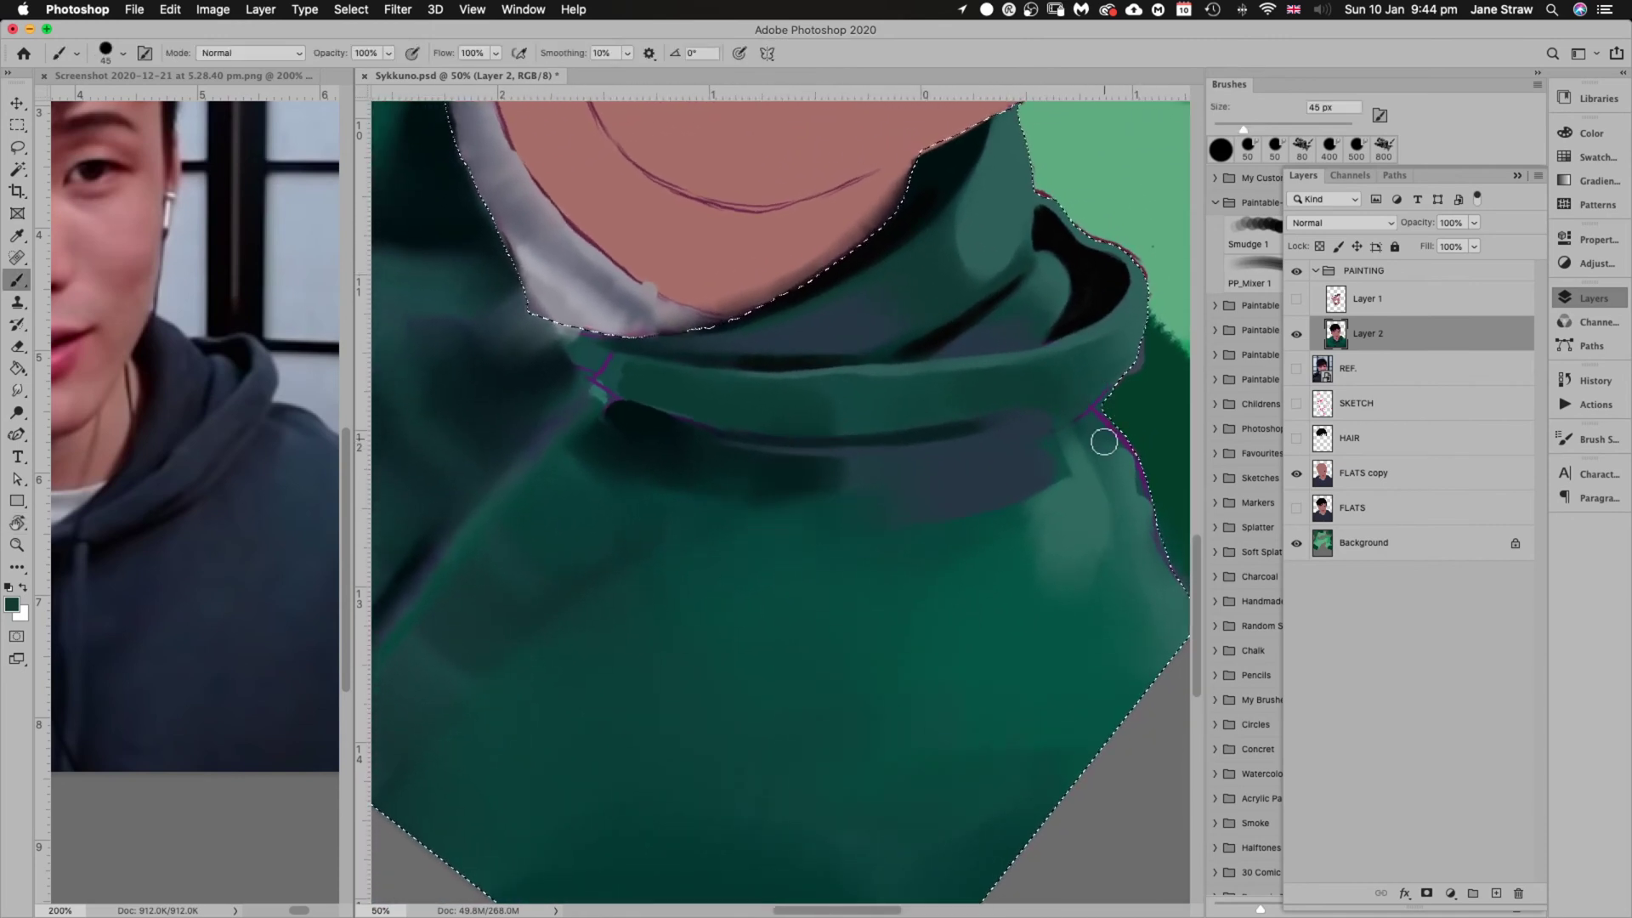
key(bracketleft)
mouse_move(1099, 463)
mouse_down()
mouse_move(1084, 426)
mouse_move(1159, 348)
mouse_move(1079, 422)
mouse_move(1162, 369)
mouse_up()
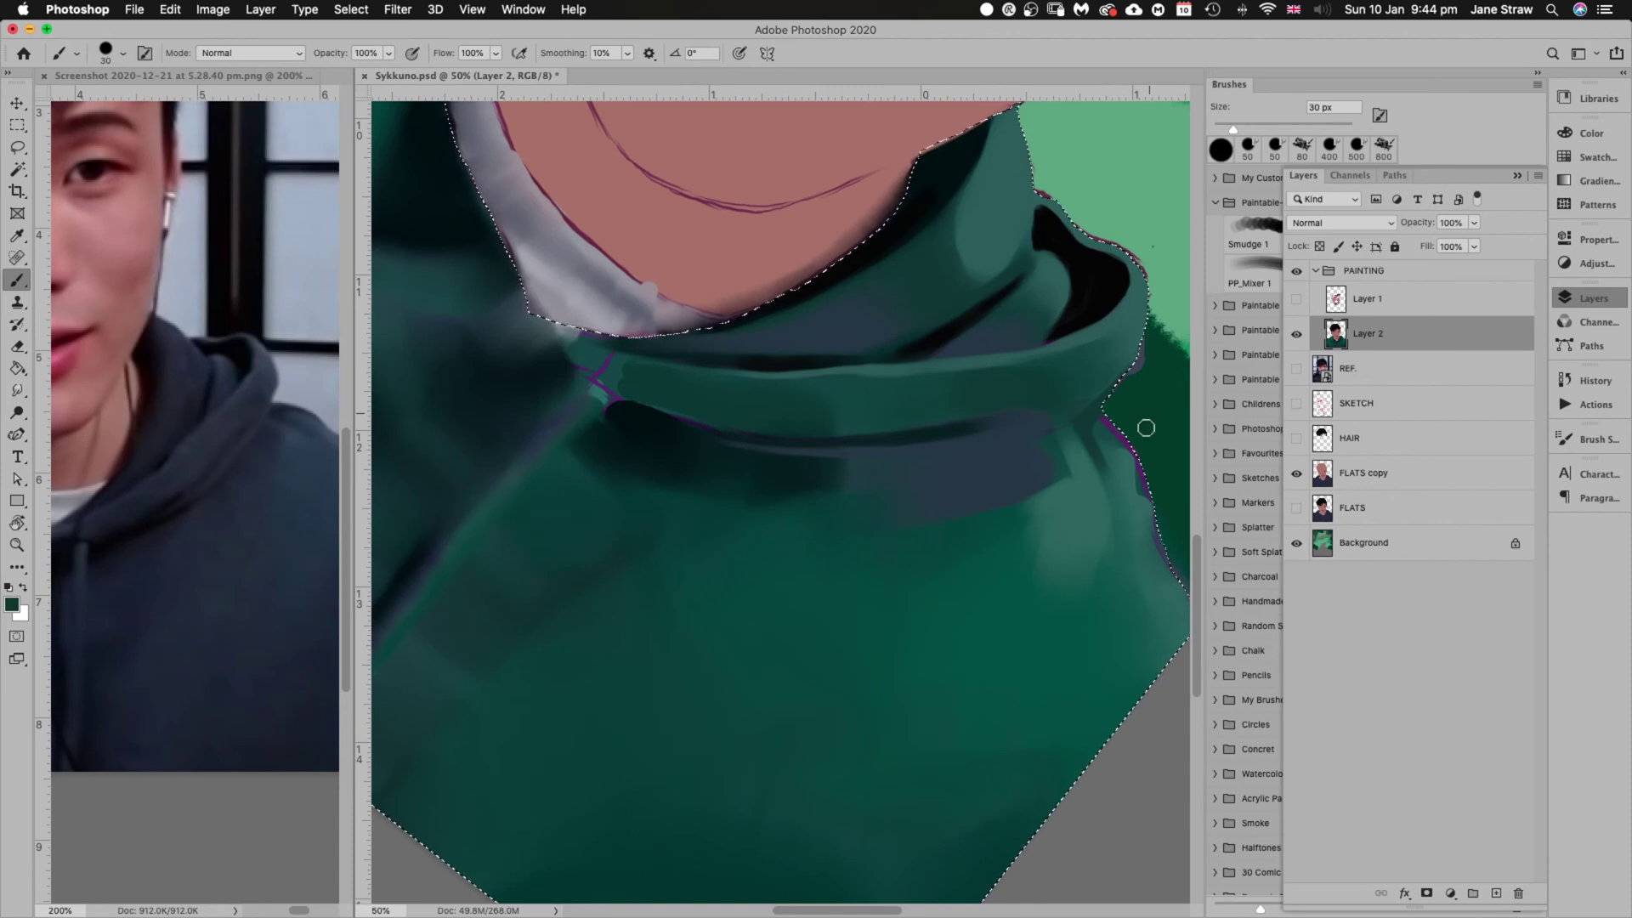
drag(1118, 513, 961, 467)
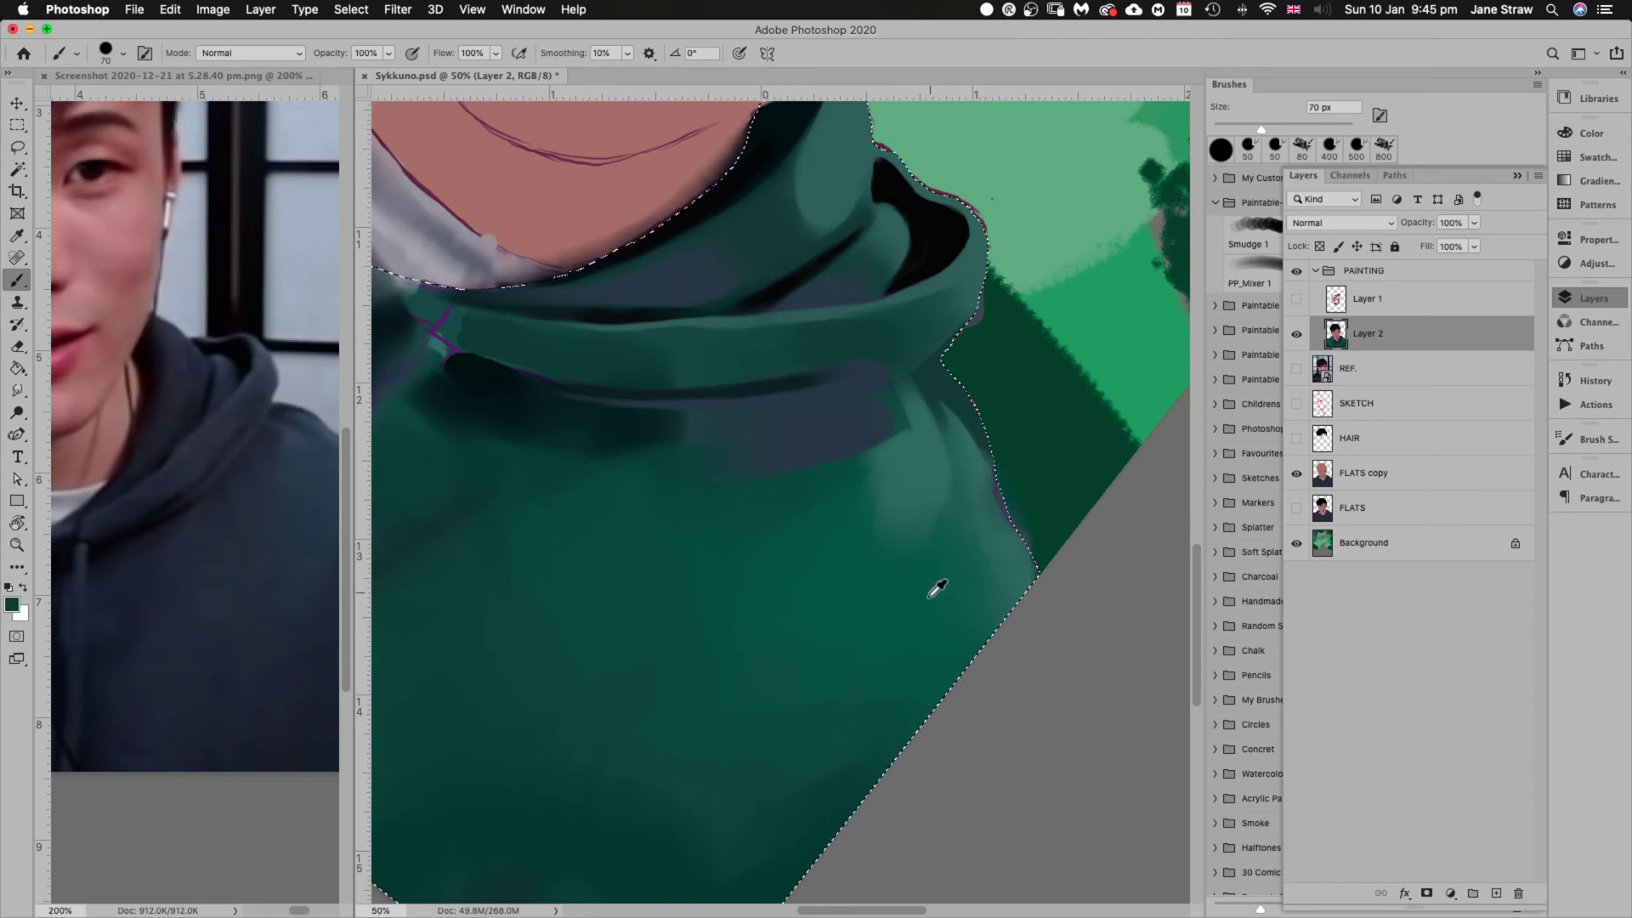
Sample bright green from the chest and paint it along the shoulder's outer edge beside the highlight with a 70 px brush
alt+click(905, 609)
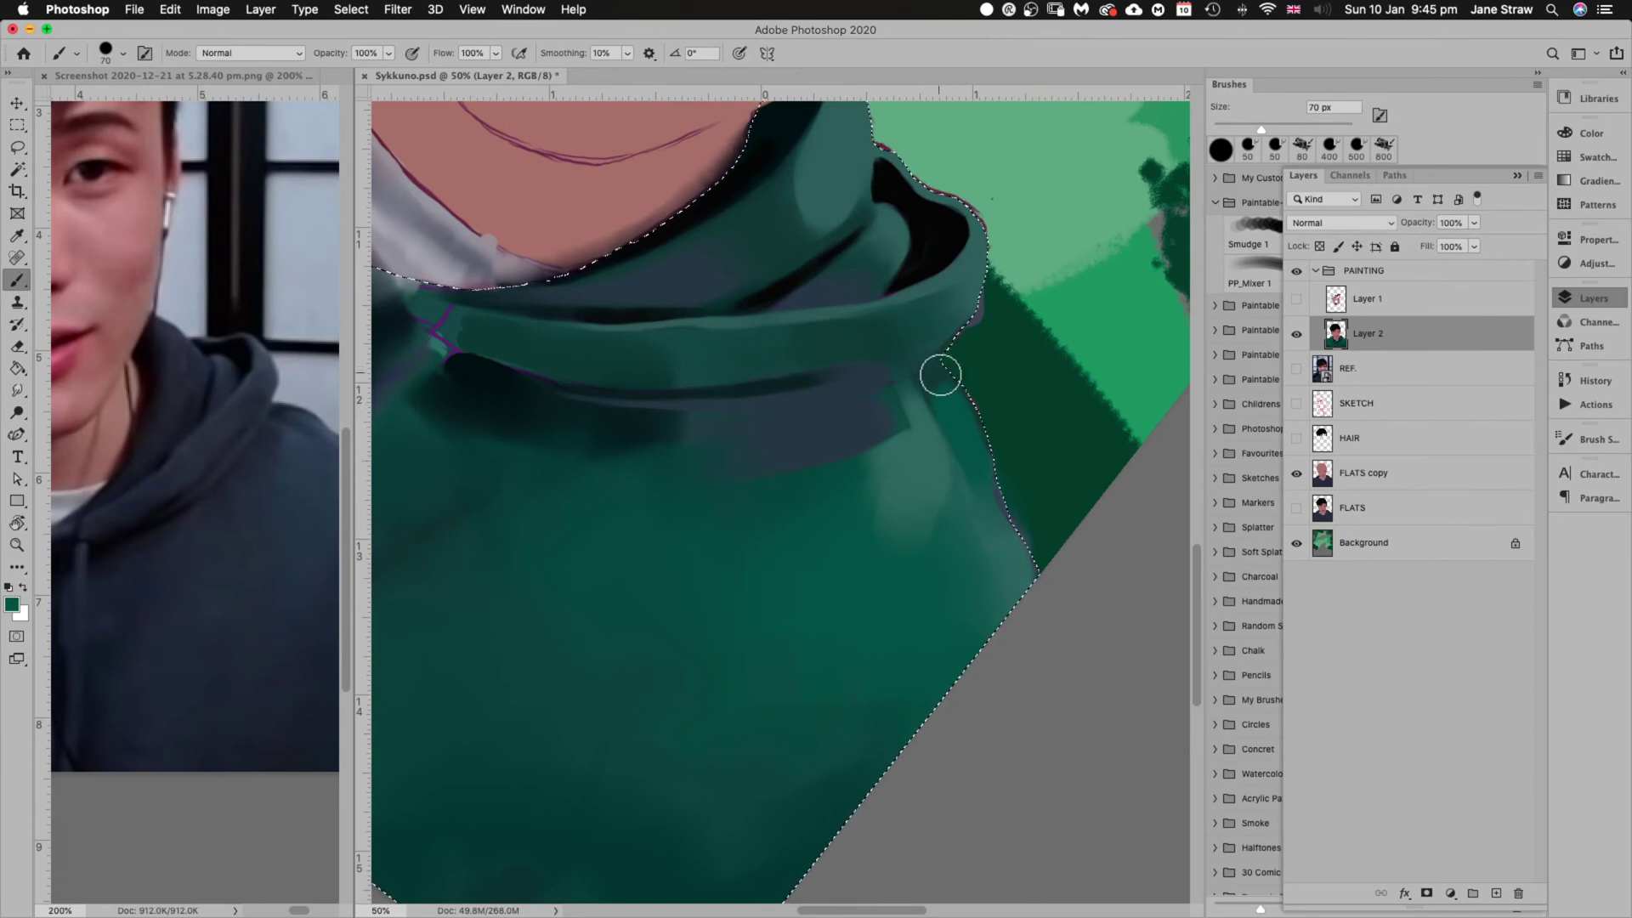
key(alt)
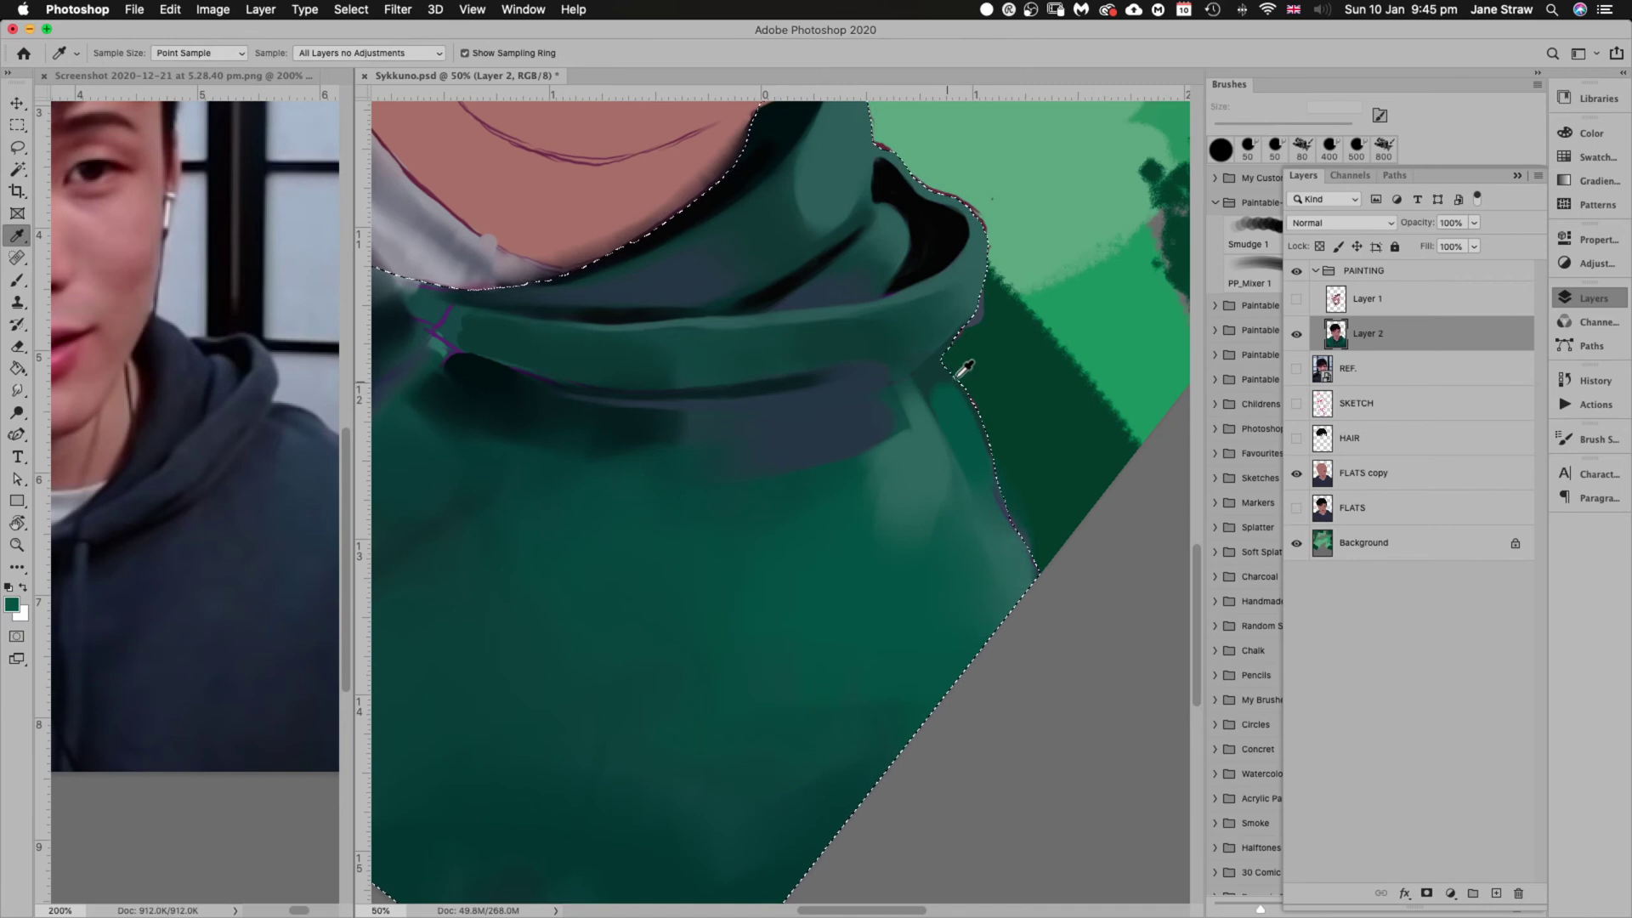
key(b)
key(i)
key(b)
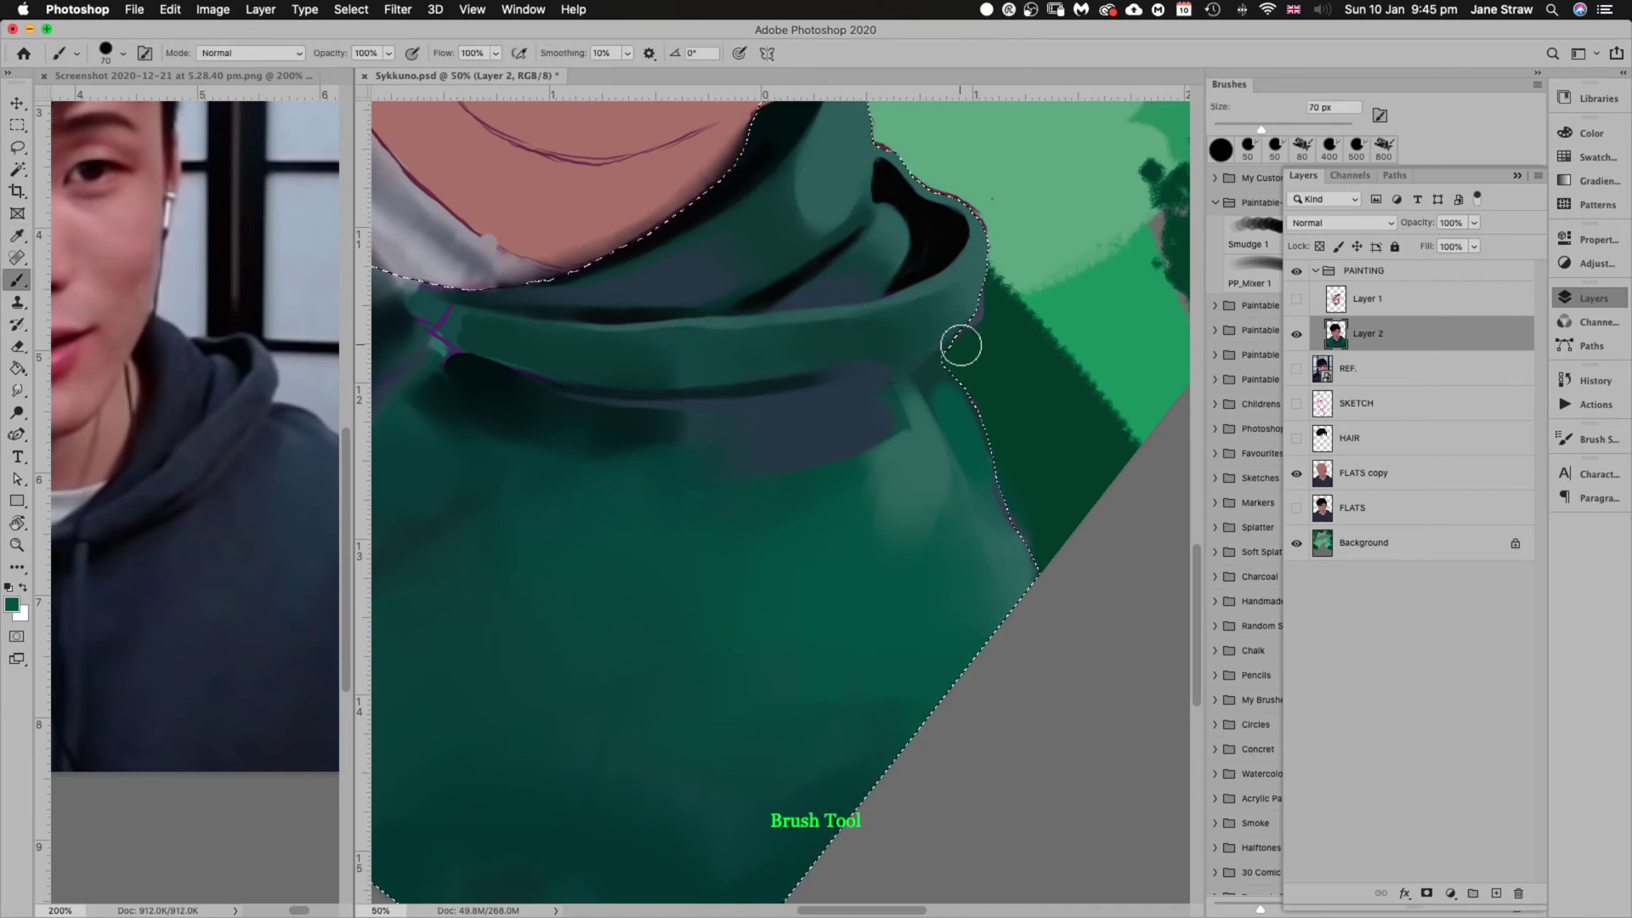
key(e)
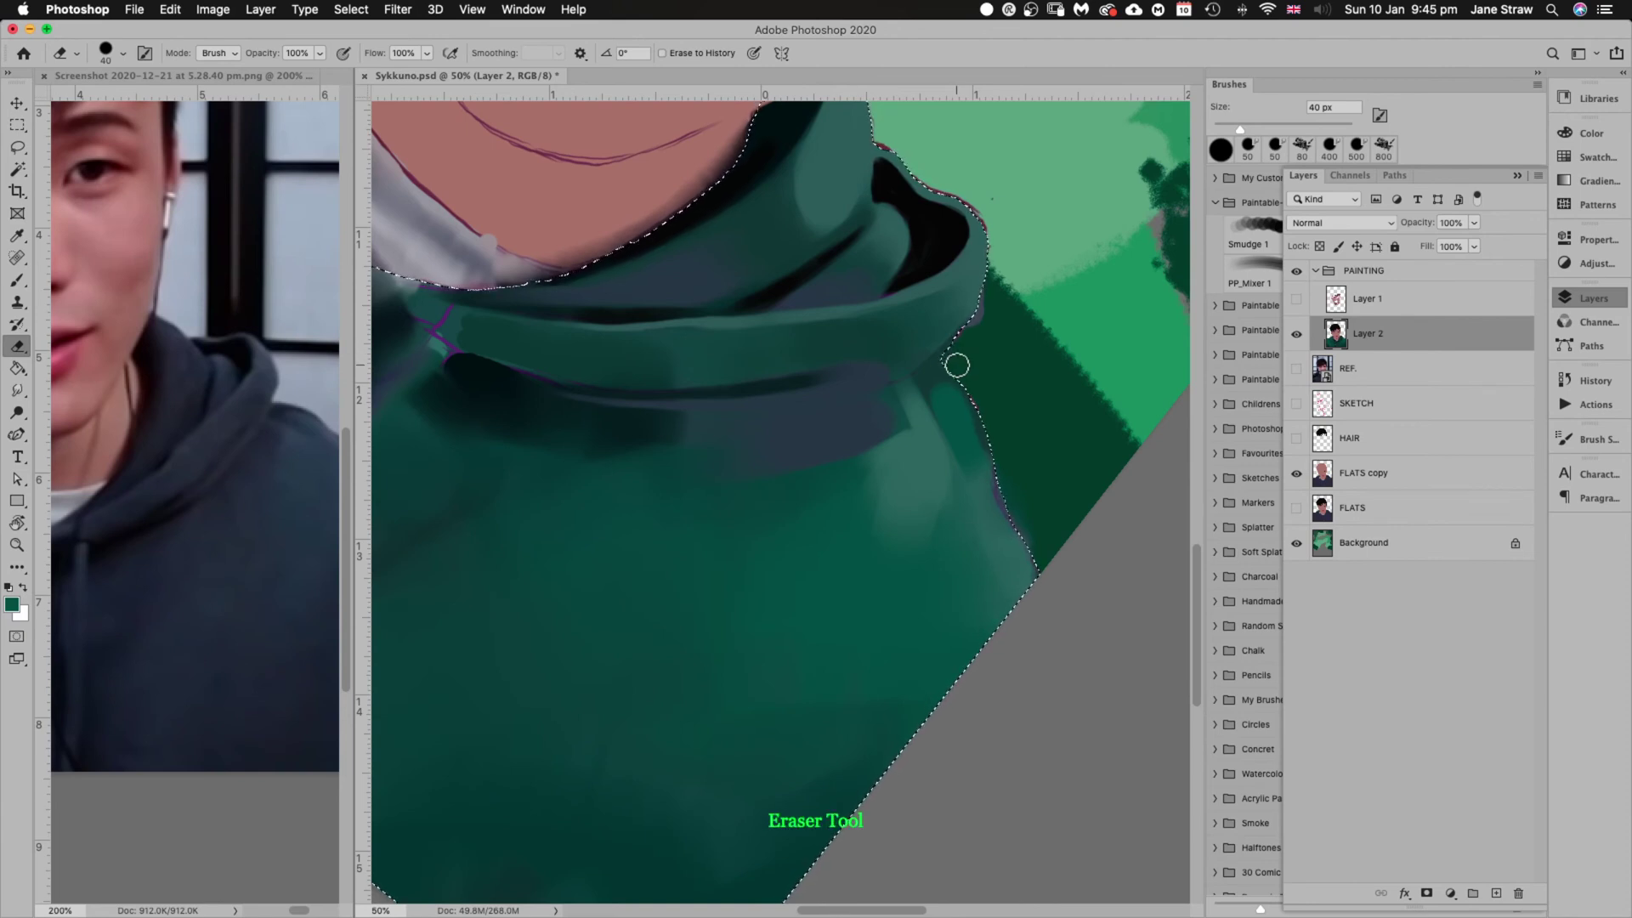
key(b)
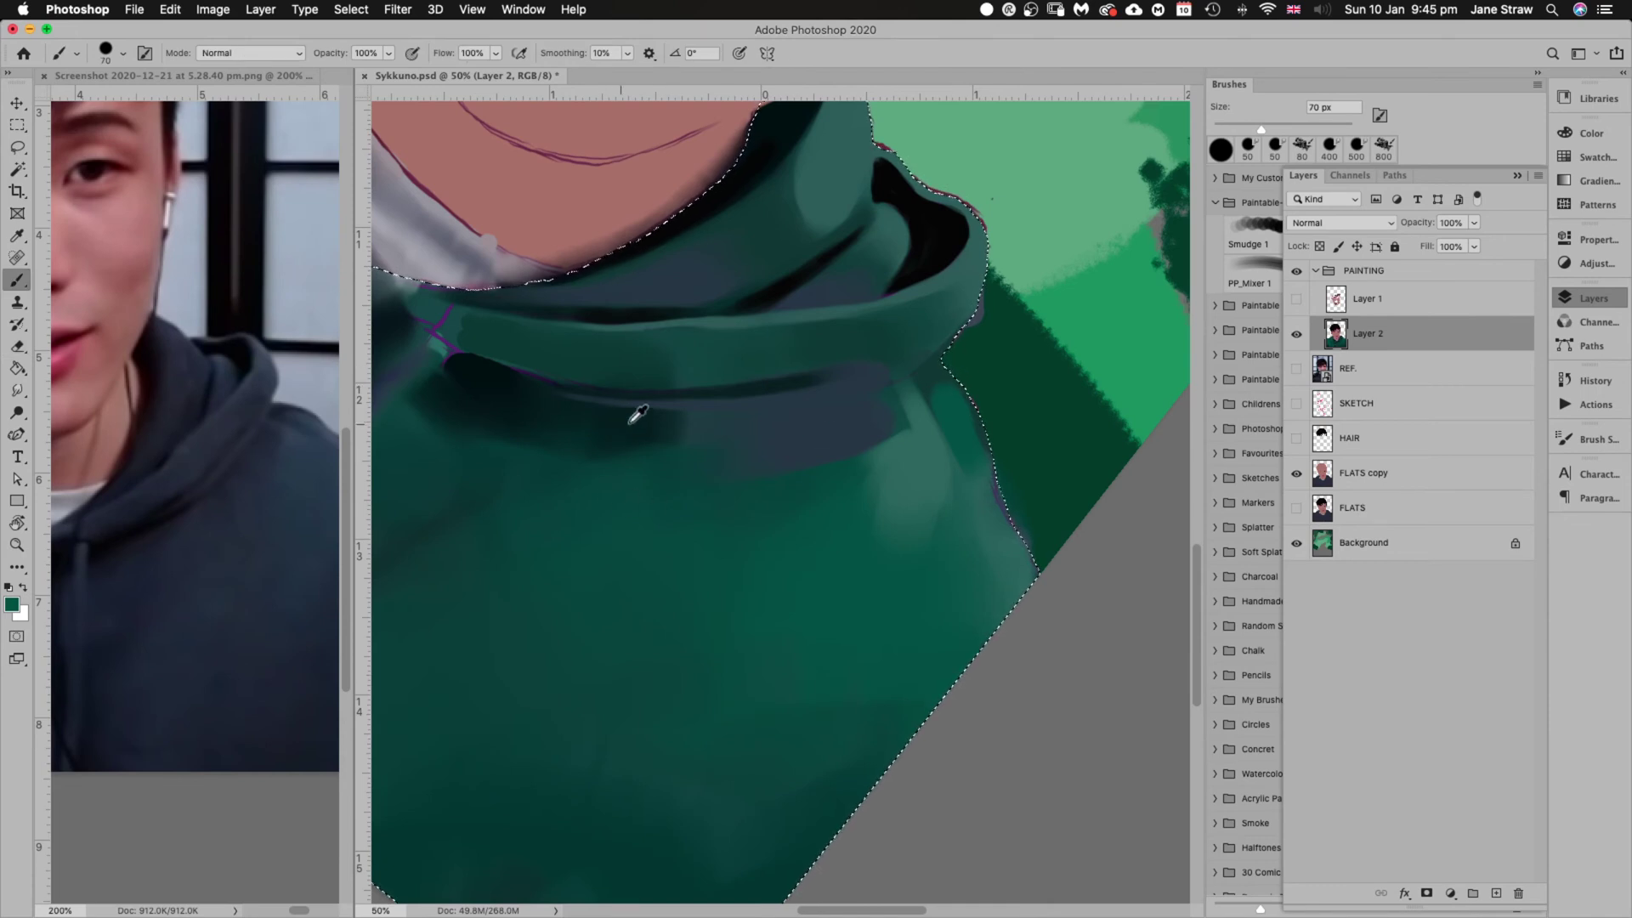
Sample dark green beside the rim and blend the junction of rim and shoulder, starting with a 45 px brush and enlarging to 80 px
alt+click(940, 371)
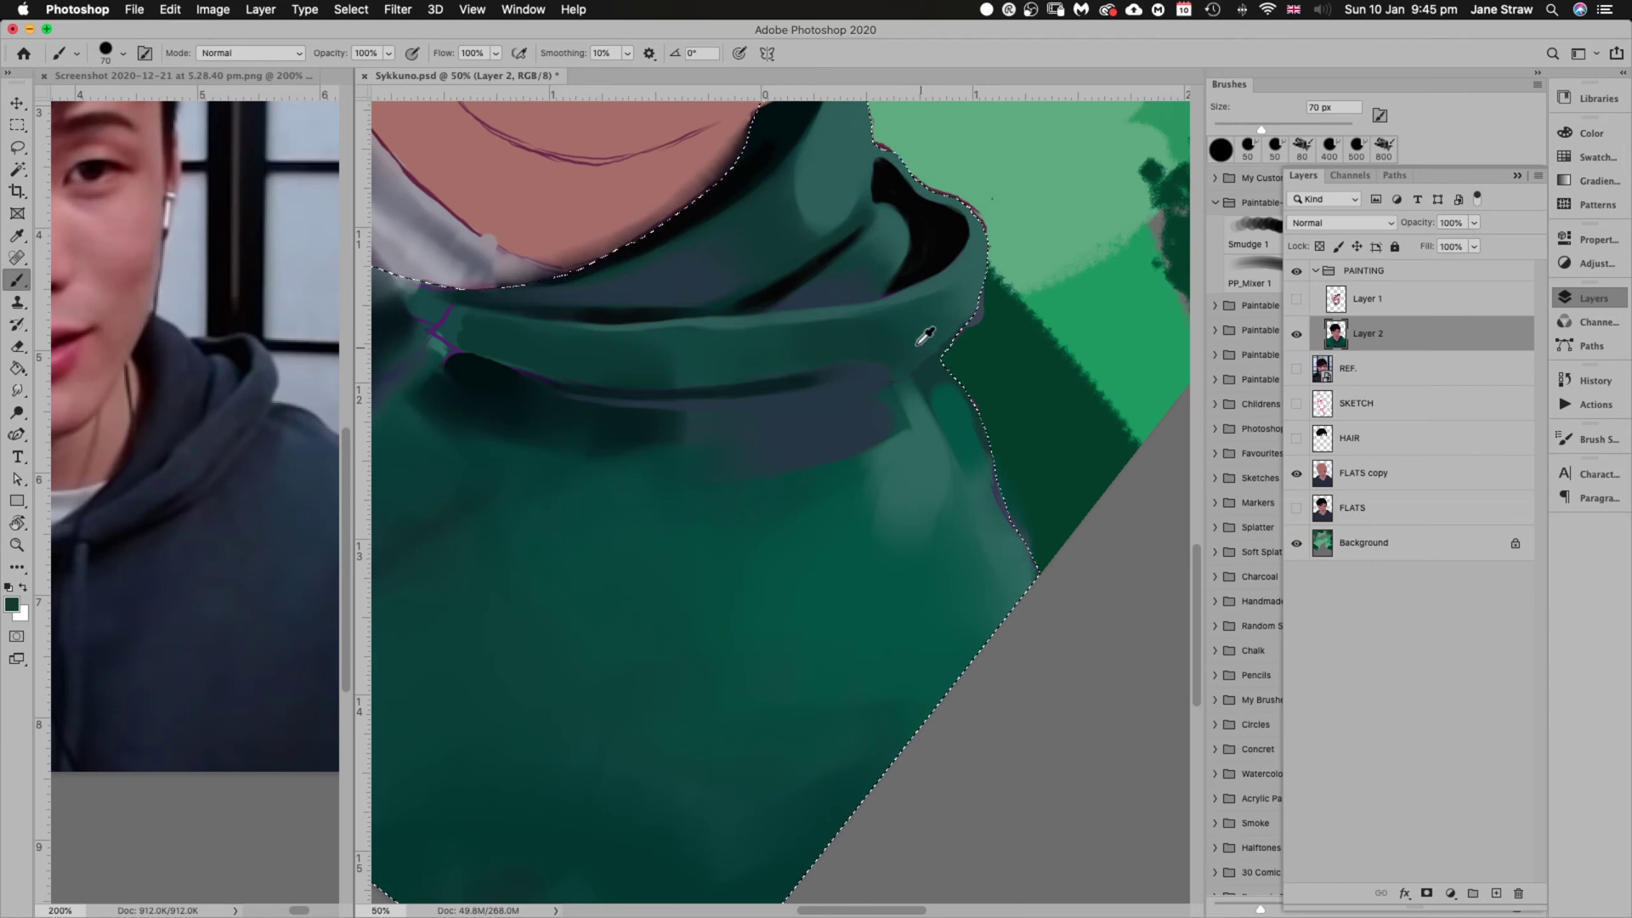
key(bracketleft)
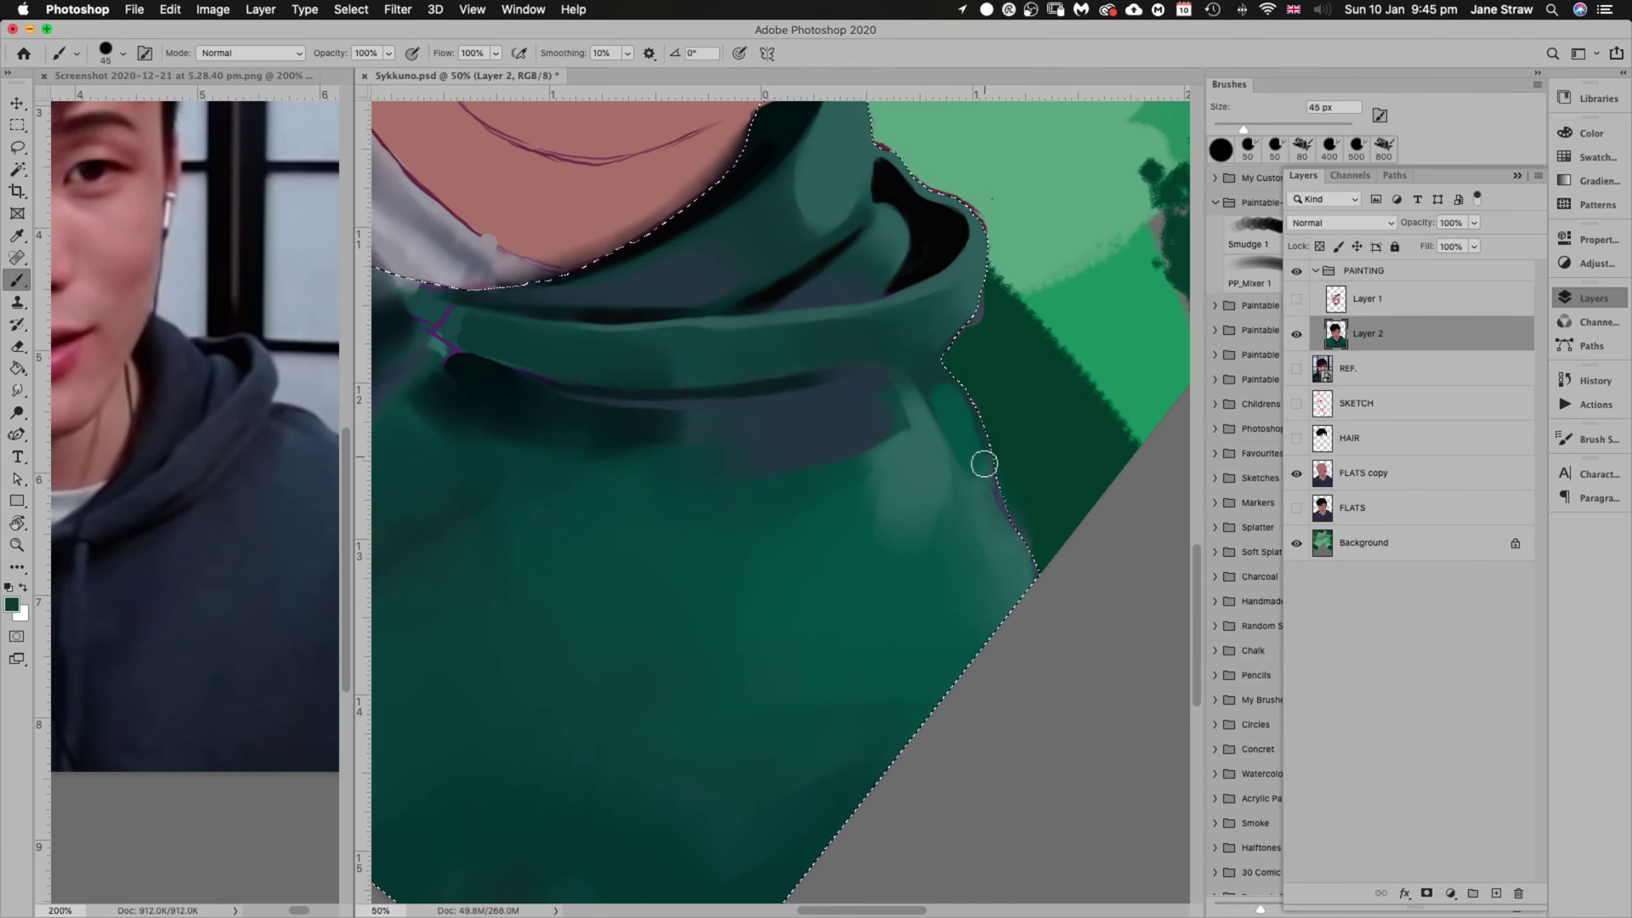
key(r)
mouse_move(985, 464)
mouse_down()
mouse_move(1057, 462)
mouse_move(918, 218)
mouse_move(667, 354)
mouse_up()
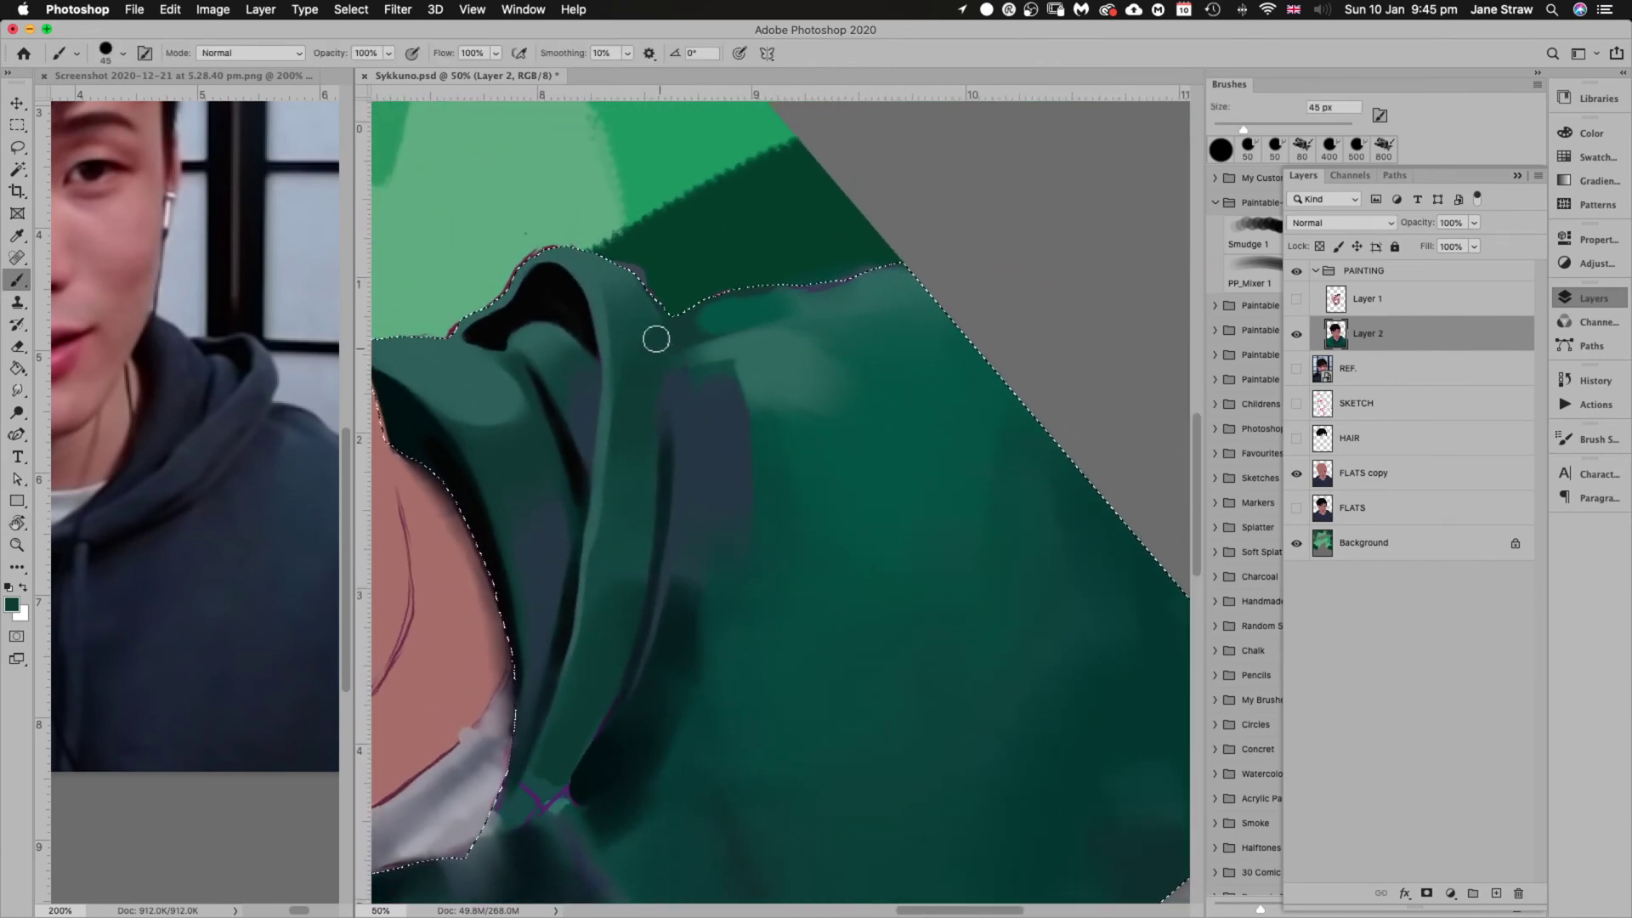
key(bracketright)
key(bracketright)
key(bracketright)
key(bracketright)
key(Escape)
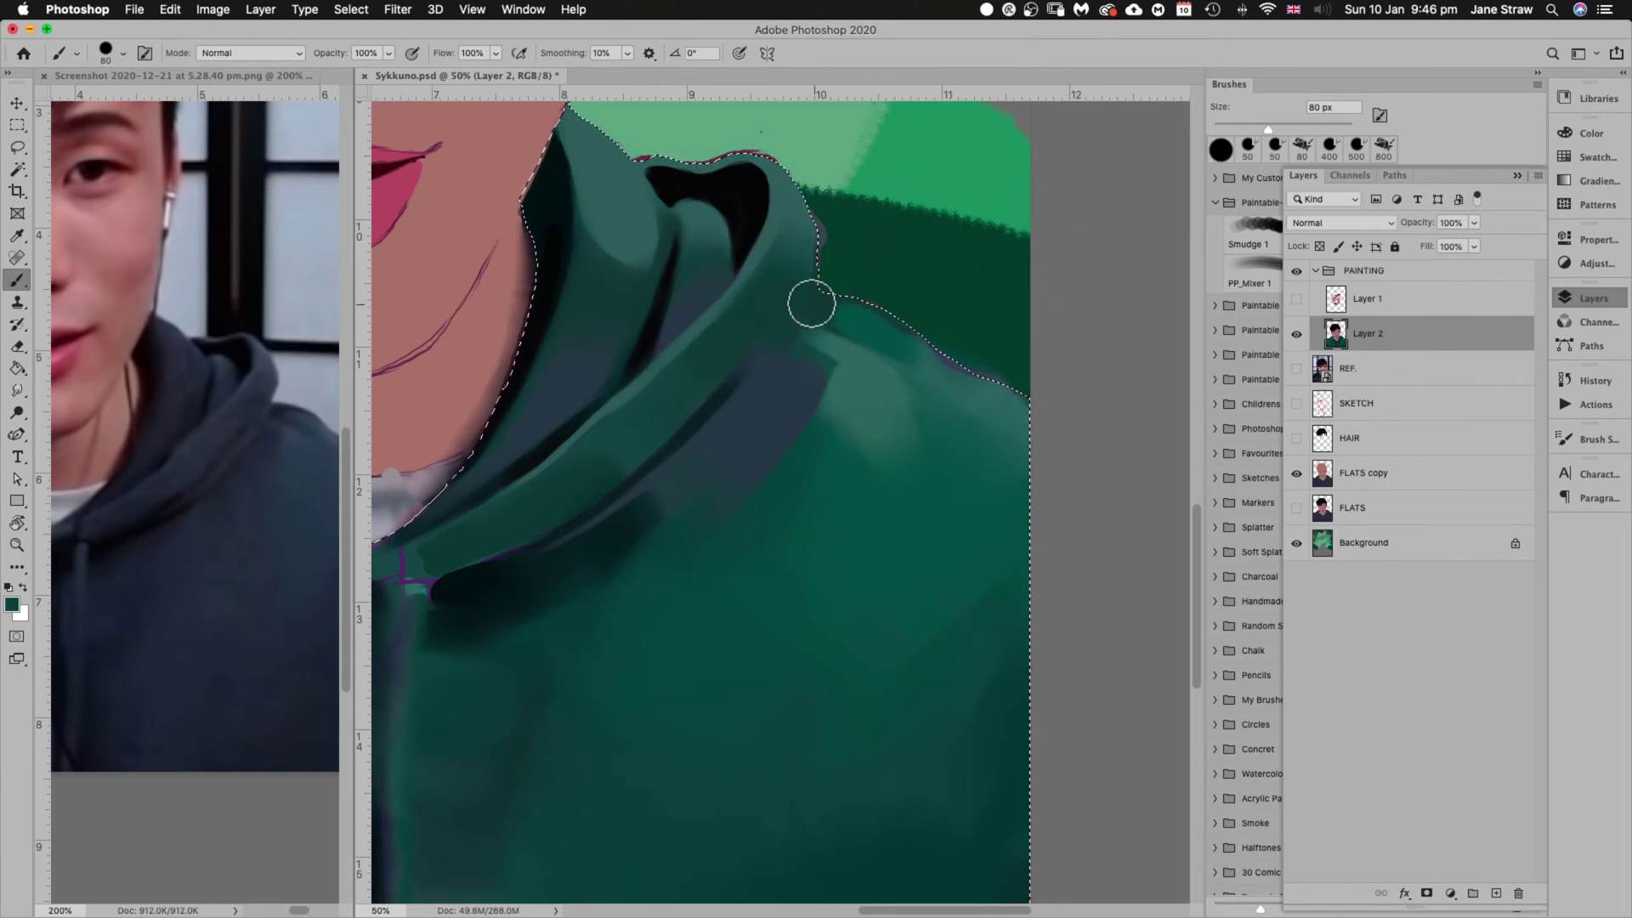
Paint a thin dark green fold line through the blue-grey shadow beside the hood's rim with a 20 px brush
key(bracketleft)
key(bracketleft)
key(bracketleft)
key(bracketleft)
key(r)
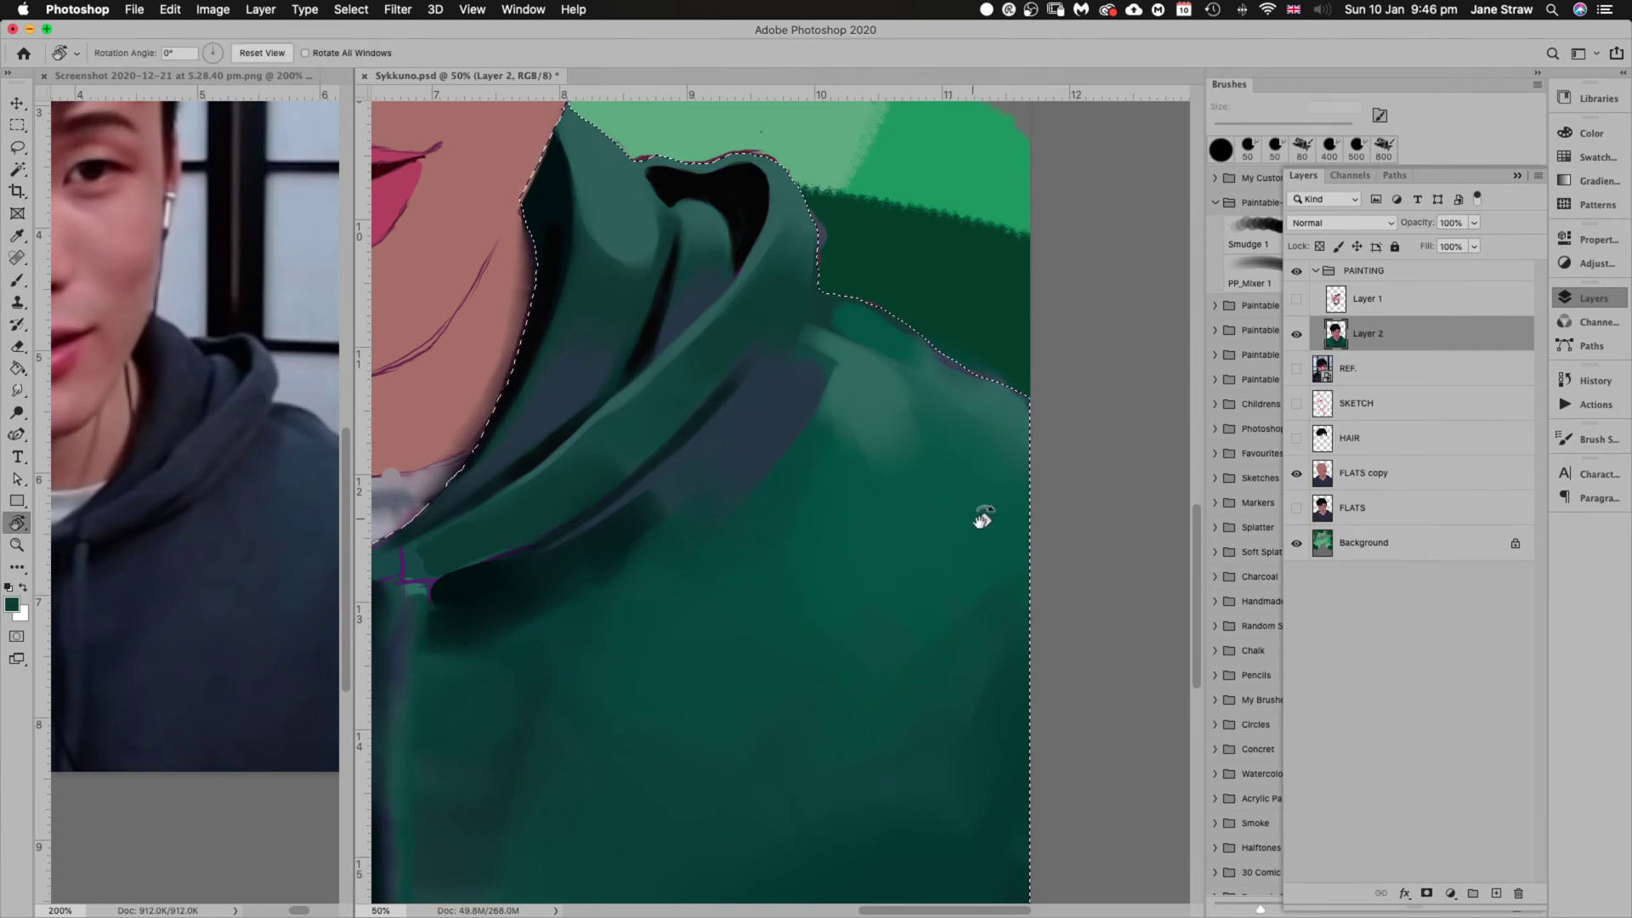
drag(976, 517, 1017, 364)
key(r)
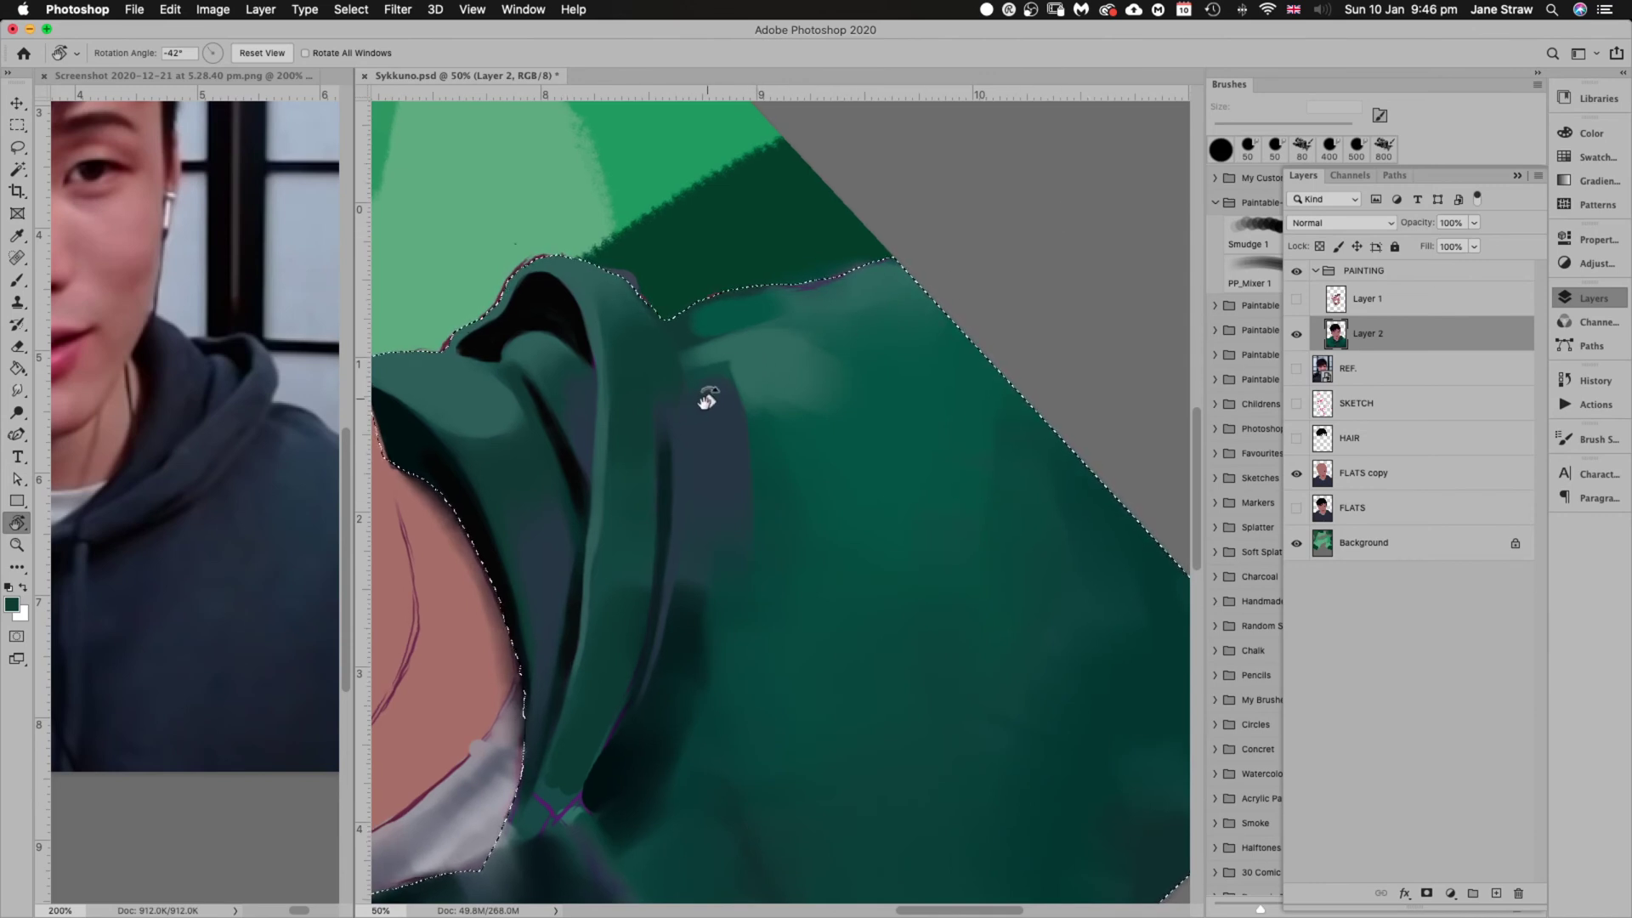
key(b)
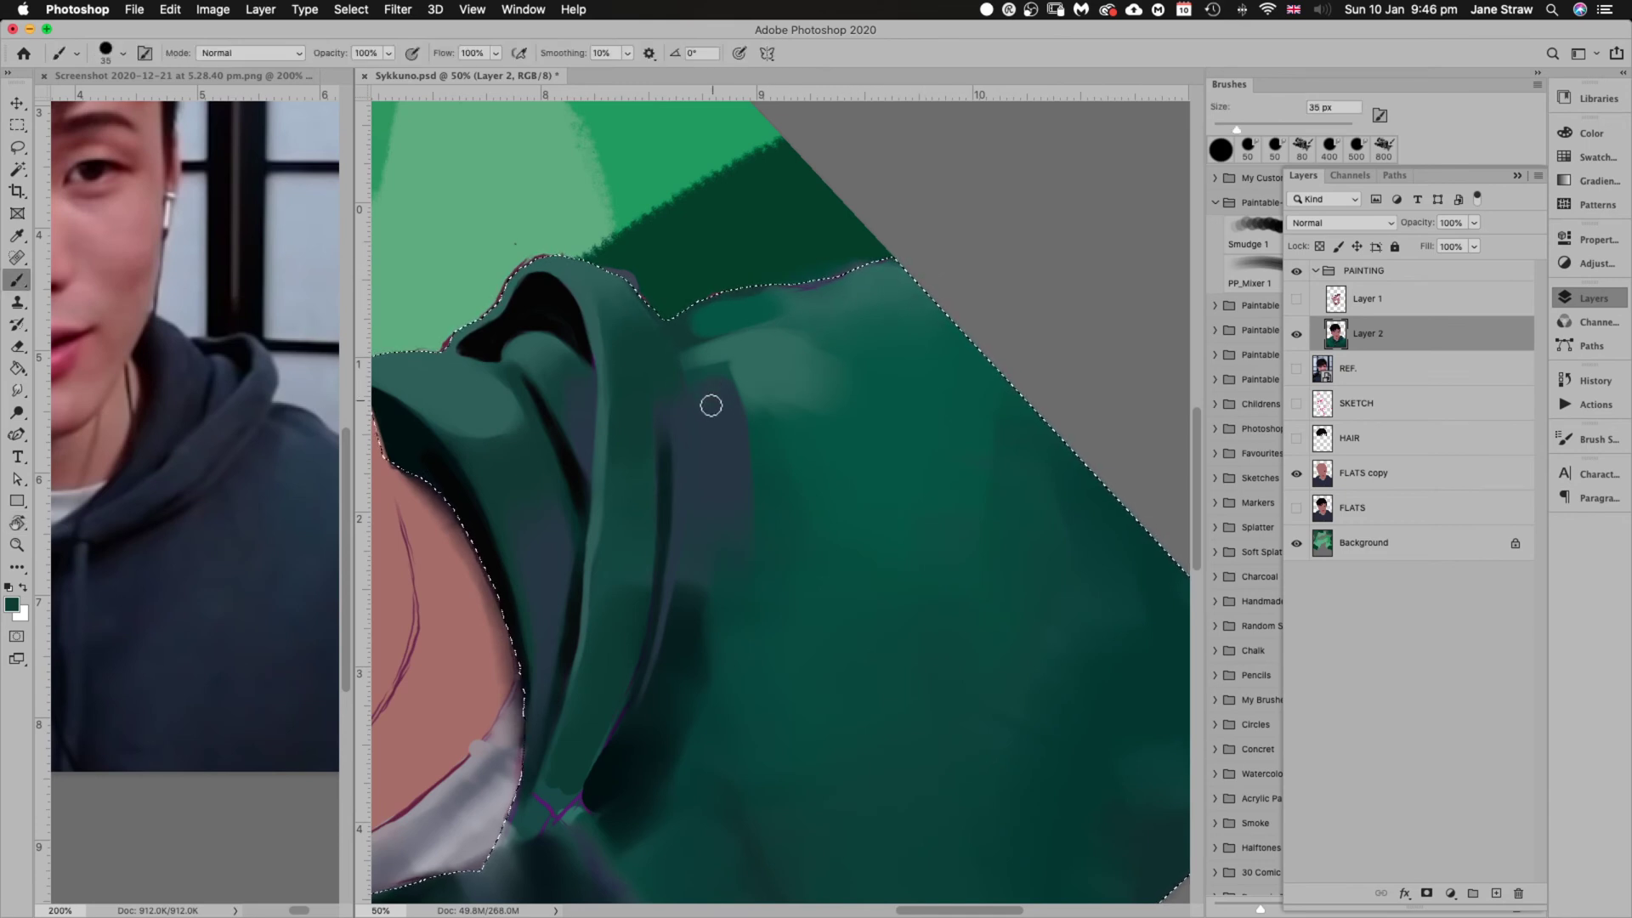
key(bracketleft)
key(bracketleft)
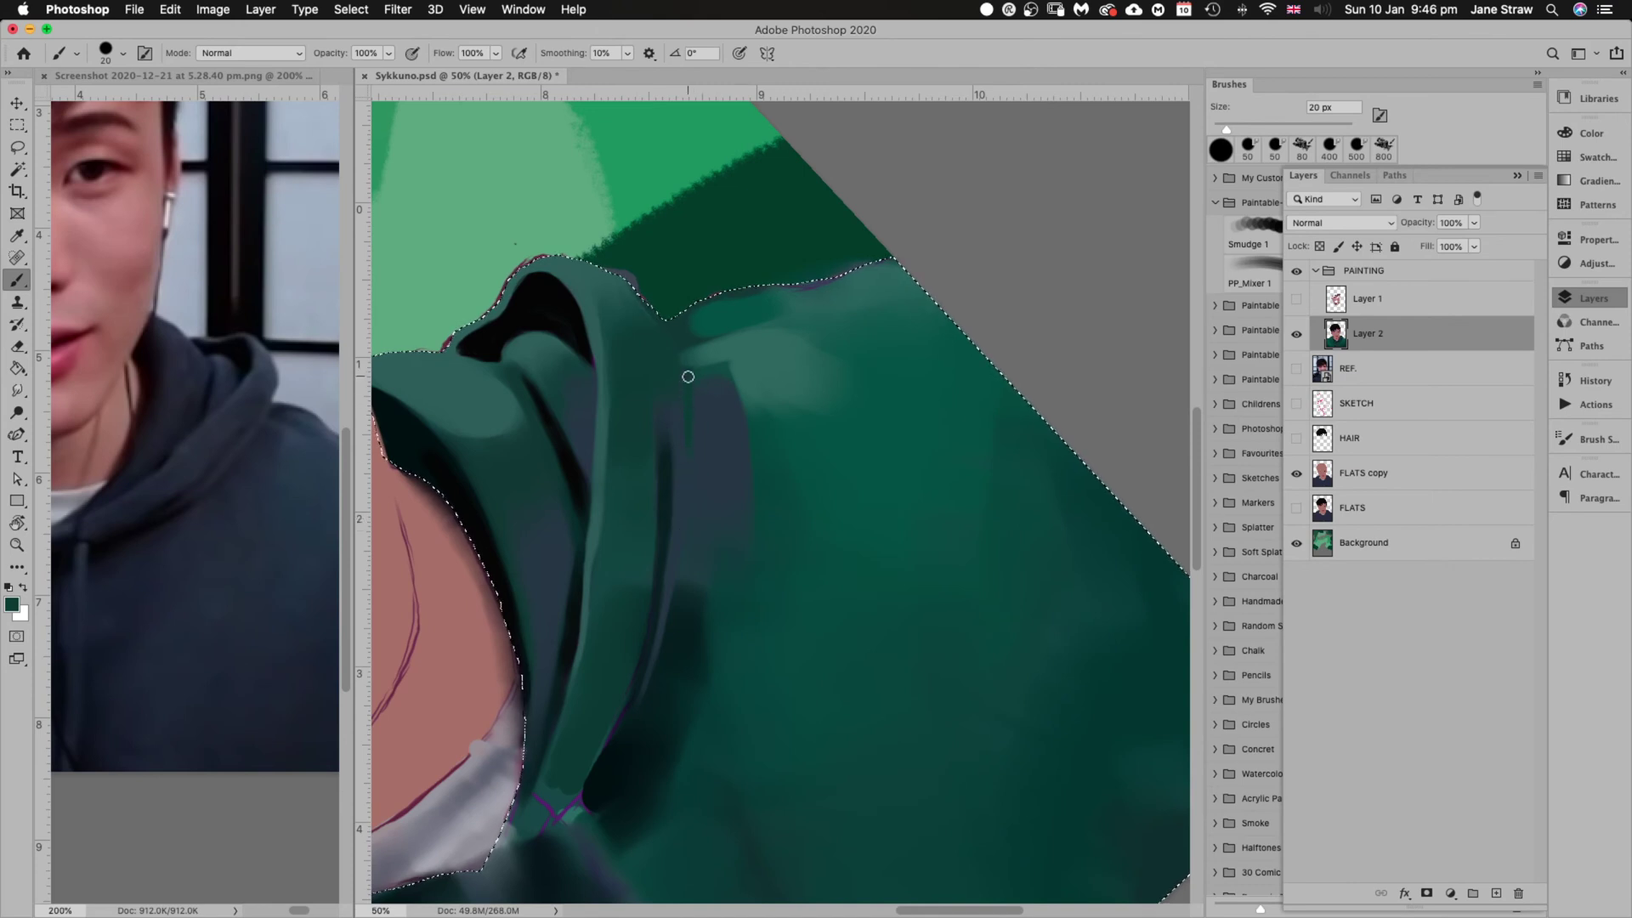
key(bracketright)
key(bracketleft)
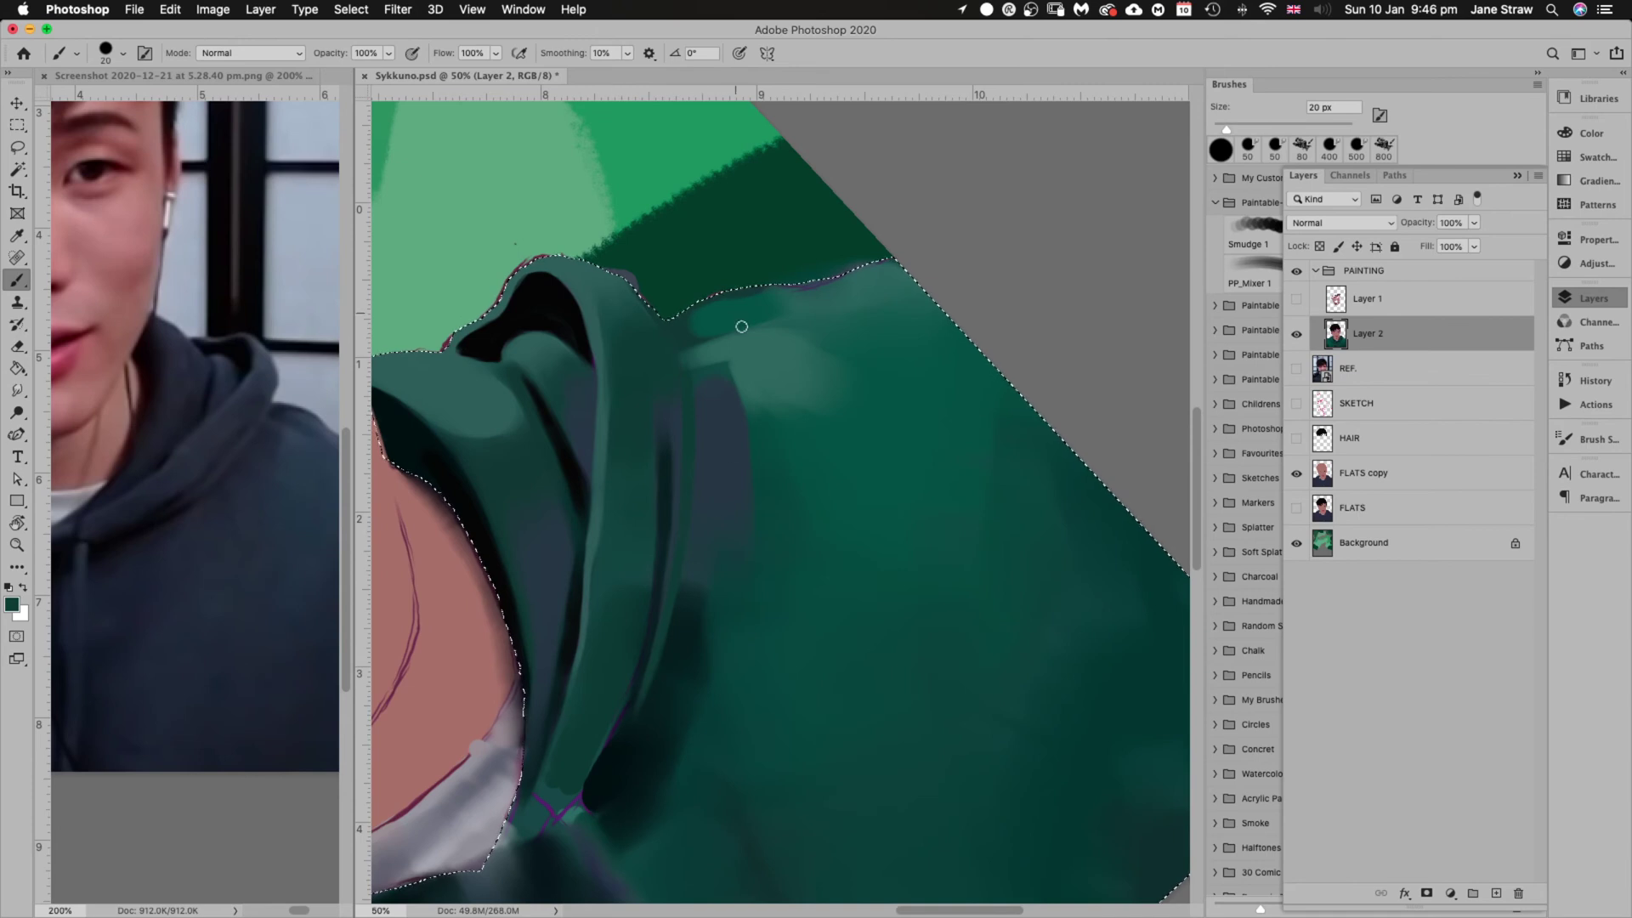
drag(751, 354, 917, 298)
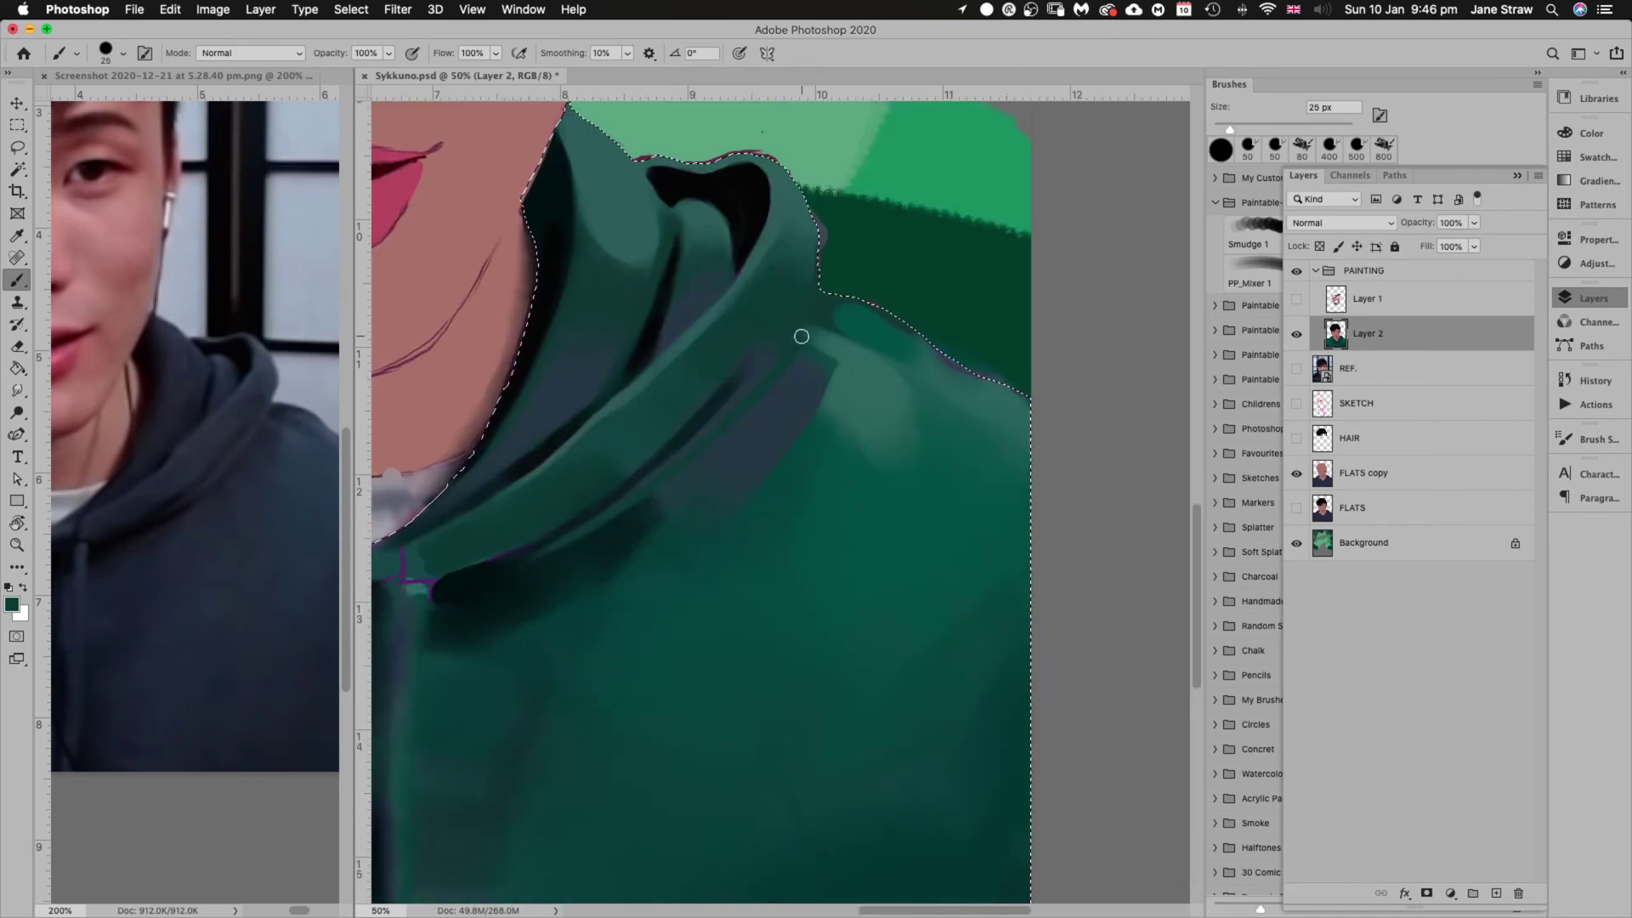
Sample green from the hood rim's outer curve and paint along that edge with a brush between 45 and 60 px
key(bracketright)
alt+click(815, 210)
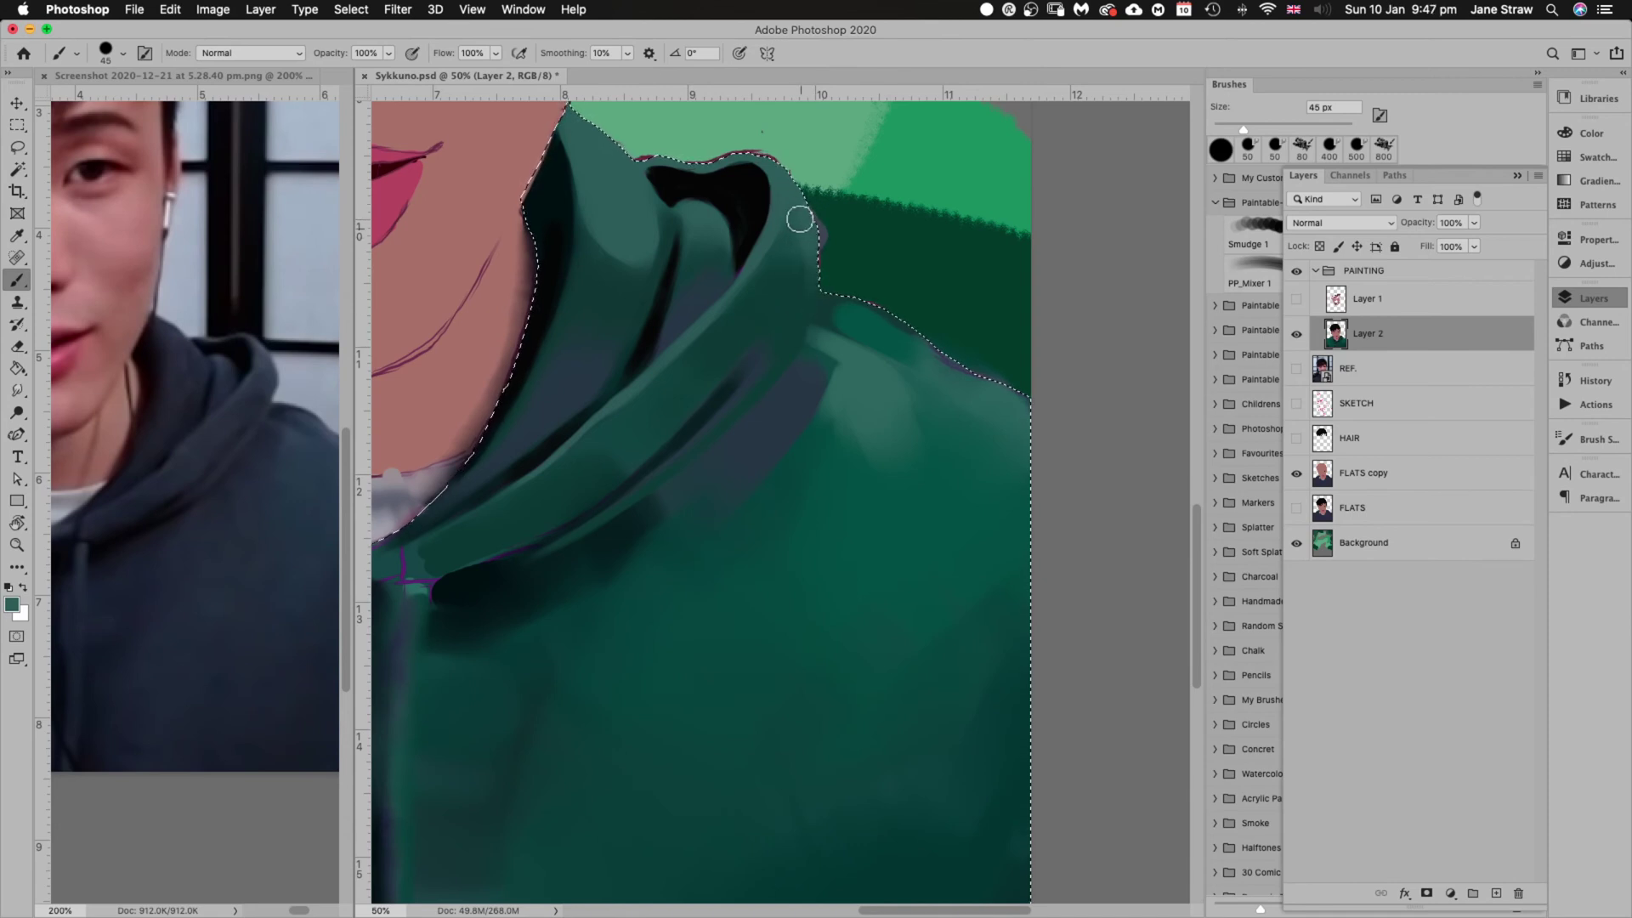
key(bracketright)
key(bracketright)
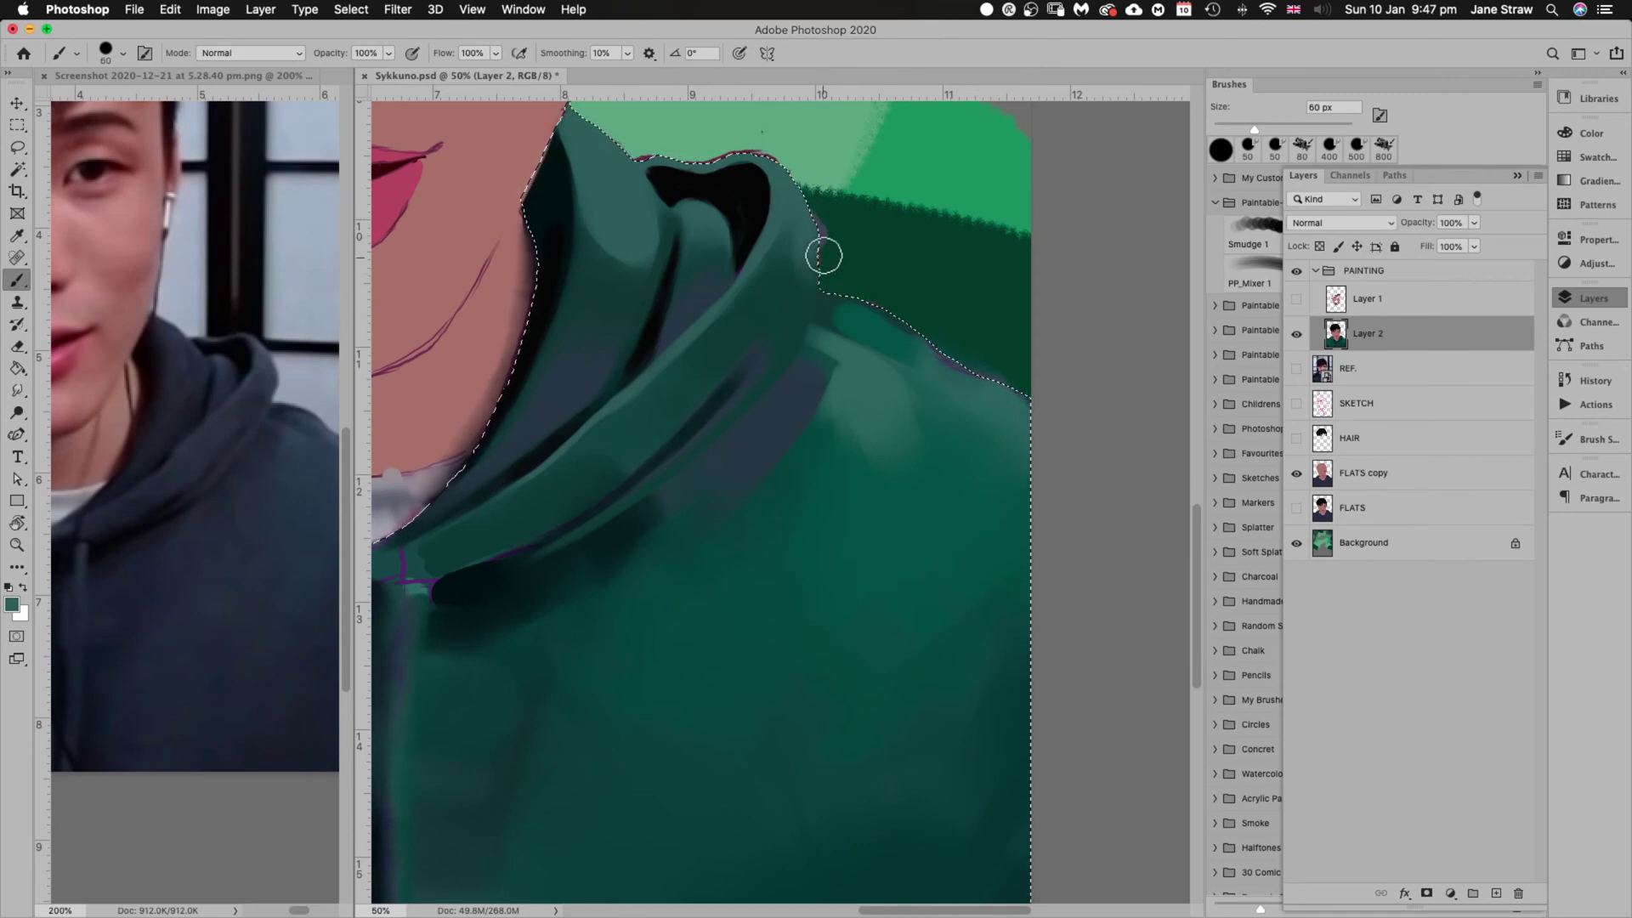
key(bracketleft)
key(bracketleft)
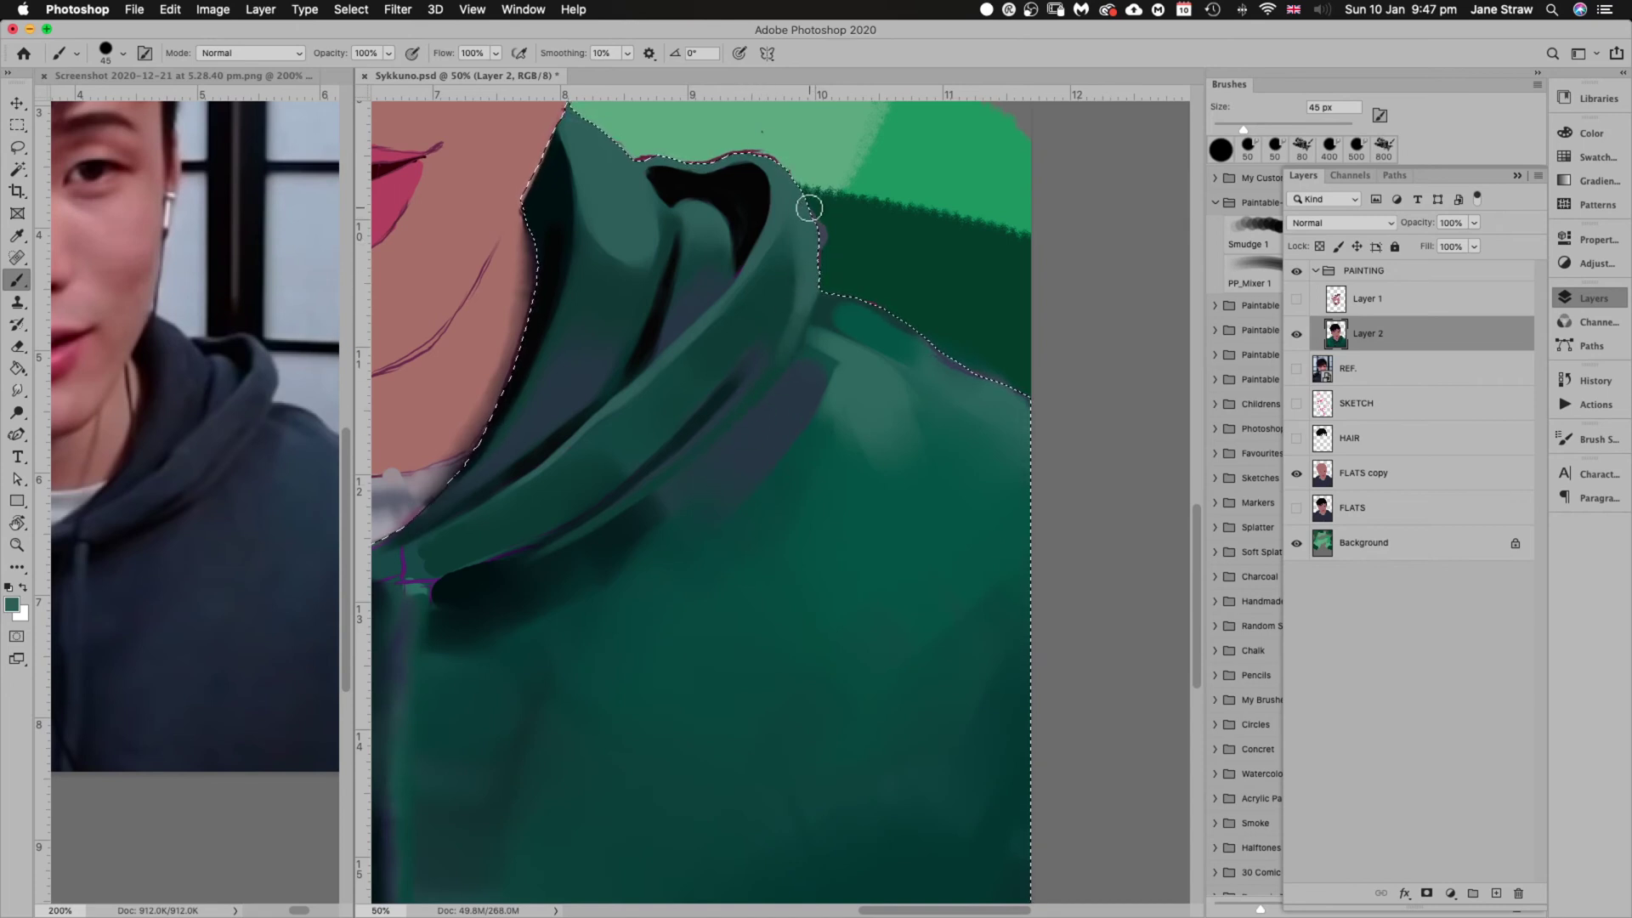
Blend the sampled green across the broad bend of the hood's rim, enlarging the brush up to 175 px and reducing it to 125 px
key(bracketright)
key(bracketright)
key(bracketright)
key(bracketright)
key(bracketright)
key(bracketright)
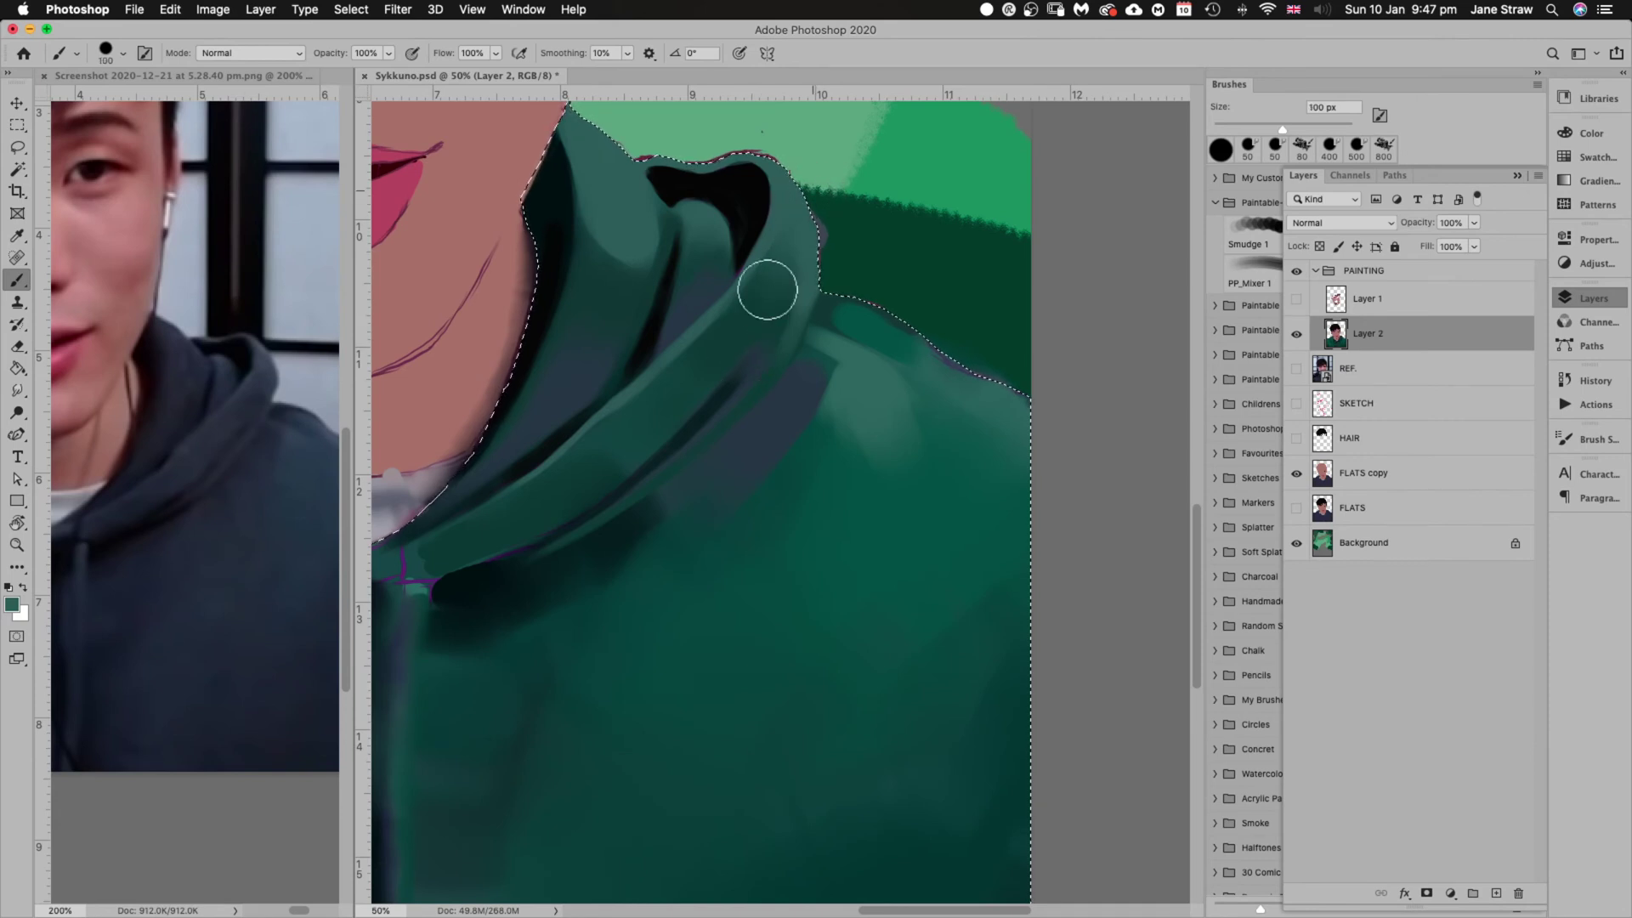
key(bracketright)
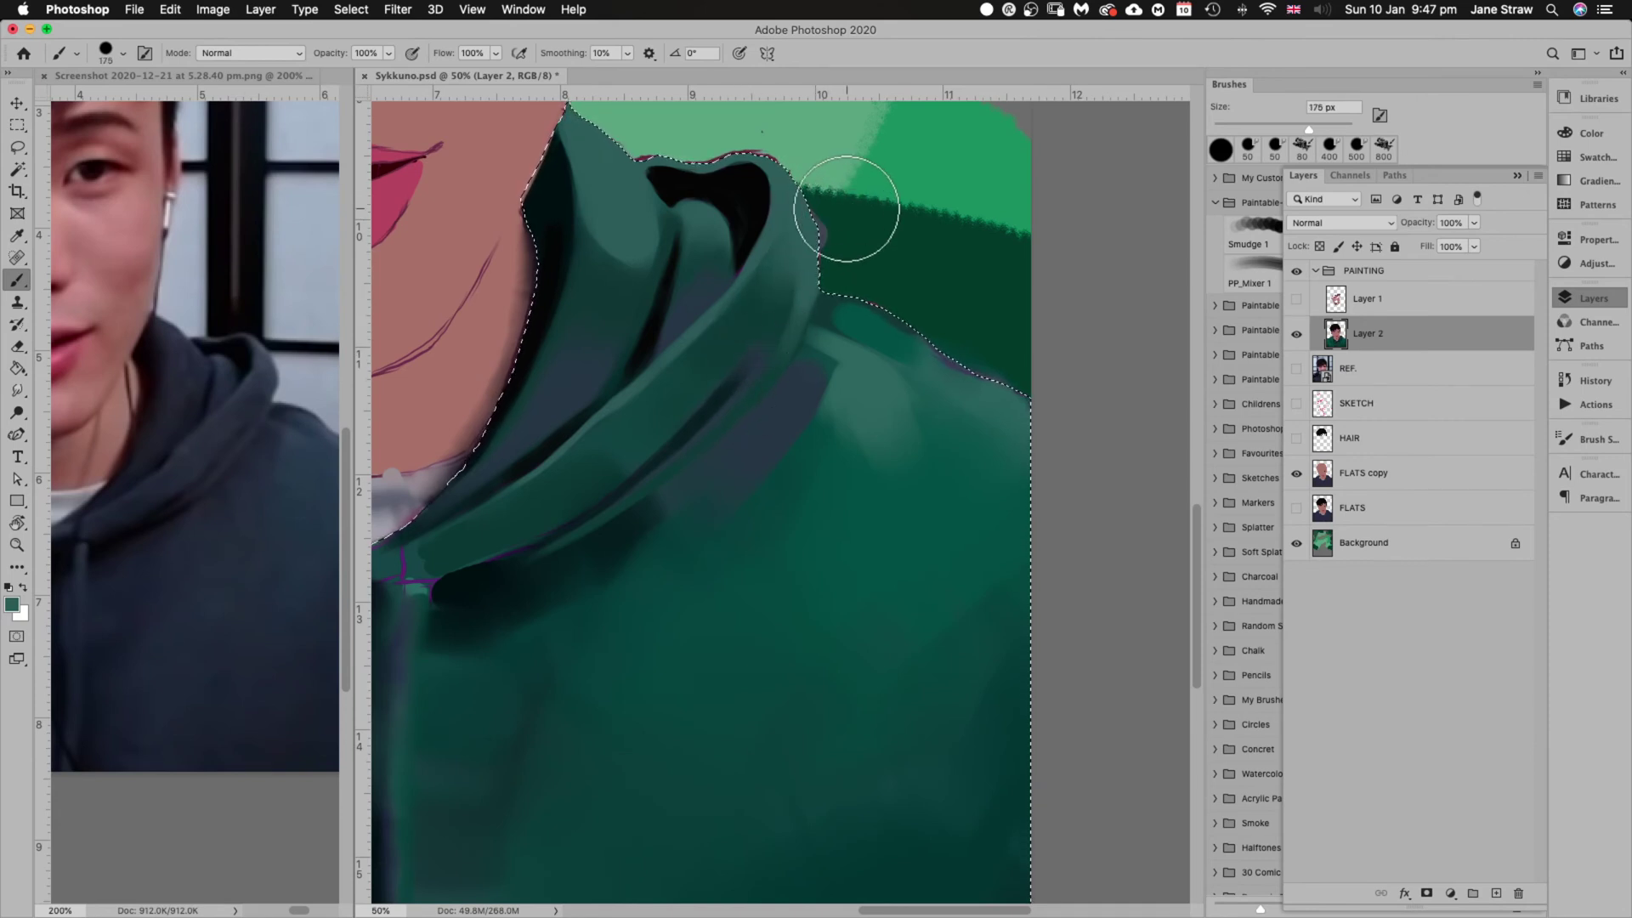
key(bracketleft)
key(bracketleft)
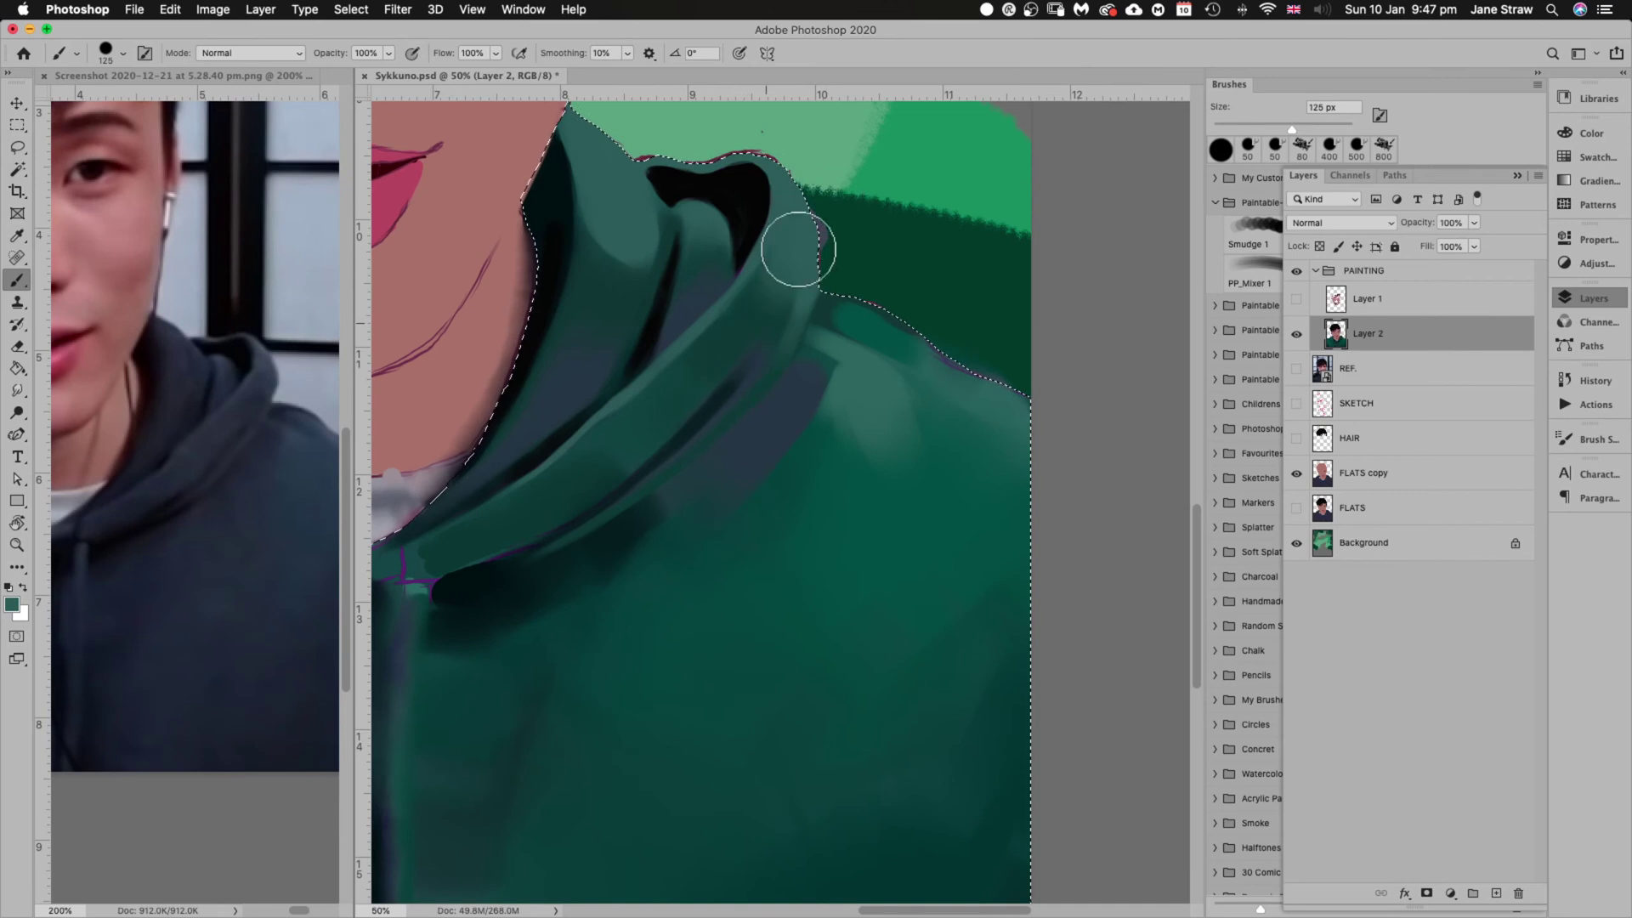
Sample dark green from the hood's inner fold beside the neck and soften its light patch, varying the brush between 80 and 150 px
scroll(781, 548, down, 3)
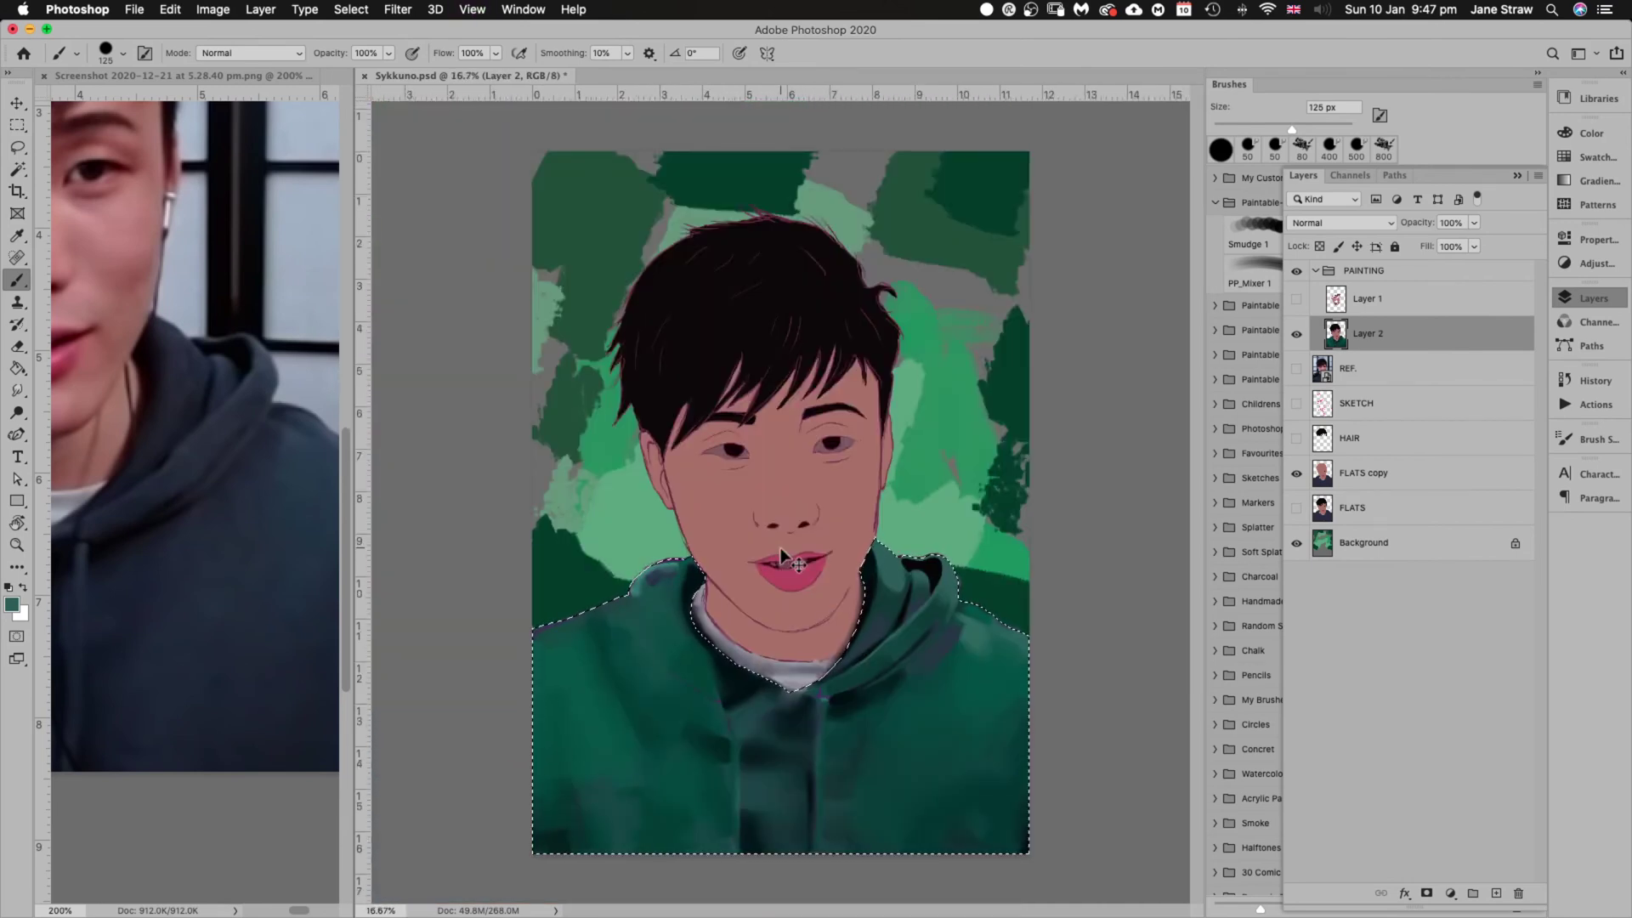
key(super+equal)
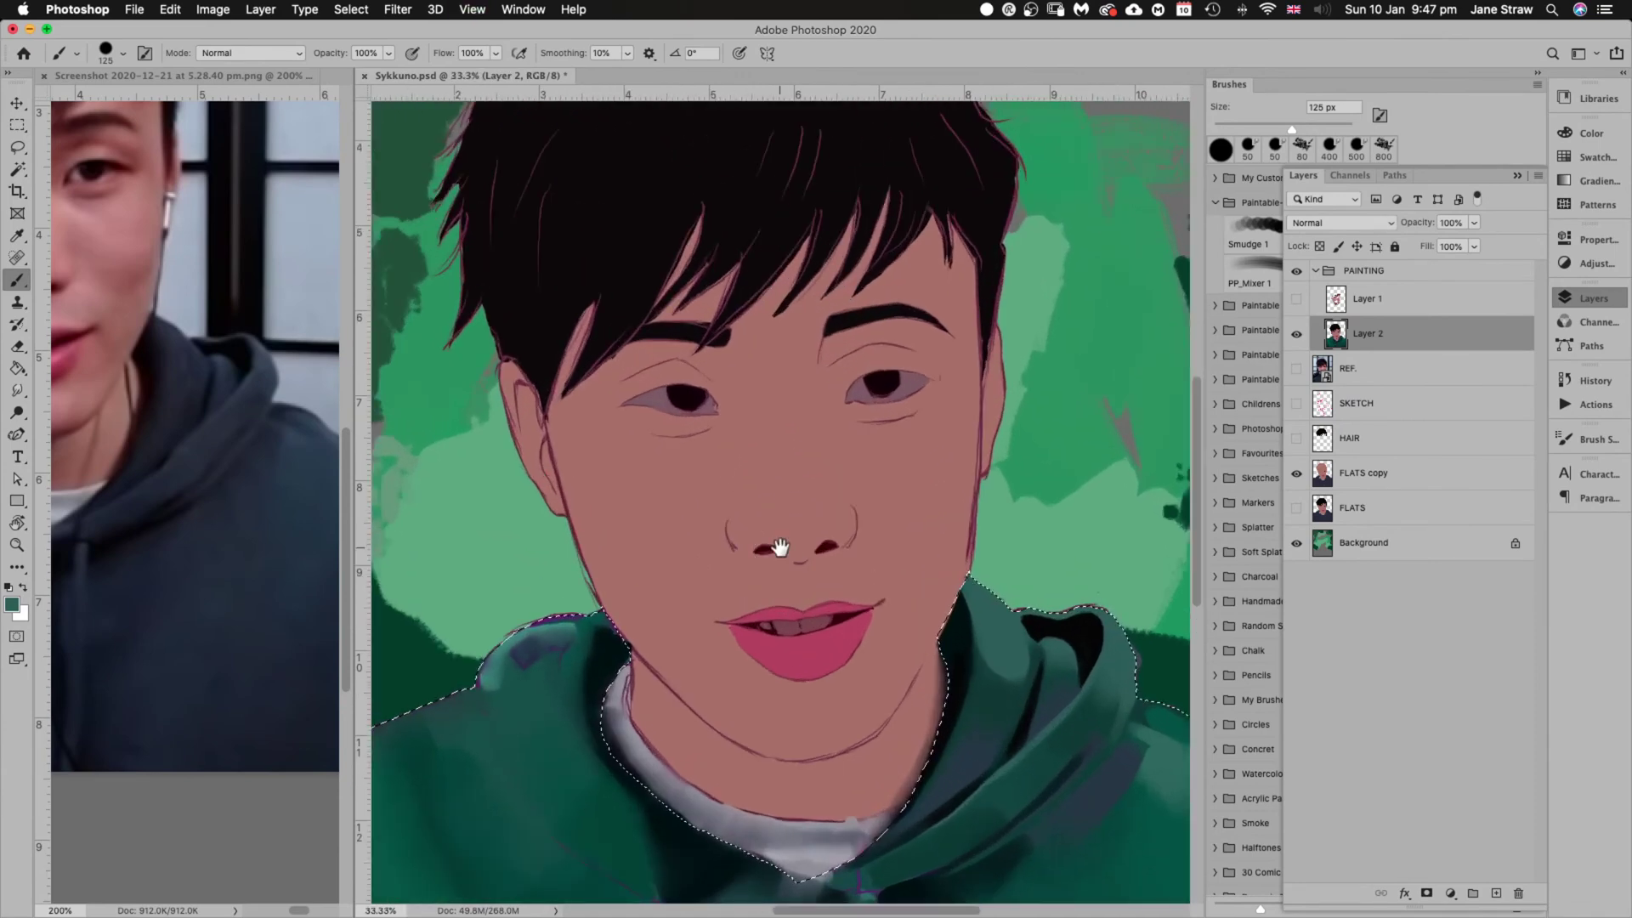
scroll(781, 551, down, 5)
scroll(781, 551, right, 3)
key(super+shift+d)
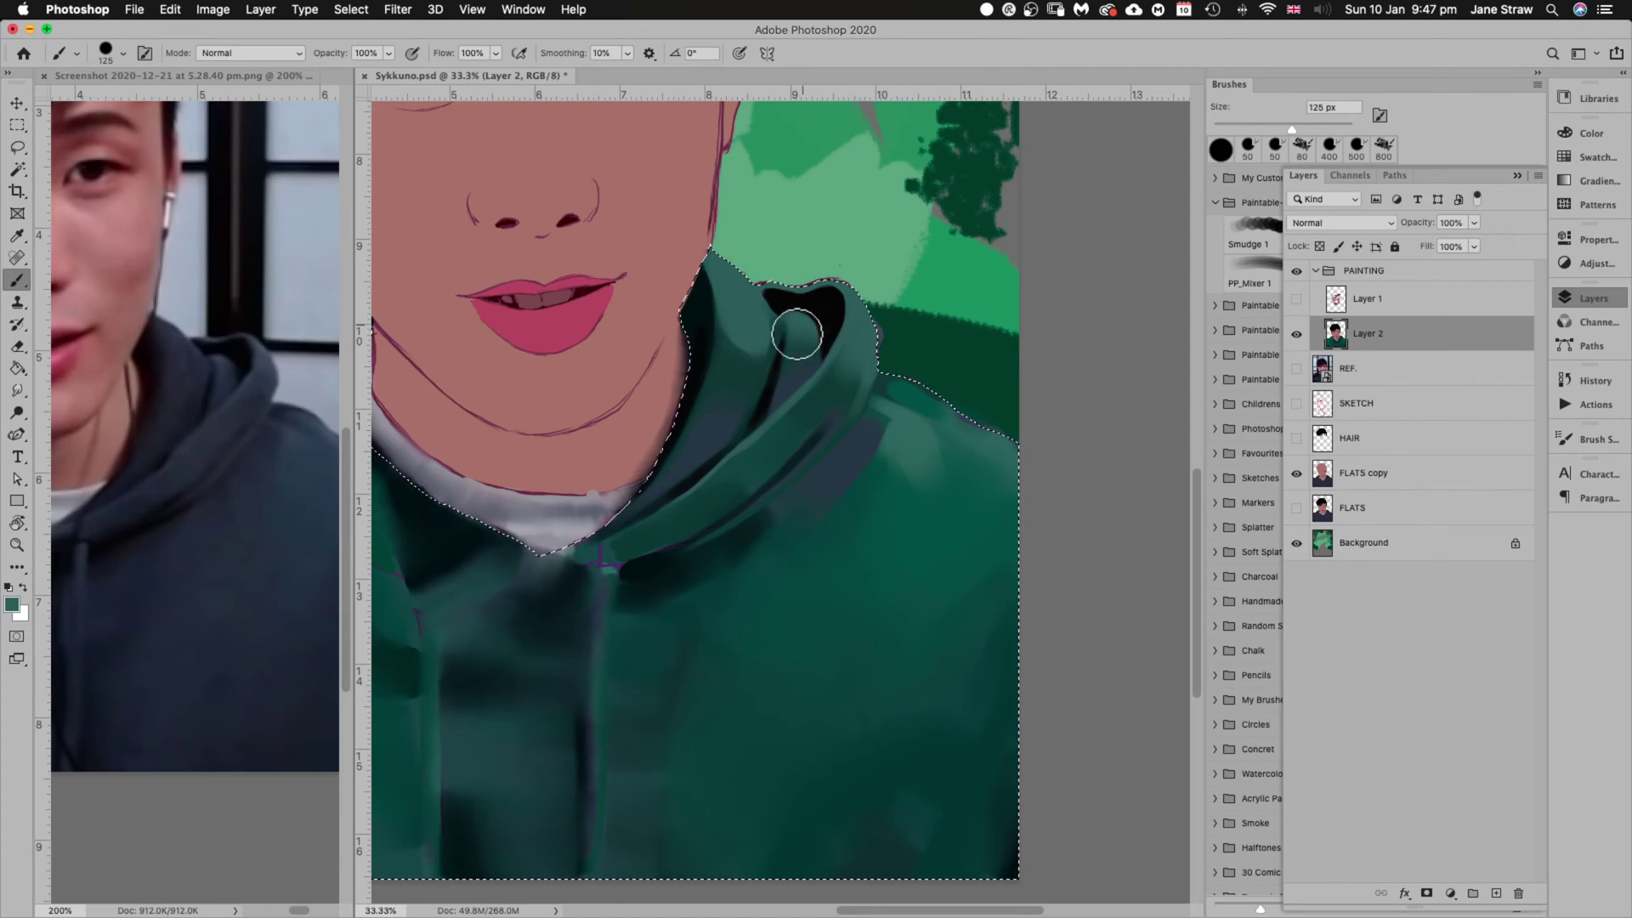
alt+click(743, 367)
key(bracketright)
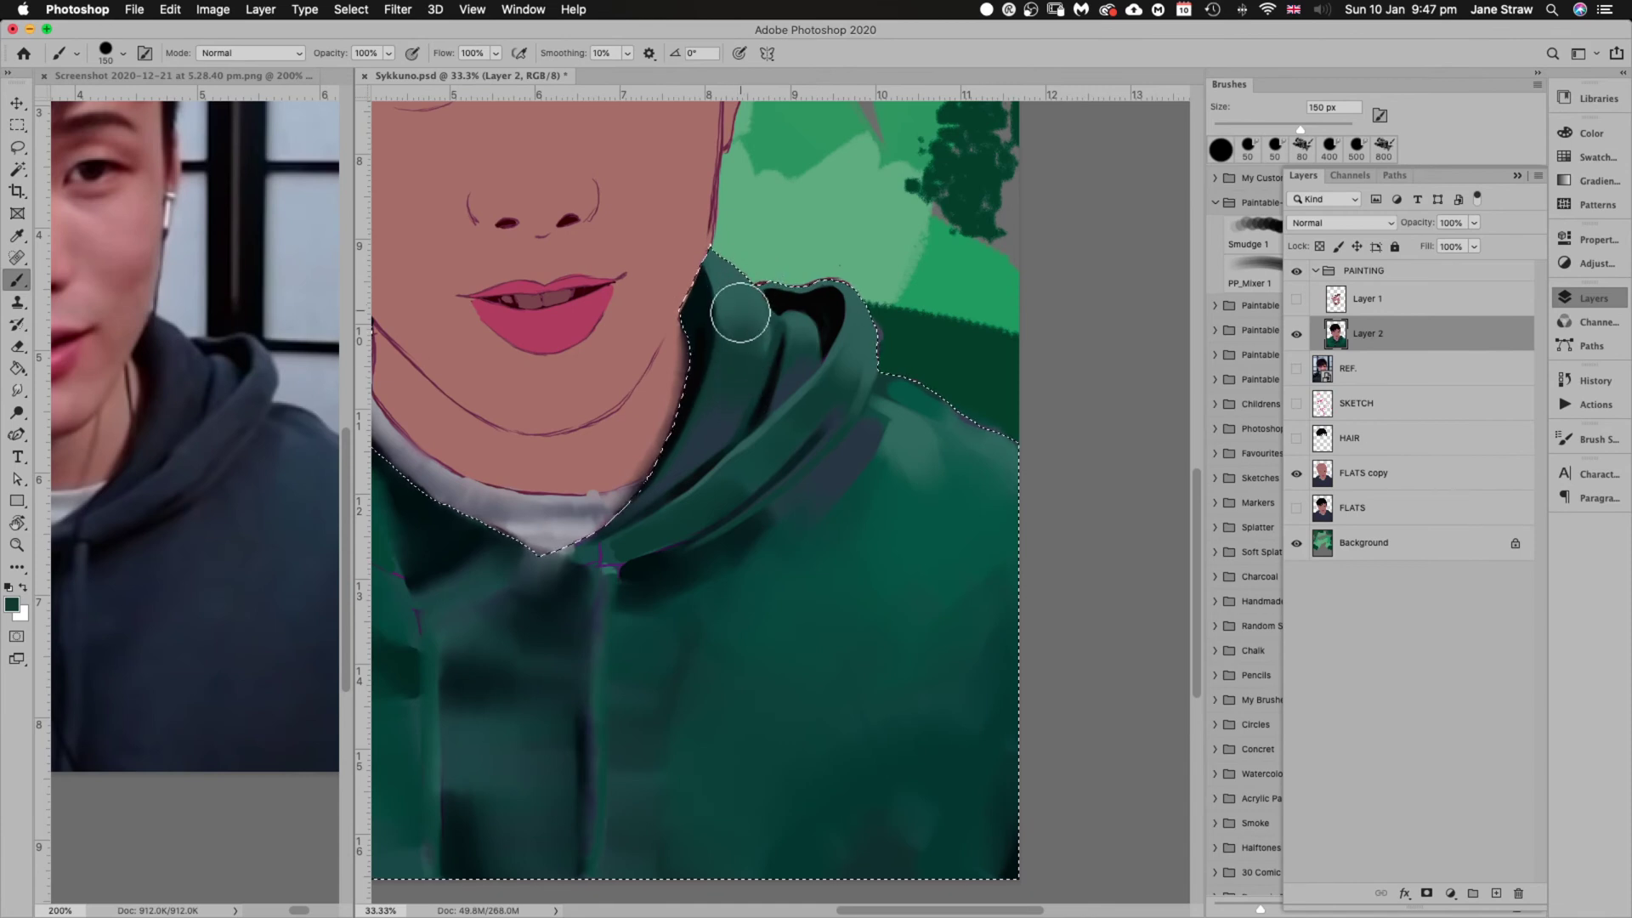
key(bracketleft)
key(bracketleft)
key(bracketleft)
key(bracketleft)
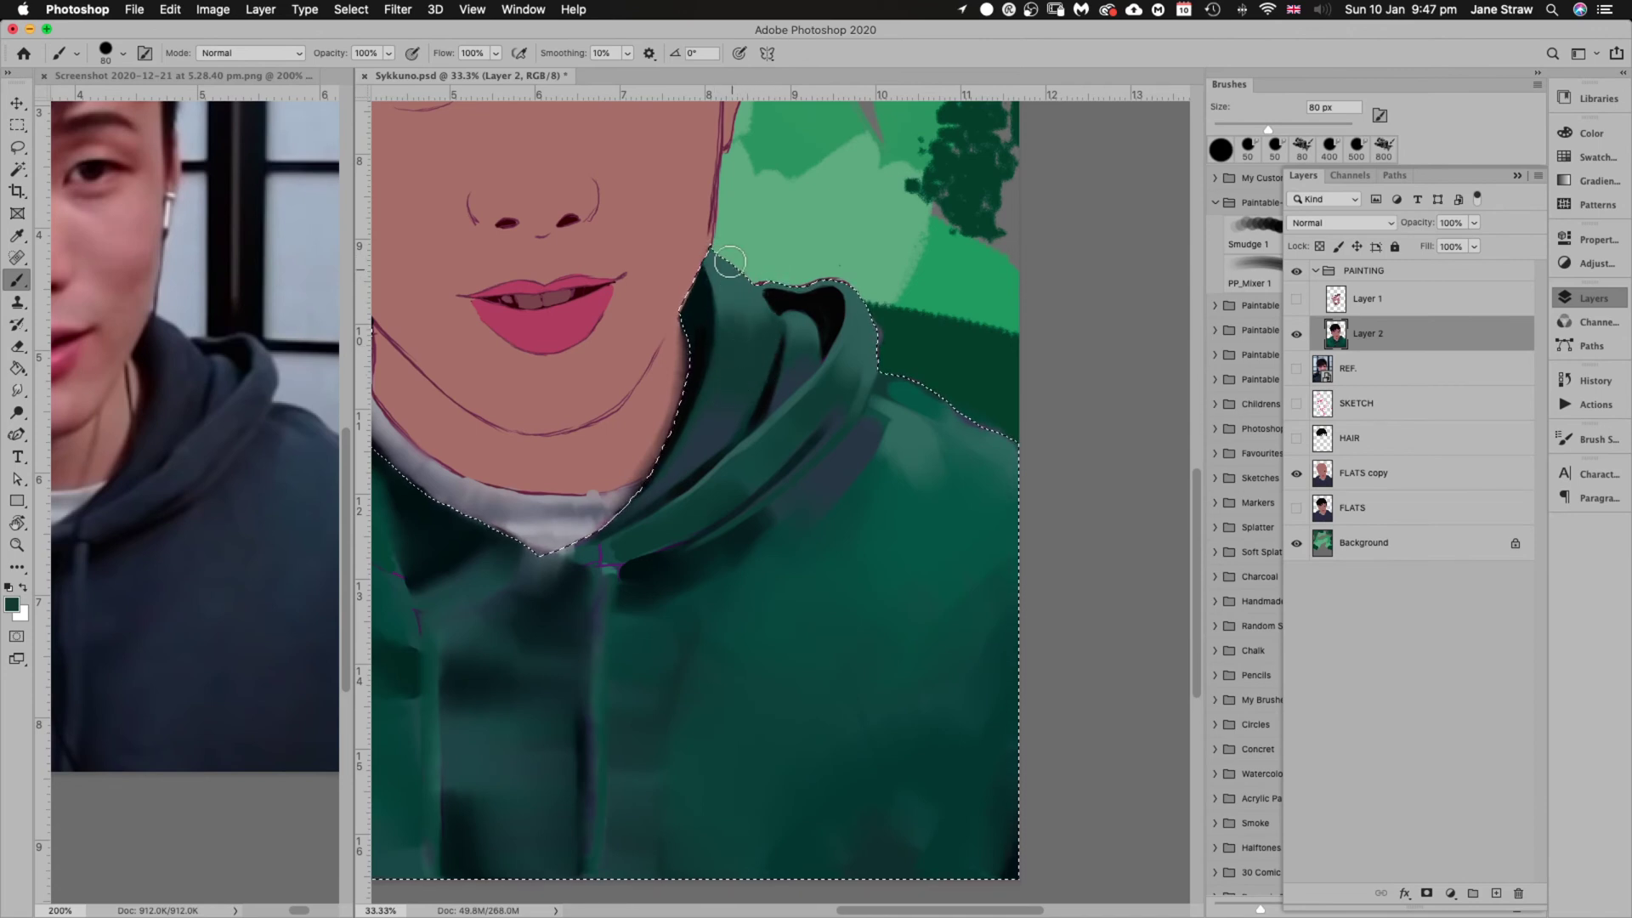
key(bracketright)
key(bracketright)
key(bracketright)
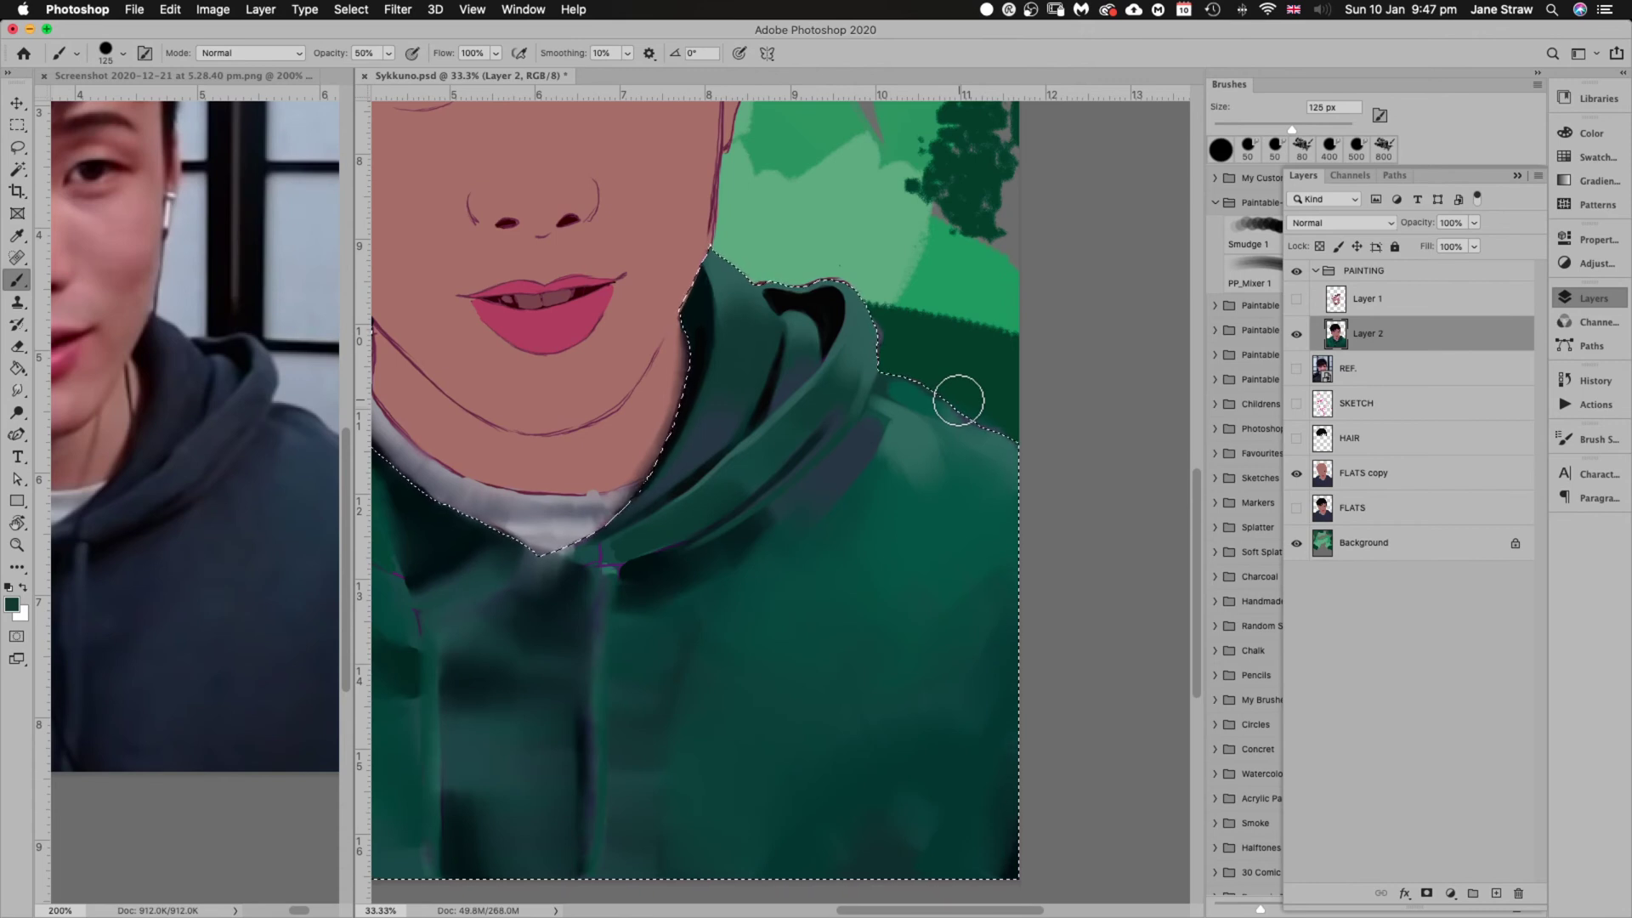
Sample black from the hood's opening and paint a dark accent where the rim meets the shoulder, using a 40 px brush at 50% opacity
alt+click(846, 300)
key(r)
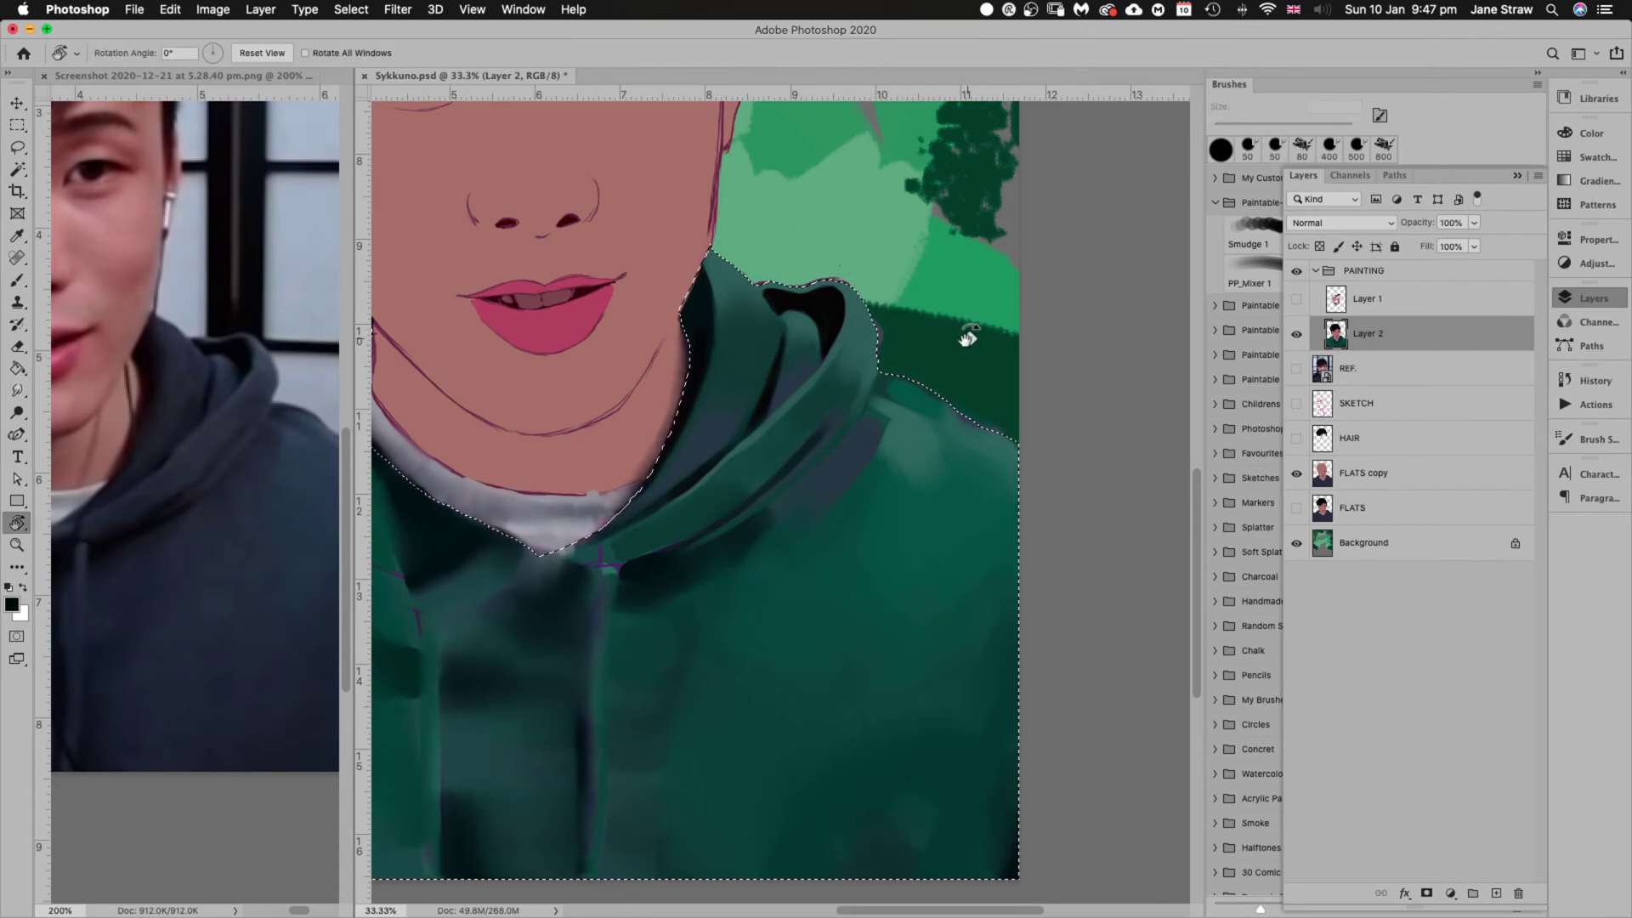
drag(966, 335, 941, 557)
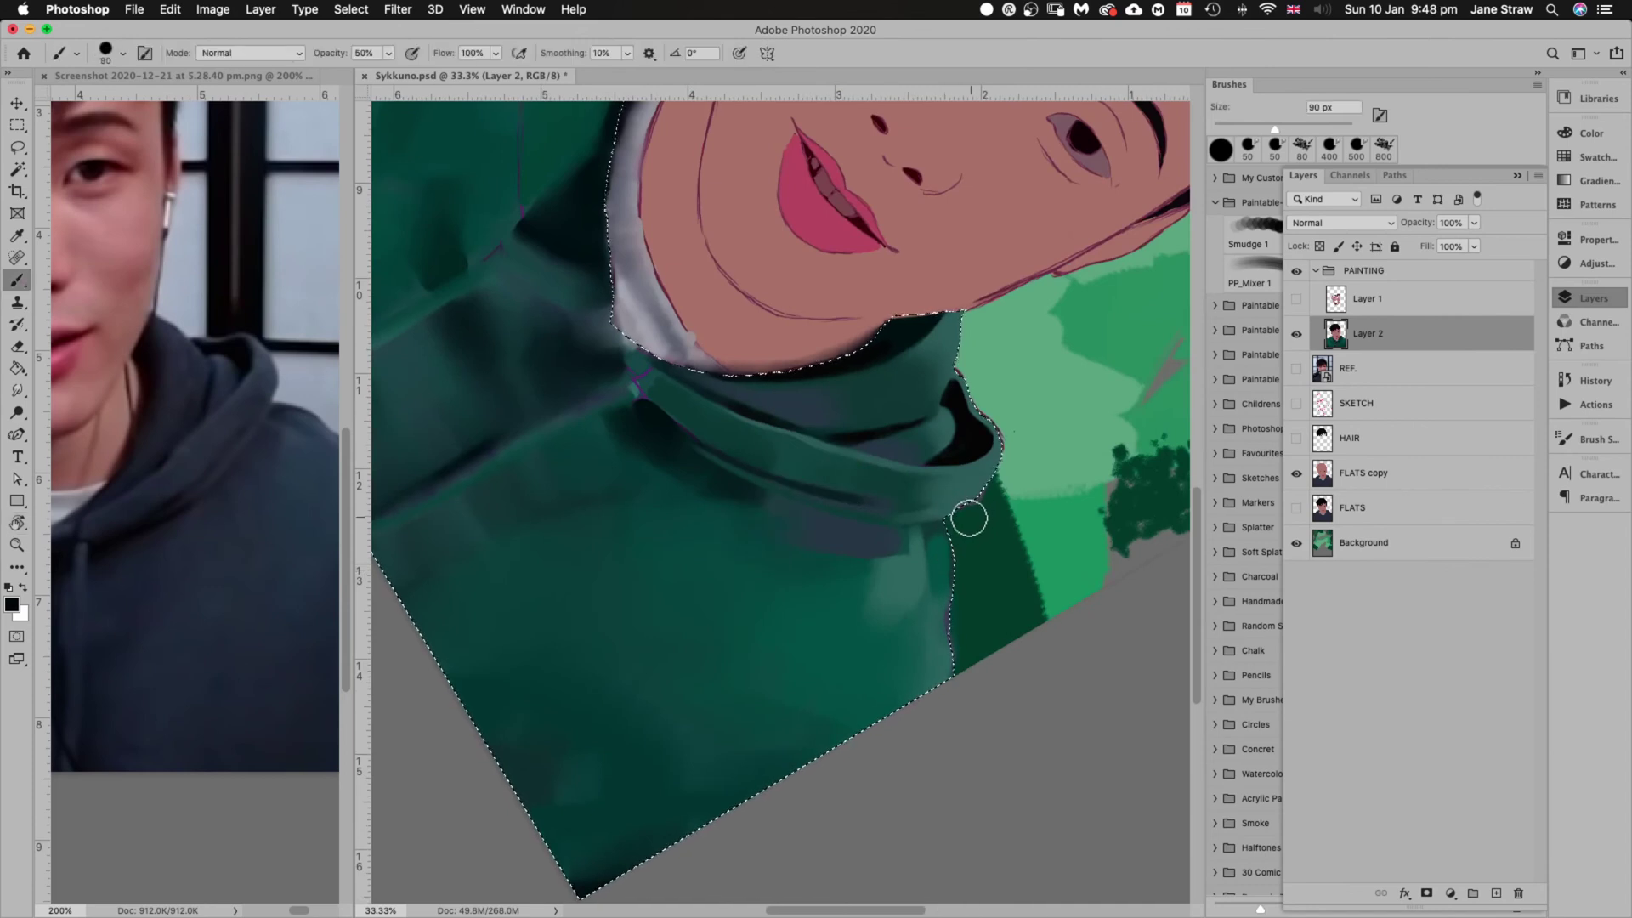
key(bracketleft)
key(bracketleft)
key(bracketleft)
key(bracketleft)
key(bracketleft)
key(bracketleft)
key(bracketleft)
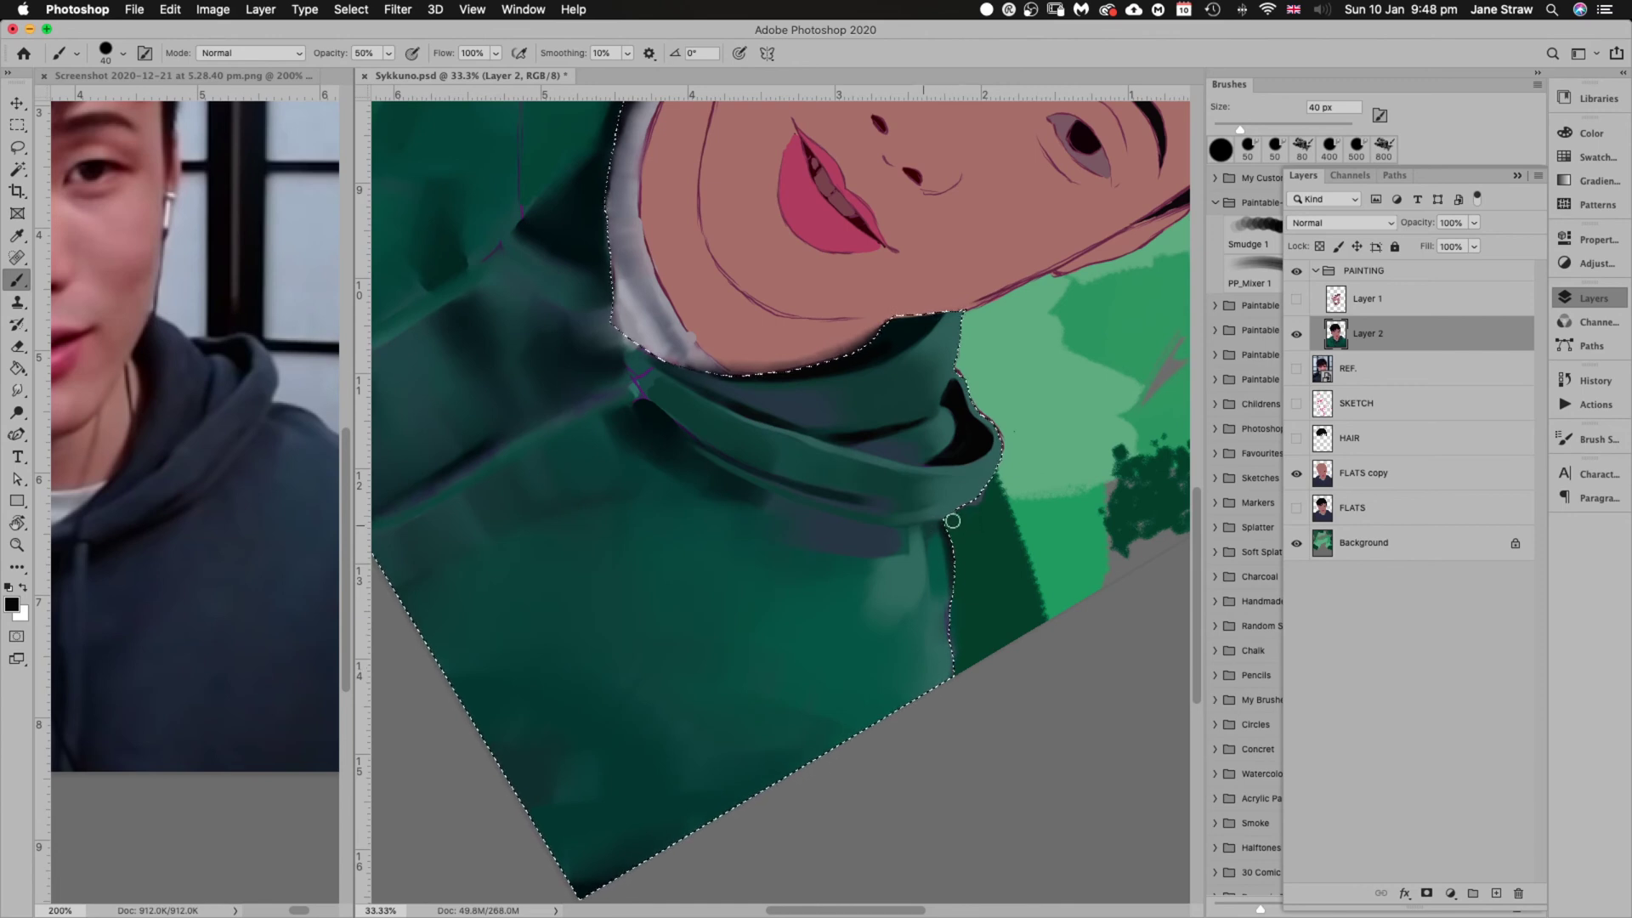
key(Escape)
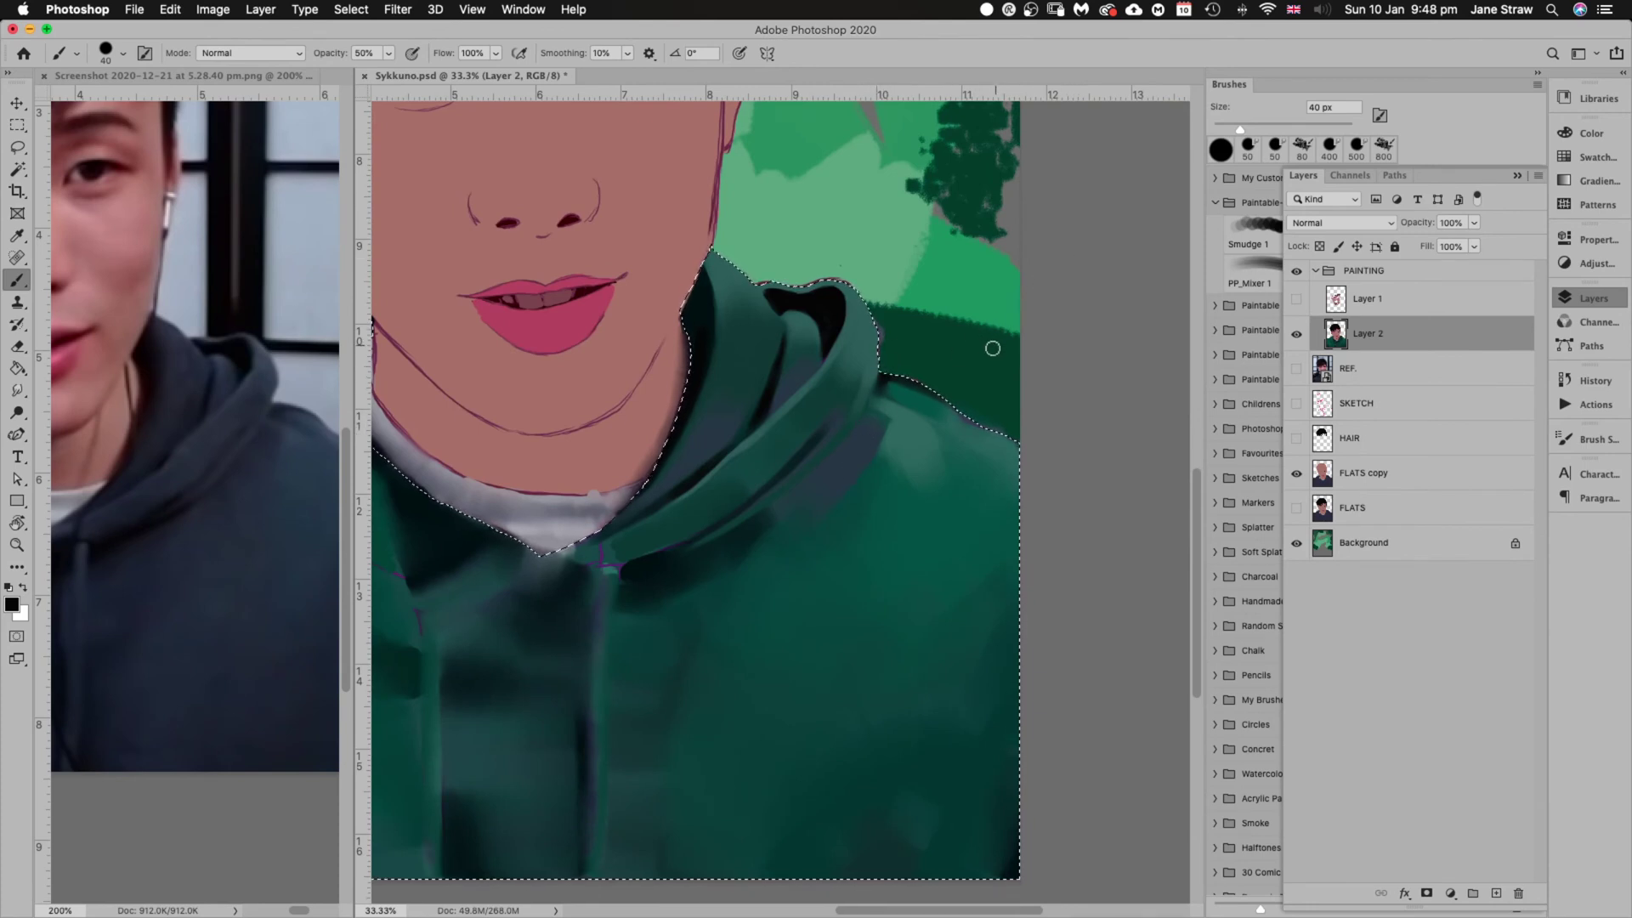
Extend the black accent from the rim down the shoulder's outer edge, enlarging the brush to 70 px
key(r)
mouse_move(973, 306)
mouse_down()
mouse_move(1015, 457)
mouse_move(1012, 569)
mouse_move(954, 526)
mouse_up()
key(bracketright)
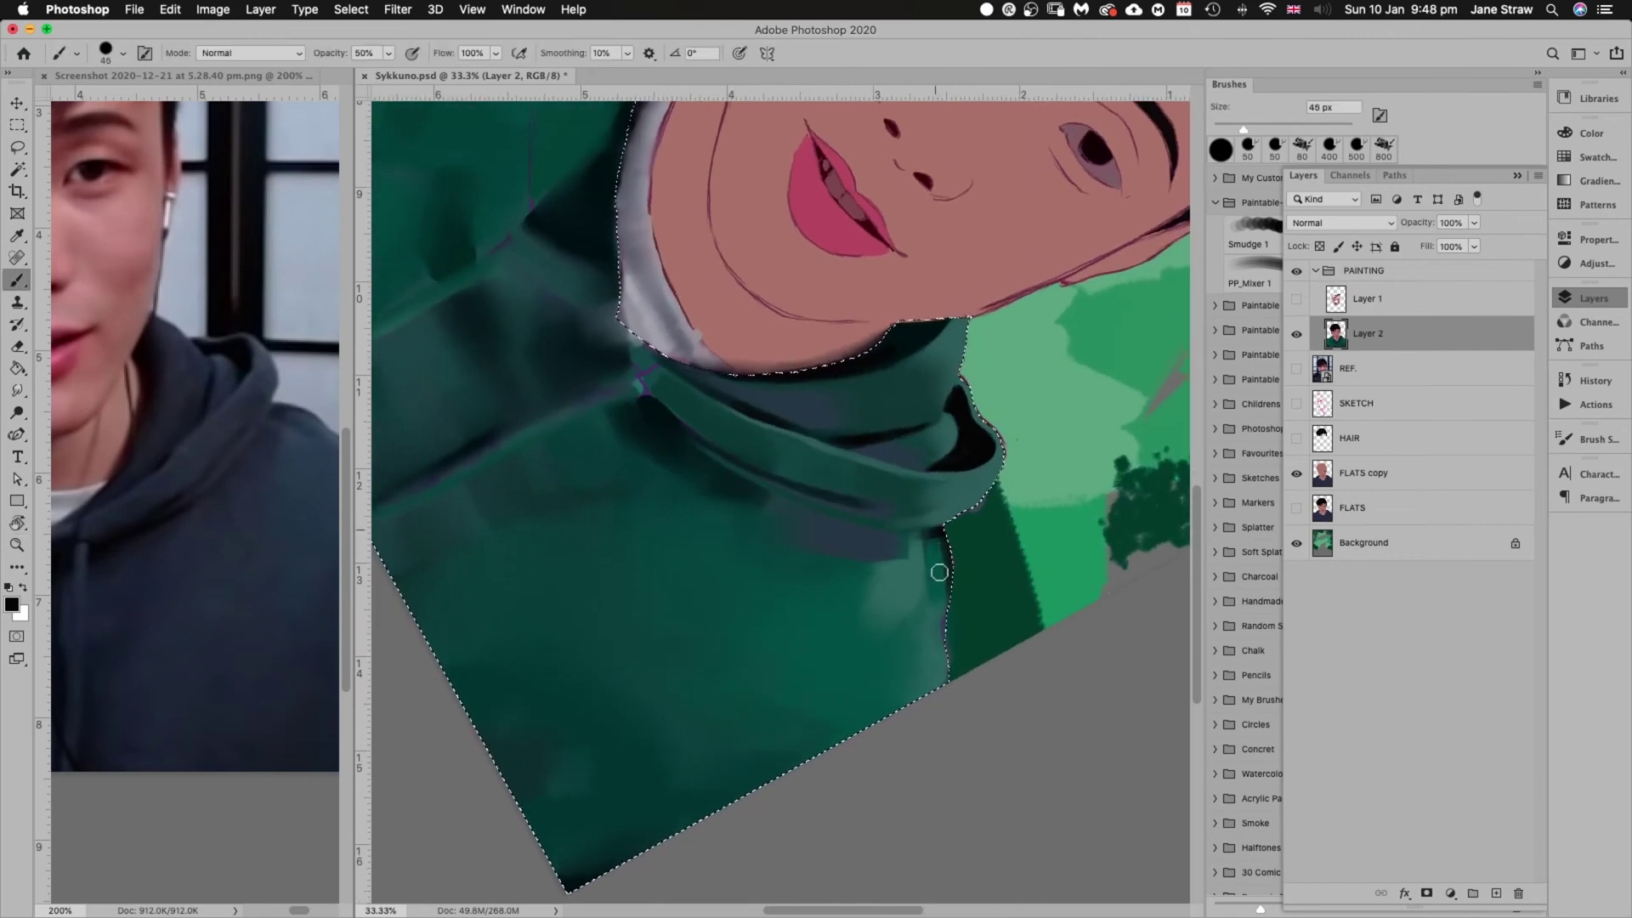
key(bracketright)
key(bracketright)
key(bracketright)
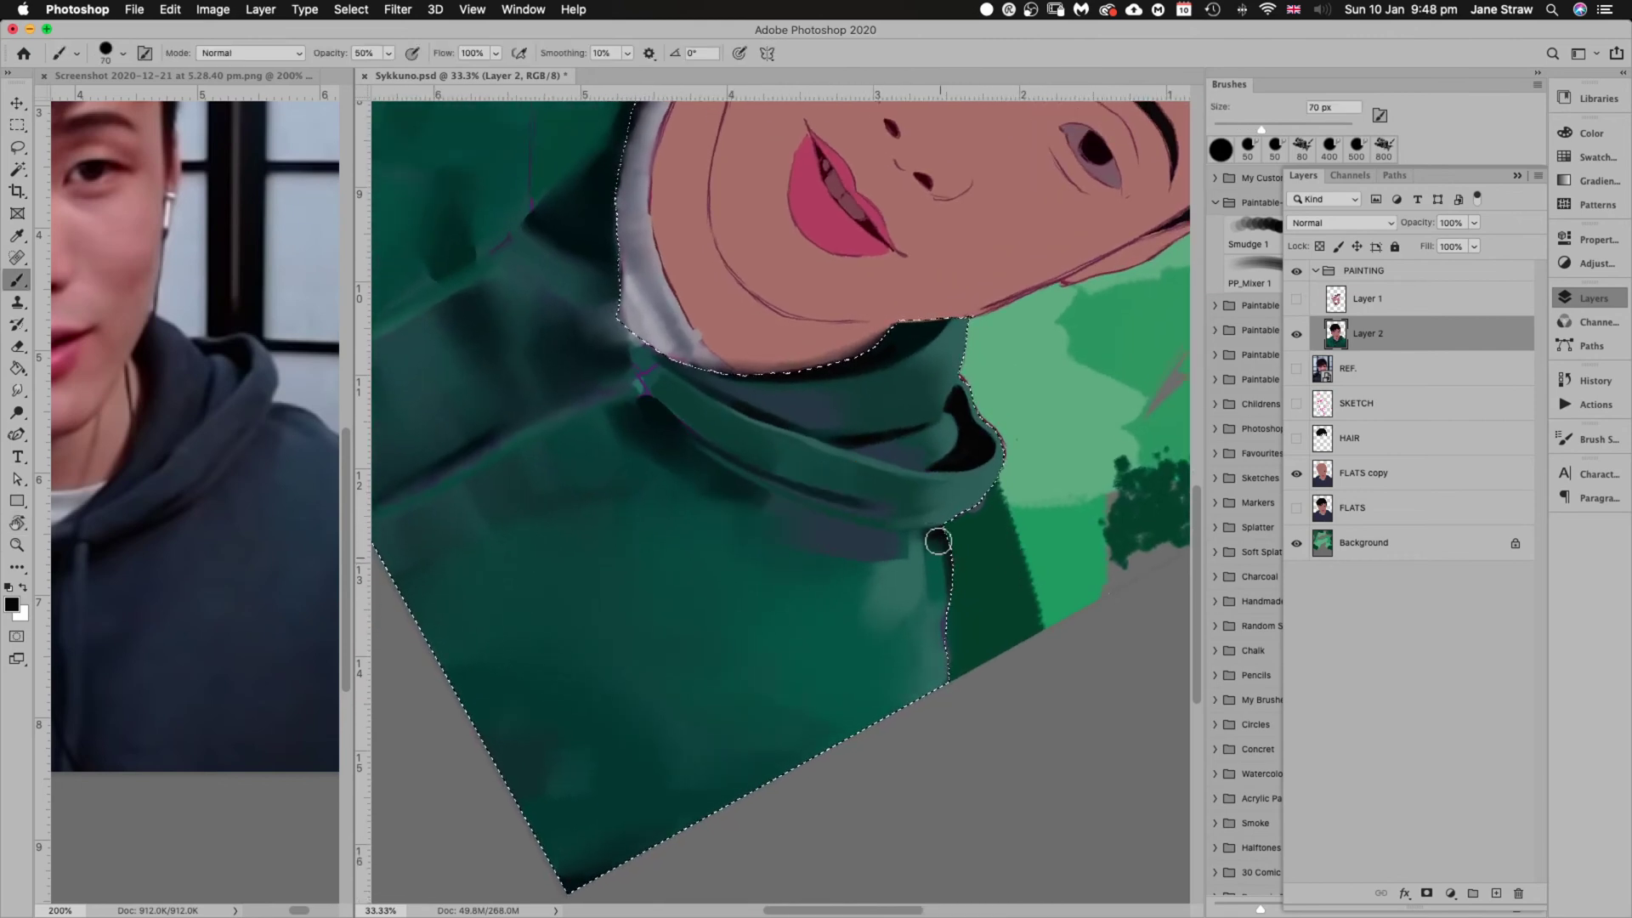
drag(940, 535, 943, 576)
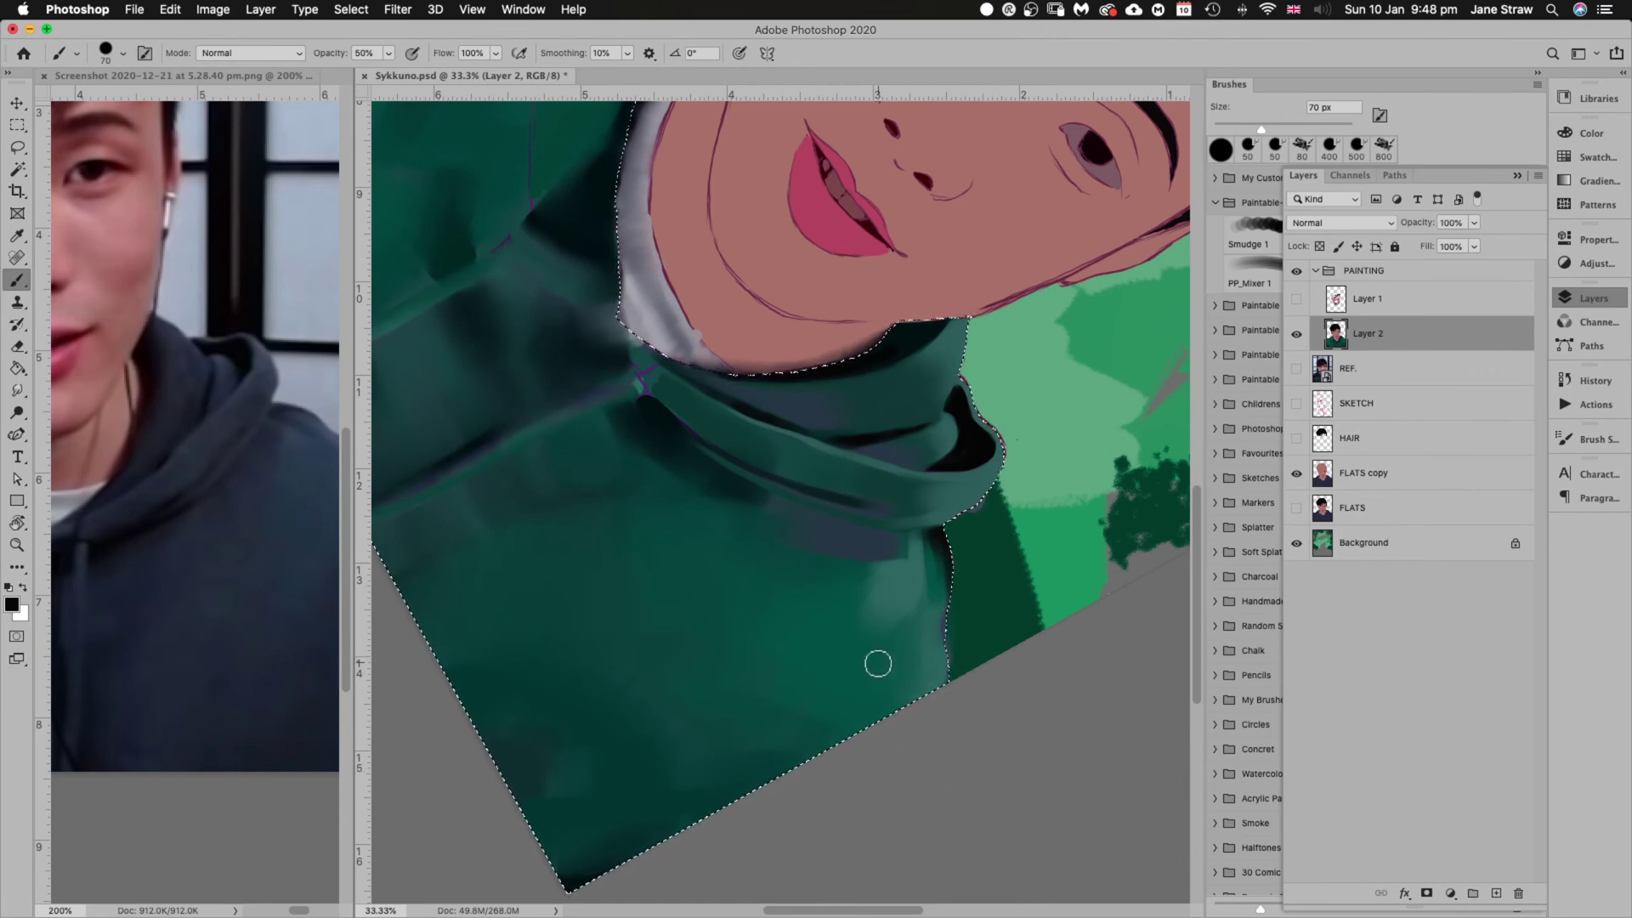
Sample green from the chest, check the shoulder in the reference photo, and blend the green along the painted shoulder's outer edge
alt+click(812, 616)
click(243, 803)
drag(263, 649, 186, 655)
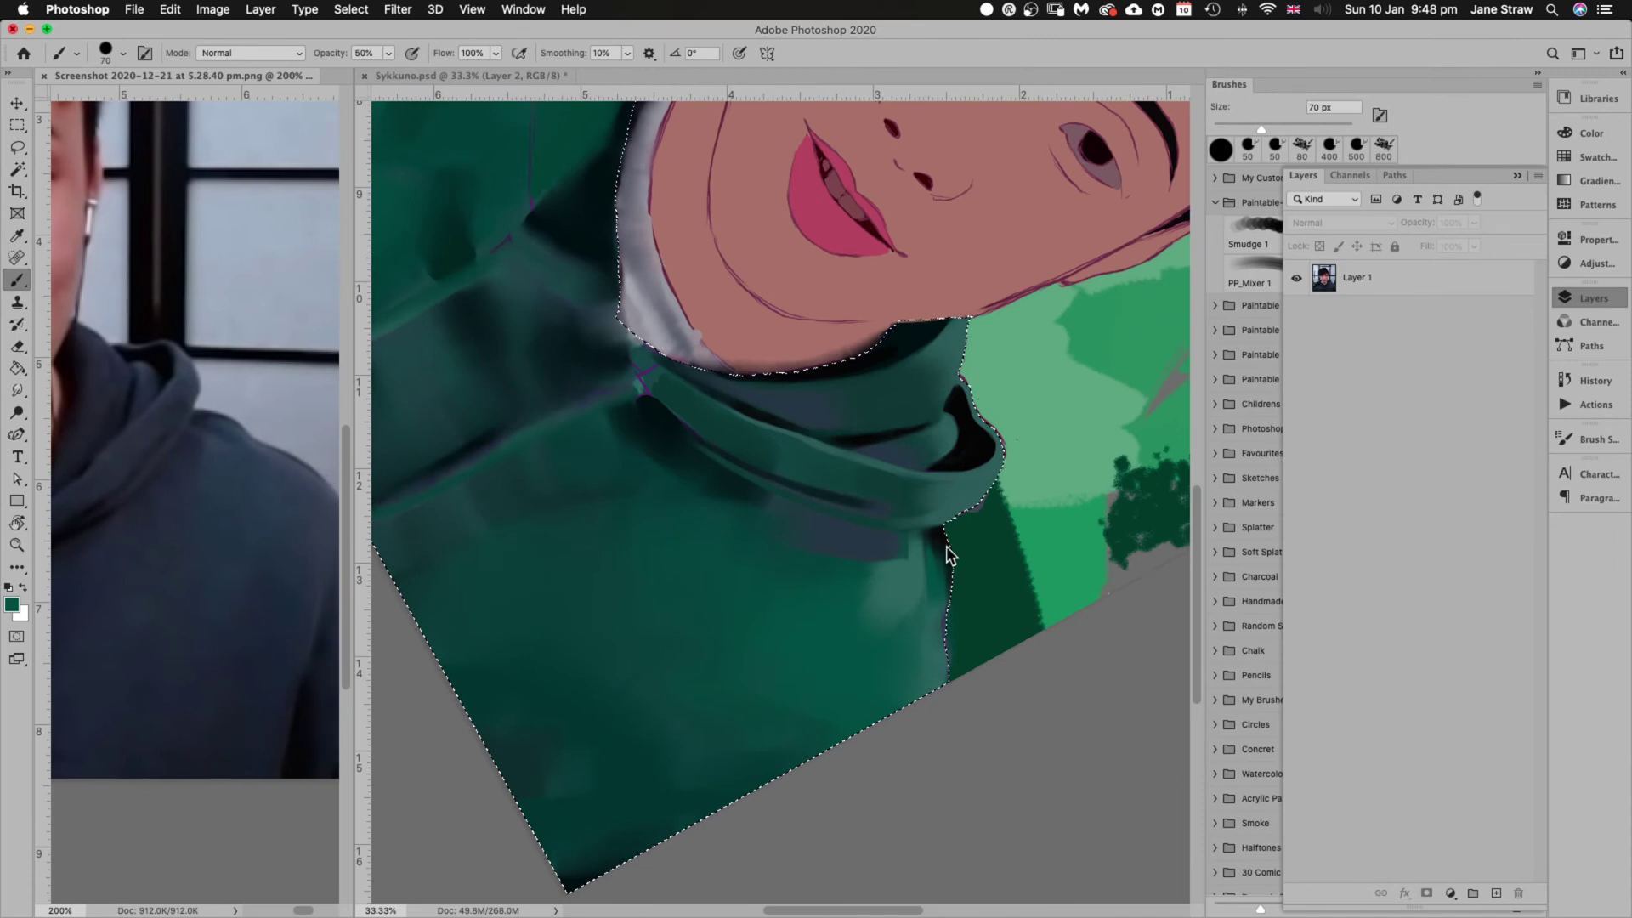
click(963, 695)
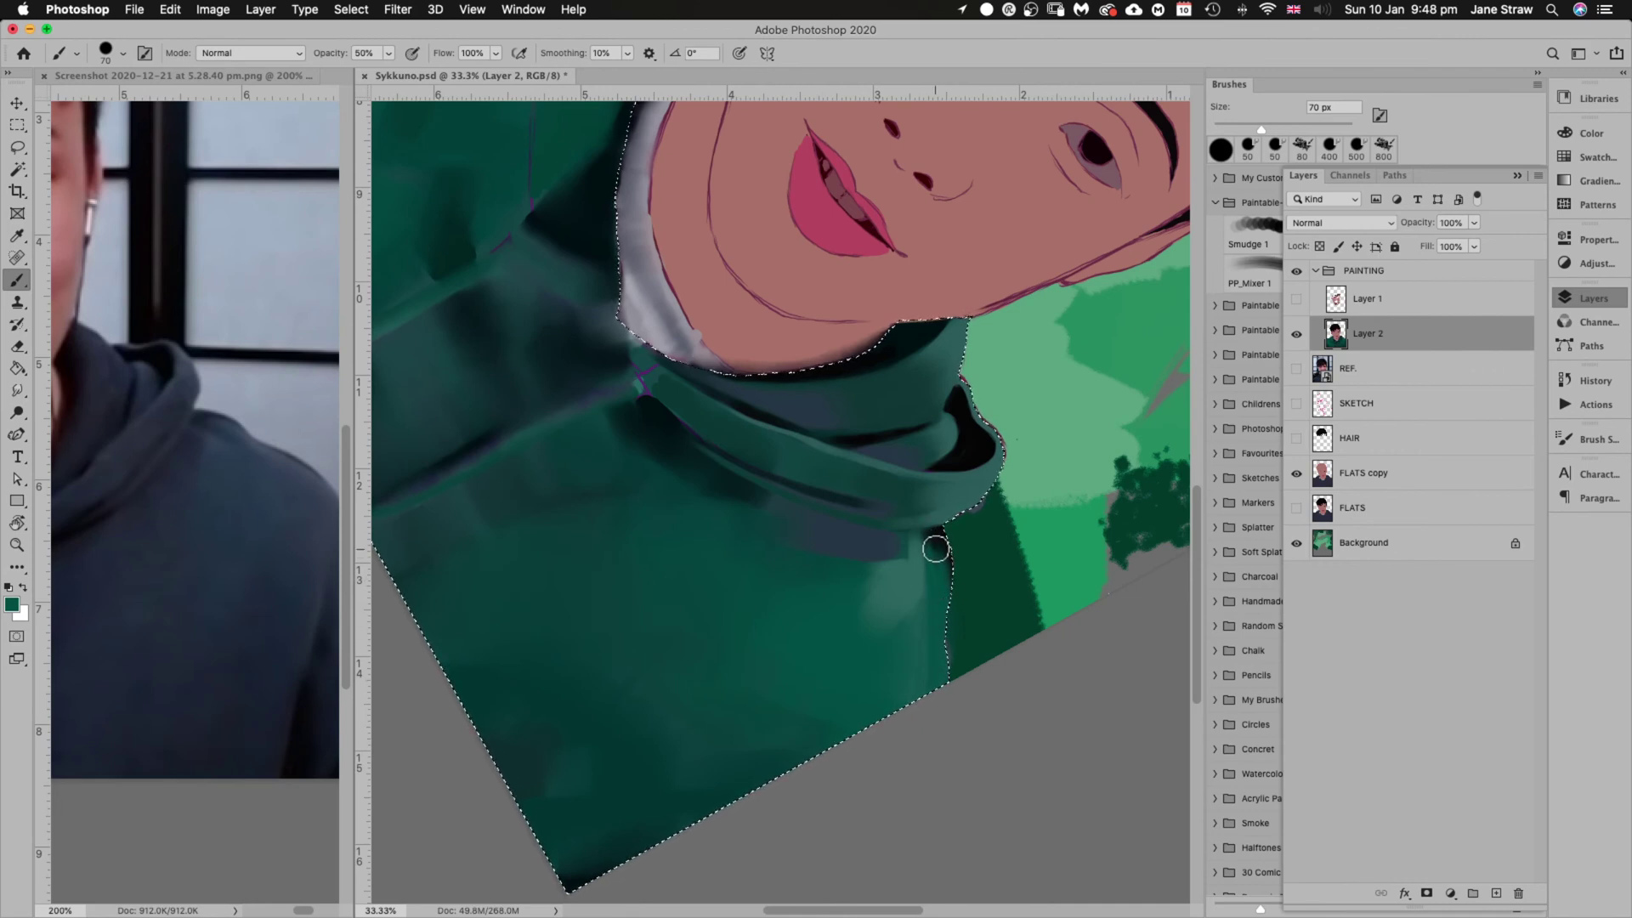
mouse_move(943, 586)
mouse_down()
mouse_move(932, 534)
mouse_move(946, 619)
mouse_up()
key(Escape)
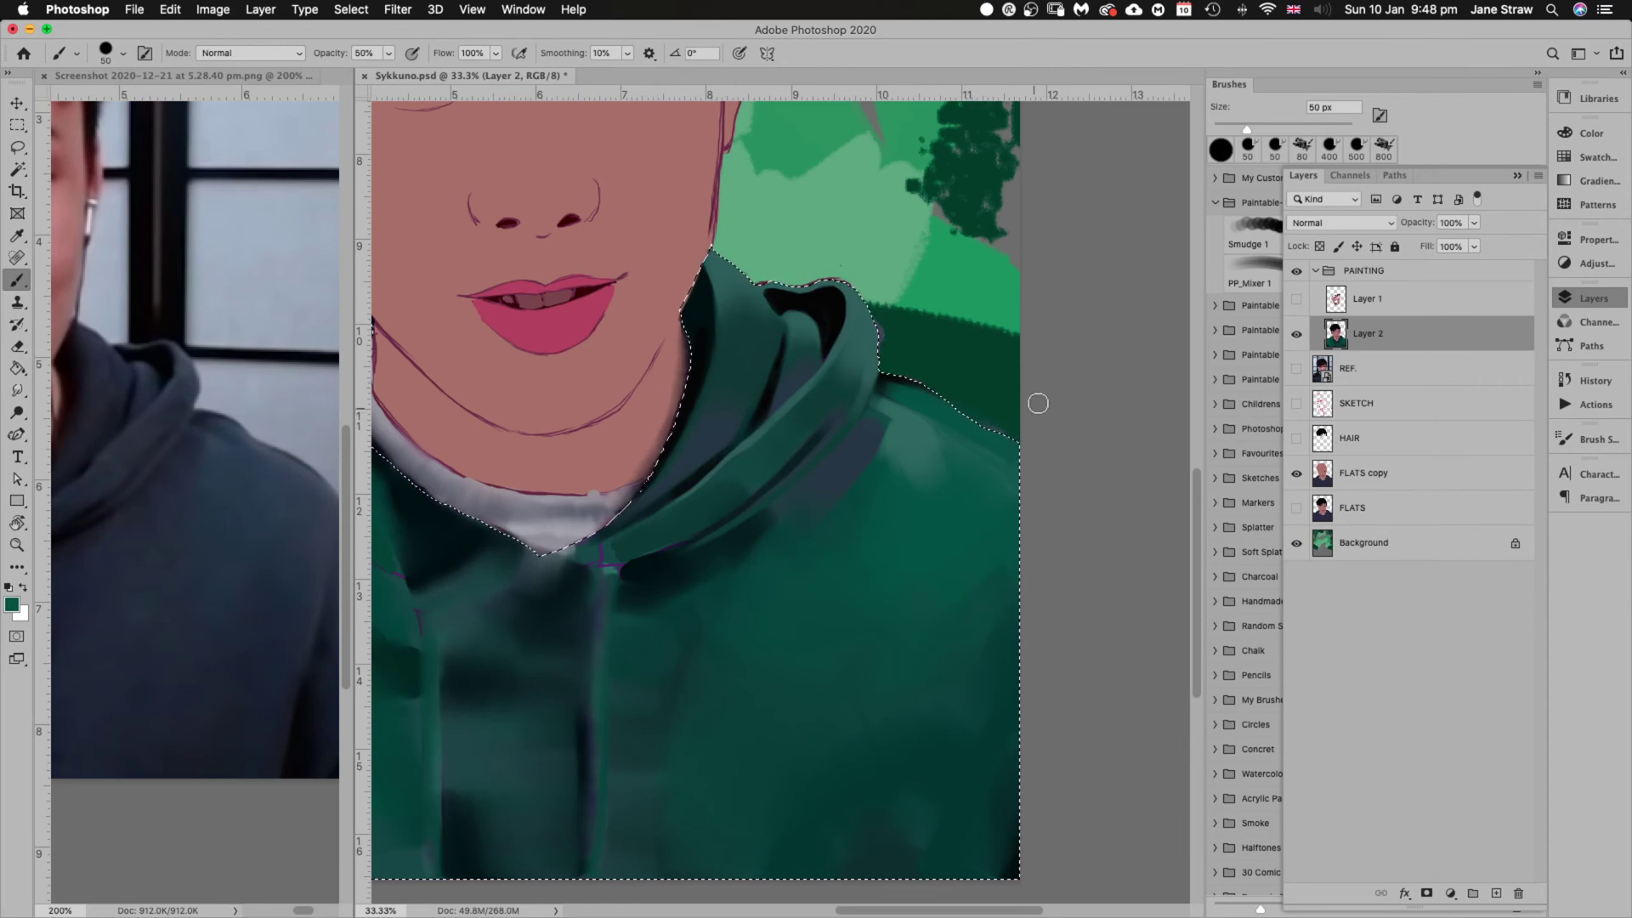
Sample light green from the shoulder highlight and paint it along the shoulder's outer edge with a 45 px brush
key(r)
mouse_move(1038, 372)
mouse_down()
mouse_move(1082, 510)
mouse_move(1057, 571)
mouse_up()
key(b)
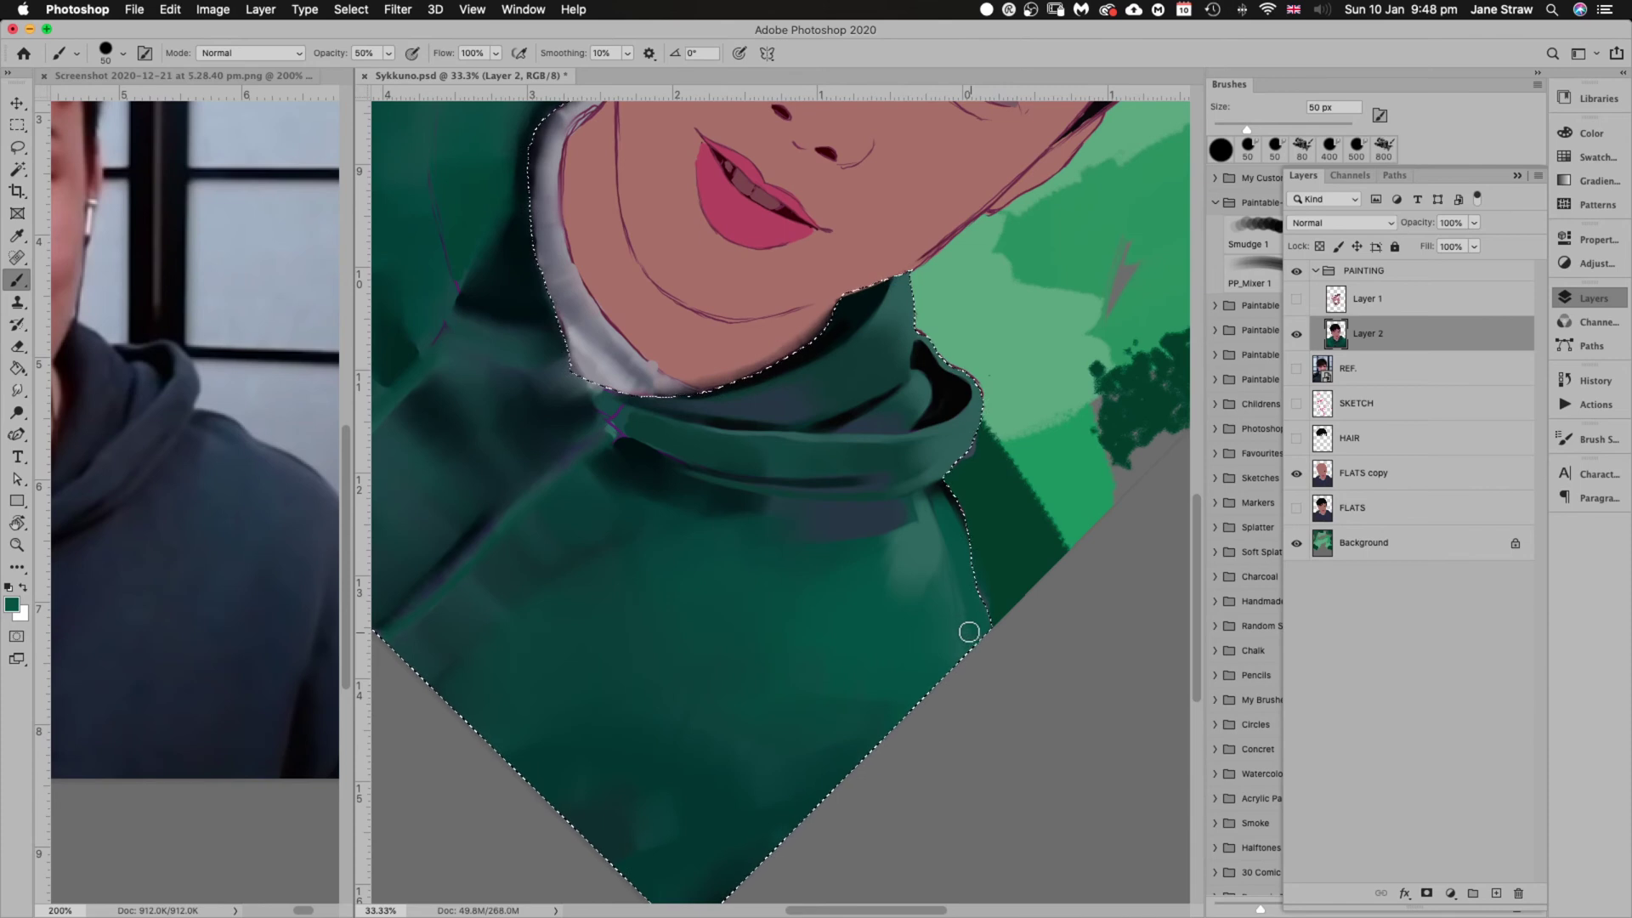
alt+click(918, 537)
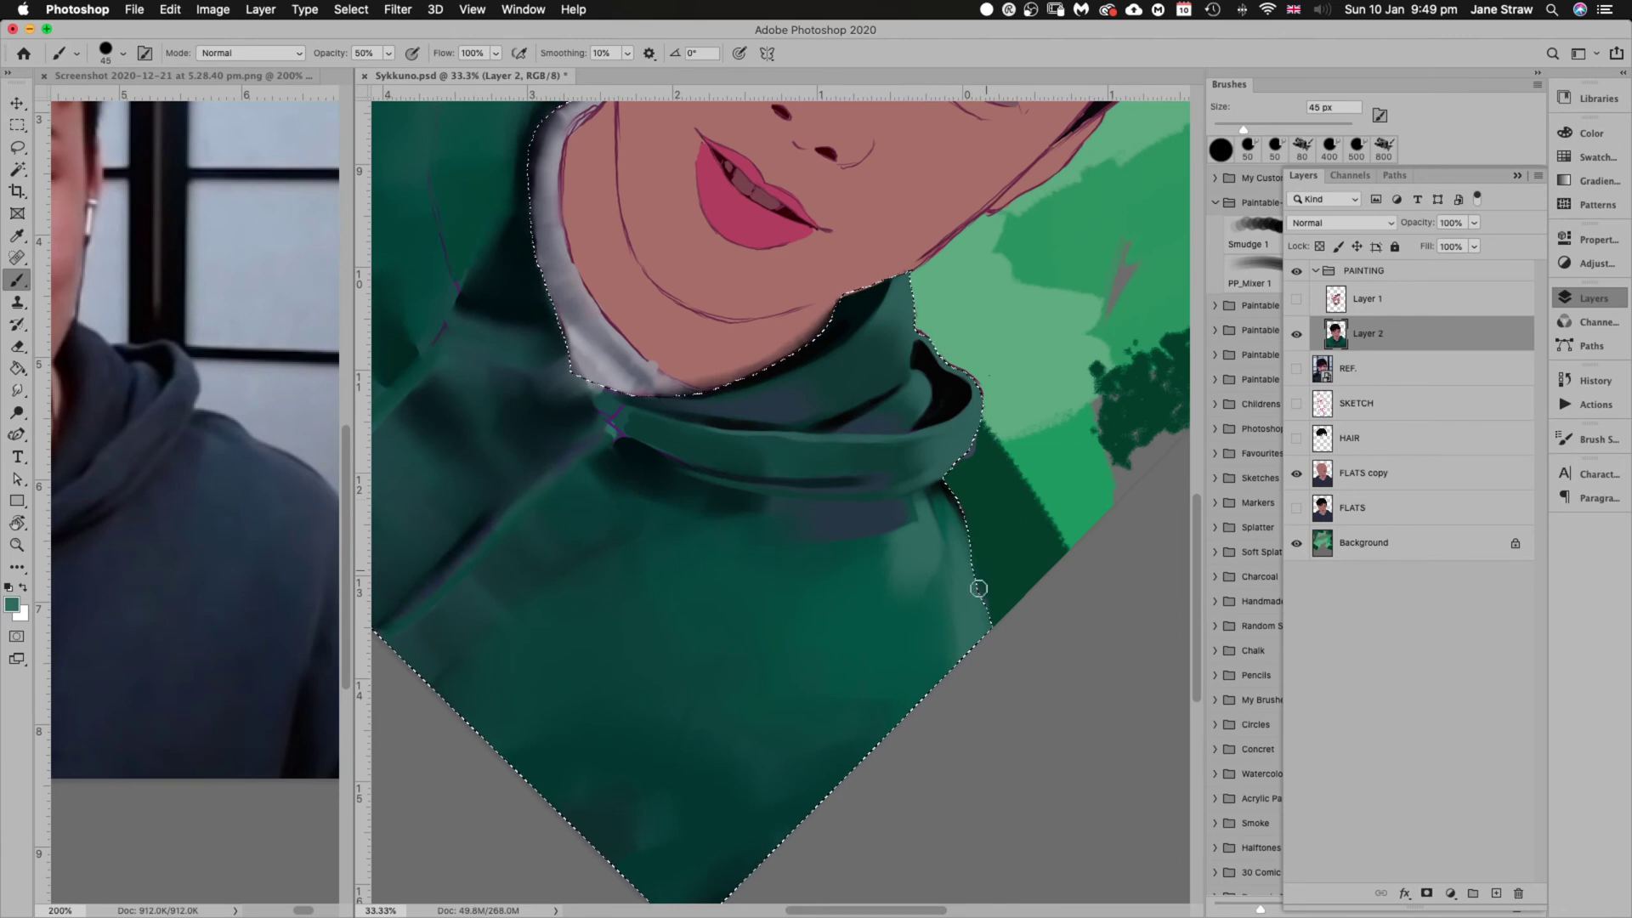
key(Escape)
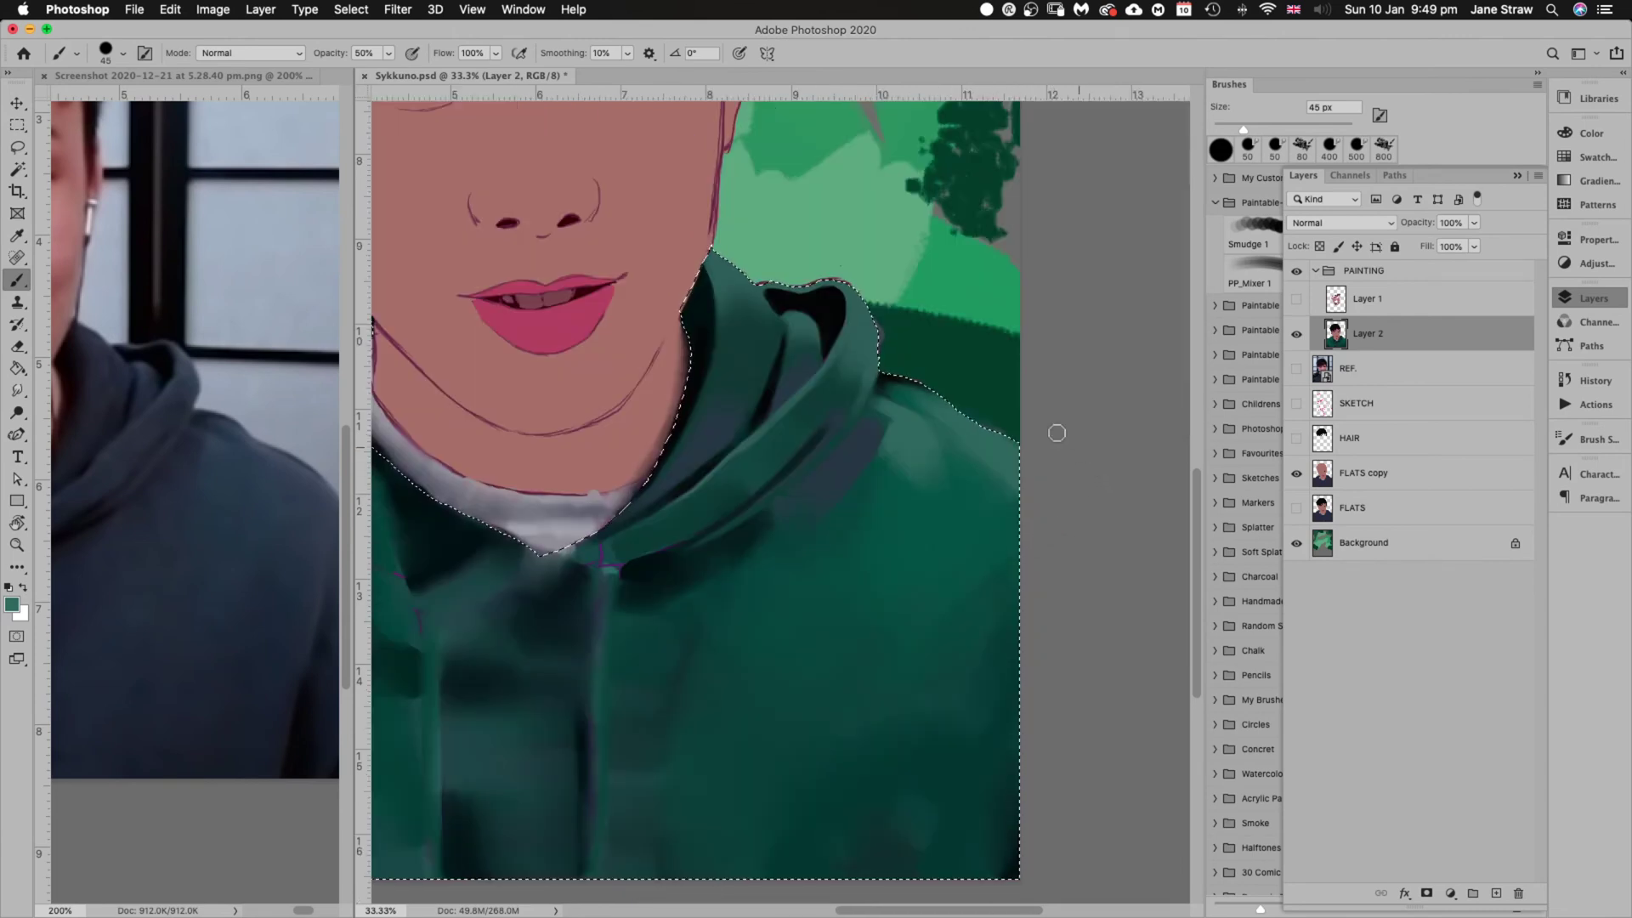
Sample green from the outer shoulder and blend the highlight beside the dark rim junction with a 45 px brush
alt+click(996, 499)
key(r)
mouse_move(998, 473)
mouse_down()
mouse_move(1038, 456)
mouse_move(1024, 590)
mouse_up()
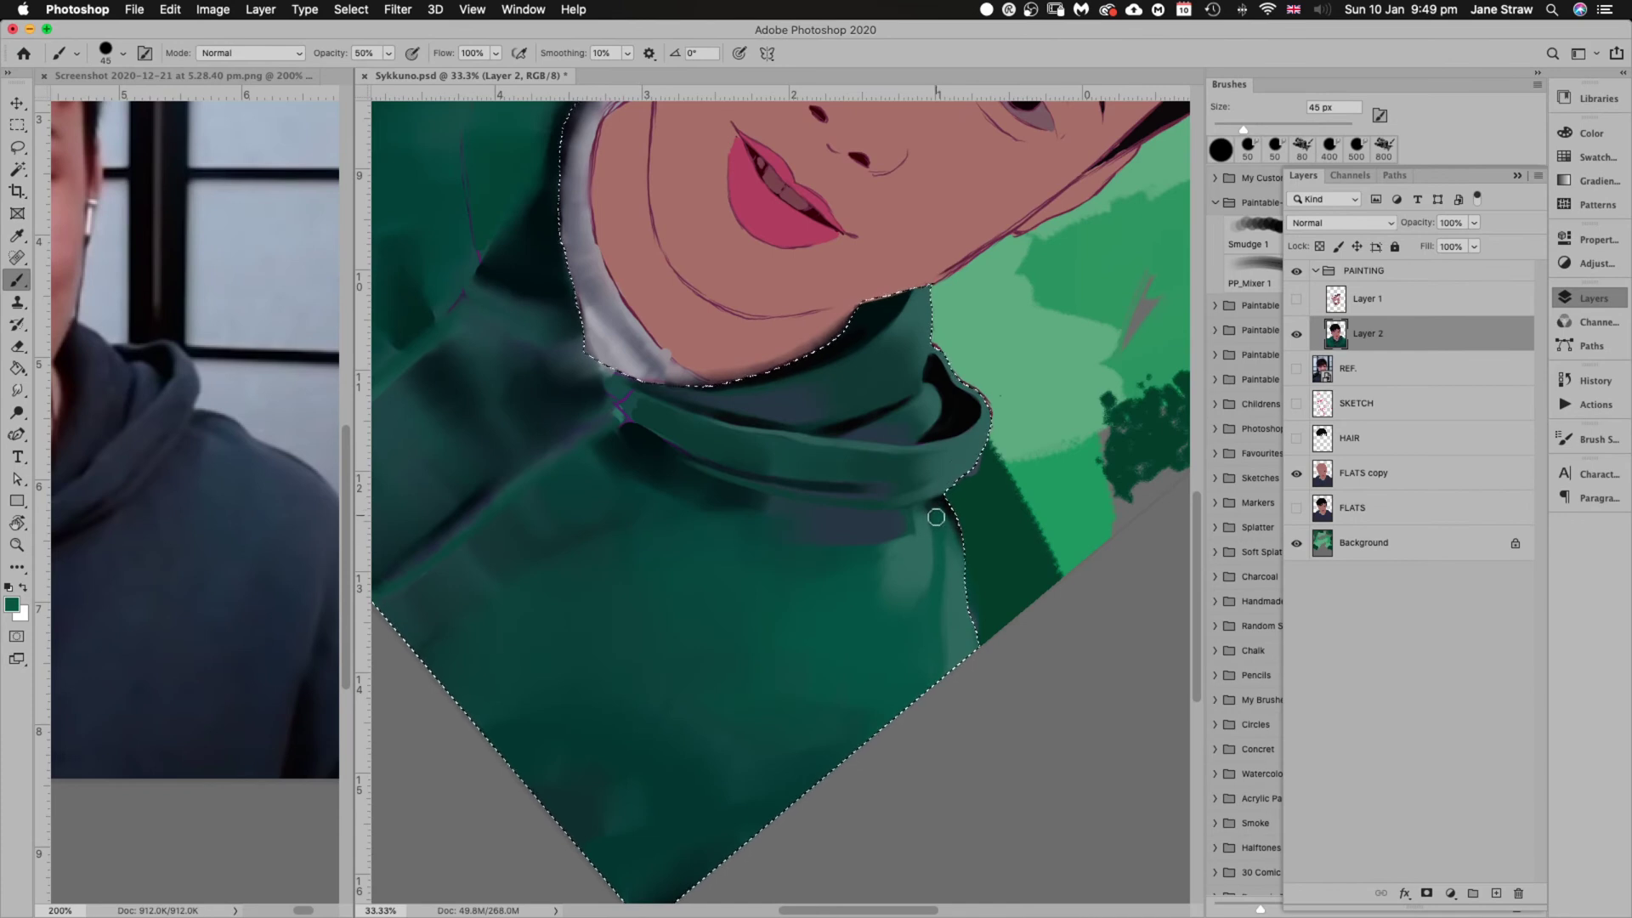
Sample mid green from the chest and blend the shoulder highlight softly down into the chest with a 300 px brush
key(Escape)
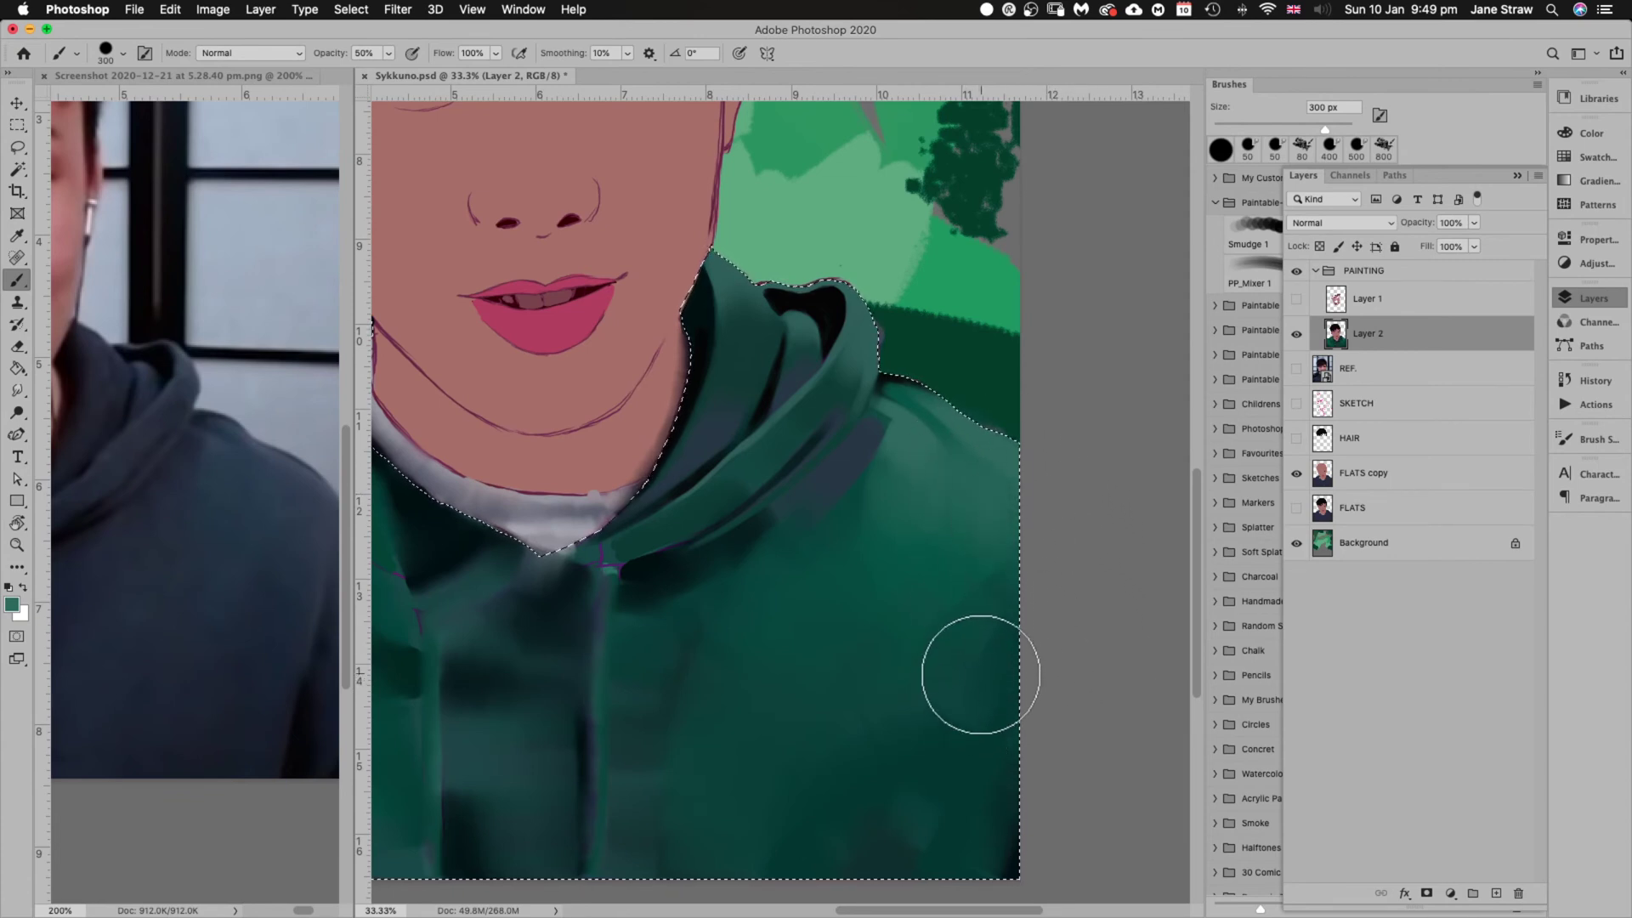
alt+click(845, 591)
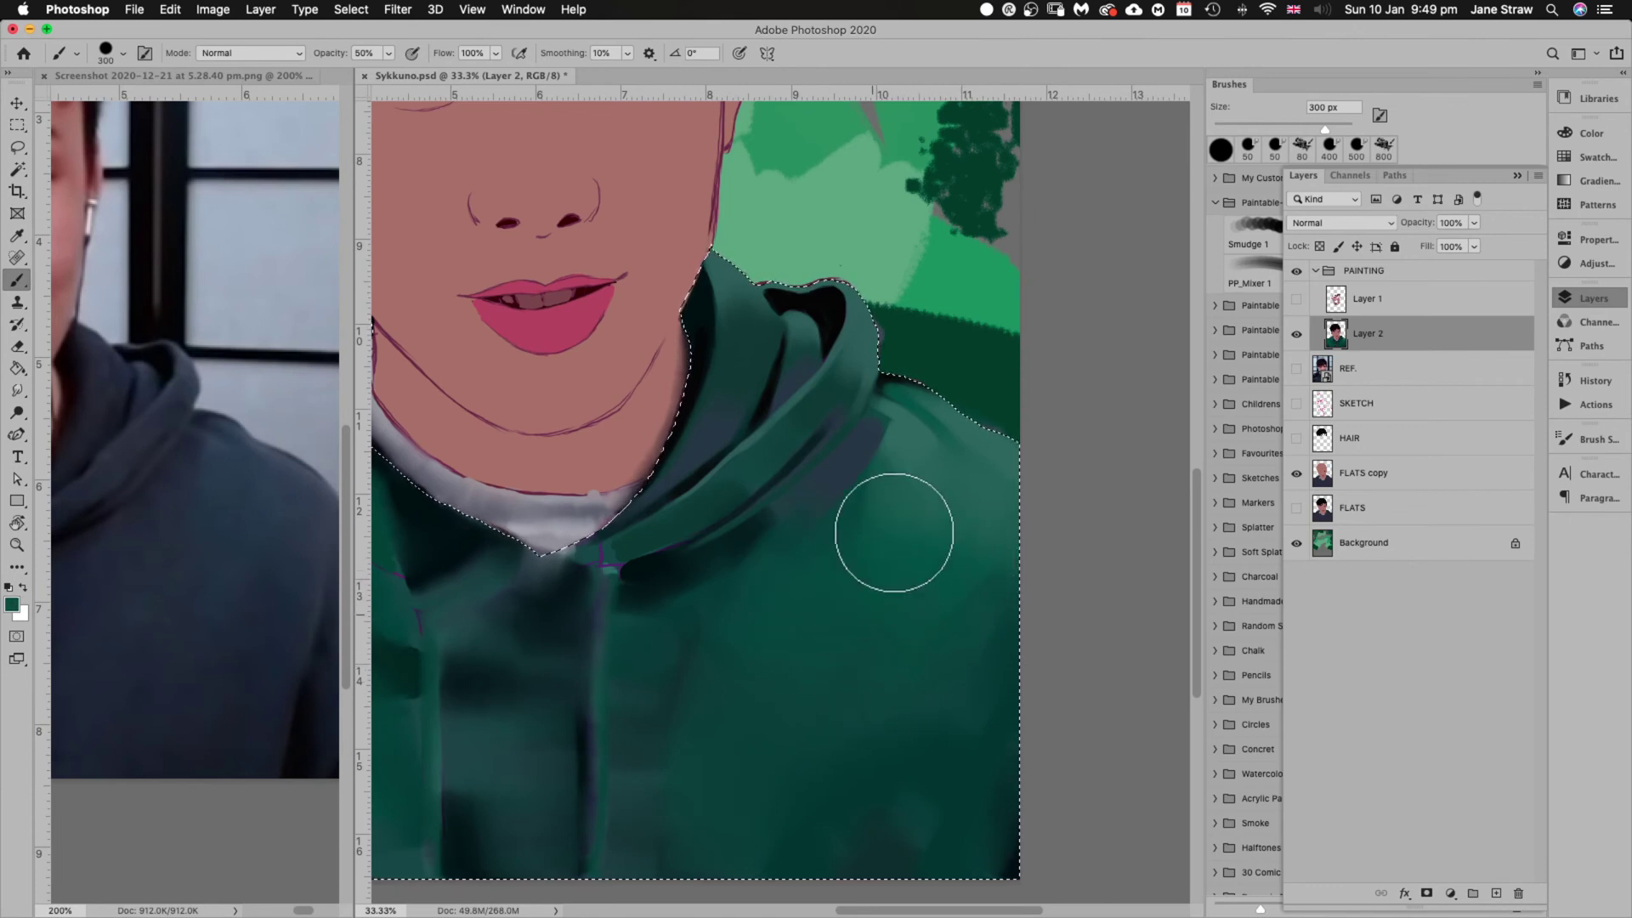
mouse_move(895, 533)
mouse_down()
mouse_move(885, 634)
mouse_move(946, 562)
mouse_move(928, 615)
mouse_move(1004, 552)
mouse_move(909, 652)
mouse_up()
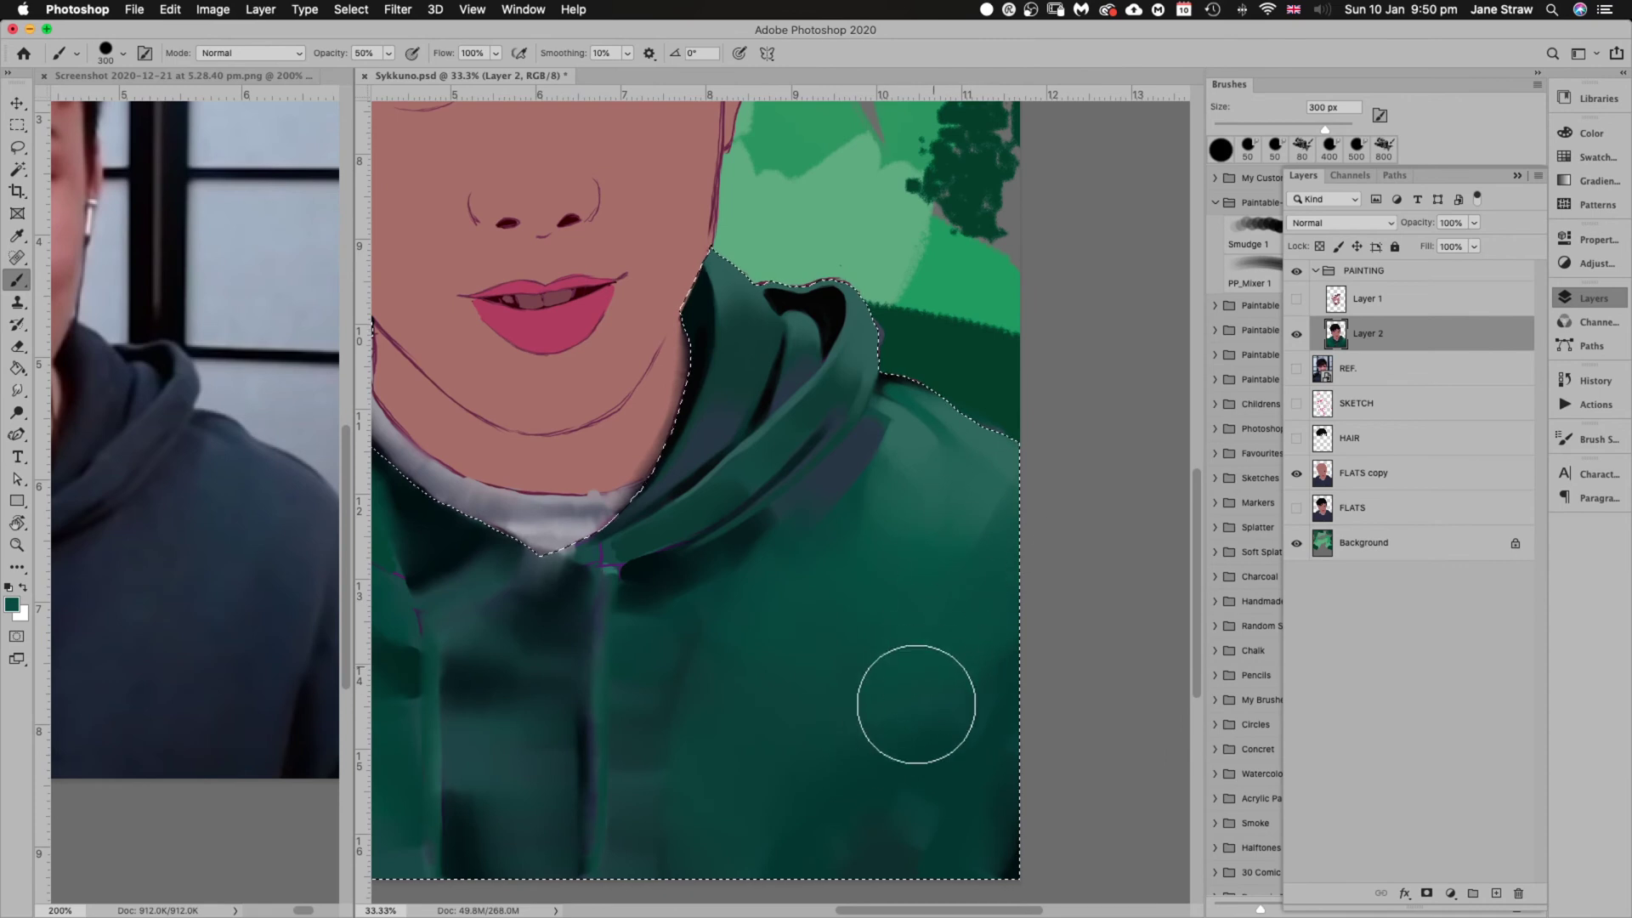
Blend the grey patches between the hood and shoulder into the surrounding green with a soft brush reduced to 100 px
key(bracketleft)
key(bracketleft)
key(bracketleft)
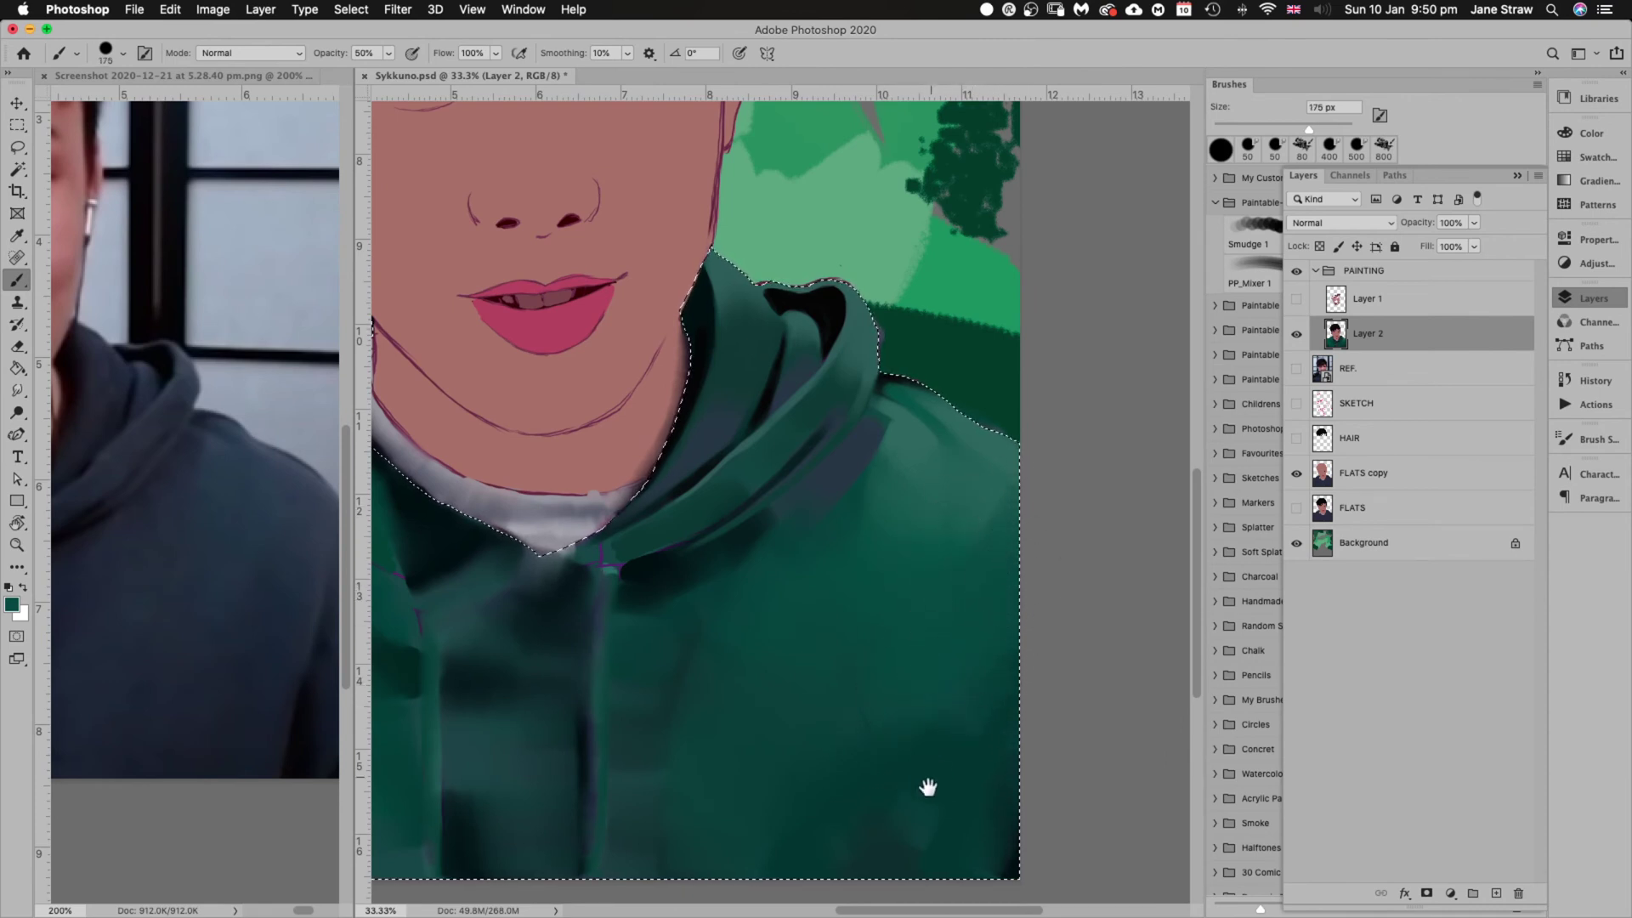
drag(928, 787, 980, 677)
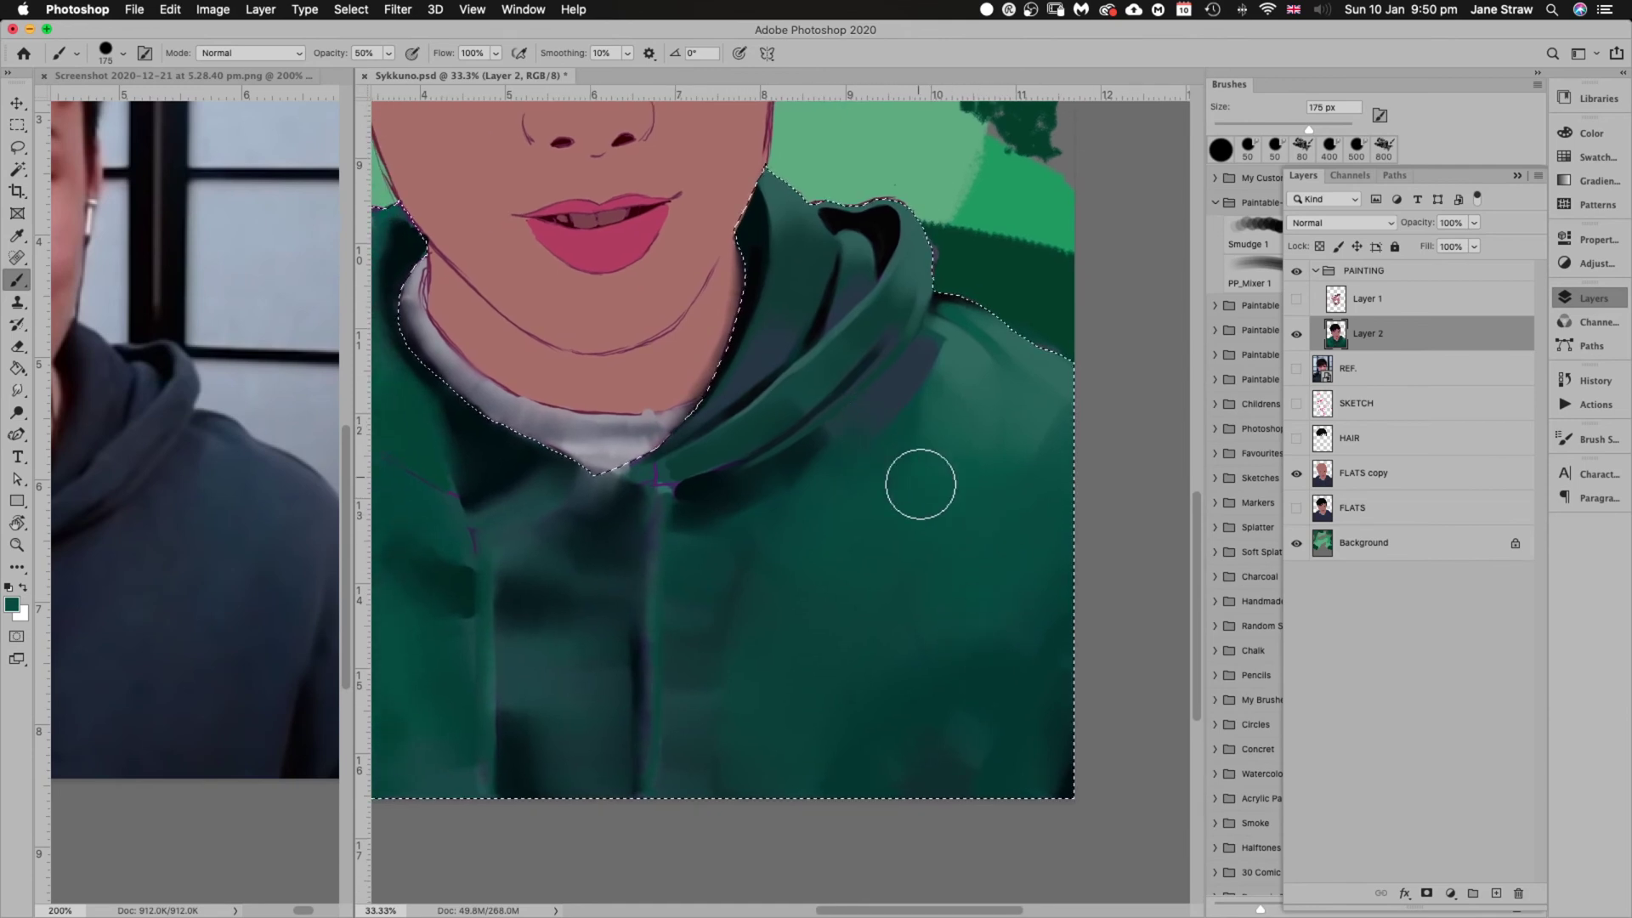
drag(904, 583, 969, 583)
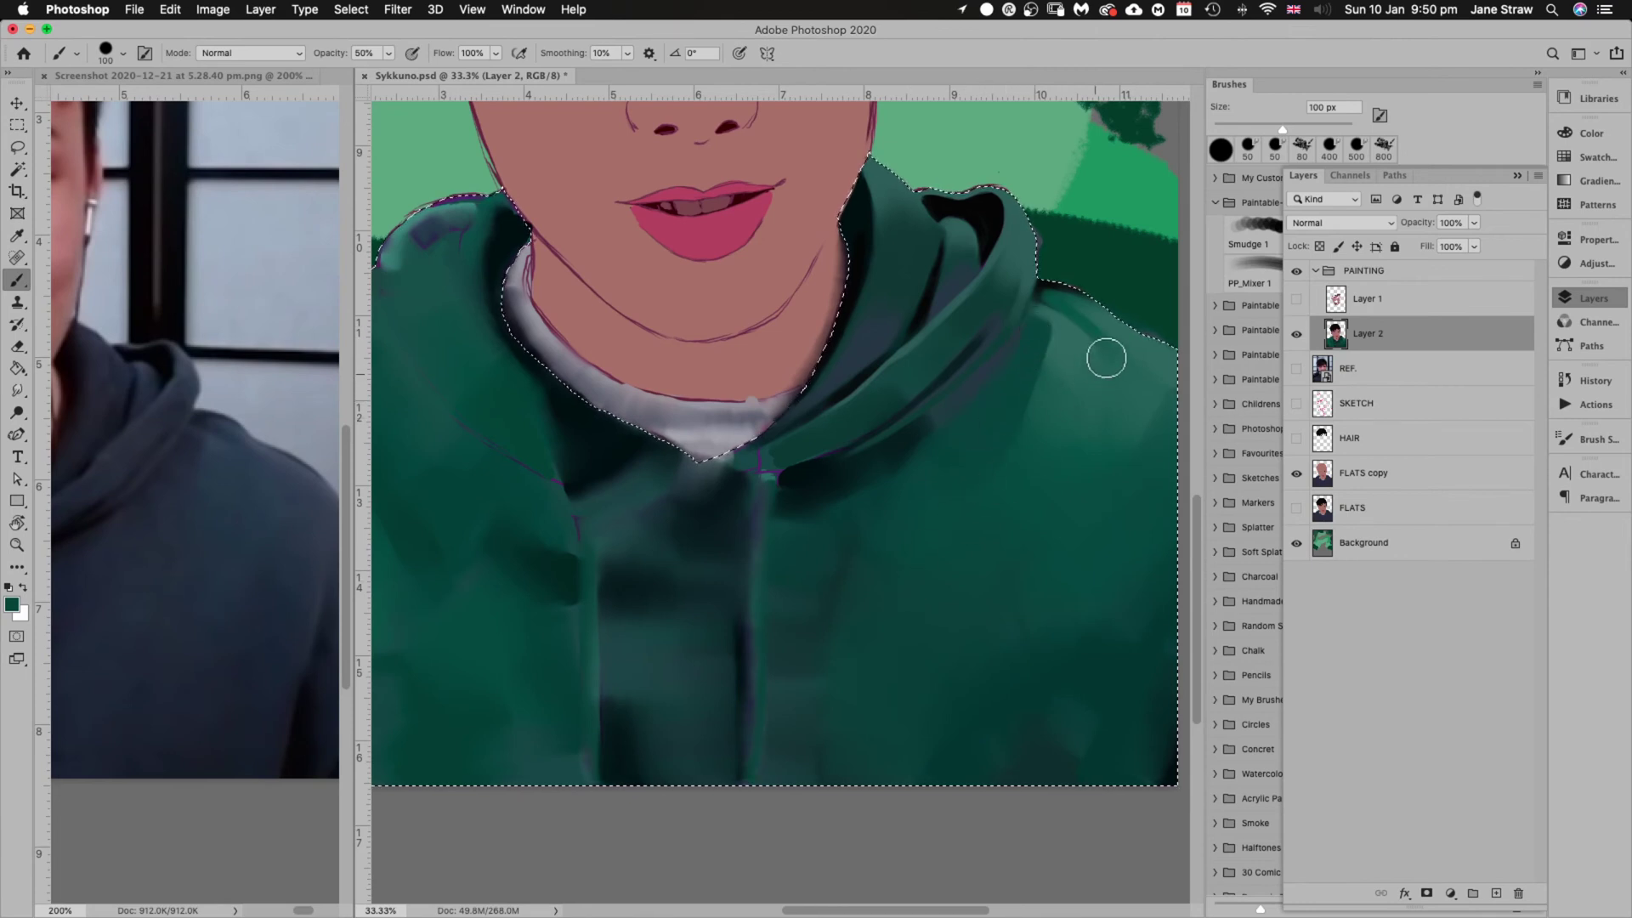
key(bracketright)
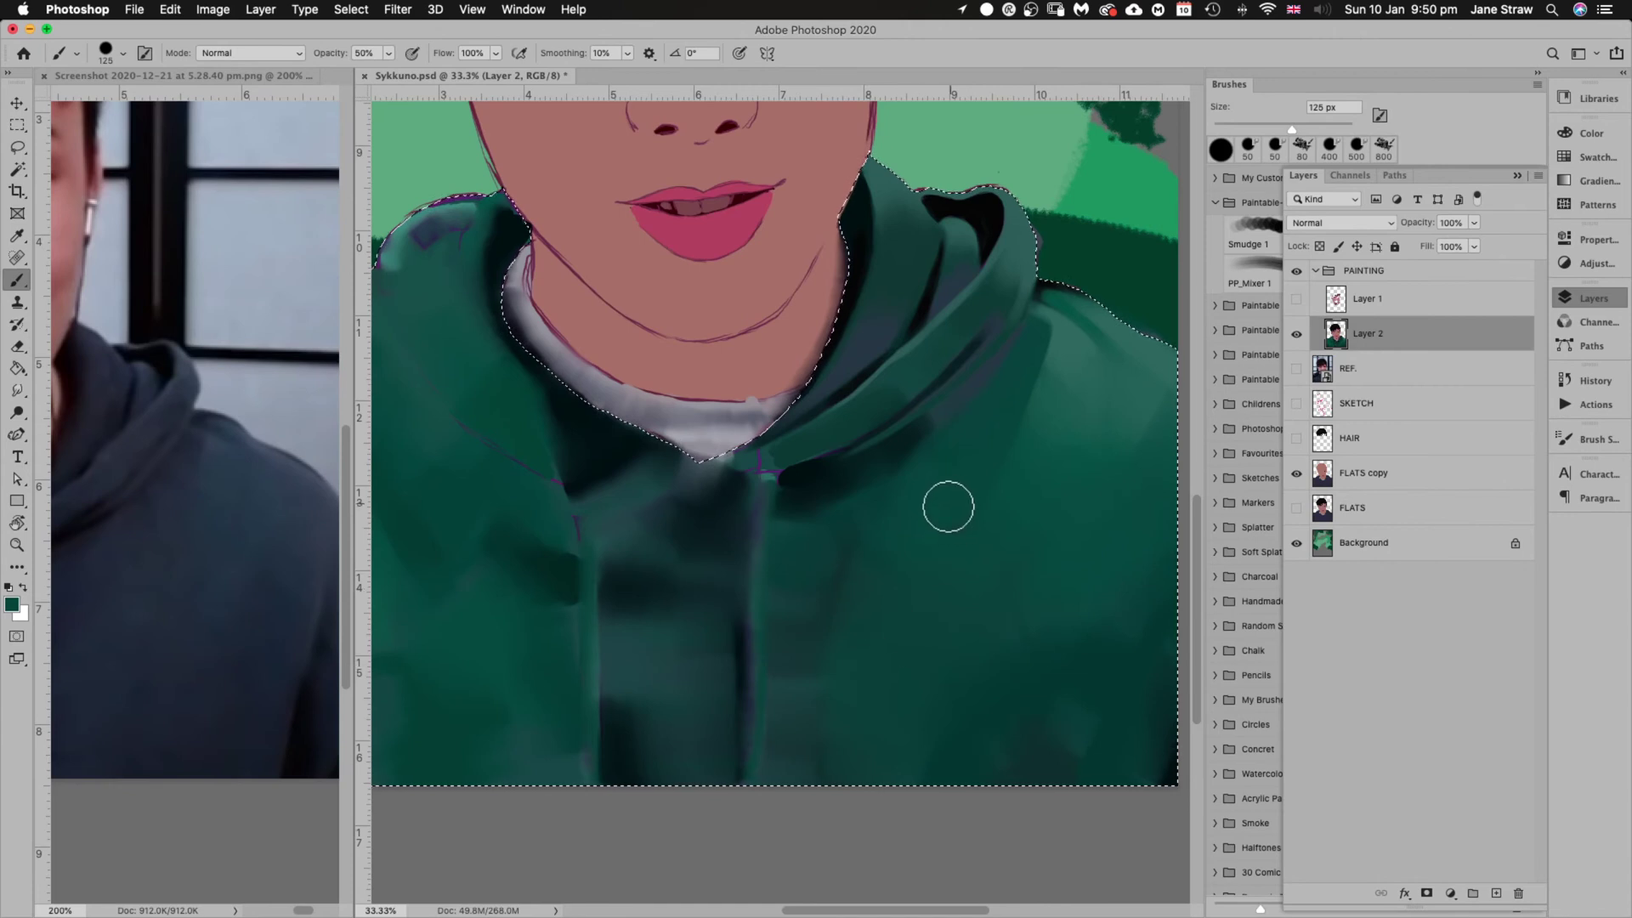
Examine the hoodie's shading across the whole portrait and close up around the hood and chest
key(bracketright)
key(bracketright)
key(bracketright)
key(super+d)
key(super+minus)
key(super+minus)
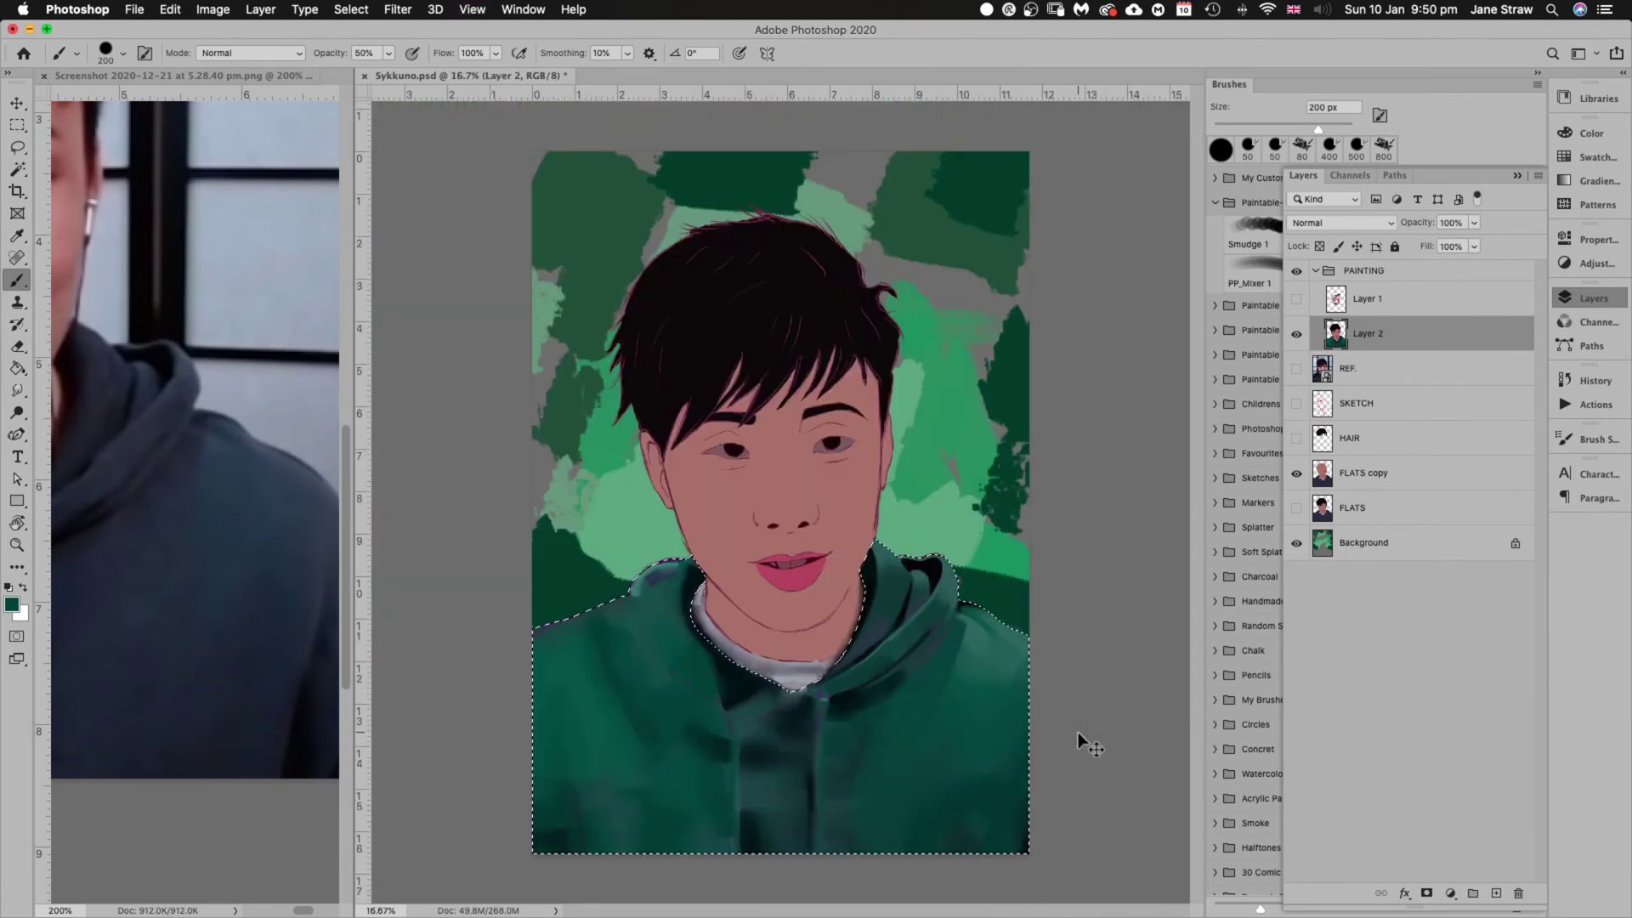
key(super+plus)
key(super+plus)
key(super+plus)
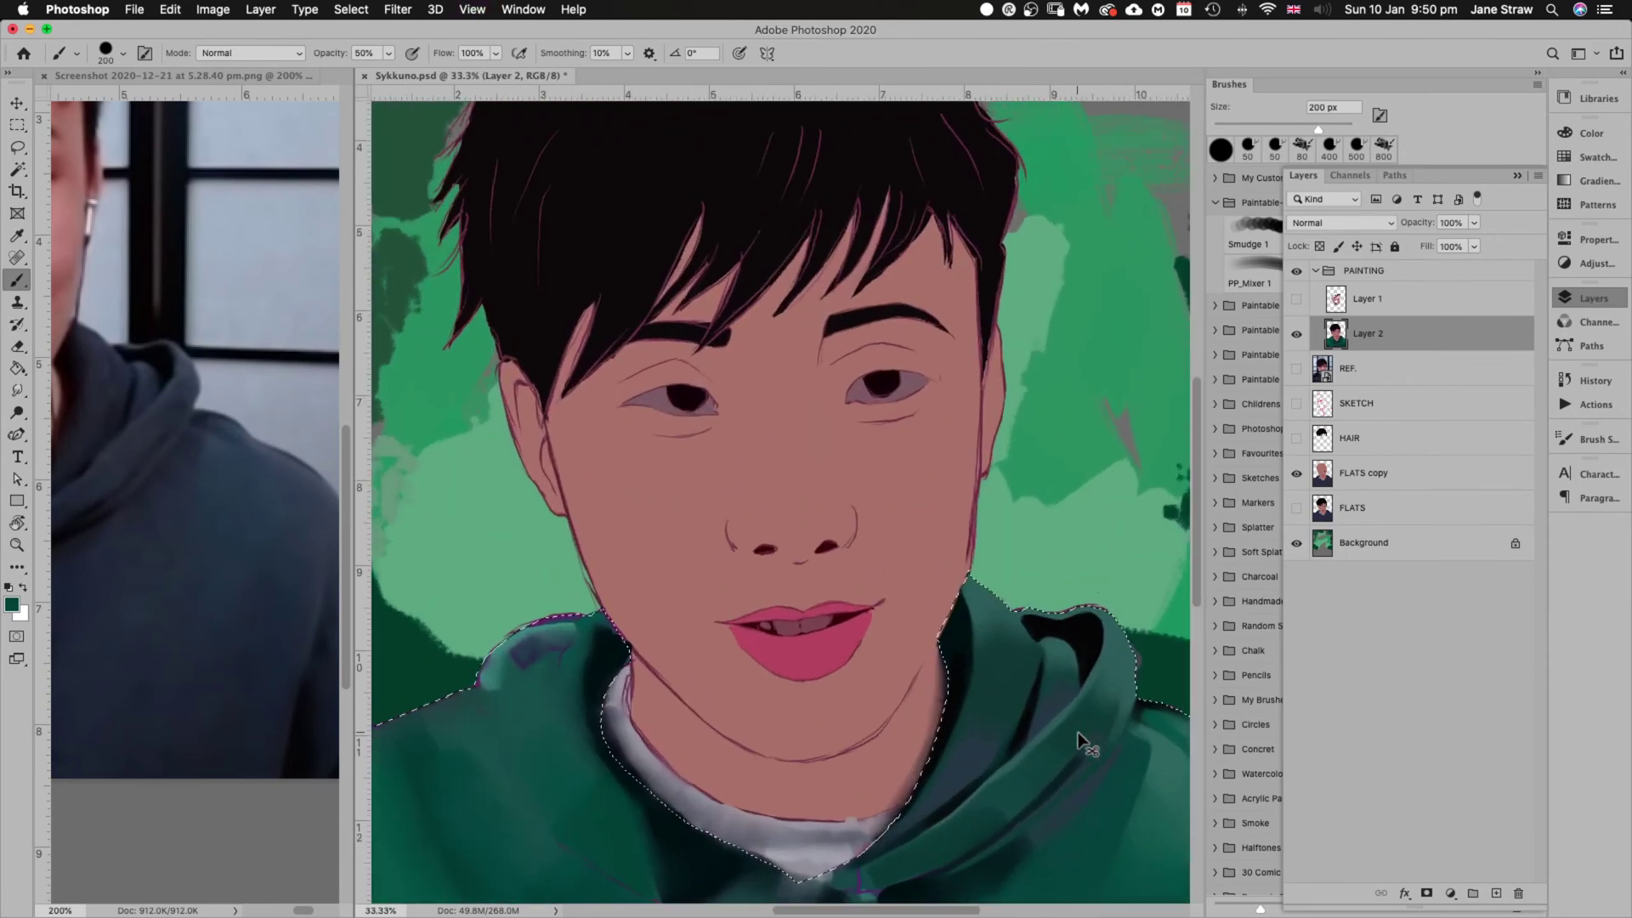
drag(1078, 732, 951, 354)
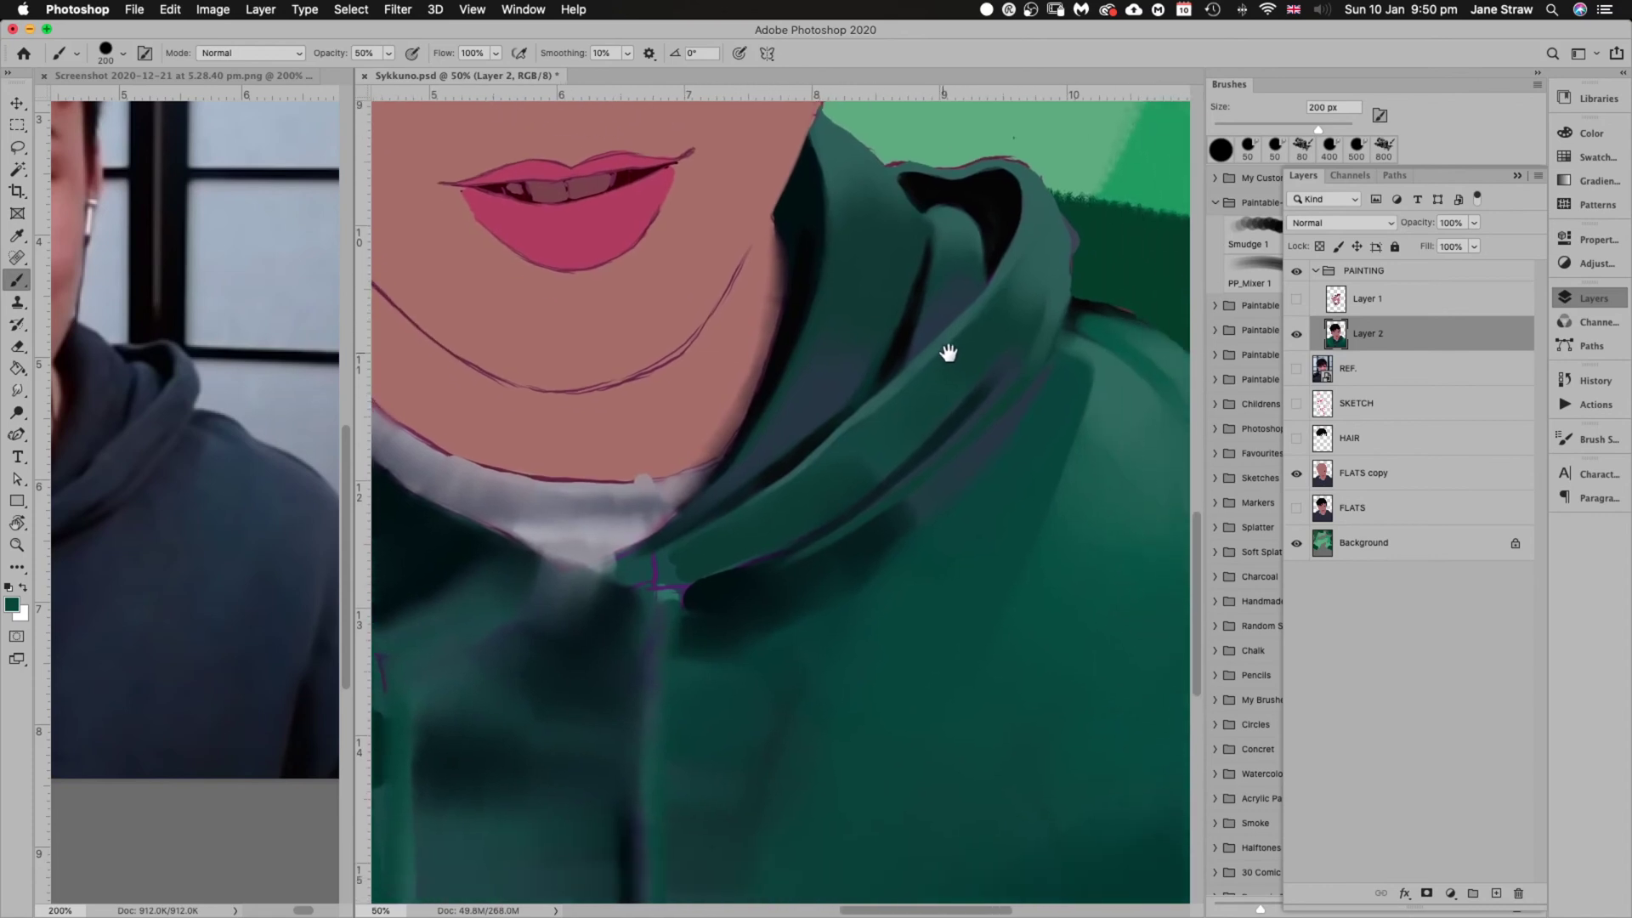
drag(977, 572, 977, 510)
drag(951, 584, 992, 538)
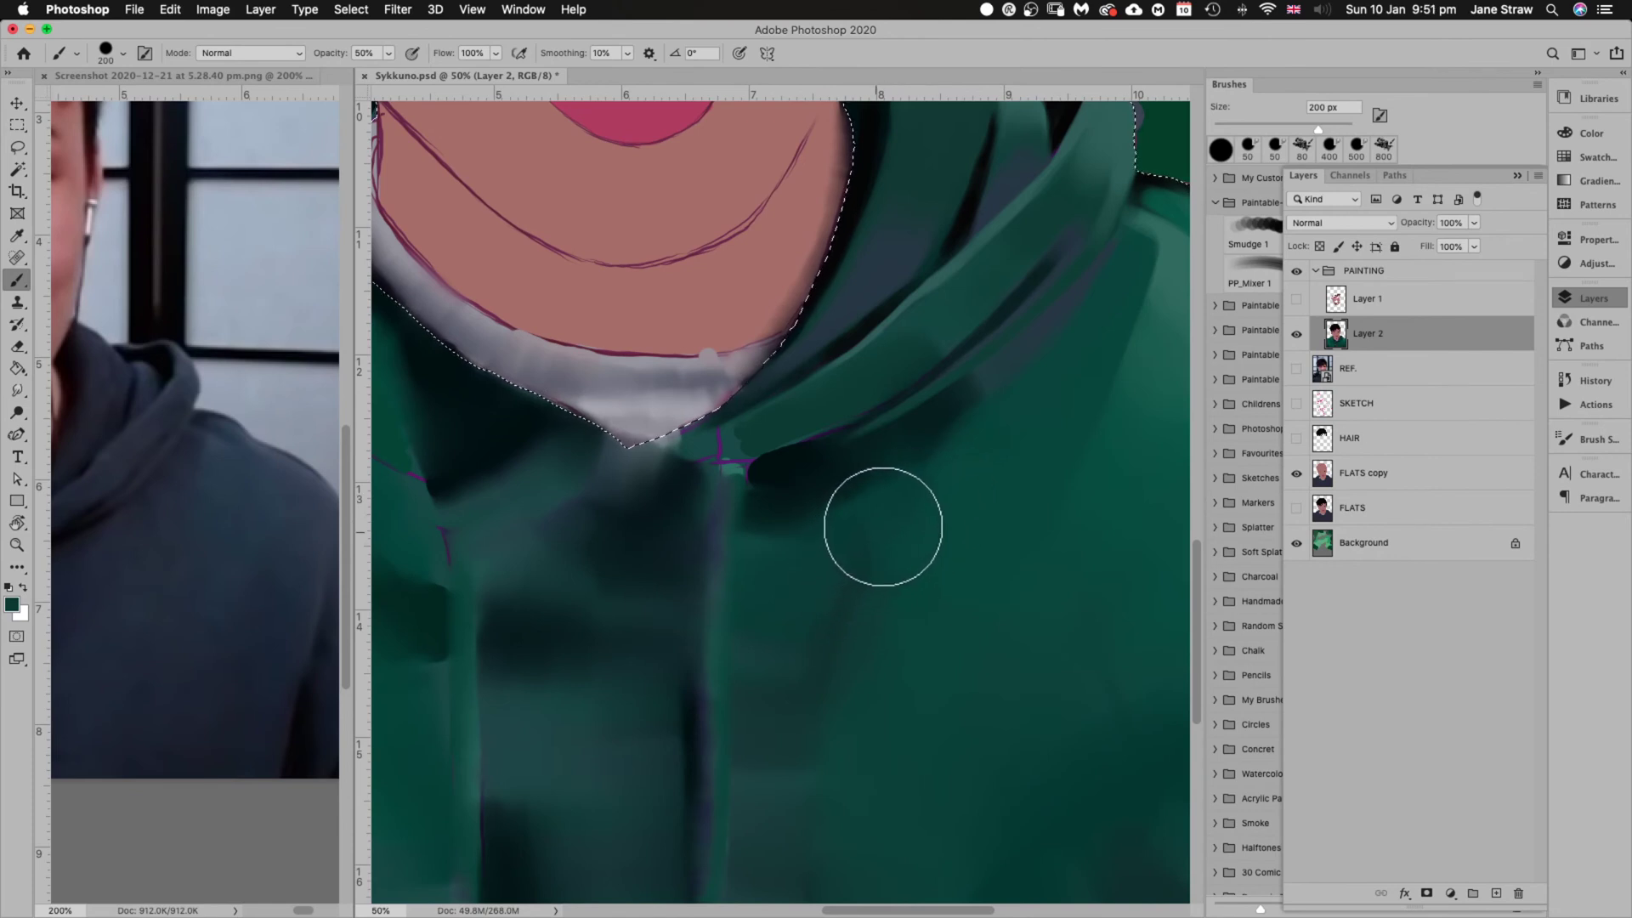
Paint a dark green shadow running diagonally from beneath the hood down into the chest with a 150 px brush
key(bracketleft)
key(bracketleft)
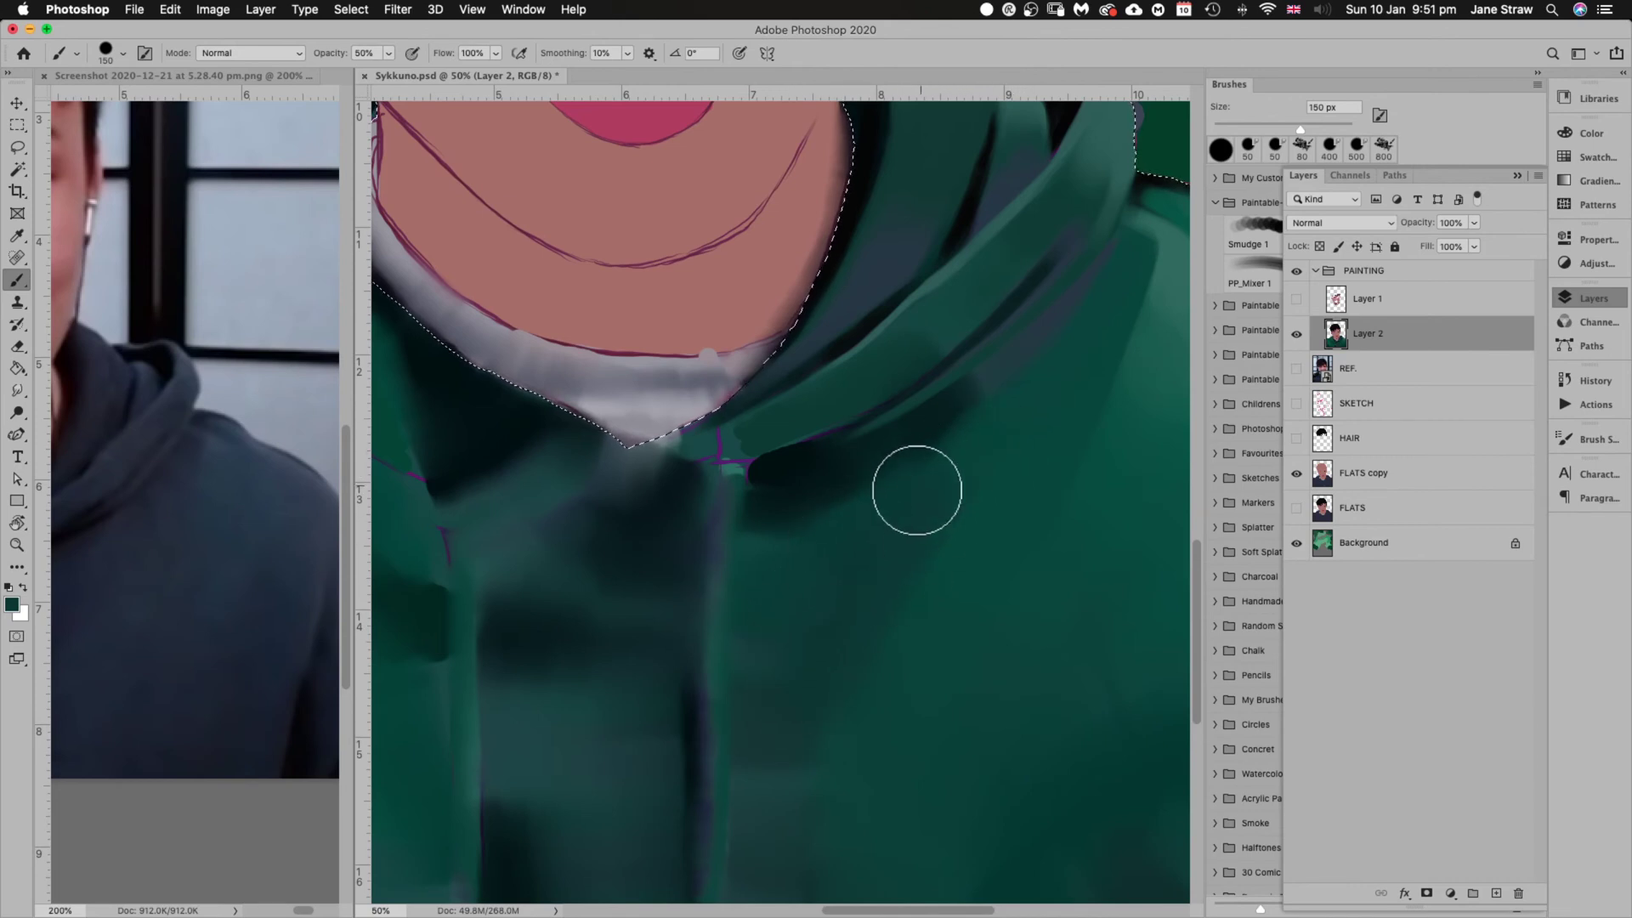
key(bracketleft)
key(bracketleft)
key(bracketleft)
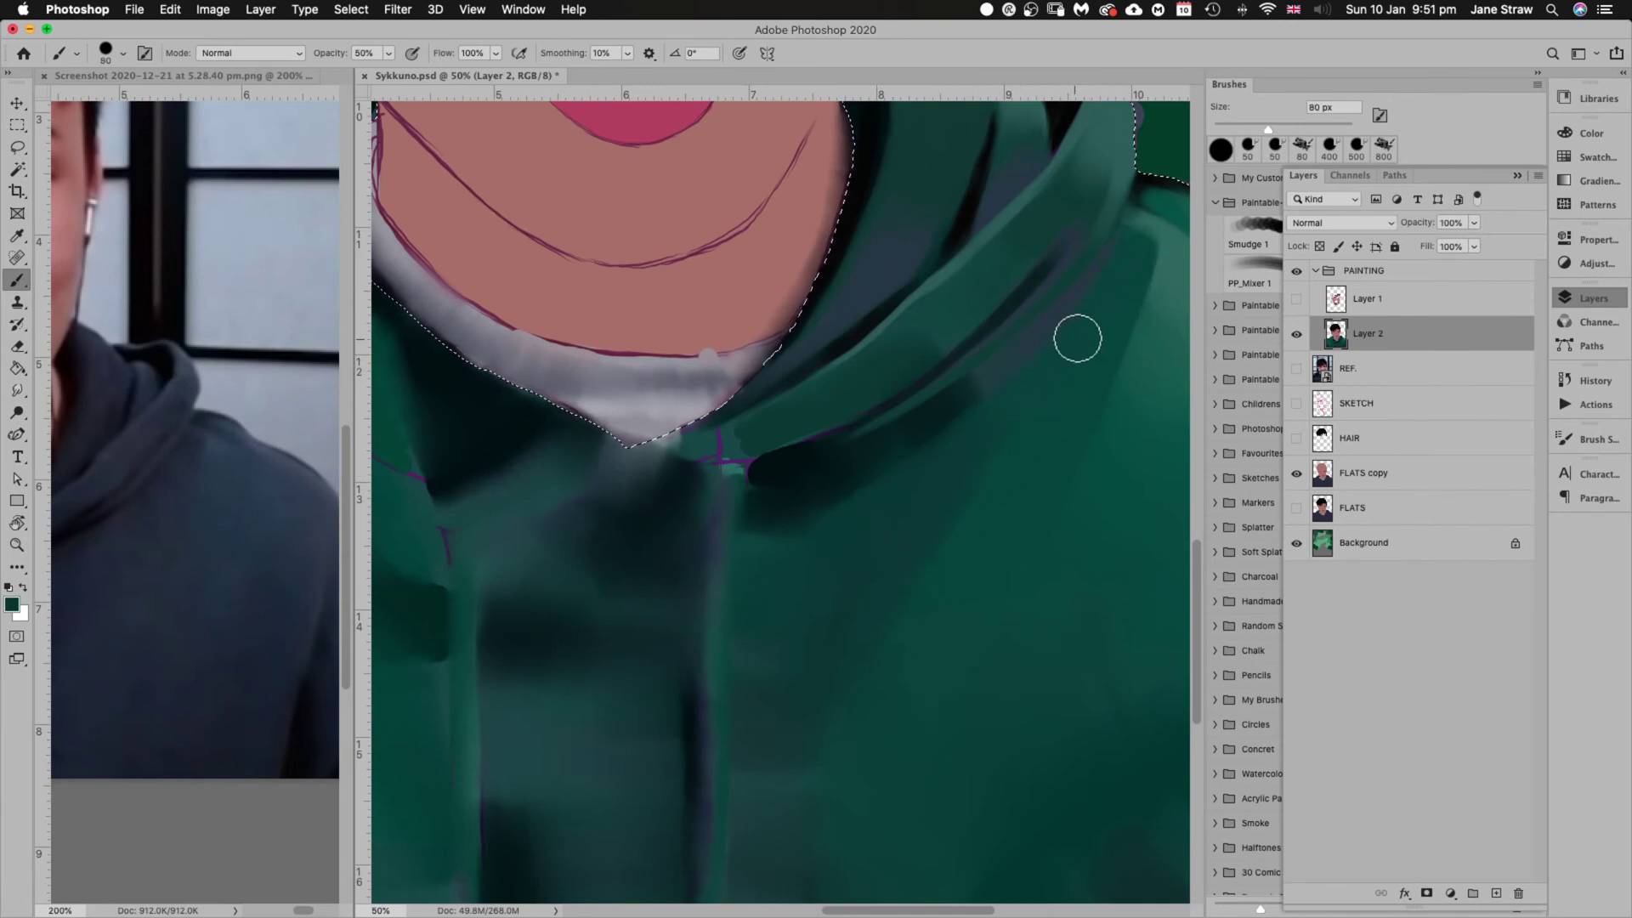
Refine the shadow between the hood's outer fold and the shoulder, using brush sizes from 80 px down to 45 px
key(bracketleft)
key(bracketleft)
key(bracketleft)
key(bracketright)
key(bracketright)
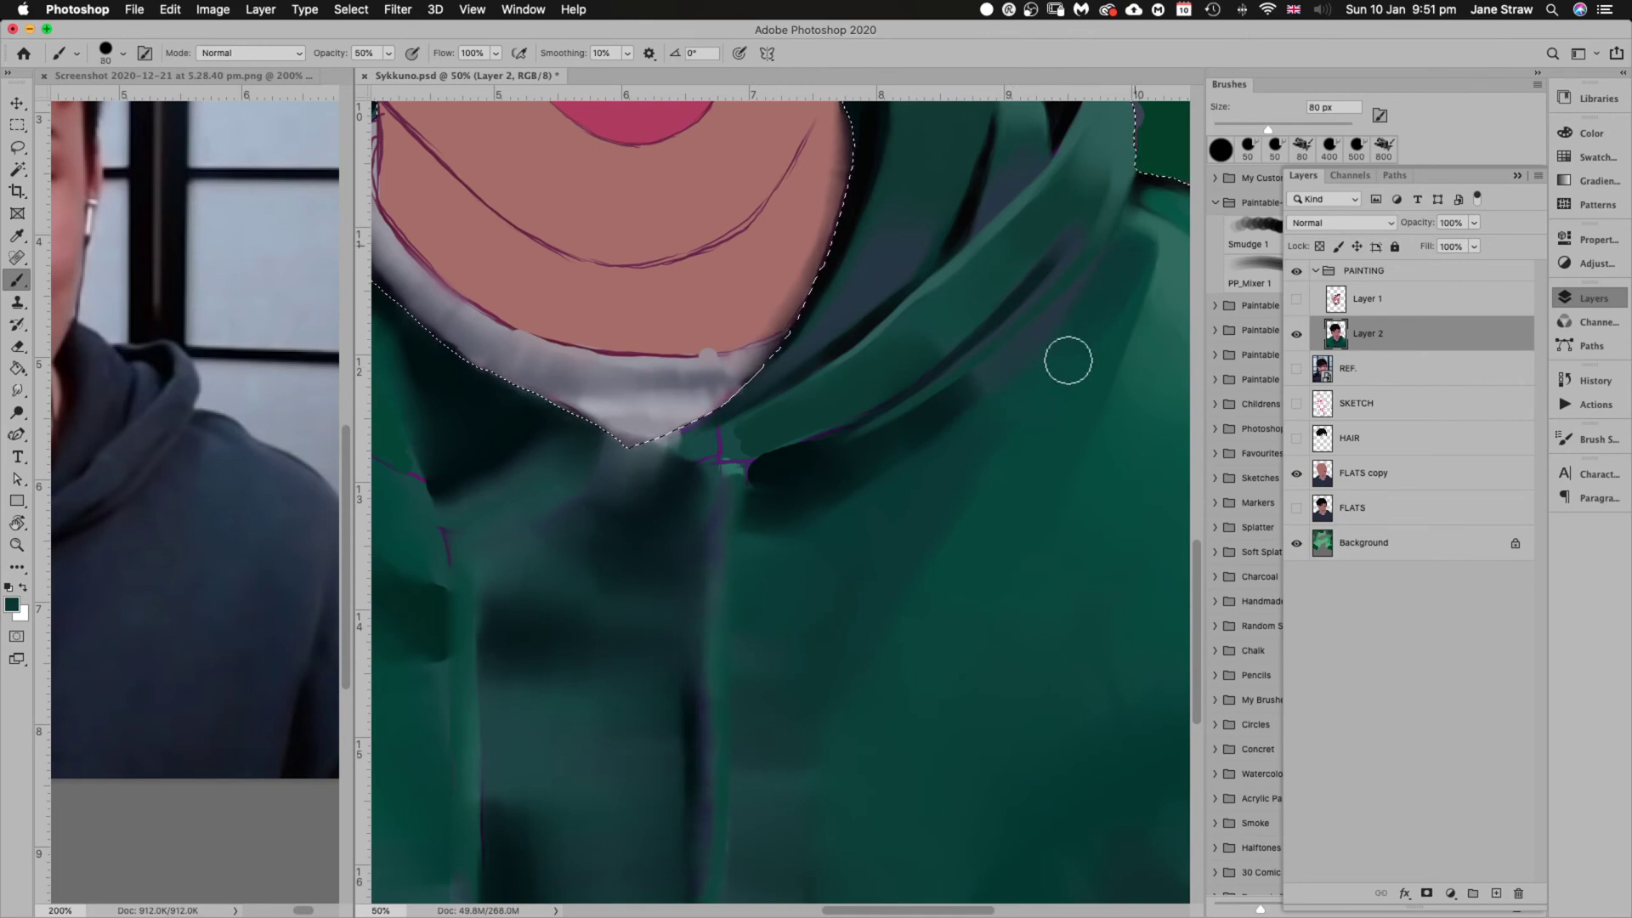
key(bracketleft)
key(bracketleft)
key(bracketleft)
key(bracketleft)
drag(1093, 383, 1006, 492)
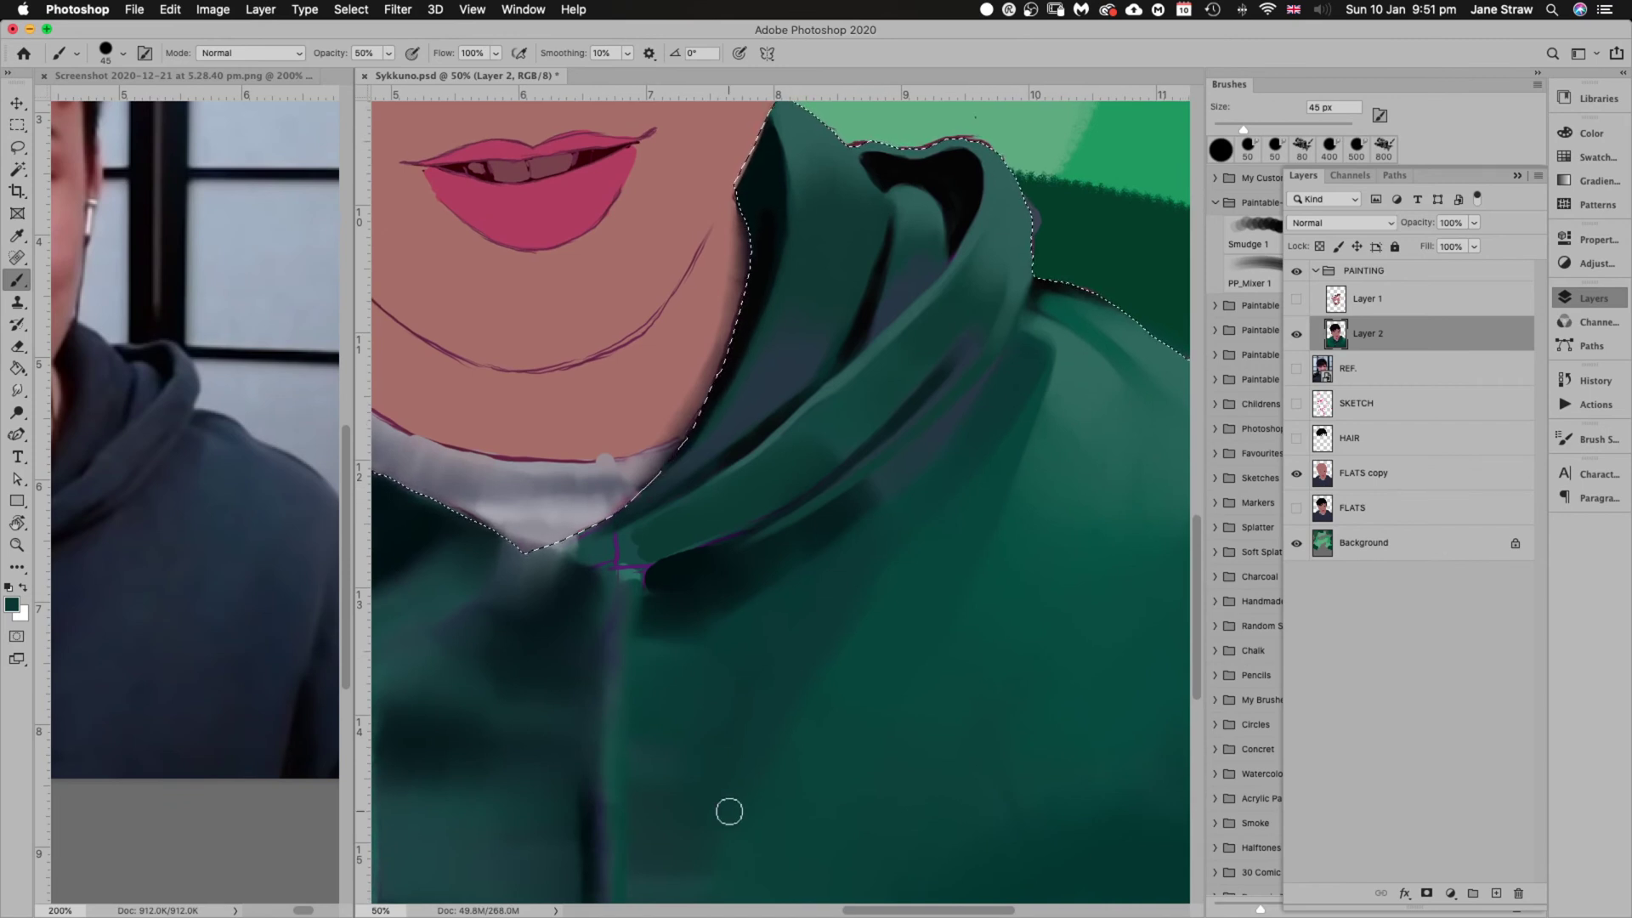
Sample near-black from the shadow beneath the hood and darken the underside of its lower rim with a 70 px brush
mouse_move(794, 620)
mouse_down()
mouse_move(936, 543)
mouse_move(931, 524)
mouse_up()
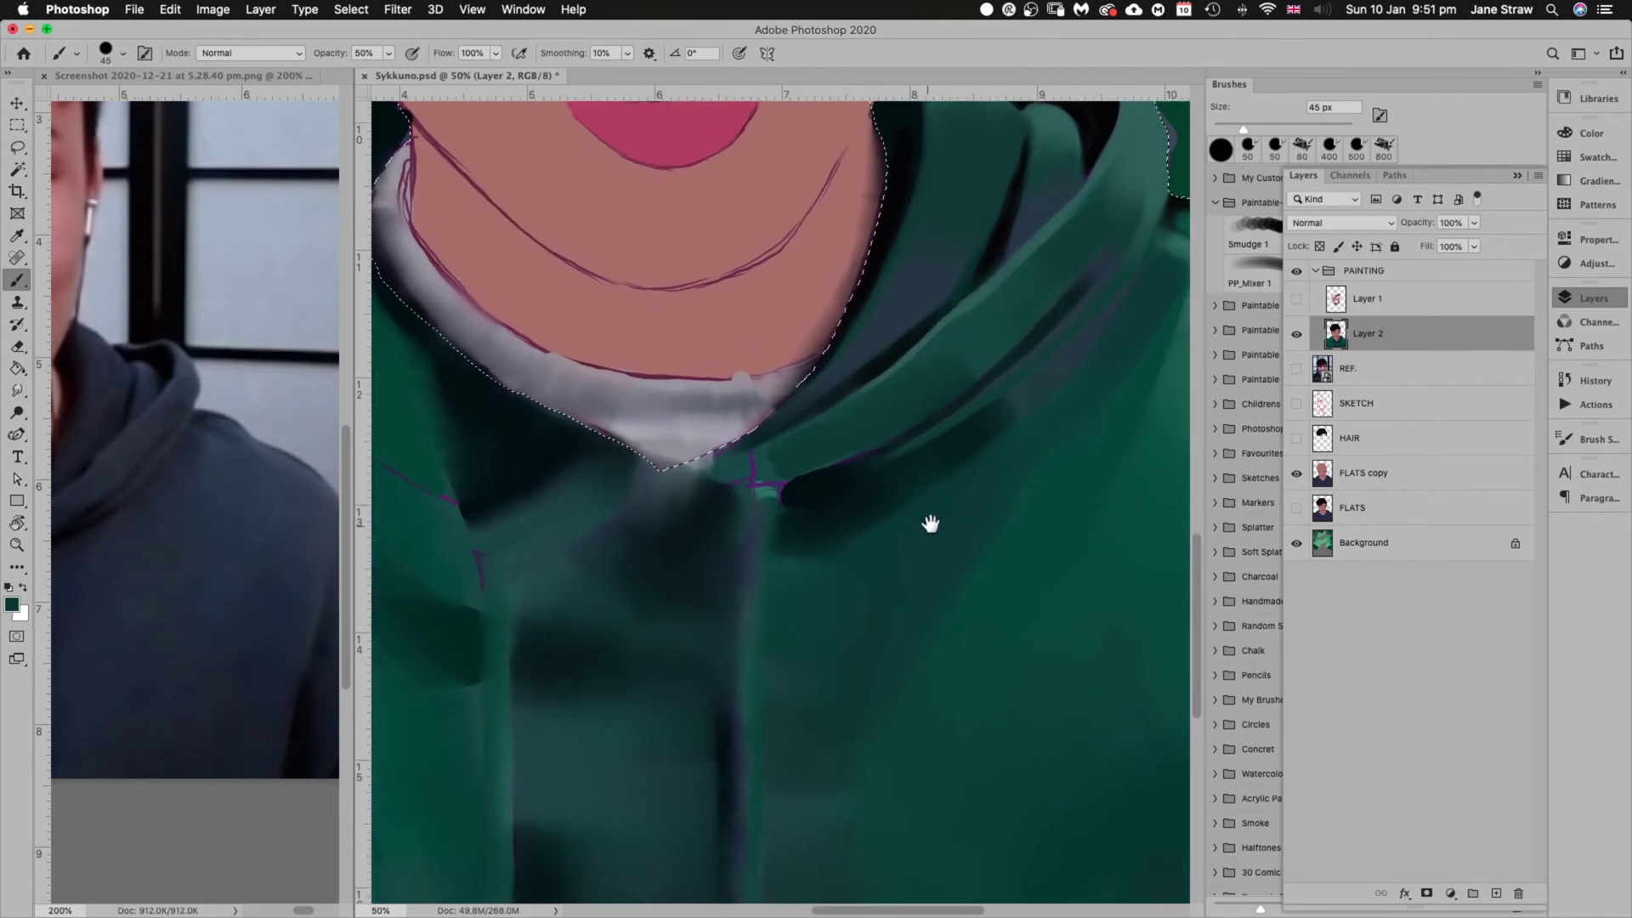
alt+click(841, 483)
key(bracketright)
key(bracketright)
key(bracketright)
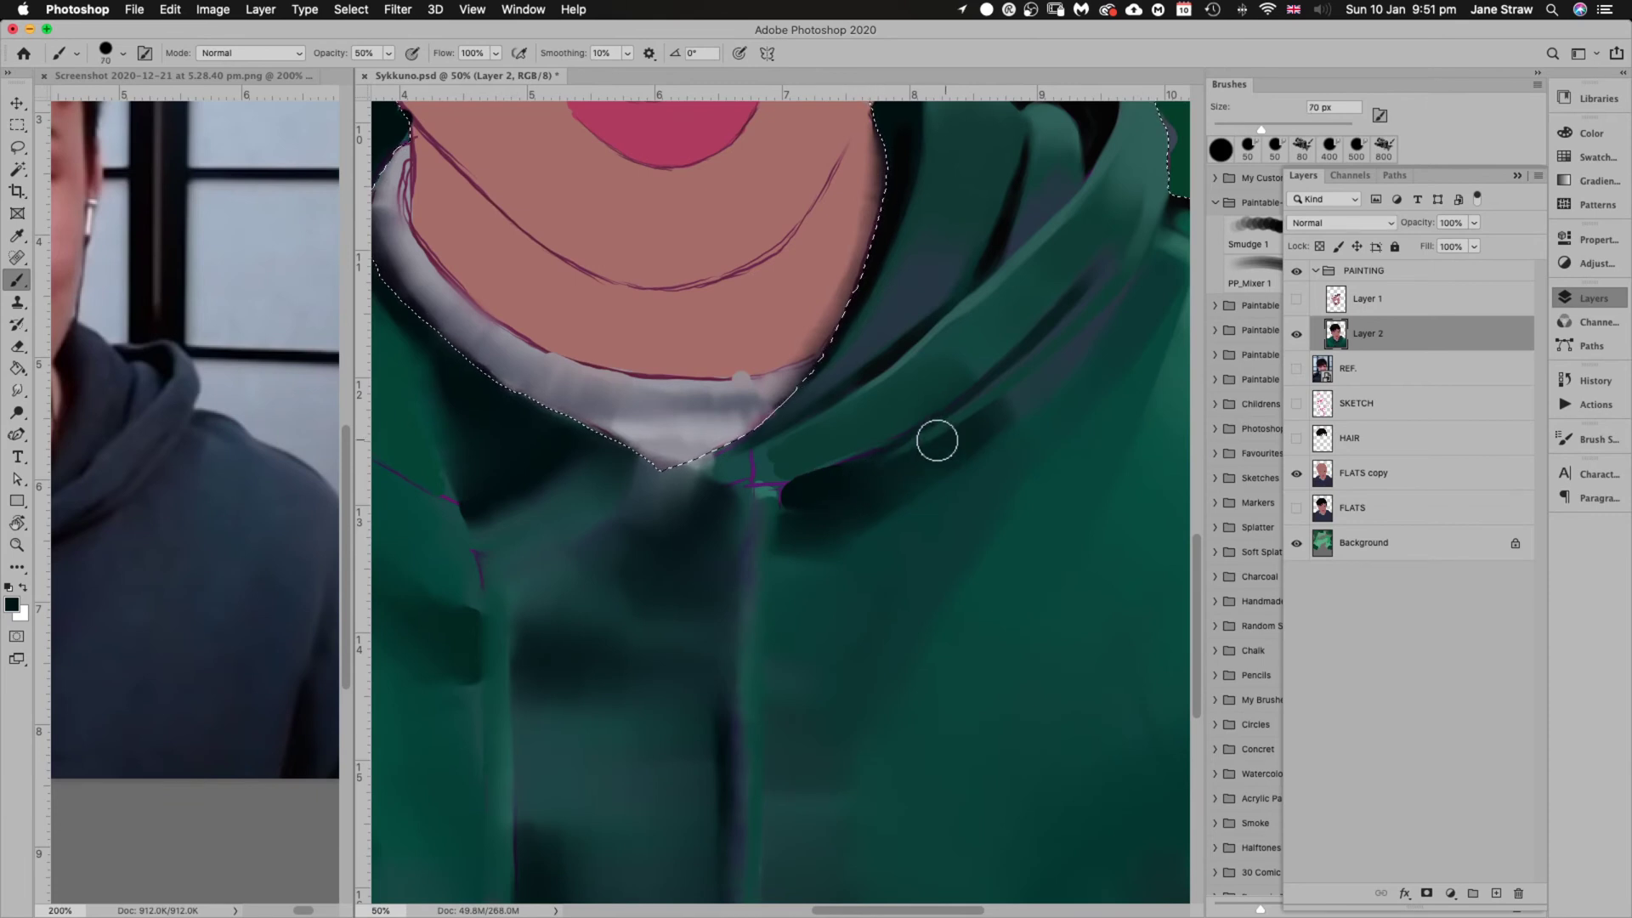
drag(884, 459, 787, 499)
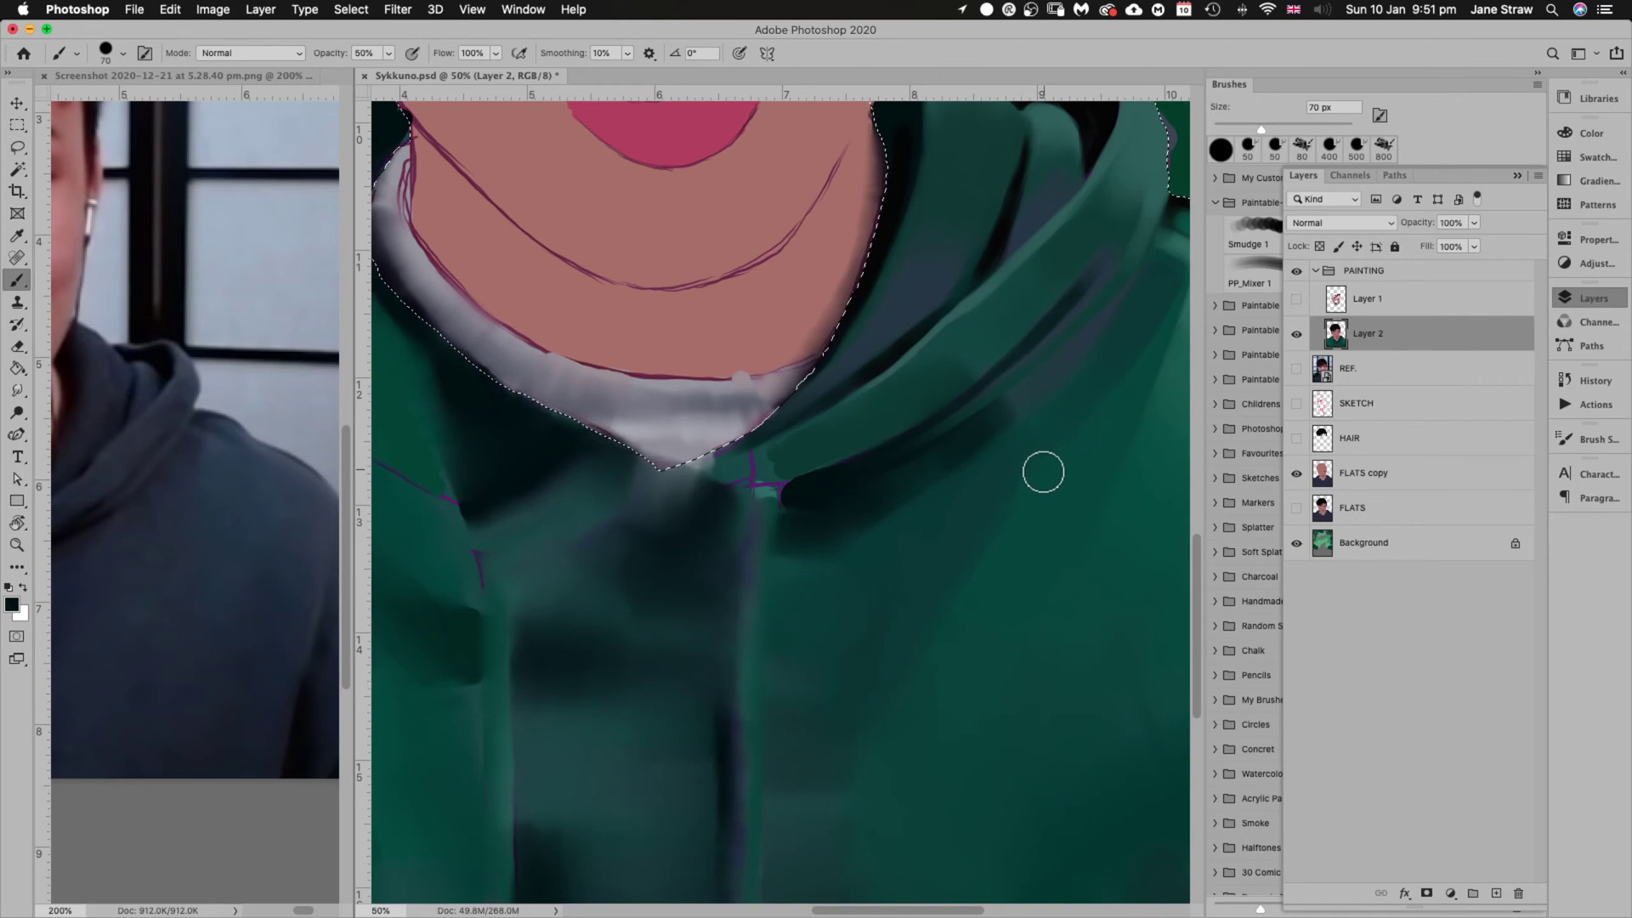
Sample light green near the shoulder junction and paint a thin highlight along the hood's outer fold with a 20 px brush
alt+click(1133, 227)
key(bracketleft)
key(bracketleft)
key(bracketleft)
key(bracketleft)
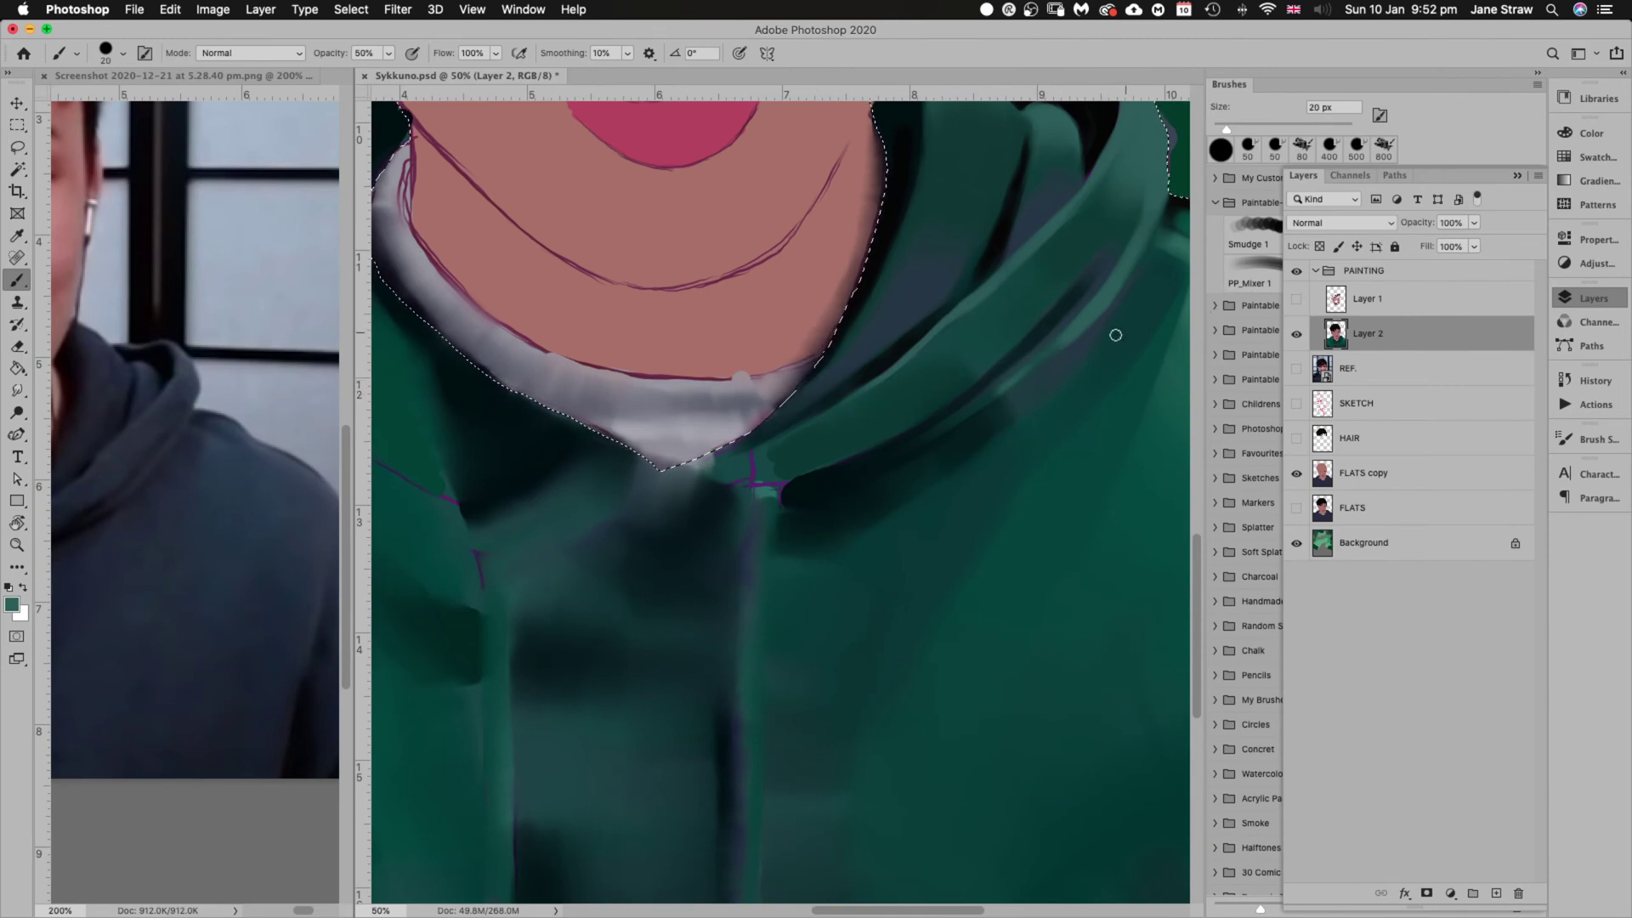
Examine the hood's highlights in the whole portrait and close up beside the shoulder
key(super+minus)
key(super+minus)
key(super+minus)
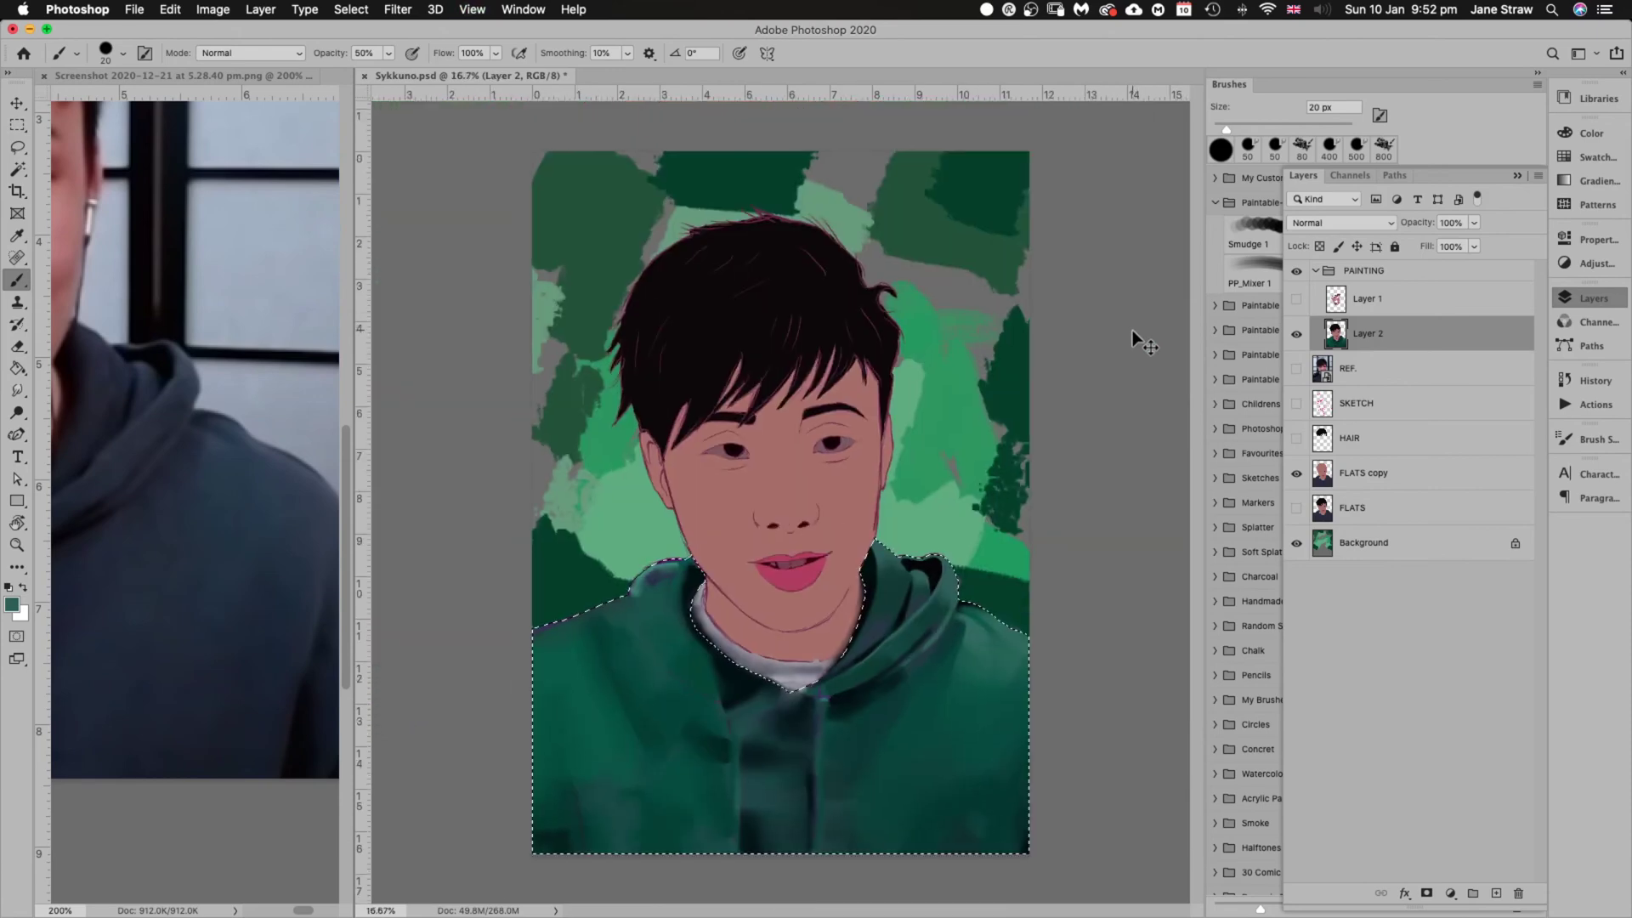
key(super+plus)
key(super+plus)
drag(1005, 523, 929, 278)
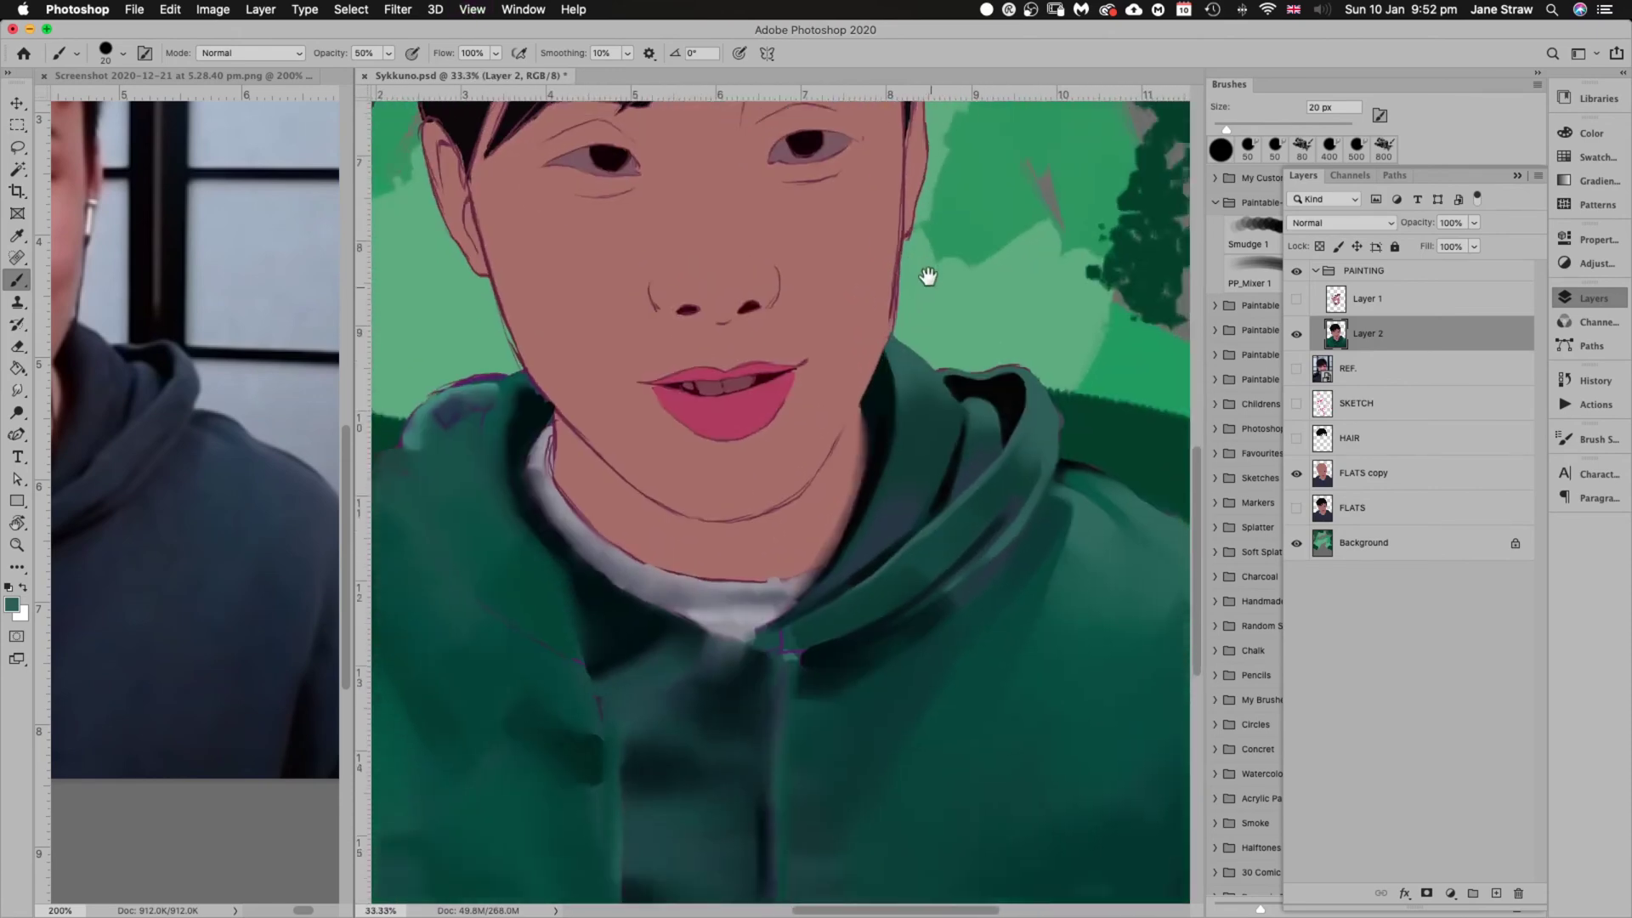
drag(1063, 629, 992, 367)
key(super+plus)
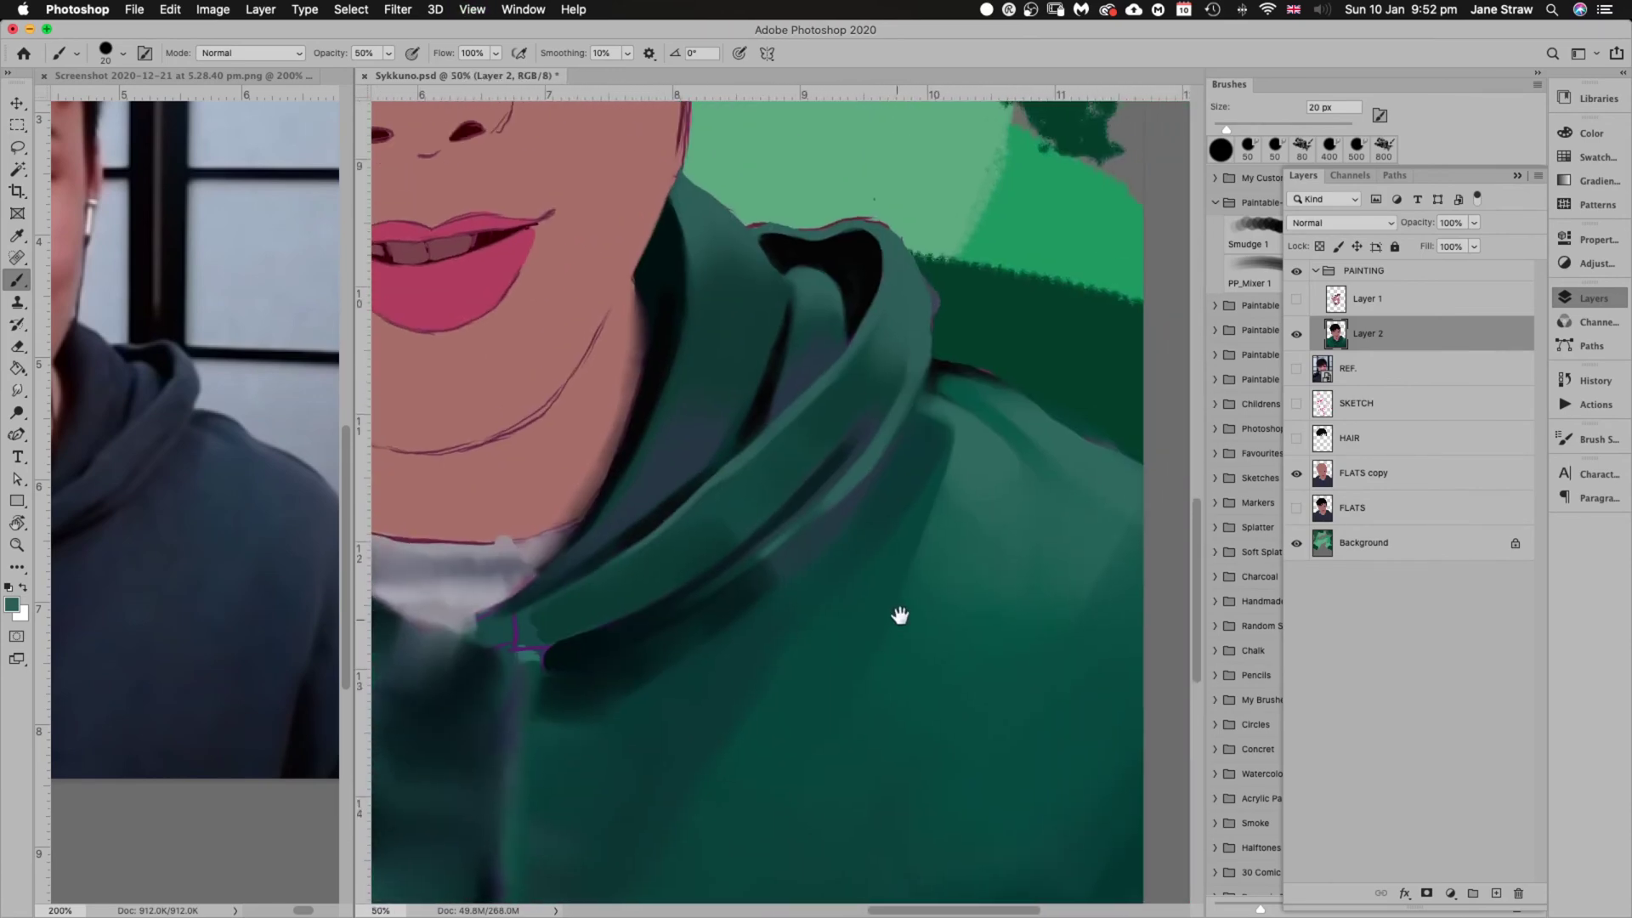
Sample green from the hood's outer rim and blend the rim's upper curve with brush sizes from 45 to 90 px
alt+click(889, 370)
key(bracketright)
key(bracketright)
key(bracketright)
key(bracketright)
key(bracketright)
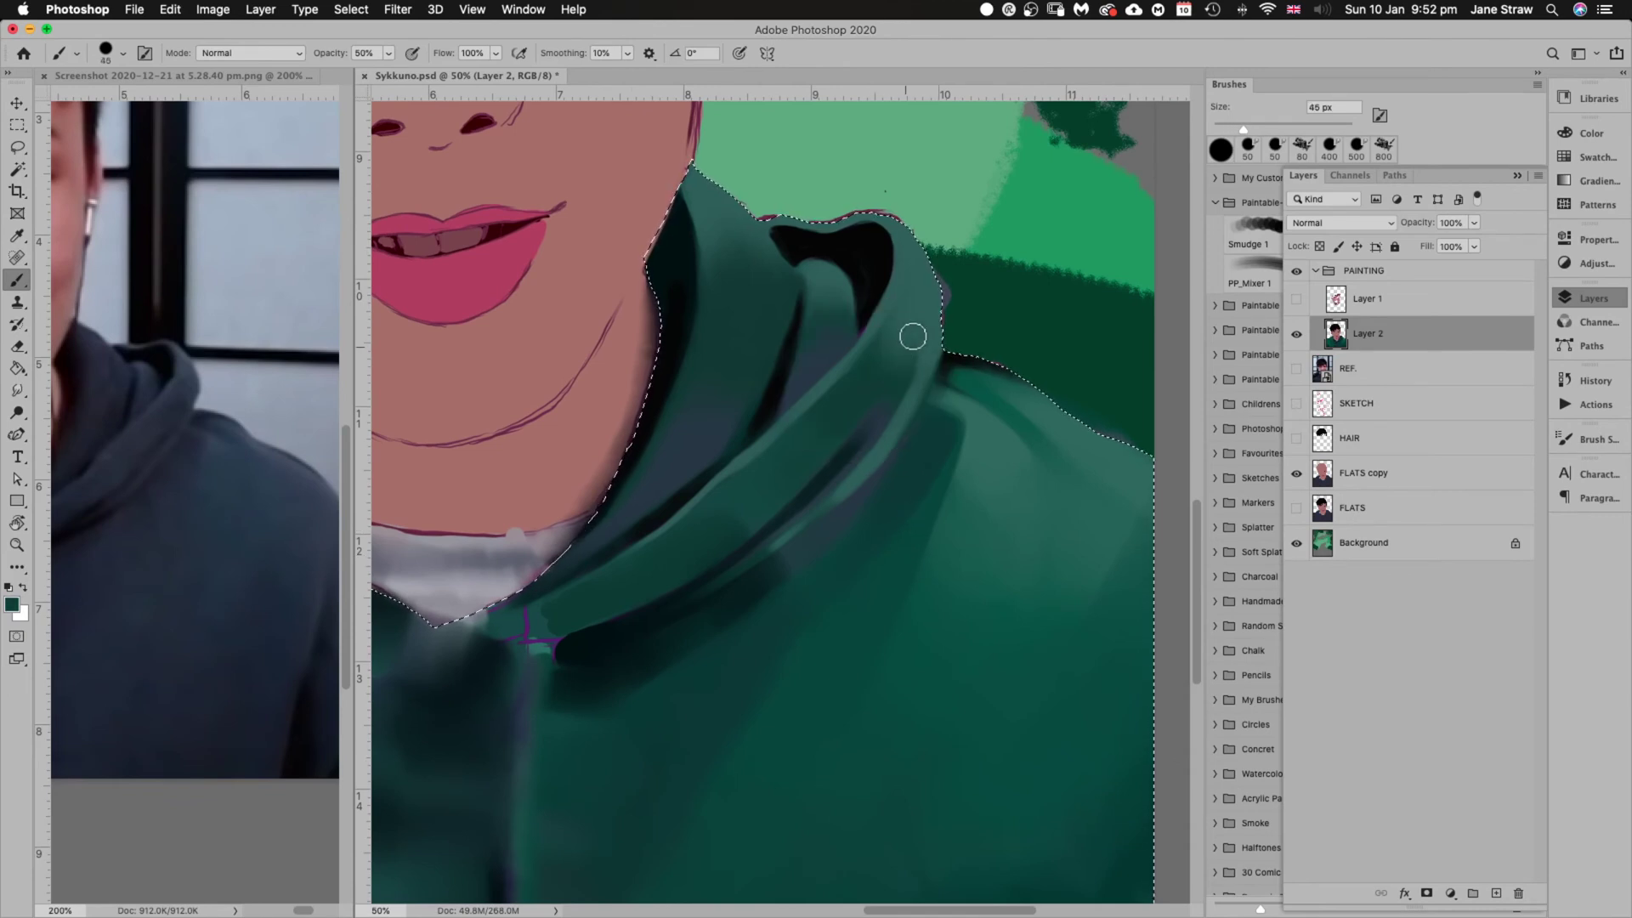
key(bracketright)
key(bracketright)
key(bracketright)
key(bracketright)
key(bracketright)
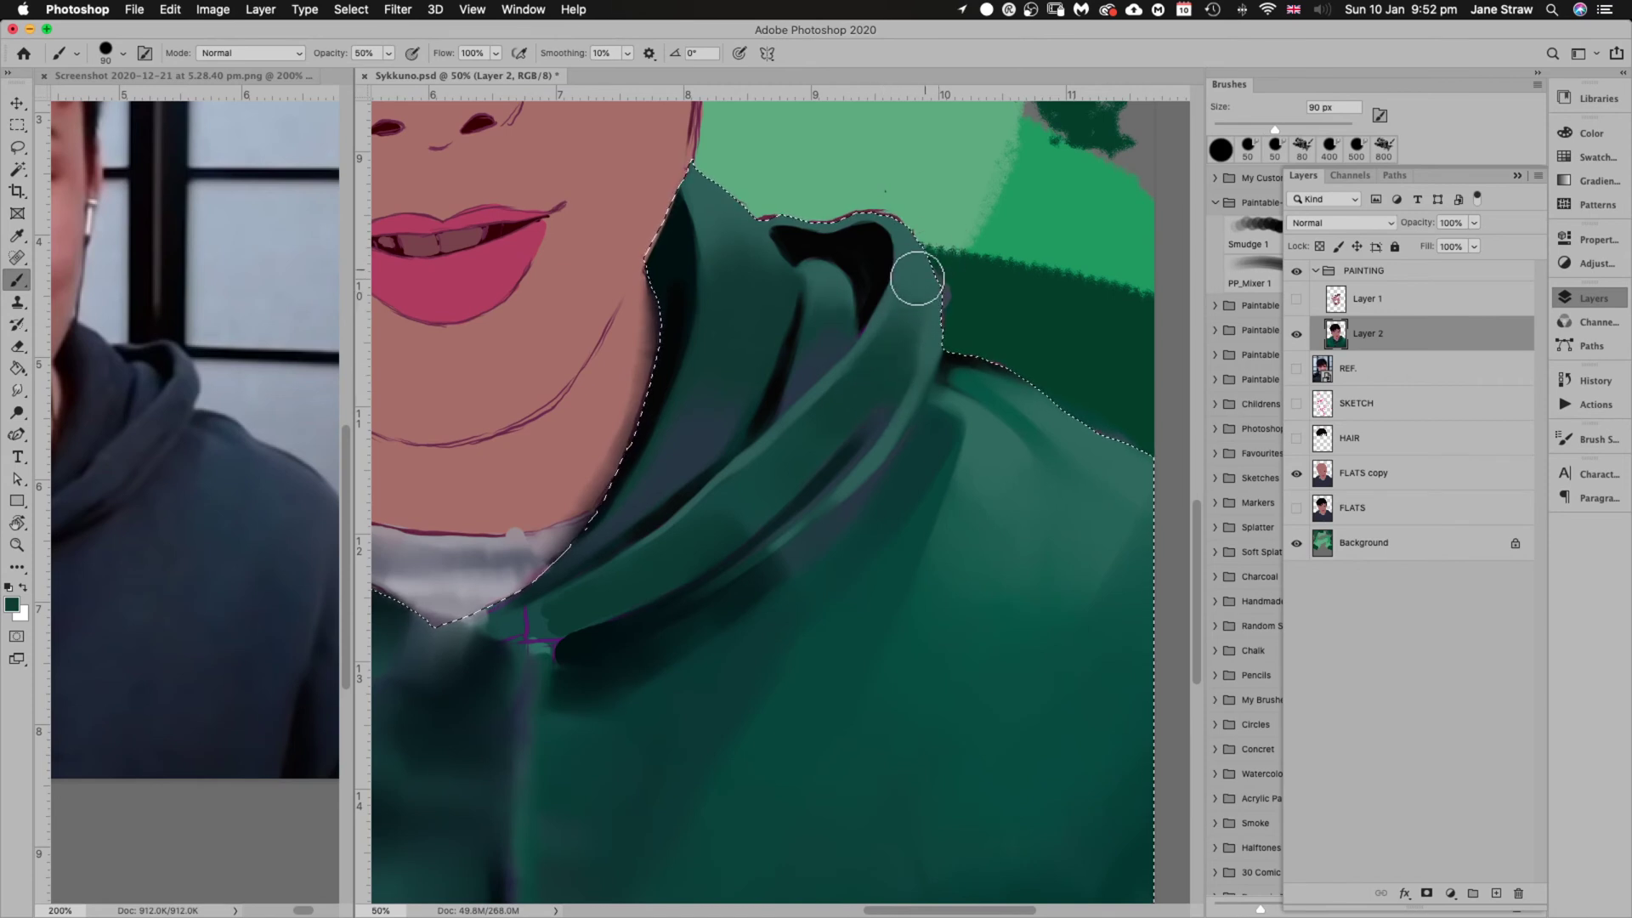
Smooth the hood's outer rim with a 45 px brush and blend in a grey-green sampled from the inner fold
key(bracketleft)
key(bracketleft)
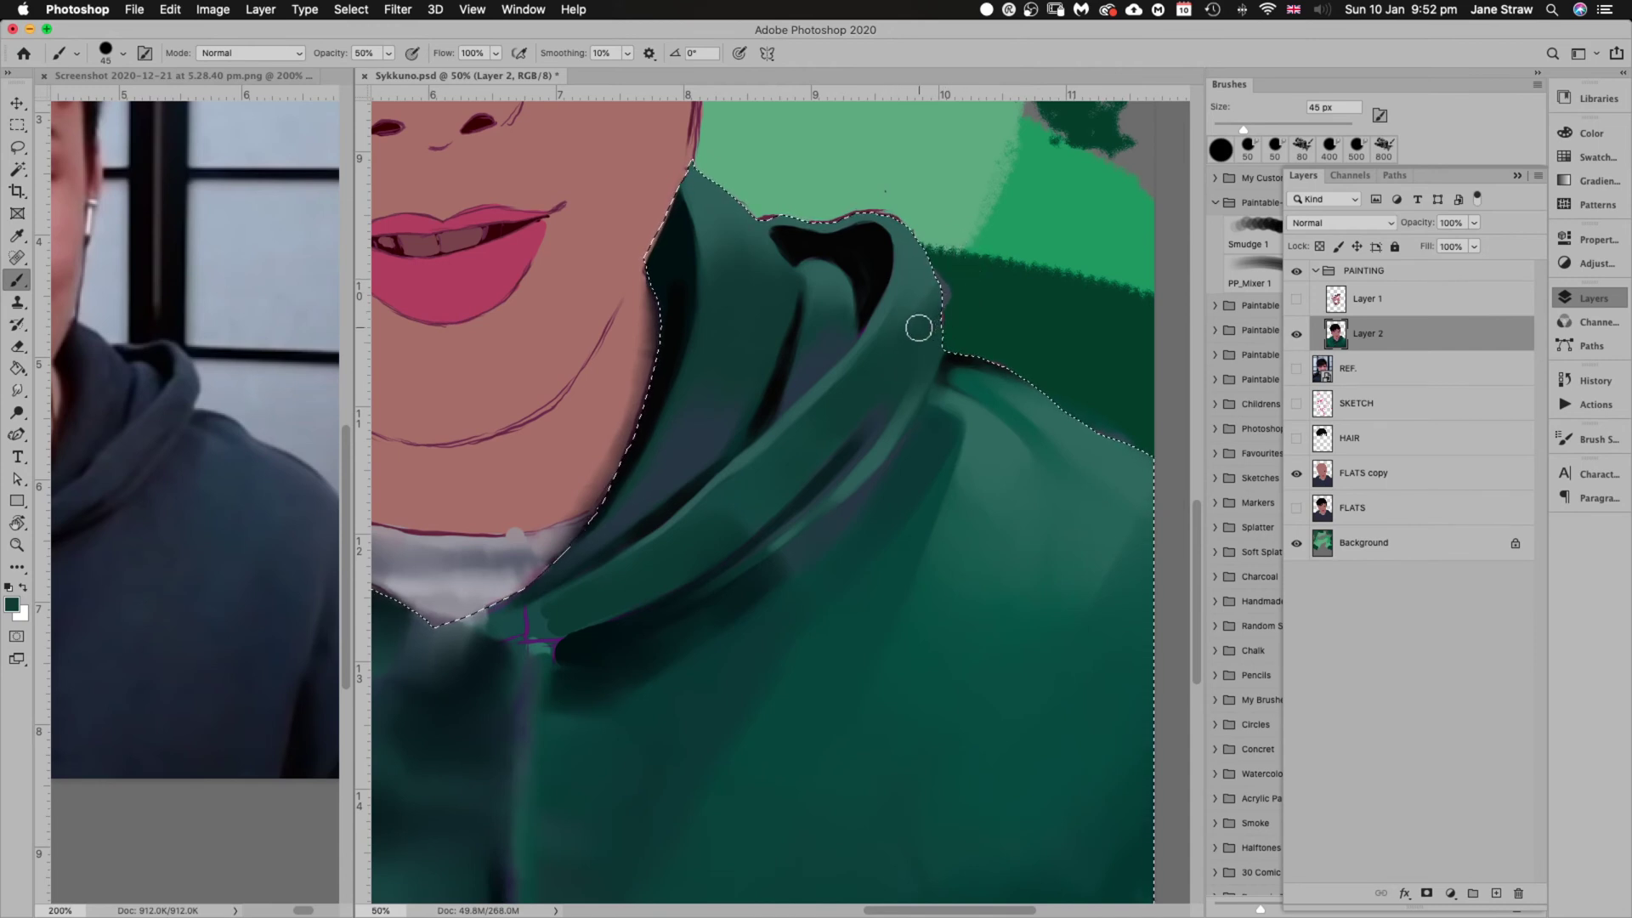
alt+click(829, 340)
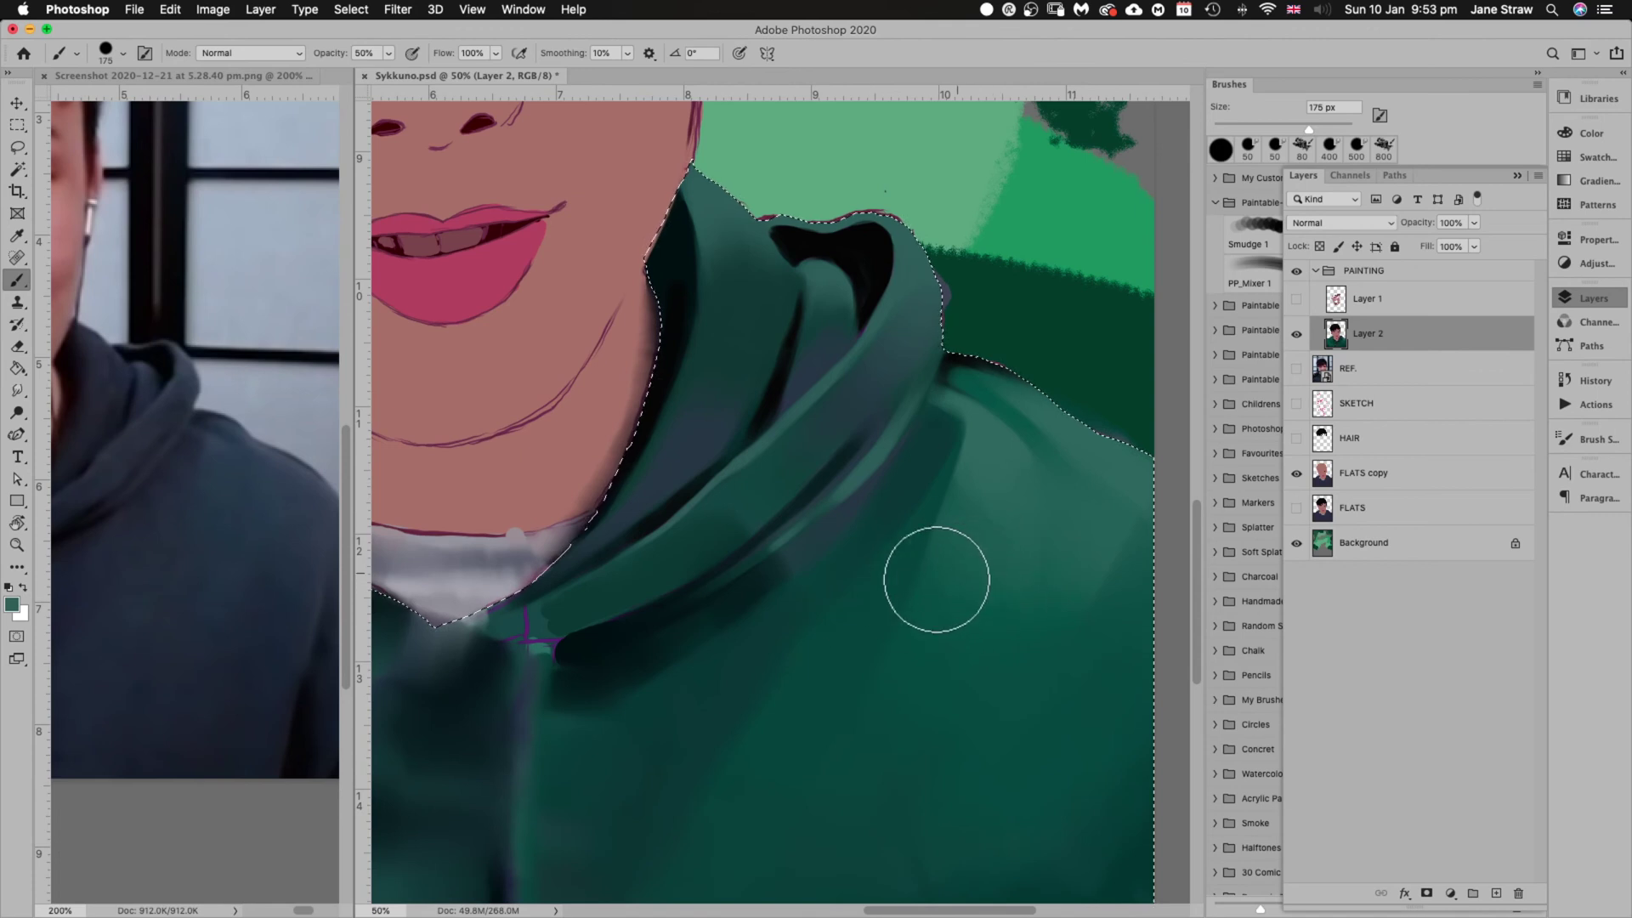
Examine the hoodie in the whole portrait and without its selection outline, and bring the reference photo's neckline and hood into view
key(super+minus)
key(super+minus)
key(super+minus)
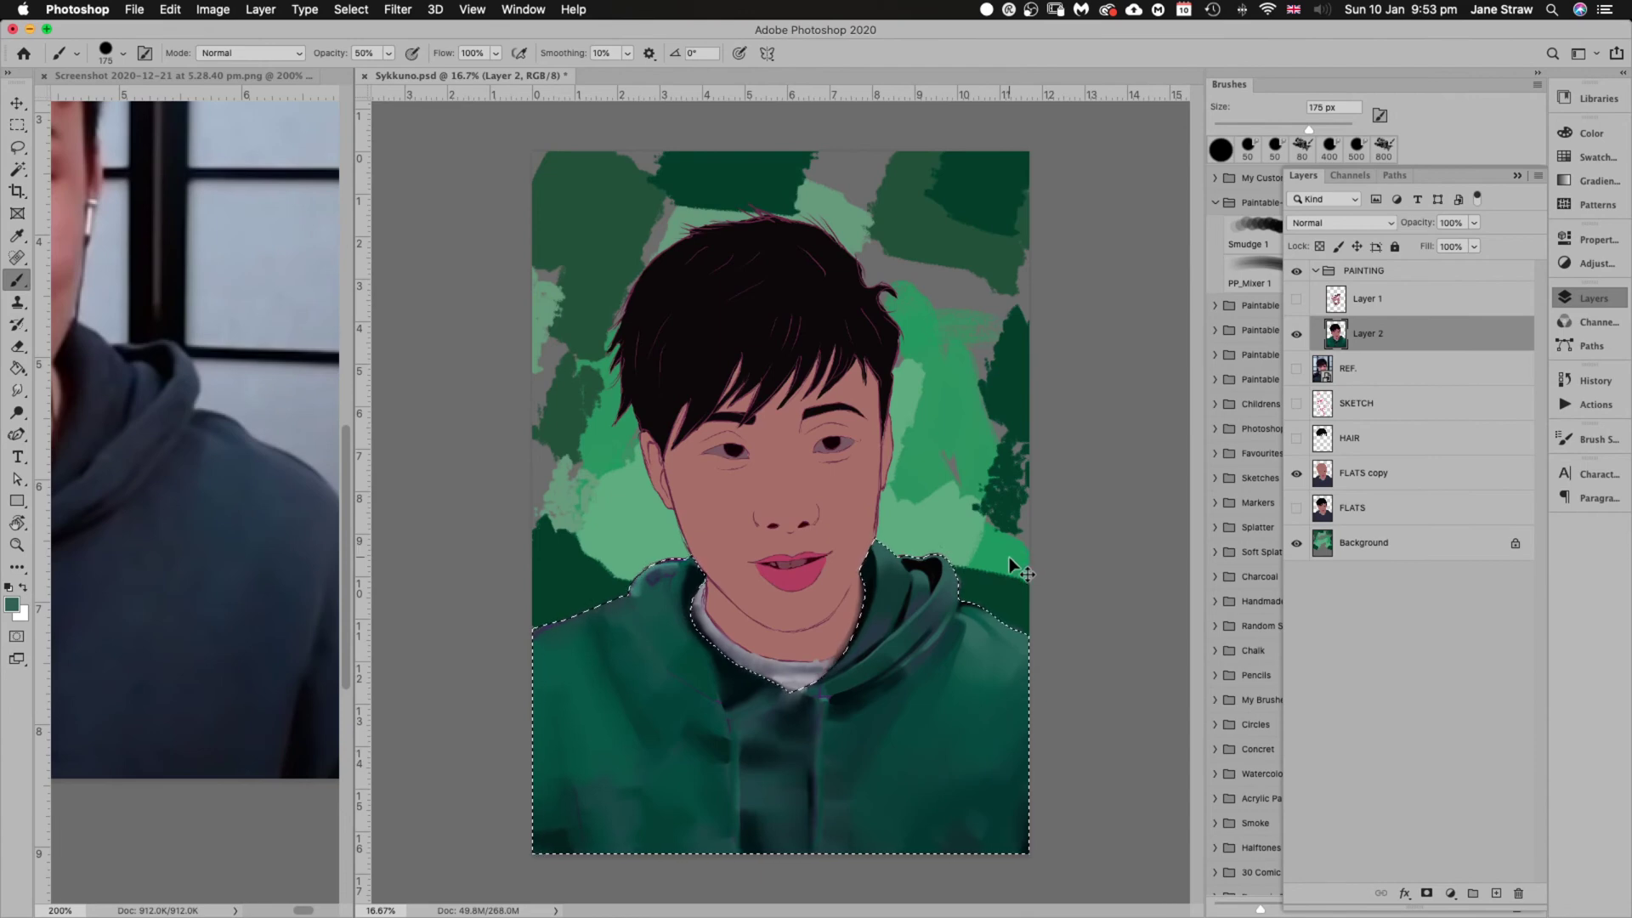
key(super+equal)
drag(1027, 683, 1013, 485)
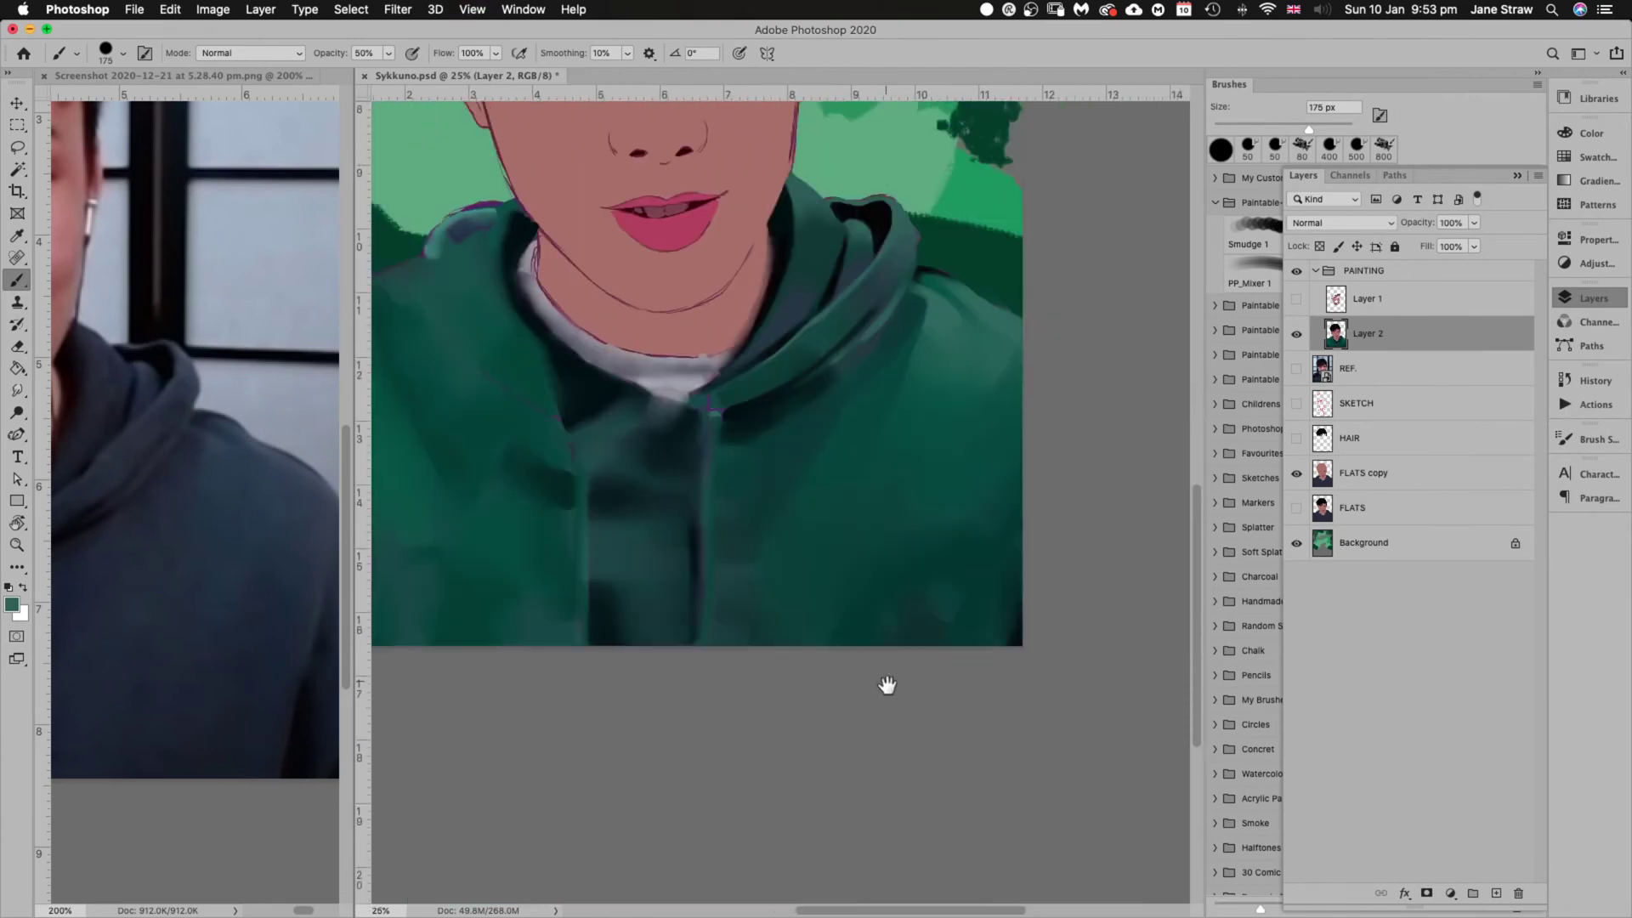
drag(885, 685, 864, 766)
key(super+equal)
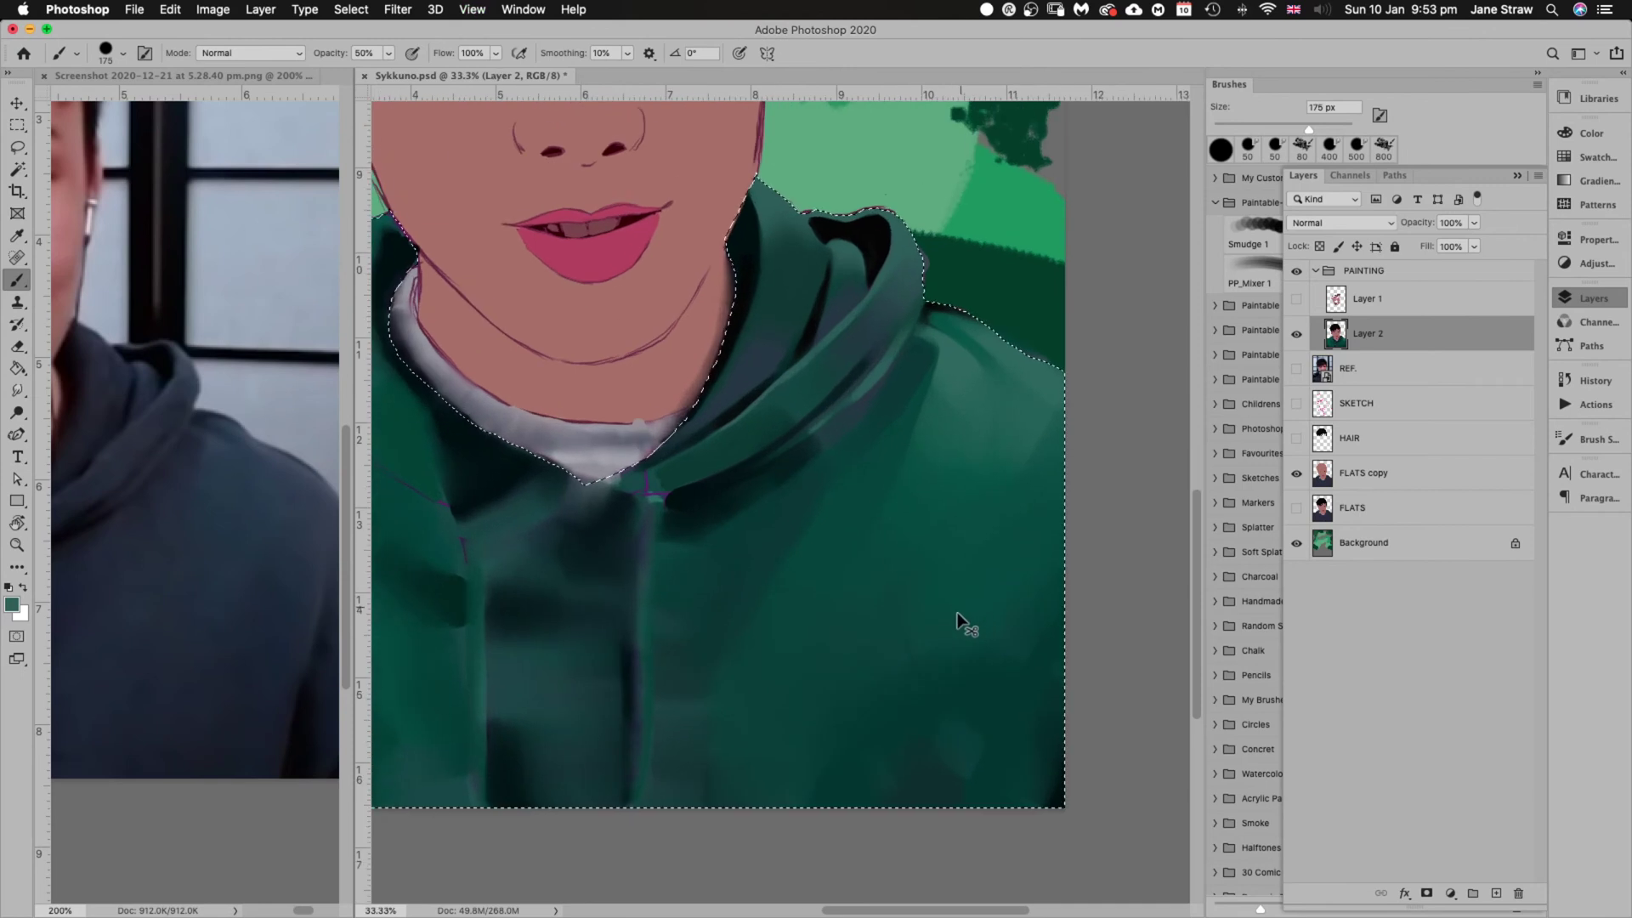
key(super+d)
drag(810, 638, 849, 611)
key(super+shift+d)
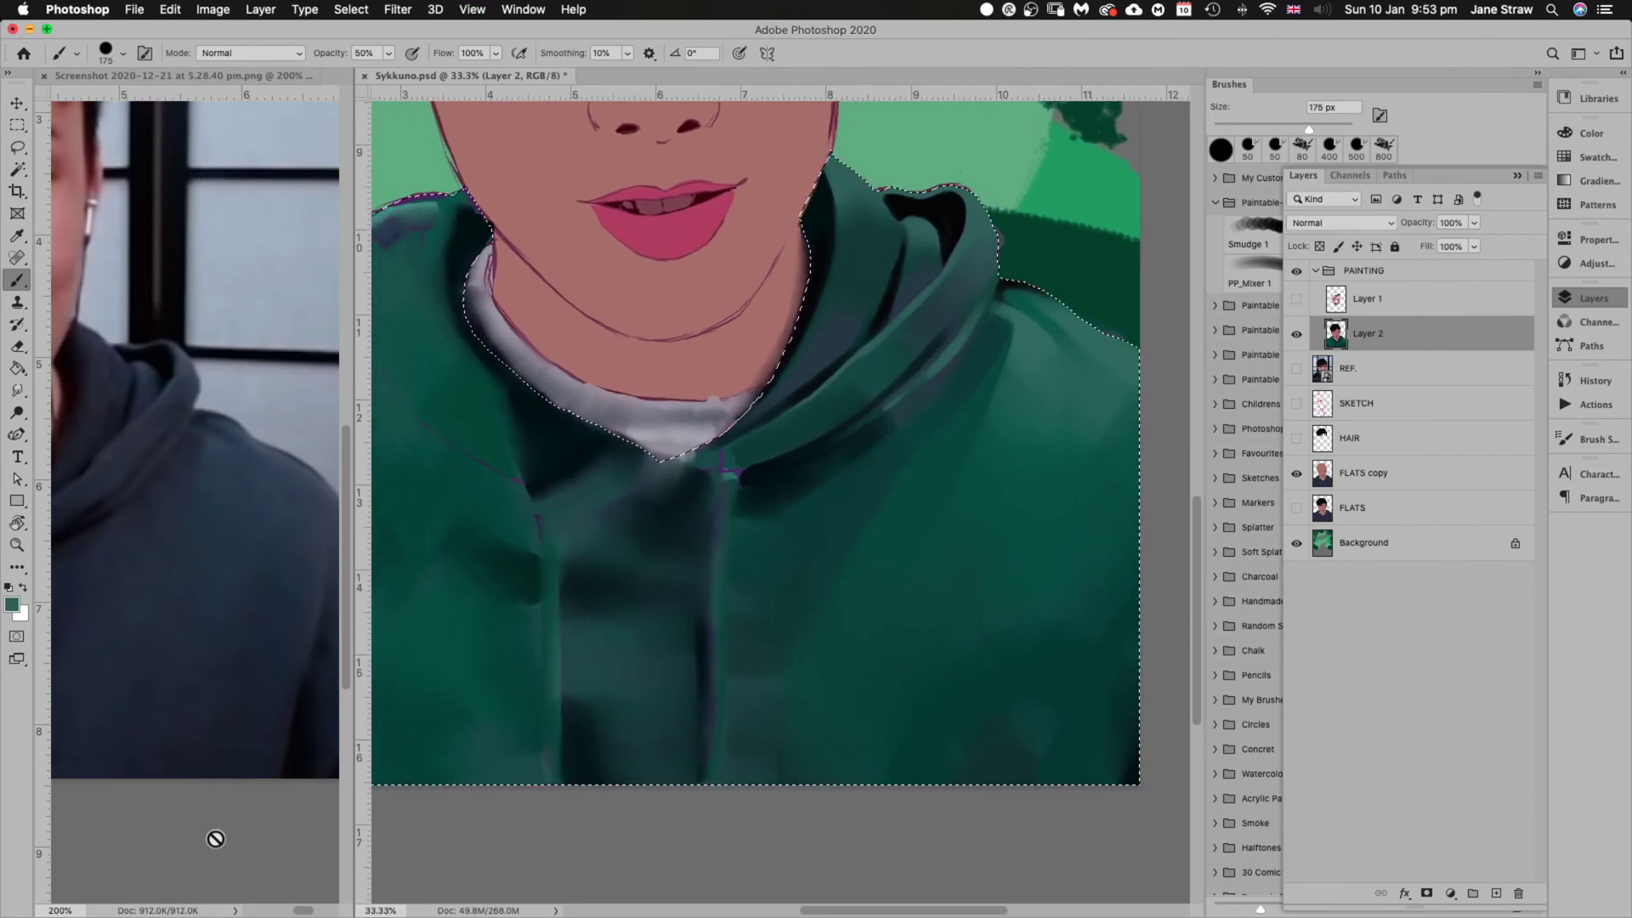
click(285, 910)
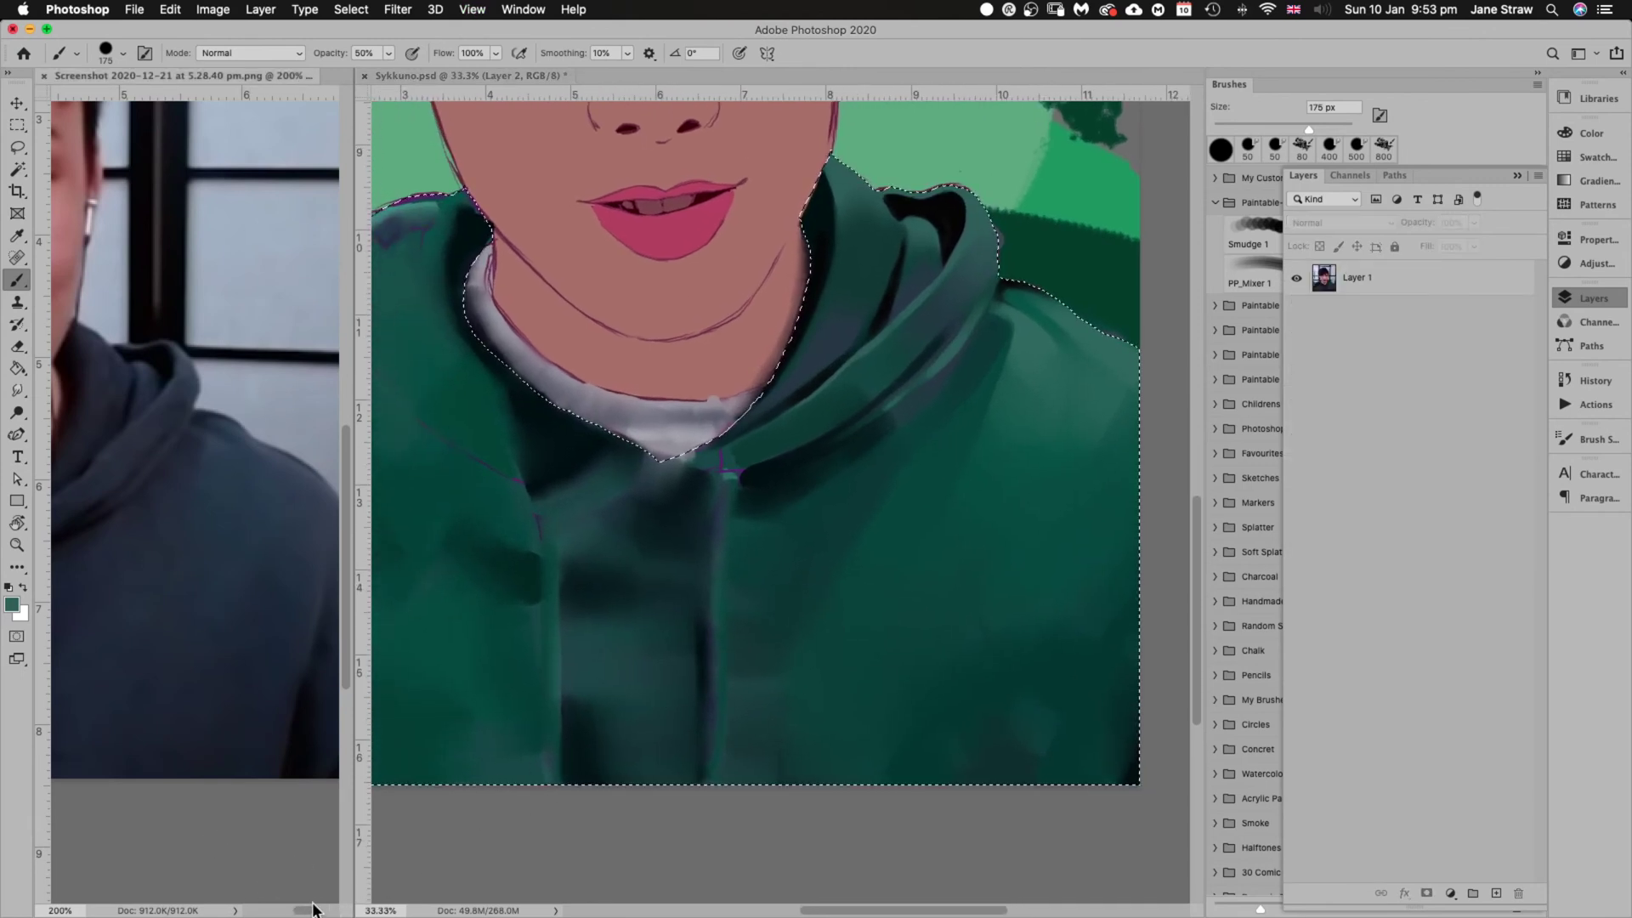
drag(303, 912, 295, 912)
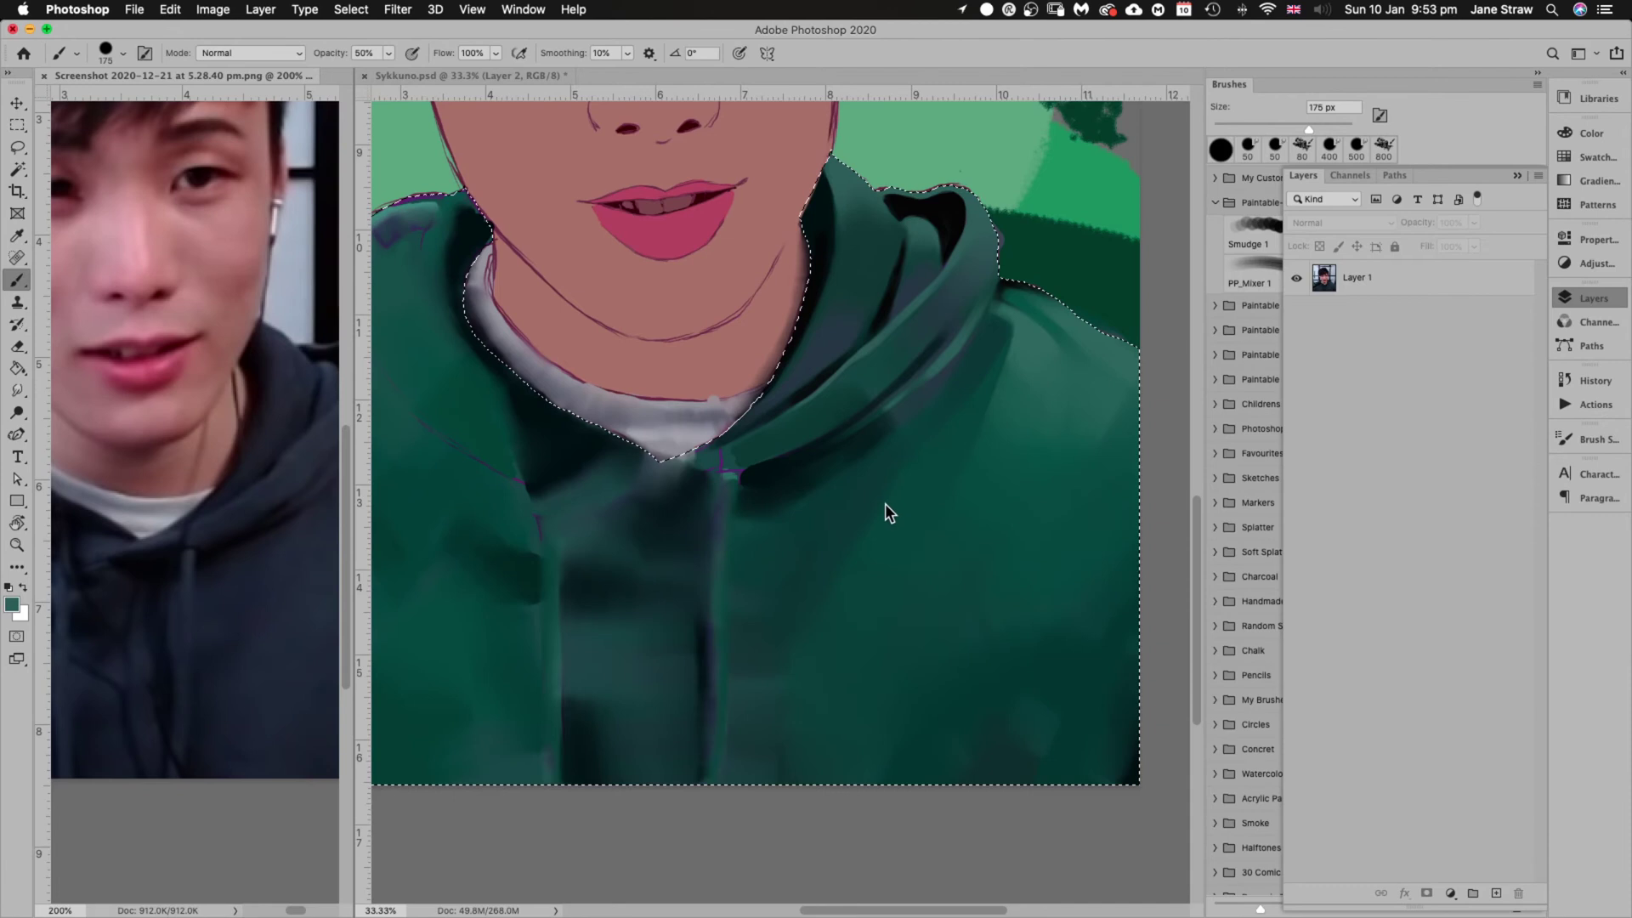
Deepen the shadow beneath the hood's lower rim with a near-black colour and a 100 px brush, keeping the hoodie selection active
key(d)
key(super+d)
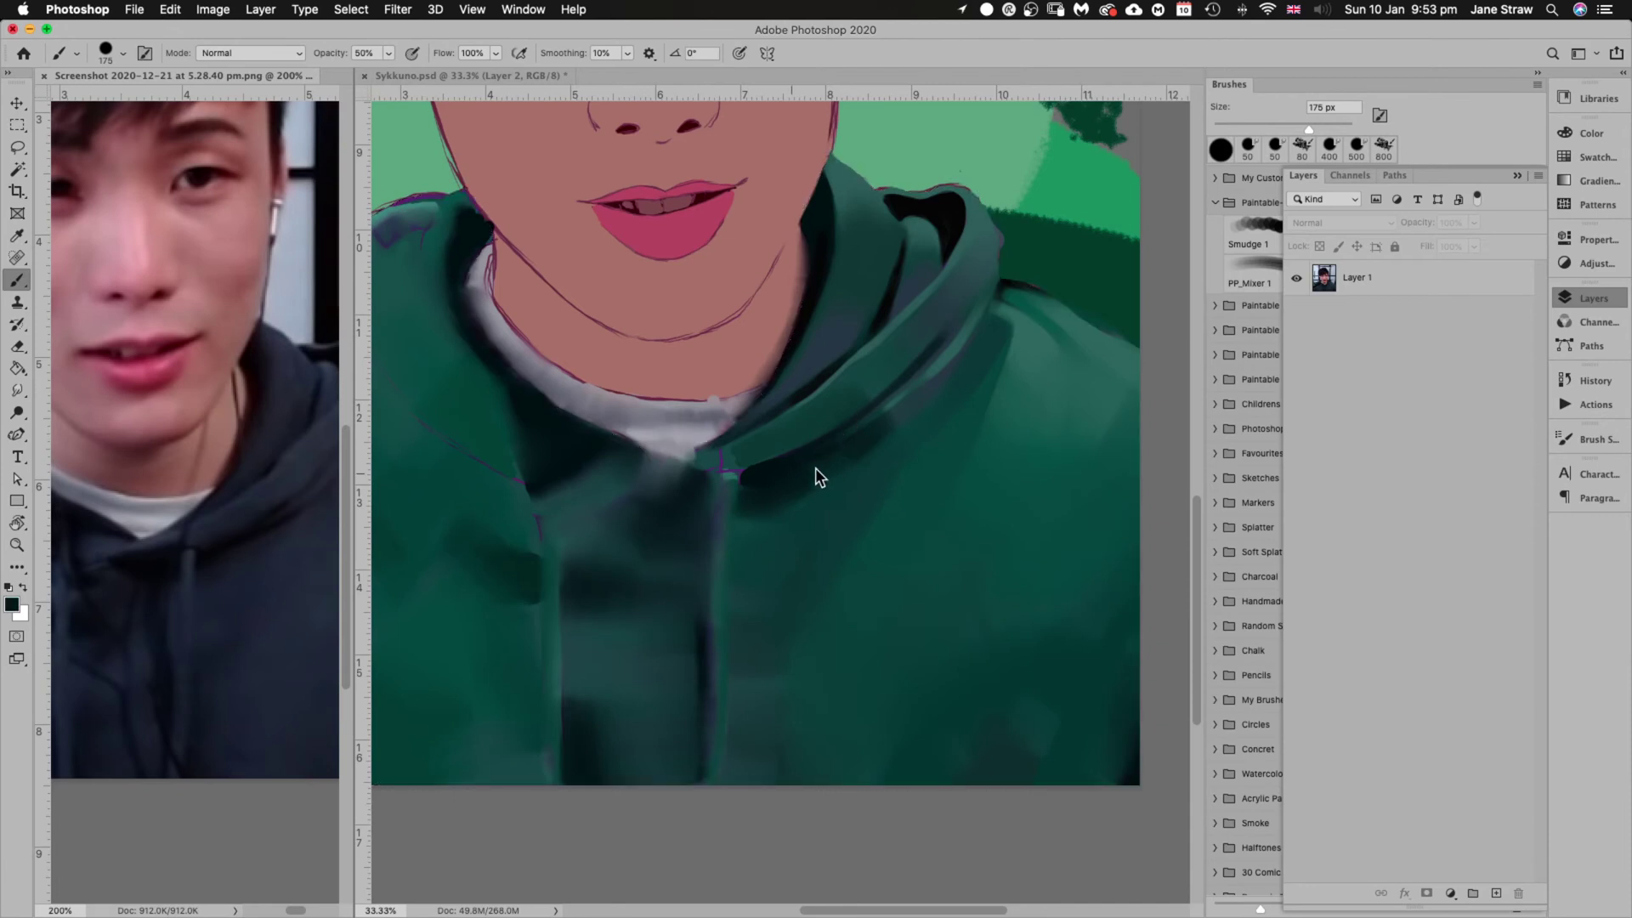
key(super+shift+d)
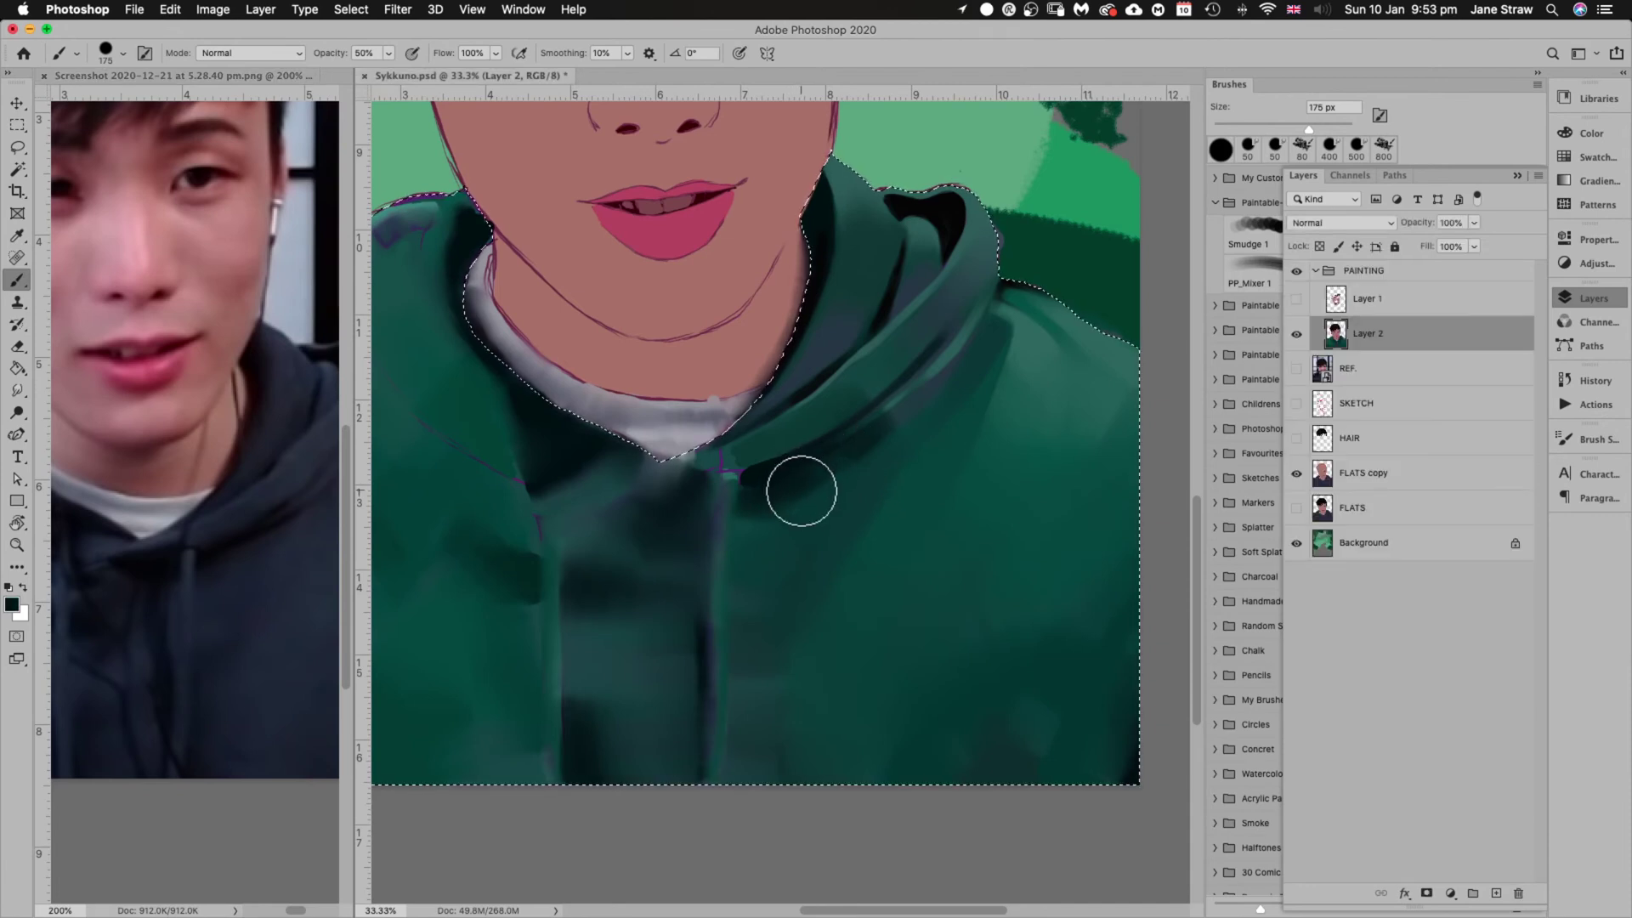
key(bracketleft)
key(bracketleft)
key(bracketleft)
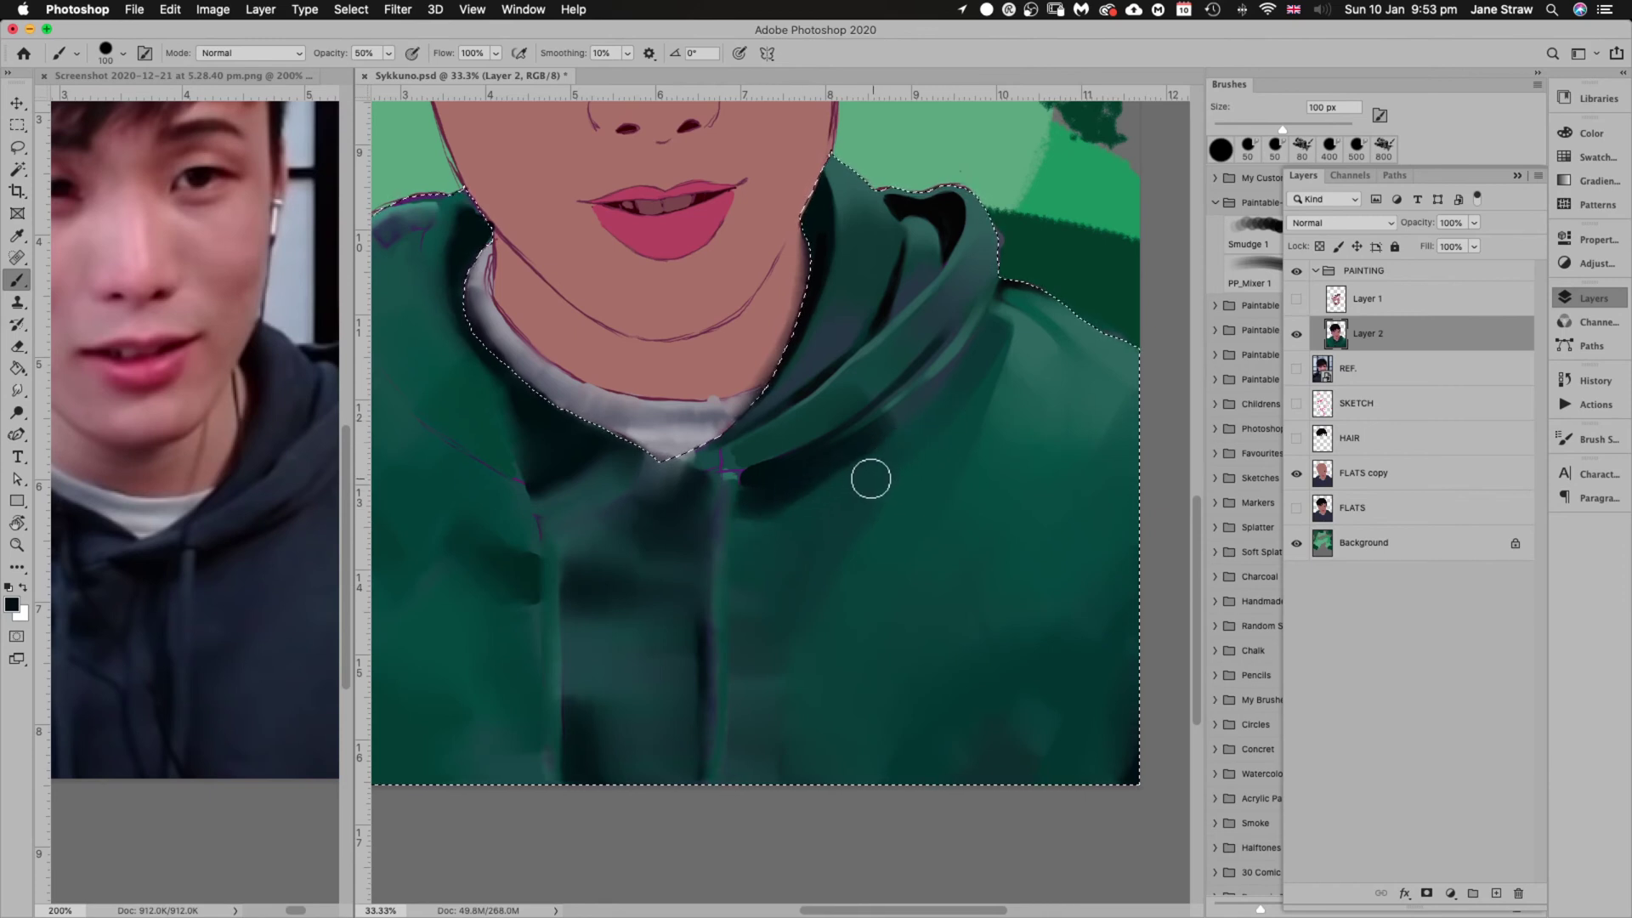
Sample green from the hoodie and soften the outer edge of the shadow beneath the hood with 60 px and 100 px brushes
key(alt)
key(bracketleft)
key(bracketleft)
key(bracketleft)
key(bracketleft)
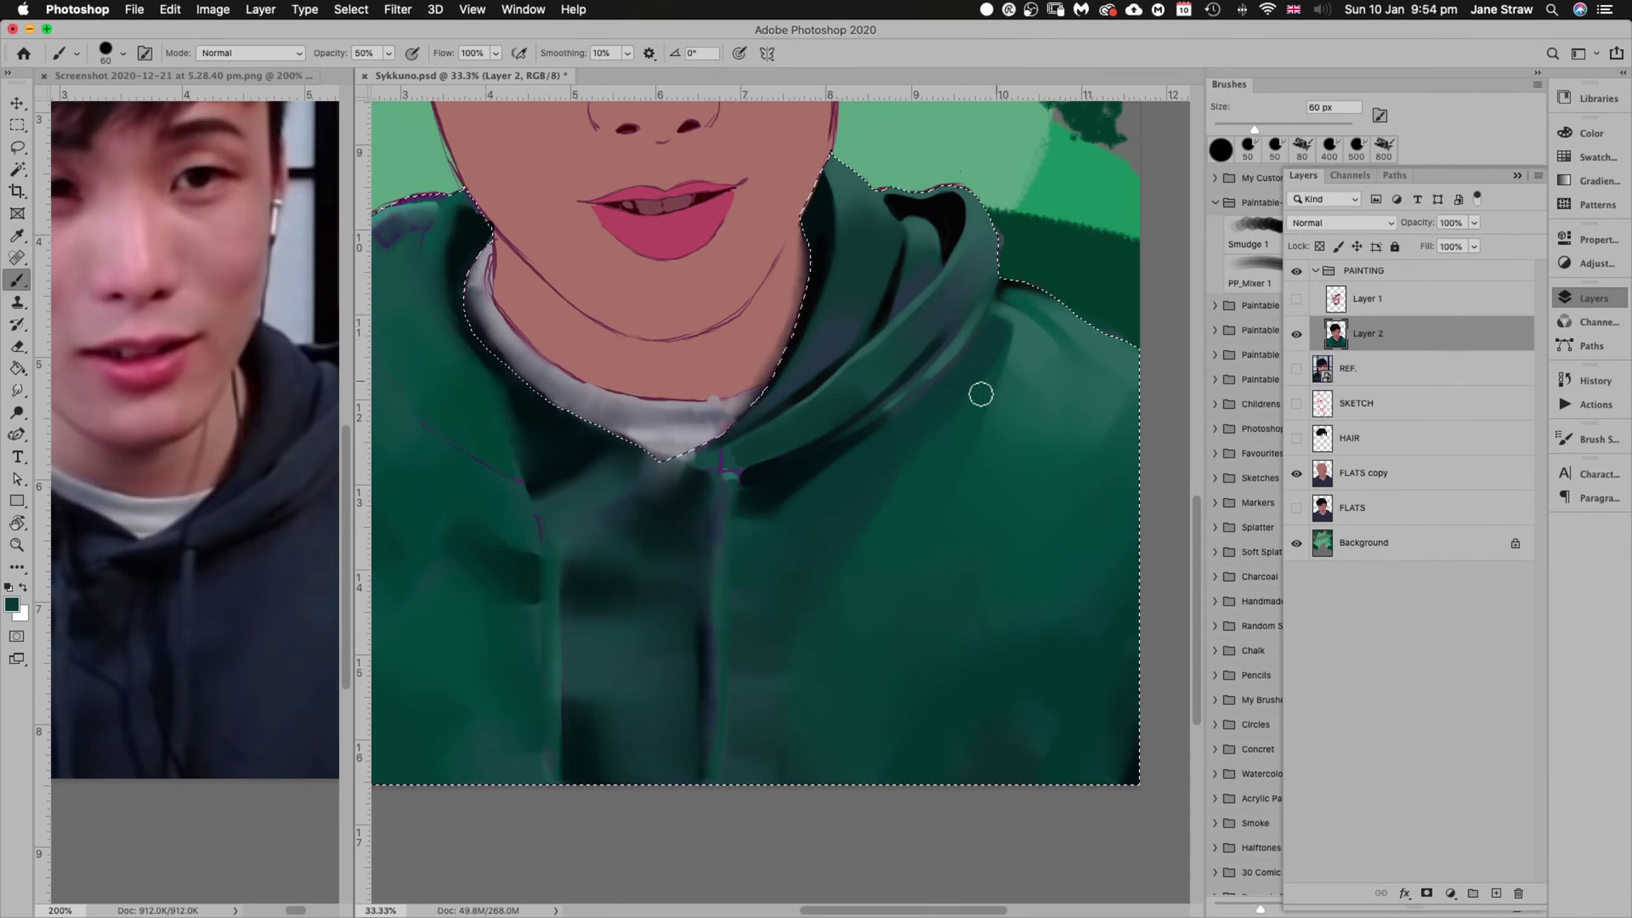
key(bracketright)
key(bracketright)
key(bracketright)
key(bracketright)
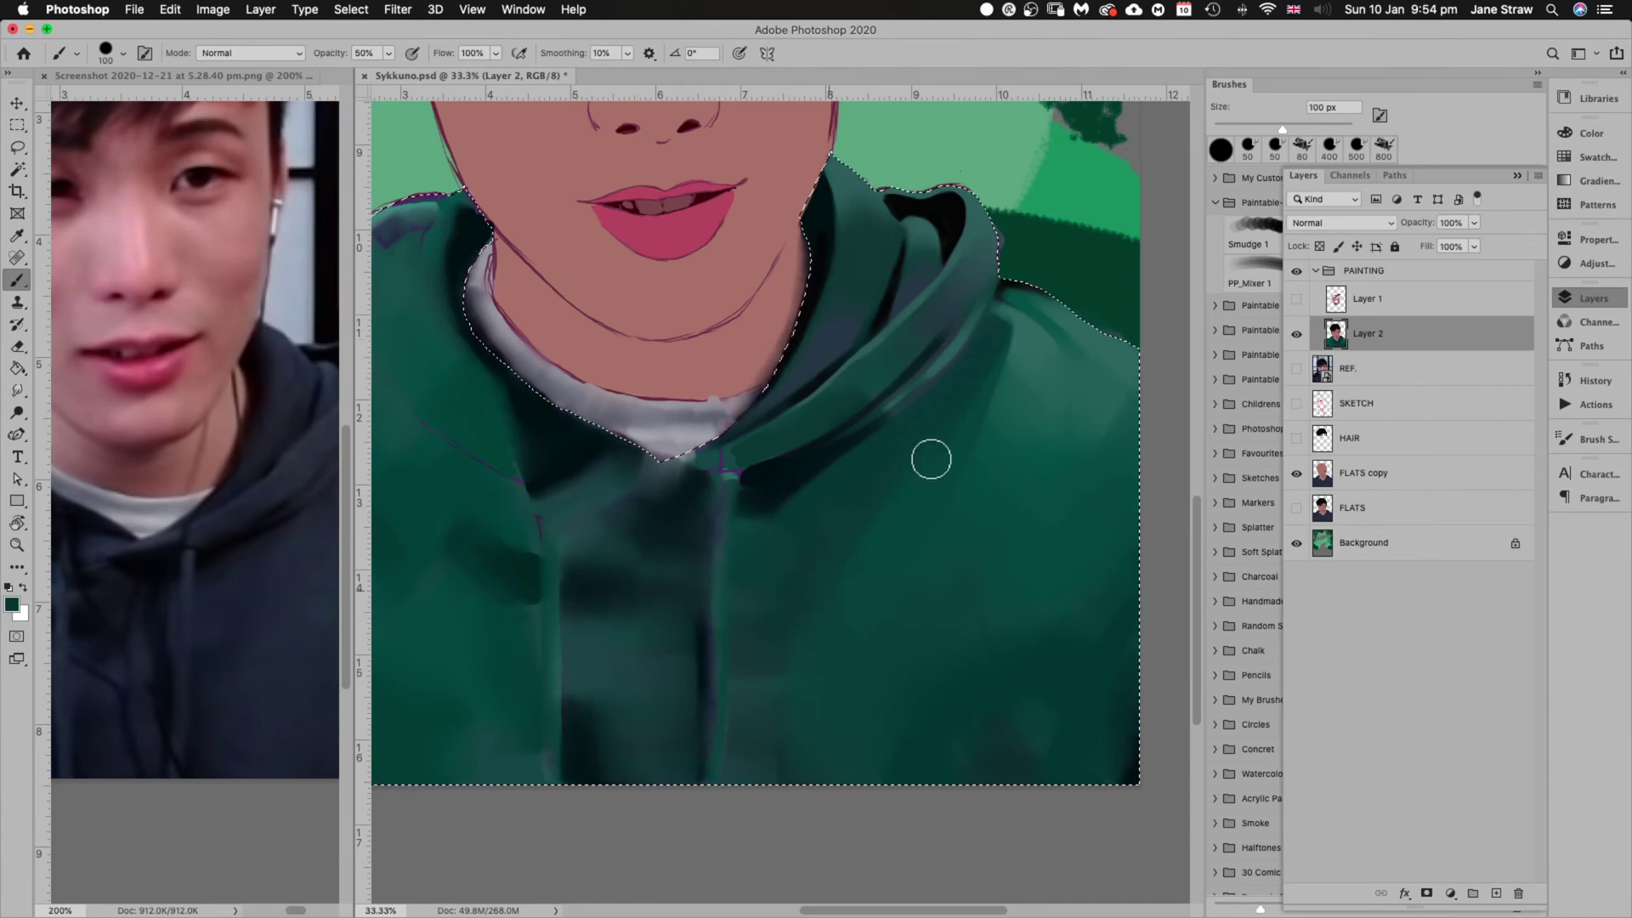
Blend dark green broadly over the chest below the shoulder with a 300 px brush
key(bracketright)
key(bracketright)
key(bracketright)
key(bracketright)
key(bracketright)
key(bracketright)
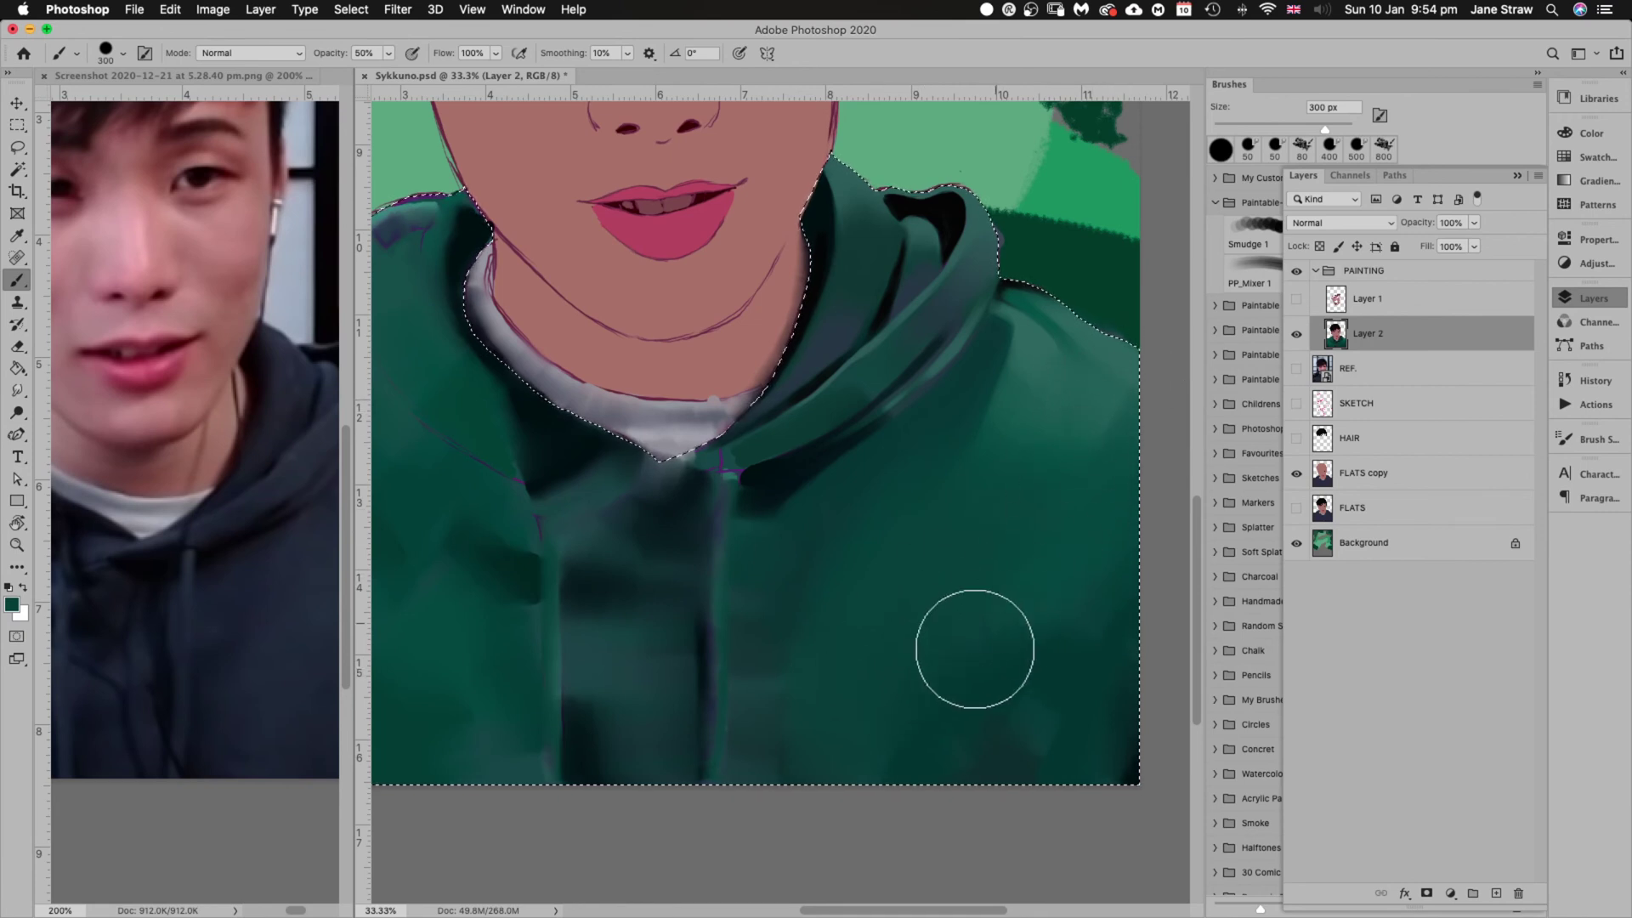
Blend the shadow and highlight on the shoulder beside the hood with a 125 px brush, keeping the hoodie selection active
key(super+d)
drag(998, 565, 850, 644)
key(super+shift+d)
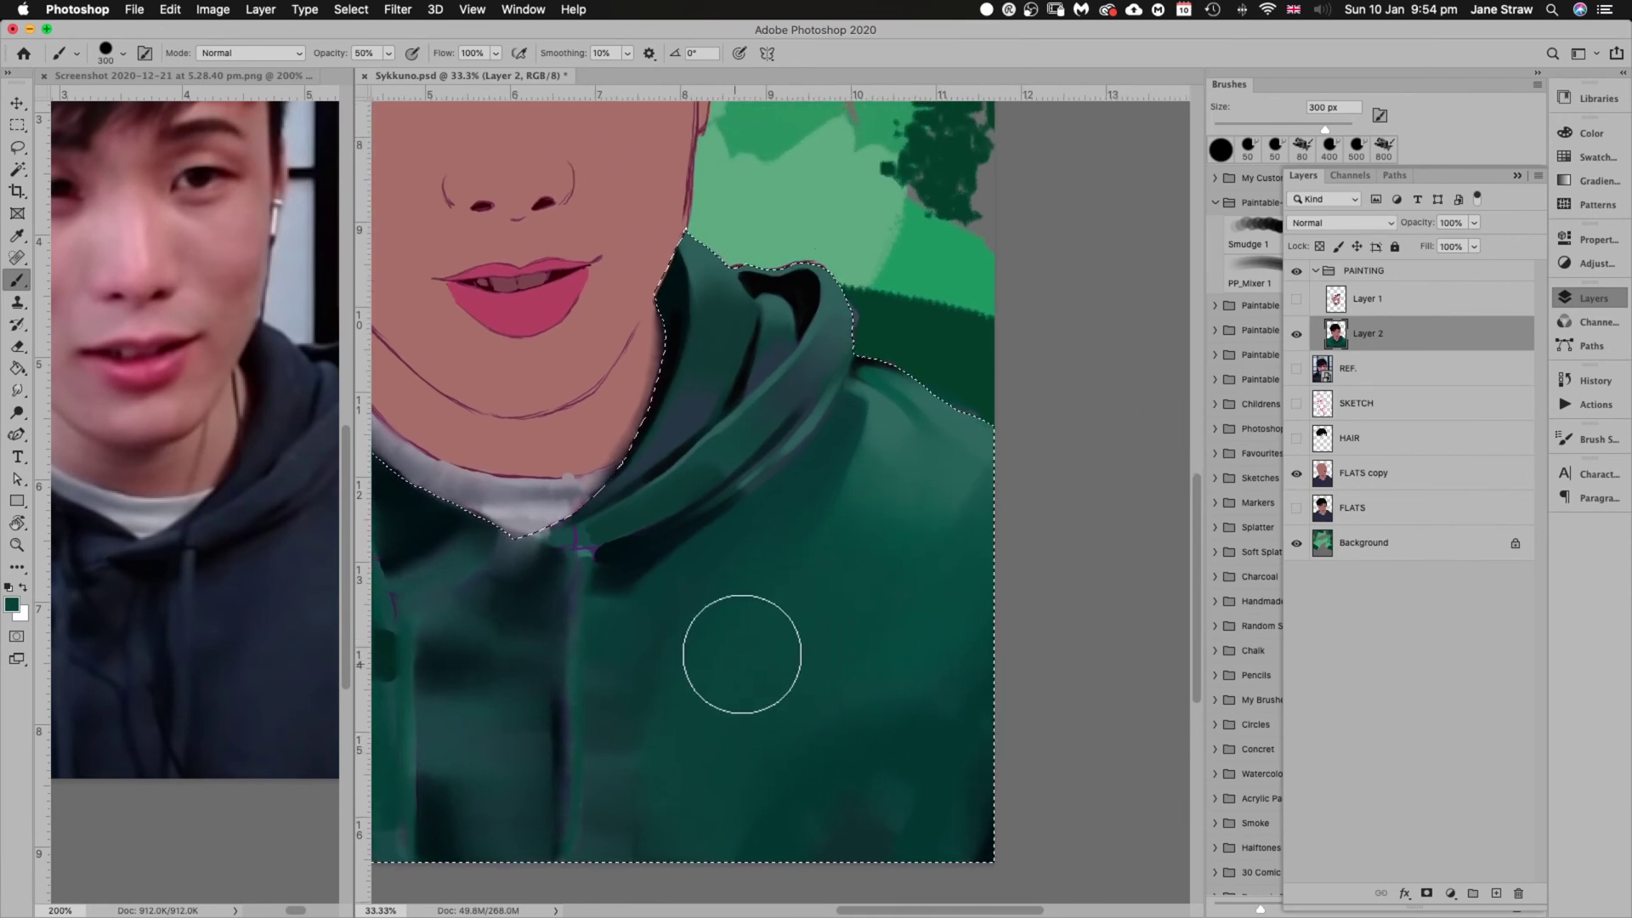
key(bracketleft)
key(bracketleft)
key(bracketleft)
key(bracketleft)
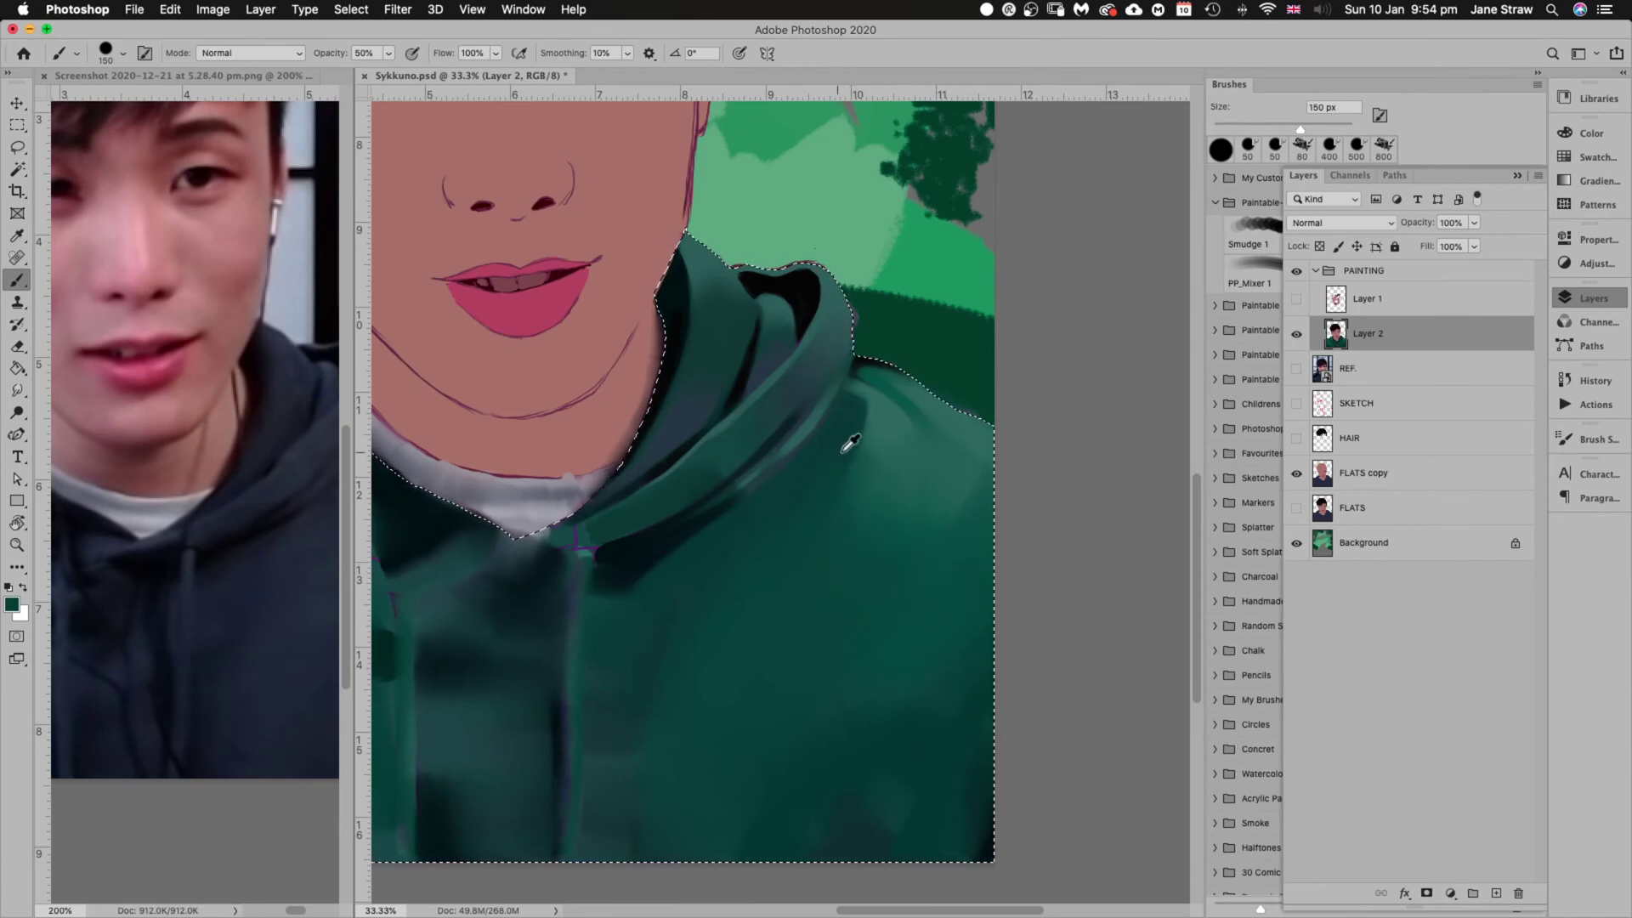
key(bracketleft)
key(bracketleft)
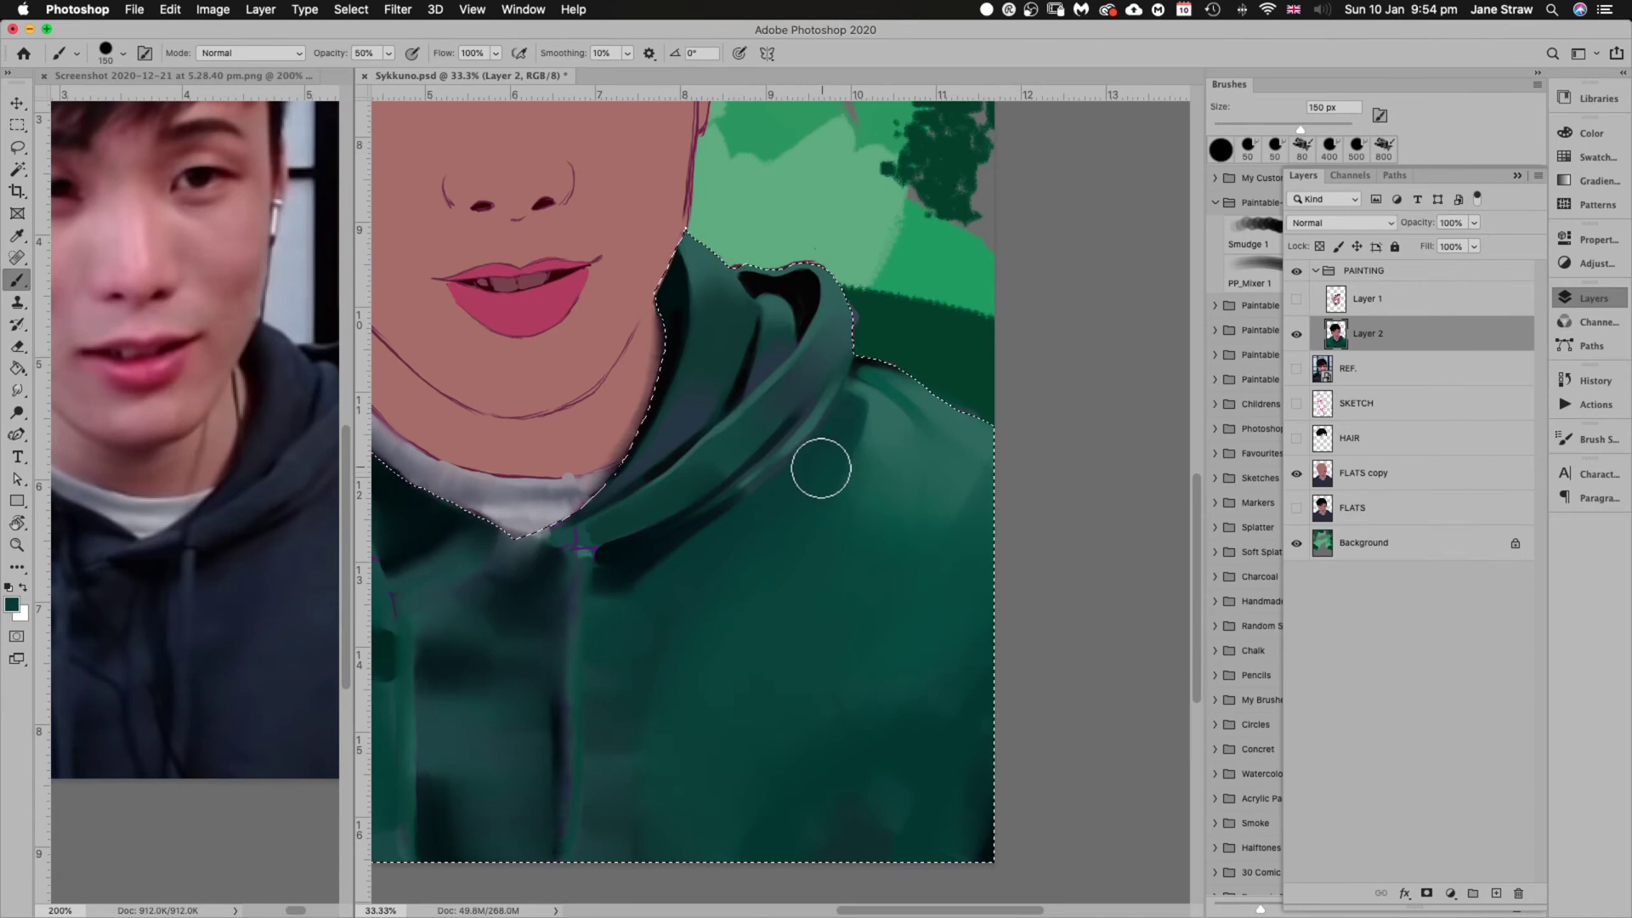
key(bracketleft)
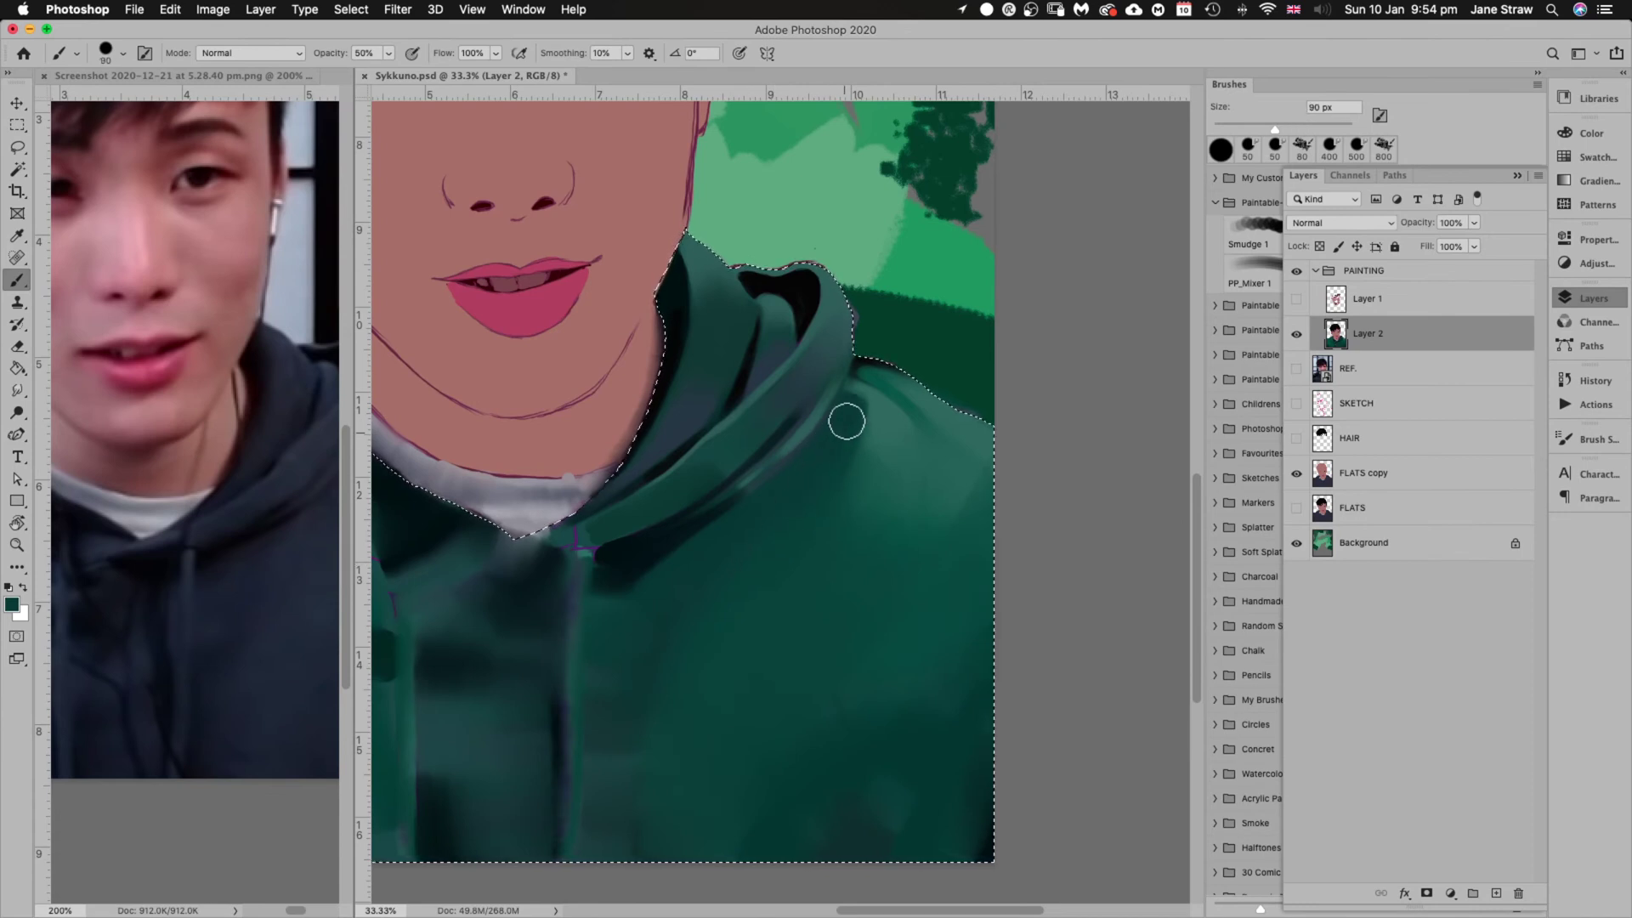
key(bracketright)
key(bracketright)
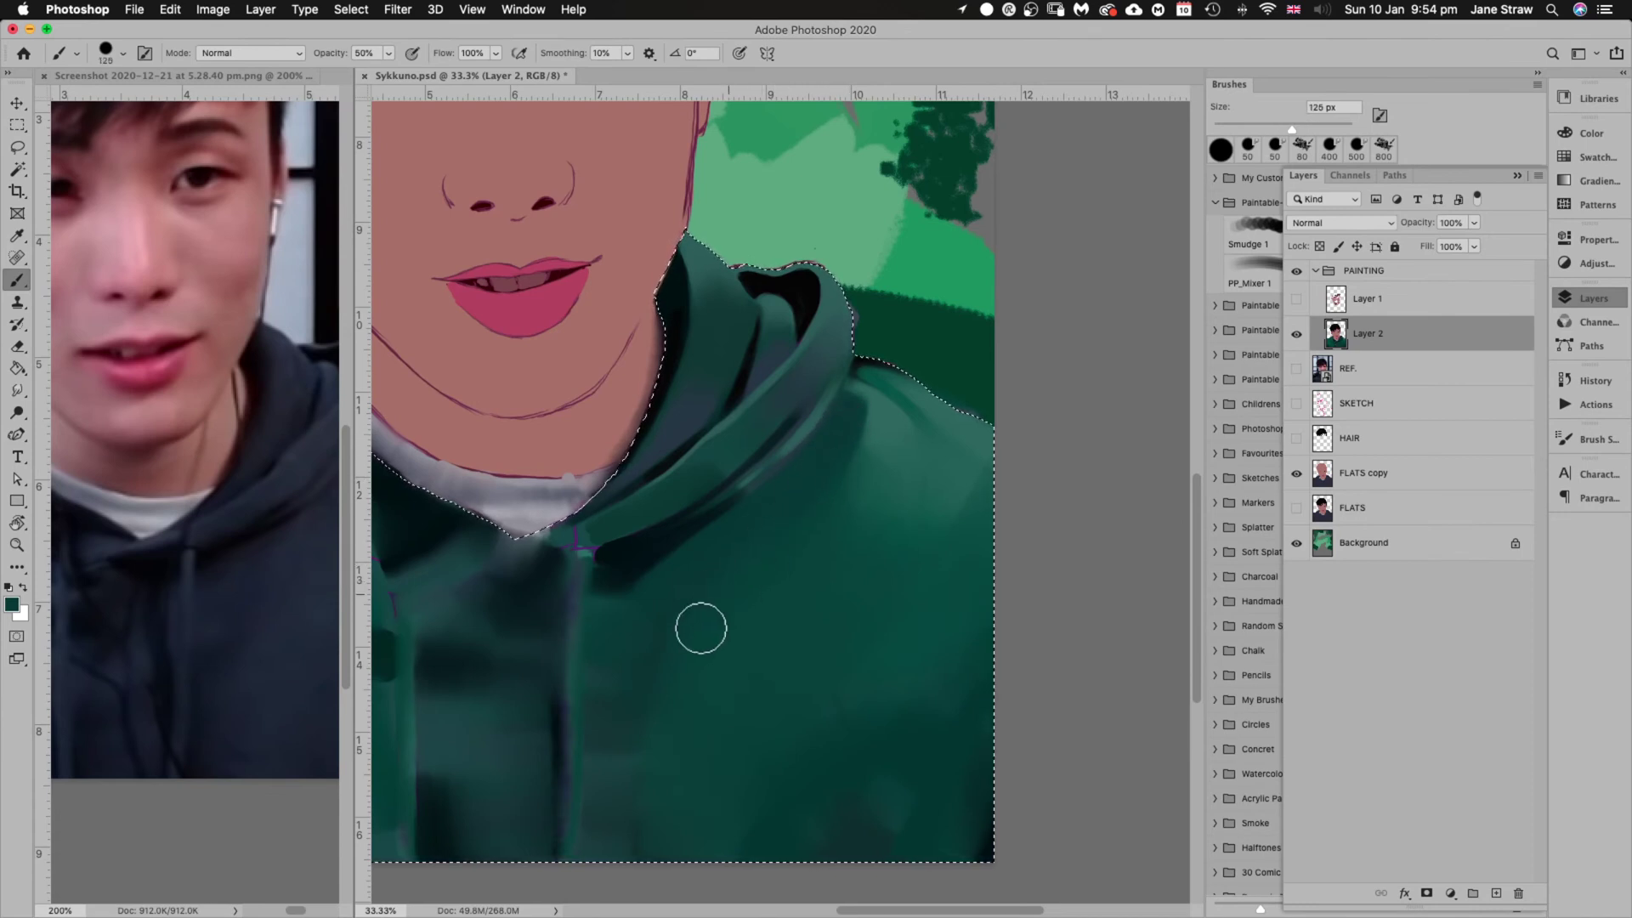
mouse_move(881, 442)
mouse_down()
mouse_move(852, 475)
mouse_move(895, 424)
mouse_move(879, 443)
mouse_move(831, 438)
mouse_up()
Smudge the shoulder highlight into the surrounding green with the Smudge 1 brush at 175 px
click(123, 54)
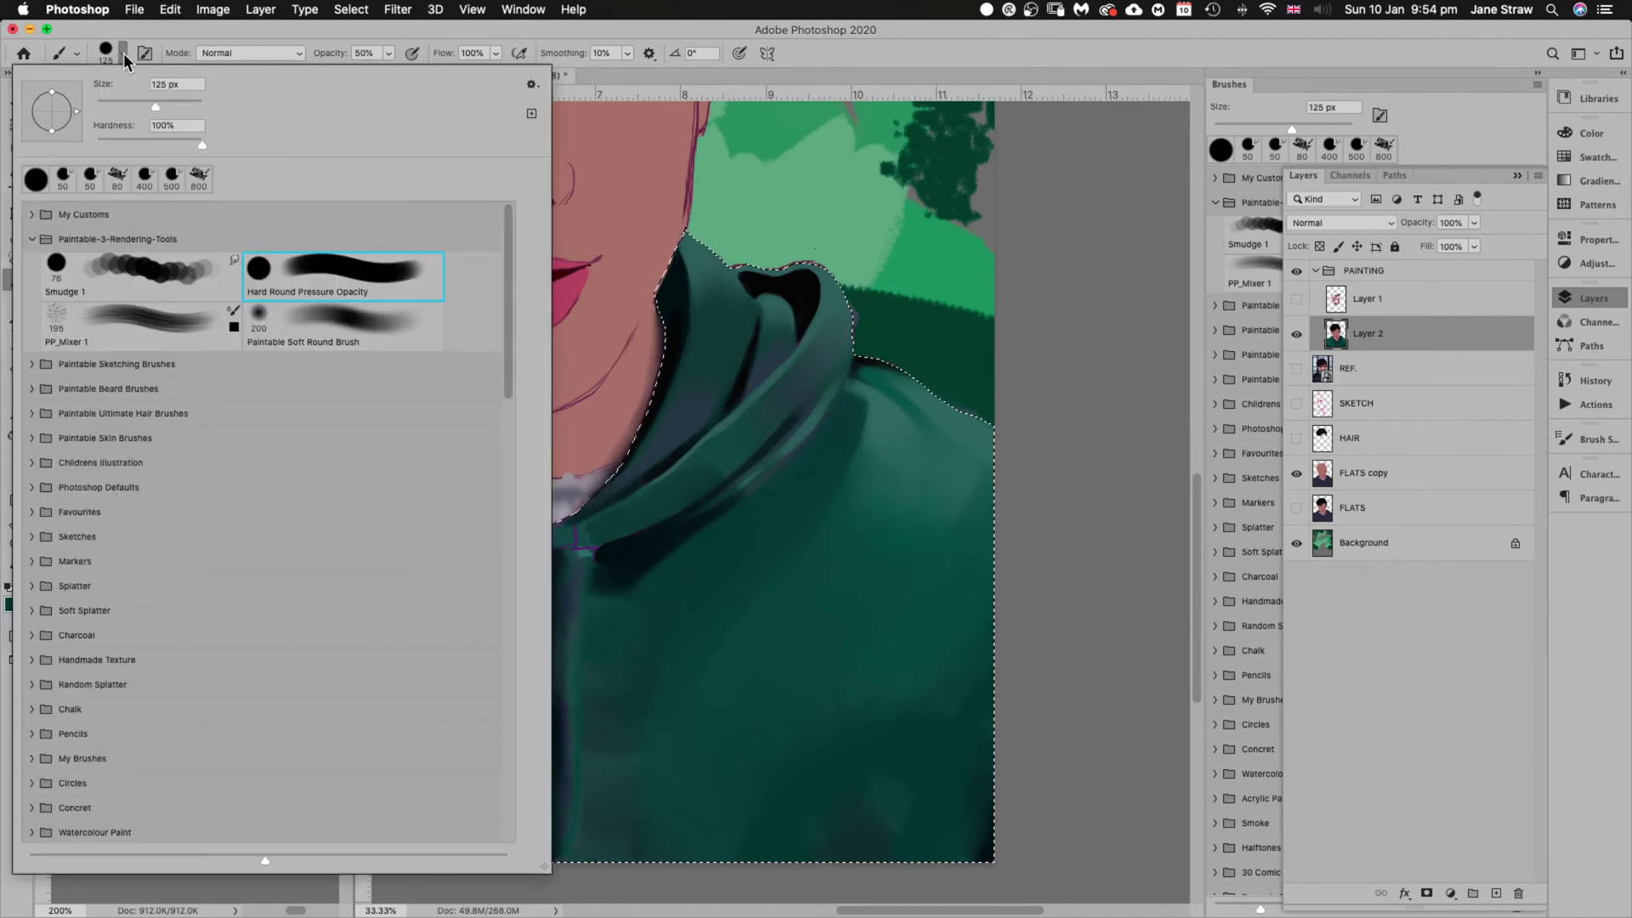
click(175, 267)
click(714, 227)
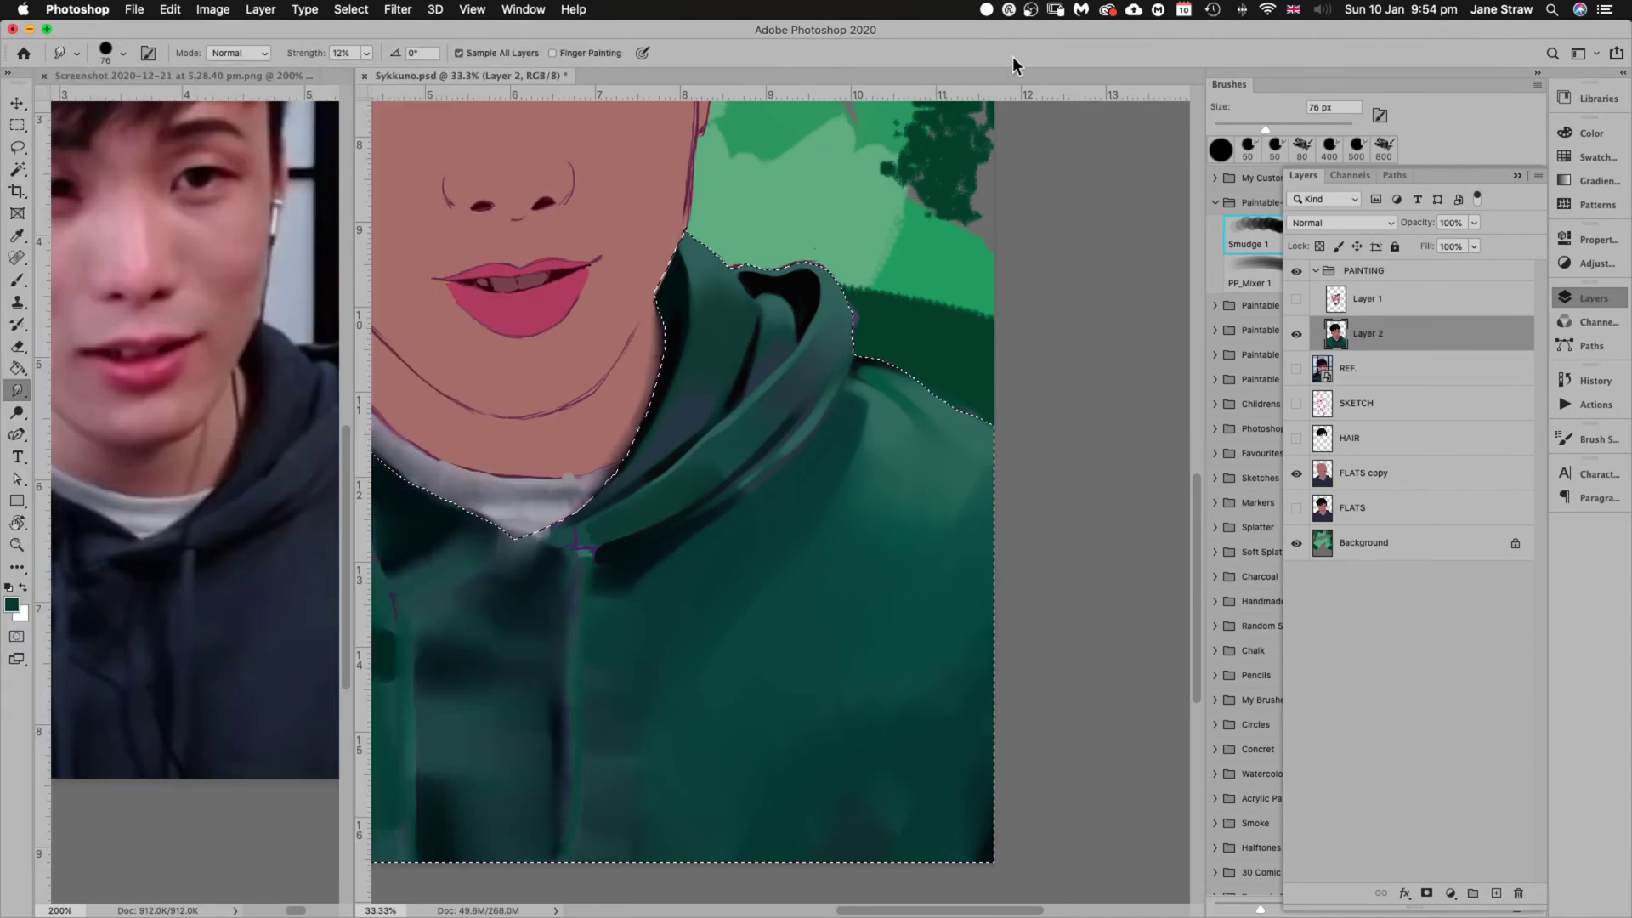
key(bracketright)
key(bracketright)
key(bracketright)
key(bracketright)
key(bracketright)
key(bracketright)
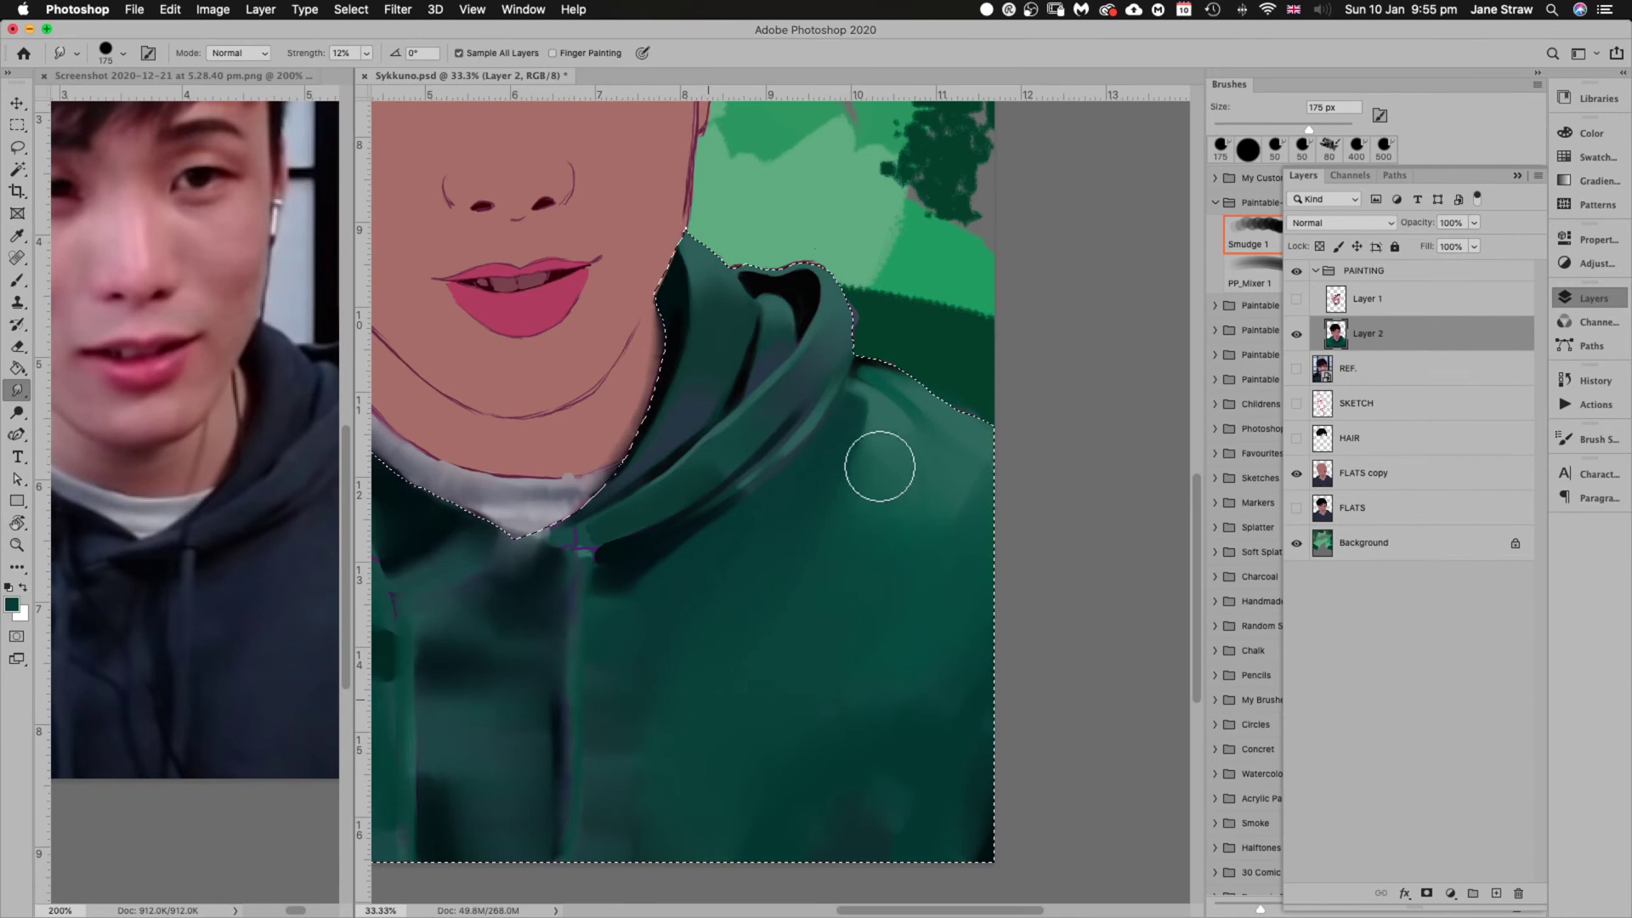
mouse_move(867, 406)
mouse_down()
mouse_move(888, 443)
mouse_move(855, 451)
mouse_move(887, 422)
mouse_move(867, 412)
mouse_move(810, 532)
mouse_move(888, 457)
mouse_move(967, 448)
mouse_move(843, 451)
mouse_move(886, 411)
mouse_move(833, 466)
mouse_move(875, 434)
mouse_up()
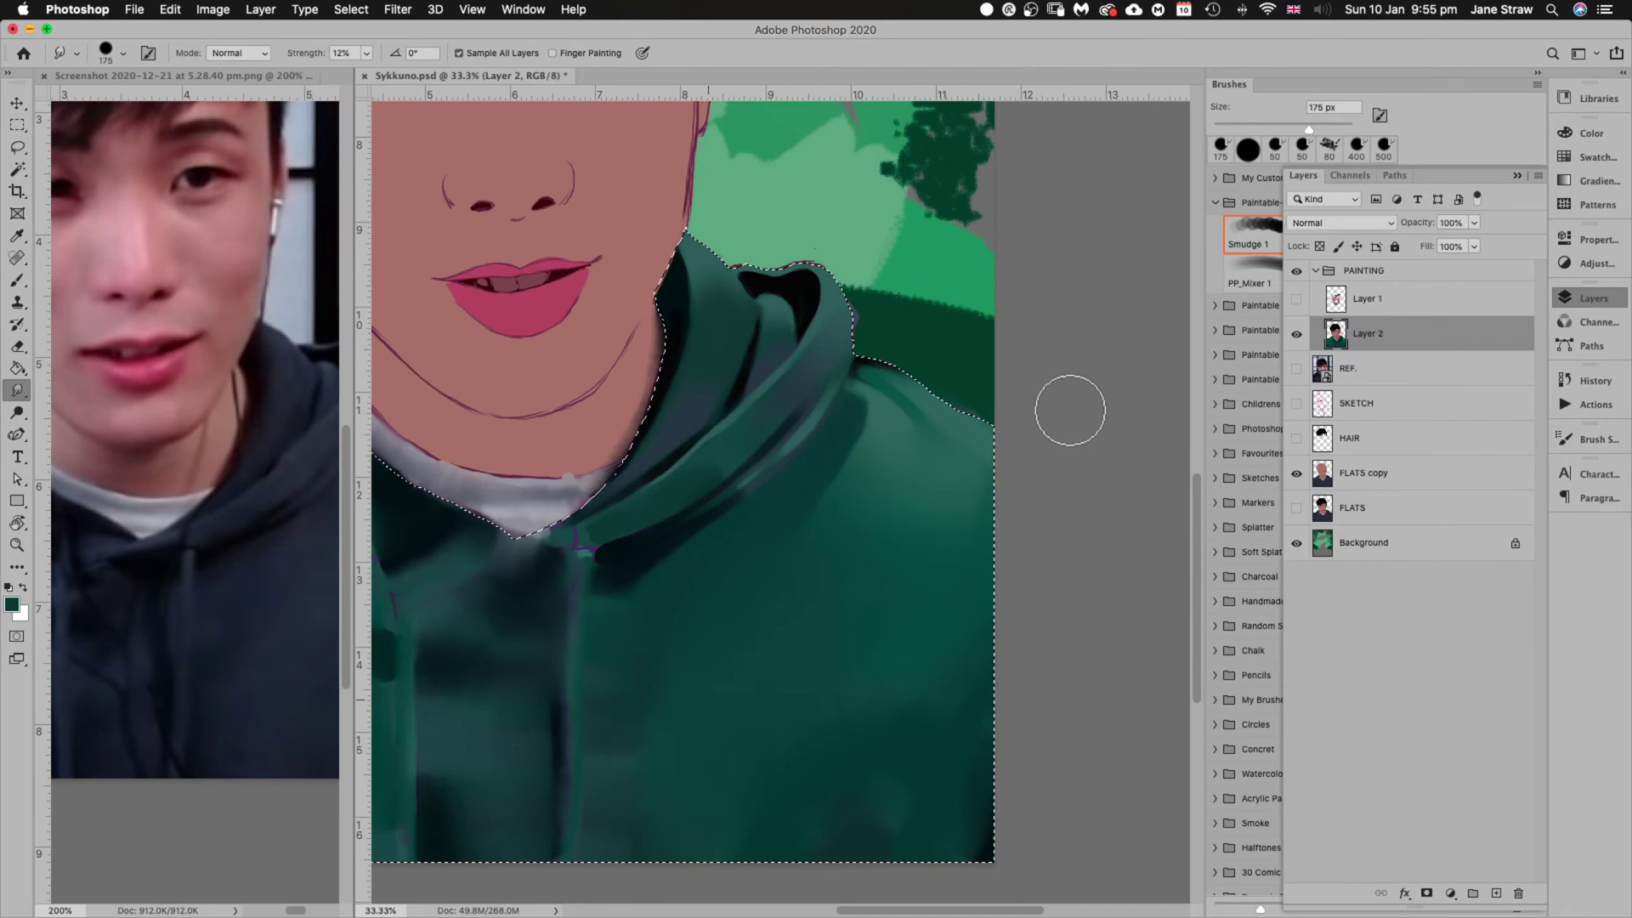
Smudge the green tones of the upper chest and shoulder beneath the hood, using 80 px and 125 px sizes
key(bracketleft)
key(bracketleft)
key(bracketleft)
key(bracketleft)
key(bracketleft)
key(bracketleft)
key(bracketleft)
key(bracketleft)
key(bracketleft)
key(bracketleft)
key(bracketleft)
key(bracketleft)
key(bracketleft)
key(bracketleft)
key(bracketleft)
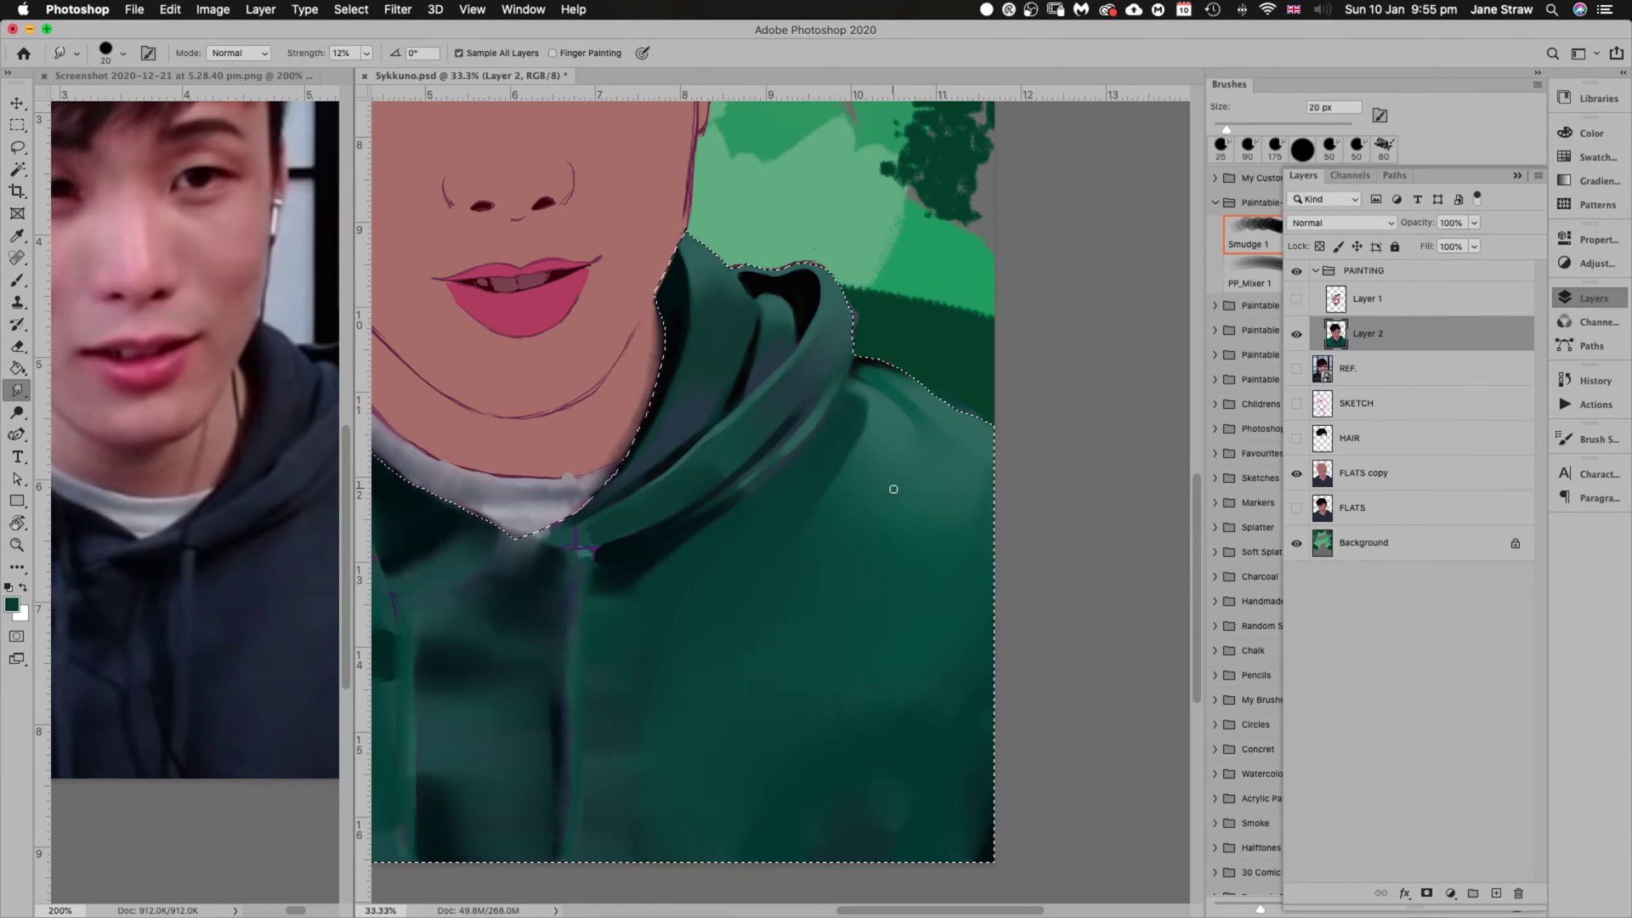
key(bracketright)
key(bracketright)
key(bracketright)
key(bracketright)
key(bracketright)
key(bracketright)
key(bracketright)
key(bracketright)
key(bracketright)
key(bracketright)
drag(780, 557, 785, 540)
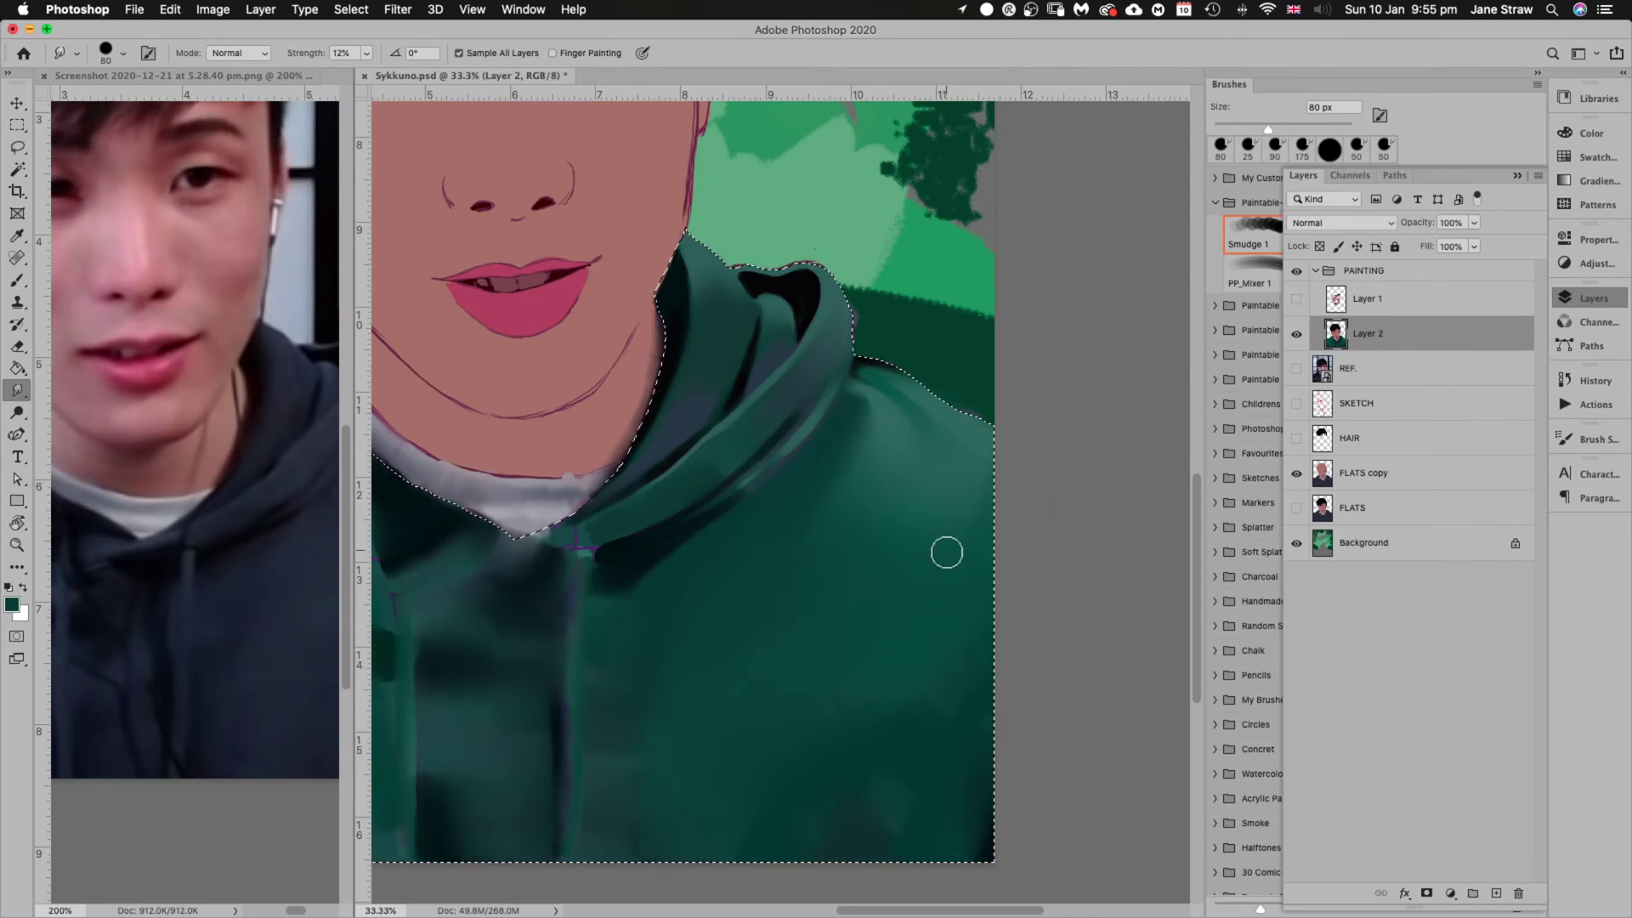
key(bracketright)
key(bracketright)
key(bracketright)
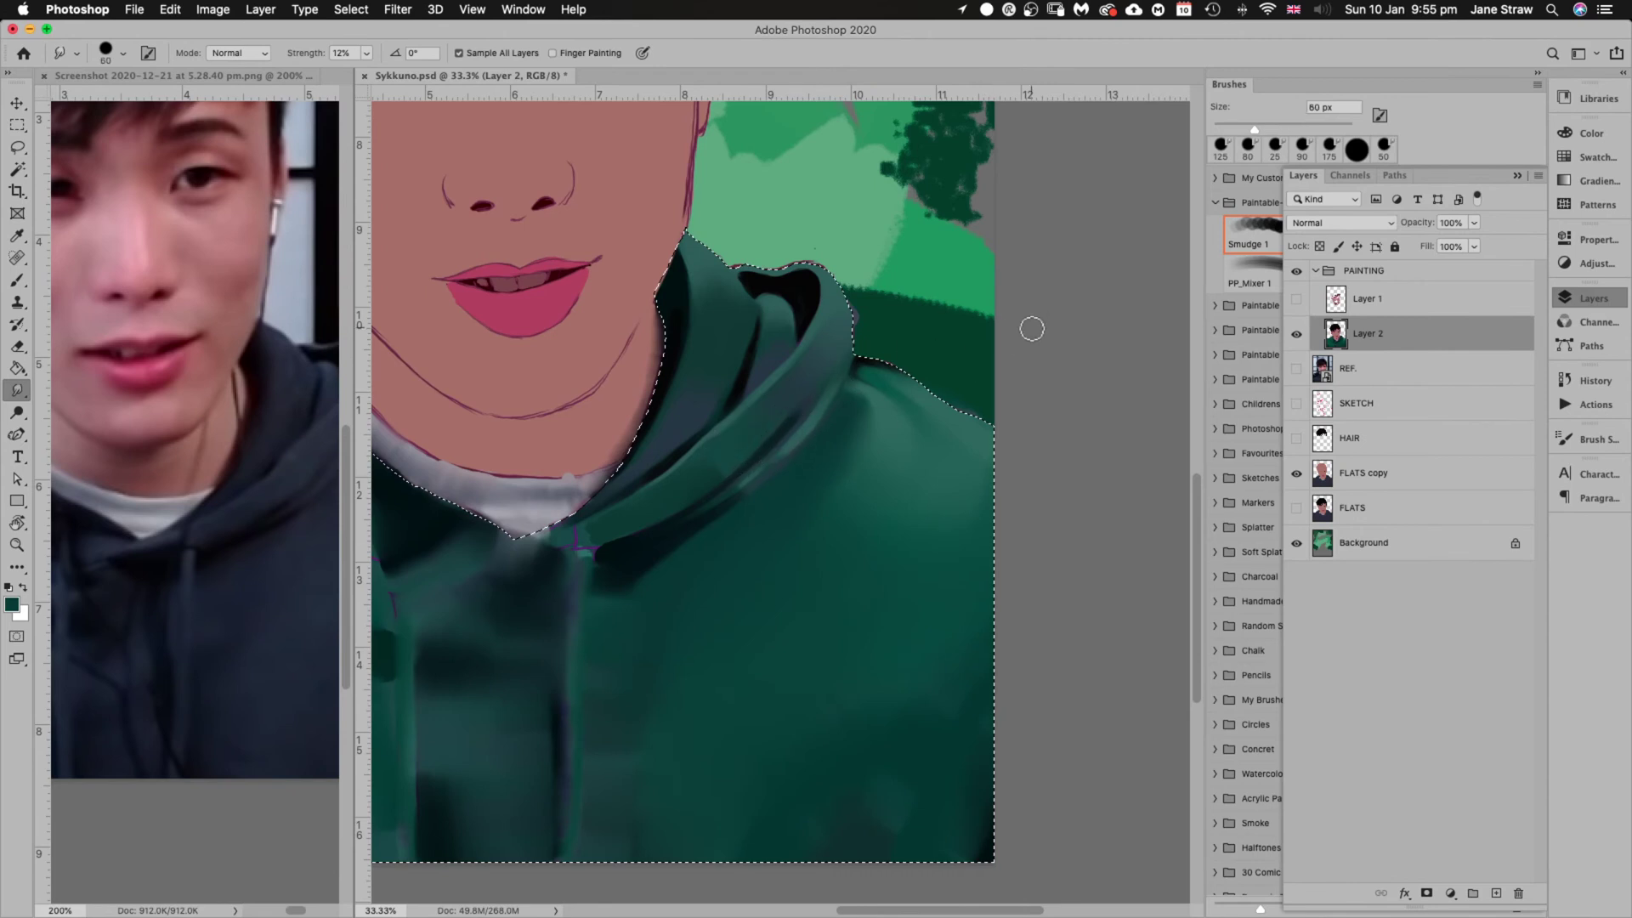
Smudge the hood's lower rim and the edge where it meets the shoulder, finishing at 40 px
key(bracketleft)
key(bracketleft)
key(bracketleft)
key(bracketleft)
key(bracketleft)
key(bracketleft)
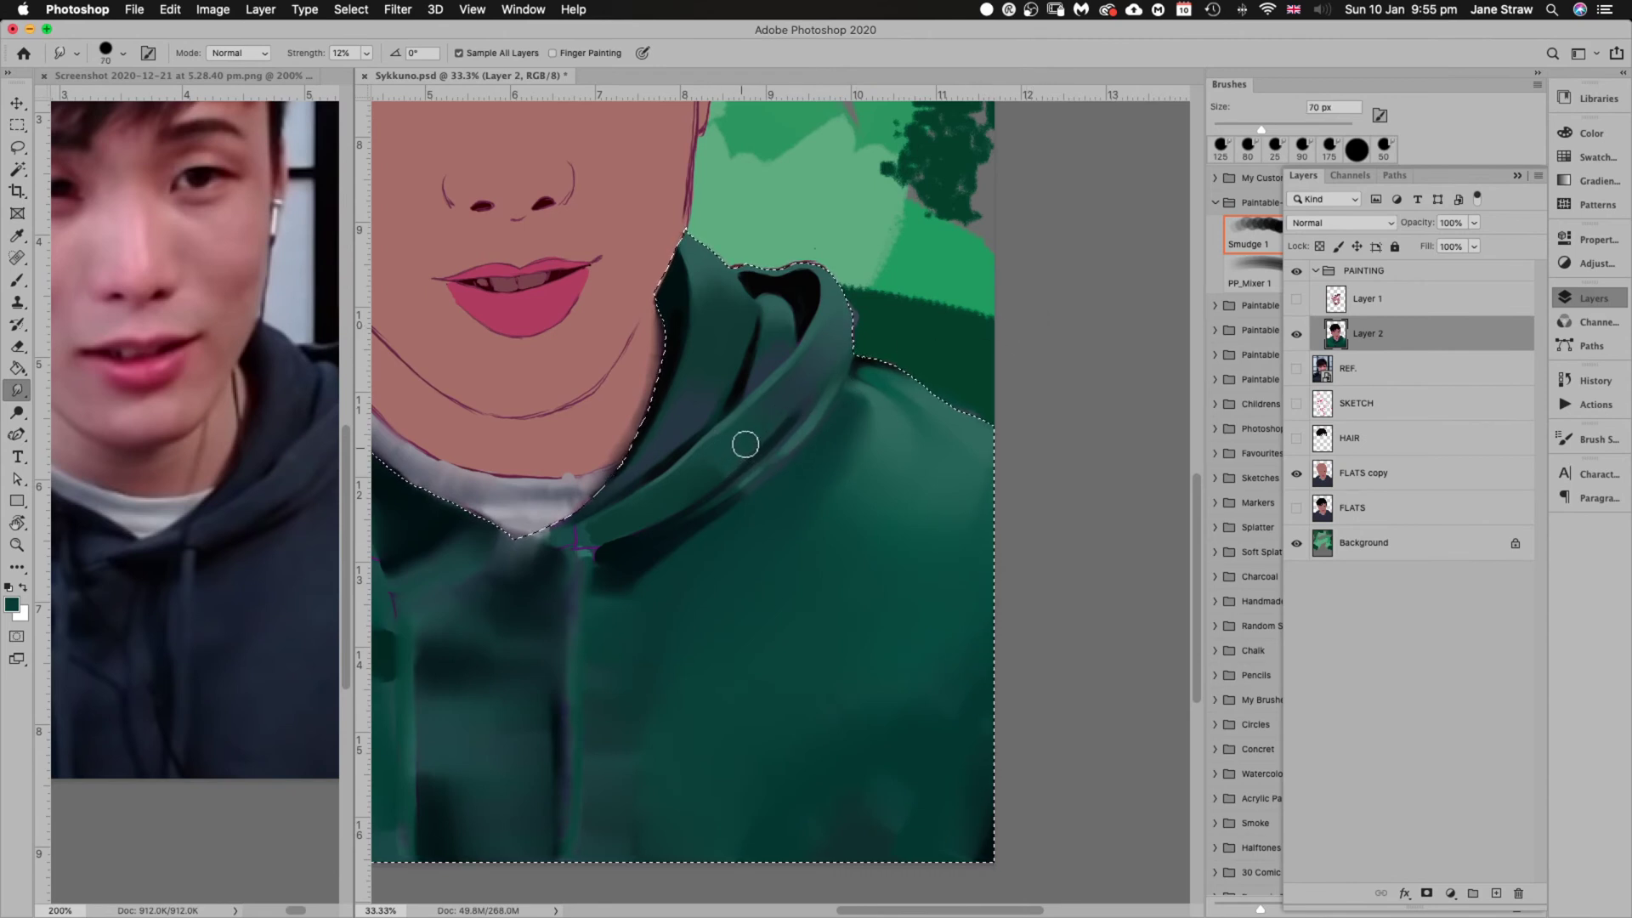
key(bracketright)
key(bracketright)
key(bracketright)
key(bracketleft)
key(bracketleft)
key(bracketleft)
key(bracketleft)
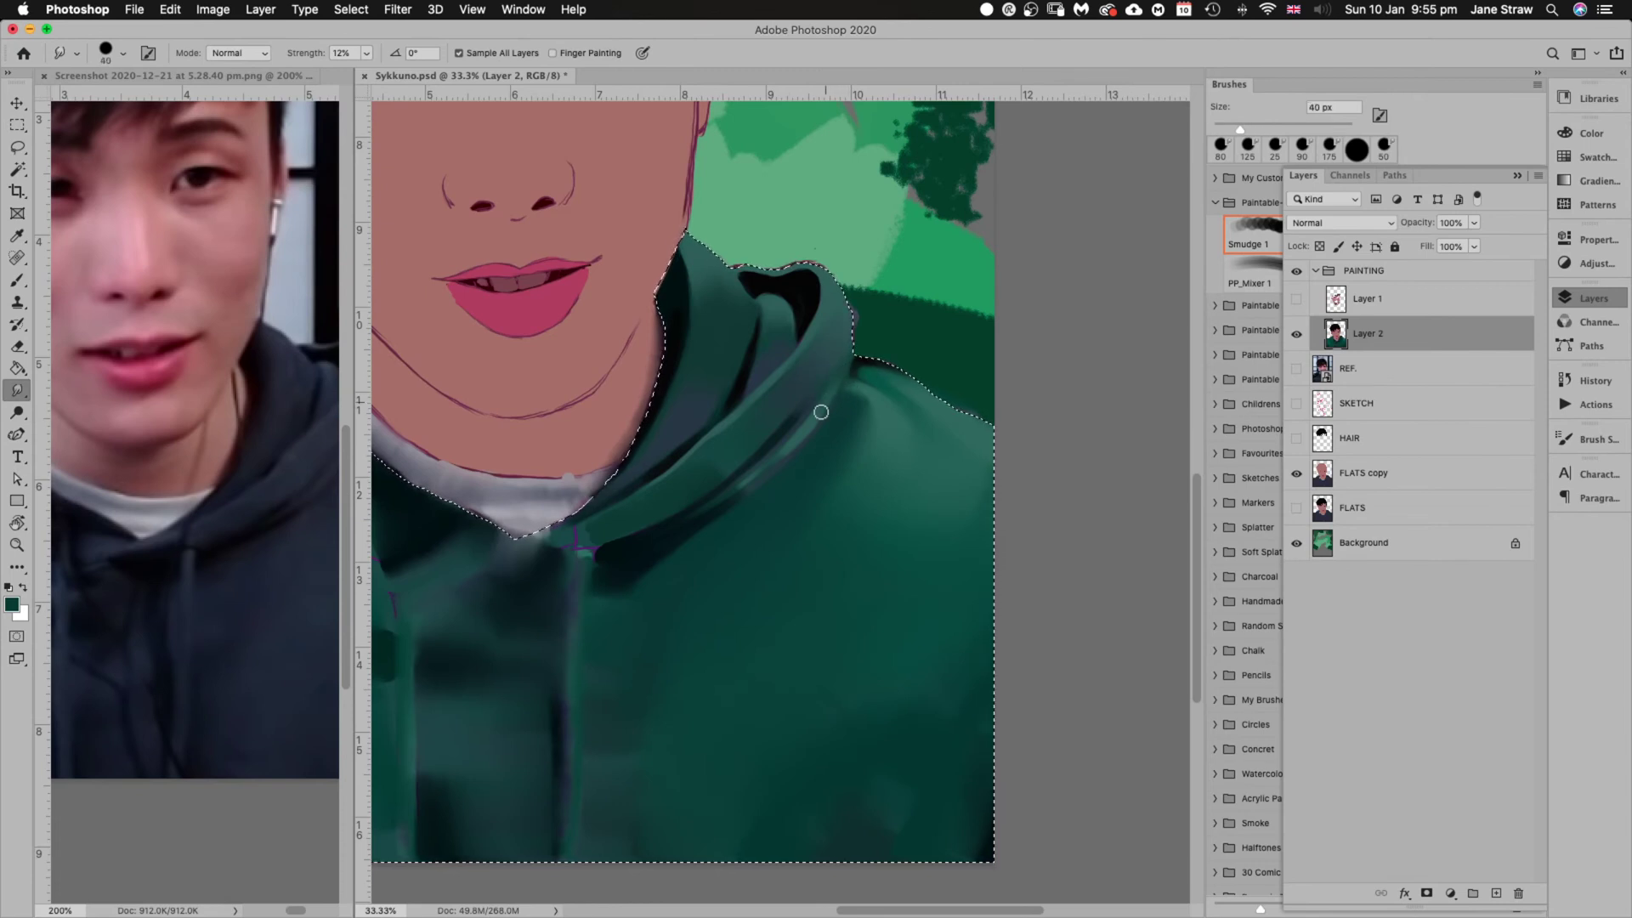
drag(824, 404, 799, 451)
Check the hoodie without its selection, restore the selection and smudge the shadow beneath the hood's lower rim at 60 px
key(ctrl+d)
drag(900, 616, 969, 552)
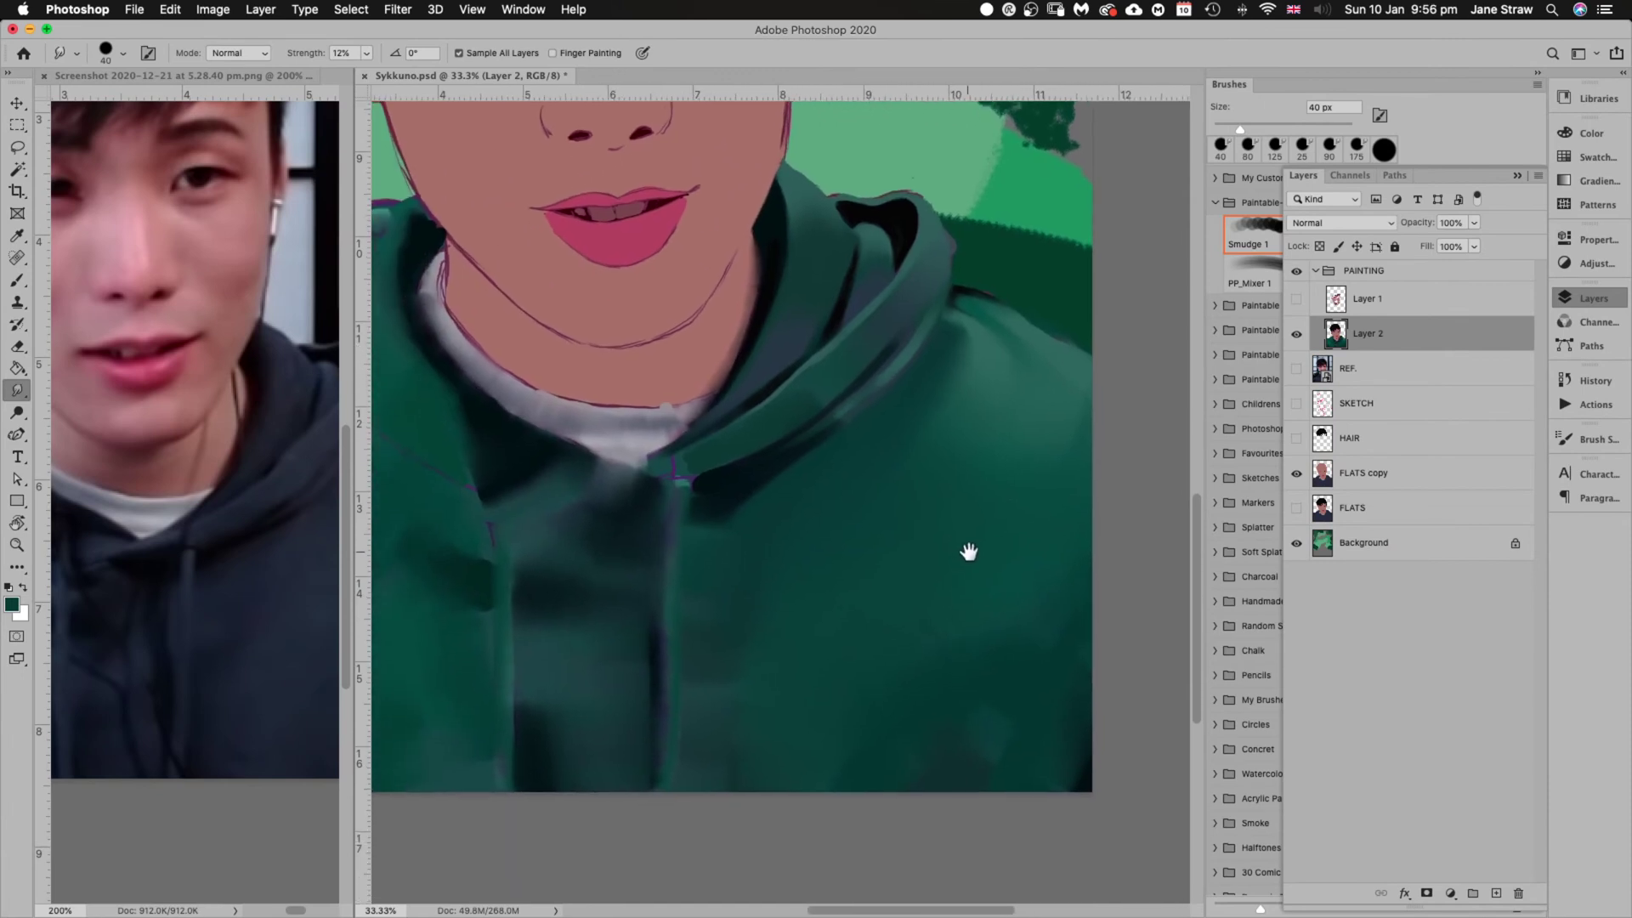
key(ctrl+shift+d)
key(bracketright)
key(bracketright)
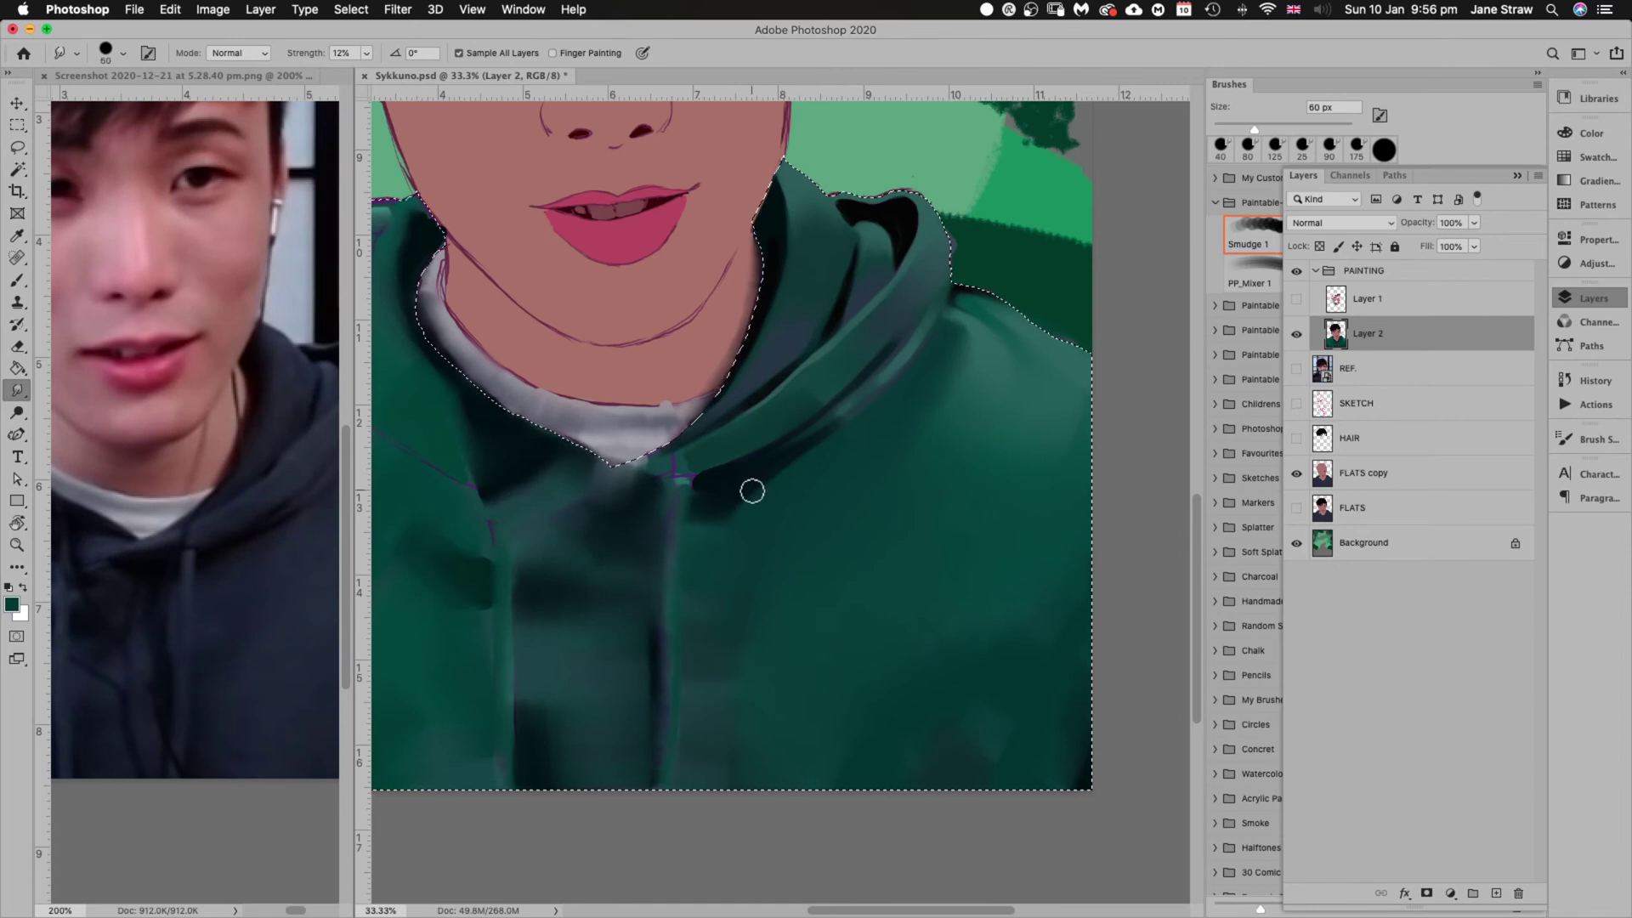
drag(820, 445, 830, 445)
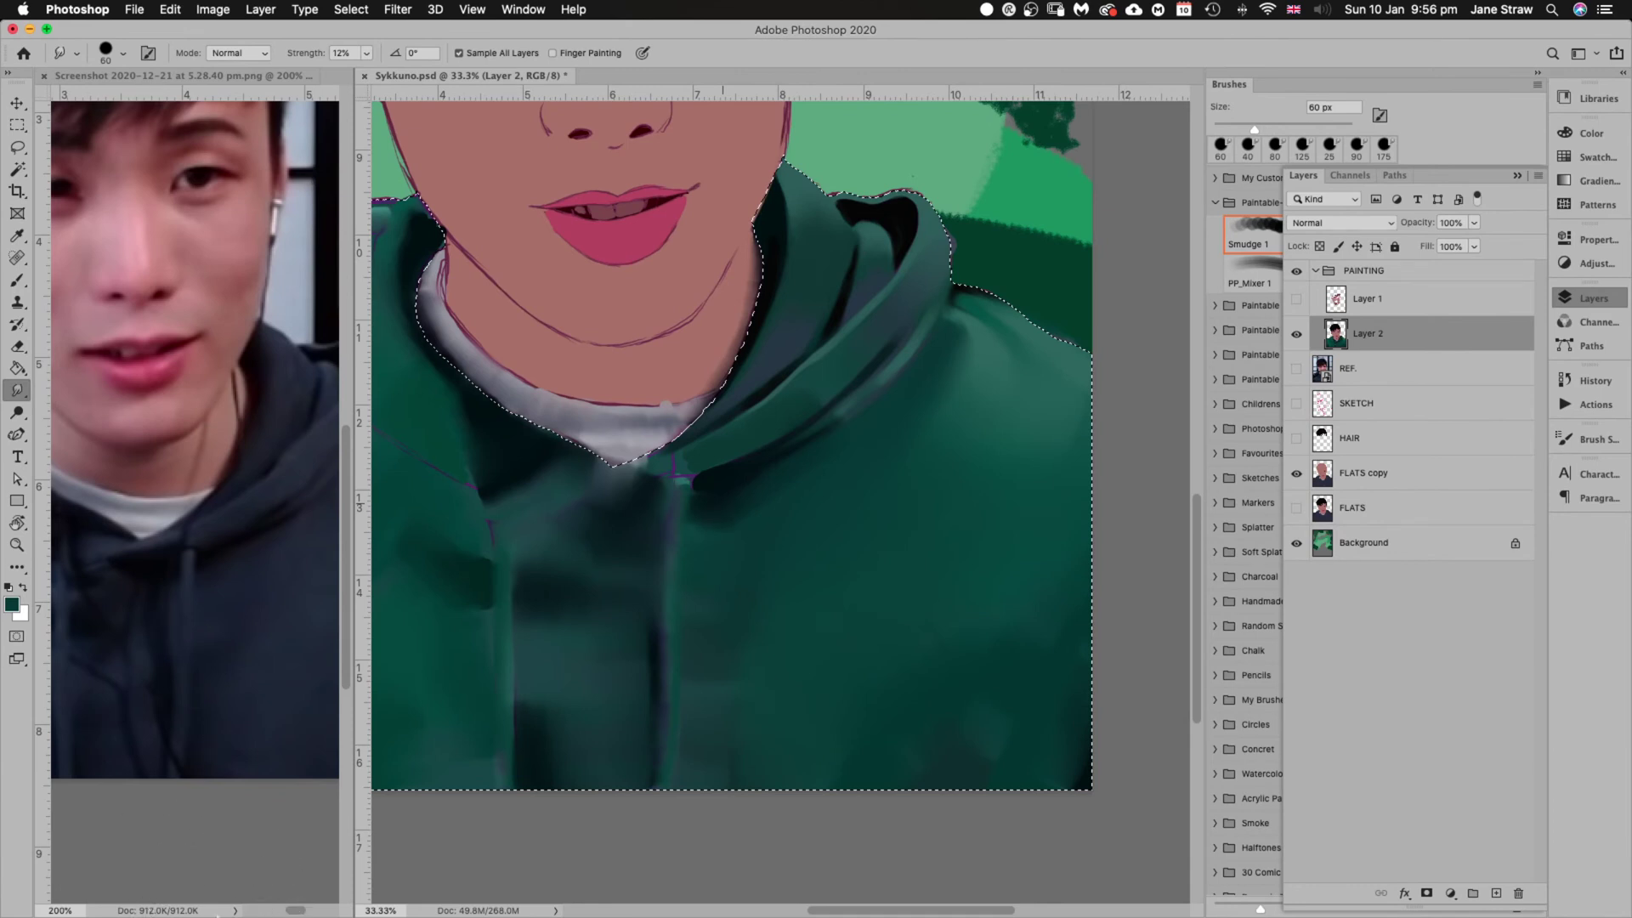
Bring the reference photo's shoulder into view, switch back to the 125 px Brush and dock the Layers panel clear of the brush list
drag(299, 907, 321, 911)
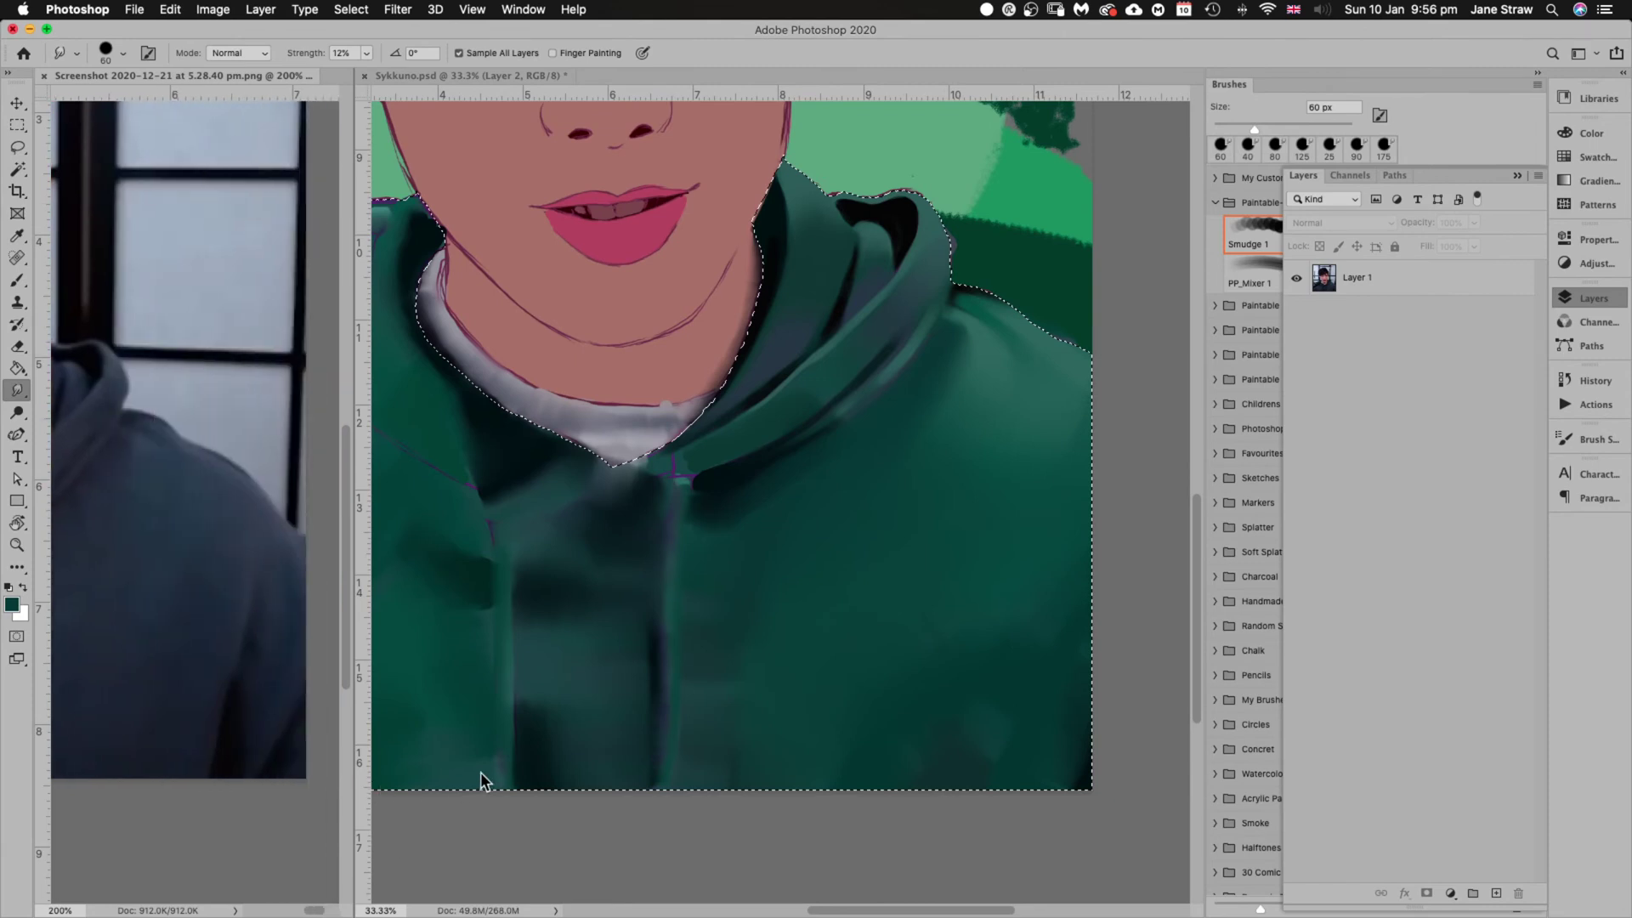
key(b)
click(988, 677)
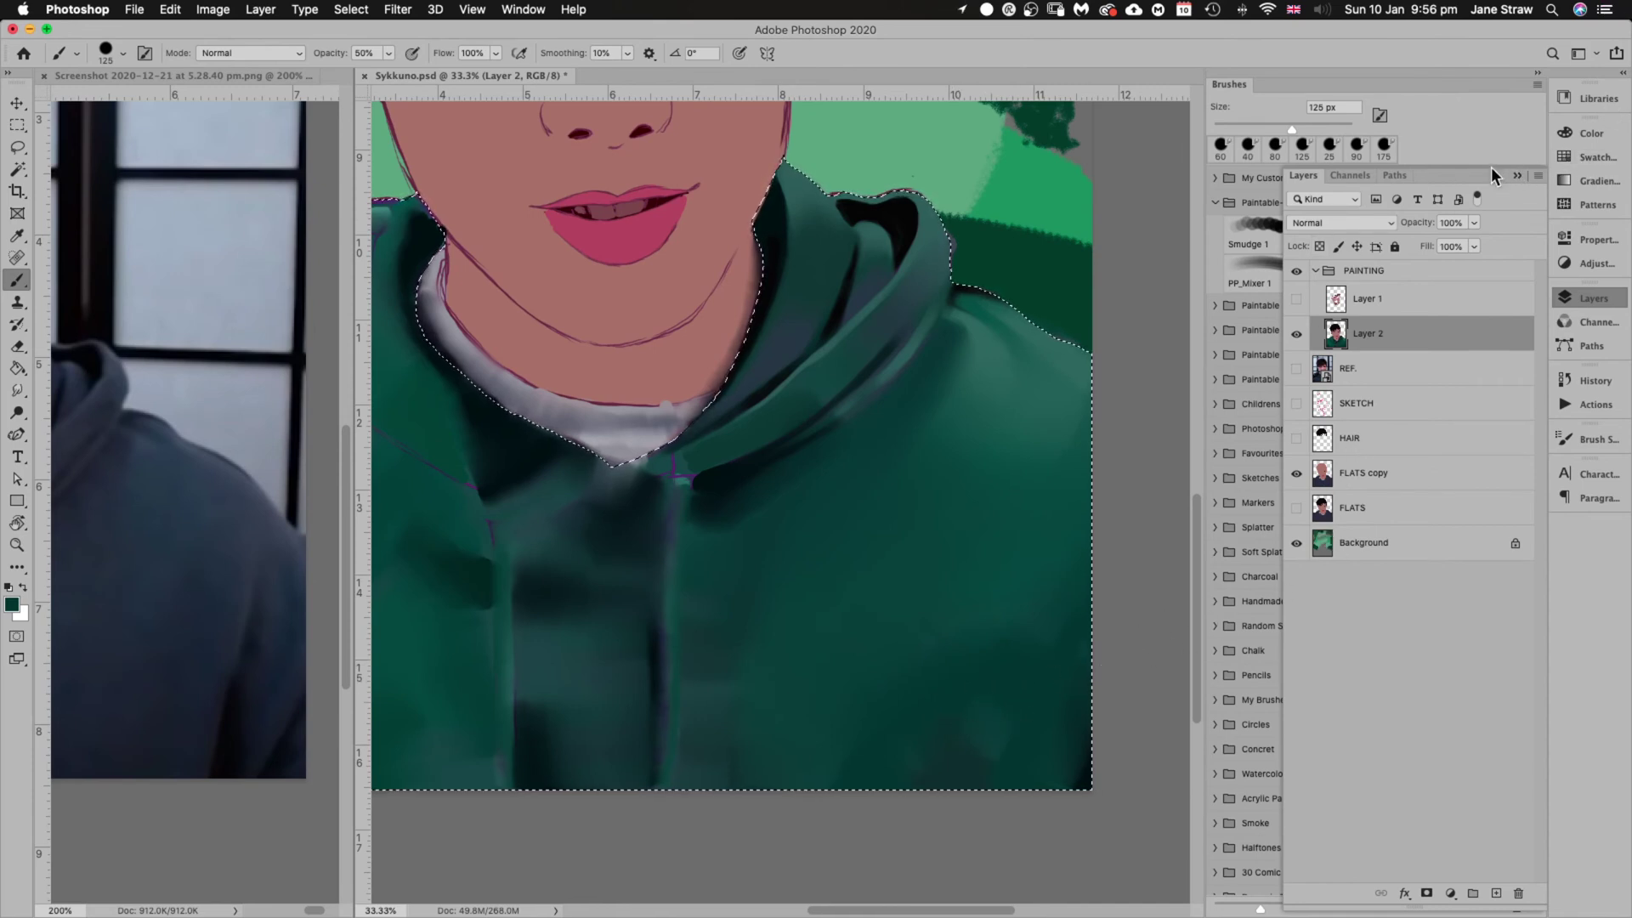
mouse_move(1493, 168)
mouse_down()
mouse_move(1487, 351)
mouse_move(1476, 251)
mouse_move(1496, 156)
mouse_move(1485, 179)
mouse_move(1470, 157)
mouse_move(1486, 253)
mouse_move(1554, 435)
mouse_up()
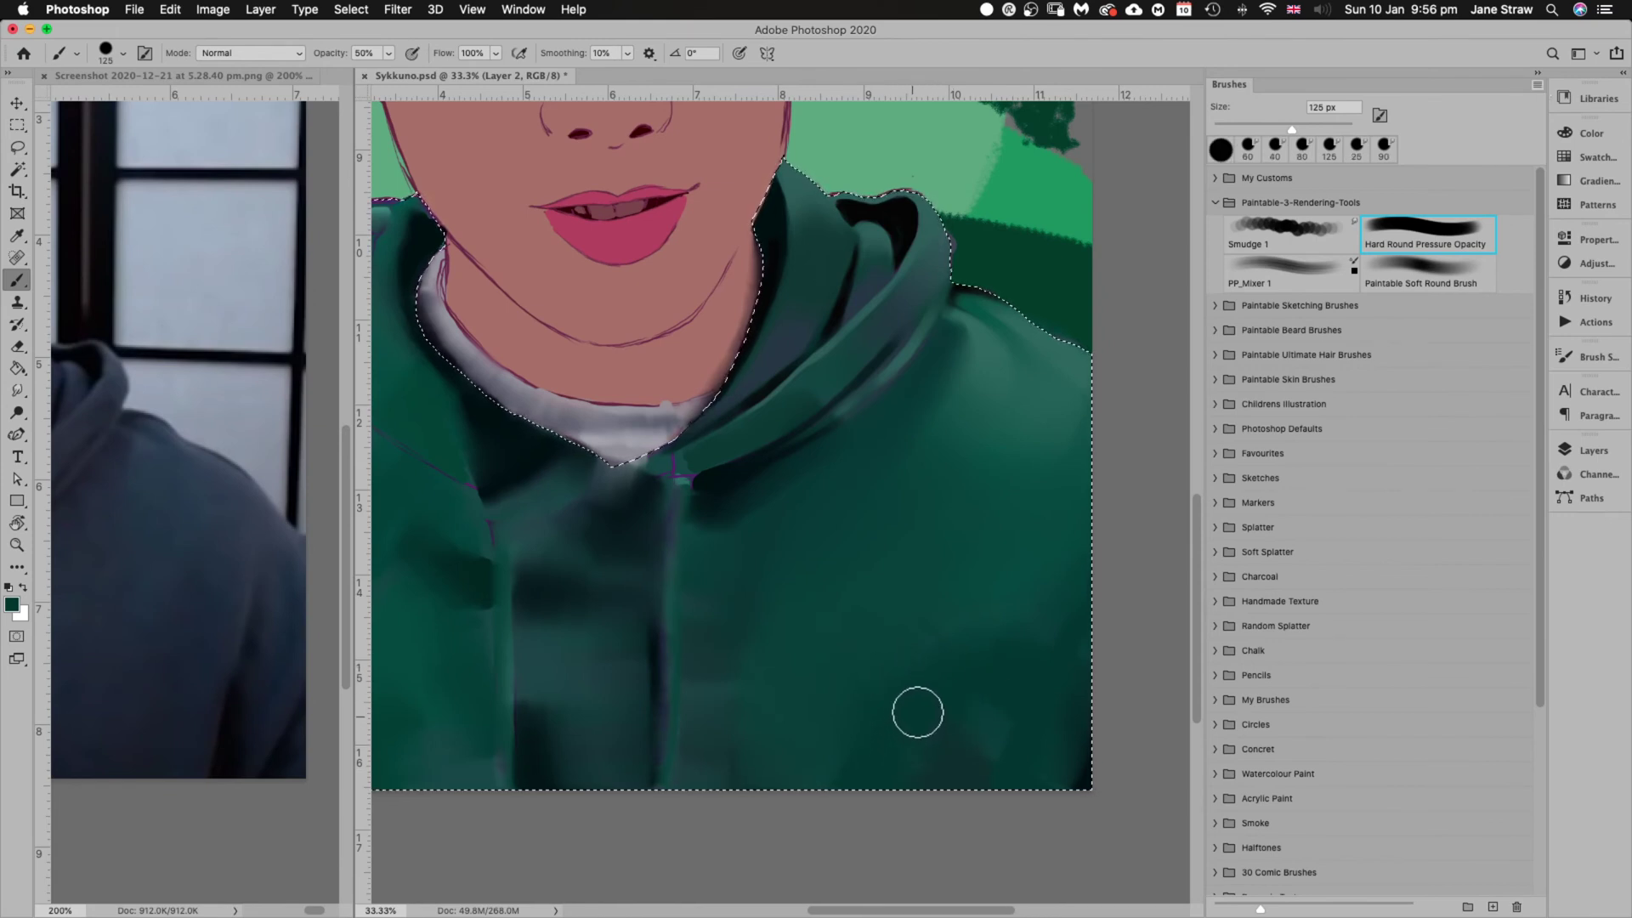
Sample the hoodie's green and blend the chest below the shoulder with a 300 px brush, comparing before and after
key(alt)
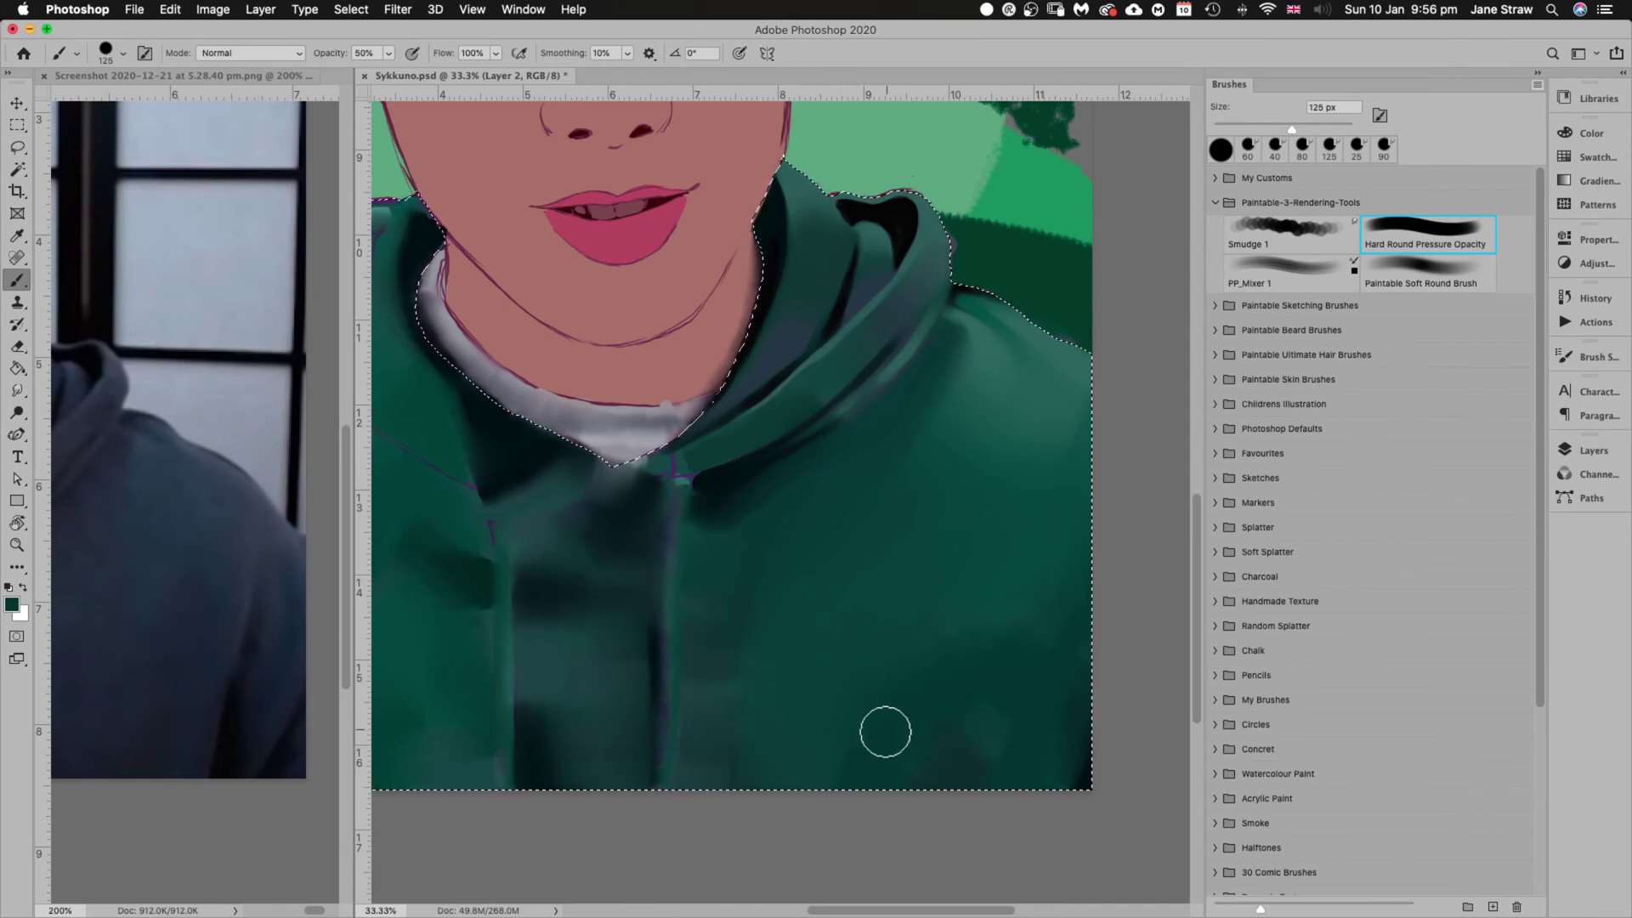
key(bracketright)
key(bracketright)
key(bracketright)
key(bracketright)
key(bracketright)
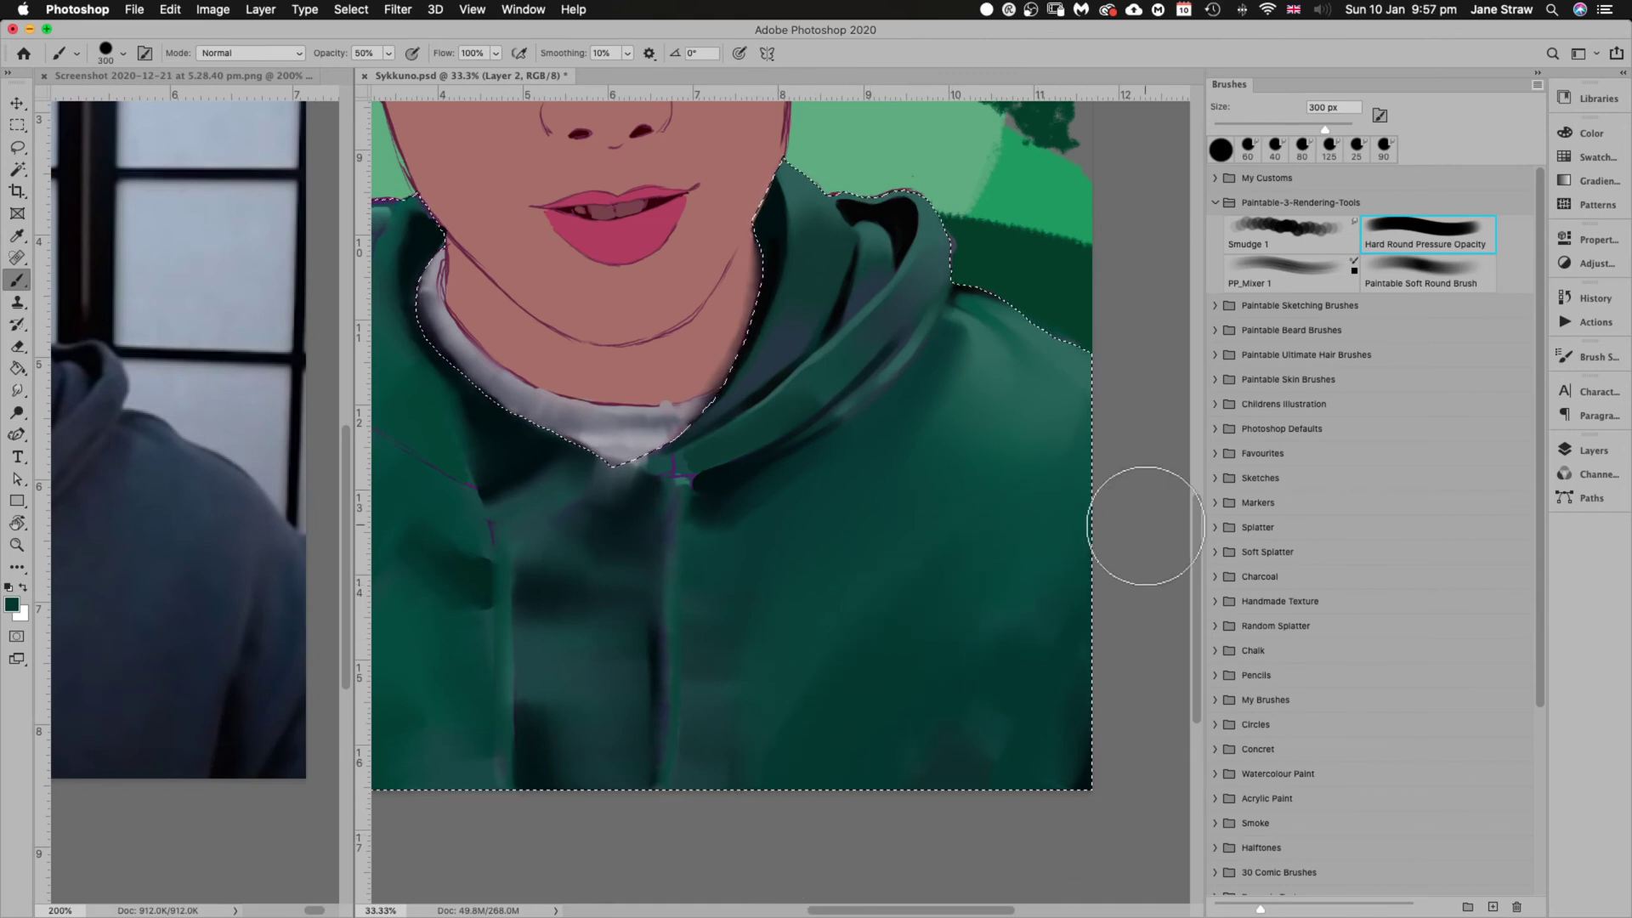
key(super+z)
key(super+shift+z)
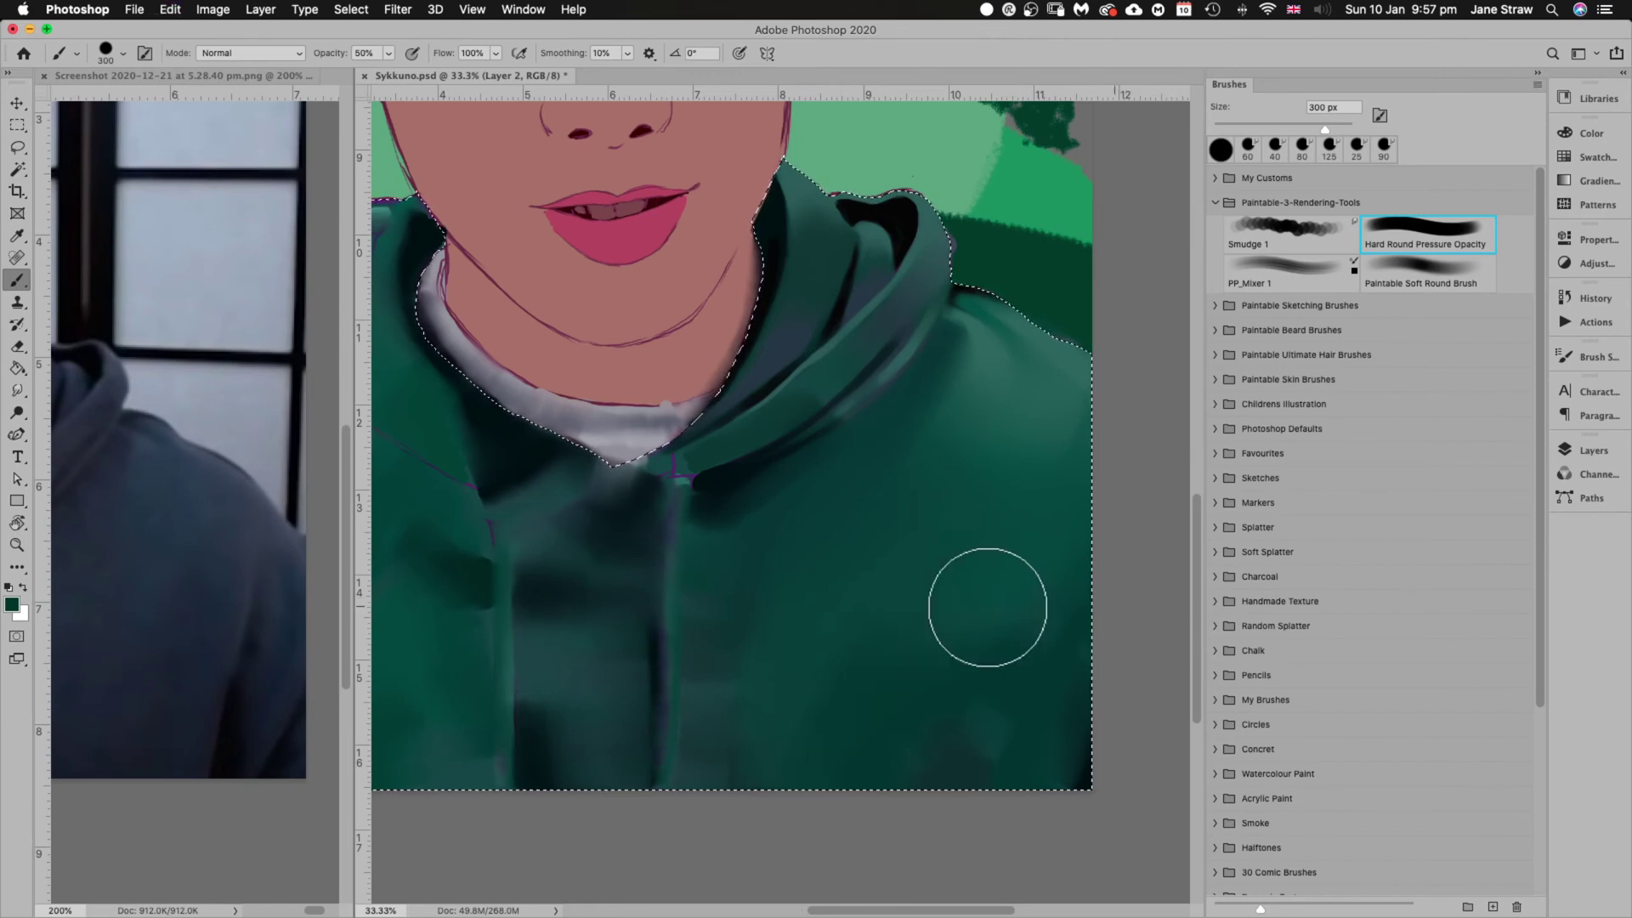
Show the reference photo at 100% with the face and hoodie in view, and smooth the lower chest with the 300 px brush
click(217, 838)
key(super+minus)
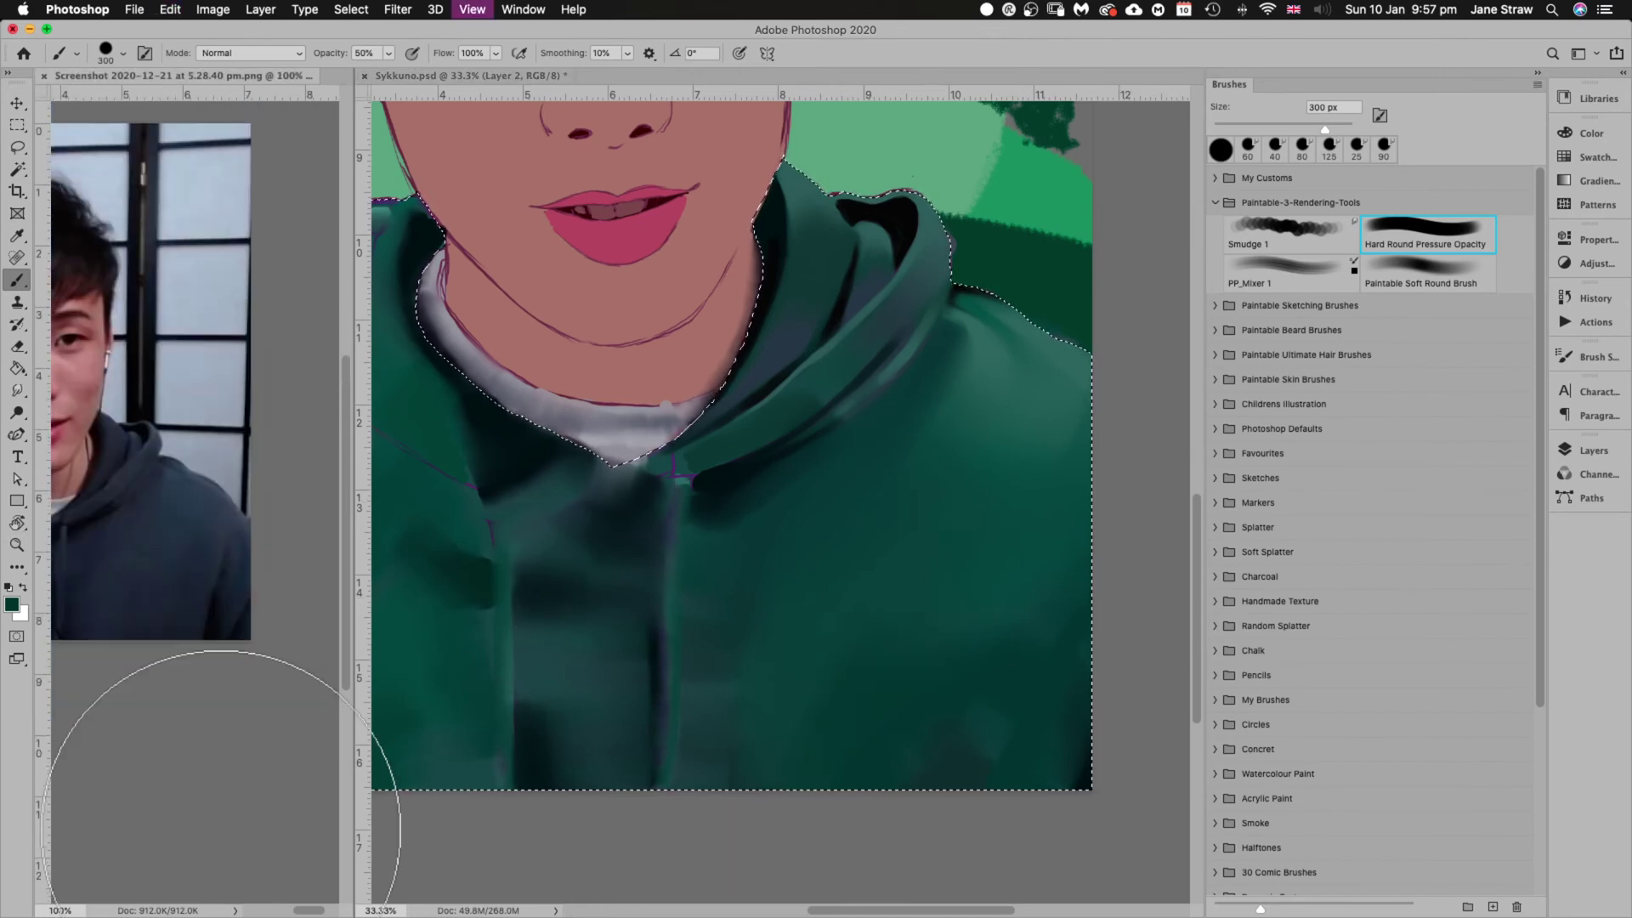
drag(237, 747, 293, 814)
click(222, 782)
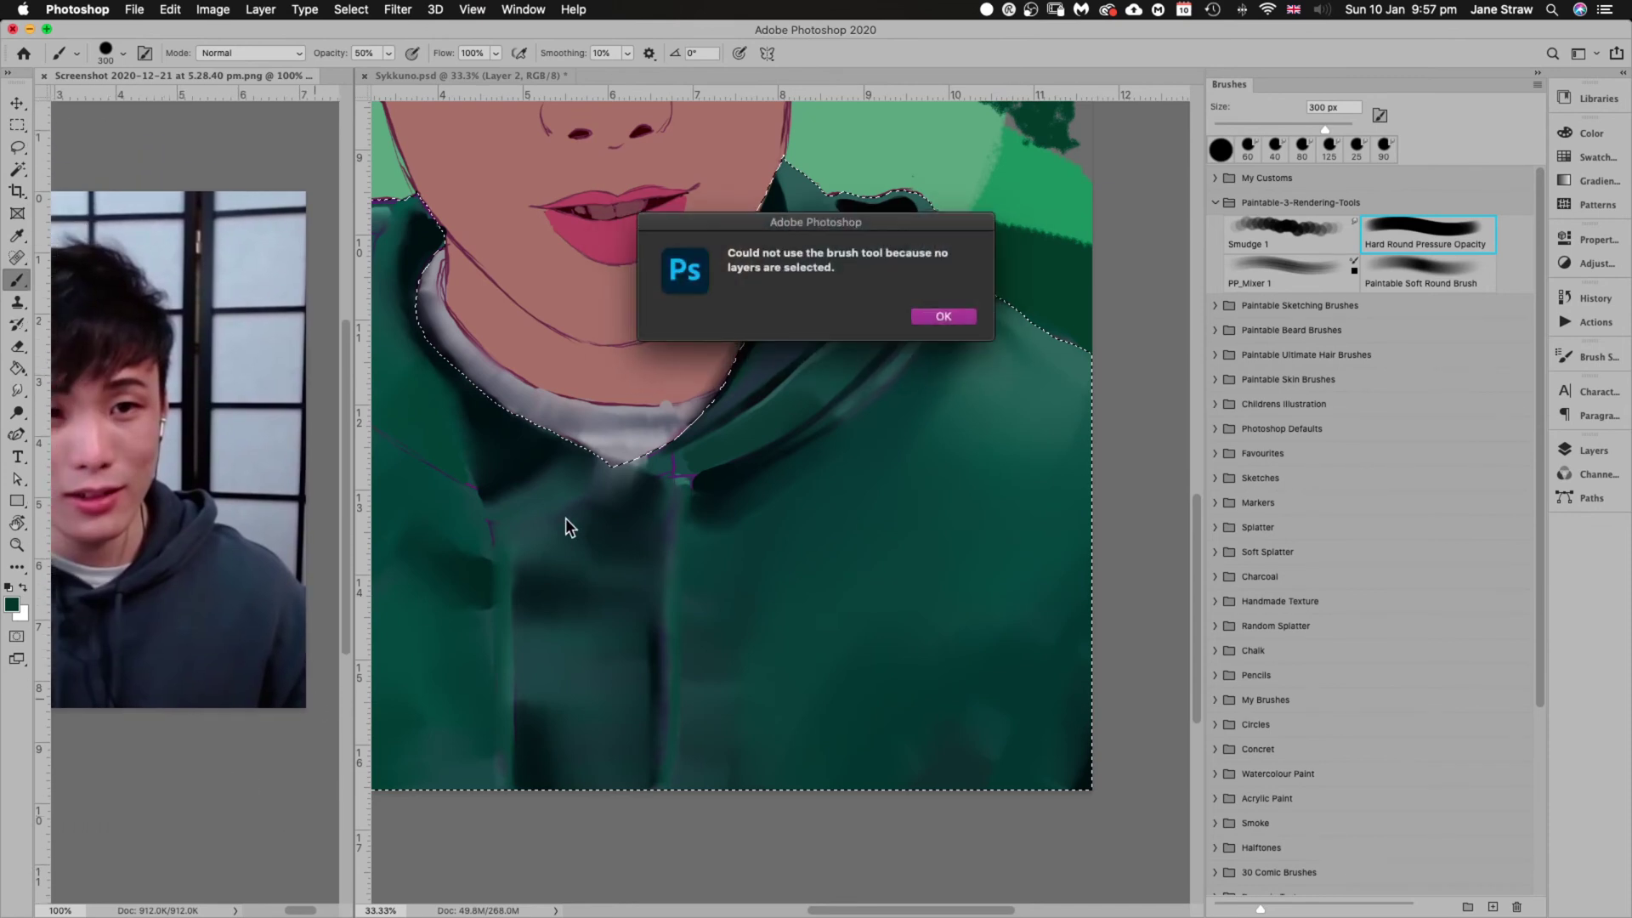
key(Return)
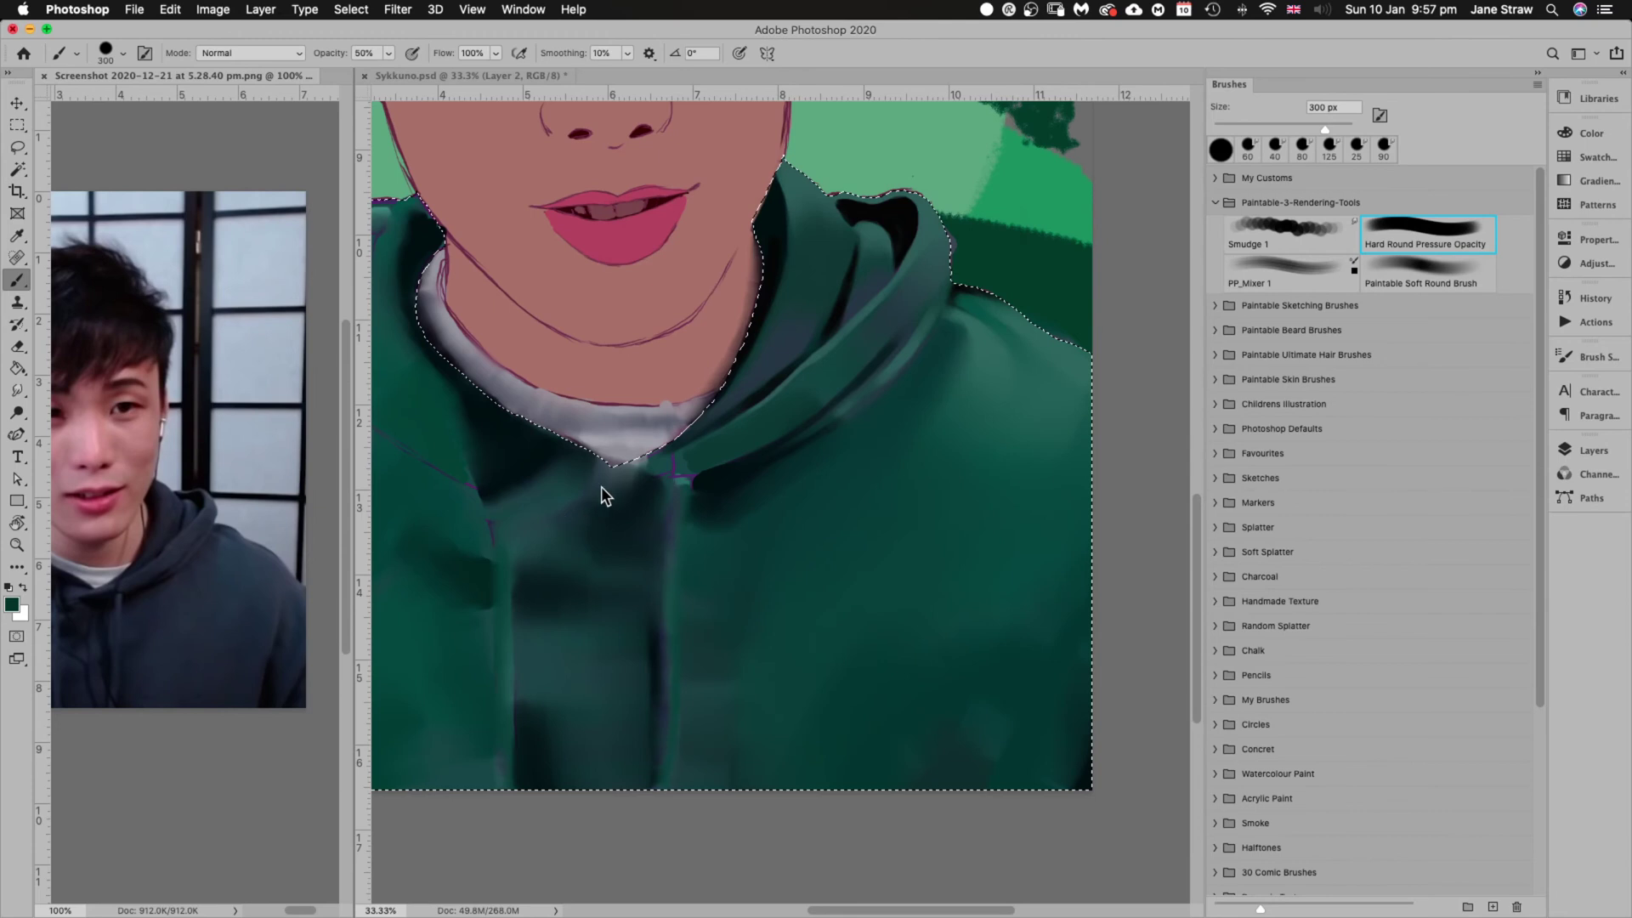
click(947, 671)
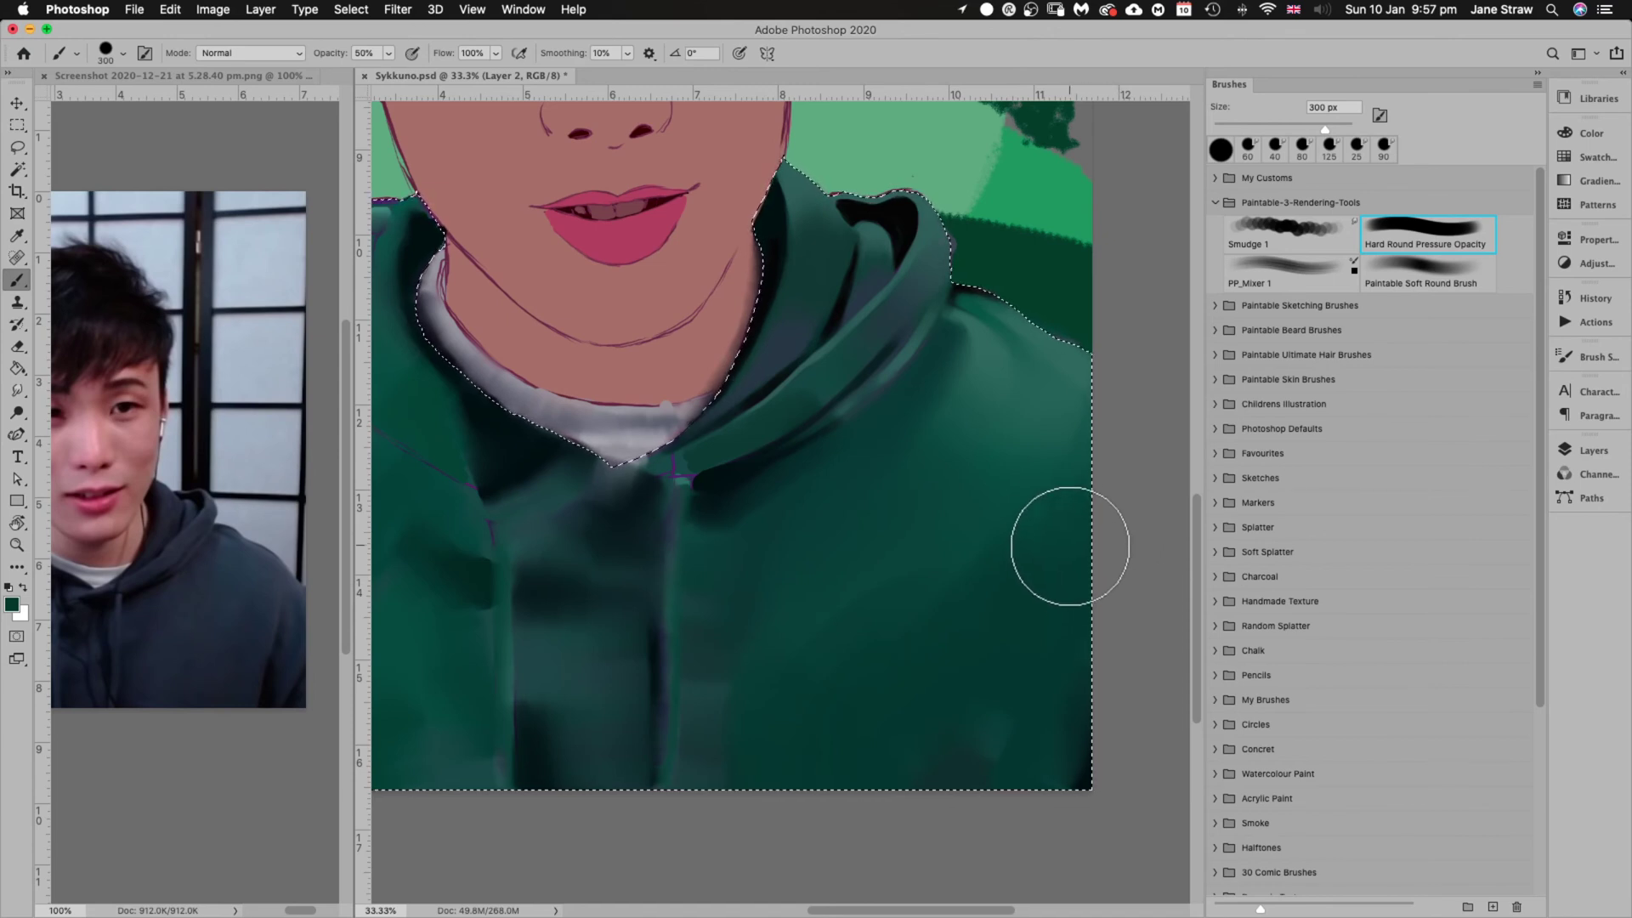
Hide Layer 2 and show the REF. layer to view the reference hoodie in place of the painting
click(1590, 450)
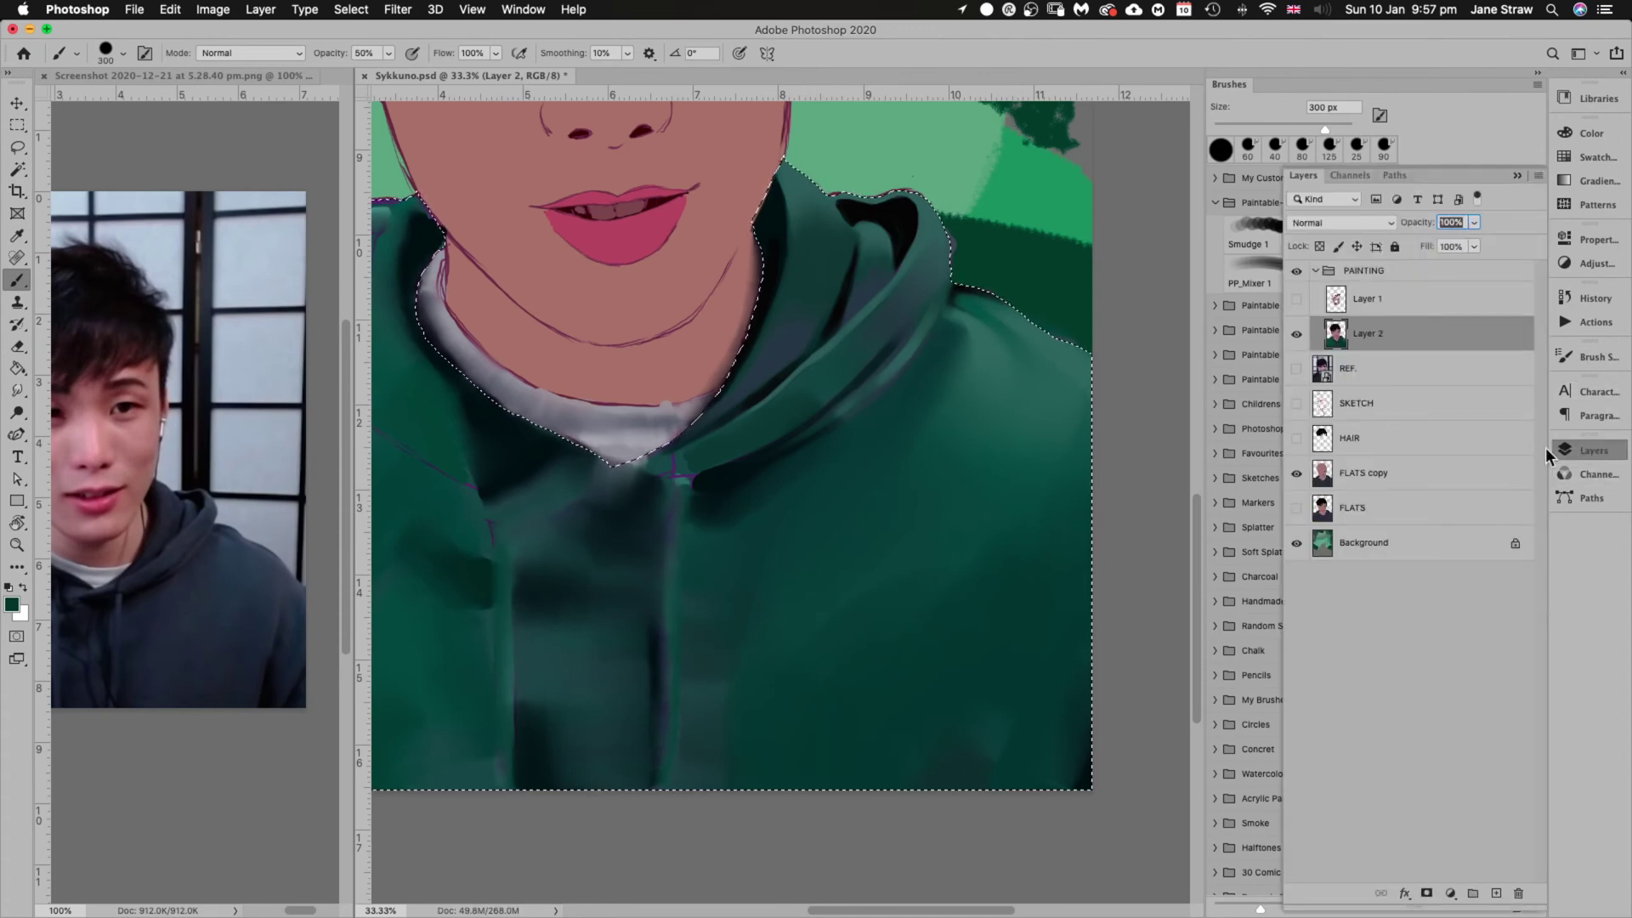
click(1297, 336)
click(1297, 370)
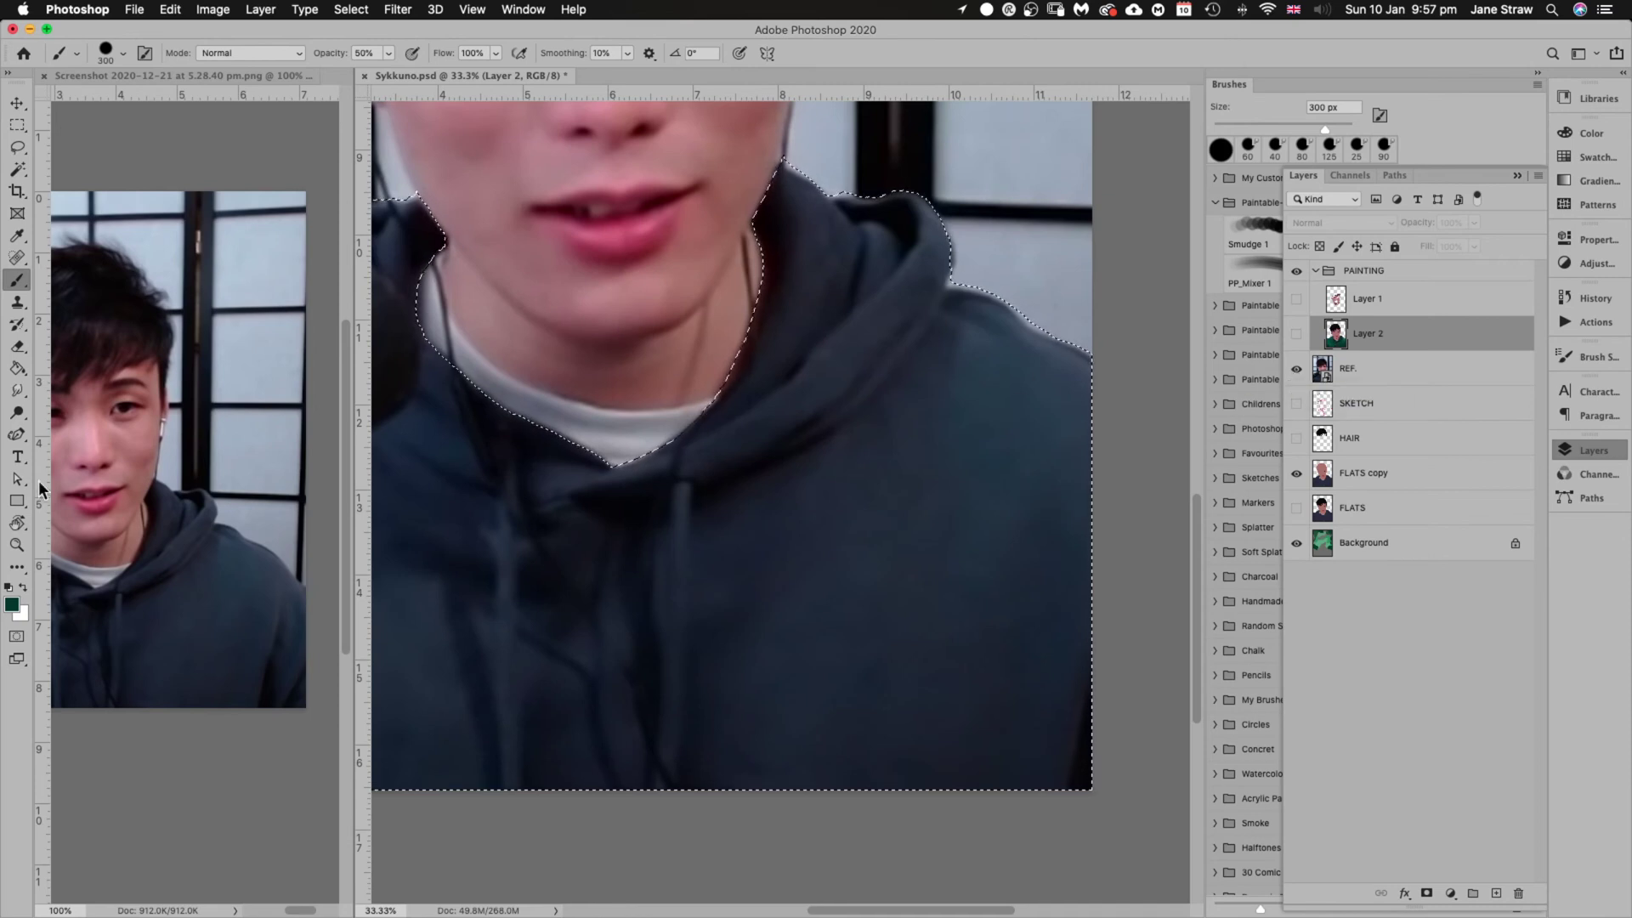
Crop the side of the separate reference photo to about 6.583 in wide, and return to the portrait with the Move tool
click(184, 343)
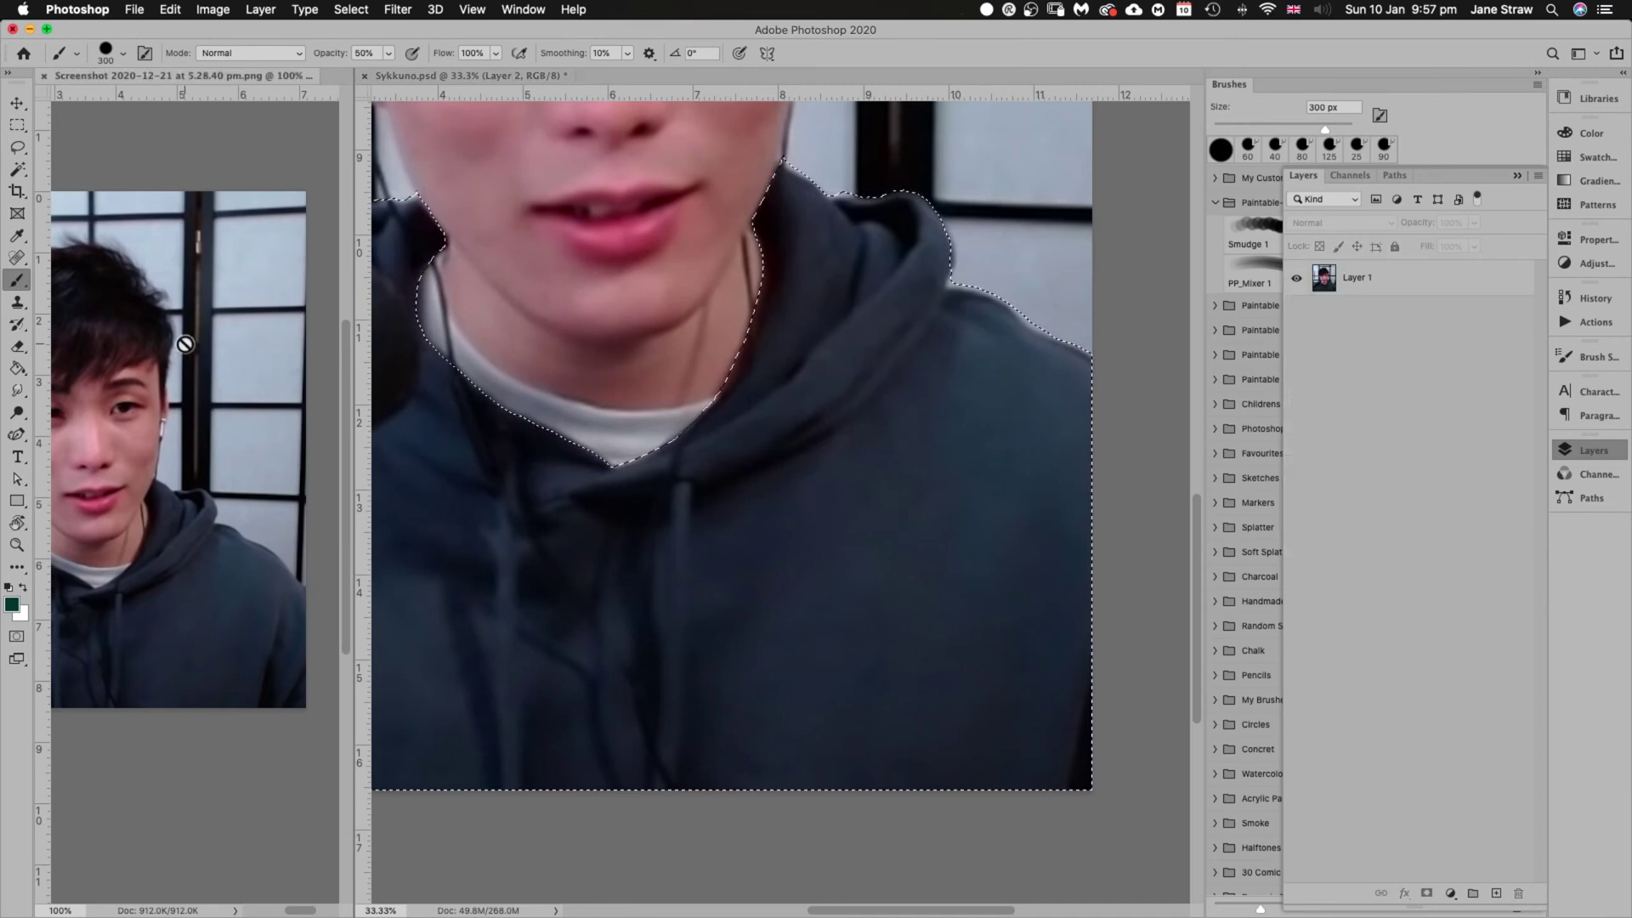
click(21, 195)
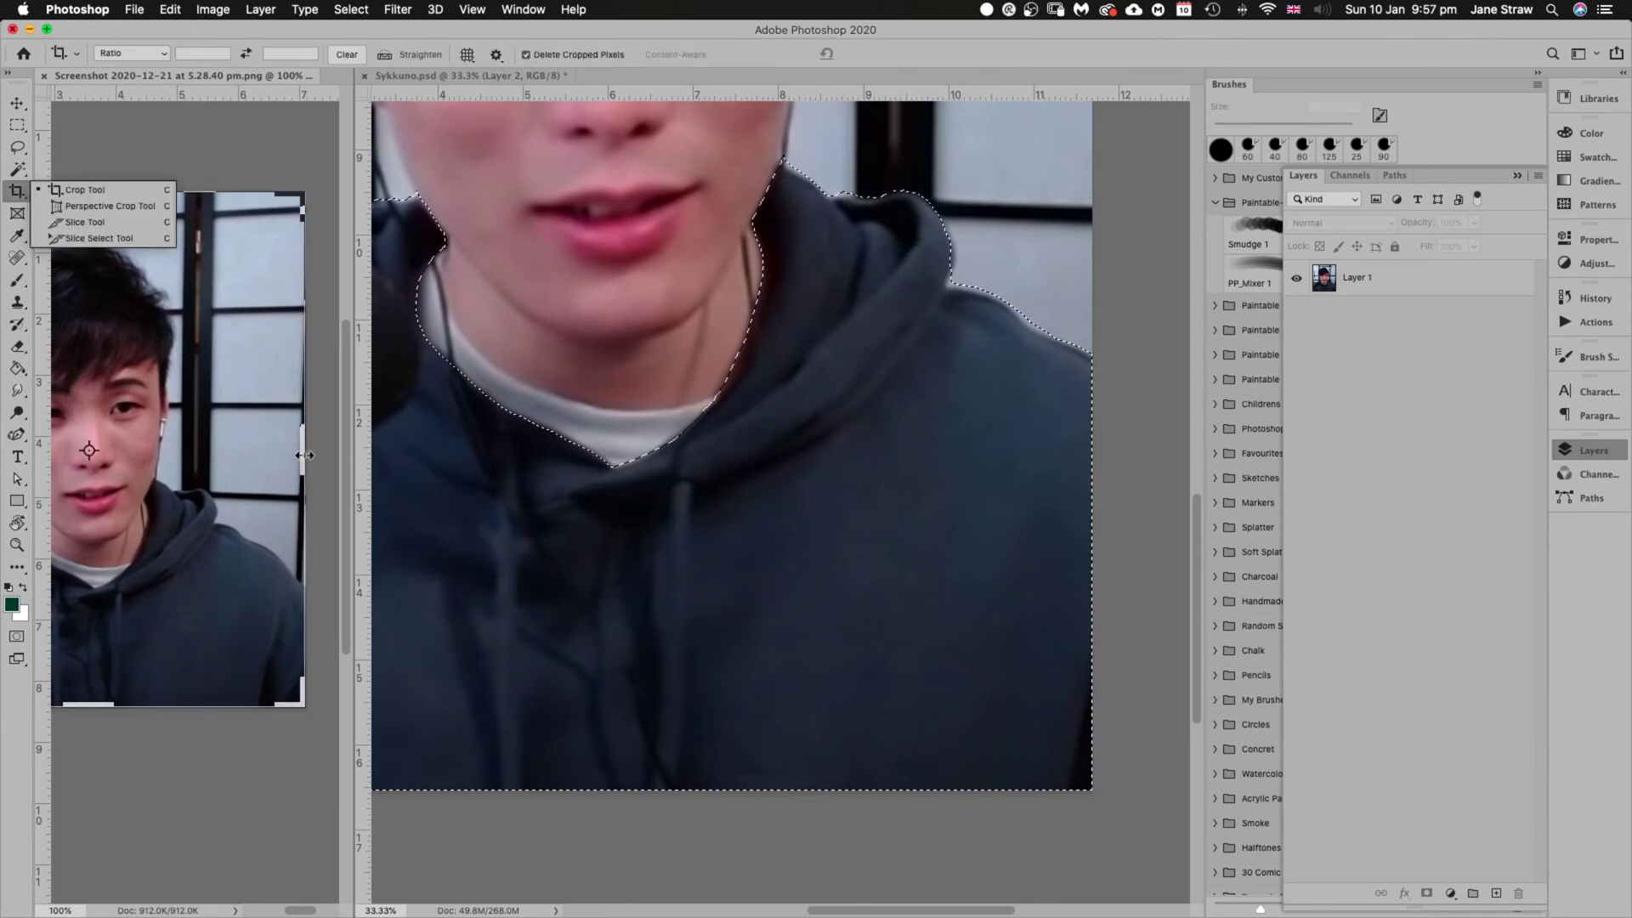
drag(304, 455, 288, 460)
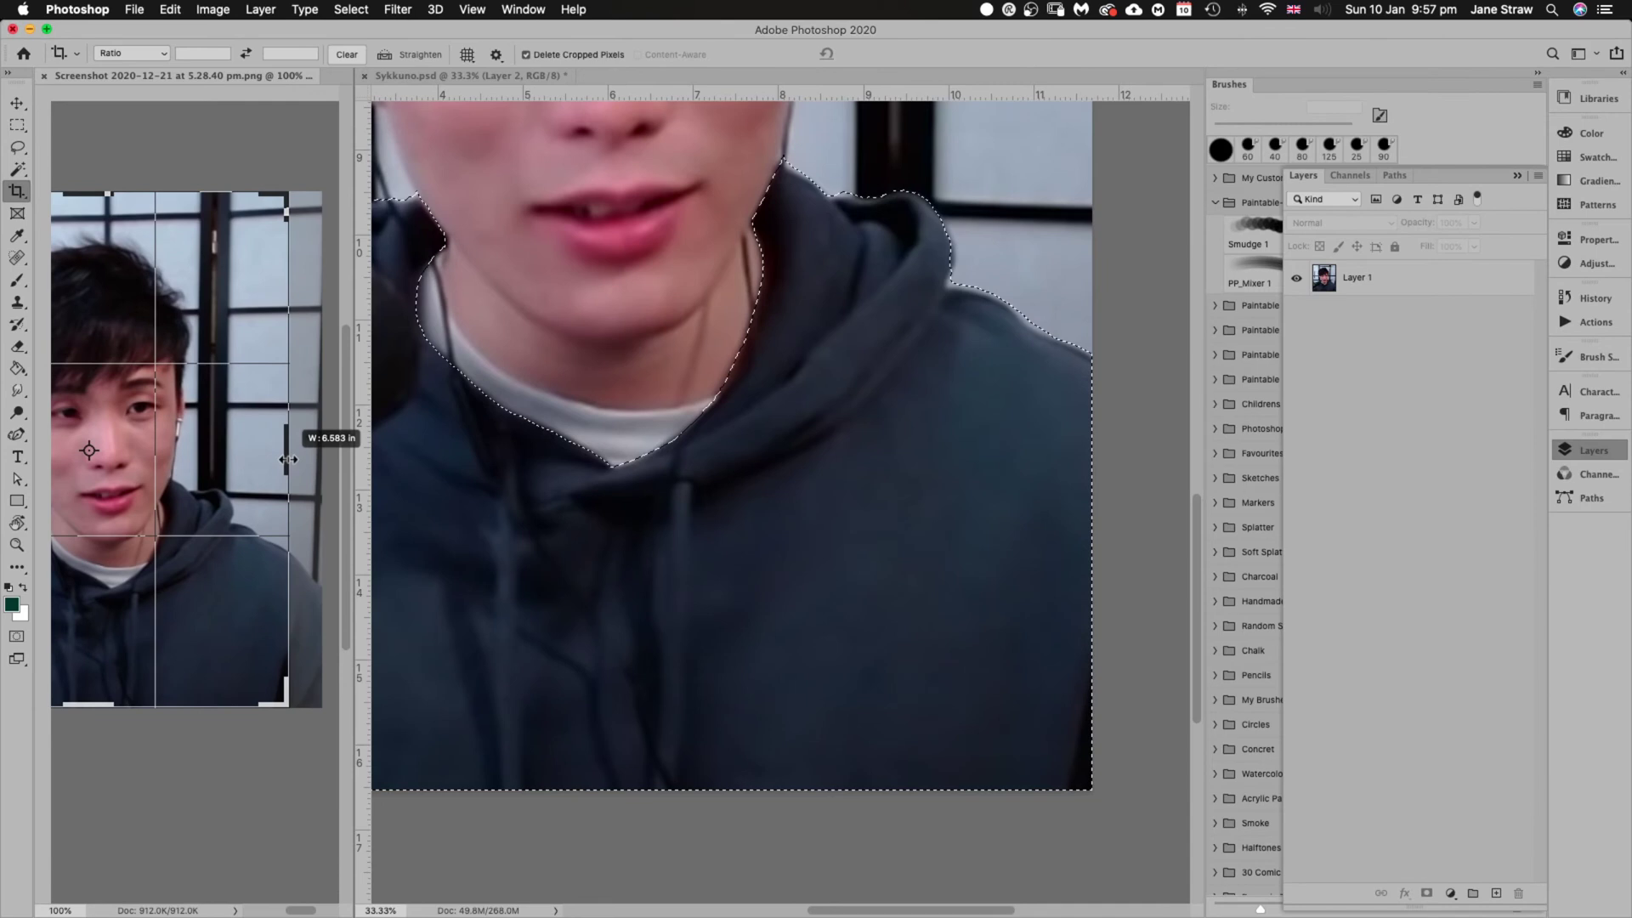
drag(288, 460, 287, 462)
key(Return)
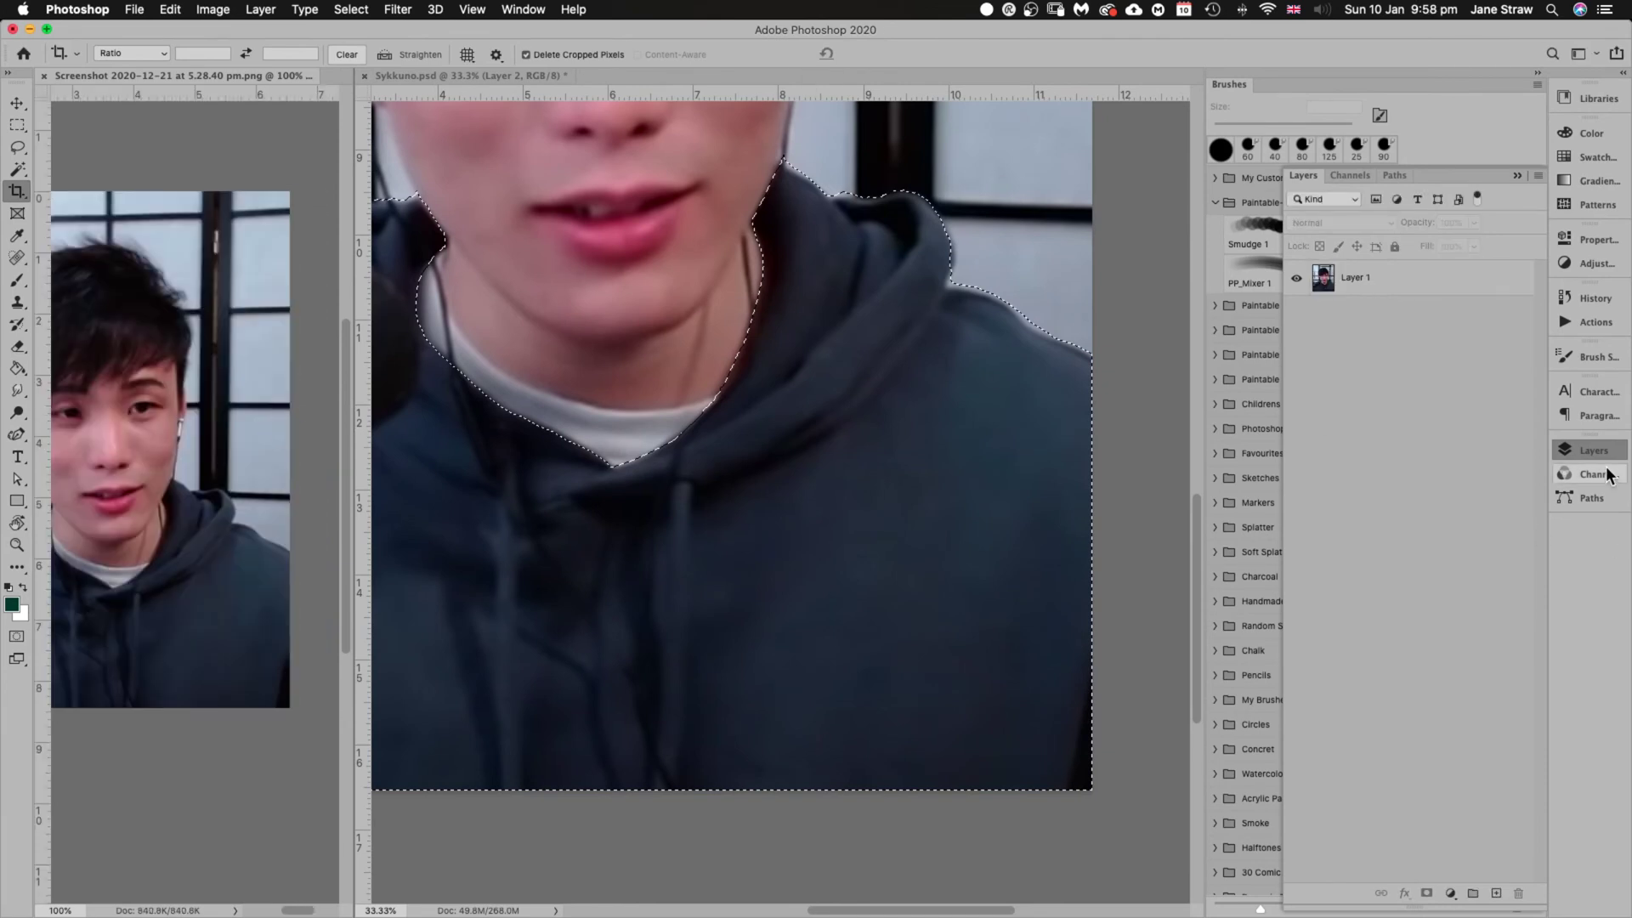
click(1083, 197)
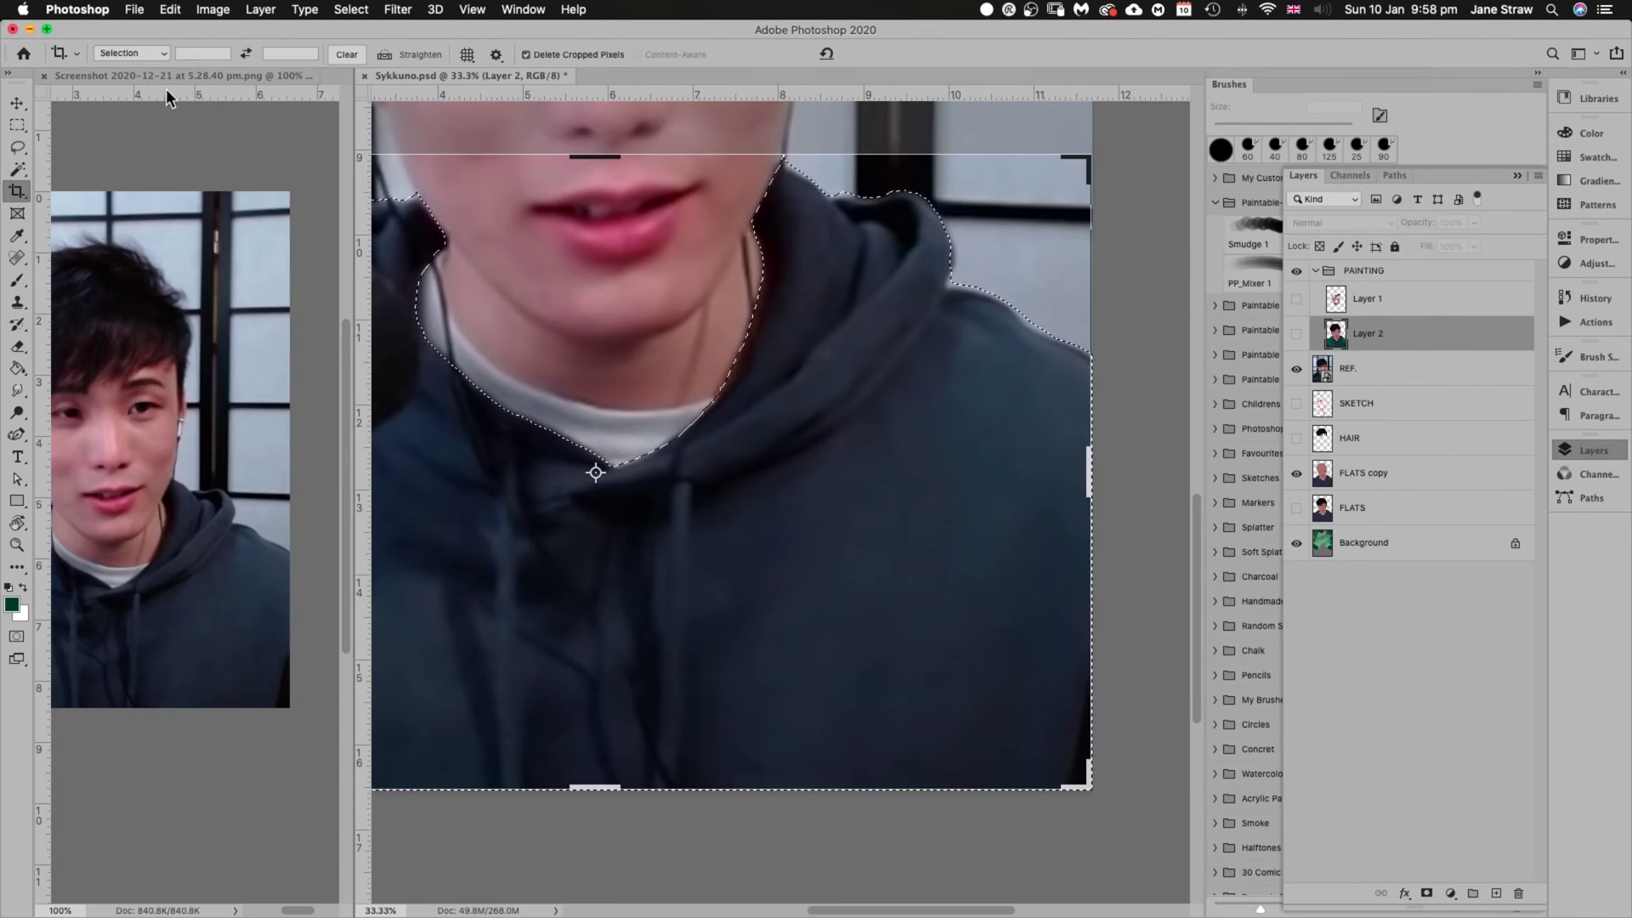
key(v)
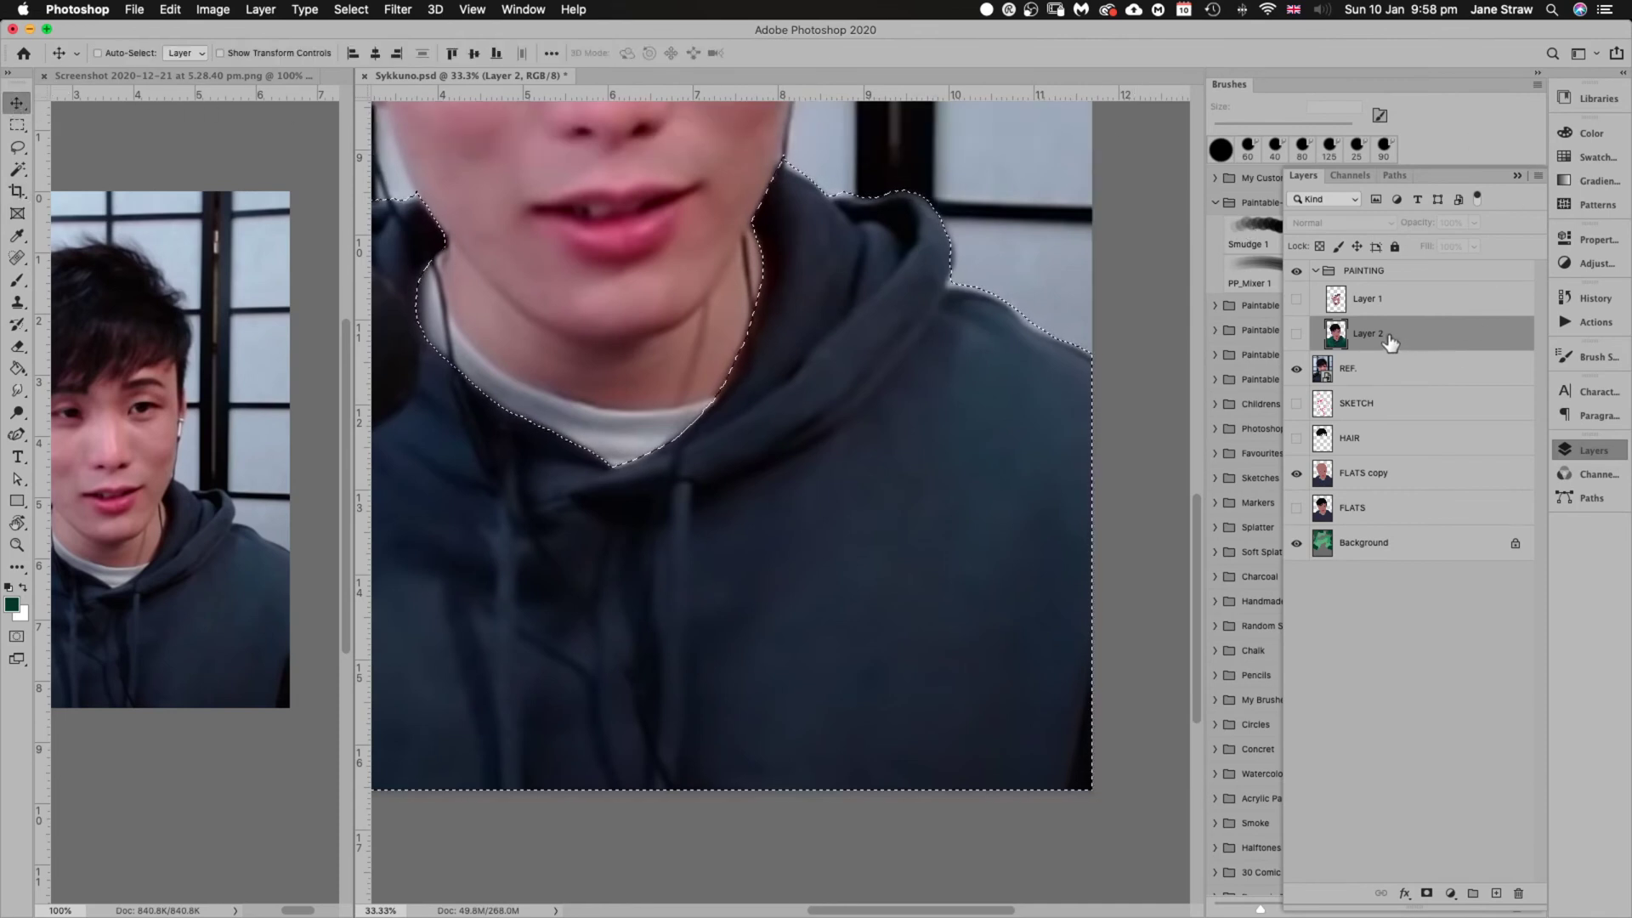
Show Layer 2 again, fully lock the REF. layer, and lock the position of Layer 2
click(1296, 334)
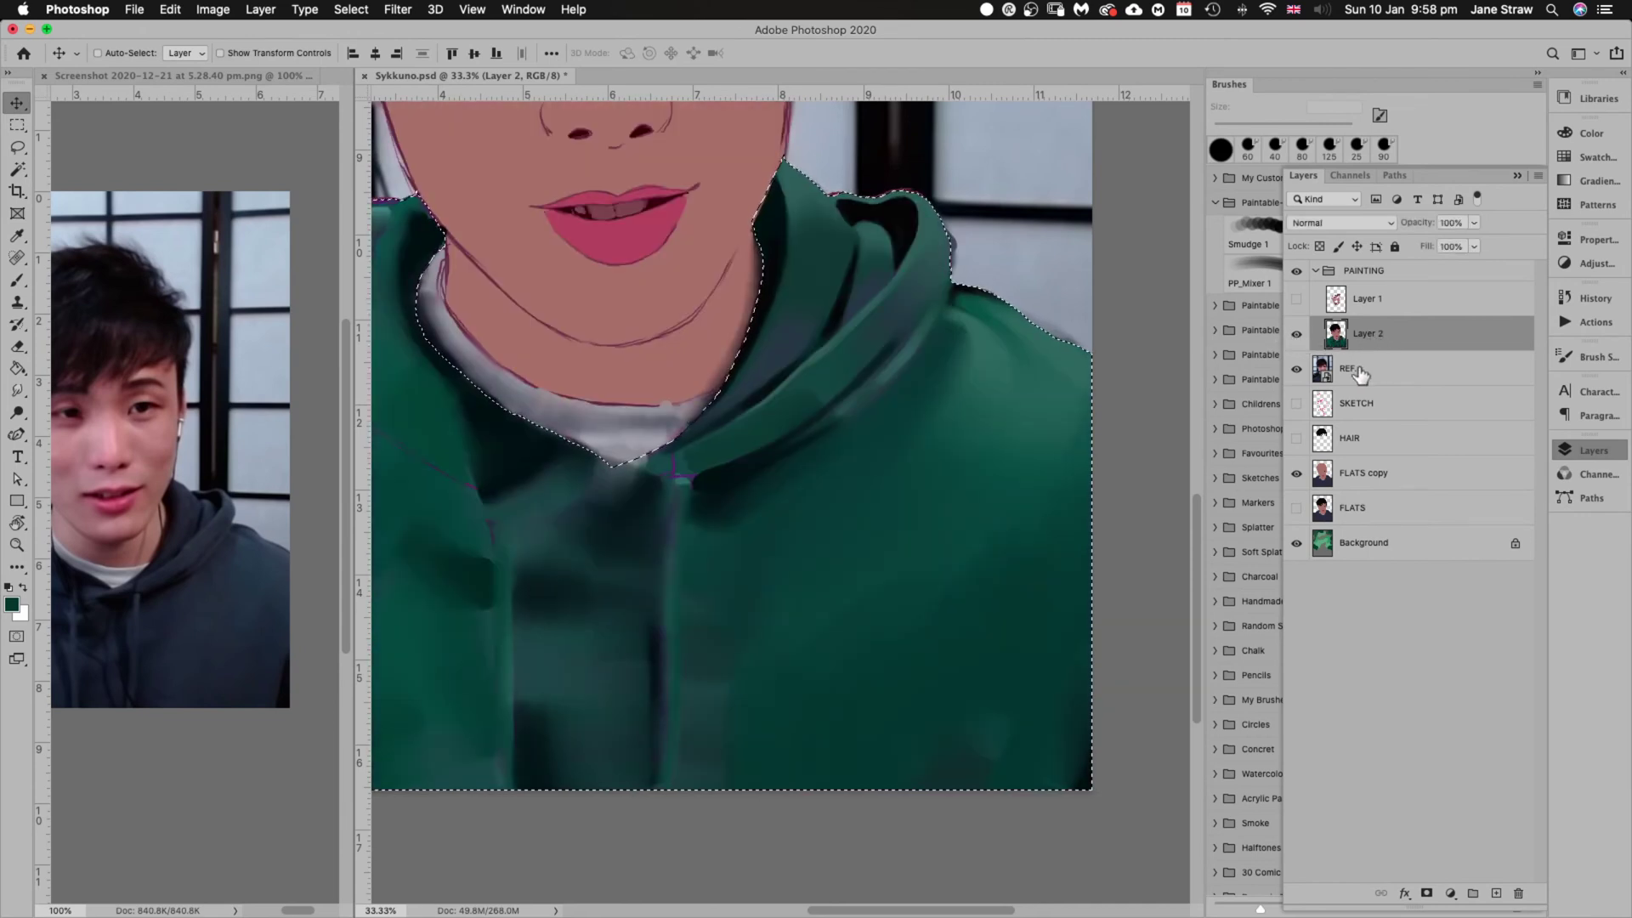
click(1358, 368)
click(1395, 245)
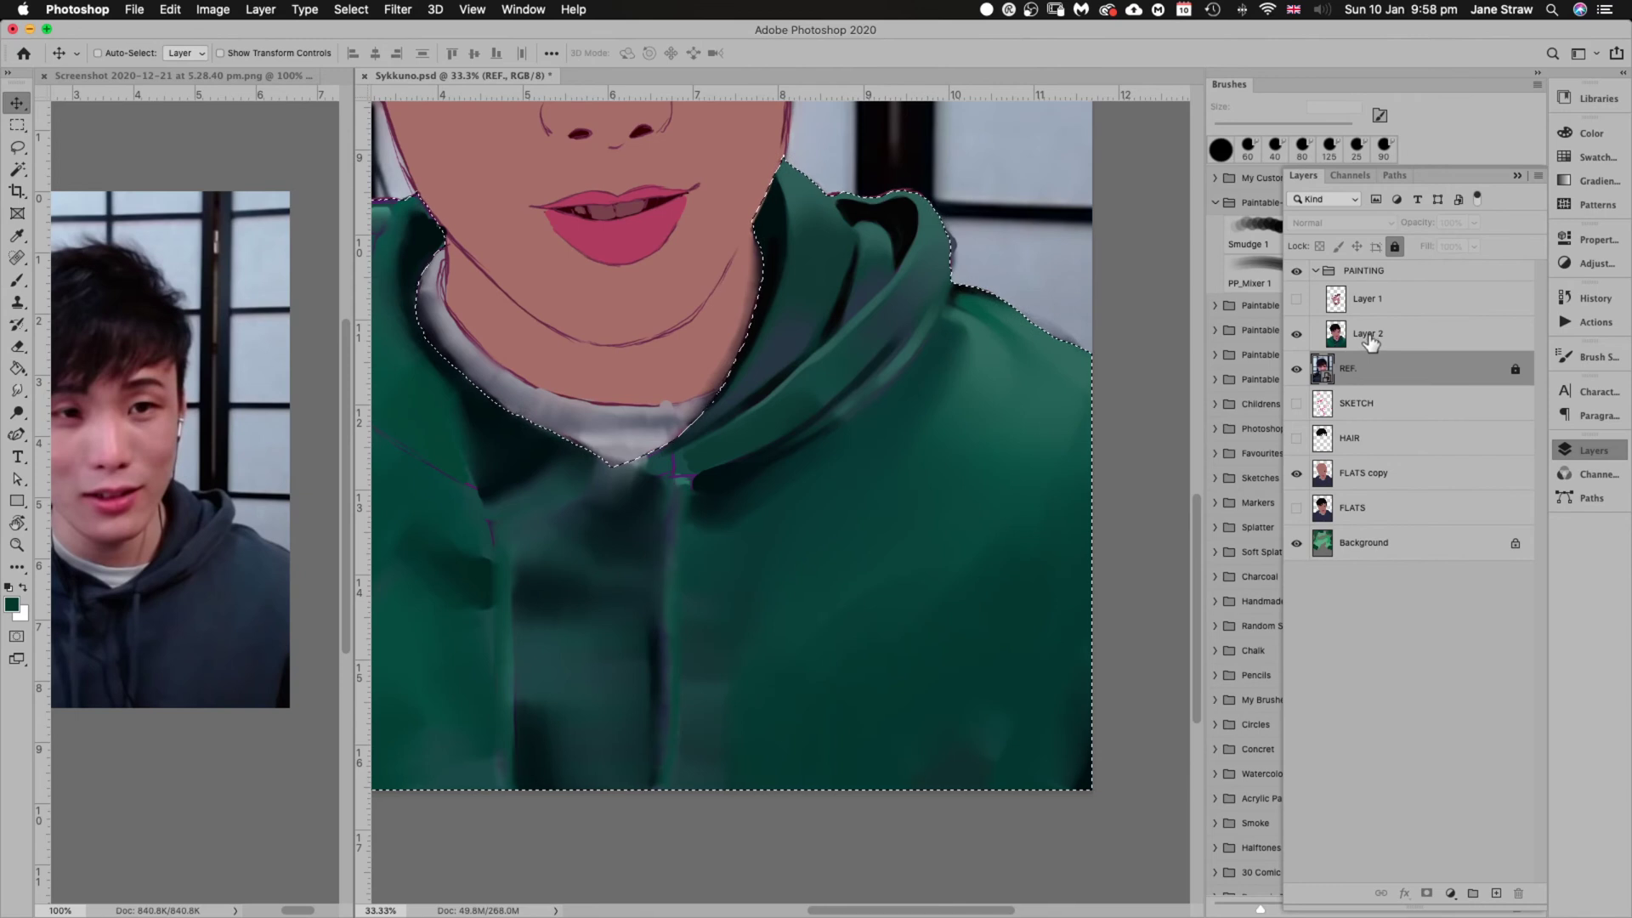
click(1370, 340)
click(1356, 247)
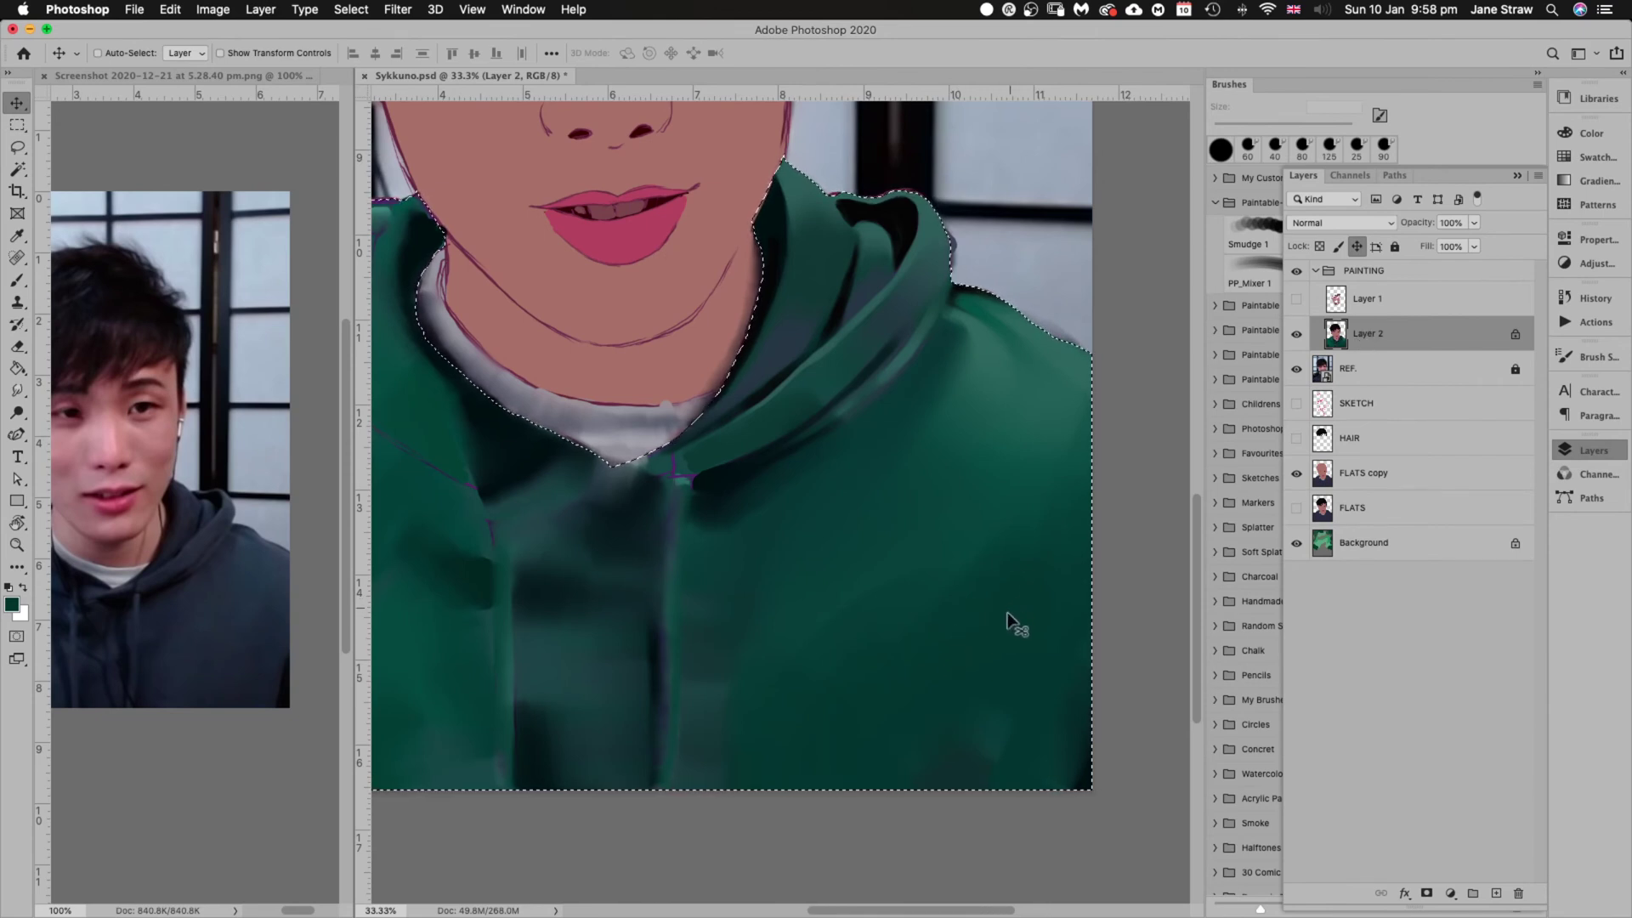
Sample greens from the hoodie and blend the shadow on the lower outer chest with a 300 px brush, undoing the last stroke
key(b)
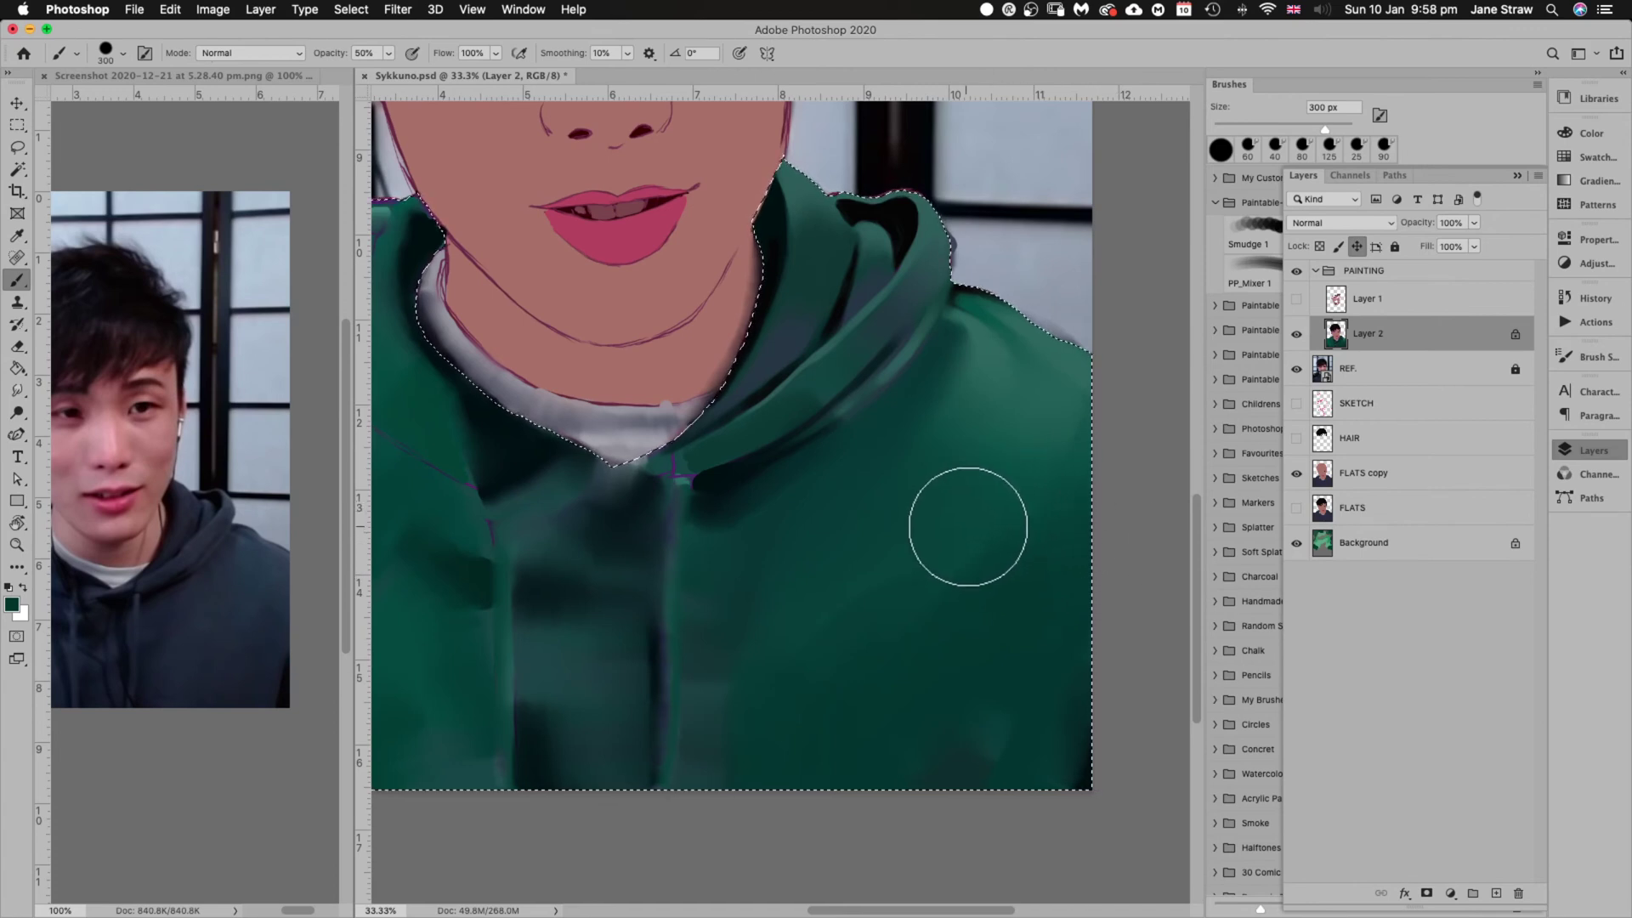
alt+click(937, 520)
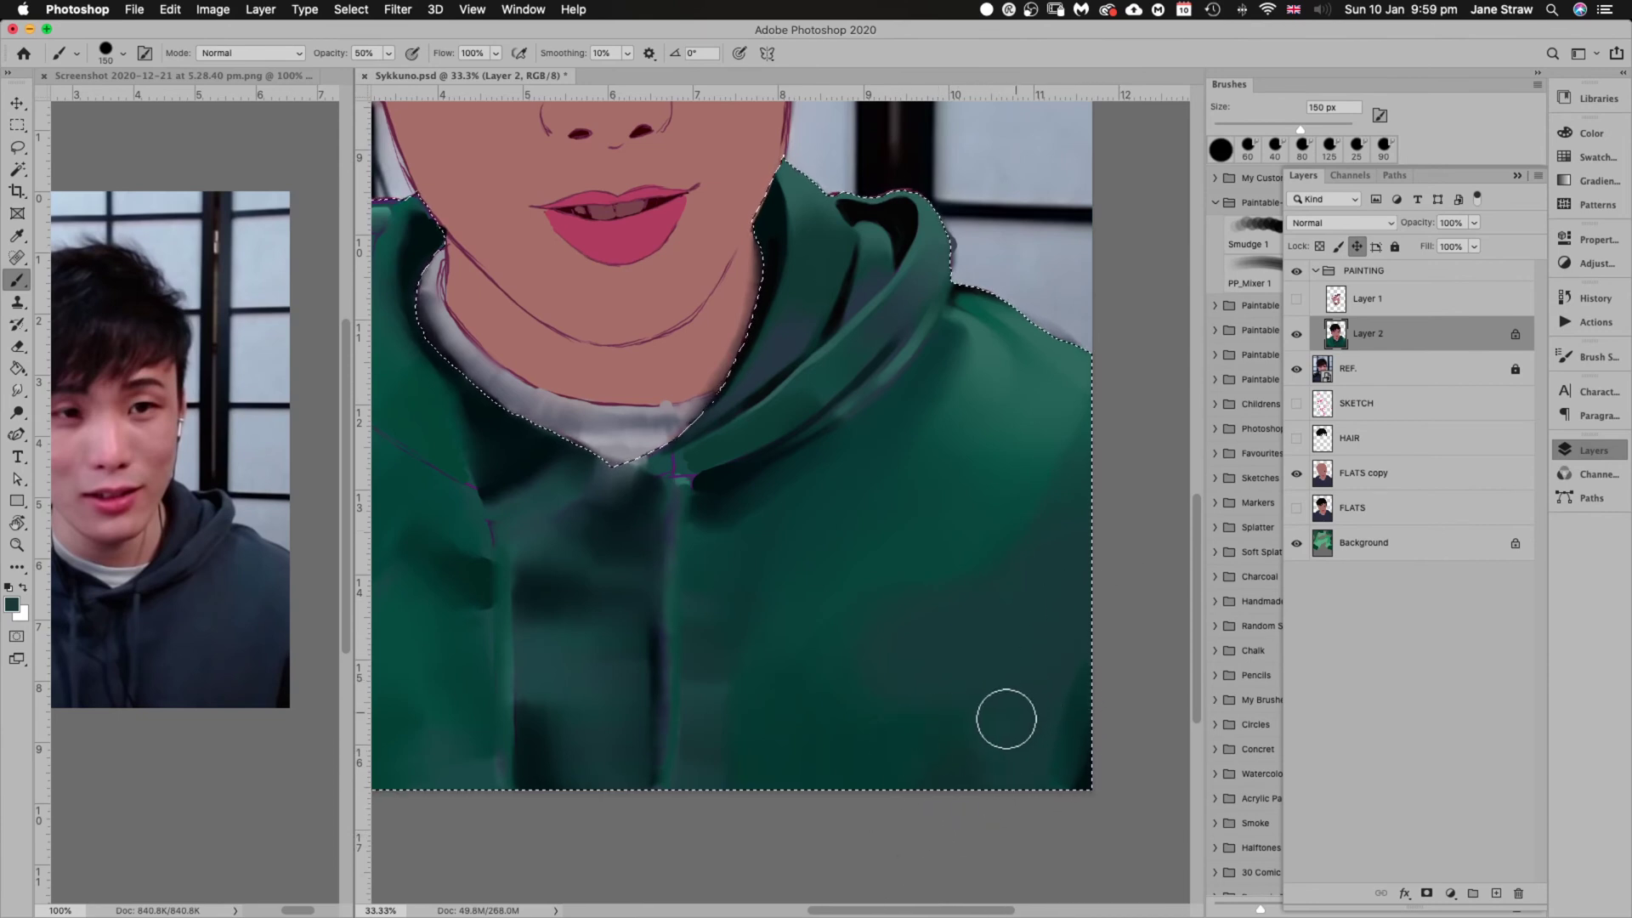
key(bracketright)
key(bracketright)
key(bracketright)
key(bracketright)
alt+click(839, 767)
alt+click(1086, 723)
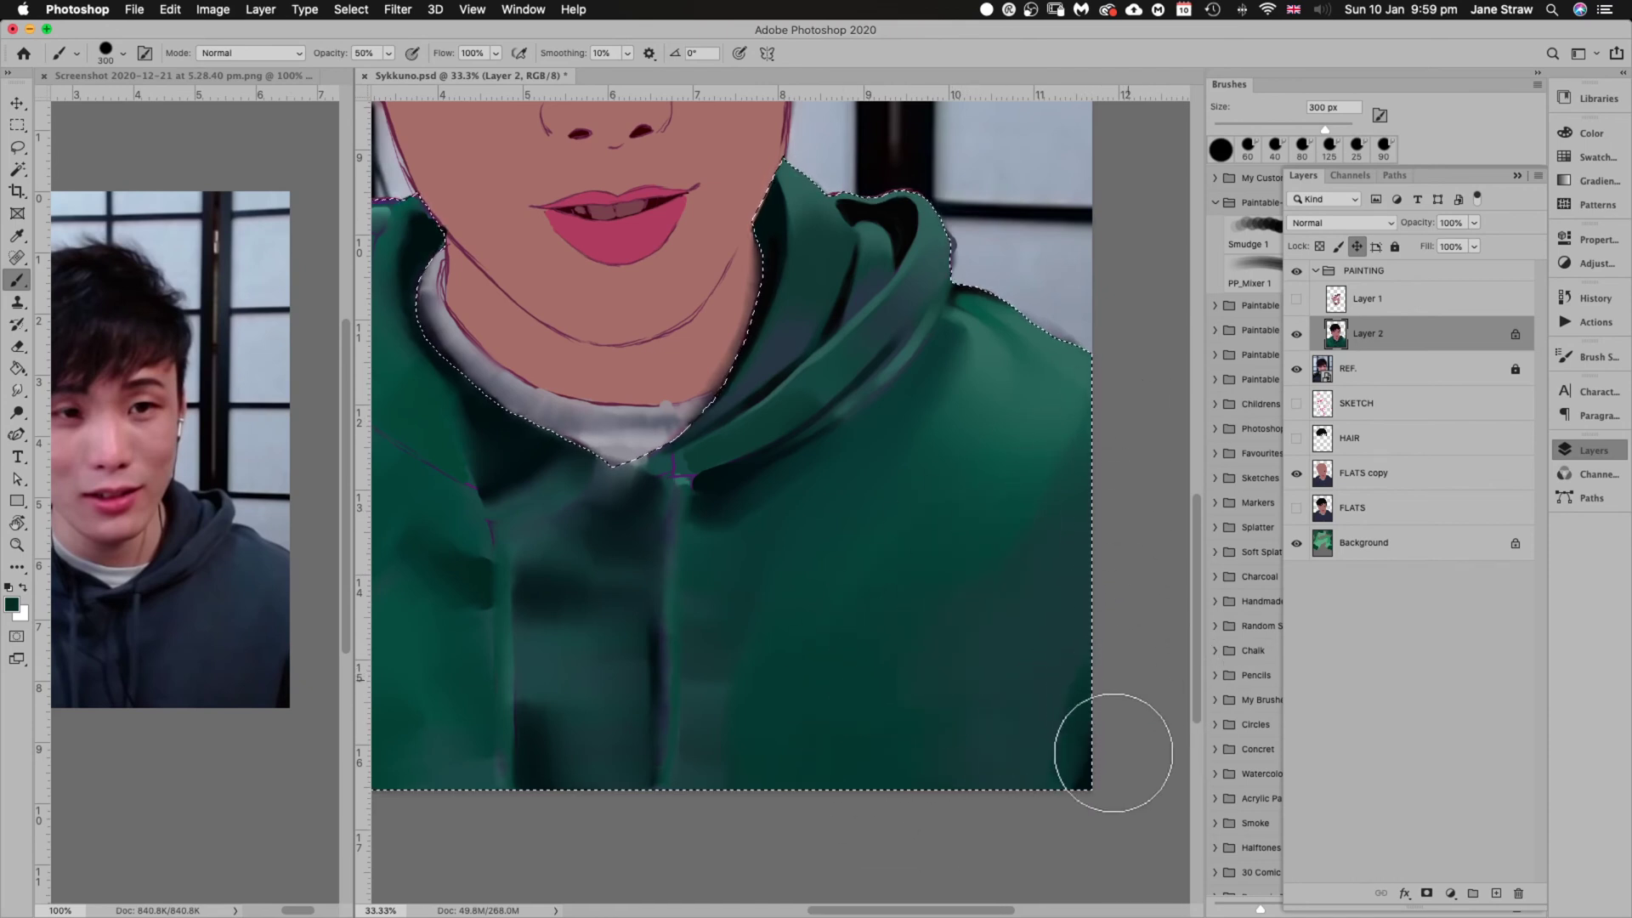
drag(1133, 648, 1126, 692)
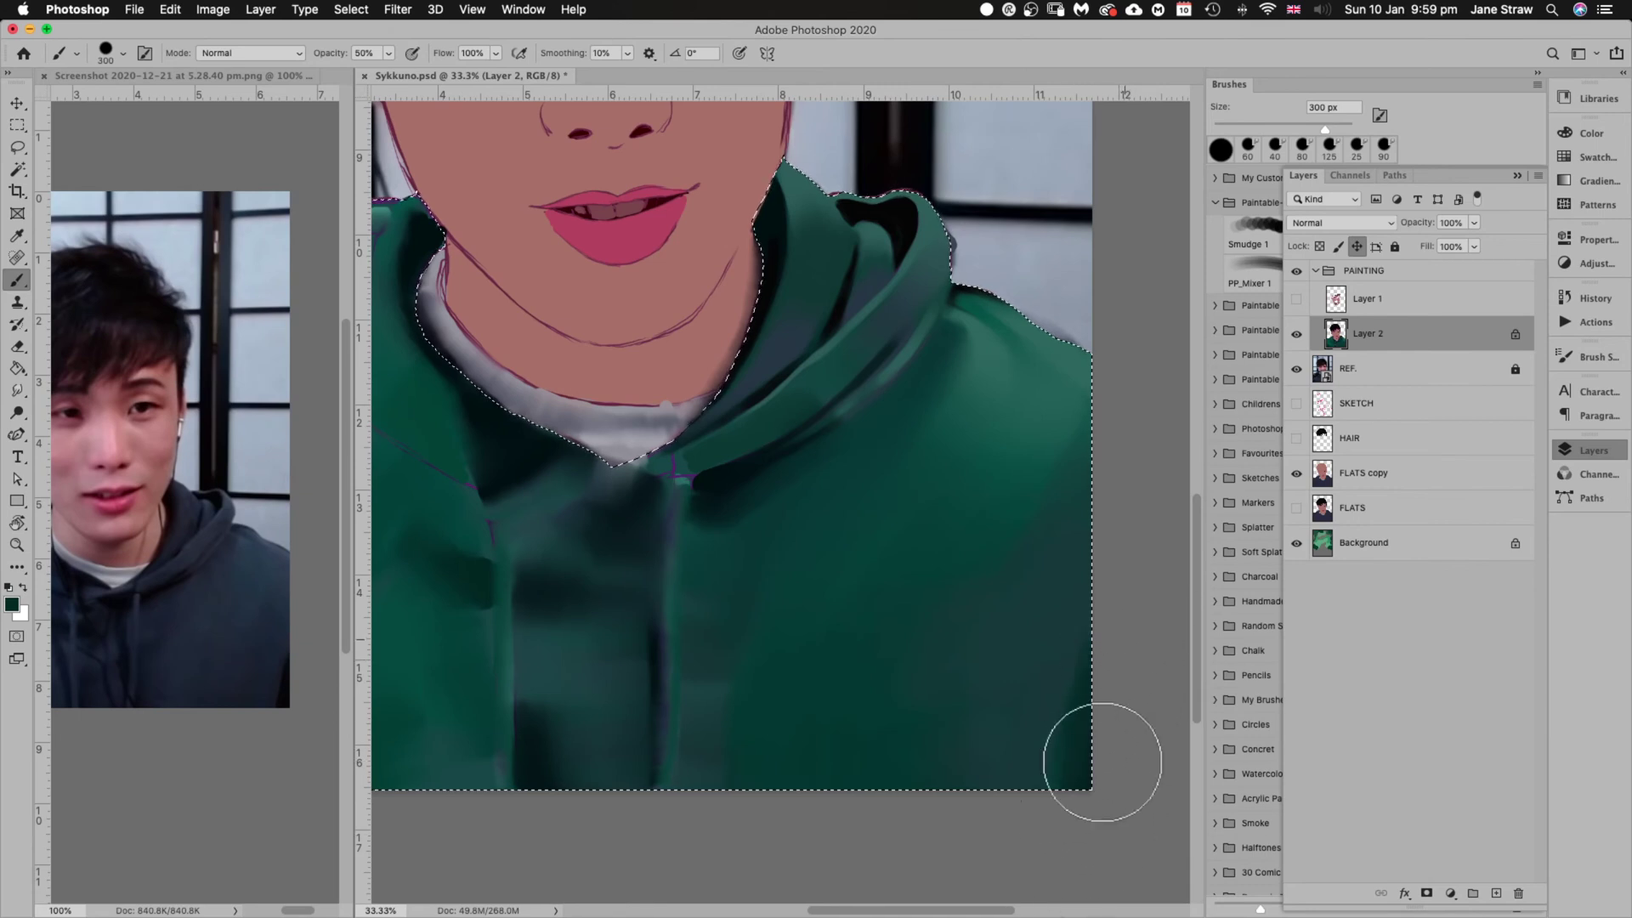
key(super+z)
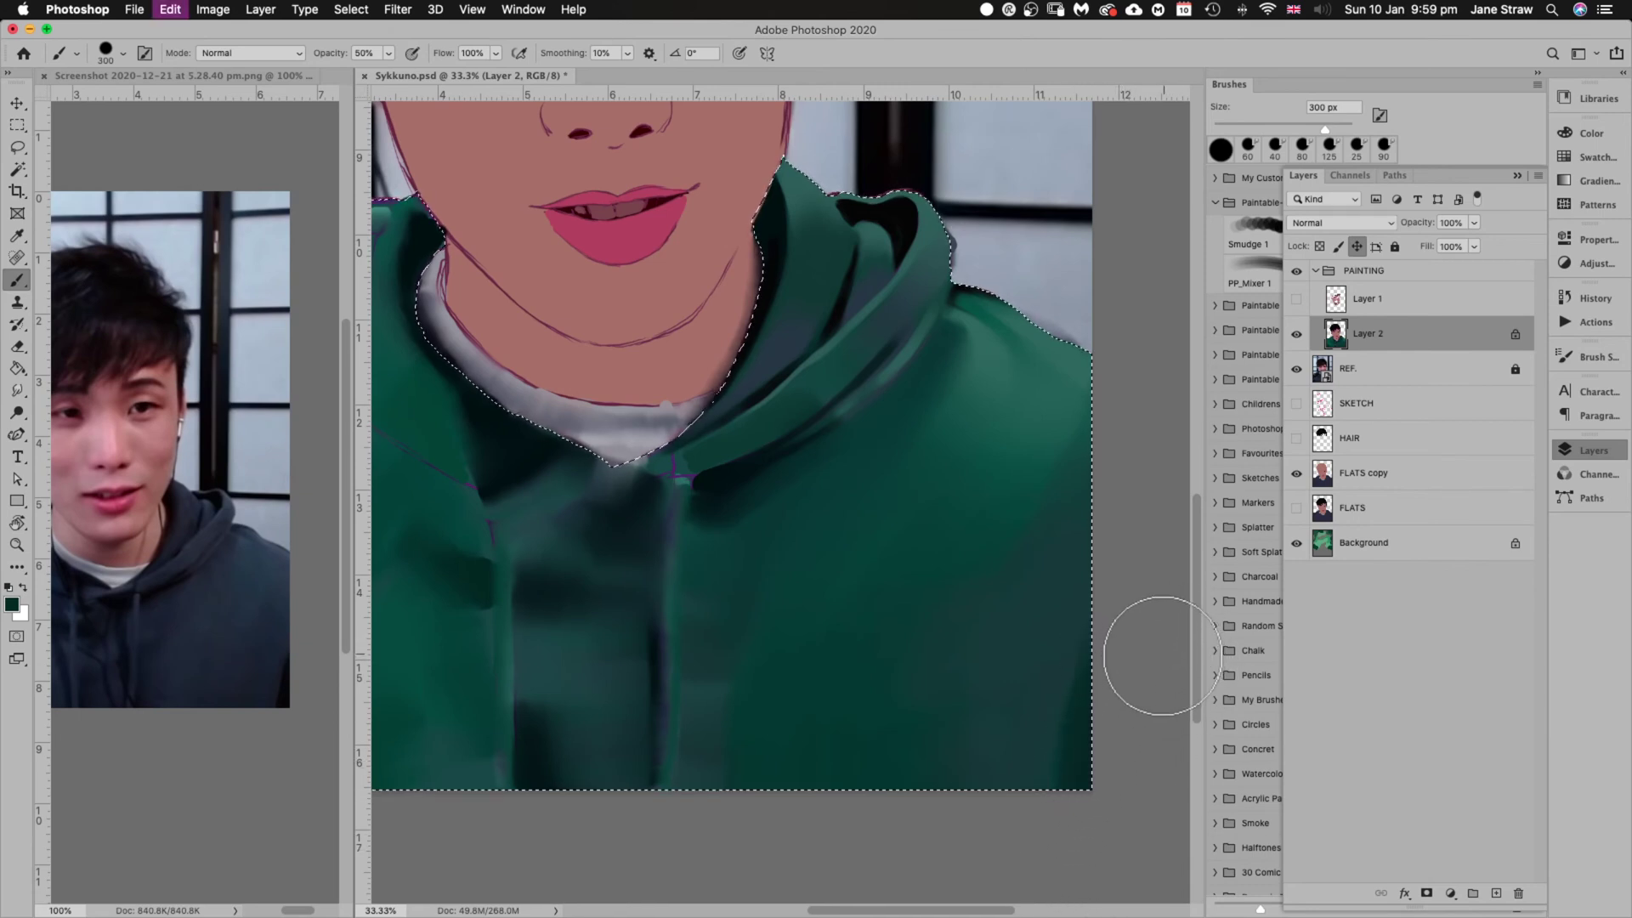
Sample the blue-grey from the hood and paint a diagonal band down the lower outer chest, enlarging the brush to 250 px
key(bracketleft)
key(bracketleft)
key(bracketleft)
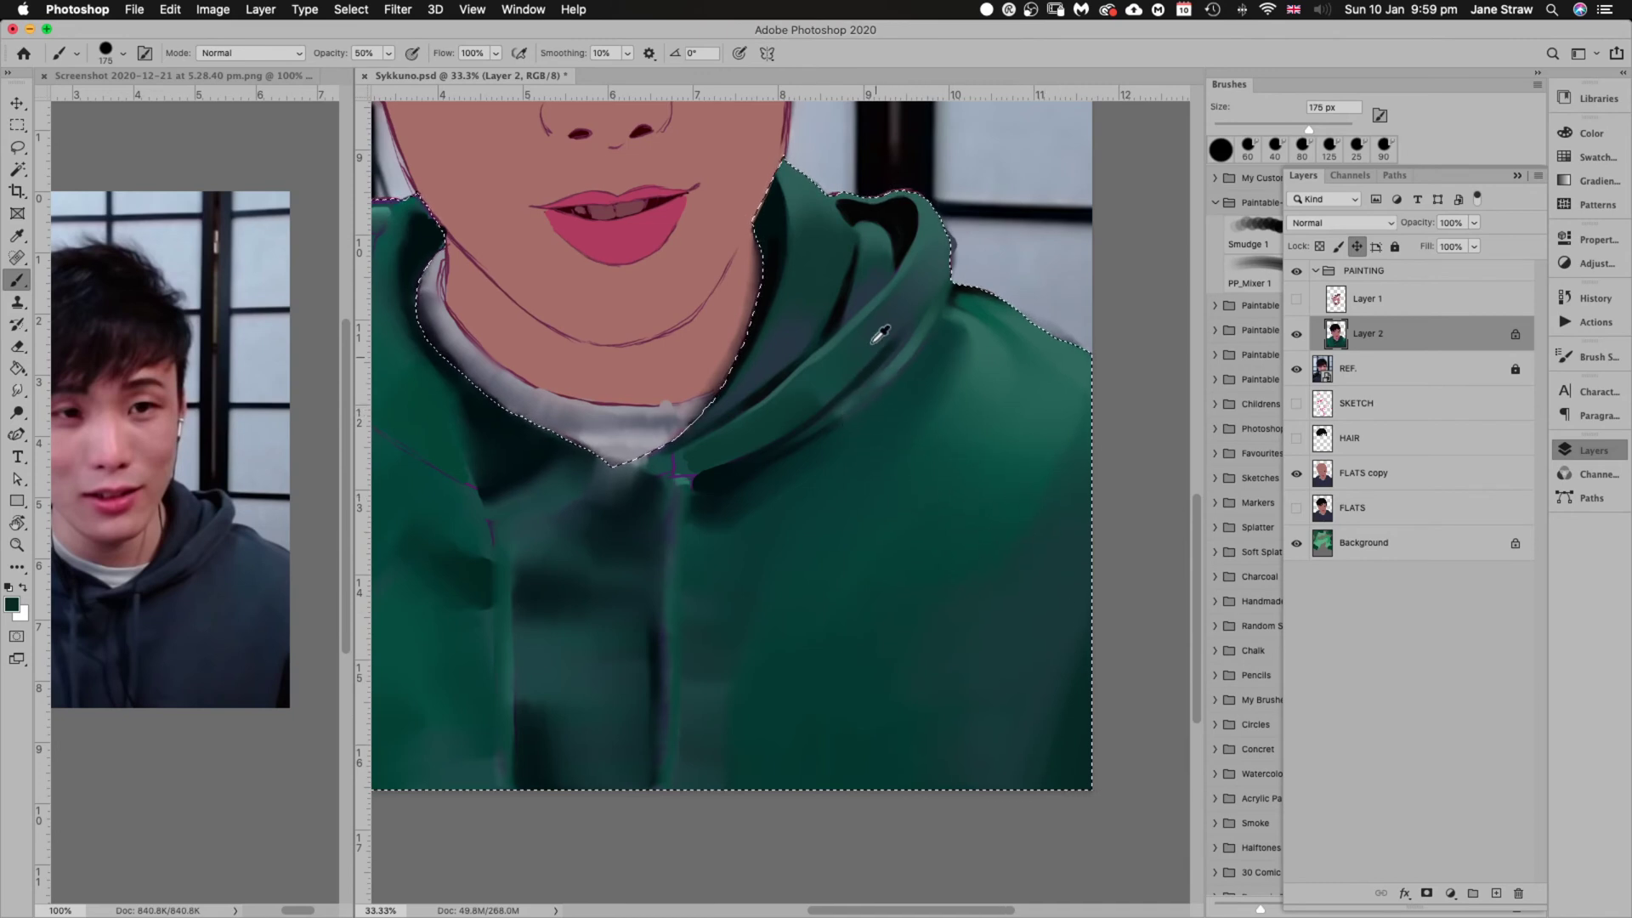
drag(785, 357, 818, 353)
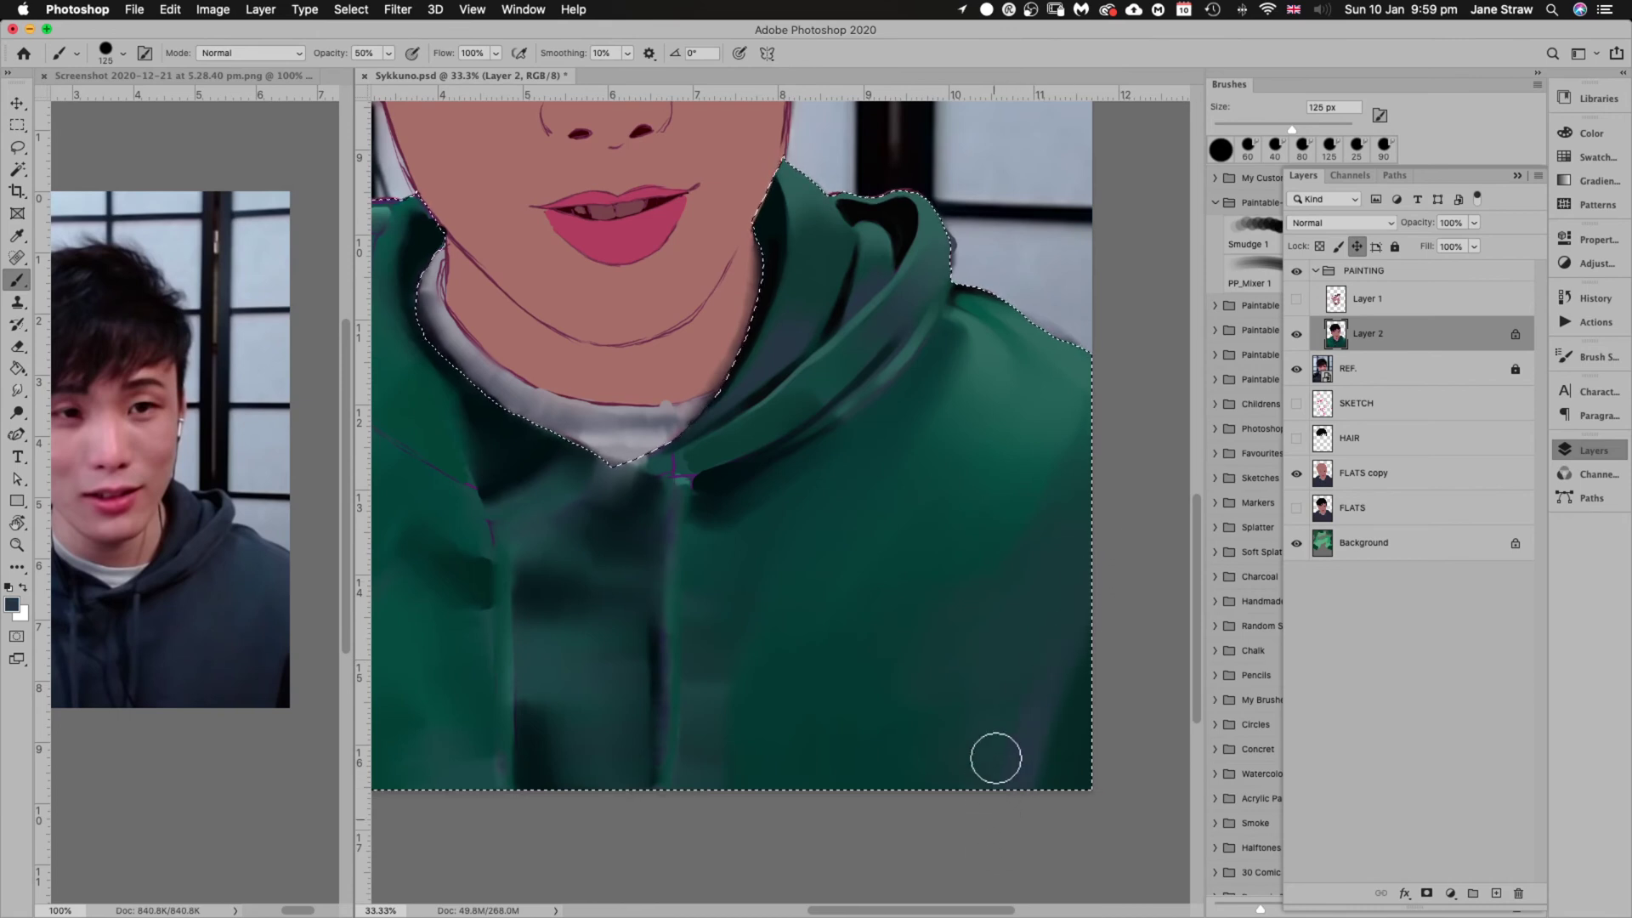
key(bracketright)
key(bracketright)
key(bracketright)
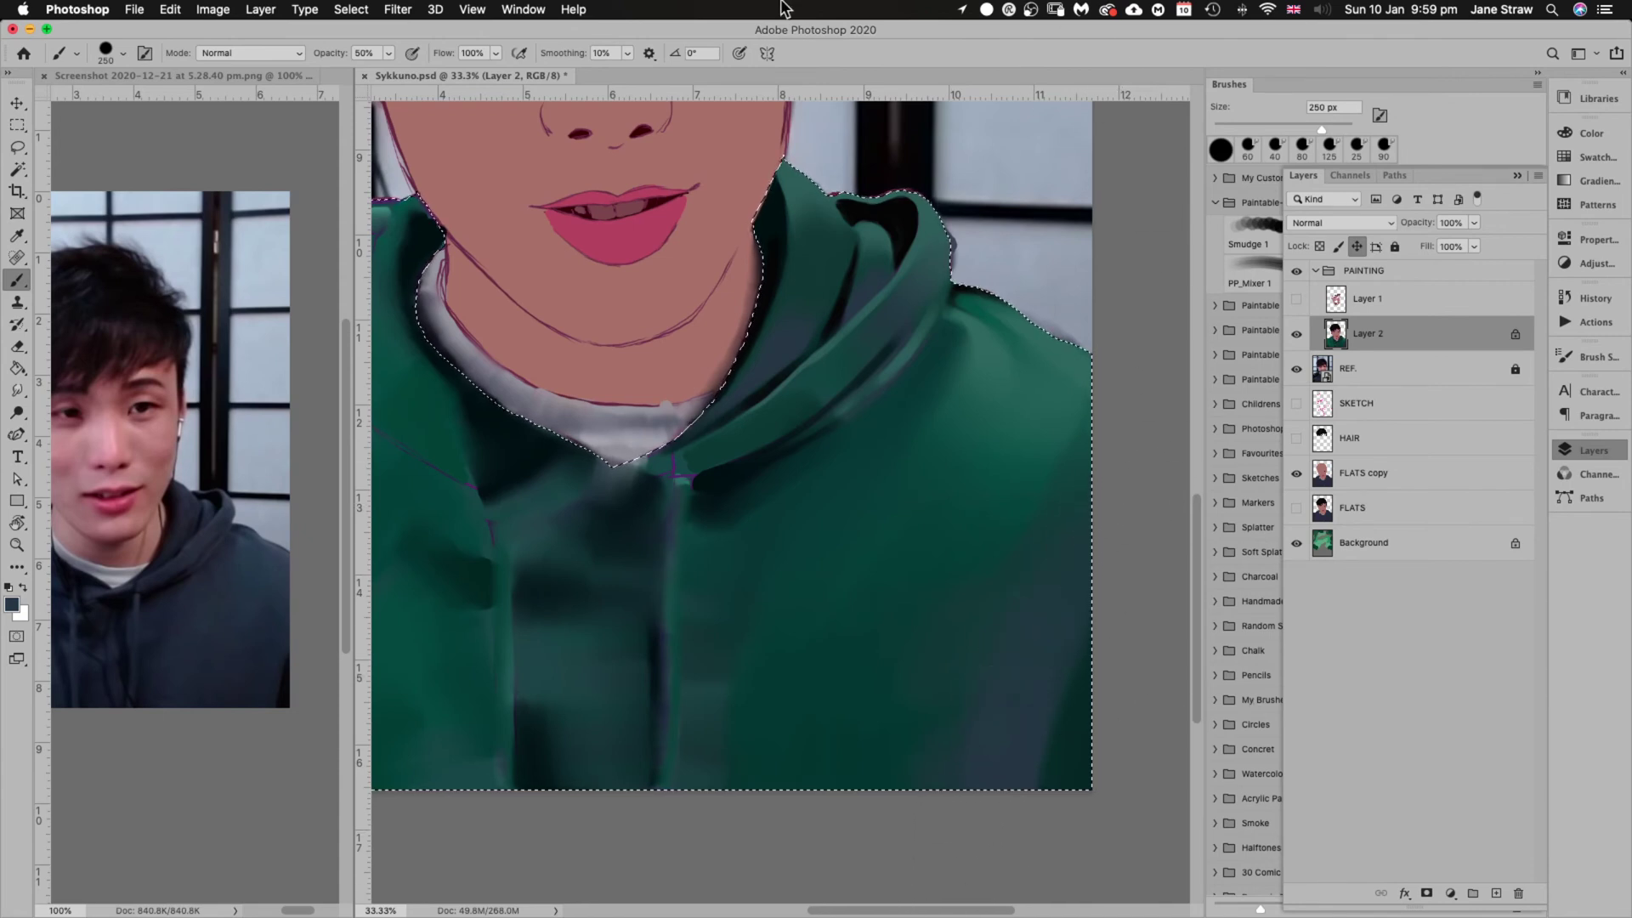
Check the whole portrait in an enlarged Navigator preview, and close the preview
click(518, 10)
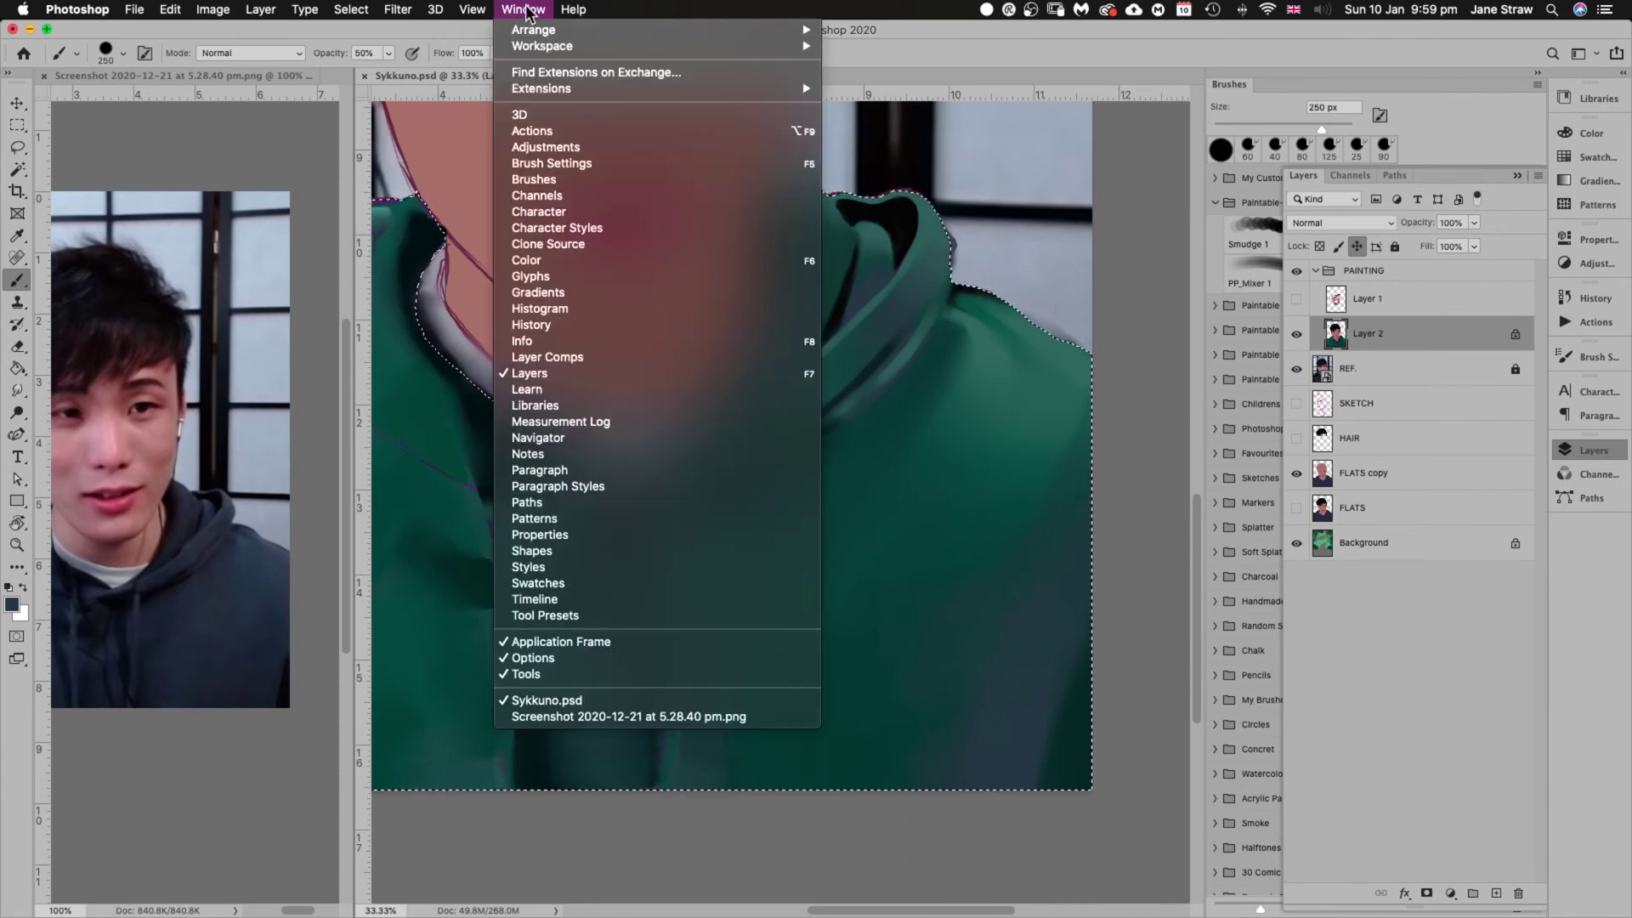
click(560, 439)
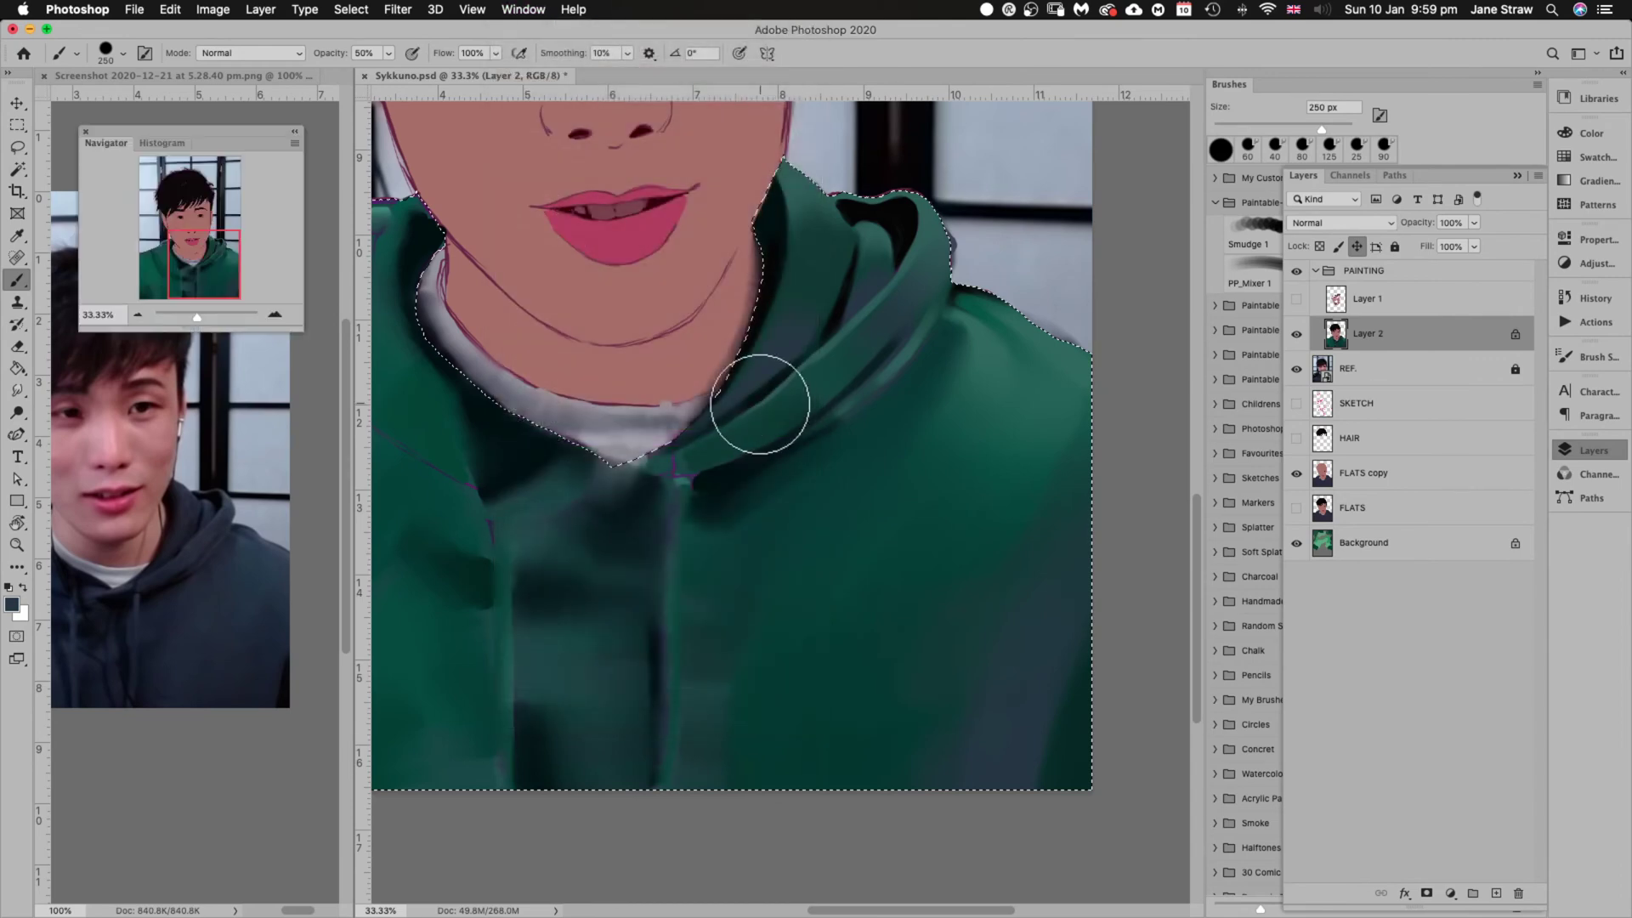
drag(302, 332, 437, 538)
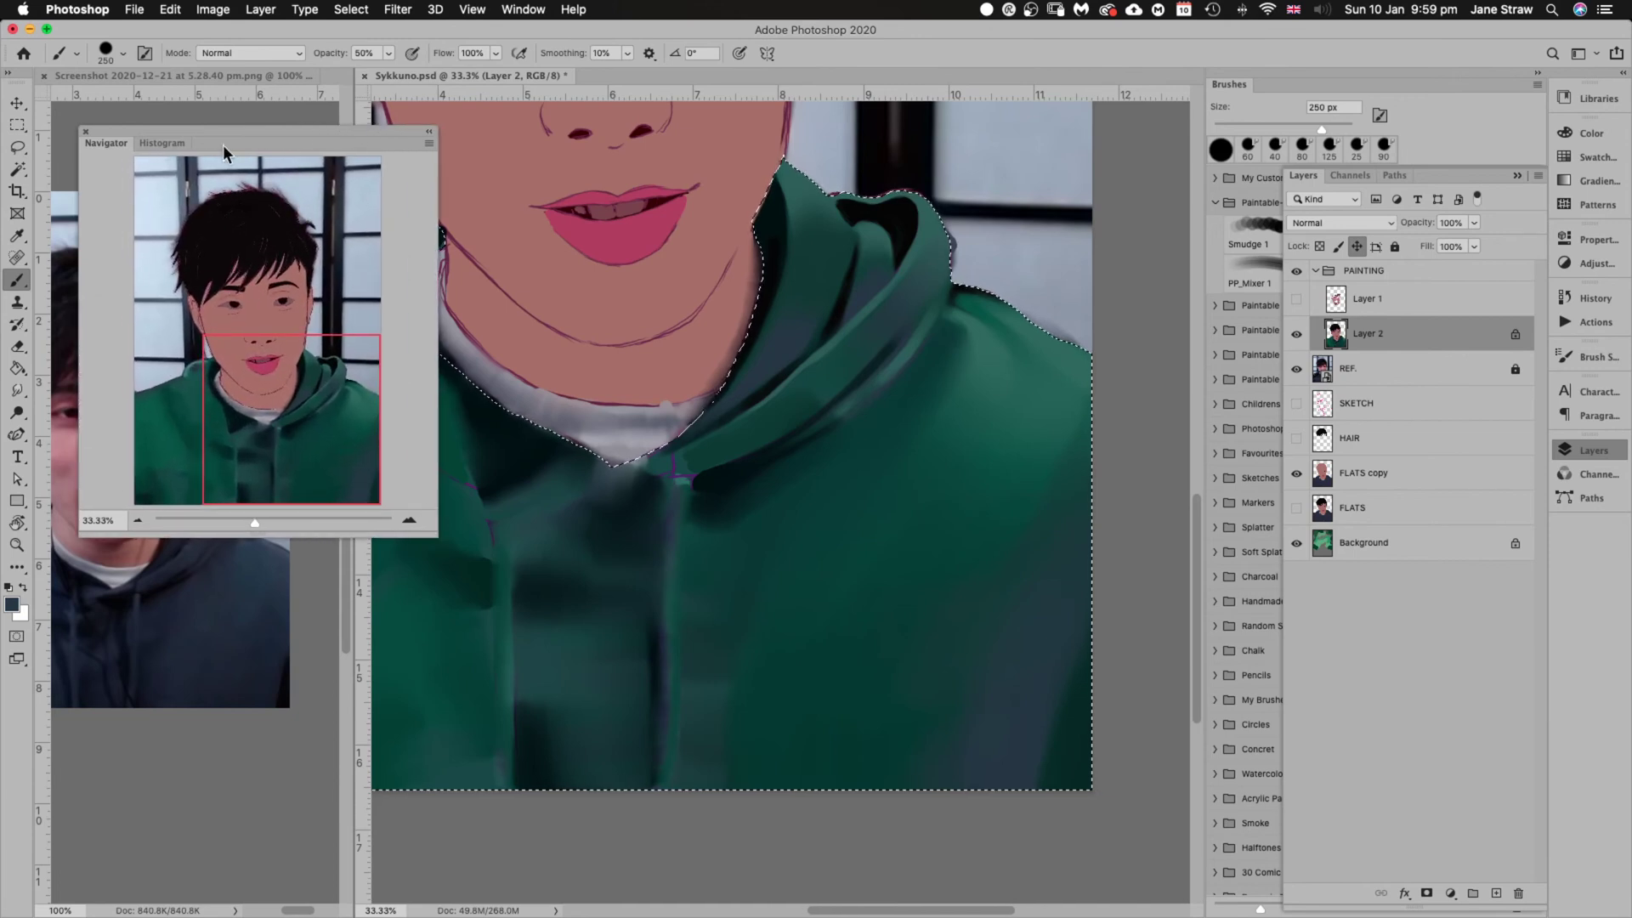
click(85, 131)
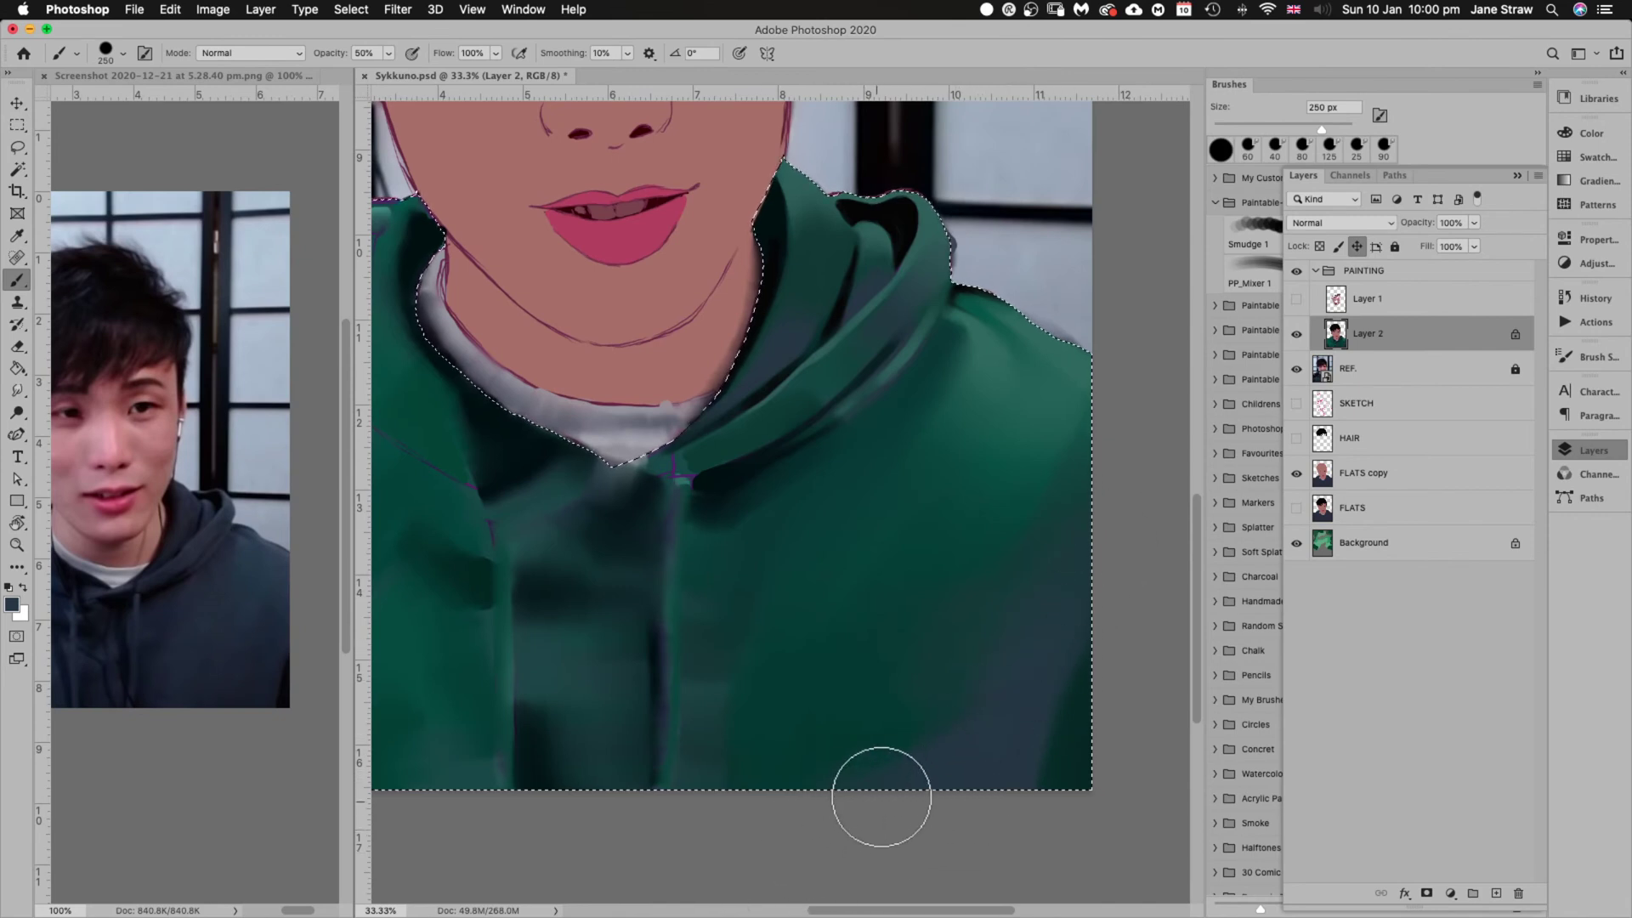
Paint sampled green over the blue-grey band's edge, and soften the band and hood opening with the Smudge 1 brush at 175 px
alt+click(893, 703)
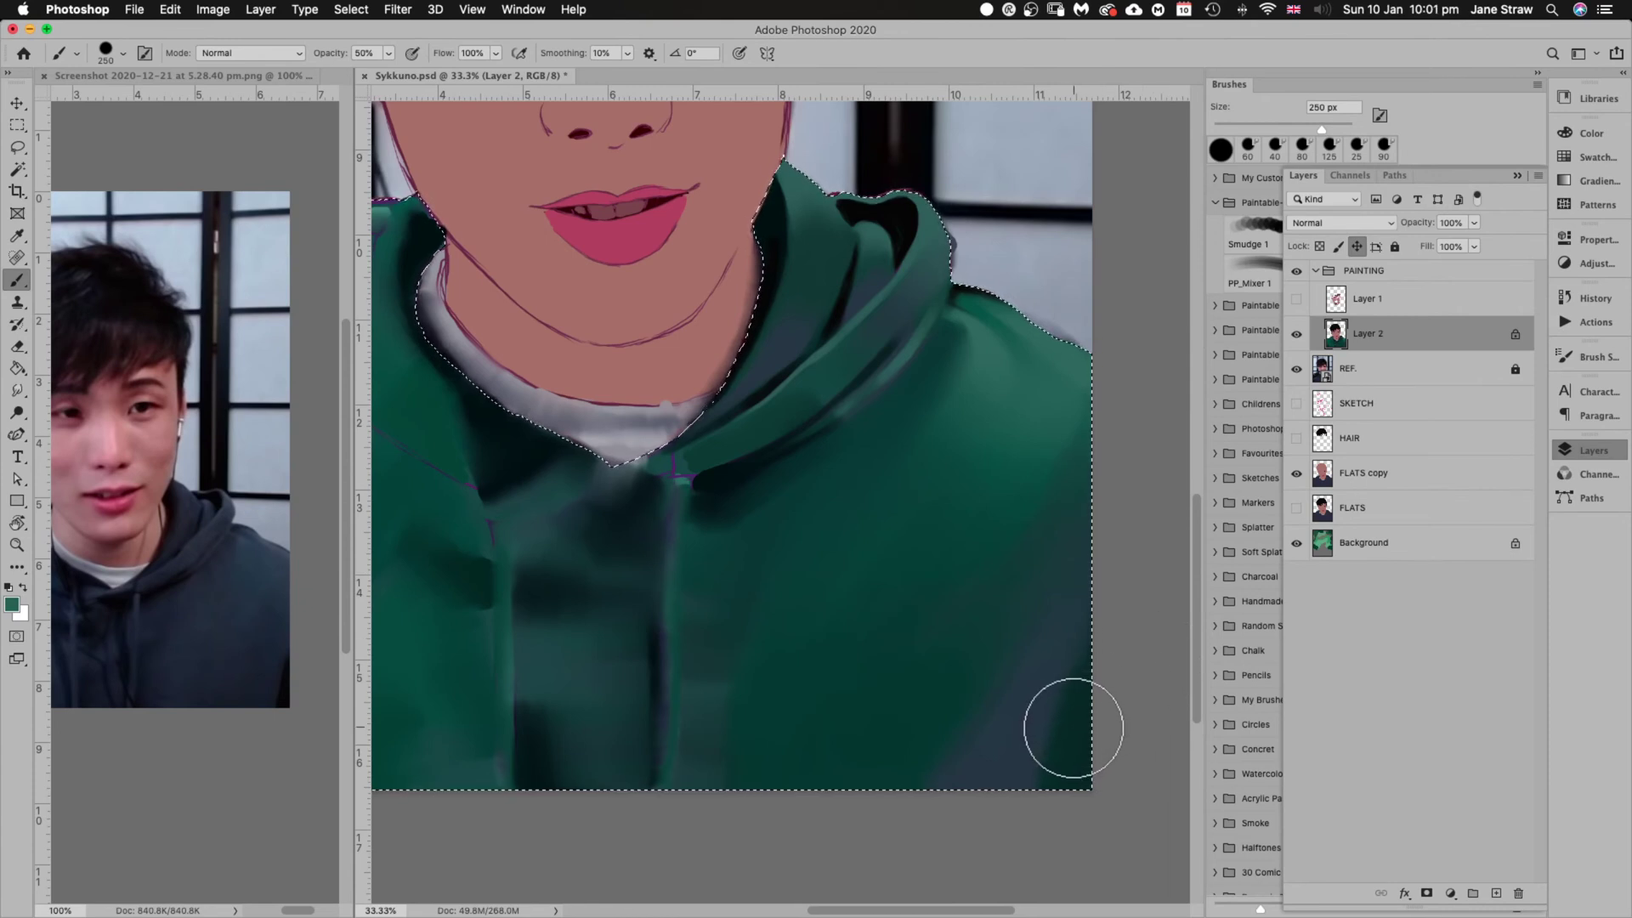
click(1256, 225)
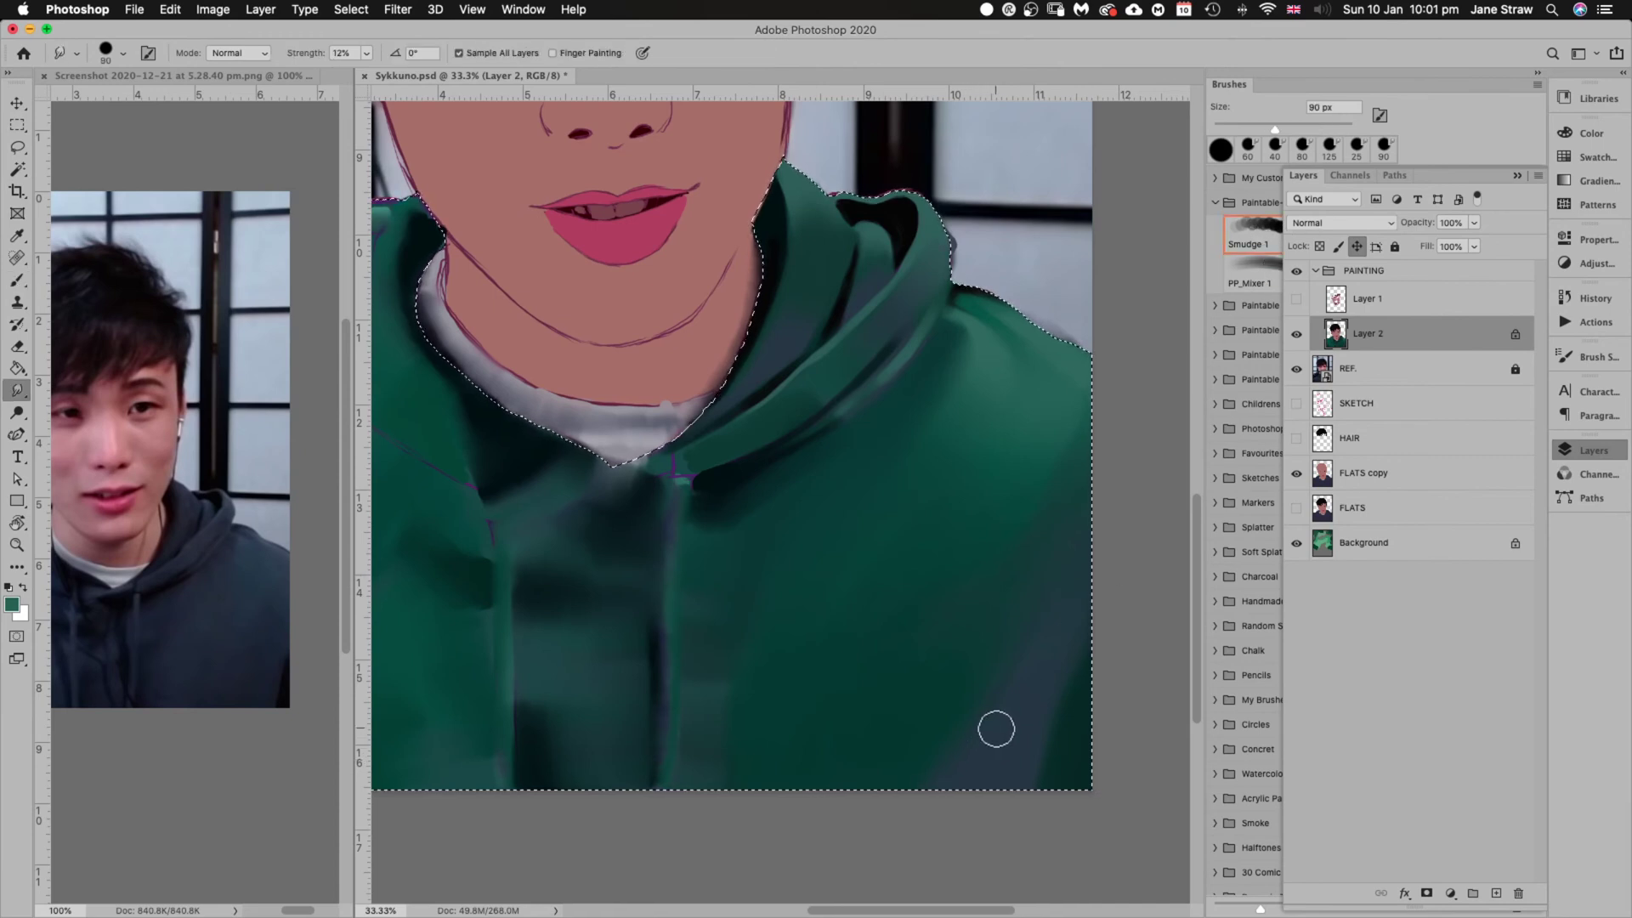
key(bracketright)
key(bracketright)
key(bracketright)
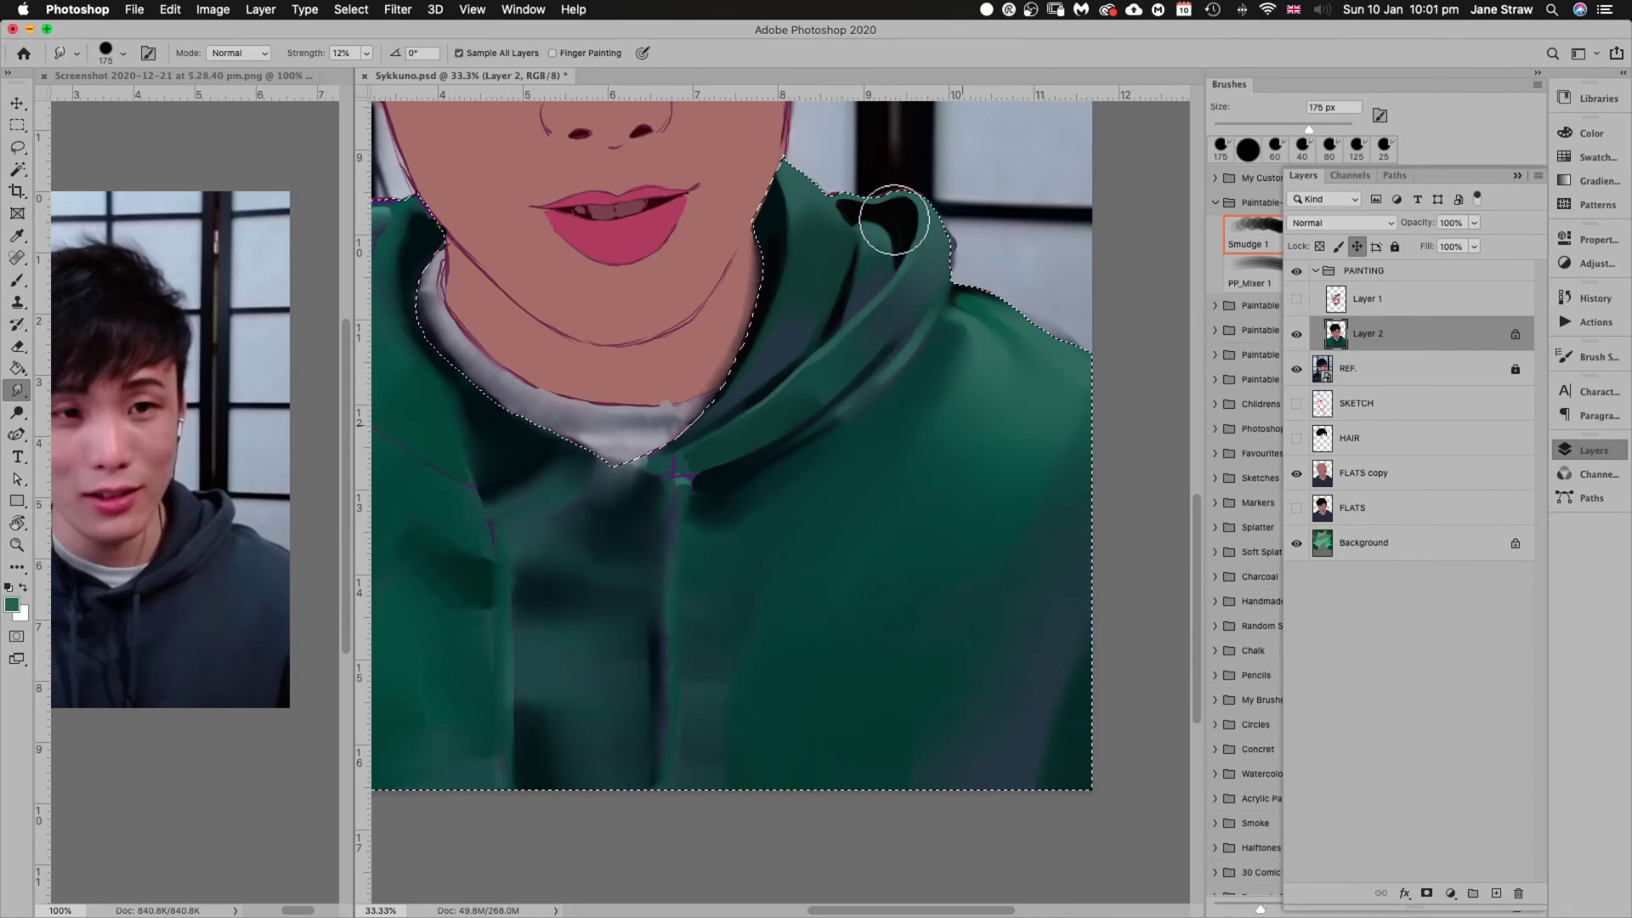
mouse_move(934, 222)
mouse_down()
mouse_move(904, 197)
mouse_move(904, 218)
mouse_up()
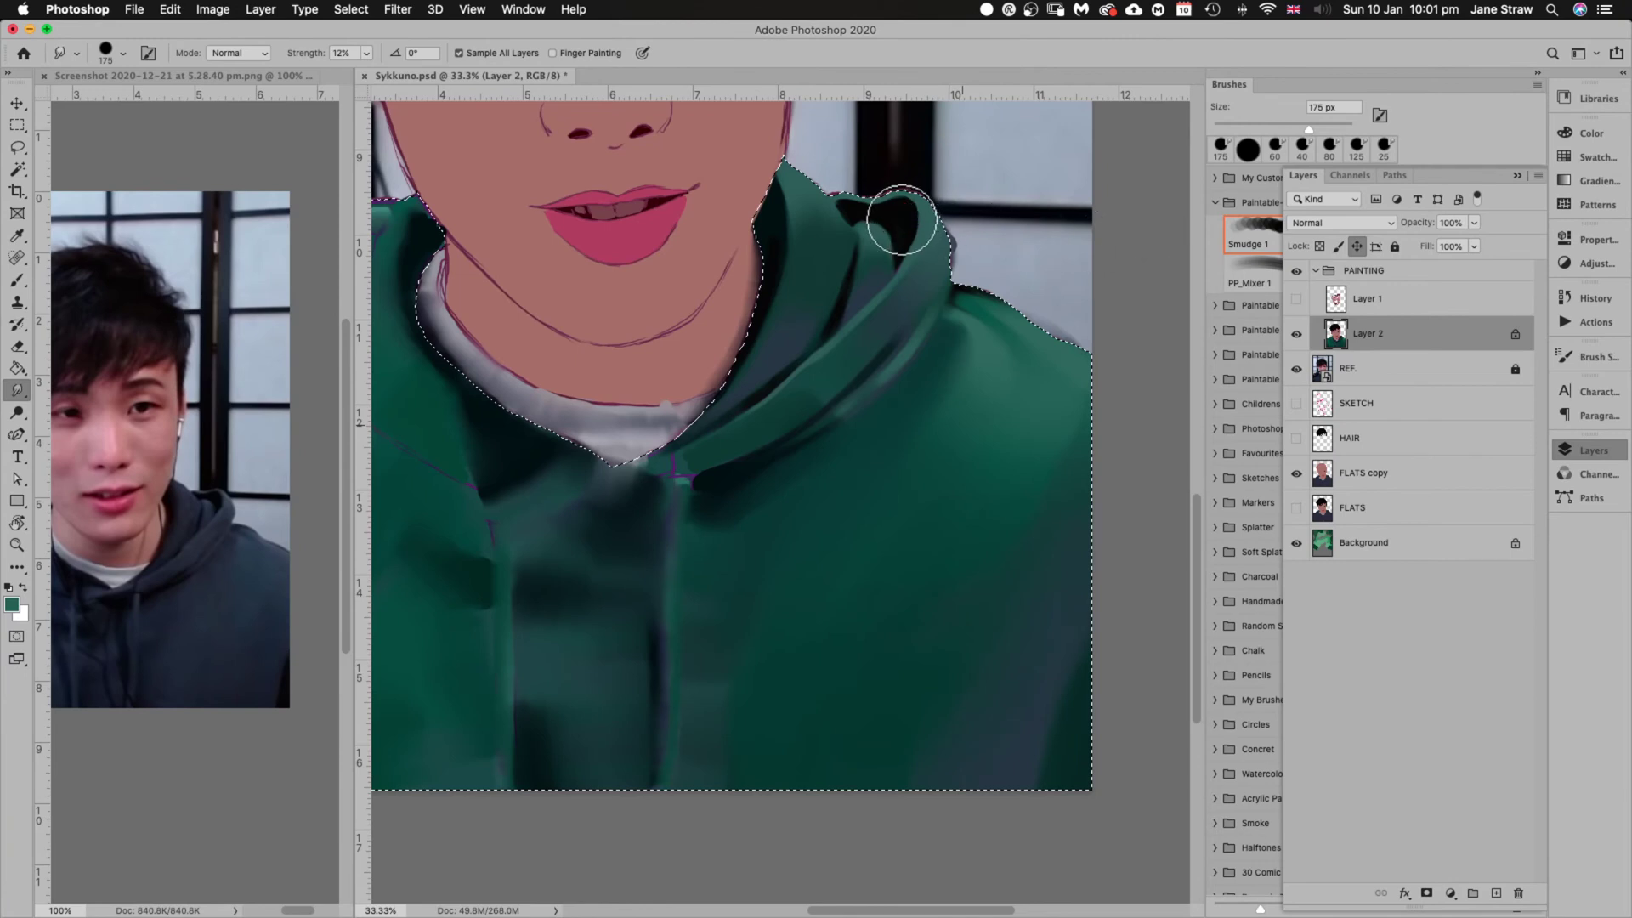
drag(899, 219, 901, 218)
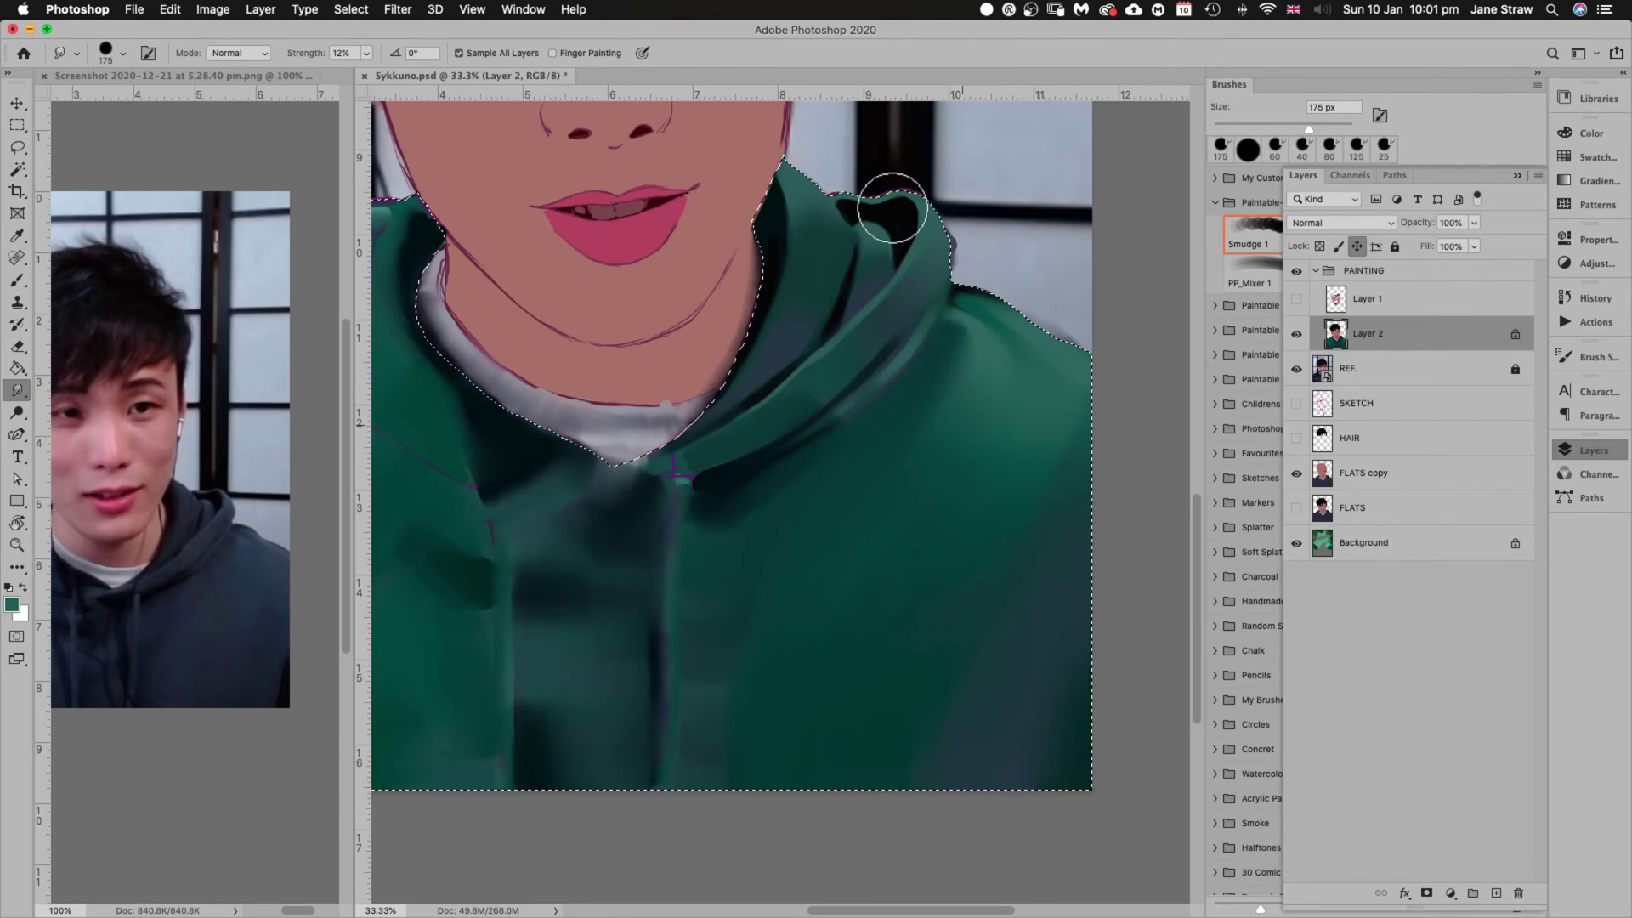
mouse_move(892, 208)
mouse_down()
mouse_move(918, 279)
mouse_move(899, 218)
mouse_move(916, 204)
mouse_up()
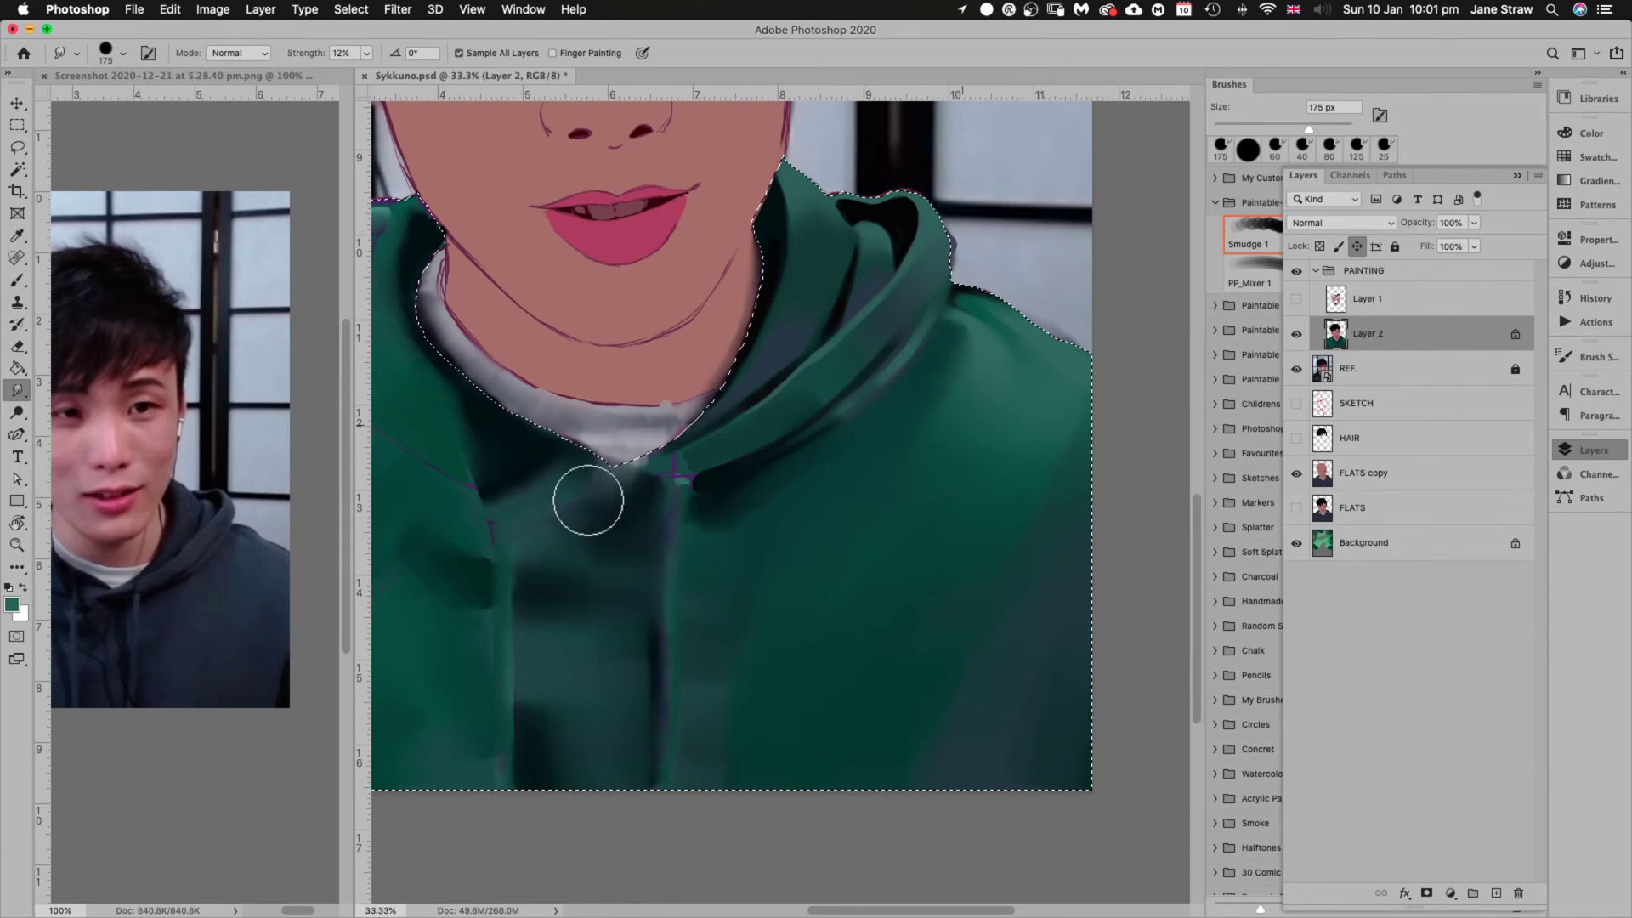
Sample black and darken the hoodie's lower outer corner with a 400 px brush
key(i)
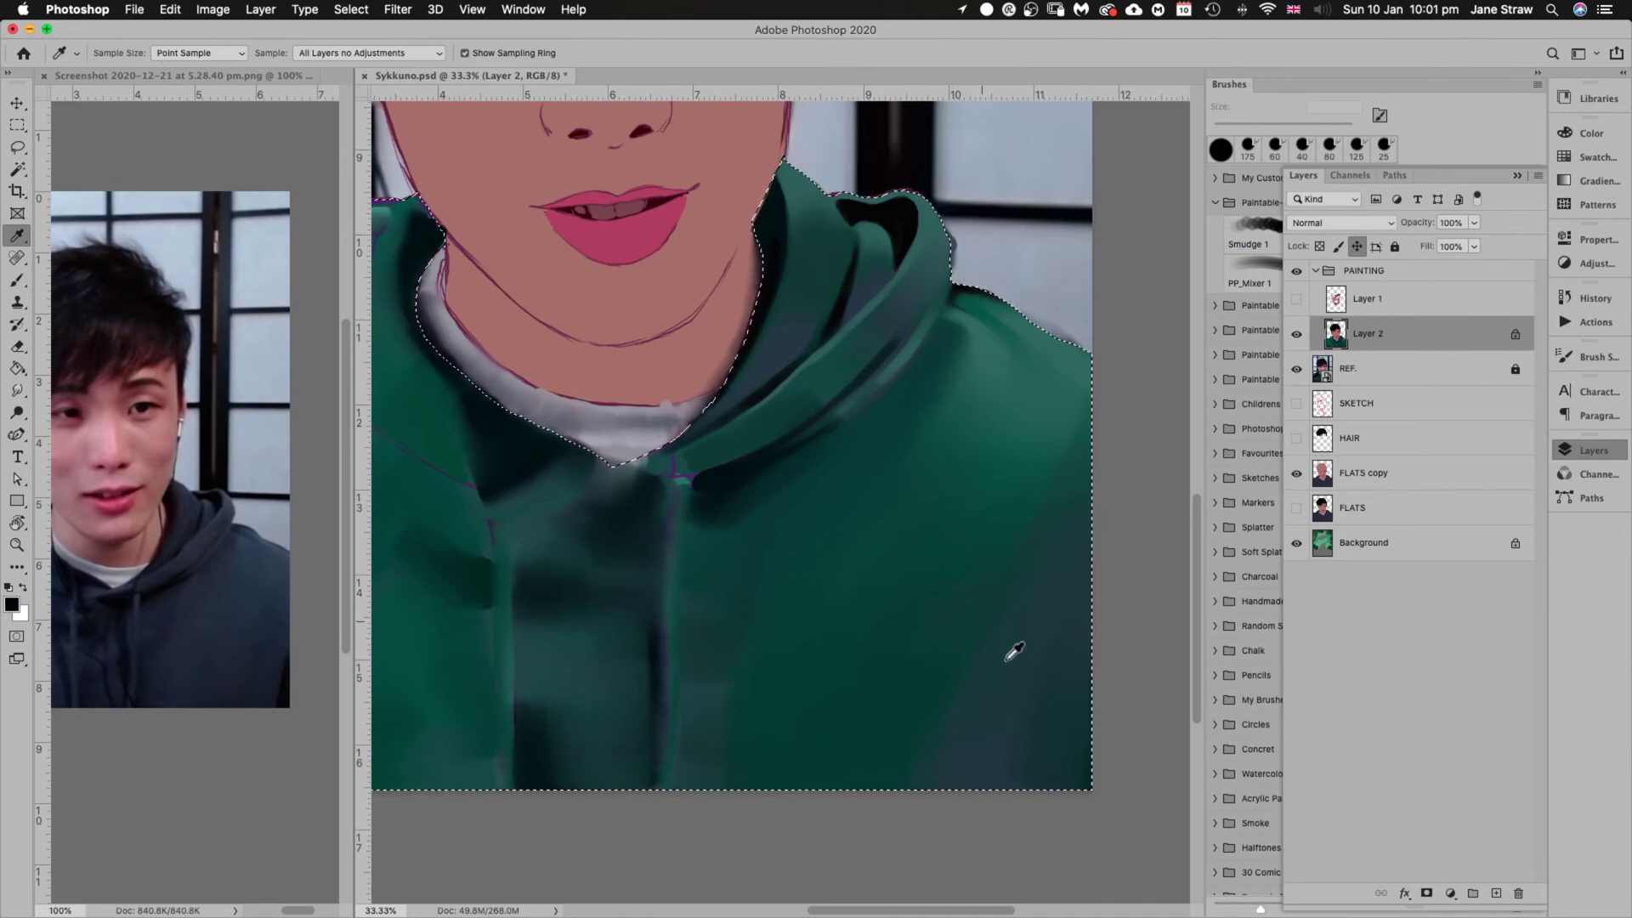
key(b)
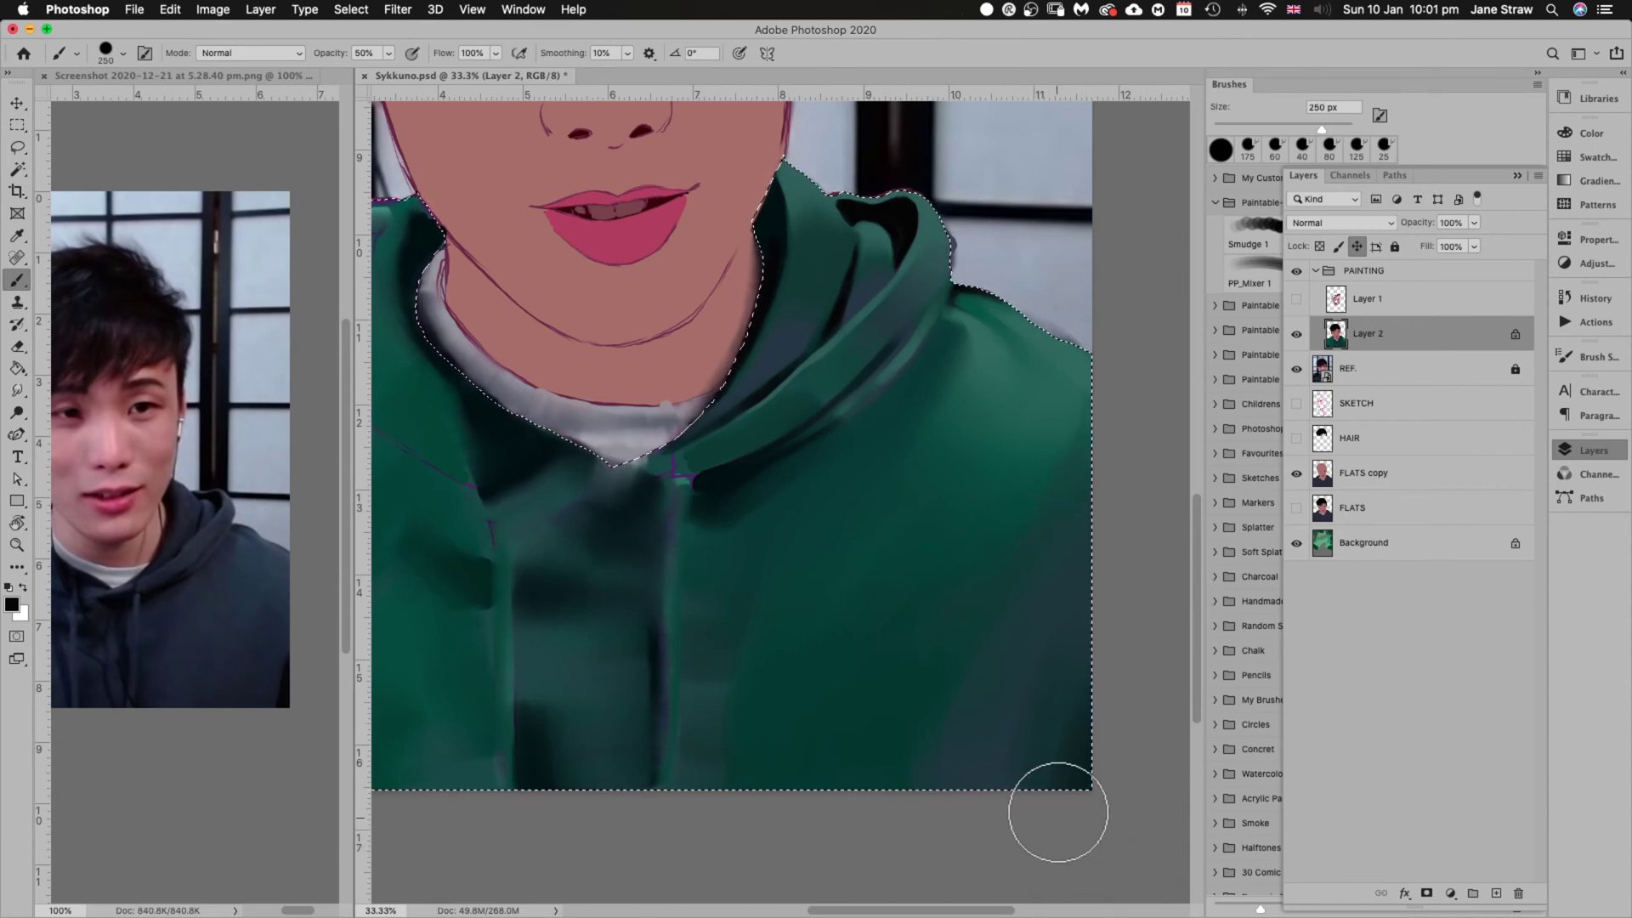
key(bracketright)
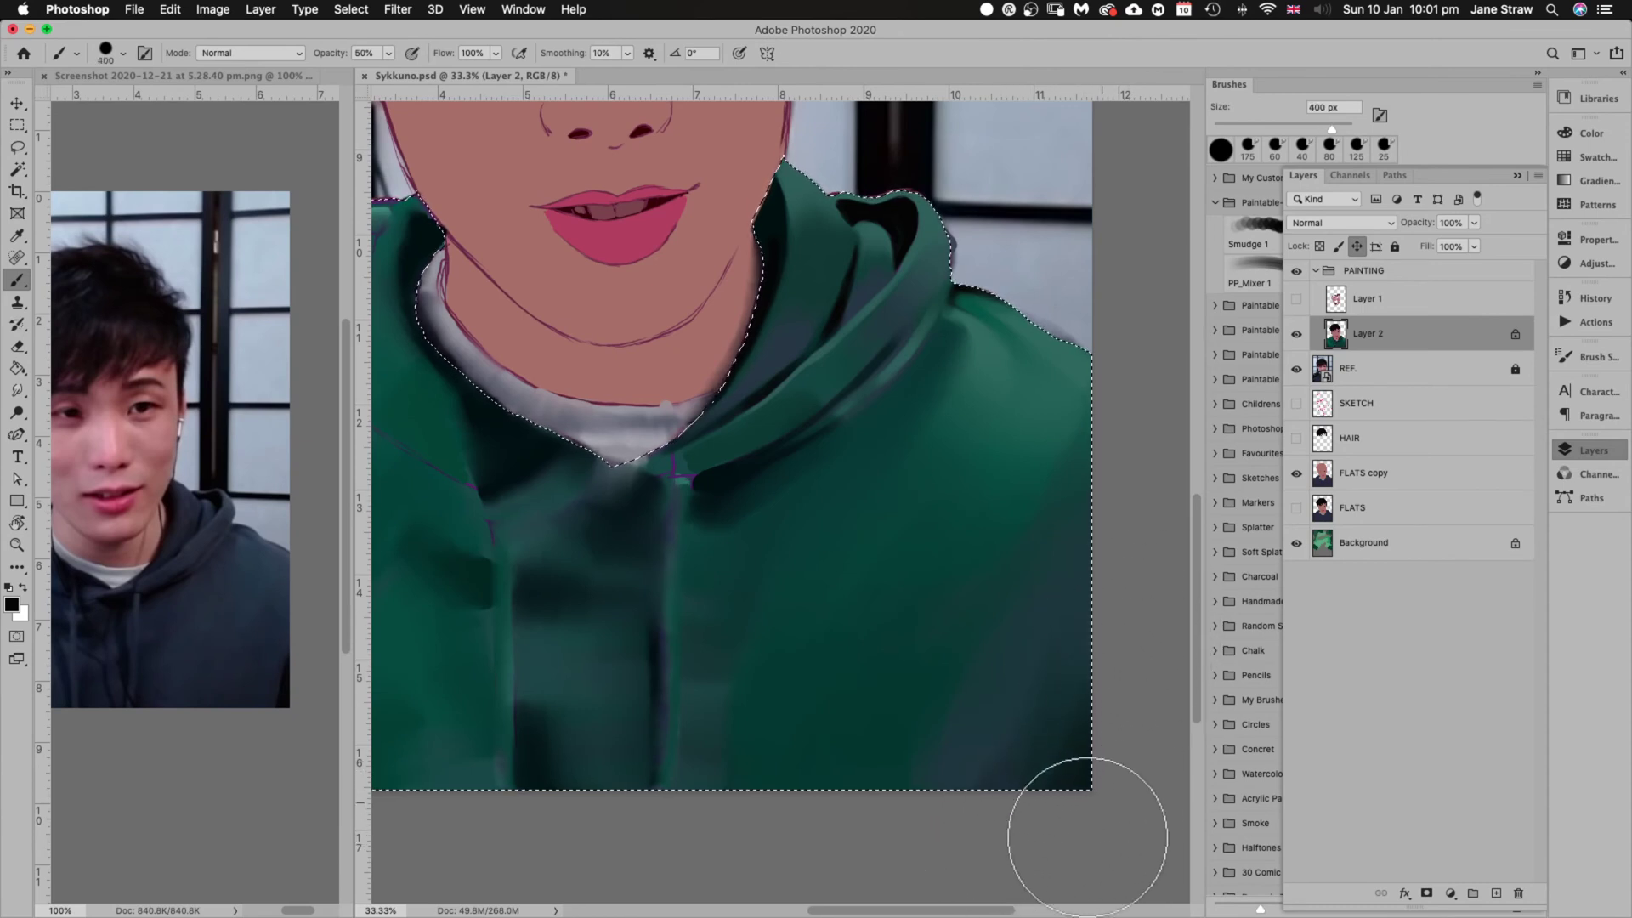
drag(1021, 748, 1058, 783)
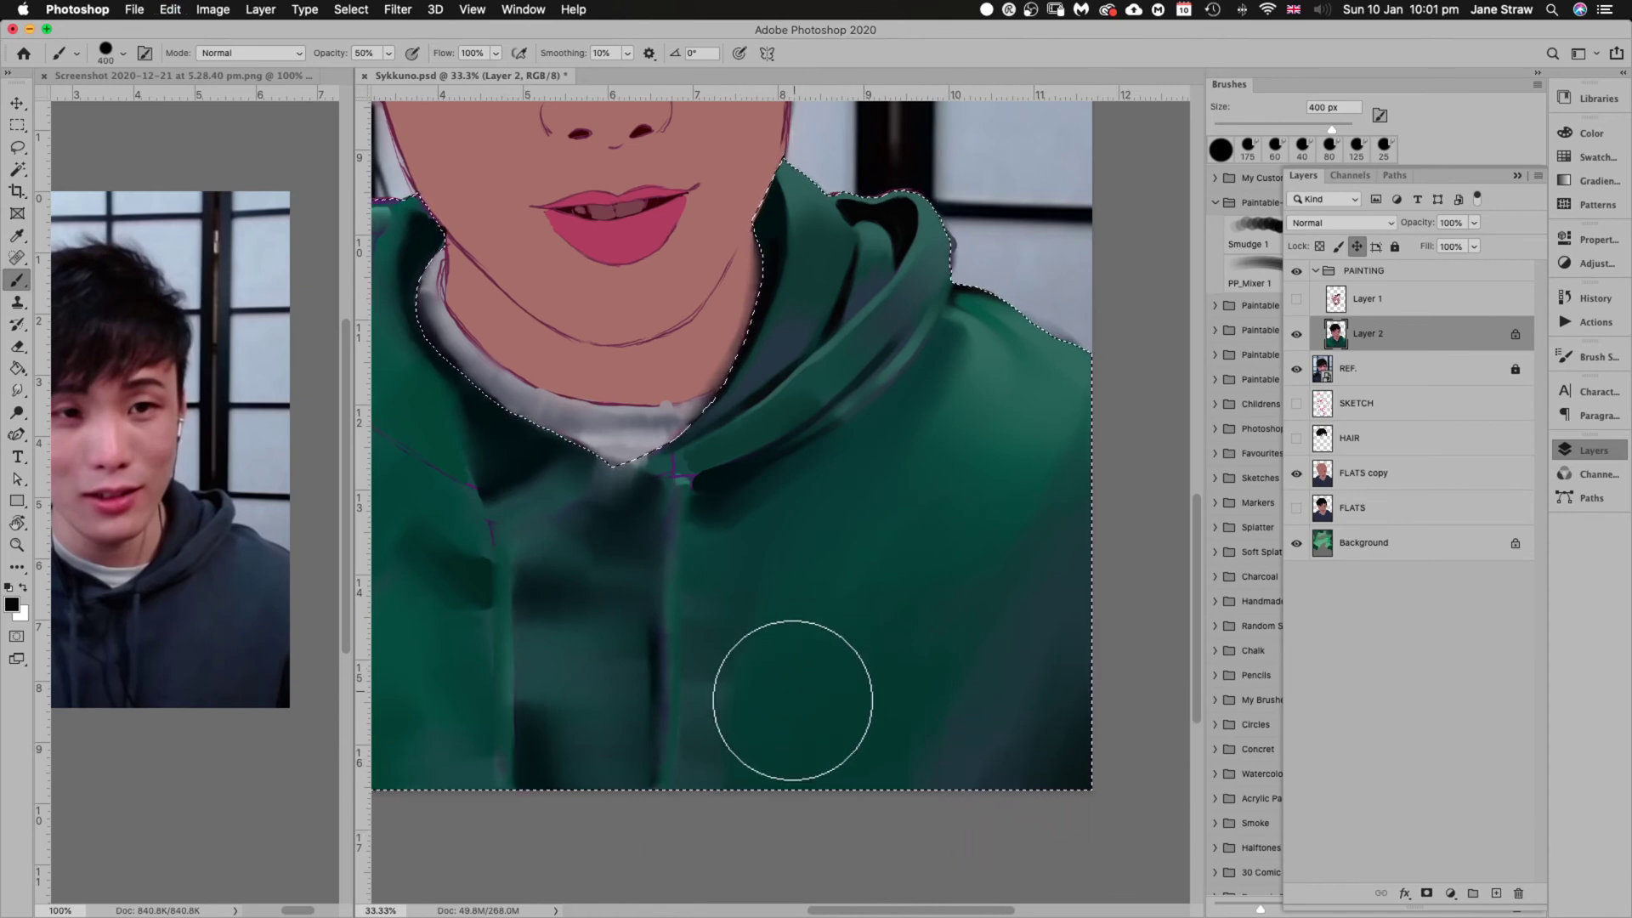
Paint small black shadows beside the lower drawstring with a 90 px brush
key(bracketleft)
key(bracketleft)
key(bracketleft)
key(bracketleft)
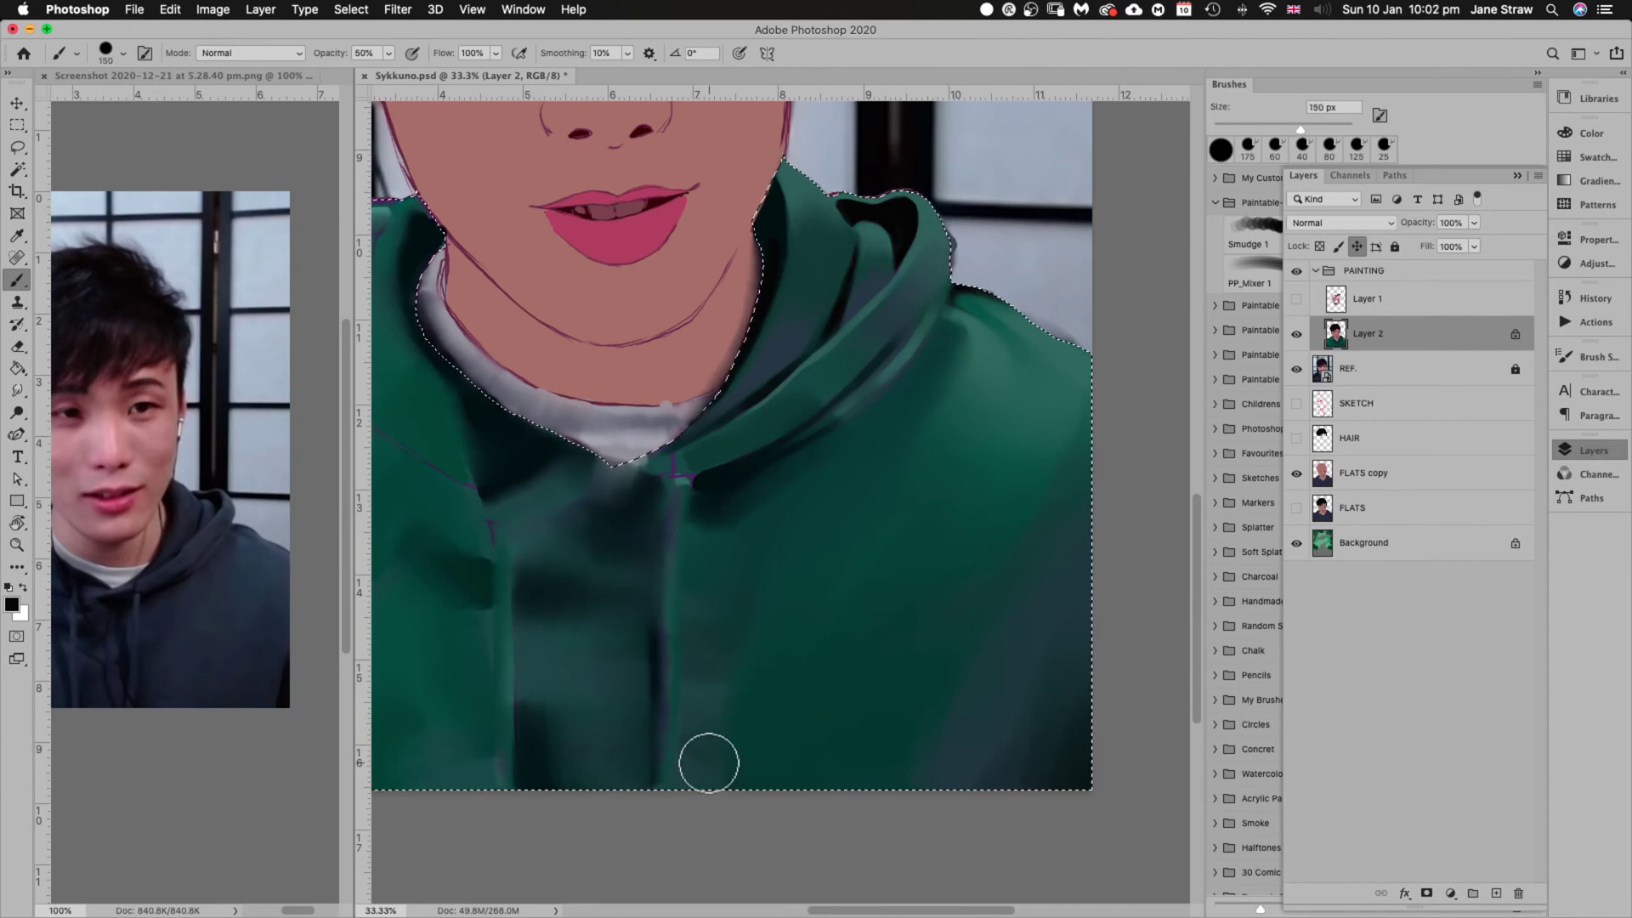
key(bracketleft)
key(bracketleft)
key(bracketleft)
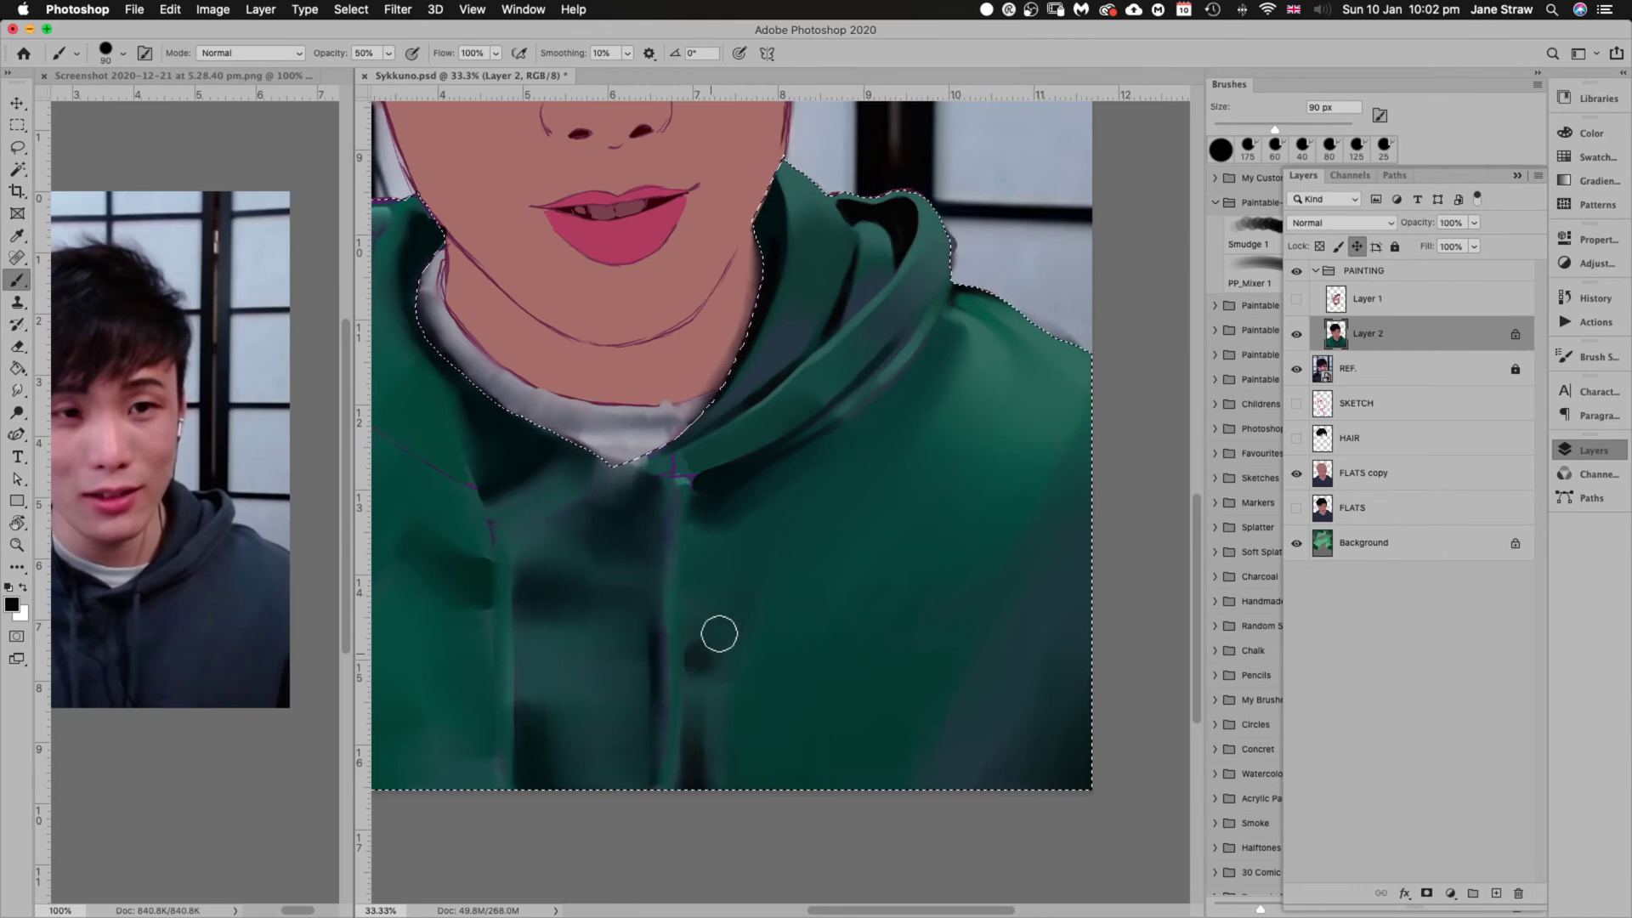
click(699, 659)
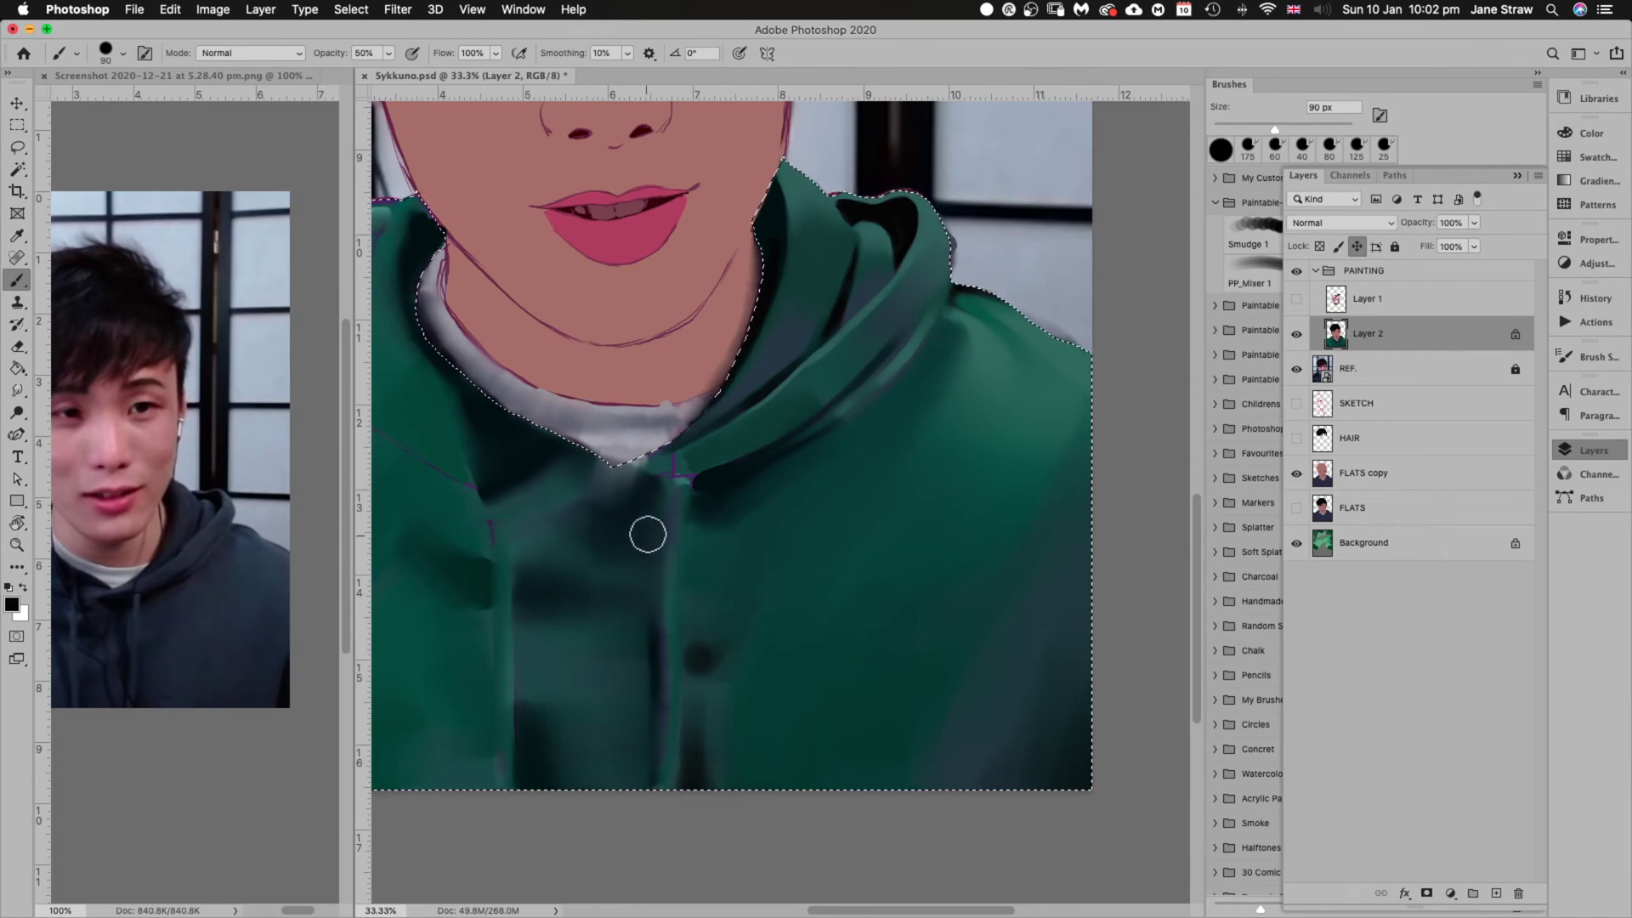
Paint a thin black shadow line along the inner side of the drawstring, reducing the brush to 50 px
key(bracketleft)
key(bracketleft)
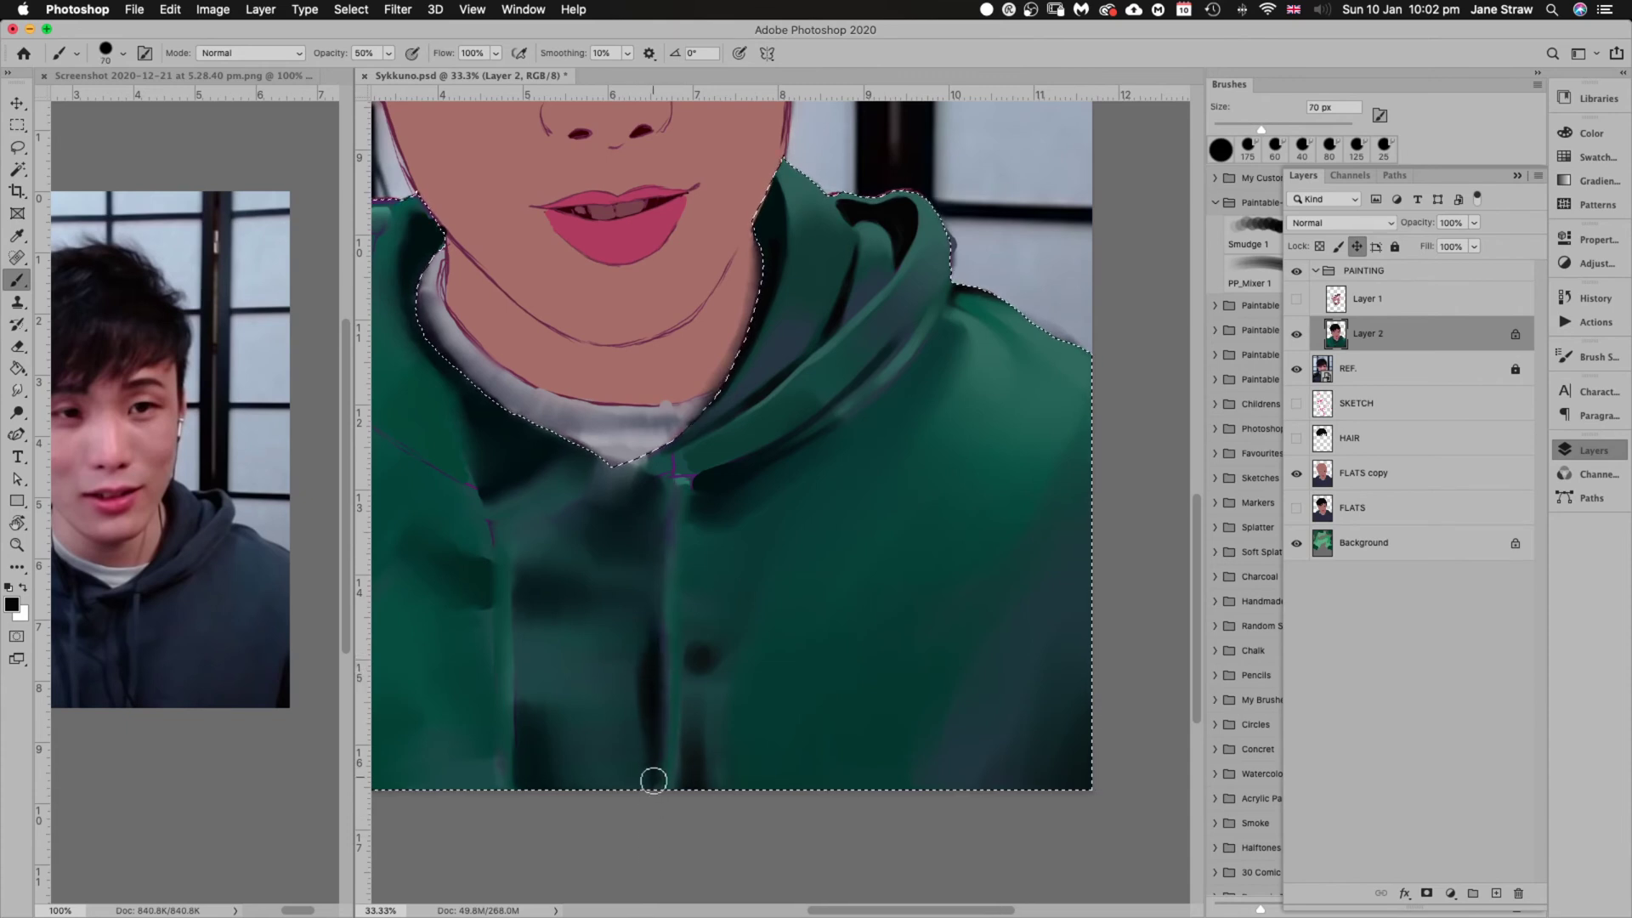
key(bracketleft)
key(bracketleft)
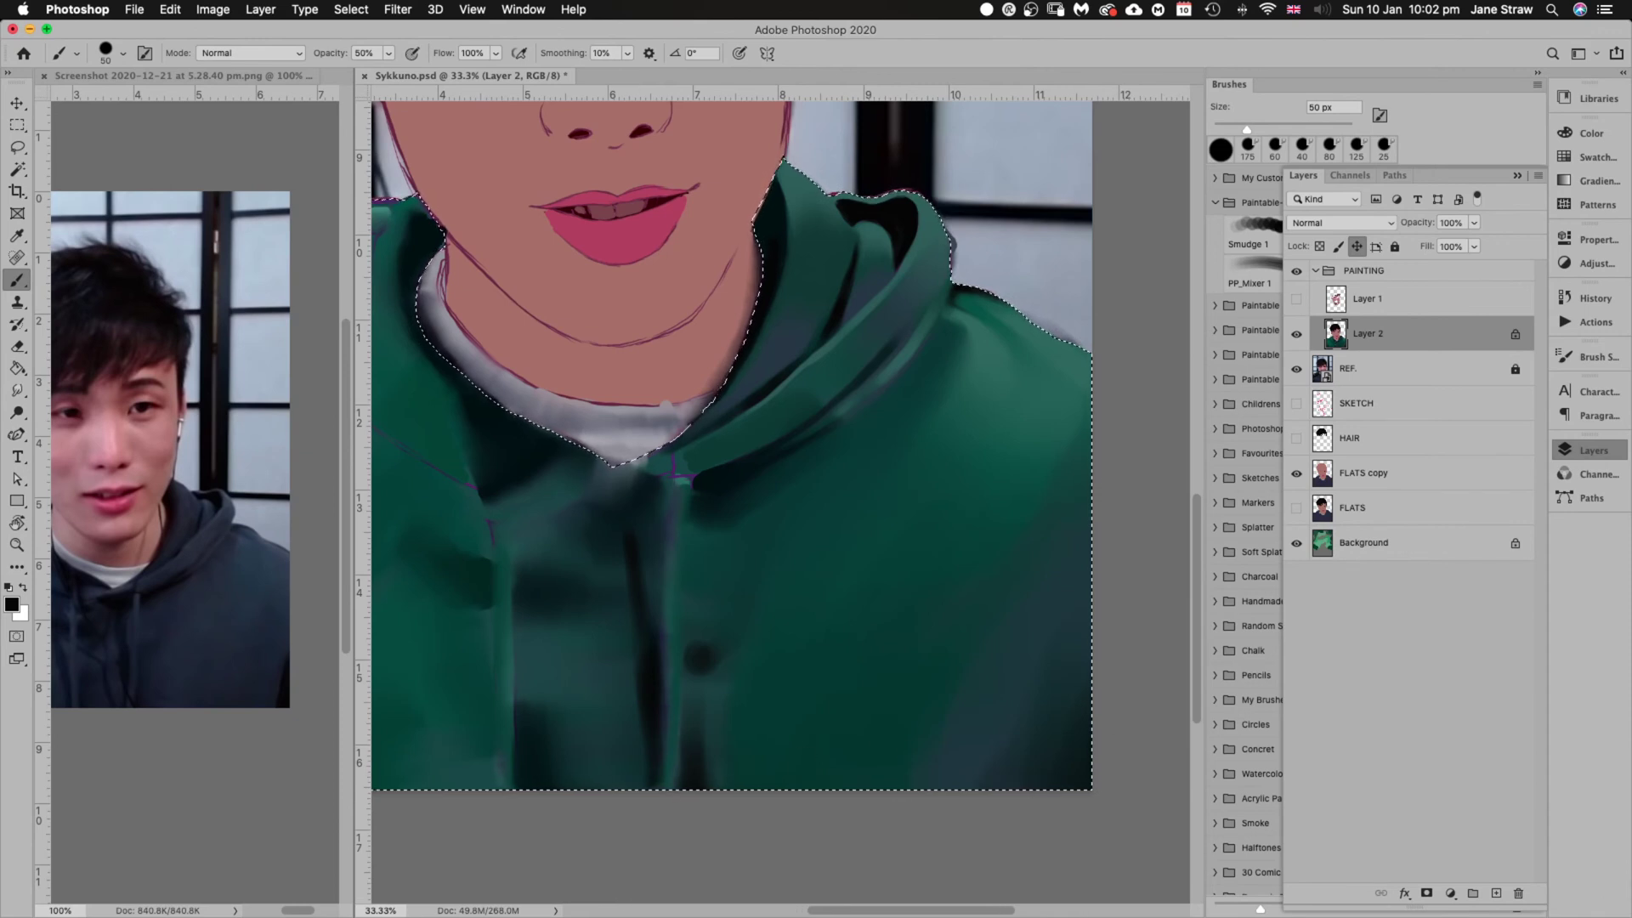
key(super+d)
key(F7)
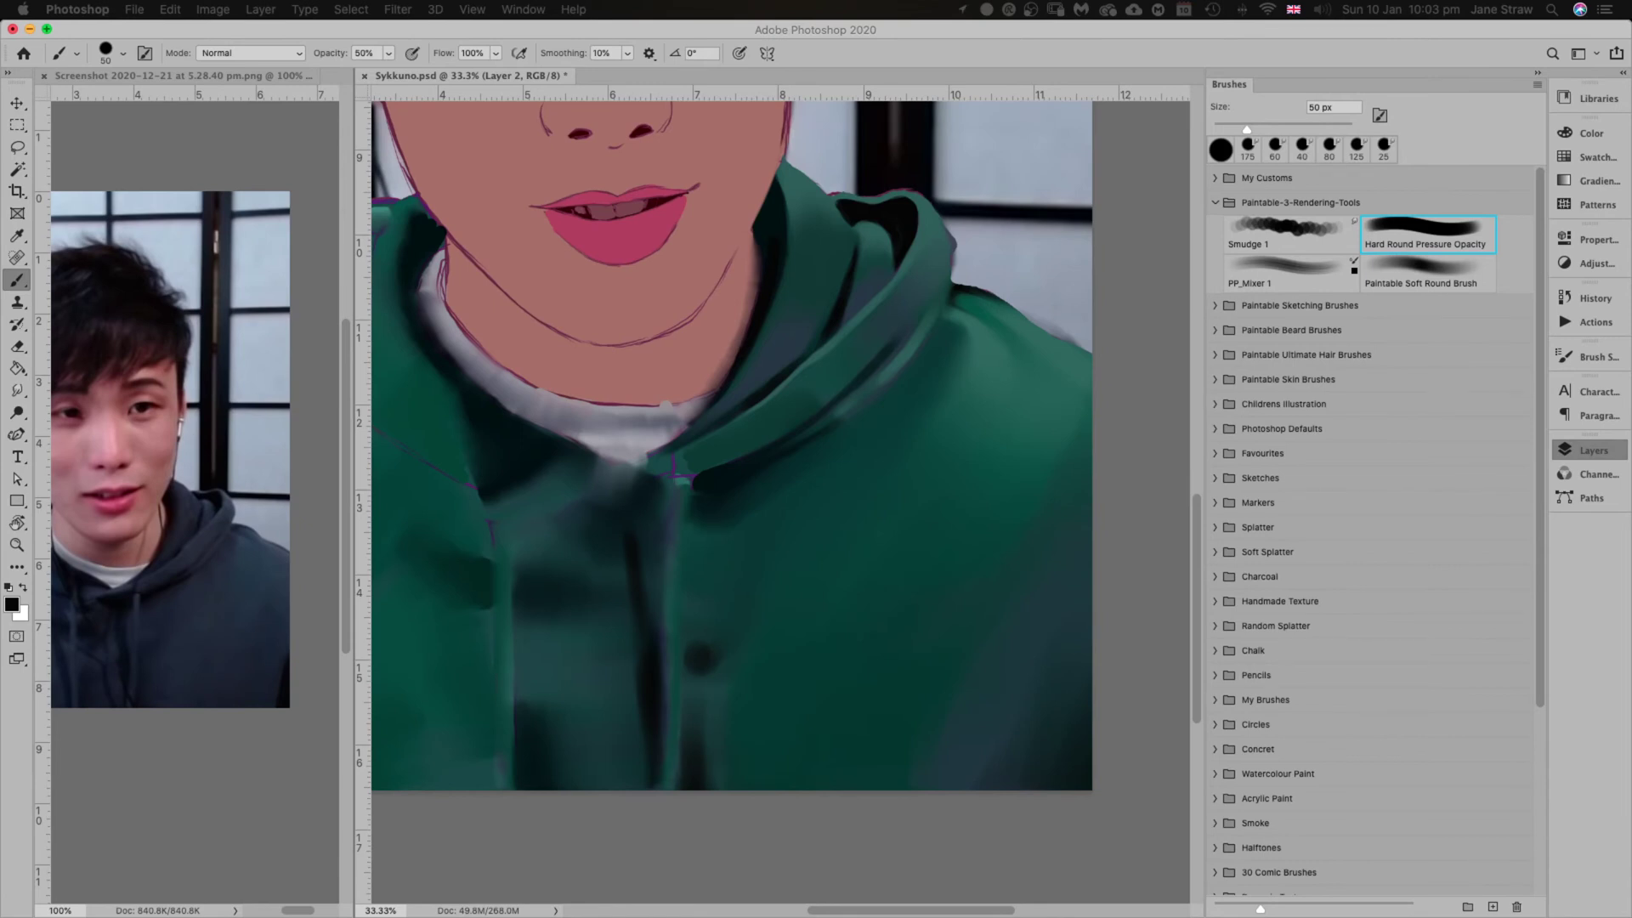
click(798, 695)
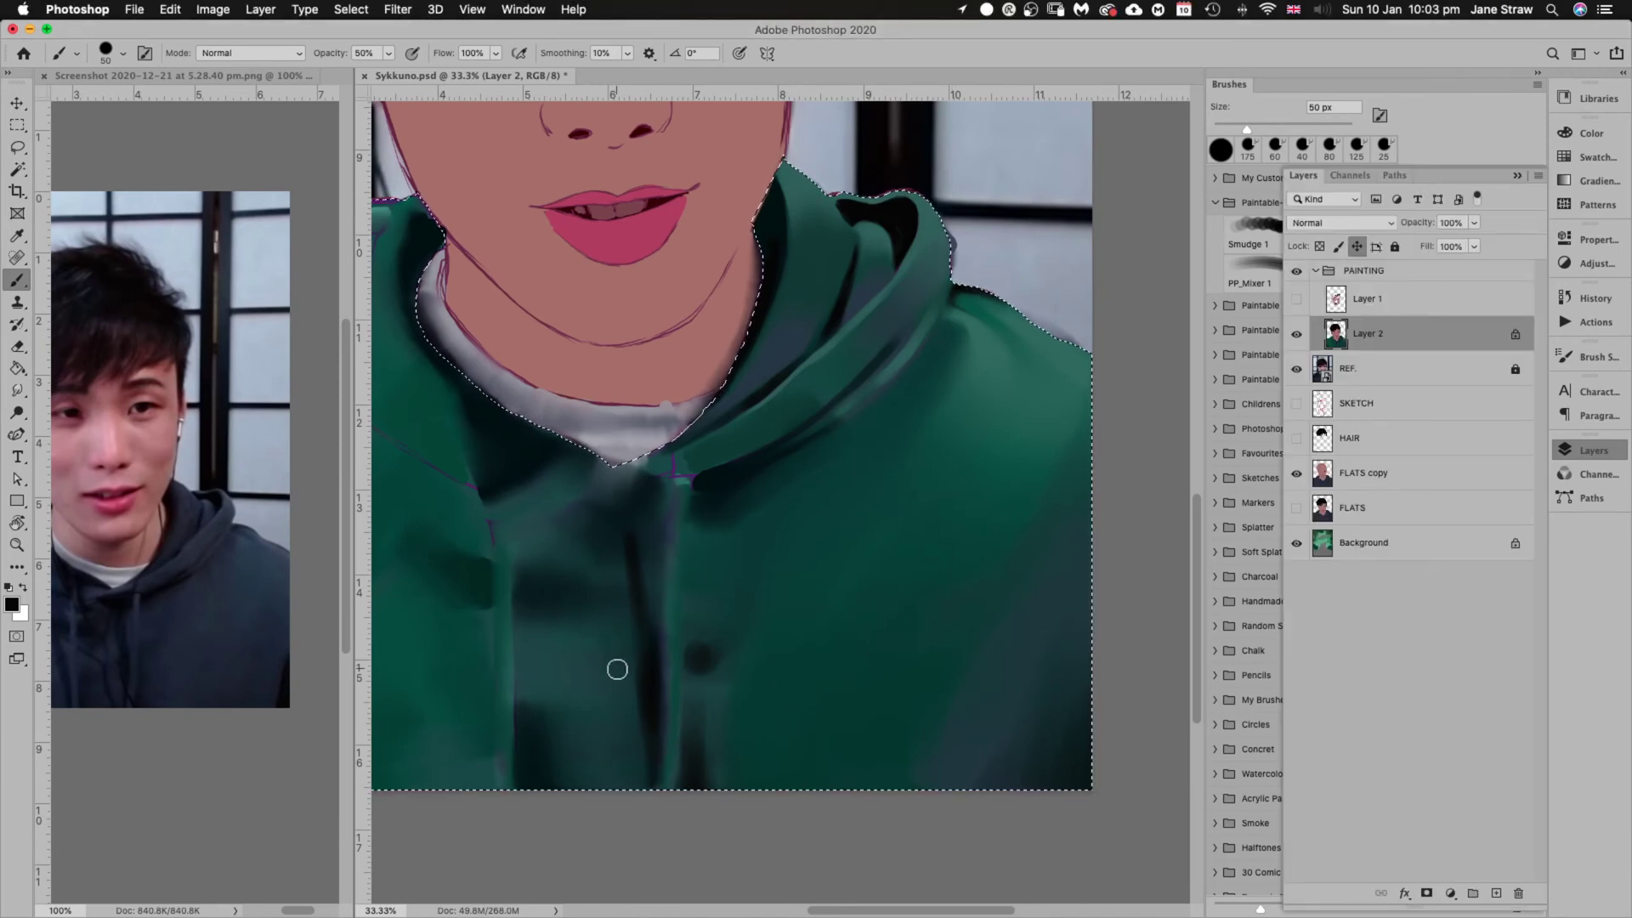
Sample the dark teal from the hoodie's centre and blend it over the lower outer chest with a 500 px brush
alt+click(568, 659)
key(bracketright)
key(bracketright)
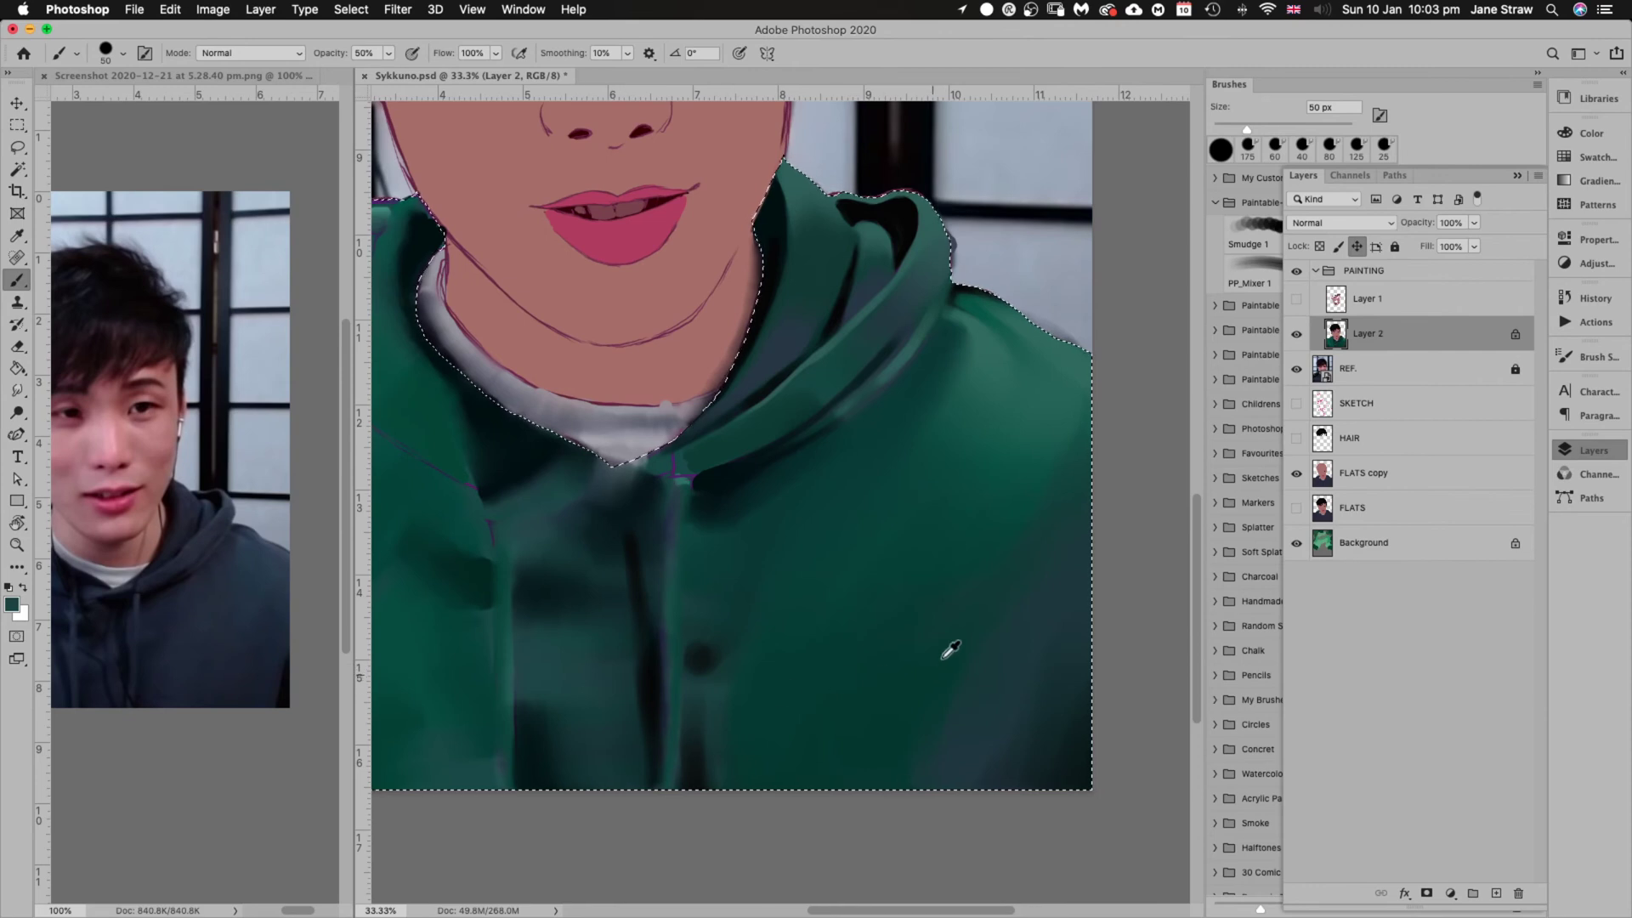
key(bracketright)
key(bracketright)
key(bracketright)
key(bracketright)
key(bracketright)
key(bracketright)
key(bracketright)
key(bracketright)
key(bracketright)
key(bracketright)
key(bracketright)
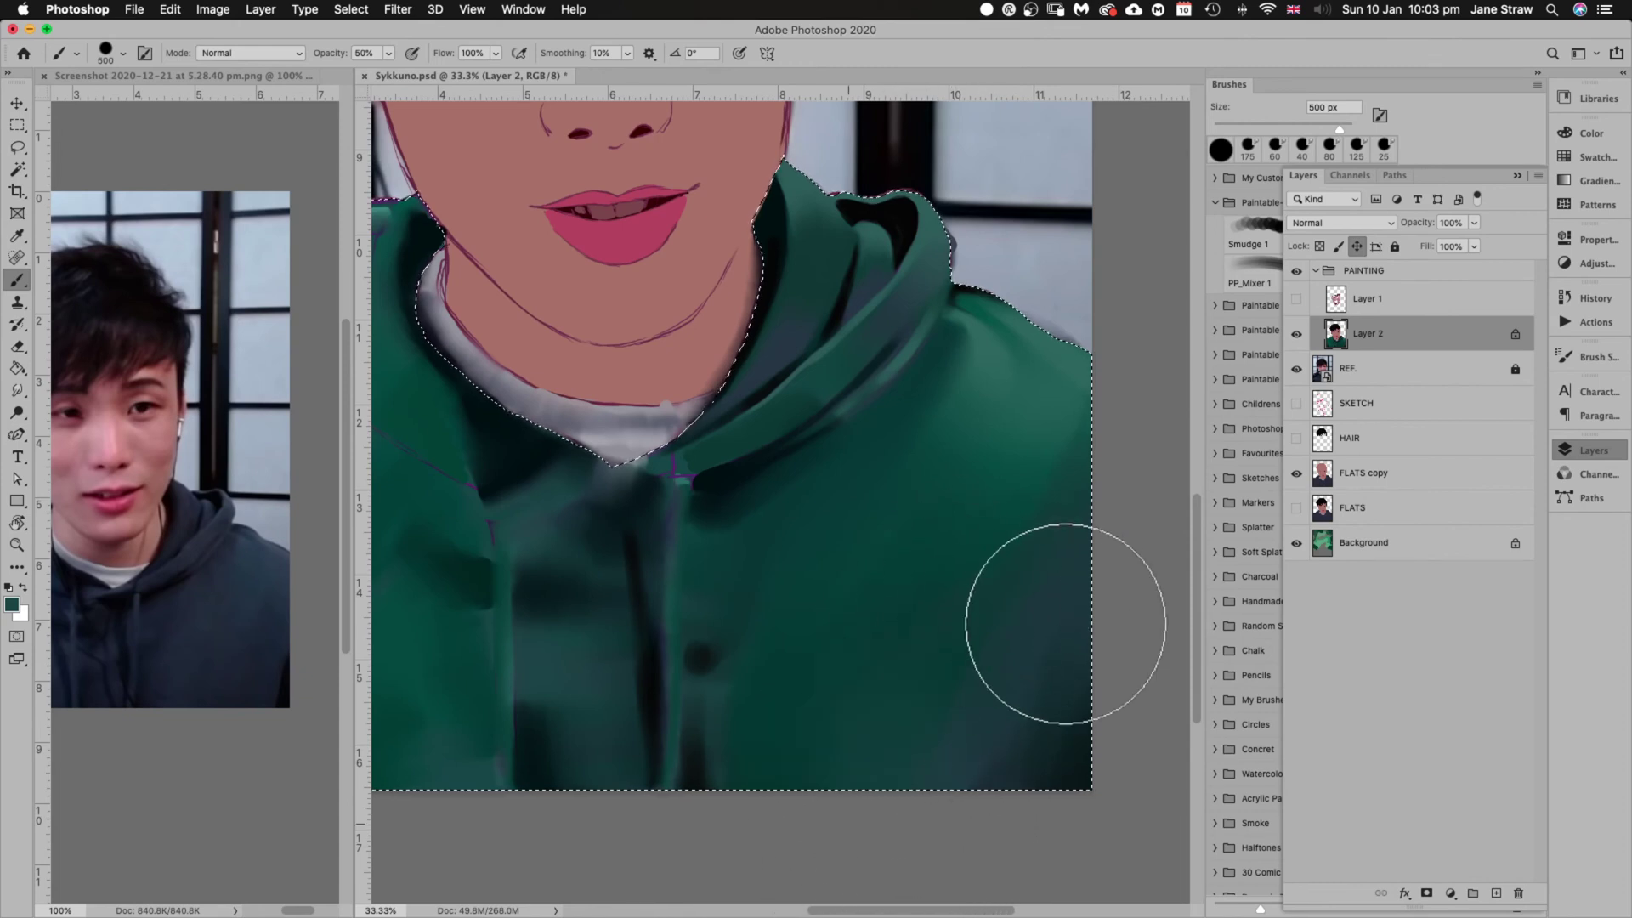
key(bracketleft)
key(bracketleft)
key(bracketleft)
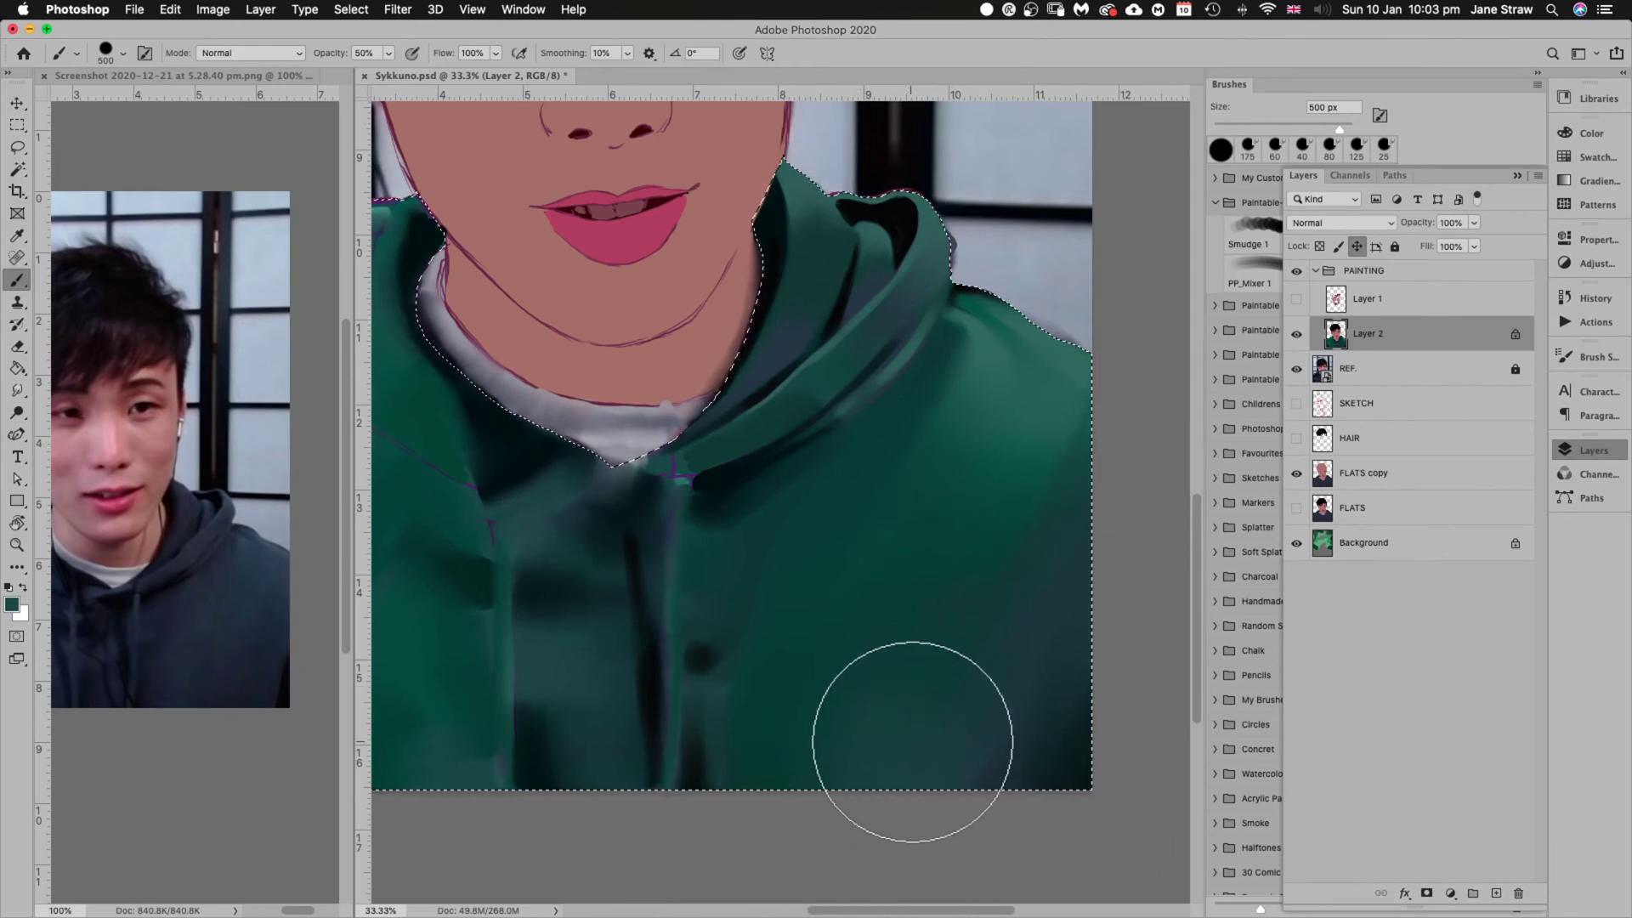
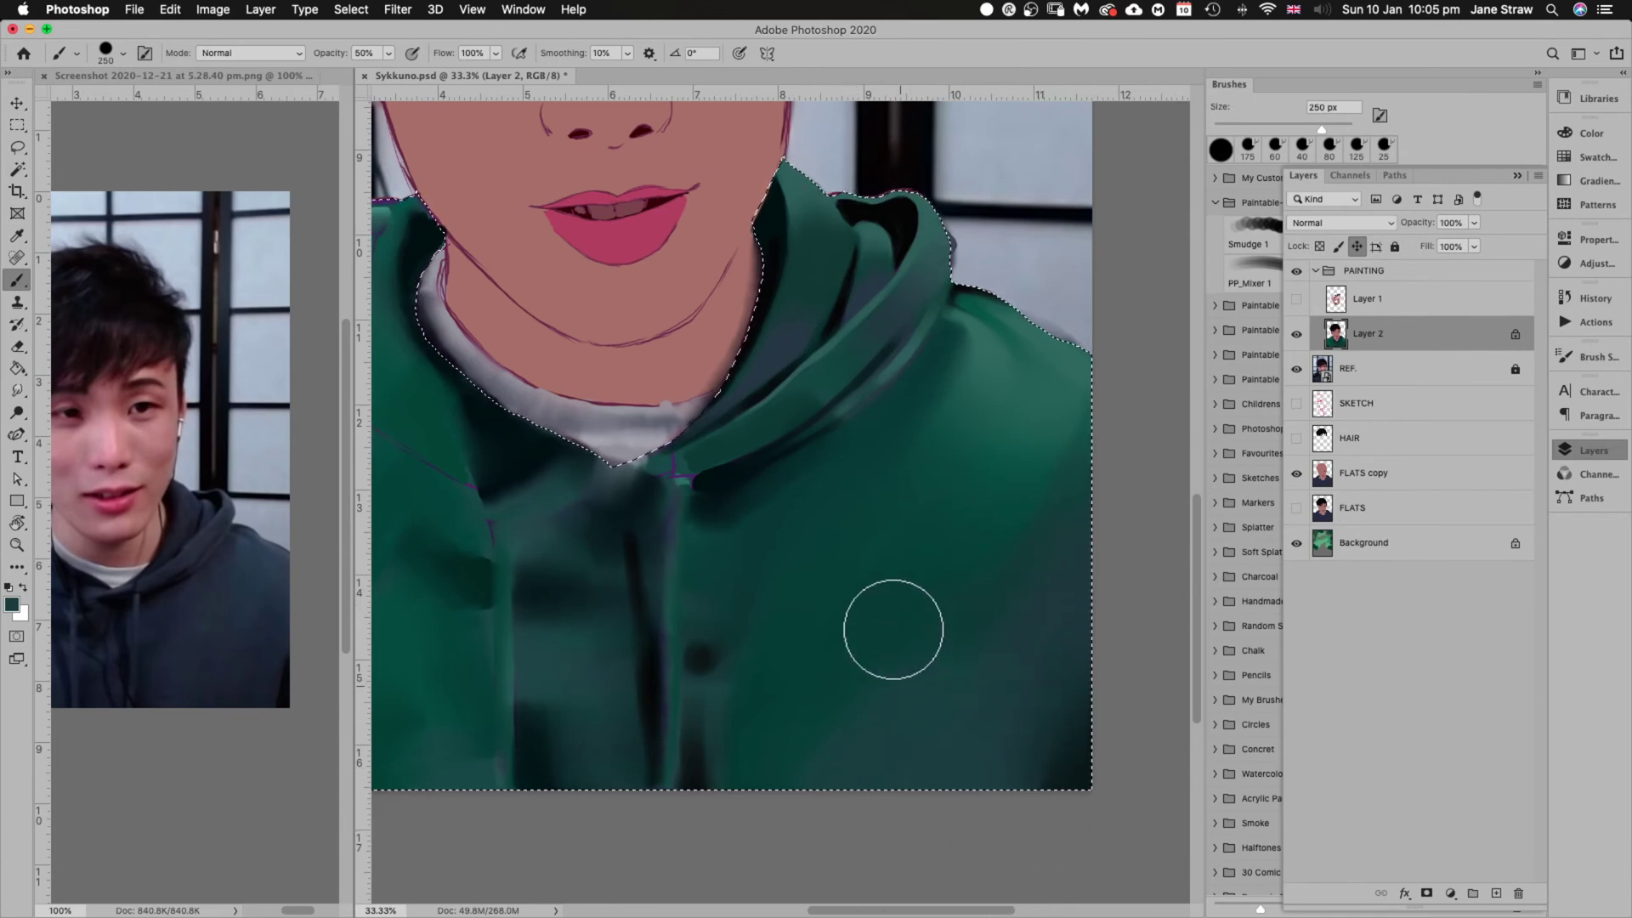
Sample slate blue from the hood's inner fold and paint a shadow under the hood's lower rim, reducing the brush to 45 px
key(bracketleft)
key(bracketleft)
key(bracketleft)
key(bracketleft)
key(bracketleft)
key(bracketleft)
key(bracketleft)
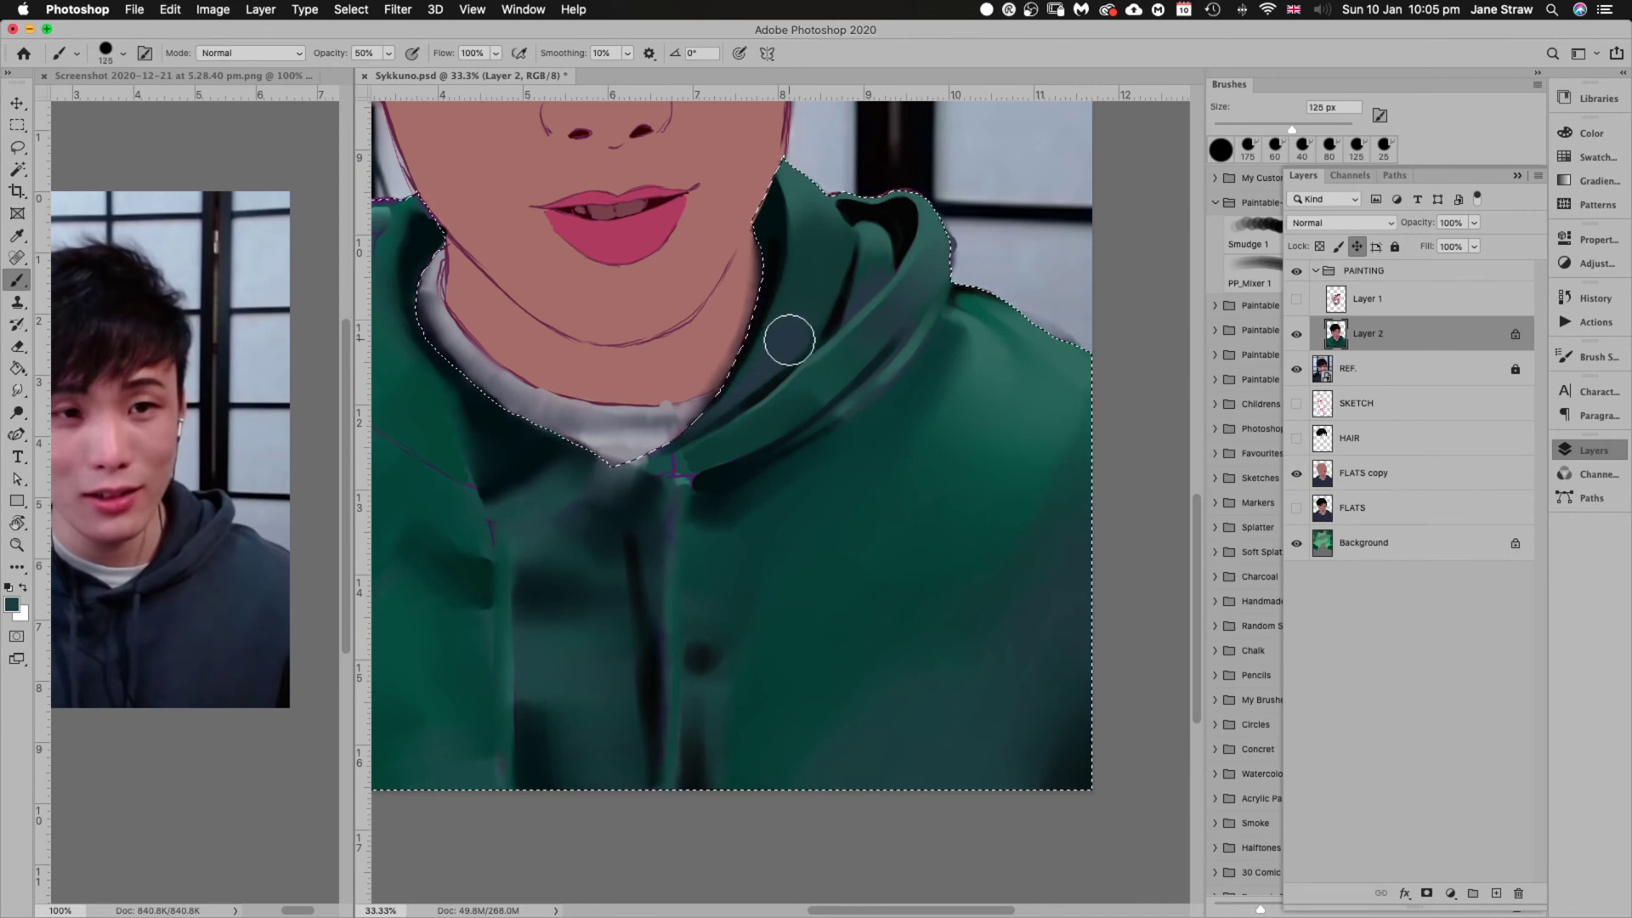
key(bracketleft)
key(bracketleft)
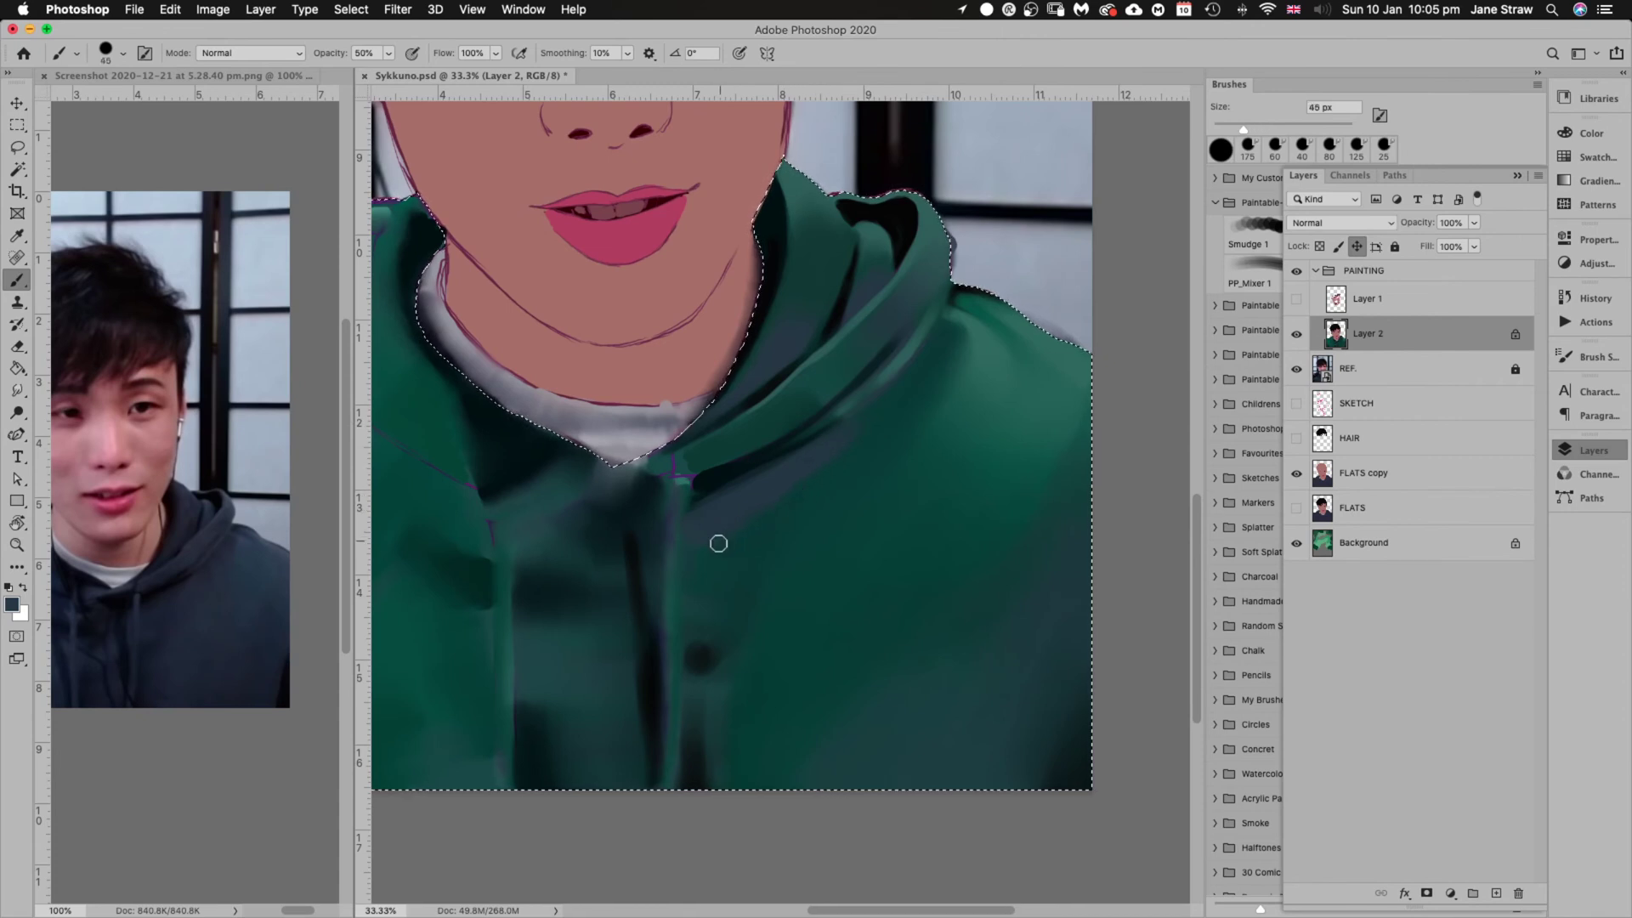
Broaden the slate shadow beneath the hood's lower rim with a 125 px brush
key(bracketright)
key(bracketright)
key(bracketright)
key(bracketright)
key(bracketright)
key(bracketright)
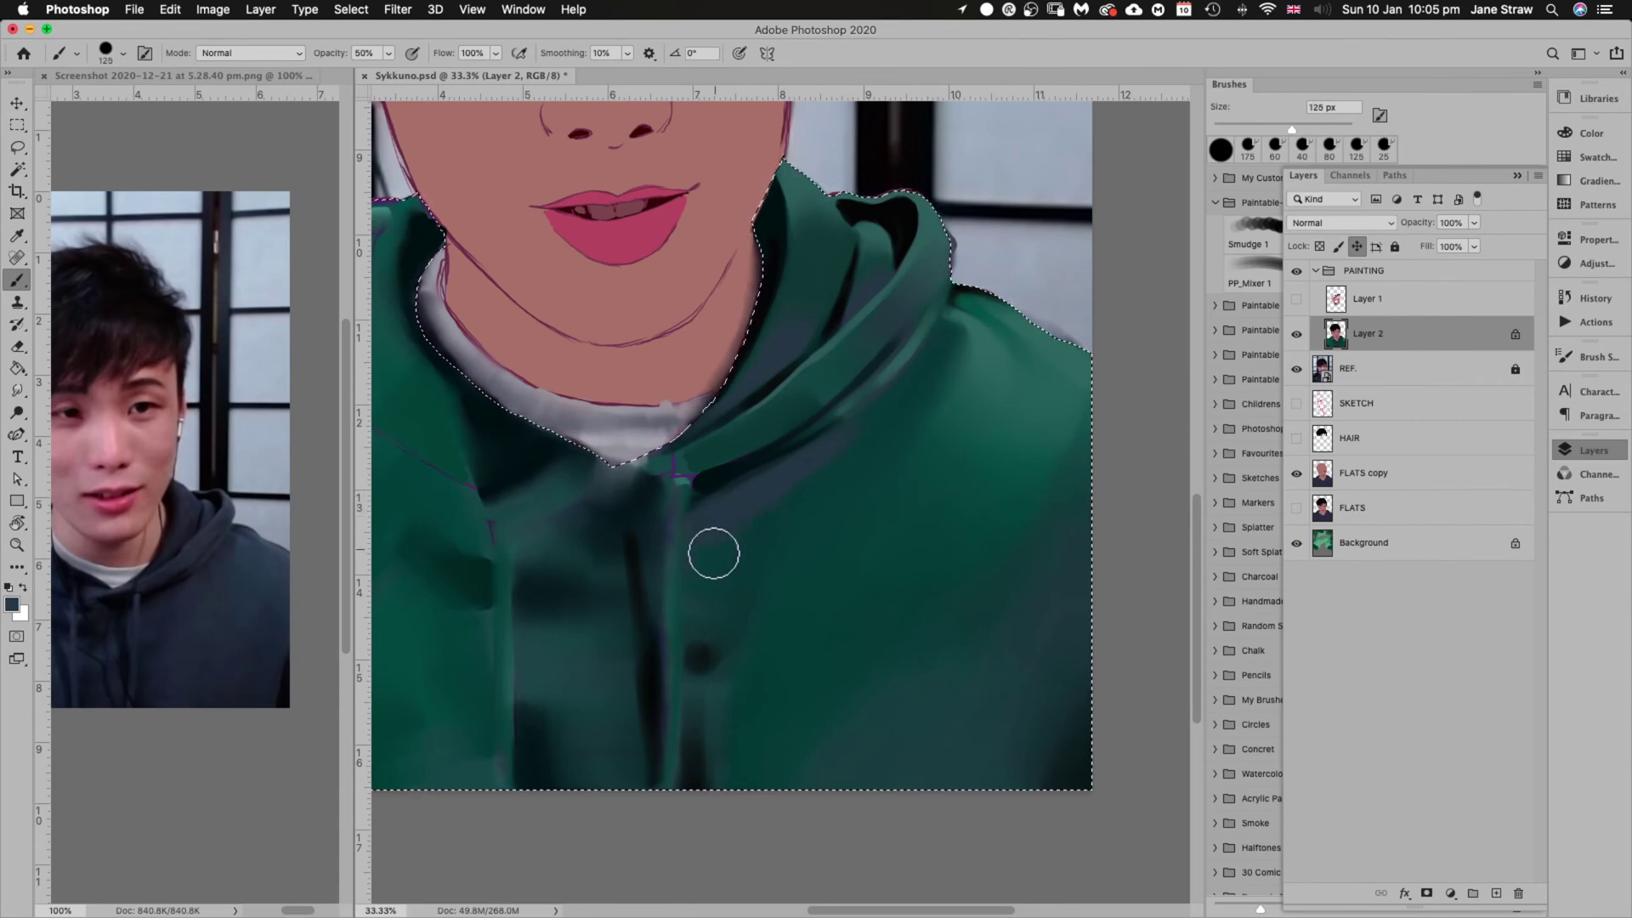
mouse_move(696, 673)
mouse_down()
mouse_move(708, 519)
mouse_move(691, 687)
mouse_move(700, 523)
mouse_move(697, 727)
mouse_move(716, 518)
mouse_move(708, 701)
mouse_move(688, 617)
mouse_move(786, 495)
mouse_up()
Sample near-black beneath the hood's rim and deepen the shadow with an 80 px brush, undoing the last stroke
key(bracketleft)
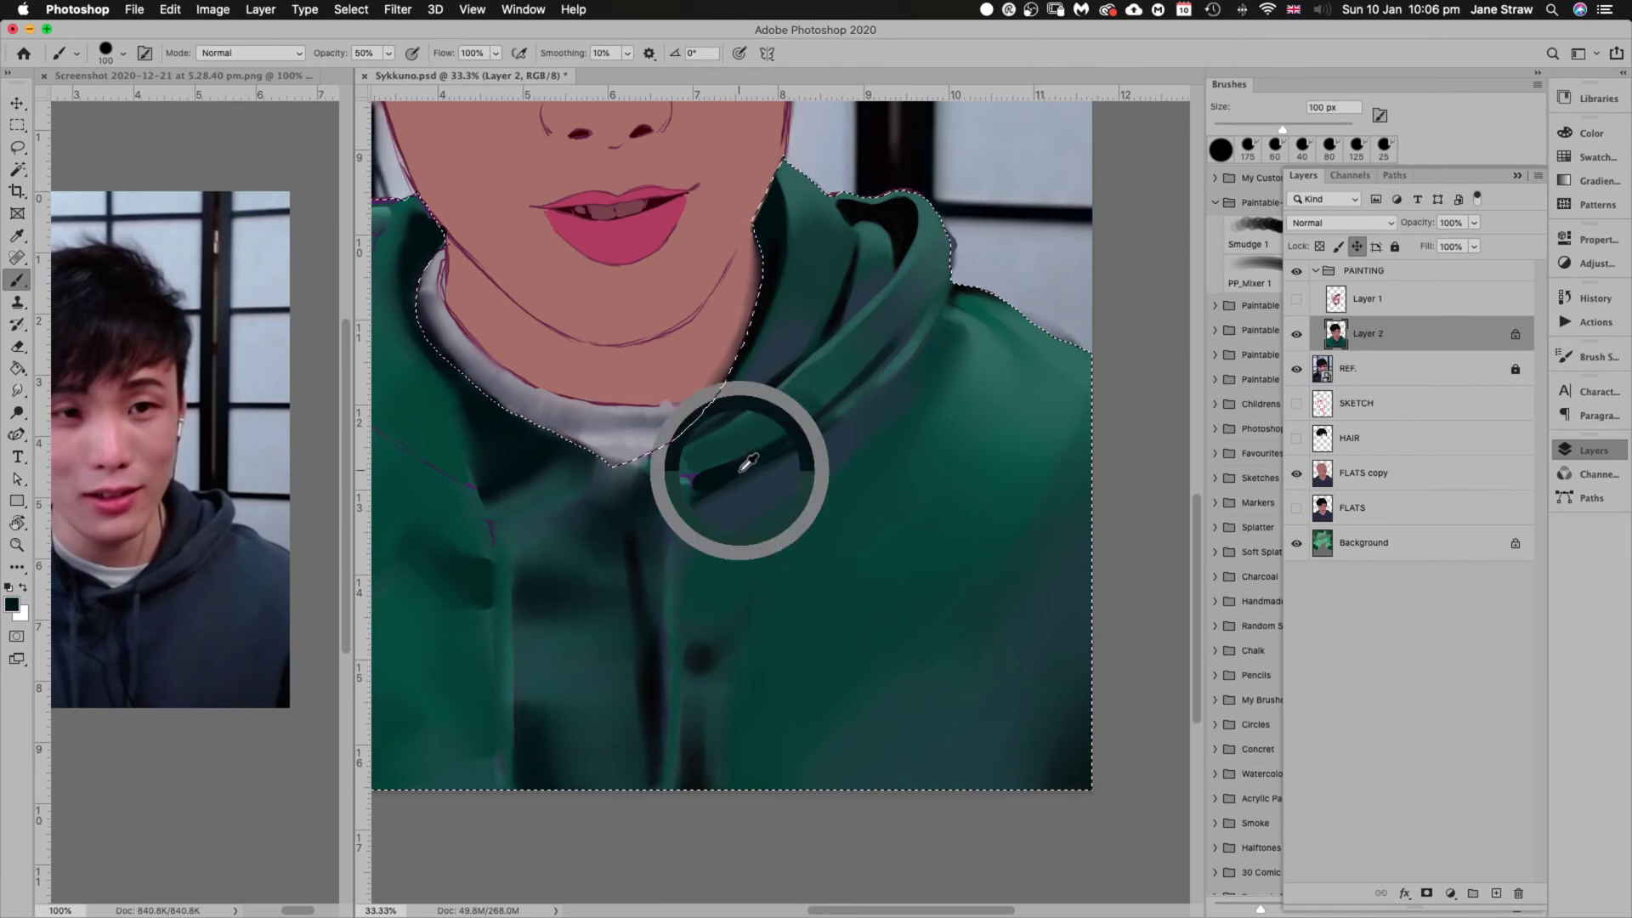
key(bracketleft)
key(bracketleft)
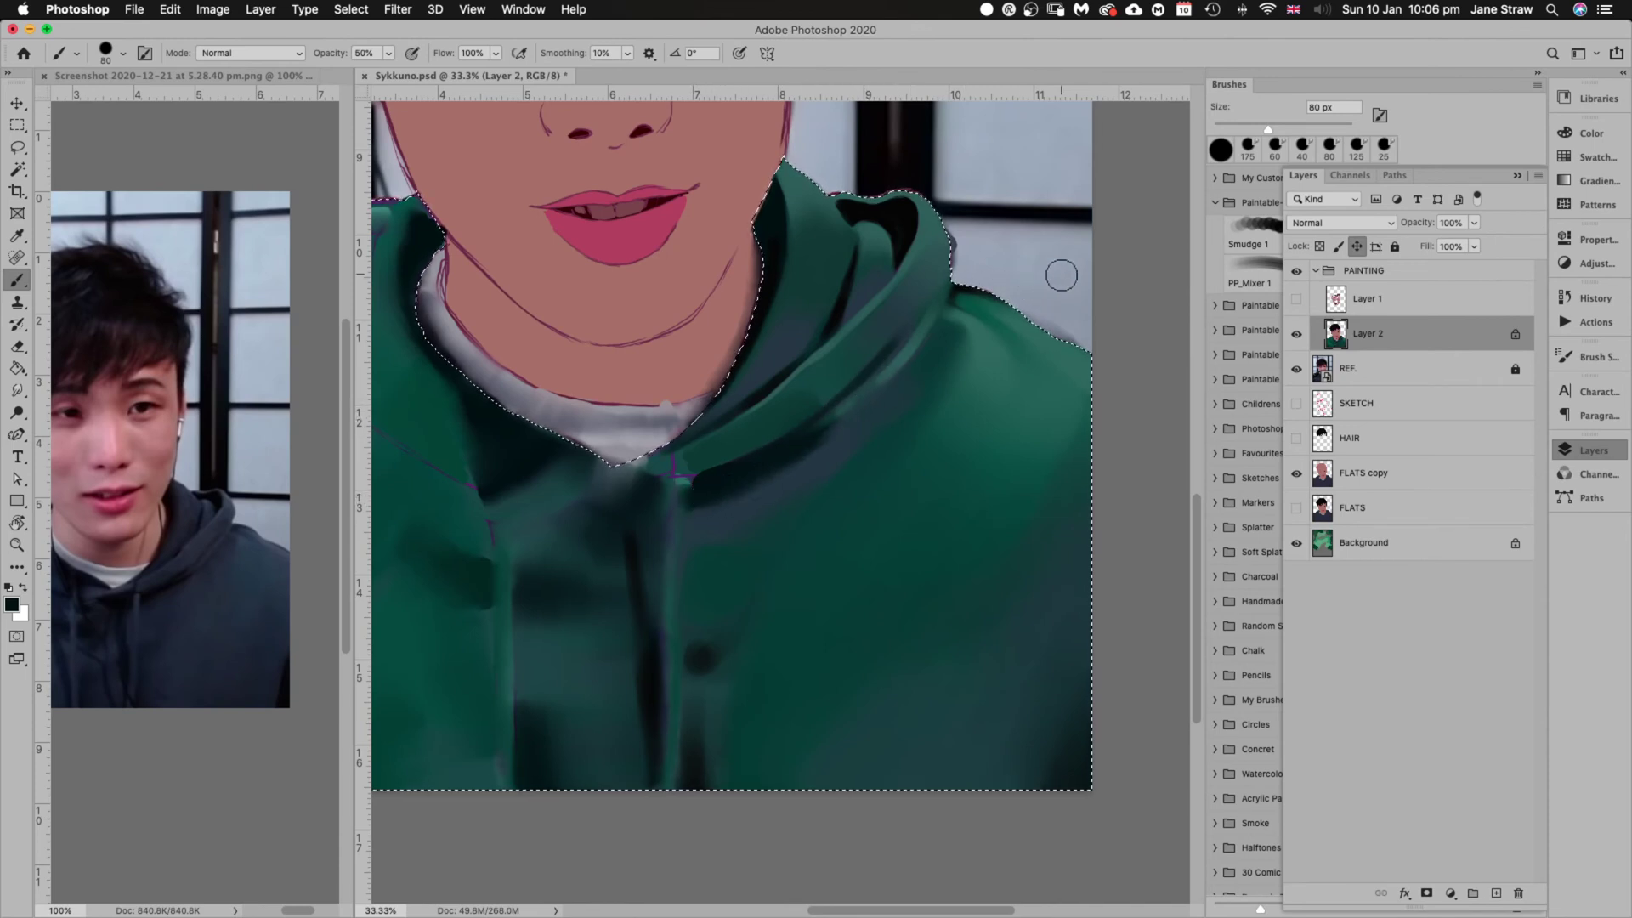
key(super+z)
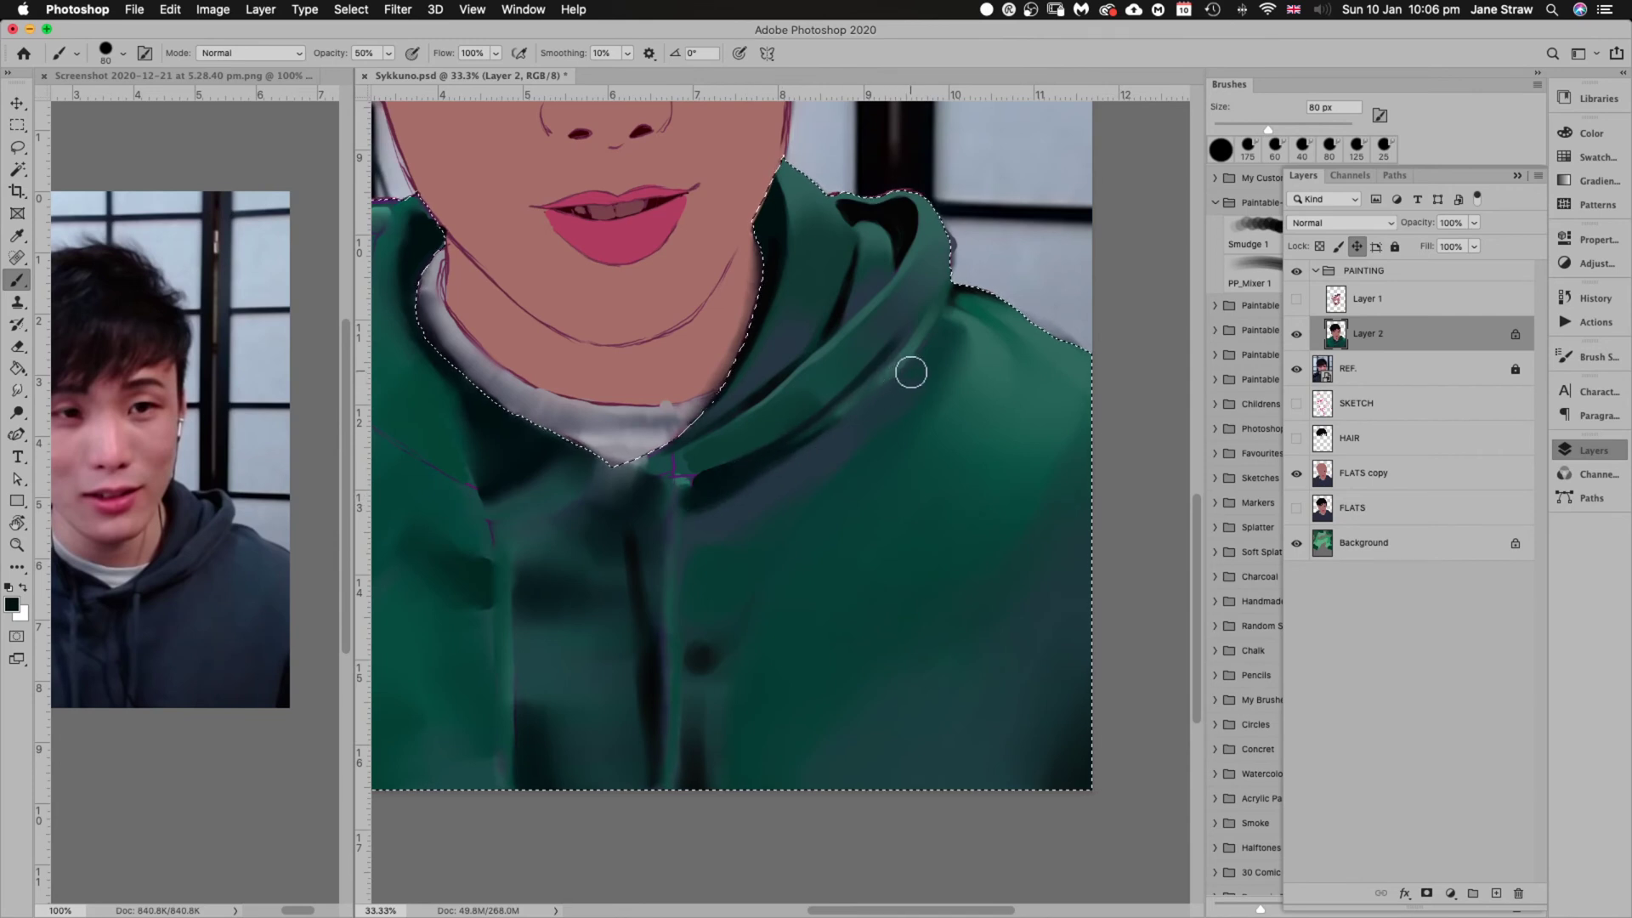
Sample the slate shadow and extend it beneath the hood with an 80 px brush, and beside the lower drawstring at 125 px
alt+click(757, 483)
drag(691, 526, 857, 441)
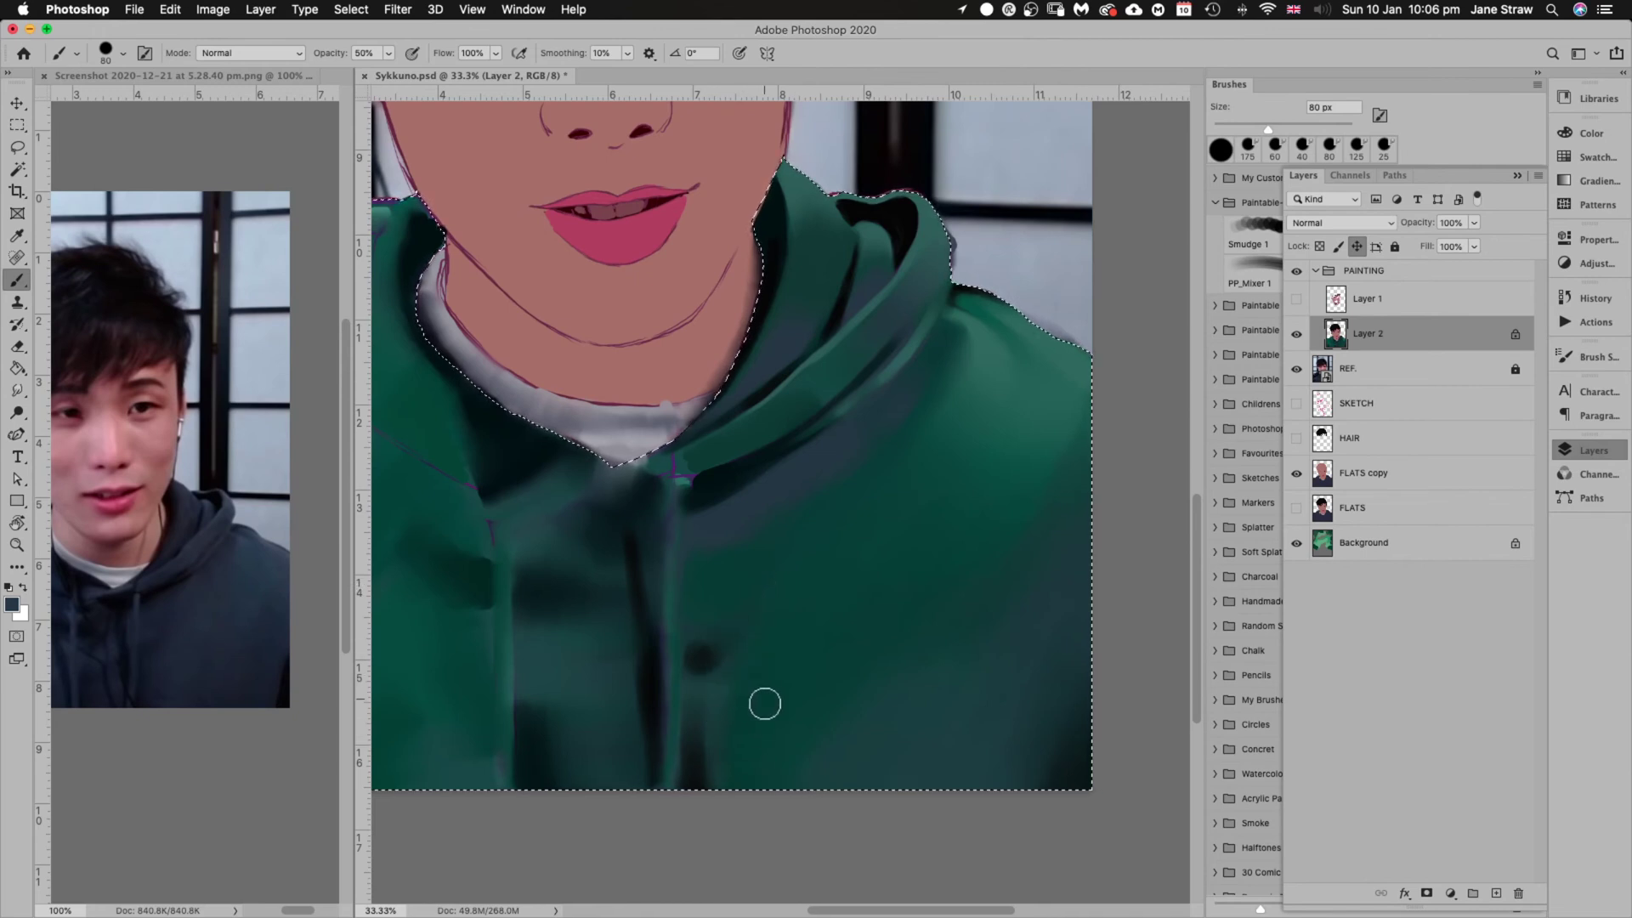
key(bracketright)
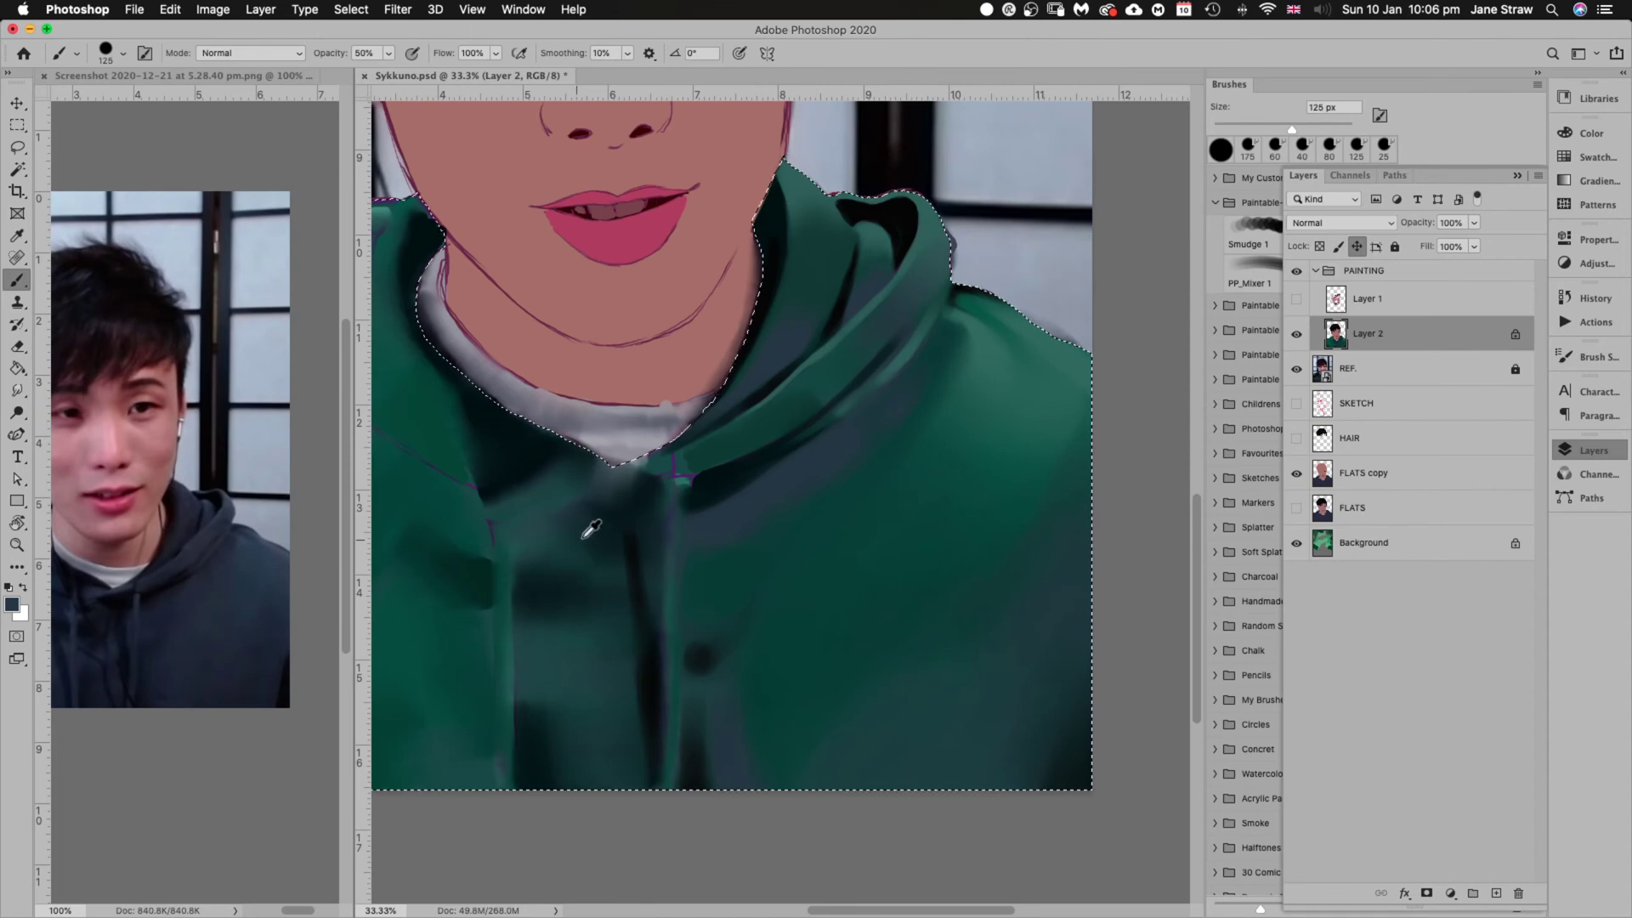
Sample greens from the hoodie and refine the hood's lower rim with a 50 px brush
alt+click(557, 491)
key(r)
mouse_move(1046, 313)
mouse_down()
mouse_move(1111, 419)
mouse_move(1114, 485)
mouse_up()
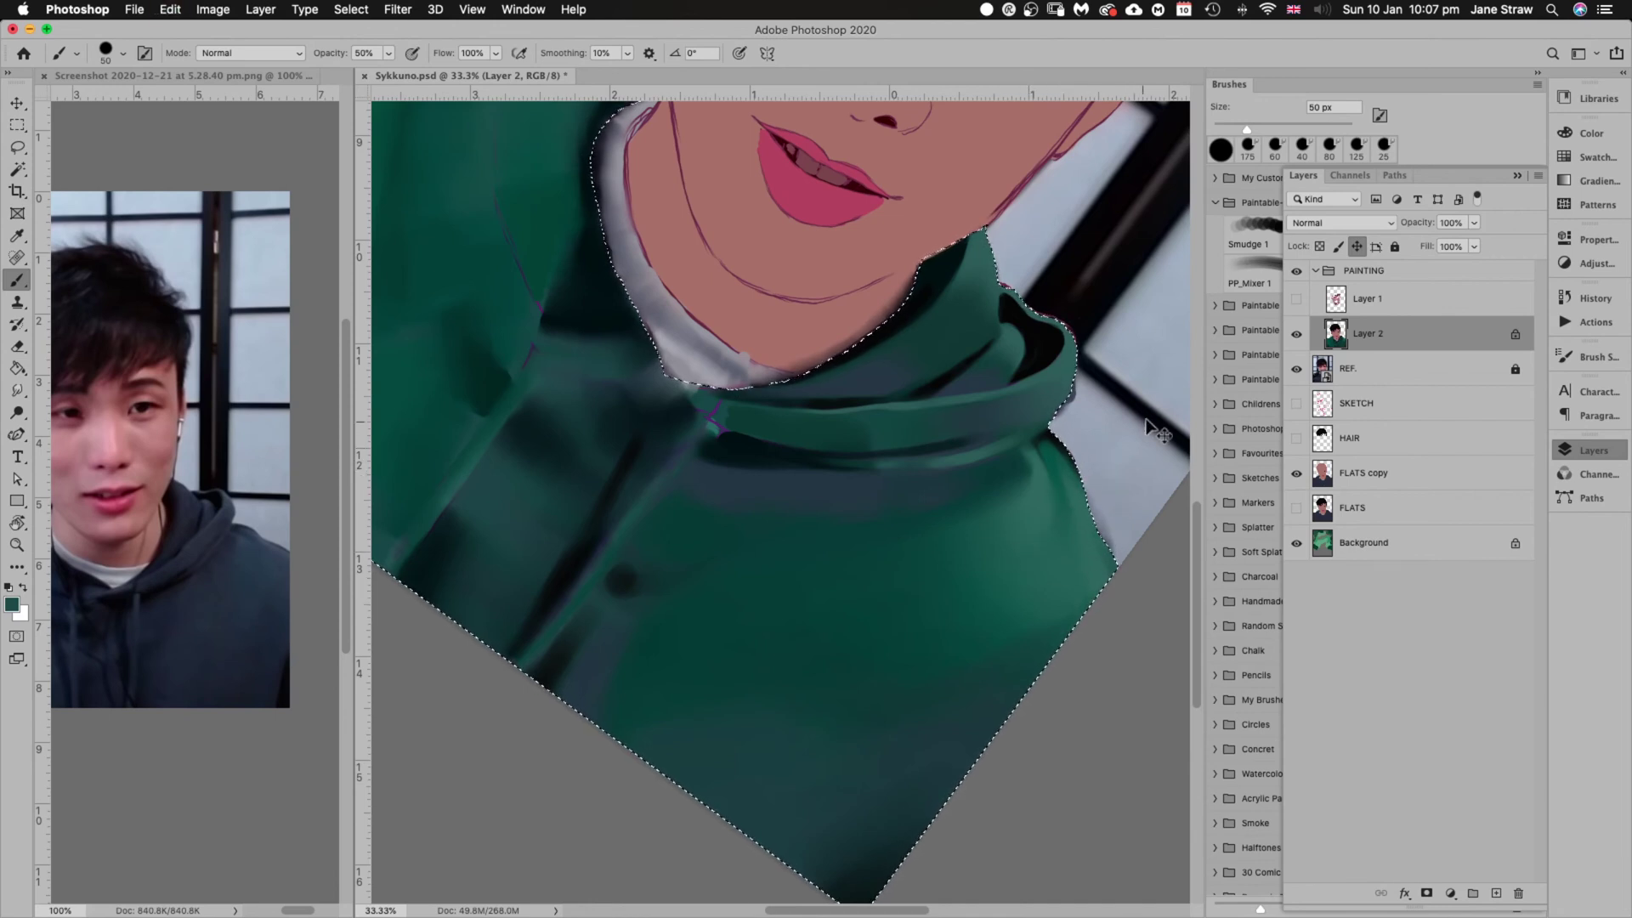
key(r)
key(Escape)
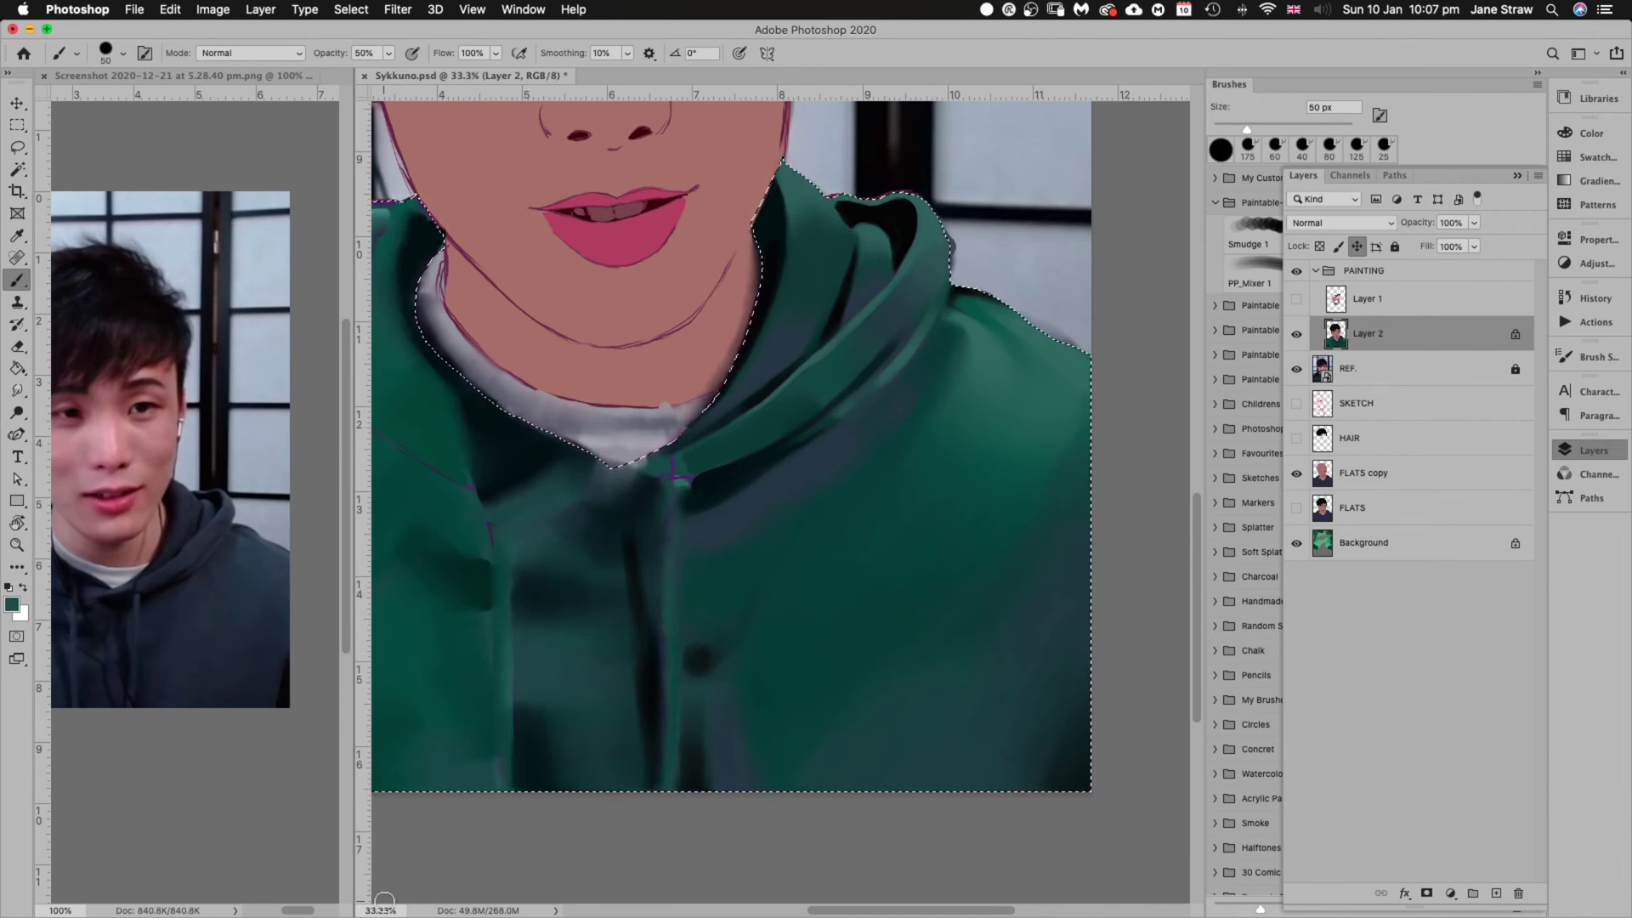
alt+click(882, 222)
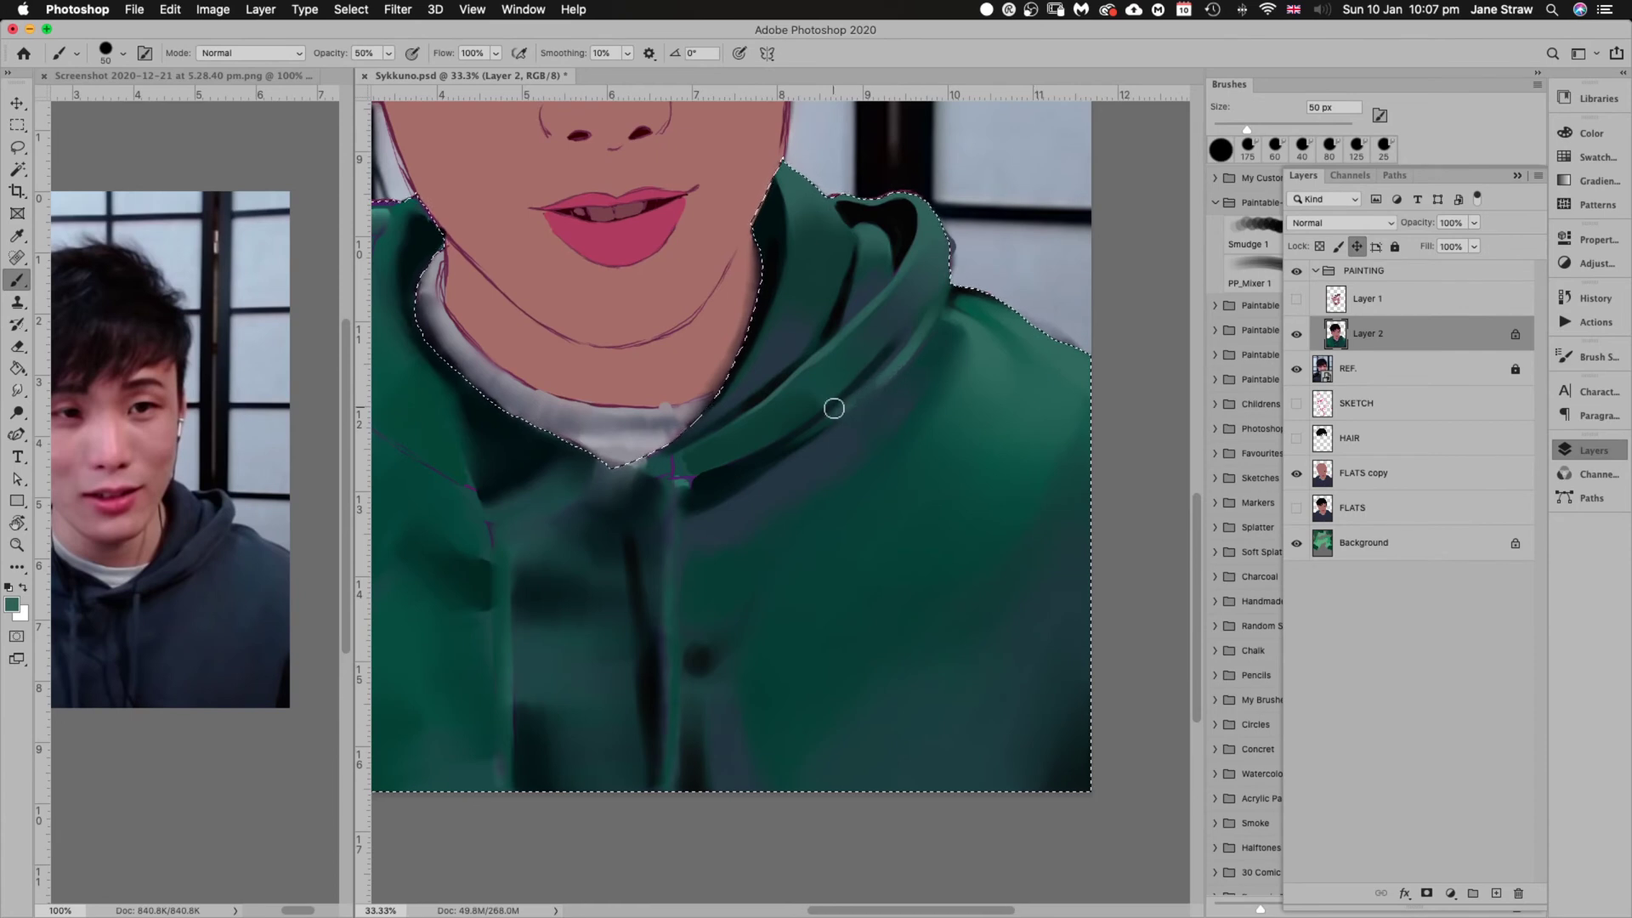
alt+click(684, 477)
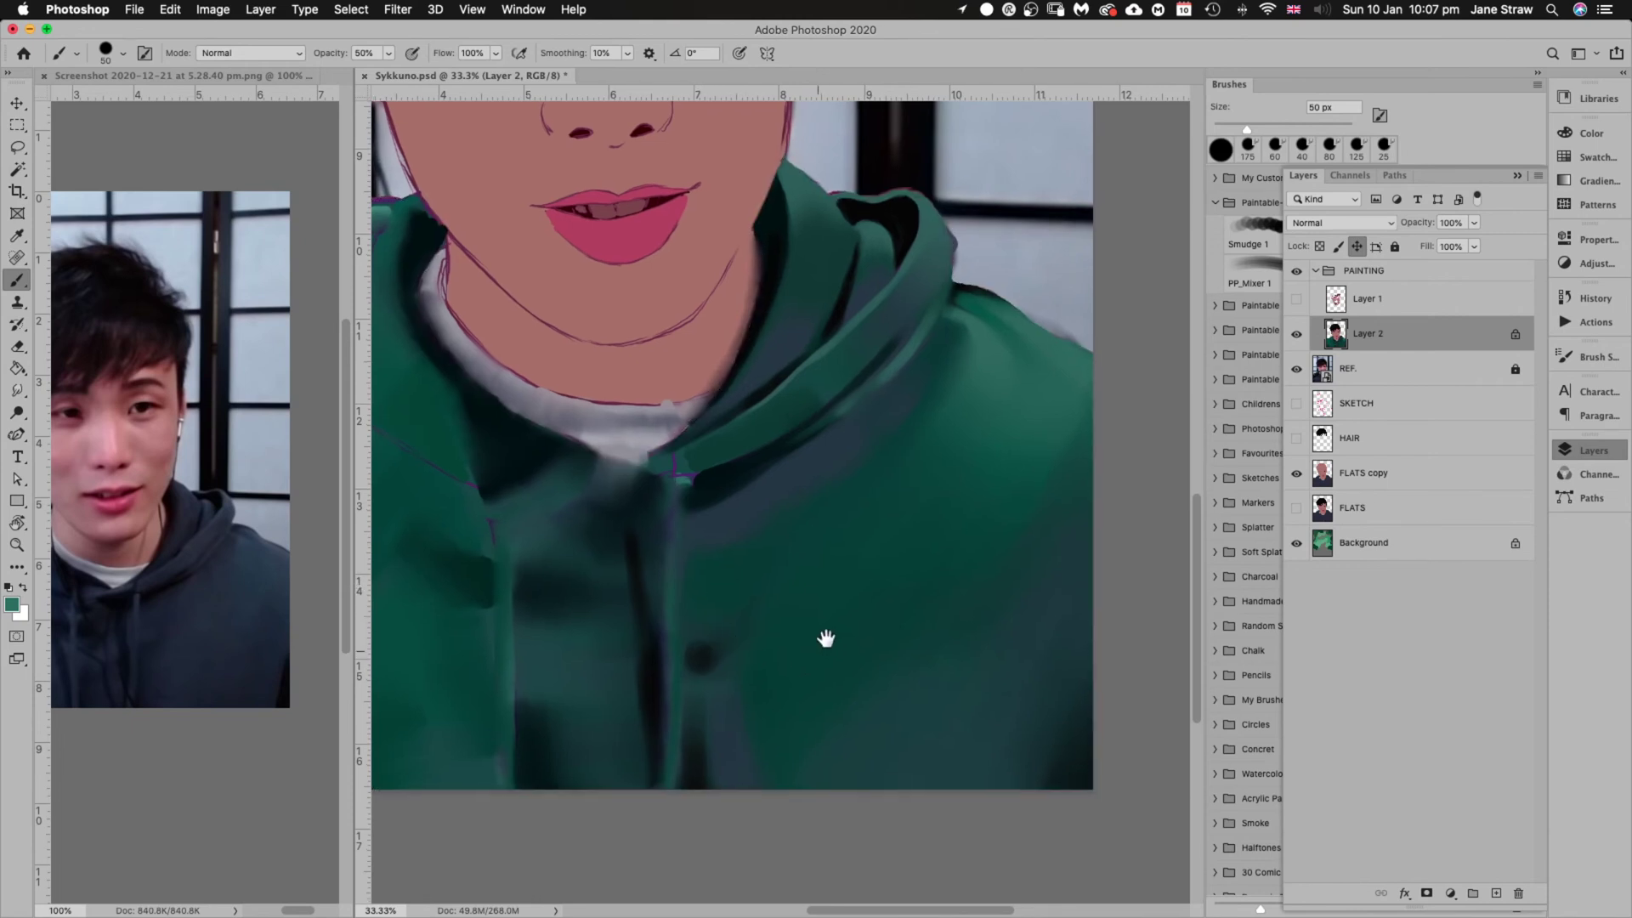
Sample dark slate and paint it over the hoodie's lower outer chest and corner with a 250 px brush
drag(830, 641, 915, 543)
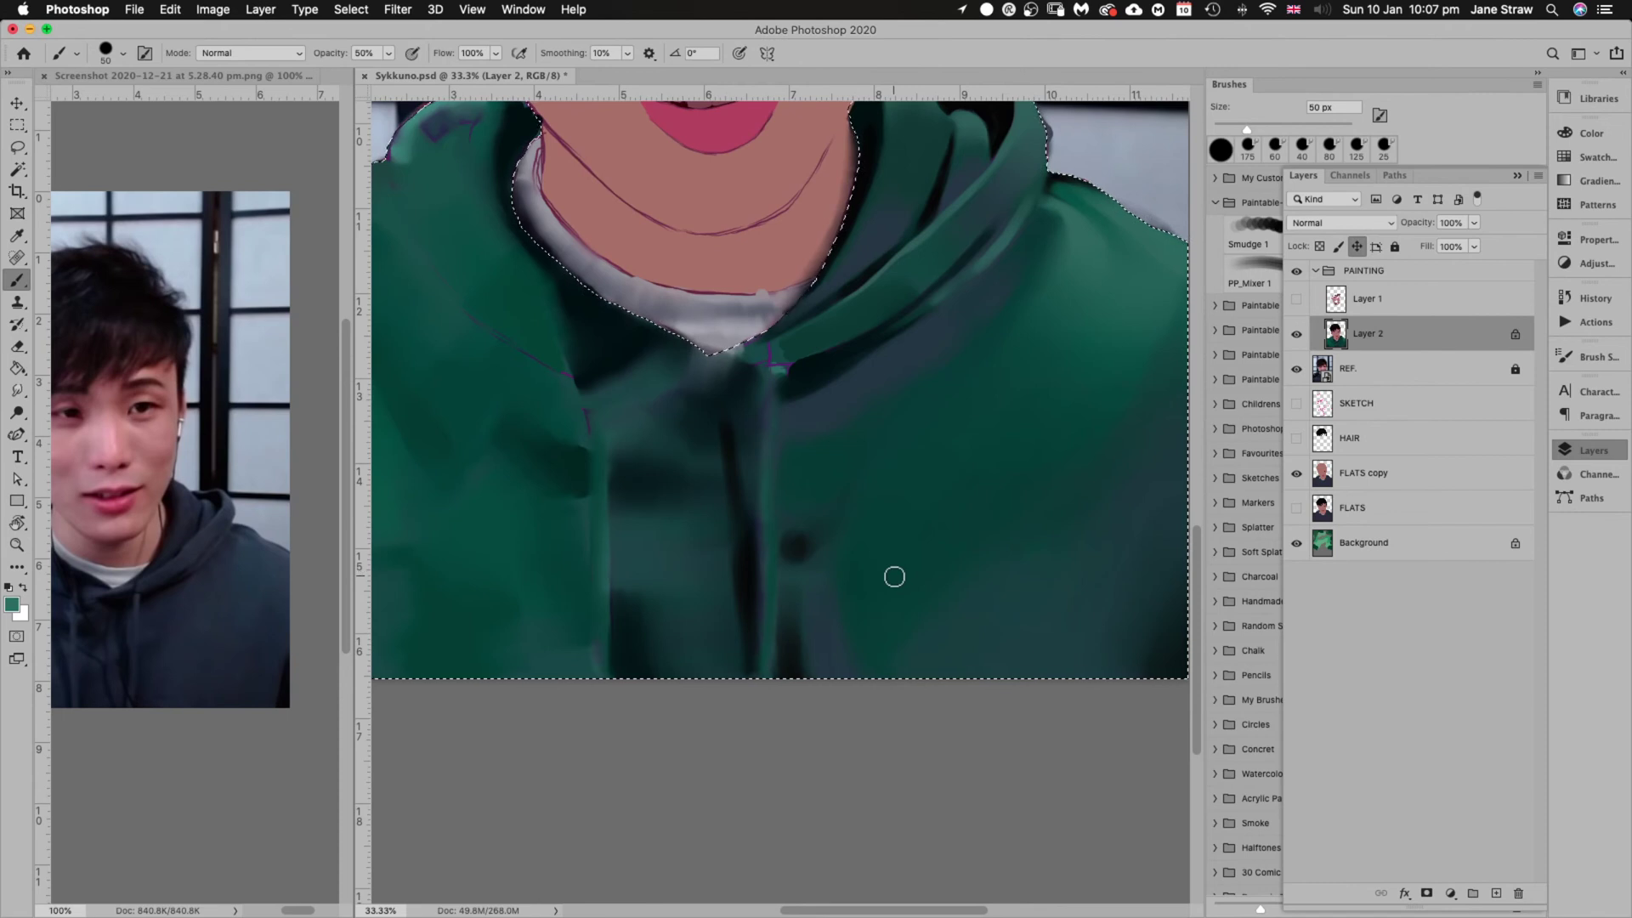
alt+click(838, 625)
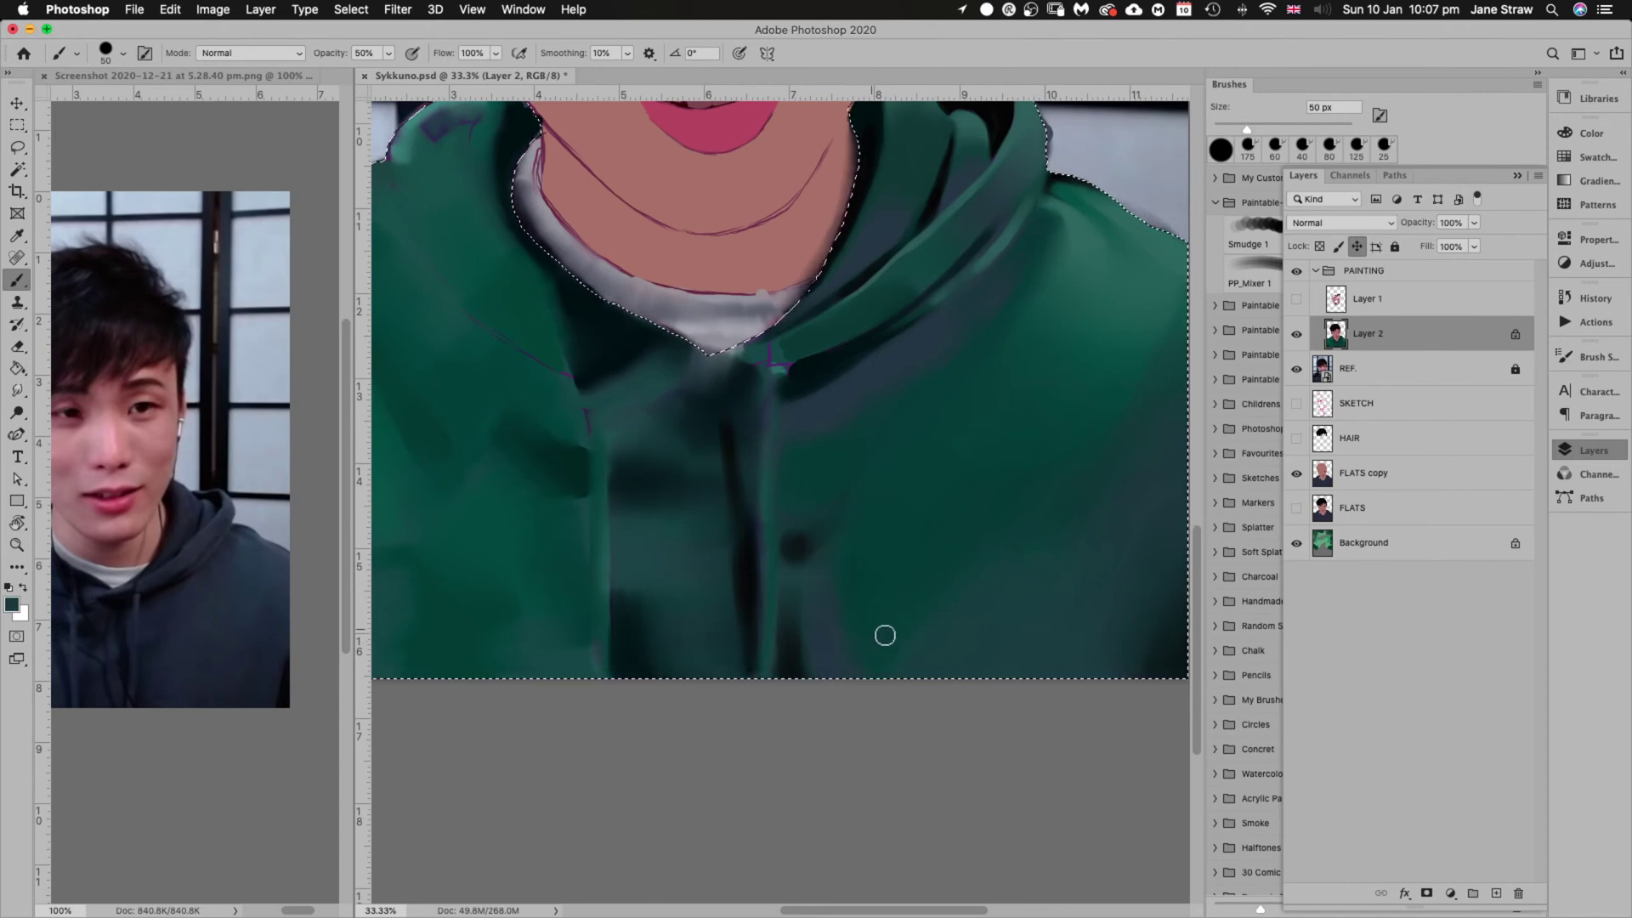
key(bracketright)
key(bracketright)
key(bracketright)
key(bracketright)
key(bracketright)
key(bracketright)
key(bracketright)
key(bracketright)
key(bracketright)
key(bracketright)
mouse_move(1116, 602)
mouse_down()
mouse_move(944, 644)
mouse_move(1060, 583)
mouse_up()
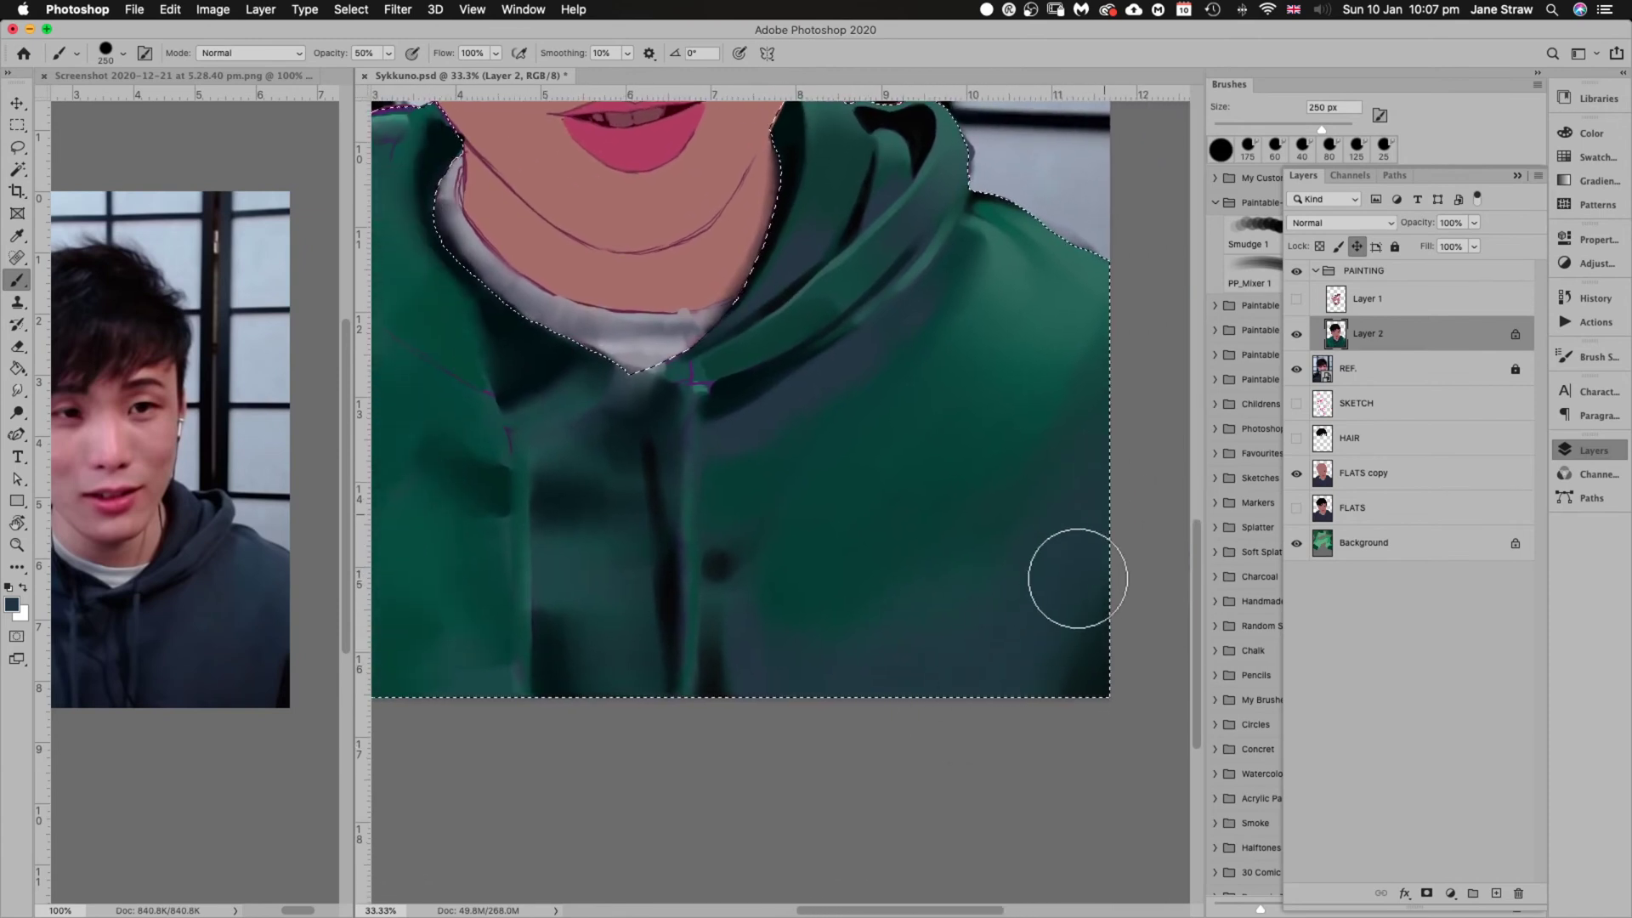
mouse_move(1106, 638)
mouse_down()
mouse_move(1147, 650)
mouse_move(1174, 634)
mouse_move(1040, 748)
mouse_move(1150, 647)
mouse_move(1137, 674)
mouse_move(1123, 601)
mouse_up()
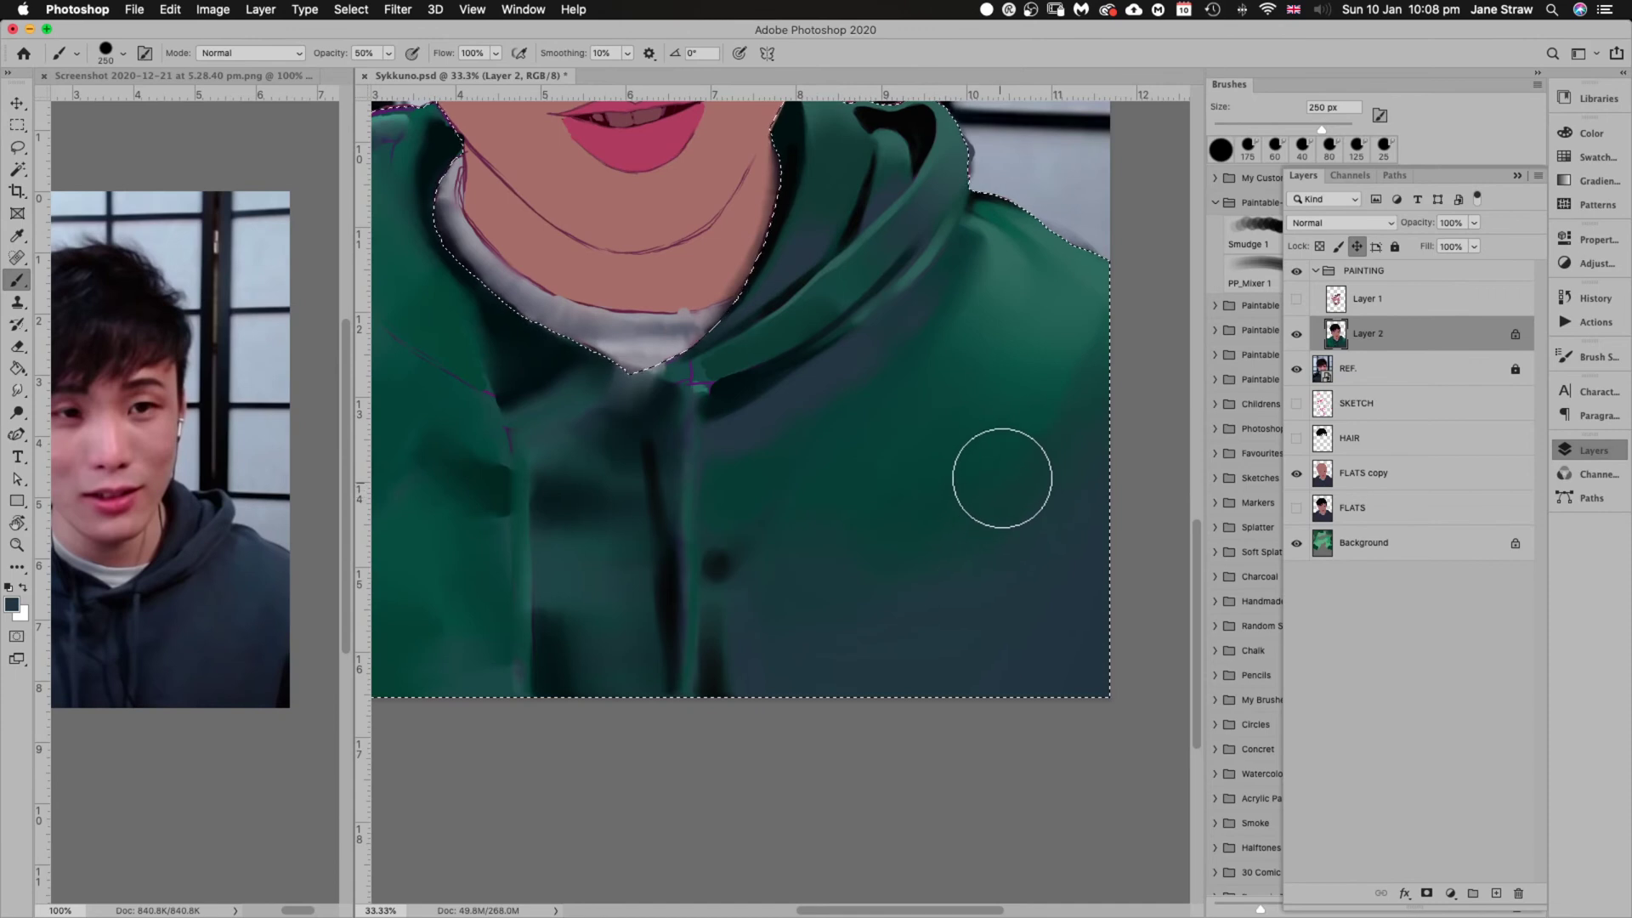
Sample dark green from the middle of the chest and paint it over the lower slate area with a 250 px brush
key(i)
click(946, 502)
key(b)
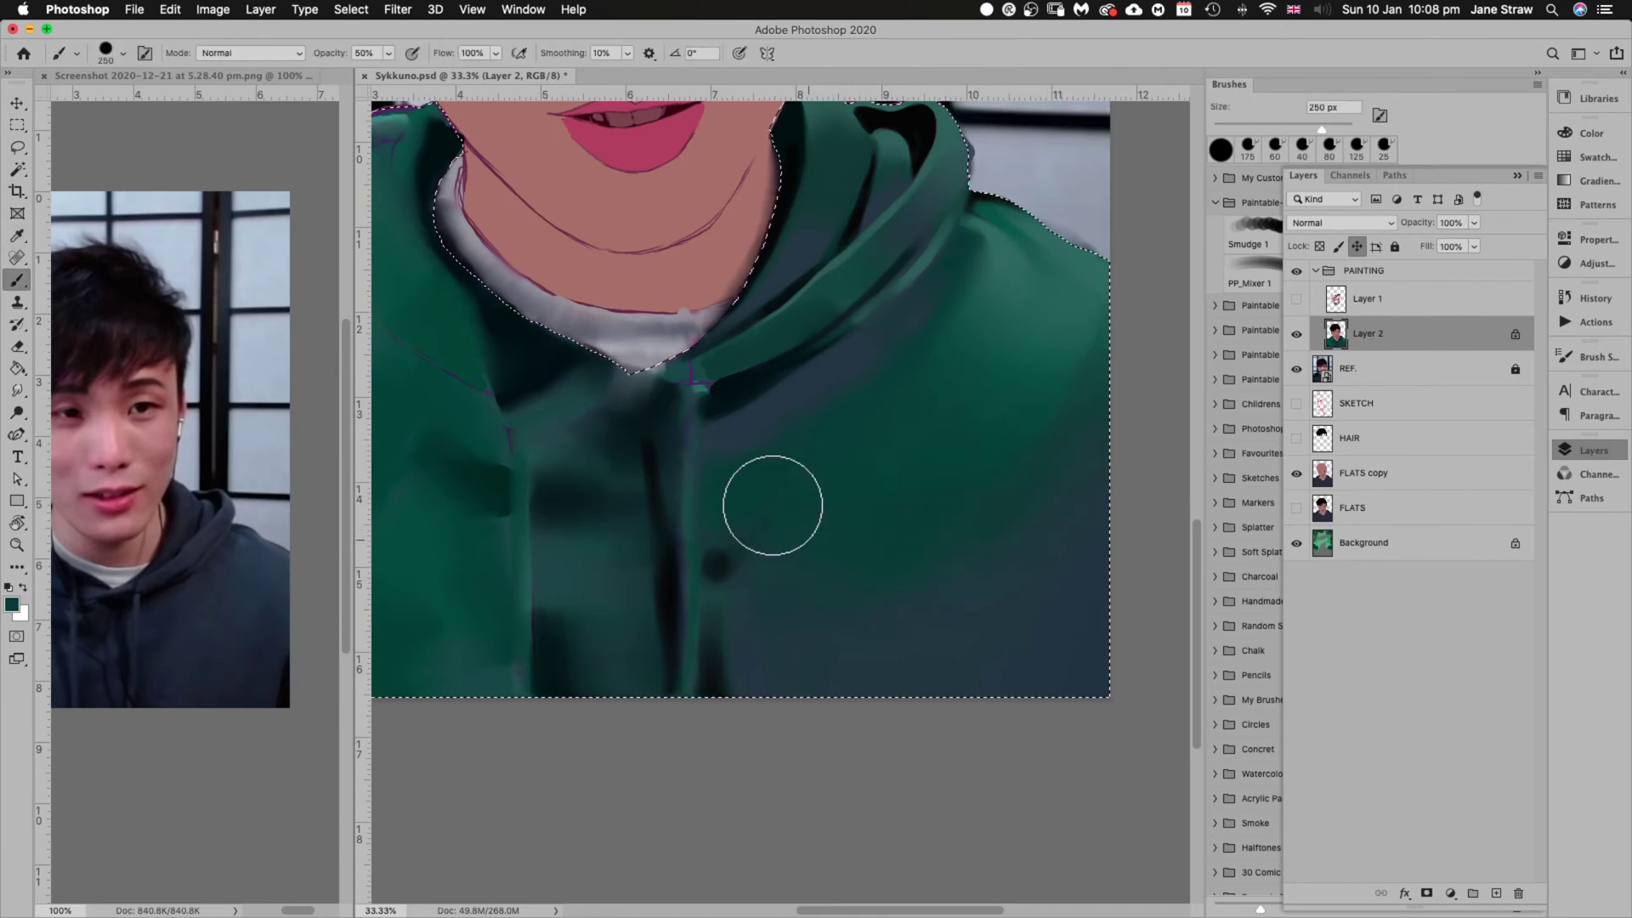
mouse_move(806, 485)
mouse_down()
mouse_move(841, 558)
mouse_move(824, 613)
mouse_move(918, 623)
mouse_move(820, 599)
mouse_up()
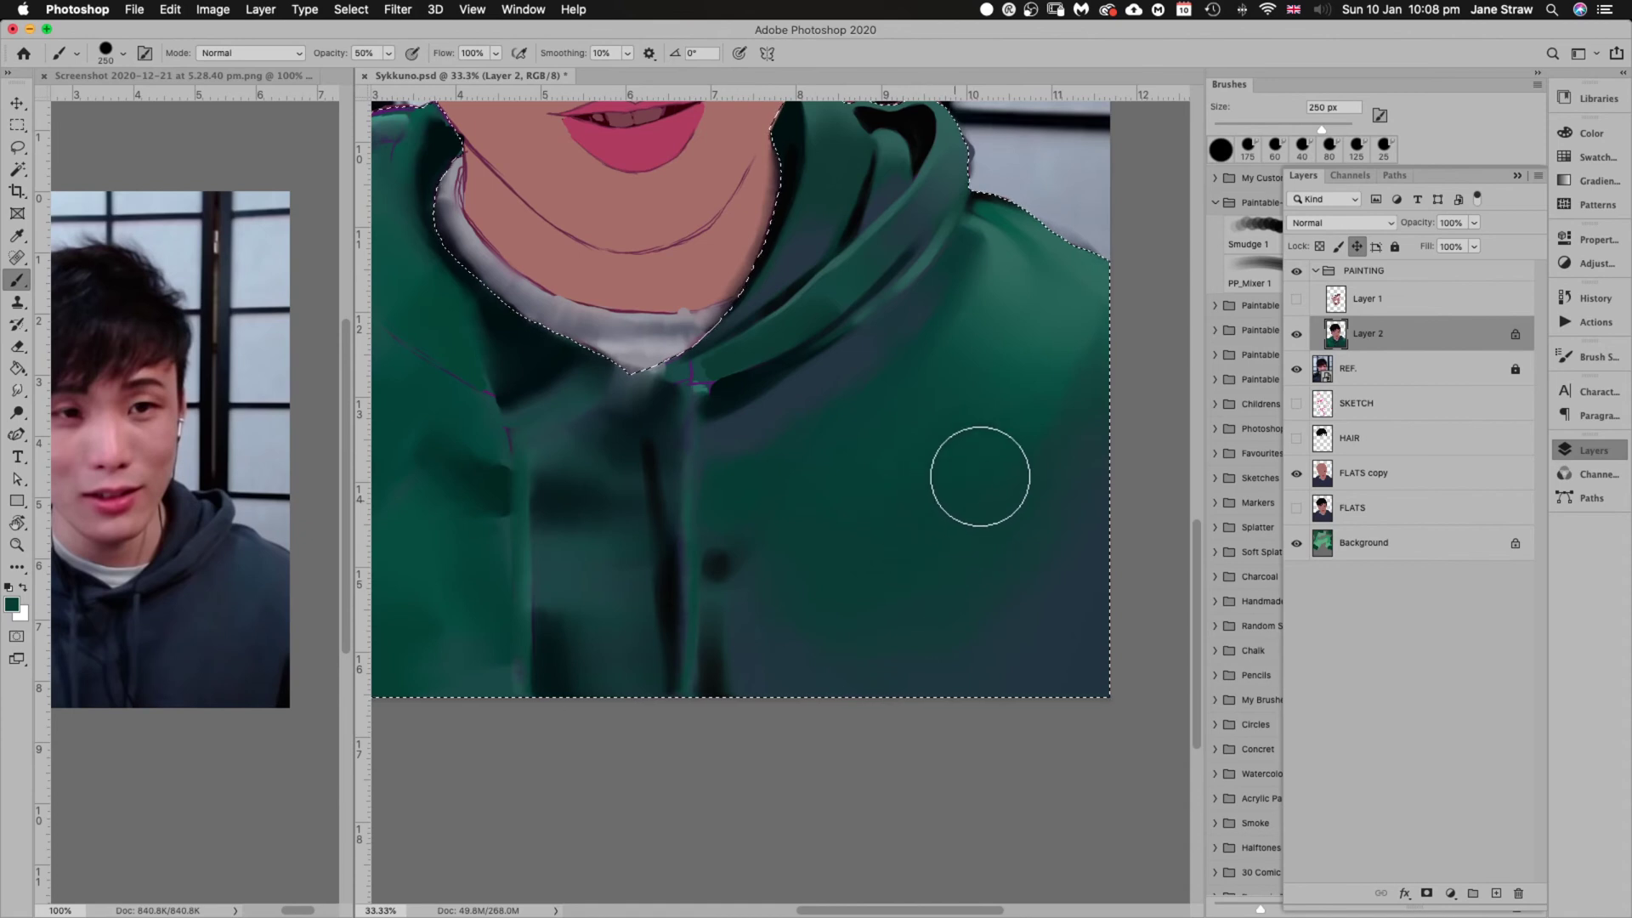
Blend the dark green toward the hoodie's outer and lower edges with a 300 px brush
key(bracketright)
key(bracketright)
key(bracketright)
key(bracketright)
key(bracketright)
key(bracketleft)
key(bracketleft)
key(bracketleft)
key(bracketleft)
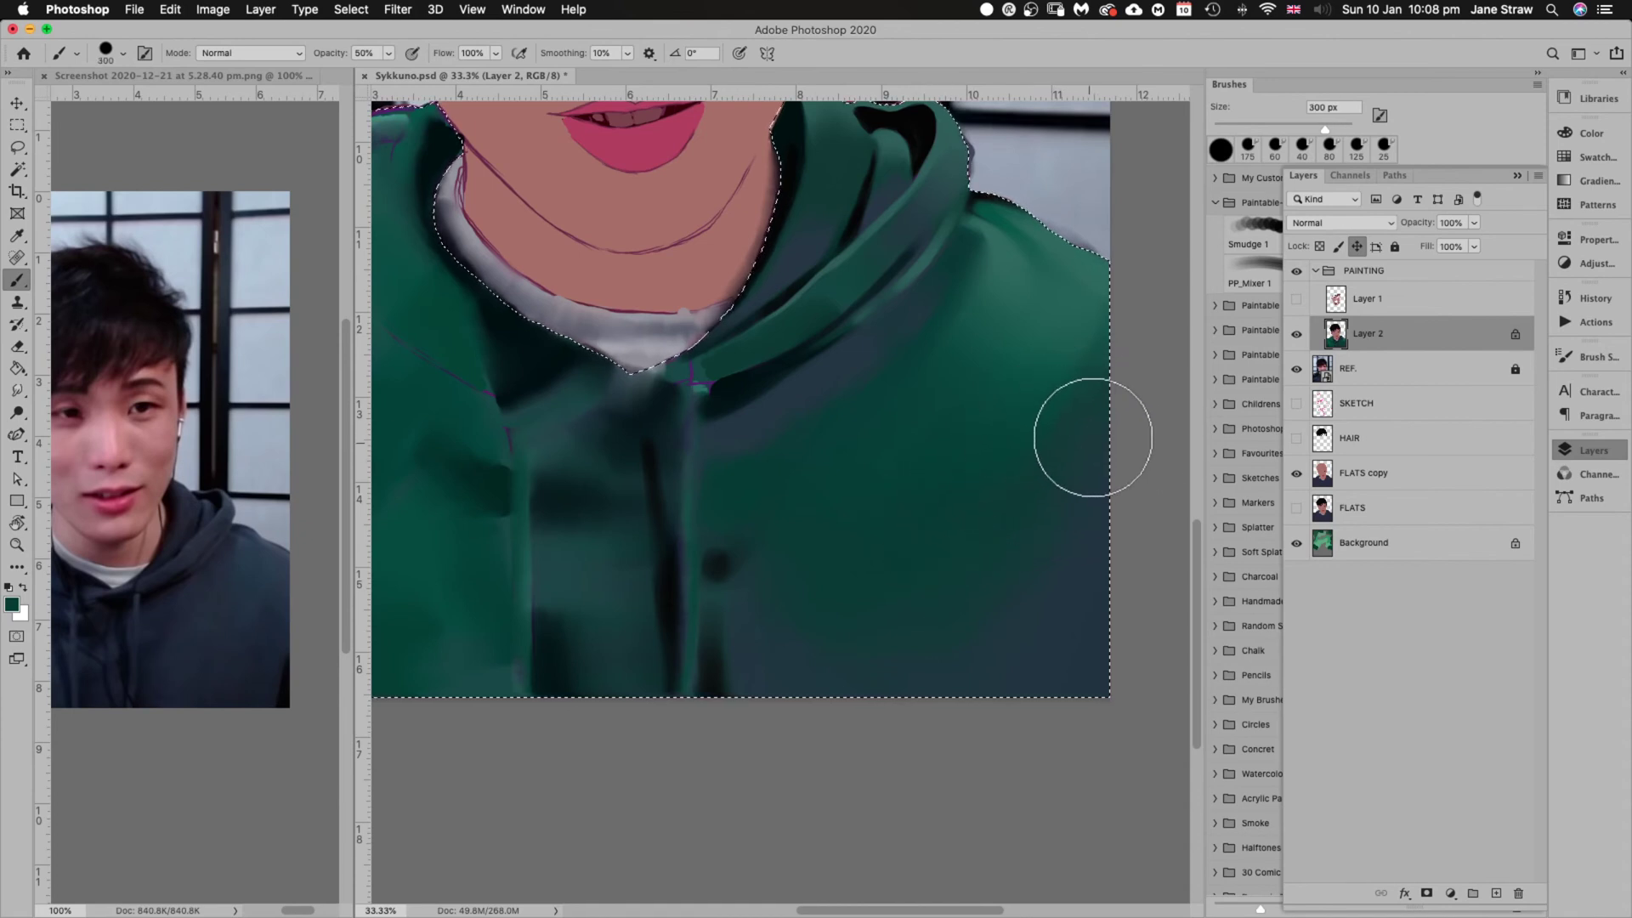
mouse_move(923, 696)
mouse_down()
mouse_move(984, 546)
mouse_move(831, 674)
mouse_move(773, 626)
mouse_move(889, 783)
mouse_up()
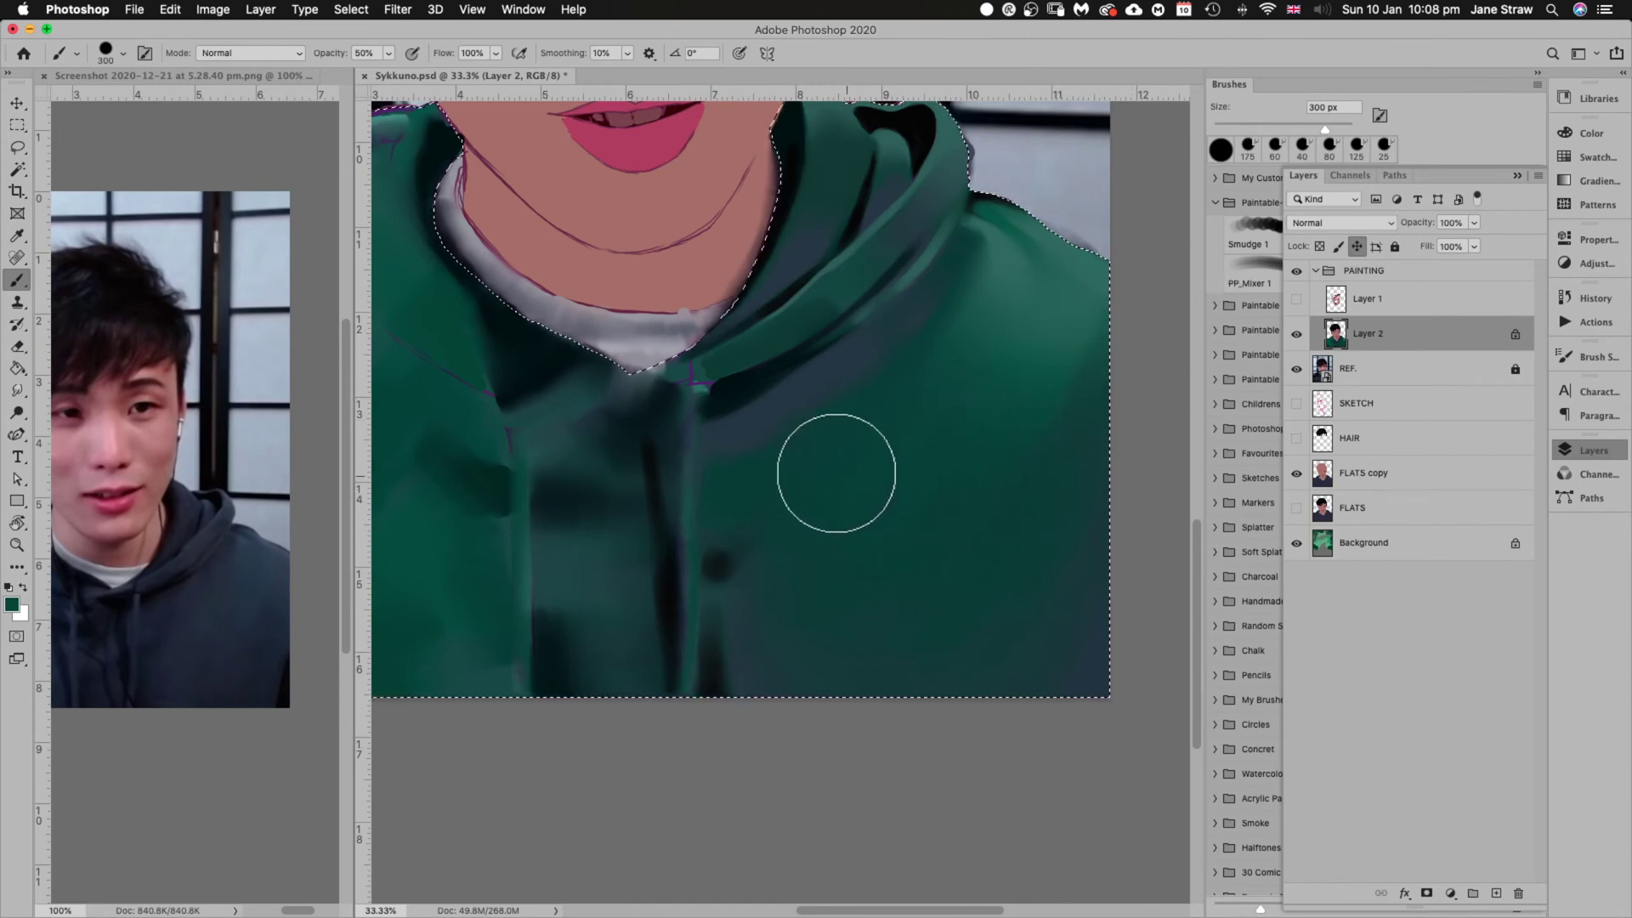
Paint dark green along the lower edge of the hood's slate shadow, reducing the brush to 90 px
key(bracketleft)
key(bracketleft)
key(bracketleft)
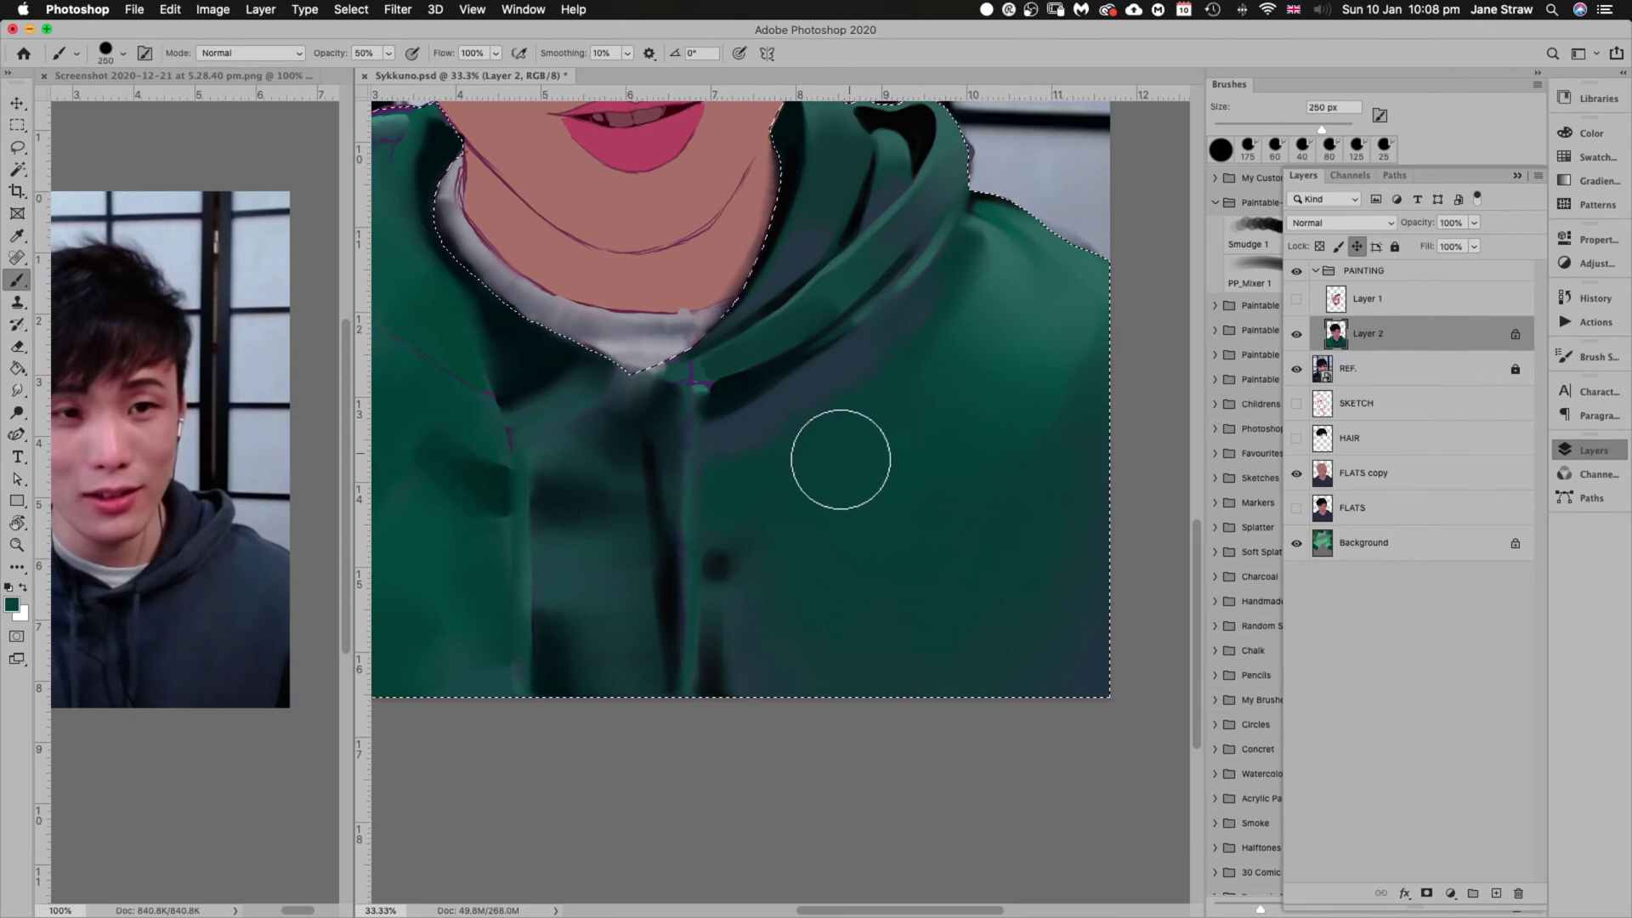
key(bracketleft)
key(bracketleft)
key(bracketleft)
key(bracketleft)
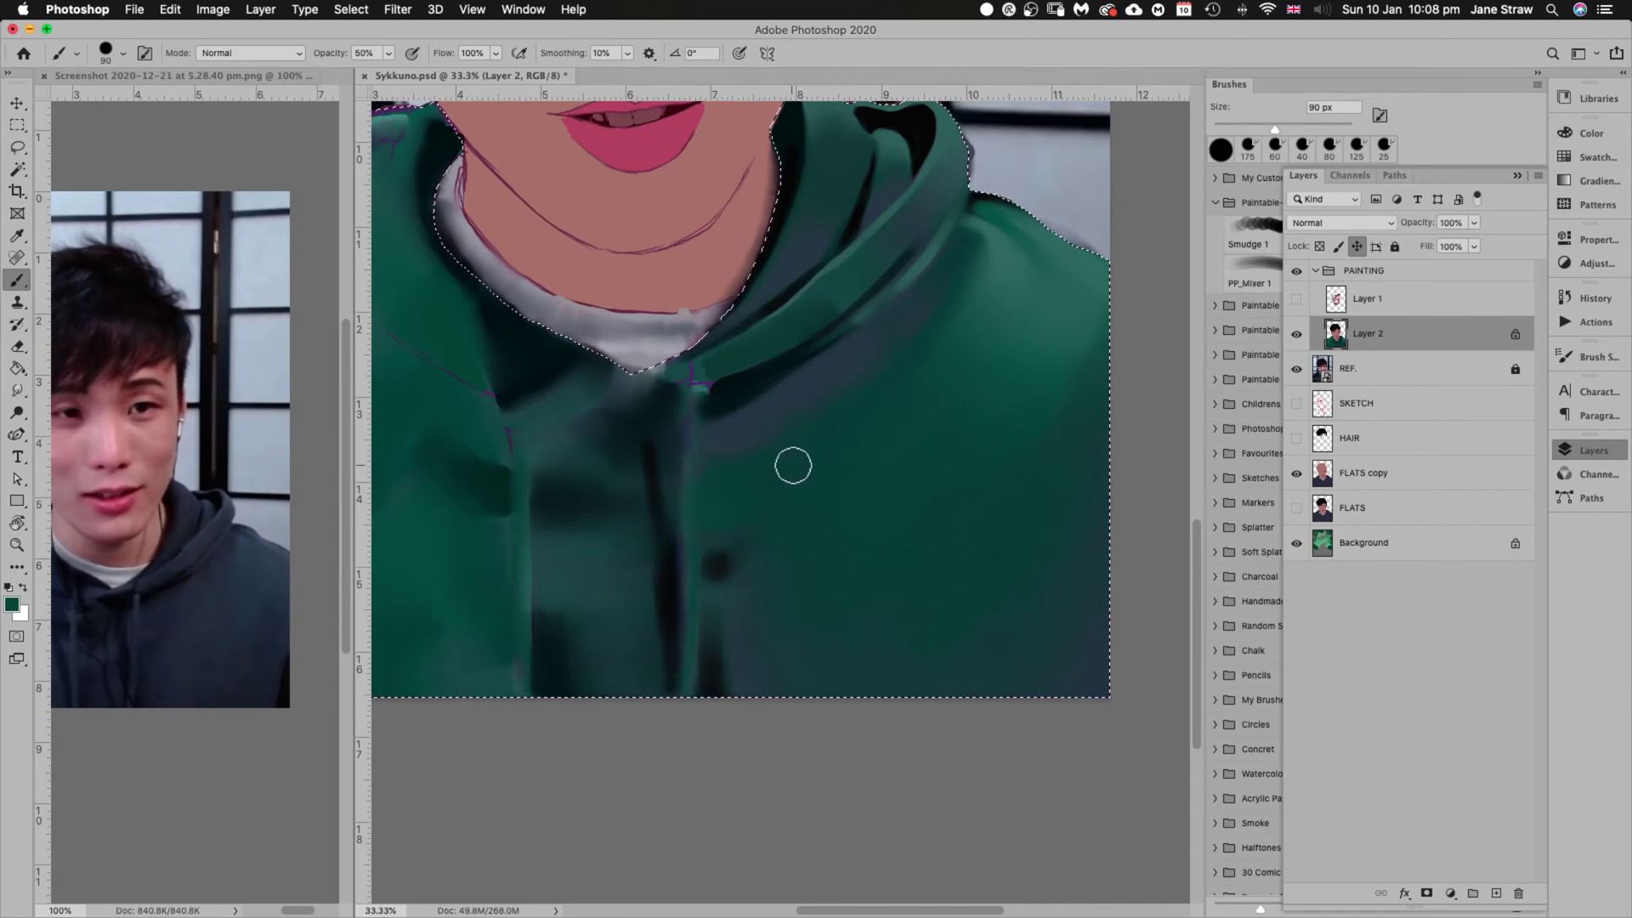
Smooth the dark green across the chest, enlarging the brush to 150 px and 250 px
key(bracketright)
key(bracketright)
key(bracketright)
key(bracketright)
key(bracketleft)
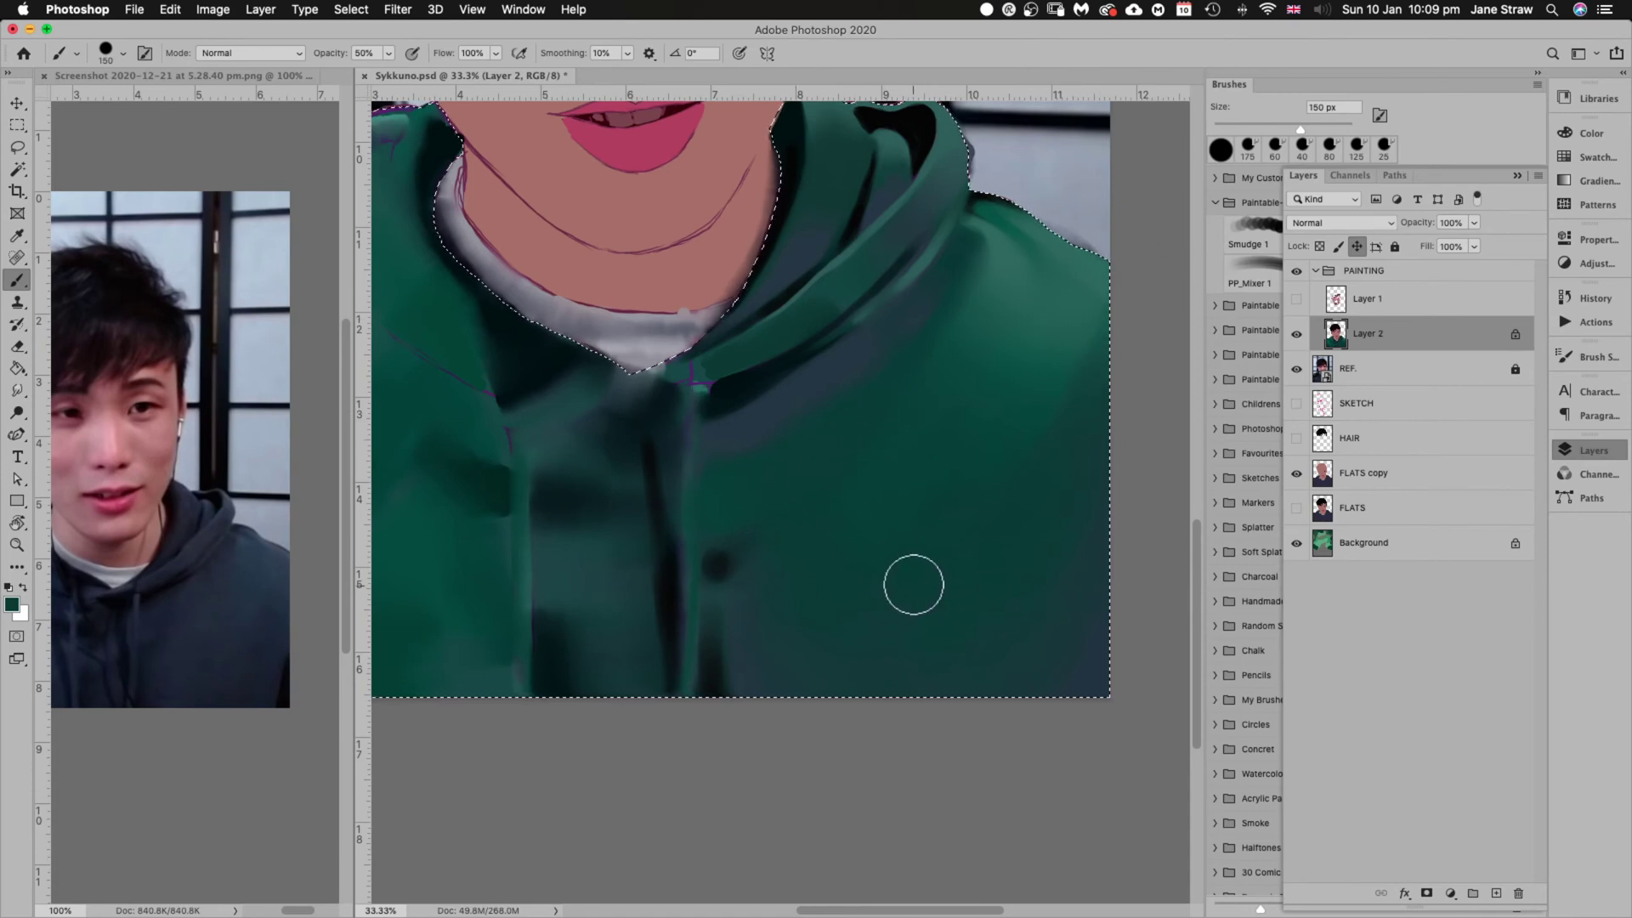
key(bracketright)
key(bracketright)
key(bracketright)
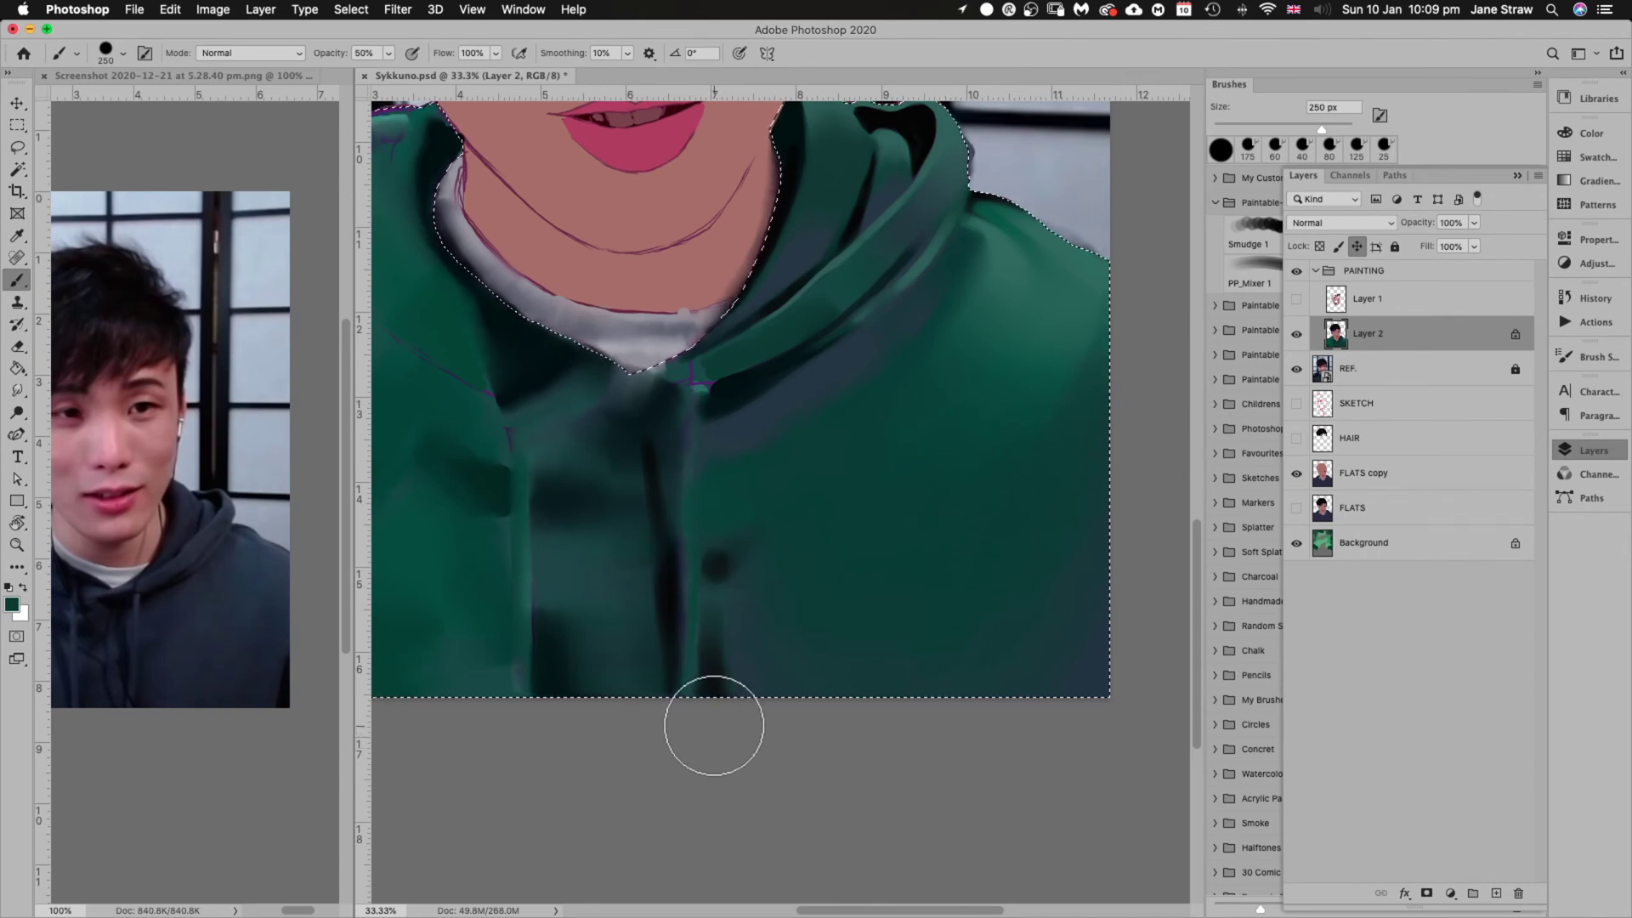
Paint a highlight beside the drawstring in lighter green sampled from the shoulder, and soften it with darker green using a 150 px brush
alt+click(1032, 320)
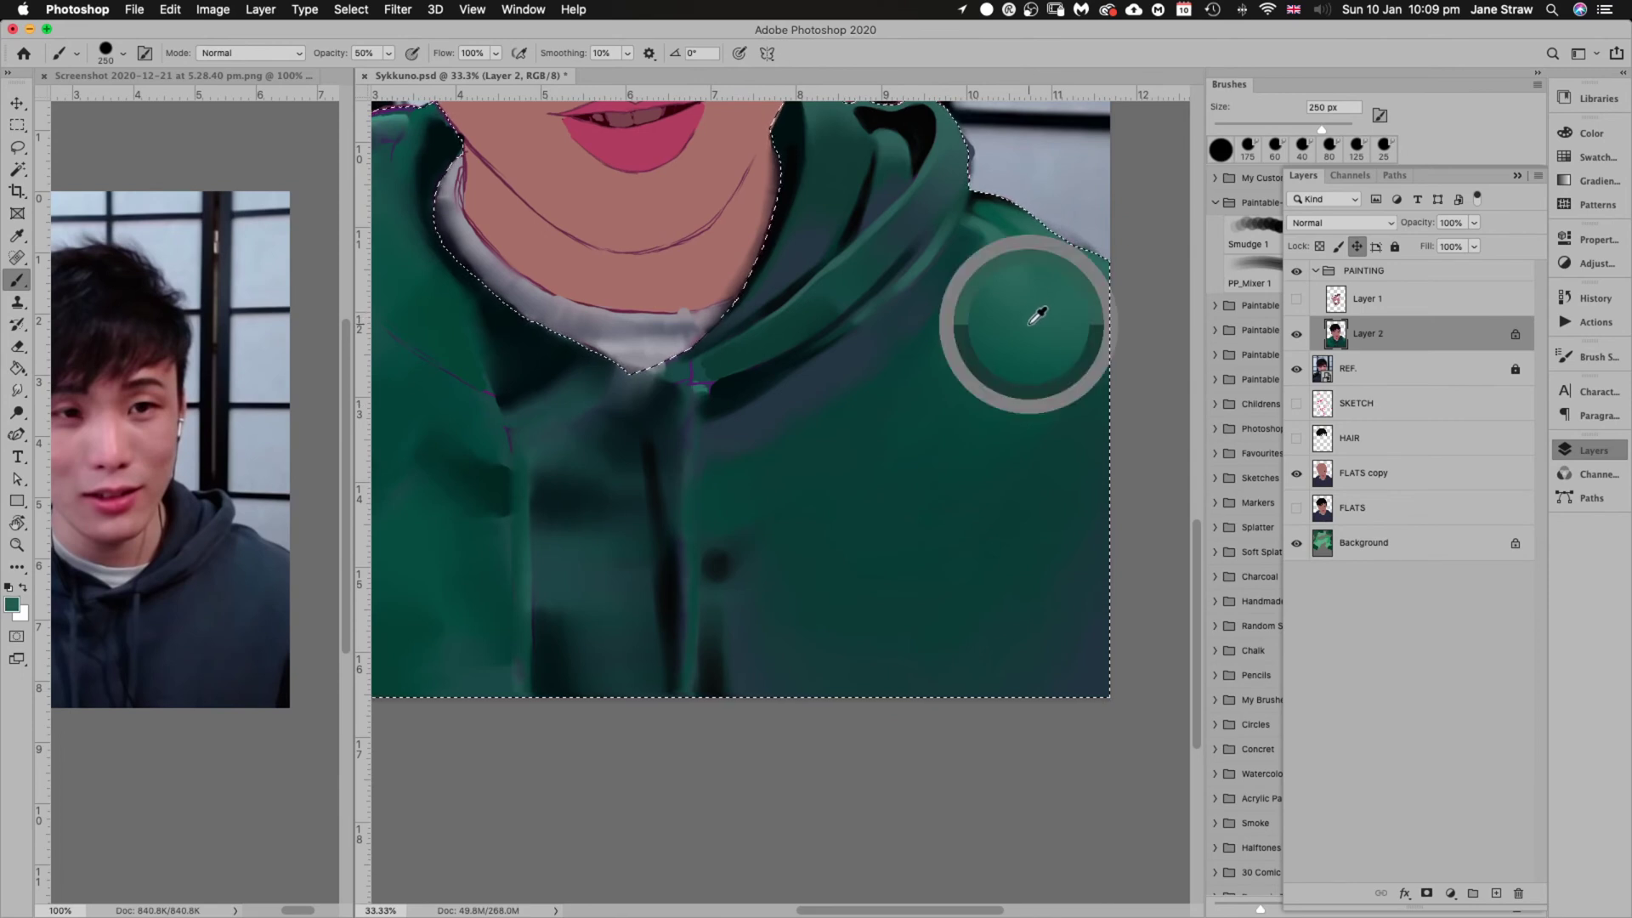
key(bracketleft)
key(bracketleft)
key(bracketleft)
key(bracketleft)
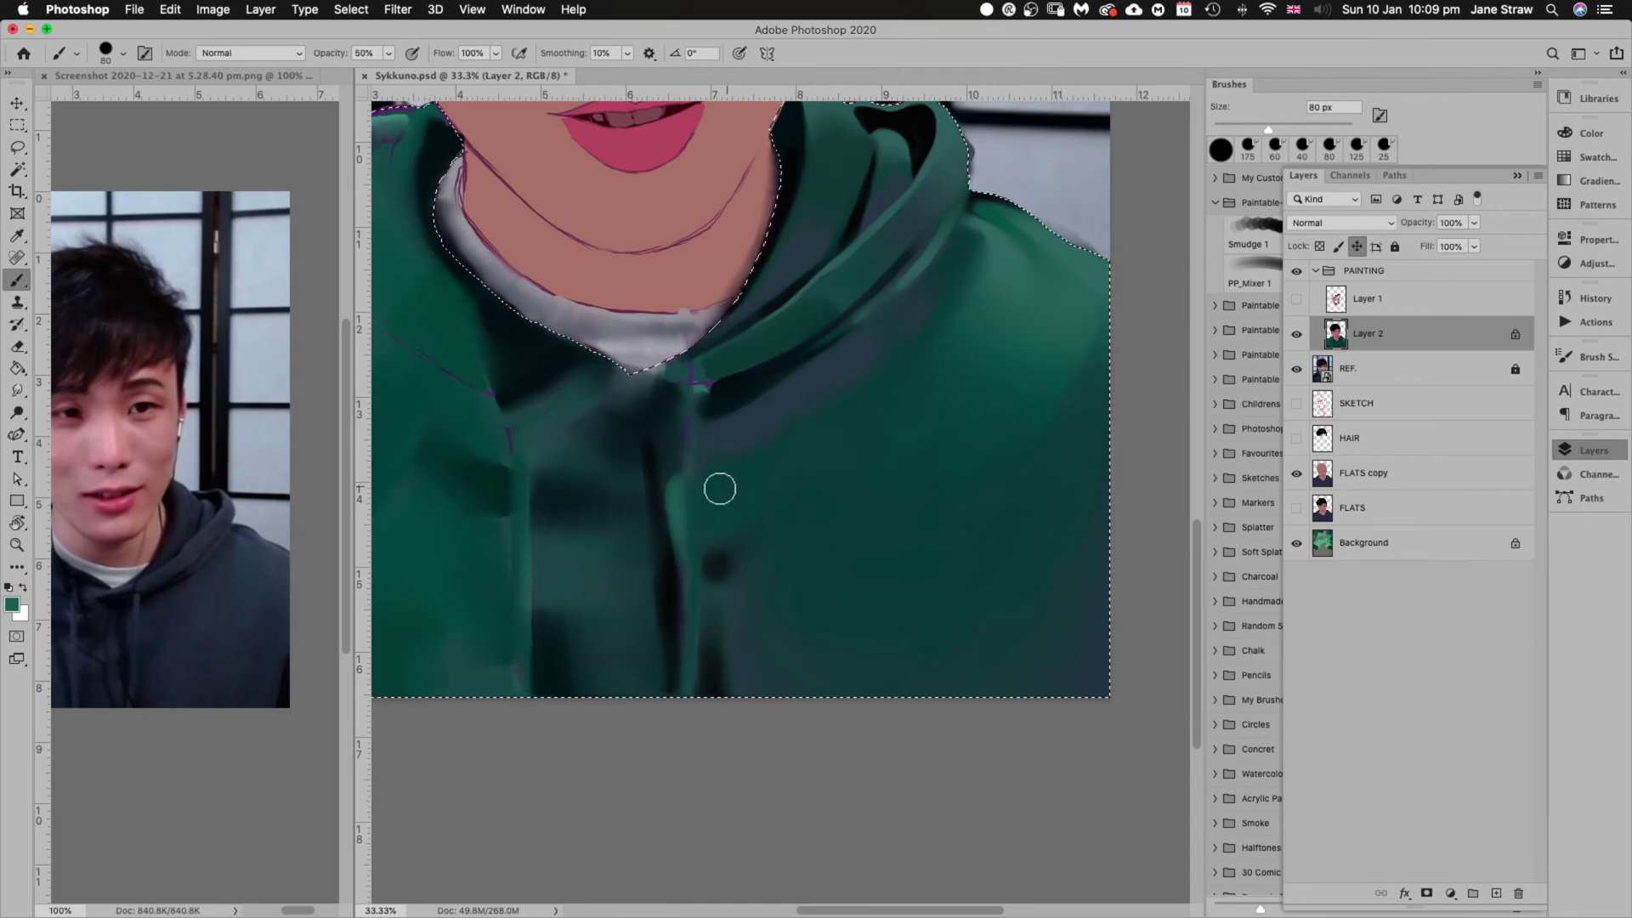
key(bracketright)
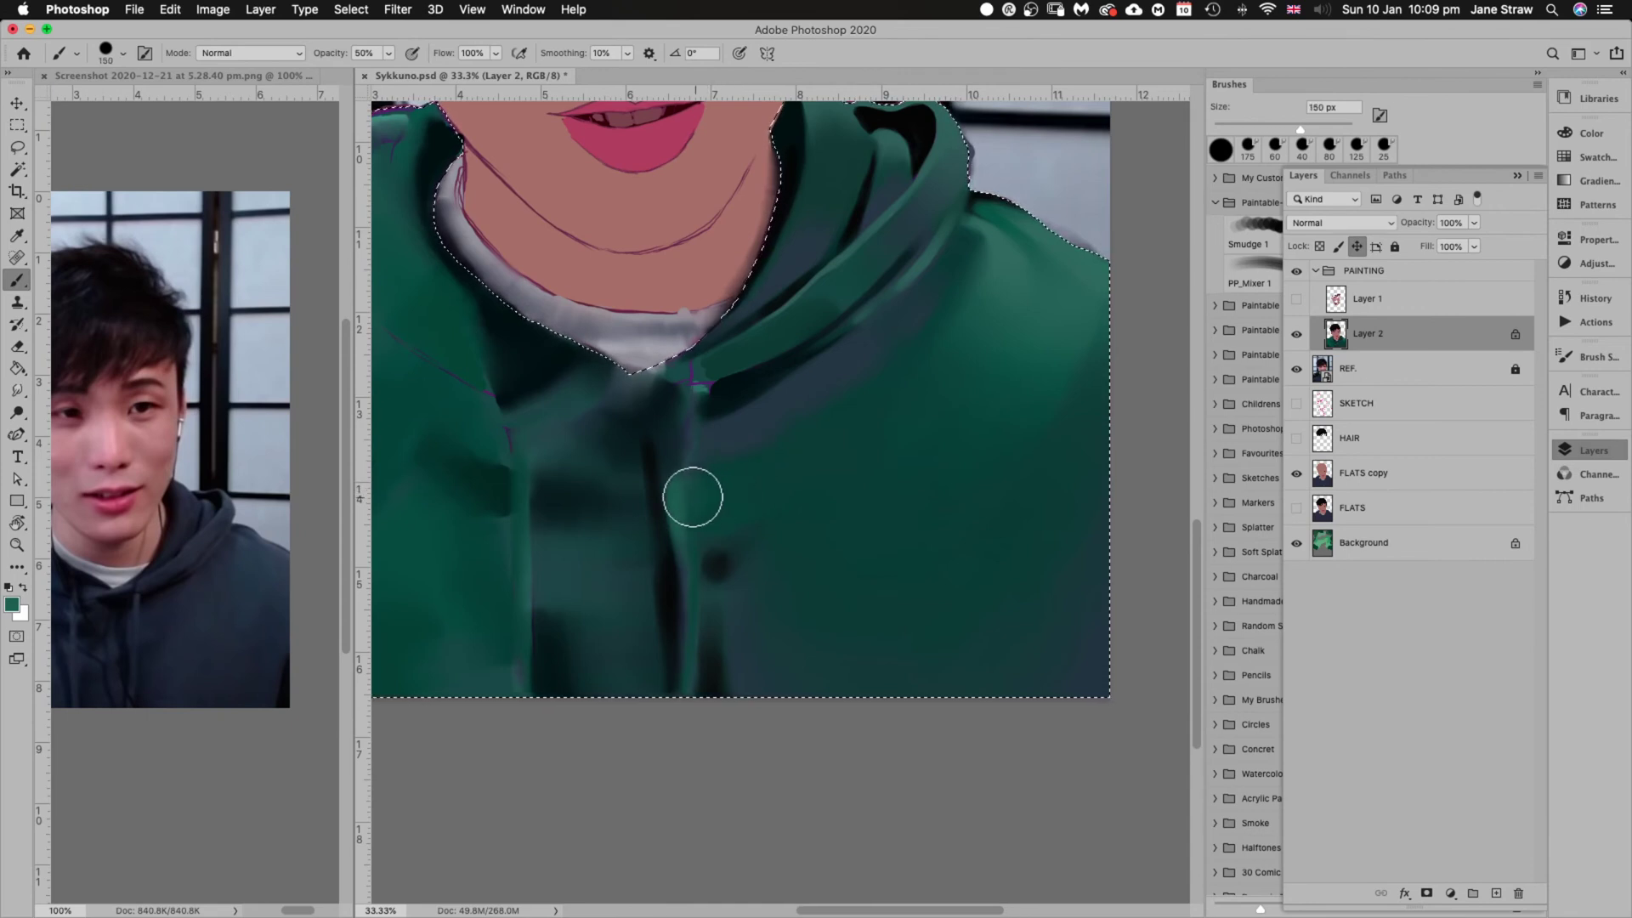
mouse_move(692, 487)
mouse_down()
mouse_move(701, 537)
mouse_move(783, 501)
mouse_move(687, 523)
mouse_move(816, 474)
mouse_move(697, 525)
mouse_move(765, 502)
mouse_move(701, 515)
mouse_move(705, 491)
mouse_move(796, 458)
mouse_move(704, 511)
mouse_move(828, 459)
mouse_move(703, 520)
mouse_move(841, 446)
mouse_move(722, 513)
mouse_up()
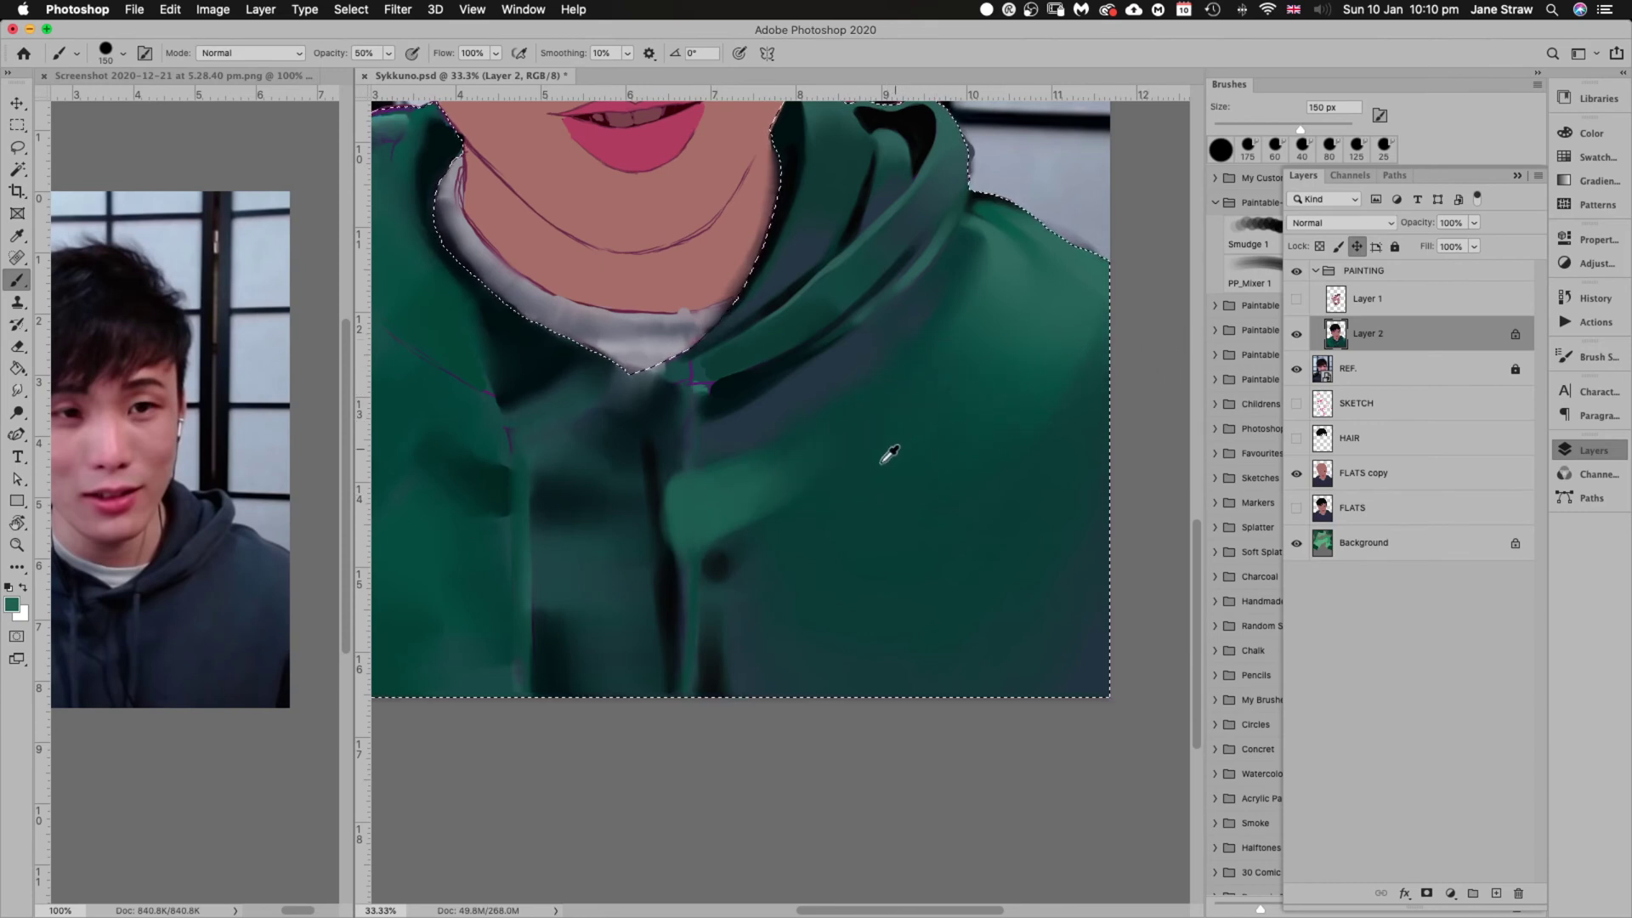
alt+click(874, 396)
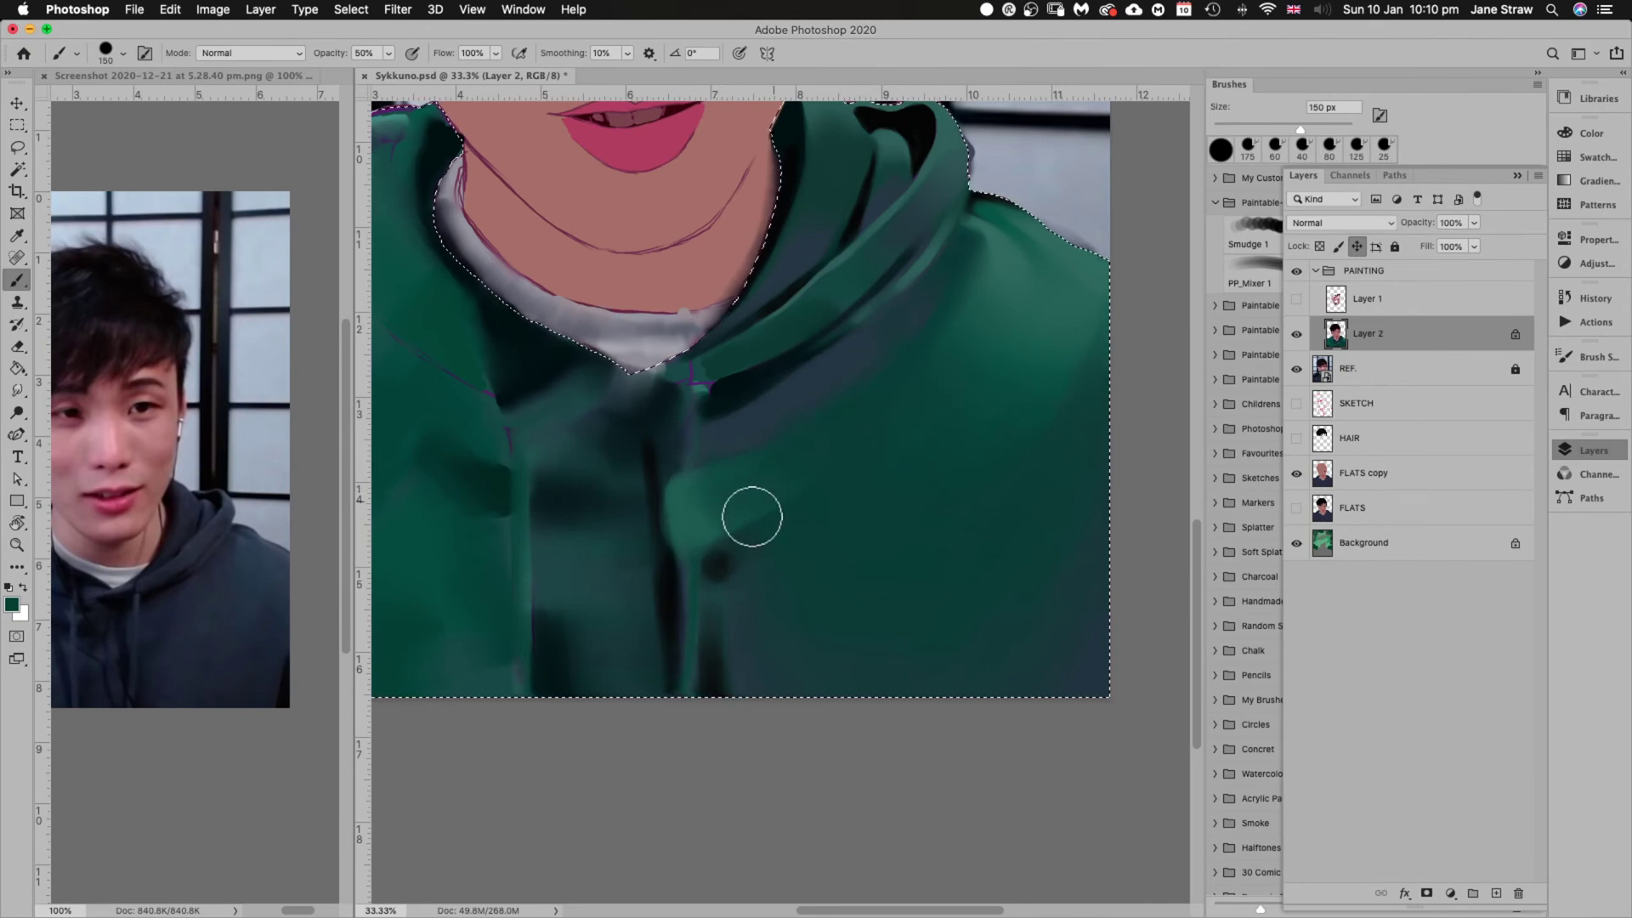
mouse_move(701, 490)
mouse_down()
mouse_move(831, 462)
mouse_move(689, 513)
mouse_move(824, 468)
mouse_up()
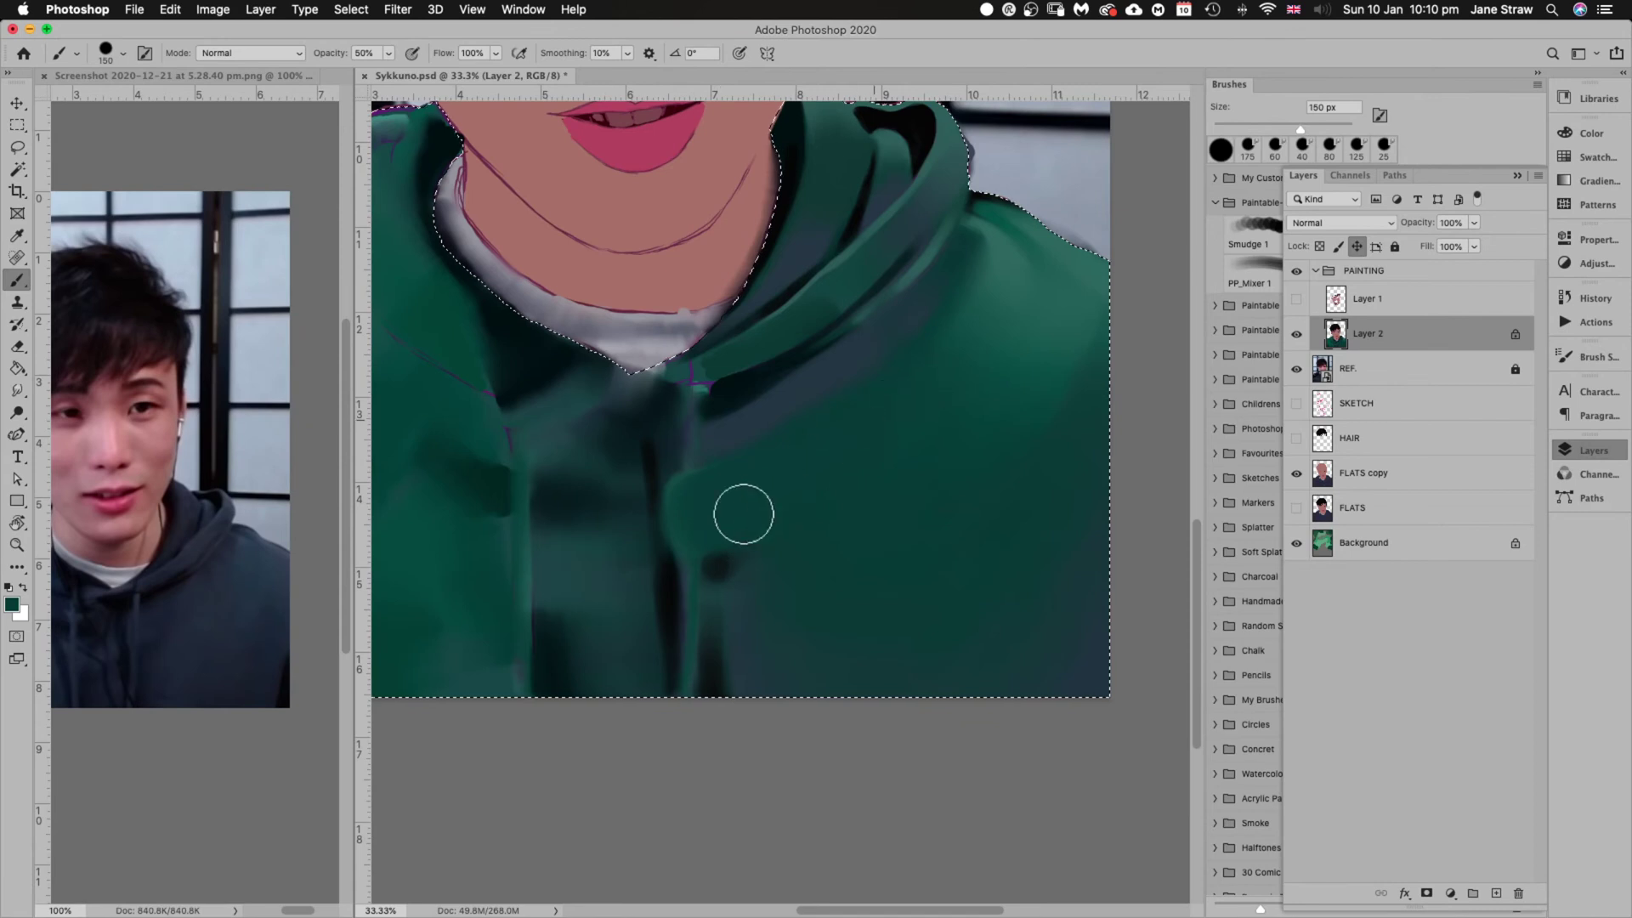
Paint dark slate below the green highlight and beside the drawstring with a 200 px brush, blending it into the lower chest
key(bracketleft)
key(bracketleft)
key(bracketright)
key(bracketright)
key(bracketright)
key(bracketright)
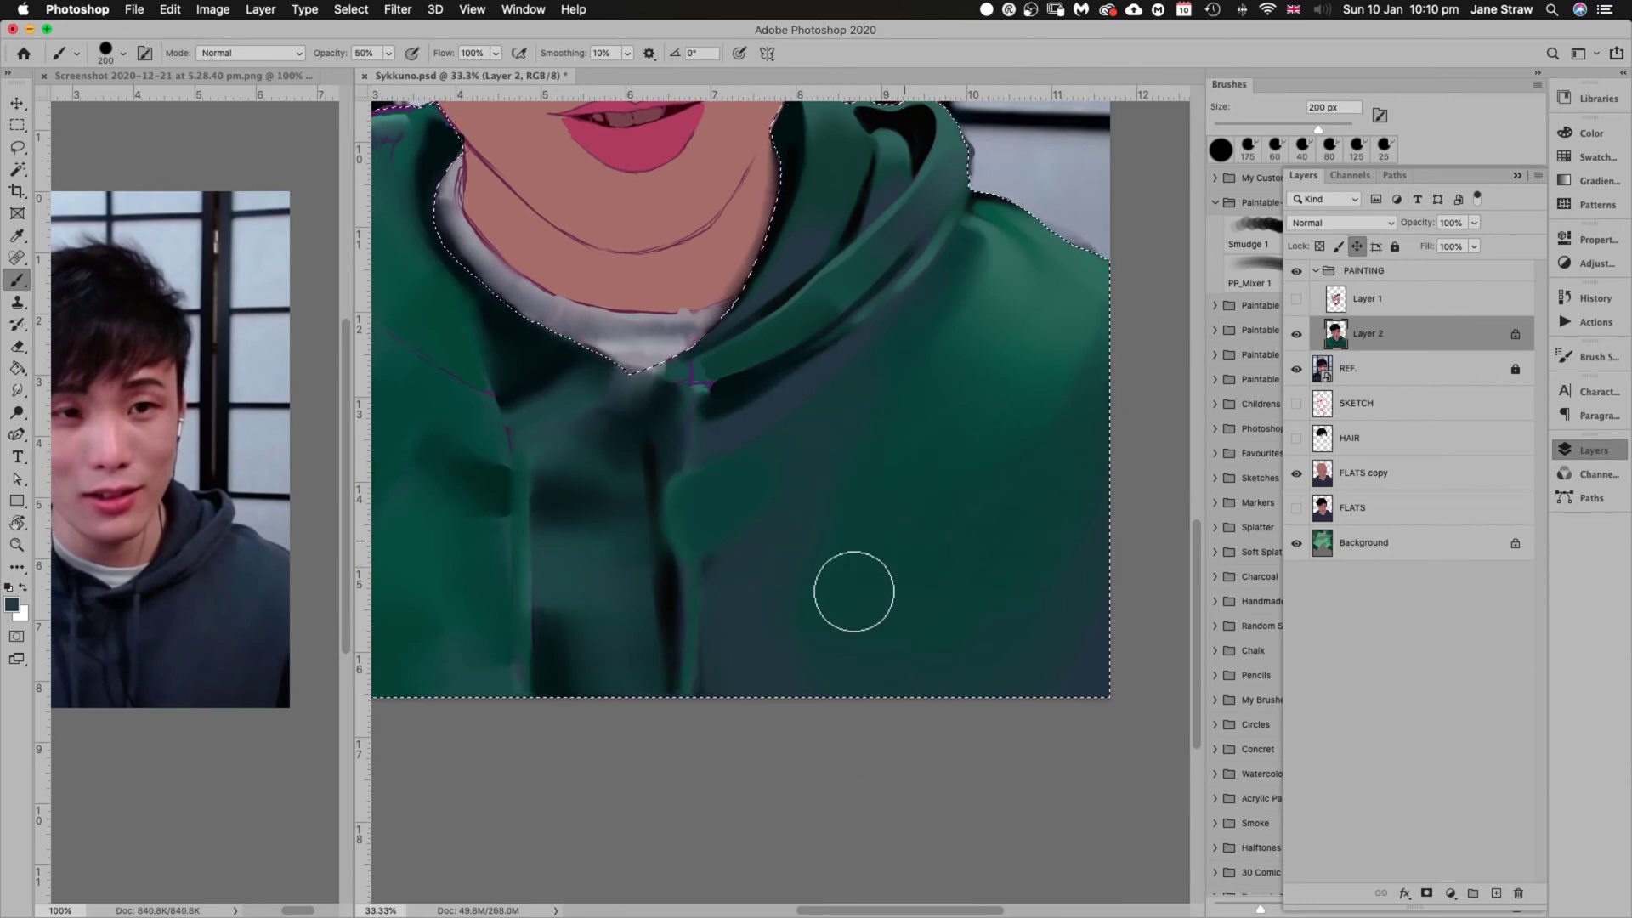
mouse_move(729, 625)
mouse_down()
mouse_move(712, 546)
mouse_move(758, 584)
mouse_move(712, 597)
mouse_move(736, 498)
mouse_up()
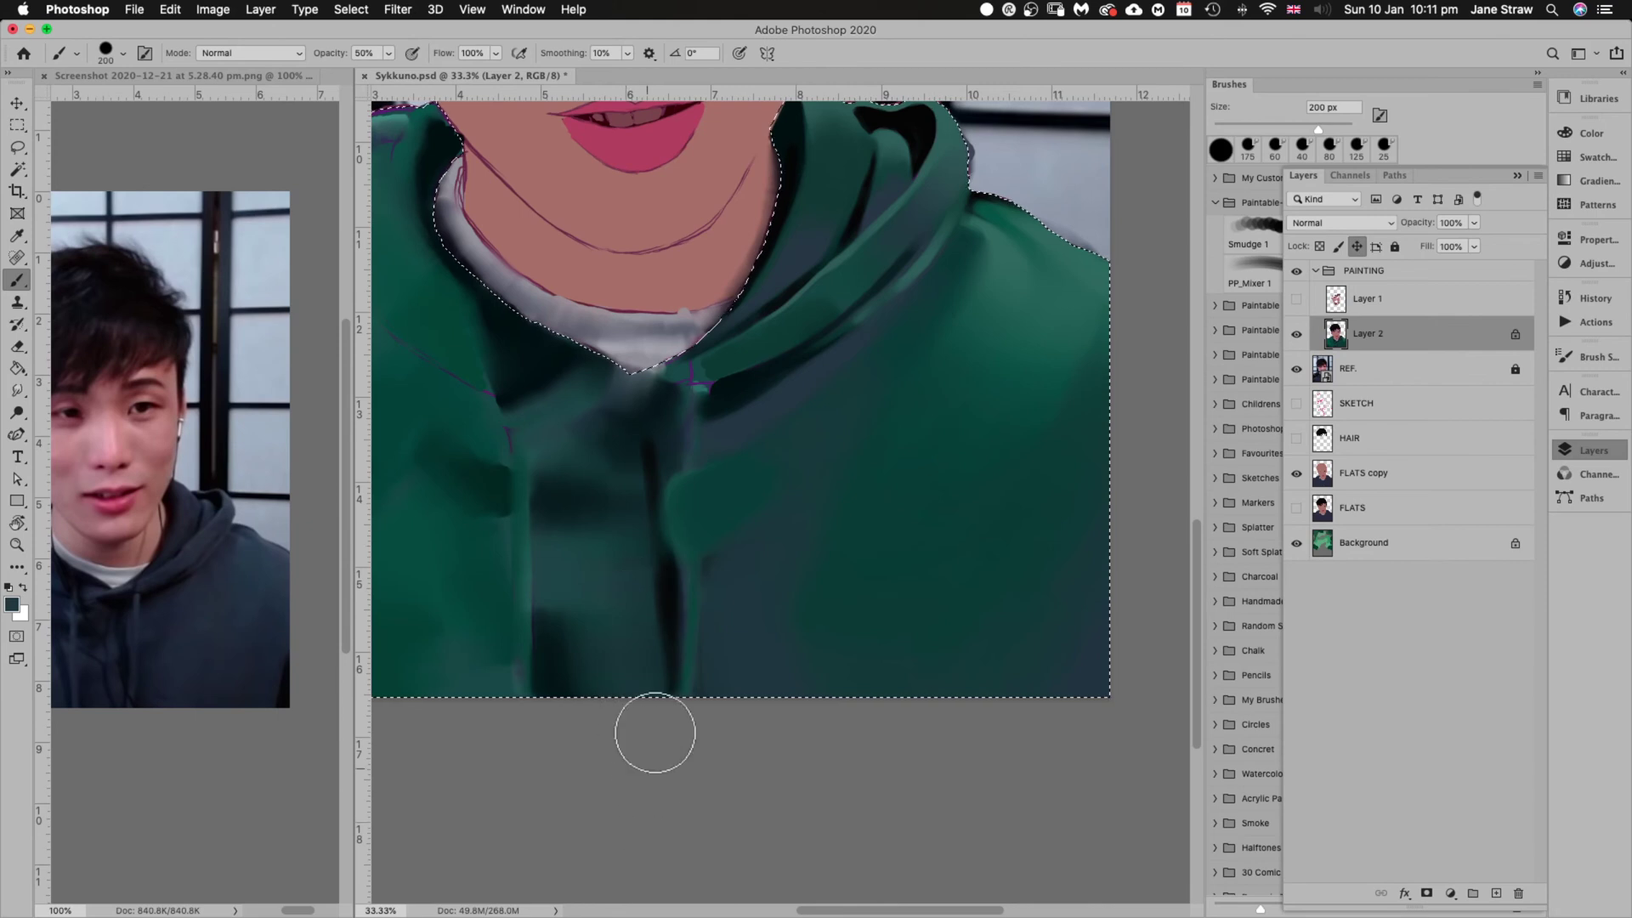
key(alt)
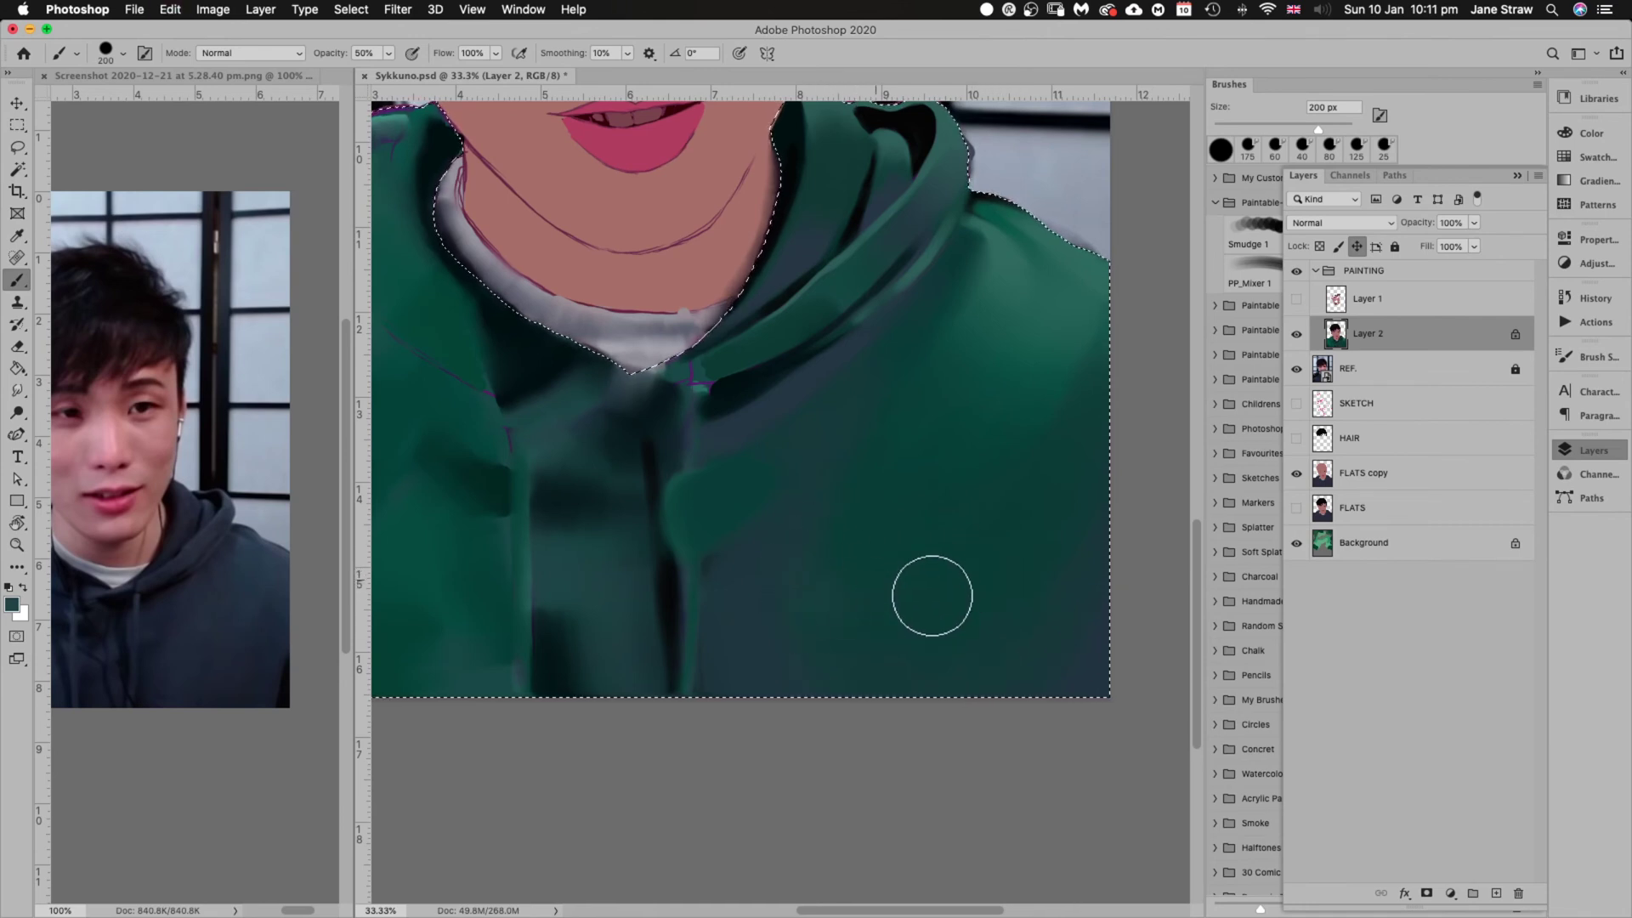
mouse_move(855, 614)
mouse_down()
mouse_move(1074, 513)
mouse_move(844, 558)
mouse_move(861, 632)
mouse_move(930, 652)
mouse_up()
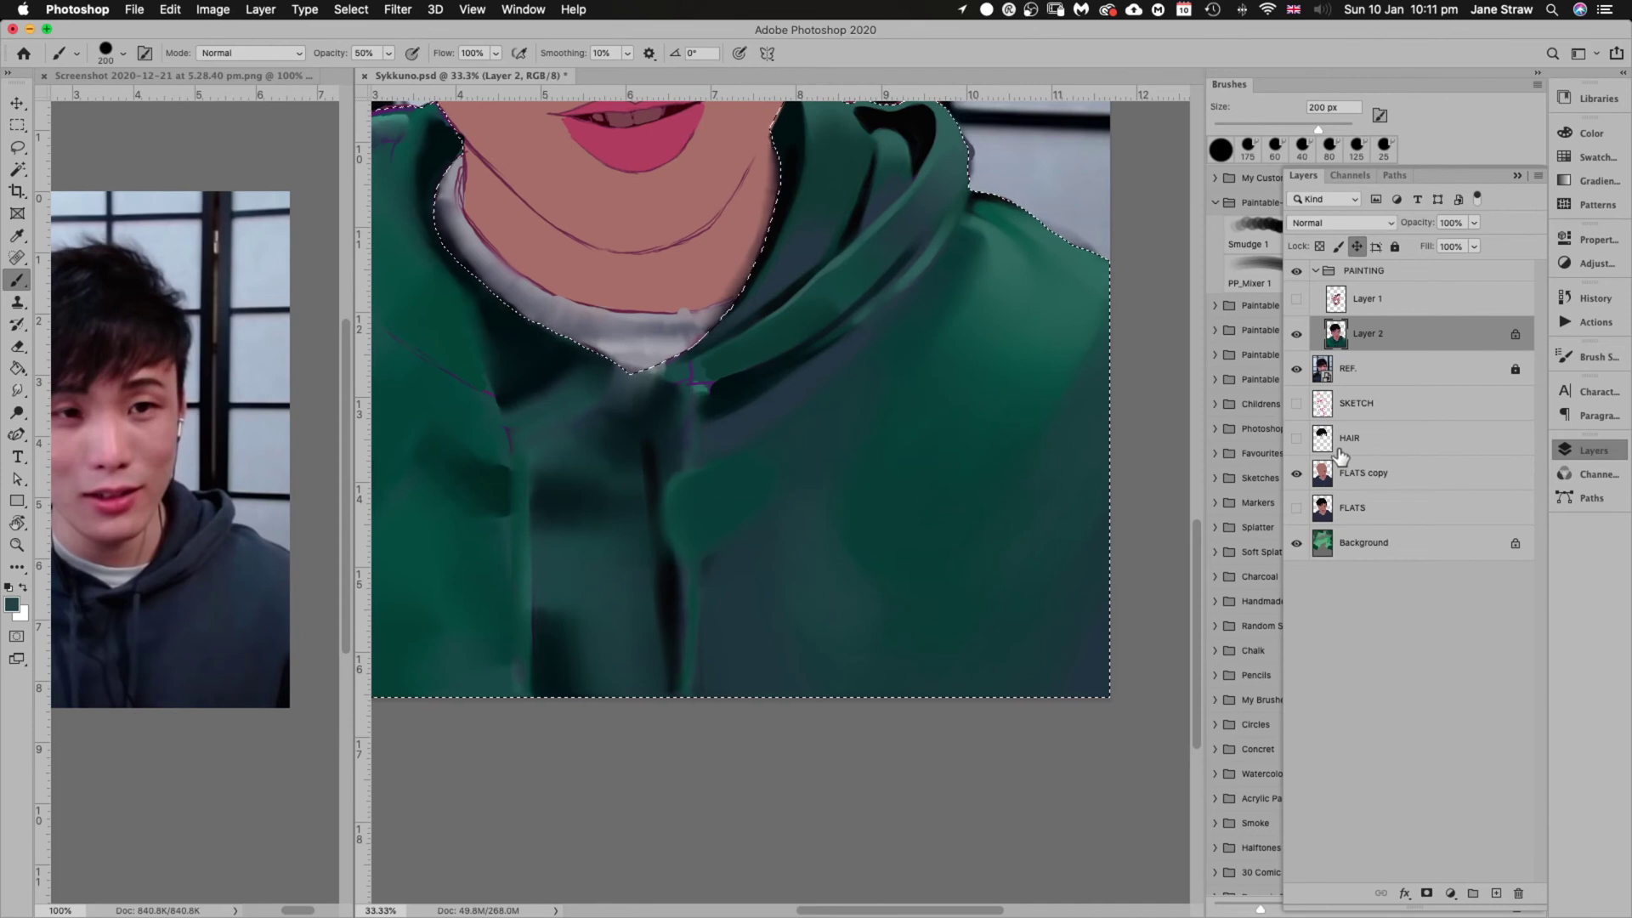
Create a new swatch group named shirt alongside the Portrait group in the Sykkuno swatches
click(1516, 176)
click(1591, 158)
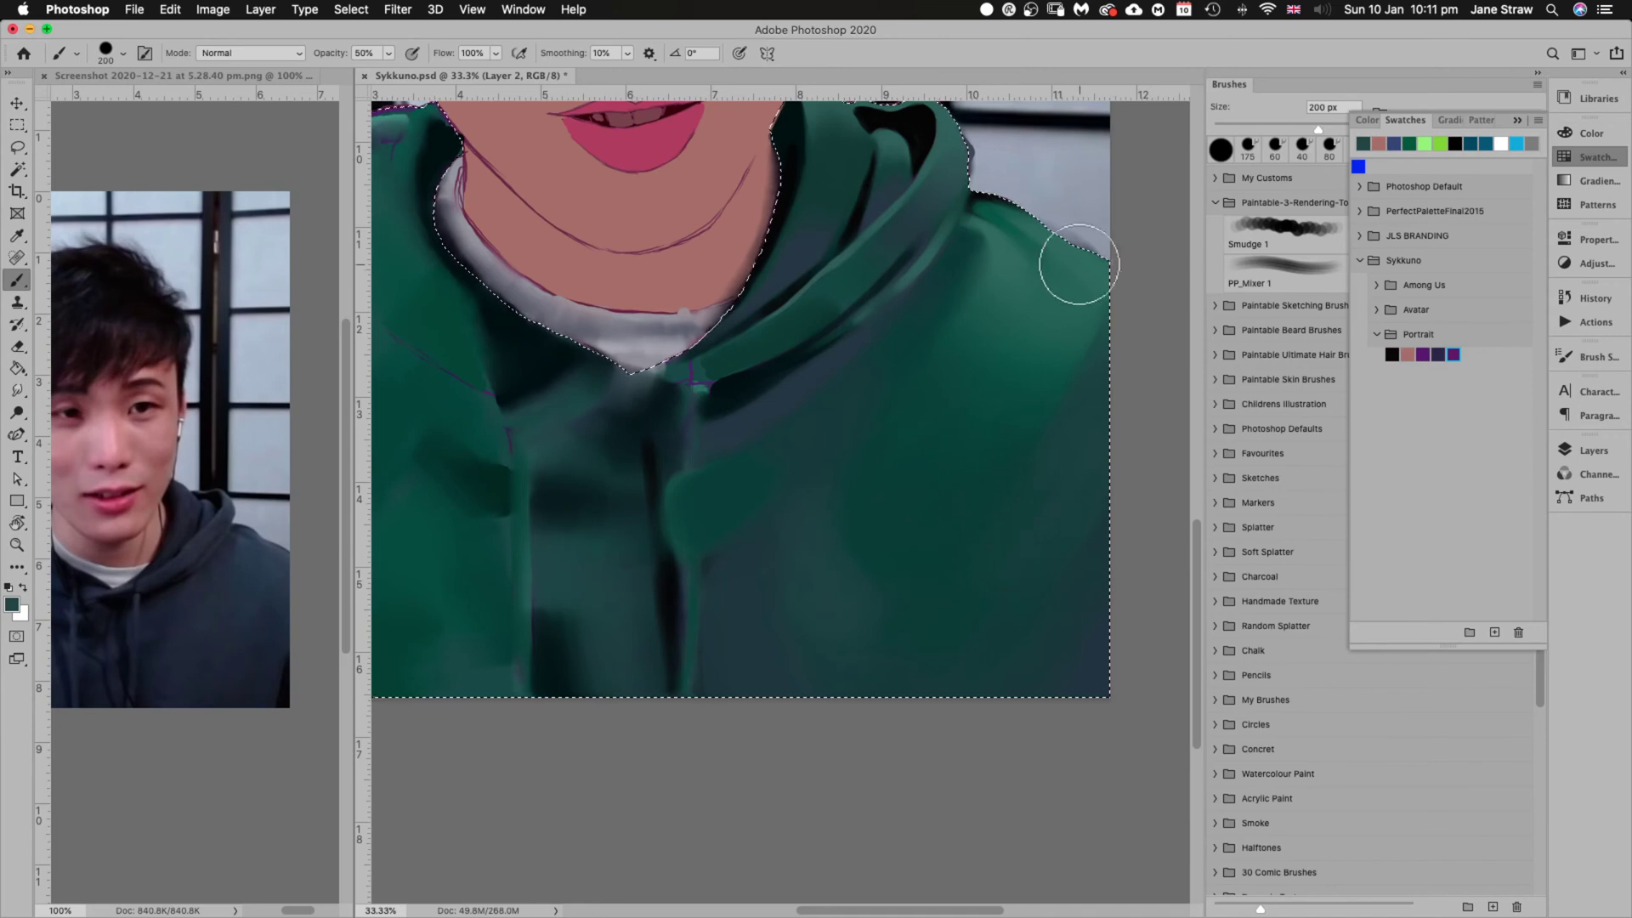
click(1413, 333)
click(1468, 634)
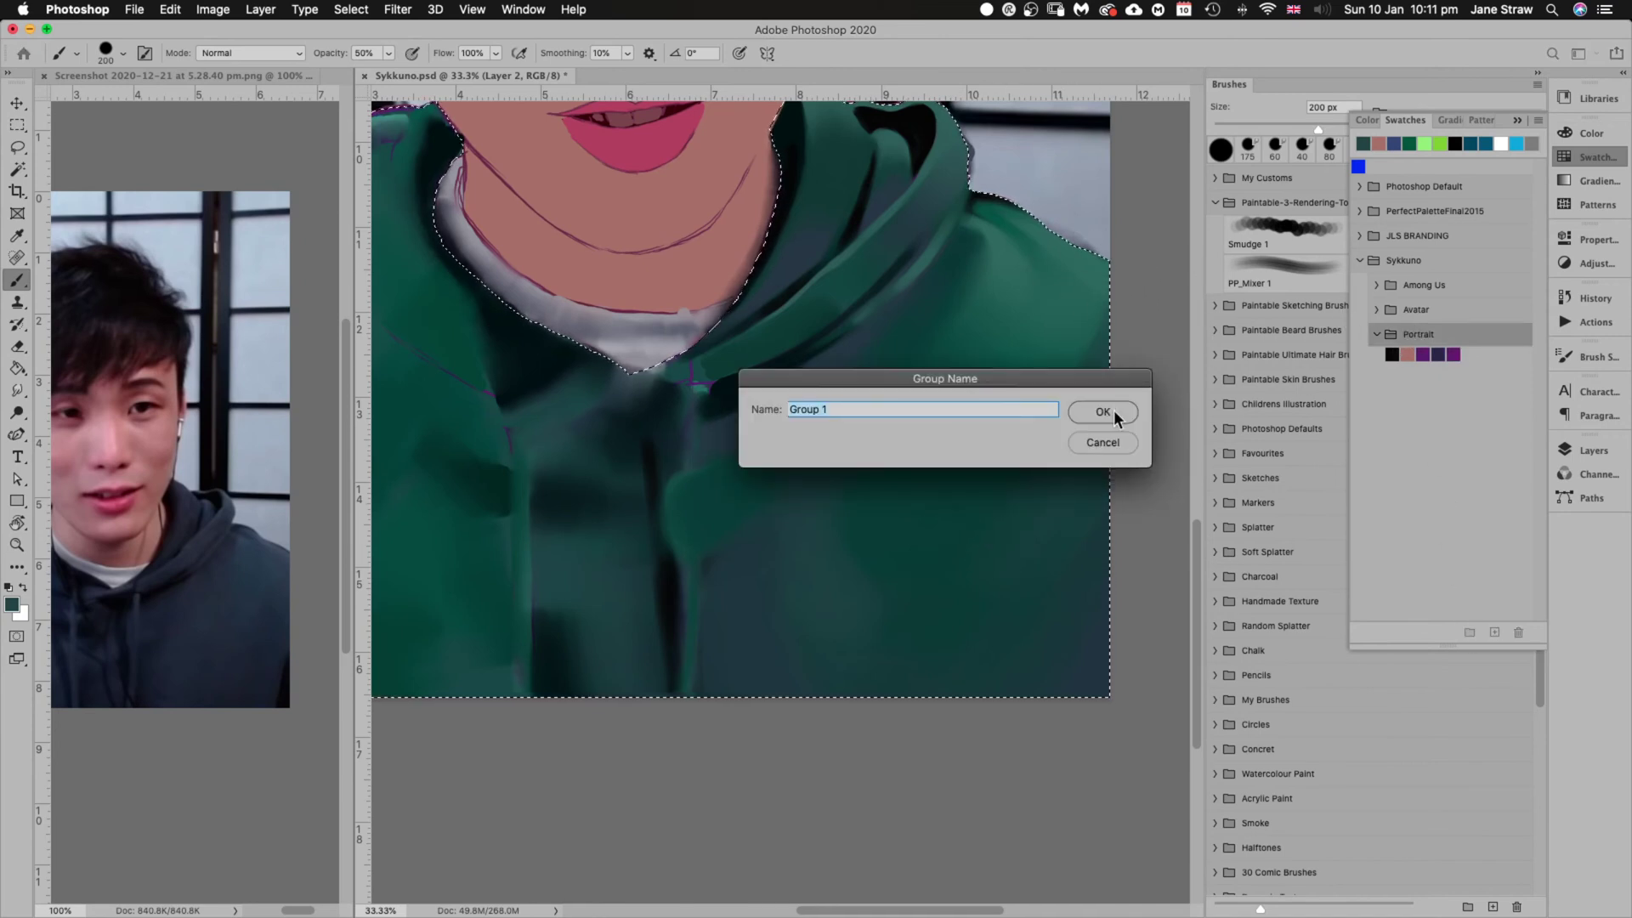
text(shirt)
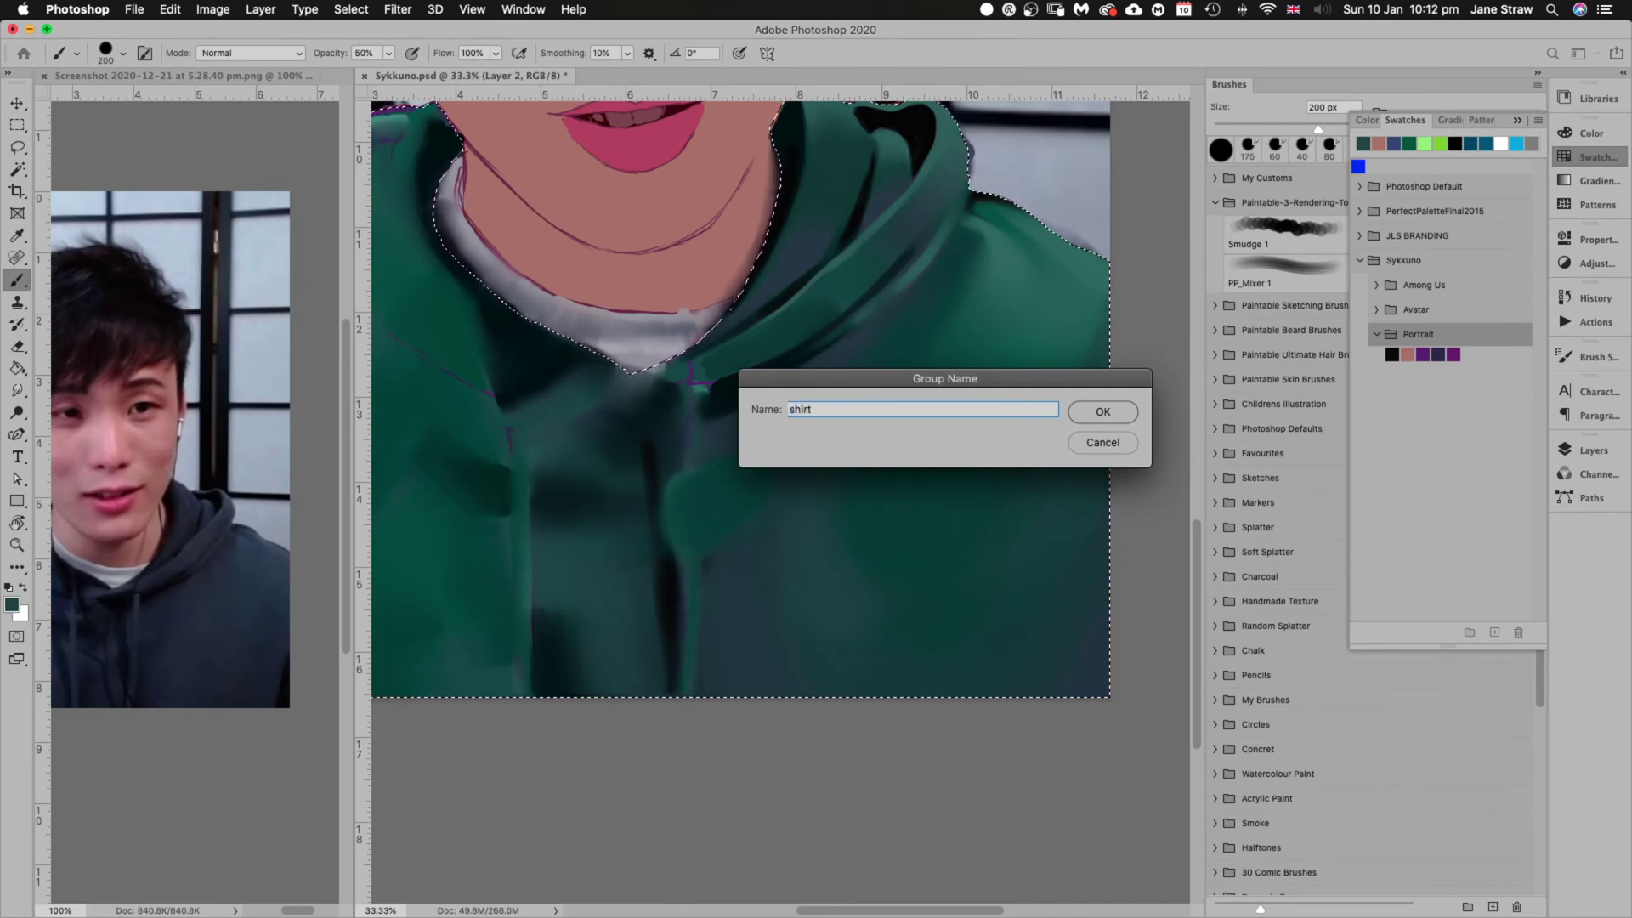
key(Return)
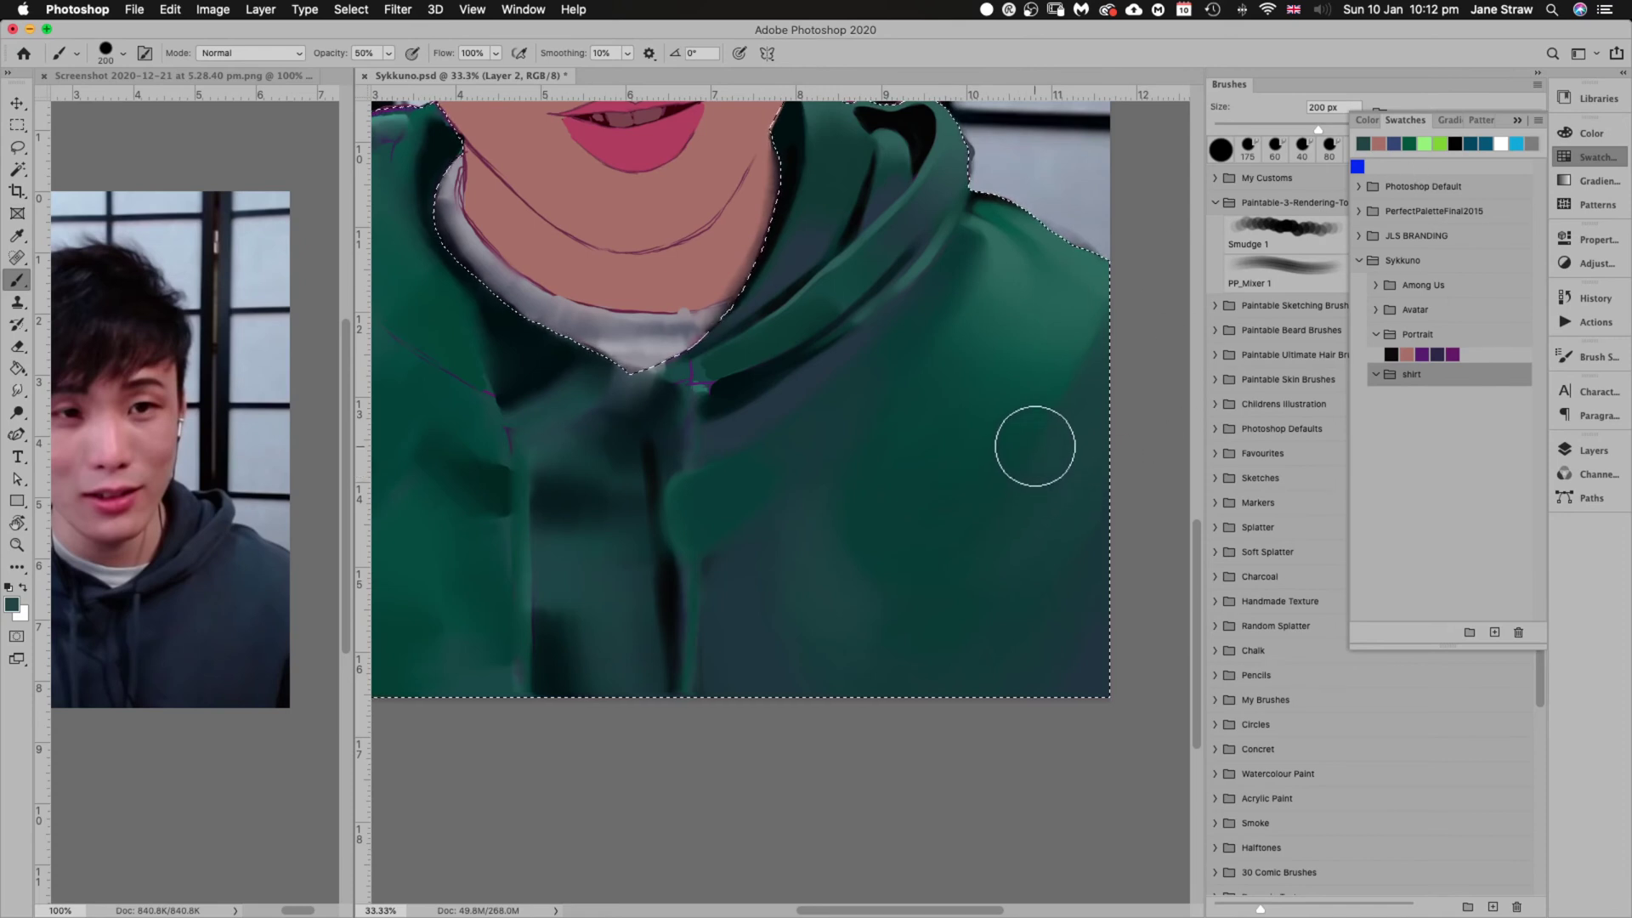
Sample the lighter green highlight near the top of the hoodie's shoulder as the foreground colour
key(i)
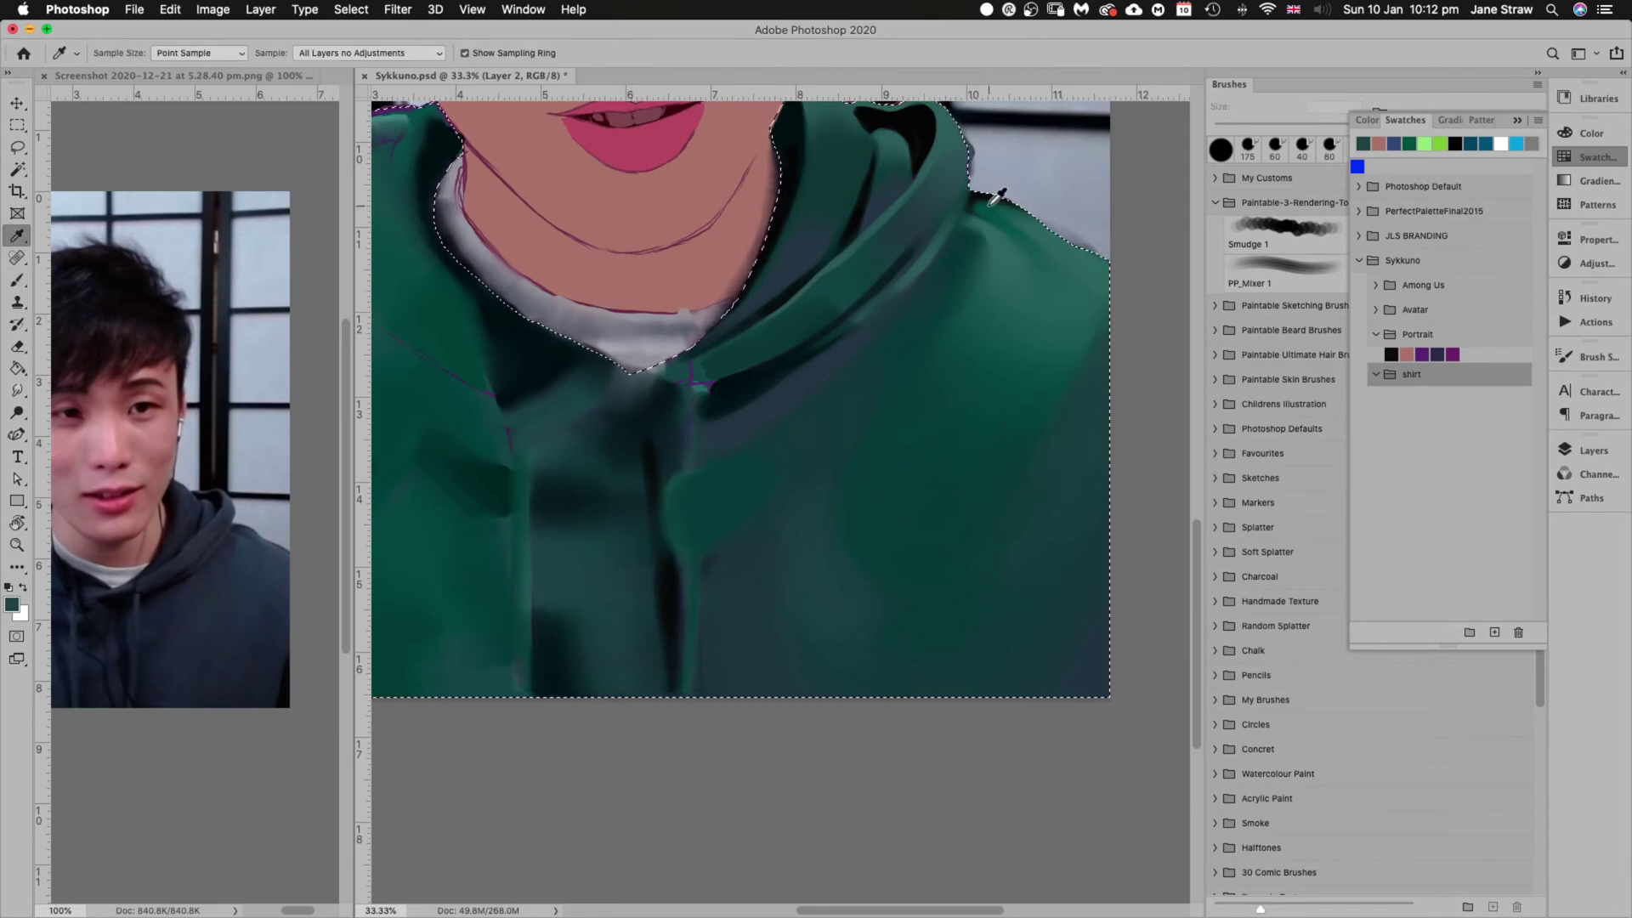
click(1010, 234)
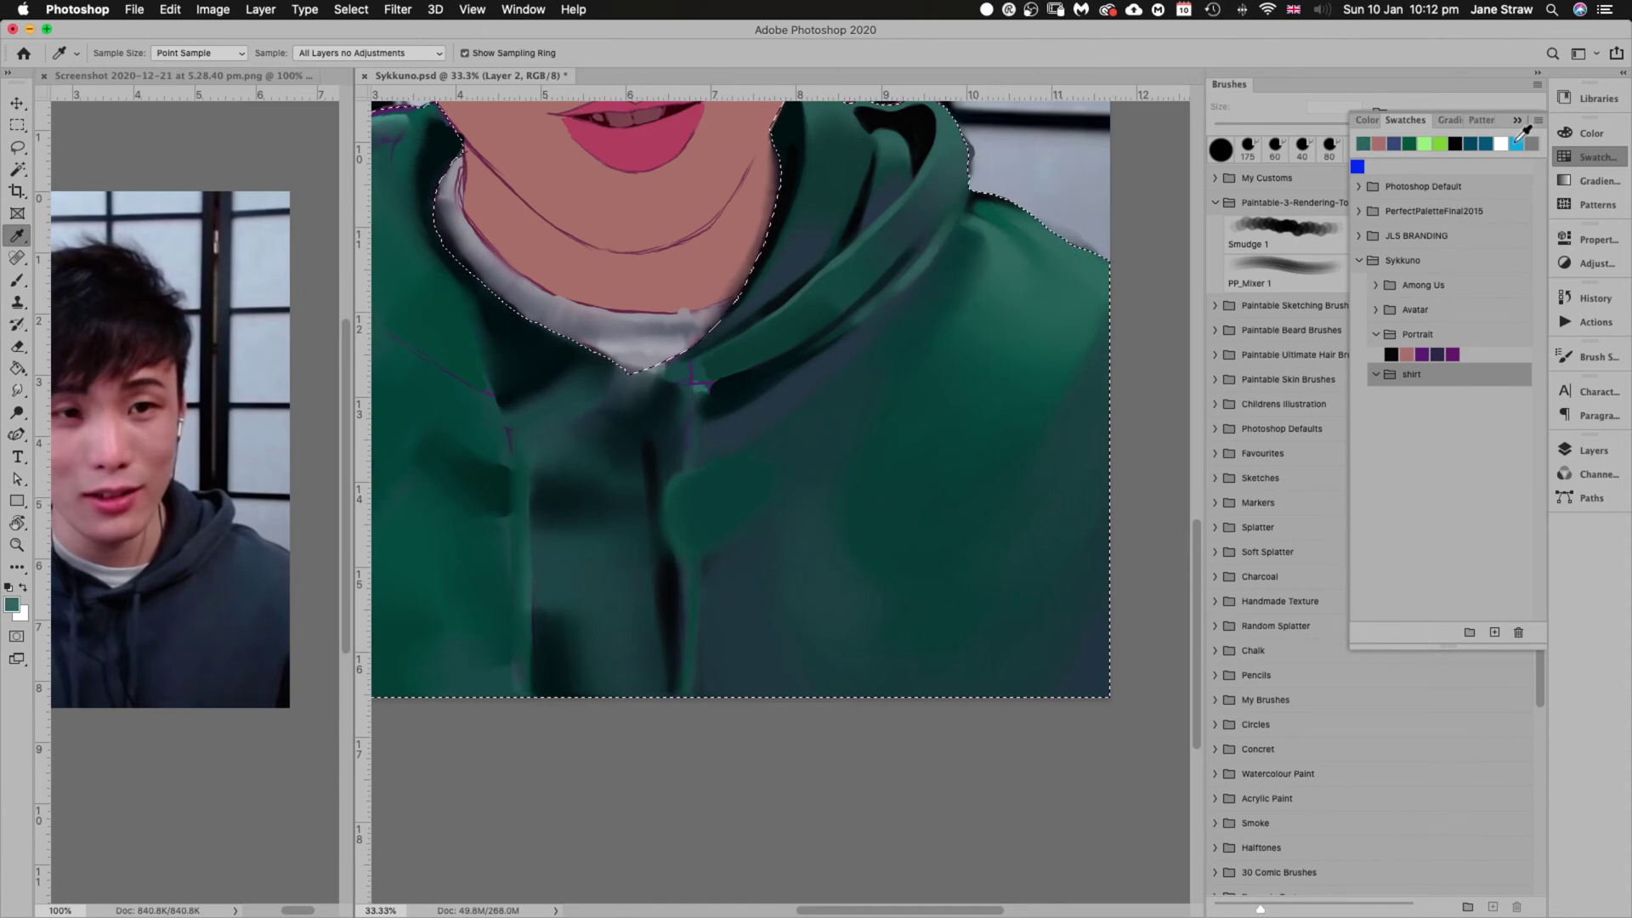
Sample the light green at the top of the hoodie's shoulder and save it as a swatch in the shirt group
click(1006, 224)
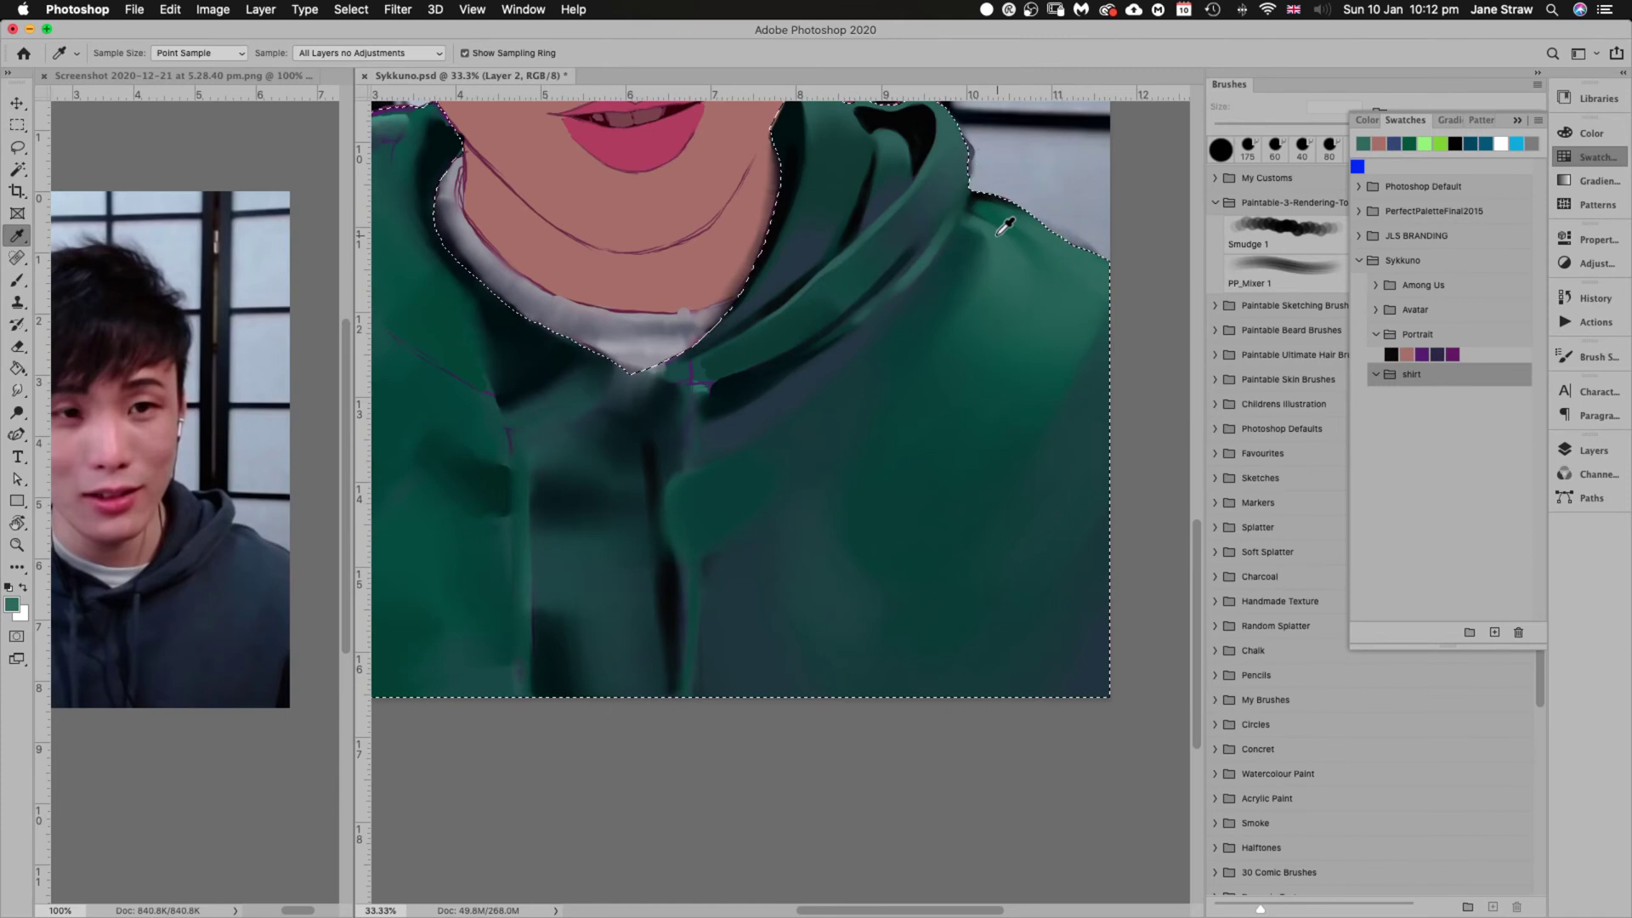
click(1539, 120)
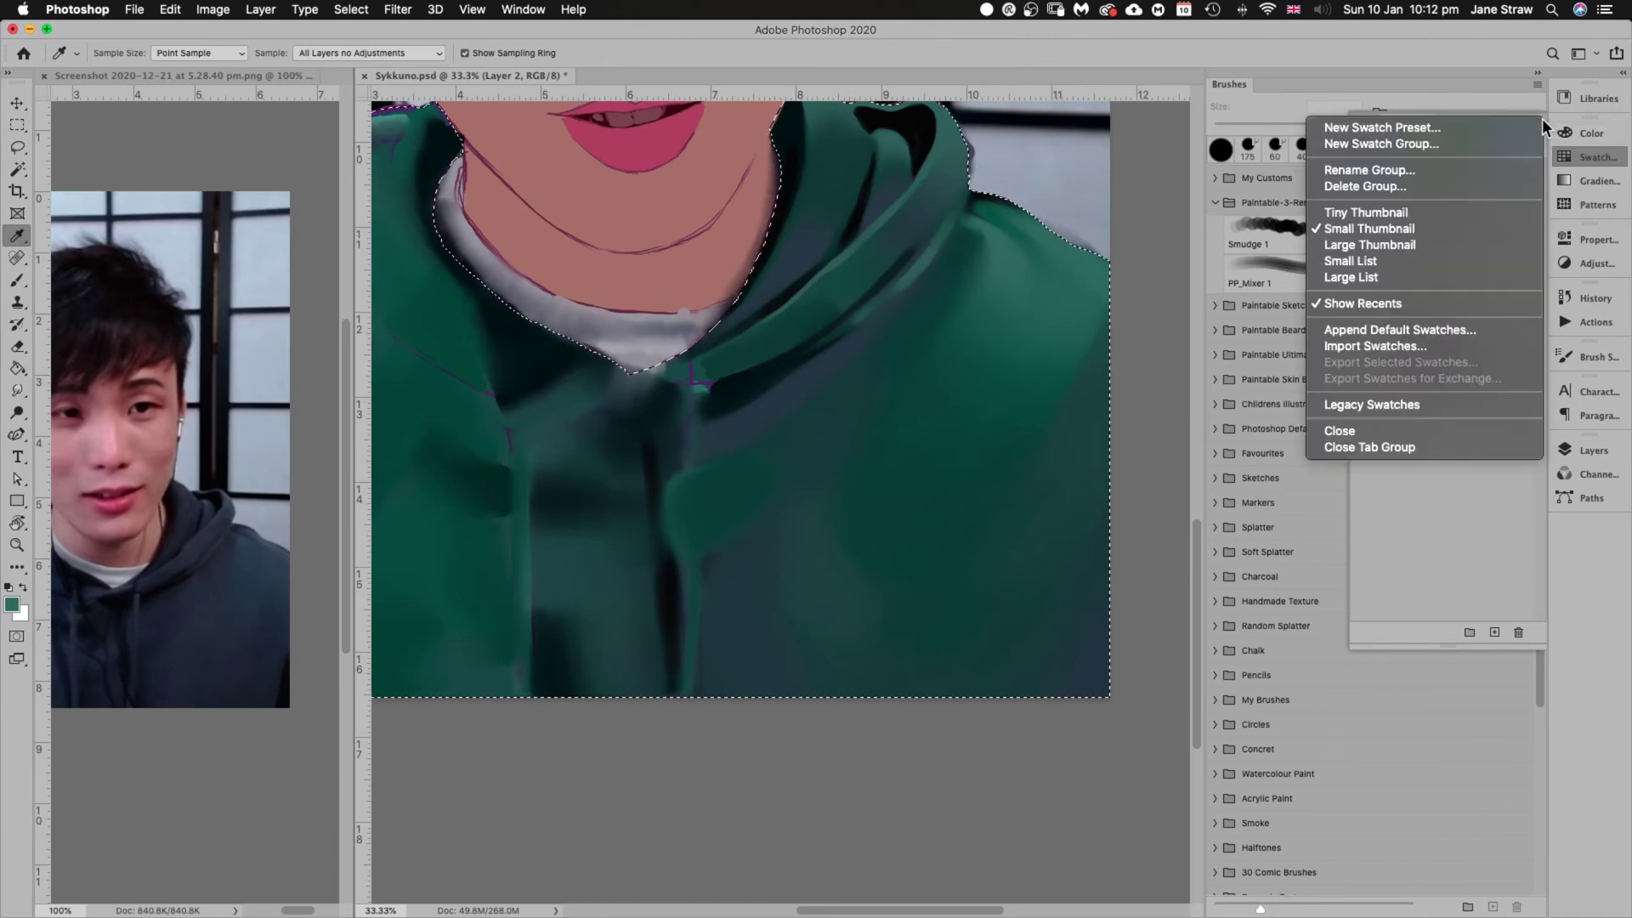
click(1473, 134)
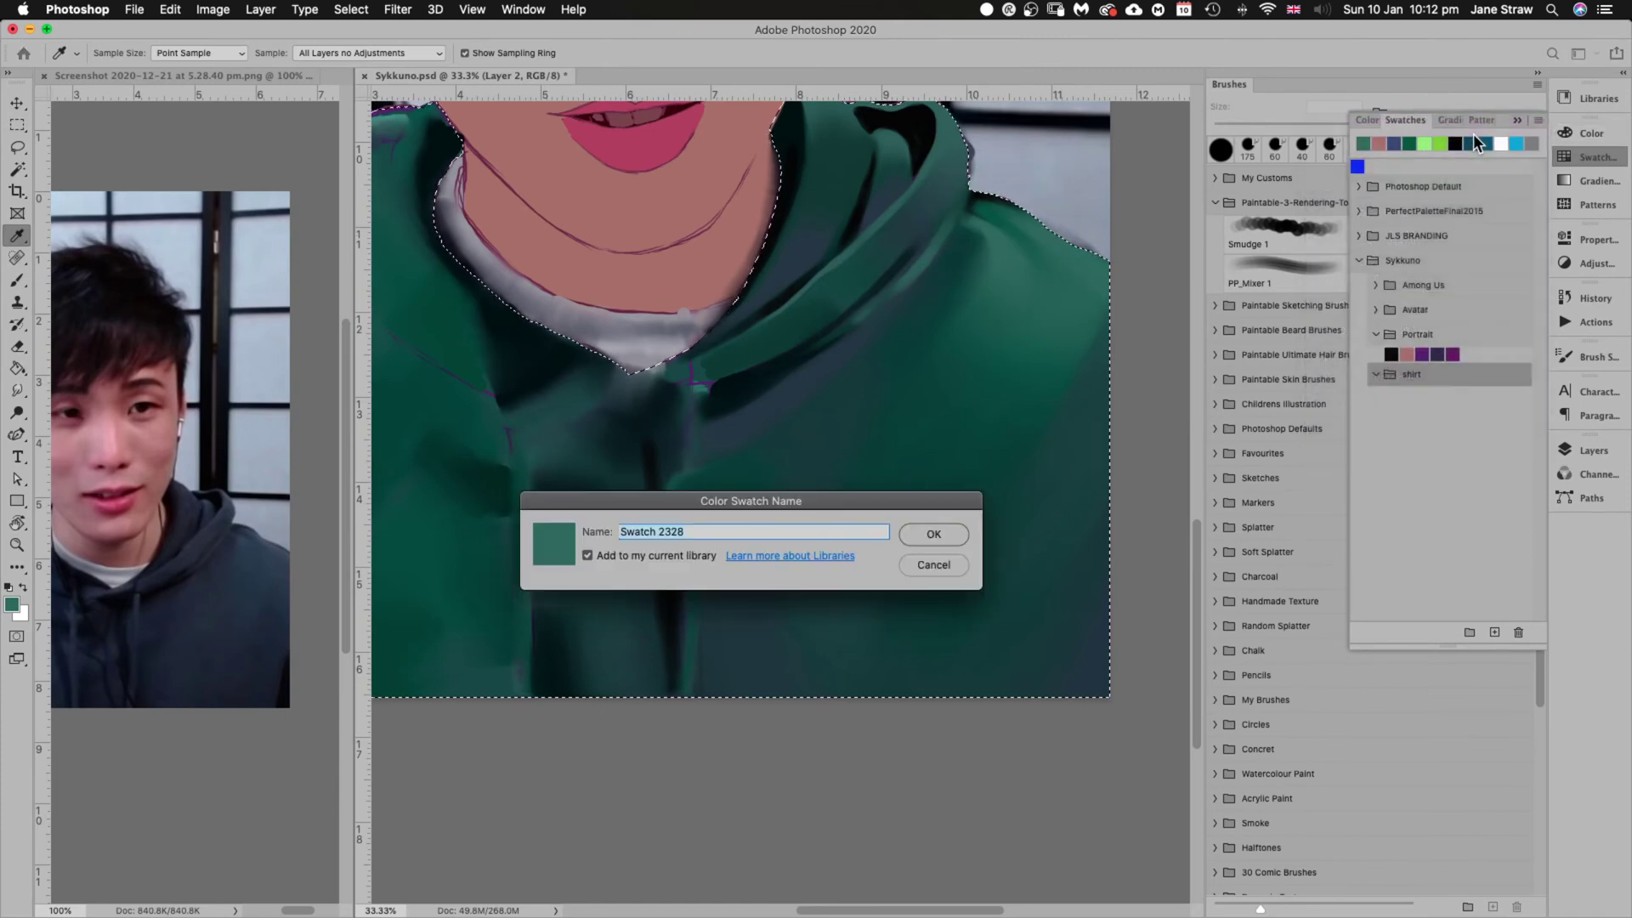
click(952, 534)
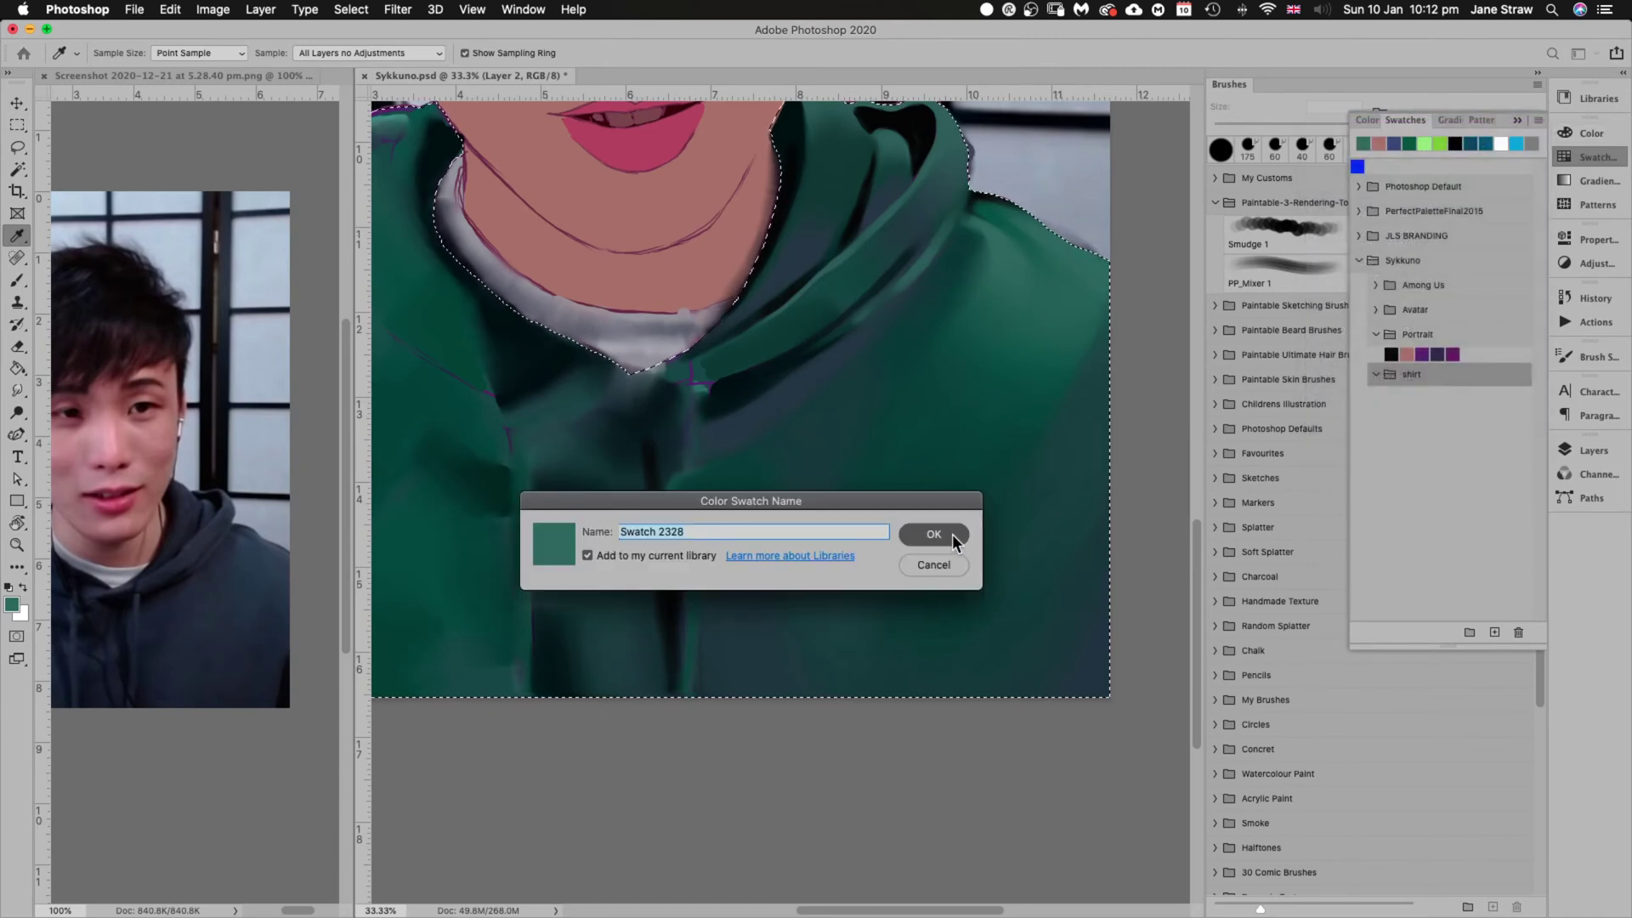
Sample the dark slate tone inside the hood beside the neck and add it to the shirt swatches
click(933, 254)
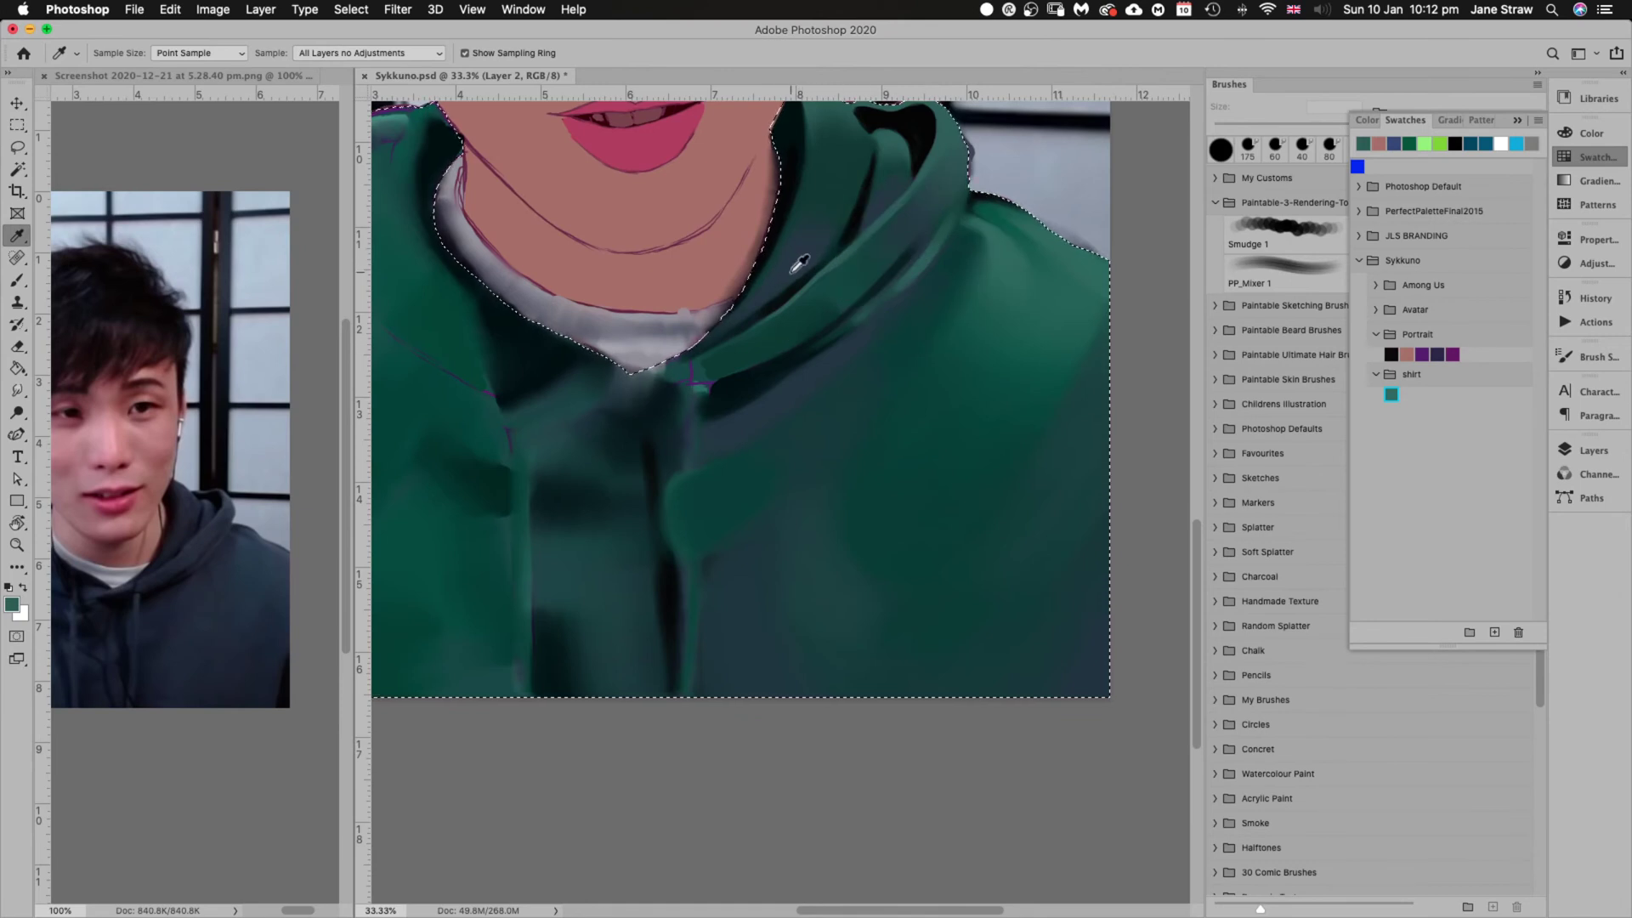
drag(799, 264, 774, 285)
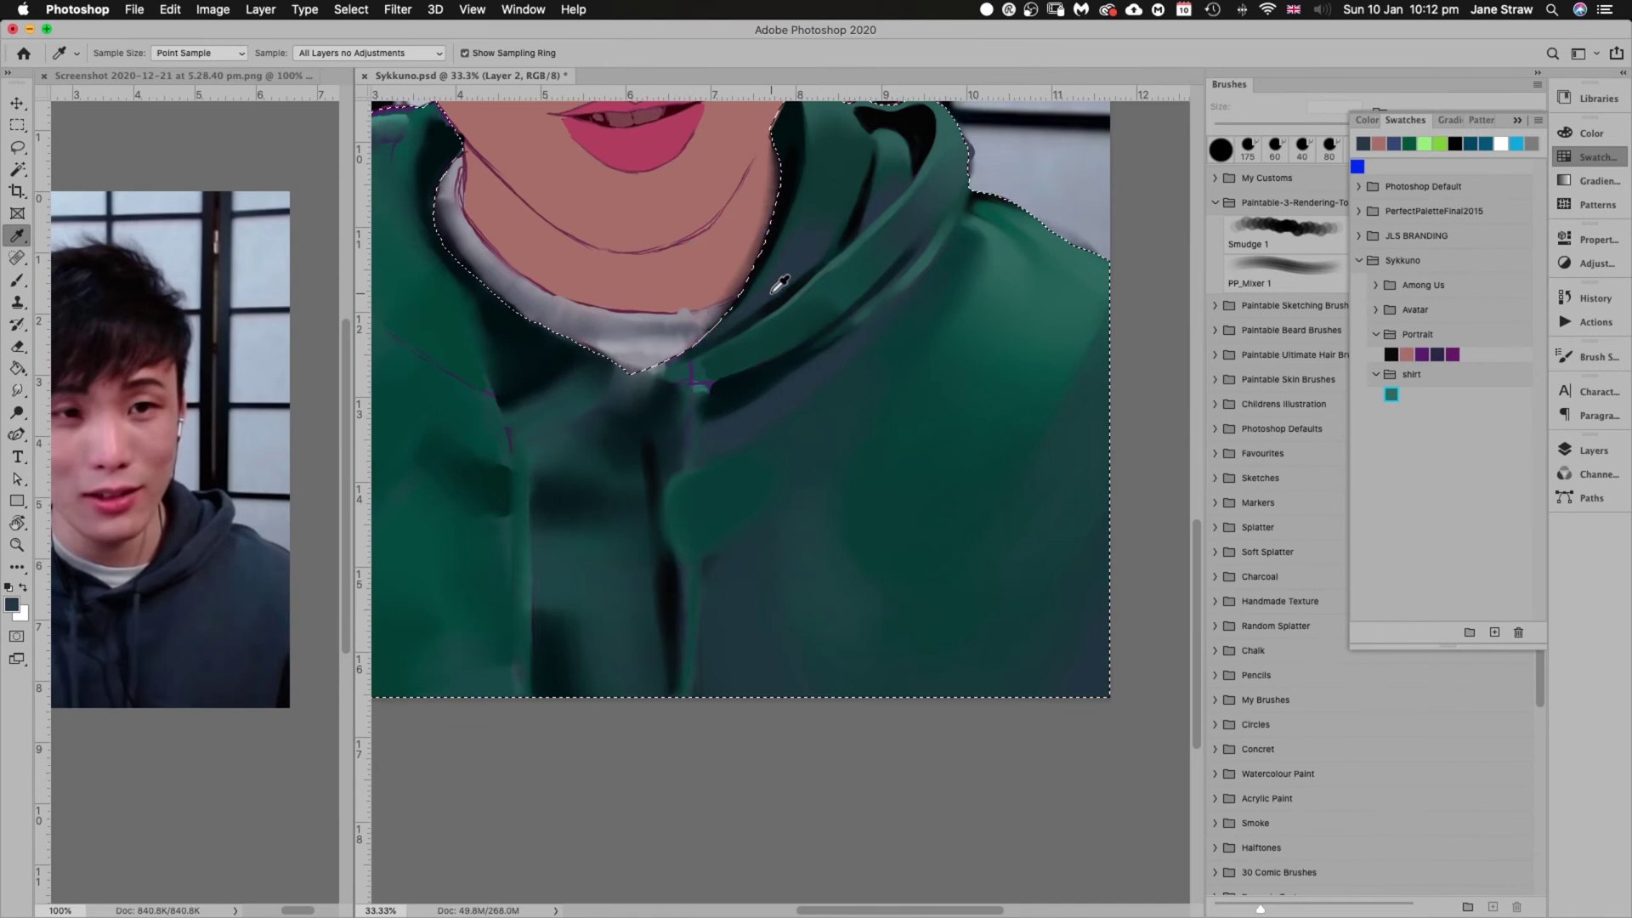
click(1538, 120)
click(1489, 120)
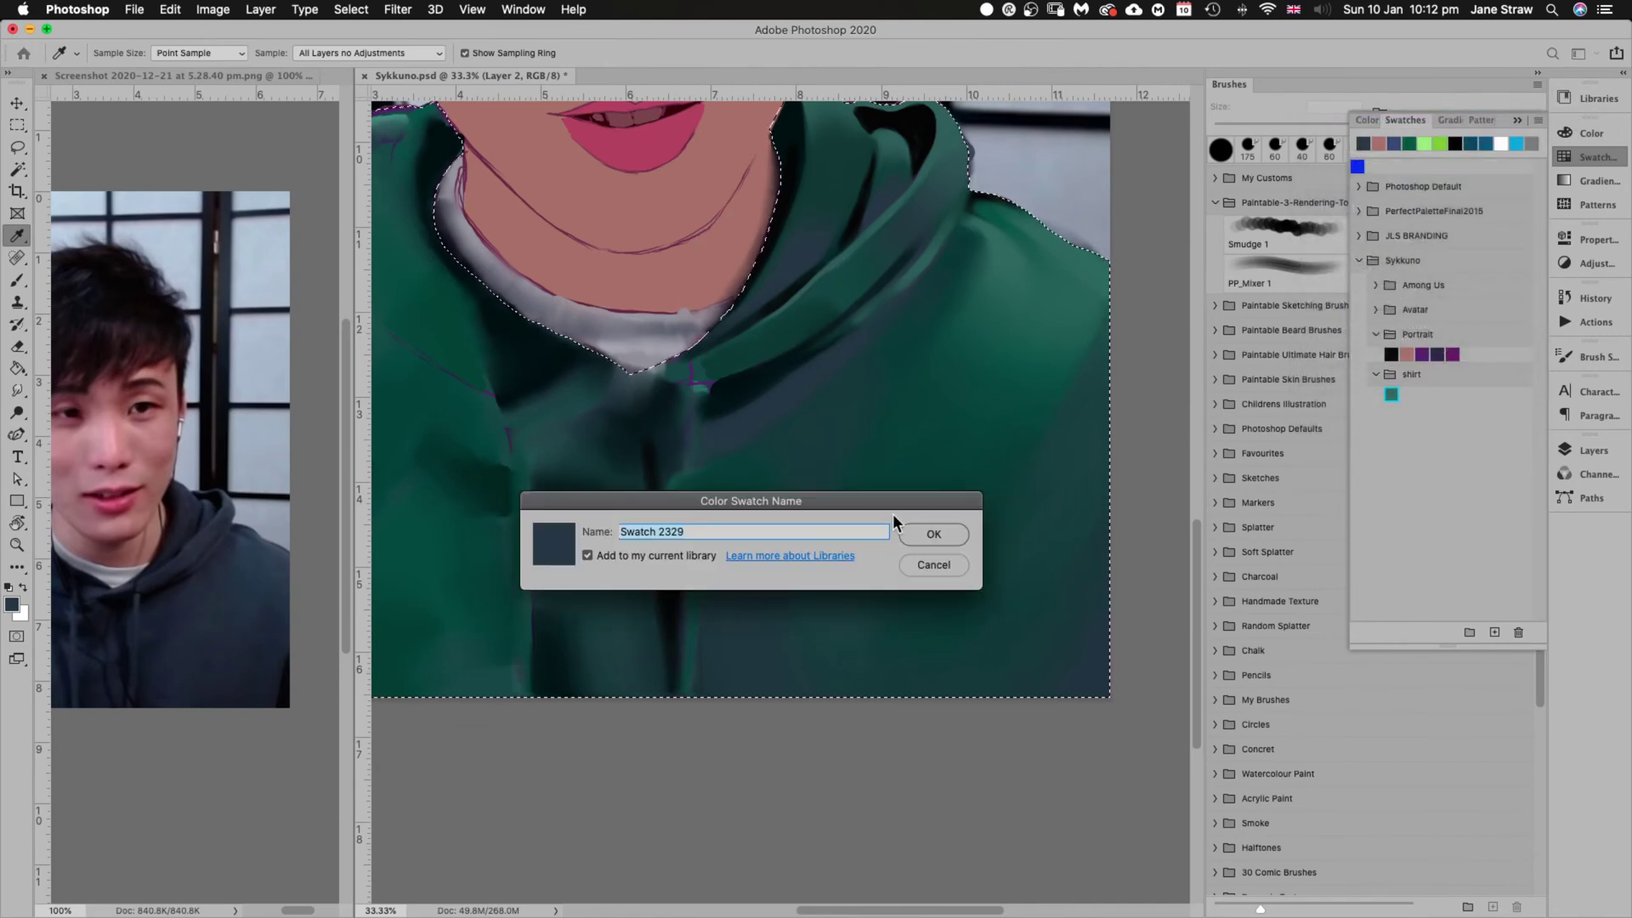
click(933, 534)
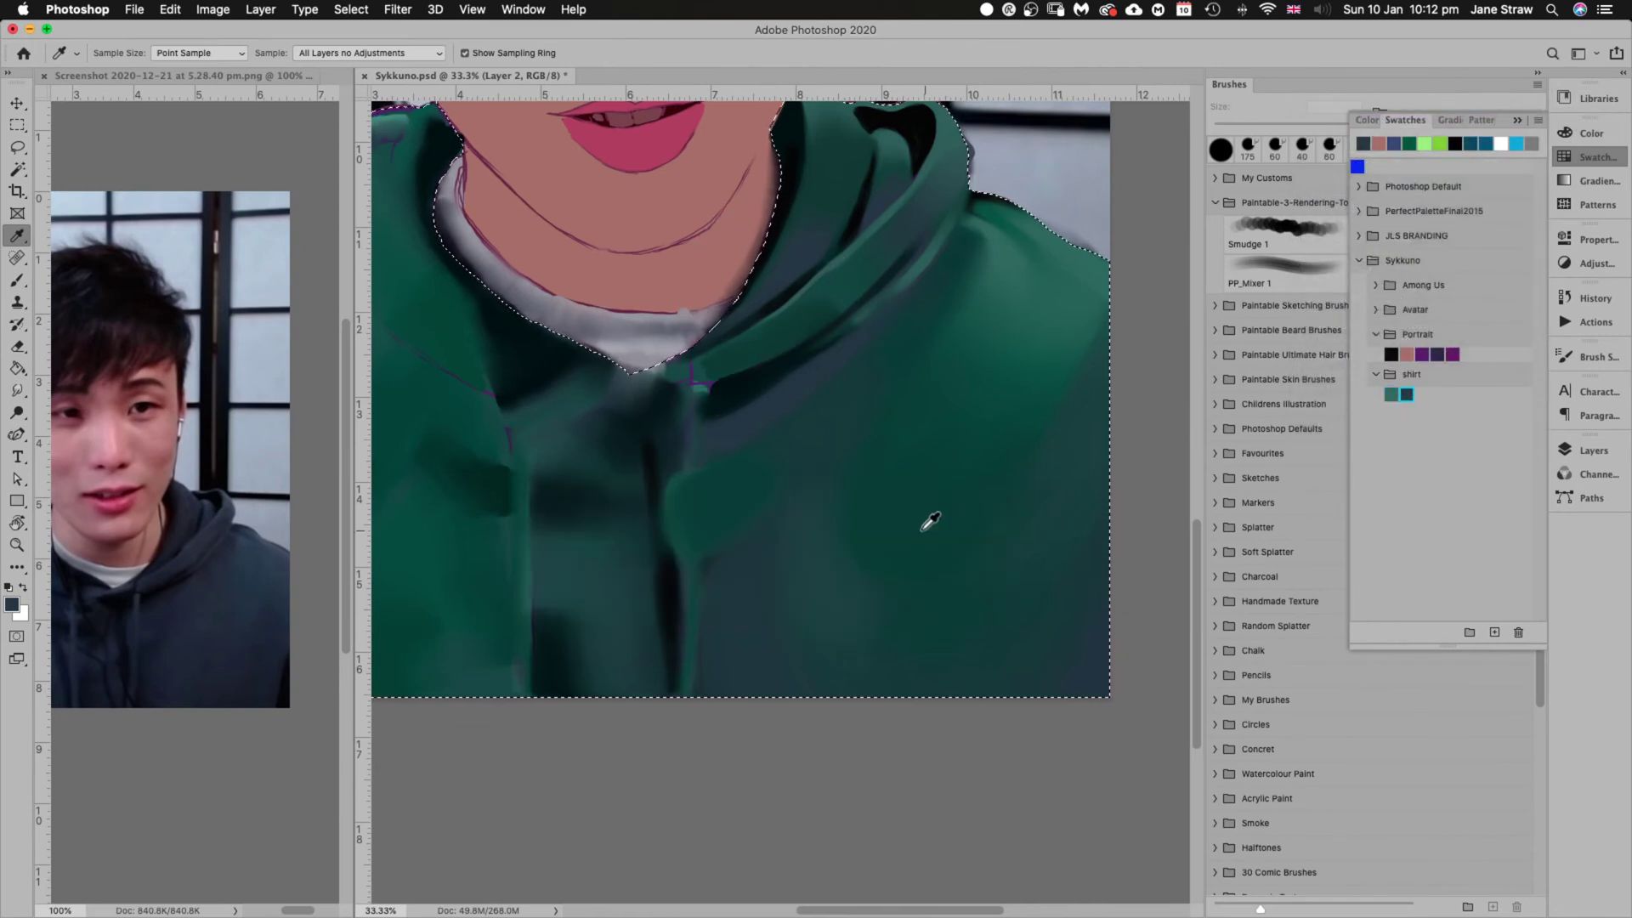
Sample the near-black shadow under the hood's edge and add it to the shirt swatches
click(752, 380)
click(1538, 121)
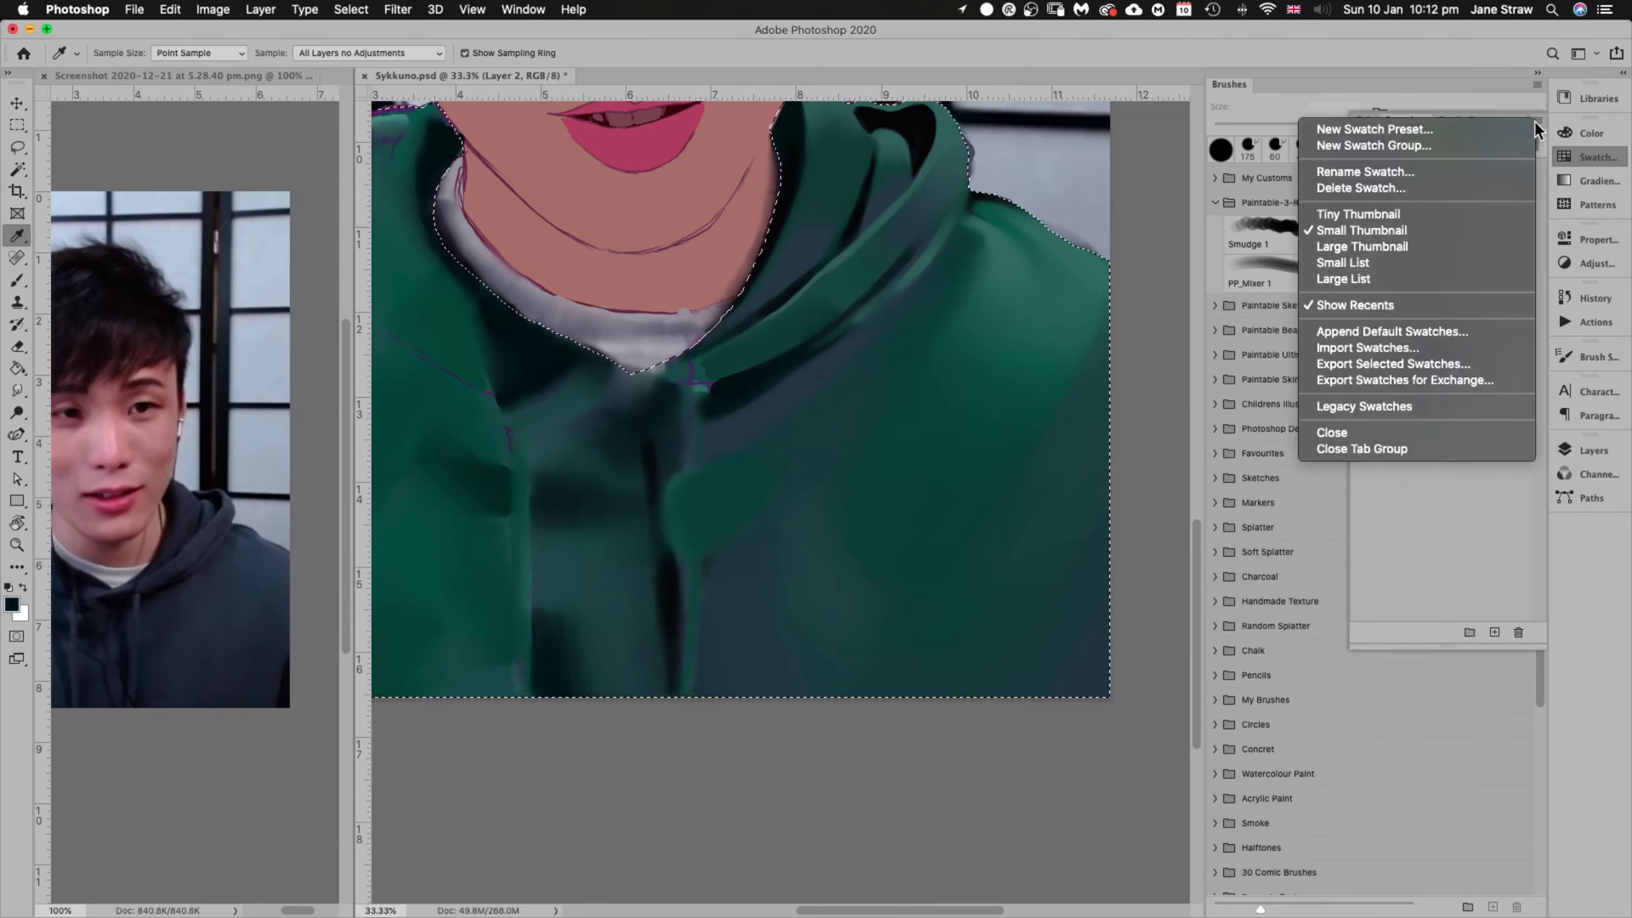
click(1518, 130)
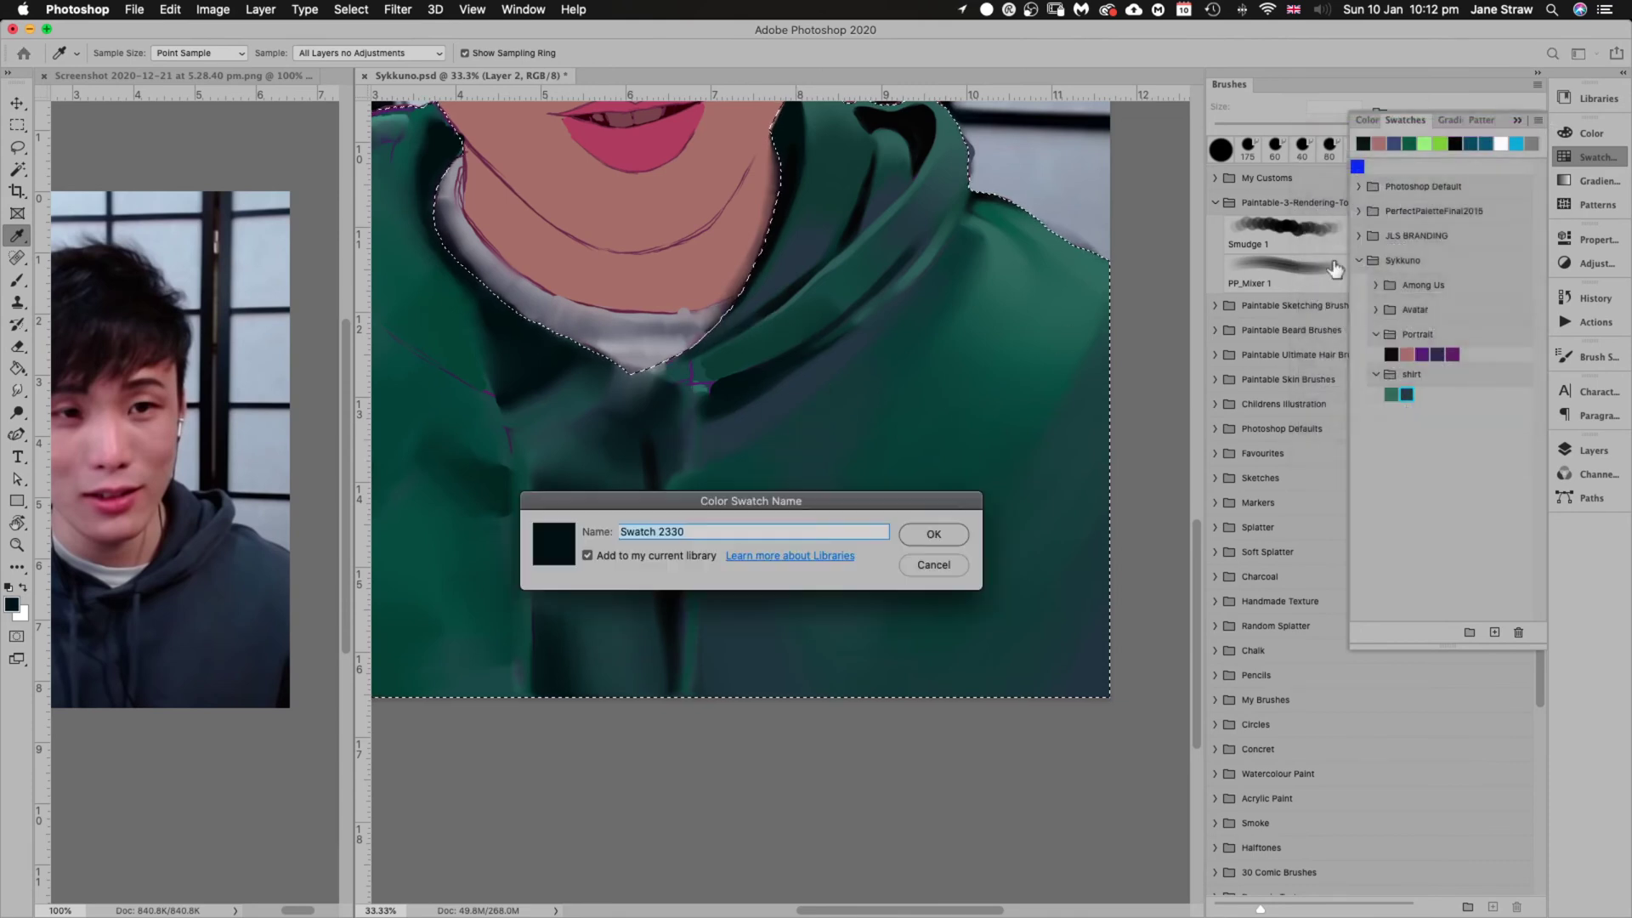
click(943, 532)
Sample the slate blue at the hoodie's lower right corner and add it to the shirt swatches
click(1102, 674)
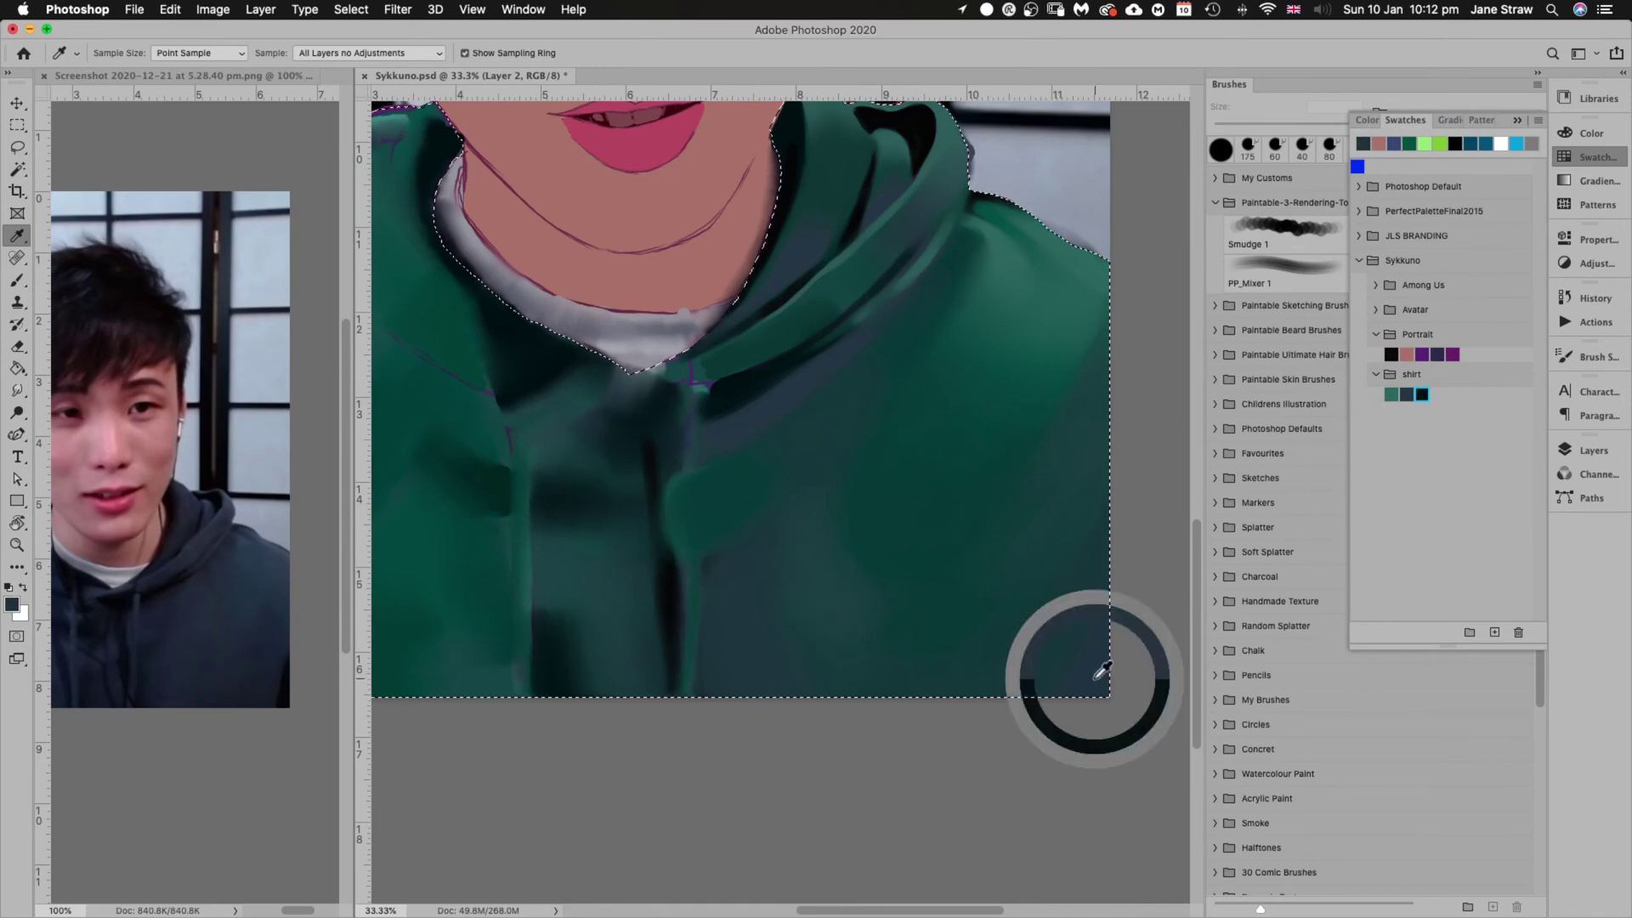
click(1539, 119)
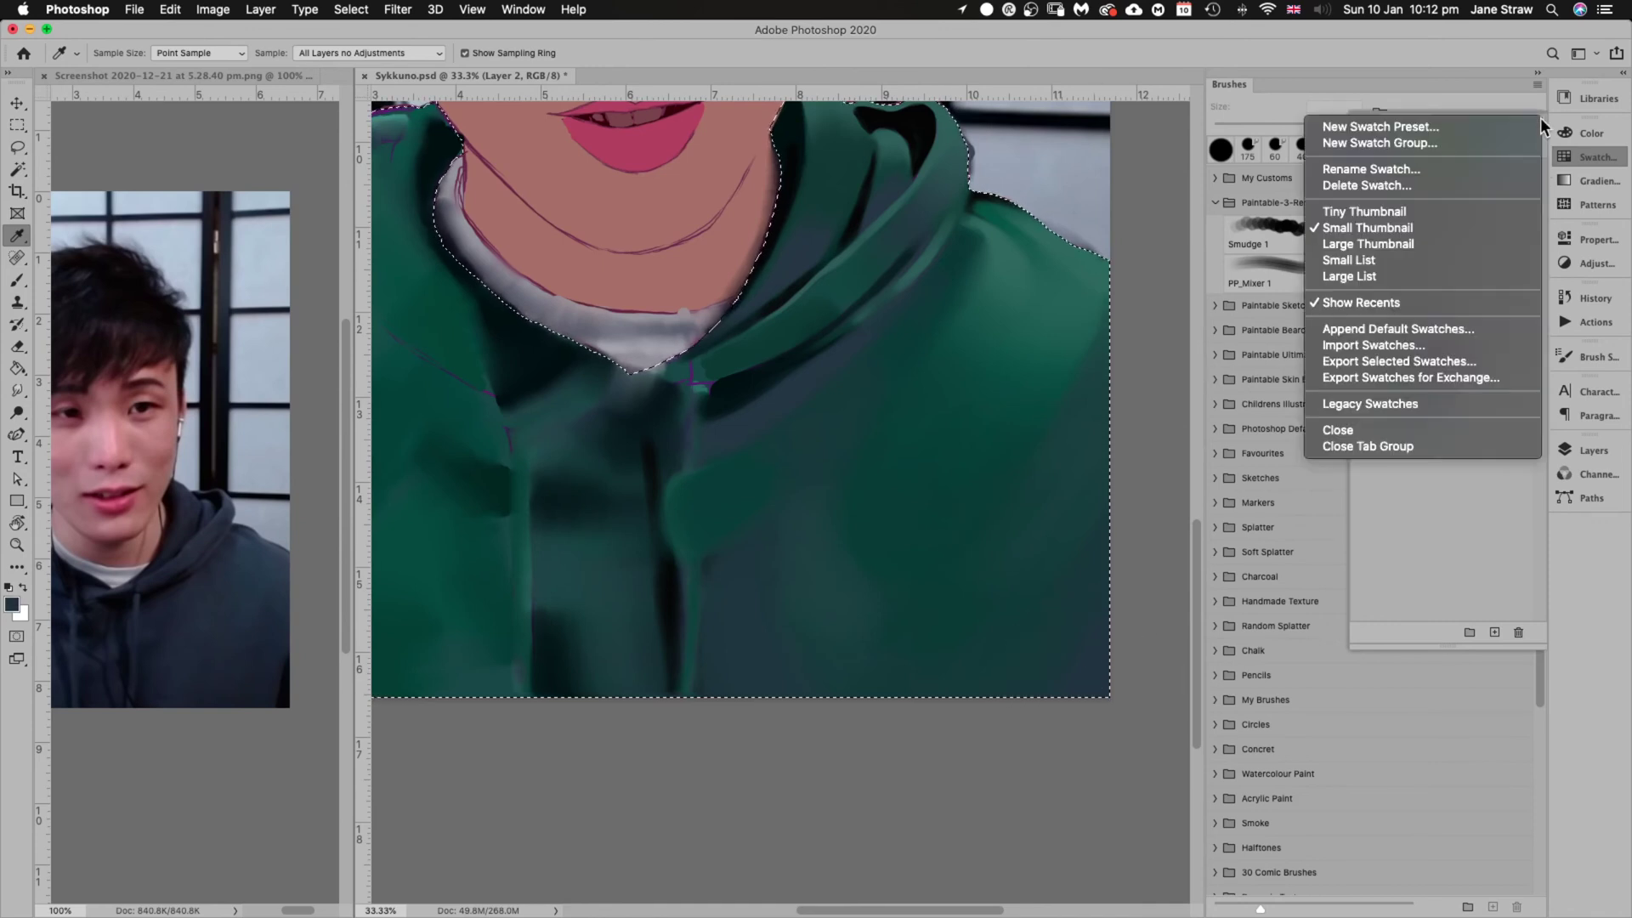
click(1517, 126)
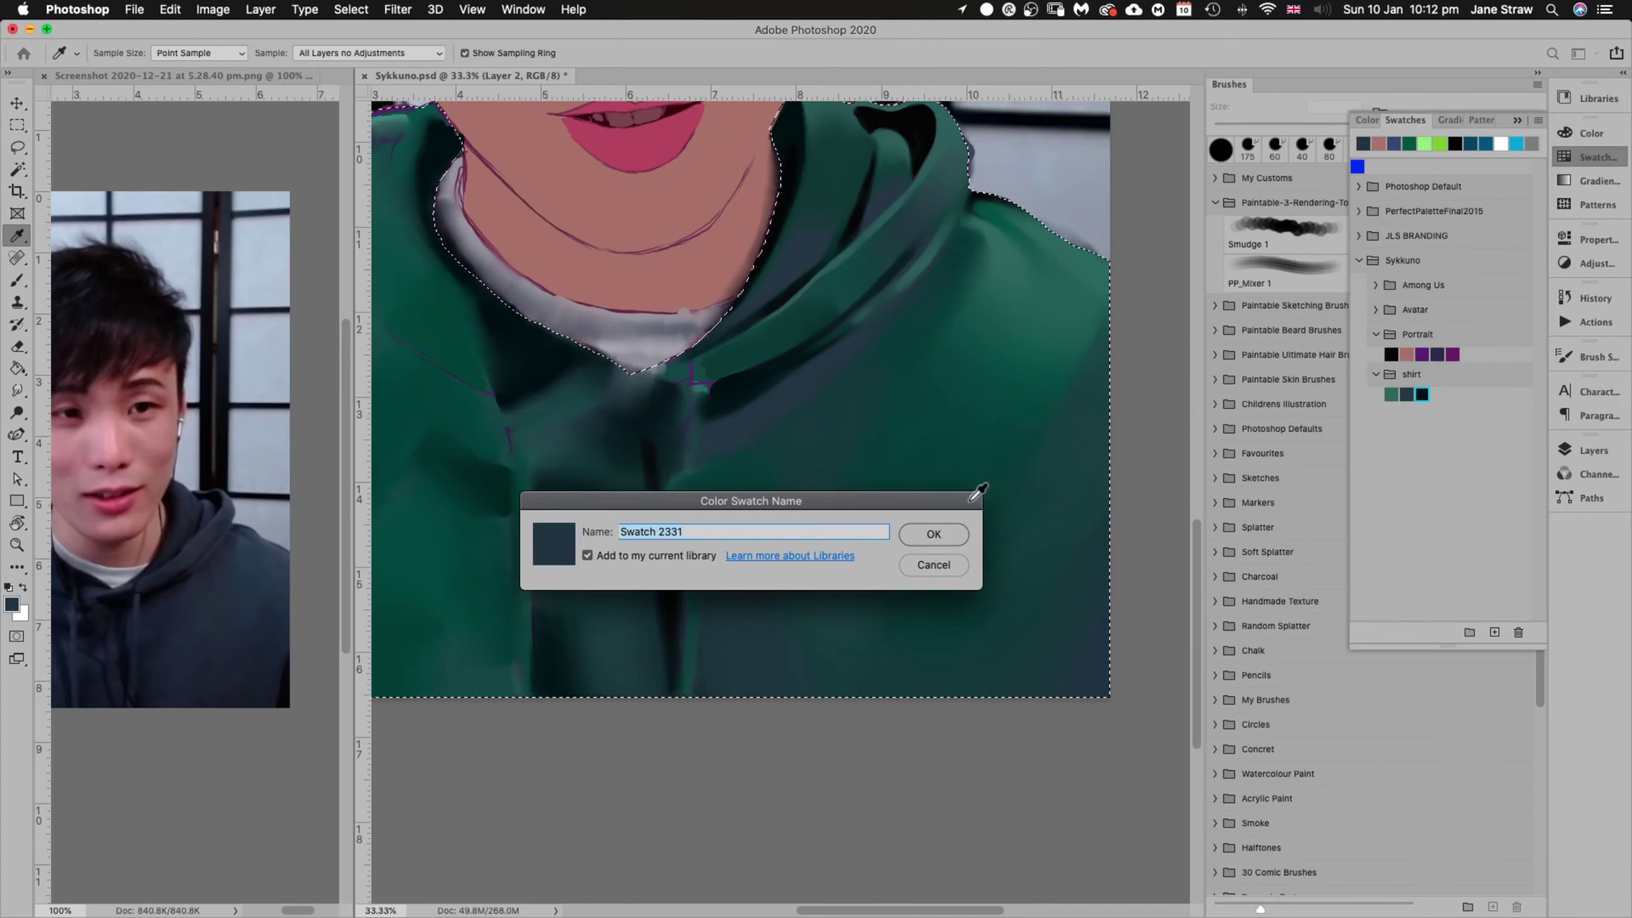
click(934, 534)
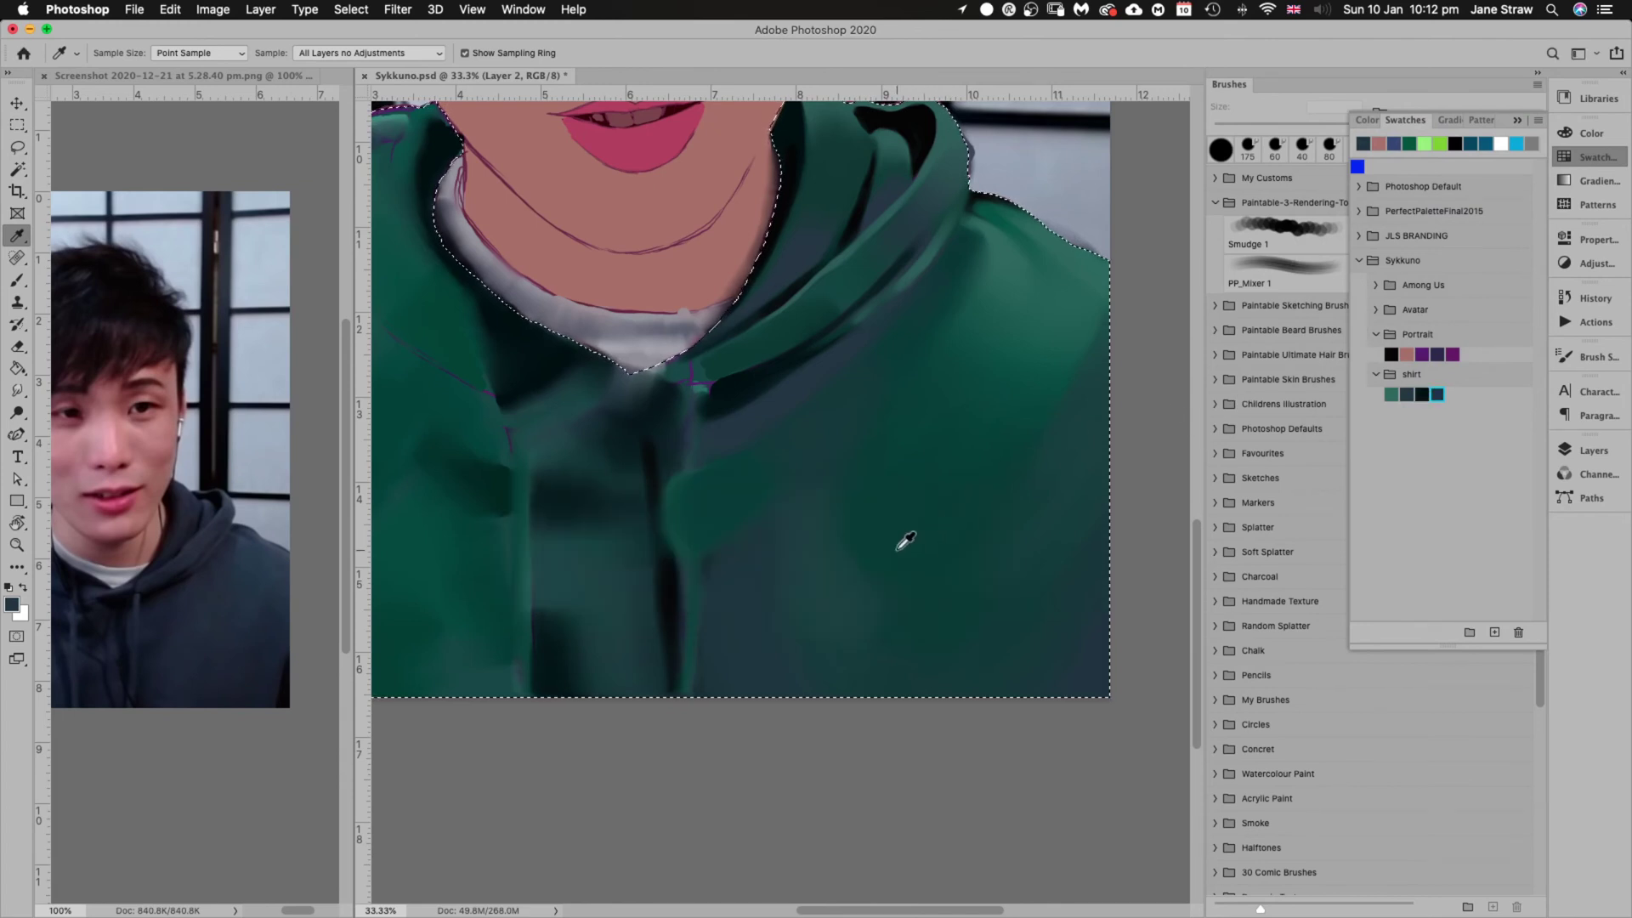
Sample the dark teal on the hoodie's central front panel and add it to the shirt swatches
click(705, 382)
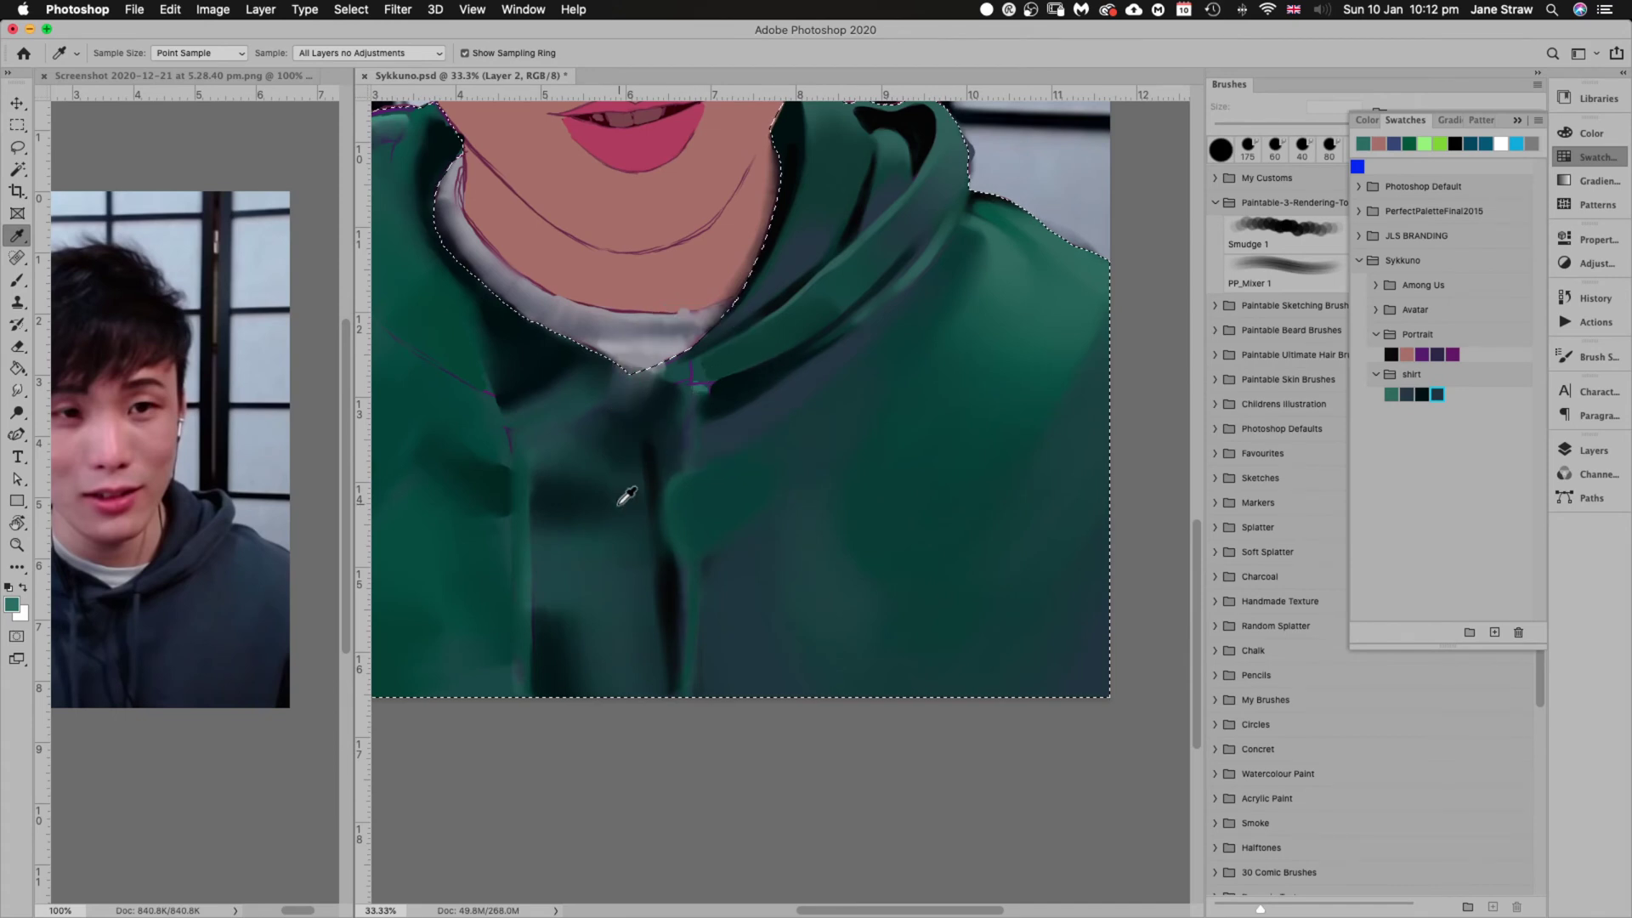
drag(567, 569, 573, 553)
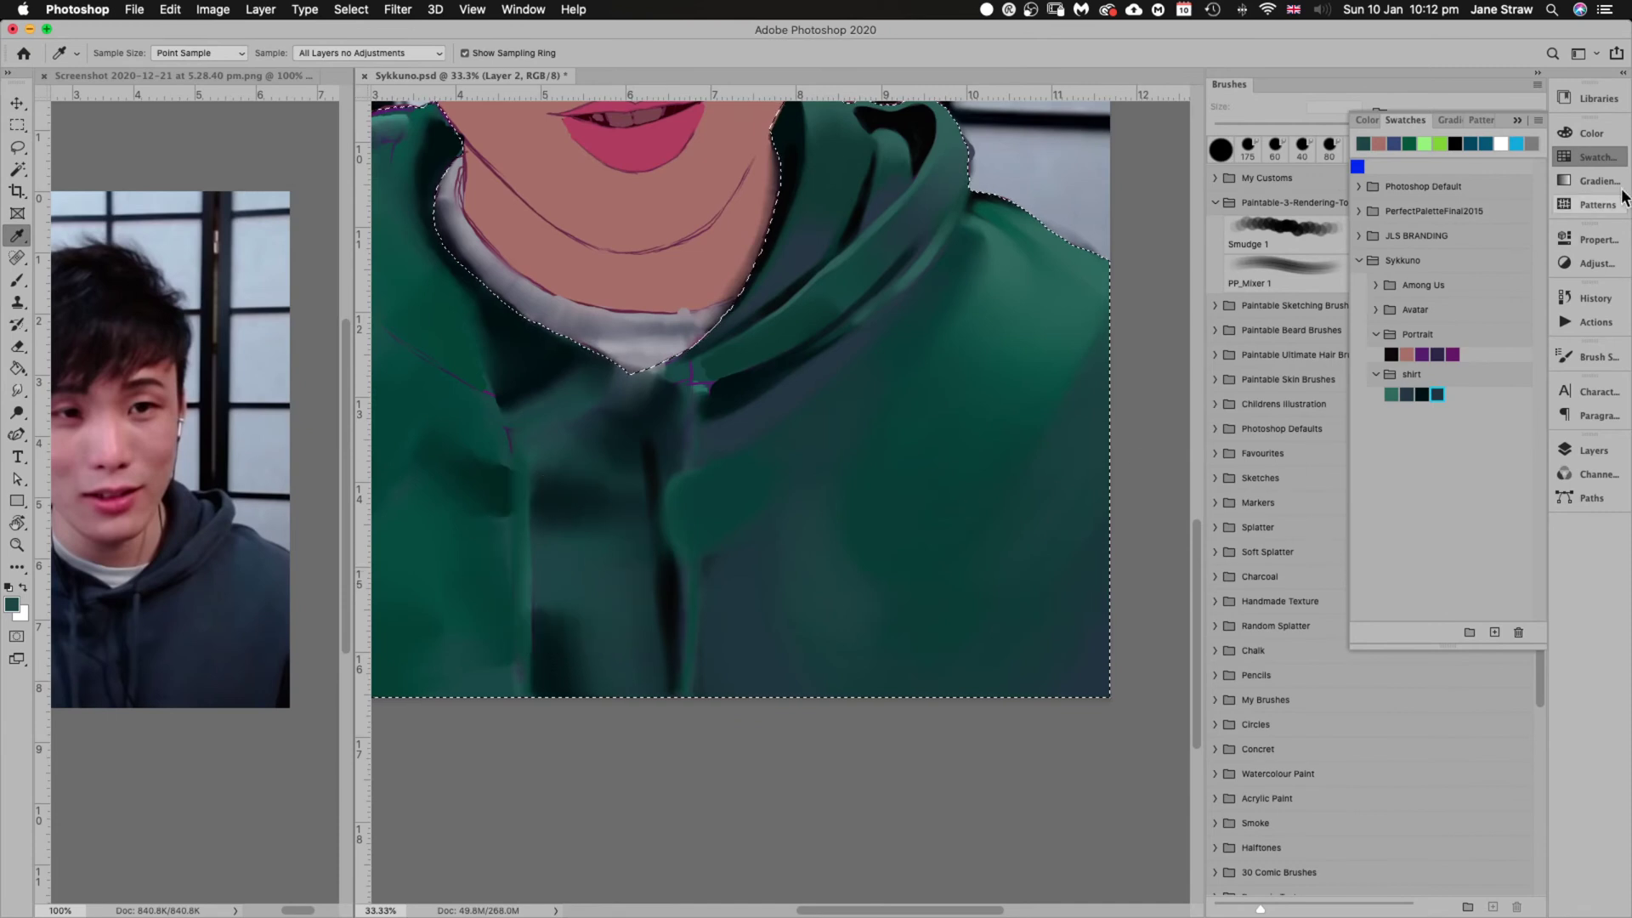
click(1538, 120)
click(1452, 124)
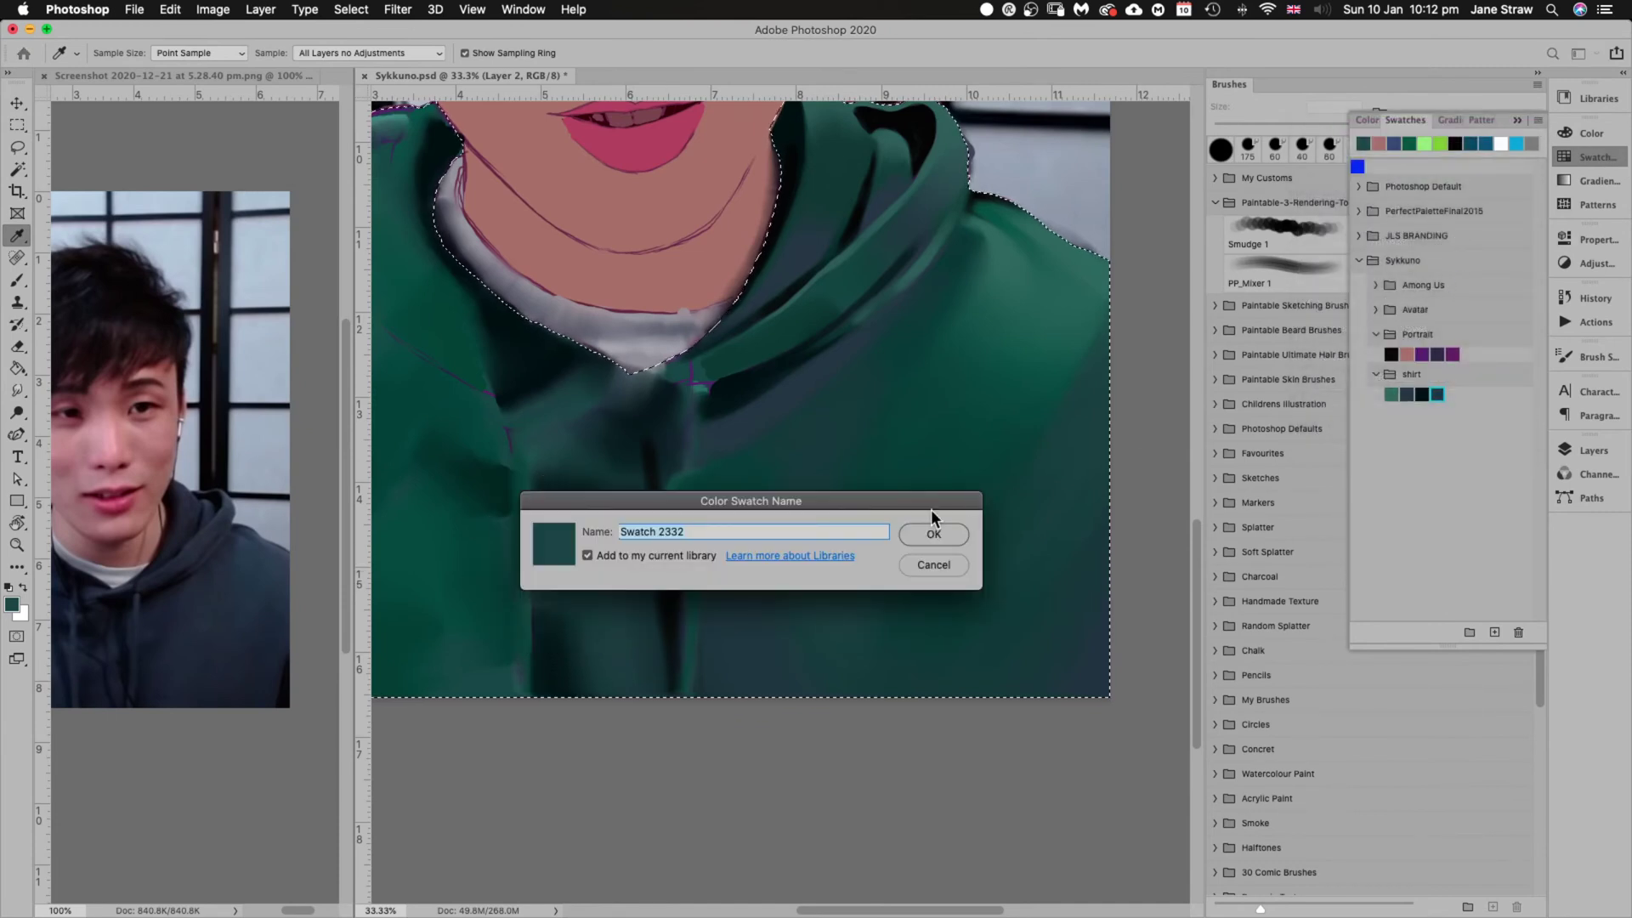
click(923, 536)
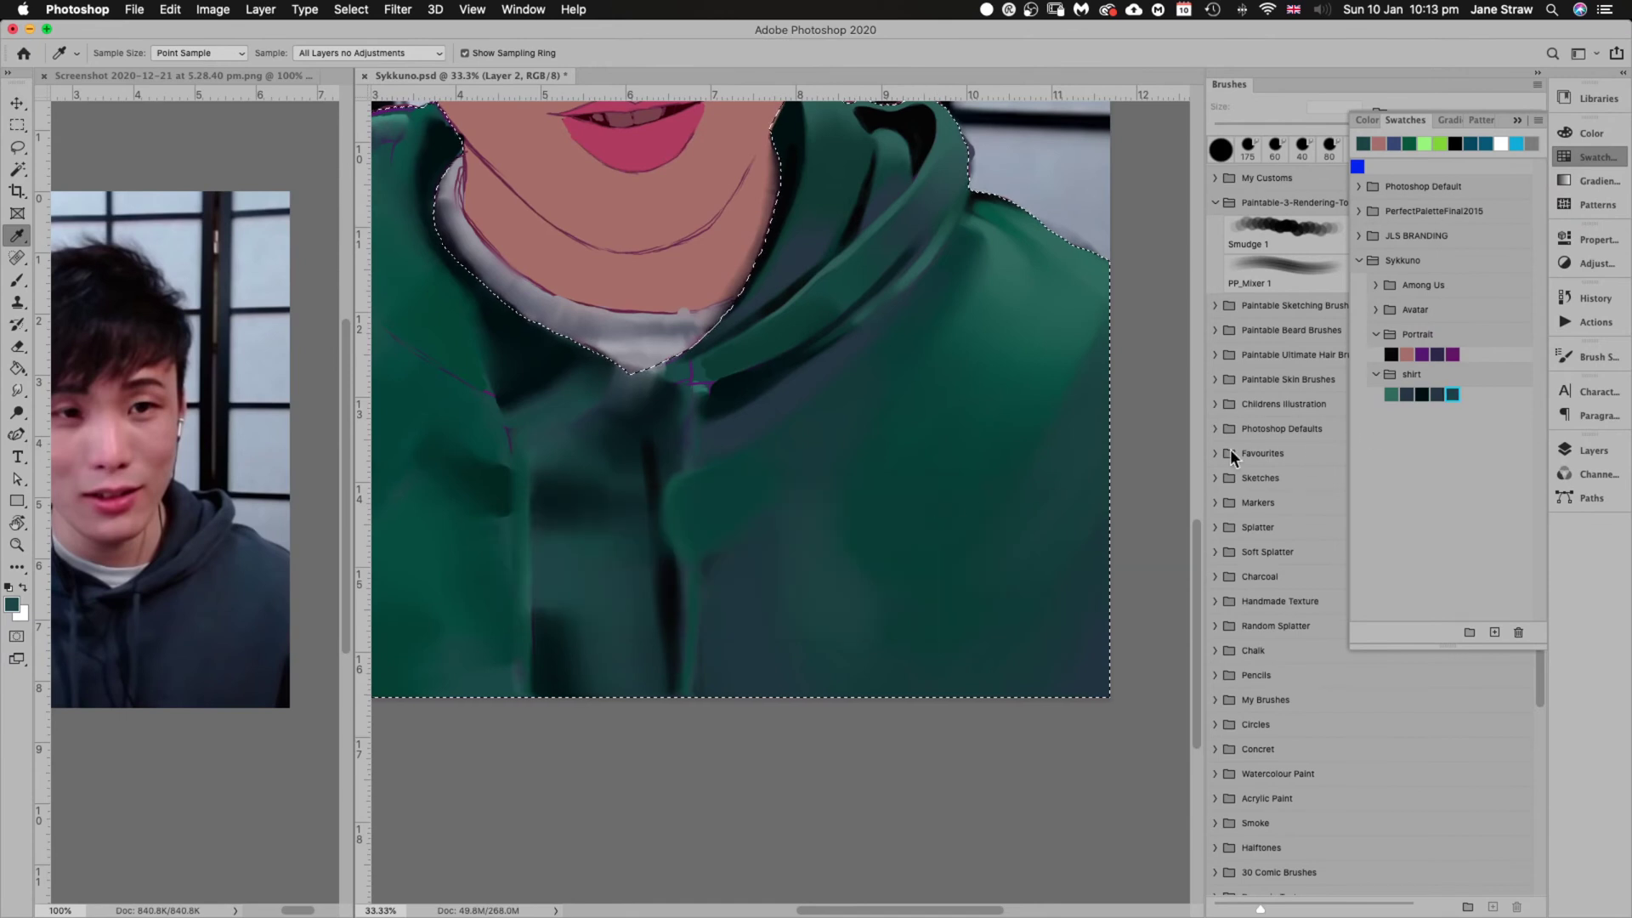
Sample a dark green from the left half of the hoodie and add it to the shirt swatches
scroll(711, 637, left, 5)
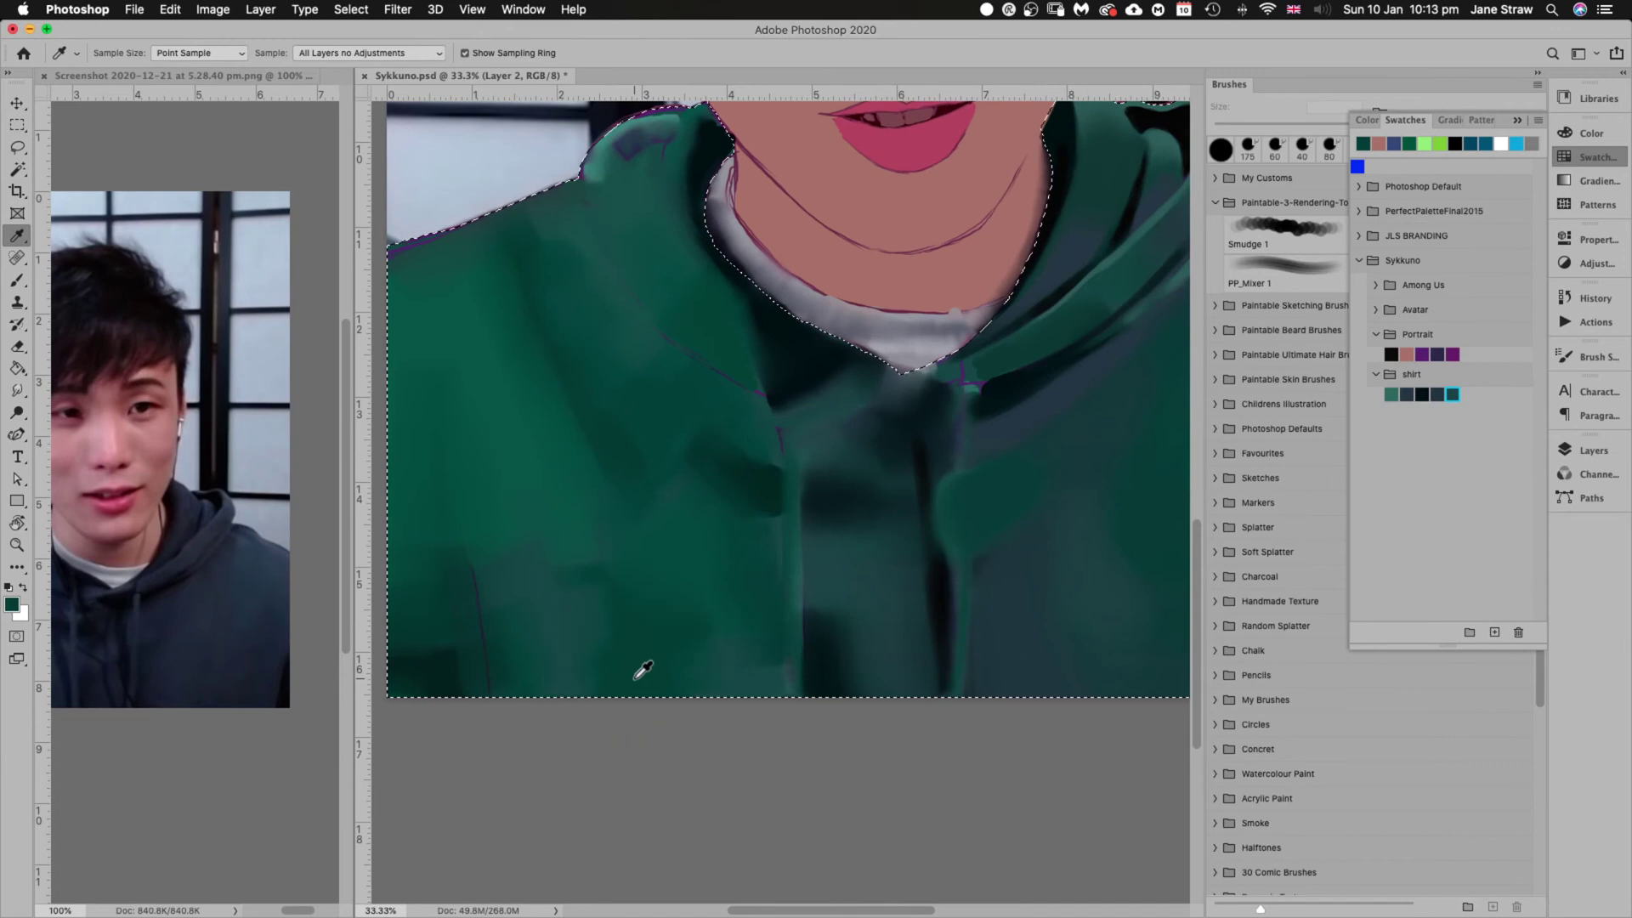
click(1538, 120)
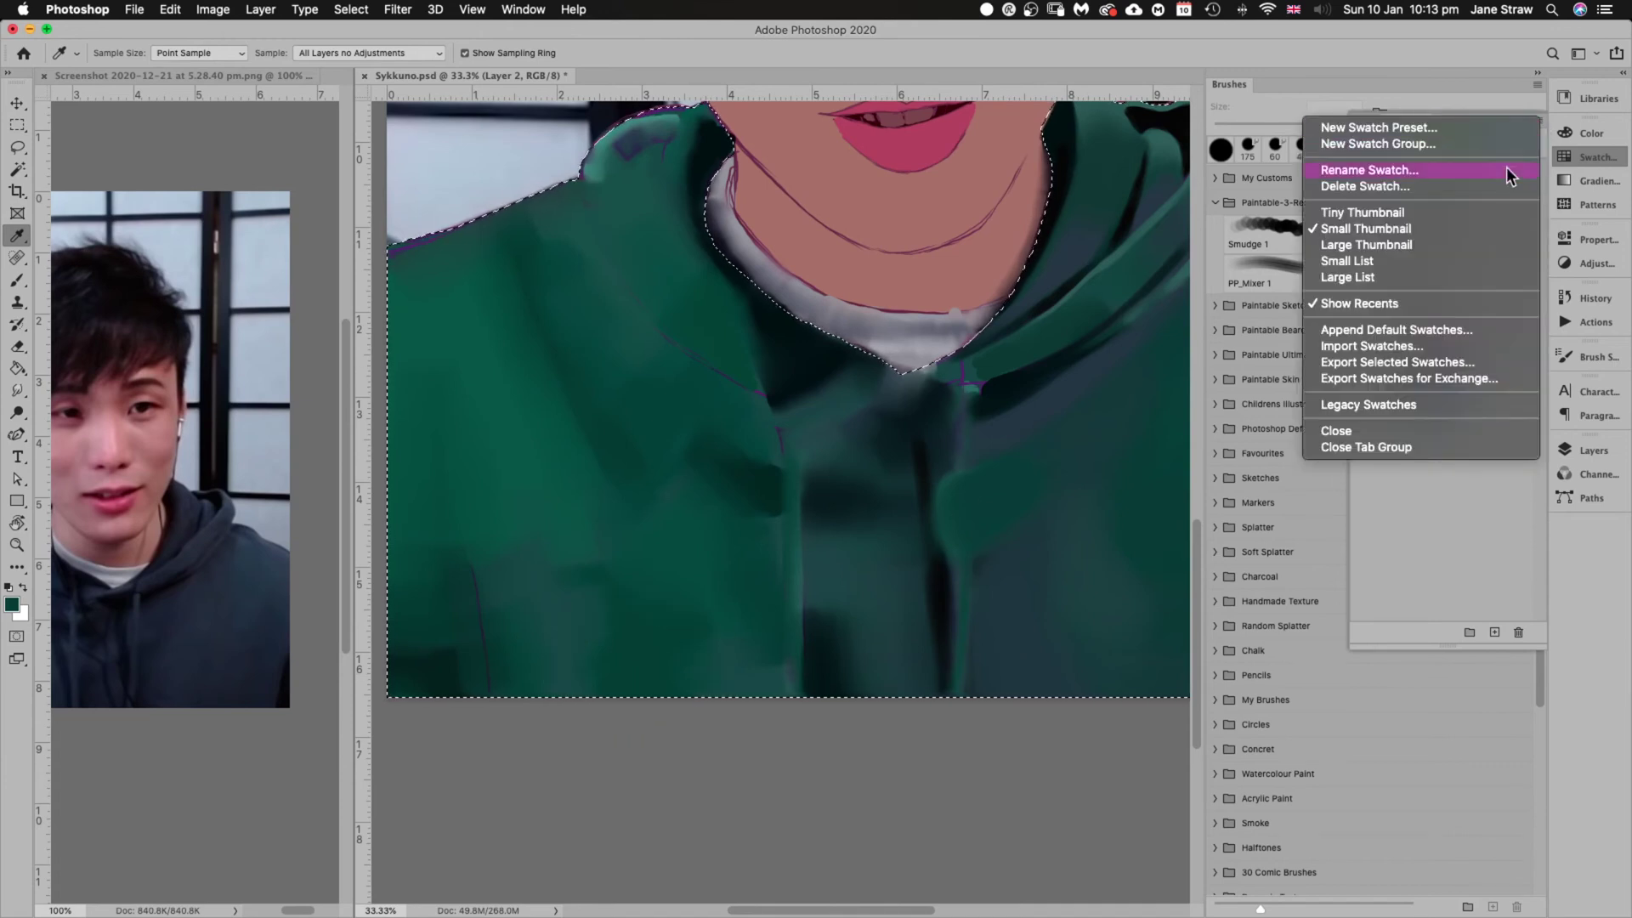
click(1479, 131)
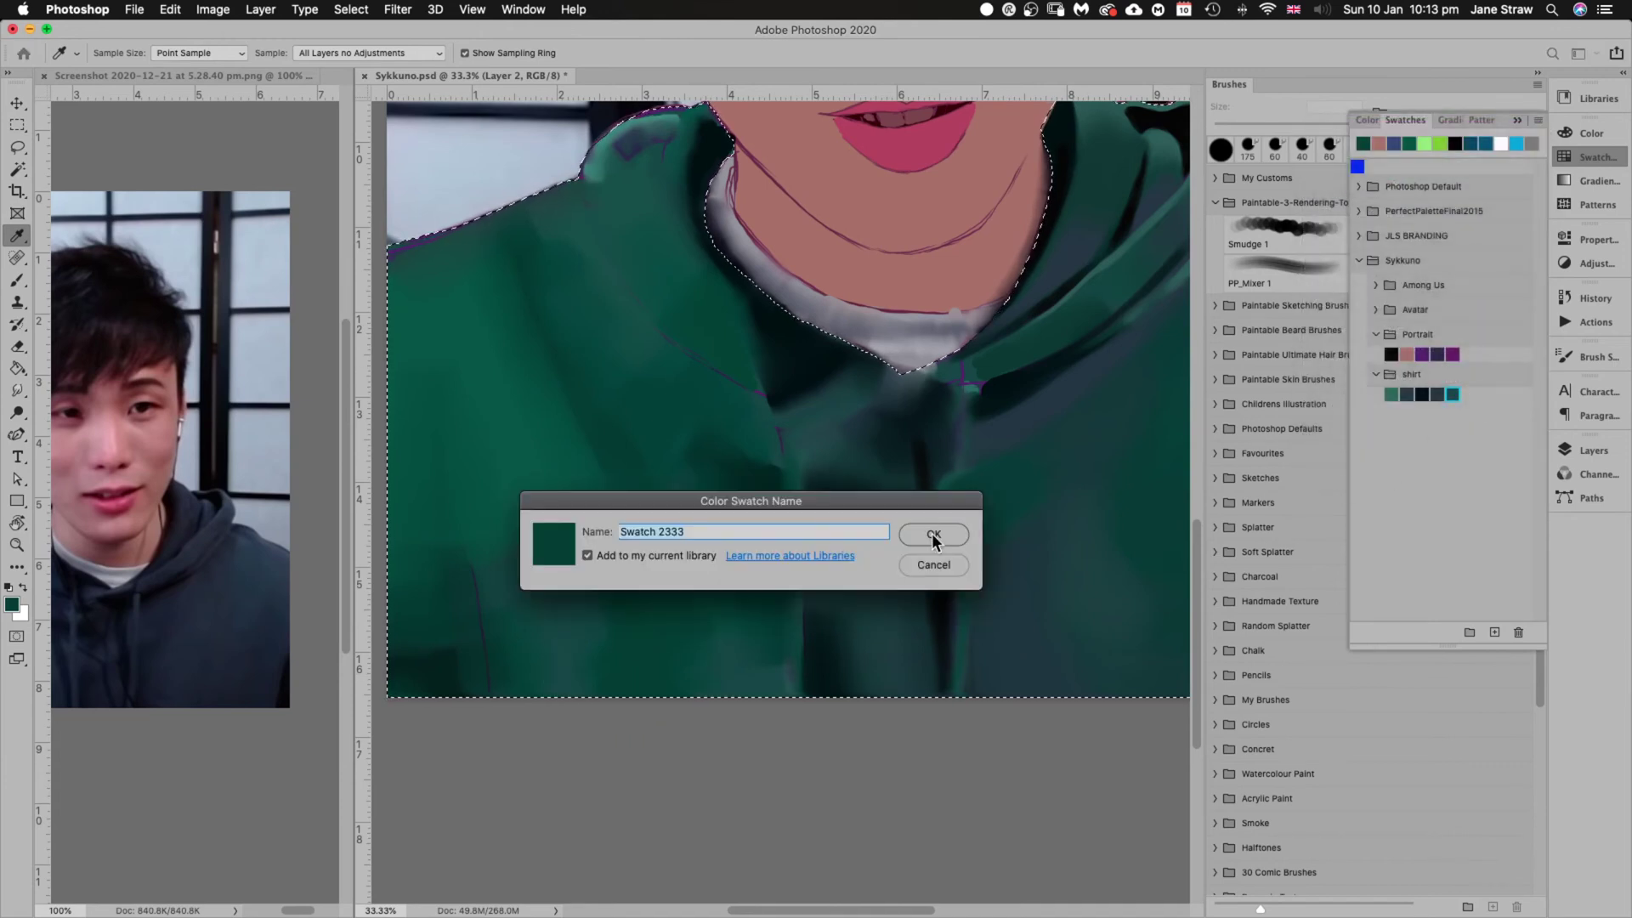
click(932, 536)
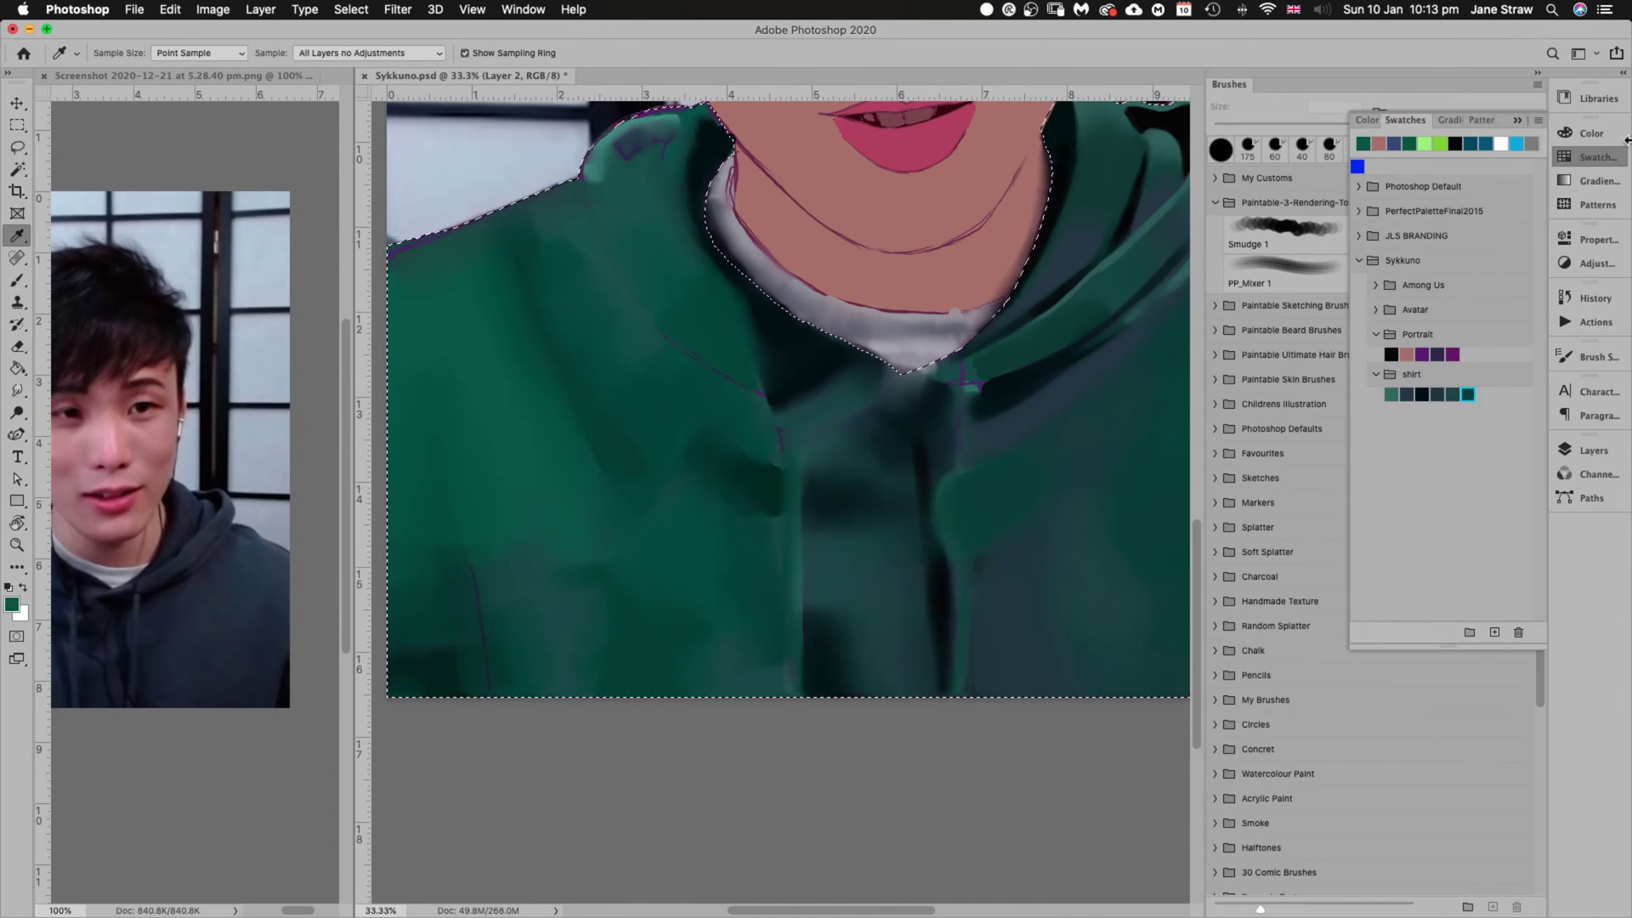
Save the sampled brighter green as a shirt swatch and pick up a dark teal from the hoodie beside the collar
click(1538, 120)
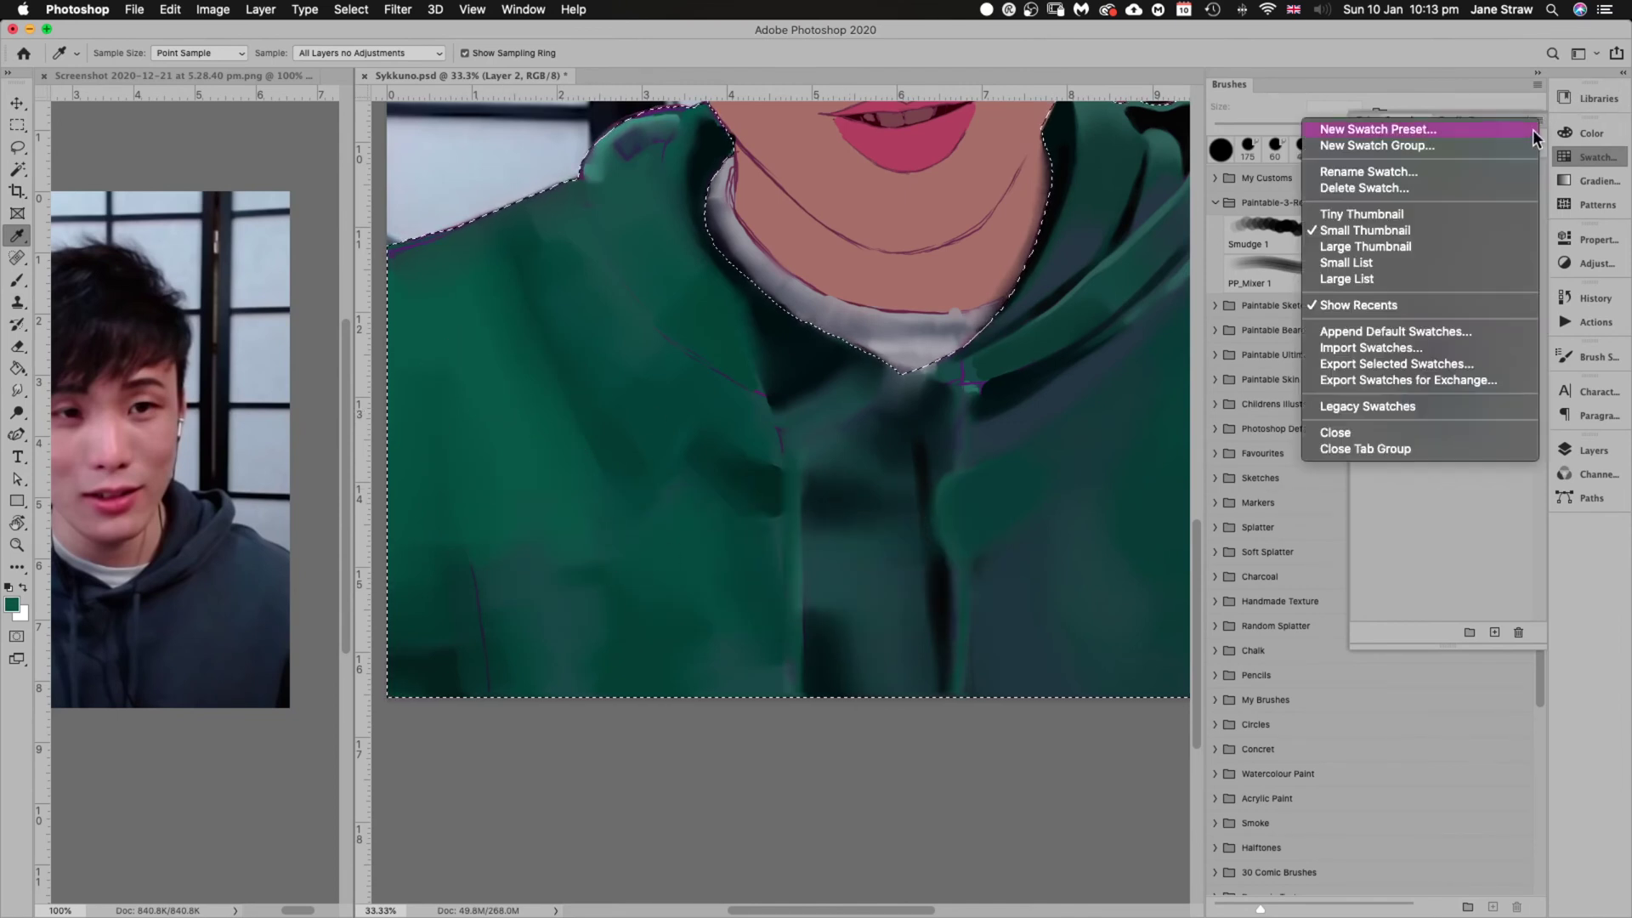
click(1447, 130)
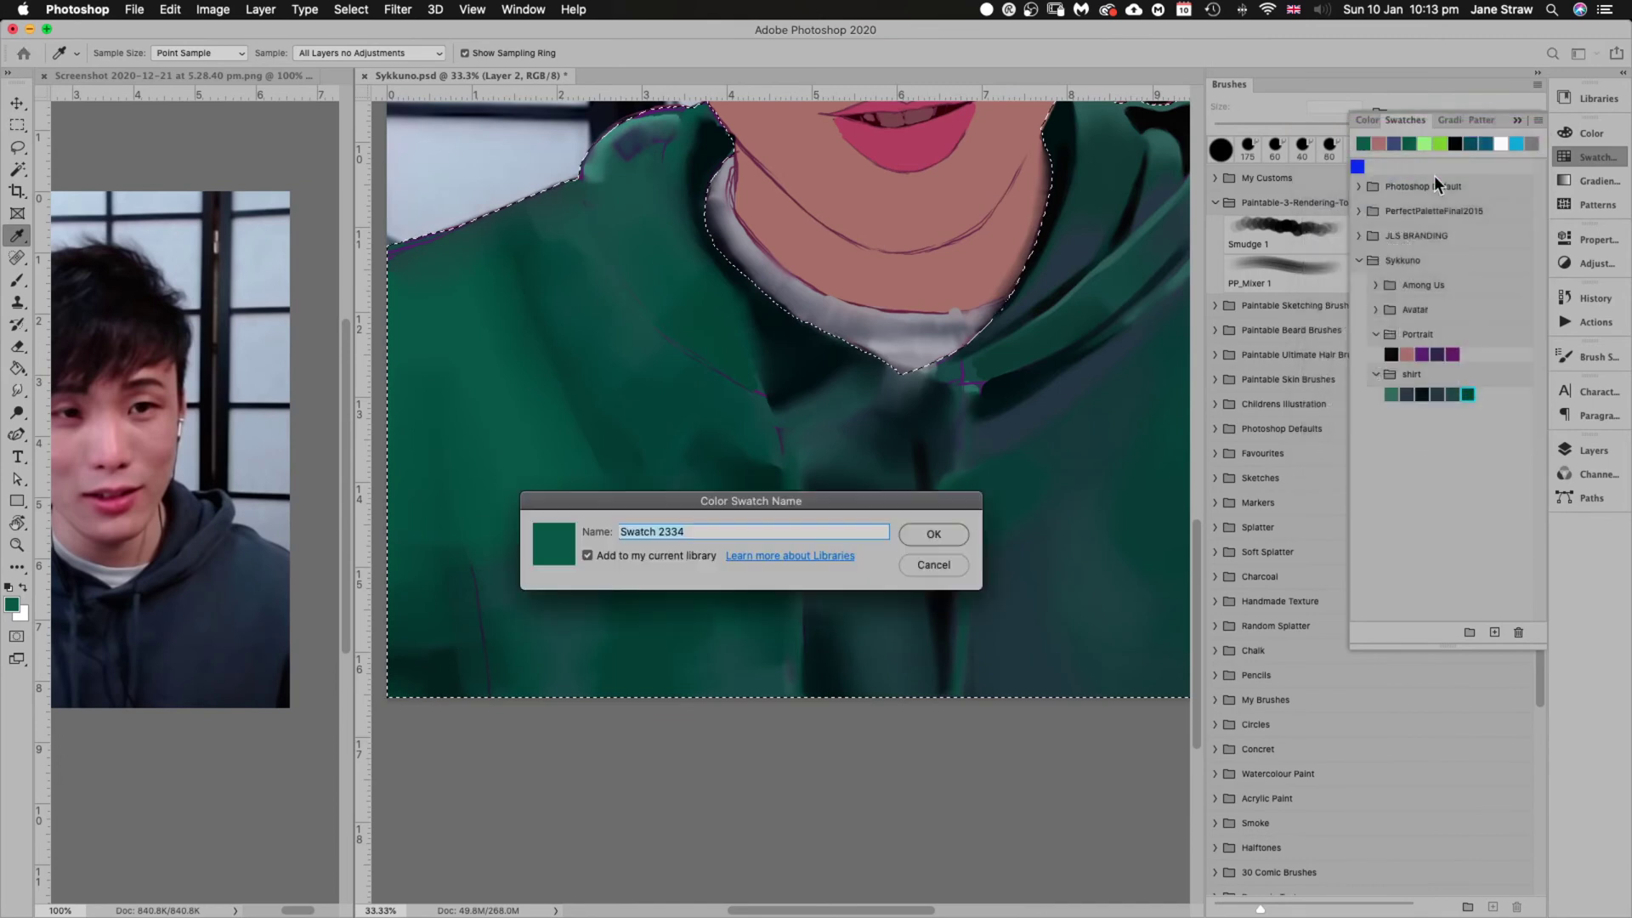
click(934, 534)
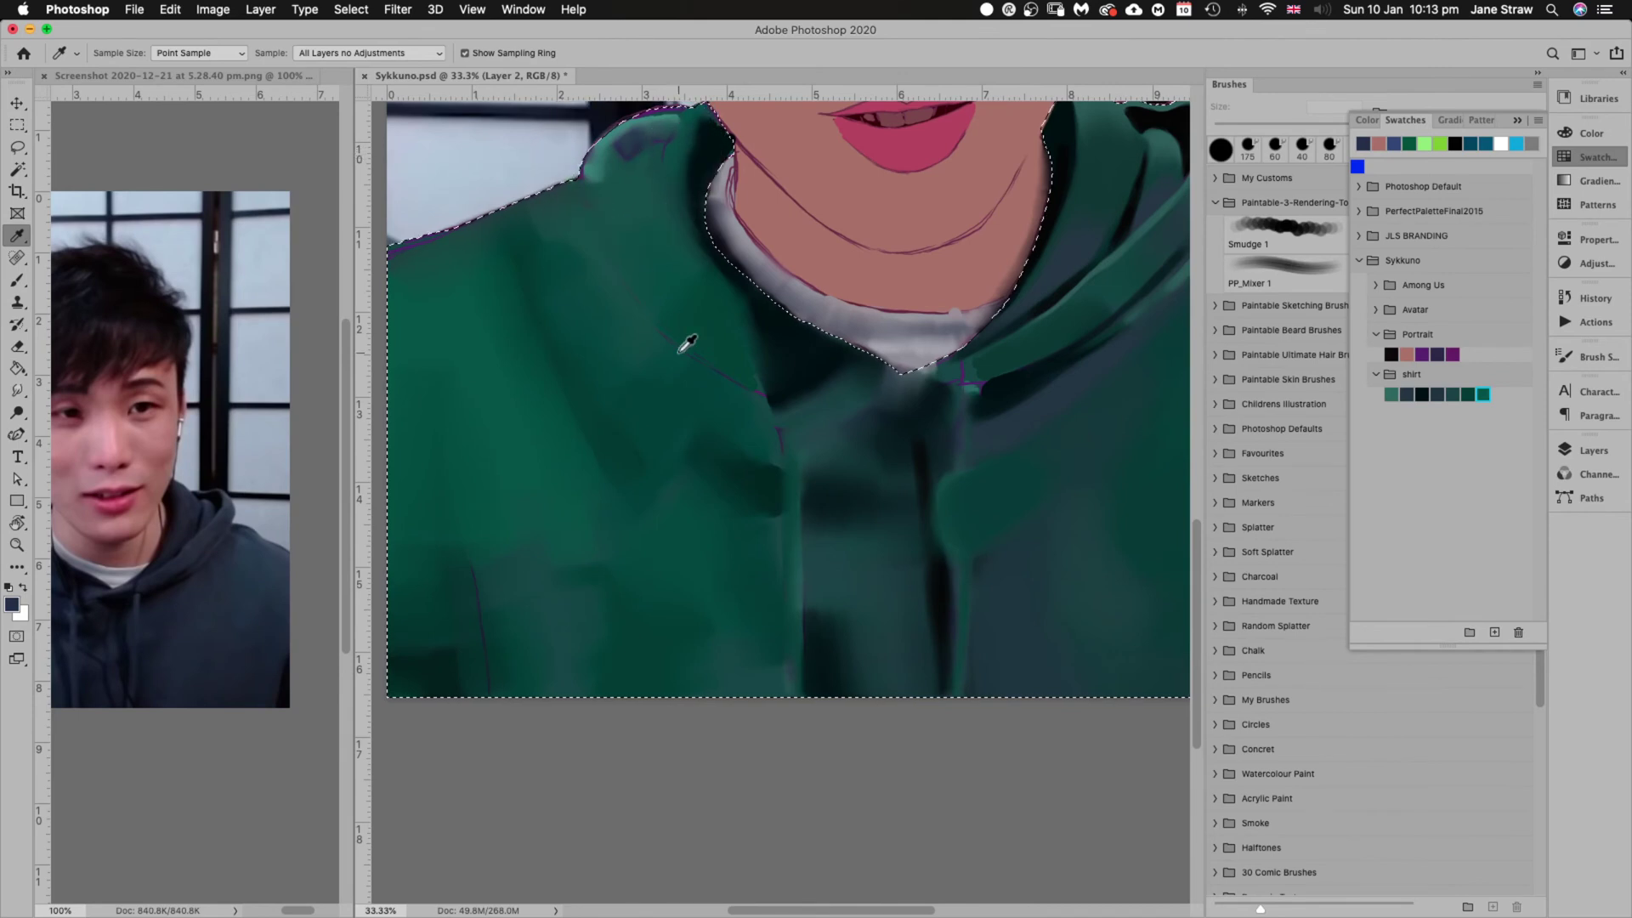
click(745, 372)
drag(745, 371, 731, 366)
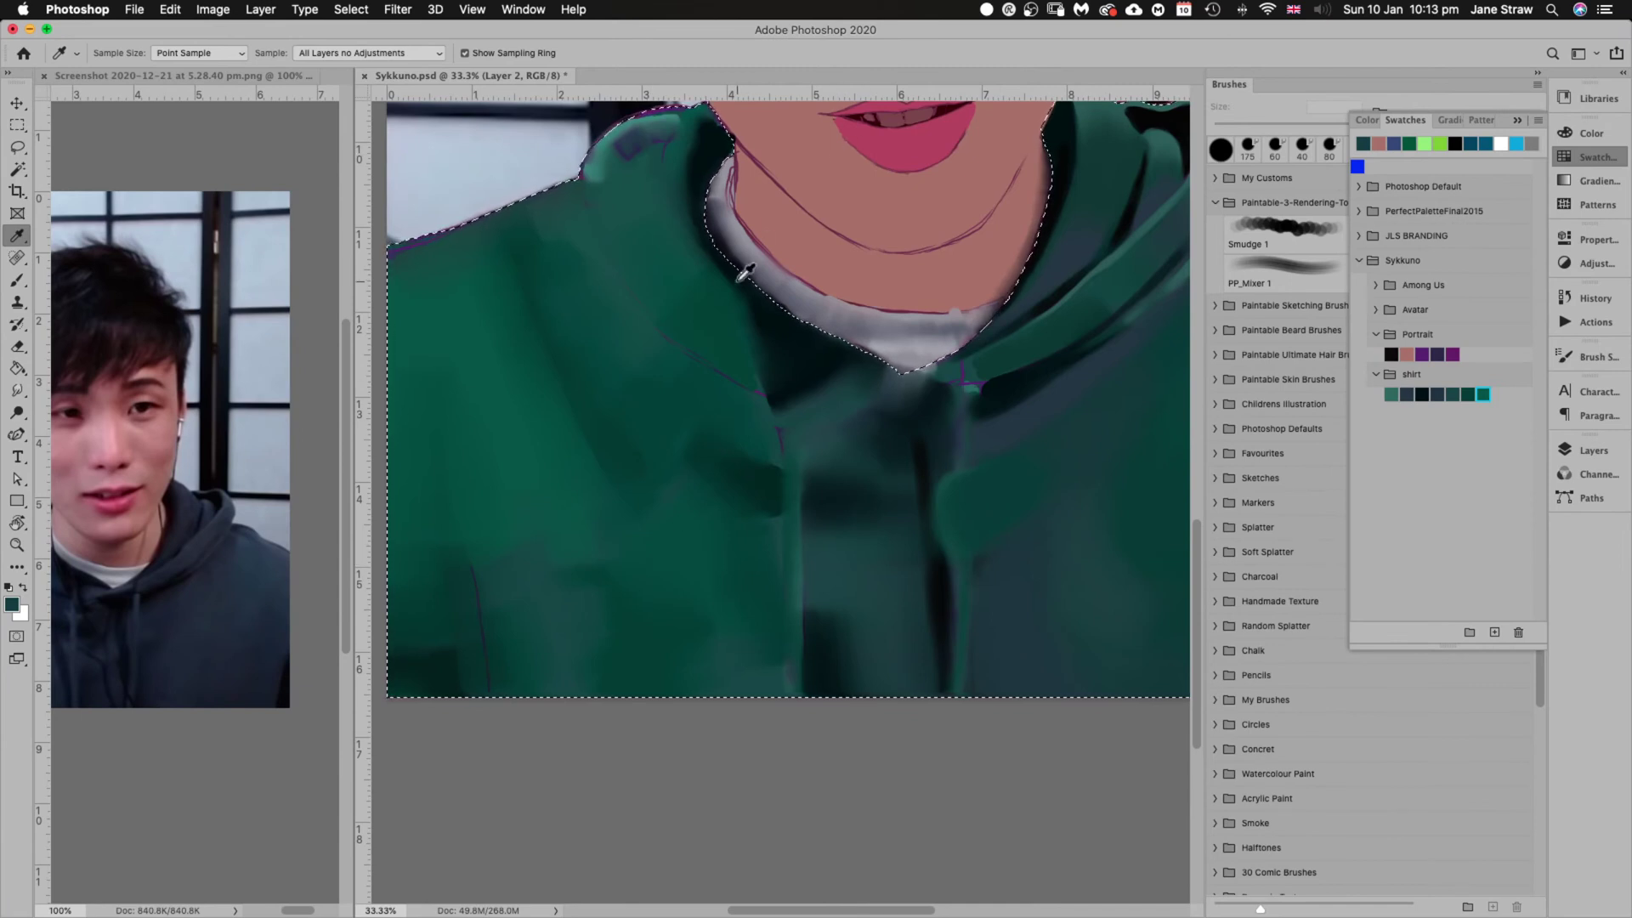
Examine the hoodie's shading with the selection temporarily removed and restored, and check the layer stack
key(ctrl+d)
scroll(809, 248, right, 4)
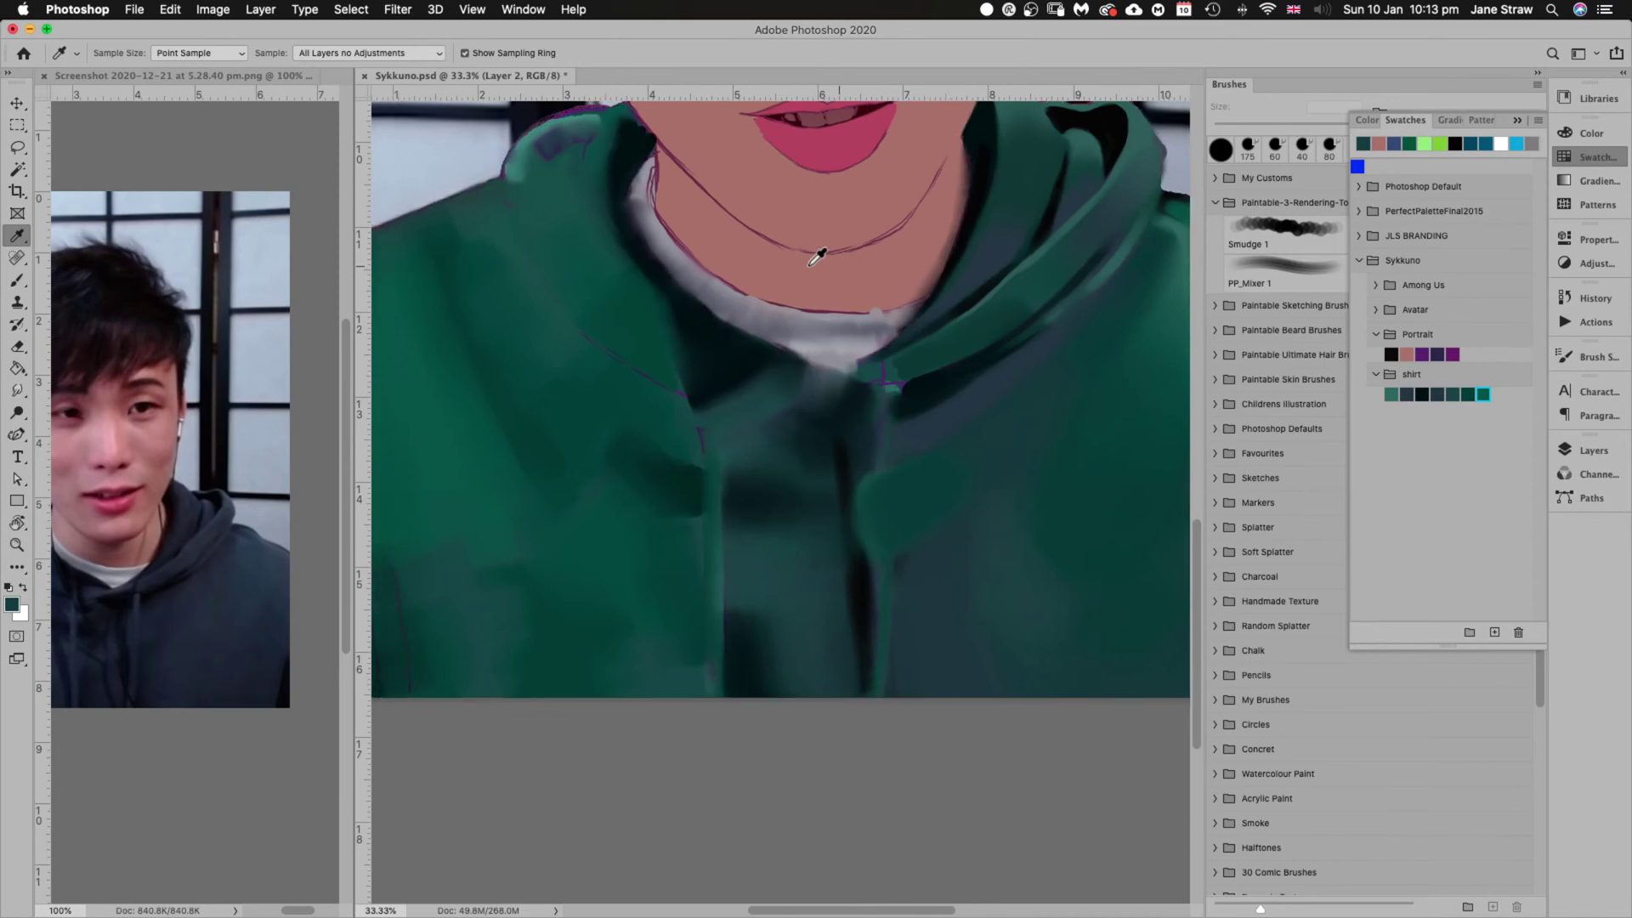
scroll(817, 257, left, 2)
key(ctrl+shift+d)
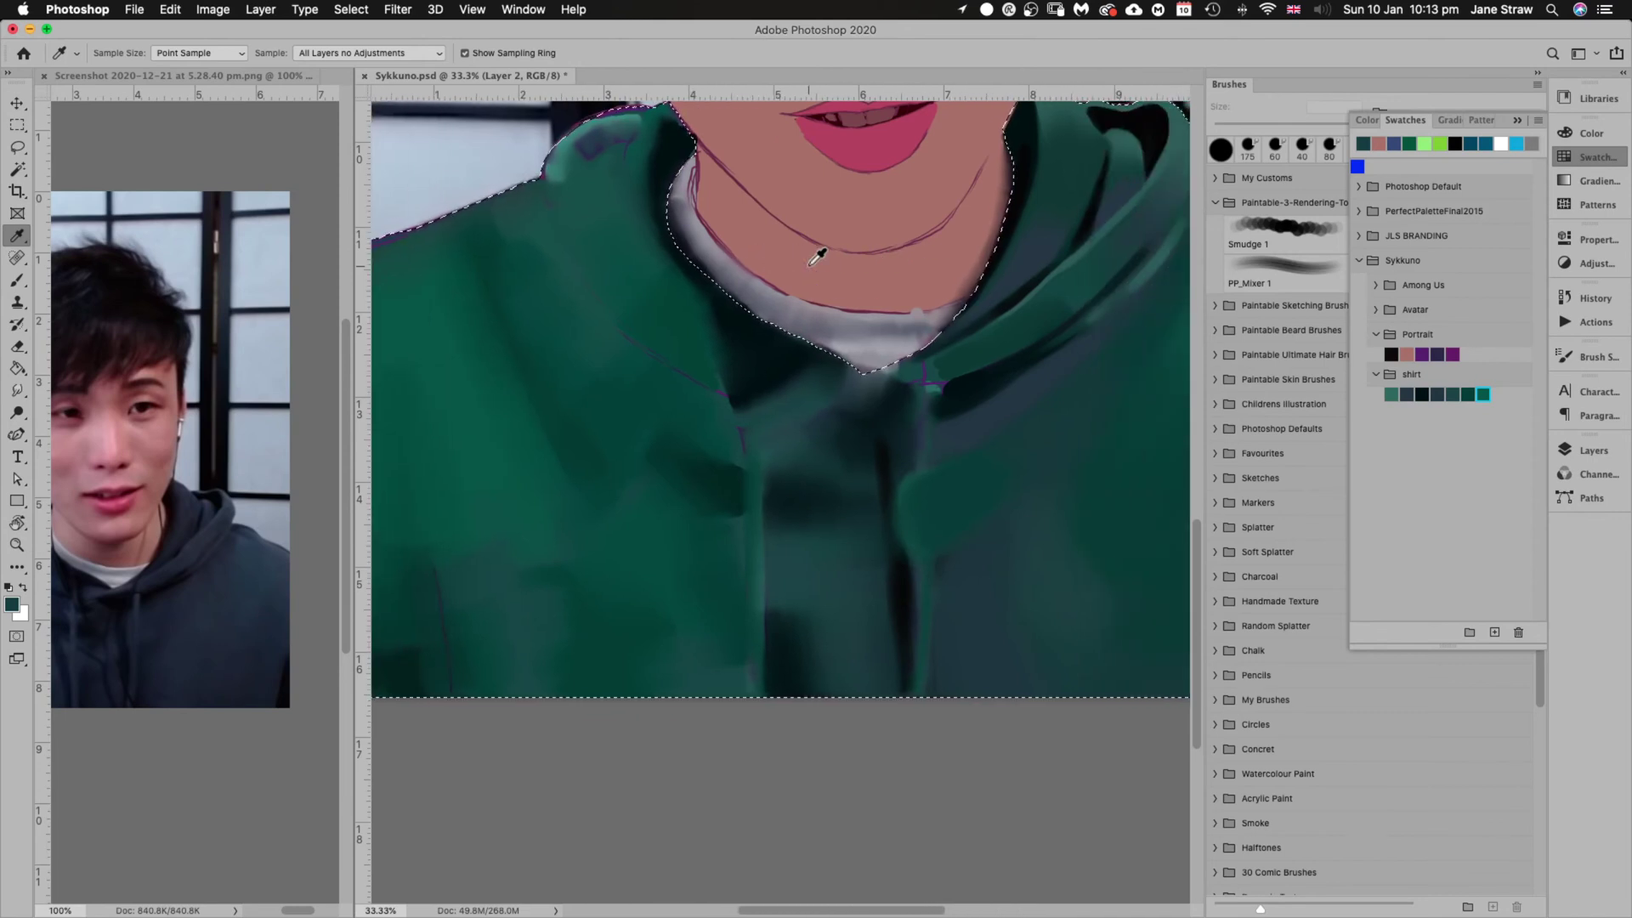
scroll(817, 257, up, 6)
scroll(815, 255, right, 5)
scroll(814, 255, down, 6)
scroll(812, 255, up, 1)
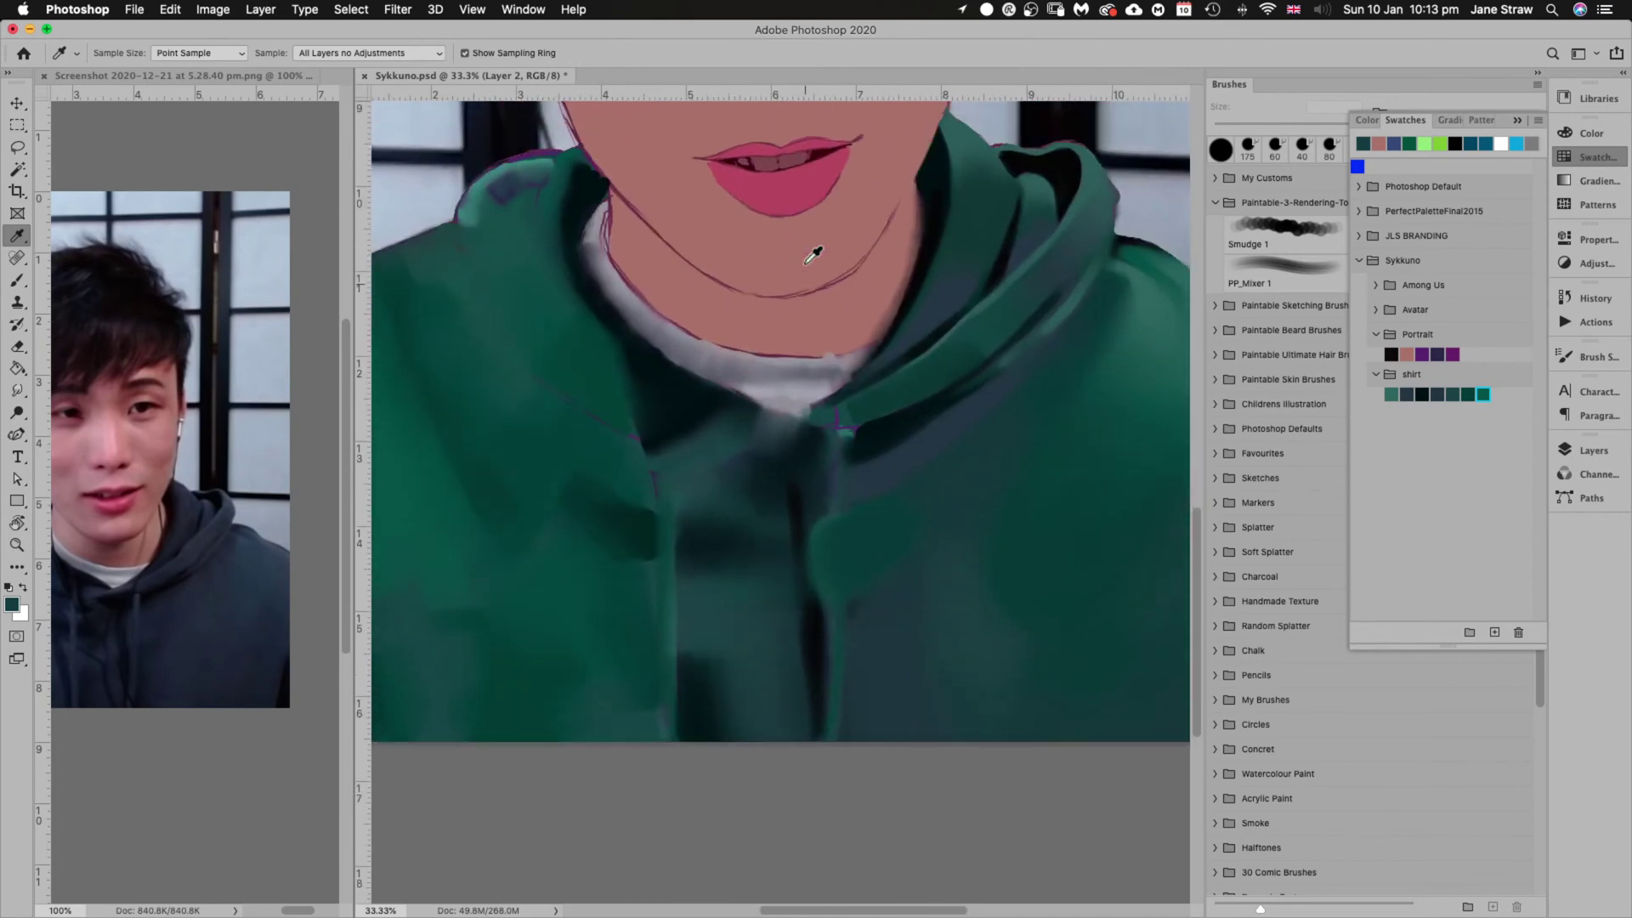
scroll(814, 255, up, 1)
scroll(769, 246, left, 1)
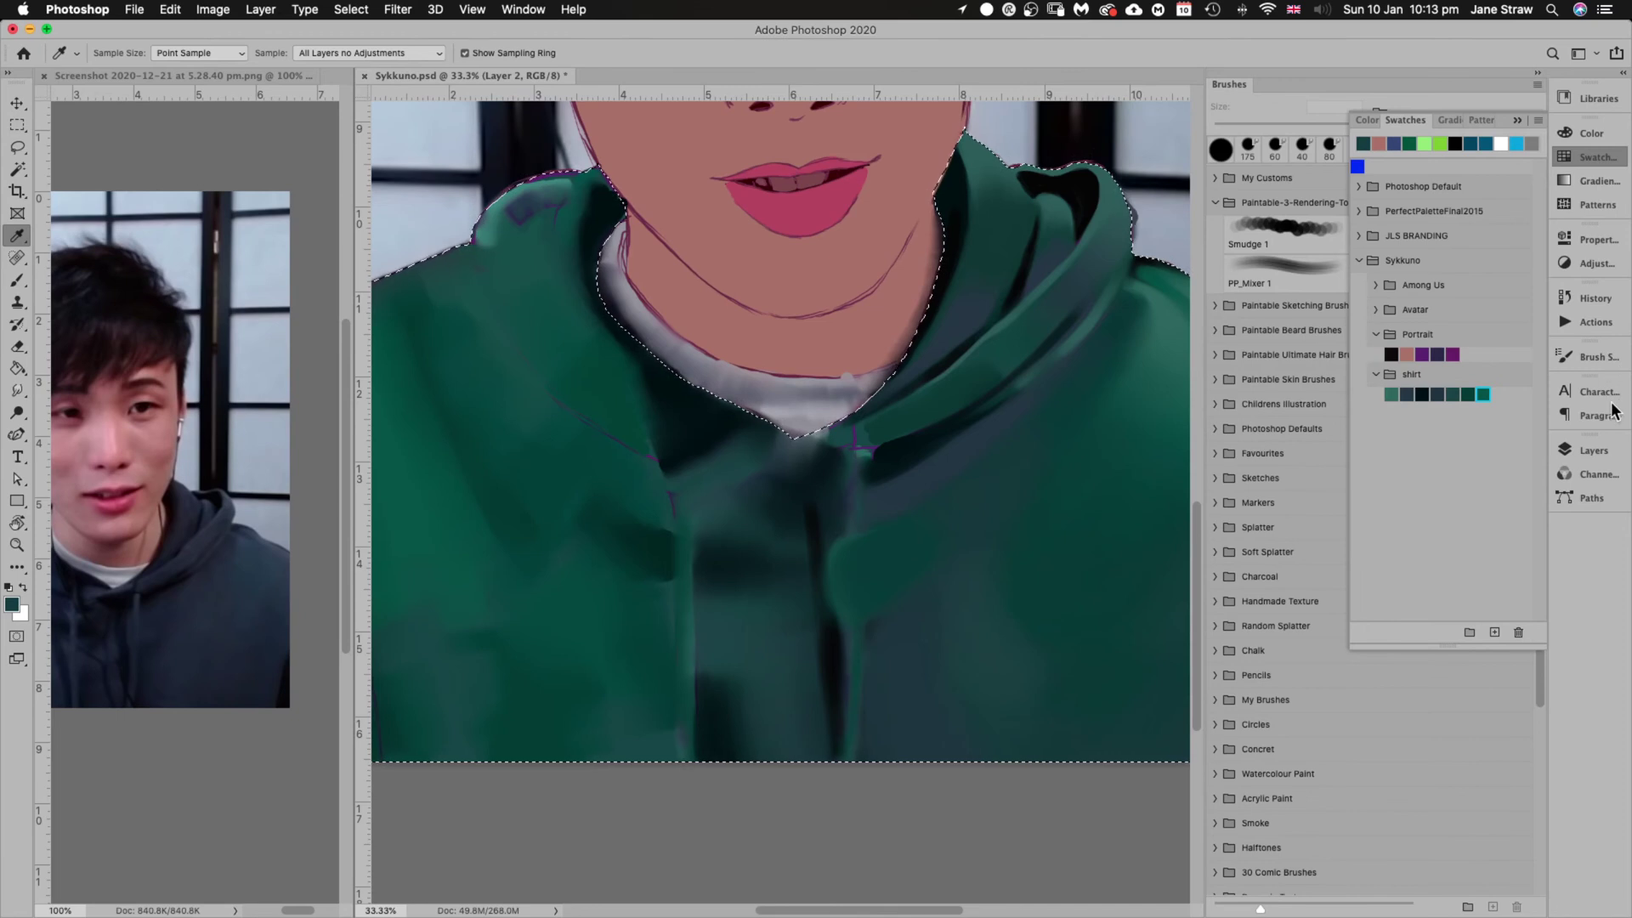
click(1596, 453)
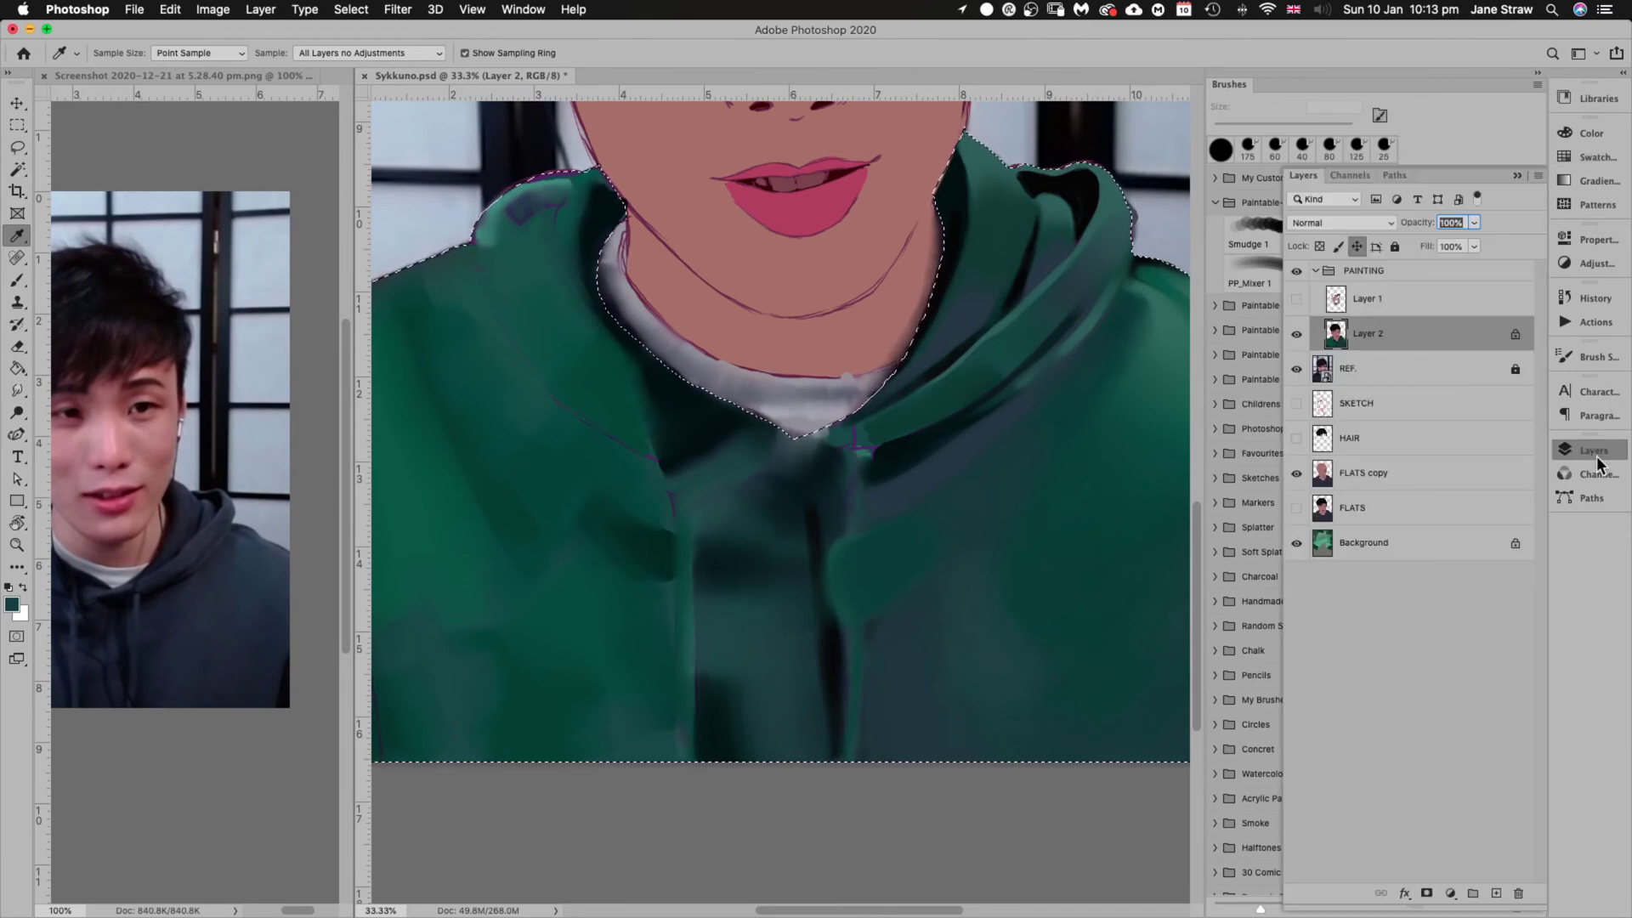
click(1596, 455)
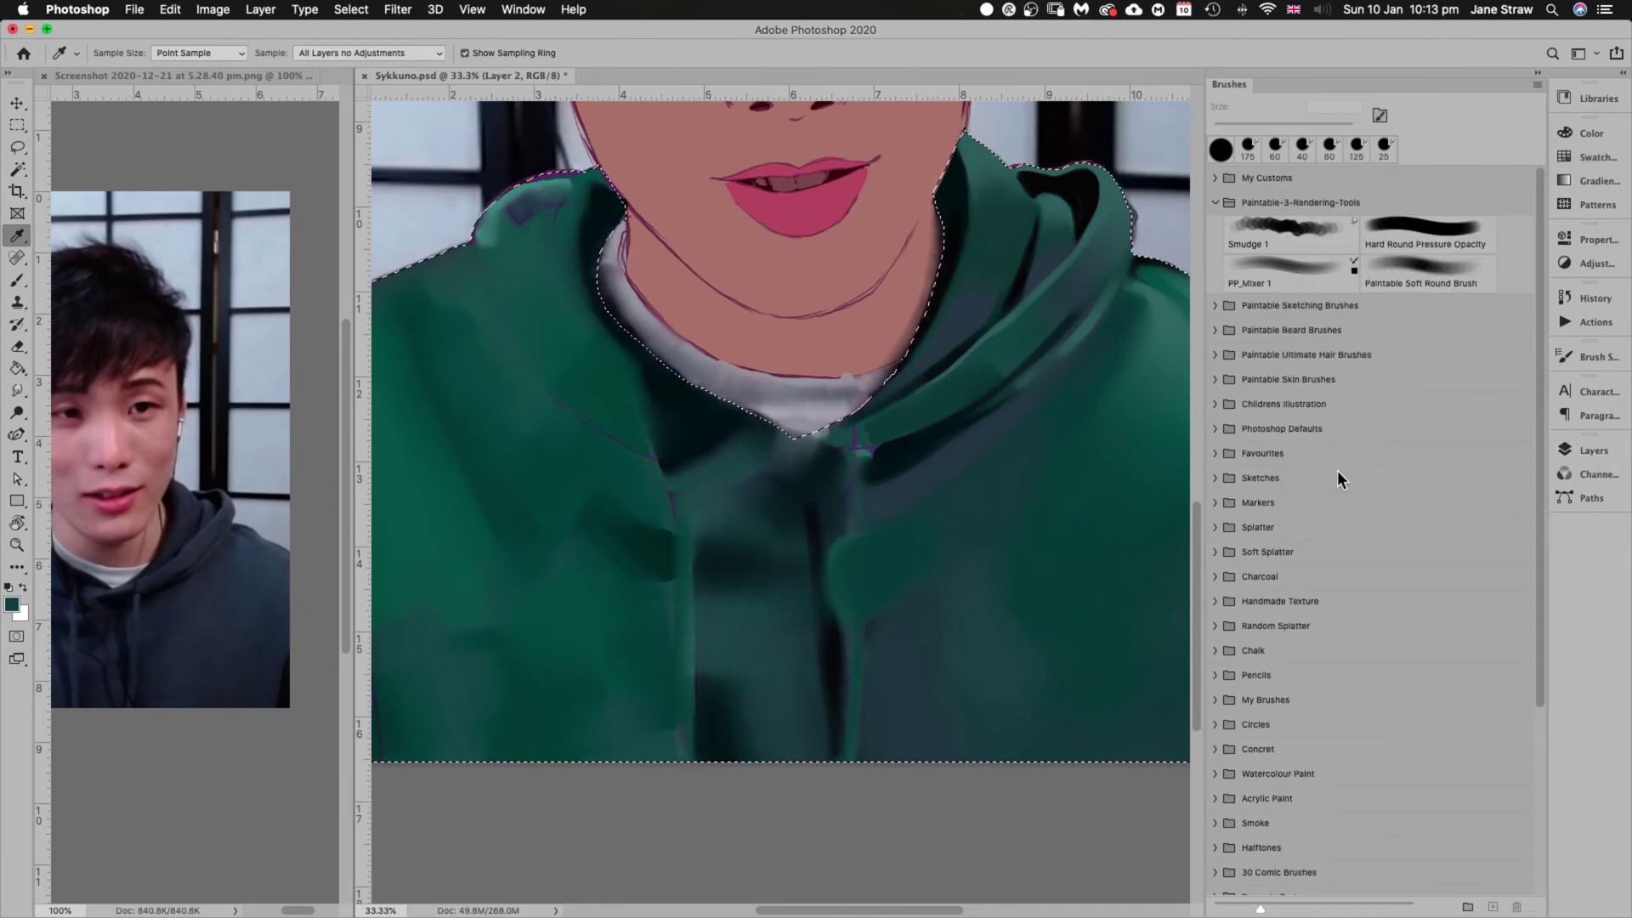
Switch to the Hard Round Pressure Opacity brush and reduce its size to 50 px for painting the hoodie
key(b)
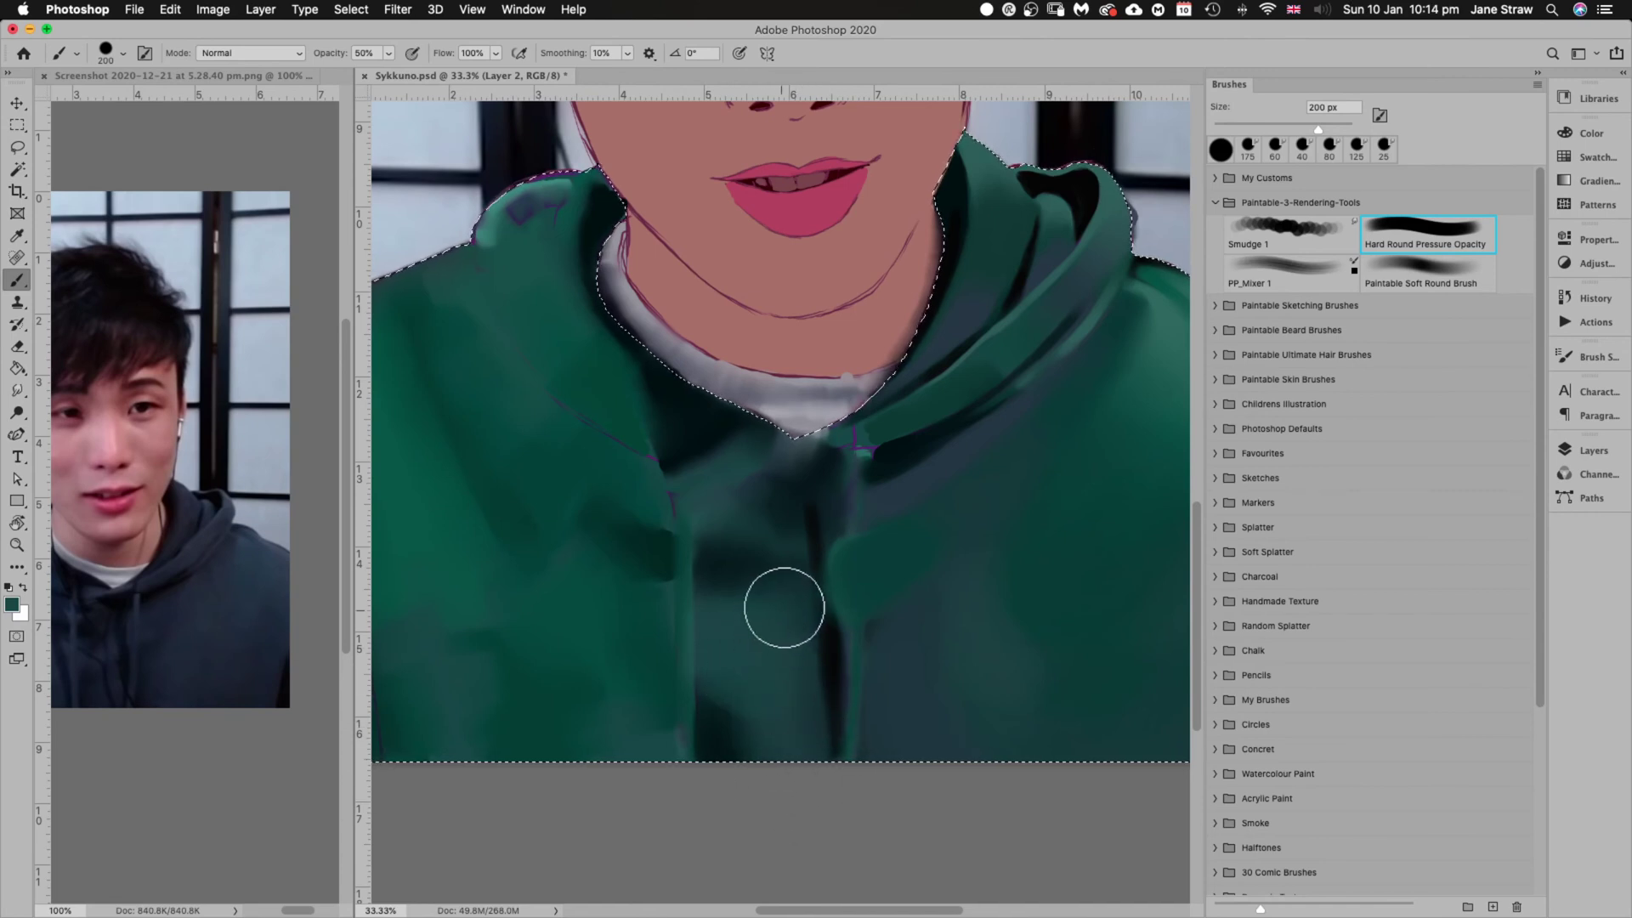
key(bracketleft)
key(bracketleft)
key(bracketleft)
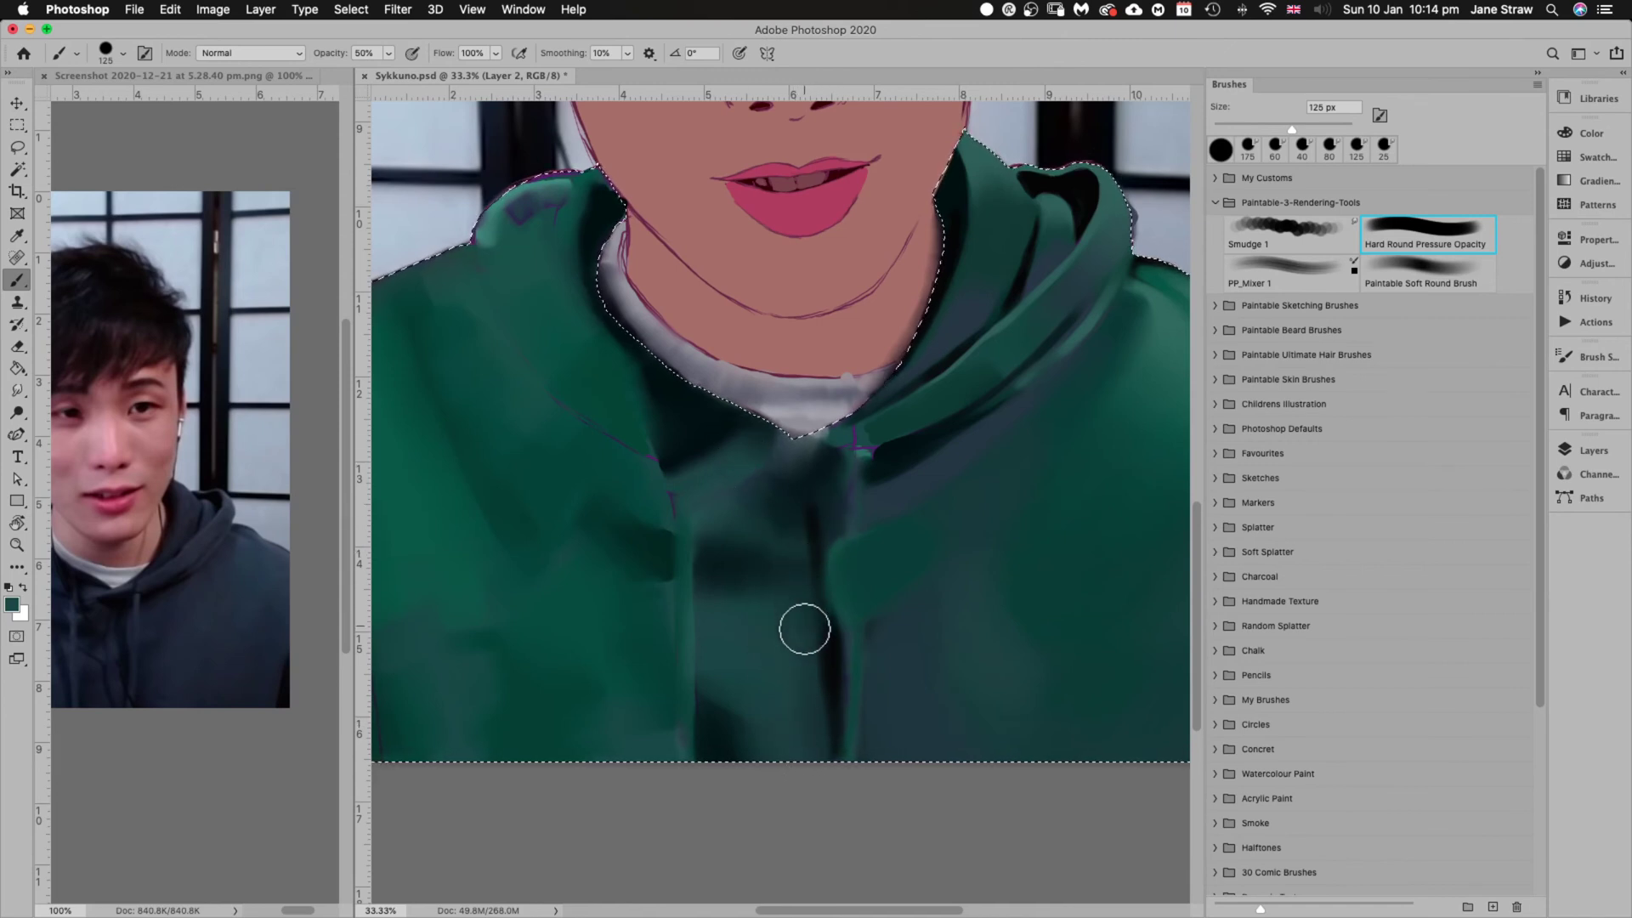
key(bracketleft)
key(bracketleft)
key(bracketleft)
key(bracketleft)
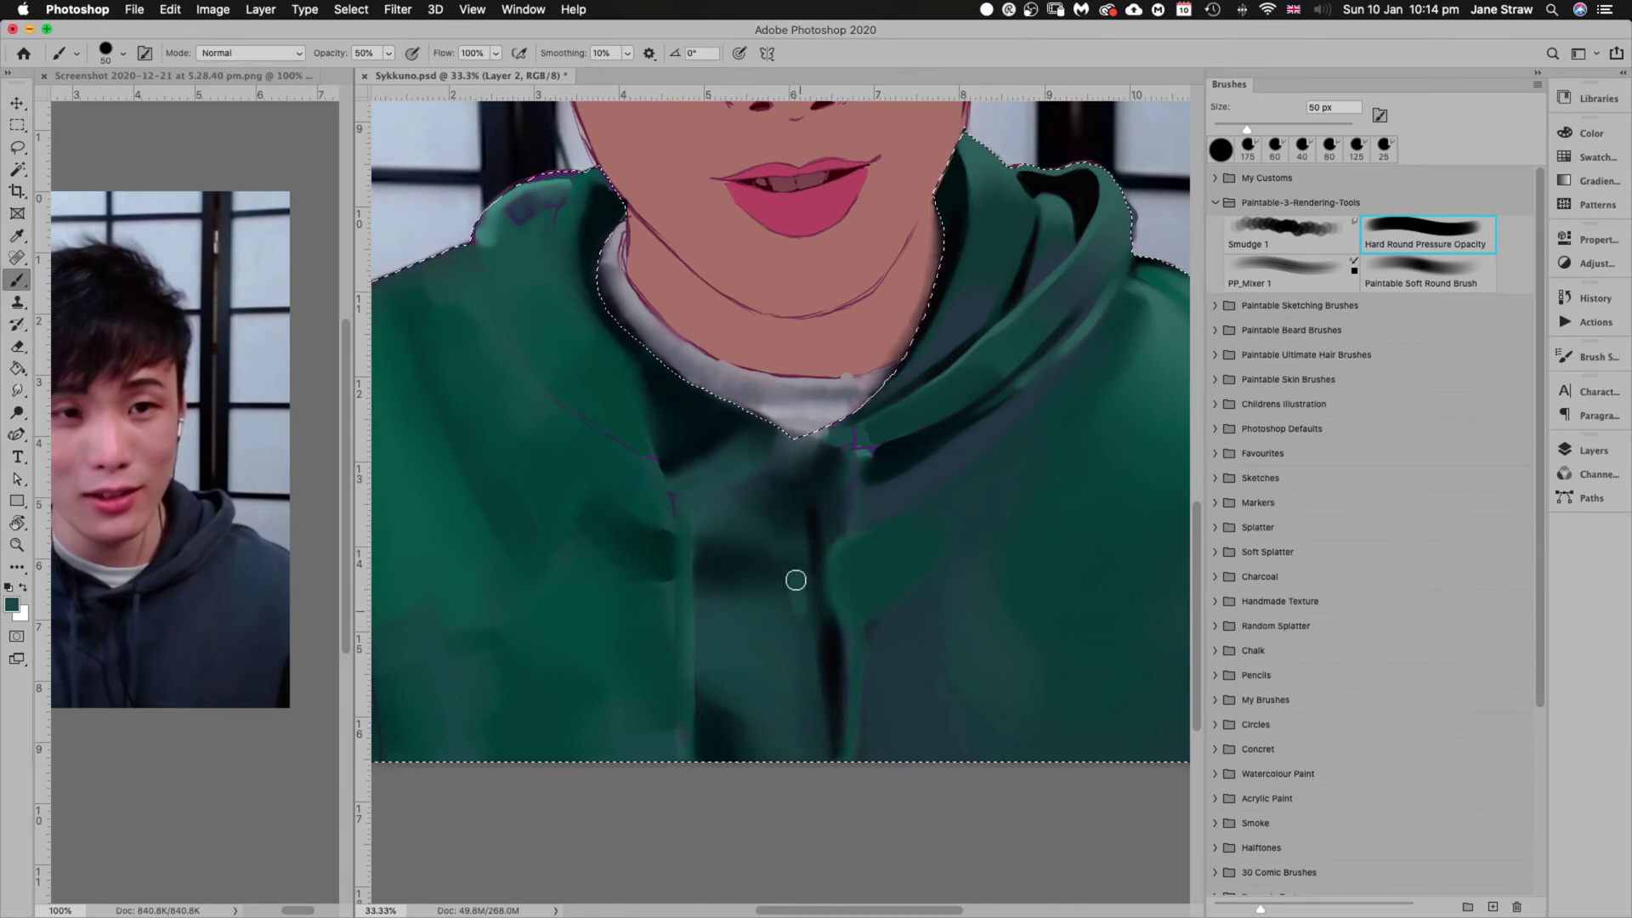
Paint a muted green vertical strand down the middle of the hoodie's front opening and enlarge the brush to 70 px
drag(796, 580, 795, 542)
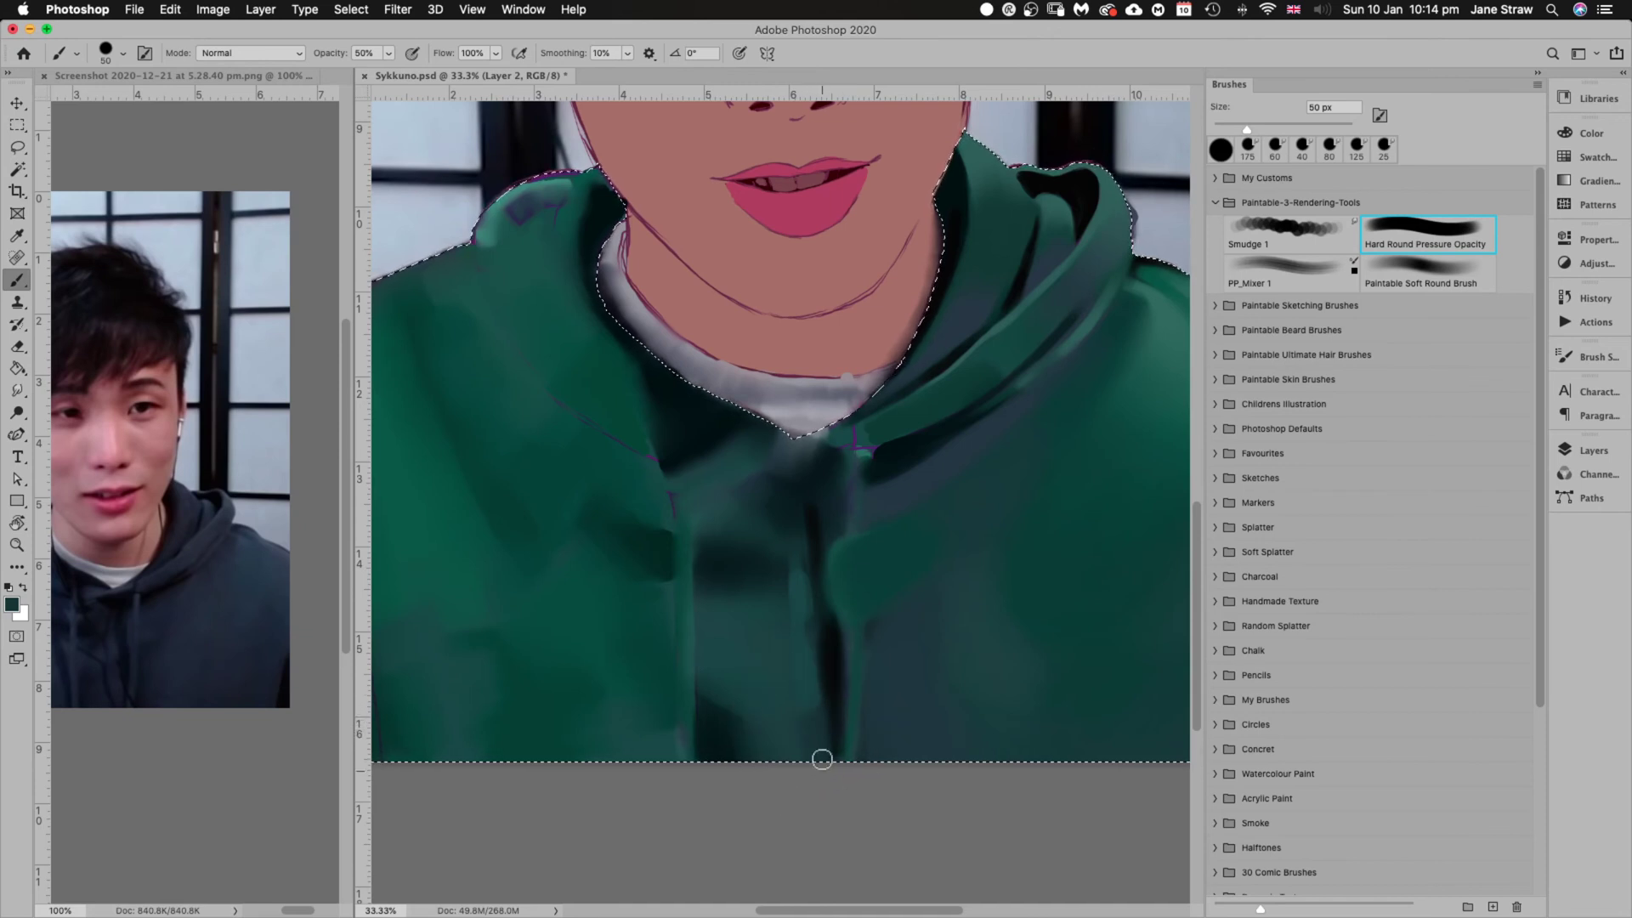
key(bracketright)
key(bracketright)
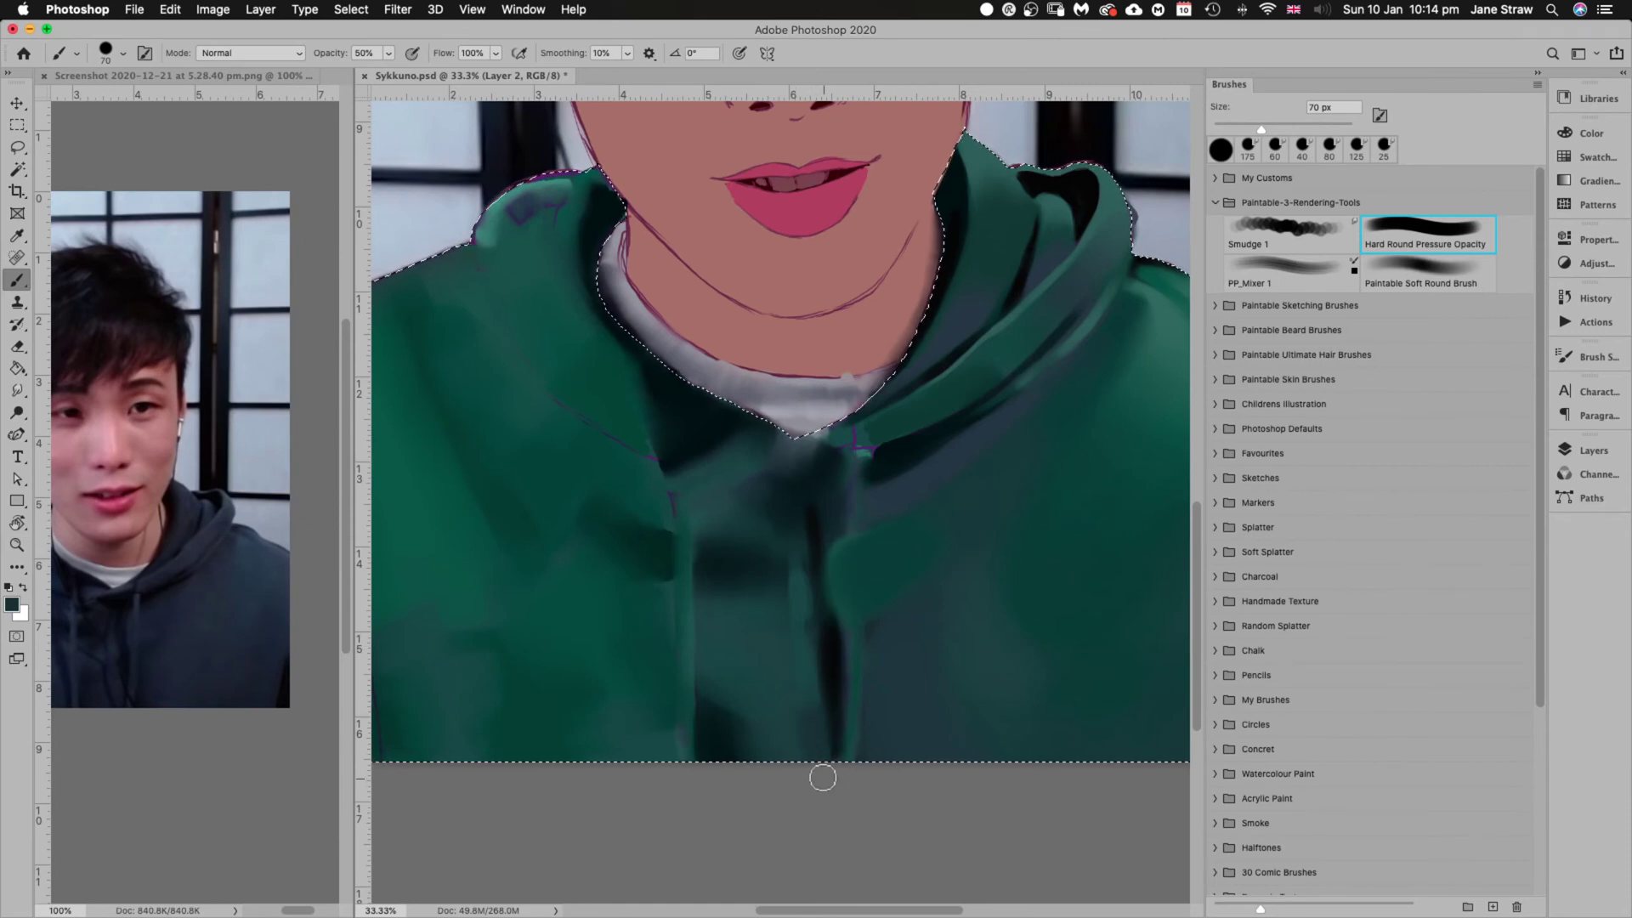
Sample near-black from the central fold and paint a thin dark line beside the strand with a 20 px brush, following the reference photo
alt+click(825, 664)
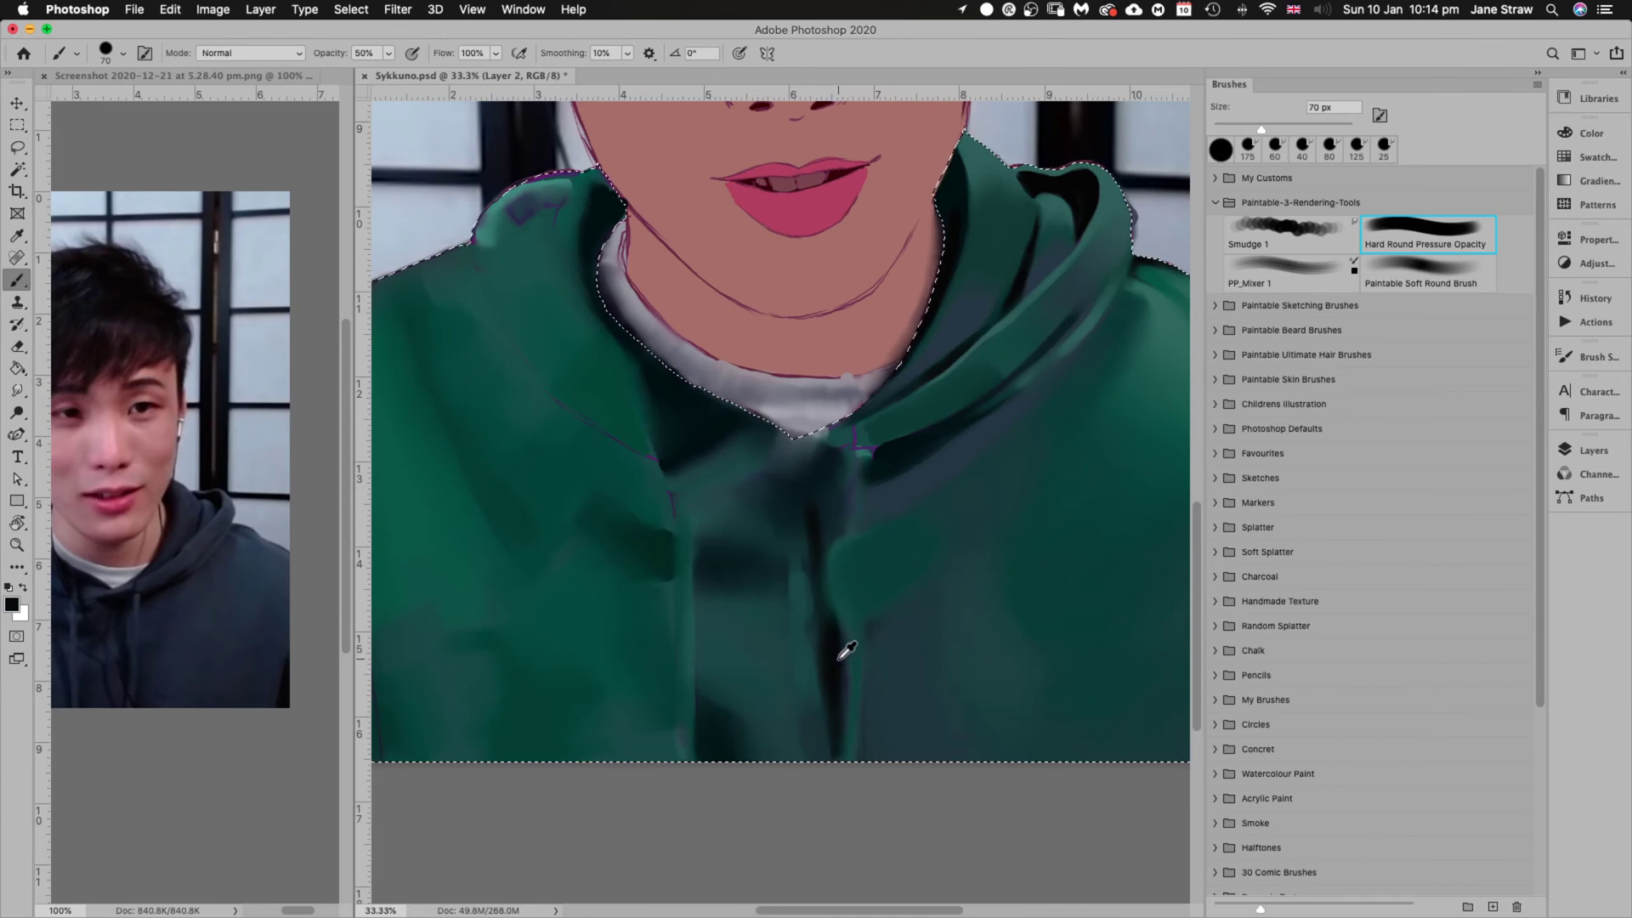
alt+click(825, 662)
key(bracketleft)
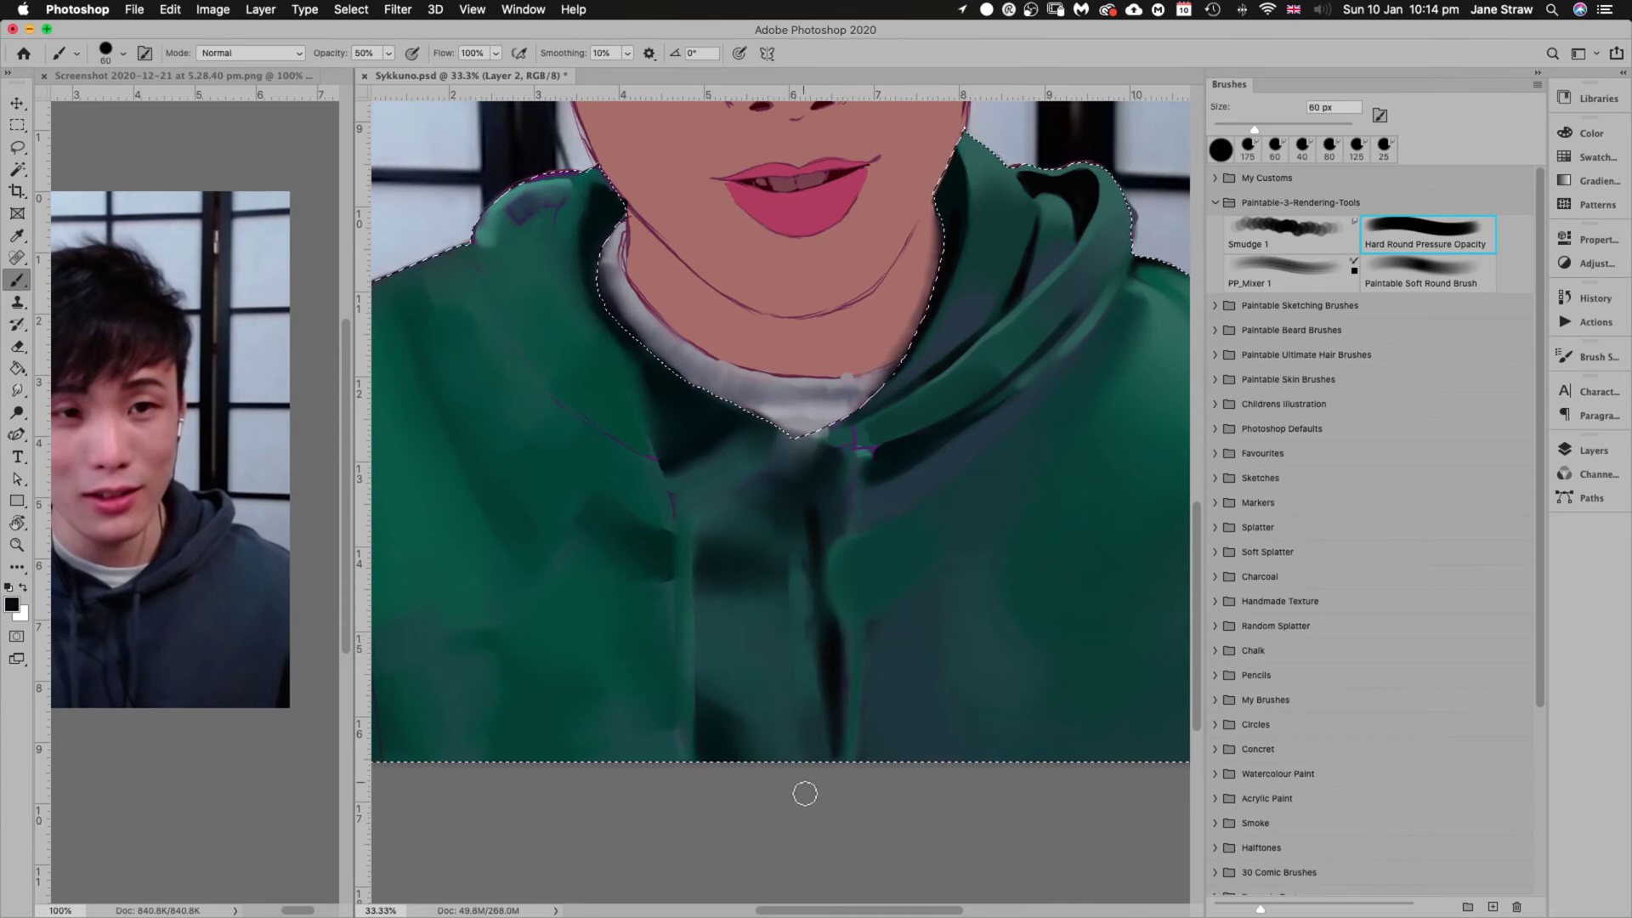
key(bracketleft)
key(bracketleft)
key(bracketleft)
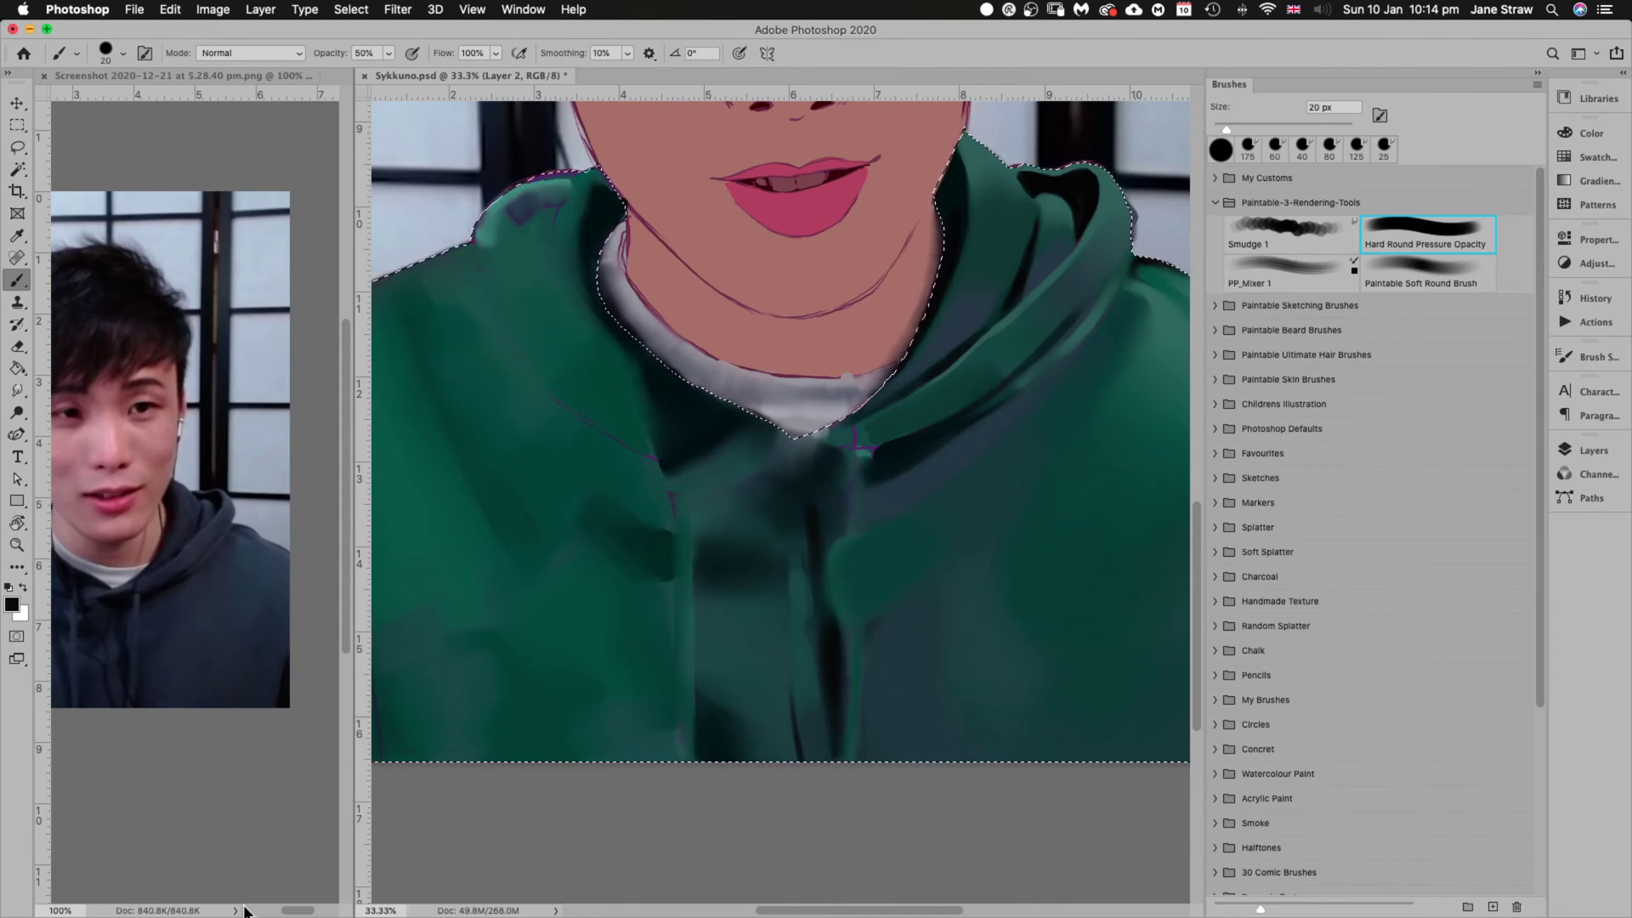
drag(300, 910, 294, 911)
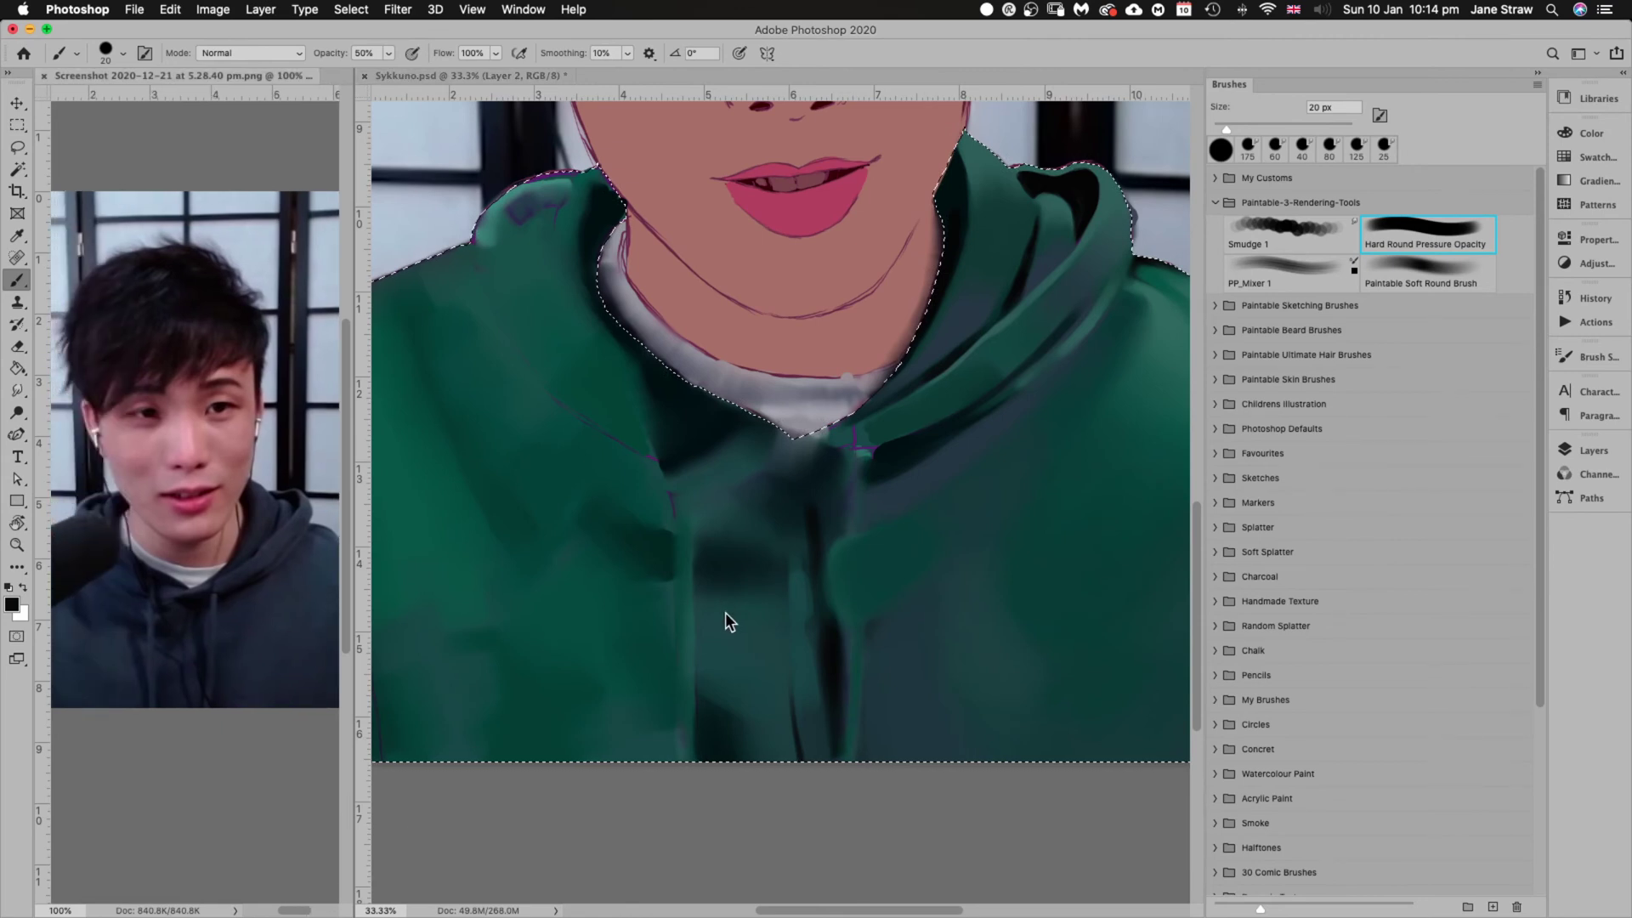
click(789, 676)
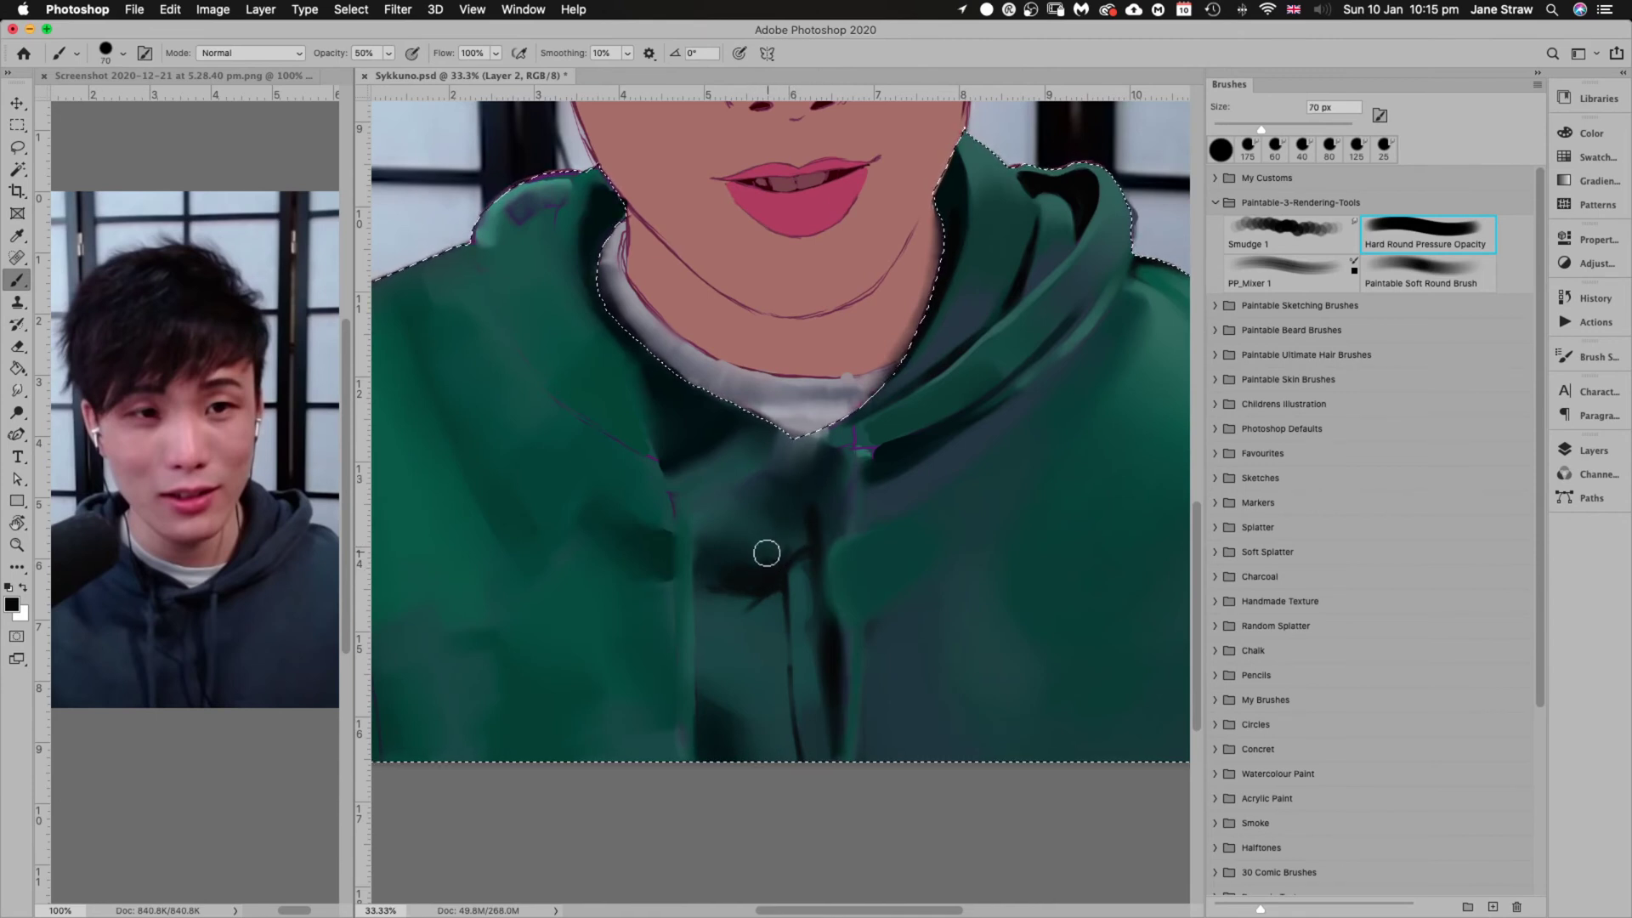
Enlarge the brush to 100 px and block in a near-black shadow across the front opening below the collar
key(bracketright)
key(bracketright)
key(bracketright)
key(bracketright)
key(bracketright)
mouse_move(726, 569)
mouse_down()
mouse_move(768, 514)
mouse_move(787, 502)
mouse_move(762, 561)
mouse_move(806, 508)
mouse_up()
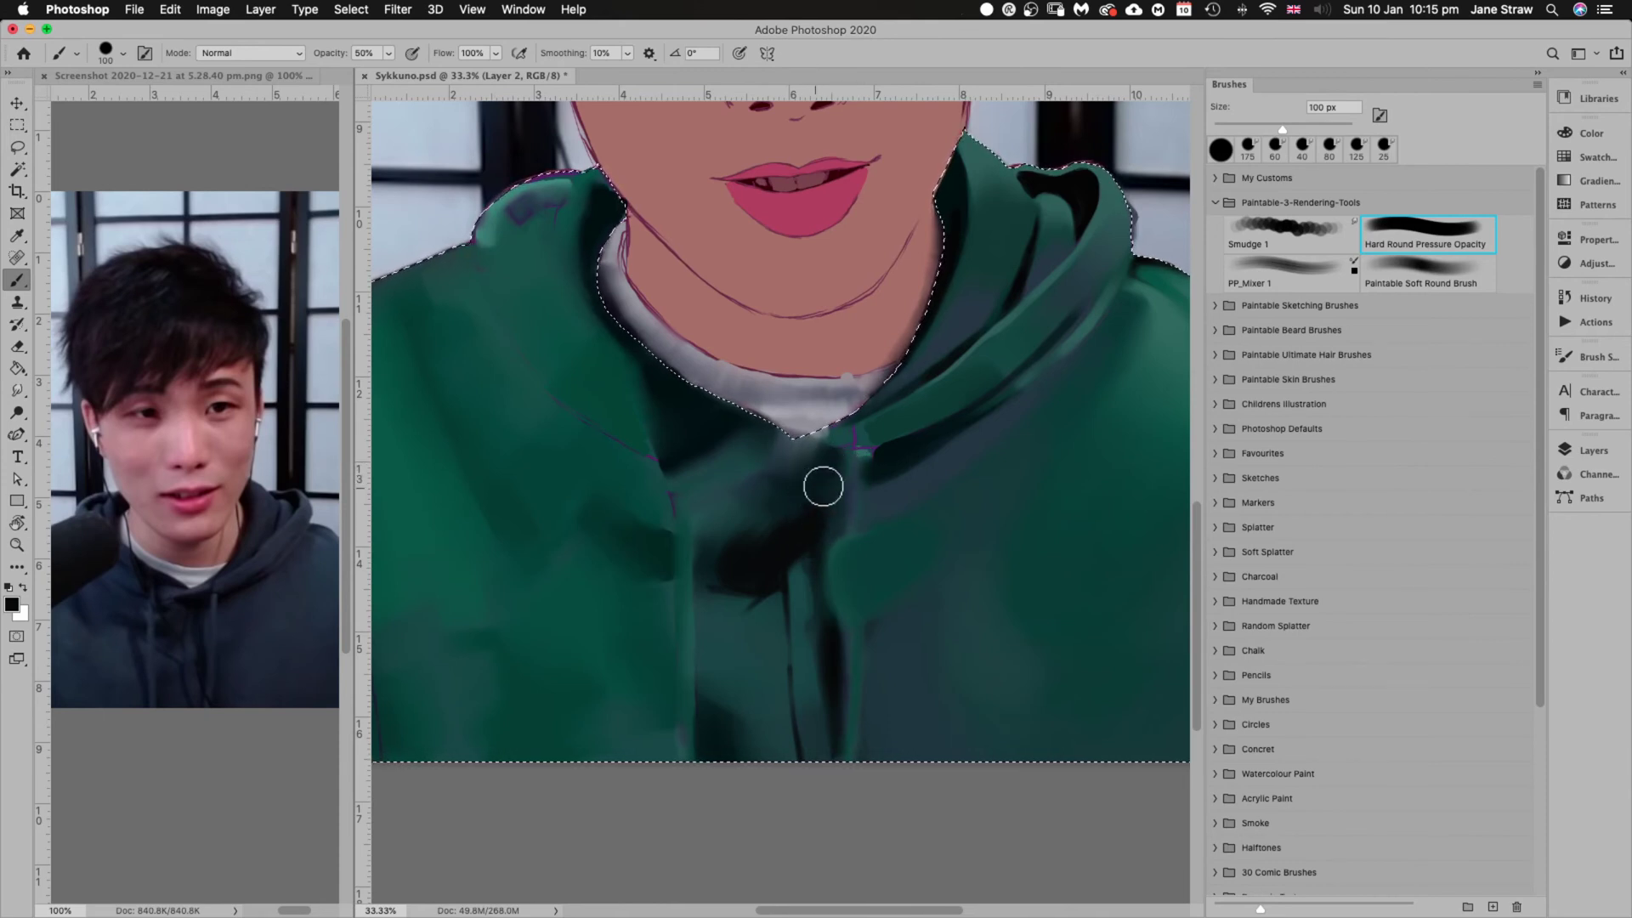
Darken the vertical central fold and fill out the shadow below the collar with a 50 px brush
key(bracketleft)
key(bracketleft)
key(bracketleft)
key(bracketleft)
drag(817, 563, 834, 703)
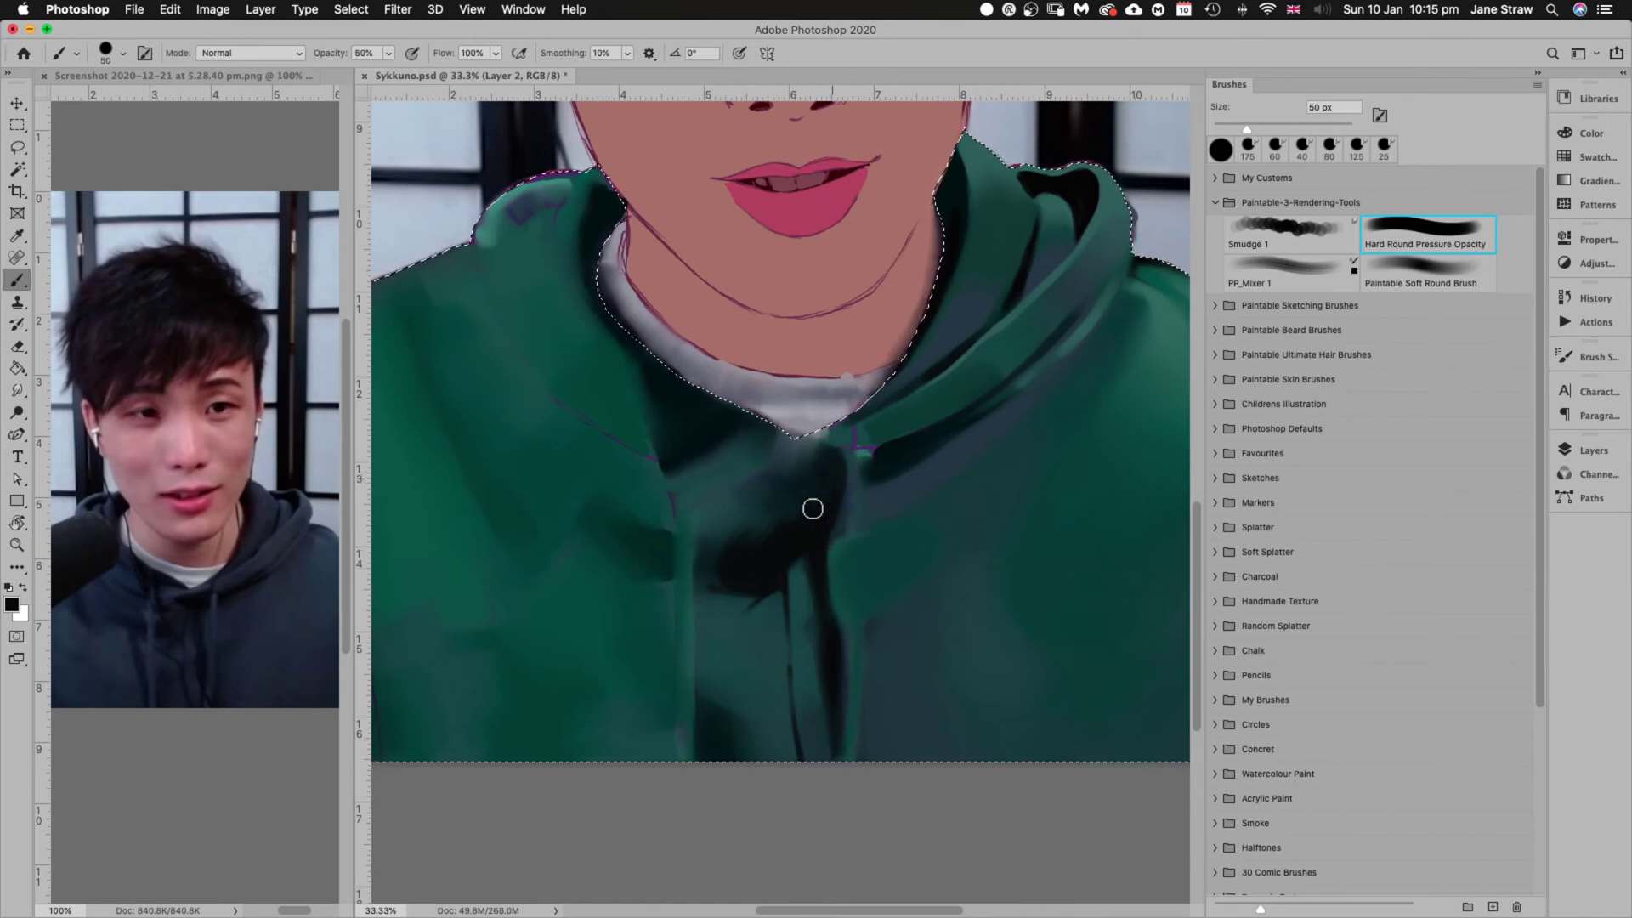
drag(760, 532, 739, 580)
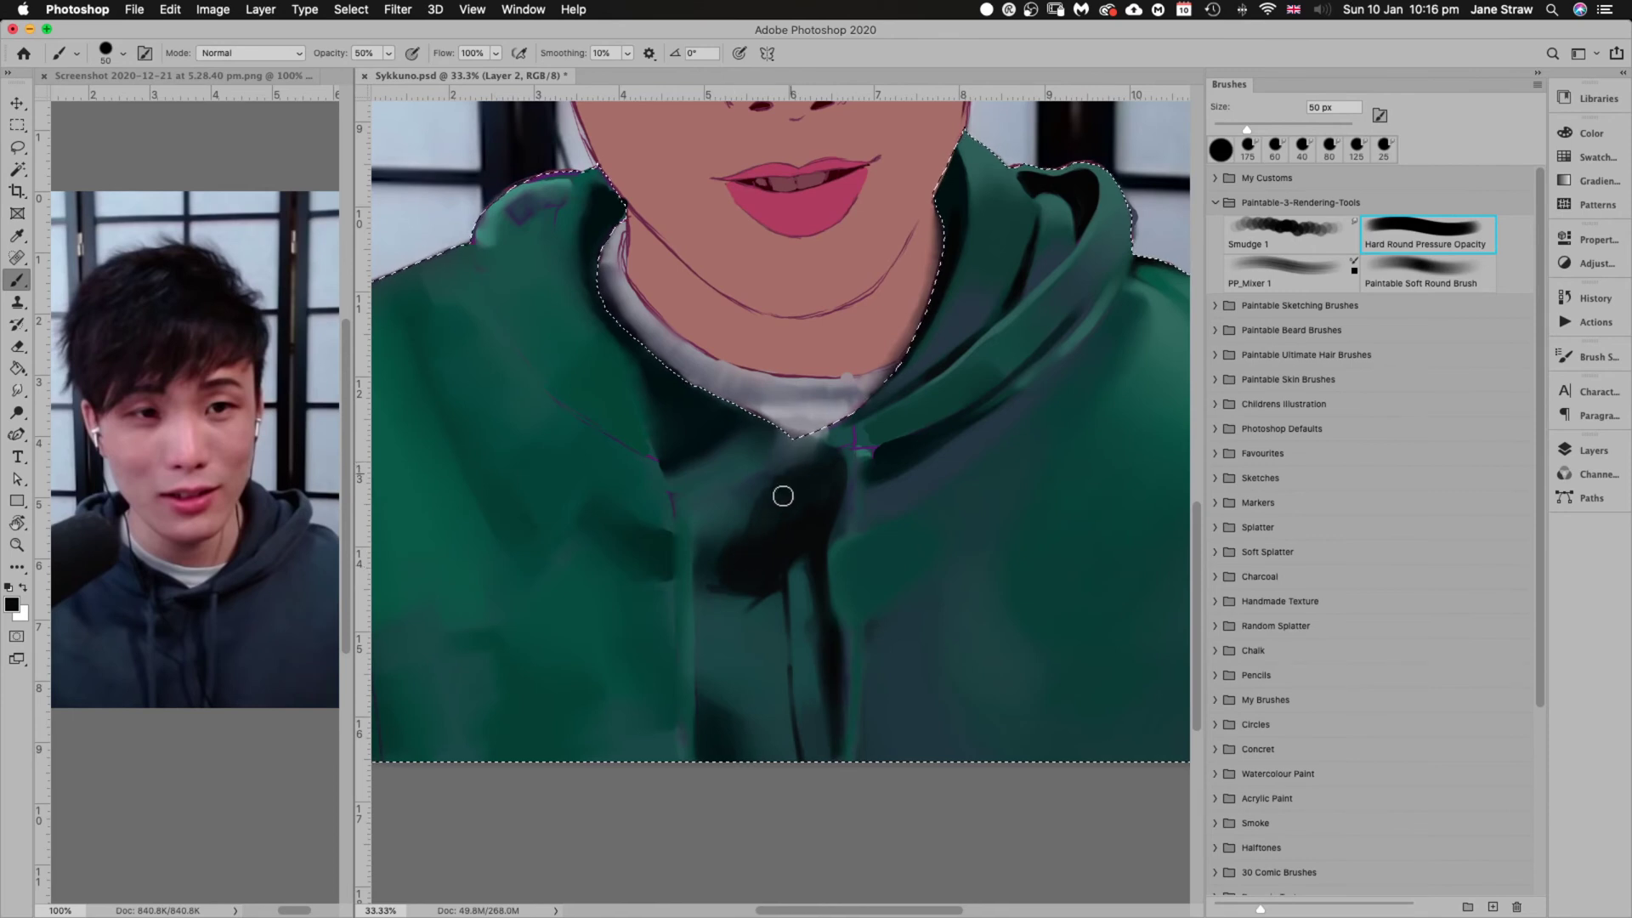
mouse_move(783, 496)
mouse_down()
mouse_move(734, 558)
mouse_move(726, 511)
mouse_move(781, 527)
mouse_up()
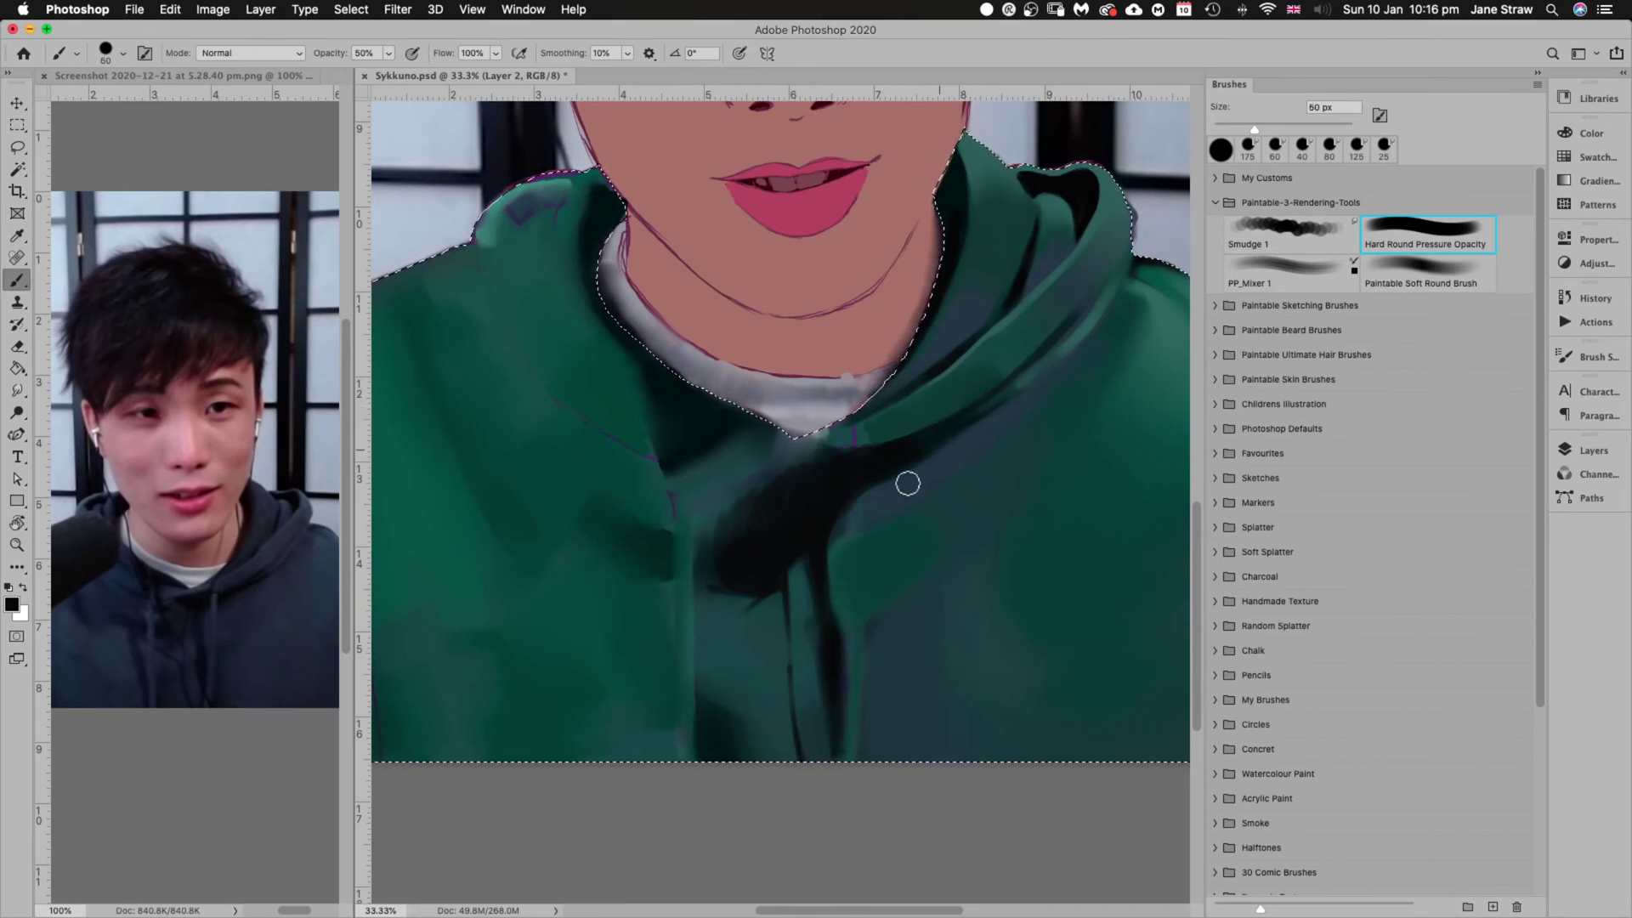
Soften the dark shadow below the hood's edge with the Paintable Soft Round Brush, reducing it to 70 px
click(1428, 274)
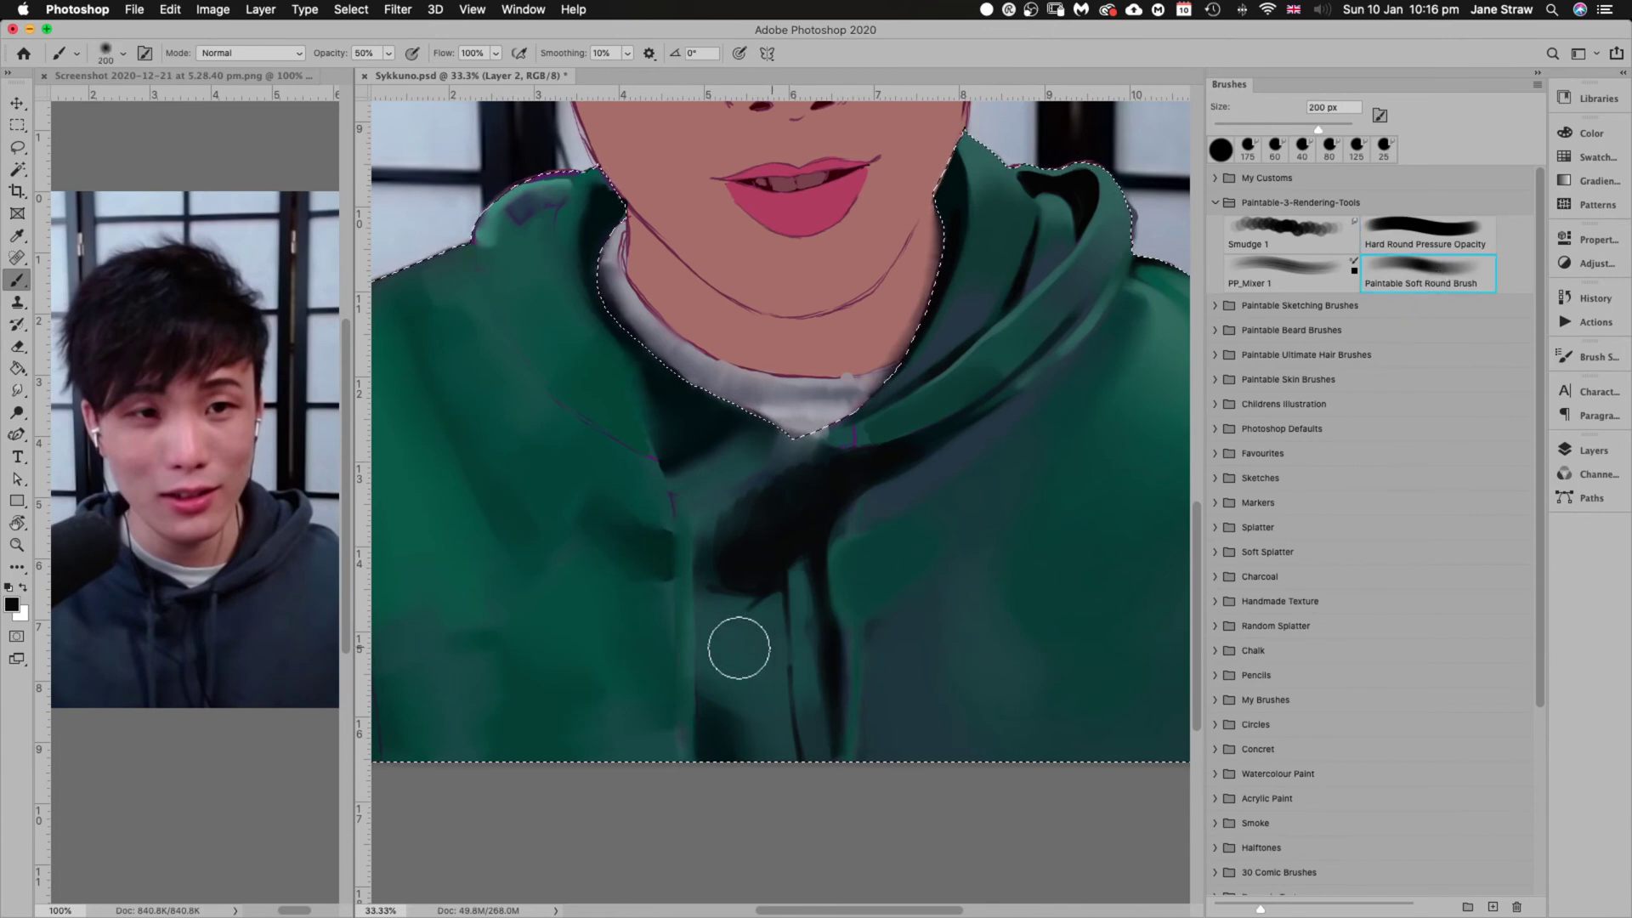
key(bracketleft)
key(bracketleft)
key(bracketleft)
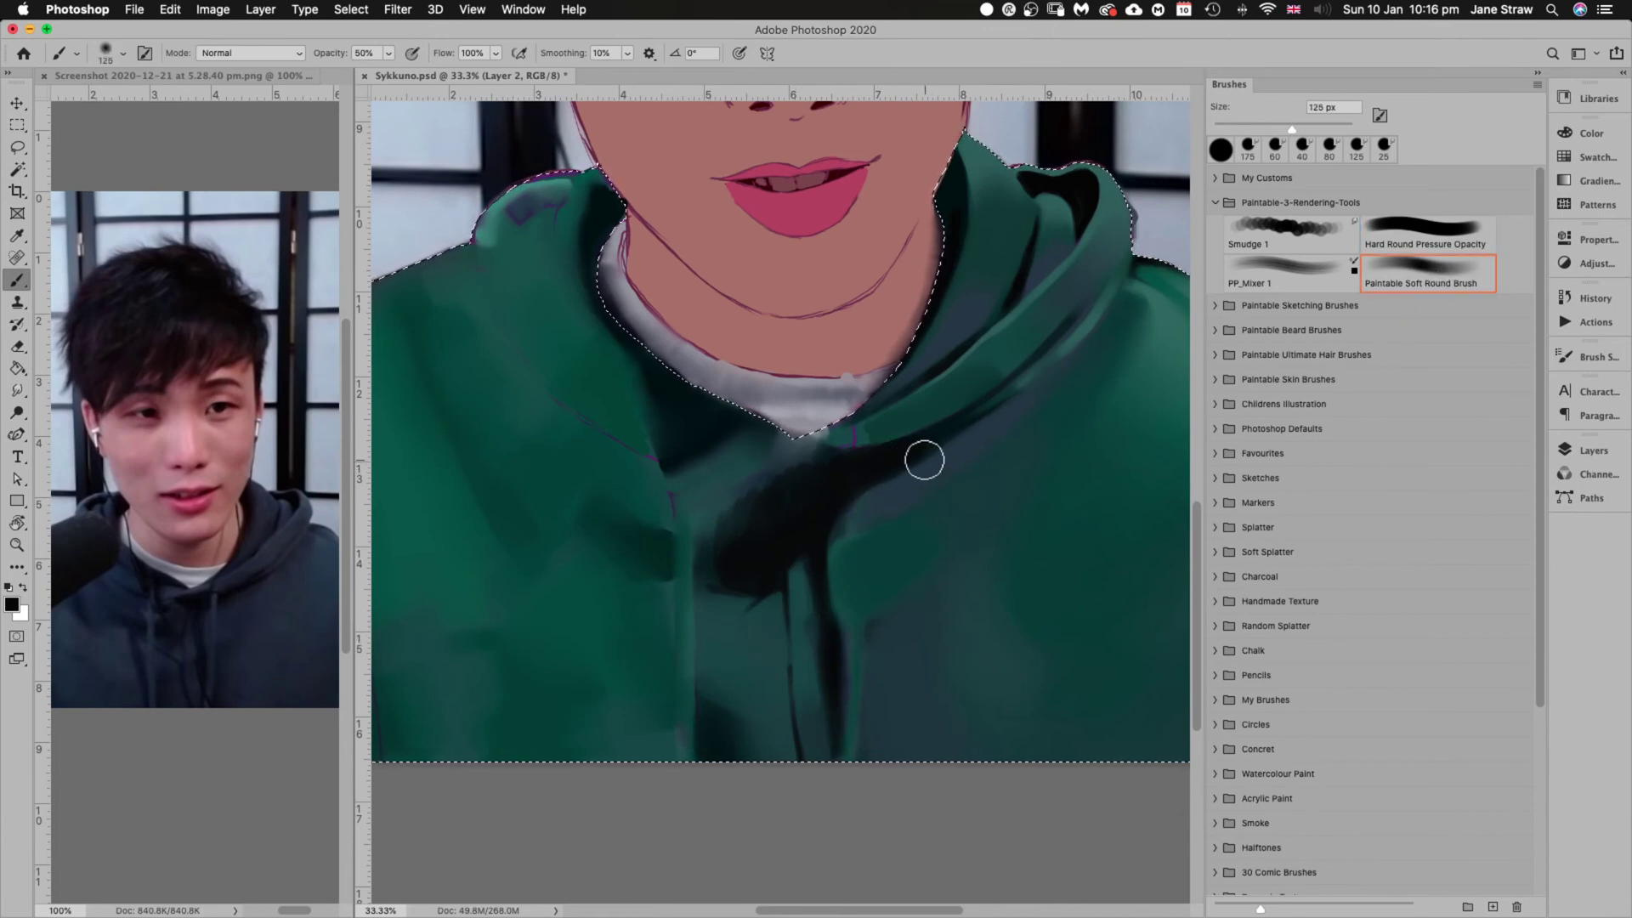
key(bracketleft)
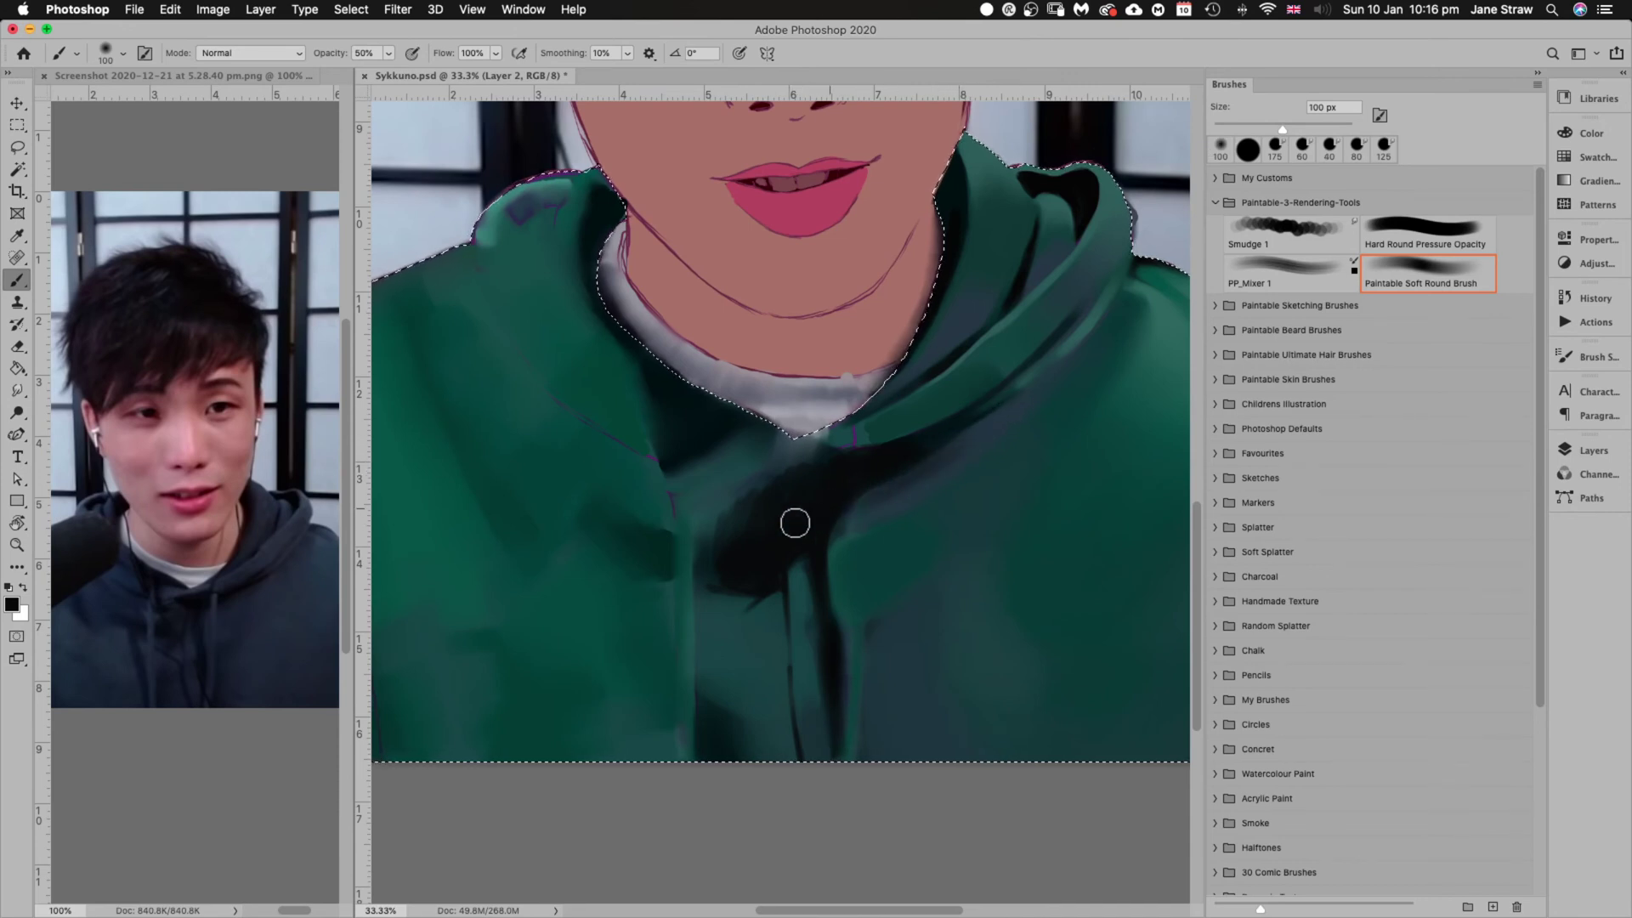
key(bracketleft)
key(bracketleft)
key(bracketleft)
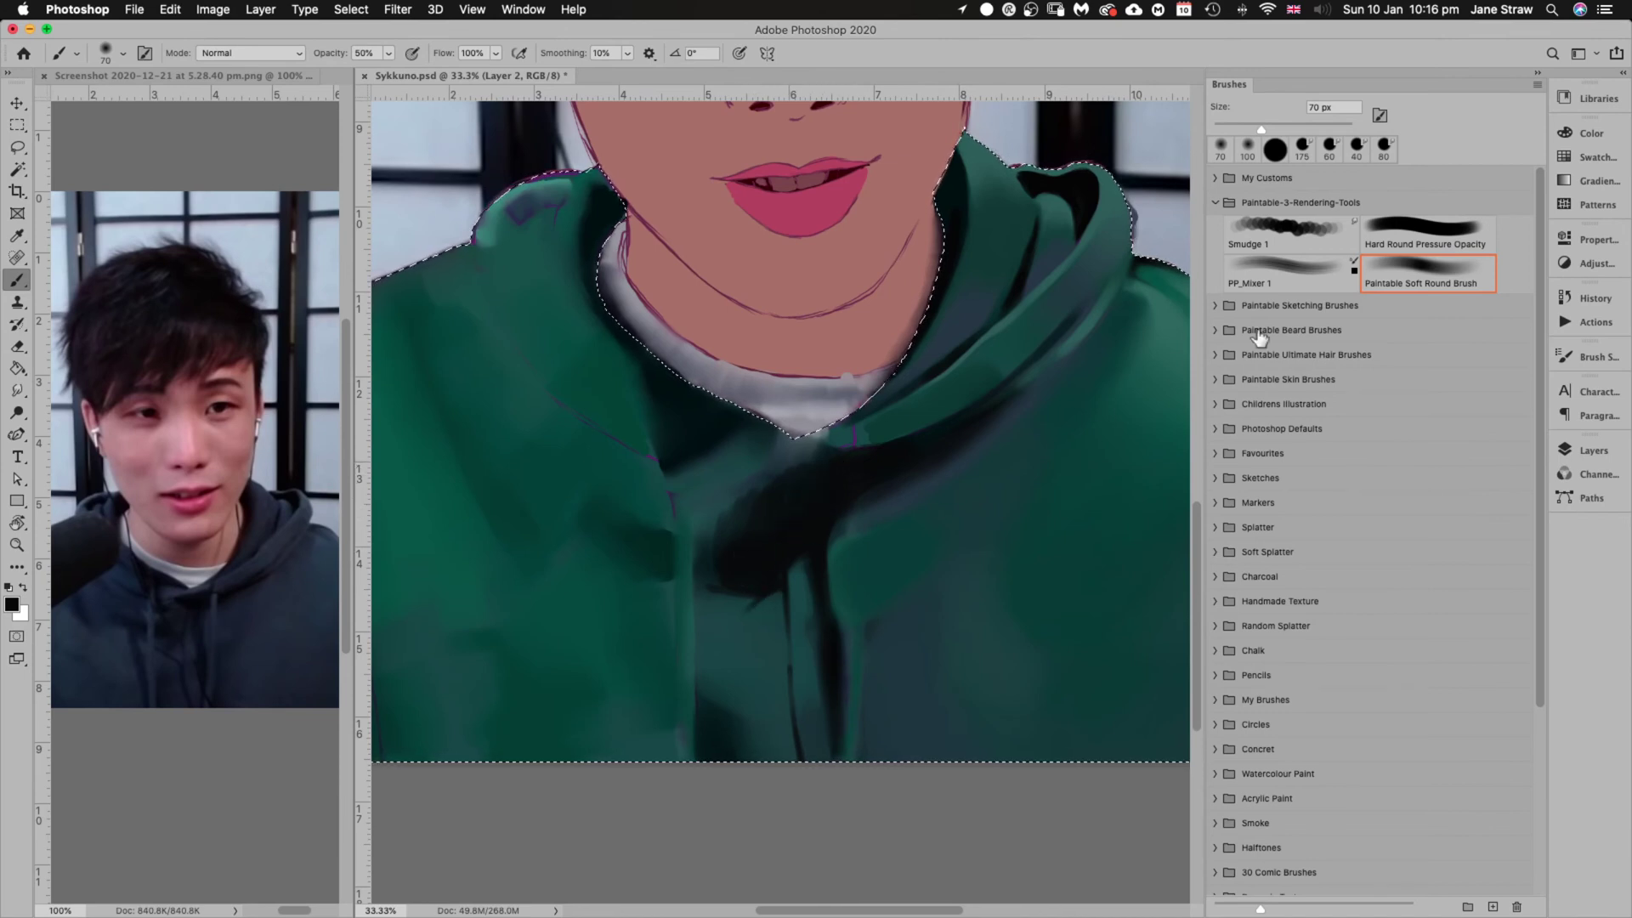
Define the shadow's rounded end and darken the vertical fold down to the hem using Hard Round Pressure Opacity at 70 px
click(1426, 241)
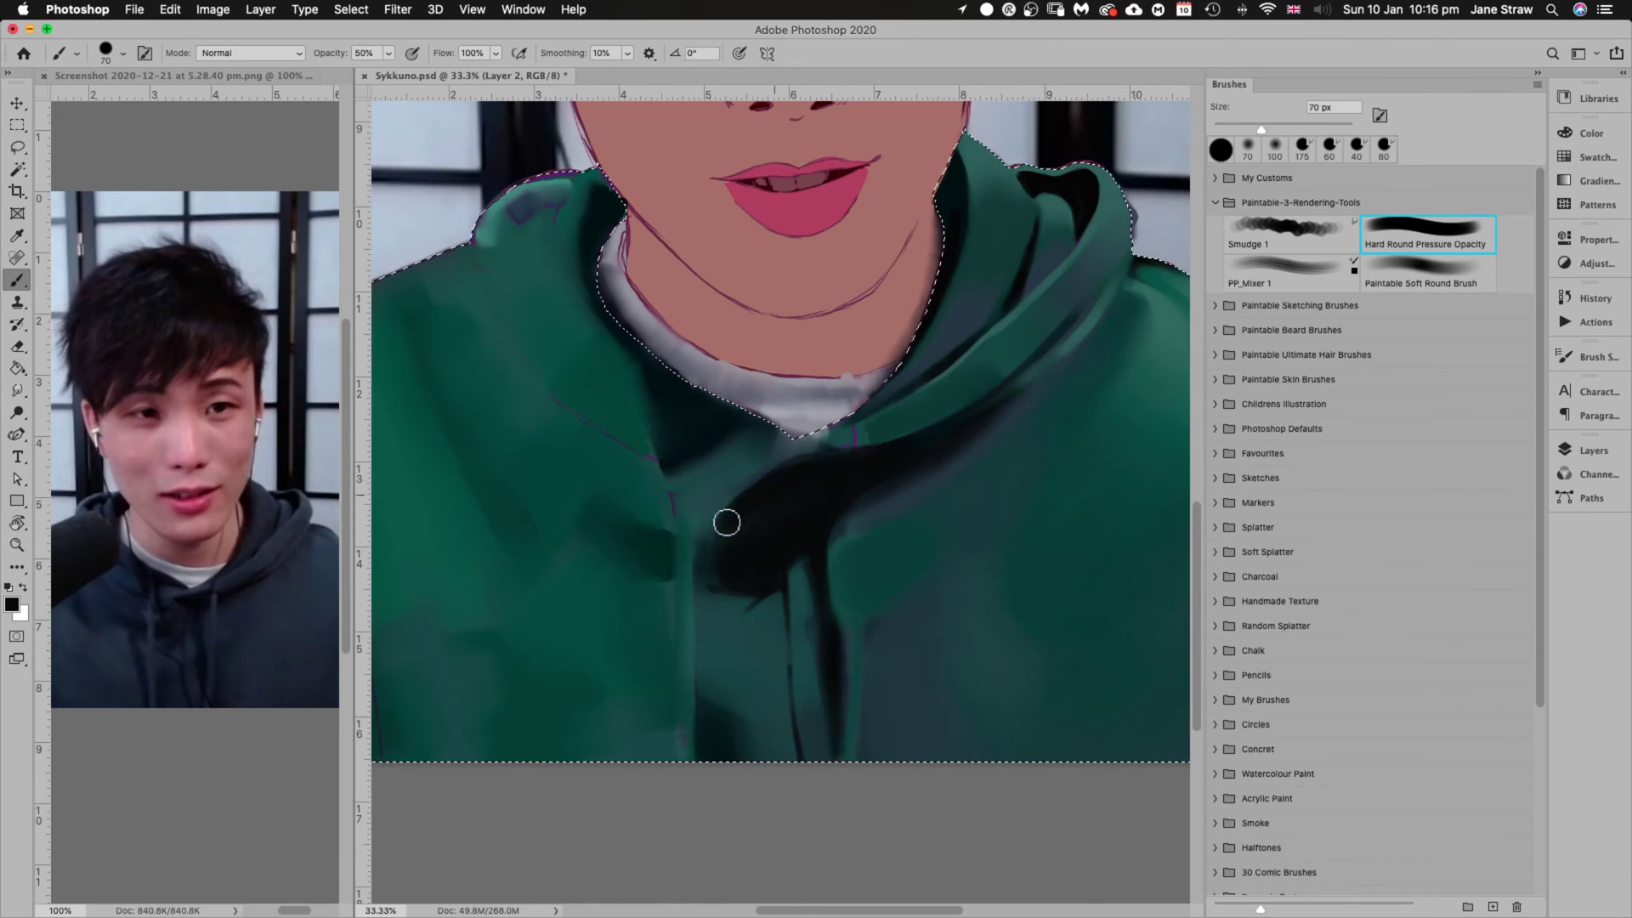
drag(709, 559, 774, 506)
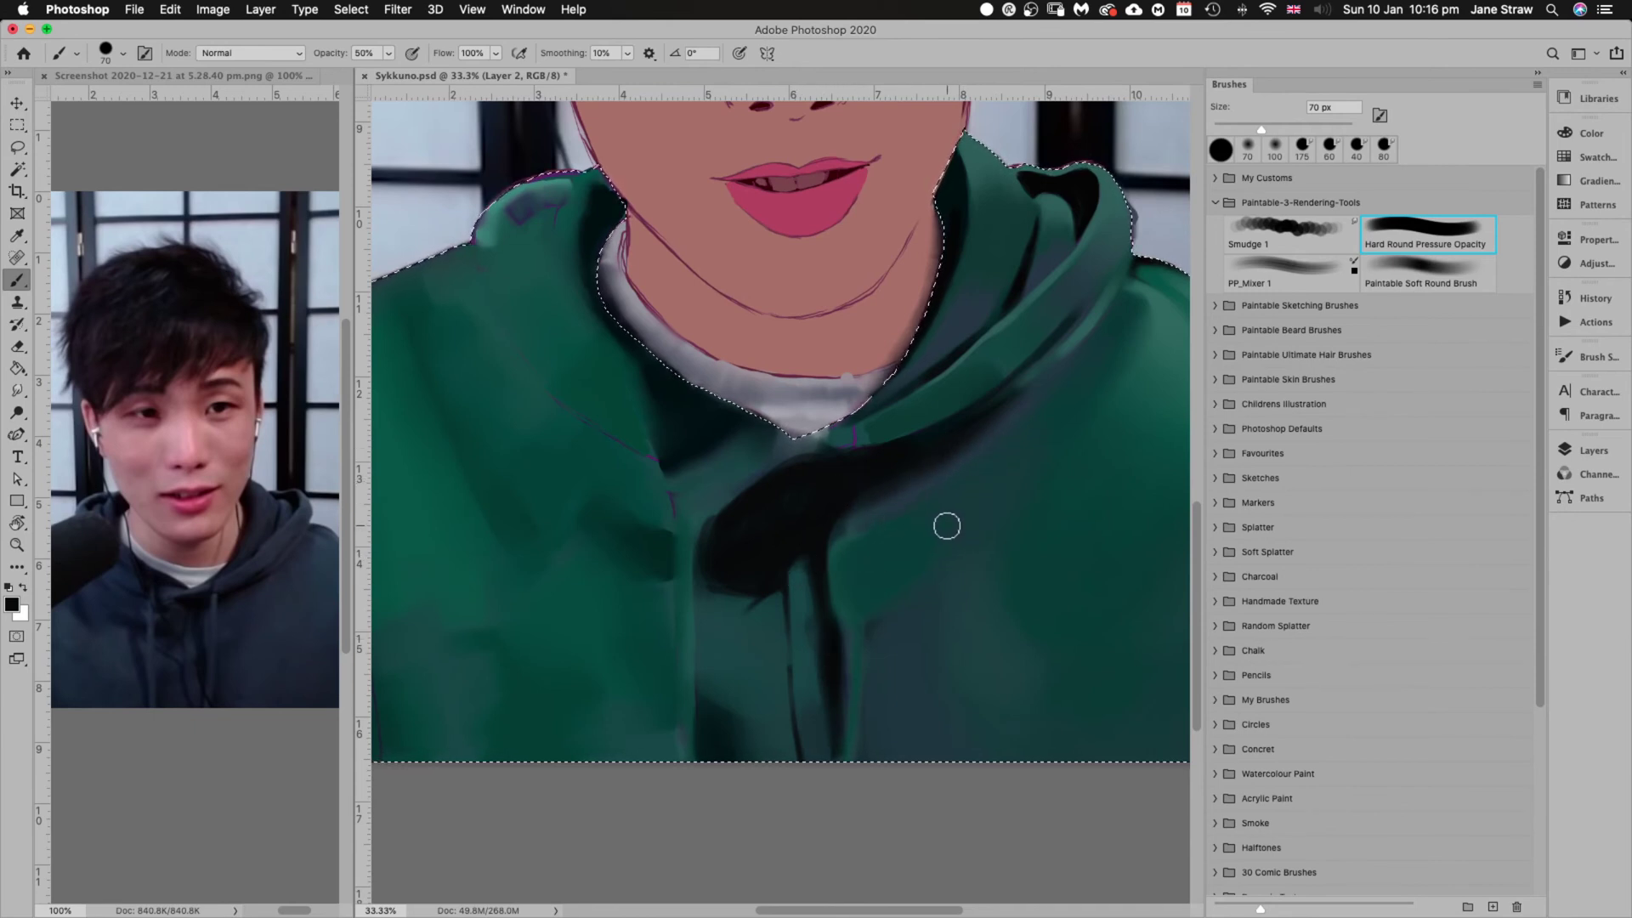
alt+click(887, 685)
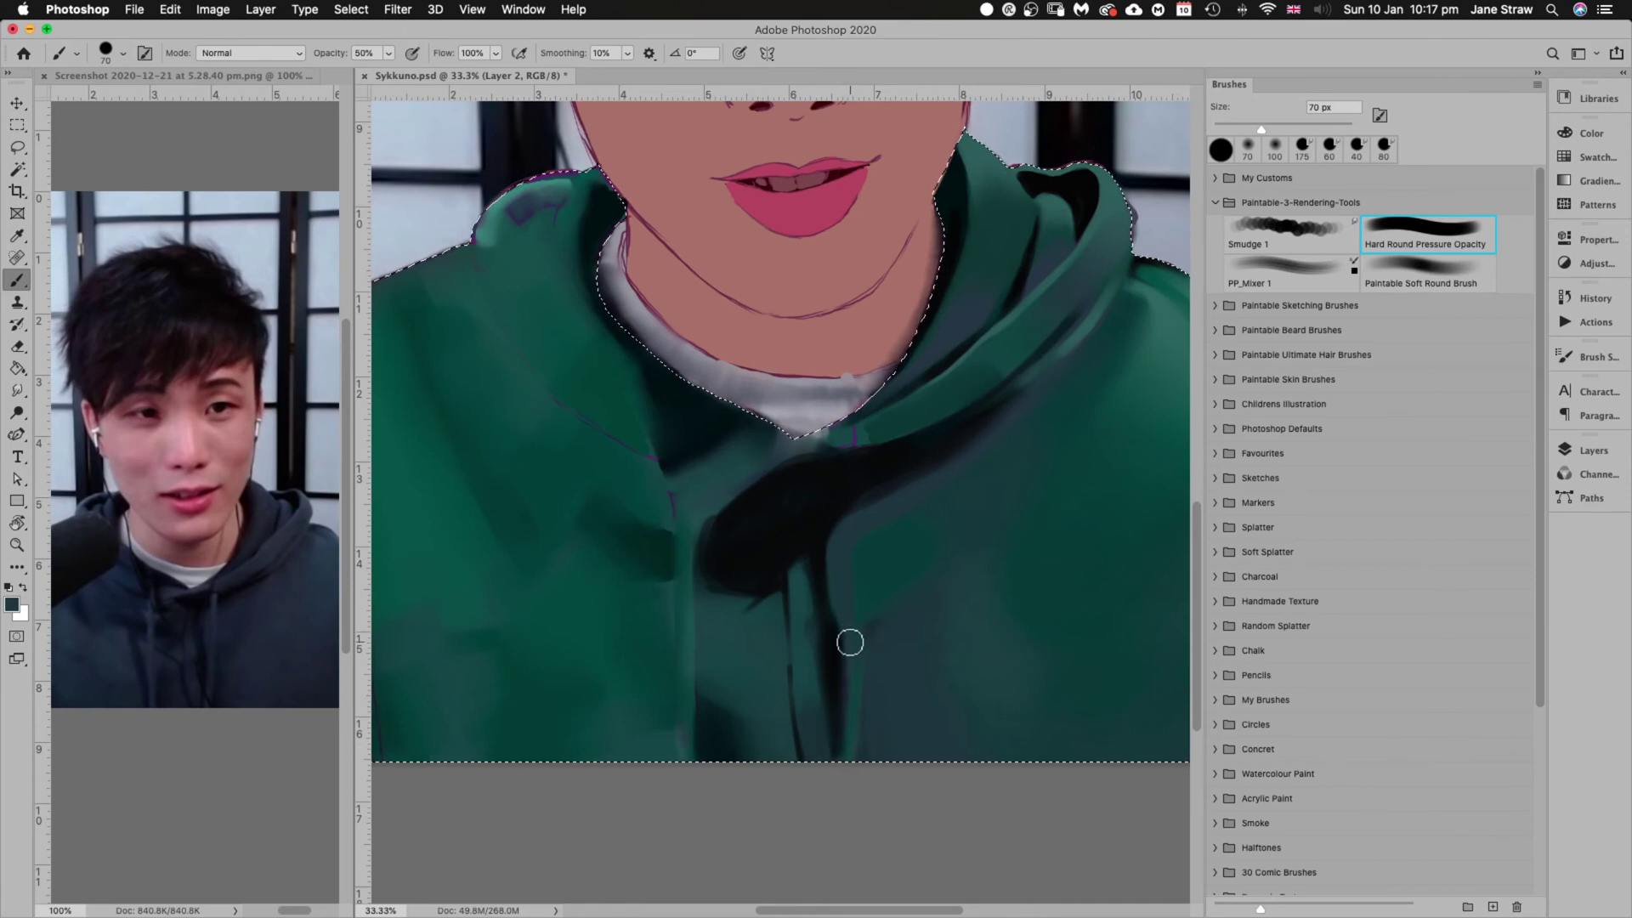
alt+click(834, 648)
drag(836, 640, 851, 731)
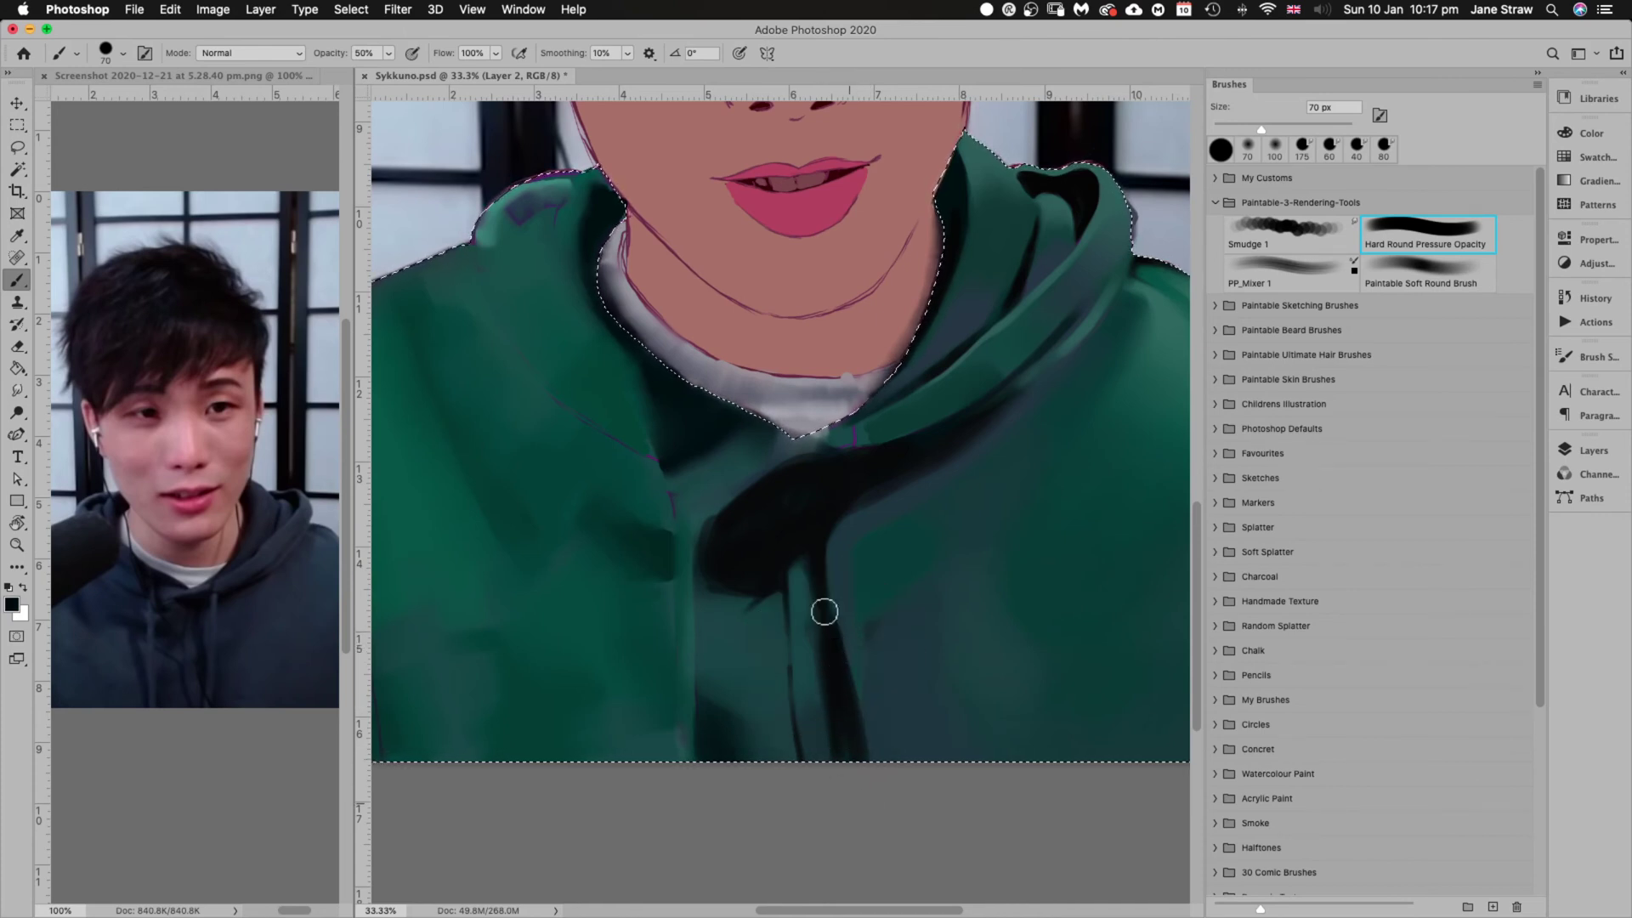
Sample a dark grey-teal beneath the hood and paint it along the outer edge of the vertical dark fold
alt+click(897, 502)
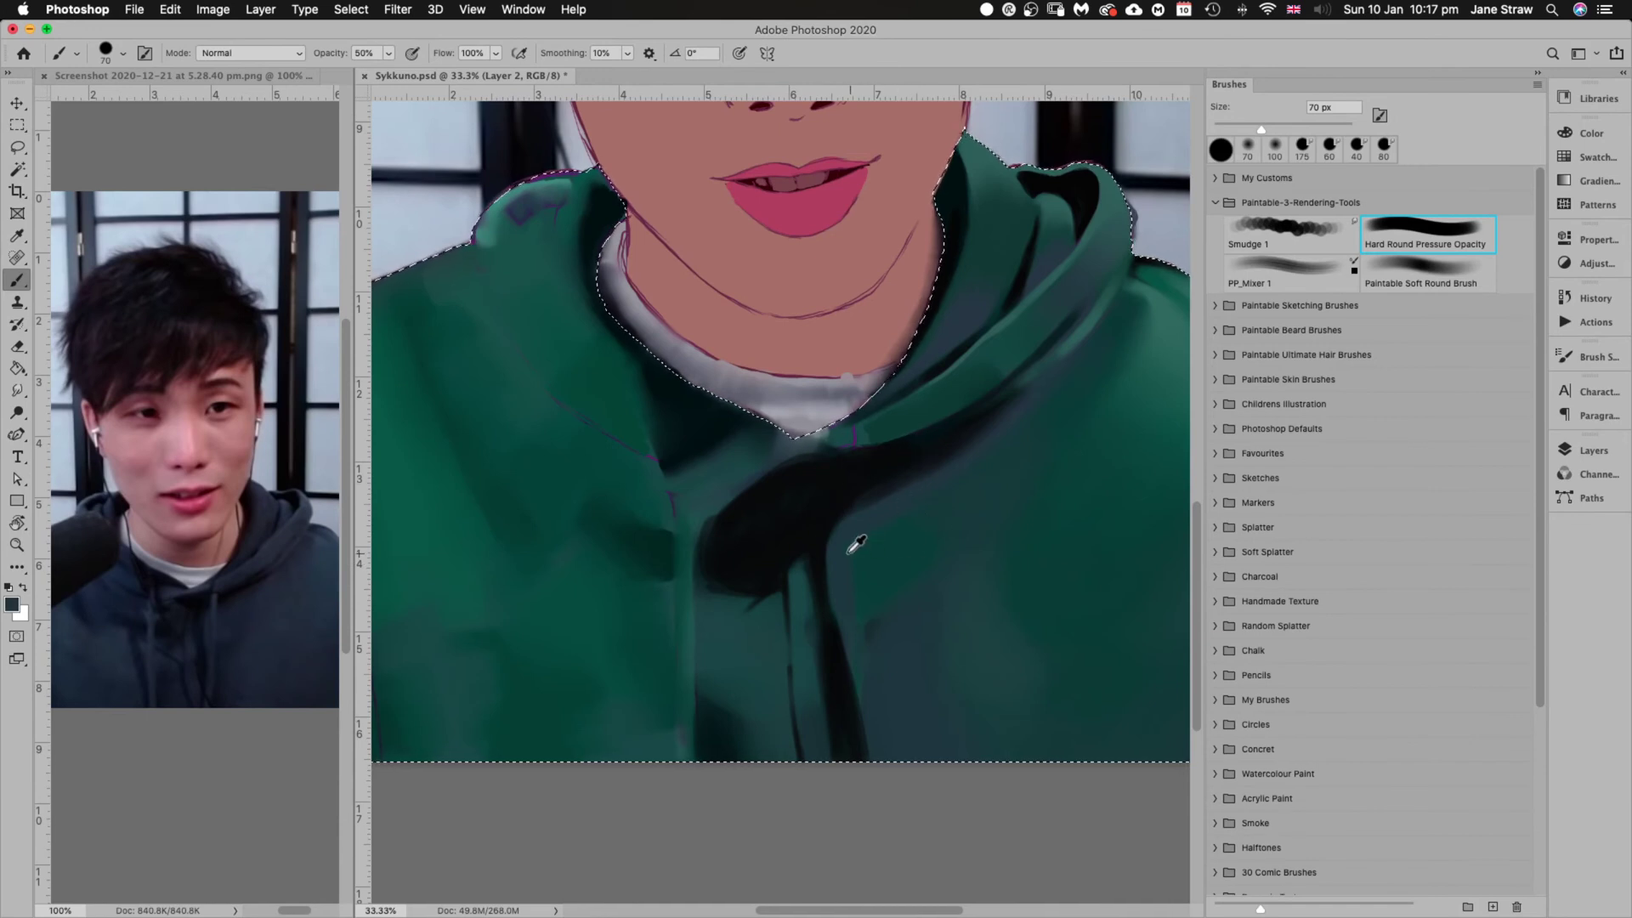
alt+click(860, 521)
mouse_move(860, 521)
mouse_down()
mouse_move(842, 547)
mouse_move(869, 698)
mouse_up()
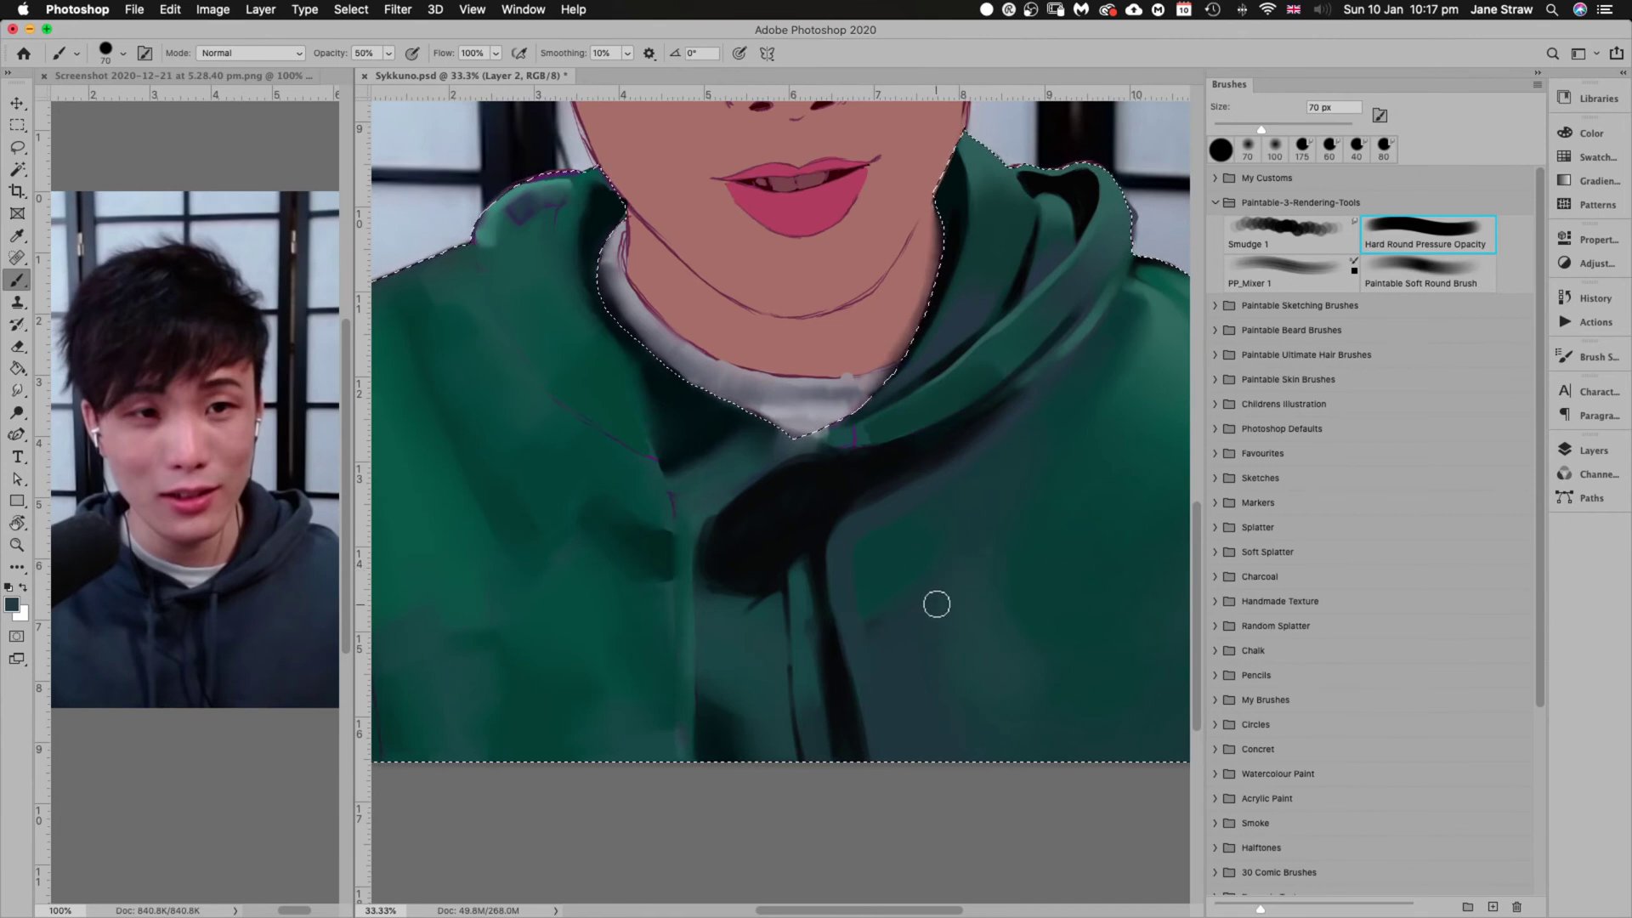
Blend near-black shading outward from the vertical fold with the Paintable Soft Round Brush at 175 px and 125 px
click(1437, 280)
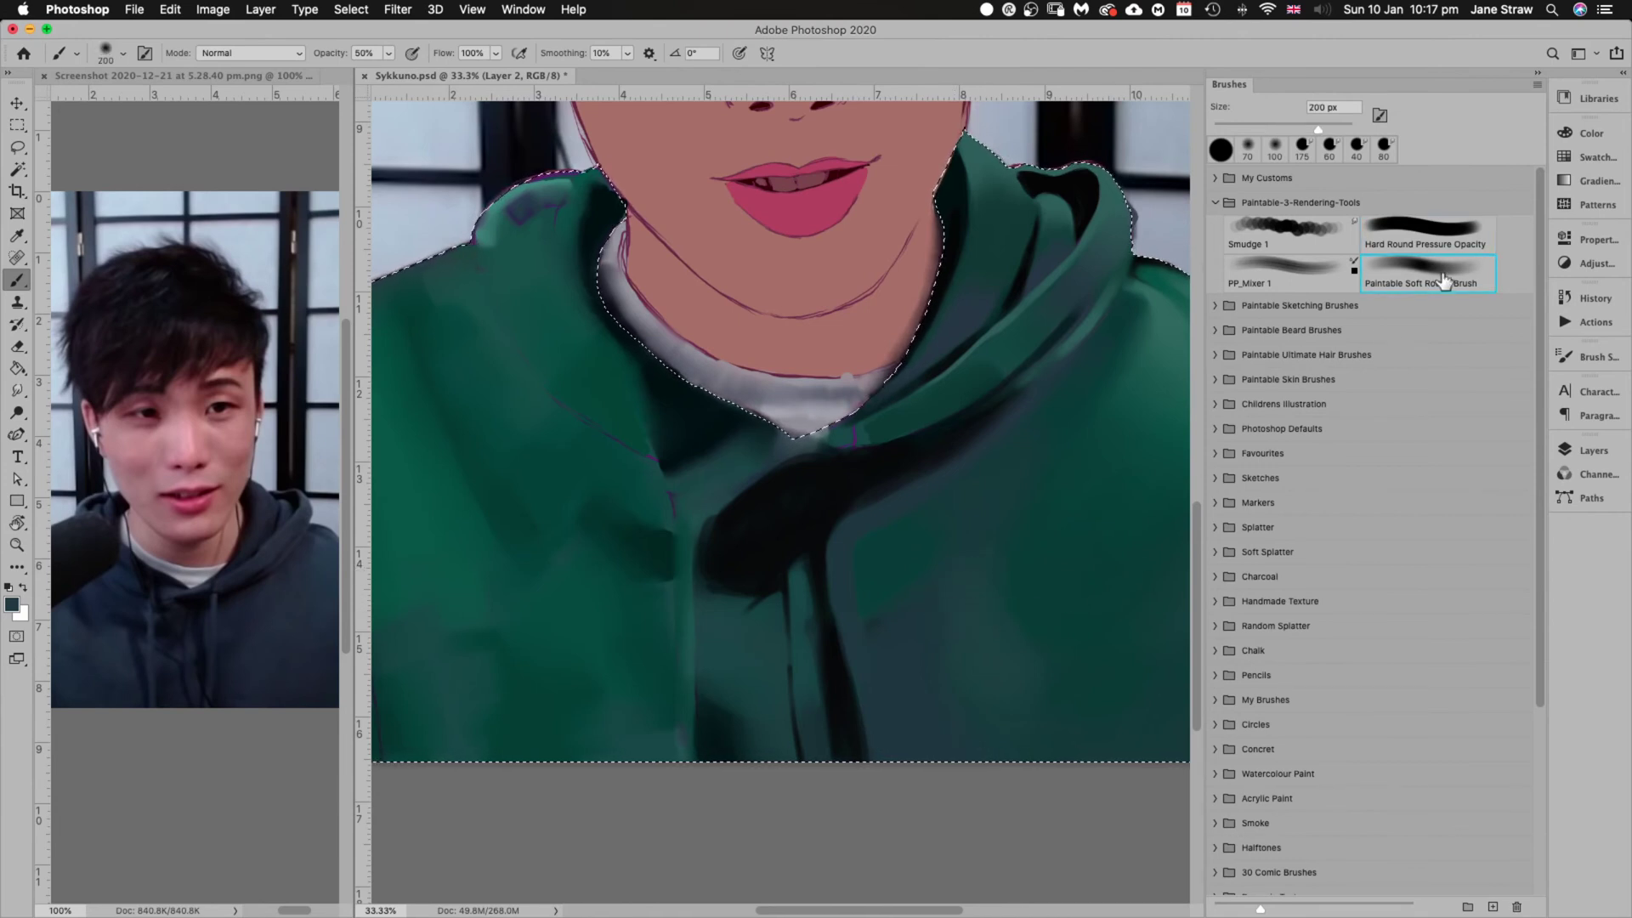
alt+click(850, 671)
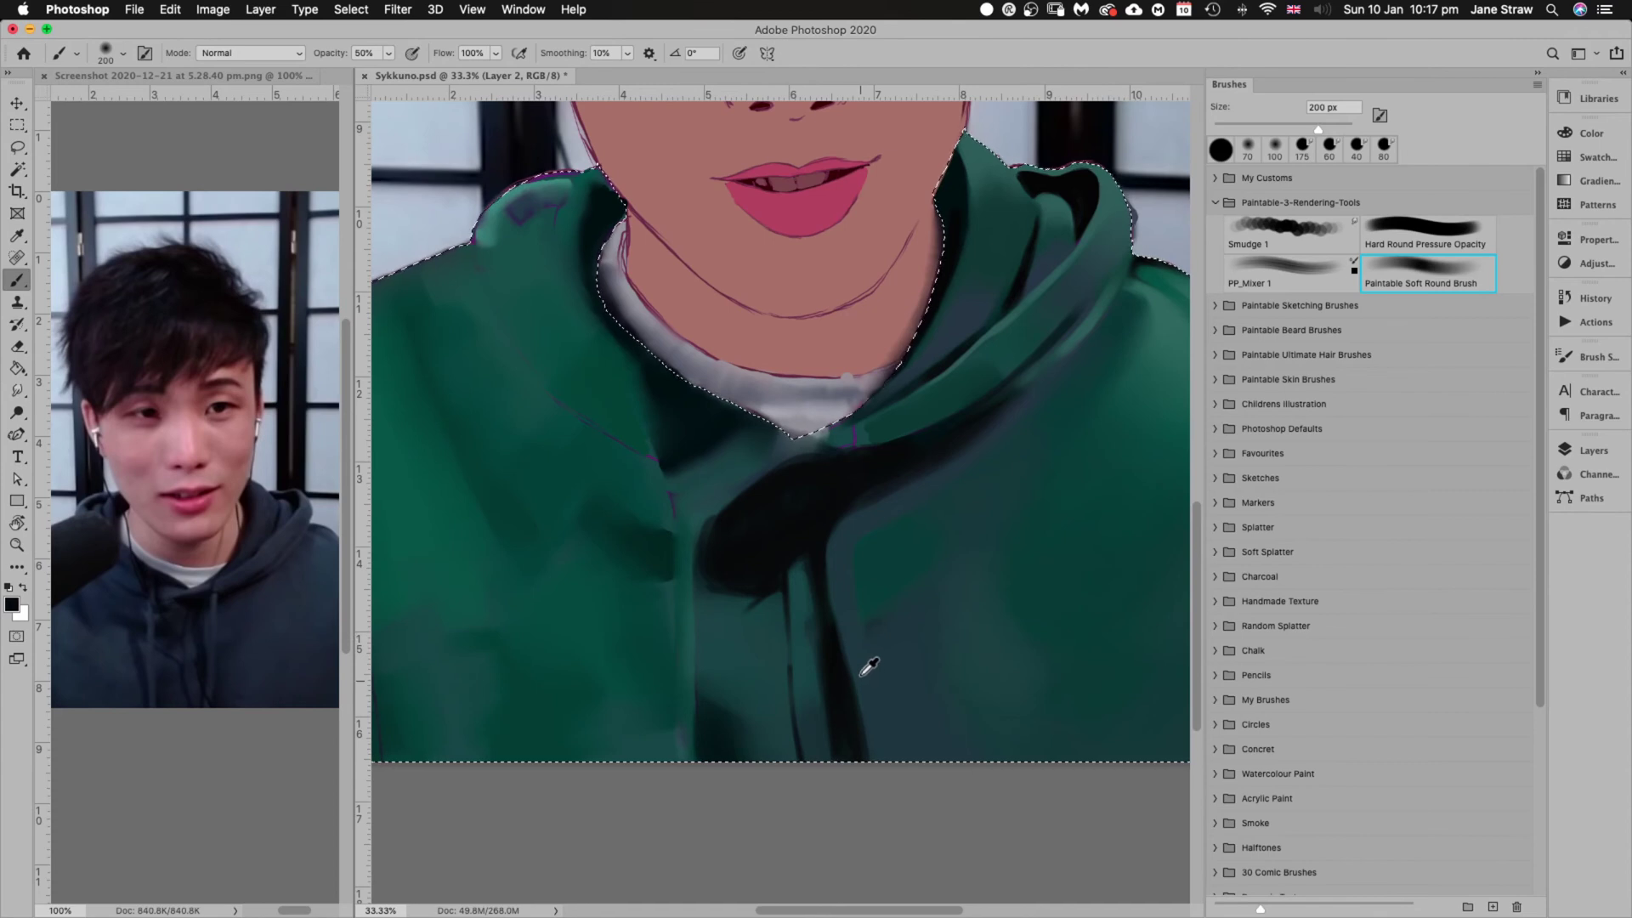
key(bracketright)
drag(831, 595, 879, 790)
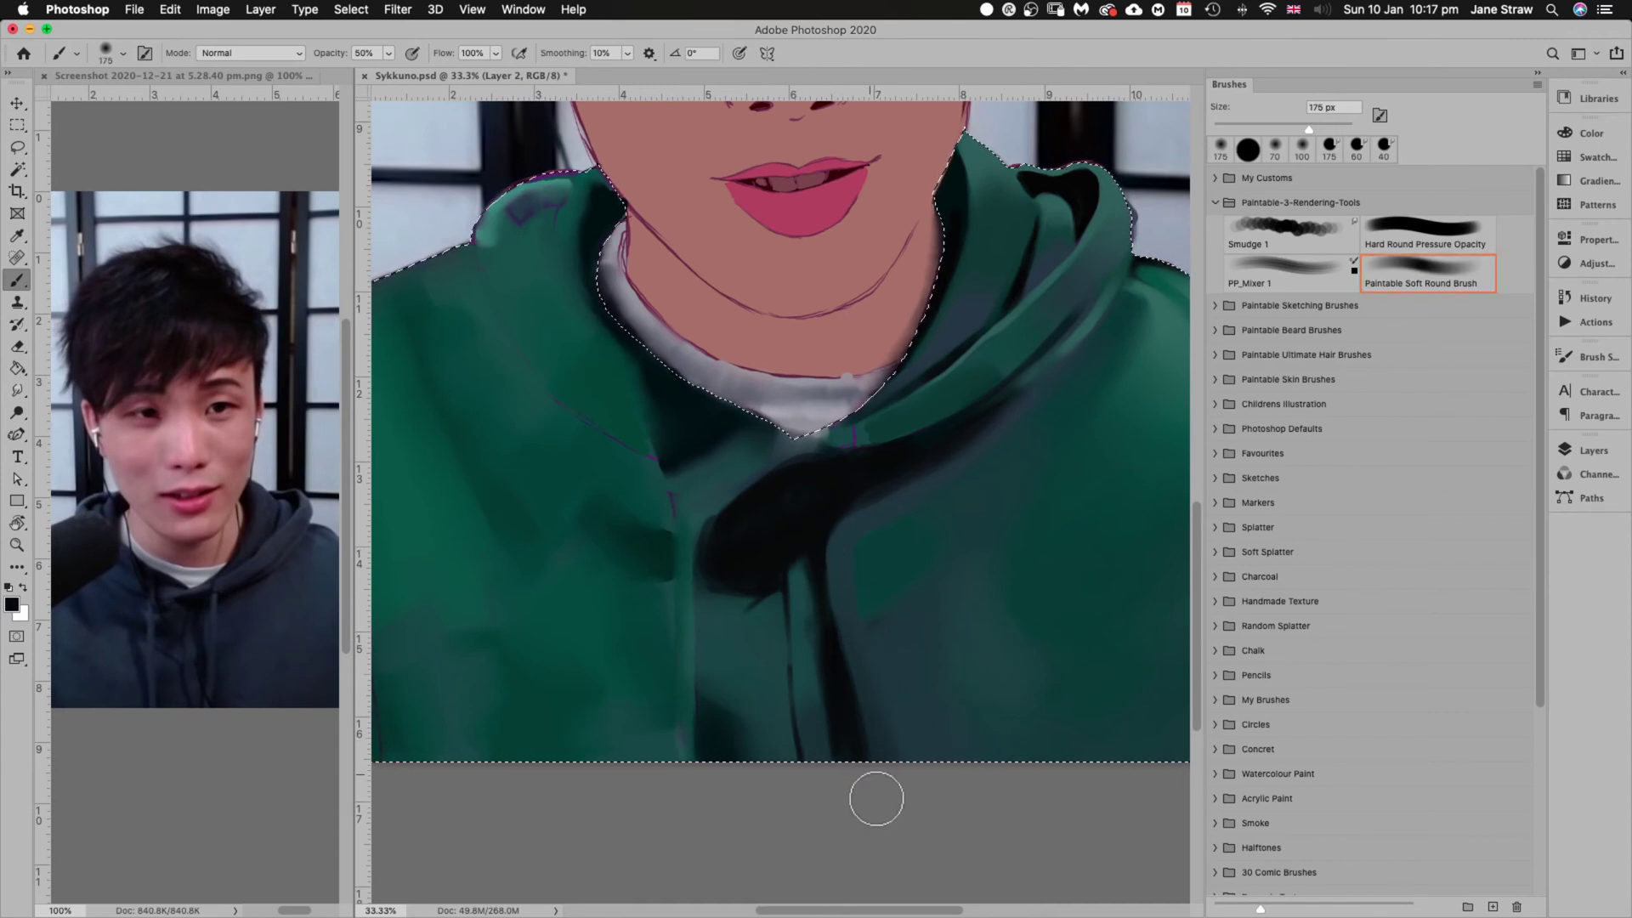
mouse_move(805, 506)
mouse_down()
mouse_move(874, 771)
mouse_move(802, 481)
mouse_move(840, 571)
mouse_move(866, 780)
mouse_move(841, 538)
mouse_move(859, 717)
mouse_move(869, 586)
mouse_move(863, 647)
mouse_up()
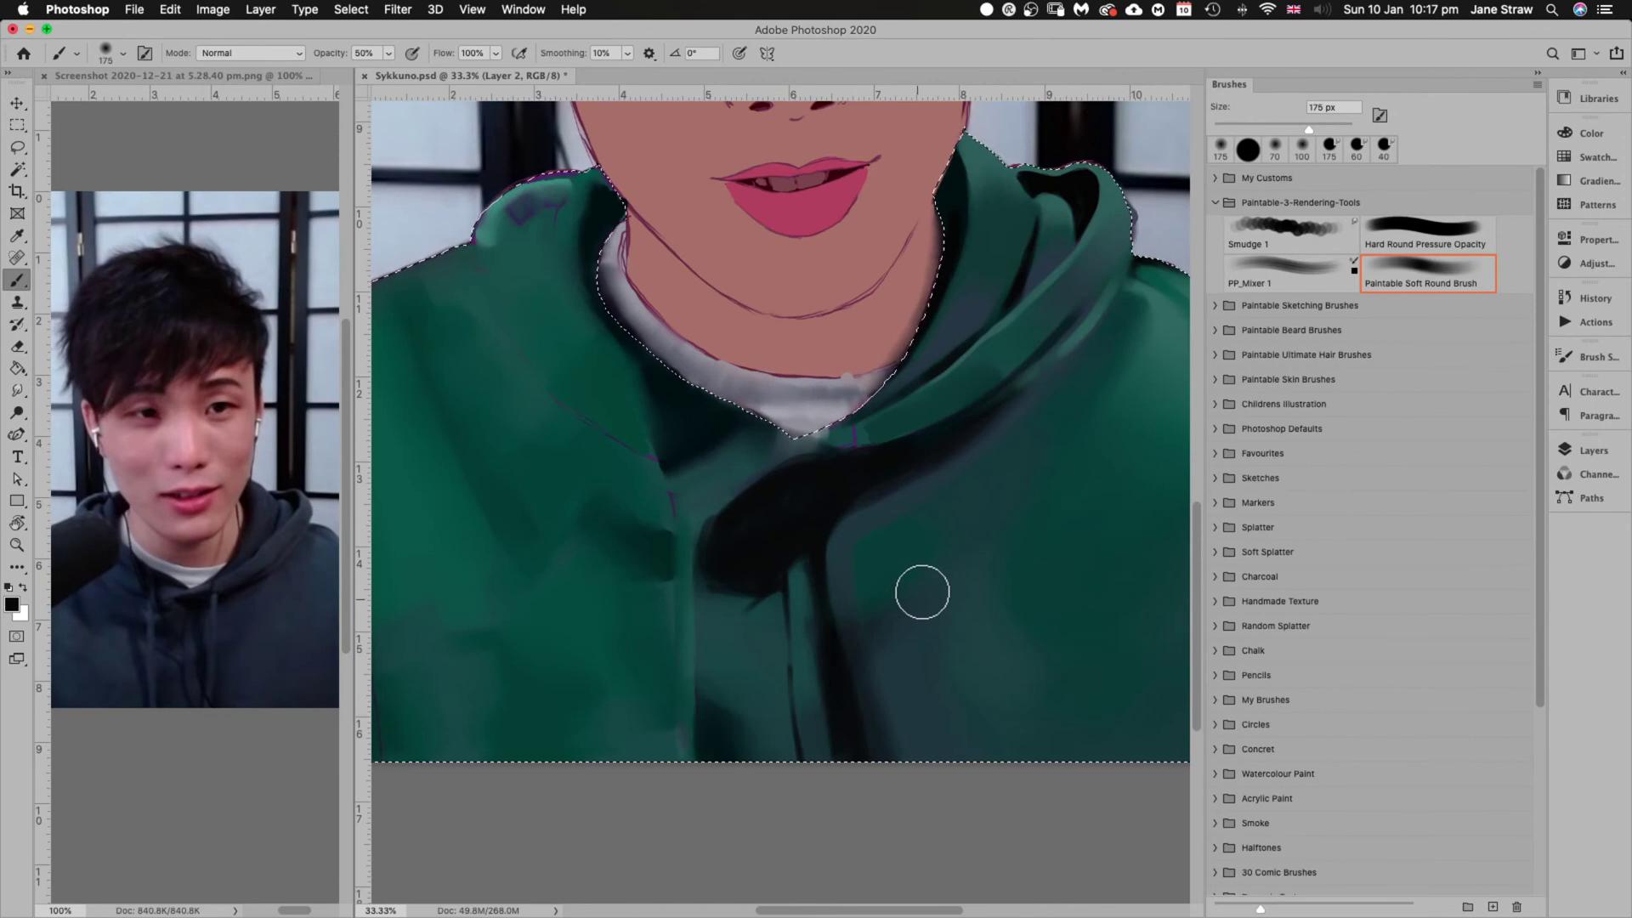
key(bracketleft)
key(bracketleft)
mouse_move(894, 608)
mouse_down()
mouse_move(926, 587)
mouse_move(850, 634)
mouse_move(849, 687)
mouse_up()
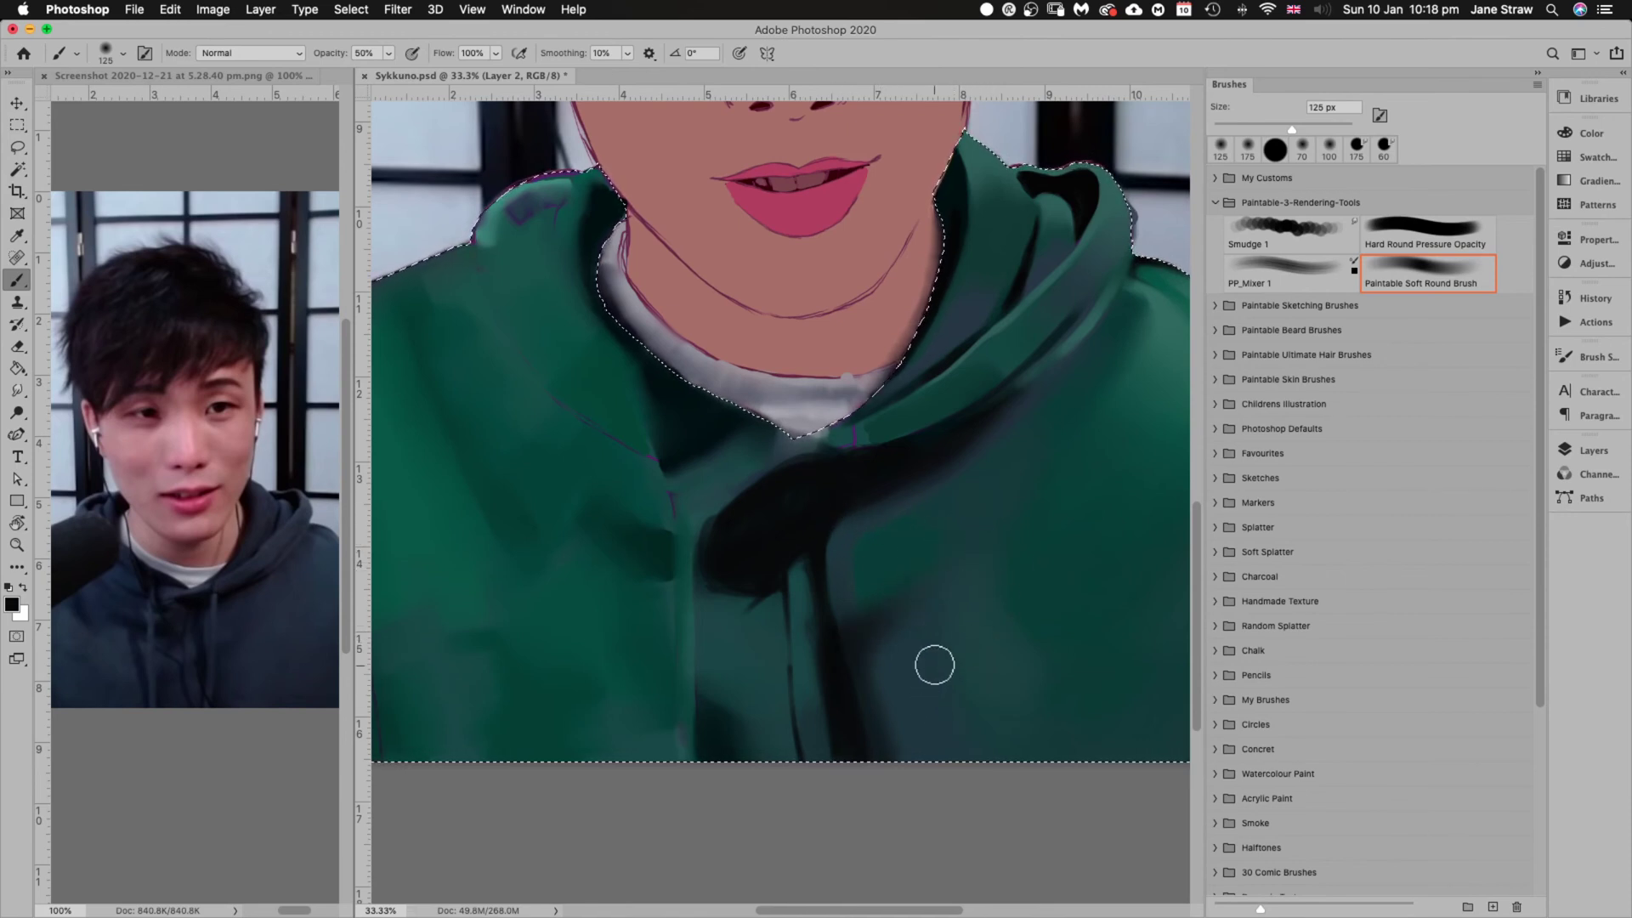
Sample dark teals beside the fold and blend away the green patch there, enlarging the soft brush to 175 px
alt+click(887, 546)
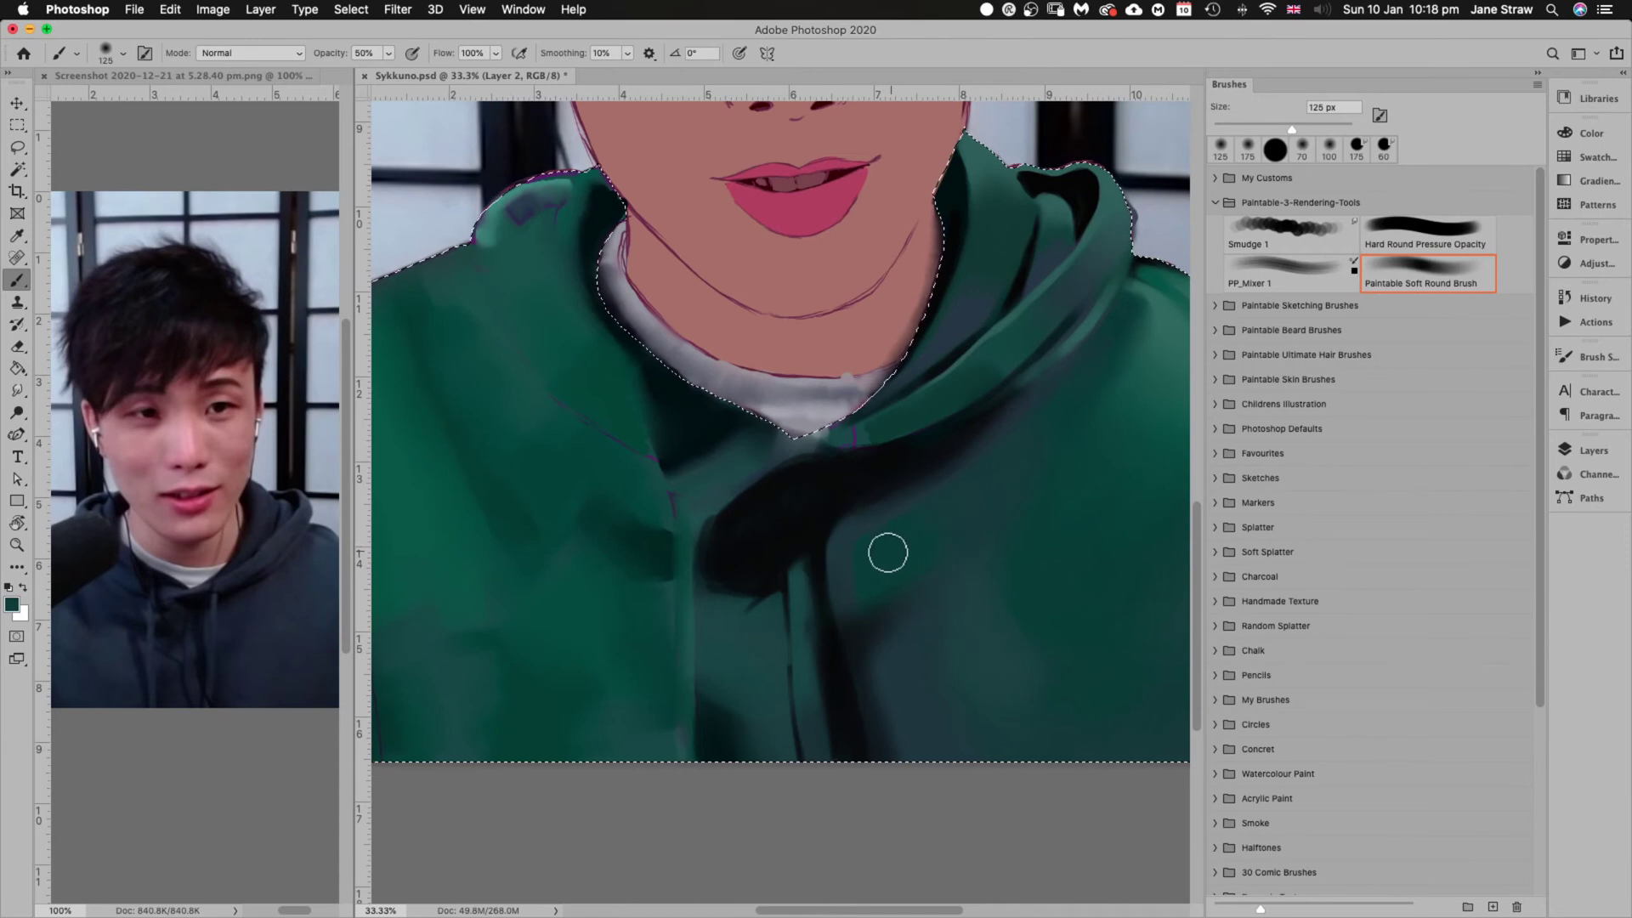
alt+click(905, 684)
alt+click(910, 694)
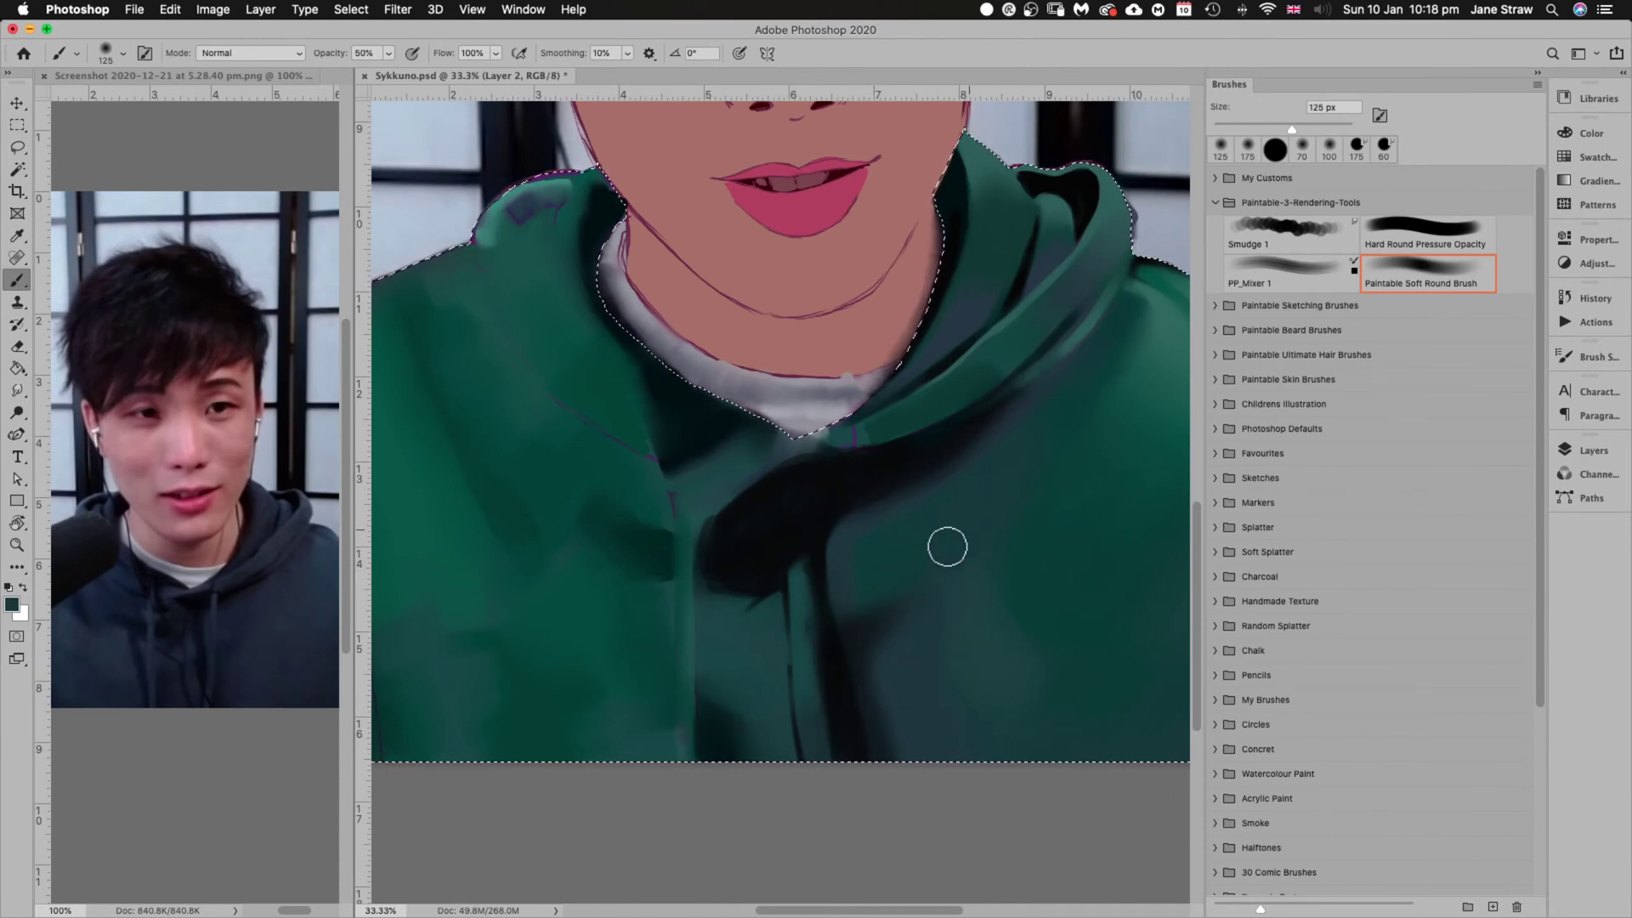
key(bracketright)
key(bracketright)
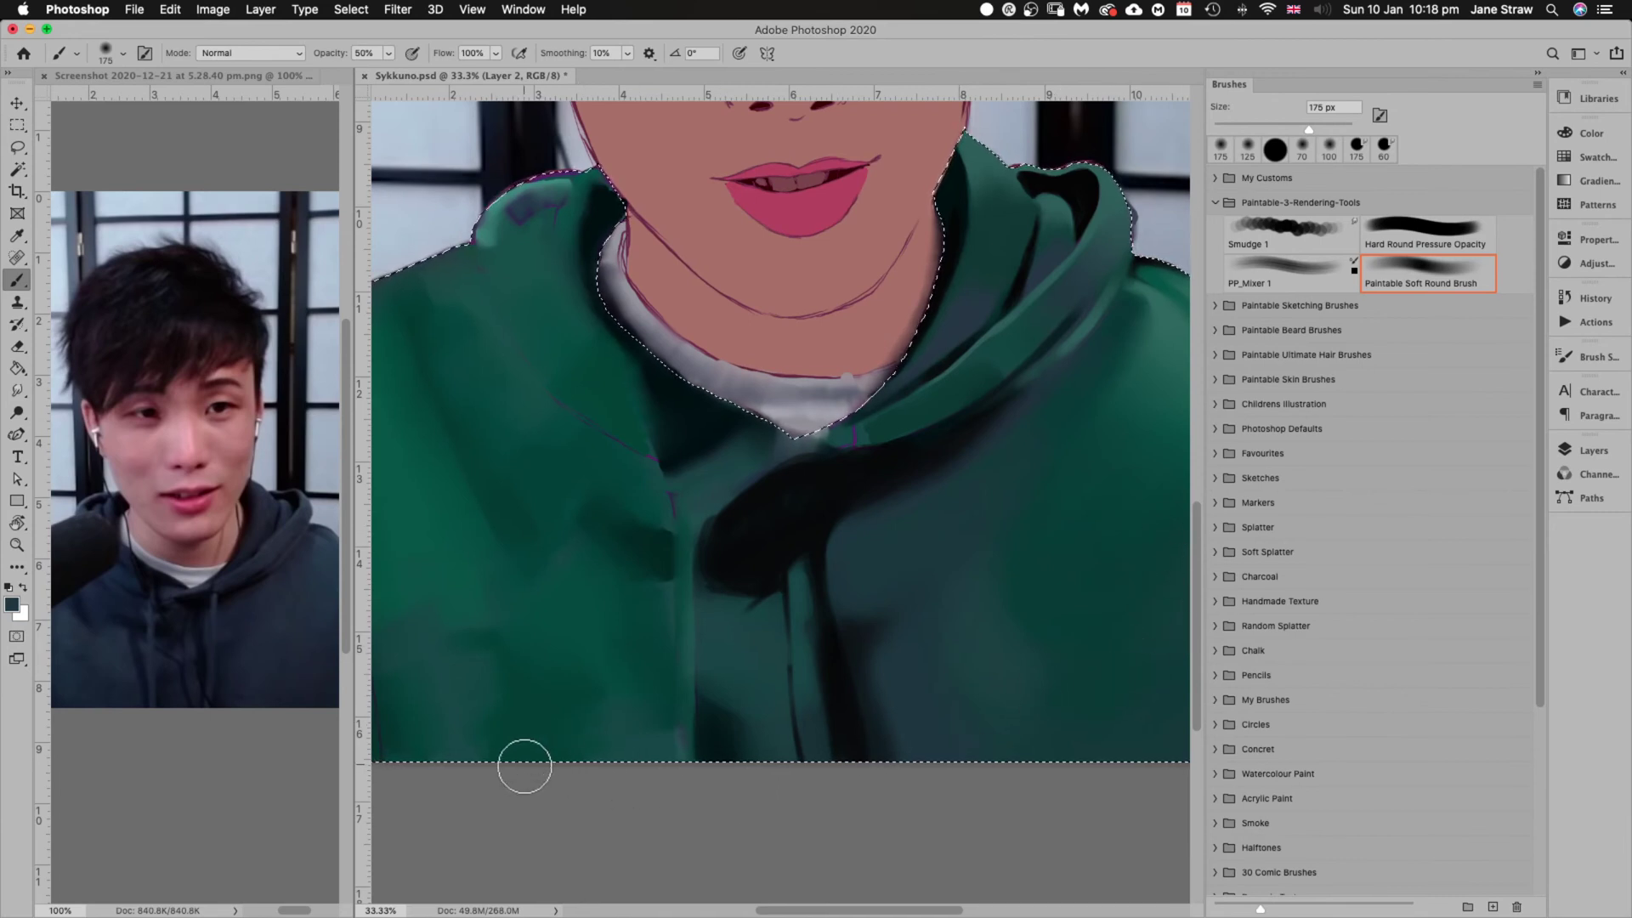
Sample green from the hoodie's left half and paint it over the right chest with Hard Round Pressure Opacity at 200 px
alt+click(541, 702)
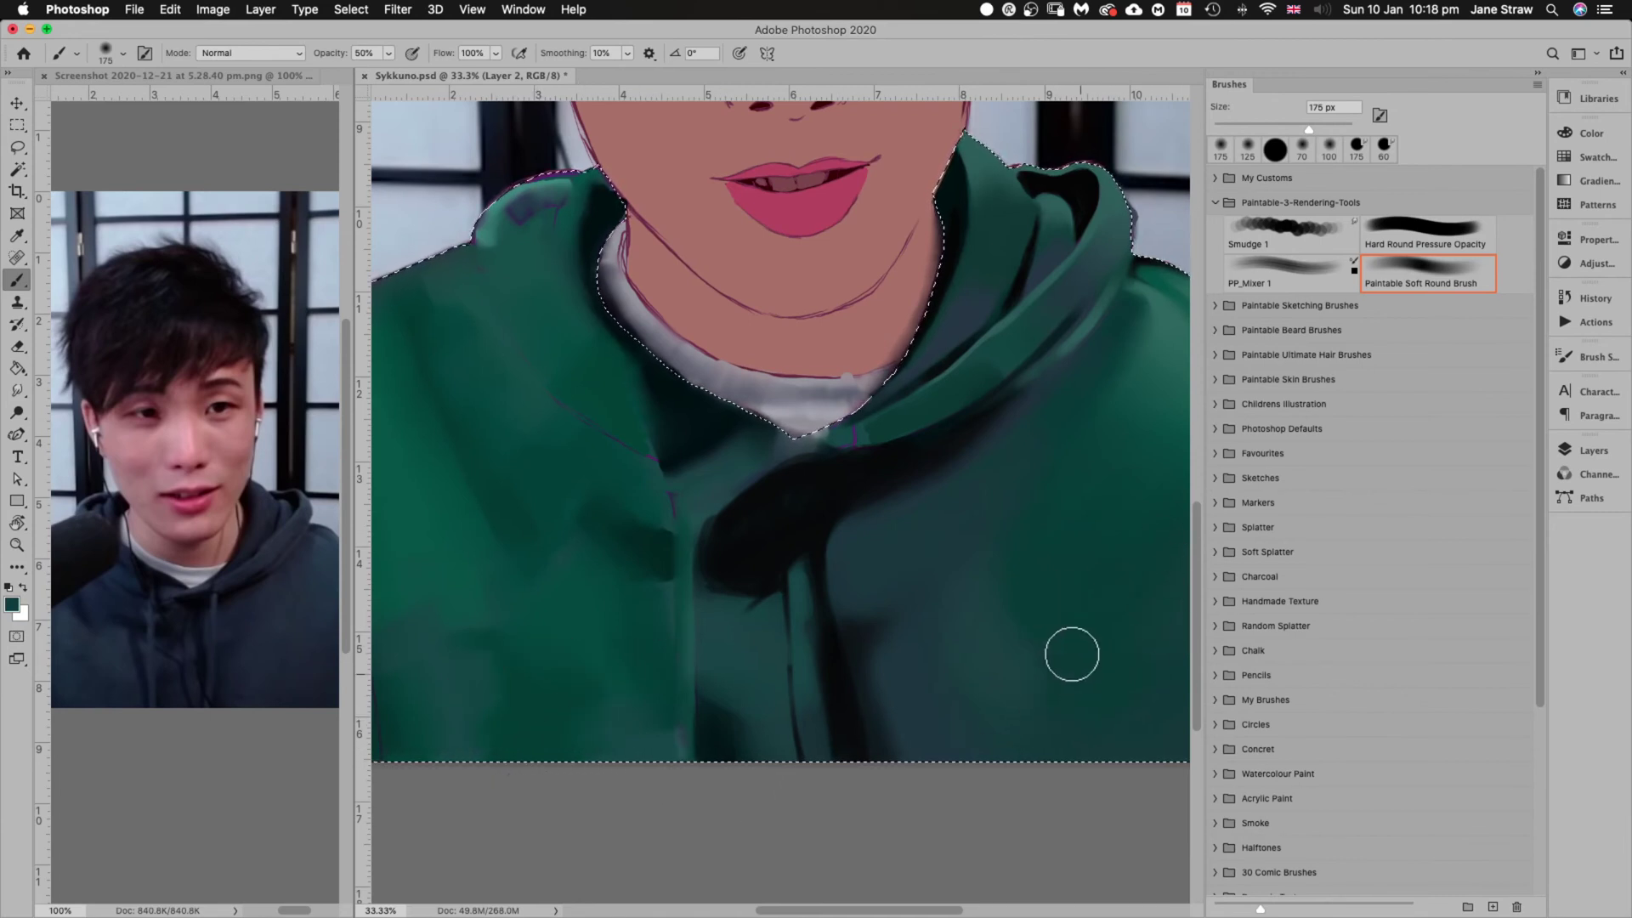
click(1450, 236)
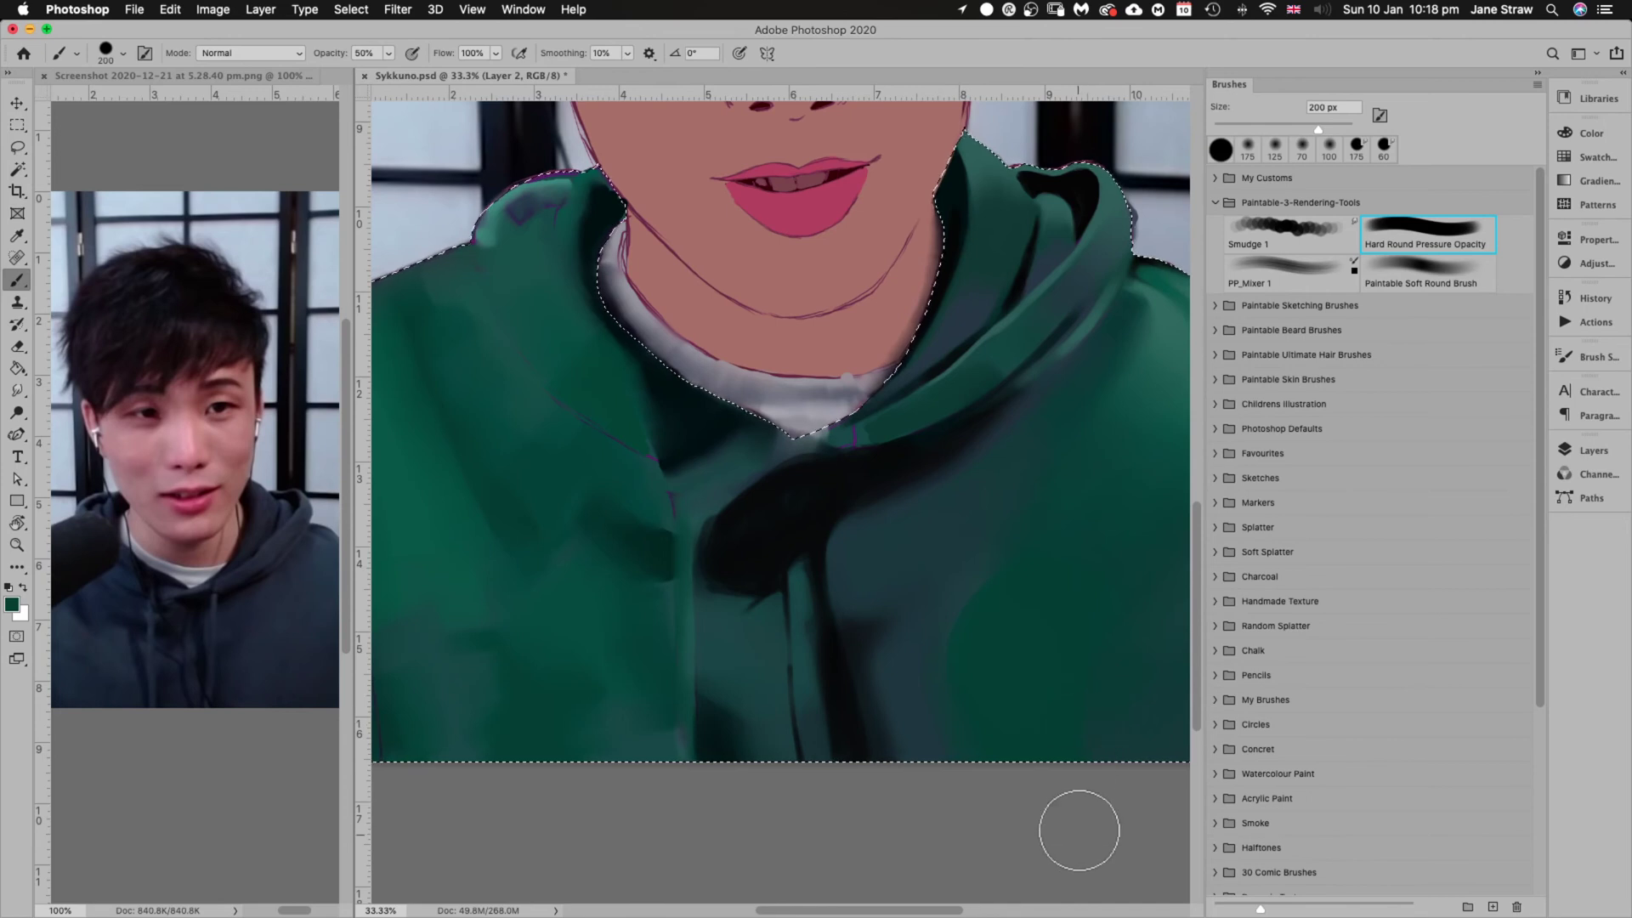
drag(1093, 678, 936, 655)
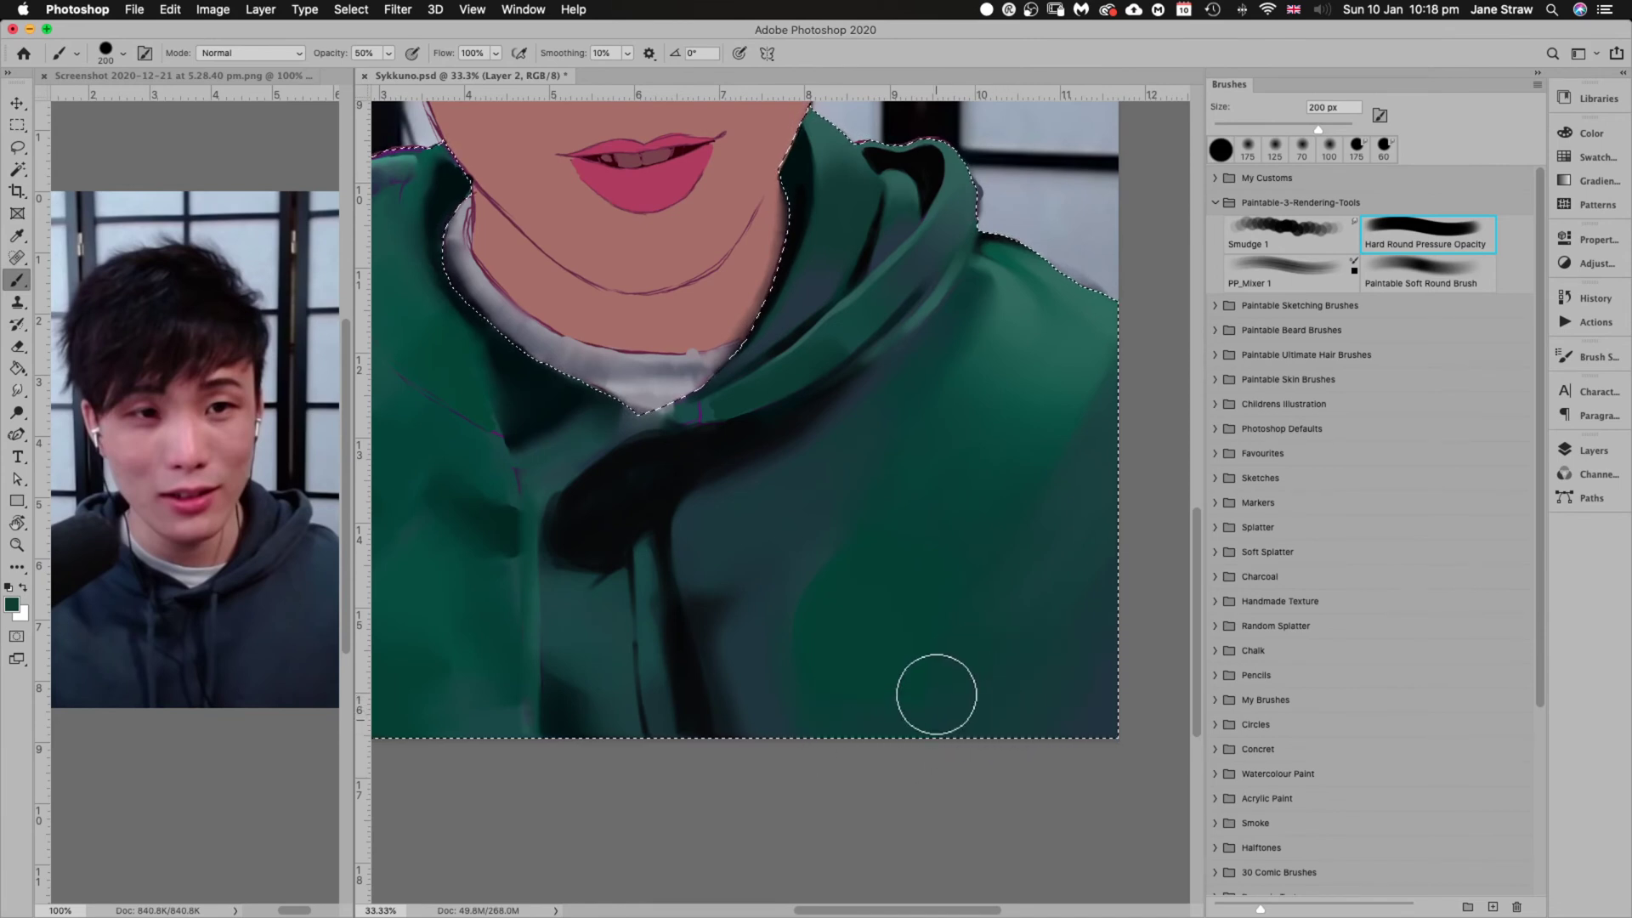
Paint lighter green over the hoodie's right shoulder and sleeve, adjusting the brush up to 600 px and back to 250 px
key(bracketright)
key(bracketright)
key(bracketright)
key(bracketleft)
key(bracketleft)
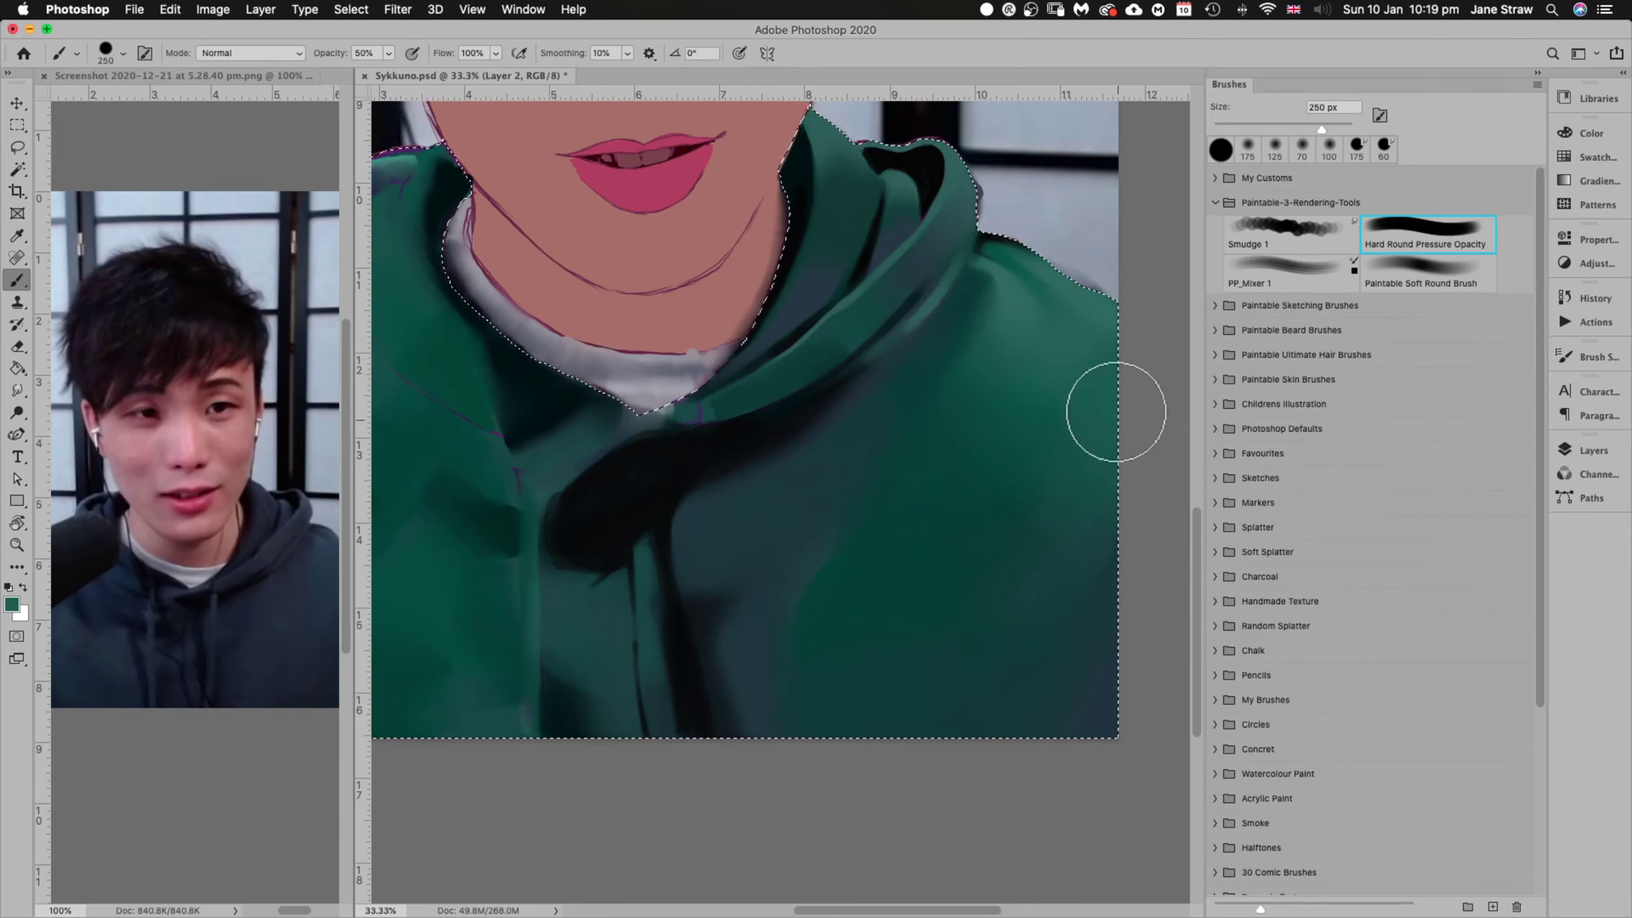
key(bracketright)
key(bracketright)
key(bracketright)
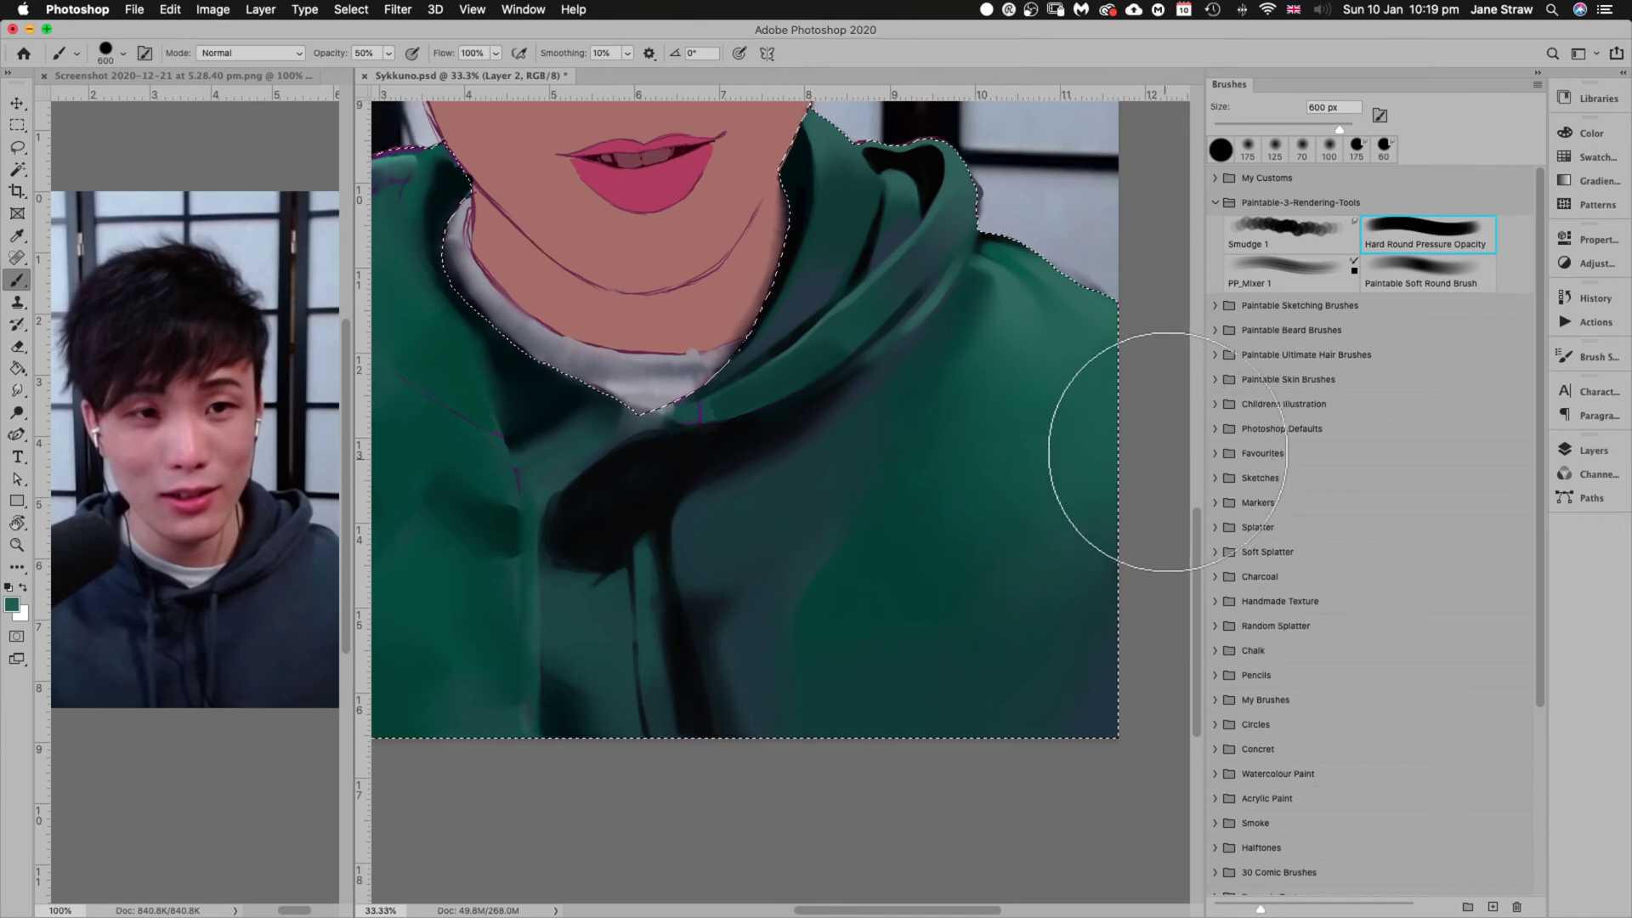
key(bracketleft)
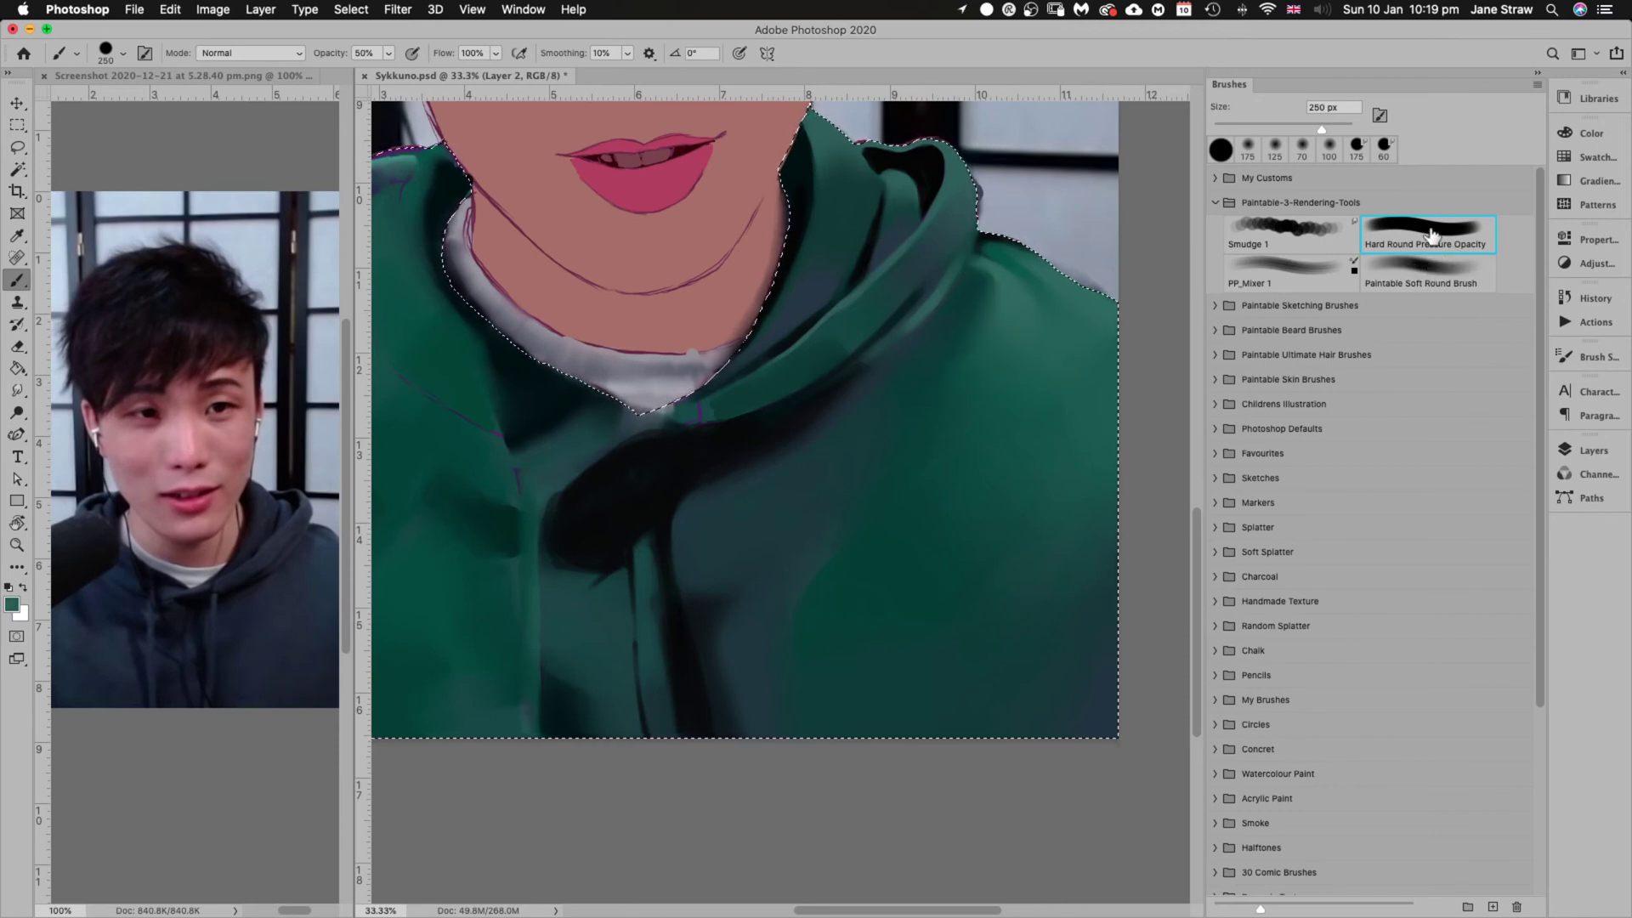
Paint lighter green along the right shoulder's outer edge with Hard Round Pressure Opacity, reducing the brush to 70 px and 35 px
key(bracketleft)
key(bracketleft)
key(bracketleft)
key(bracketleft)
key(bracketleft)
key(bracketleft)
key(bracketleft)
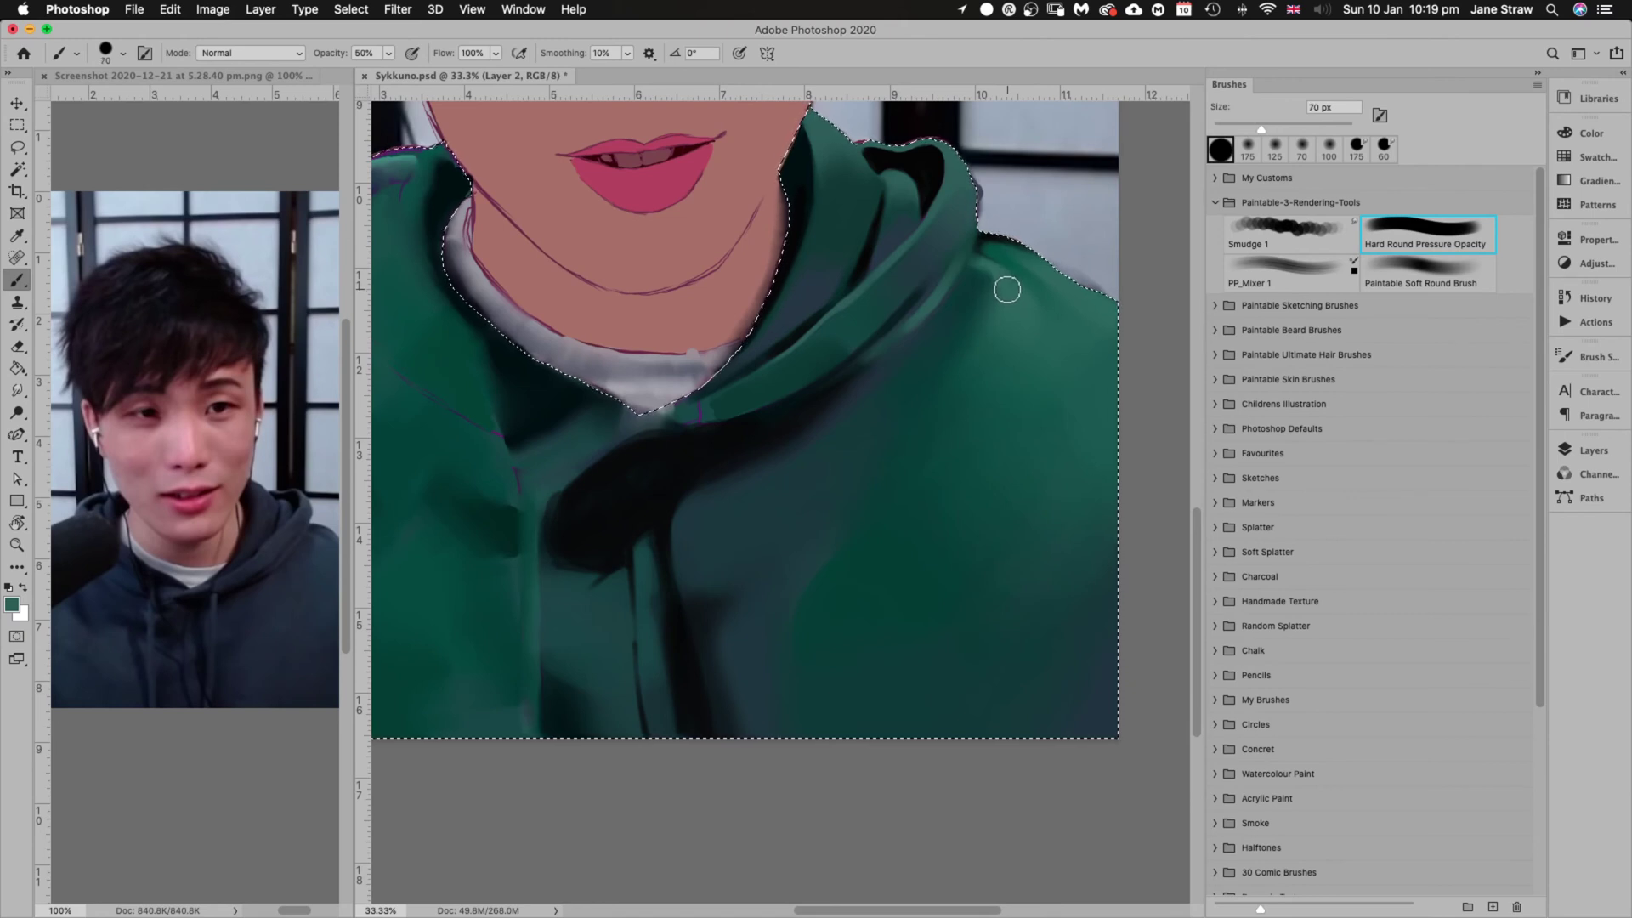
key(bracketleft)
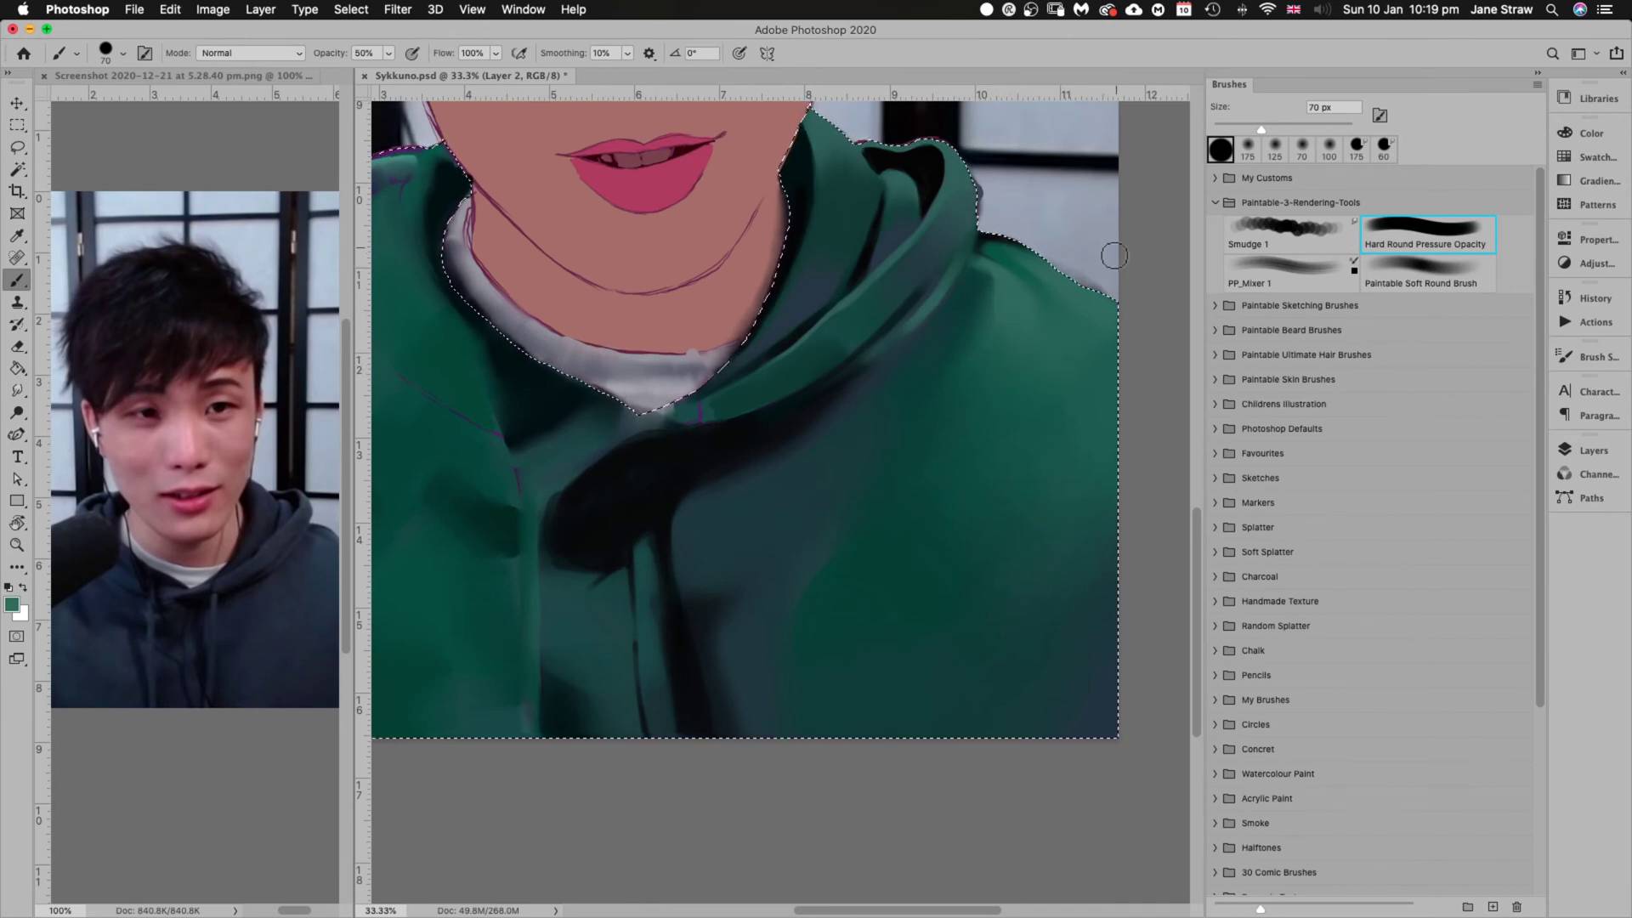
key(r)
mouse_move(1108, 248)
mouse_down()
mouse_move(1122, 484)
mouse_move(1129, 465)
mouse_up()
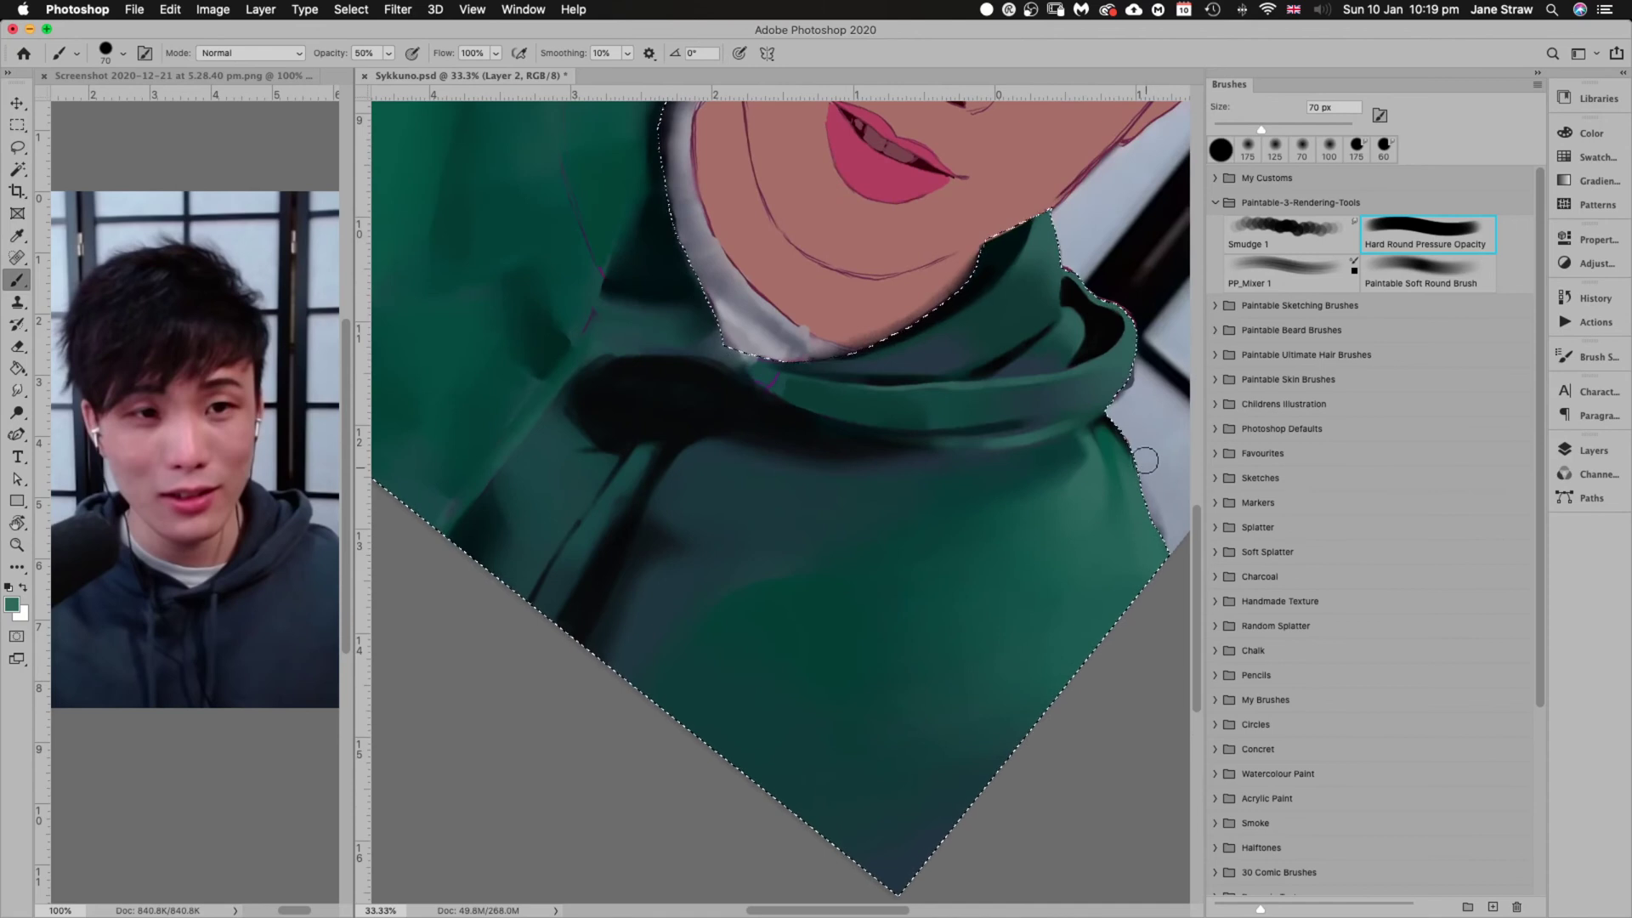
key(bracketleft)
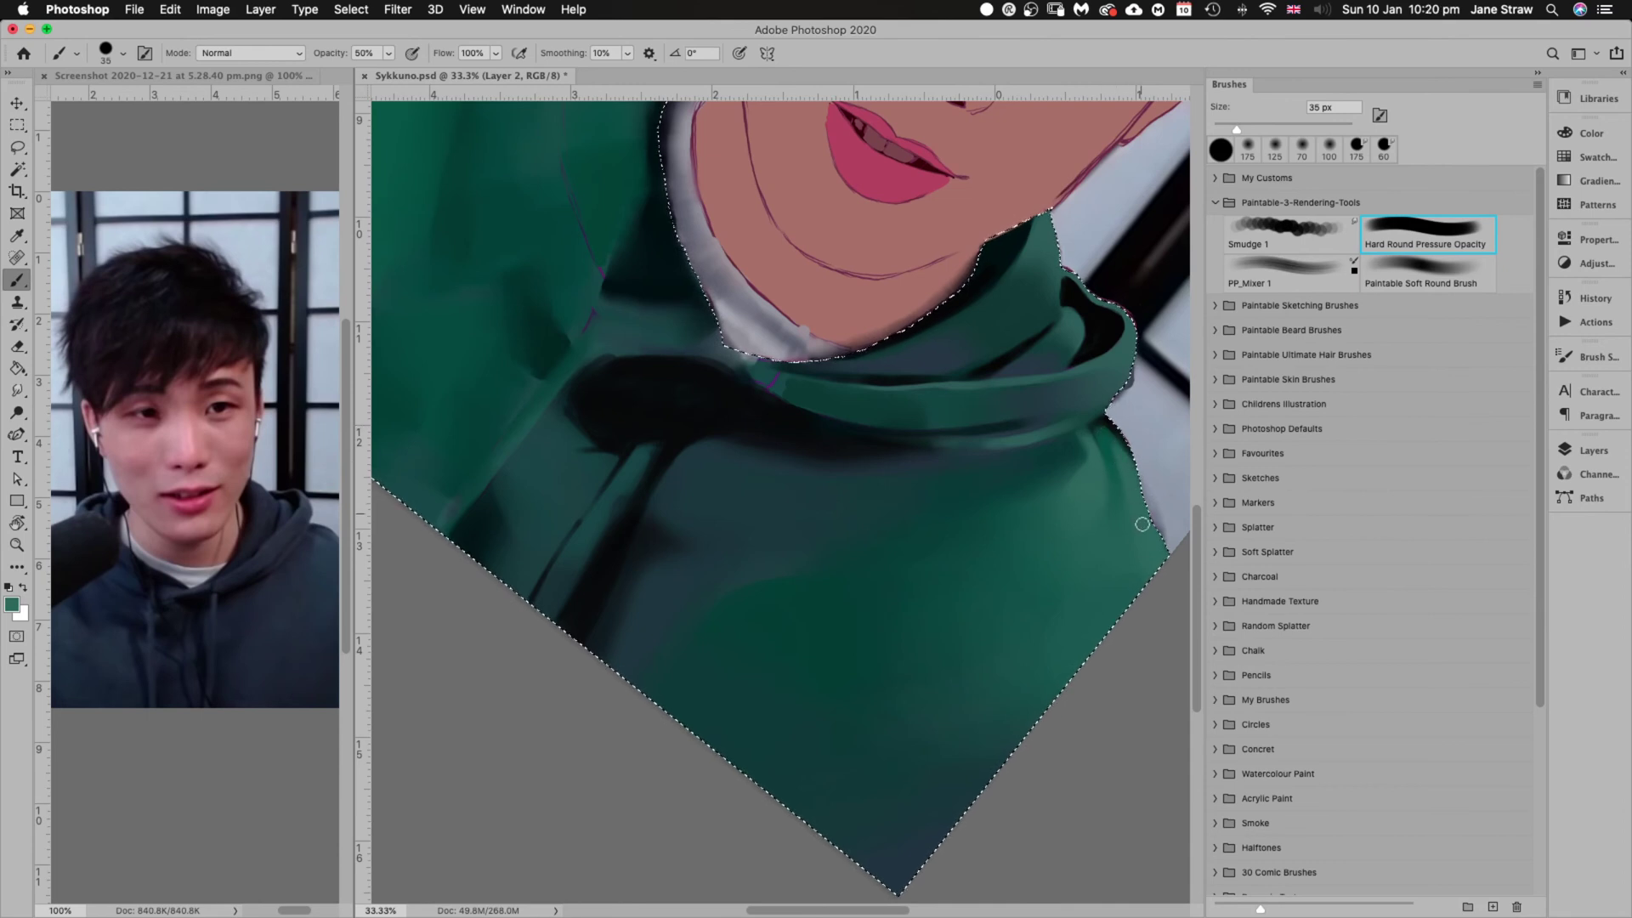
key(Escape)
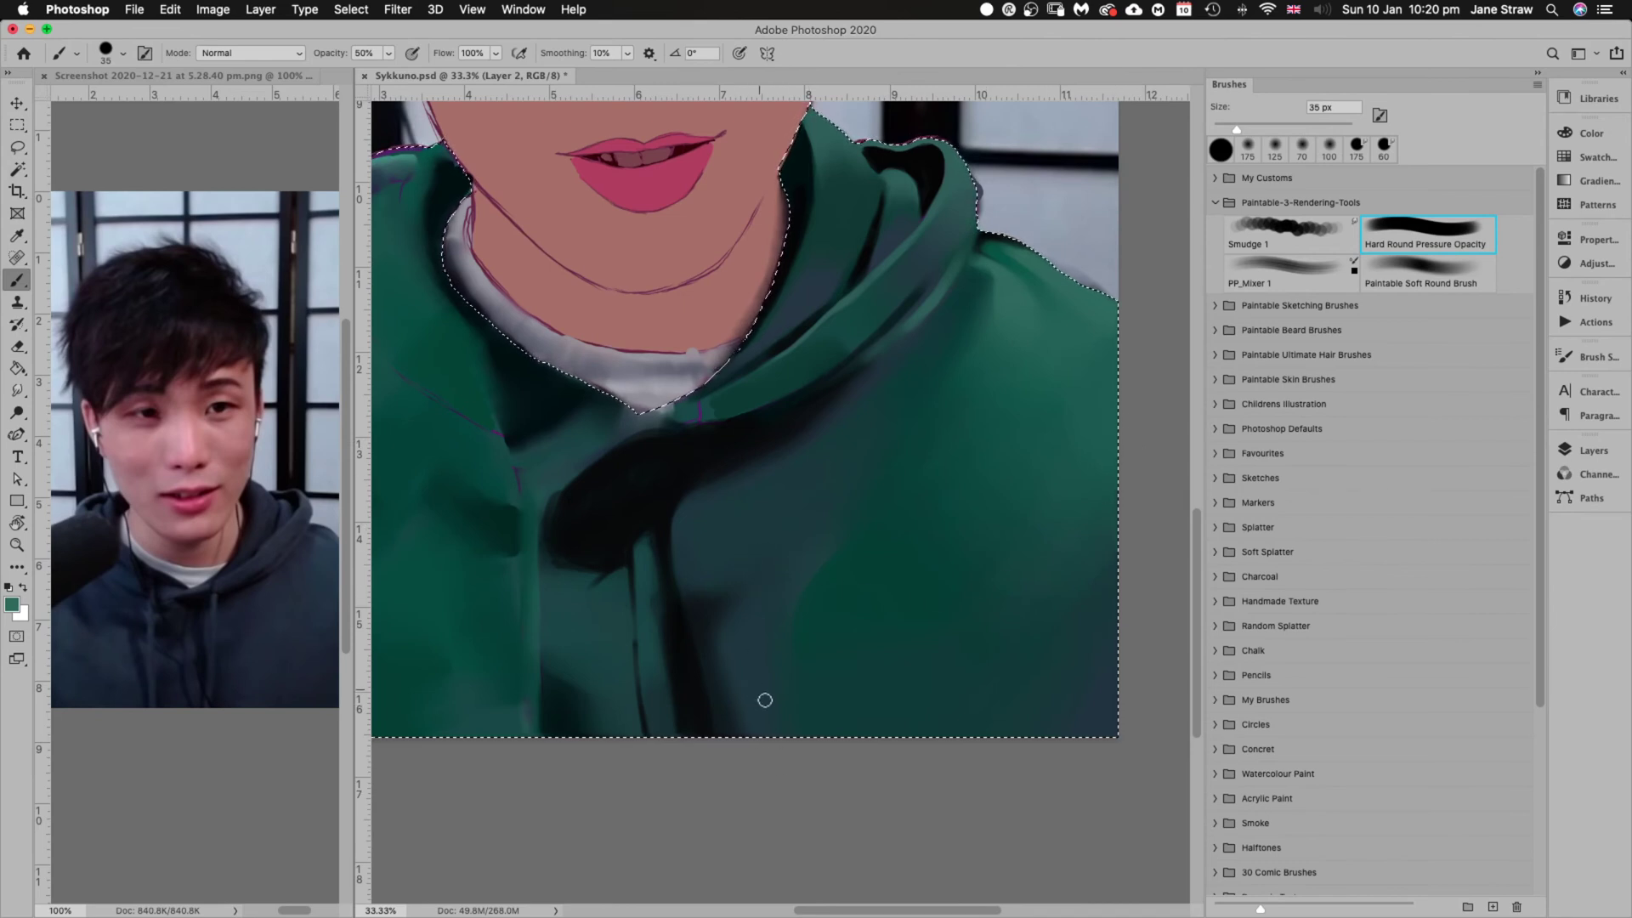
Sample dark teal from the hoodie's lower edge and paint along the right shoulder's edge beside the hood at 30 px
alt+click(776, 755)
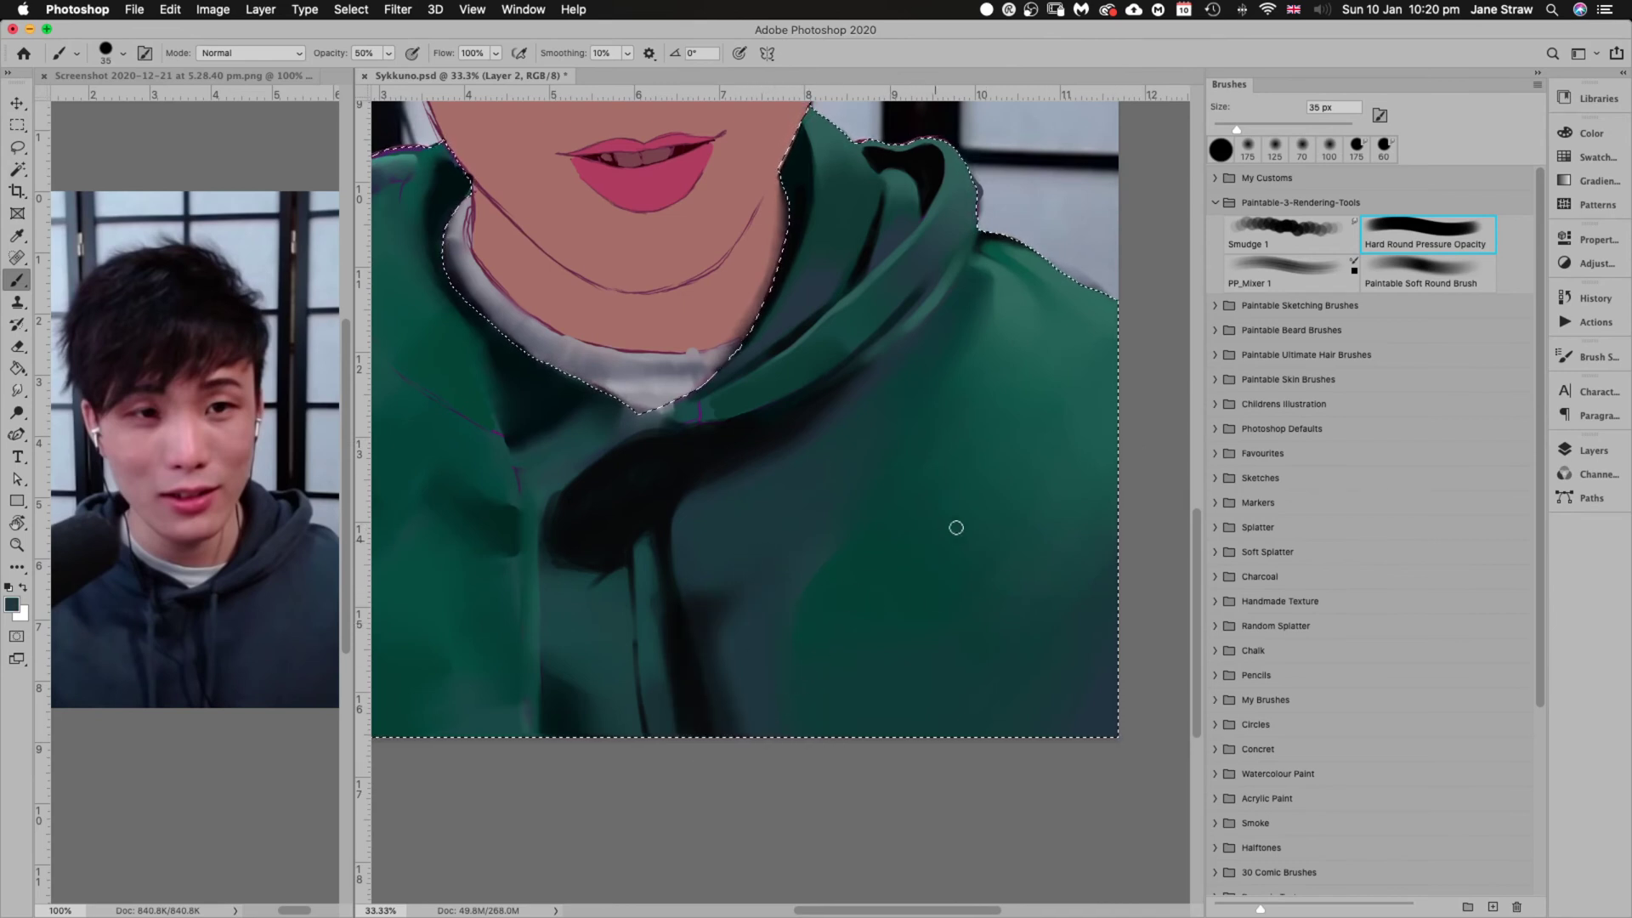
key(r)
drag(1056, 466, 1010, 659)
key(b)
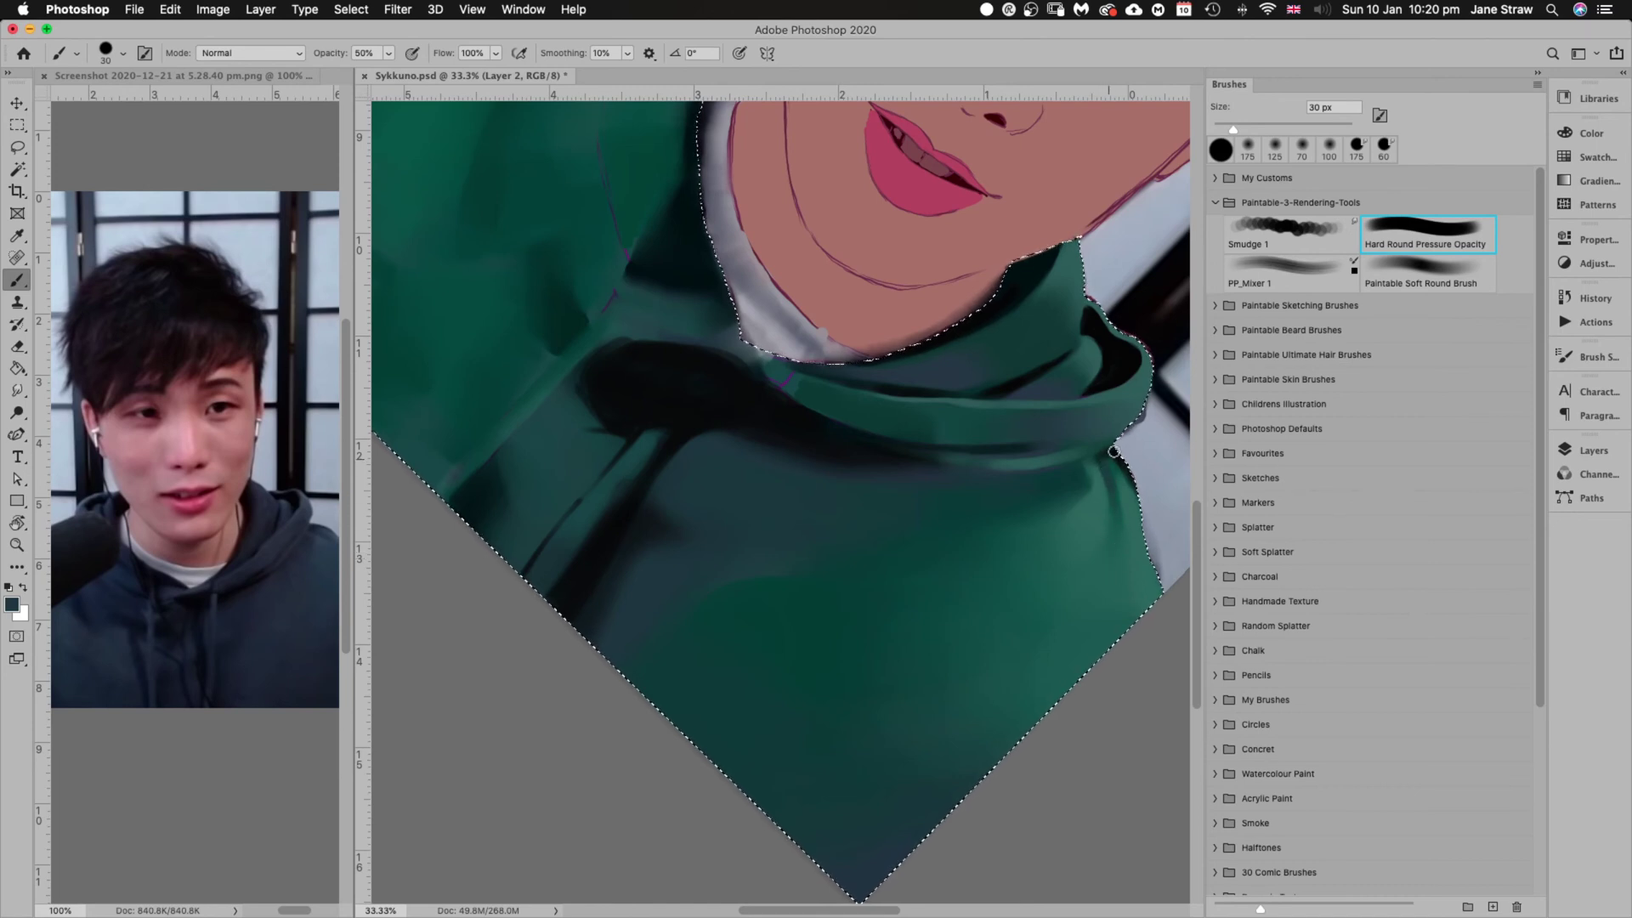
key(Escape)
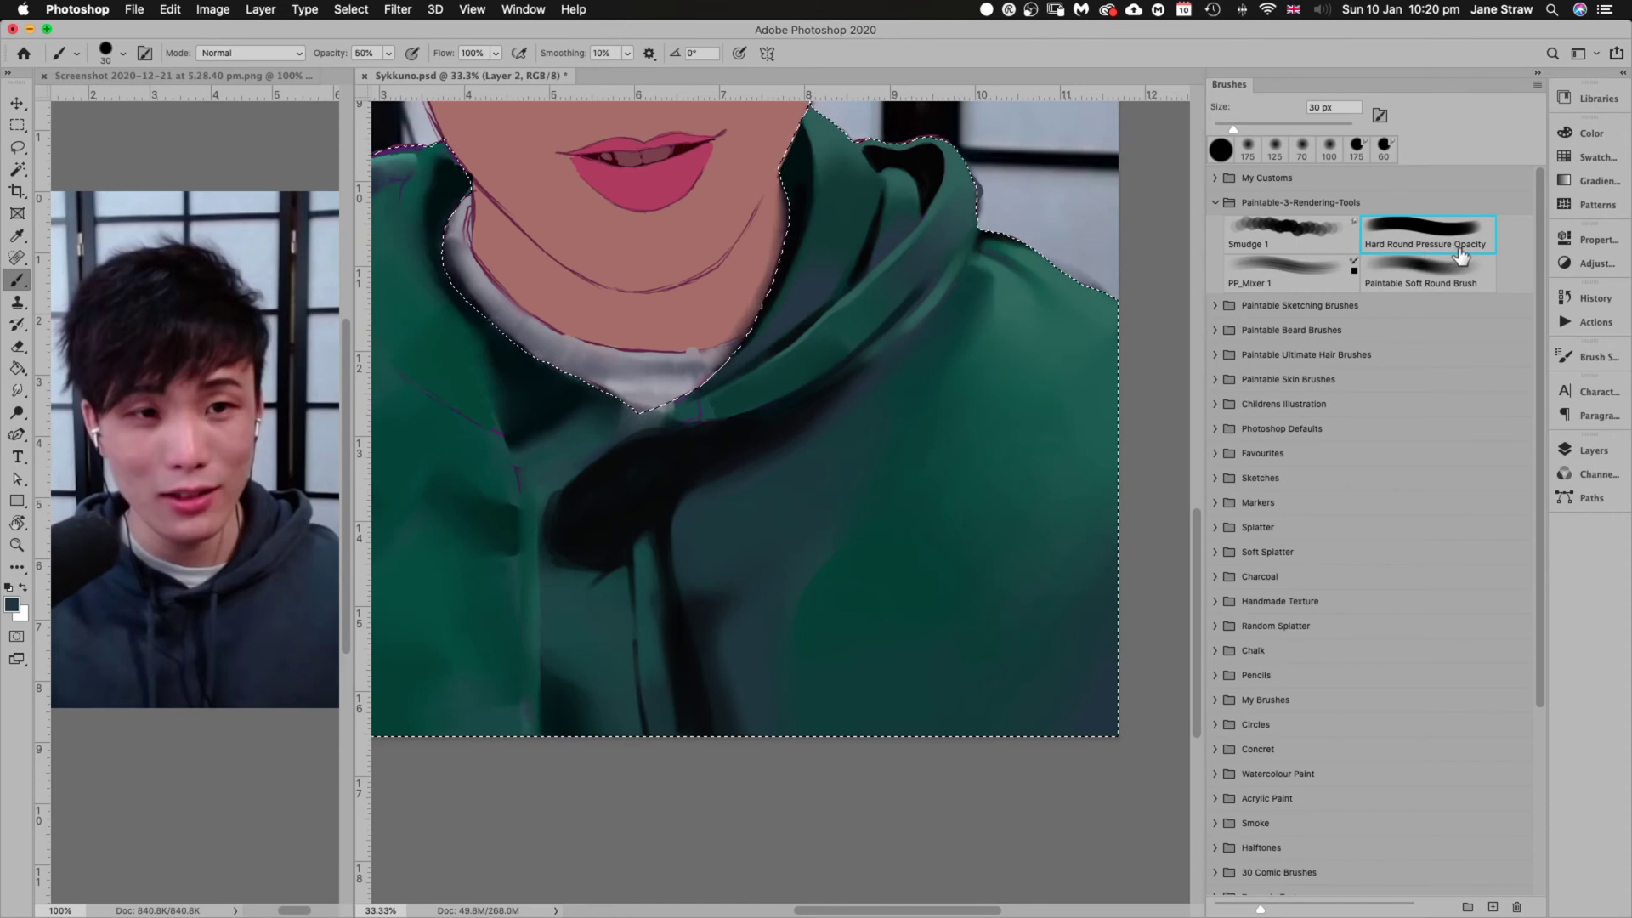
Blend the right chest shading and dark vertical fold with Smudge 1, turning off Sample All Layers and enlarging the brush to 100 px
click(1299, 239)
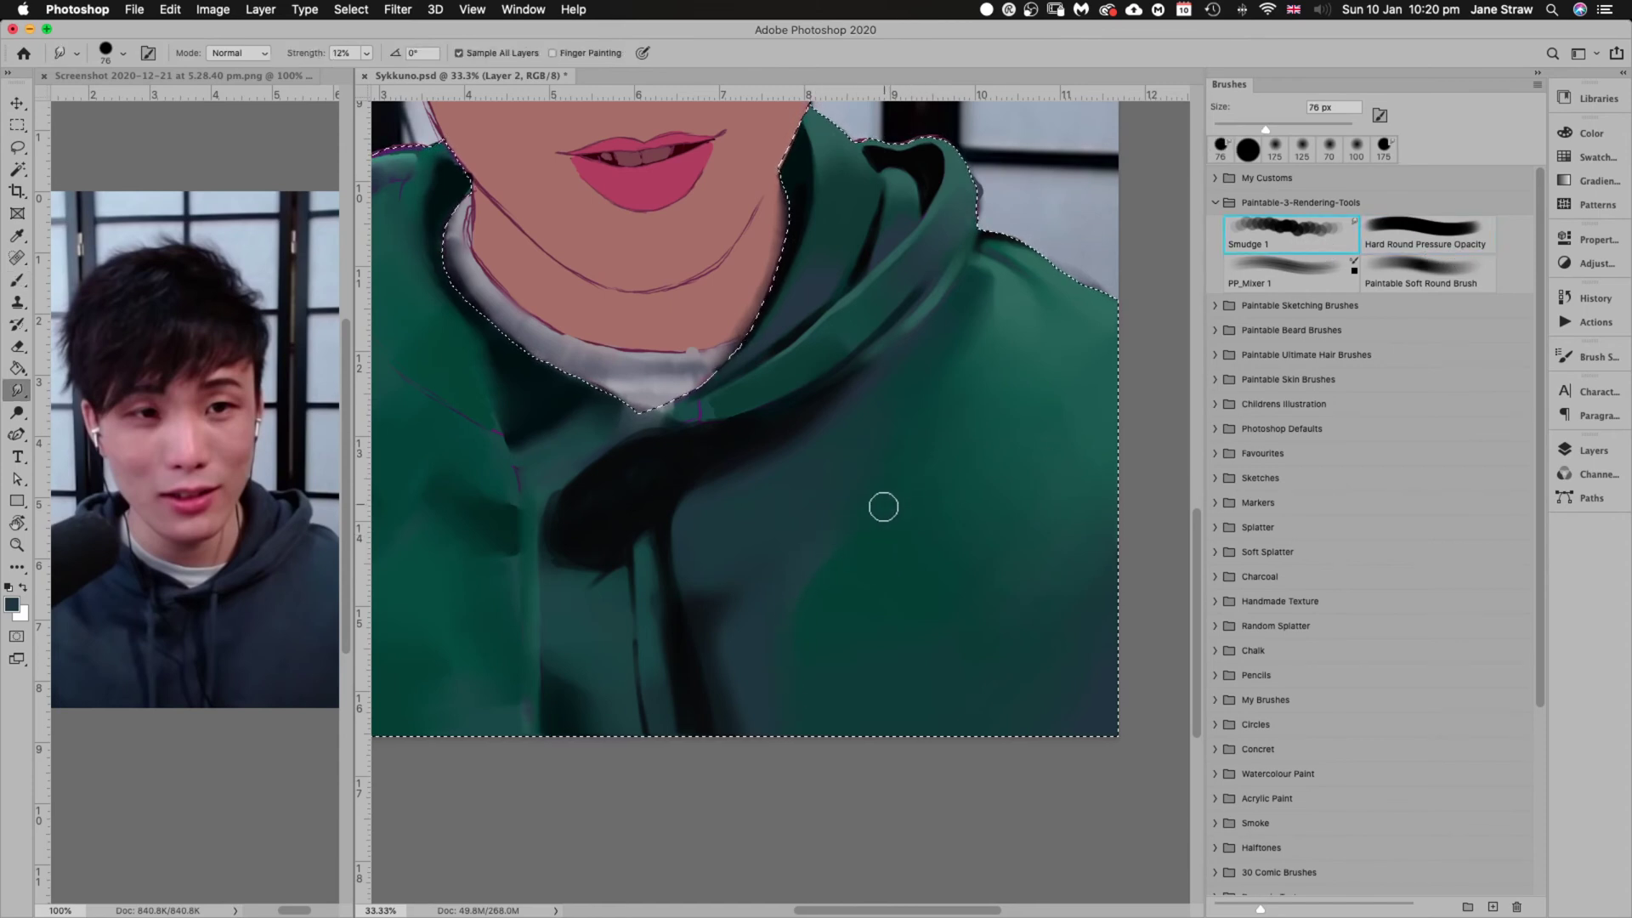
click(459, 53)
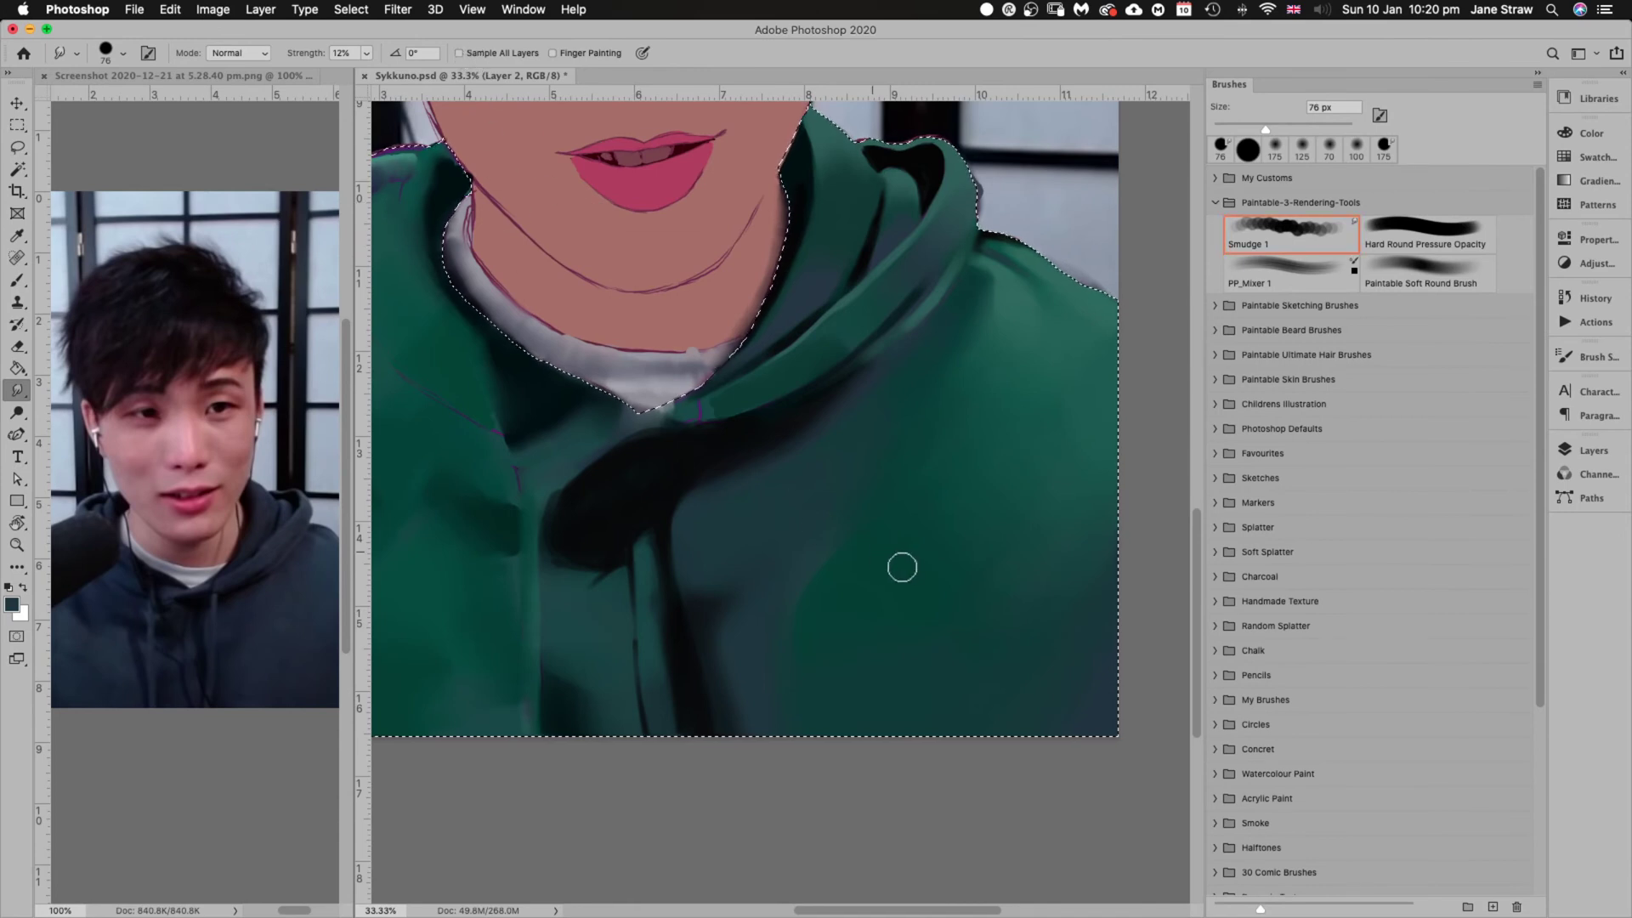
key(bracketright)
key(bracketright)
key(bracketright)
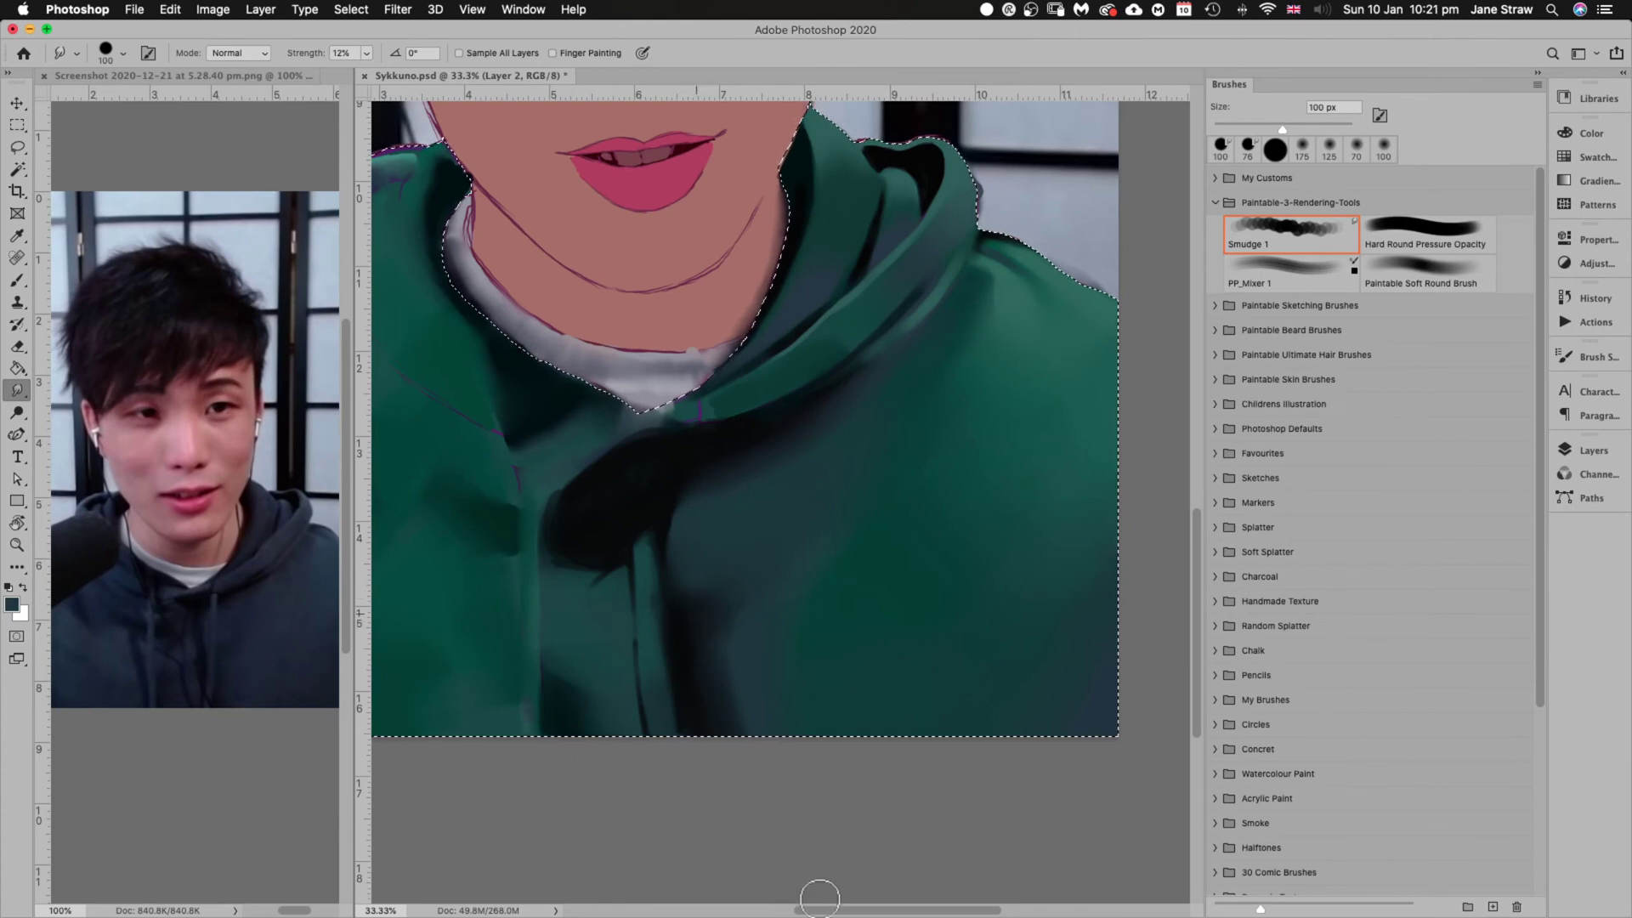
Sample green from the hoodie's left half and fill the drawstring strip using Hard Round Pressure Opacity at 30 px
click(1452, 244)
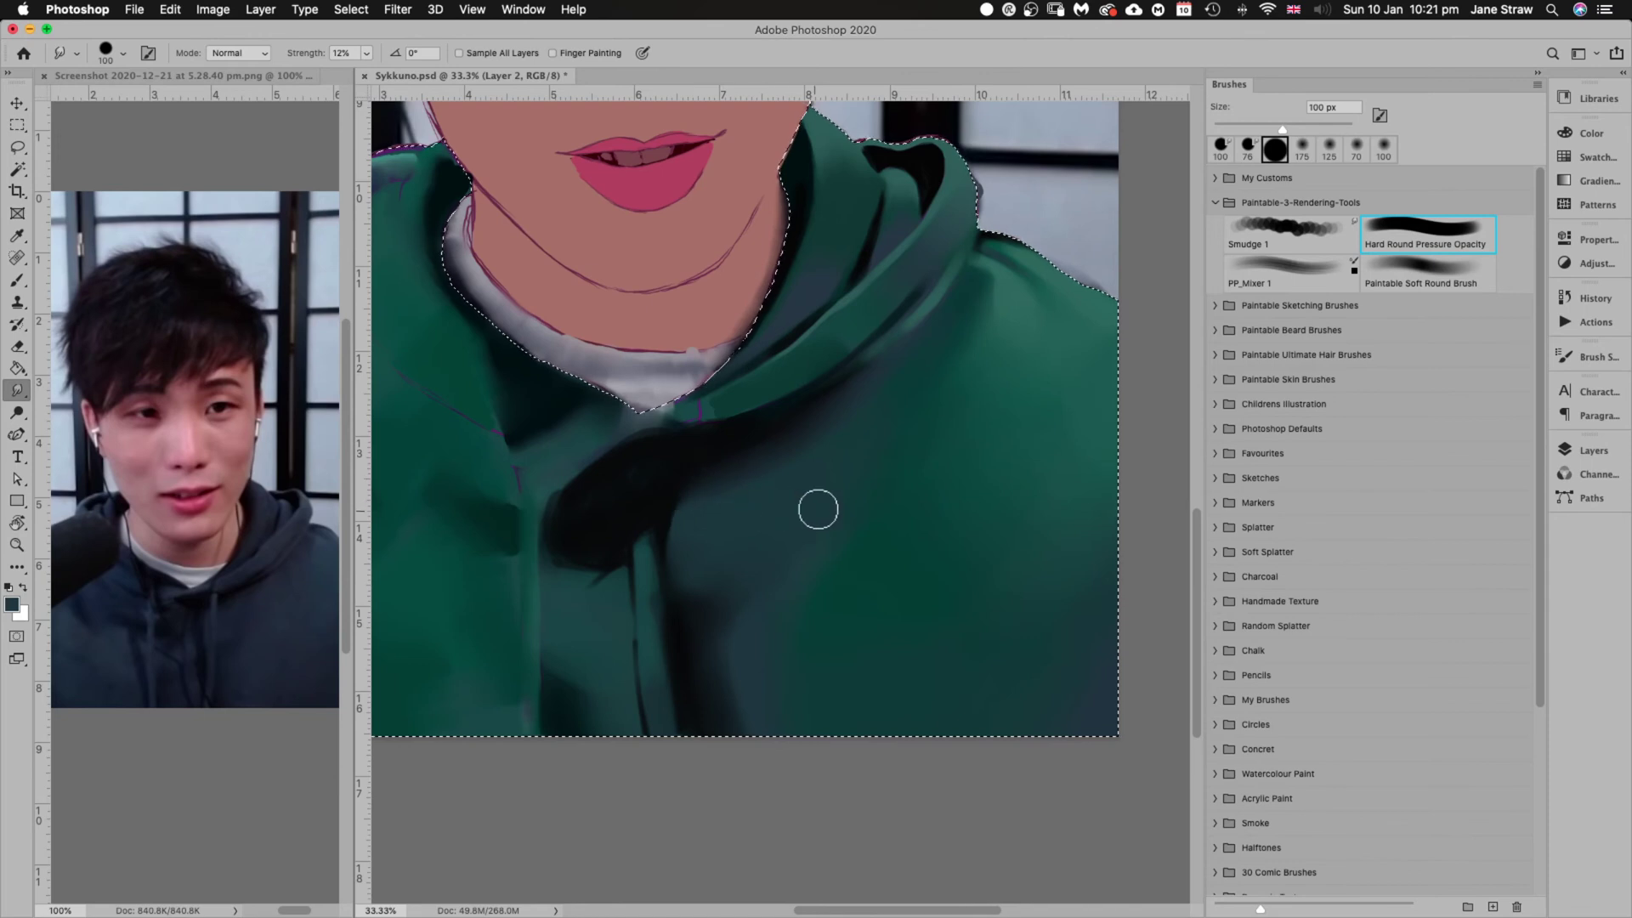
key(bracketleft)
key(bracketleft)
key(bracketleft)
key(b)
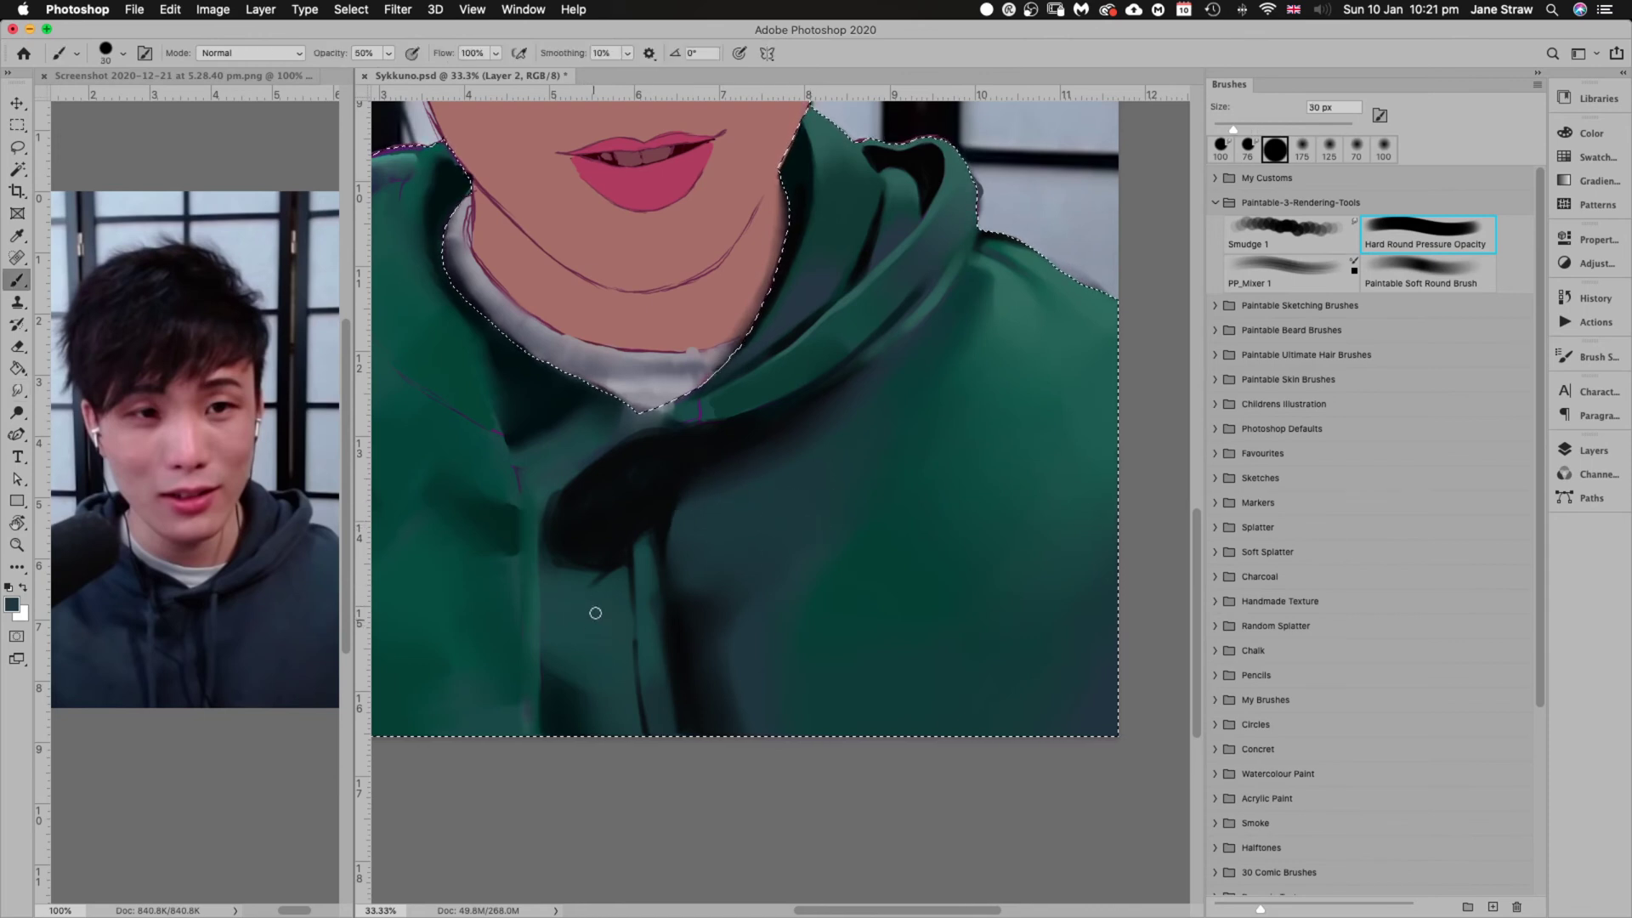
alt+click(426, 655)
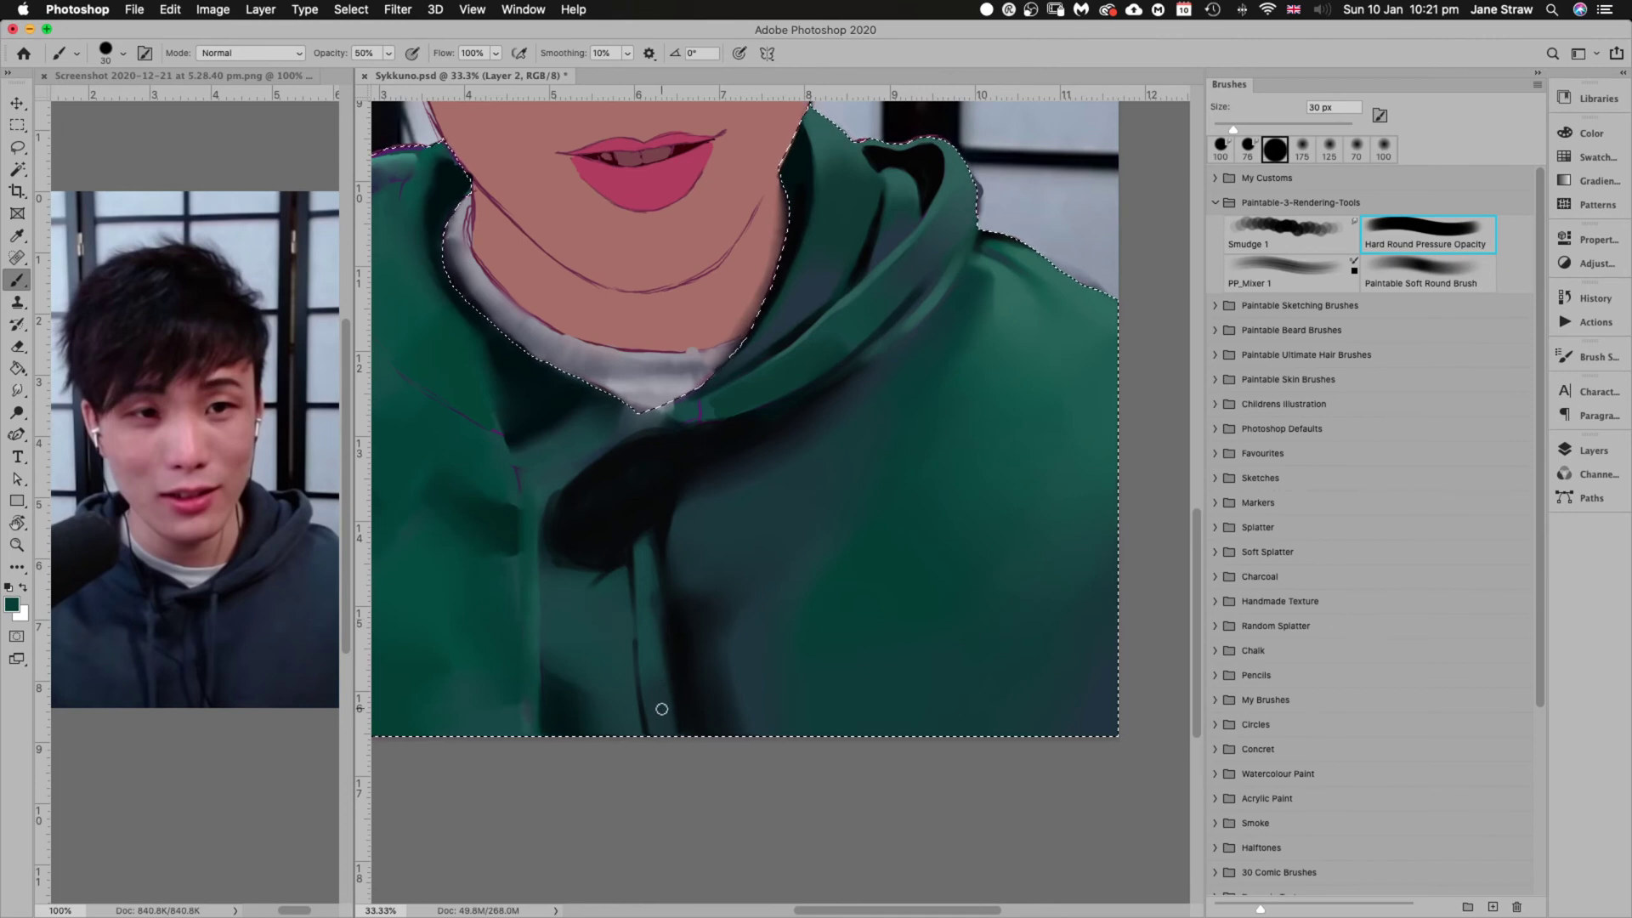
drag(662, 733, 664, 742)
key(i)
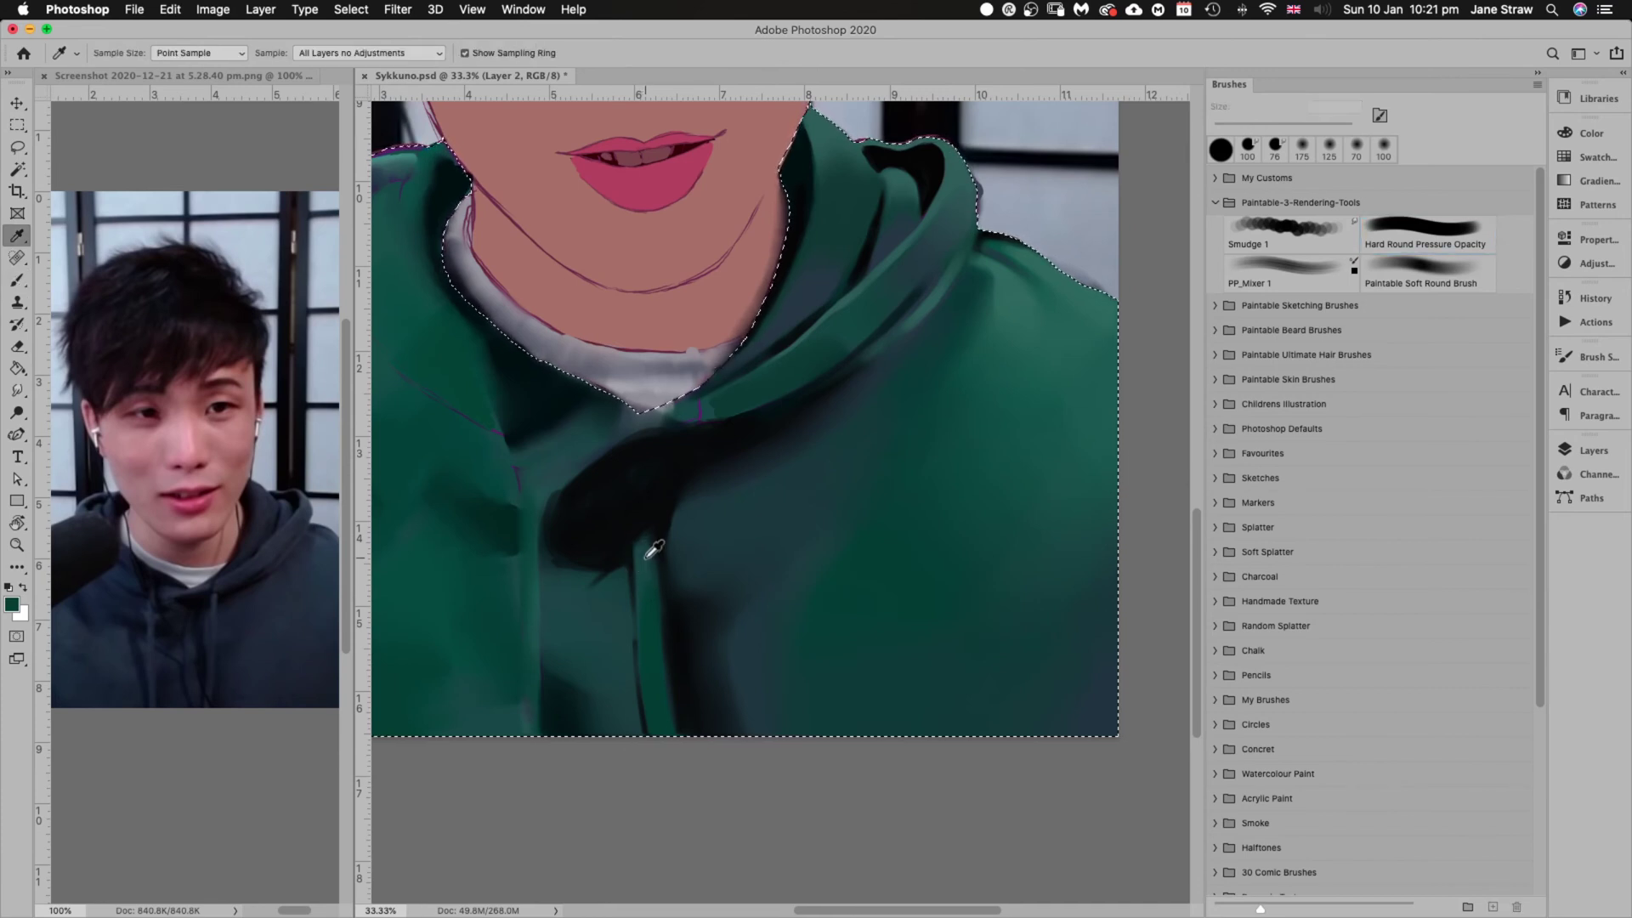
key(b)
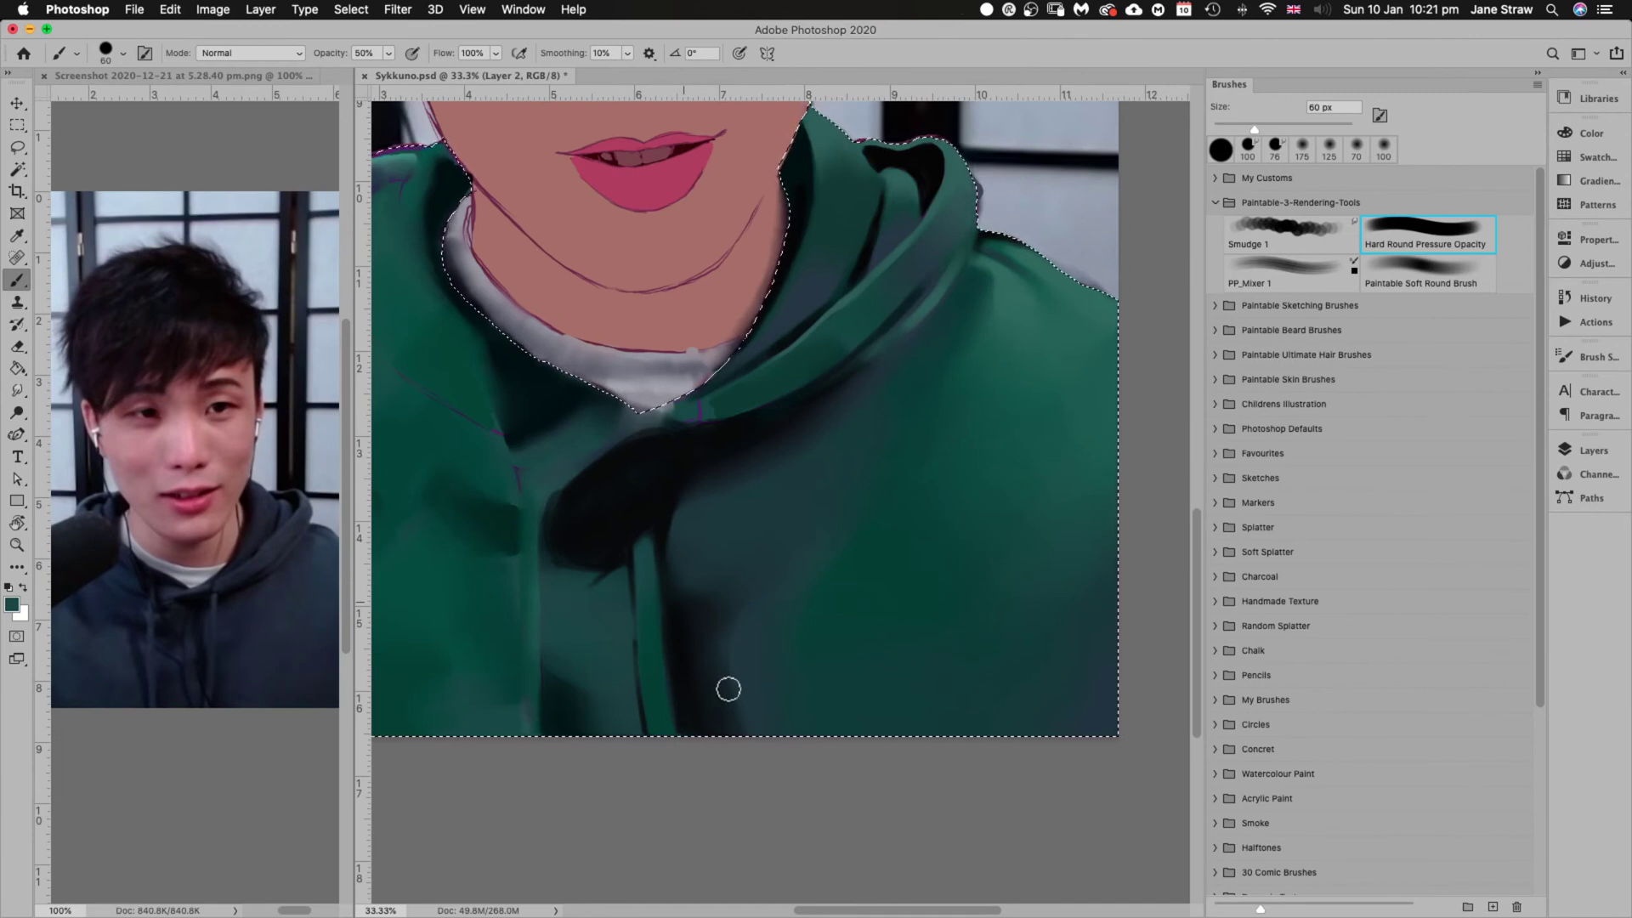
Sample near-black from the vertical fold and darken the drawstring's edges at 40 px
alt+click(691, 669)
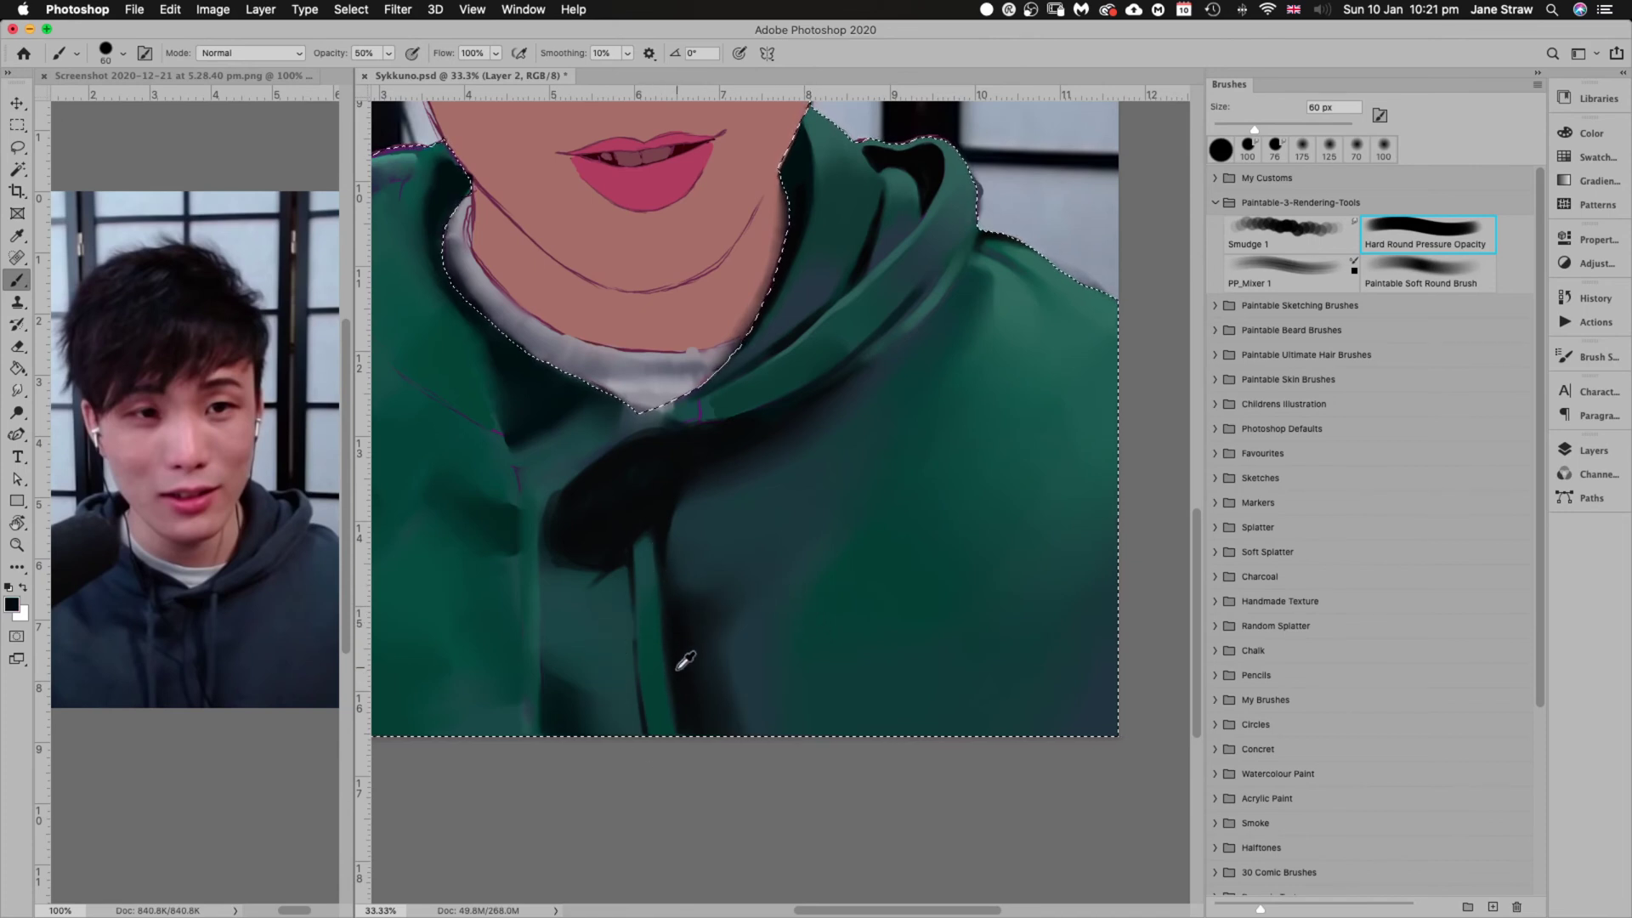
key(bracketleft)
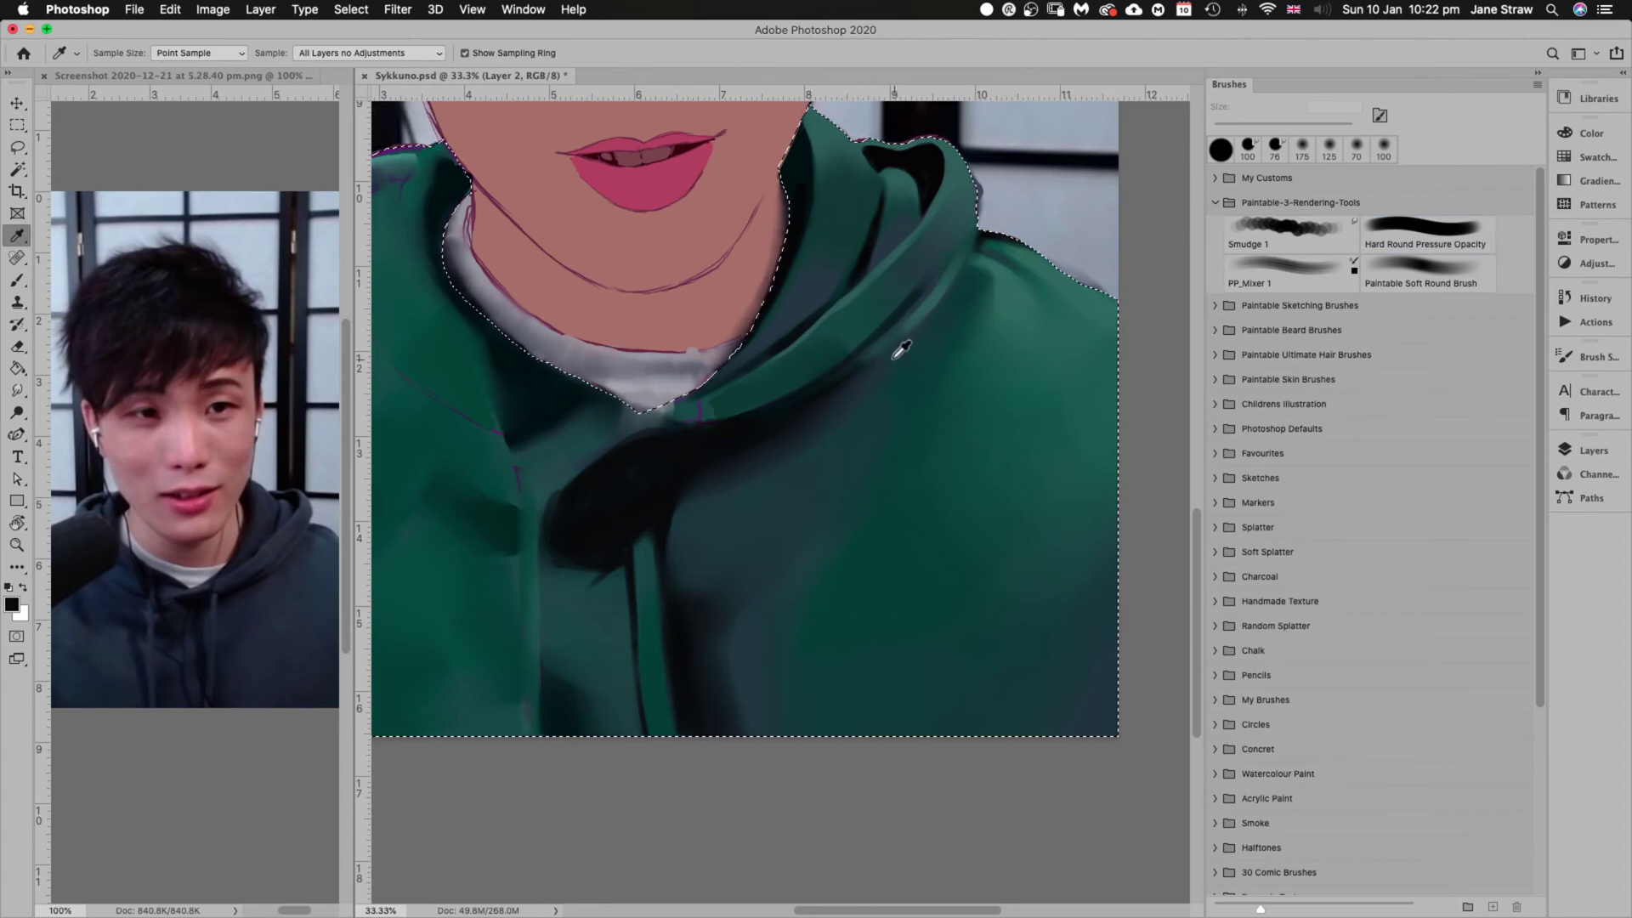
Sample dark teal under the hood's rim and paint over the lower edge of the black neck shadow at 100 px
click(893, 372)
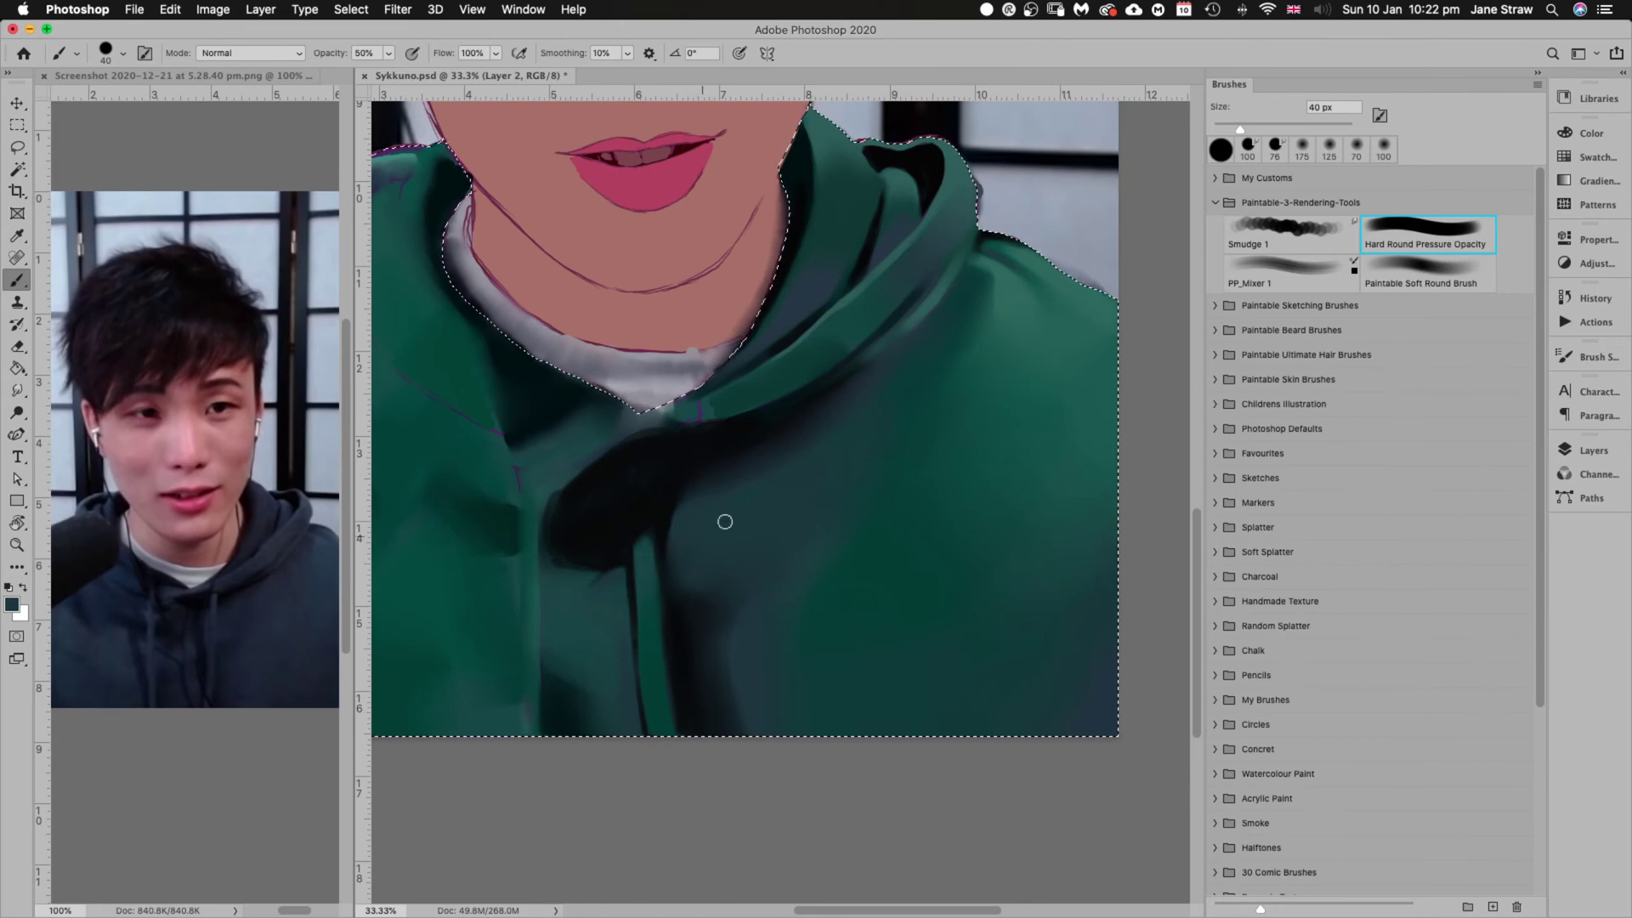
key(r)
mouse_move(725, 521)
mouse_down()
mouse_move(863, 528)
mouse_move(834, 666)
mouse_move(794, 528)
mouse_up()
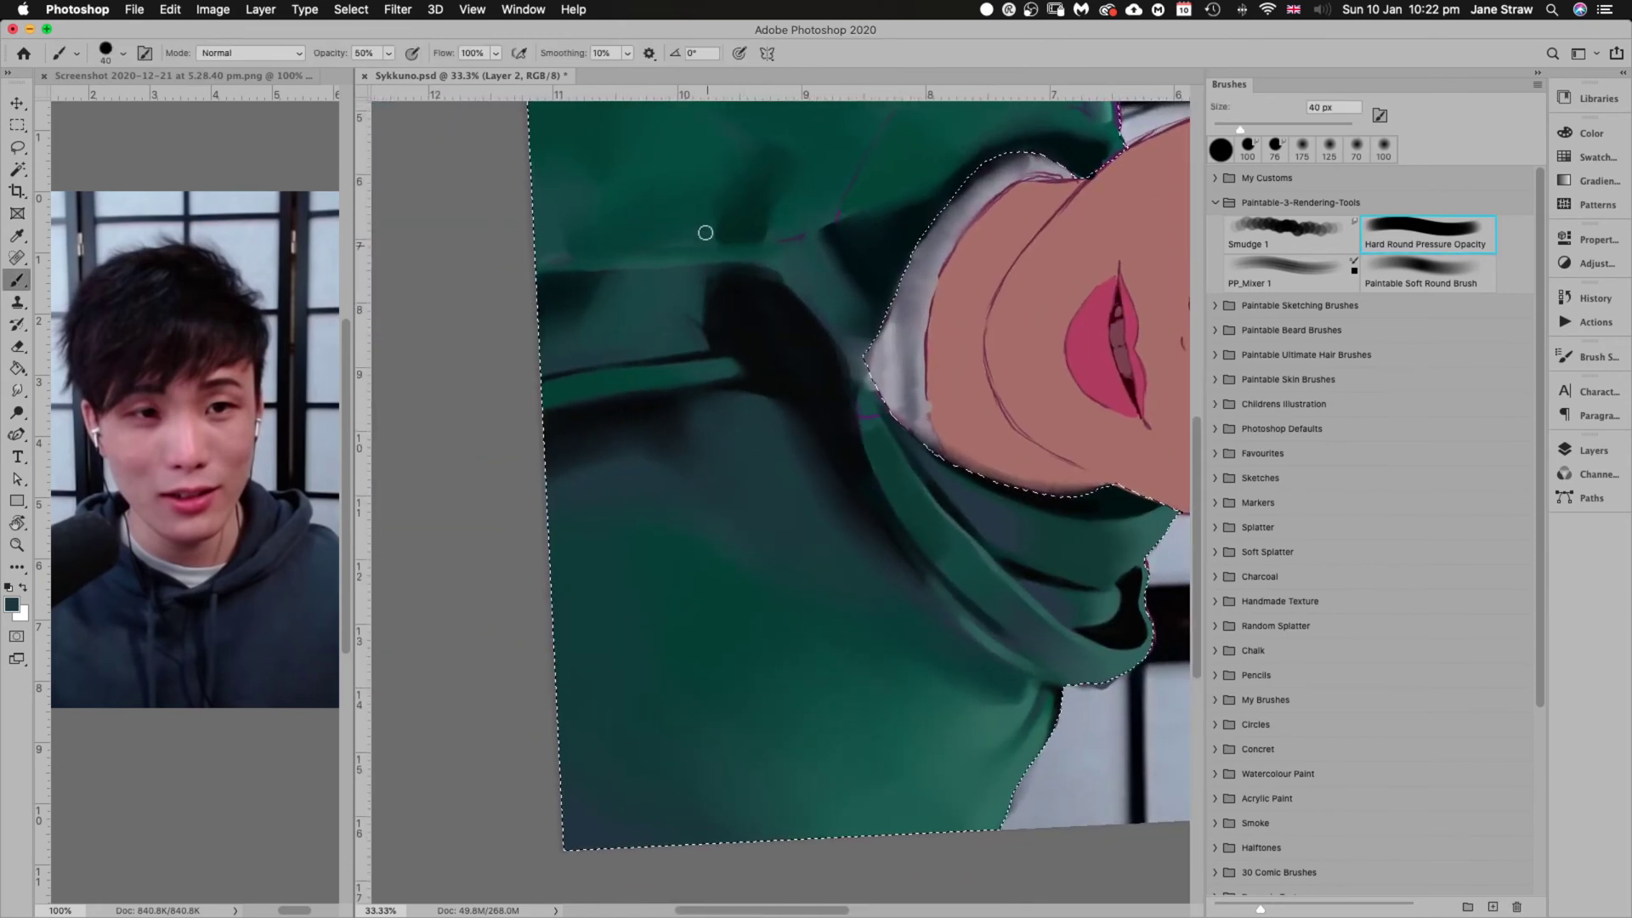
key(bracketright)
key(bracketright)
key(bracketright)
key(bracketright)
key(bracketright)
key(bracketright)
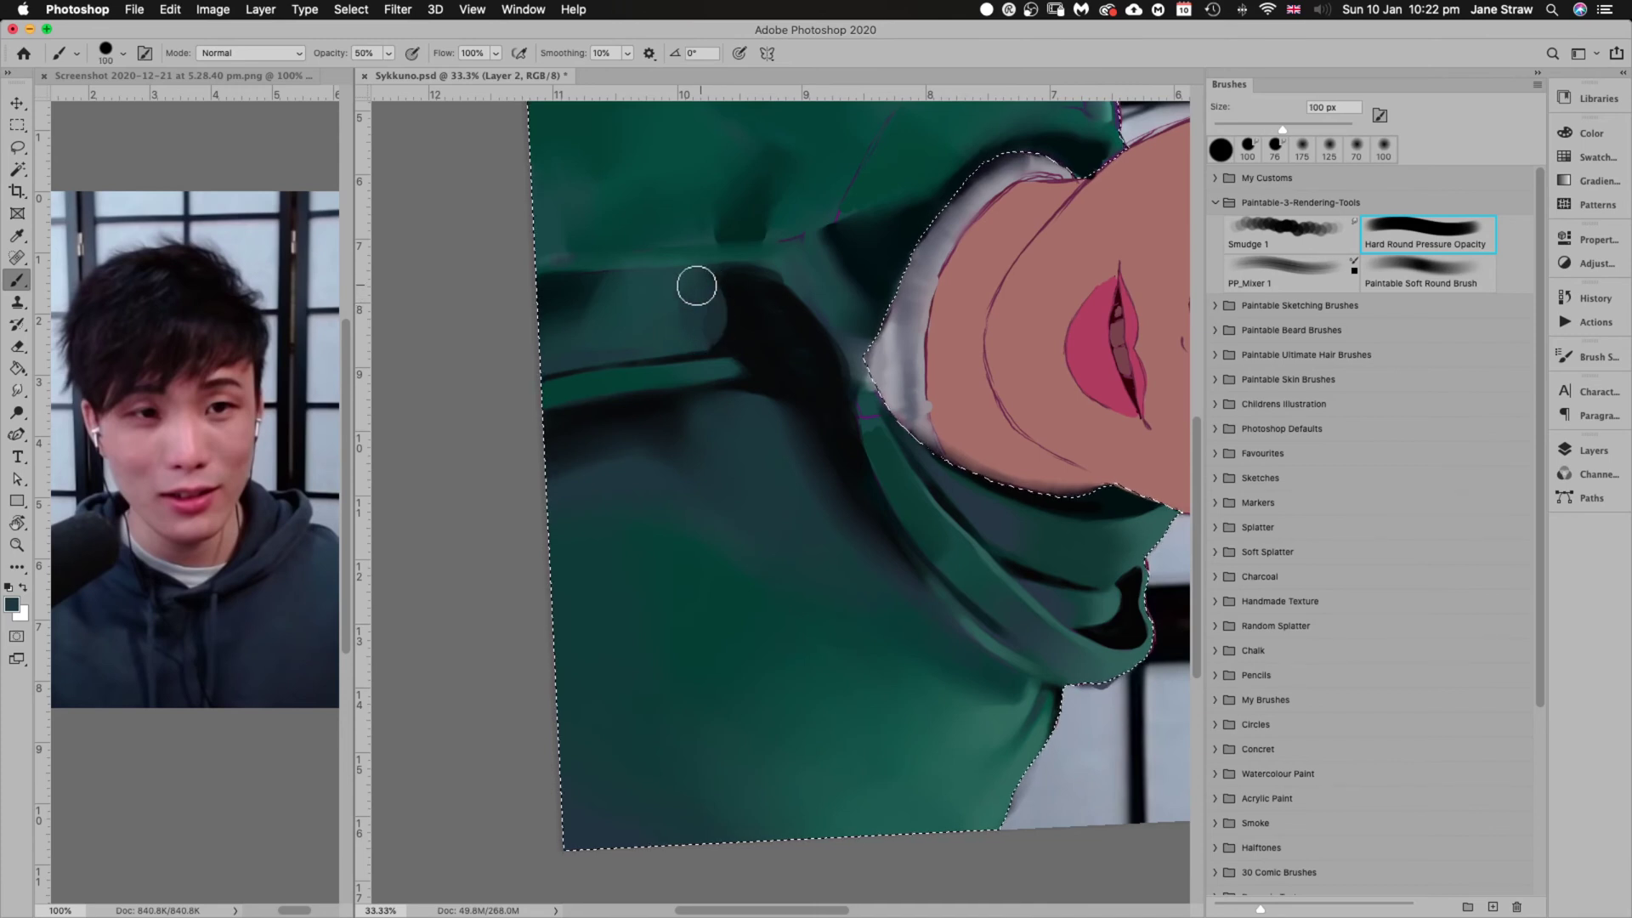
key(Escape)
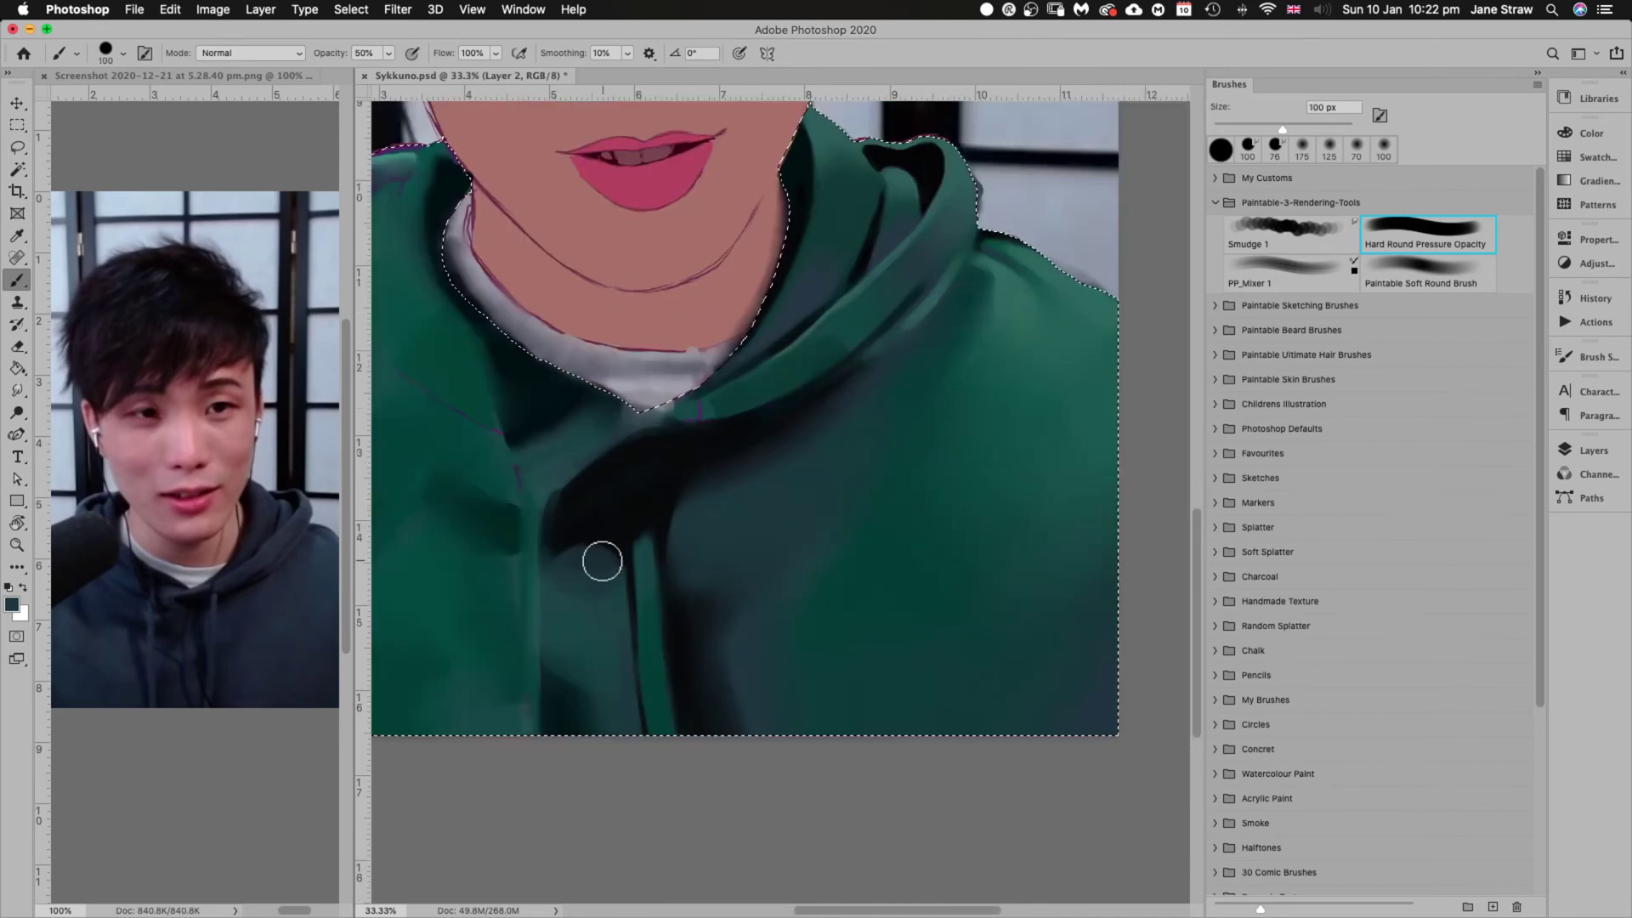
Soften the black shadow into the dark teal panel left of the drawstring with a 200 px brush
key(bracketright)
key(bracketright)
key(bracketright)
key(bracketright)
click(583, 558)
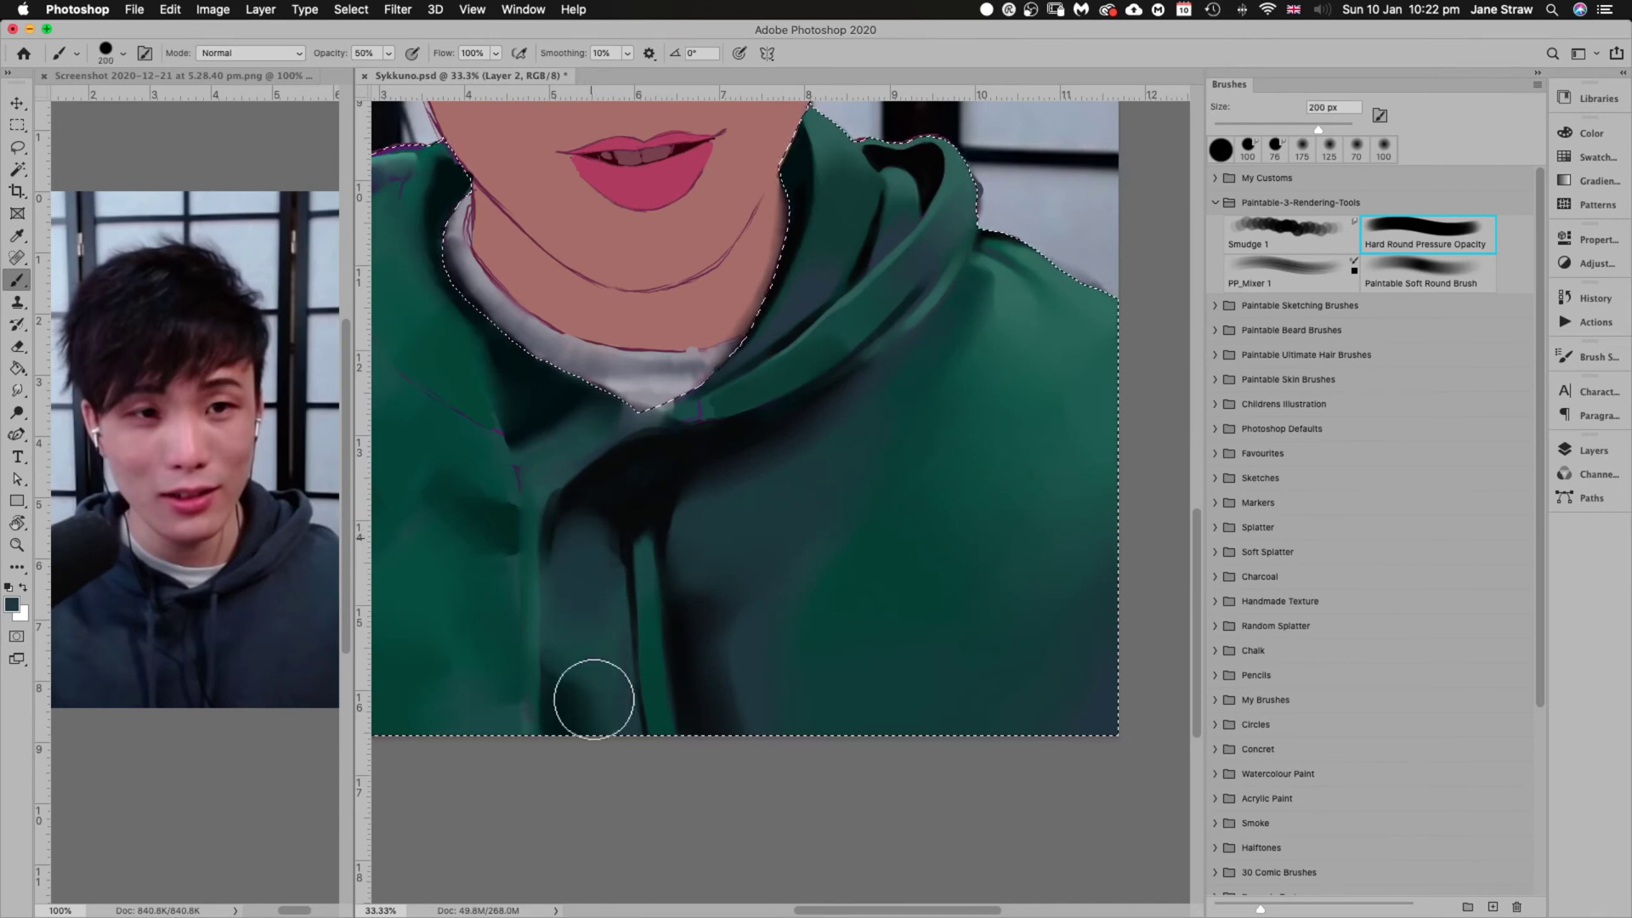
Dab green onto the dark panel left of the drawstring, stepping the brush down through 125 px and 90 px
key(bracketleft)
key(bracketleft)
key(bracketleft)
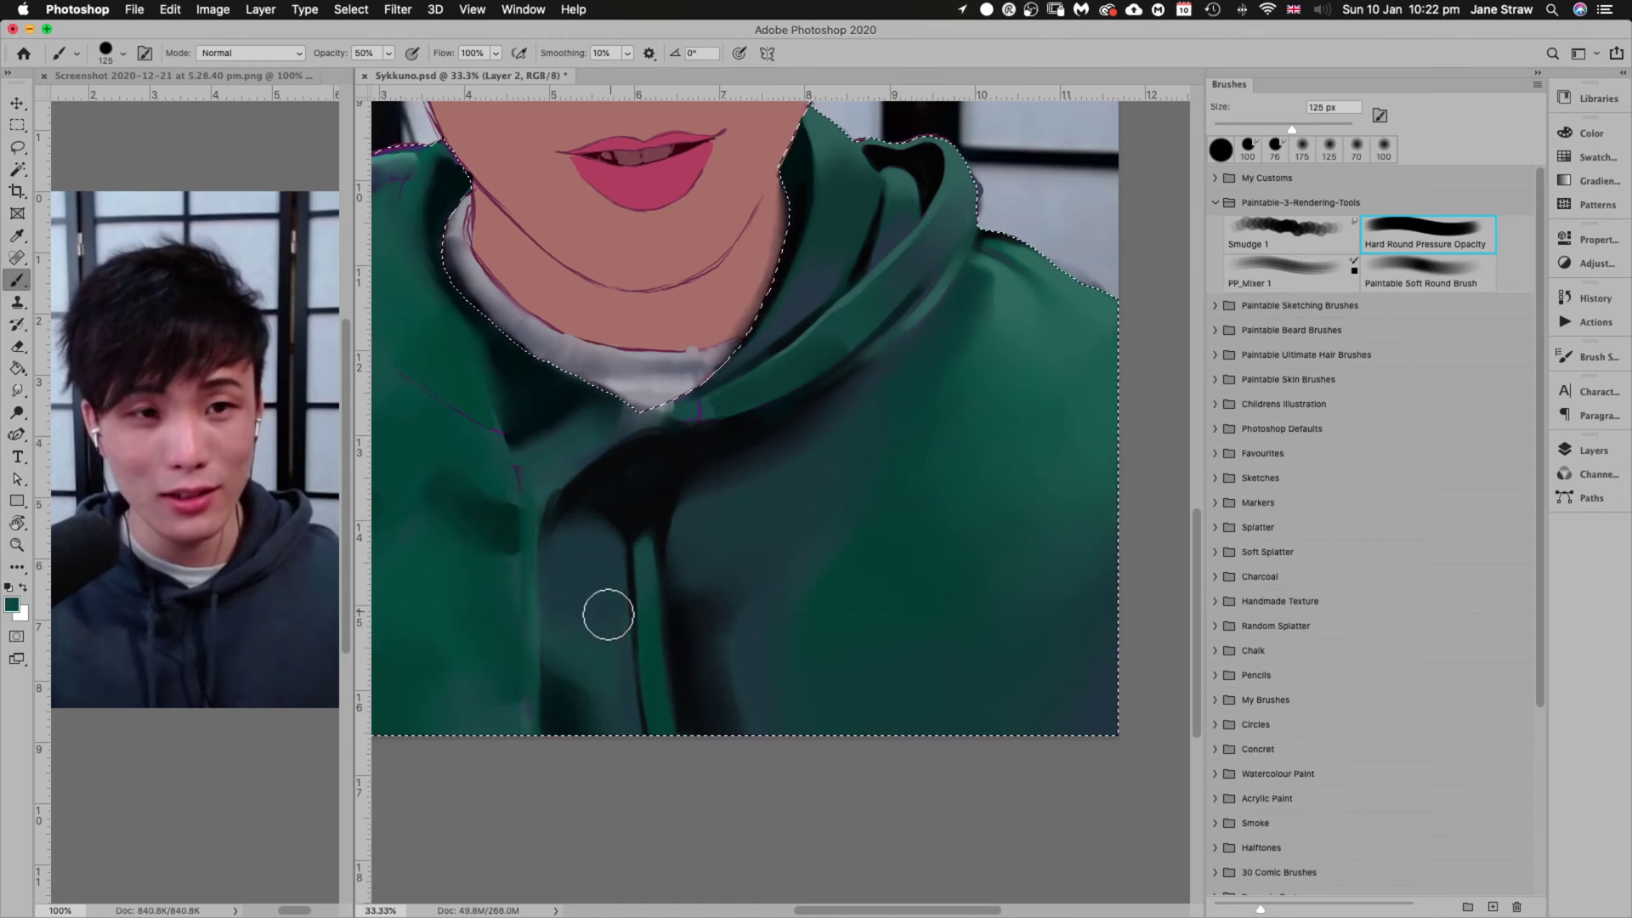
key(bracketleft)
key(bracketleft)
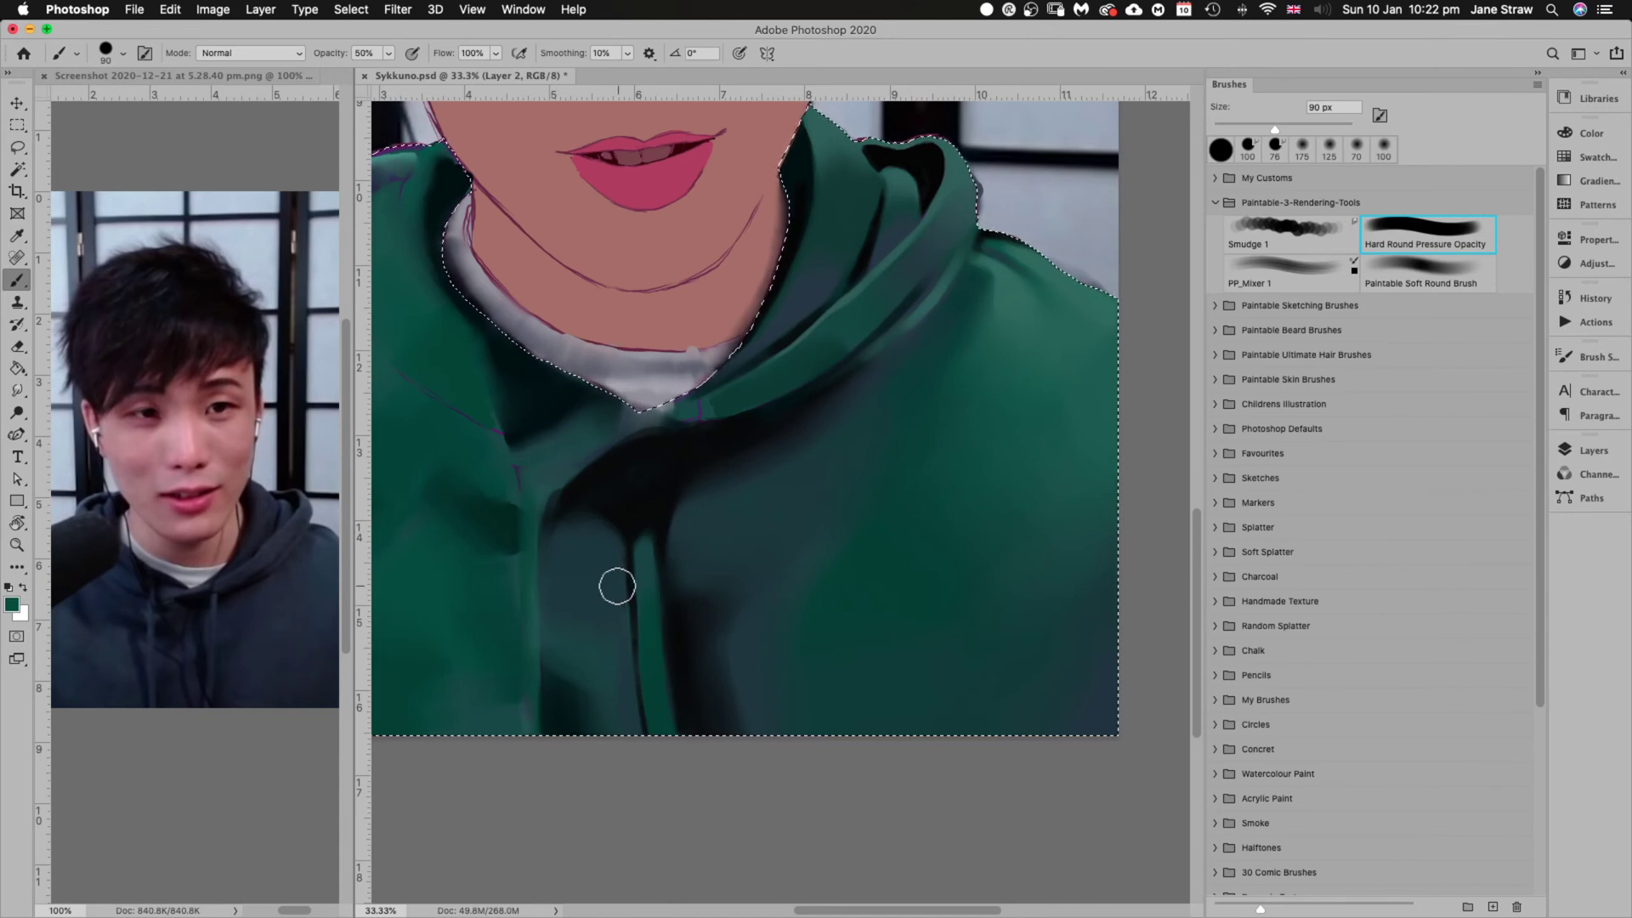
key(bracketleft)
mouse_move(618, 623)
mouse_down()
mouse_move(602, 595)
mouse_move(605, 663)
mouse_move(608, 590)
mouse_move(606, 641)
mouse_up()
click(565, 596)
Smudge the purple sketch line at the hood rim's lower end with Smudge 1 at 40 px, and cover it with green at 60 px
click(1309, 243)
key(bracketleft)
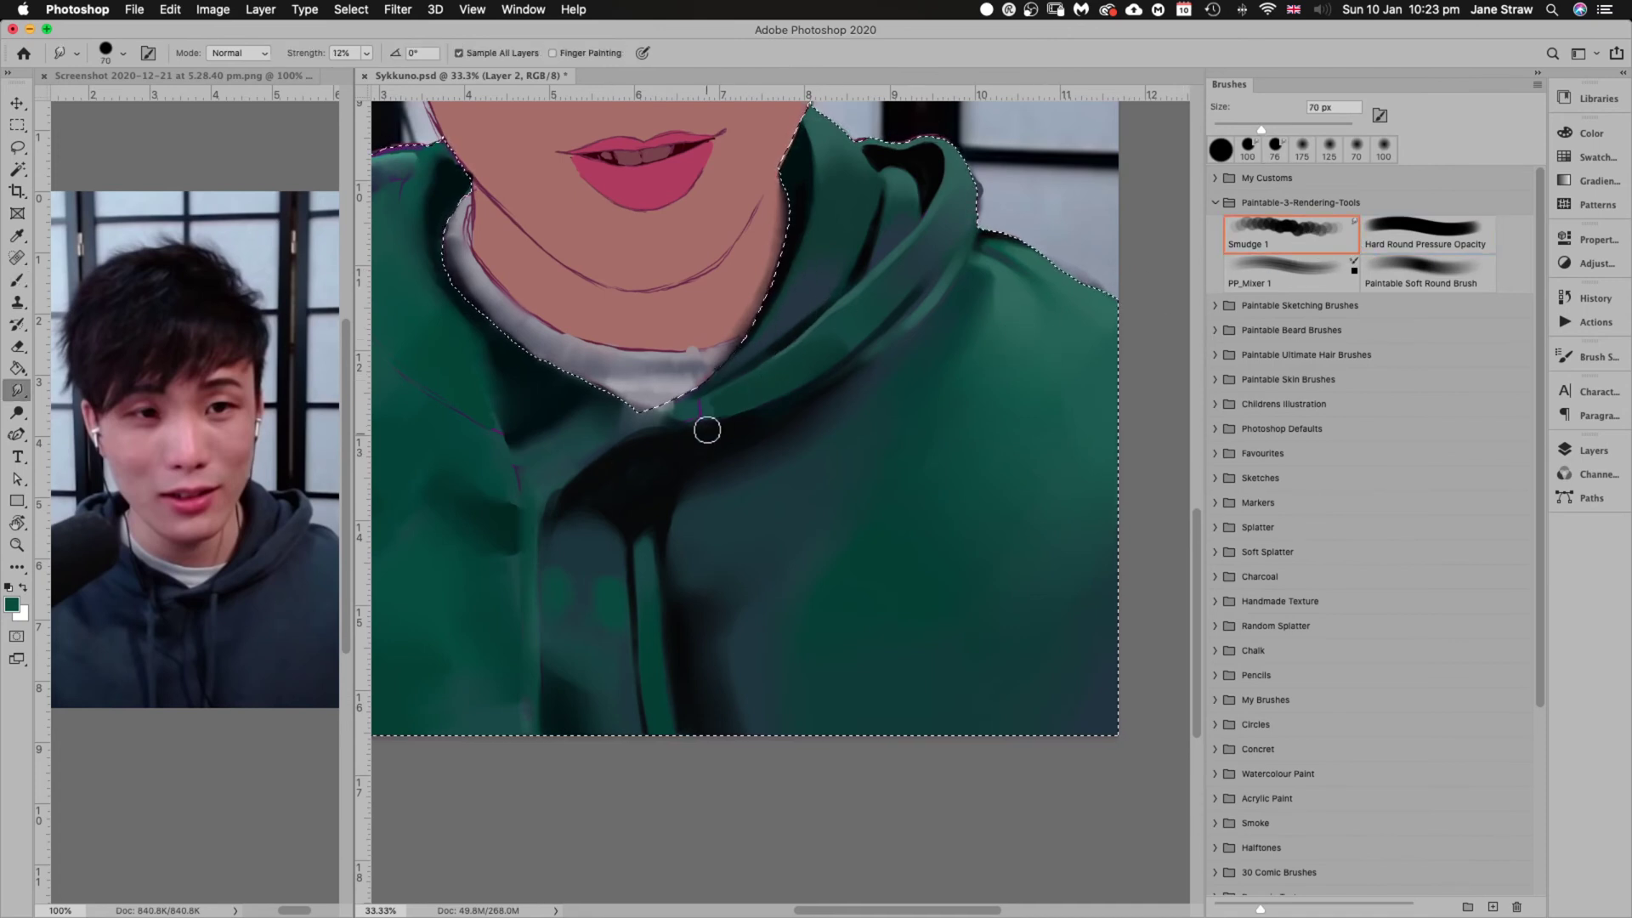
drag(692, 412, 709, 409)
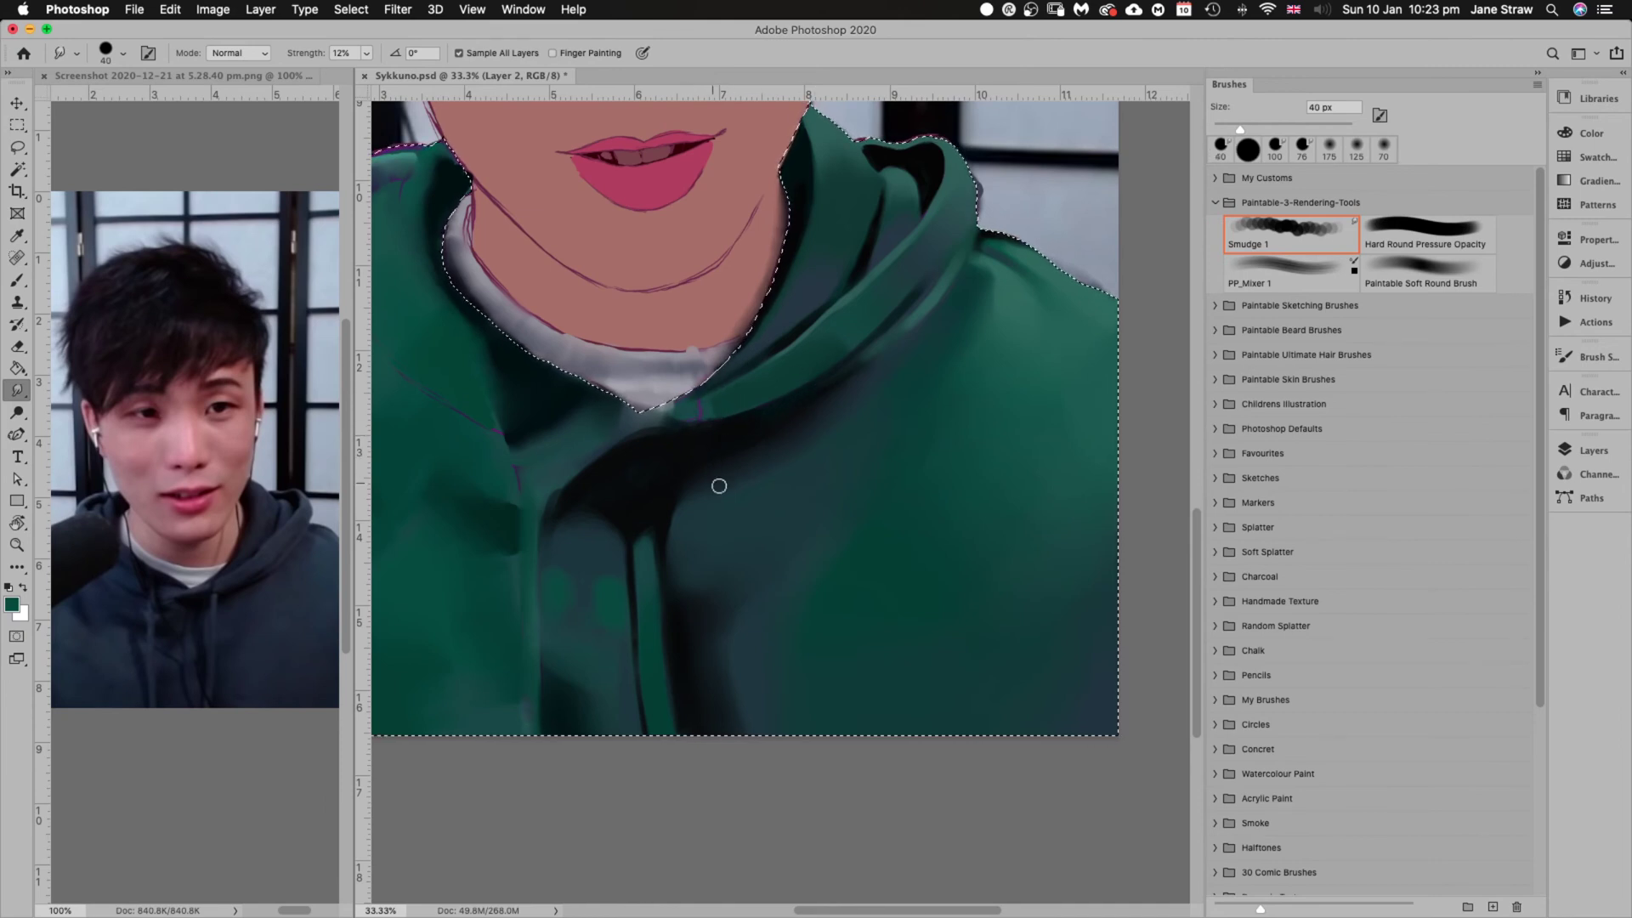
key(b)
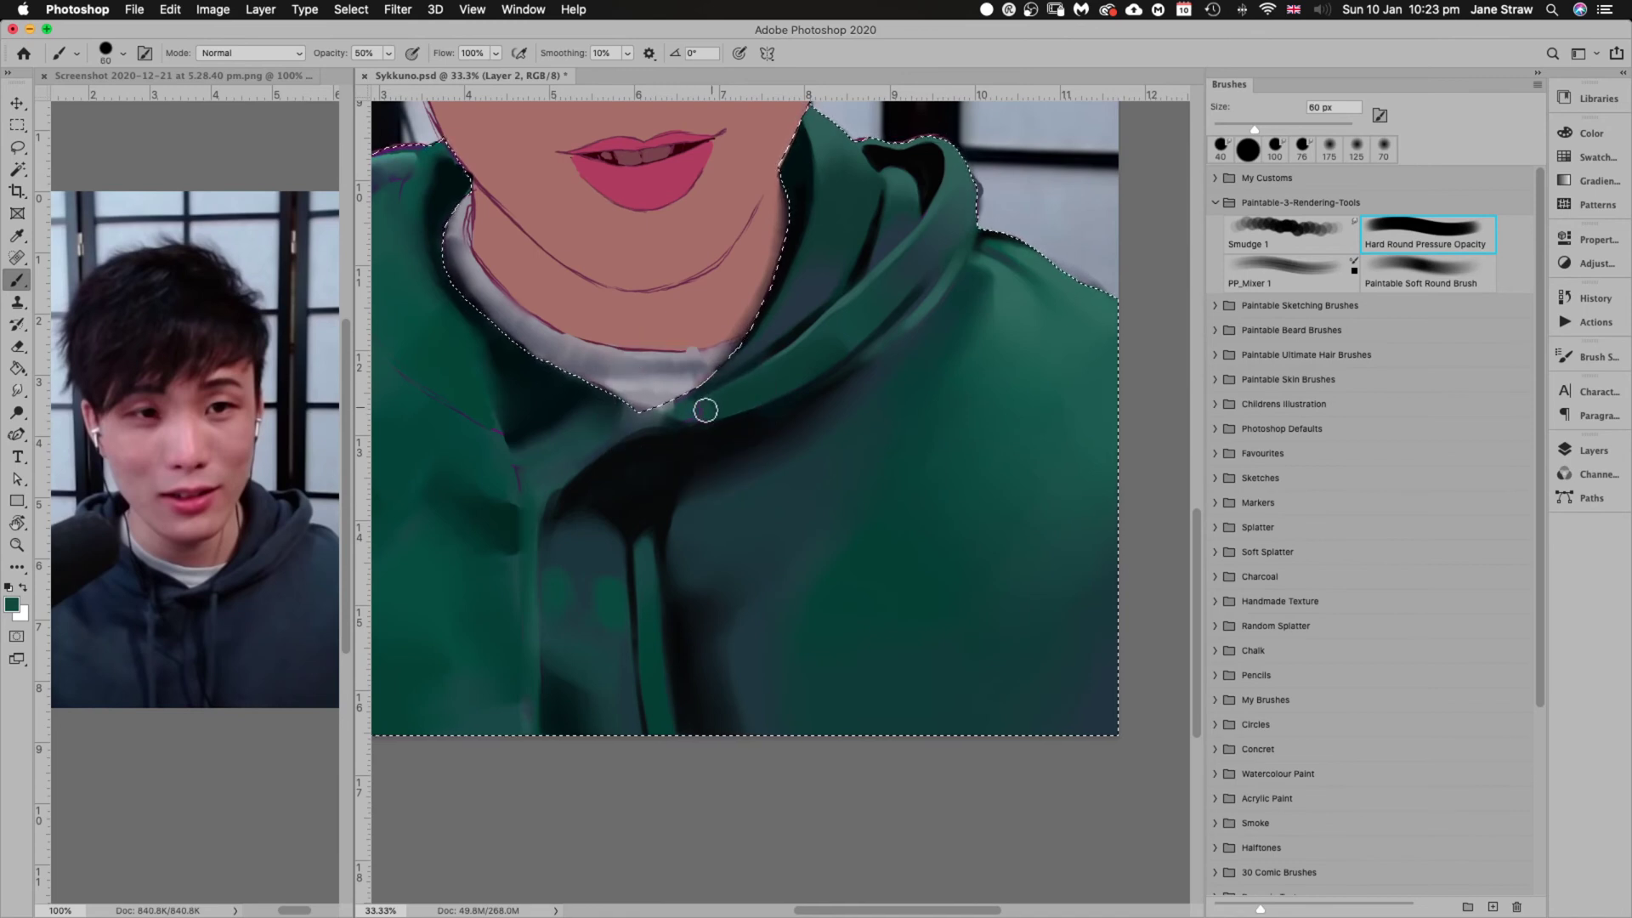
drag(692, 413, 695, 412)
Paint green along the hood rim's lower edge at 50 px to clean its contour, and enlarge the brush to 80 px
key(r)
mouse_move(875, 638)
mouse_down()
mouse_move(933, 576)
mouse_move(893, 554)
mouse_up()
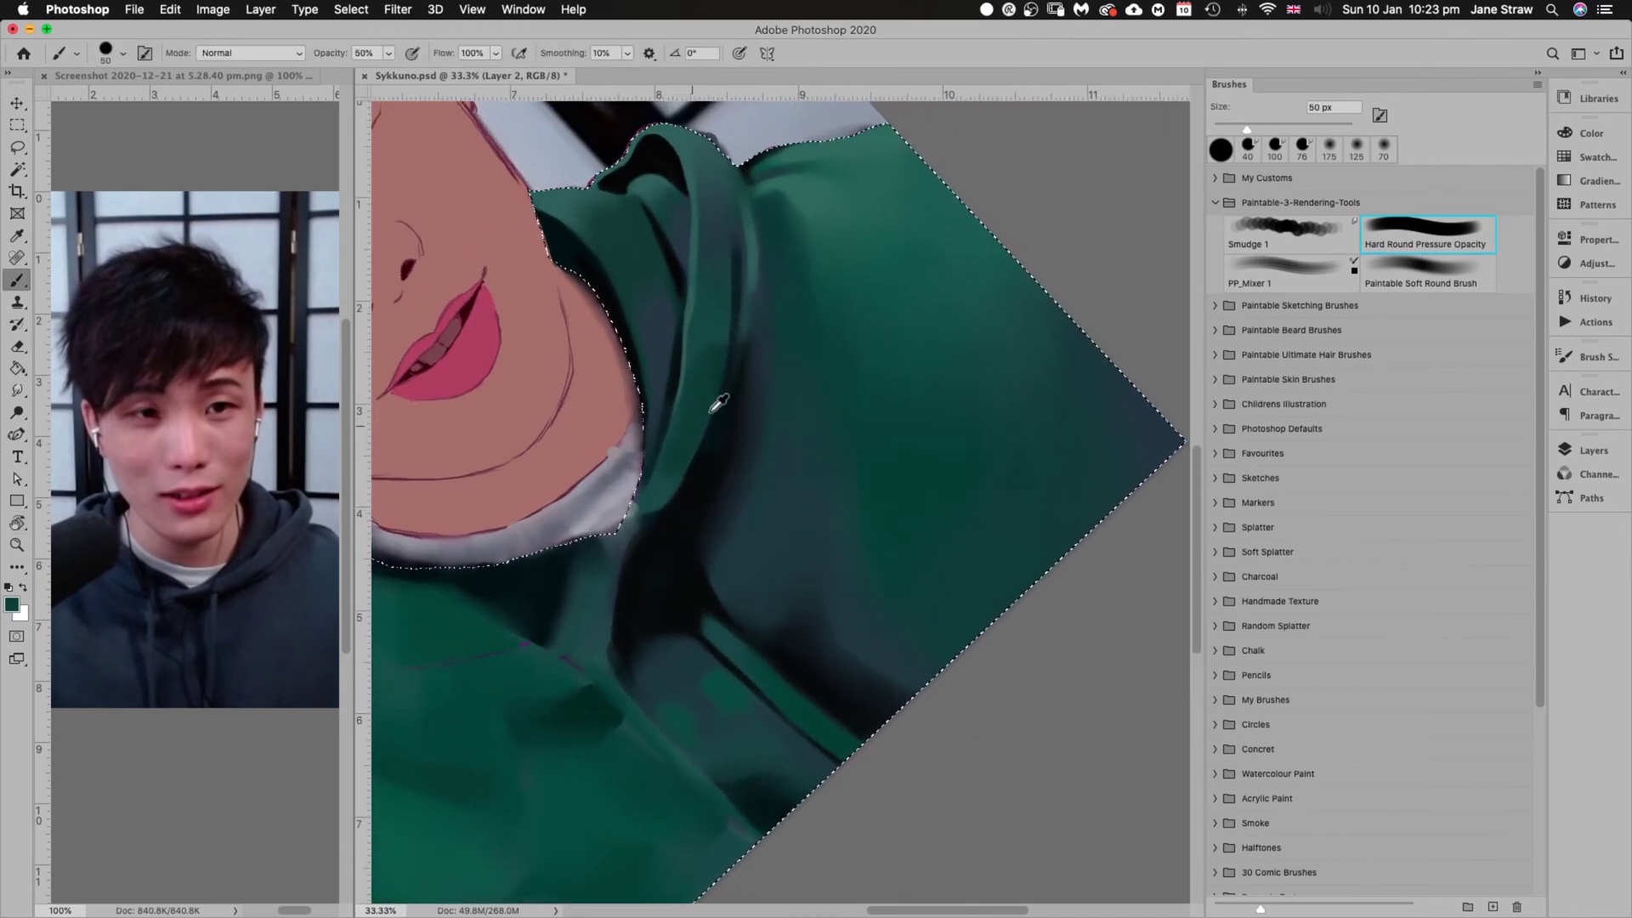
mouse_move(705, 221)
mouse_down()
mouse_move(654, 502)
mouse_move(698, 417)
mouse_up()
key(bracketright)
key(bracketright)
key(bracketright)
key(Escape)
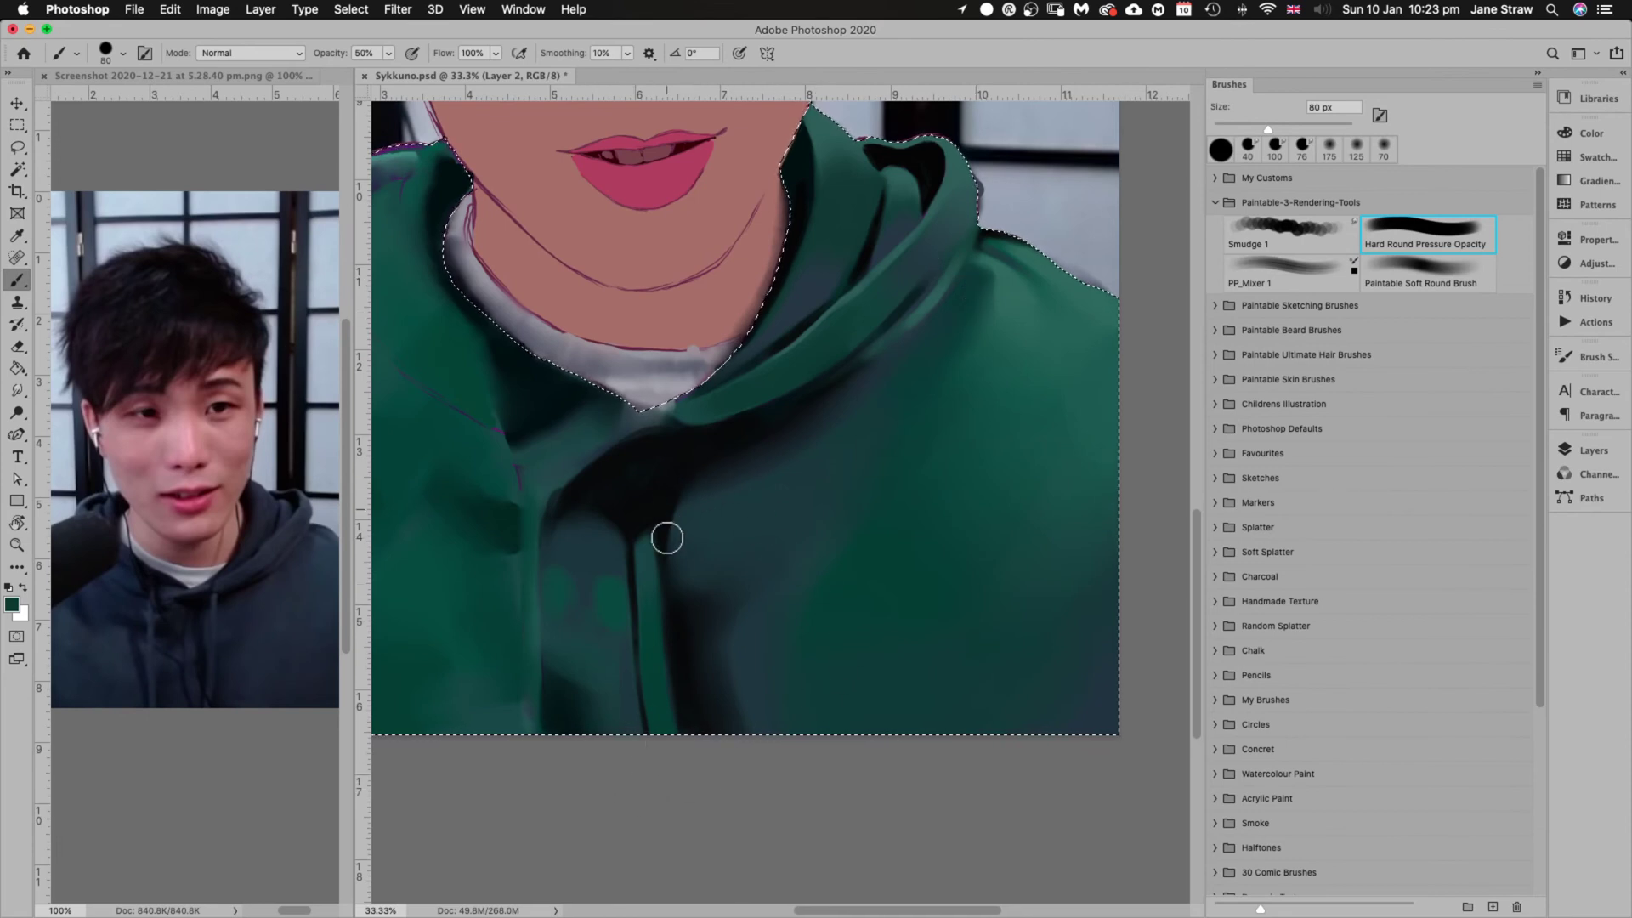
Refine the drawstring's top and the shadow edge beside it with Hard Round Pressure Opacity at 40 px
drag(769, 616, 882, 499)
click(1434, 236)
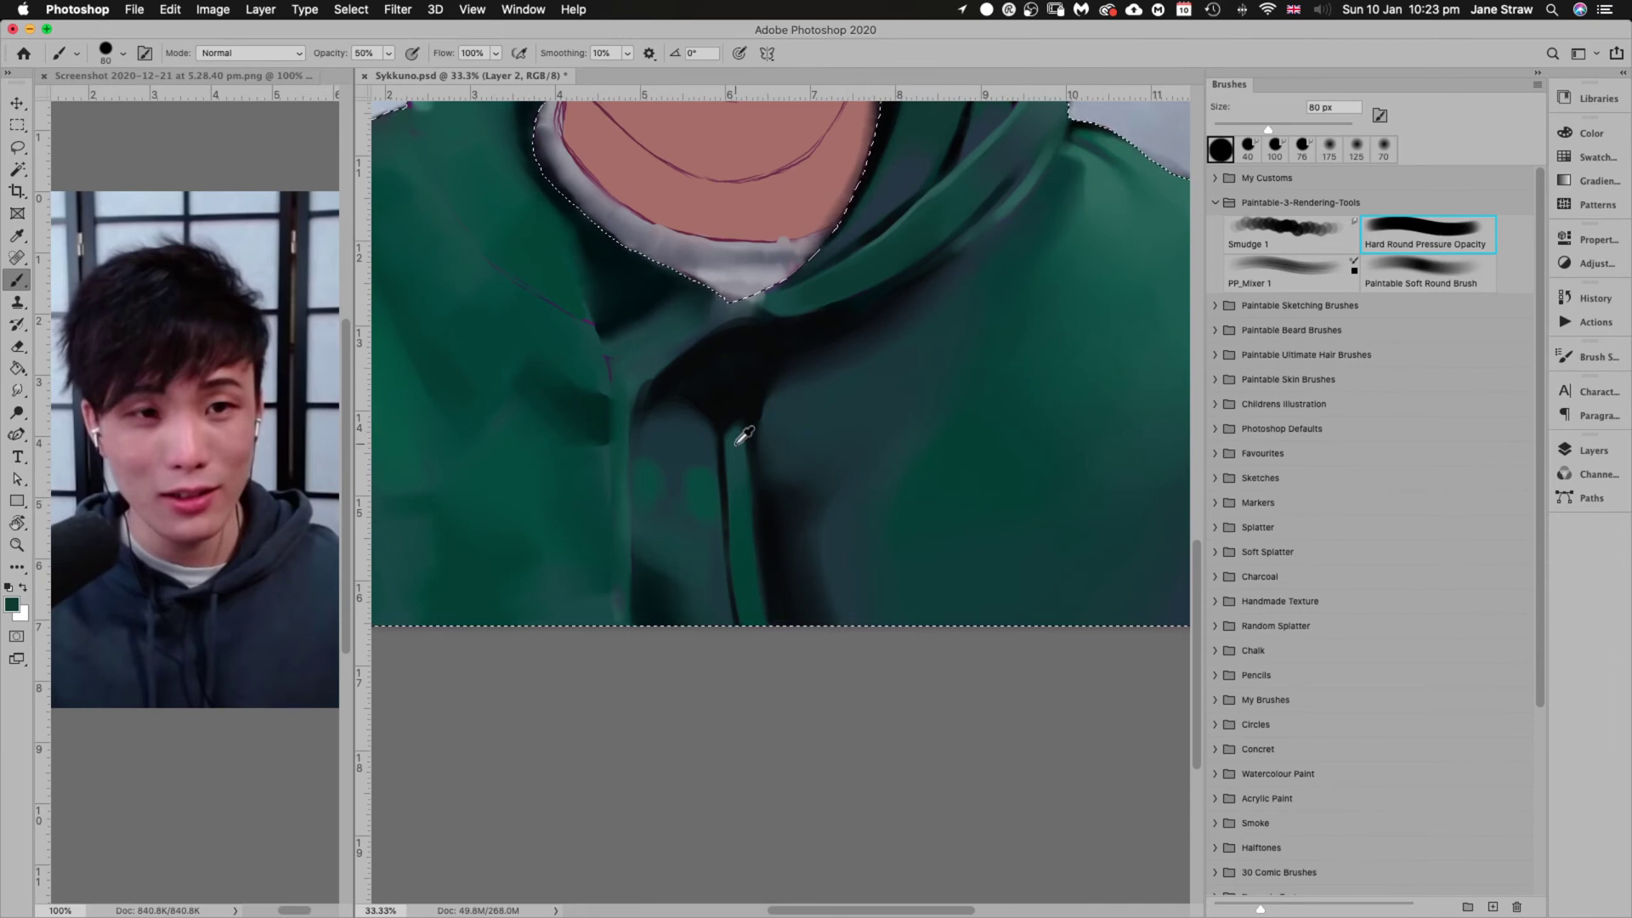
key(bracketleft)
key(bracketleft)
key(bracketleft)
key(bracketleft)
key(space)
mouse_move(920, 492)
mouse_down()
mouse_move(992, 459)
mouse_move(991, 441)
mouse_up()
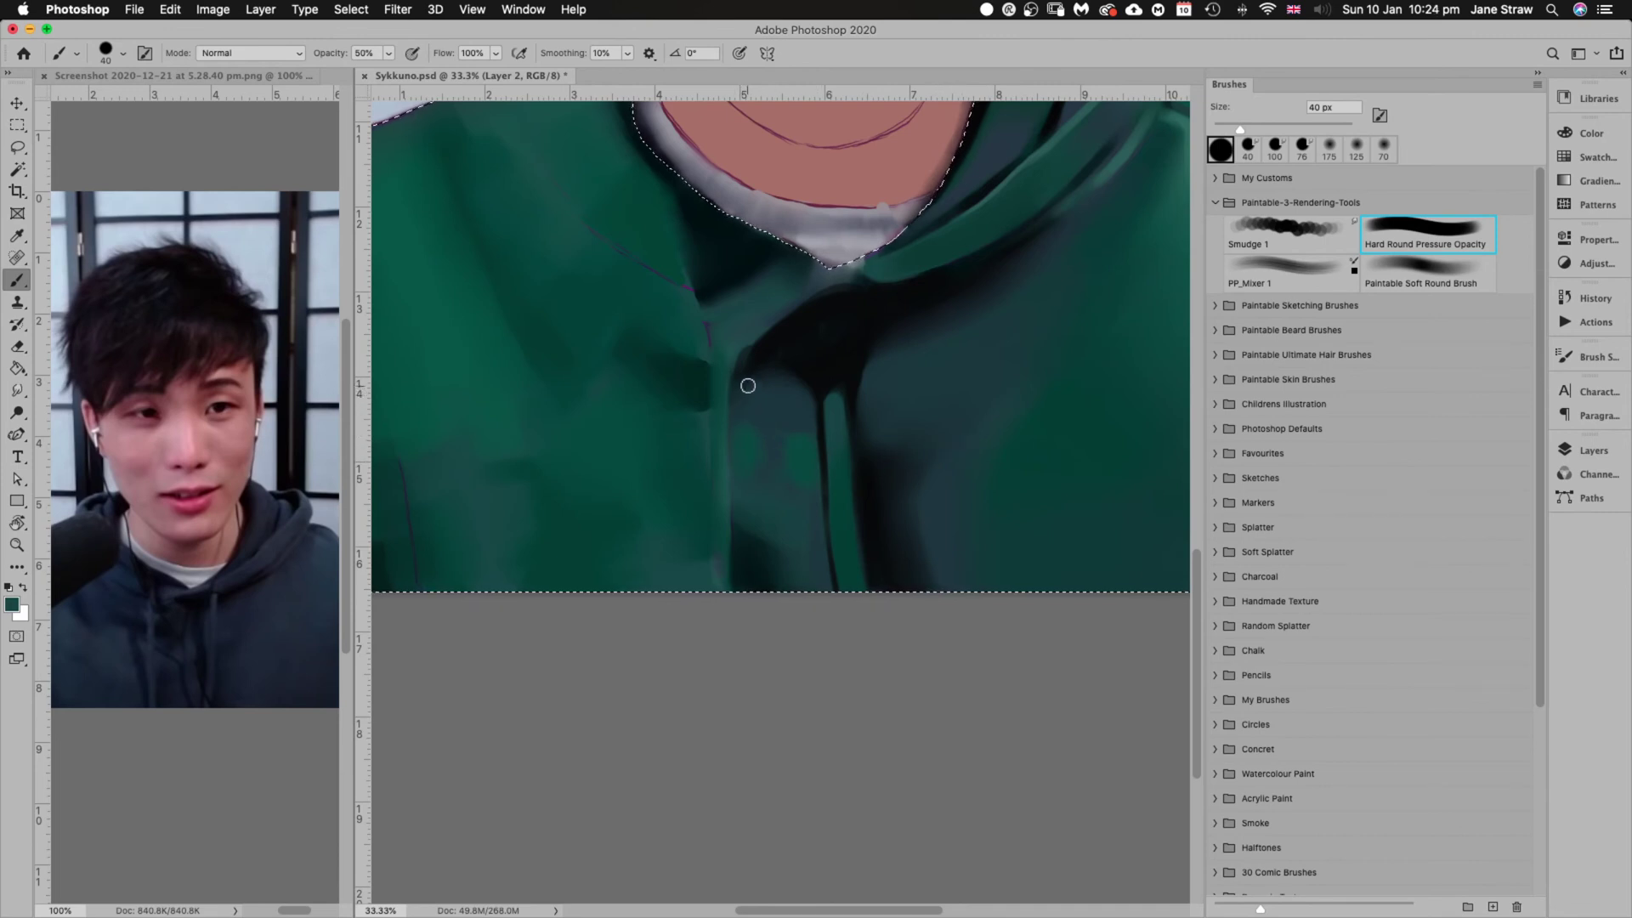
Sample dark green from the fold shadow left of the placket and dab it over the drawstring panel's top at 70 px
alt+click(705, 374)
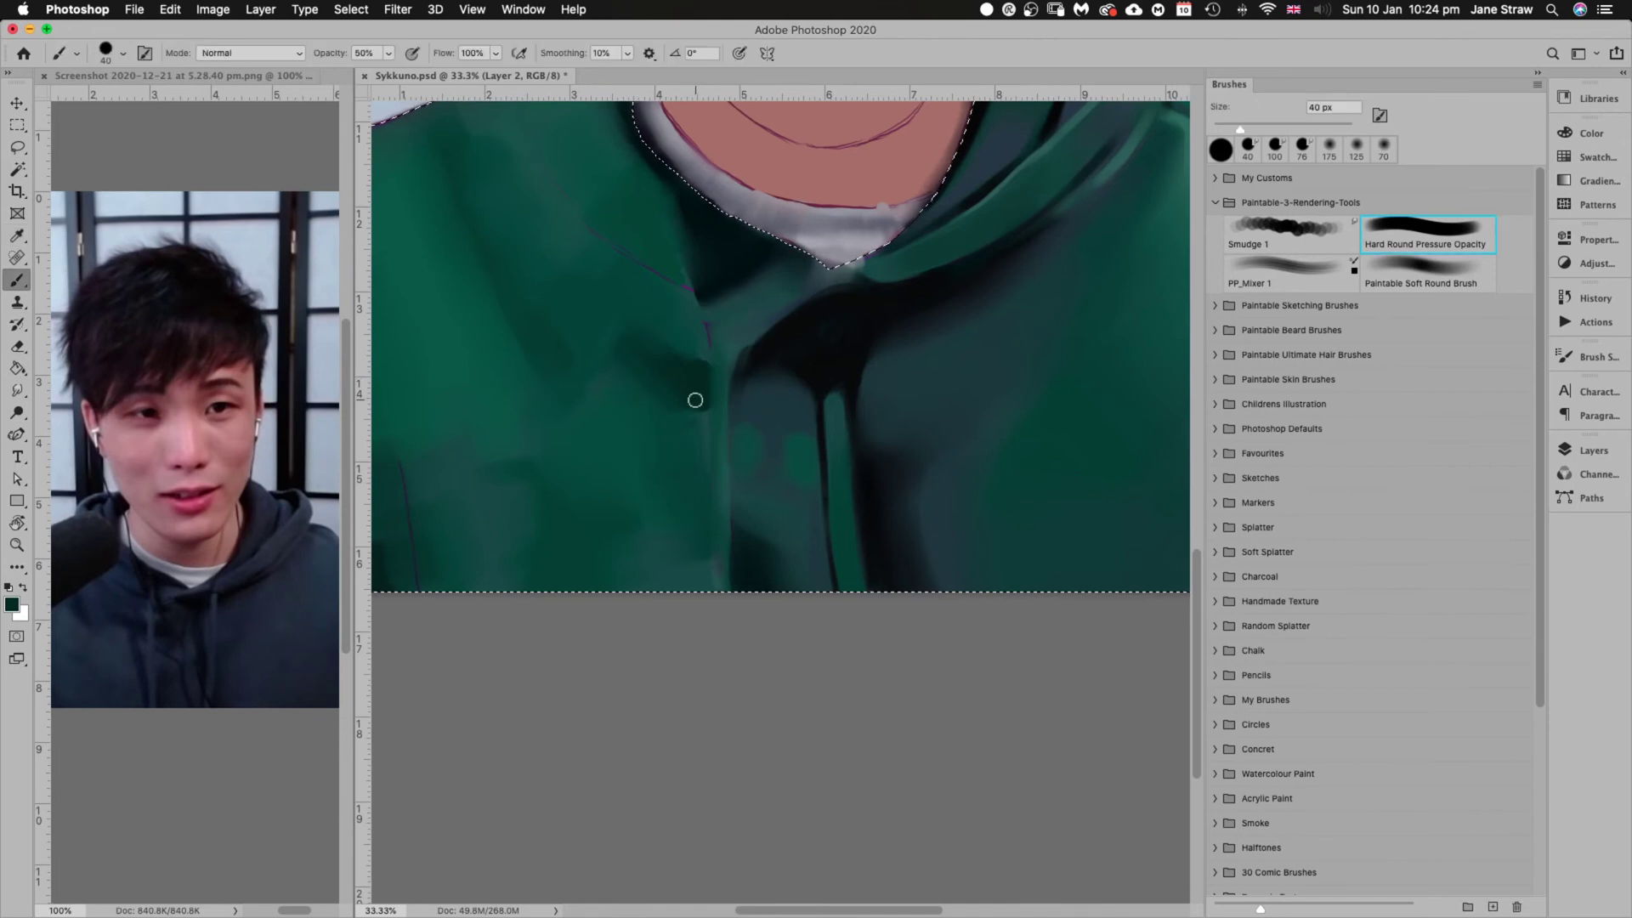
click(1575, 157)
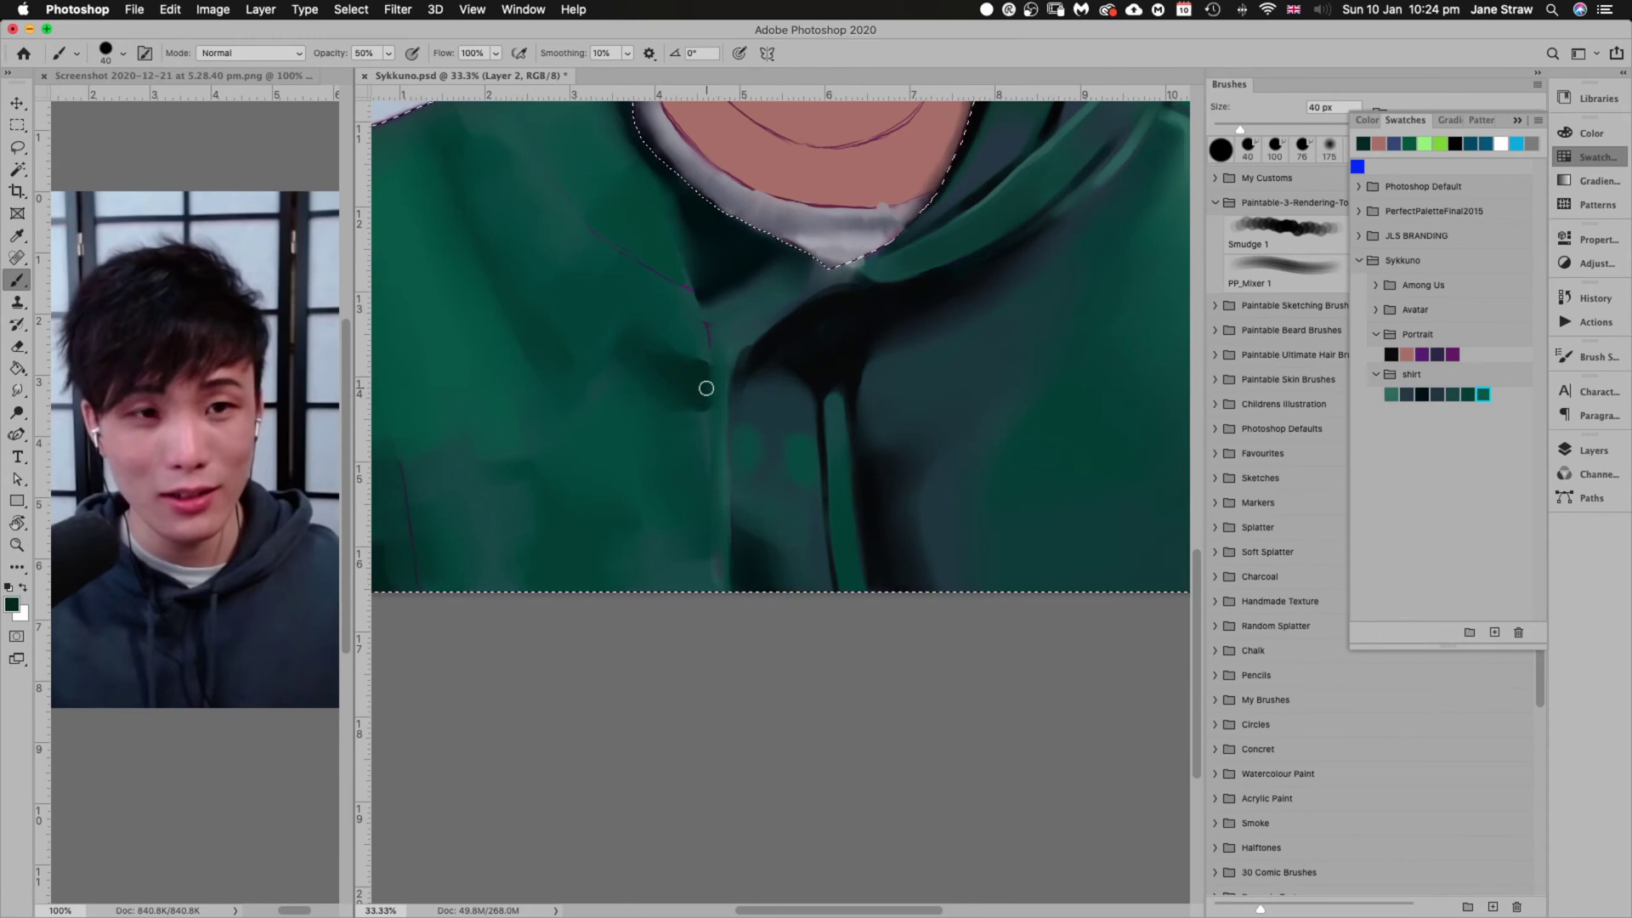
alt+click(707, 371)
alt+click(707, 372)
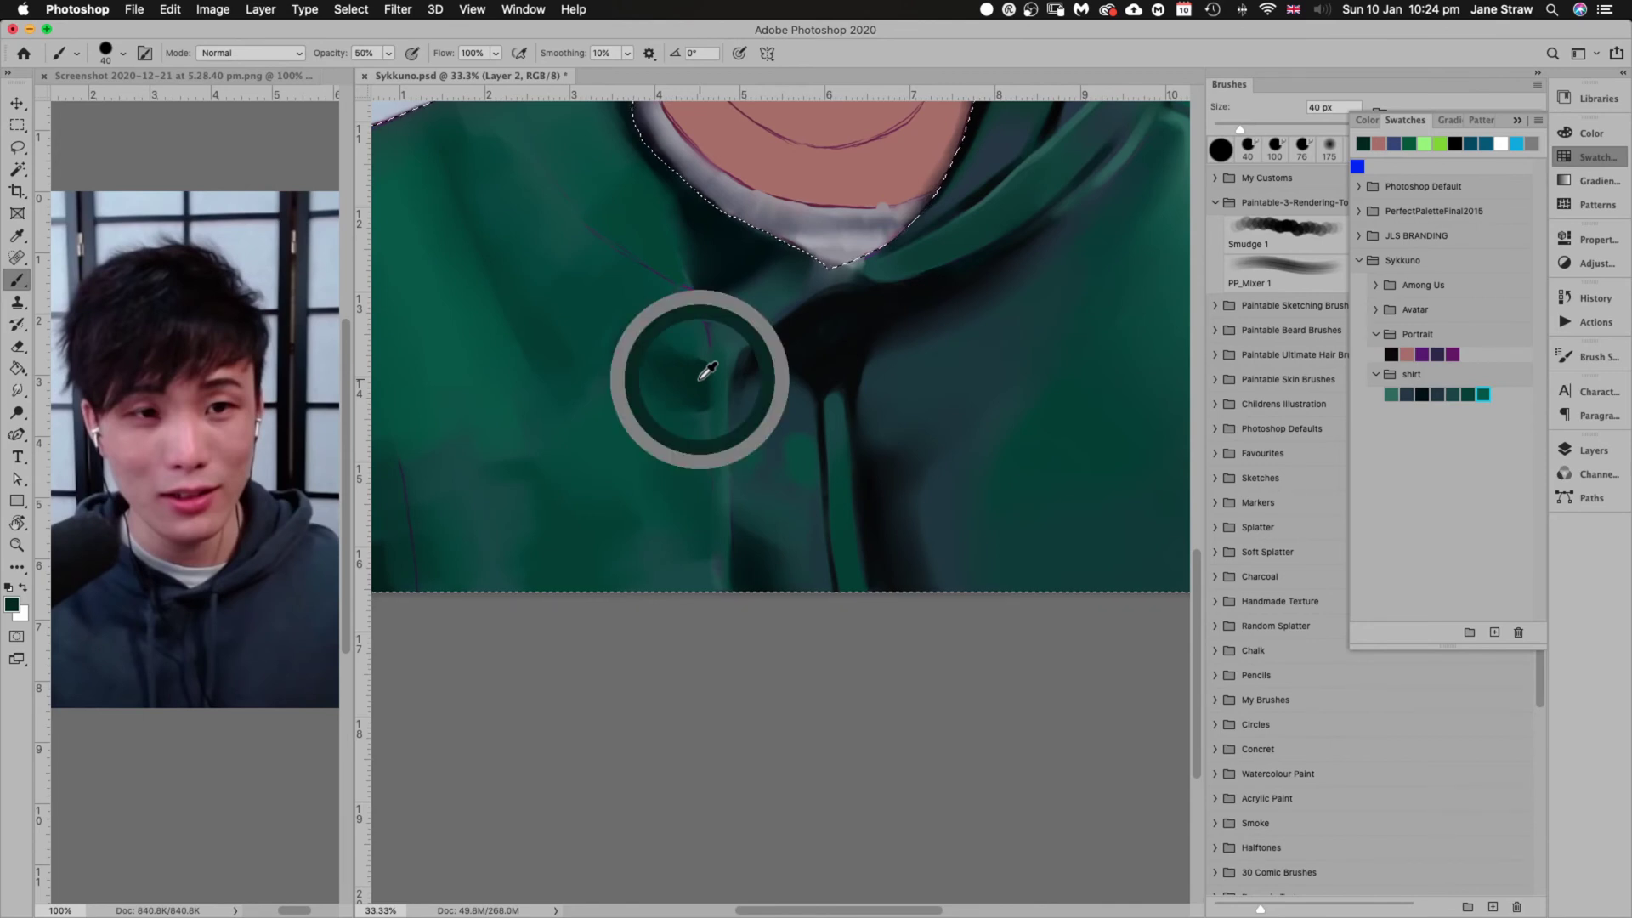
click(699, 380)
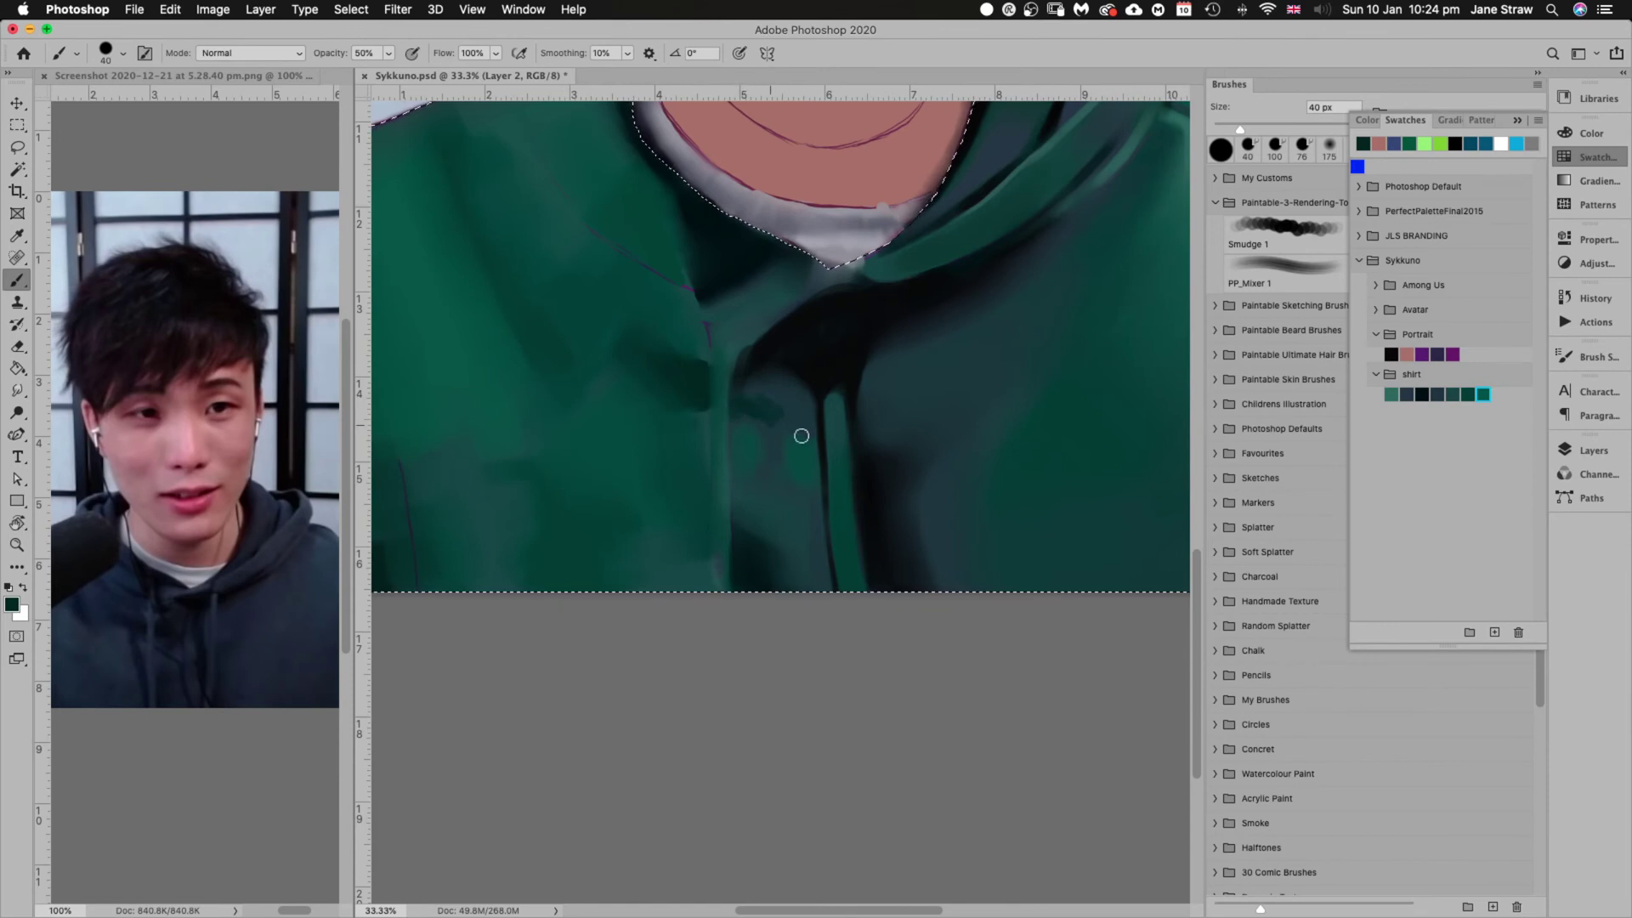
key(bracketright)
key(bracketright)
key(bracketright)
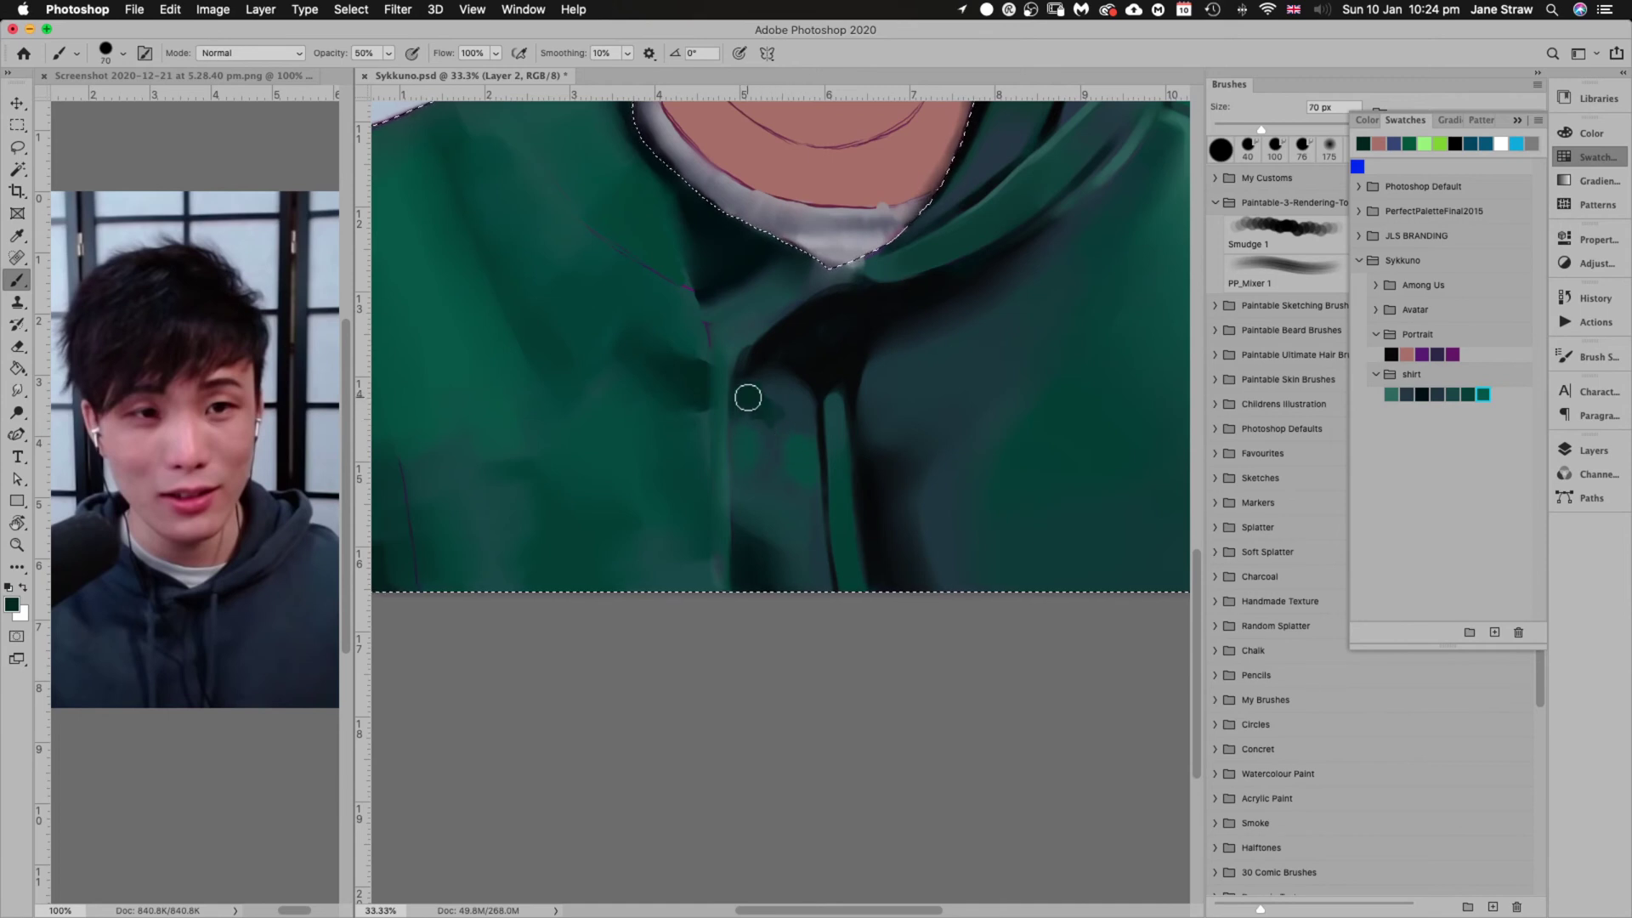
mouse_move(795, 474)
mouse_down()
mouse_move(821, 436)
mouse_move(787, 397)
mouse_move(745, 395)
mouse_move(778, 410)
mouse_move(764, 384)
mouse_move(751, 413)
mouse_move(796, 404)
mouse_move(749, 393)
mouse_up()
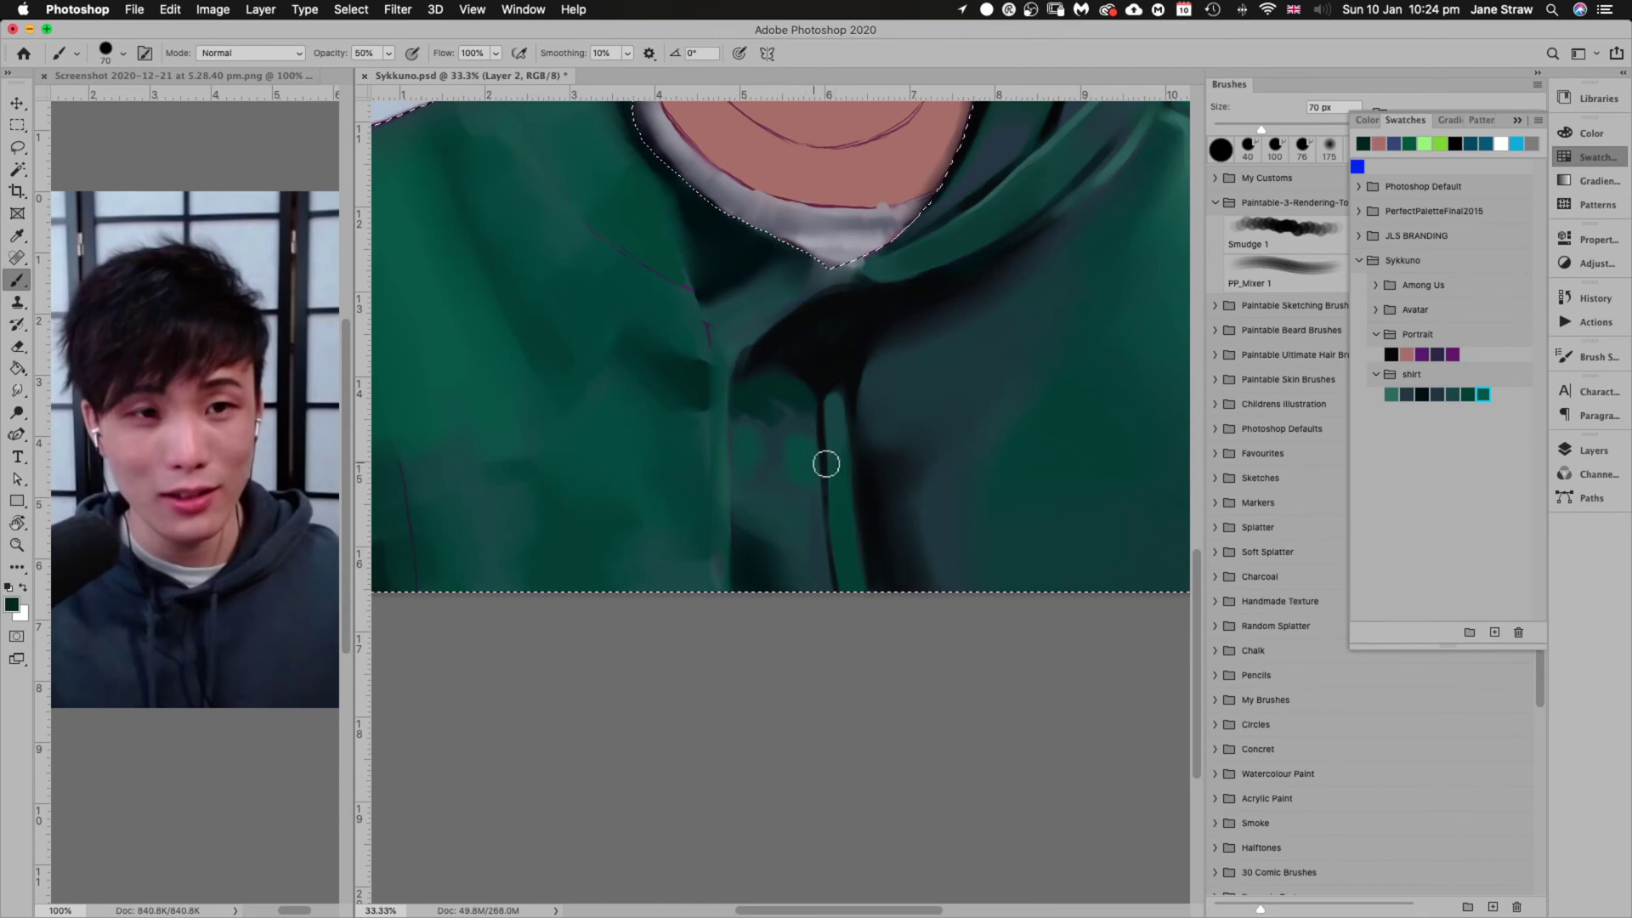
Cover the light green dabs in the panel left of the drawstring with even dark green, finishing at 90 px
key(bracketright)
key(bracketright)
key(bracketright)
key(bracketright)
key(bracketright)
mouse_move(773, 412)
mouse_down()
mouse_move(765, 521)
mouse_move(762, 407)
mouse_move(771, 544)
mouse_move(774, 404)
mouse_move(784, 533)
mouse_move(772, 406)
mouse_move(778, 649)
mouse_move(764, 522)
mouse_move(784, 494)
mouse_move(782, 414)
mouse_up()
key(bracketleft)
key(bracketleft)
key(bracketleft)
key(bracketleft)
key(bracketleft)
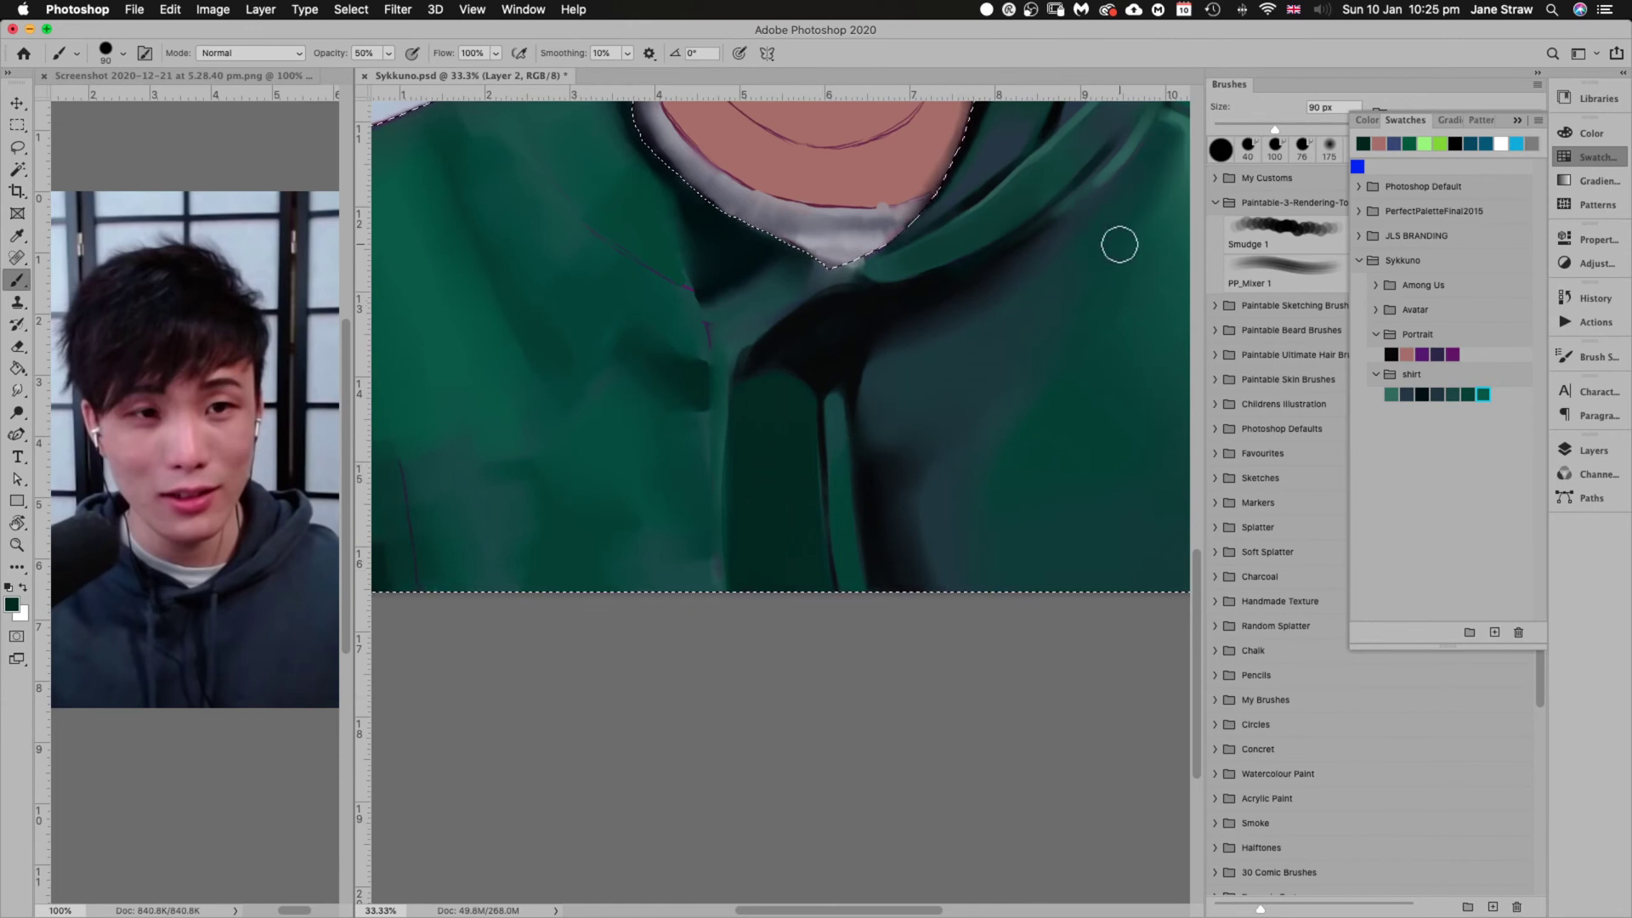
Paint dark green broadly over the hoodie's chest area right of the drawstring at 250 px
key(super+minus)
key(super+minus)
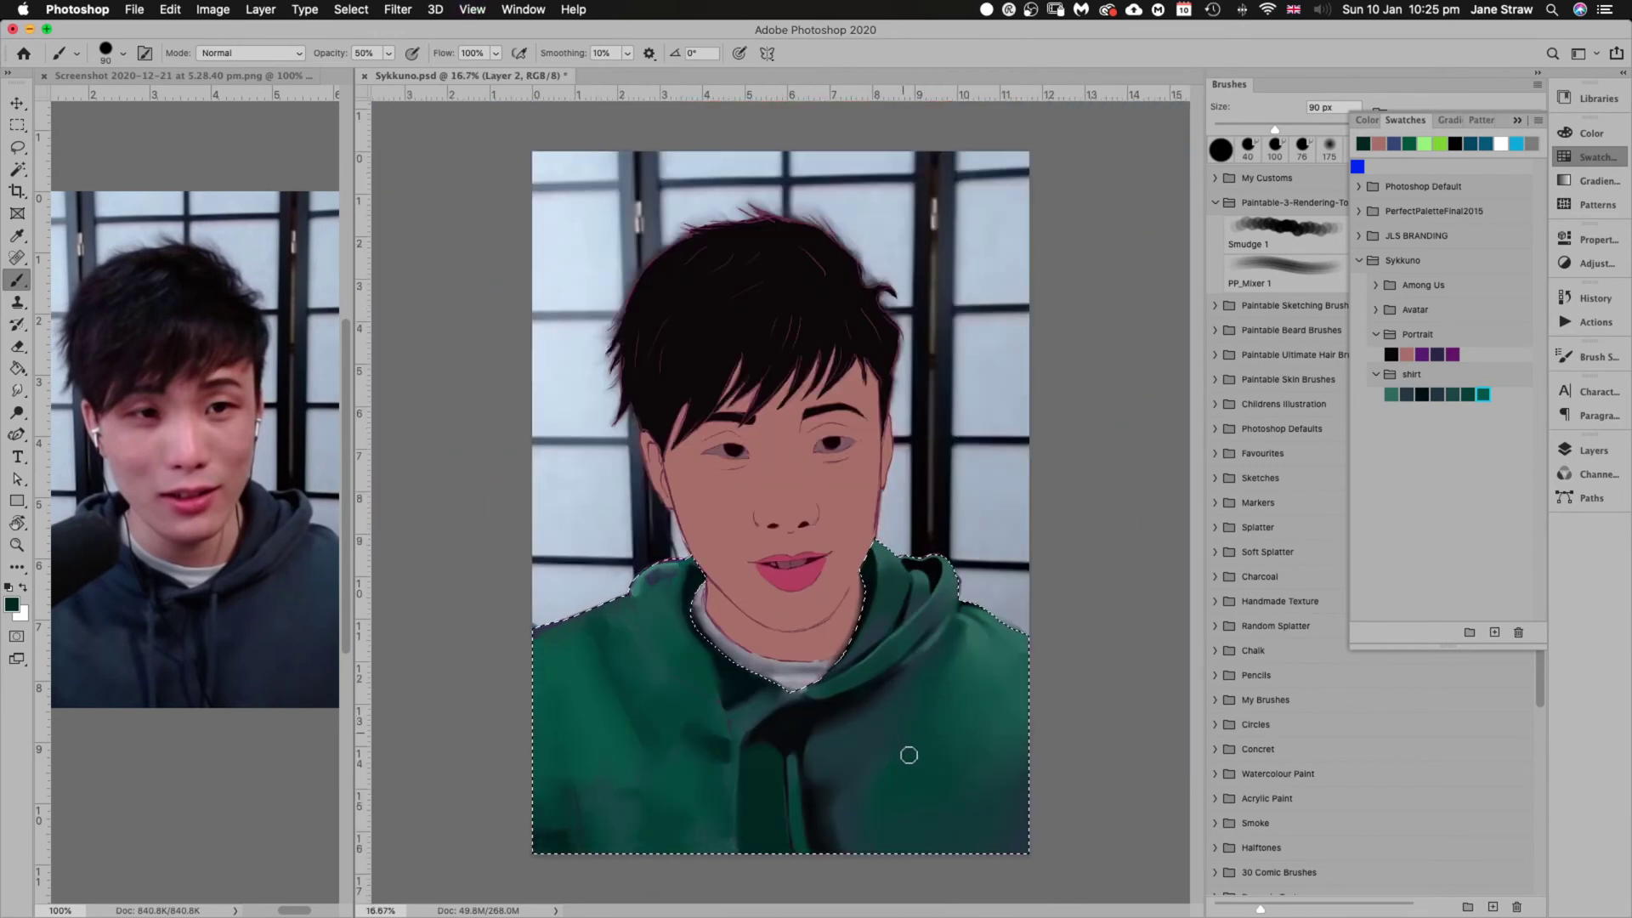
key(bracketright)
key(bracketright)
key(bracketright)
key(bracketright)
key(bracketright)
key(bracketright)
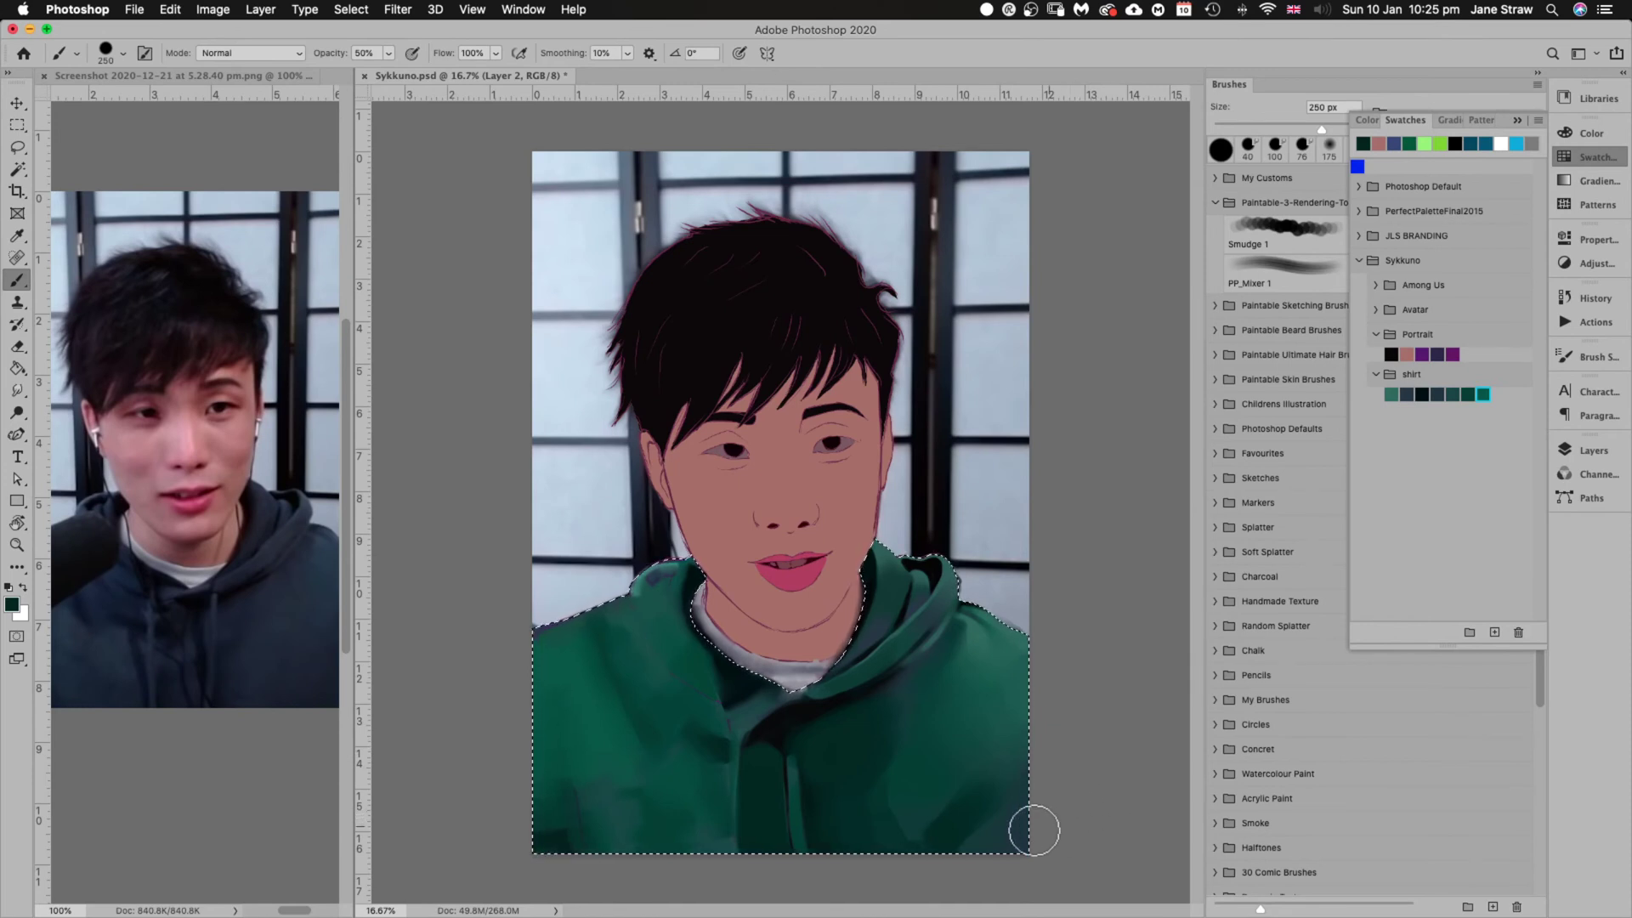
Tint the hoodie's lower right corner with sampled slate at 250 px, and paint sampled greens over it
alt+click(672, 813)
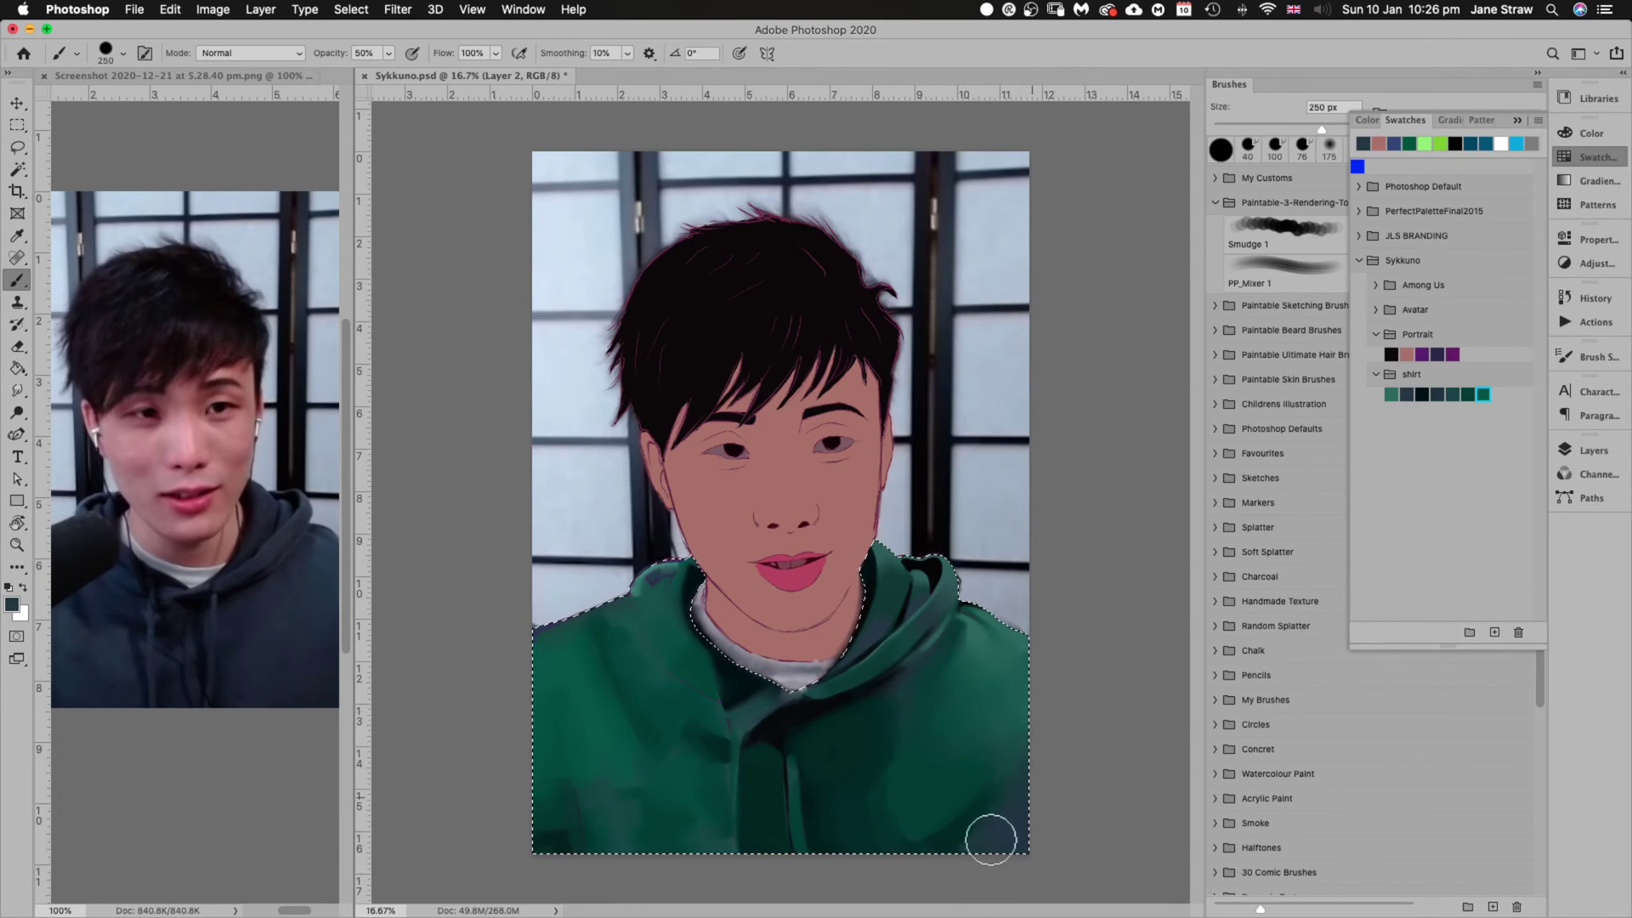
drag(991, 840, 1072, 740)
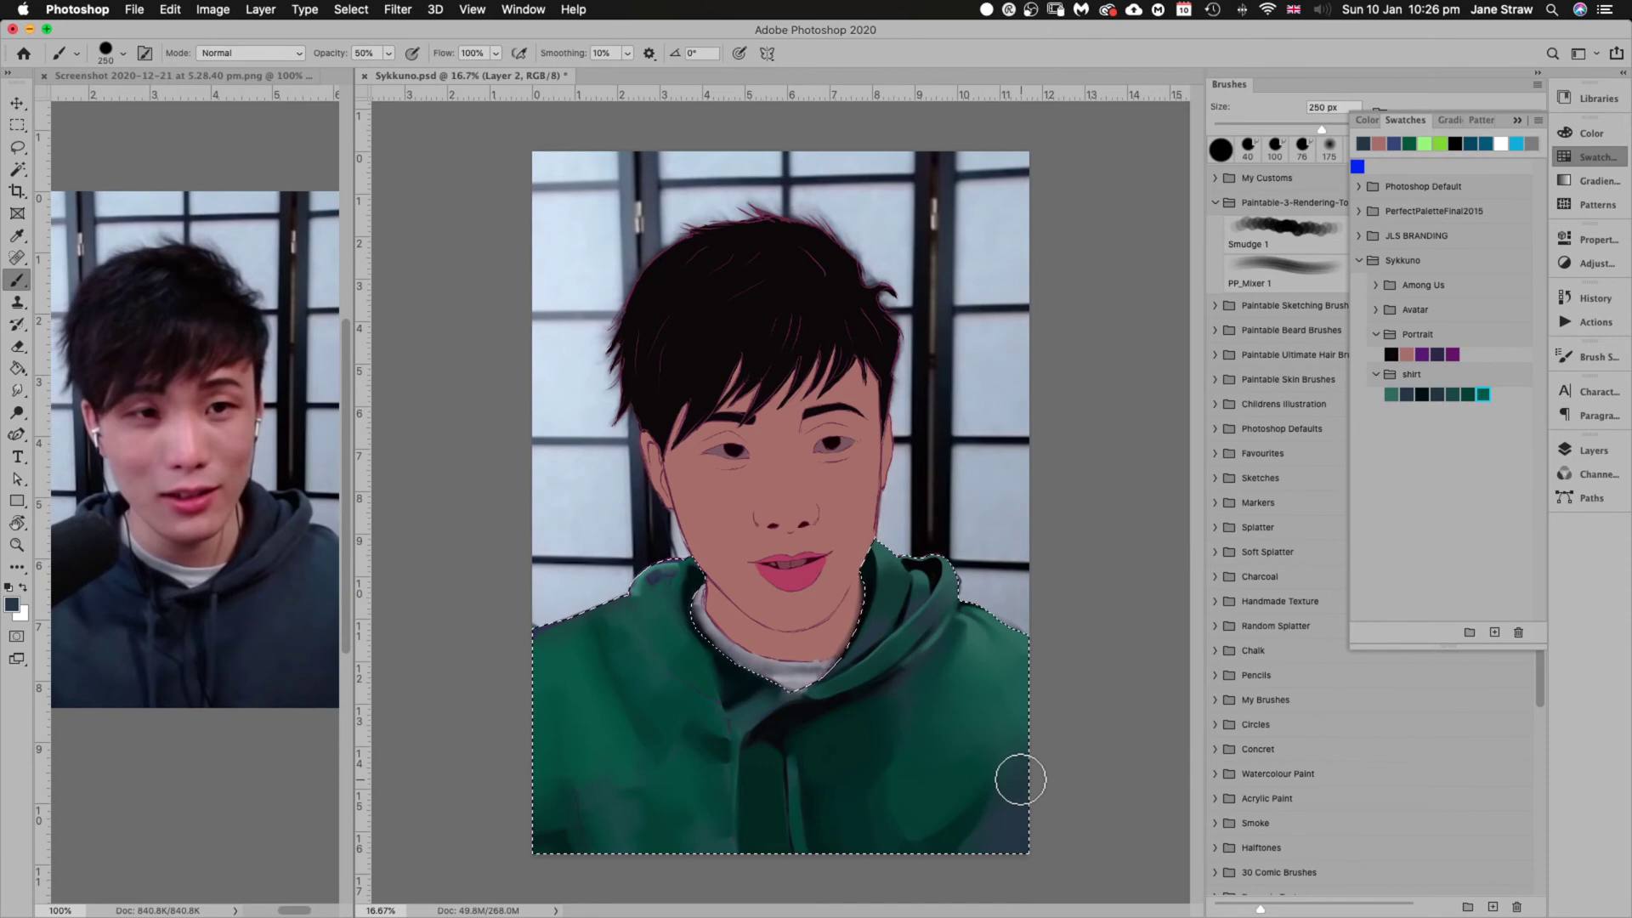
alt+click(951, 820)
alt+click(953, 781)
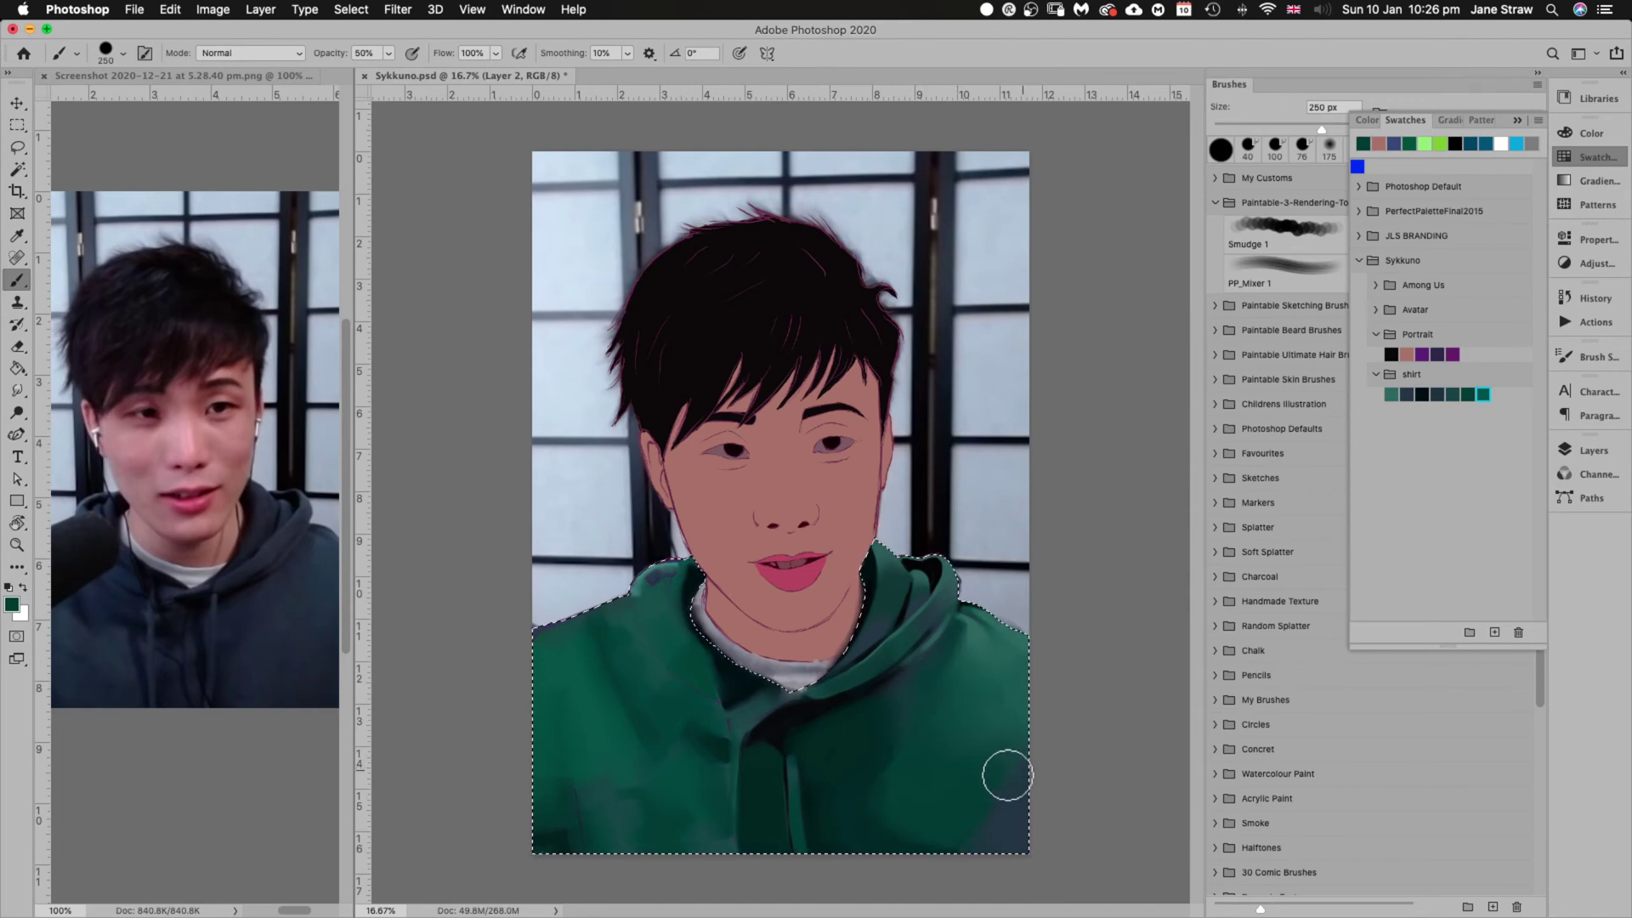
alt+click(886, 833)
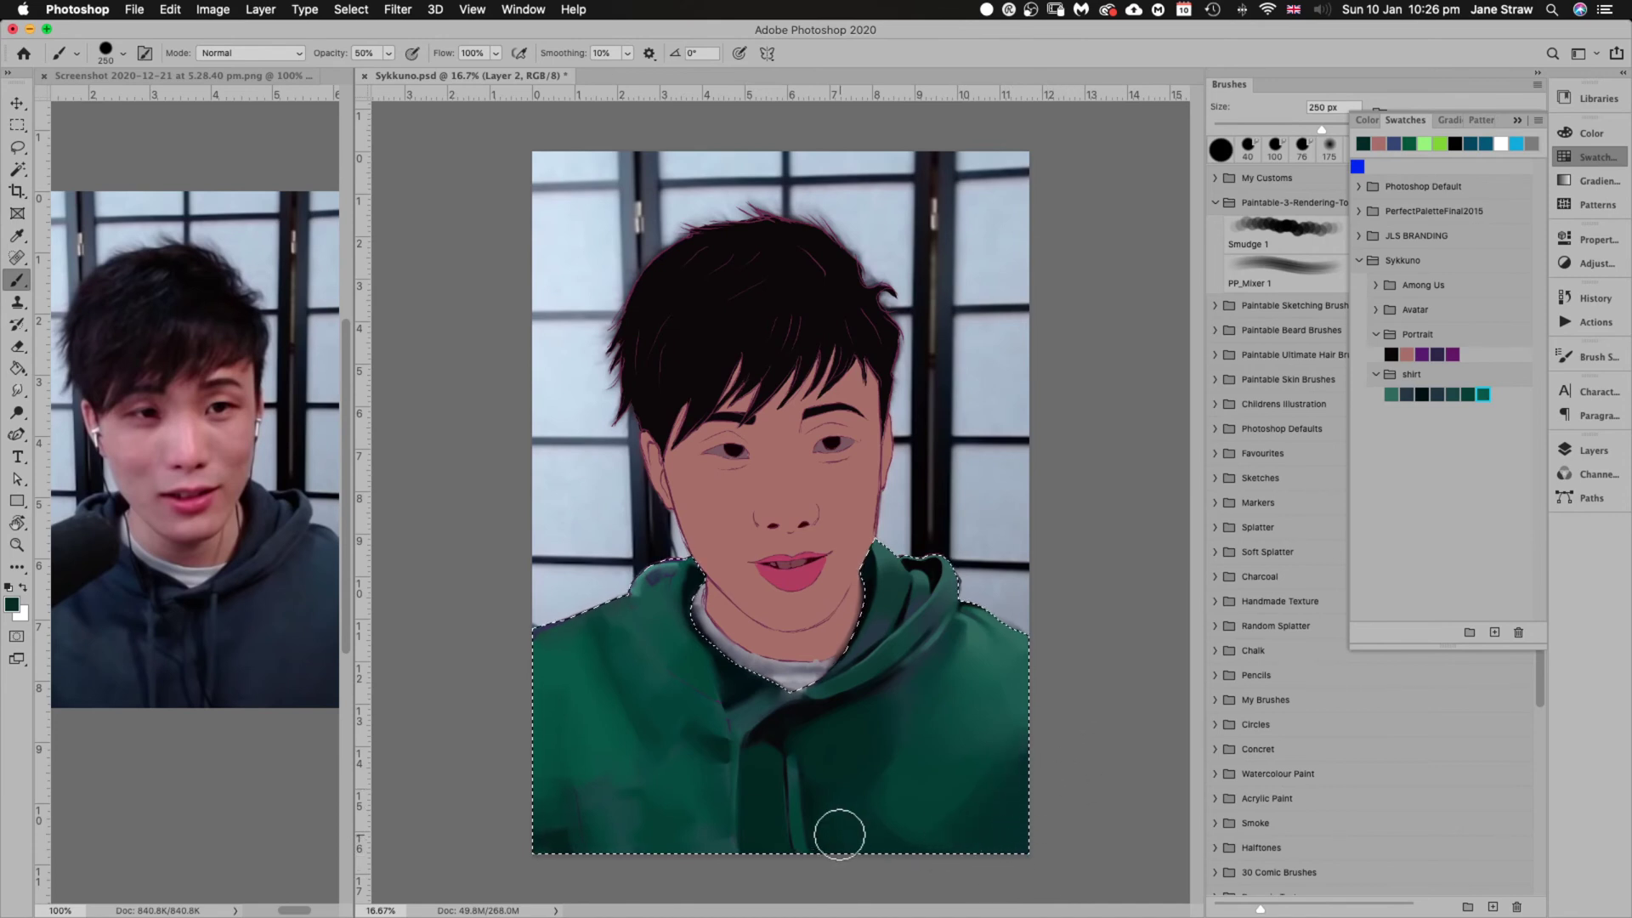
Expand the Photoshop Defaults brush group, collapse the swatches, and choose the Soft Round Pressure Opacity brush
click(123, 54)
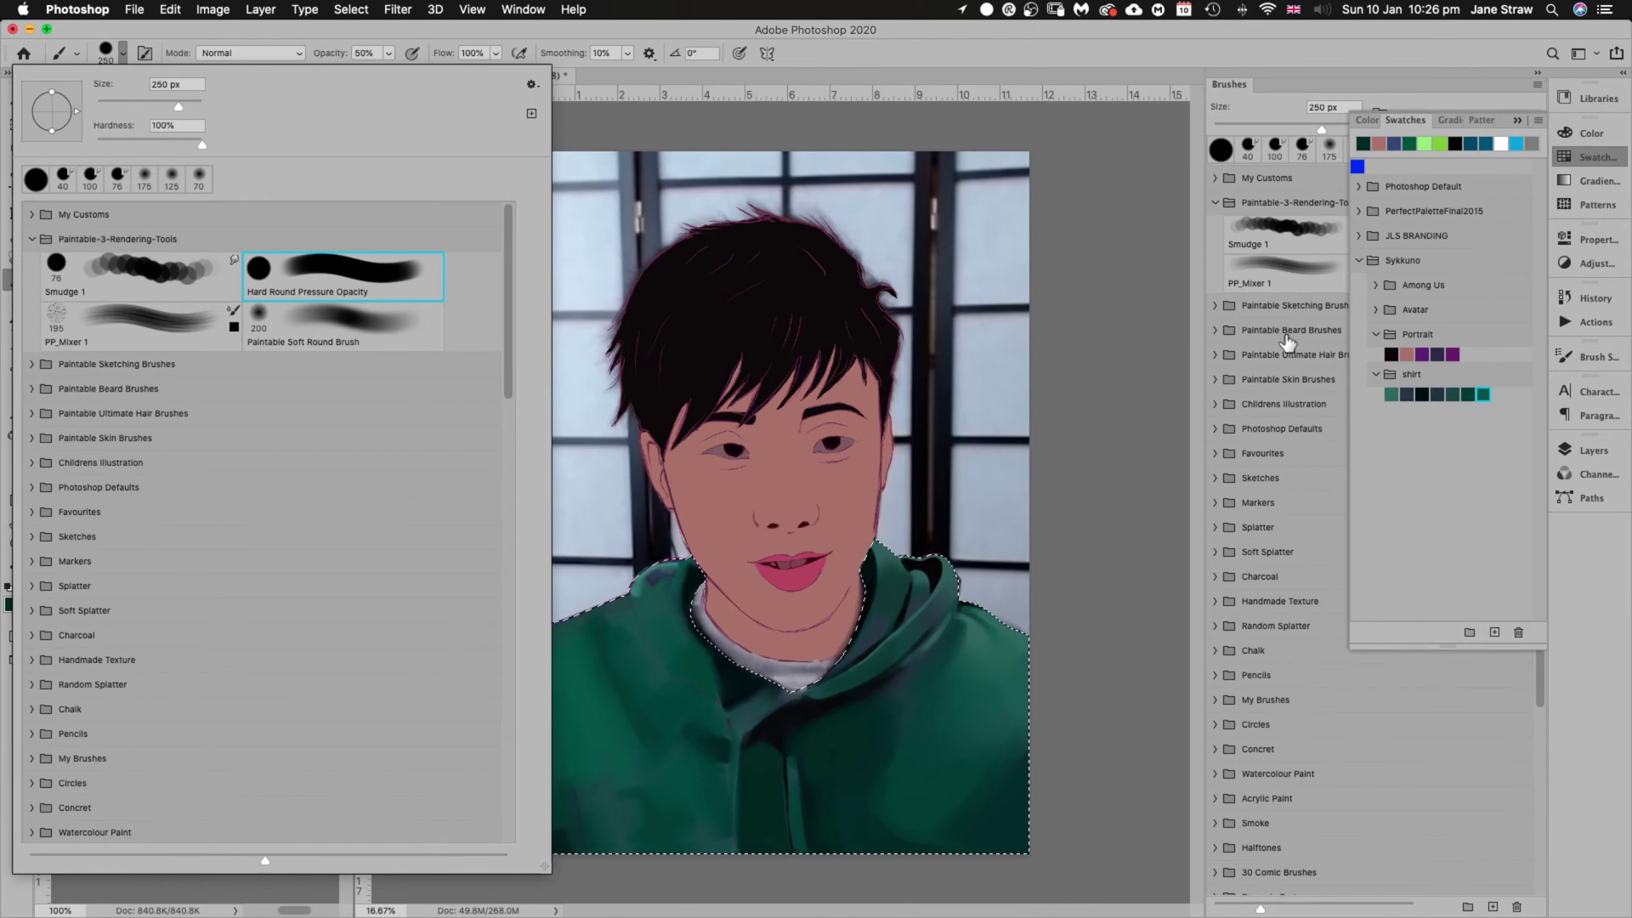
click(1215, 430)
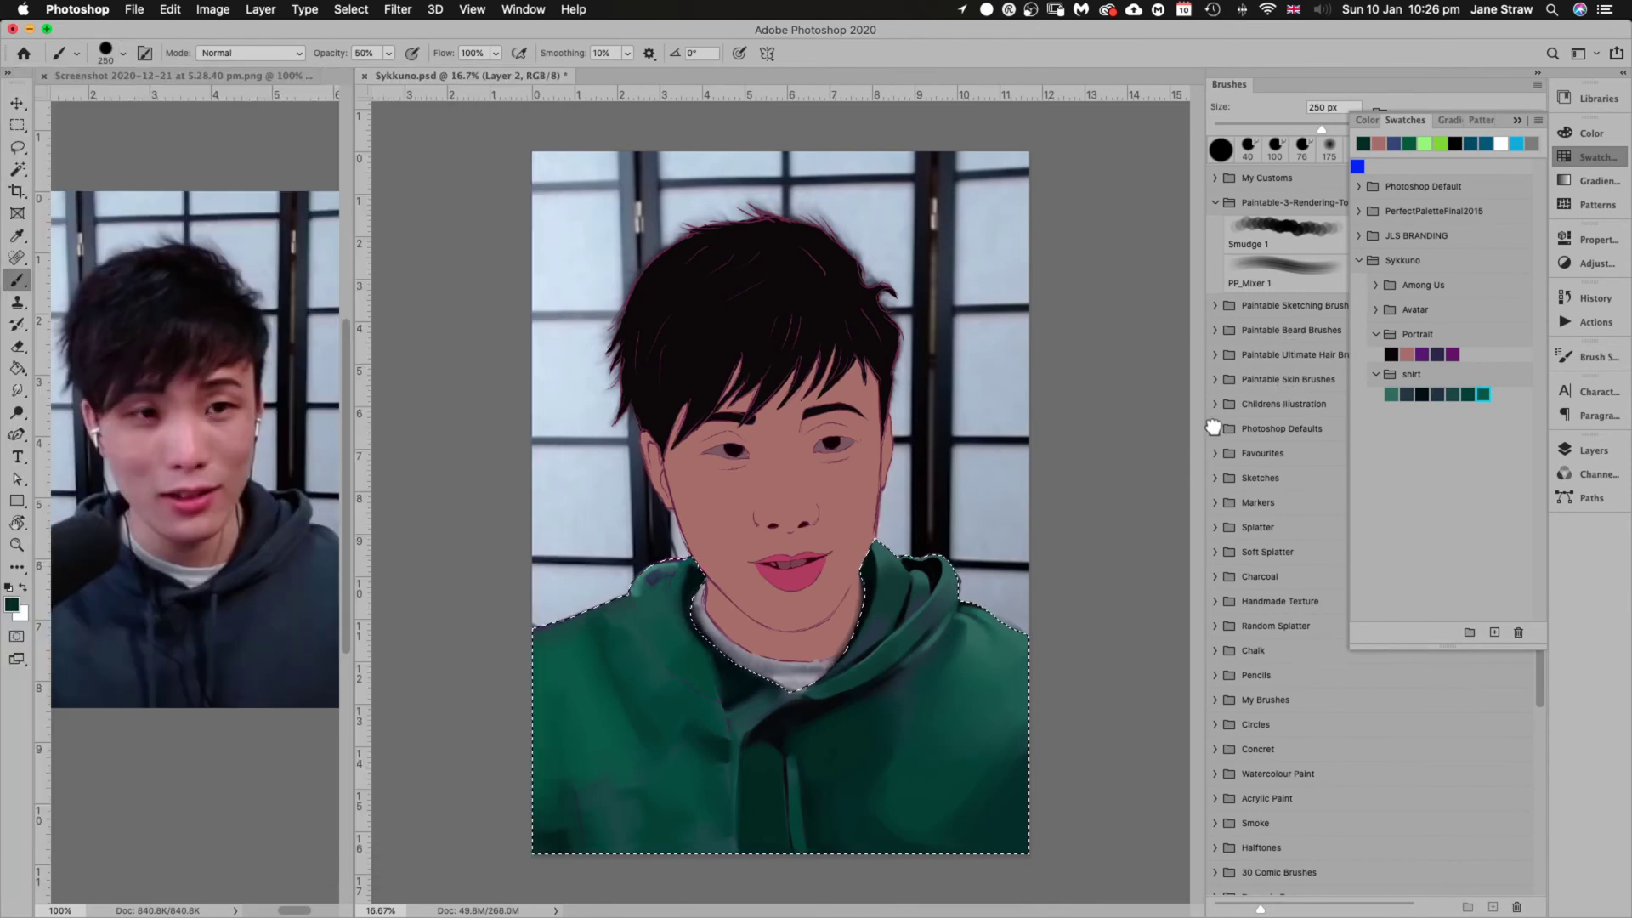
click(1215, 429)
click(1518, 121)
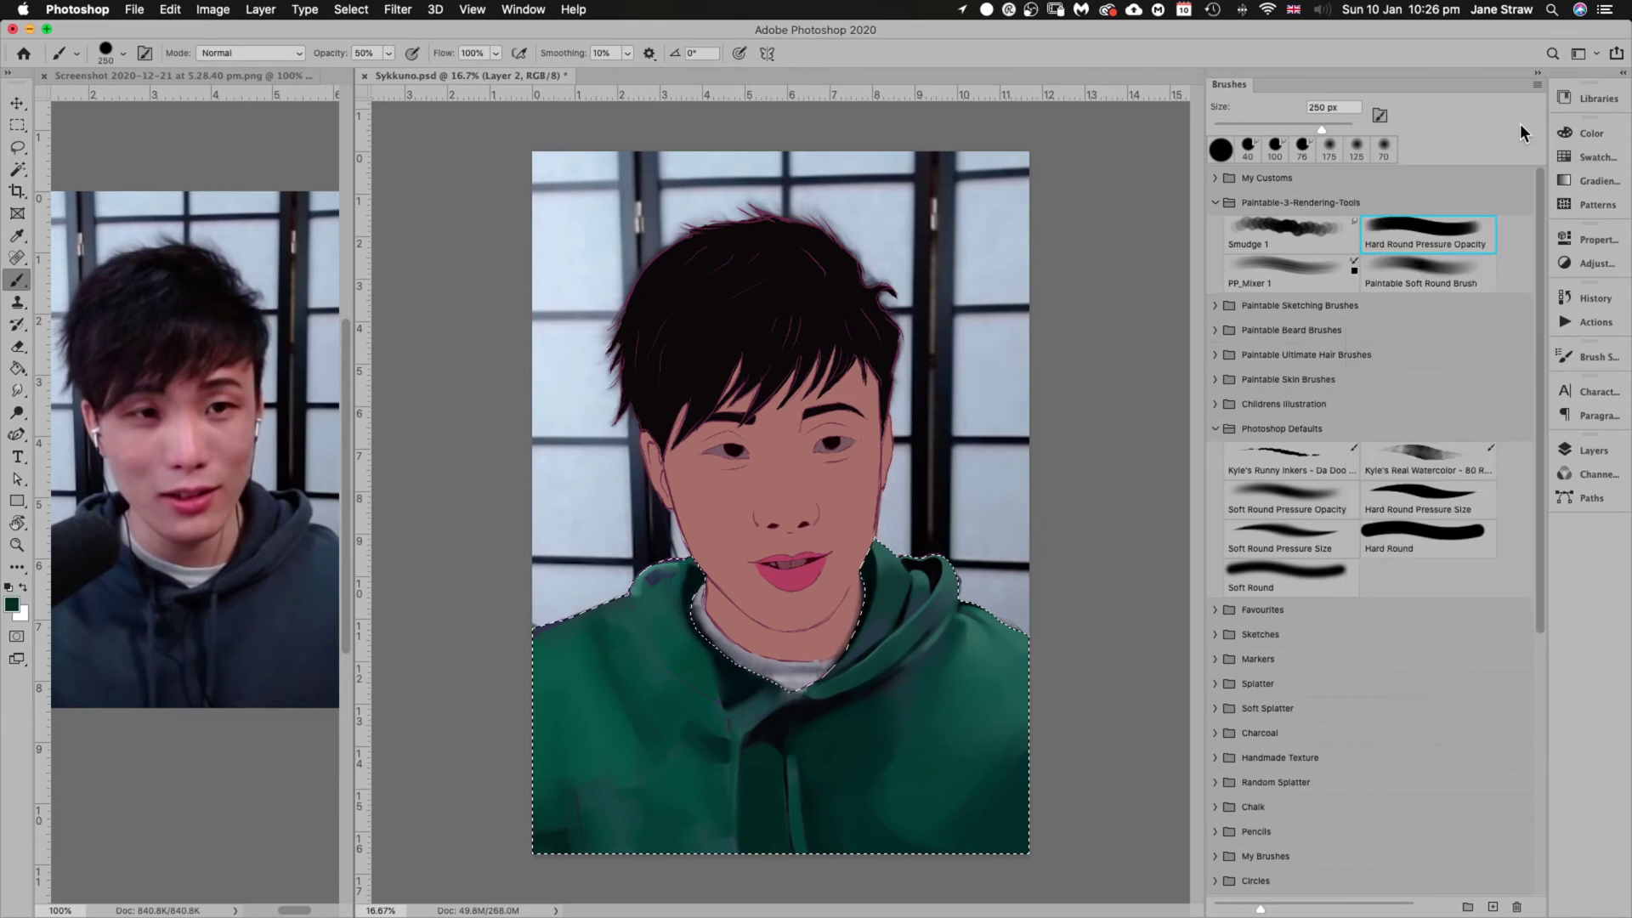
click(1310, 502)
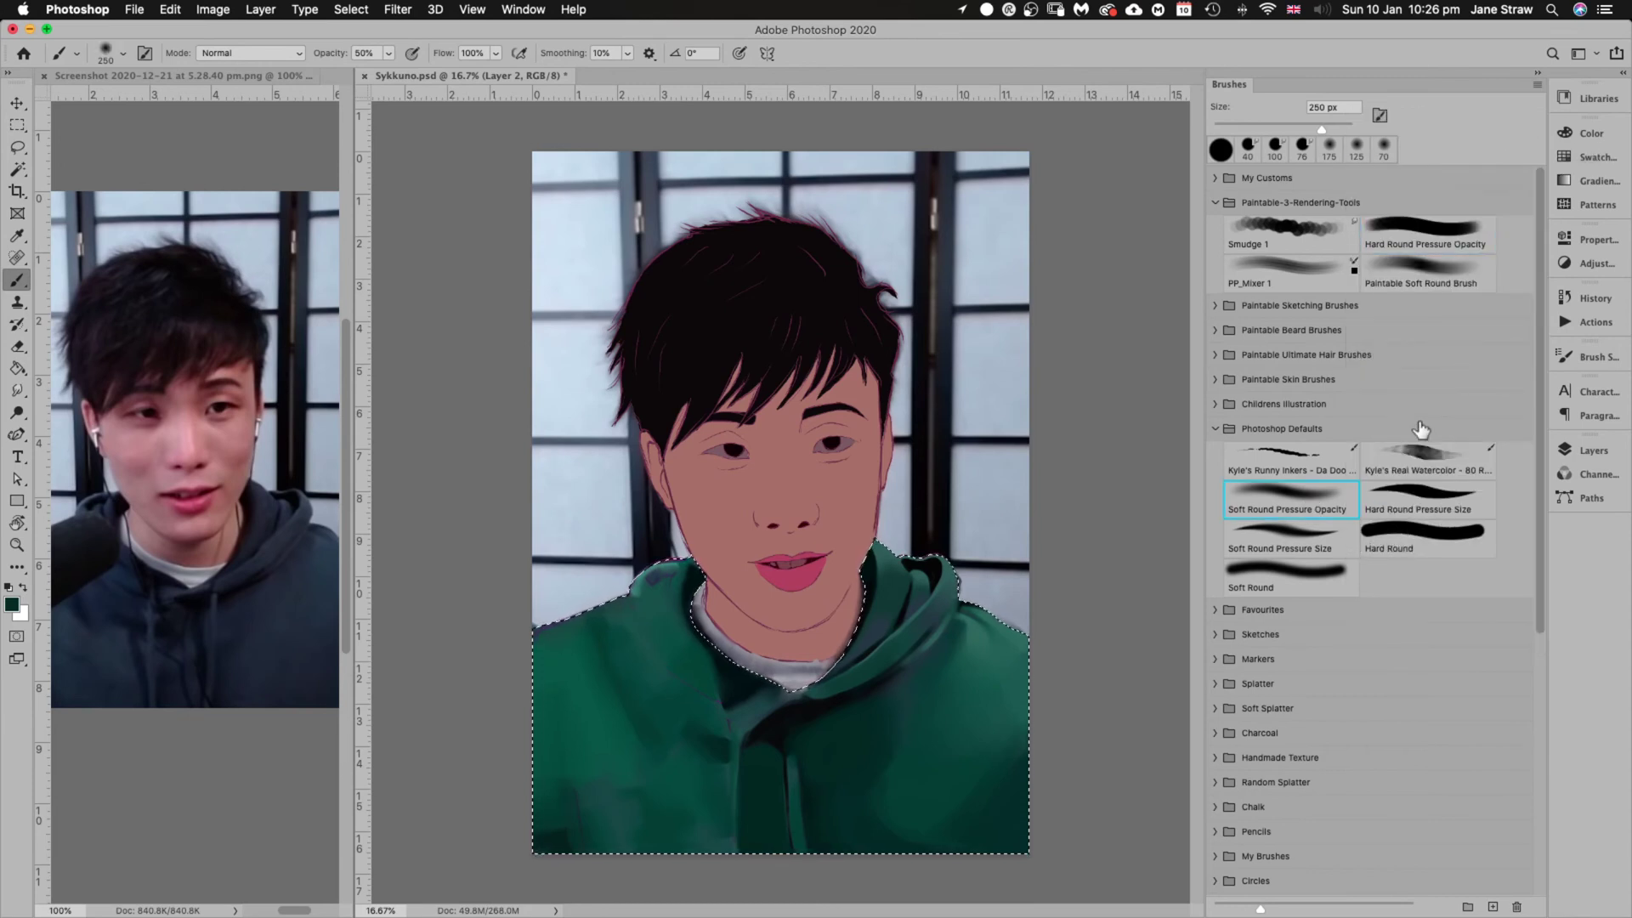
mouse_move(615, 914)
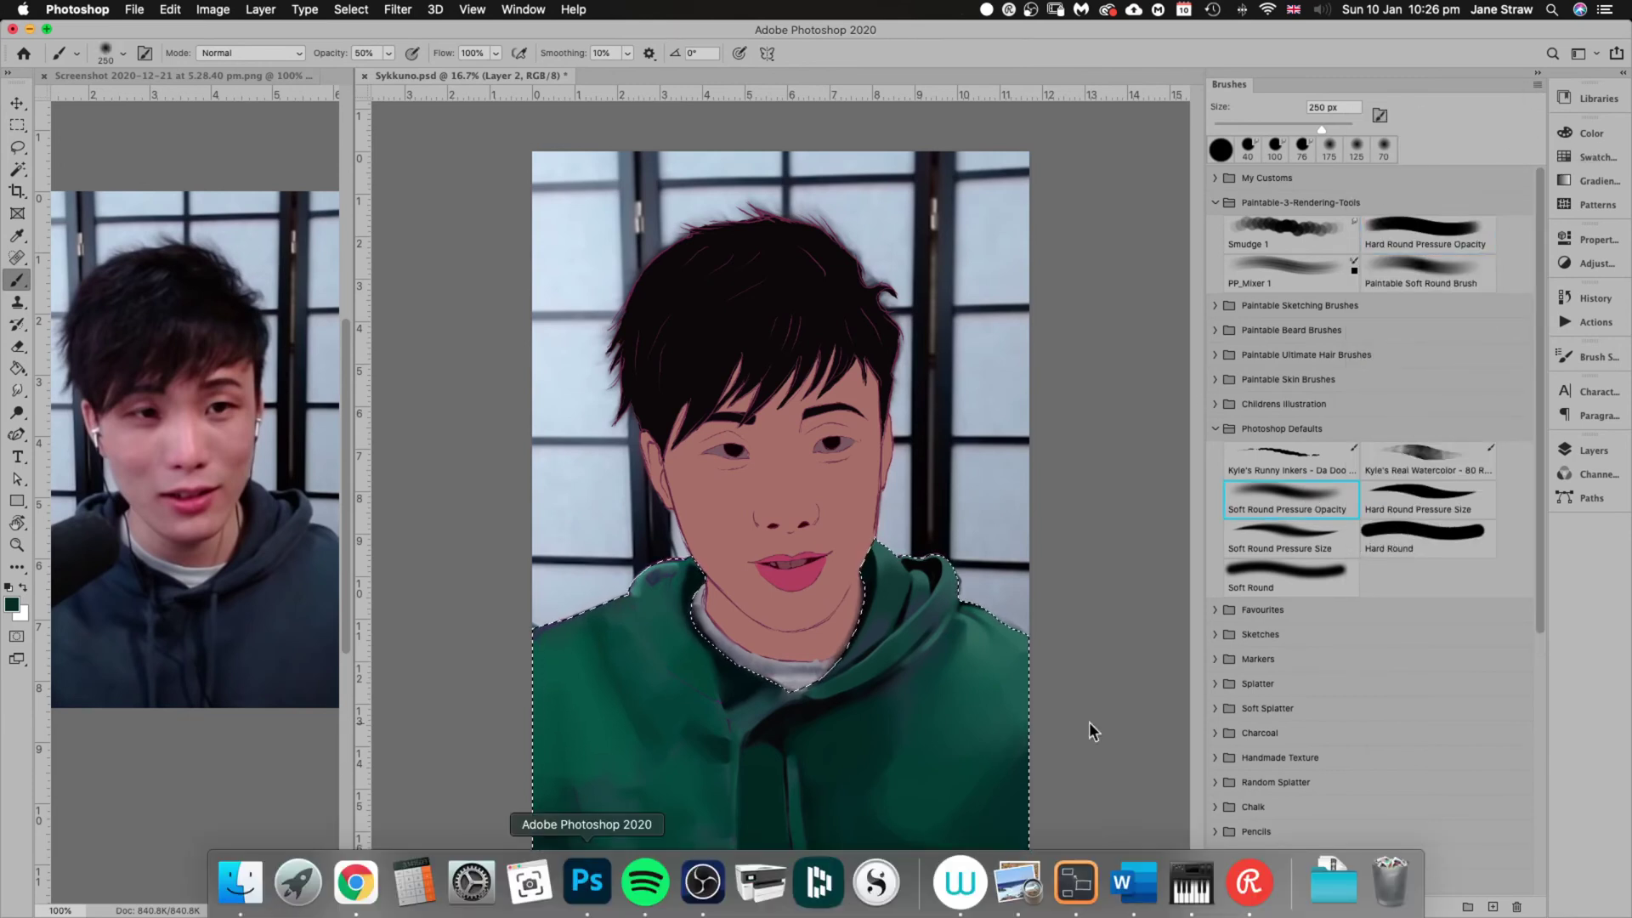
Softly shade the hoodie's right chest with dark green at 500 px, and reduce the brush to 300 px
key(bracketright)
key(bracketright)
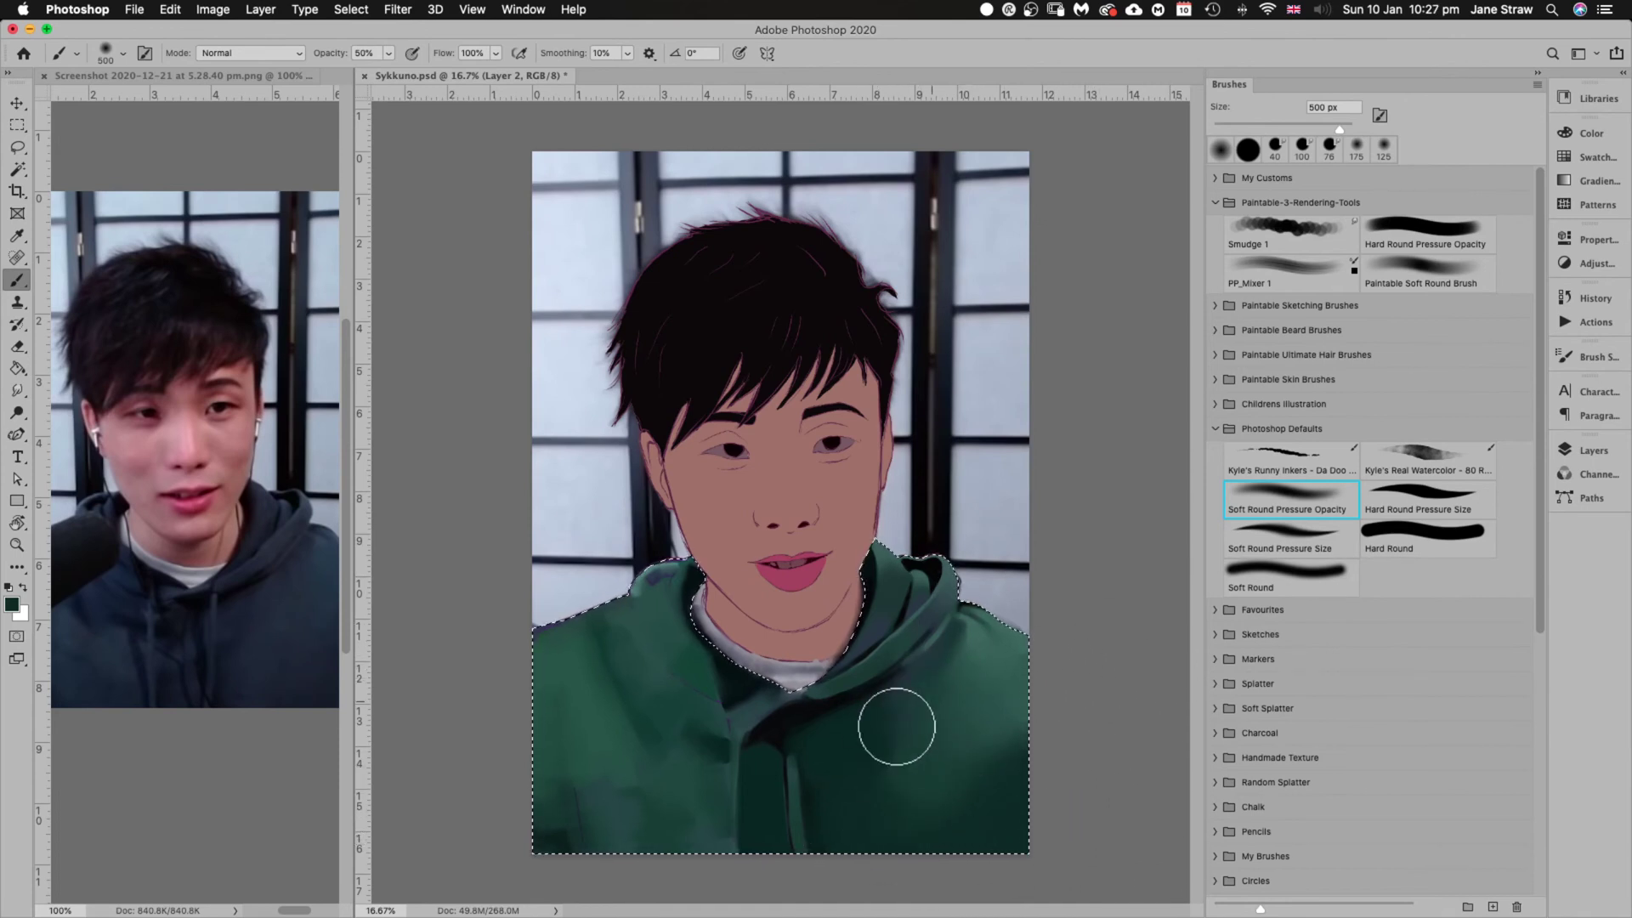
key(bracketleft)
key(bracketleft)
key(bracketleft)
key(bracketleft)
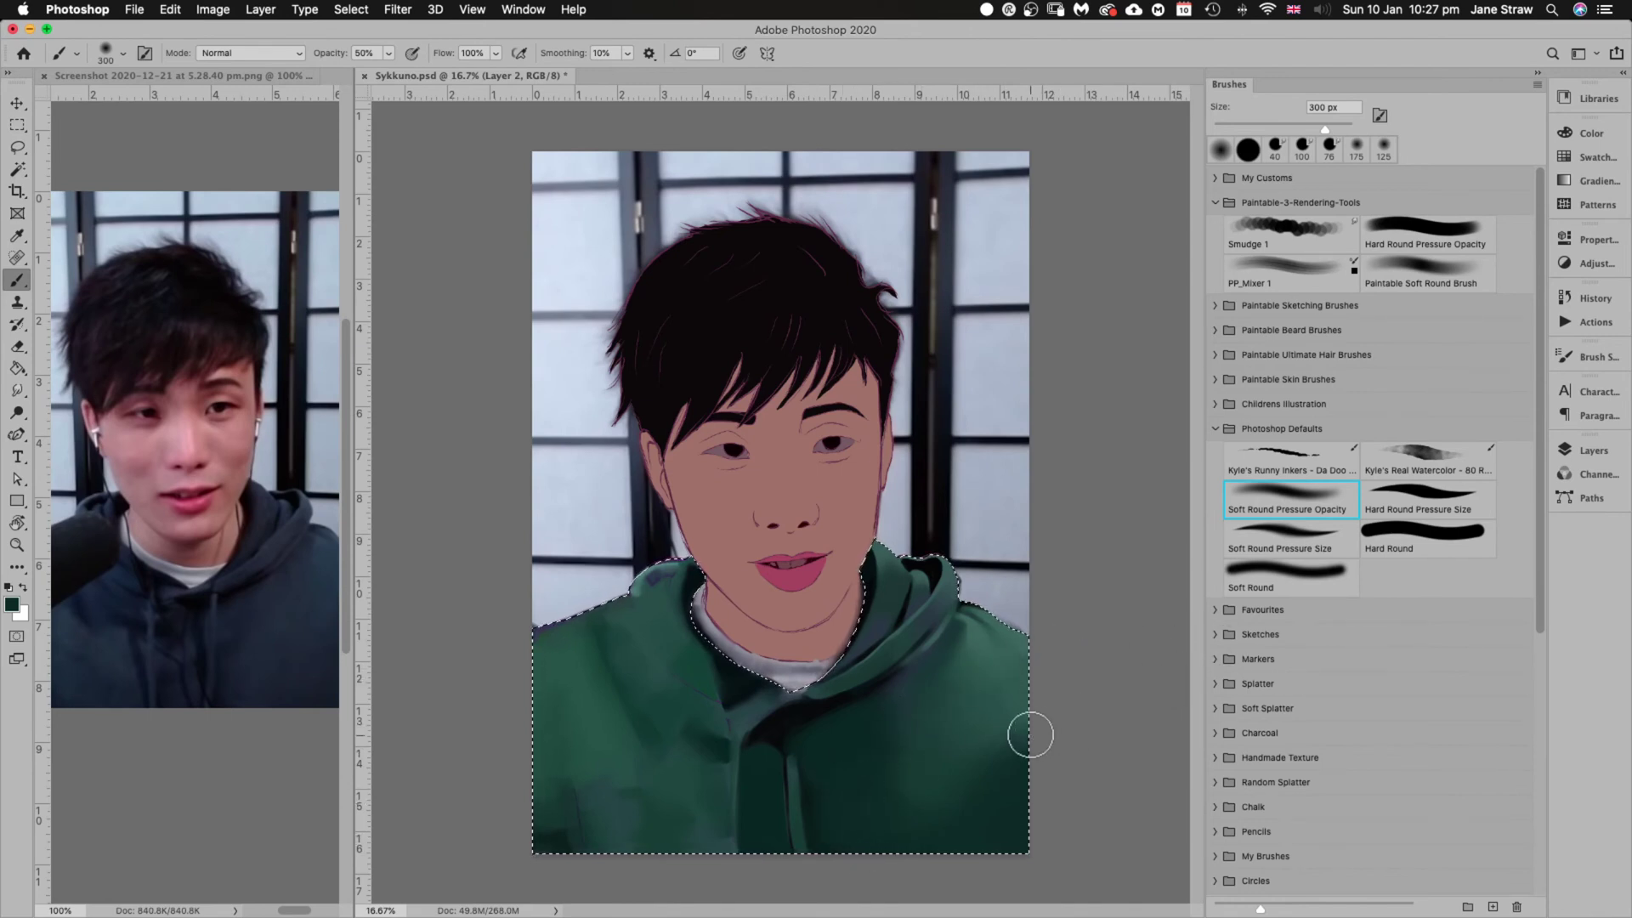
Blend sampled mid greens softly over the hoodie's right chest at 600 px, and sample the lighter shoulder green
drag(698, 781, 670, 812)
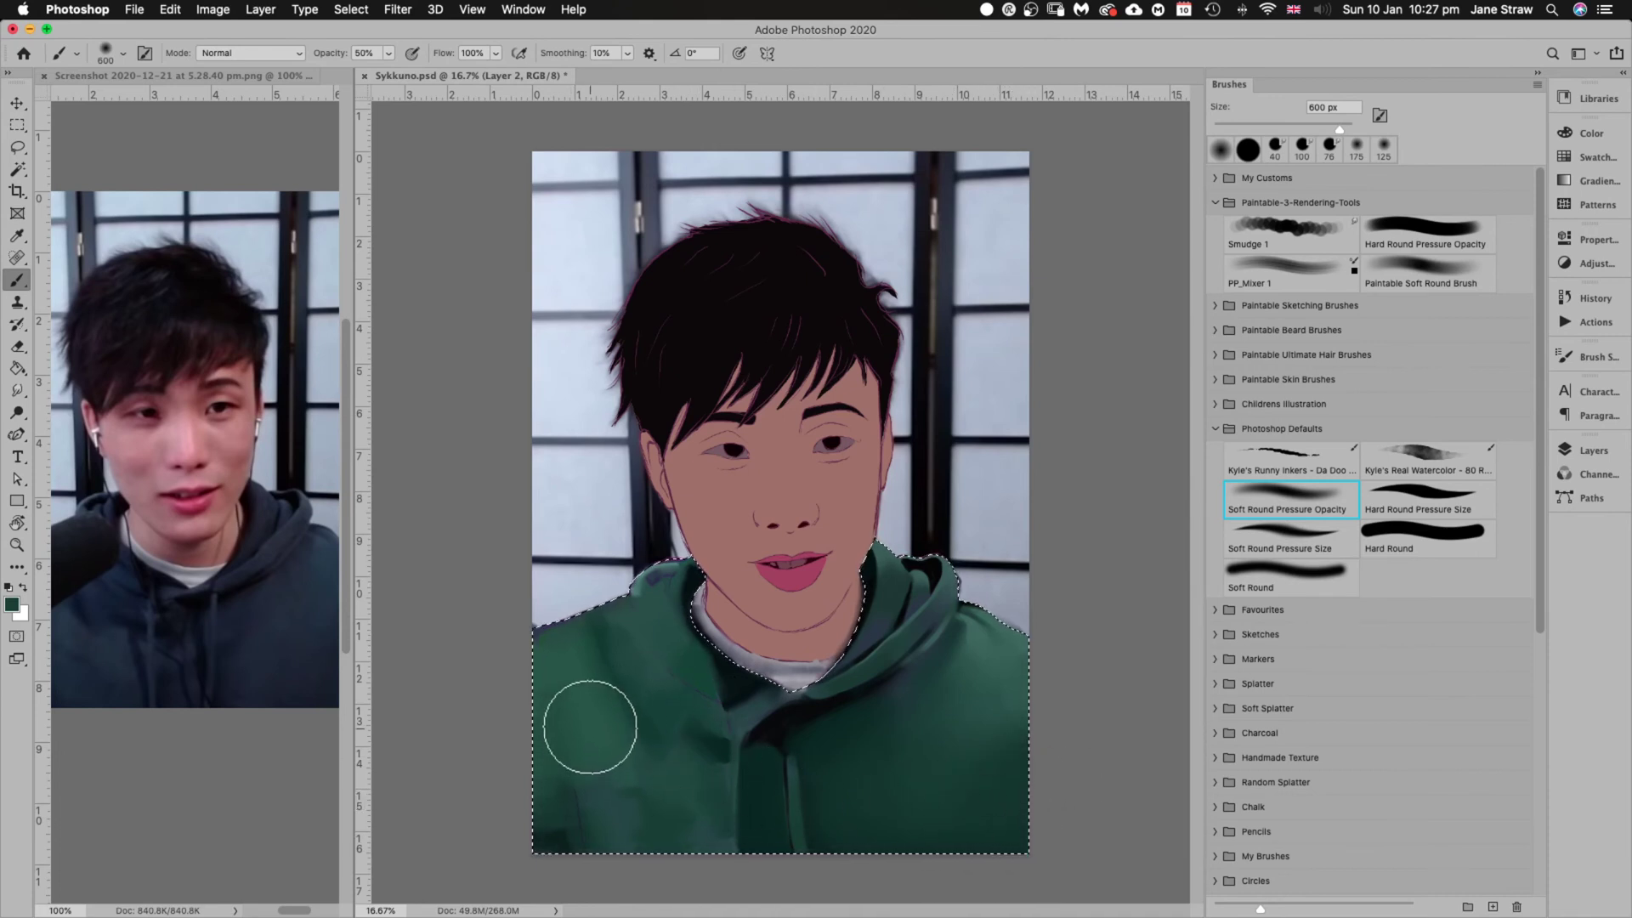
key(i)
key(b)
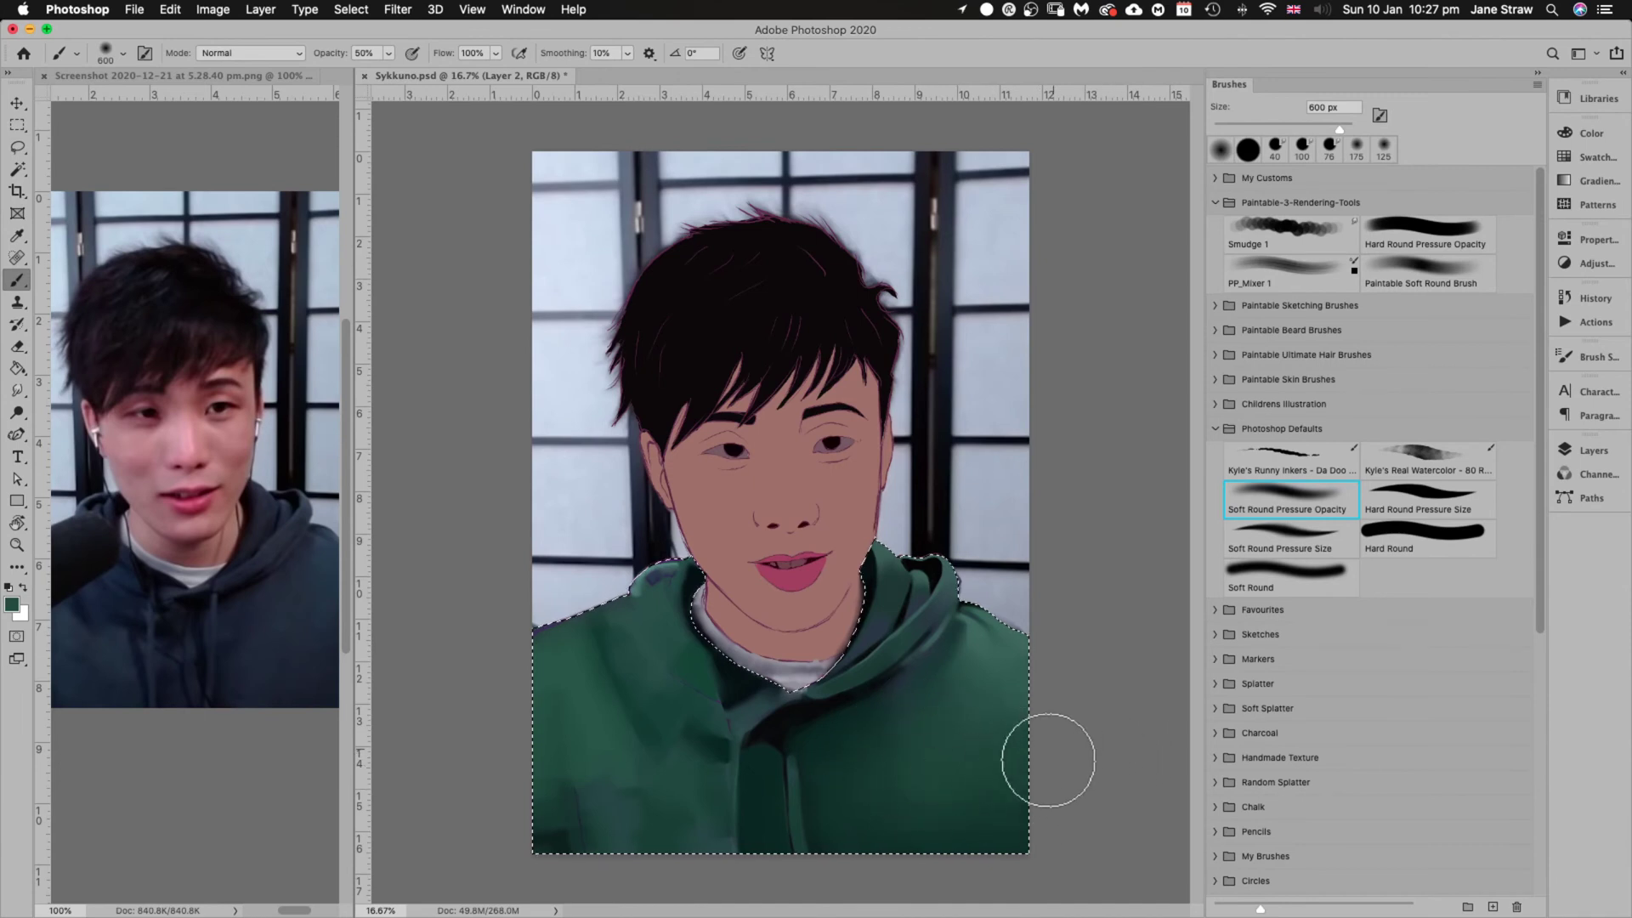
alt+click(984, 651)
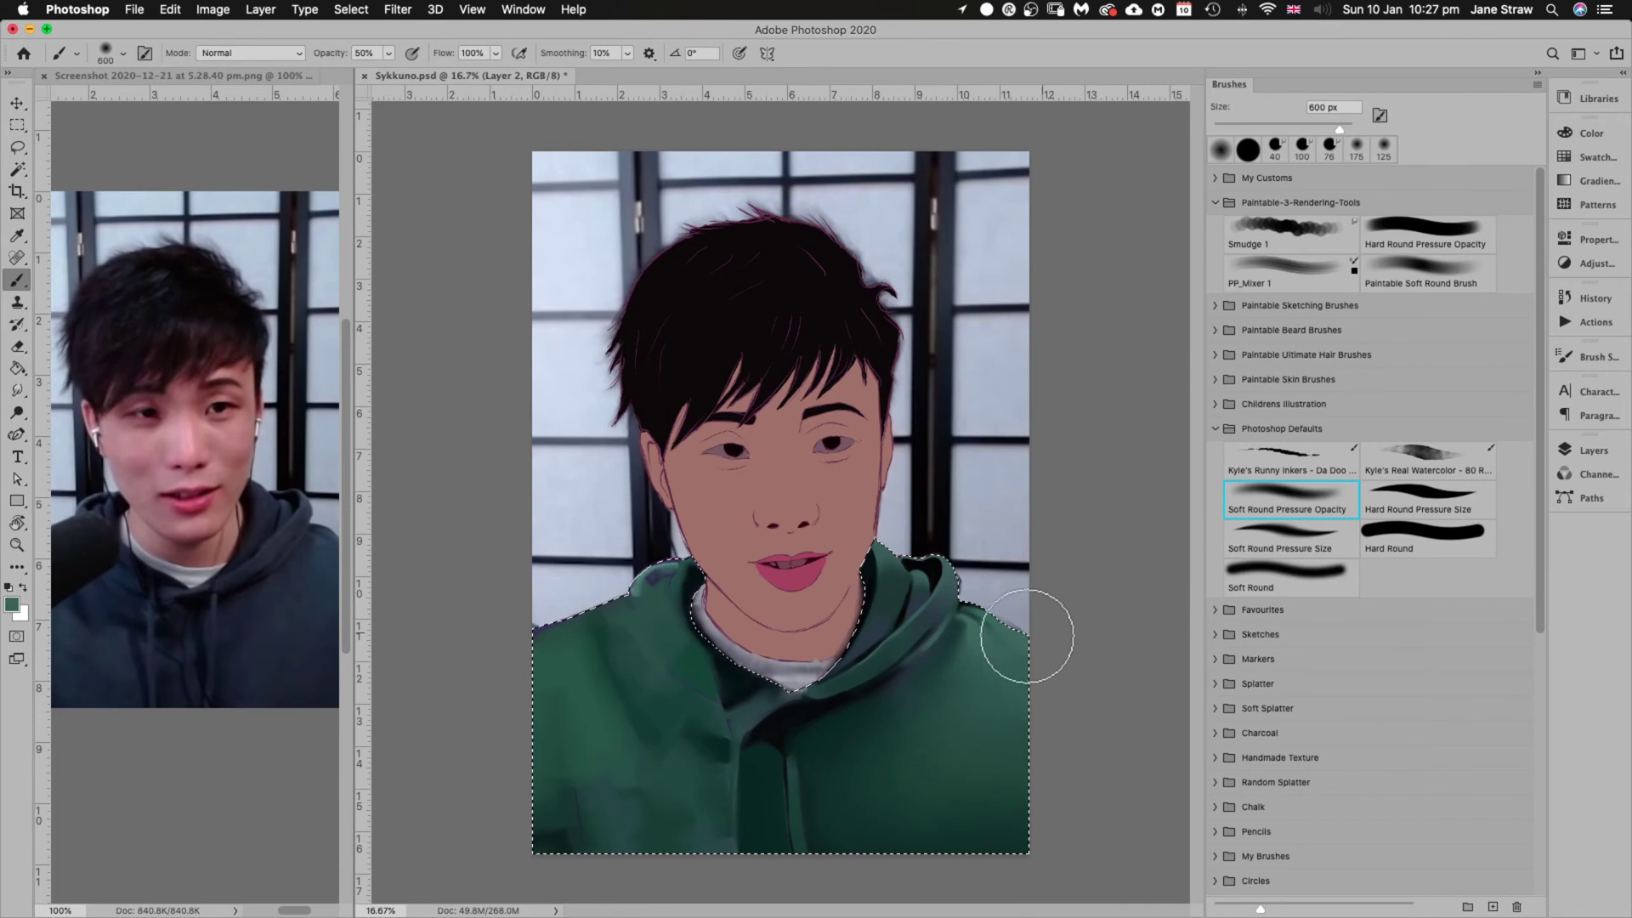
Tint the hoodie's lower right edge at 600 px with the dark slate from the shirt swatch group
alt+click(880, 627)
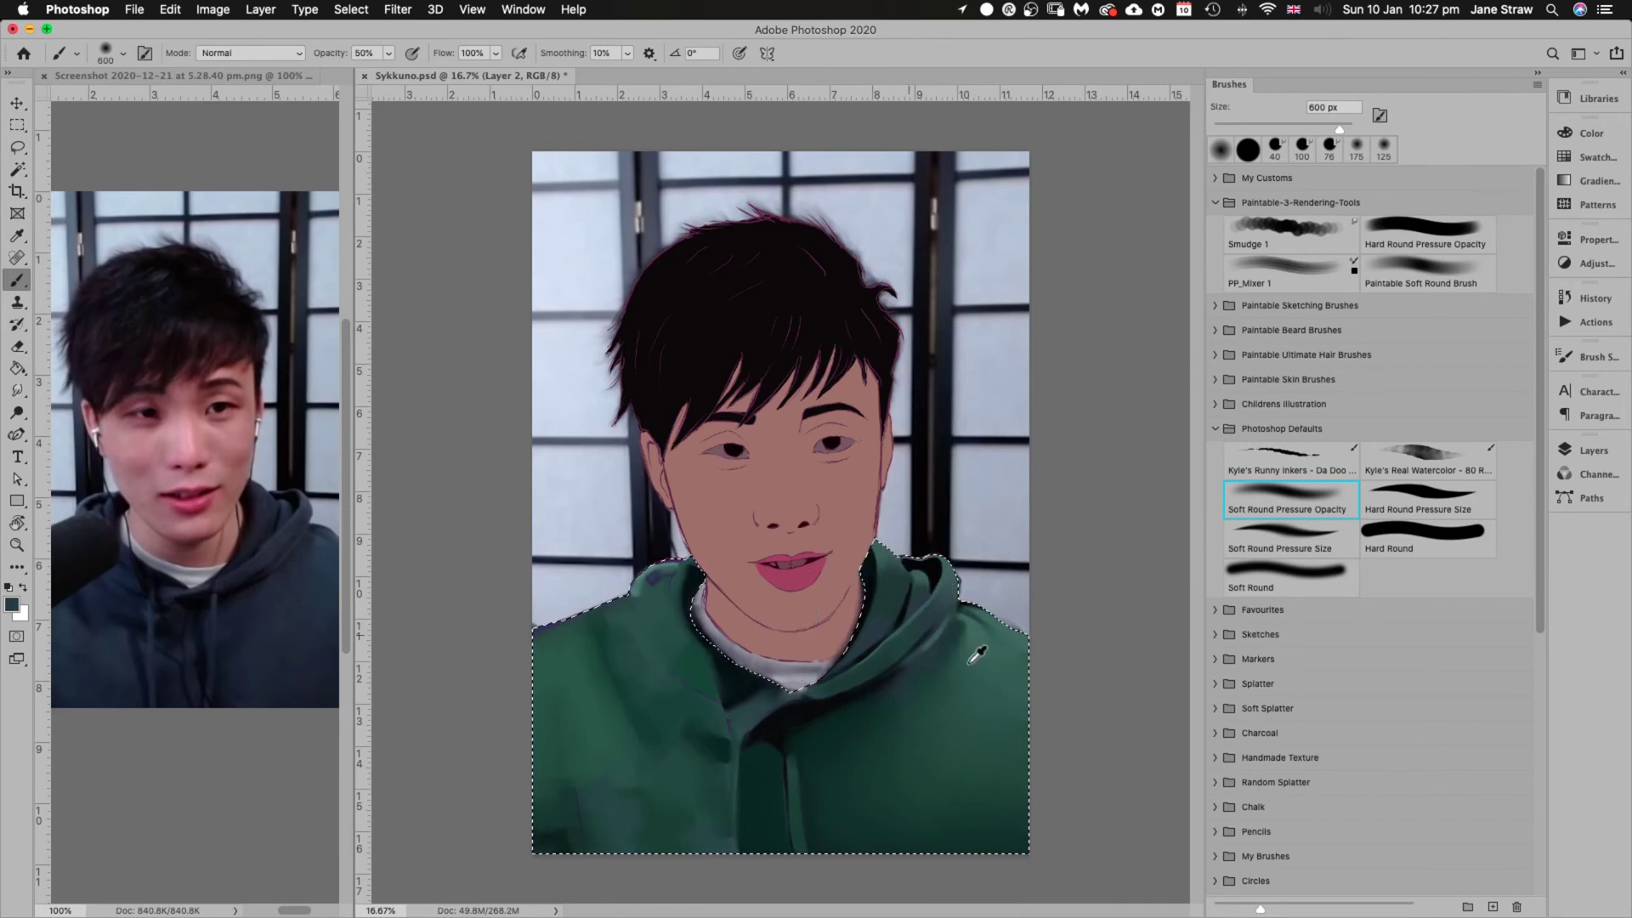
alt+click(1083, 768)
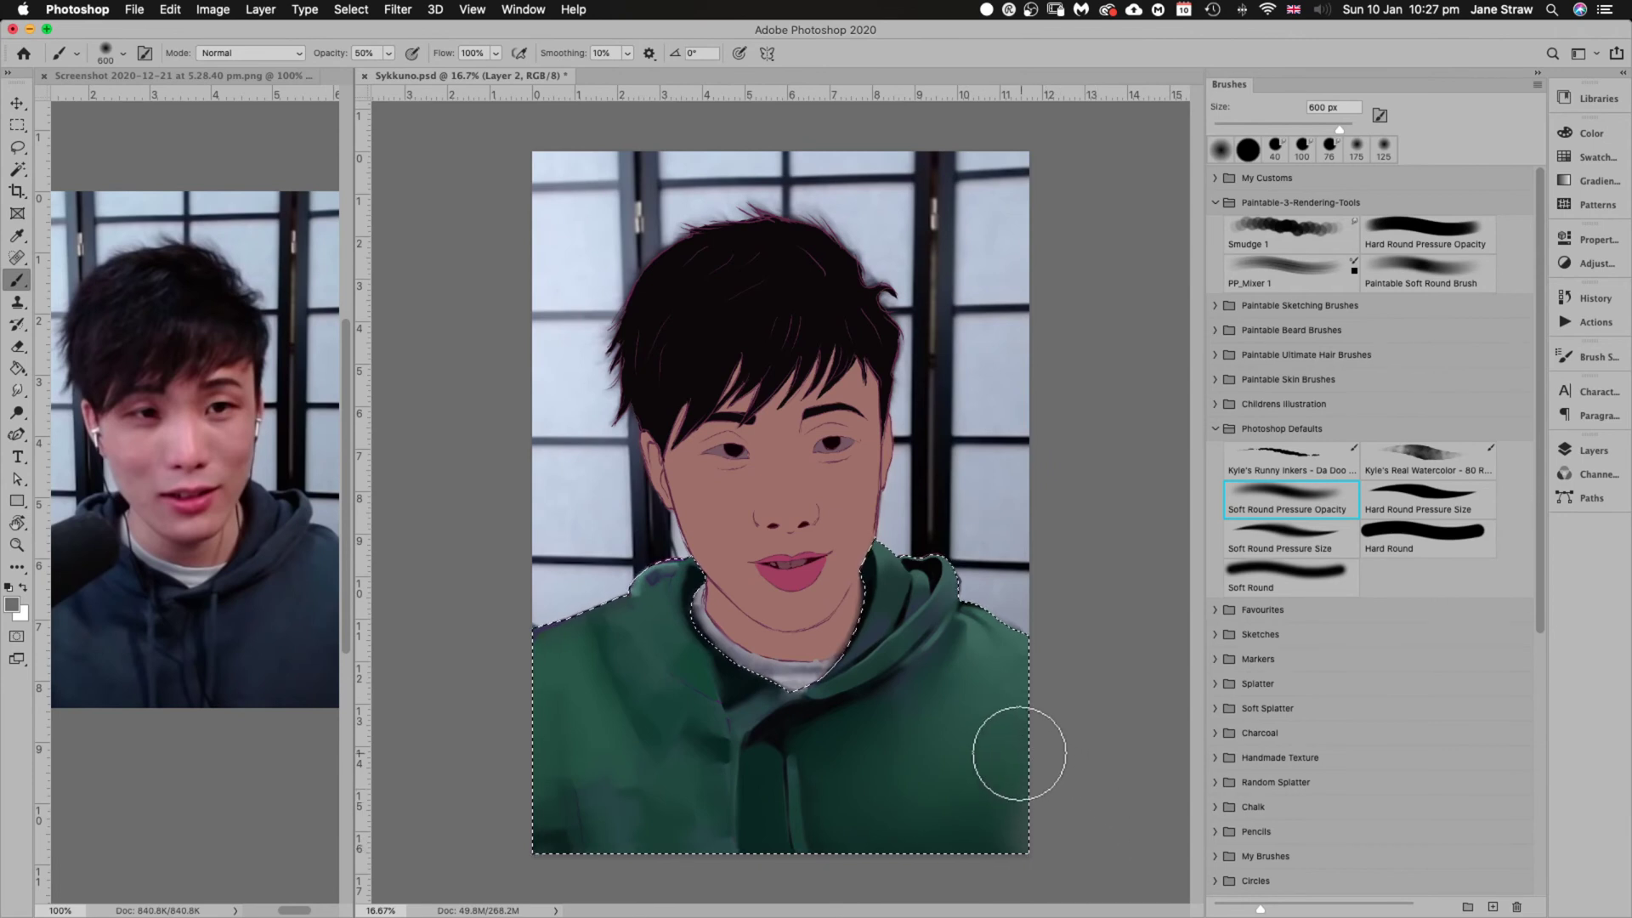
click(1582, 158)
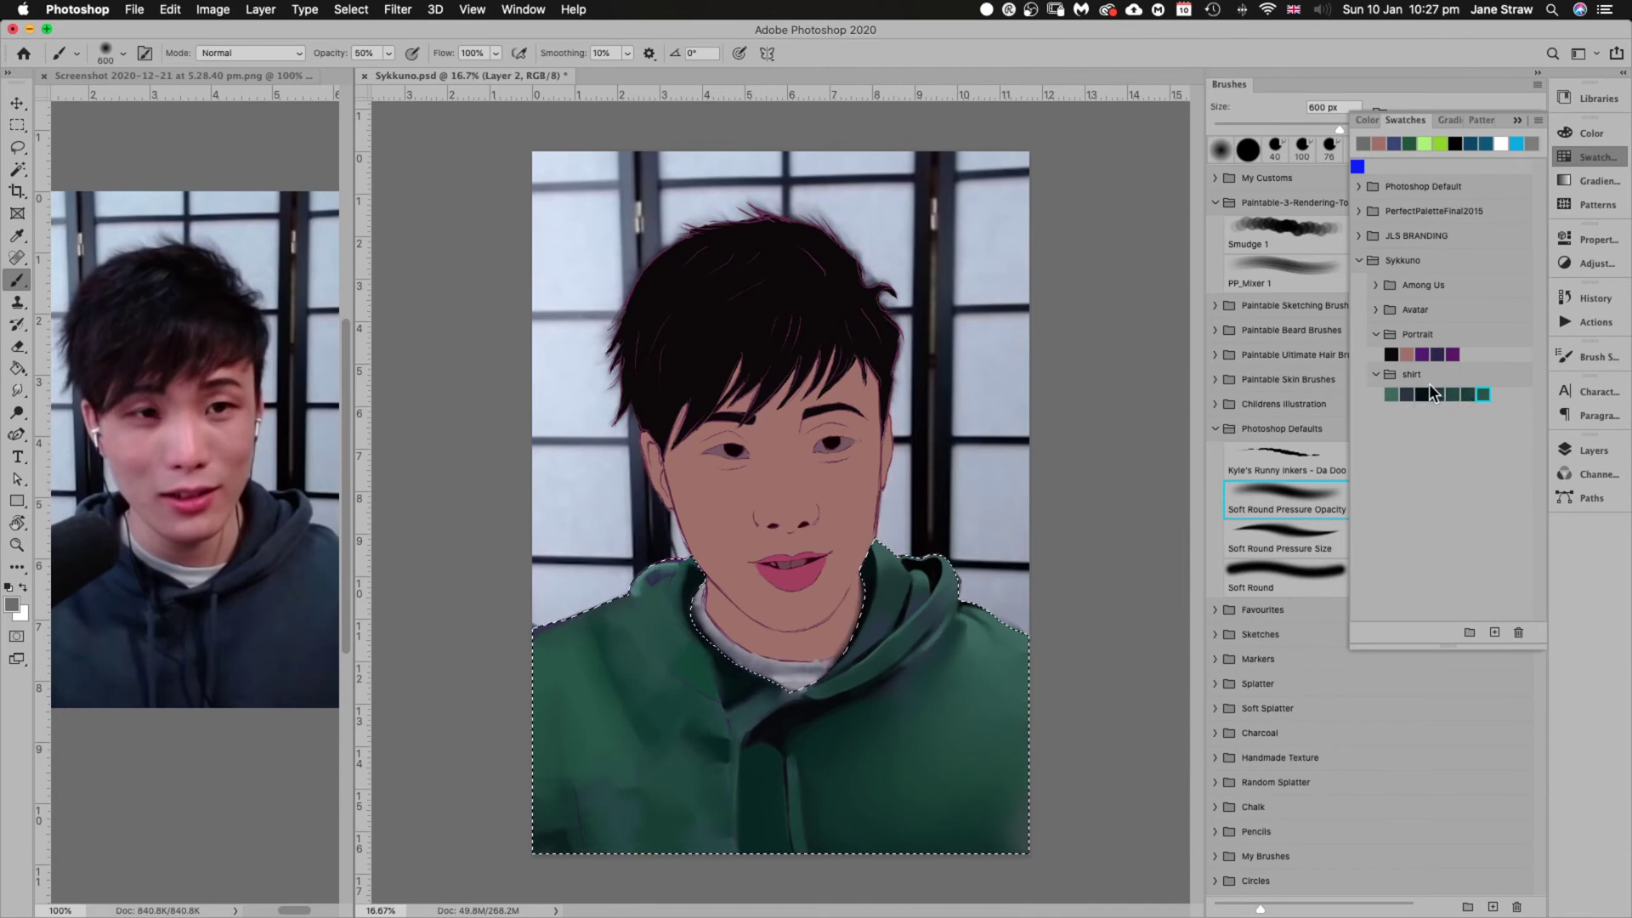
click(1412, 397)
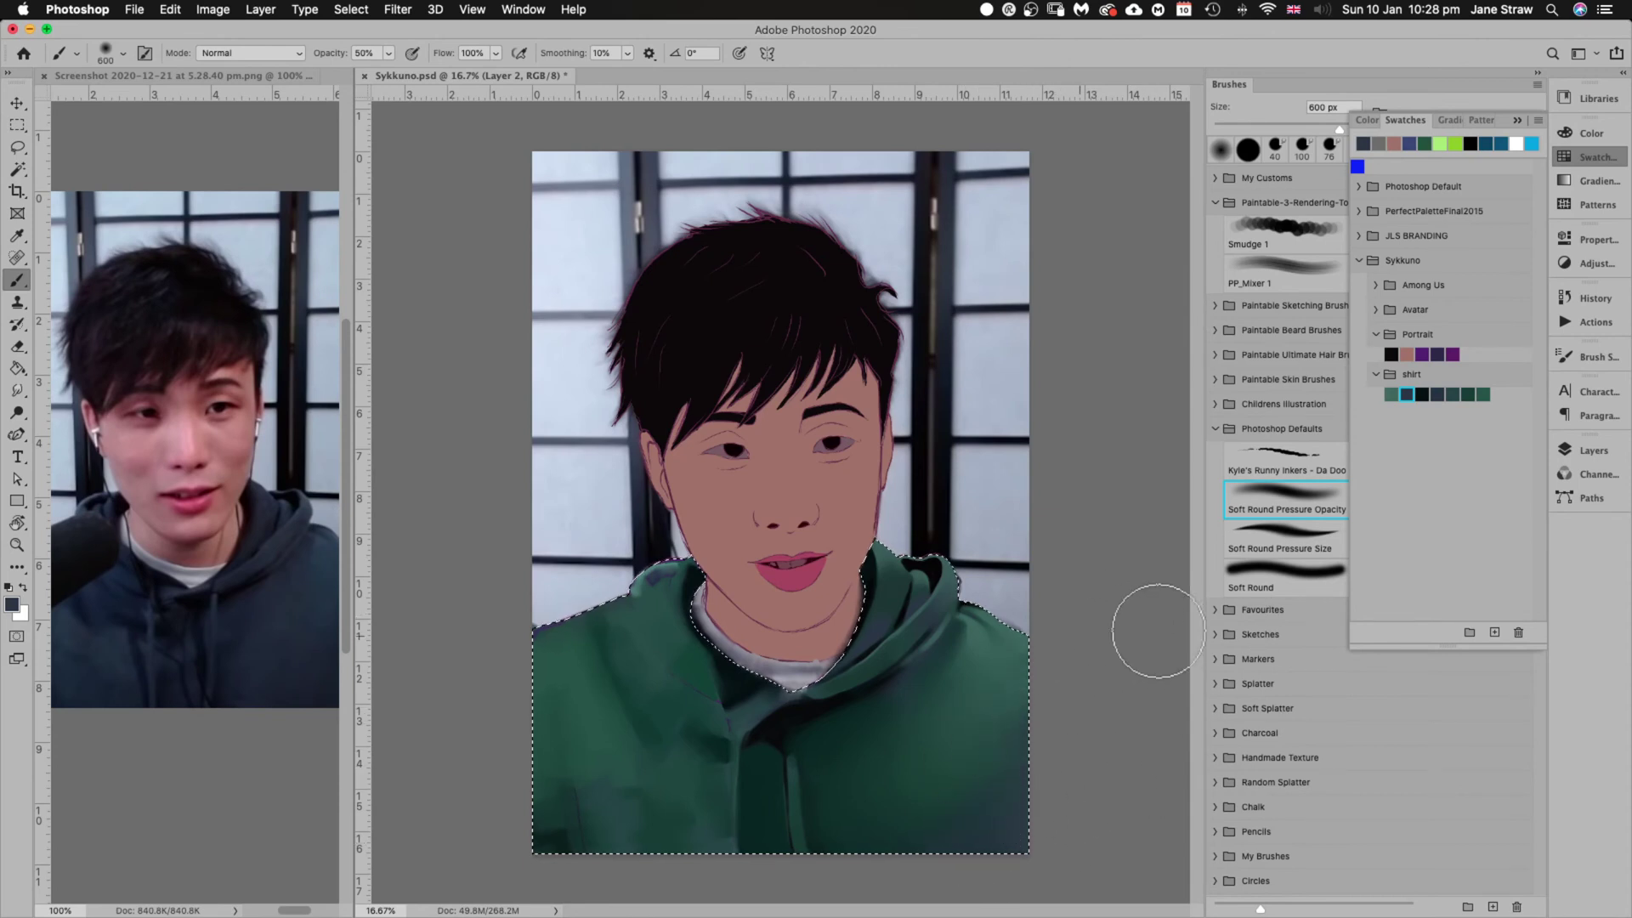
Sample the dark green beside the drawstring and darken the hoodie's lower right edge with Paintable Soft Round Brush at 400 px
alt+click(782, 784)
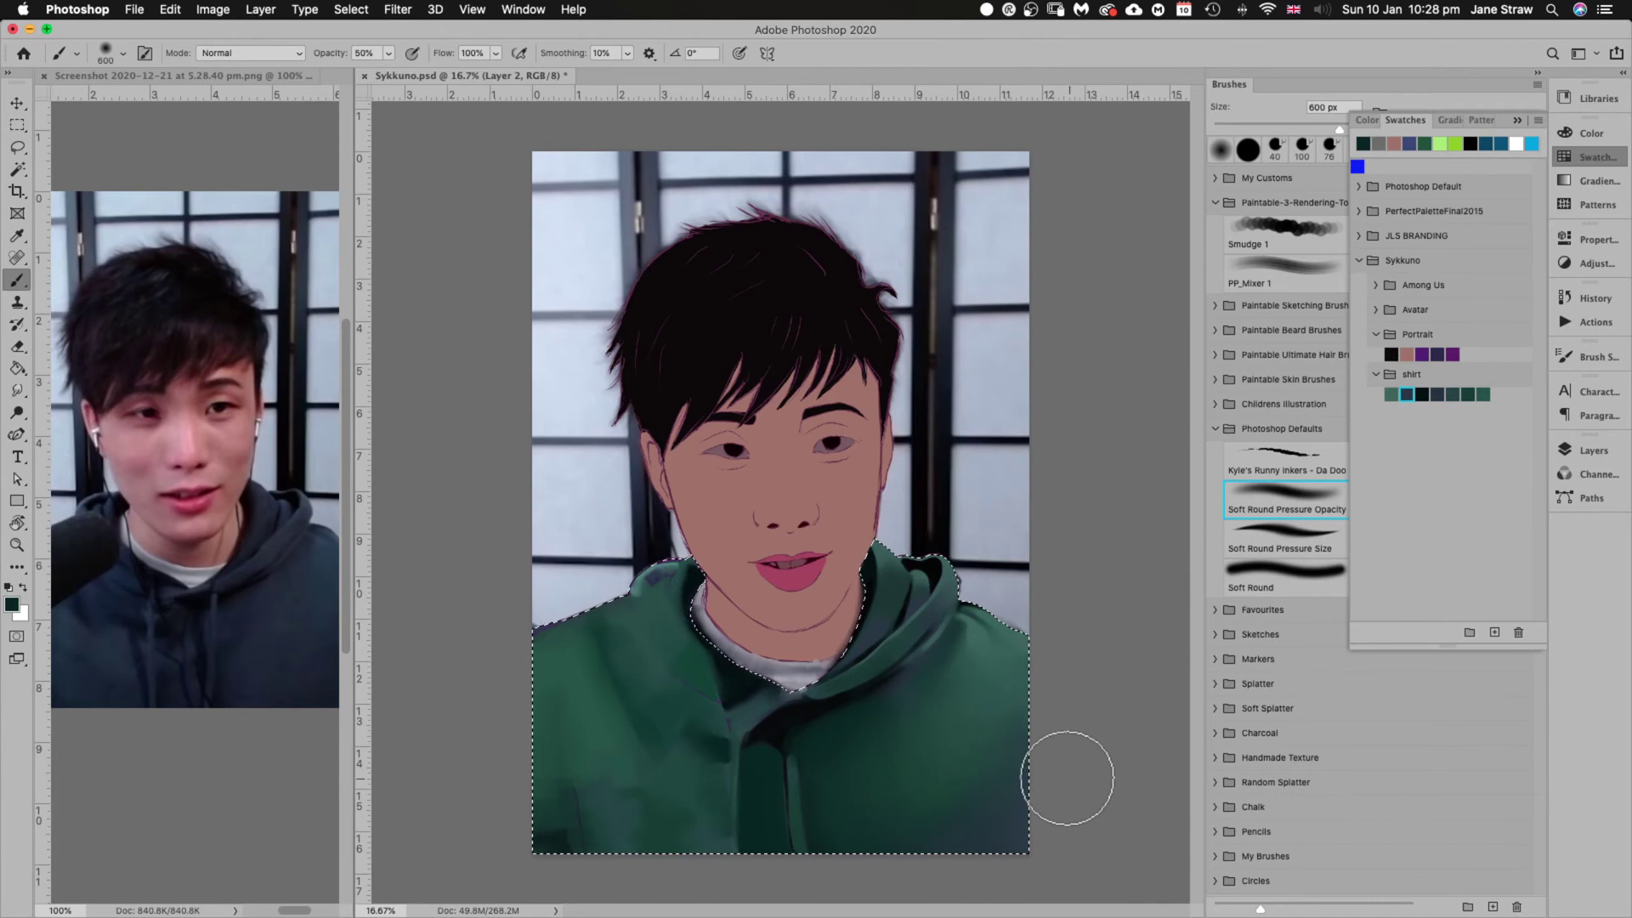
key(bracketleft)
key(bracketleft)
key(bracketleft)
click(1519, 120)
click(1428, 231)
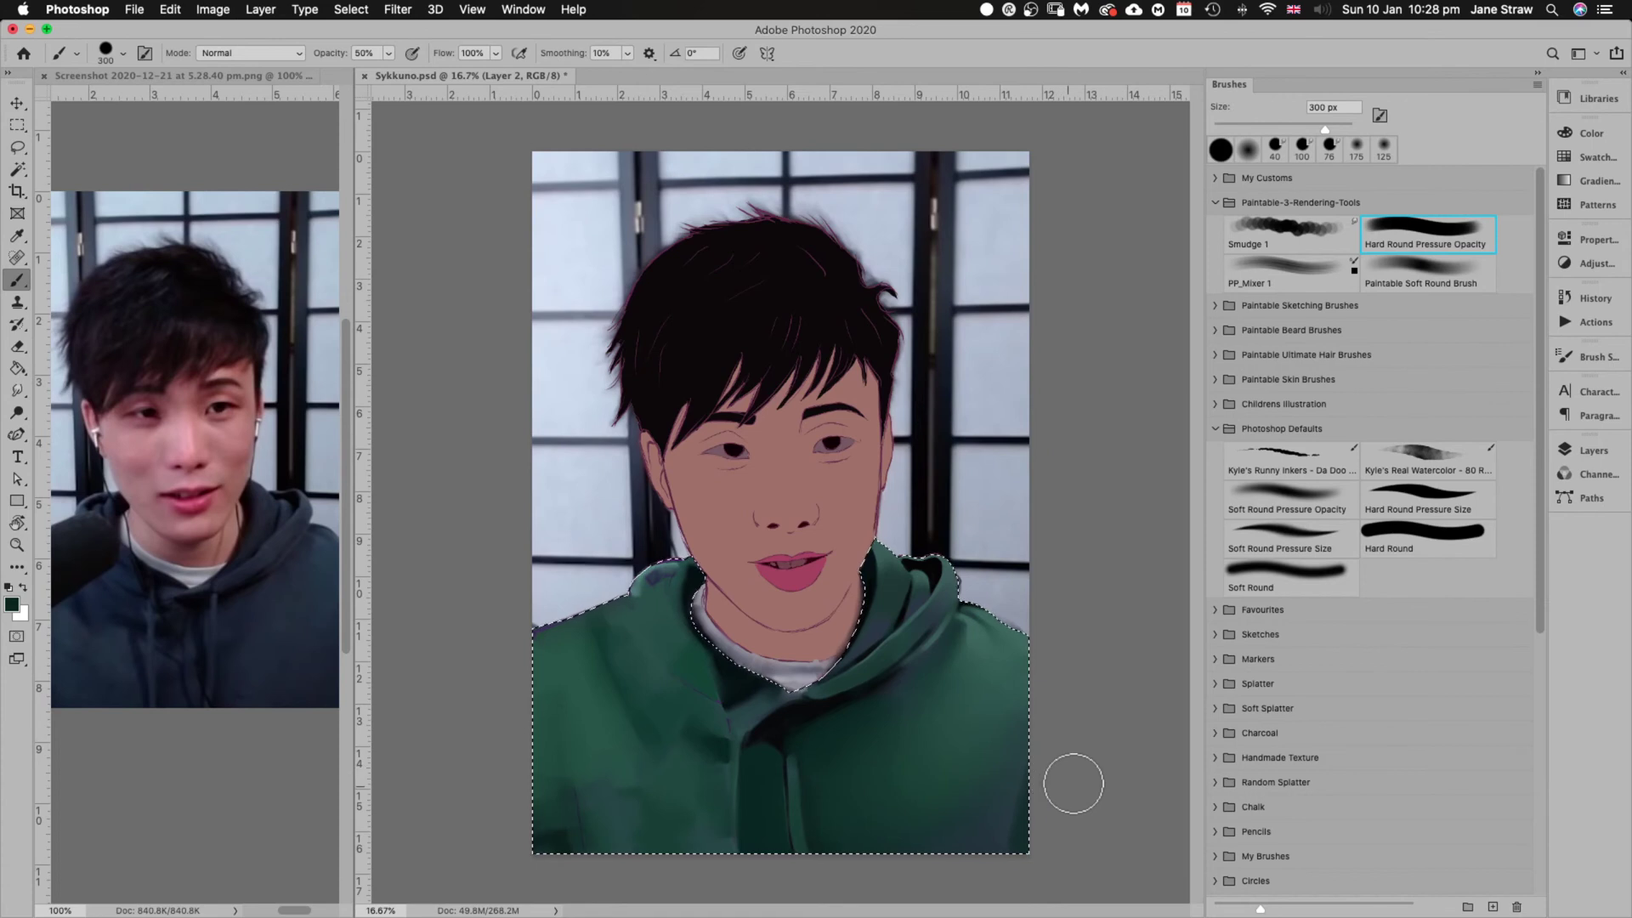
click(1445, 285)
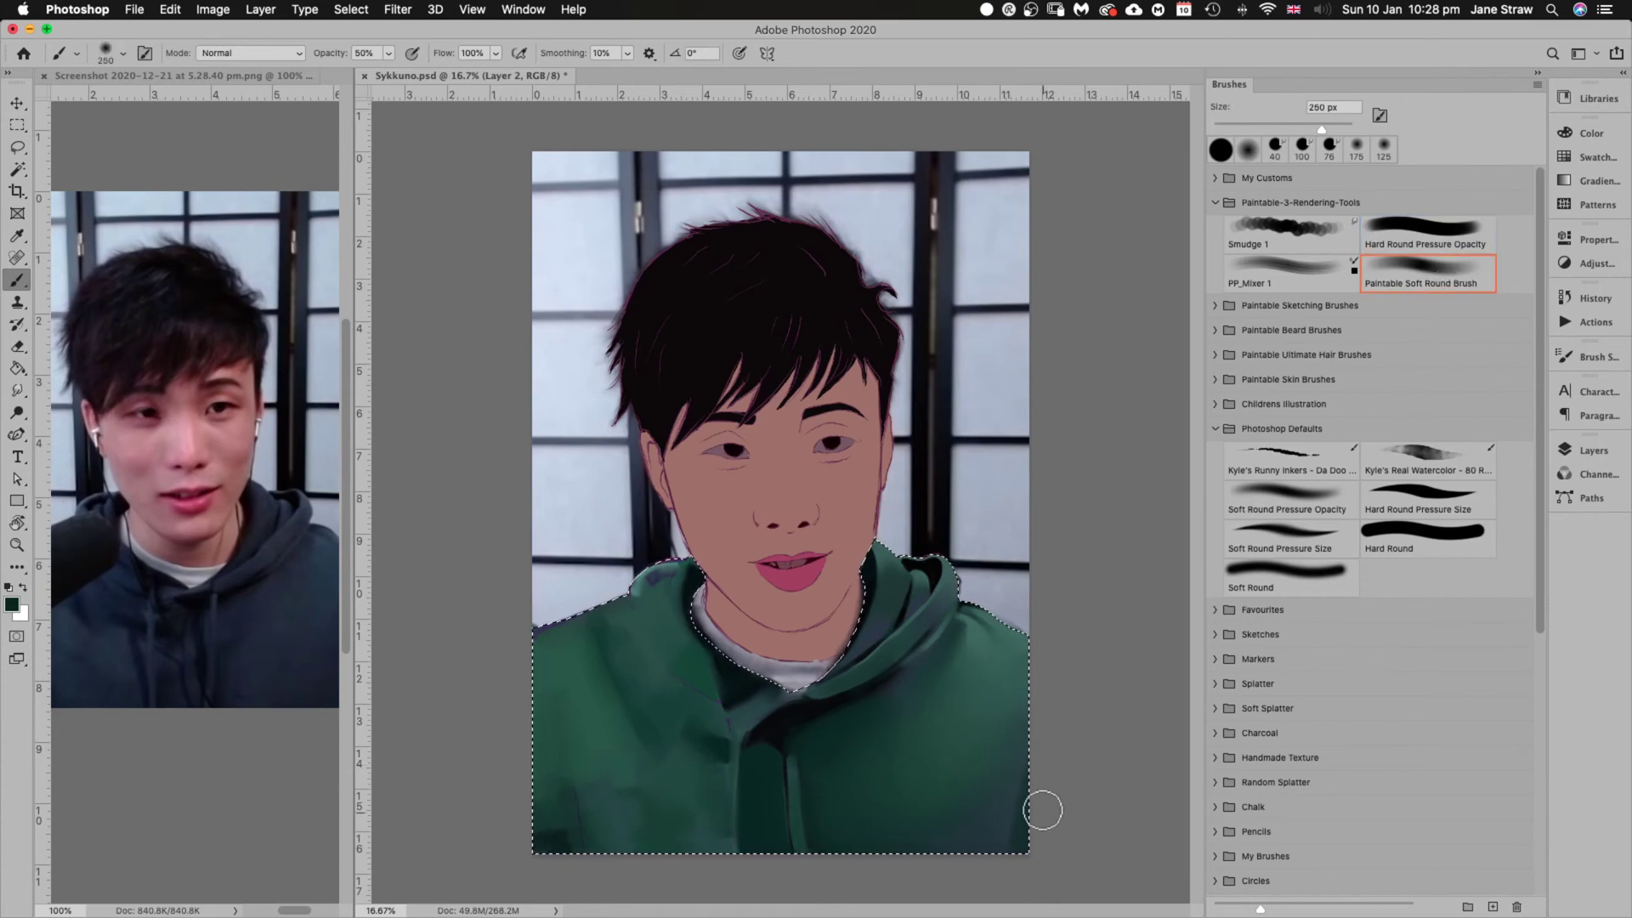
key(bracketright)
key(bracketright)
drag(1041, 827, 1064, 732)
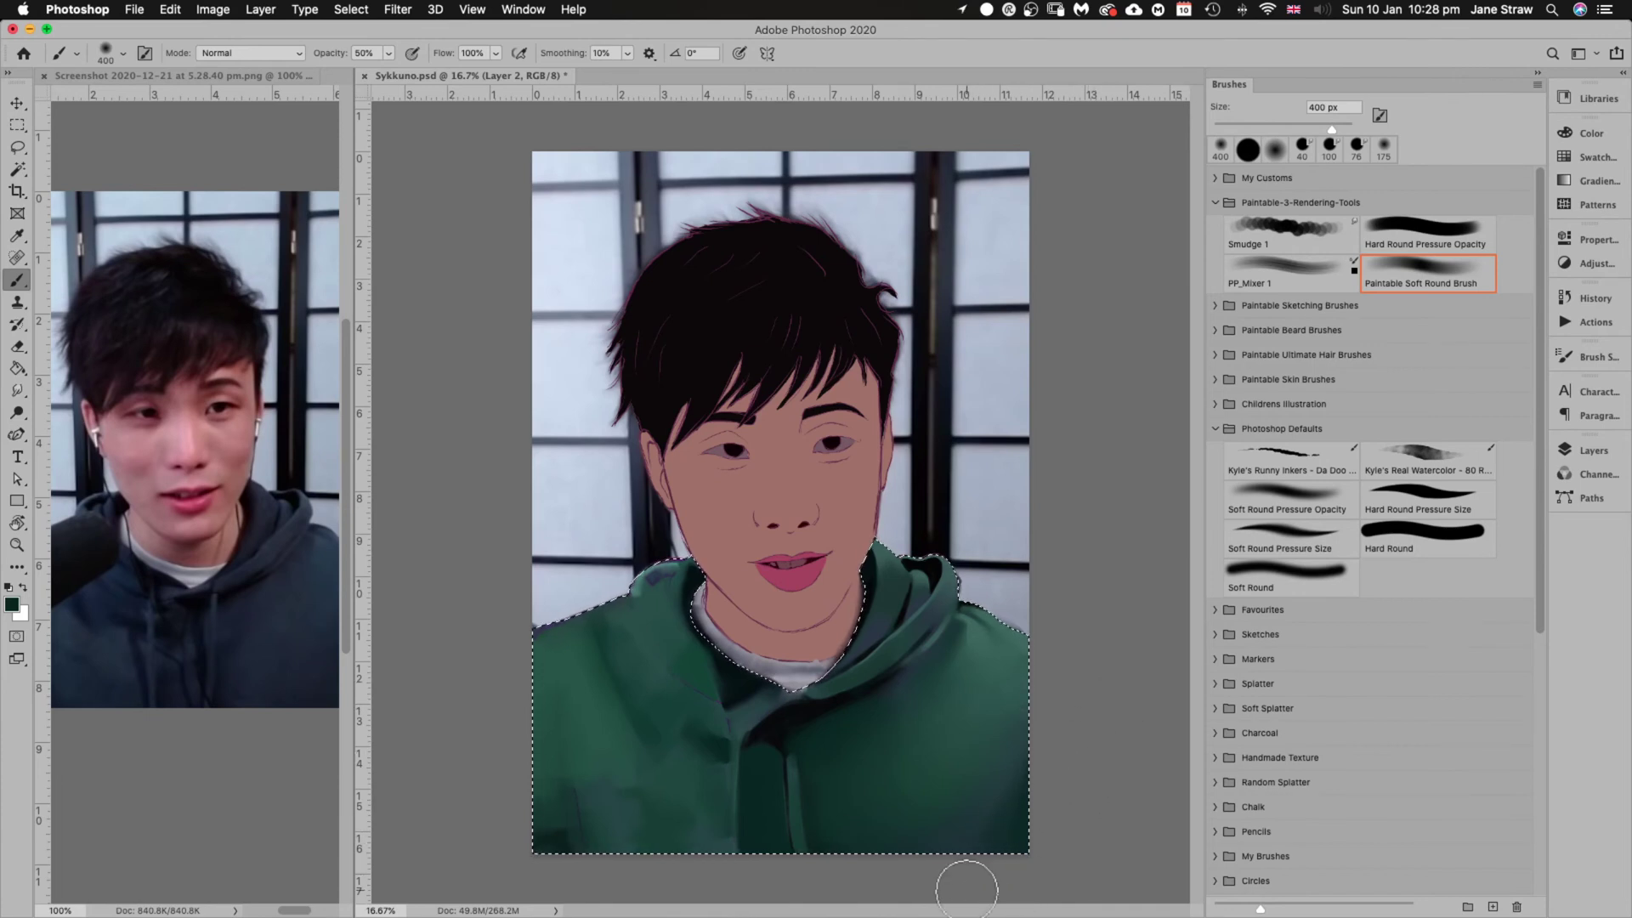
Shade the hoodie's bottom edge right of the drawstring with dark green, enlarging the brush from 175 px to 300 px
key(bracketleft)
key(bracketleft)
key(bracketleft)
key(bracketleft)
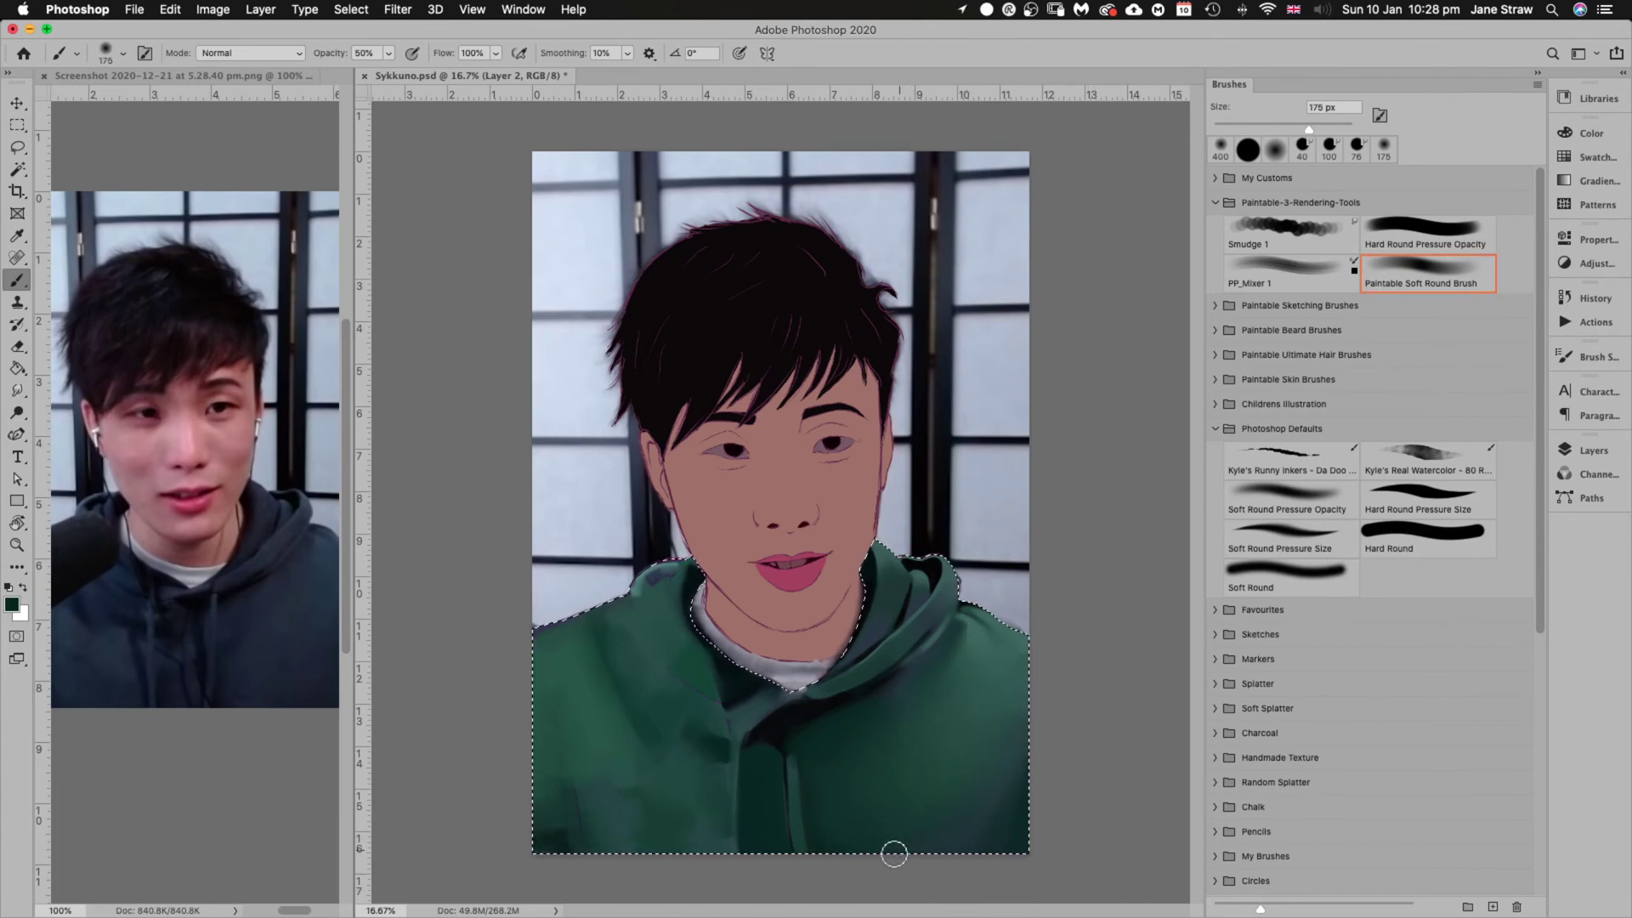
click(882, 884)
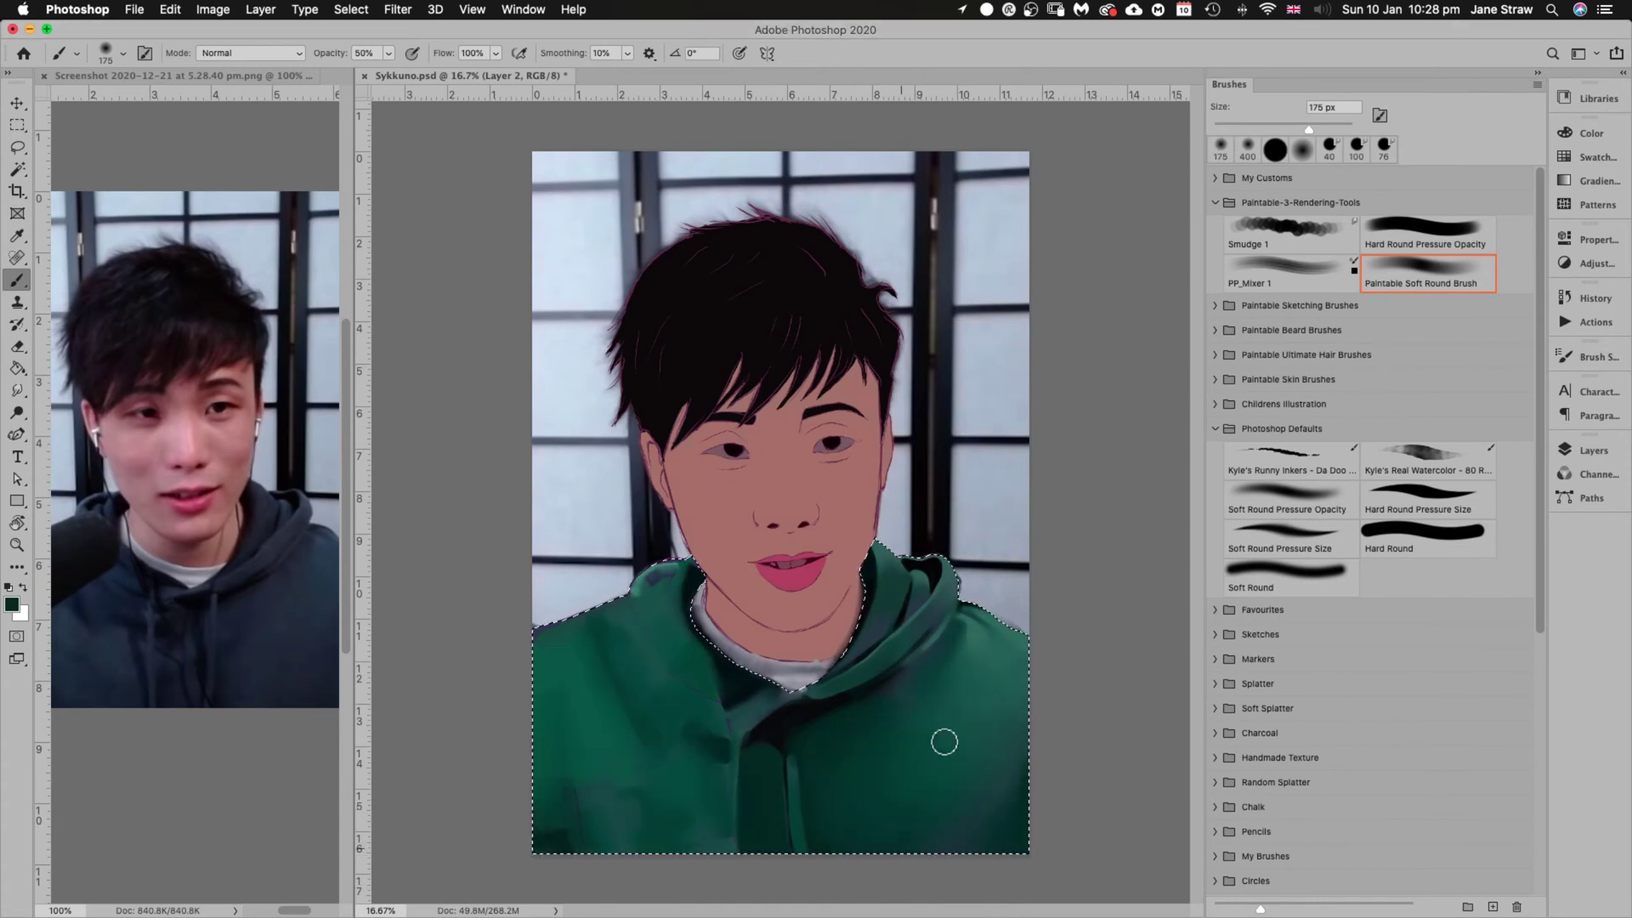
key(bracketright)
key(bracketright)
key(bracketright)
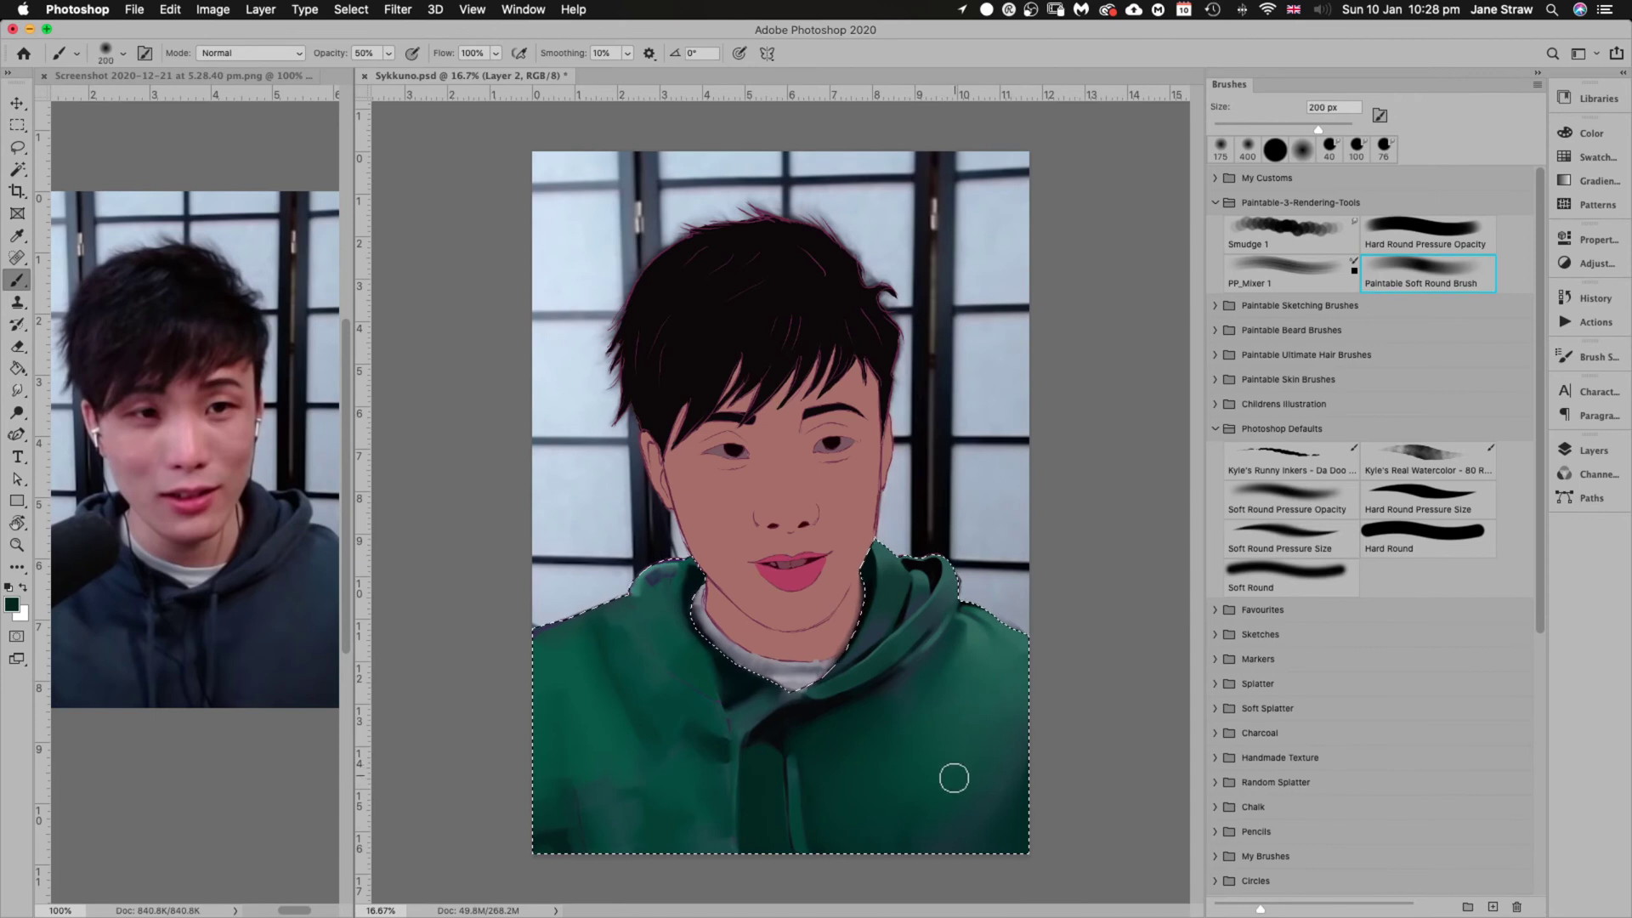
drag(893, 851, 910, 816)
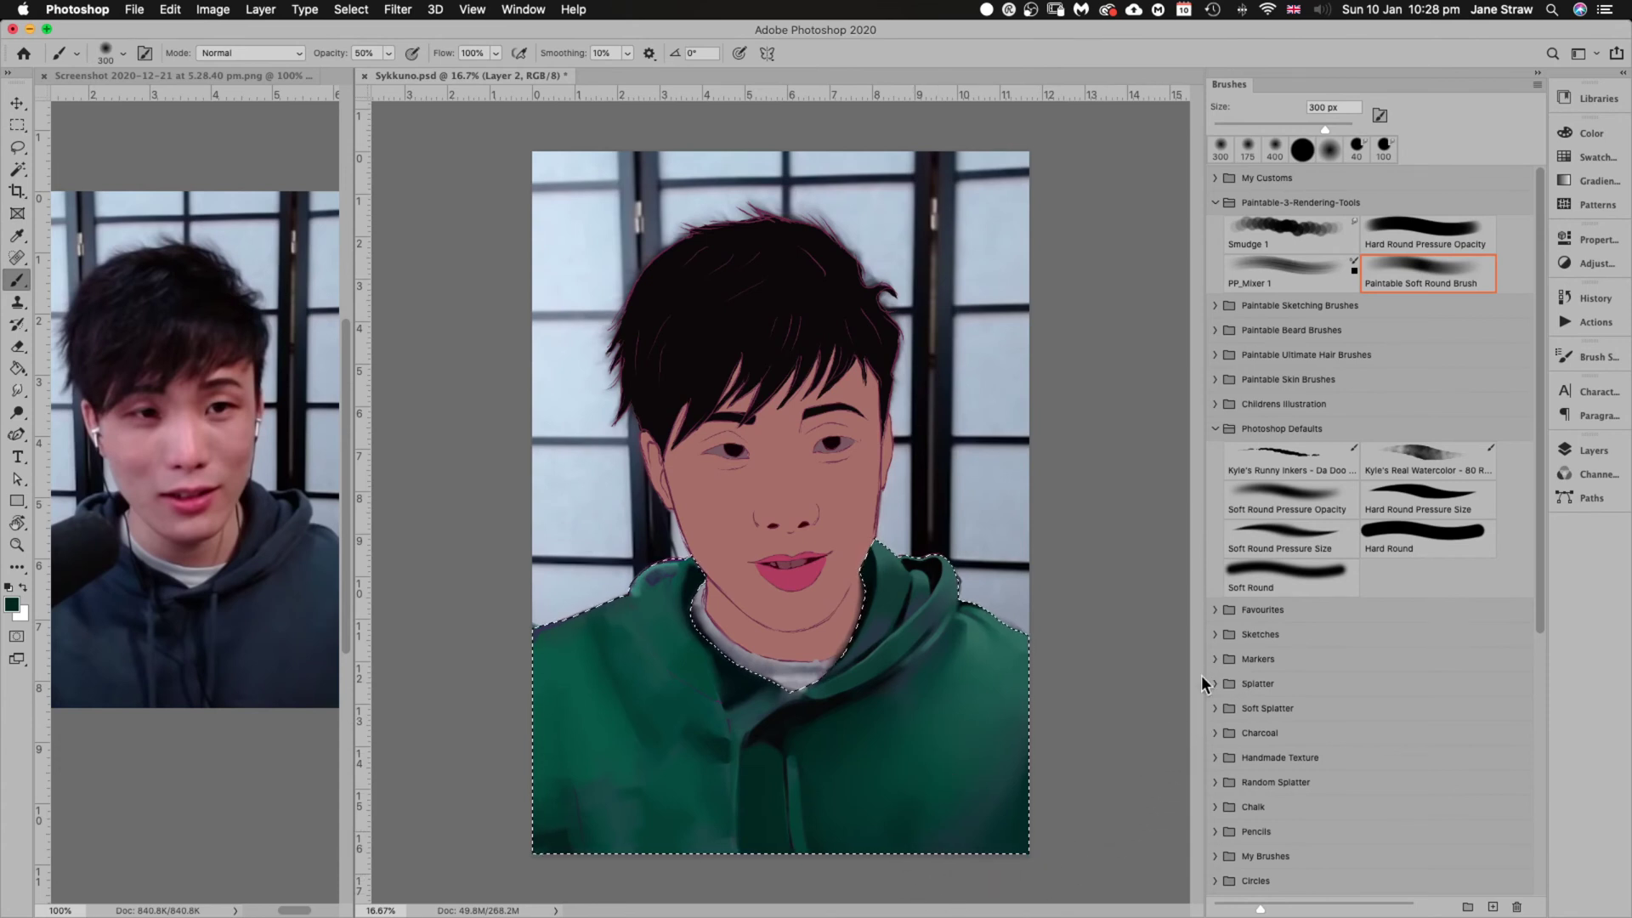
Undo the last dark stroke and blend the hoodie's lower right chest with PP_Mixer 1 at 195 px
key(super+z)
click(1312, 246)
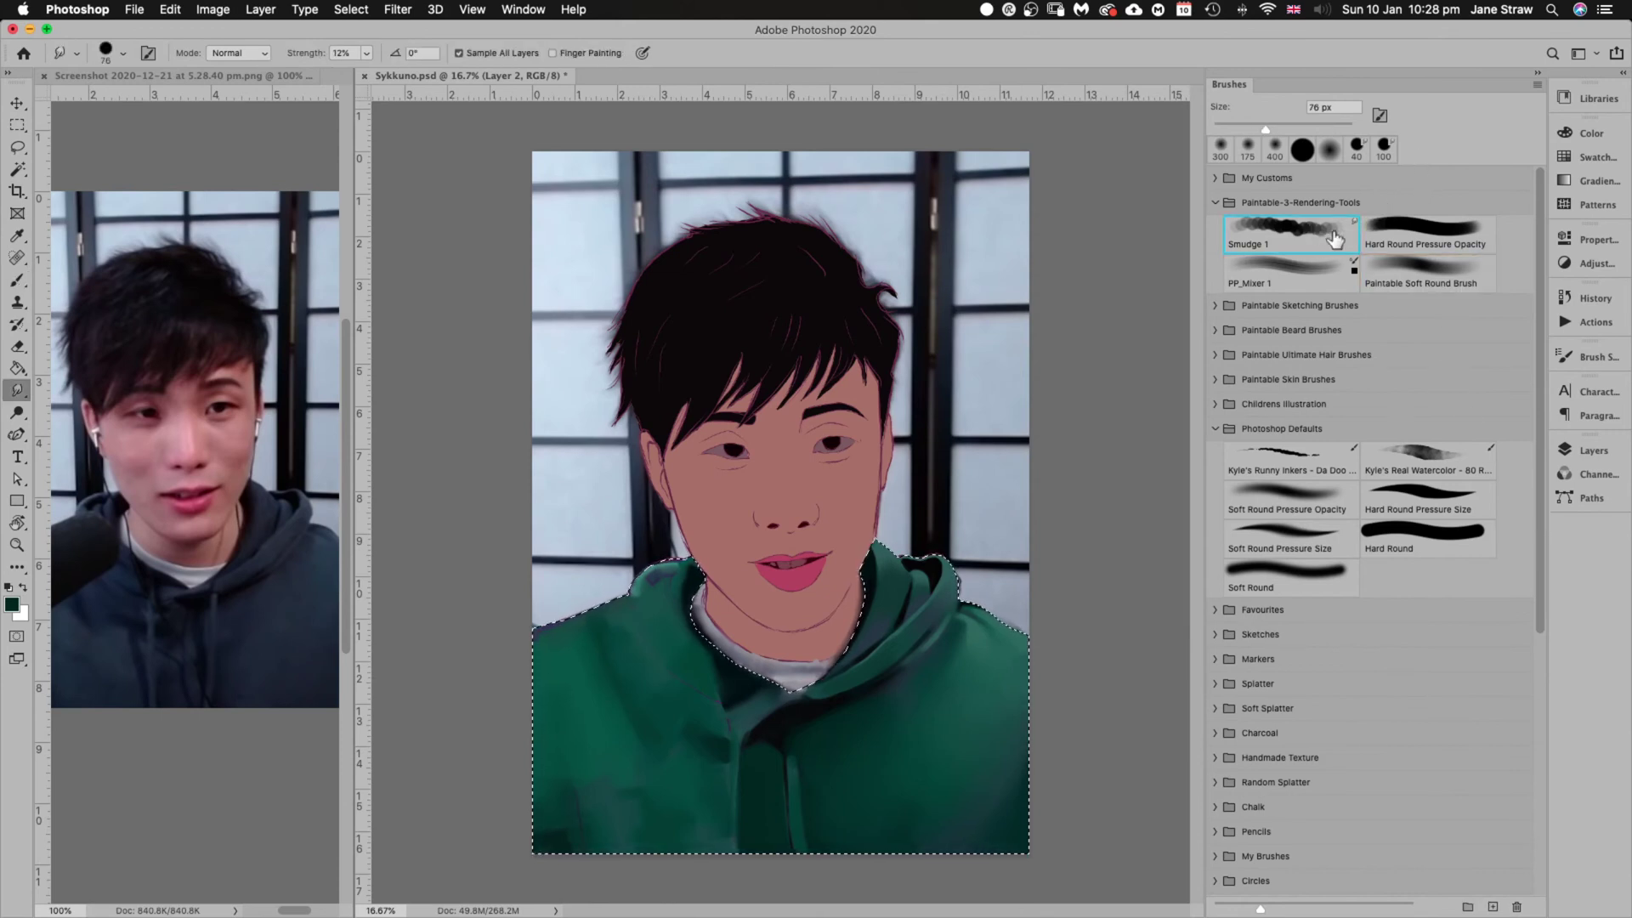
click(1317, 276)
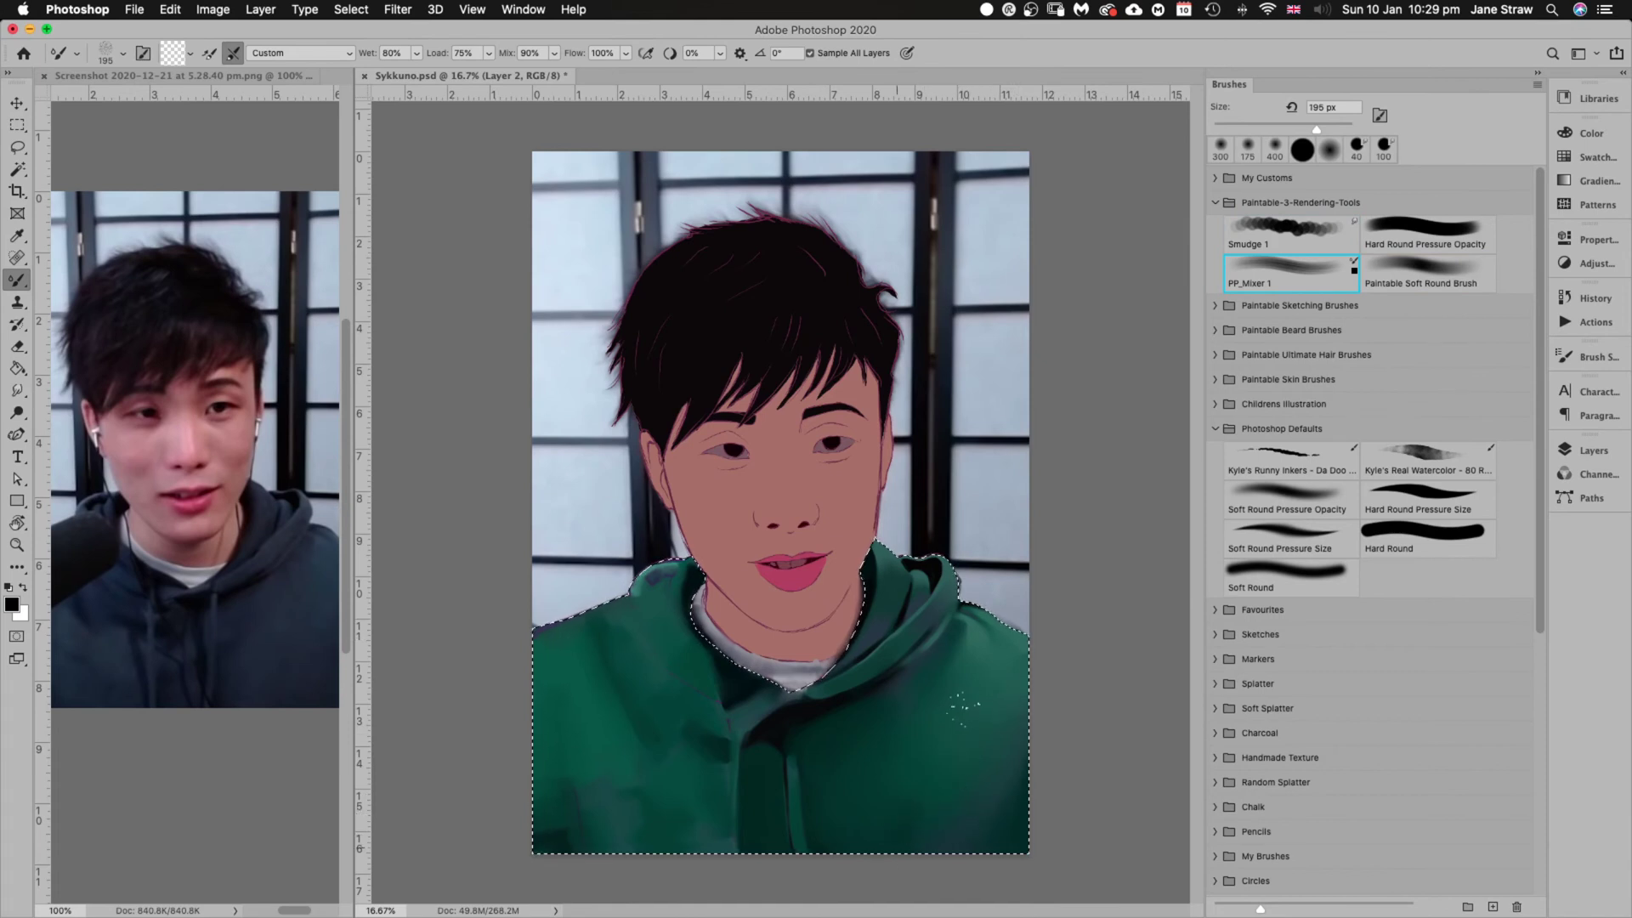
drag(963, 710, 888, 846)
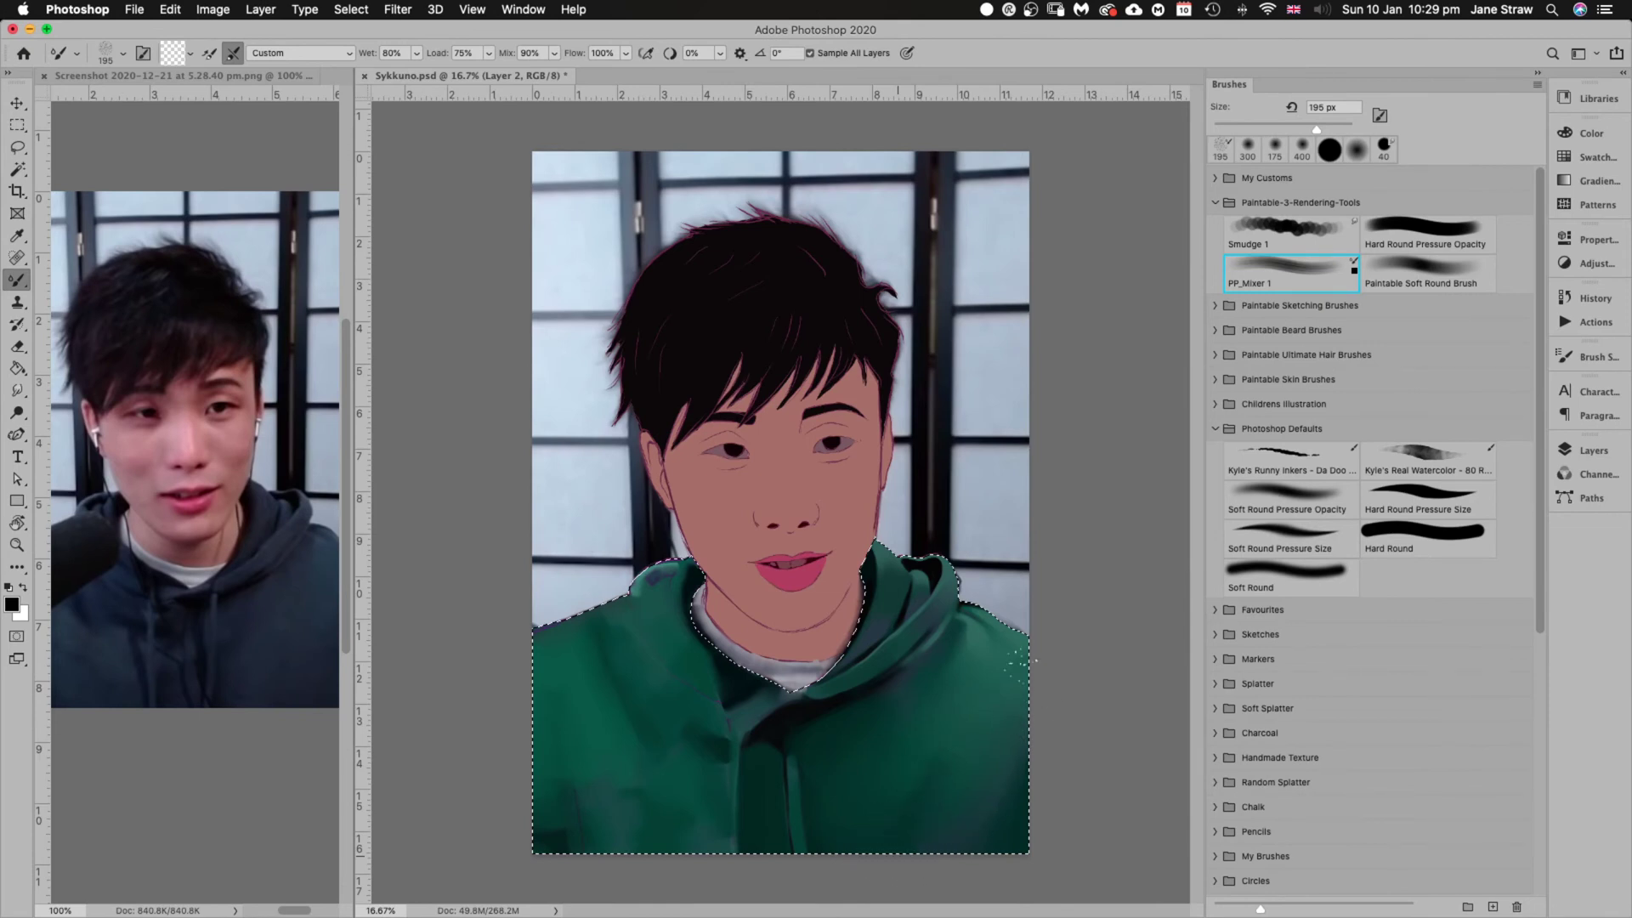
Smudge the shading on the hoodie's lower right side with Smudge 1, enlarging the brush to 125 px
click(1296, 240)
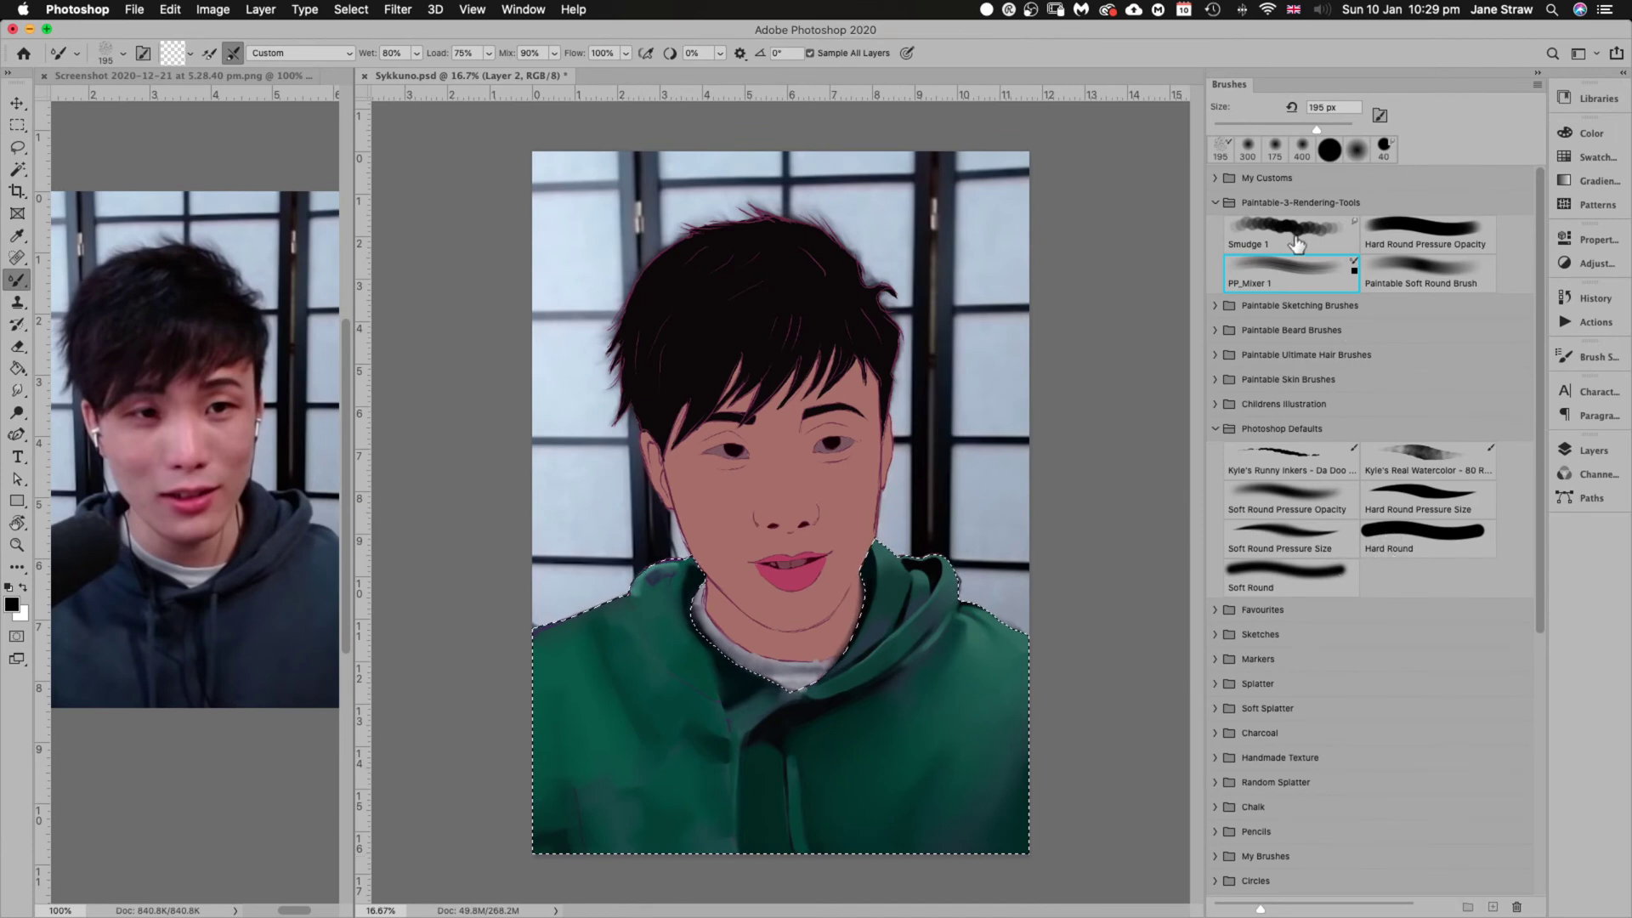
key(r)
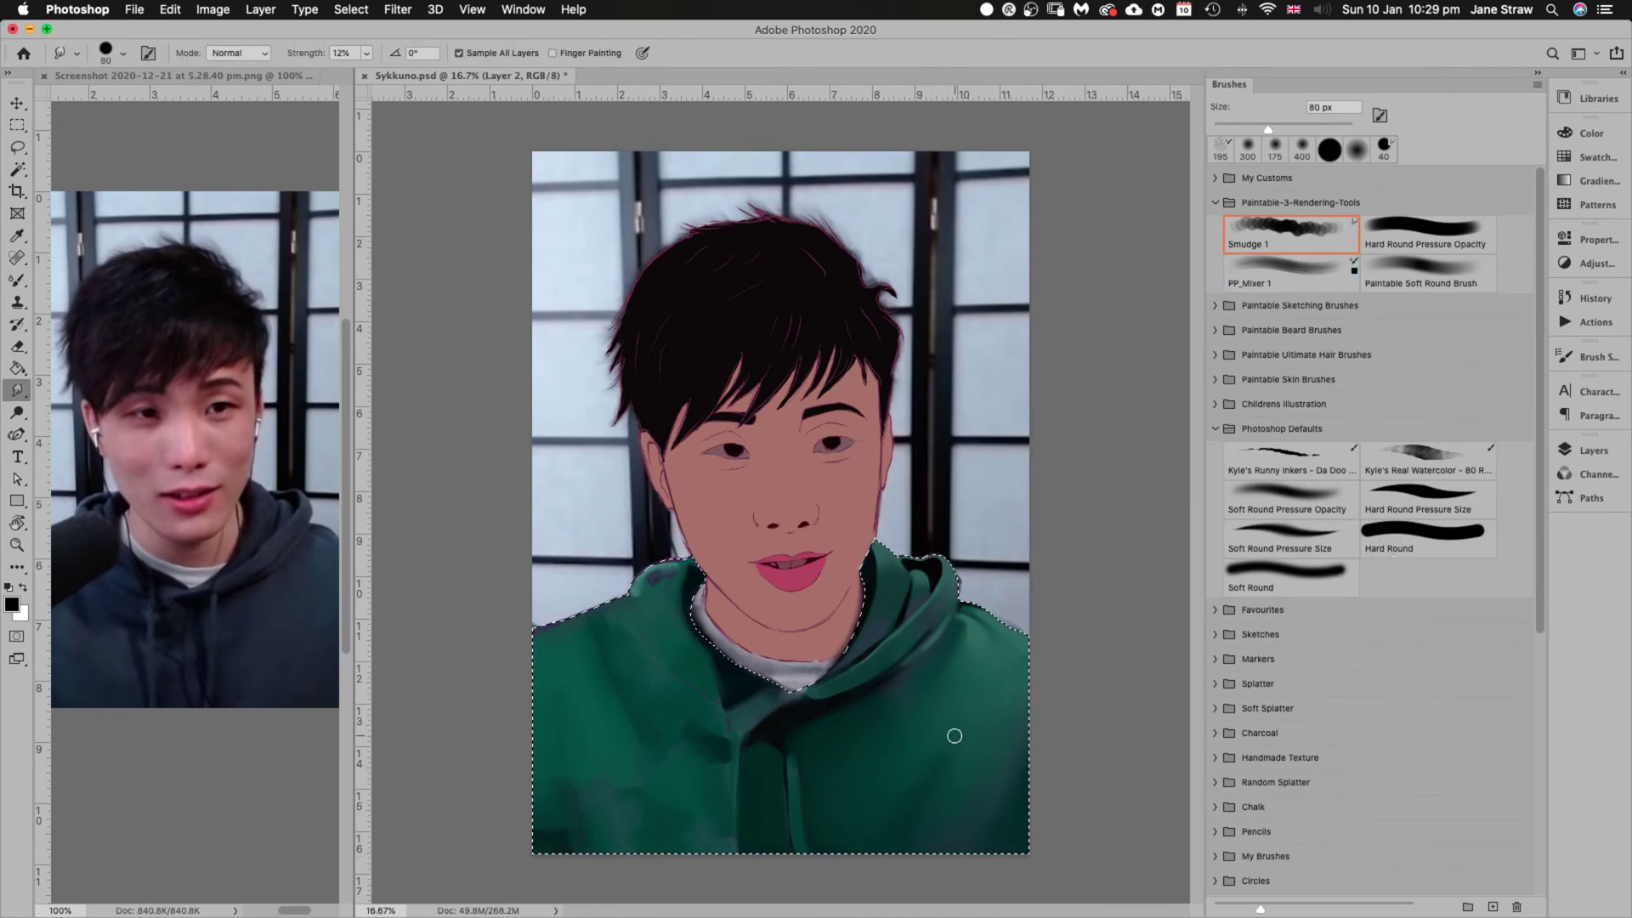
key(bracketright)
key(bracketright)
key(bracketright)
key(bracketright)
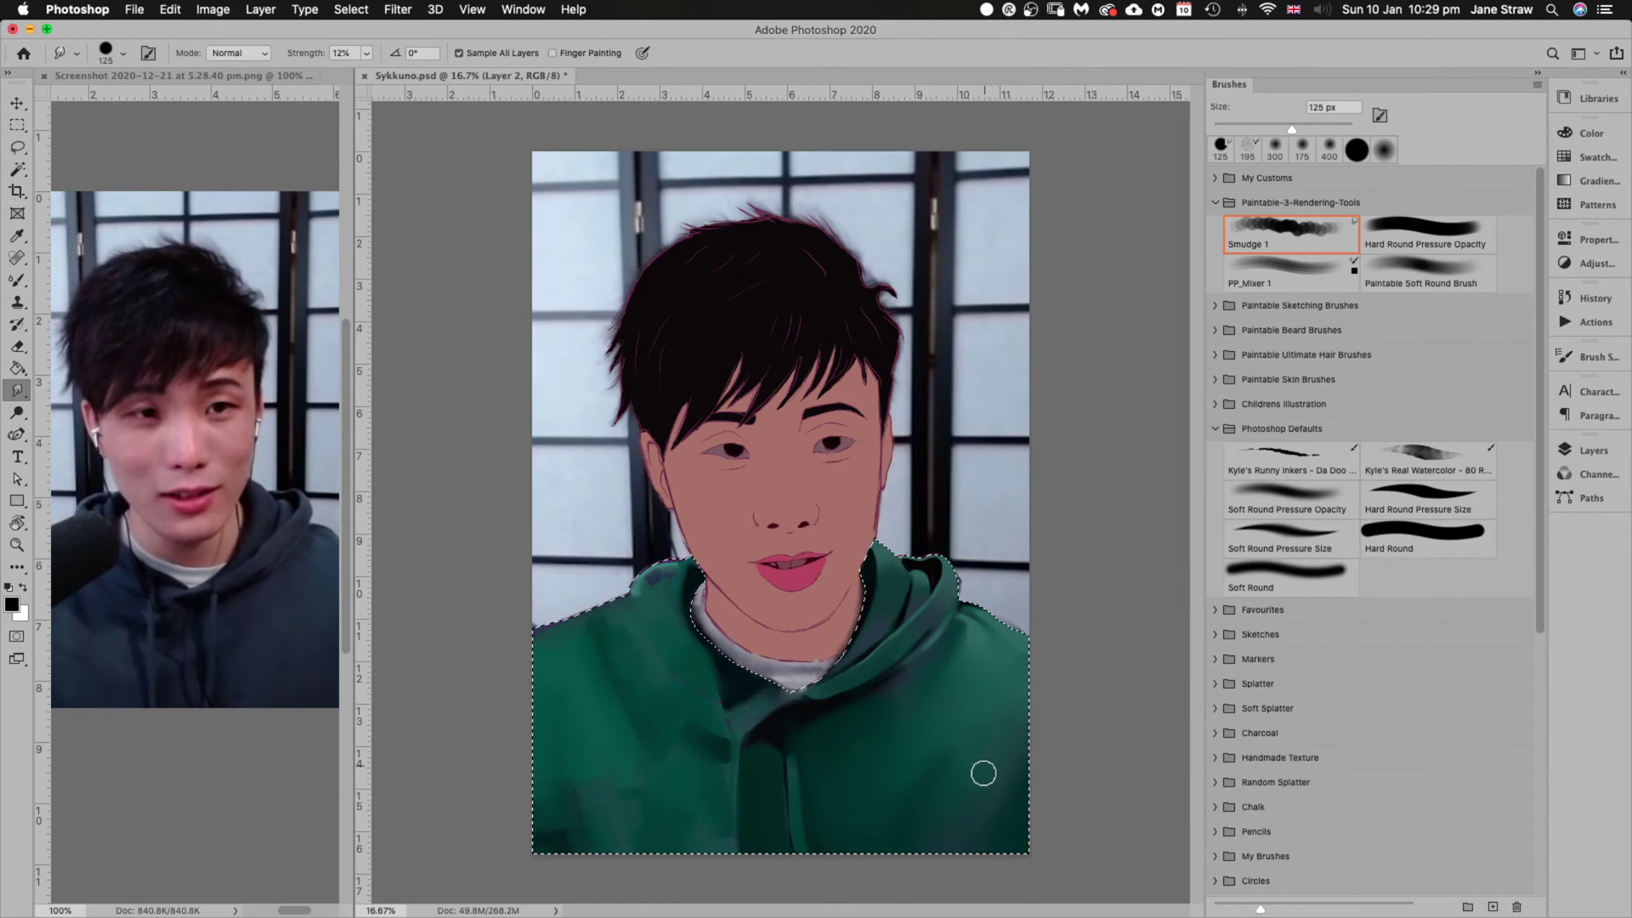
Blend the tones on the hoodie's right side with PP_Mixer 1, reducing the brush from 195 px to 100 px
key(b)
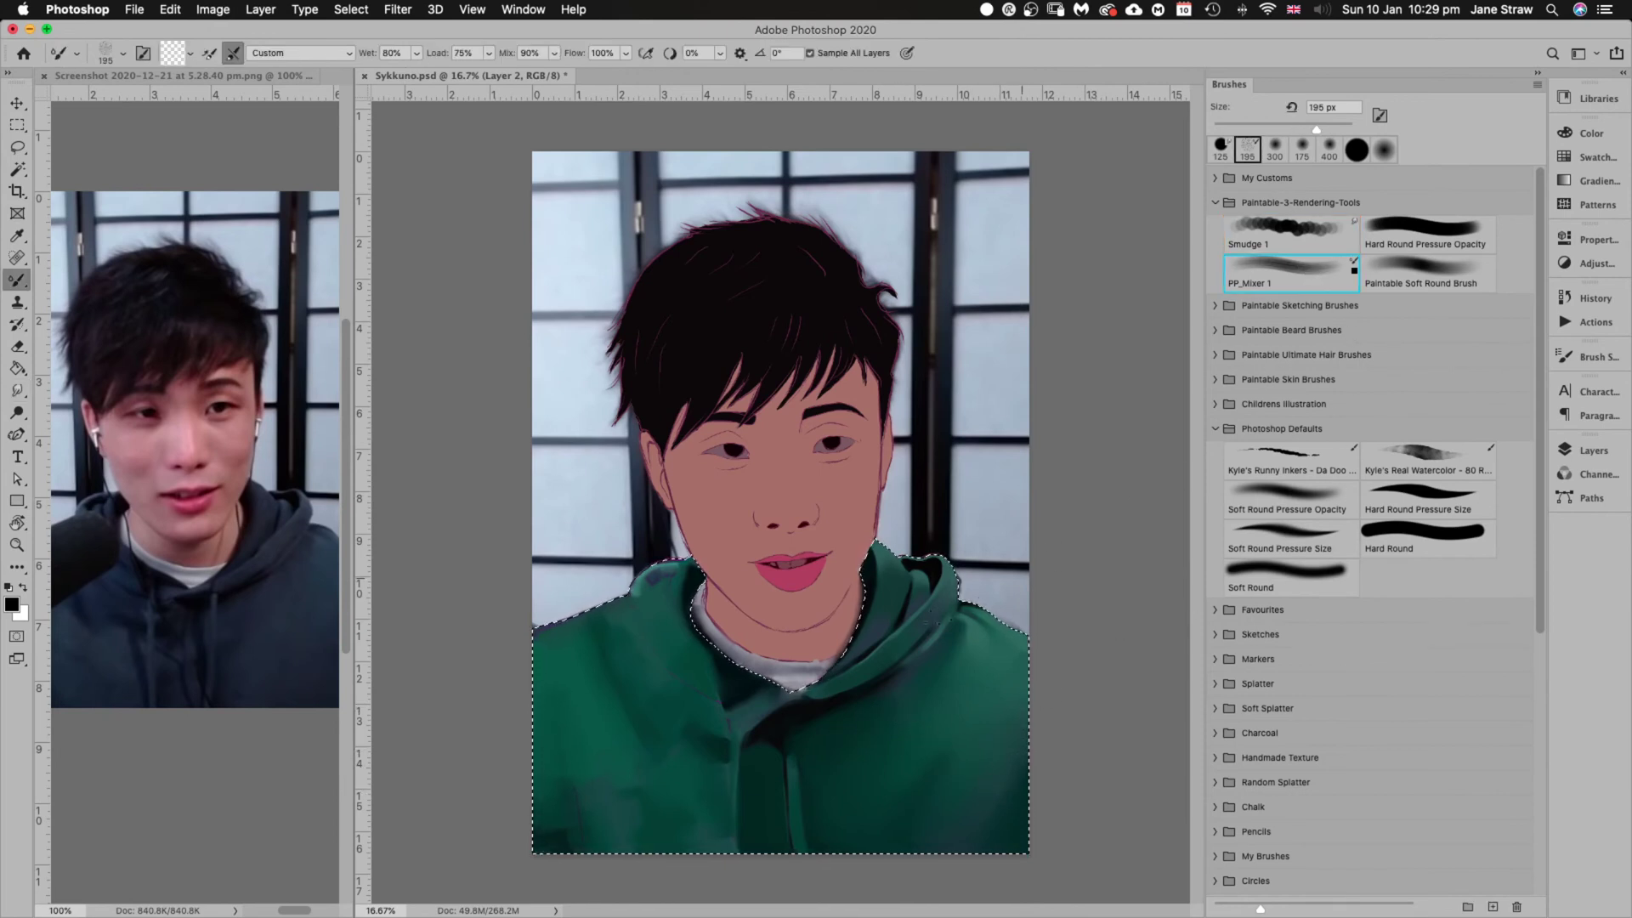
key(bracketleft)
key(bracketleft)
key(bracketleft)
key(bracketleft)
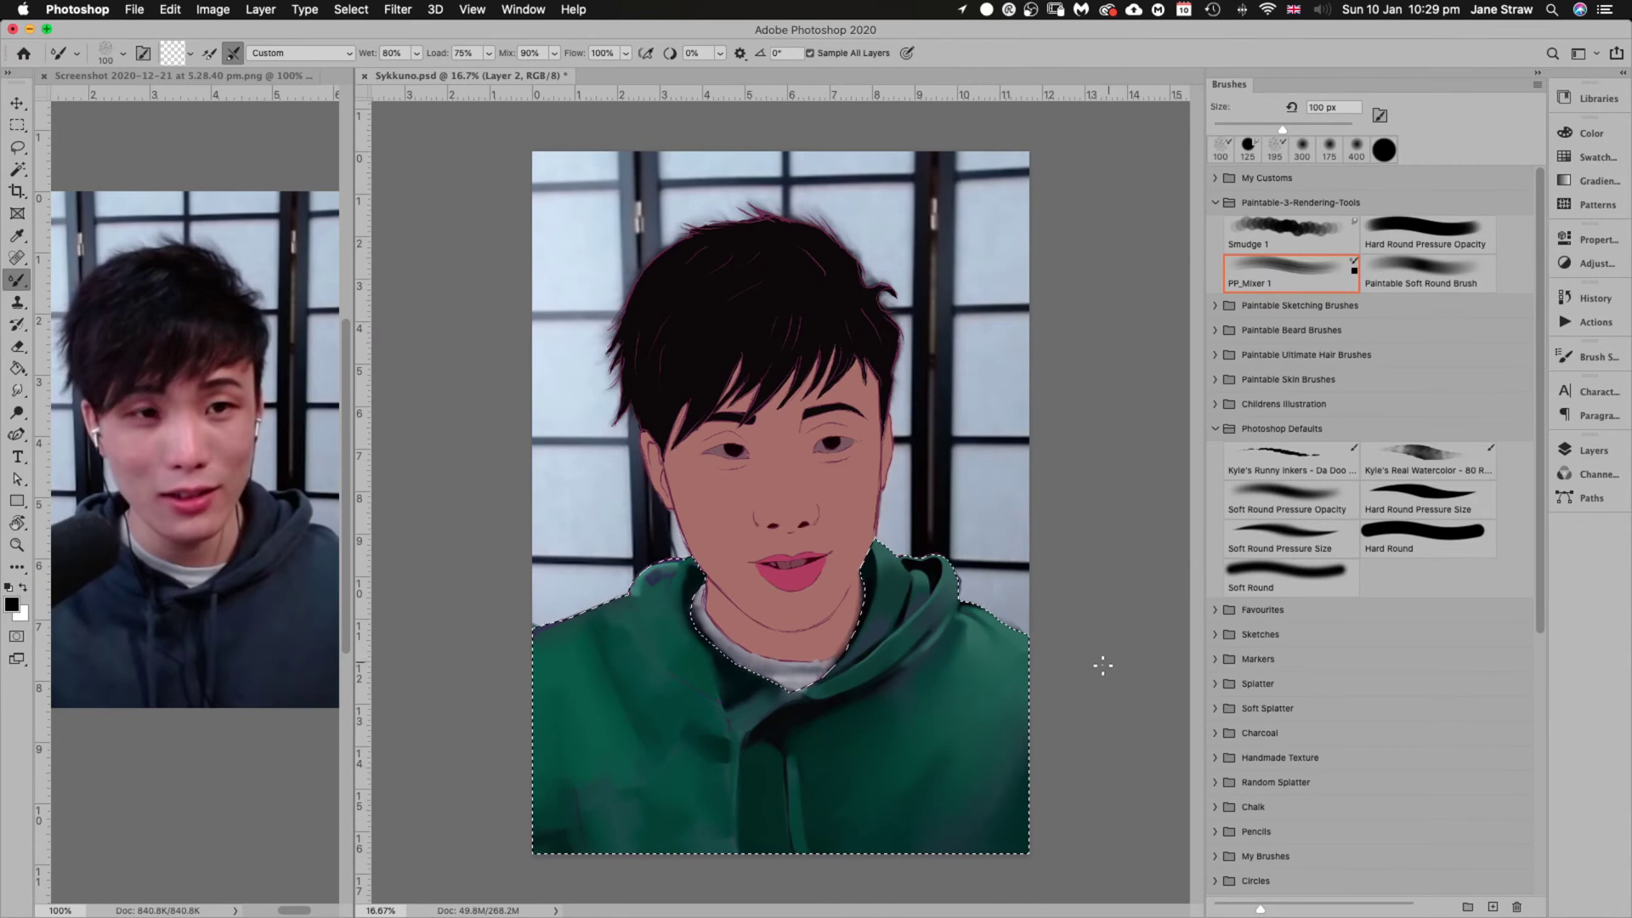
Soften the shading just right of the drawstring with Smudge 1 at 125 px
click(1321, 235)
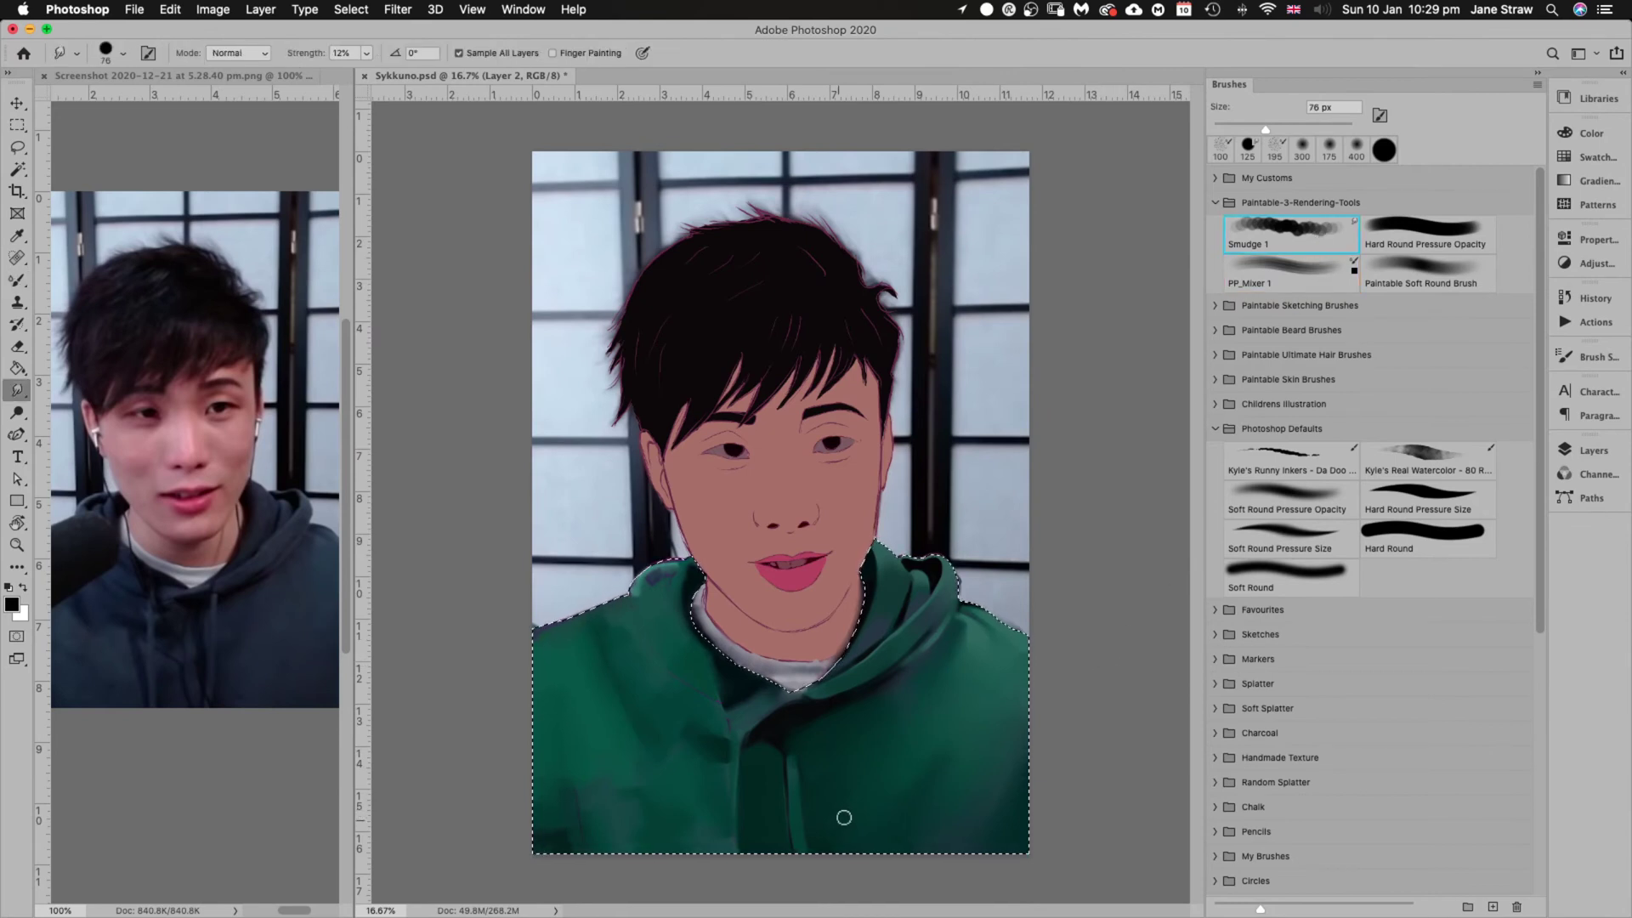
key(bracketleft)
key(bracketleft)
key(bracketright)
key(bracketright)
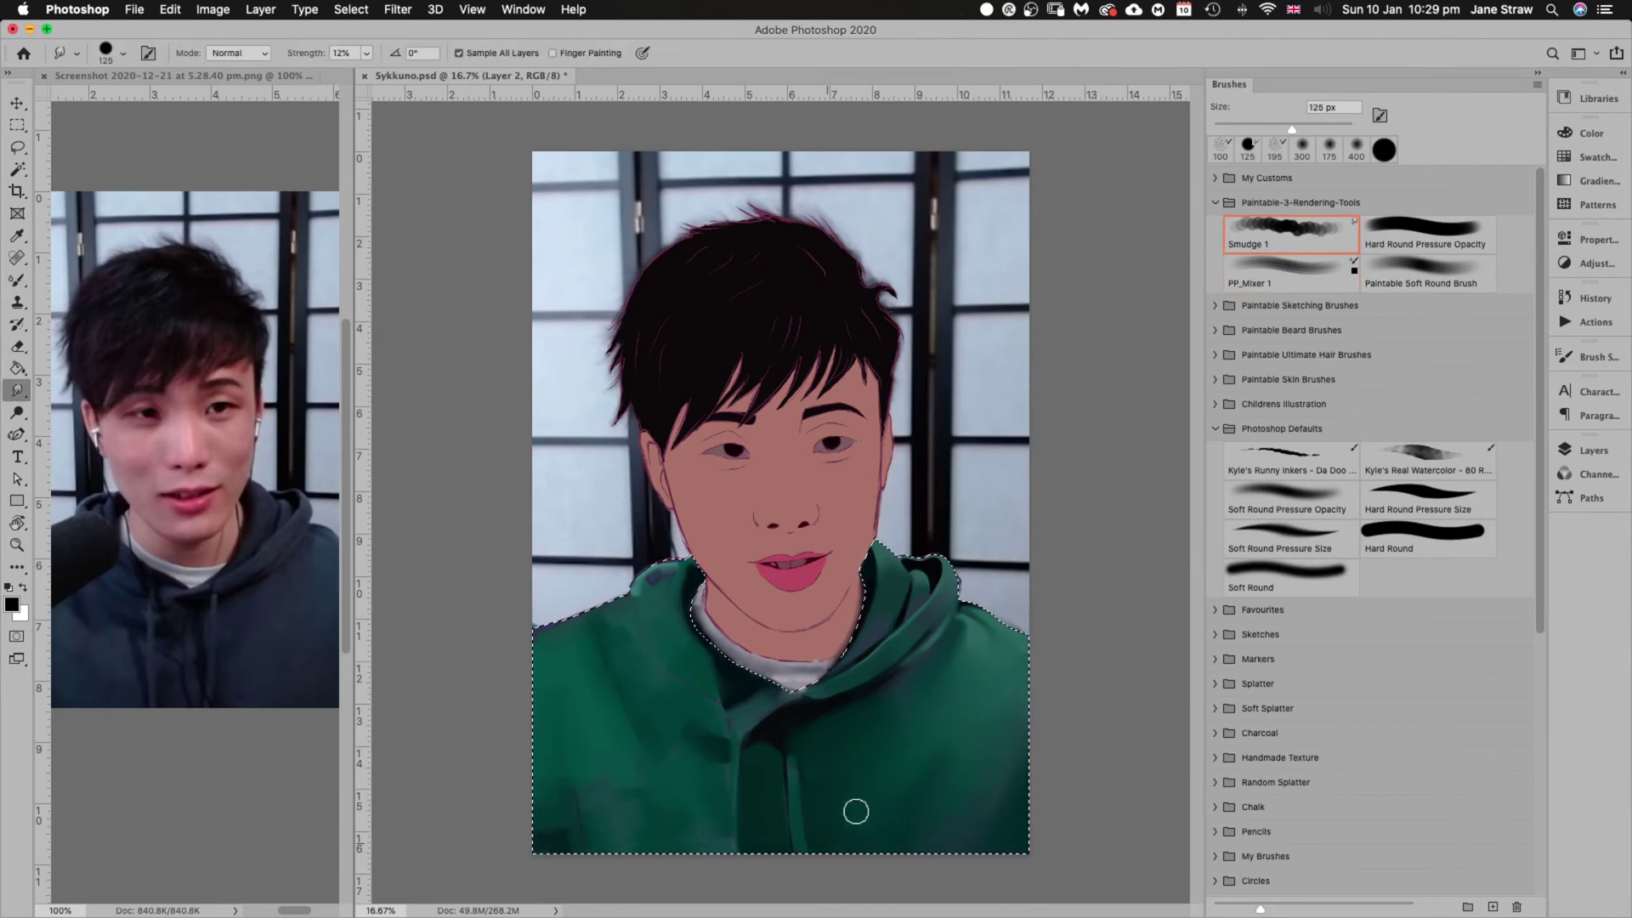
mouse_move(916, 739)
mouse_down()
mouse_move(808, 773)
mouse_move(834, 834)
mouse_move(878, 764)
mouse_up()
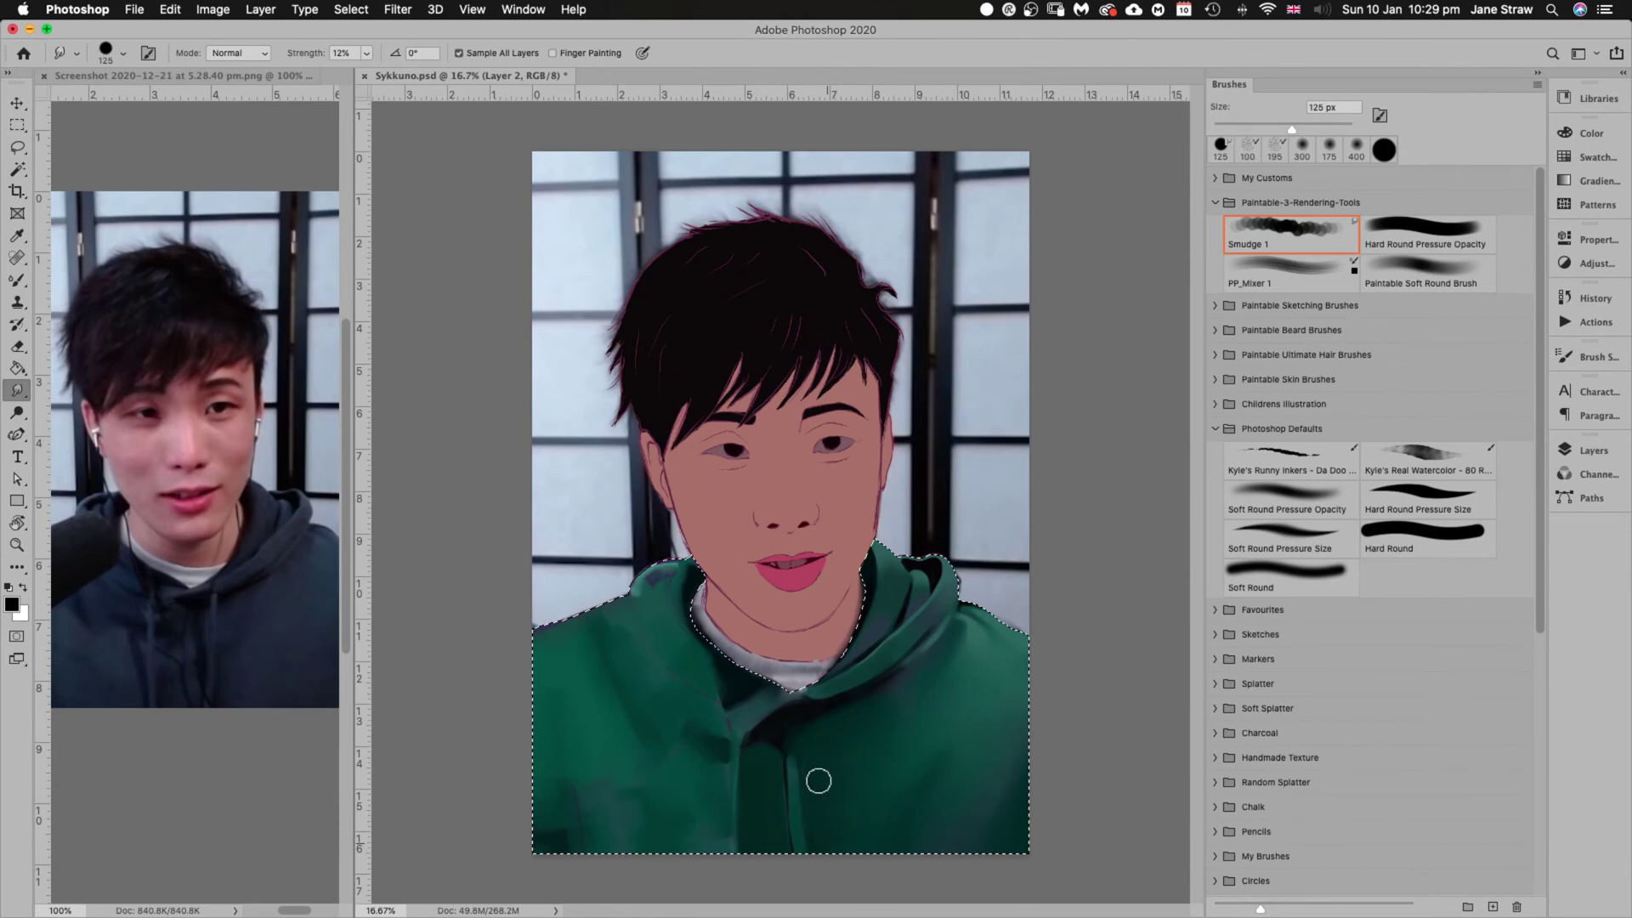
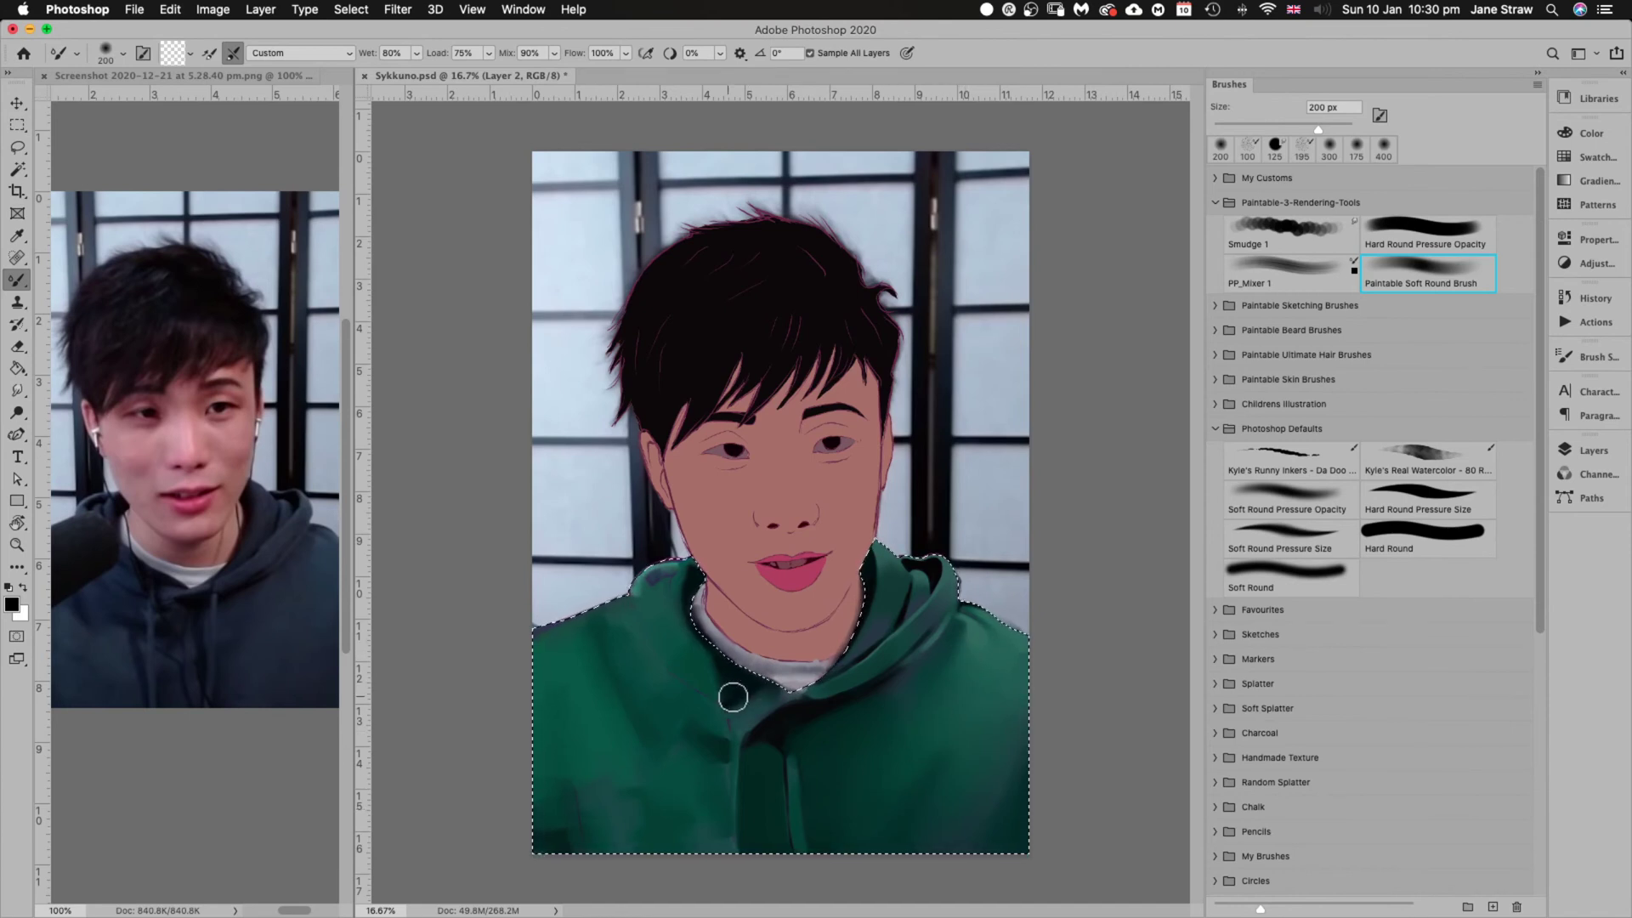
Sample the right shoulder's lighter green and softly tint the chest right of the drawstring with Paintable Soft Round Brush at 400 px
click(25, 289)
click(64, 279)
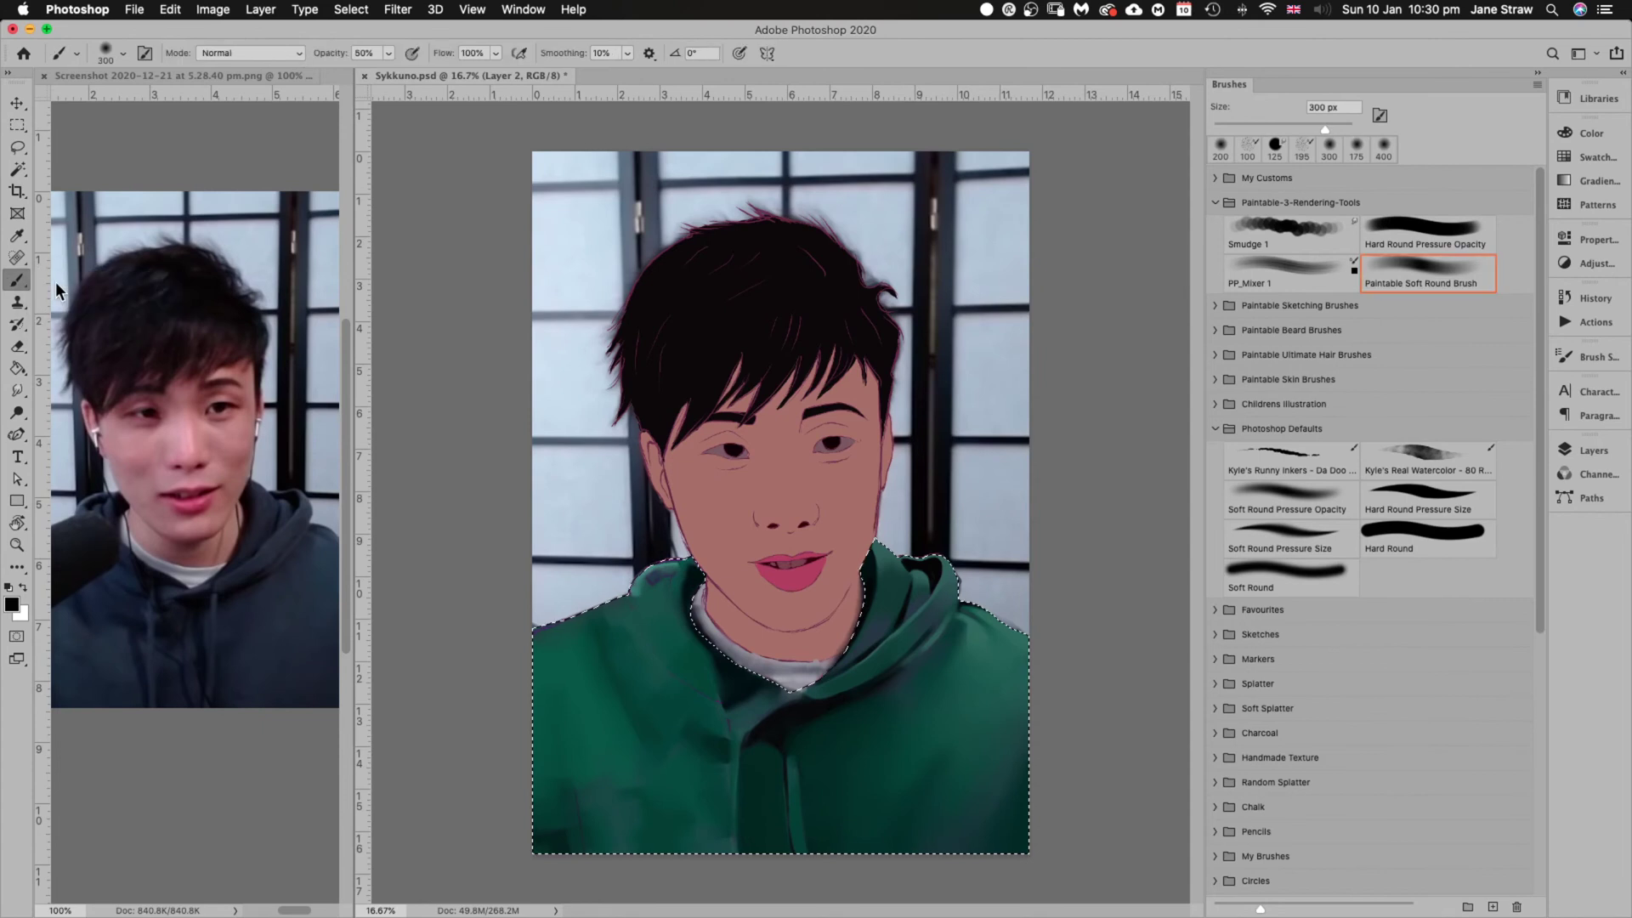
click(1411, 228)
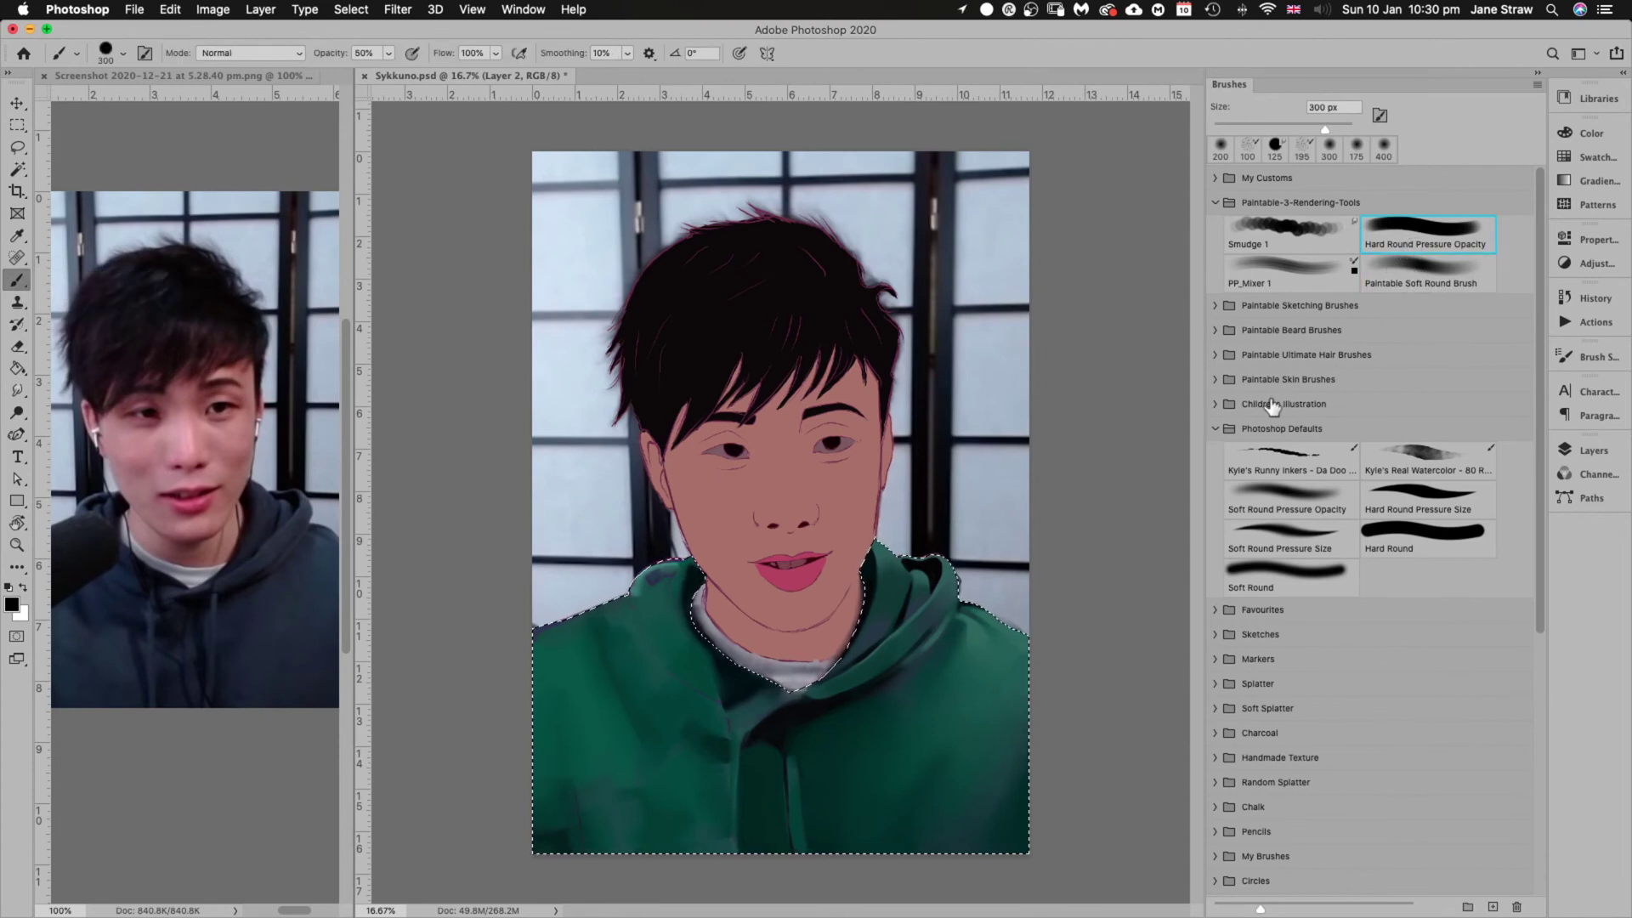
click(1456, 274)
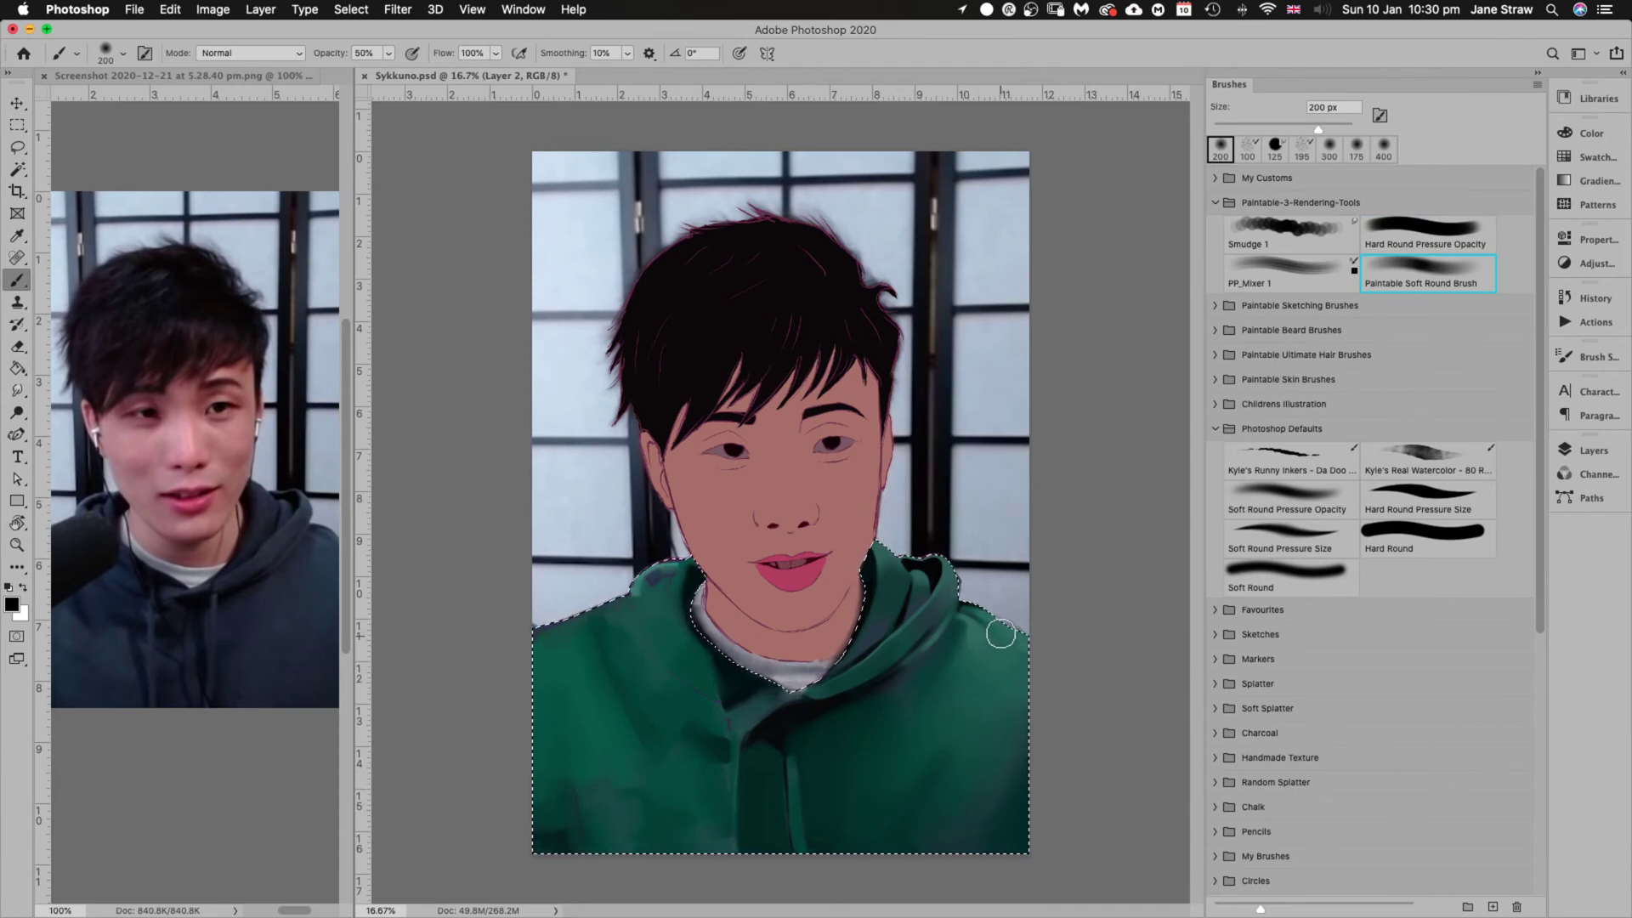
key(i)
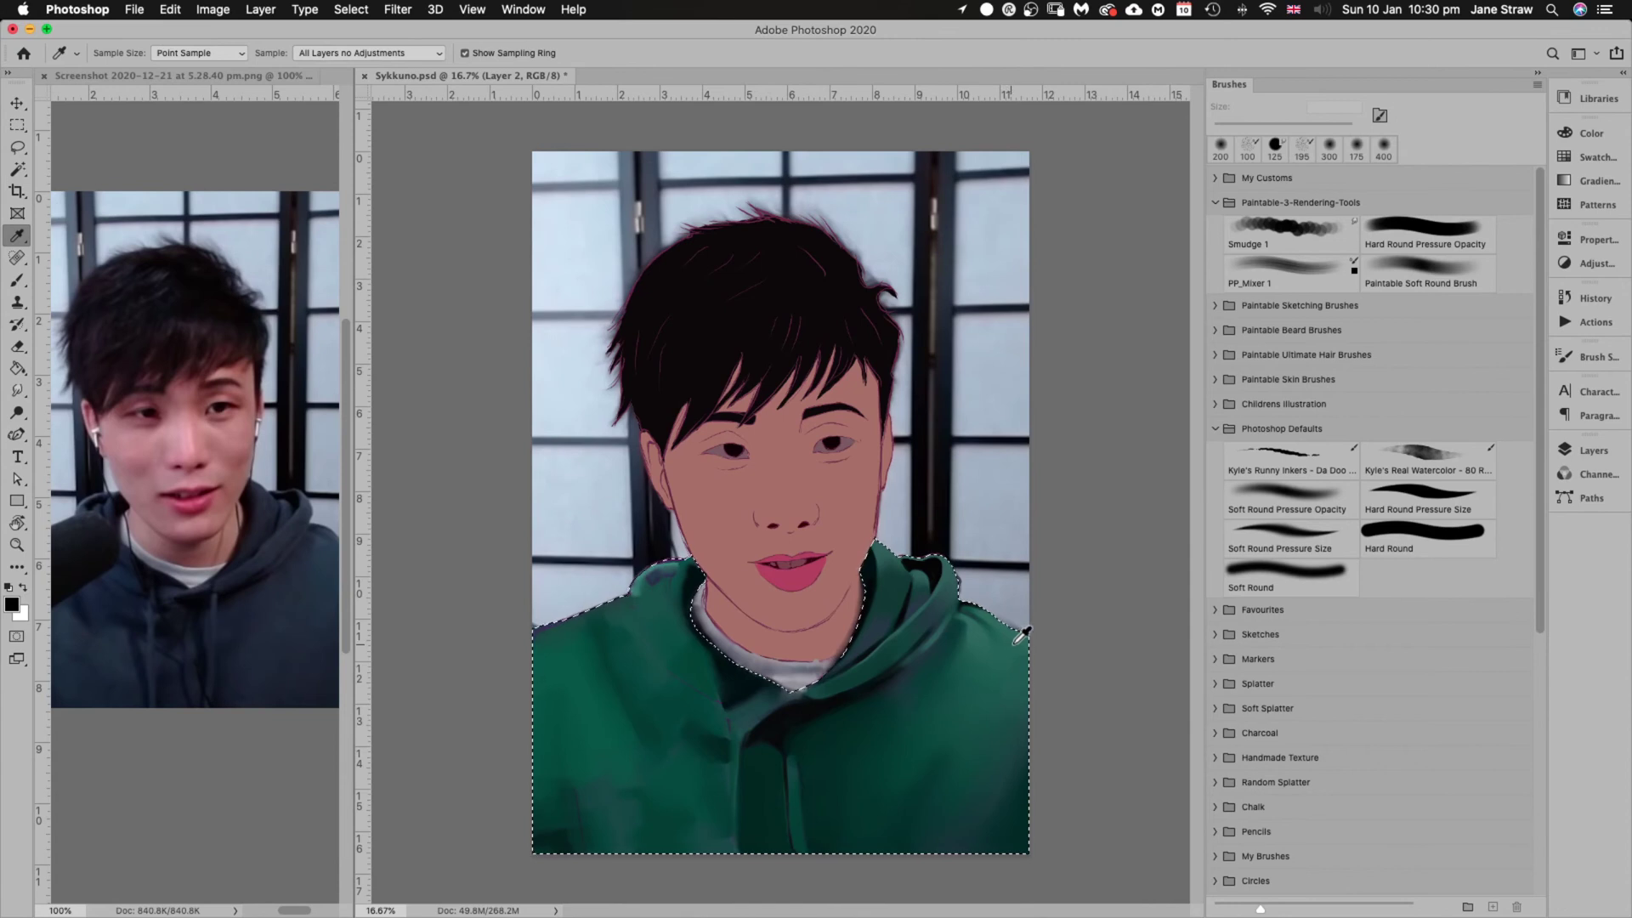
click(1005, 653)
key(b)
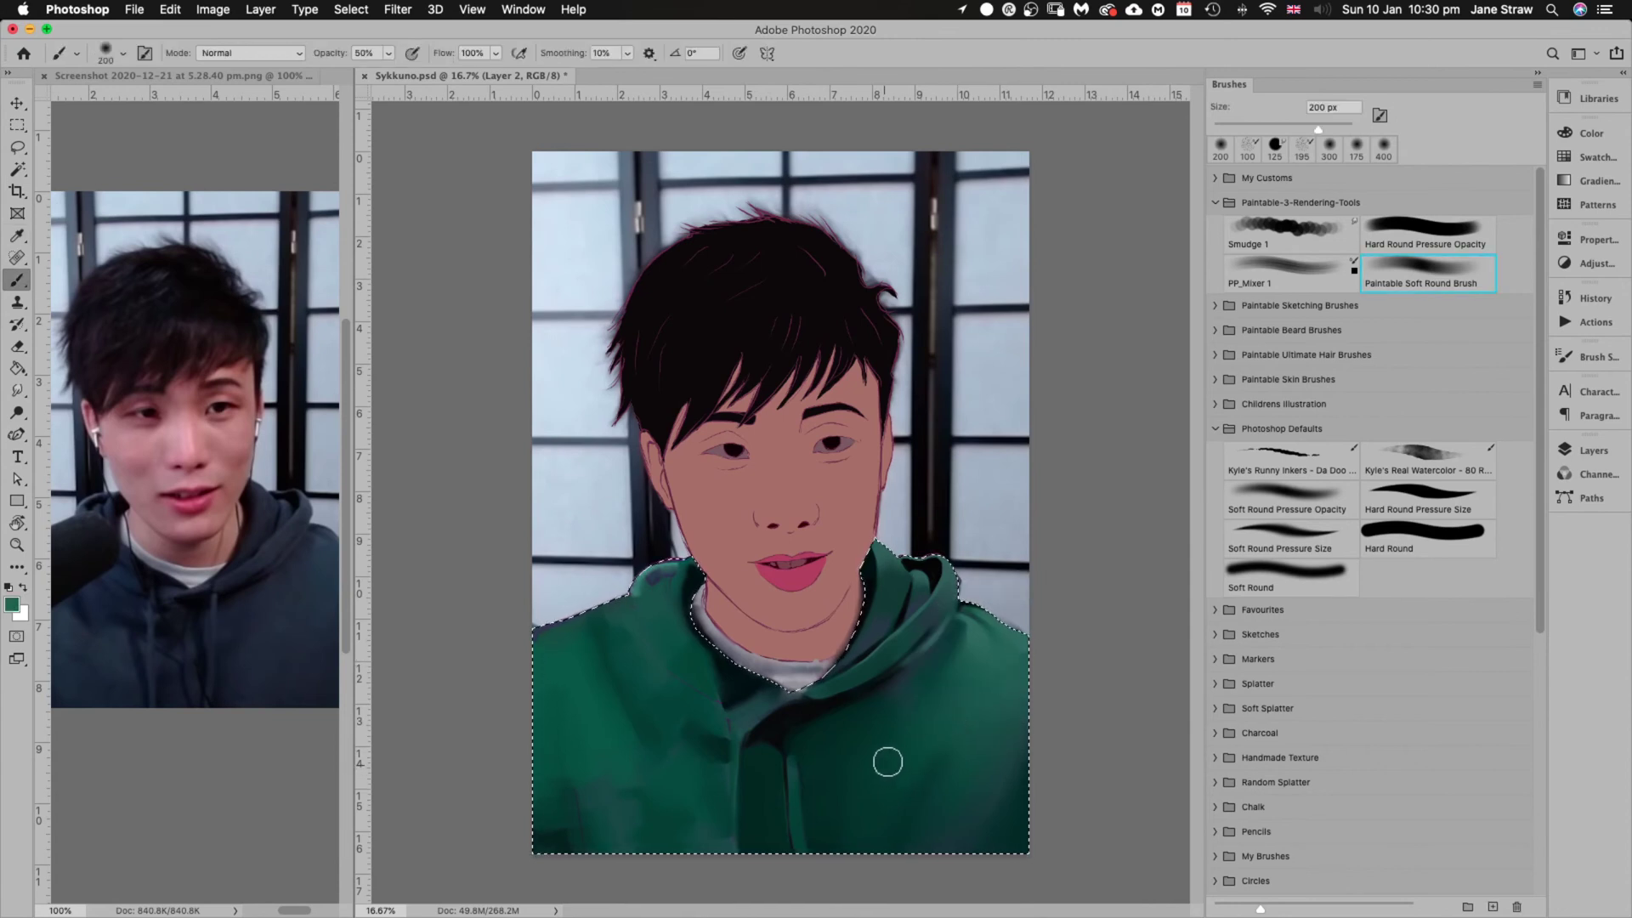
key(bracketright)
key(bracketright)
key(bracketright)
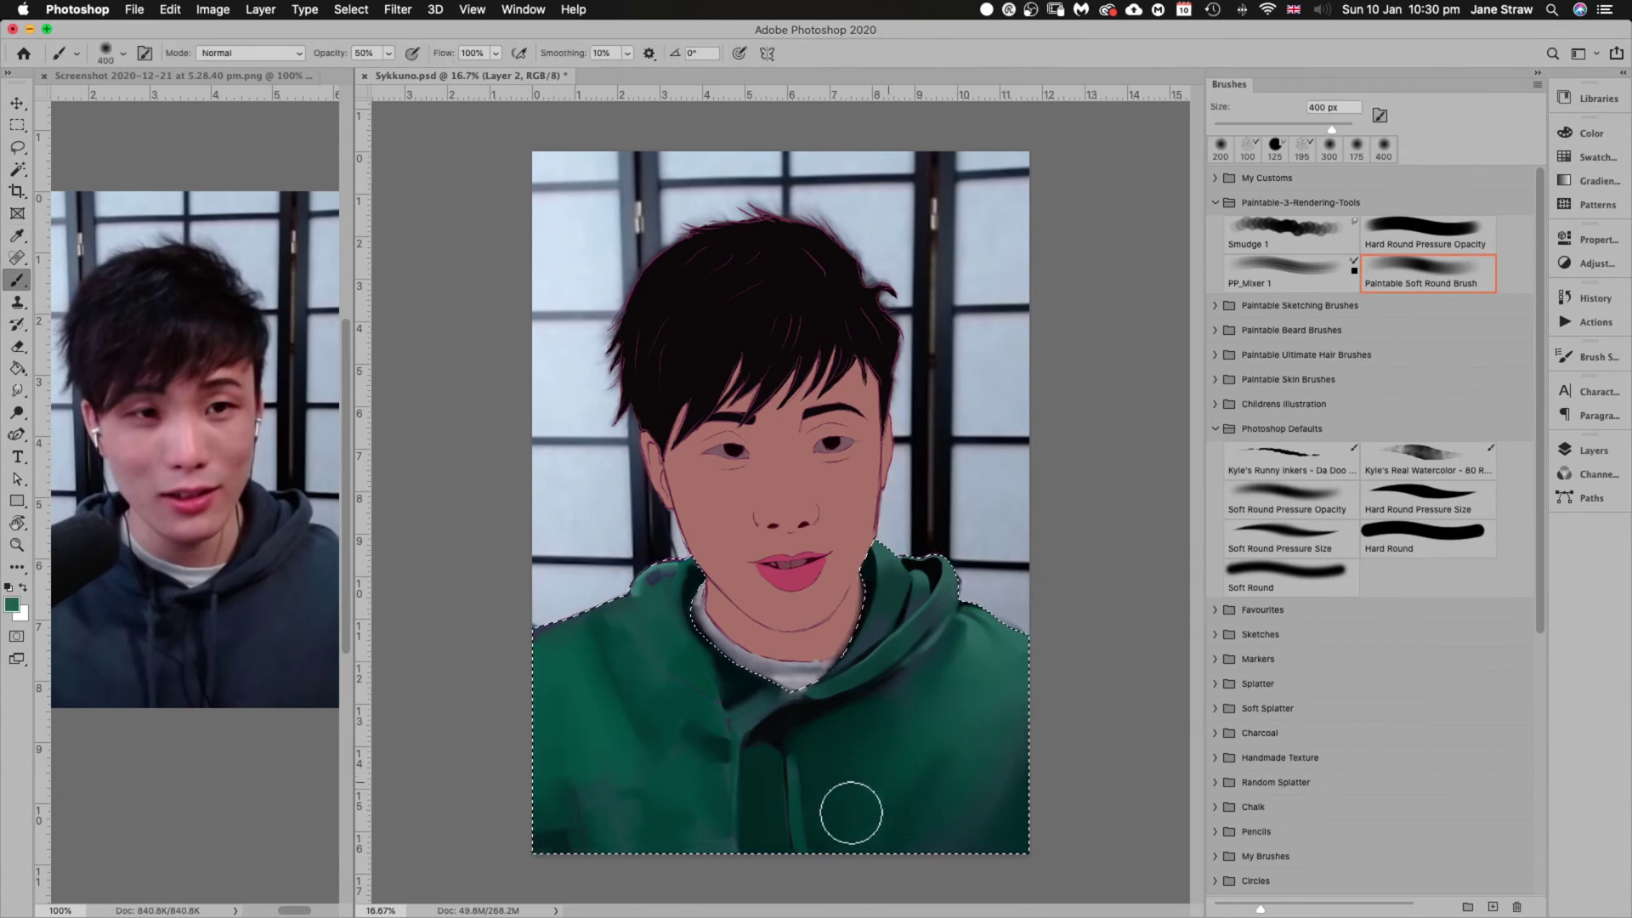
drag(904, 762, 902, 744)
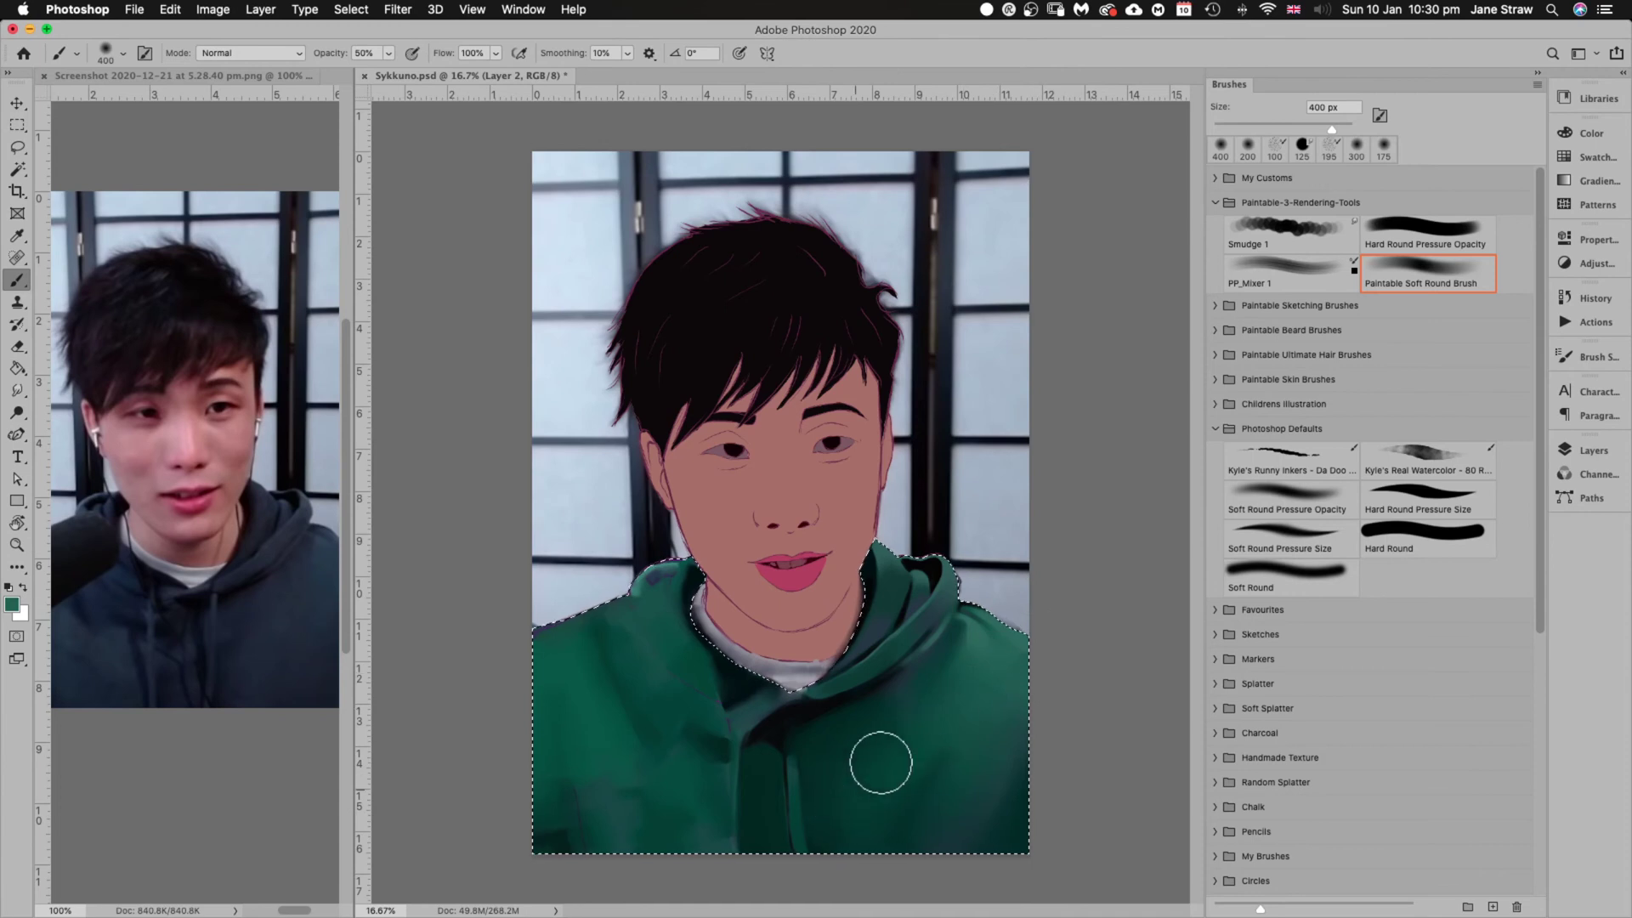
click(1413, 460)
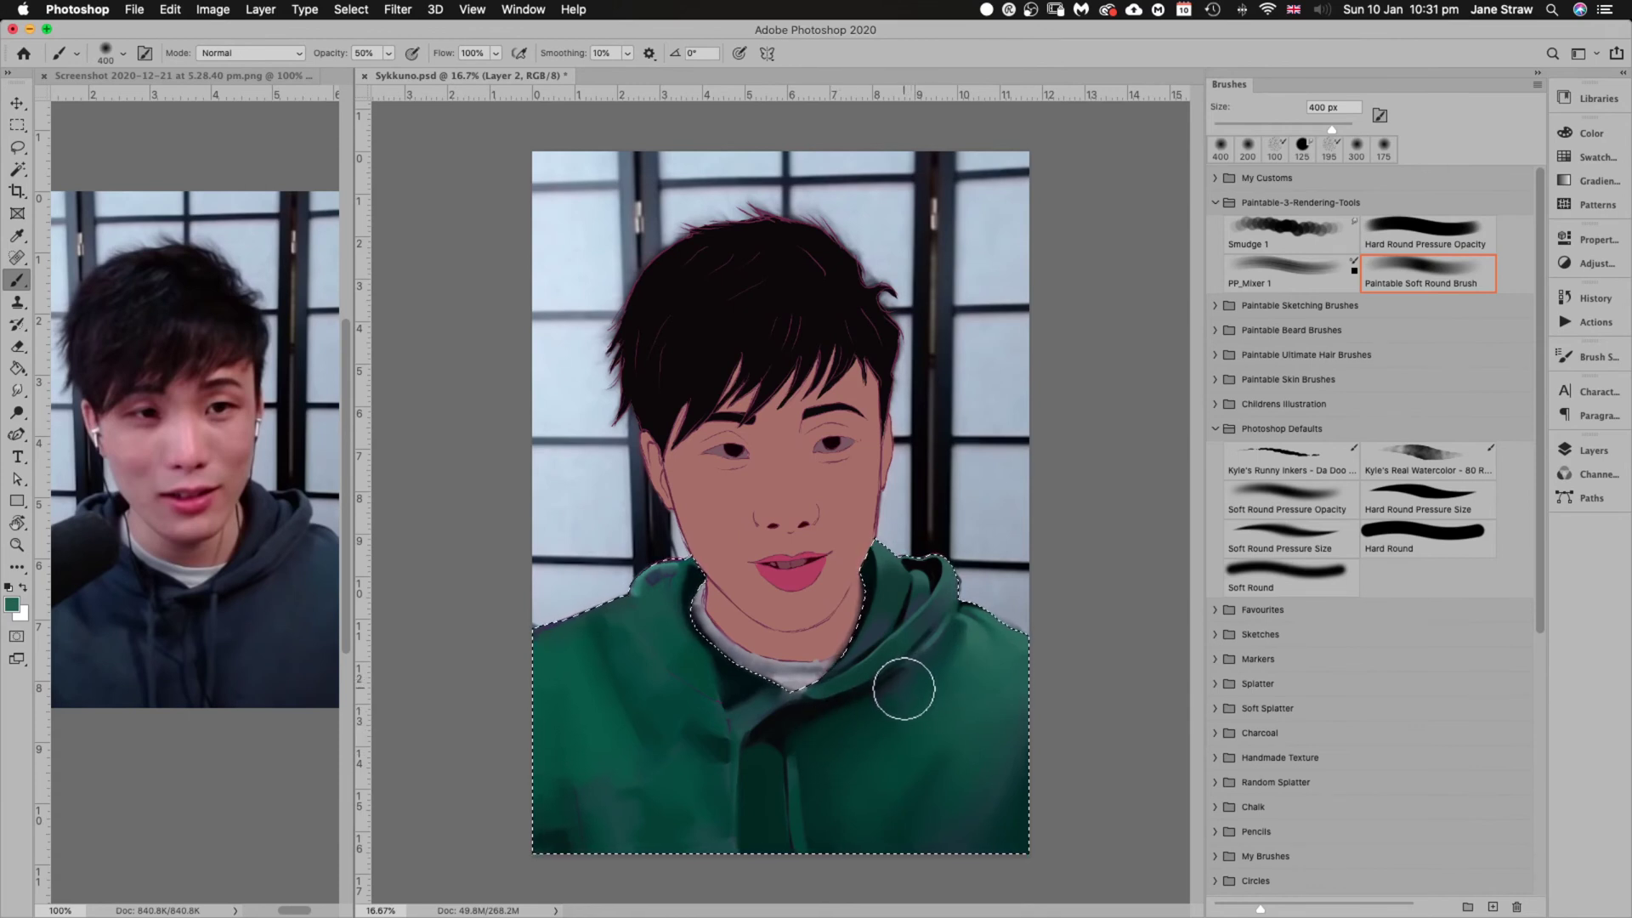
Sample the dark shadow under the hood and paint a dark fold right of the drawstring with Hard Round Pressure Opacity at 90 px
alt+click(819, 703)
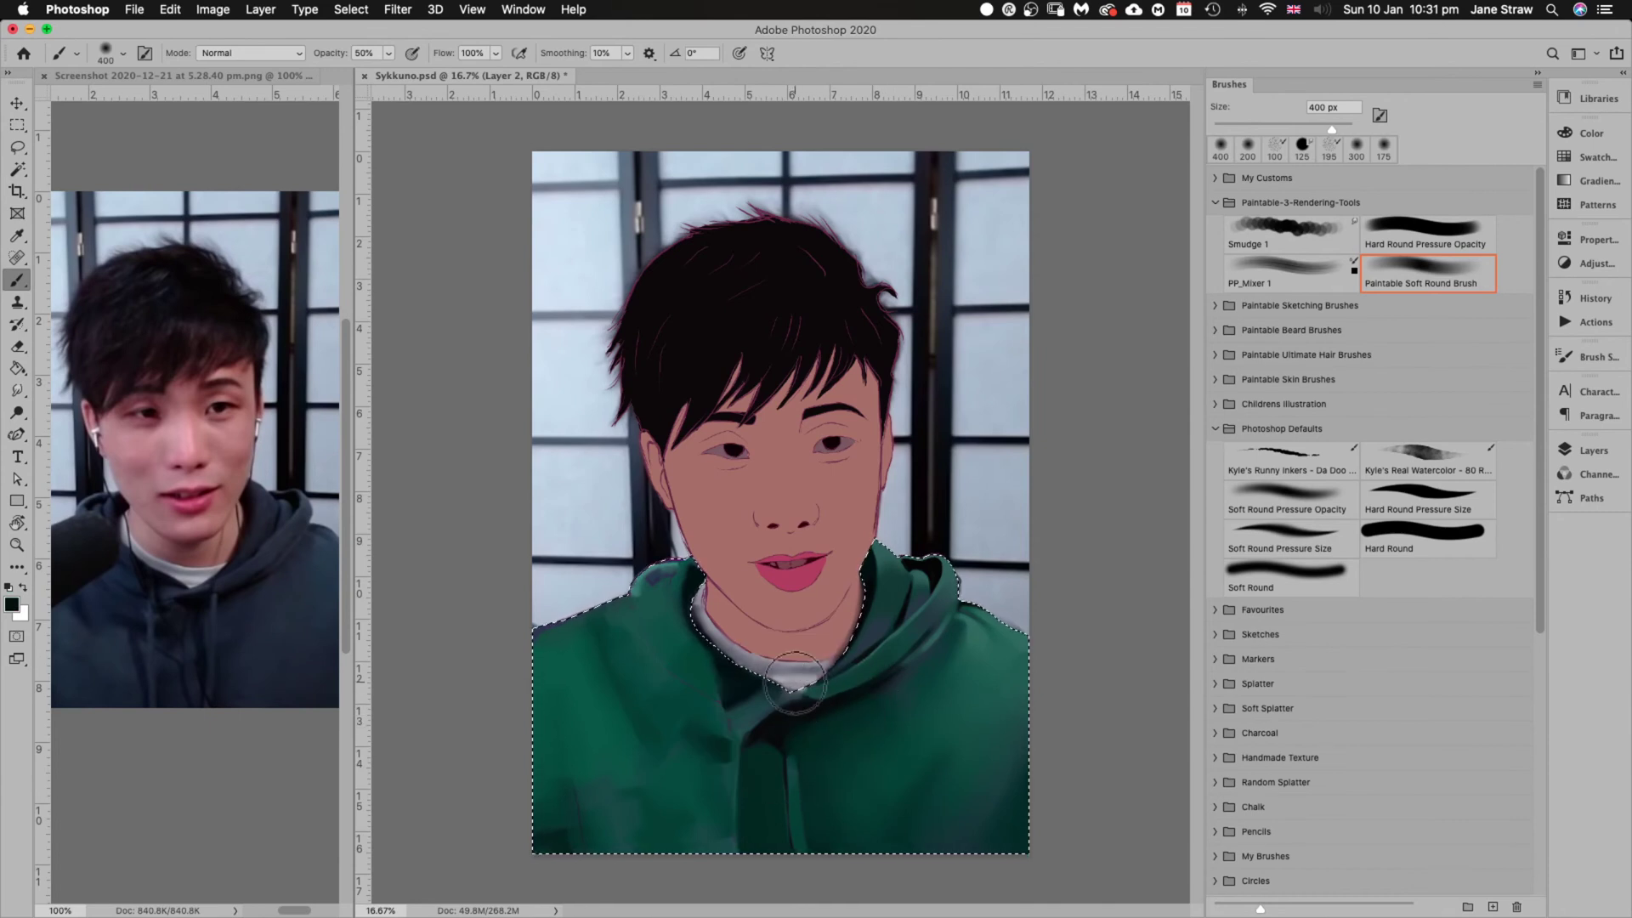
click(1428, 232)
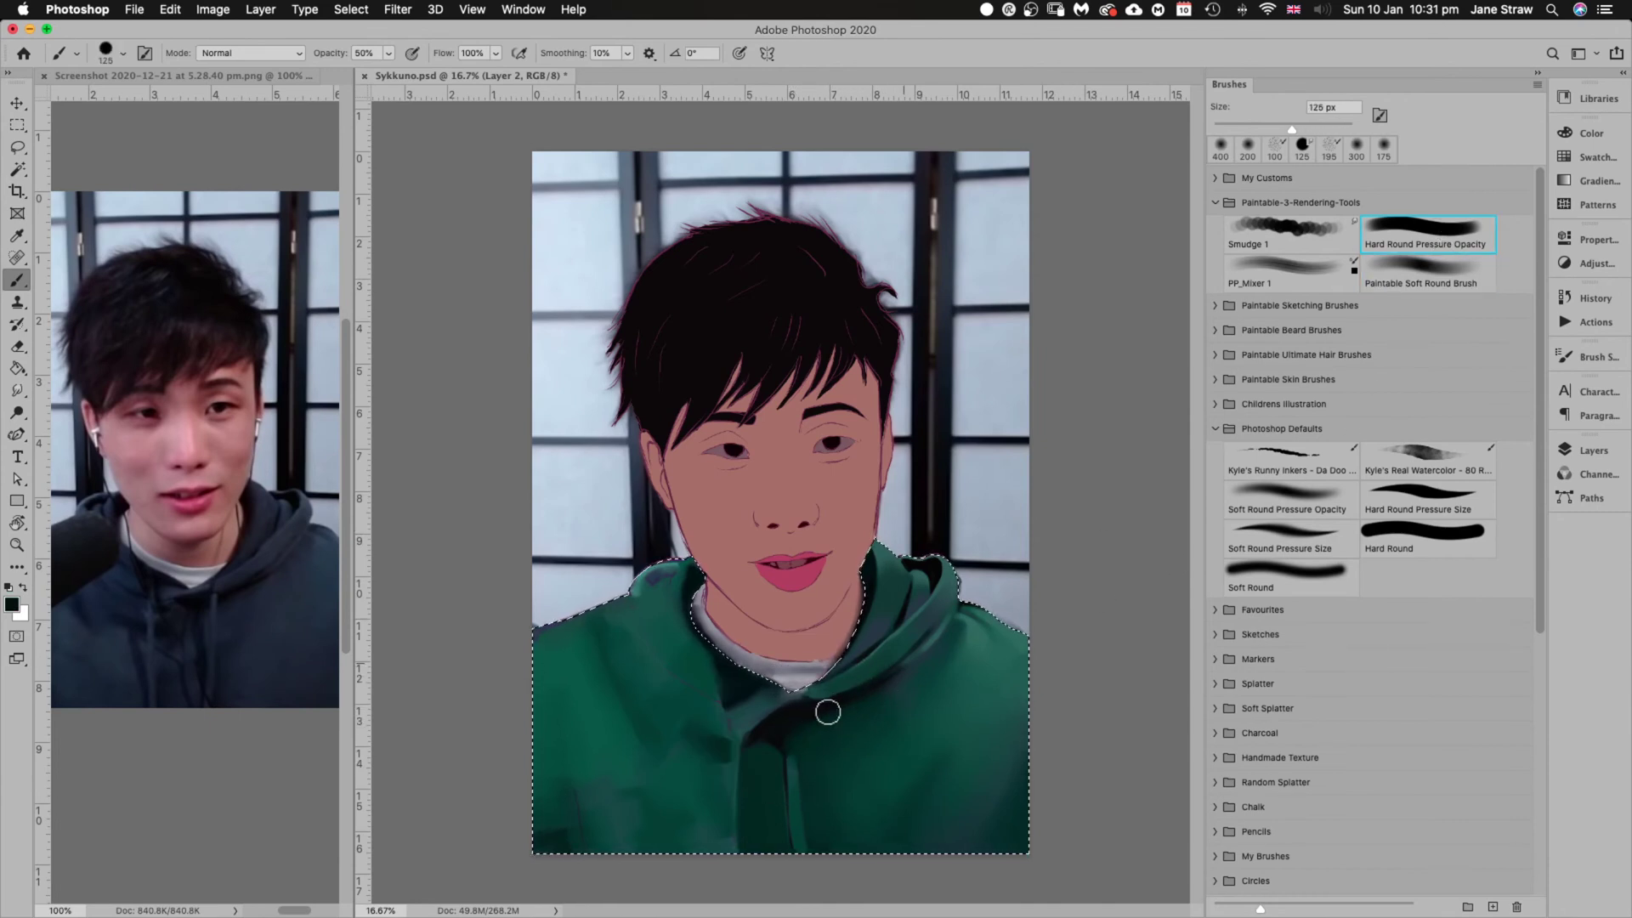
key(bracketleft)
key(bracketleft)
drag(809, 736, 830, 706)
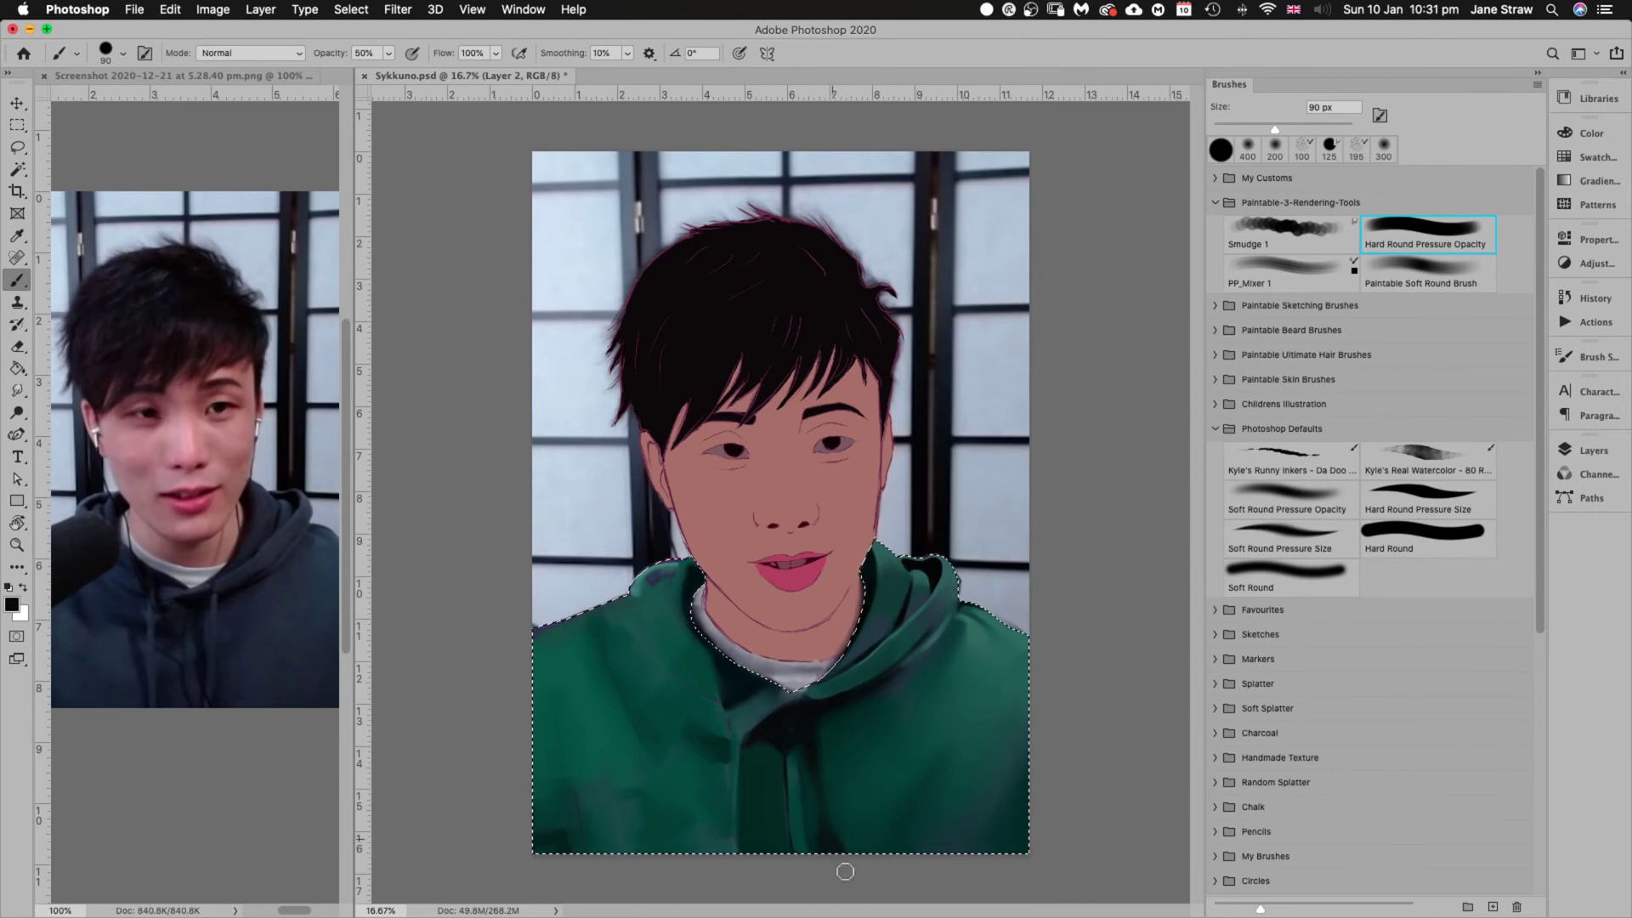
Smudge the edges of the dark fold beside the drawstring and the shadow under the hood at 50 px
scroll(850, 835, up, 2)
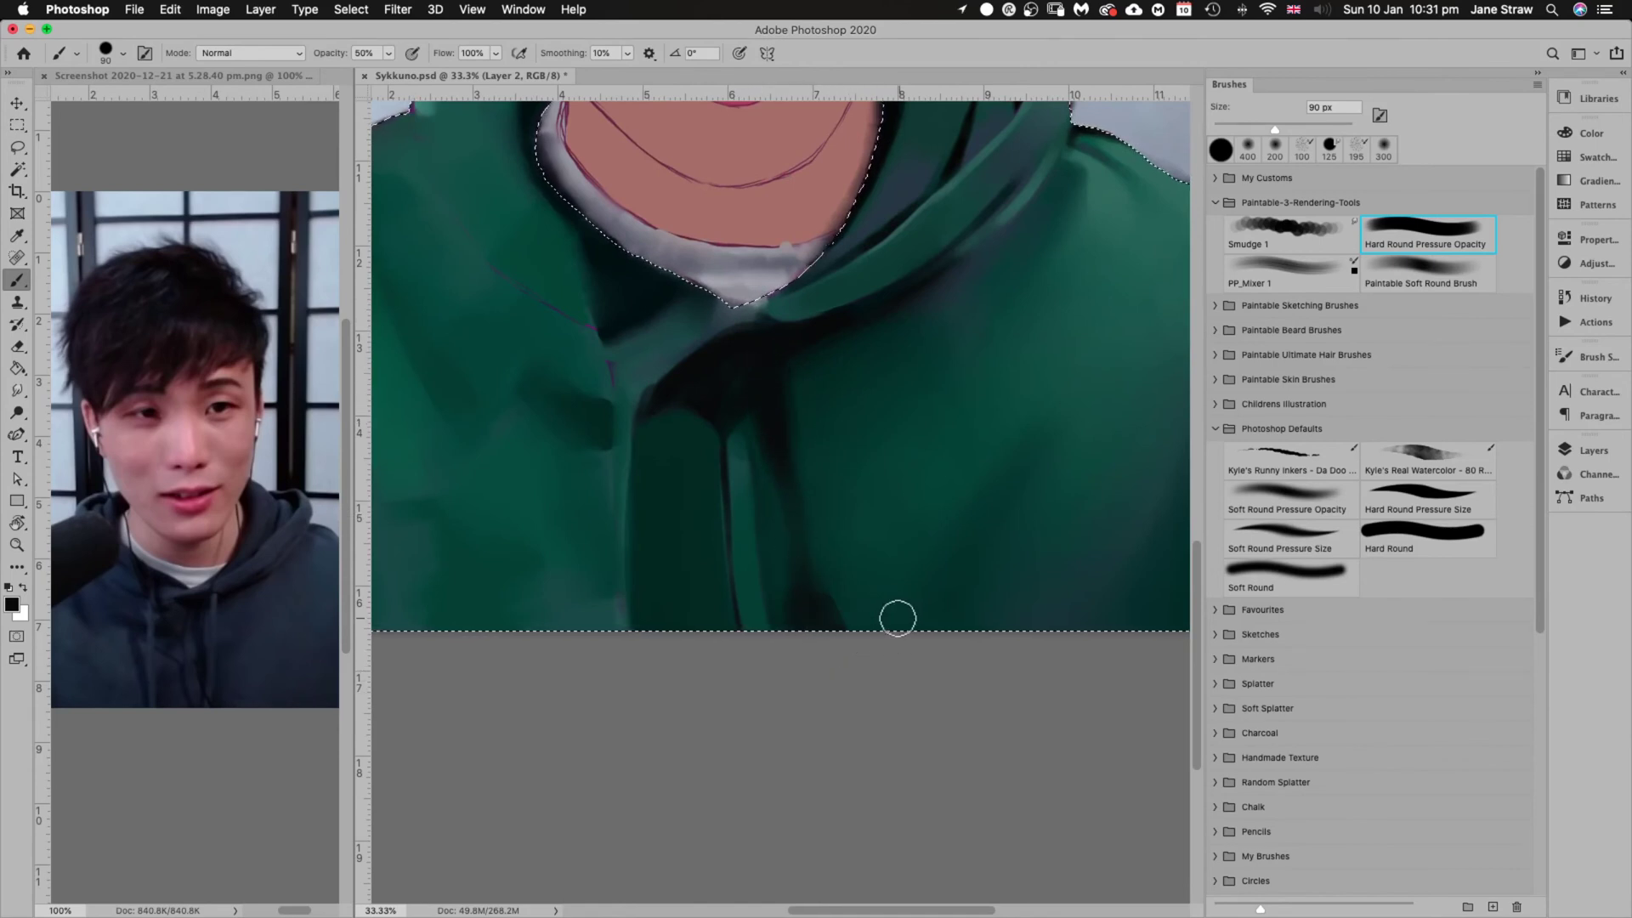
click(1284, 247)
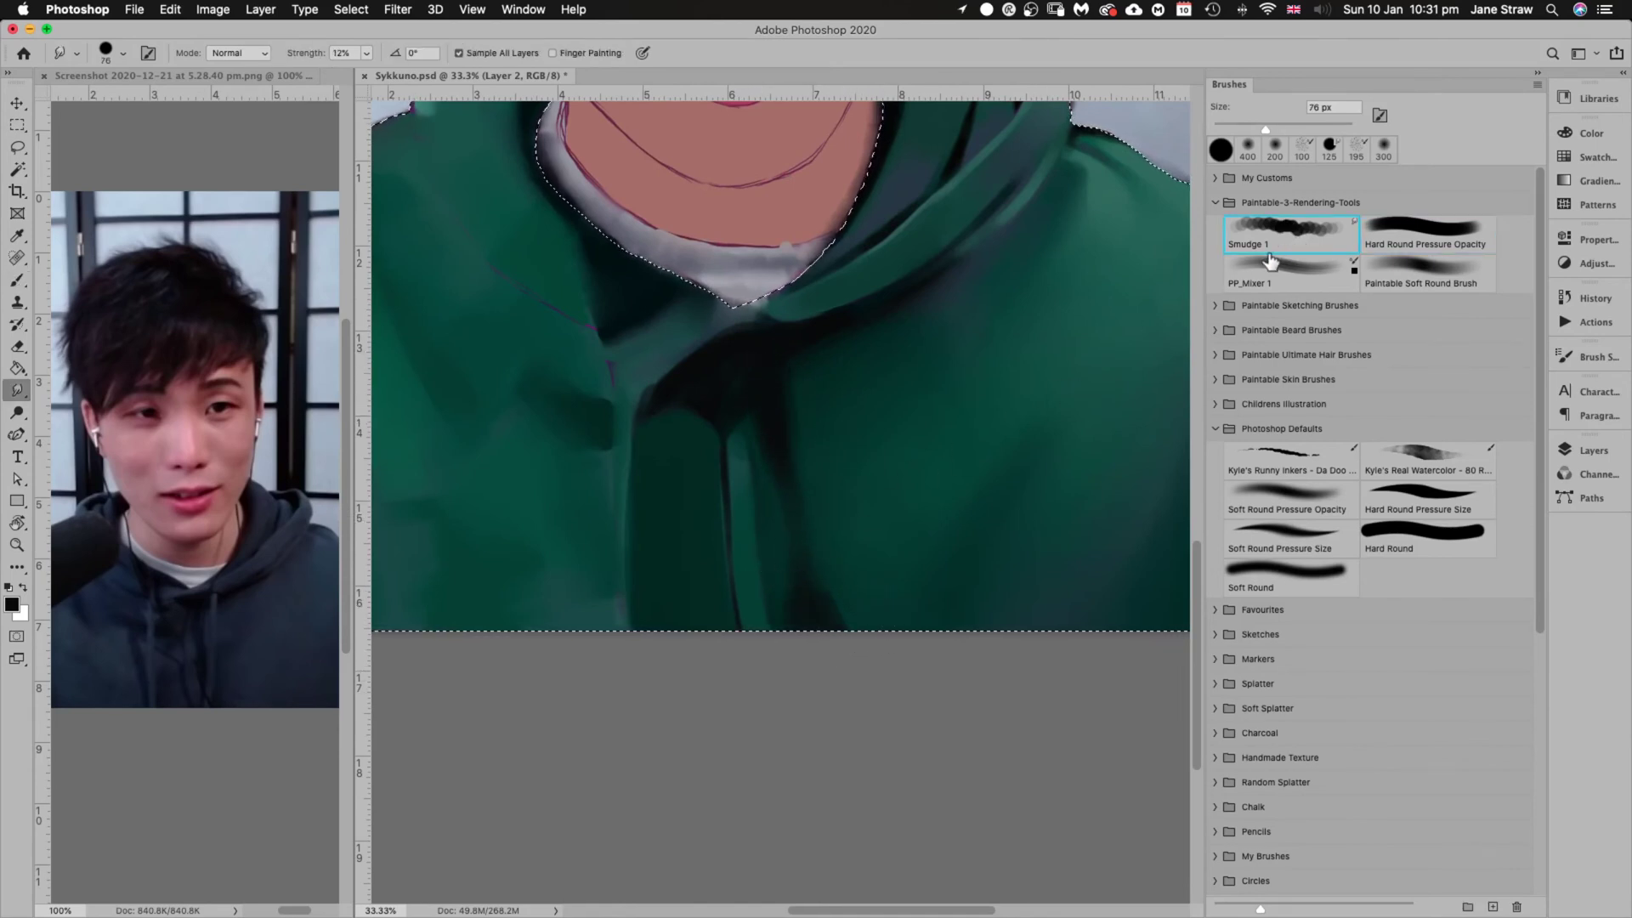
mouse_move(811, 481)
mouse_down()
mouse_move(811, 353)
mouse_move(765, 528)
mouse_move(764, 492)
mouse_move(850, 569)
mouse_move(852, 634)
mouse_move(819, 522)
mouse_move(822, 542)
mouse_move(769, 506)
mouse_move(780, 649)
mouse_move(827, 722)
mouse_move(802, 377)
mouse_up()
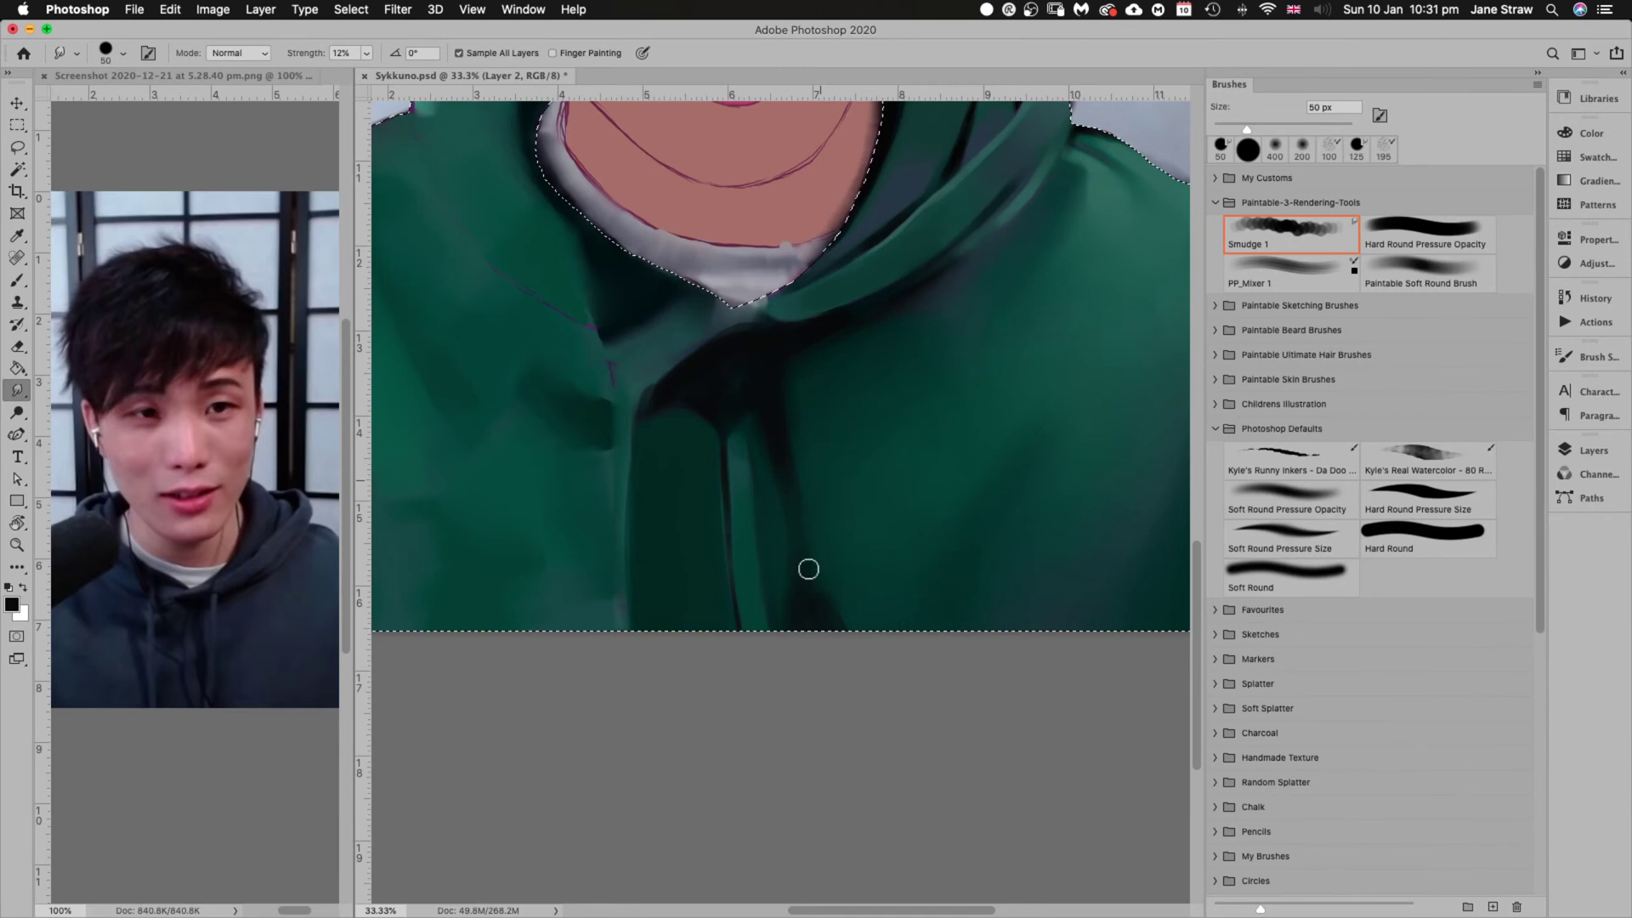
click(1427, 227)
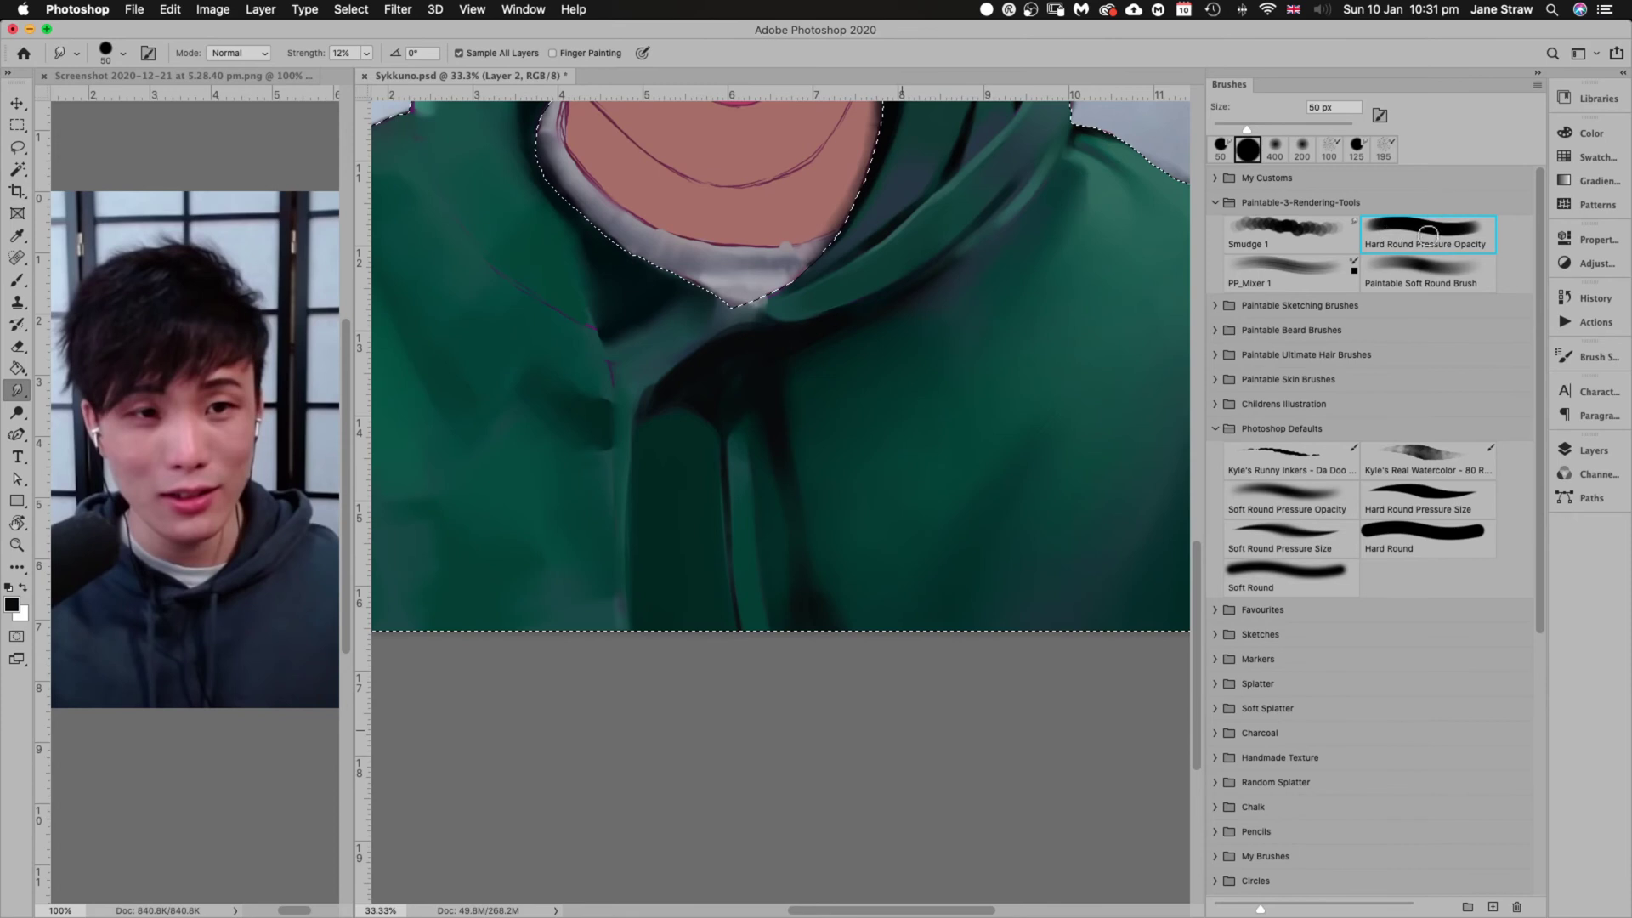
drag(930, 362, 817, 381)
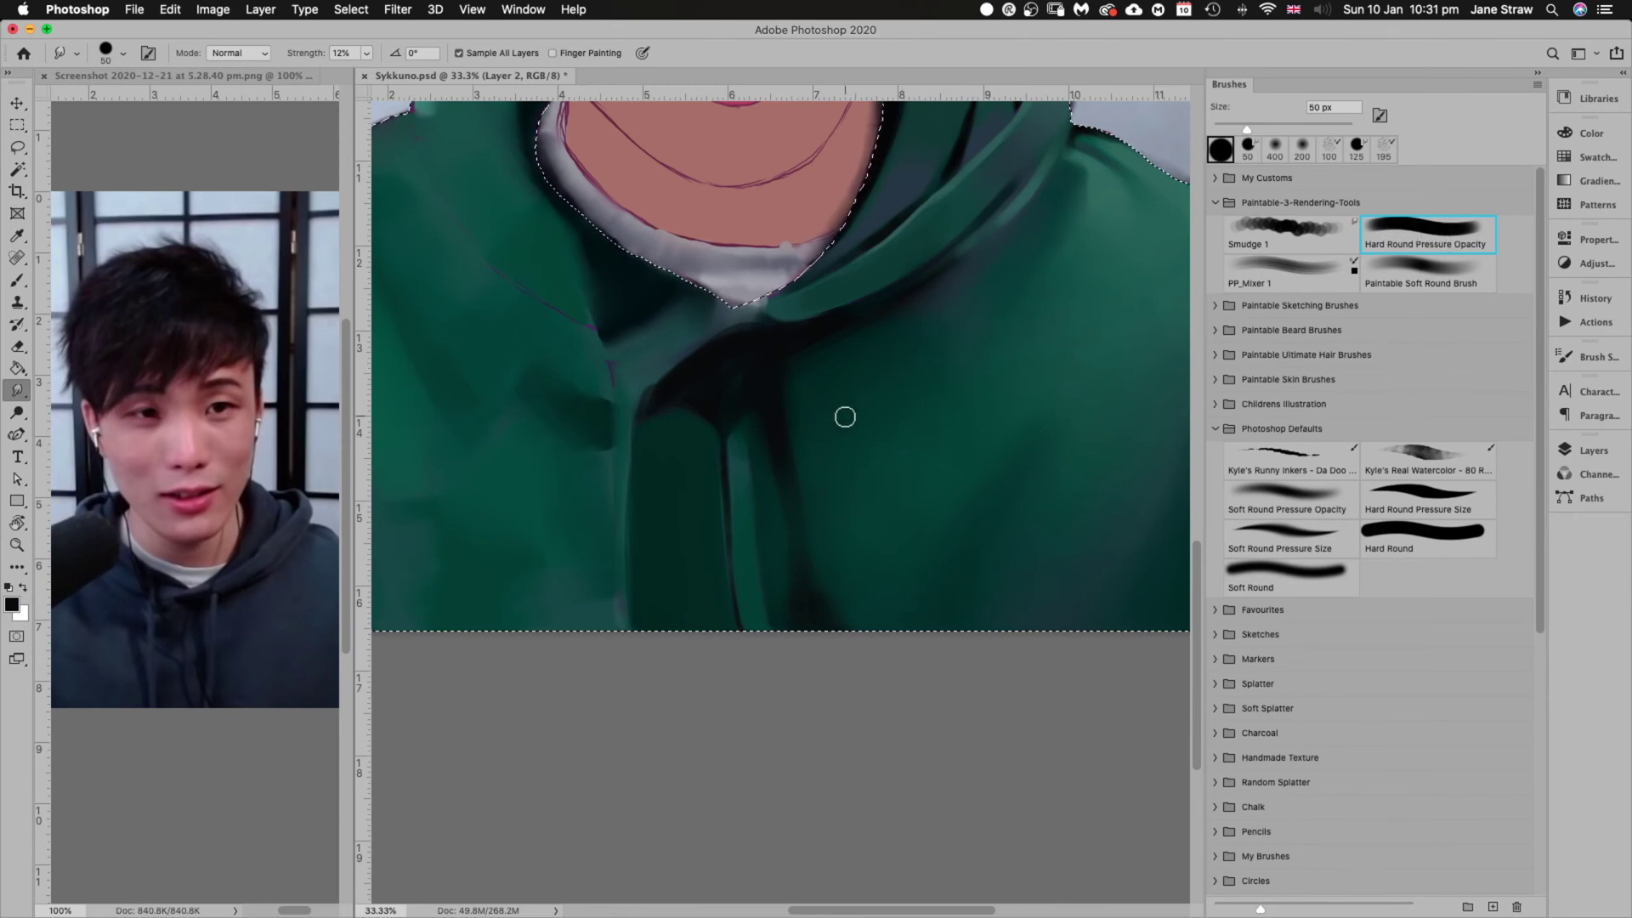
Paint dark green over the near-black fold right of the drawstring with Hard Round Pressure Opacity, enlarging the brush from 90 px to 175 px
key(b)
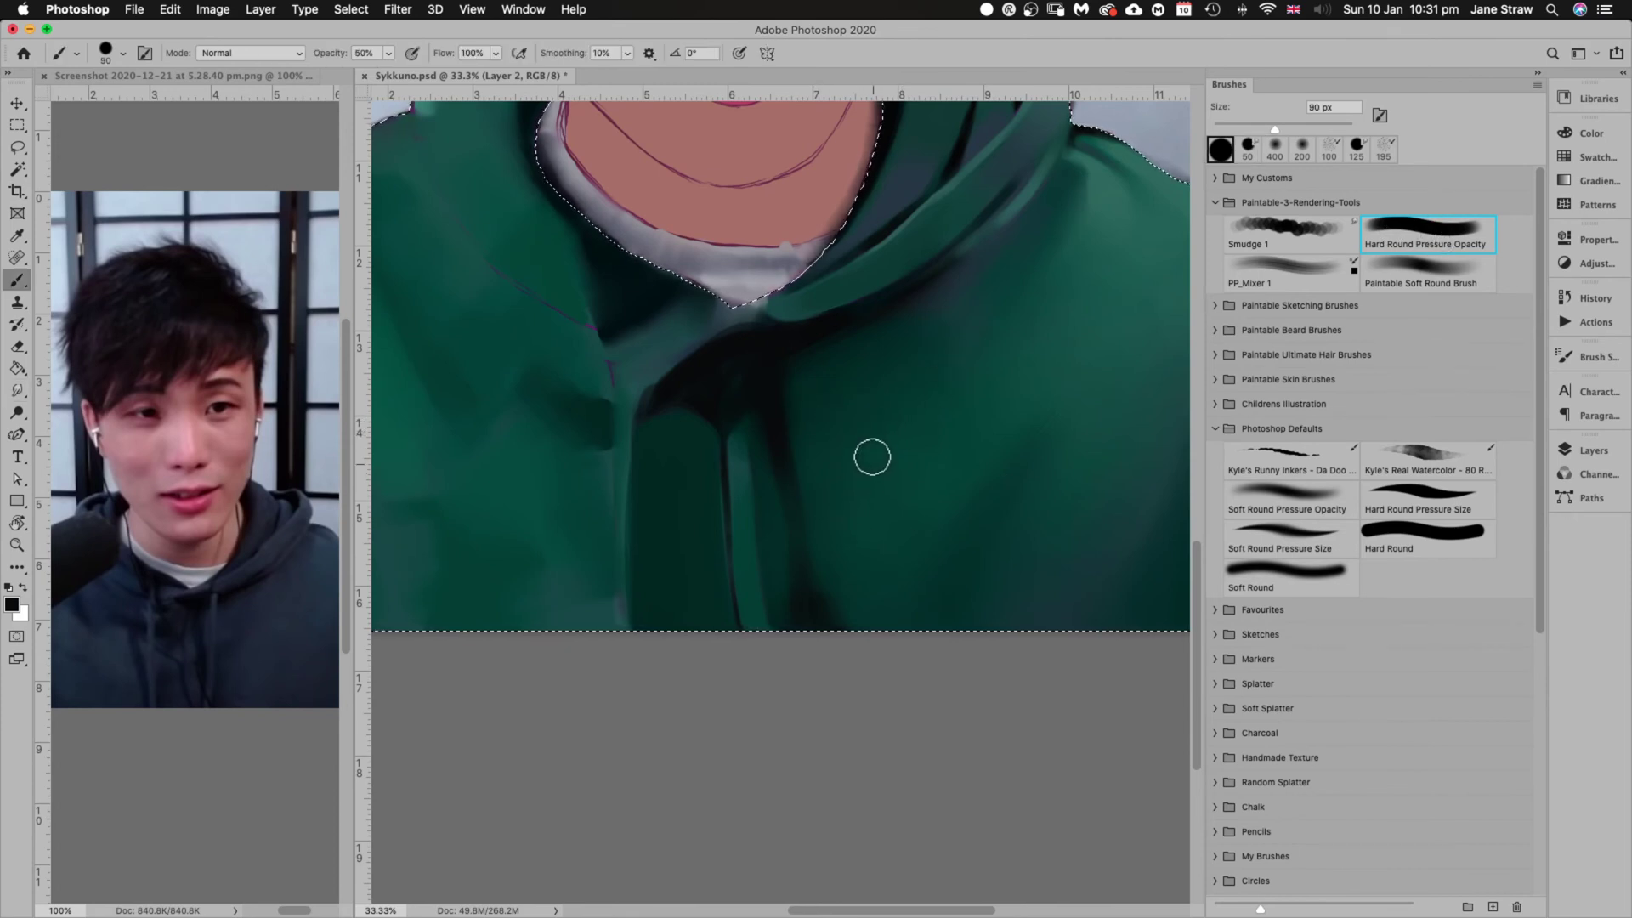
alt+click(817, 448)
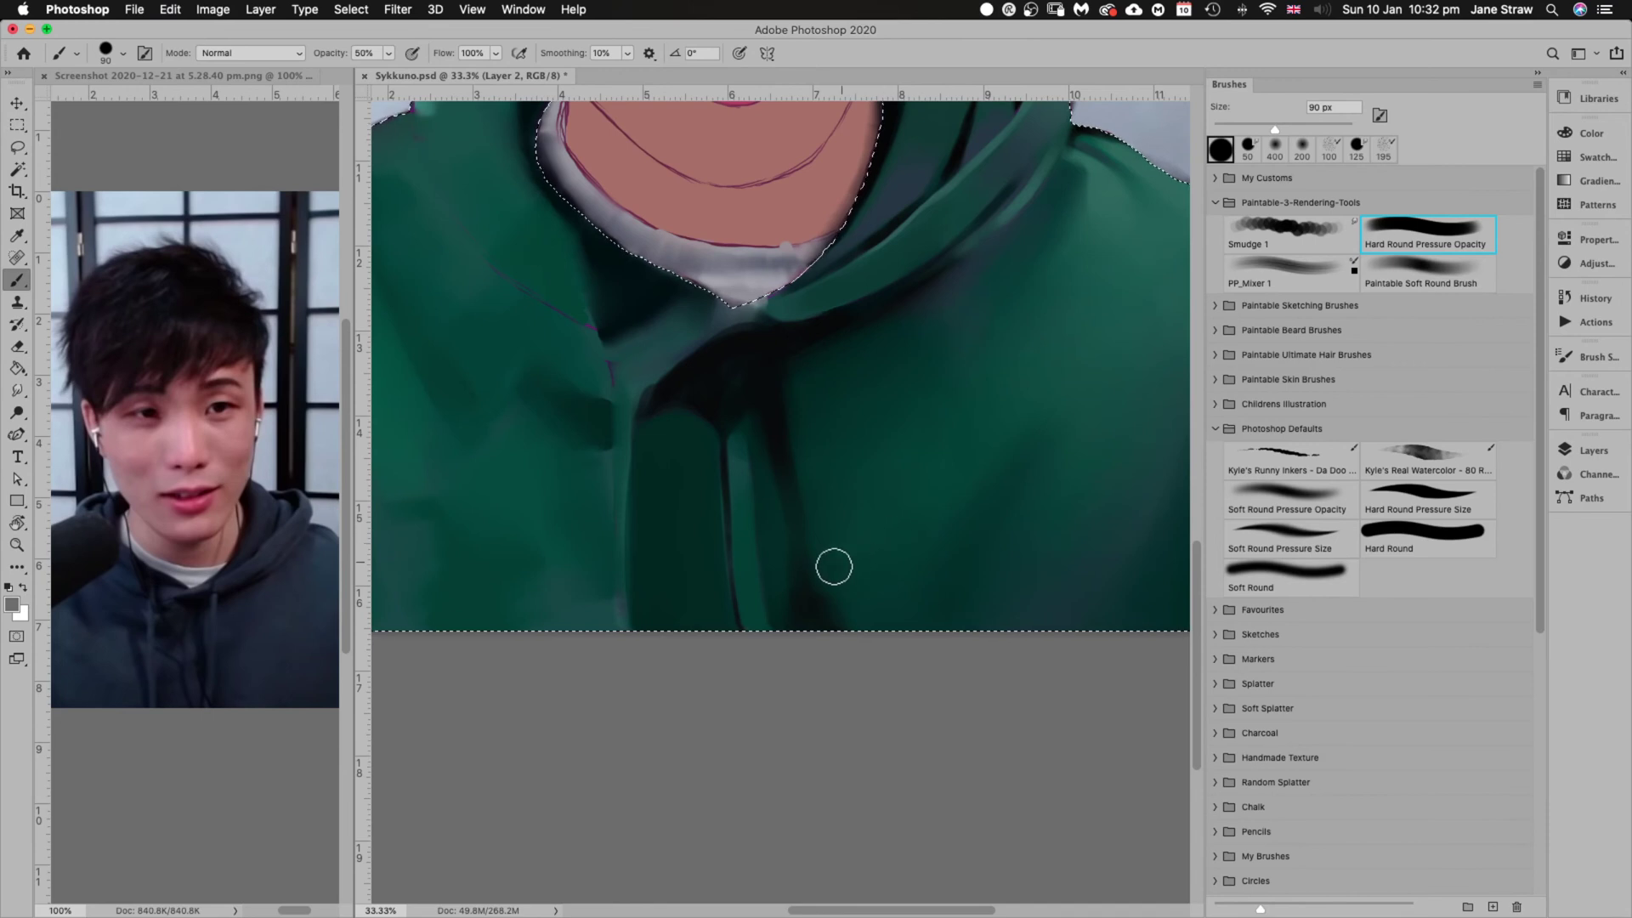
alt+click(771, 509)
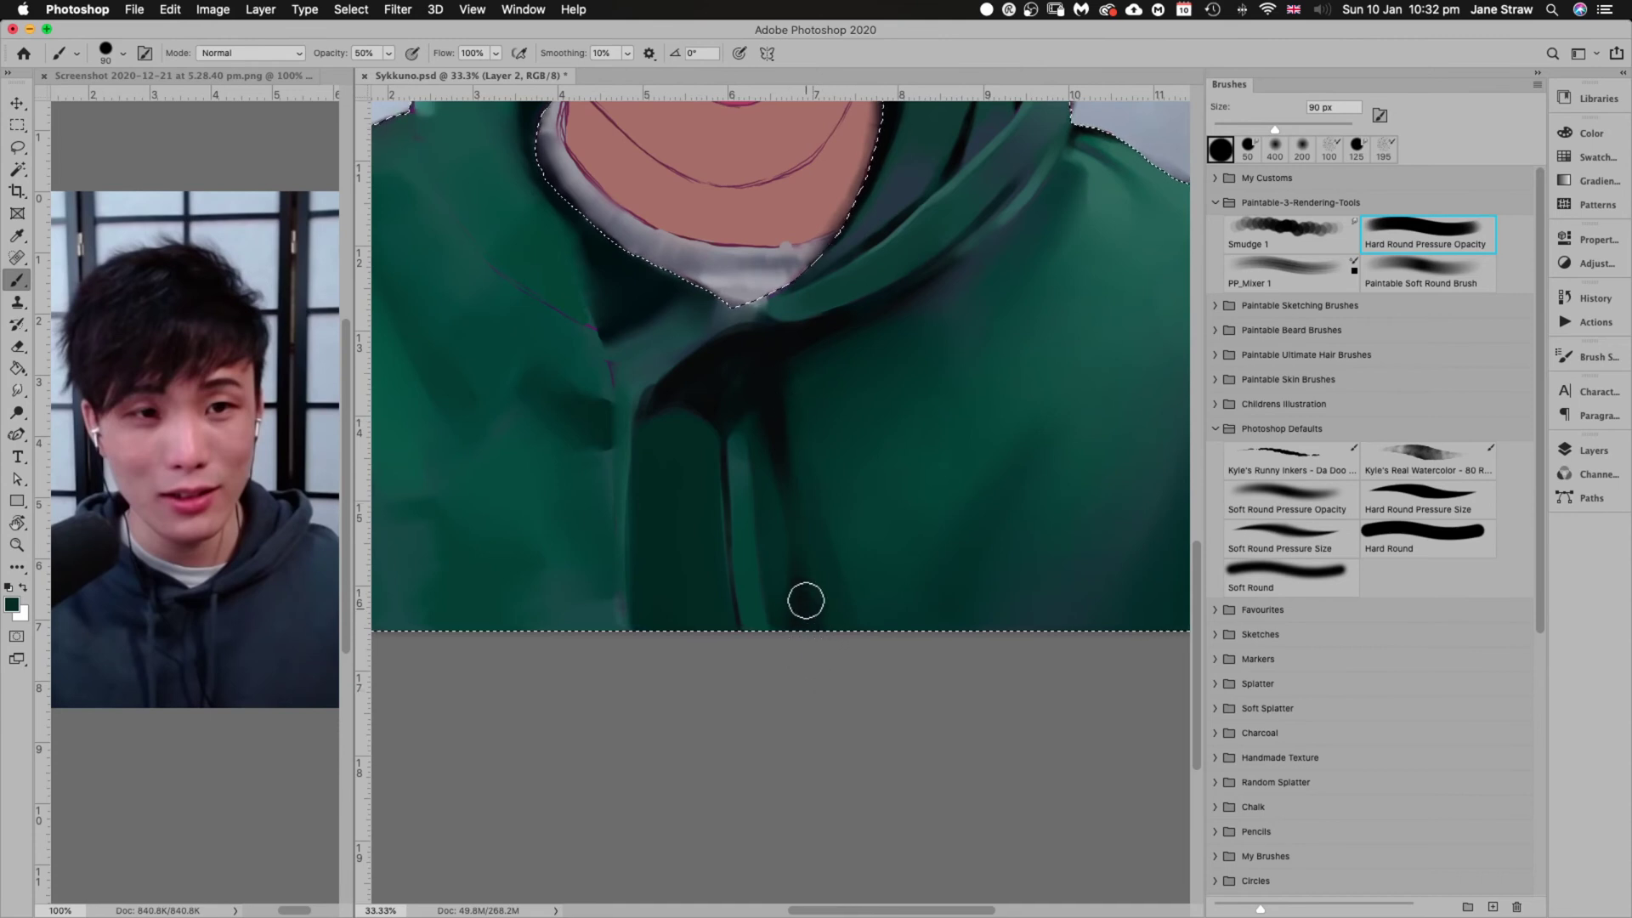
key(bracketright)
key(bracketright)
key(bracketright)
key(bracketright)
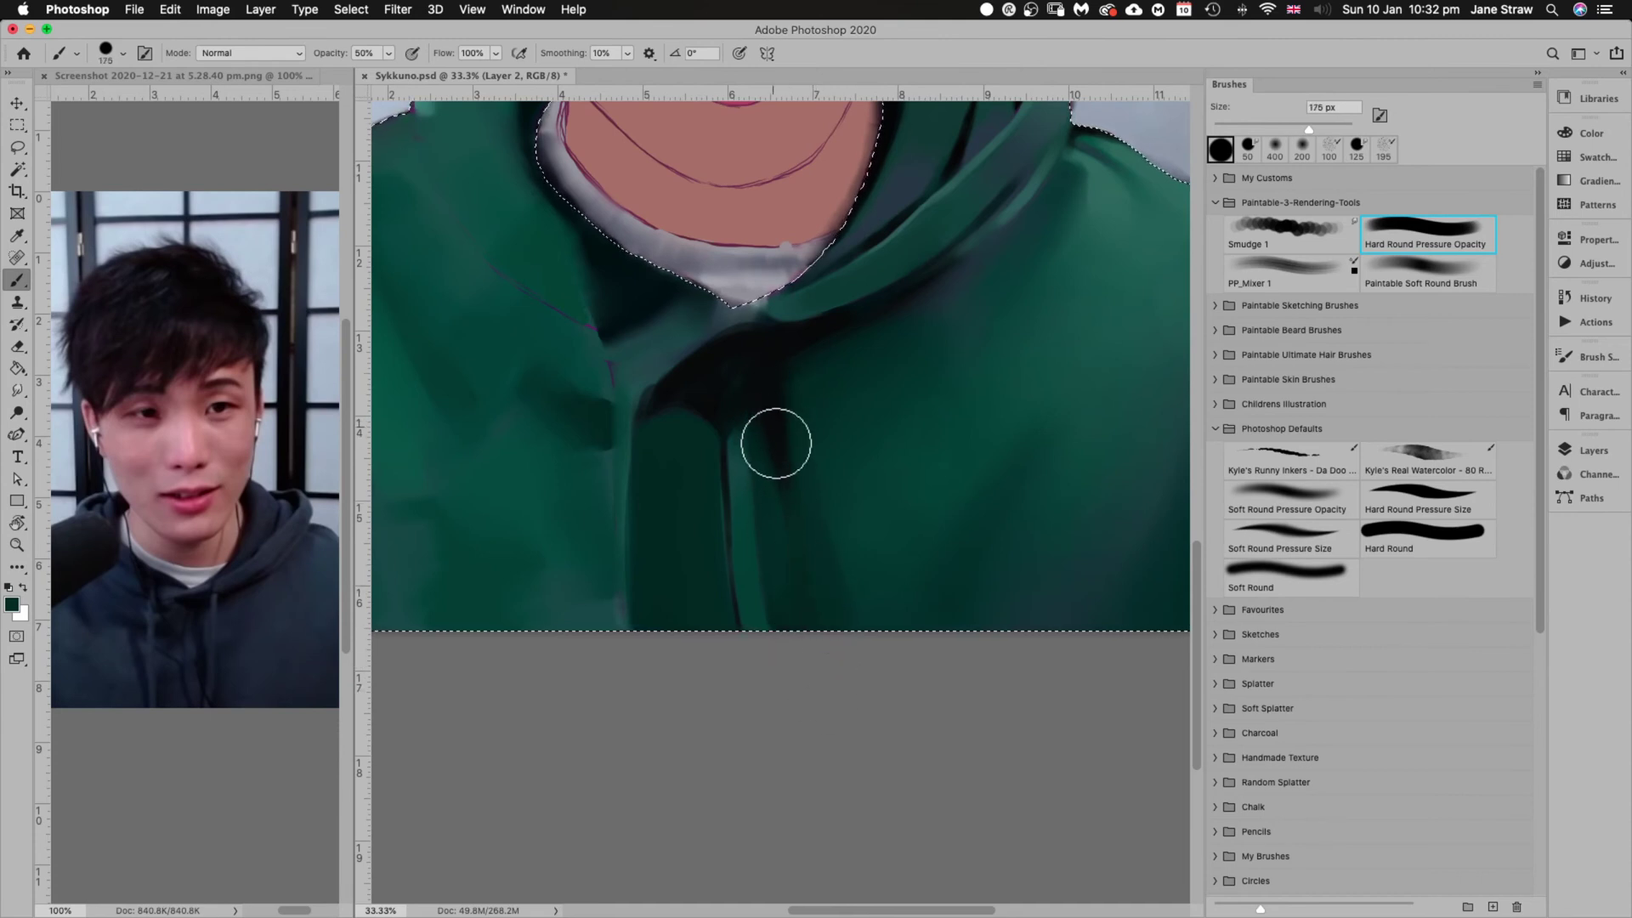
mouse_move(776, 443)
mouse_down()
mouse_move(834, 693)
mouse_move(770, 384)
mouse_move(834, 671)
mouse_up()
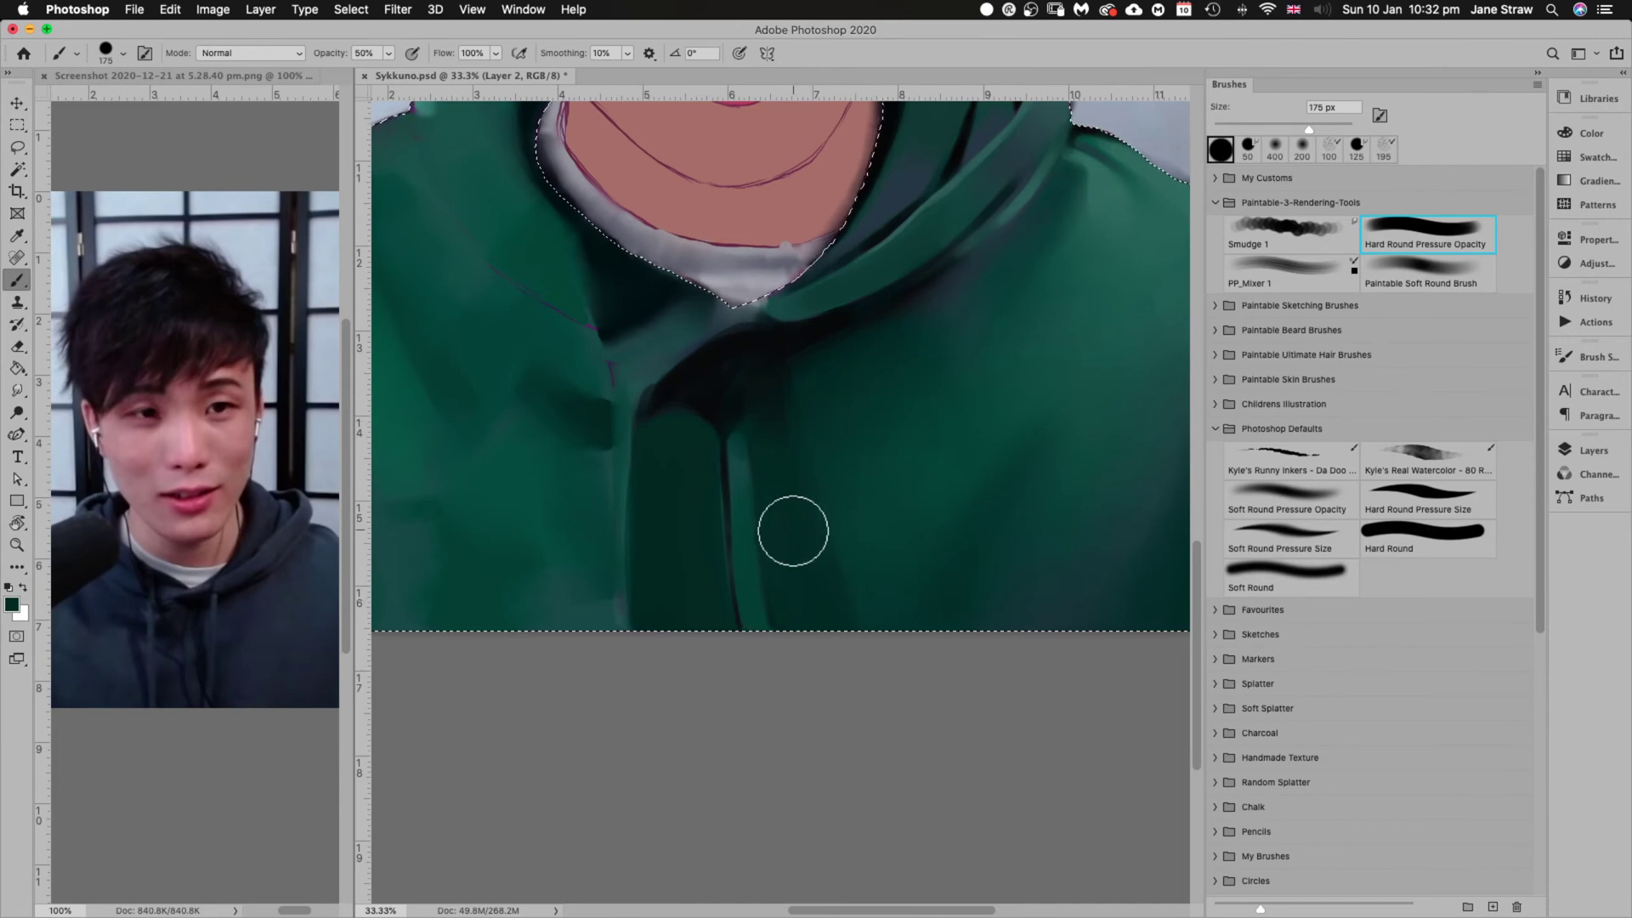
Sample the chest green and blend the dark fold's right edge at 125 px, switching to Paintable Soft Round Brush at 200 px
key(bracketleft)
key(bracketleft)
alt+click(850, 541)
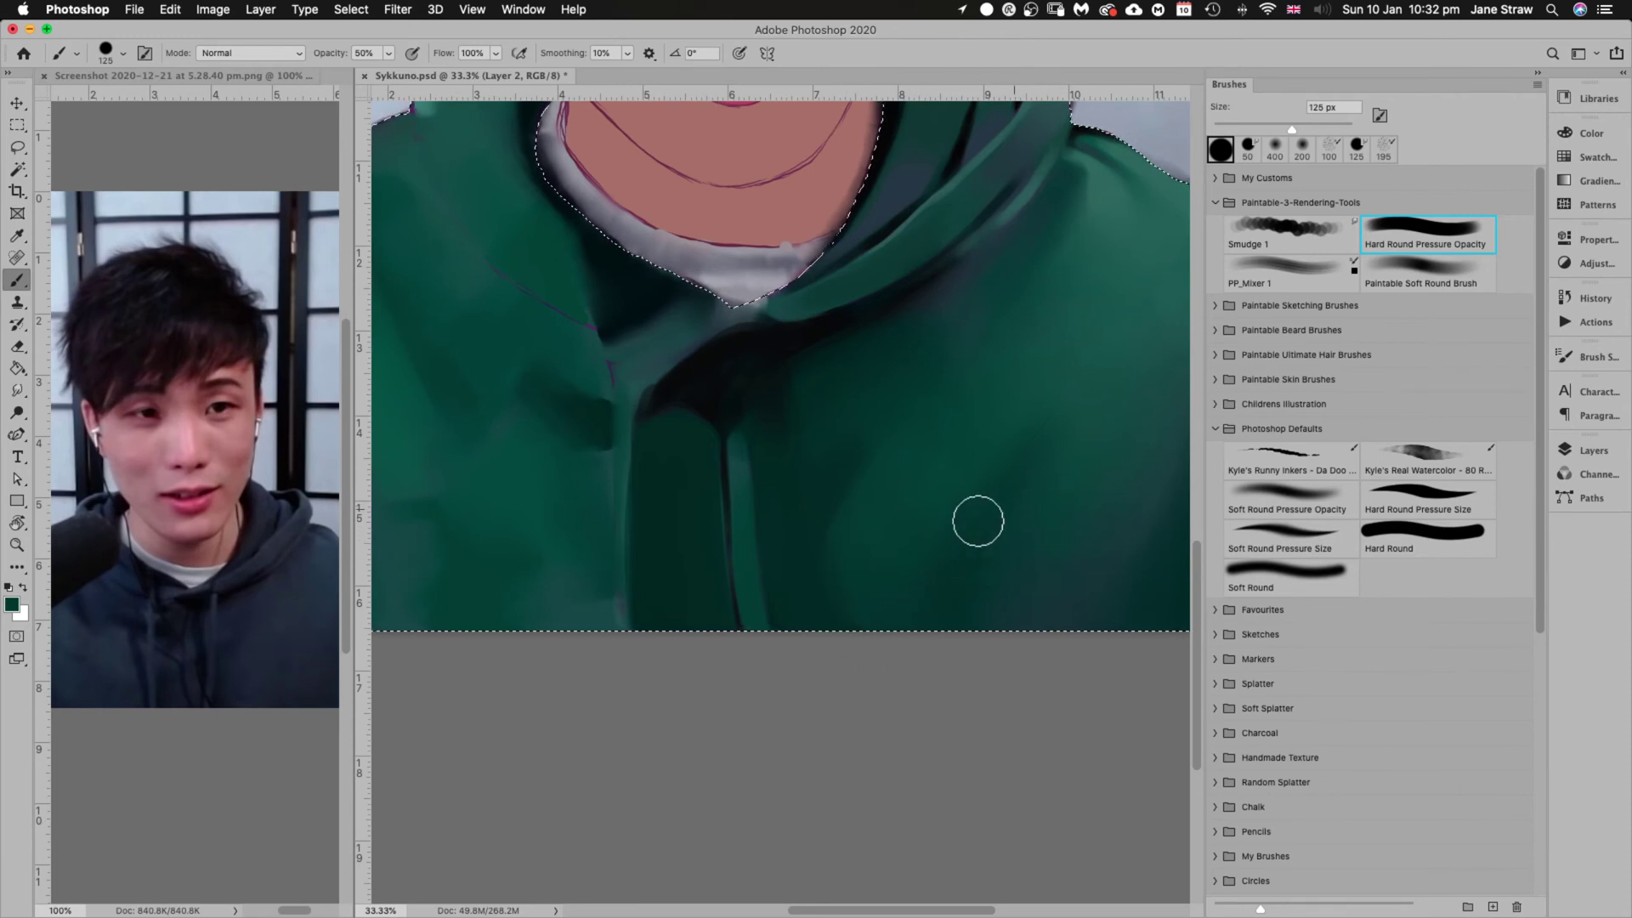
click(1445, 276)
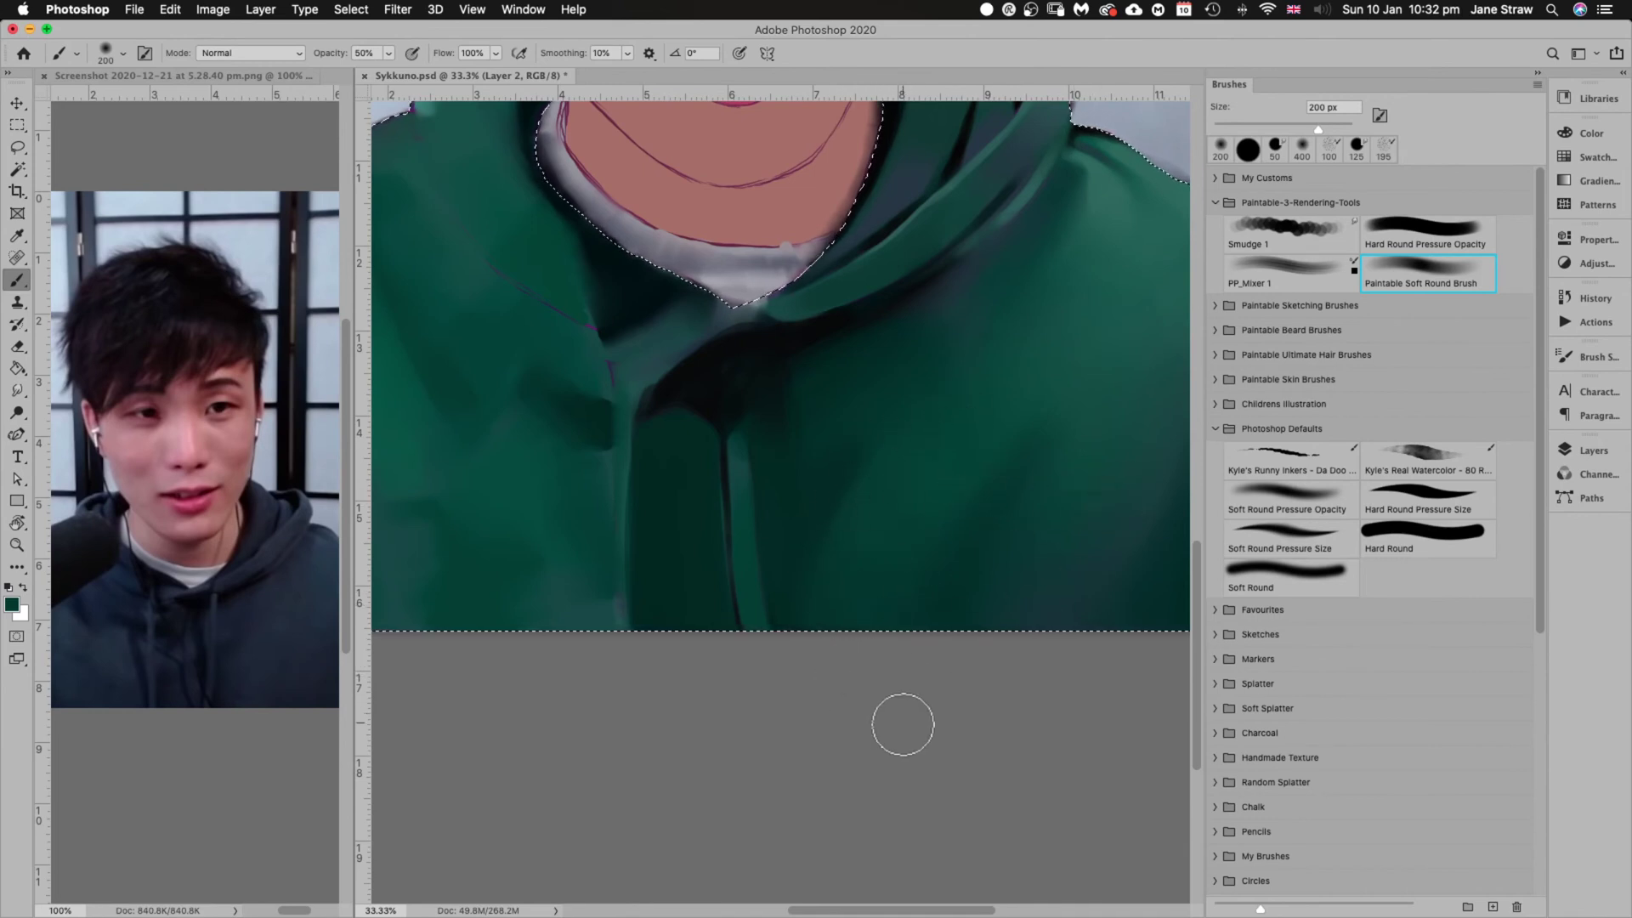
Sample the near-black shadow under the hood and paint a long vertical fold right of the drawstring with Hard Round Pressure Opacity at 80 px
click(1428, 234)
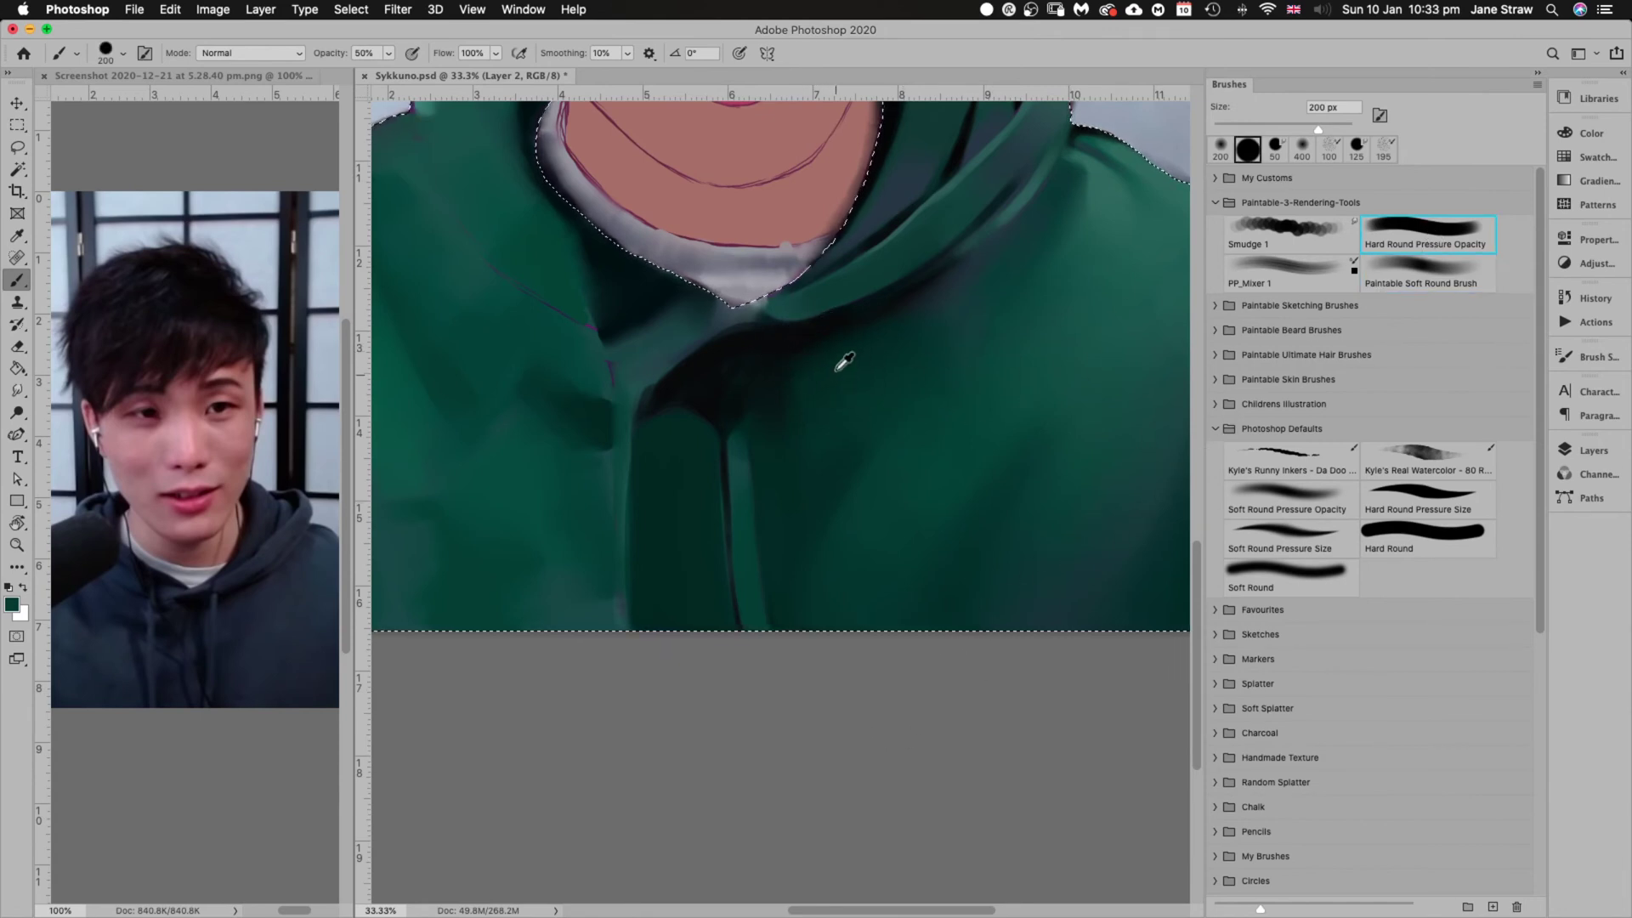
alt+click(774, 347)
key(bracketleft)
key(bracketleft)
key(bracketleft)
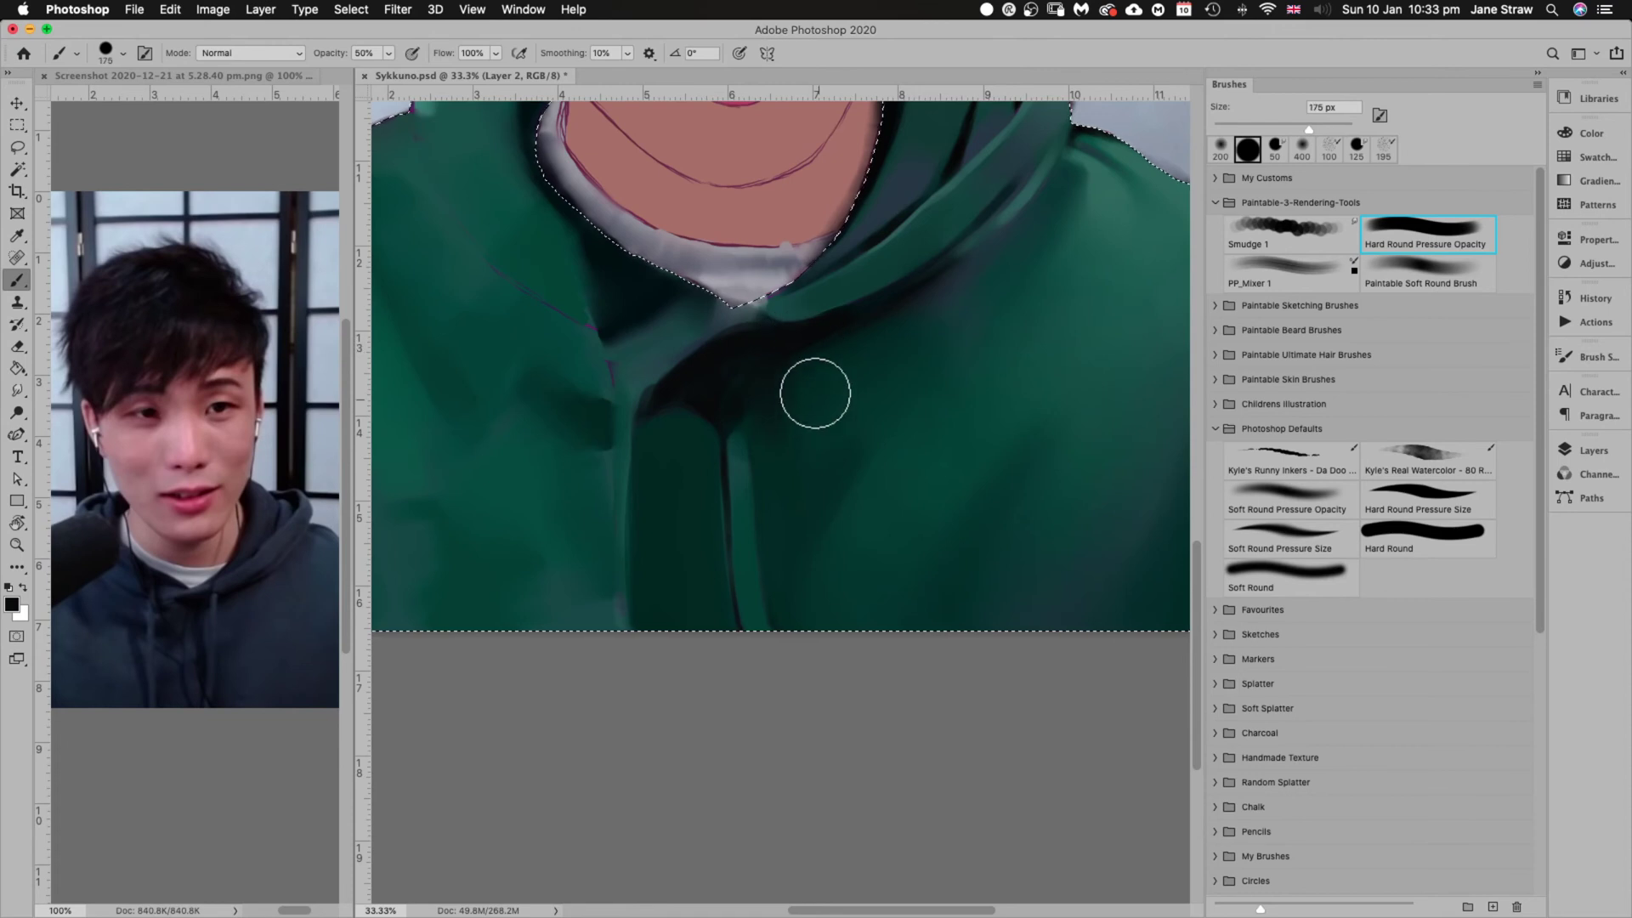
key(bracketleft)
key(bracketleft)
key(bracketleft)
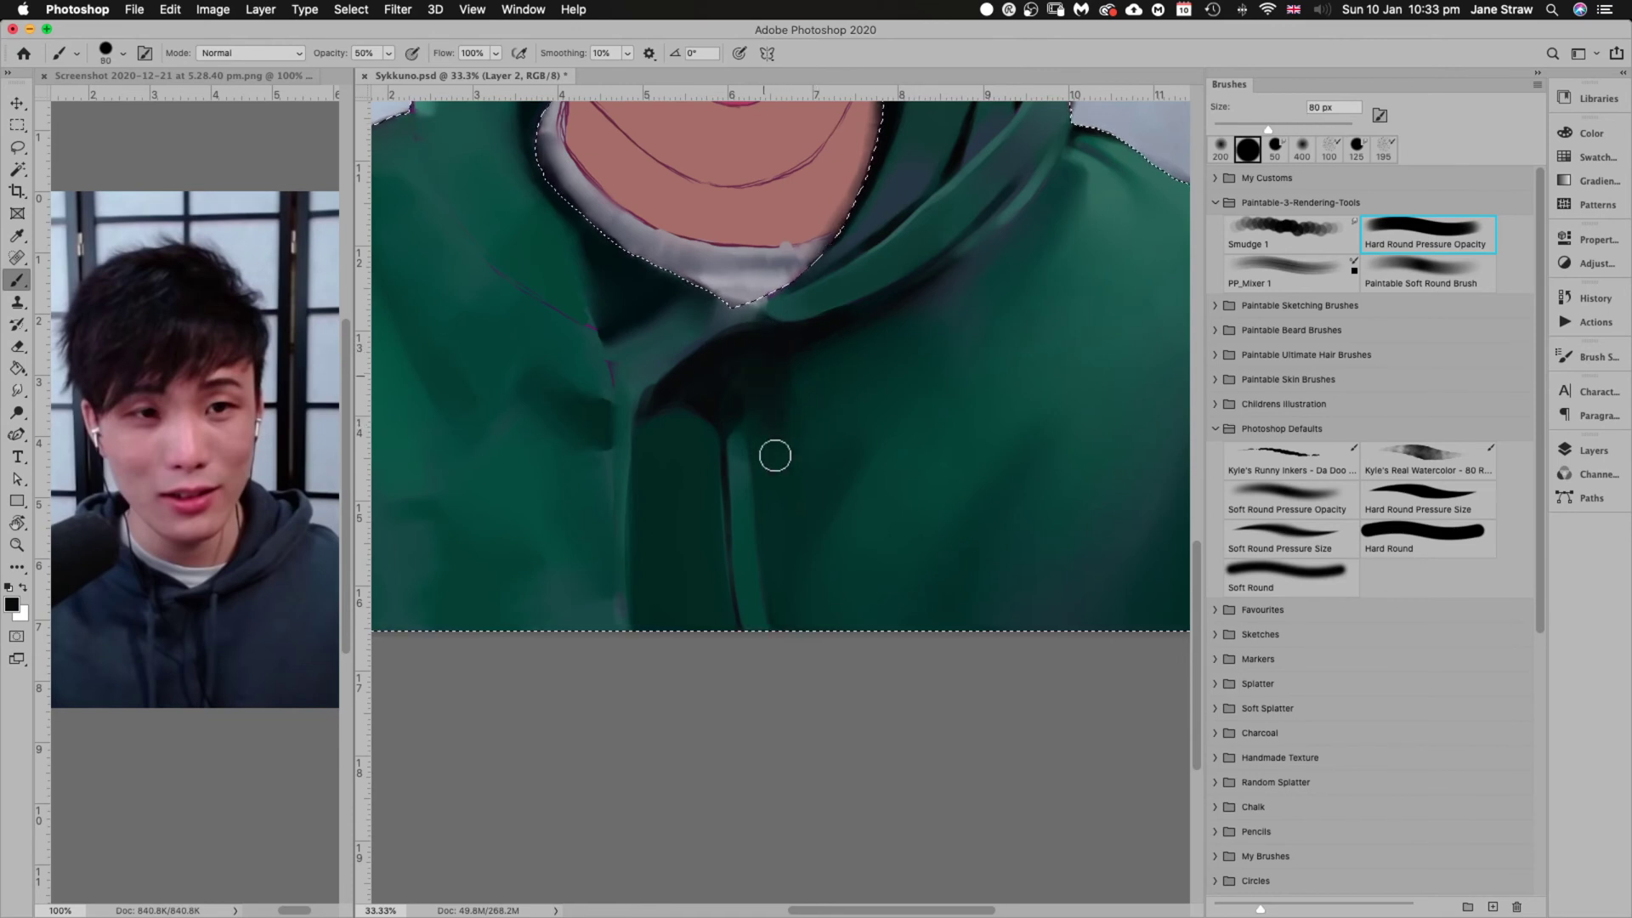
mouse_move(776, 456)
mouse_down()
mouse_move(763, 363)
mouse_move(792, 589)
mouse_move(790, 404)
mouse_move(783, 478)
mouse_move(769, 387)
mouse_move(794, 560)
mouse_move(766, 379)
mouse_move(804, 664)
mouse_move(778, 492)
mouse_move(792, 486)
mouse_move(795, 648)
mouse_up()
drag(777, 425, 785, 640)
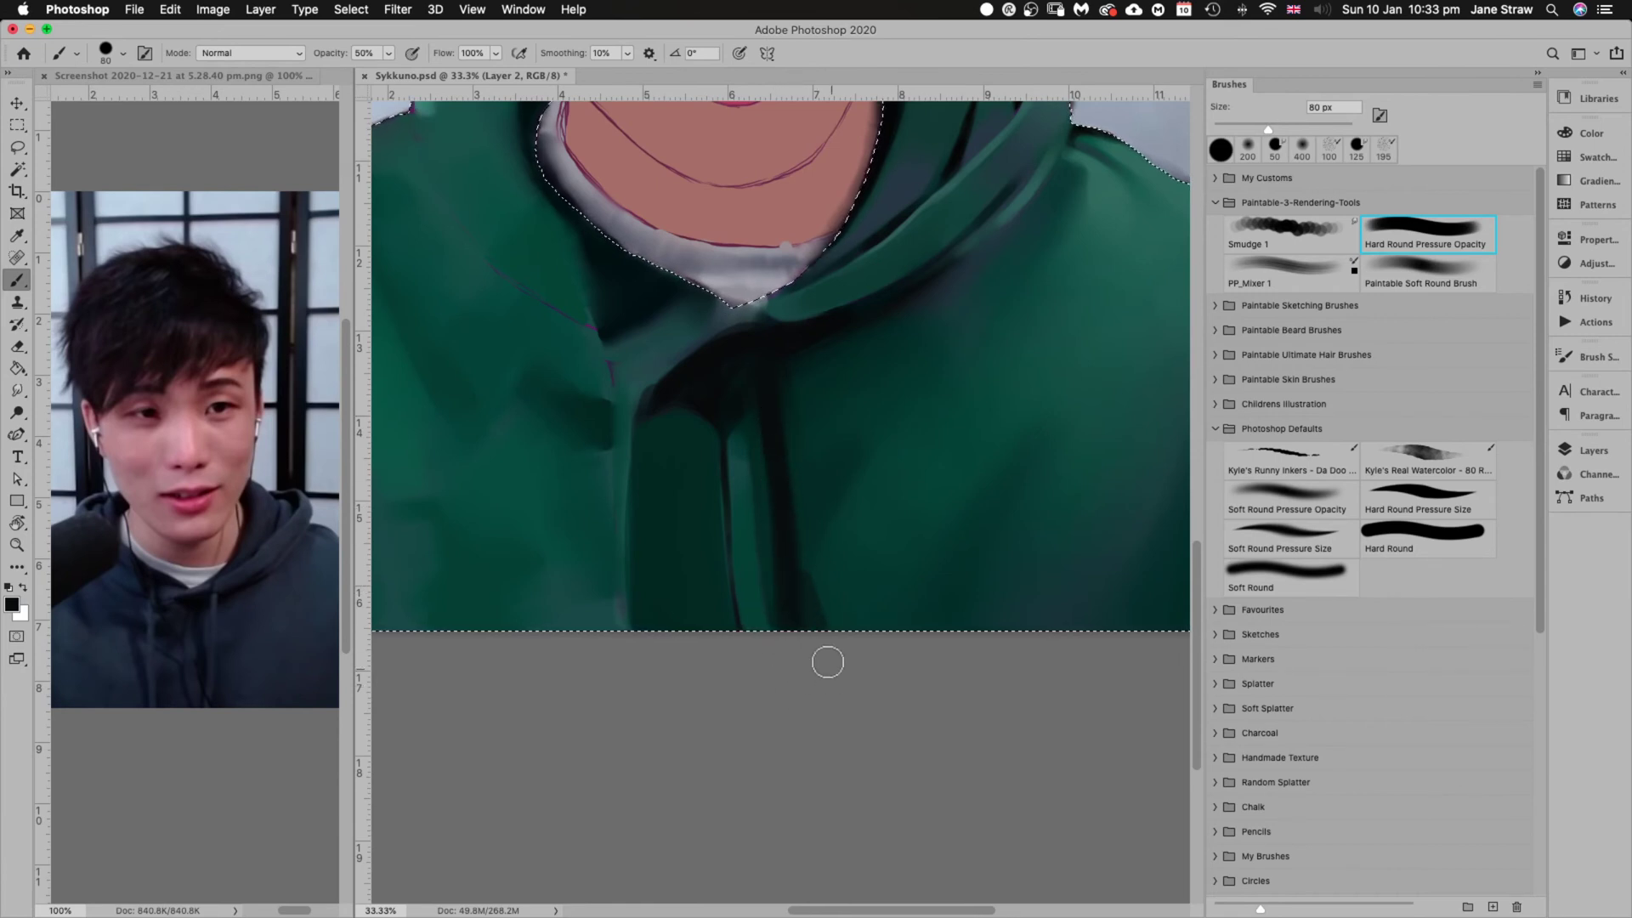
drag(775, 451, 808, 613)
Refine the edges of the dark vertical fold with sampled hoodie greens at 35 px, undoing one stroke and lowering brush opacity to 20%
alt+click(839, 415)
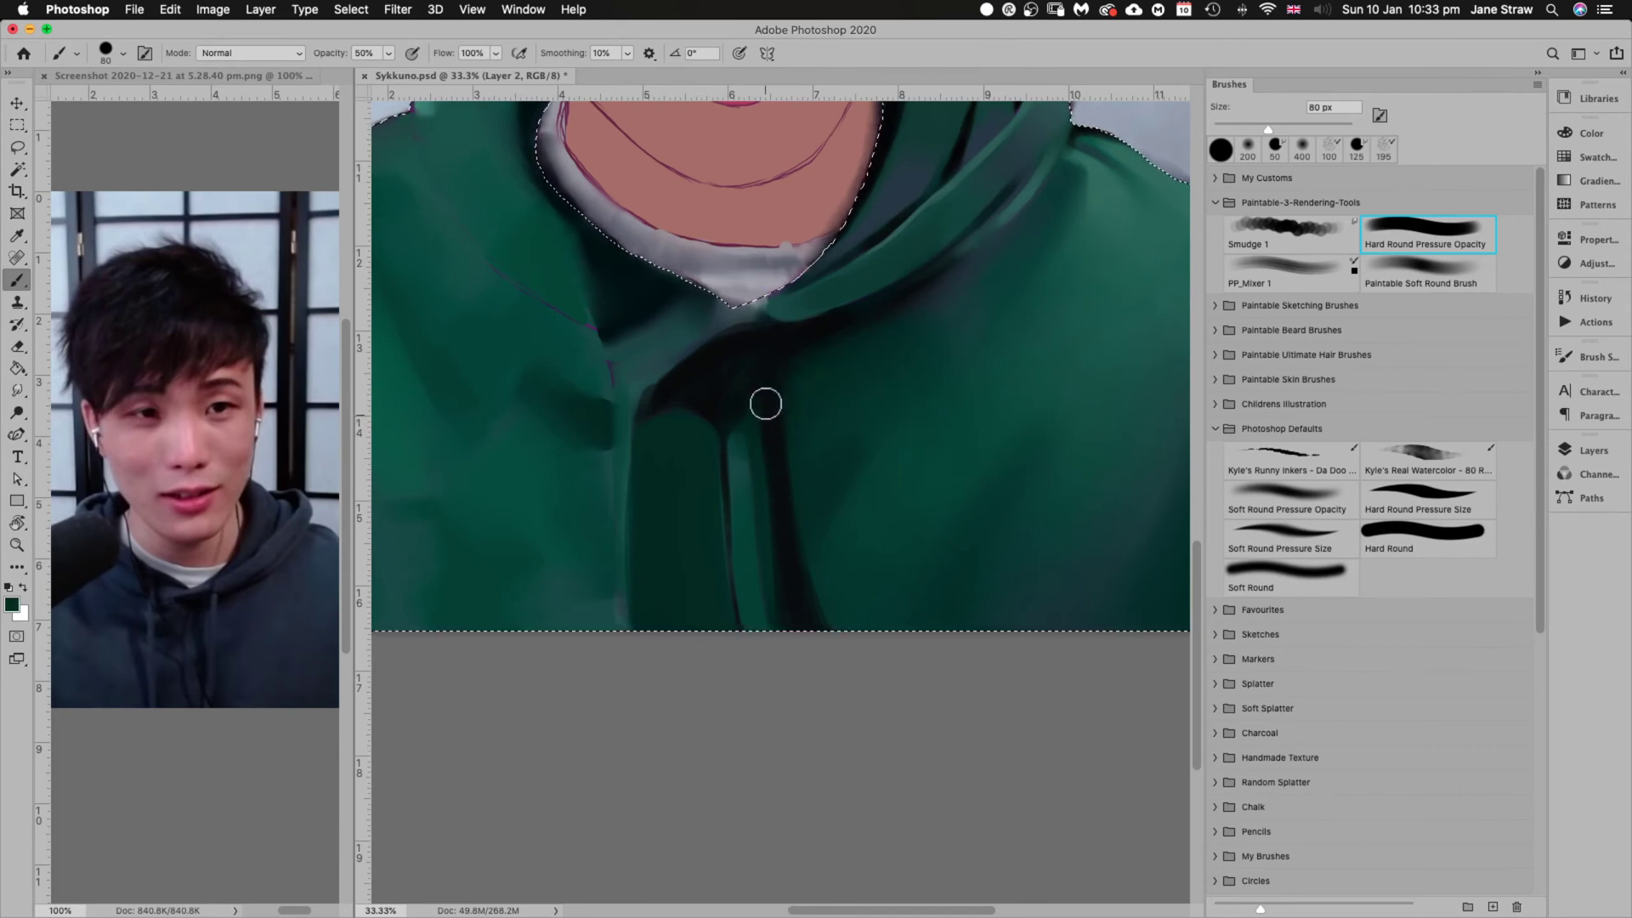
key(bracketleft)
key(bracketleft)
key(bracketleft)
key(bracketleft)
alt+click(1116, 209)
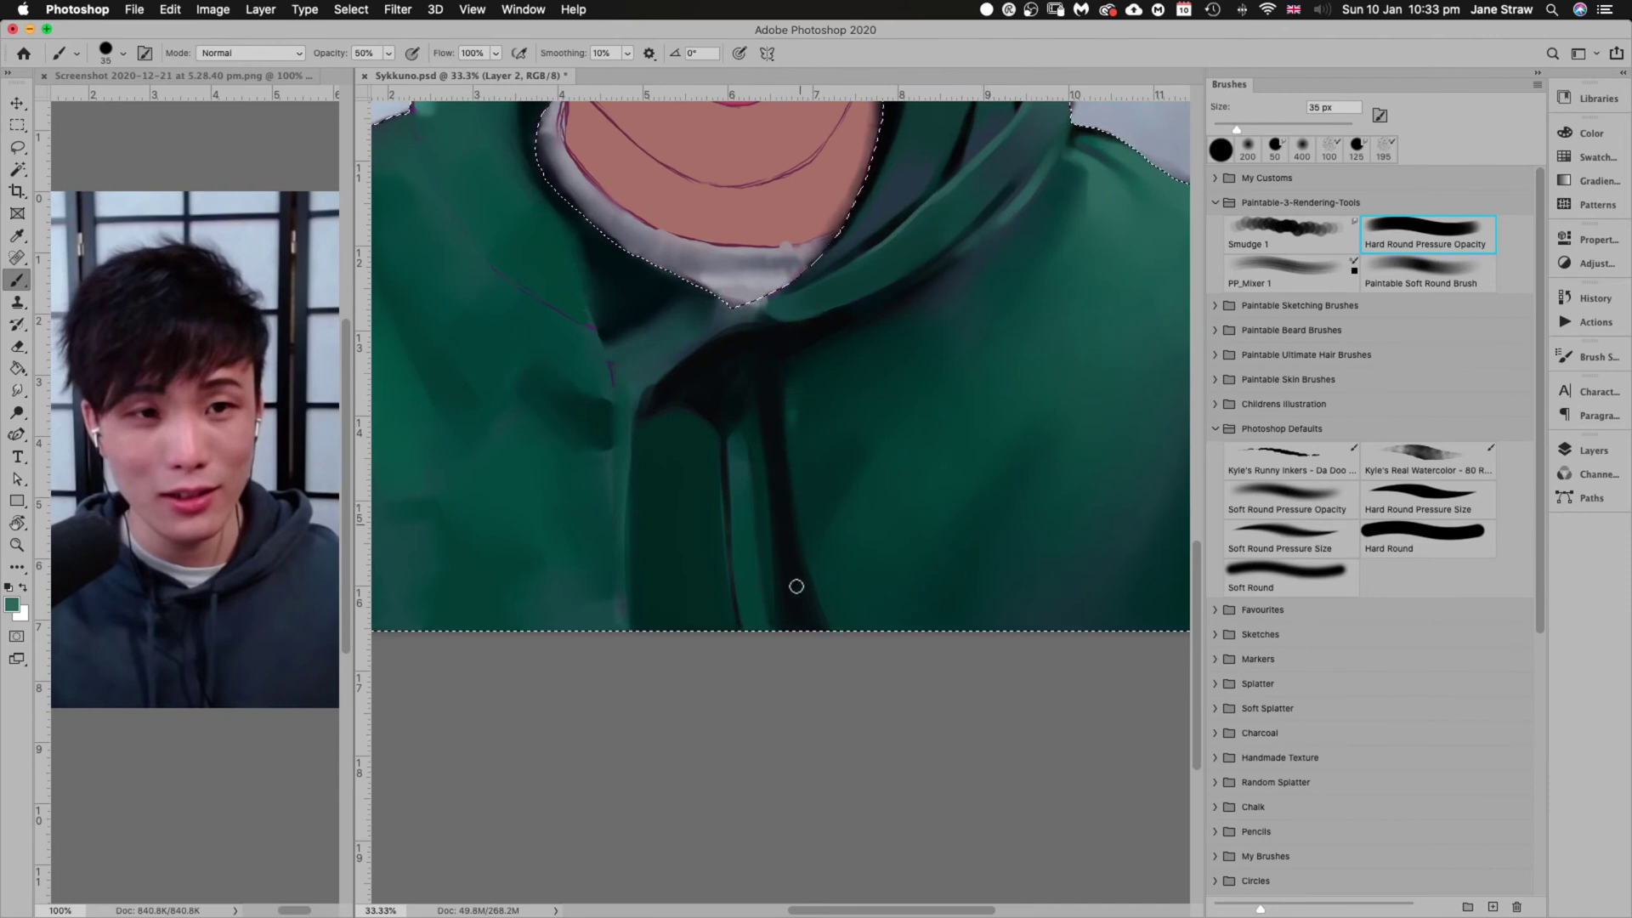
key(super+z)
key(2)
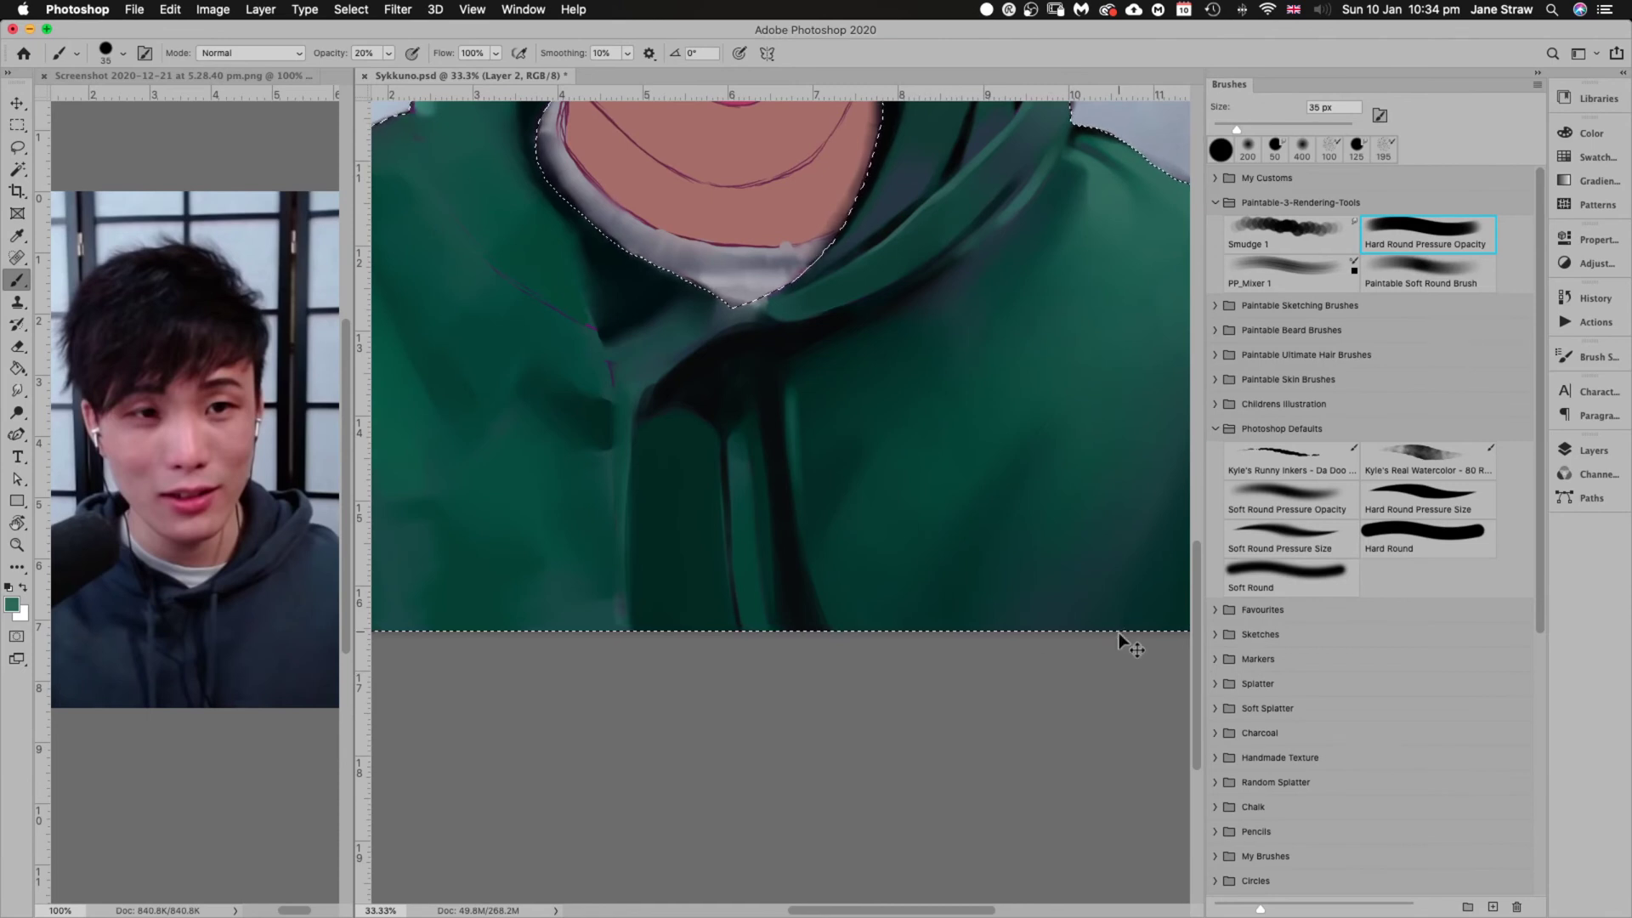
Check the whole portrait and undo the most recent light green strokes on the hoodie
key(super+minus)
key(super+minus)
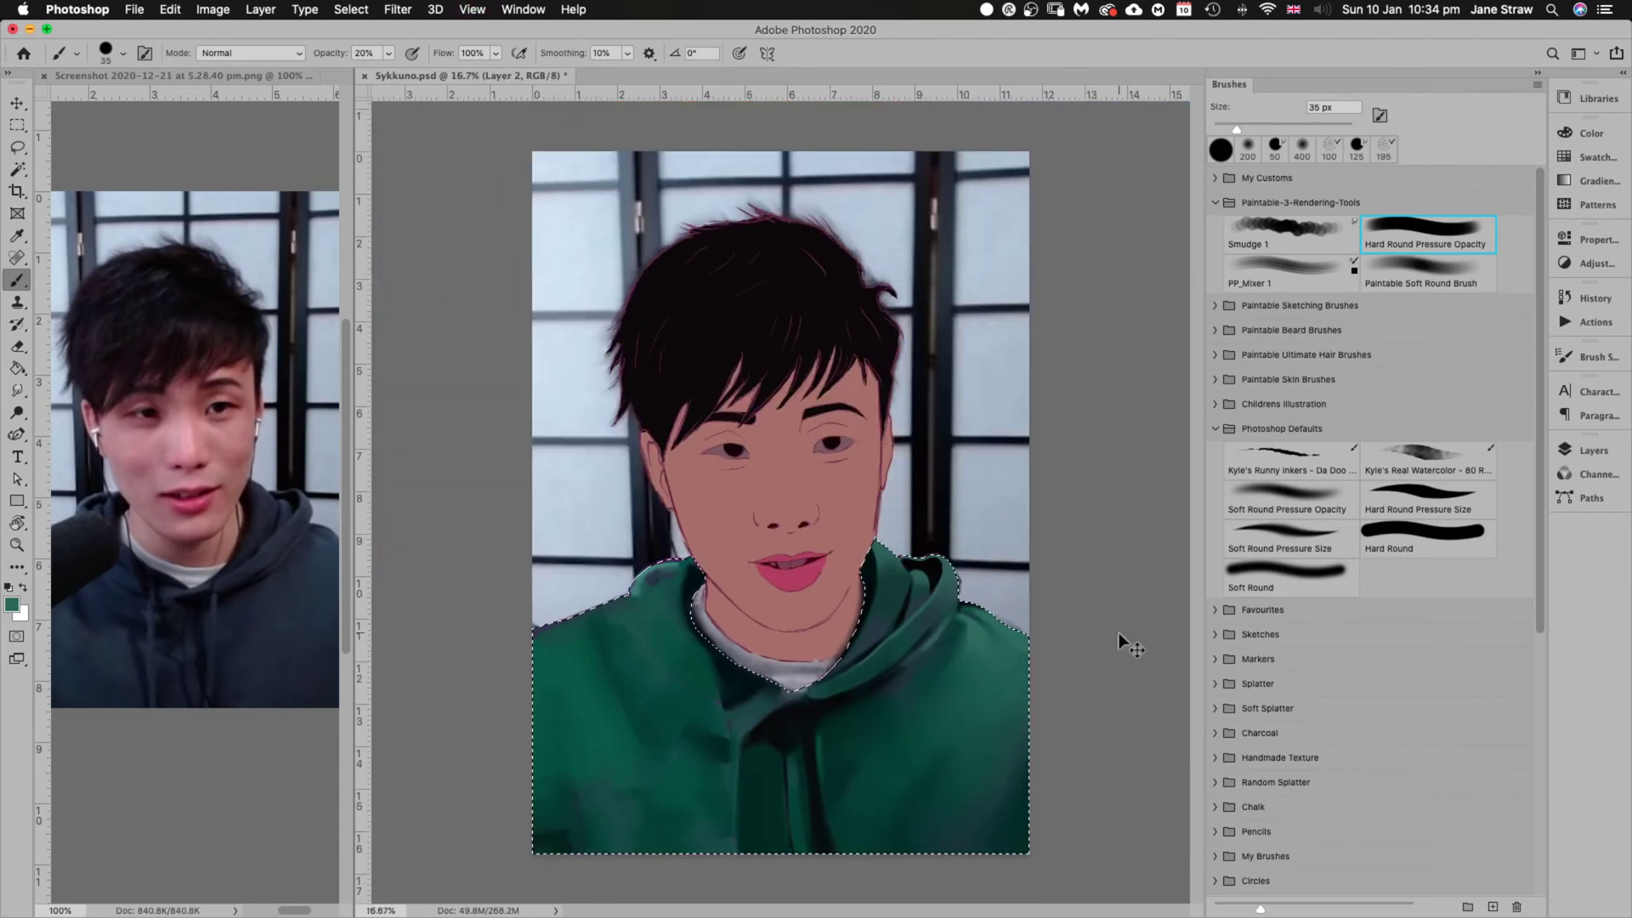
key(super+plus)
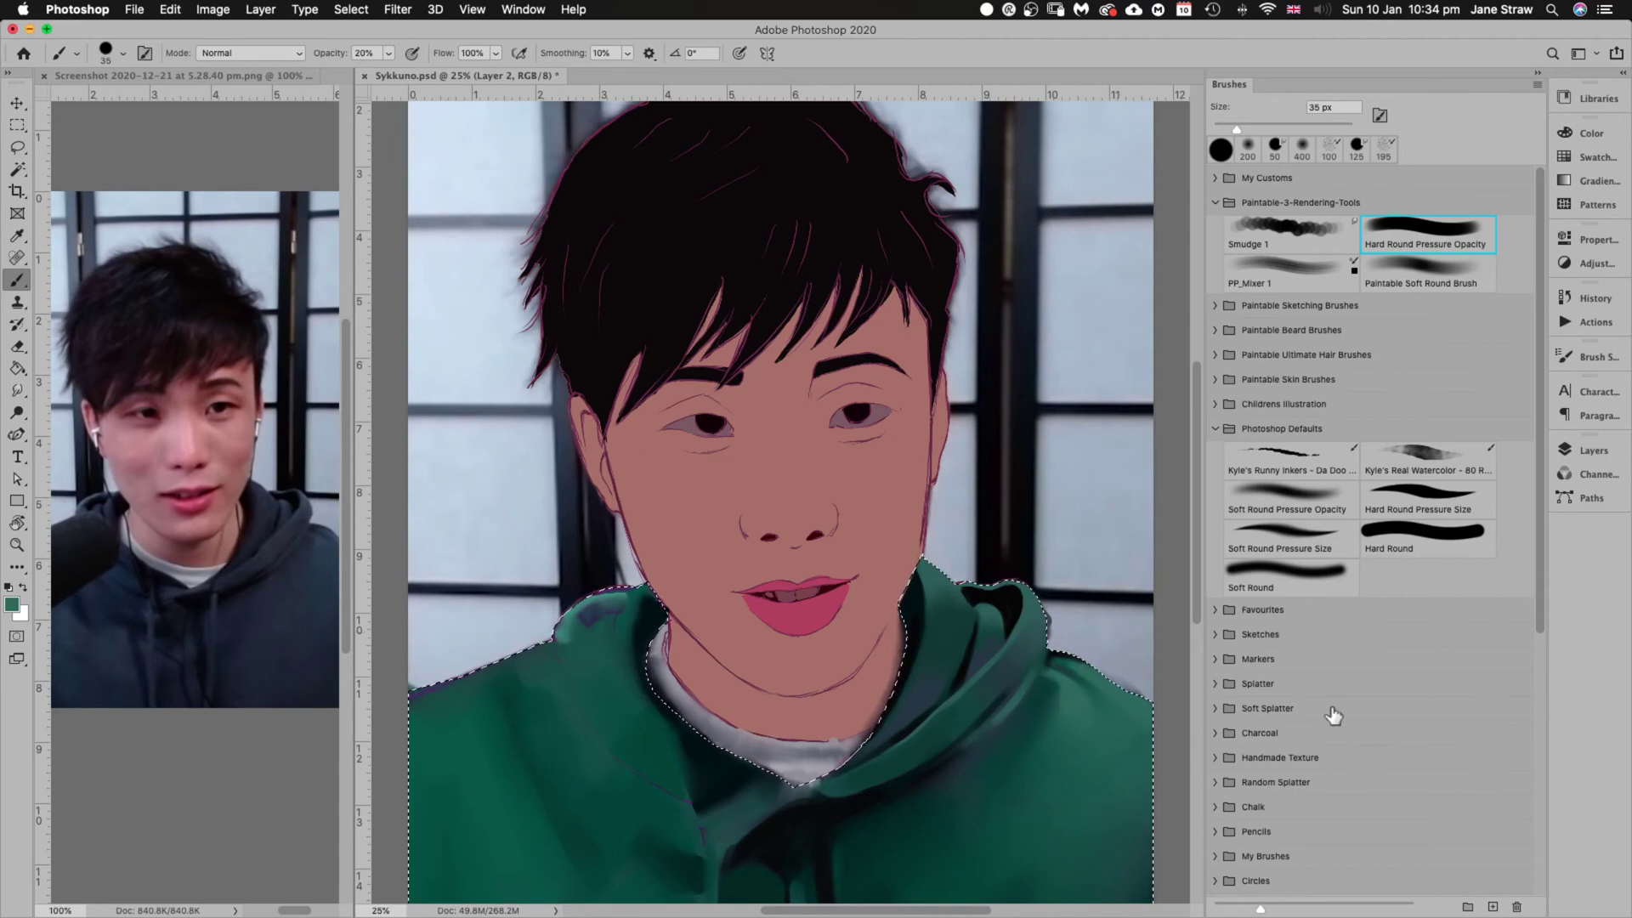
scroll(742, 701, down, 3)
scroll(741, 702, down, 2)
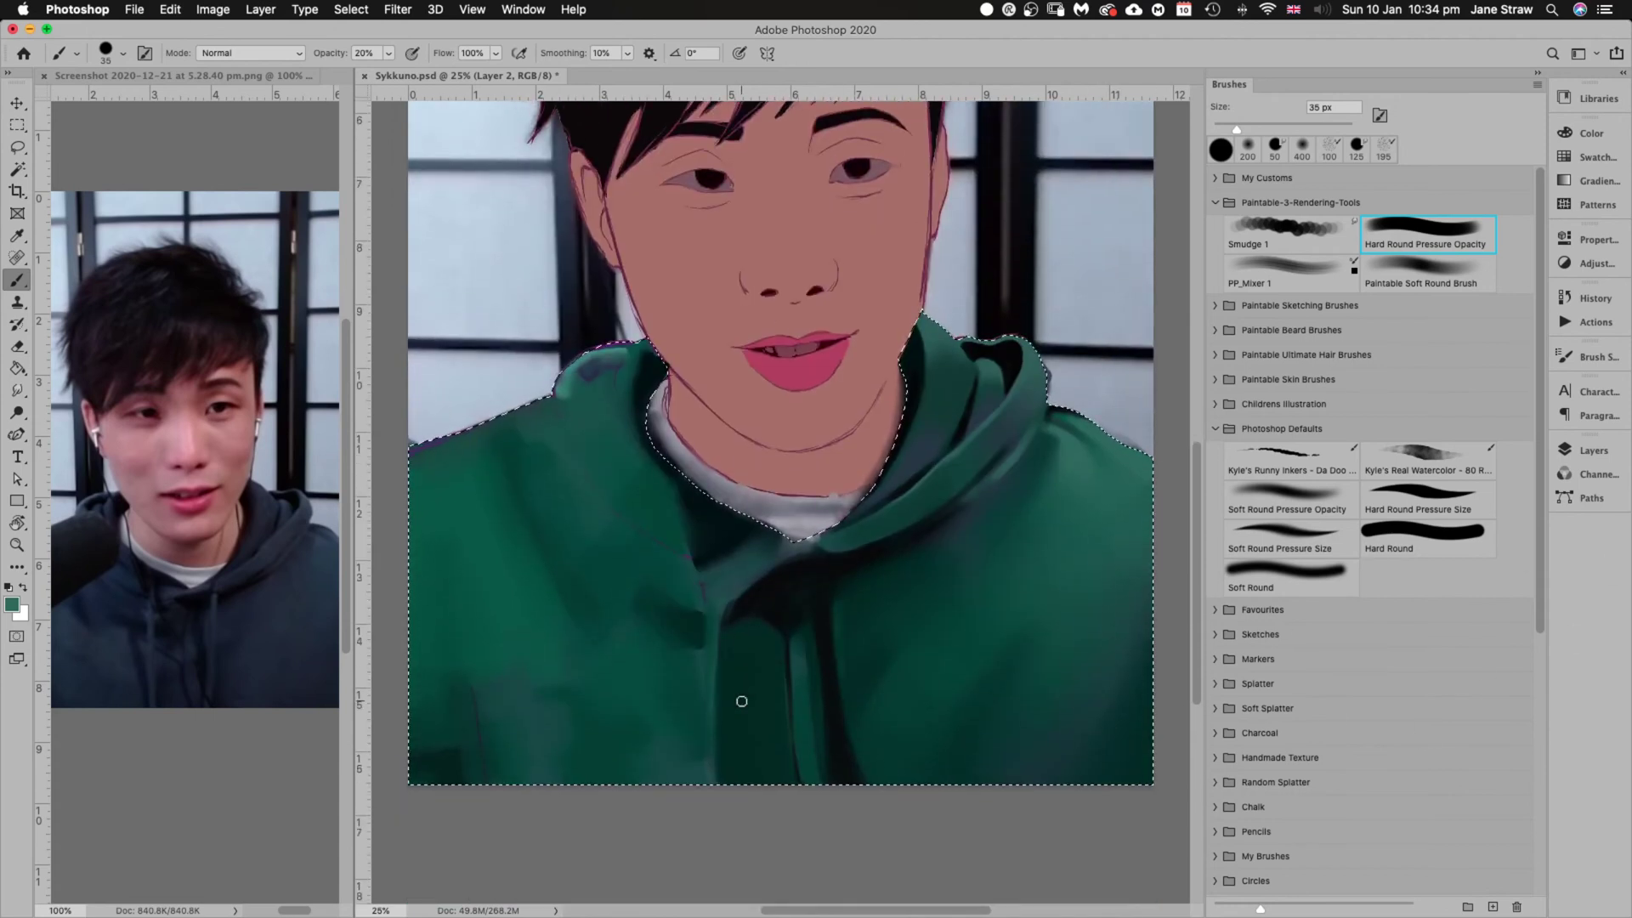
key(super+z)
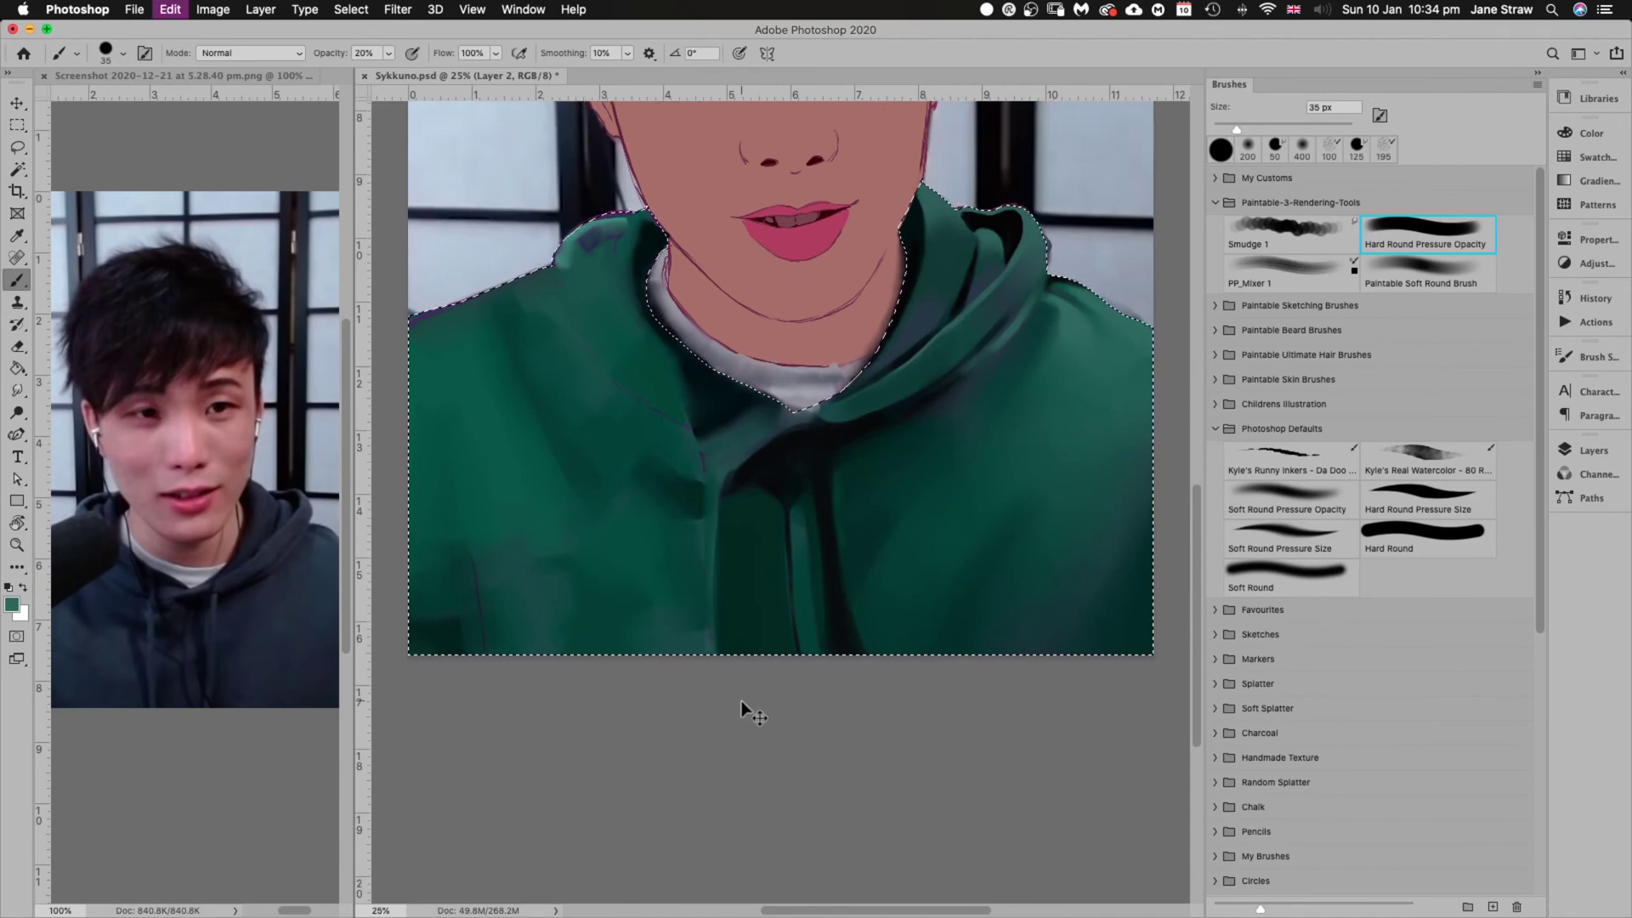
key(super+z)
key(super+z)
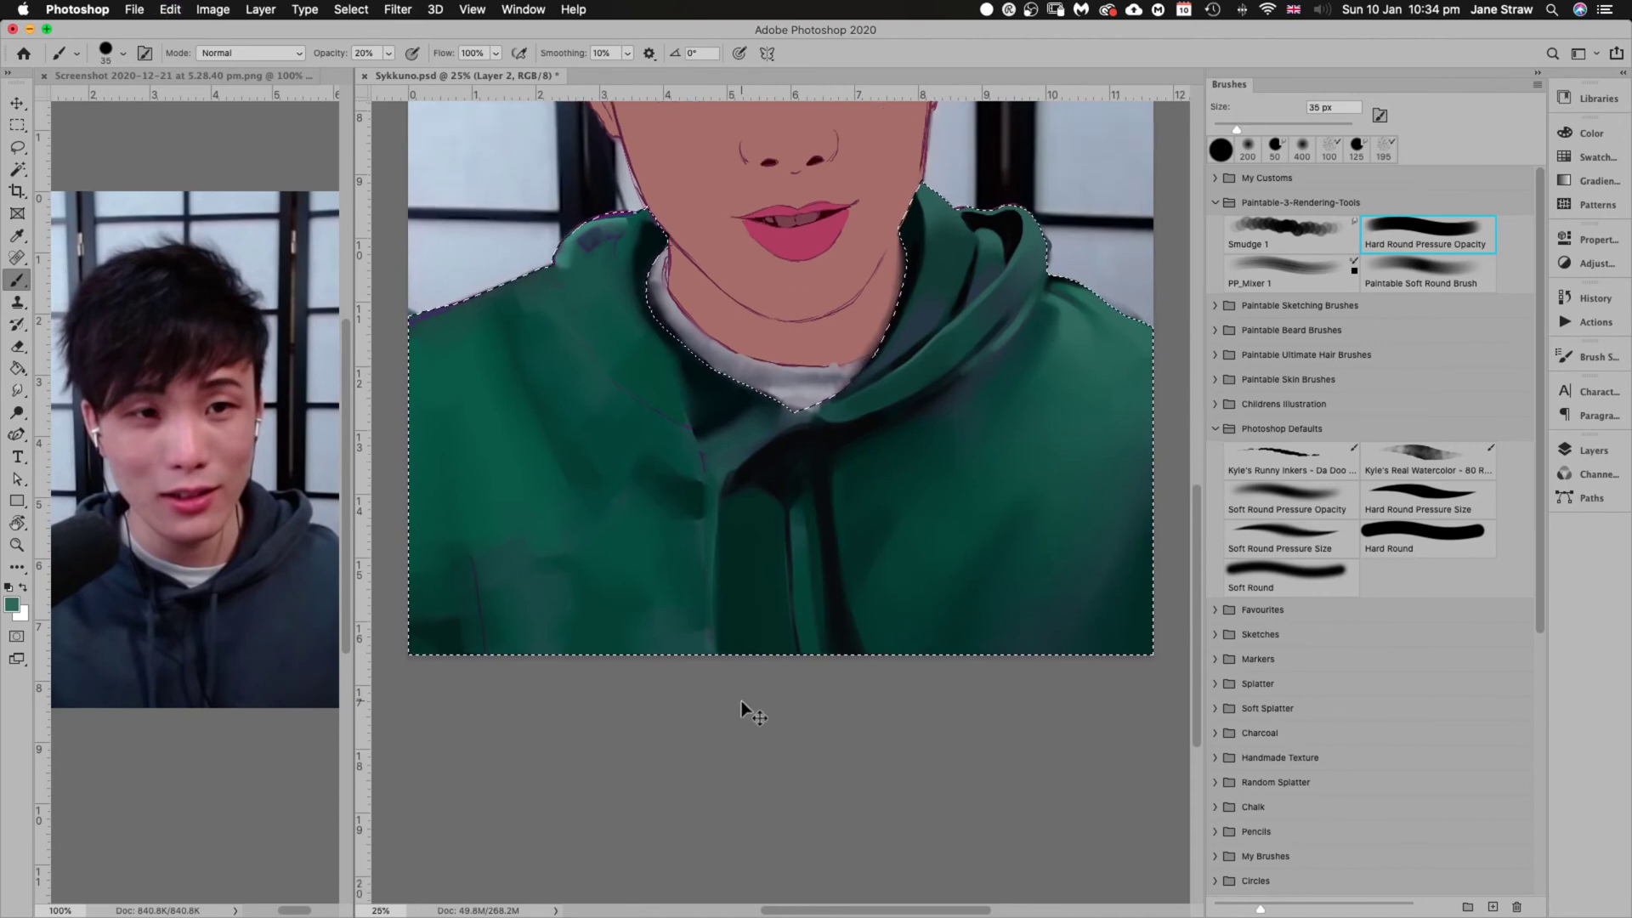
key(super+z)
key(super+z)
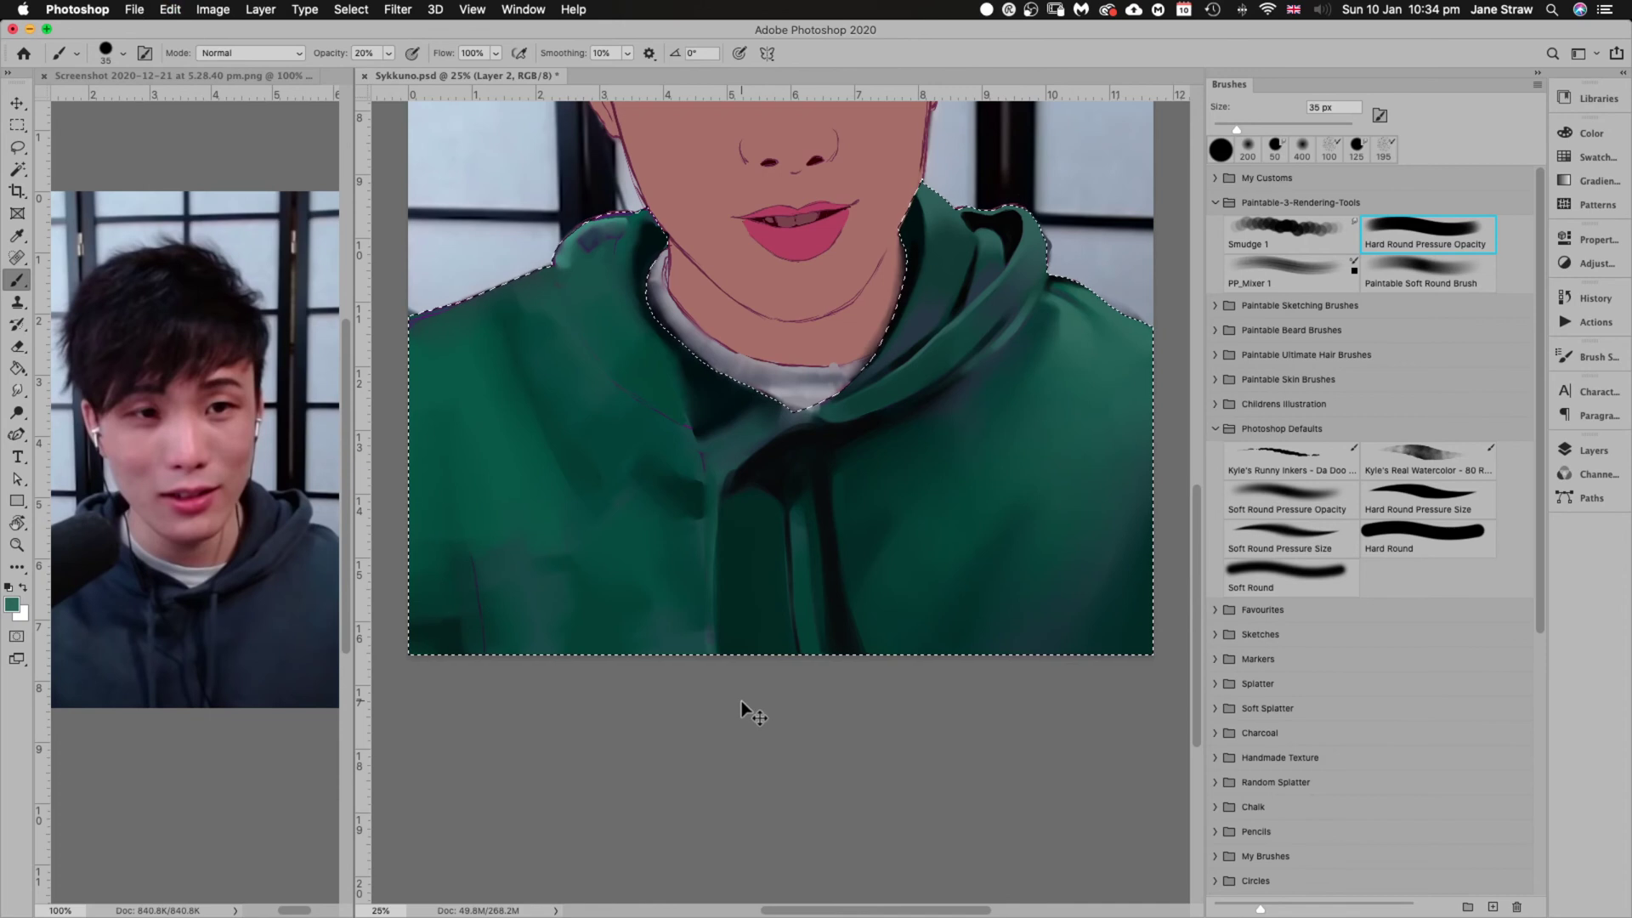
key(super+z)
key(super+z)
key(super+z)
key(super+z)
key(super+z)
Try soft grey dabs on the dark strip left of the drawstring at 80 px, and sample the shoulder's green
alt+click(1044, 400)
alt+click(772, 733)
key(bracketright)
key(bracketright)
key(bracketright)
key(bracketright)
key(bracketright)
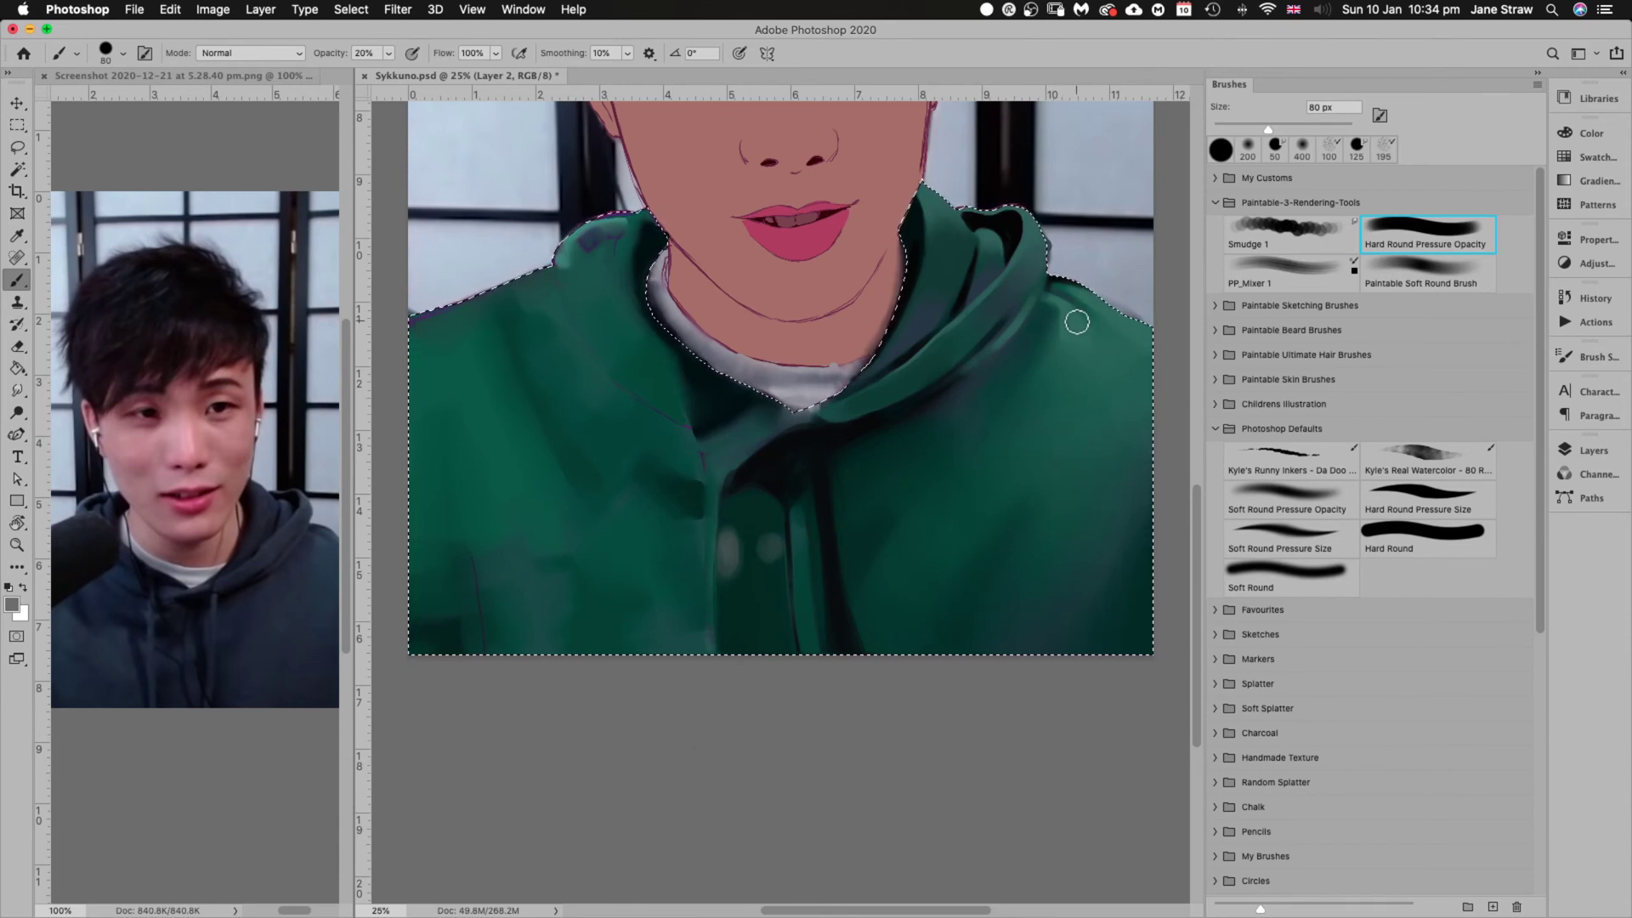
key(i)
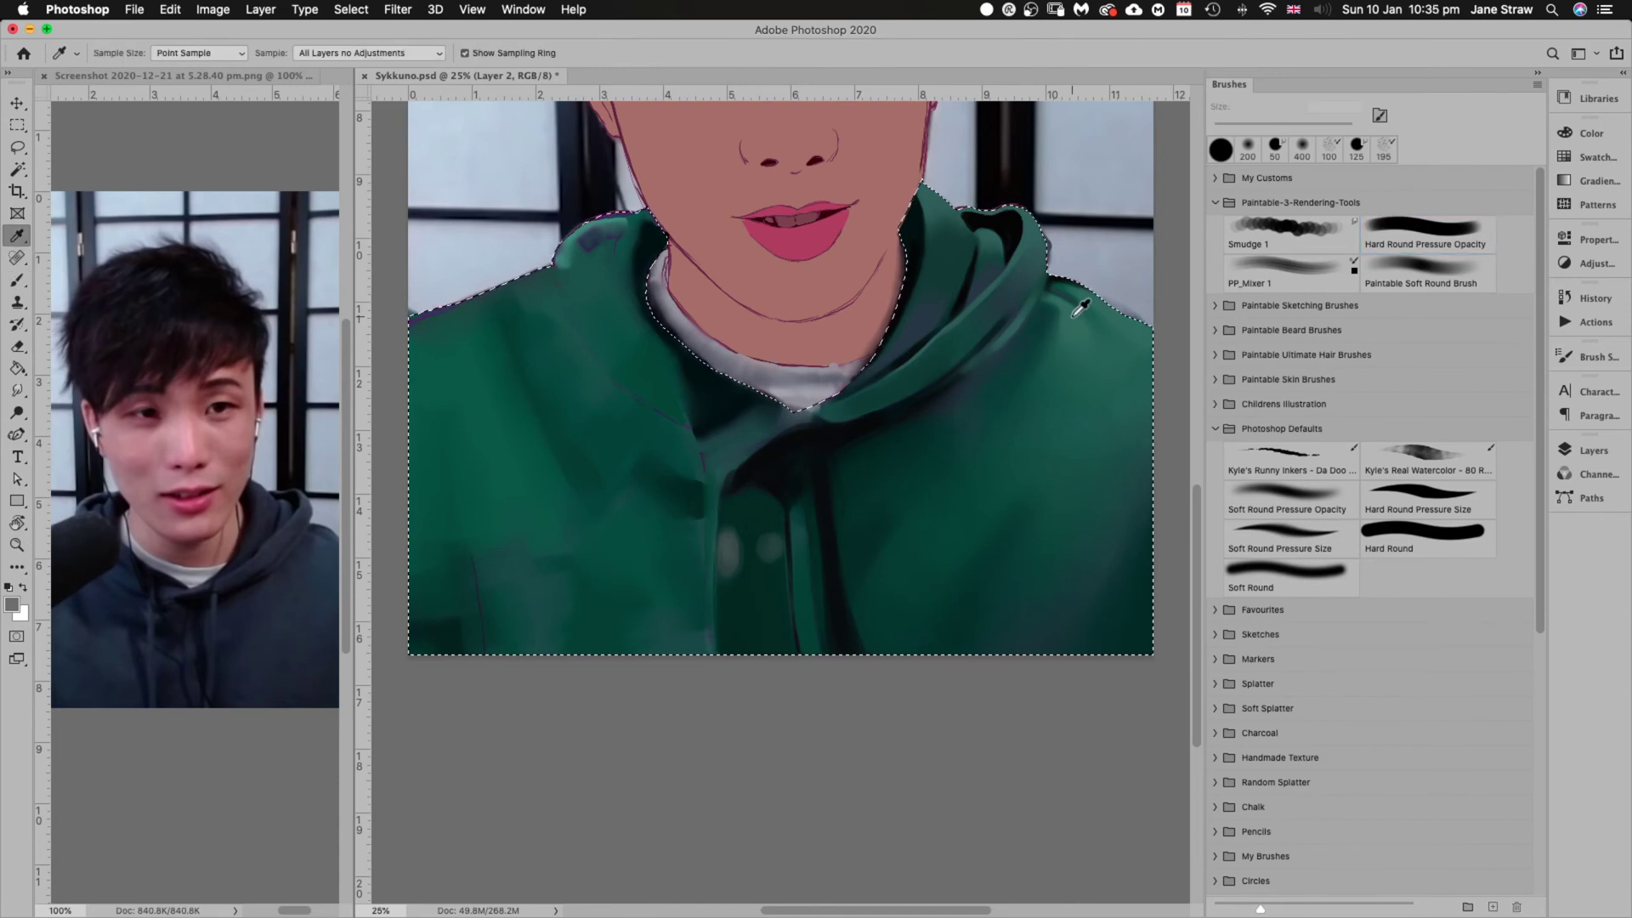
key(b)
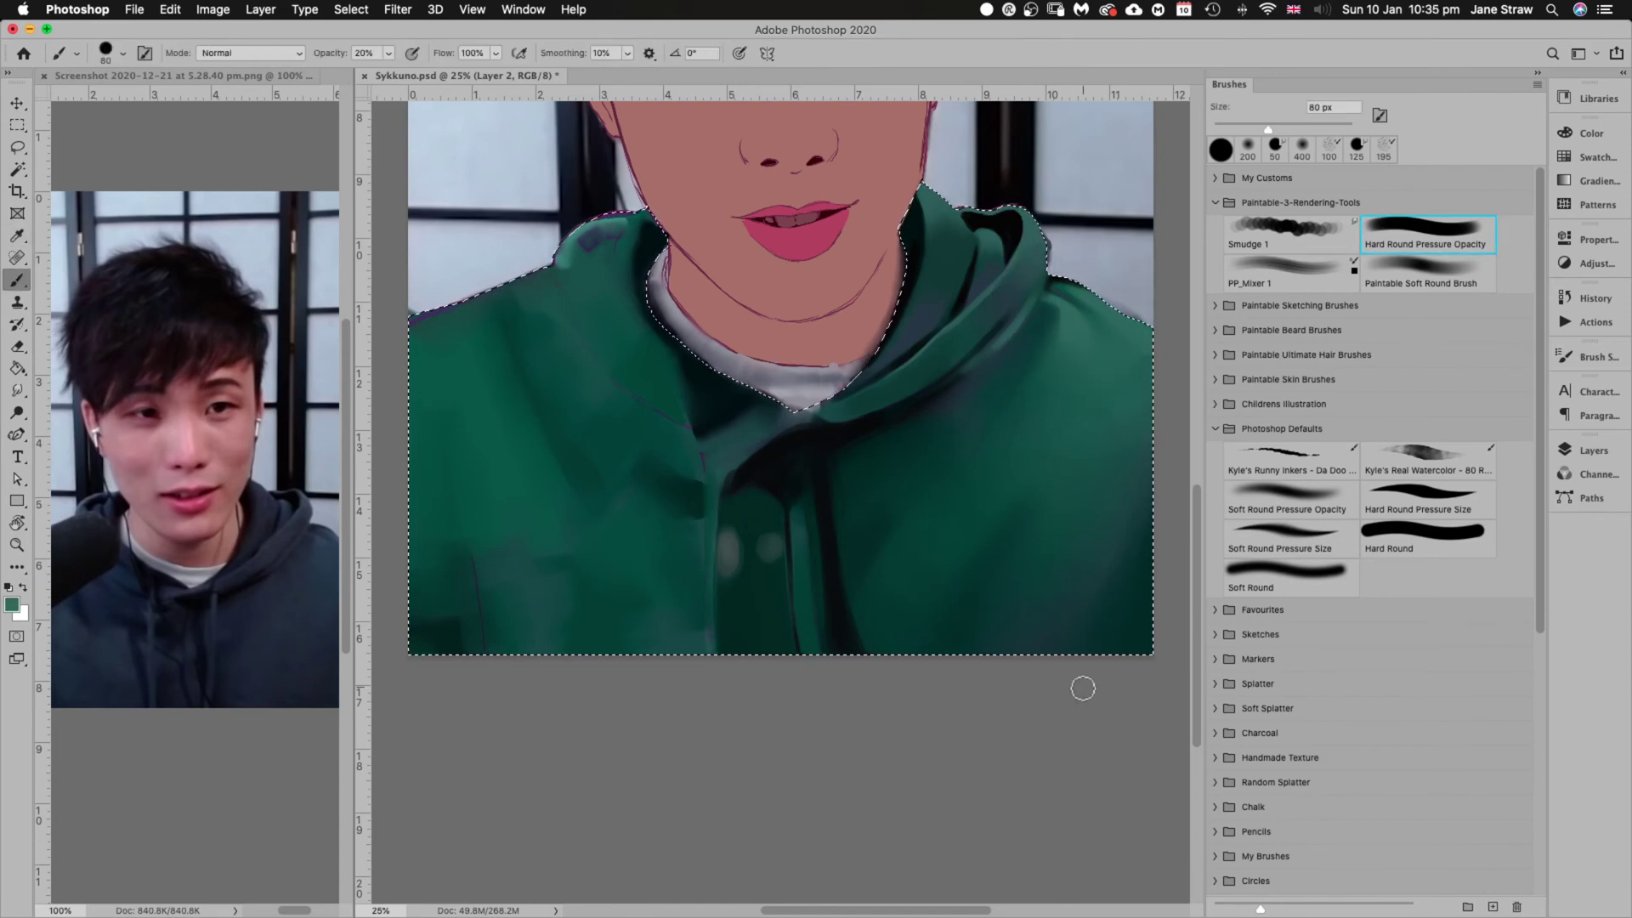
Step through the history states and revert to the one before the grey dabs, keeping the dark fold right of the drawstring
click(1588, 298)
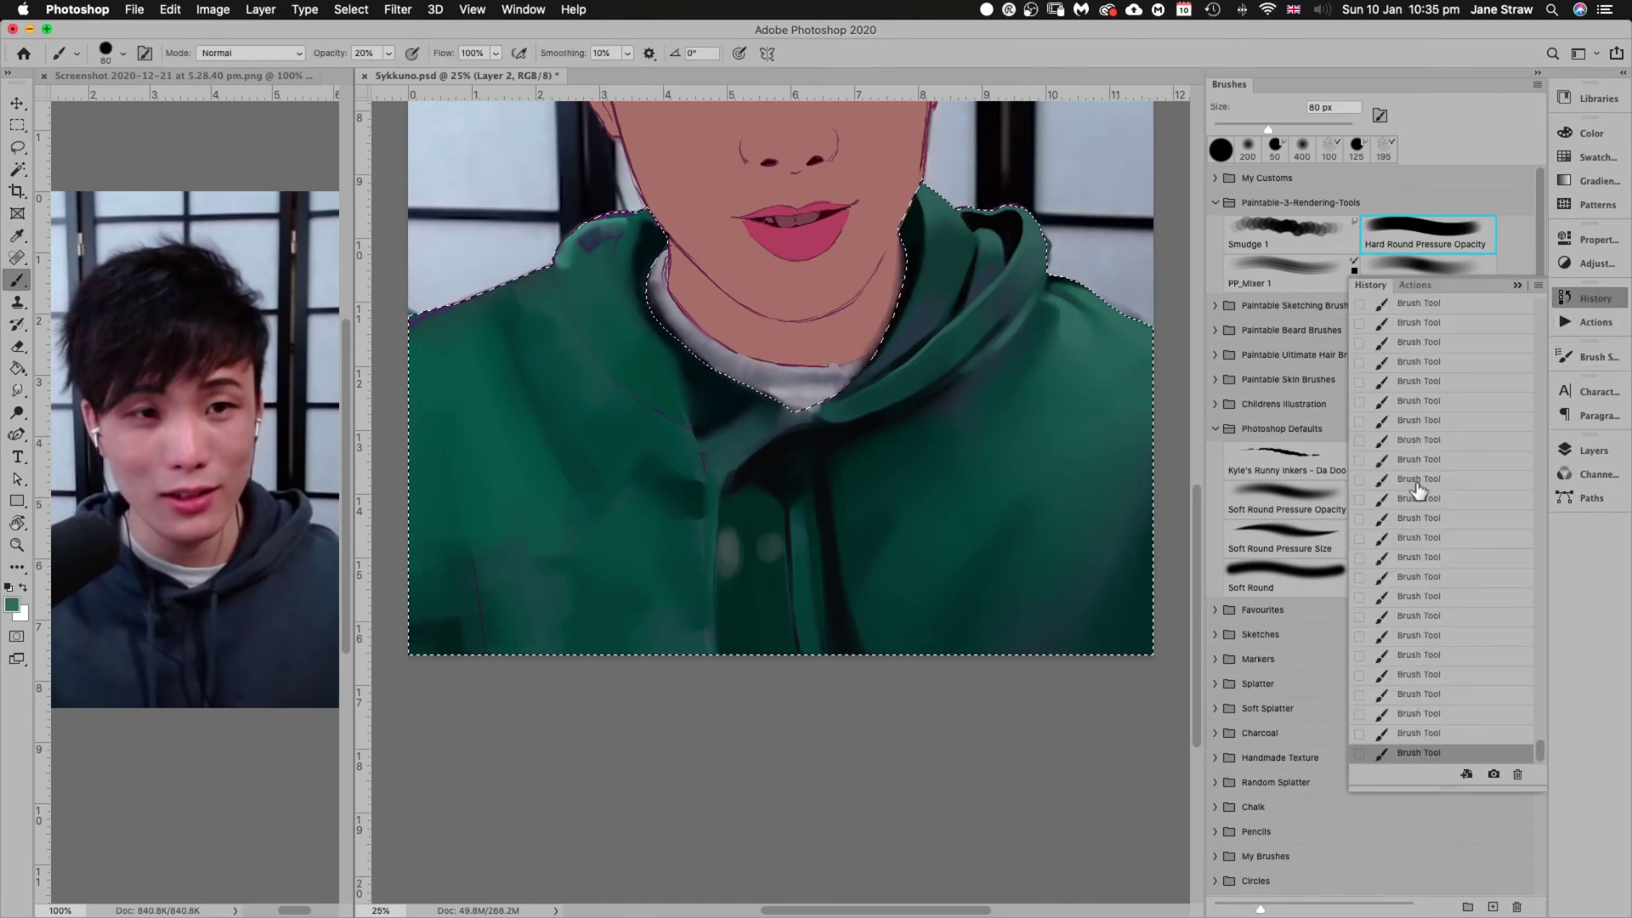
click(1418, 401)
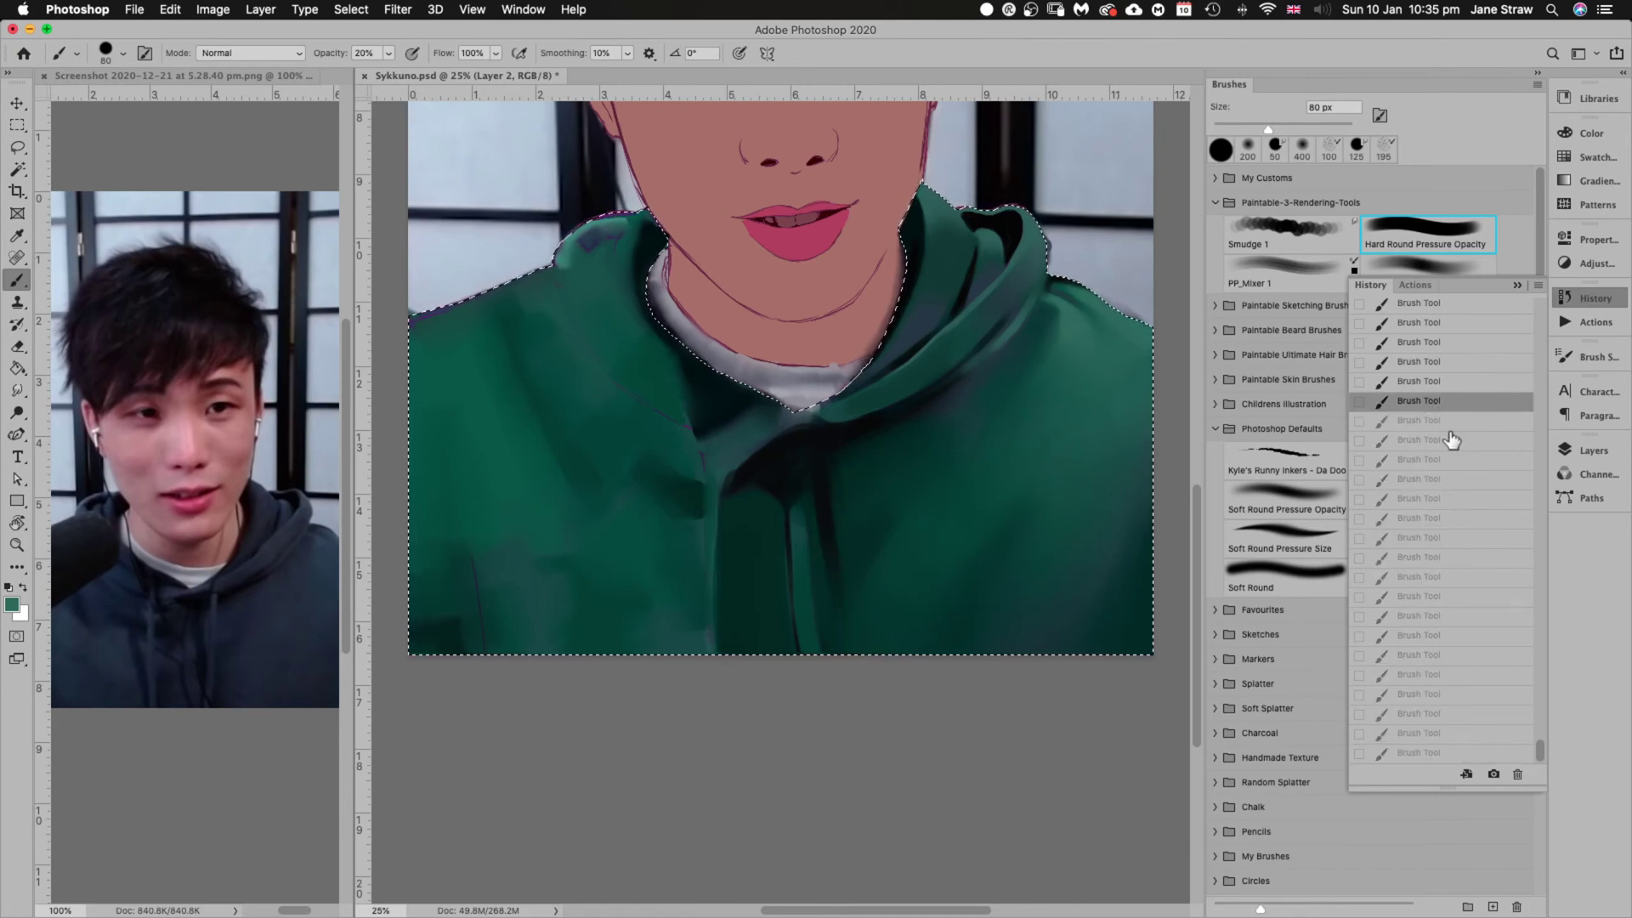
click(1428, 421)
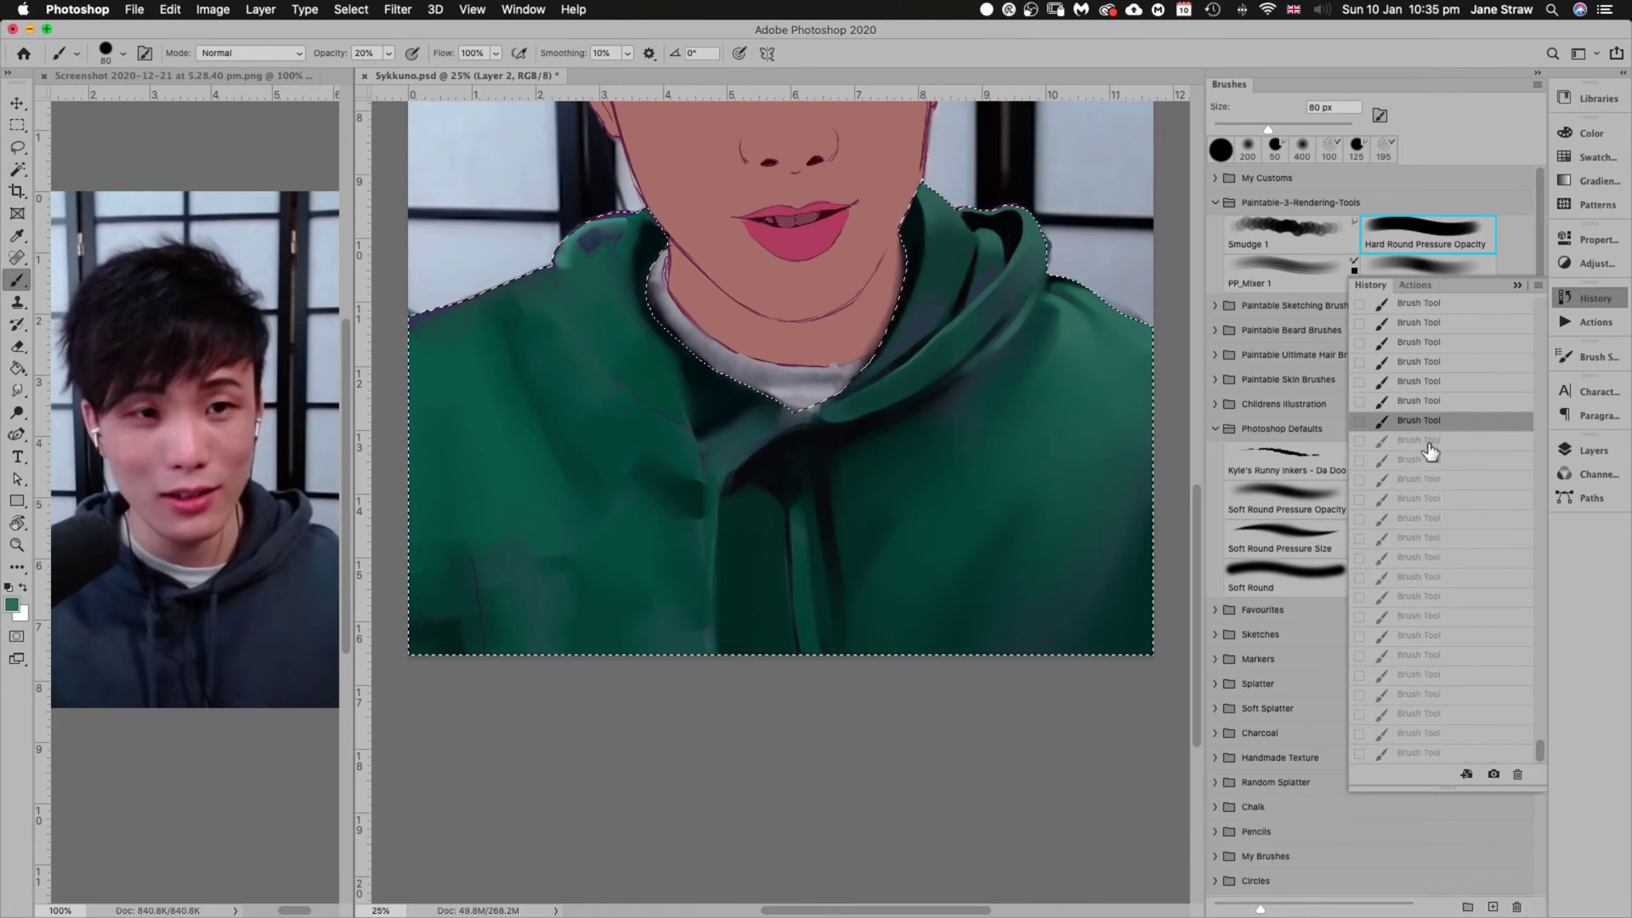
click(1431, 440)
click(1429, 463)
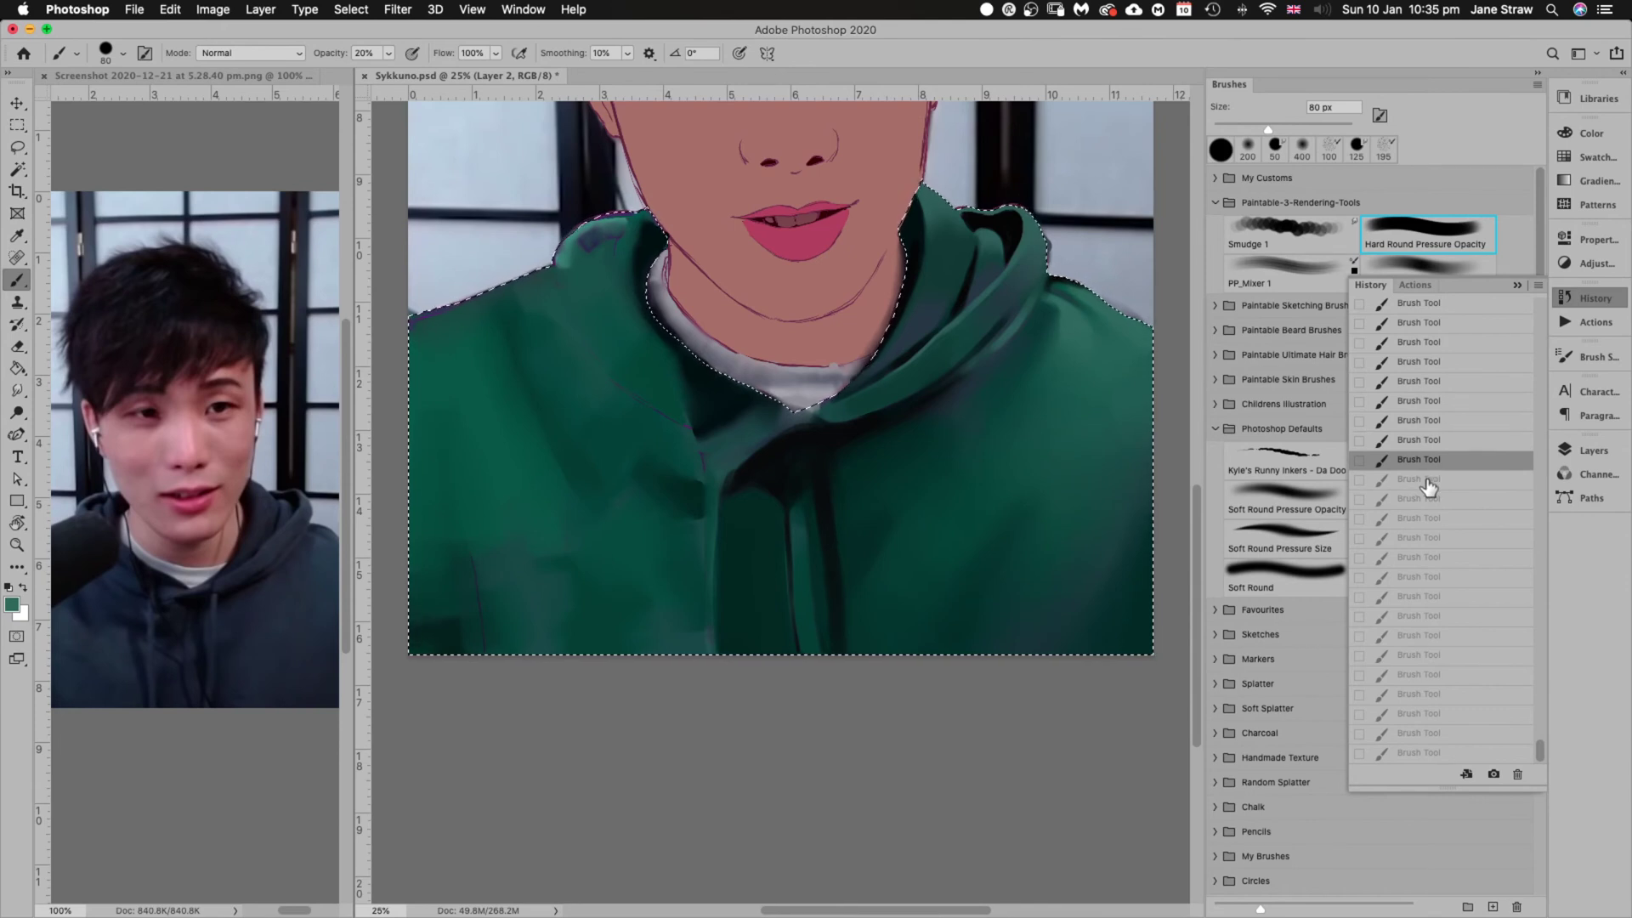
click(1429, 481)
click(1432, 502)
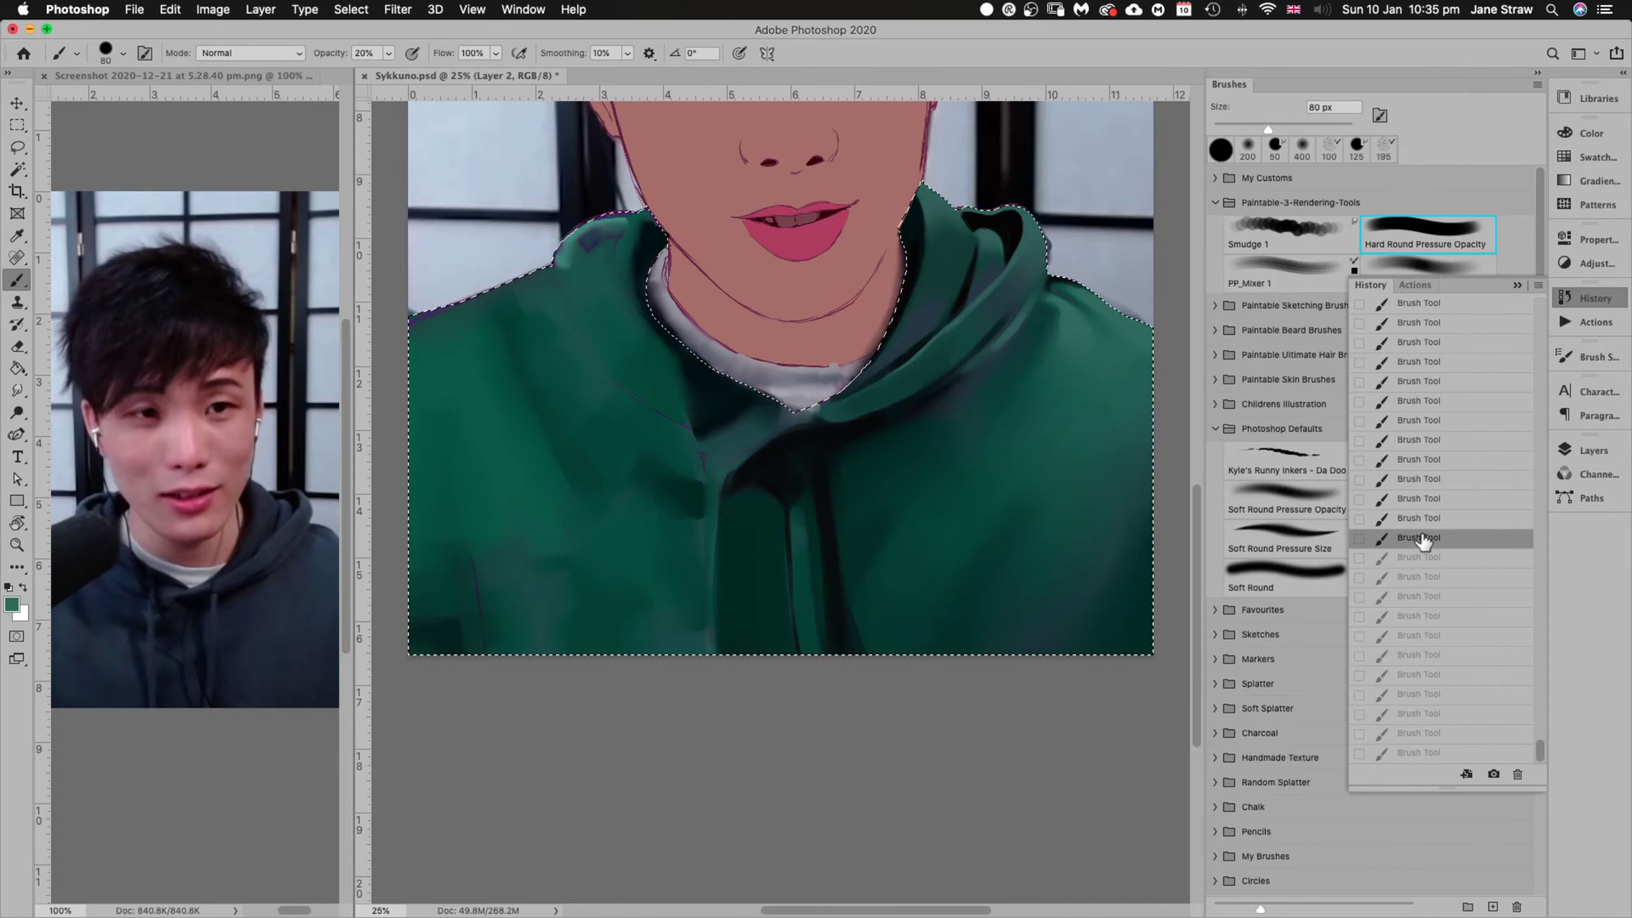
click(1423, 561)
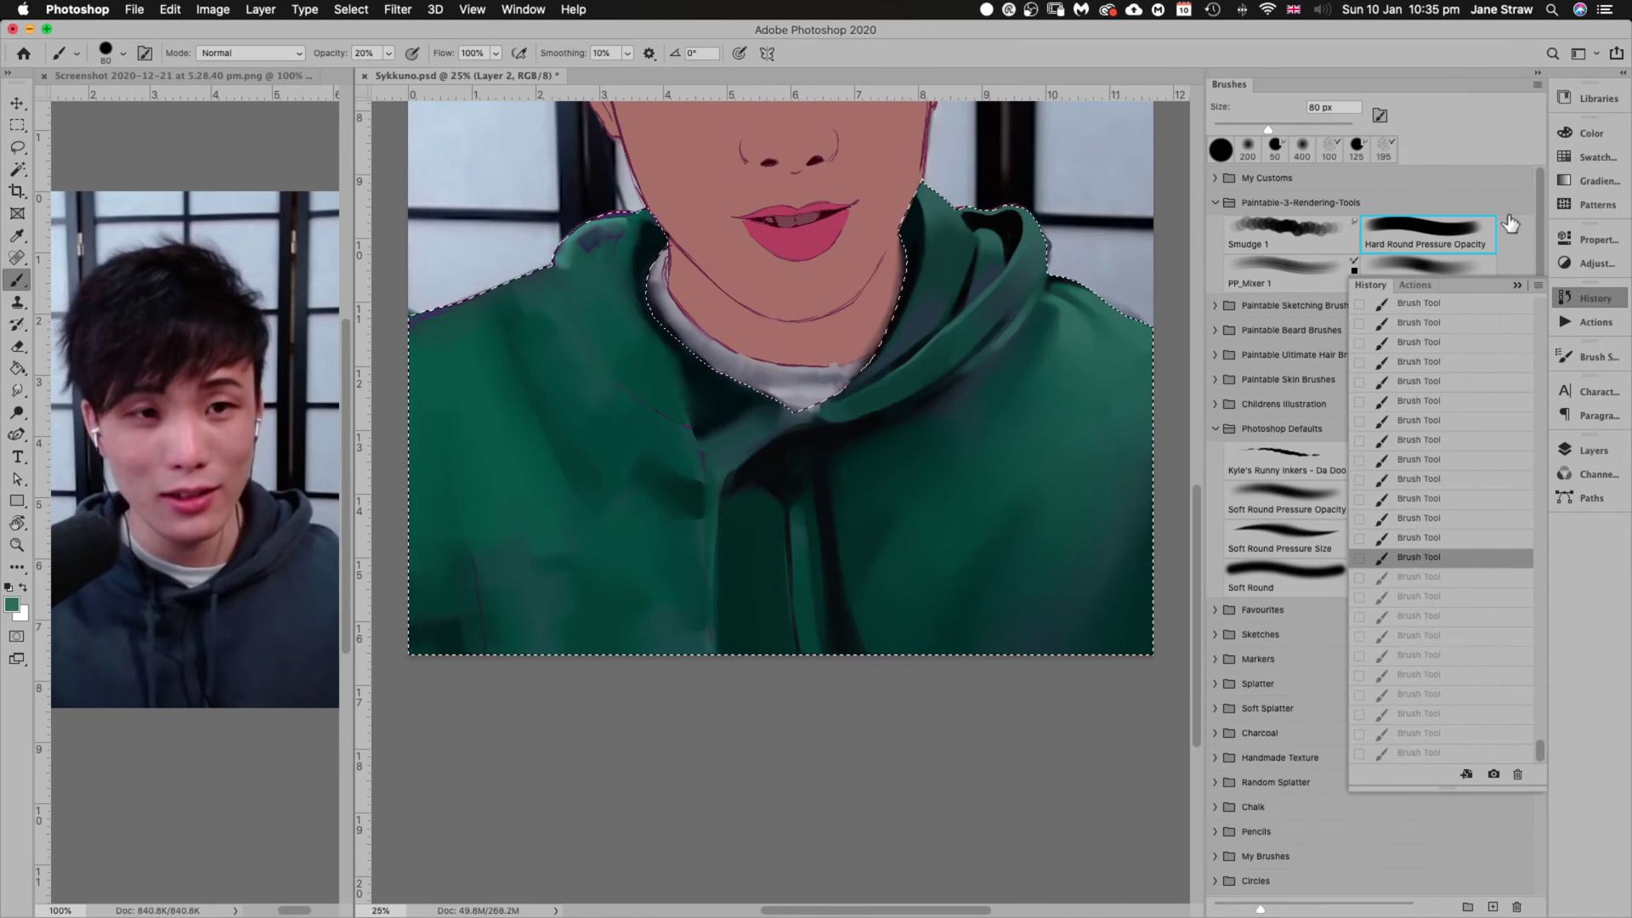
click(1518, 286)
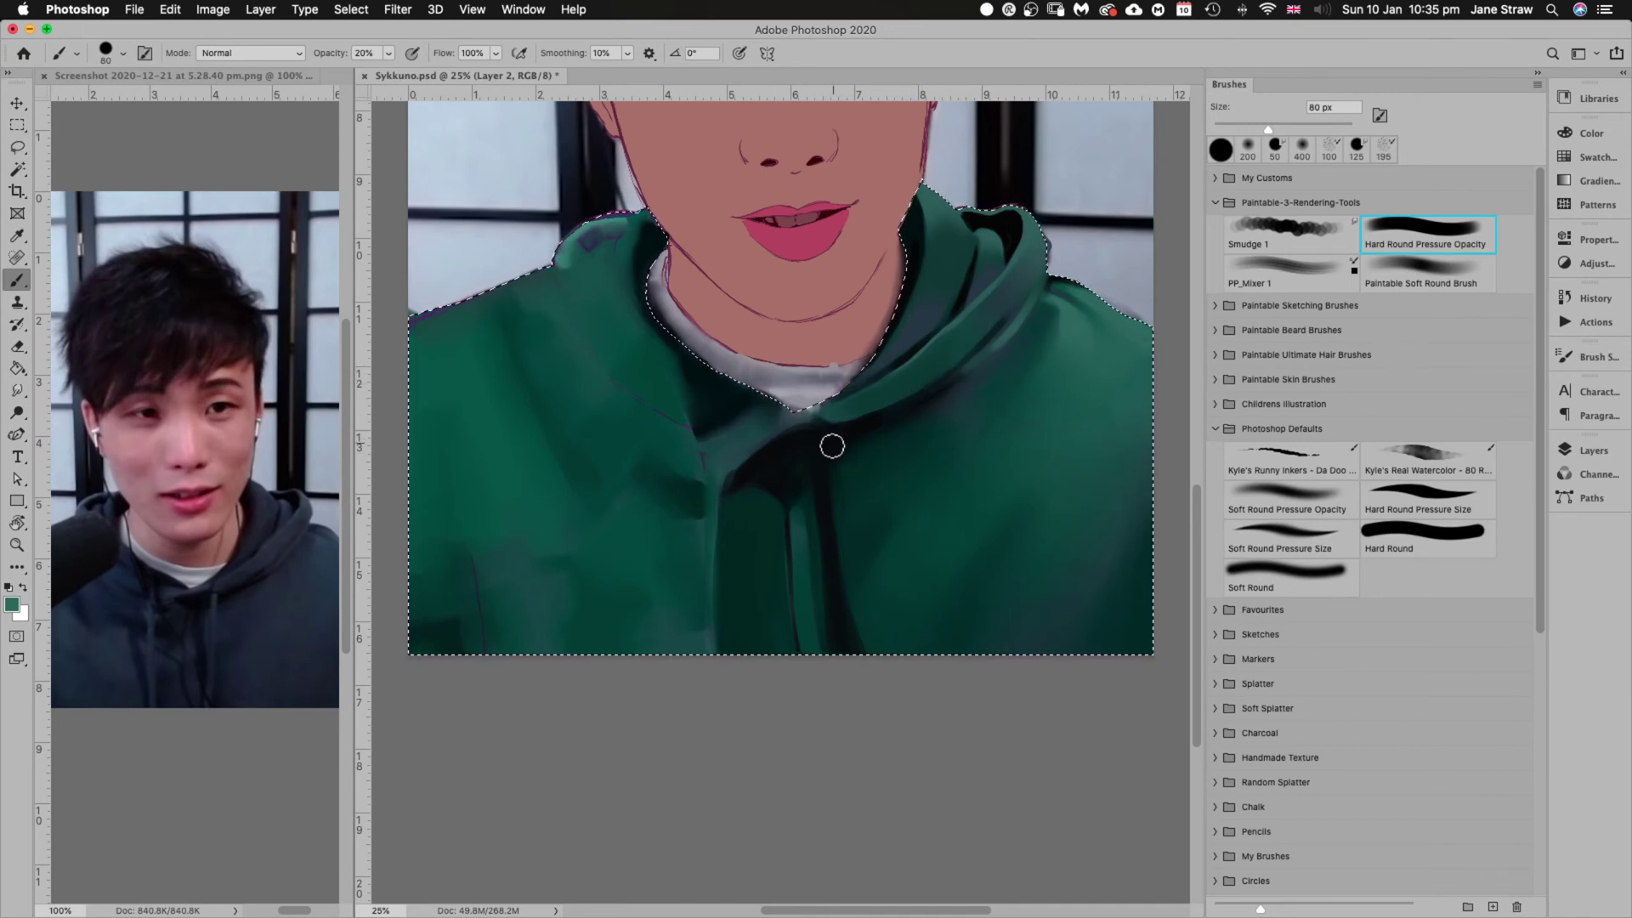
Sample near-black from the shadow and darken the line along the drawstring's left side at 50 px and 50% opacity
alt+click(805, 455)
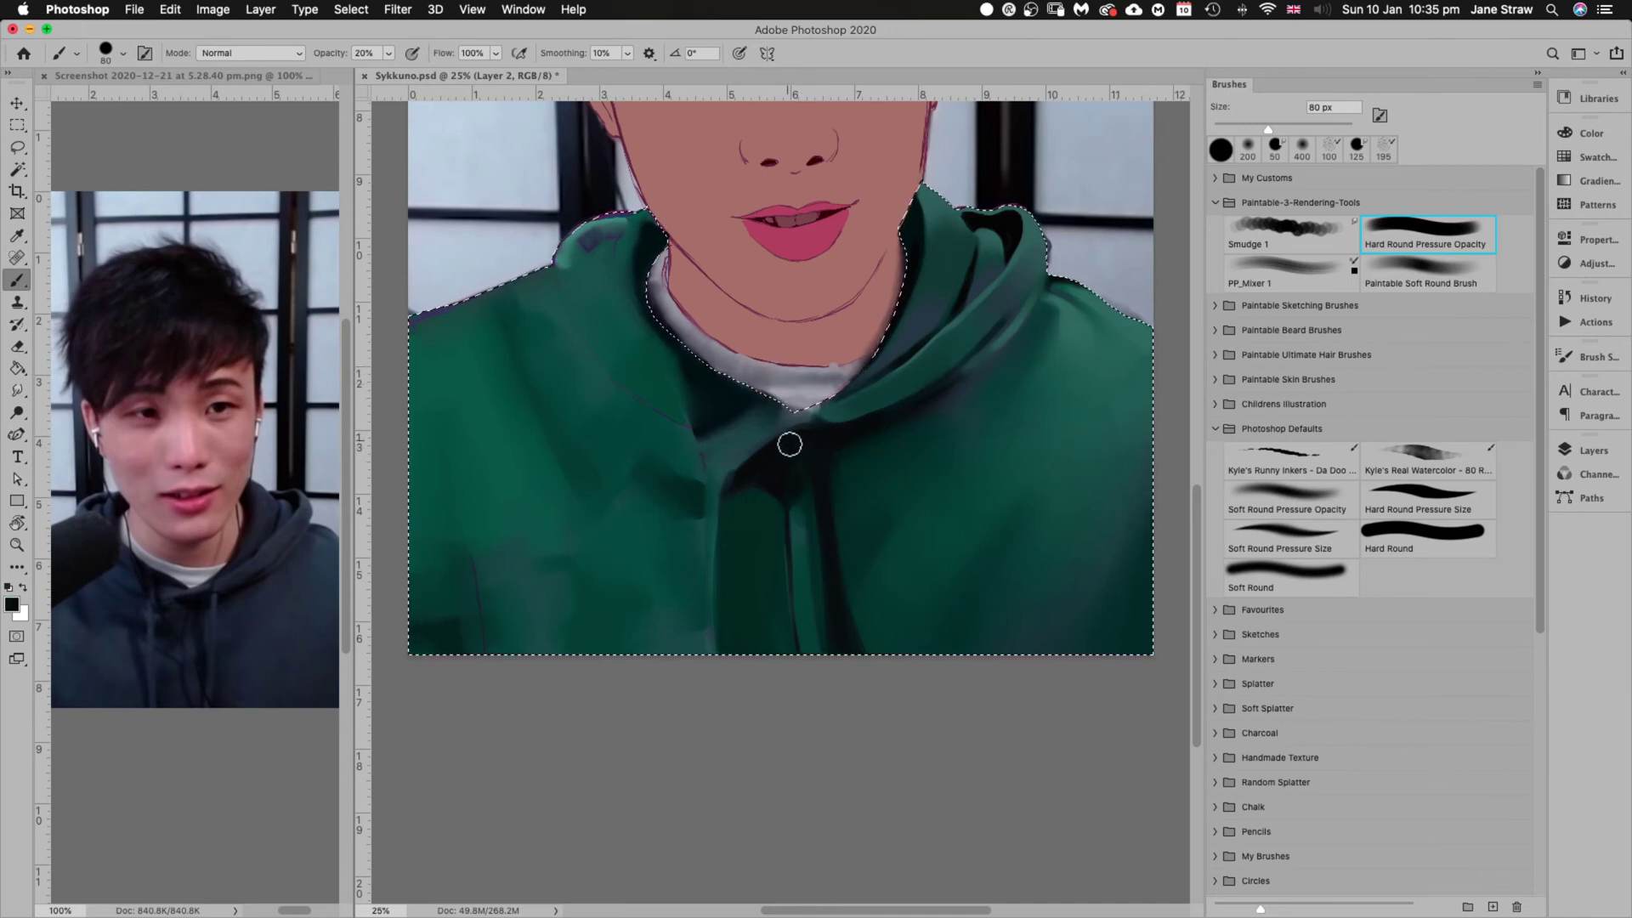
key(bracketleft)
key(bracketleft)
key(bracketleft)
key(bracketleft)
key(bracketleft)
key(bracketright)
key(bracketright)
key(bracketright)
key(bracketright)
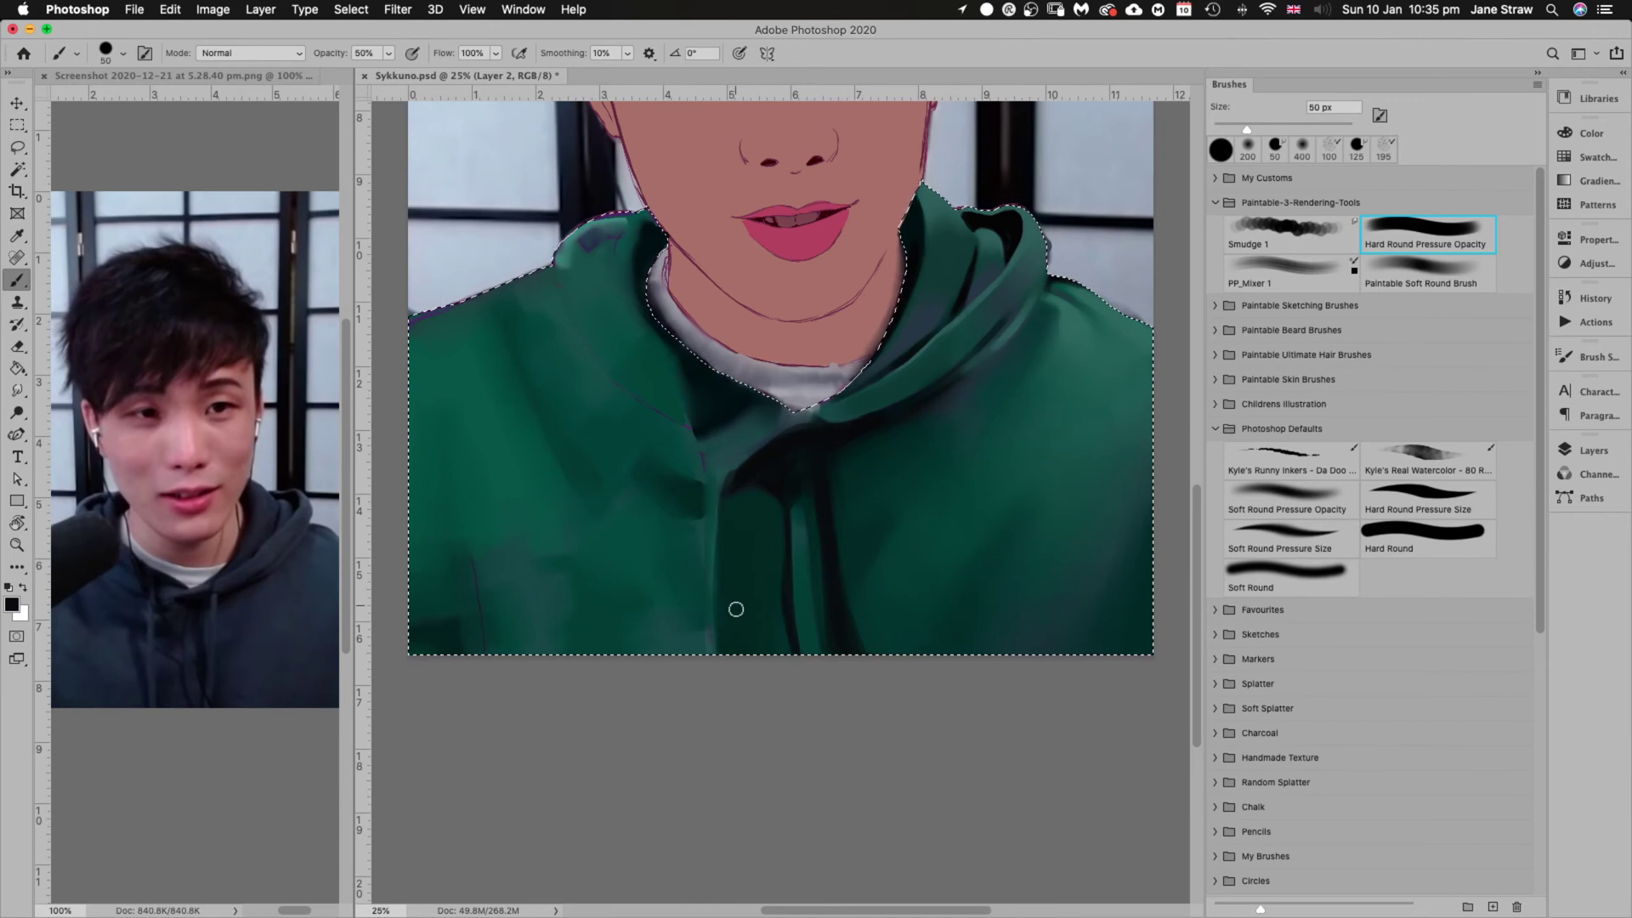
Paint dark shadow along the left strip's edge and under the hood, enlarging the brush from 80 px to 175 px
key(bracketright)
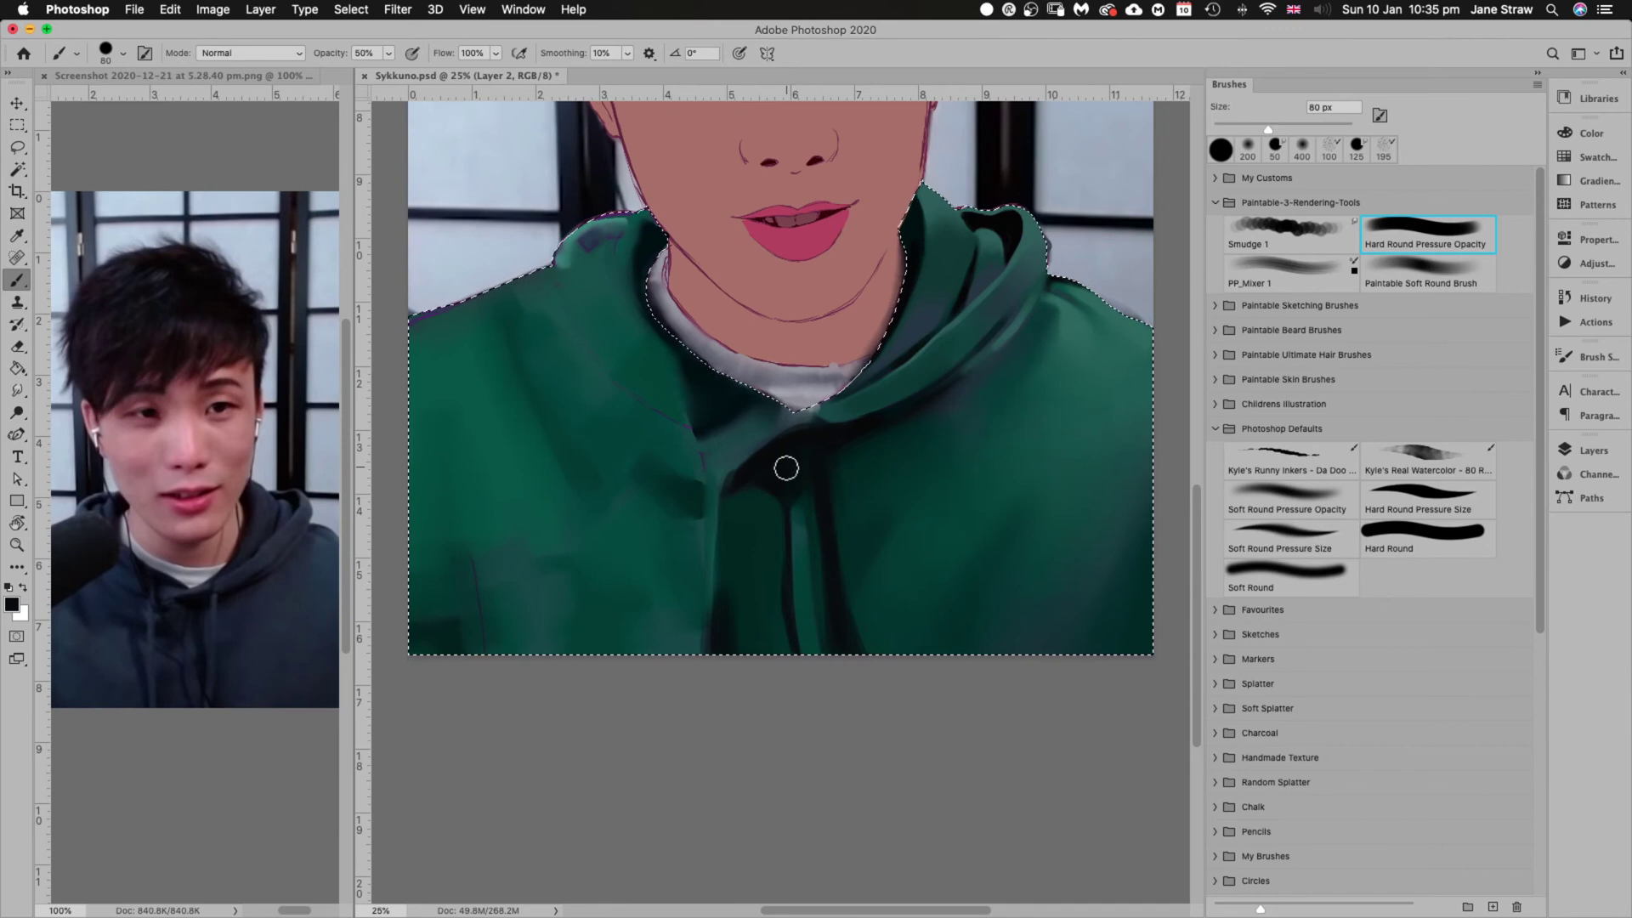
key(bracketright)
key(bracketright)
key(bracketright)
key(bracketright)
key(bracketright)
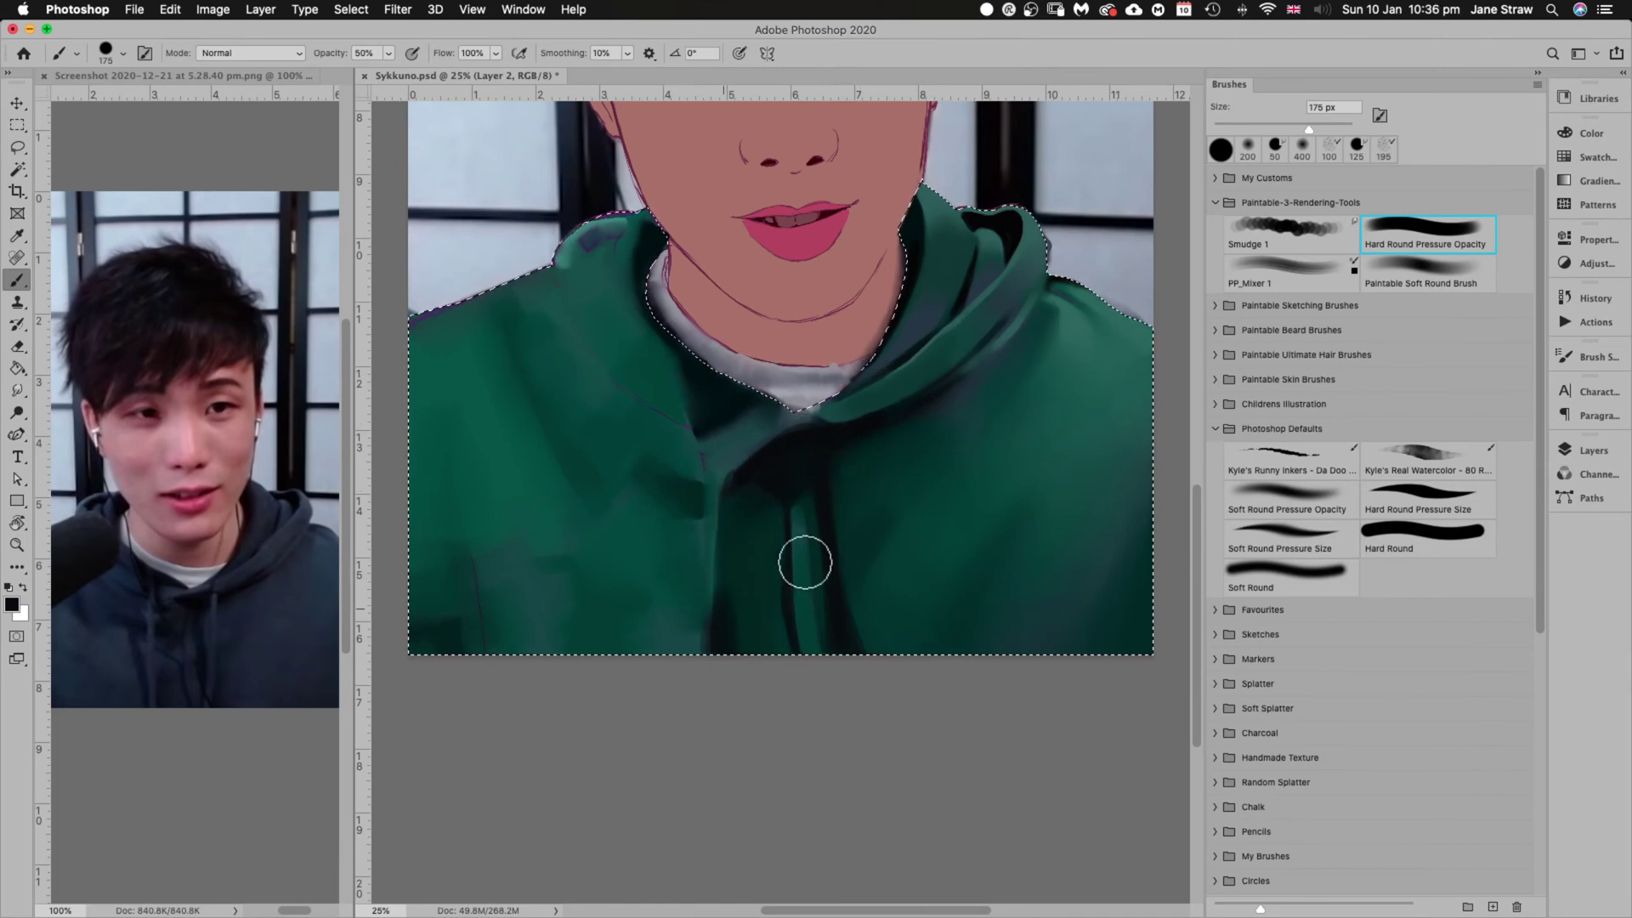
Smudge the shadow at the top of the dark strip under the hood at 76 px and 12% strength
key(r)
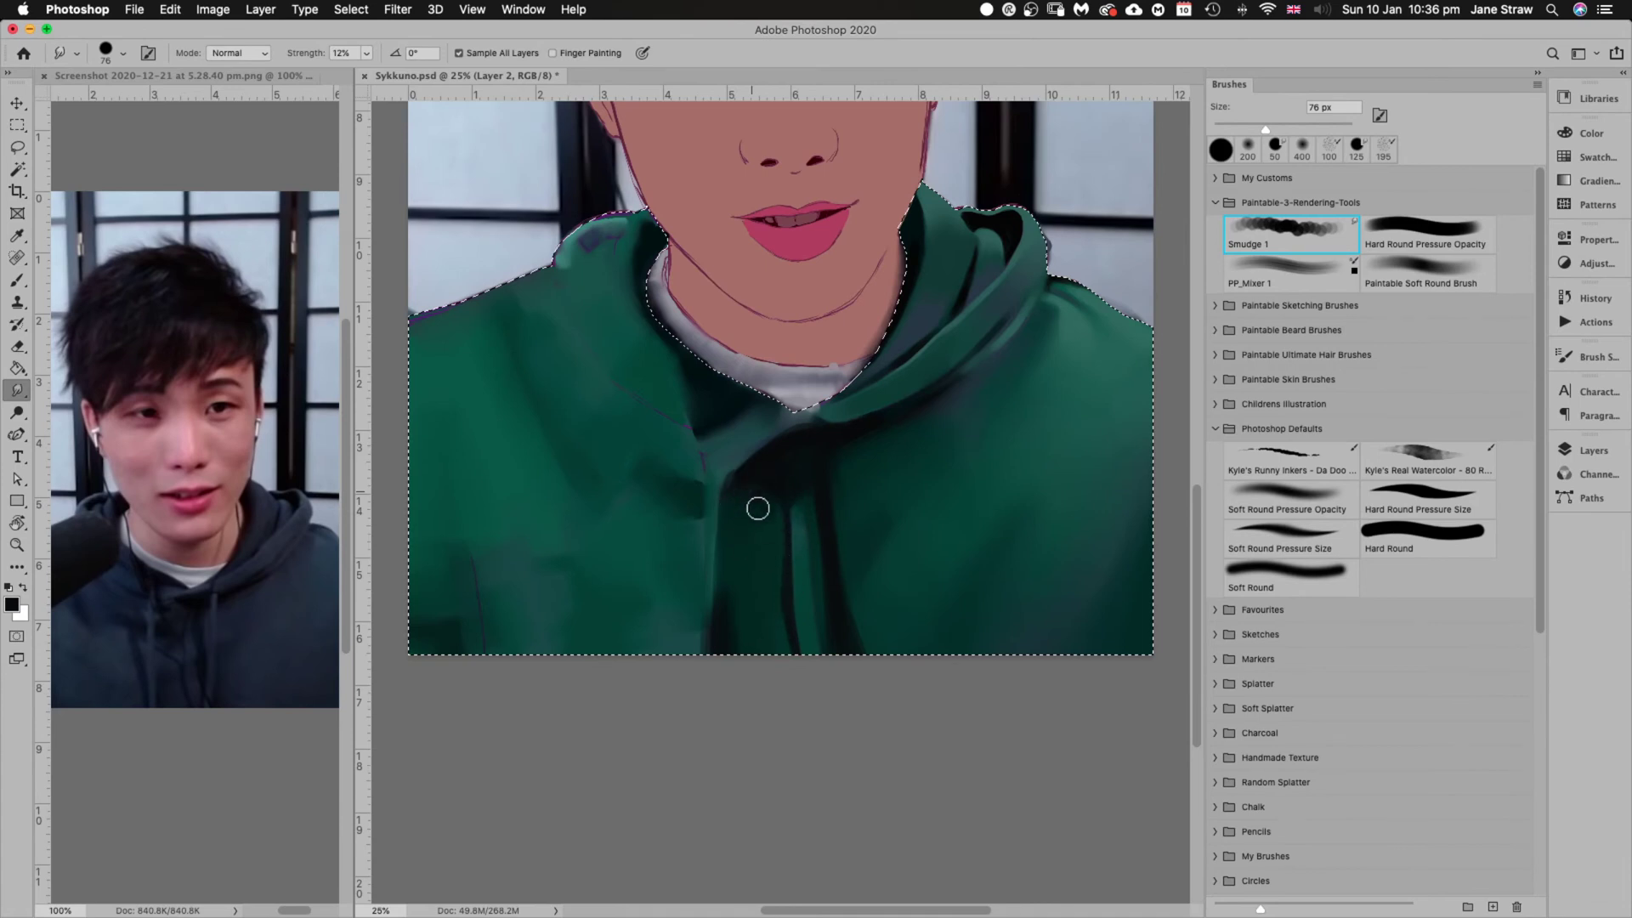
mouse_move(758, 508)
mouse_down()
mouse_move(772, 563)
mouse_move(772, 473)
mouse_up()
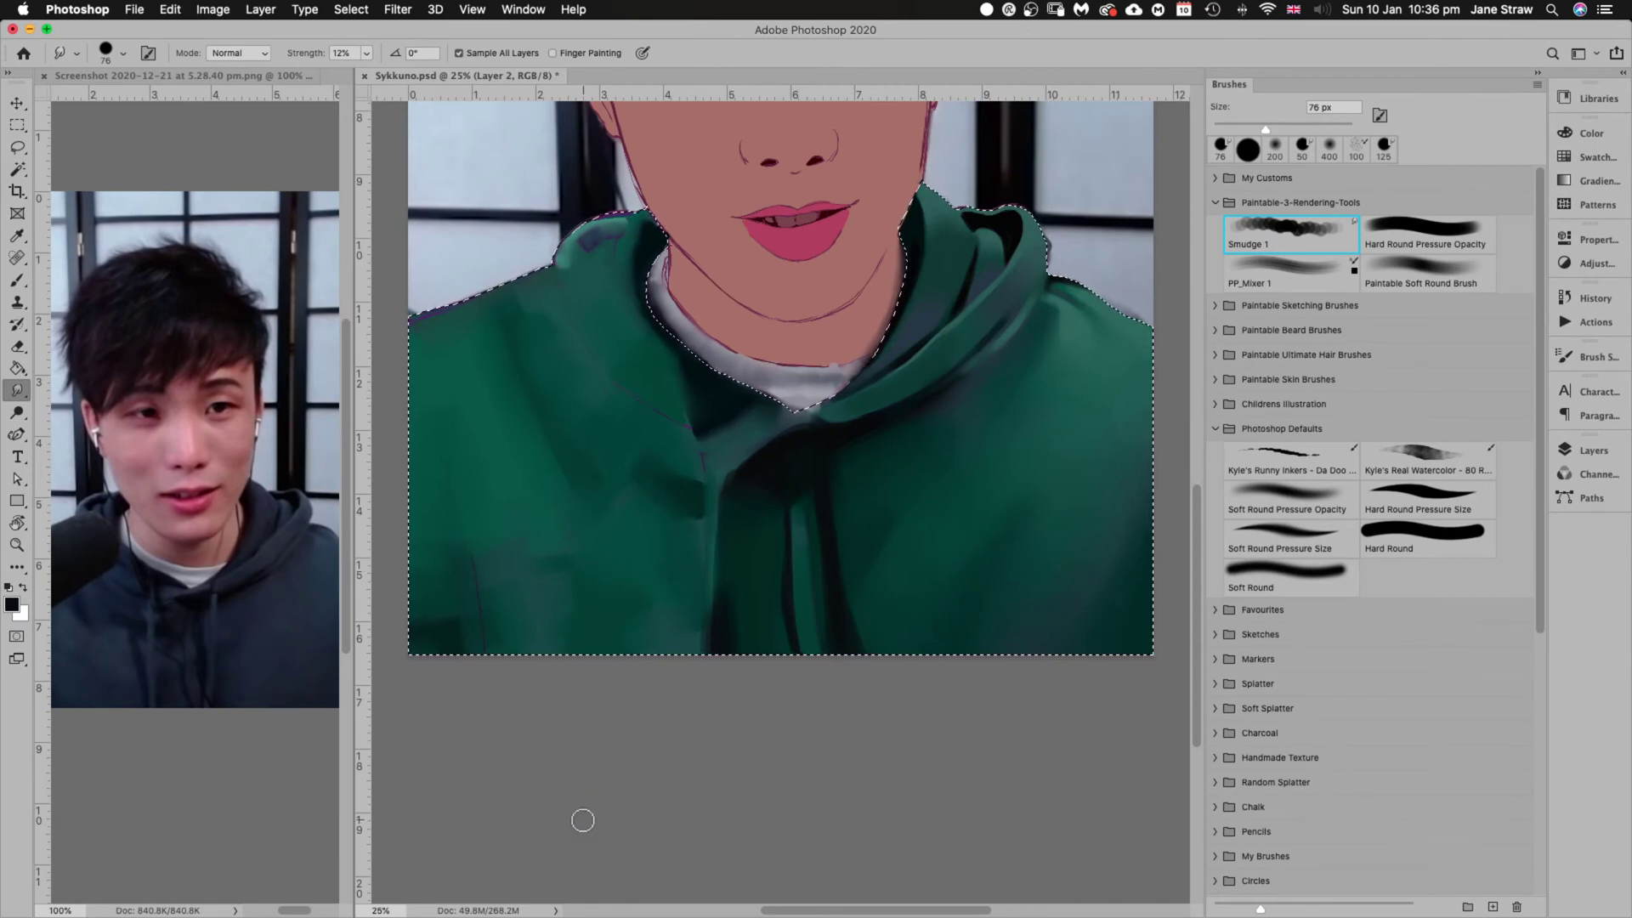
key(b)
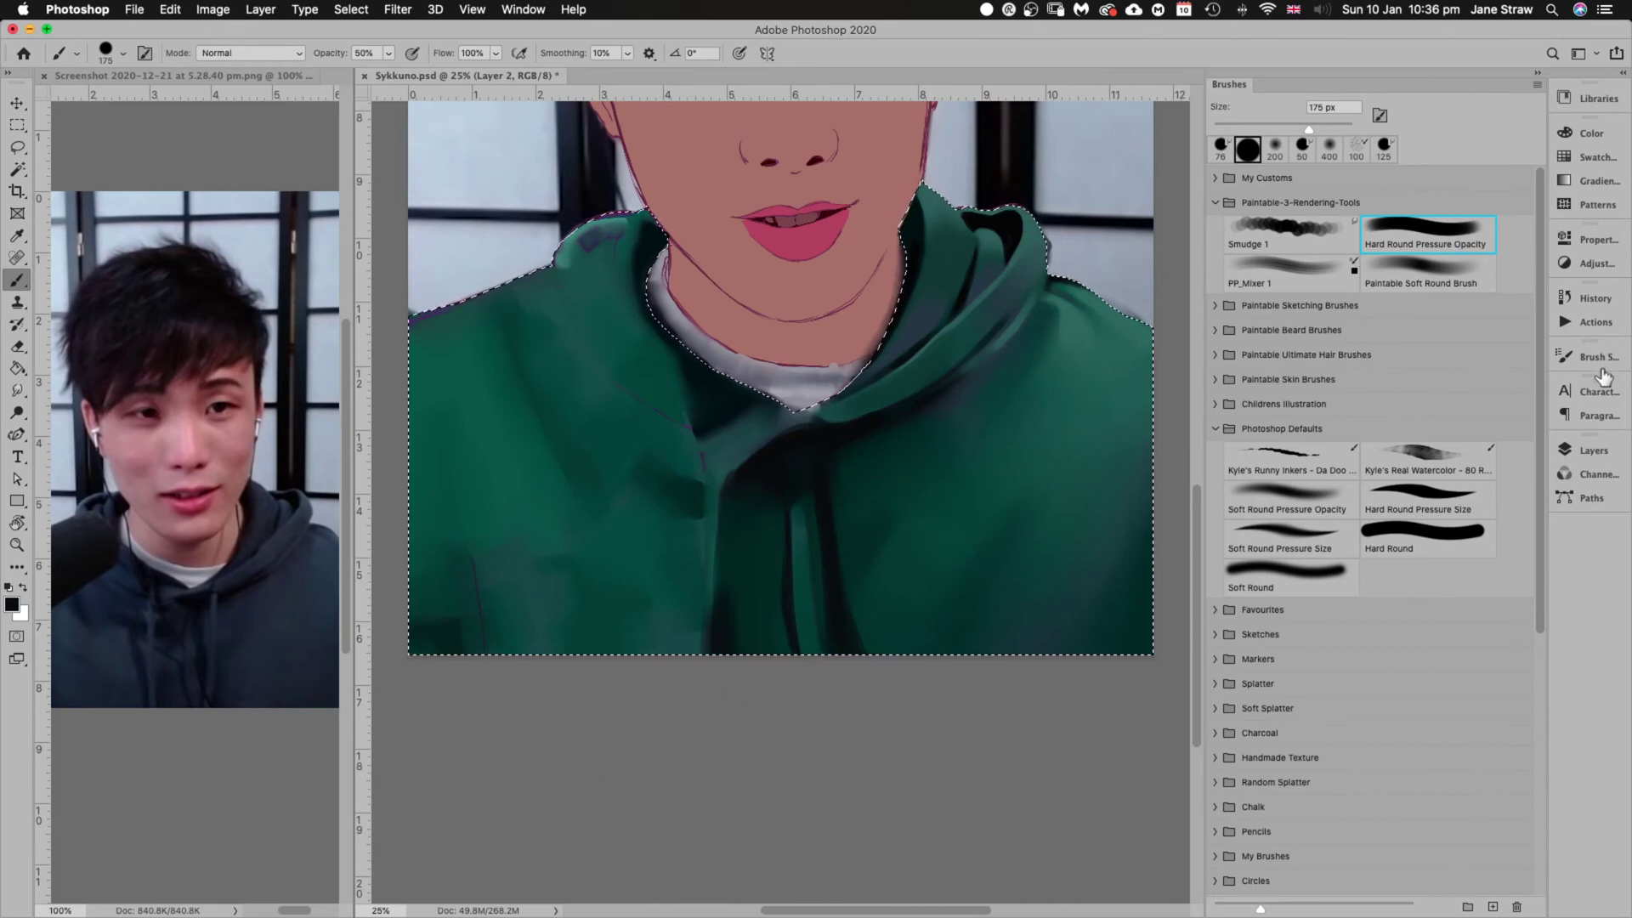
Duplicate the SKETCH layer, hide the original, and place the visible copy above Layer 2 in the PAINTING group
click(1598, 455)
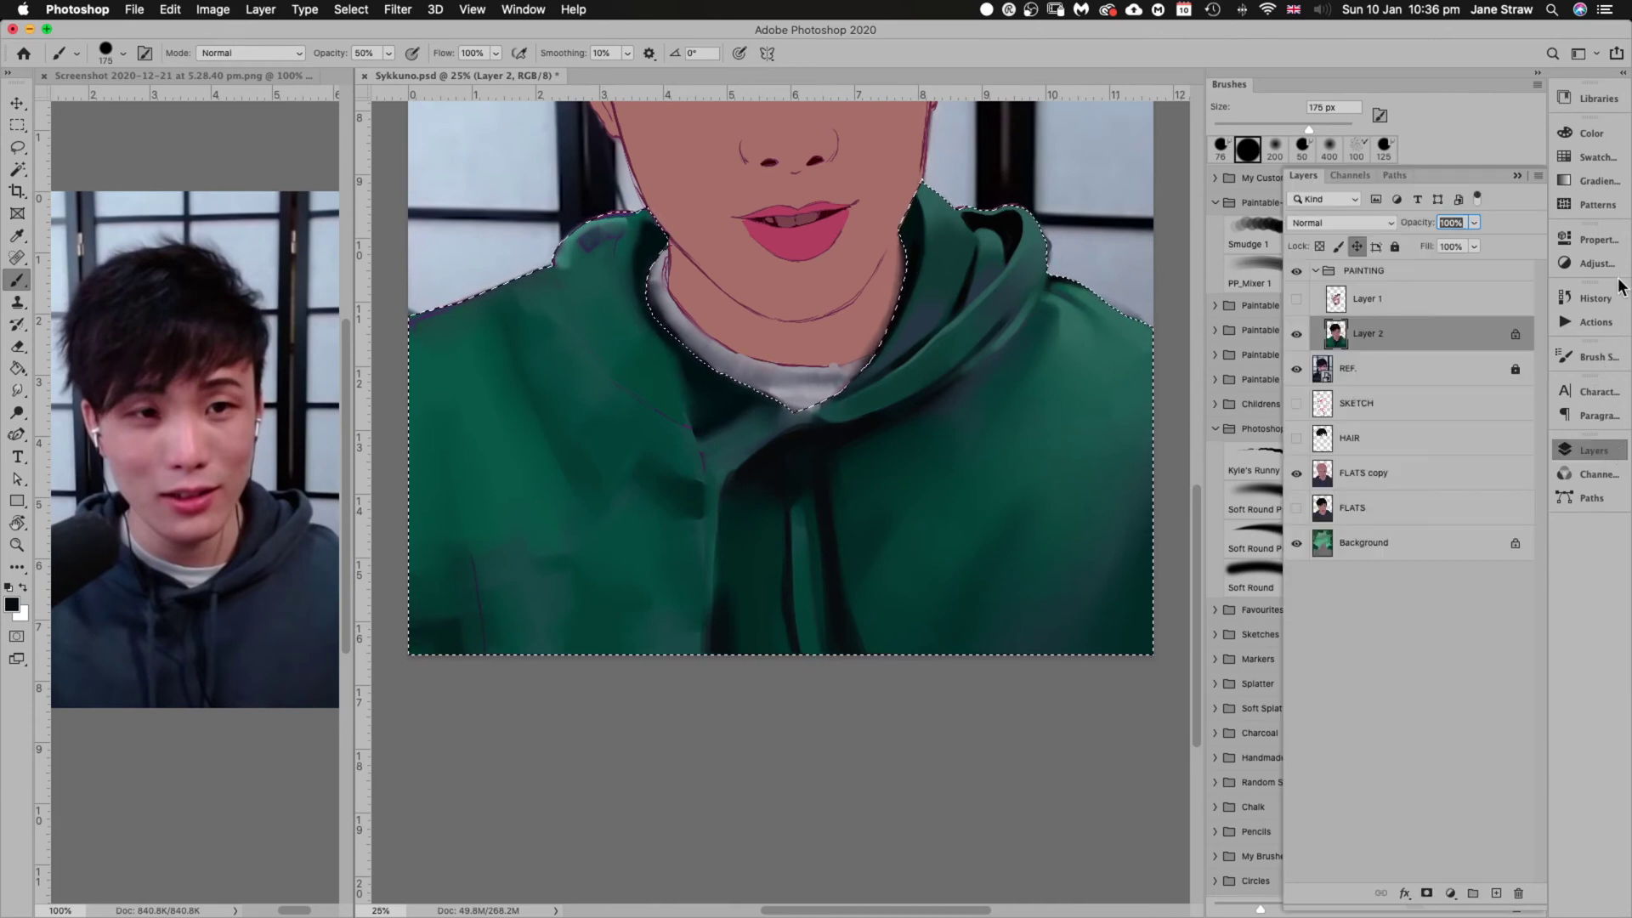
click(1296, 299)
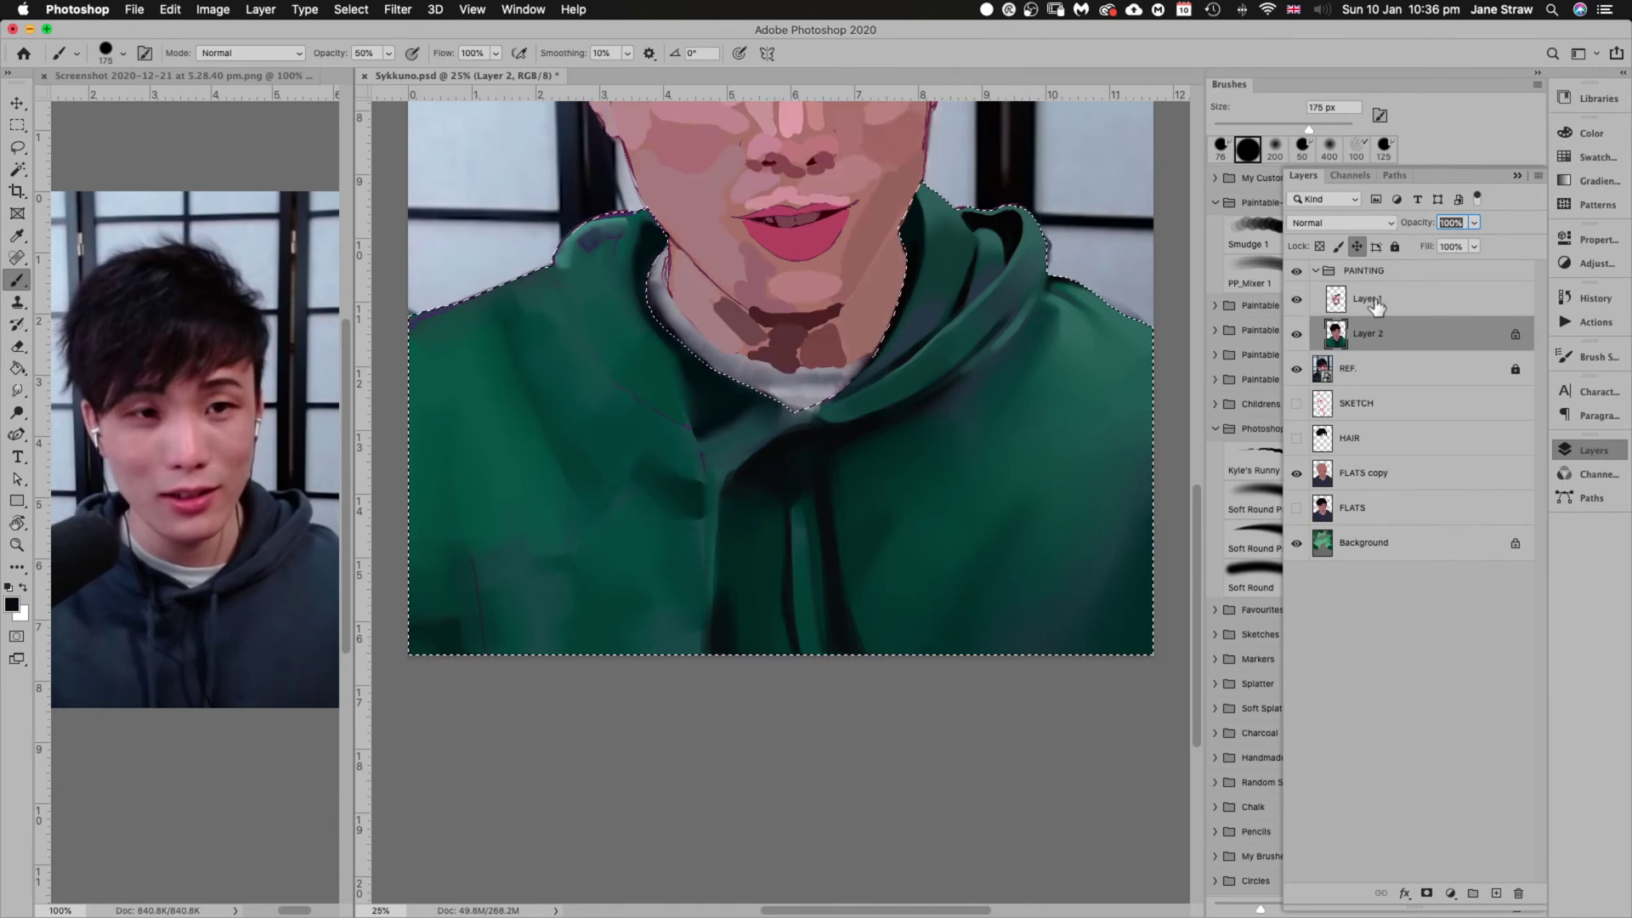
click(1297, 301)
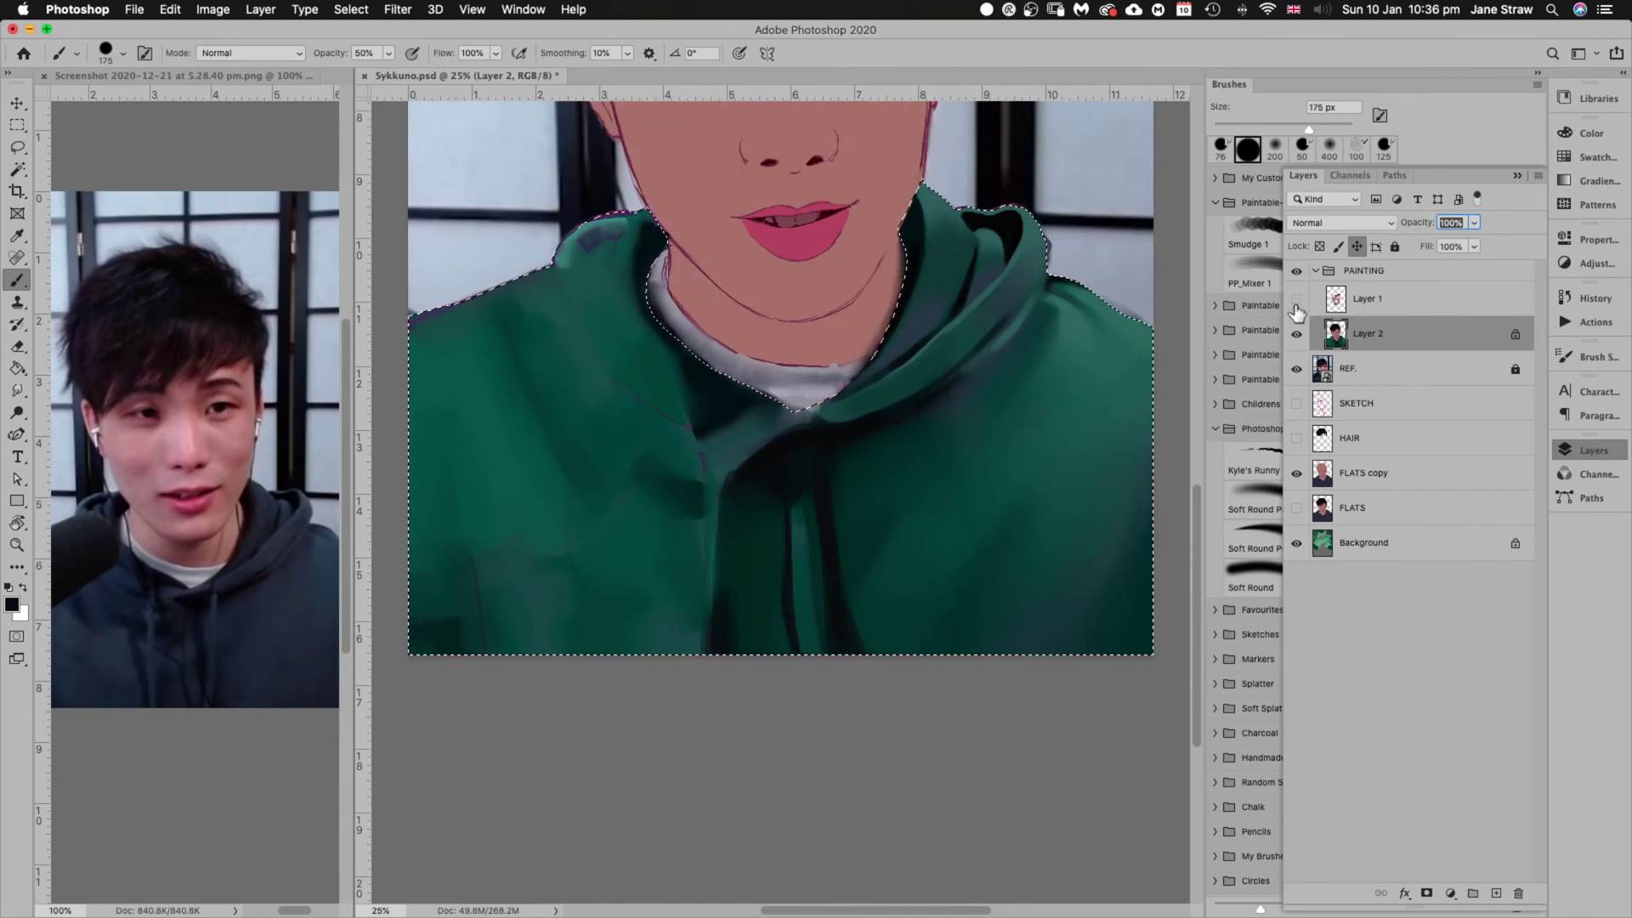
click(1297, 410)
mouse_move(1395, 415)
mouse_down()
mouse_move(1419, 459)
mouse_move(1496, 893)
mouse_up()
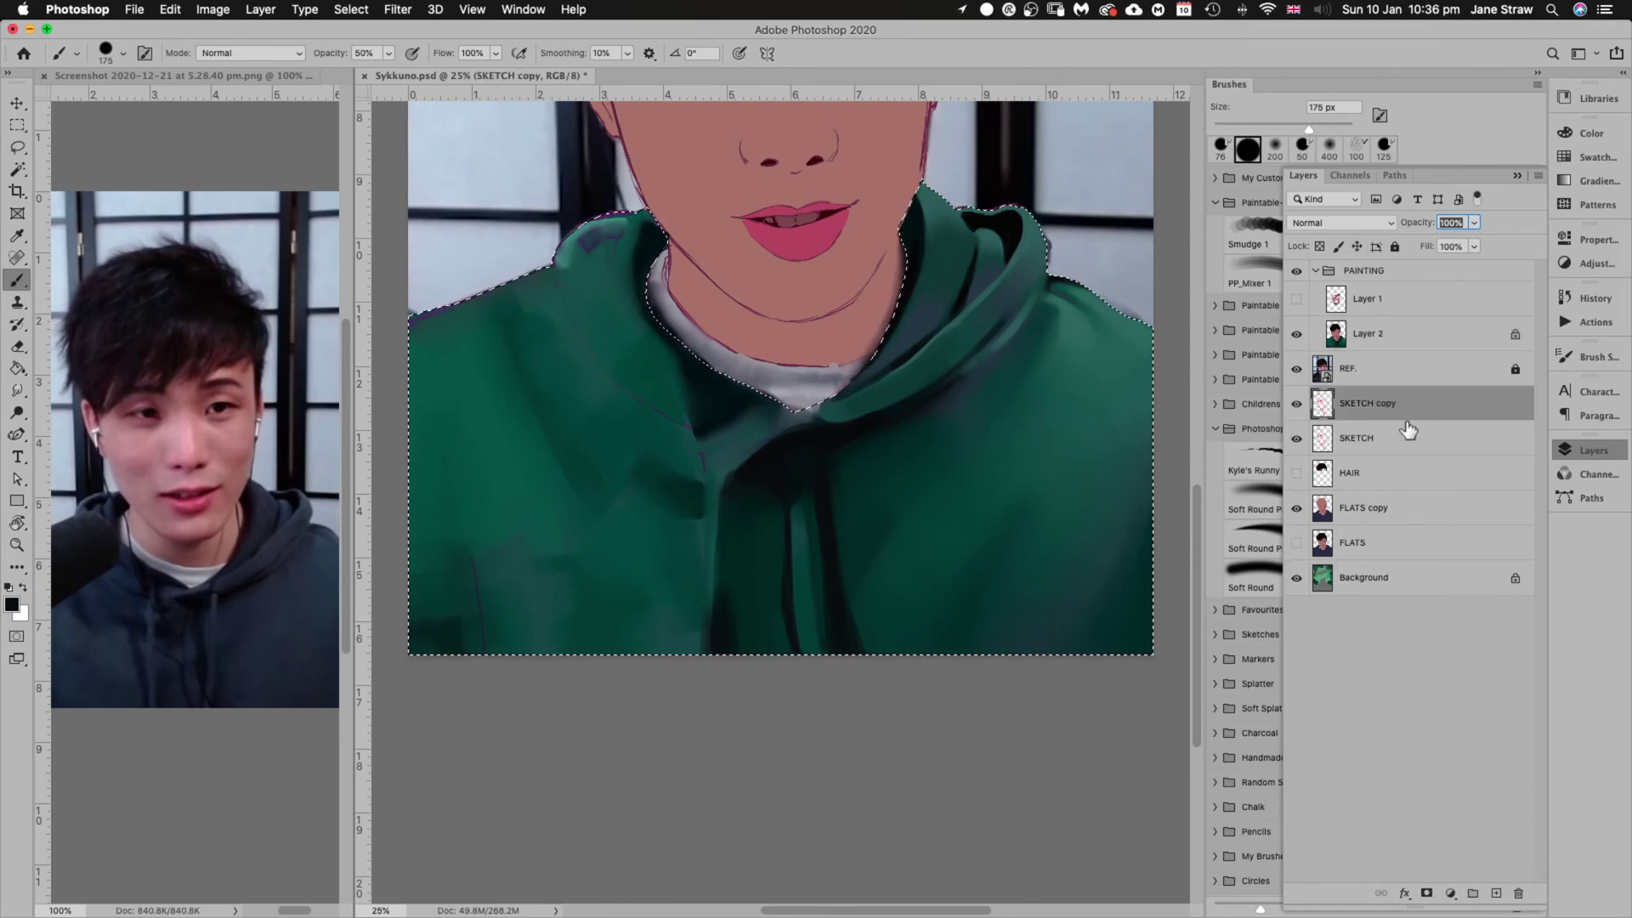
click(1297, 438)
drag(1370, 412, 1364, 320)
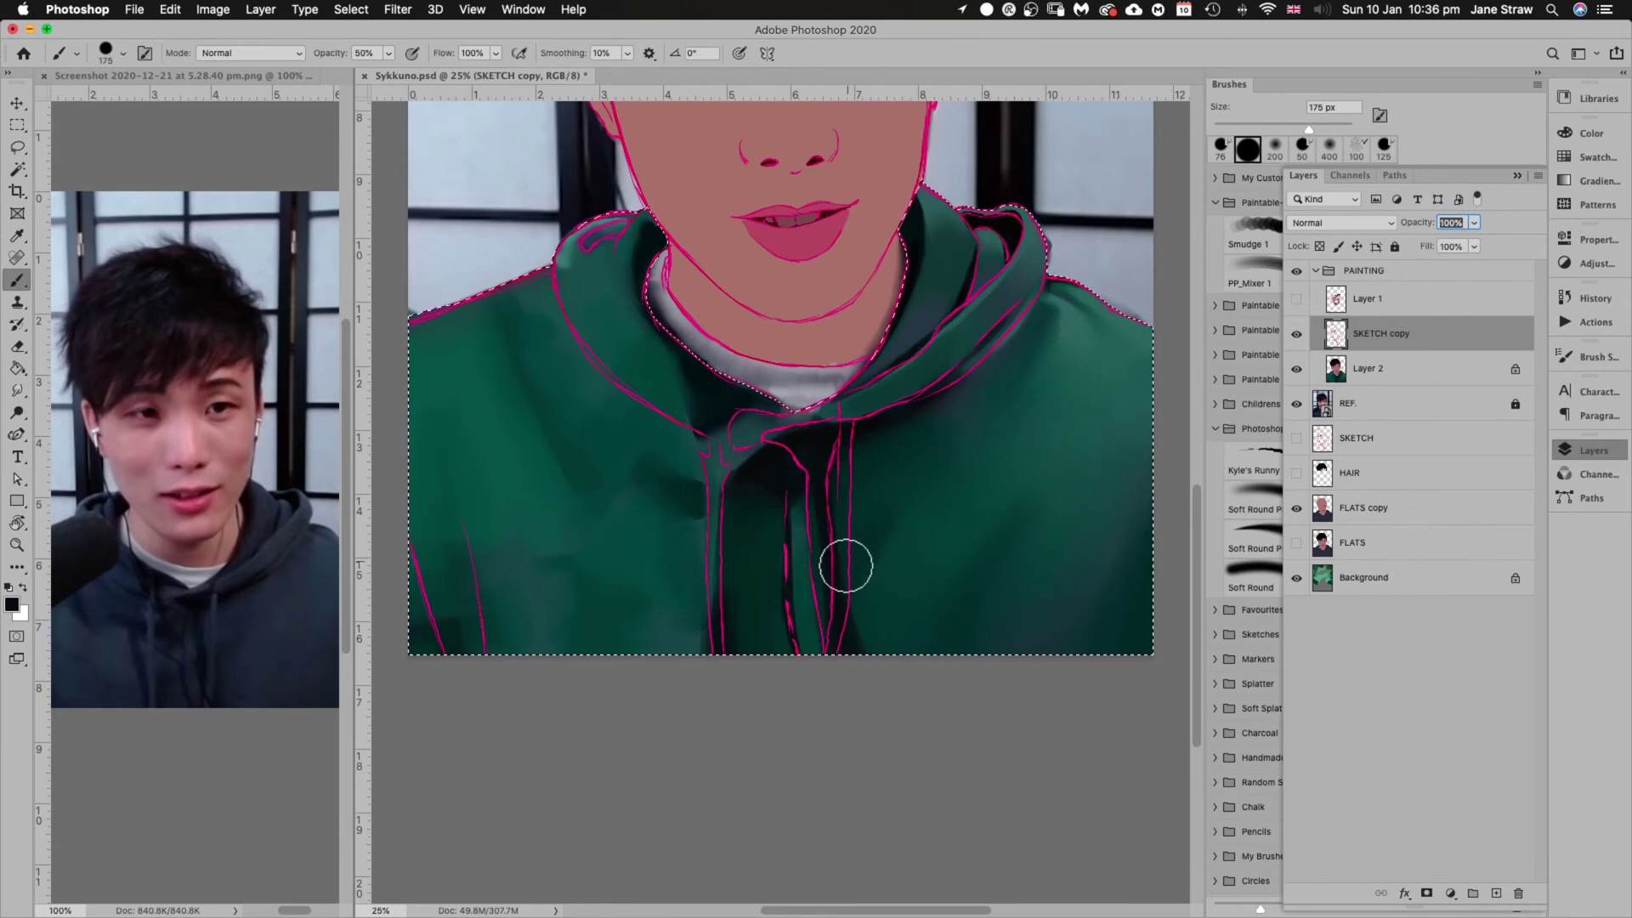
Try painting the right drawstring on the SKETCH copy layer with sampled green and blue-grey, reducing the brush to 50 px and 40 px
key(bracketleft)
key(bracketleft)
key(bracketleft)
key(bracketleft)
key(bracketleft)
key(bracketleft)
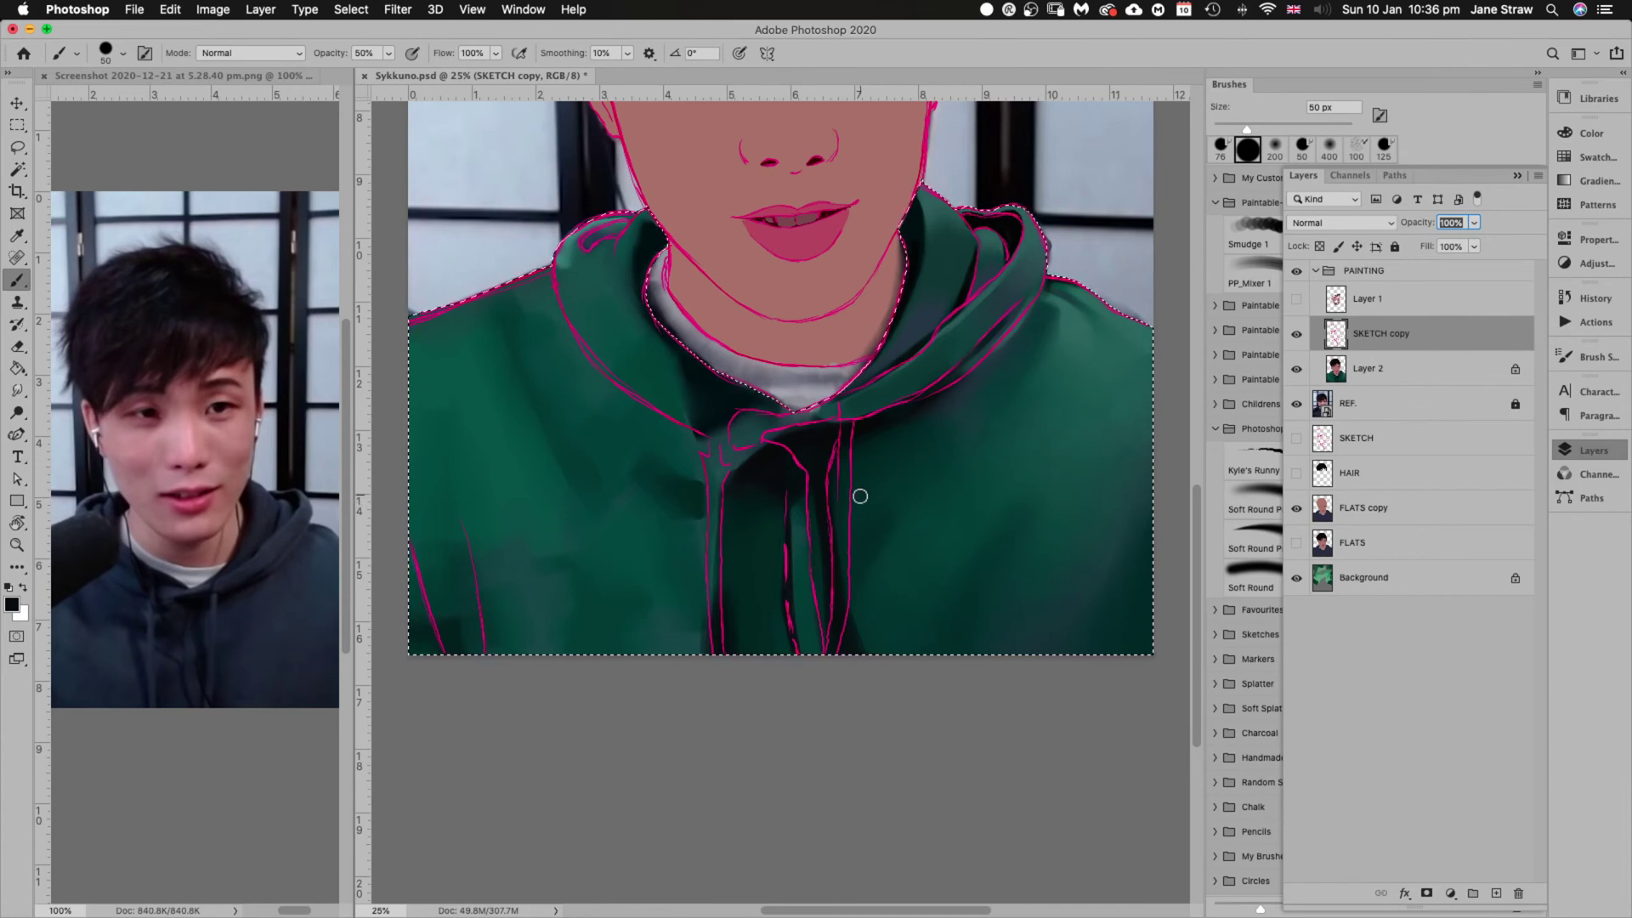
alt+click(573, 458)
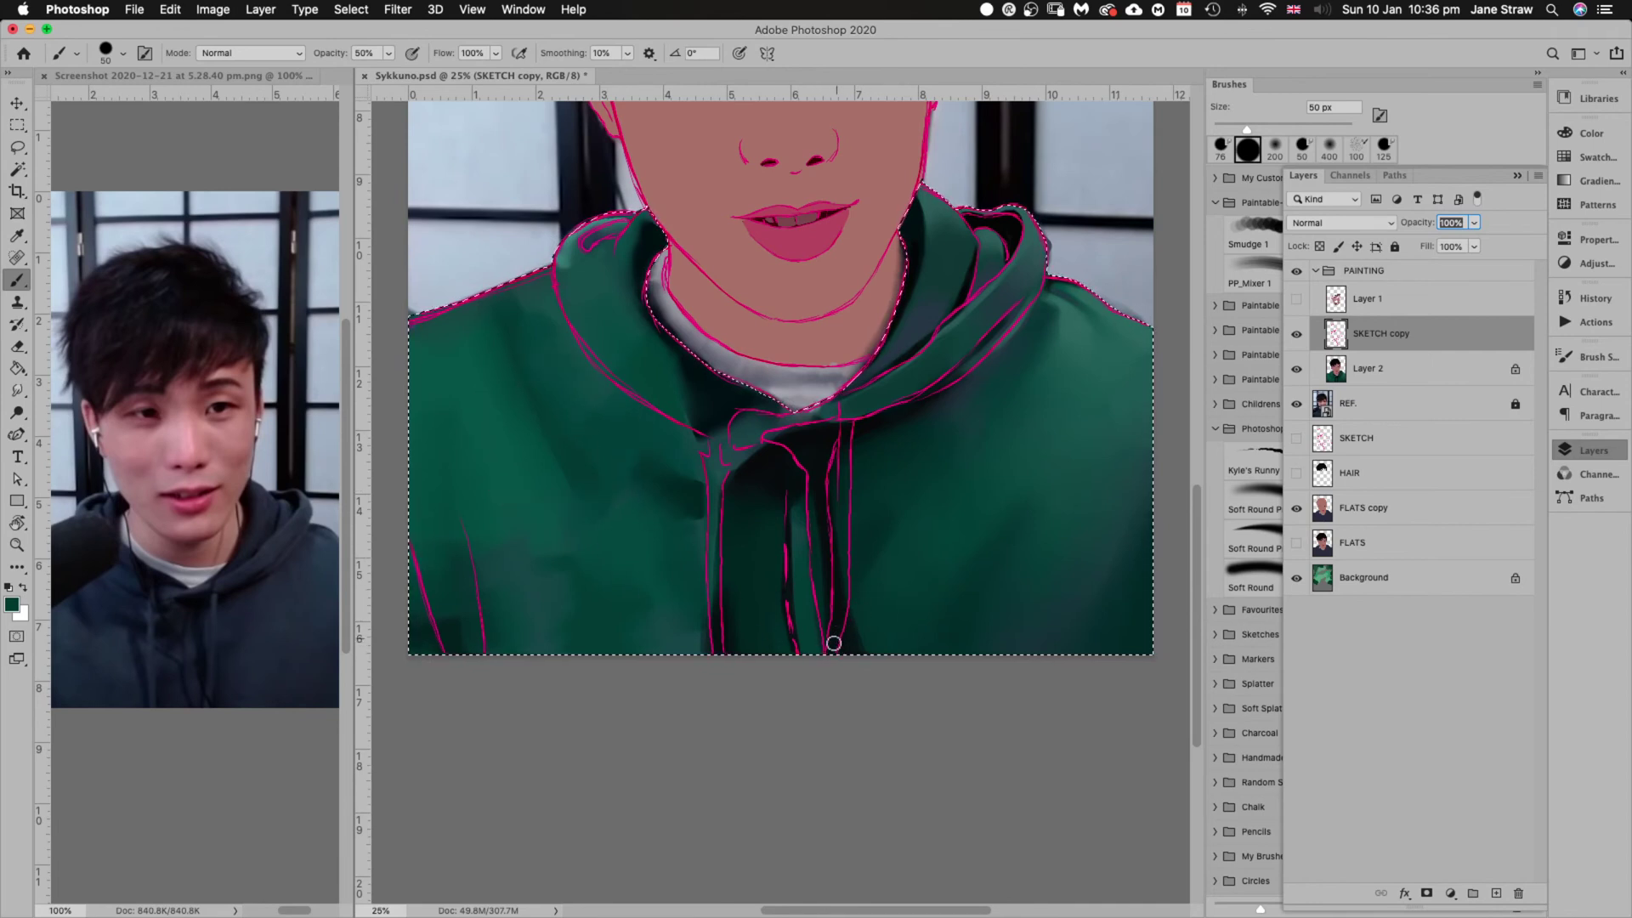
drag(834, 644, 838, 615)
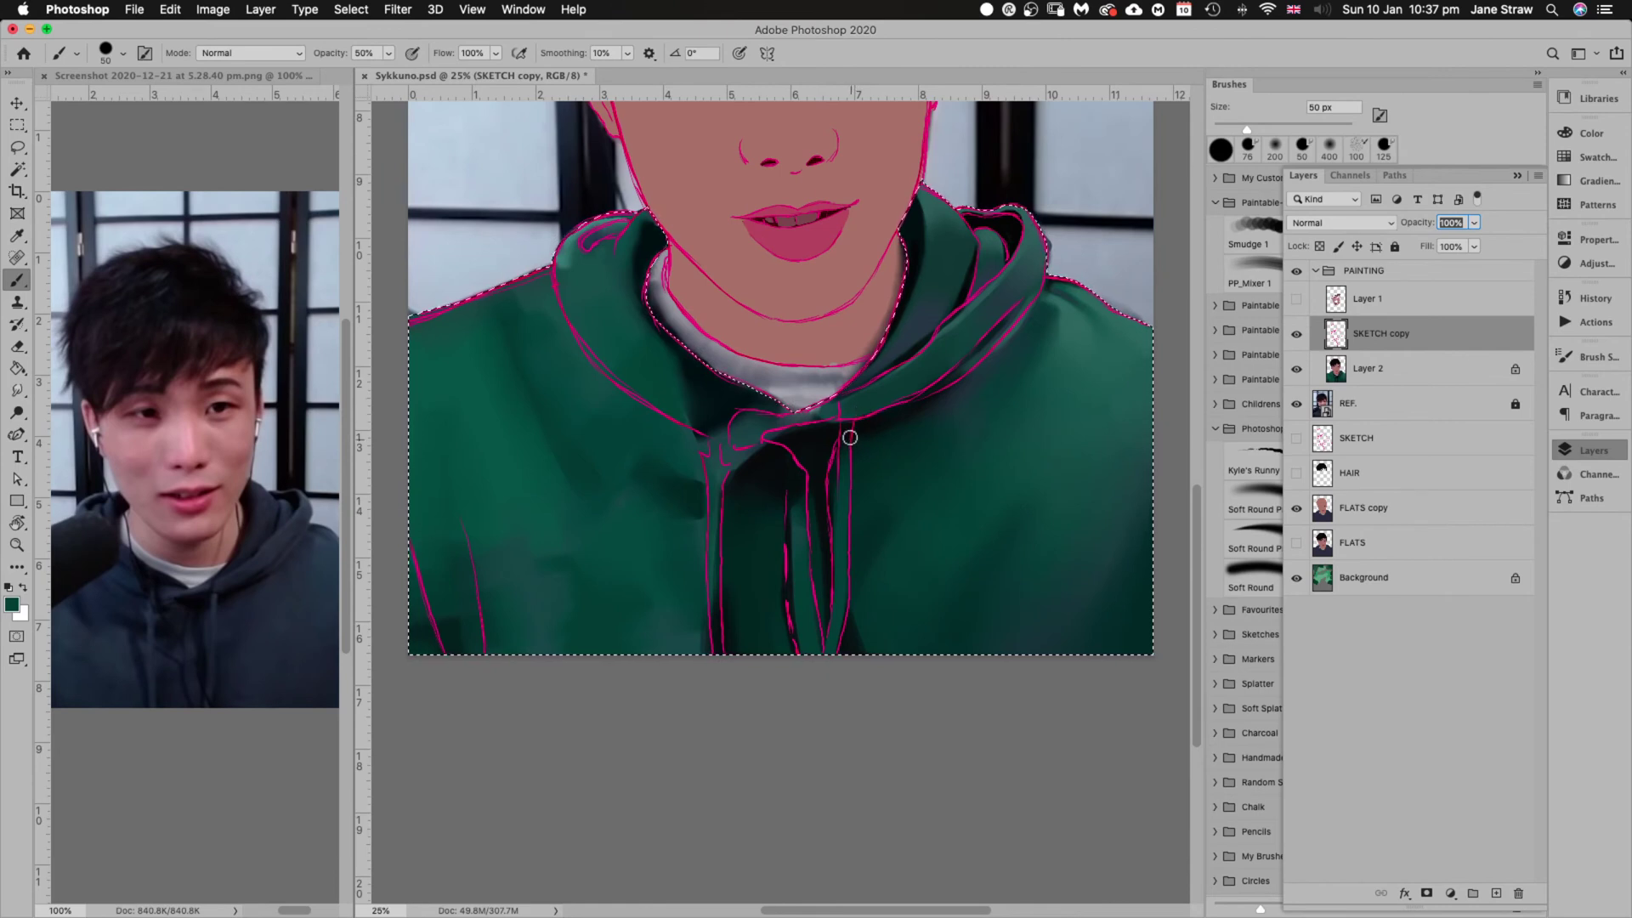
key(bracketleft)
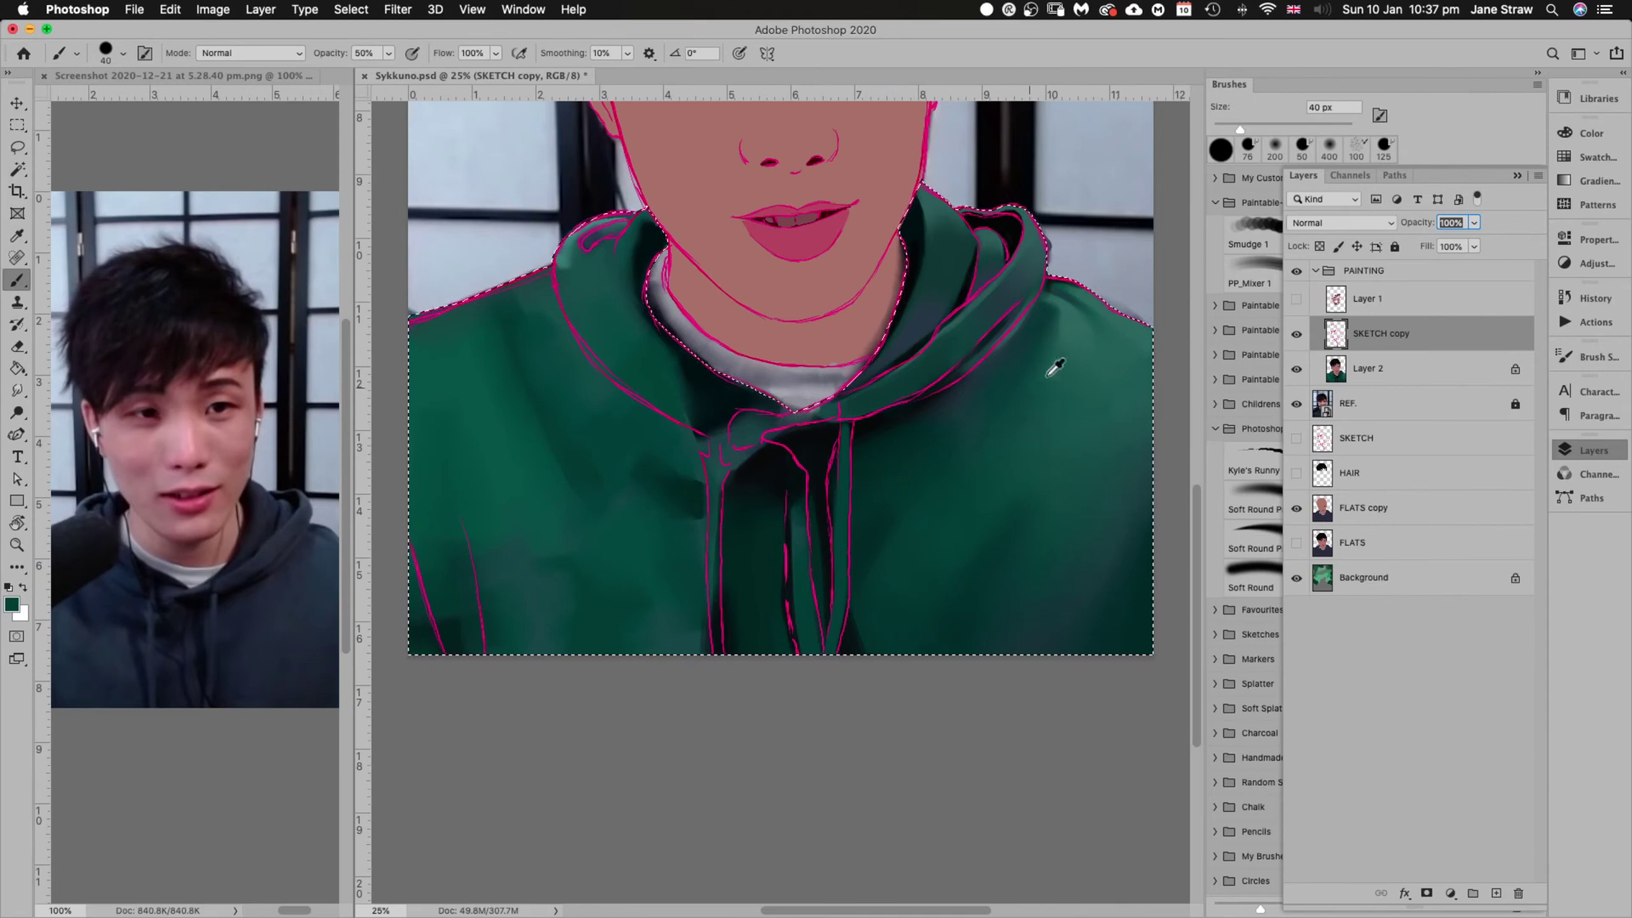
alt+click(1075, 313)
alt+click(926, 320)
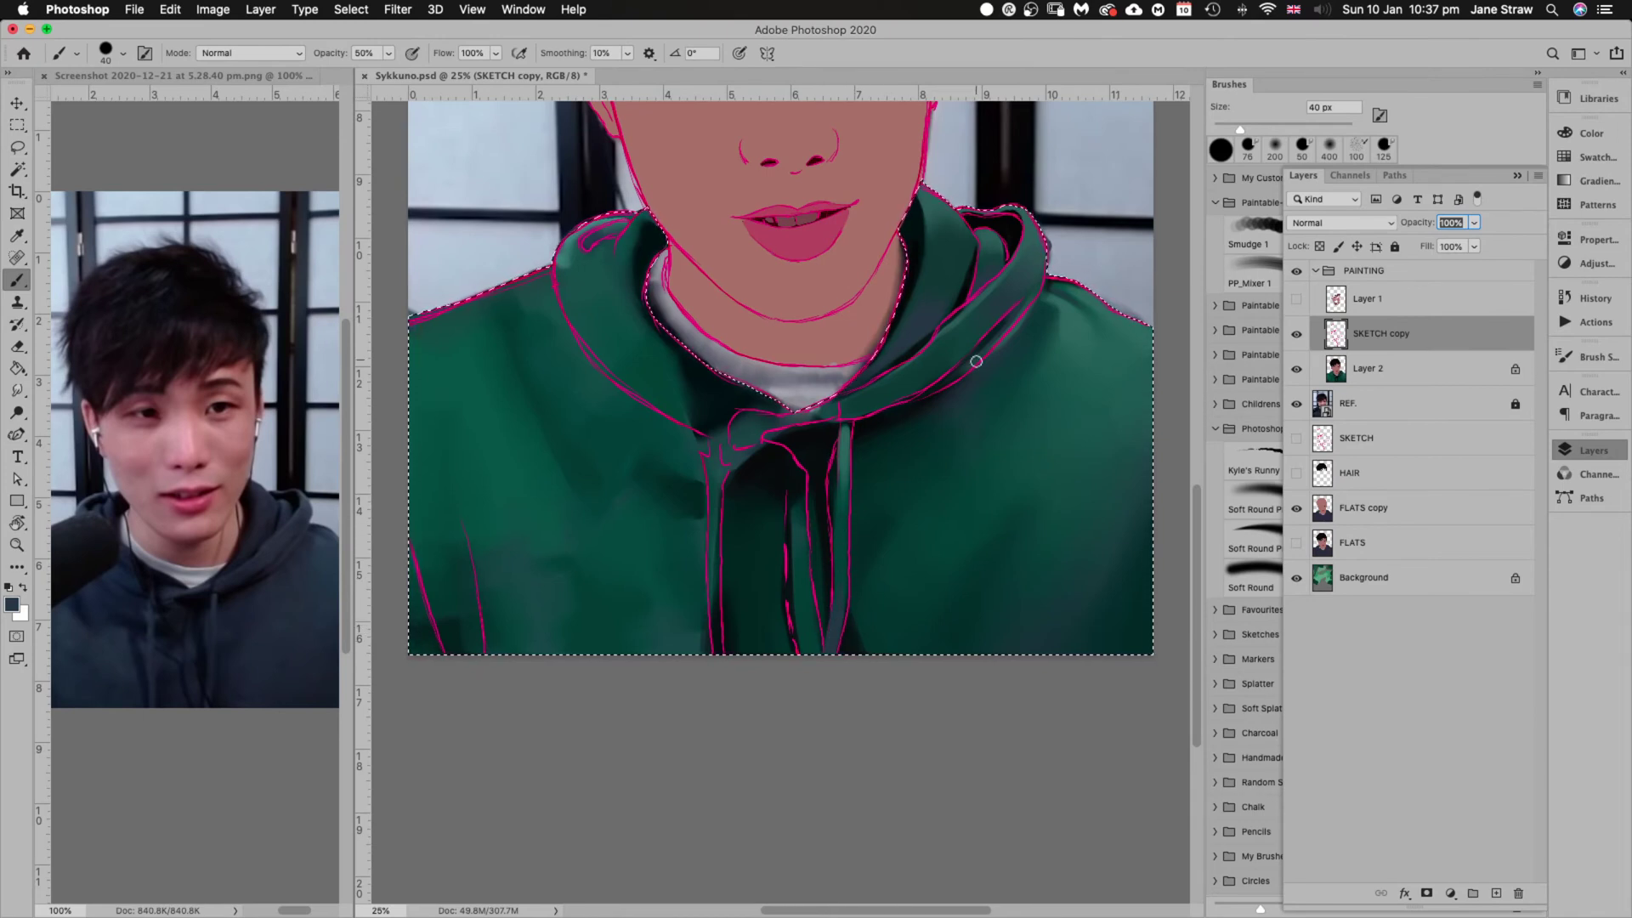
click(1297, 333)
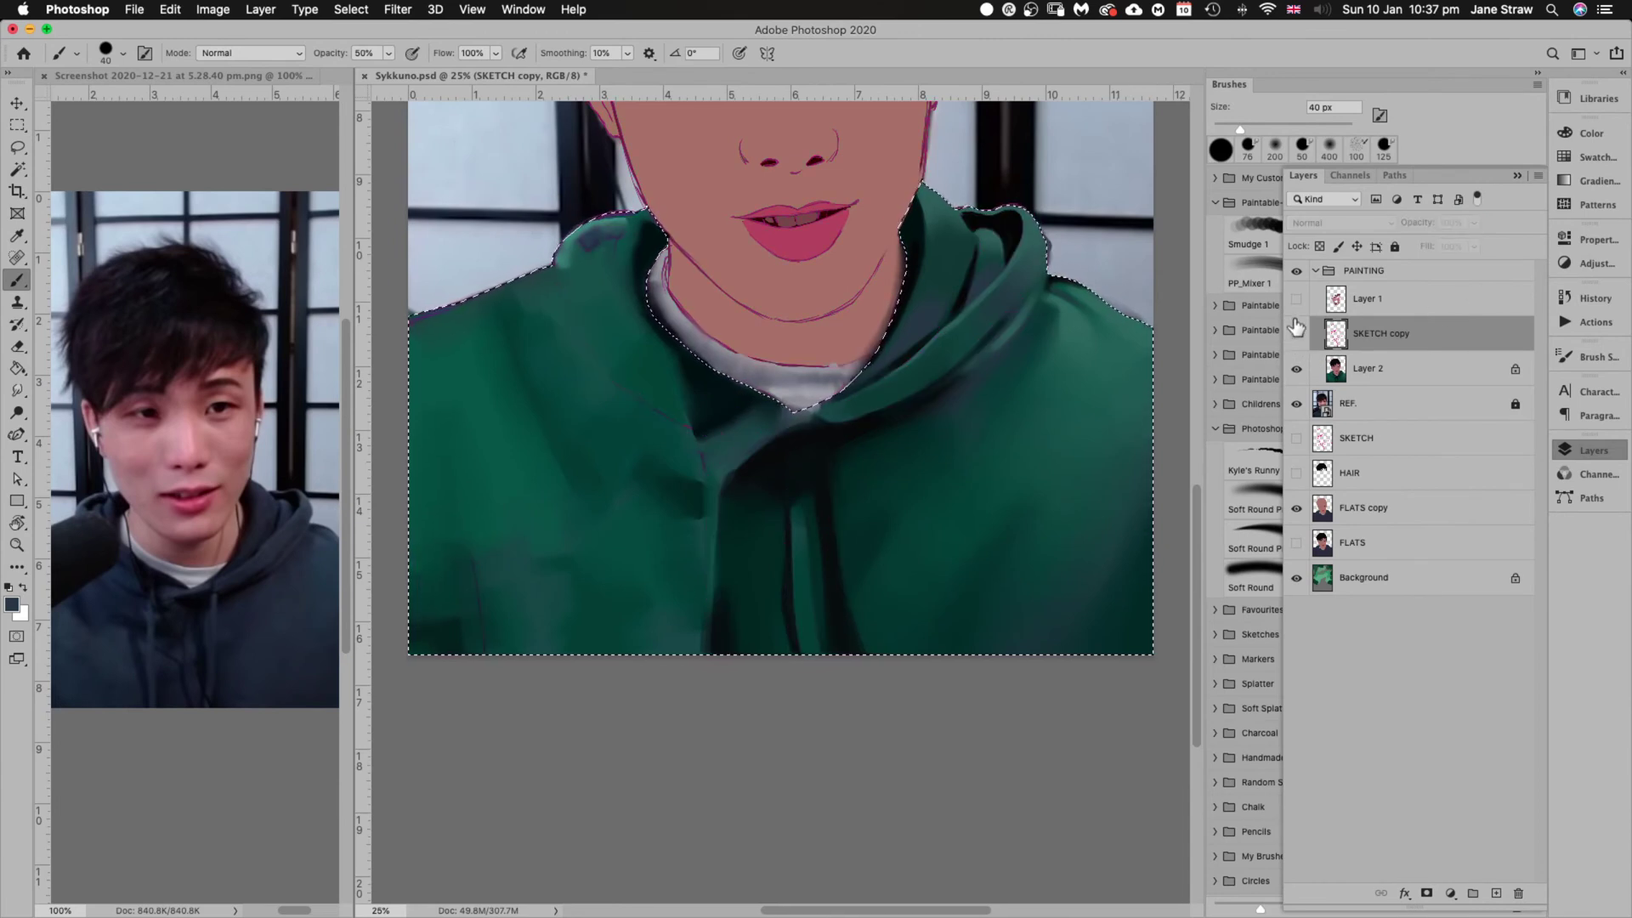
click(1296, 333)
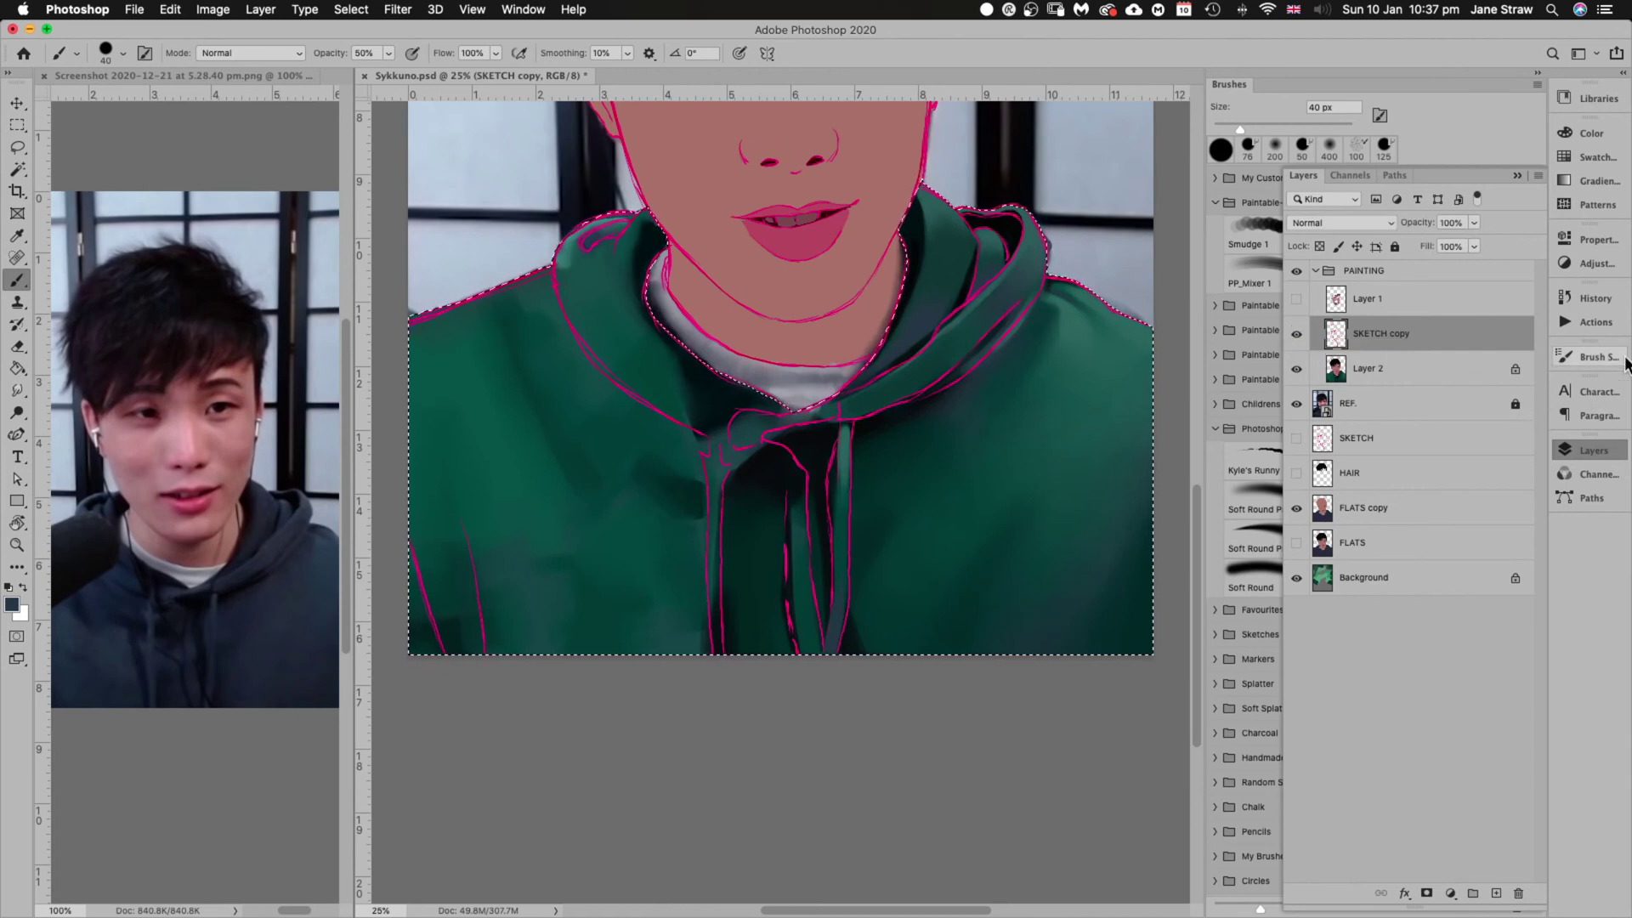
Revert the document history to the Layer Order state, removing the drawstring brush strokes from the SKETCH copy layer
click(1609, 303)
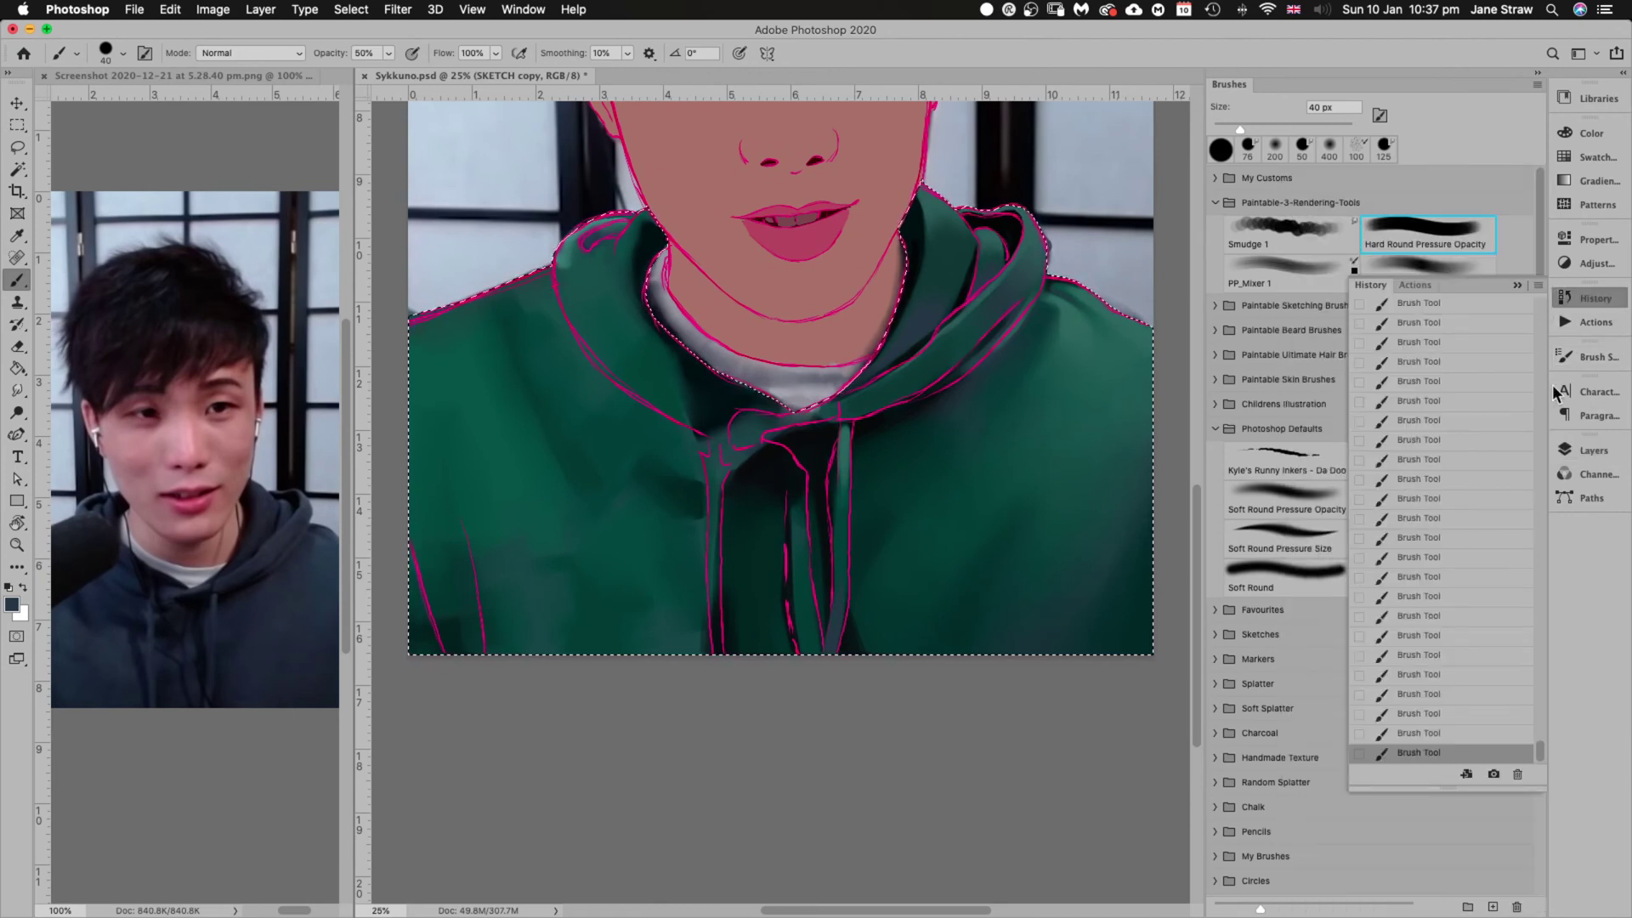
click(1458, 423)
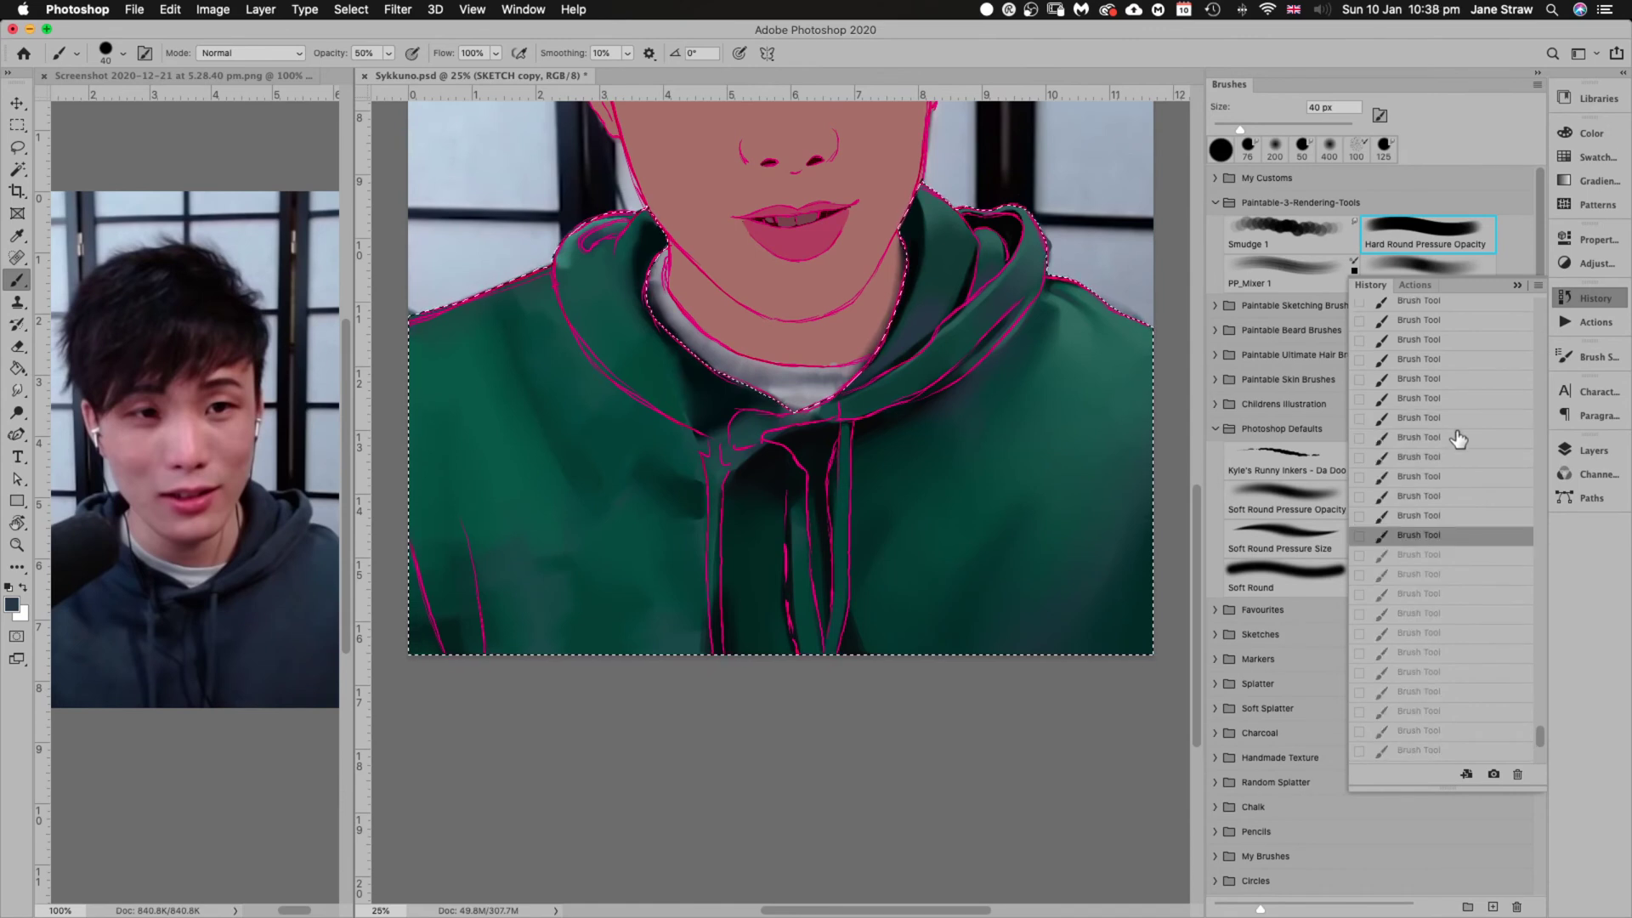
click(1462, 383)
scroll(1459, 389, up, 5)
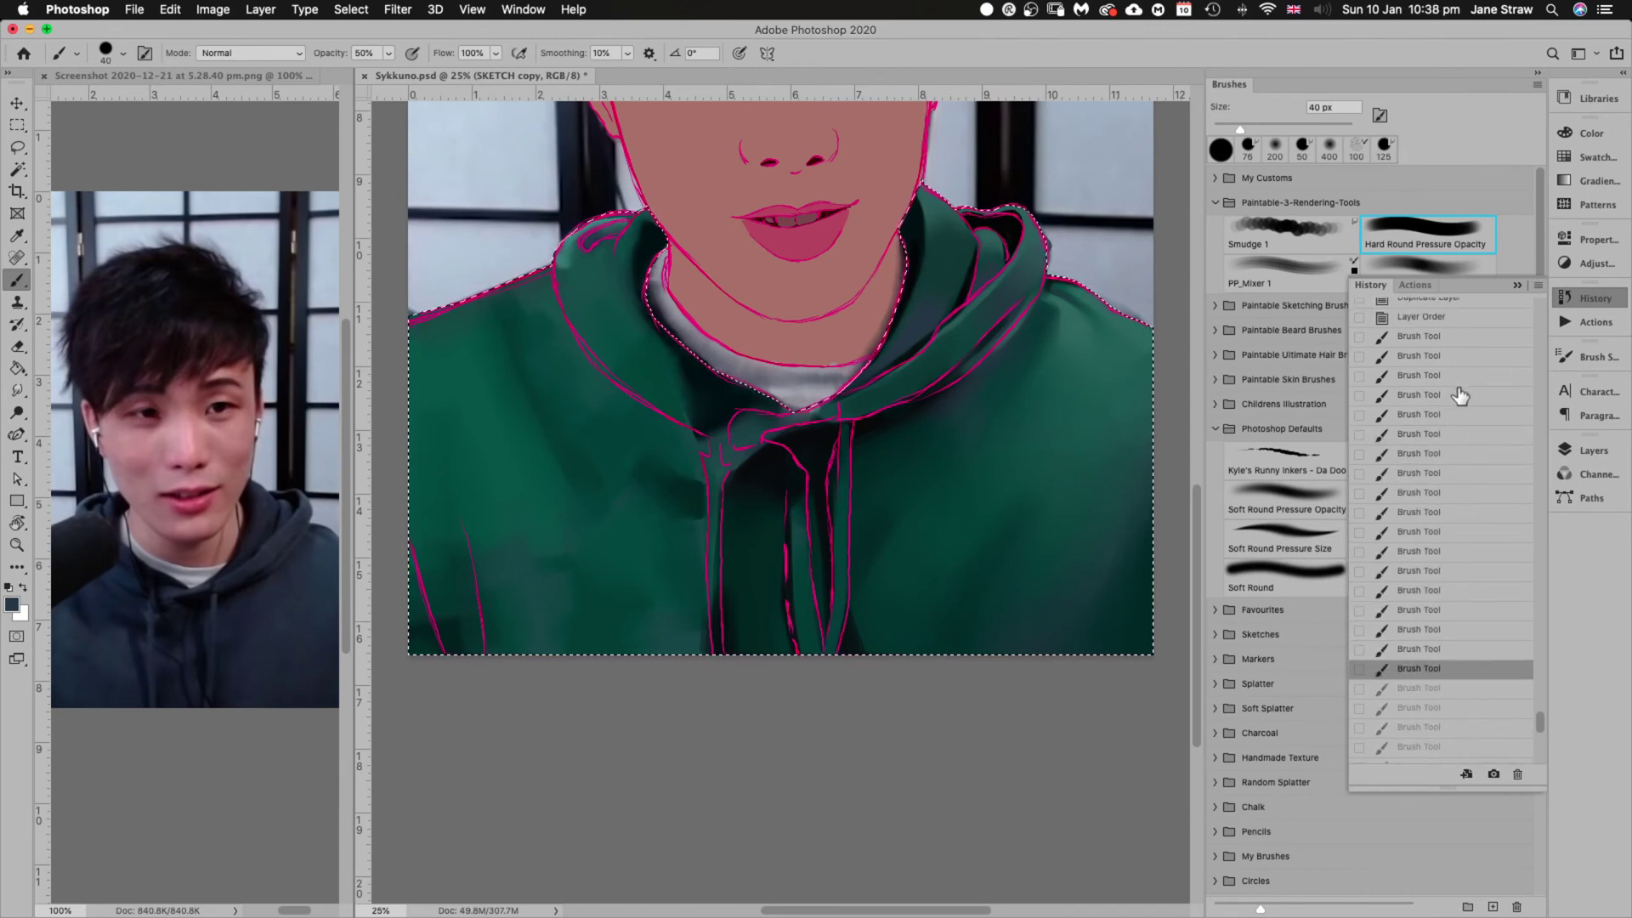
click(1445, 340)
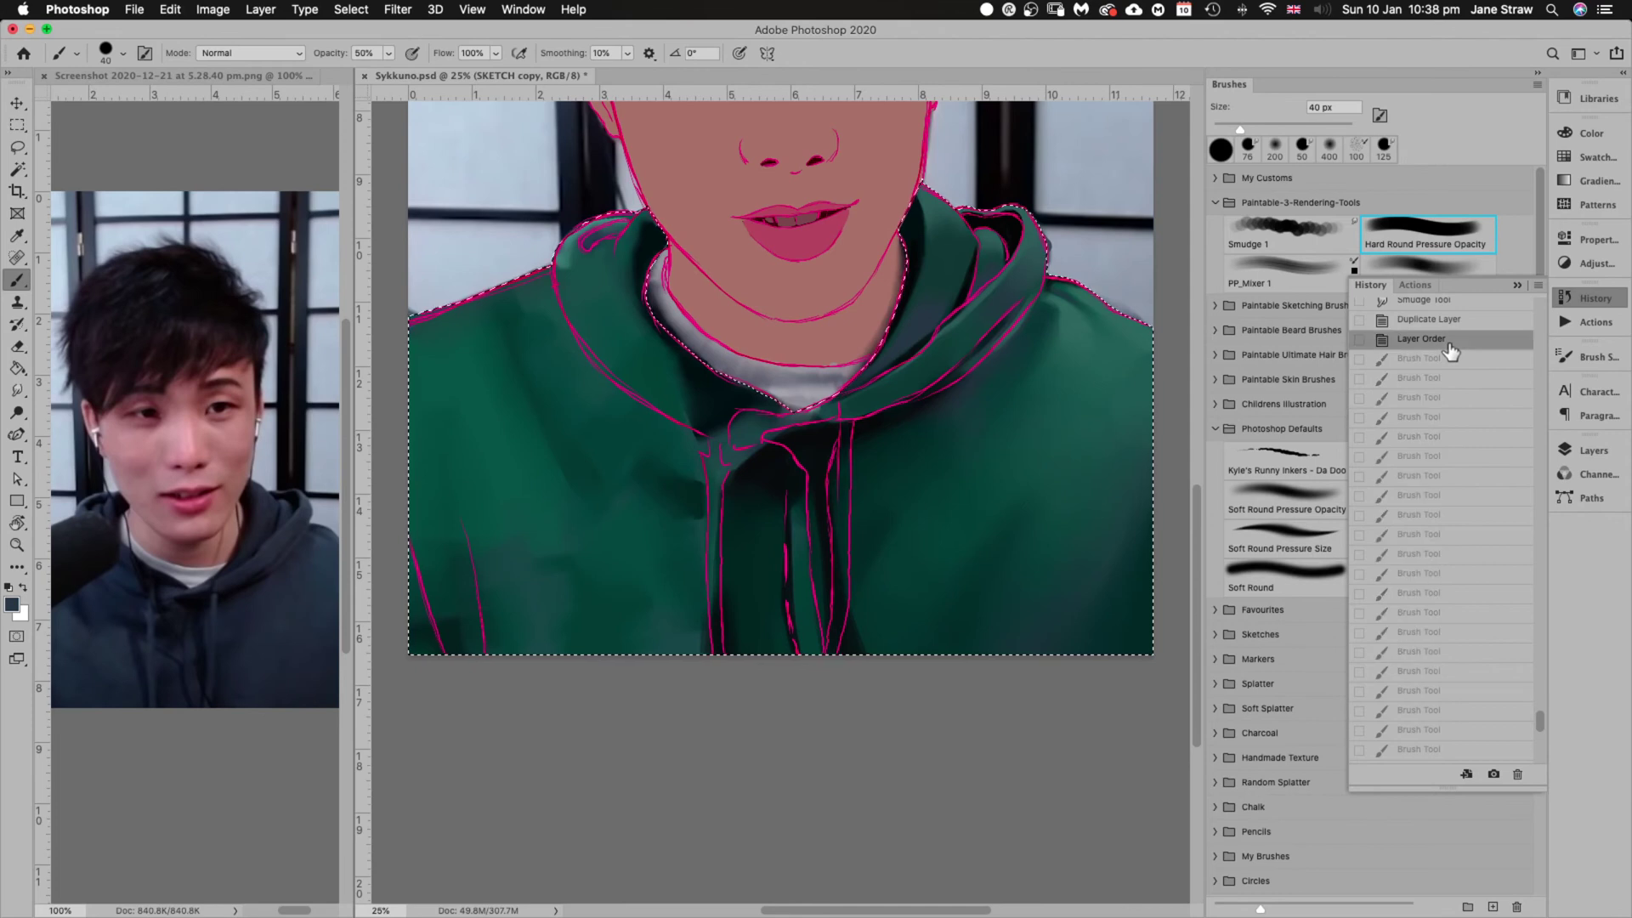
click(1517, 284)
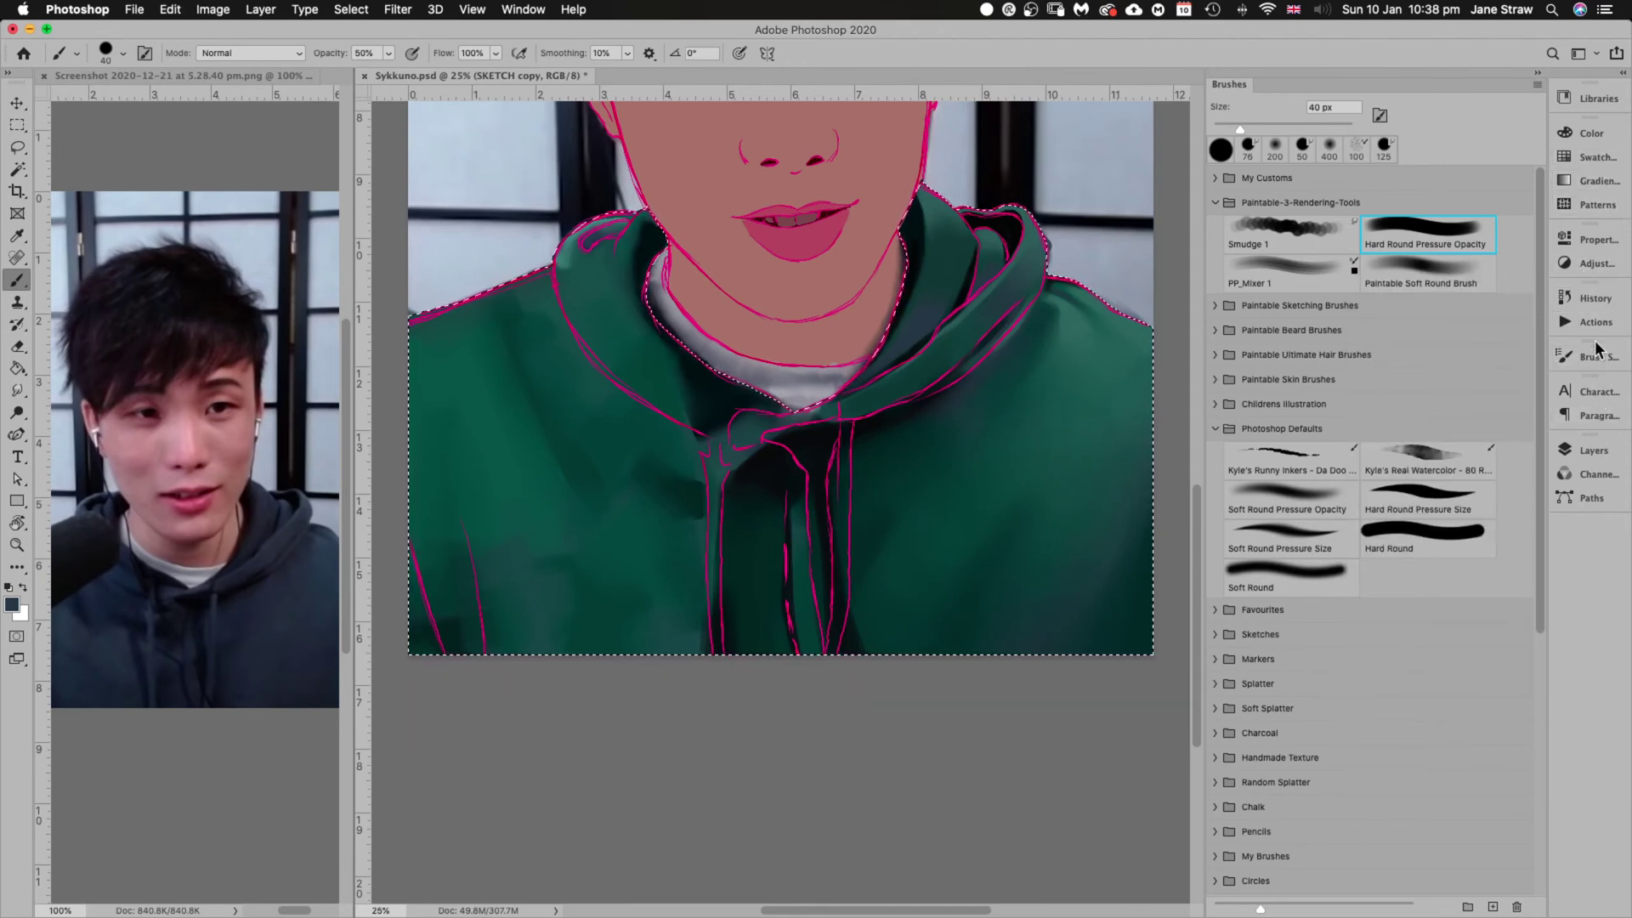
Paint the right drawstring on Layer 2 at 40 px with sampled shoulder green and hood blue-grey, and hide the SKETCH copy layer
click(1602, 449)
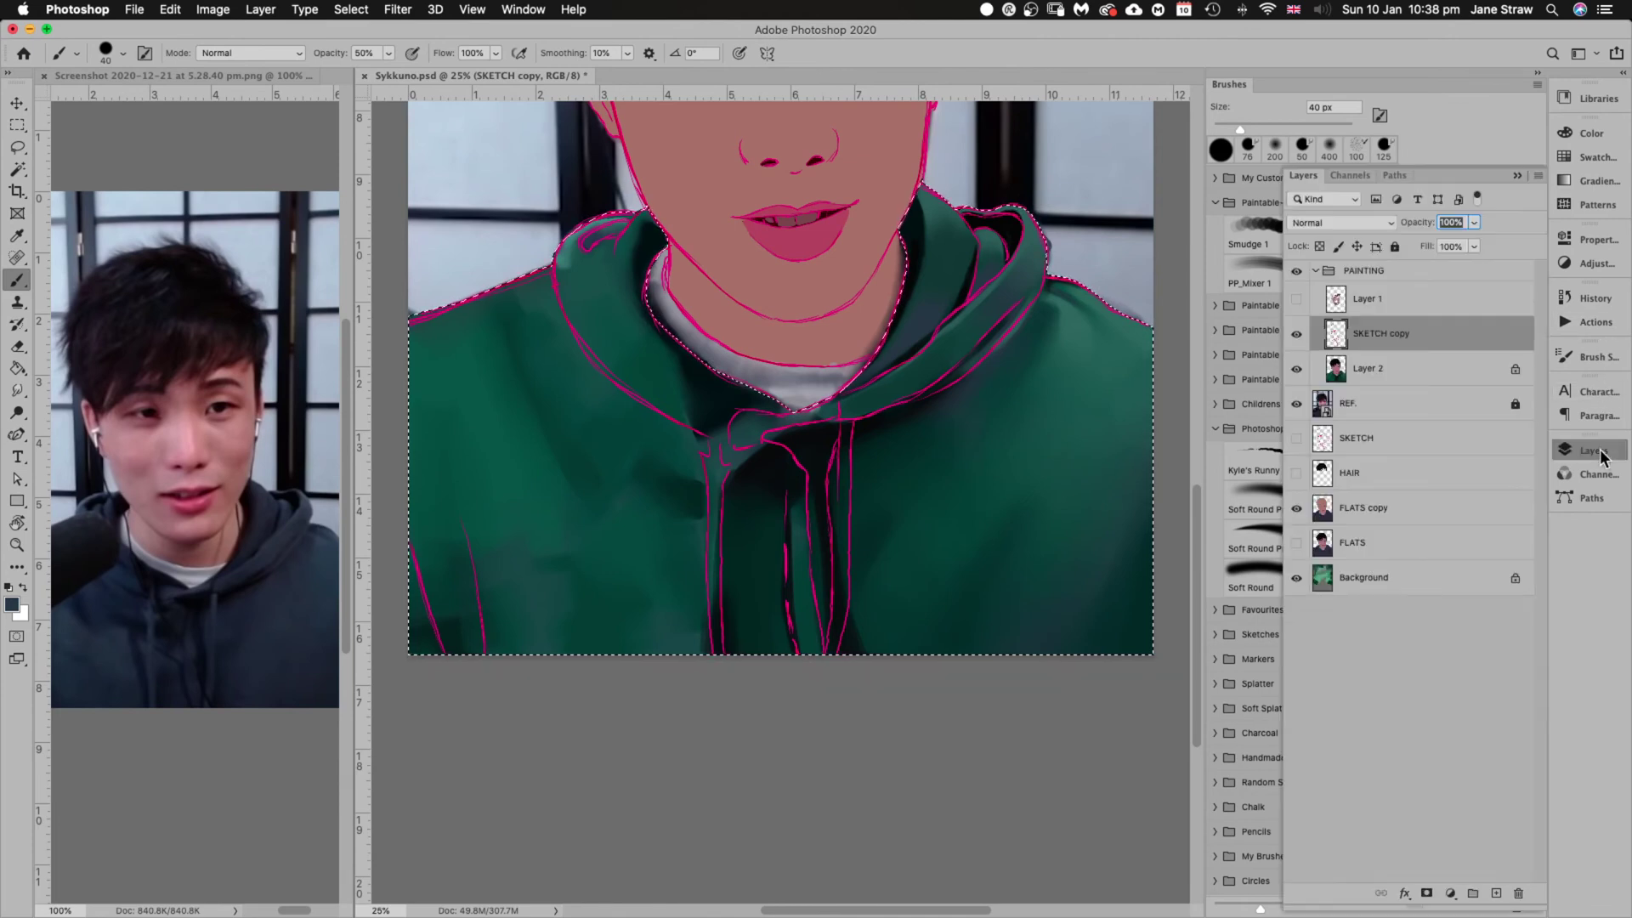
click(1371, 379)
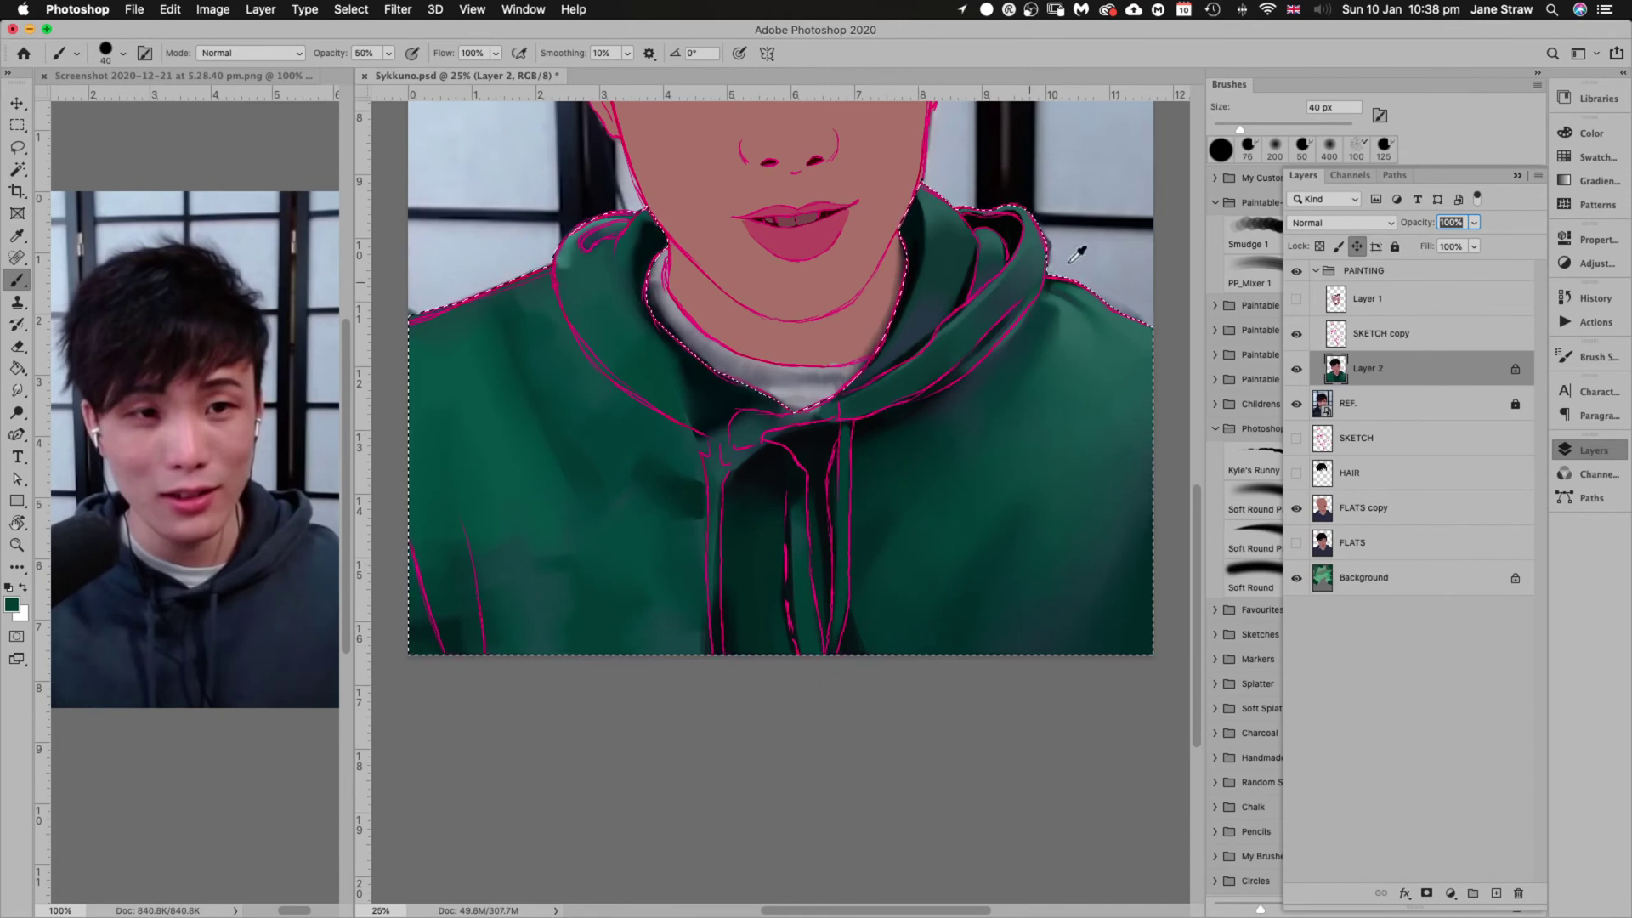
alt+click(1080, 299)
alt+click(922, 389)
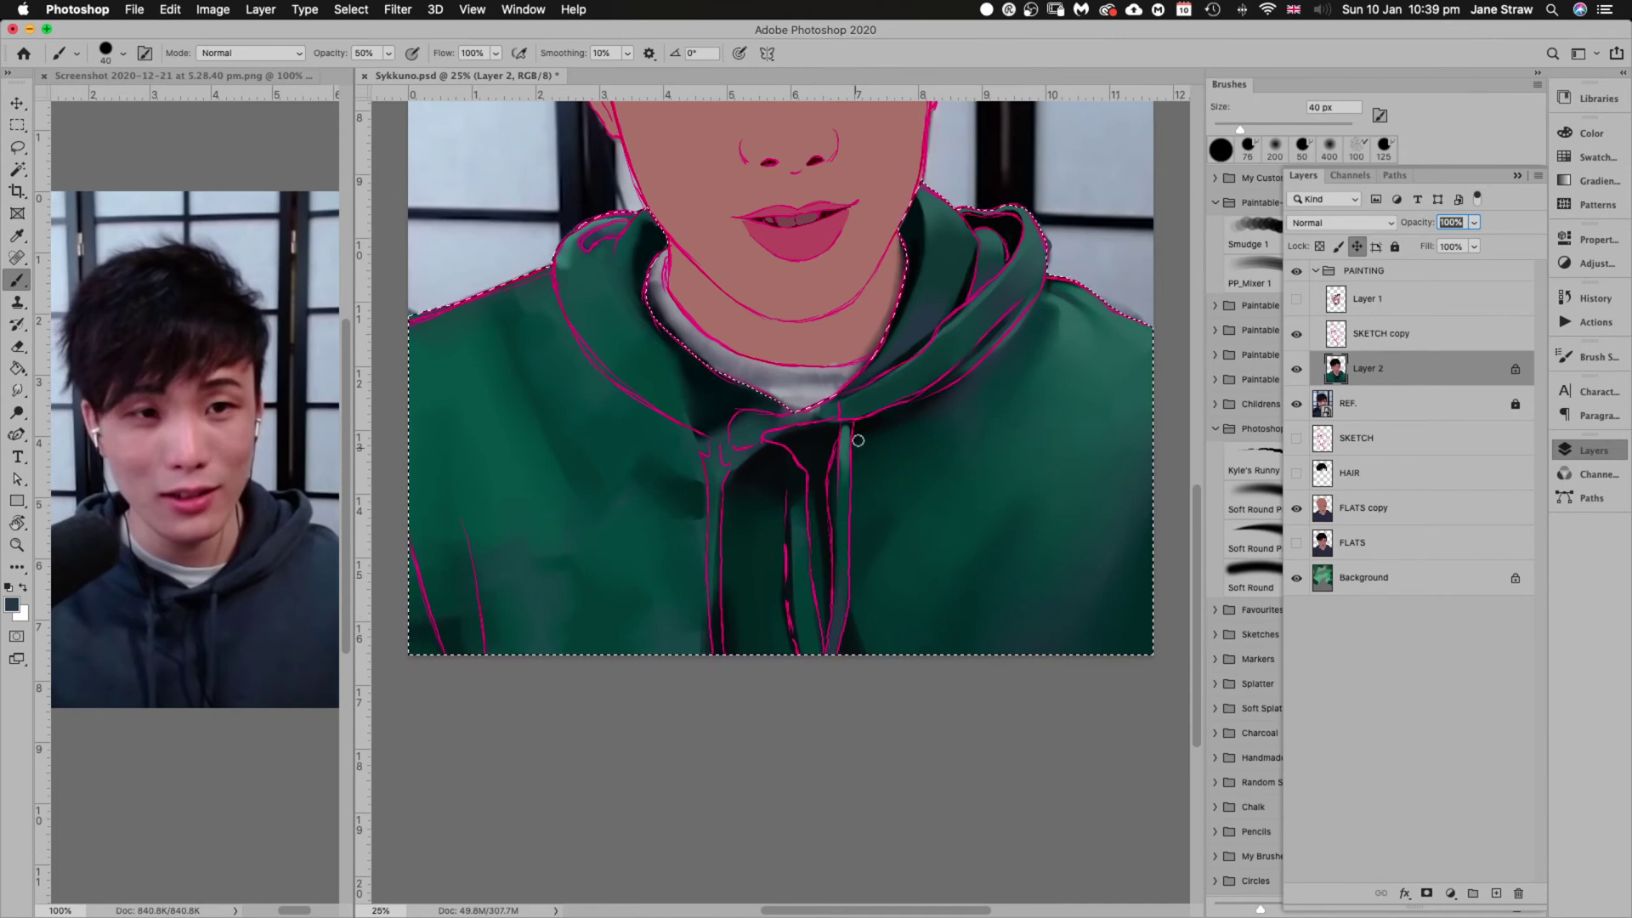
click(1296, 334)
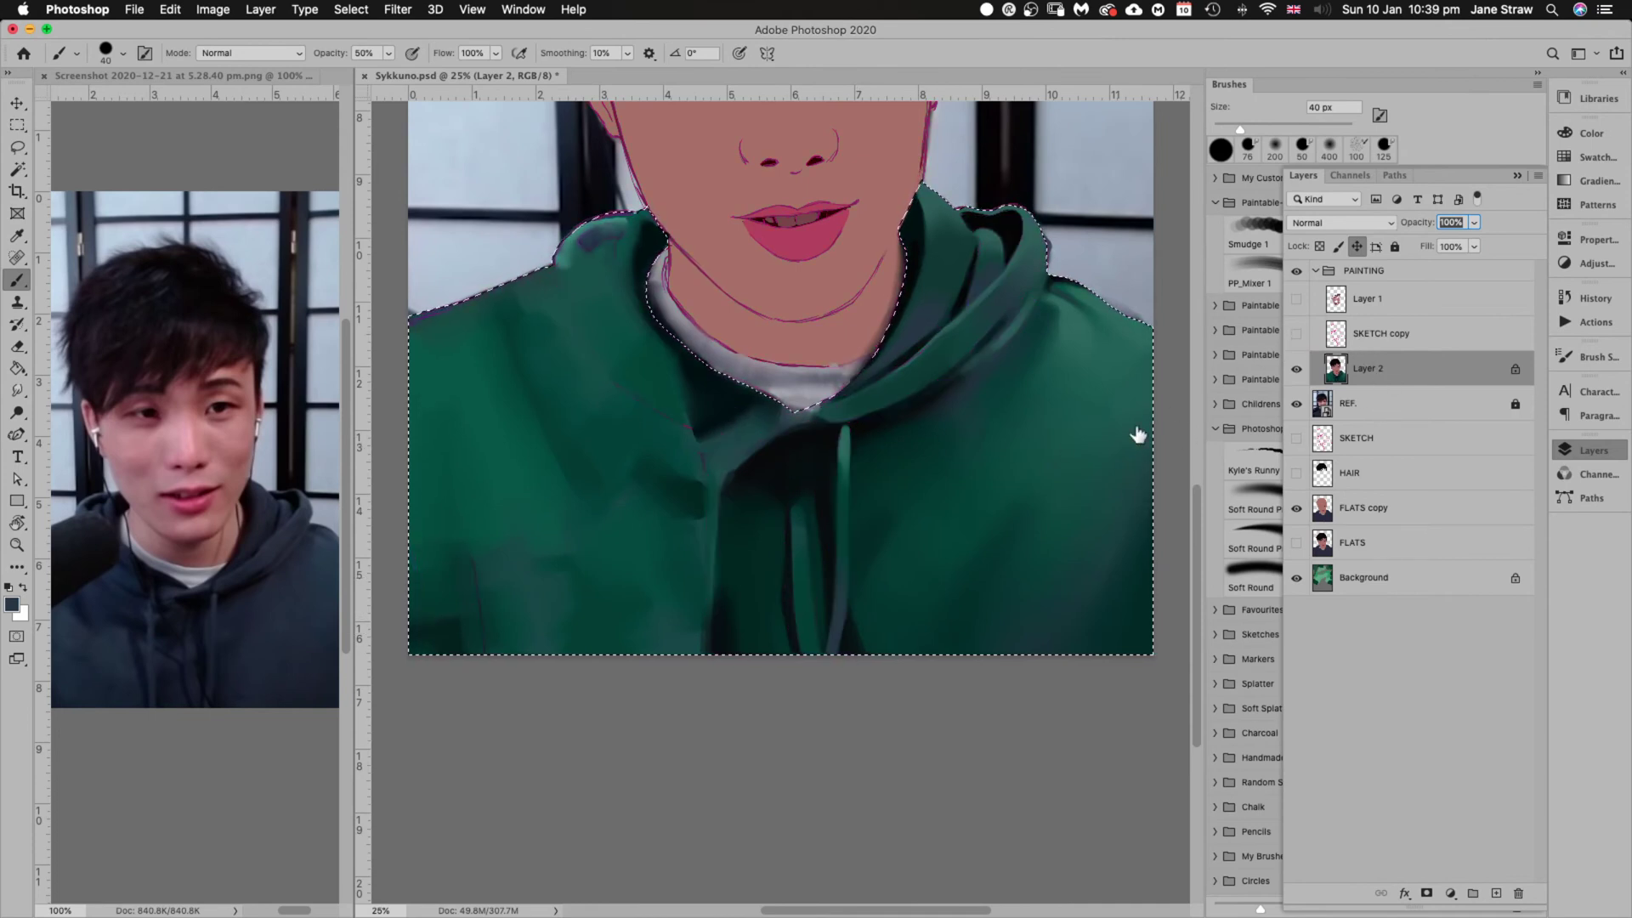
Refine the right drawstring and the strand beside it with greens sampled from the hoodie, enlarging the brush to 50 px
alt+click(848, 442)
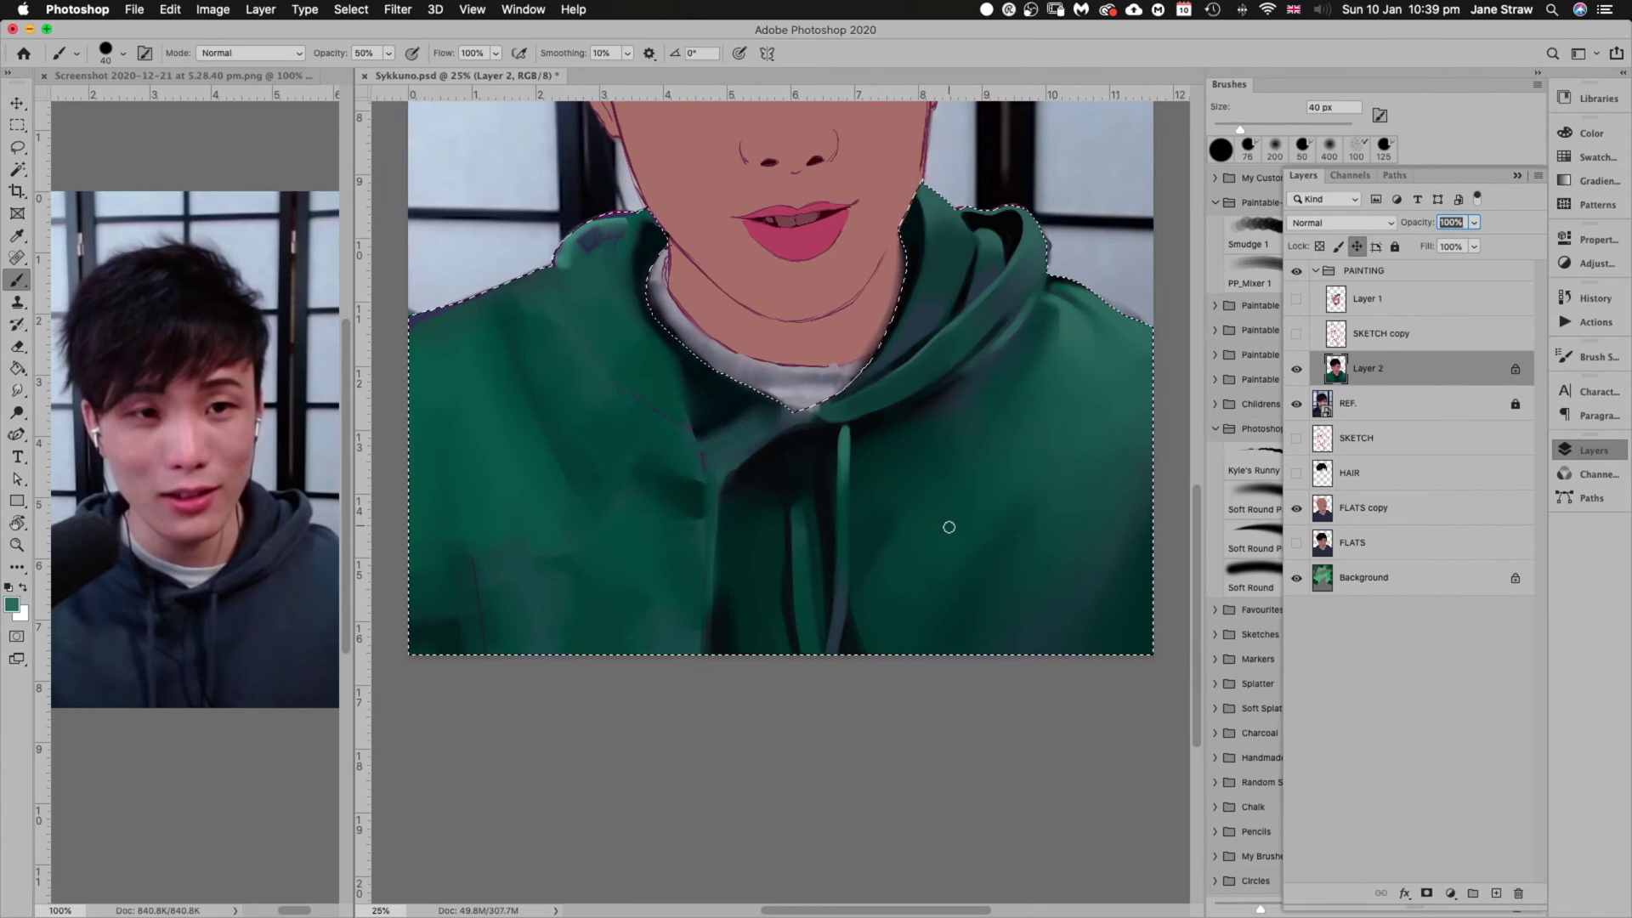
alt+click(812, 630)
drag(851, 436, 844, 437)
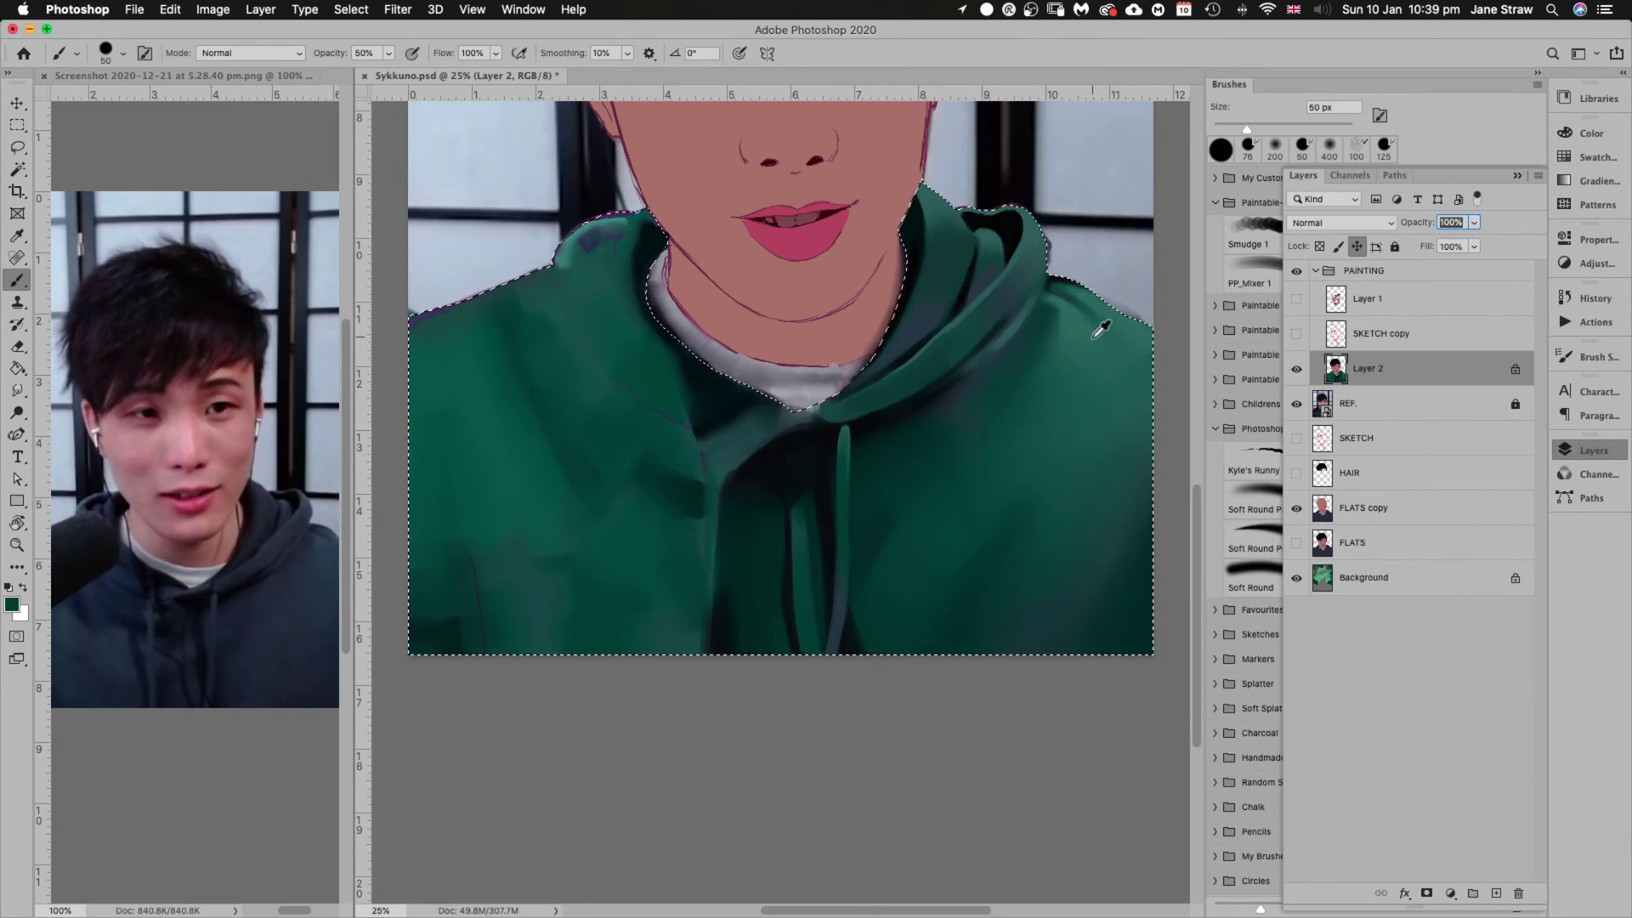
Sample light green from the right shoulder and paint a thin highlight on the right drawstring's upper part at 15 px
alt+click(1084, 308)
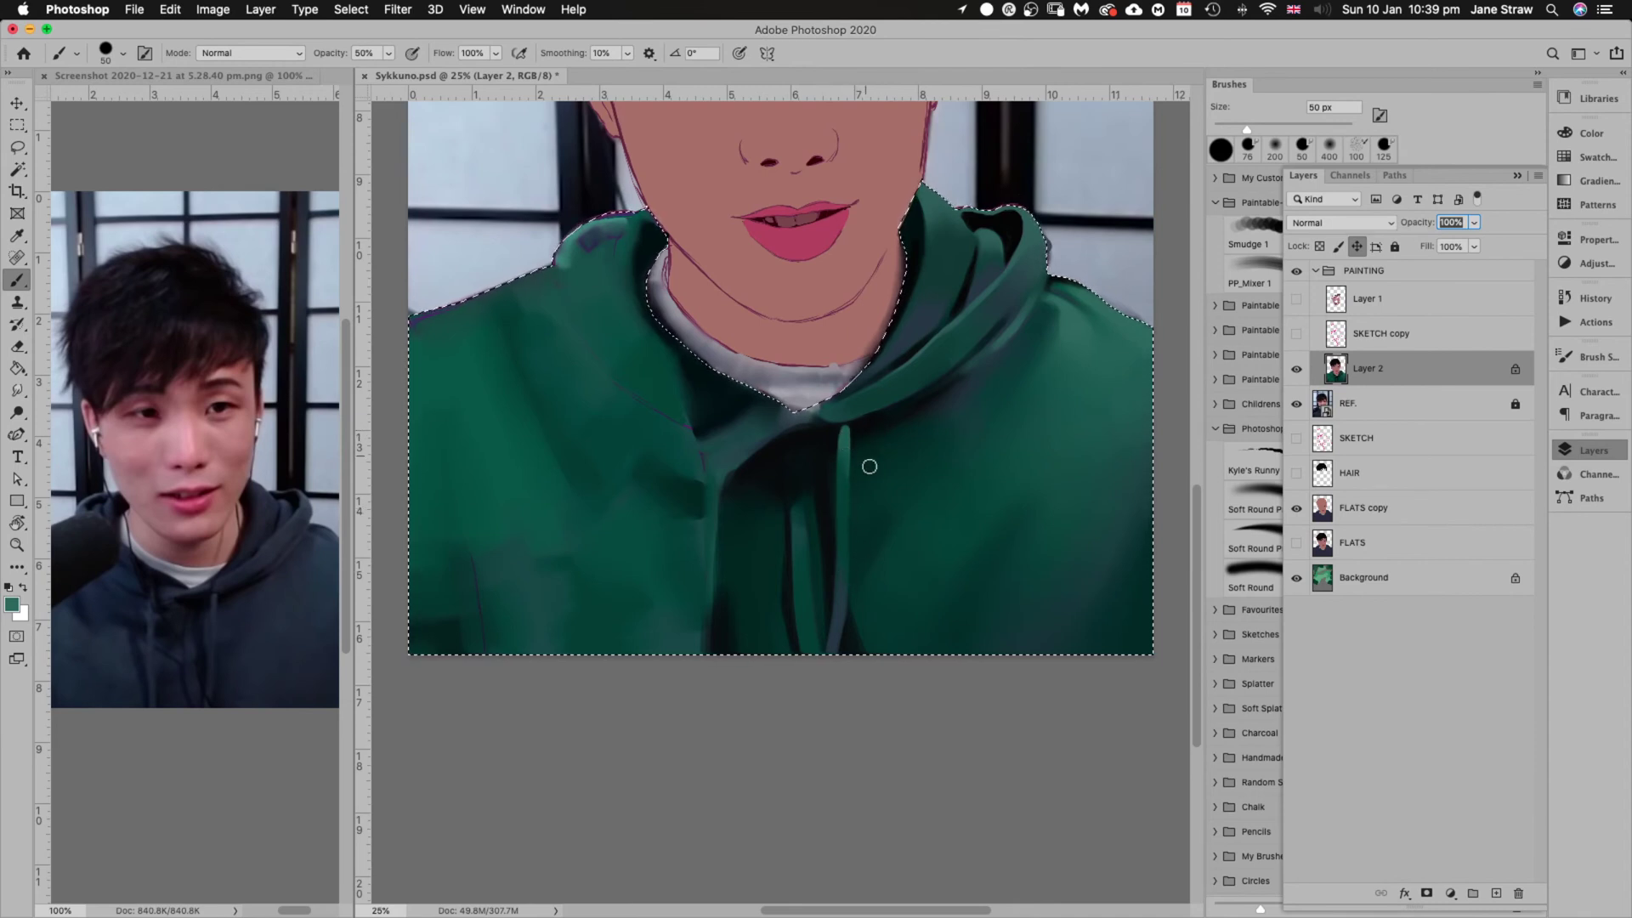
key(bracketleft)
key(bracketleft)
key(bracketleft)
key(bracketleft)
key(bracketleft)
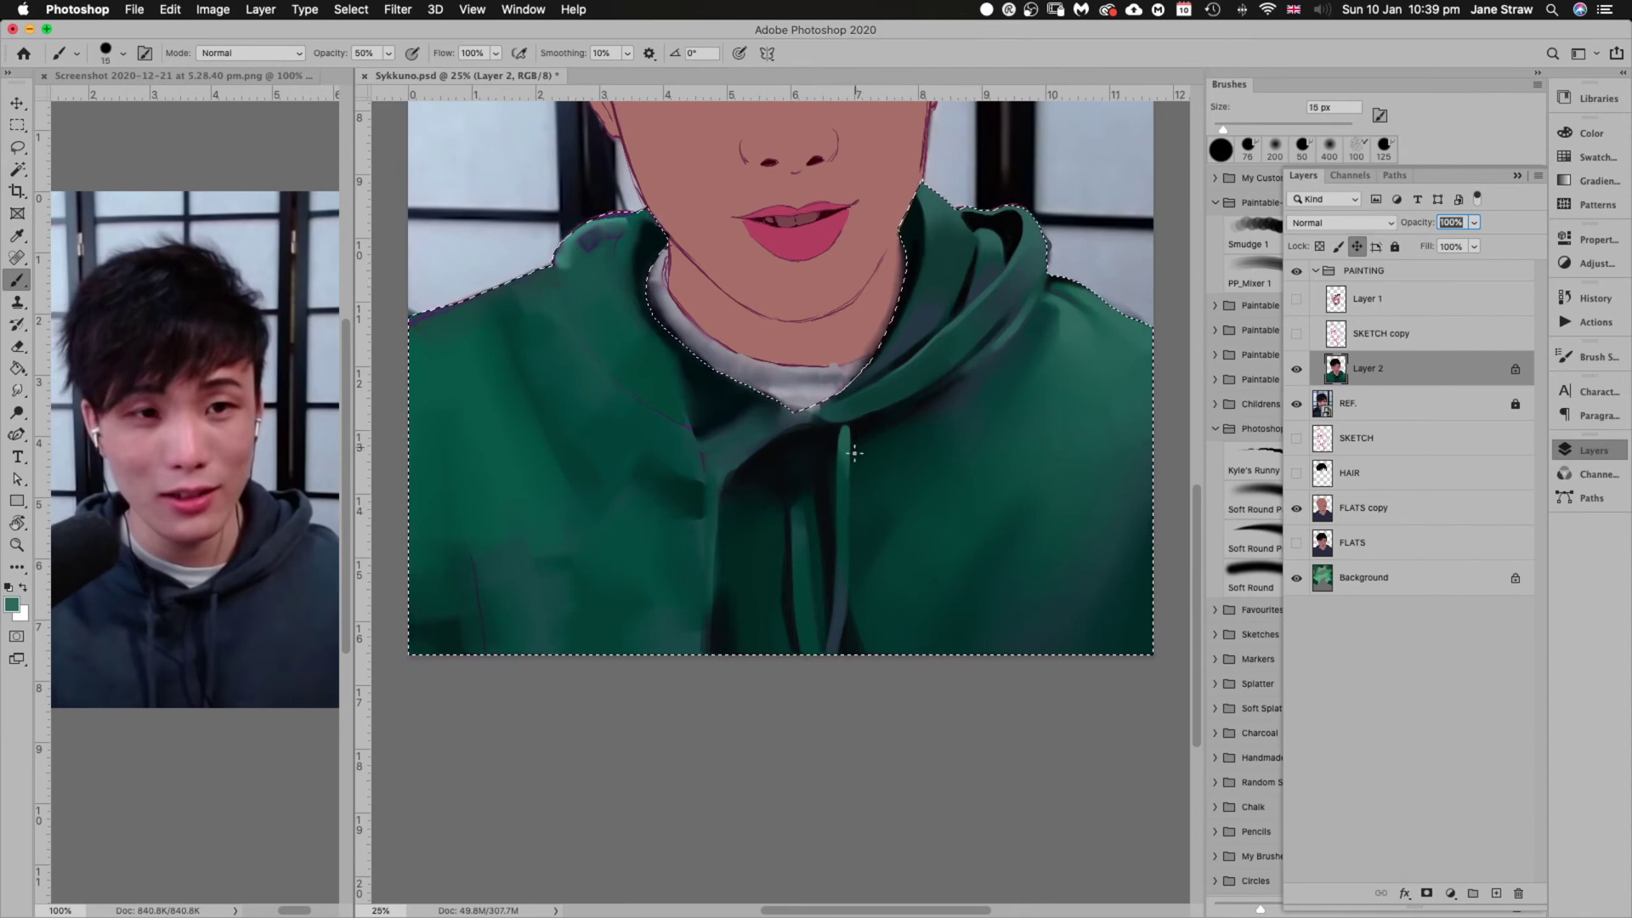
key(super+equal)
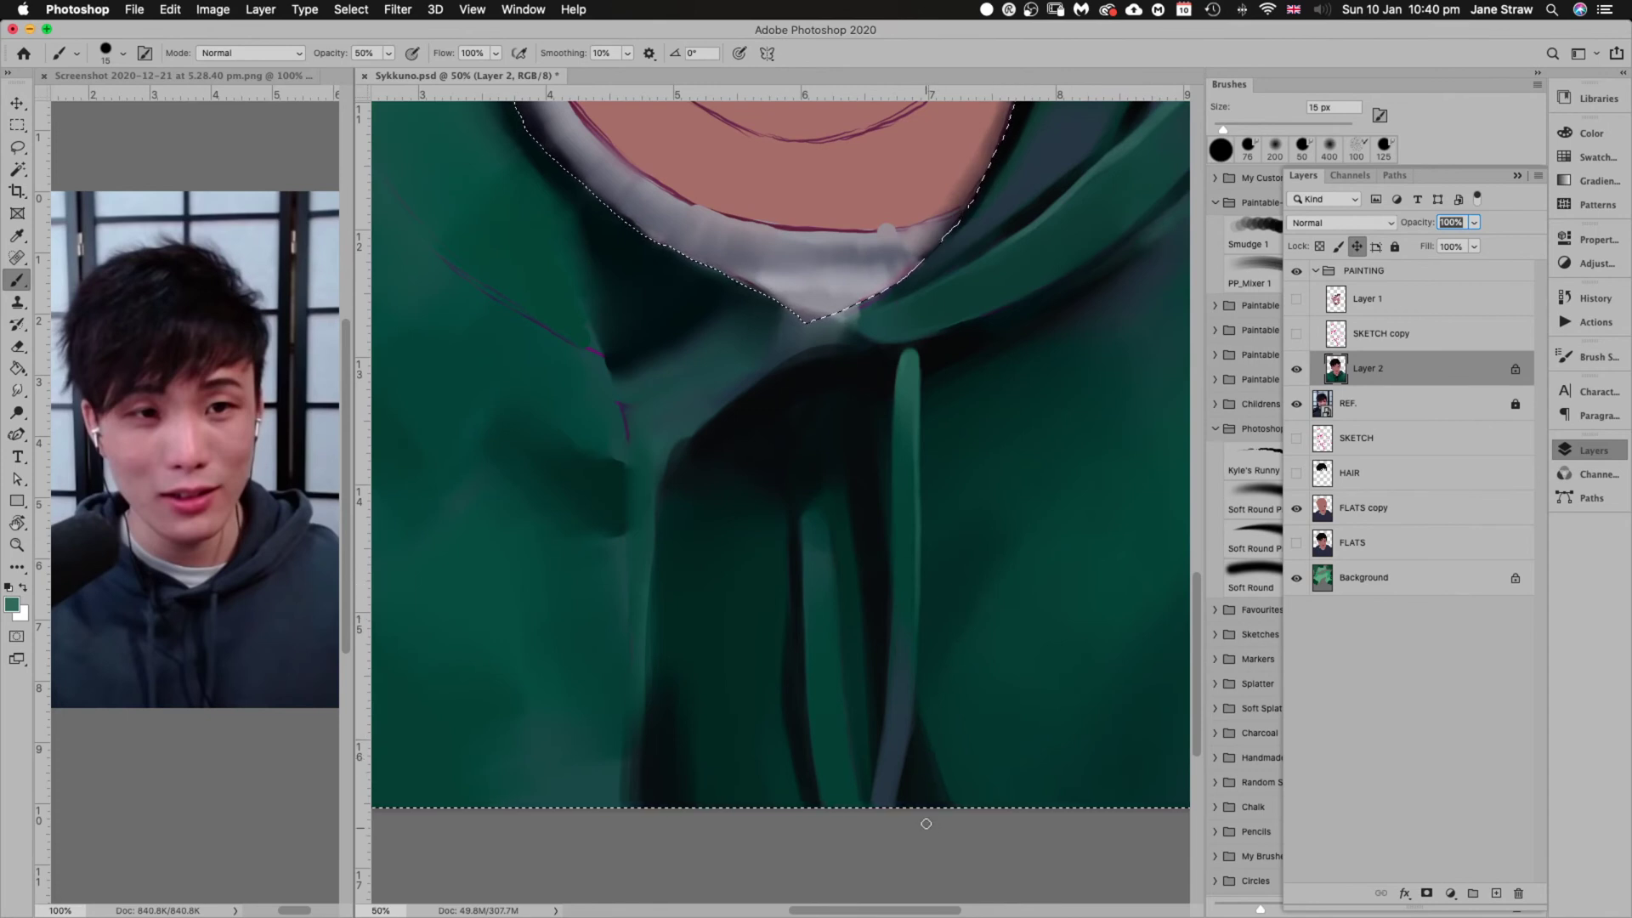
Define the right drawstring's edges at 15 px with default black, and touch up its lower part with sampled blue-grey
key(d)
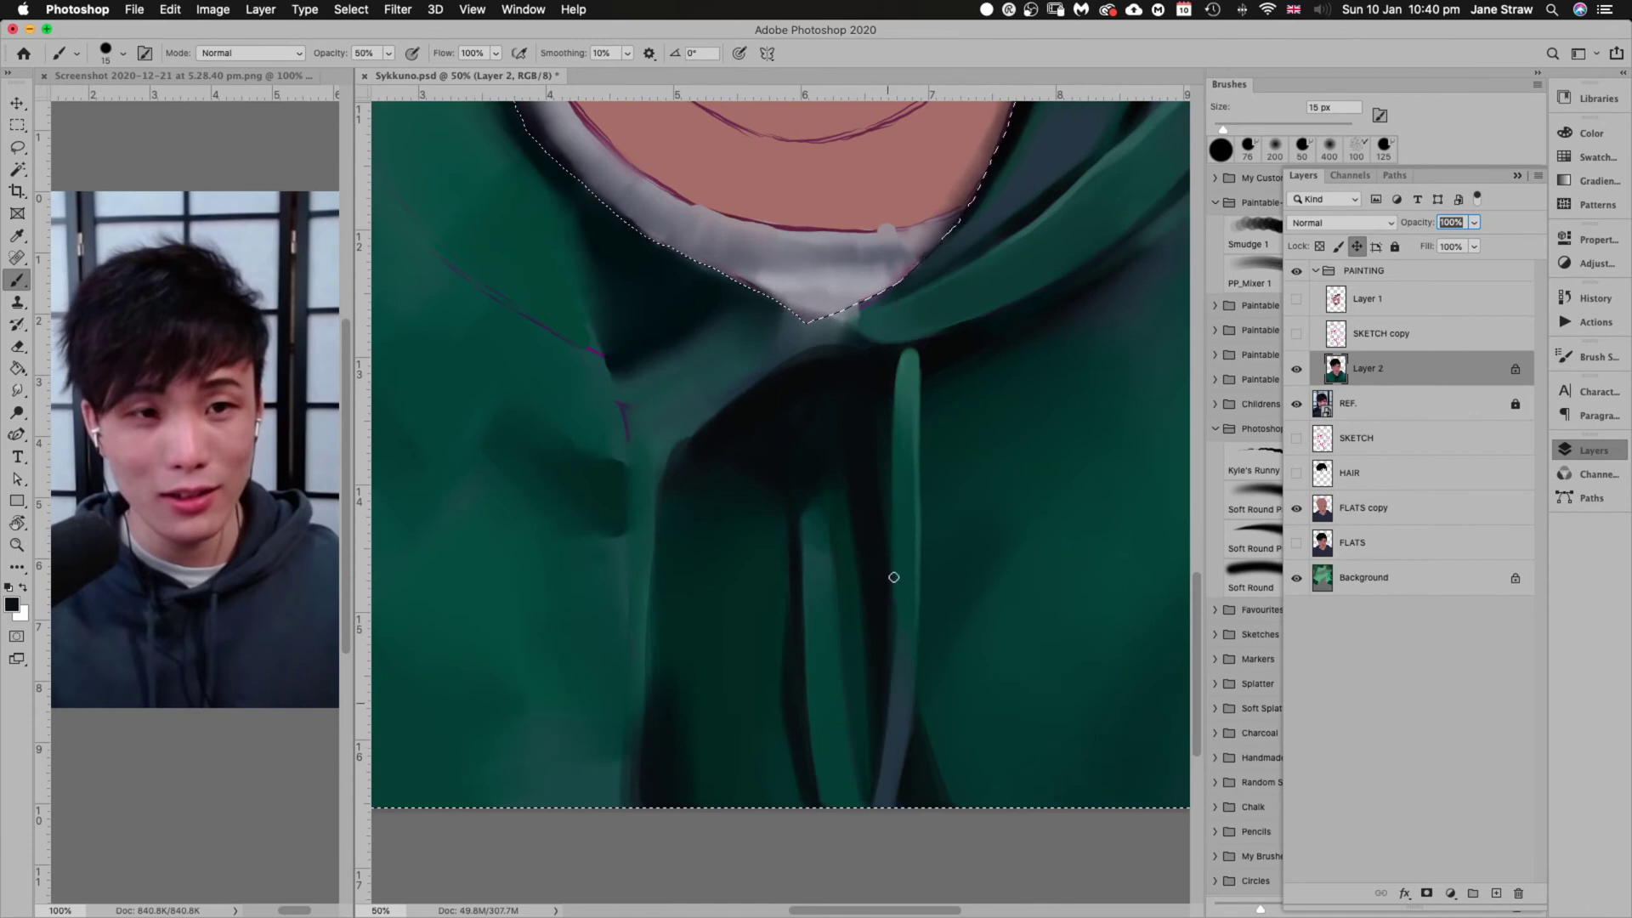
key(super+c)
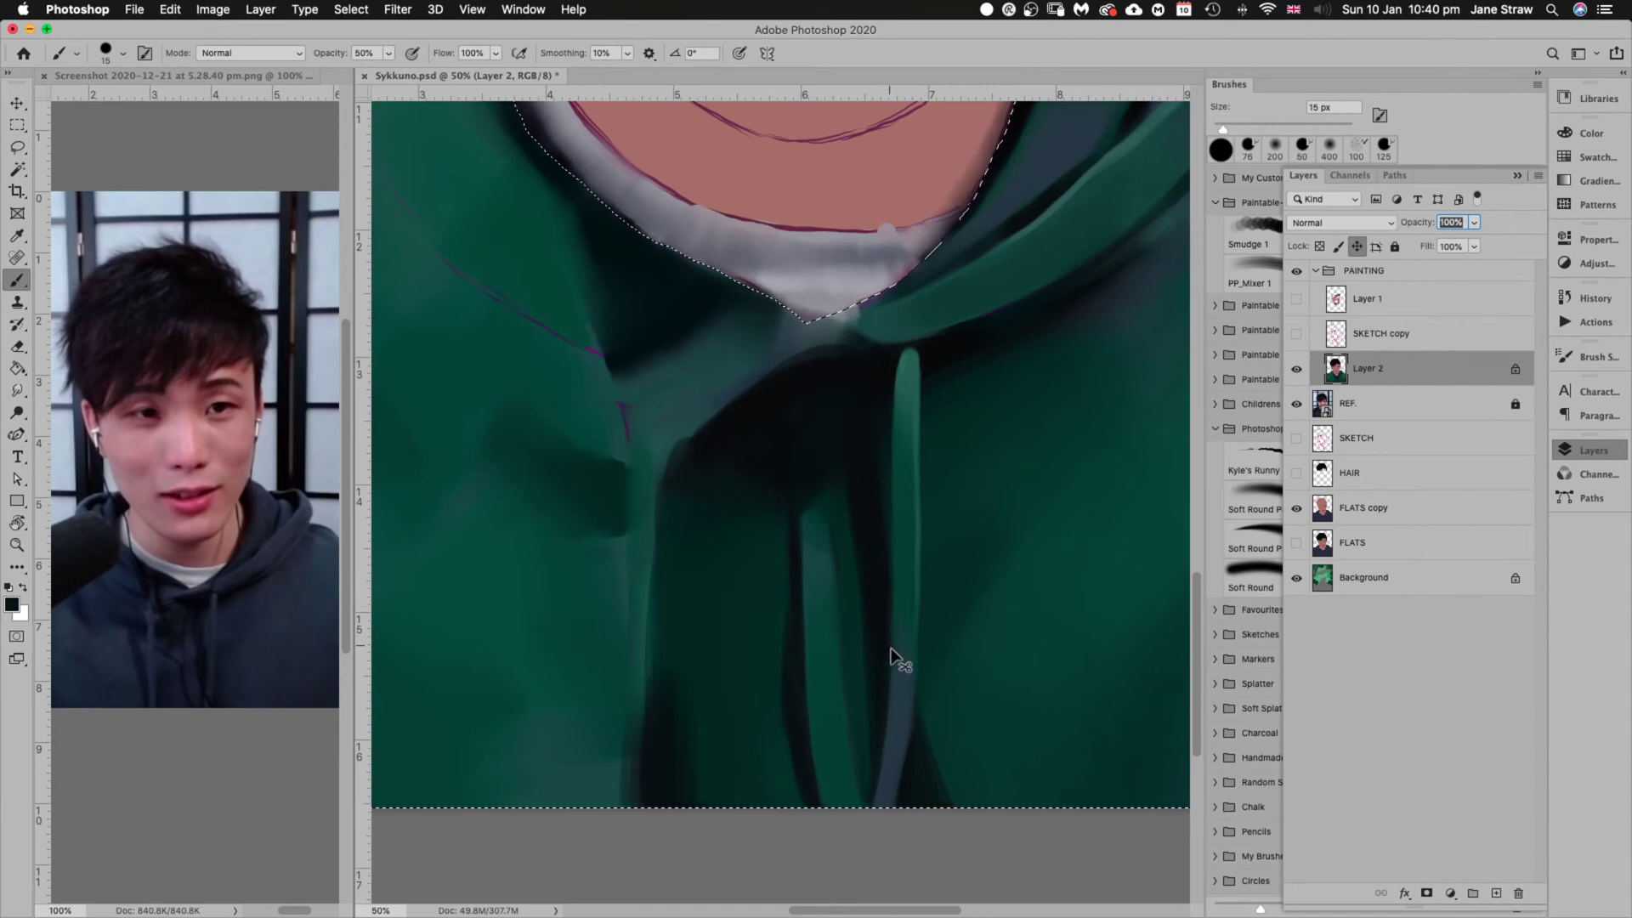
key(g)
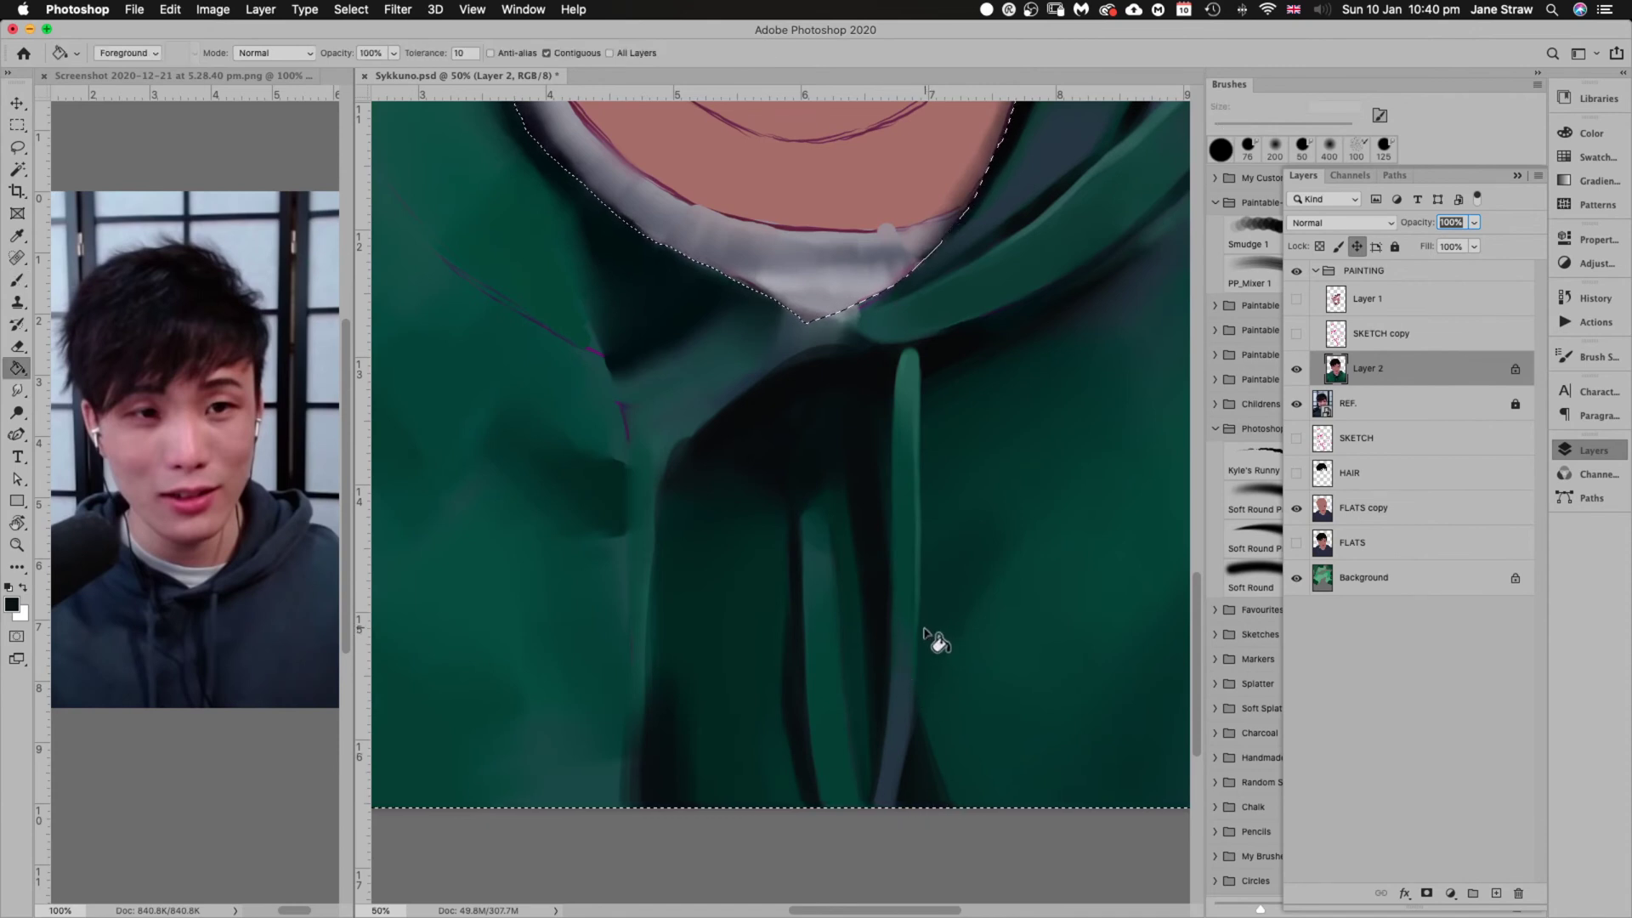
key(b)
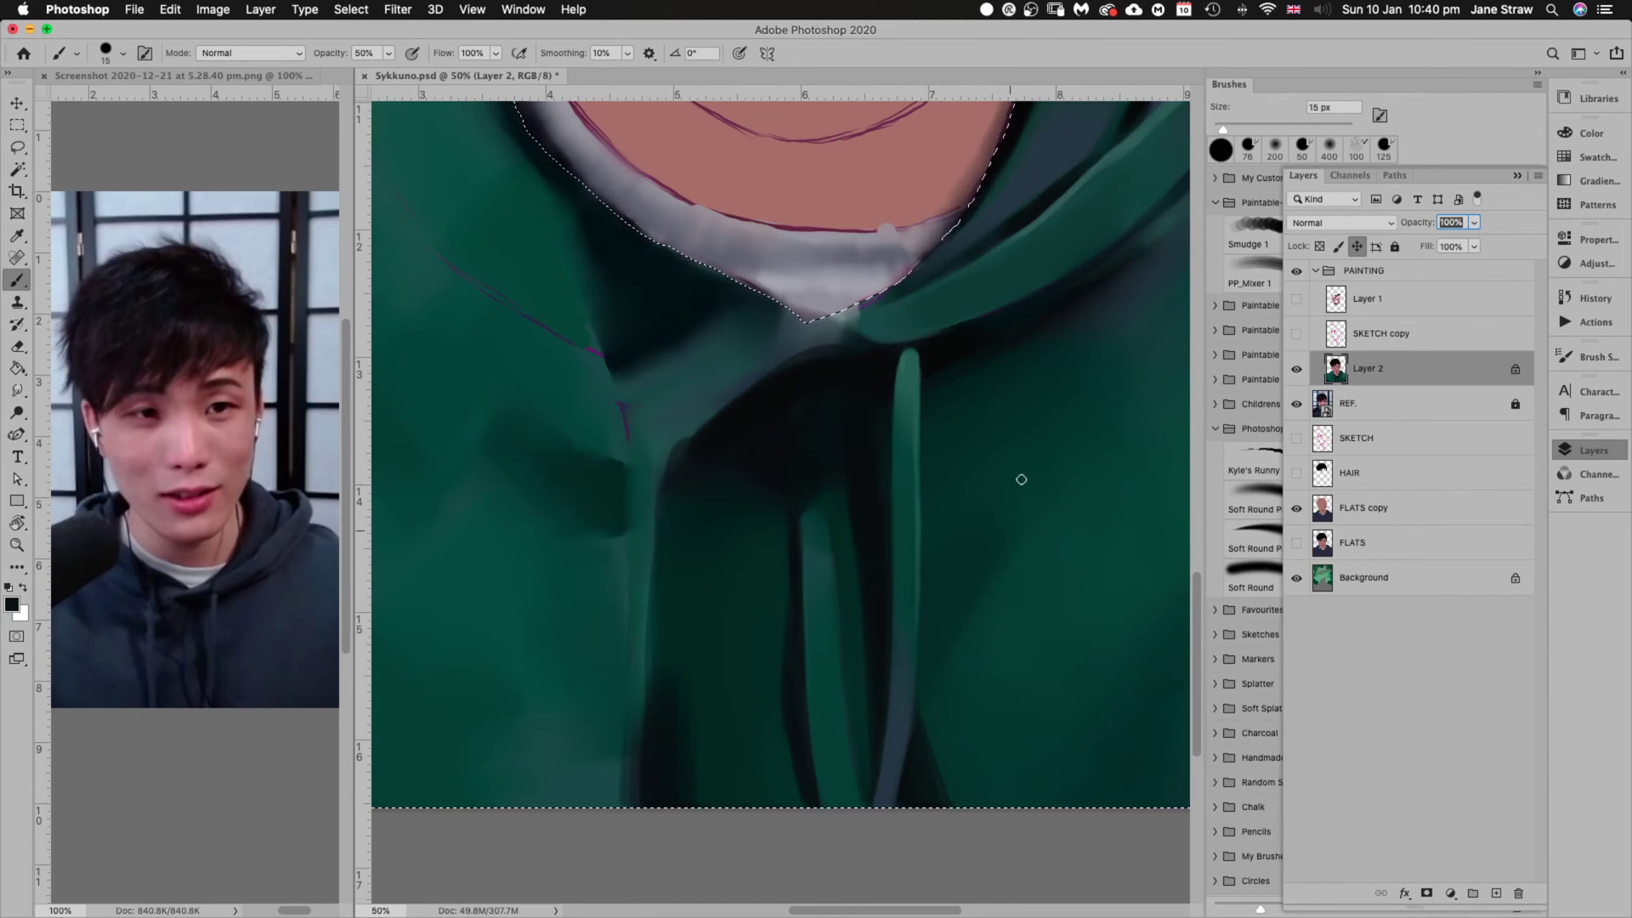
alt+click(916, 715)
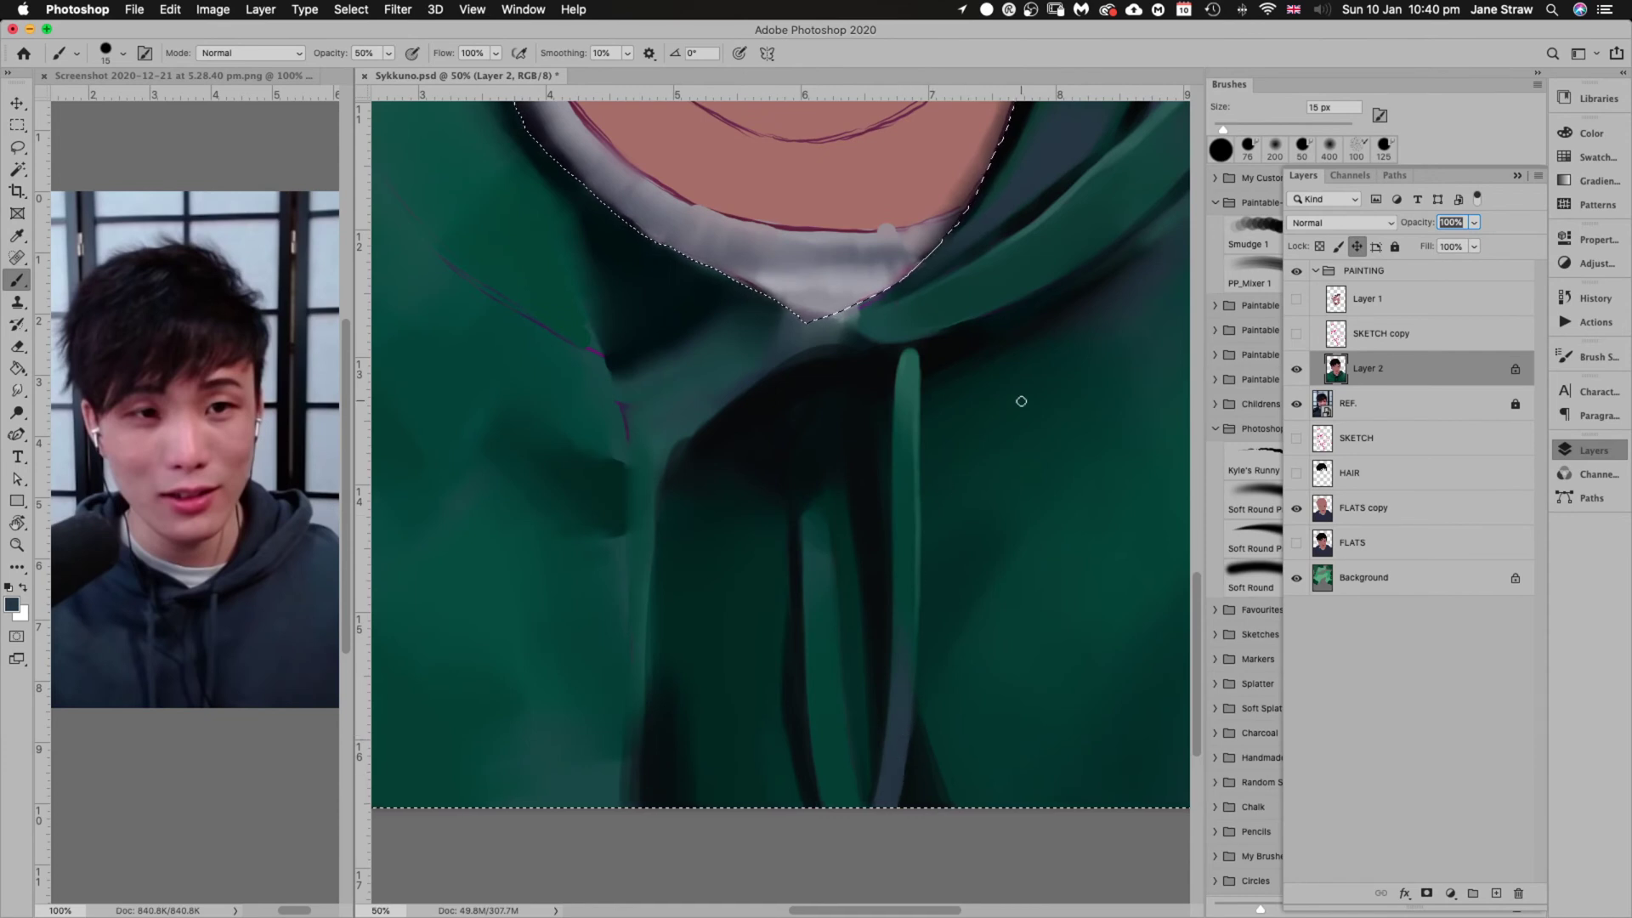
Sample dark green beside the right drawstring and paint shading along the string's left edge at 20 px
key(super+minus)
key(super+minus)
key(super+minus)
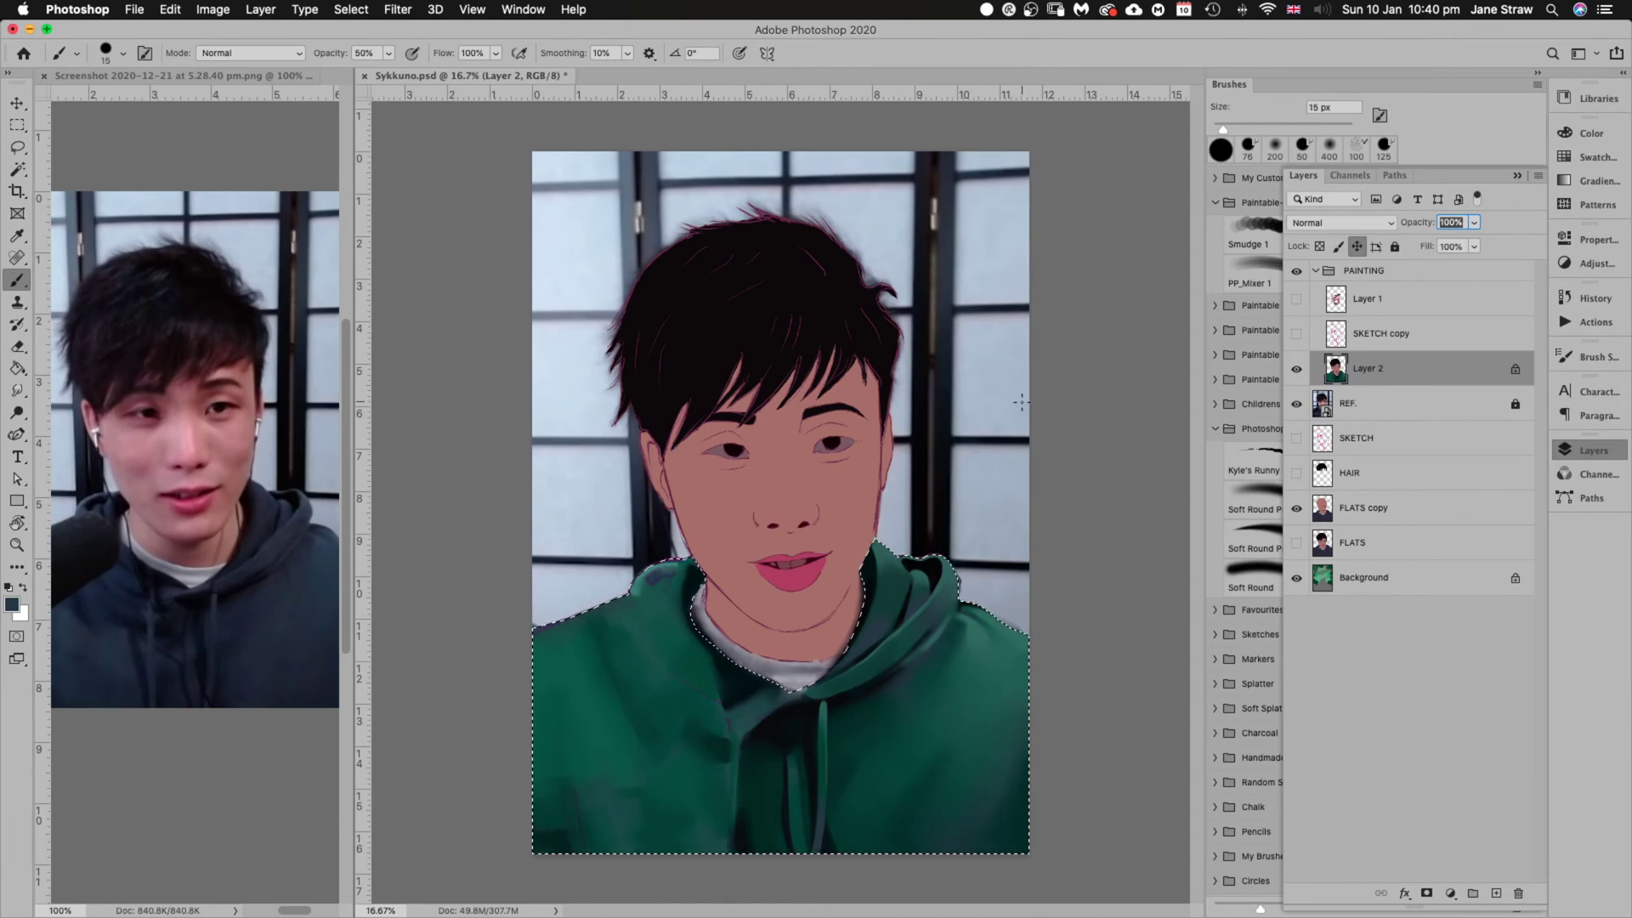
key(super+equal)
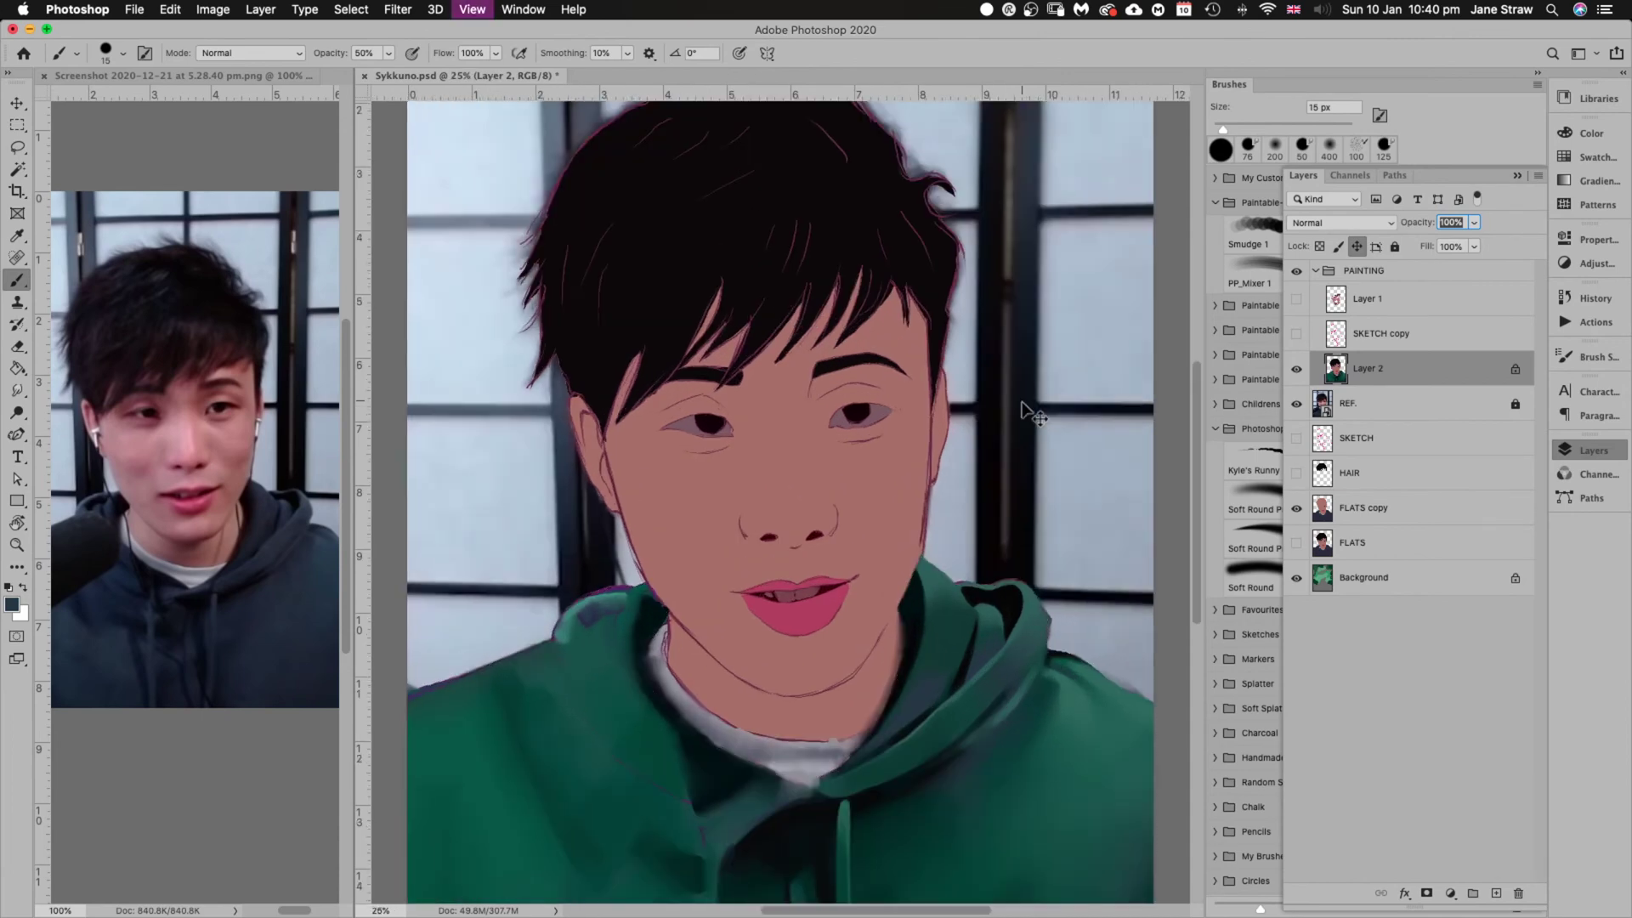
scroll(1021, 401, down, 10)
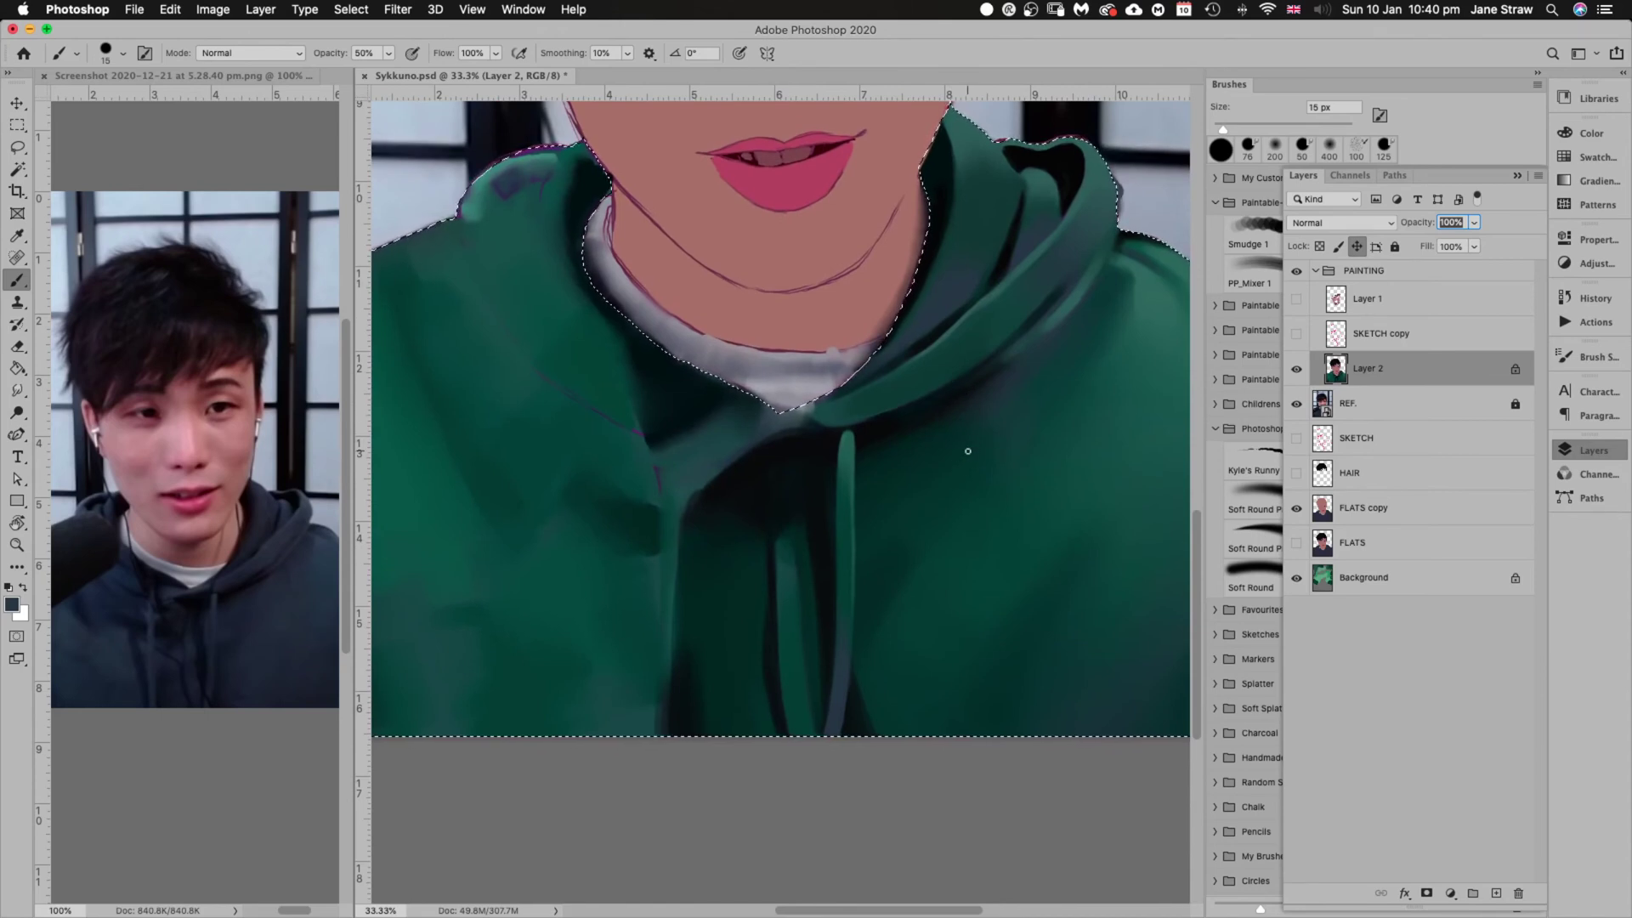
alt+click(873, 519)
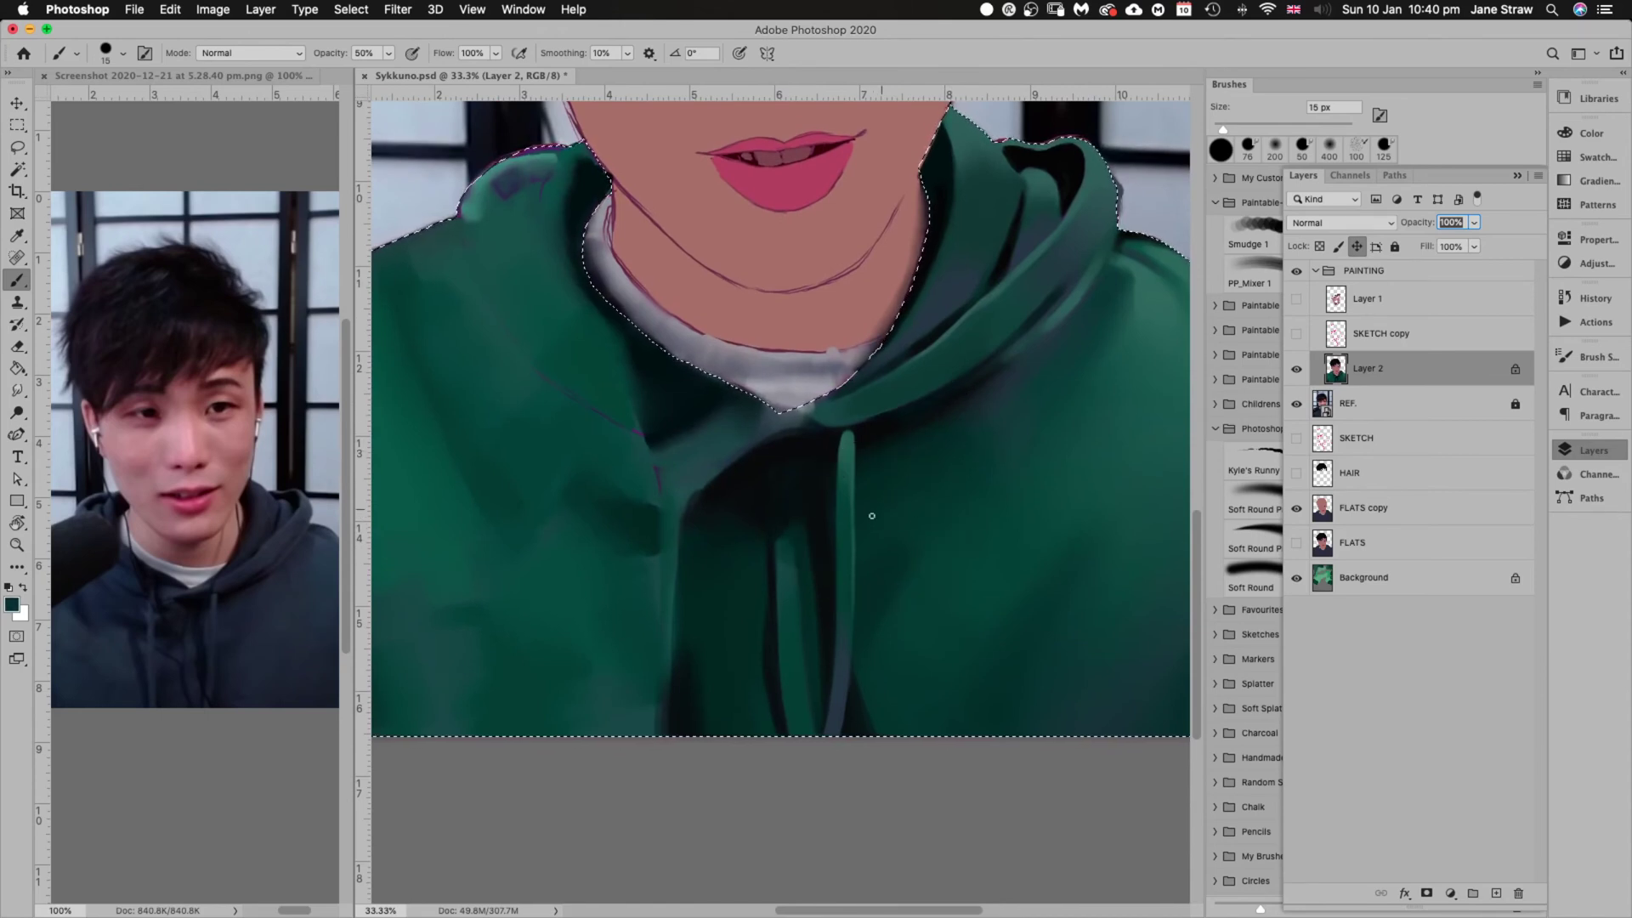
key(bracketright)
mouse_move(832, 527)
mouse_down()
mouse_move(839, 653)
mouse_move(829, 569)
mouse_up()
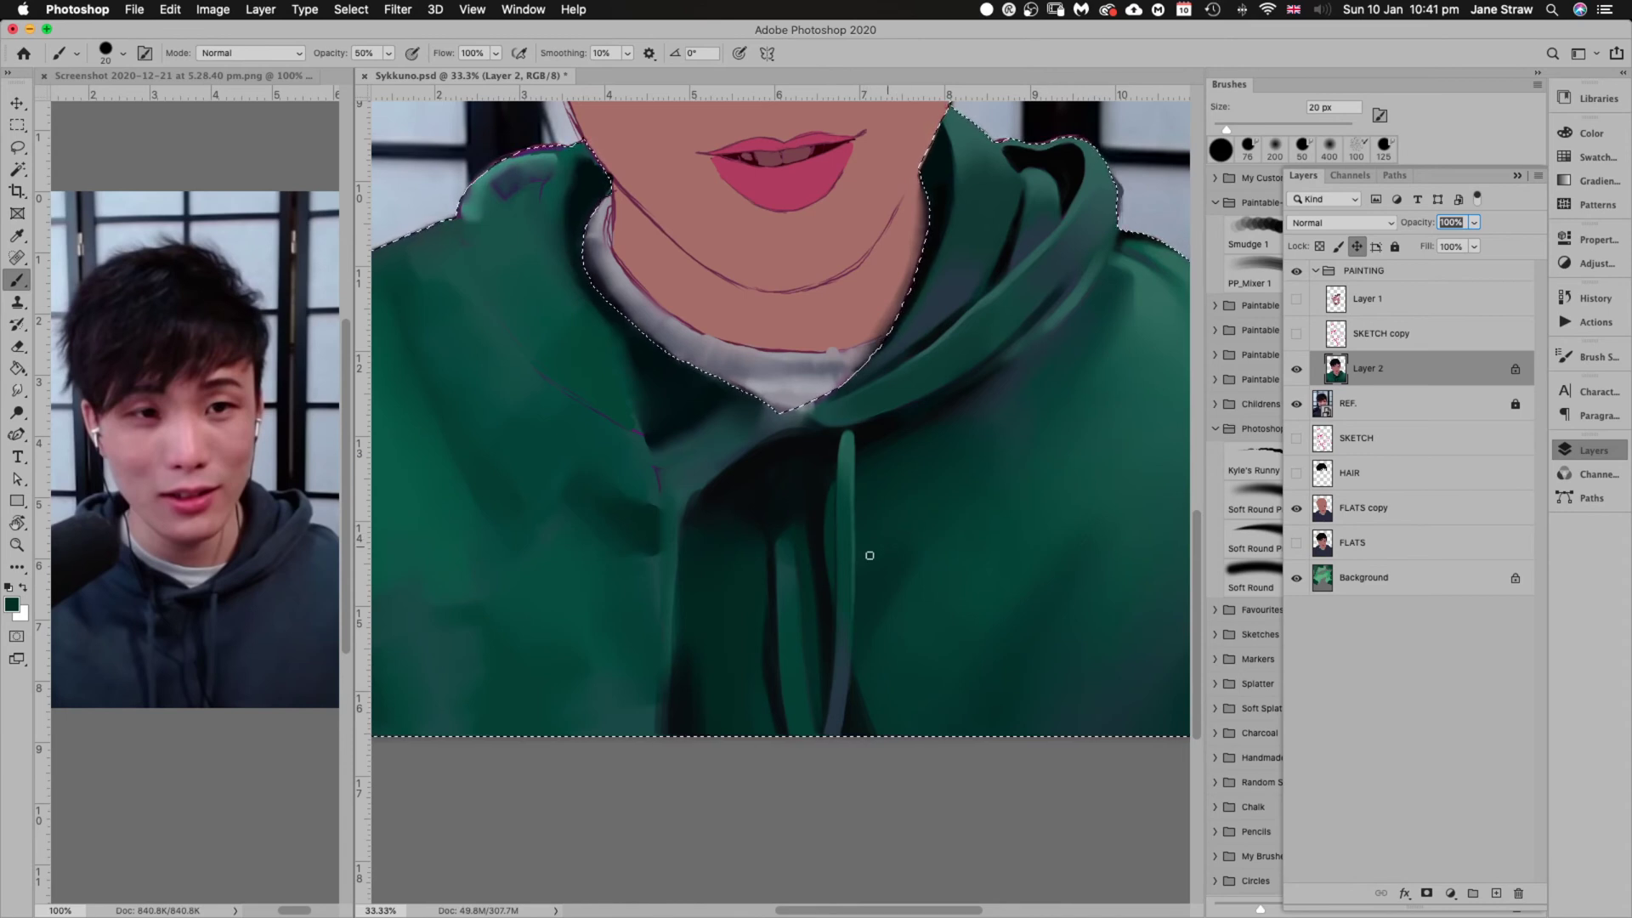
Enlarge the brush to 50 px and paint soft fold shading right of the drawstring with green sampled from the chest
key(bracketright)
key(bracketright)
key(bracketright)
key(bracketright)
key(bracketright)
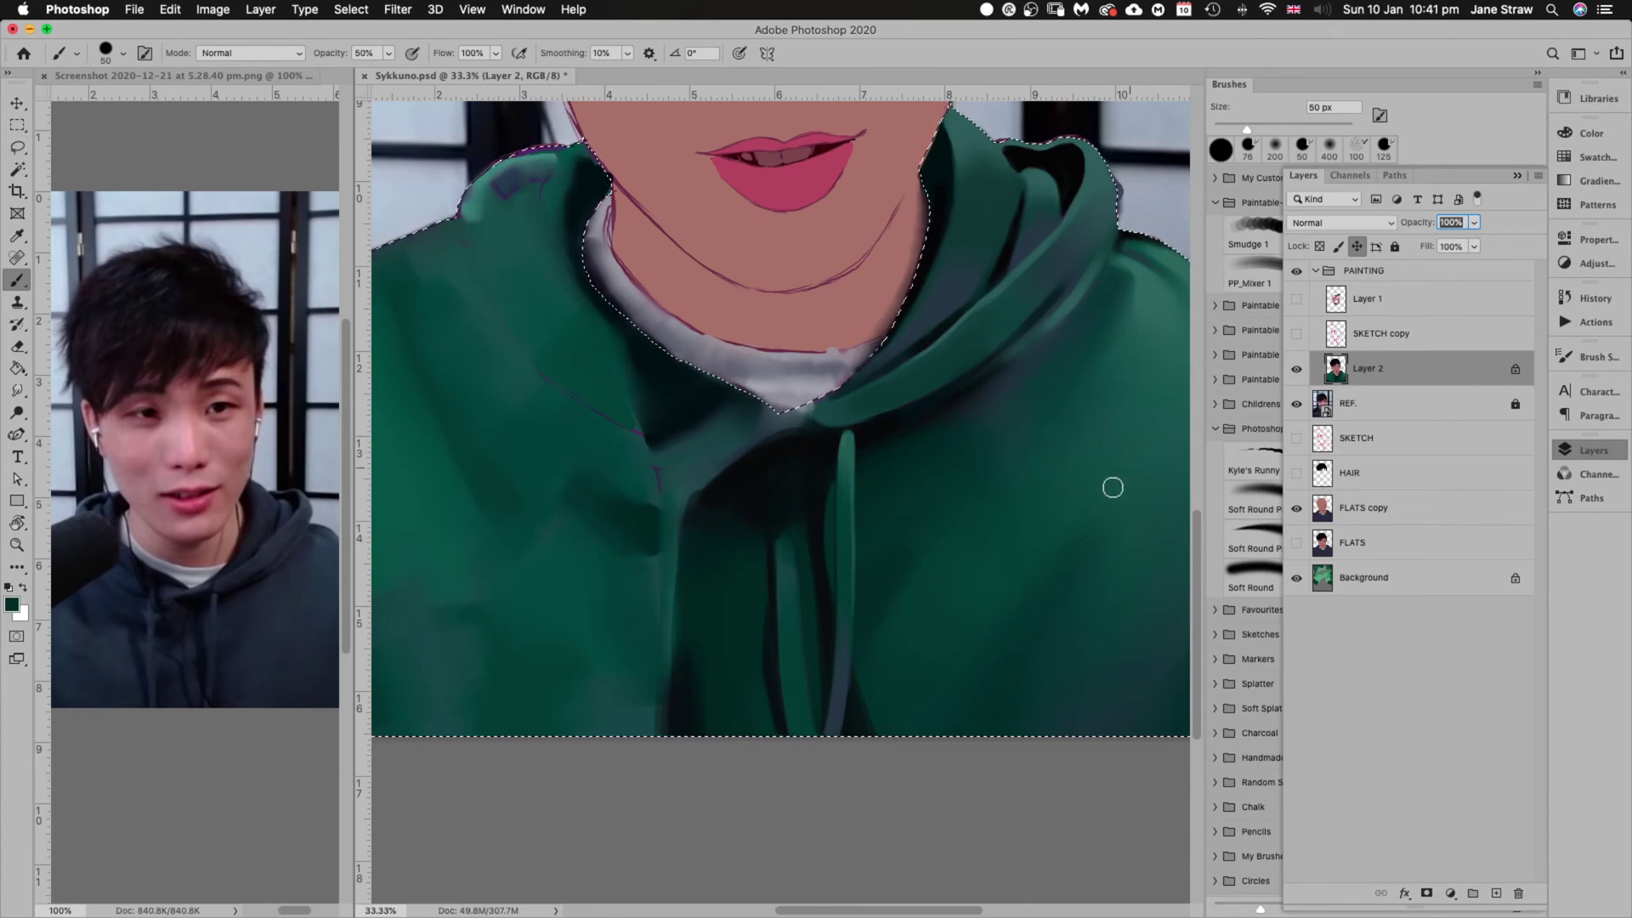
alt+click(965, 579)
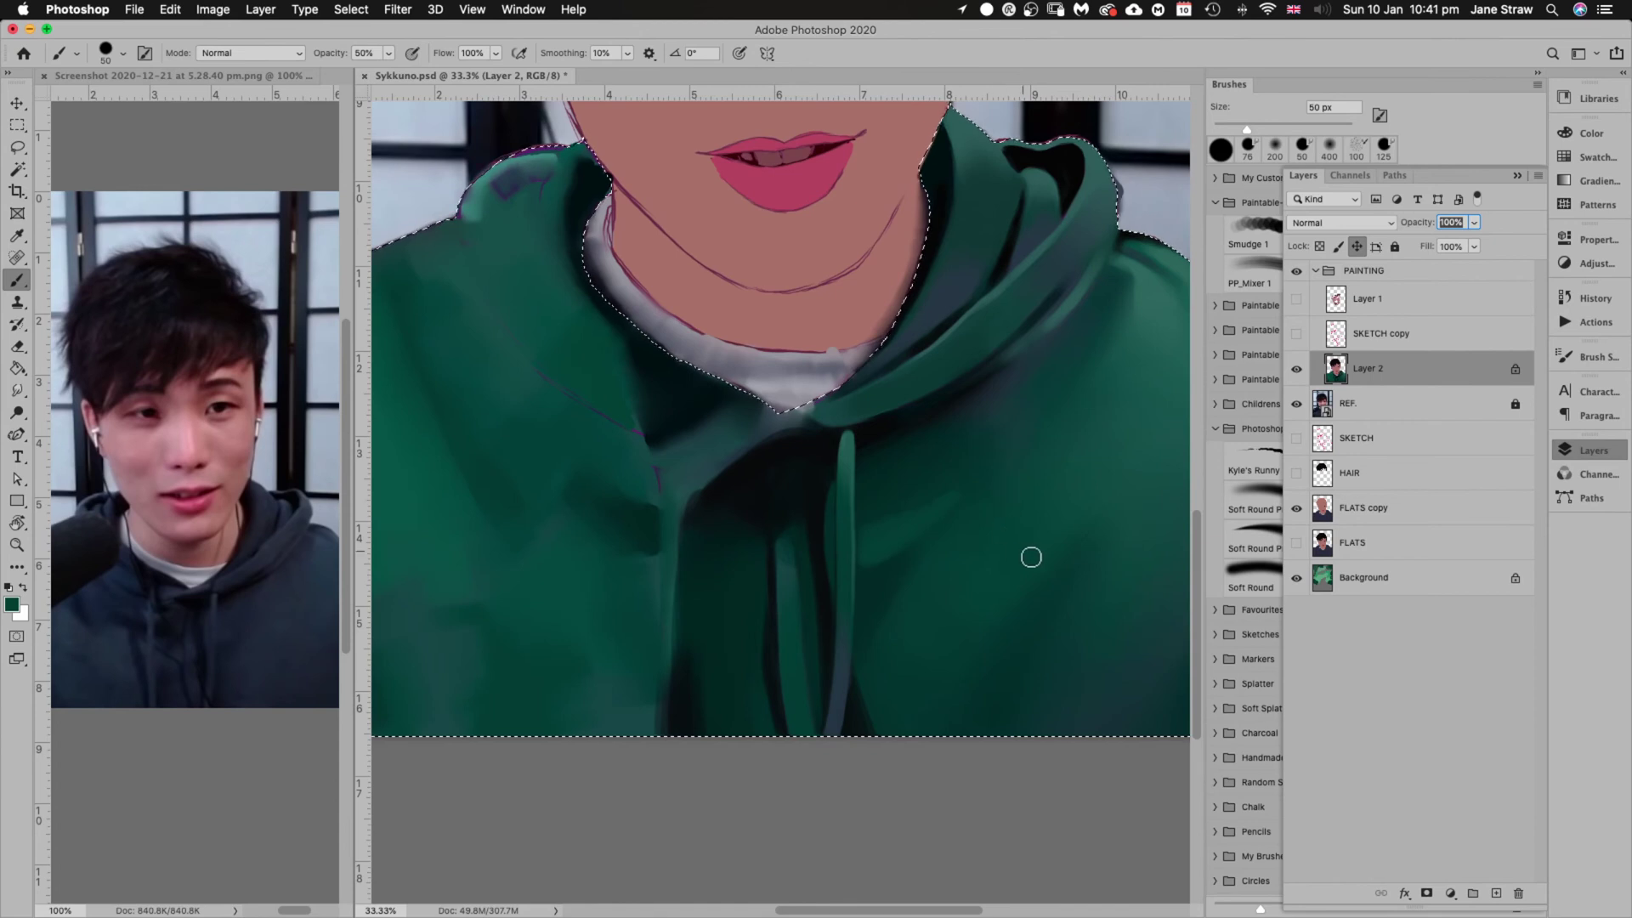
Smudge the fold shading right of the drawstring with Smudge 1 at 76 px and 12% strength, and check the whole portrait
click(1257, 230)
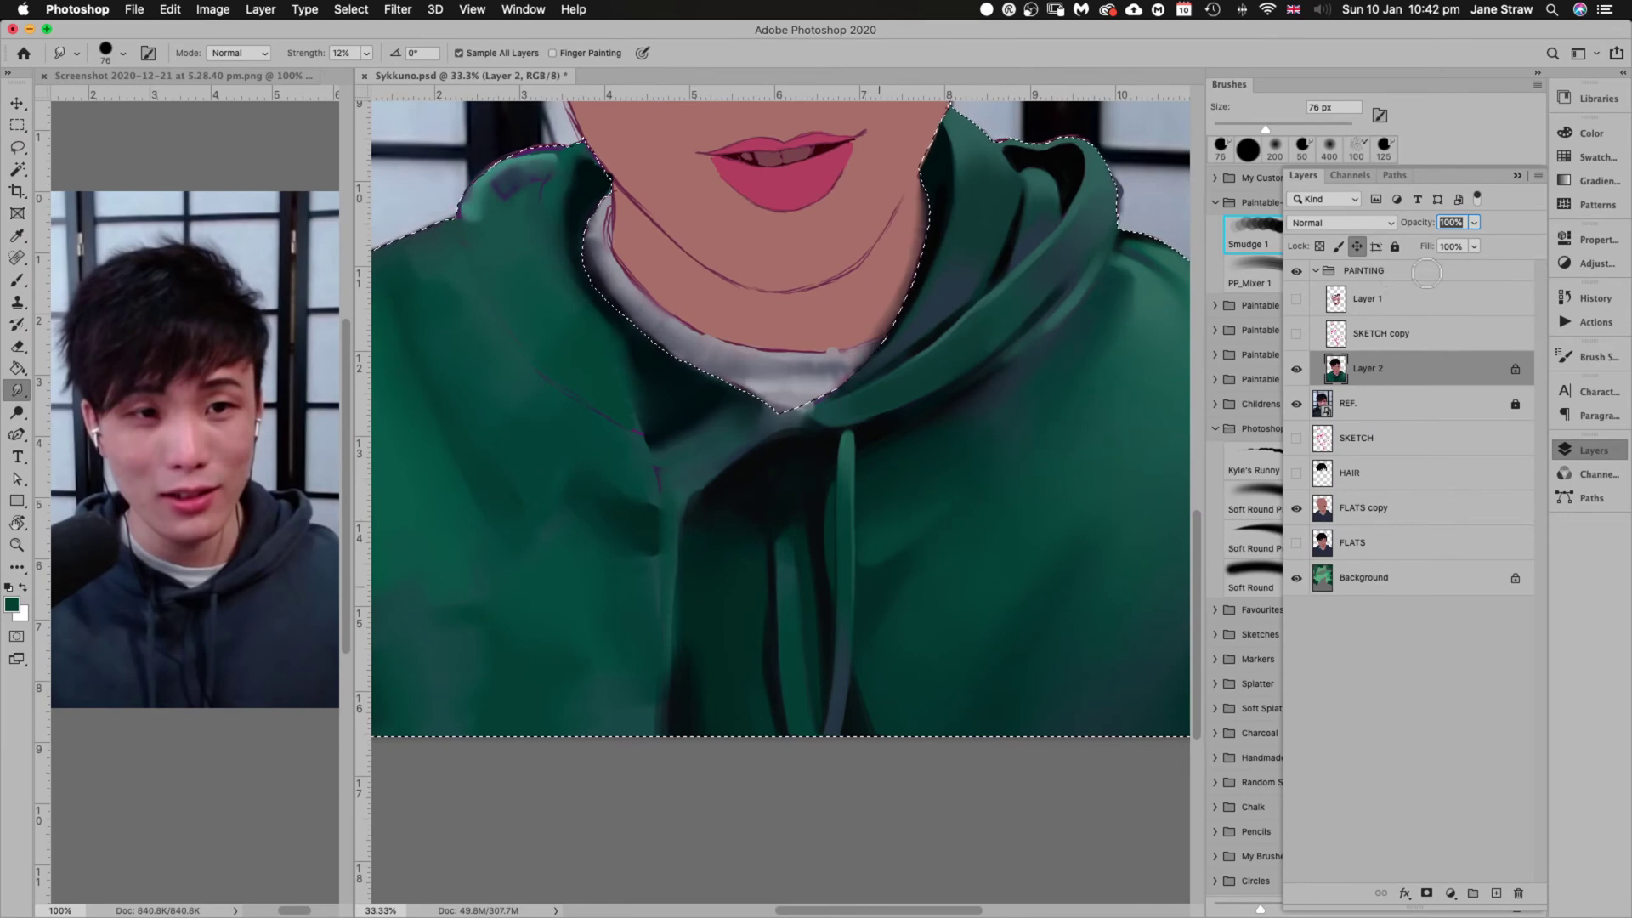
key(super+minus)
key(super+minus)
key(super+minus)
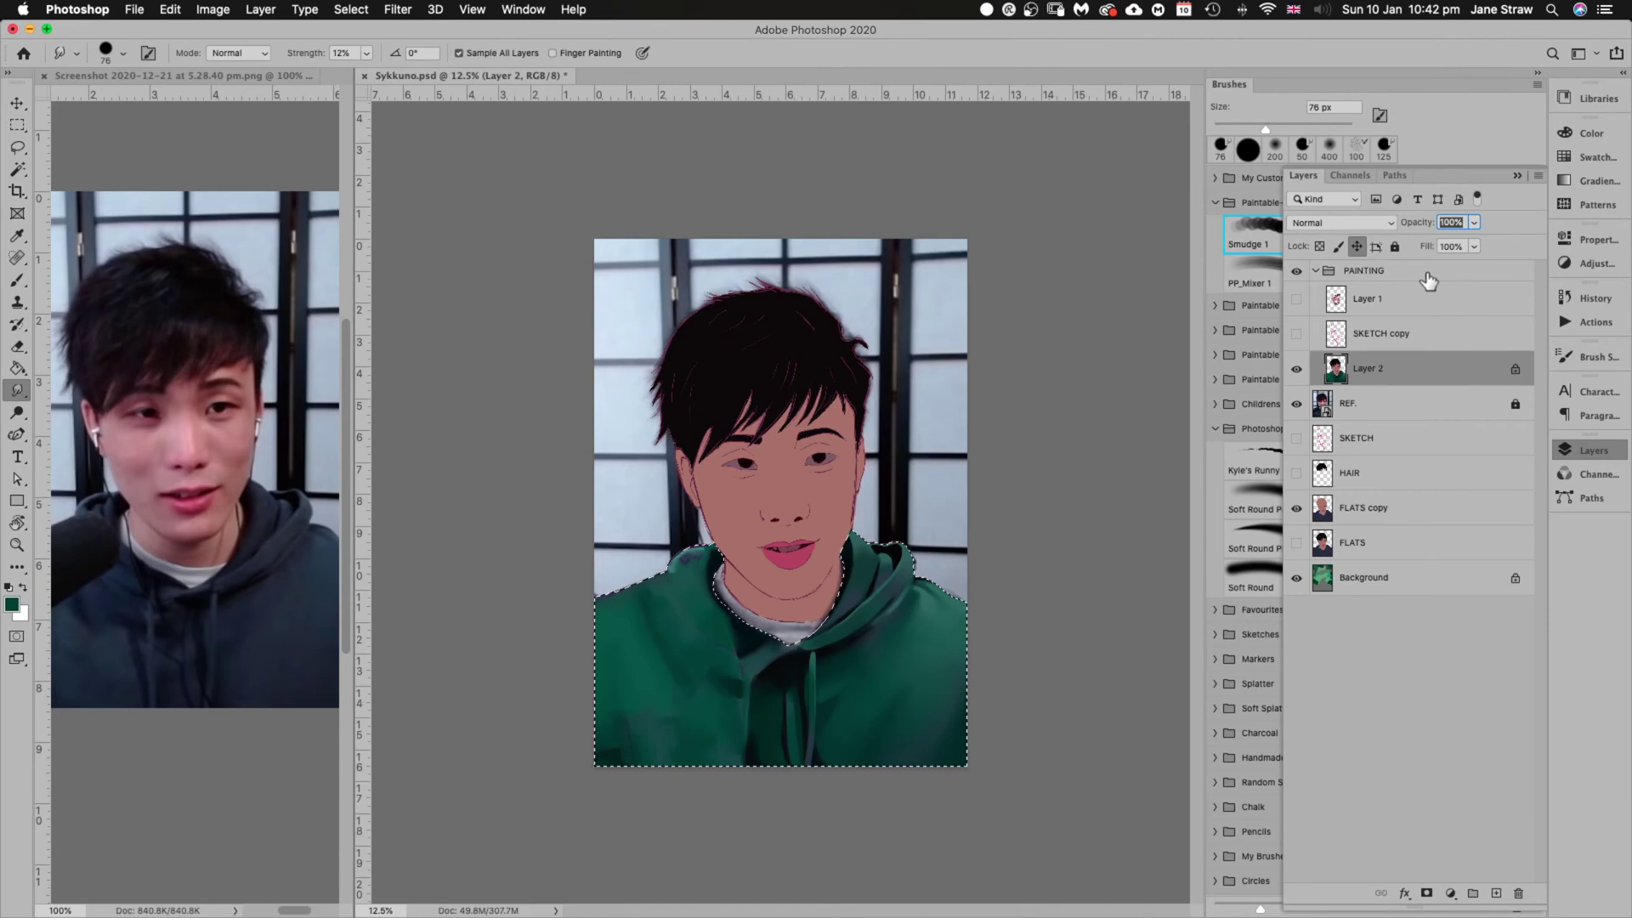
Save the portrait, restore the hoodie selection and display the layer list for continuing on Layer 2
key(super+s)
key(super+Tab)
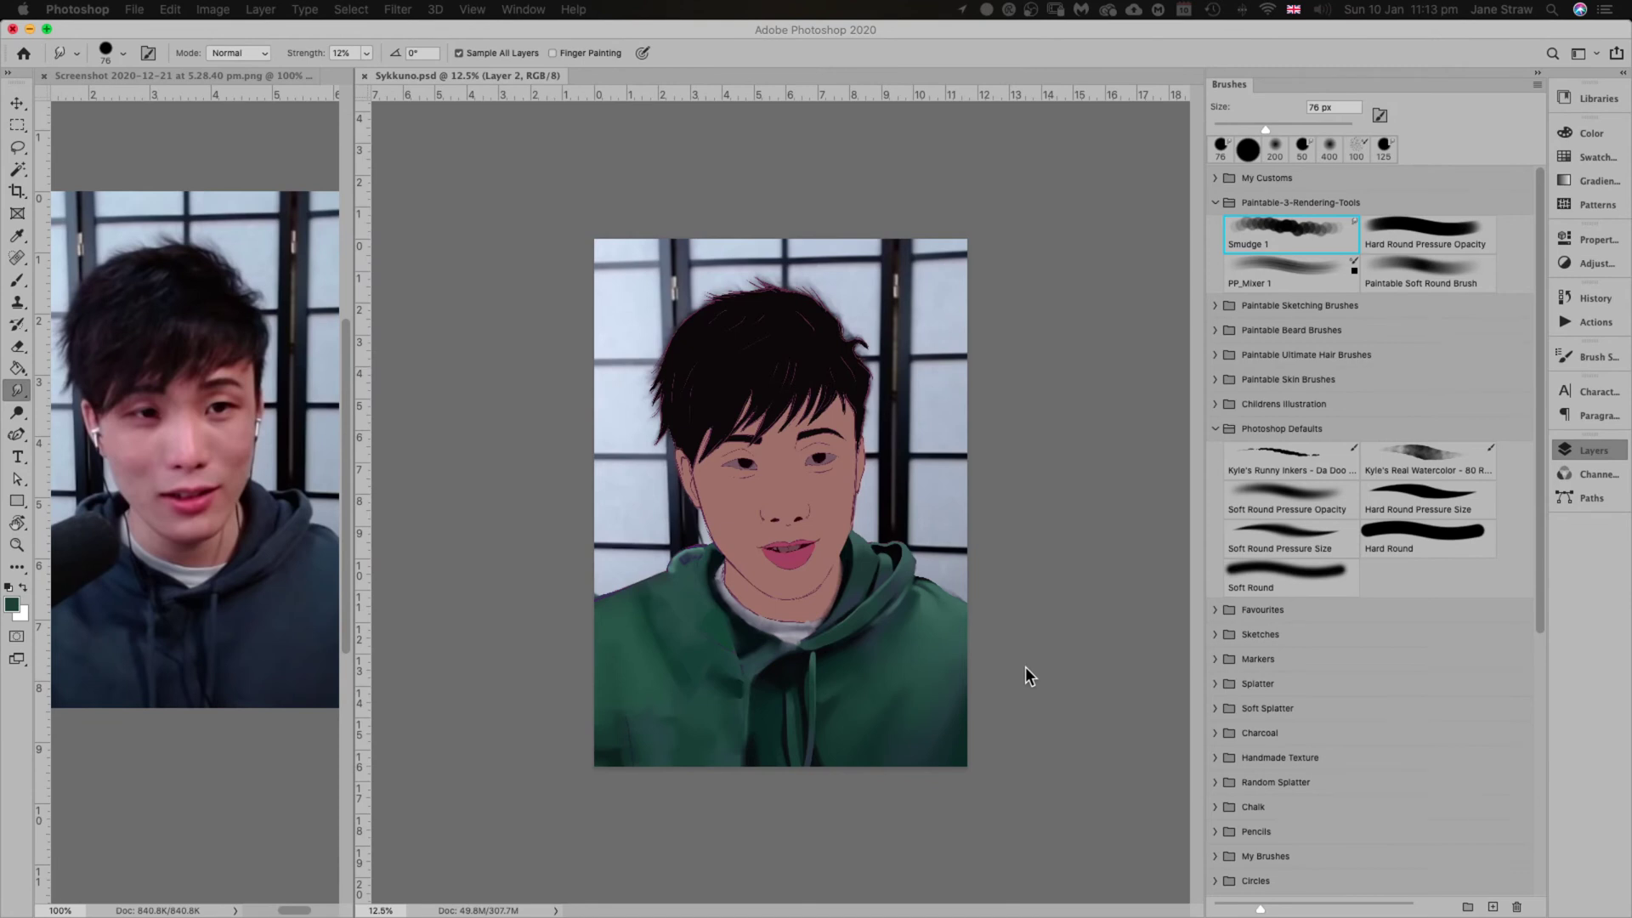
key(super+shift+d)
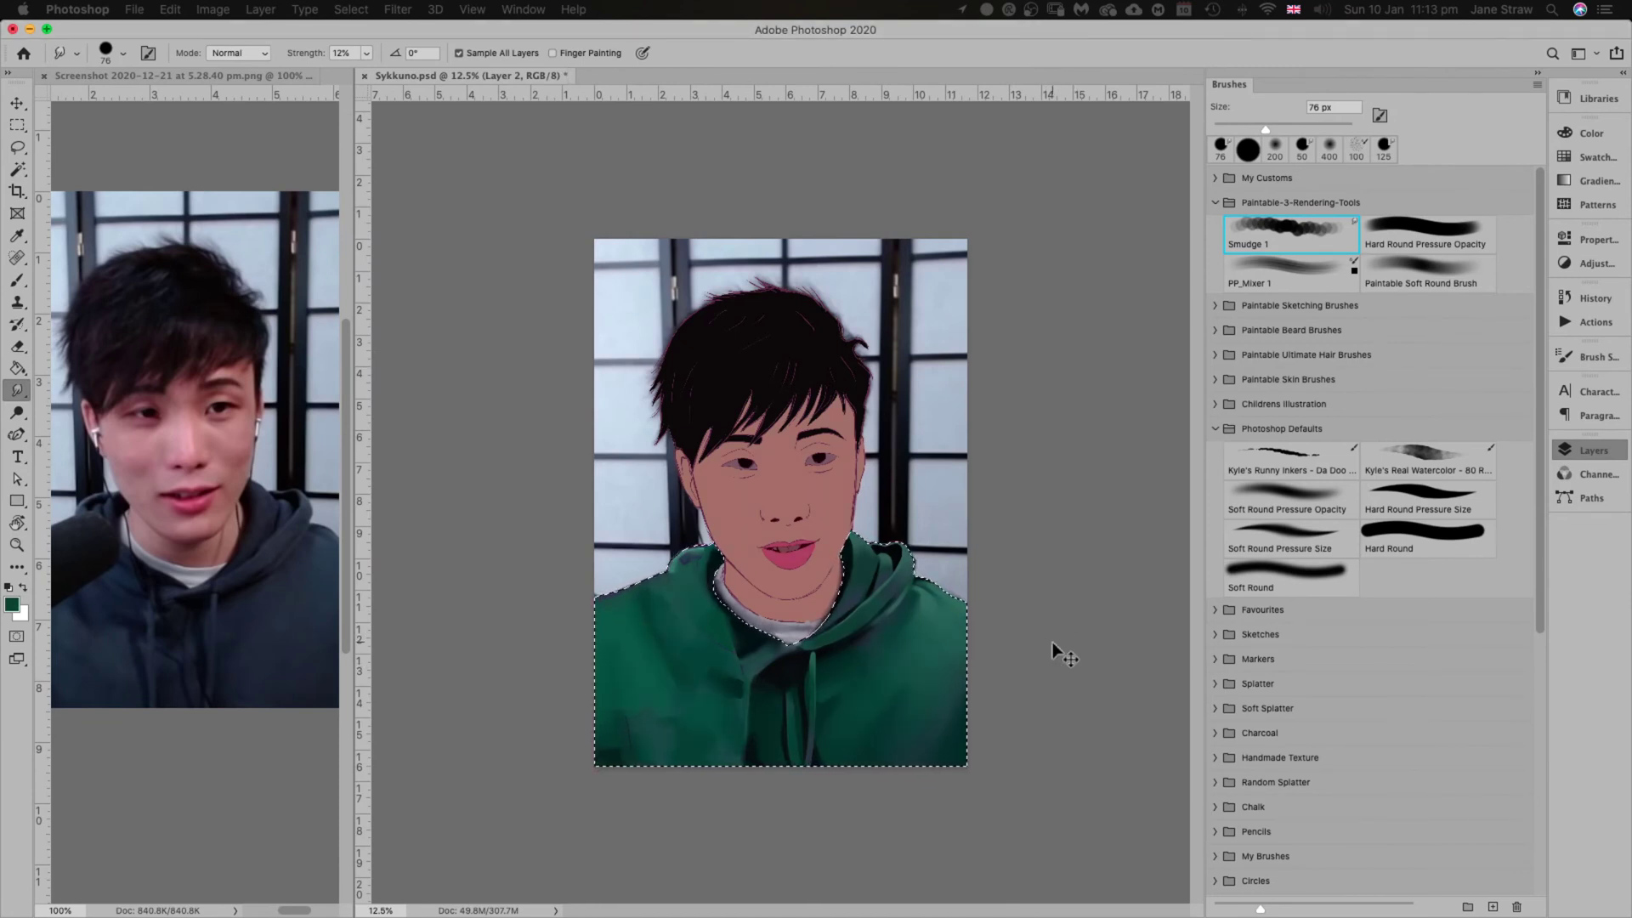
key(super+d)
key(F7)
key(super+equal)
key(super+equal)
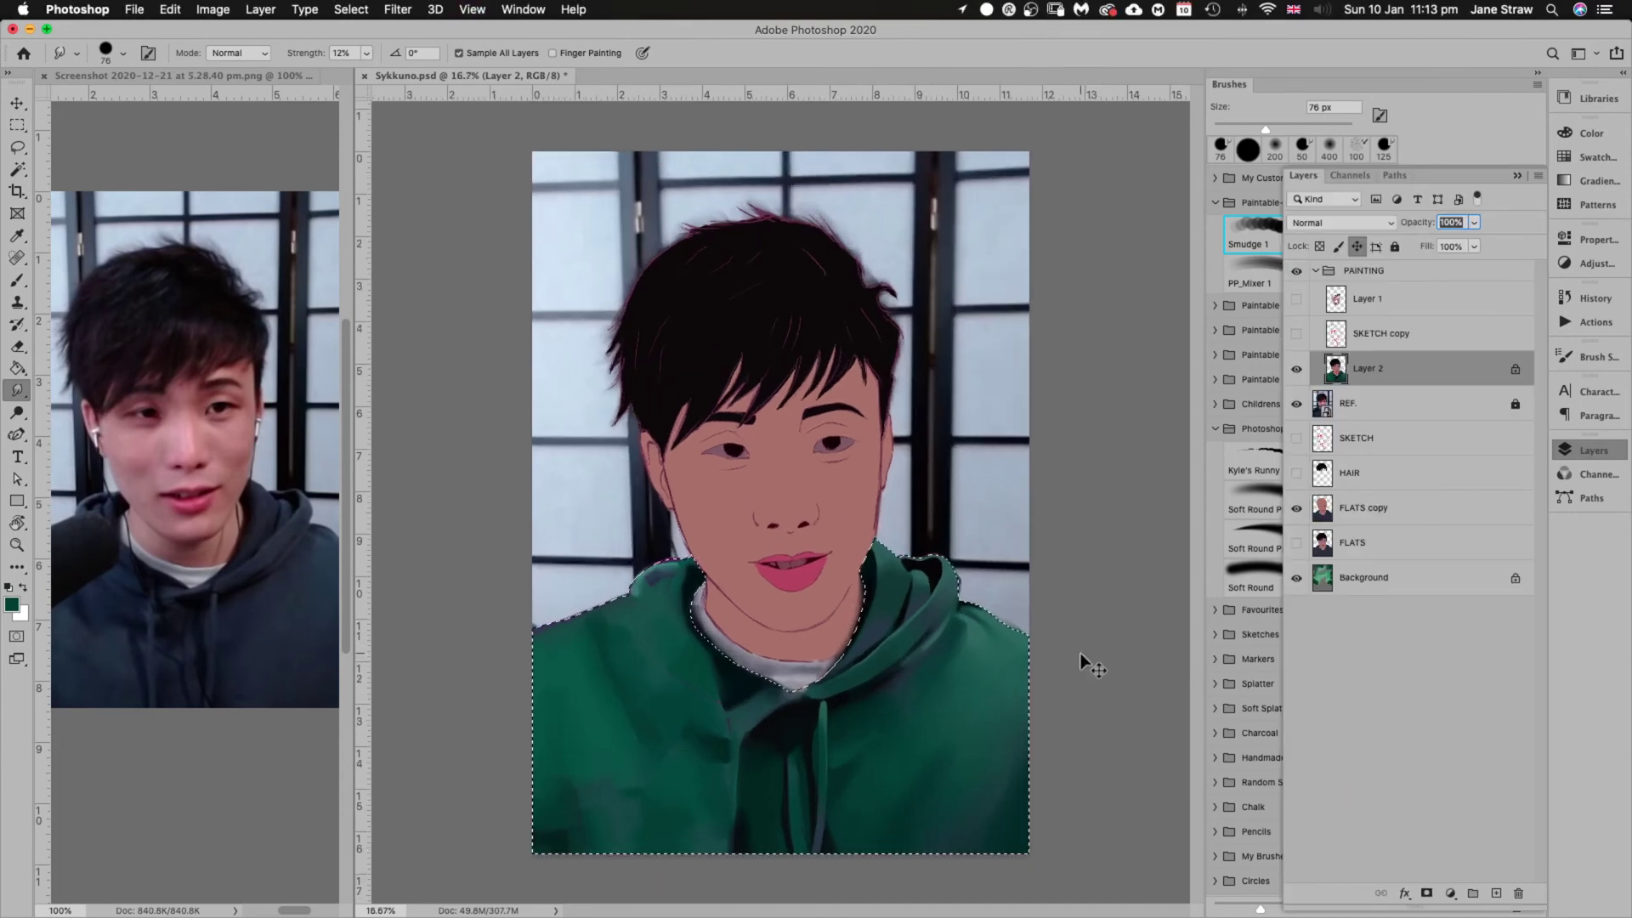
key(super+shift+d)
scroll(986, 666, down, 5)
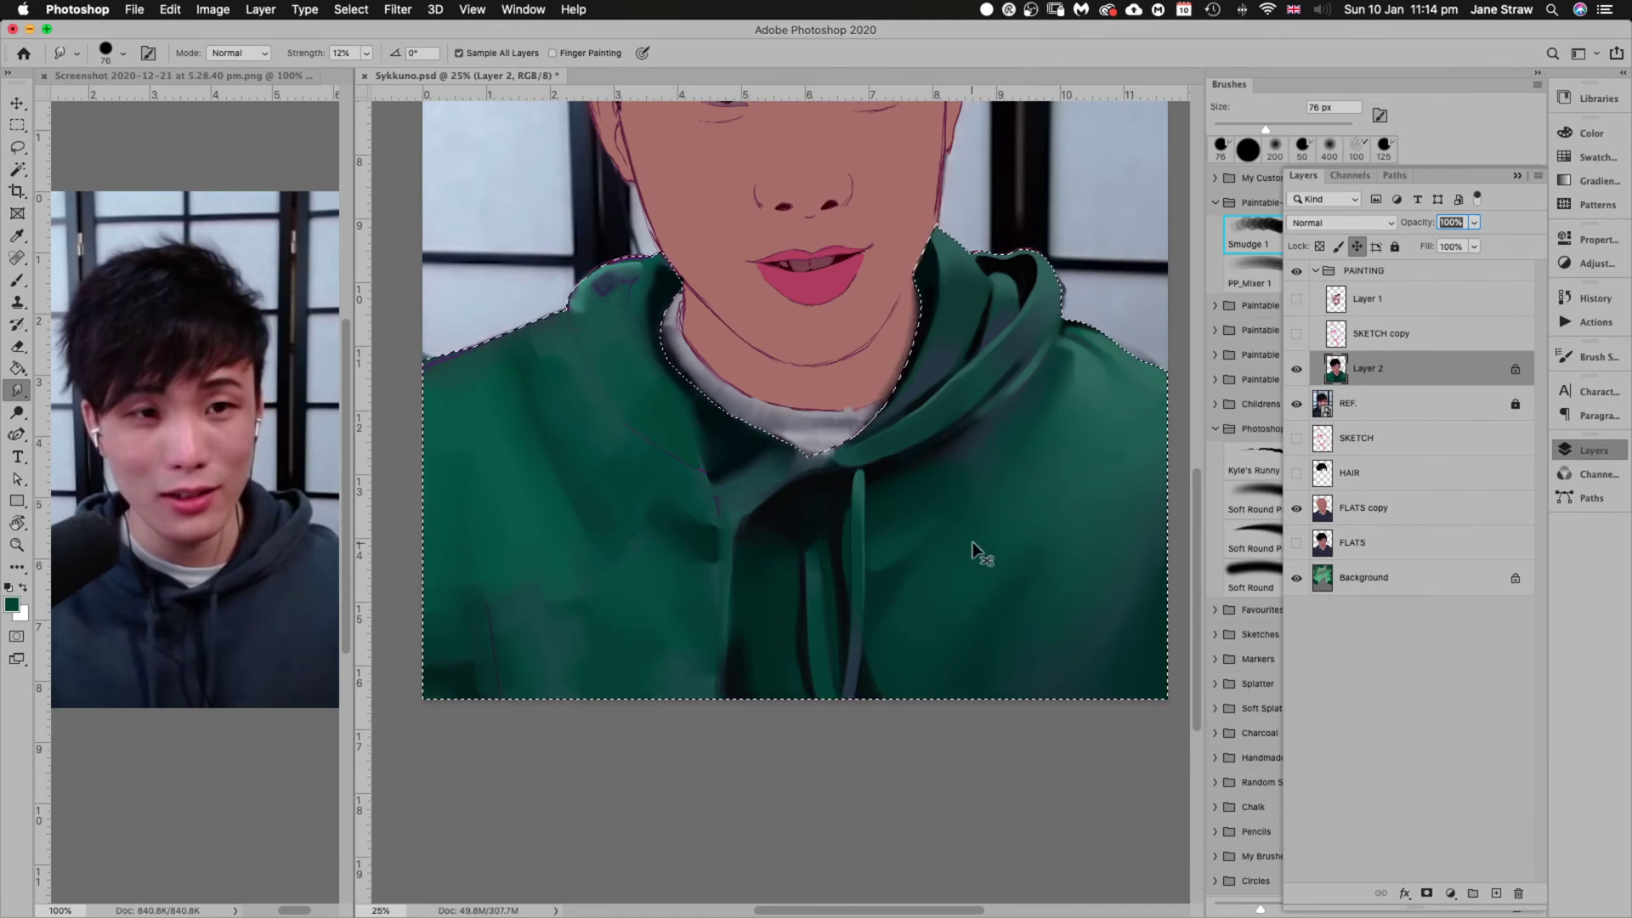
Compare the painted hoodie with the layers beneath it by toggling Layer 2's visibility
key(super+minus)
key(super+h)
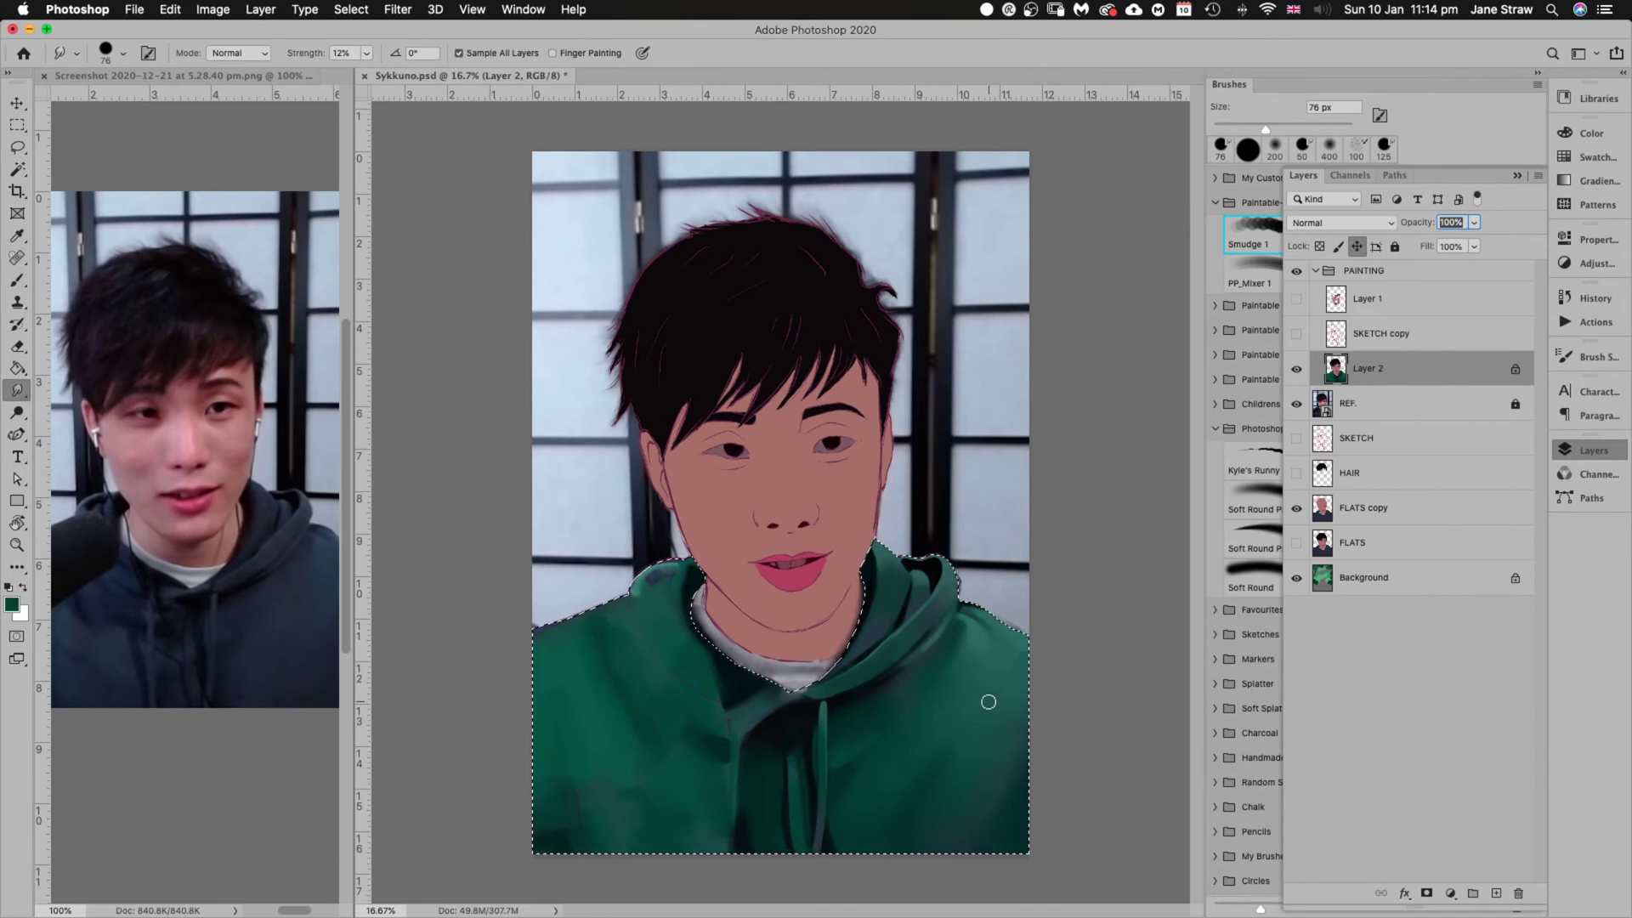
key(space)
click(1297, 369)
click(1297, 369)
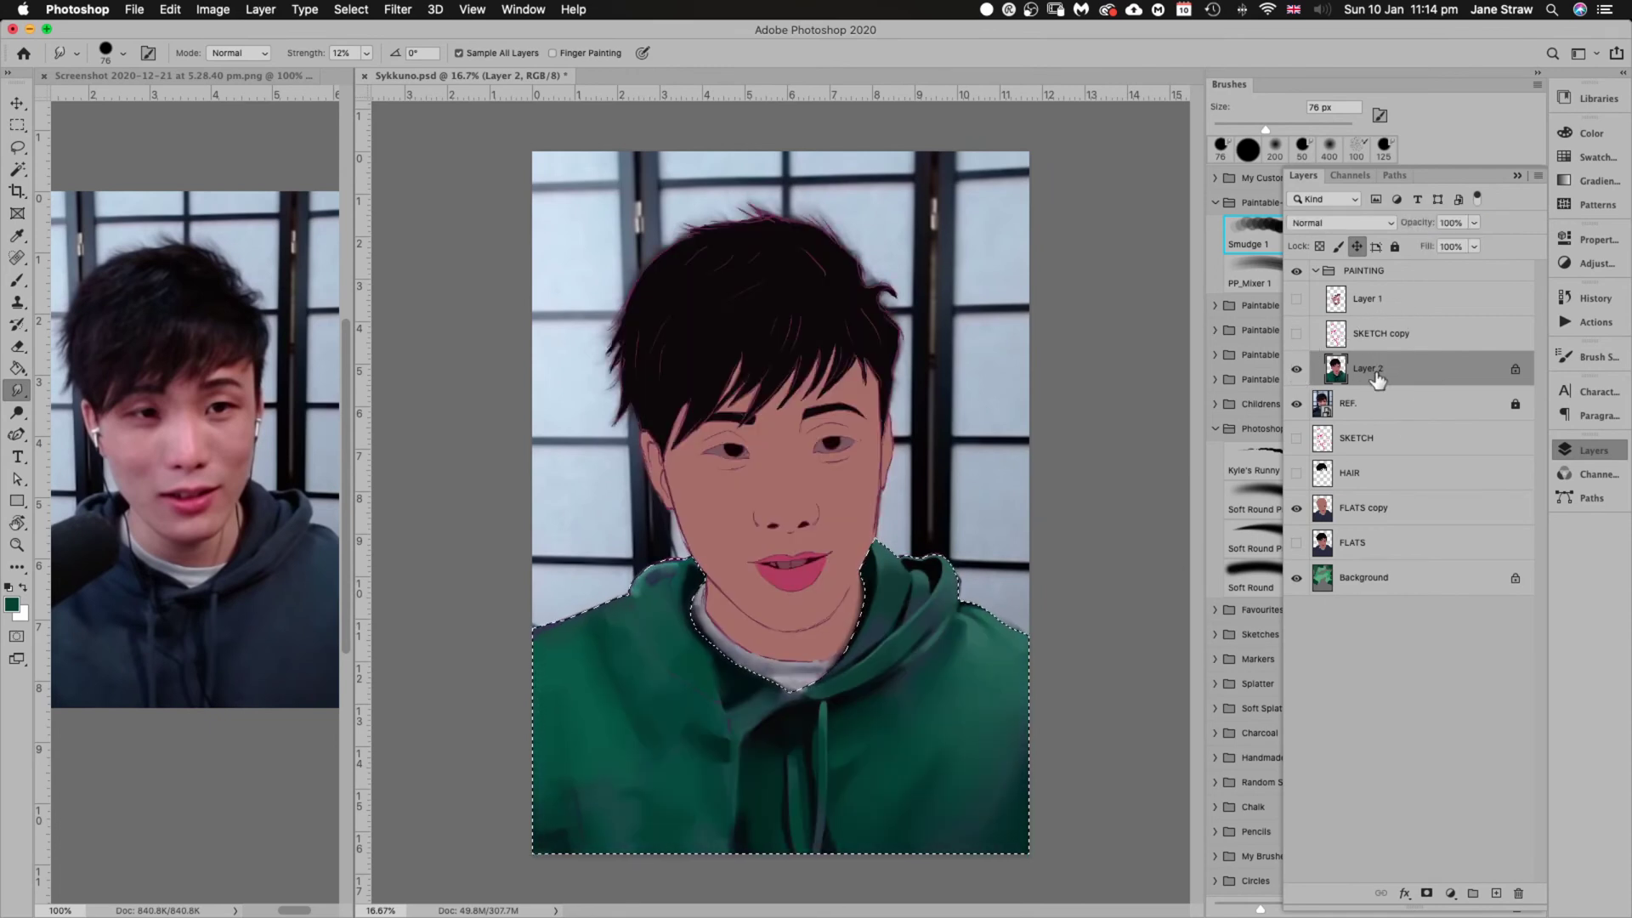
click(1297, 372)
click(1297, 372)
click(1297, 373)
click(1297, 373)
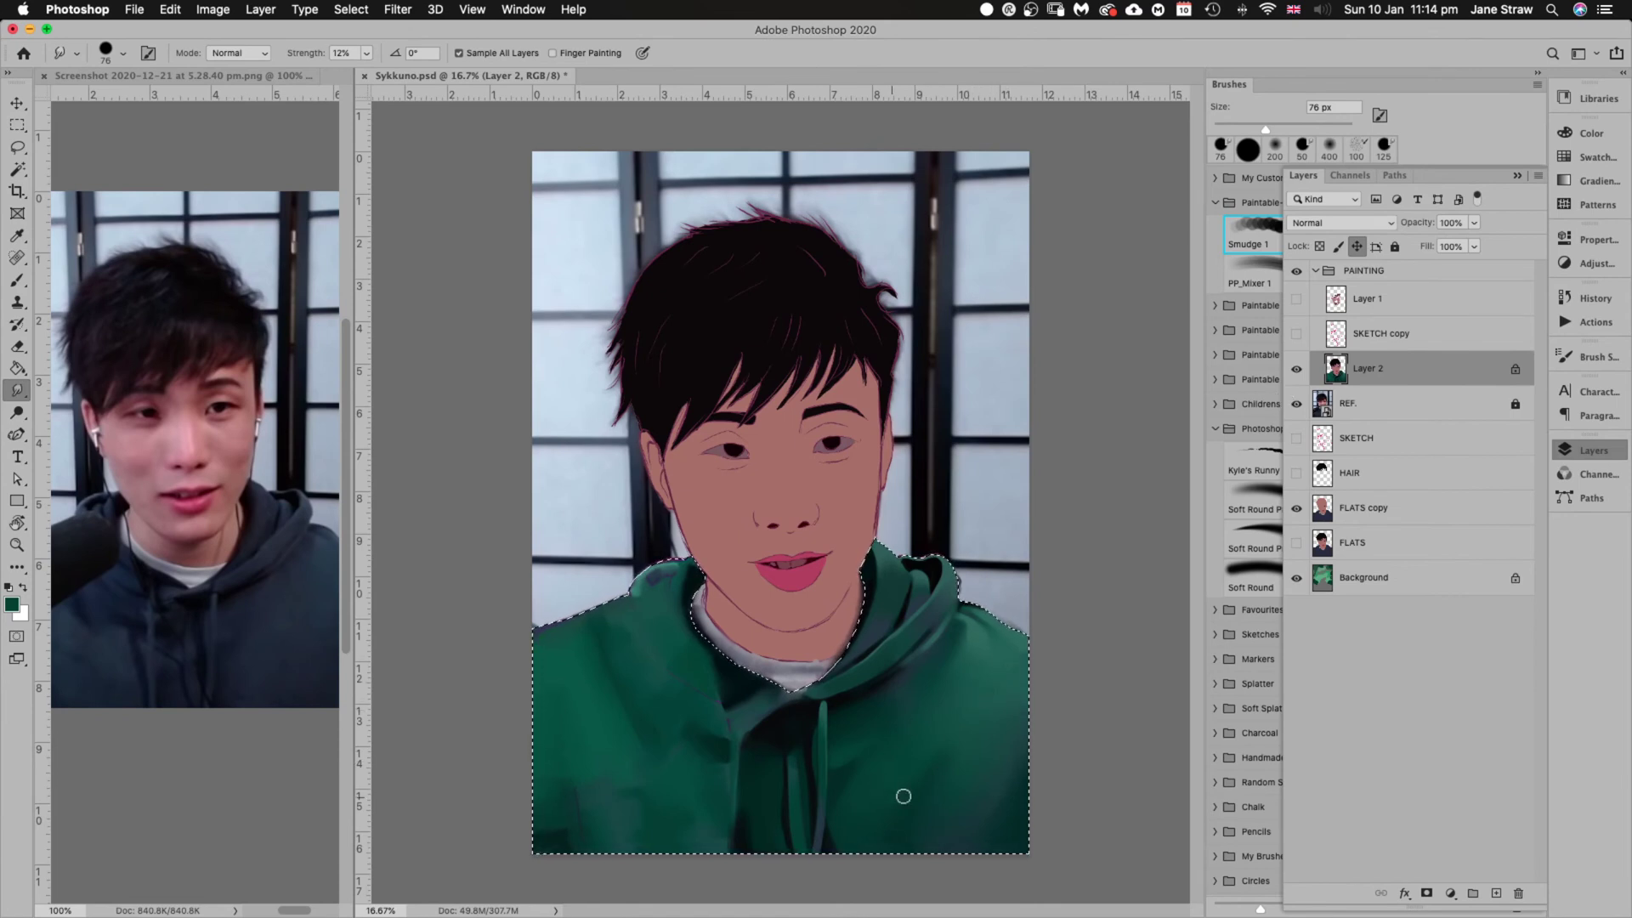
Enlarge the brush to 200 px and paint broad green shading over the hoodie's right shoulder
key(b)
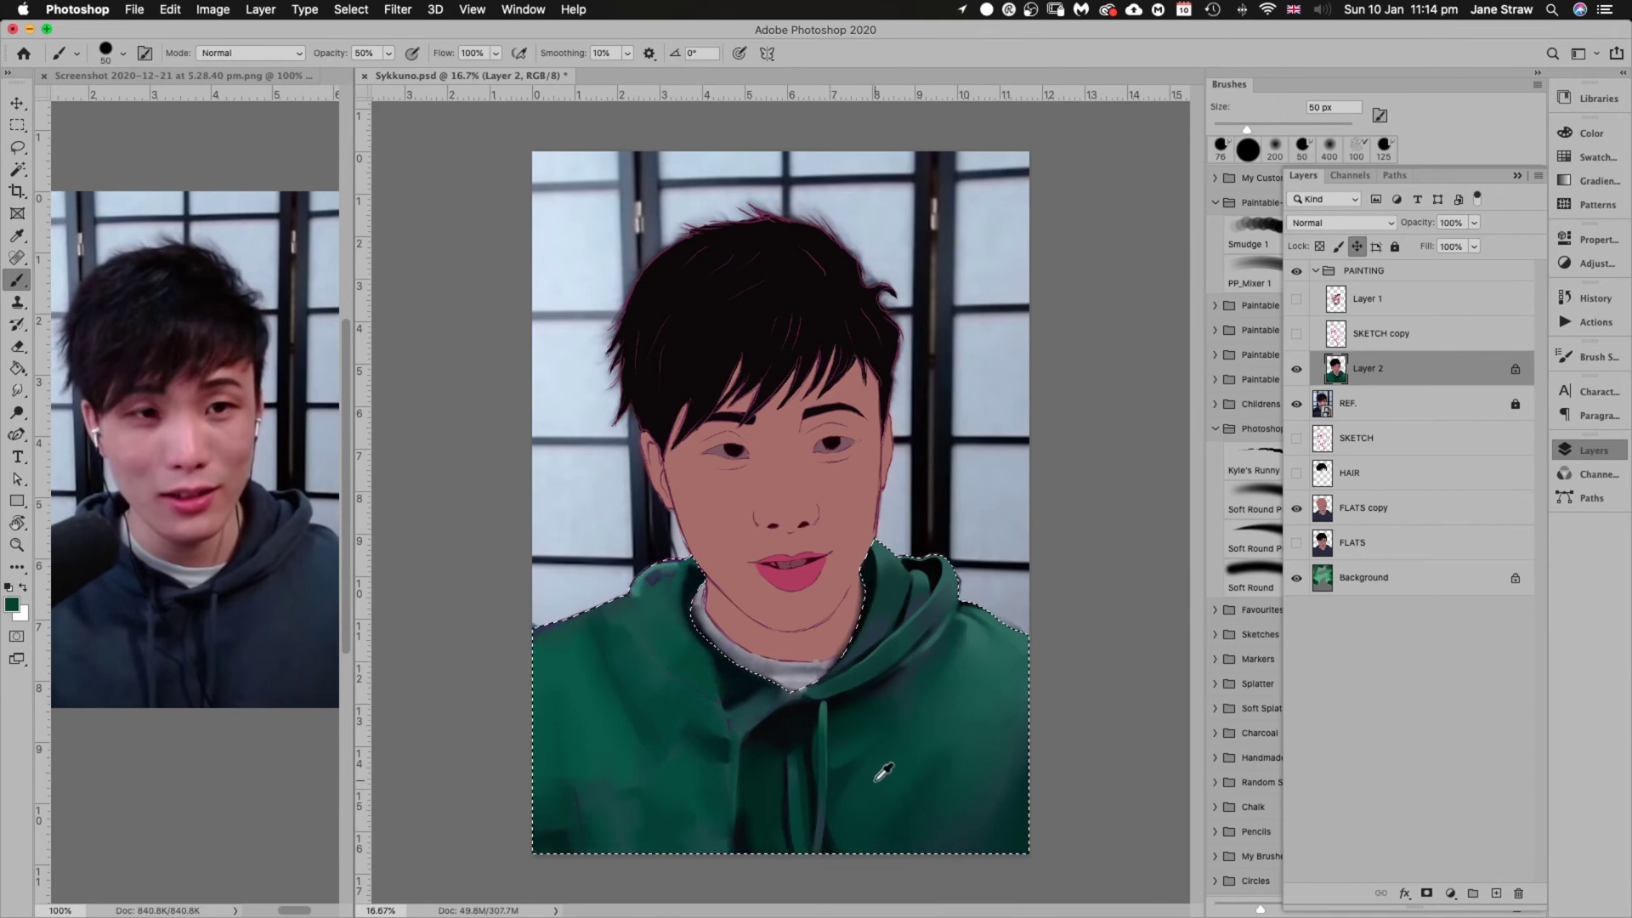
key(bracketright)
key(bracketright)
key(bracketright)
key(bracketright)
key(bracketright)
key(bracketright)
key(bracketright)
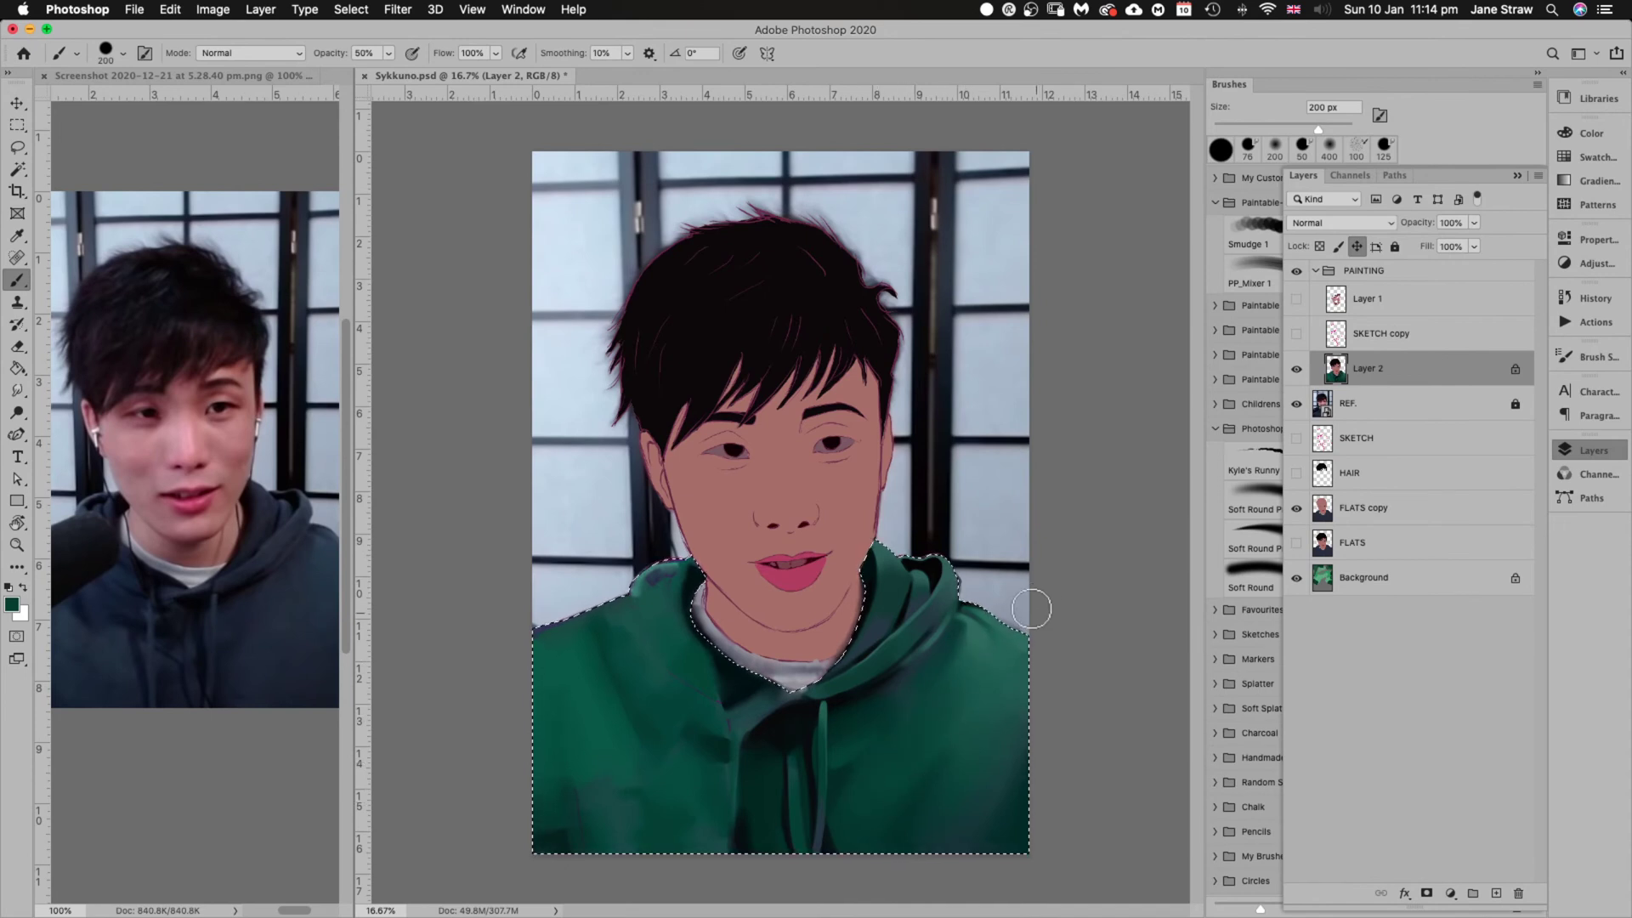
Undo the recent brush strokes on the hoodie's right shoulder
key(super+z)
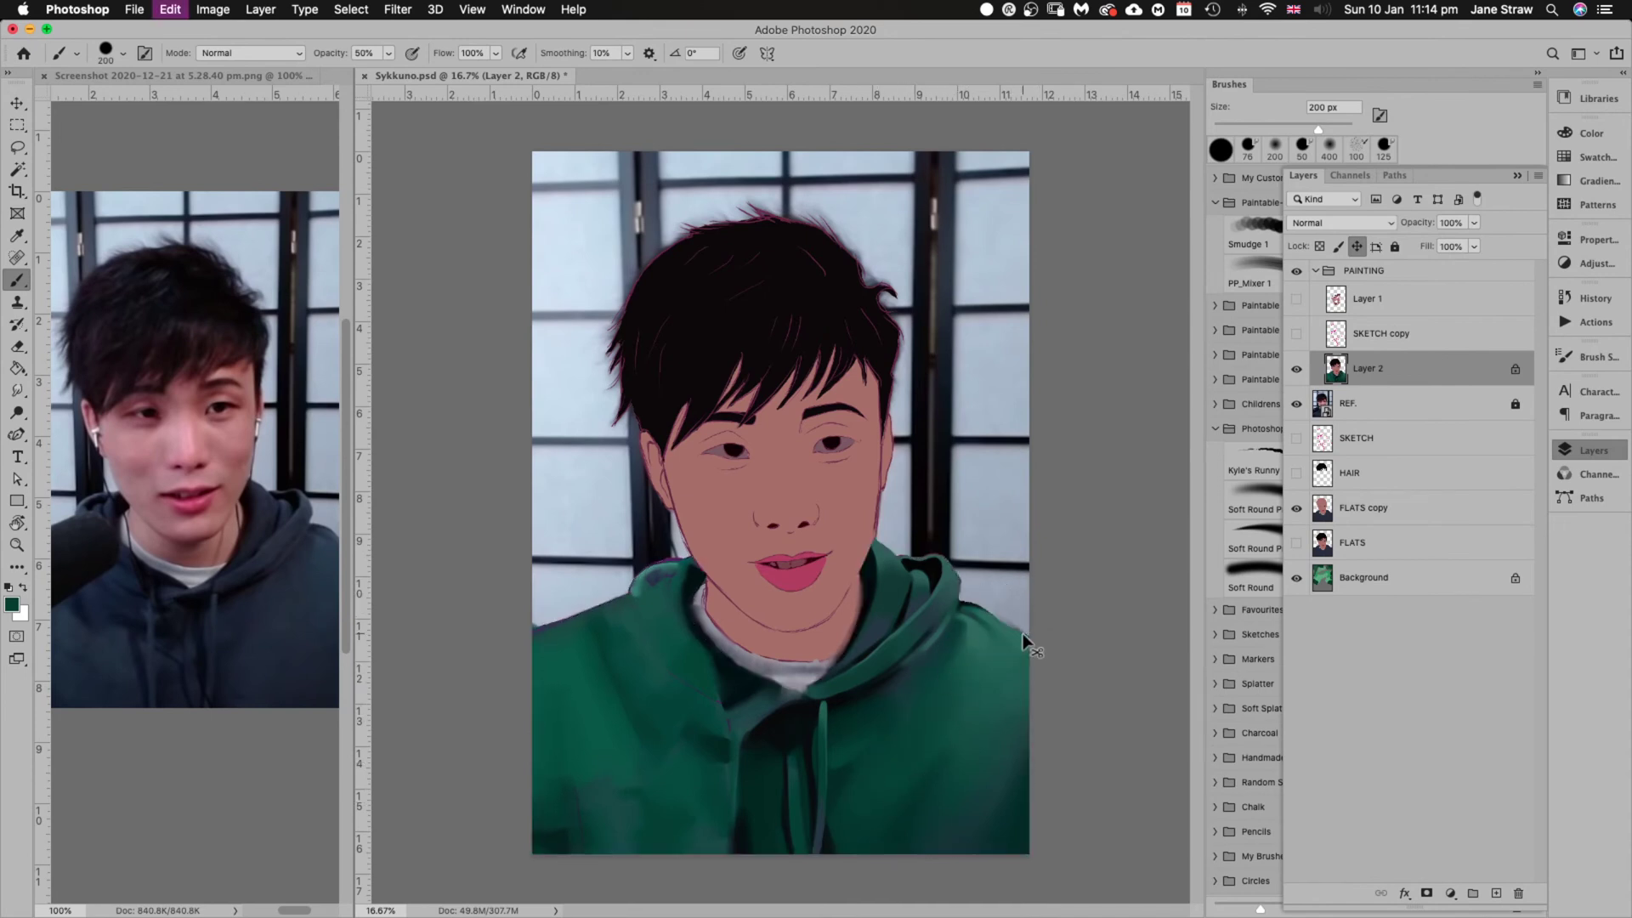
key(super+z)
key(super+z)
key(super+z)
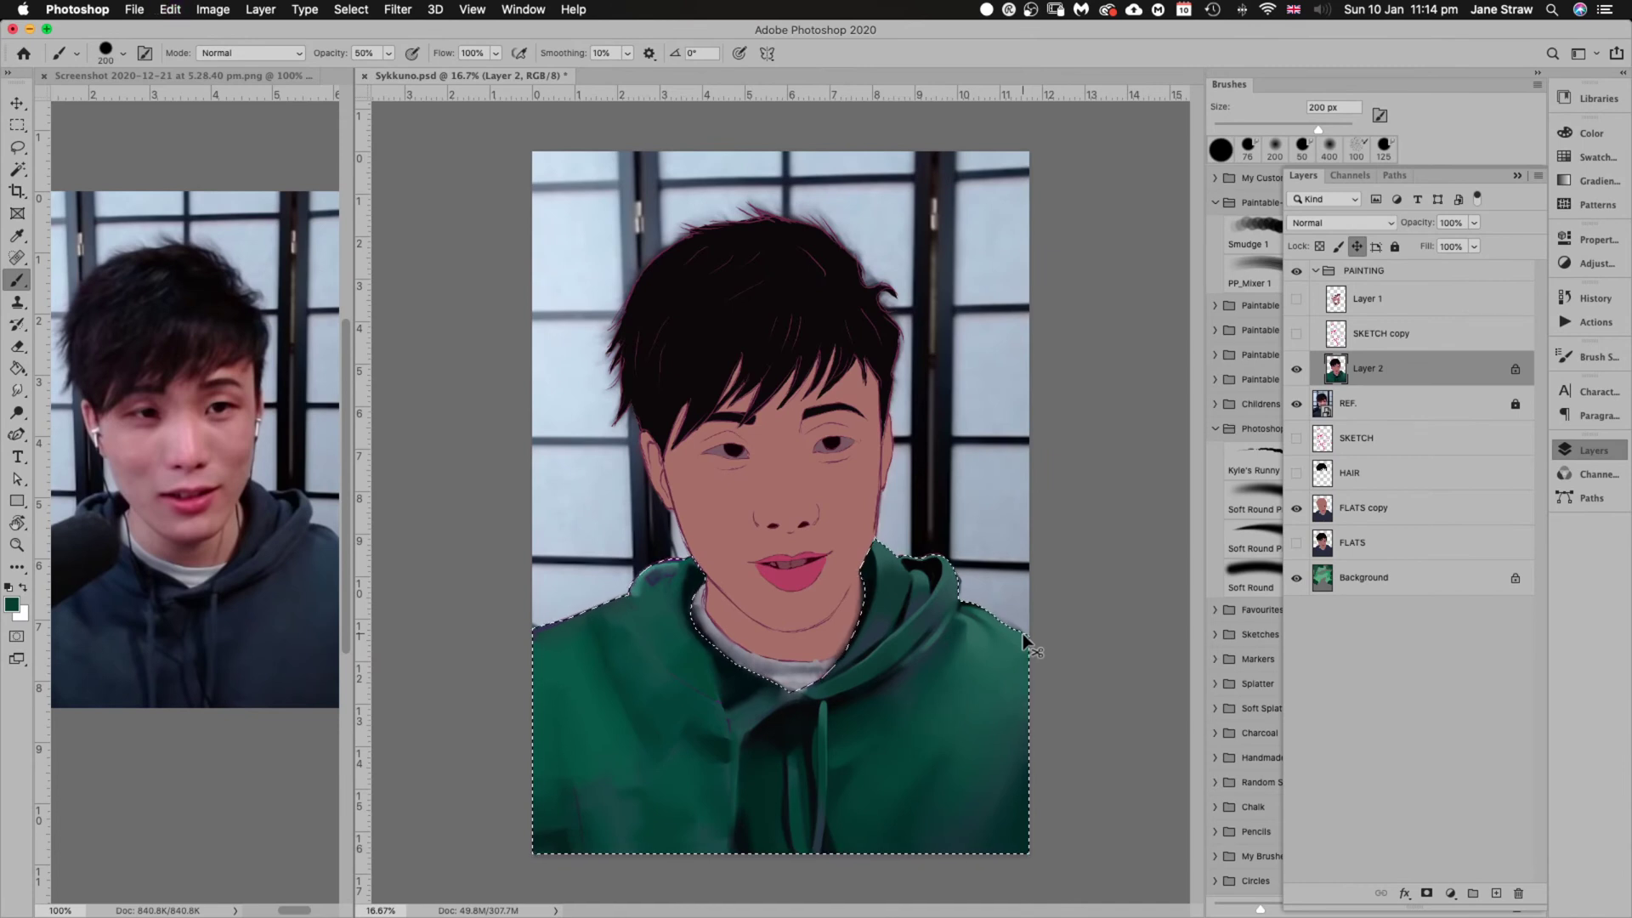
key(super+z)
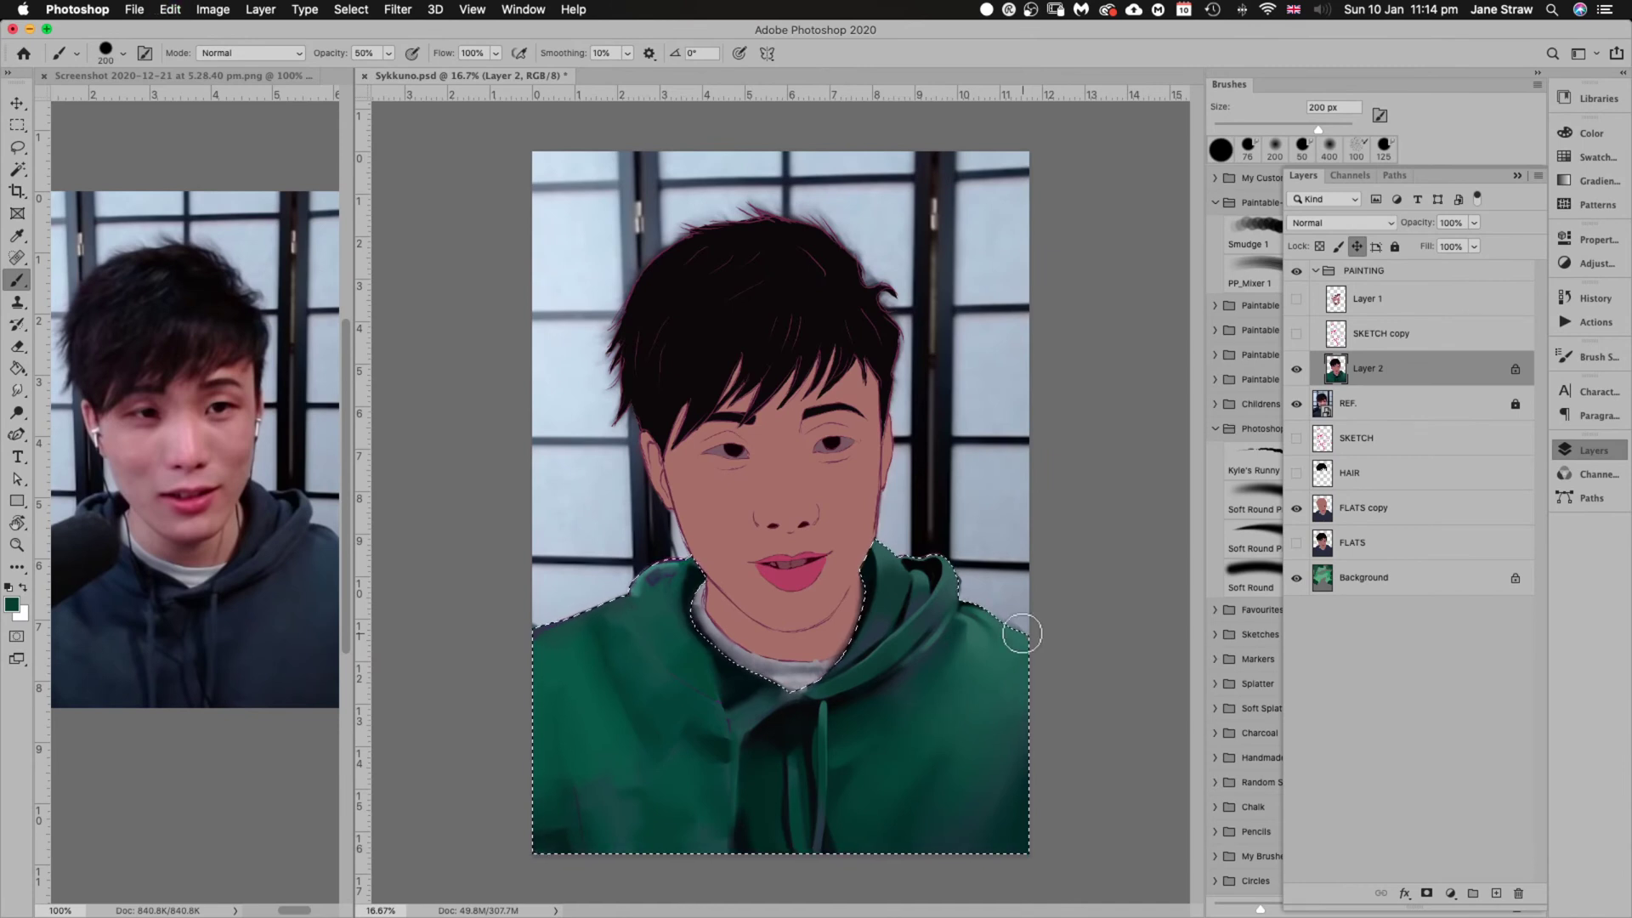
key(super+z)
key(super+z)
key(super+z)
key(super+z)
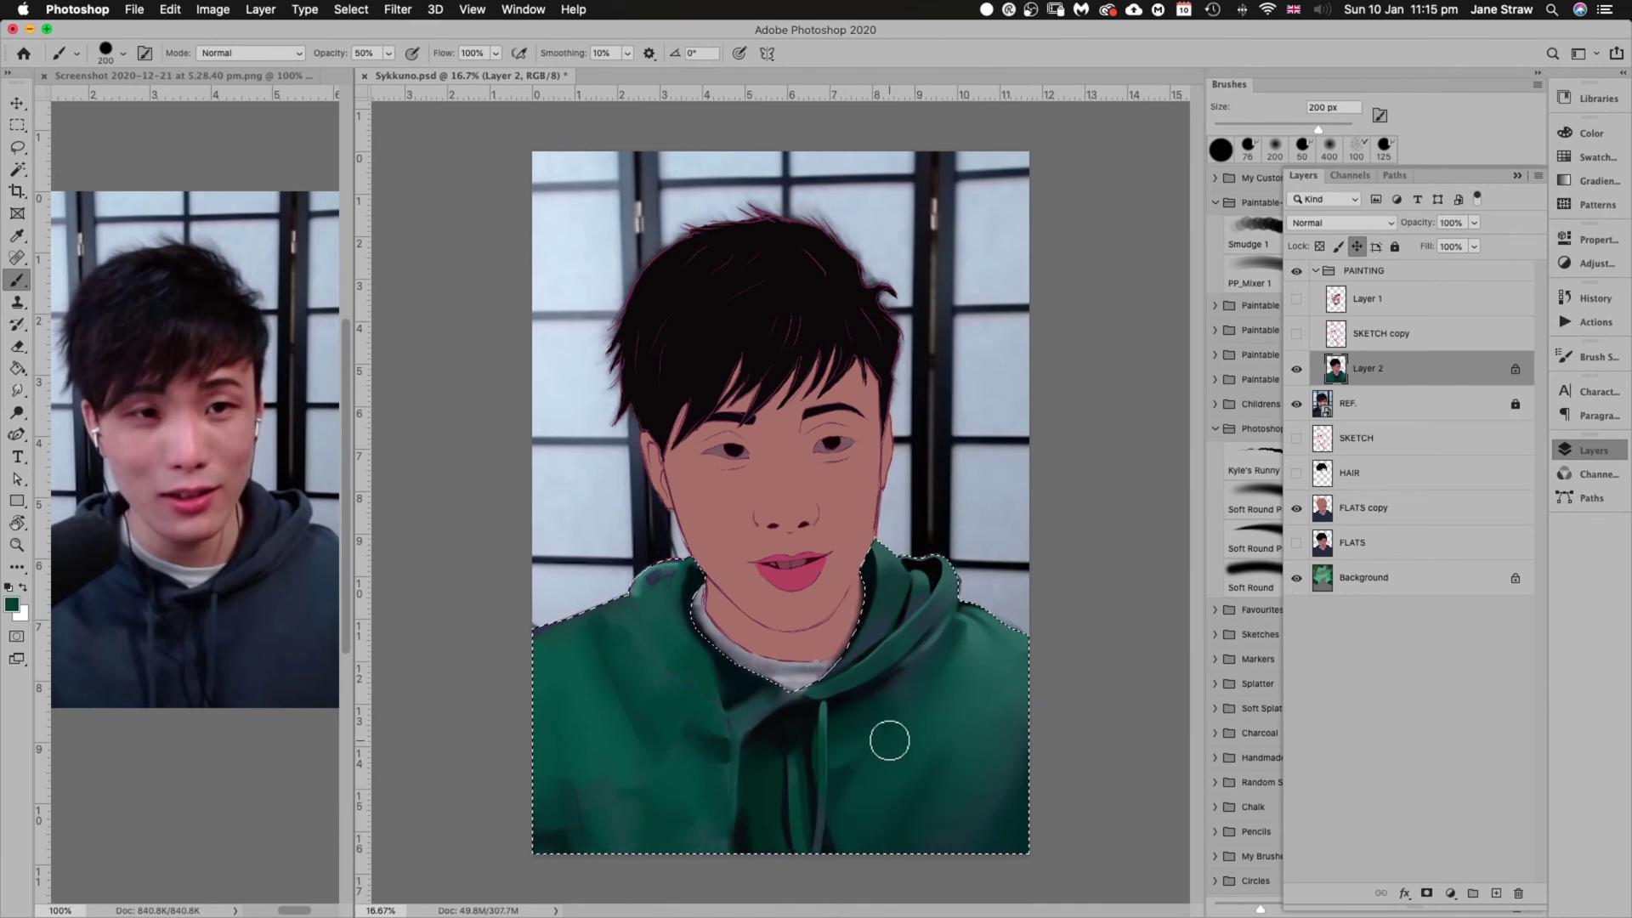
Try green shading on the right chest with the brush at 175 px, and undo the strokes
key(bracketleft)
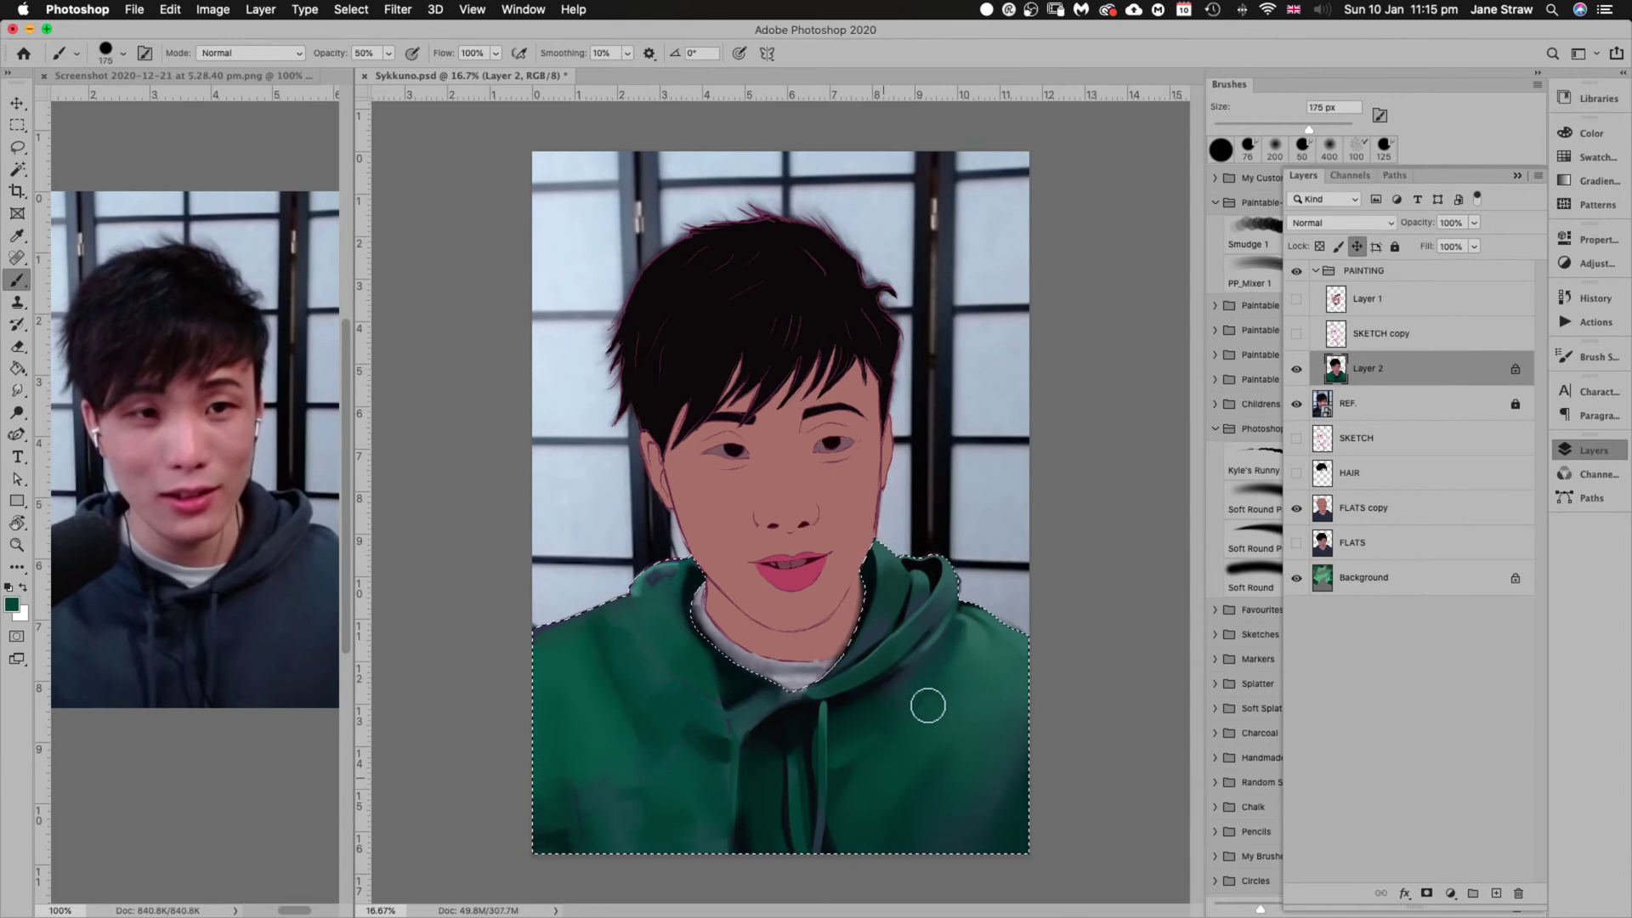
key(super+z)
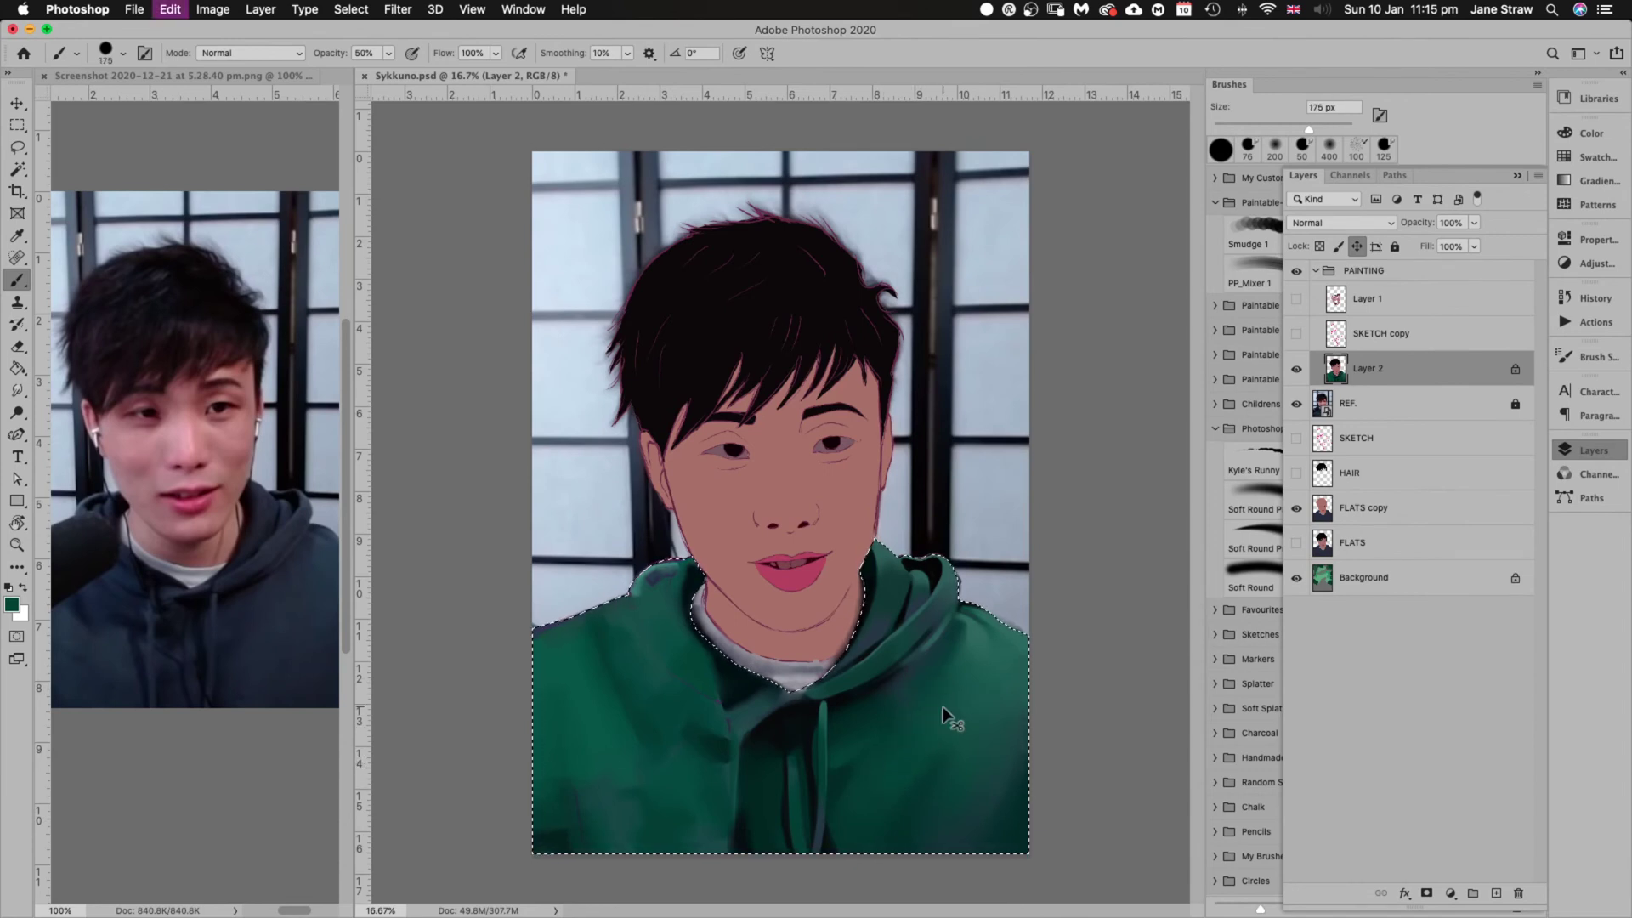
key(super+z)
key(super+z)
key(super+z)
key(super+z)
key(super+z)
key(super+z)
key(super+z)
key(super+z)
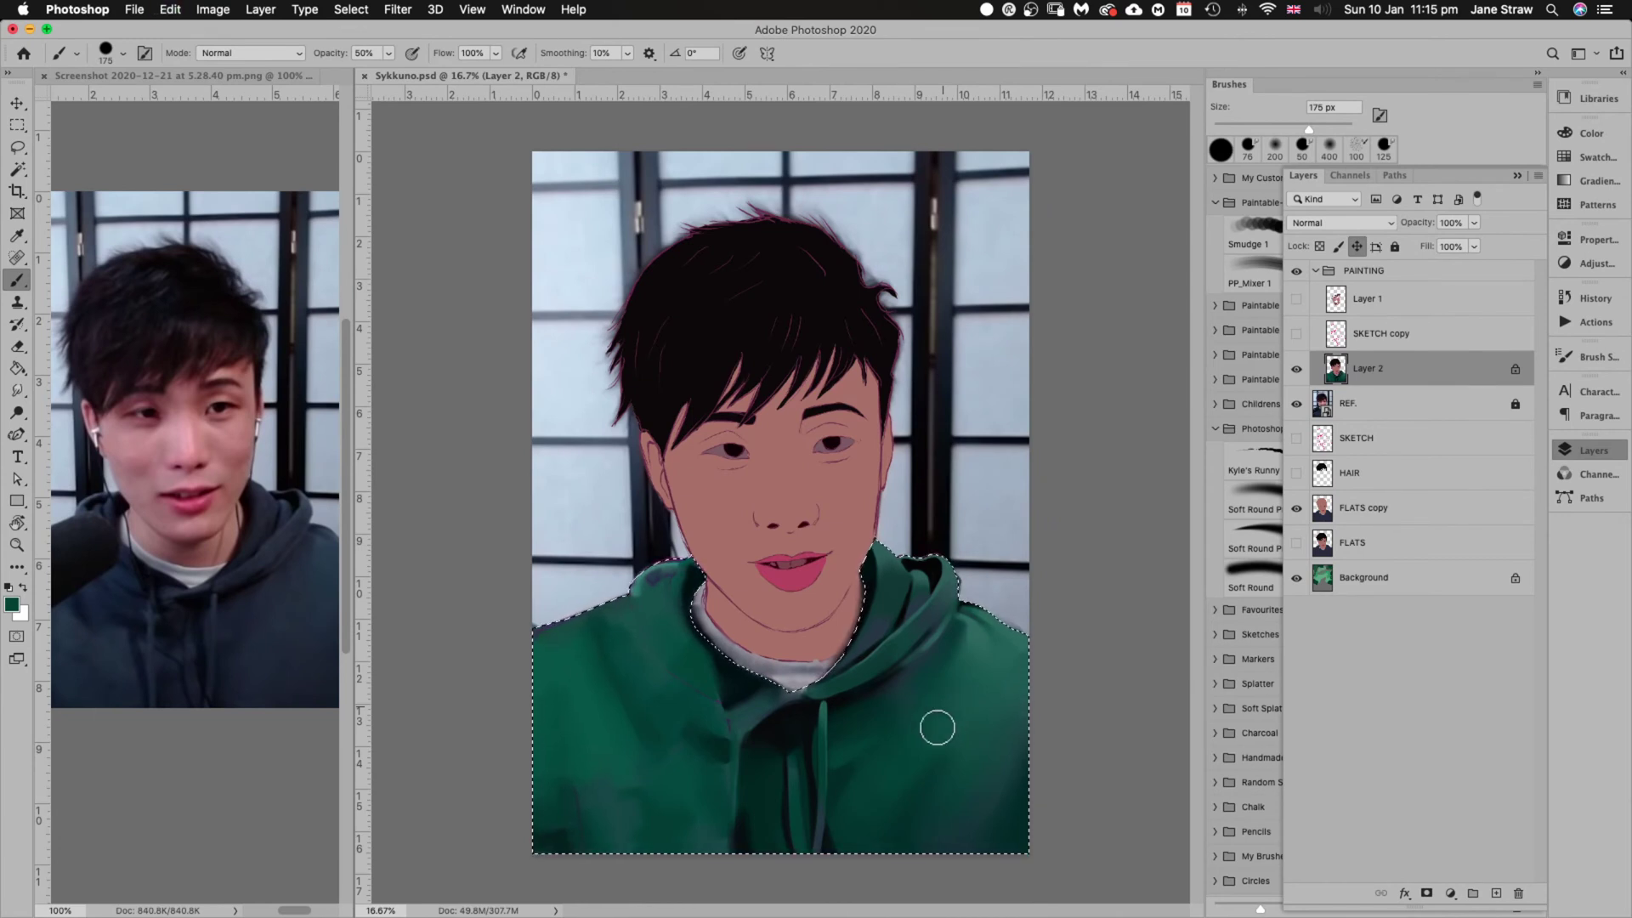
Paint soft green shading across the hoodie's right shoulder and chest, varying the brush size up to 250 px
key(bracketright)
key(bracketright)
key(bracketleft)
key(bracketleft)
key(bracketleft)
key(bracketleft)
key(bracketleft)
key(bracketleft)
key(bracketleft)
key(bracketright)
key(bracketright)
key(bracketright)
key(bracketright)
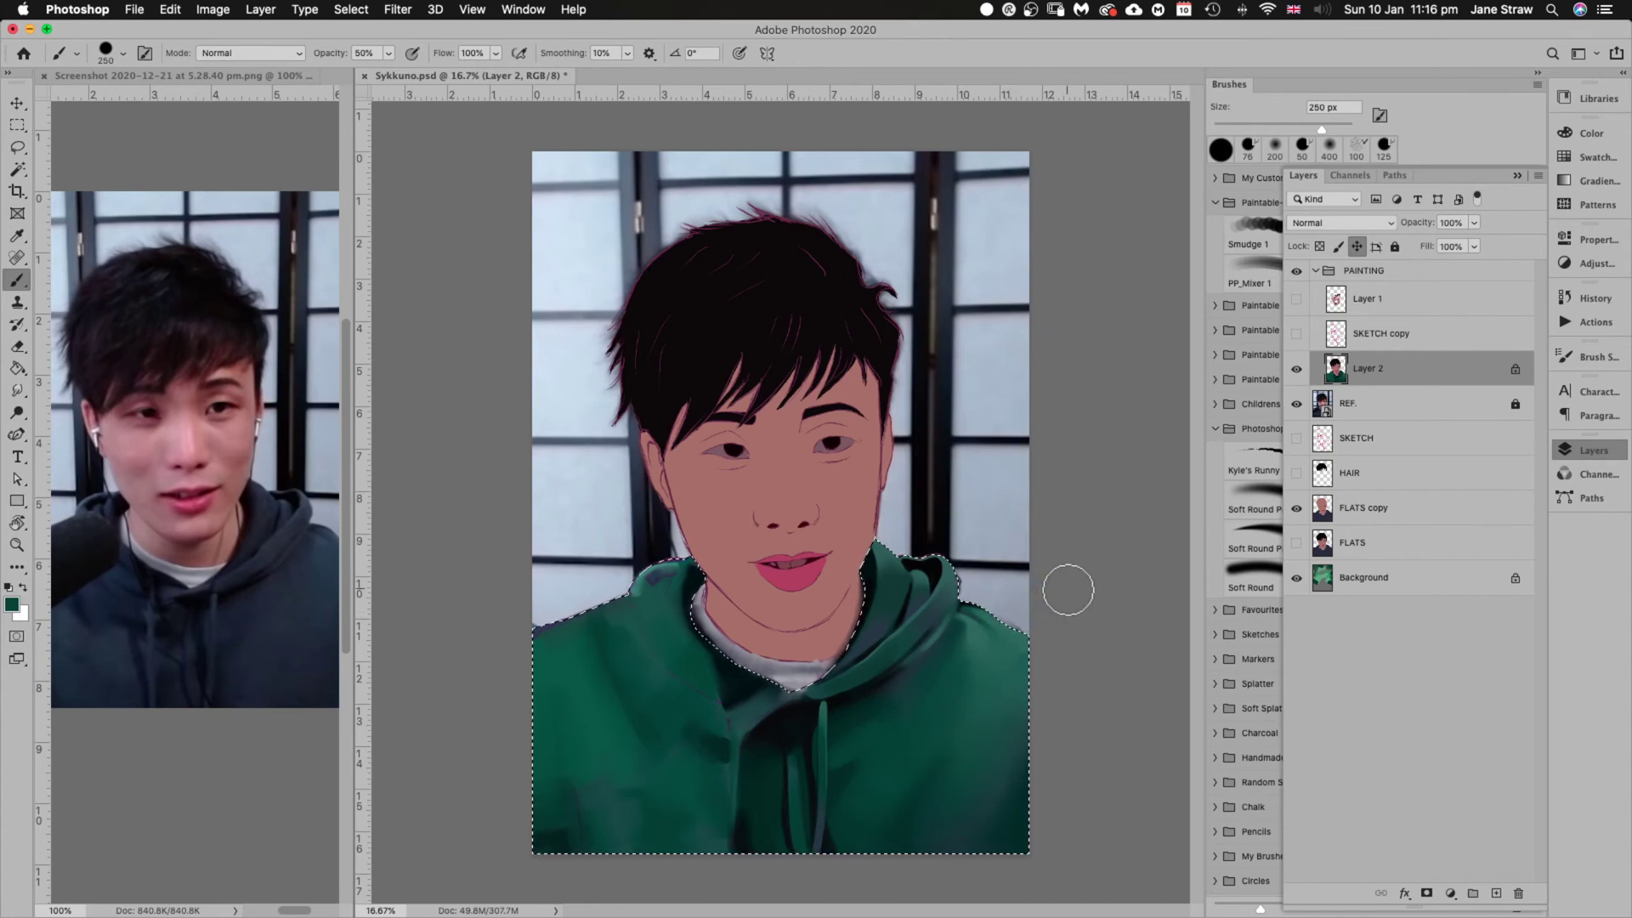
Refine the shading between the hood's right edge and the shoulder with the brush at 125 px and 80 px
key(bracketleft)
key(bracketleft)
key(bracketleft)
key(bracketleft)
key(bracketleft)
key(bracketleft)
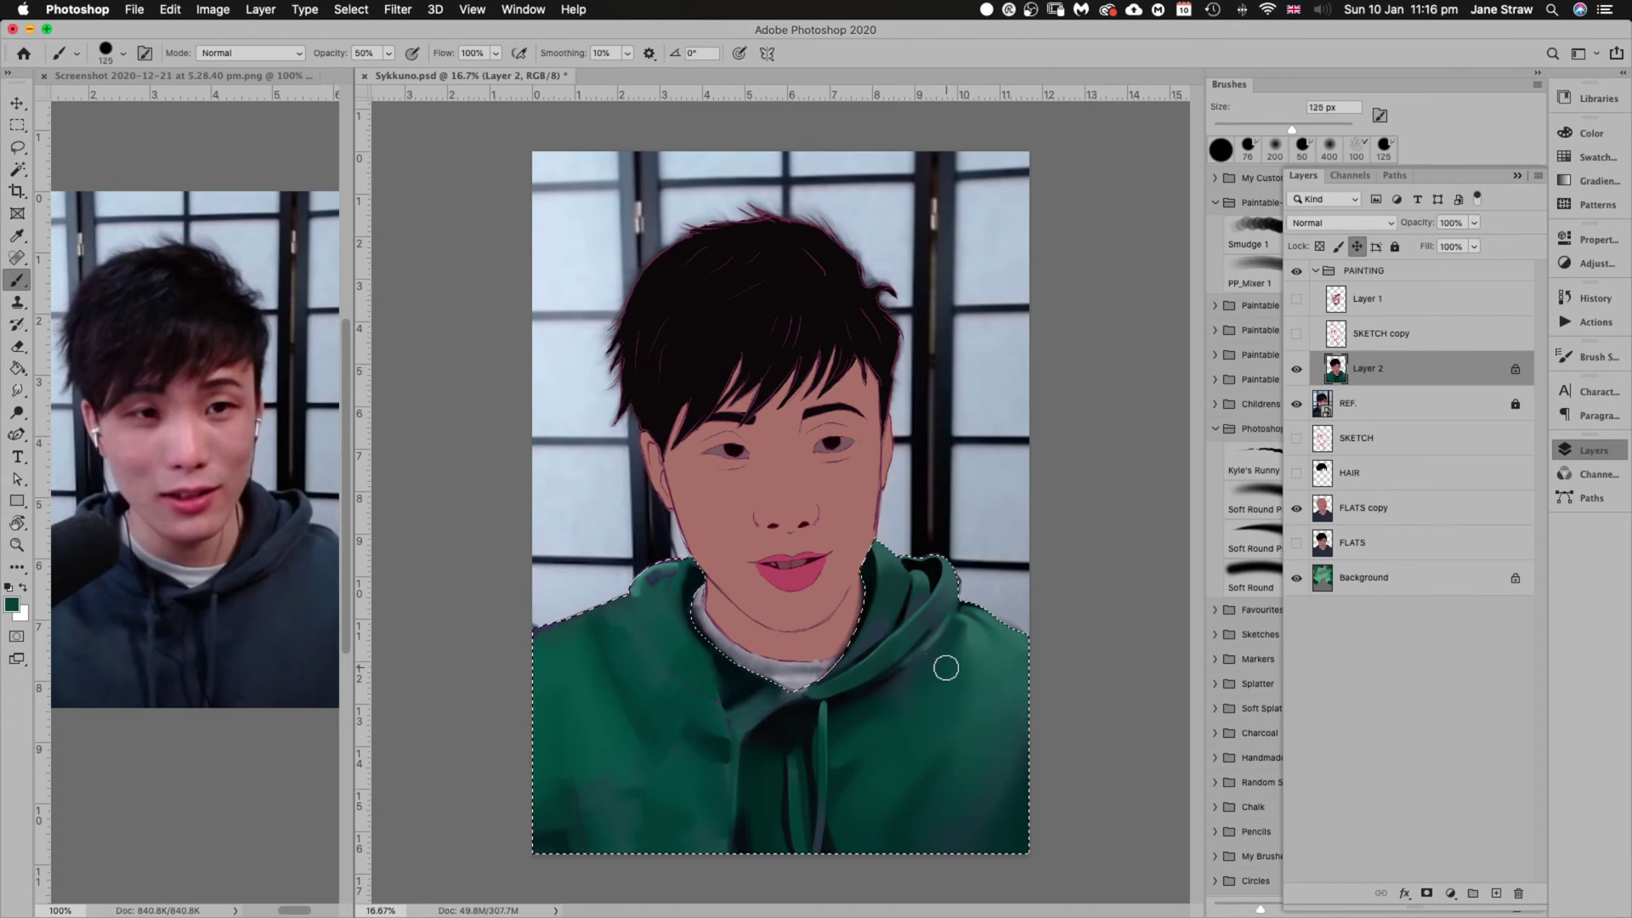
key(bracketleft)
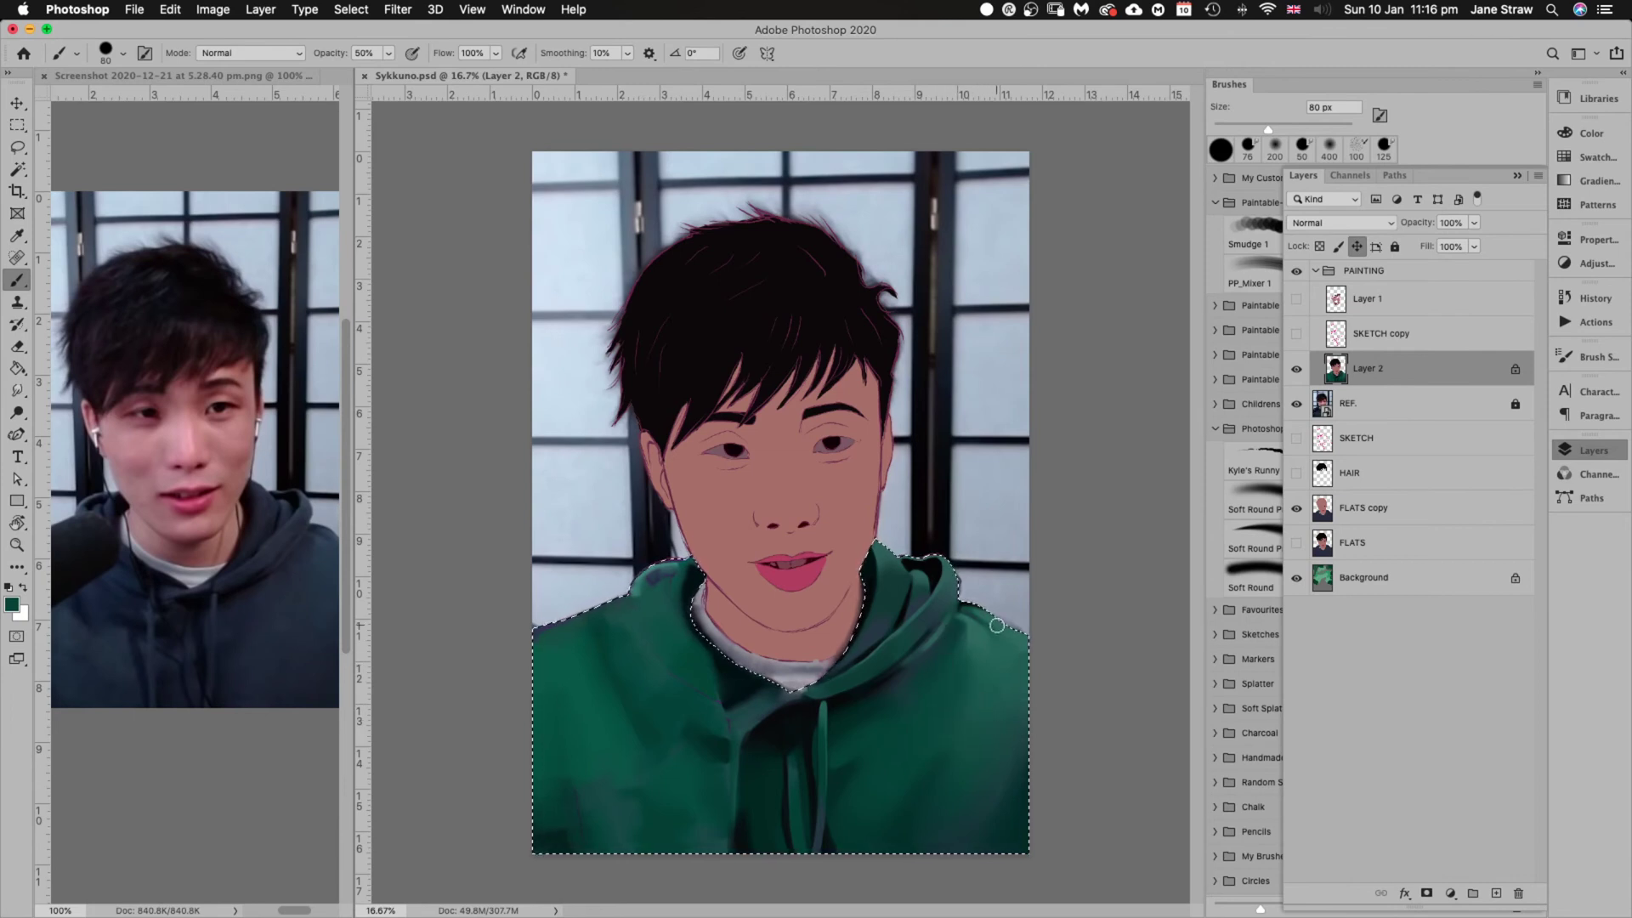
Sample lighter green from the right chest and paint fold details there at 50 px
alt+click(982, 691)
alt+click(1097, 570)
alt+click(978, 705)
key(bracketleft)
key(bracketleft)
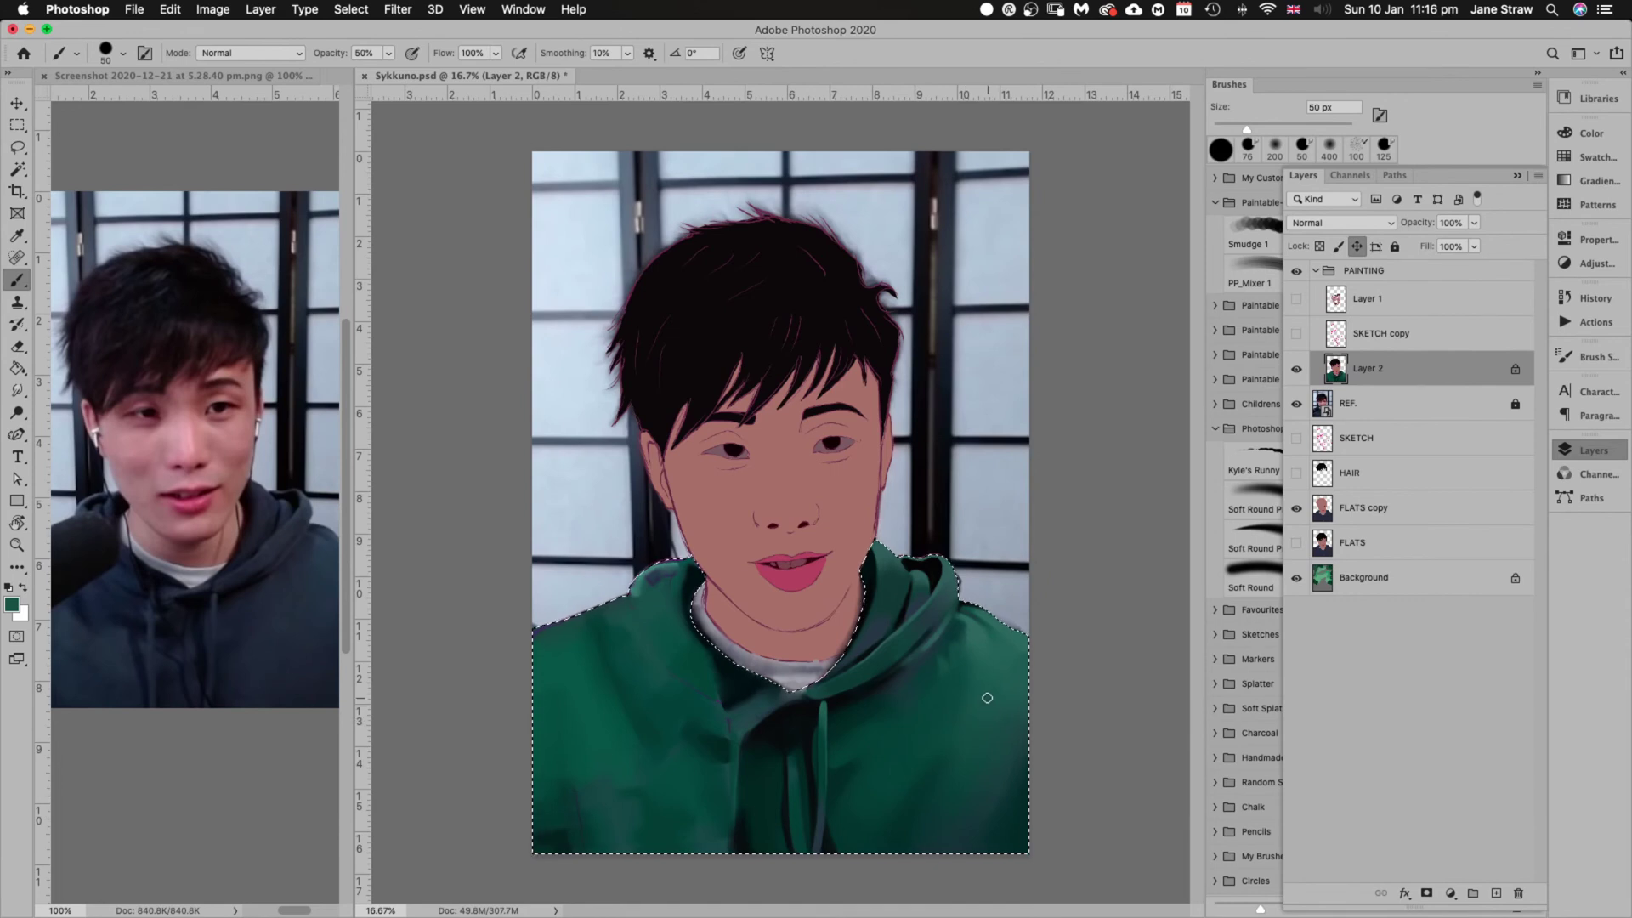
Enlarge the brush to 125 px and soften the fold shading on the right chest
key(bracketright)
key(bracketright)
key(bracketright)
key(bracketright)
key(bracketright)
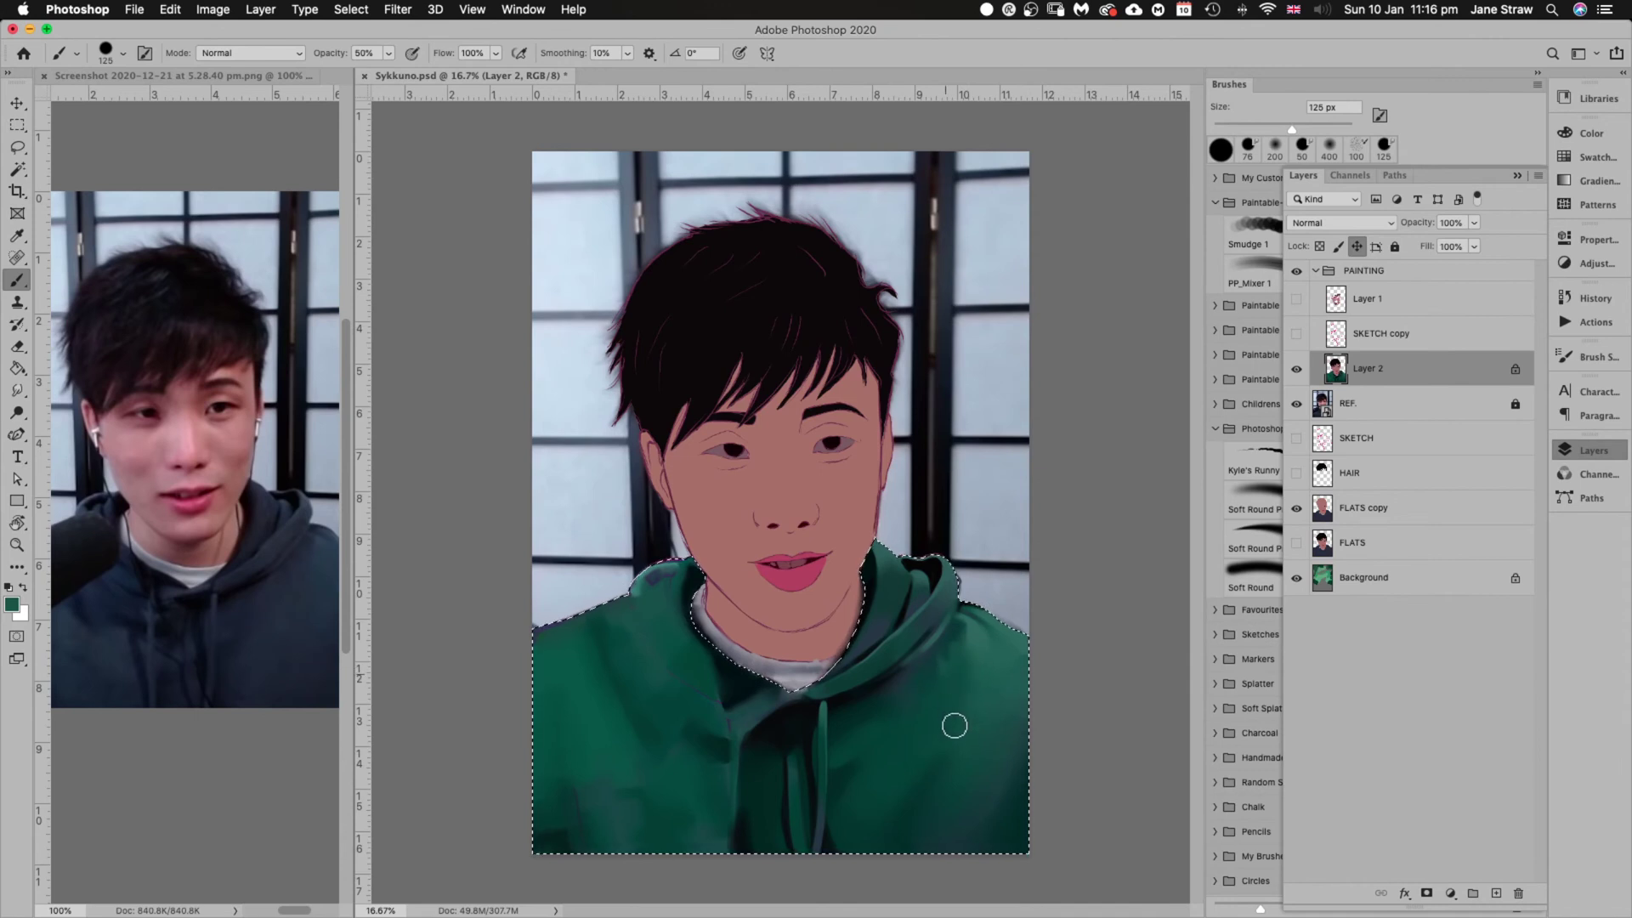
Sample green beside the hood's right edge and paint the small folds on the shoulder at 60 px
alt+click(960, 629)
key(bracketleft)
key(bracketleft)
key(bracketleft)
key(bracketleft)
key(bracketleft)
alt+click(965, 646)
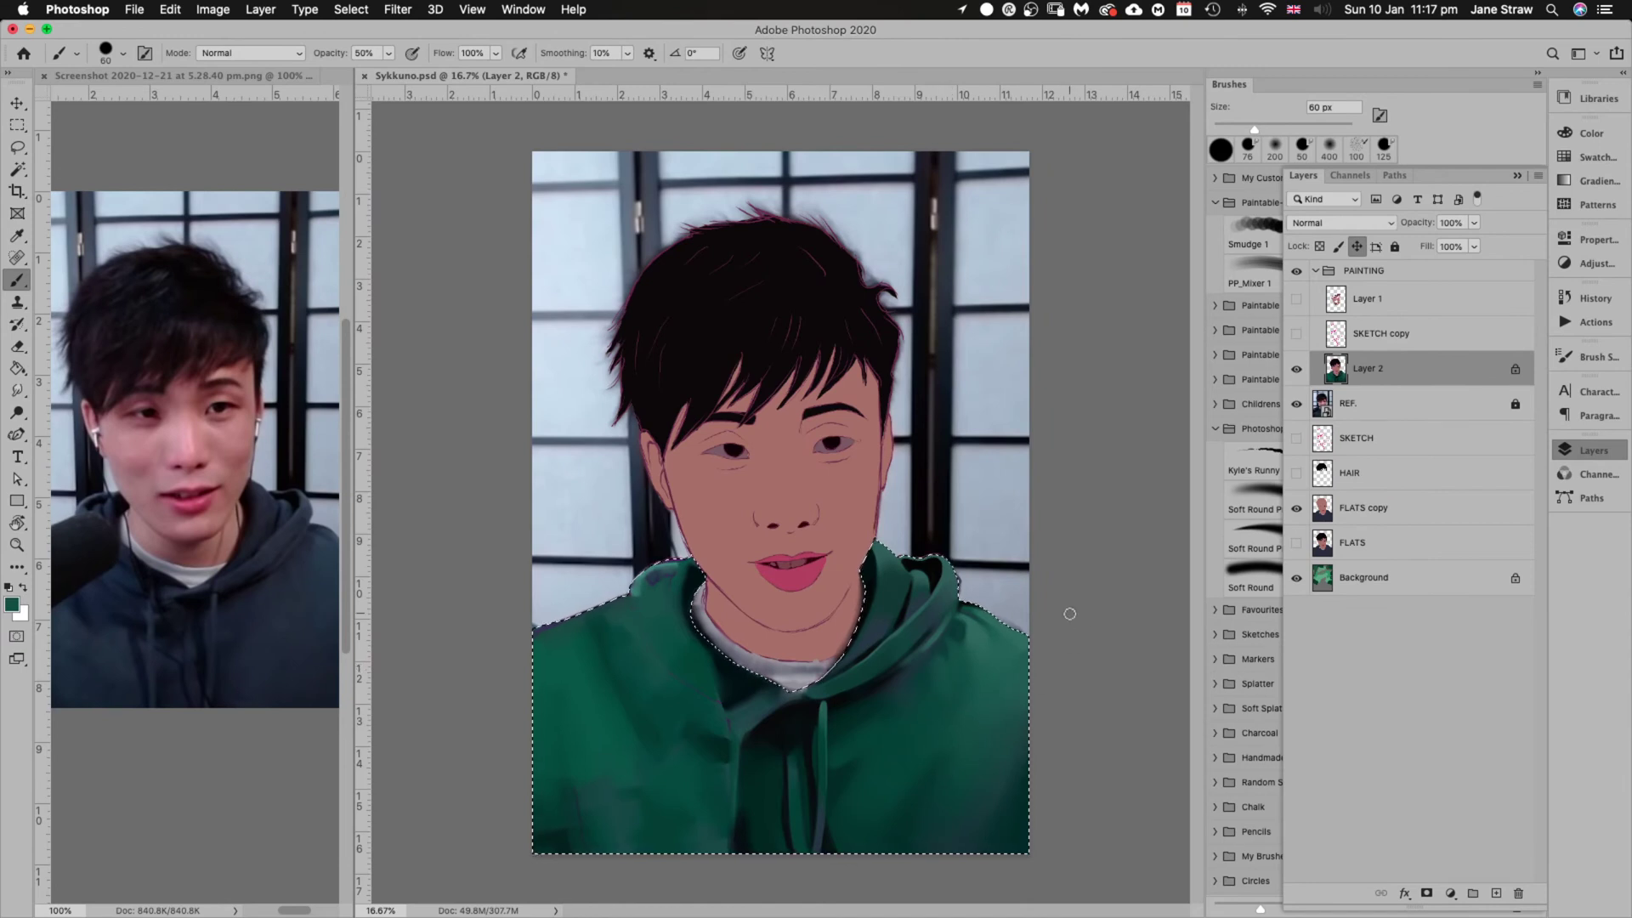
Blend the right shoulder and chest folds with broader green strokes at 100 px and 150 px
key(bracketright)
key(bracketright)
key(bracketright)
key(bracketright)
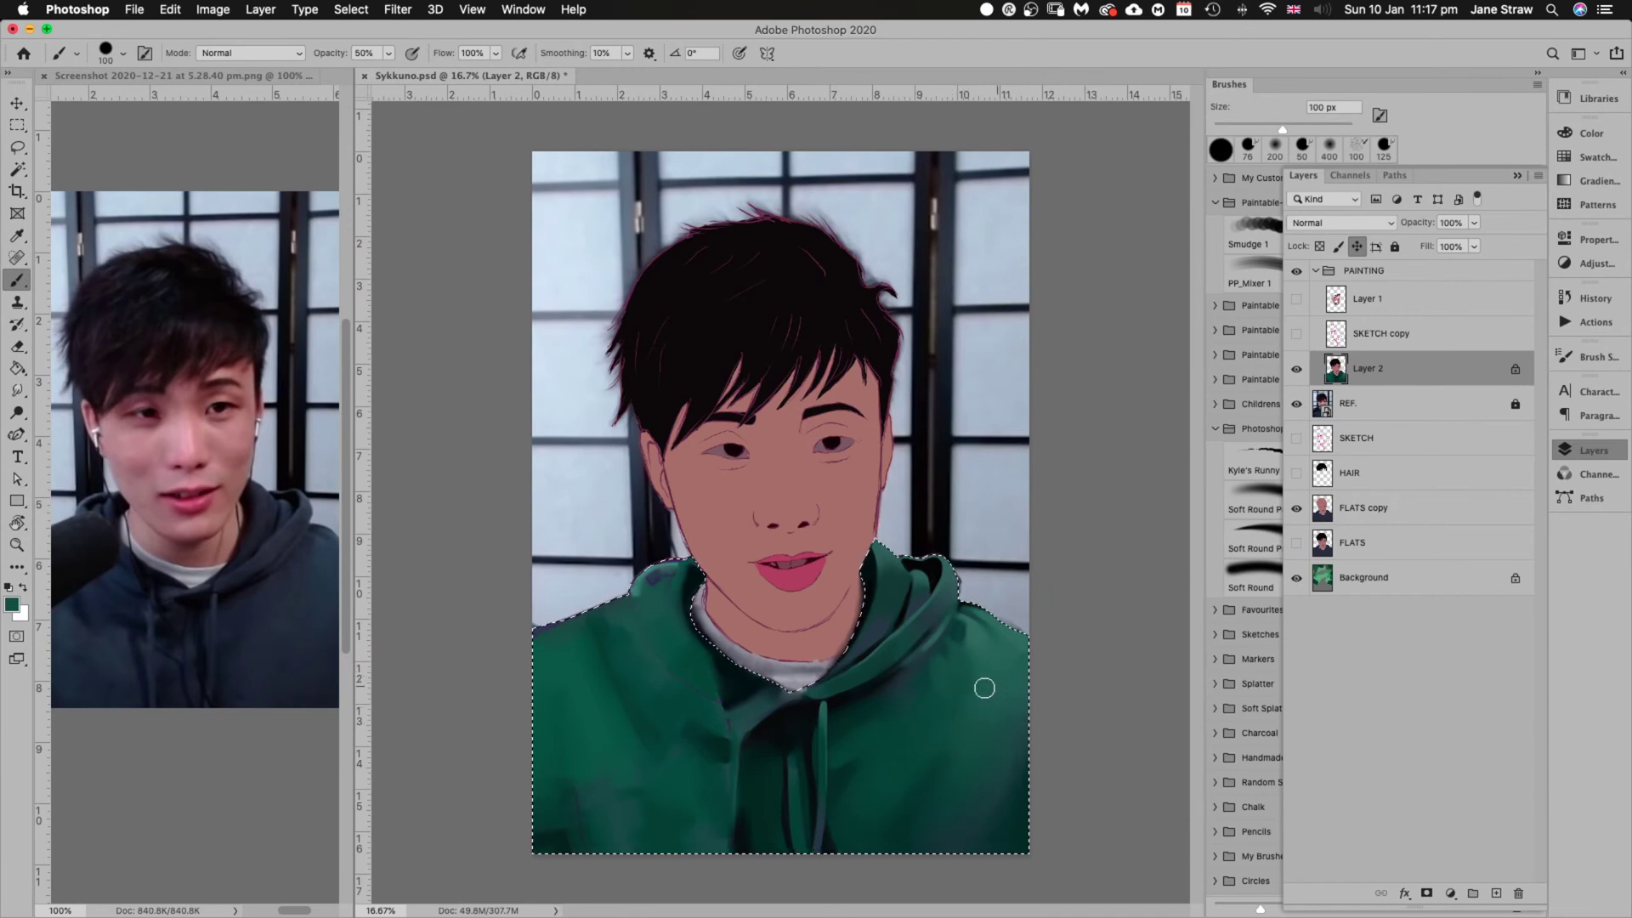
key(bracketright)
key(bracketright)
key(bracketright)
key(bracketright)
key(bracketleft)
key(bracketleft)
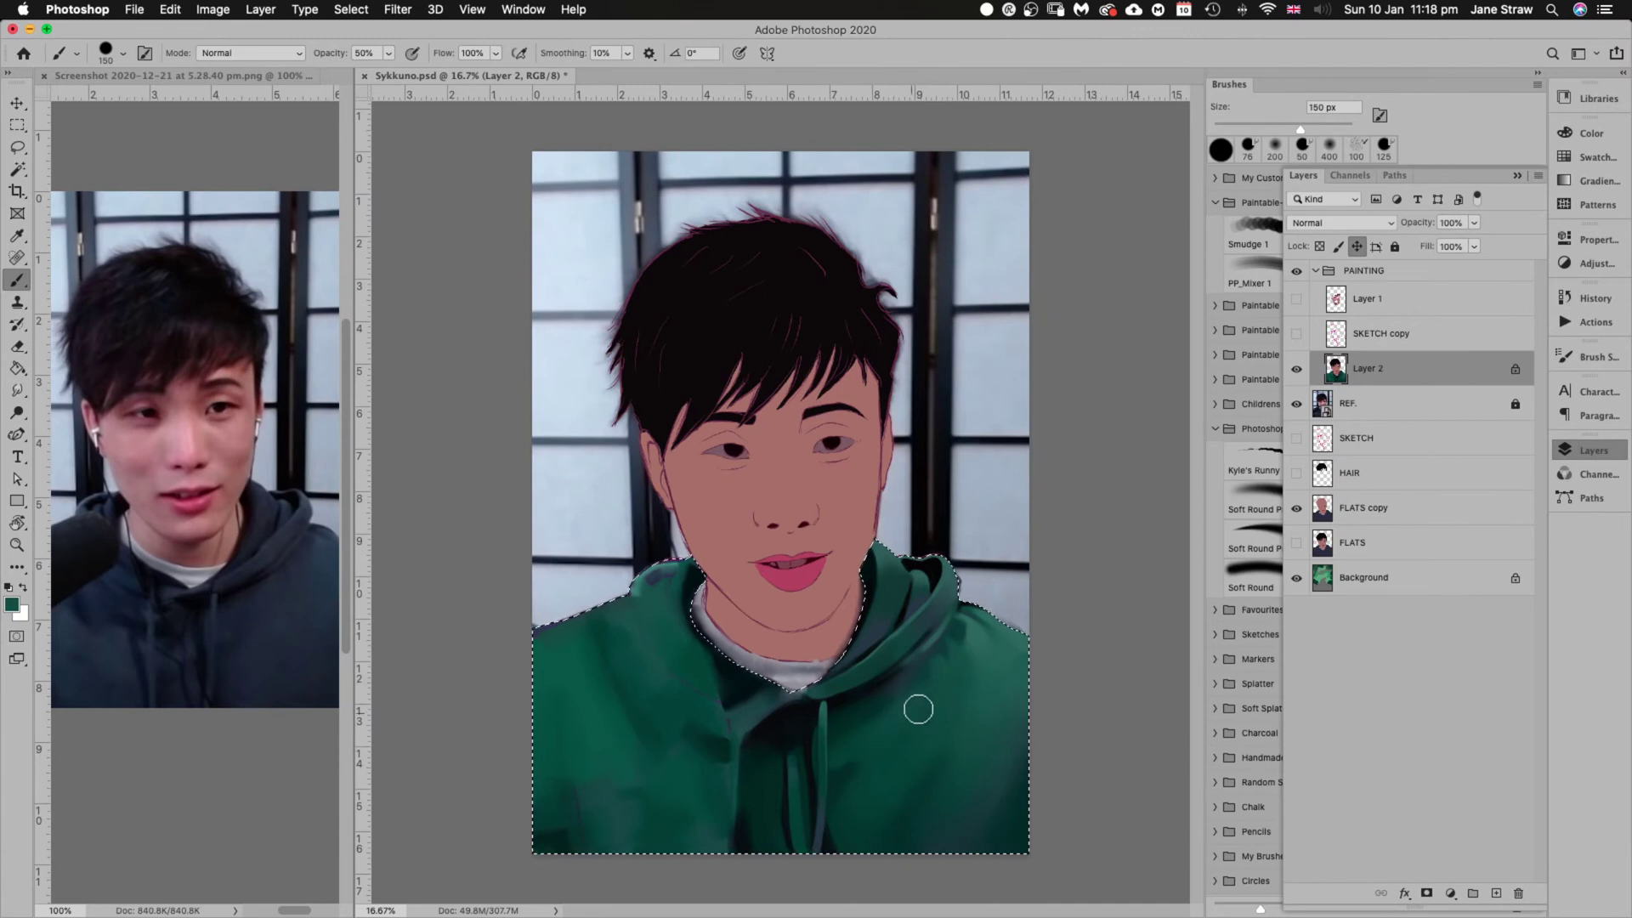
Undo the last stroke and paint lighter teal-green highlights on the right shoulder folds at 80 px
key(super+z)
key(bracketleft)
key(bracketleft)
key(bracketleft)
key(bracketleft)
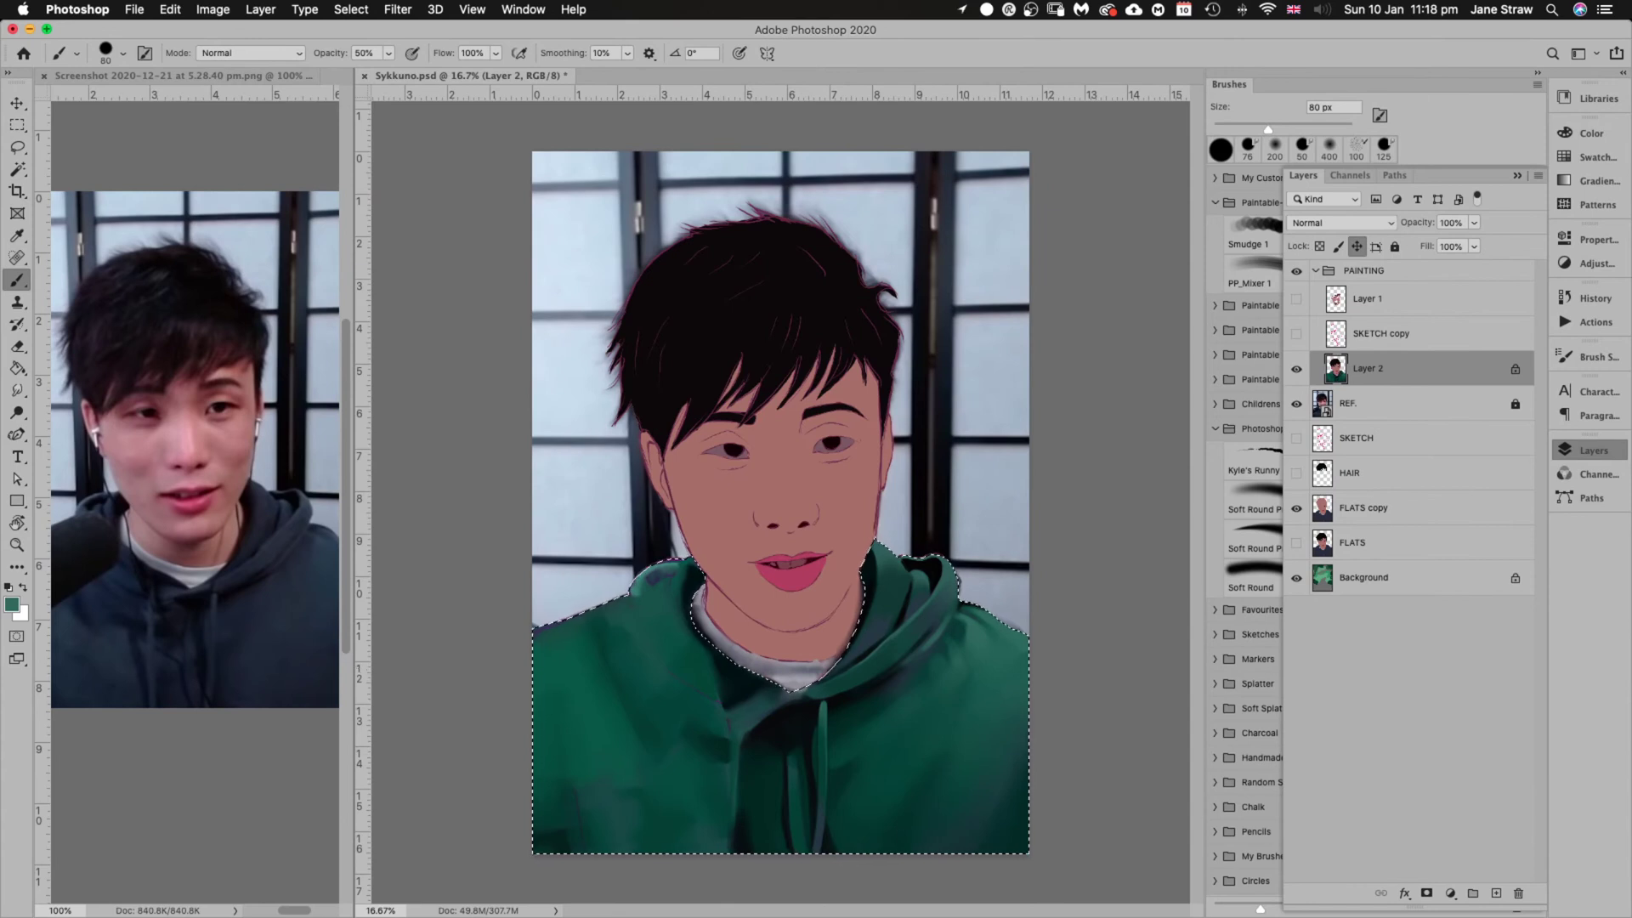
Enlarge the brush to 150 px and blend the lighter green across the right shoulder and chest
mouse_move(816, 914)
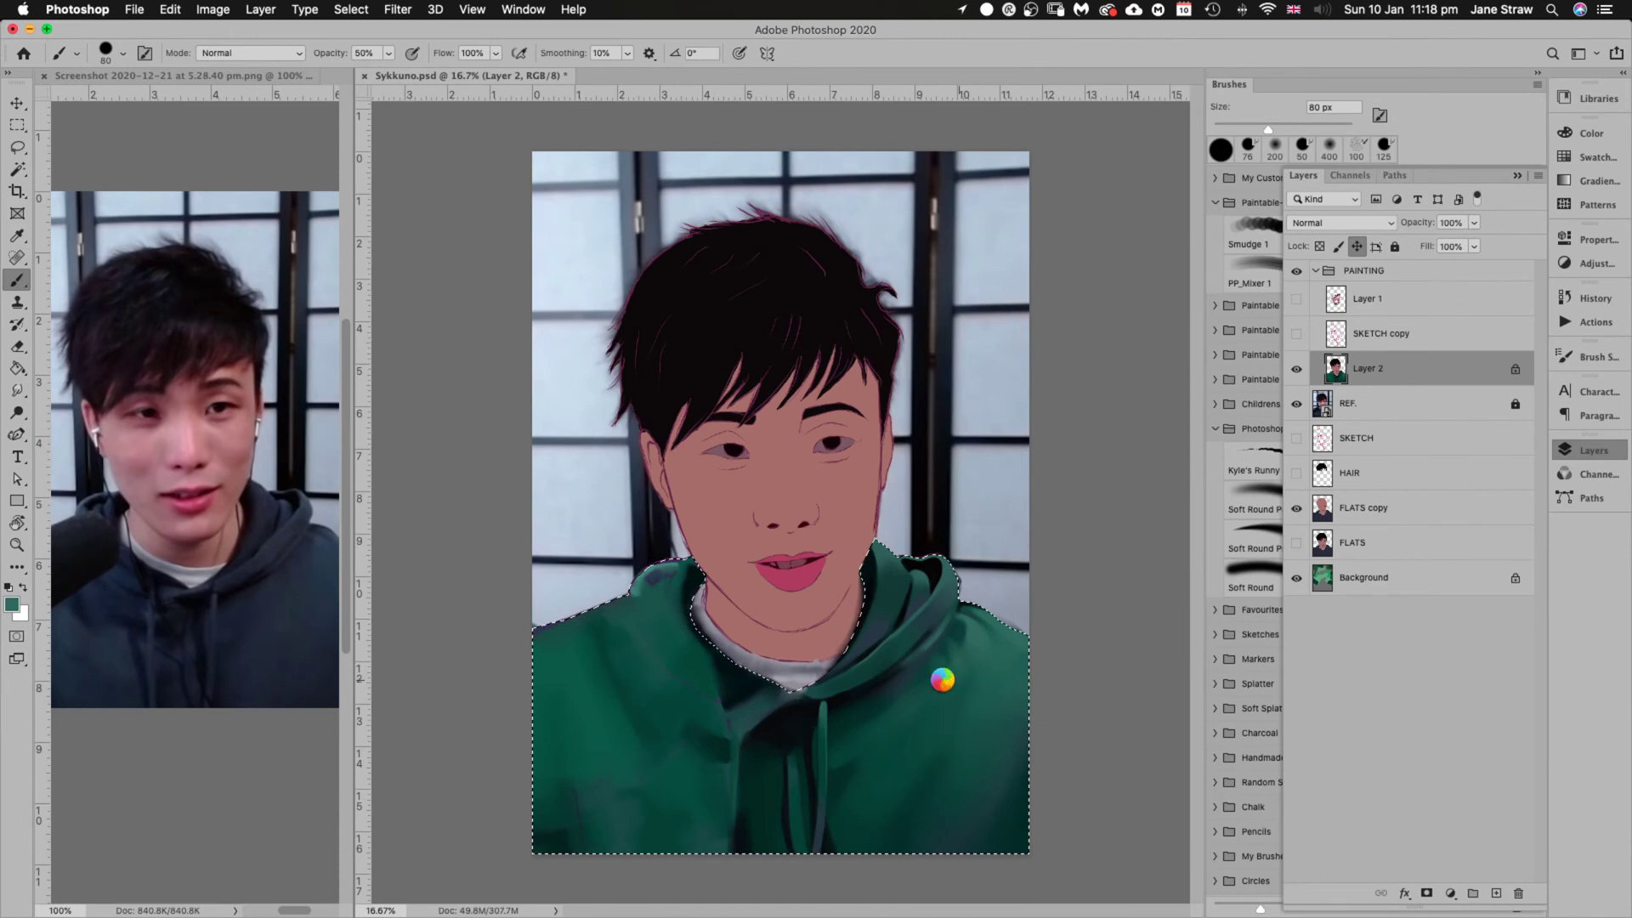
key(bracketright)
key(bracketright)
key(bracketright)
key(bracketright)
key(bracketright)
key(bracketleft)
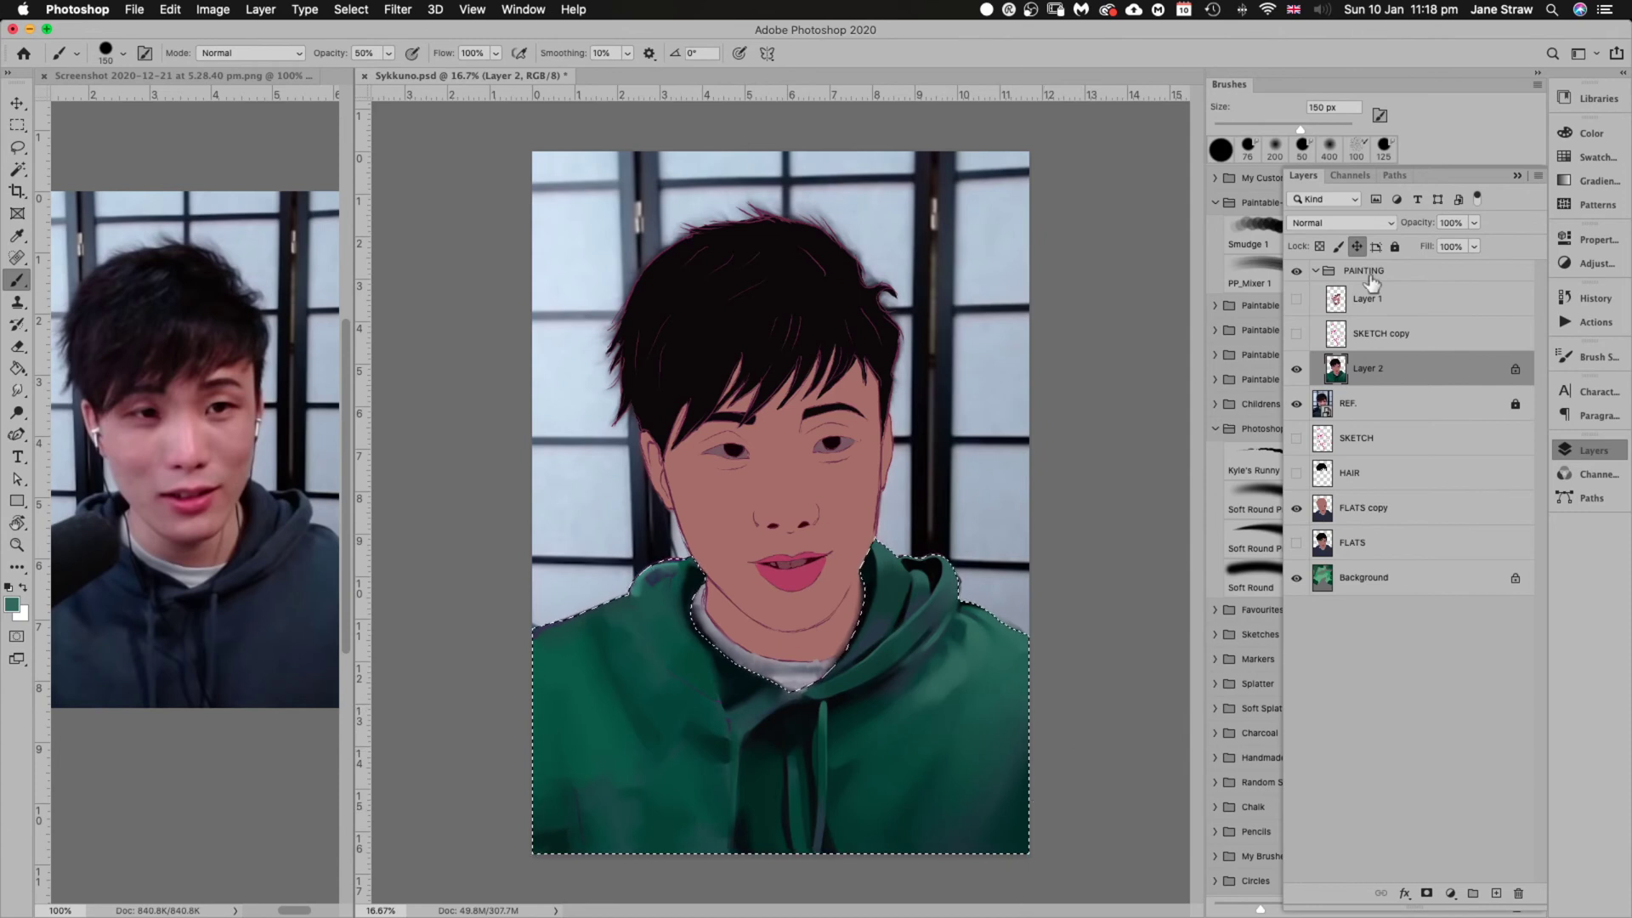
Step back through the history to earlier brush states to compare the hoodie shading
click(1585, 297)
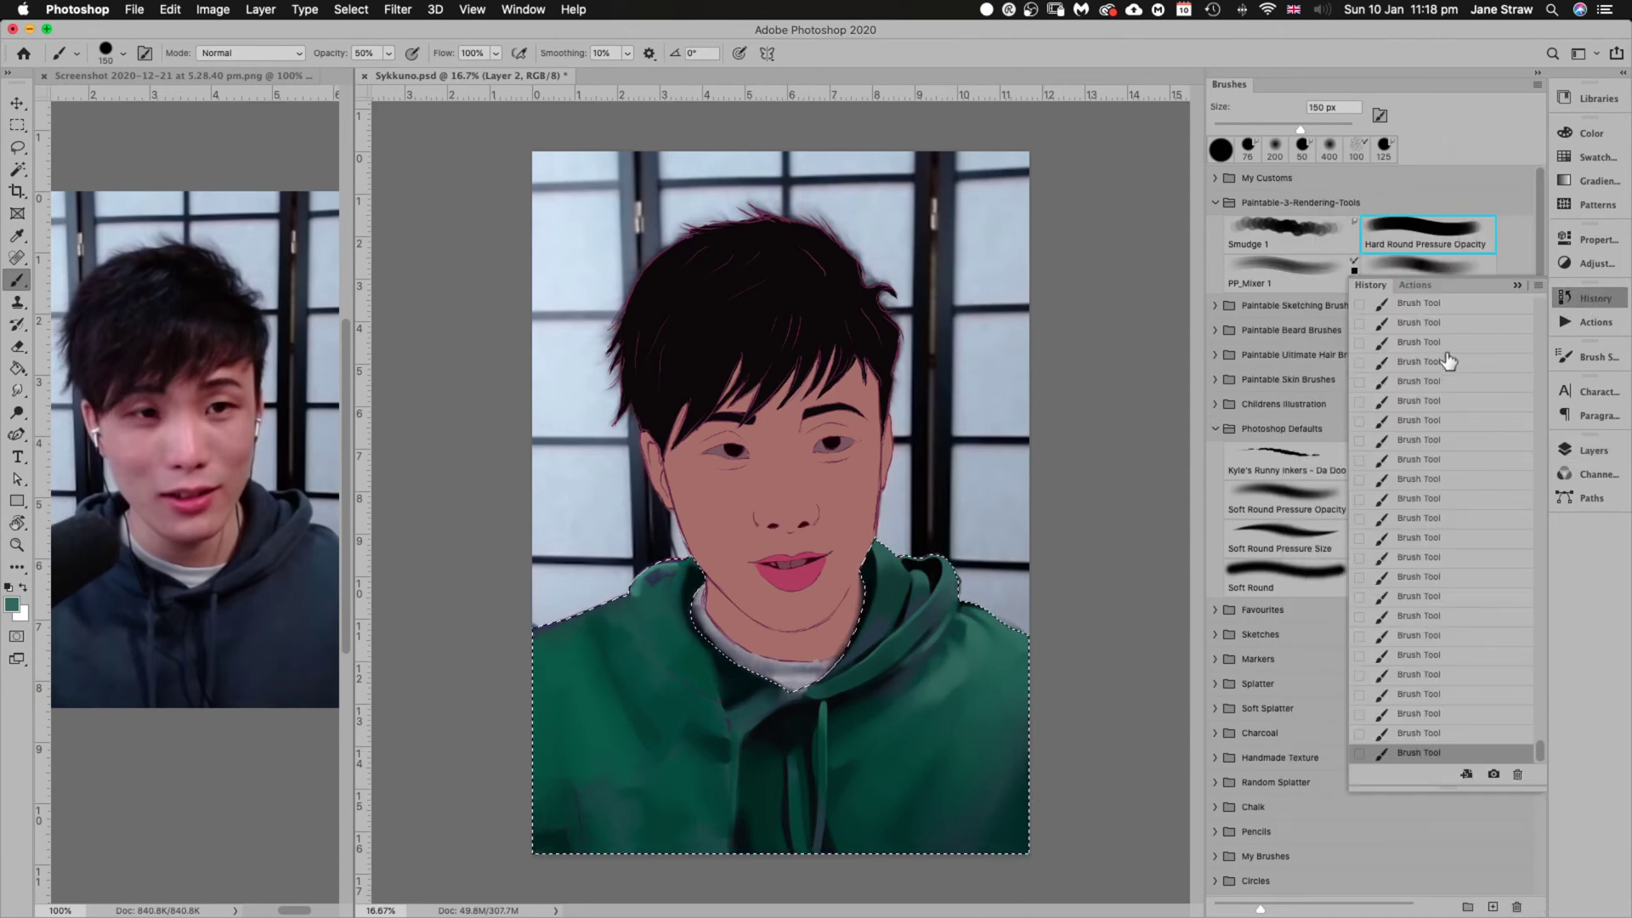
click(1432, 324)
scroll(1434, 372, up, 4)
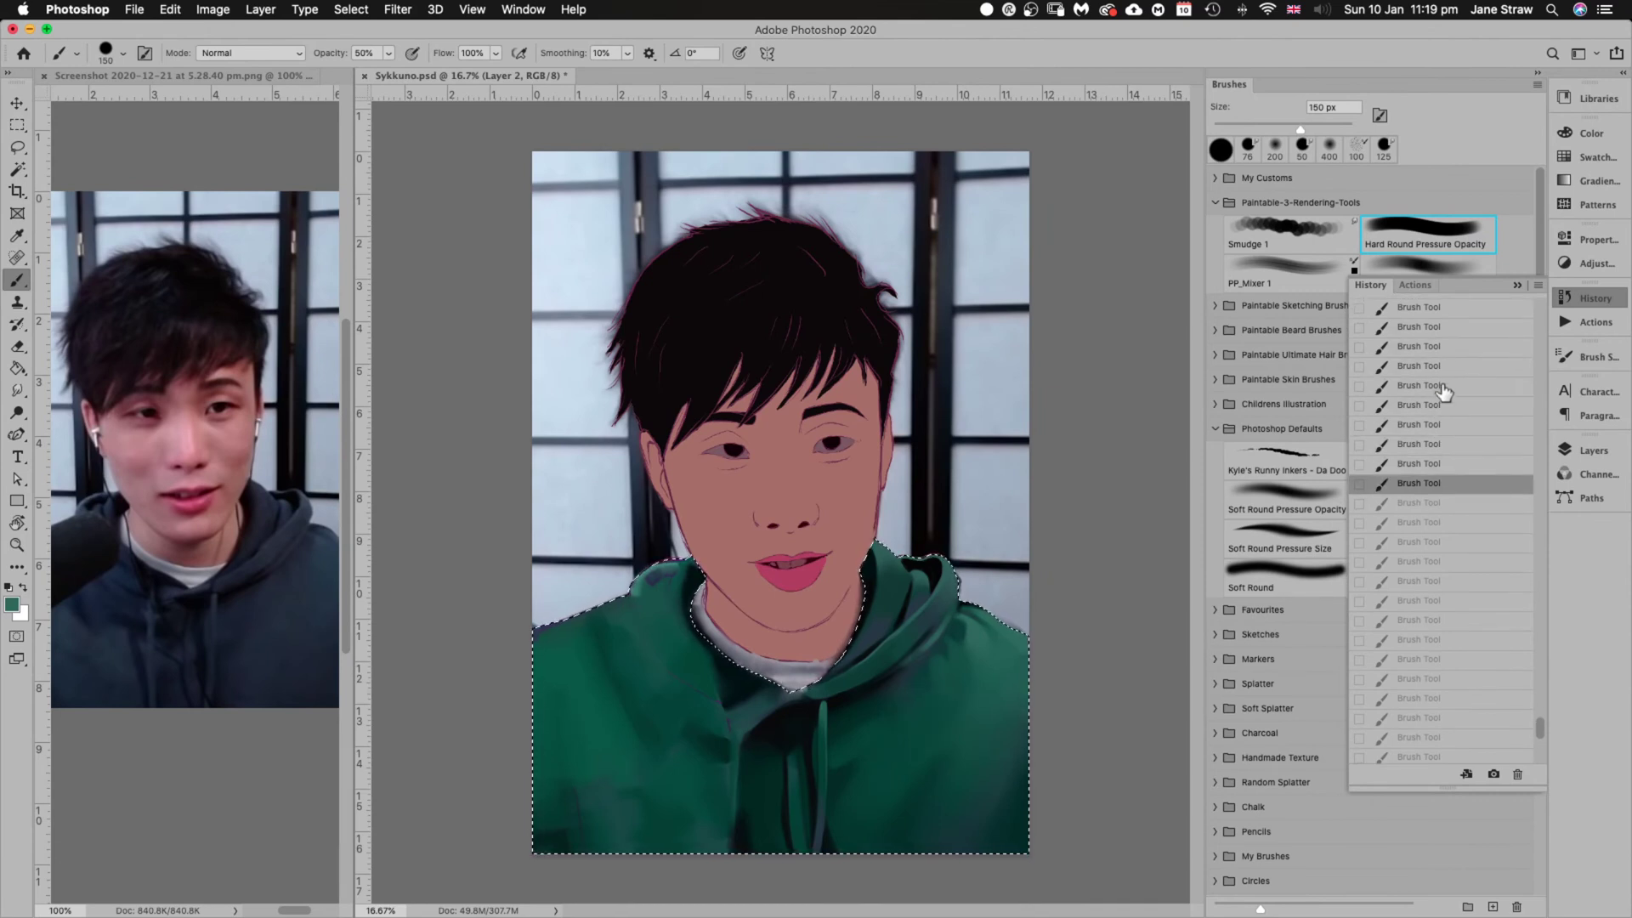
click(1443, 391)
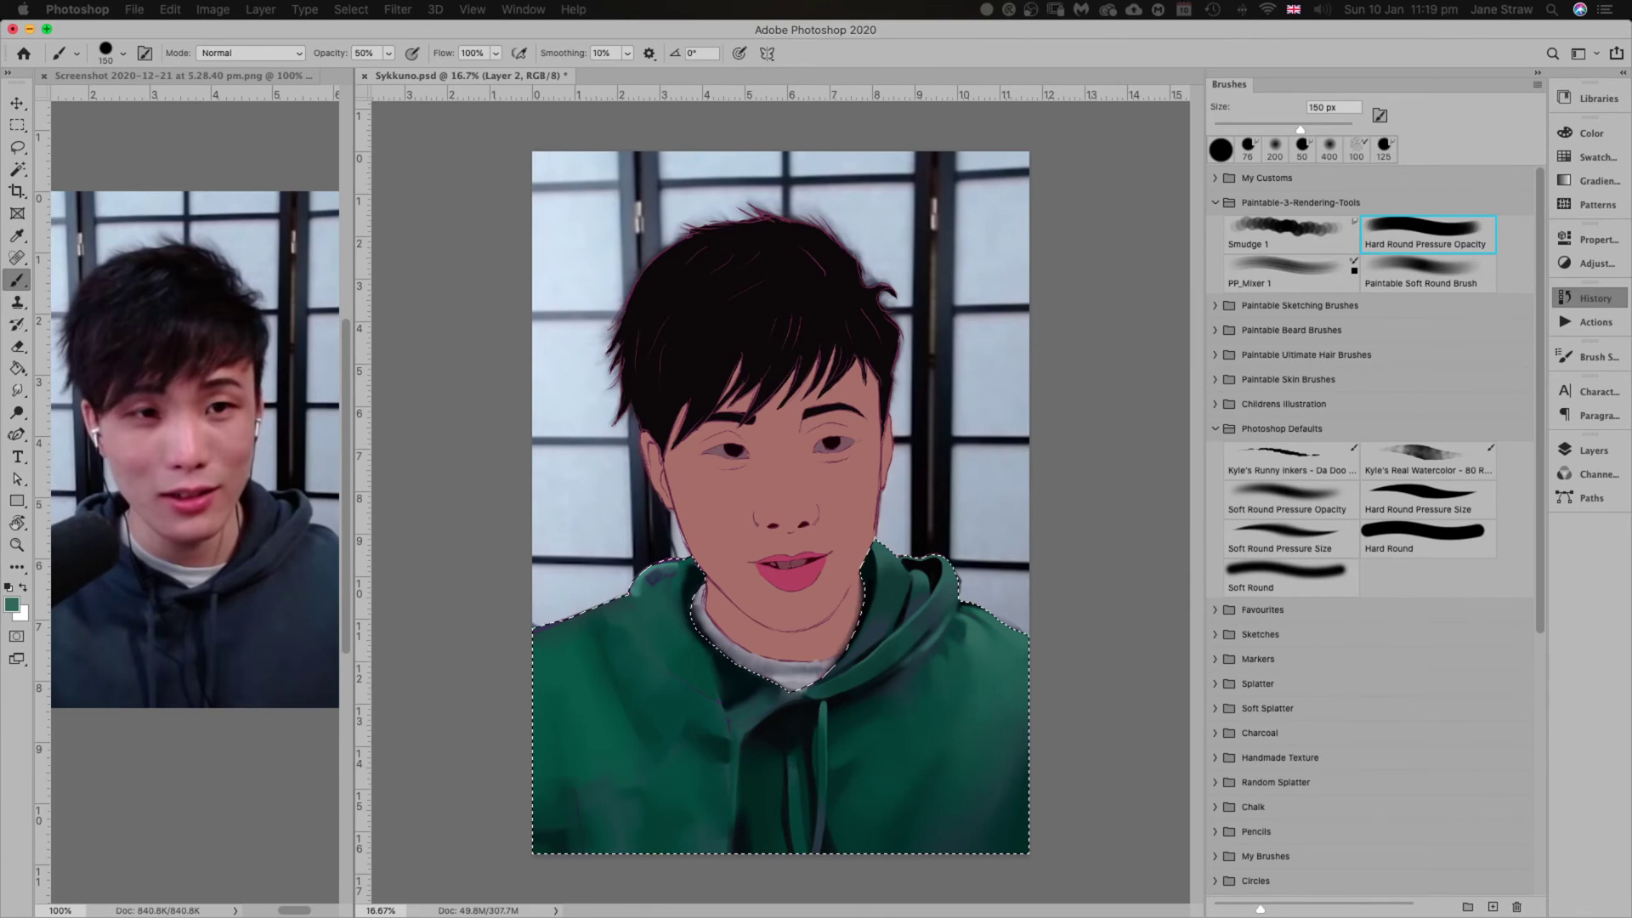
Restore the hoodie selection and redo the brush strokes up to the latest history state
key(super+d)
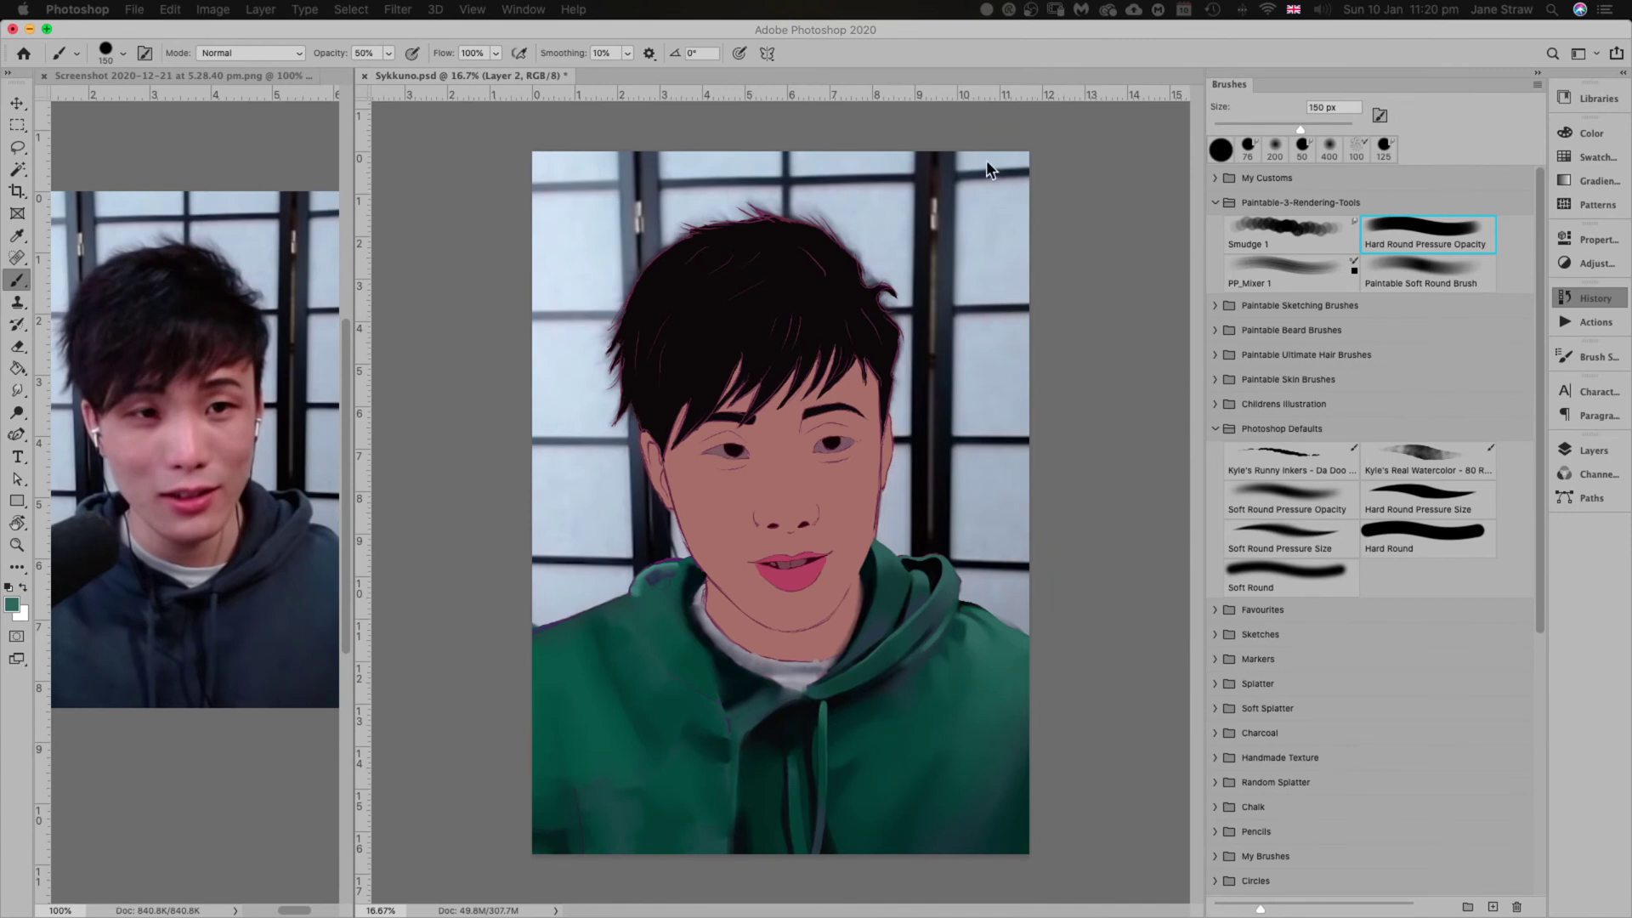
key(F10)
key(super+shift+d)
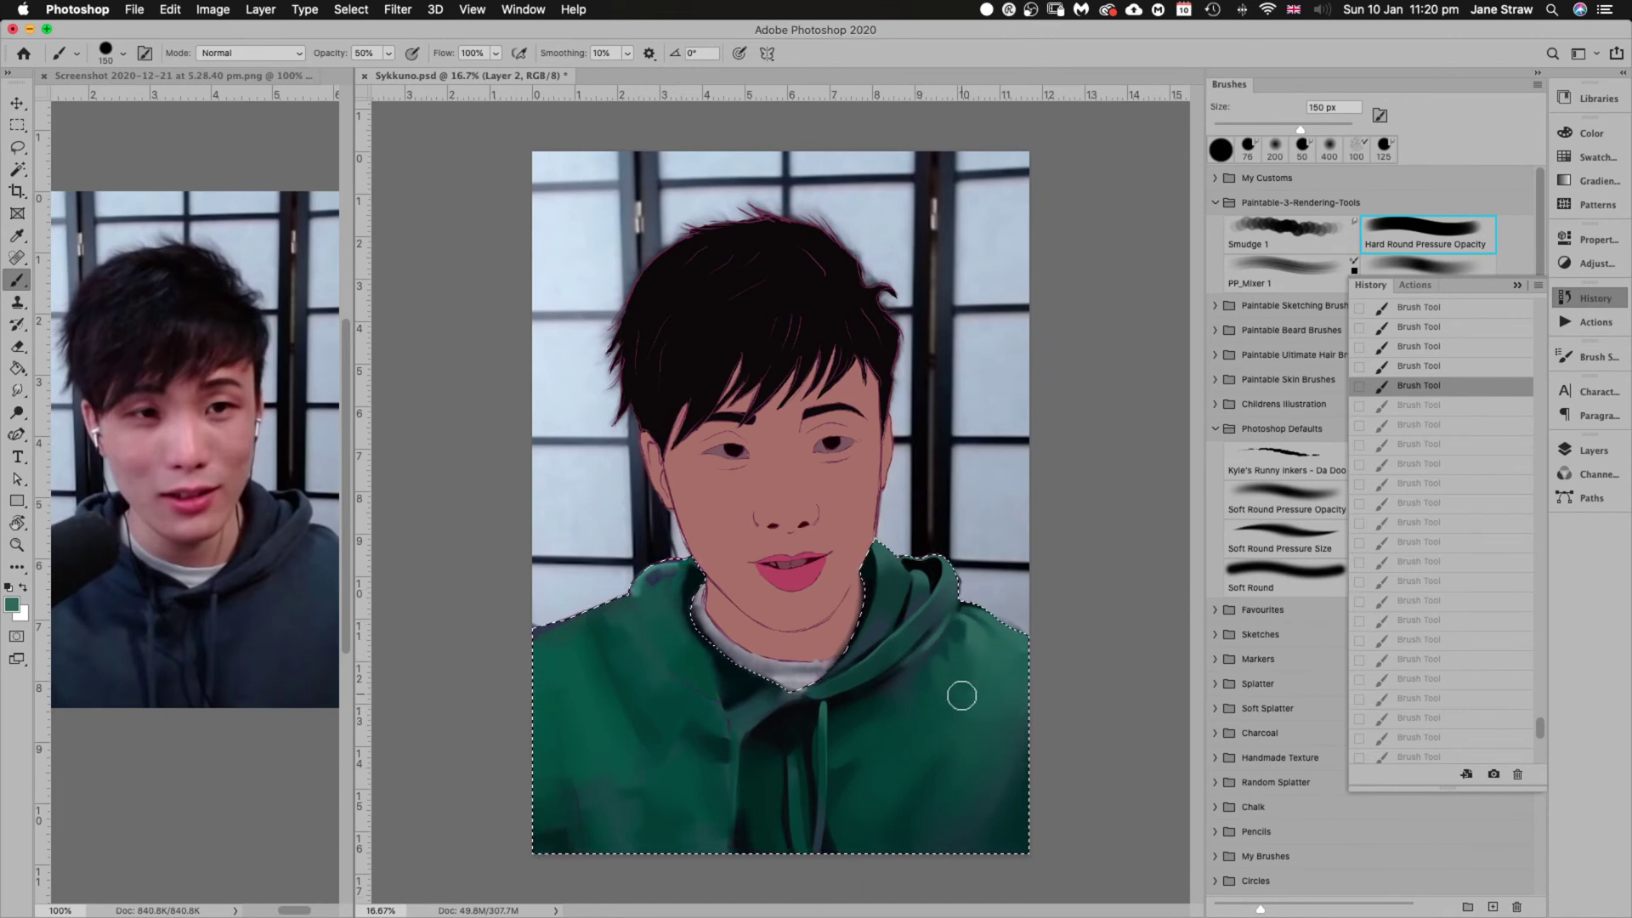
key(super+shift+z)
key(super+shift+z)
key(super+shift+z)
key(super+shift+z)
key(super+shift+z)
key(super+shift+z)
key(super+shift+z)
key(super+shift+z)
key(super+shift+z)
key(super+shift+z)
key(super+shift+z)
key(super+shift+z)
key(super+shift+z)
key(super+shift+z)
key(super+shift+z)
key(super+shift+z)
key(super+shift+z)
key(super+shift+z)
key(super+shift+z)
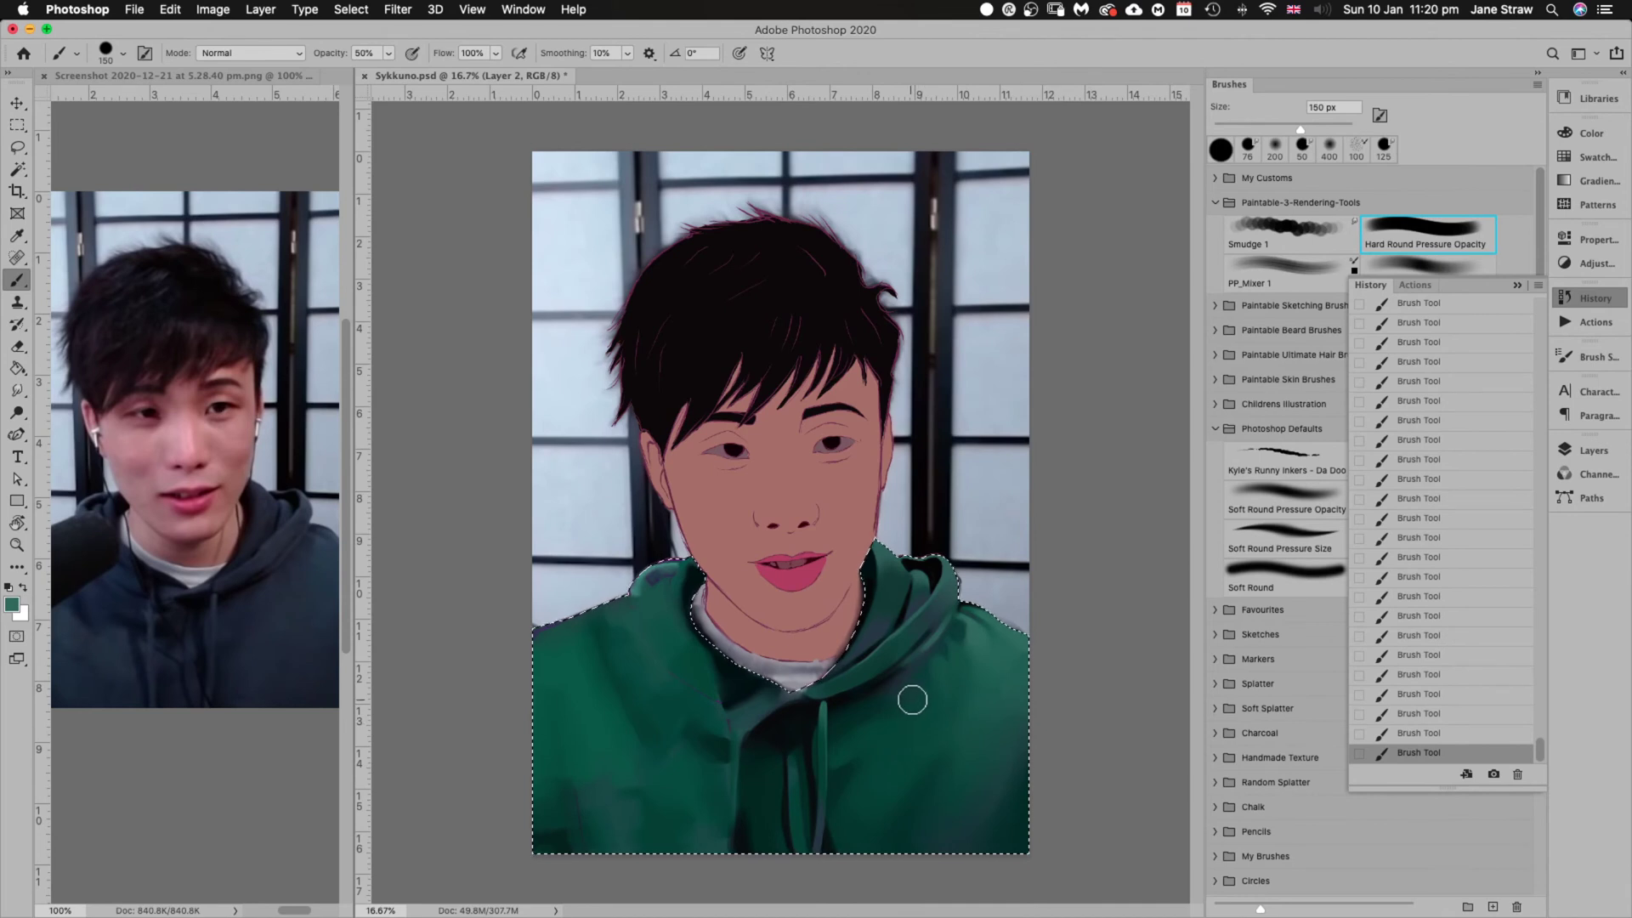
Sample a dark green from the chest beside the hood and shade the right shoulder with the brush at 250 px
key(i)
click(917, 708)
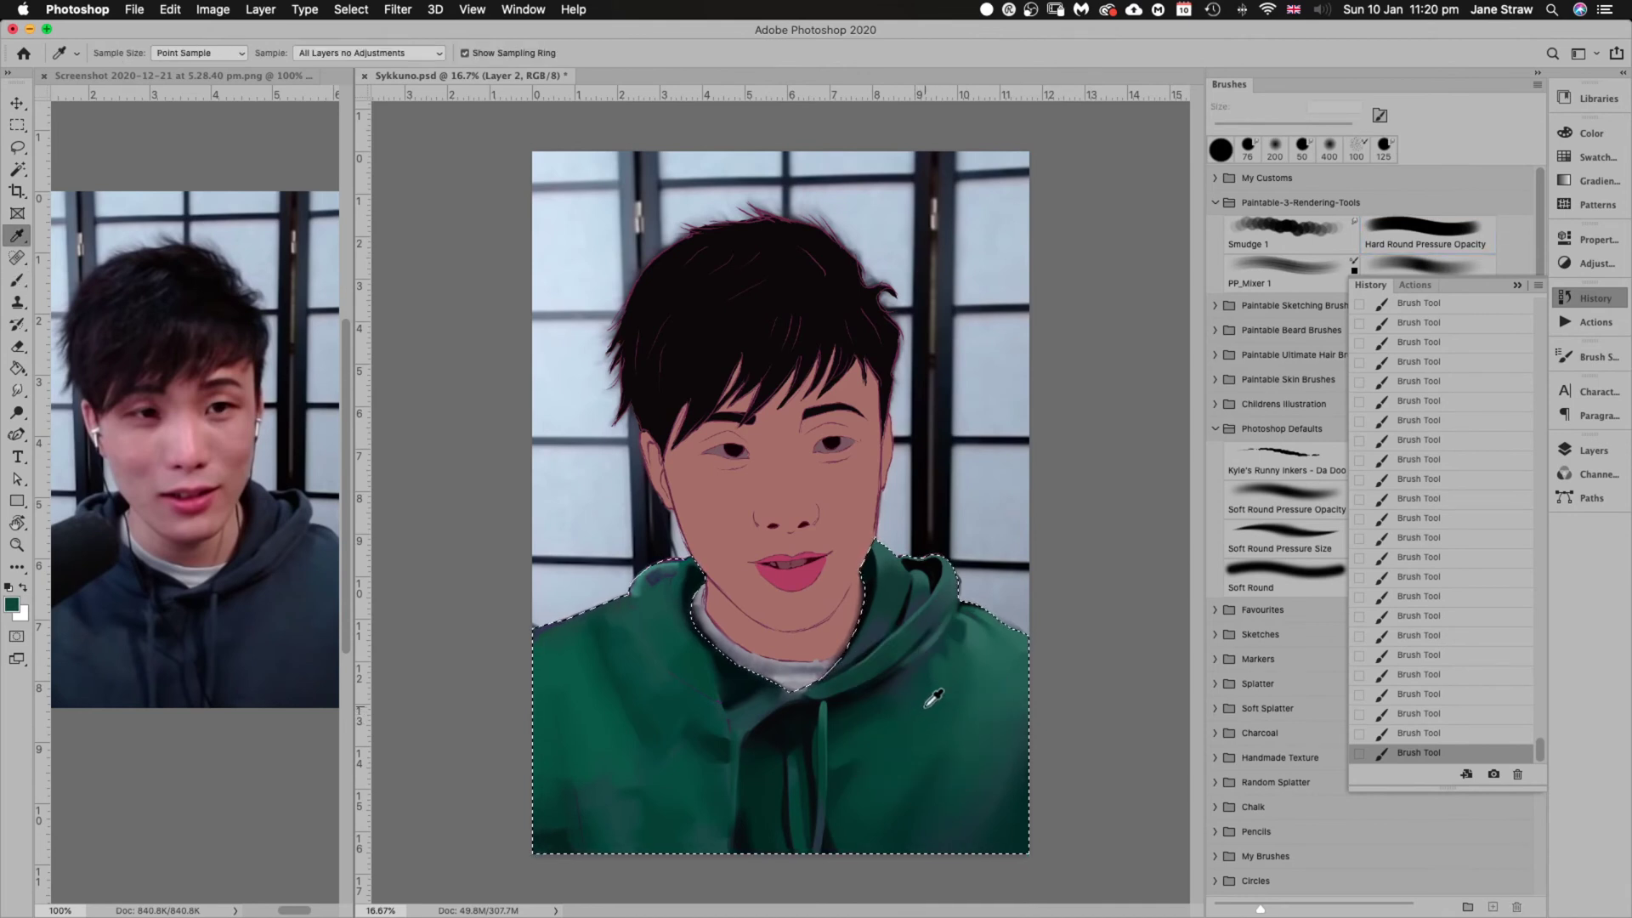
key(b)
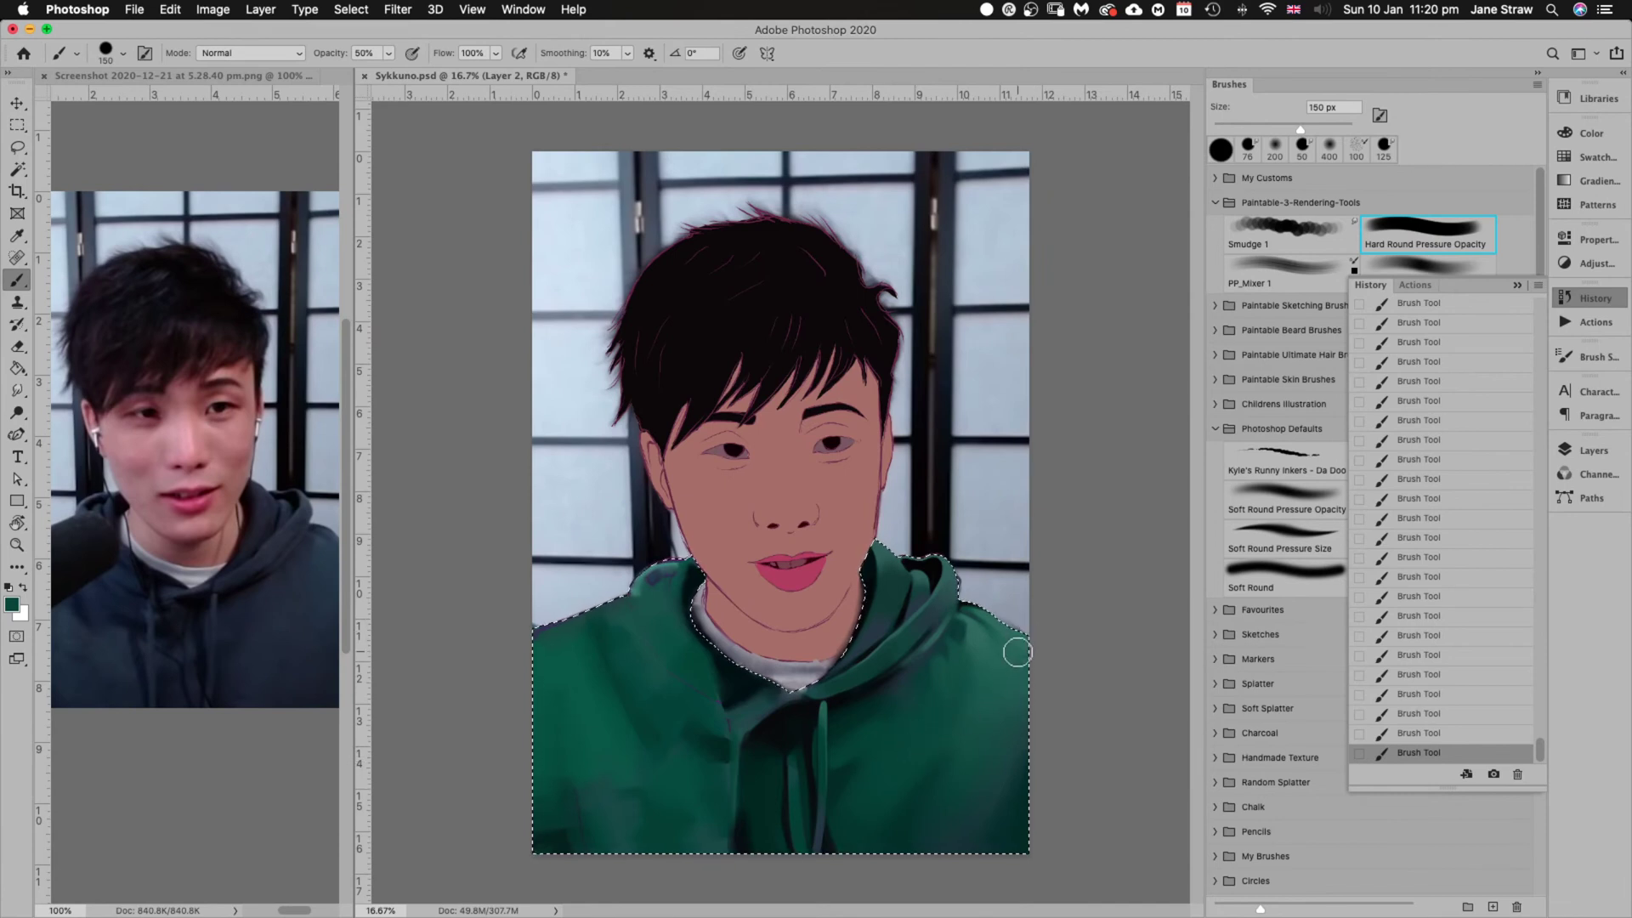
key(bracketright)
key(bracketright)
key(bracketright)
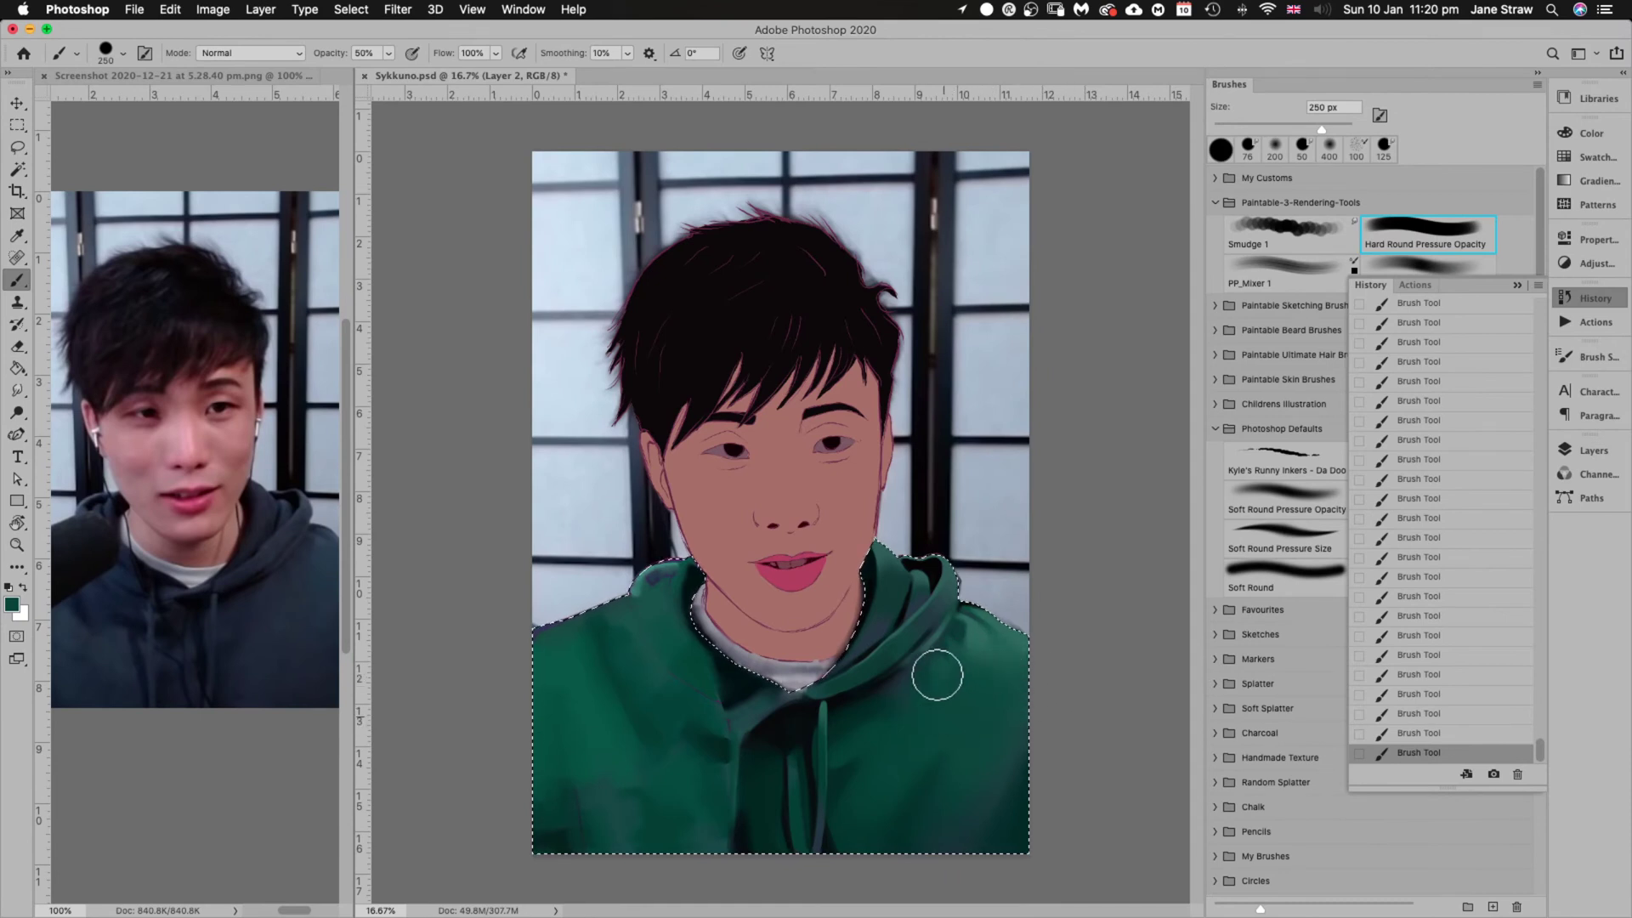
Reduce the brush to 100 px and paint finer dark green folds on the right shoulder beside the hood
key(bracketleft)
key(bracketleft)
key(bracketleft)
key(bracketleft)
key(bracketleft)
key(bracketleft)
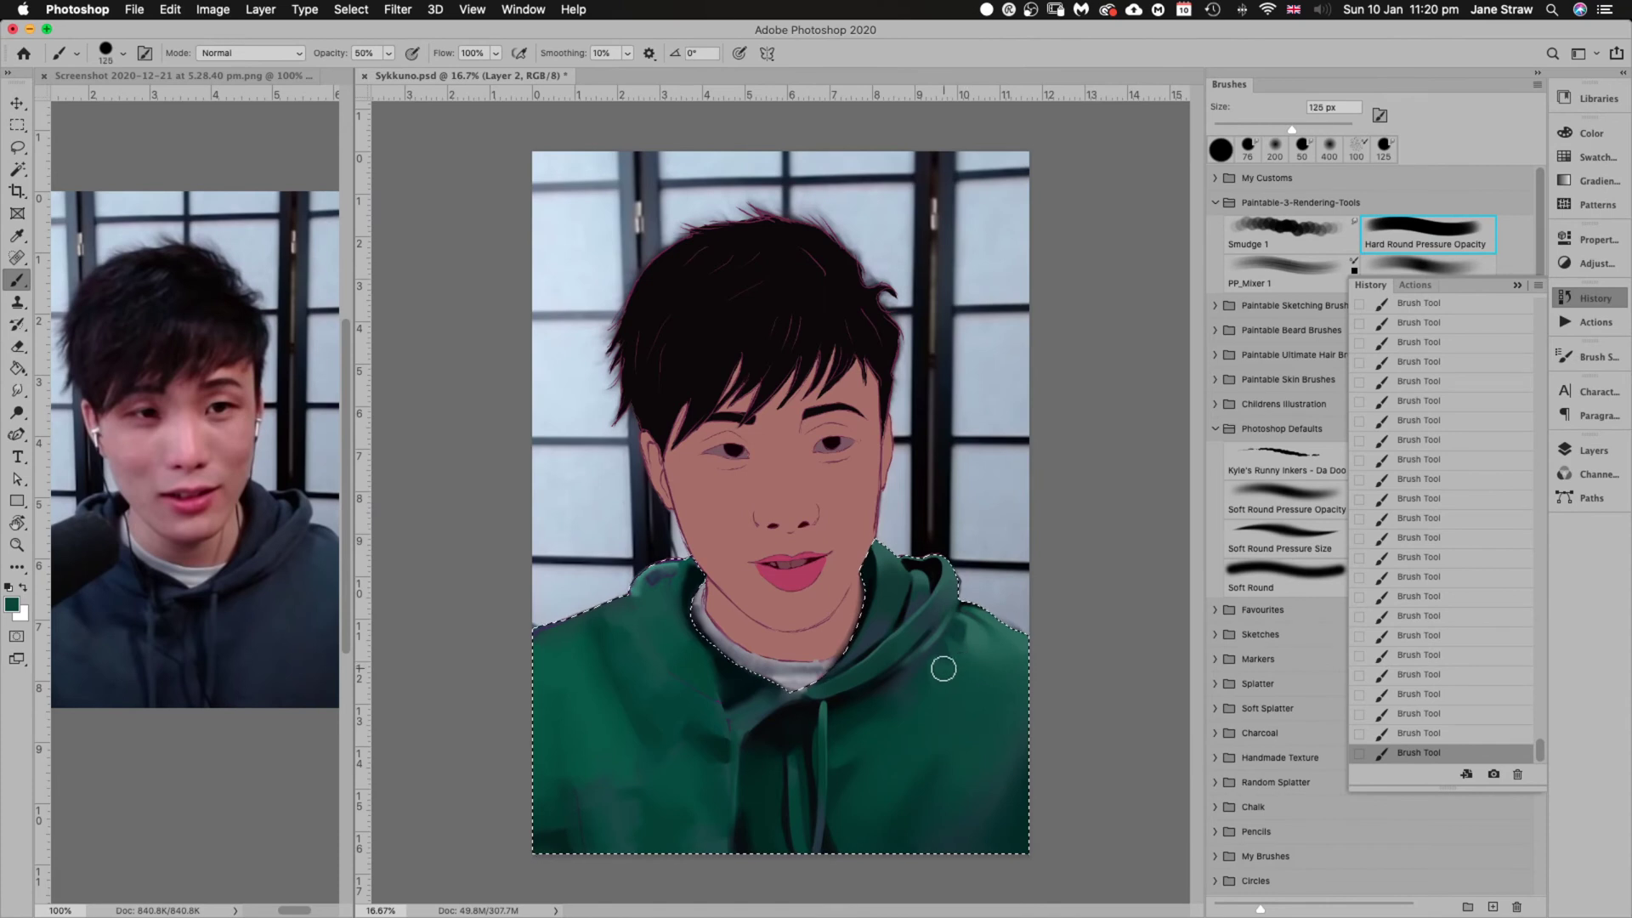
key(bracketleft)
key(bracketleft)
key(bracketleft)
key(bracketright)
key(bracketright)
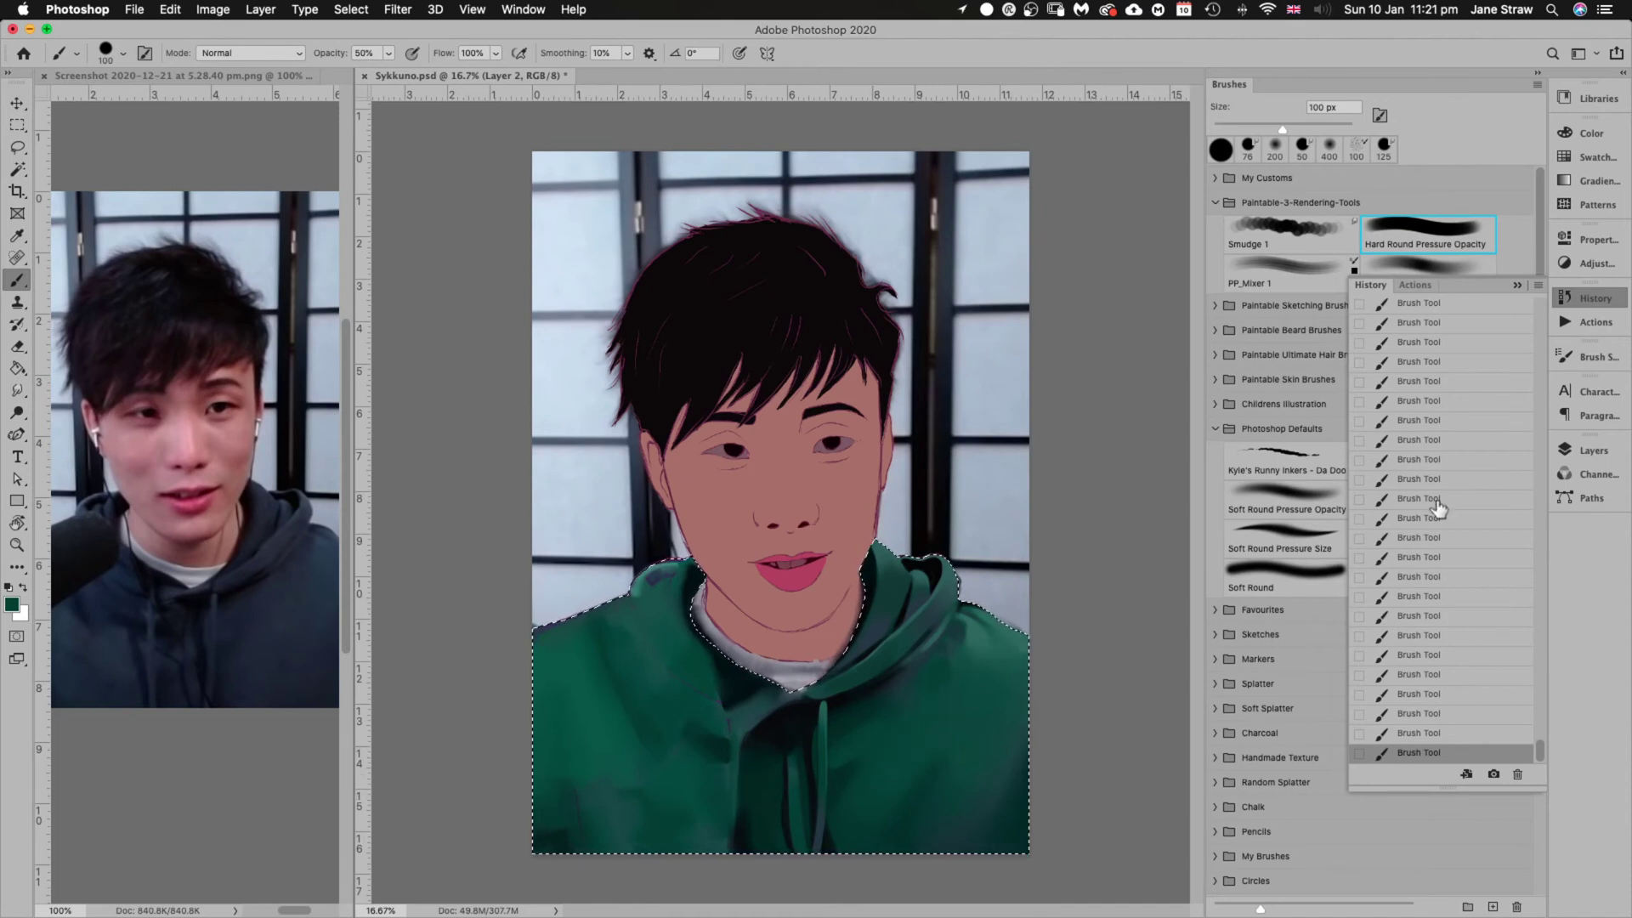
Revert the hoodie shading to an earlier brush state in the history
click(1461, 482)
scroll(1460, 482, up, 4)
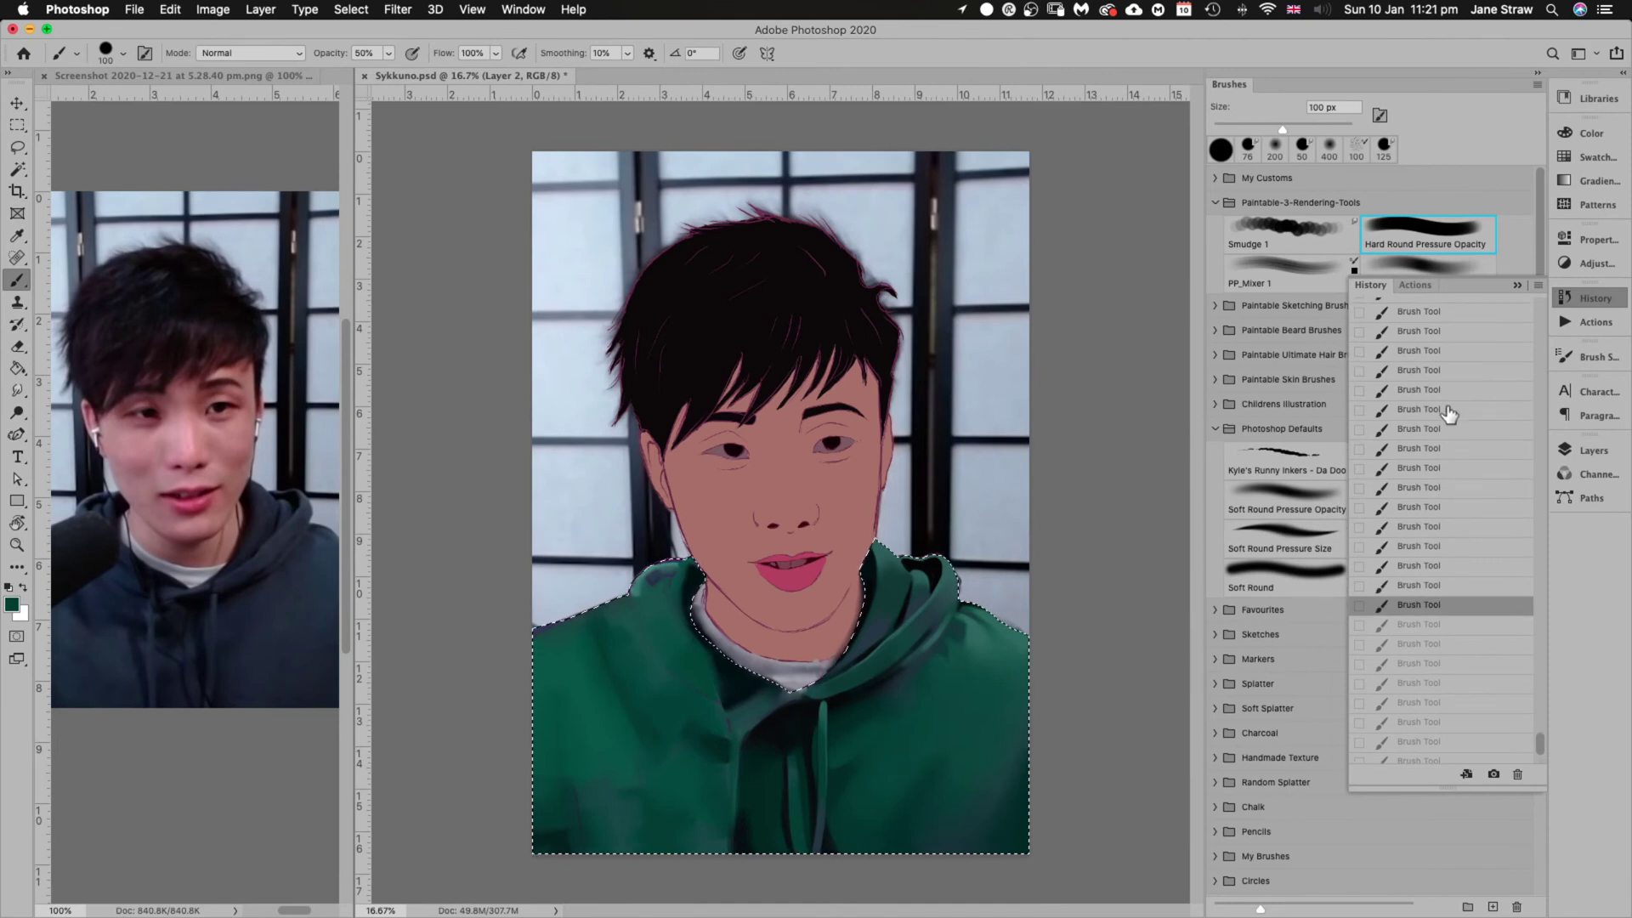
click(1420, 363)
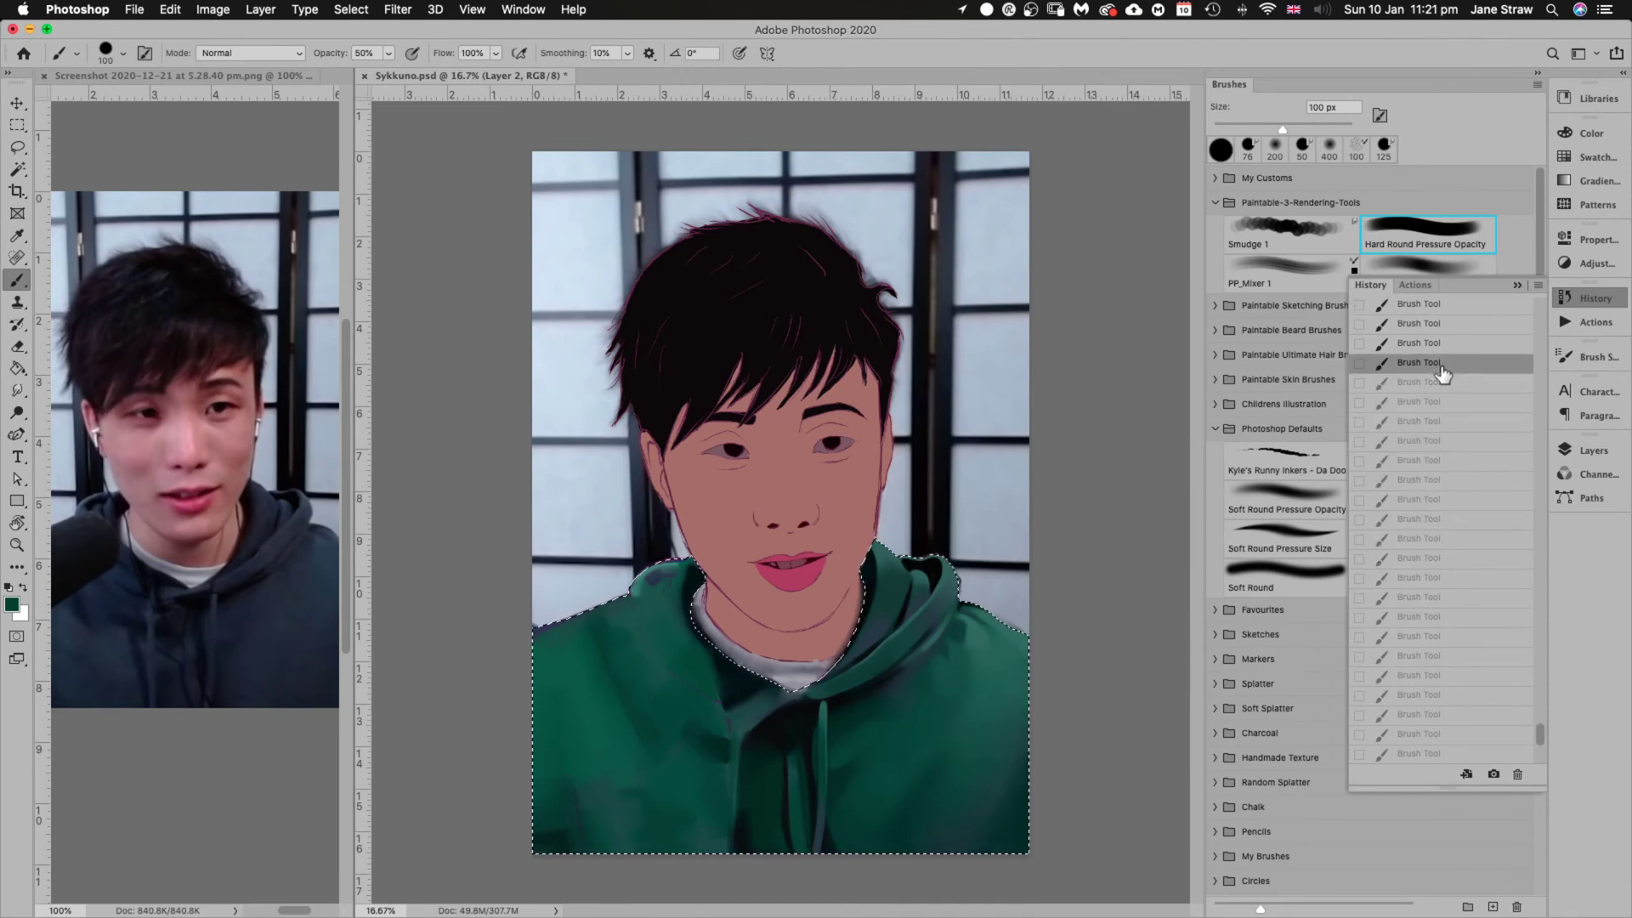
scroll(1446, 375, up, 6)
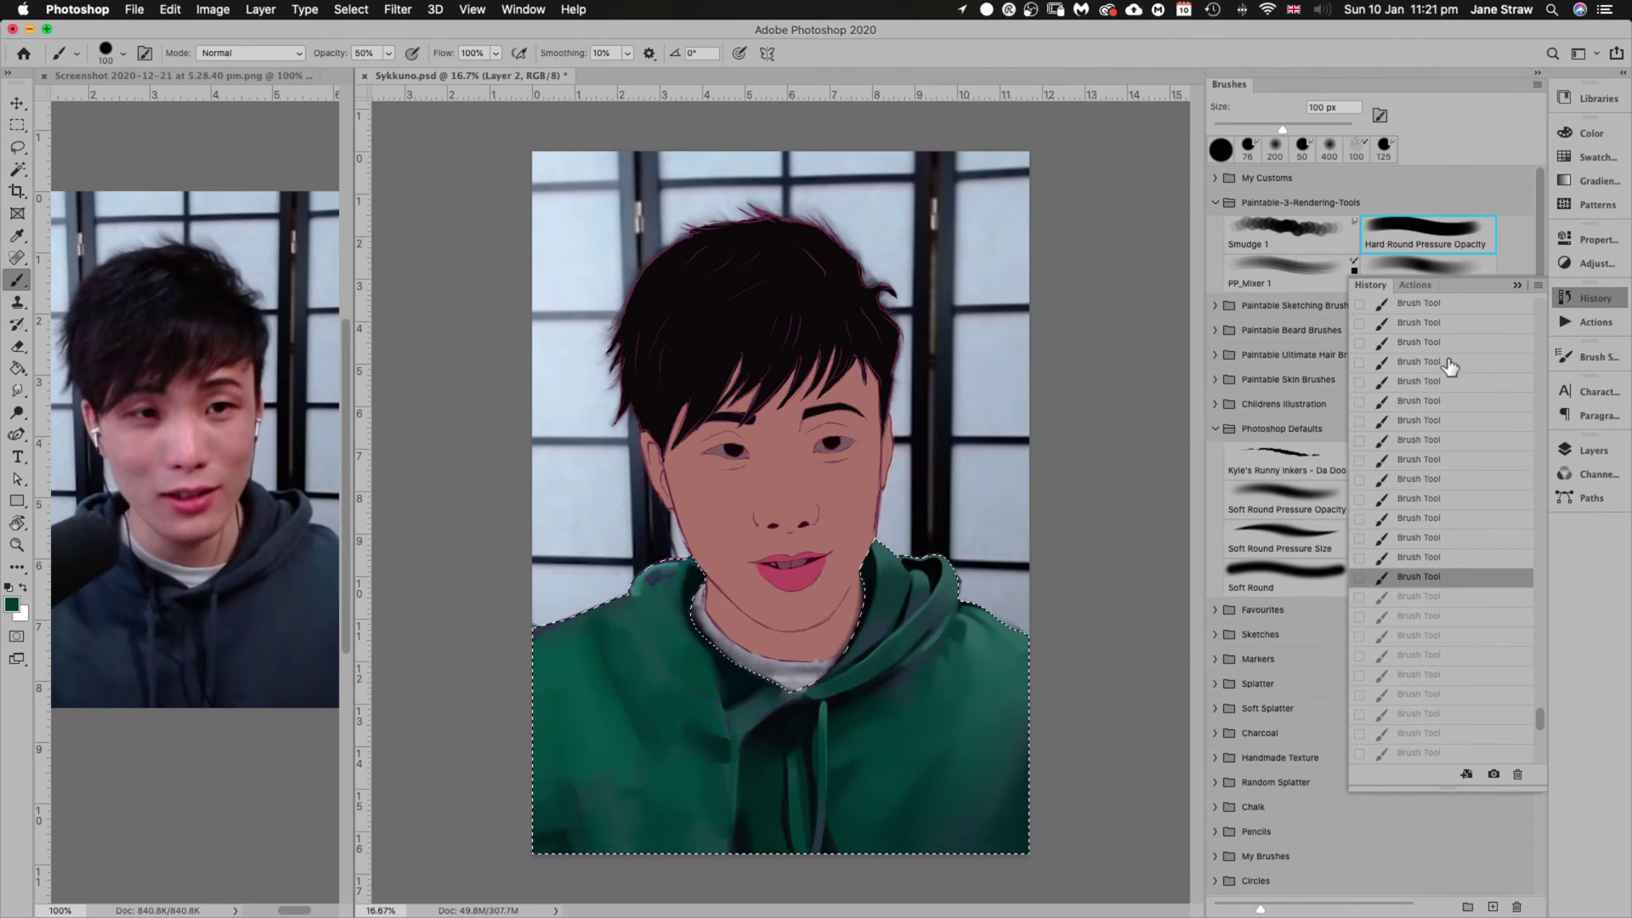
scroll(1450, 367, down, 6)
scroll(1450, 374, up, 3)
scroll(1451, 383, down, 4)
scroll(1451, 384, up, 5)
scroll(1449, 374, down, 5)
scroll(1445, 361, up, 4)
scroll(1443, 341, down, 5)
scroll(1442, 343, up, 2)
scroll(1443, 344, down, 2)
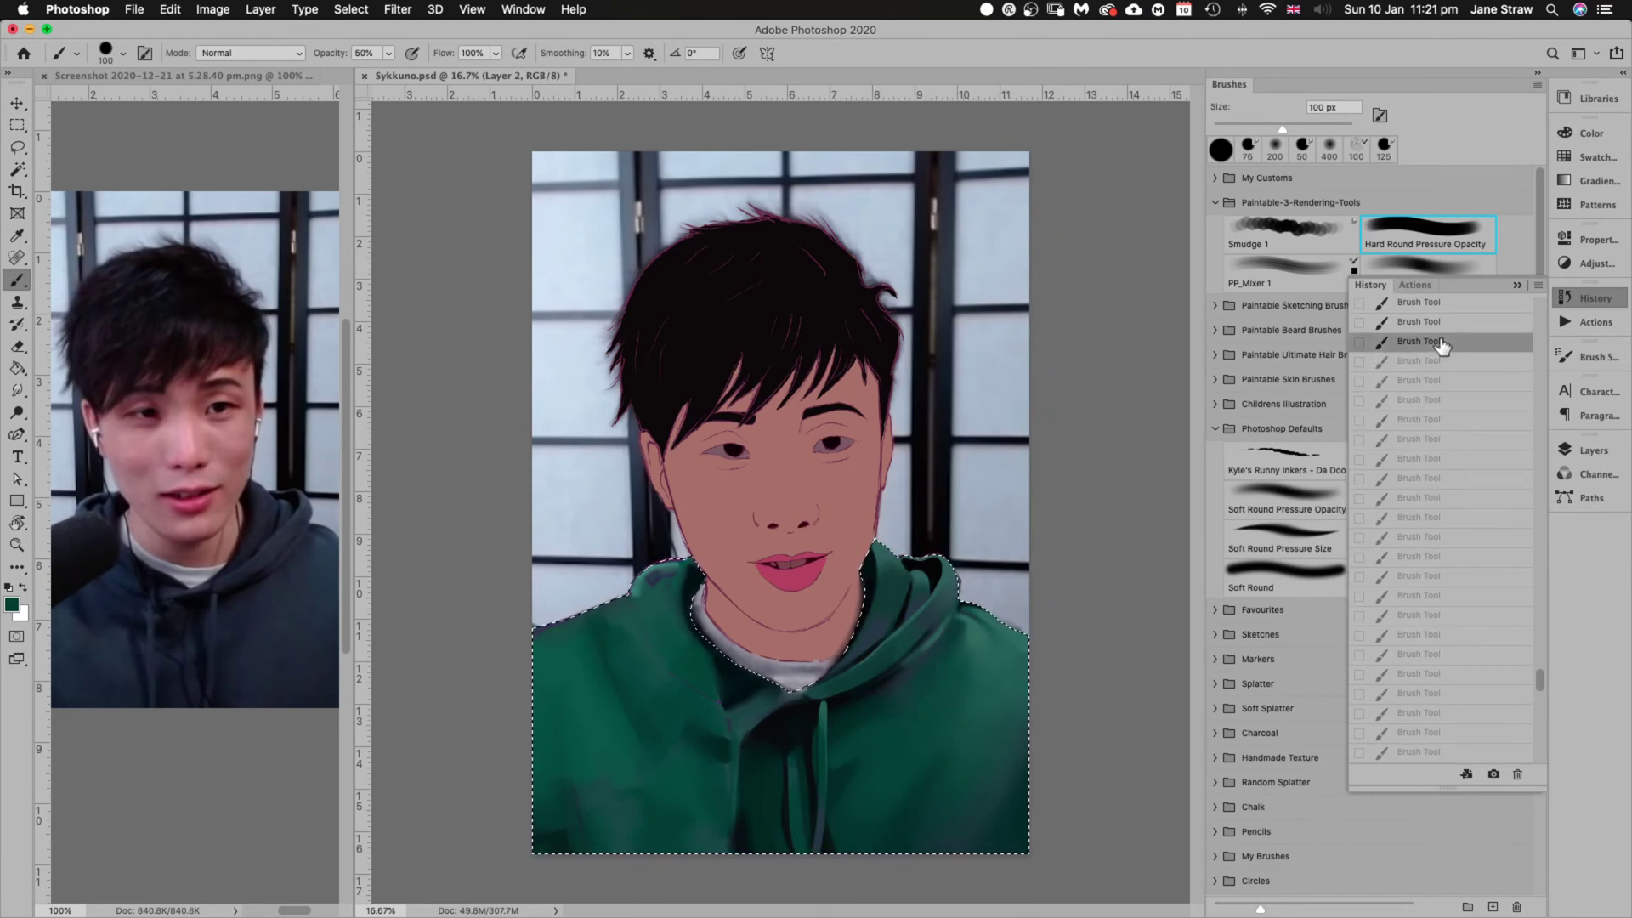
scroll(1443, 344, up, 2)
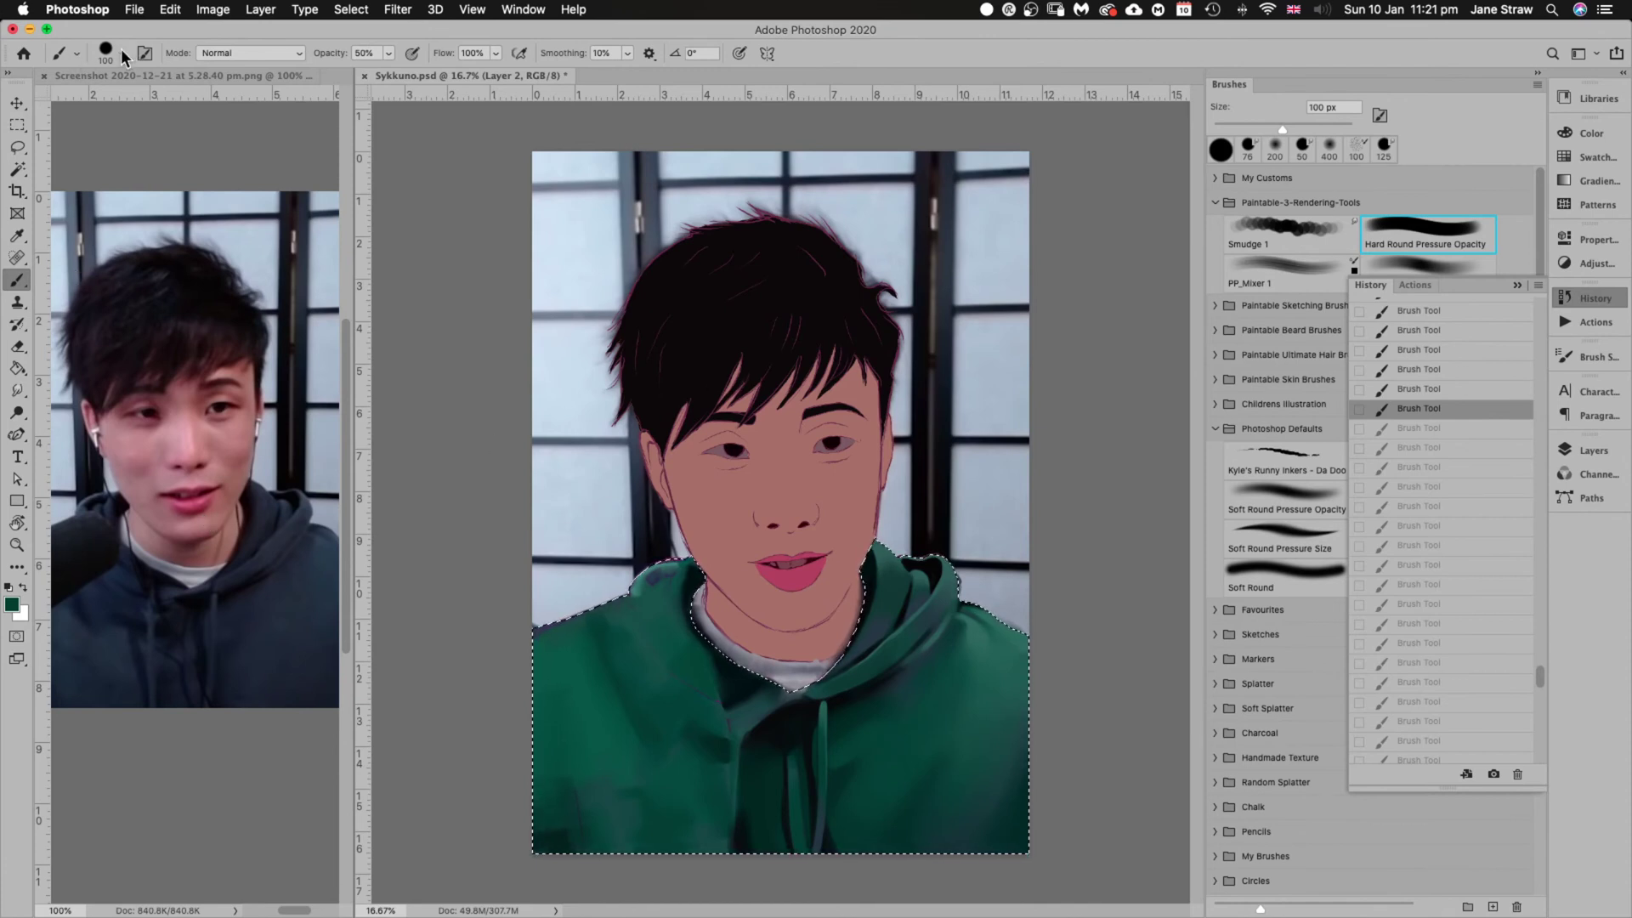
Switch to the PP_Mixer 1 brush at 80 px and blend the right shoulder fold beside the hood
click(1282, 269)
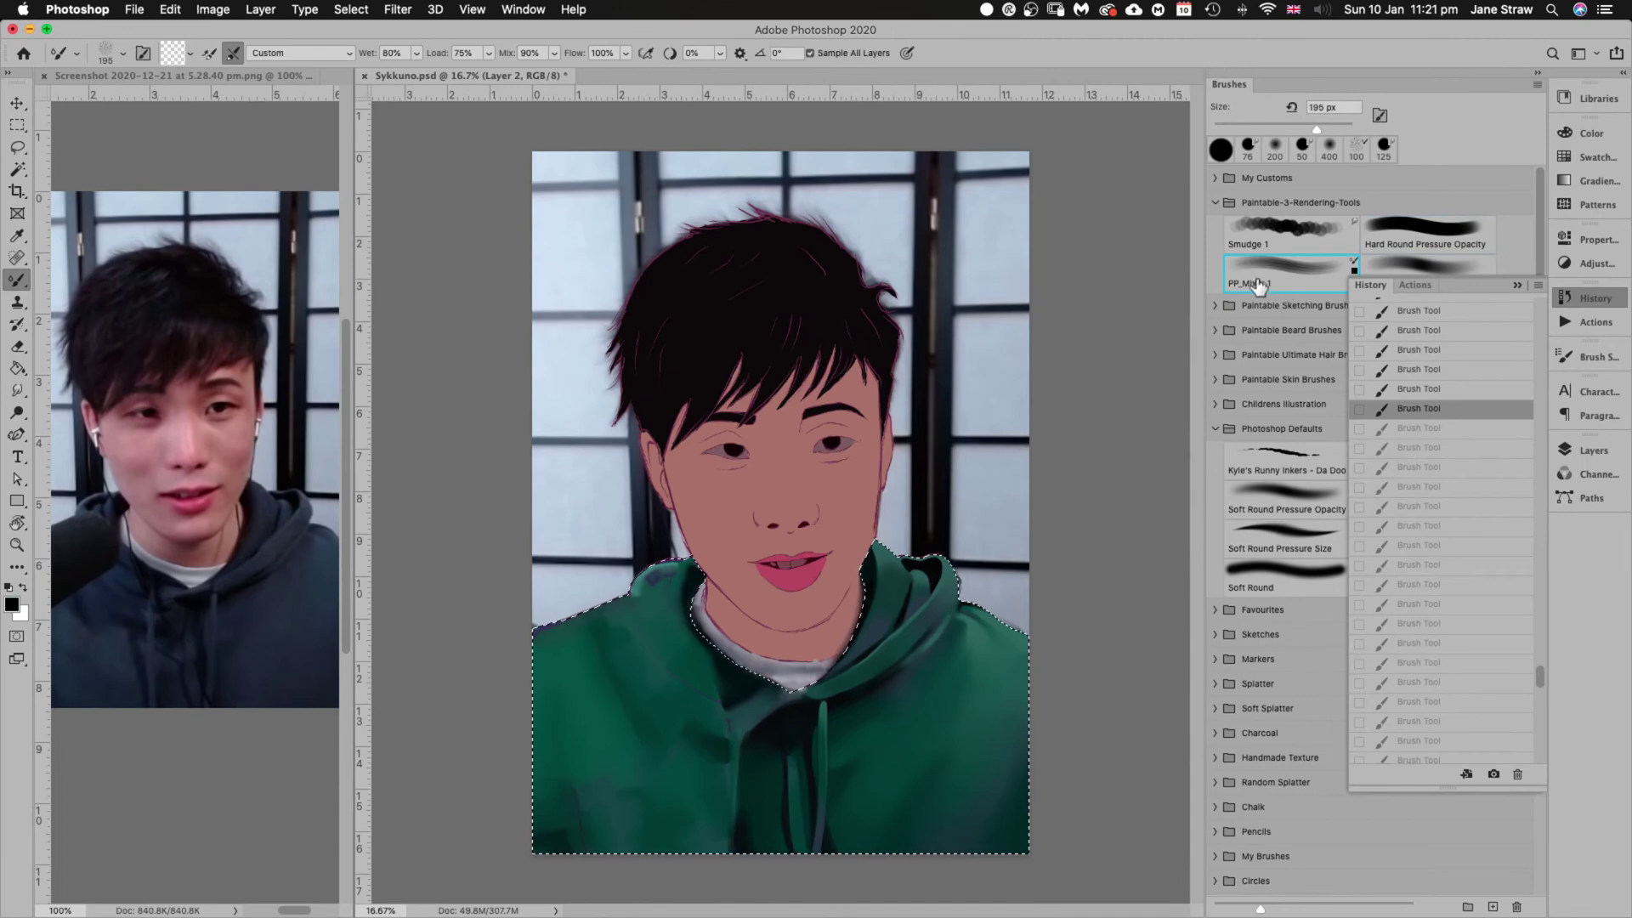
scroll(927, 689, up, 3)
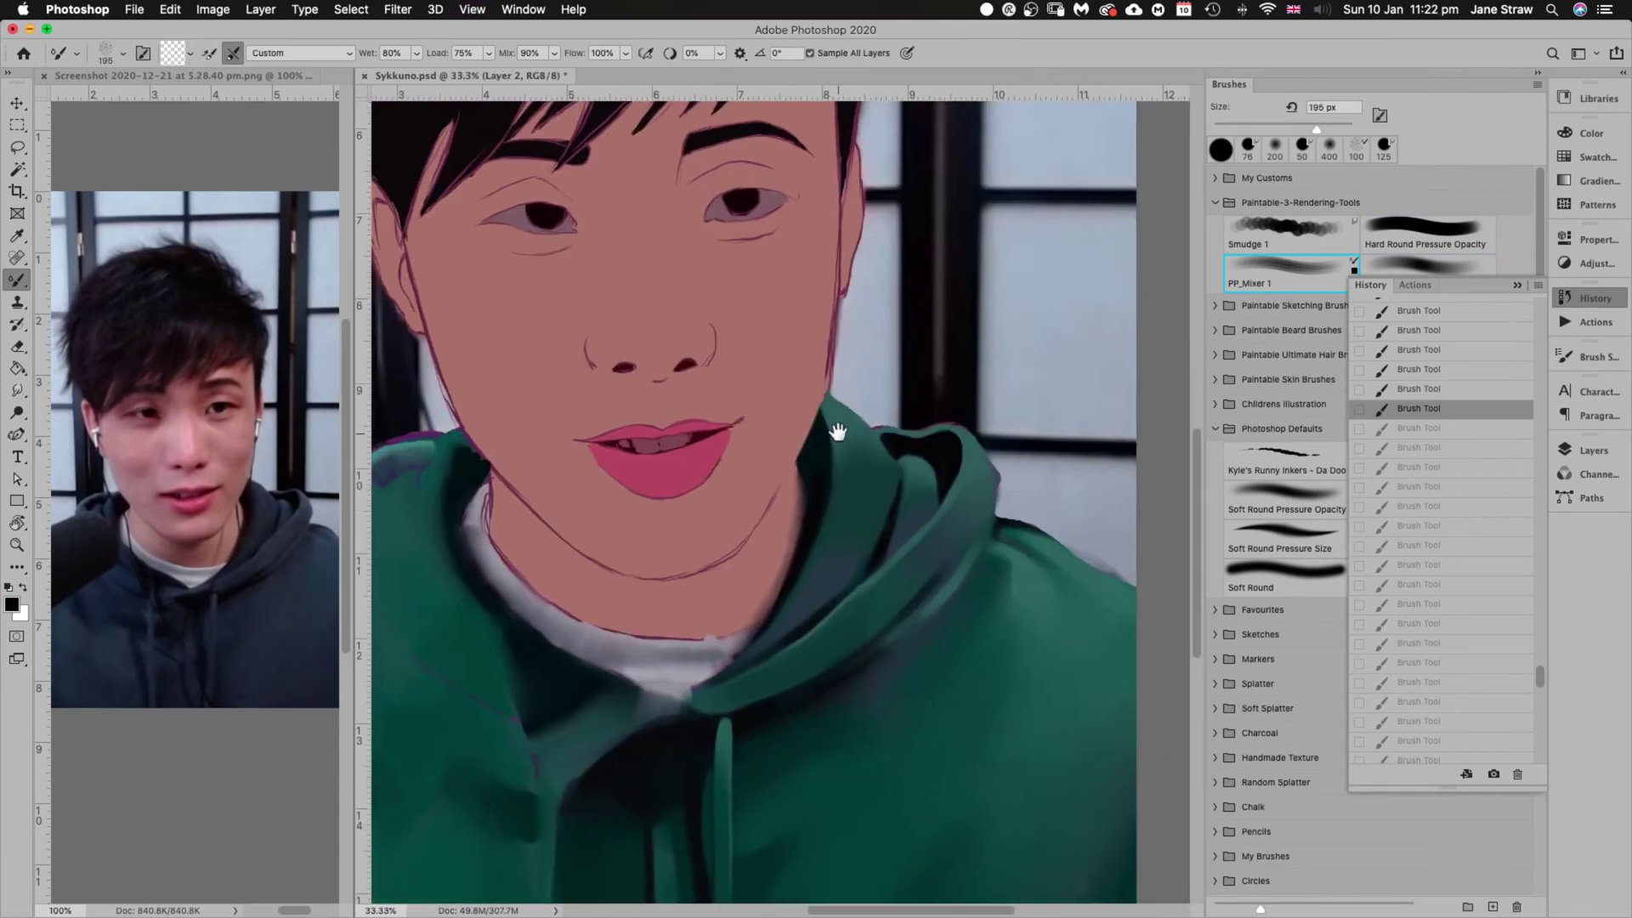
drag(837, 432, 837, 429)
key(bracketleft)
key(bracketleft)
key(bracketleft)
key(bracketleft)
key(bracketleft)
key(bracketleft)
key(bracketleft)
key(bracketleft)
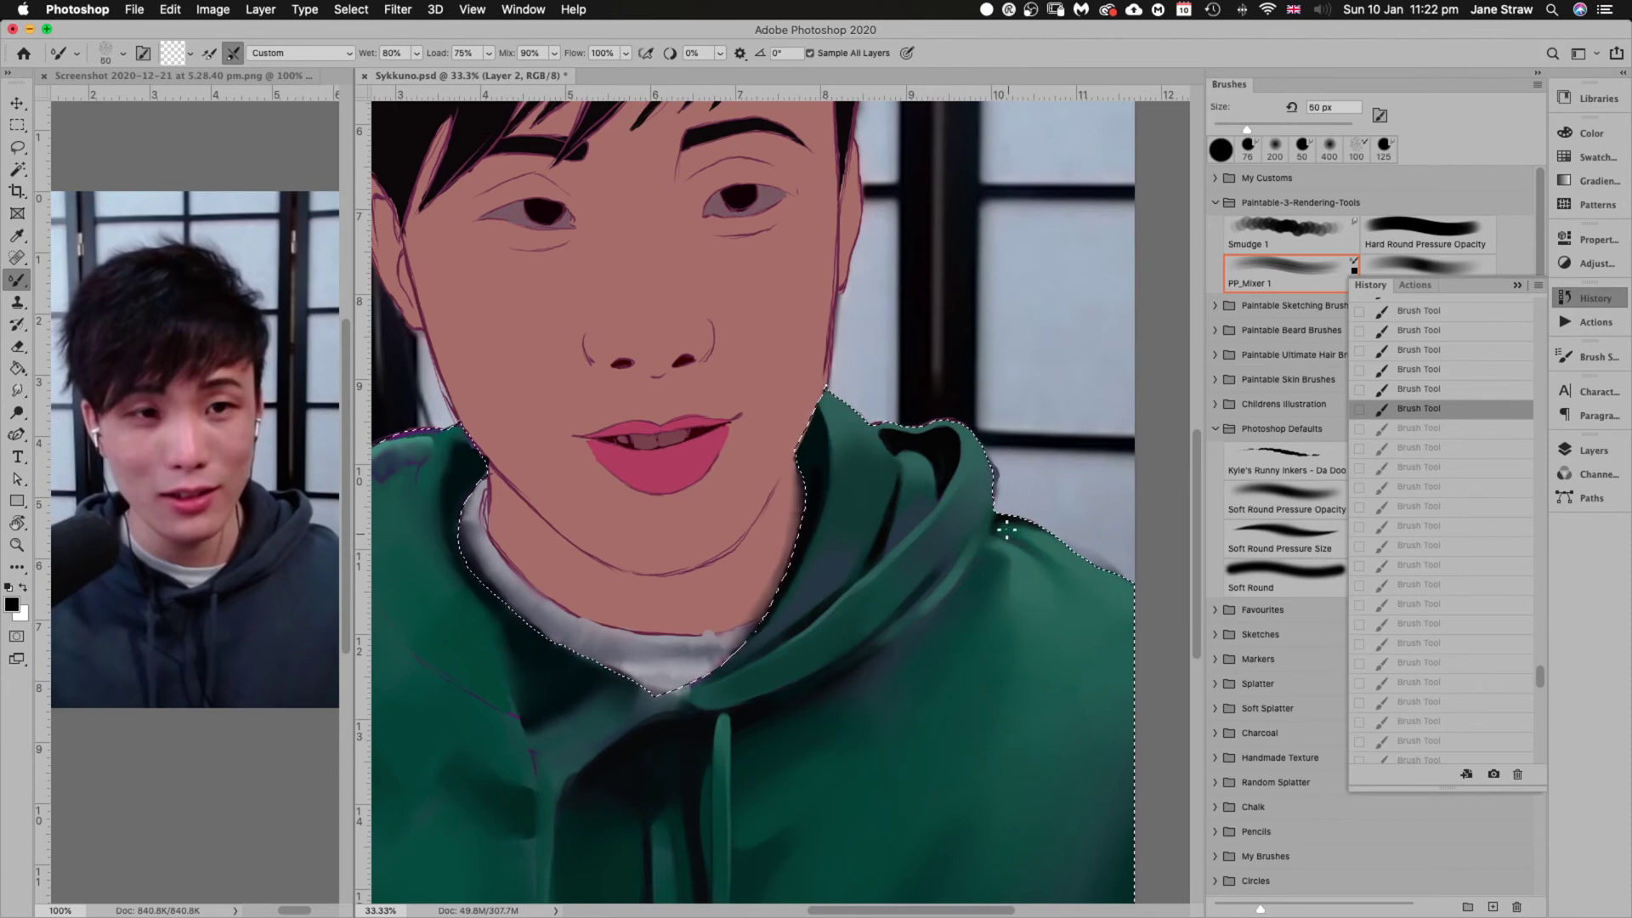
key(bracketright)
key(bracketright)
key(bracketright)
drag(969, 585, 987, 623)
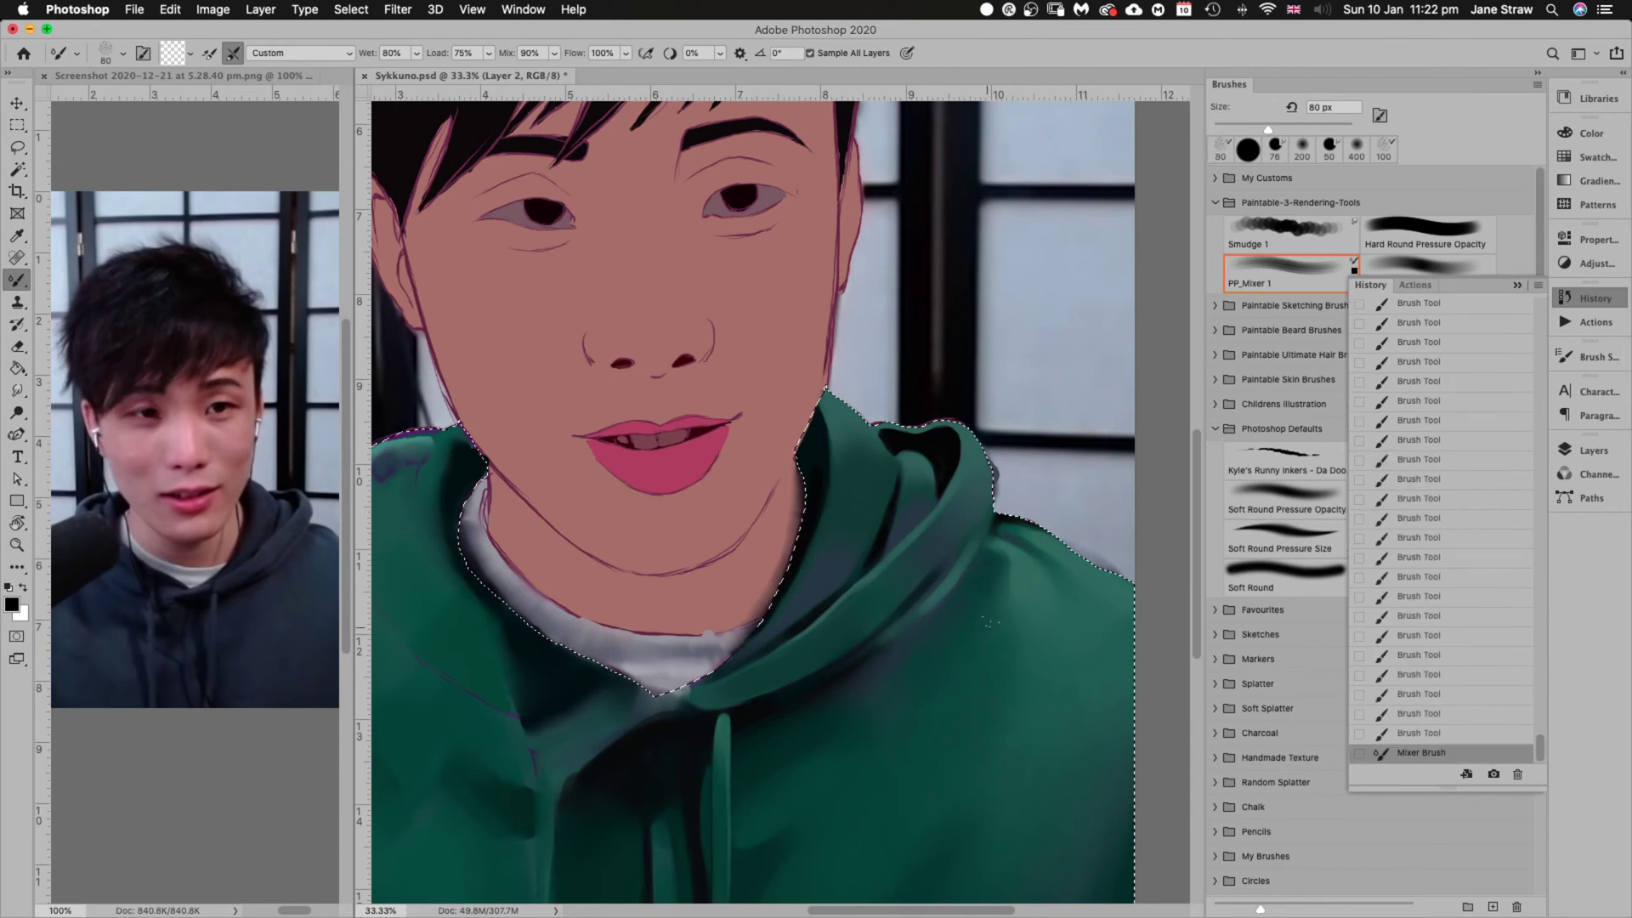
click(991, 614)
click(995, 613)
Undo the last two mixer strokes and blend the right shoulder fold with smaller strokes, reducing the brush to 50 px
key(super+z)
key(super+z)
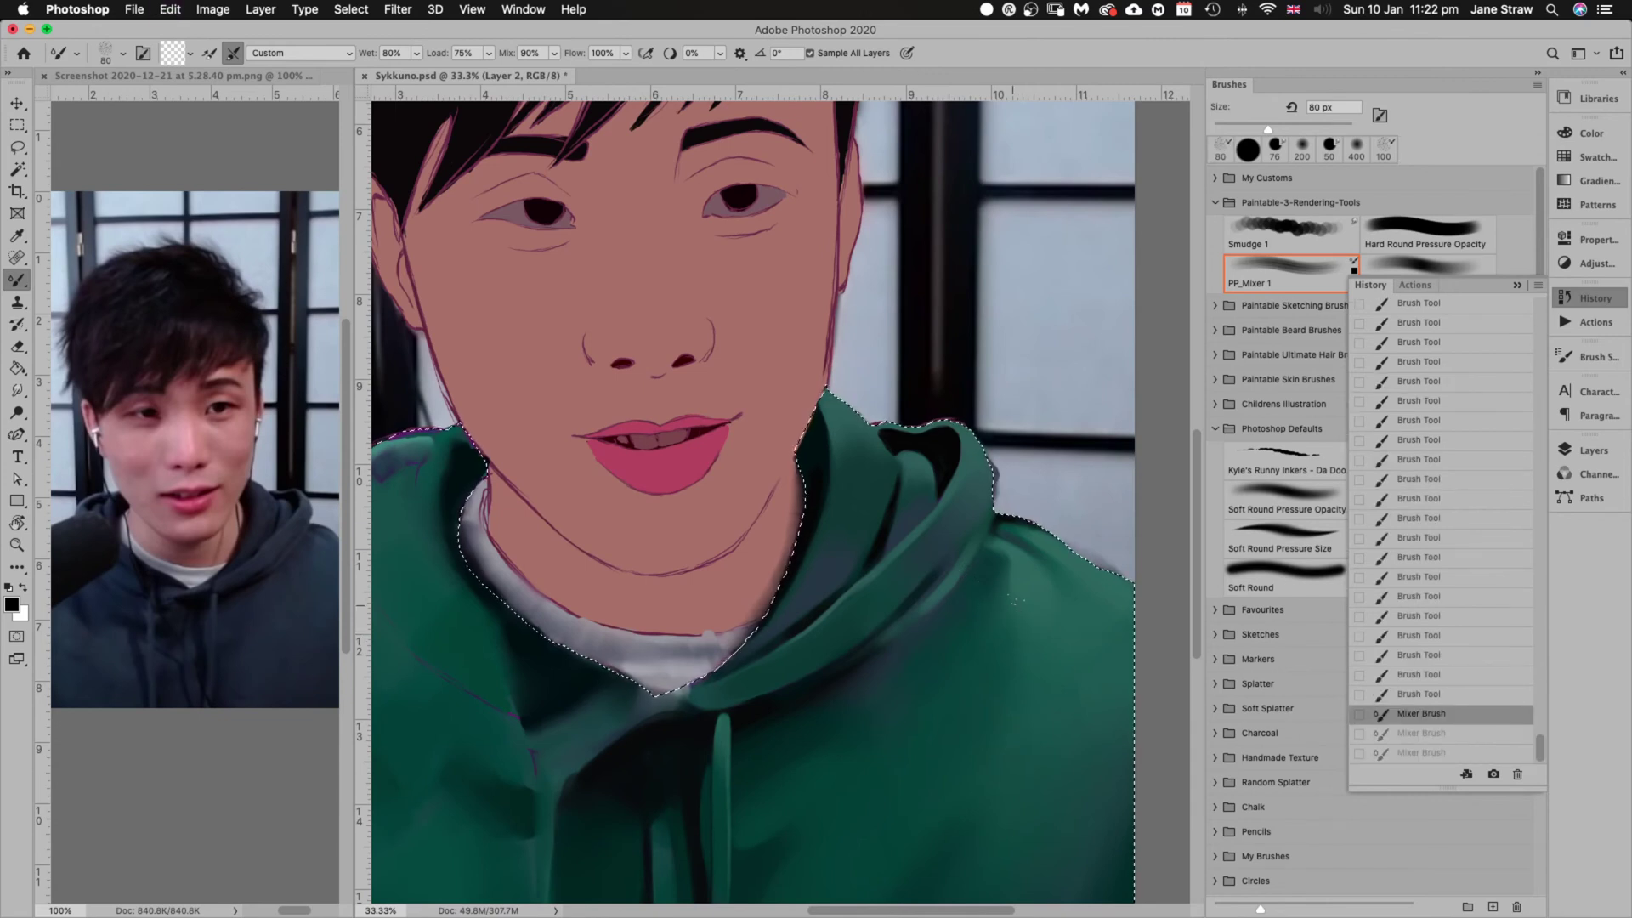
key(bracketleft)
key(bracketleft)
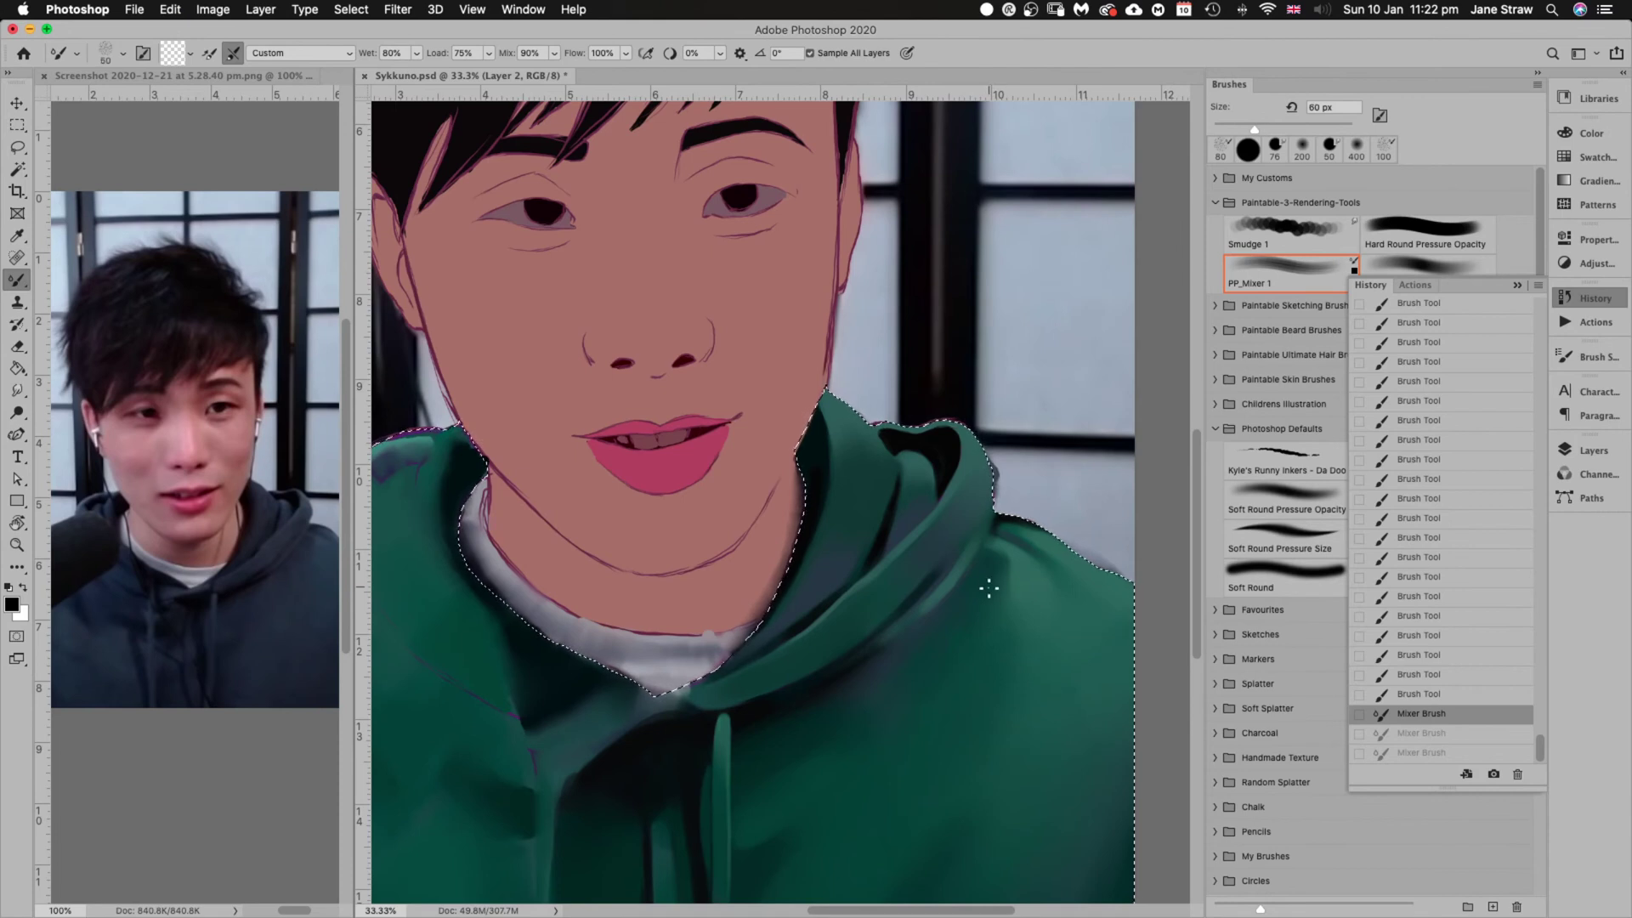
click(994, 605)
click(986, 593)
click(979, 586)
click(995, 643)
click(1008, 619)
click(1010, 617)
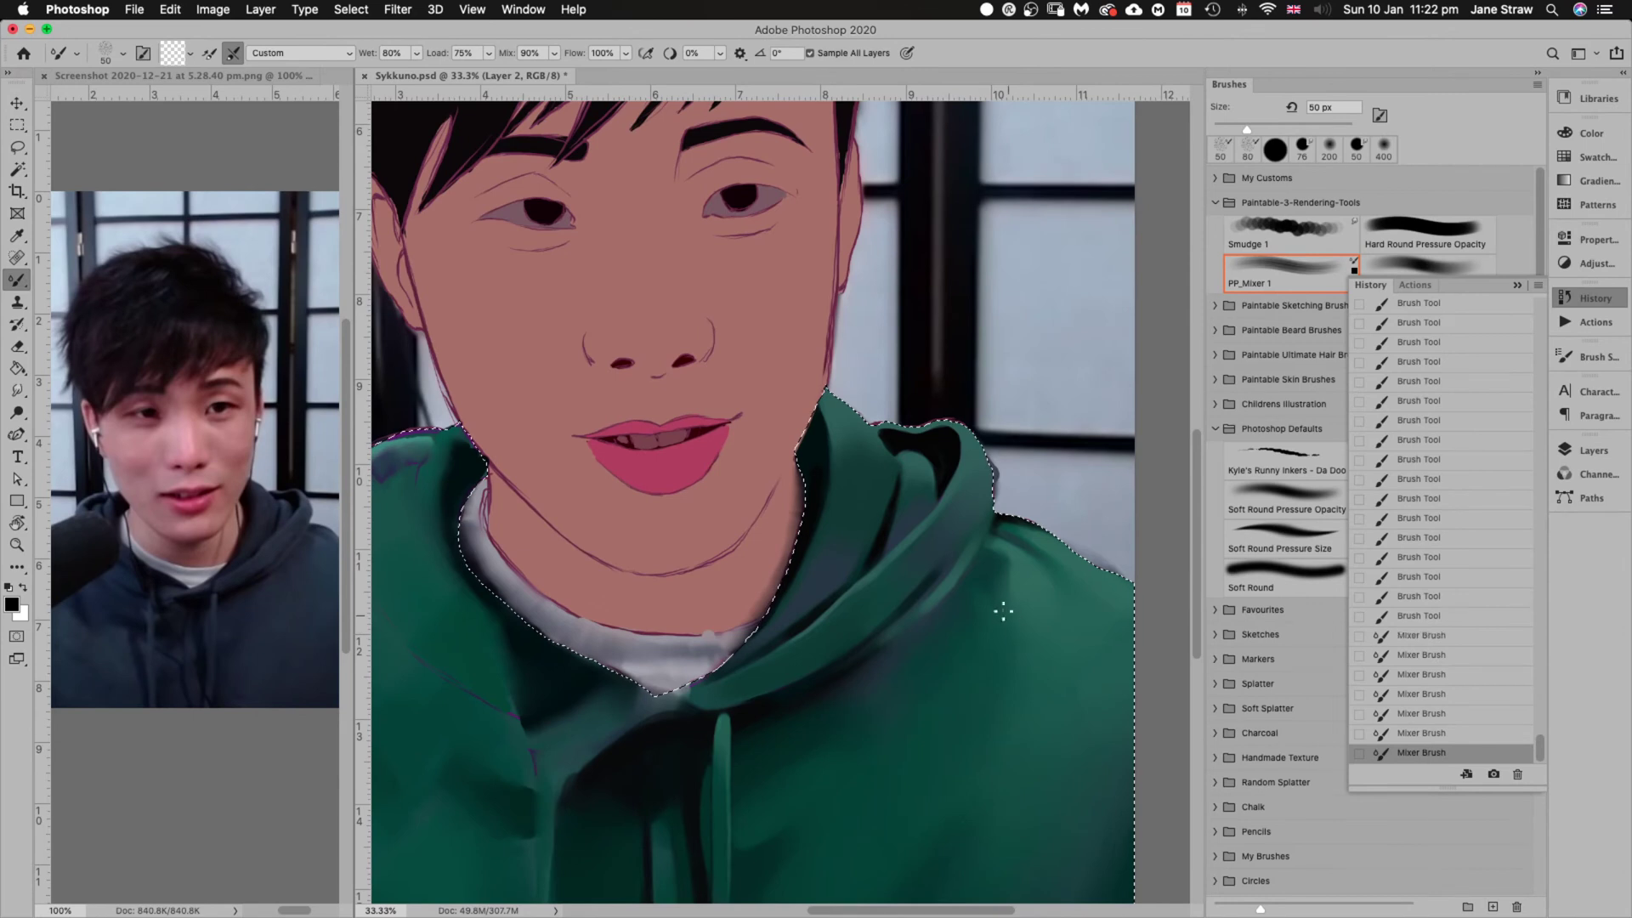
Soften the shadow edges of the right shoulder fold with short 50 px mixer strokes
click(1003, 586)
click(1001, 574)
click(1002, 633)
click(999, 619)
click(1001, 605)
click(997, 605)
click(1007, 631)
click(1000, 623)
click(990, 599)
click(978, 584)
click(972, 581)
Enlarge the mixer brush to 60 px and blend the fold shadow further down the right shoulder
key(bracketright)
click(1009, 625)
click(1000, 610)
click(1009, 583)
click(977, 612)
click(985, 630)
click(991, 649)
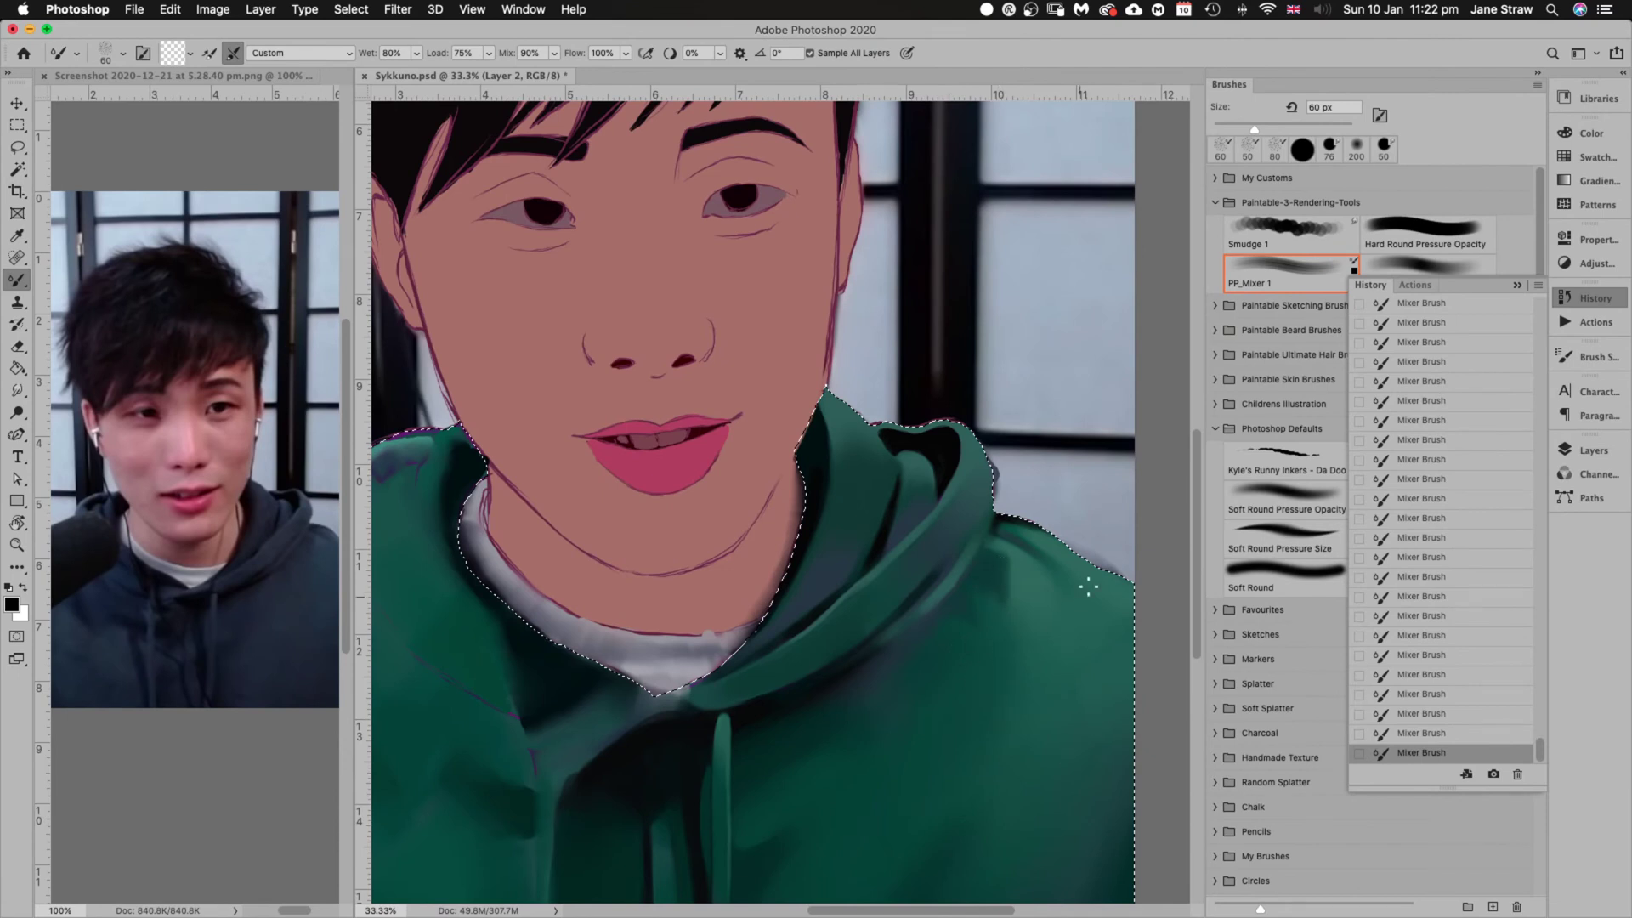
Undo the last four mixer strokes and blend the shadow along the hood's lower edge at 40 px
key(super+z)
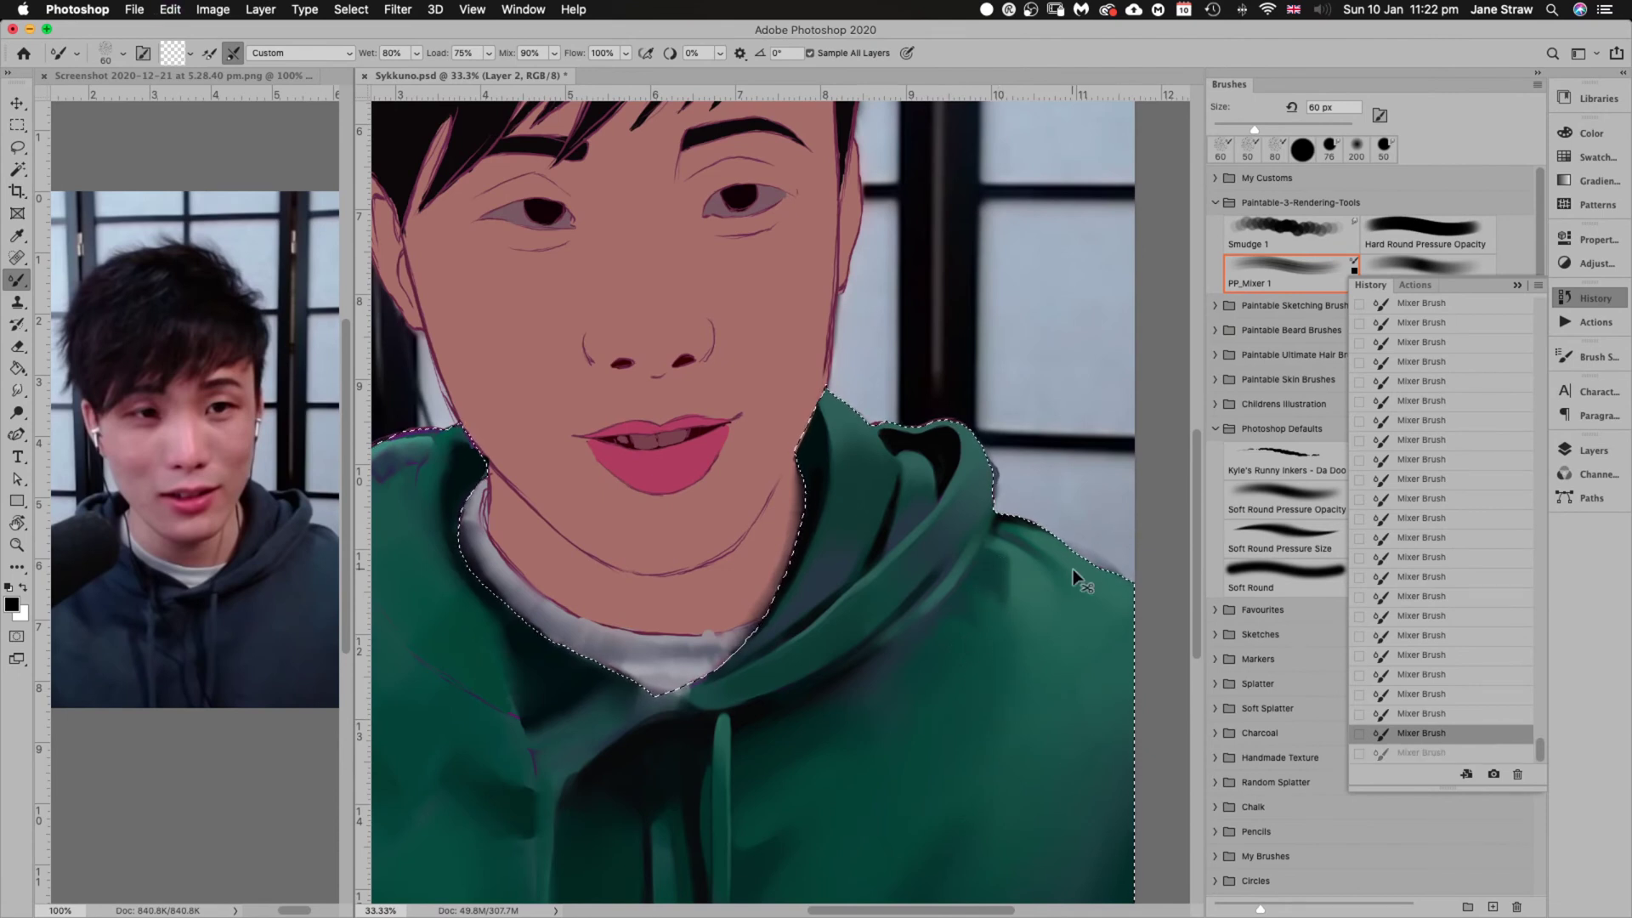
key(super+z)
key(super+z)
key(super+z)
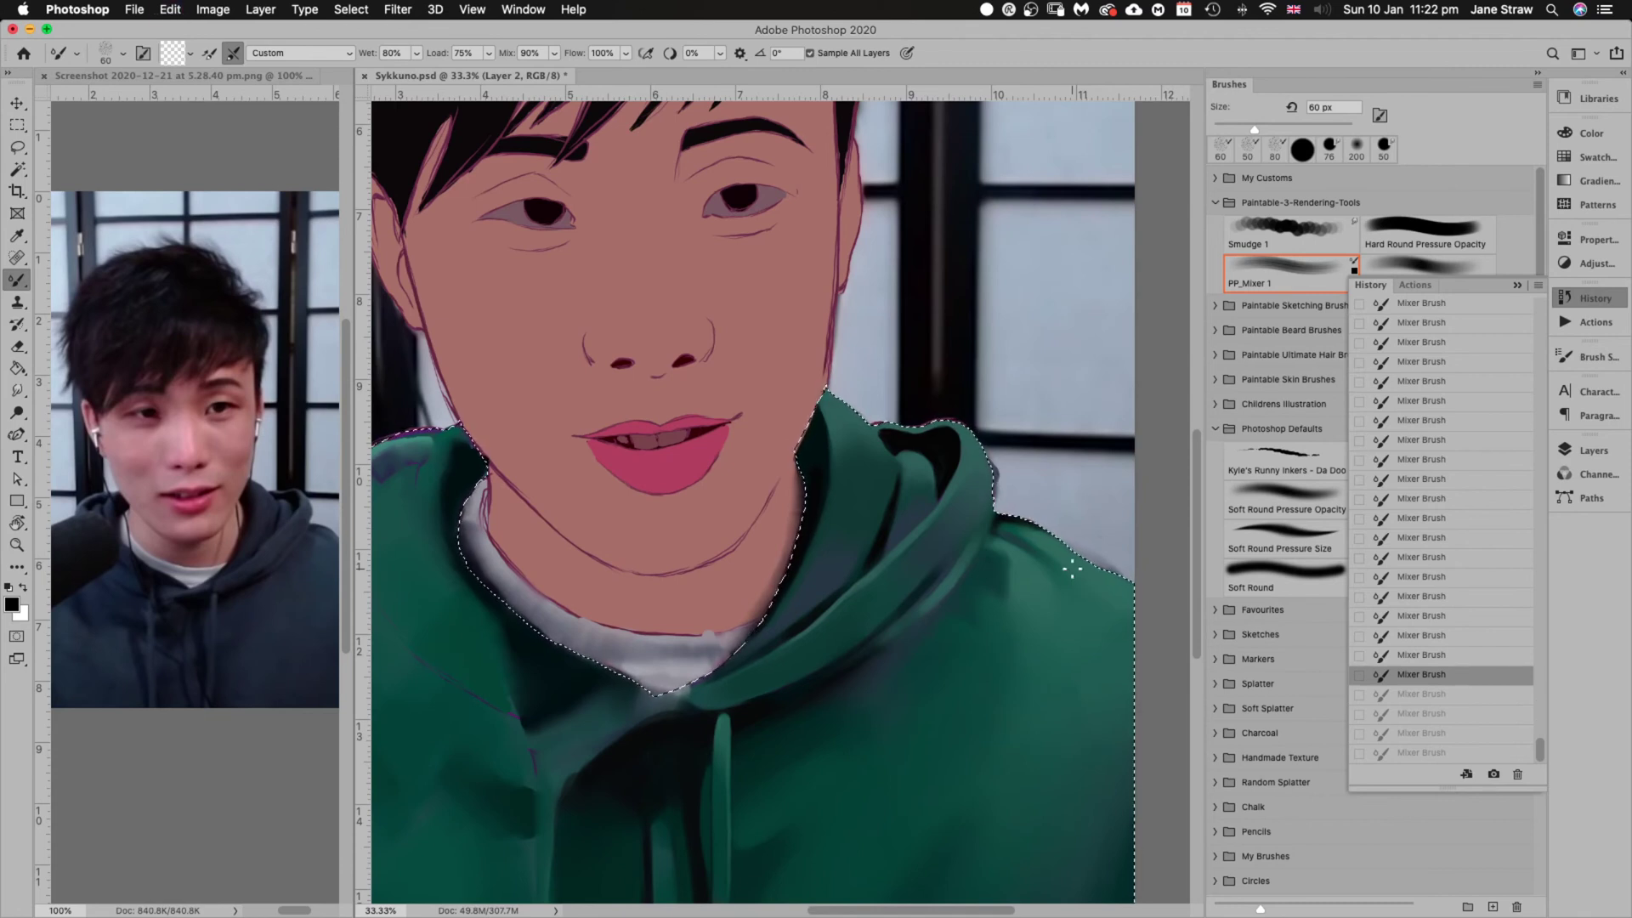
key(bracketleft)
key(bracketleft)
drag(934, 604, 893, 635)
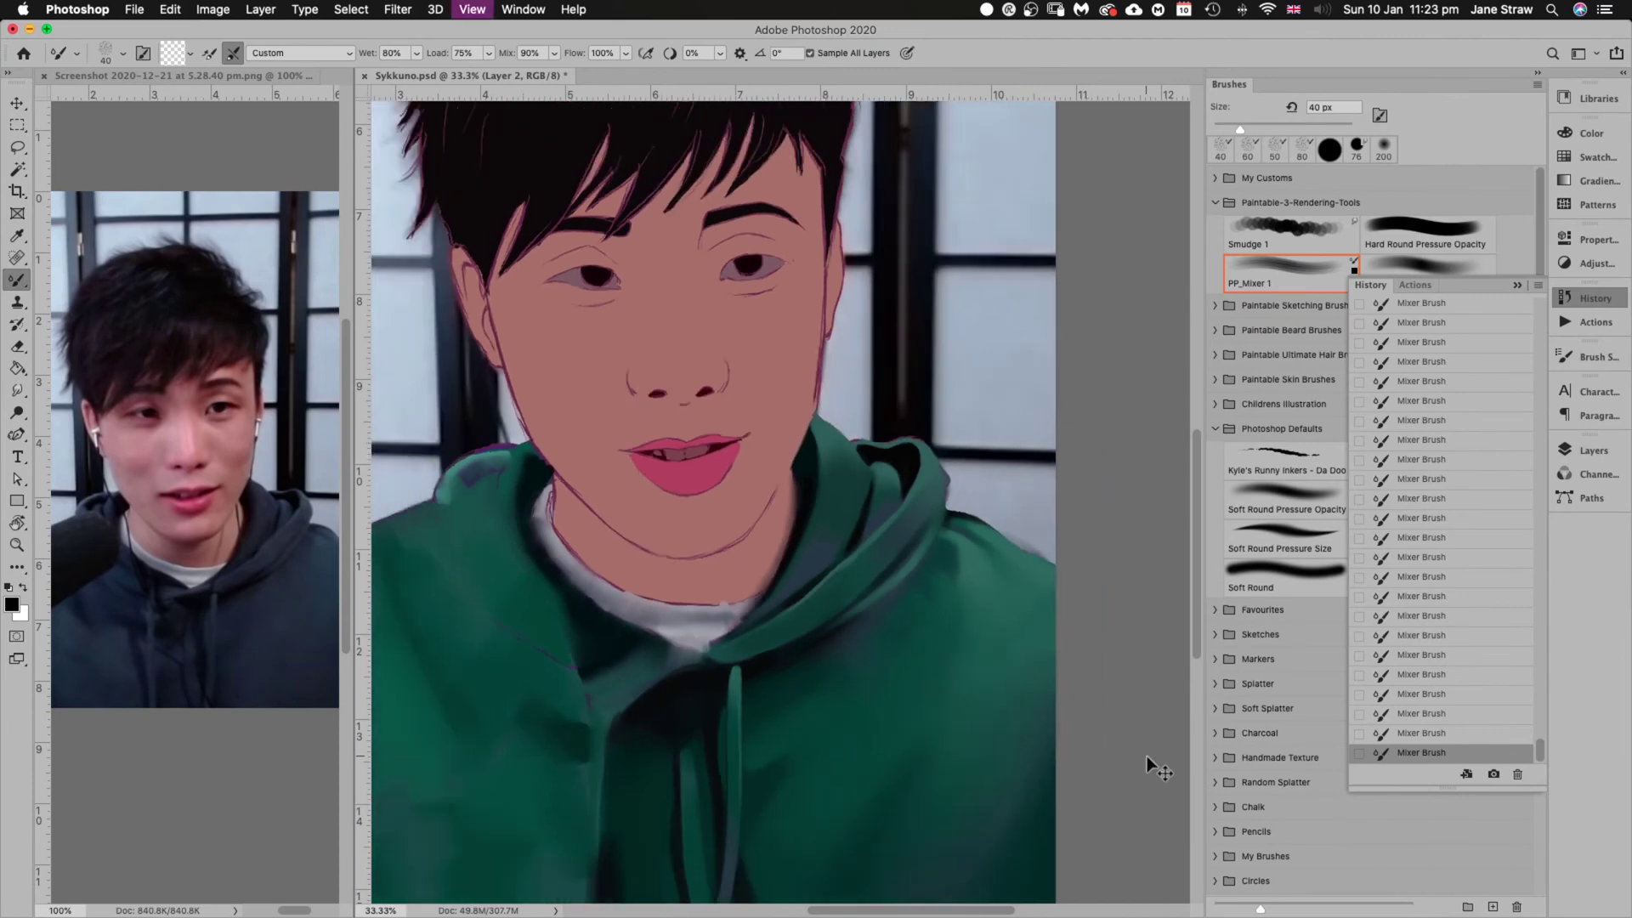
Smooth the hoodie's shoulder and chest shading with a larger mixer brush, up to 175 px
key(super+minus)
key(super+minus)
key(super+minus)
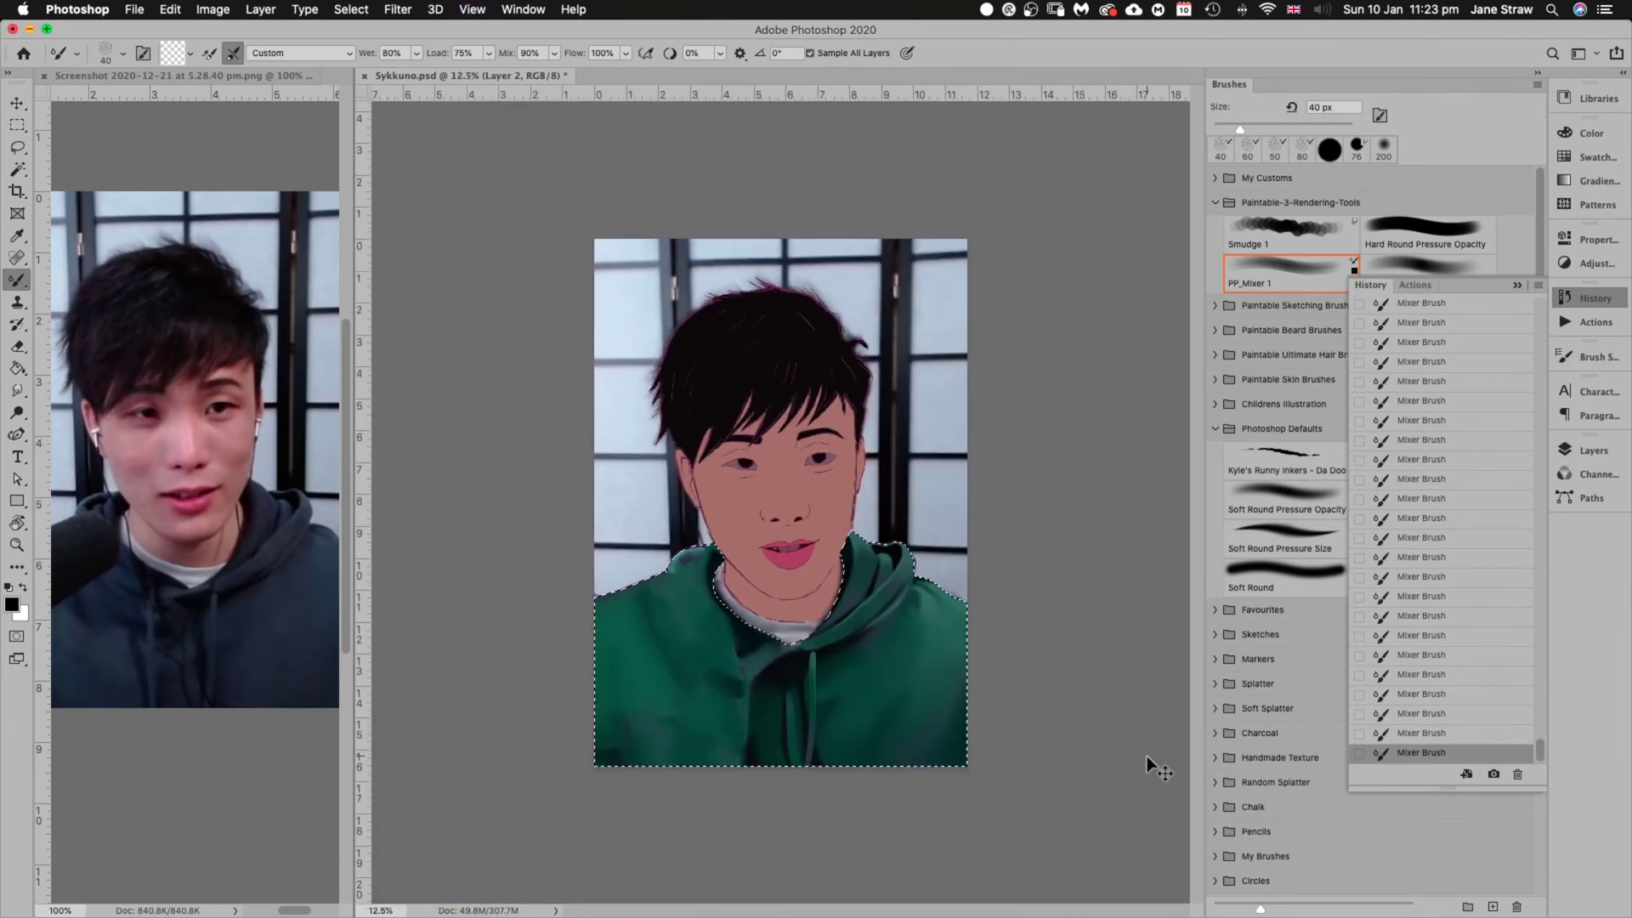
key(super+plus)
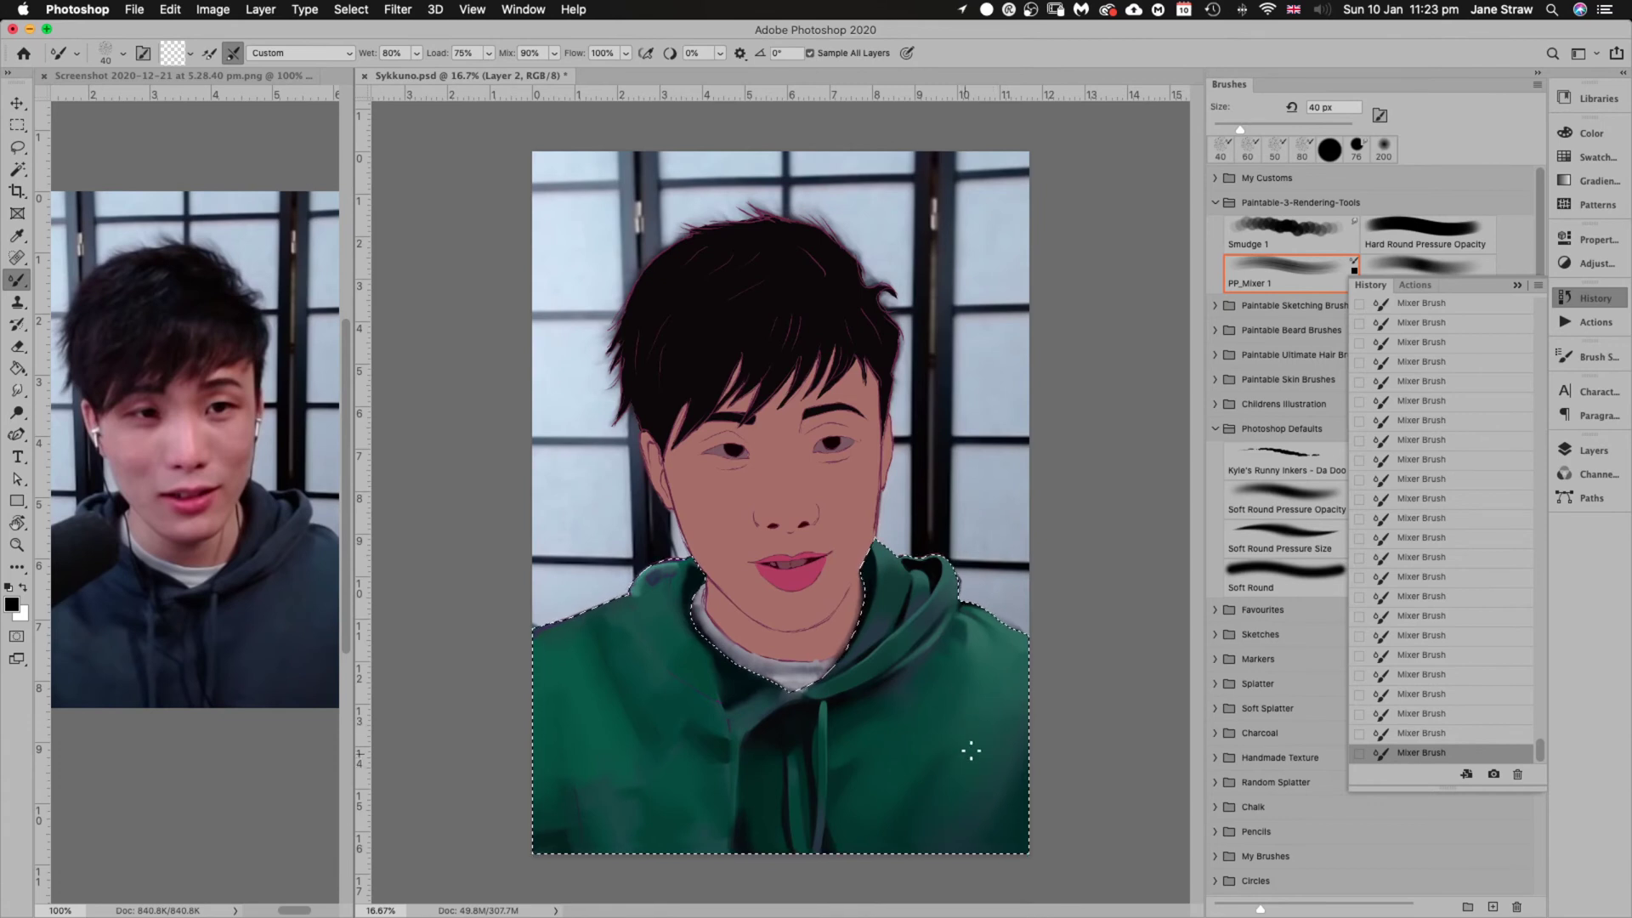
key(super+plus)
drag(1076, 750, 933, 584)
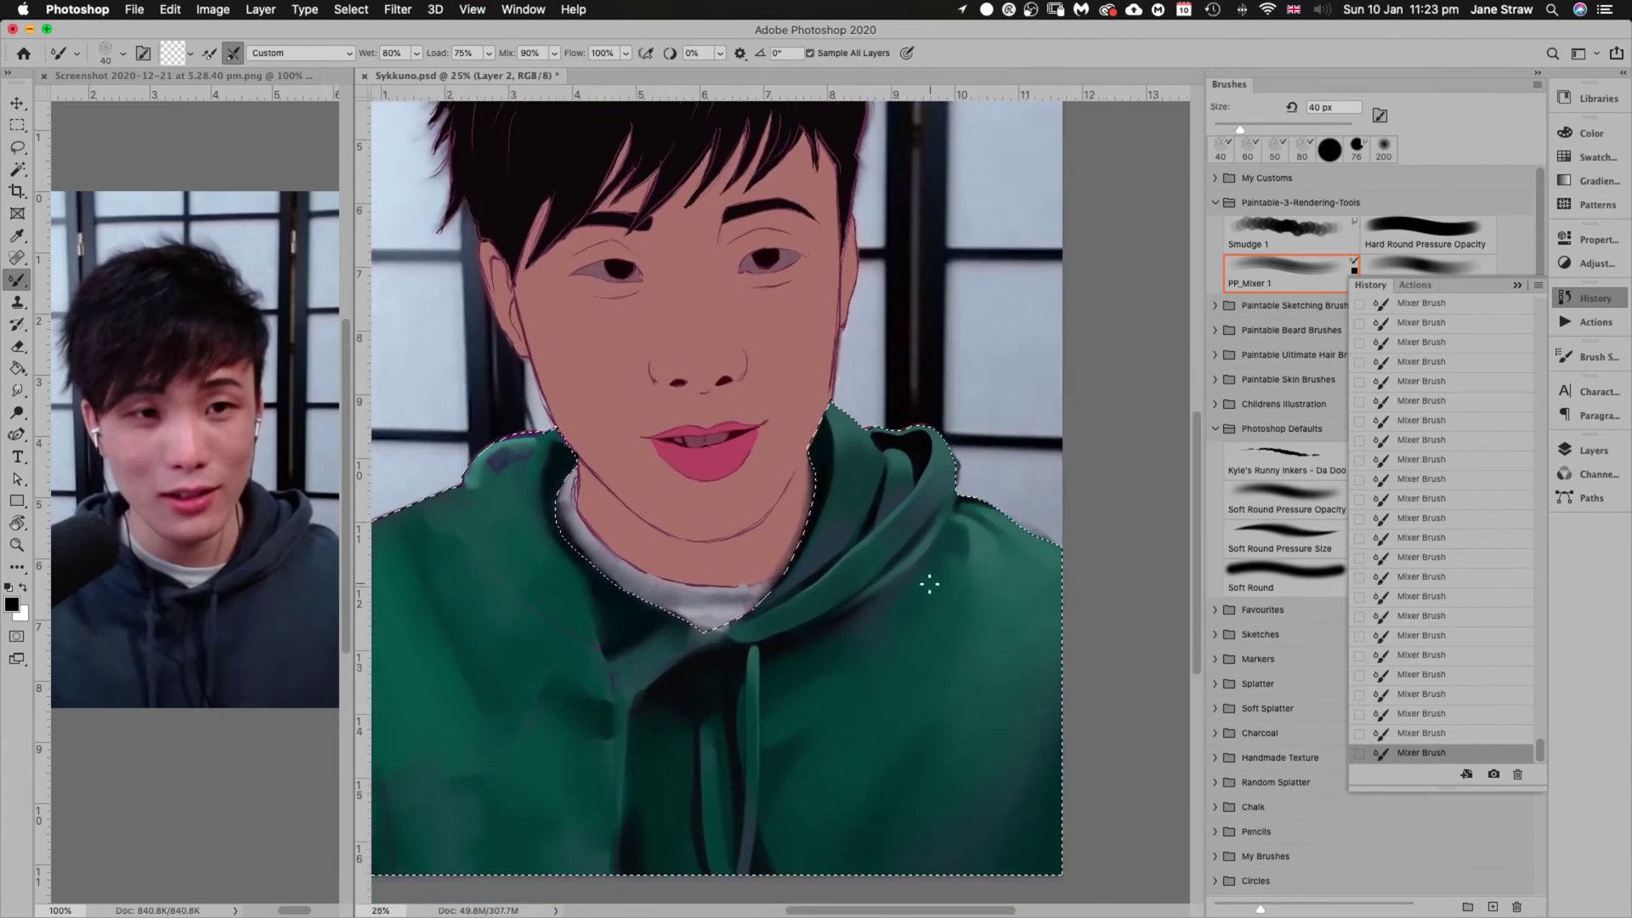
key(bracketright)
key(bracketright)
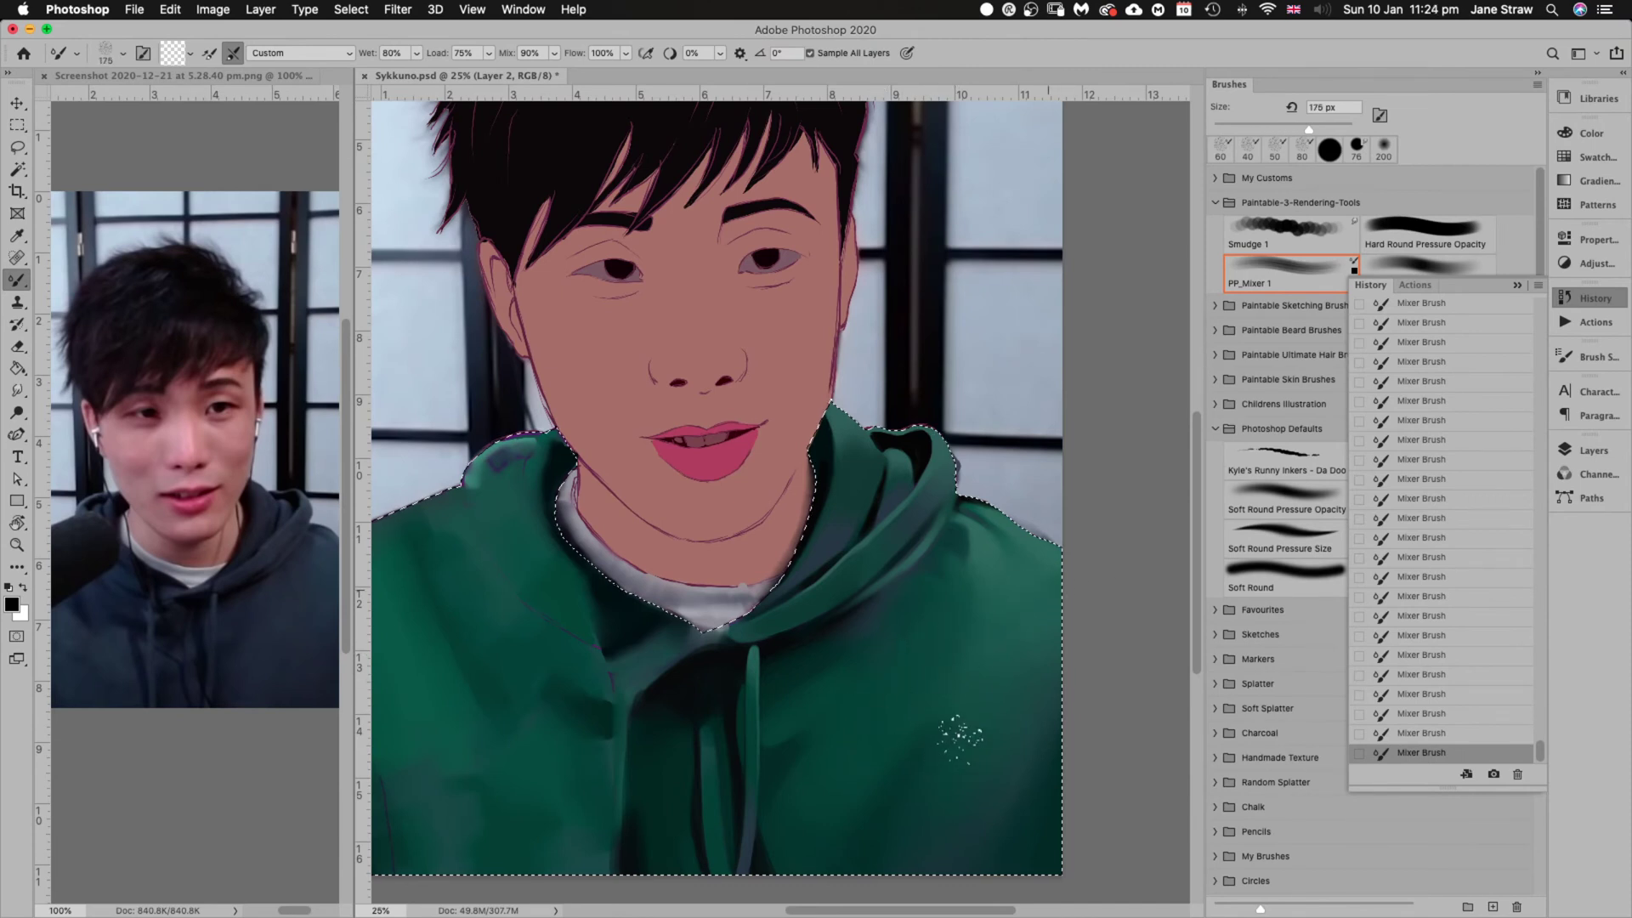
Try smearing the right side of the hoodie with the mixer brush enlarged to 3100 px
key(bracketright)
key(bracketright)
key(bracketright)
key(bracketright)
key(bracketright)
key(bracketright)
key(bracketright)
key(bracketright)
key(bracketright)
key(bracketright)
key(bracketright)
key(bracketright)
key(bracketright)
key(bracketright)
key(bracketright)
key(bracketright)
key(bracketright)
key(bracketright)
key(bracketright)
key(bracketright)
key(bracketright)
key(bracketright)
key(bracketright)
key(bracketright)
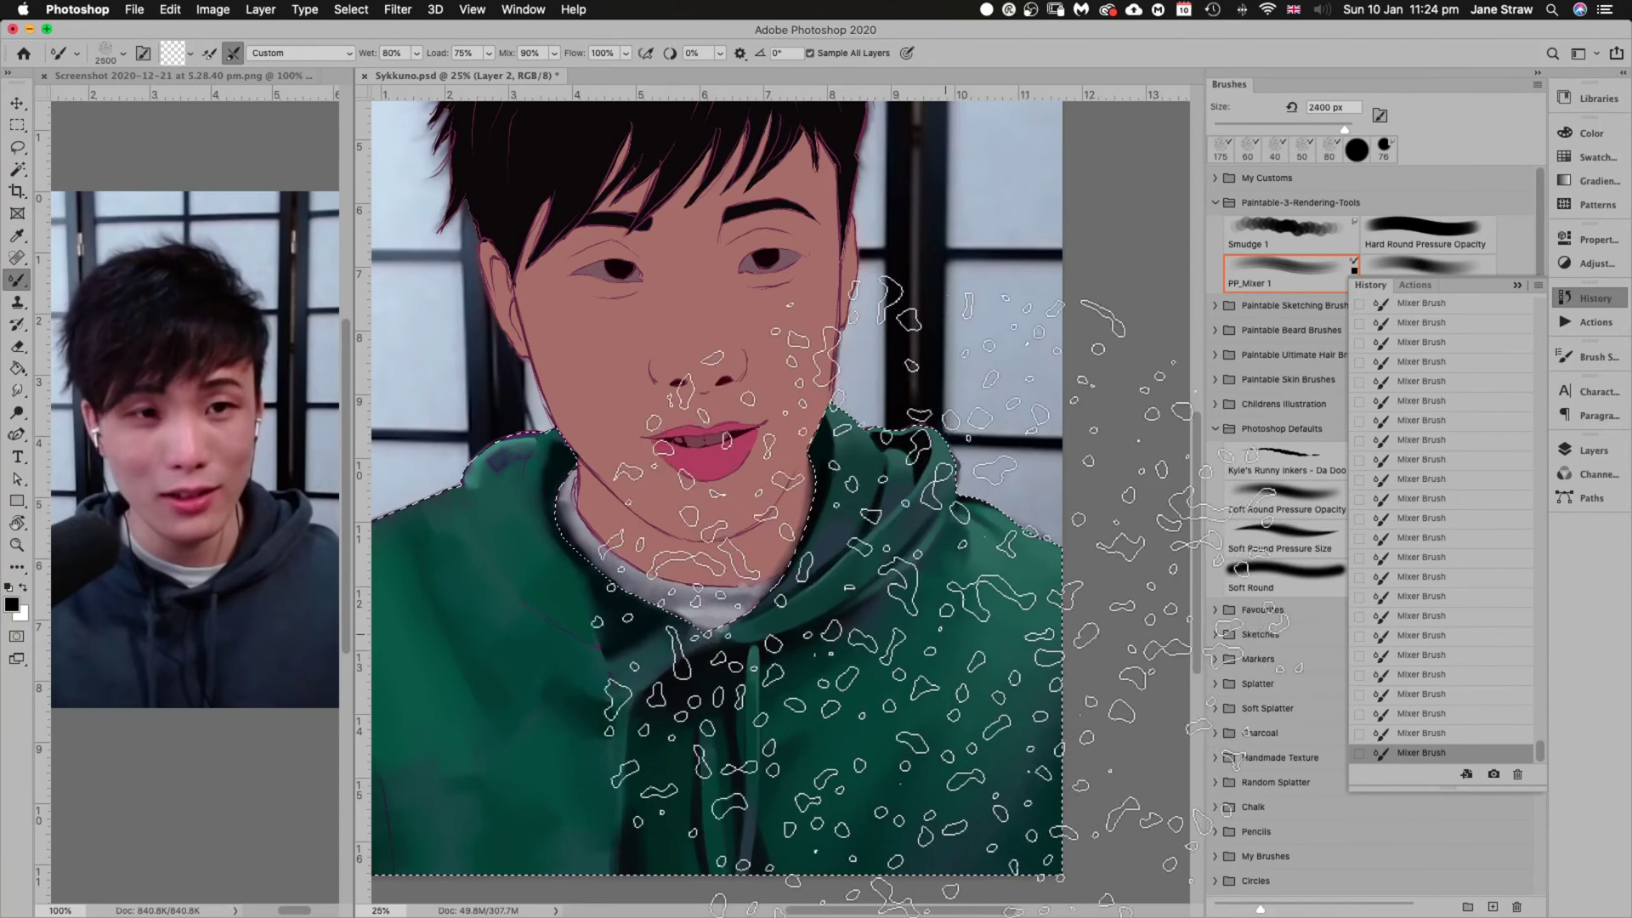
key(bracketright)
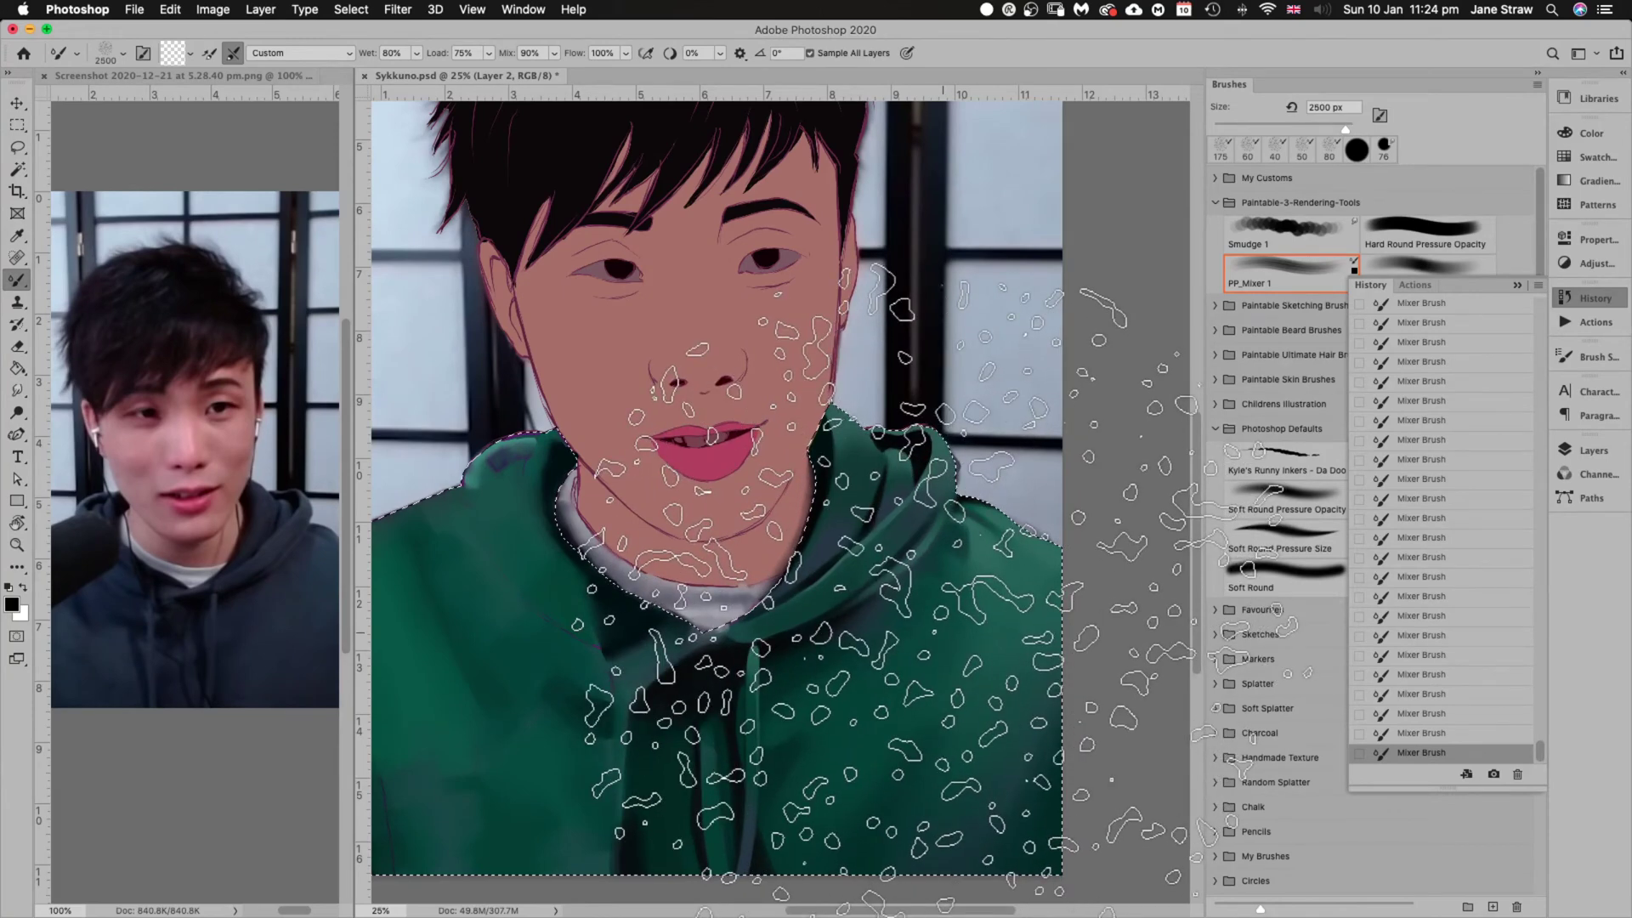
key(bracketright)
key(bracketright)
key(bracketright)
key(bracketright)
key(bracketright)
key(bracketright)
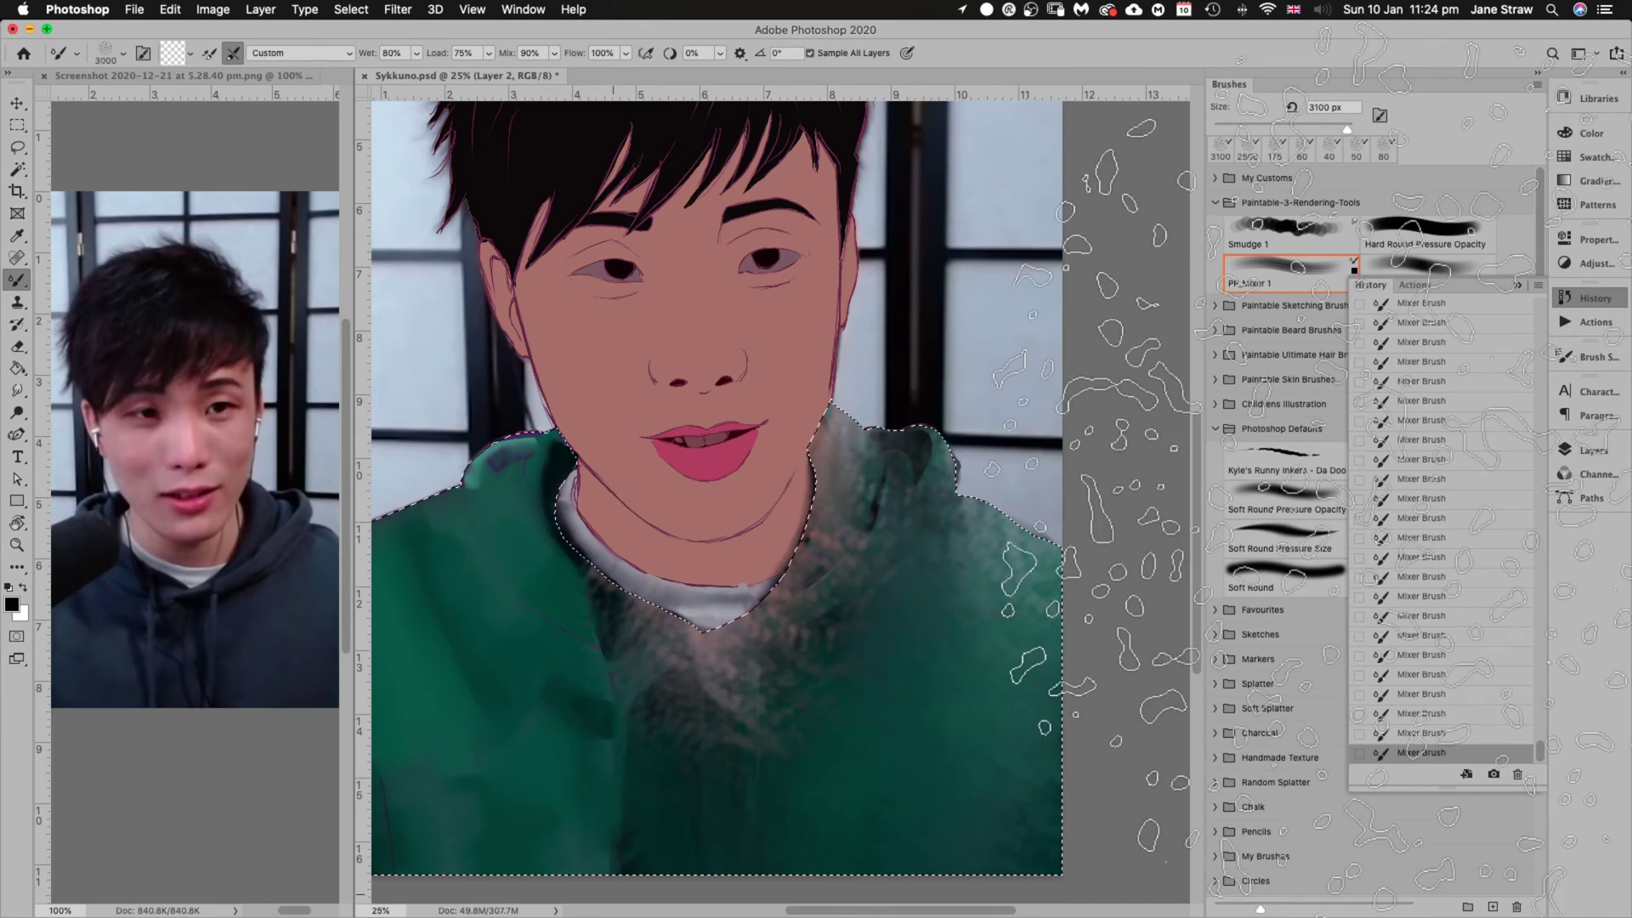
Reduce the mixer brush to 900 px and revert the hoodie to a history state before the oversized smears
key(bracketleft)
key(bracketleft)
key(bracketleft)
key(bracketleft)
key(bracketleft)
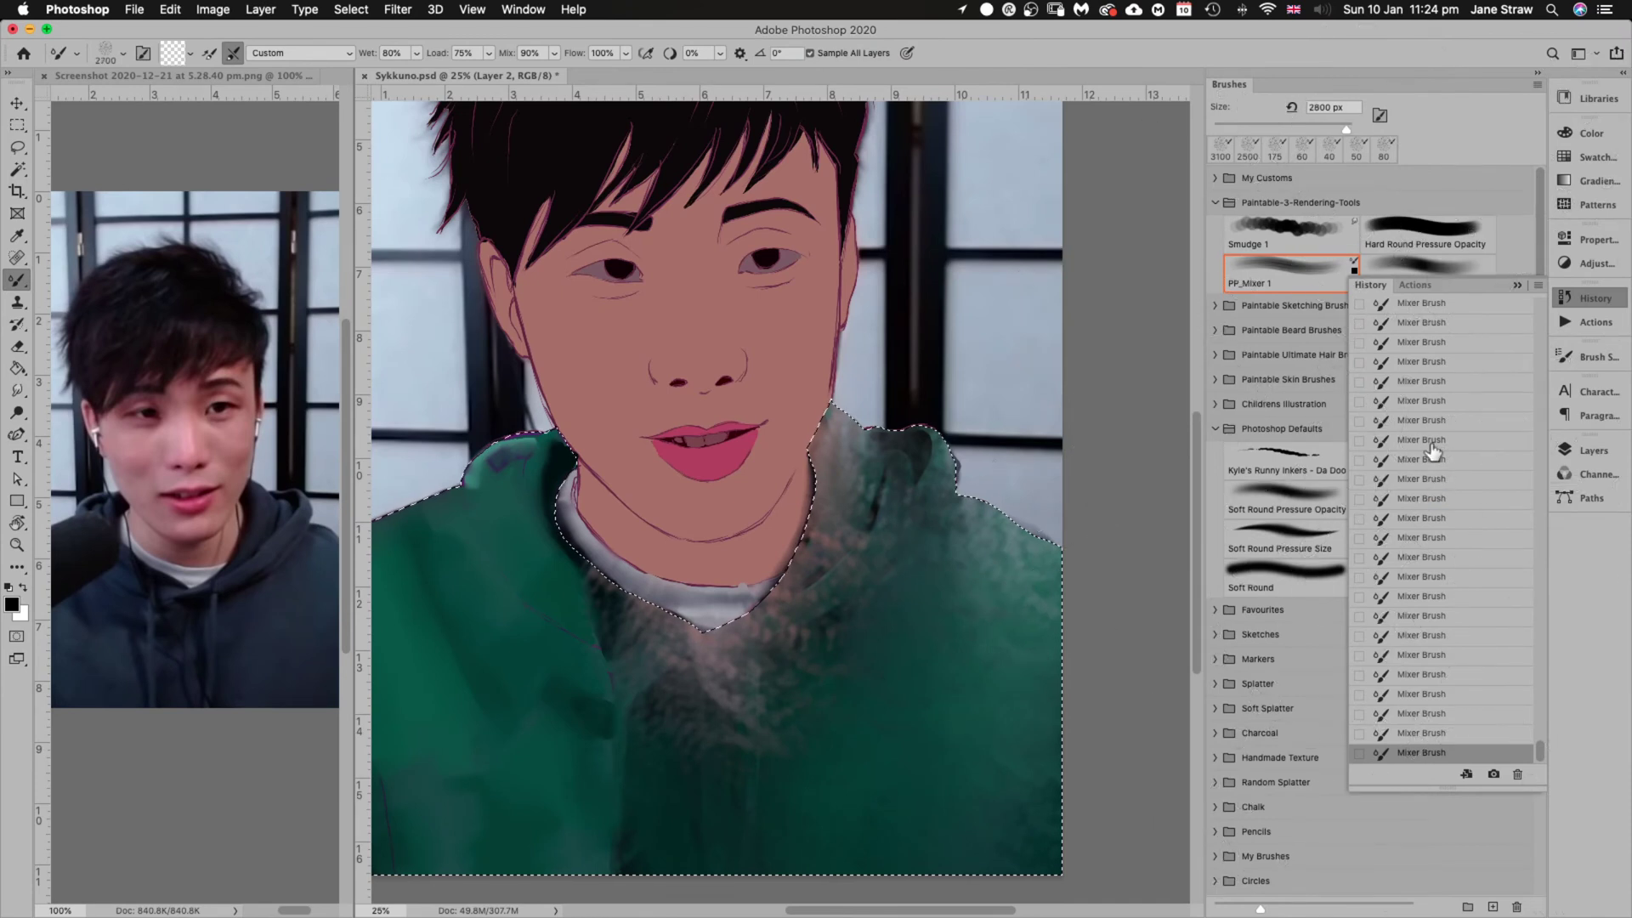
key(bracketleft)
key(bracketleft)
key(bracketleft)
key(bracketleft)
key(bracketleft)
click(1430, 432)
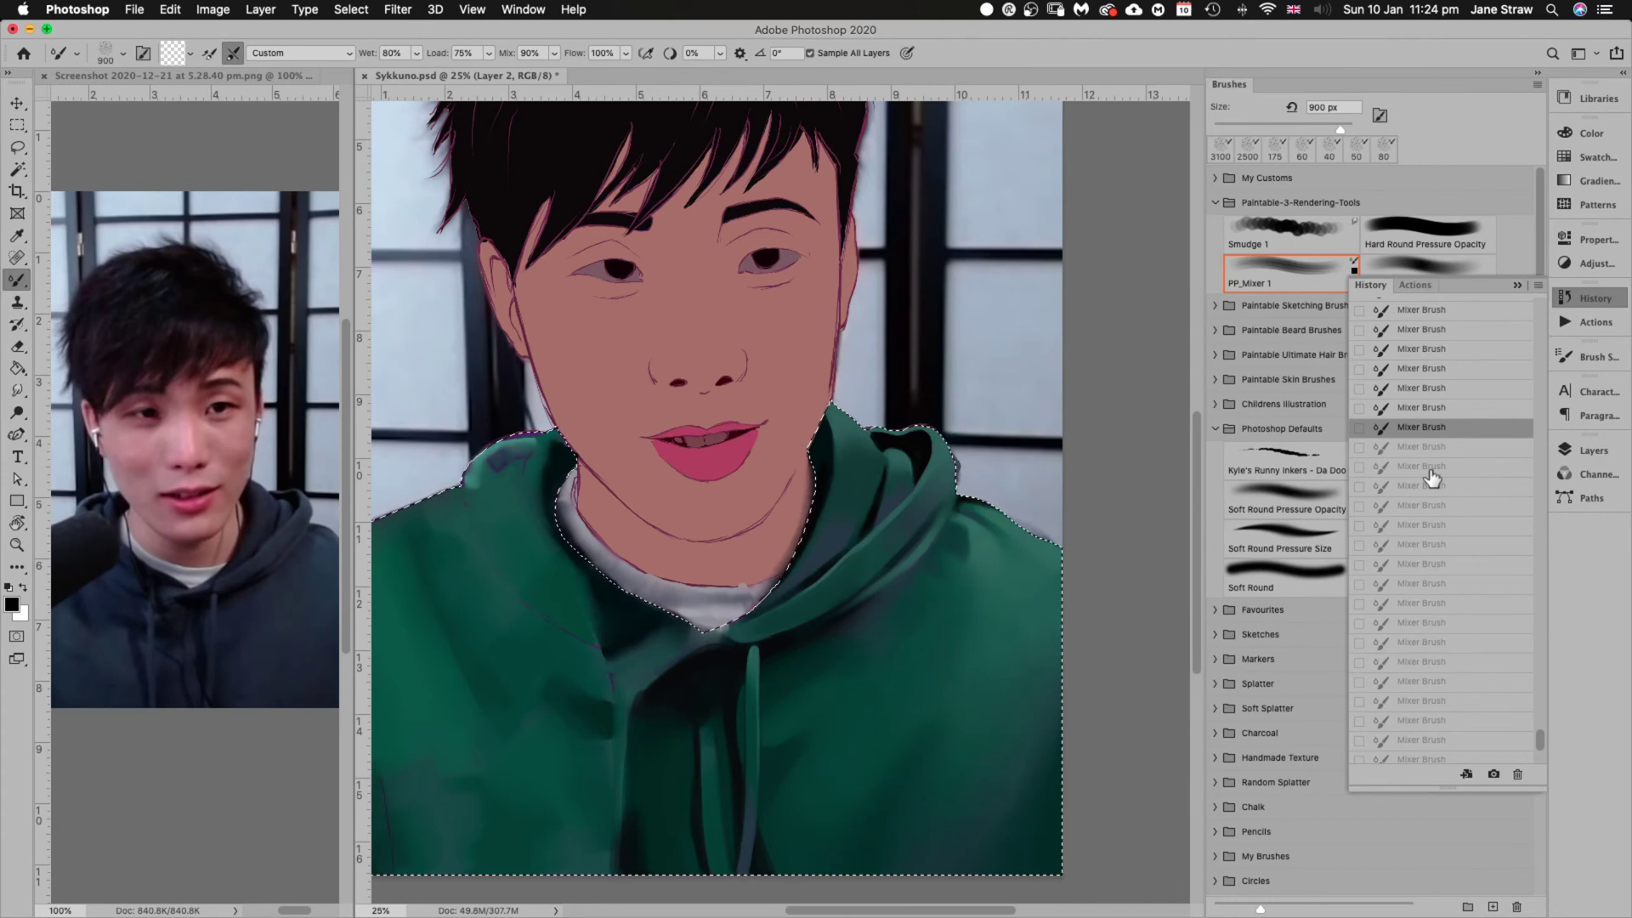
Step forward through the mixer brush states in the history to compare the hoodie's blending
click(1432, 468)
click(1432, 525)
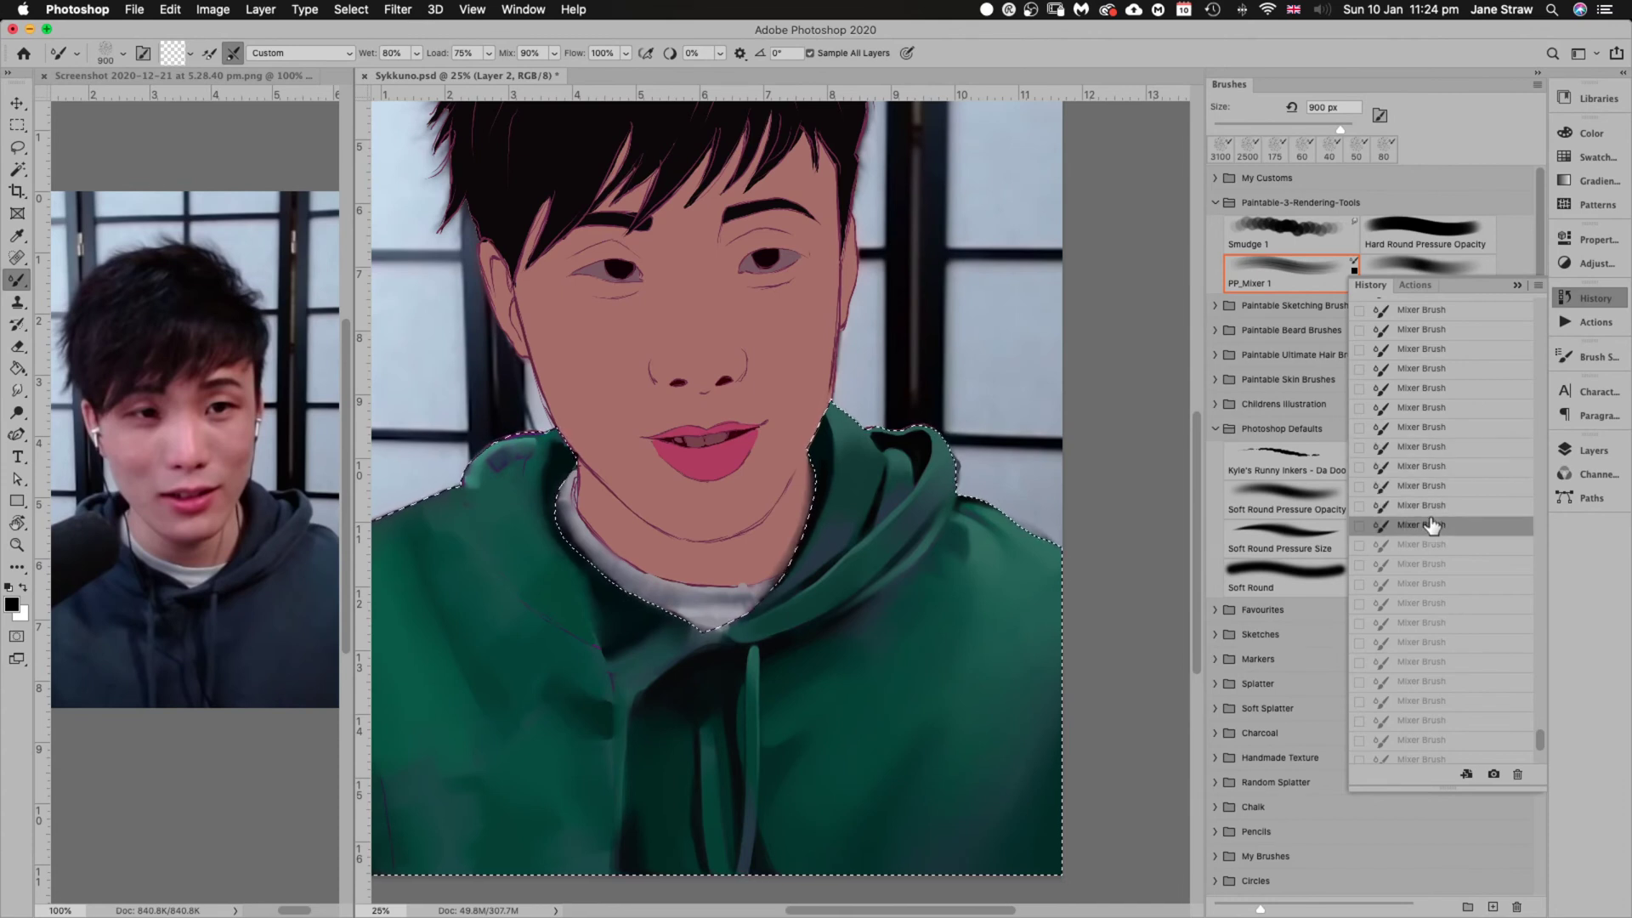
click(1430, 566)
click(1426, 623)
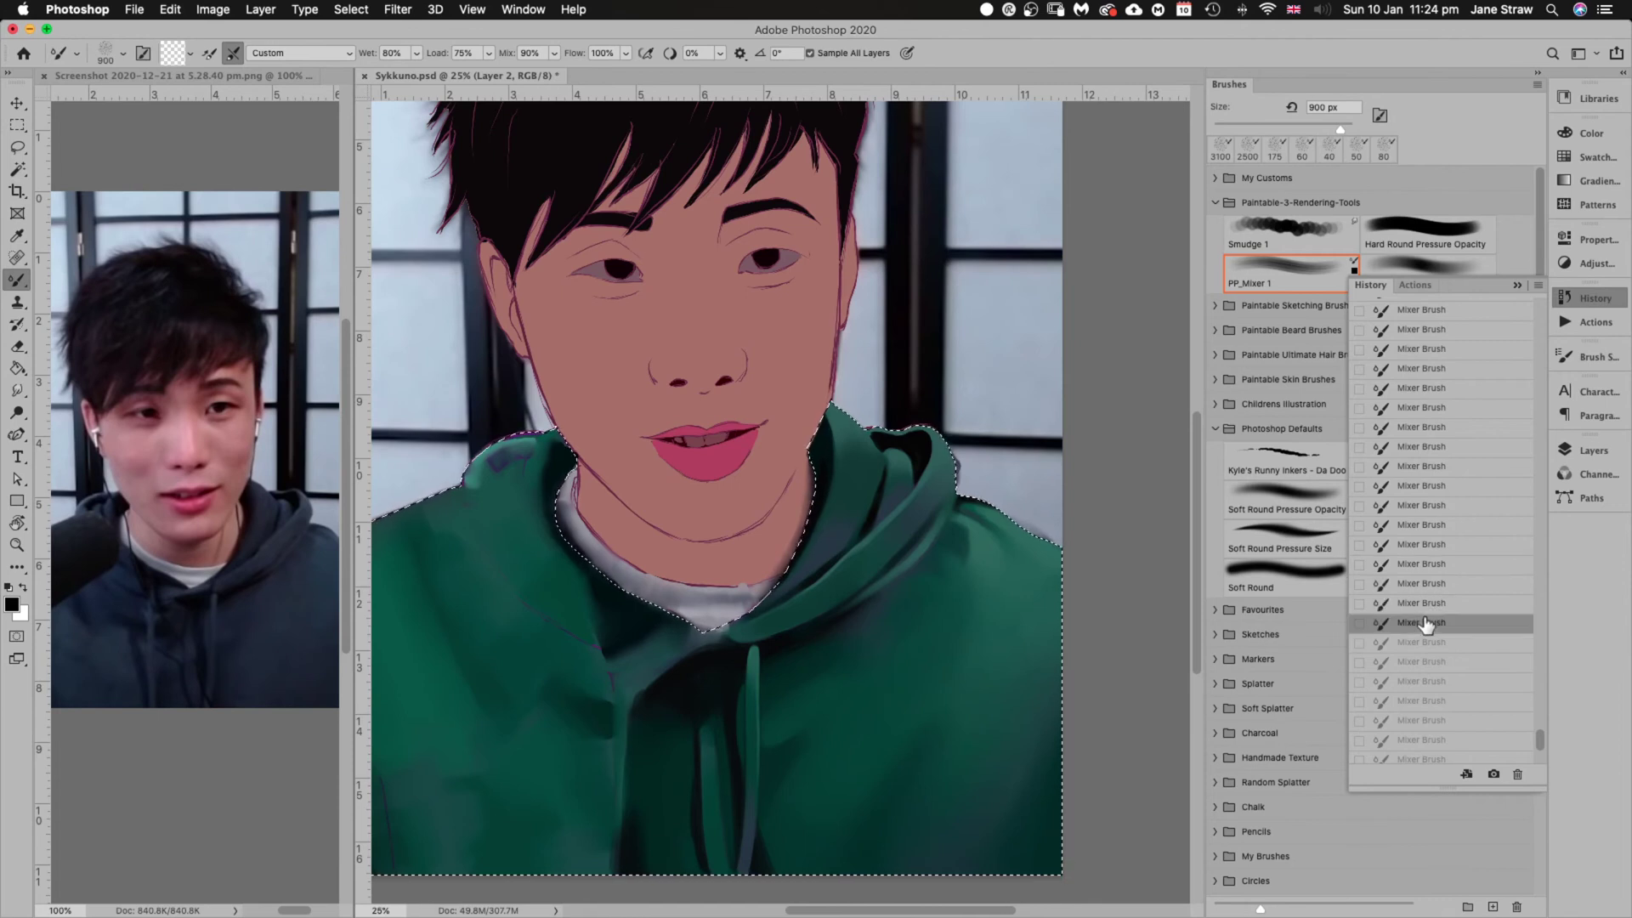
click(1421, 663)
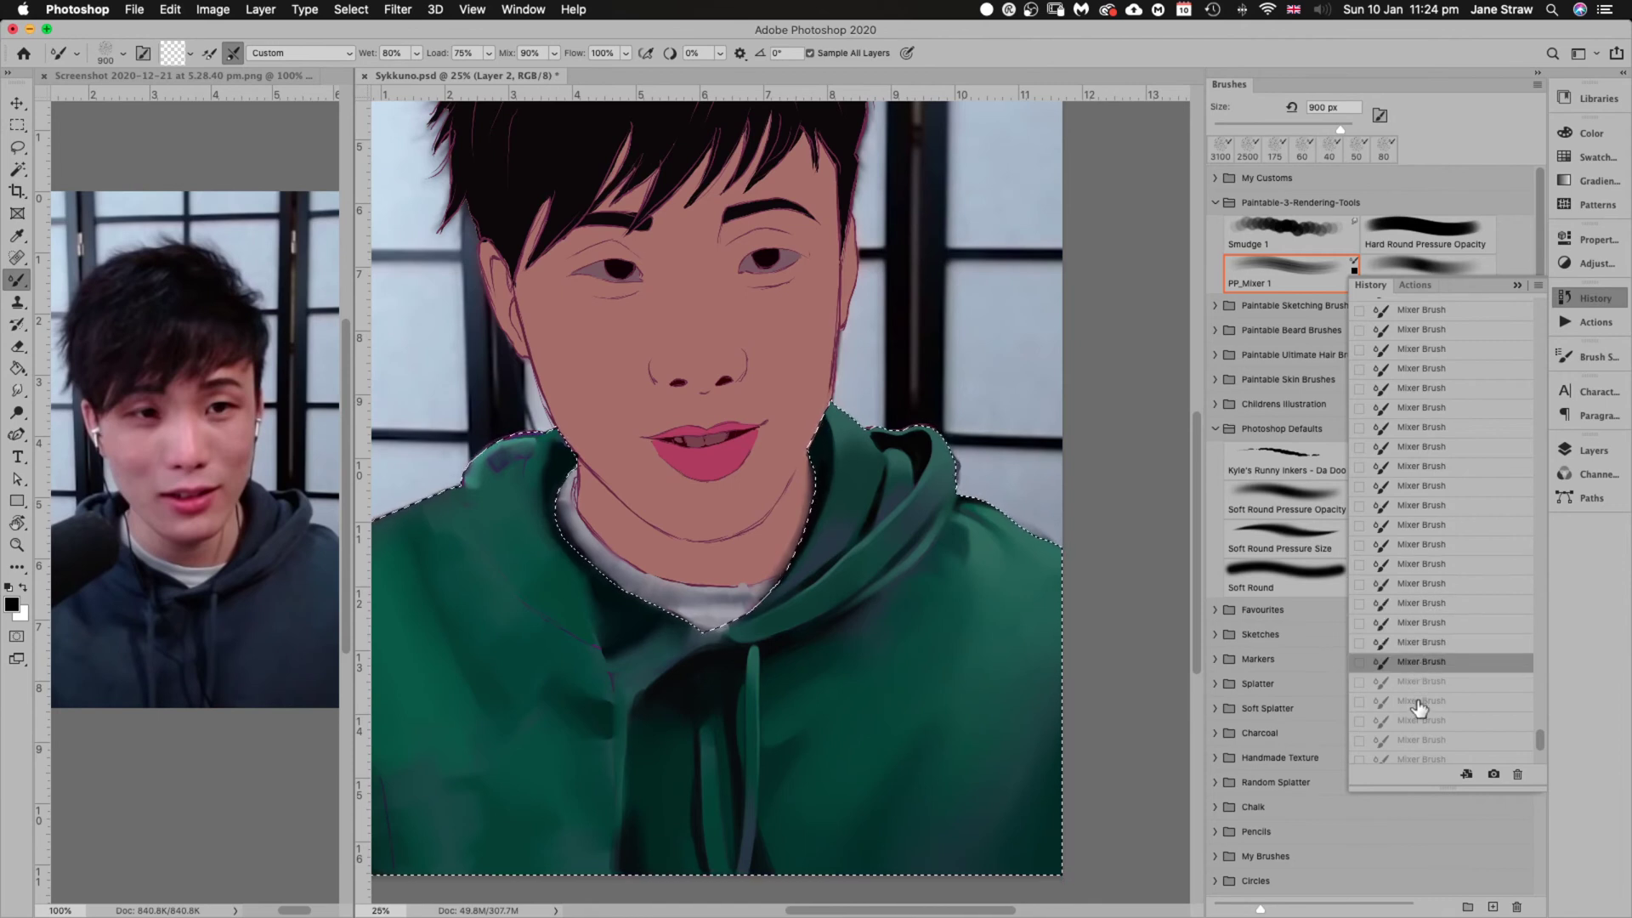
click(1420, 701)
Undo the mixer strokes one by one back to an earlier, cleaner state of the hoodie blending
key(super+z)
key(super+z)
key(super+z)
key(super+z)
key(super+z)
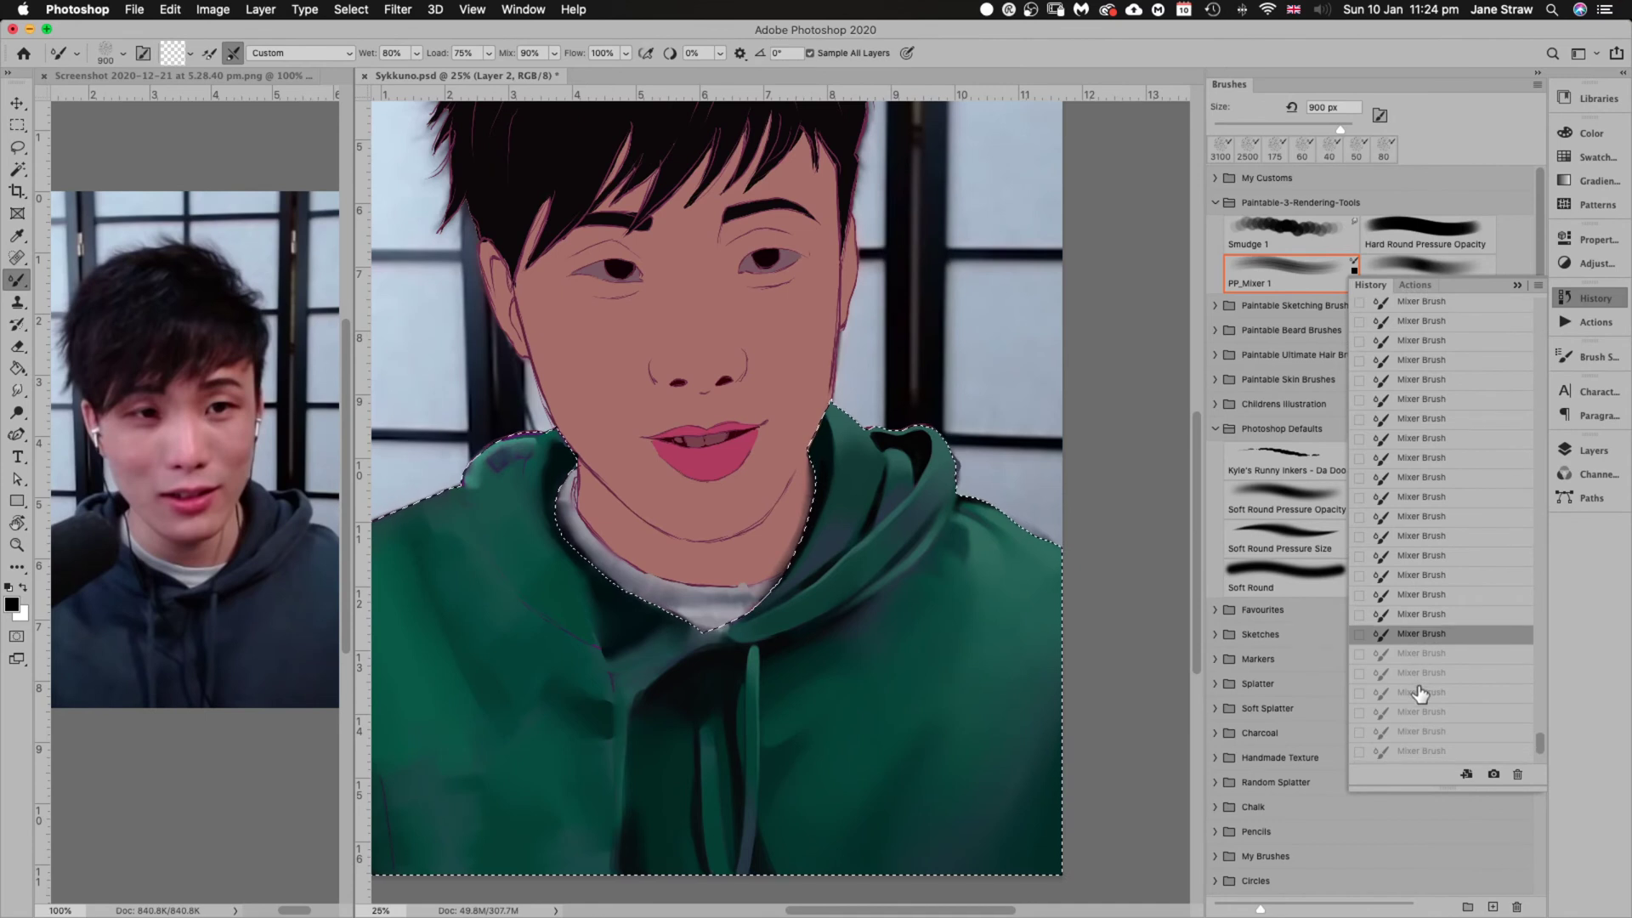
key(super+z)
key(super+z)
key(super+z)
key(super+z)
key(super+z)
key(super+z)
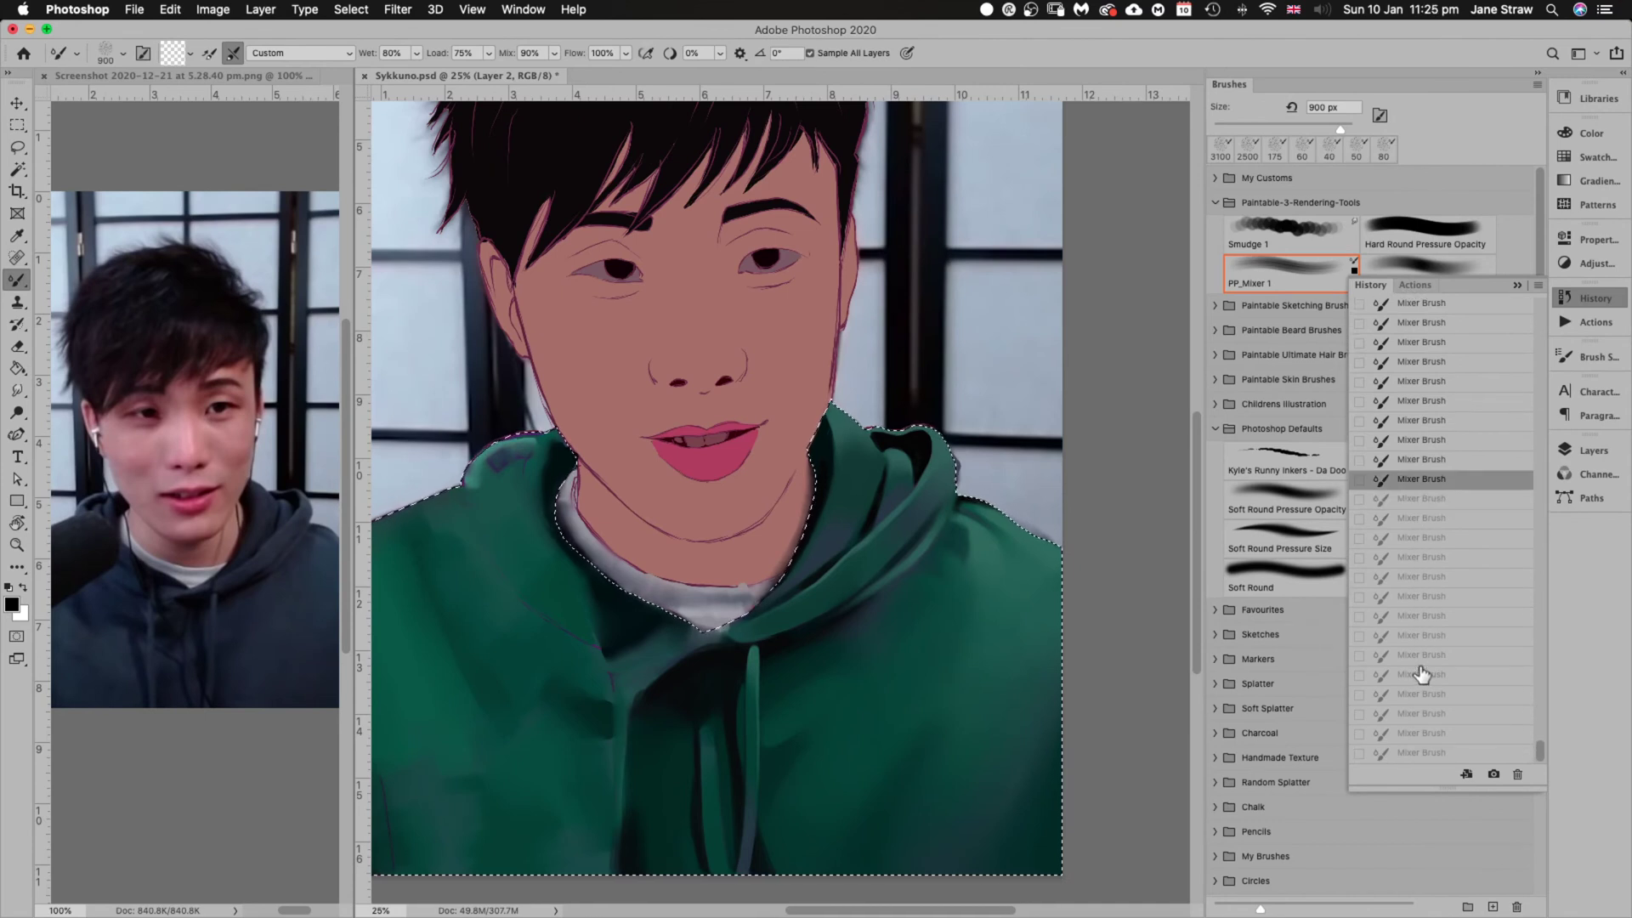
Compare the successive mixer brush states in the history and restore an intermediate one for the hoodie
click(1418, 598)
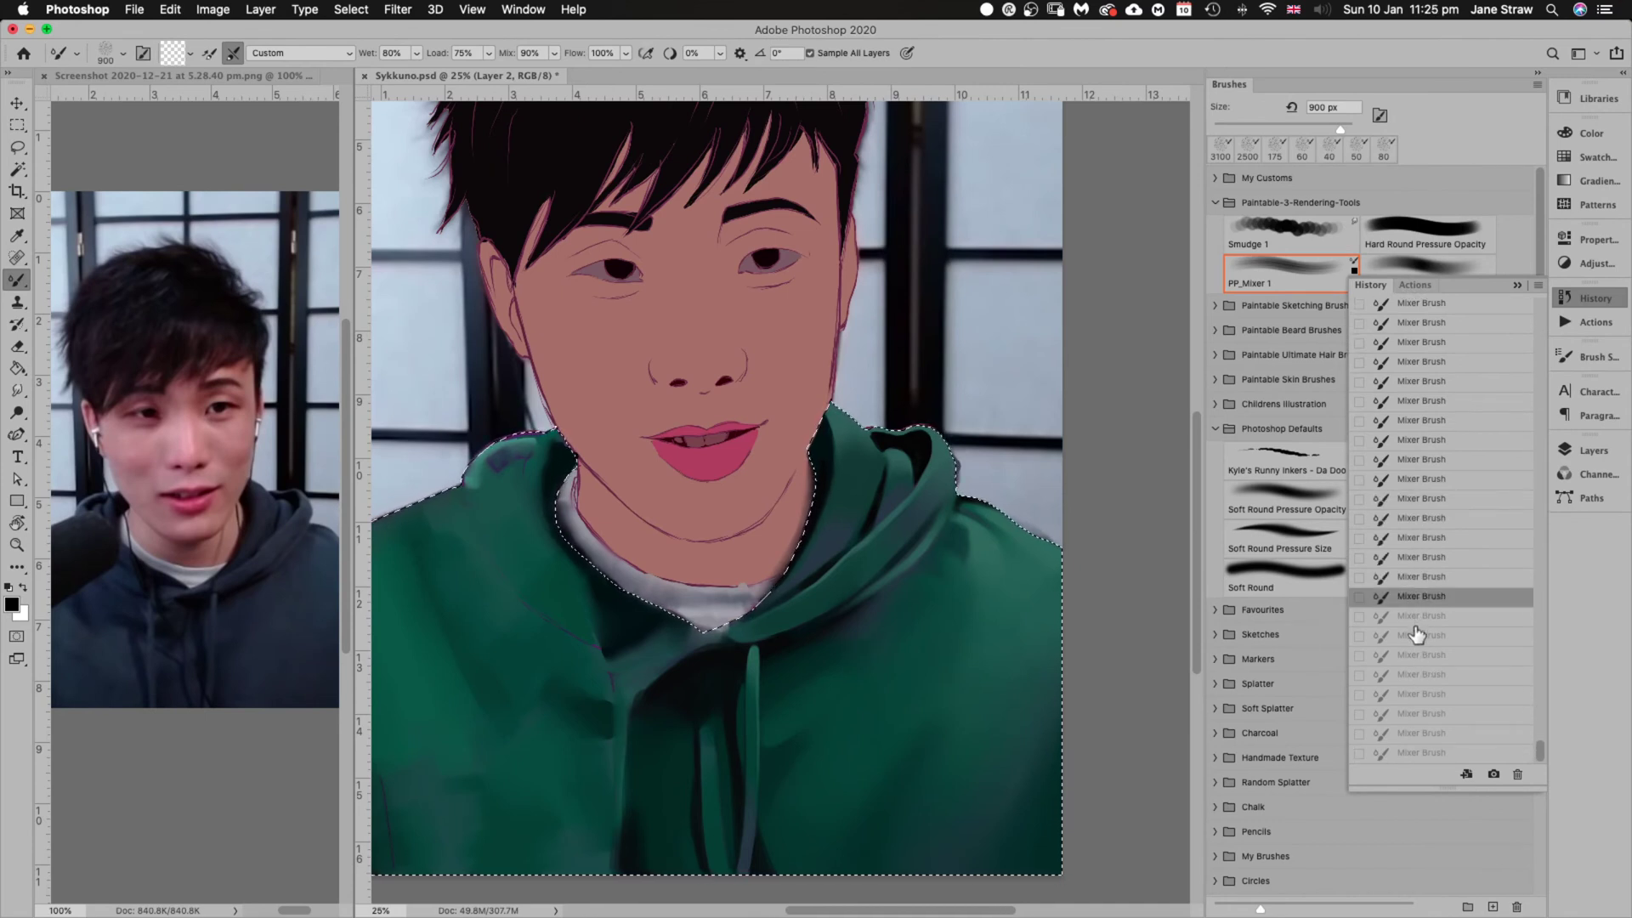
click(1411, 656)
click(1408, 718)
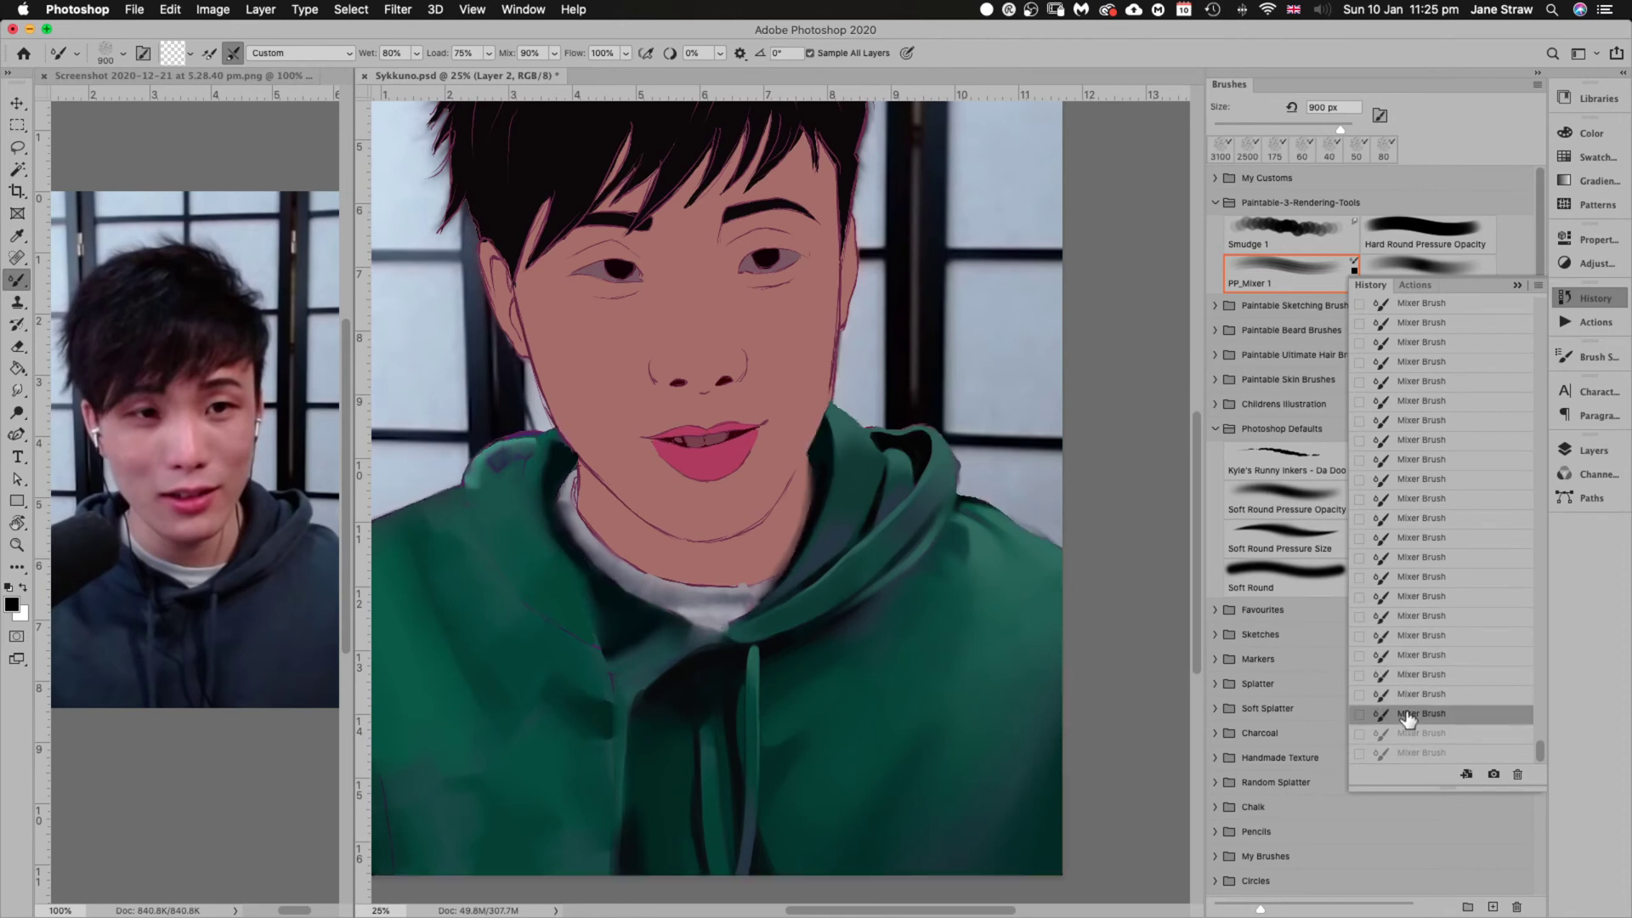
click(1411, 639)
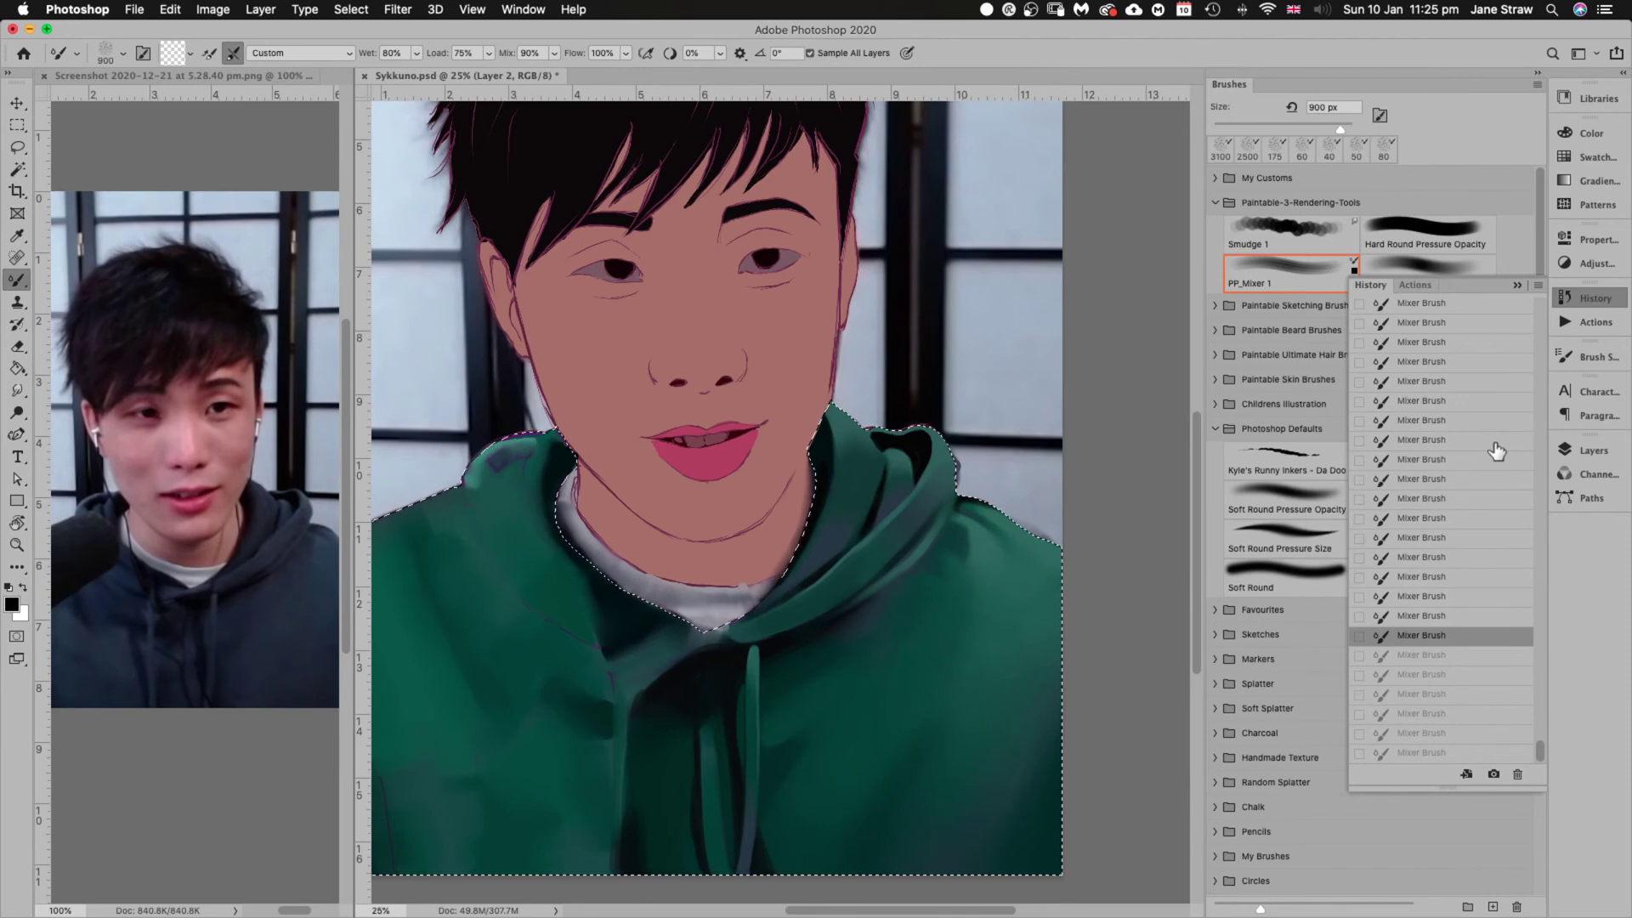
Blend the hoodie's right chest with the soft mixer brush at 250 px, and reselect the brush at 300 px
click(1452, 269)
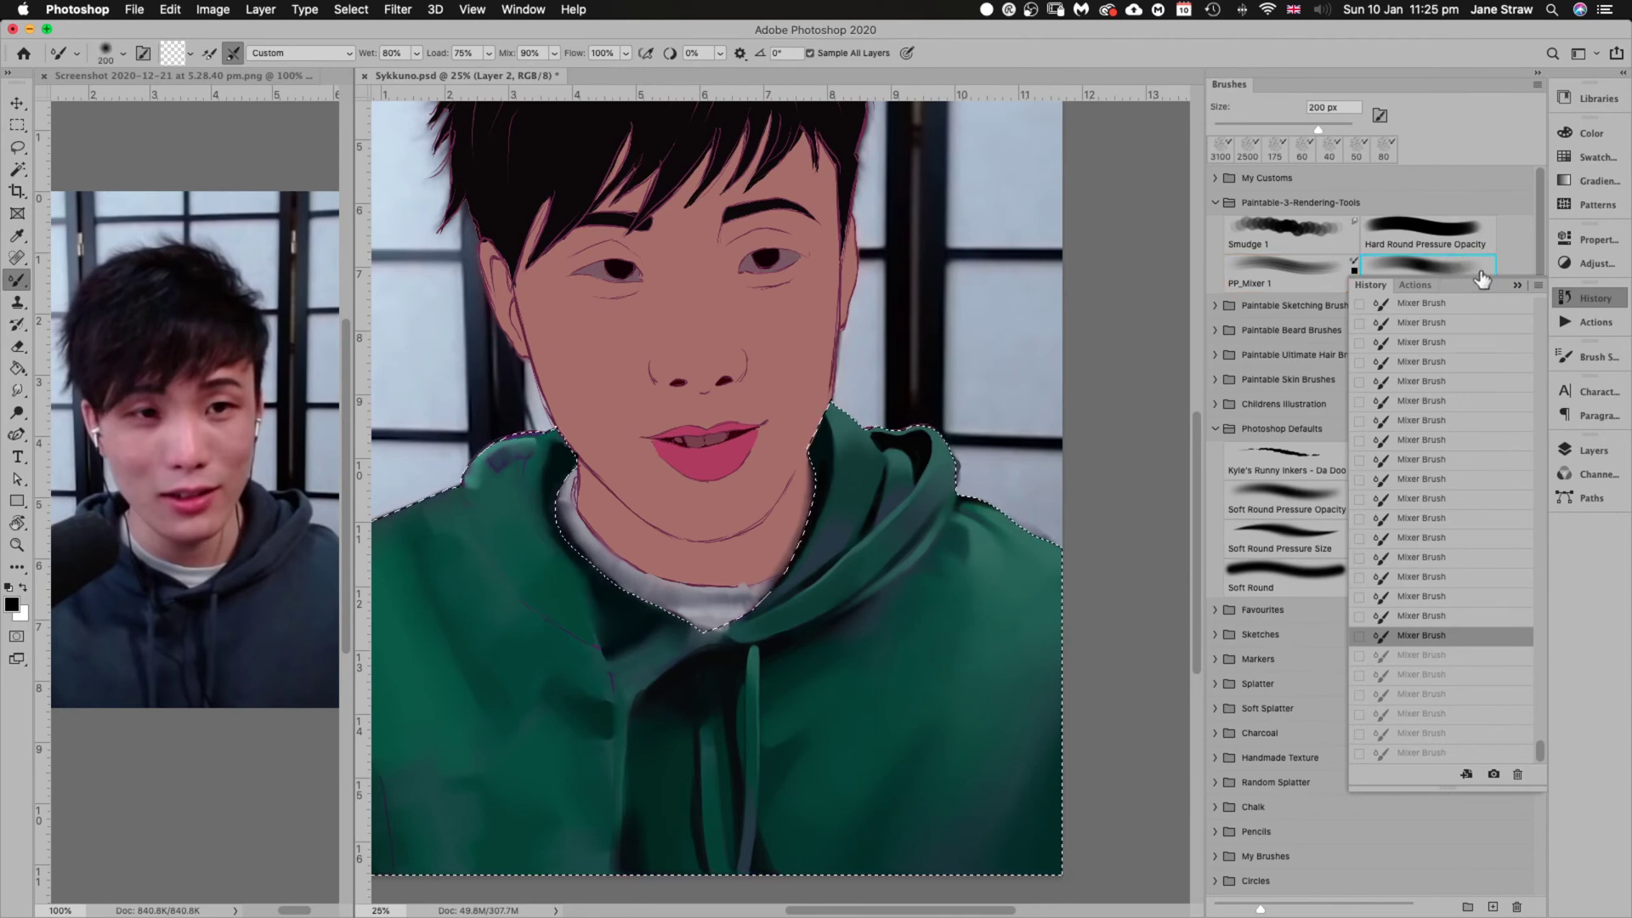
key(bracketright)
key(bracketright)
key(bracketright)
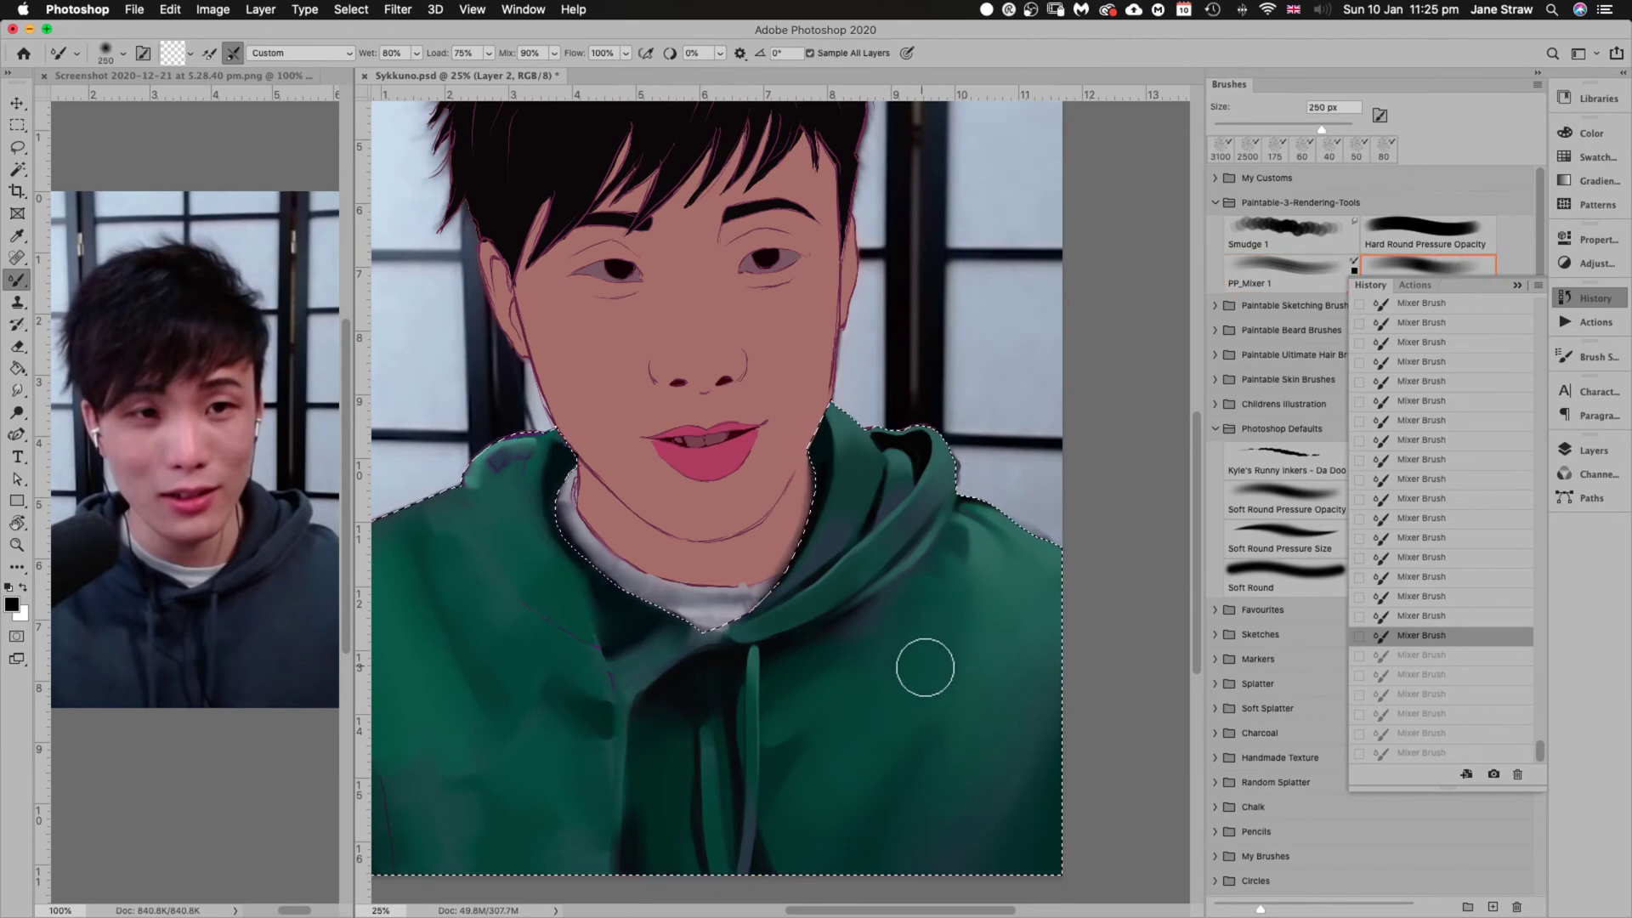
key(bracketleft)
key(bracketleft)
key(bracketleft)
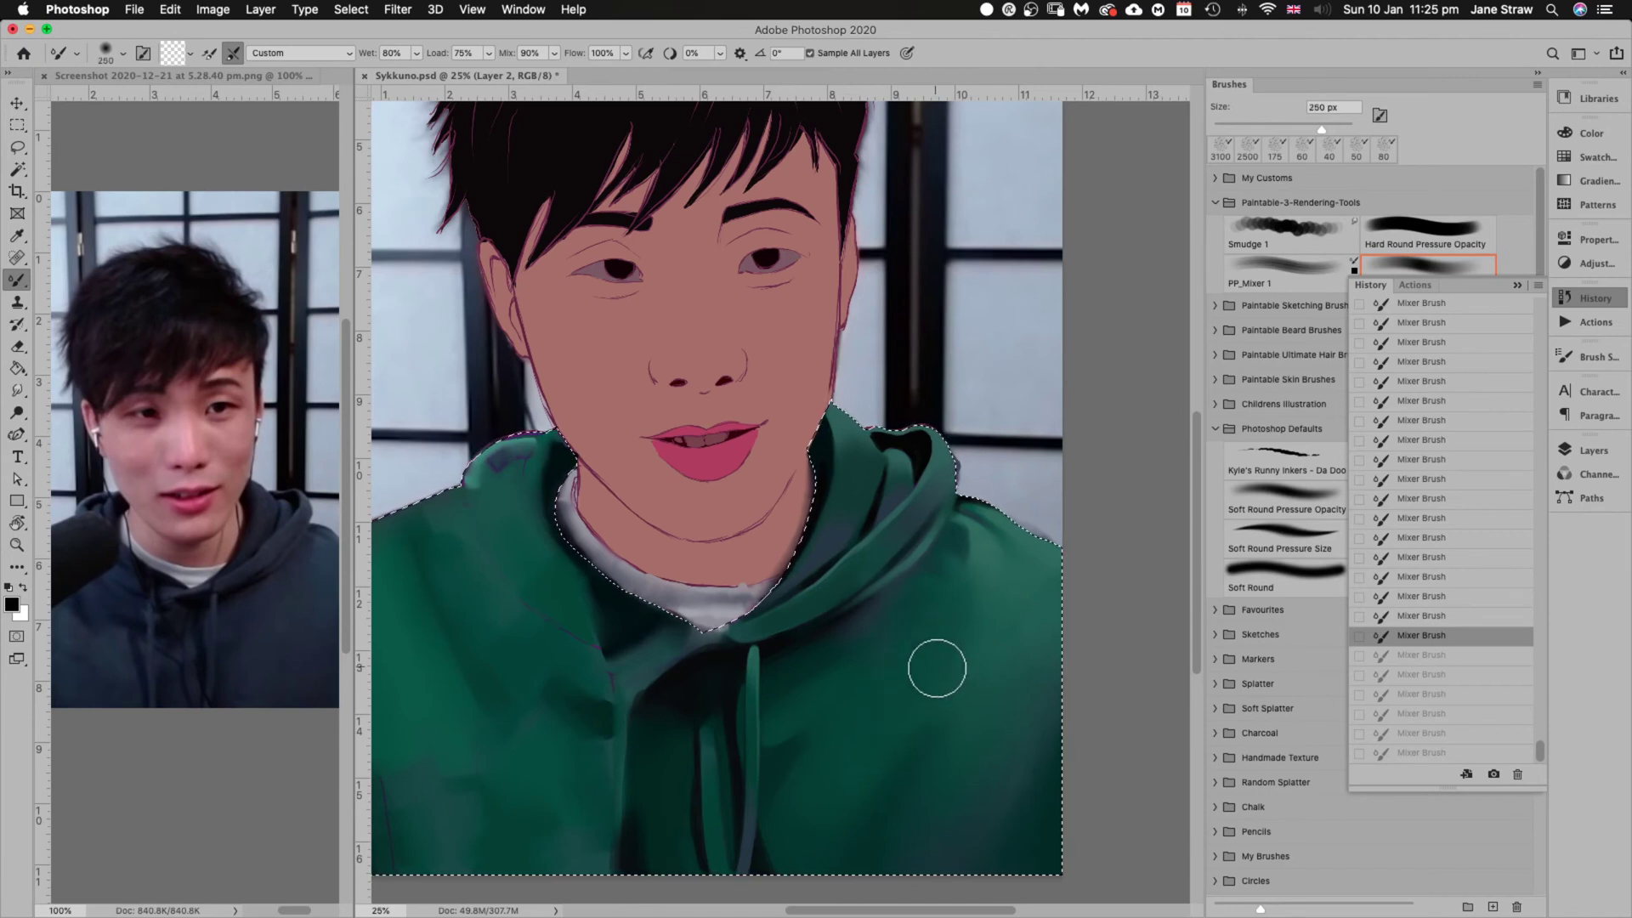
mouse_move(1009, 666)
mouse_down()
mouse_move(885, 718)
mouse_move(899, 719)
mouse_up()
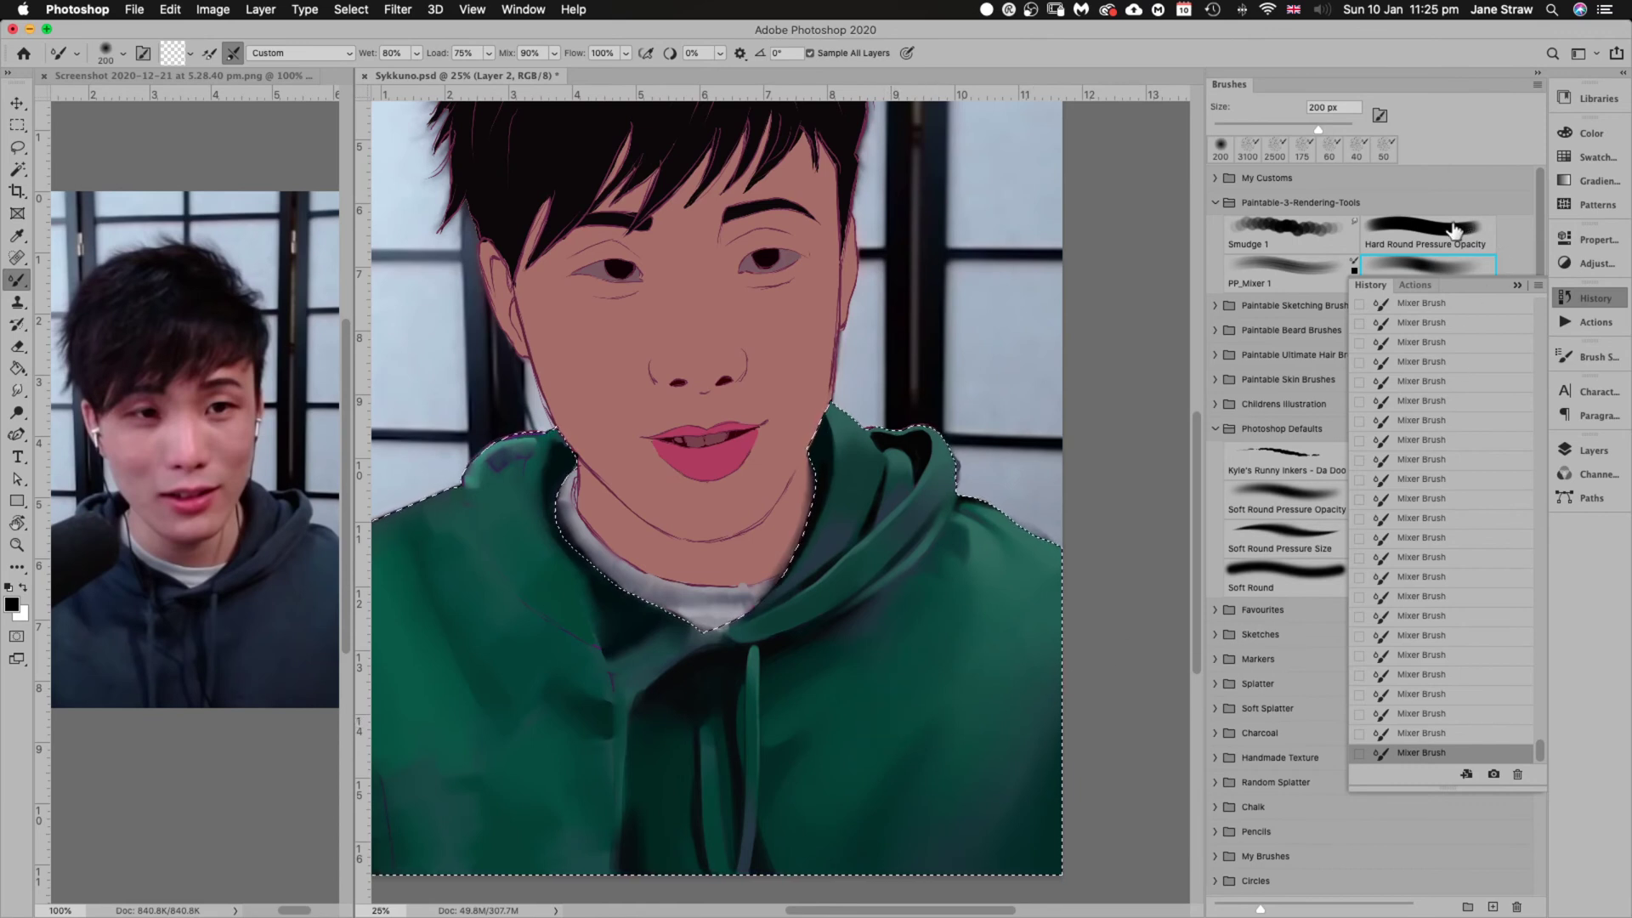
click(1451, 259)
key(bracketright)
key(bracketright)
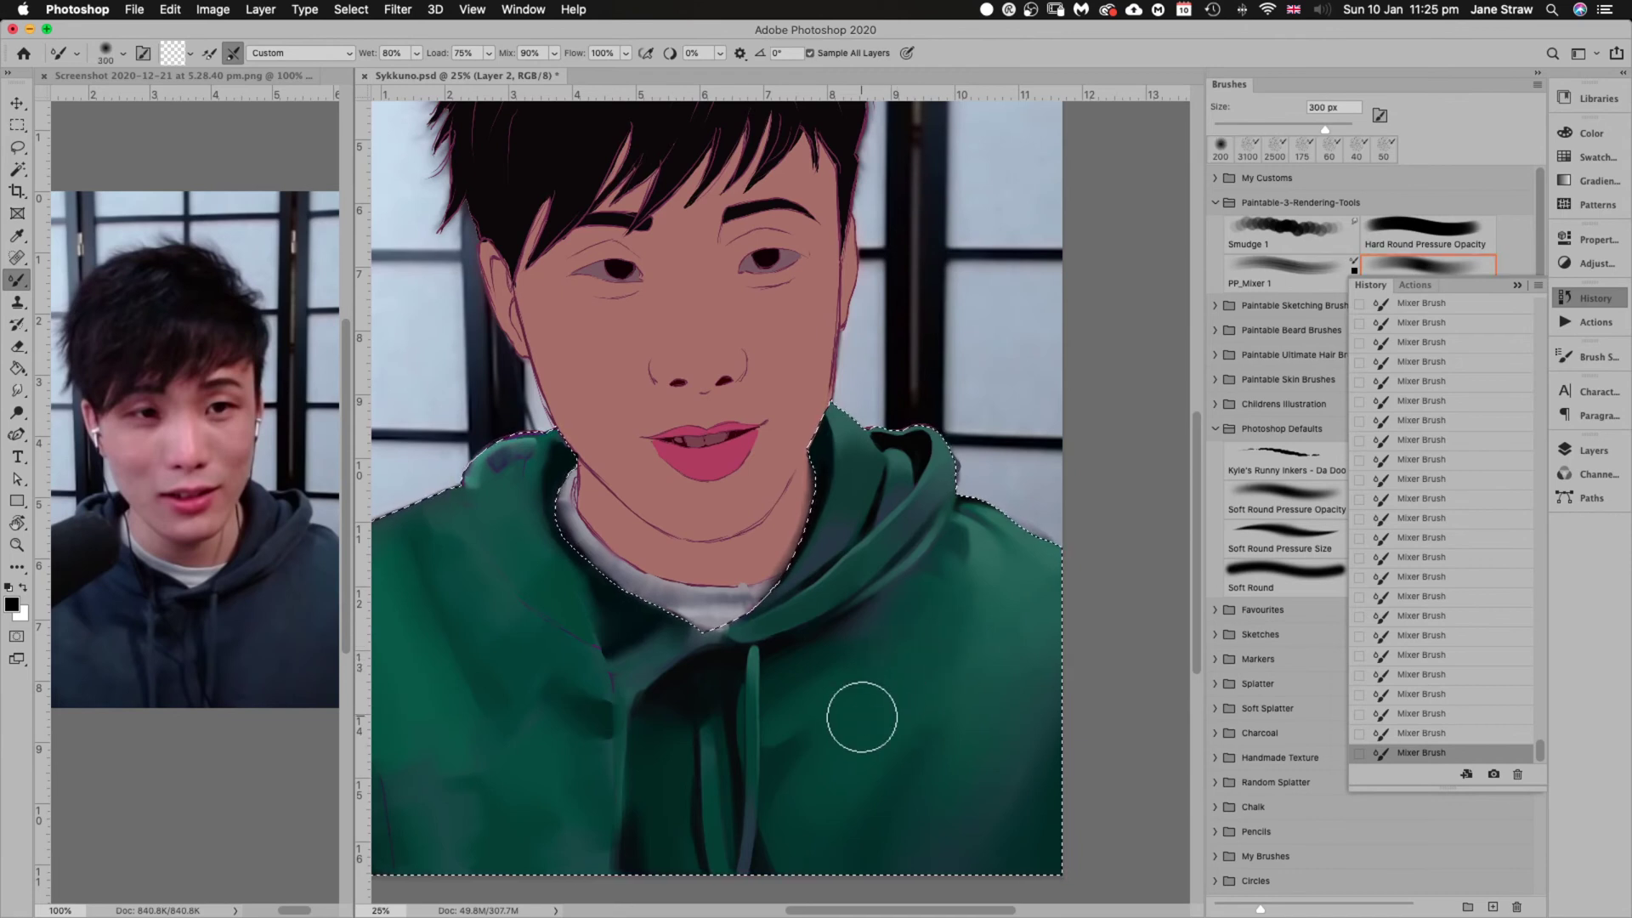
Switch from the Mixer Brush to the regular Brush with Hard Round Pressure Opacity and set its size to 200 px
right_click(15, 290)
click(64, 277)
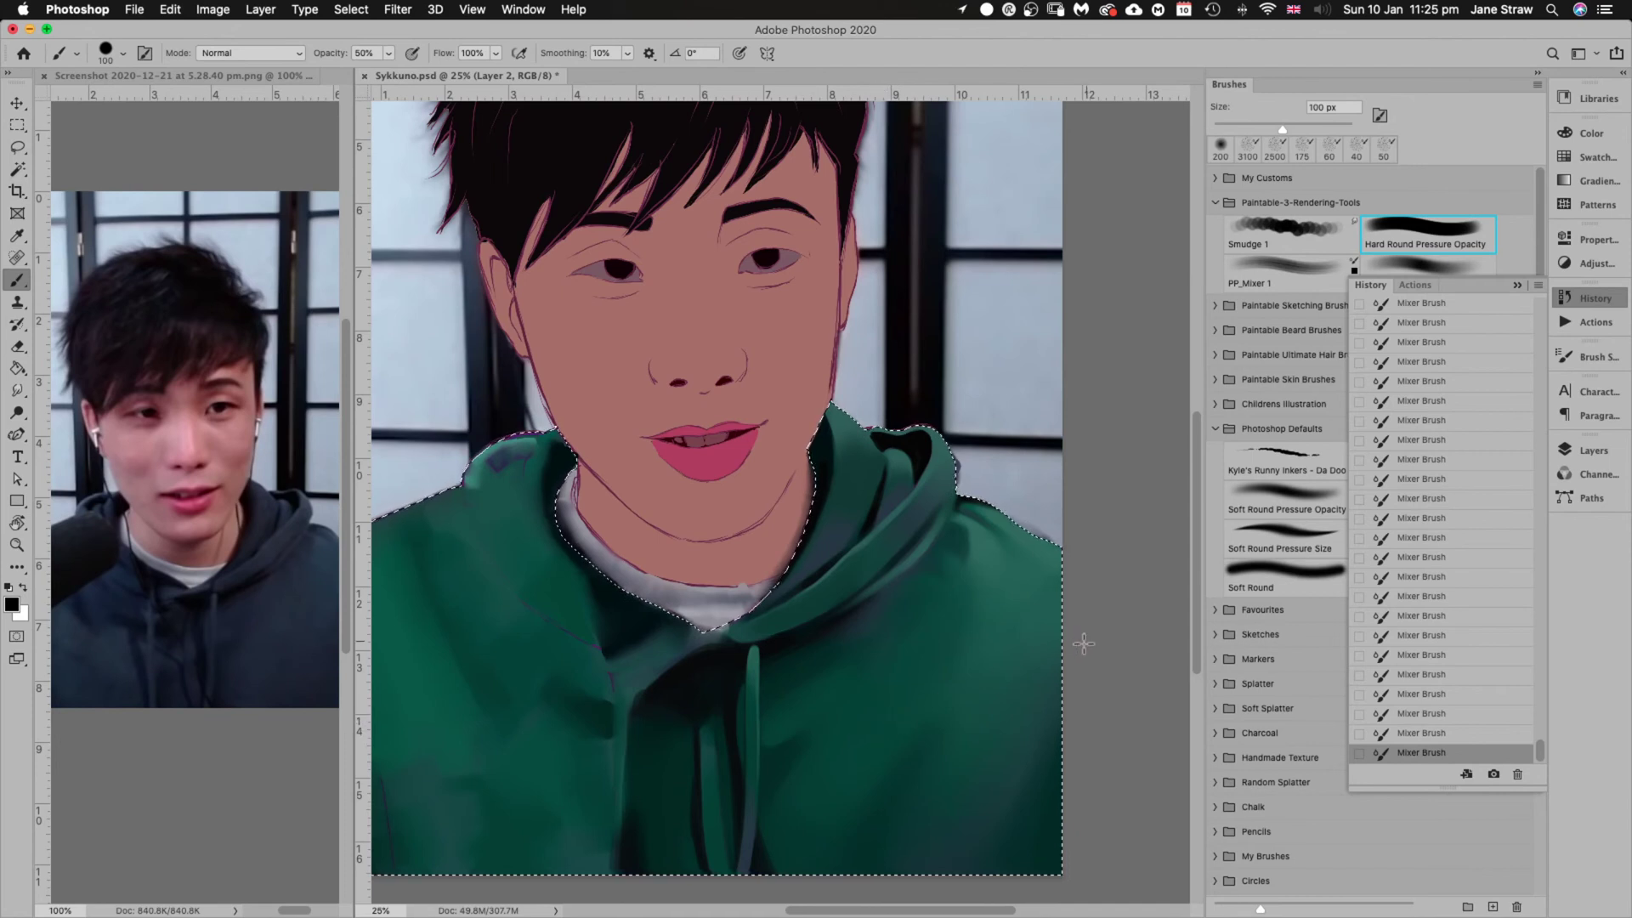
key(bracketright)
key(bracketright)
key(bracketright)
key(bracketright)
key(bracketright)
key(bracketright)
key(bracketright)
key(bracketright)
key(bracketright)
key(bracketright)
key(bracketleft)
key(bracketleft)
key(bracketleft)
key(bracketleft)
key(bracketleft)
key(bracketleft)
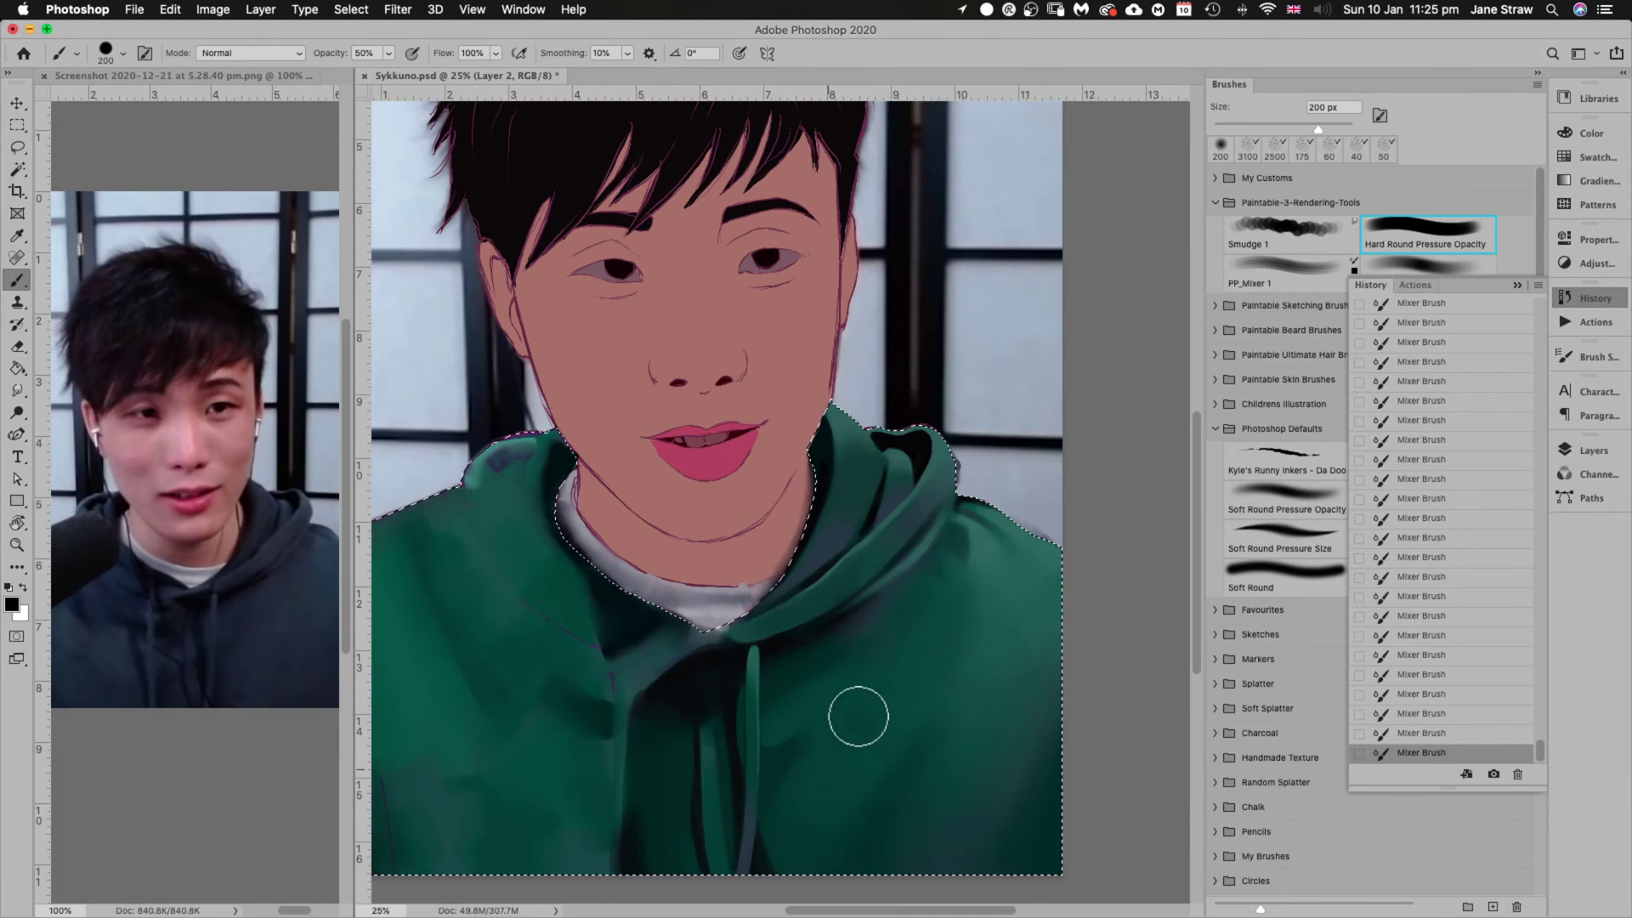
Try a black brush stroke across the lower right chest of the hoodie and undo it
mouse_move(838, 754)
mouse_down()
mouse_move(863, 807)
mouse_move(908, 801)
mouse_up()
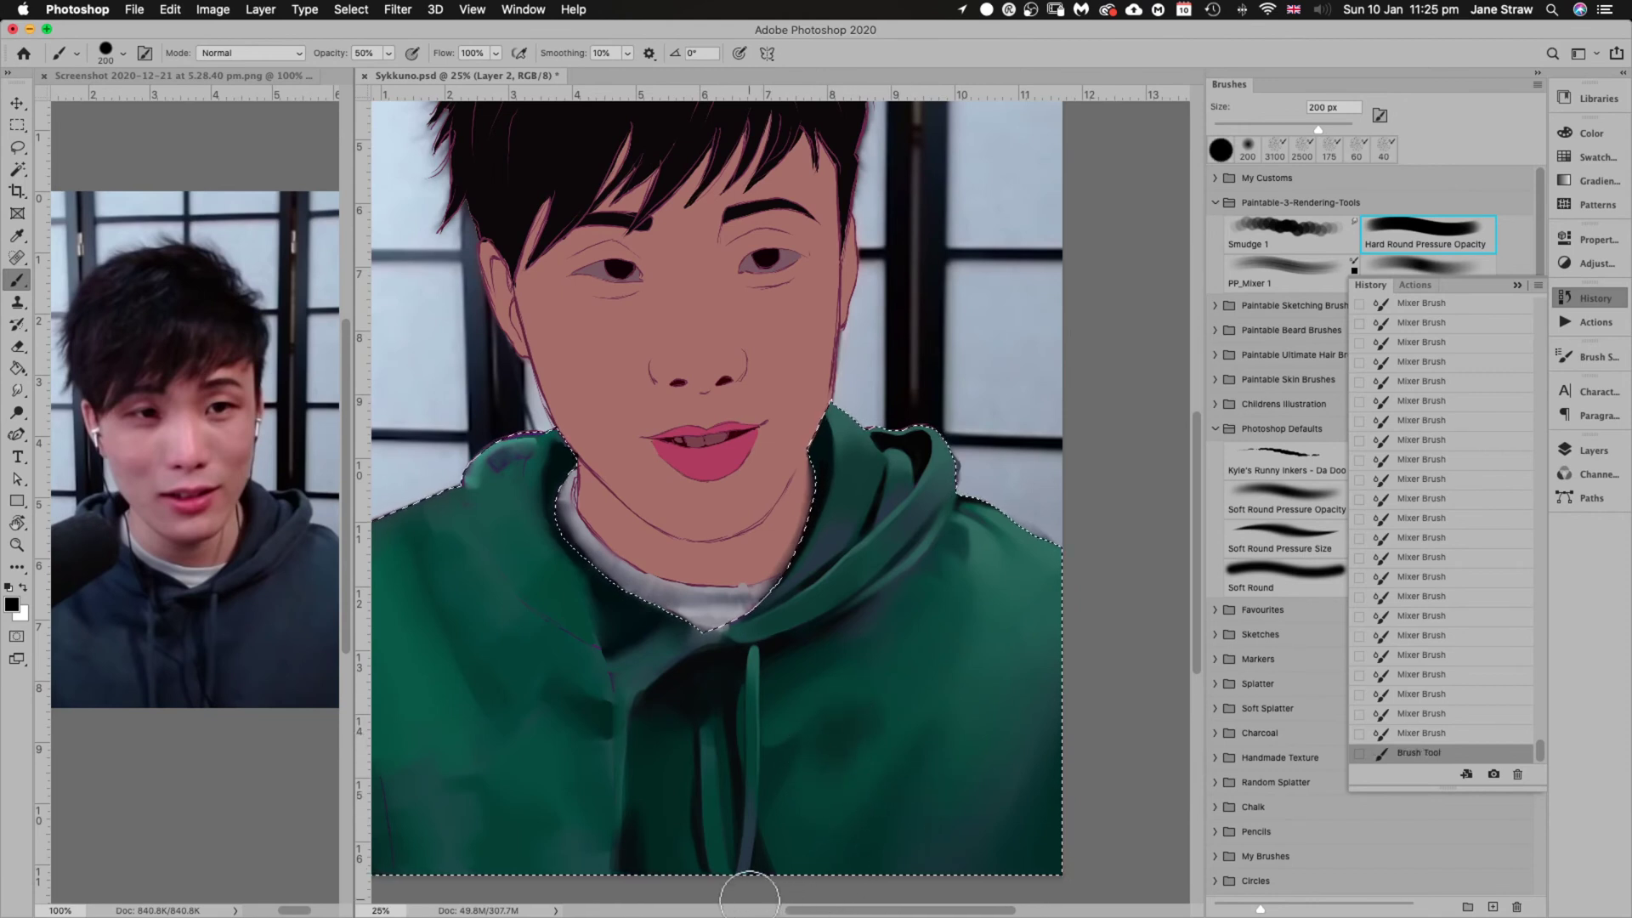
key(super+z)
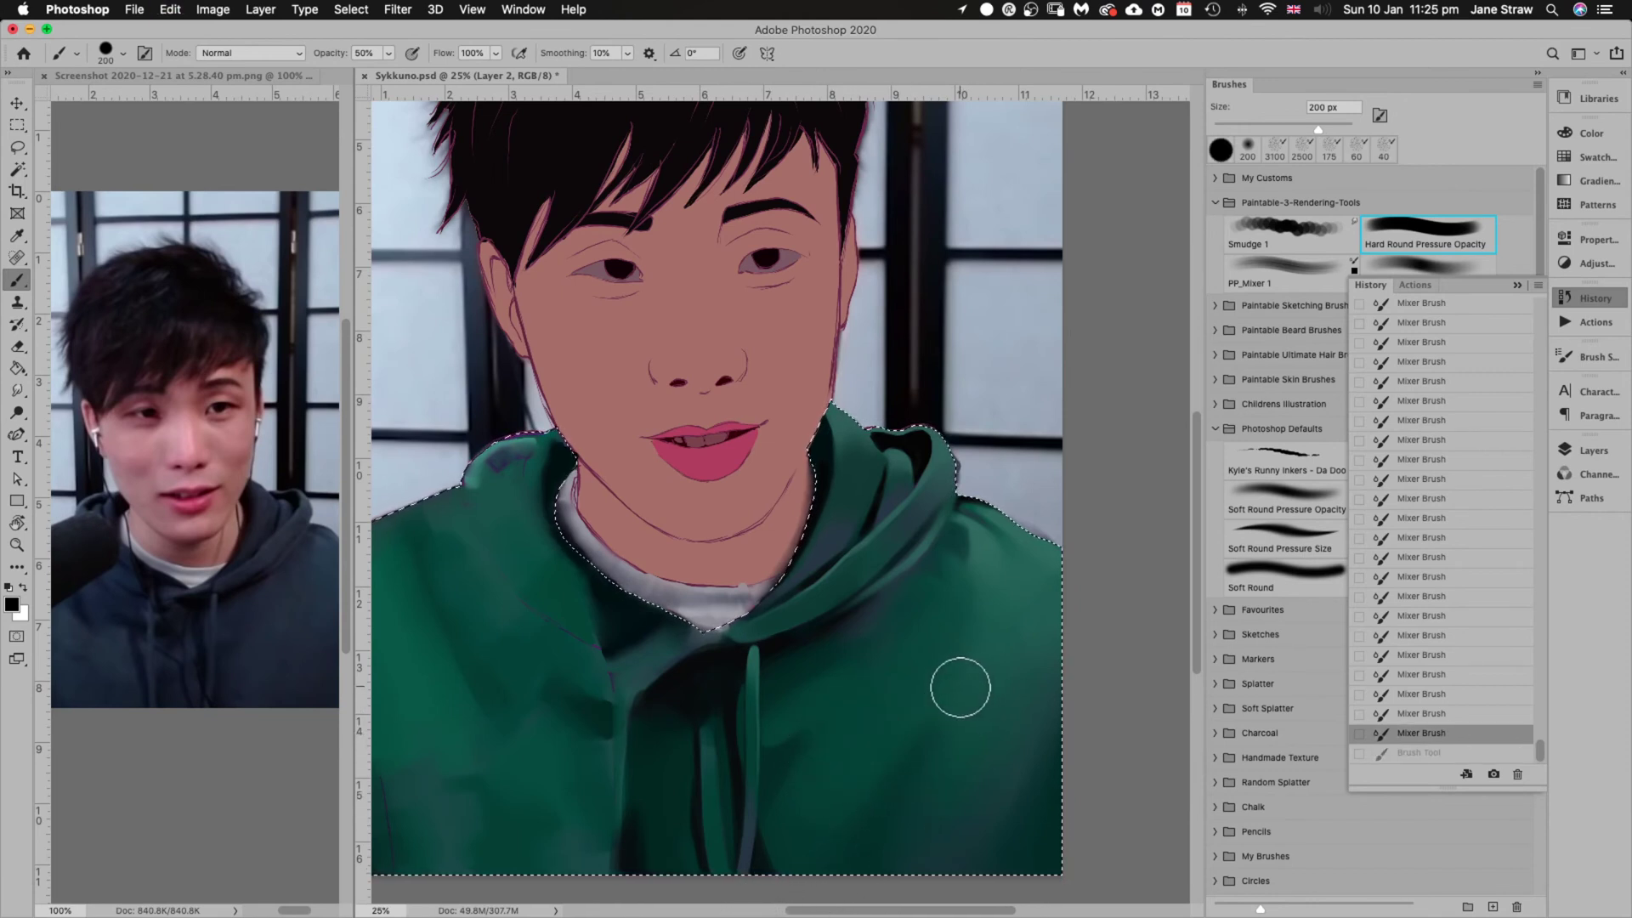
key(super+shift+z)
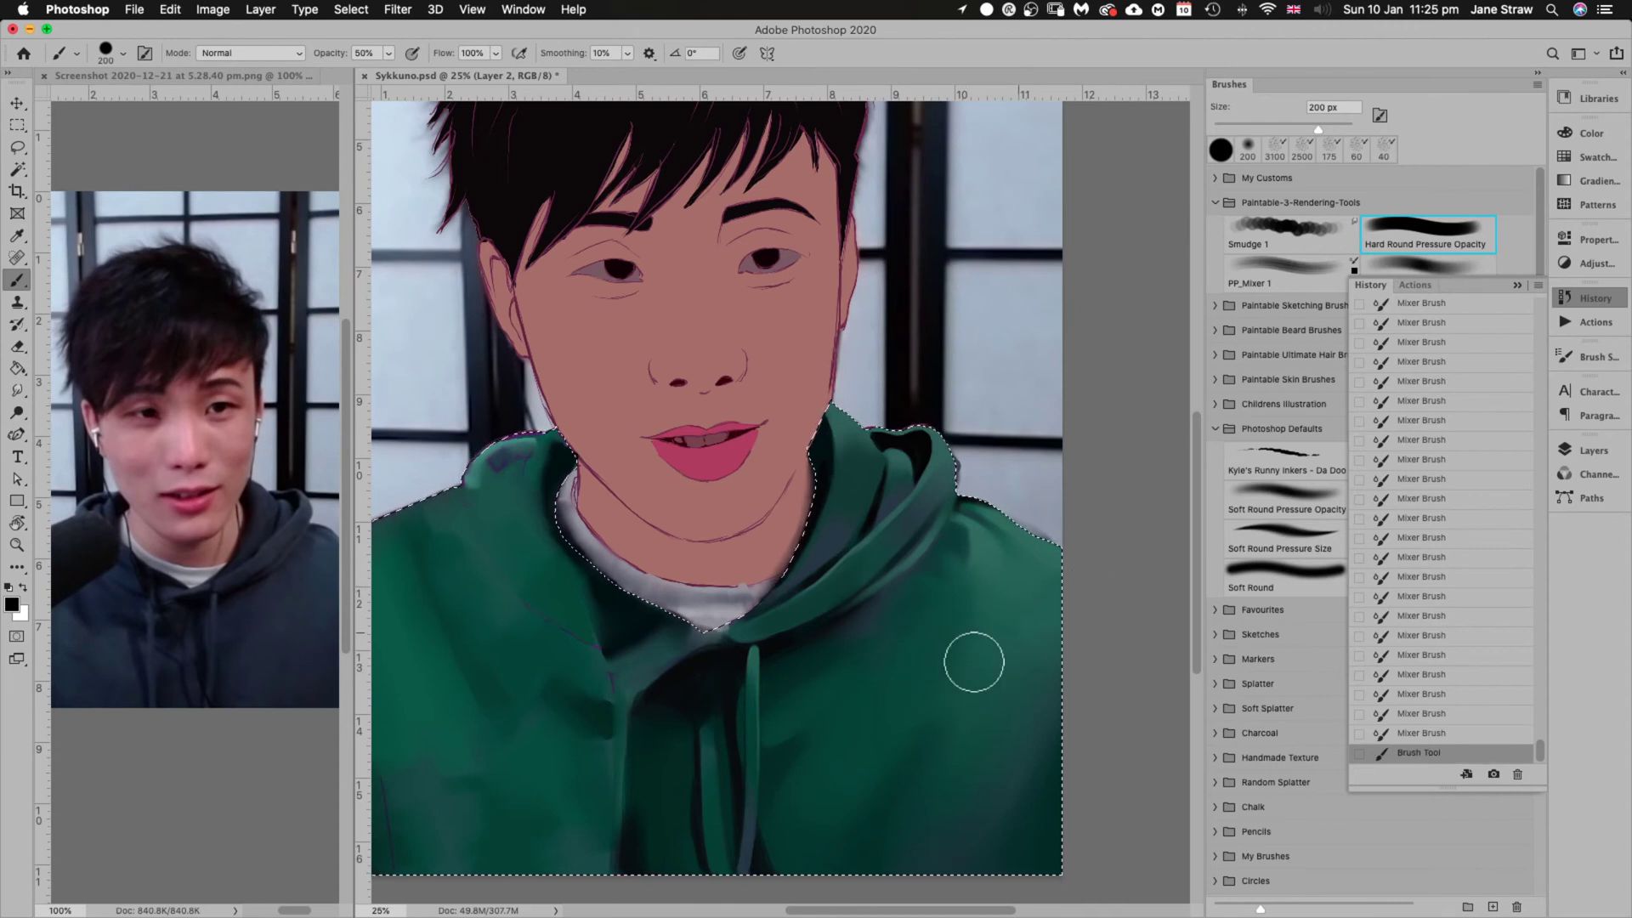
Sample the dark green from the hoodie's right chest and paint over its uneven patches at 200 px and 50% opacity
key(i)
click(877, 729)
key(b)
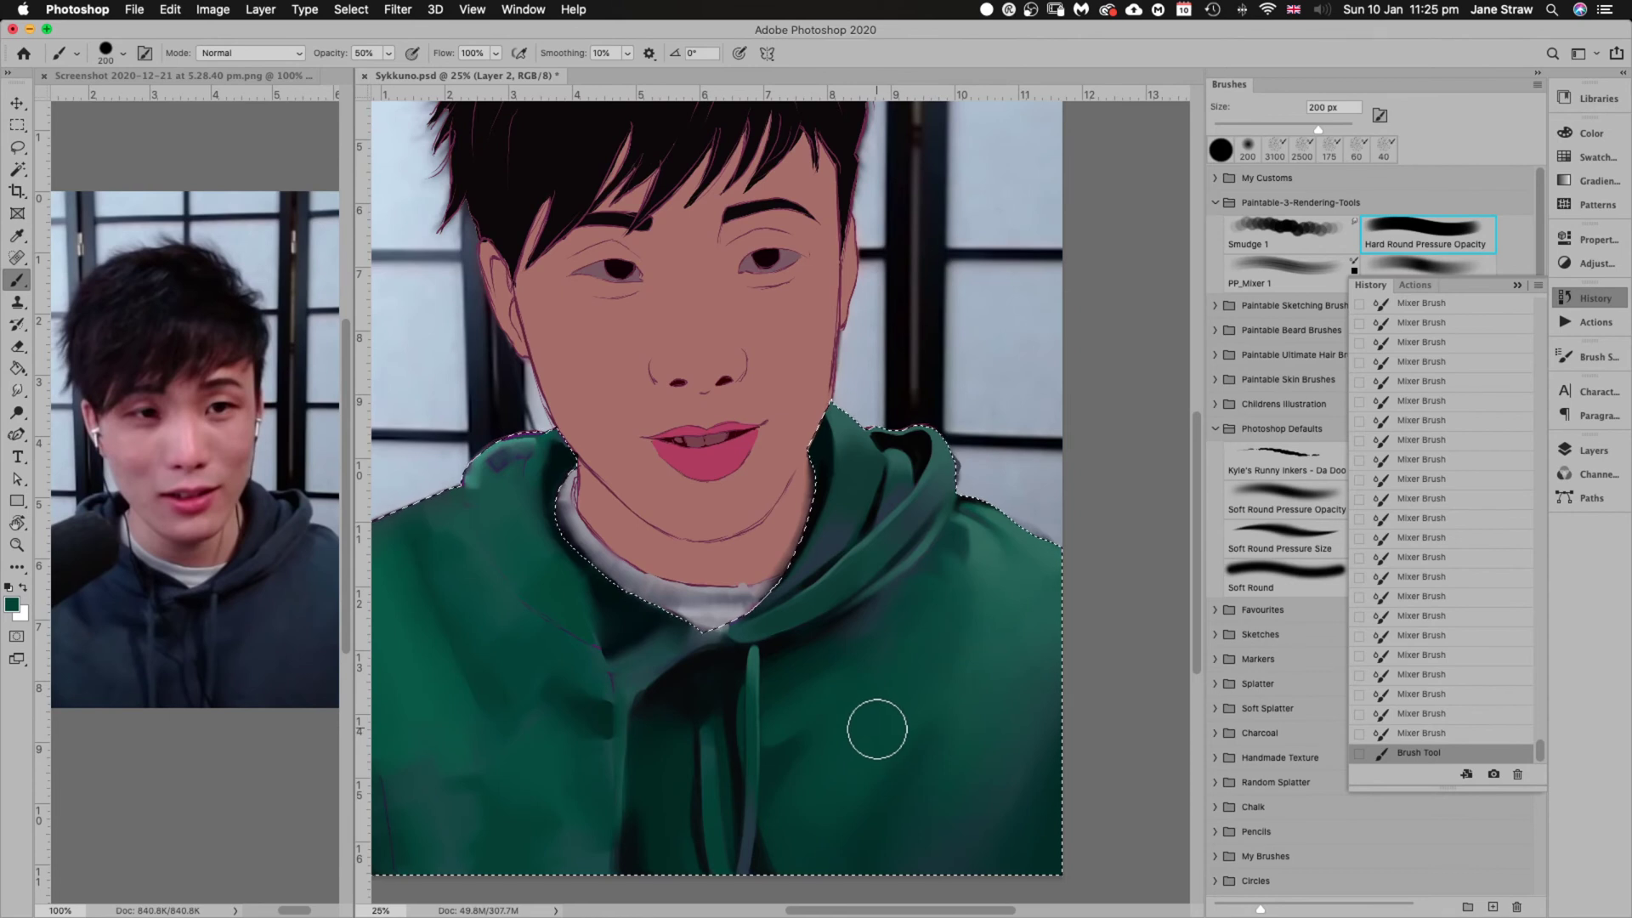
mouse_move(950, 639)
mouse_down()
mouse_move(853, 743)
mouse_move(920, 683)
mouse_move(867, 762)
mouse_move(909, 672)
mouse_move(901, 726)
mouse_move(888, 696)
mouse_move(934, 705)
mouse_move(897, 767)
mouse_move(940, 714)
mouse_move(932, 797)
mouse_move(961, 699)
mouse_move(934, 794)
mouse_move(923, 759)
mouse_move(954, 708)
mouse_move(981, 810)
mouse_up()
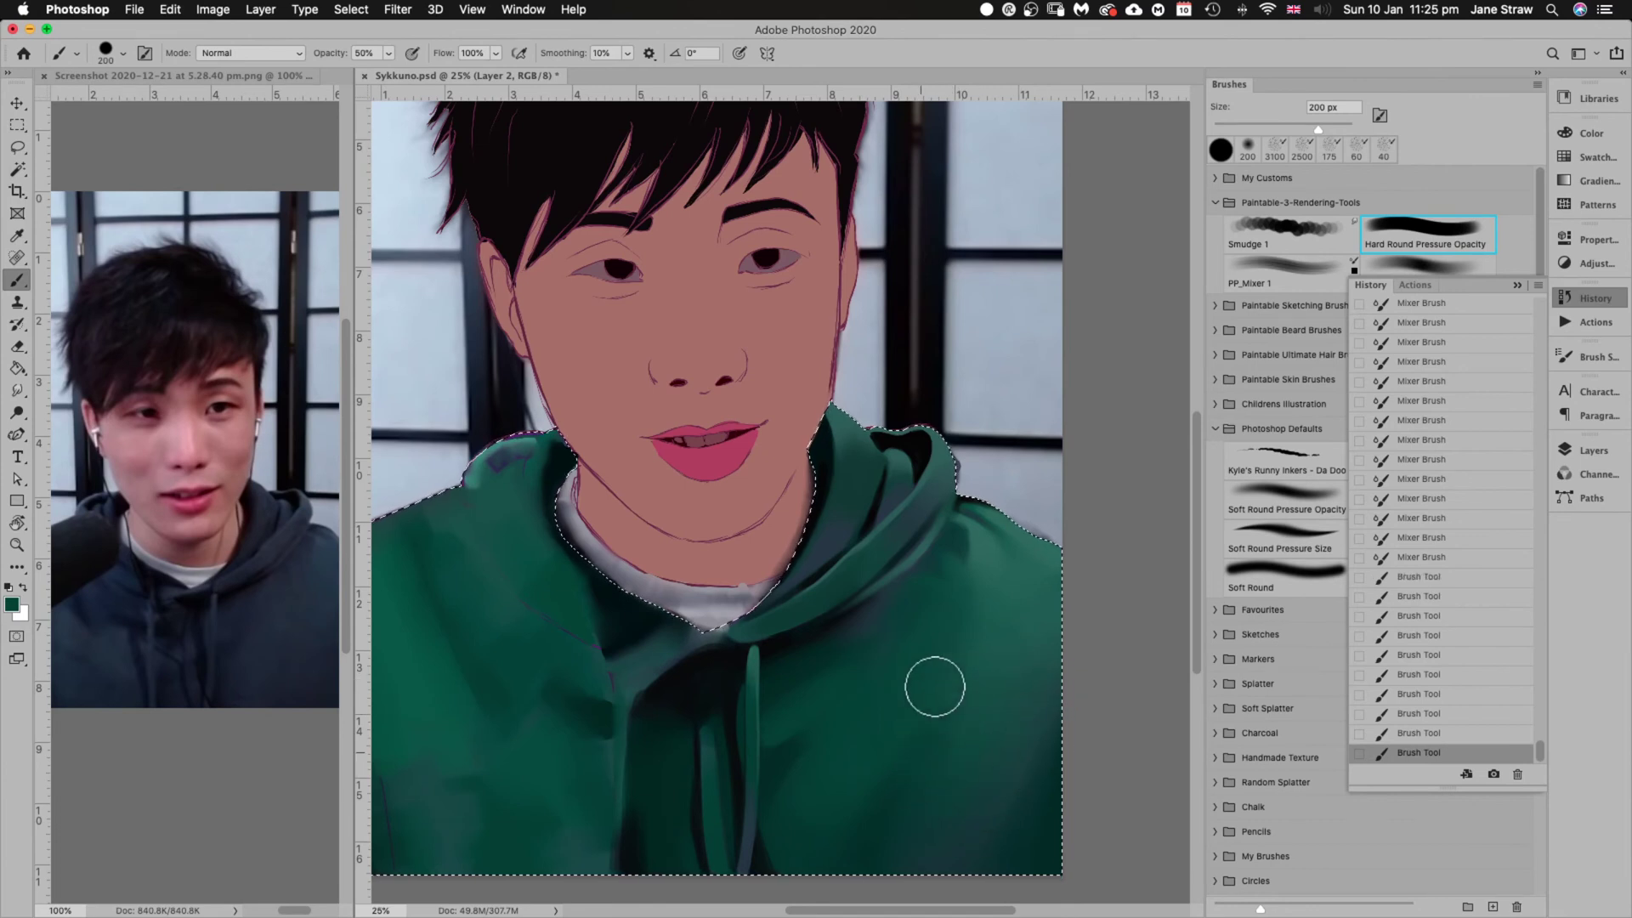
mouse_move(984, 601)
mouse_down()
mouse_move(922, 641)
mouse_move(877, 725)
mouse_move(940, 621)
mouse_move(819, 695)
mouse_move(931, 610)
mouse_move(771, 750)
mouse_move(987, 644)
mouse_move(972, 618)
mouse_move(868, 677)
mouse_move(810, 785)
mouse_move(905, 637)
mouse_move(823, 832)
mouse_move(1034, 658)
mouse_move(932, 643)
mouse_move(887, 773)
mouse_move(947, 686)
mouse_move(866, 822)
mouse_move(946, 625)
mouse_move(969, 703)
mouse_up()
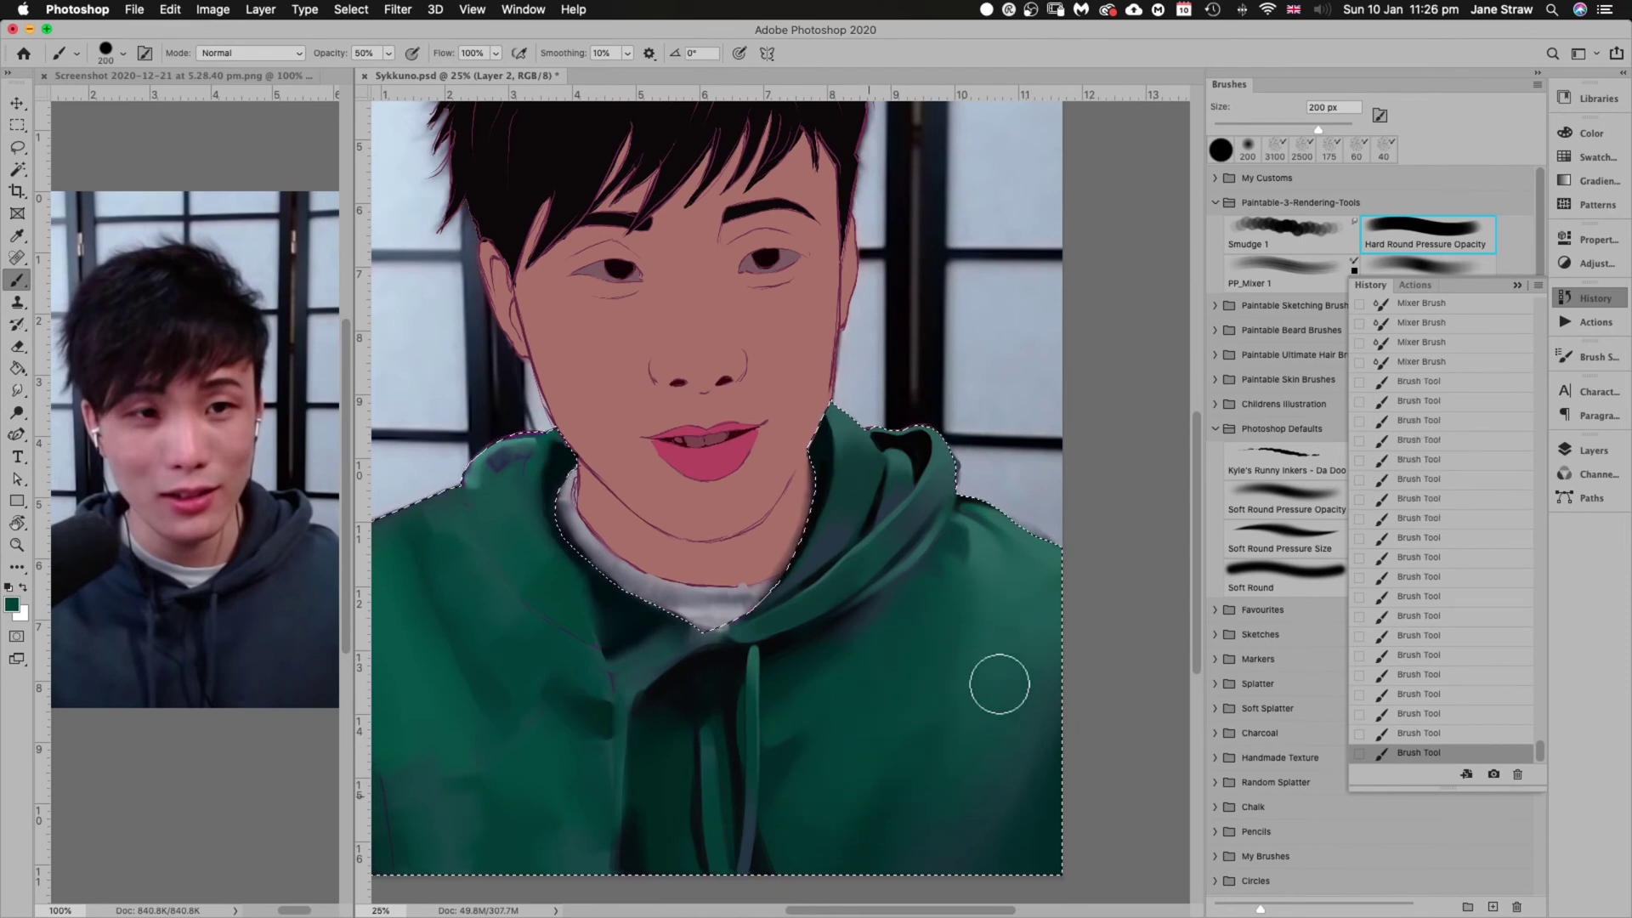
Reduce the brush to 175 px and paint sampled green from below the hood's edge down toward the drawstring
key(bracketleft)
key(bracketleft)
key(bracketleft)
key(bracketleft)
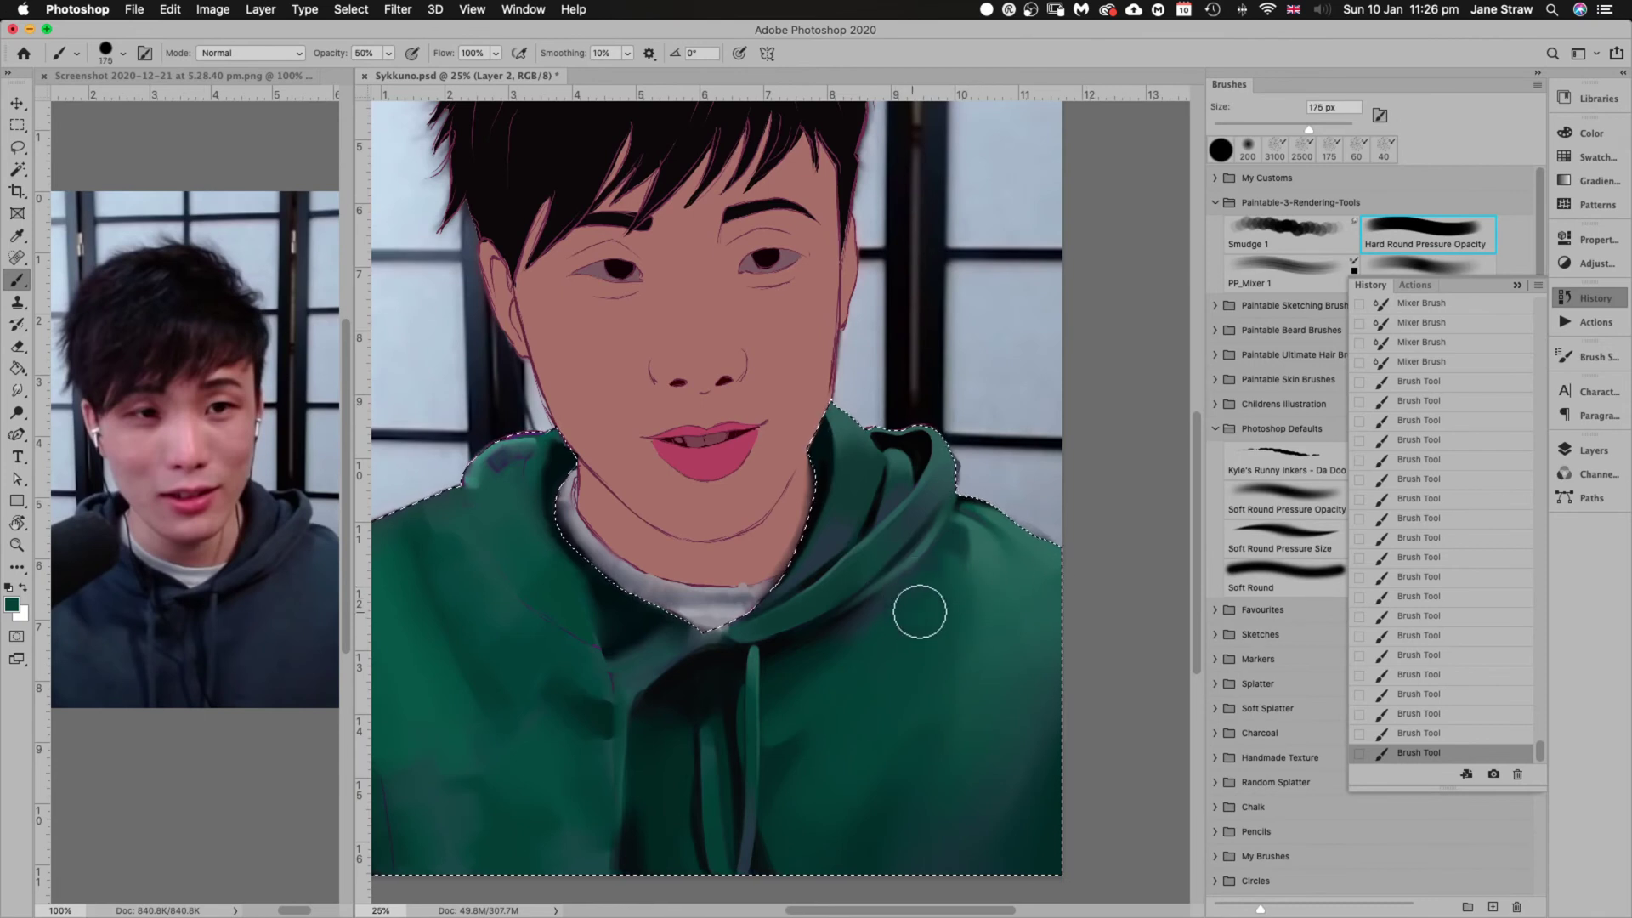
mouse_move(900, 612)
mouse_down()
mouse_move(929, 590)
mouse_move(815, 724)
mouse_up()
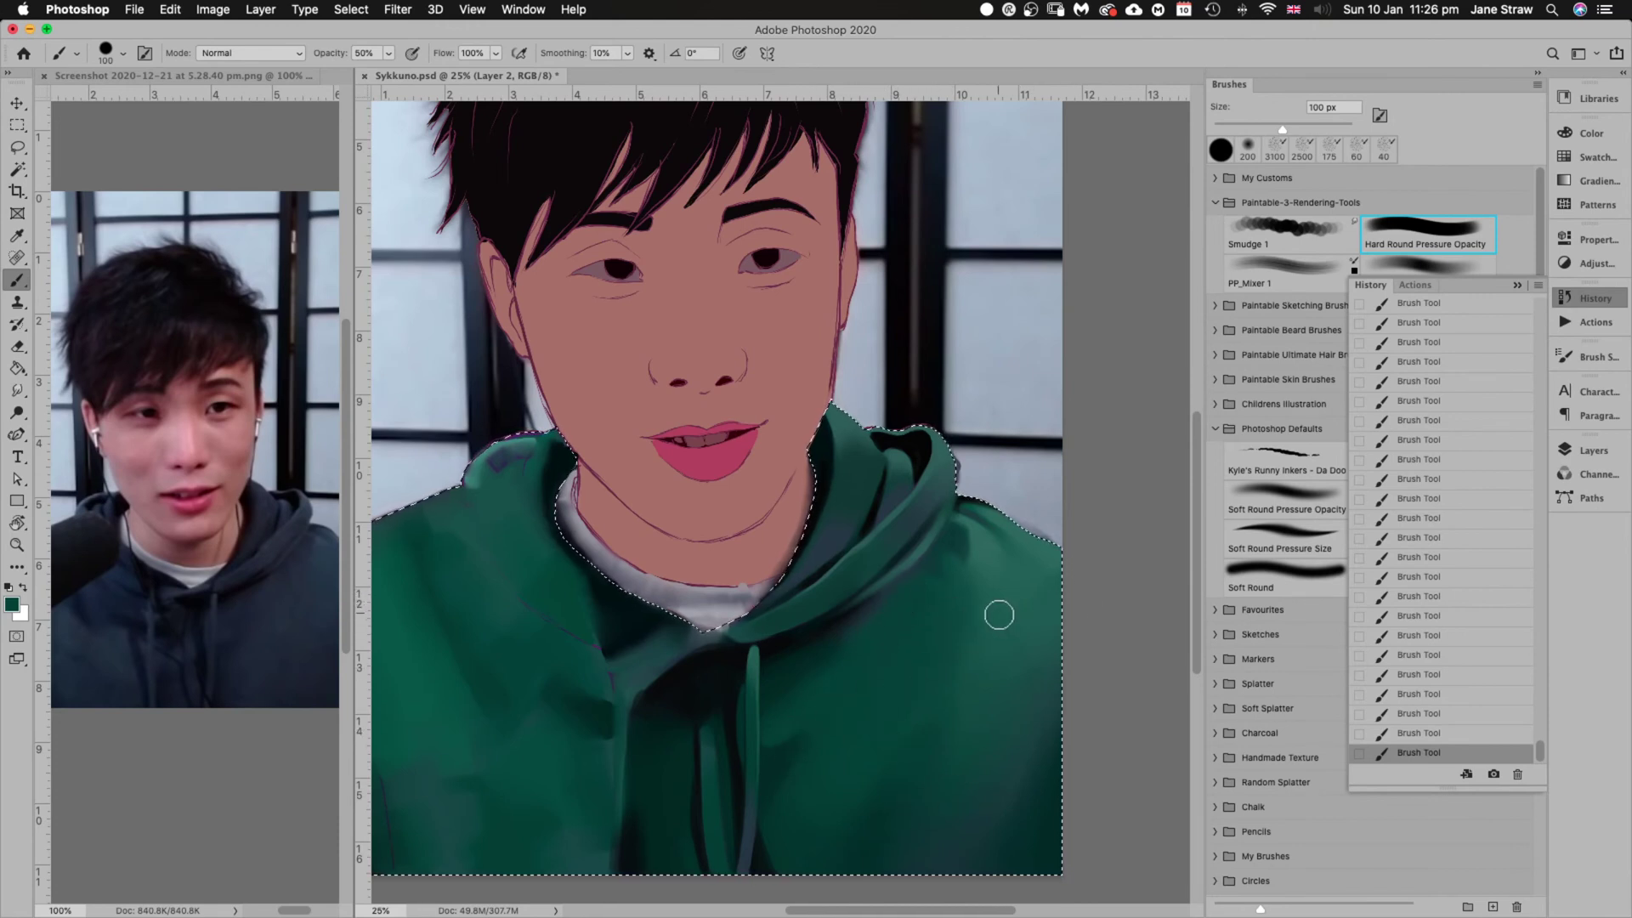
Review the whole portrait and browse the older mixer brush states in the history to compare the hoodie's shading
key(super+minus)
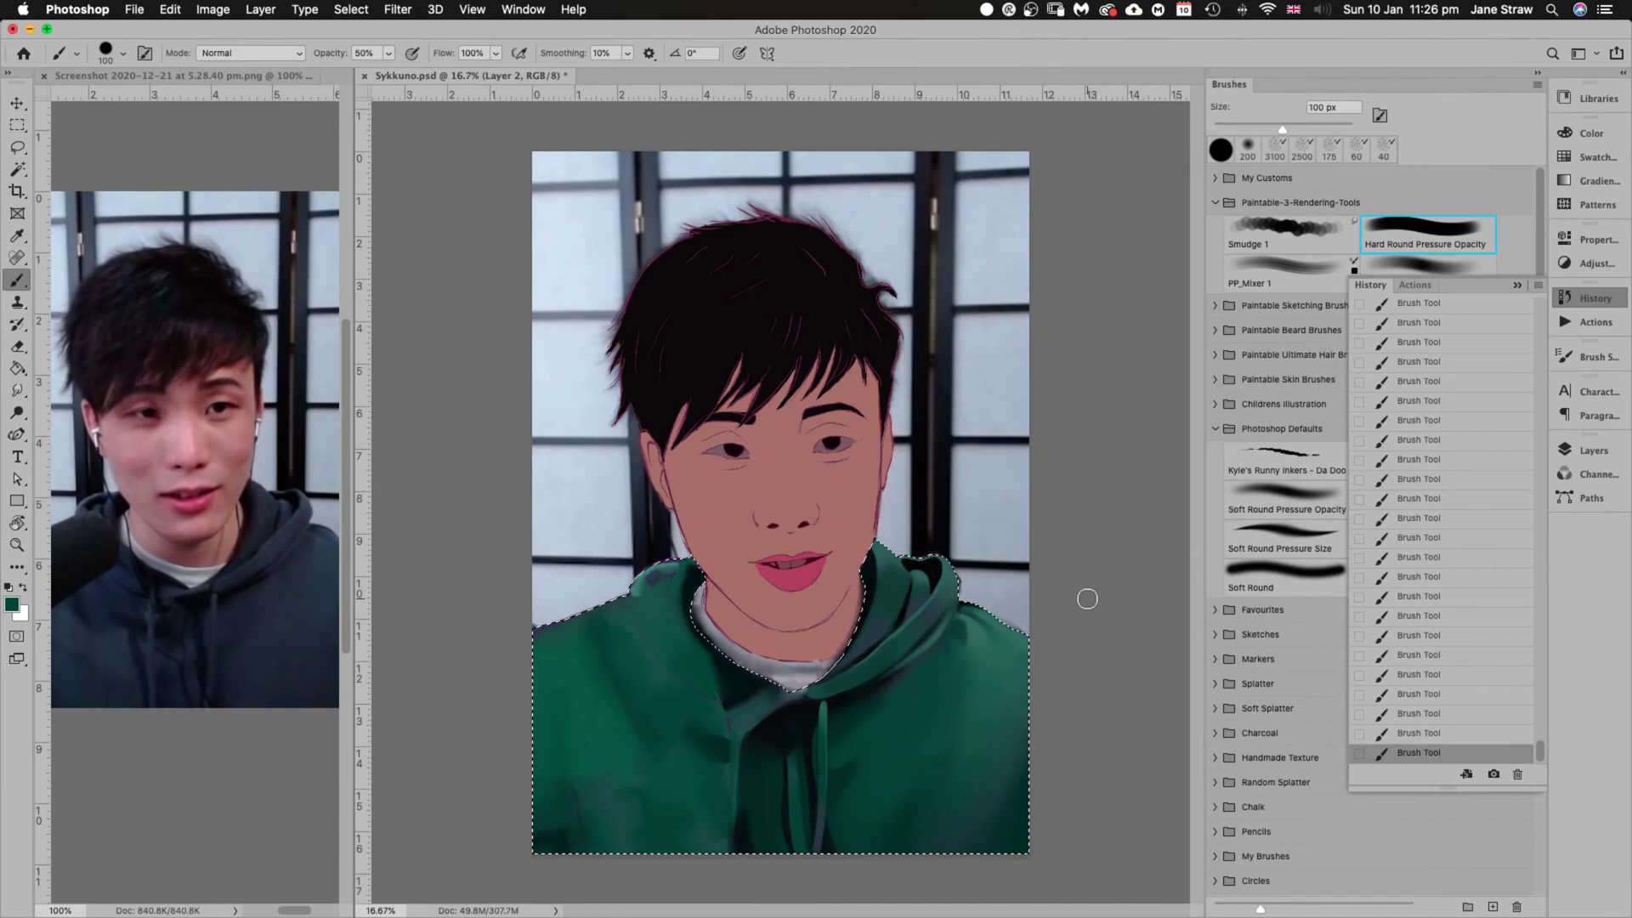
click(1454, 440)
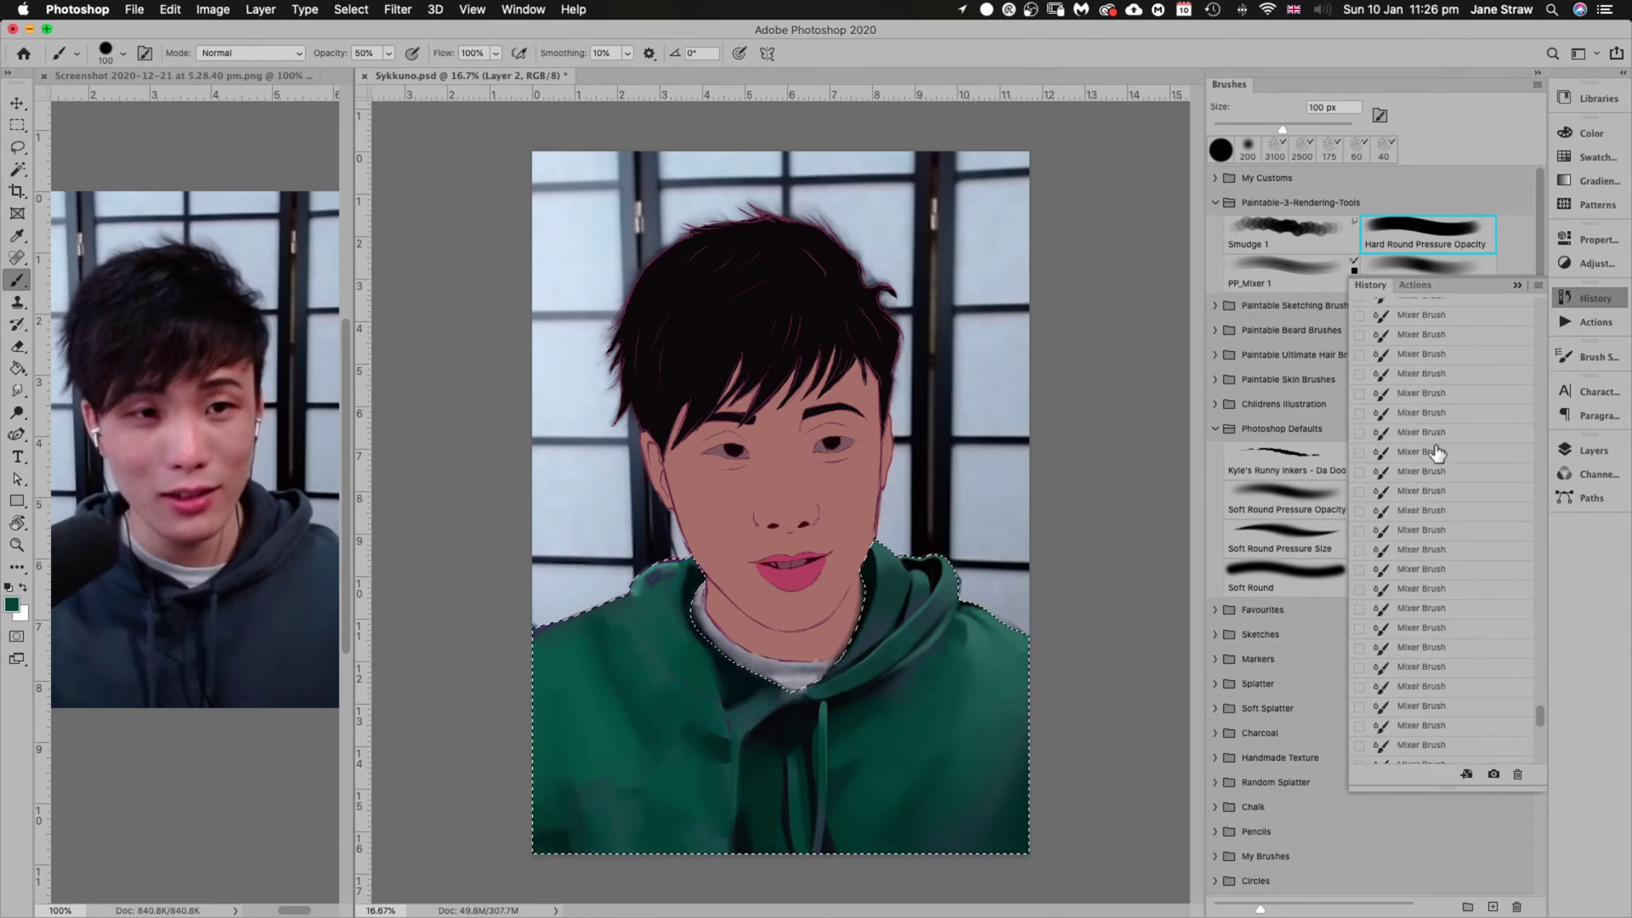
click(1435, 531)
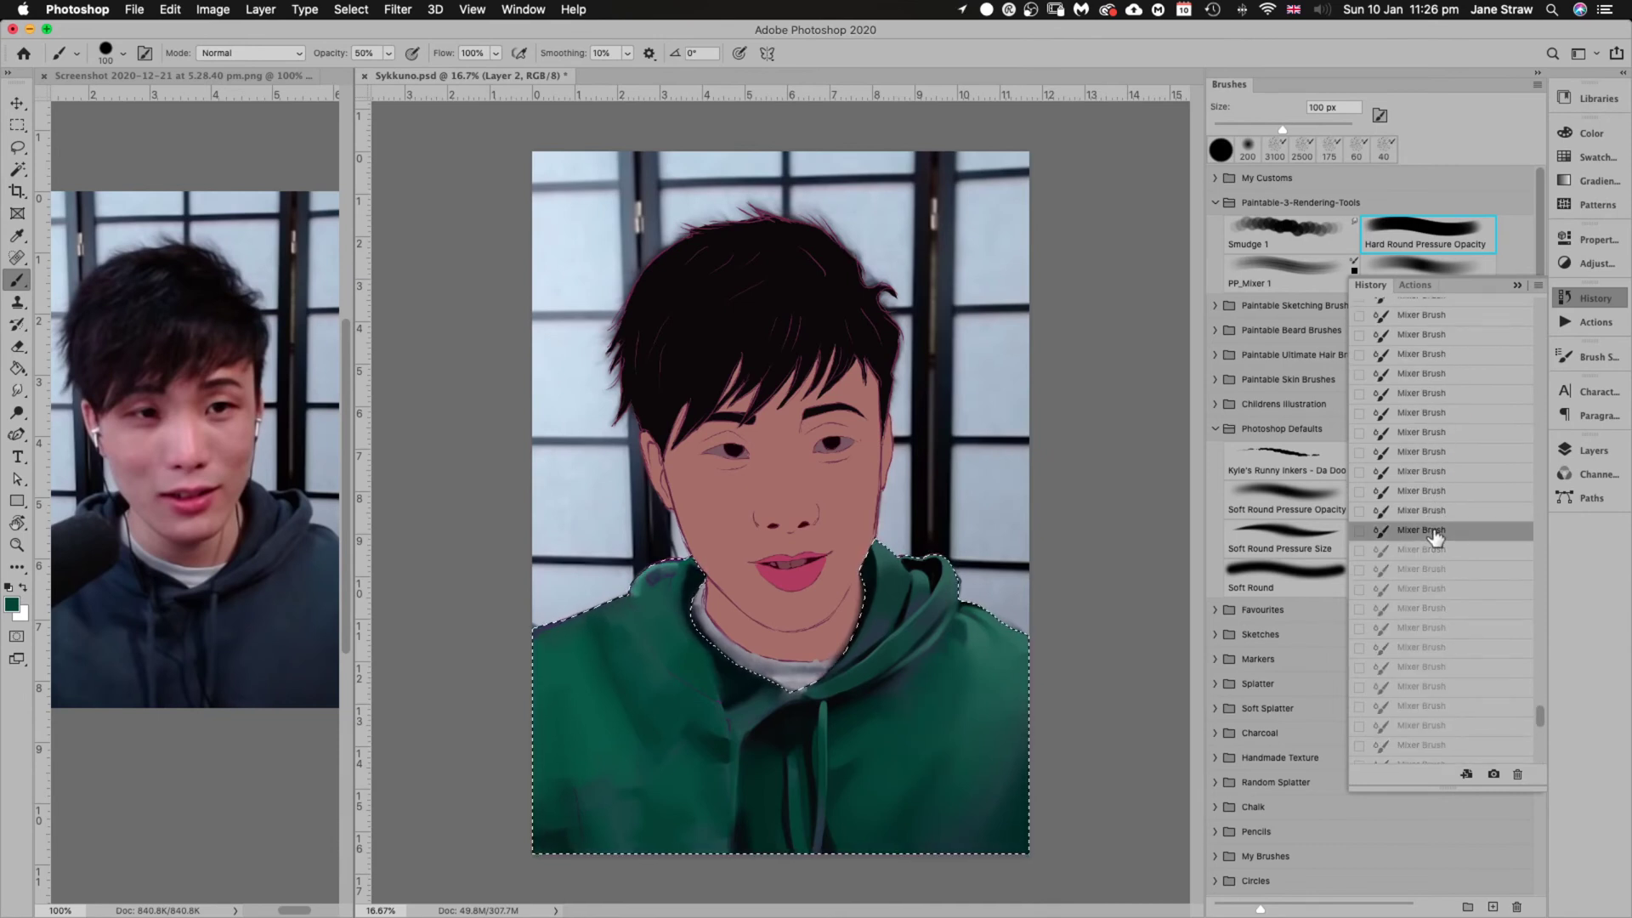
key(super+shift+z)
key(super+shift+z)
key(super+shift+z)
key(super+shift+z)
key(super+shift+z)
key(super+shift+z)
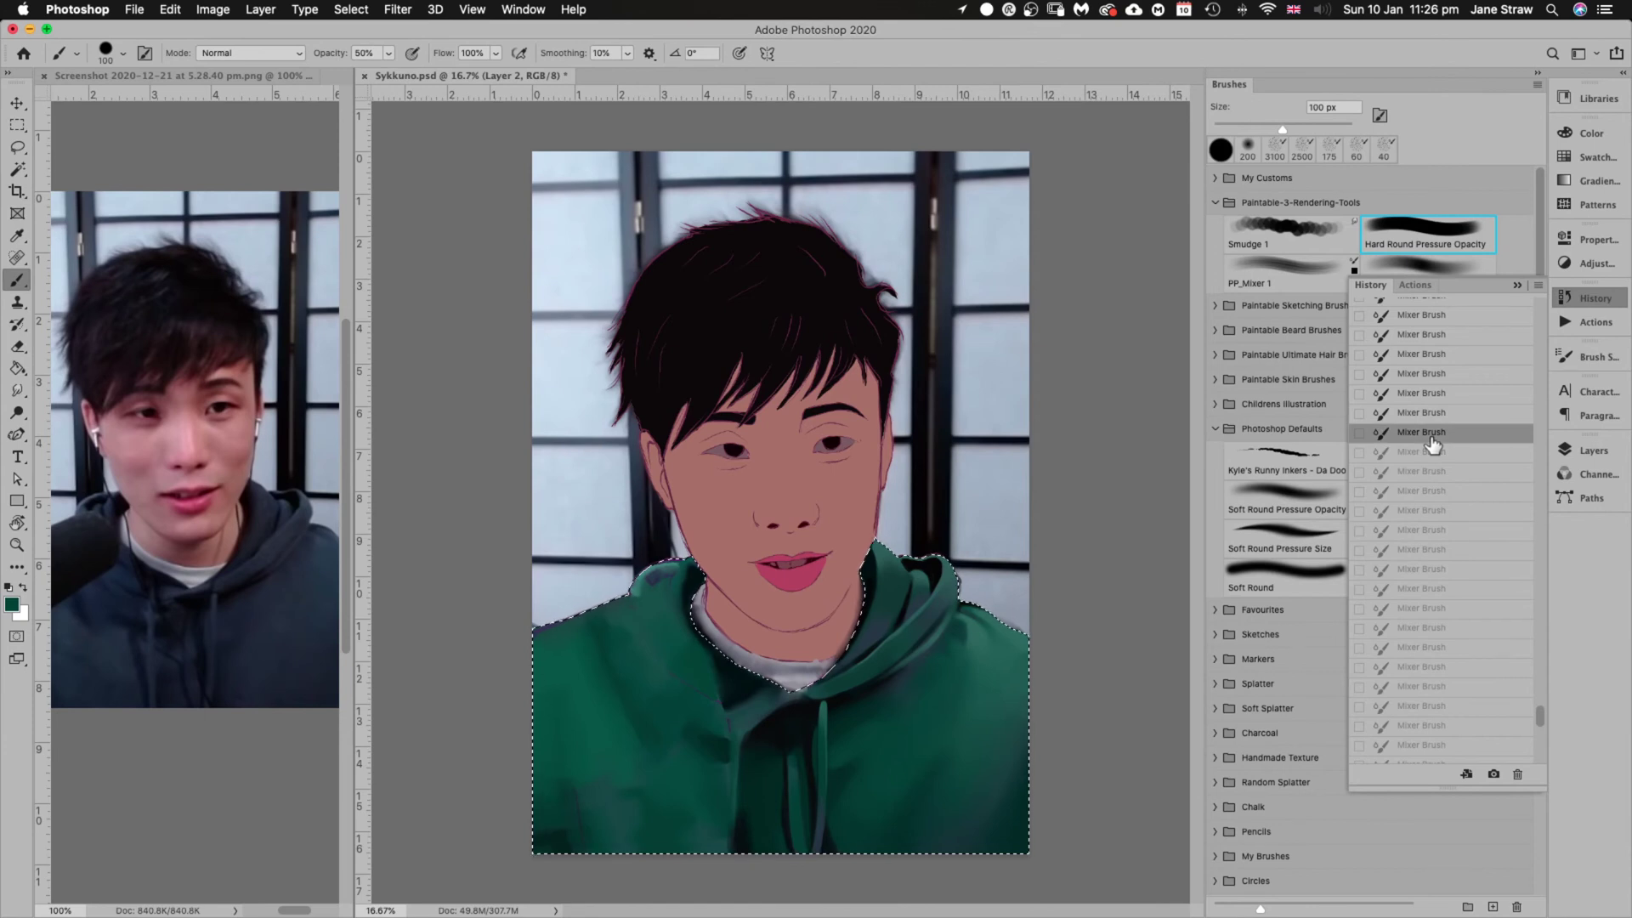
key(super+shift+z)
key(super+shift+z)
key(super+shift+z)
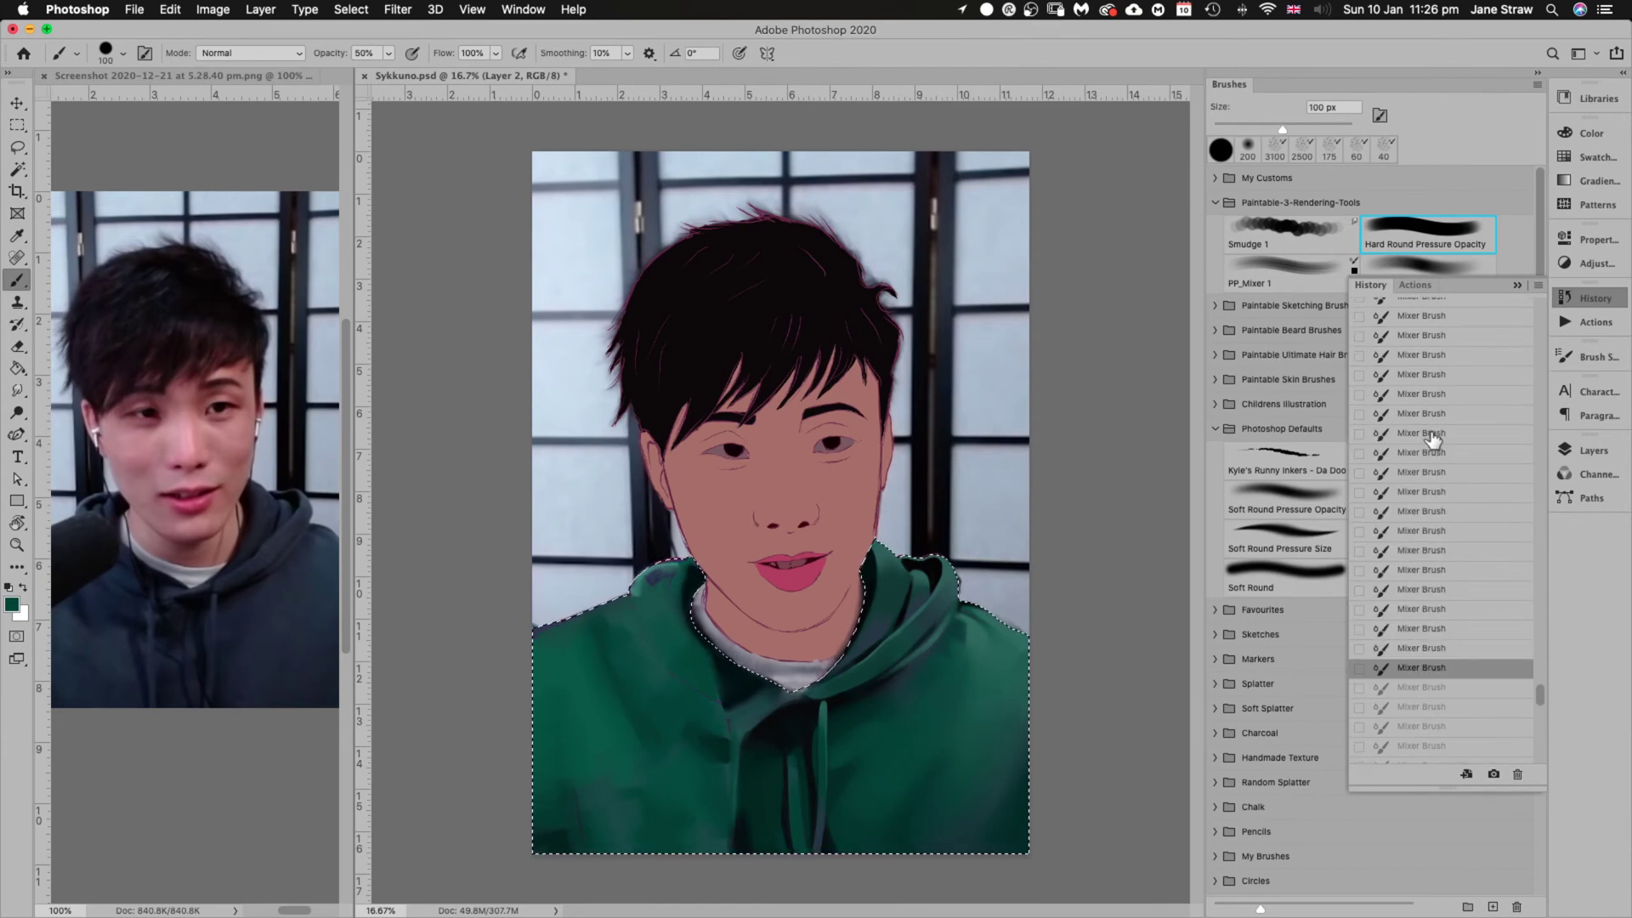
key(super+shift+z)
key(super+shift+z)
scroll(1434, 438, up, 5)
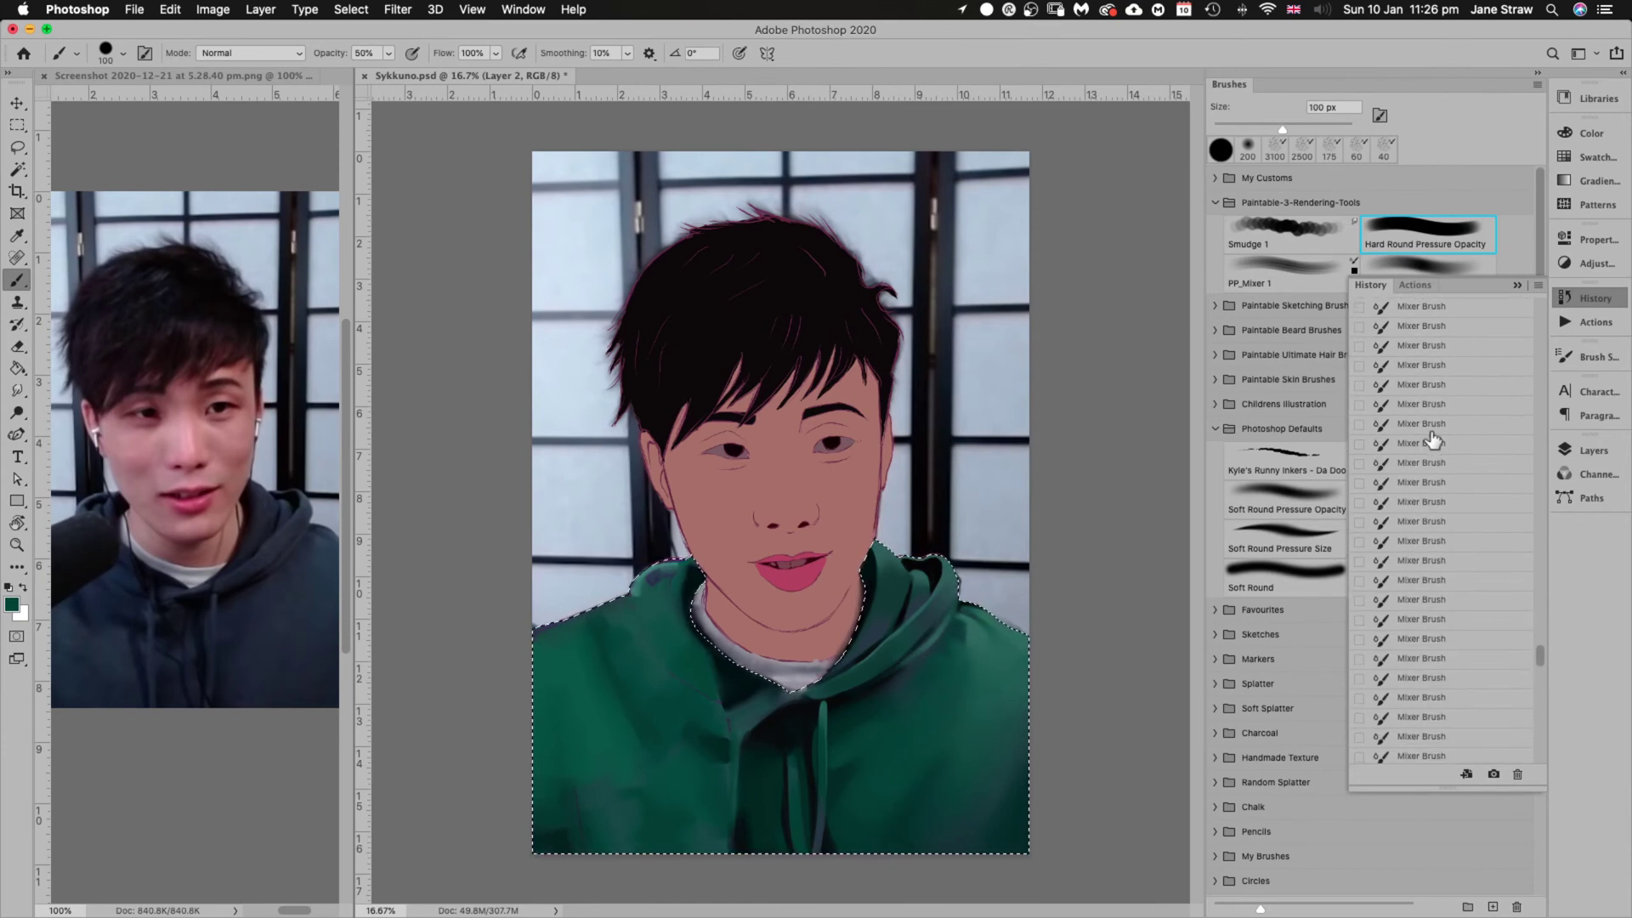
scroll(1433, 439, down, 5)
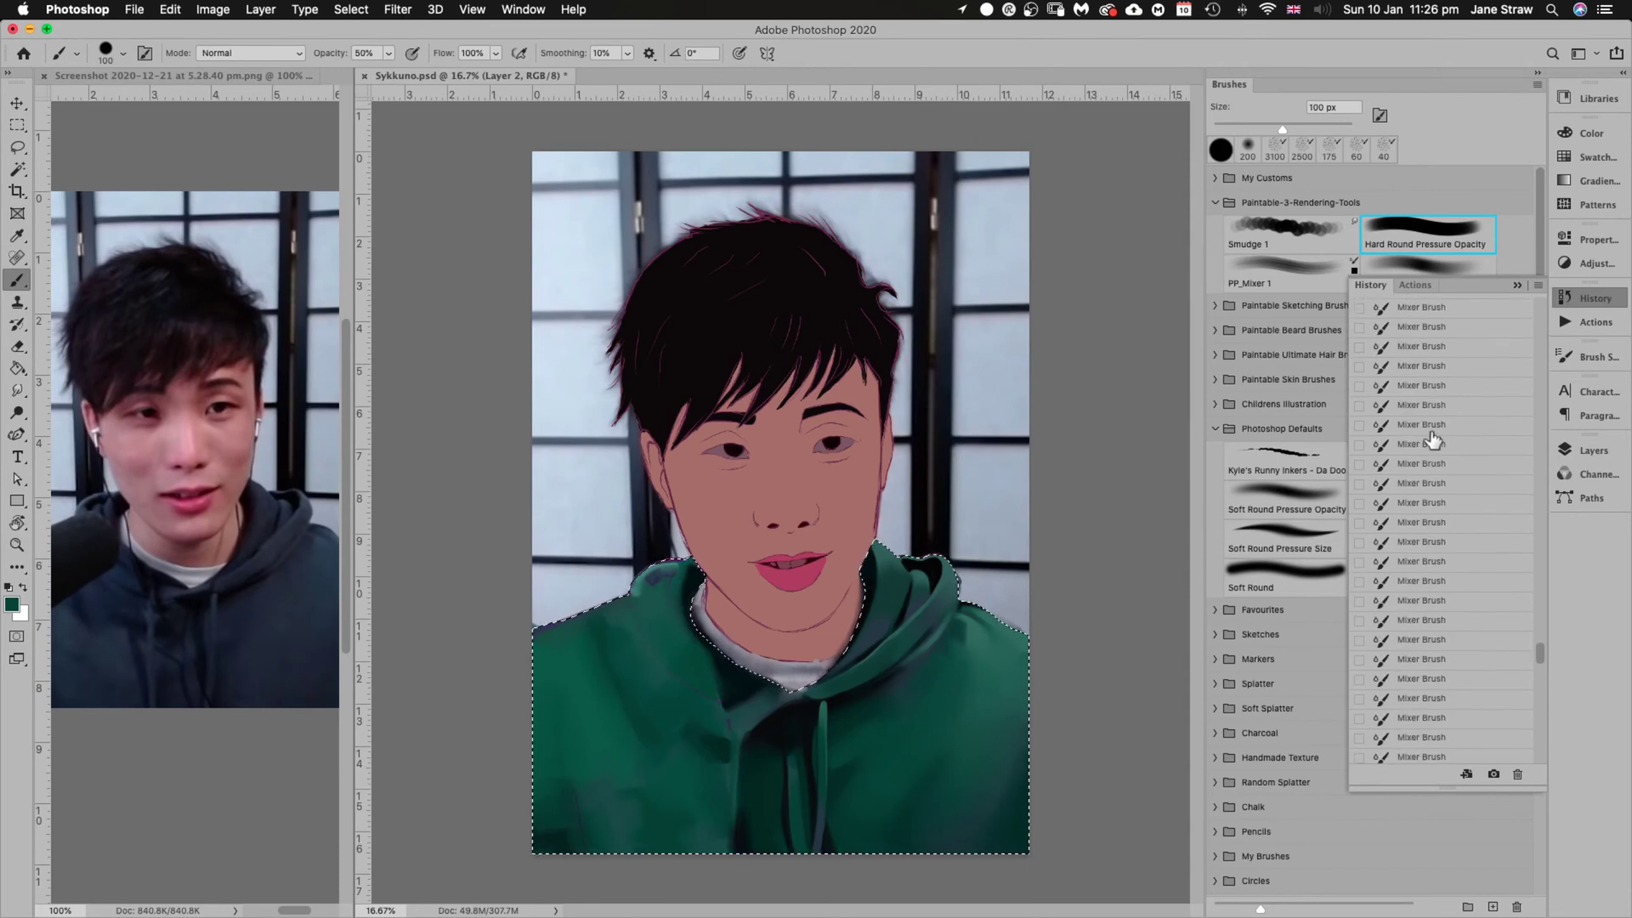
scroll(1432, 446, up, 3)
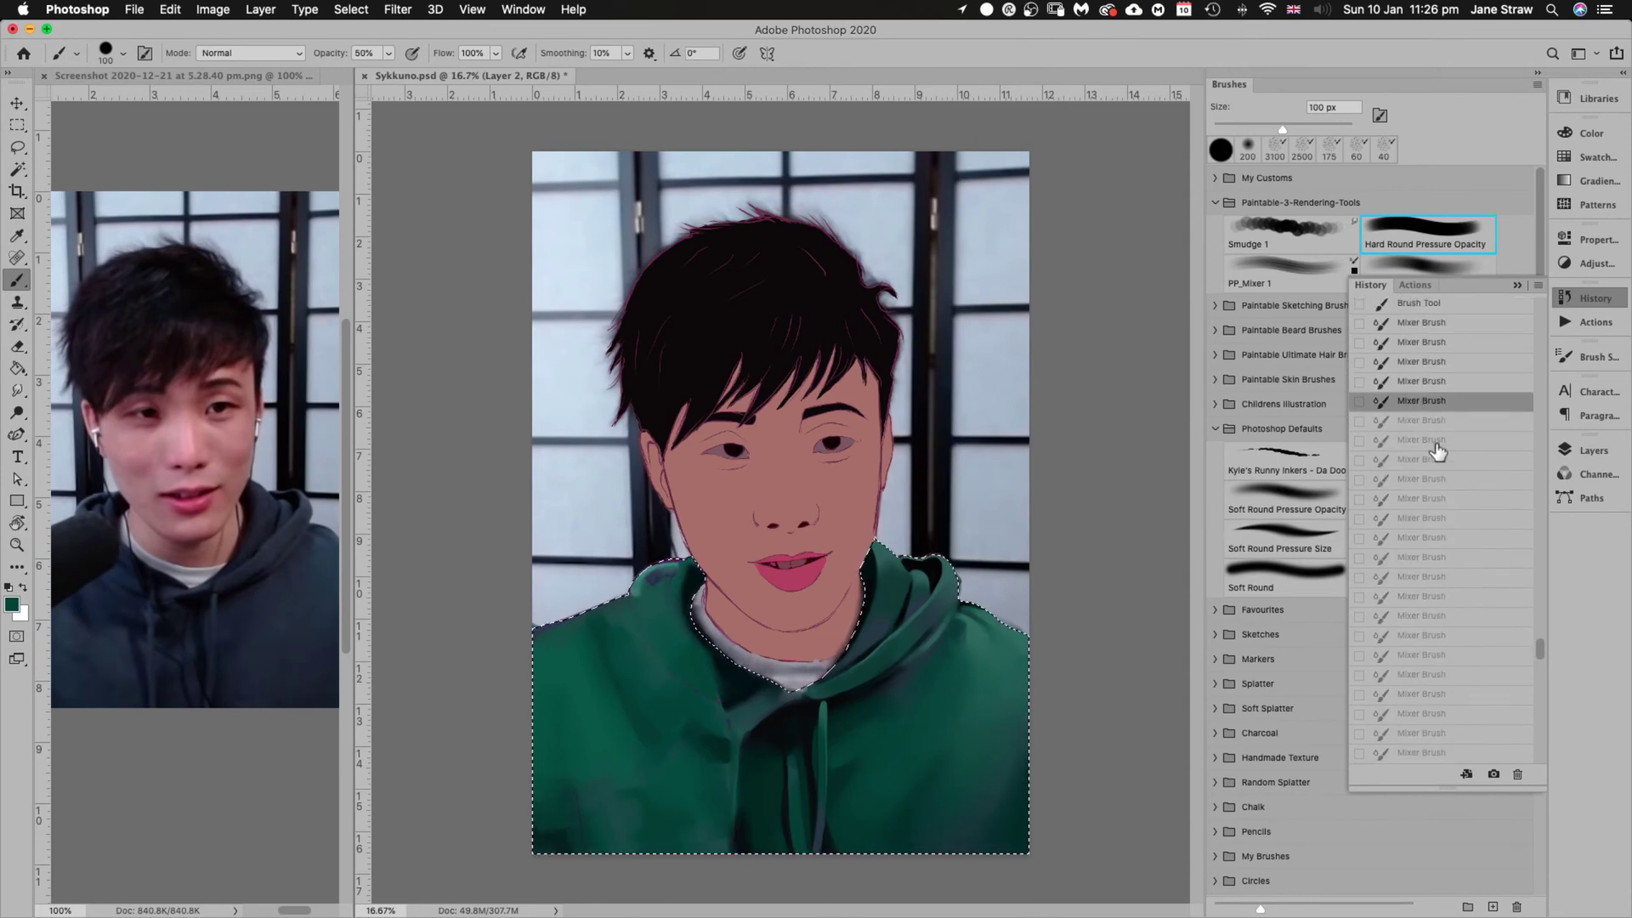
Return to the Brush Tool state before the mixer strokes and examine the hoodie through the mixer states that follow it
click(1434, 471)
click(1434, 376)
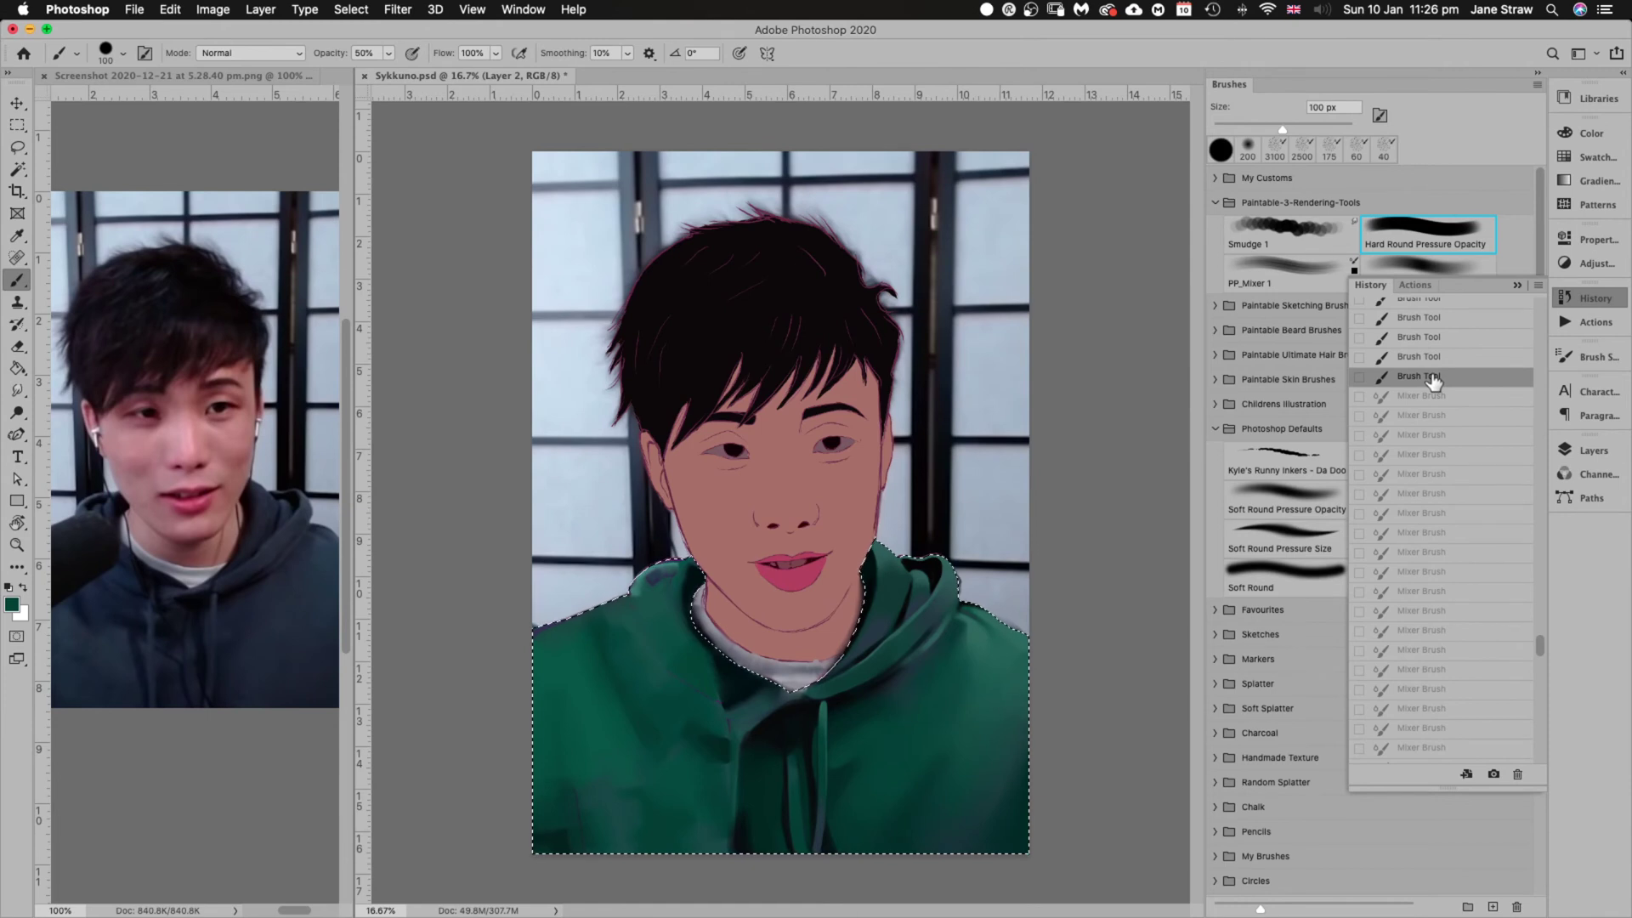
click(1428, 475)
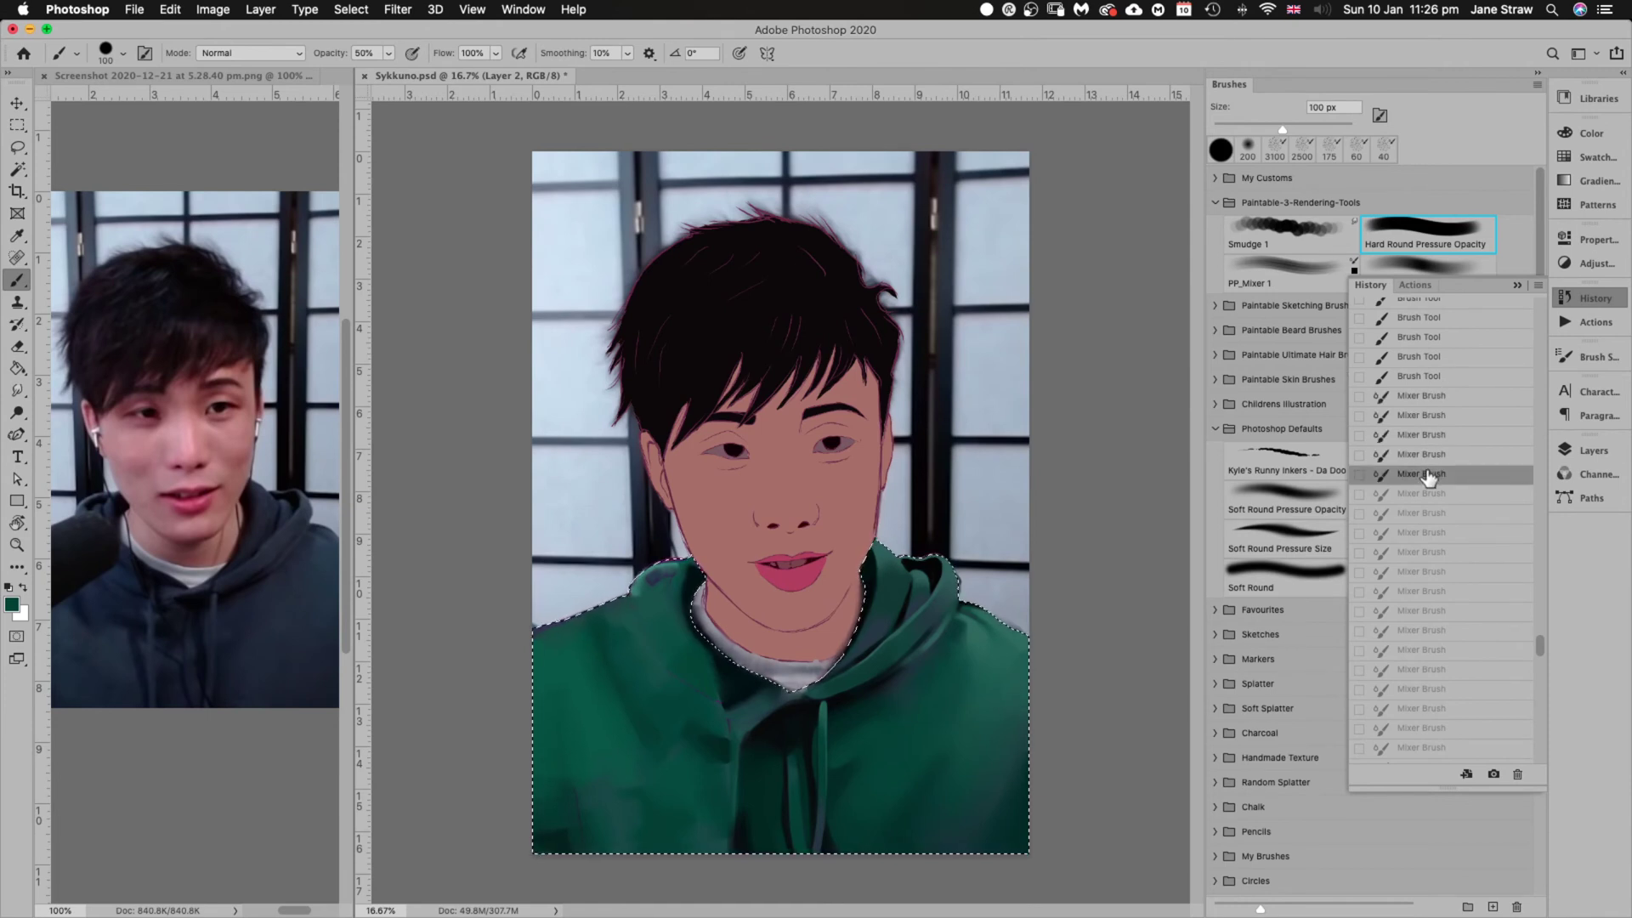
click(1422, 554)
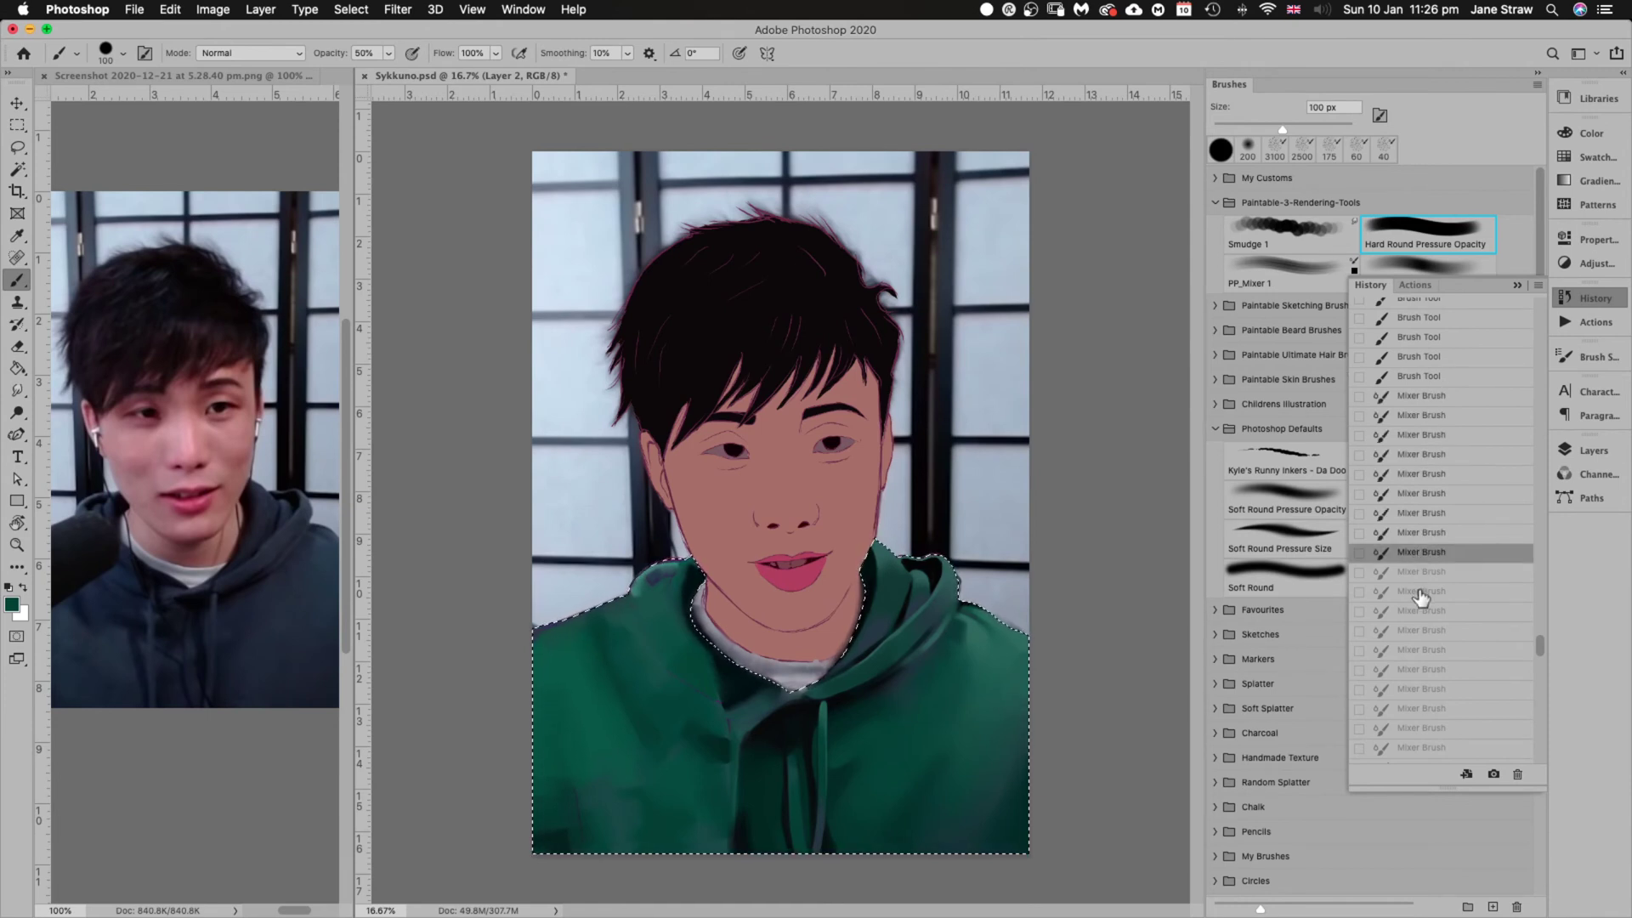
click(1420, 593)
click(1416, 633)
scroll(1426, 595, down, 5)
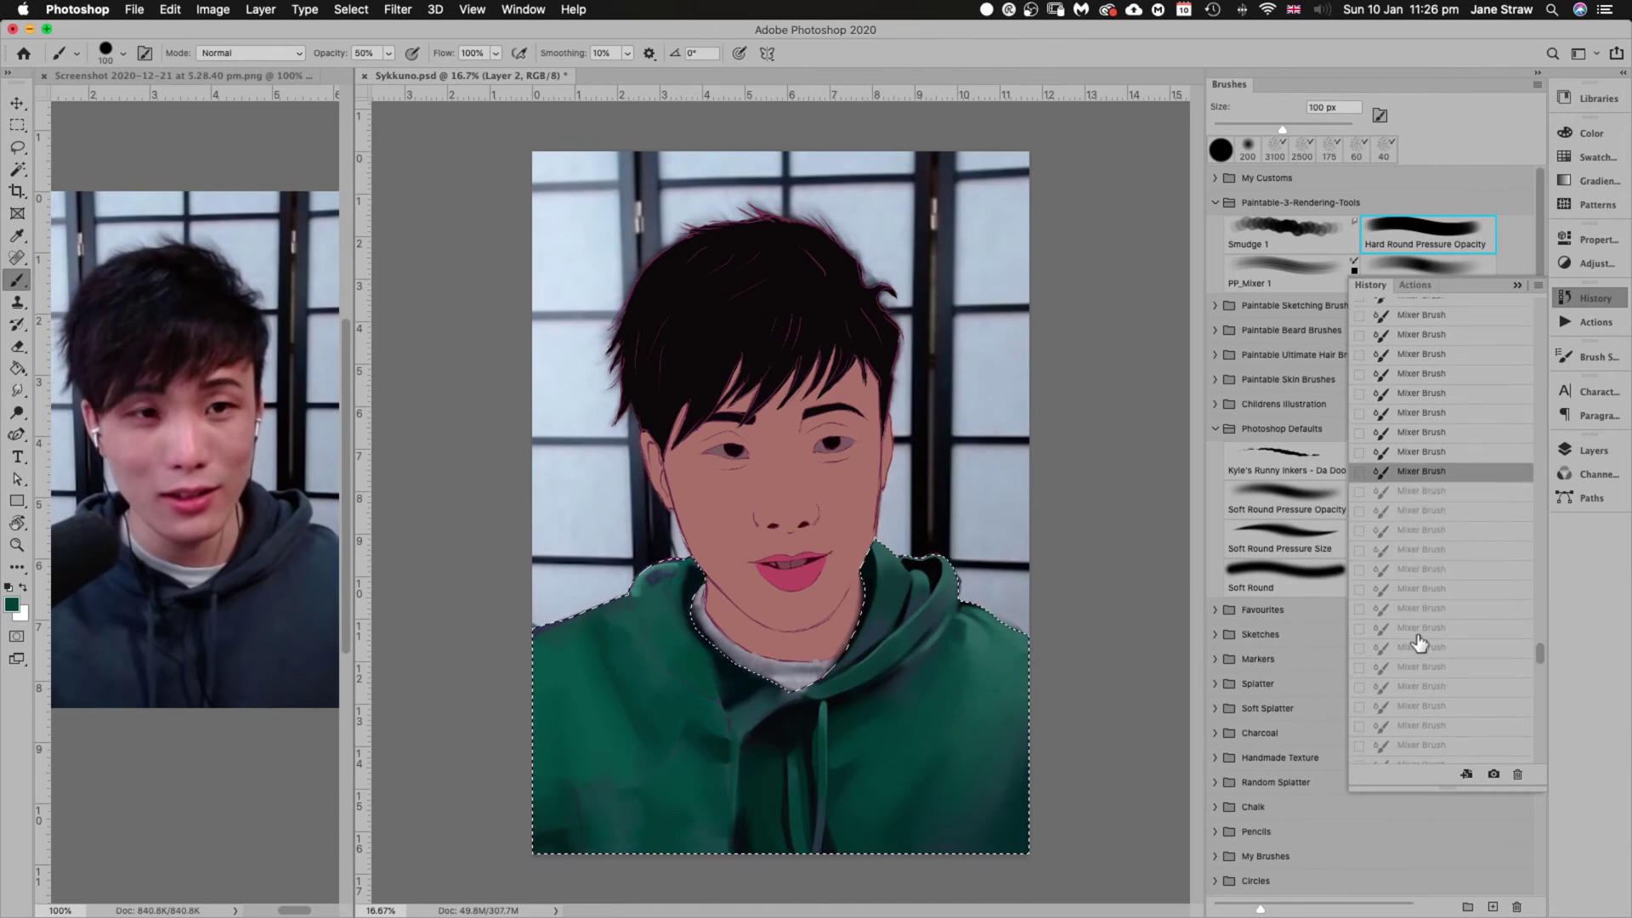
click(1433, 522)
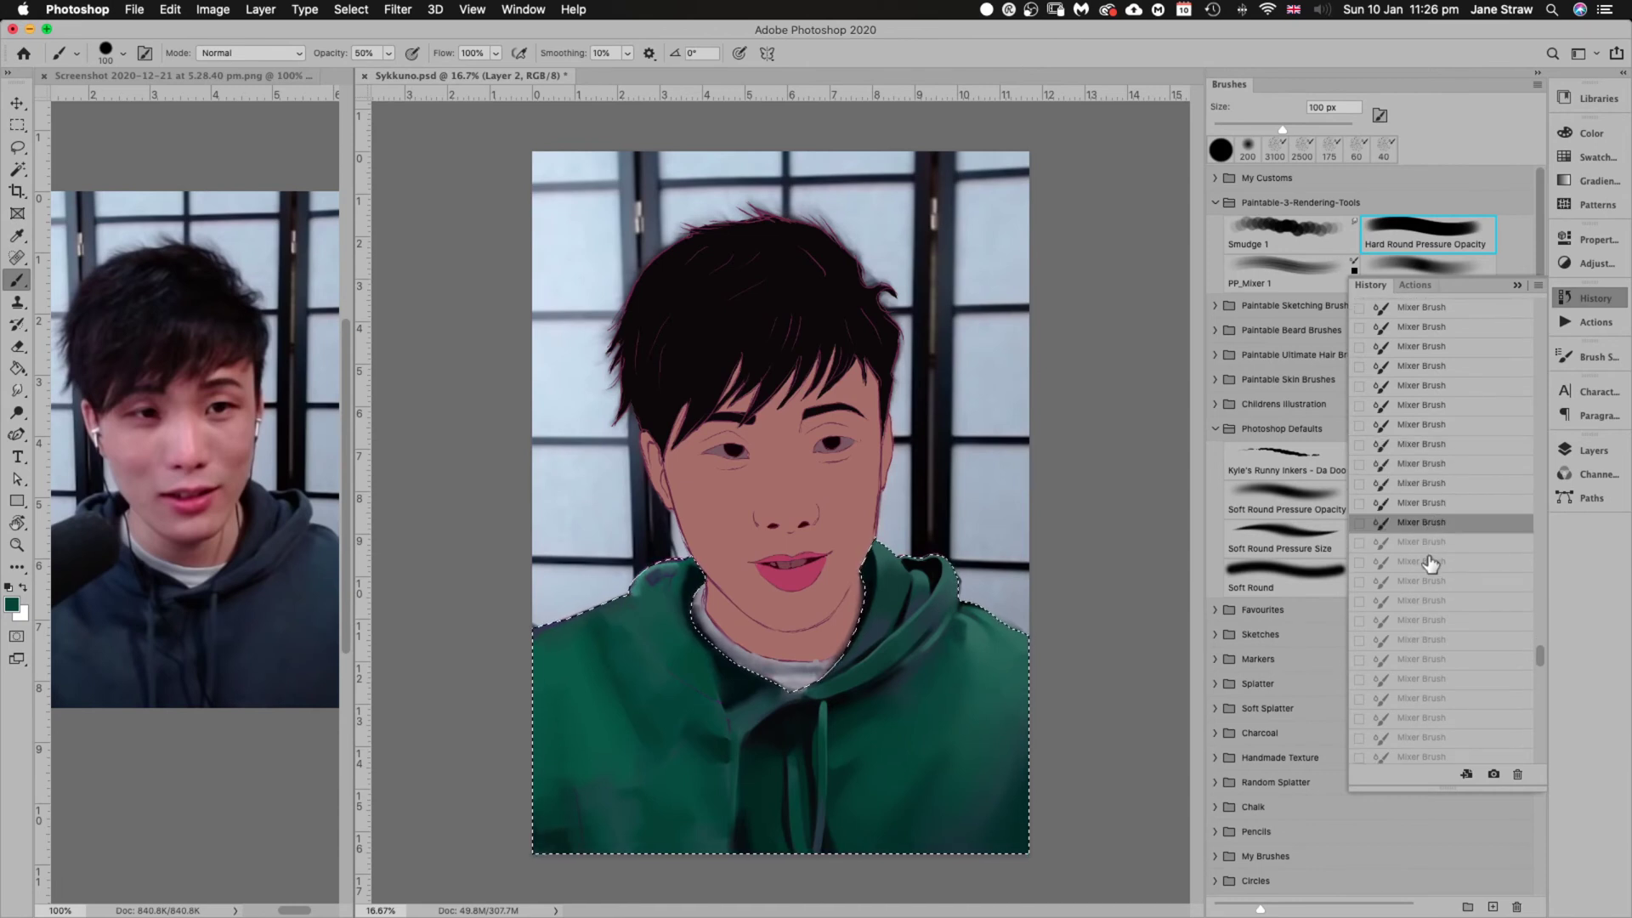
click(1427, 585)
scroll(1429, 595, down, 3)
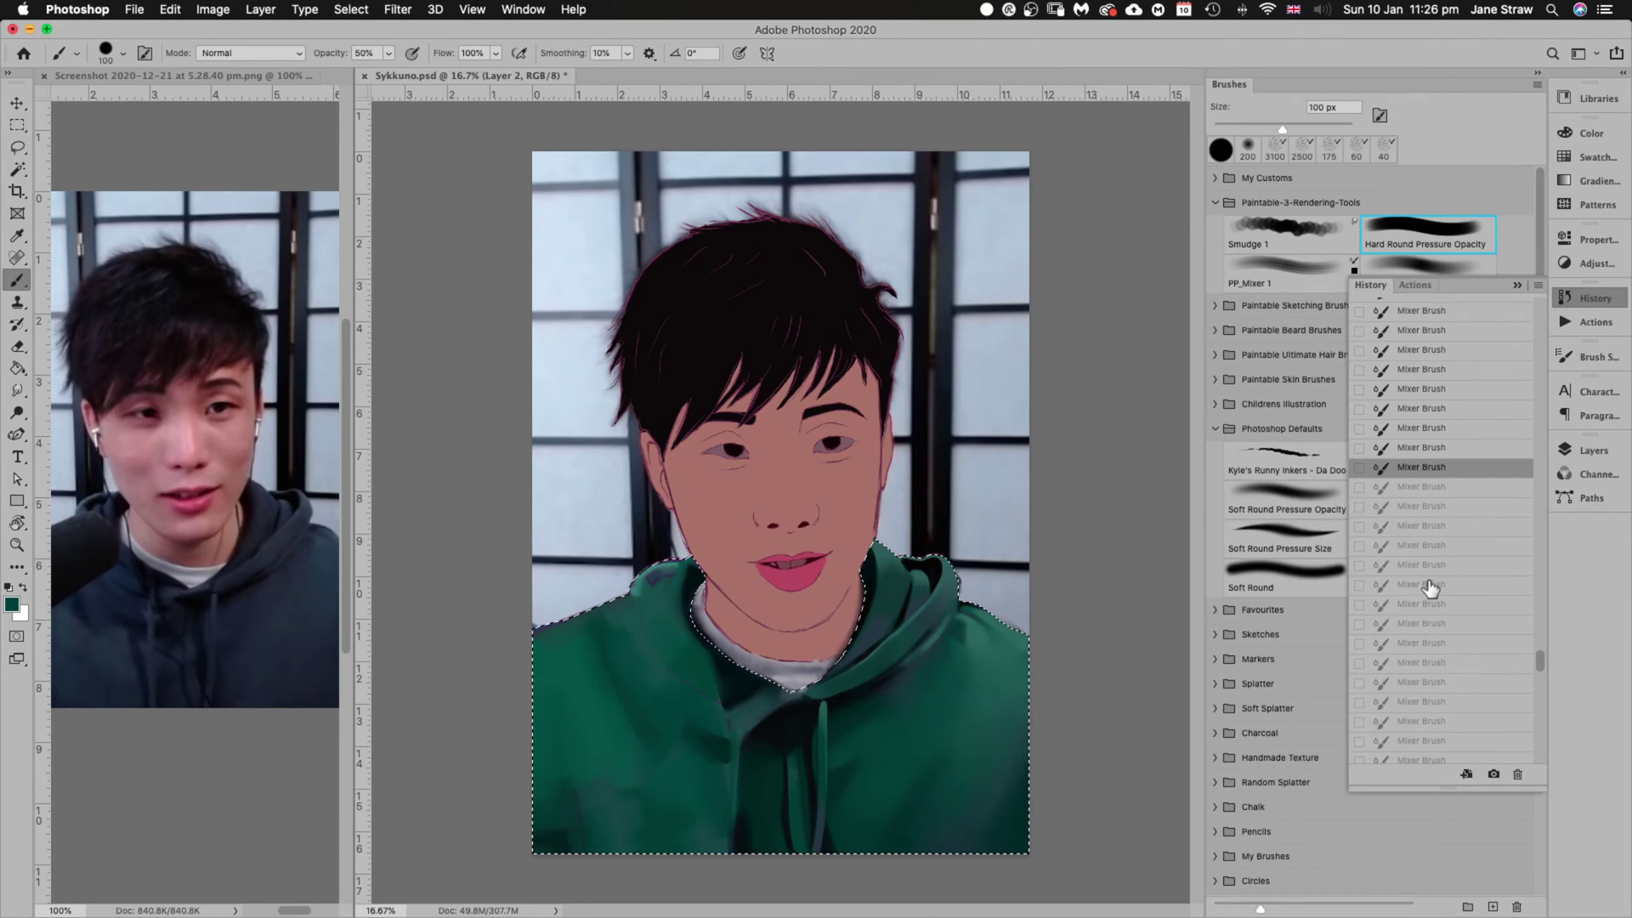
scroll(1426, 587, up, 3)
scroll(1431, 582, down, 2)
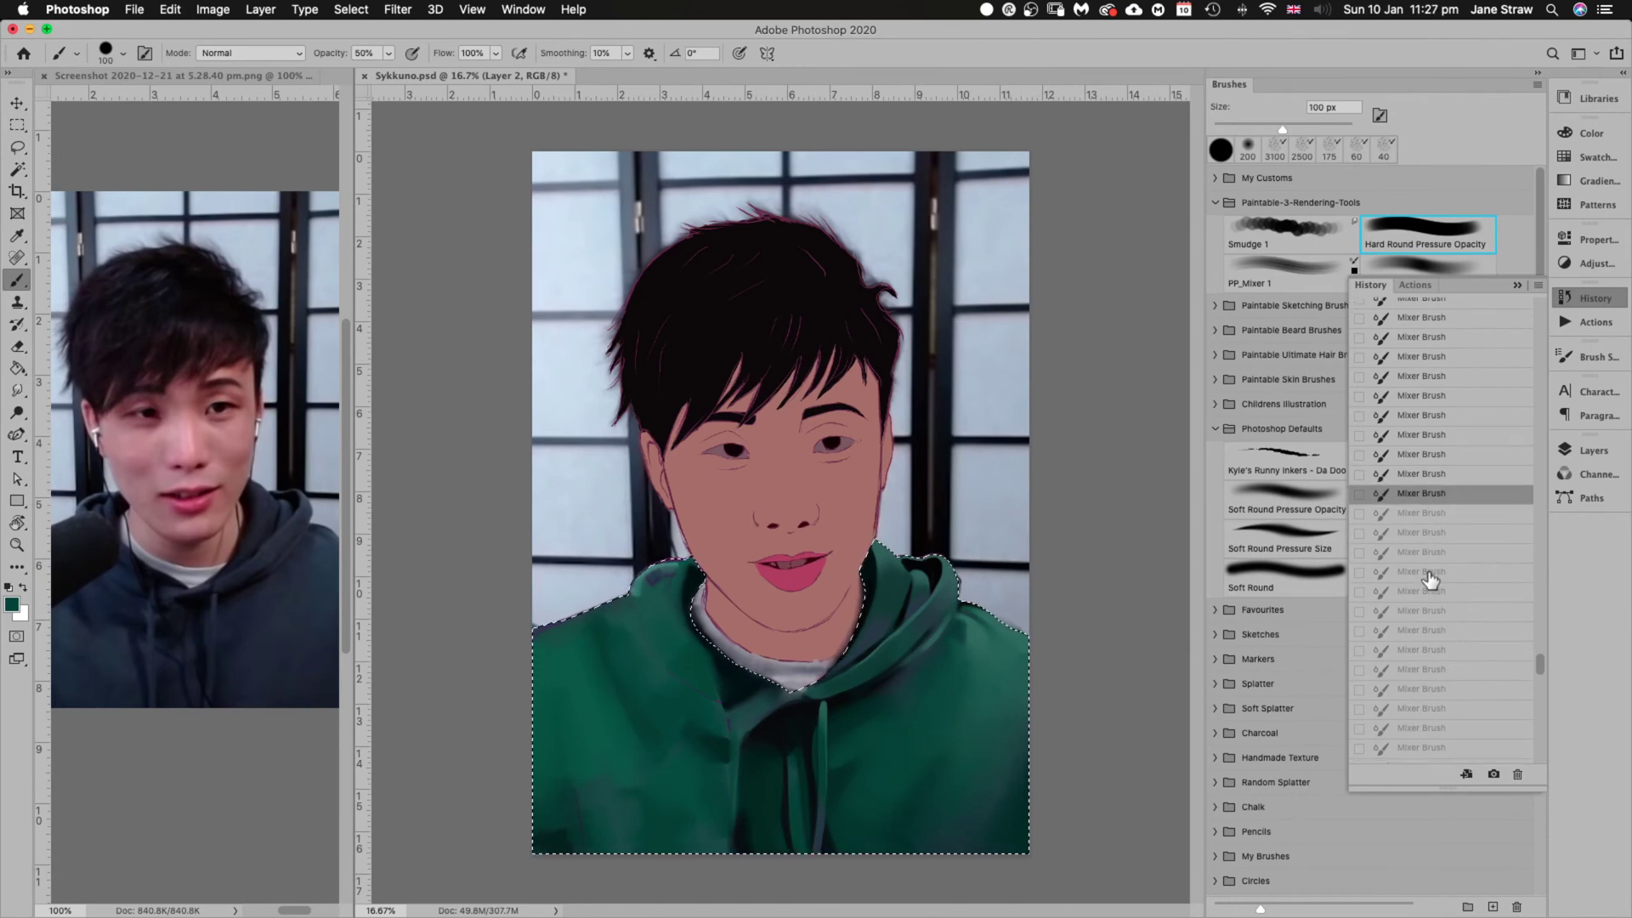
click(1431, 573)
click(1427, 611)
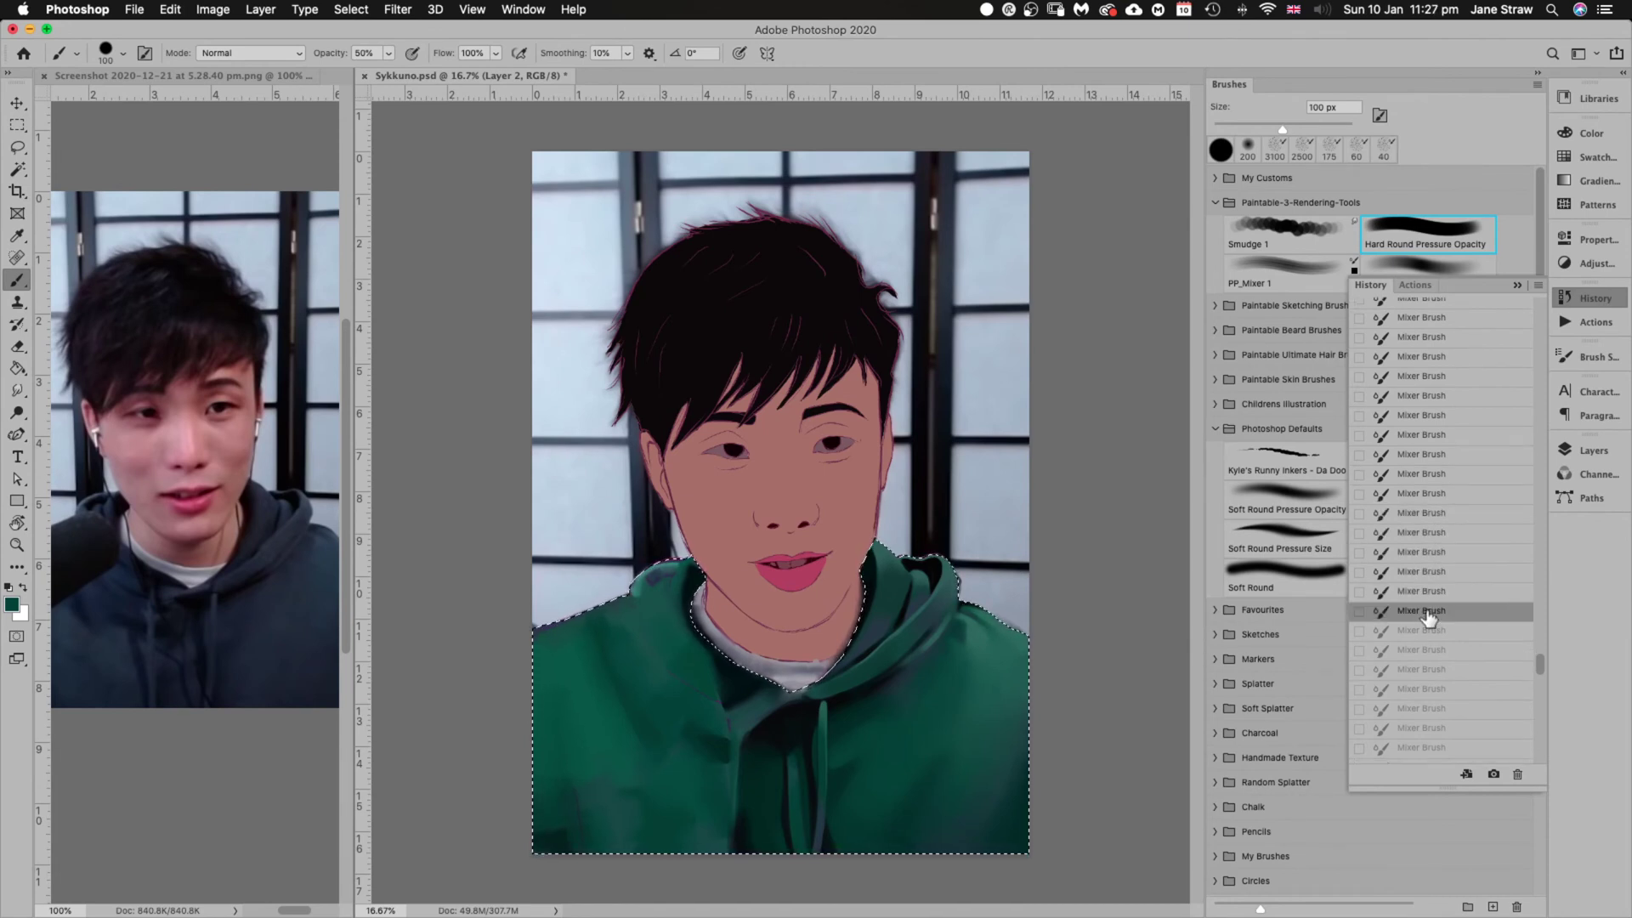
Step back through the older mixer brush states and check several of the states after them to compare the hoodie's shading
key(super+z)
key(super+z)
key(super+z)
key(super+z)
key(super+z)
key(super+z)
key(super+z)
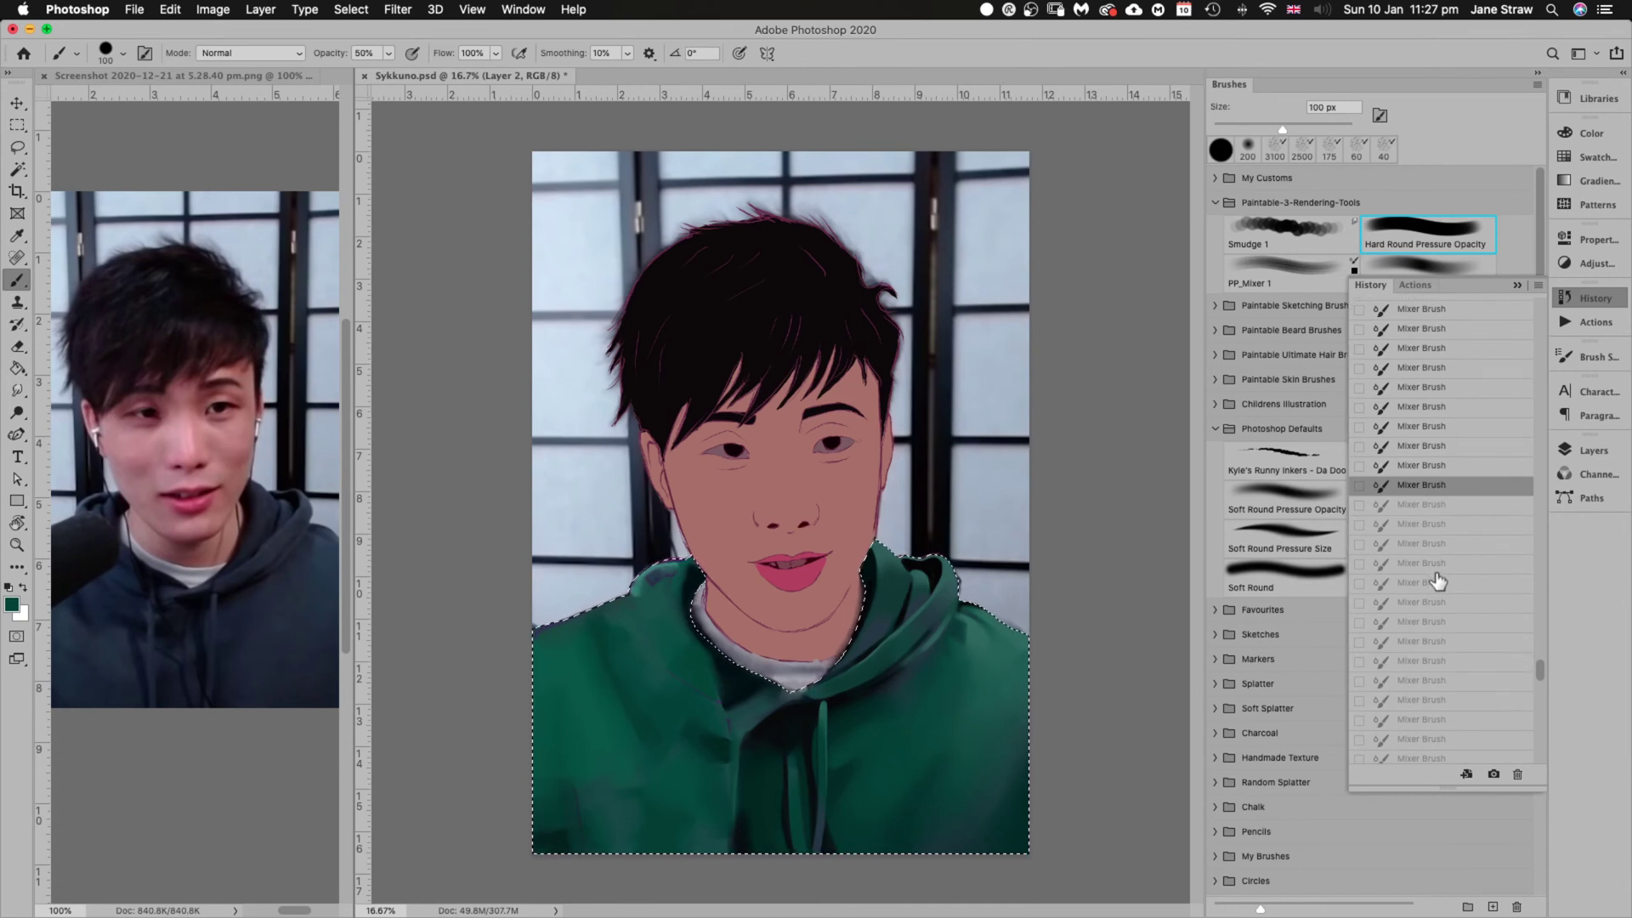
click(1435, 570)
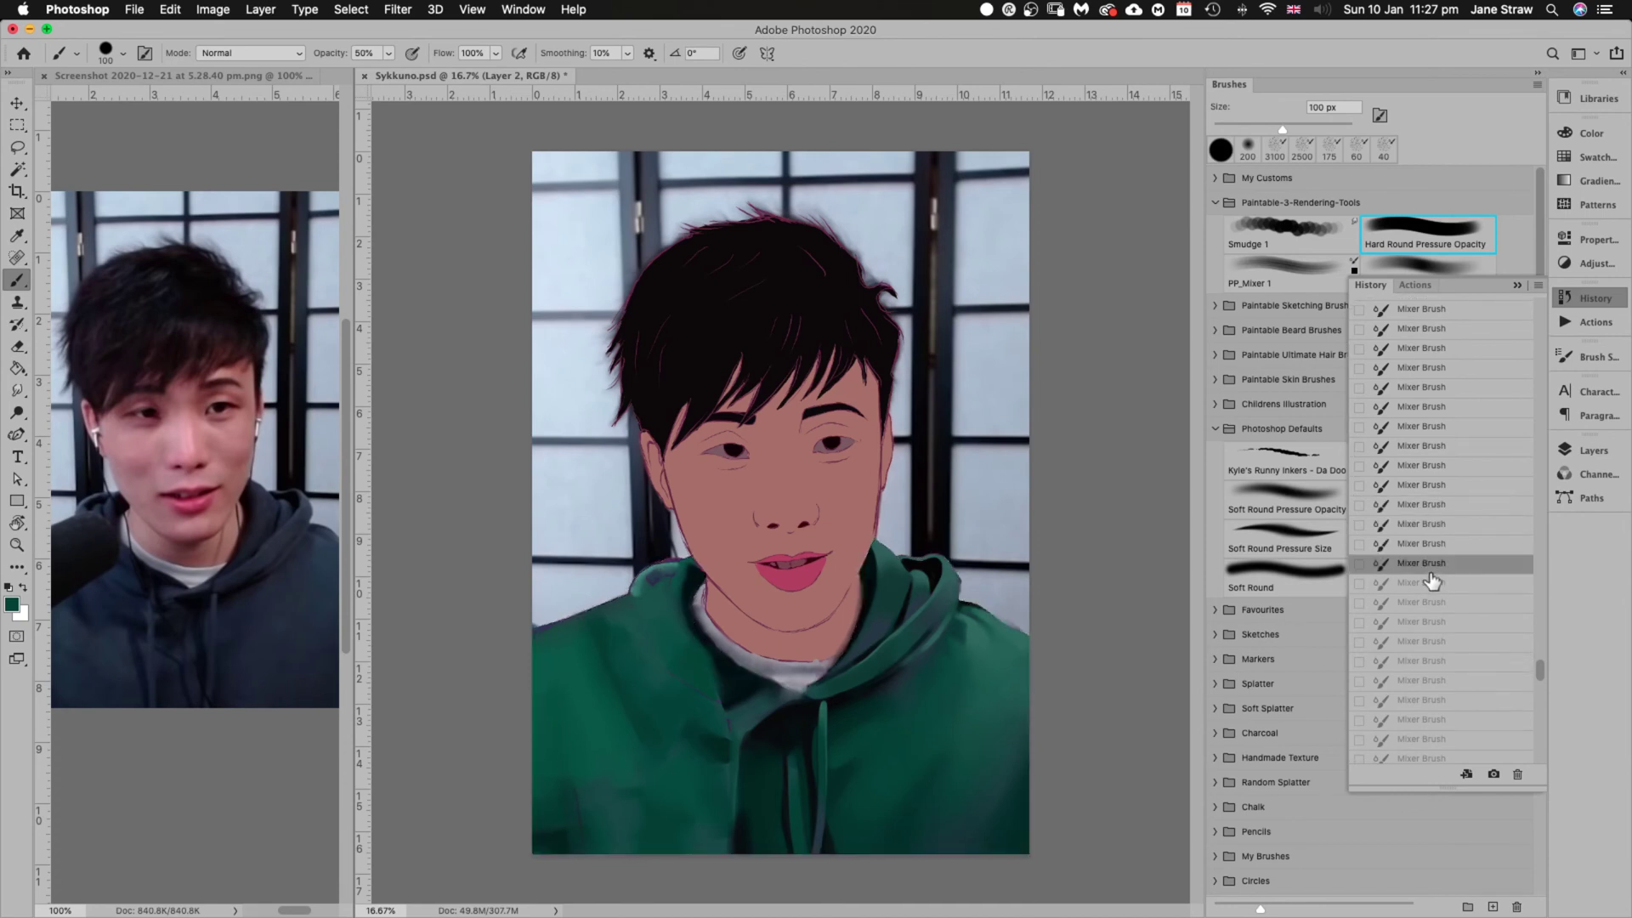
click(1429, 623)
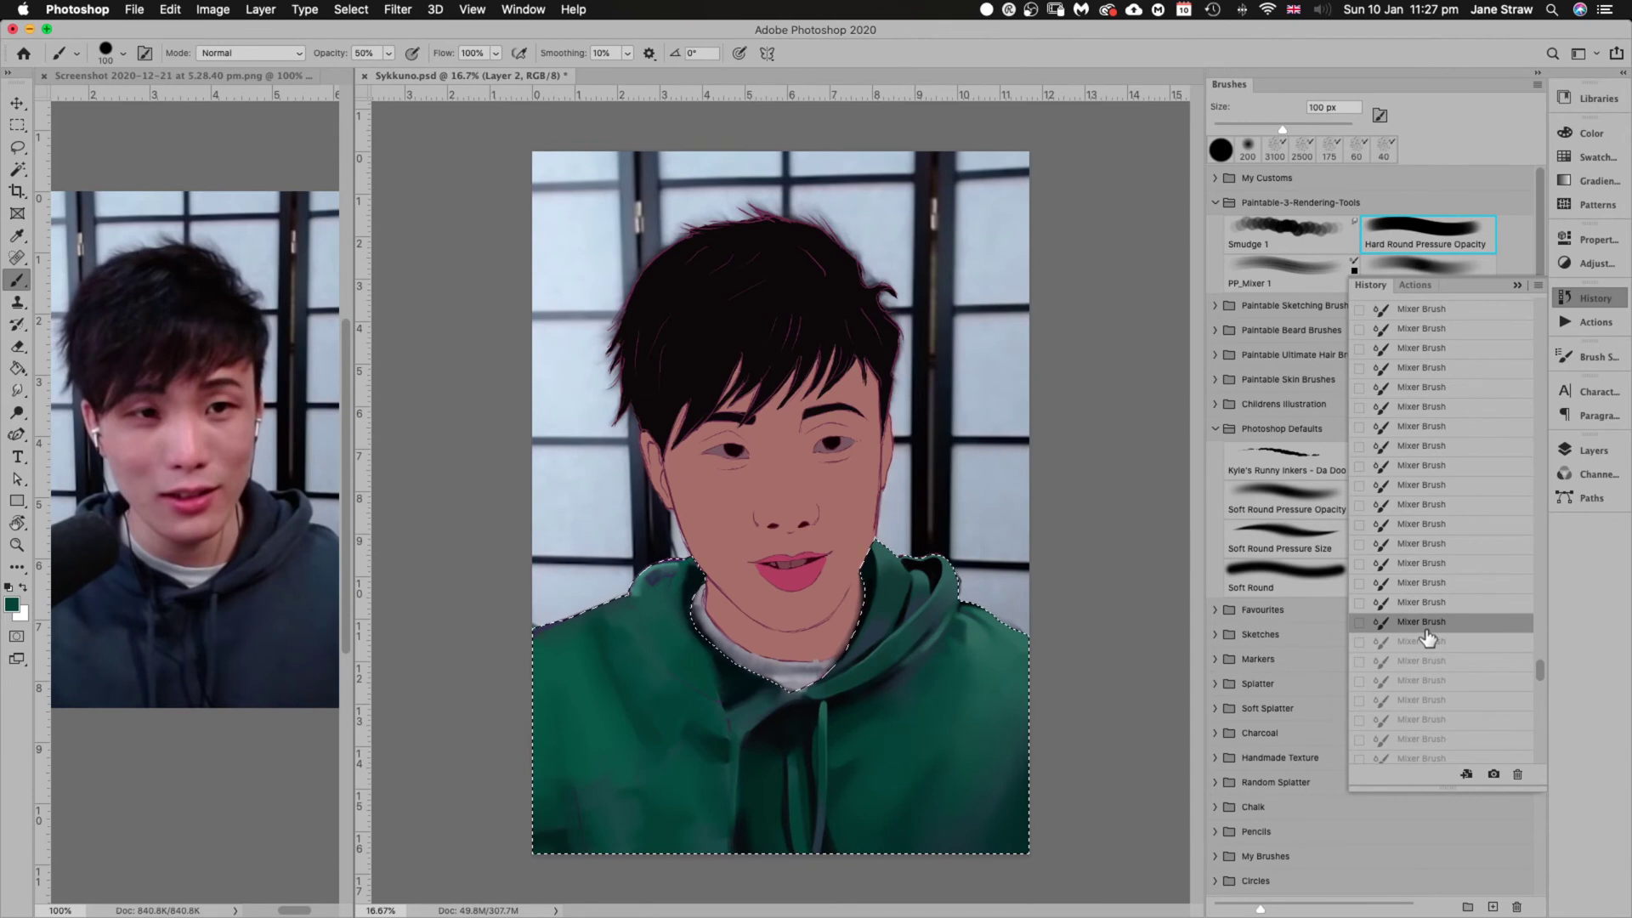
Return the painting to an earlier mixer brush state and brush across the hoodie's right side at 100 px and 50% opacity
key(super+z)
key(super+z)
key(super+z)
key(super+z)
key(super+z)
click(1443, 589)
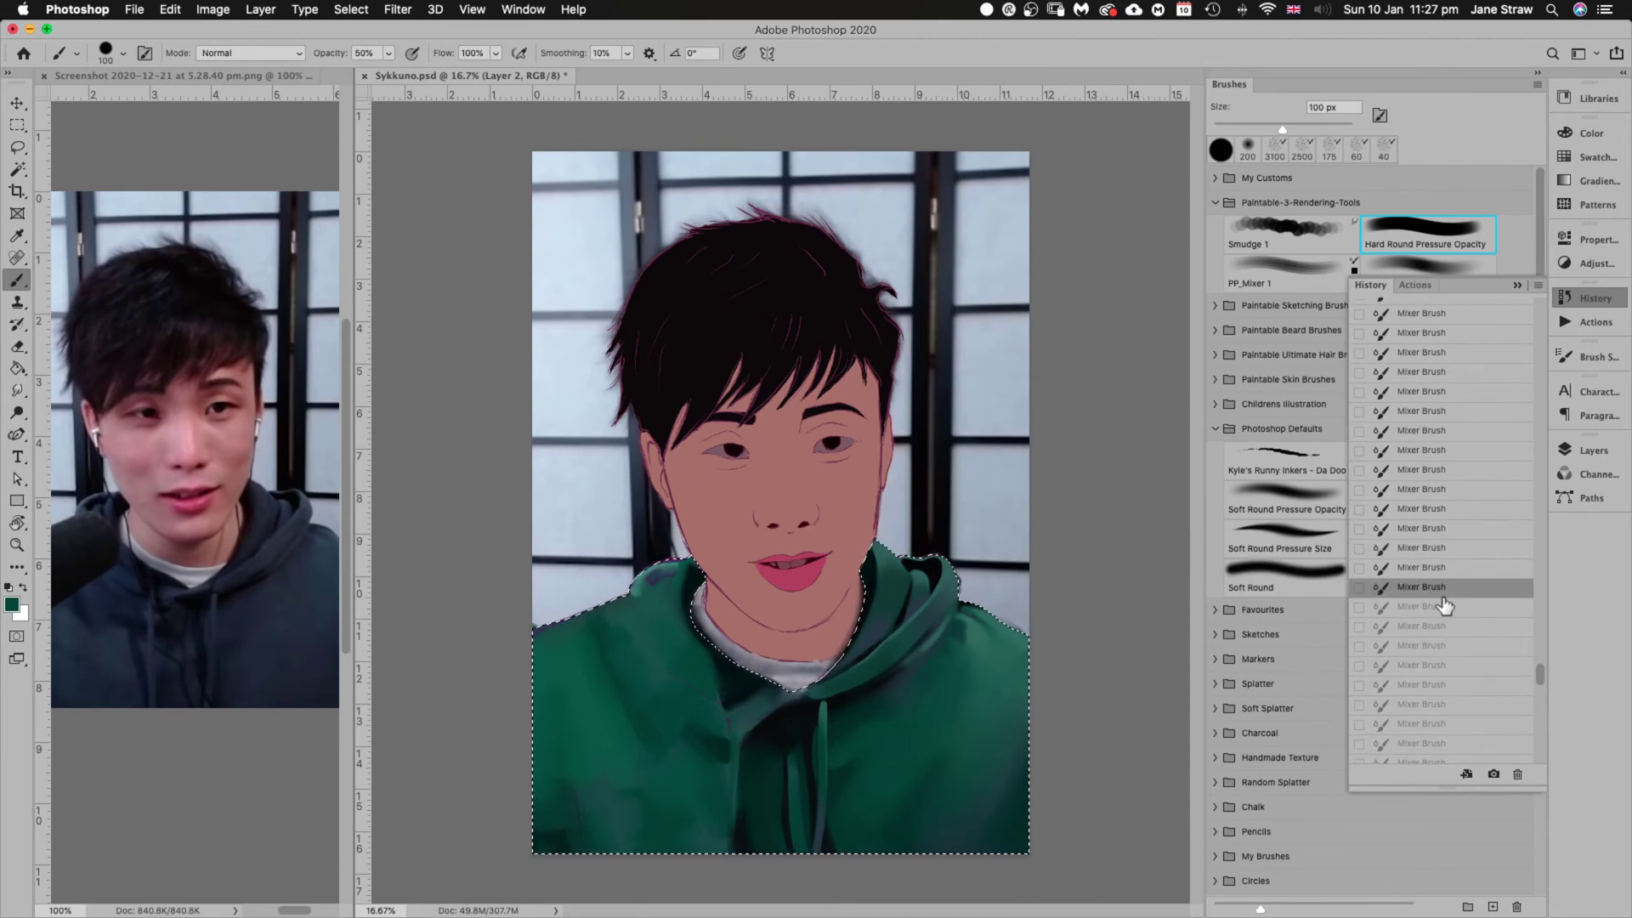
click(1444, 633)
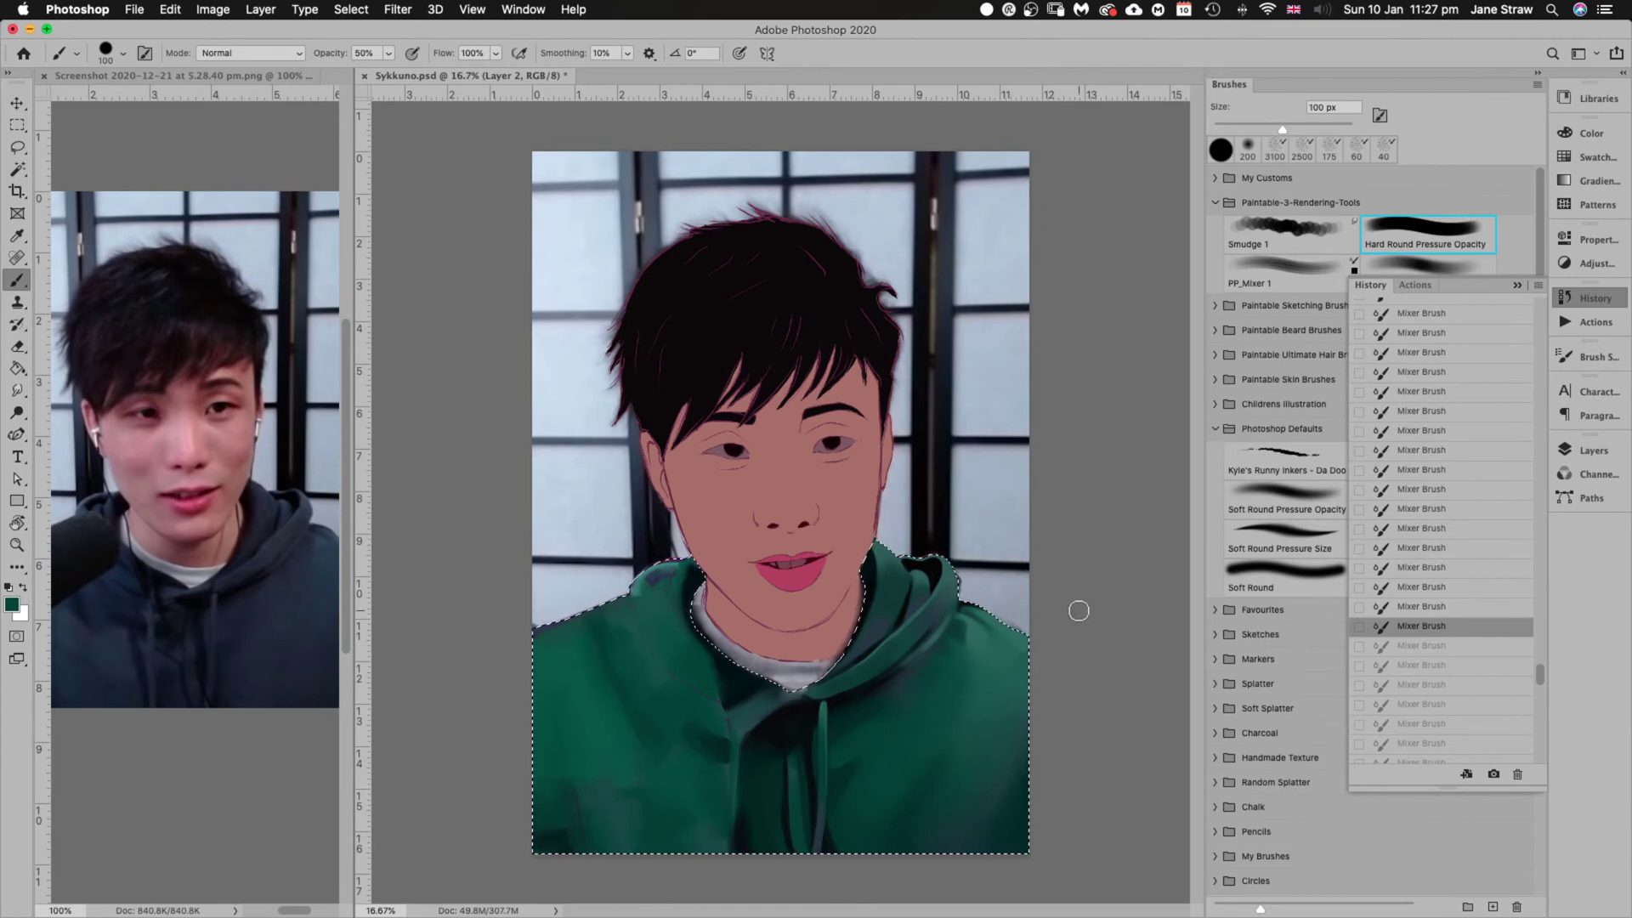
drag(1079, 611, 782, 878)
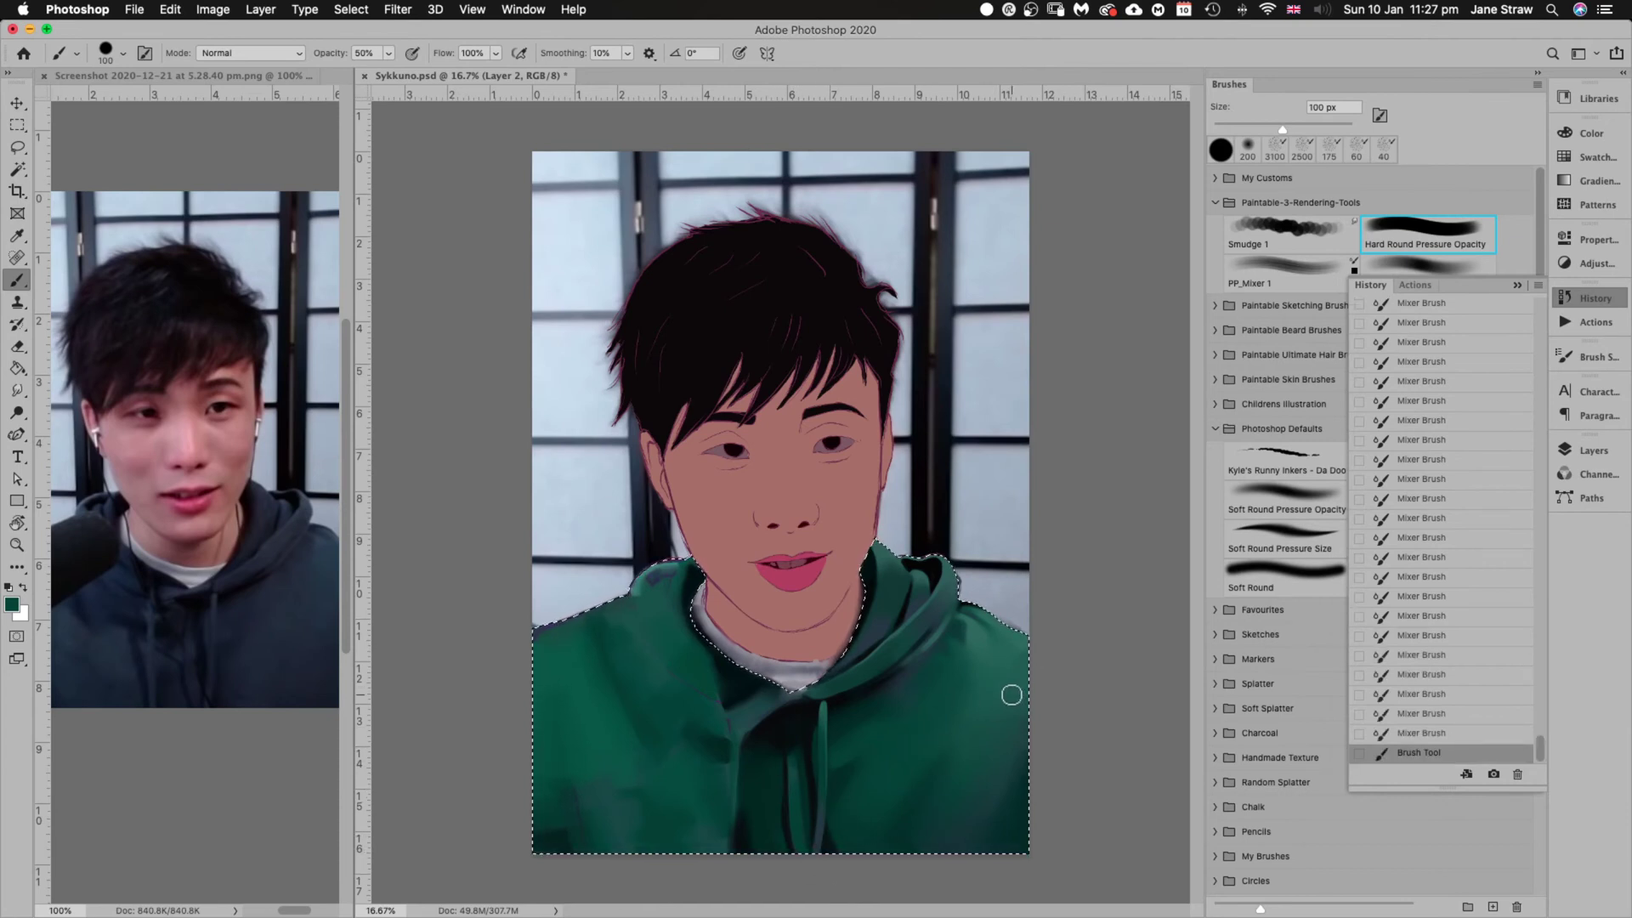
Blend the hoodie's right shoulder and chest with the Smudge 1 brush at 12% strength, enlarging it to 100 px
click(1293, 228)
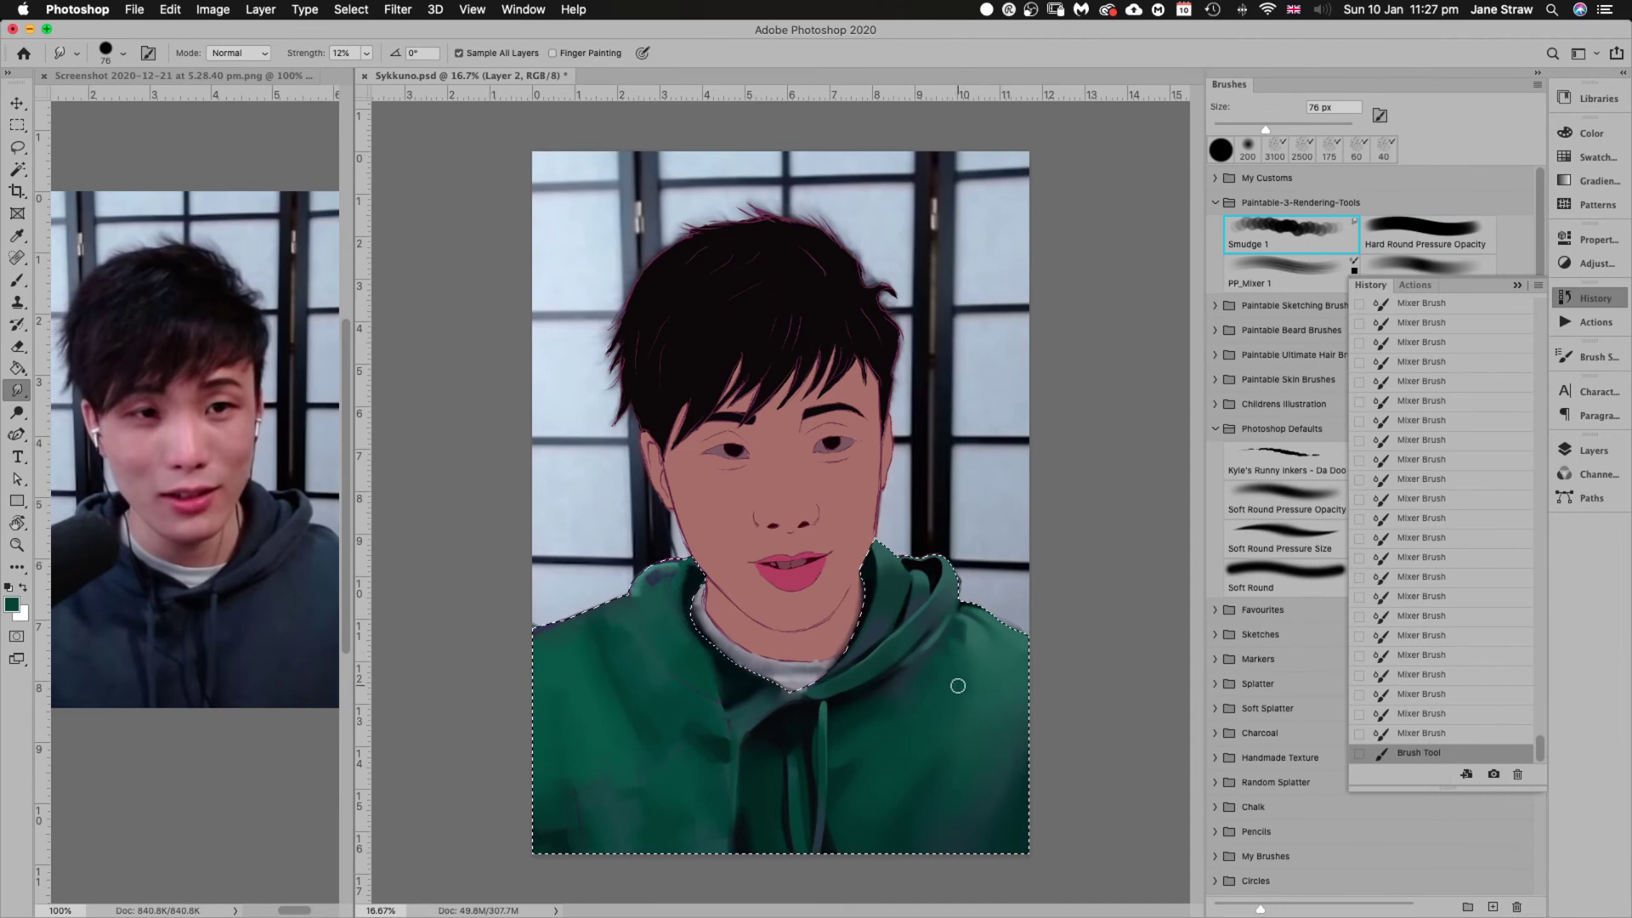
drag(964, 626, 977, 682)
mouse_move(999, 605)
mouse_down()
mouse_move(959, 647)
mouse_move(956, 631)
mouse_move(973, 650)
mouse_move(950, 654)
mouse_move(961, 687)
mouse_move(948, 666)
mouse_move(925, 677)
mouse_move(918, 720)
mouse_move(975, 654)
mouse_move(944, 693)
mouse_move(862, 740)
mouse_move(932, 682)
mouse_move(848, 750)
mouse_move(905, 691)
mouse_move(850, 746)
mouse_move(938, 683)
mouse_move(842, 782)
mouse_move(908, 717)
mouse_move(855, 767)
mouse_move(895, 728)
mouse_move(857, 776)
mouse_move(872, 778)
mouse_move(883, 737)
mouse_move(853, 795)
mouse_move(868, 817)
mouse_move(877, 743)
mouse_move(859, 827)
mouse_move(860, 745)
mouse_move(854, 823)
mouse_move(853, 764)
mouse_move(847, 805)
mouse_move(924, 812)
mouse_move(972, 722)
mouse_move(973, 738)
mouse_move(917, 735)
mouse_move(878, 798)
mouse_move(962, 714)
mouse_move(895, 801)
mouse_move(977, 671)
mouse_move(947, 725)
mouse_move(984, 773)
mouse_move(976, 819)
mouse_move(1105, 618)
mouse_up()
key(bracketright)
key(bracketright)
key(bracketright)
mouse_move(1013, 681)
mouse_down()
mouse_move(806, 776)
mouse_move(796, 824)
mouse_move(791, 740)
mouse_move(799, 873)
mouse_move(789, 727)
mouse_move(798, 866)
mouse_move(784, 736)
mouse_move(885, 833)
mouse_up()
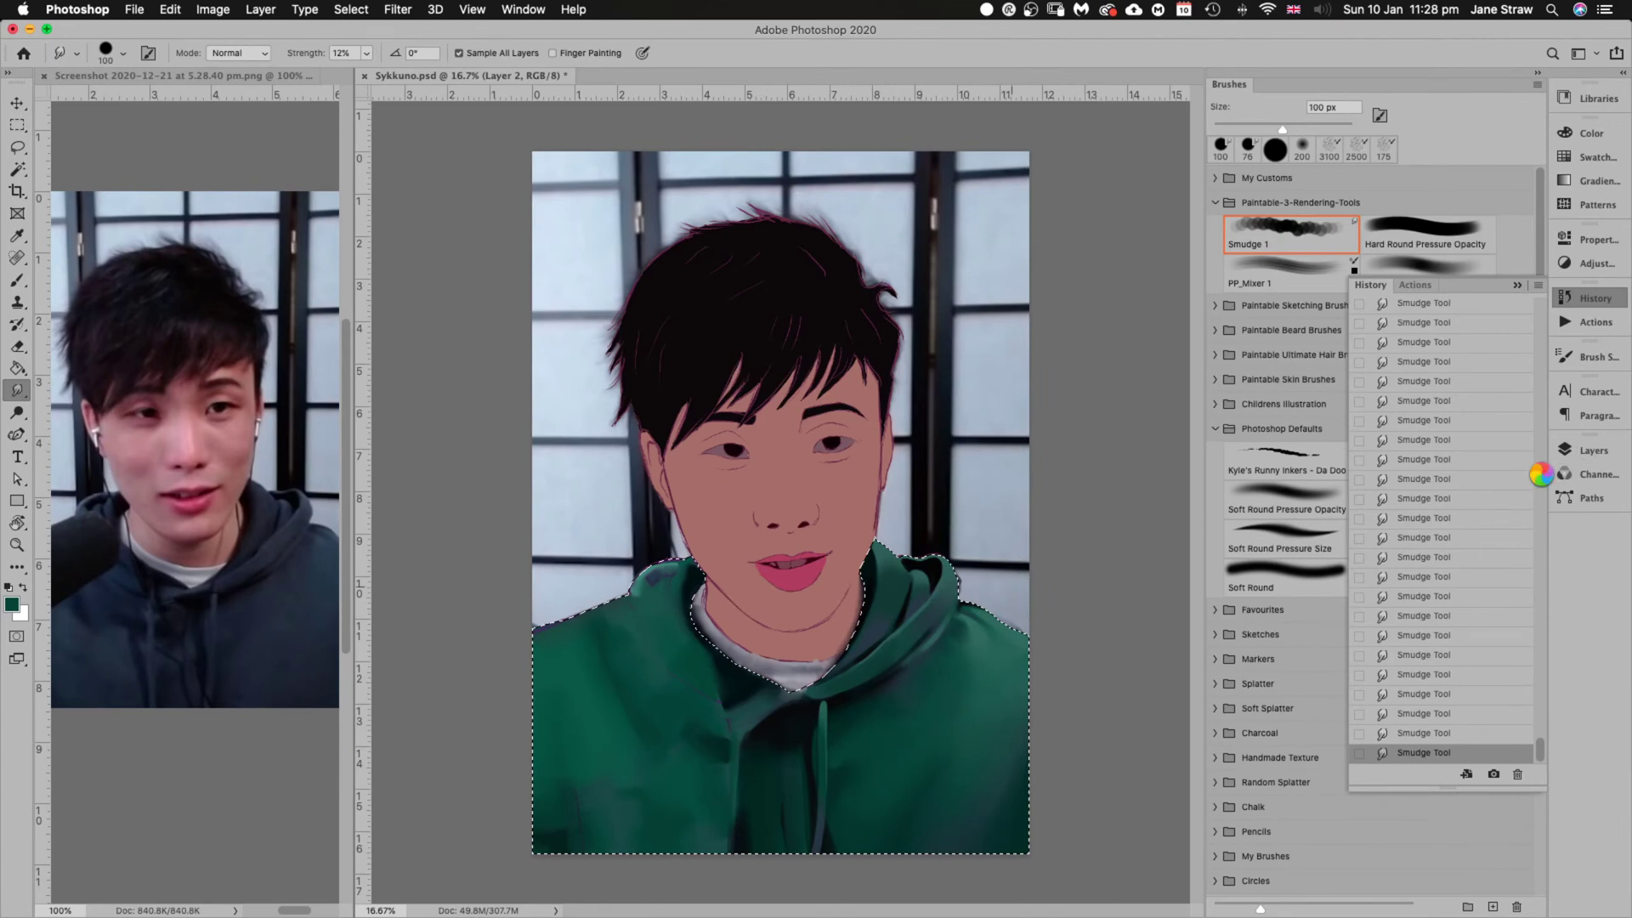
Show the layer list and clear the selection around the hoodie
click(1586, 453)
click(1587, 452)
click(1587, 453)
click(1587, 453)
click(1586, 452)
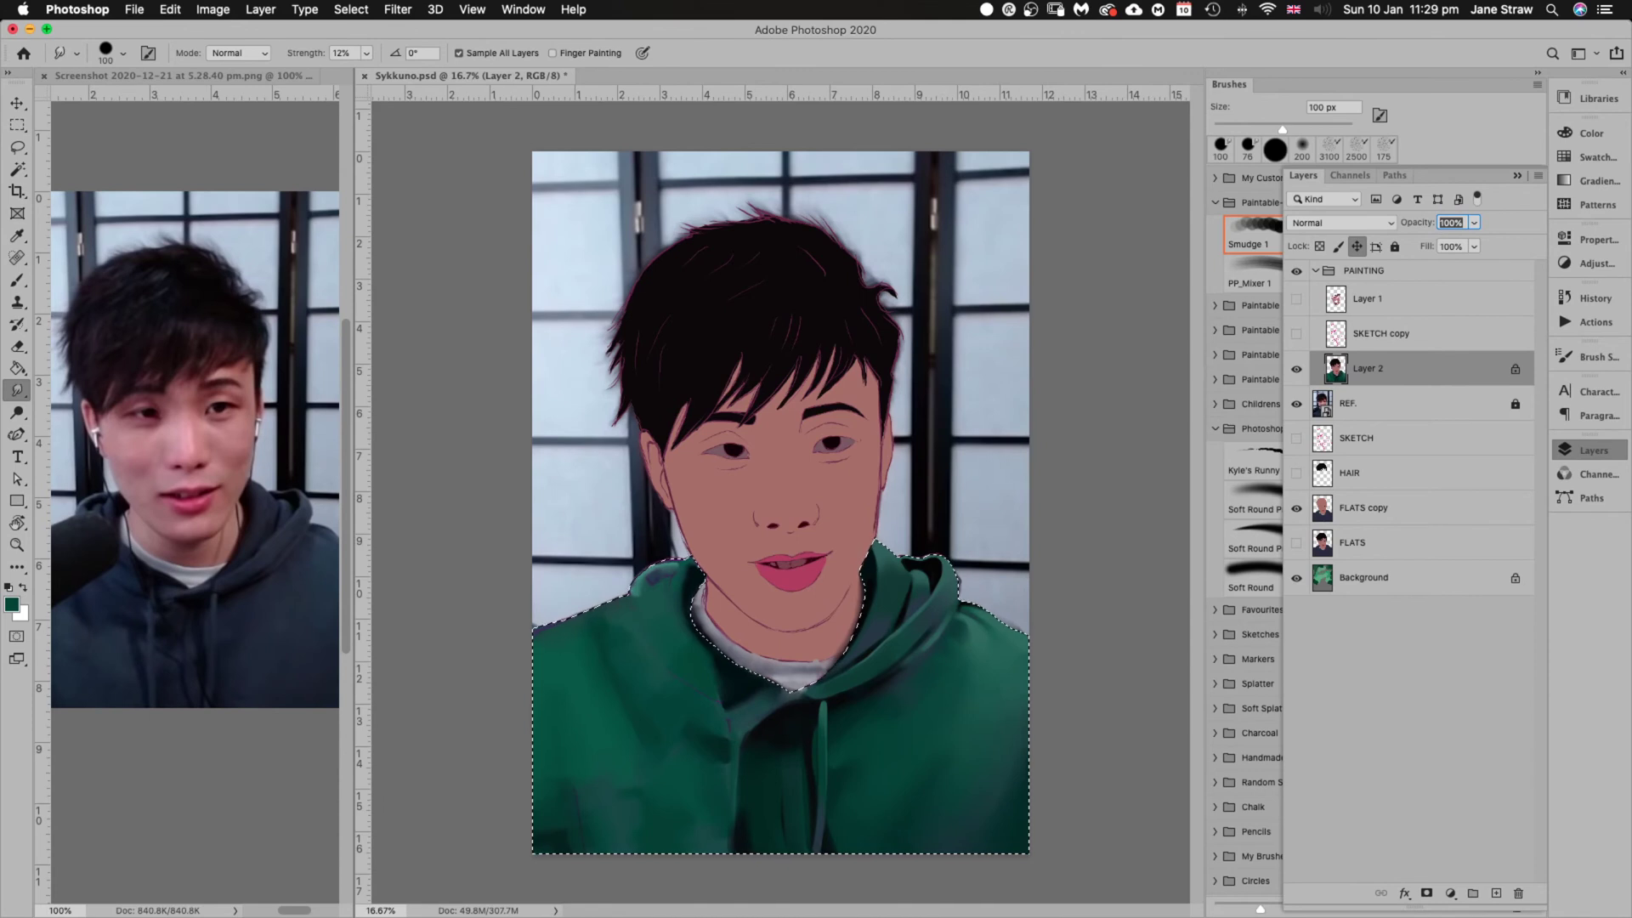
key(super+d)
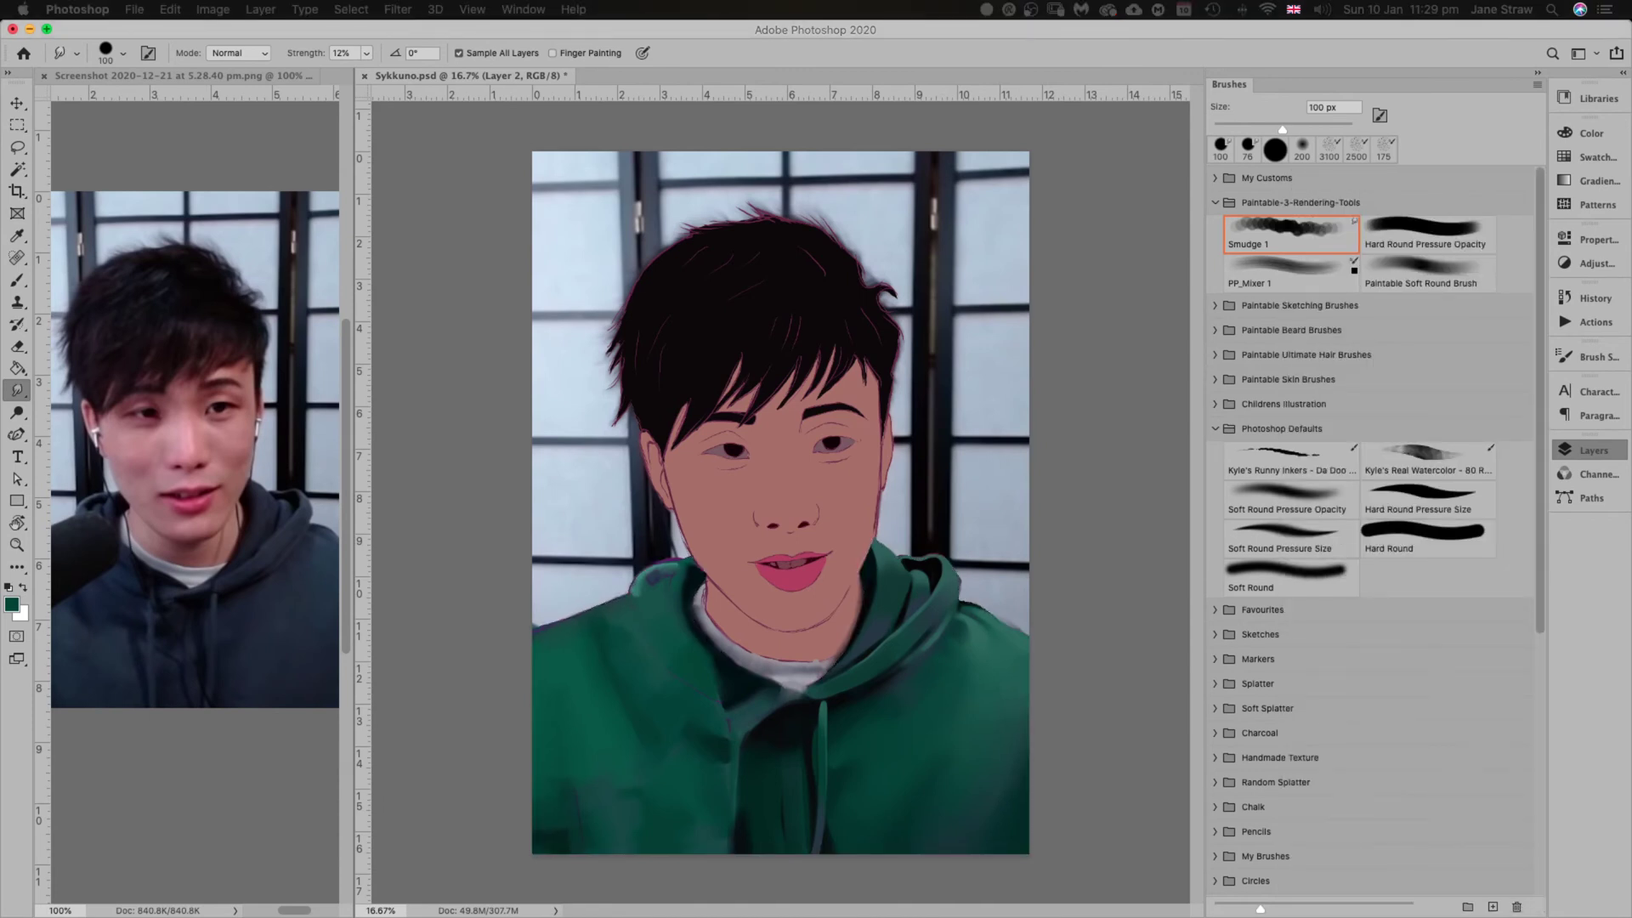